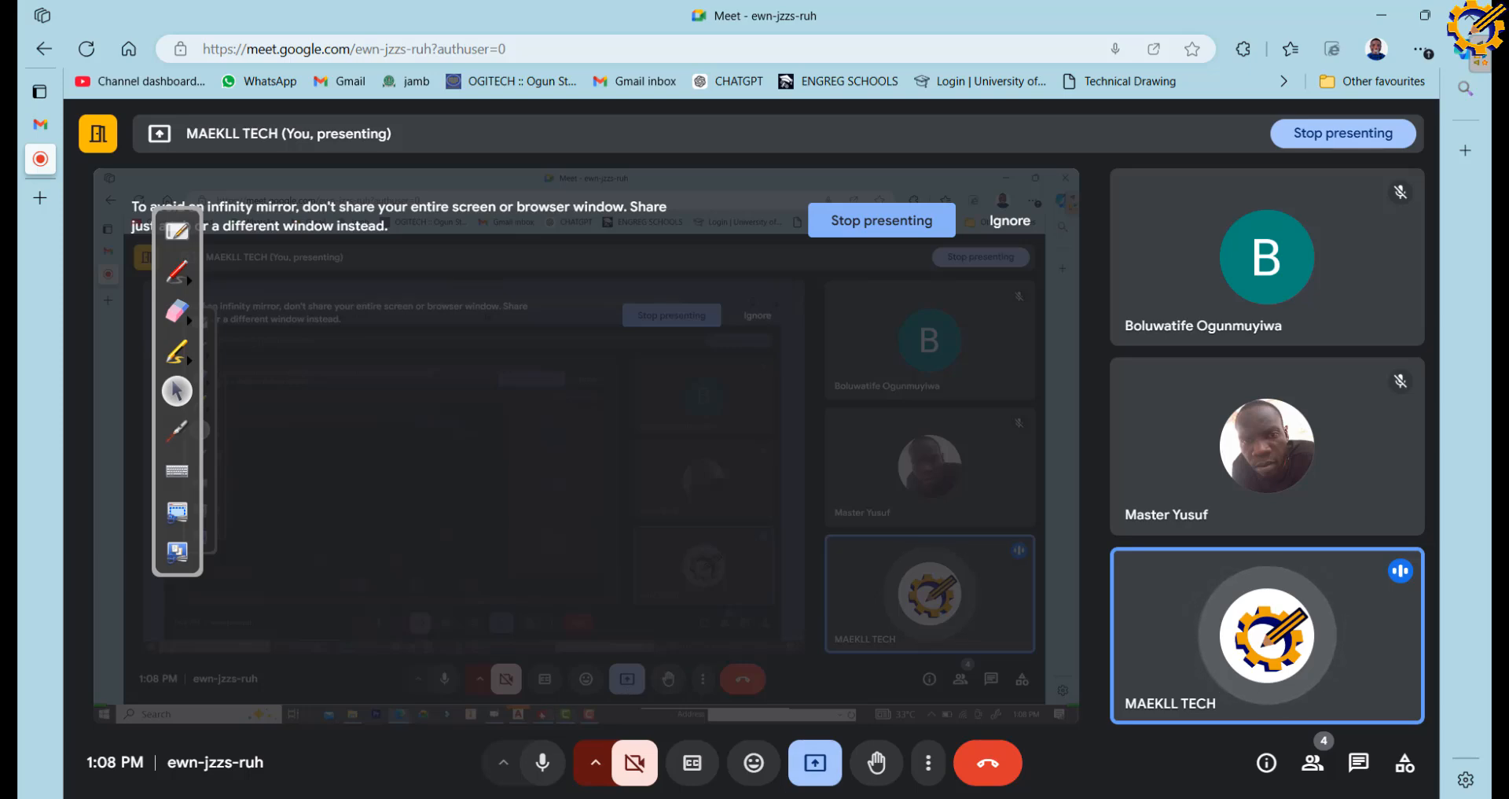
Switch to AutoCAD and examine the floor plan, front elevation and cars in BUILDING ARC.dwg
left_click(653, 798)
left_click(592, 742)
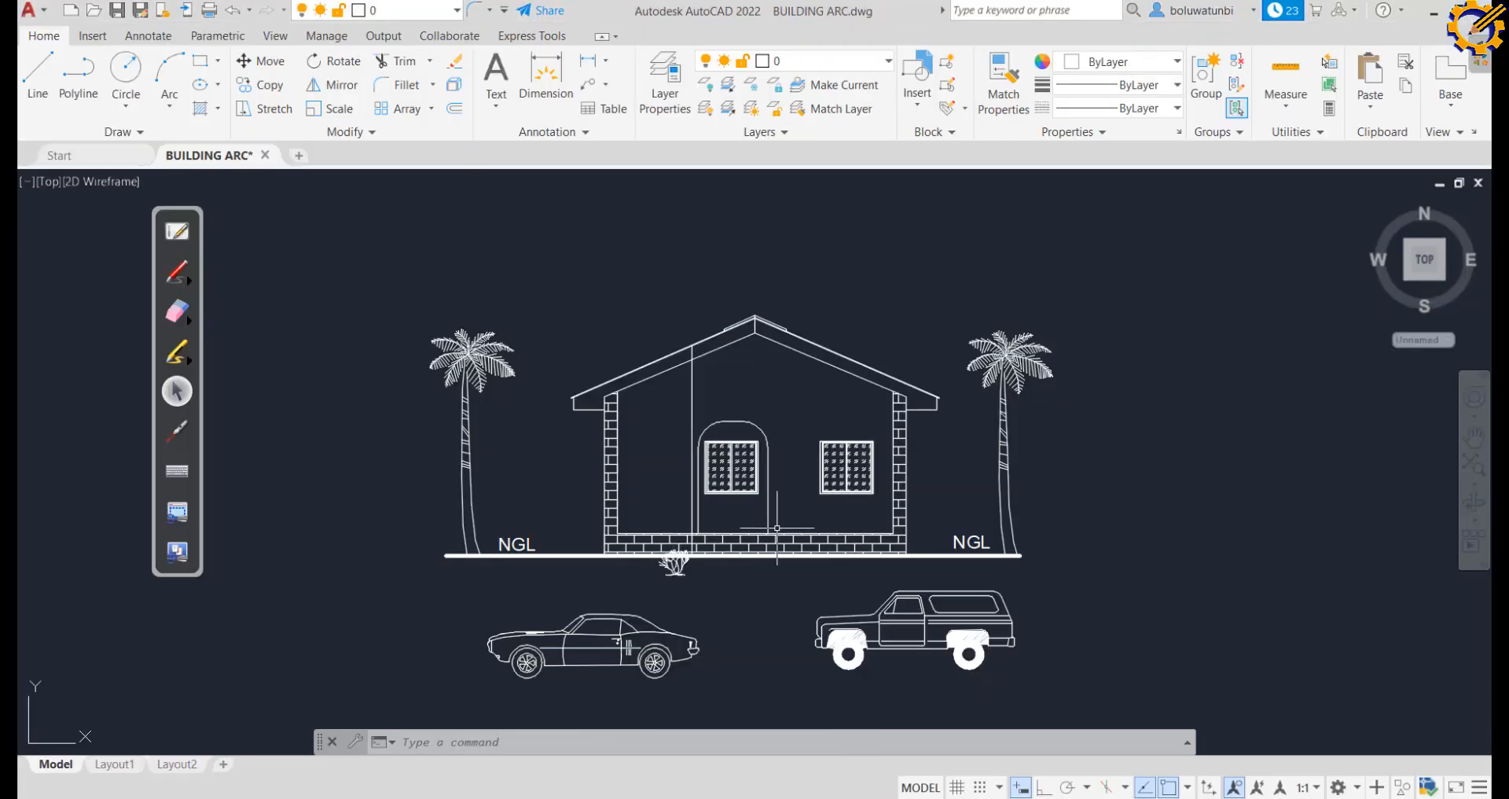
key("XF86MonBrightnessUp")
key("XF86MonBrightnessUp")
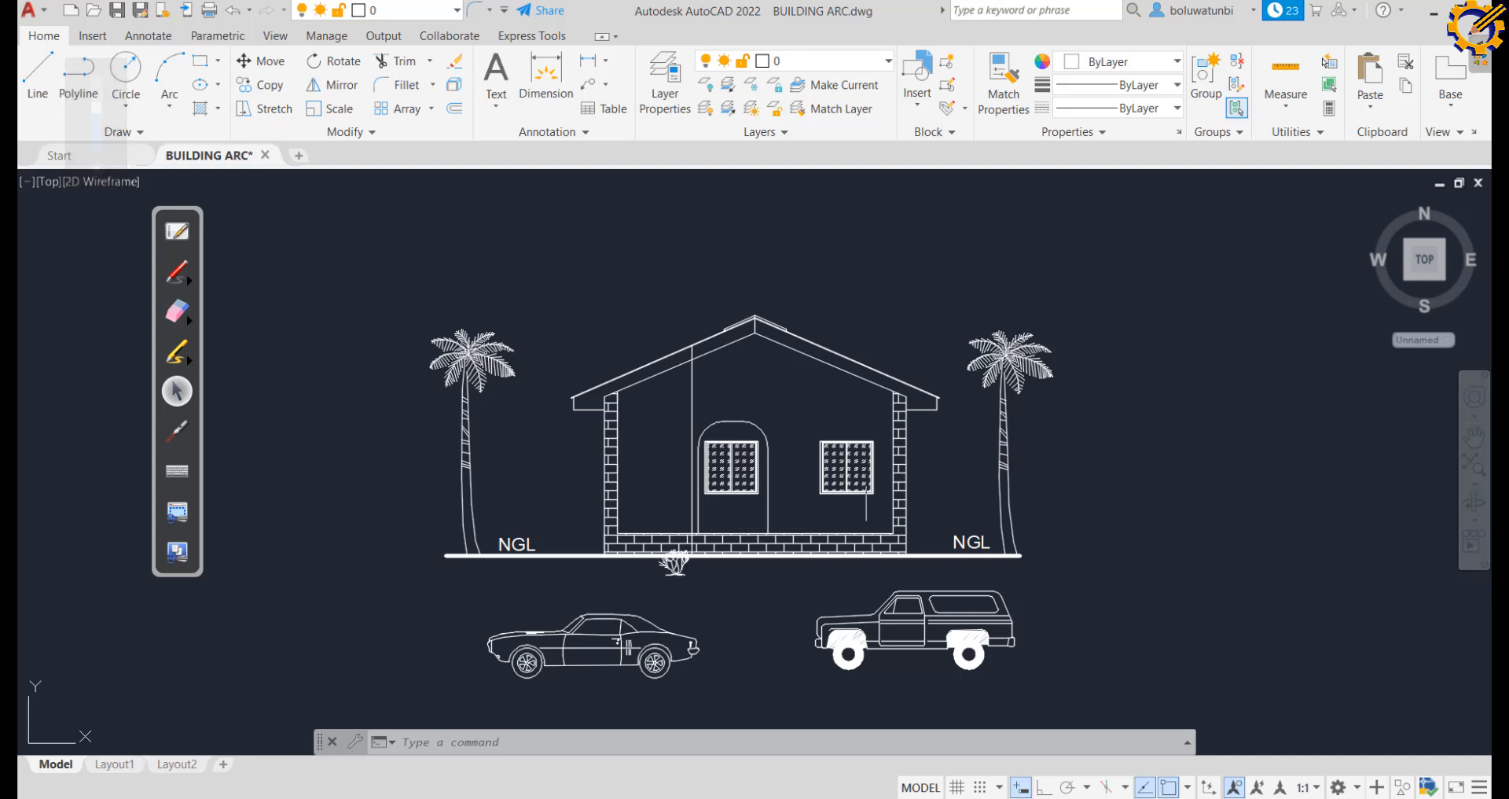
mouse_move(995, 505)
middle_mouse_down()
mouse_move(761, 480)
mouse_move(609, 490)
mouse_move(621, 466)
mouse_move(465, 626)
middle_mouse_up()
scroll(621, 465, "up", 1)
scroll(629, 468, "down", 4)
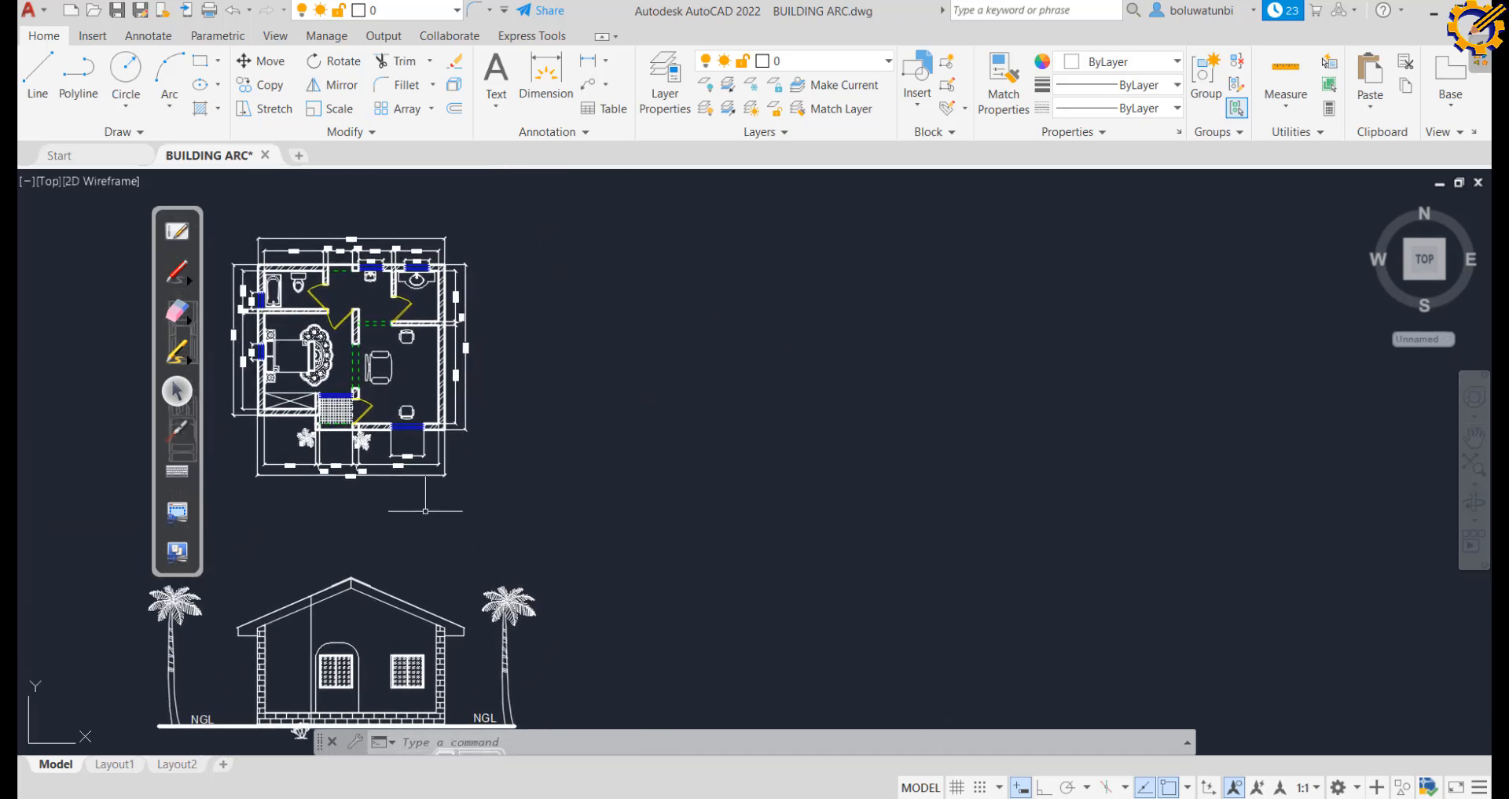
scroll(432, 480, "up", 2)
middle_click(430, 485)
middle_click(430, 486)
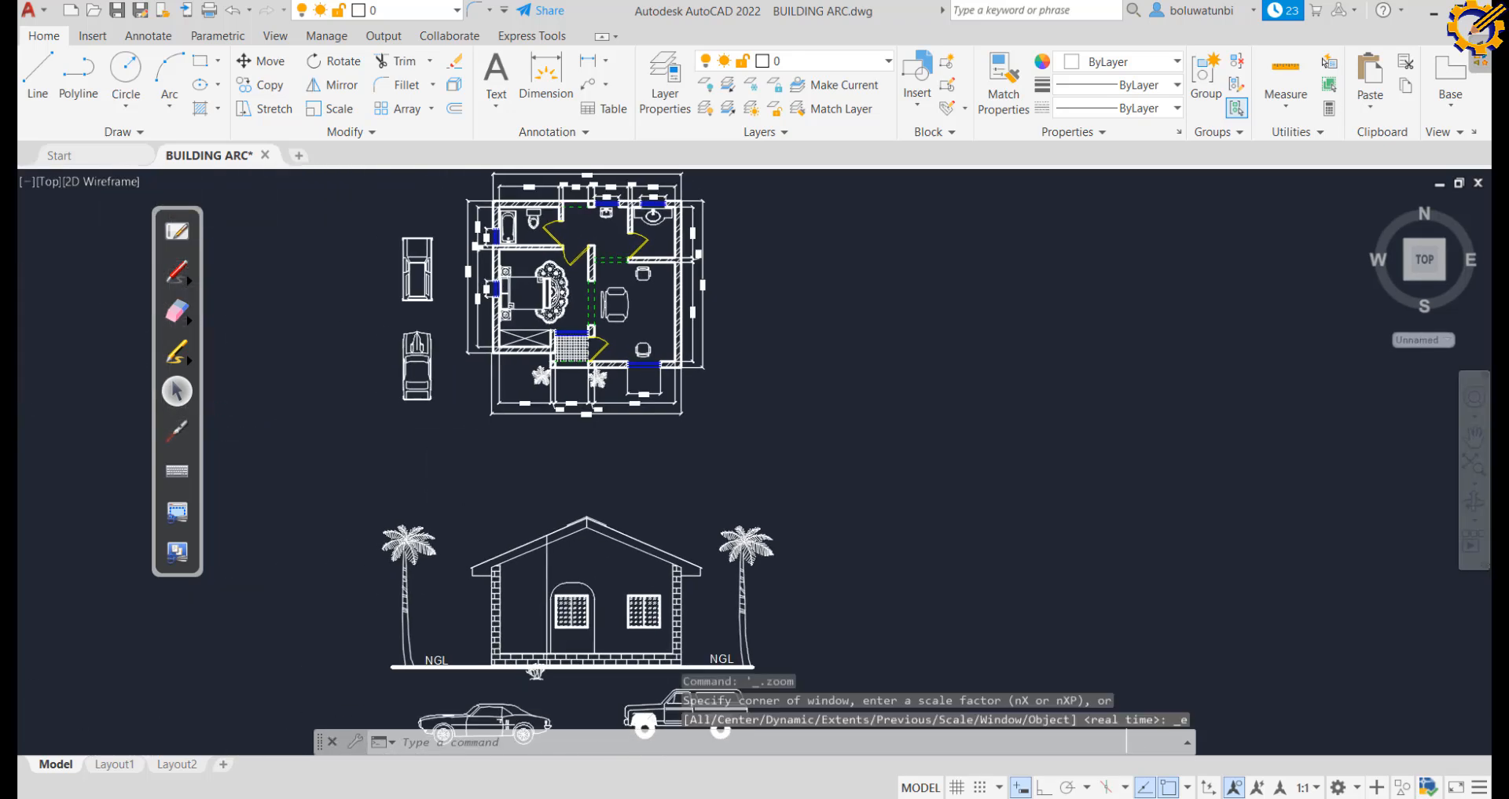
scroll(541, 471, "up", 2)
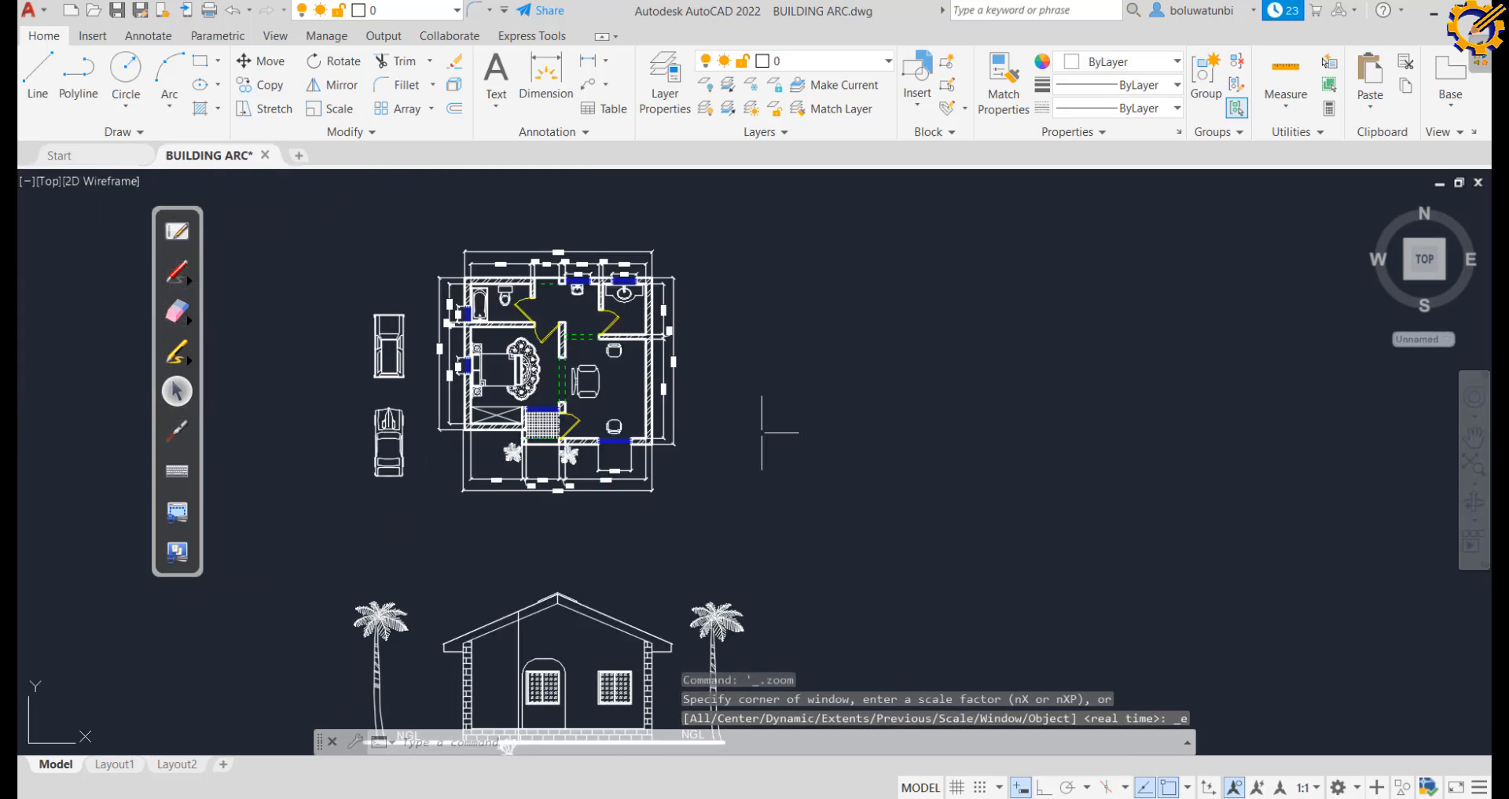
Switch to arc319-2021.pdf in Acrobat and highlight section line X–X across the floor plan, with viewing arrows at both ends
key("alt+Tab")
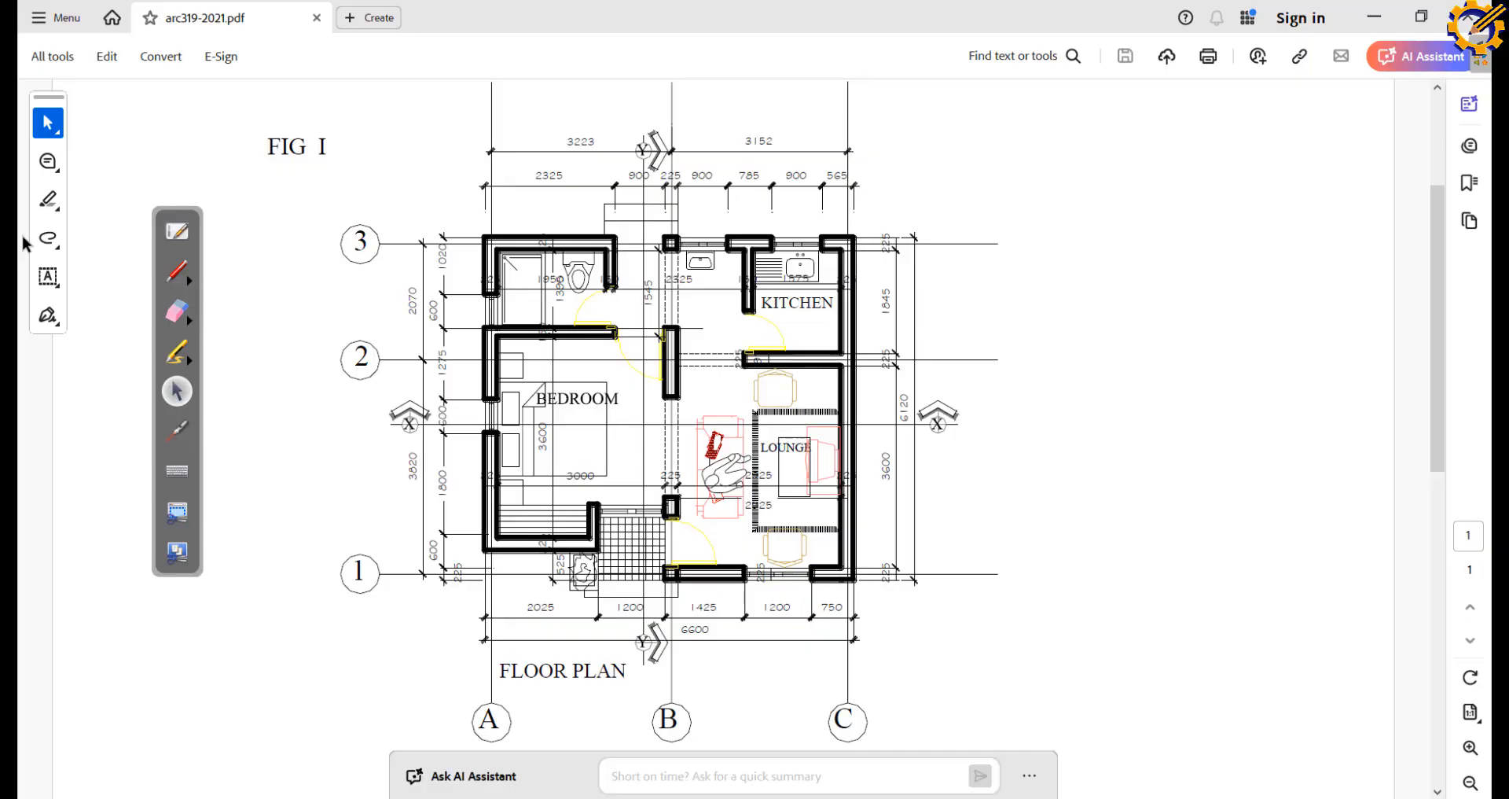
left_click(178, 354)
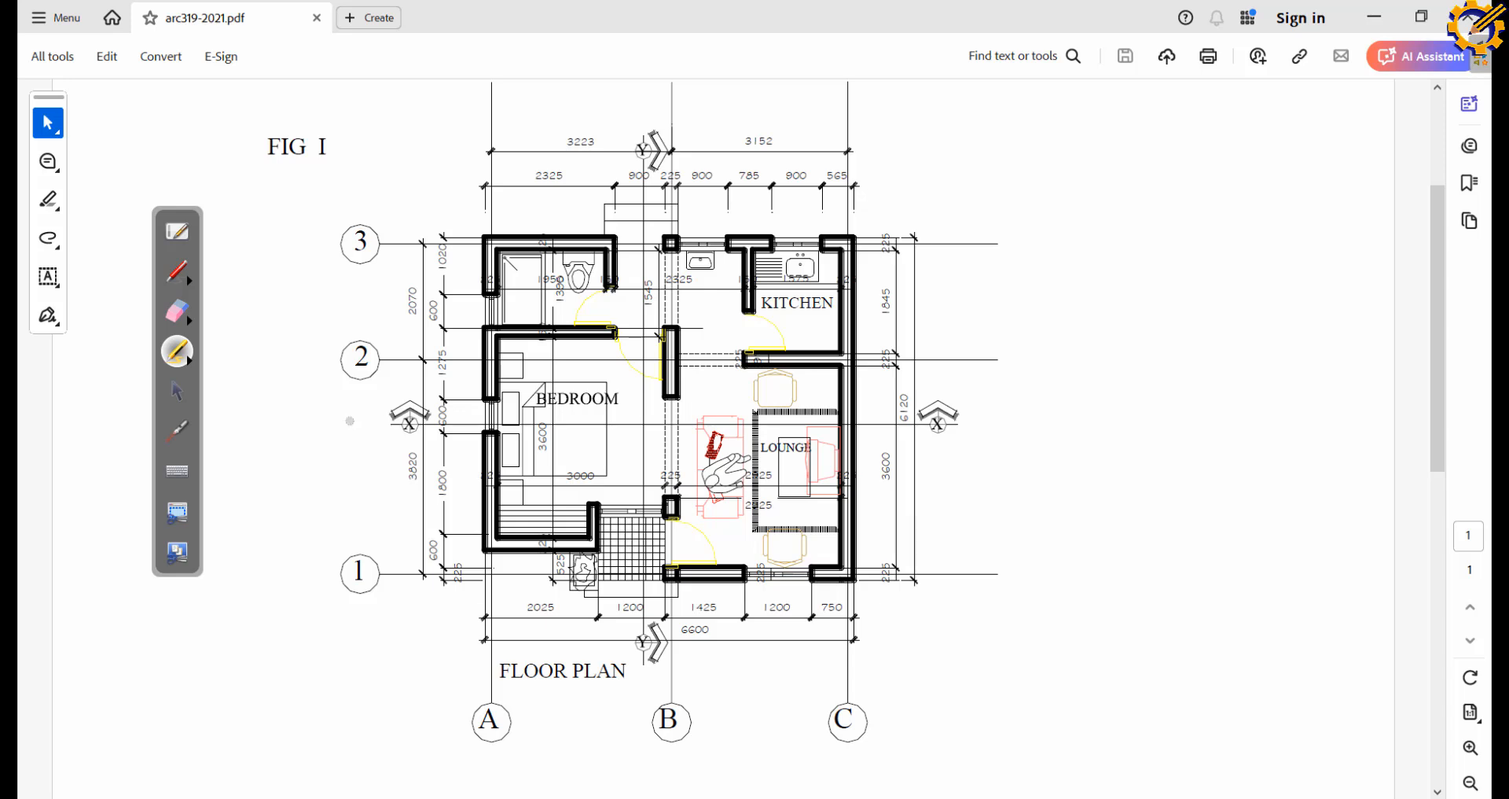
mouse_move(350, 420)
left_mouse_down()
mouse_move(969, 420)
mouse_move(965, 305)
mouse_move(983, 343)
mouse_move(964, 309)
left_mouse_up()
mouse_move(347, 422)
left_mouse_down()
mouse_move(358, 358)
mouse_move(336, 364)
mouse_move(385, 363)
mouse_move(361, 337)
left_mouse_up()
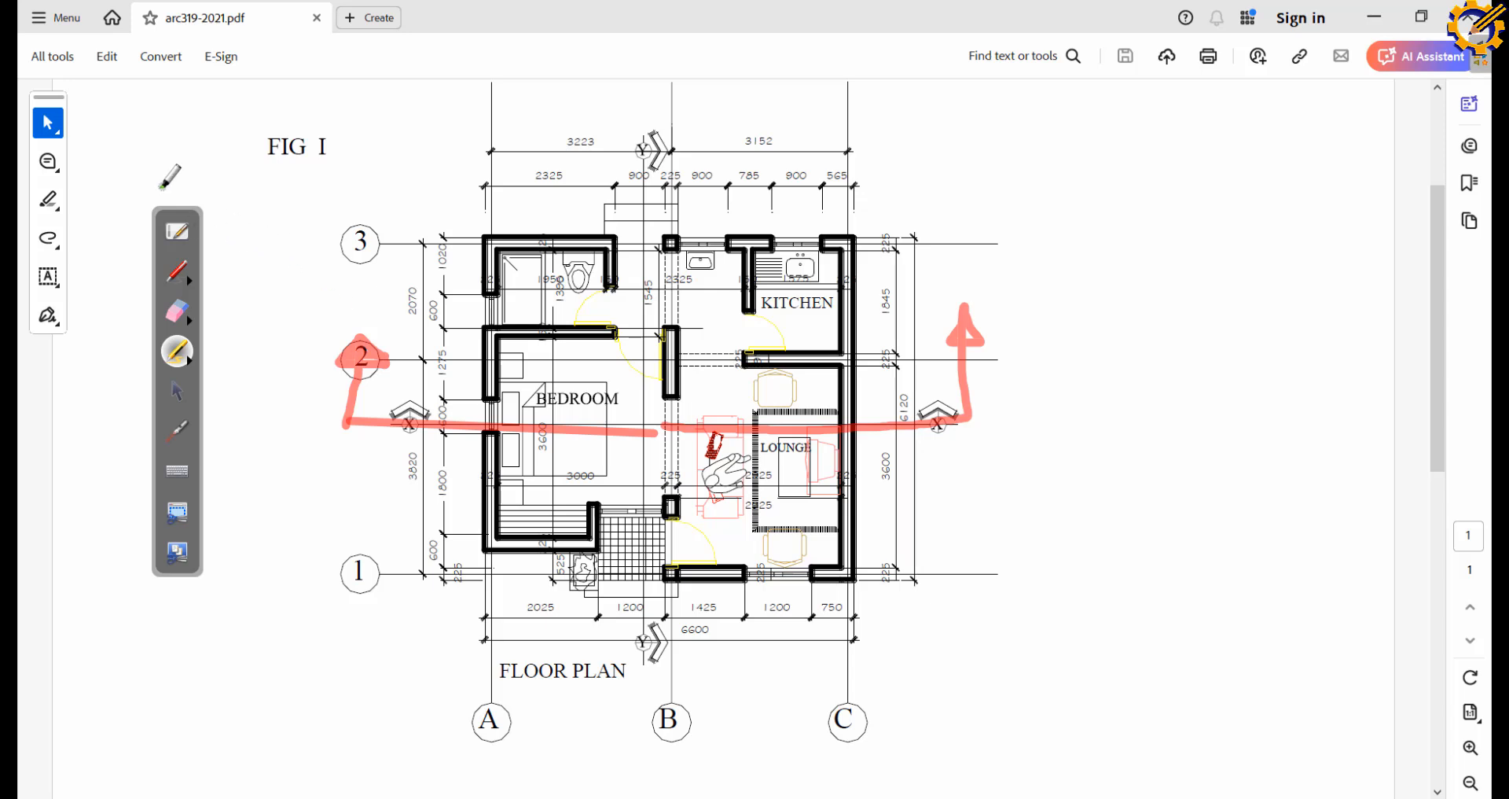
Erase the highlighted section line and arrows from the floor plan and return to the normal pointer
left_click(178, 319)
mouse_move(376, 397)
left_mouse_down()
mouse_move(322, 346)
mouse_move(355, 418)
mouse_move(865, 439)
mouse_move(943, 417)
mouse_move(974, 331)
mouse_move(943, 341)
left_mouse_up()
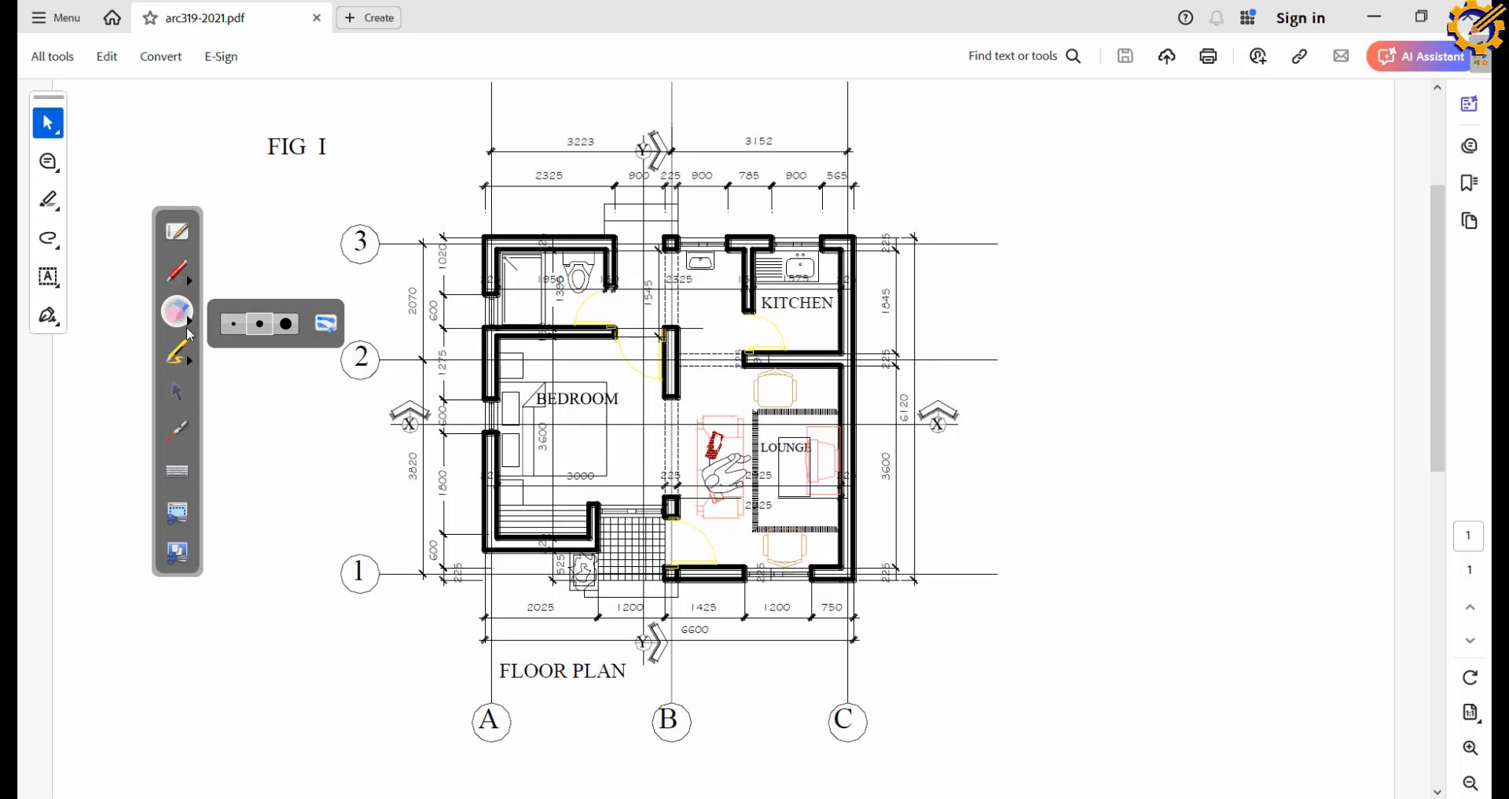
left_click(179, 390)
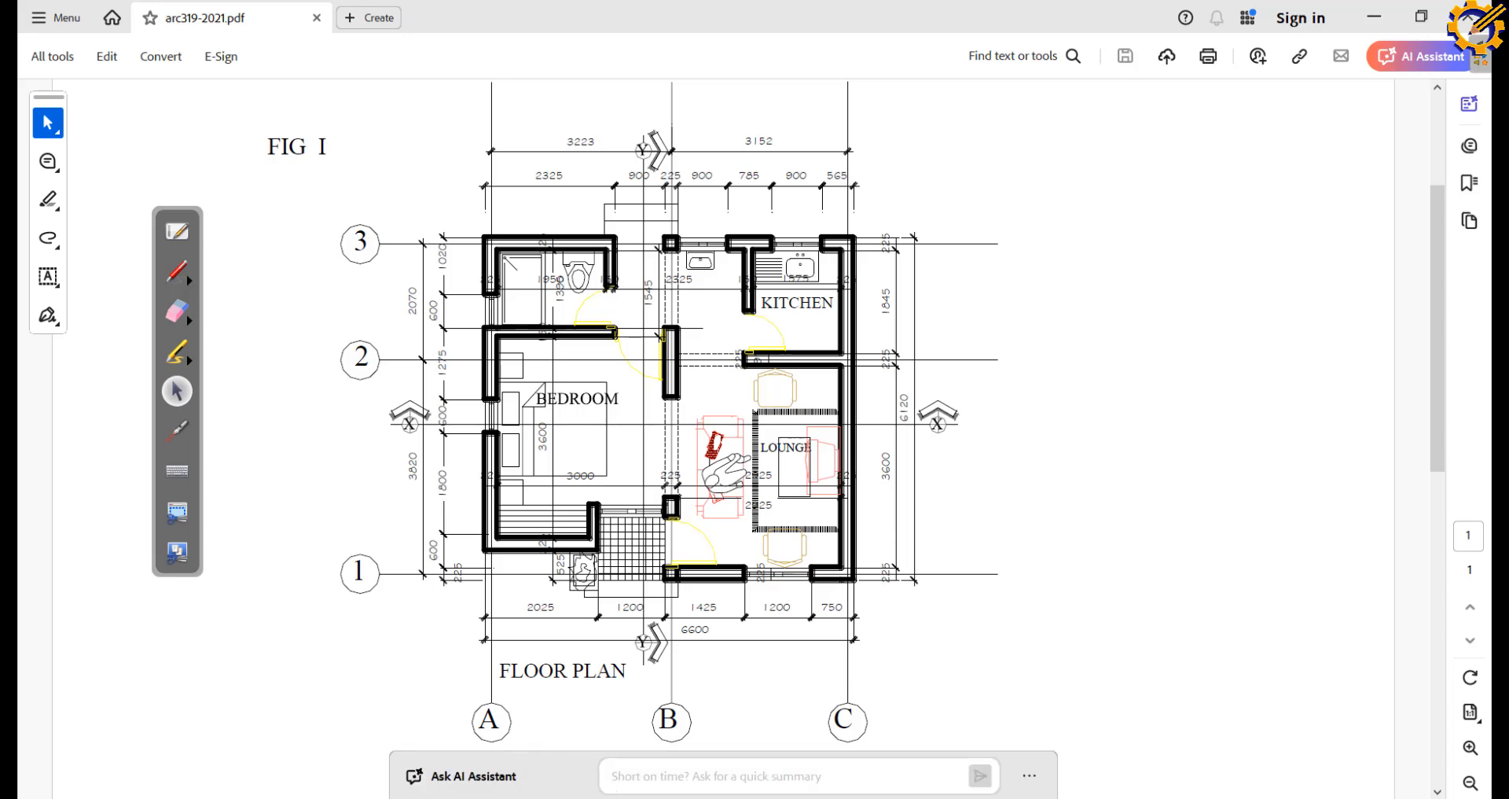
Switch to AutoCAD and draw a long horizontal line in the empty area east of the floor plan, with Ortho on
mouse_move(657, 797)
left_click(605, 767)
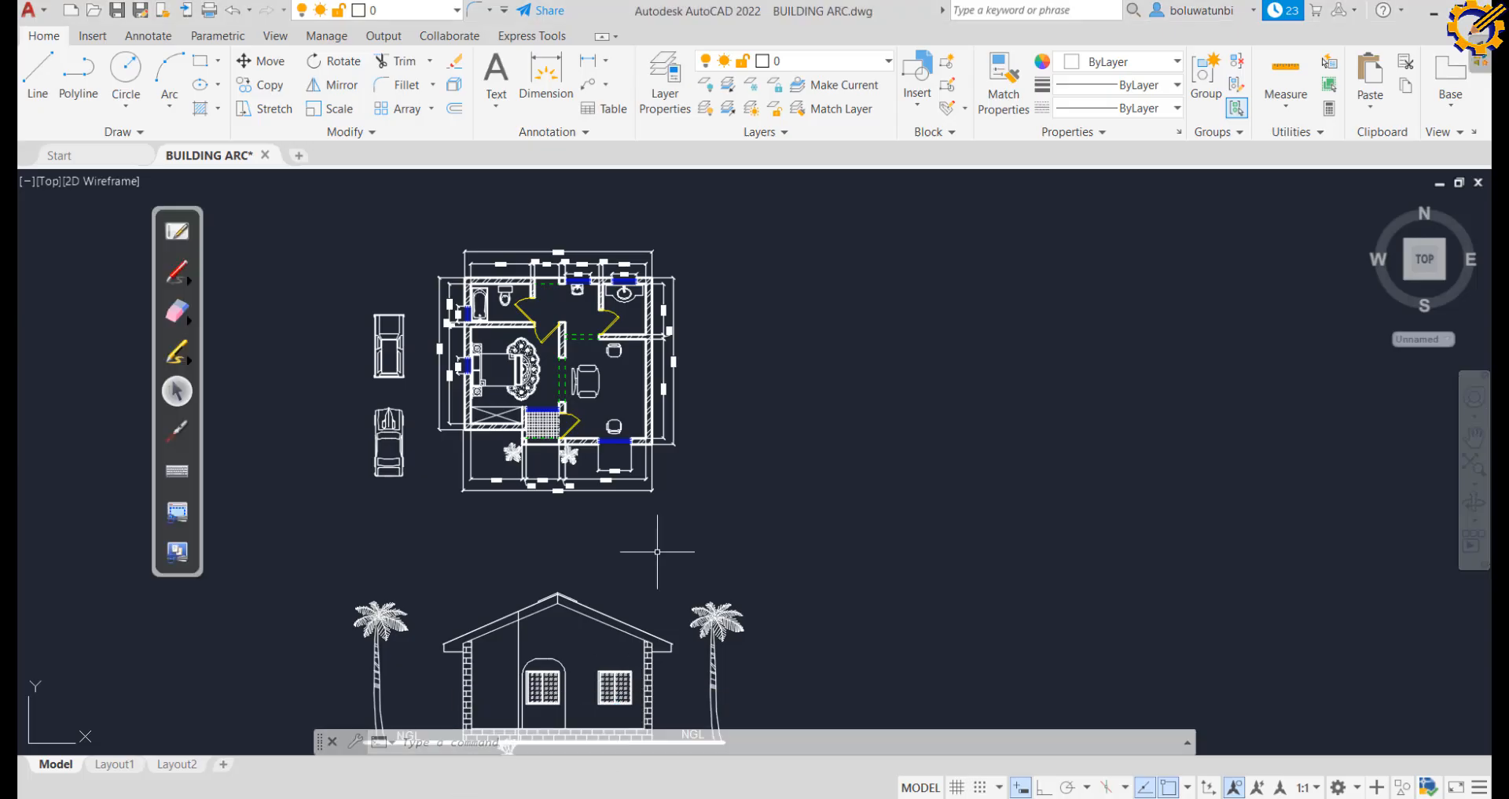
left_click(37, 75)
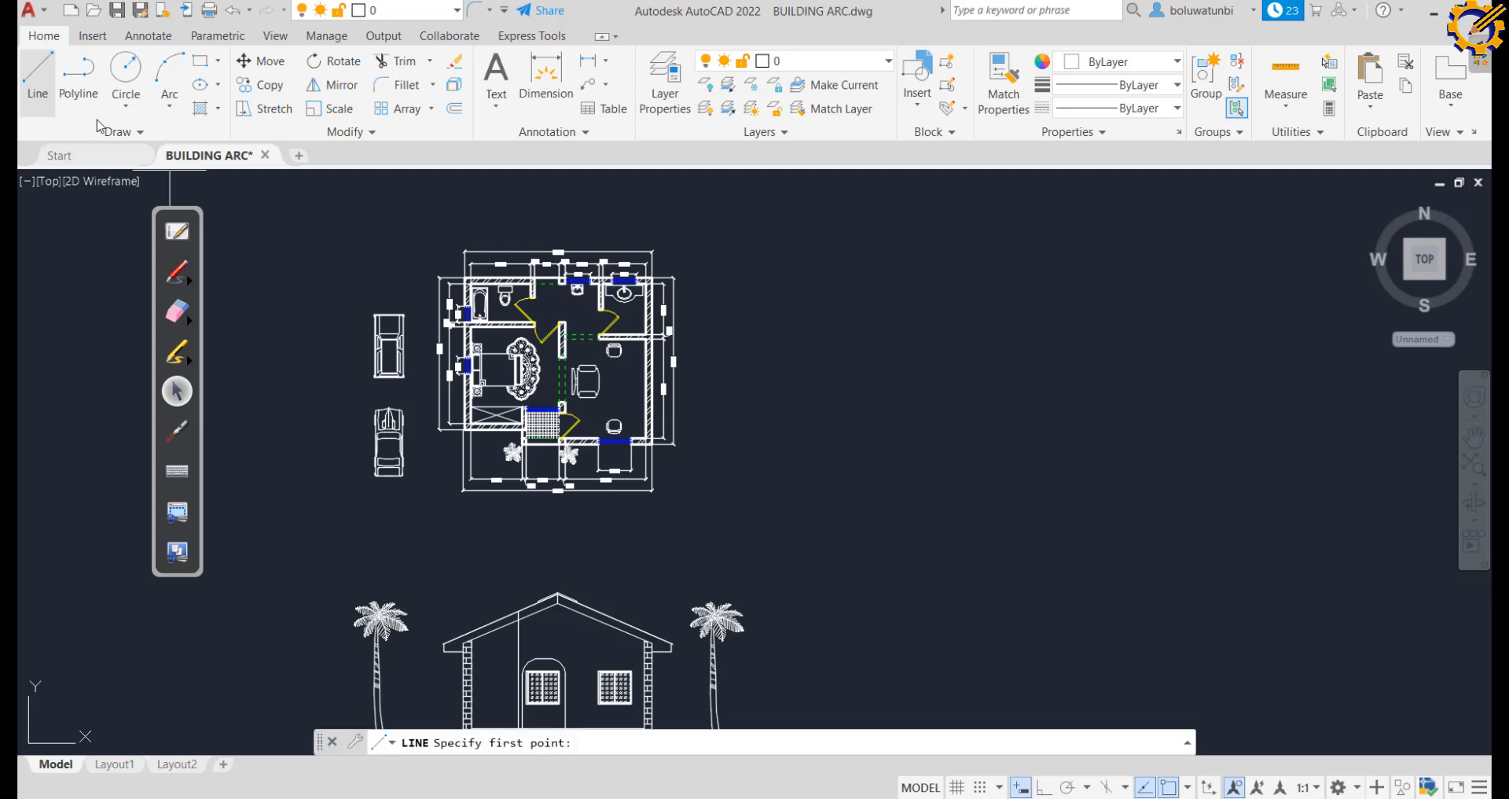
left_click(37, 79)
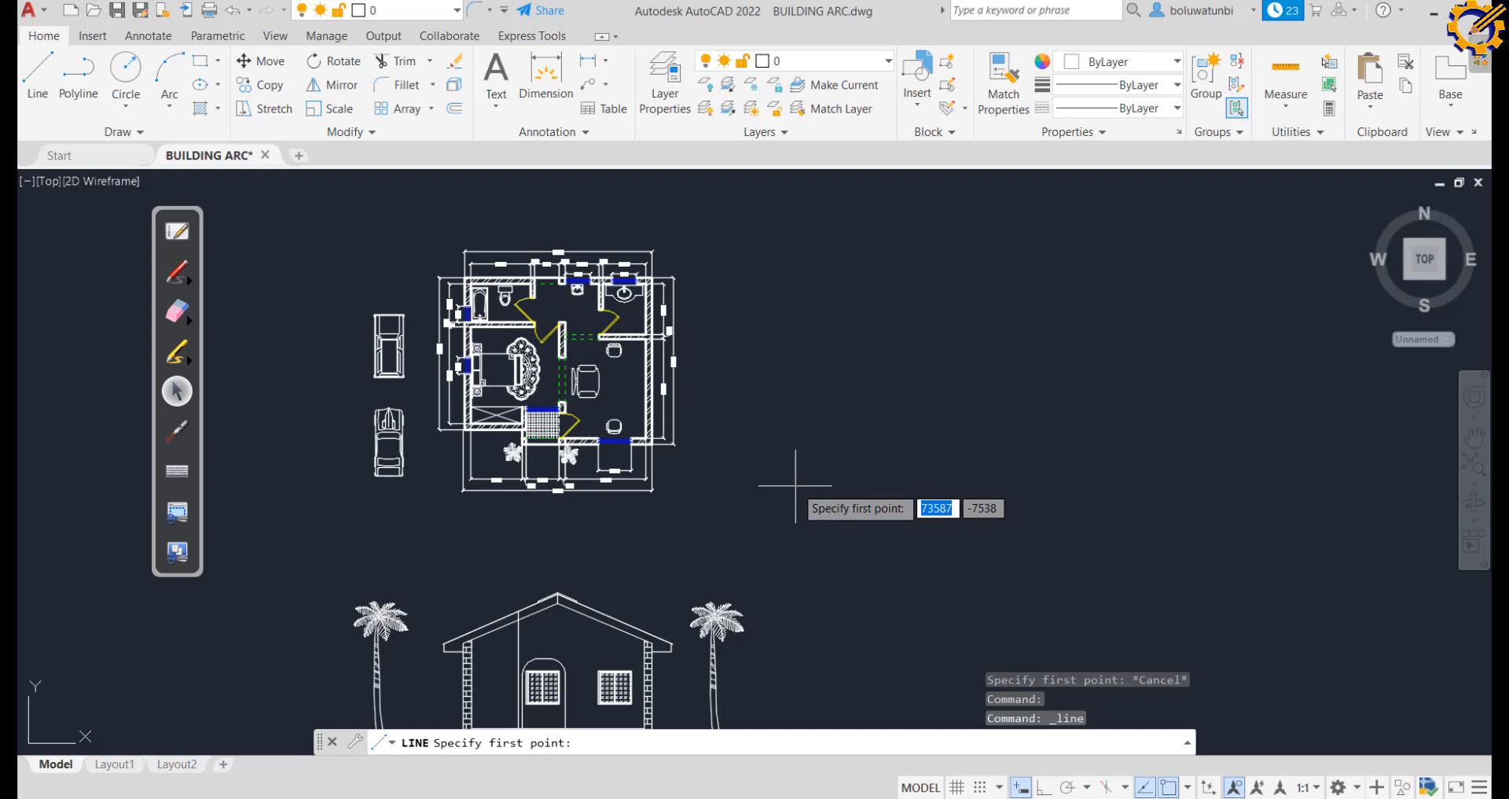
key("F8")
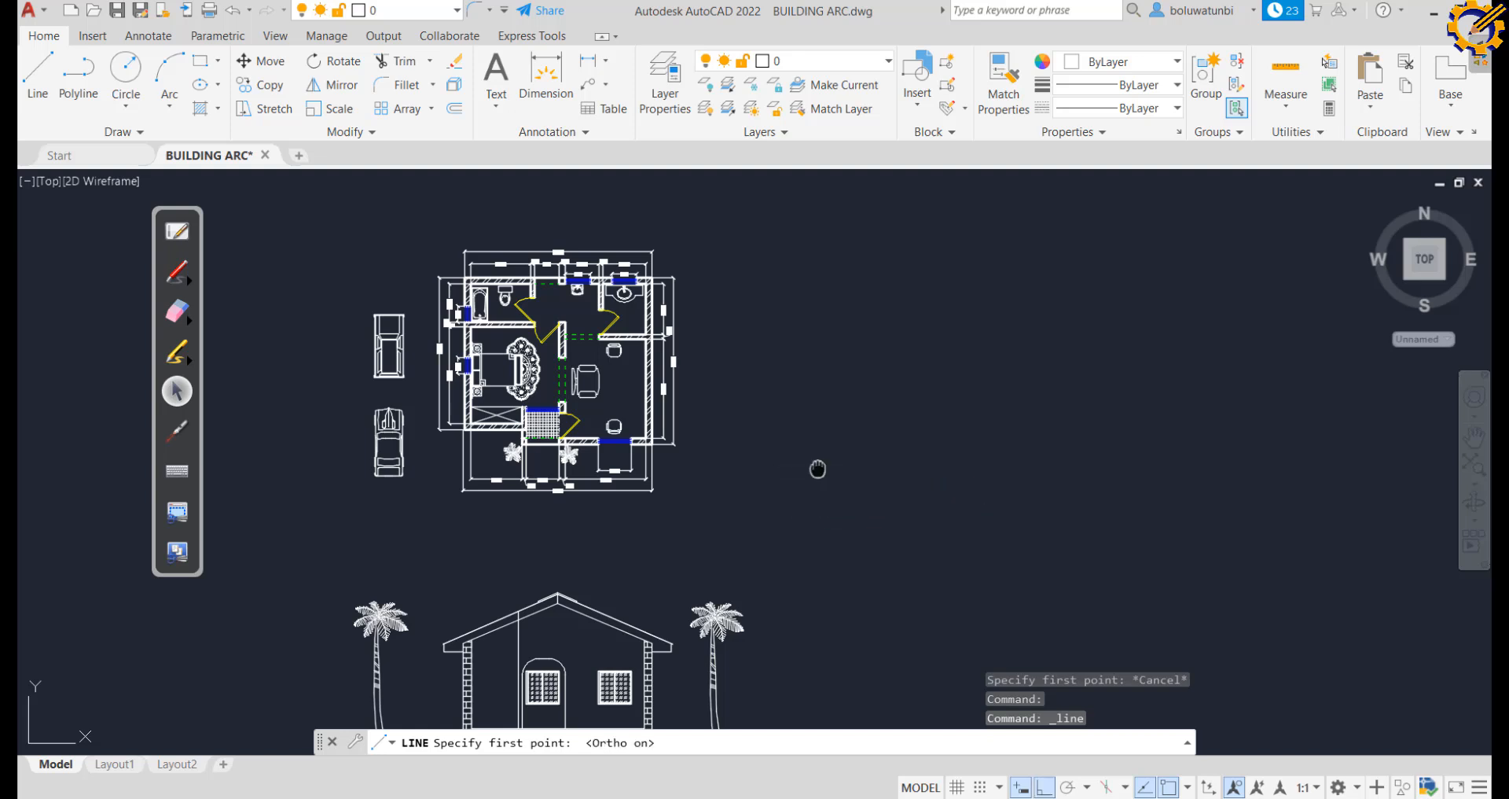
middle_click_drag(818, 469, 769, 479)
scroll(698, 502, "up", 3)
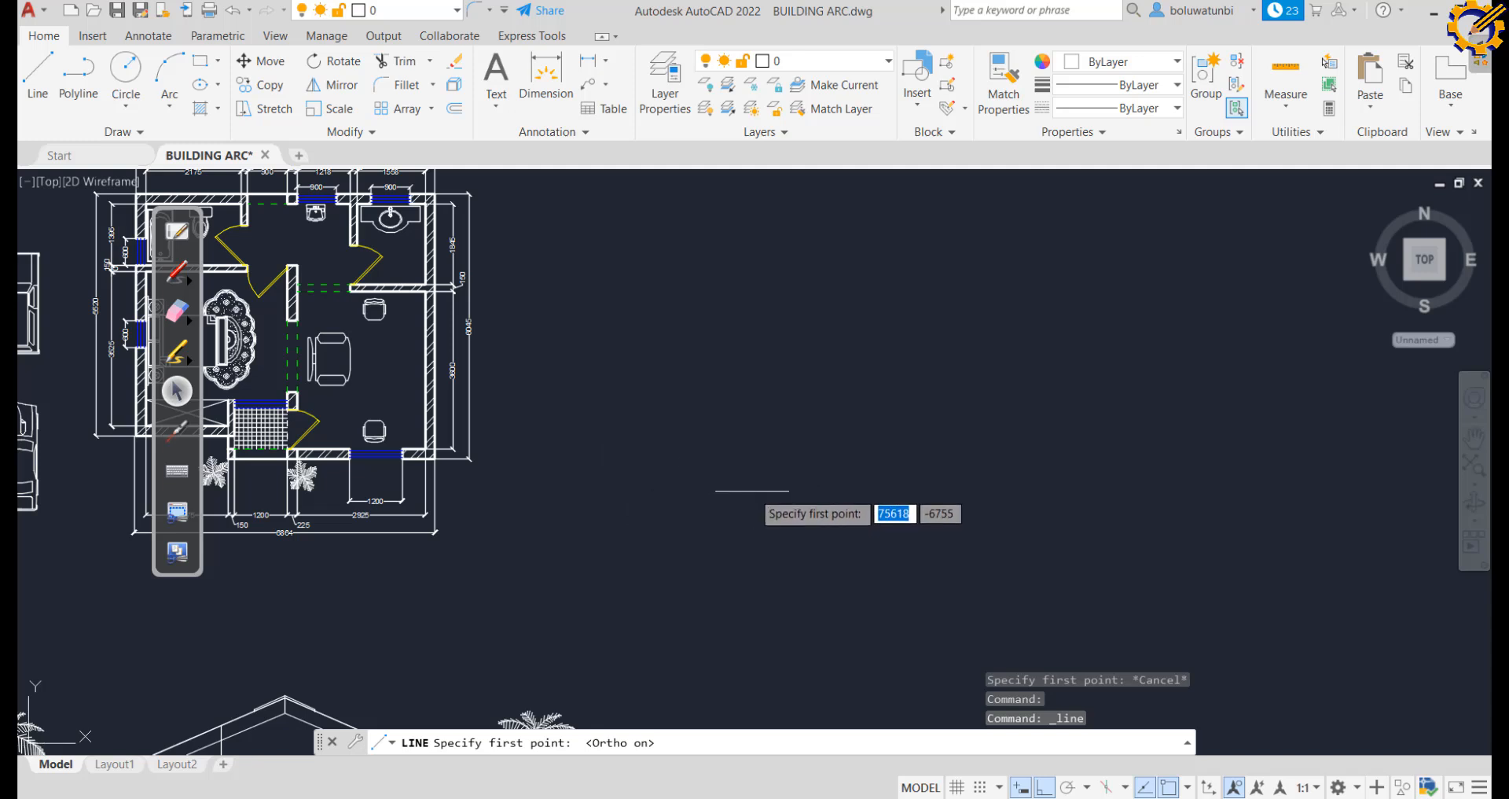
left_click(760, 440)
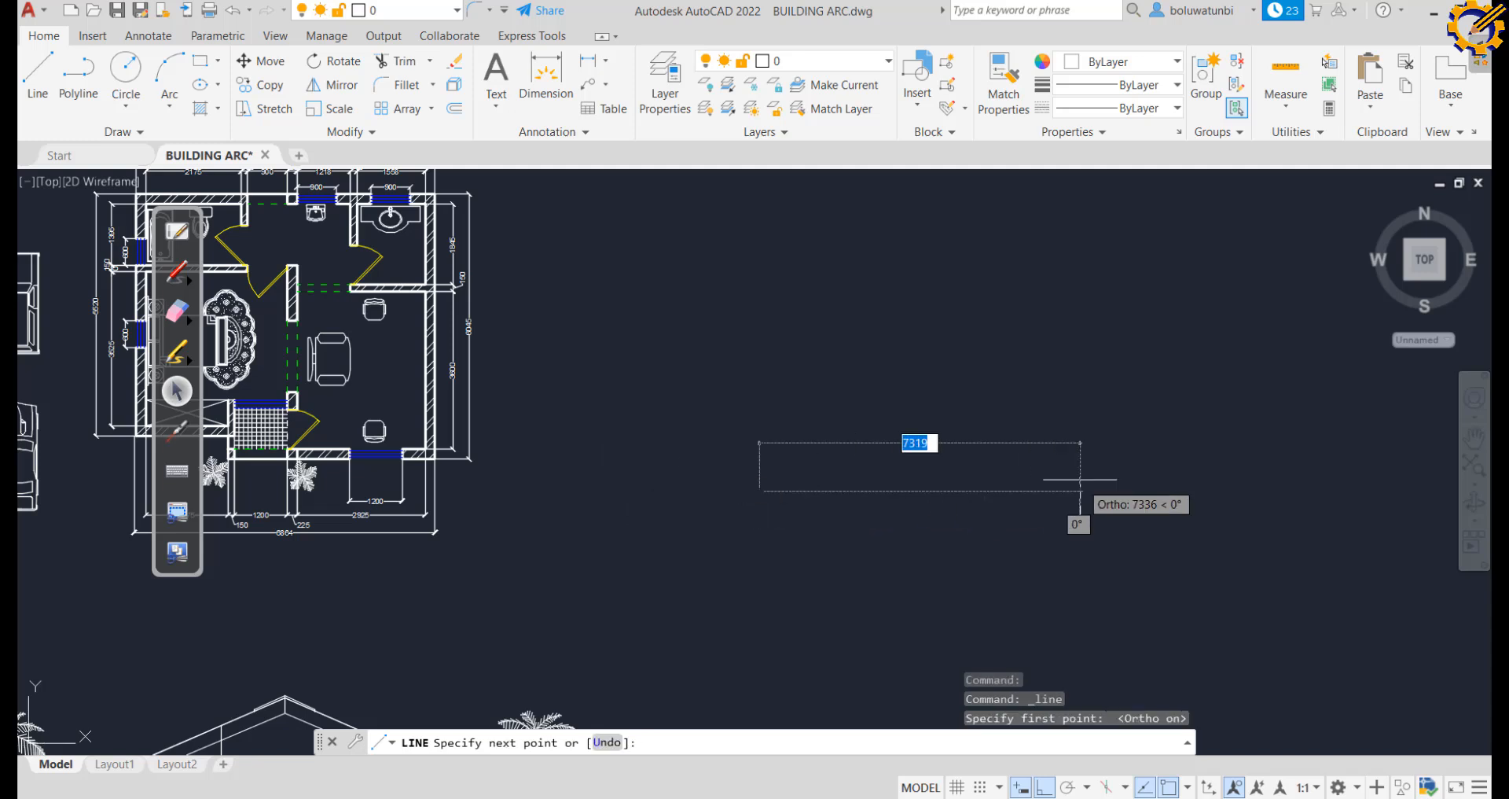
middle_click_drag(1152, 476, 812, 489)
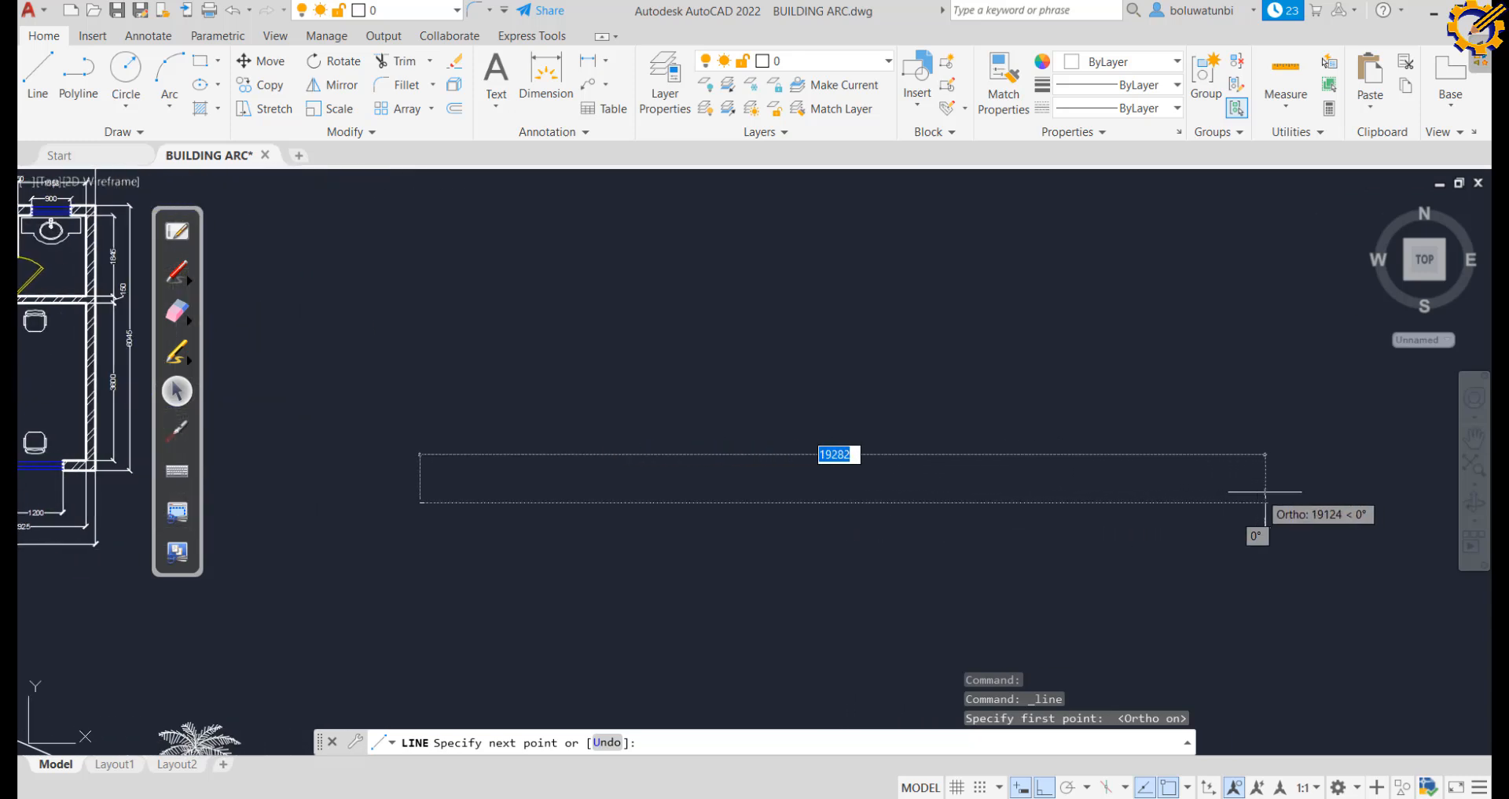
left_click(1327, 492)
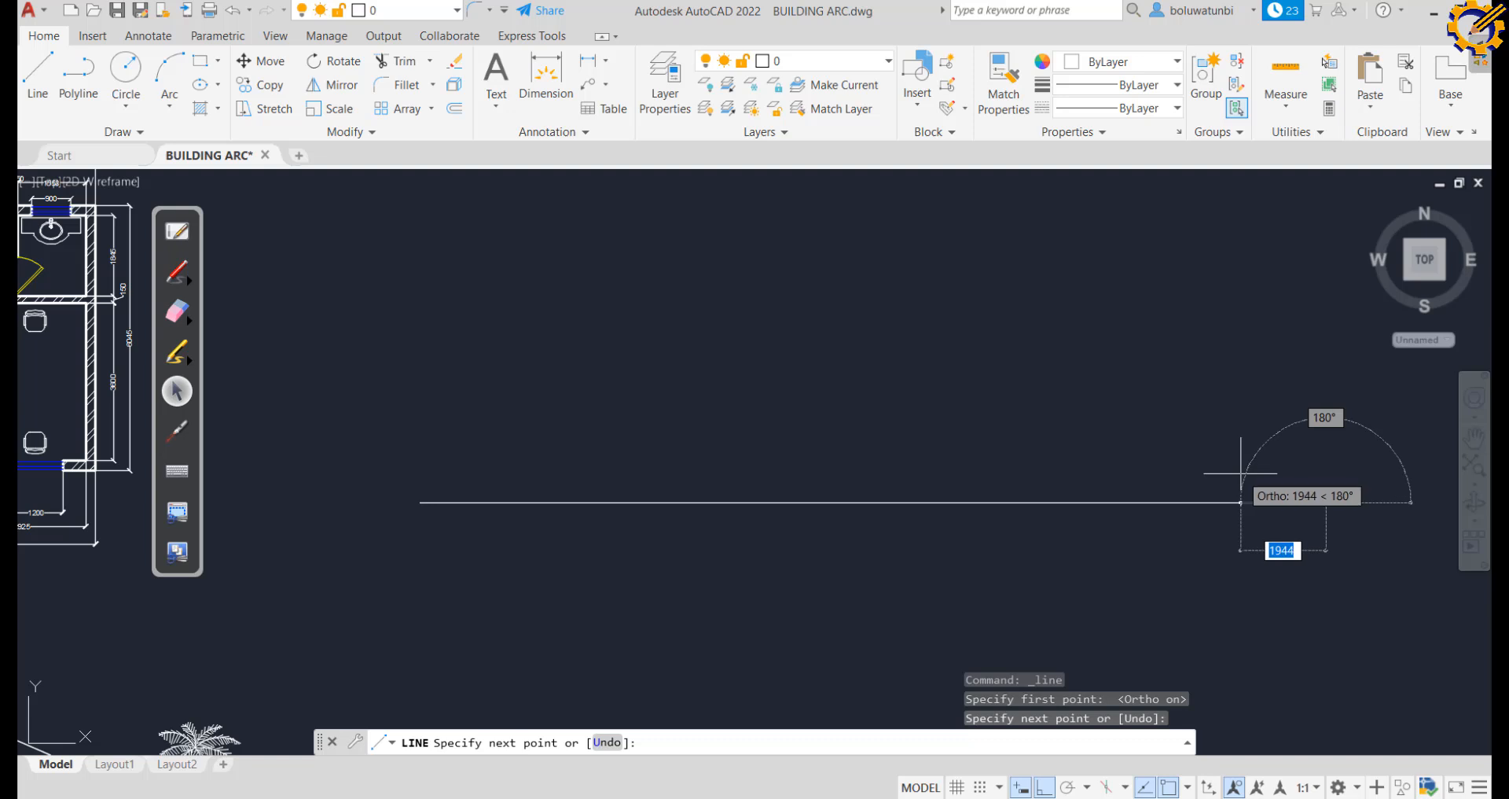
key("Escape")
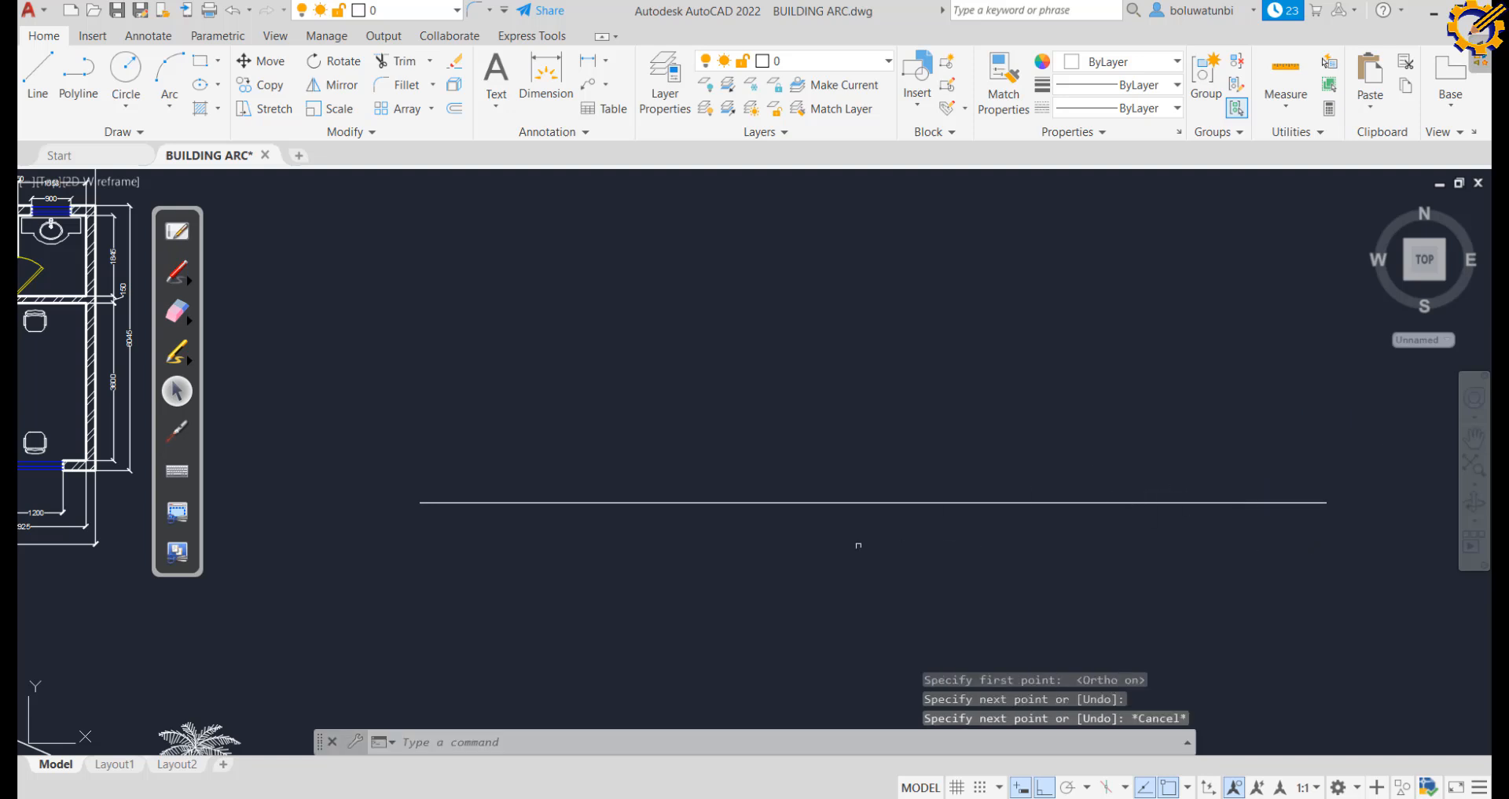
Draw a long vertical line crossing the horizontal line near its west end
left_click(37, 75)
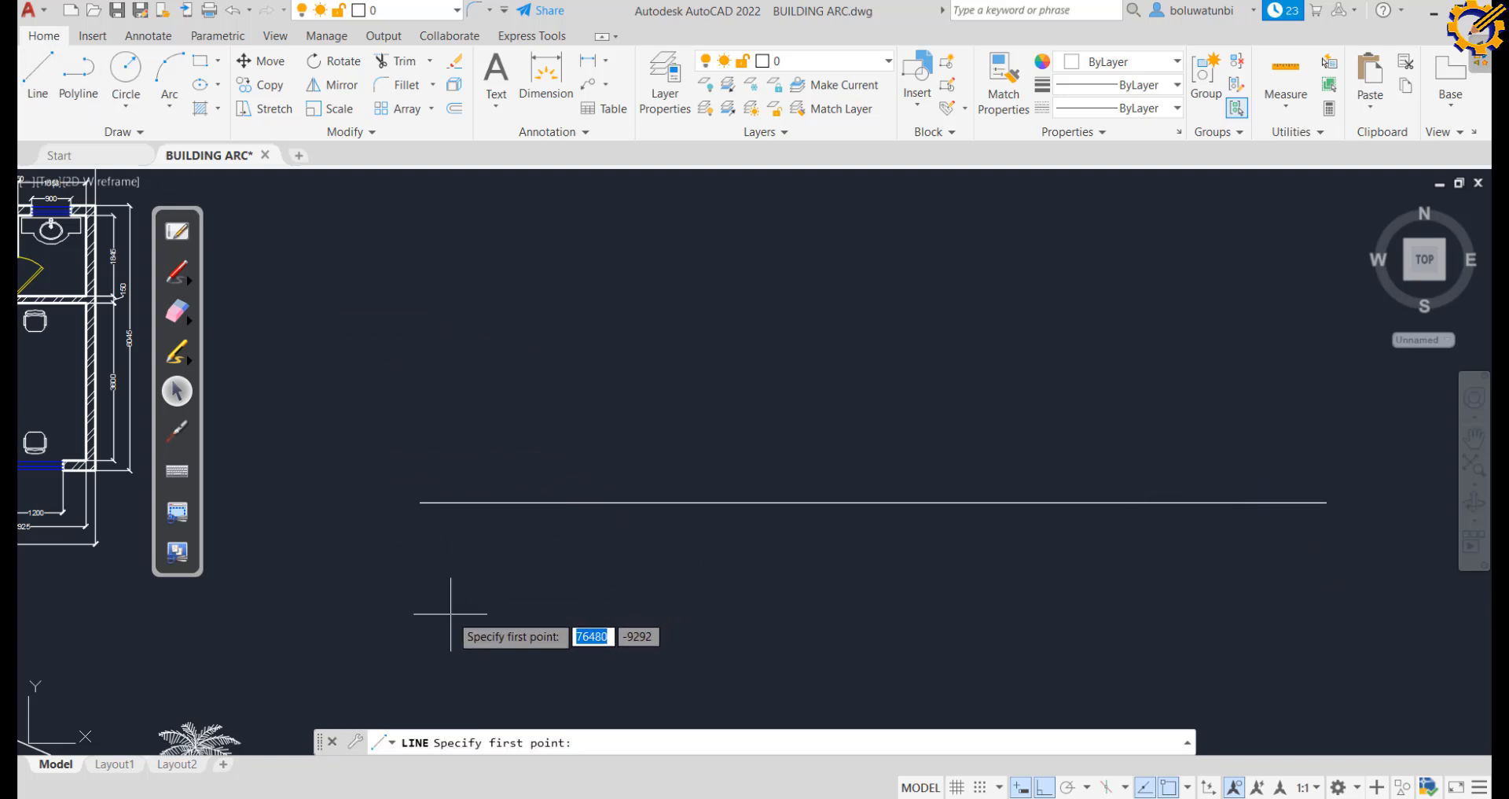
left_click(452, 650)
scroll(497, 330, "up", 5)
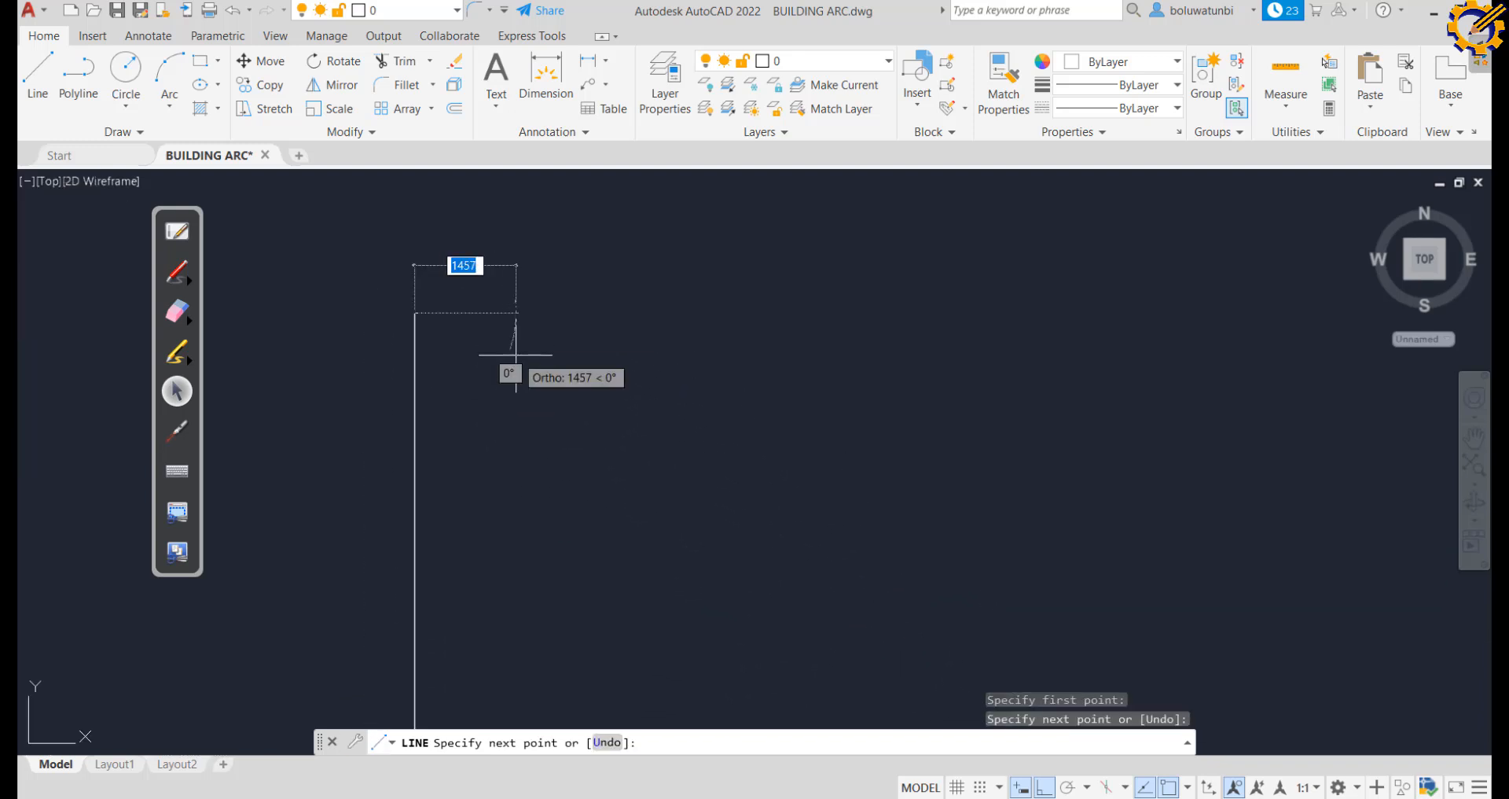
key("Escape")
scroll(556, 440, "down", 5)
scroll(556, 441, "down", 1)
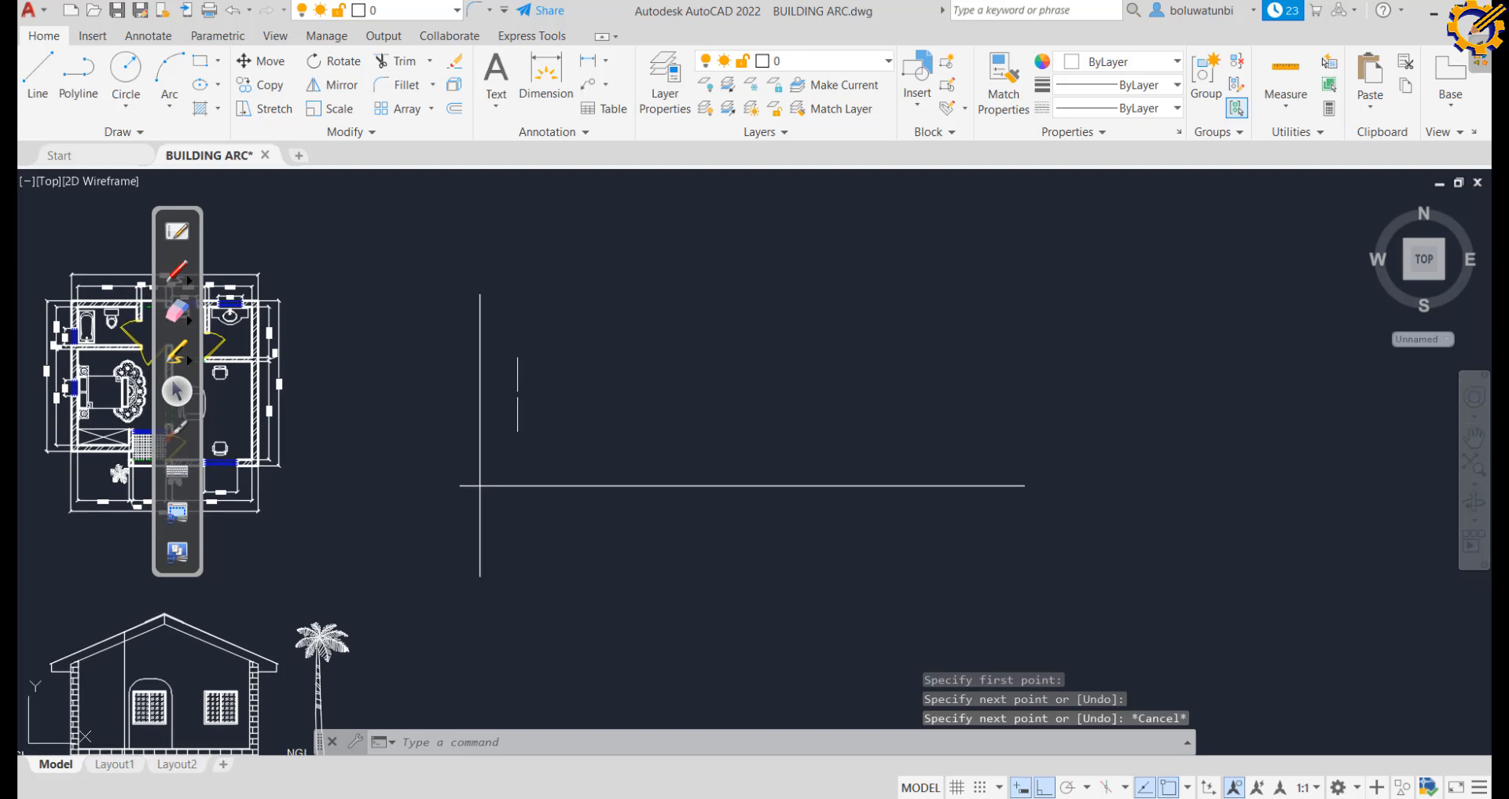
scroll(506, 440, "up", 4)
middle_click_drag(506, 440, 496, 425)
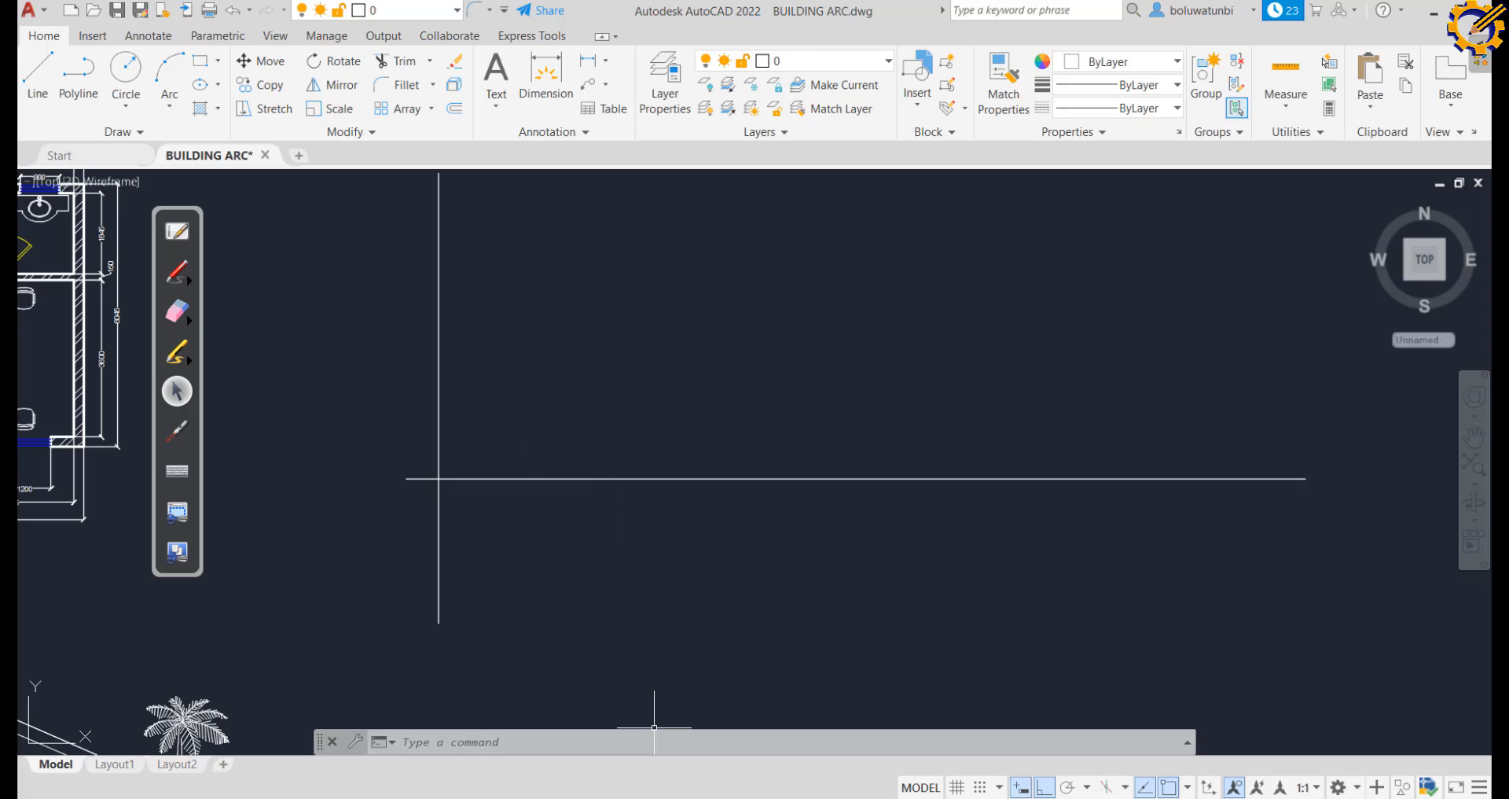
Switch to the PDF and sketch a red ruler line with tick marks above the floor plan, labelled from 0 to 10 mm
key("alt+Tab")
scroll(653, 345, "up", 3)
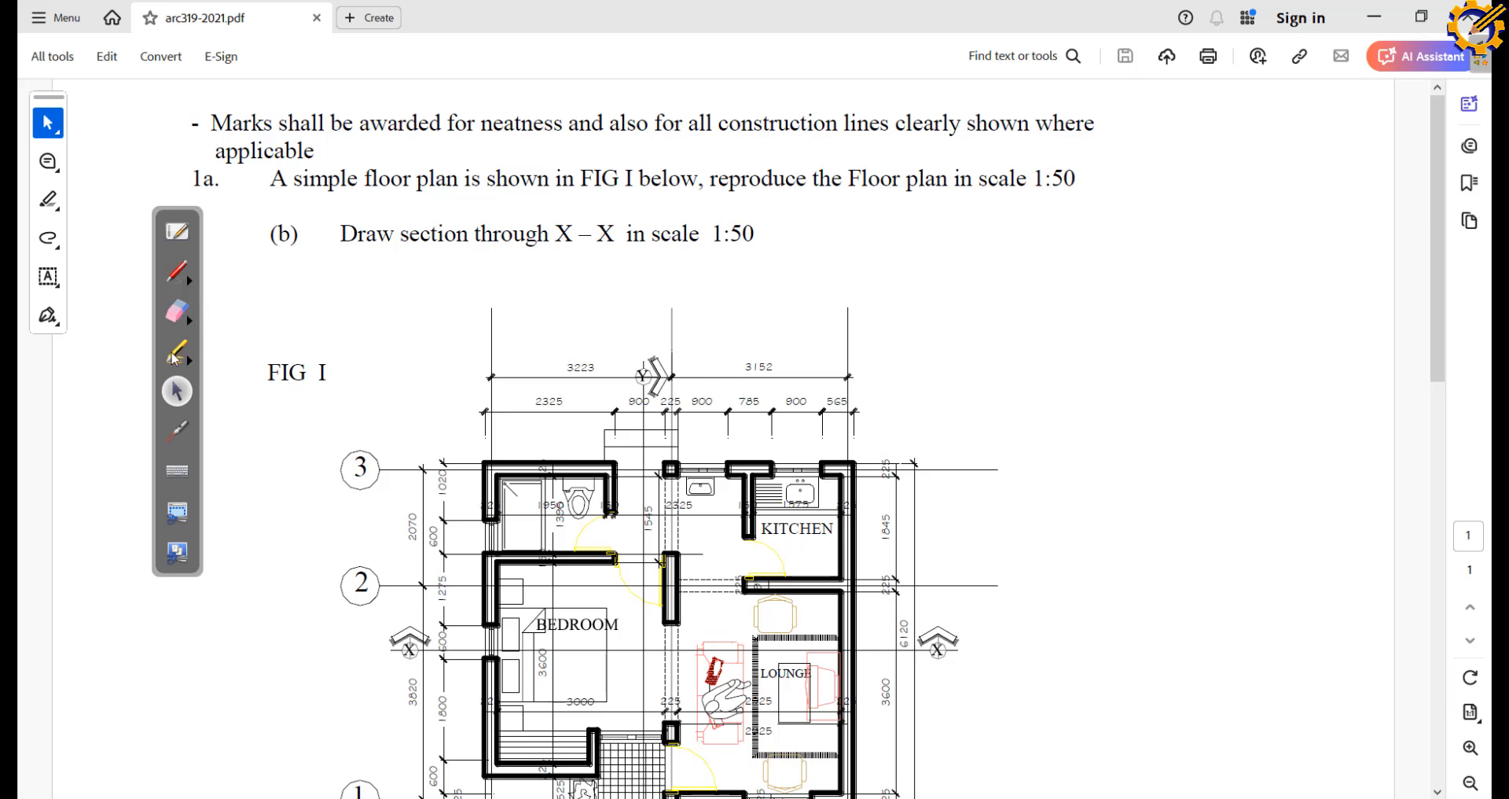
left_click(177, 271)
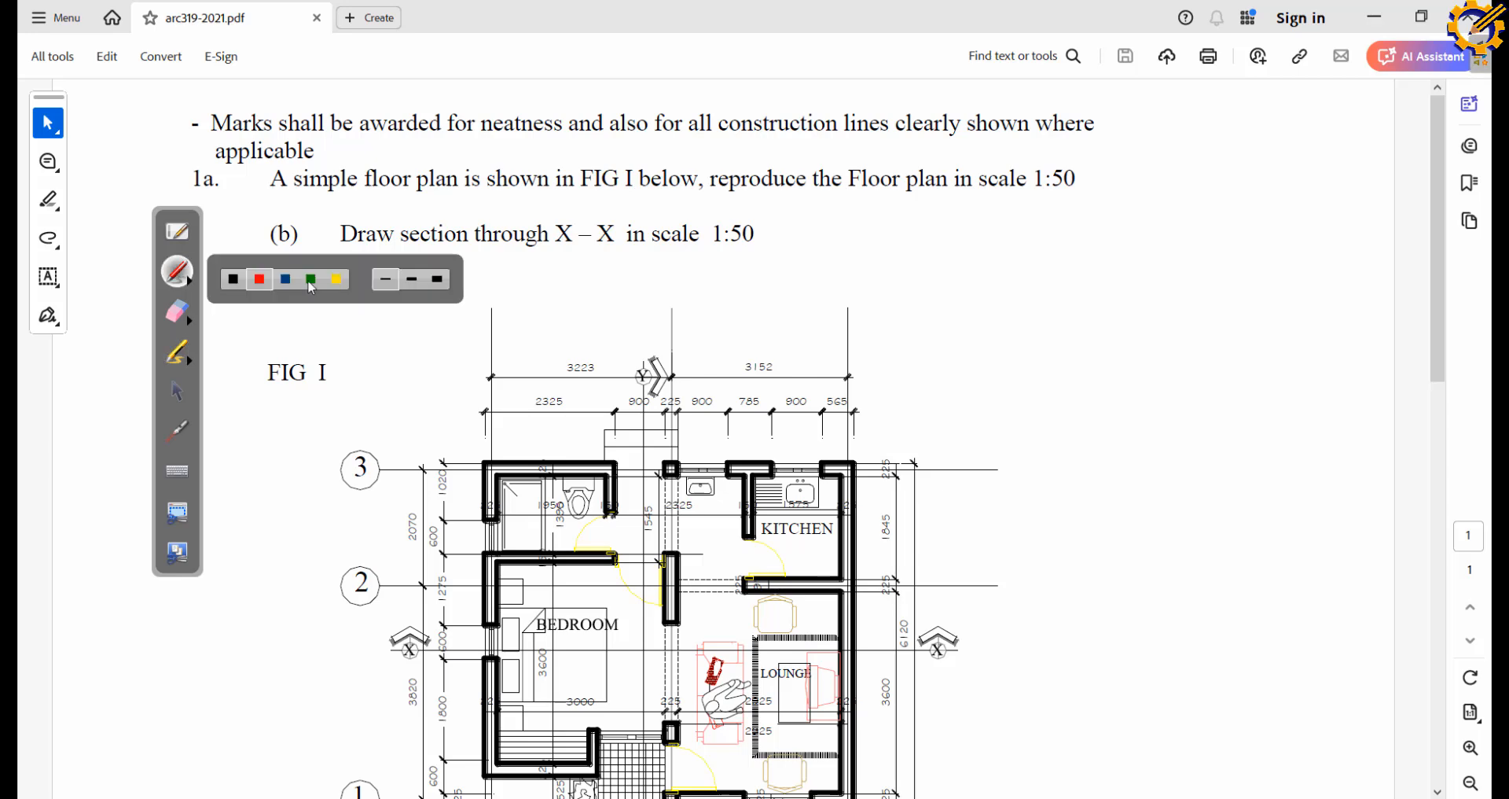
left_click(255, 283)
left_click_drag(751, 273, 1326, 251)
left_click_drag(786, 274, 797, 332)
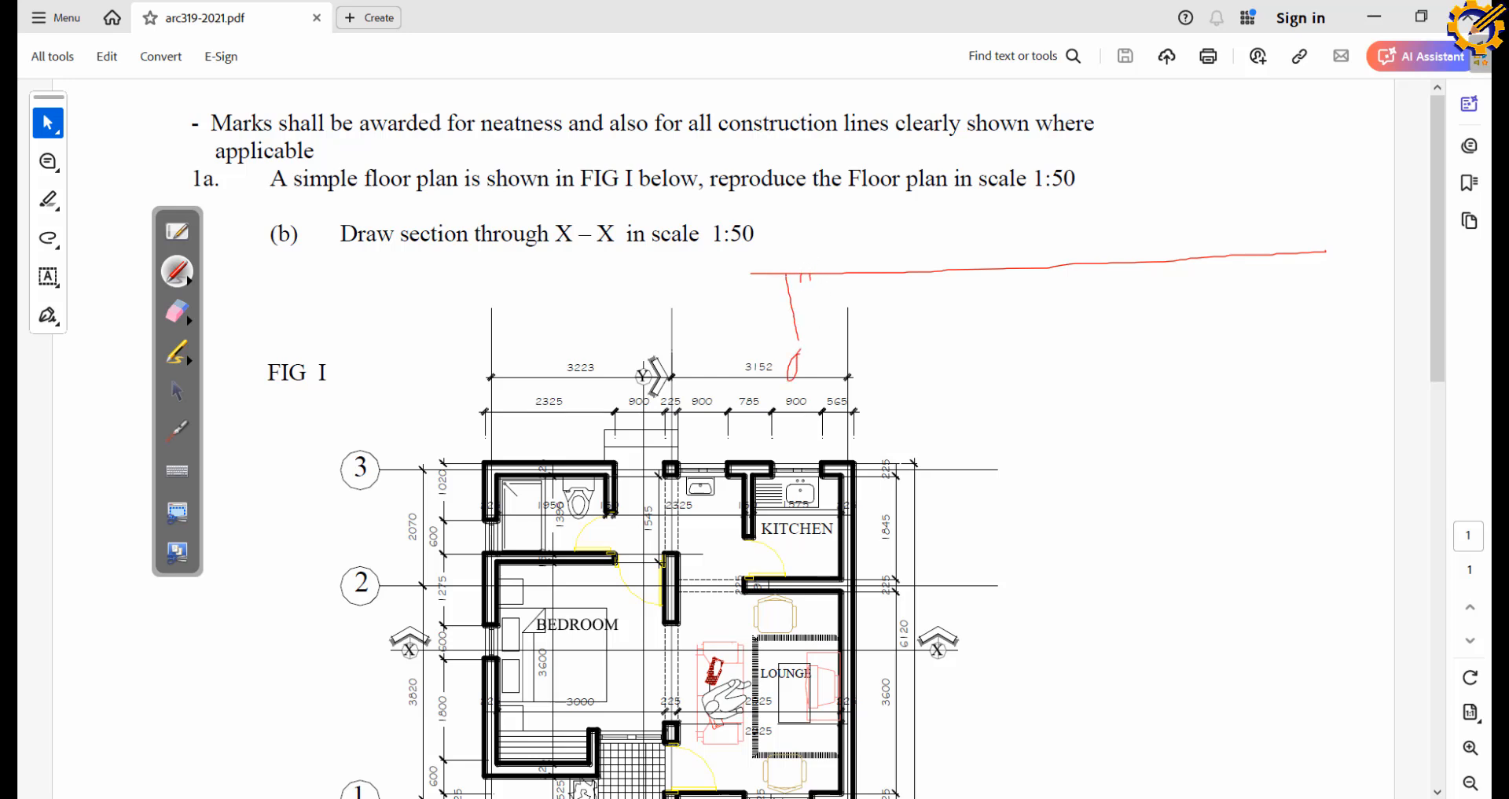
left_click_drag(816, 275, 817, 288)
left_click_drag(862, 274, 861, 282)
mouse_move(867, 273)
left_mouse_down()
mouse_move(890, 311)
mouse_move(877, 351)
left_mouse_up()
Erase the red ruler sketch from the PDF page and return to the normal pointer
left_click(170, 313)
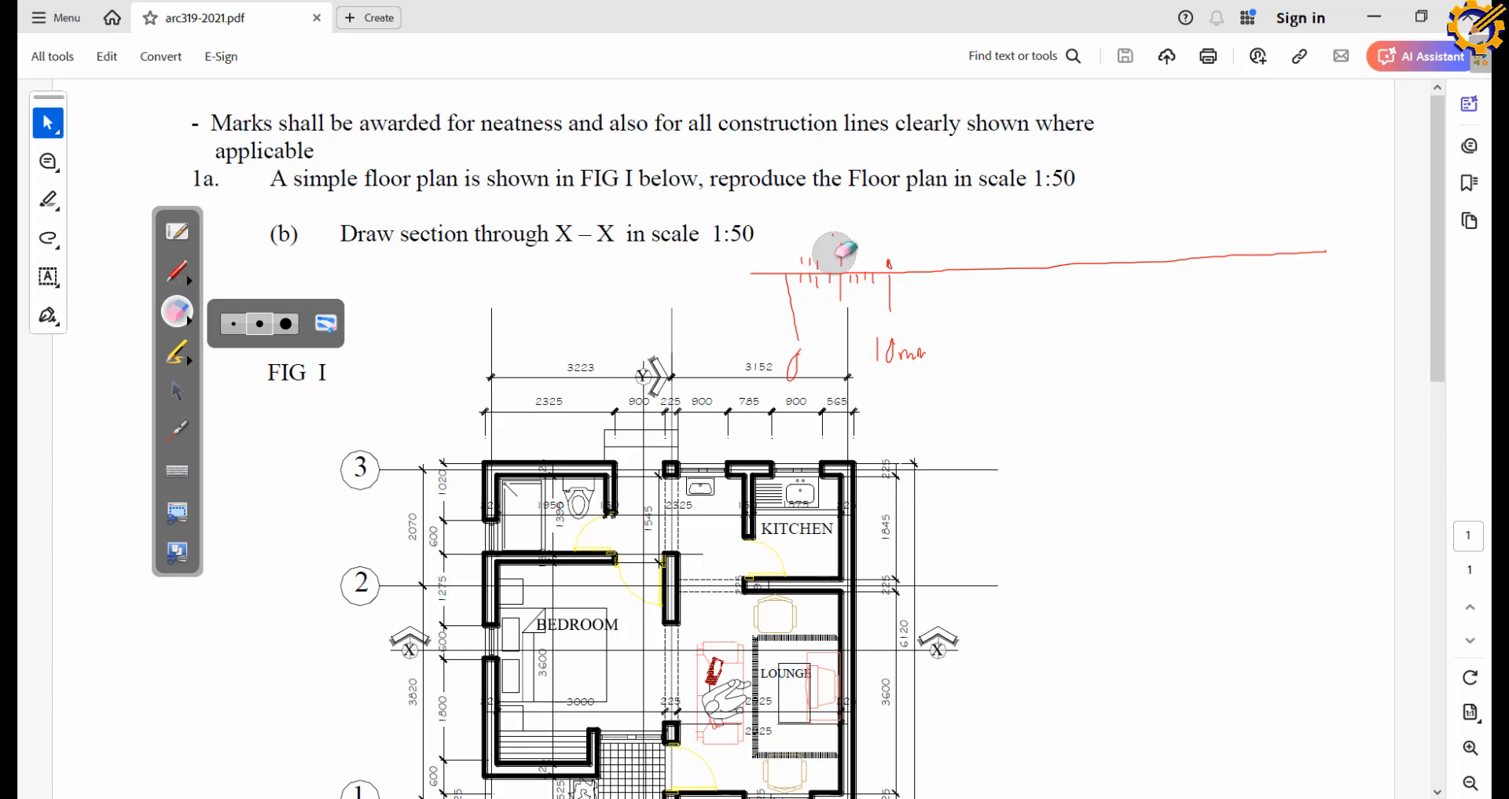
mouse_move(835, 252)
left_mouse_down()
mouse_move(825, 228)
mouse_move(762, 269)
mouse_move(790, 376)
mouse_move(947, 263)
mouse_move(900, 315)
mouse_move(917, 346)
mouse_move(1084, 265)
mouse_move(1334, 243)
left_mouse_up()
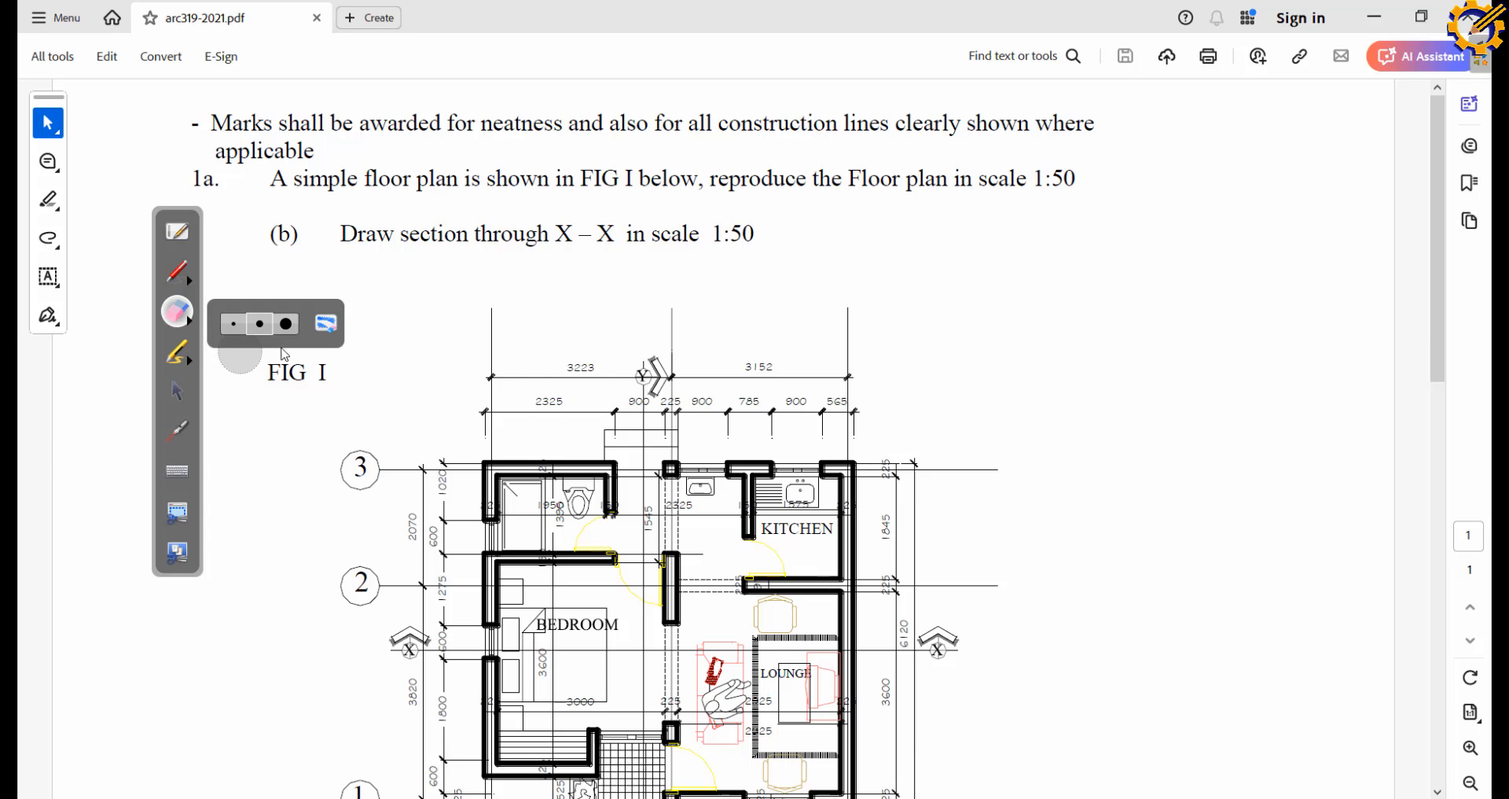
left_click(180, 316)
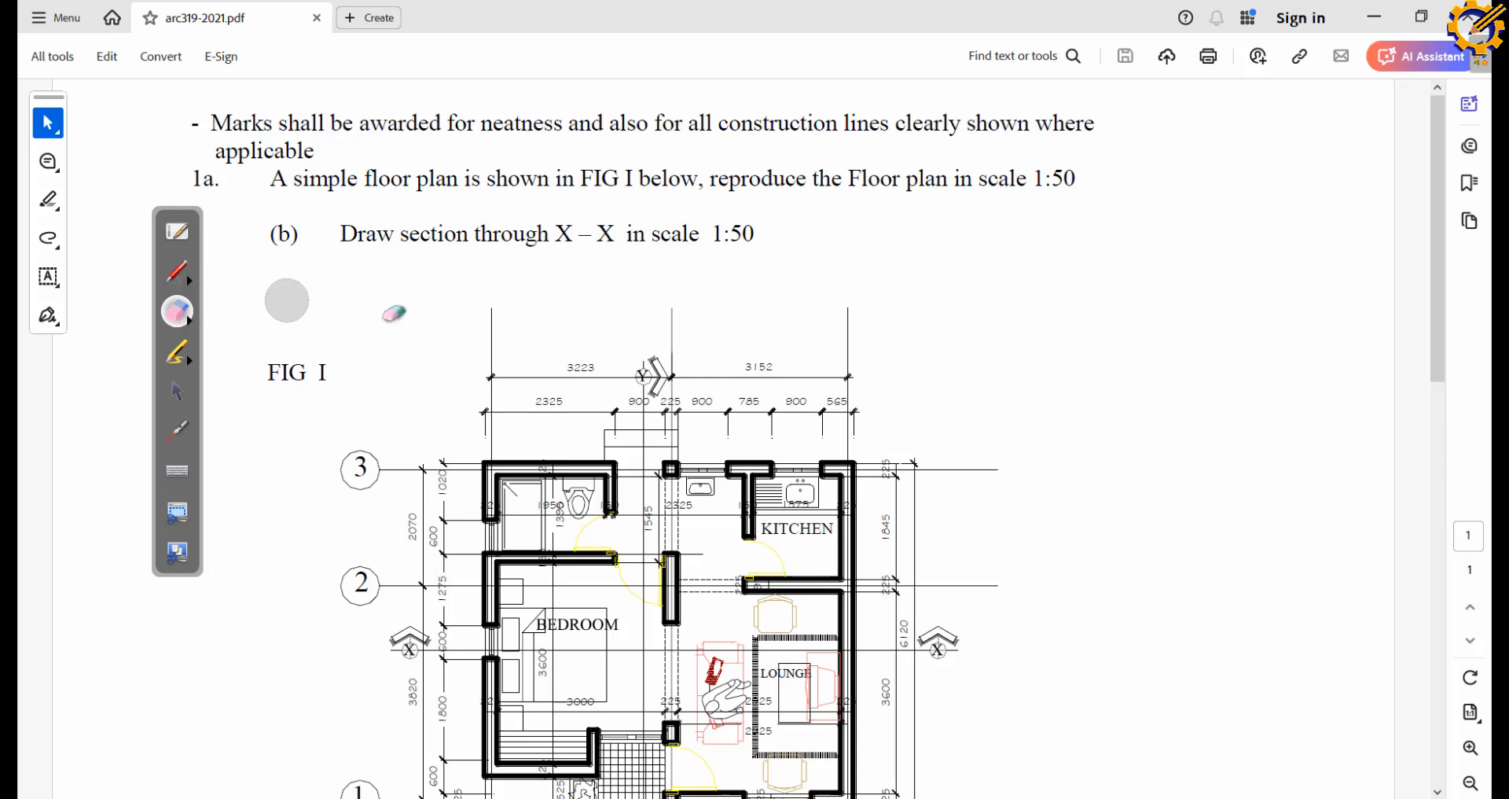
left_click(177, 389)
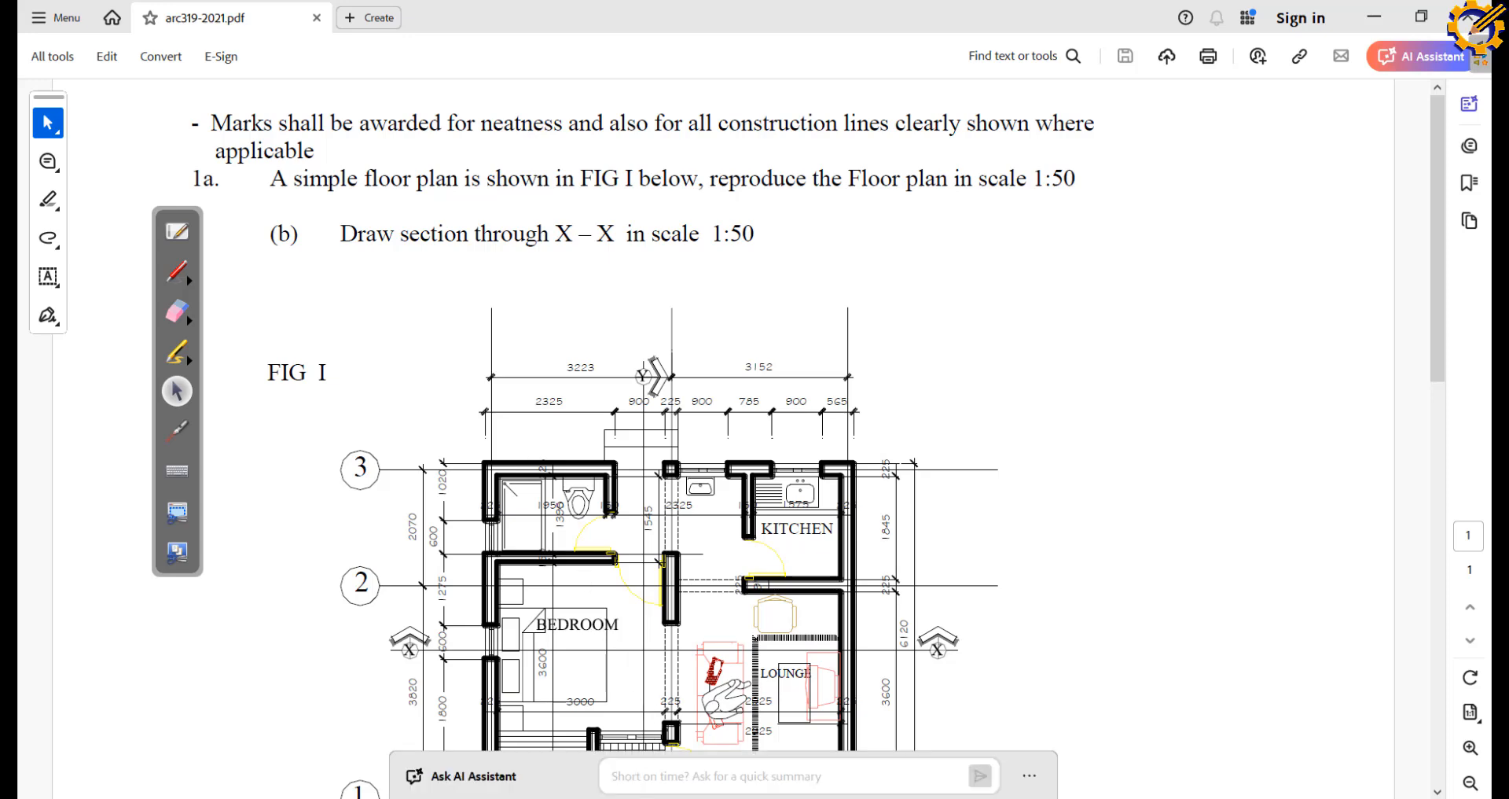
left_click(551, 775)
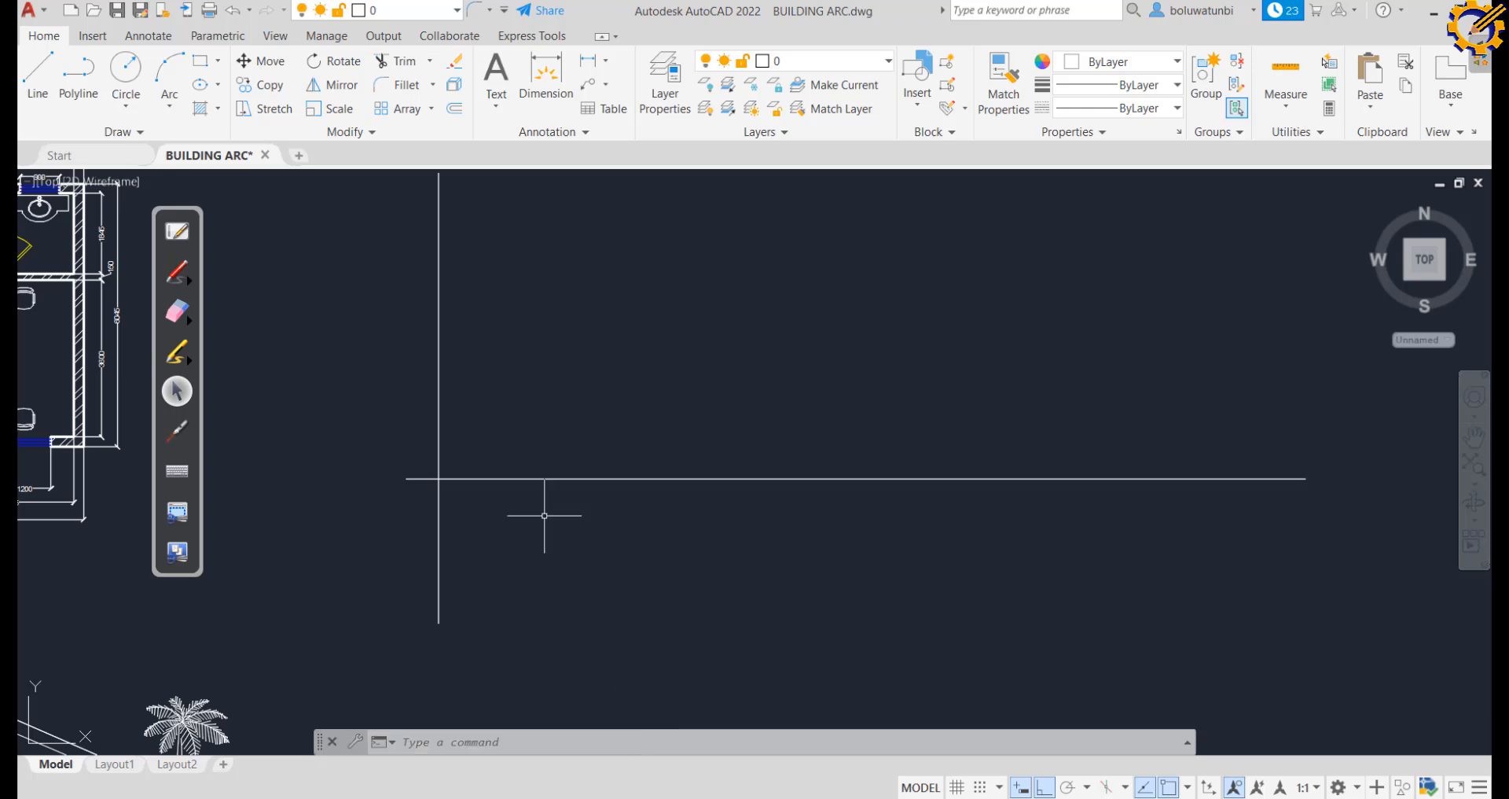
left_click(621, 792)
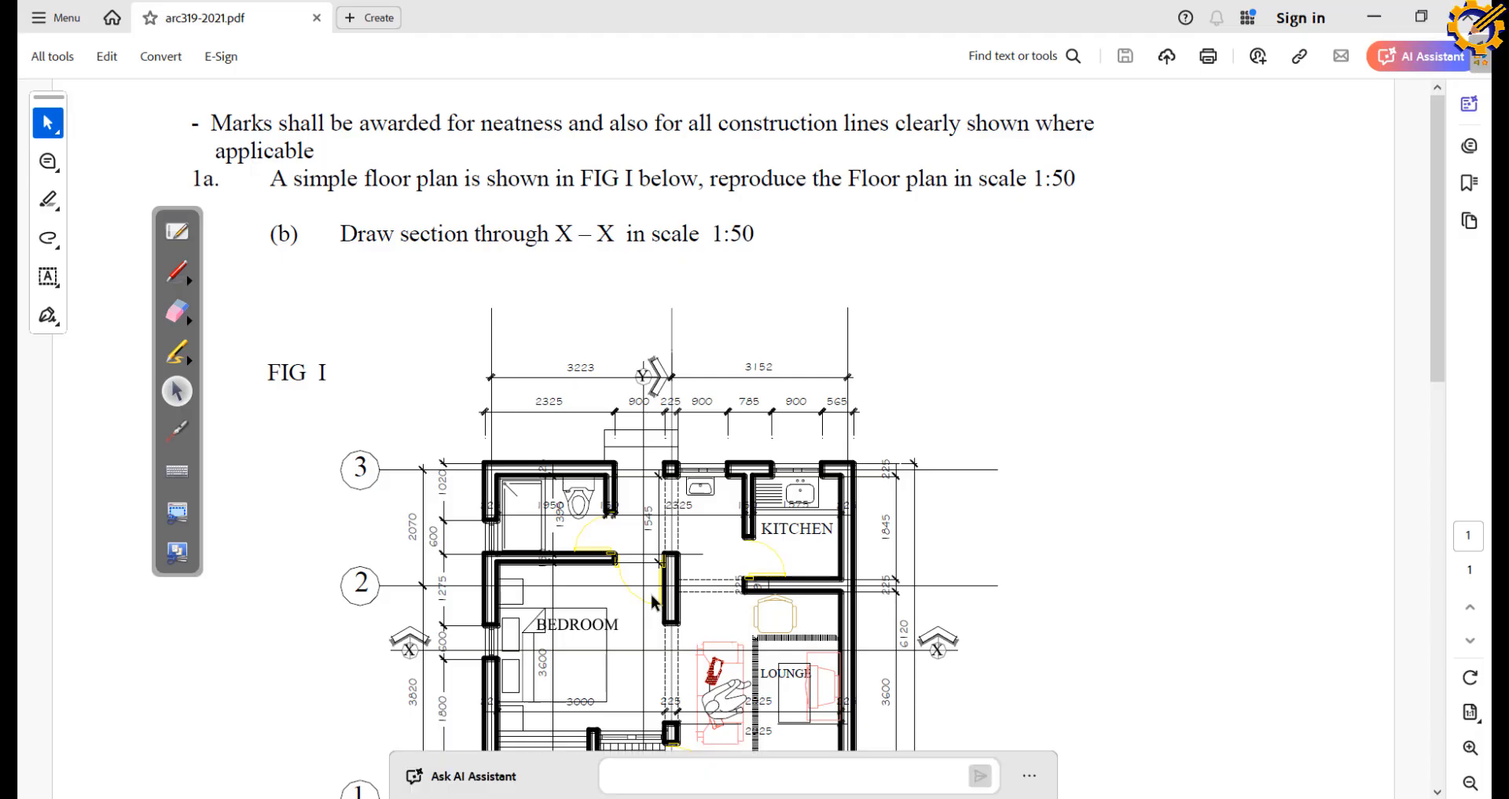
left_click(177, 431)
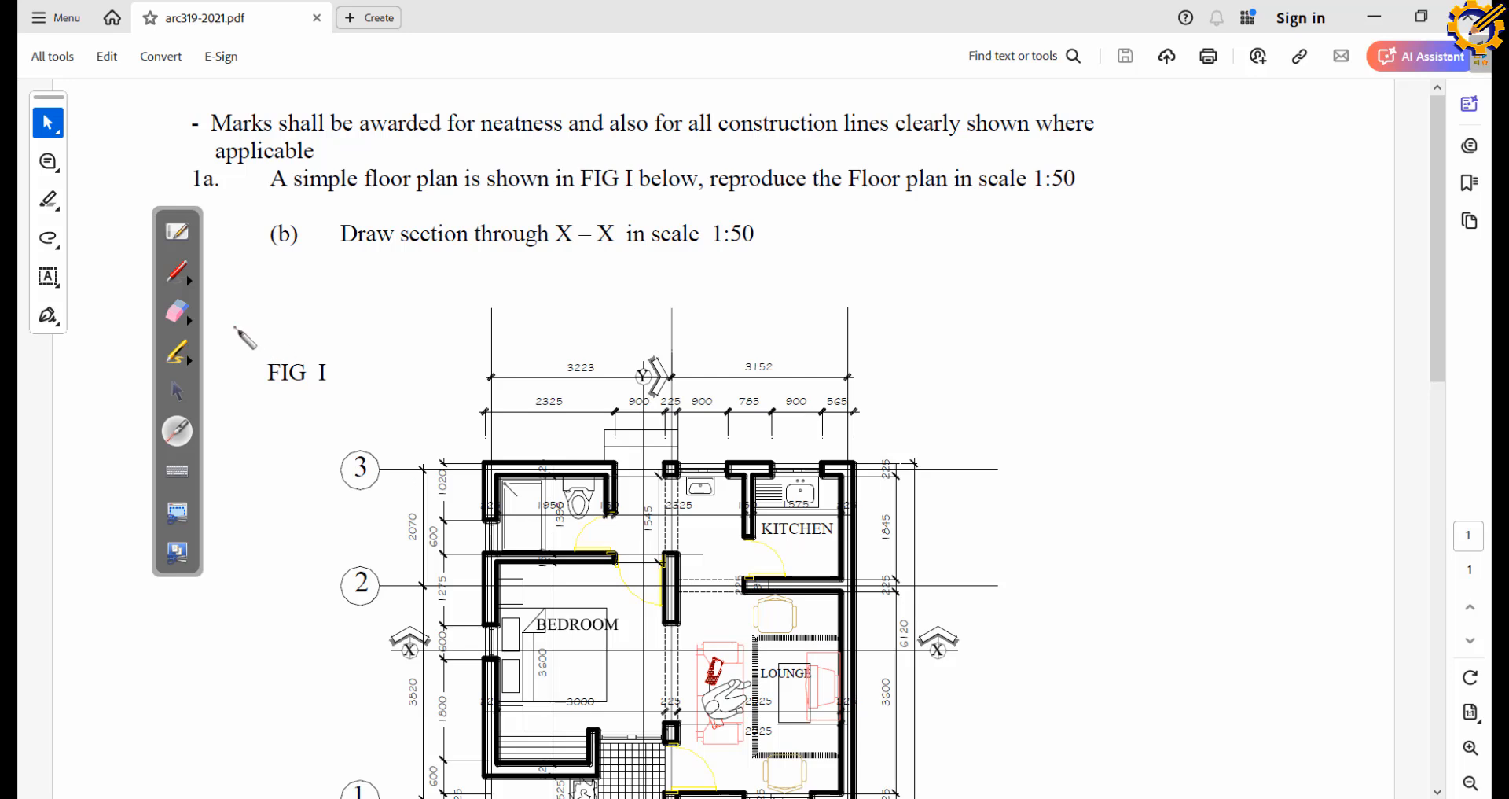
left_click(175, 393)
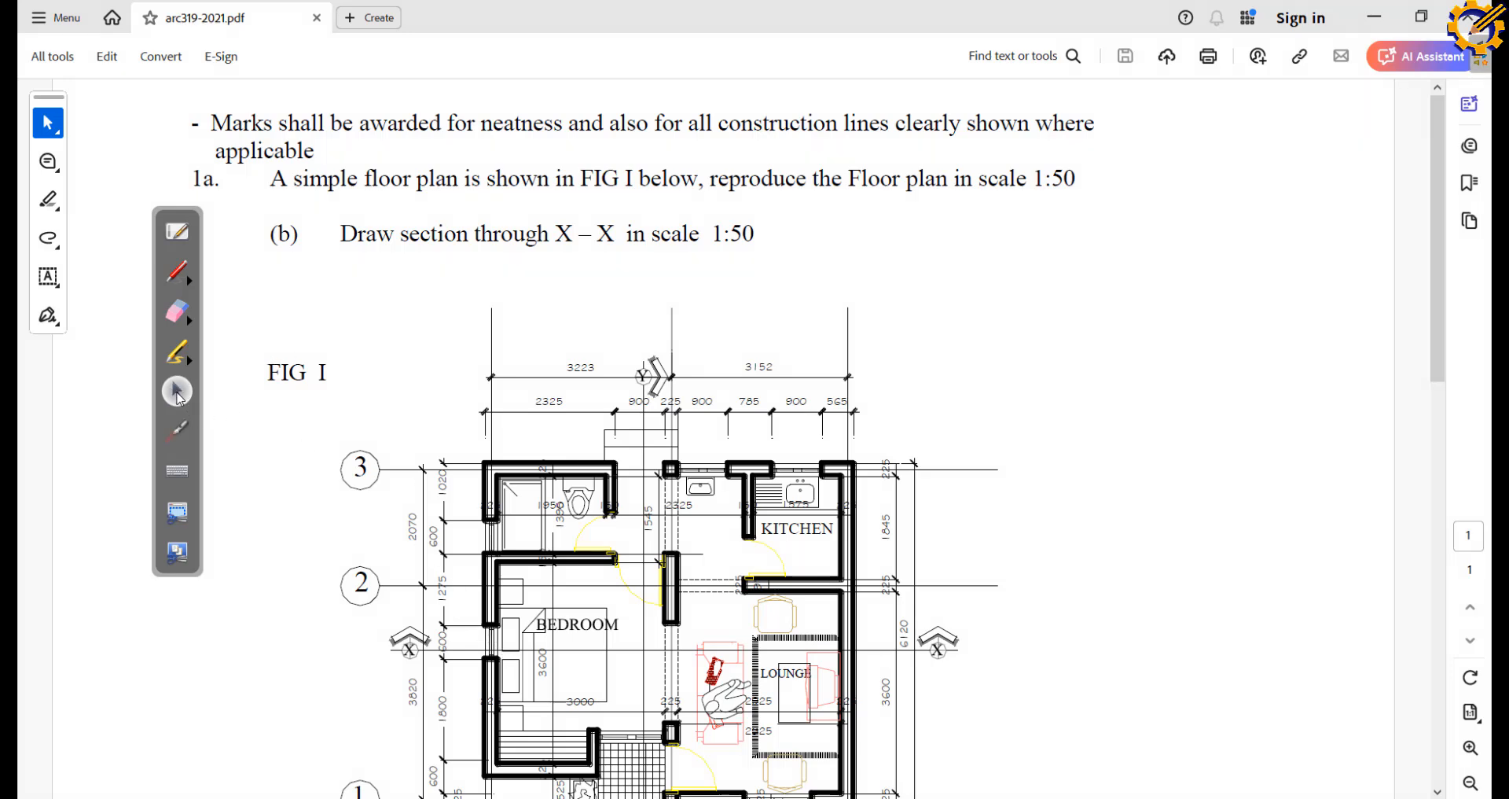
mouse_move(653, 798)
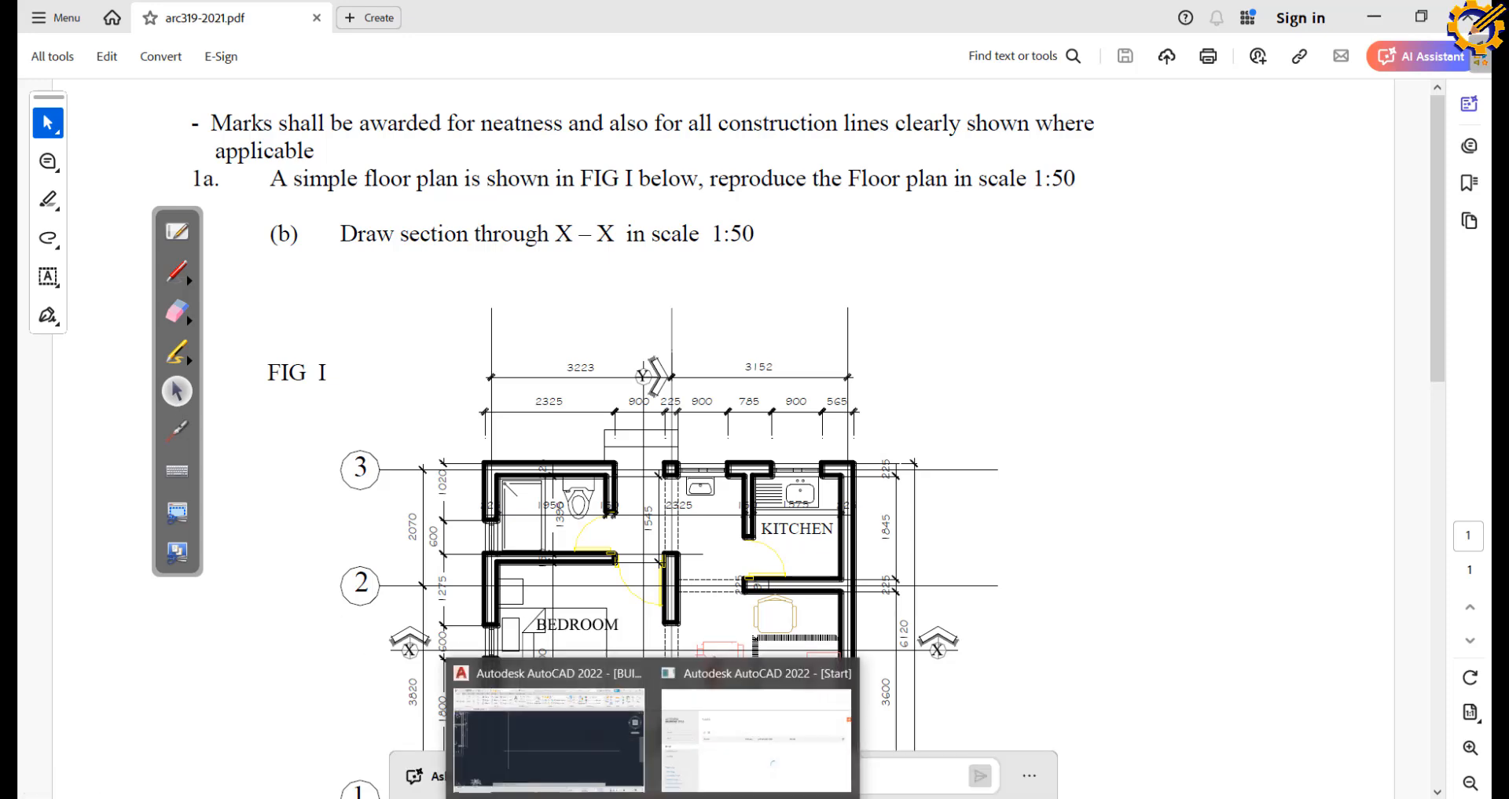
Switch to AutoCAD and offset the vertical line 225 to the east to form the first external wall
left_click(548, 739)
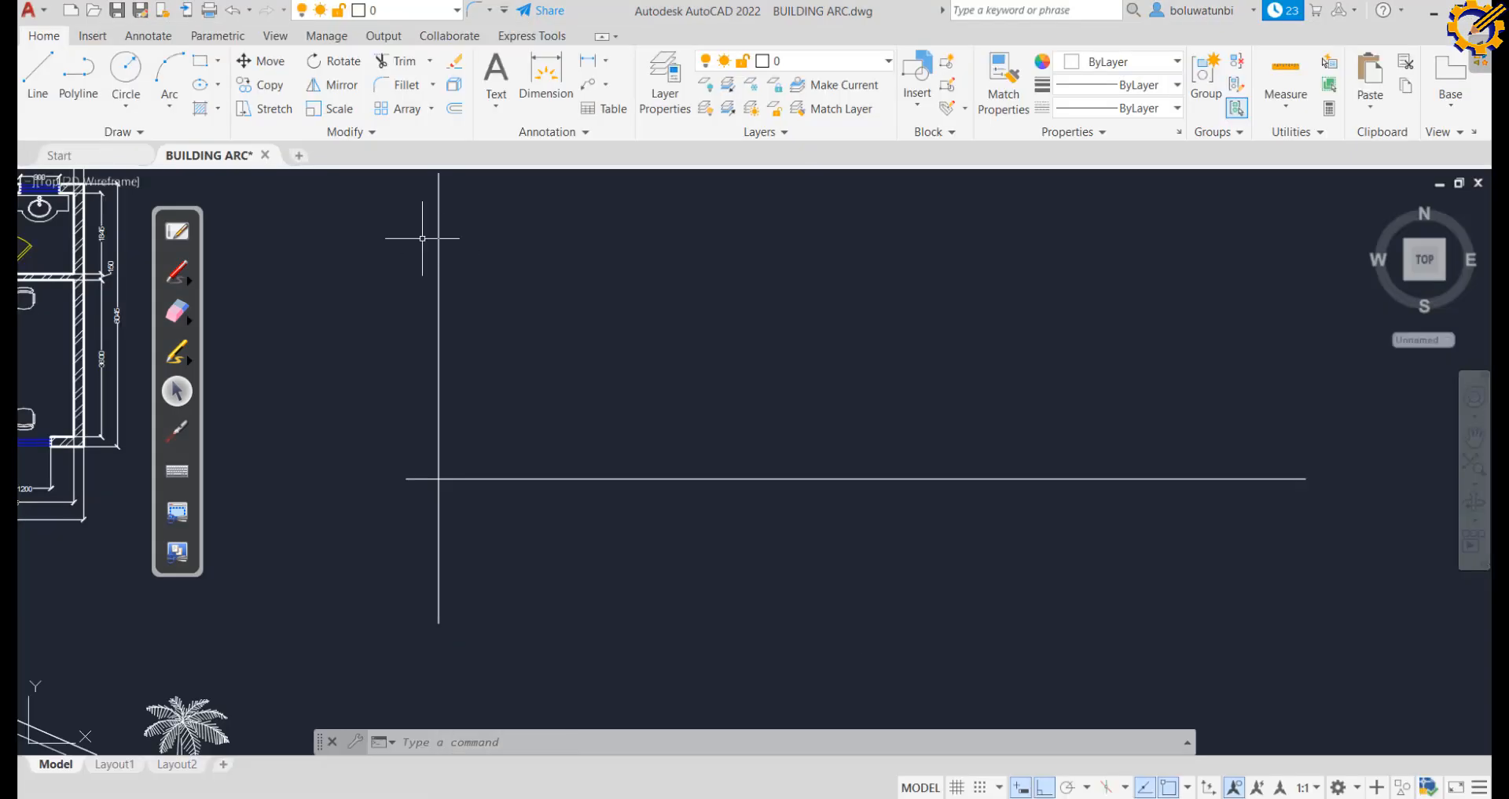
left_click(457, 111)
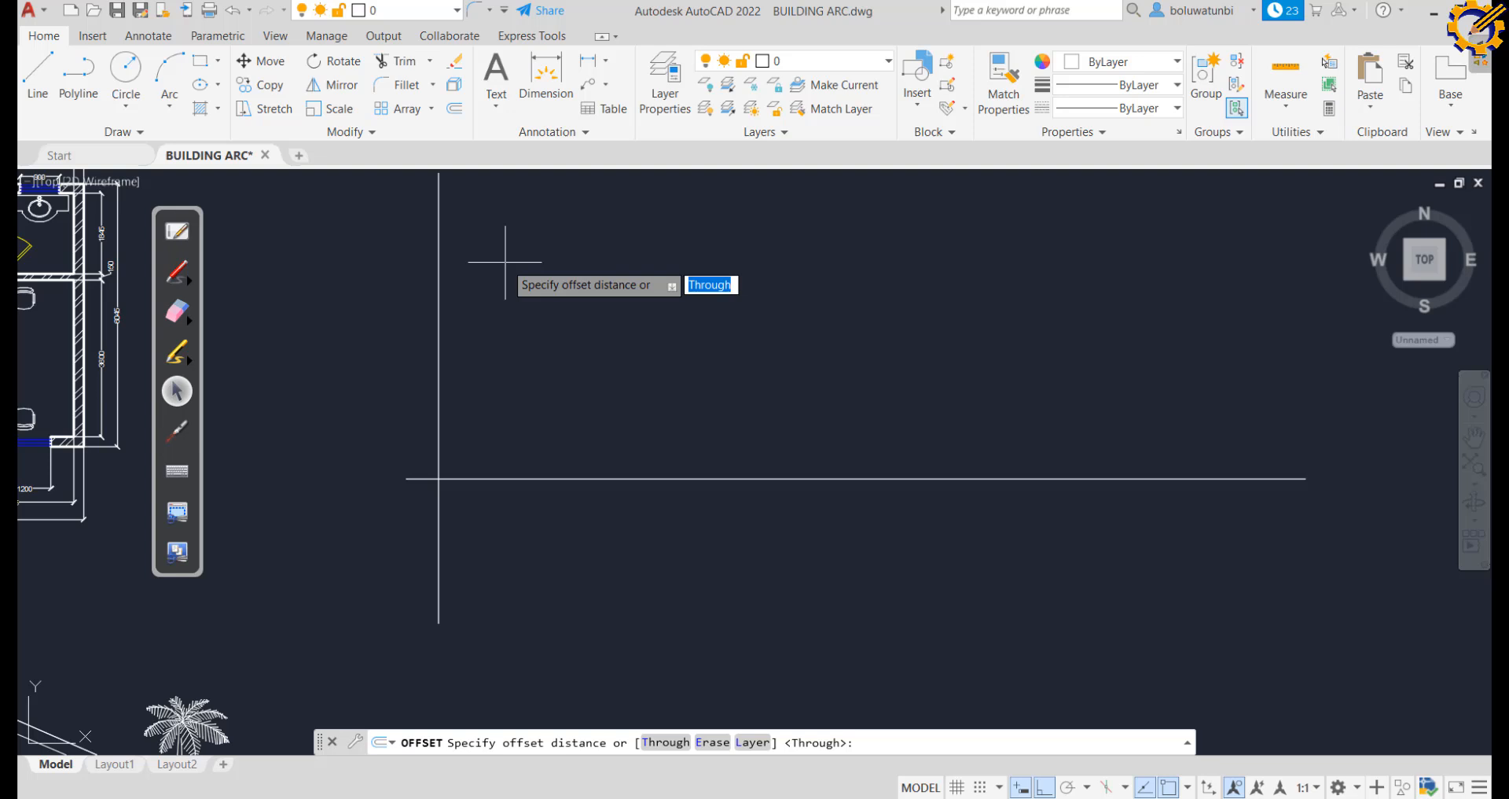
type("225")
key("Return")
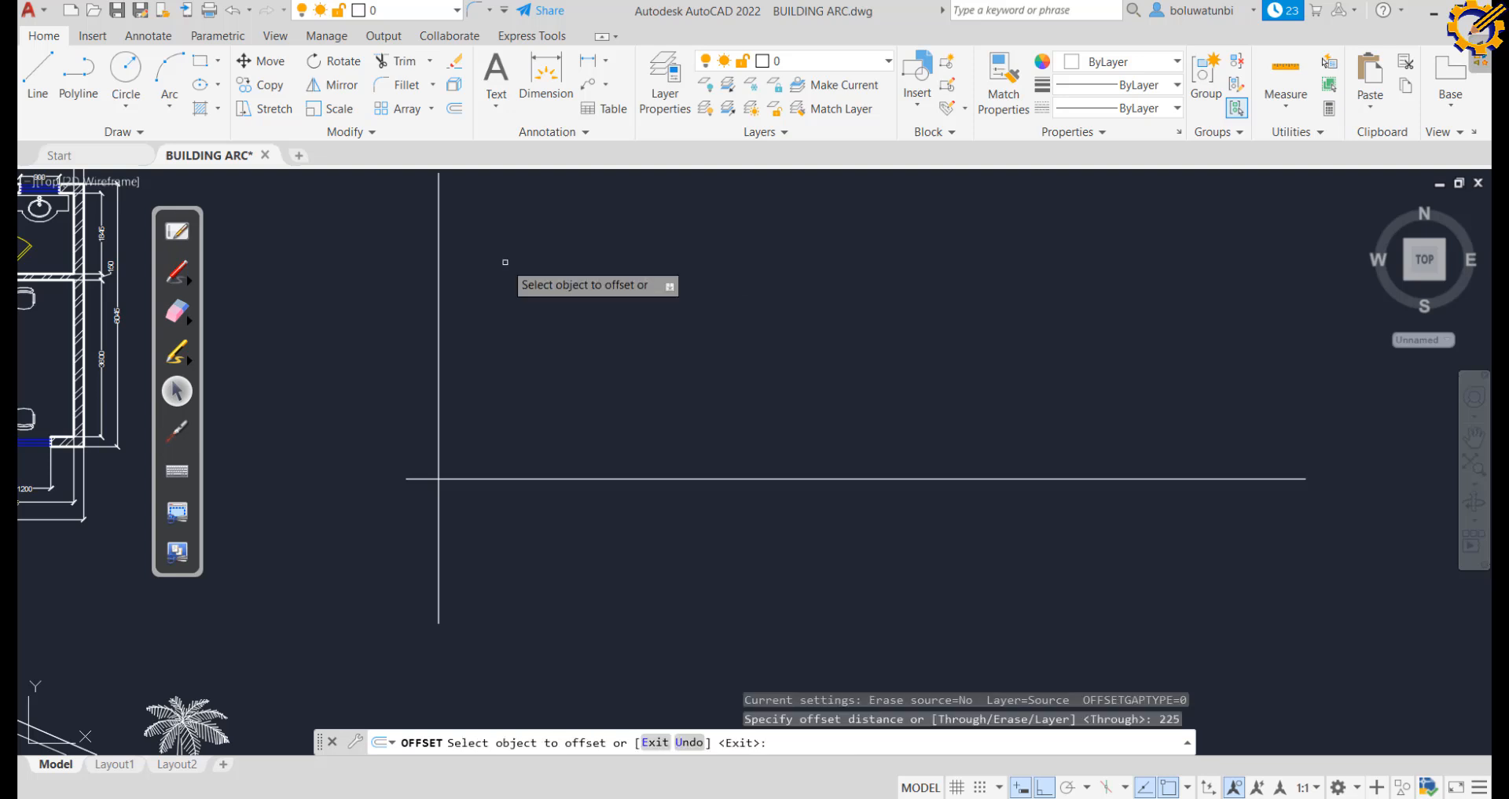
left_click(439, 324)
left_click(536, 345)
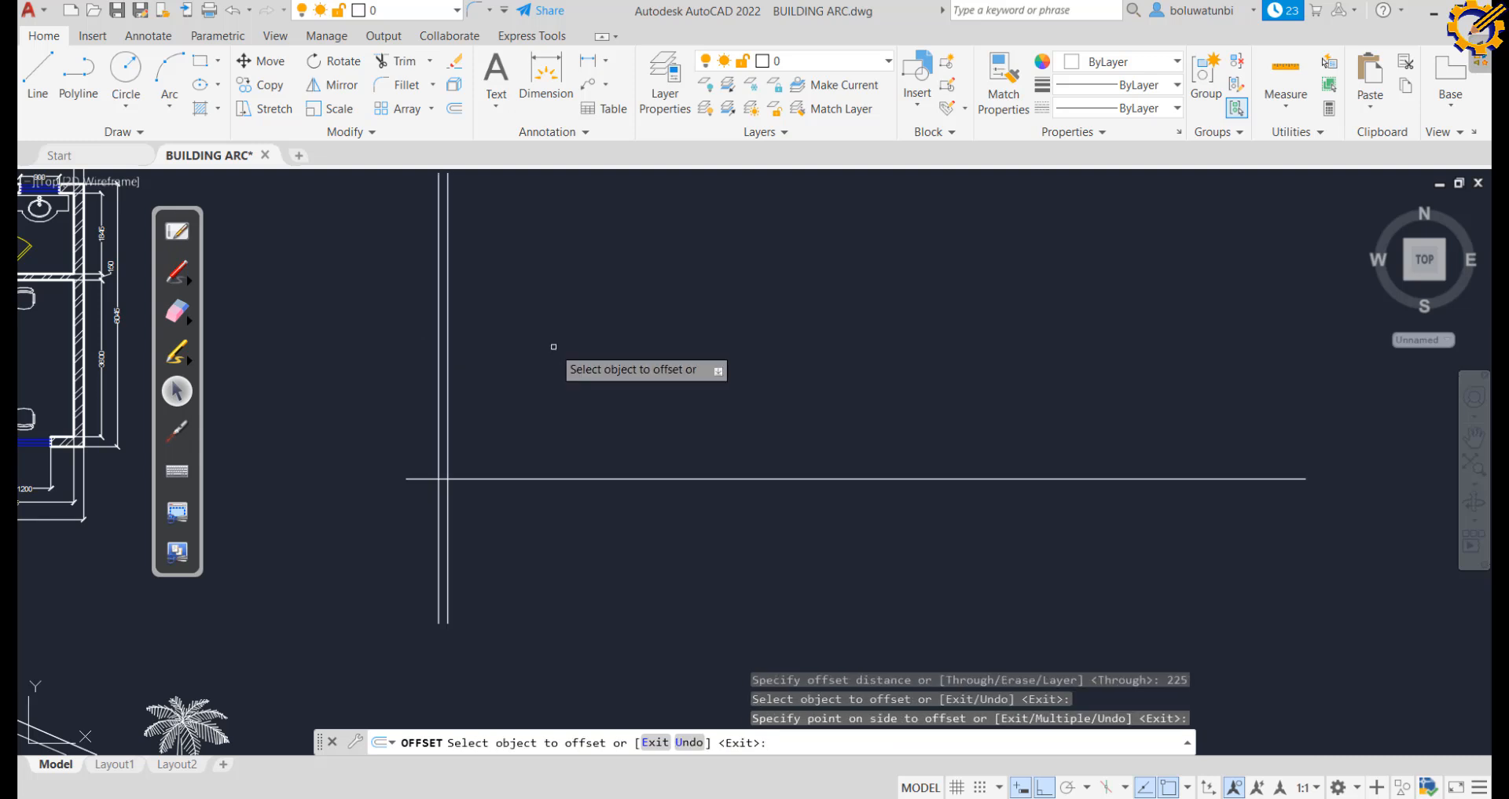
key("Escape")
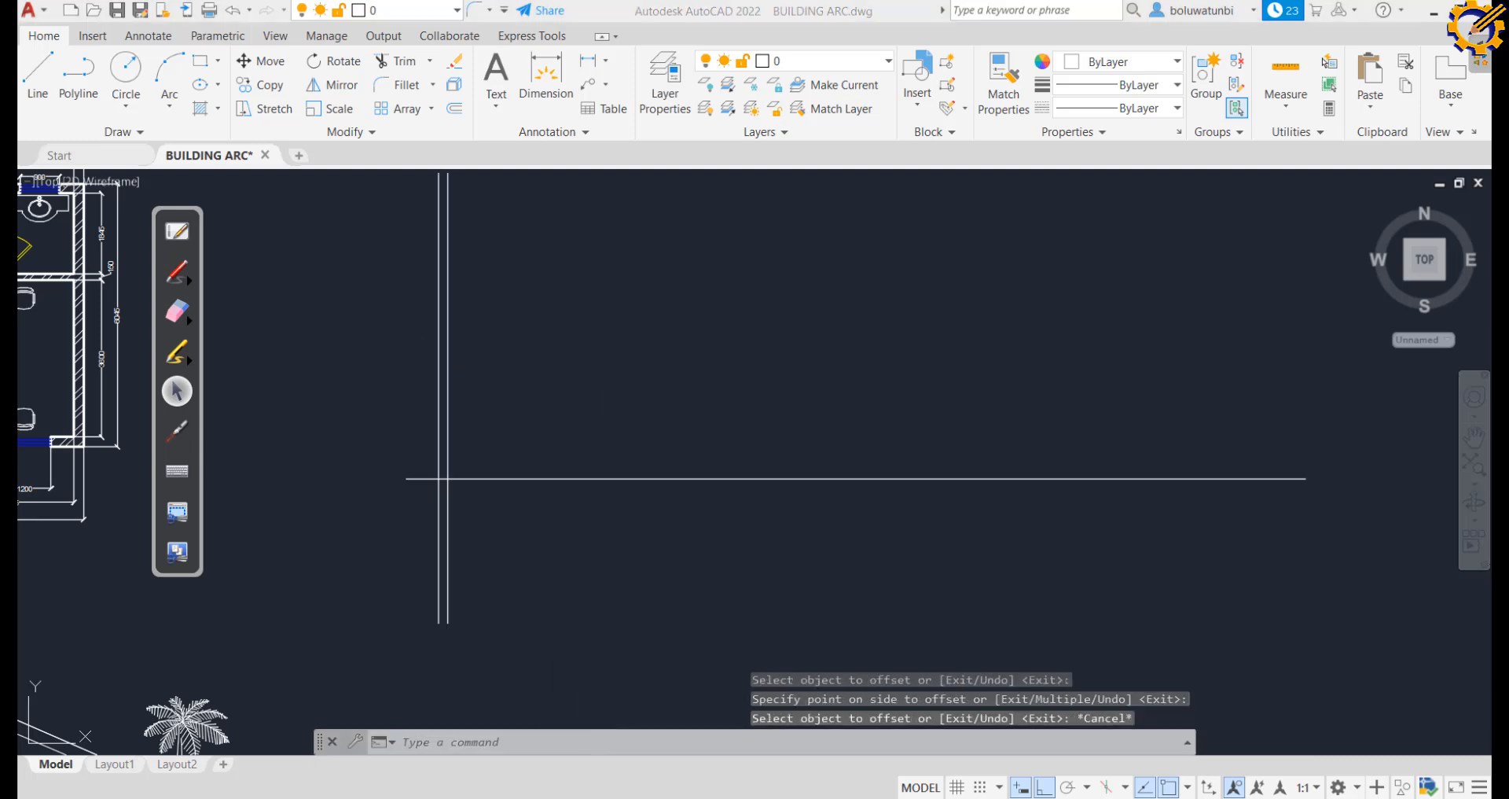
Check the bedroom width on the PDF floor plan, and in AutoCAD offset the first wall's inner line 3000 to the east
key("alt+Tab")
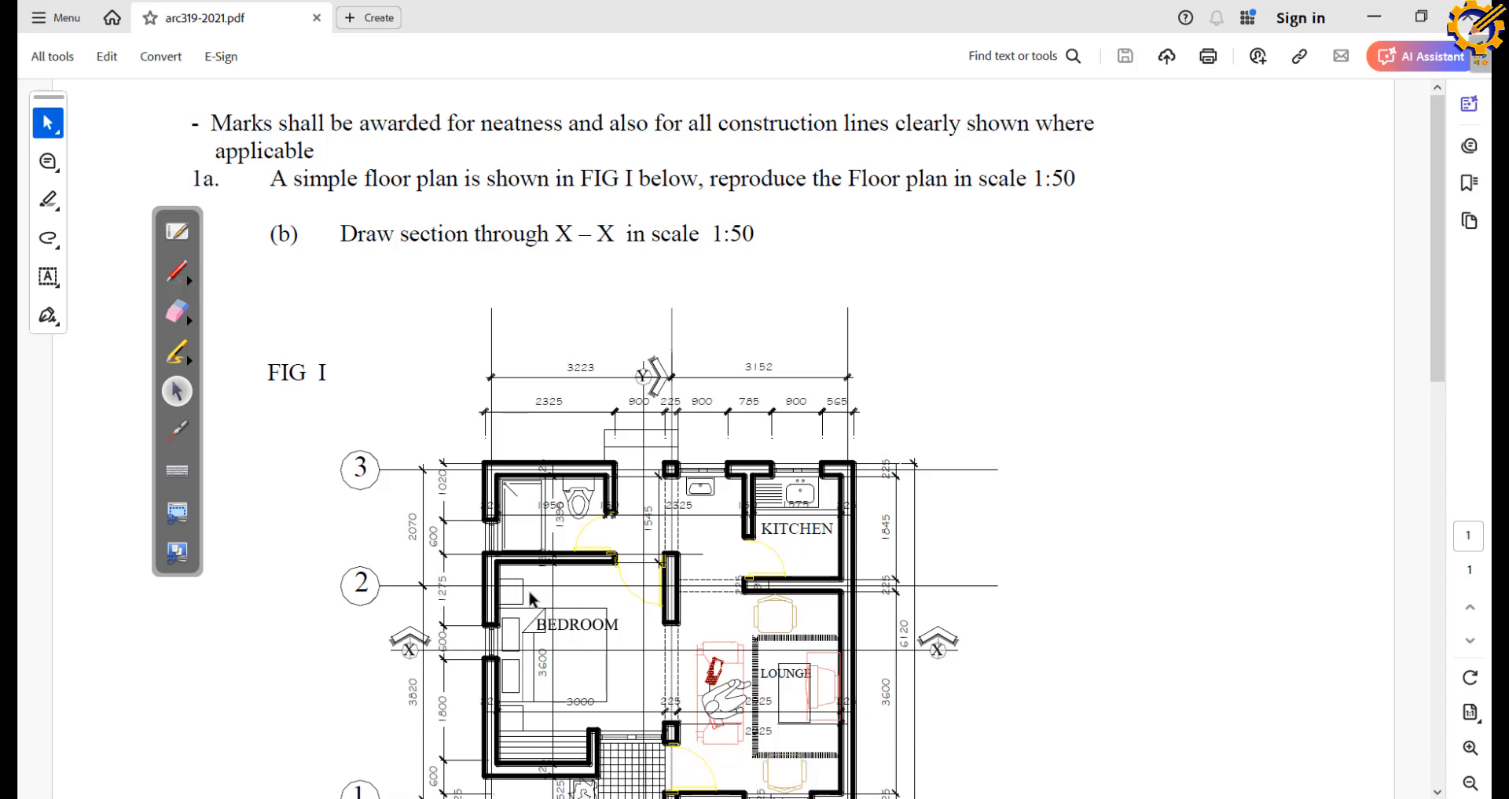
left_click(177, 430)
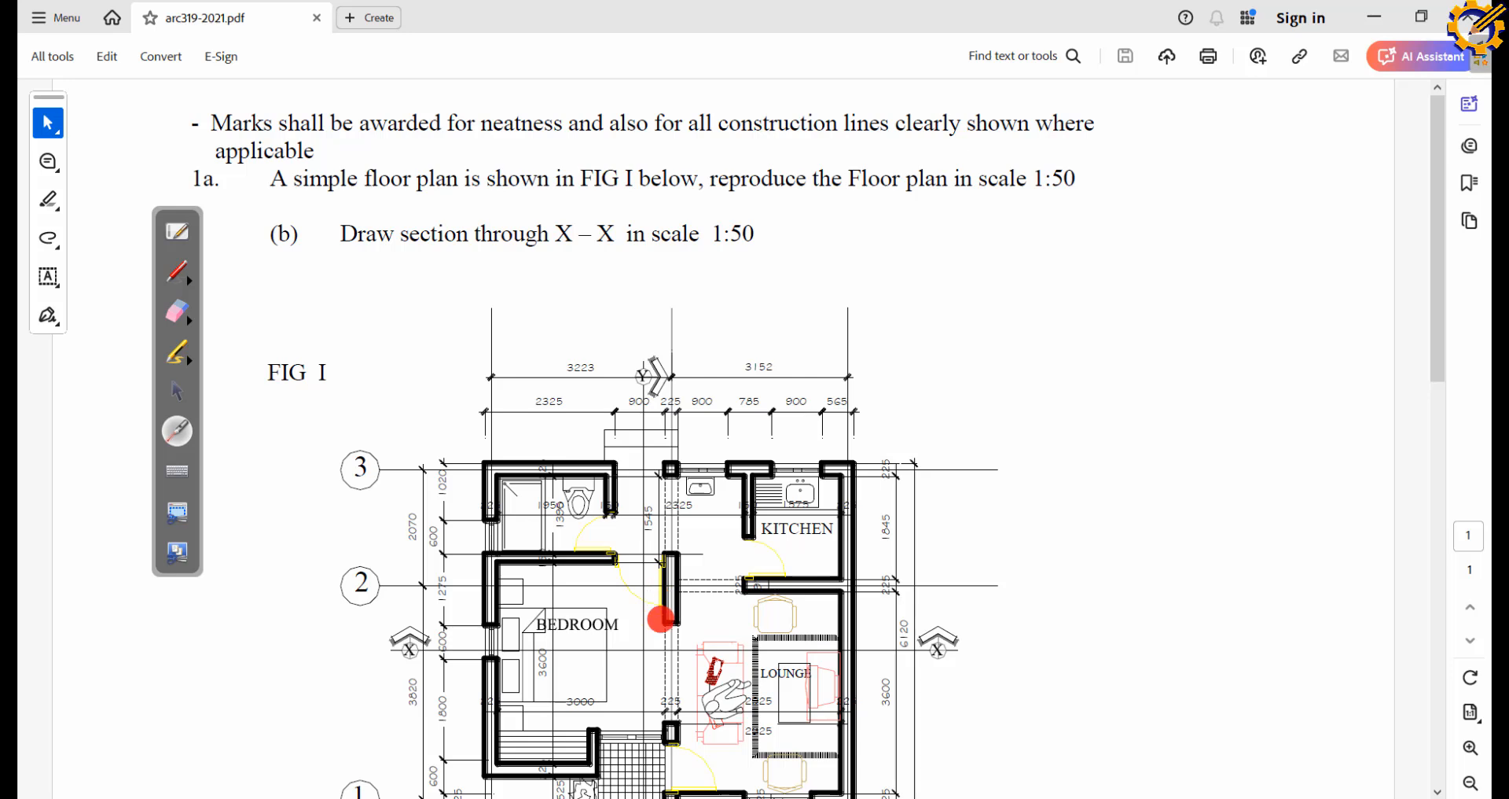
left_click(174, 388)
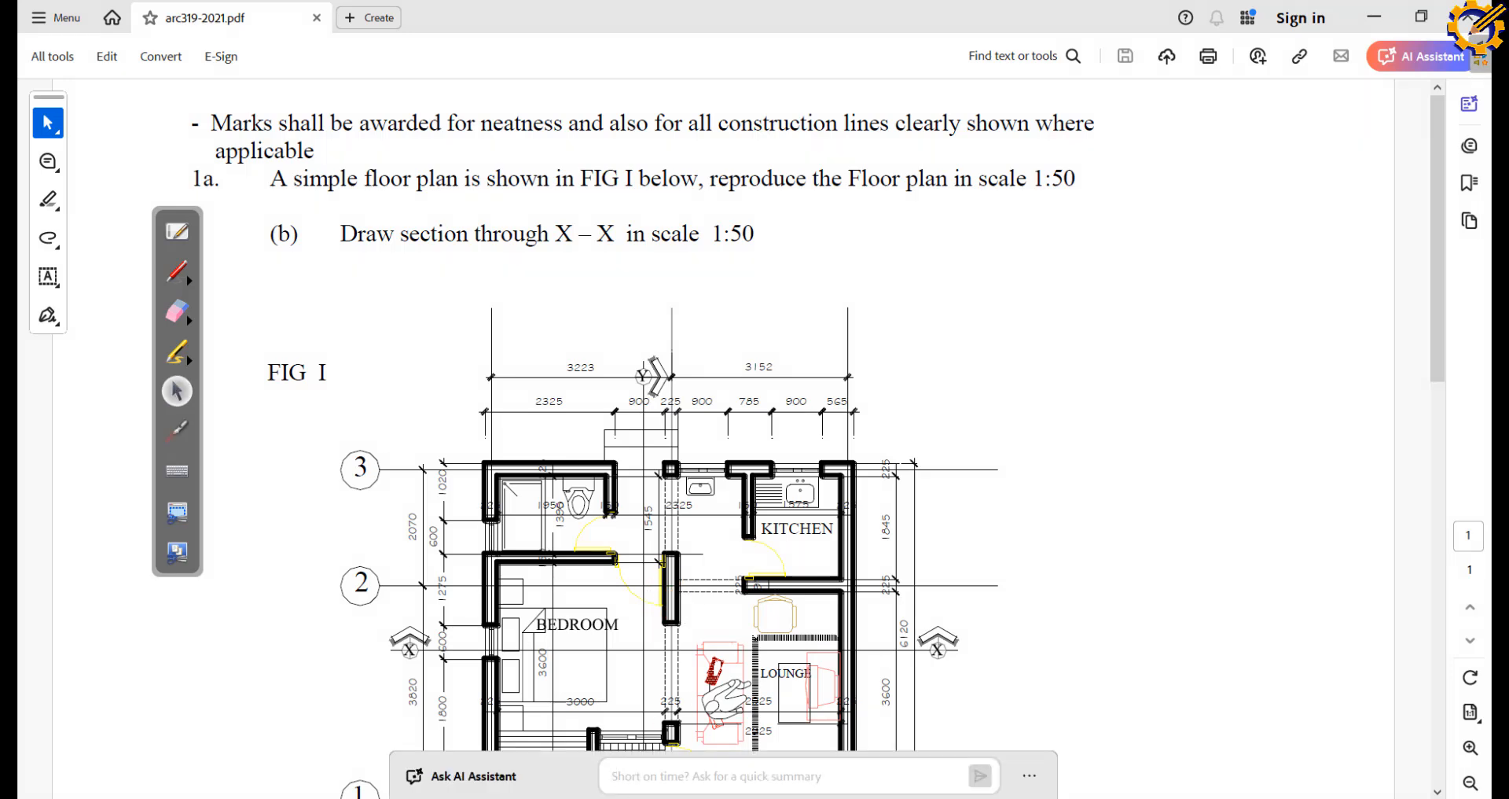
left_click(593, 747)
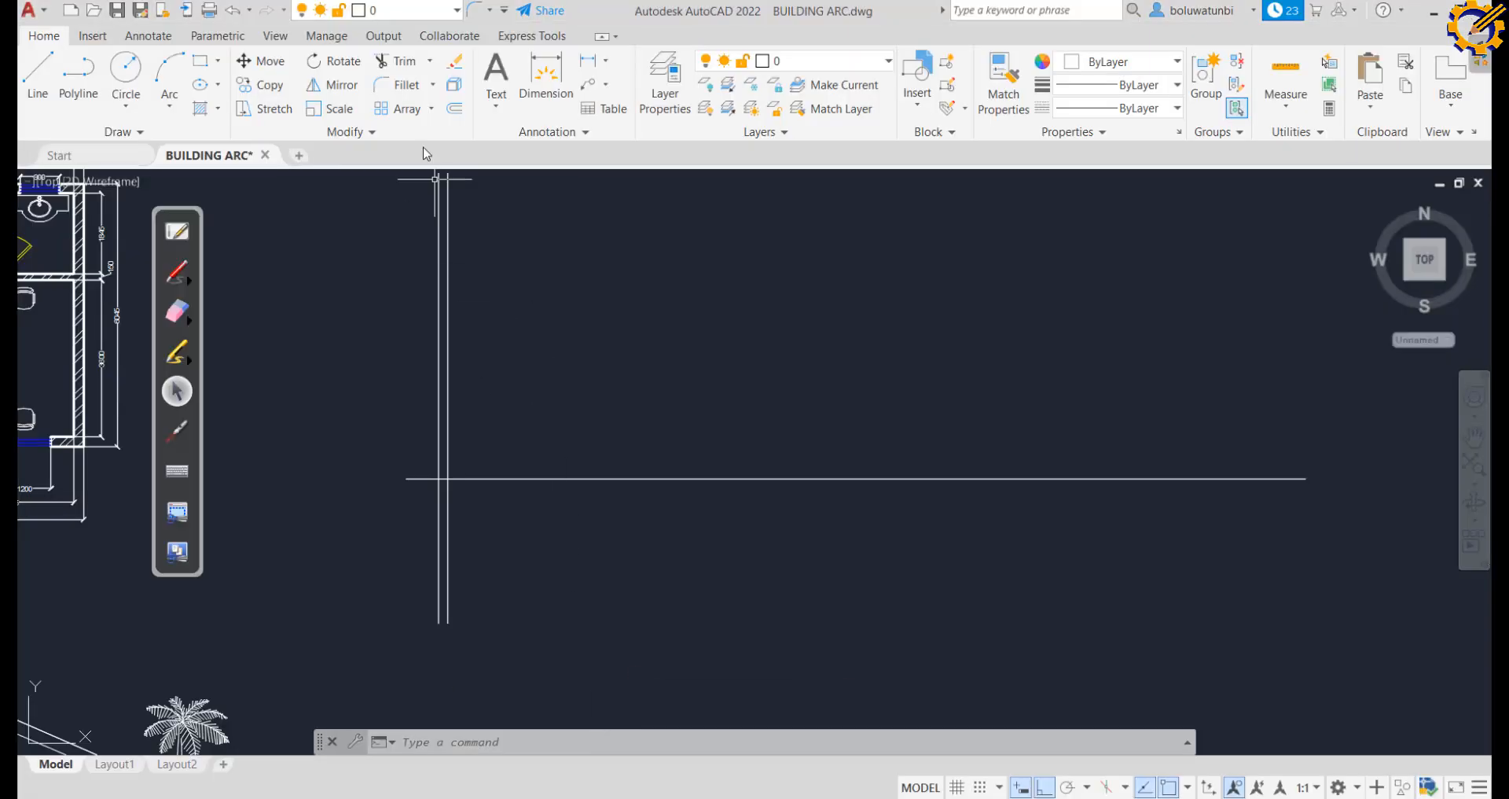
left_click(454, 108)
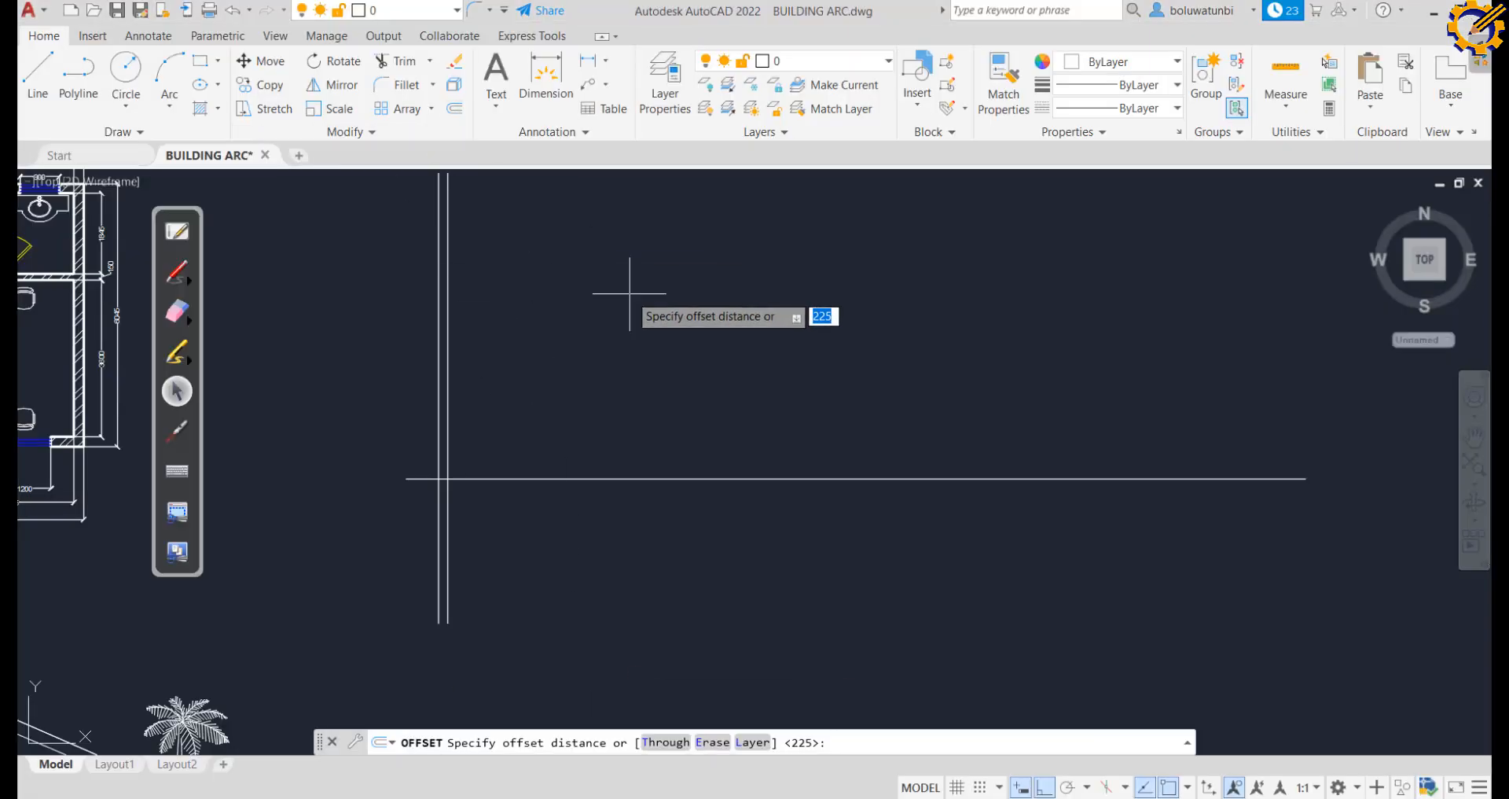
type("3000")
key("Return")
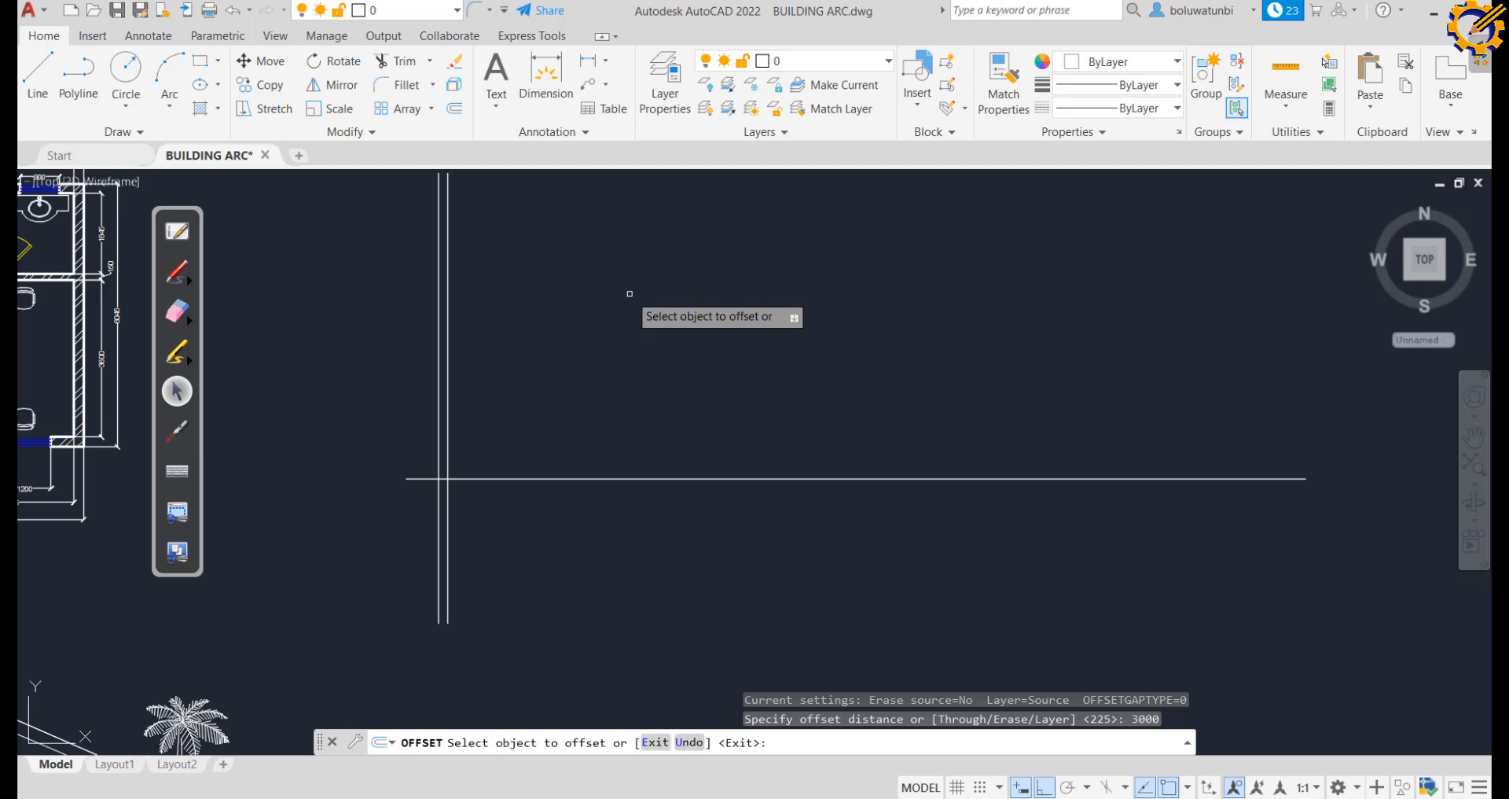
left_click(447, 337)
left_click(594, 336)
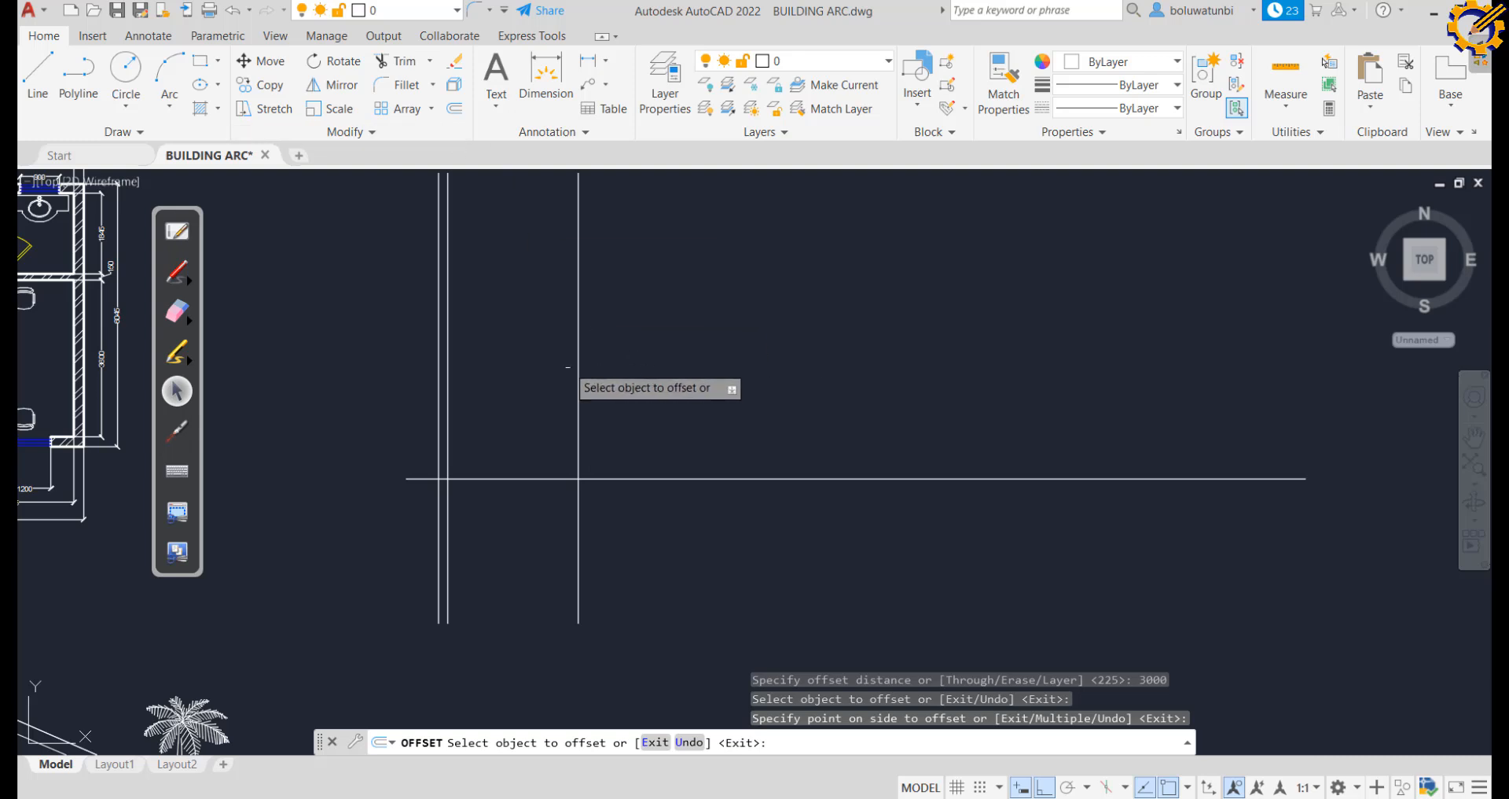
Offset the easternmost vertical line 225 to the east to give the wall between bedroom and lounge its thickness
left_click(576, 358)
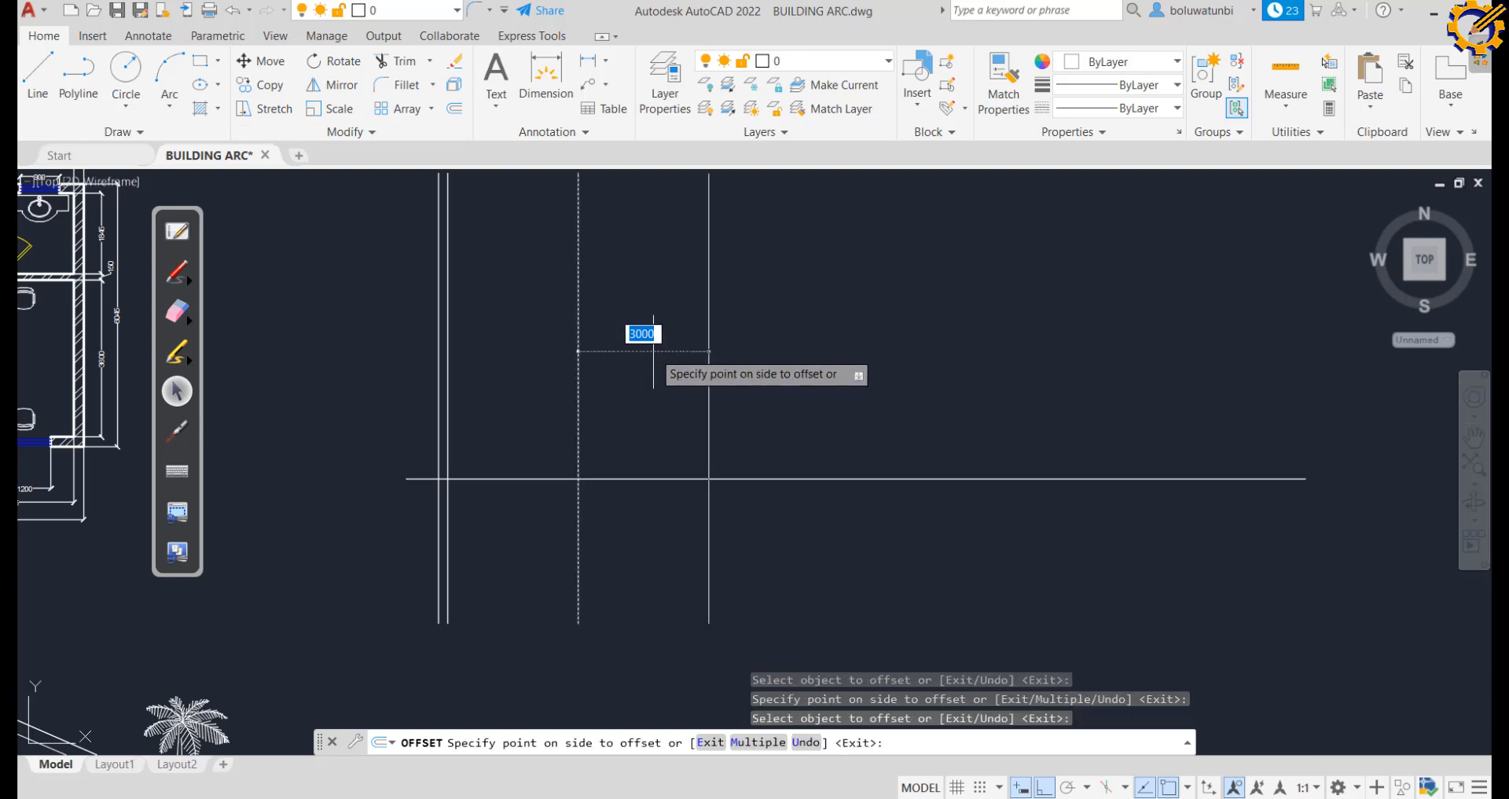
type("225")
key("Return")
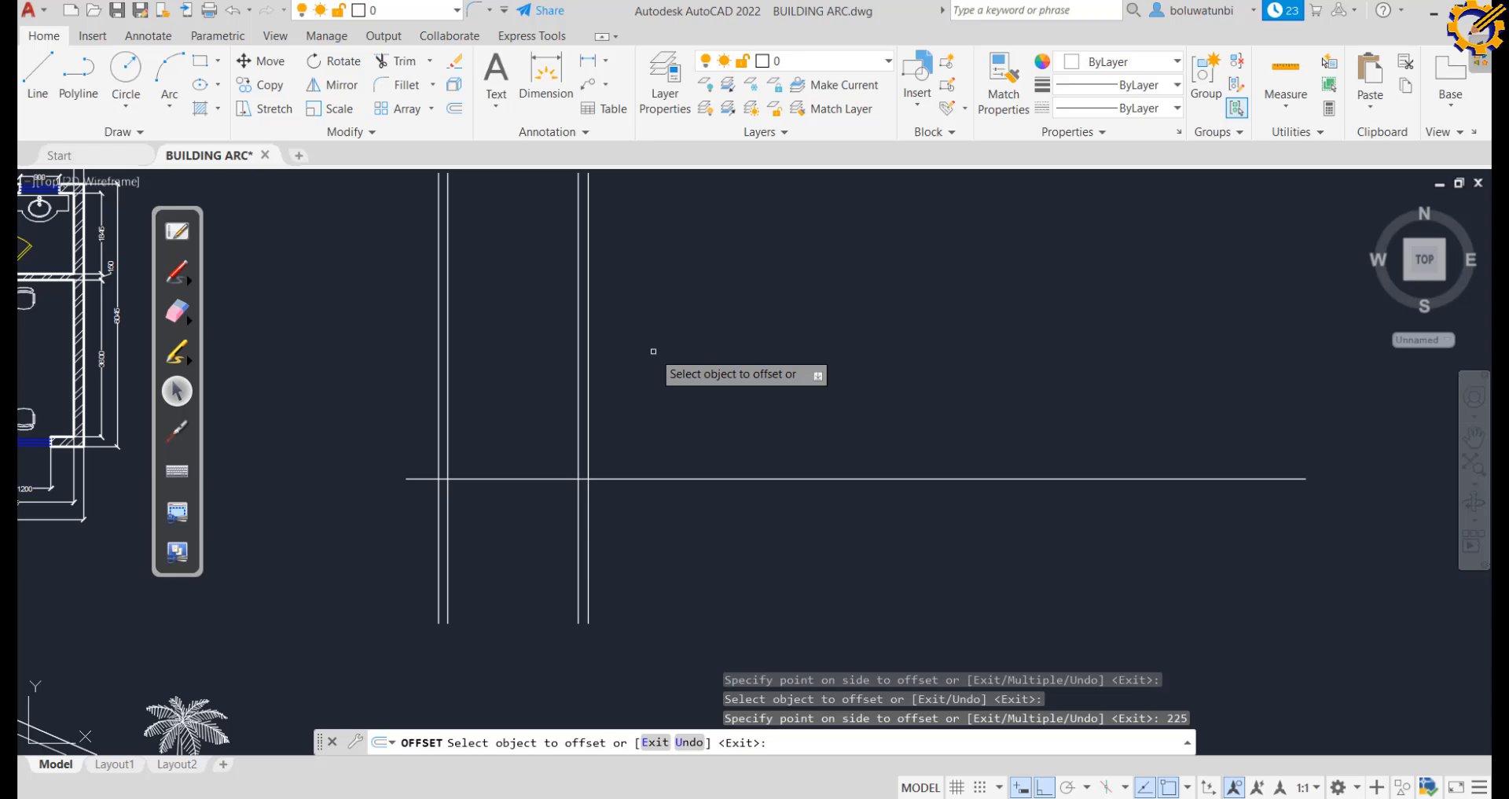
Switch to the PDF and mark section line X–X, the bedroom and lounge widths and the 2925 dimension in red
left_click(678, 797)
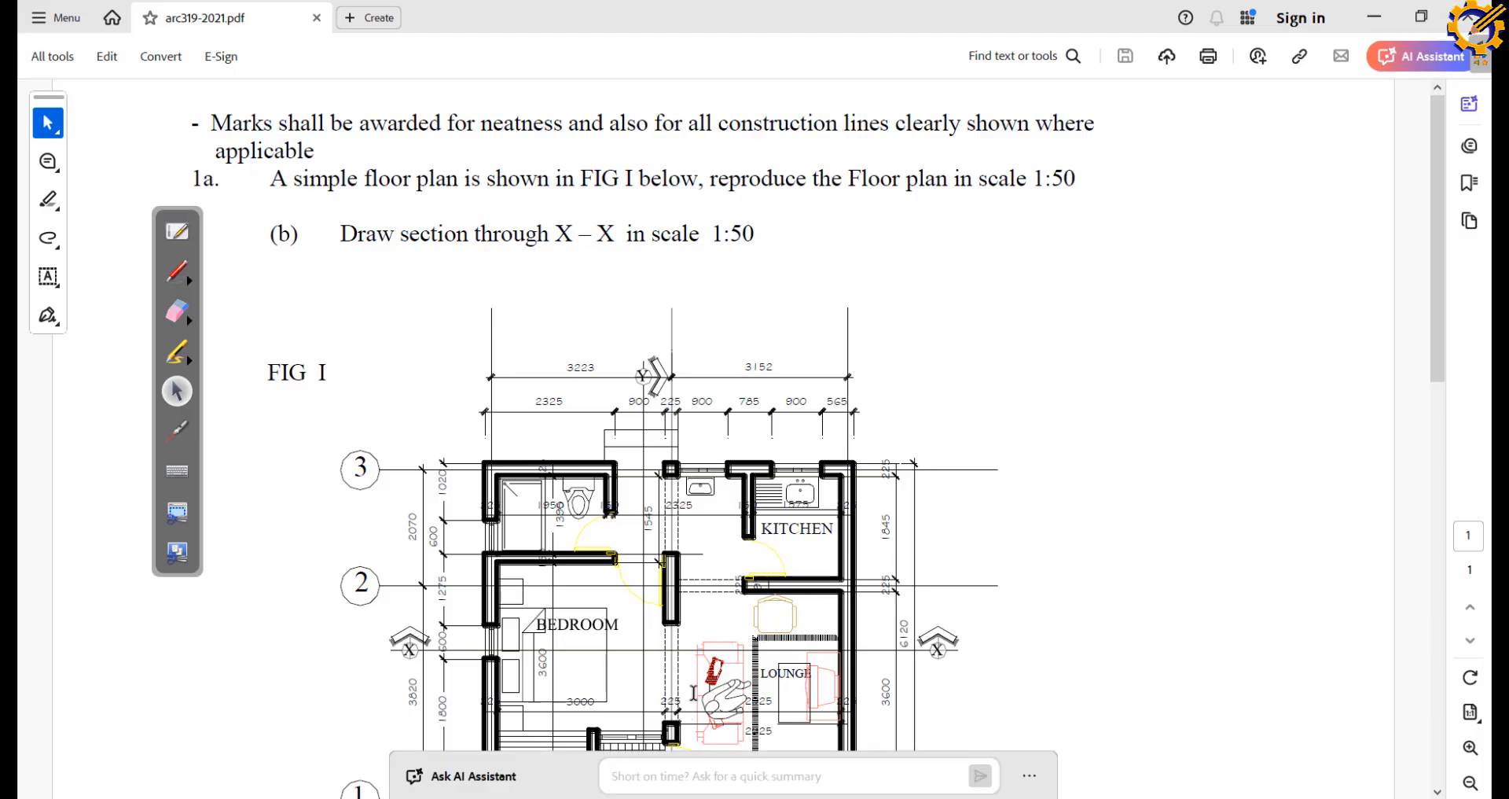
left_click(180, 430)
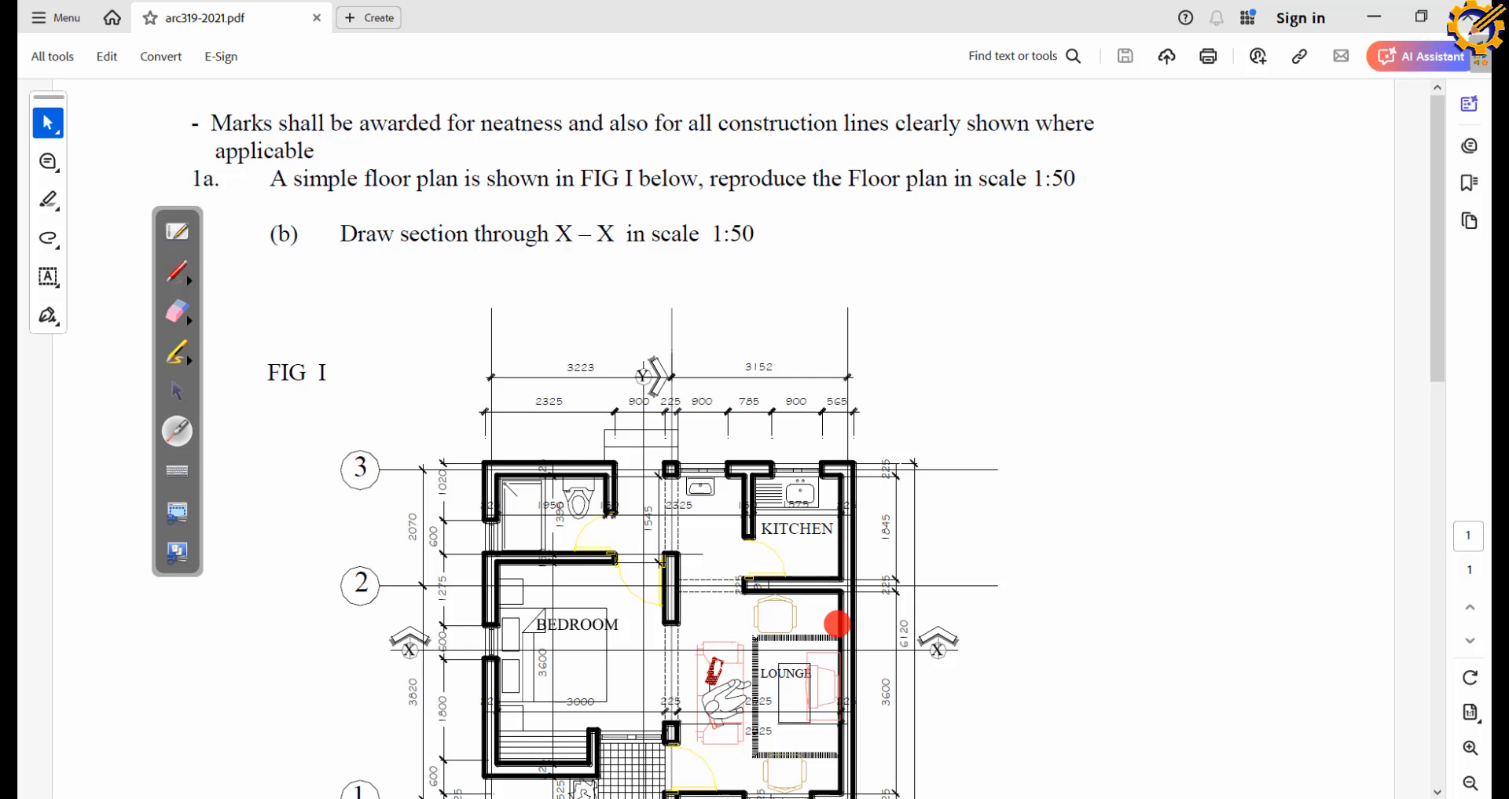
left_click(177, 352)
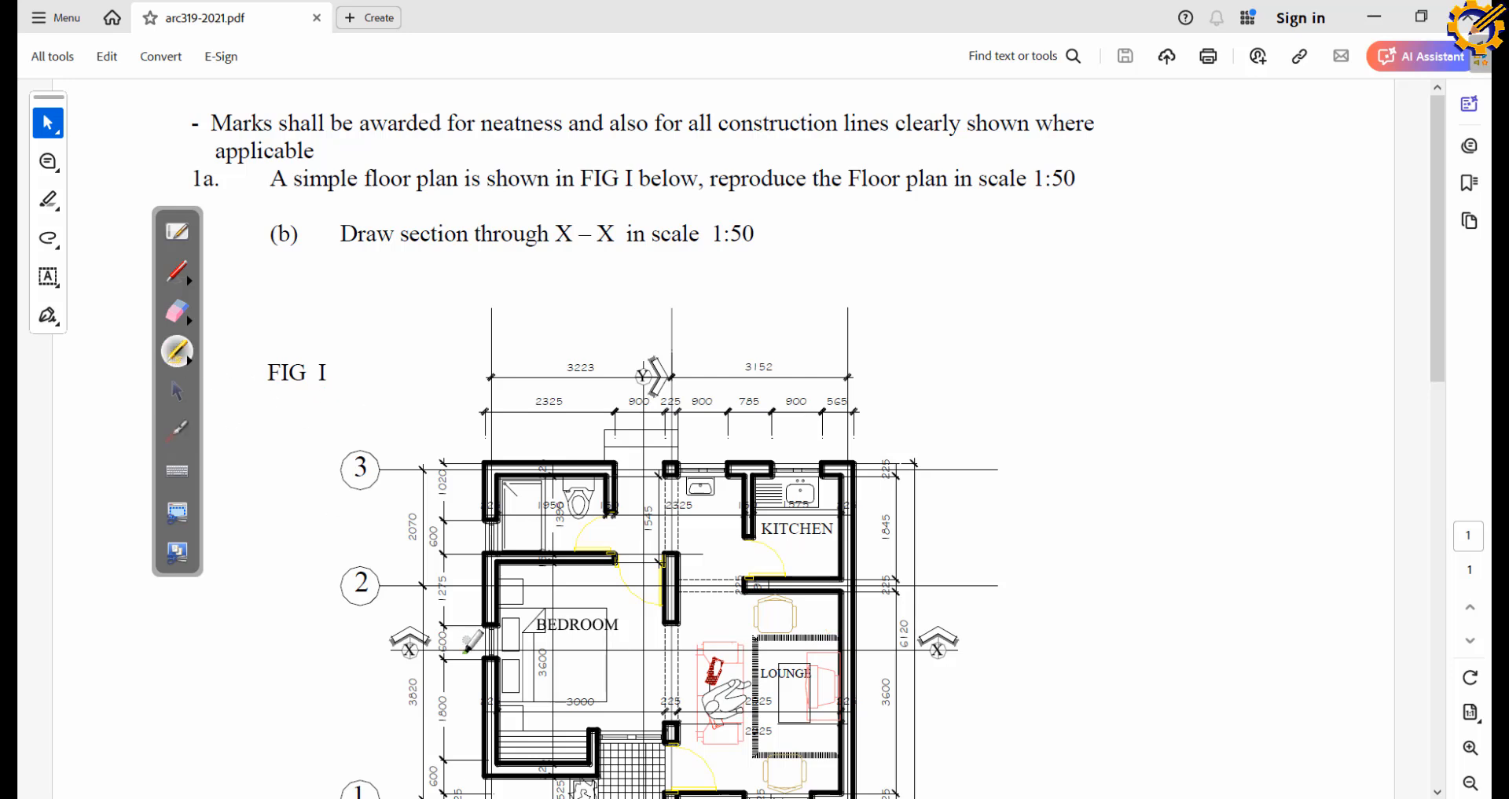
mouse_move(395, 649)
left_mouse_down()
mouse_move(883, 657)
mouse_move(912, 652)
mouse_move(912, 606)
left_mouse_up()
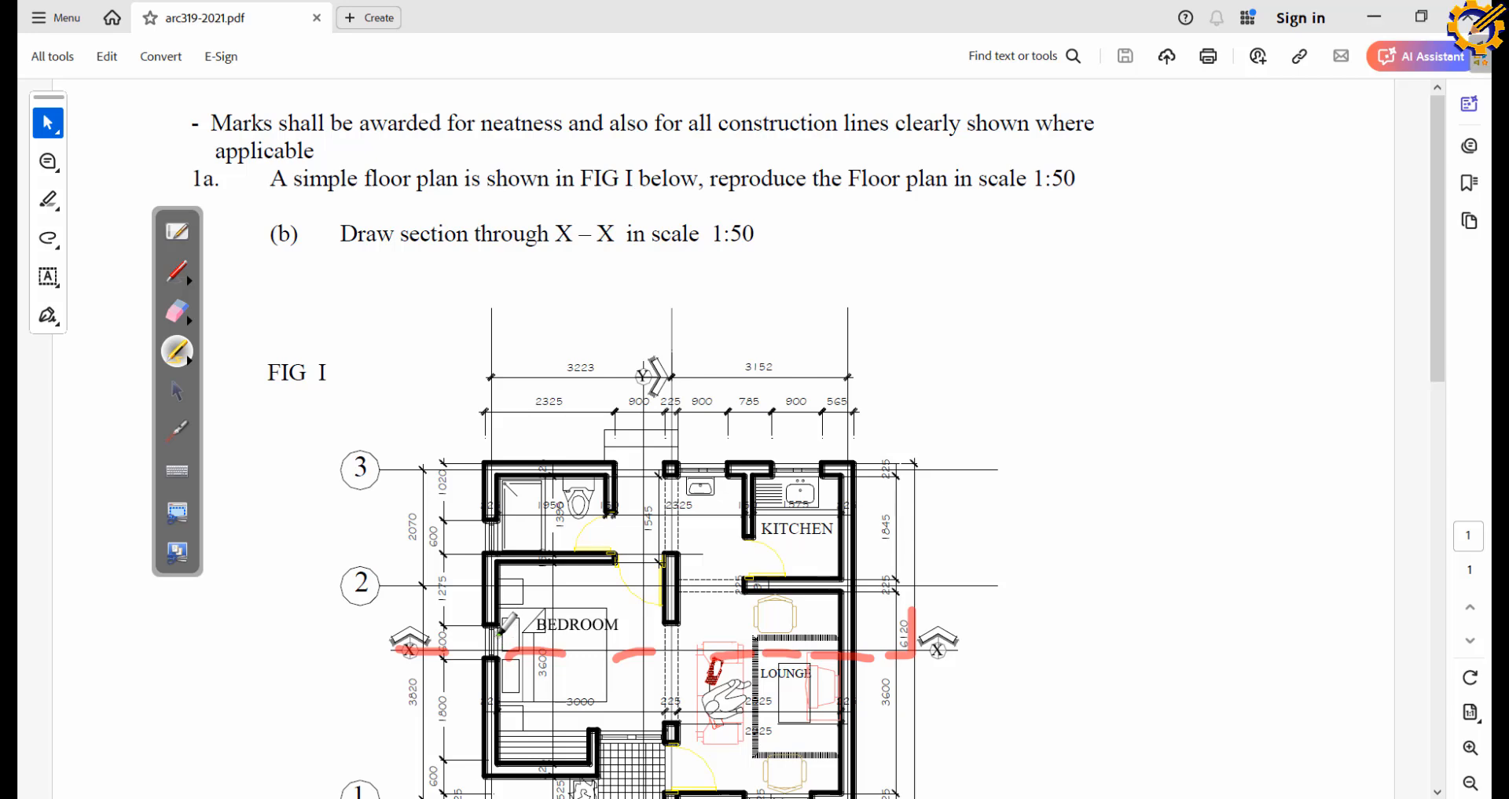
left_click_drag(503, 618, 645, 621)
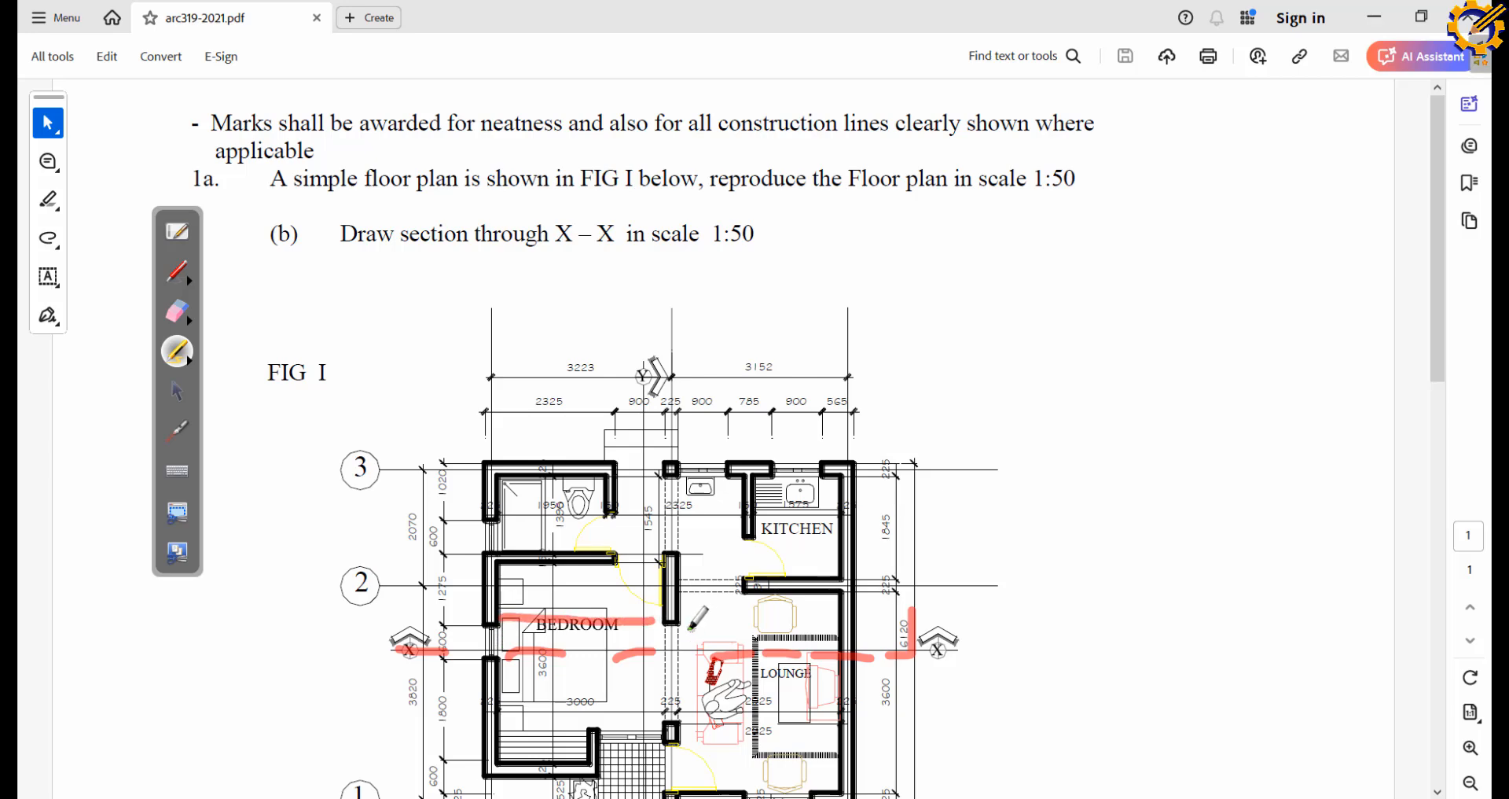
left_click_drag(683, 634, 822, 636)
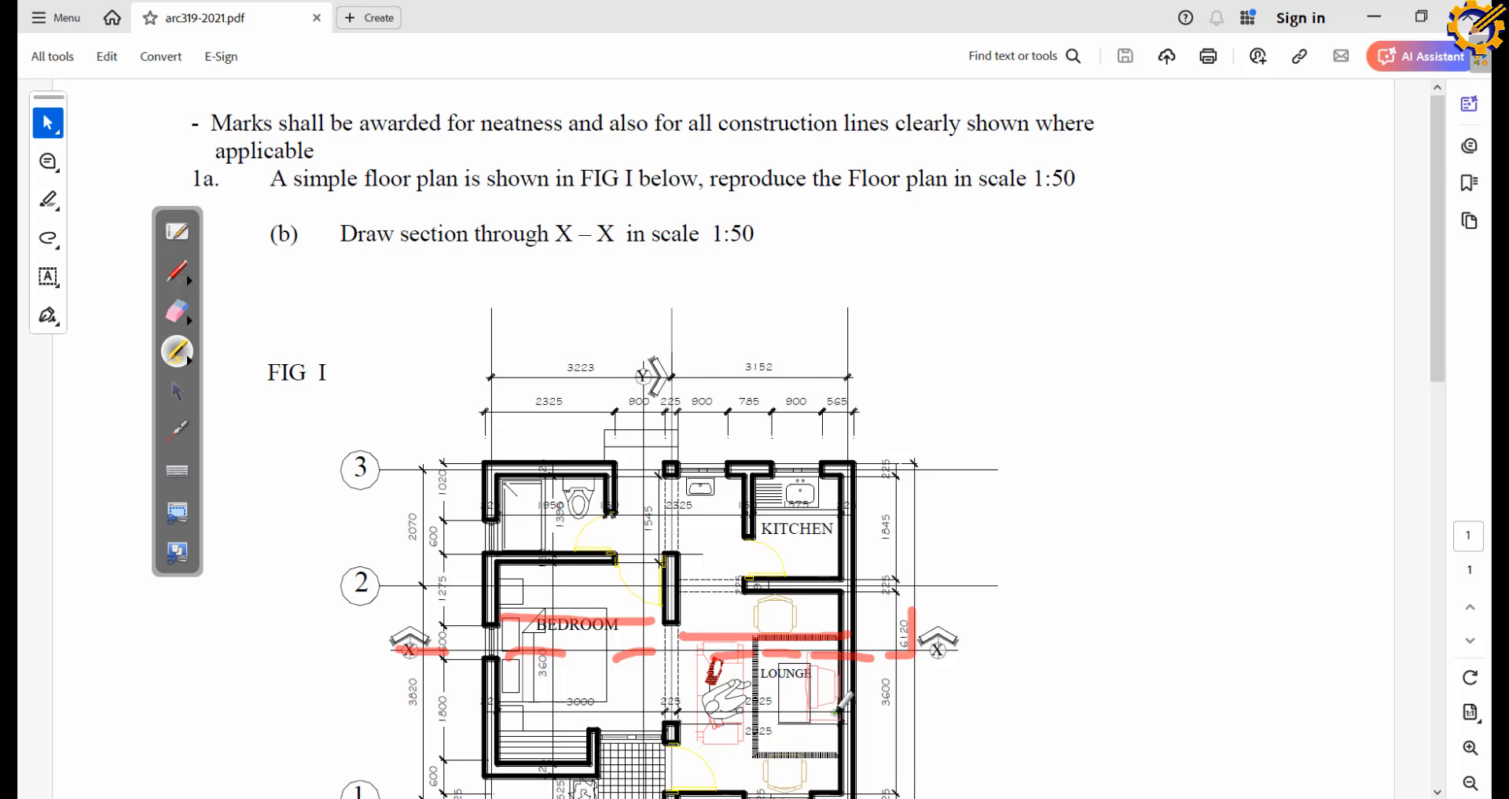
mouse_move(769, 680)
left_mouse_down()
mouse_move(727, 710)
mouse_move(778, 708)
left_mouse_up()
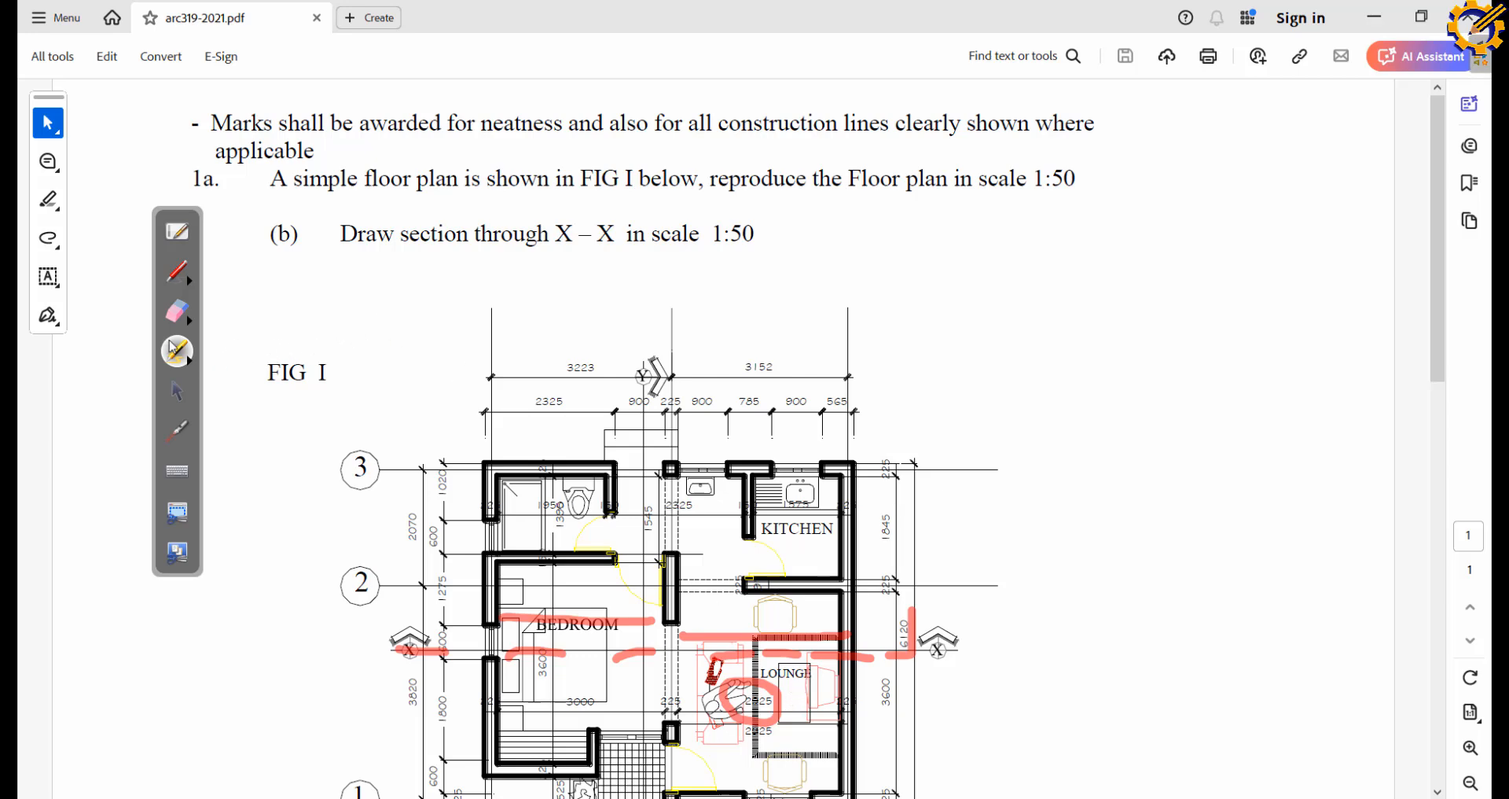
left_click(176, 390)
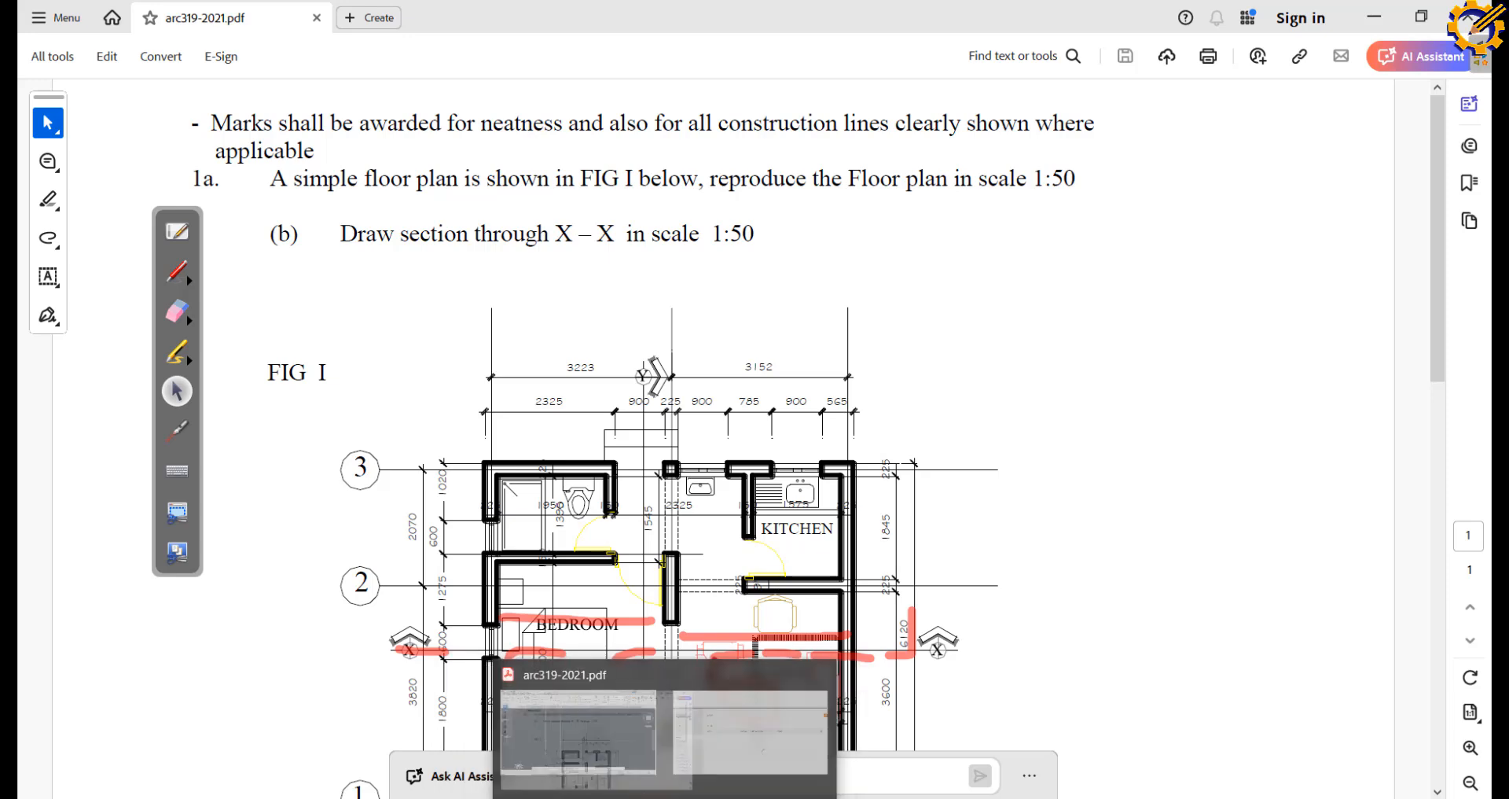
Switch to AutoCAD and offset the middle wall's east line 2925 to the east for the lounge width
key("alt+Tab")
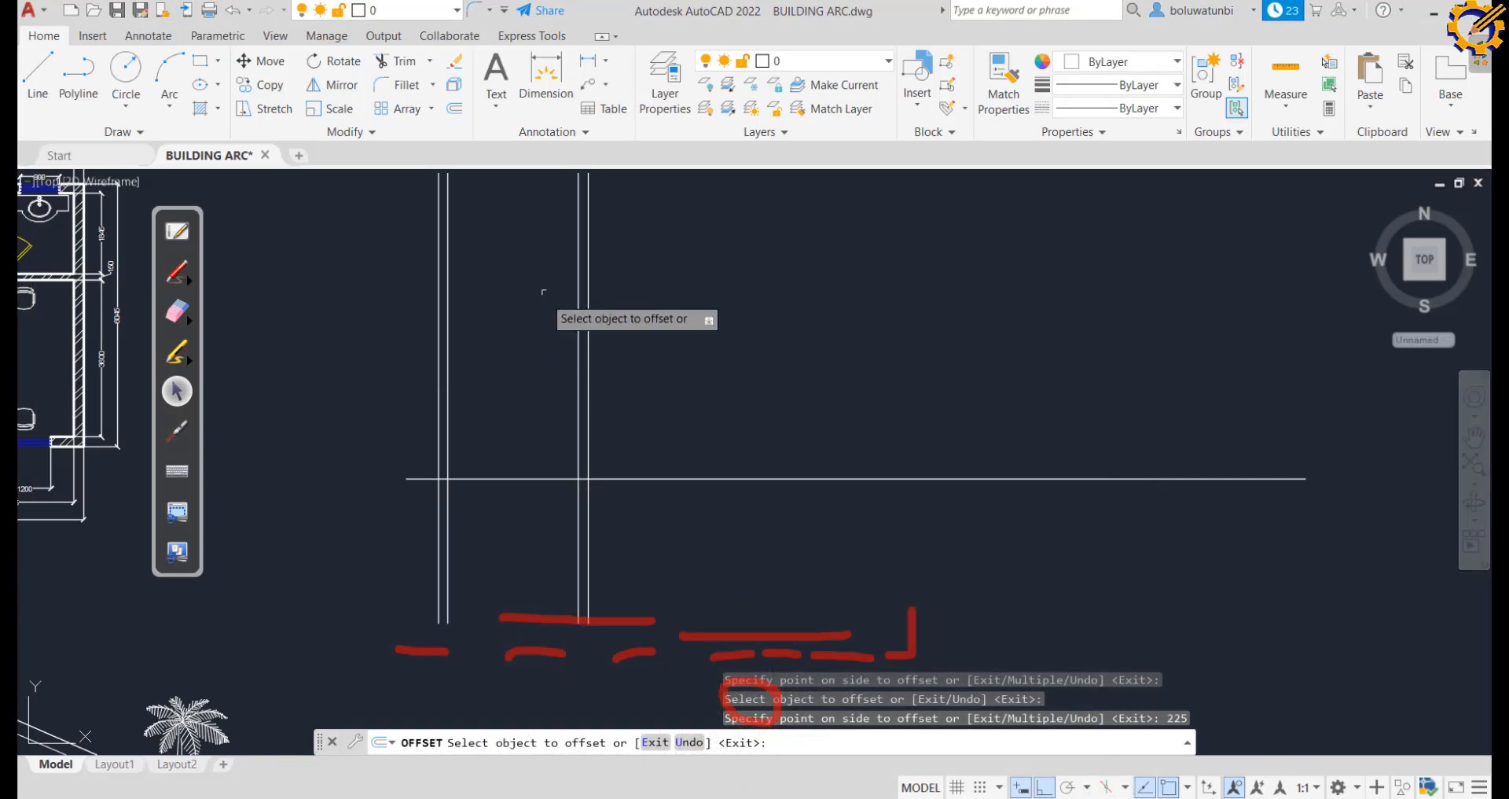
left_click(588, 299)
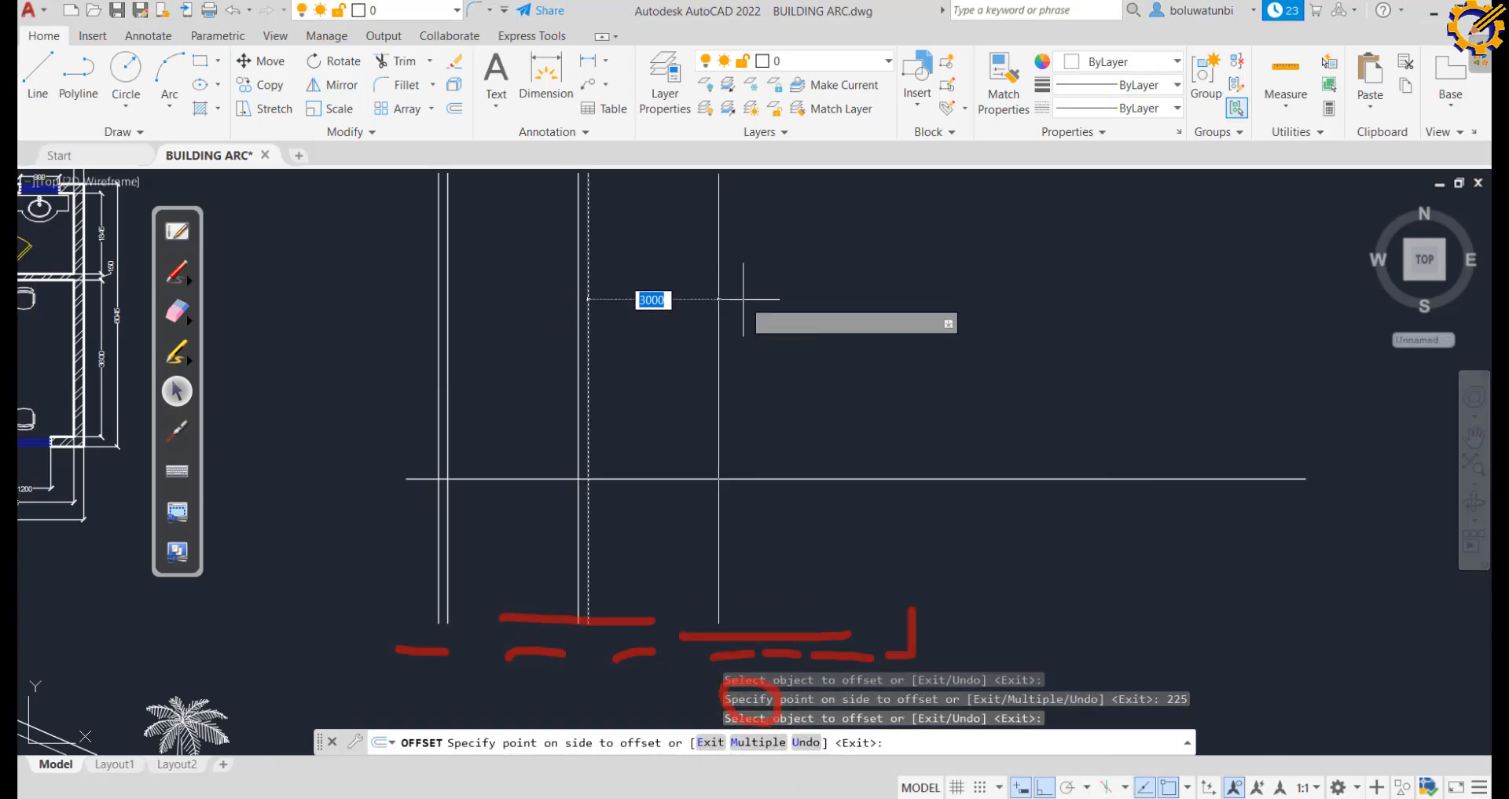
type("292")
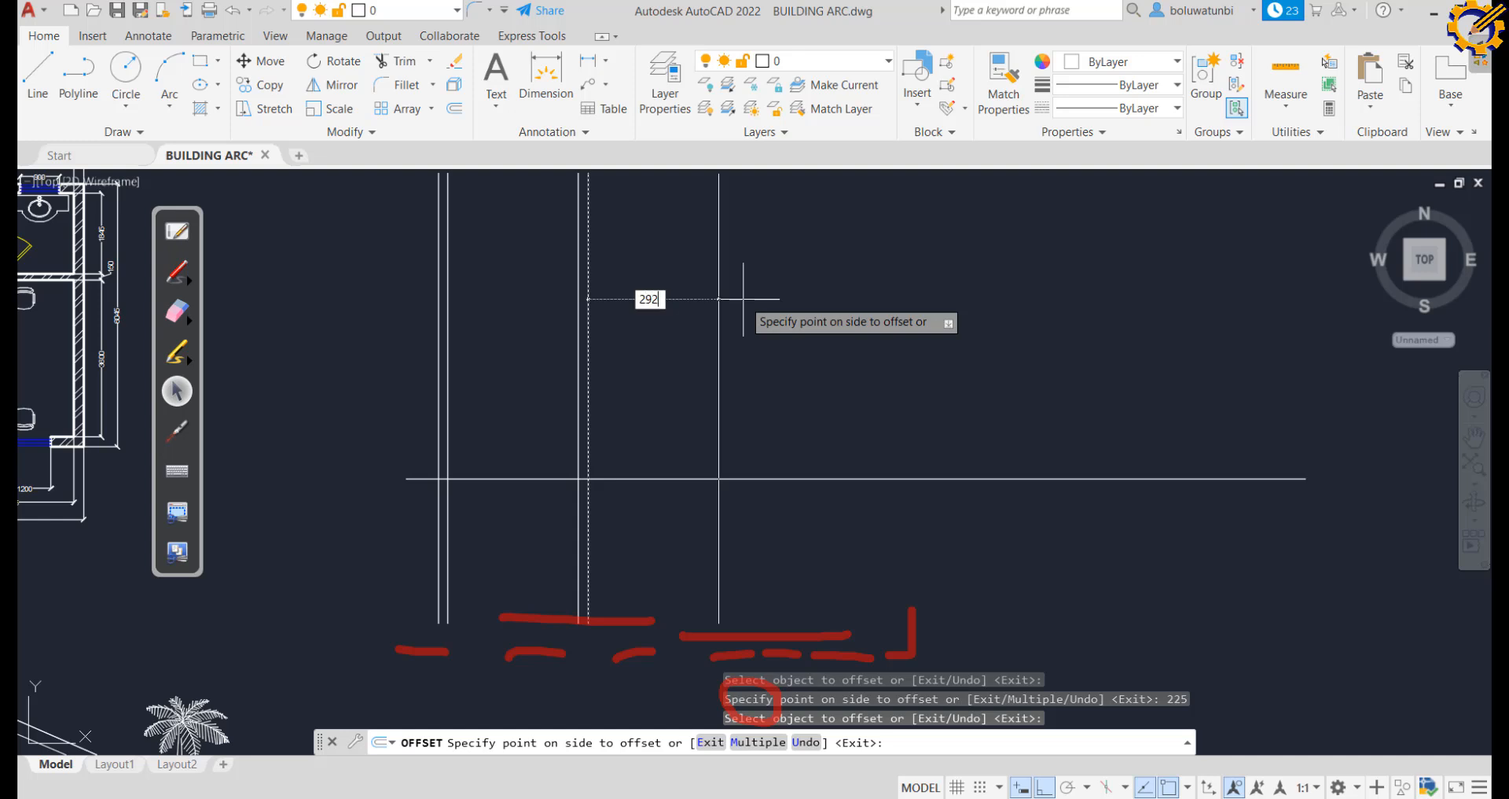
type("5")
key("Return")
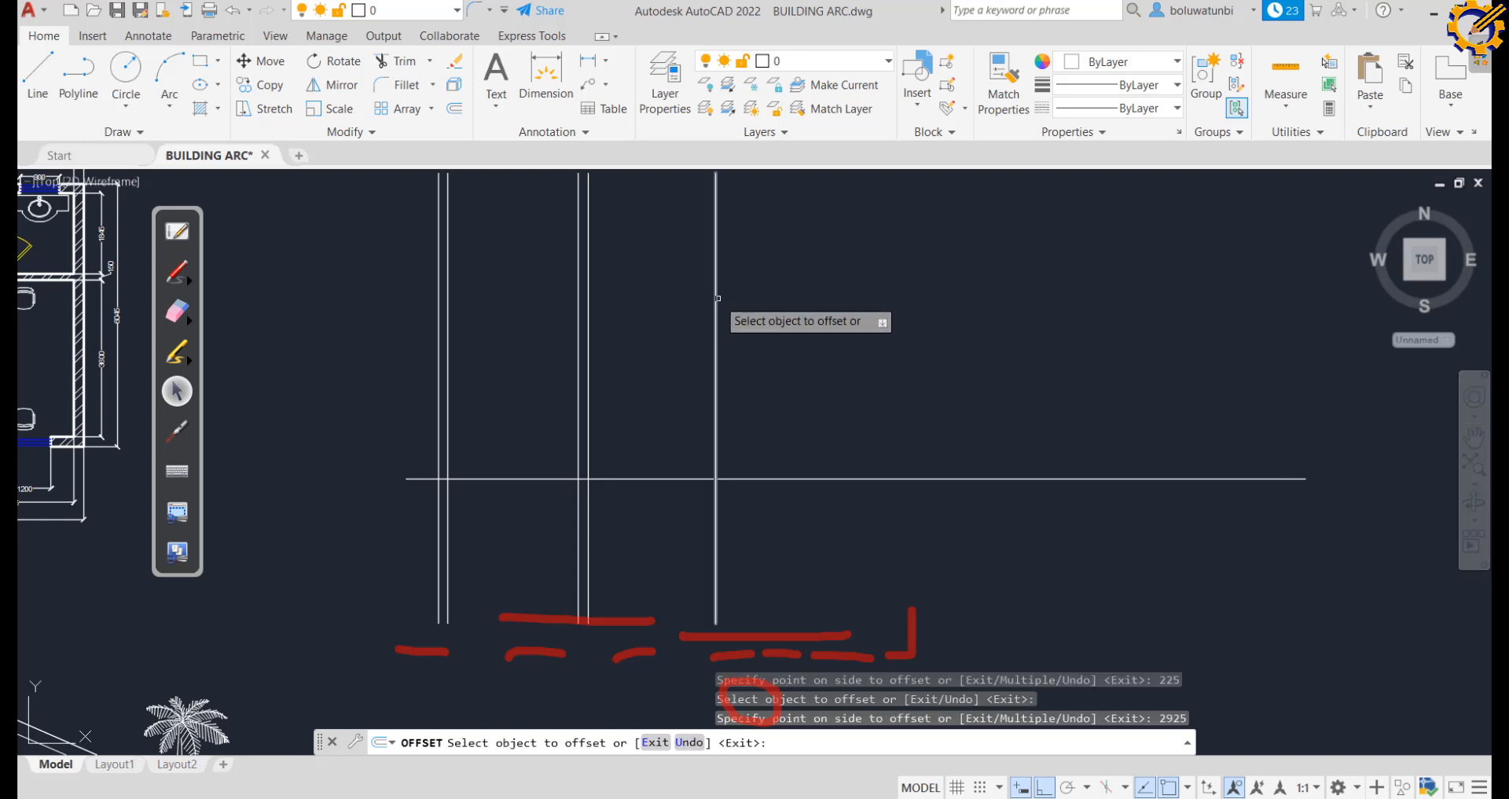
Offset the lounge's east line 225 to the east to complete the third wall
left_click(717, 298)
type("225")
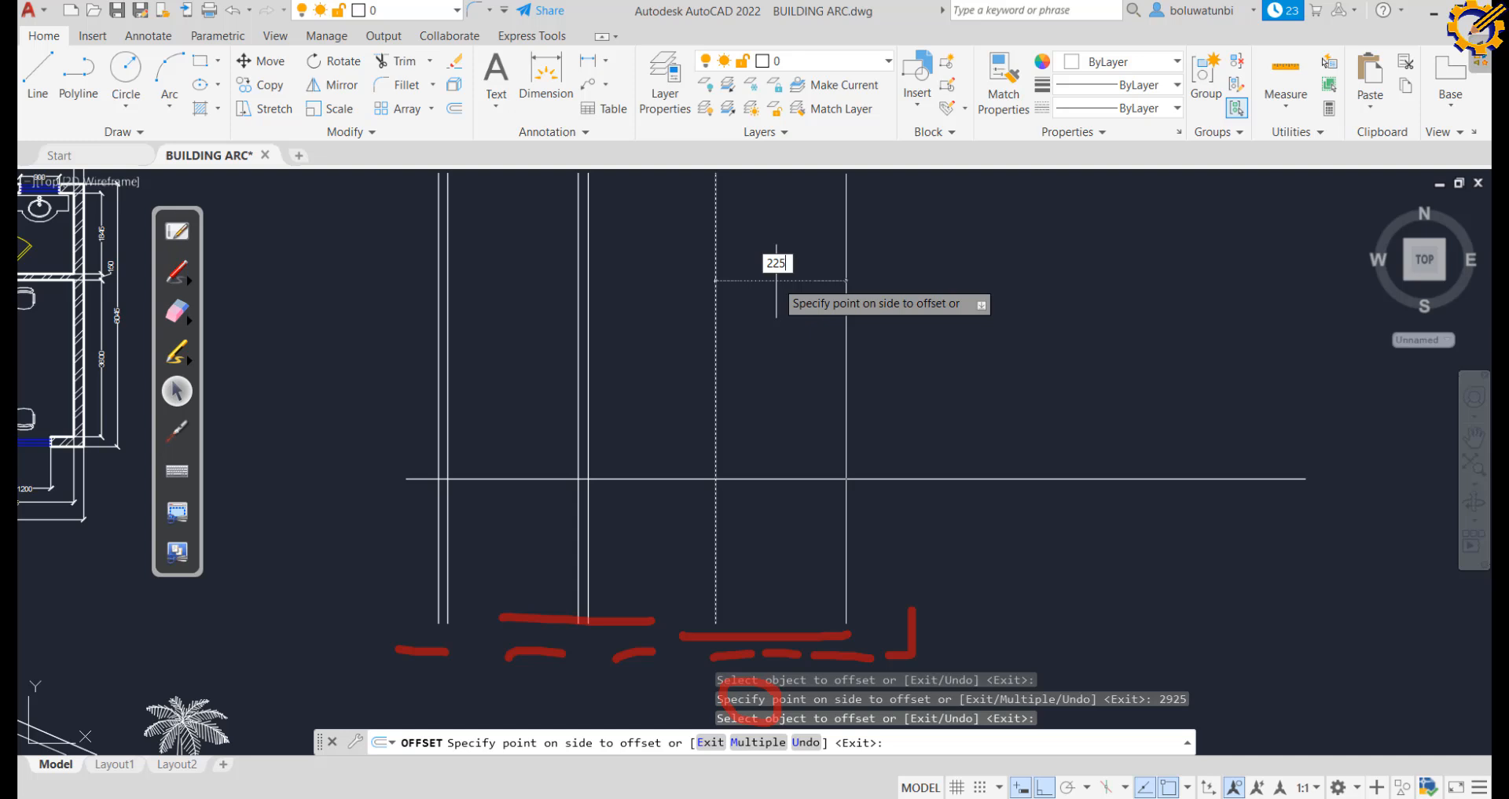
key("Return")
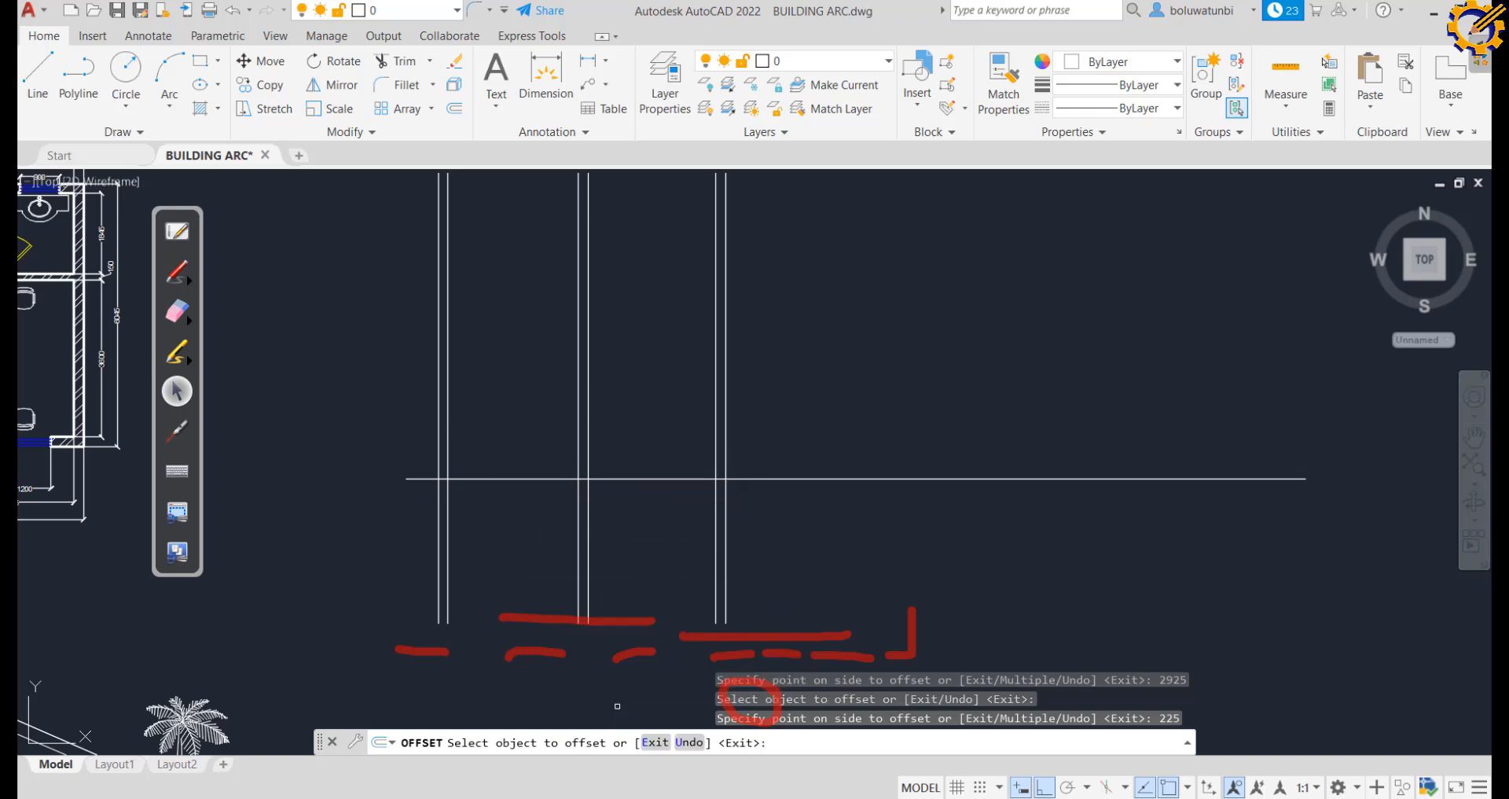
Erase all the red marks from the PDF floor plan and switch back to AutoCAD
key("alt+Tab")
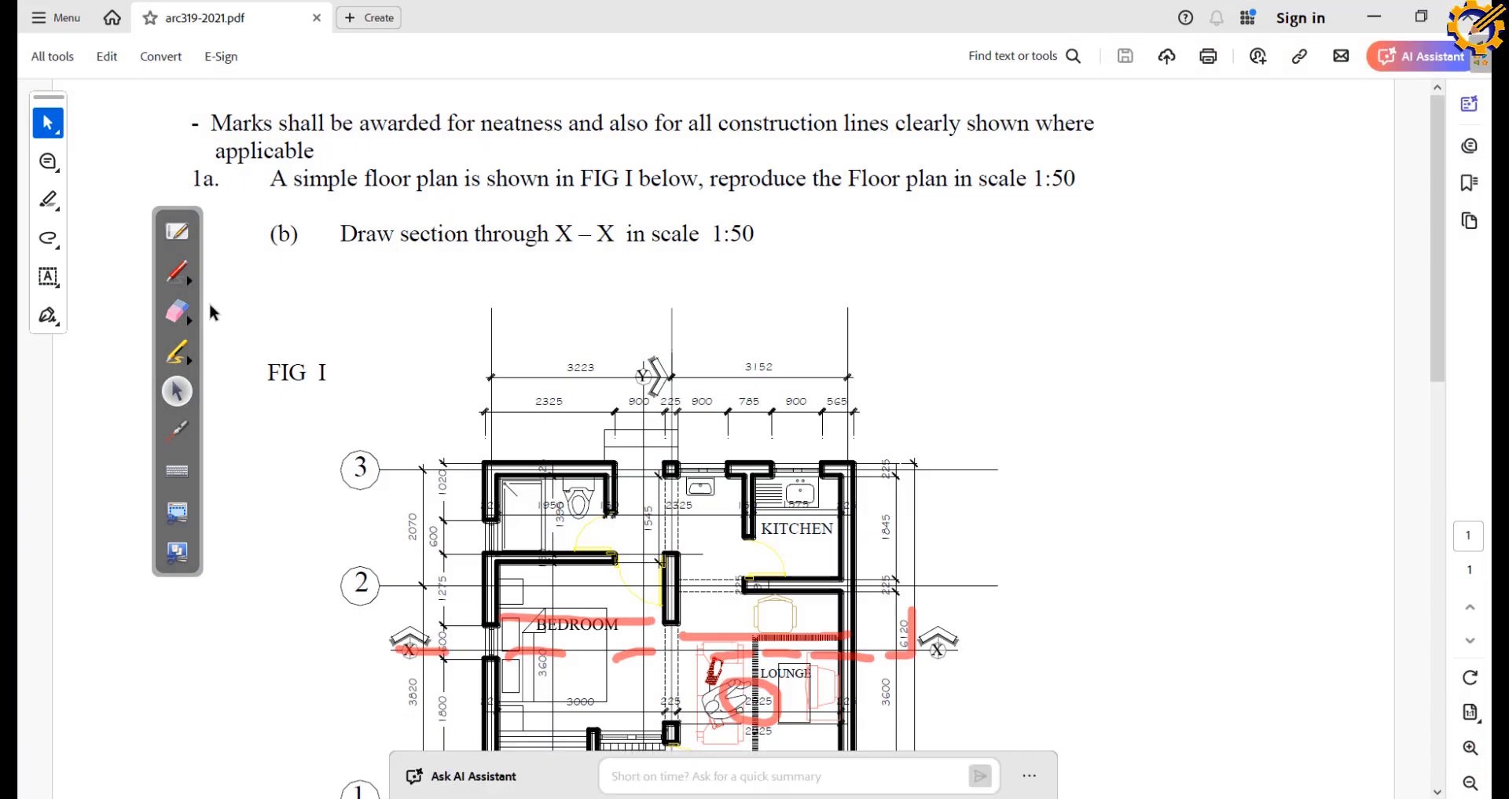
left_click(179, 312)
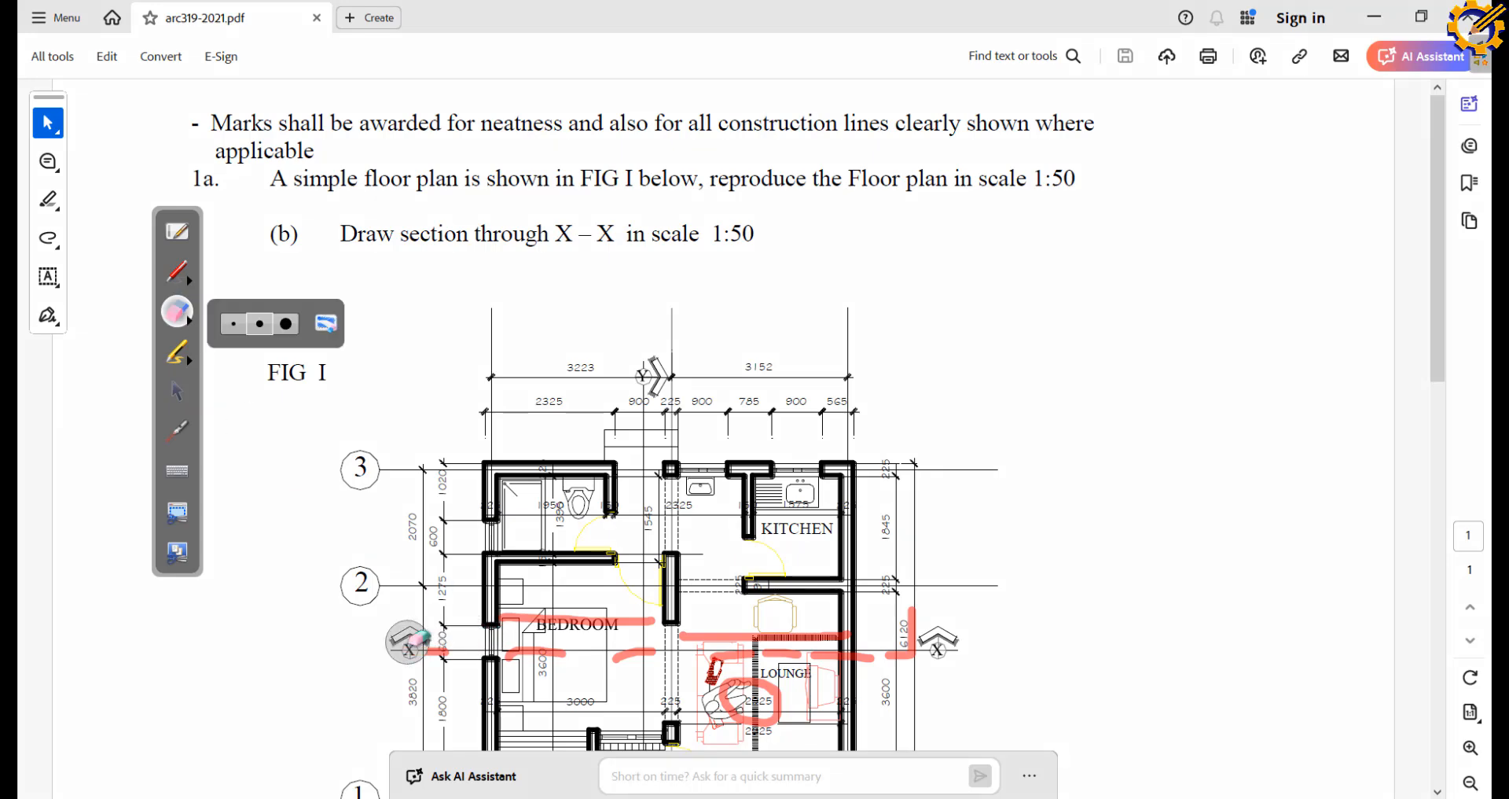
left_click_drag(413, 650, 637, 643)
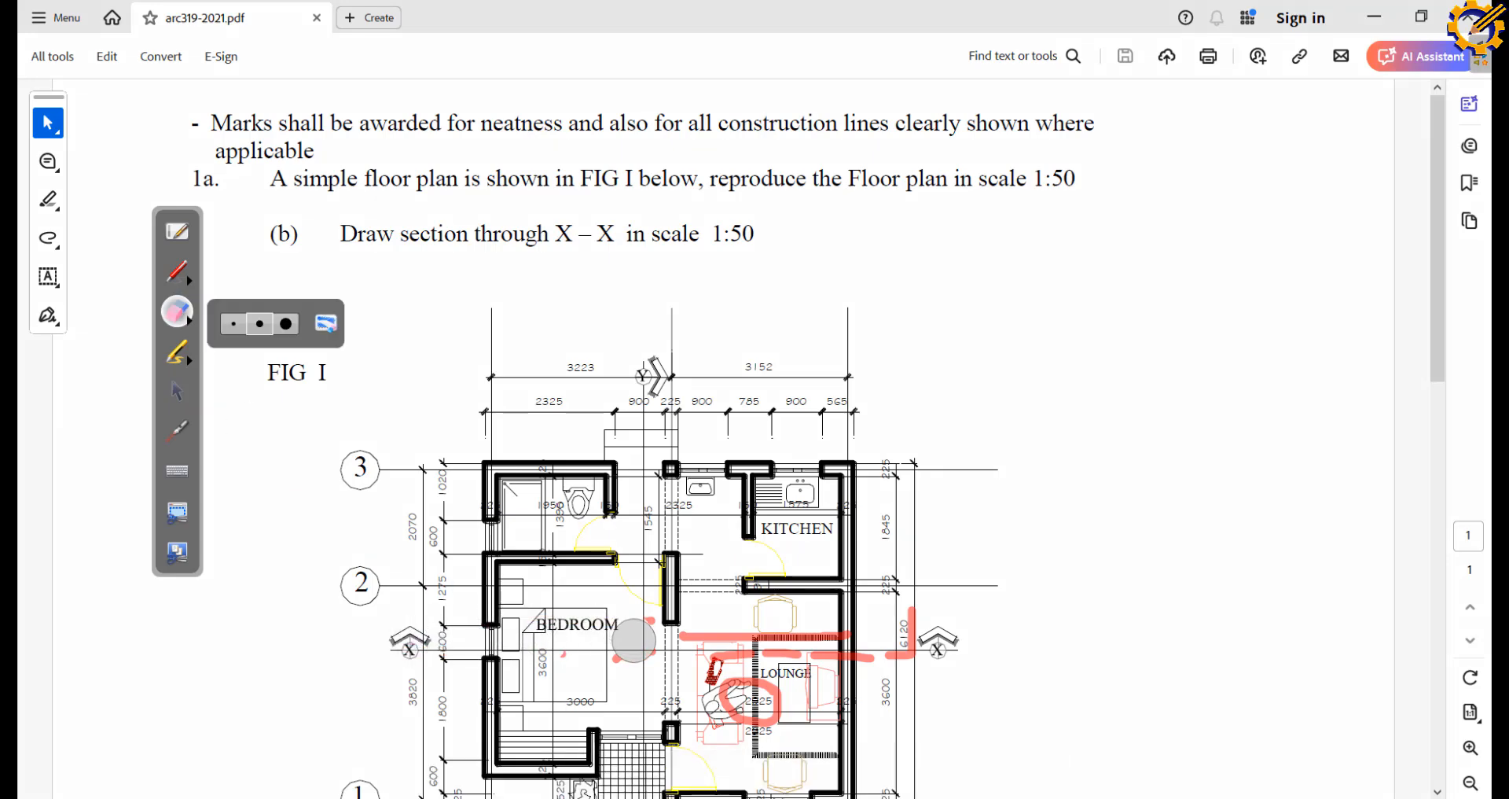
mouse_move(717, 675)
left_mouse_down()
mouse_move(747, 649)
mouse_move(608, 651)
mouse_move(775, 700)
mouse_move(786, 728)
mouse_move(712, 681)
mouse_move(790, 674)
mouse_move(919, 625)
left_mouse_up()
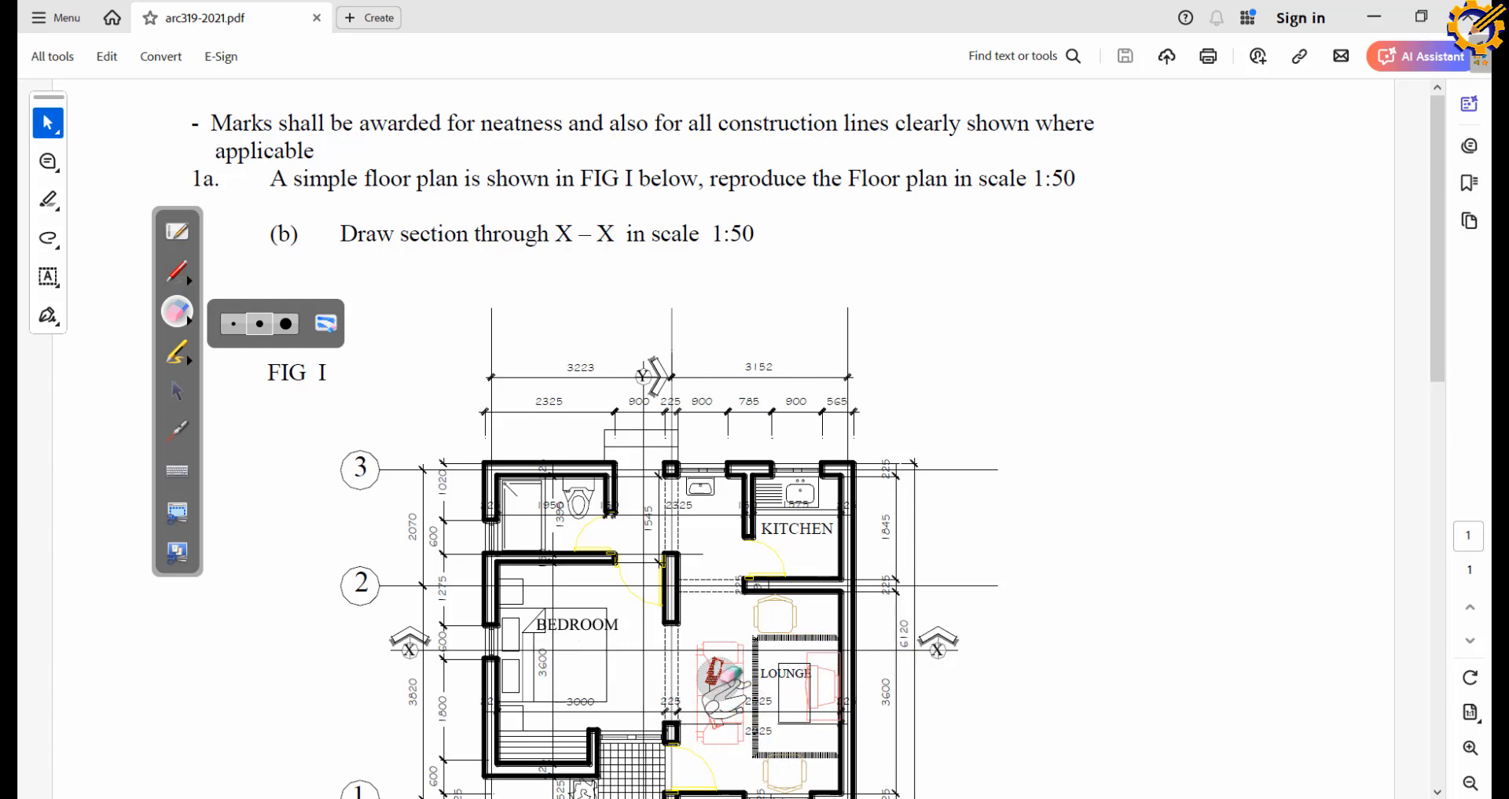
left_click_drag(718, 552, 712, 668)
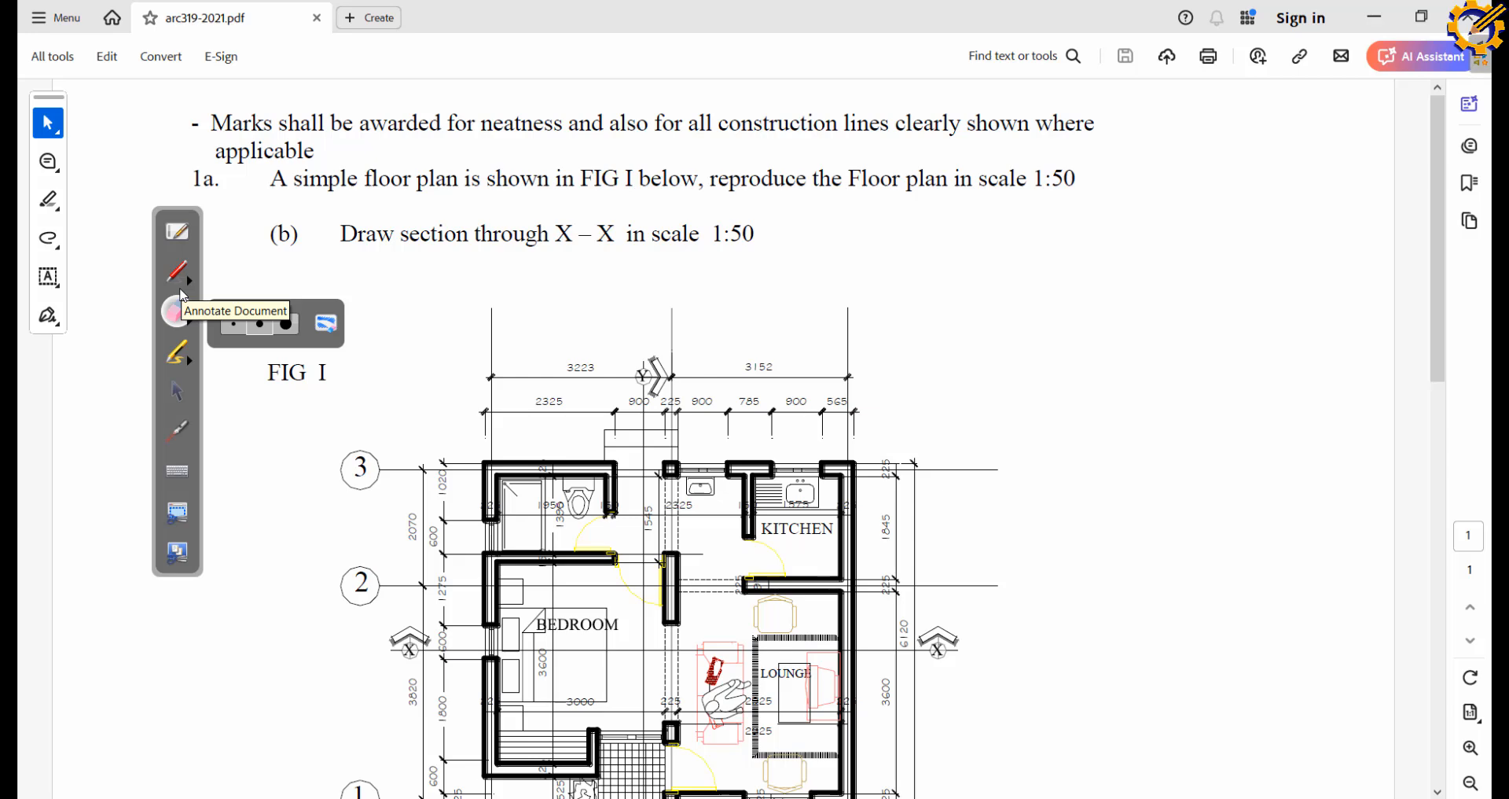
left_click(179, 390)
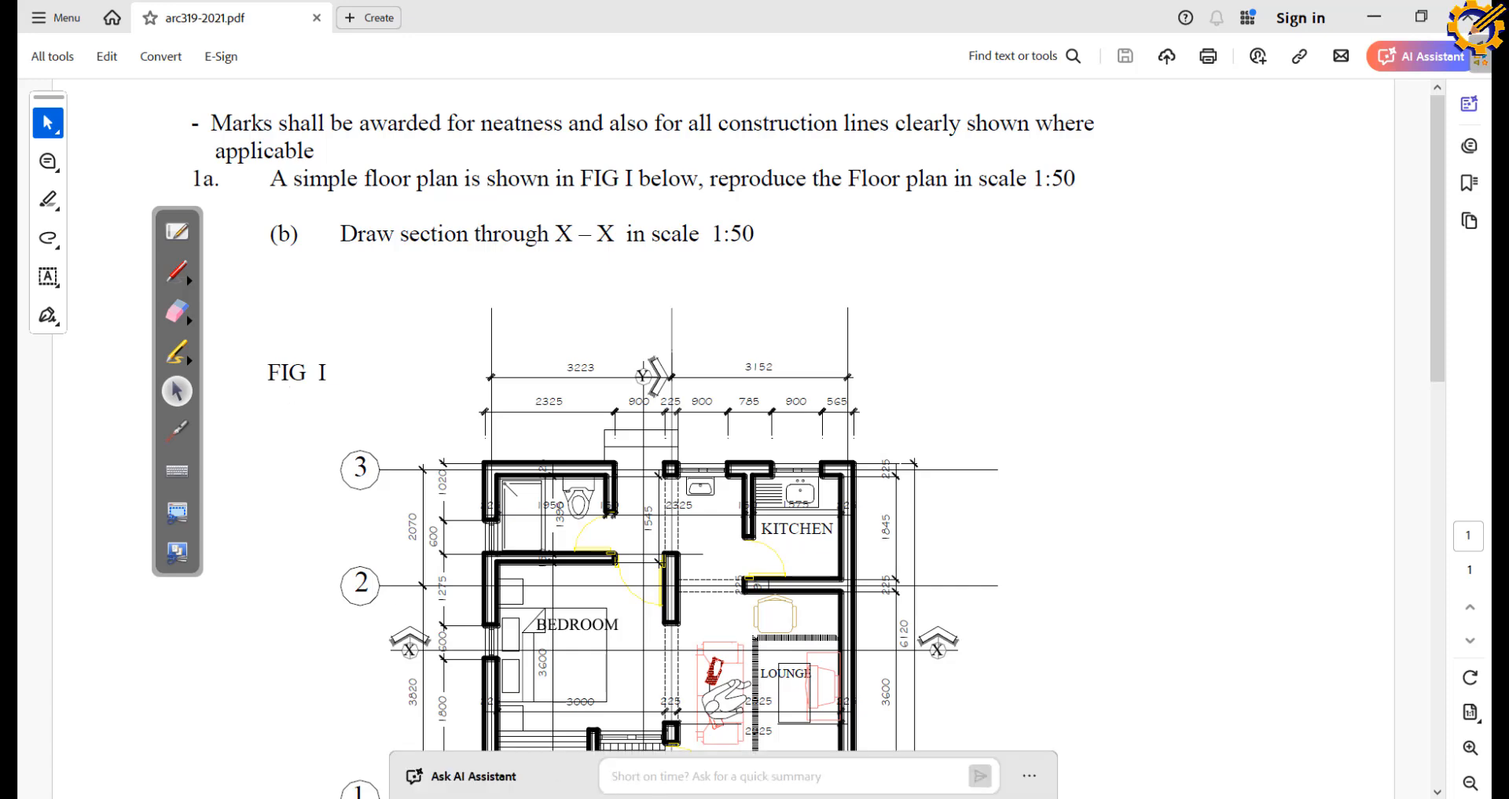
key("alt+Tab")
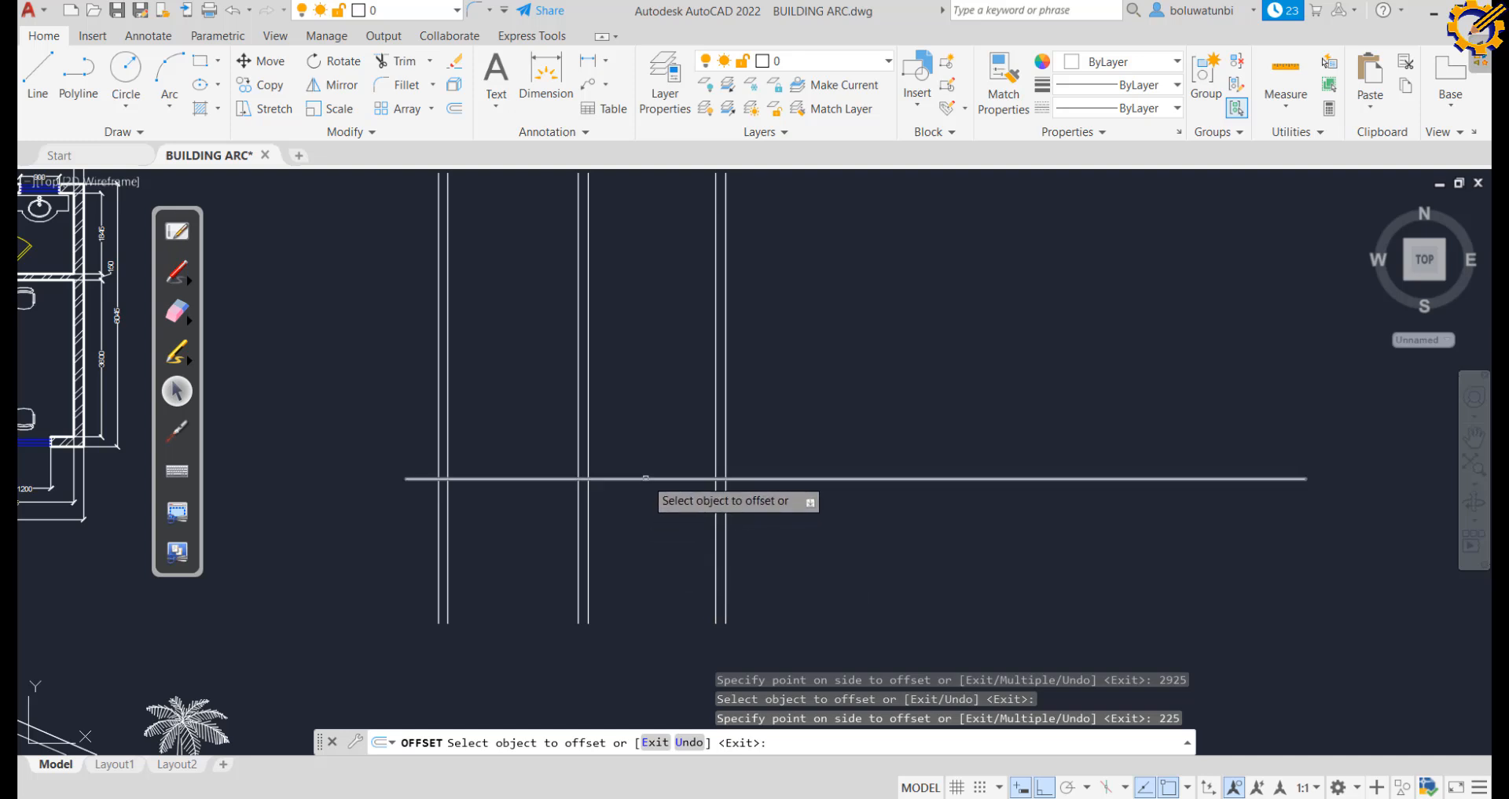
Offset the horizontal reference line 1000 downward
left_click(646, 477)
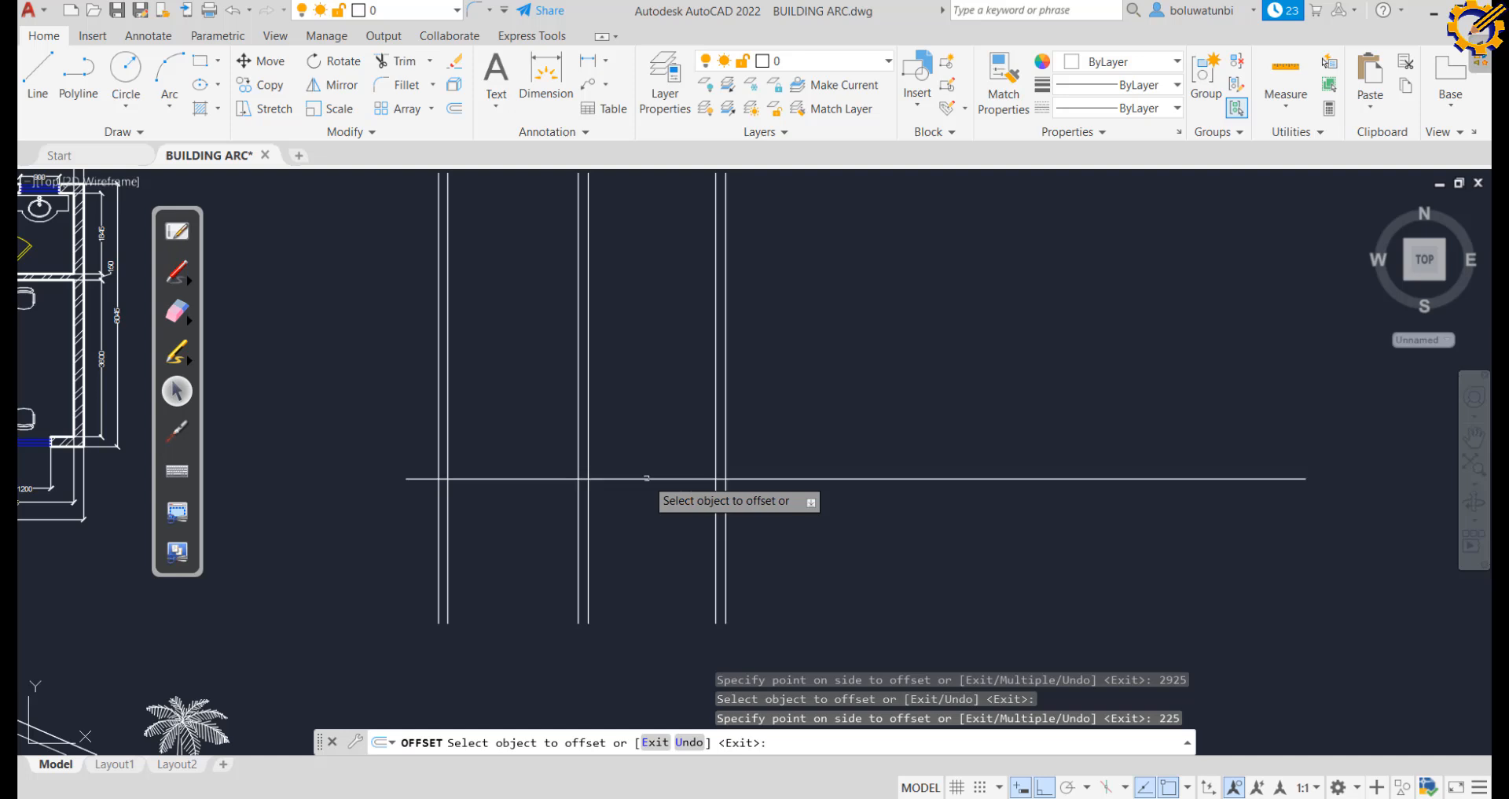
type("1000")
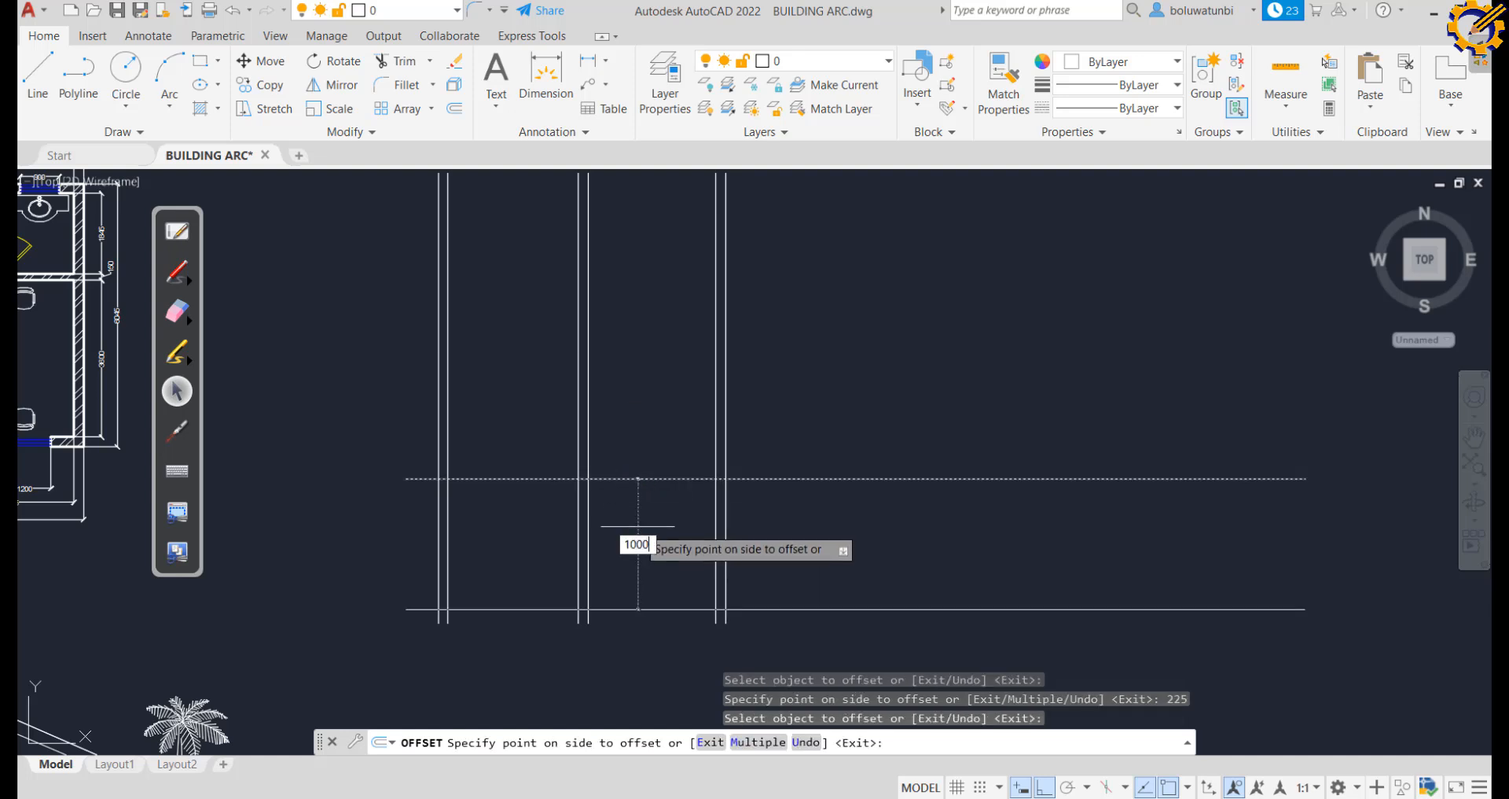
key("Return")
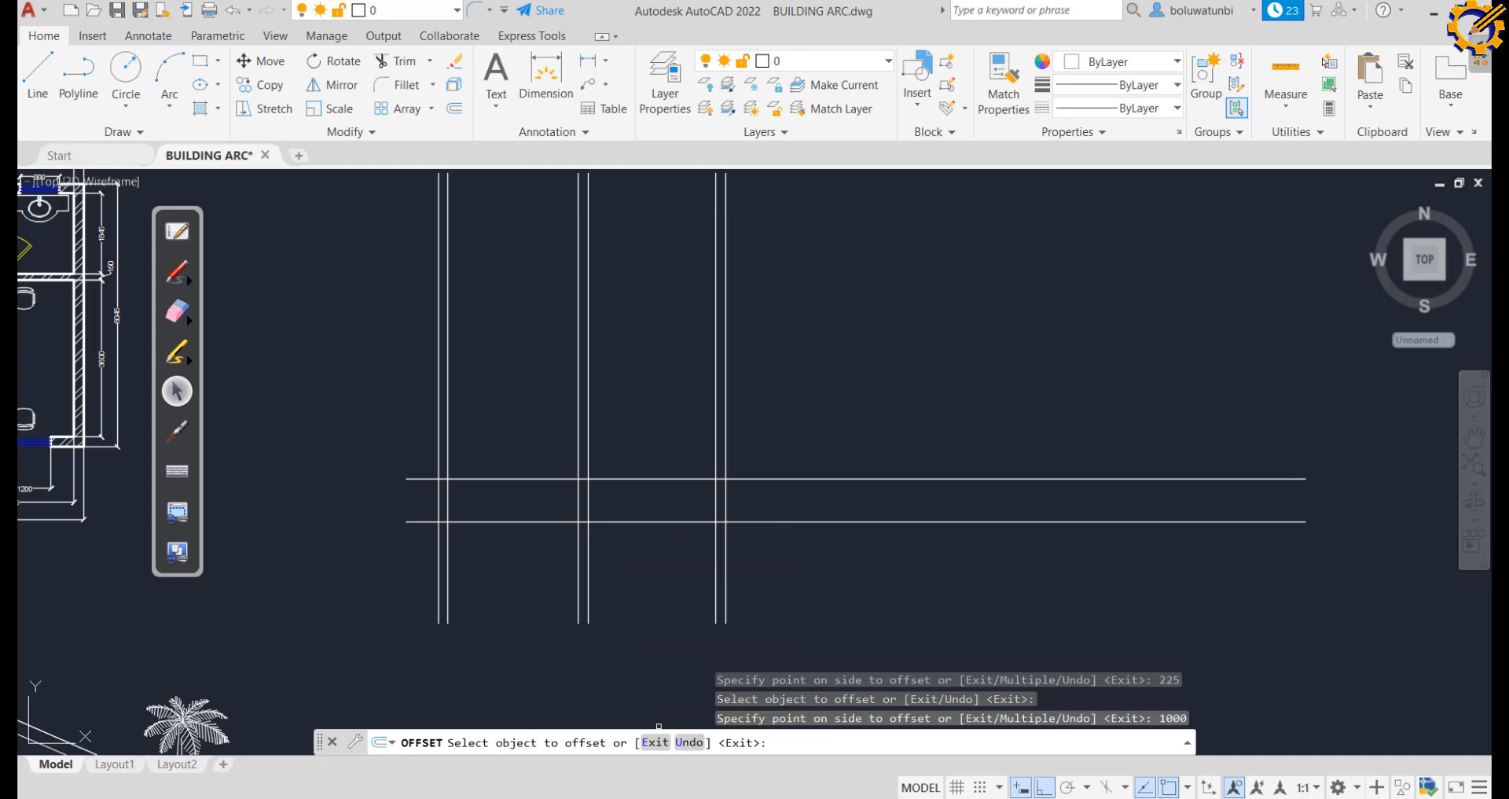
Open the whiteboard and sketch a wall foundation in red: a rectangular footing, two wall lines rising from it and a larger outline around it
left_click(176, 231)
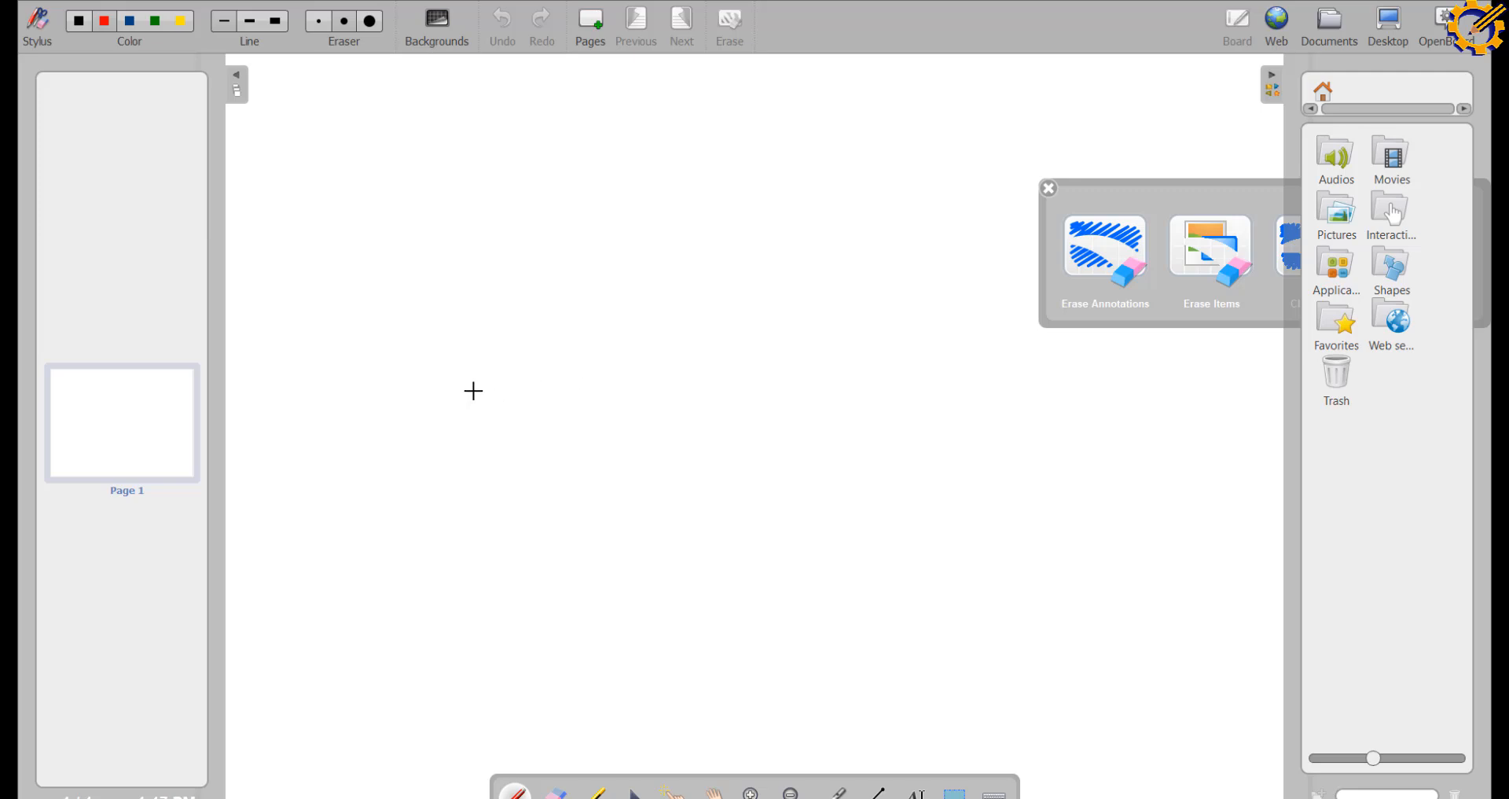
mouse_move(445, 382)
left_mouse_down()
mouse_move(696, 403)
mouse_move(696, 467)
mouse_move(425, 454)
mouse_move(446, 374)
left_mouse_up()
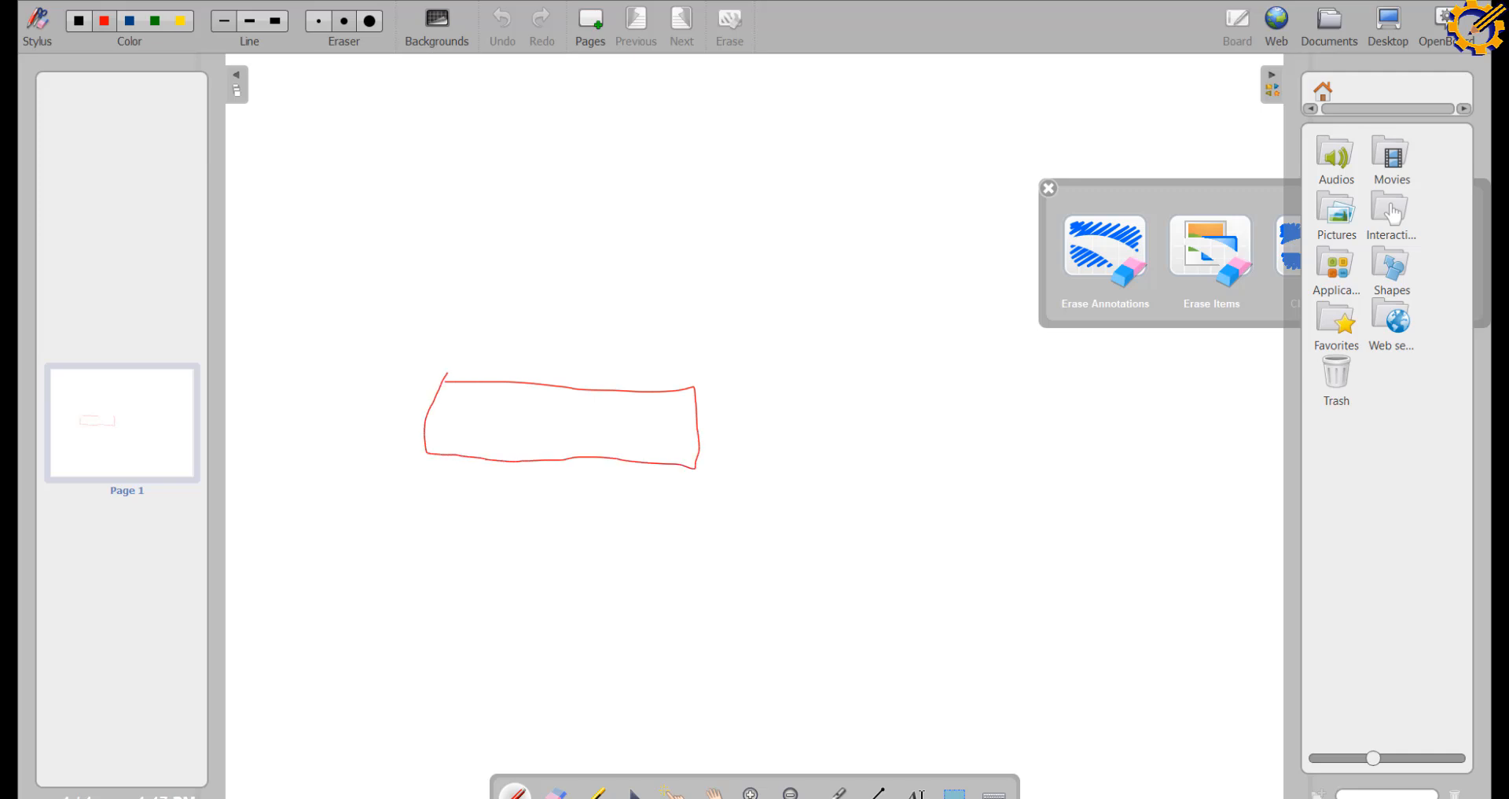
left_click_drag(557, 189, 544, 385)
left_click_drag(604, 200, 600, 412)
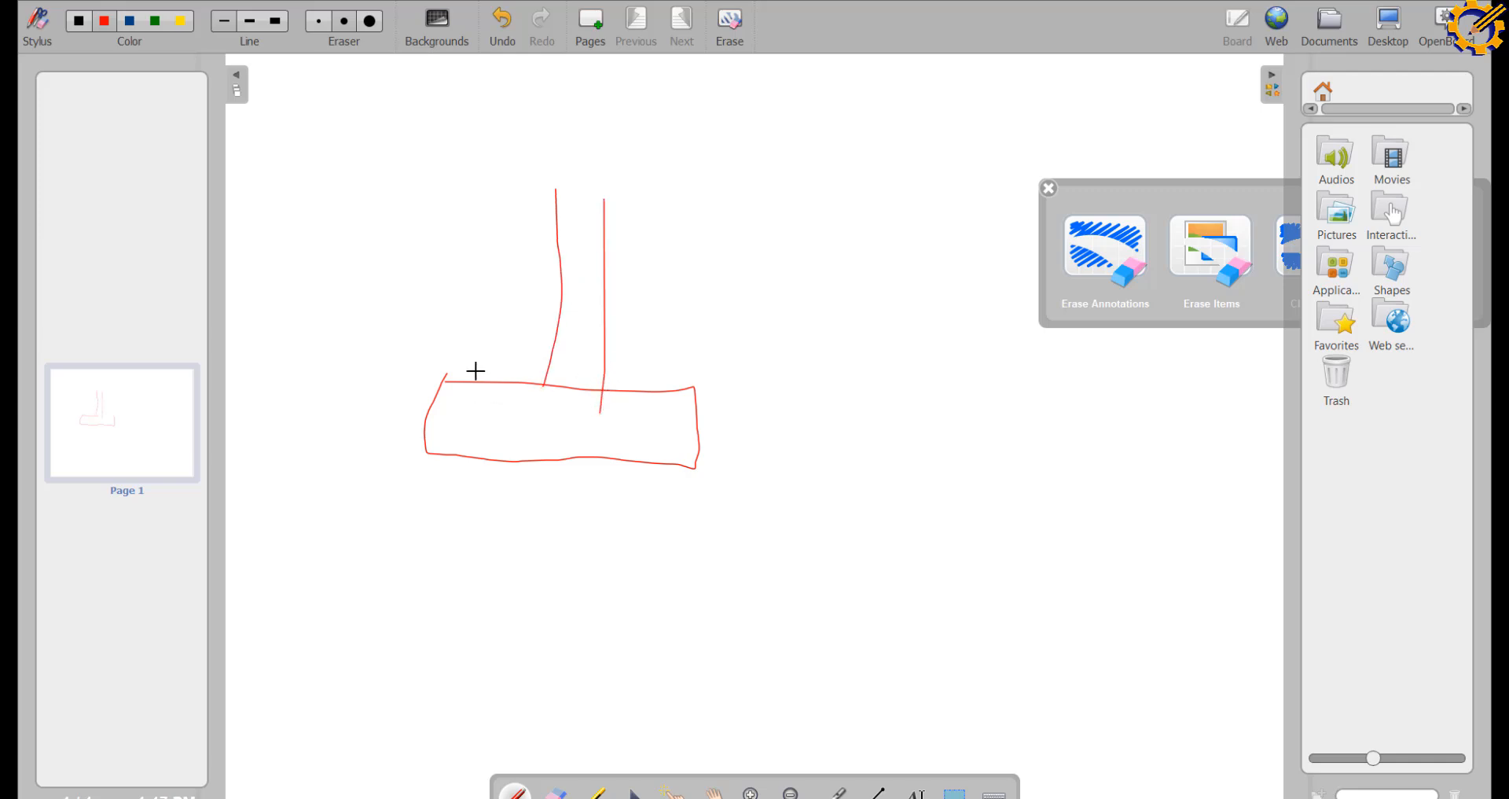
mouse_move(448, 363)
left_mouse_down()
mouse_move(411, 365)
mouse_move(382, 502)
mouse_move(501, 529)
mouse_move(759, 519)
mouse_move(757, 404)
mouse_move(724, 352)
mouse_move(427, 349)
left_mouse_up()
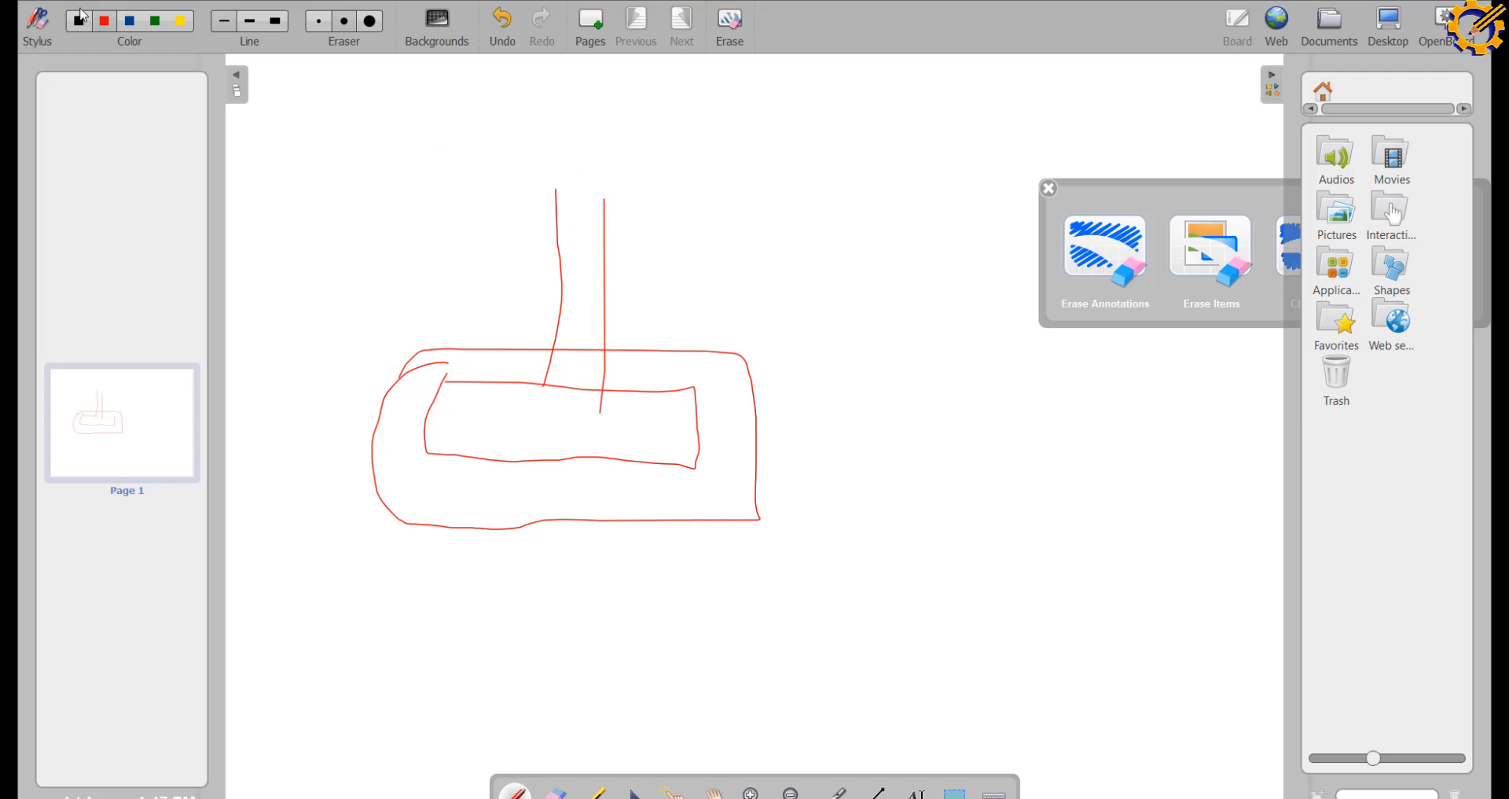
Dimension the sketch in blue with 225 for the wall thickness and 675 for the footing width
left_click(128, 21)
mouse_move(555, 170)
left_mouse_down()
mouse_move(555, 155)
mouse_move(640, 180)
left_mouse_up()
left_click_drag(571, 134, 597, 150)
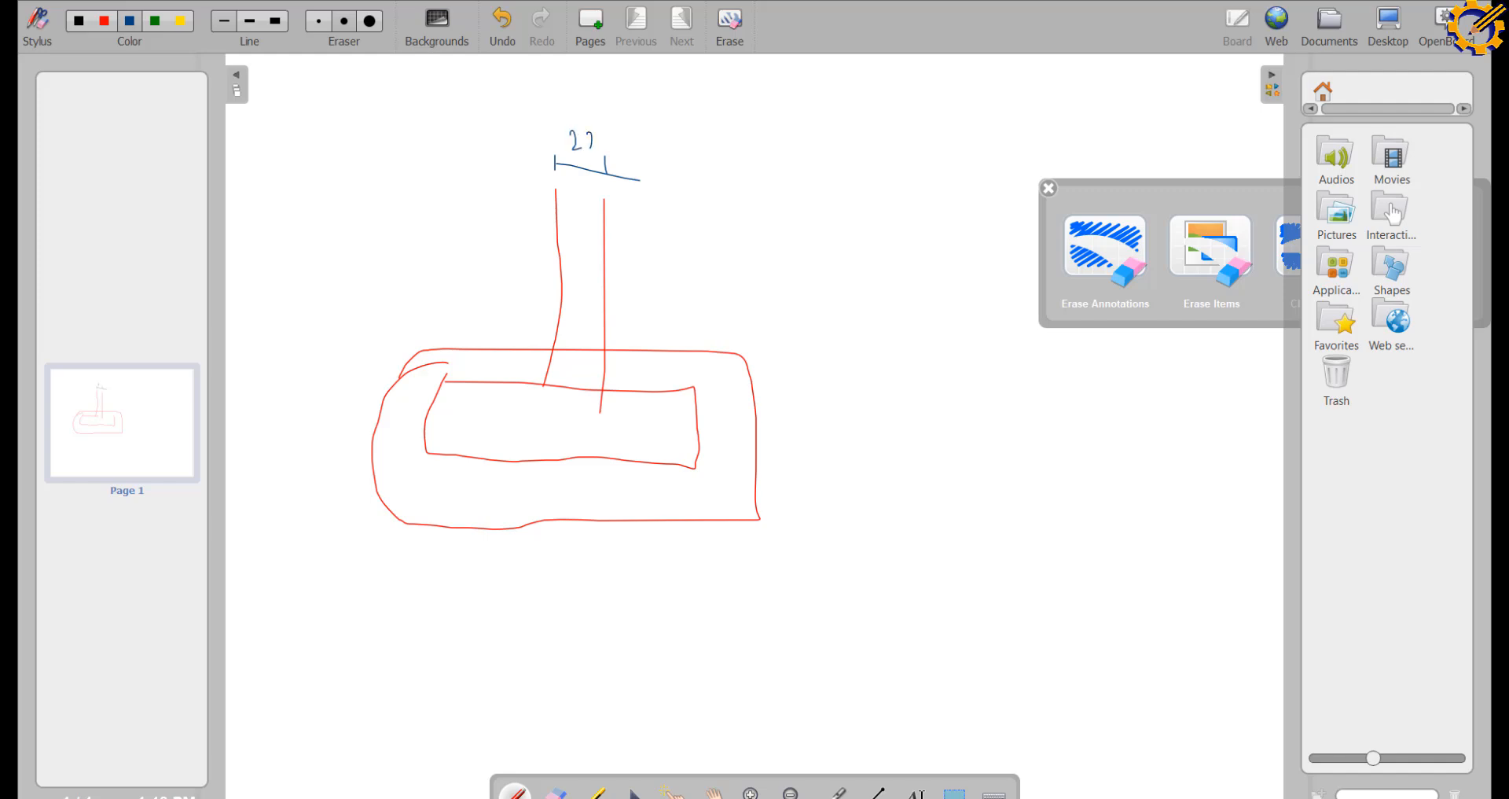
left_click(606, 131)
mouse_move(429, 473)
left_mouse_down()
mouse_move(428, 536)
mouse_move(715, 519)
mouse_move(697, 570)
left_mouse_up()
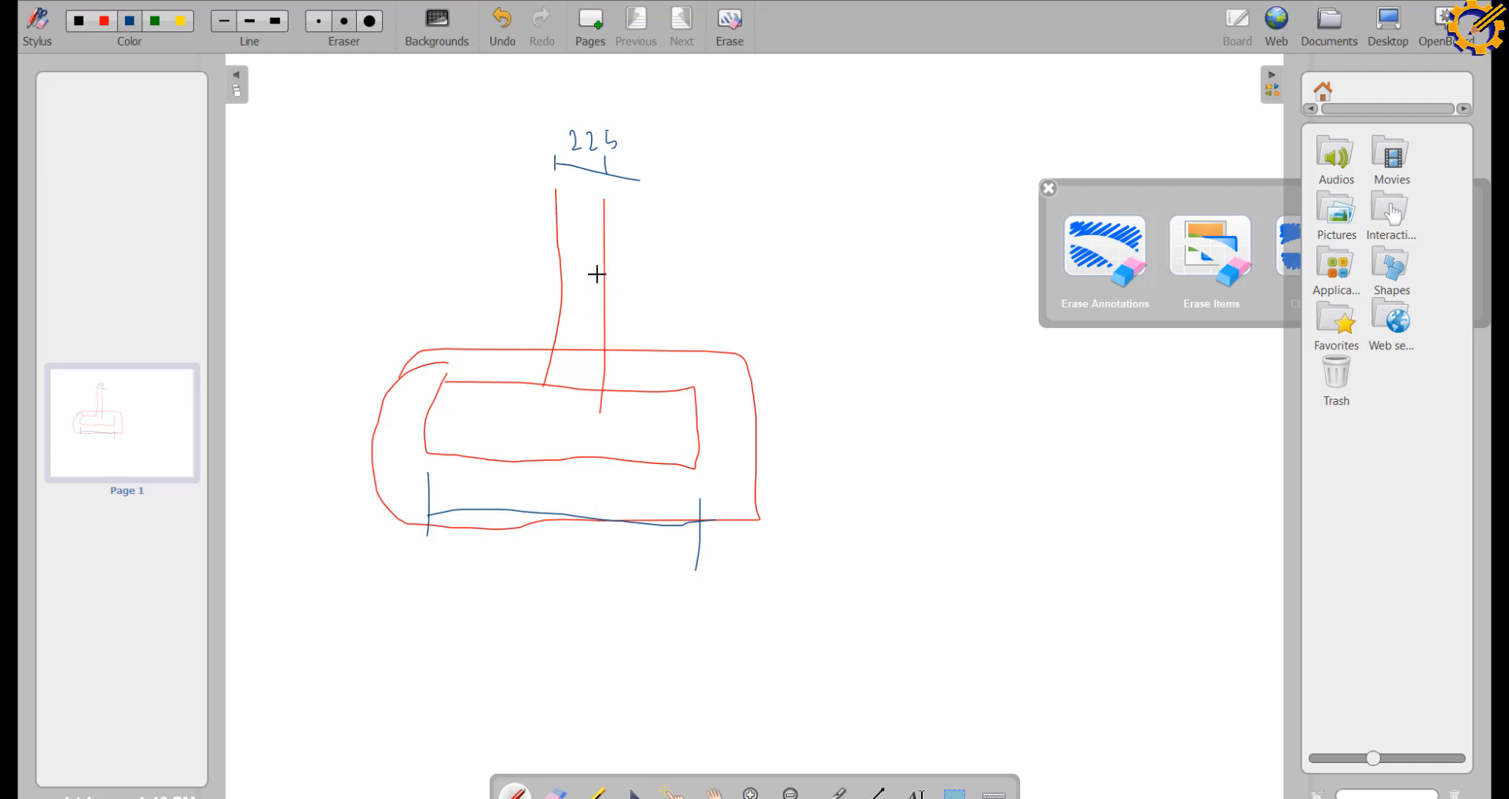
mouse_move(514, 480)
left_mouse_down()
mouse_move(501, 500)
mouse_move(545, 509)
mouse_move(555, 492)
mouse_move(583, 513)
left_mouse_up()
Fill the sketched footing with small blue concrete marks and return to the desktop
mouse_move(486, 415)
left_mouse_down()
mouse_move(477, 438)
mouse_move(486, 422)
mouse_move(579, 427)
left_mouse_up()
mouse_move(592, 437)
left_mouse_down()
mouse_move(650, 443)
mouse_move(652, 422)
left_mouse_up()
left_click(627, 431)
left_click(627, 438)
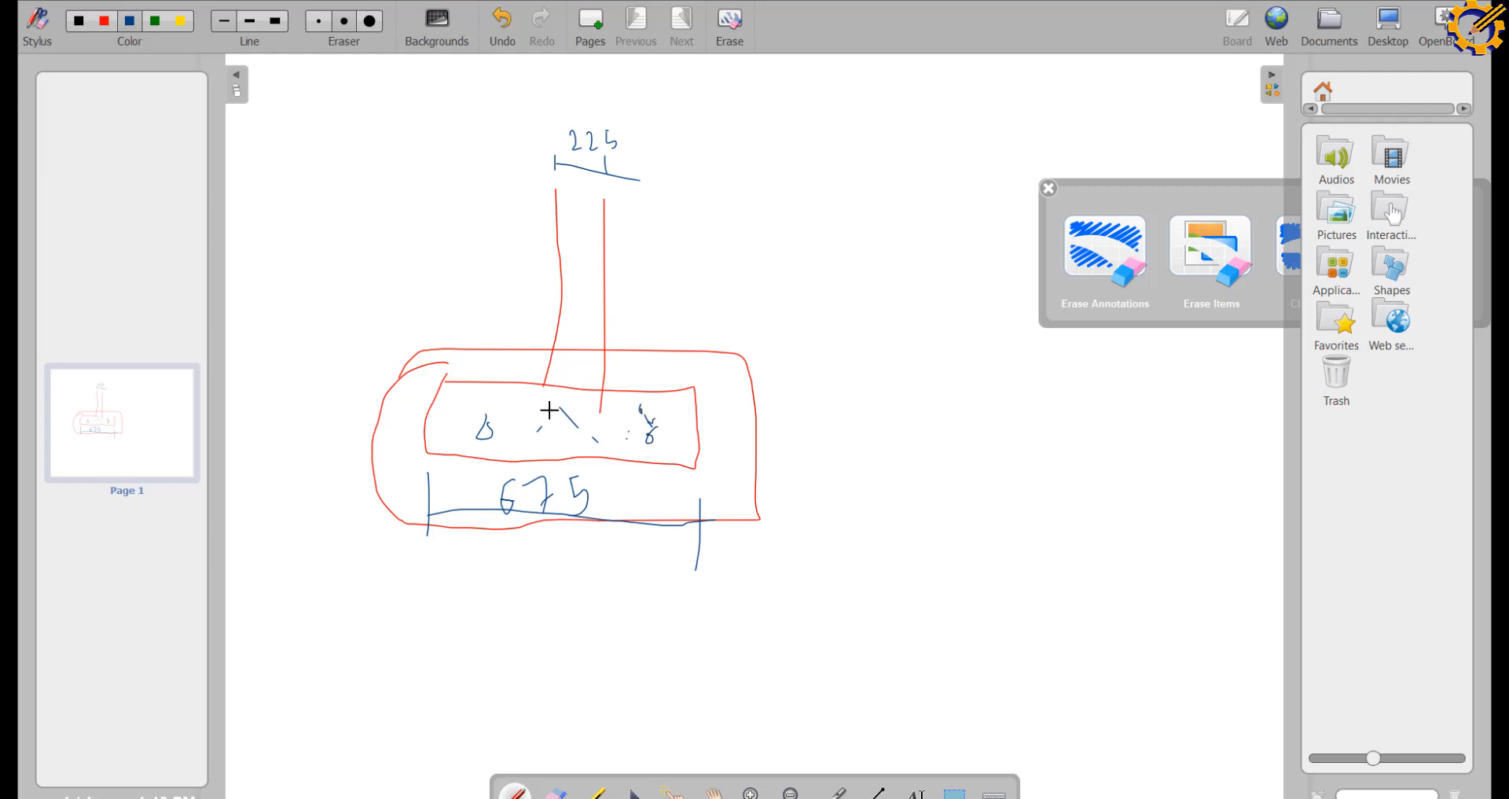
mouse_move(477, 403)
left_mouse_down()
mouse_move(444, 441)
mouse_move(454, 417)
left_mouse_up()
left_click(454, 401)
left_click(1386, 26)
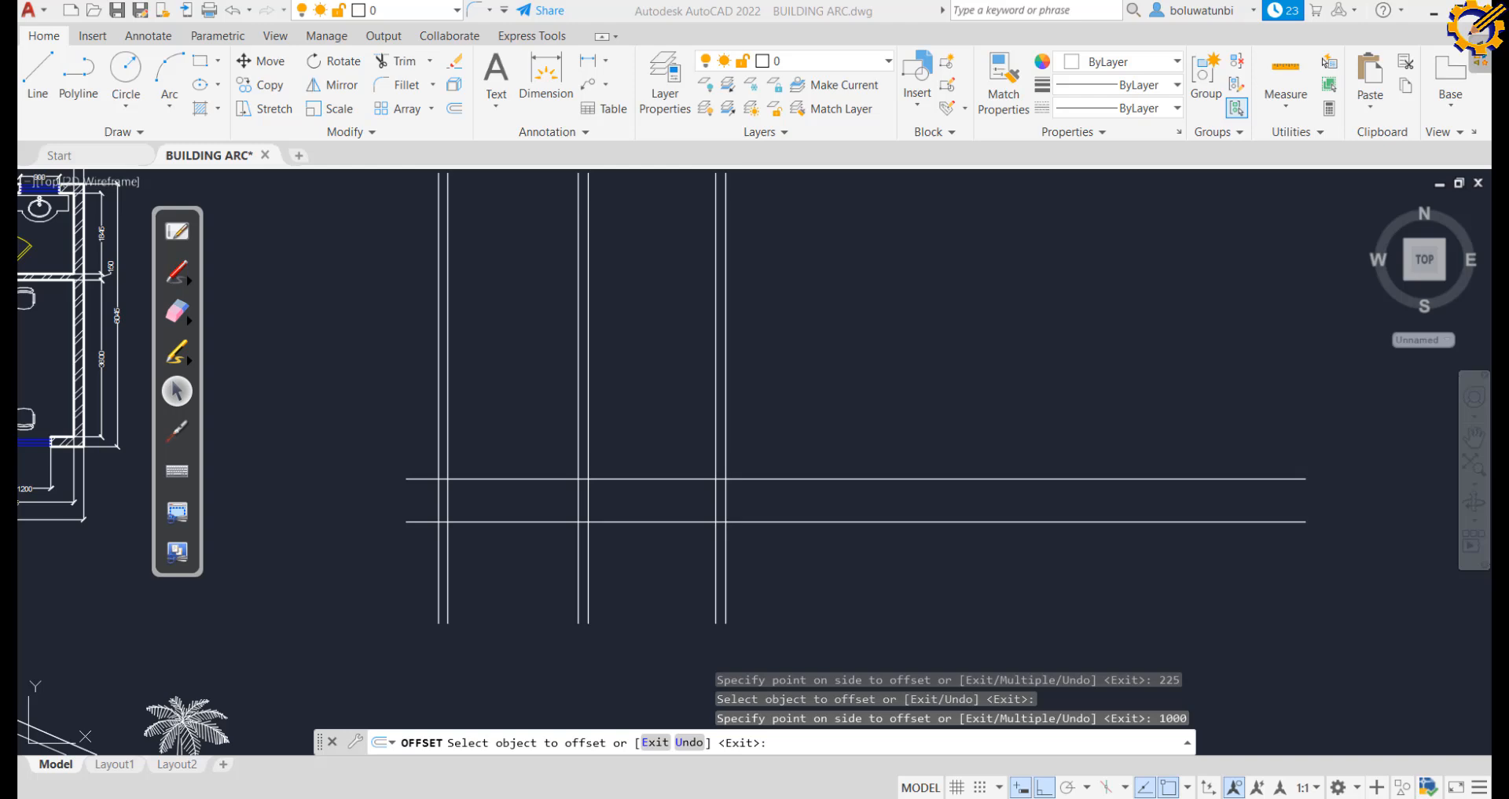
Switch to the PDF, trace section line X–X in red and circle the three places where it crosses walls
left_click(700, 798)
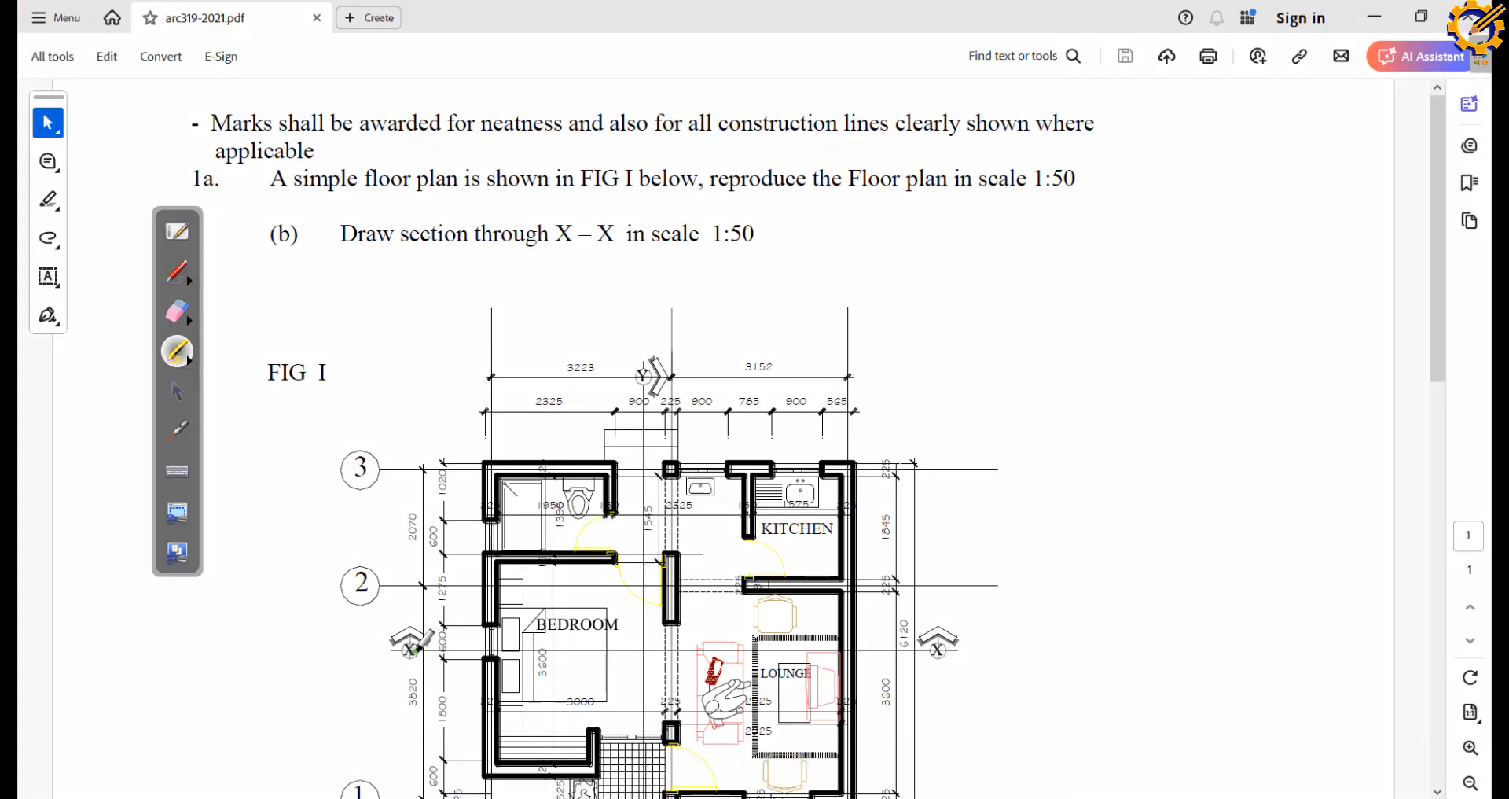
mouse_move(405, 648)
left_mouse_down()
mouse_move(747, 653)
mouse_move(893, 637)
mouse_move(906, 574)
left_mouse_up()
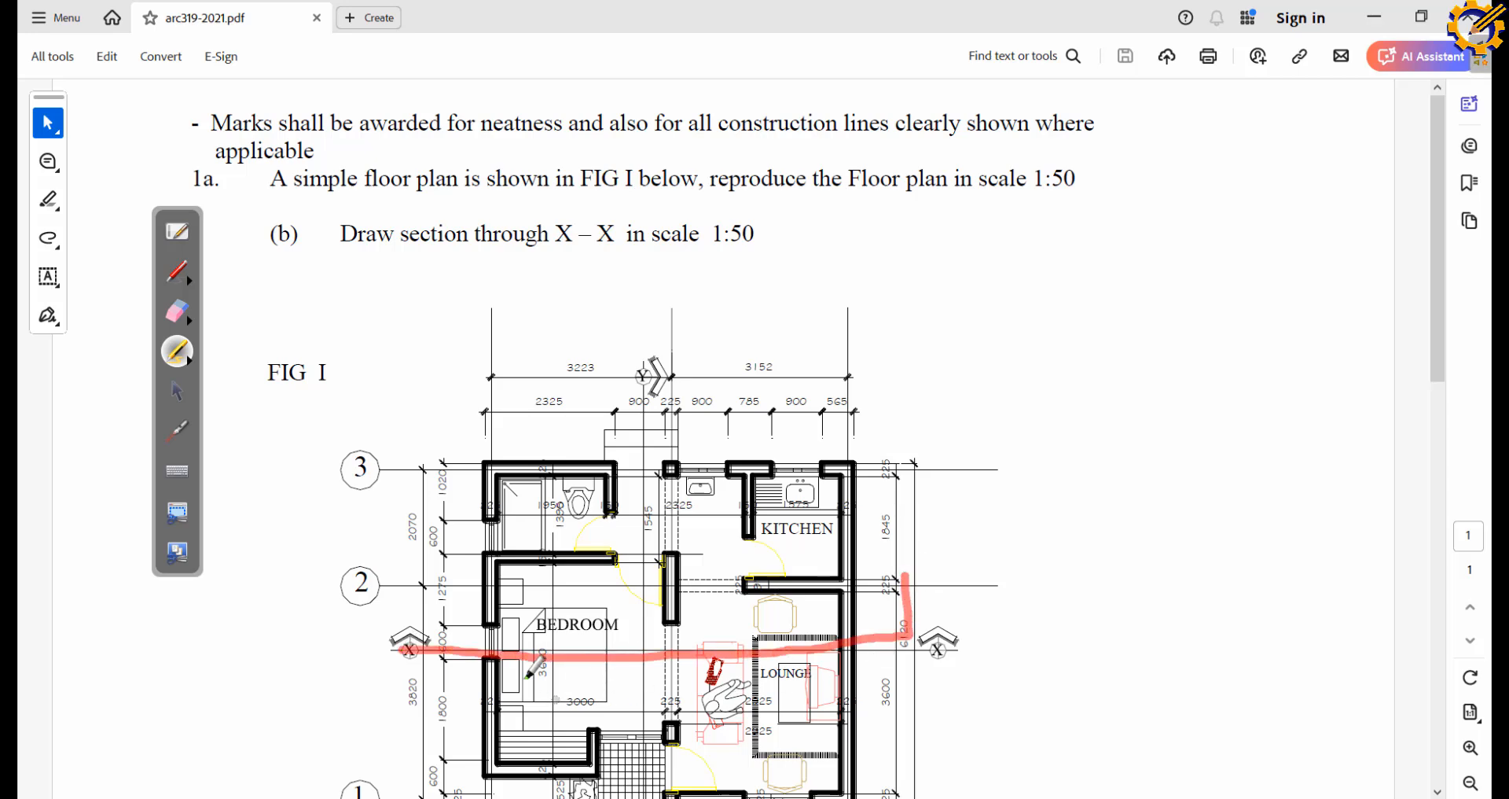
mouse_move(471, 638)
left_mouse_down()
mouse_move(478, 696)
mouse_move(499, 629)
left_mouse_up()
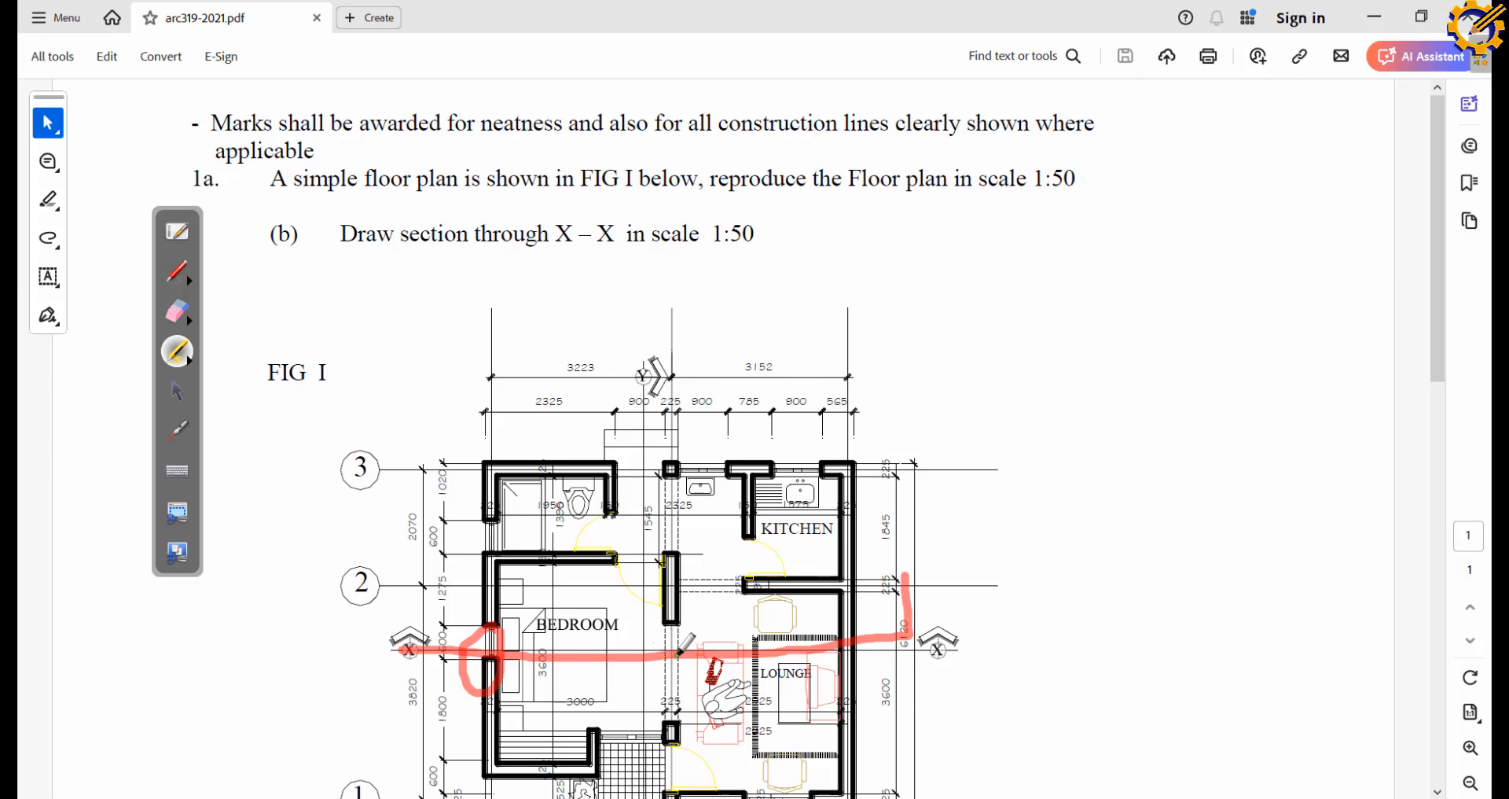
mouse_move(676, 640)
left_mouse_down()
mouse_move(657, 675)
mouse_move(681, 643)
left_mouse_up()
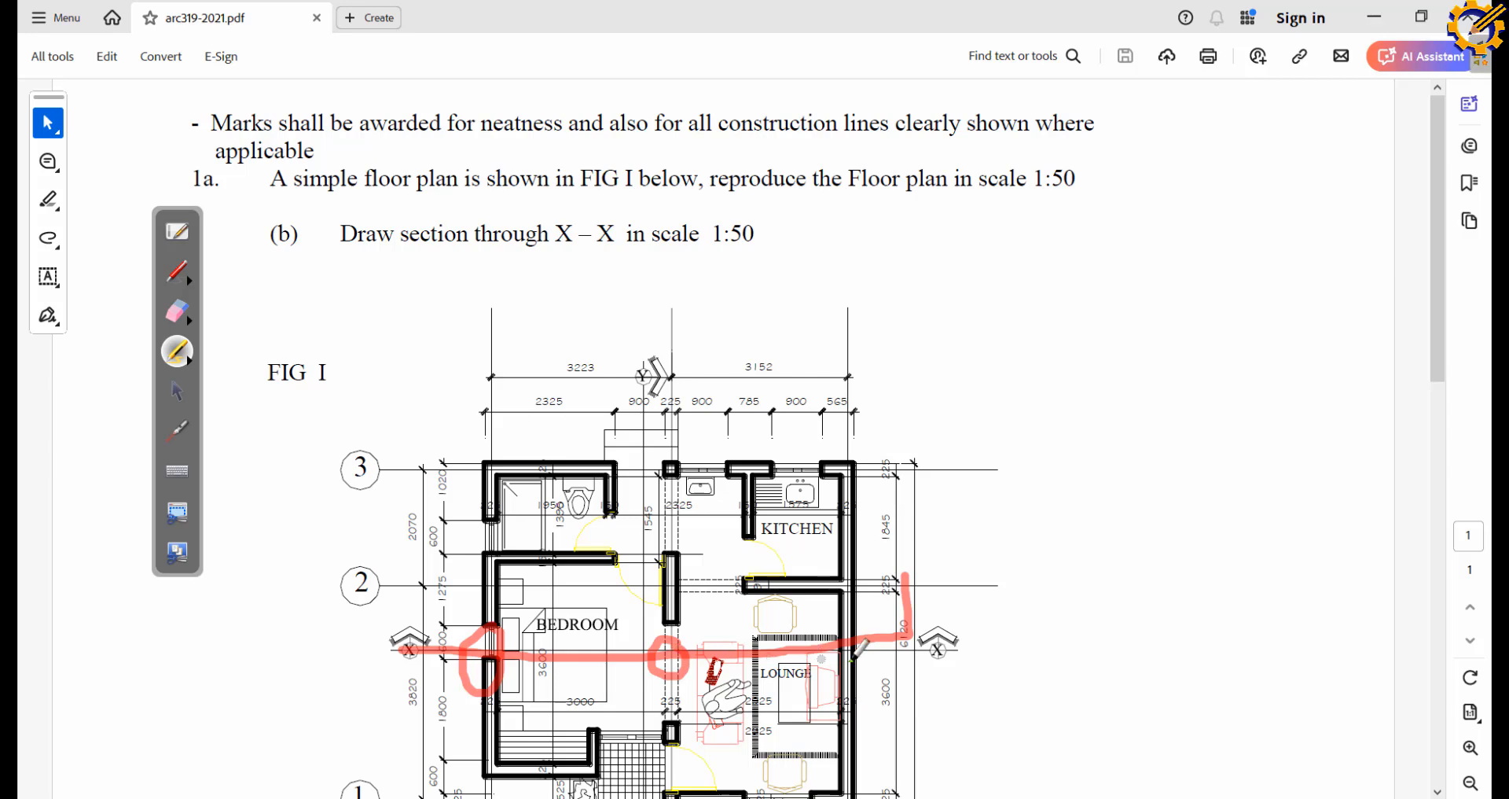
left_click_drag(852, 633, 827, 647)
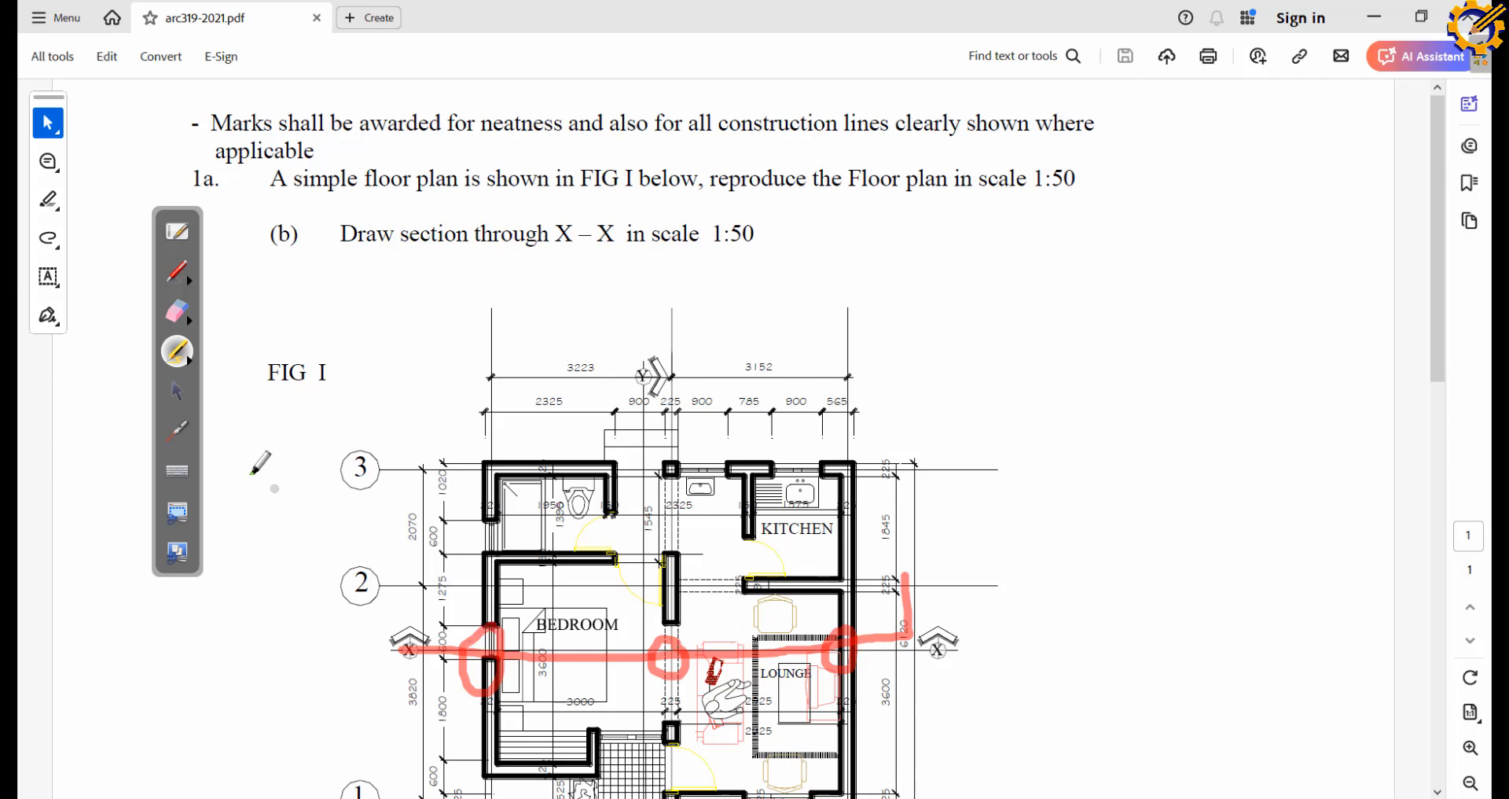
Erase the red marks and draw a stepped section line with end arrows through the bedroom, lounge and kitchen
left_click(177, 312)
mouse_move(398, 637)
left_mouse_down()
mouse_move(447, 660)
mouse_move(866, 653)
mouse_move(904, 593)
left_mouse_up()
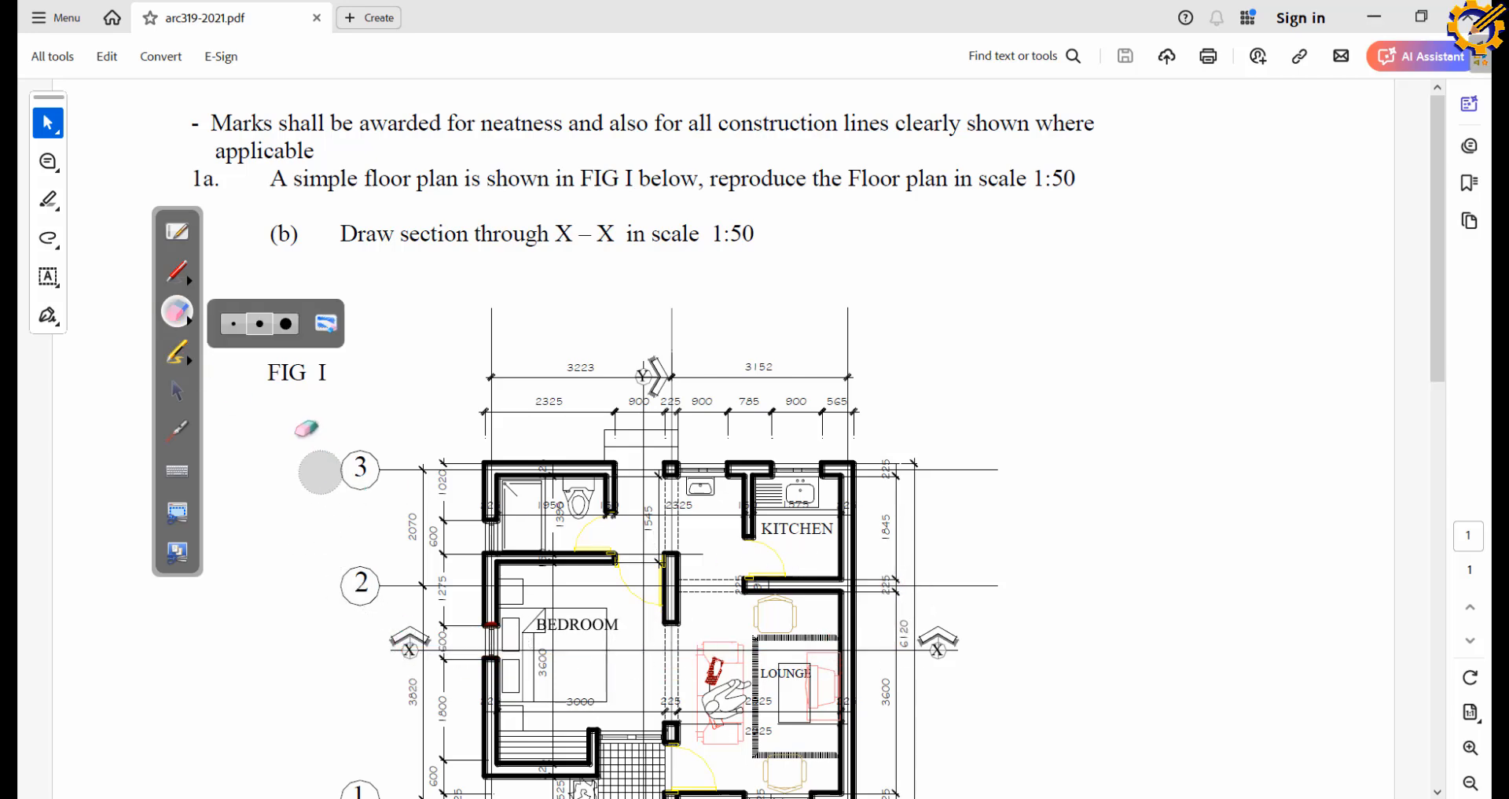
left_click(177, 350)
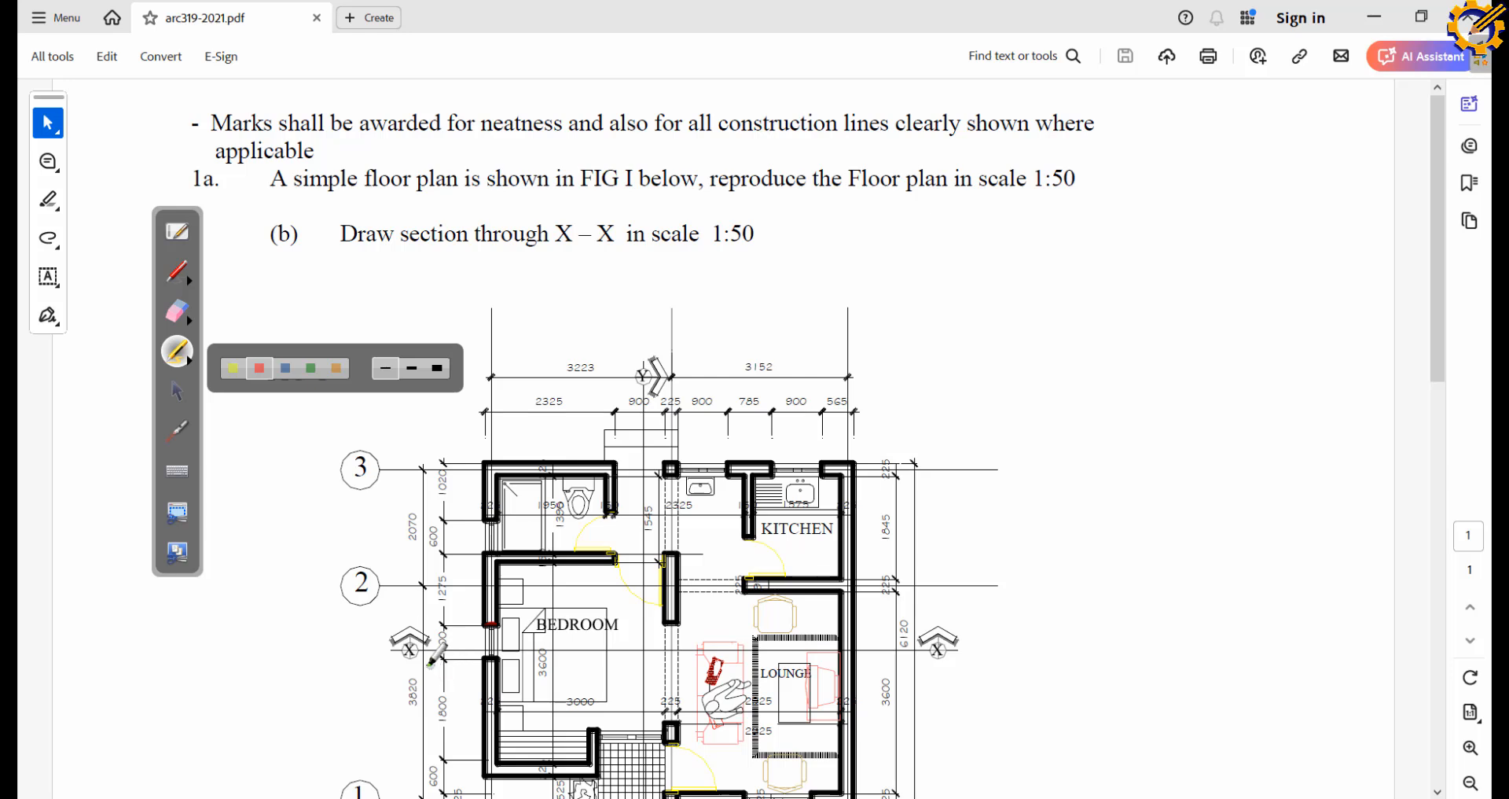
mouse_move(408, 583)
left_mouse_down()
mouse_move(558, 582)
mouse_move(562, 662)
mouse_move(712, 664)
mouse_move(710, 515)
mouse_move(861, 514)
mouse_move(923, 476)
mouse_move(905, 448)
mouse_move(923, 429)
mouse_move(942, 448)
left_mouse_up()
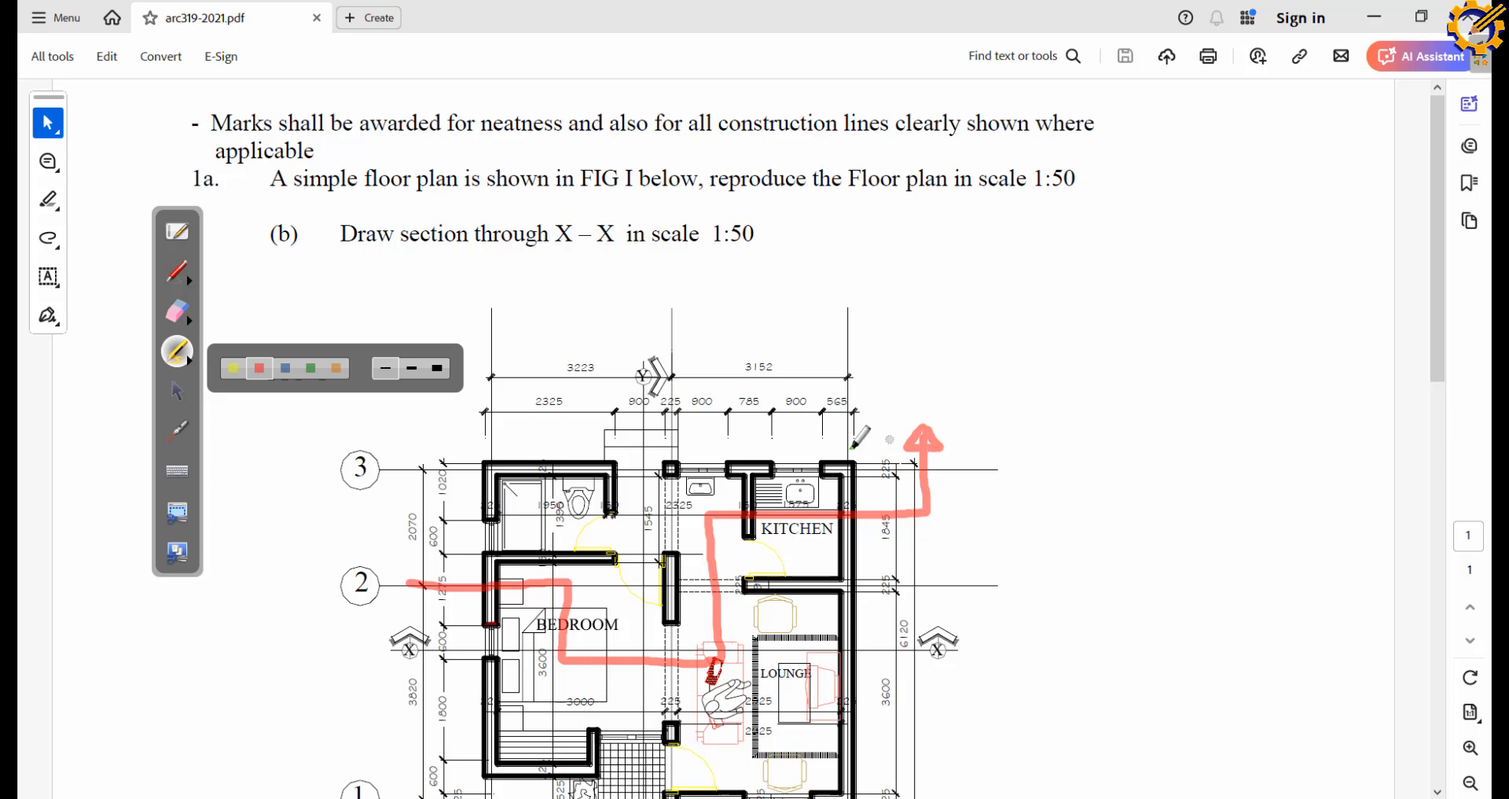
left_click_drag(409, 584, 419, 508)
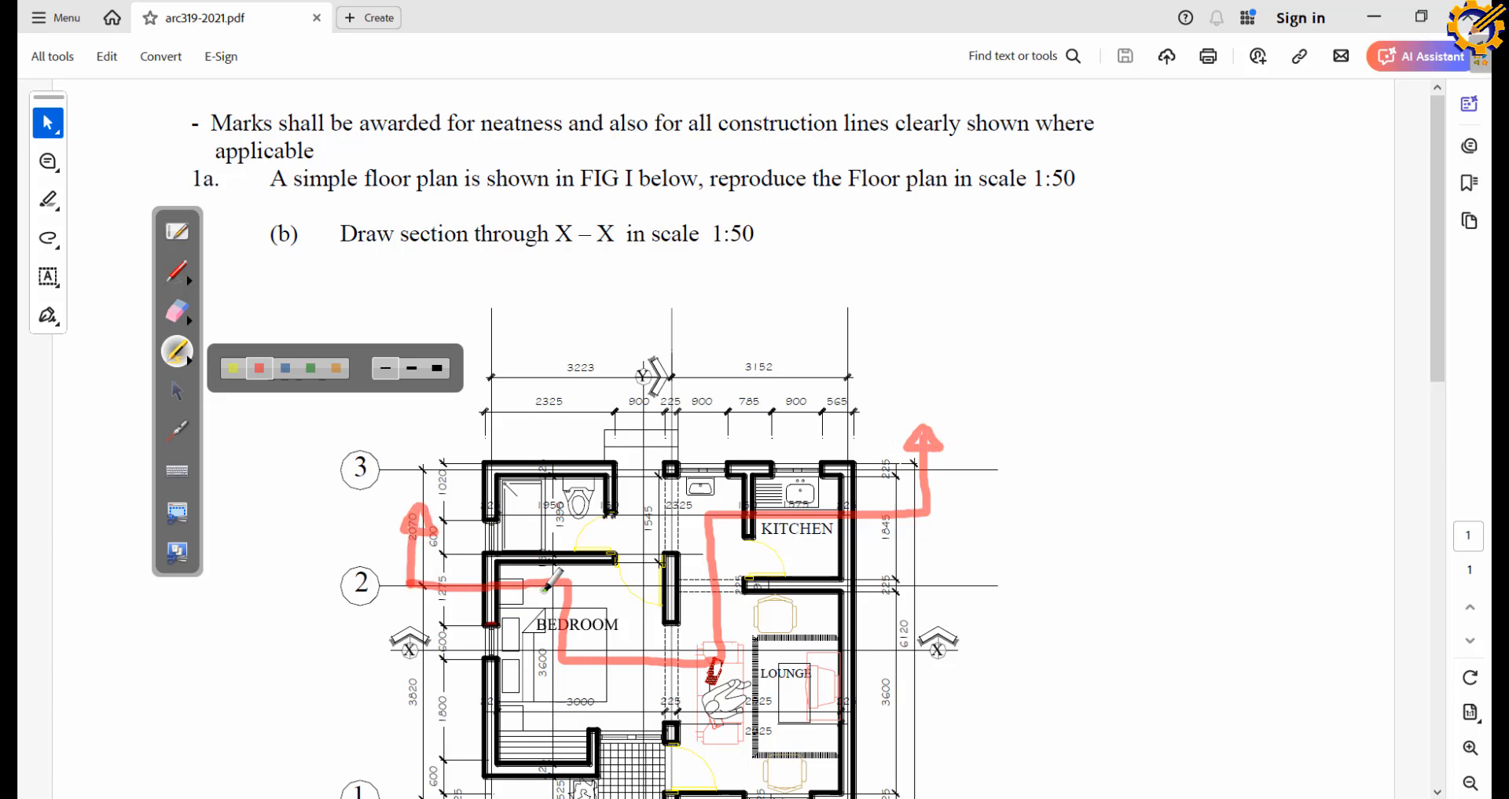
Circle the four places where the stepped section line crosses walls and trace along its bedroom part
mouse_move(496, 542)
left_mouse_down()
mouse_move(470, 621)
mouse_move(519, 577)
left_mouse_up()
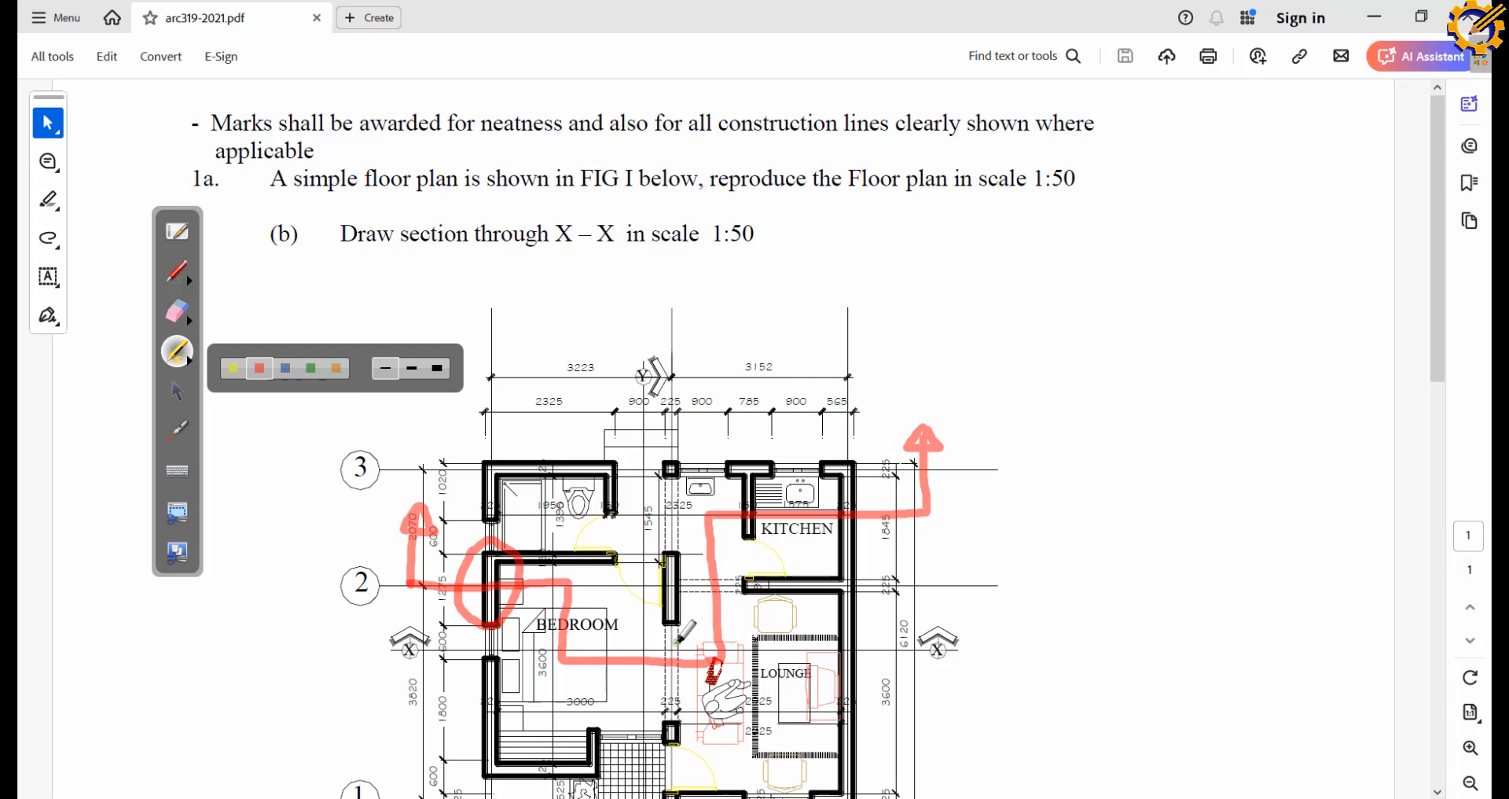
mouse_move(678, 634)
left_mouse_down()
mouse_move(640, 654)
mouse_move(668, 702)
mouse_move(686, 641)
left_mouse_up()
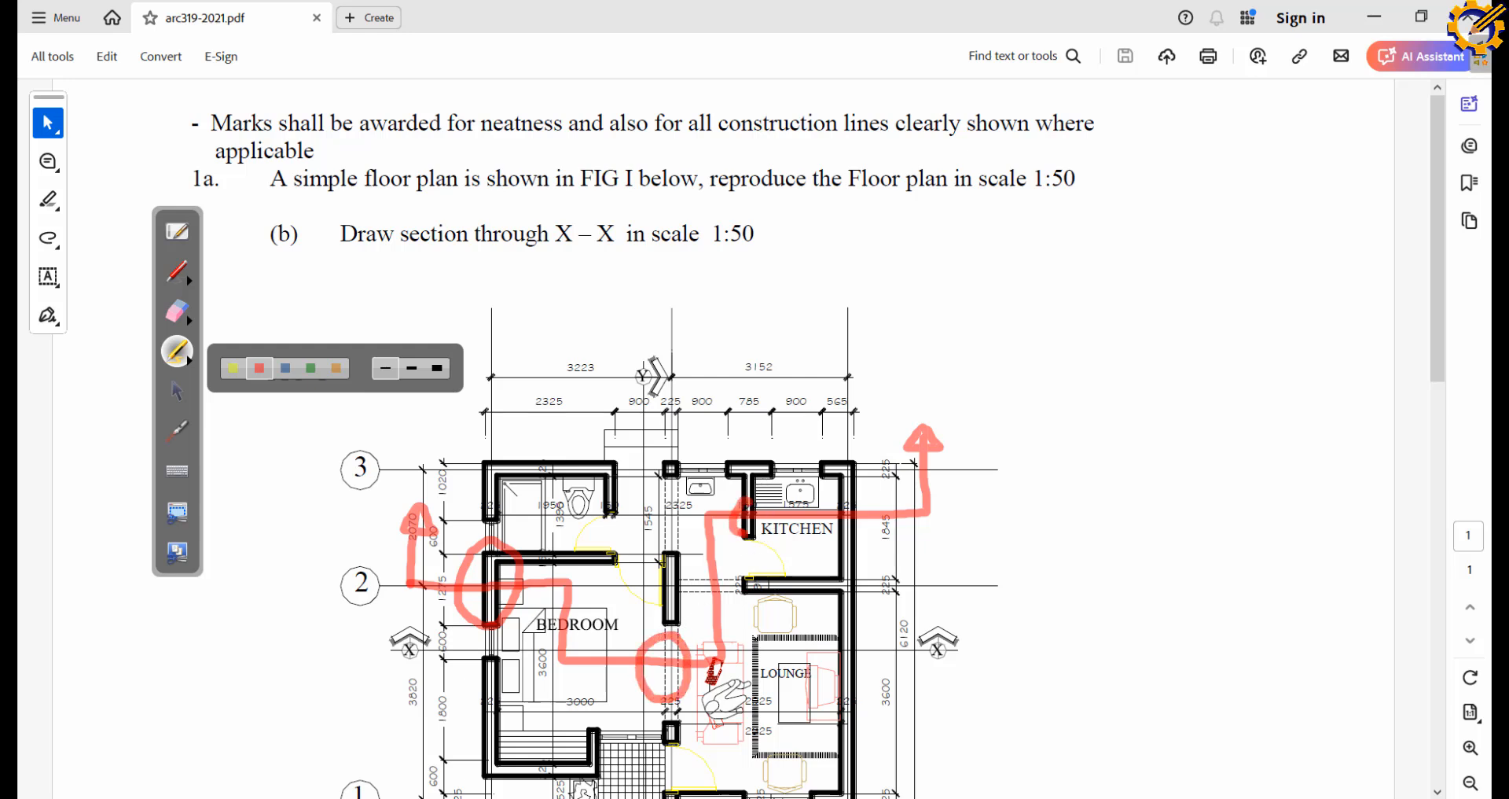
mouse_move(747, 534)
left_mouse_down()
mouse_move(762, 505)
mouse_move(744, 500)
left_mouse_up()
mouse_move(854, 497)
left_mouse_down()
mouse_move(839, 496)
mouse_move(827, 544)
mouse_move(864, 509)
mouse_move(849, 495)
left_mouse_up()
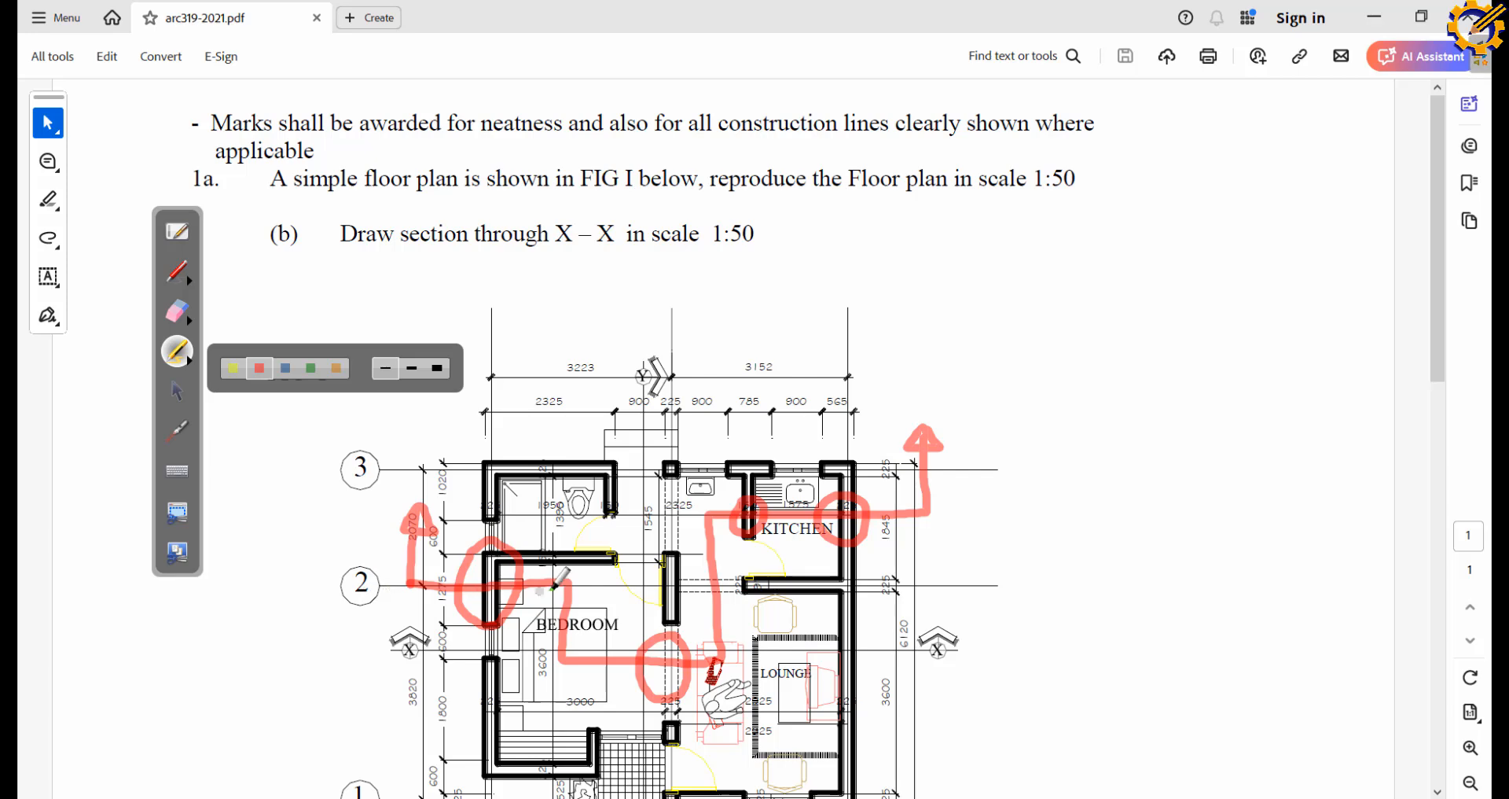
mouse_move(521, 583)
left_mouse_down()
mouse_move(565, 622)
mouse_move(563, 654)
mouse_move(635, 660)
left_mouse_up()
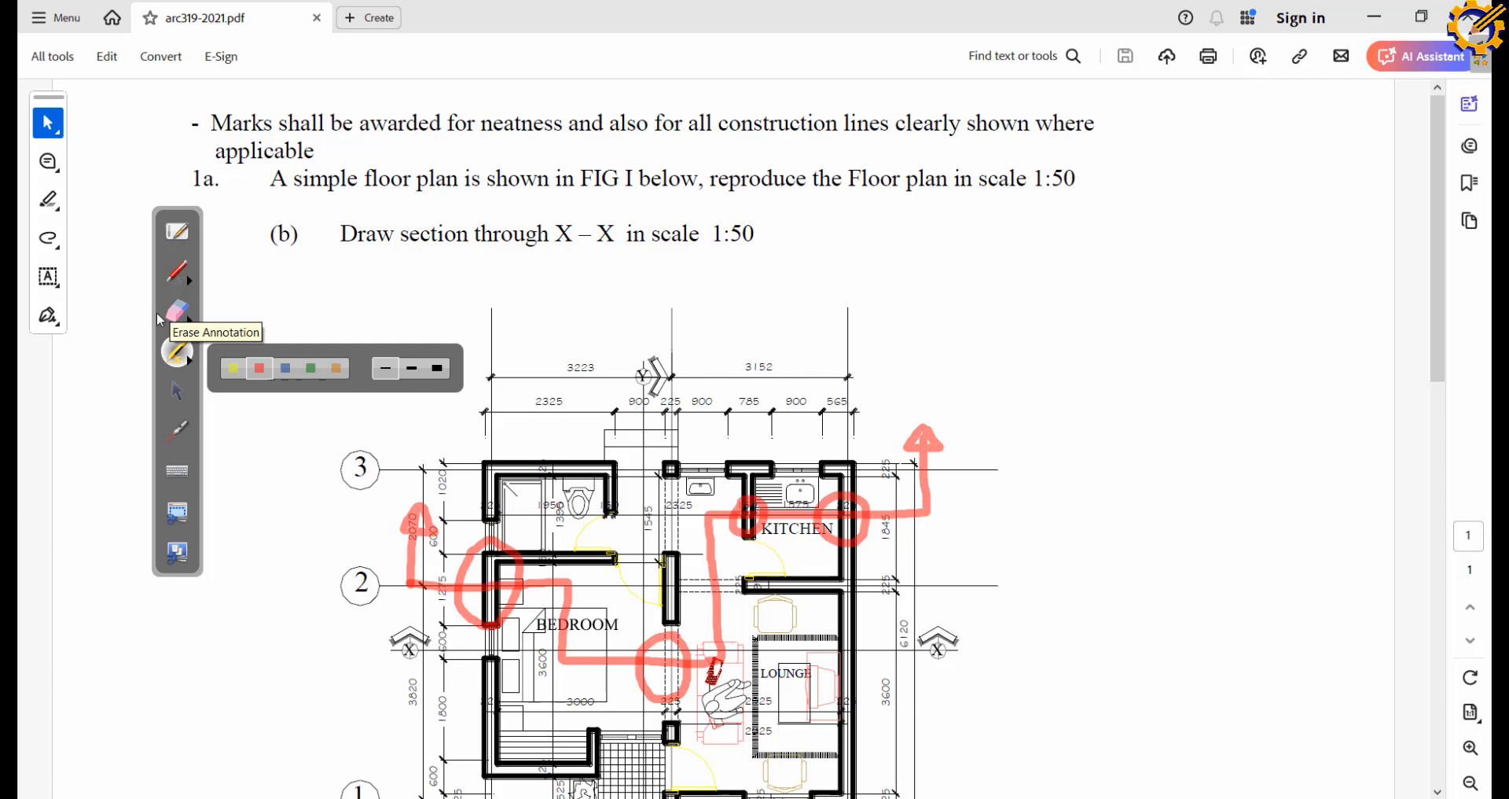
Erase the kitchen part of the stepped line, redraw it lower through the kitchen doorway and circle its two wall crossings
left_click(176, 310)
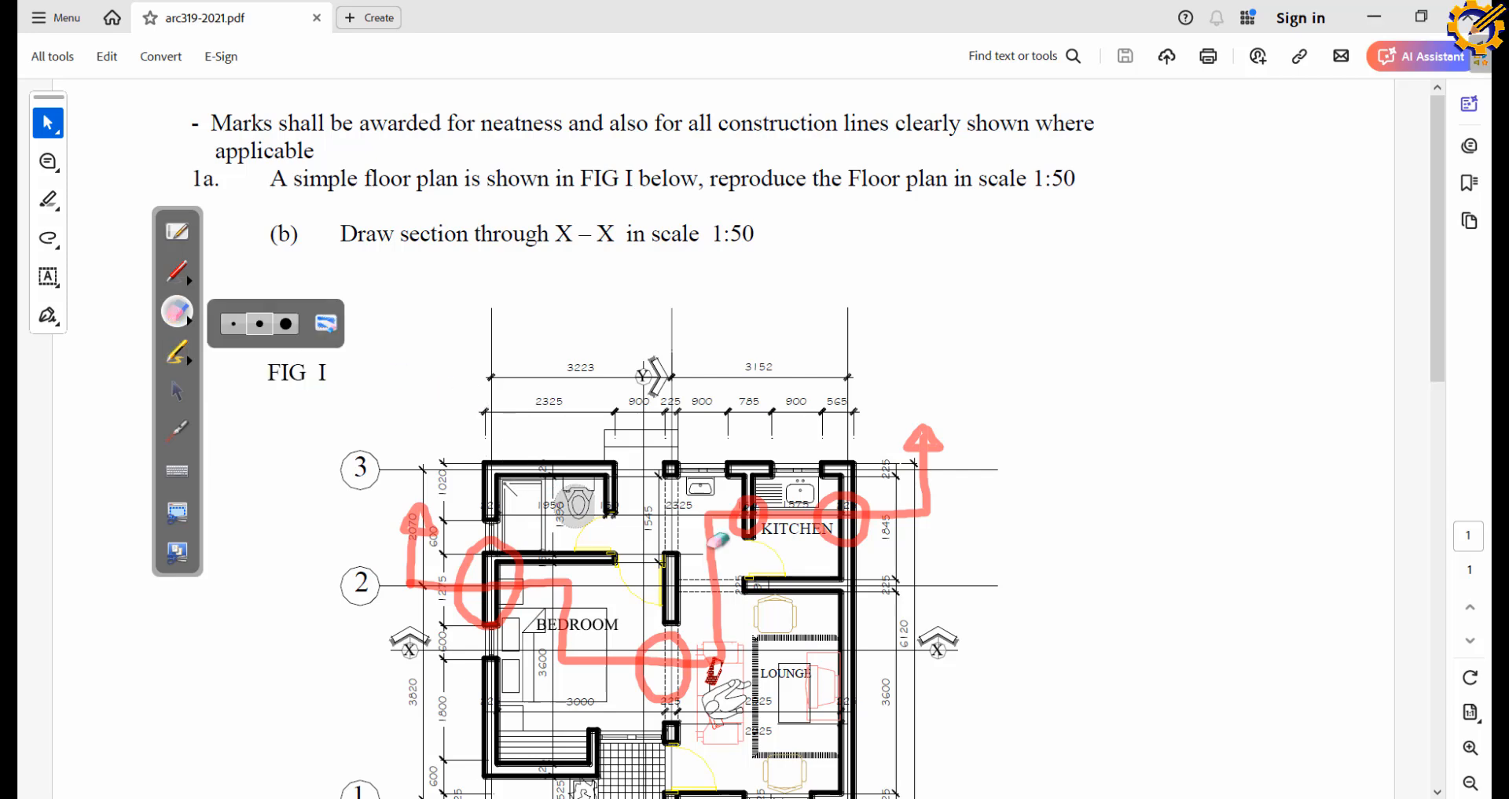
mouse_move(778, 495)
left_mouse_down()
mouse_move(754, 519)
mouse_move(937, 440)
mouse_move(939, 515)
mouse_move(941, 457)
mouse_move(692, 517)
mouse_move(669, 483)
left_mouse_up()
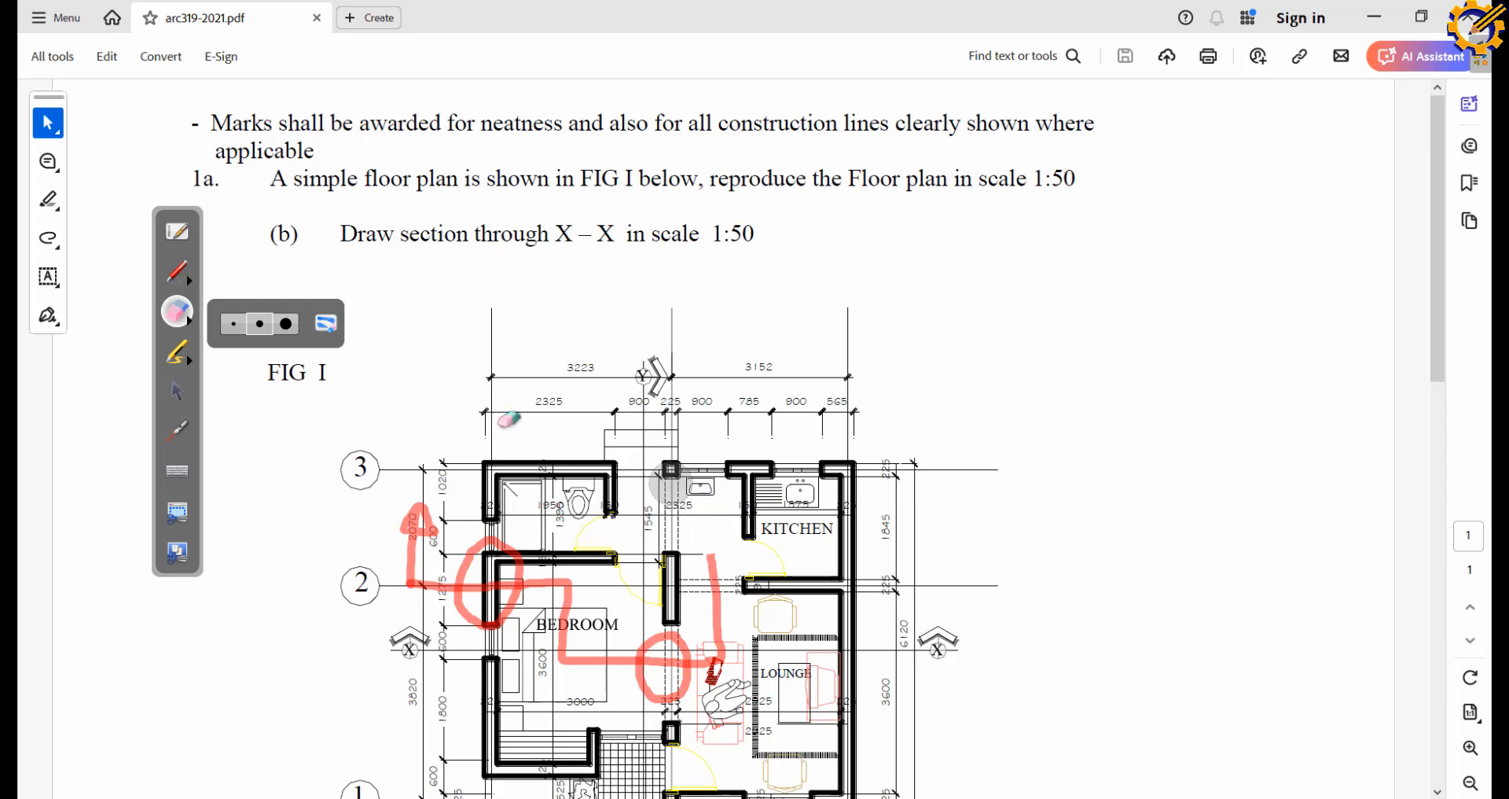
left_click(176, 351)
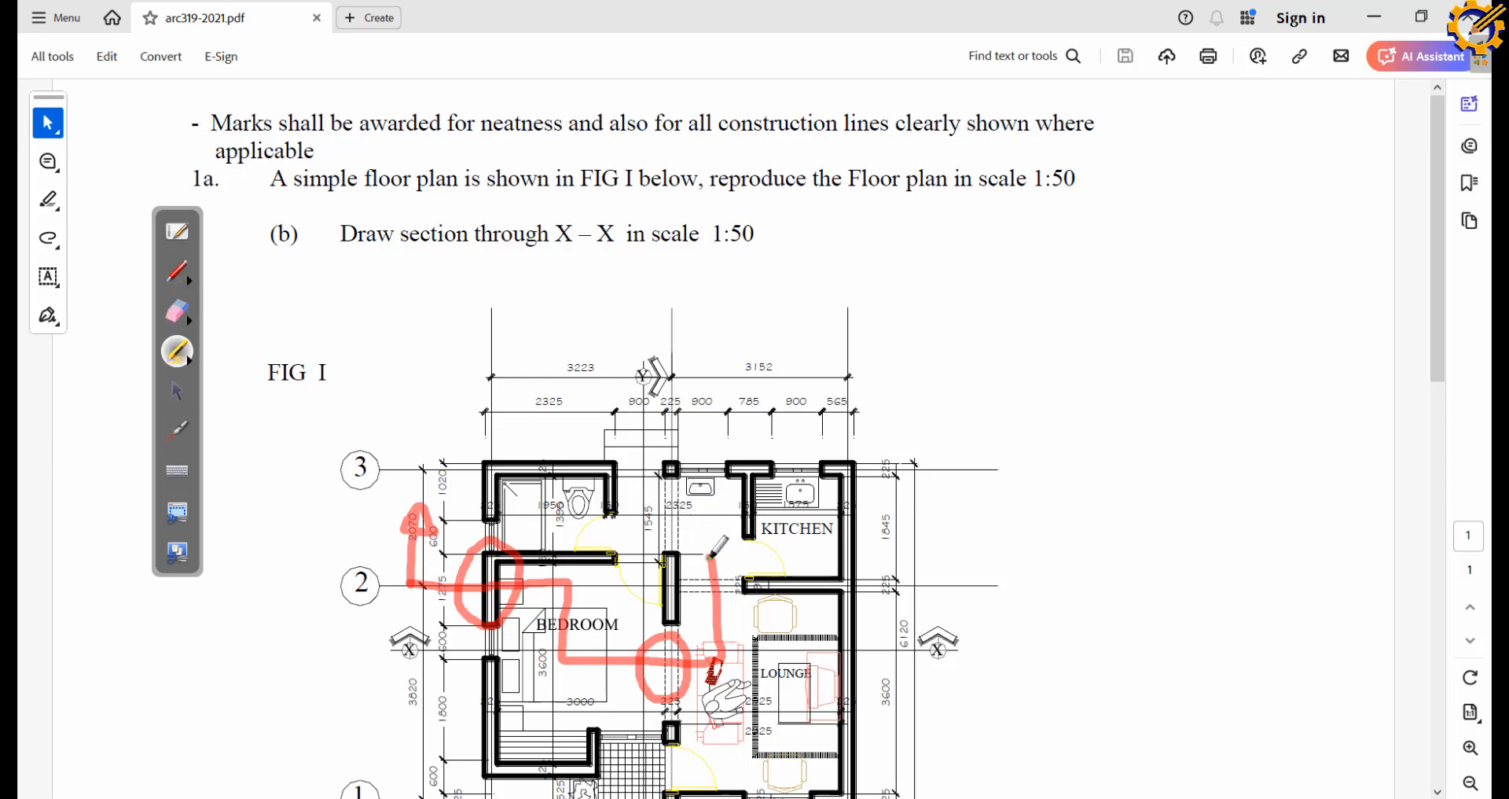
mouse_move(711, 556)
left_mouse_down()
mouse_move(906, 553)
mouse_move(901, 489)
left_mouse_up()
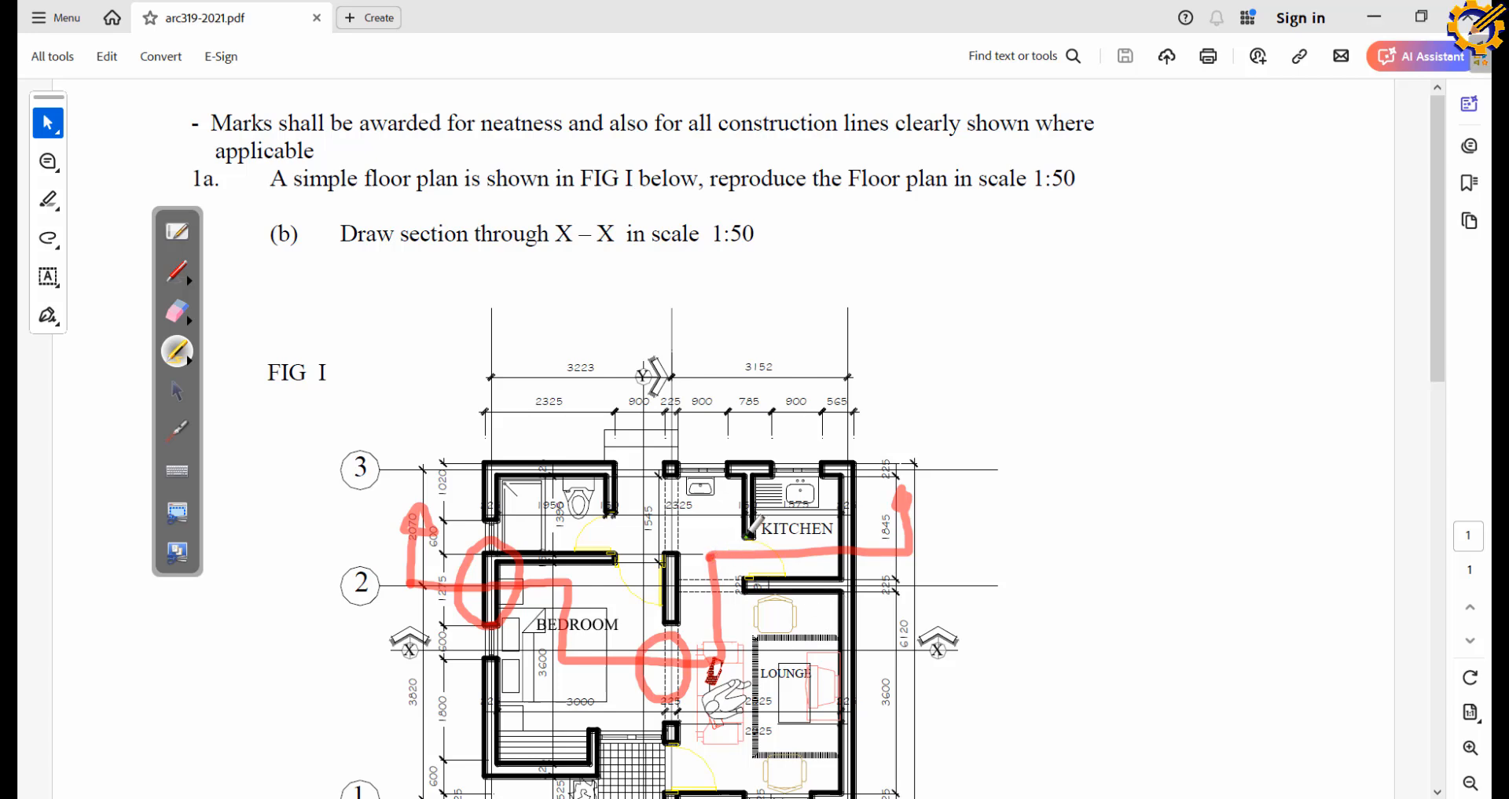
mouse_move(746, 537)
left_mouse_down()
mouse_move(753, 579)
mouse_move(742, 569)
left_mouse_up()
mouse_move(769, 534)
left_mouse_down()
mouse_move(733, 580)
mouse_move(756, 537)
mouse_move(863, 568)
mouse_move(823, 527)
left_mouse_up()
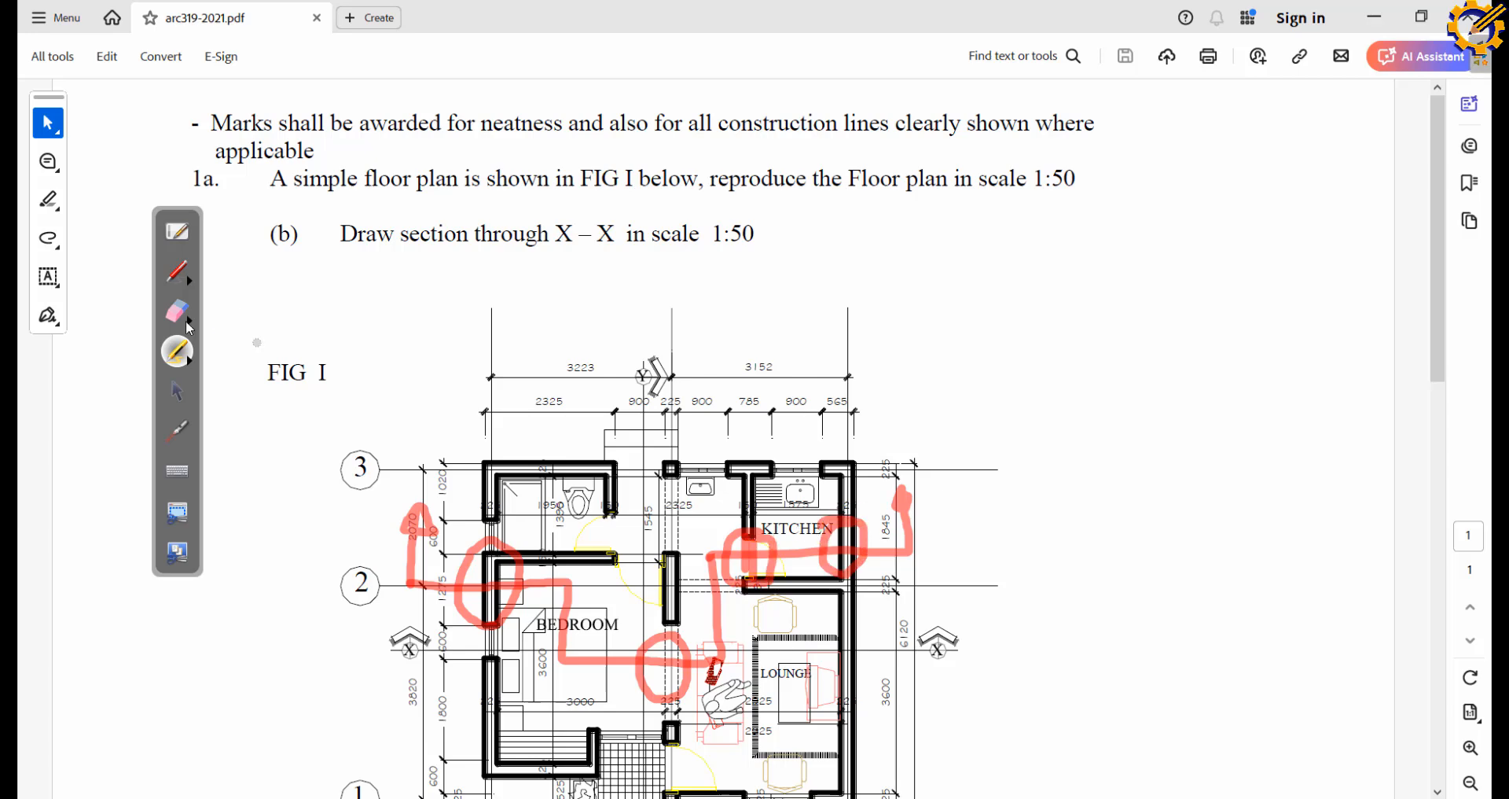
Erase all the remaining red marks from the floor plan
left_click(187, 316)
mouse_move(419, 495)
left_mouse_down()
mouse_move(415, 613)
mouse_move(491, 553)
mouse_move(422, 609)
mouse_move(684, 676)
mouse_move(777, 555)
mouse_move(753, 519)
mouse_move(899, 497)
left_mouse_up()
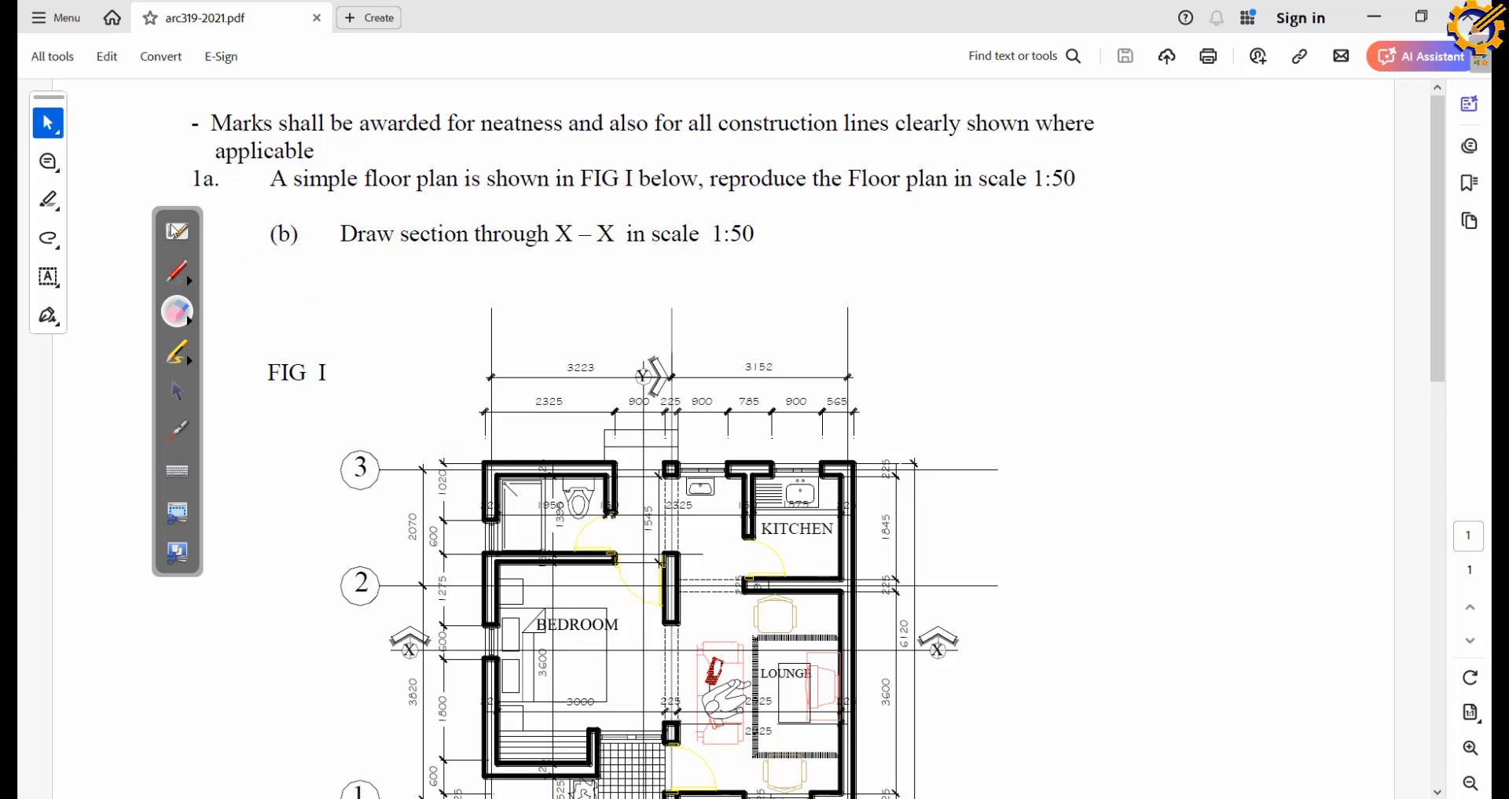
Reopen the whiteboard sketch, mark the footing's thickness beside it in blue and return to the desktop
left_click(178, 232)
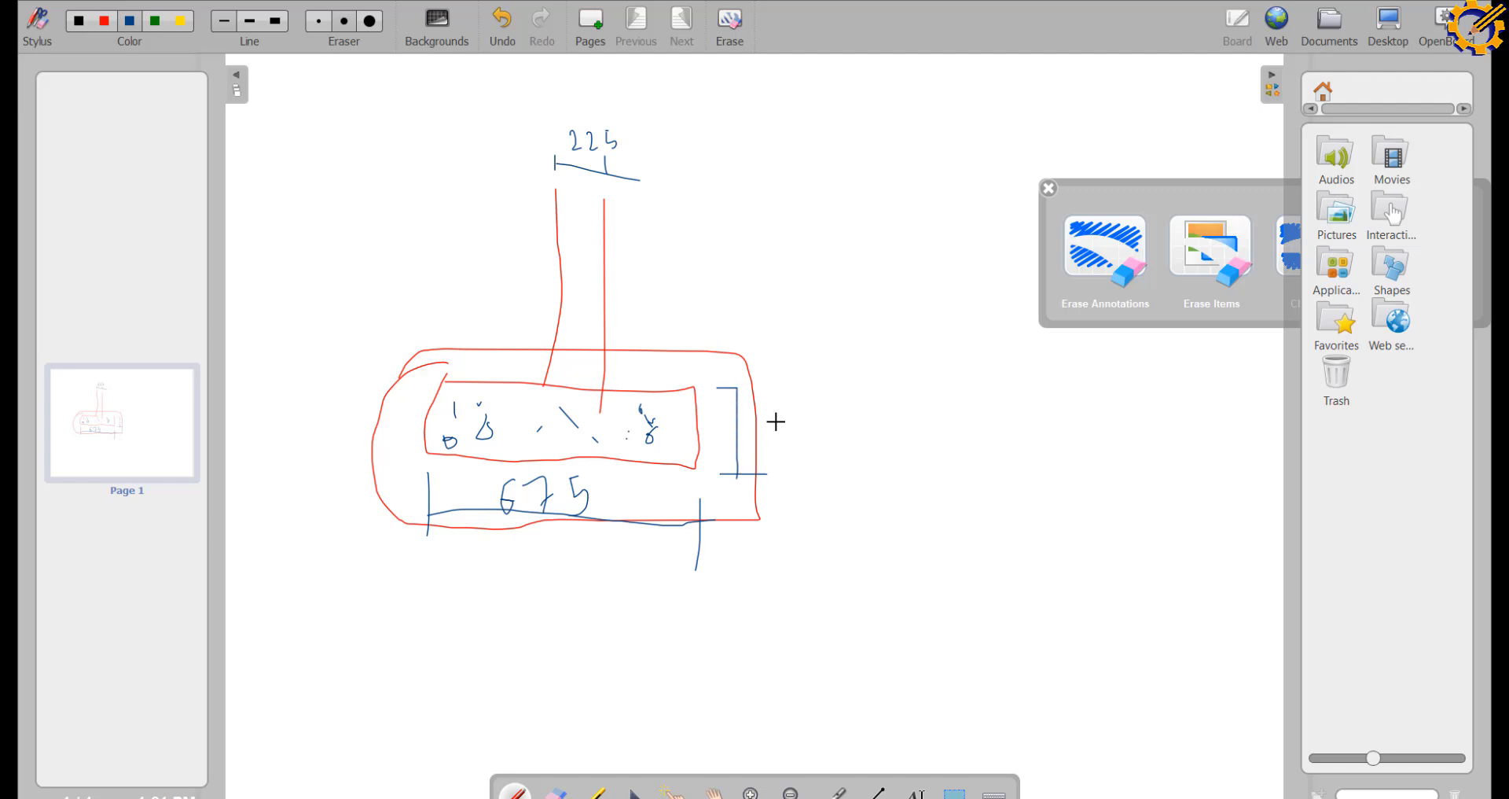
left_click_drag(796, 416, 798, 419)
left_click(1387, 24)
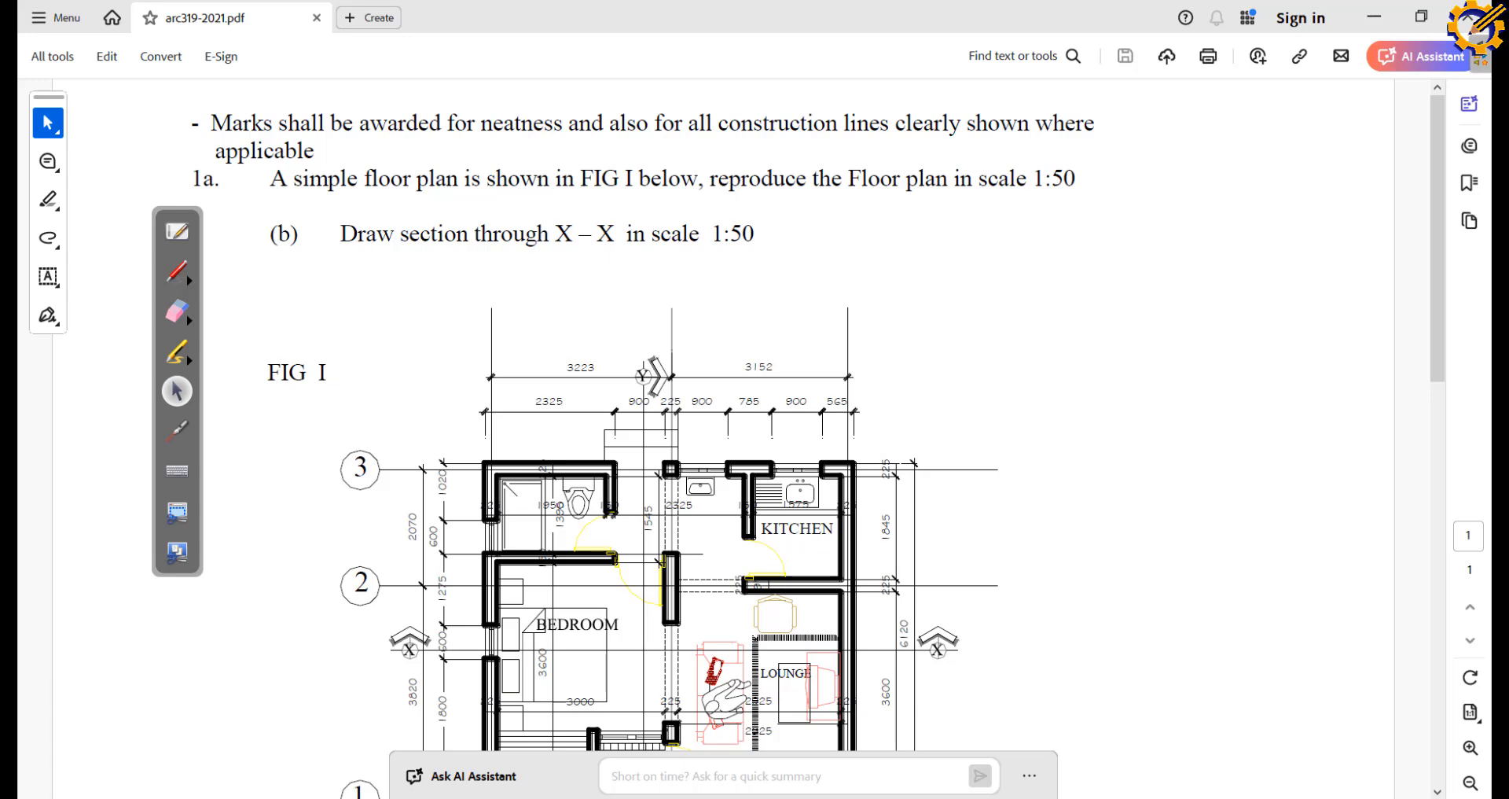
Switch to AutoCAD and offset the lower horizontal line 225 upward for the foundation thickness
mouse_move(654, 797)
left_click(604, 750)
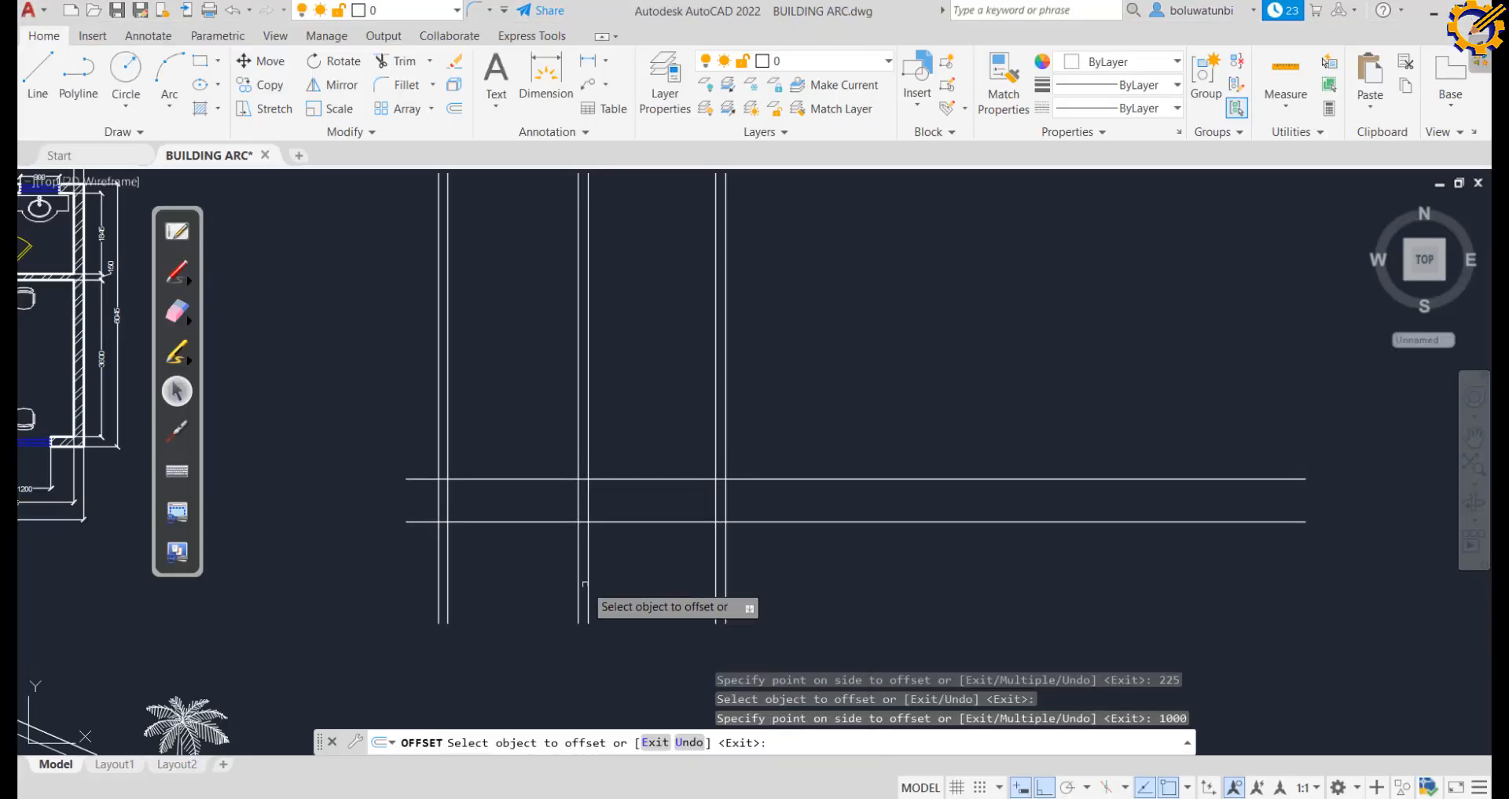
left_click(507, 522)
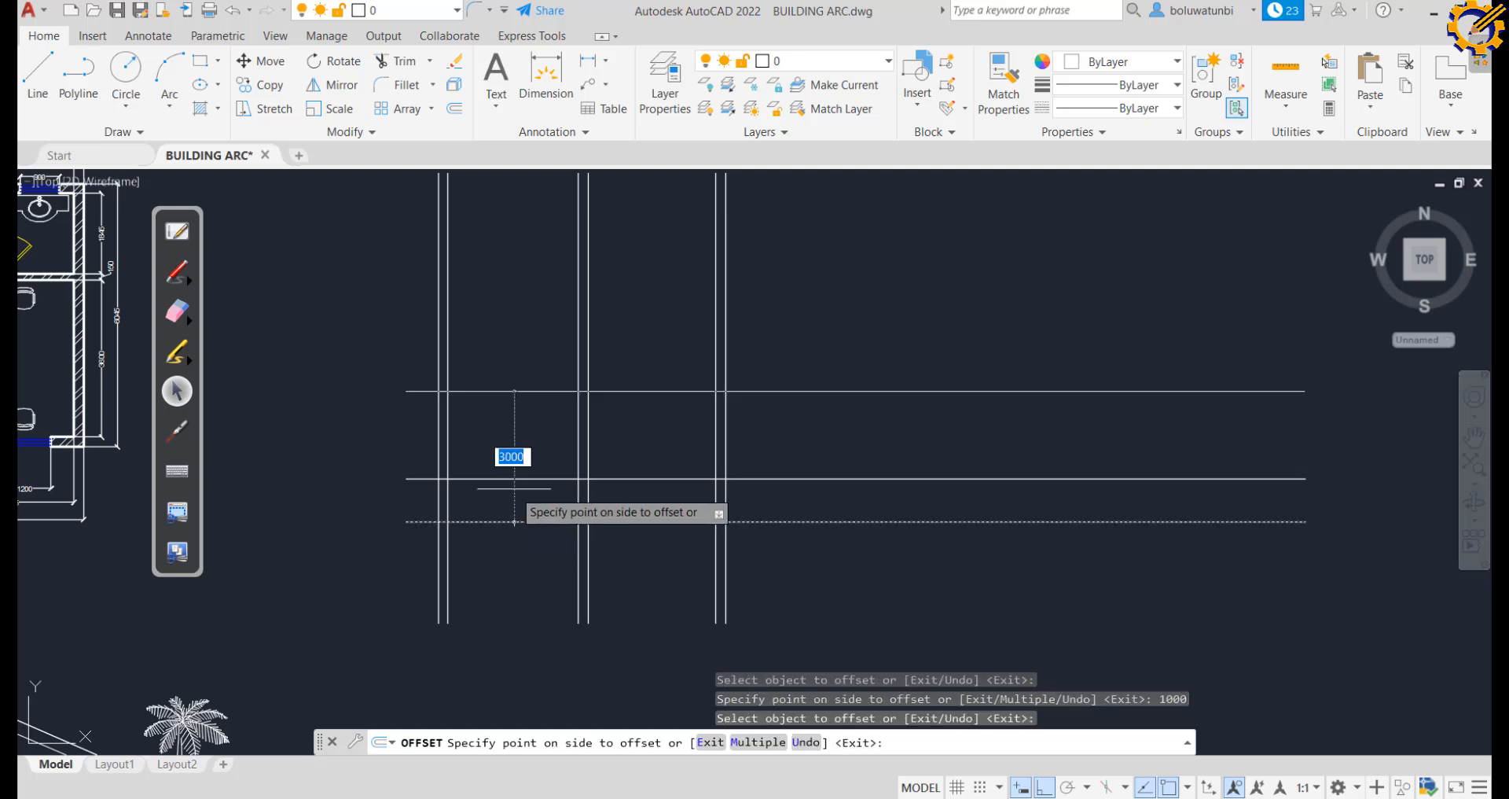
type("225")
key("Return")
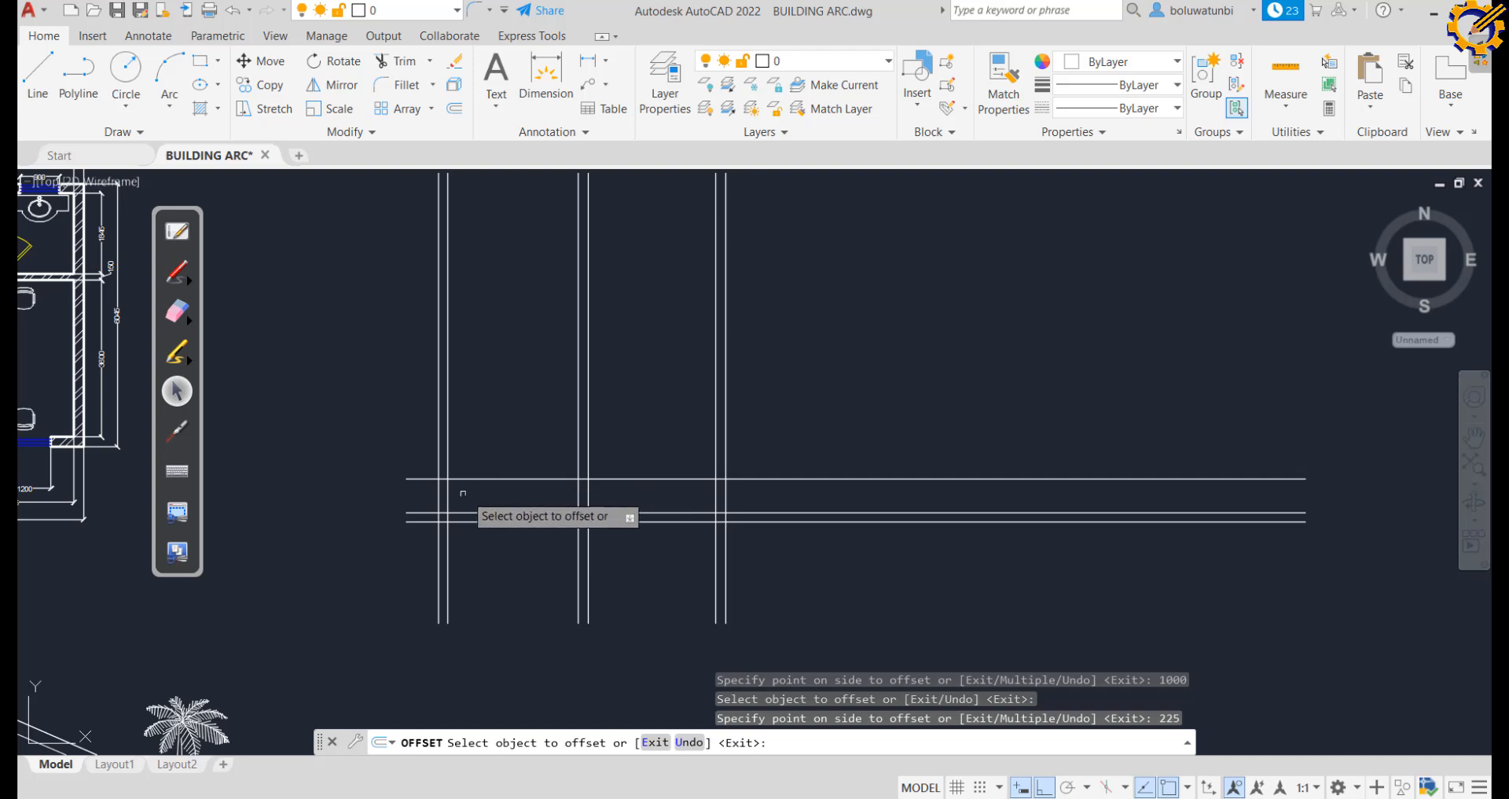
Offset both lines of the first wall 225 outward, one to each side, for the footing width
left_click(439, 500)
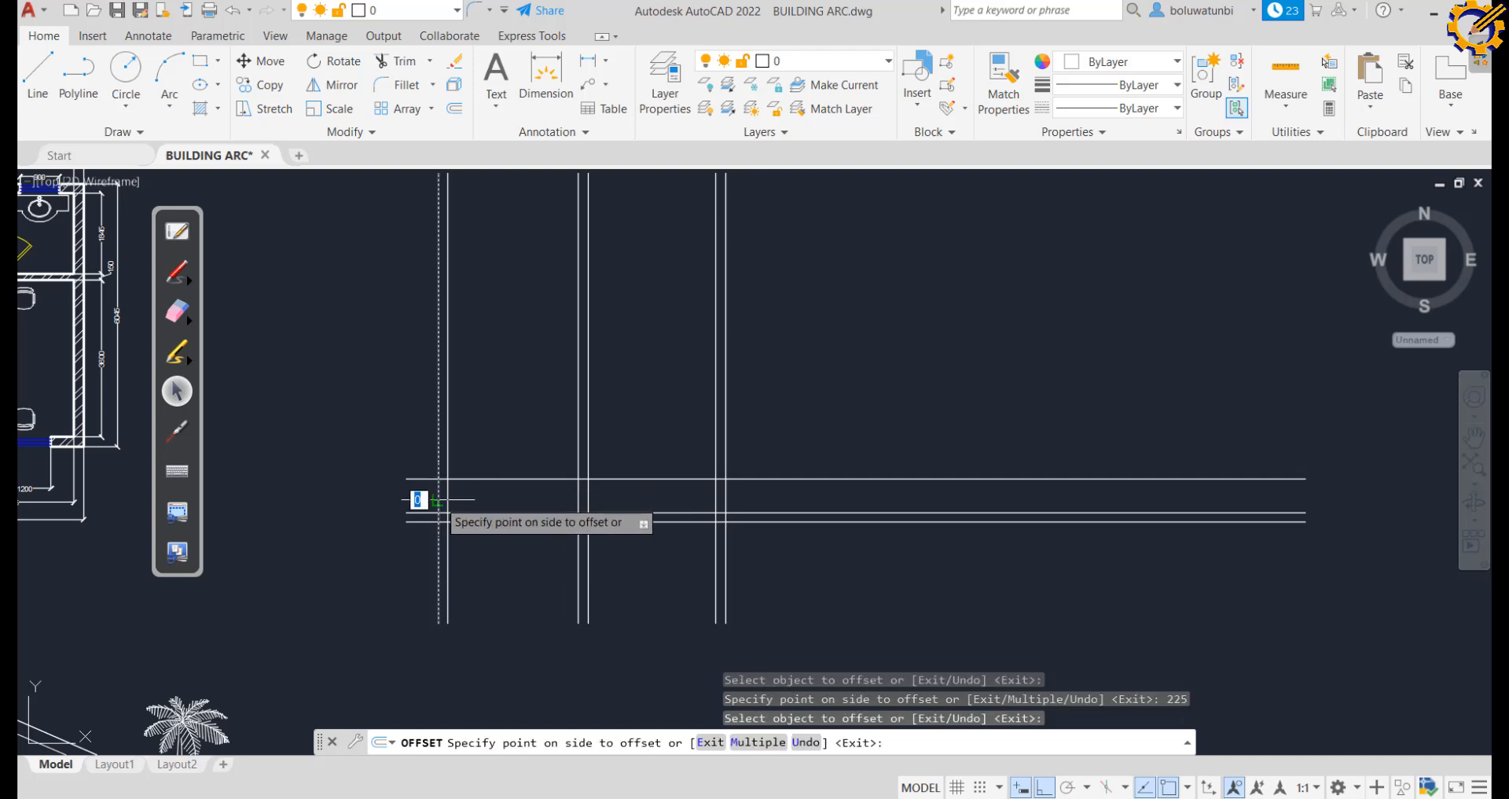
left_click(389, 495)
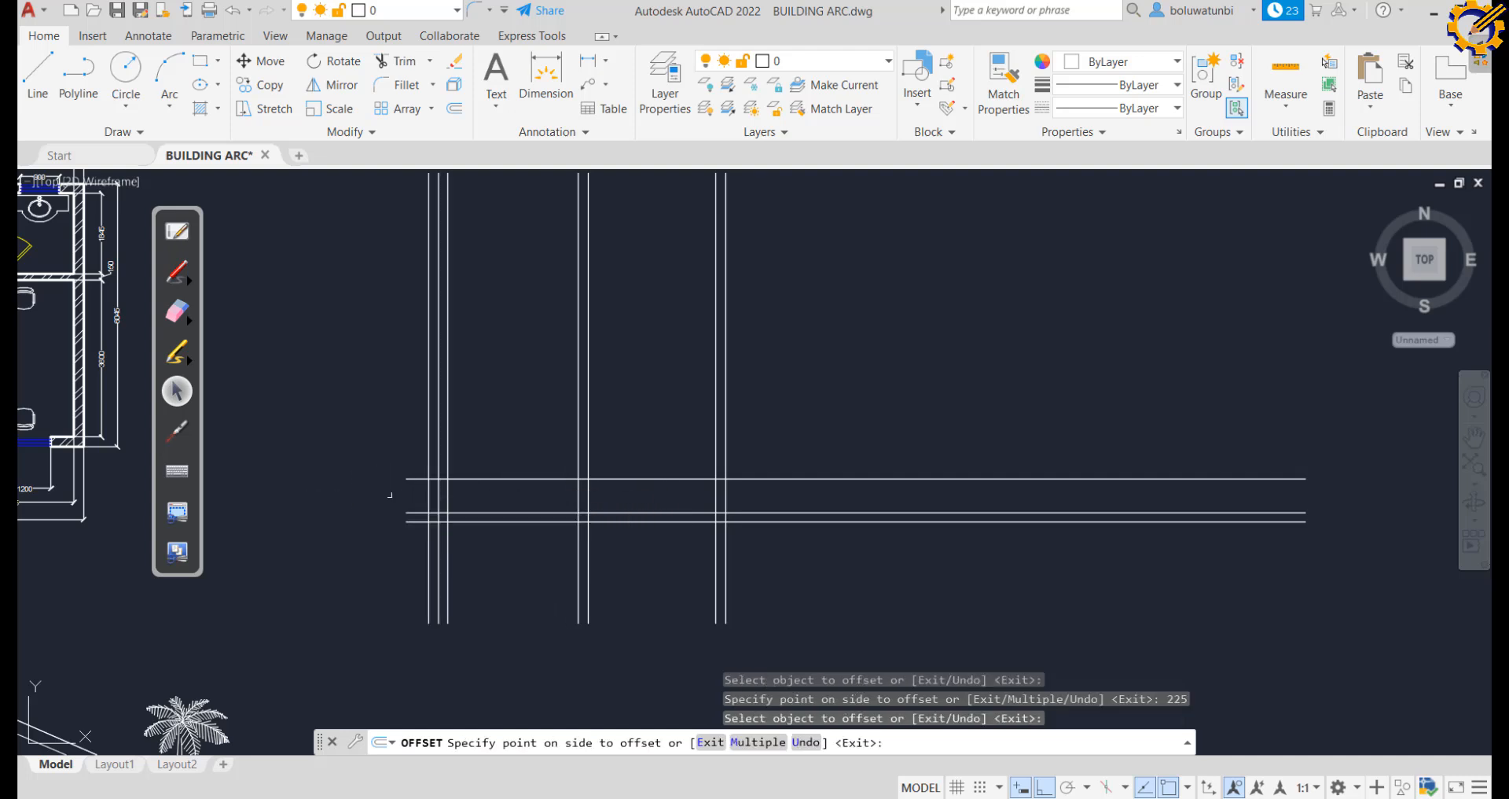
left_click(446, 504)
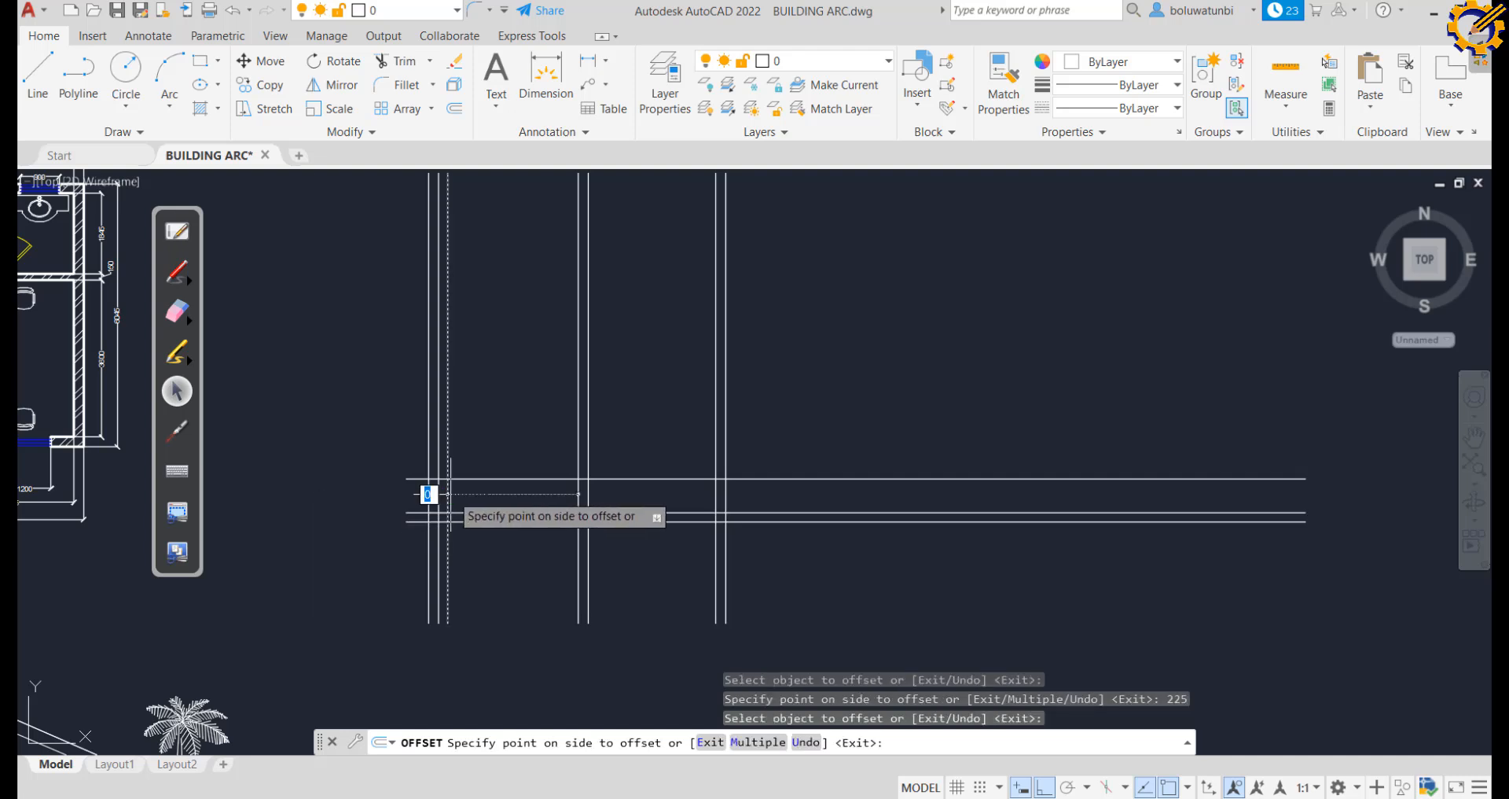
left_click(483, 490)
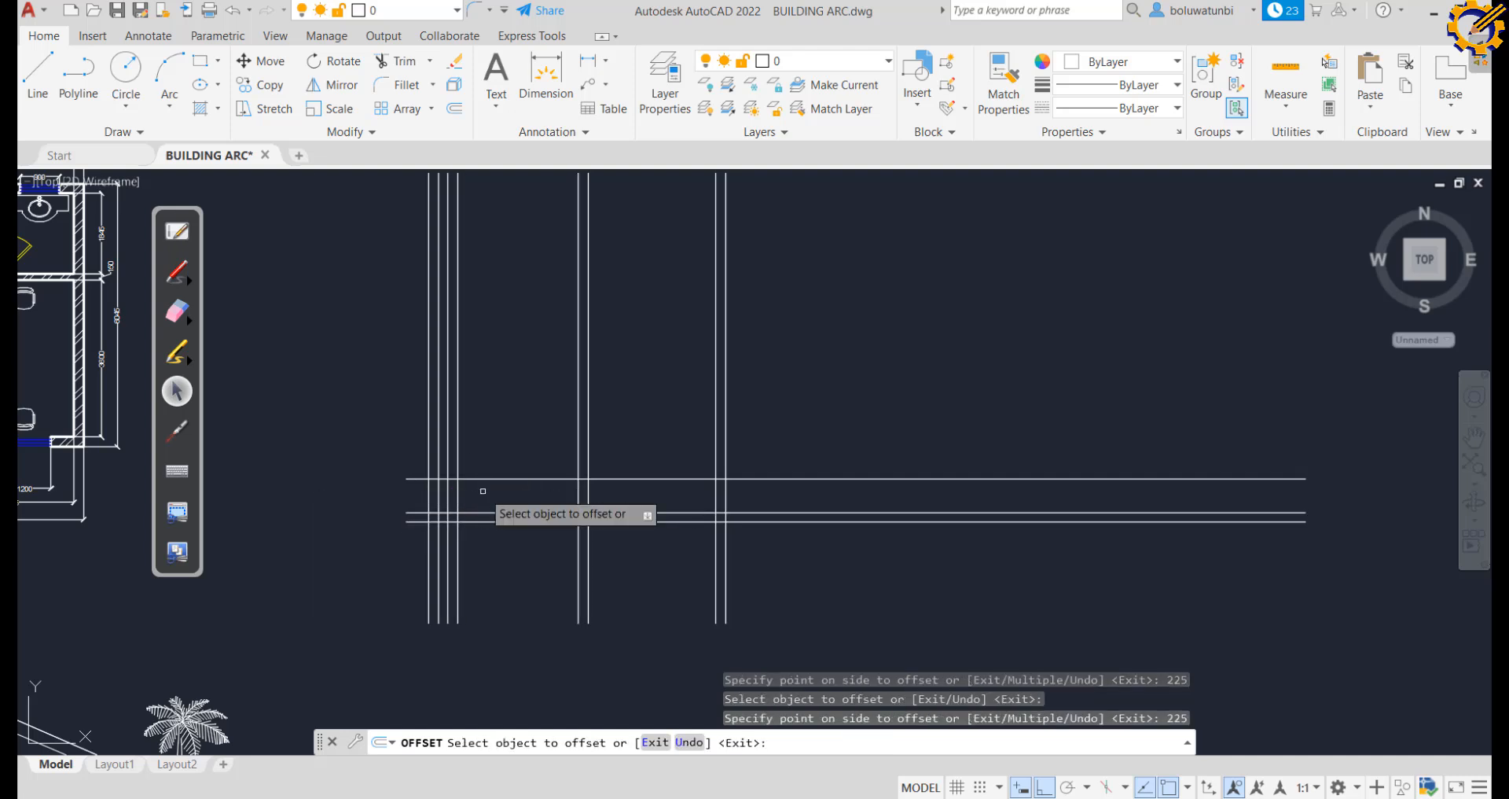
Offset the middle wall's two lines 225 outward on each side for its footing width
left_click(578, 497)
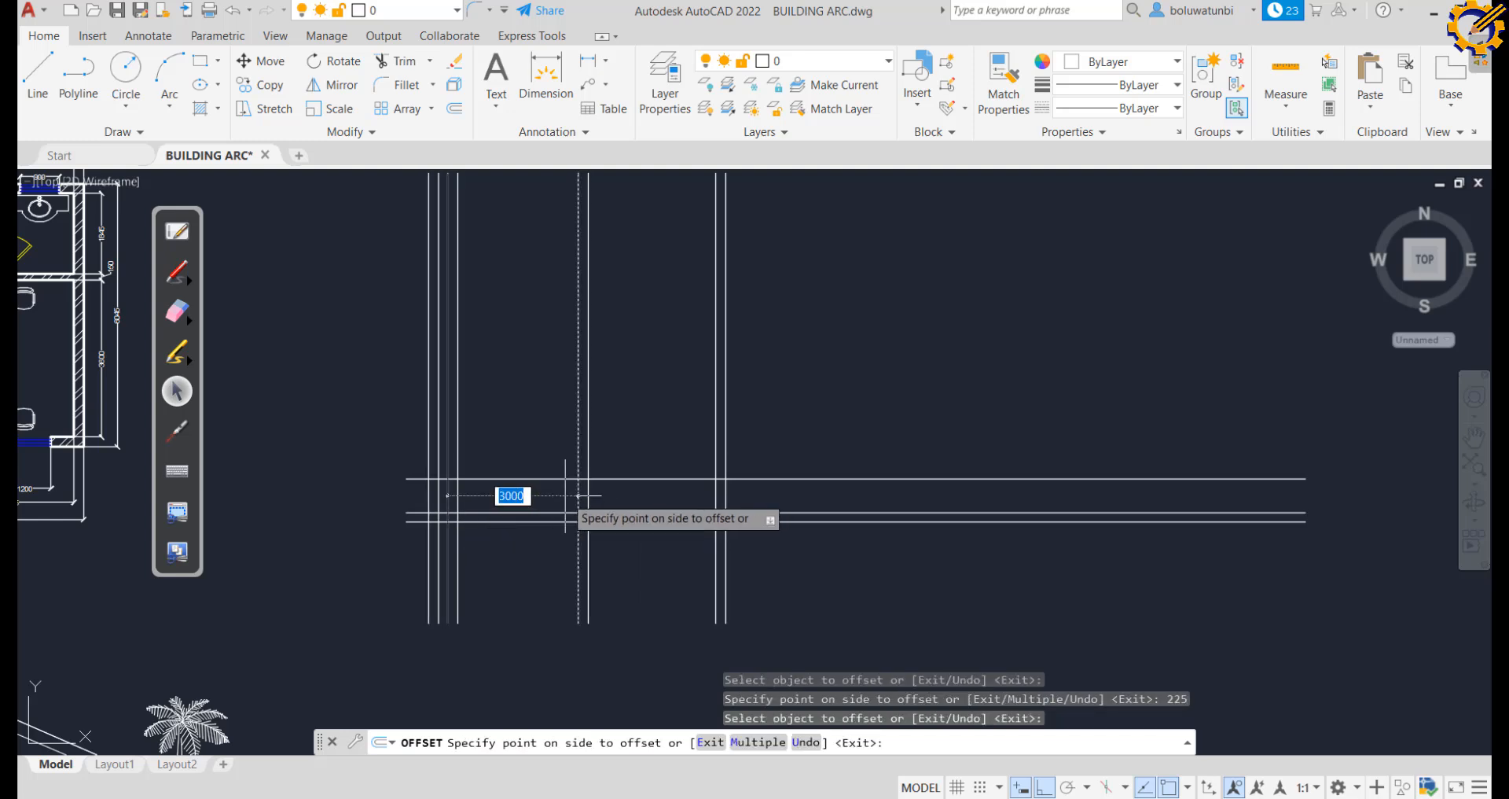
left_click(565, 495)
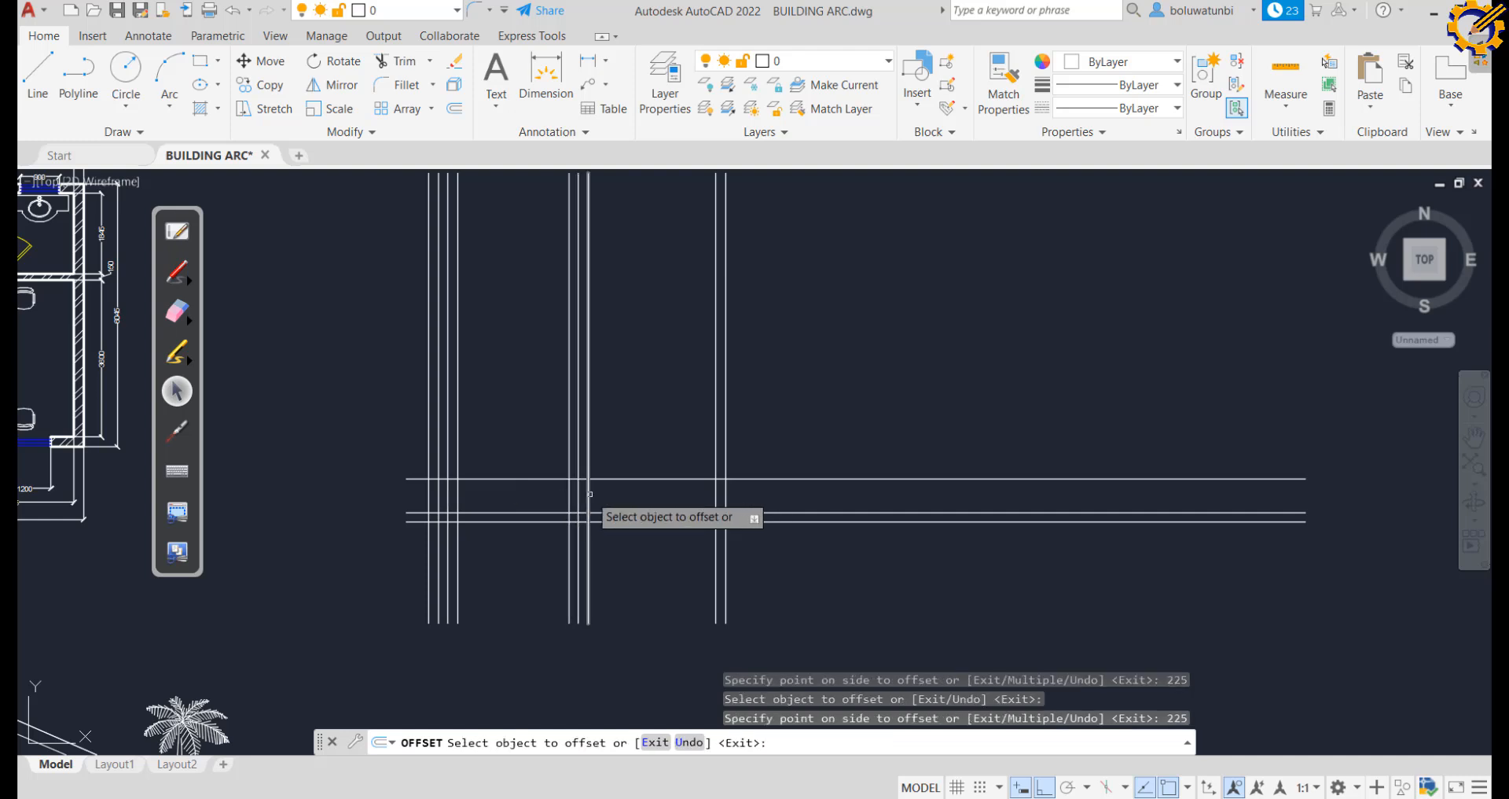
left_click(588, 494)
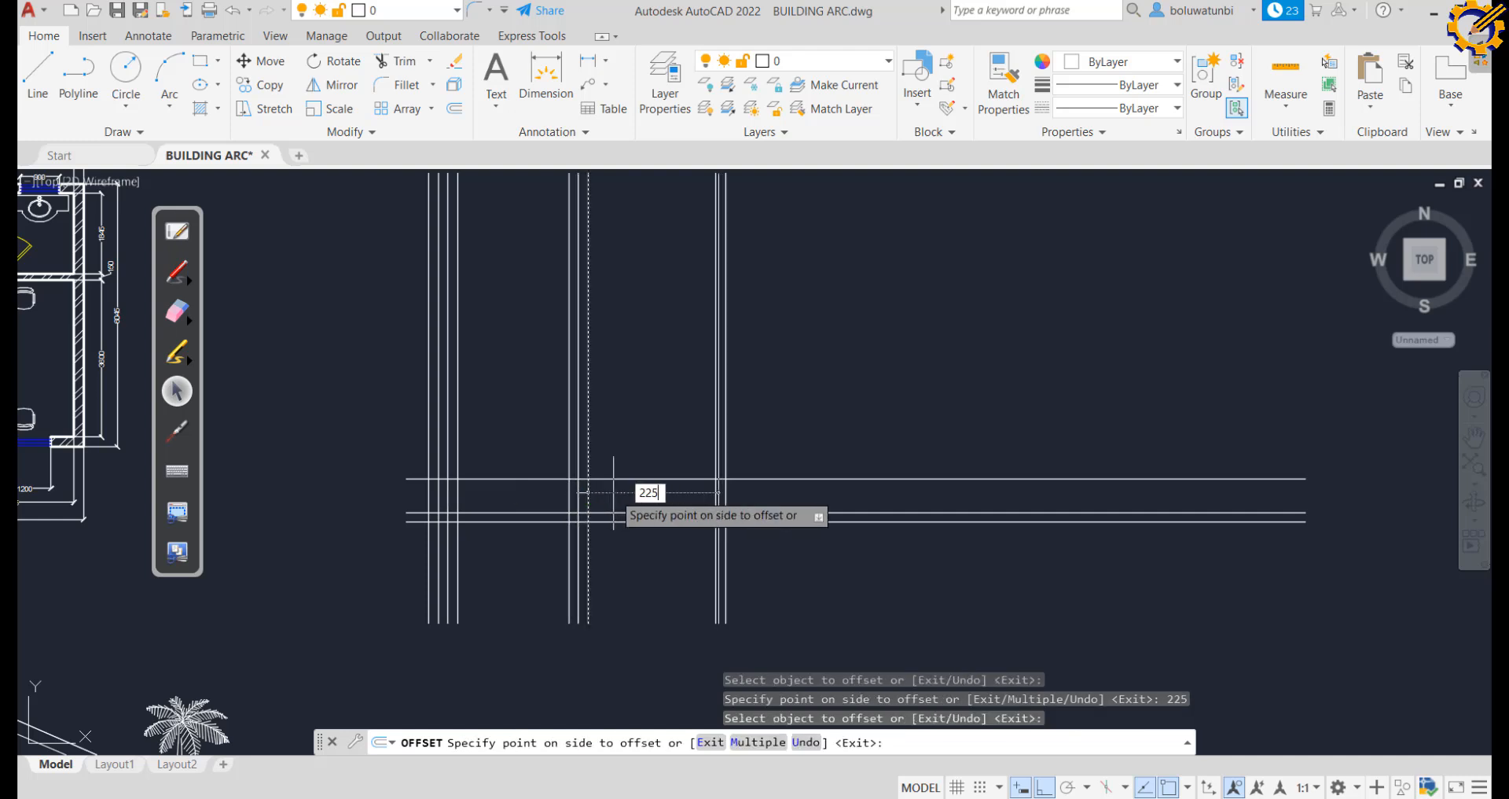
left_click(613, 492)
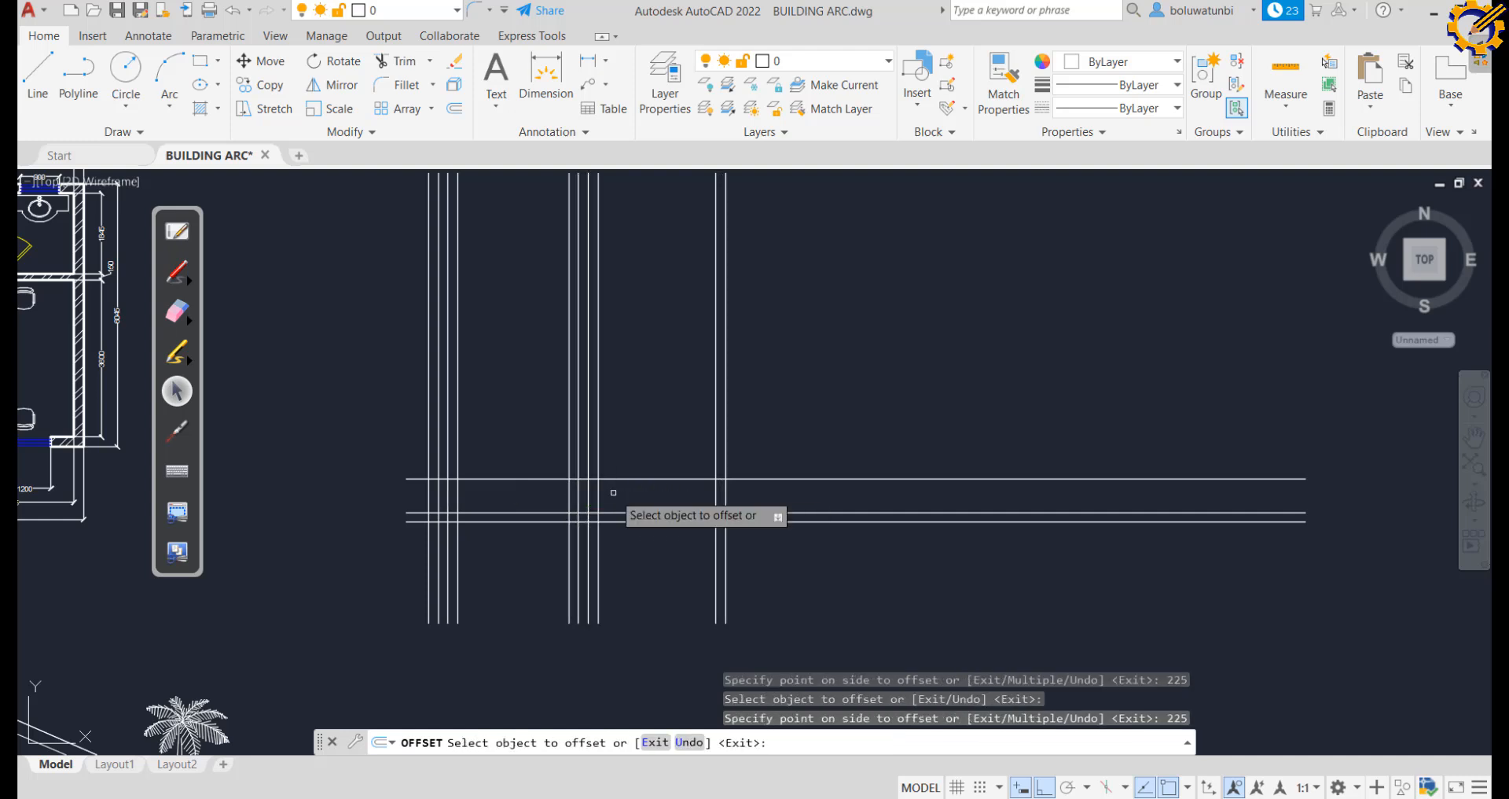
Offset the third wall's two lines 225 outward on each side for its footing width
left_click(715, 492)
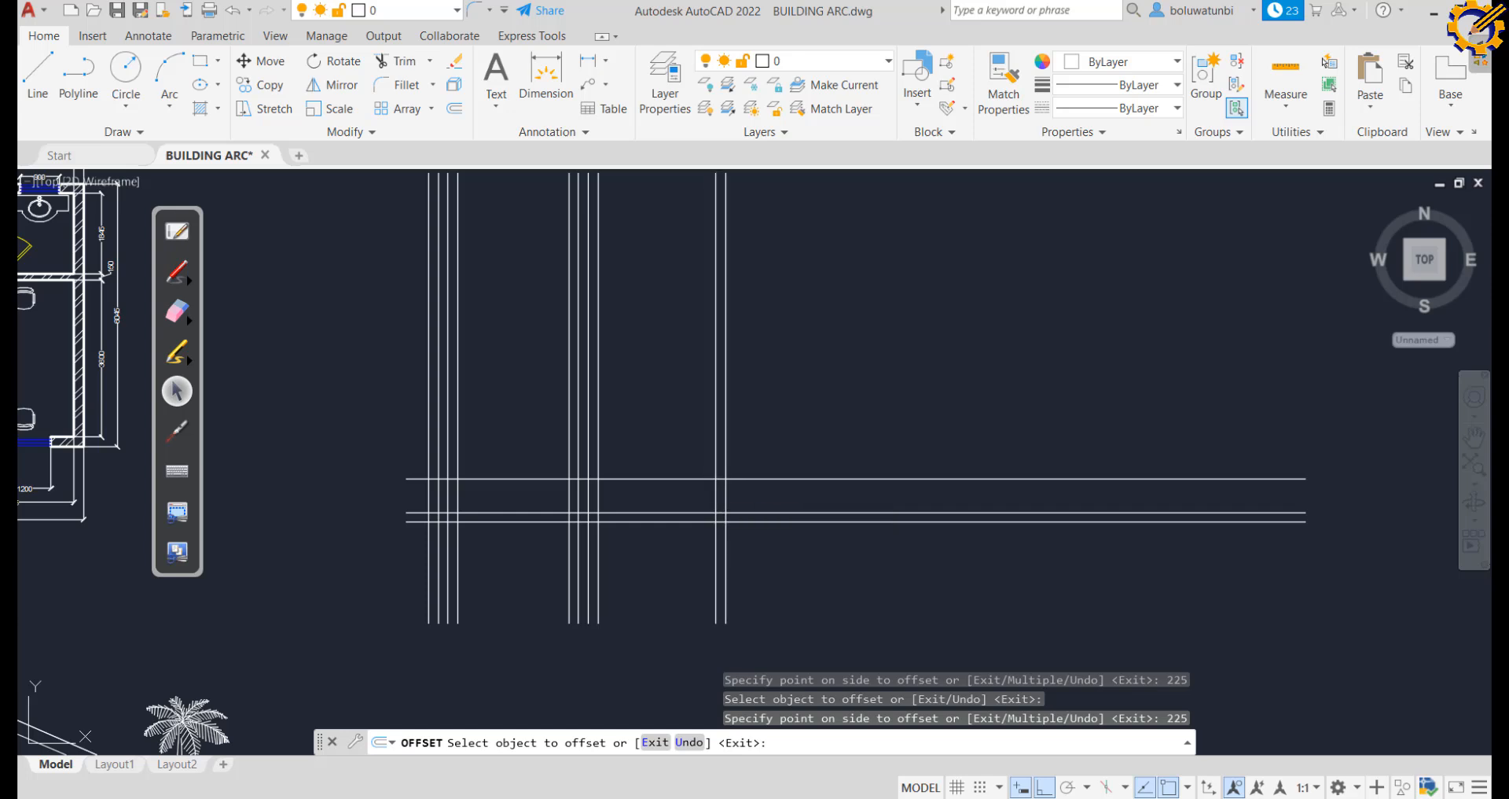
left_click(691, 492)
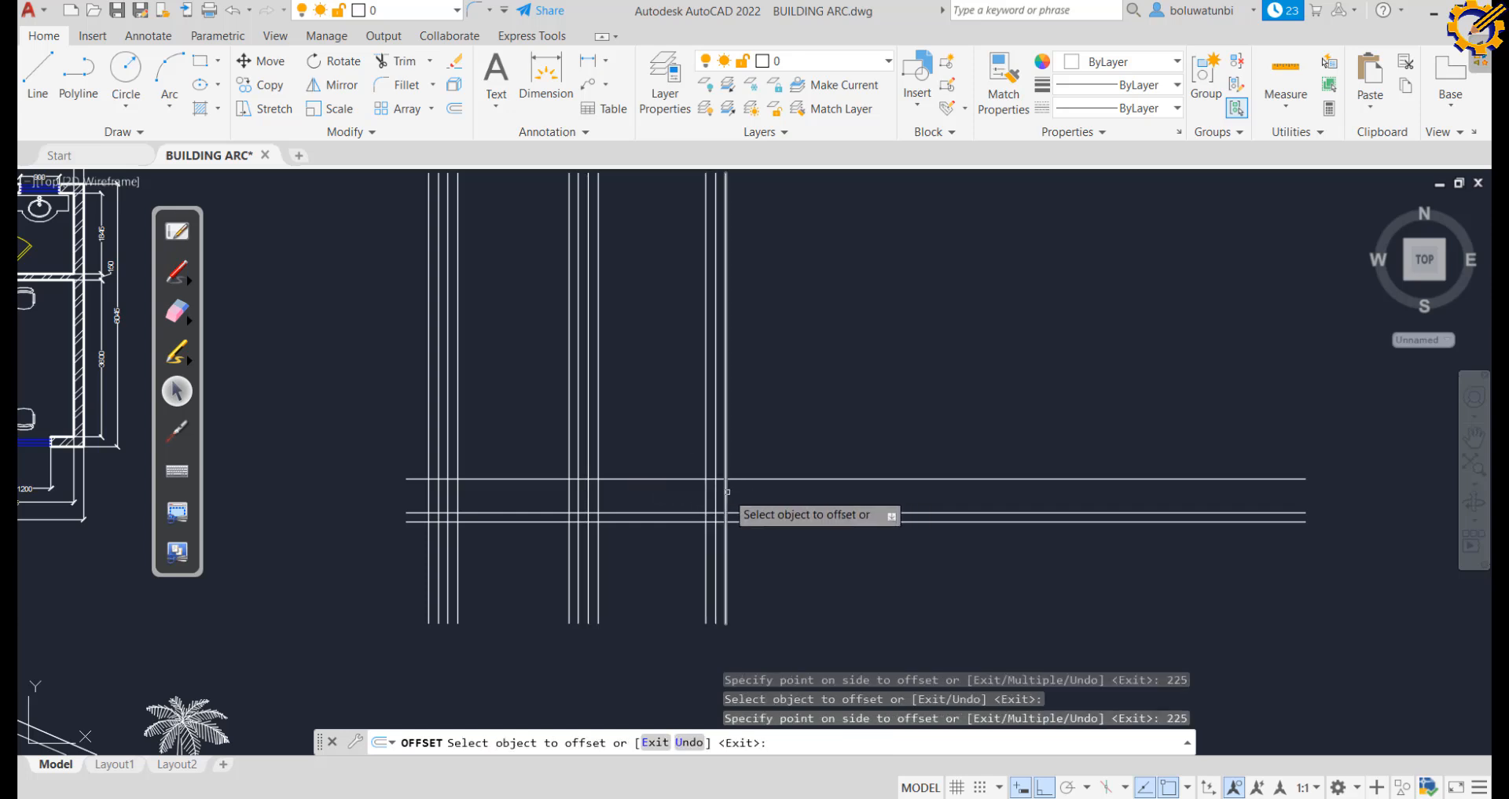
left_click(727, 489)
type("225")
key("Return")
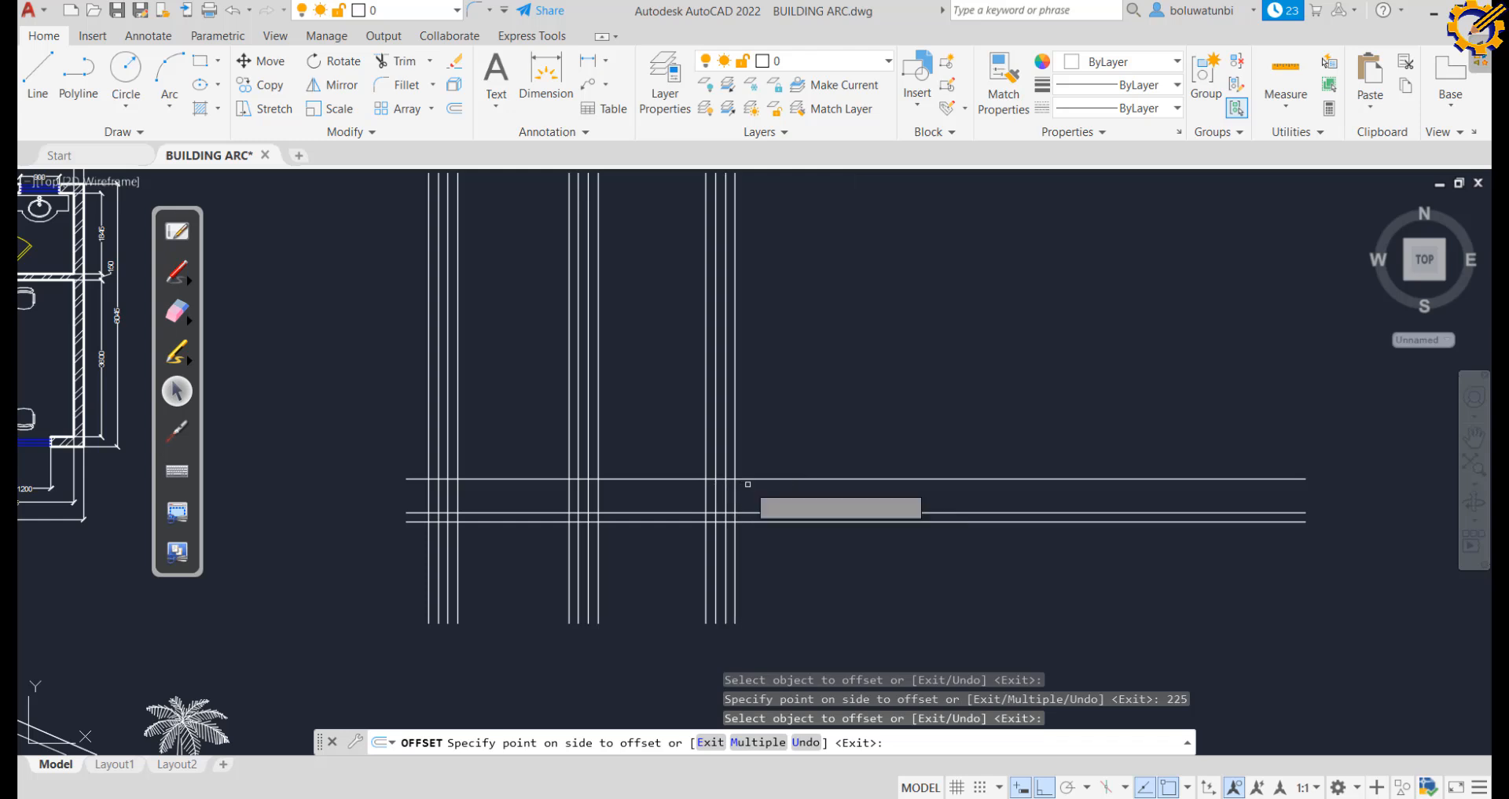
Trim the vertical line ends below the footing base and the footing lines' ends beyond the outermost vertical lines
left_click(399, 61)
mouse_move(400, 541)
left_mouse_down()
mouse_move(775, 542)
mouse_move(790, 540)
mouse_move(787, 505)
left_mouse_up()
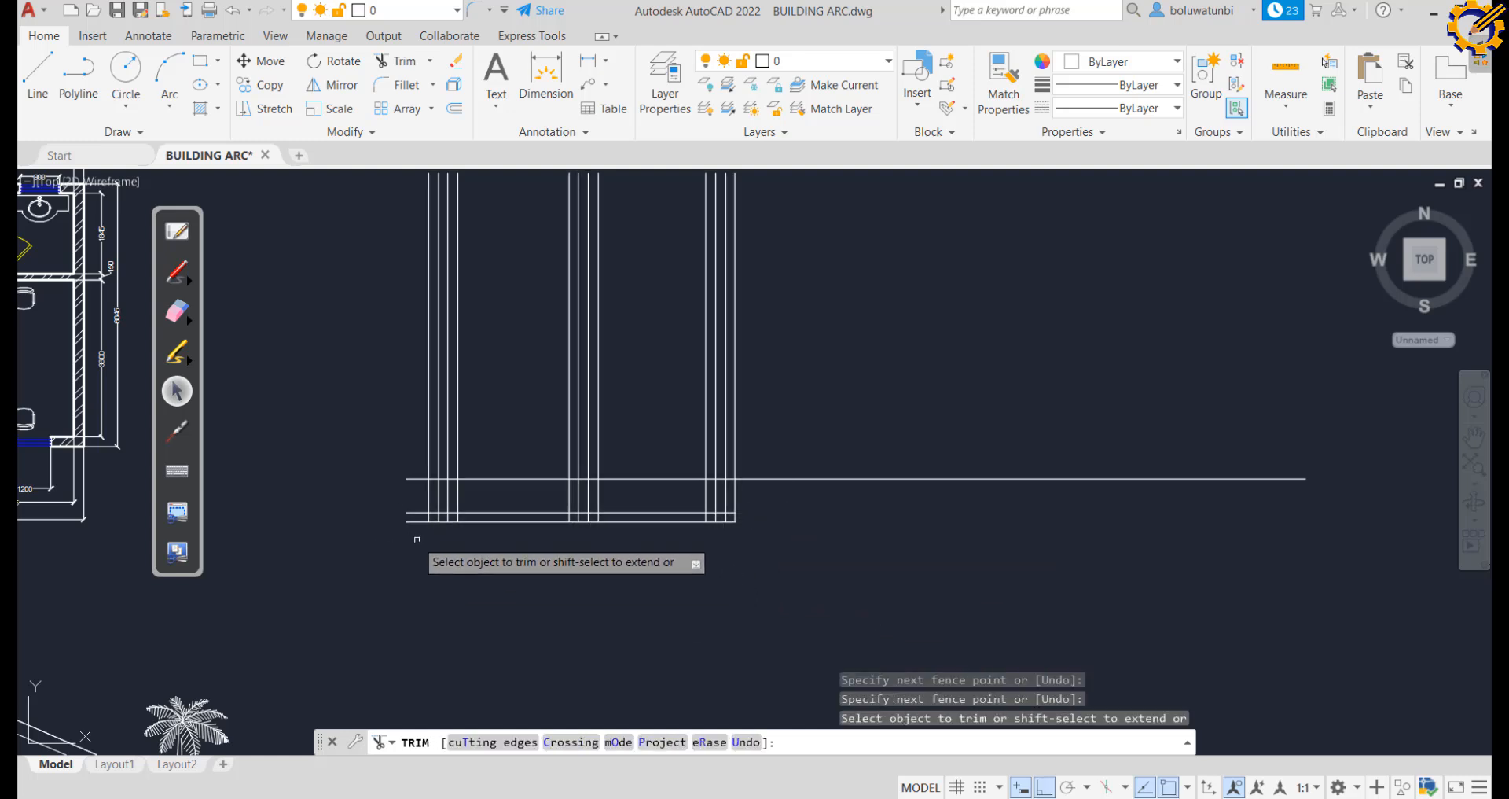
scroll(416, 531, "up", 2)
left_click_drag(421, 529, 431, 486)
Trim the first wall's footing to a closed rectangle, removing lines inside it, above its edges and towards the middle wall
left_click(432, 476)
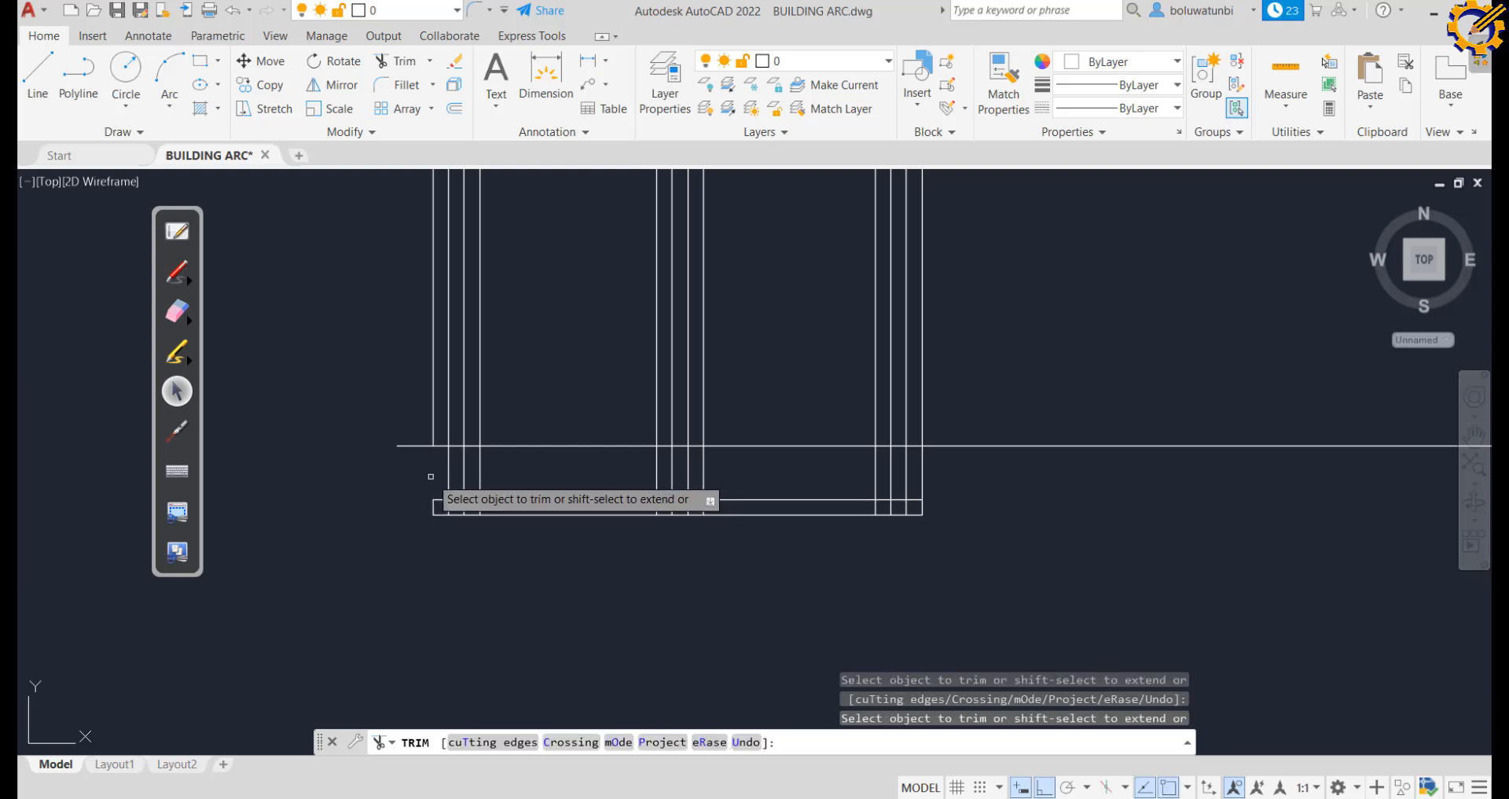
left_click_drag(441, 508, 468, 507)
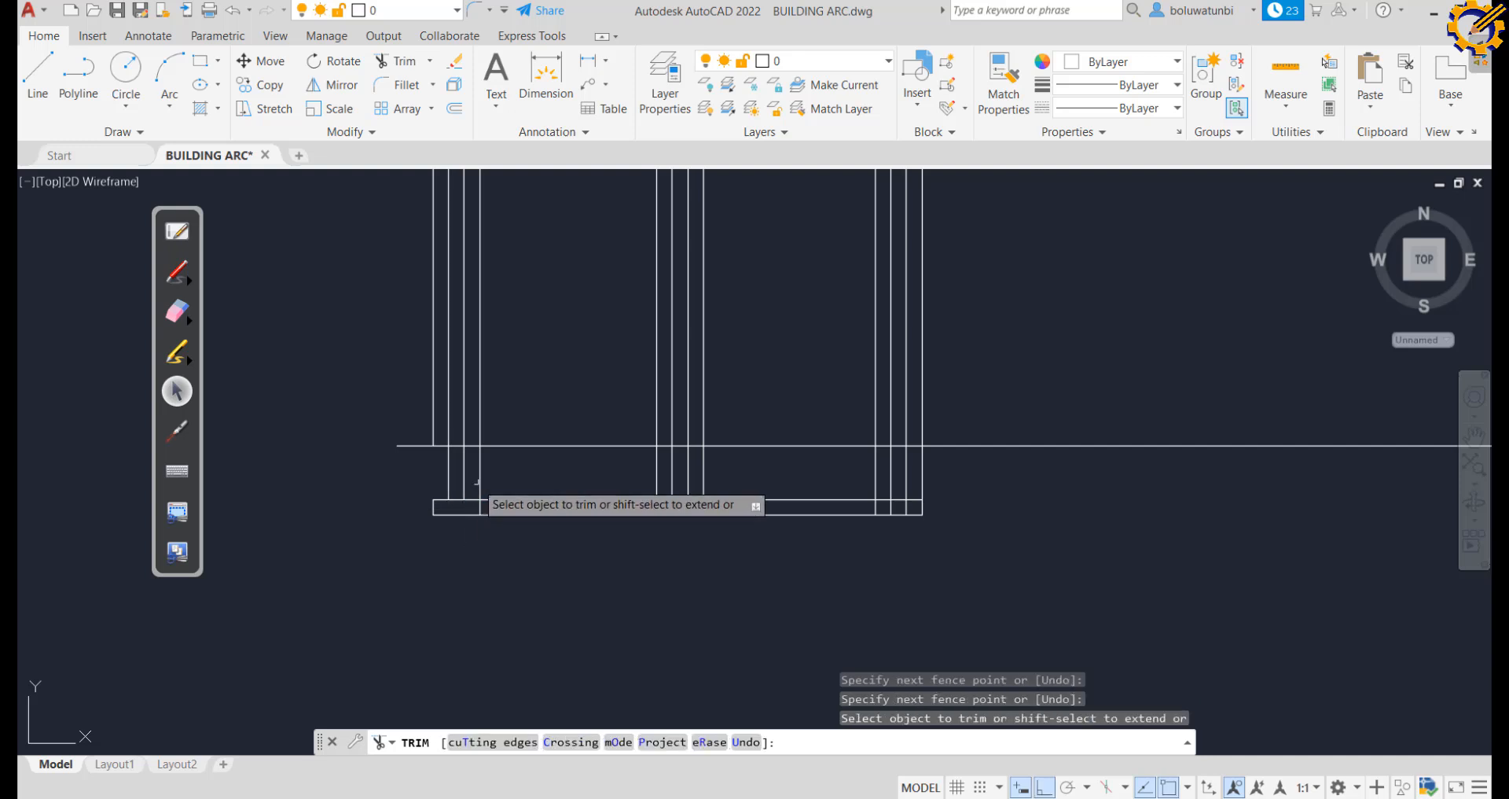
left_click(479, 484)
mouse_move(542, 471)
left_mouse_down()
mouse_move(550, 550)
mouse_move(550, 528)
left_mouse_up()
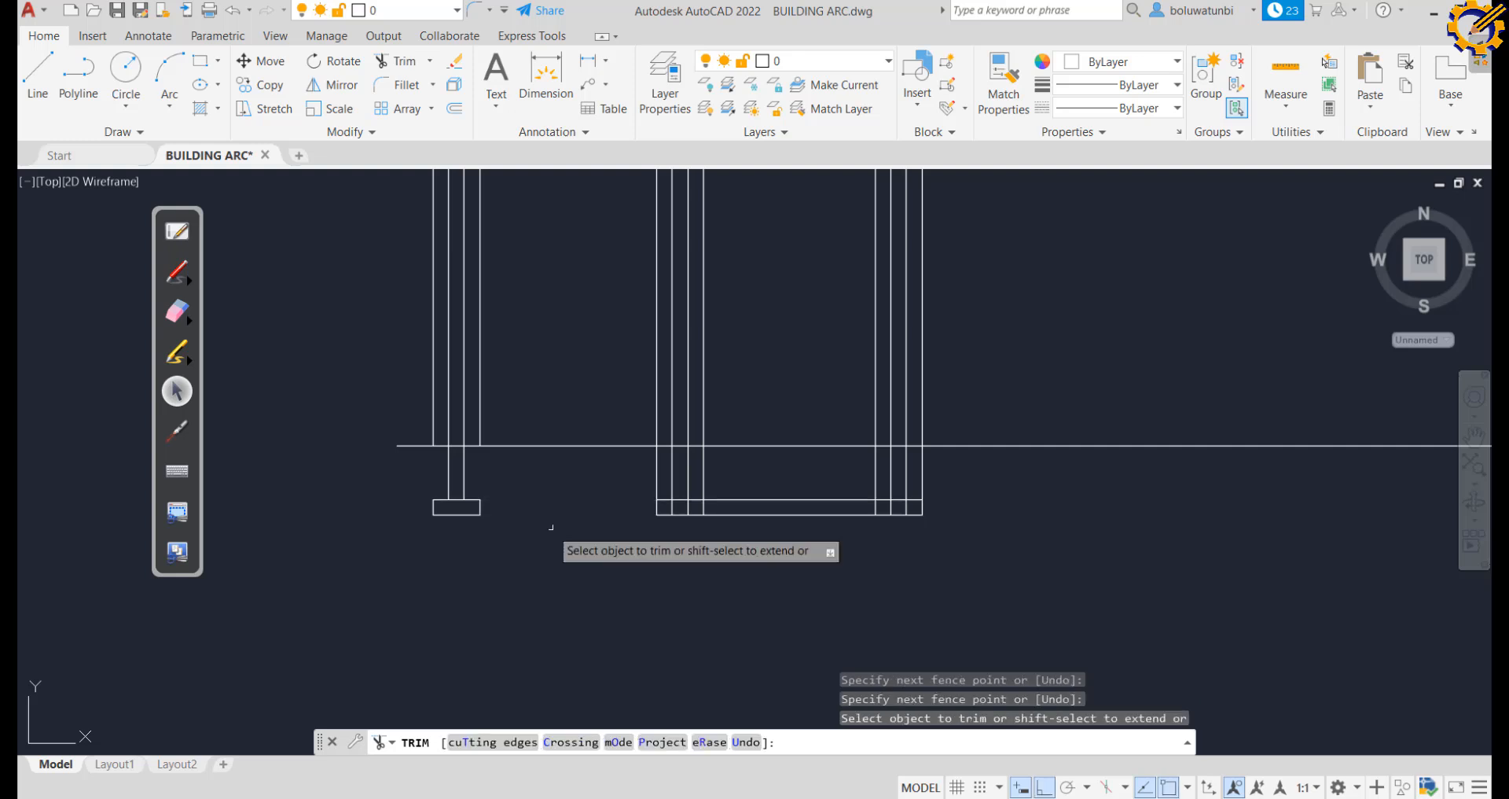
Trim the middle wall's footing to a closed rectangle, removing the lines above its edges, inside it and towards the third wall
left_click(657, 473)
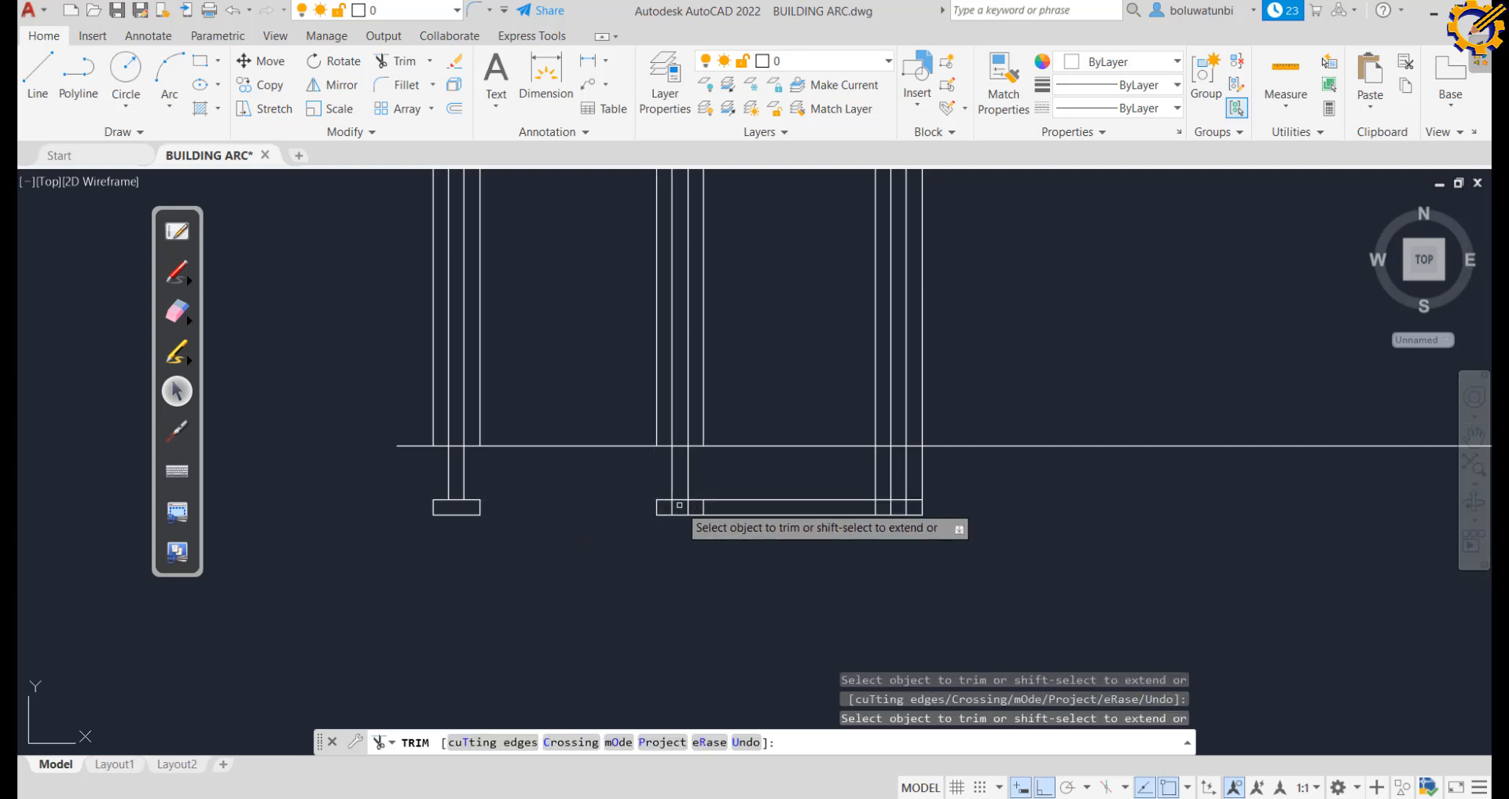
mouse_move(698, 500)
left_mouse_down()
mouse_move(676, 507)
mouse_move(690, 507)
left_mouse_up()
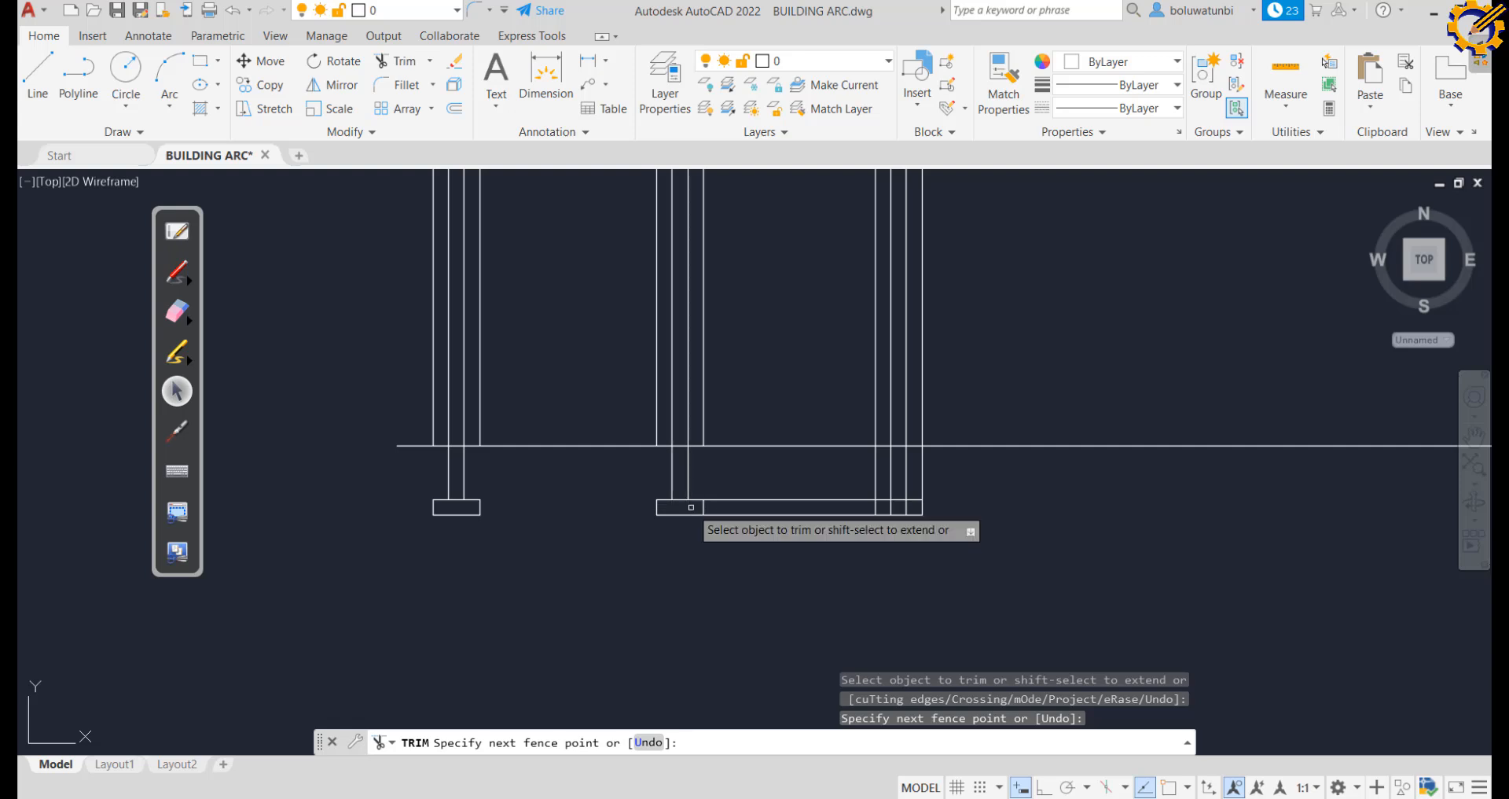
left_click_drag(758, 469, 764, 526)
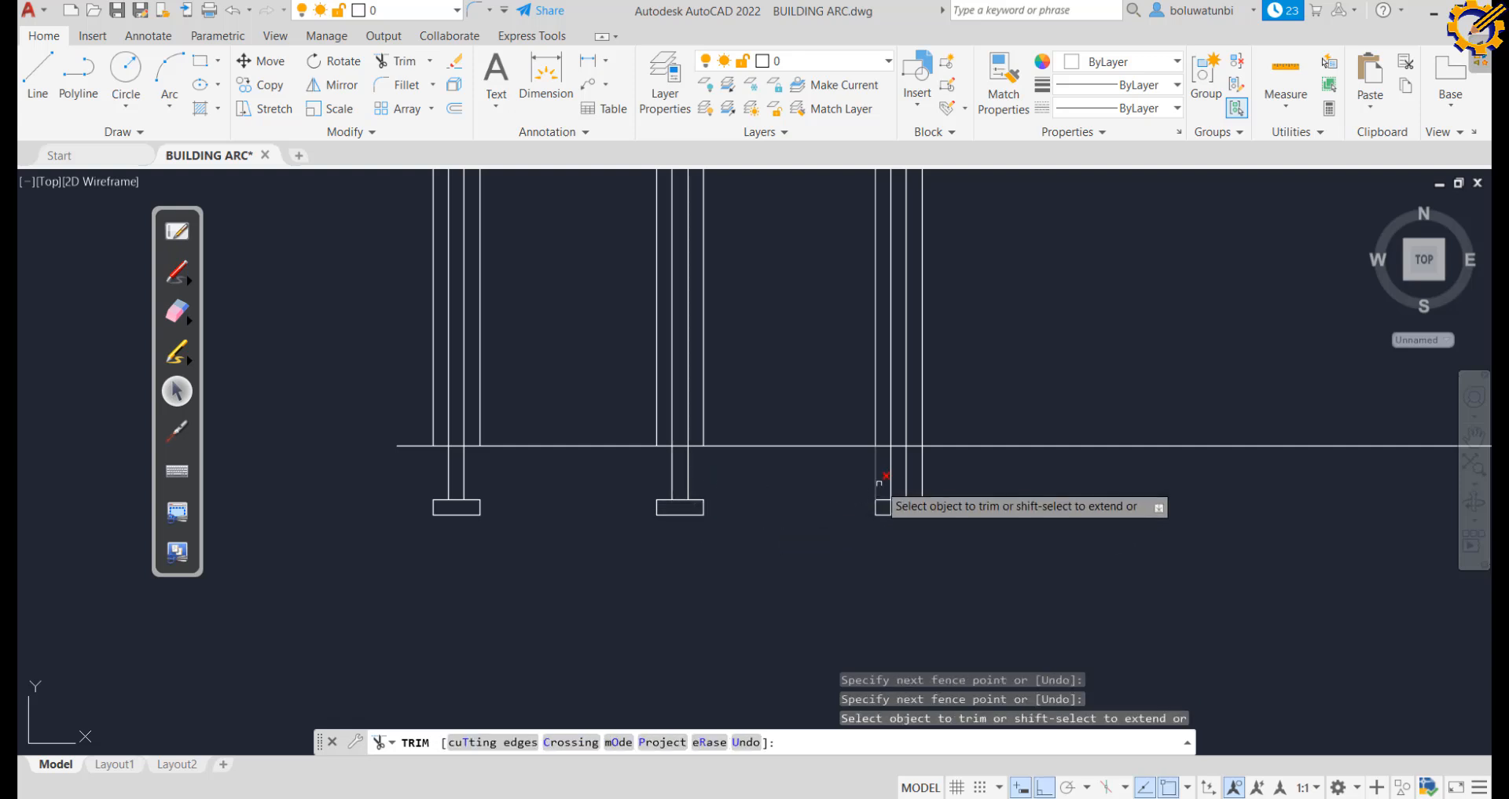
Trim the lines above the third footing's edges and the wall lines inside it, then end the Trim command
left_click(877, 484)
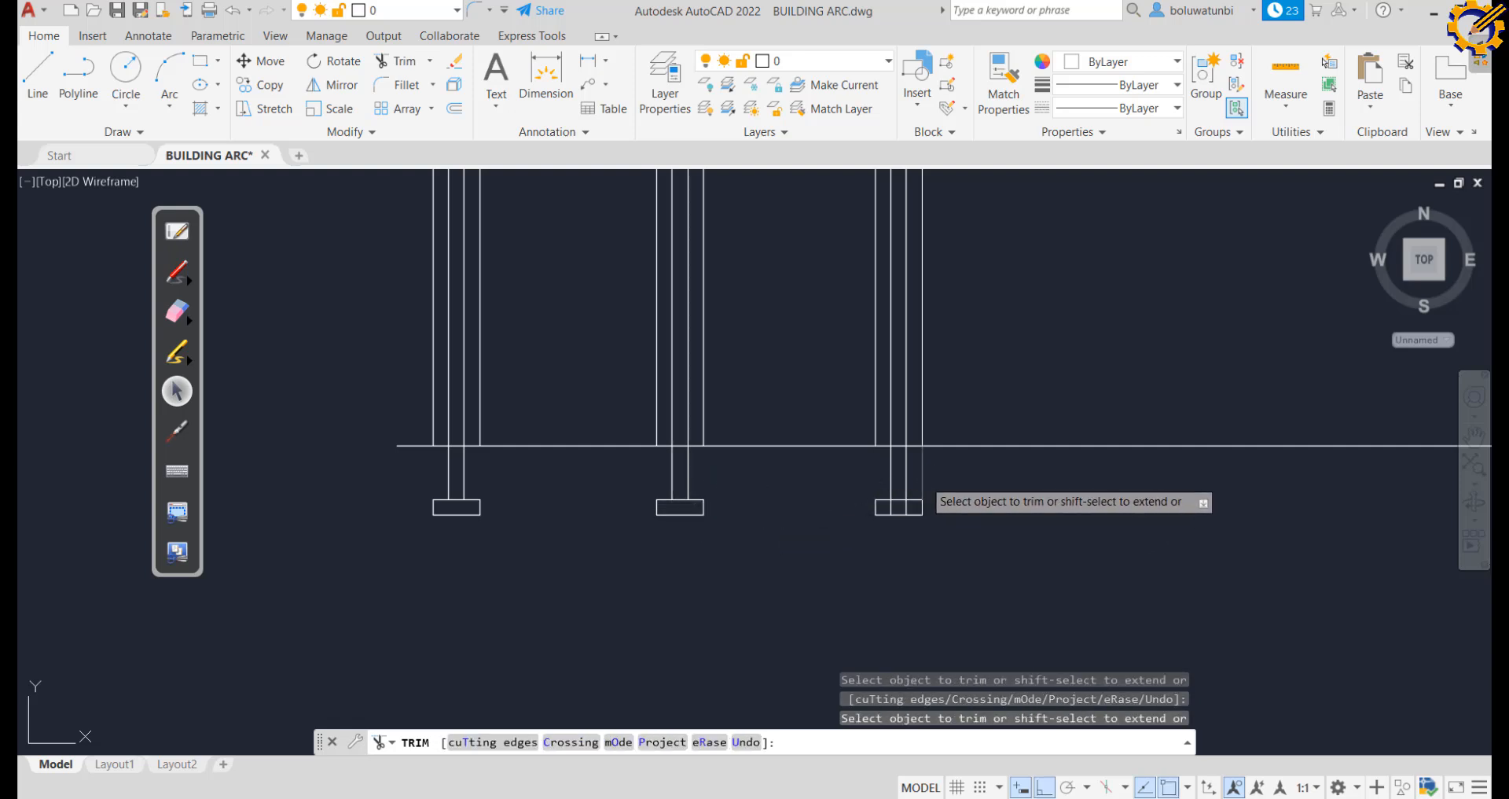
left_click_drag(900, 500, 882, 501)
key("Escape")
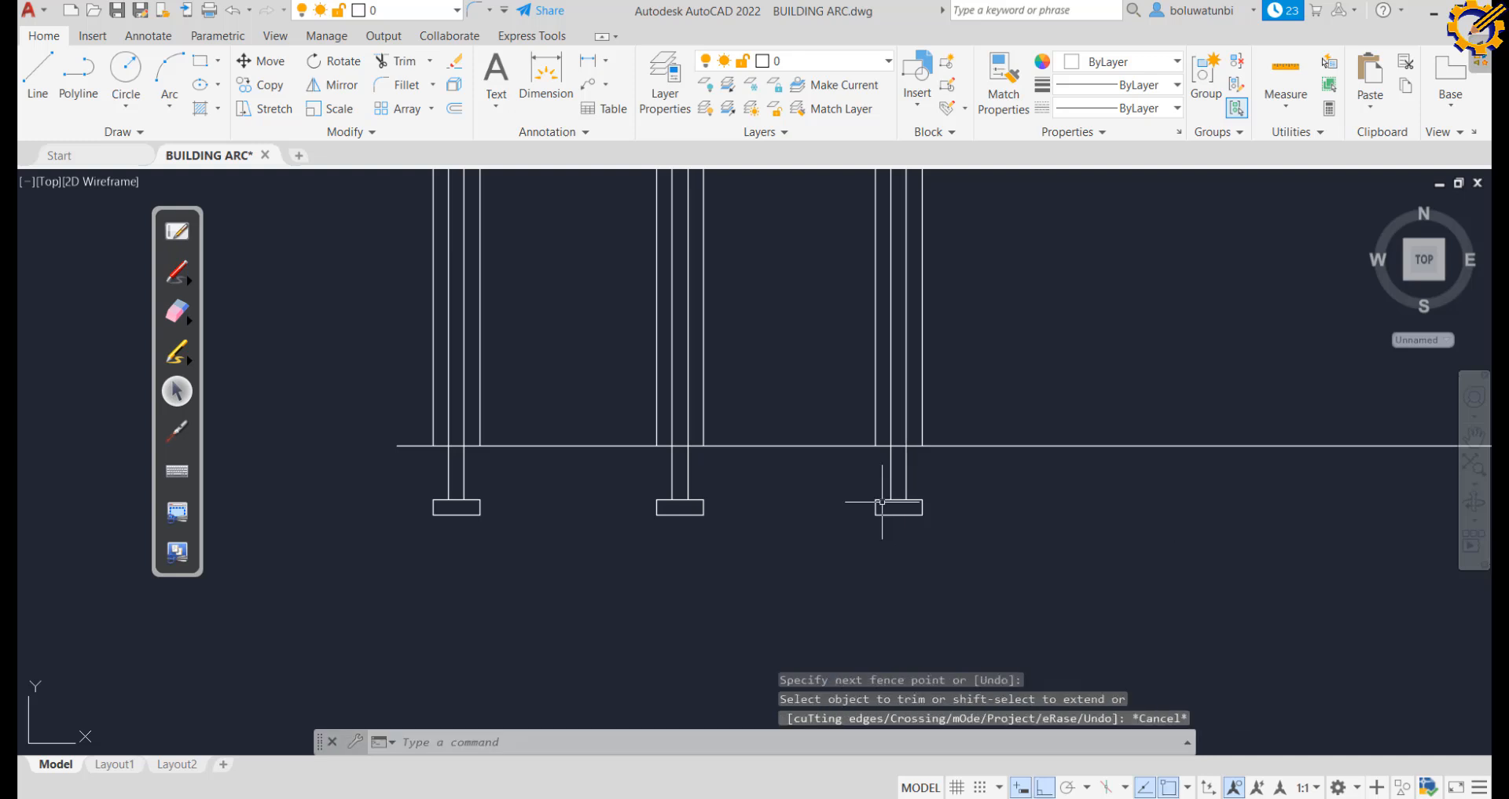
Erase the six leftover footing-width lines above the upper horizontal line, keeping only the three walls' own lines
left_click(941, 330)
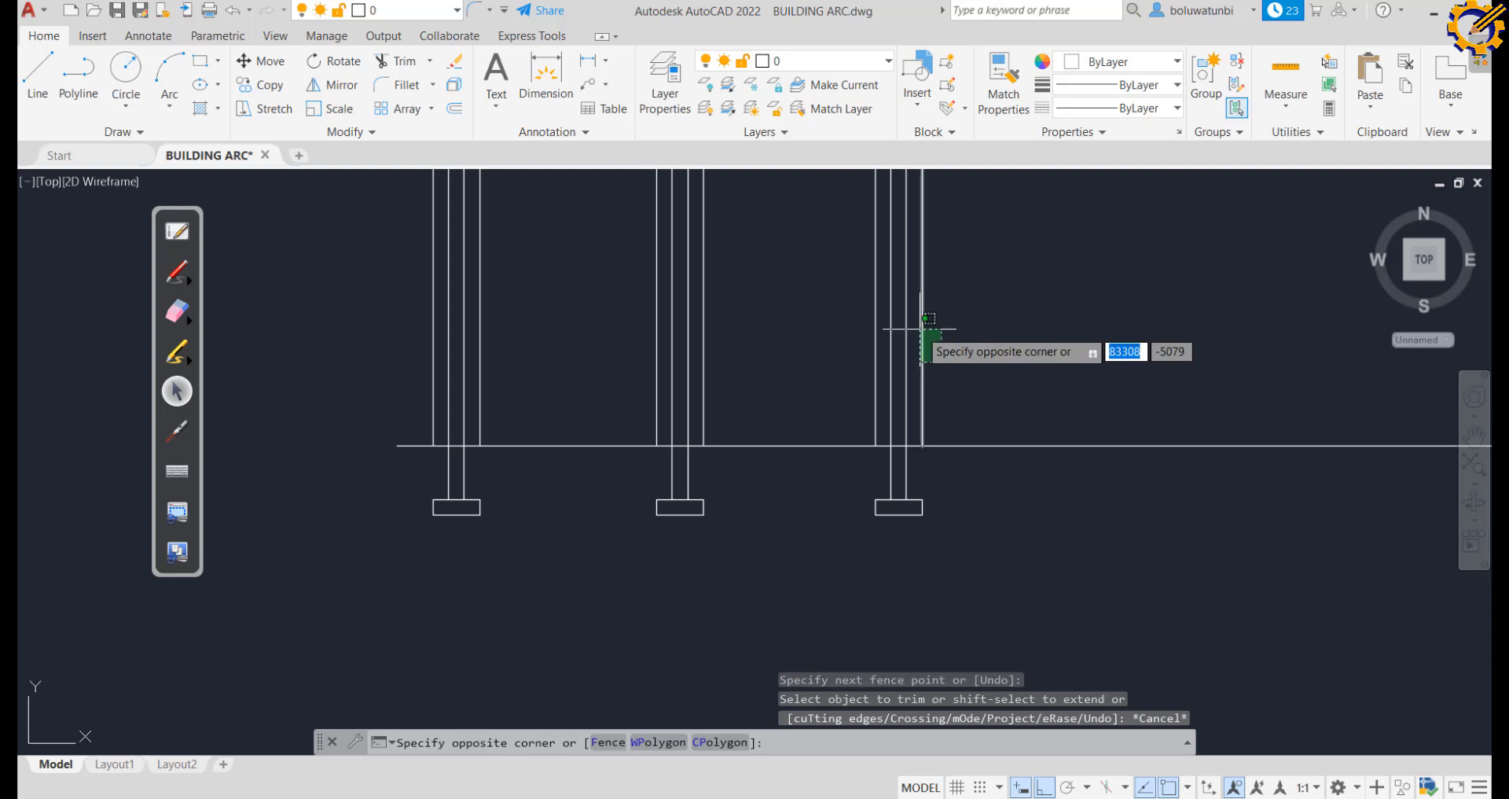
left_click(918, 362)
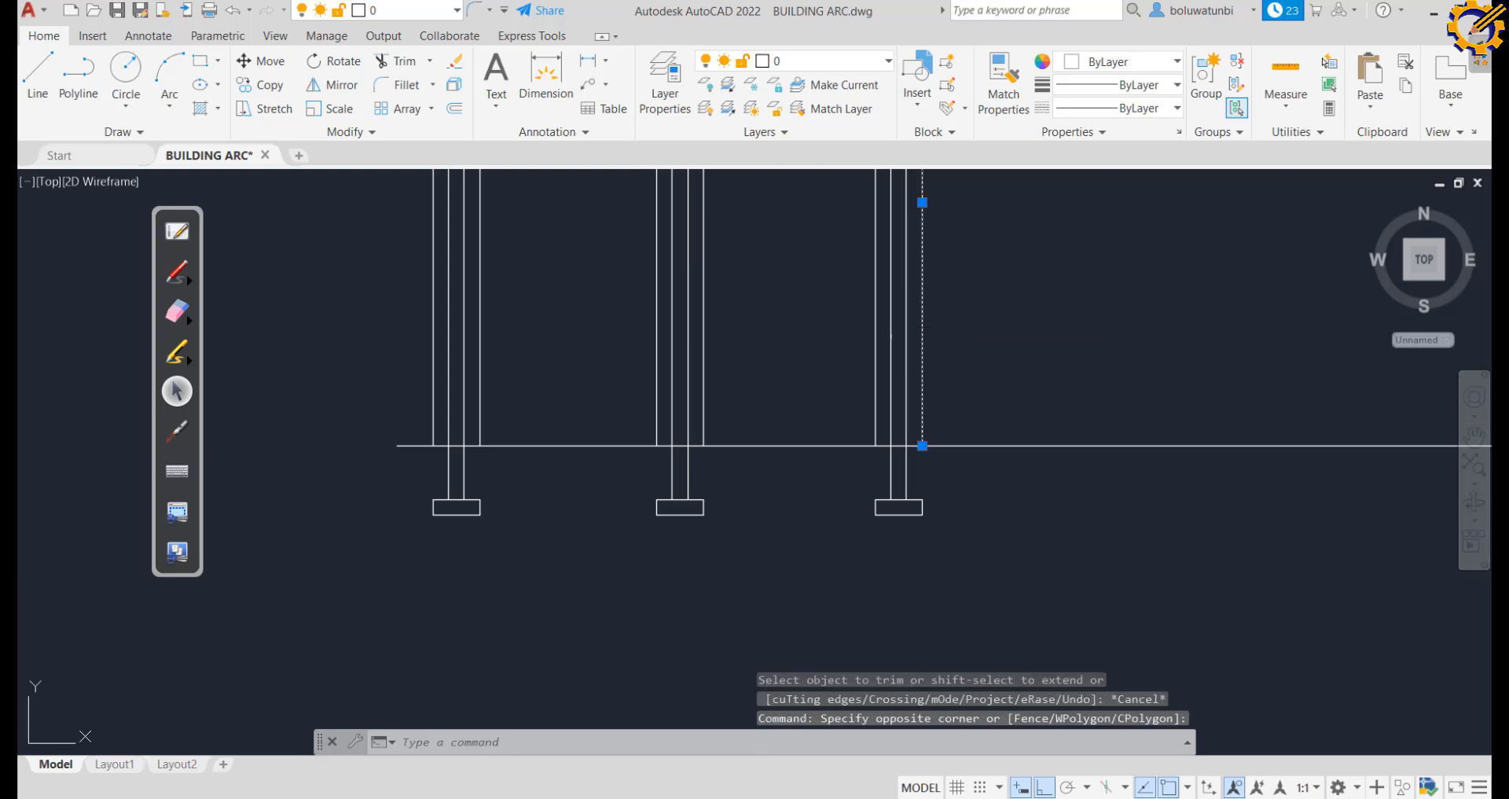
left_click(883, 337)
left_click(869, 327)
left_click(739, 342)
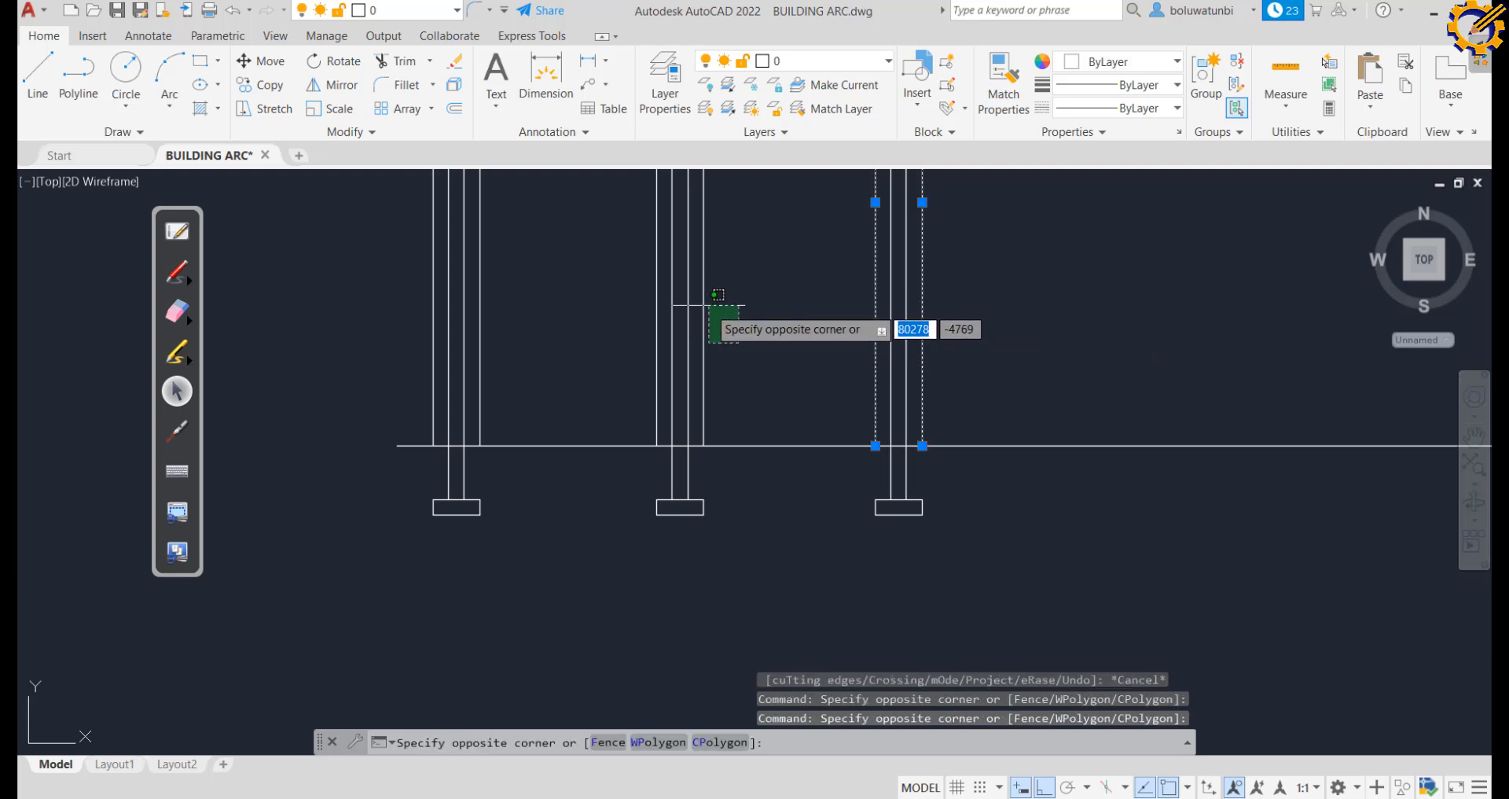
left_click(692, 291)
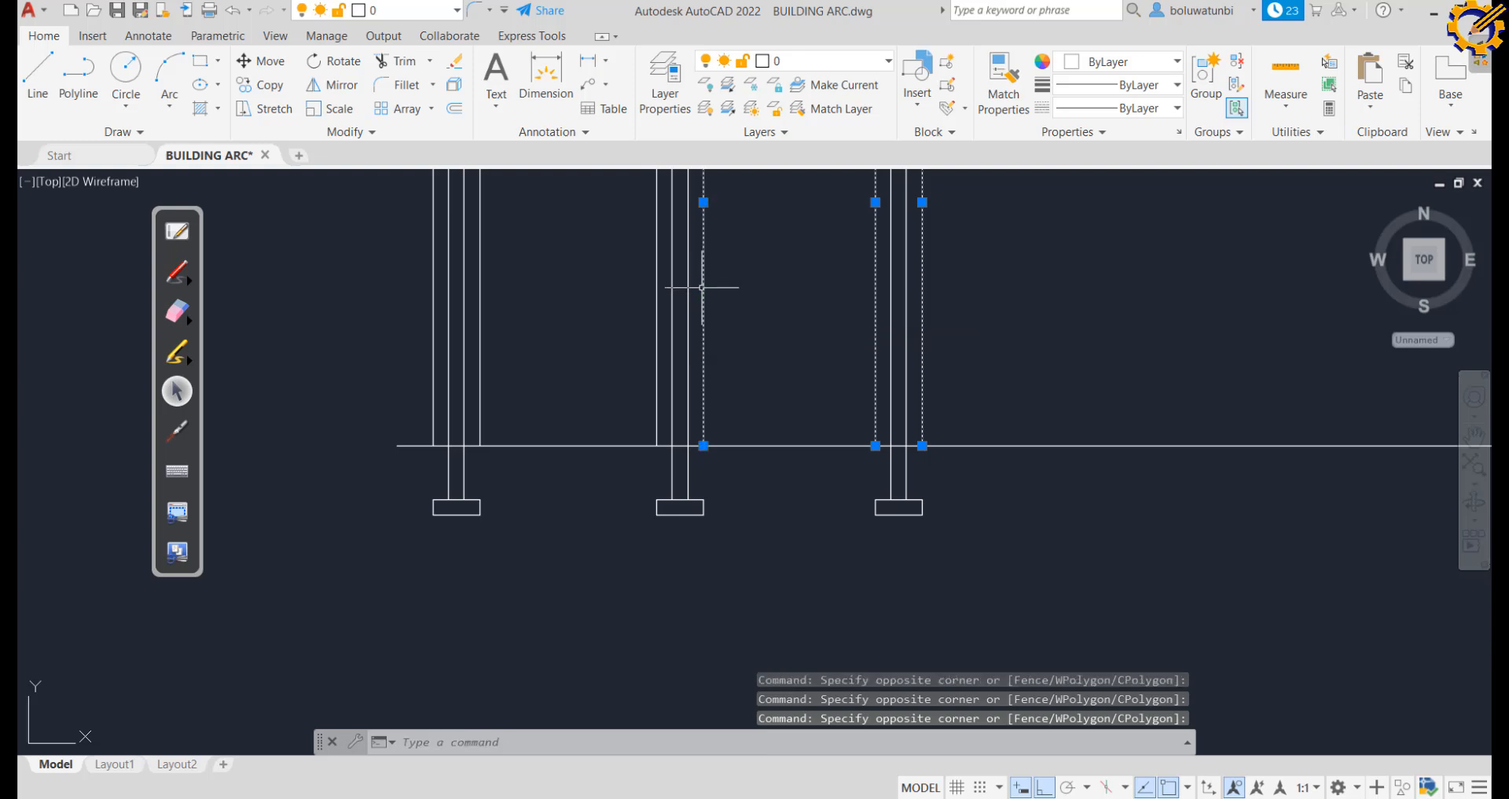
left_click(670, 314)
left_click(650, 277)
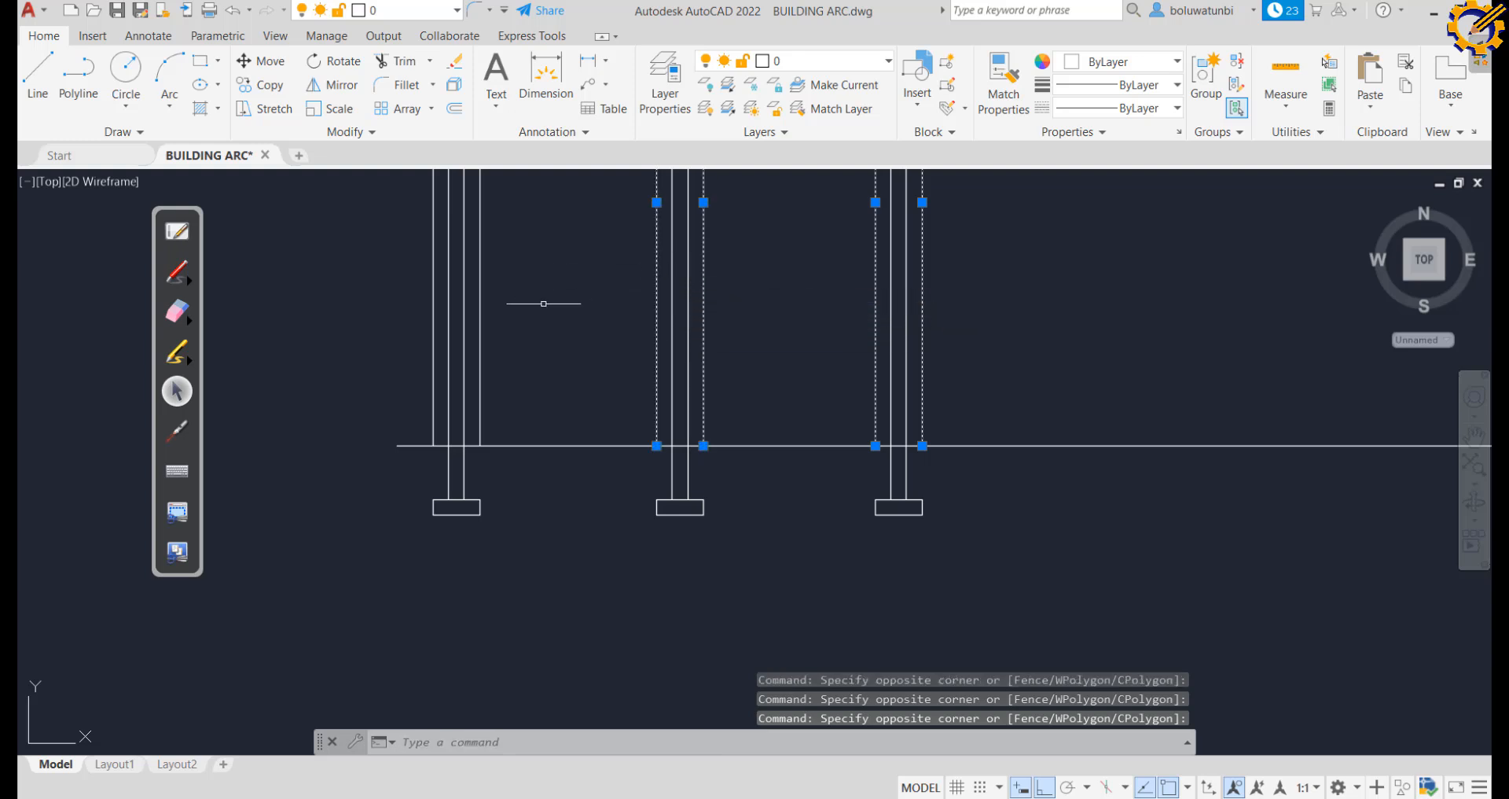
left_click(525, 322)
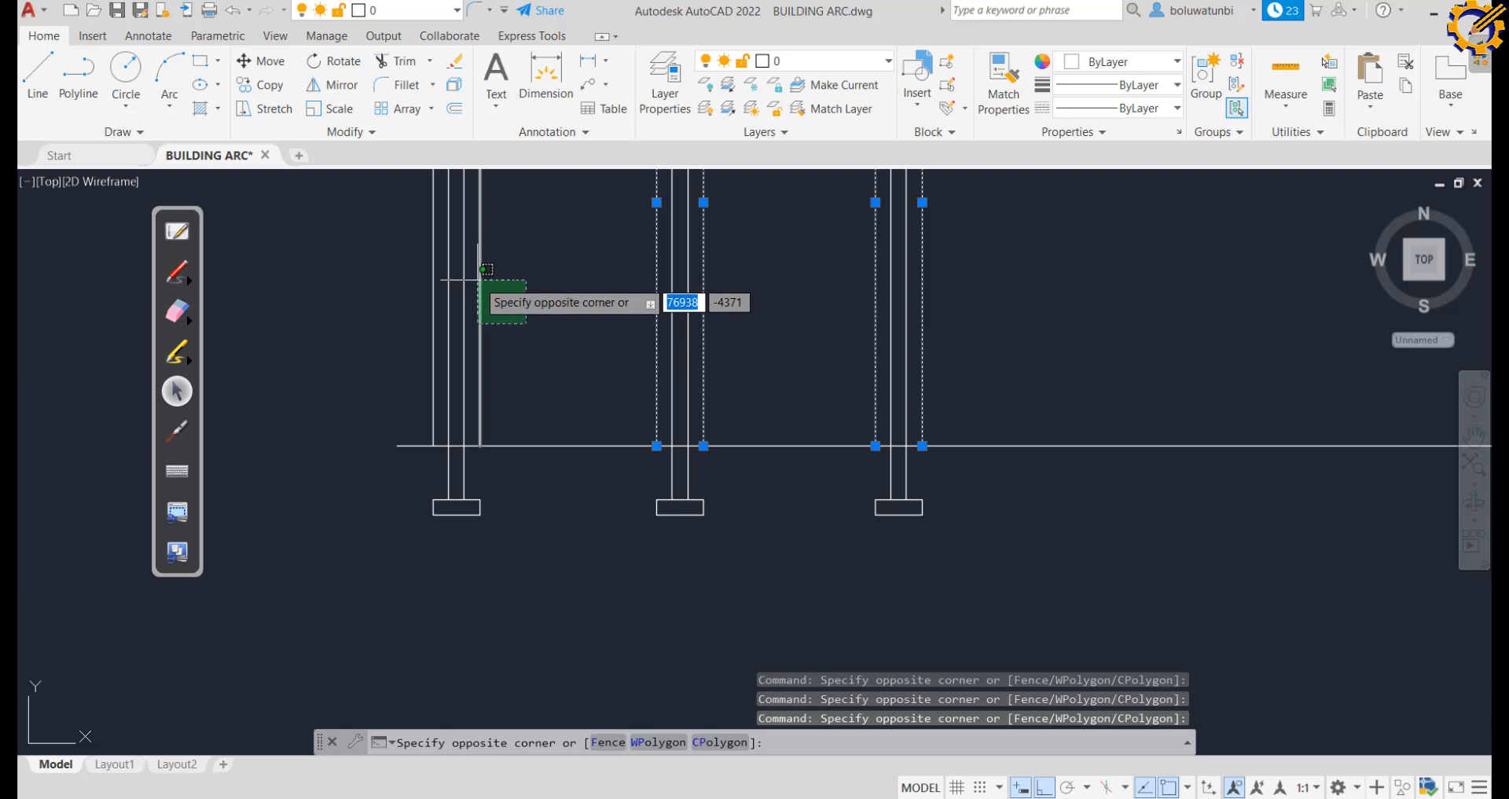
left_click(487, 277)
left_click(445, 318)
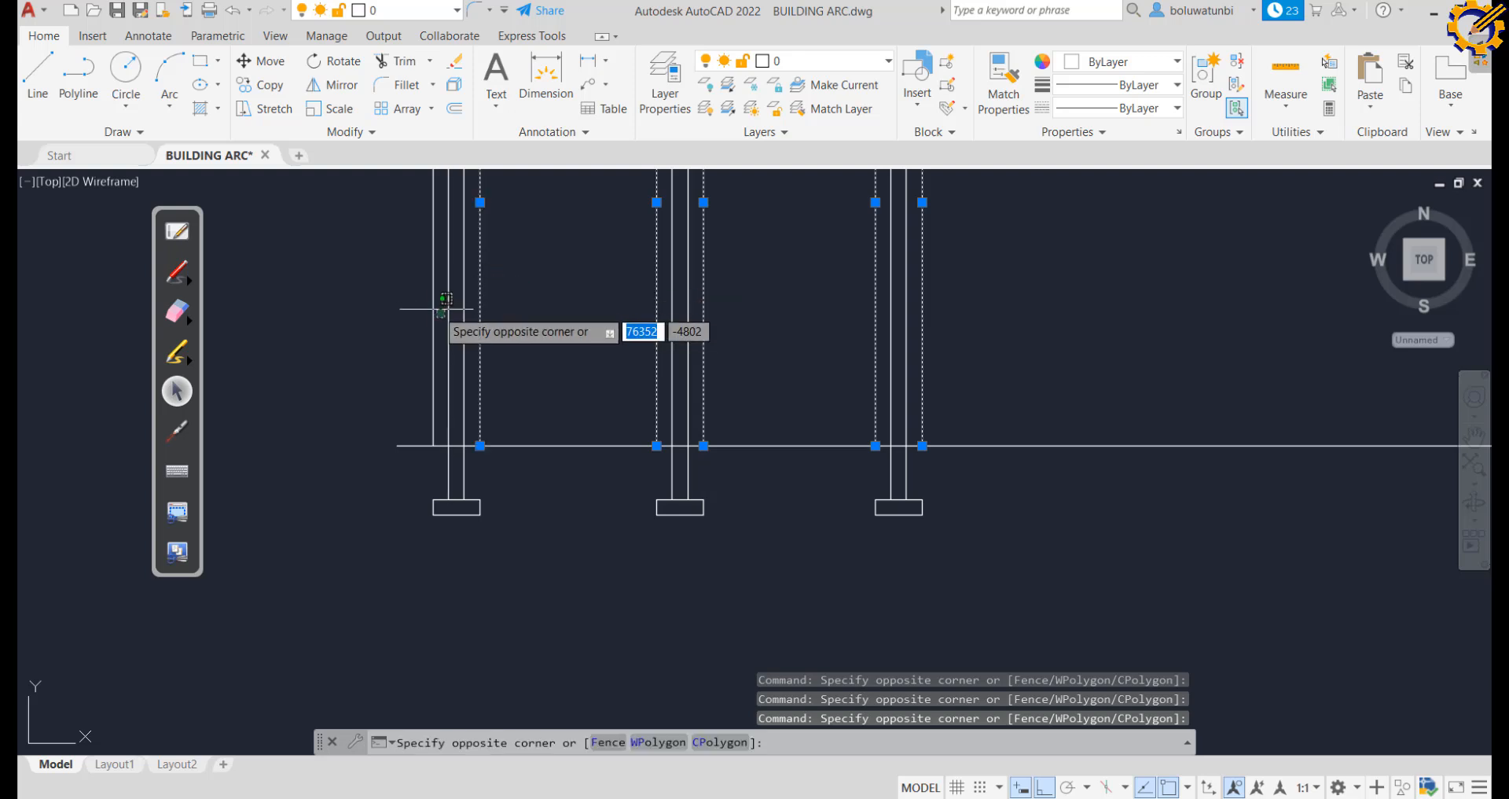
left_click(431, 297)
key("Delete")
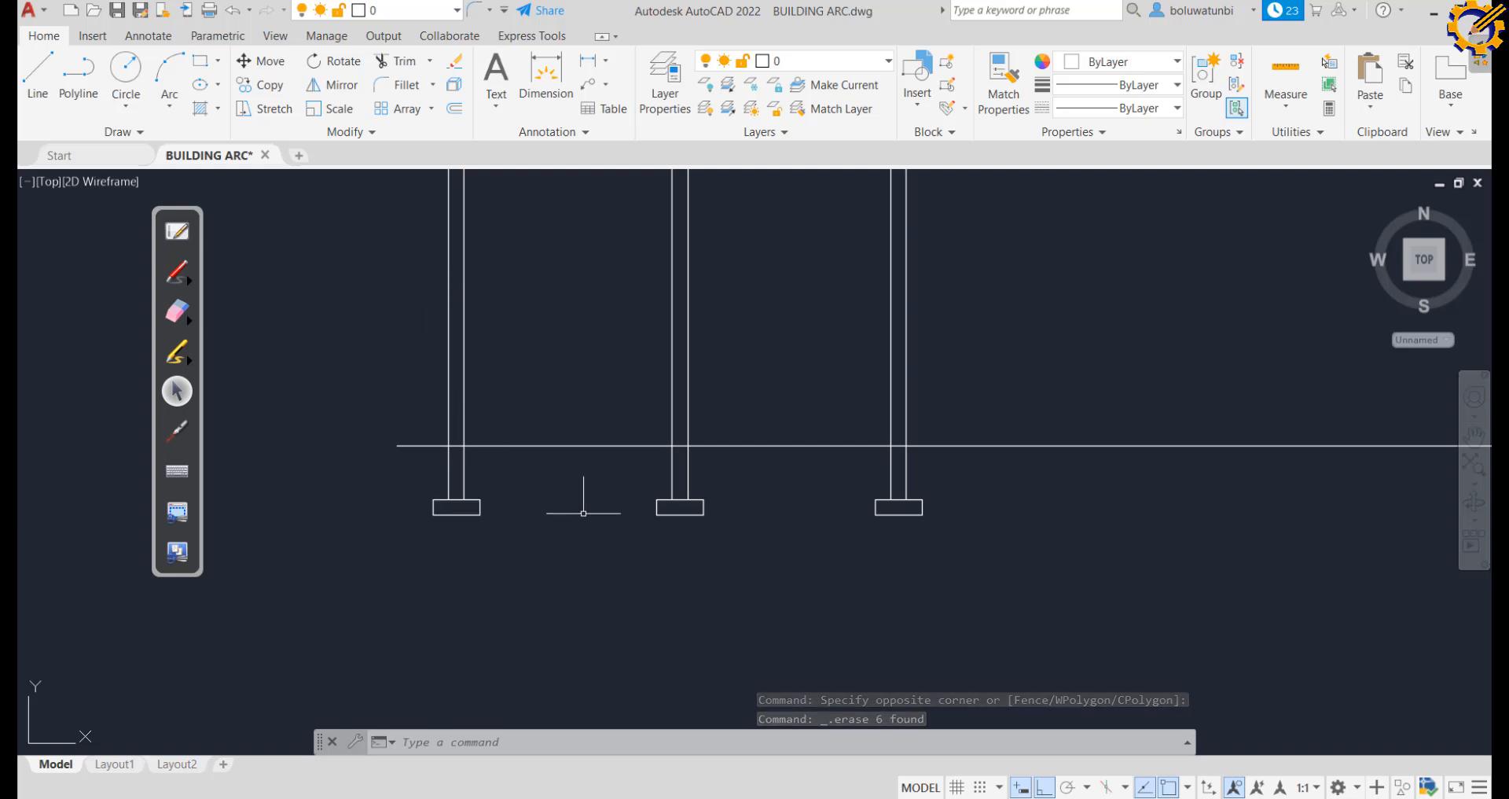
Switch to the OpenBoard whiteboard, sketch a three-dimensional box on the blank area below the footing sketch, and return to the AutoCAD drawing
scroll(684, 512, "up", 2)
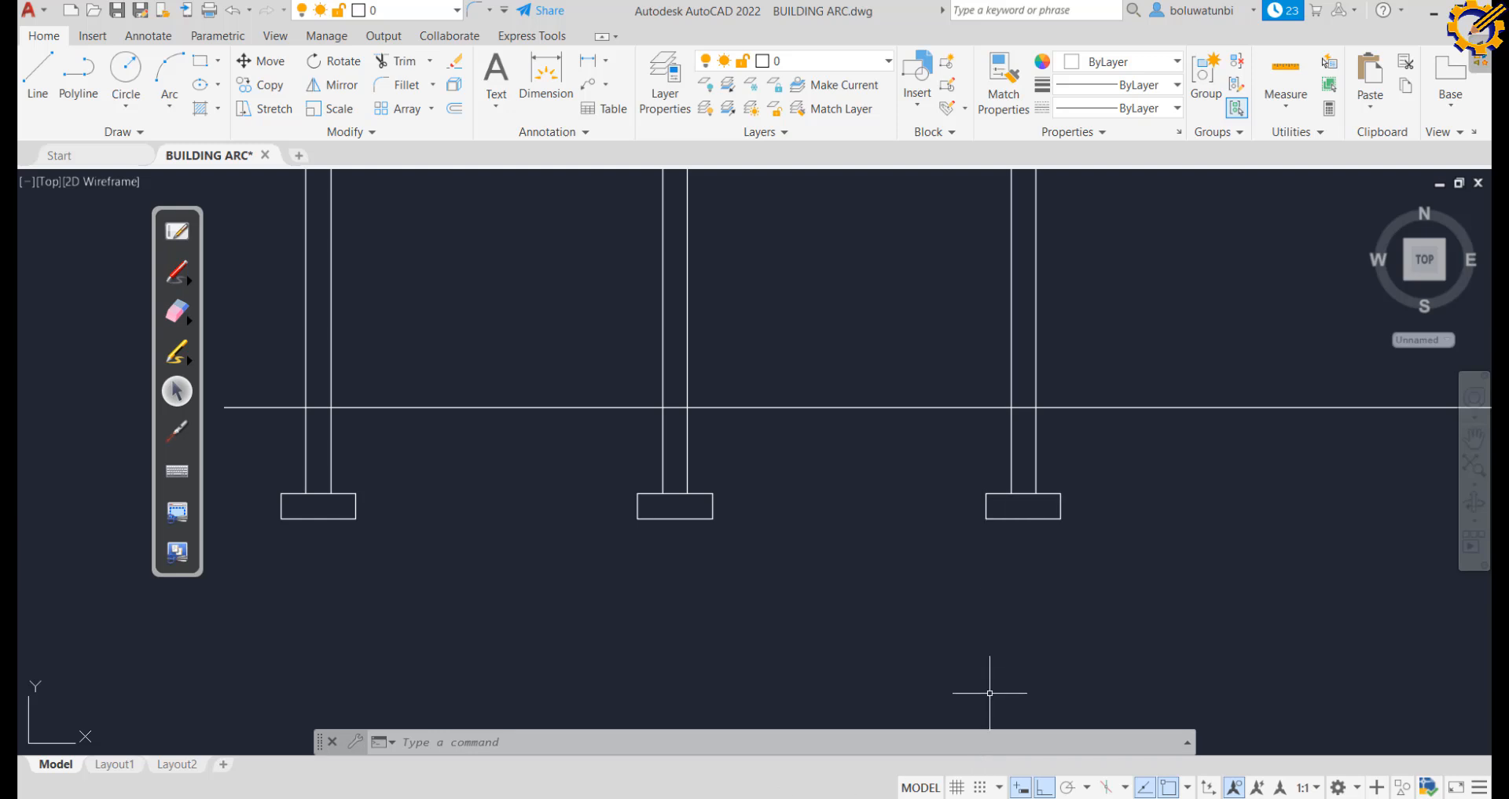
mouse_move(688, 798)
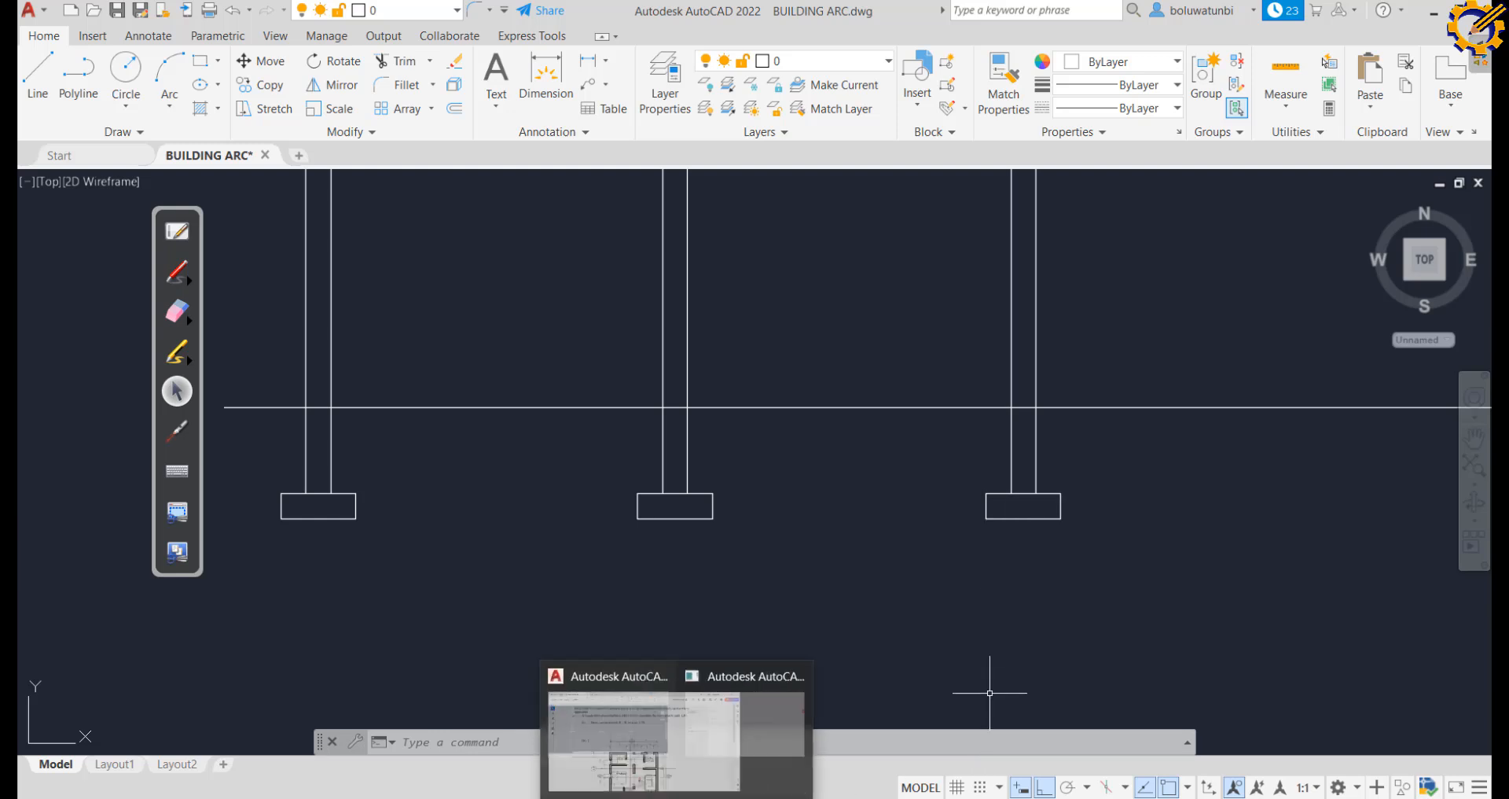
left_click(617, 798)
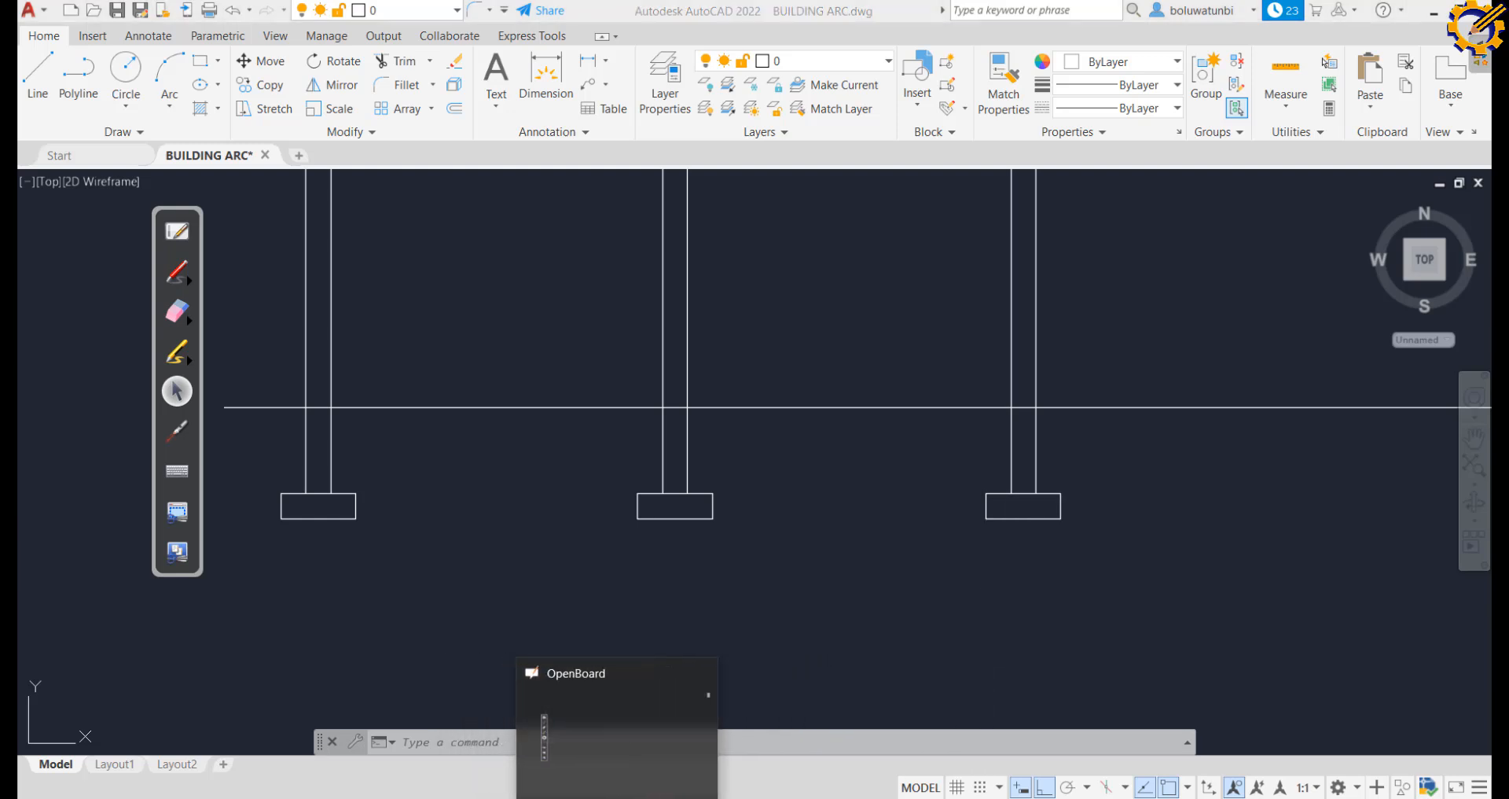
left_click(178, 229)
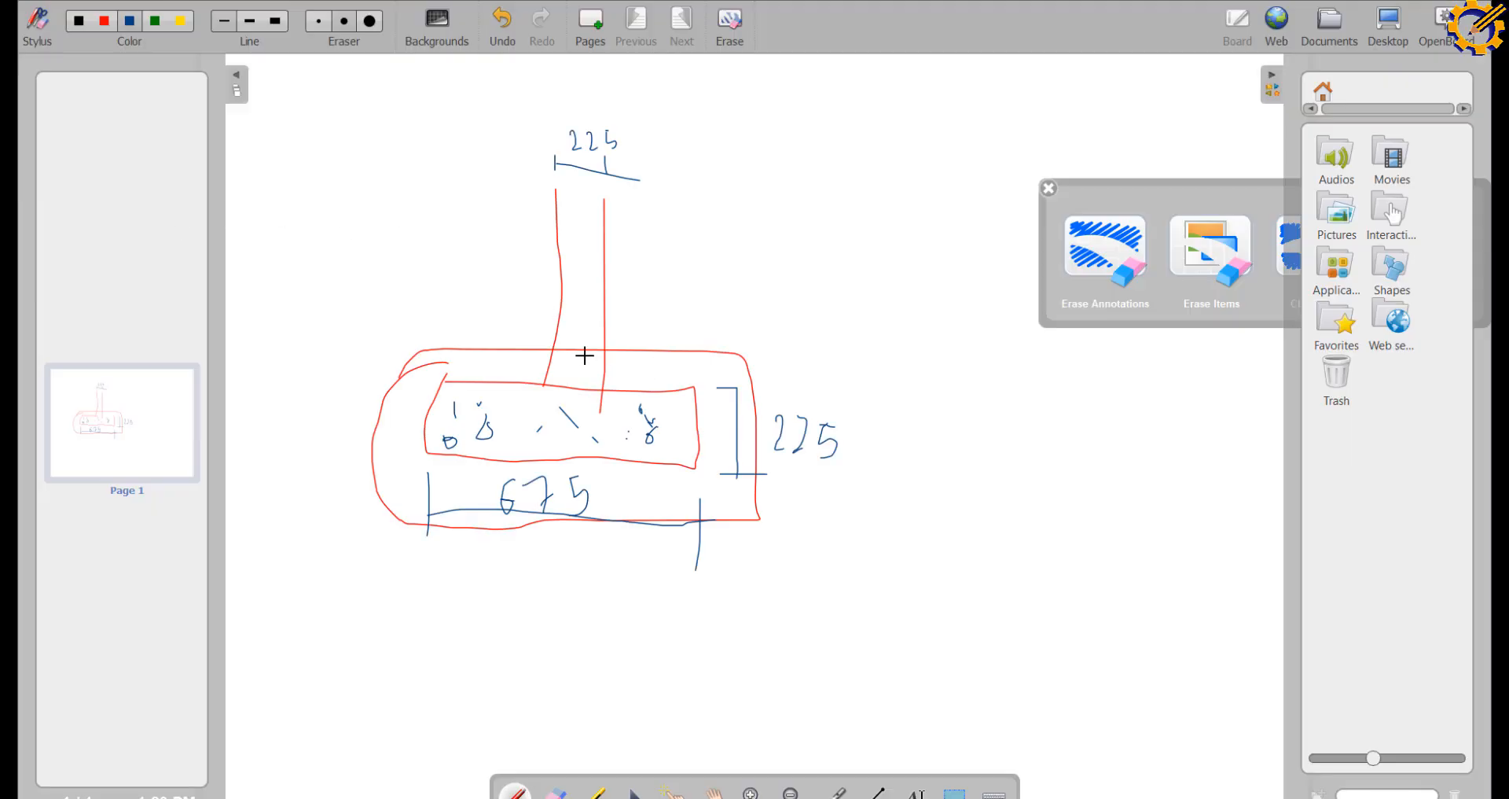
scroll(693, 373, "down", 5)
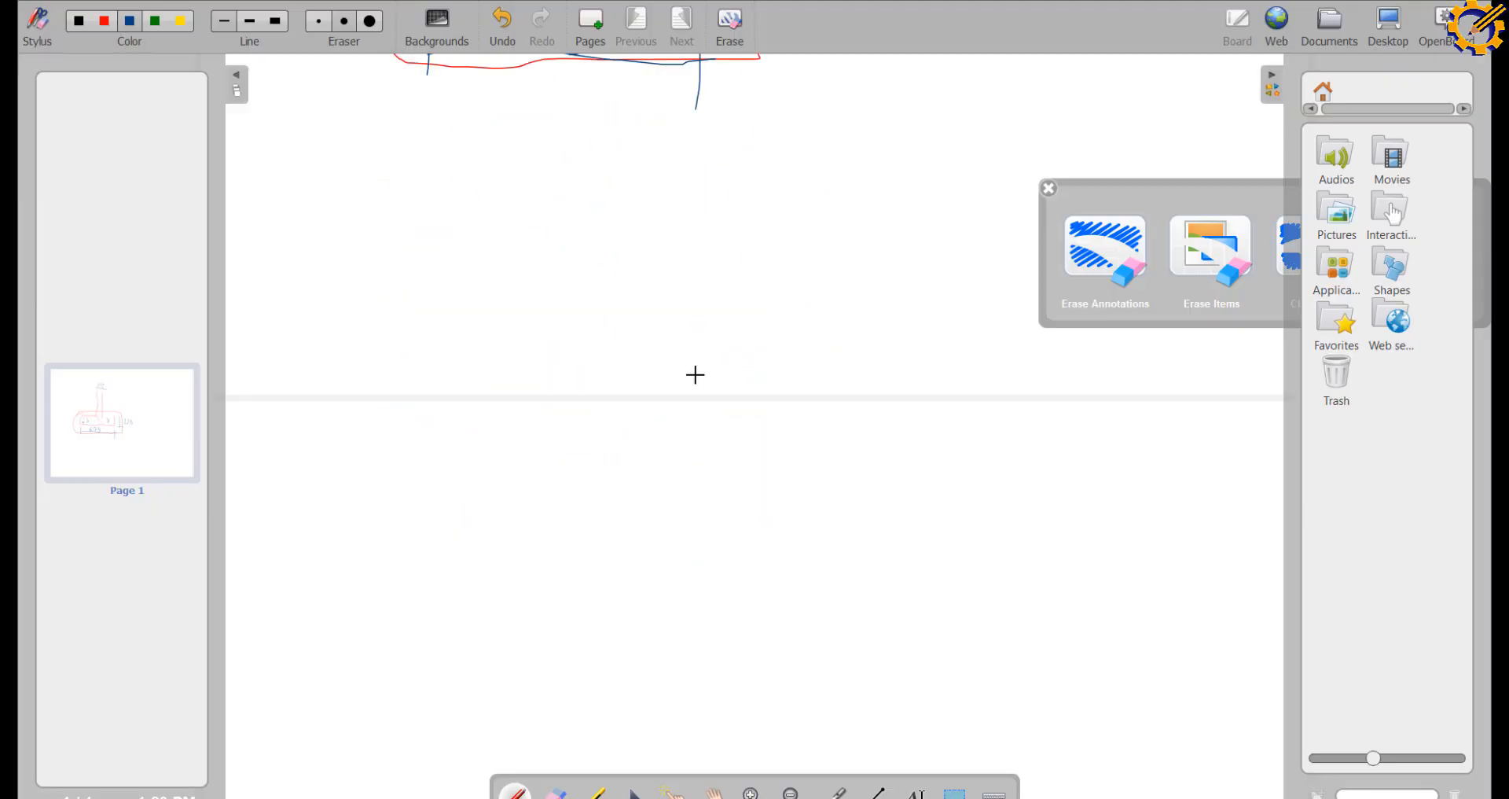
scroll(695, 374, "down", 3)
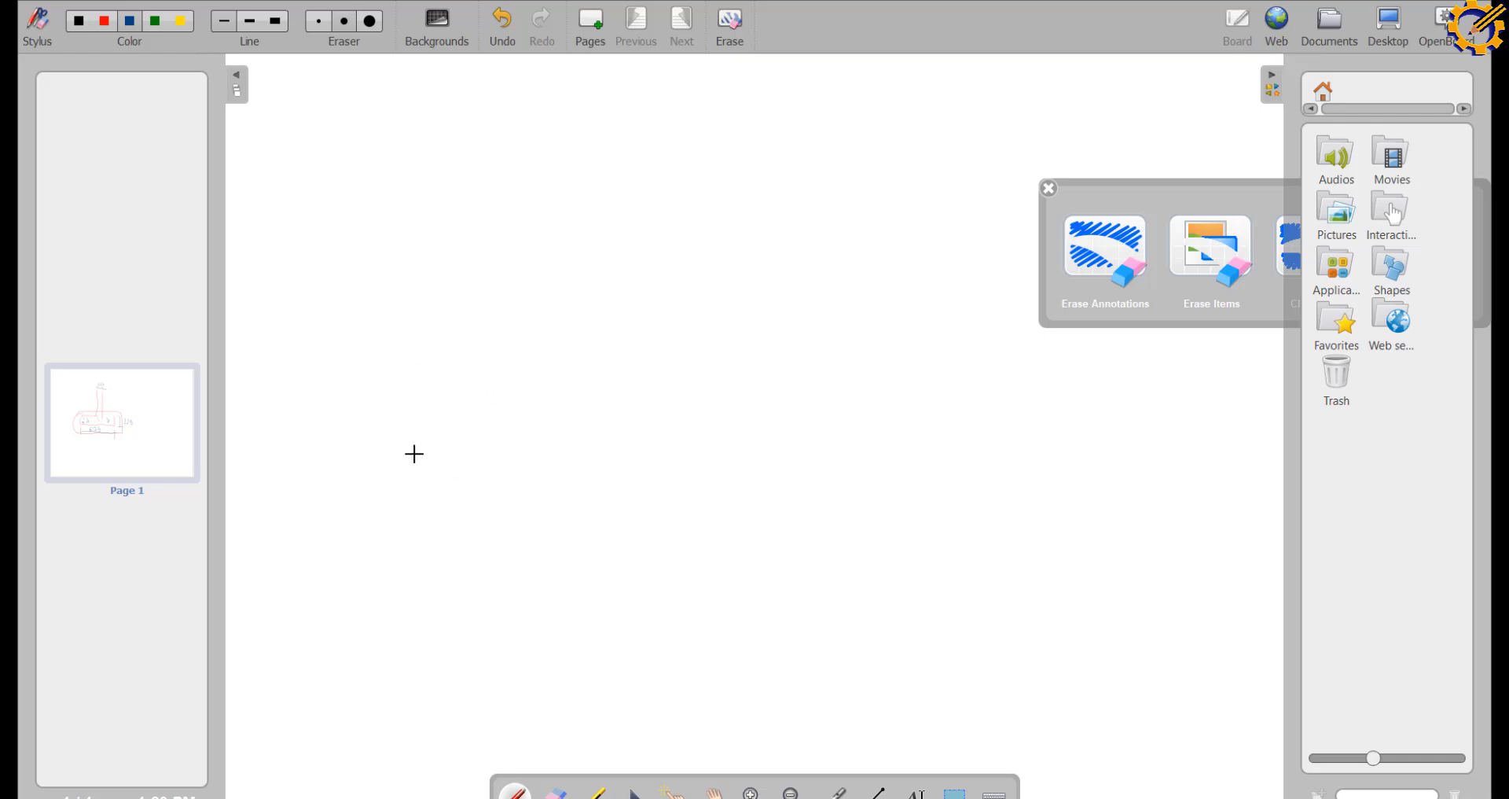
mouse_move(368, 324)
left_mouse_down()
mouse_move(586, 437)
mouse_move(777, 320)
mouse_move(589, 206)
mouse_move(442, 258)
mouse_move(346, 340)
mouse_move(352, 548)
mouse_move(574, 724)
mouse_move(610, 411)
left_mouse_up()
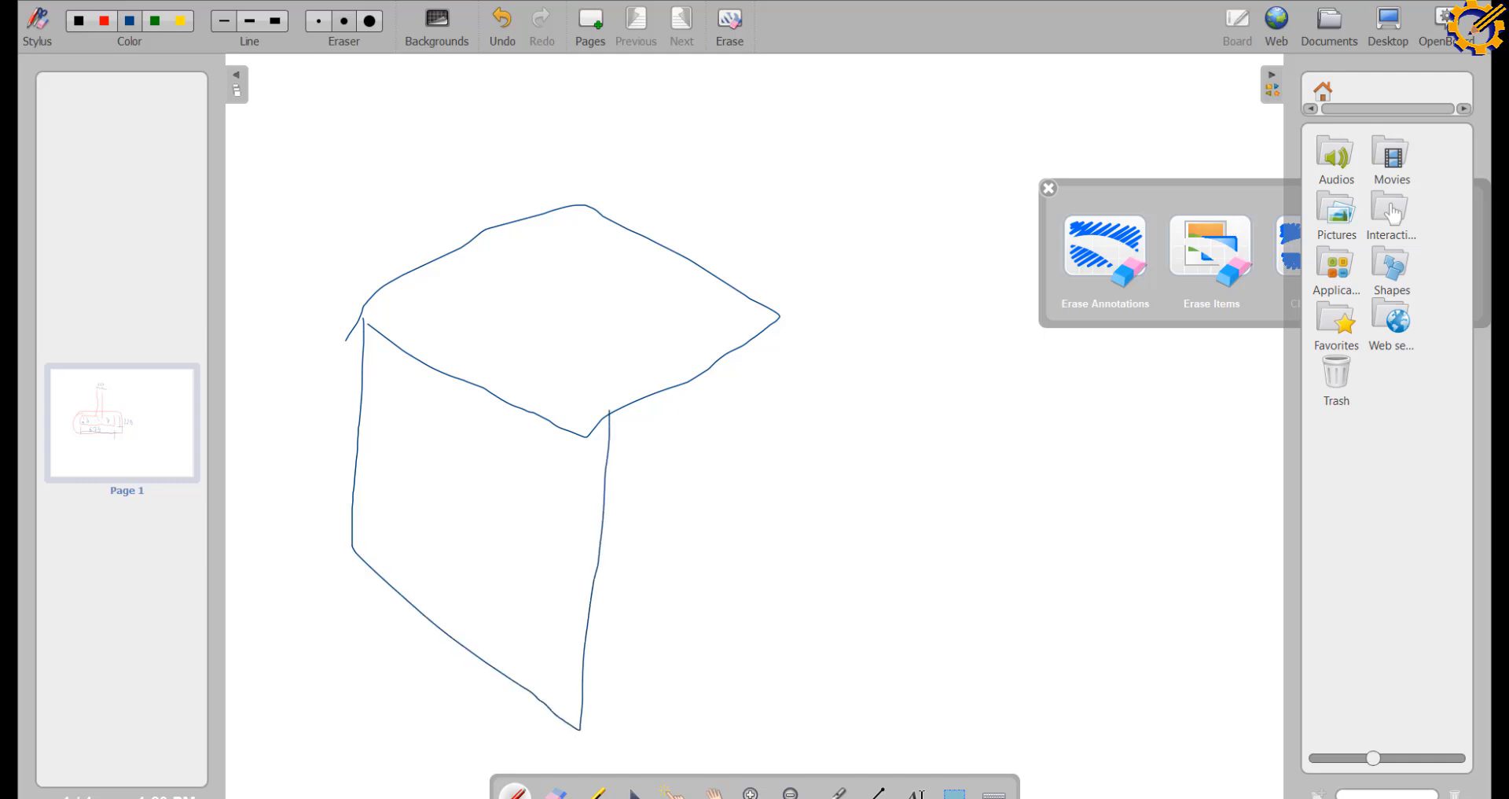
mouse_move(782, 317)
left_mouse_down()
mouse_move(772, 583)
mouse_move(695, 699)
mouse_move(556, 724)
mouse_move(591, 718)
left_mouse_up()
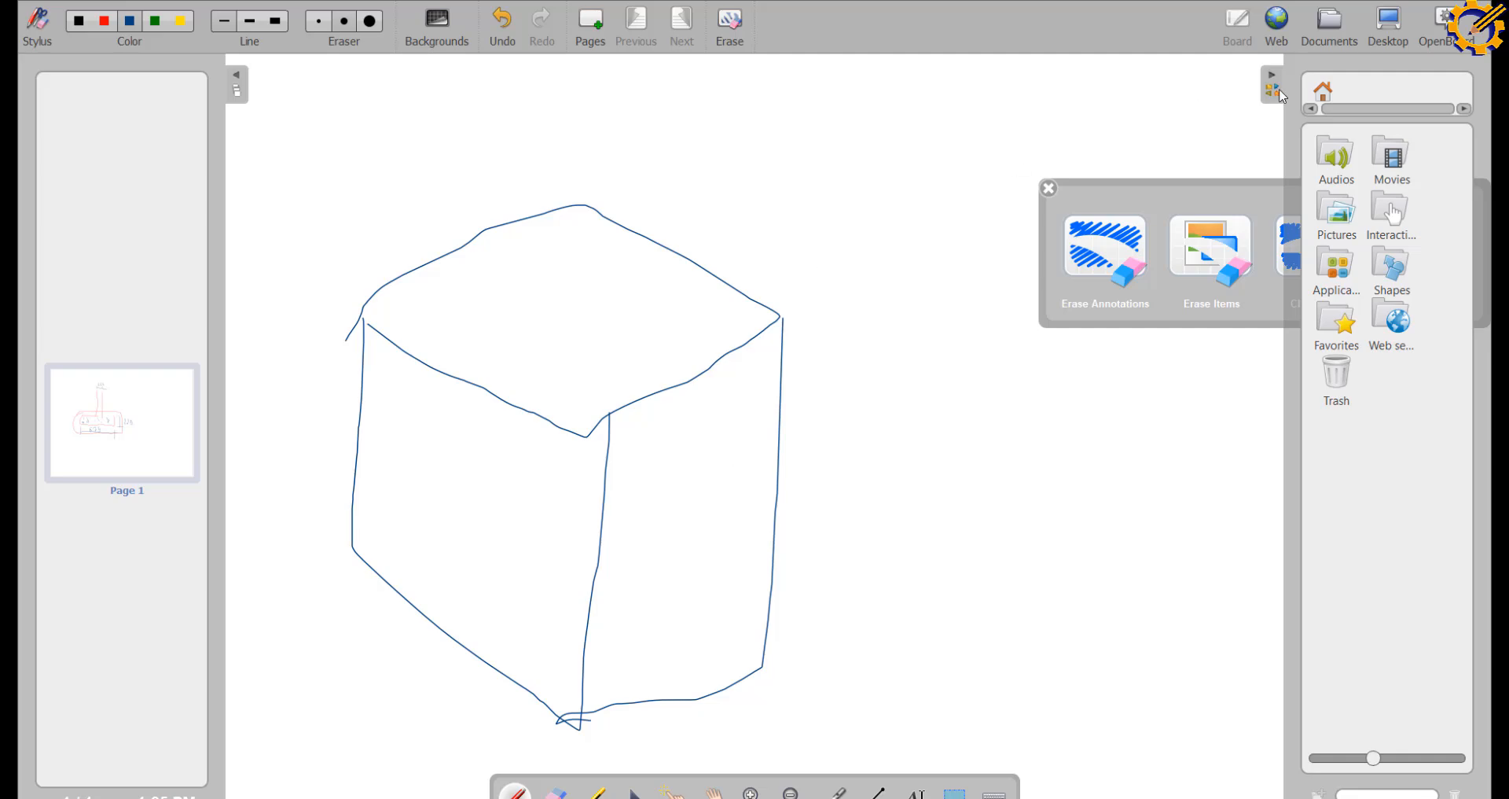
left_click(1388, 23)
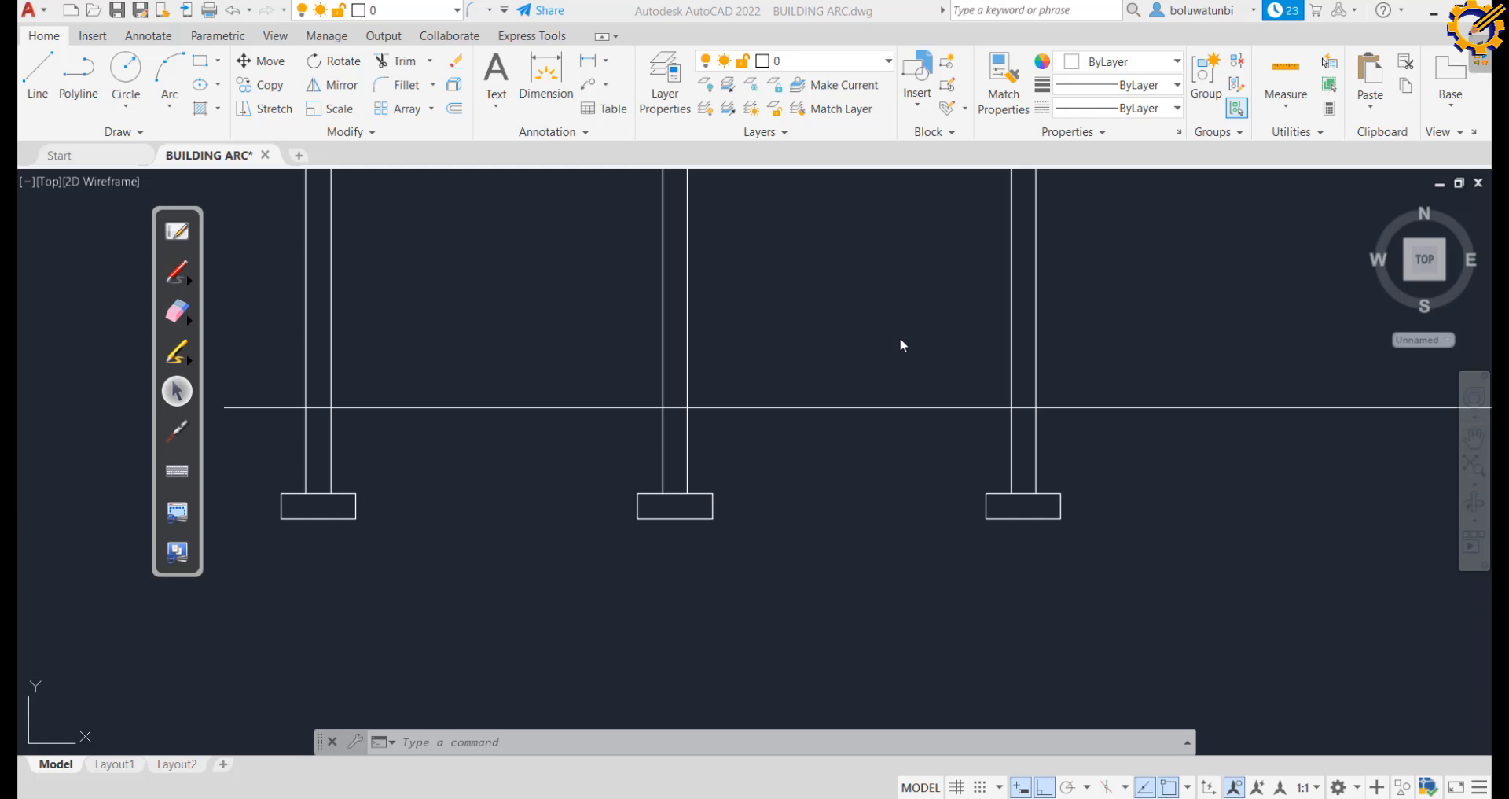
scroll(900, 337, "up", 4)
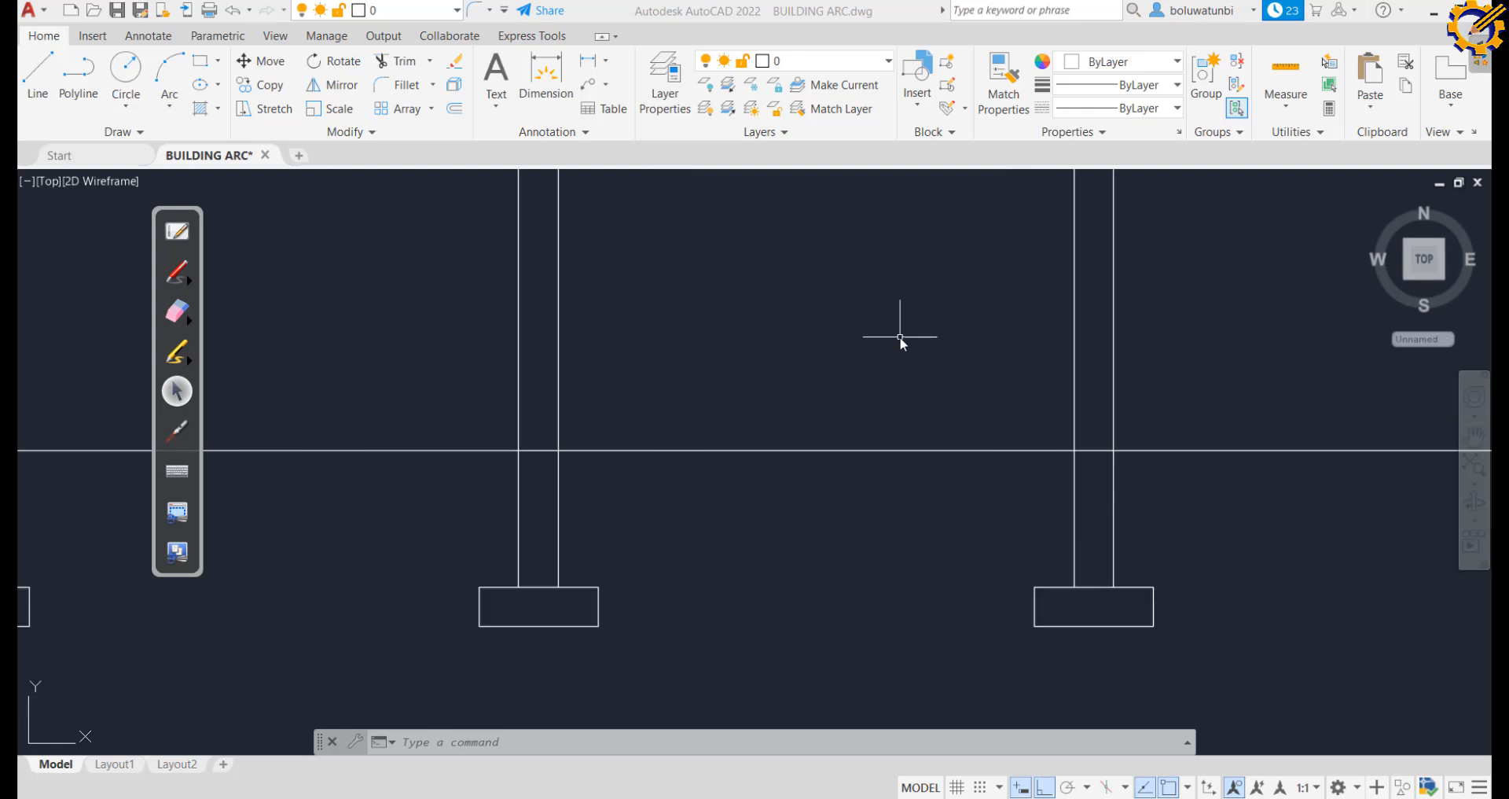
scroll(900, 337, "down", 4)
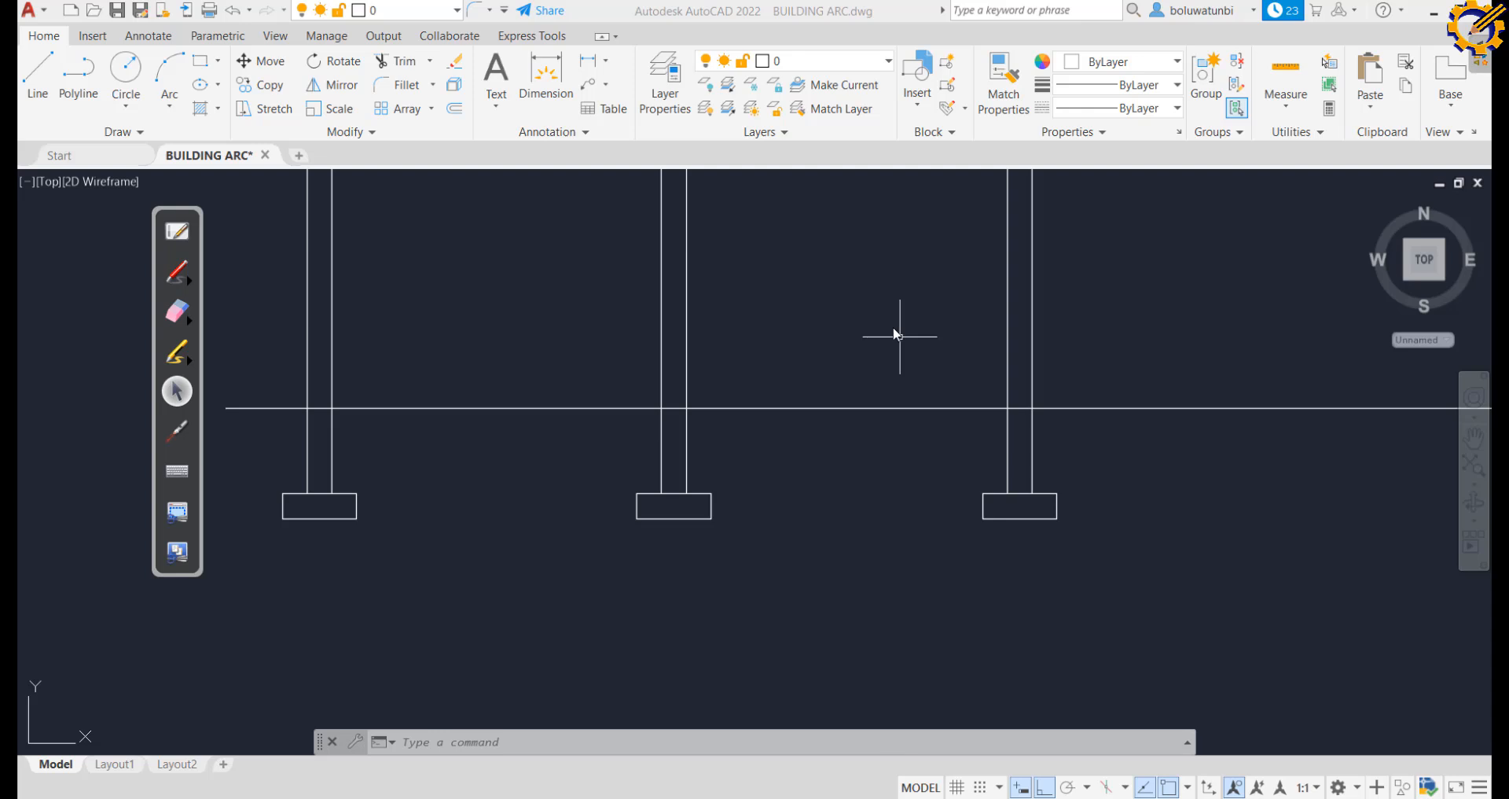
left_click(516, 422)
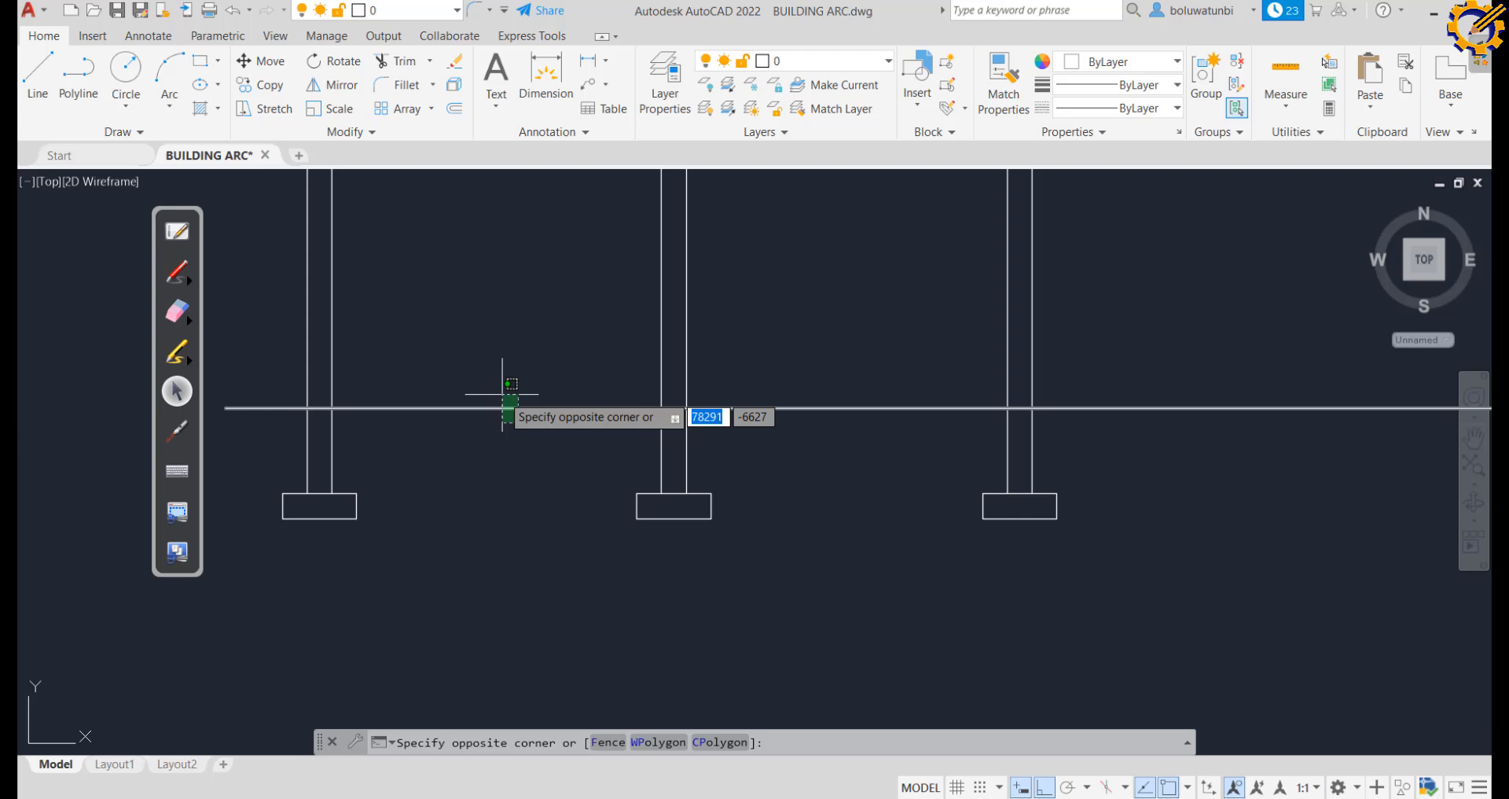
key("Escape")
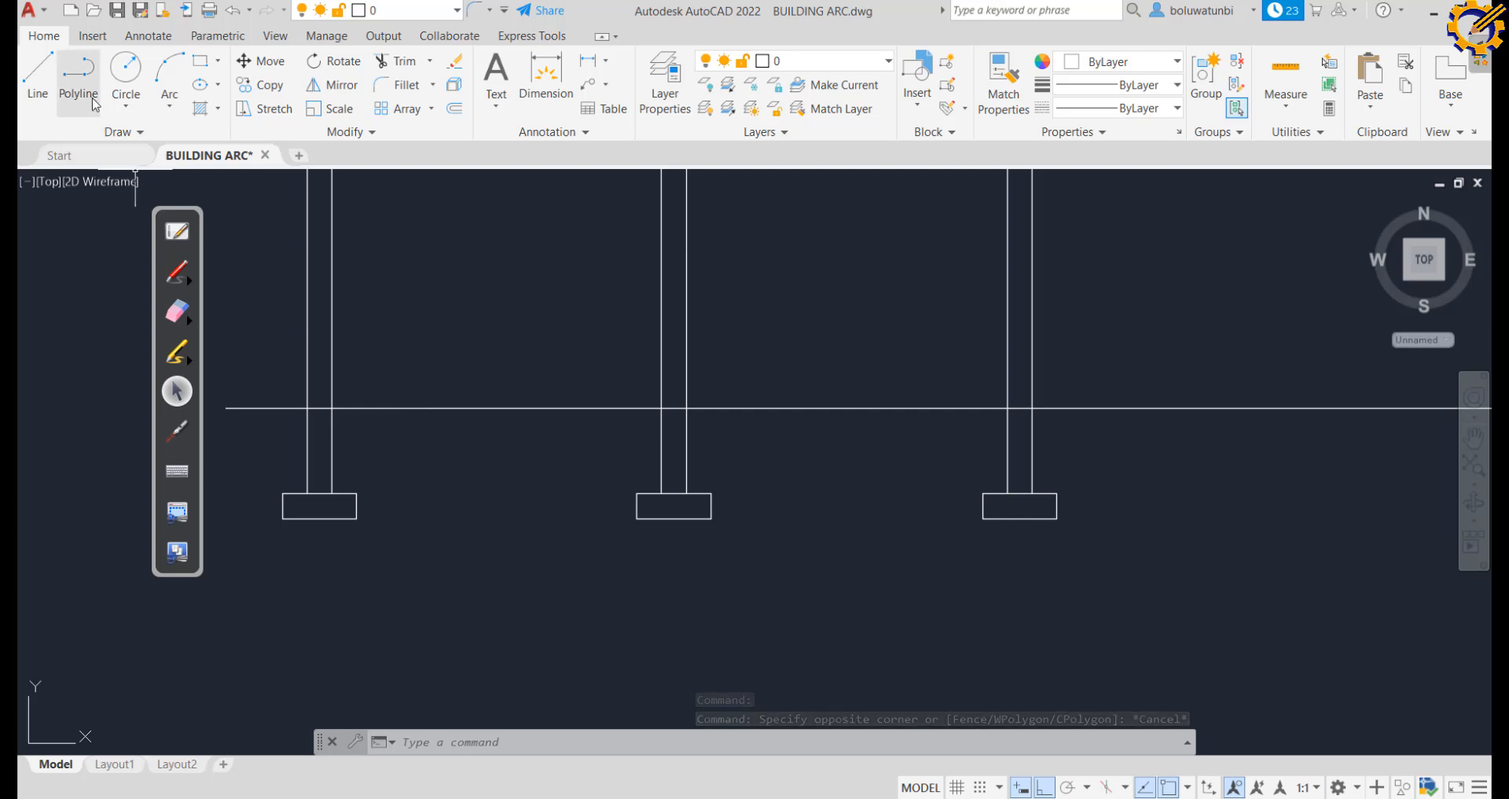
left_click(177, 352)
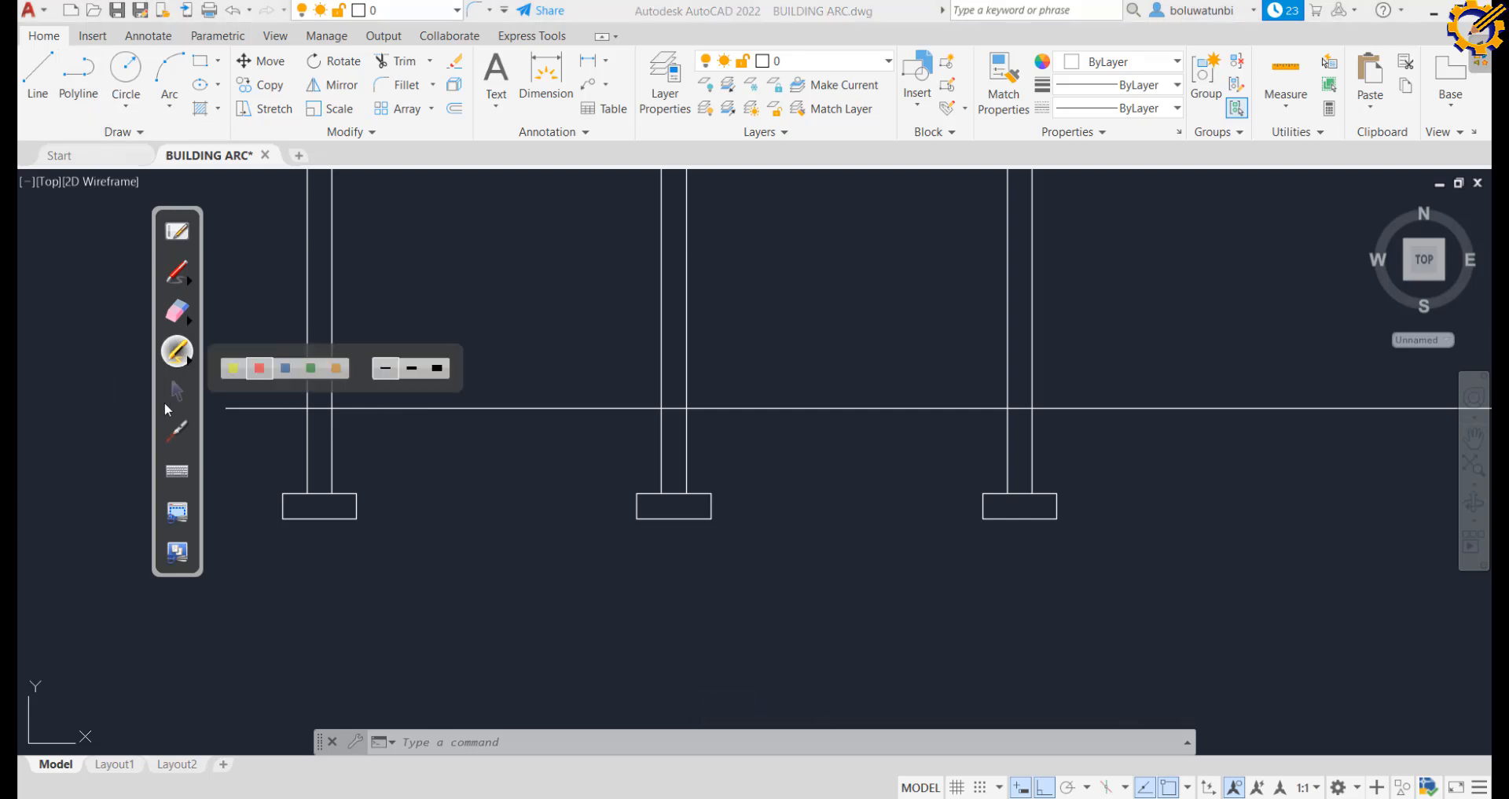
left_click(177, 430)
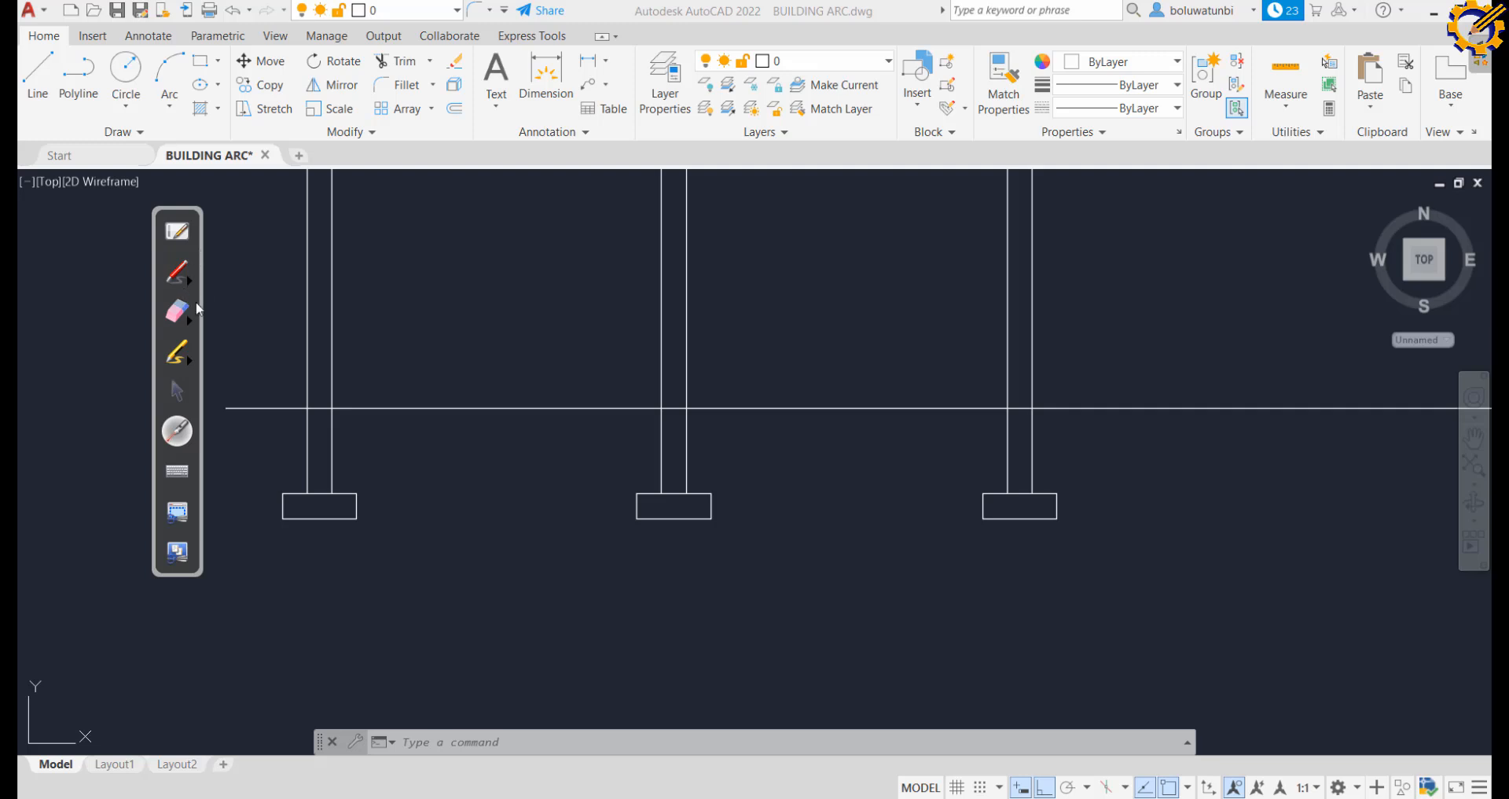
left_click(178, 390)
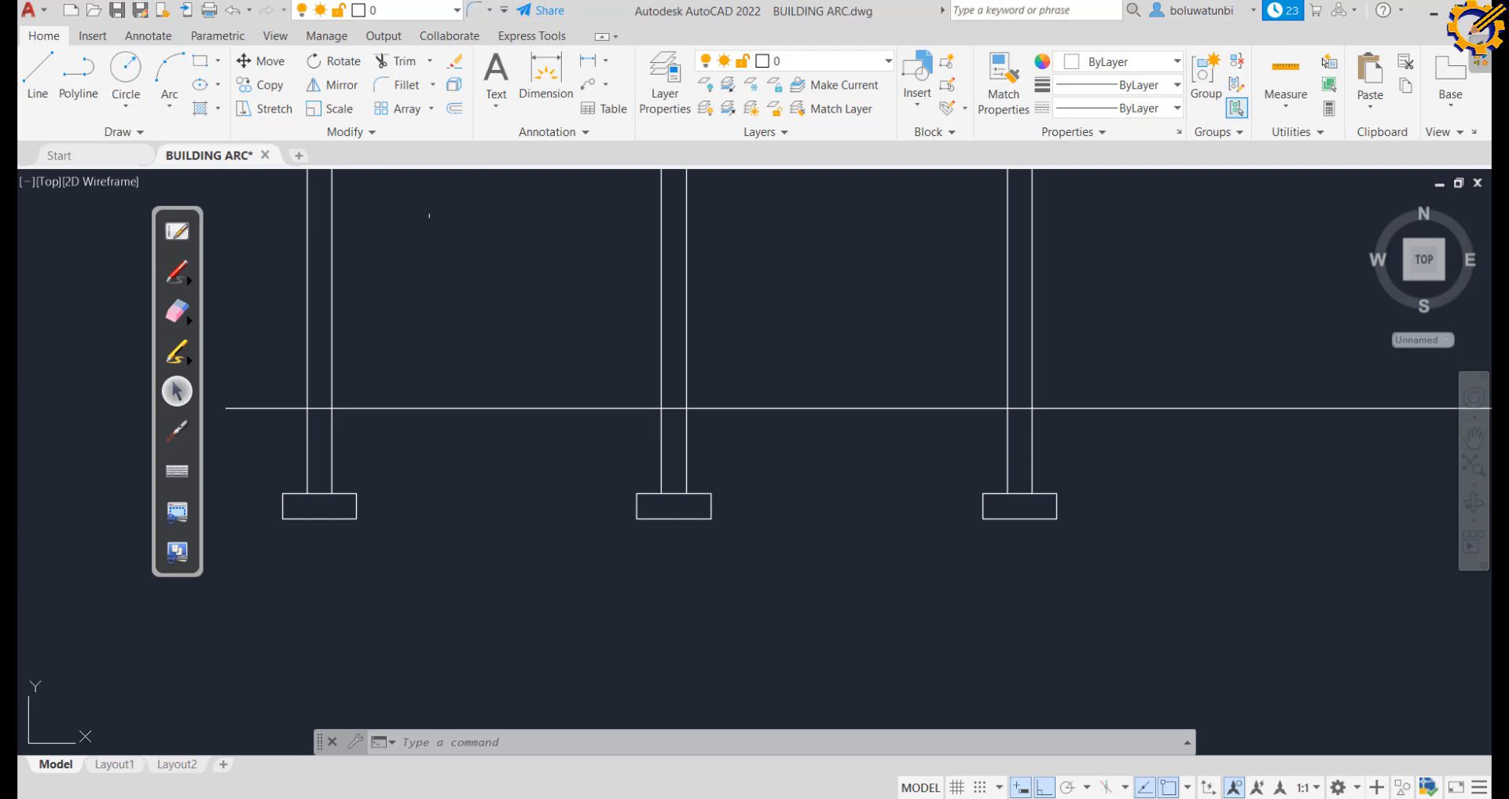
Offset the long horizontal line crossing the three walls upward by 300
left_click(454, 108)
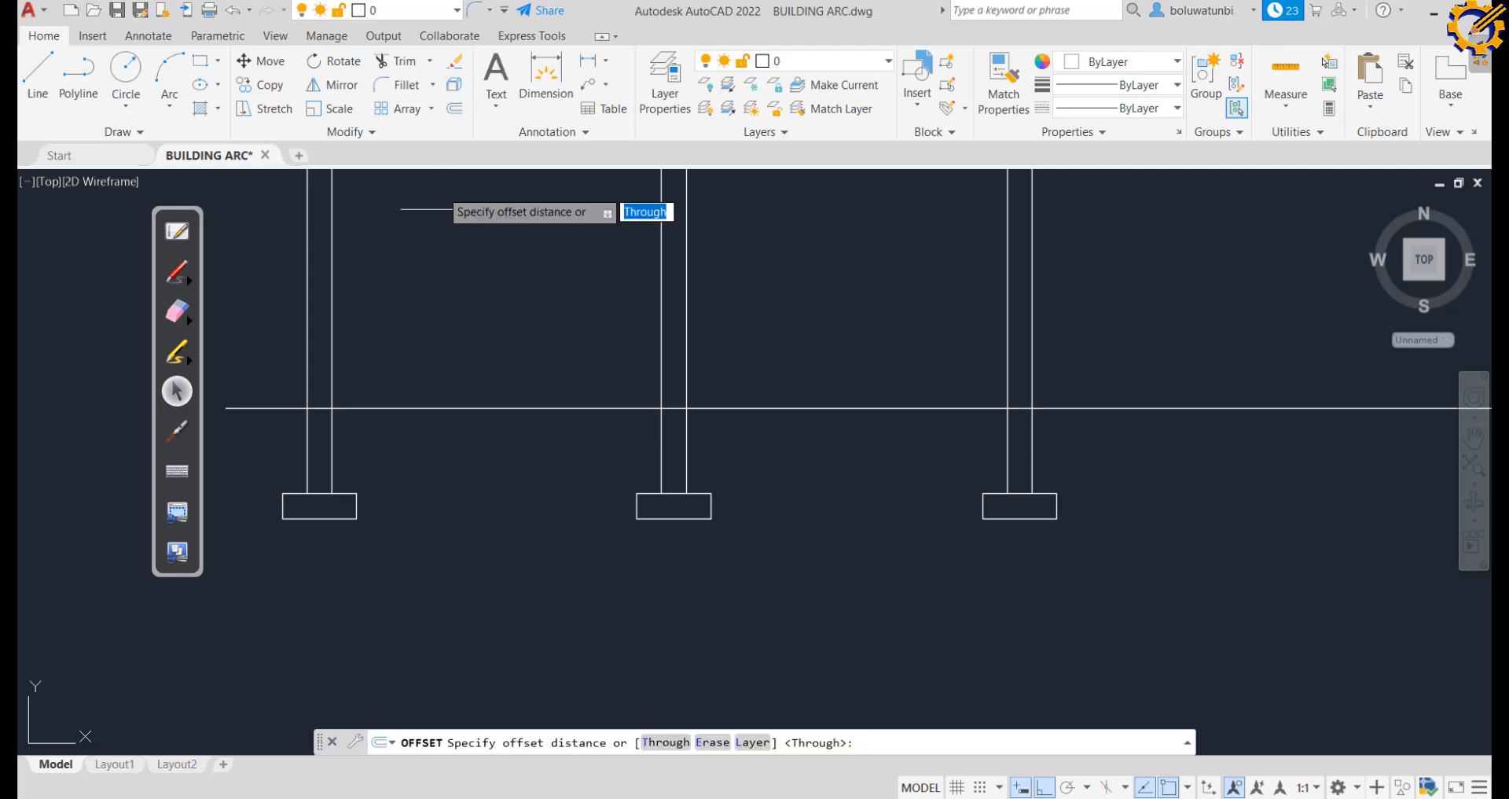
type("300")
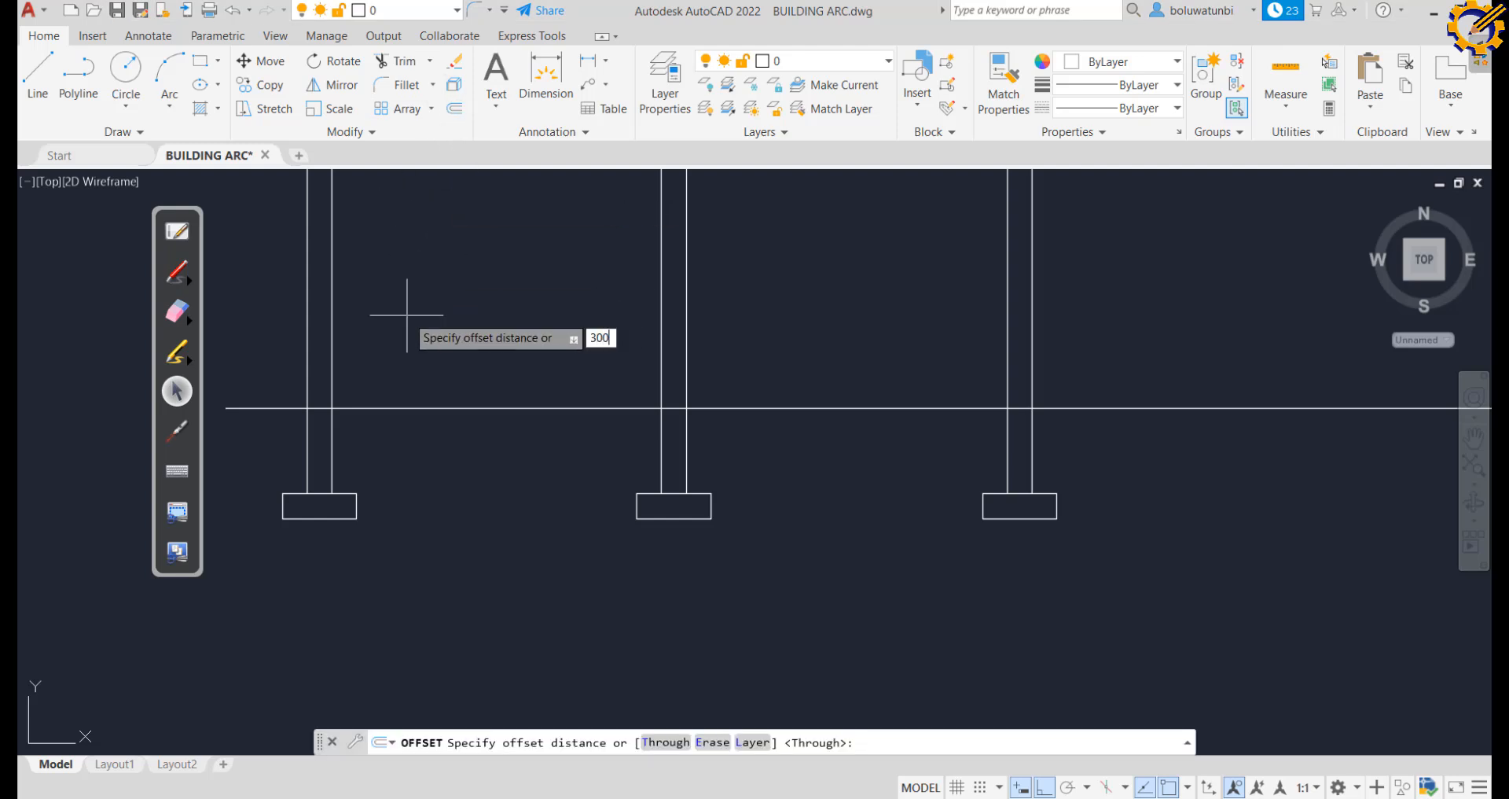
key("Return")
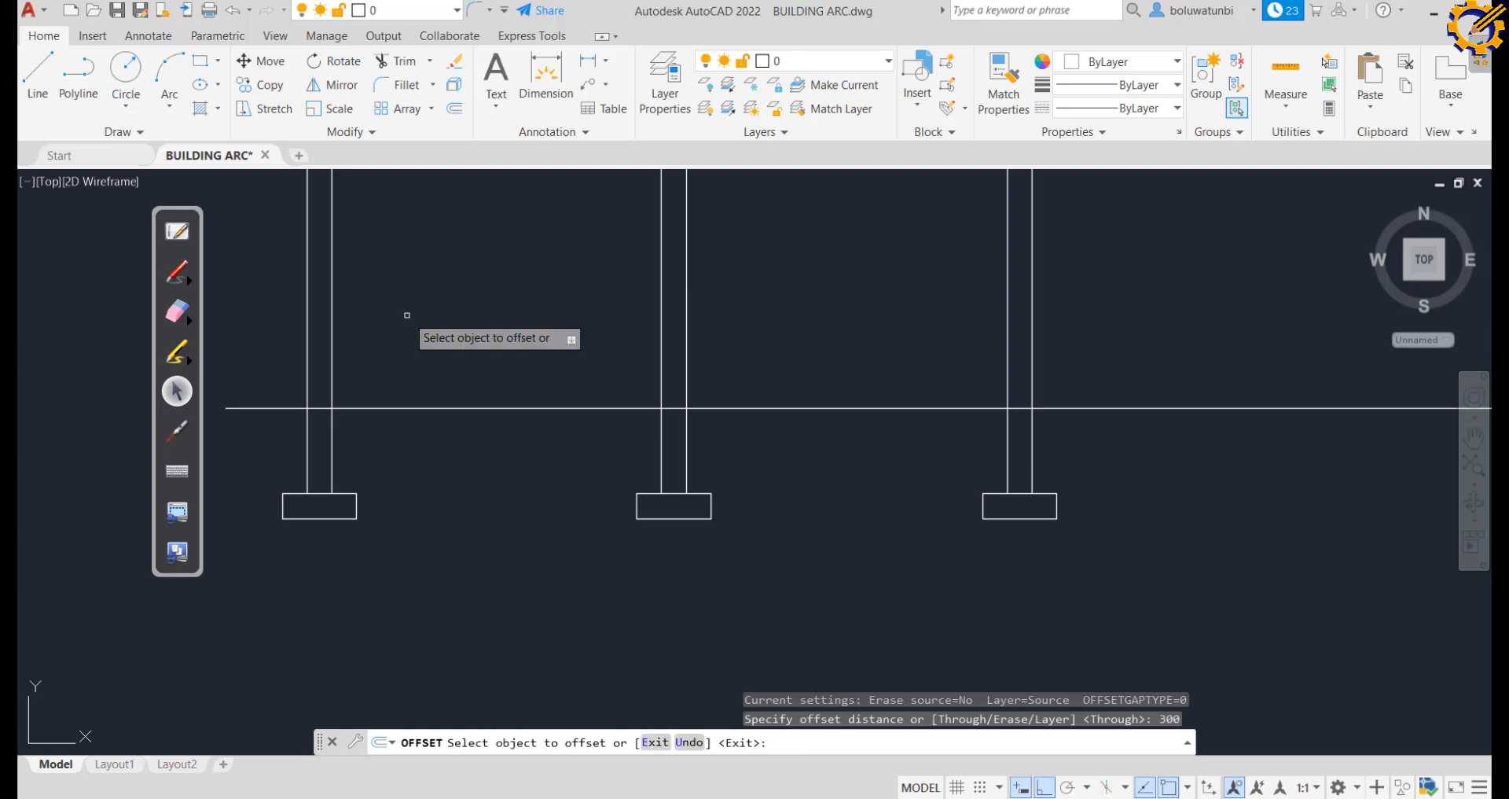
left_click(392, 407)
left_click(404, 352)
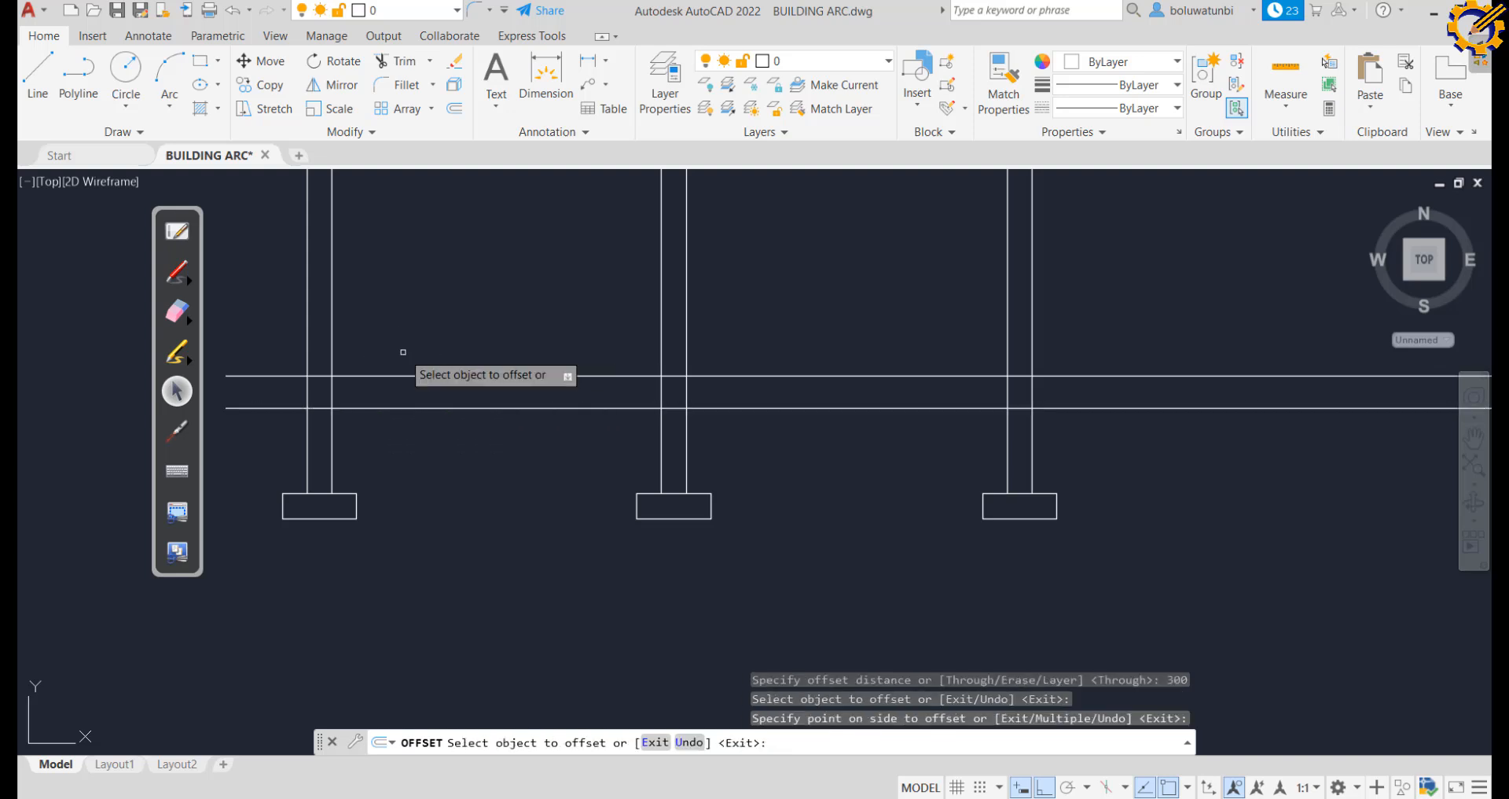
Offset the upper horizontal line upward by 150 for the slab, and offset that new line upward by 50
left_click(405, 376)
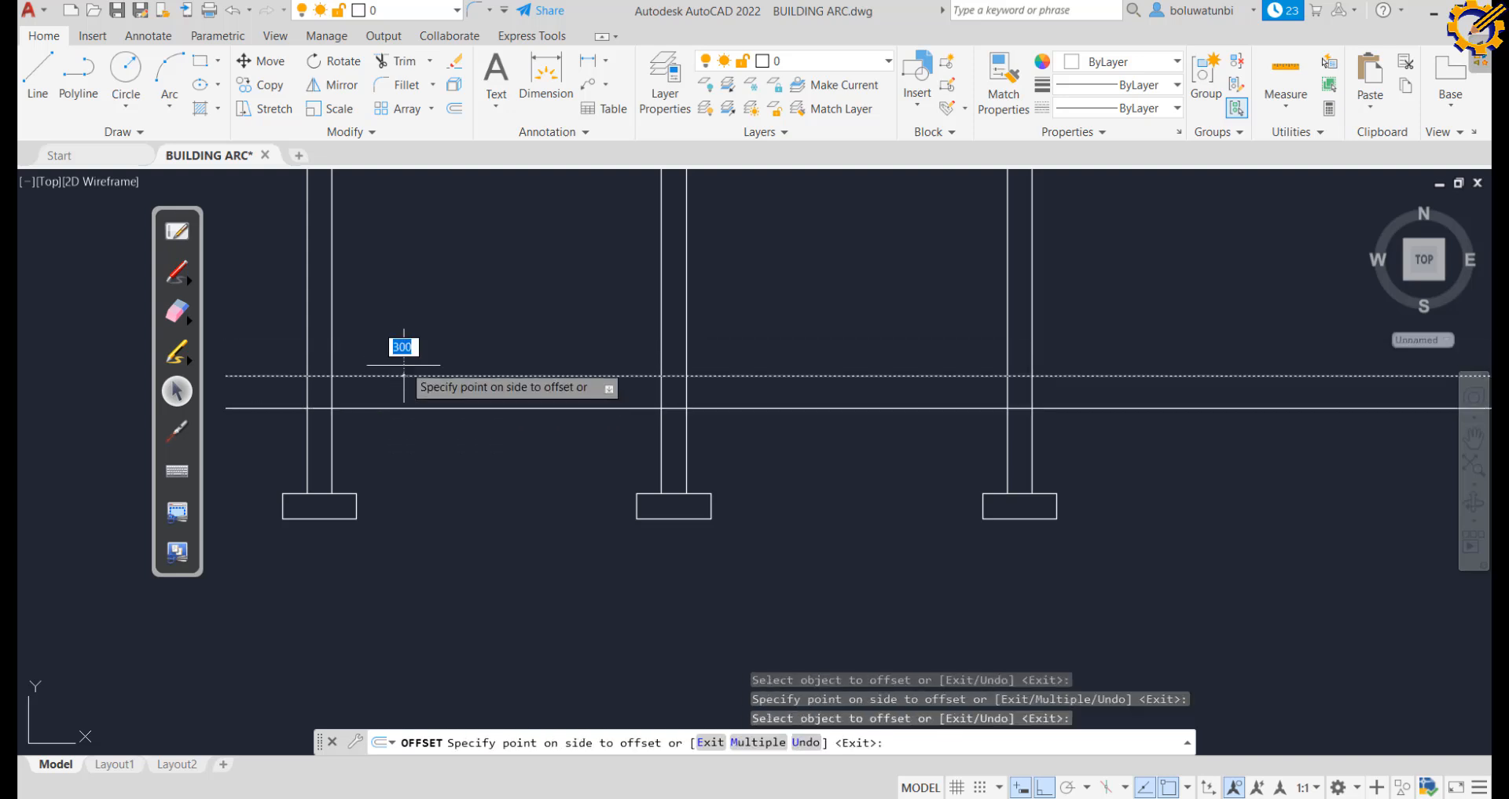
type("150")
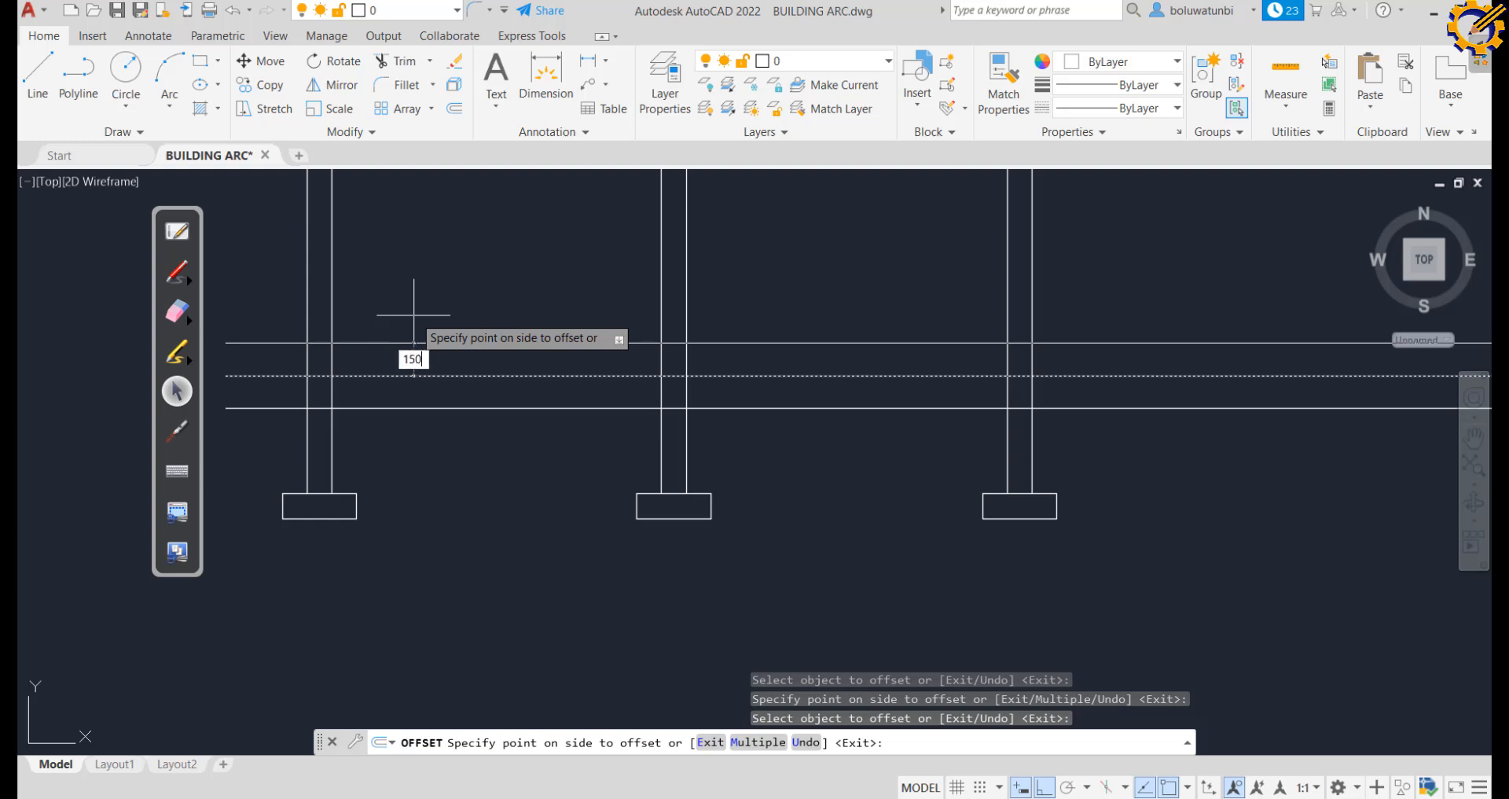
key("Return")
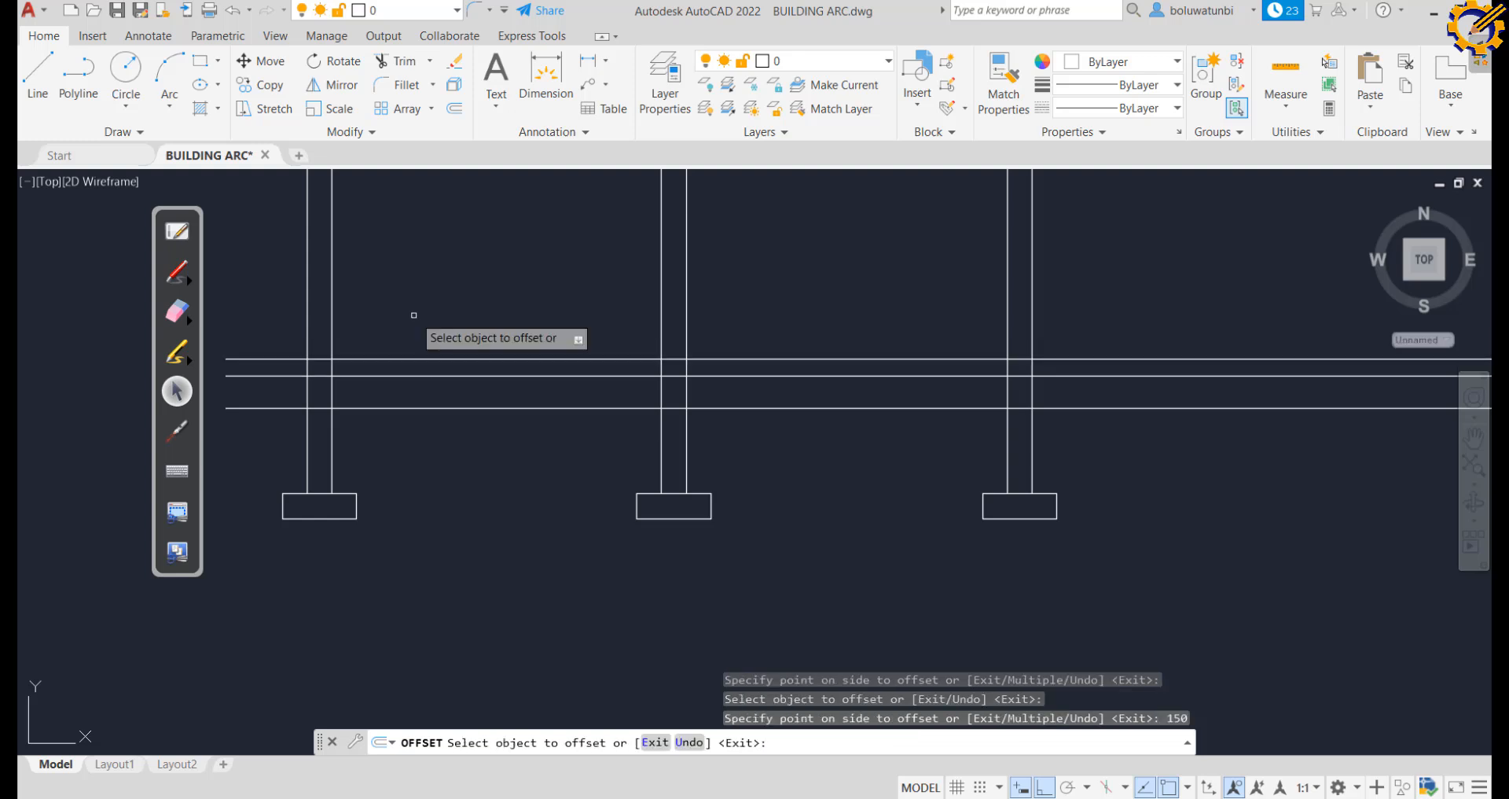
left_click(422, 358)
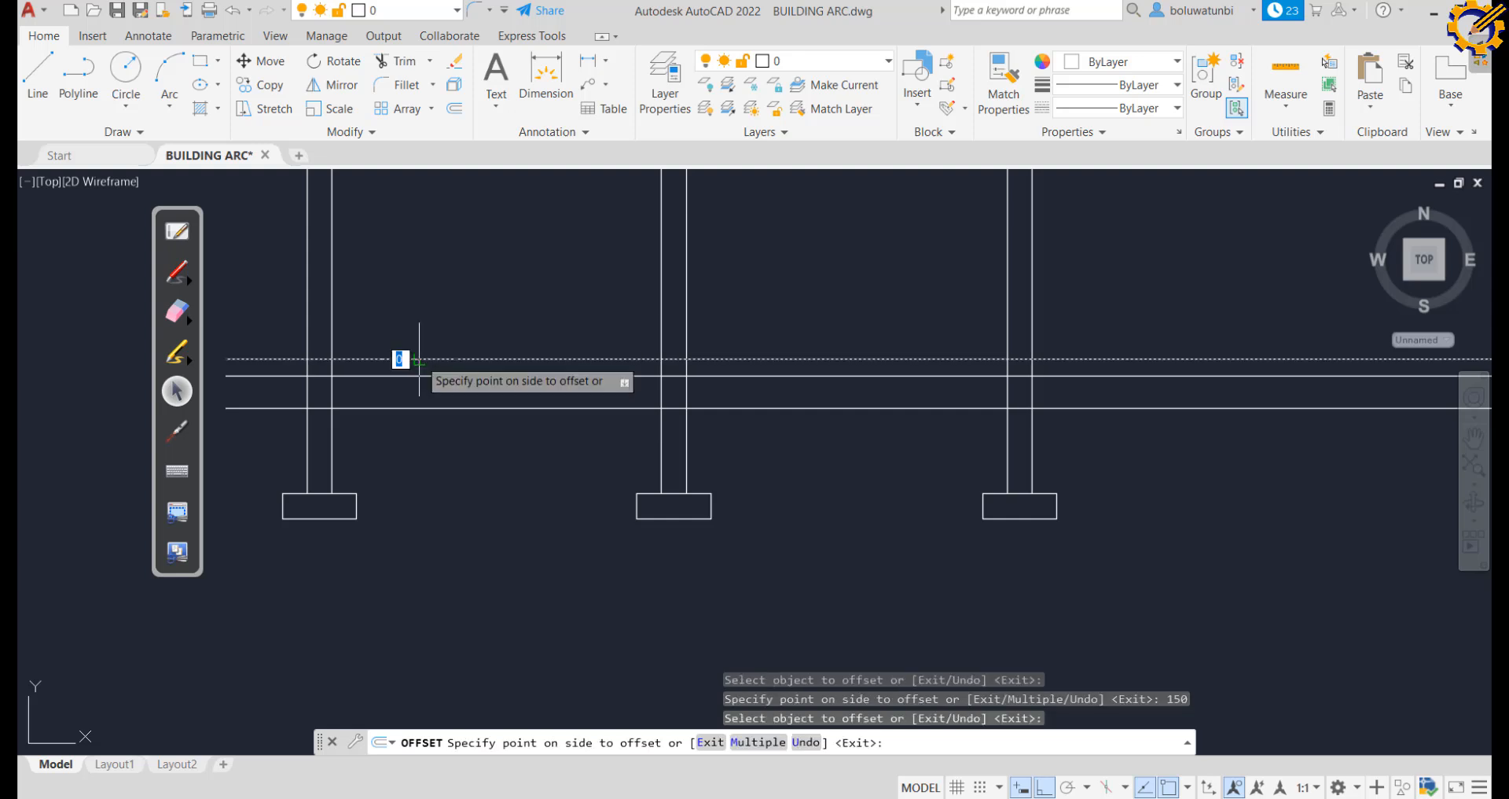
type("50")
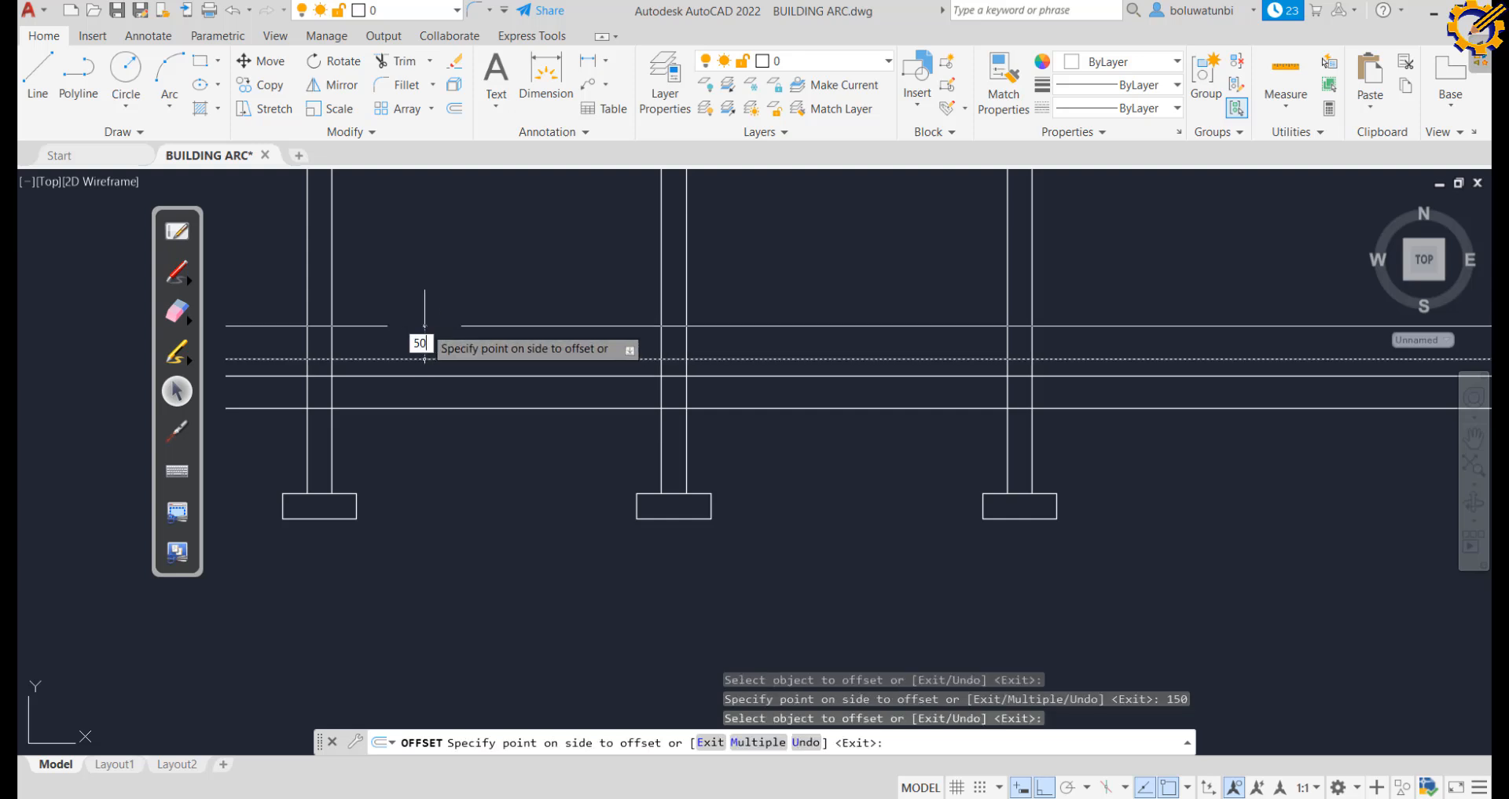
key("Return")
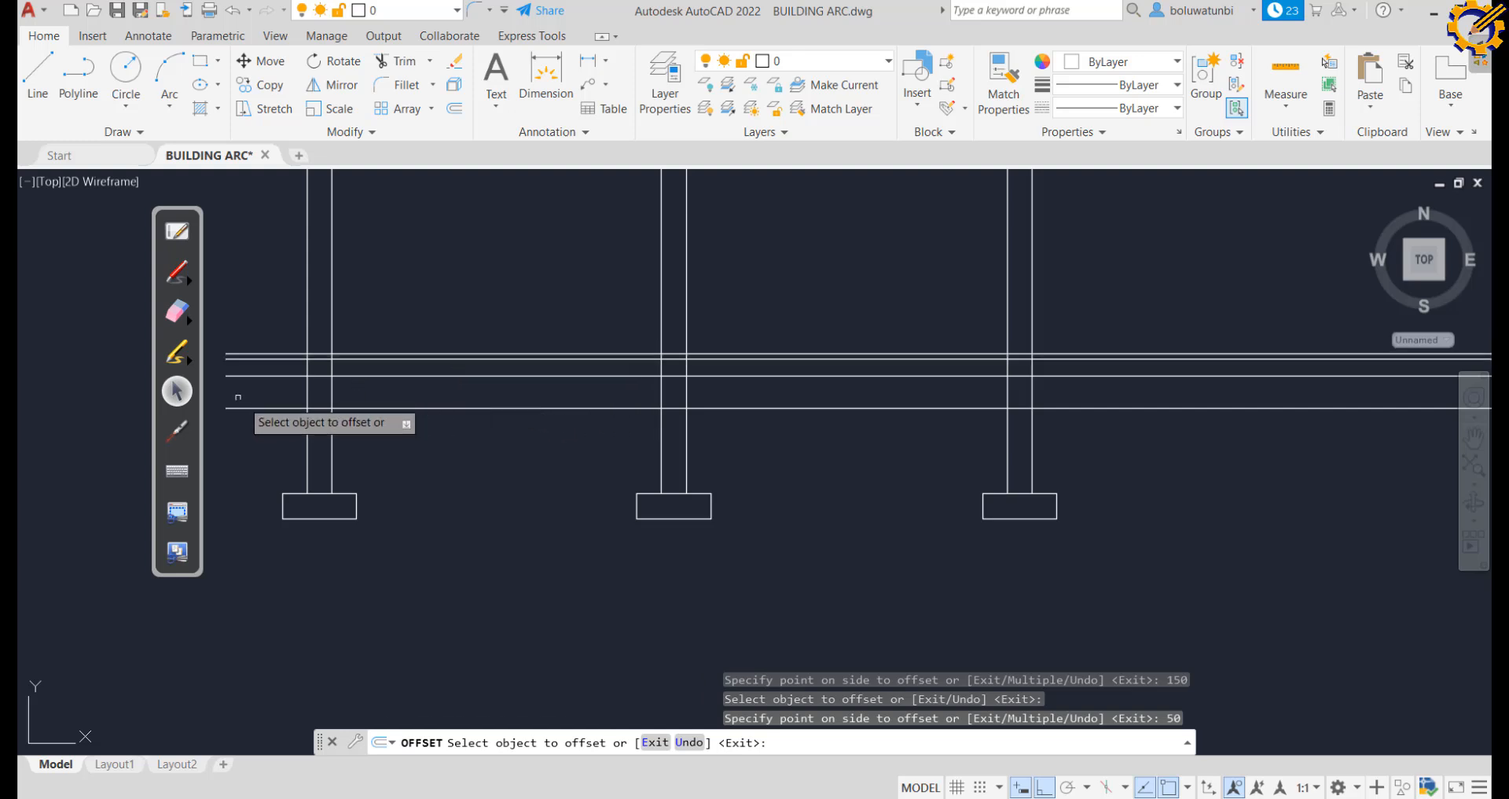
Trim the three walls' vertical lines within the 150 slab band, and remove the topmost horizontal line inside the walls
left_click(399, 62)
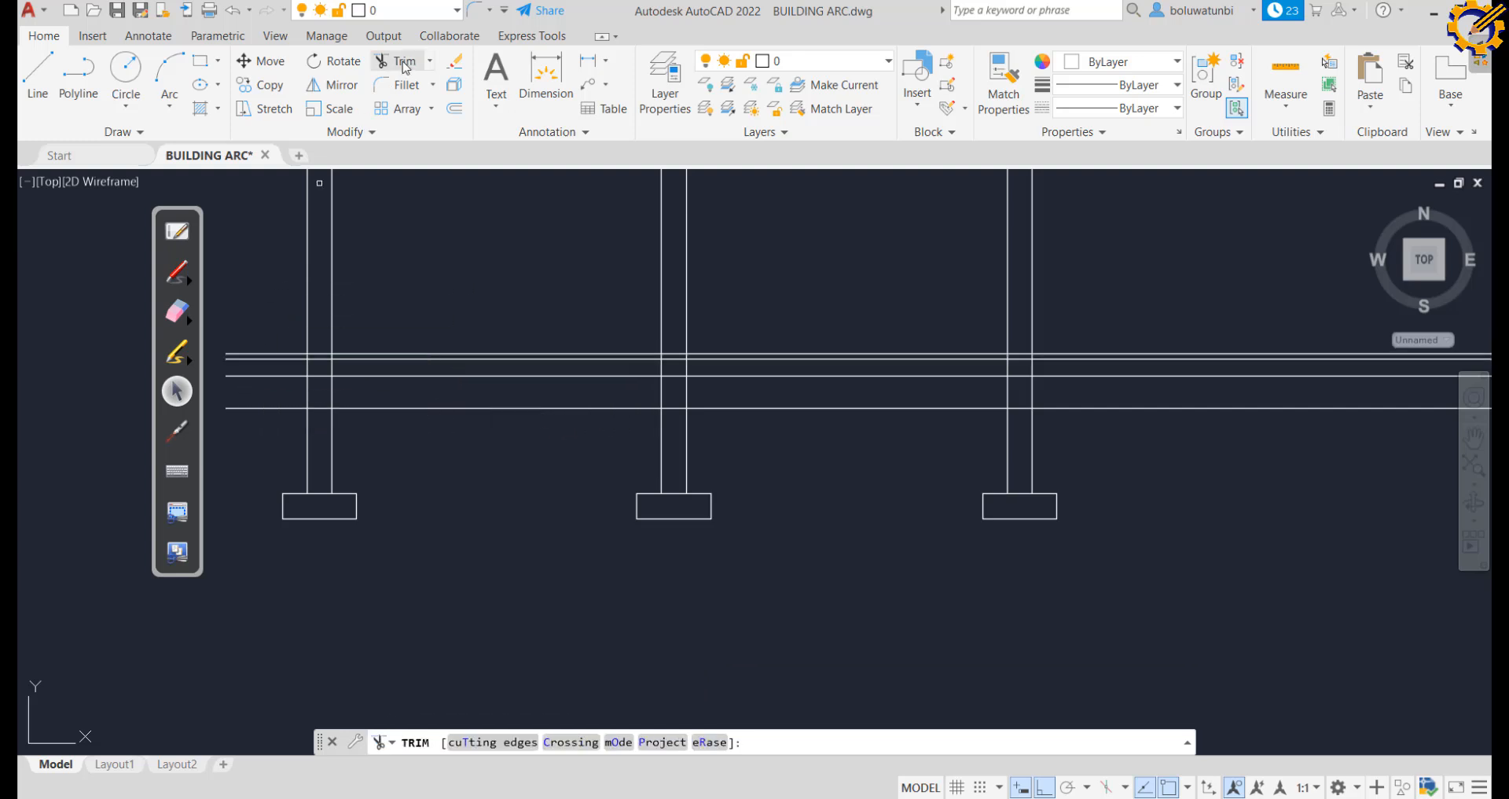
left_click(327, 367)
mouse_move(327, 367)
left_mouse_down()
mouse_move(546, 369)
mouse_move(512, 364)
left_mouse_up()
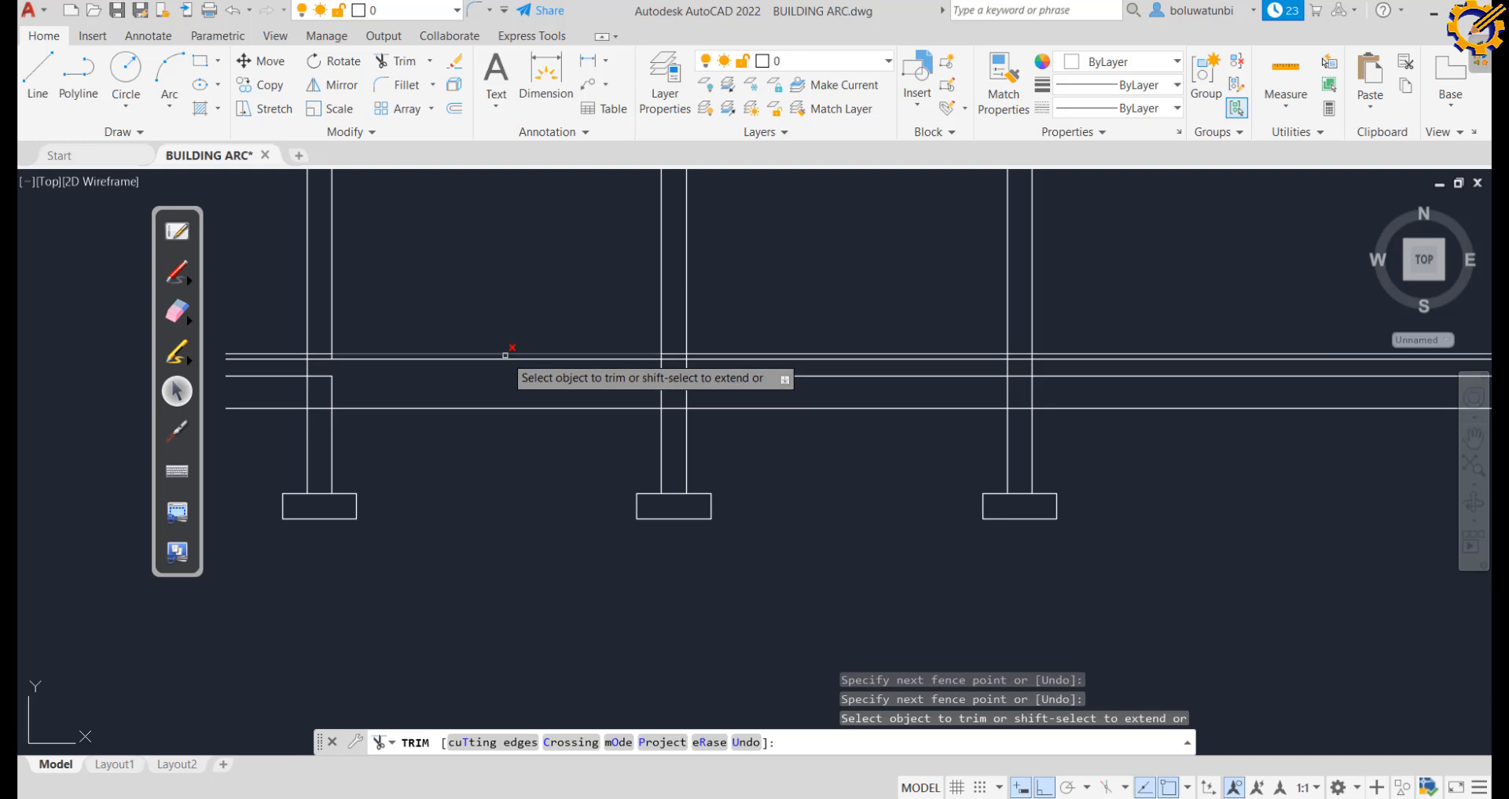
key("ctrl+z")
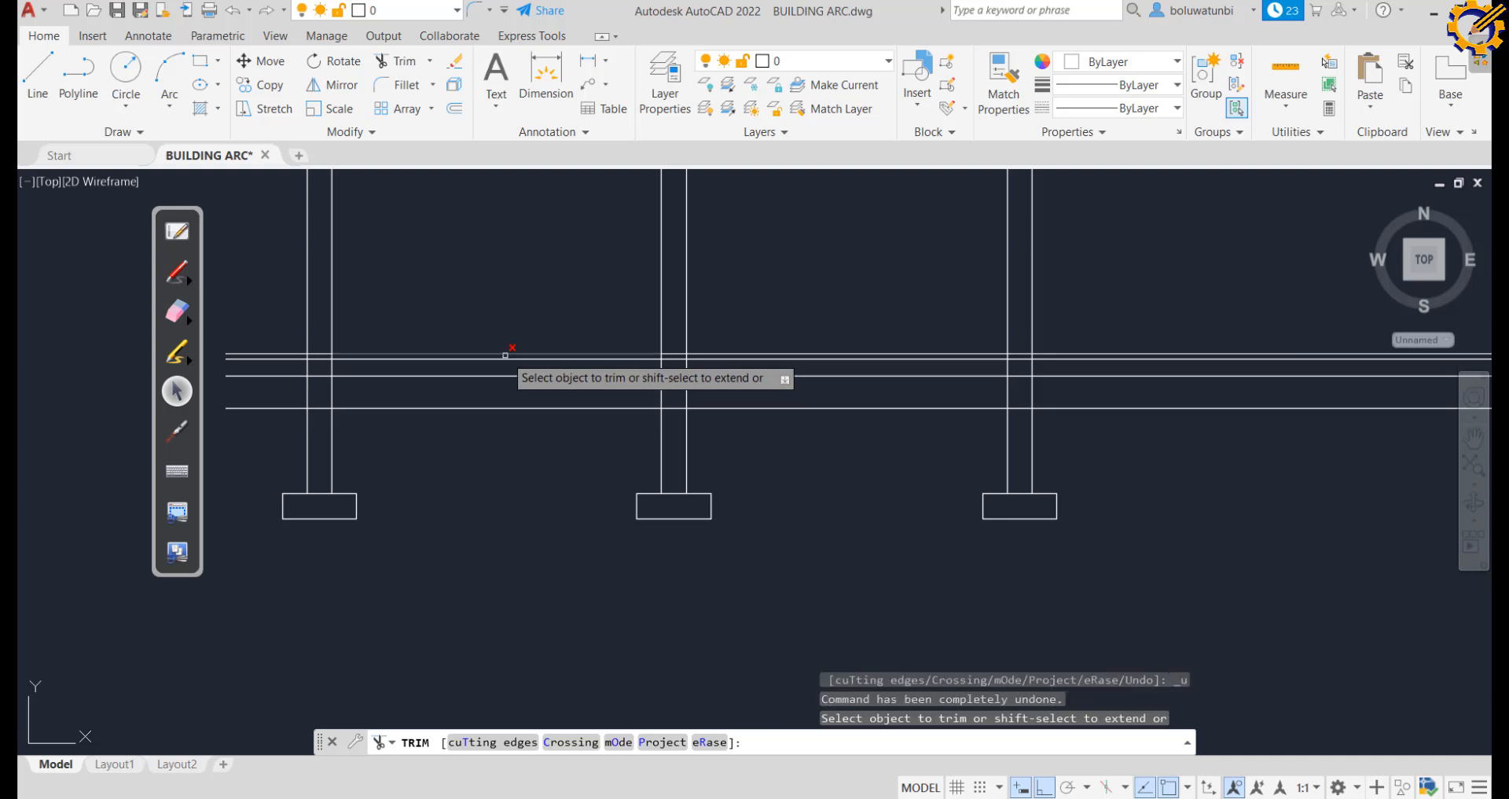
left_click(332, 367)
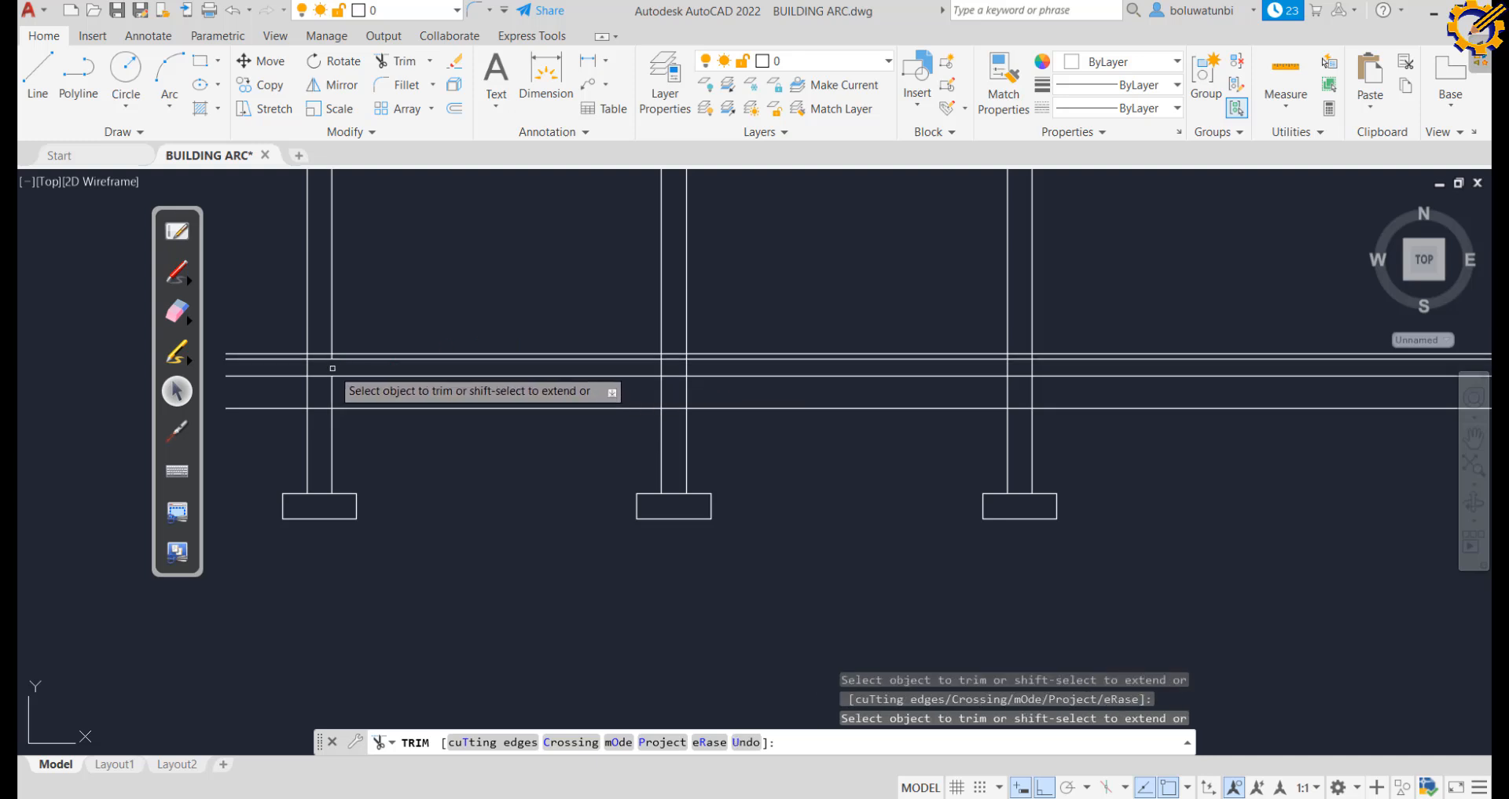
left_click_drag(649, 367, 715, 365)
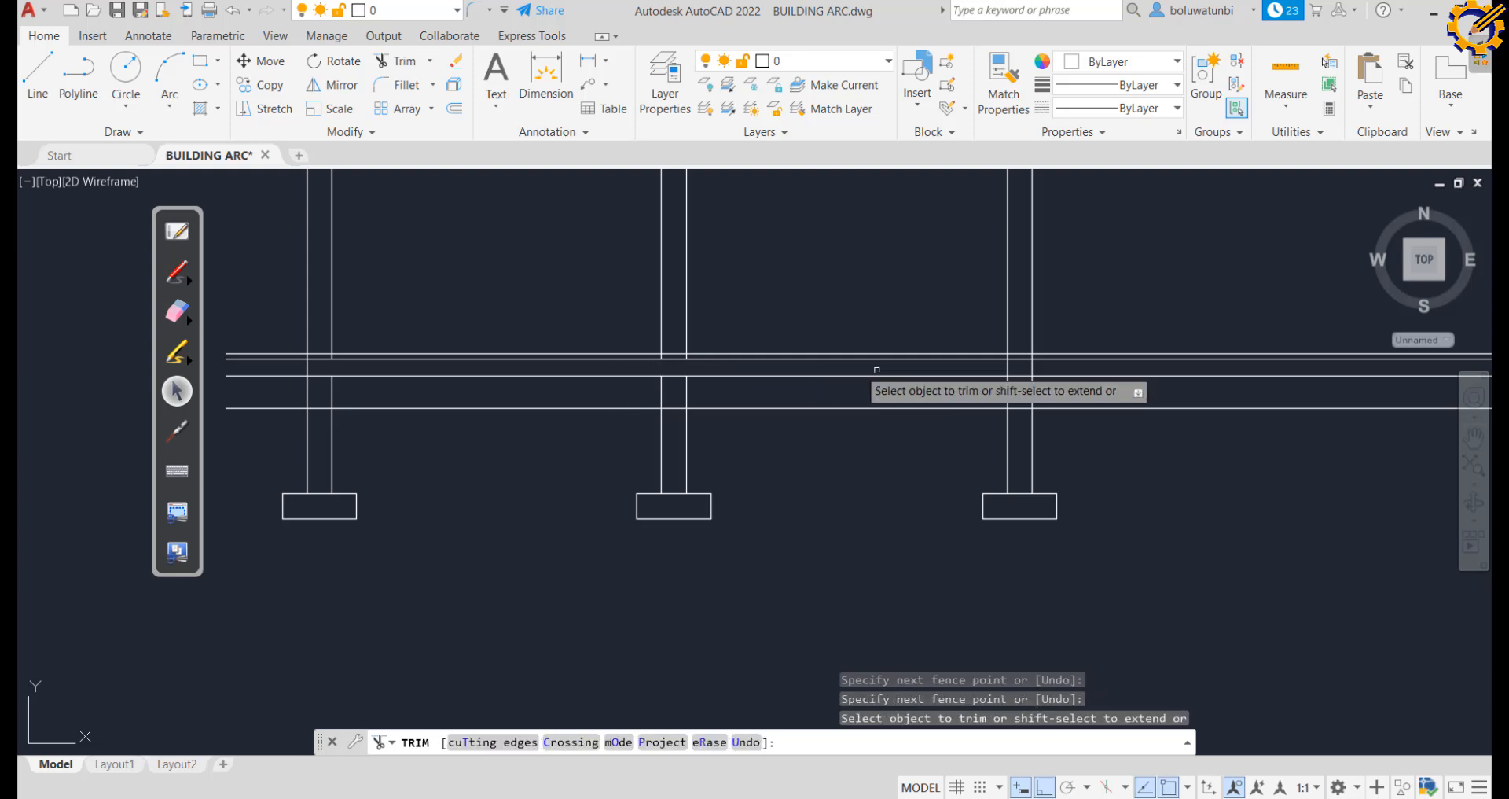
left_click(1013, 366)
mouse_move(1018, 365)
left_mouse_down()
mouse_move(1016, 348)
mouse_move(1020, 367)
left_mouse_up()
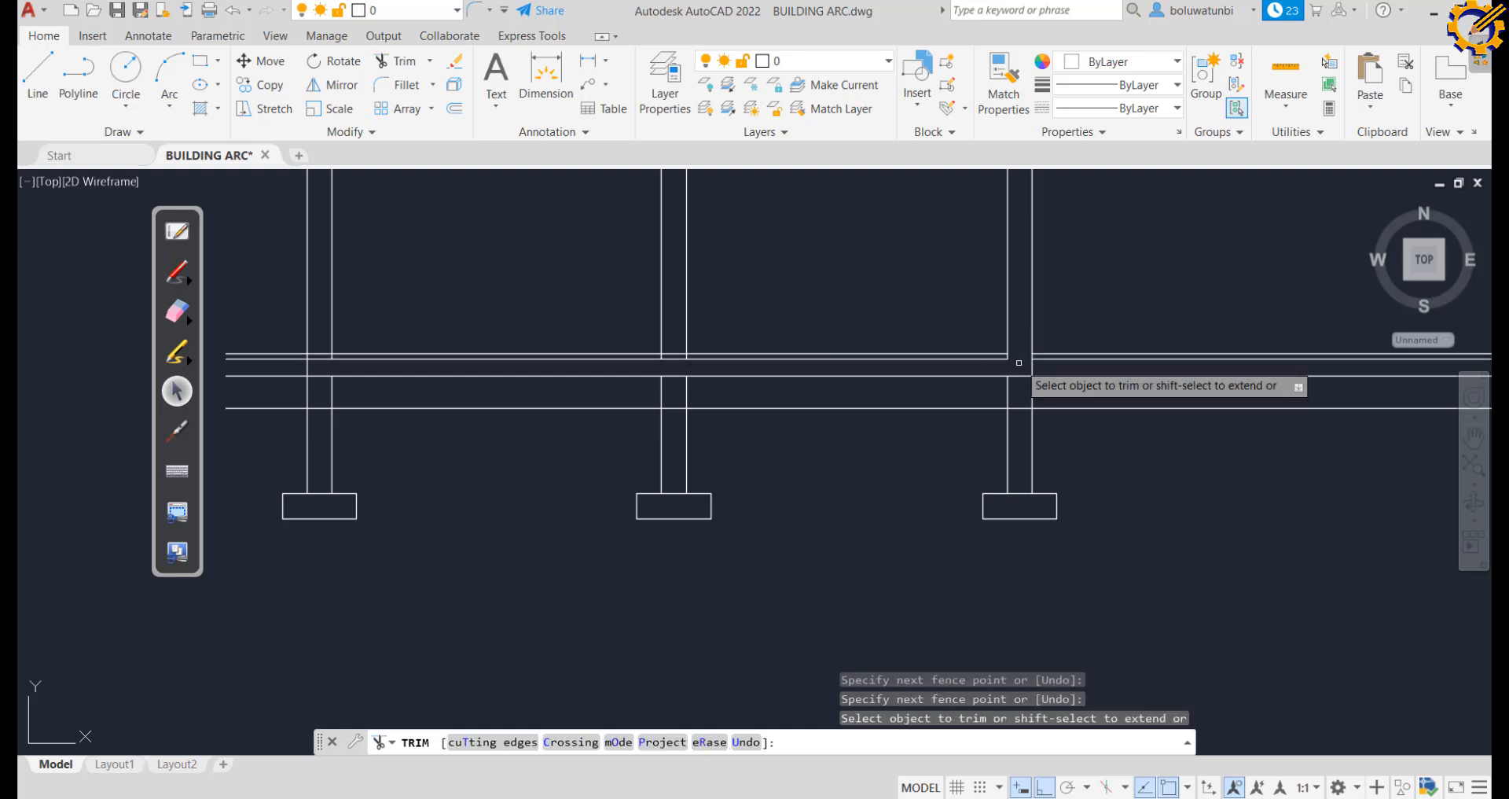
left_click(681, 354)
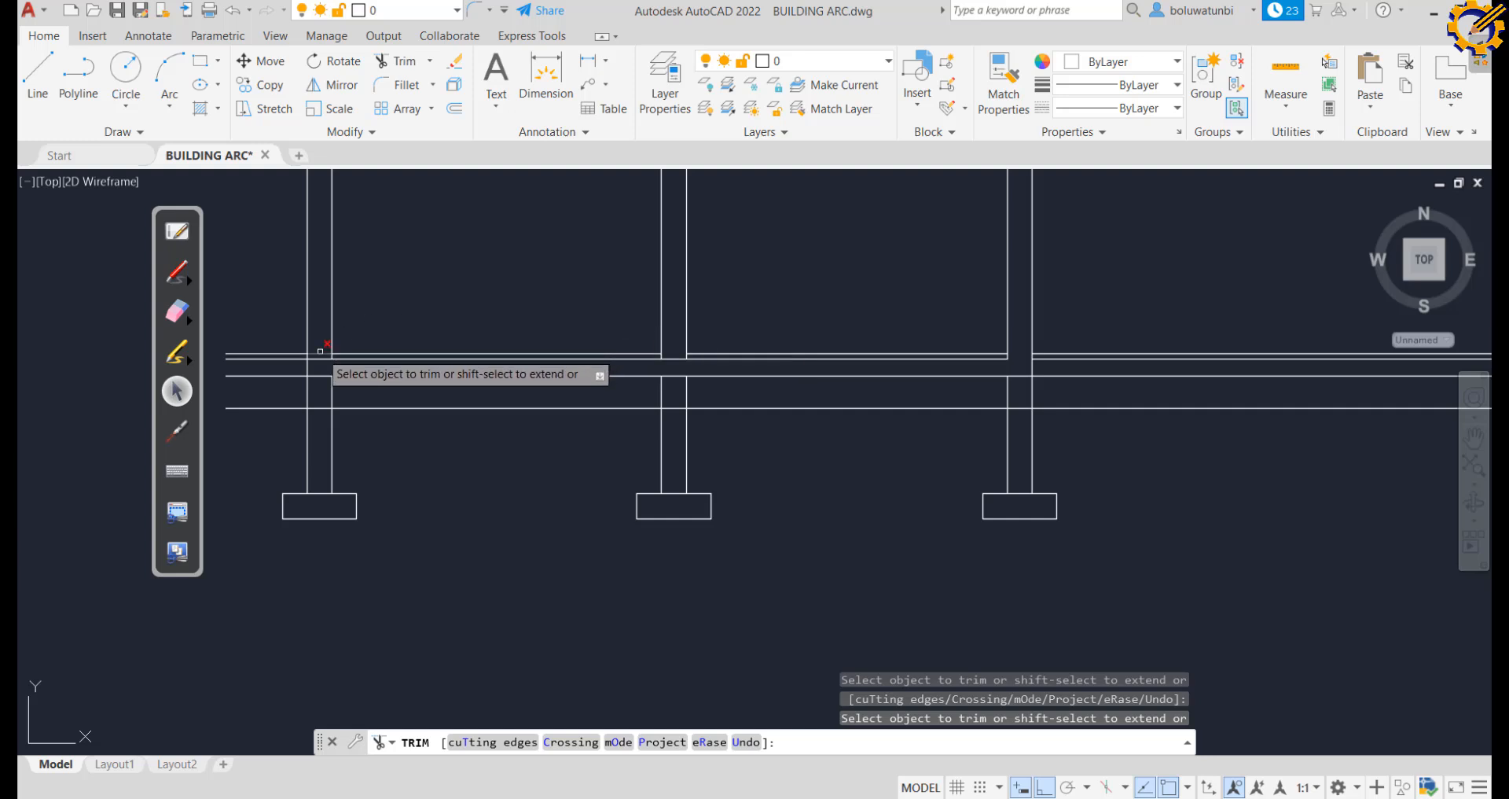
Extend the slab's upper line across the third wall between its two vertical faces
left_click(430, 61)
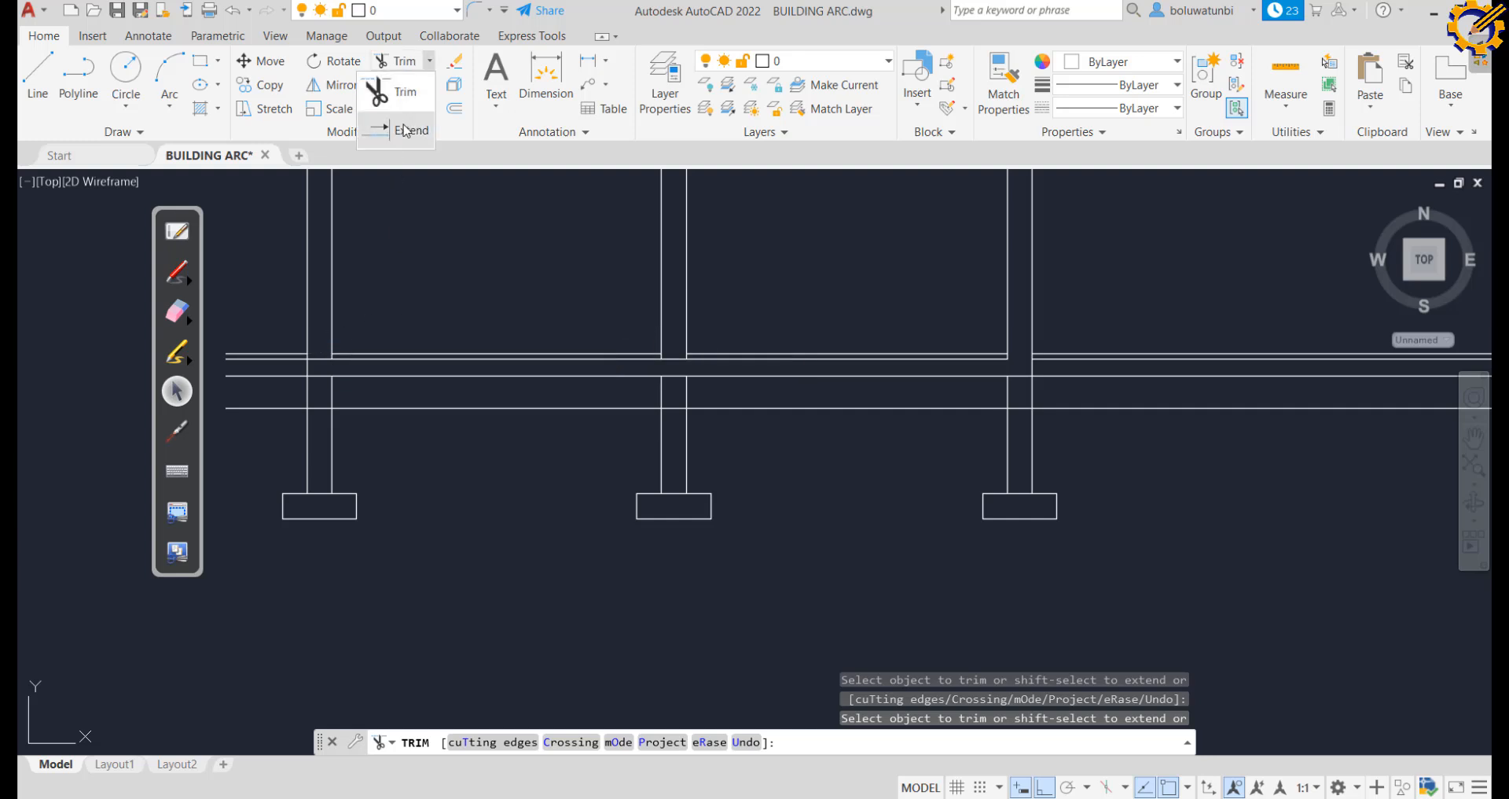
left_click(406, 126)
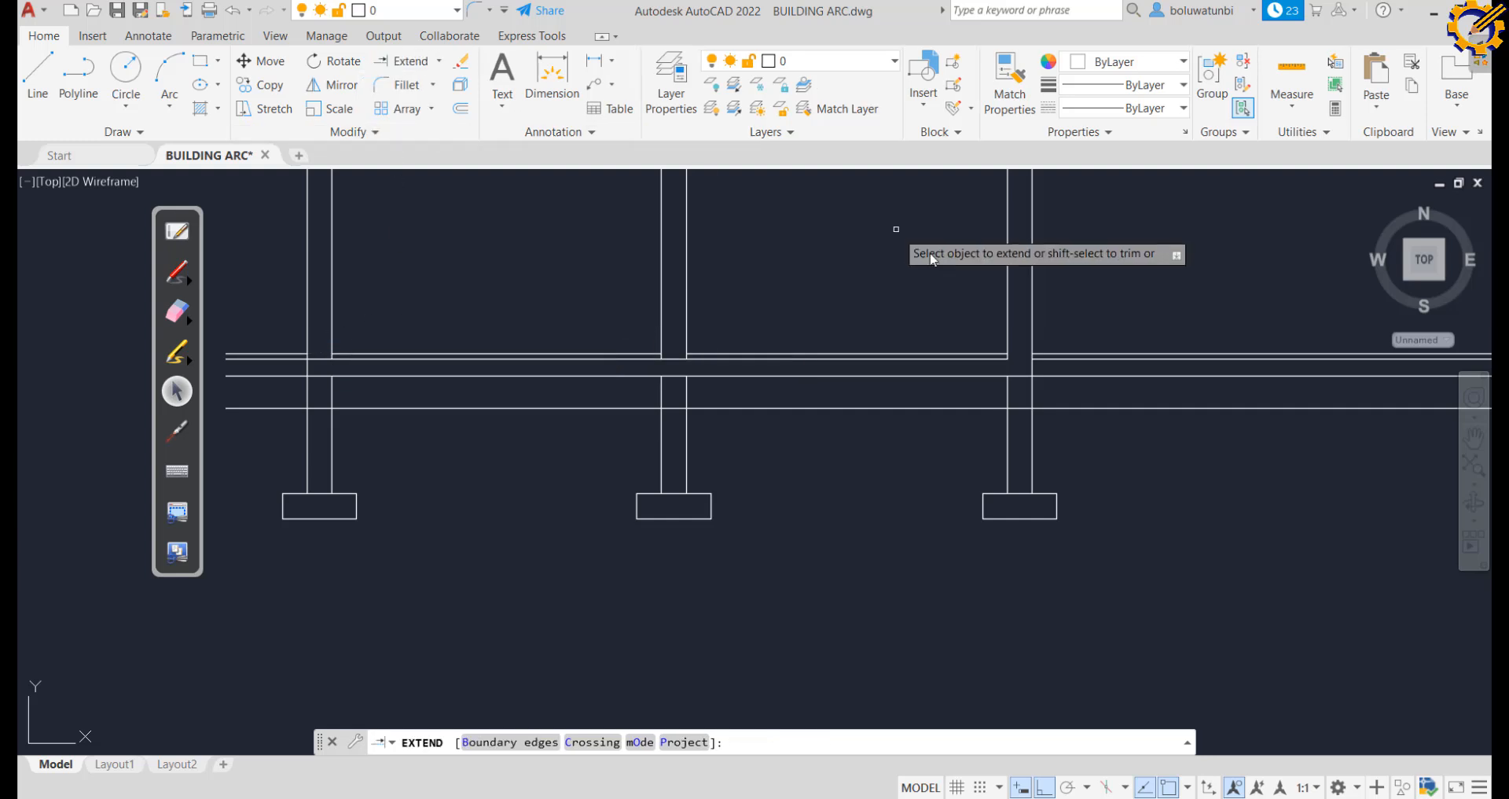
left_click(984, 354)
key("Escape")
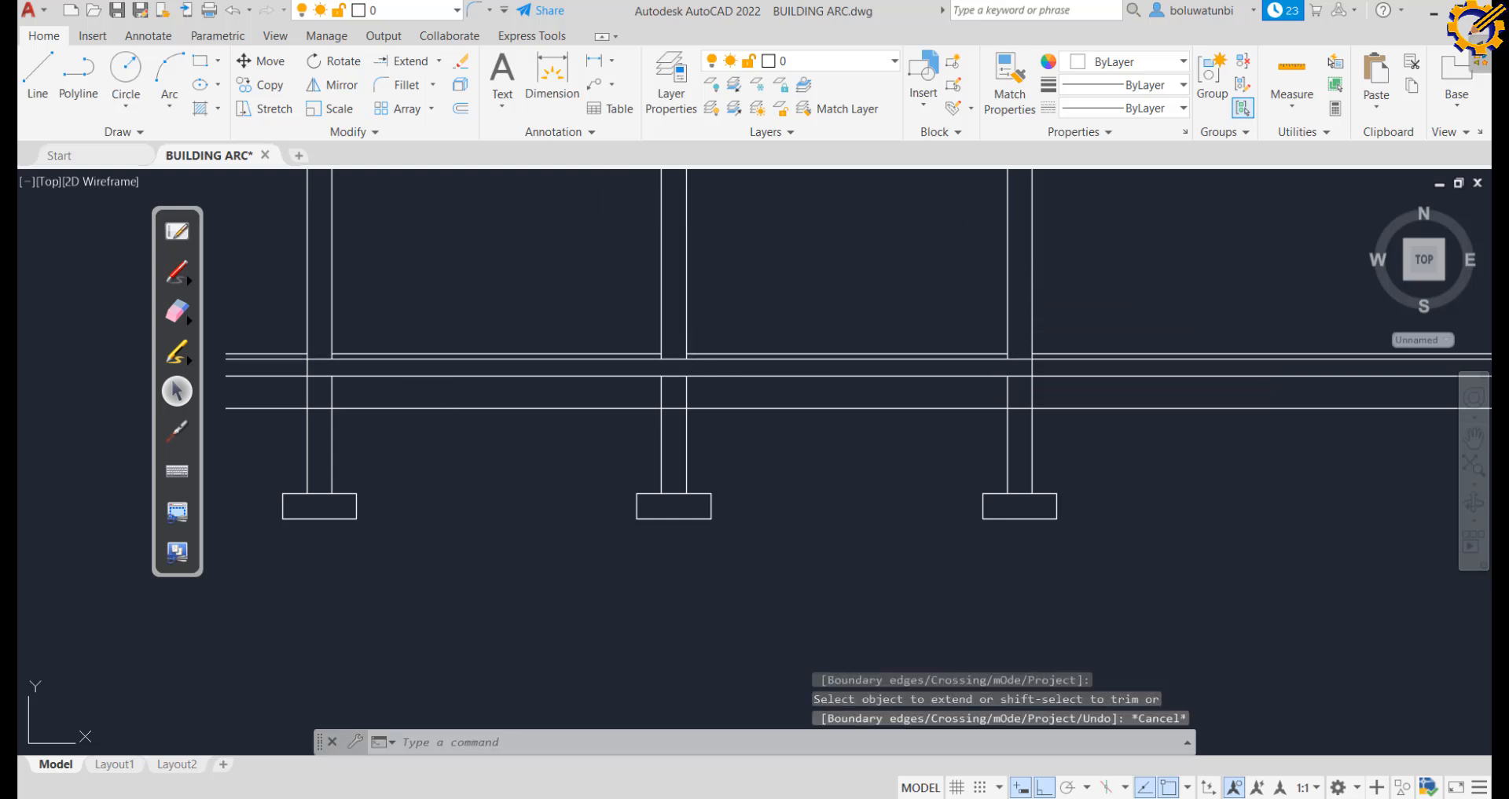
Hatch the two bays between the three walls, directly below the slab band, with the GRAVEL pattern
left_click(214, 116)
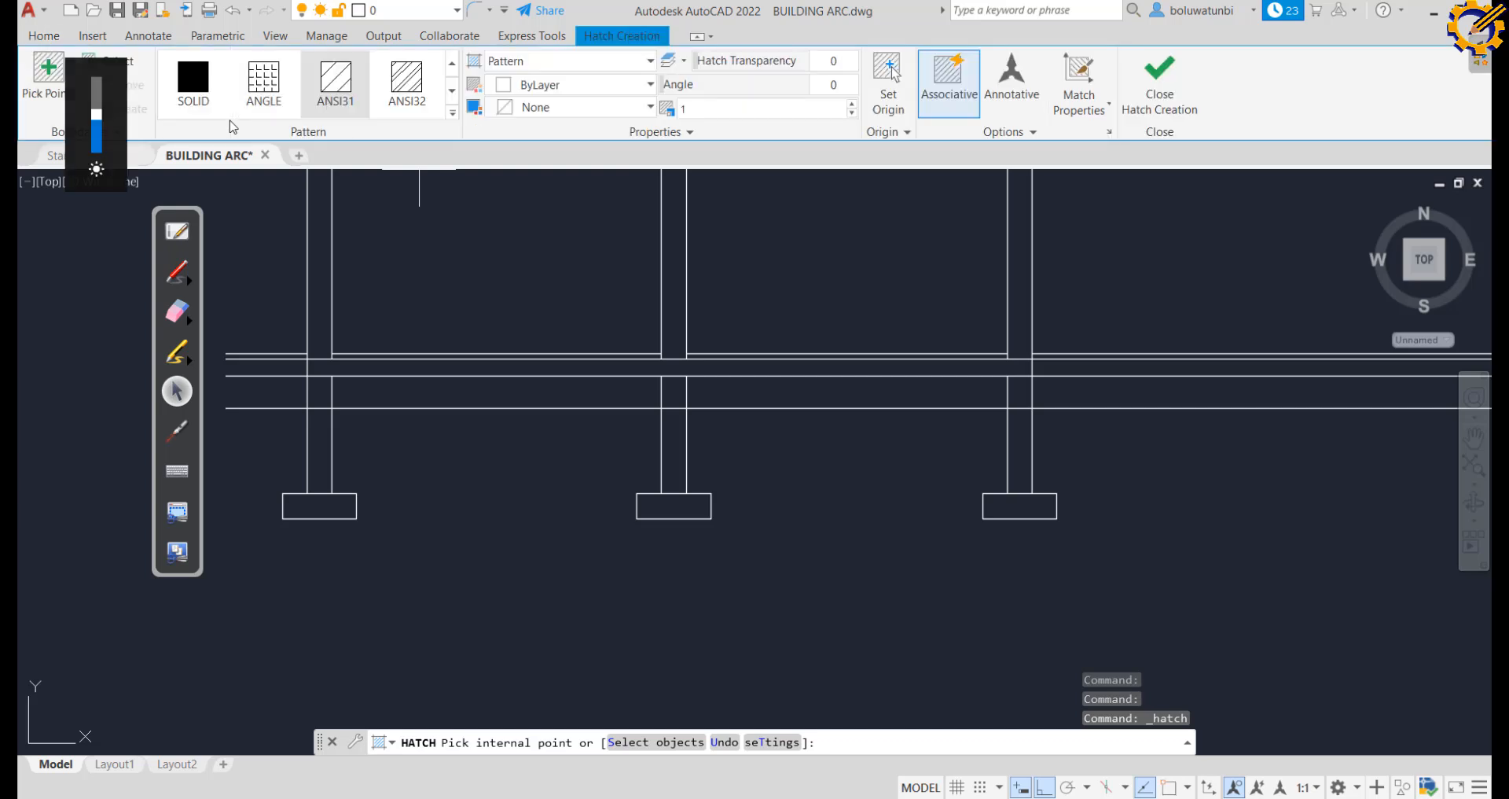
left_click(453, 113)
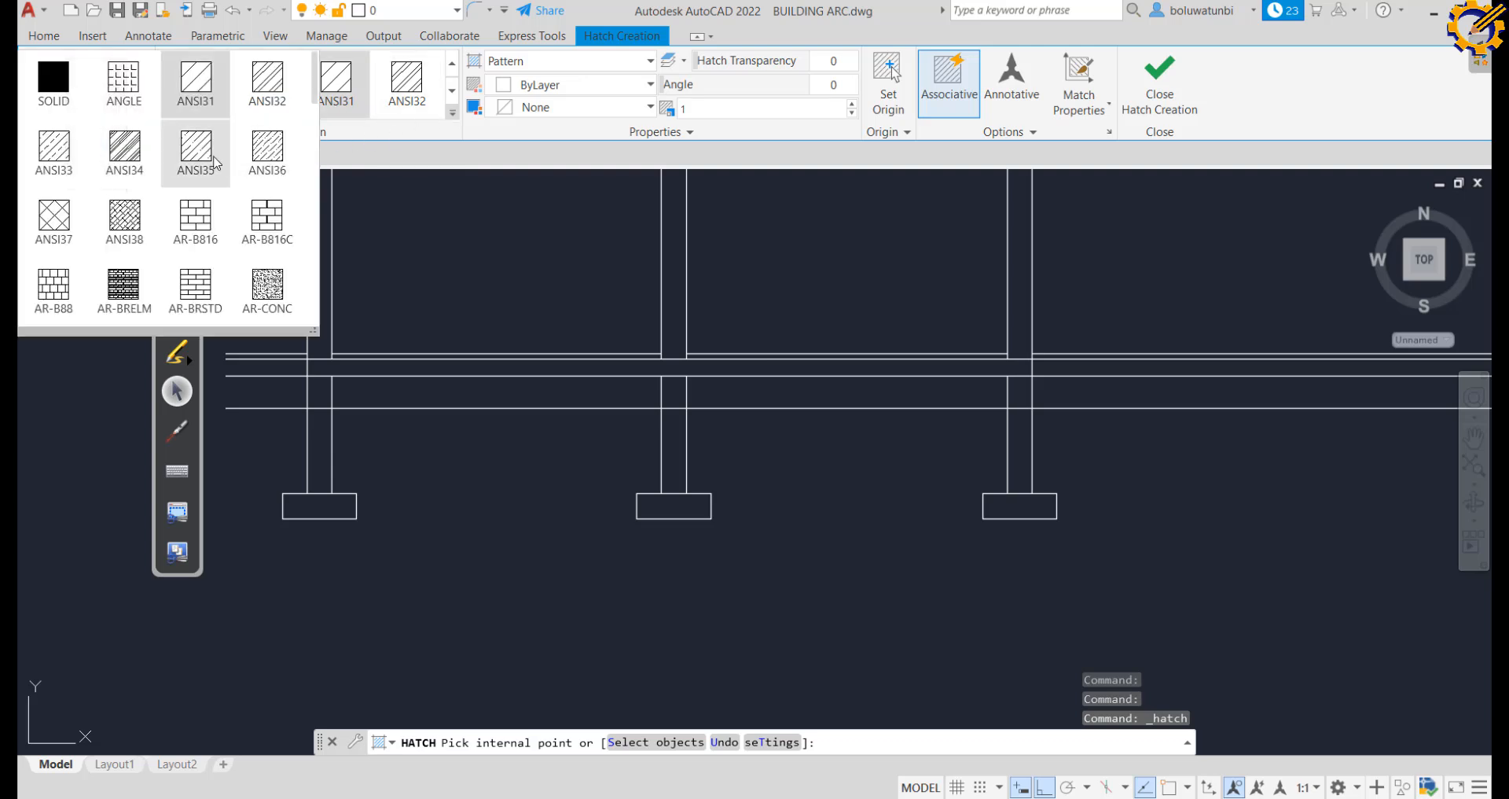
scroll(216, 162, "down", 2)
scroll(215, 163, "down", 2)
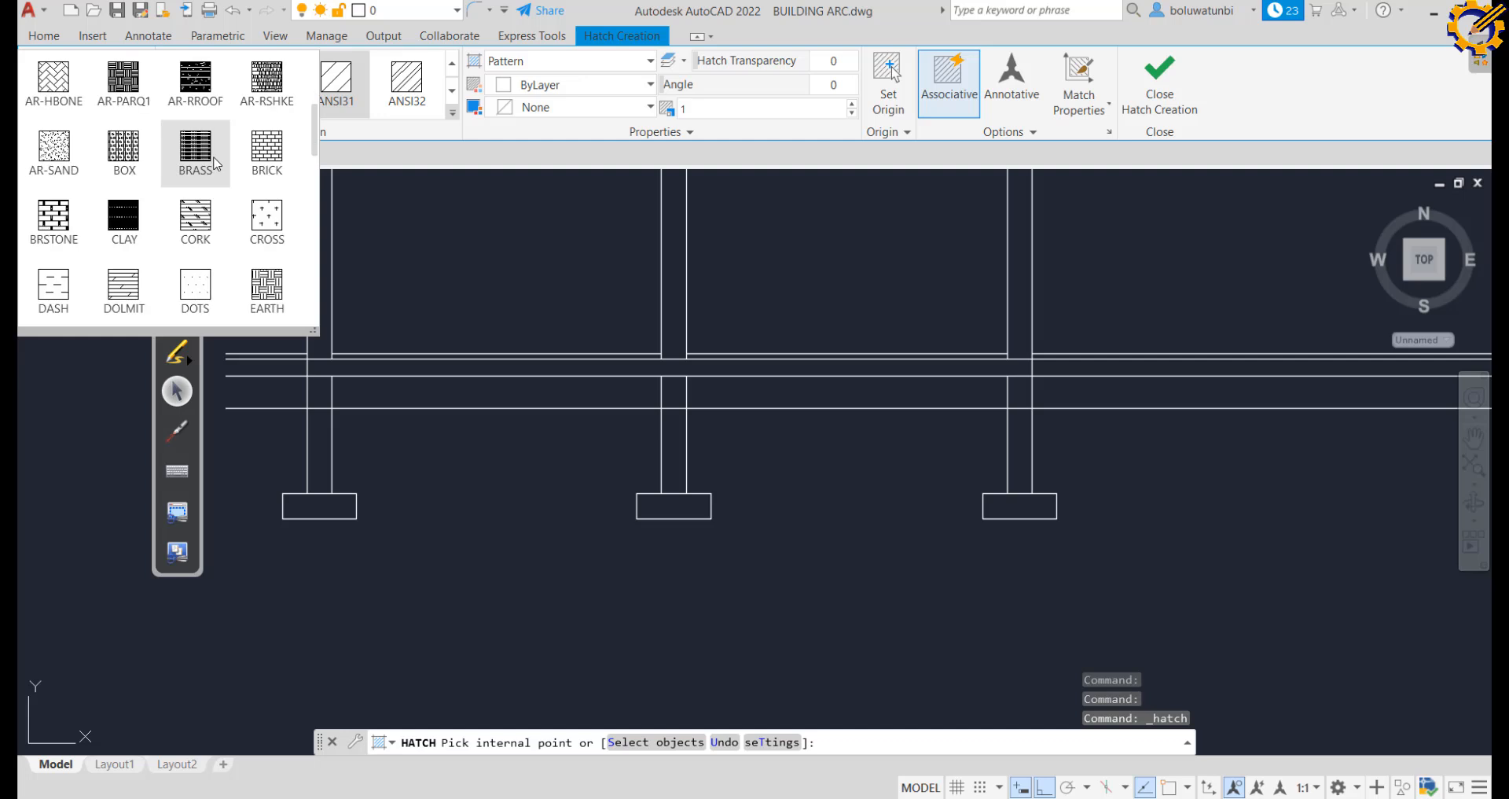
scroll(217, 162, "down", 2)
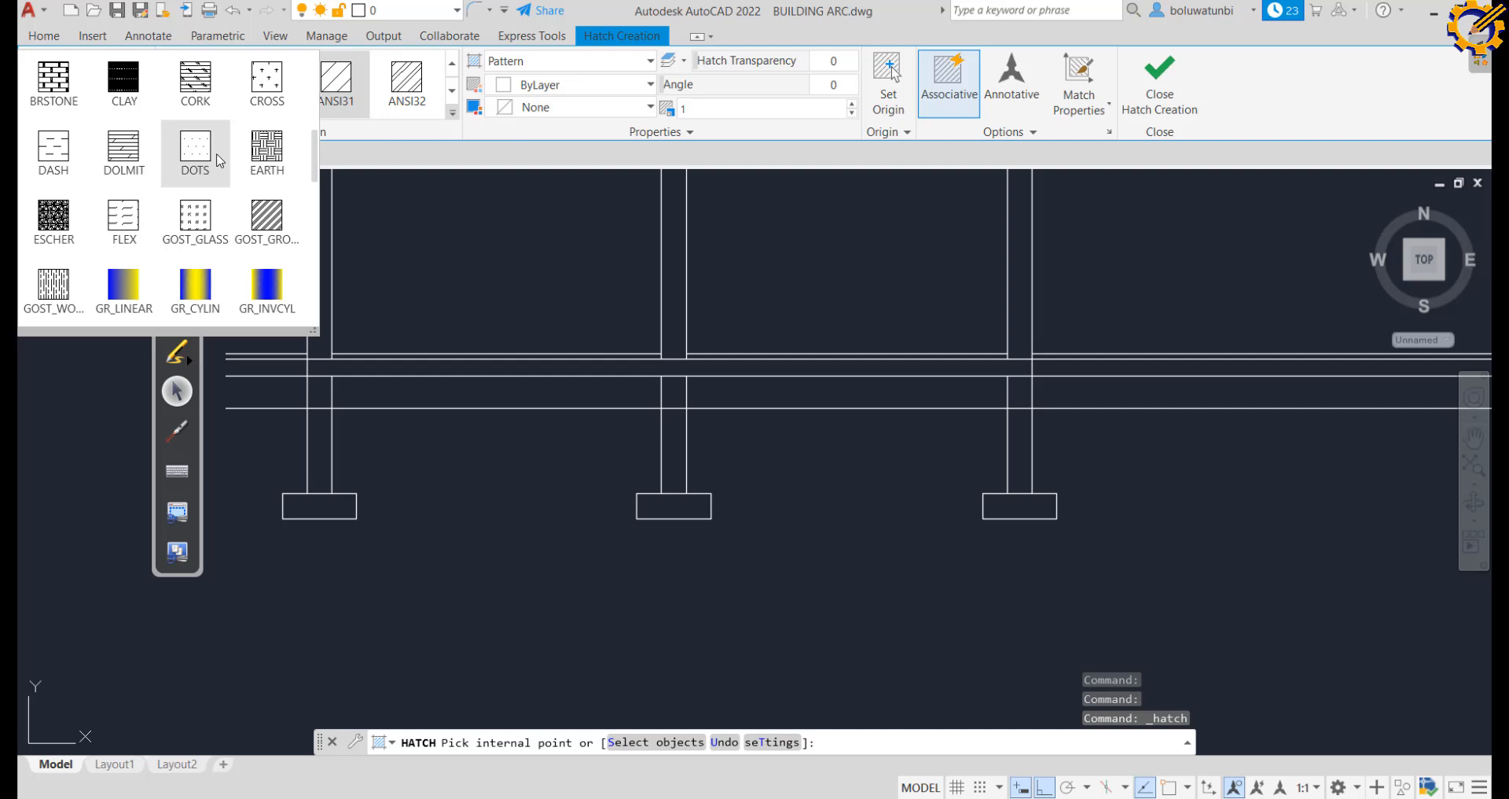
scroll(161, 159, "down", 2)
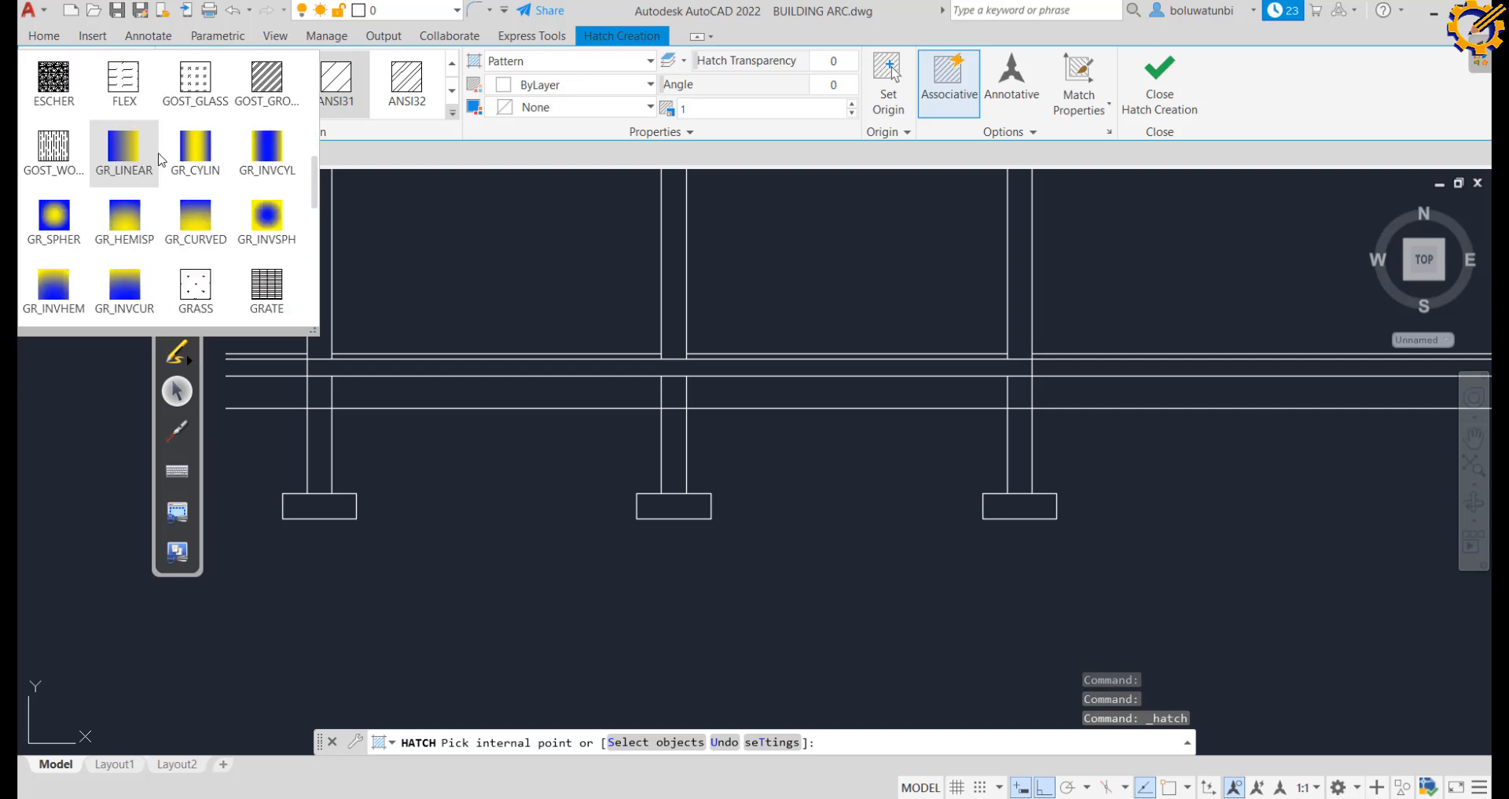
scroll(160, 158, "down", 1)
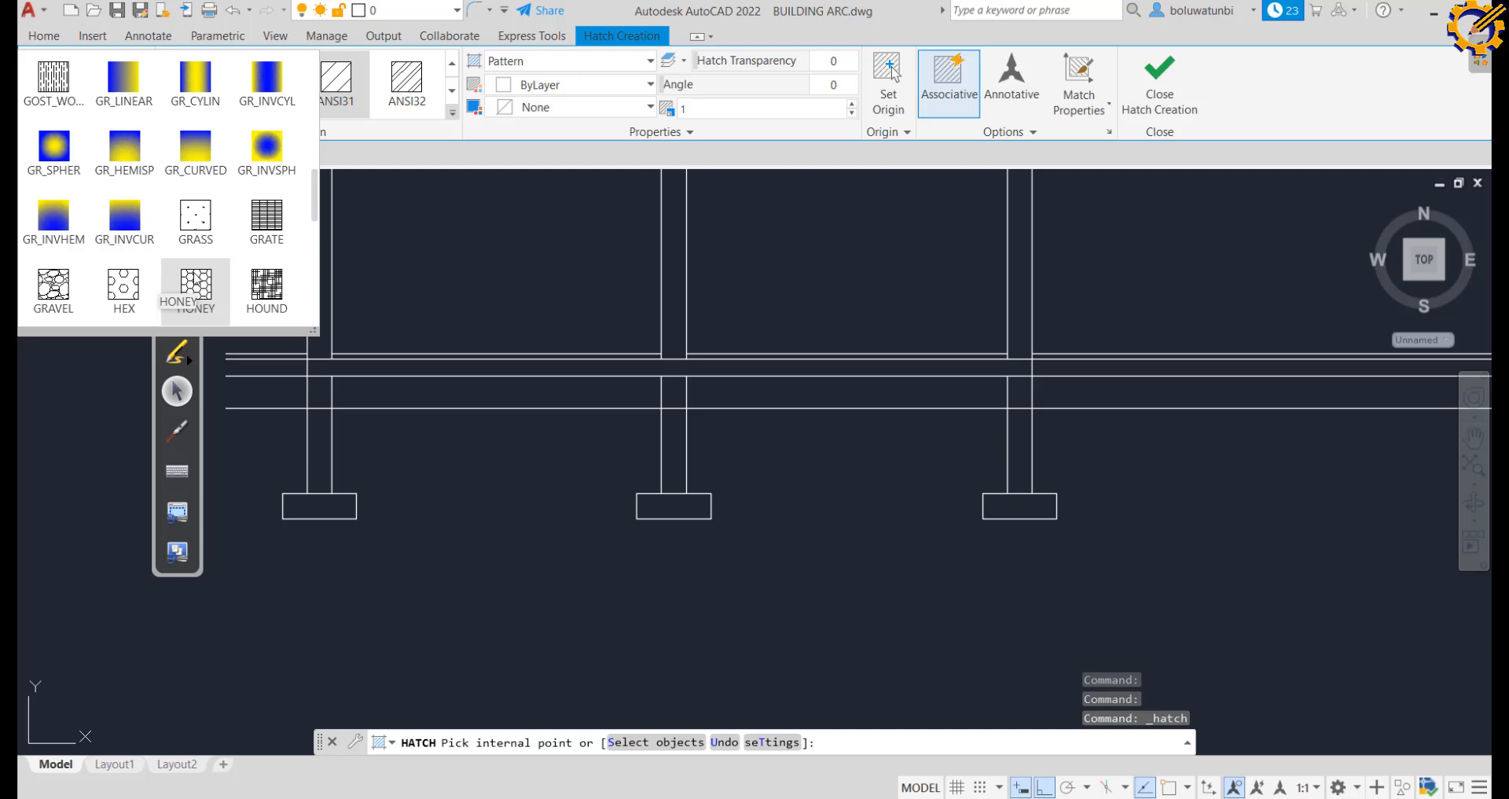
left_click(54, 287)
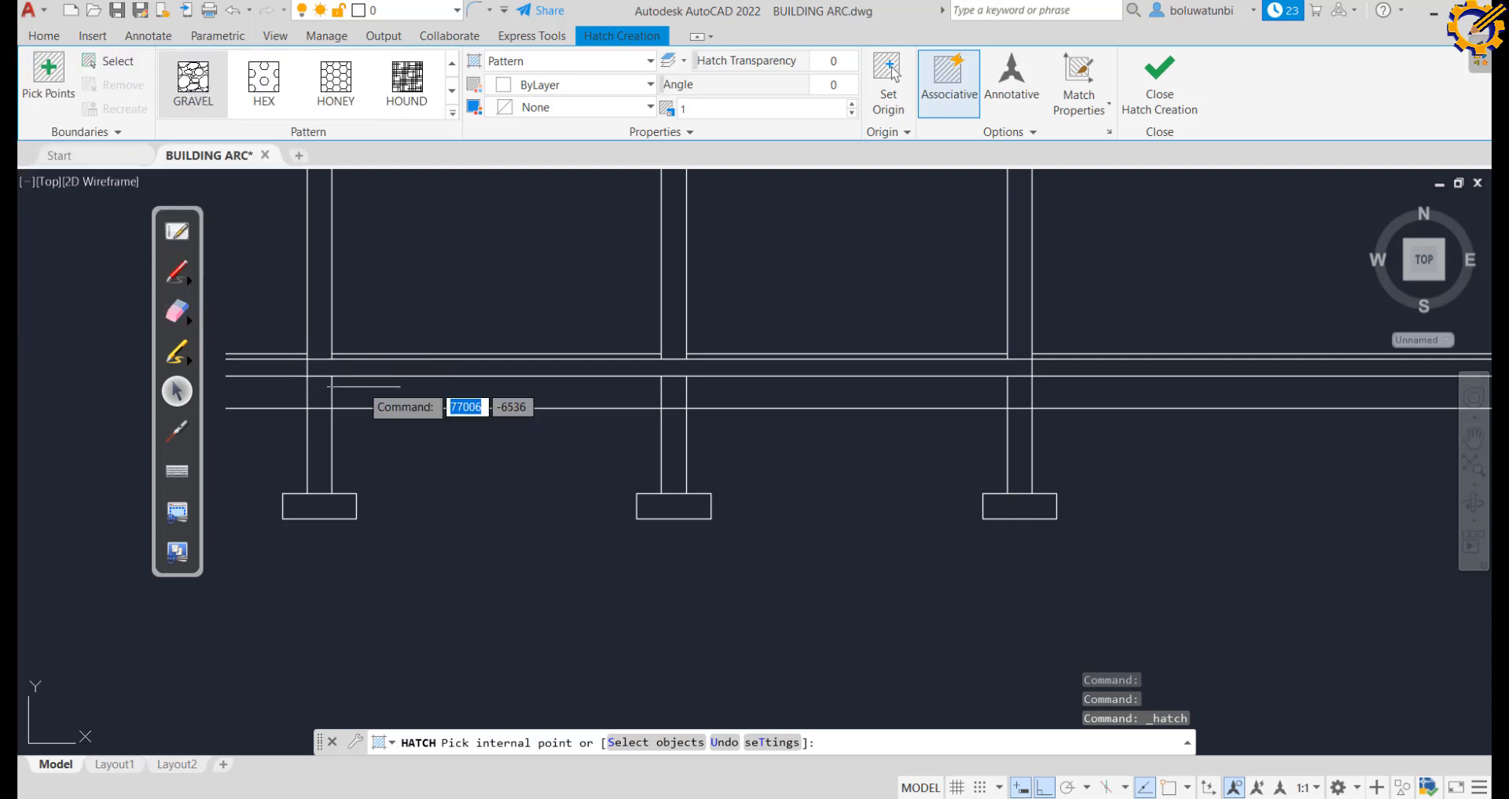
left_click(372, 390)
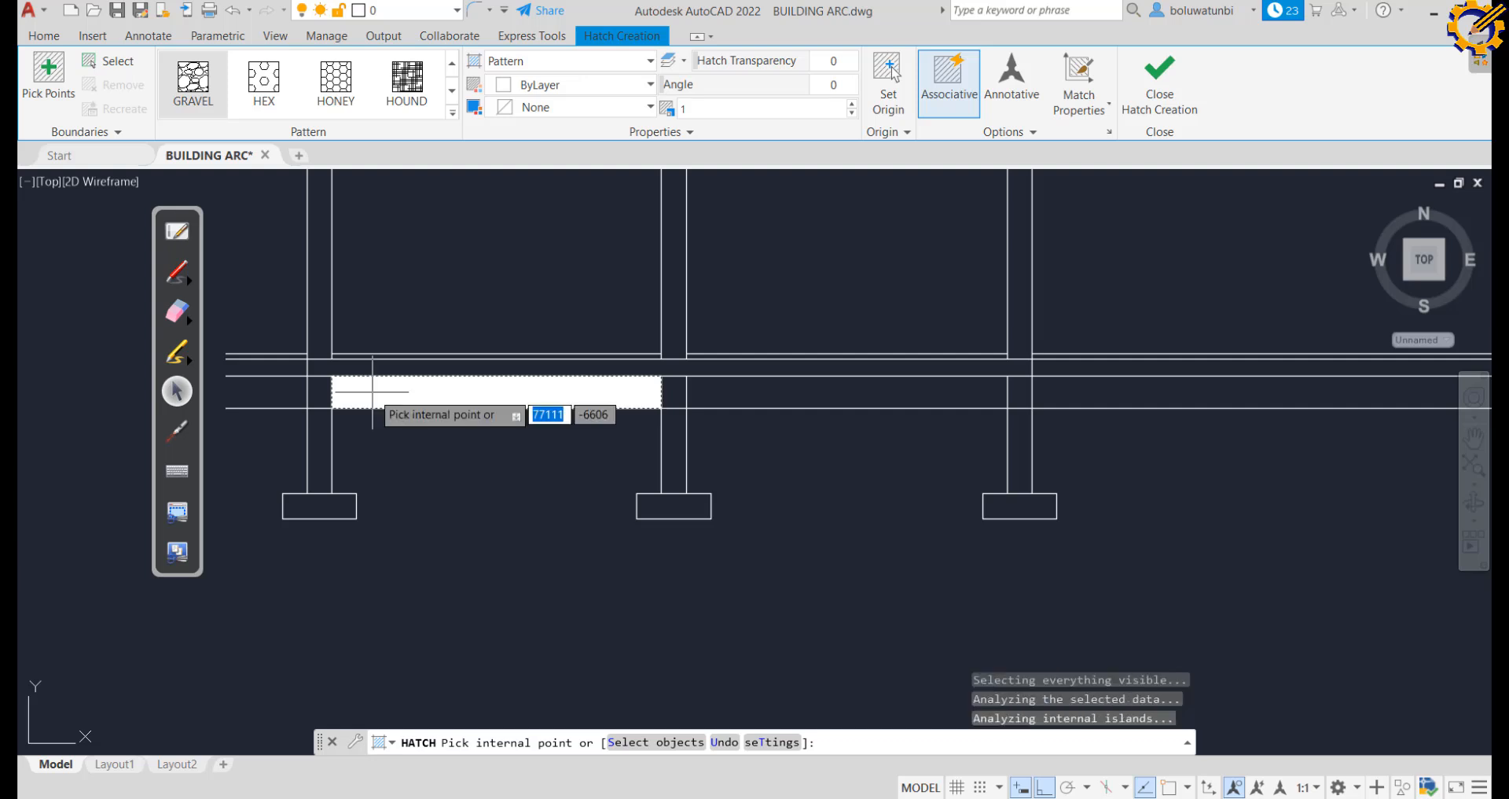
left_click(823, 396)
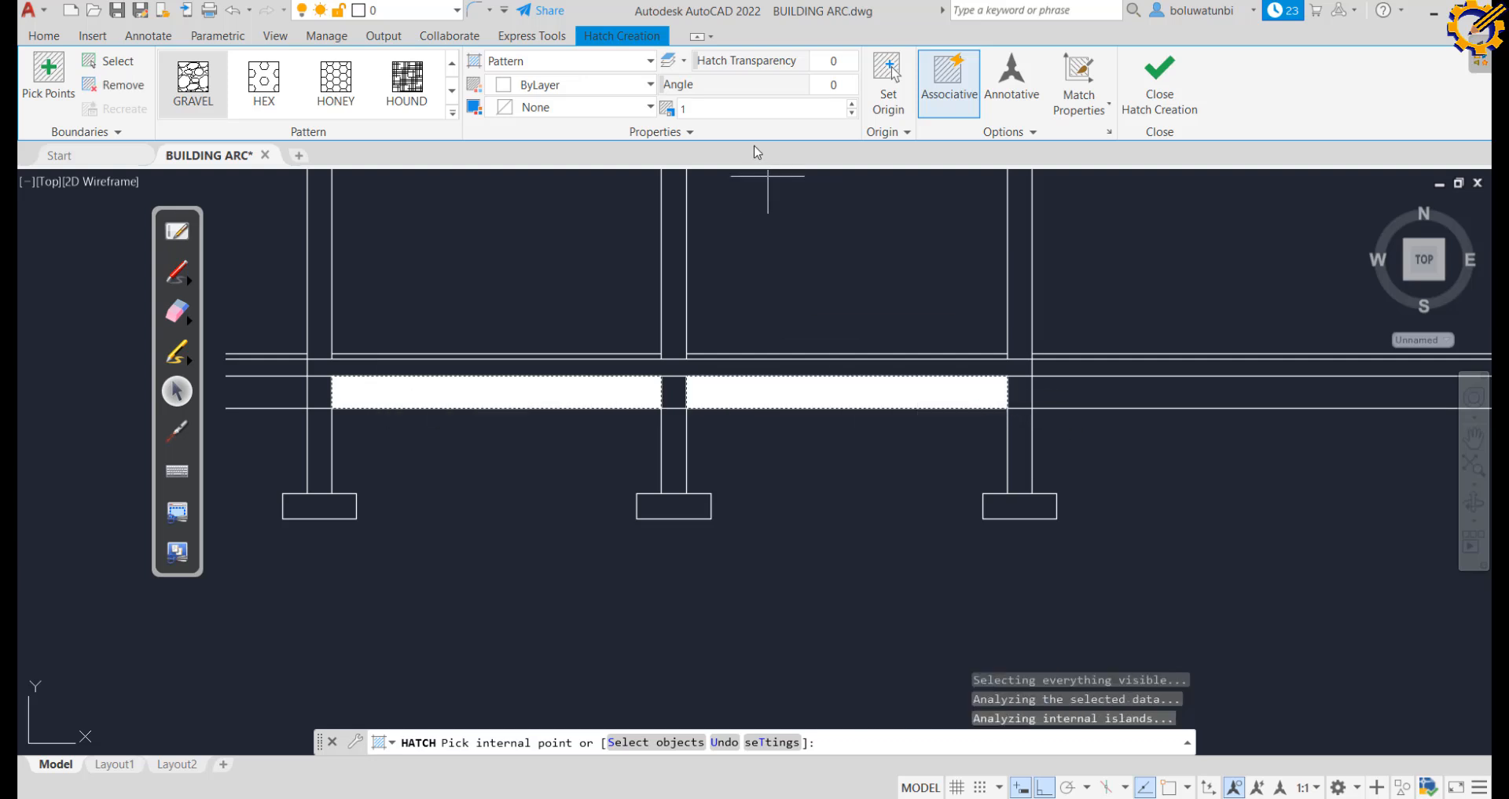
Try a pattern scale of 100 on the gravel hatch
left_click(668, 109)
type("100")
key("Return")
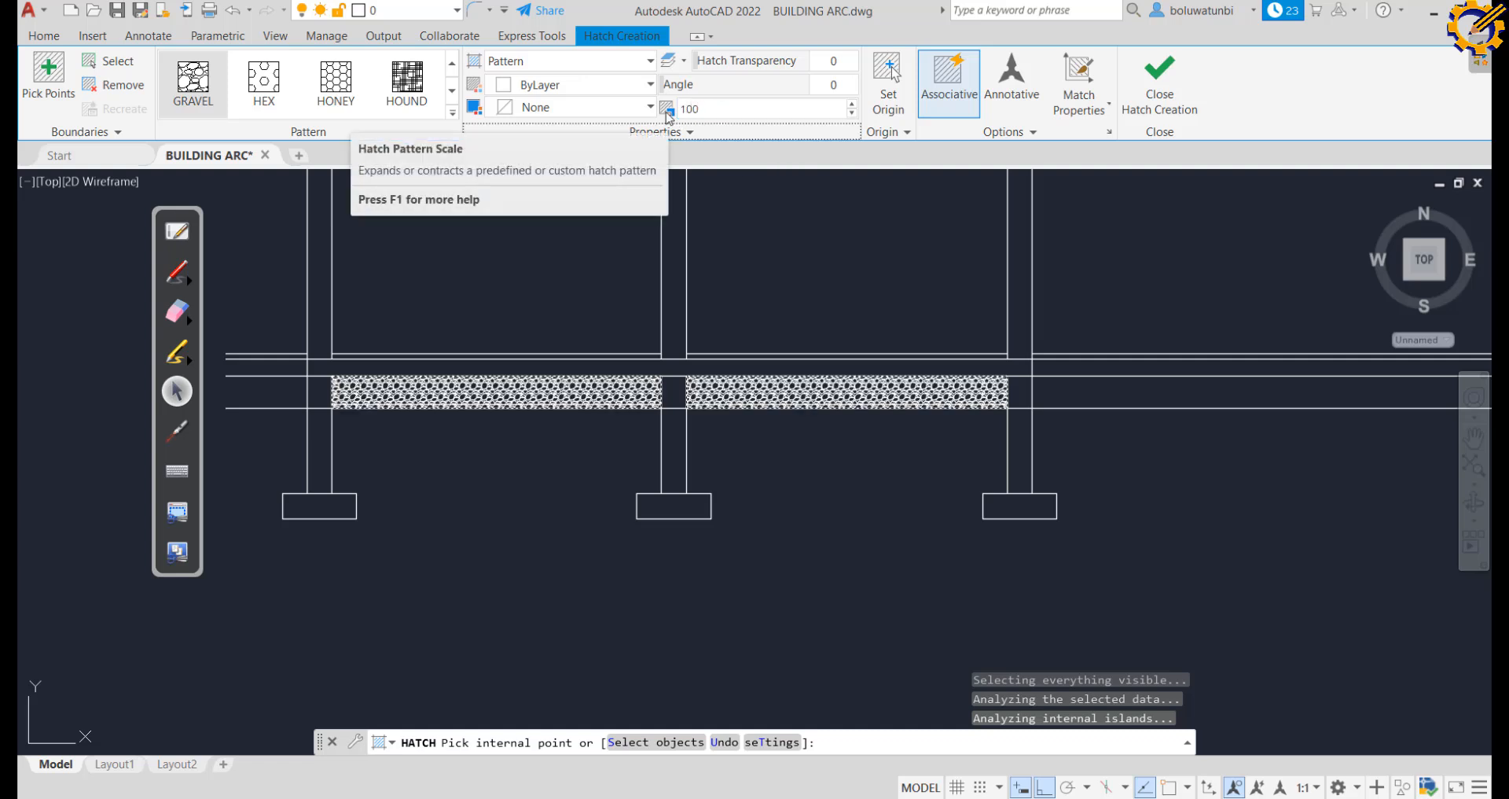
Set the gravel hatch's pattern scale to 500 and finish the hatch
left_click(689, 110)
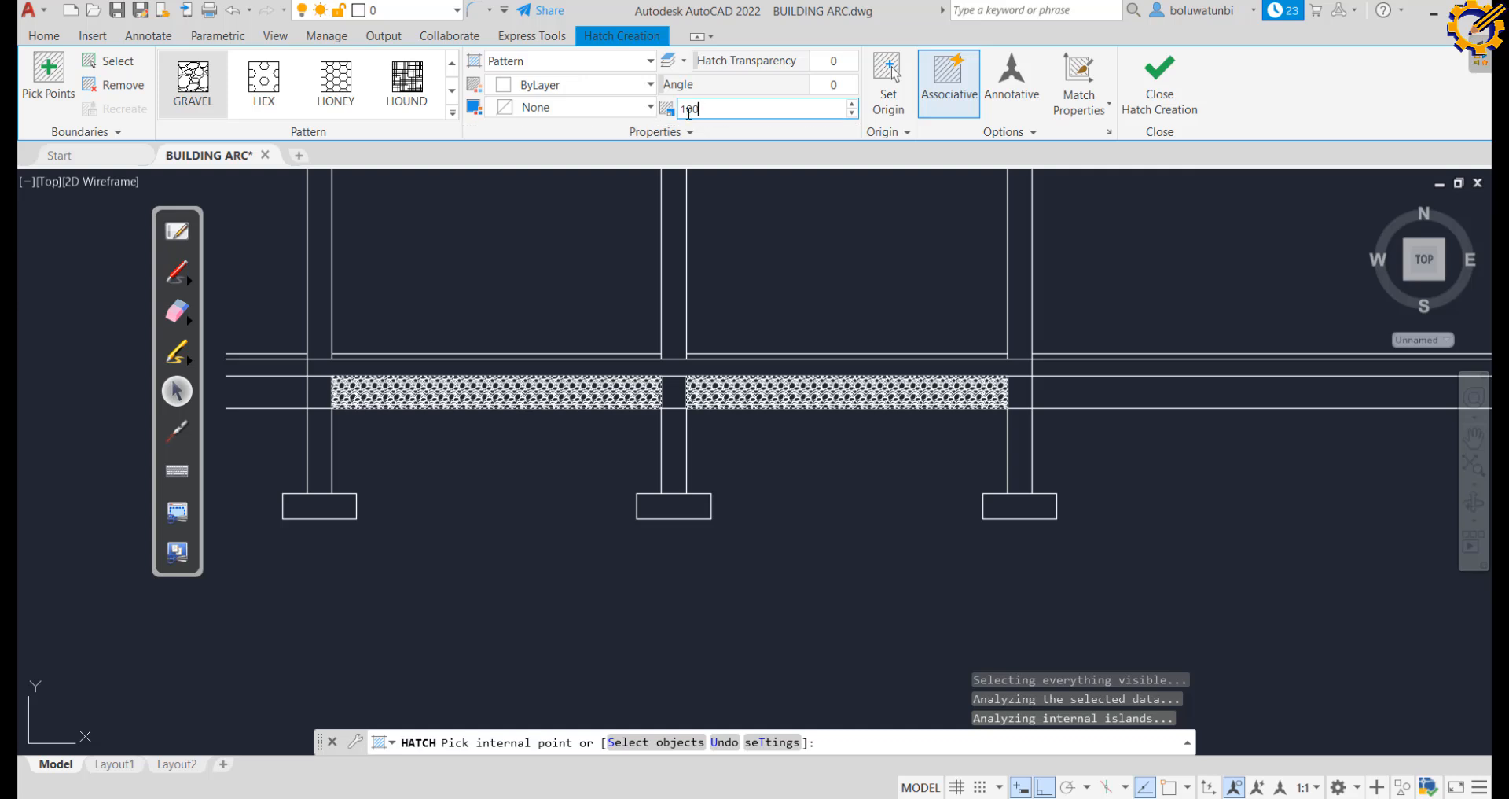
double_click(681, 110)
type("500")
key("Return")
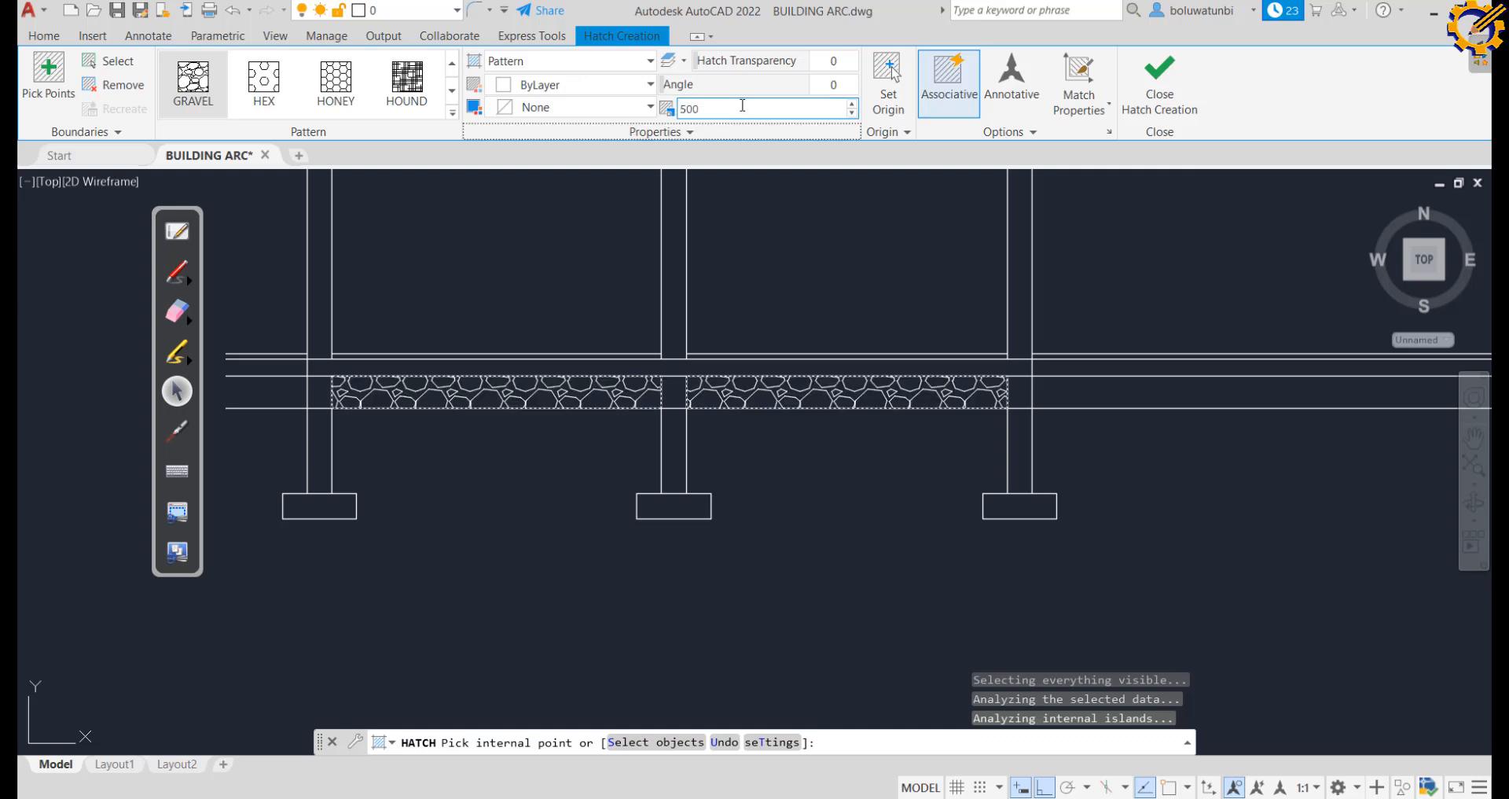
left_click(1157, 82)
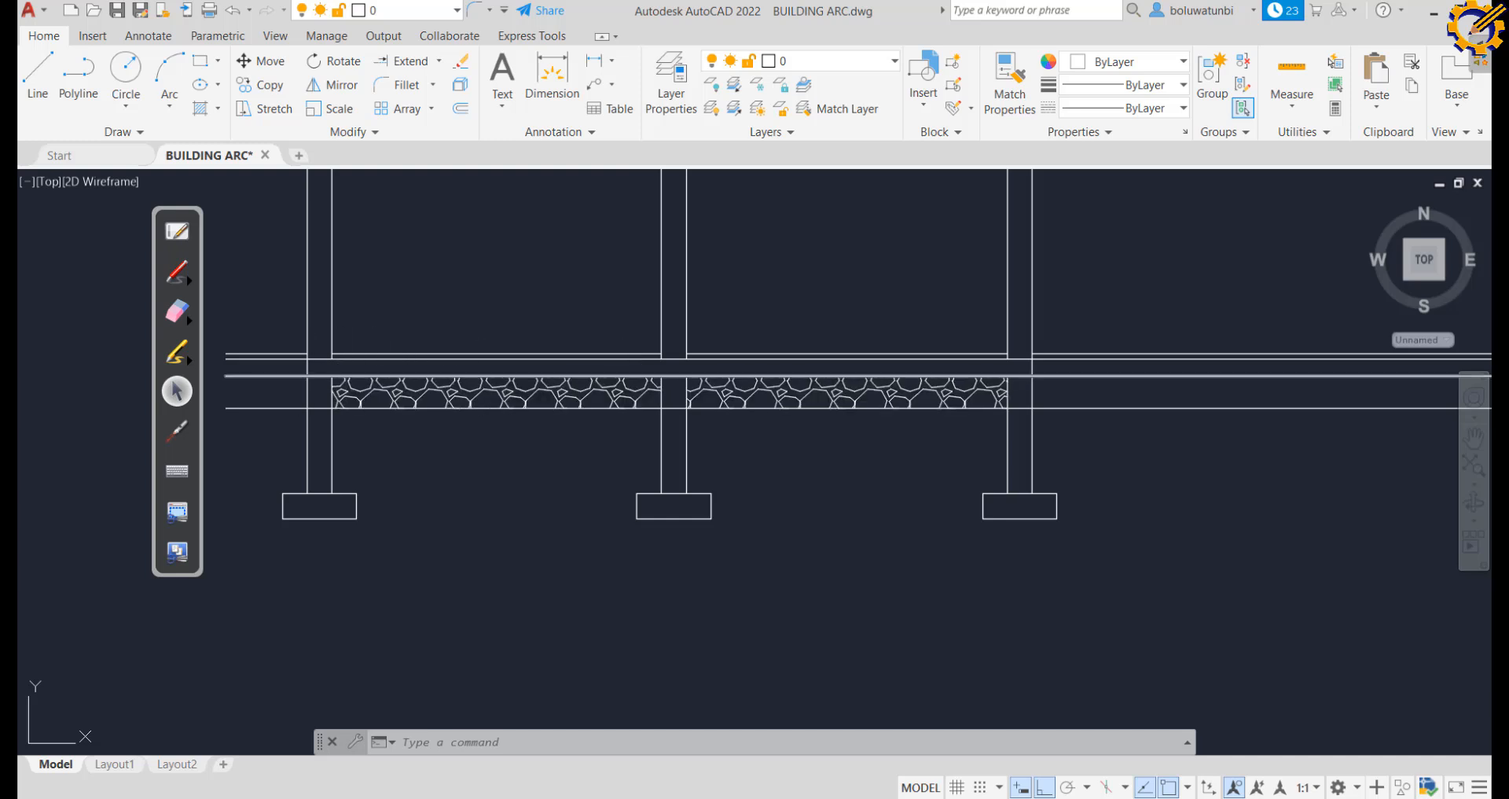
left_click(298, 375)
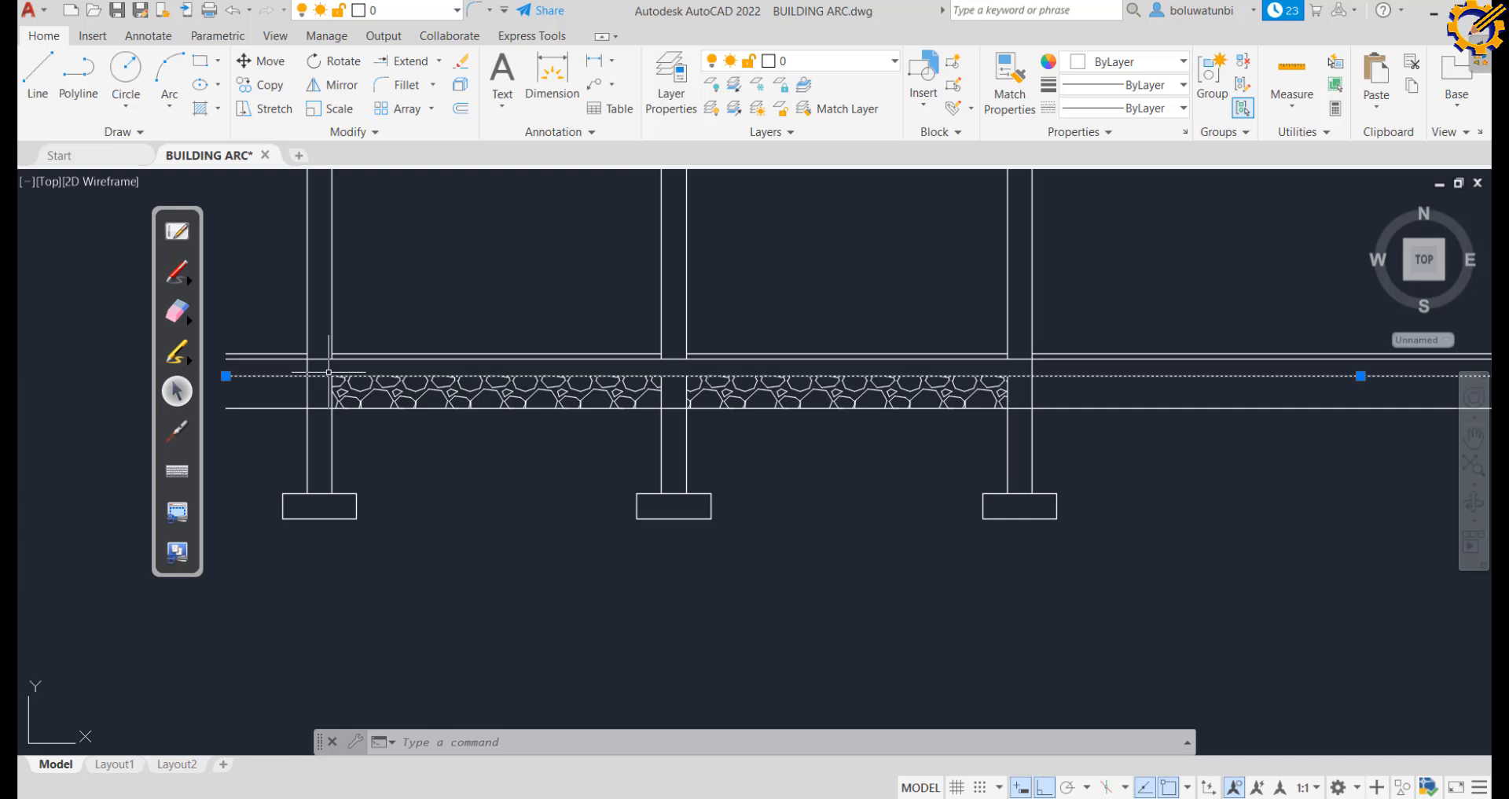
key("Escape")
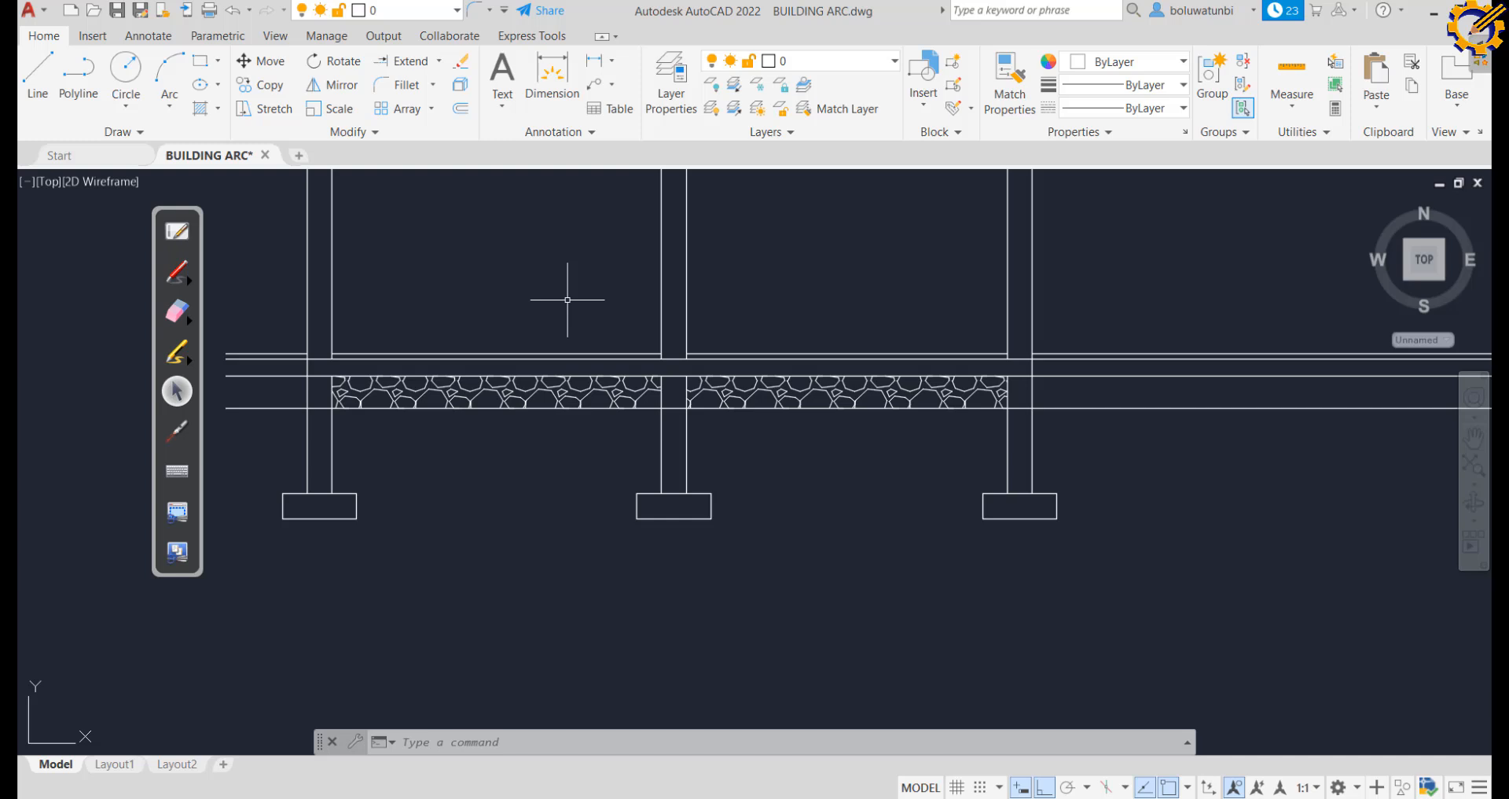
Start a new hatch and choose the AR-CONC concrete pattern for it
left_click(201, 108)
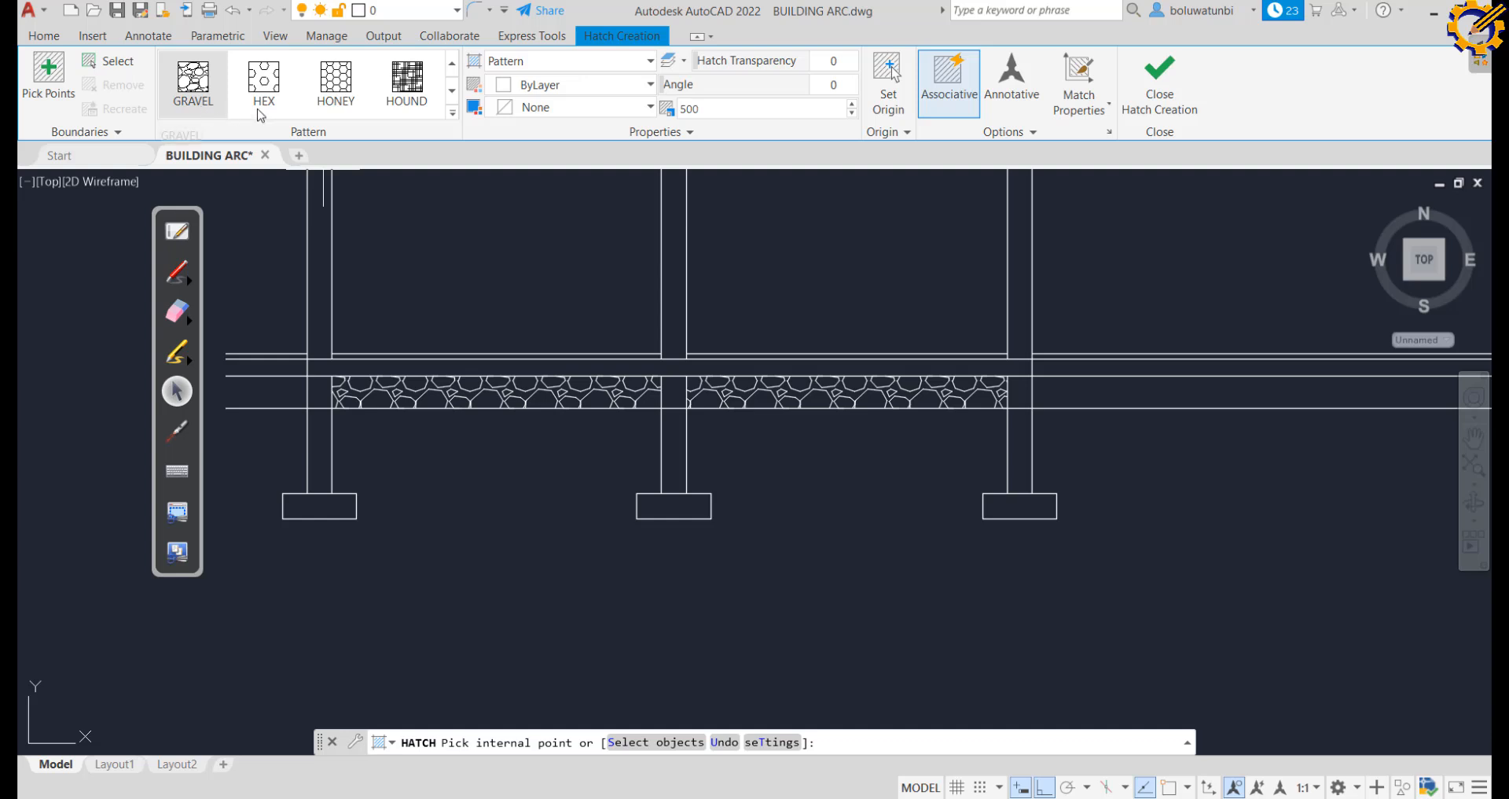
left_click(452, 115)
scroll(197, 209, "down", 2)
scroll(196, 208, "up", 3)
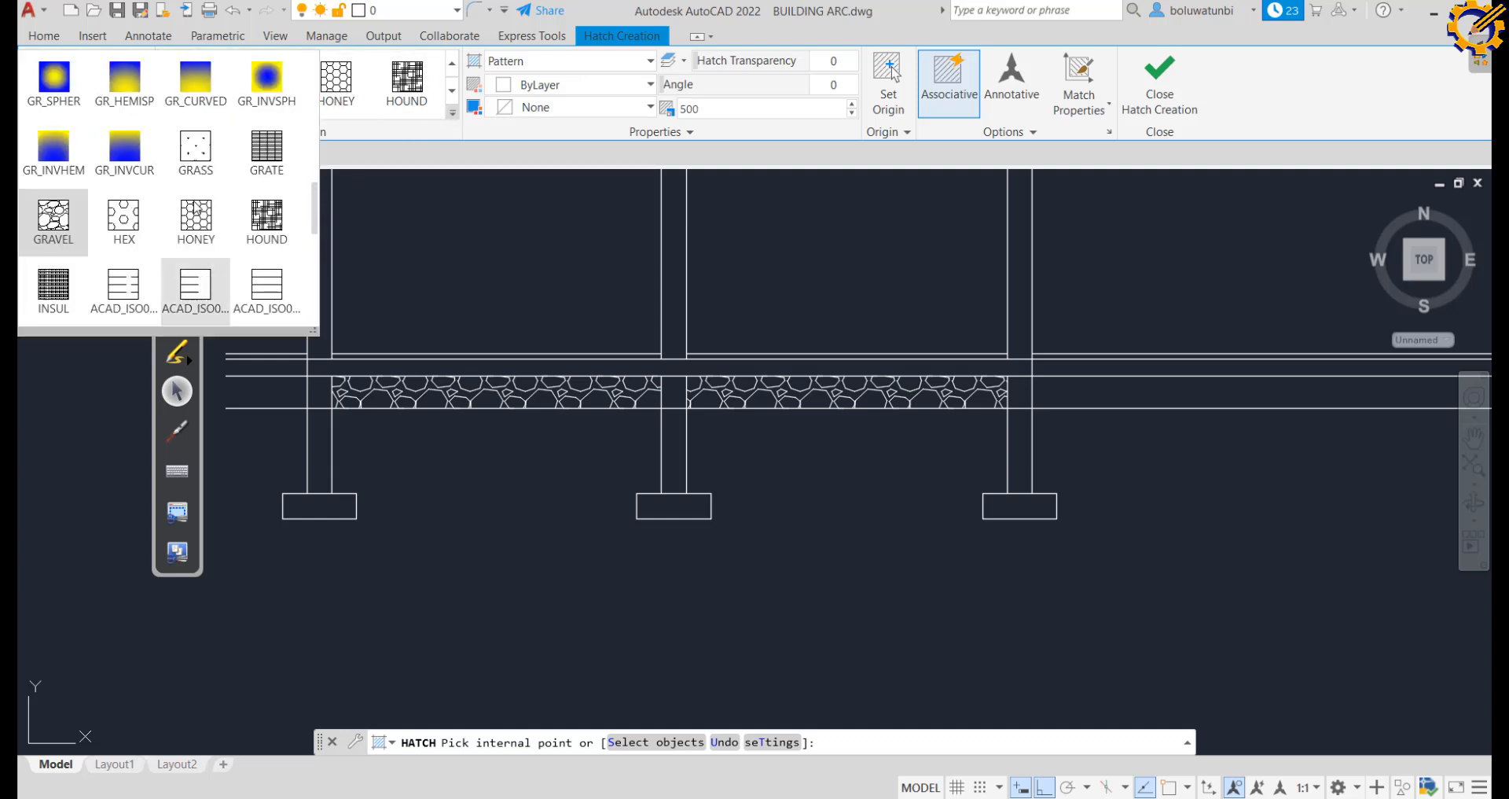
scroll(196, 208, "down", 4)
scroll(196, 208, "down", 3)
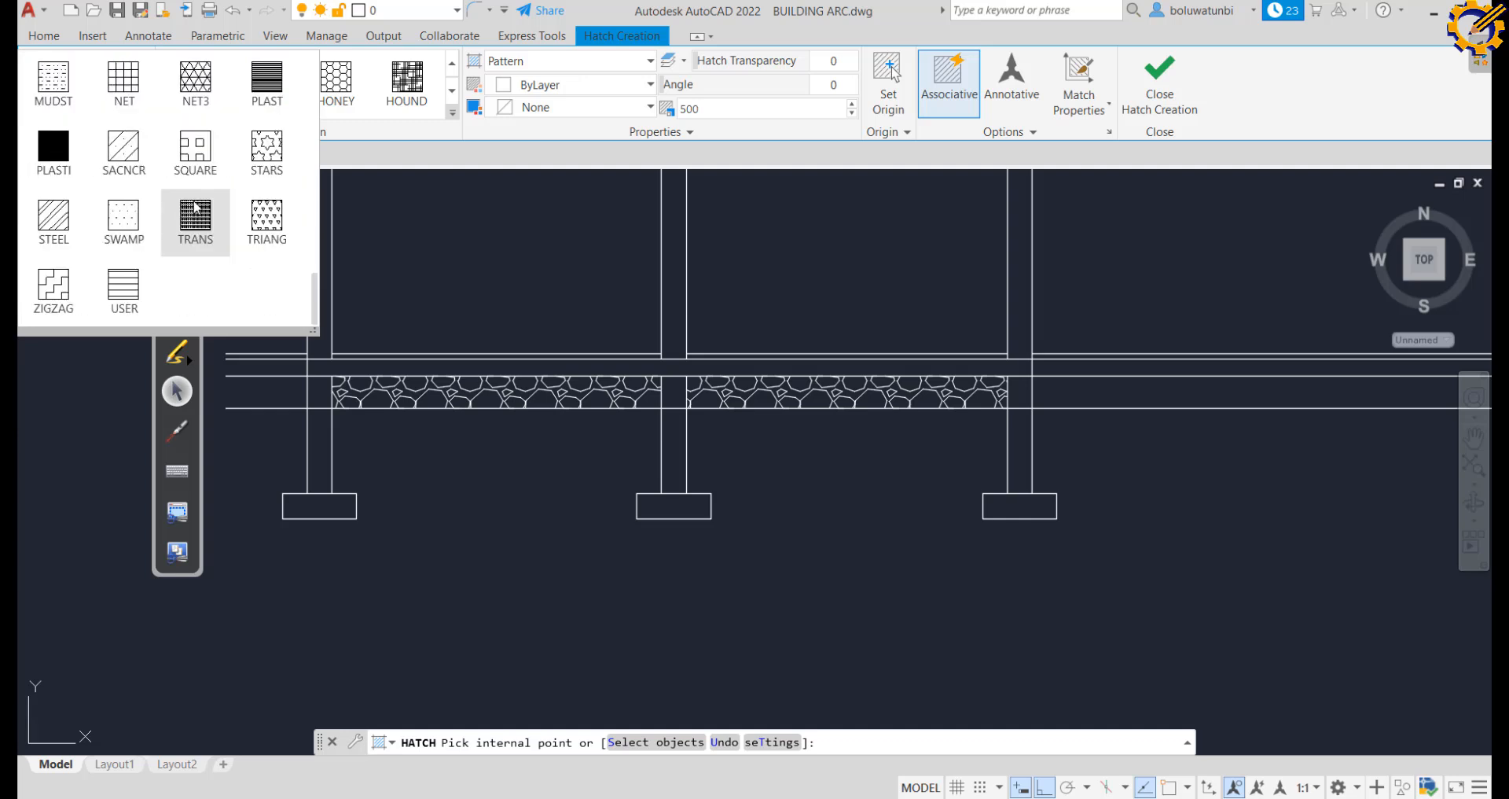
scroll(185, 209, "up", 1)
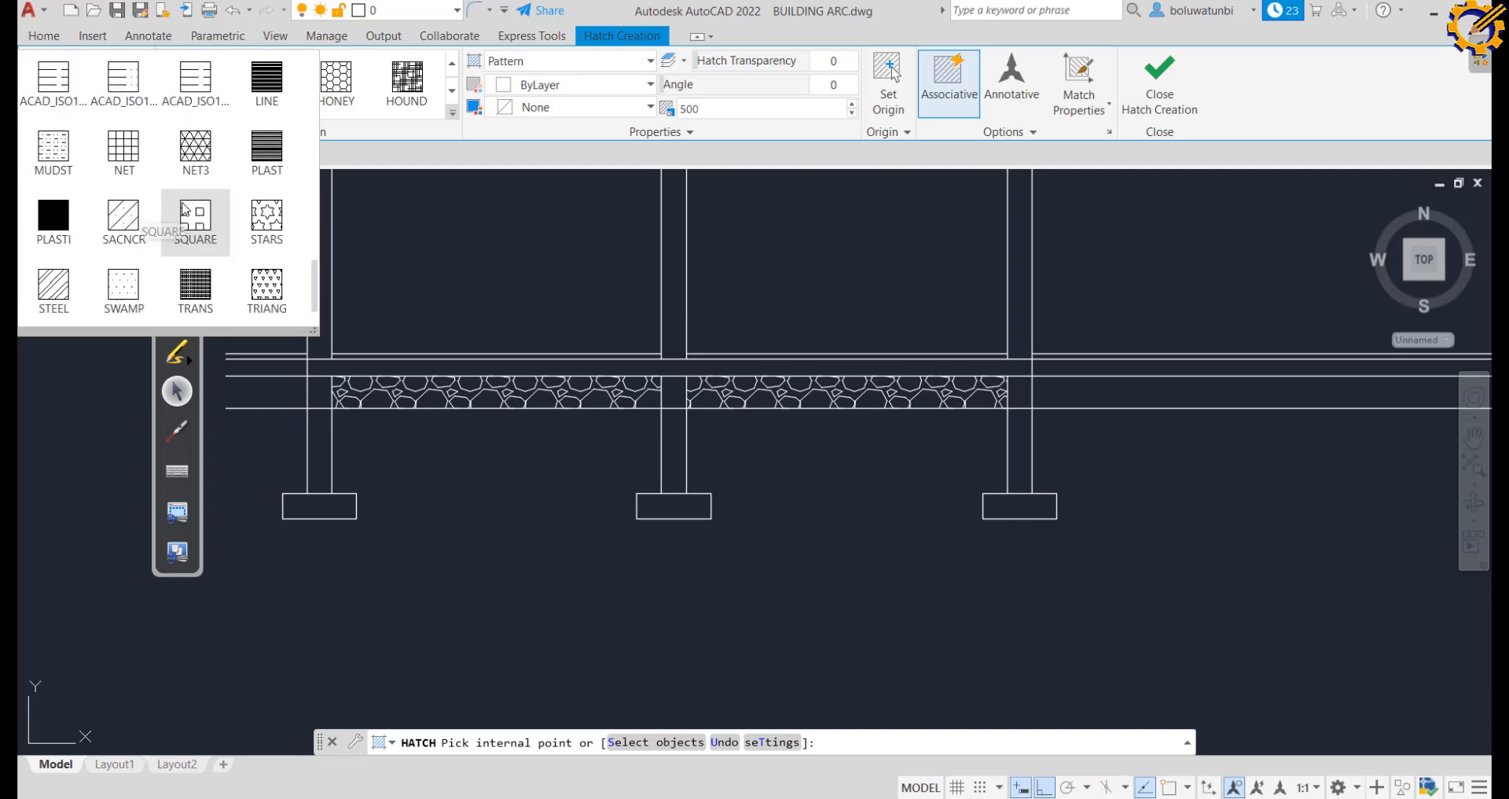
scroll(186, 204, "up", 2)
scroll(186, 204, "up", 10)
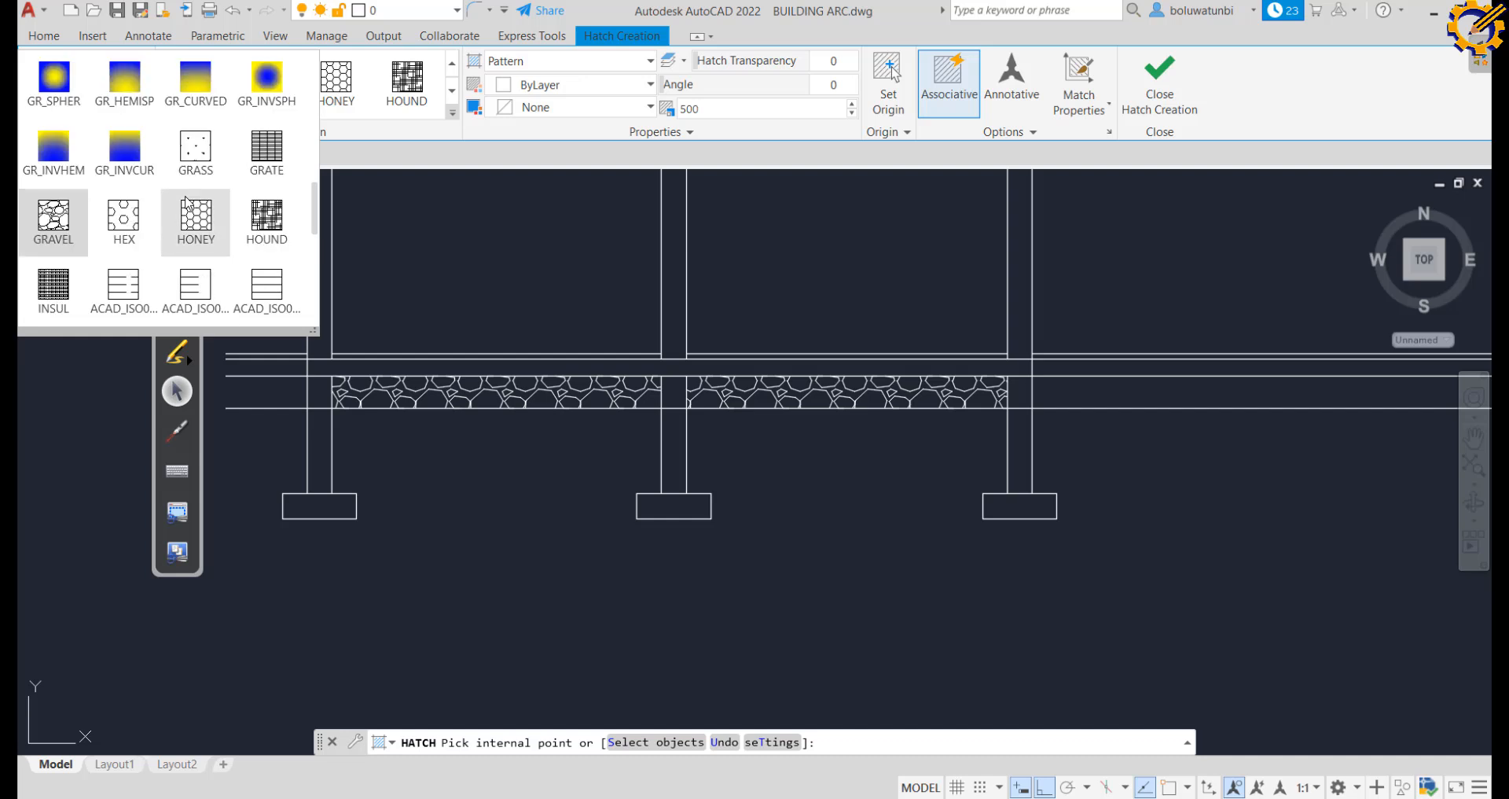
scroll(186, 203, "down", 4)
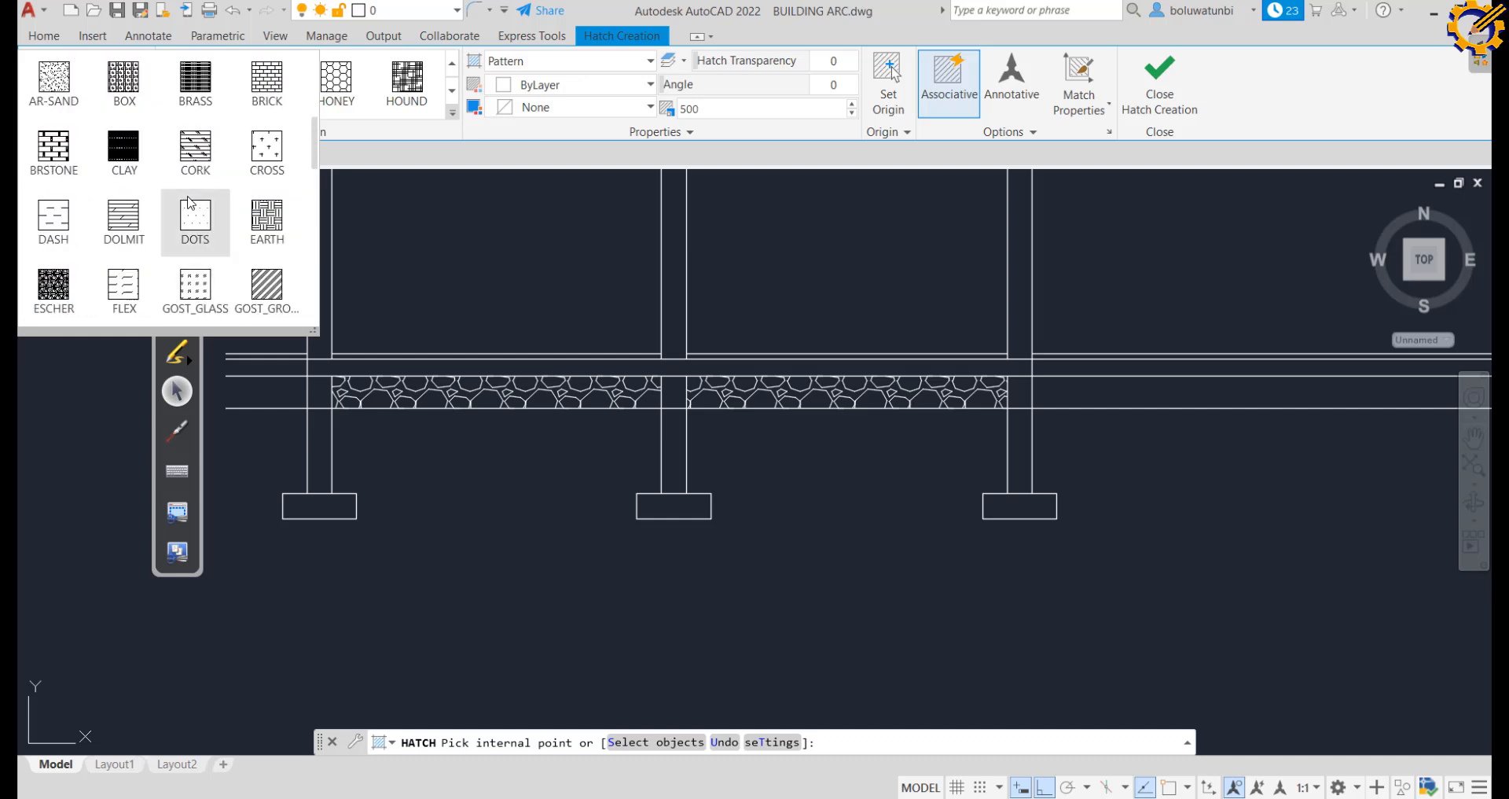
scroll(190, 203, "up", 4)
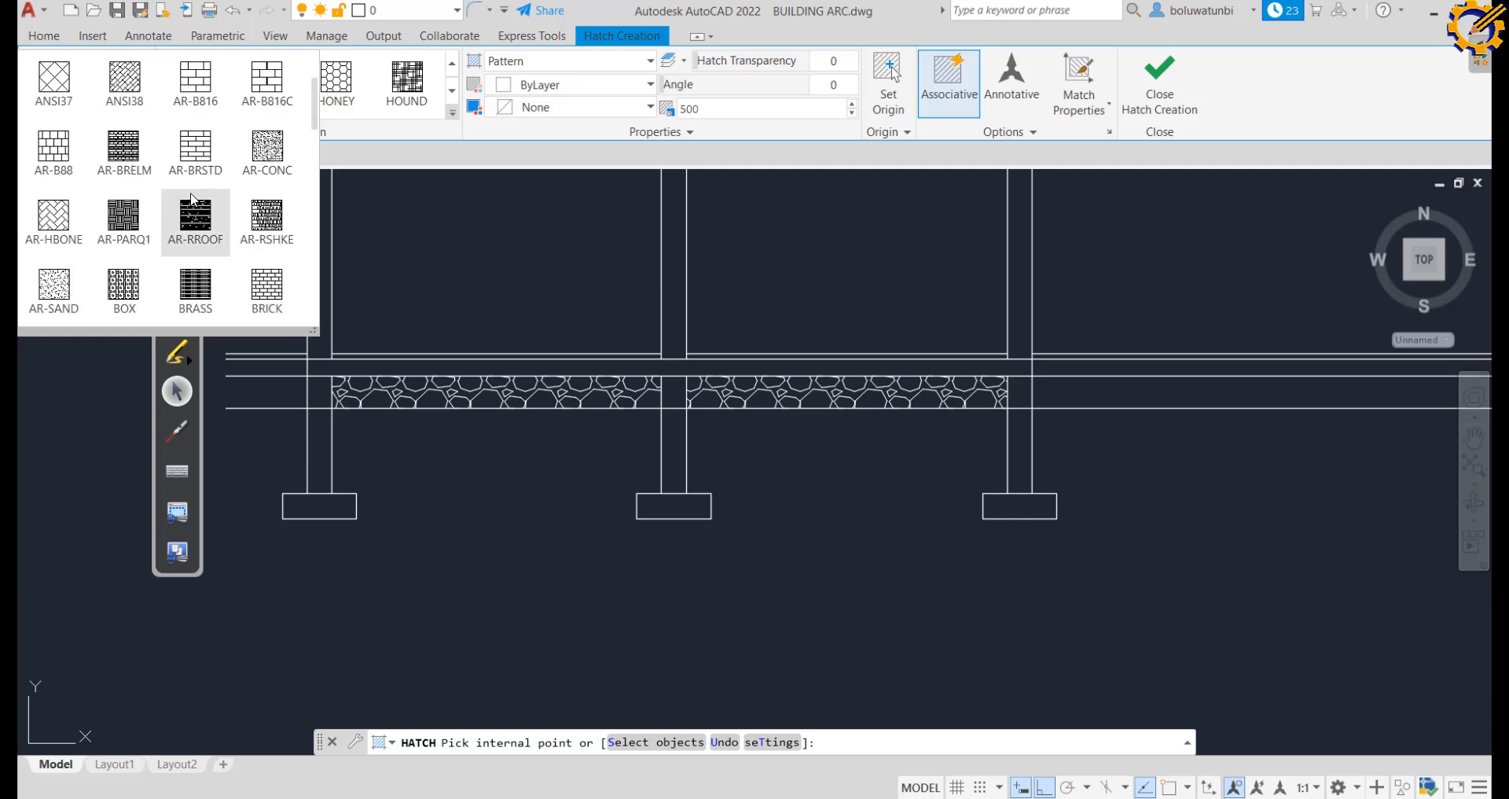
scroll(193, 201, "up", 1)
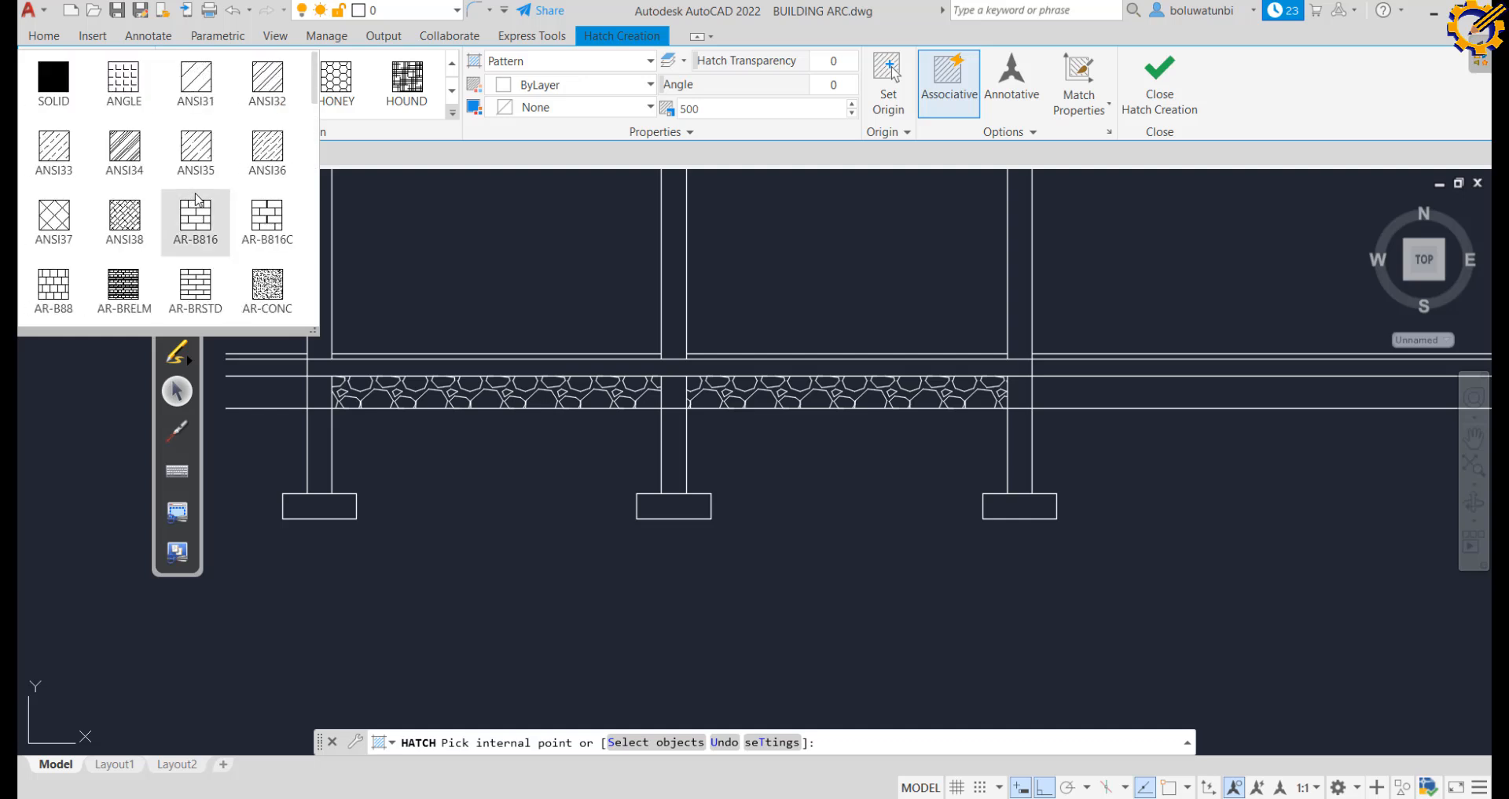
left_click(268, 287)
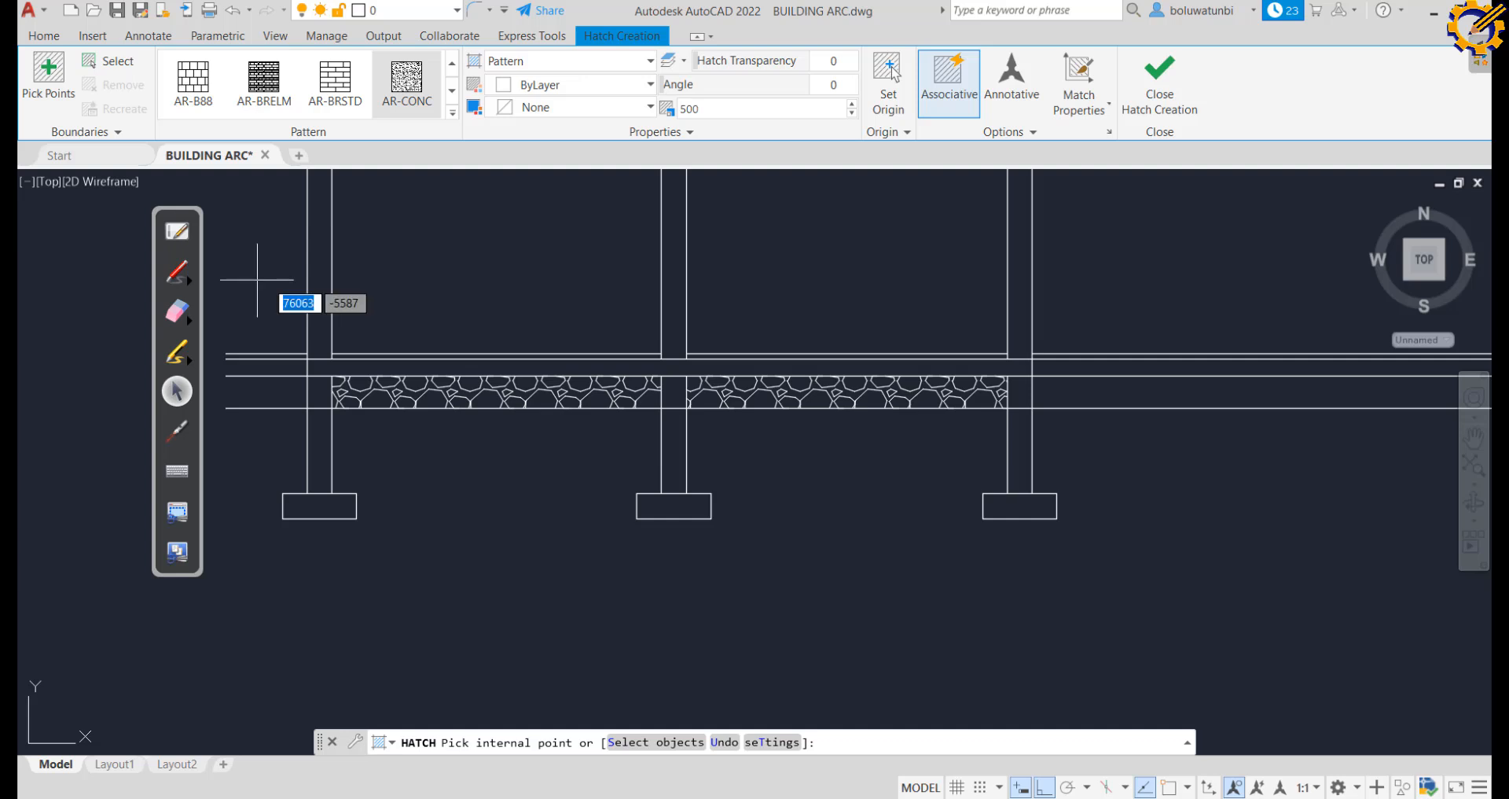
Pick the floor slab band and the three wall footings as the areas for the AR-CONC hatch
left_click(348, 367)
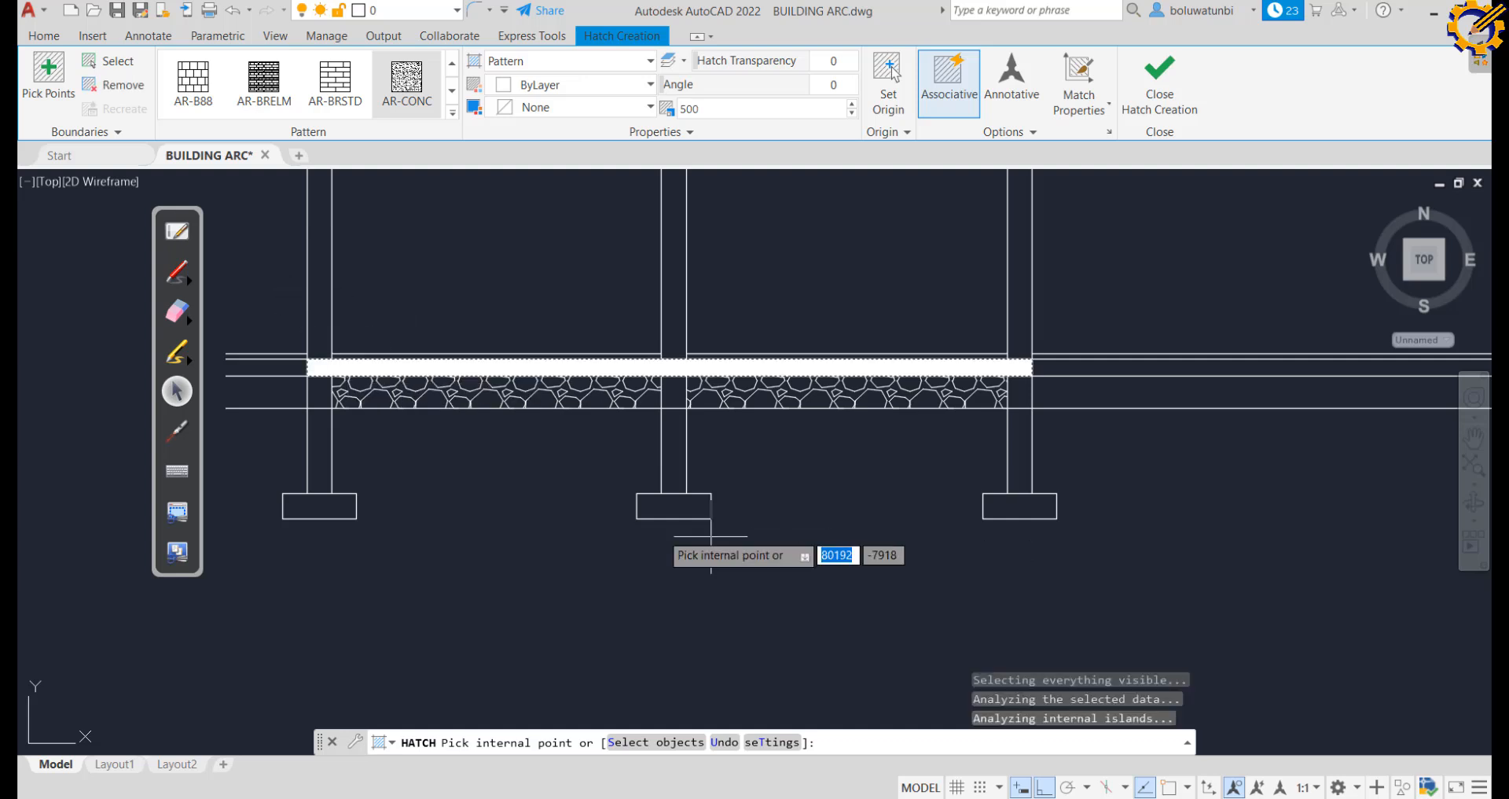
left_click(653, 504)
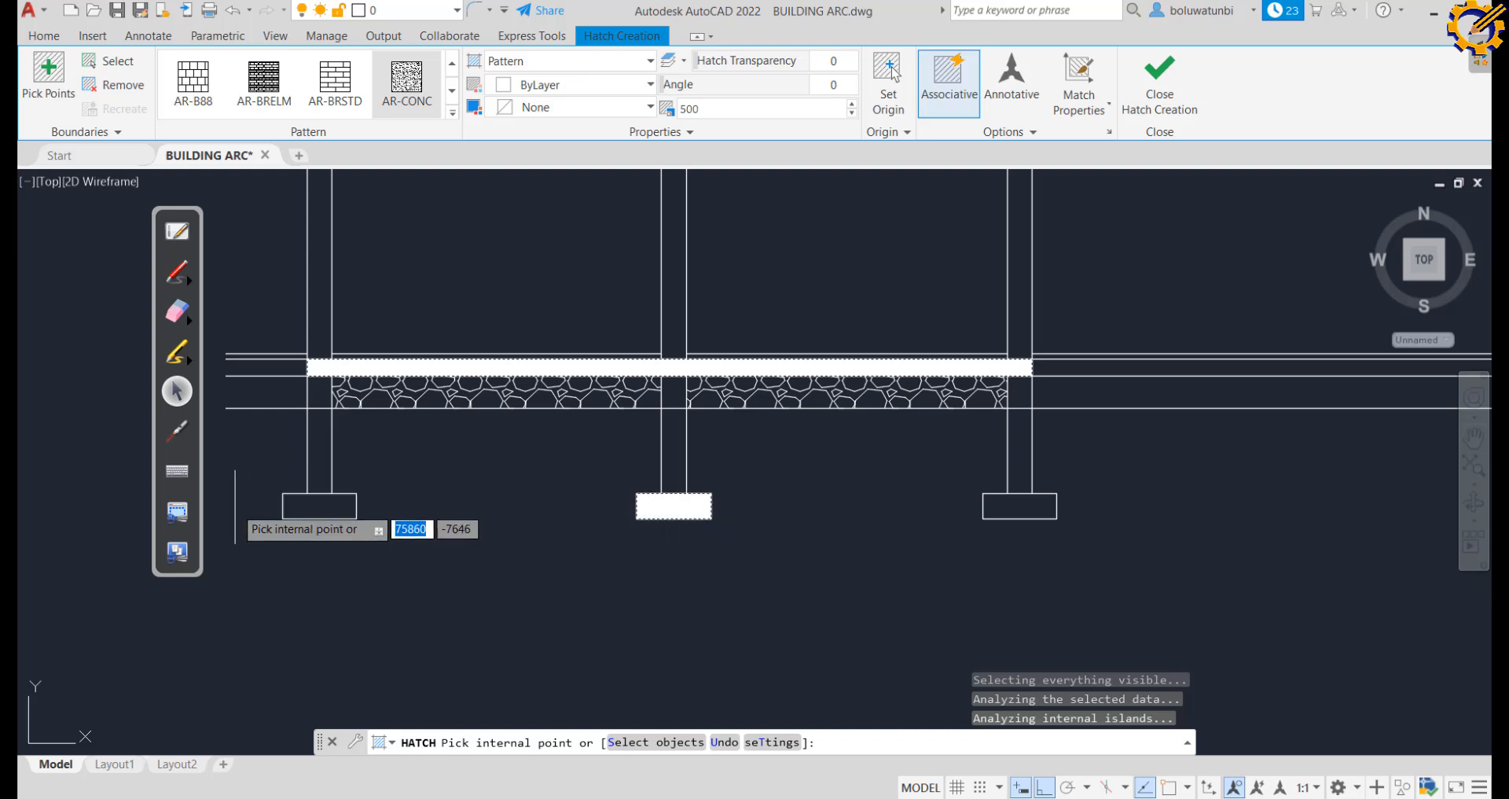
left_click(306, 506)
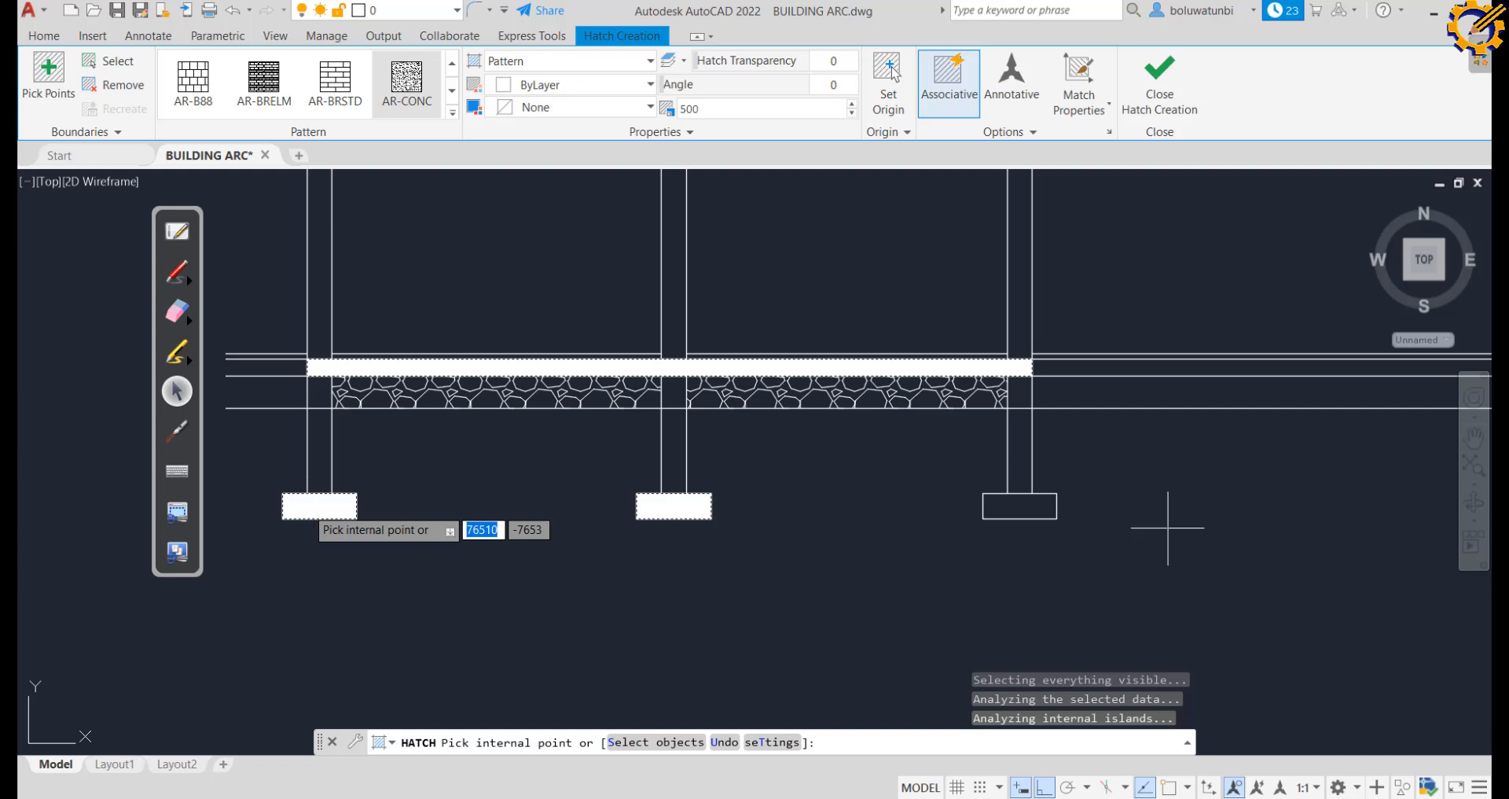
left_click(1019, 507)
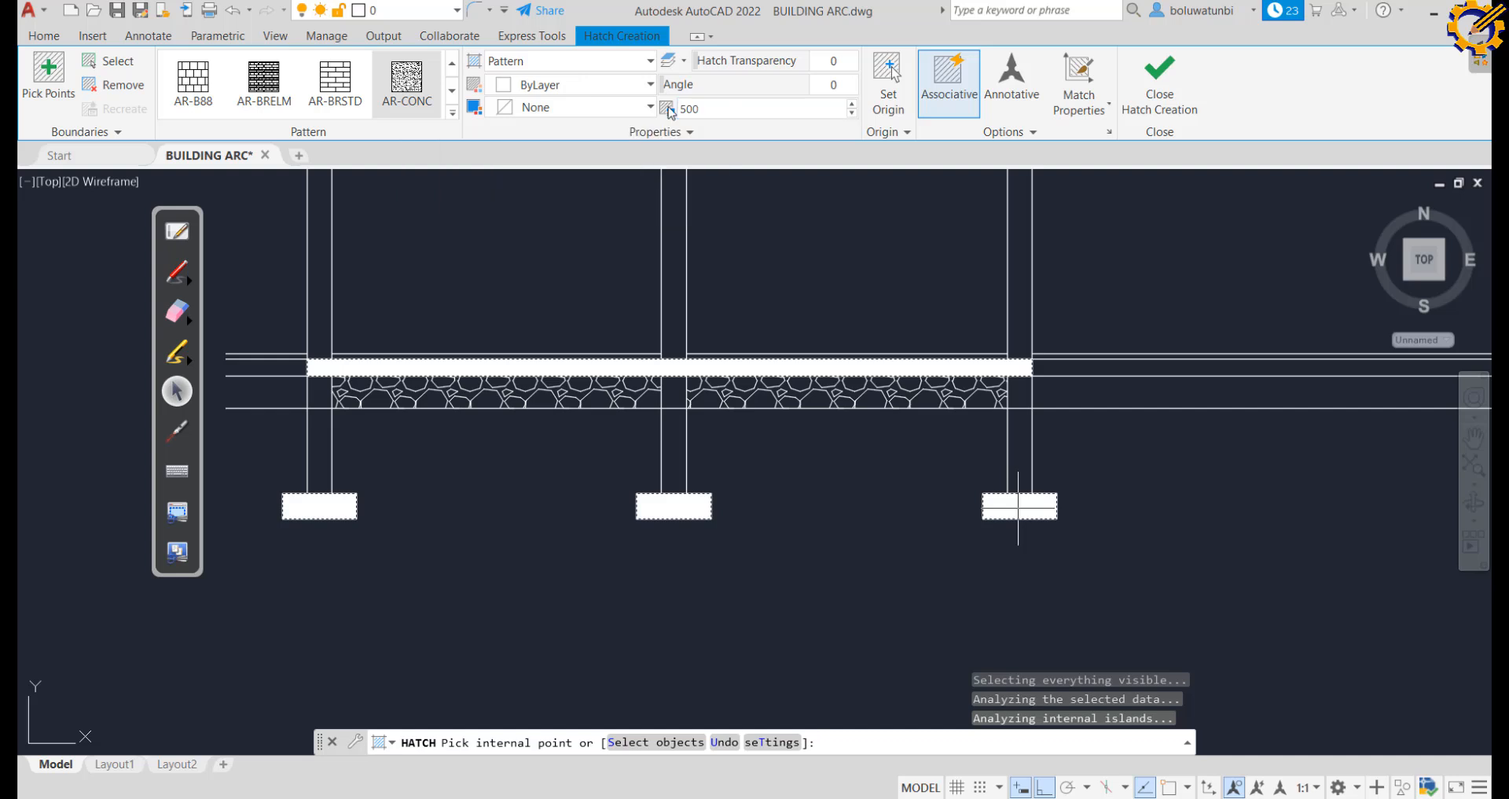
Set the concrete hatch's pattern scale to 1000 and finish the hatch
double_click(698, 108)
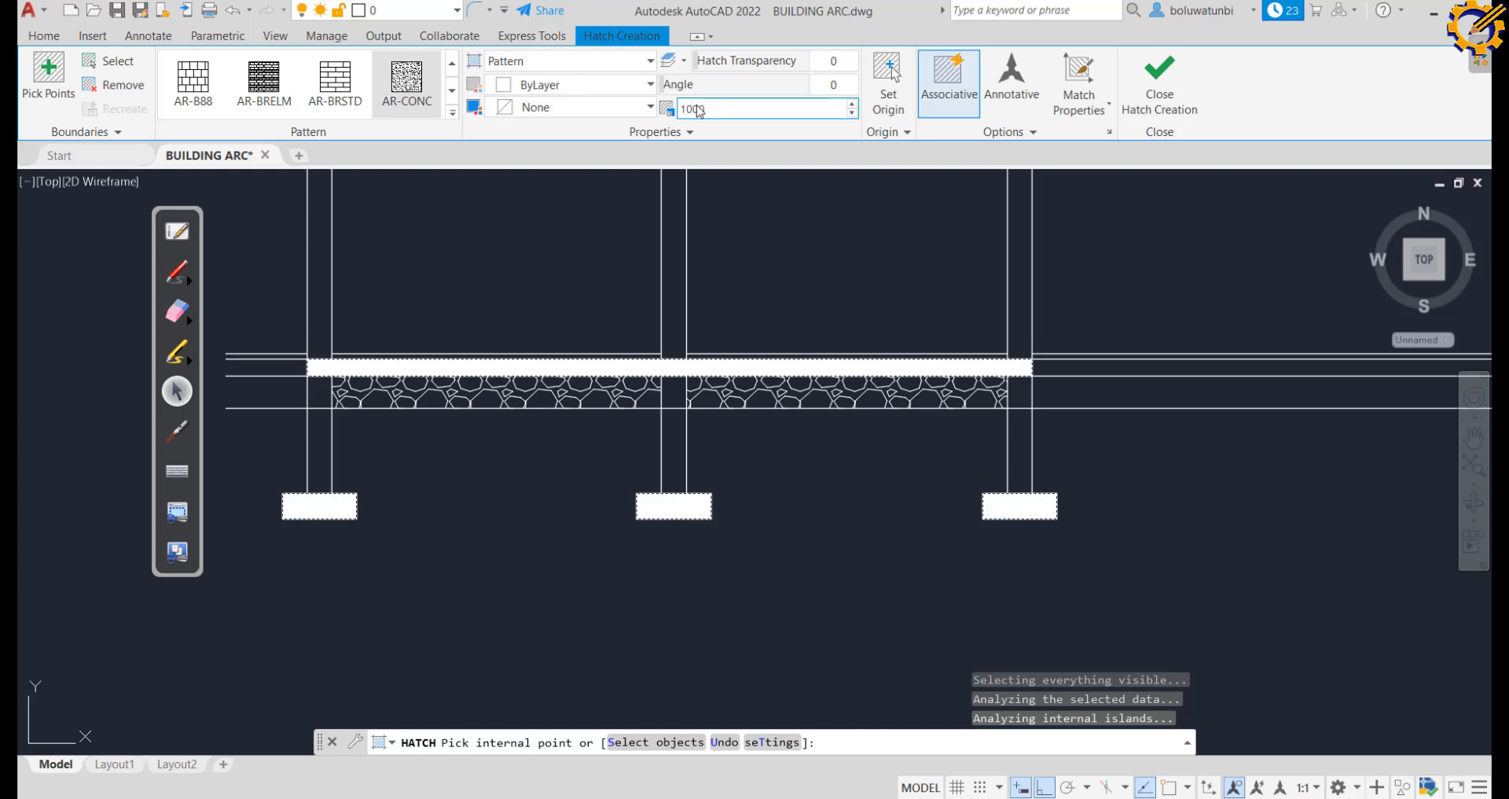
key("Tab")
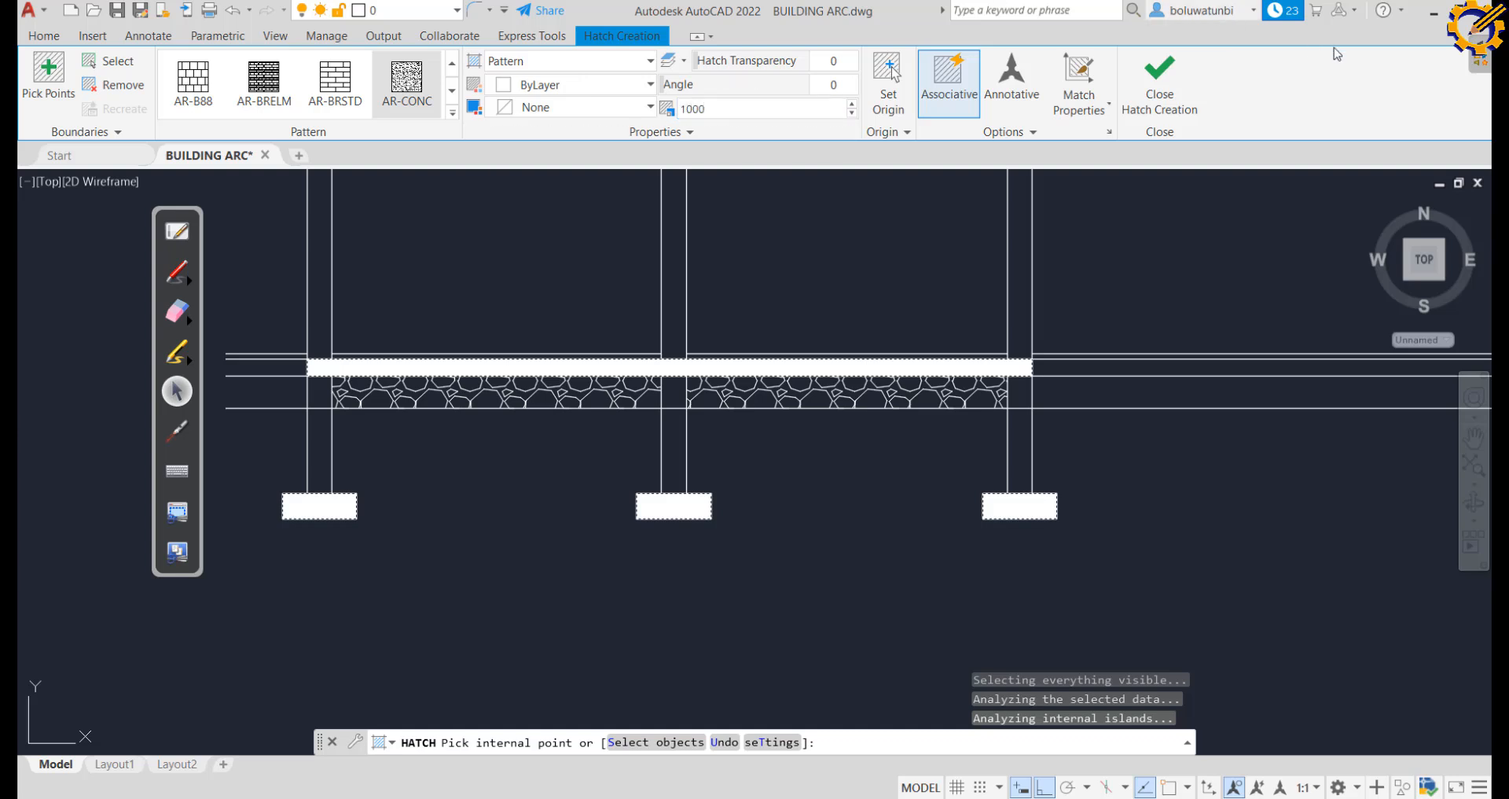
left_click(1161, 81)
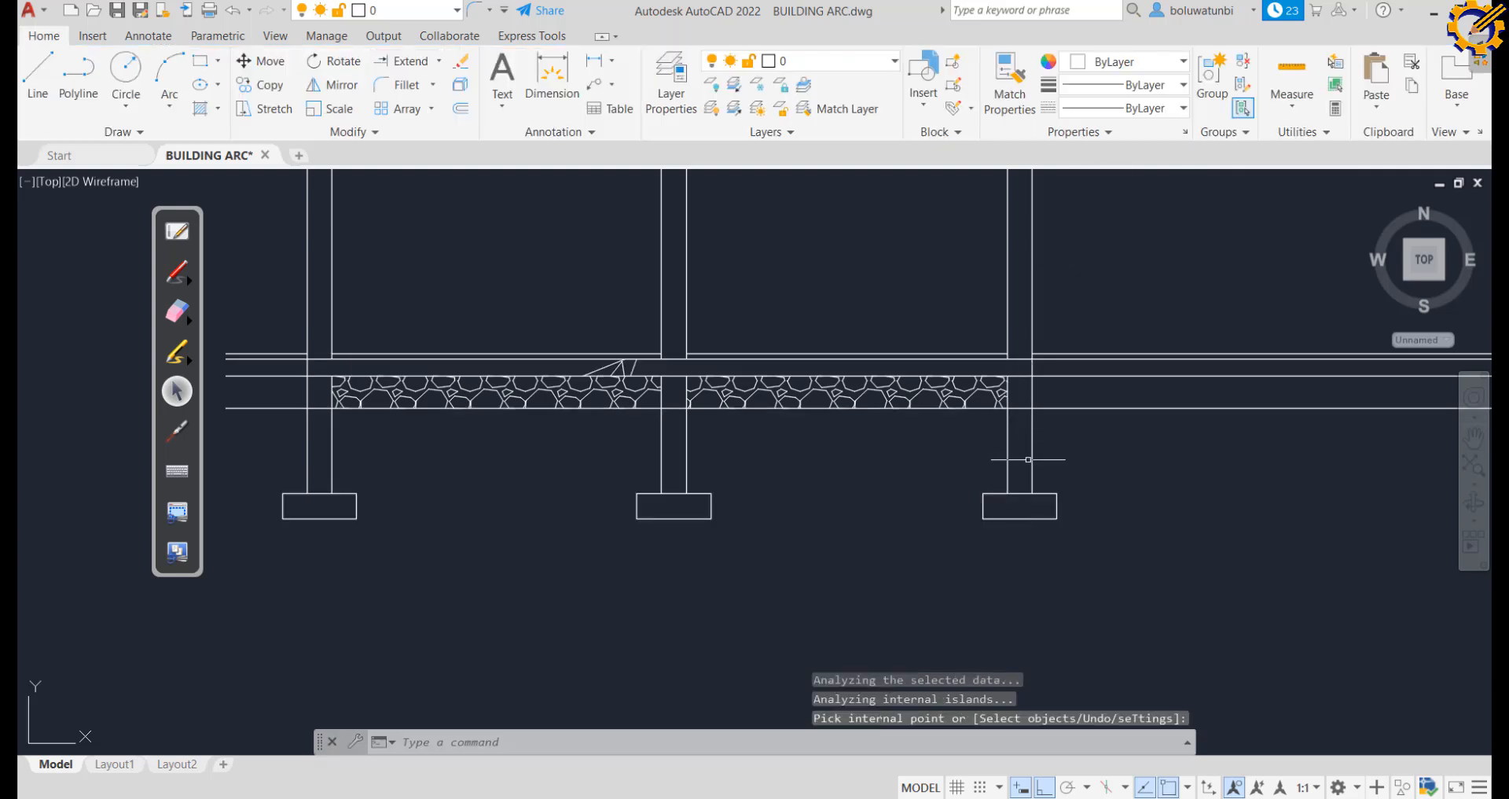
left_click(1015, 506)
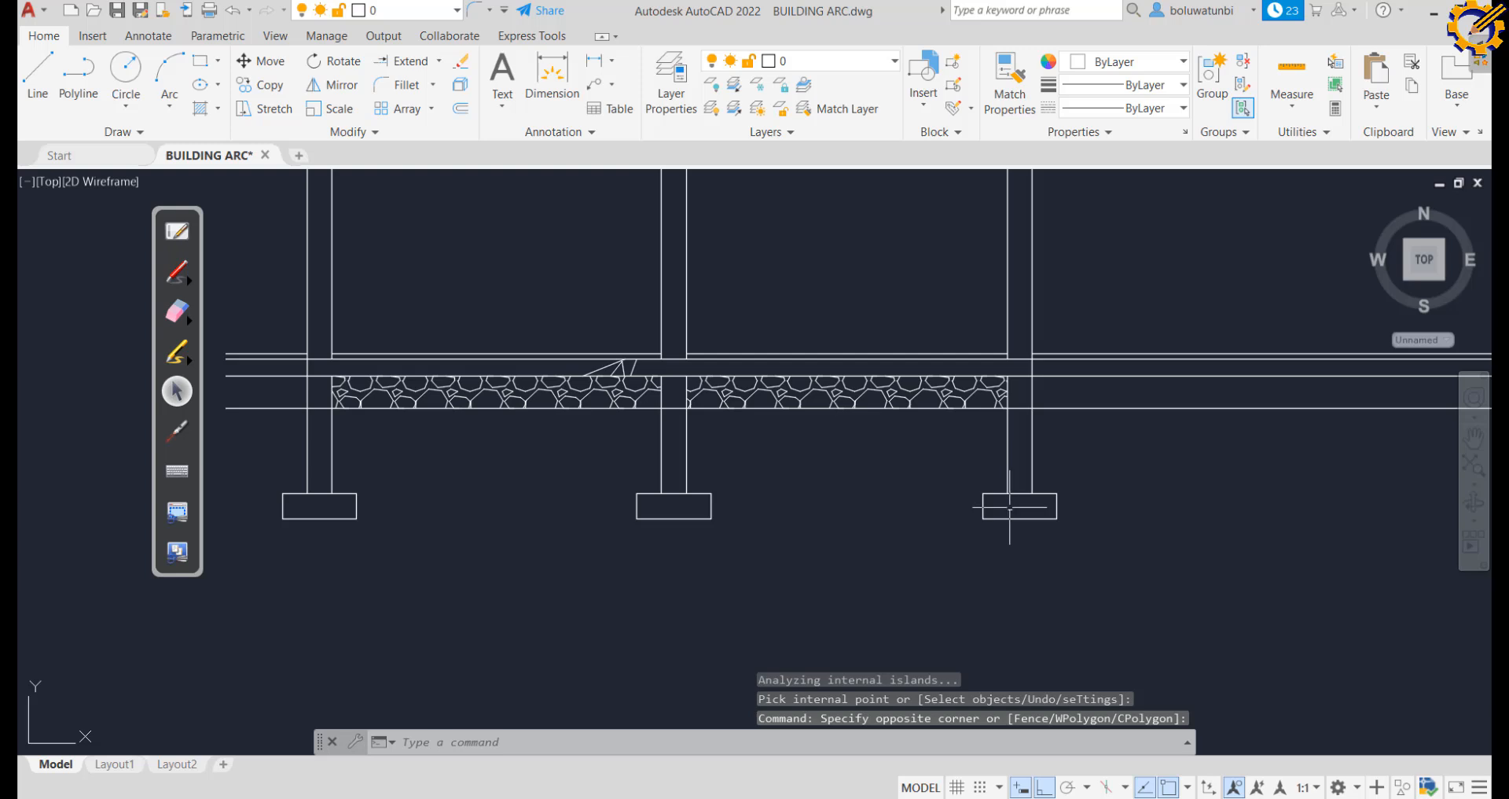
left_click(1009, 507)
left_click(1009, 507)
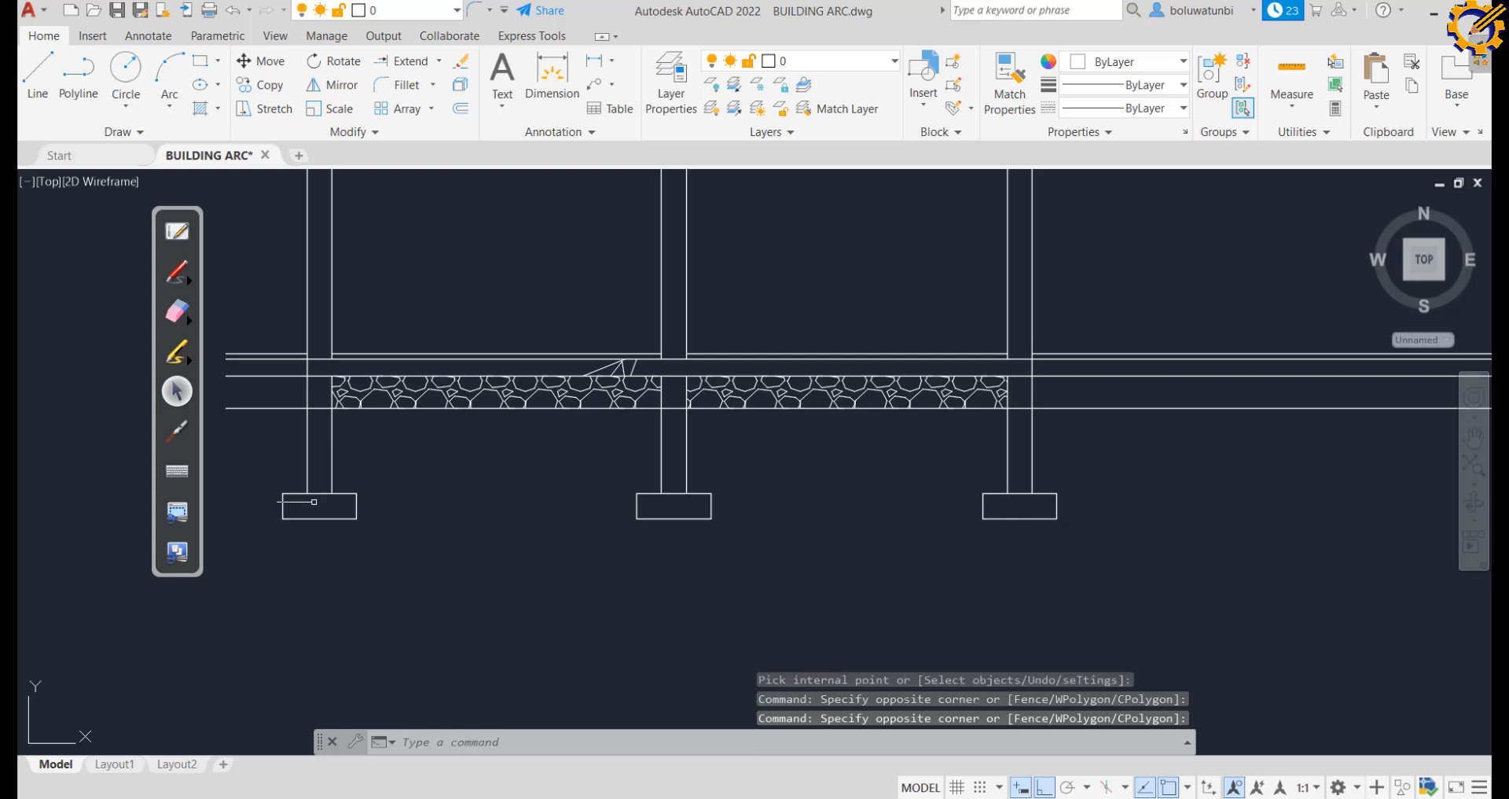
left_click(317, 499)
left_click(318, 499)
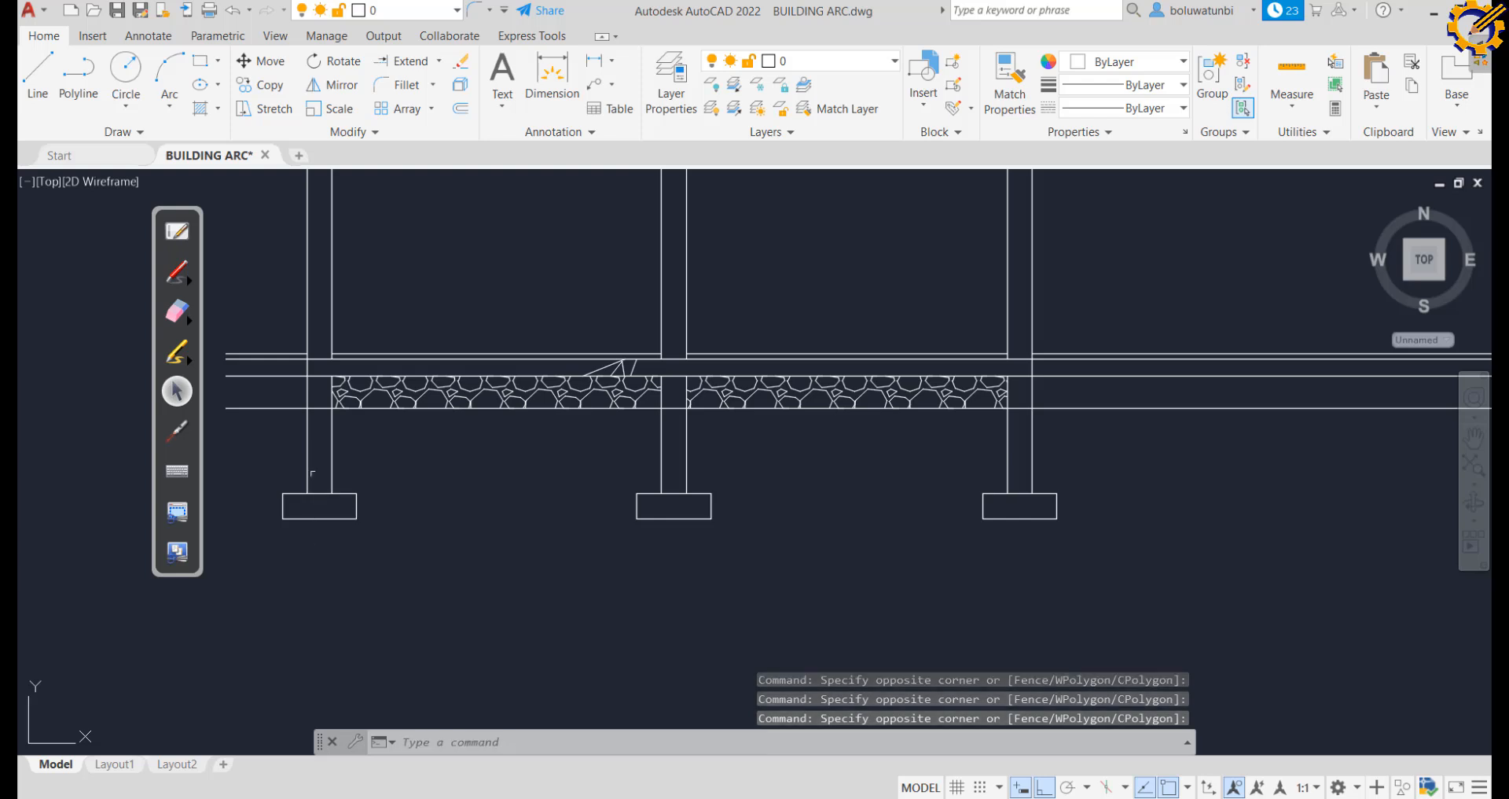
Start another AR-CONC hatch and pick the three footings and the floor slab band as its areas
left_click(206, 114)
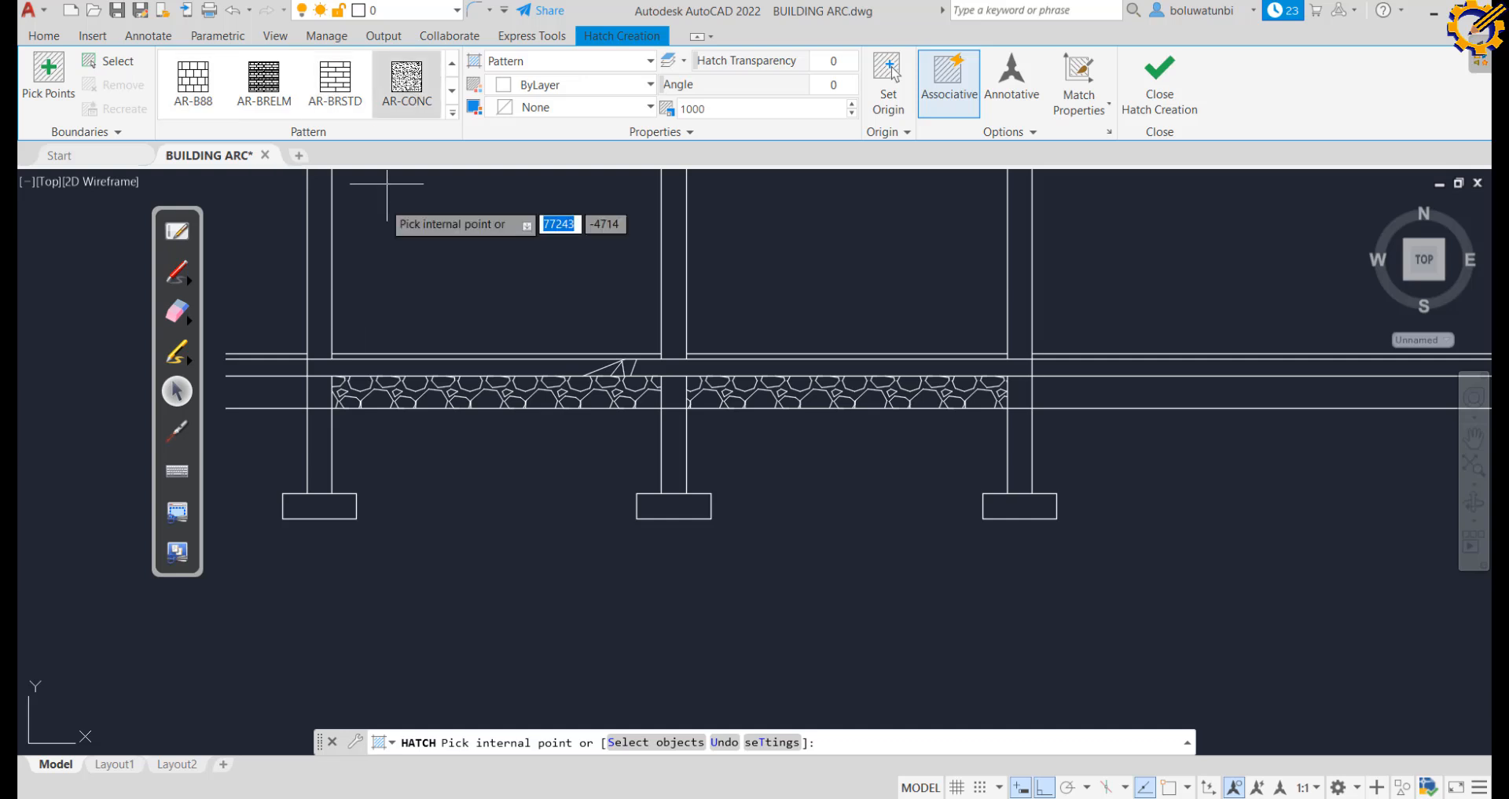
left_click(318, 506)
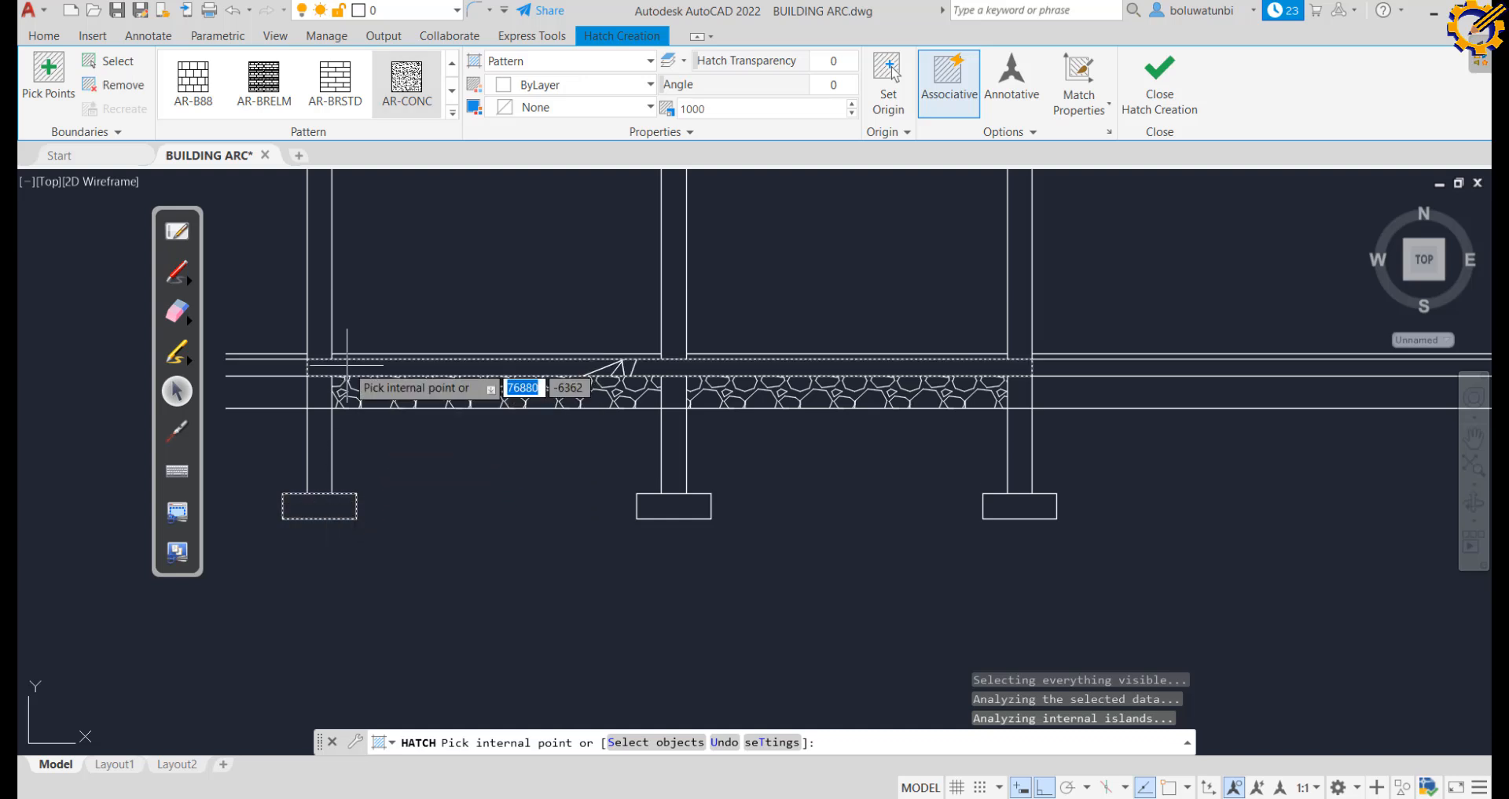
left_click(370, 367)
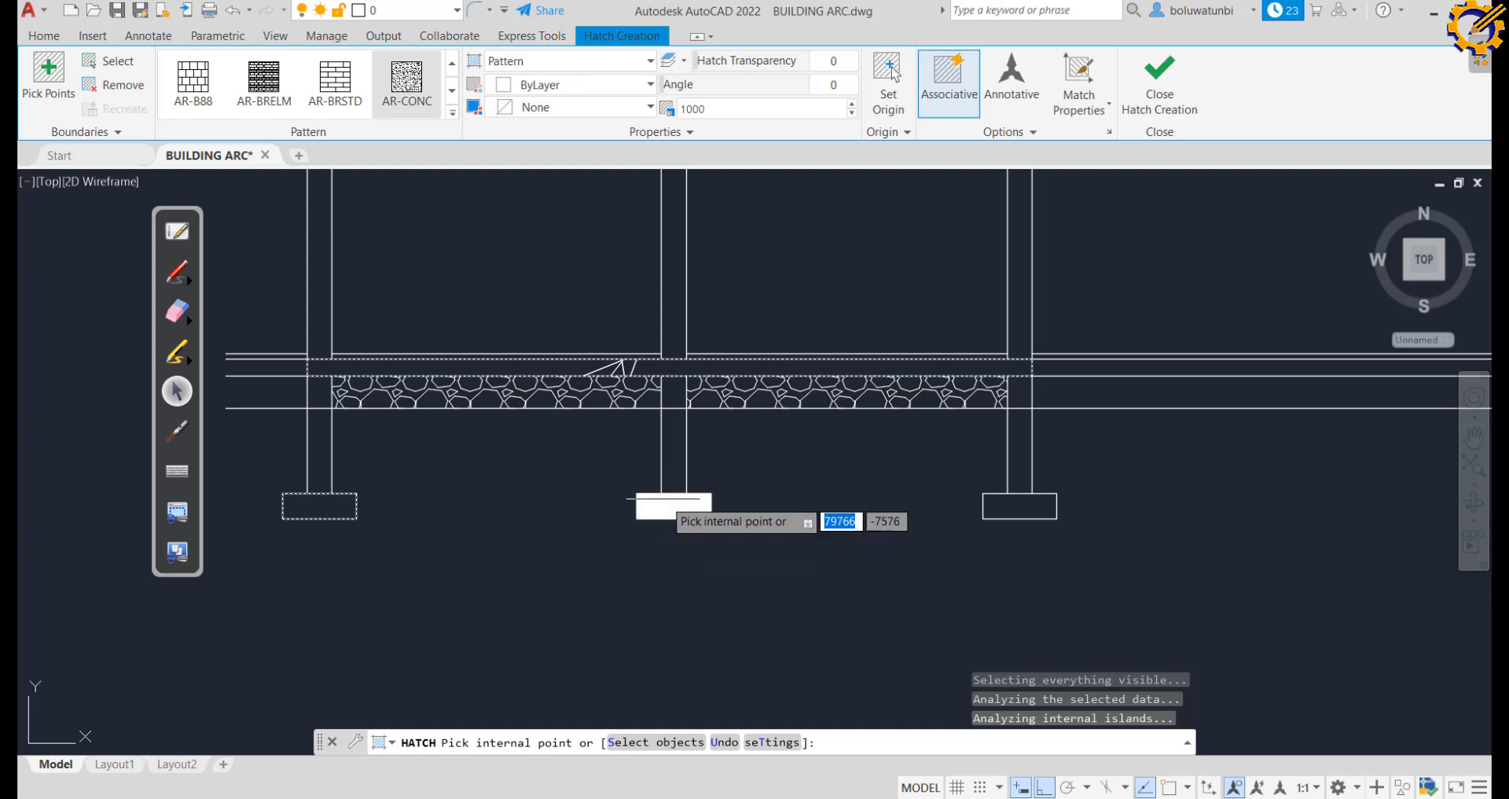
left_click(667, 505)
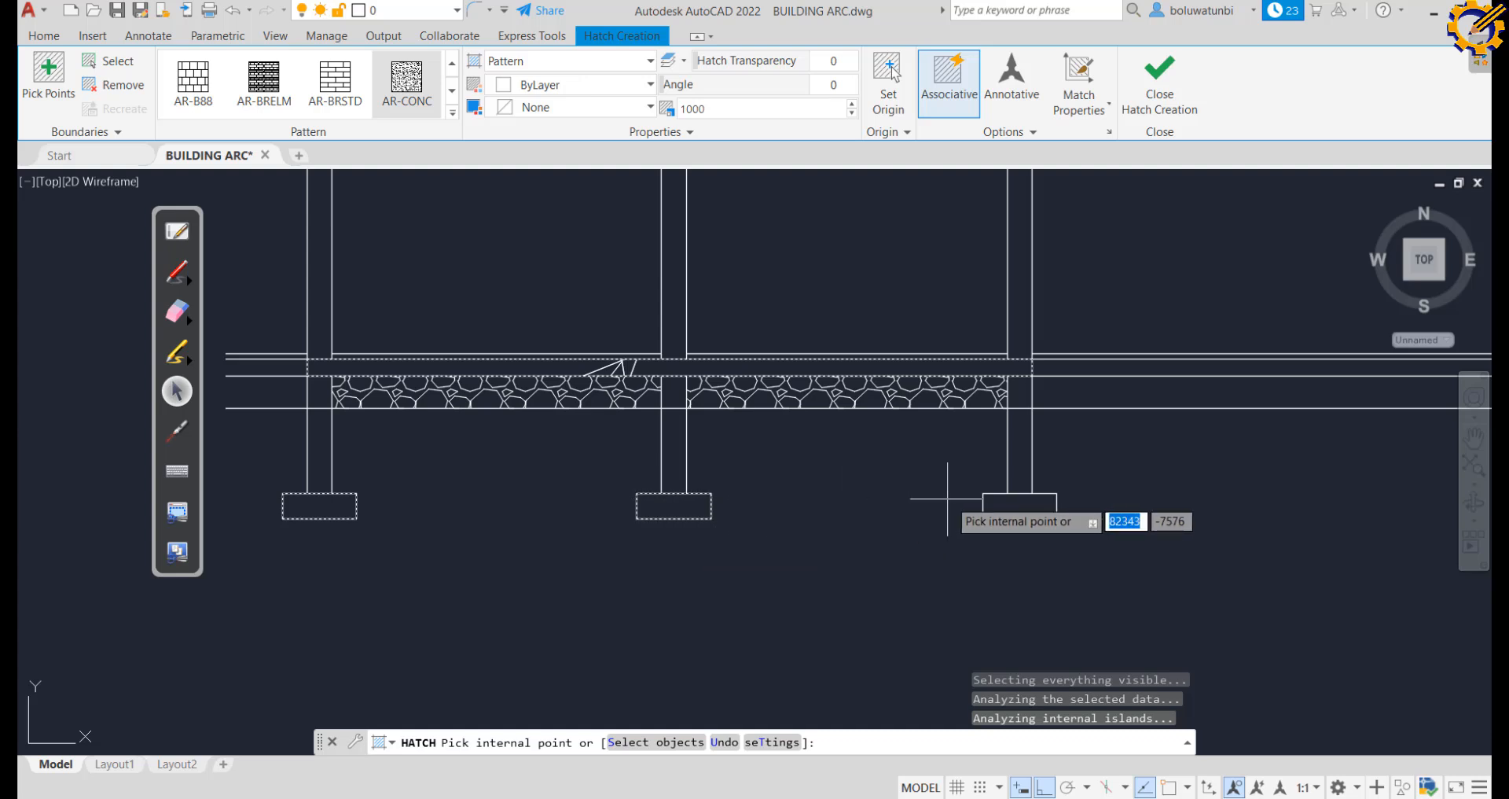
left_click(1019, 505)
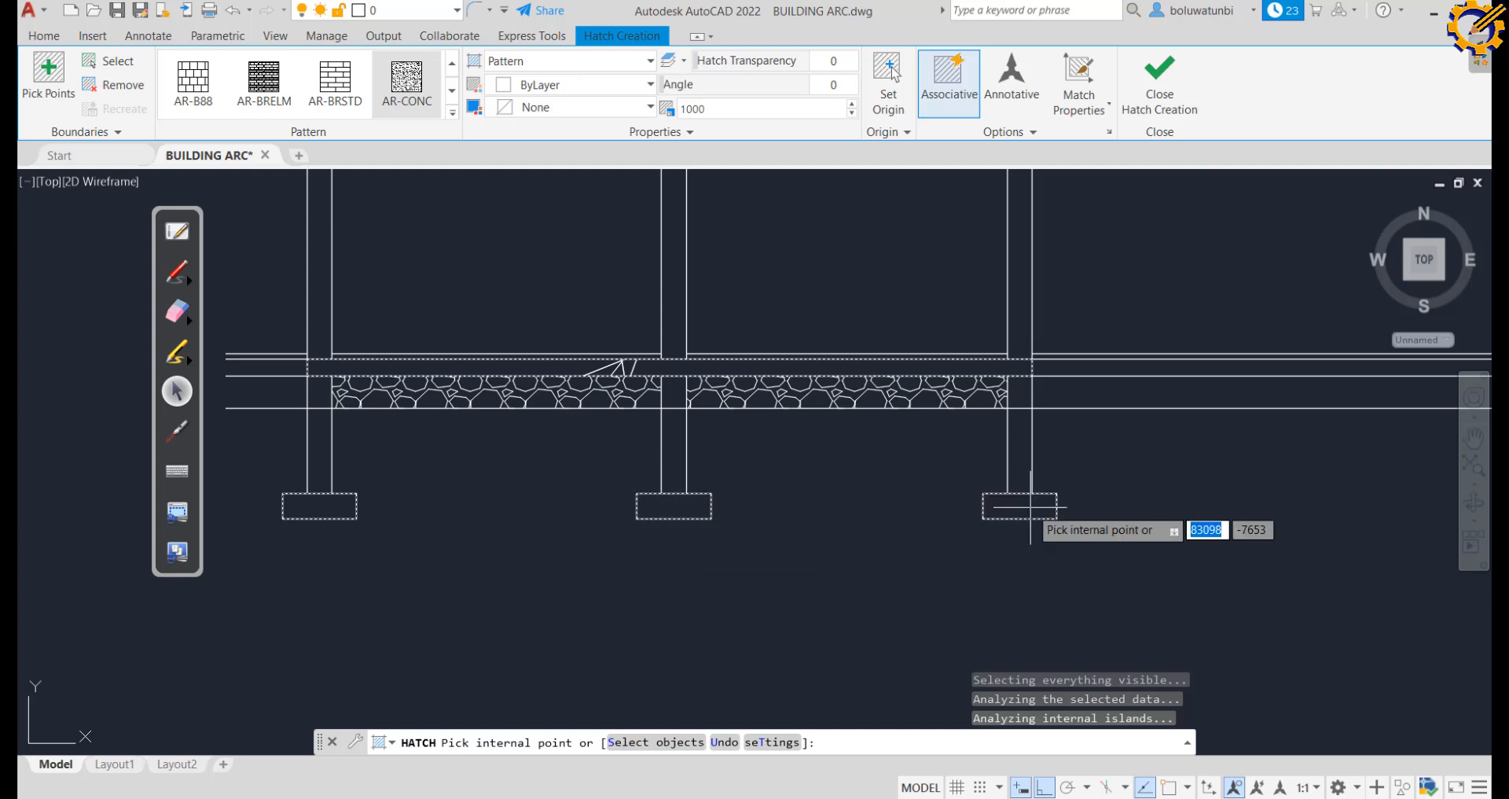
key("XF86MonBrightnessUp")
key("XF86MonBrightnessUp")
key("XF86MonBrightnessUp")
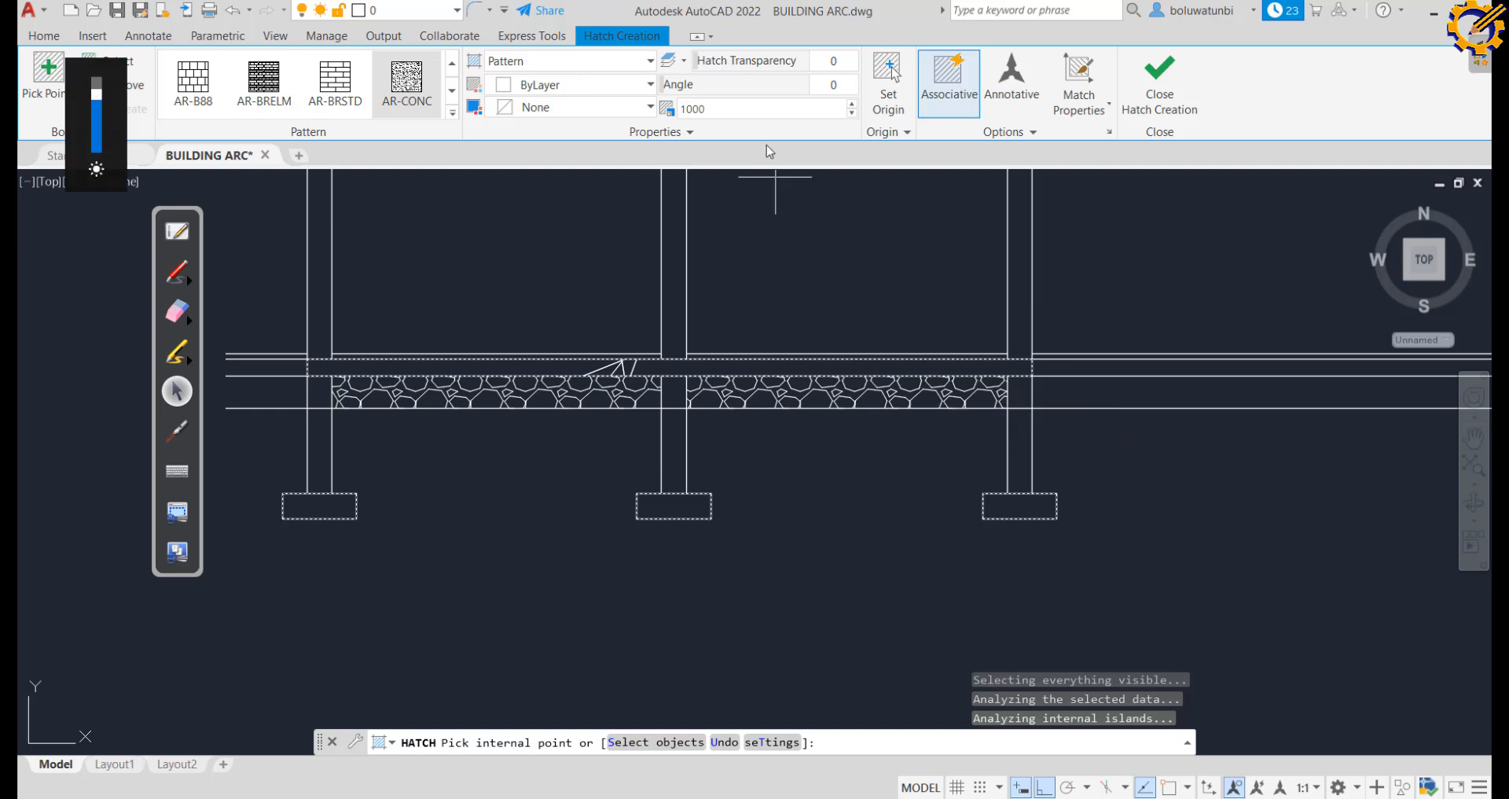
Set the concrete hatch's pattern scale to 300 and finish the hatch
left_click(693, 108)
type("3")
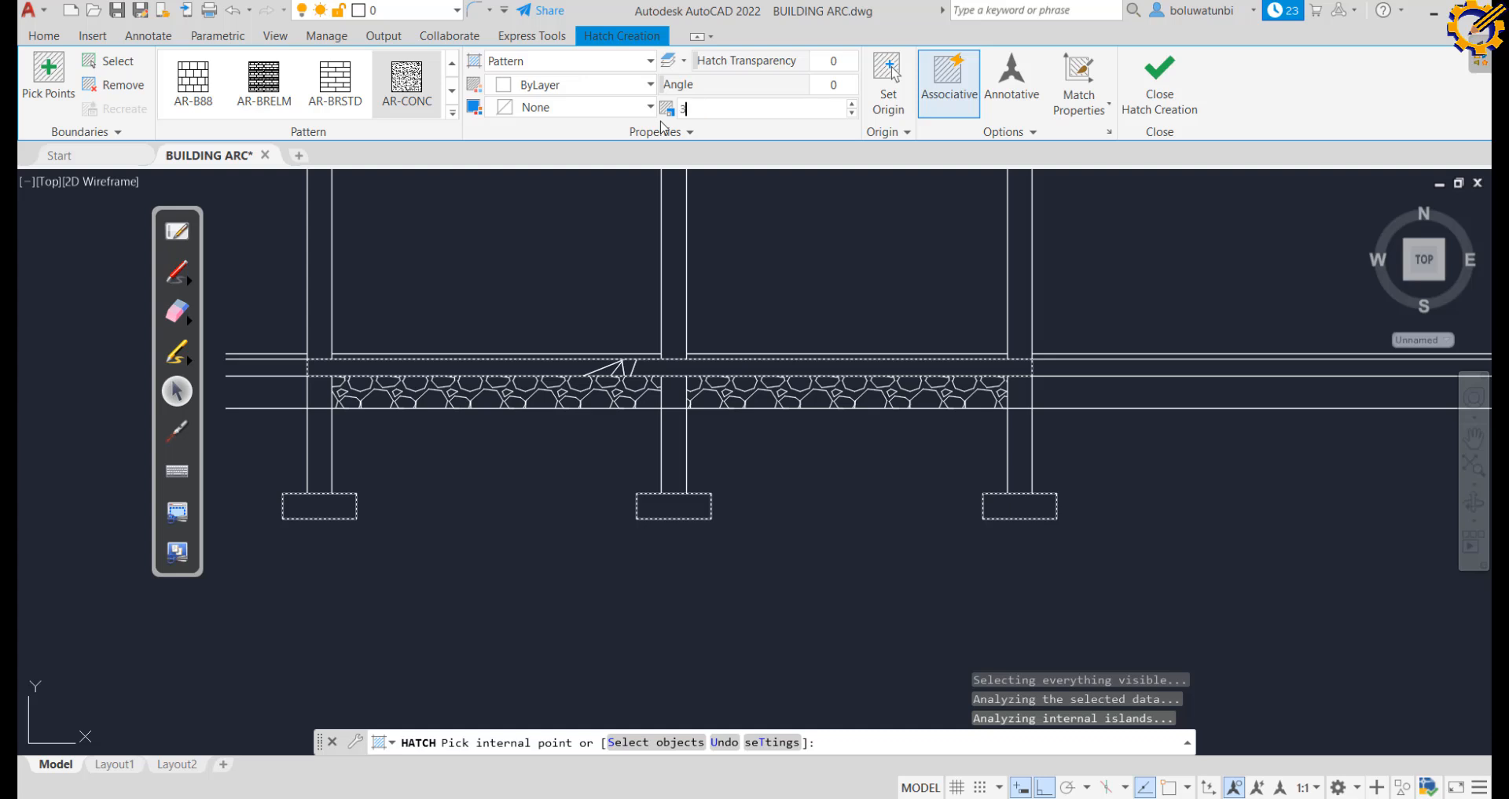
type("00")
key("Return")
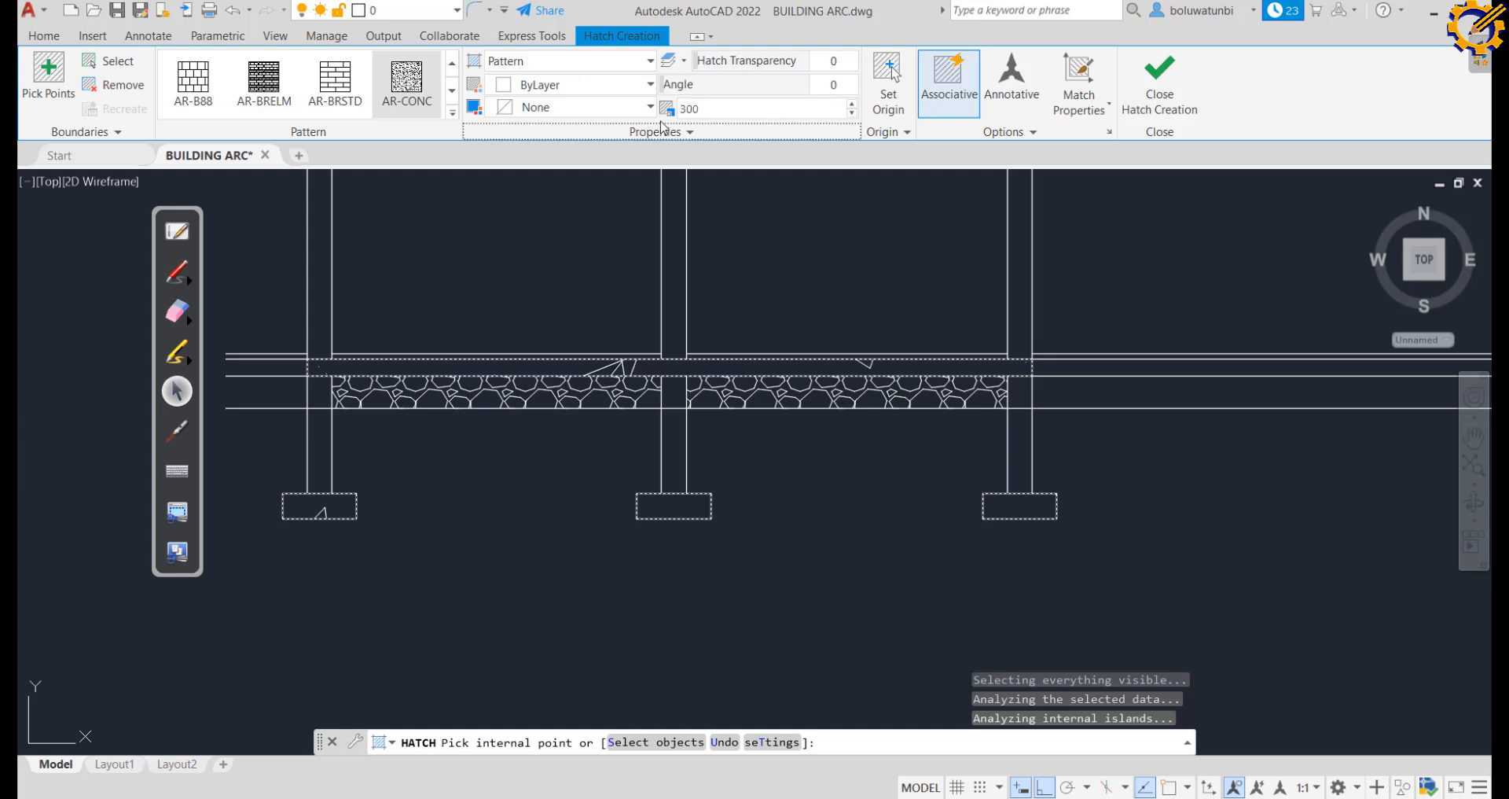
left_click(1160, 85)
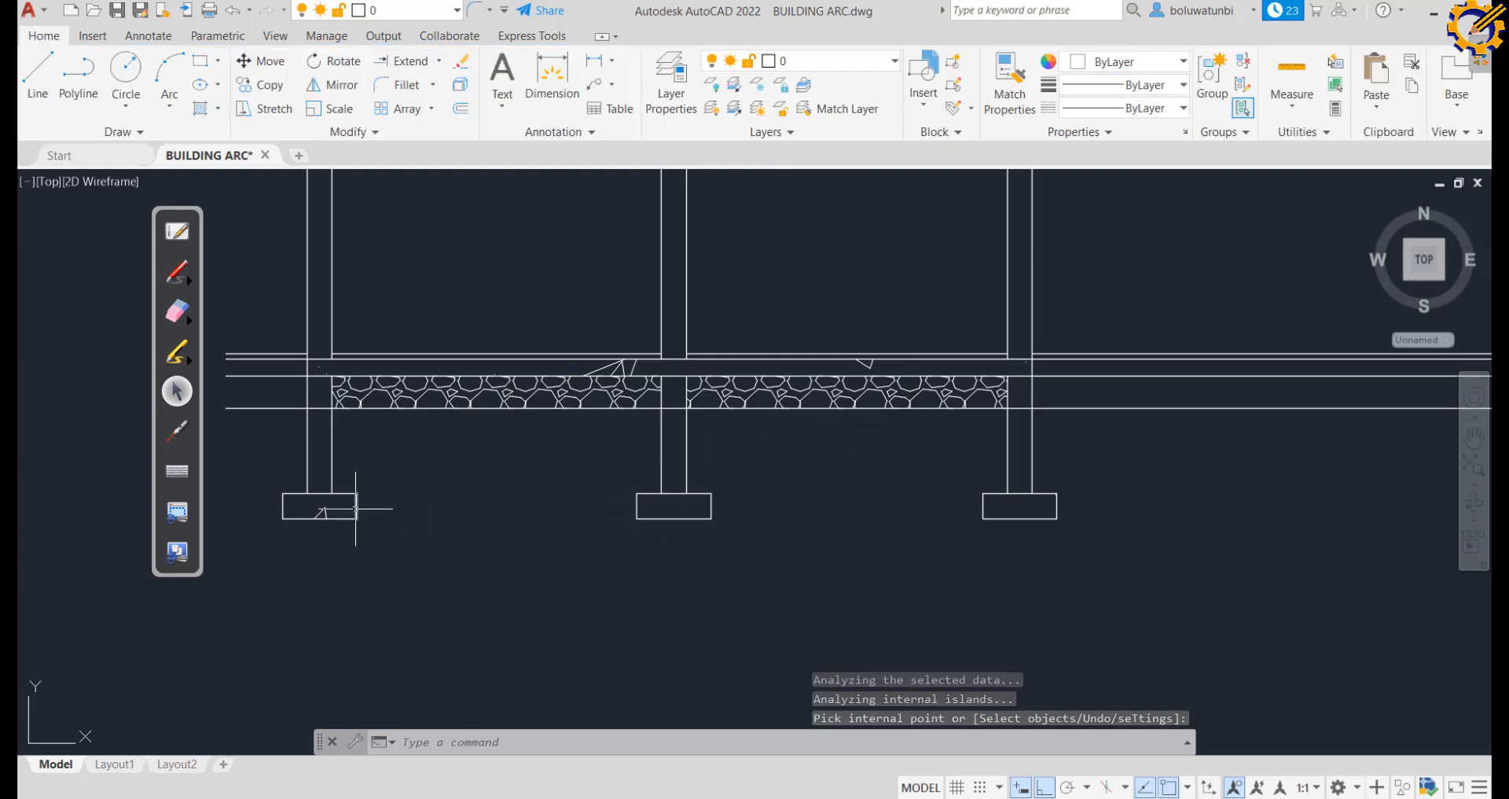
Remove the AR-CONC hatches from the slab and footings, going back to the state with only the gravel hatch
left_click(322, 514)
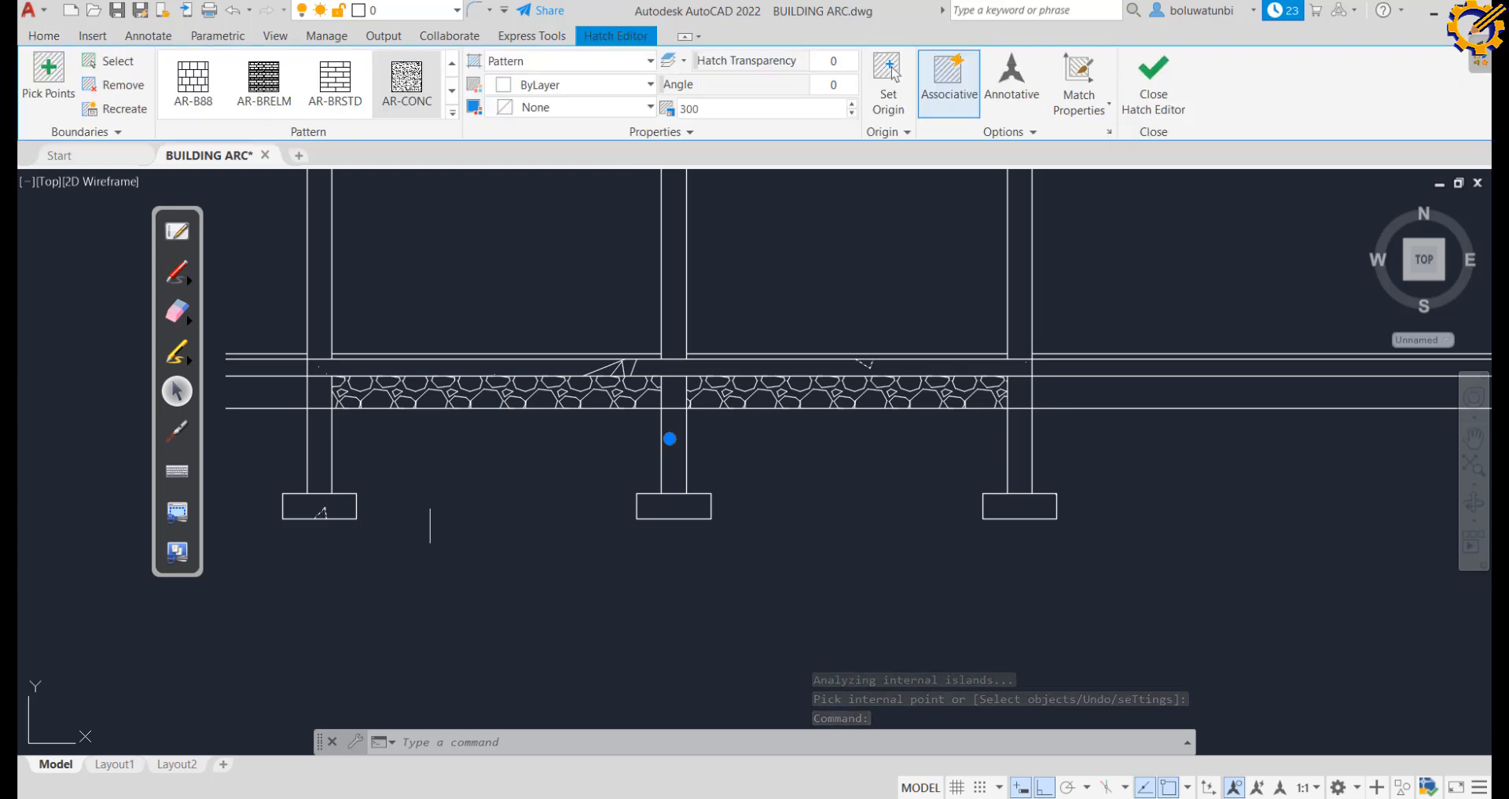
key("Delete")
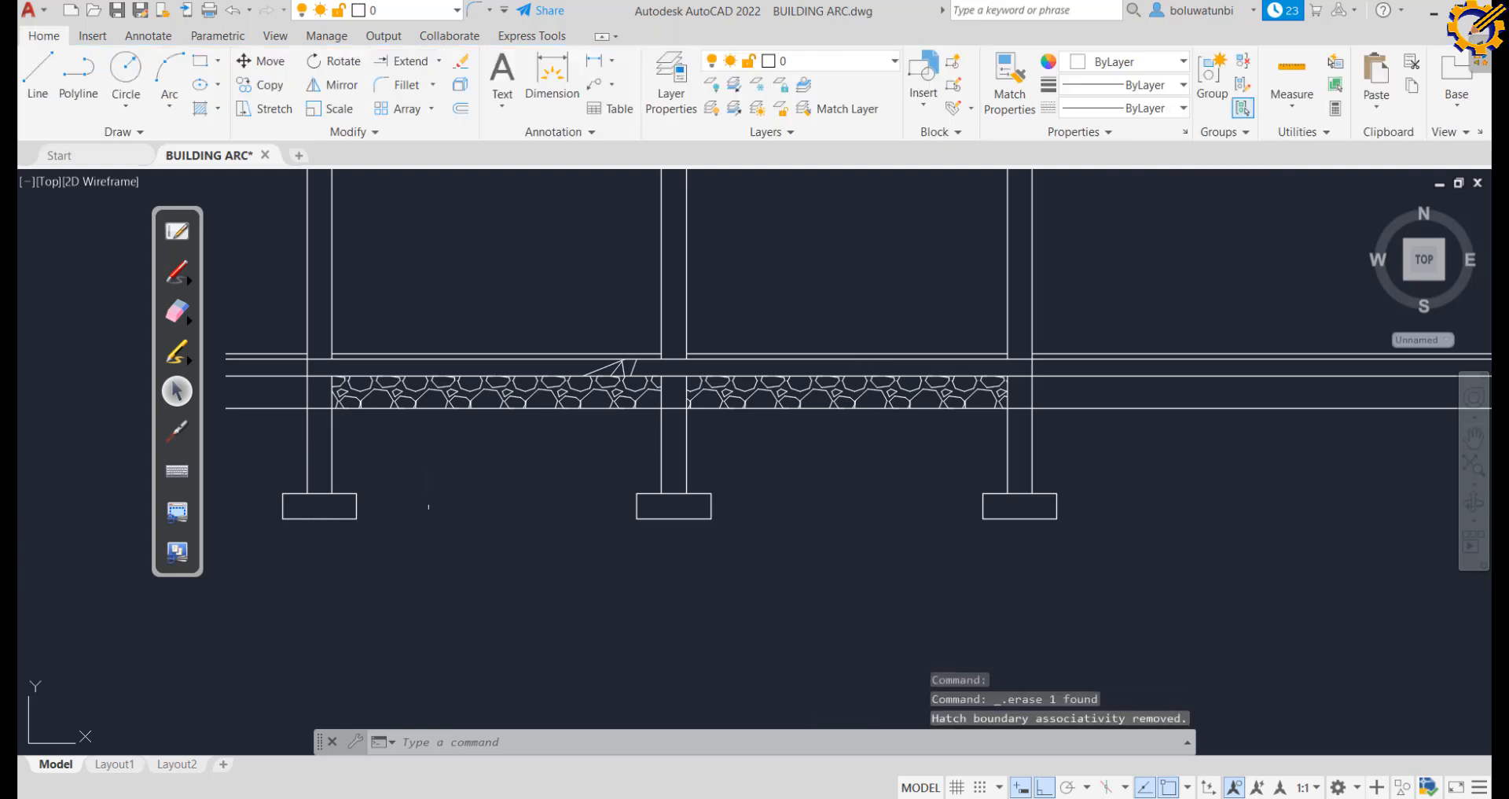
key("ctrl+z")
key("ctrl+z")
key("ctrl+z")
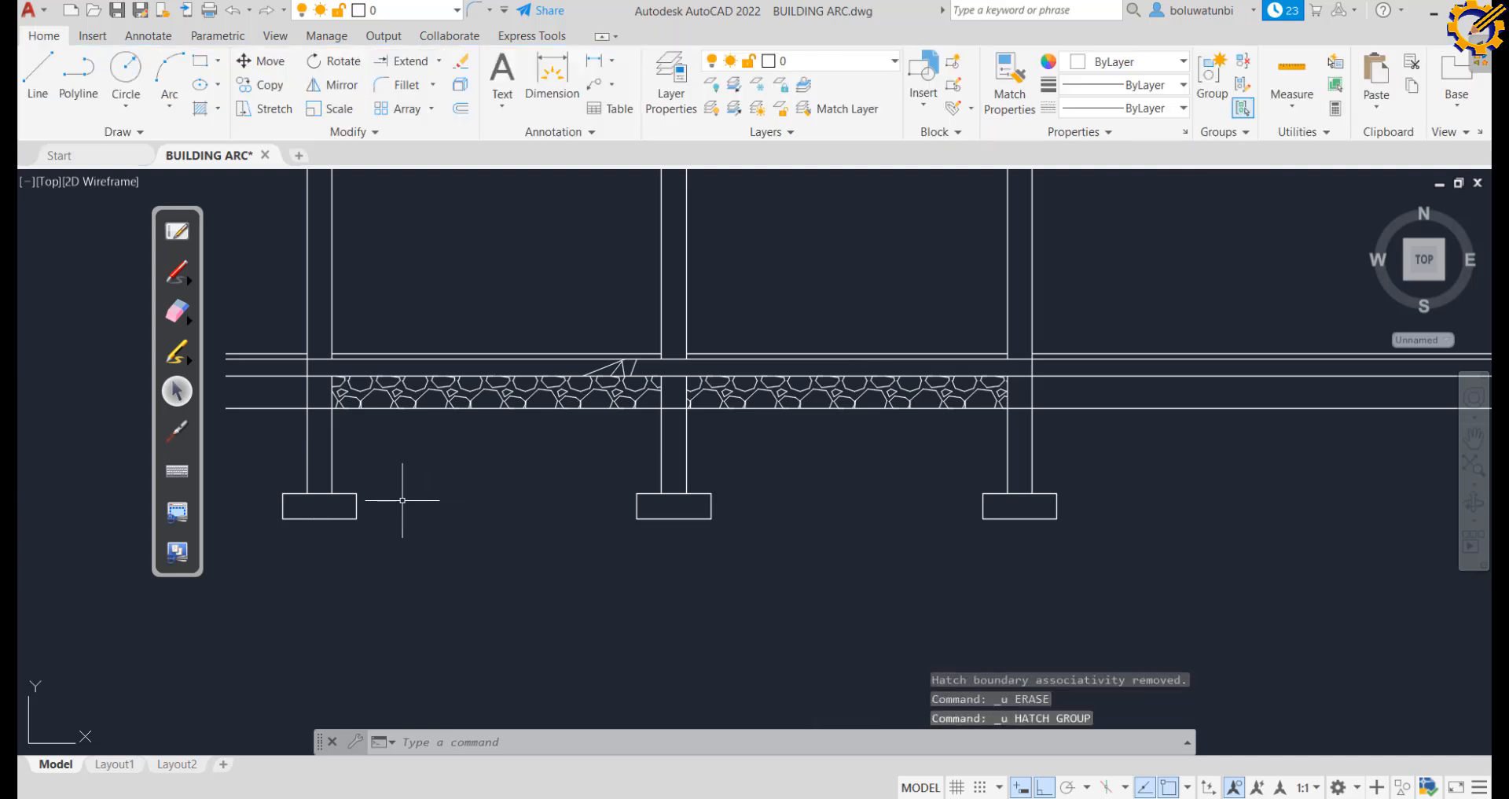
key("ctrl+z")
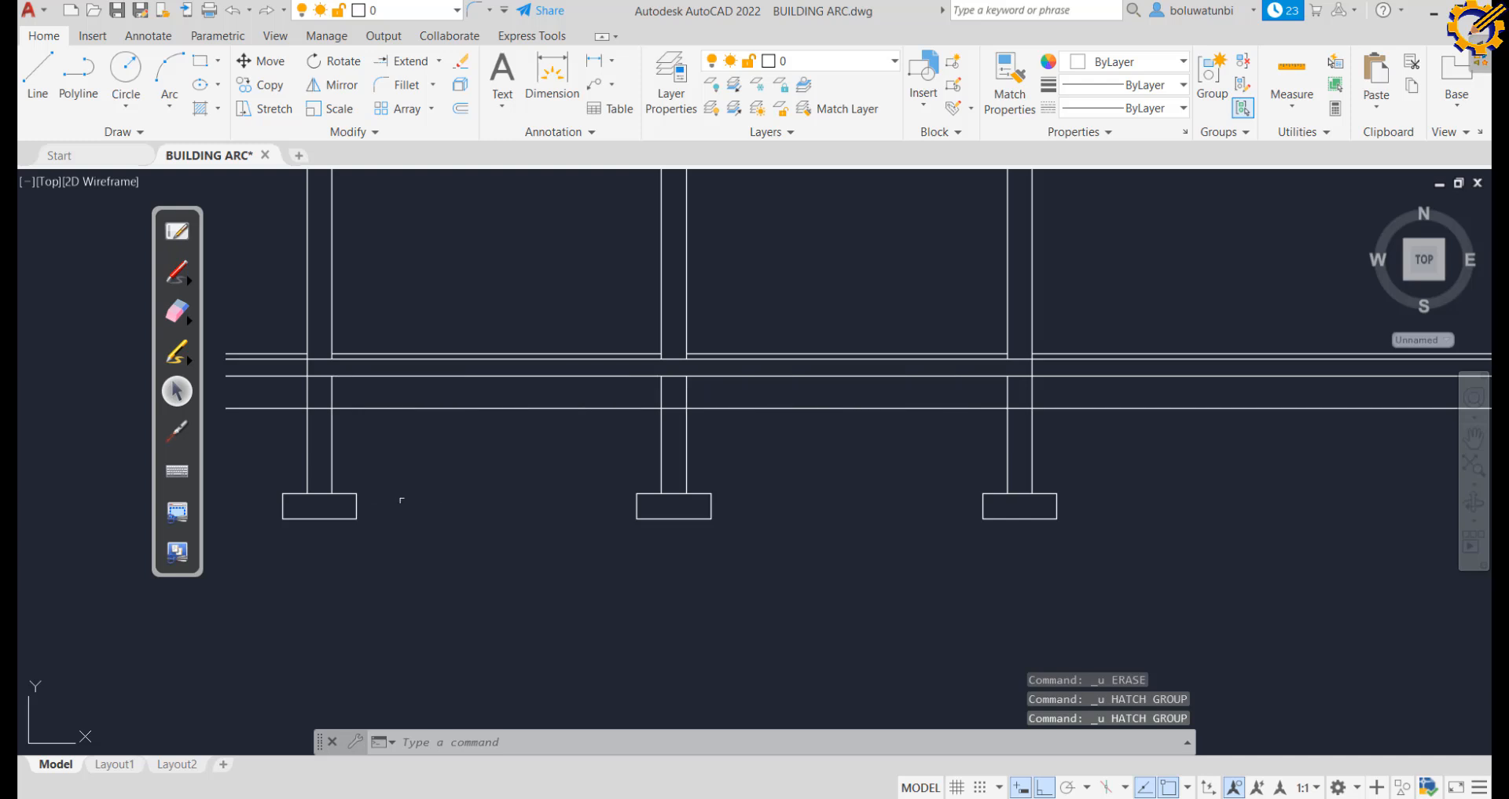
key("ctrl+y")
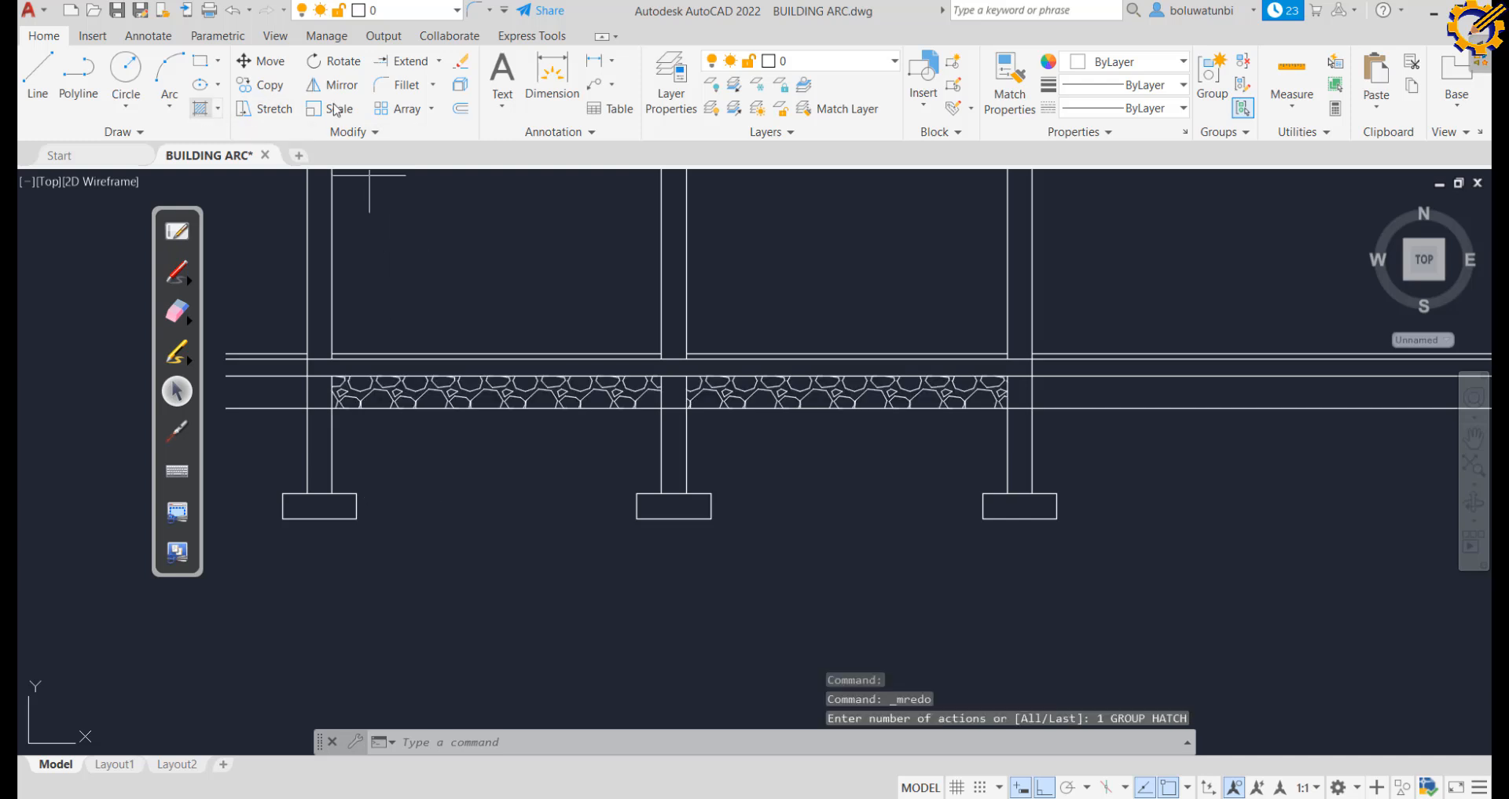
Start a new hatch and choose the AR-CONC concrete pattern for it
left_click(201, 110)
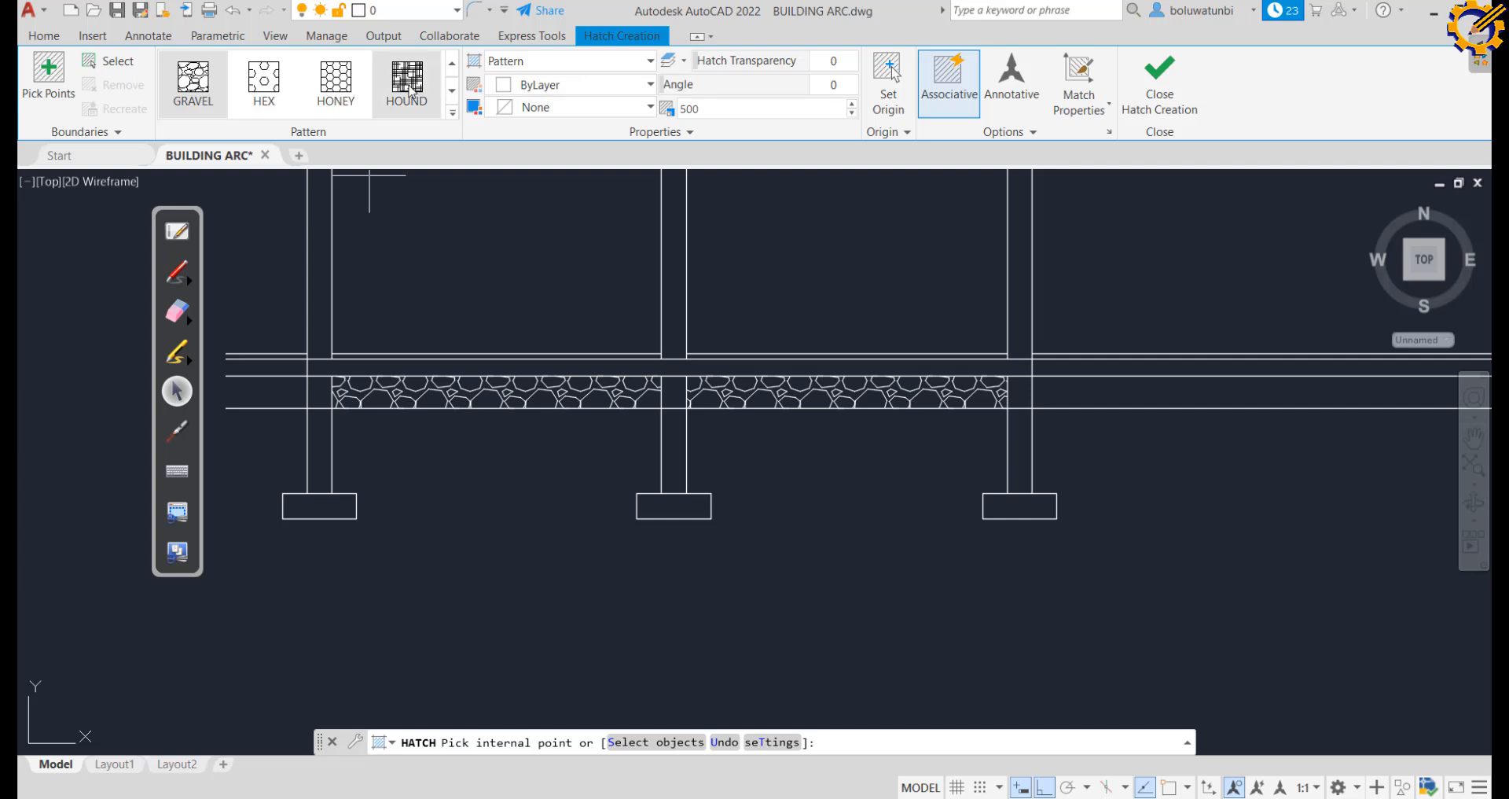
left_click(452, 113)
scroll(236, 157, "up", 4)
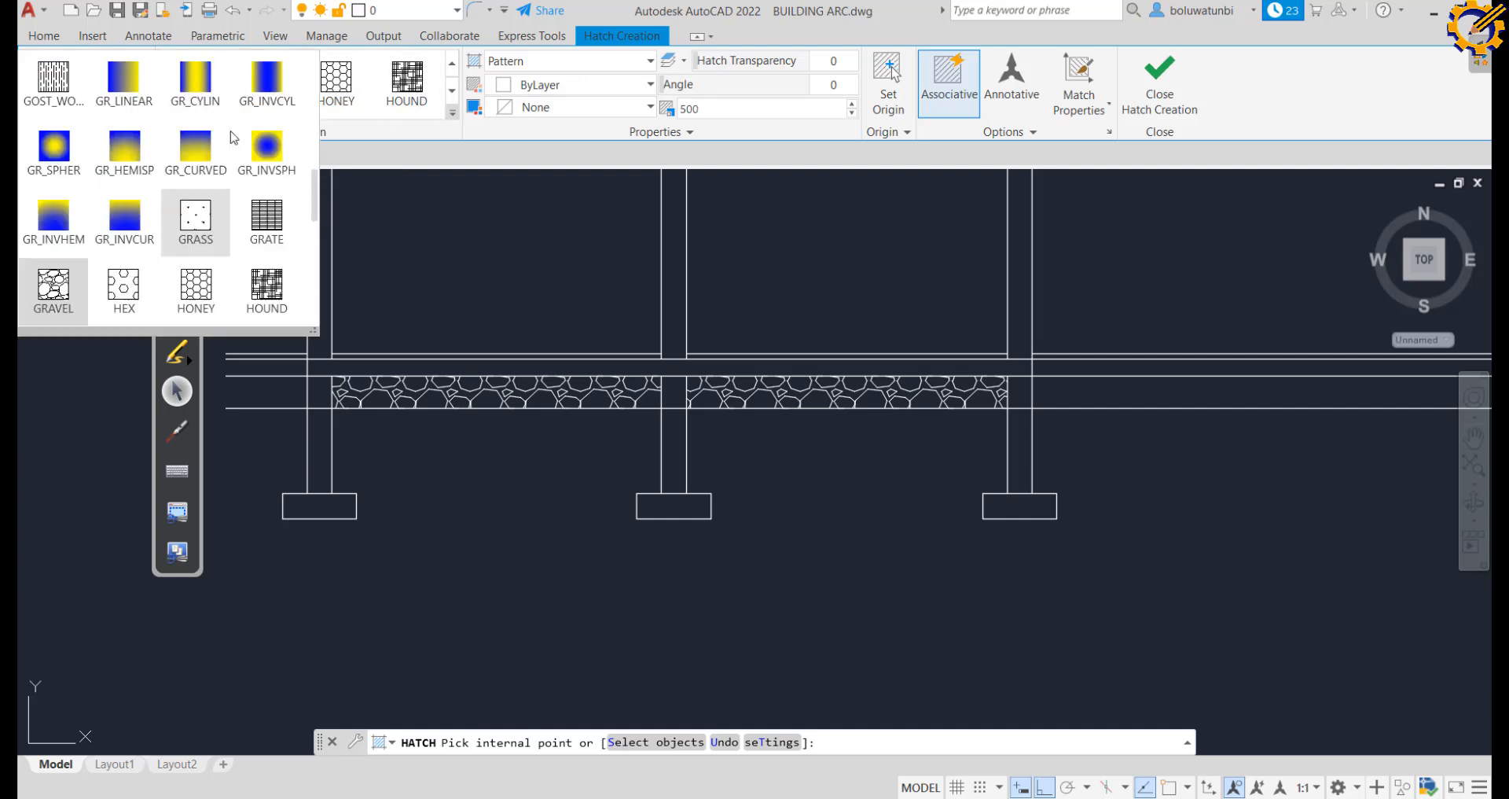
scroll(197, 87, "up", 2)
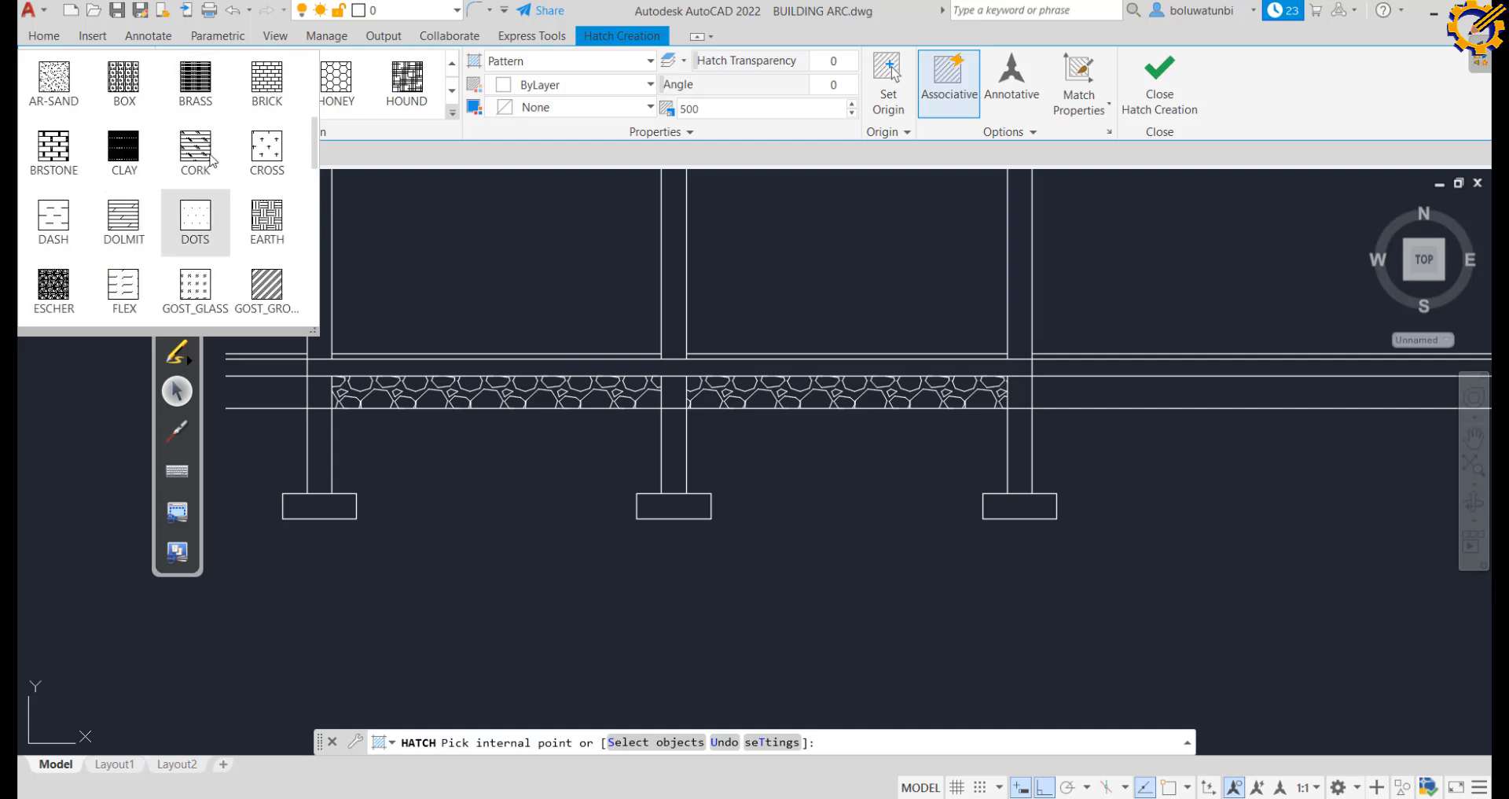
scroll(203, 169, "up", 3)
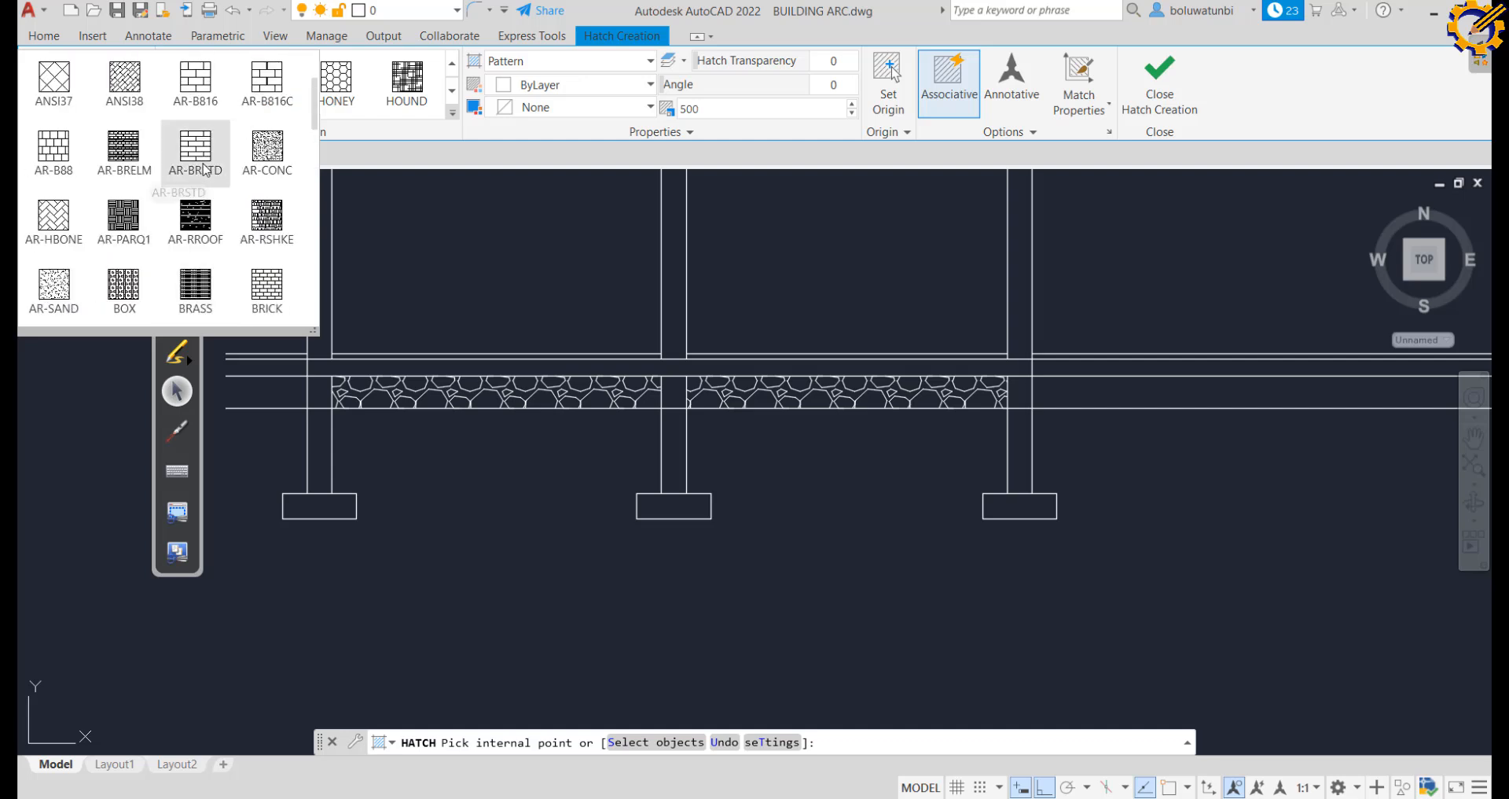
left_click(267, 148)
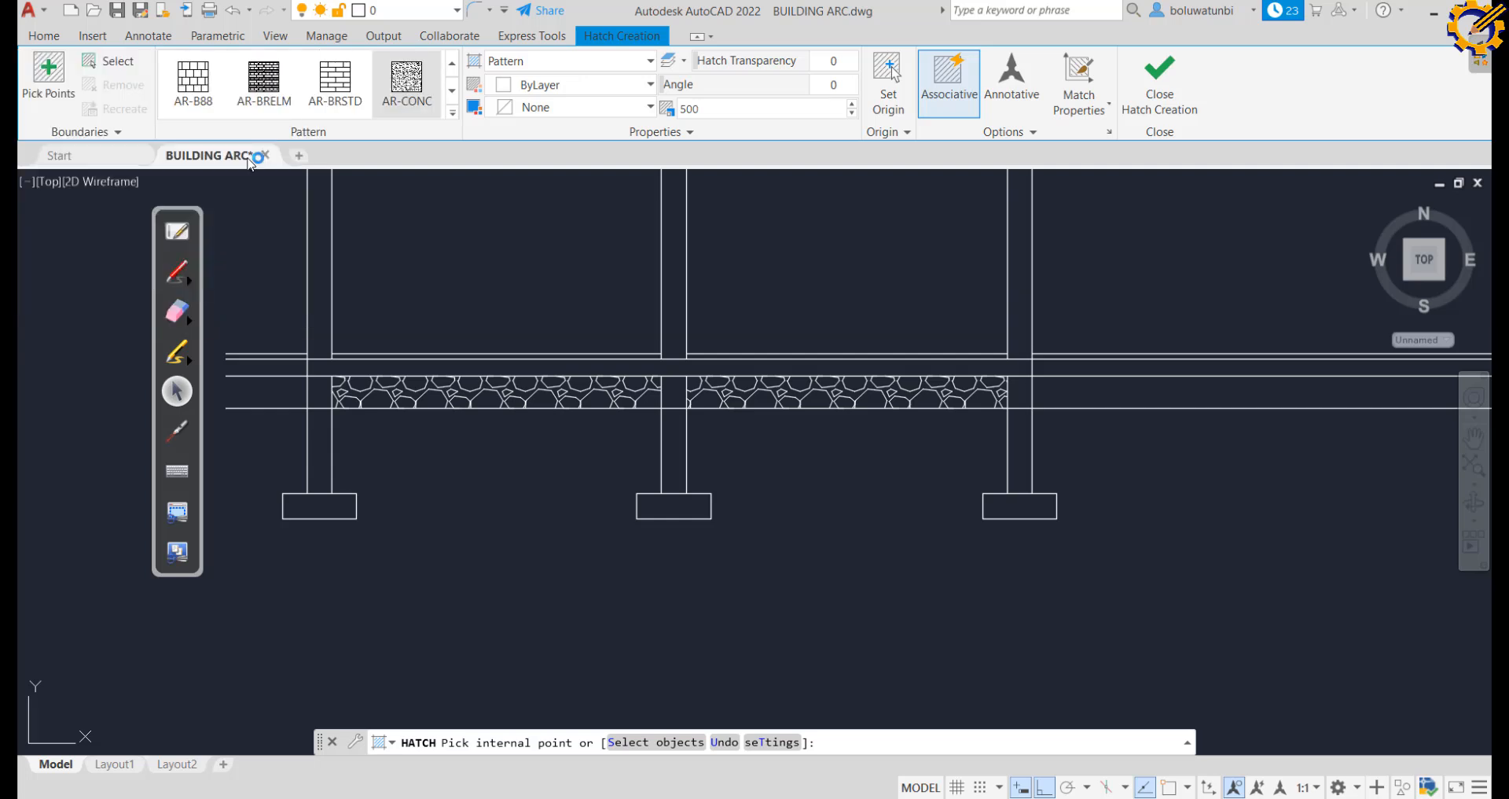
Pick the three wall footings and the floor slab band as the areas for the concrete hatch
left_click(324, 507)
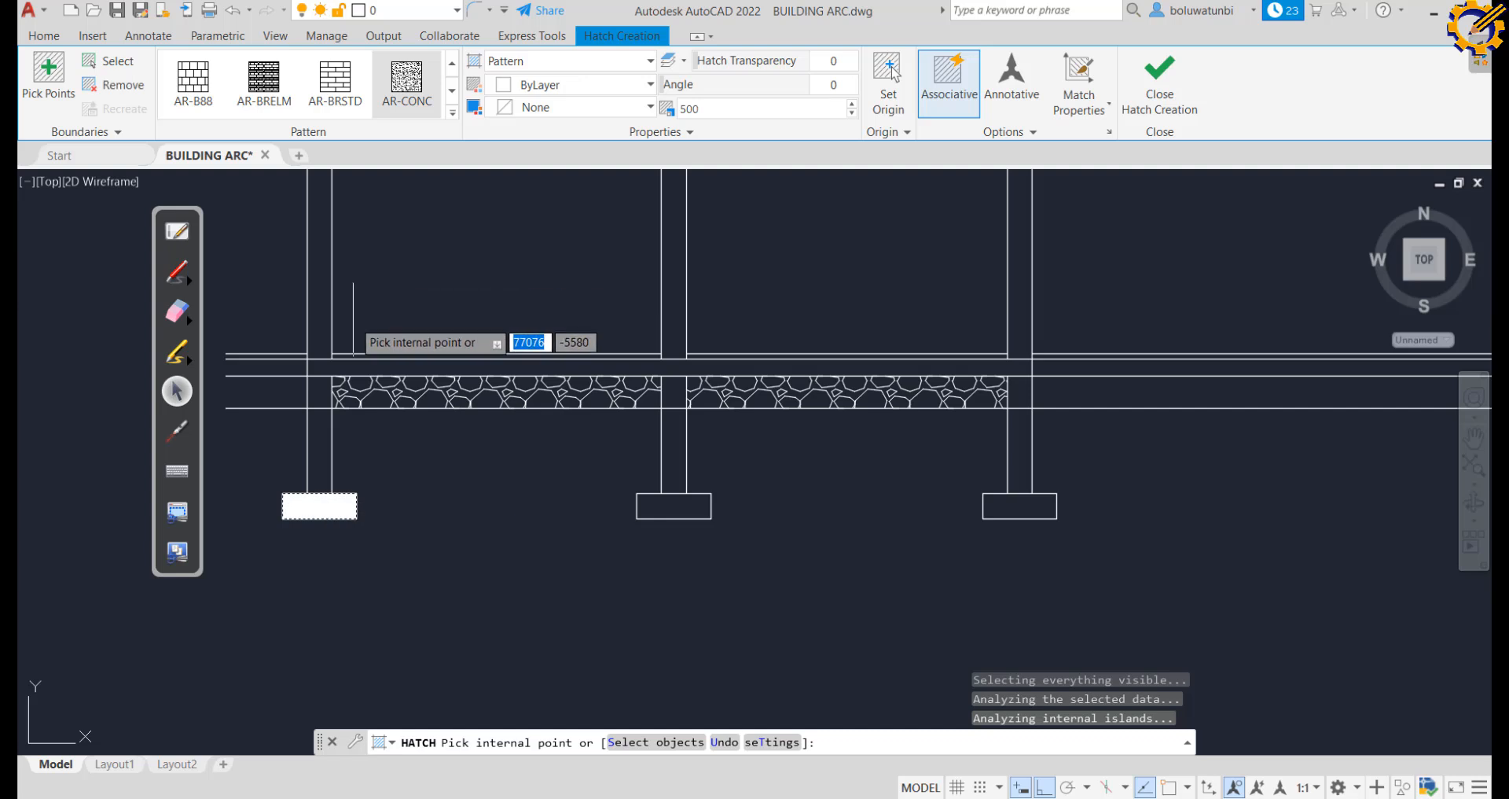
left_click(345, 364)
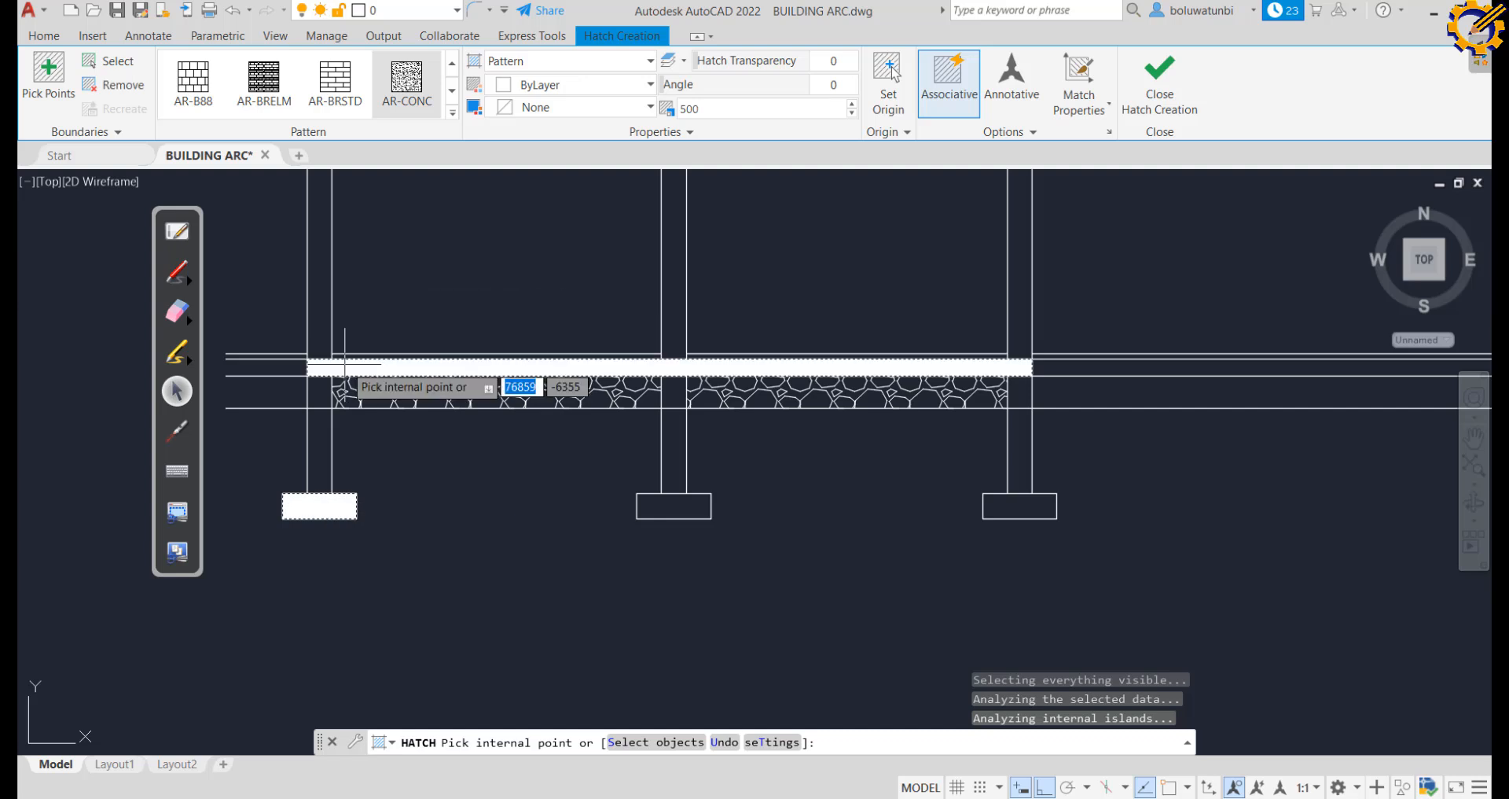
left_click(673, 507)
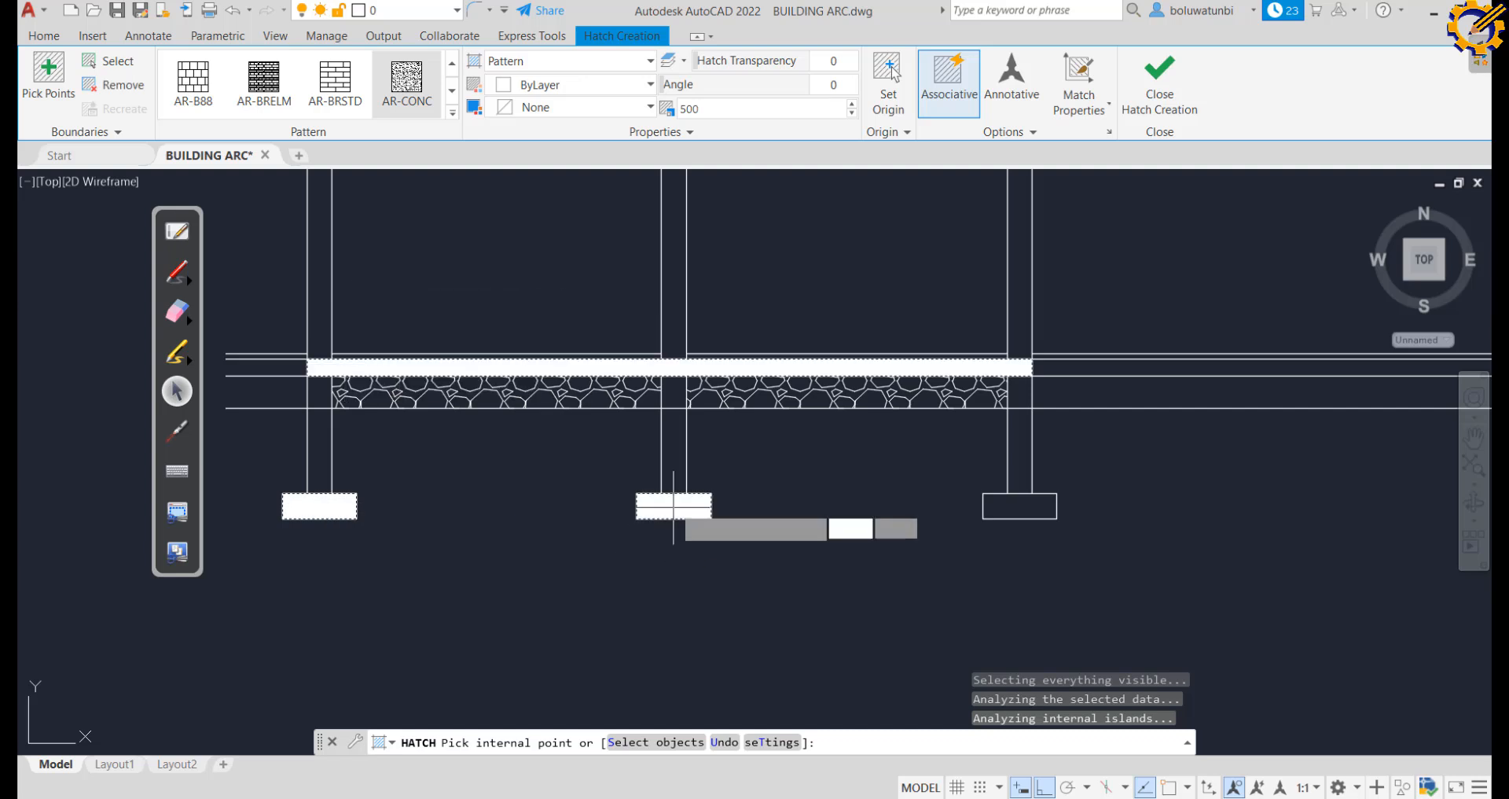
left_click(1019, 506)
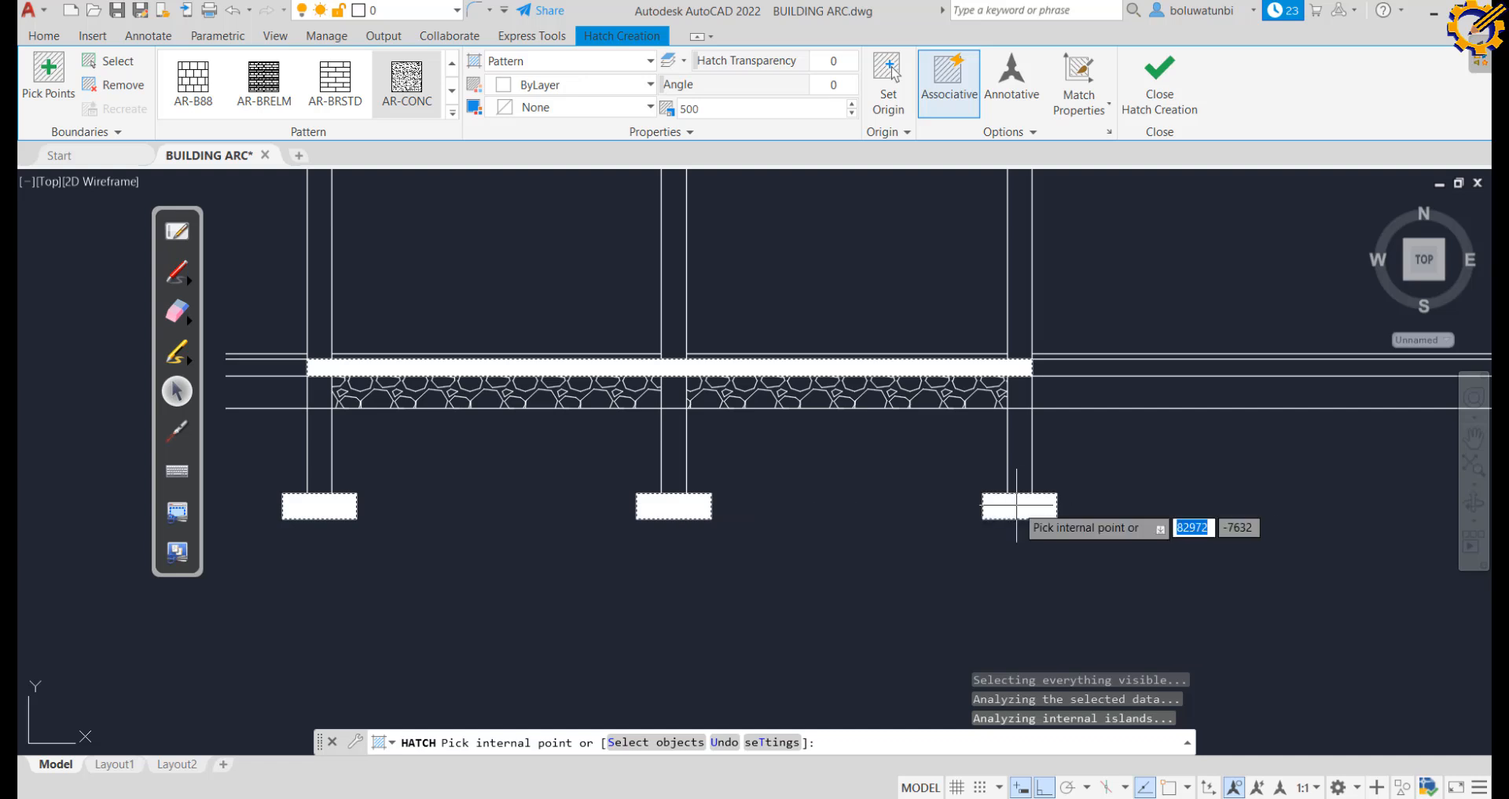
Set the concrete hatch's pattern scale to 50 and finish the hatch
left_click(680, 110)
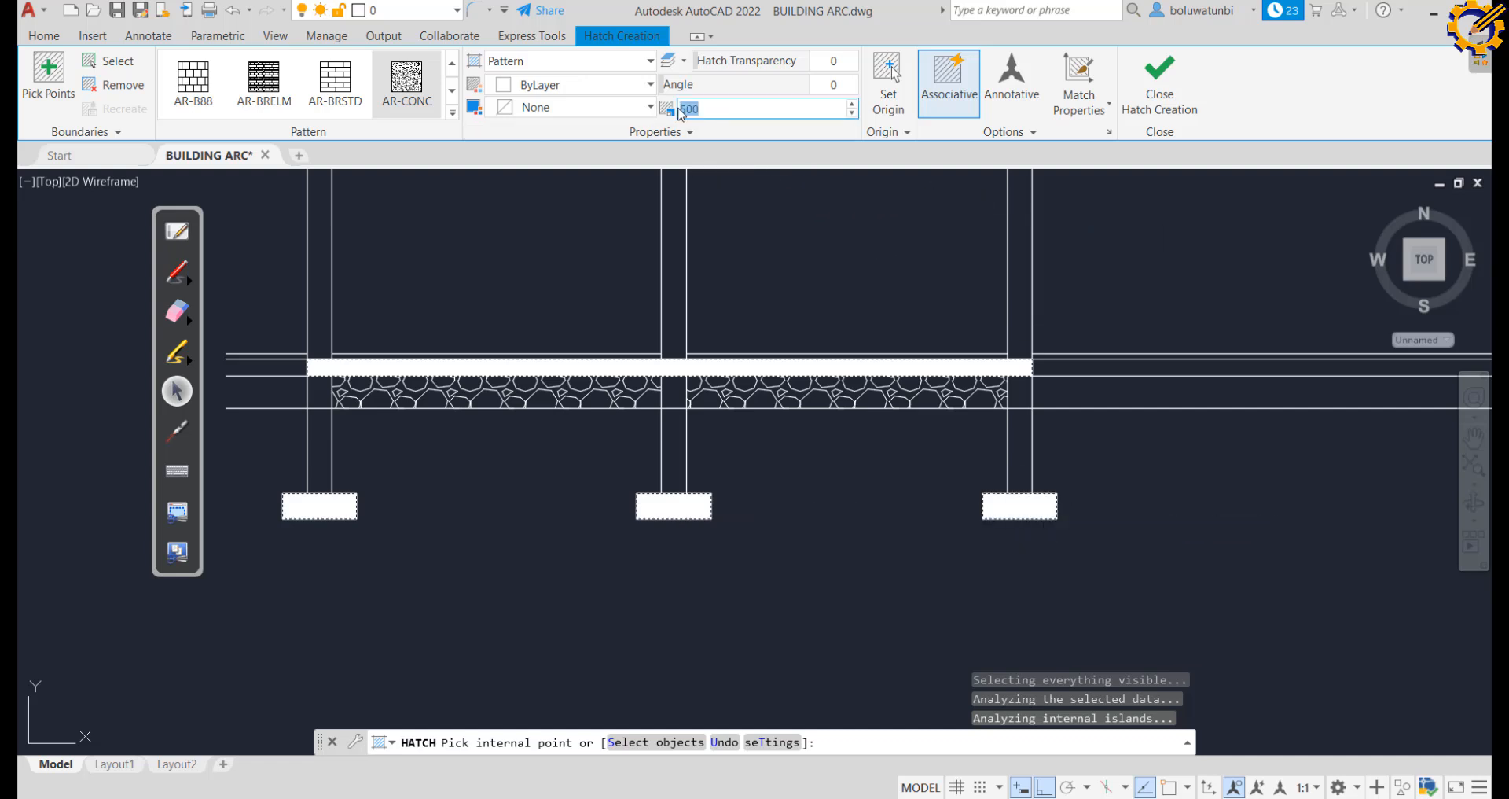
type("50")
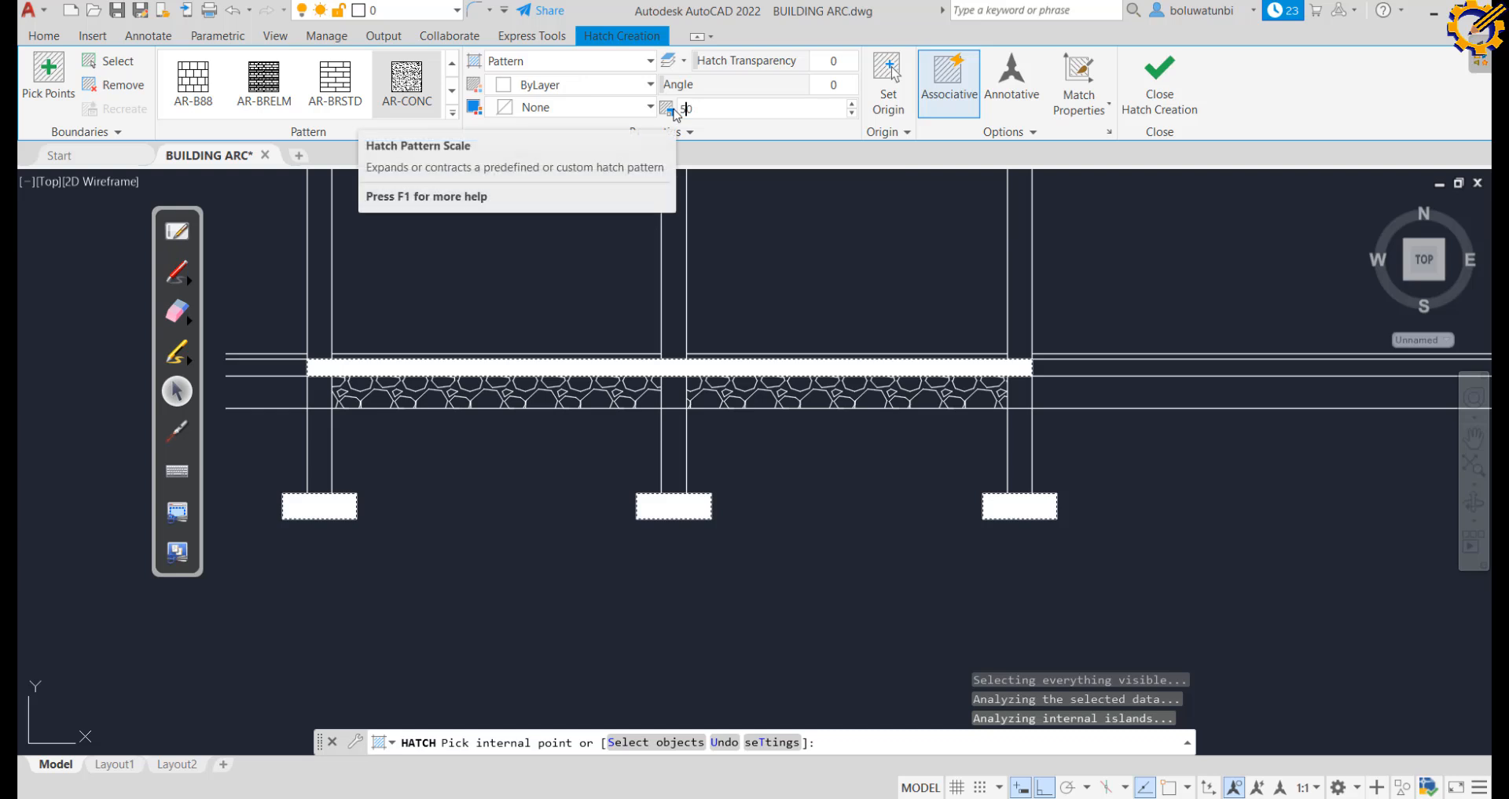
key("Return")
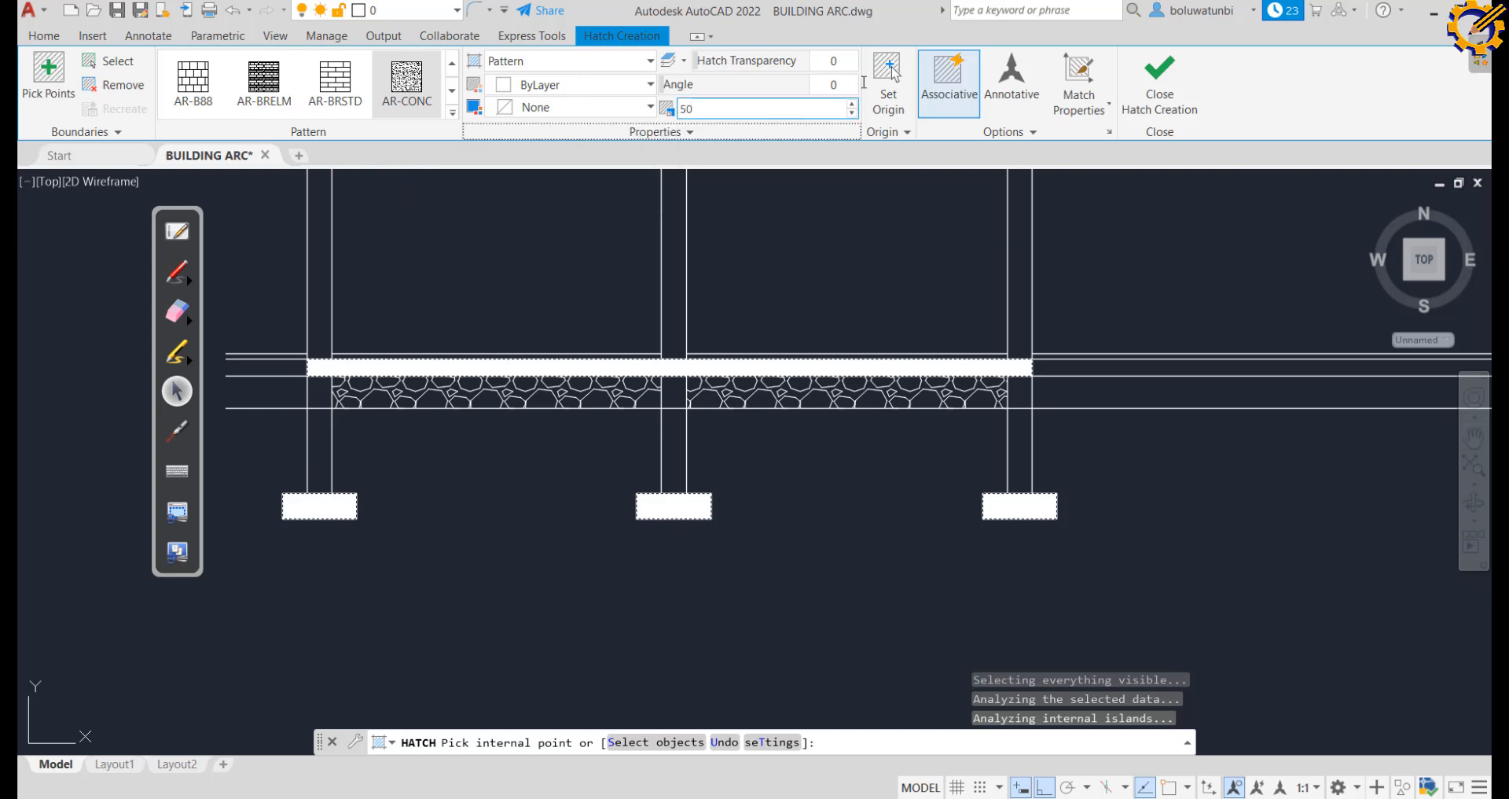
left_click(1144, 93)
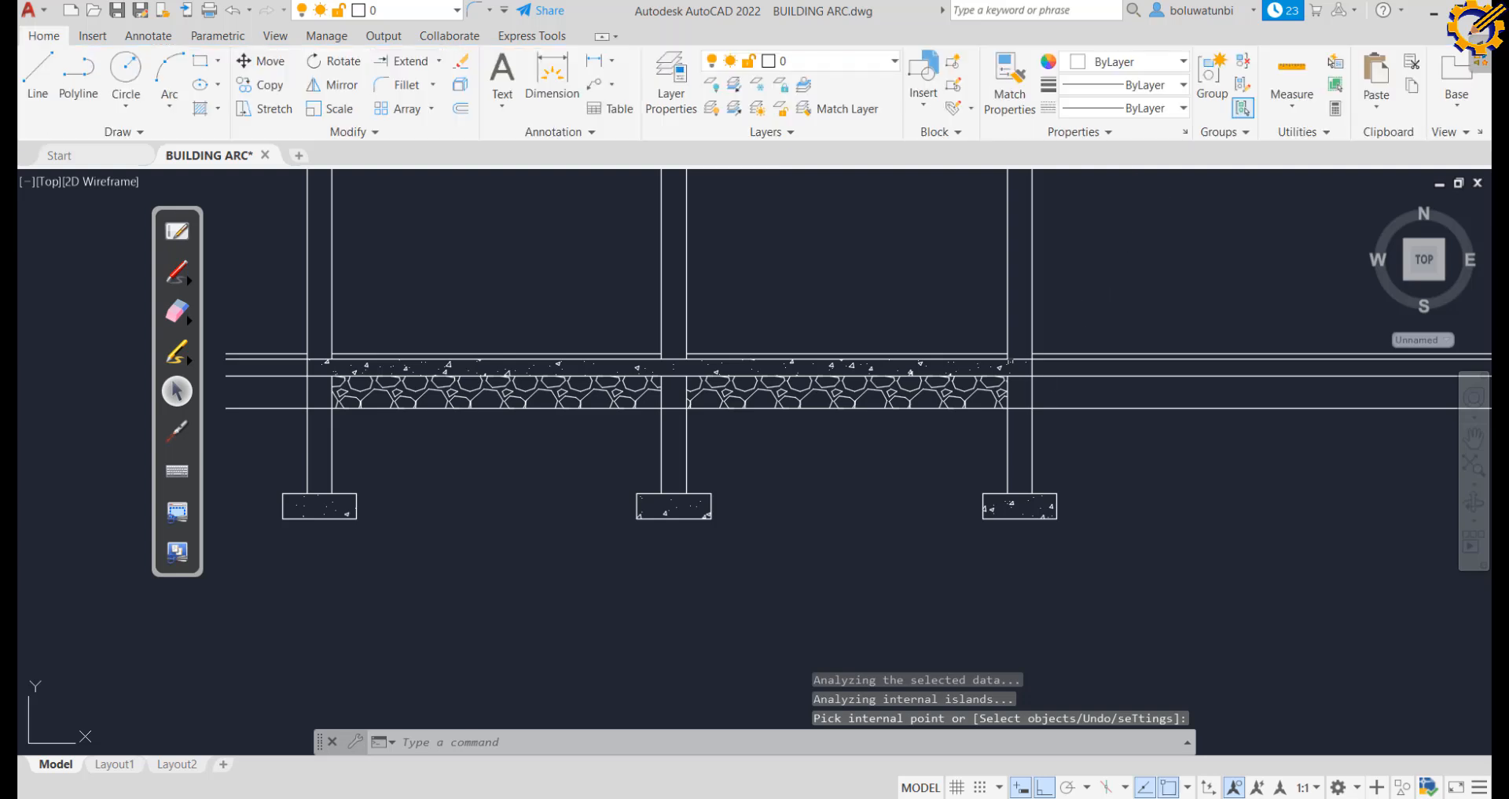
Edit the existing concrete hatch to a pattern scale of 20 and save the drawing
left_click(923, 366)
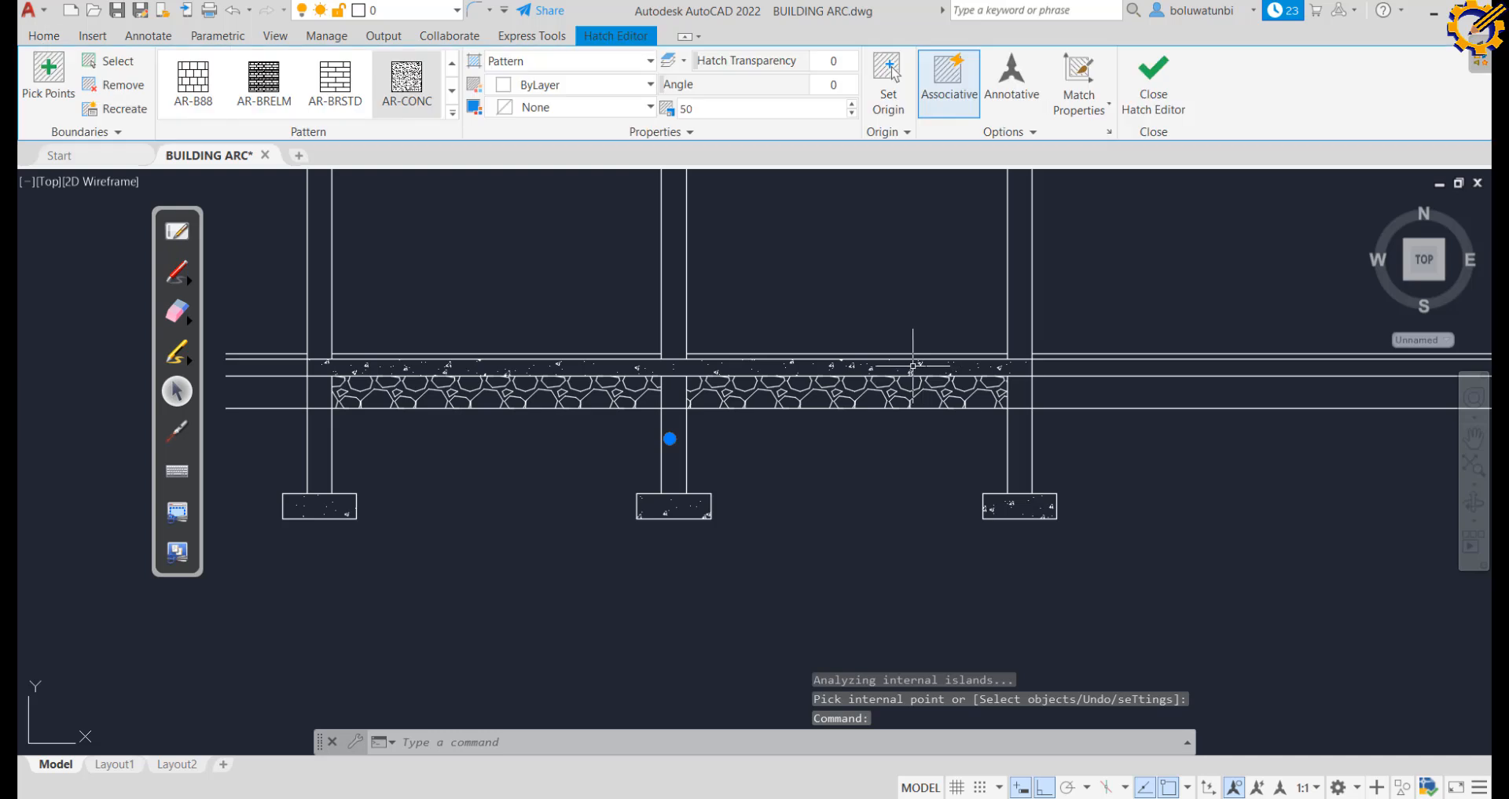
left_click(686, 109)
double_click(686, 108)
type("5")
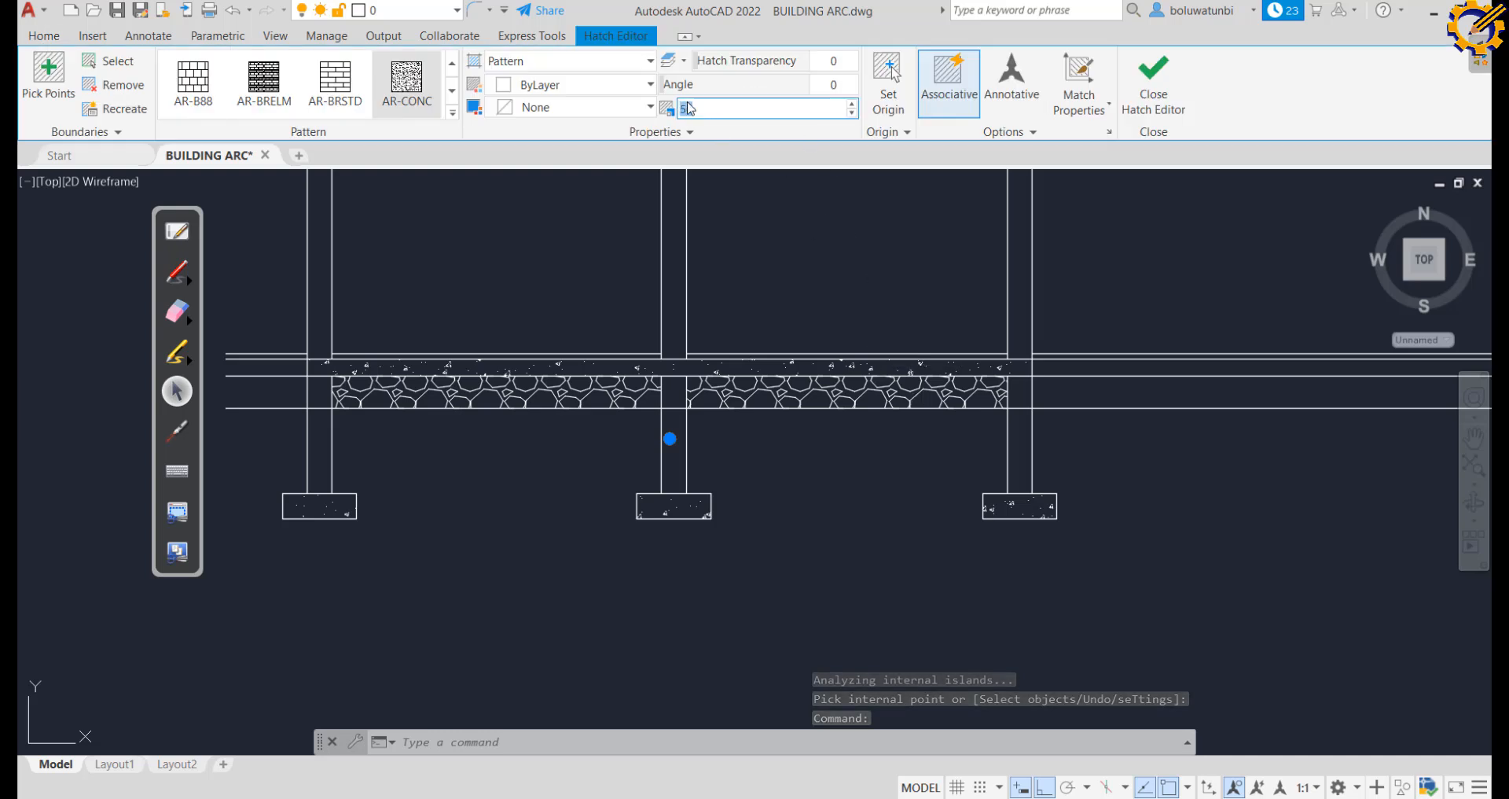
key("Return")
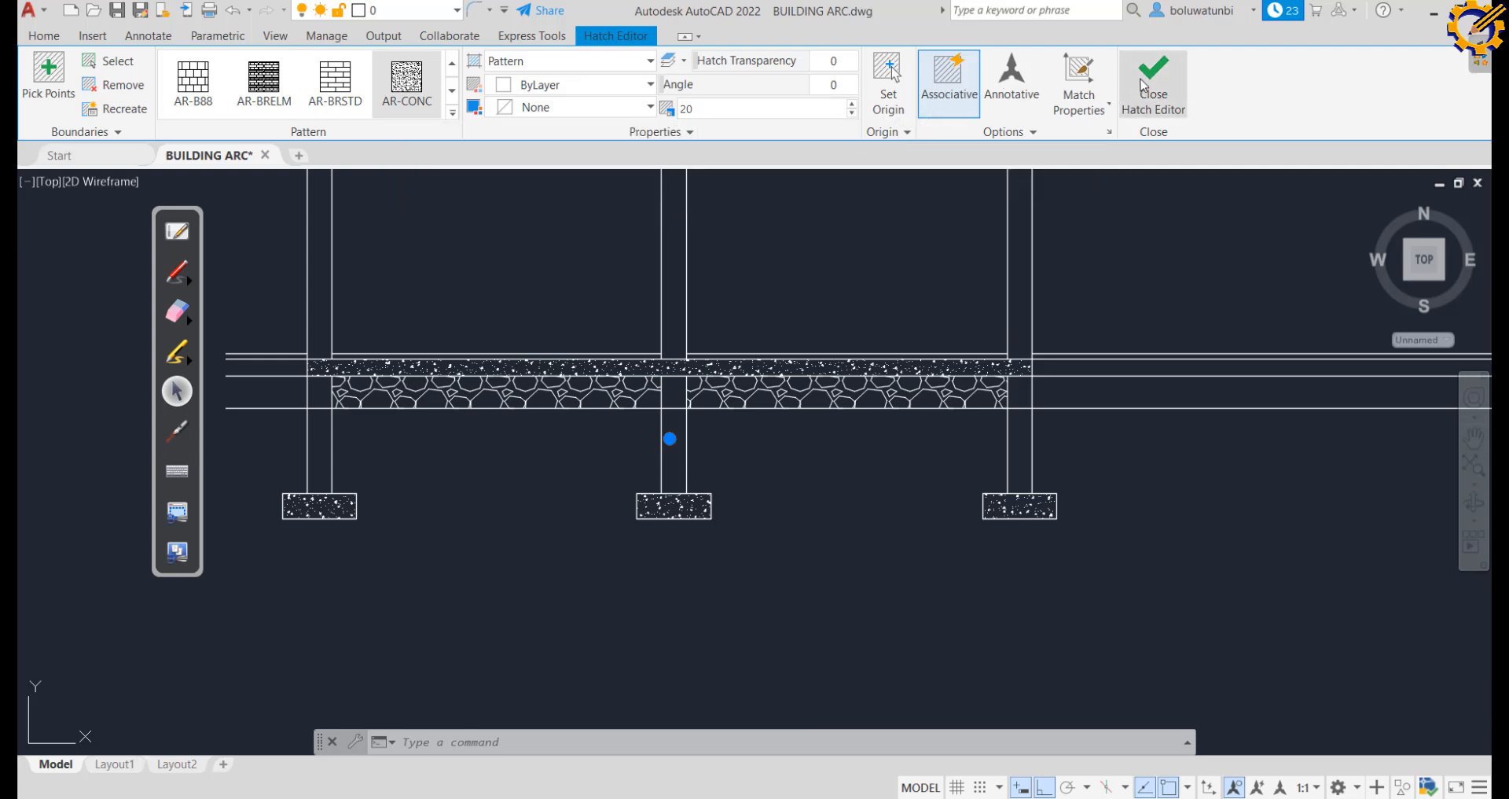
left_click(1151, 101)
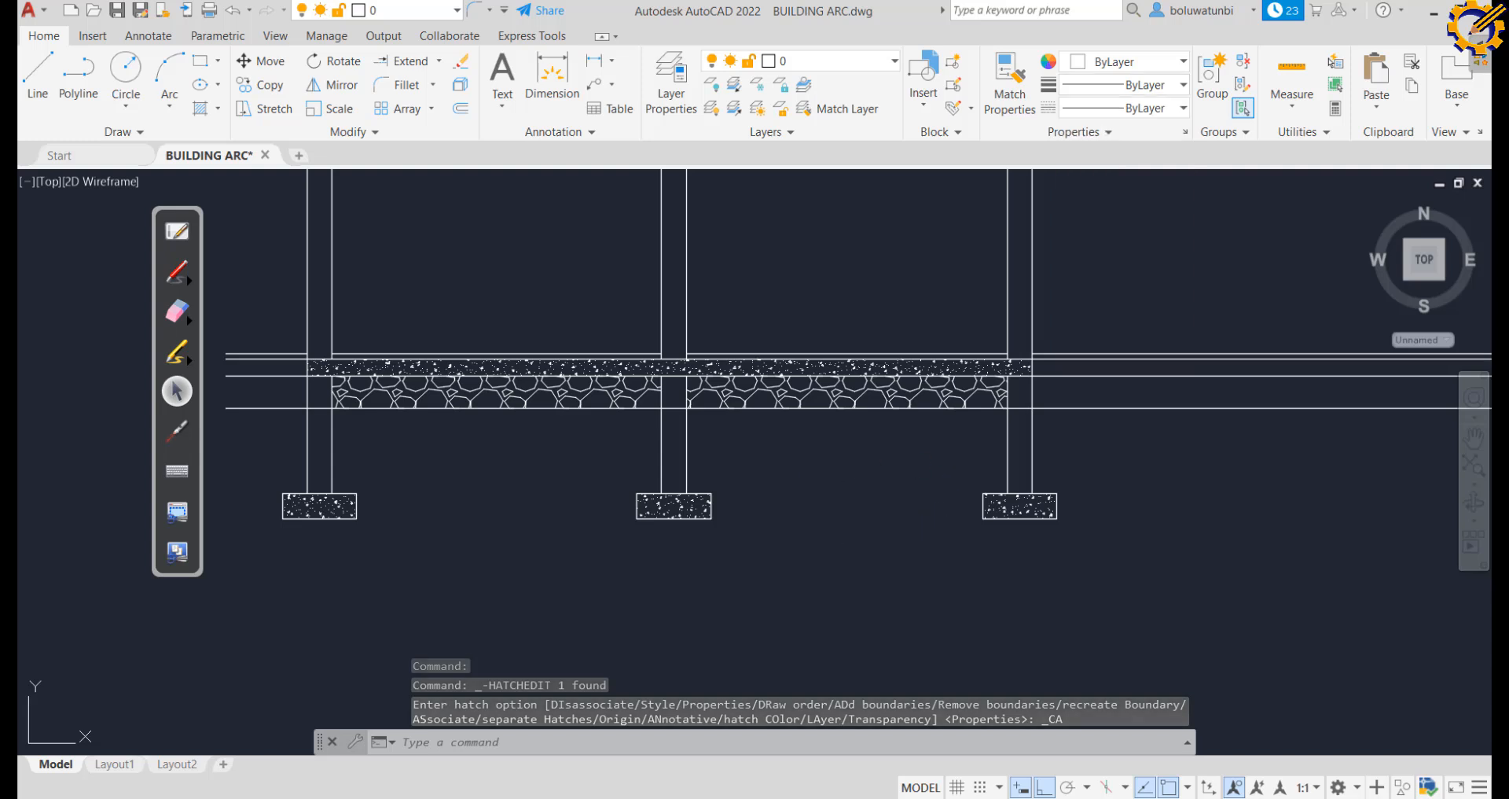
key("ctrl+s")
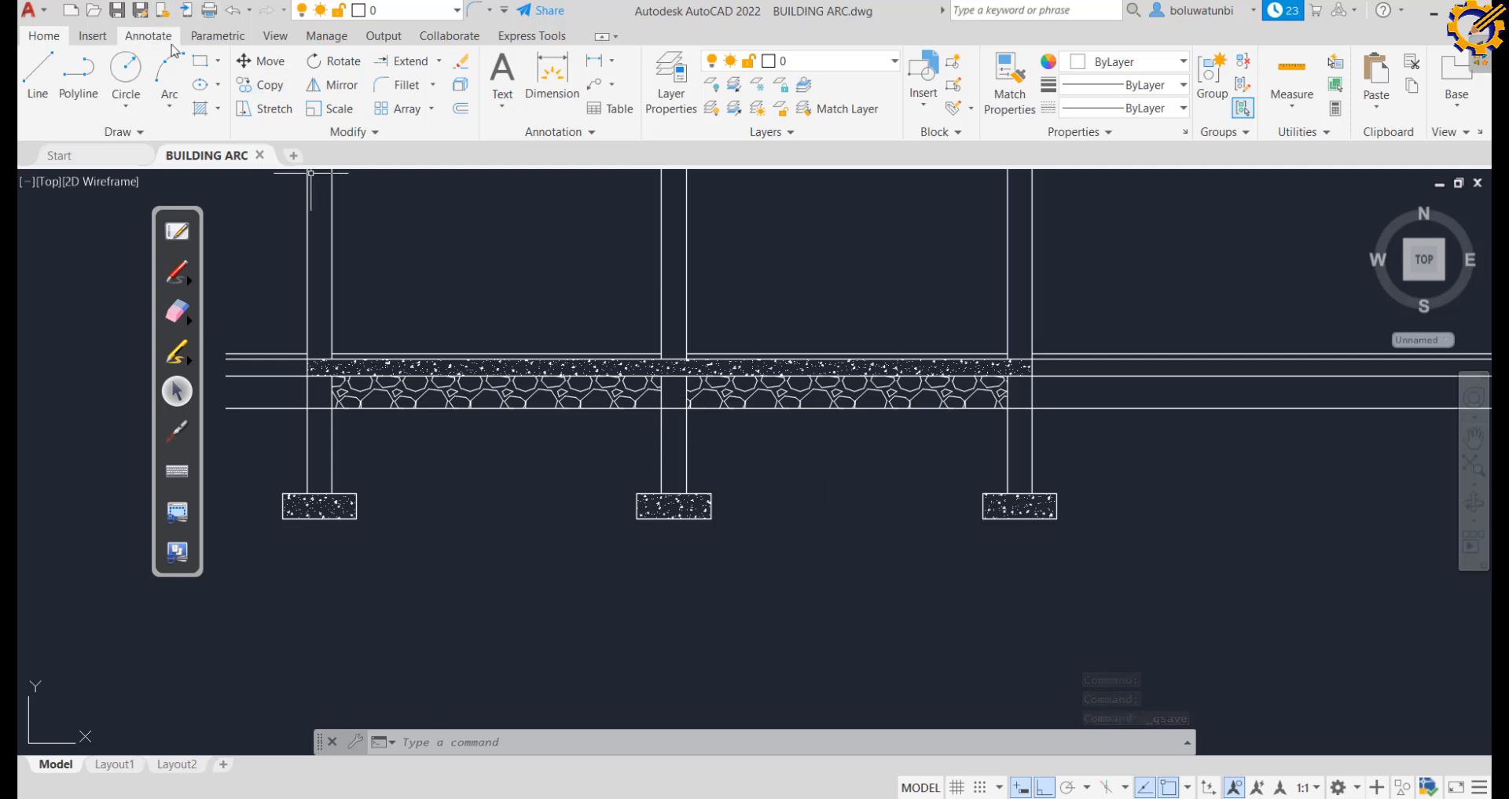
Trim the horizontal floor and ground lines that overshoot the outer faces of the left and right walls
left_click(439, 63)
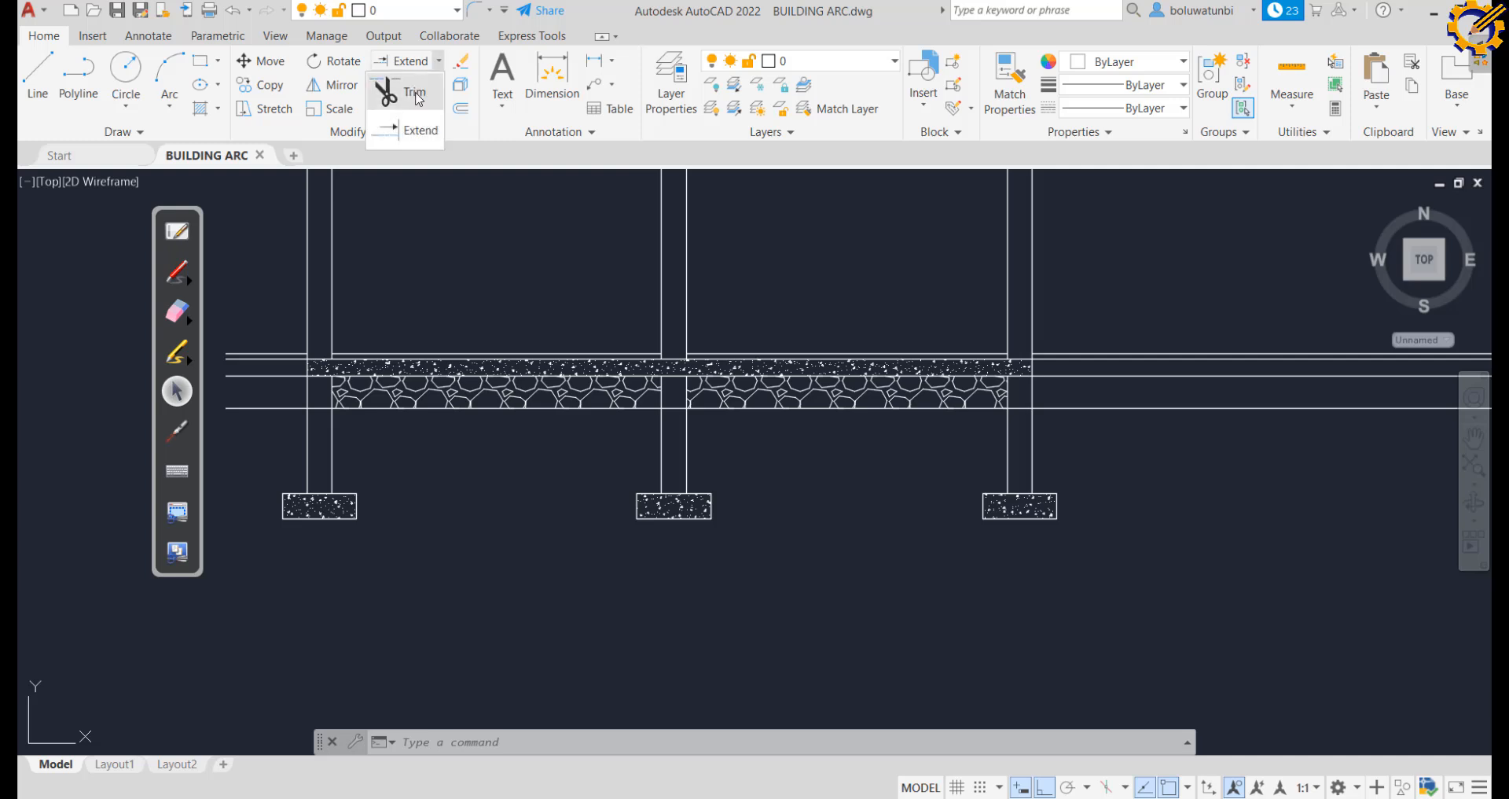
left_click(417, 98)
left_click(287, 335)
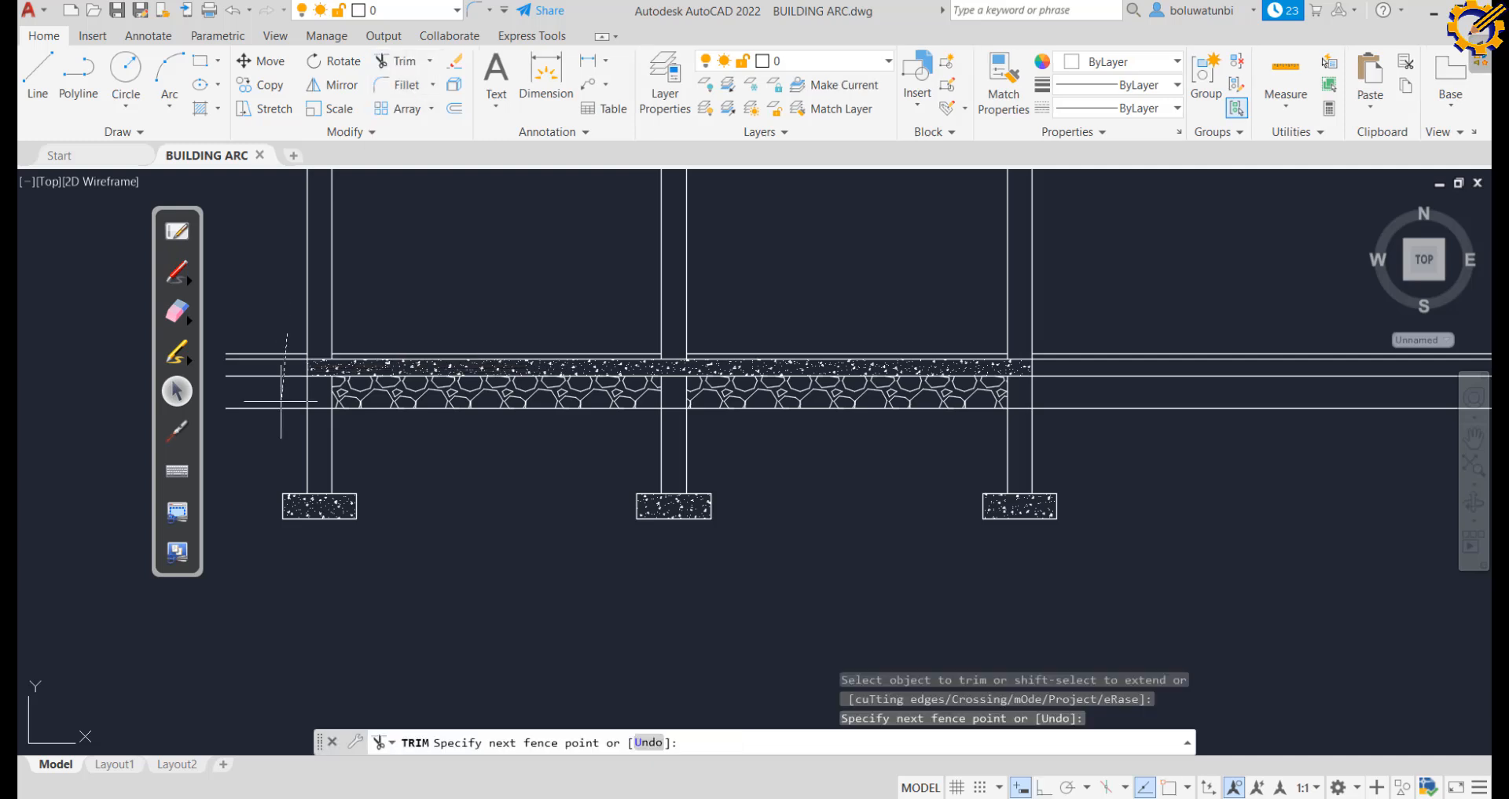
left_click(279, 425)
key("Return")
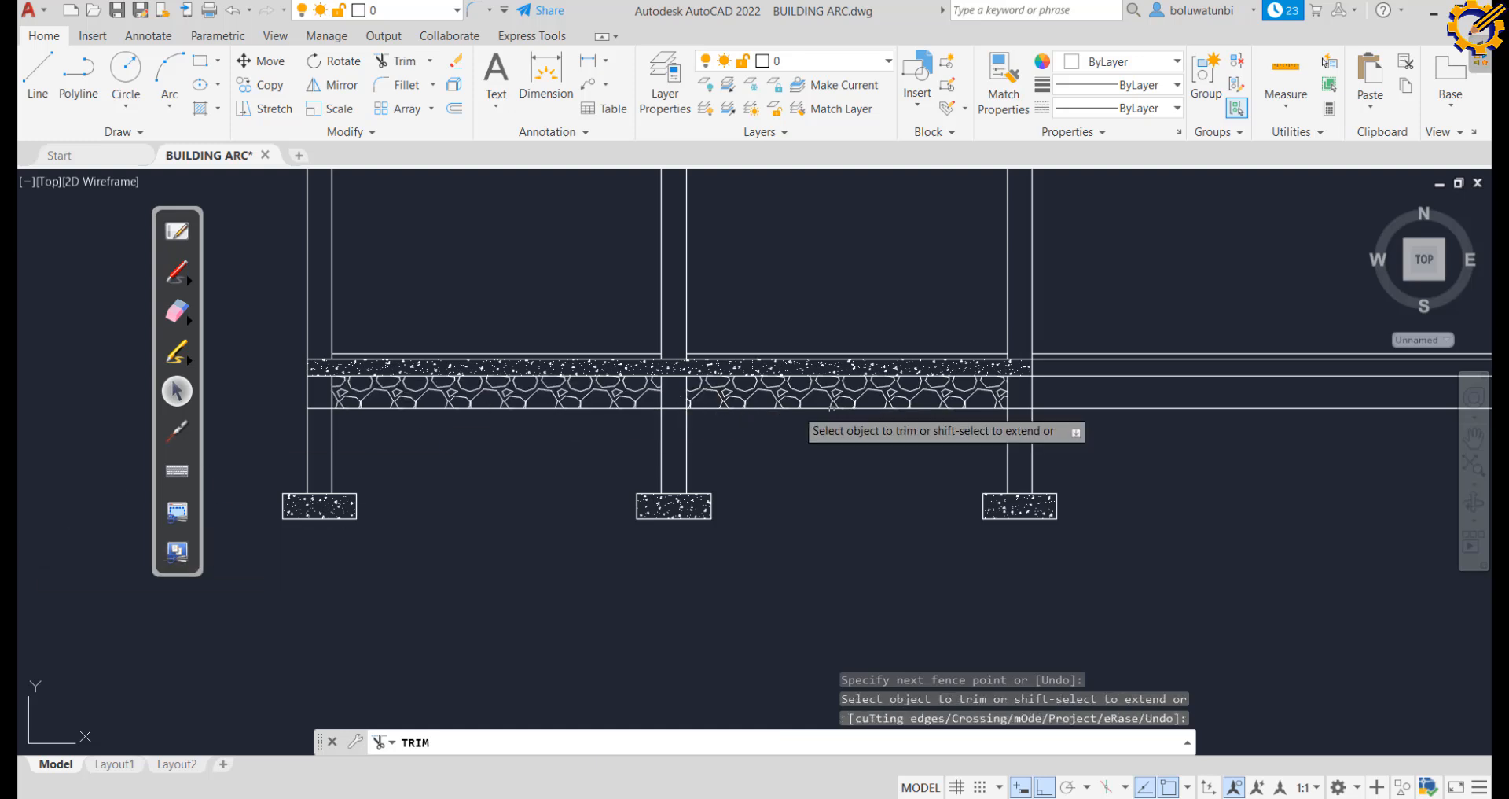
left_click(1103, 432)
left_click(1109, 338)
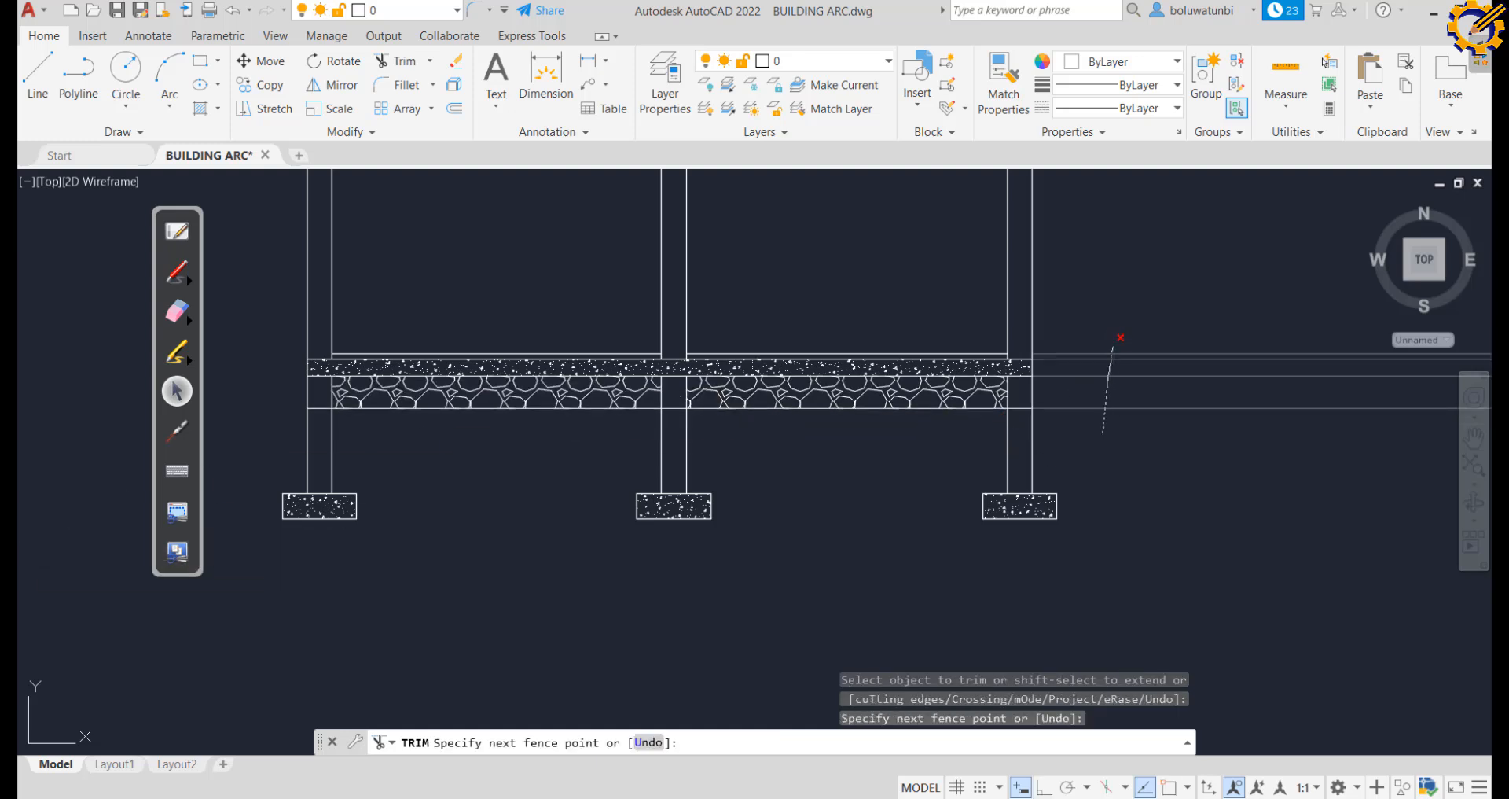
key("Return")
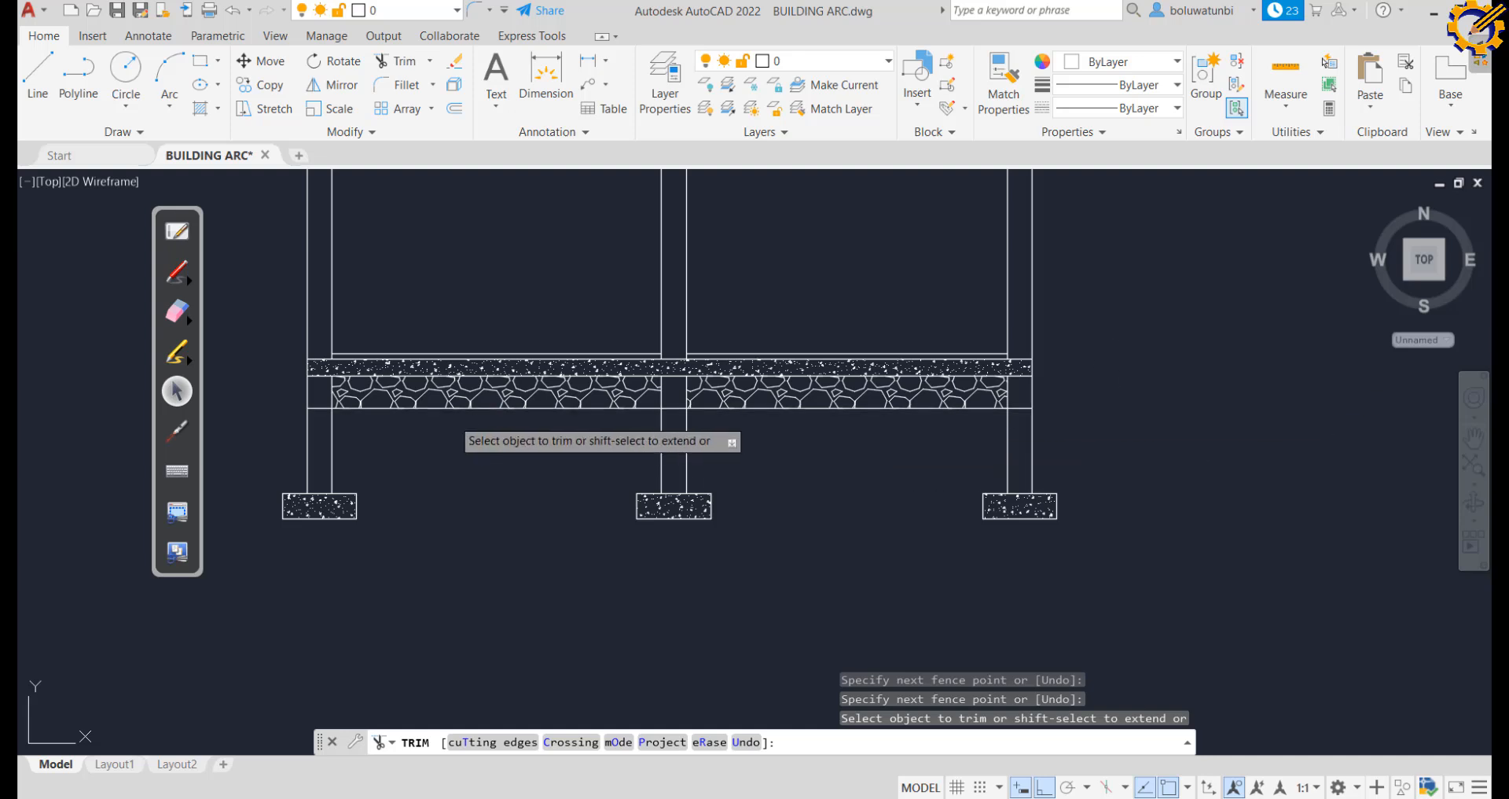
Draw short horizontal ground lines outward from both outer walls, level with the underside of the gravel layer
left_click(37, 77)
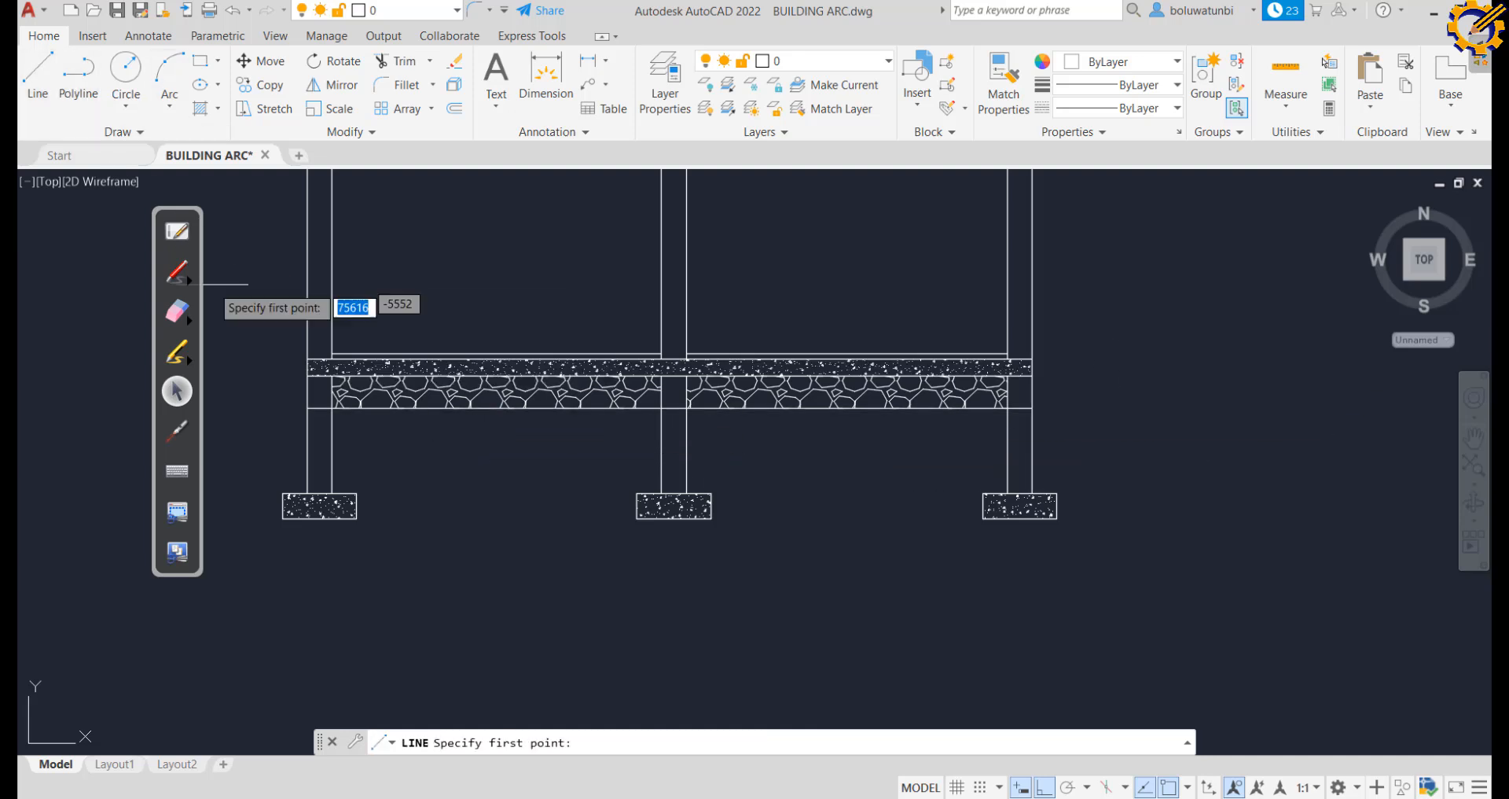
left_click(307, 408)
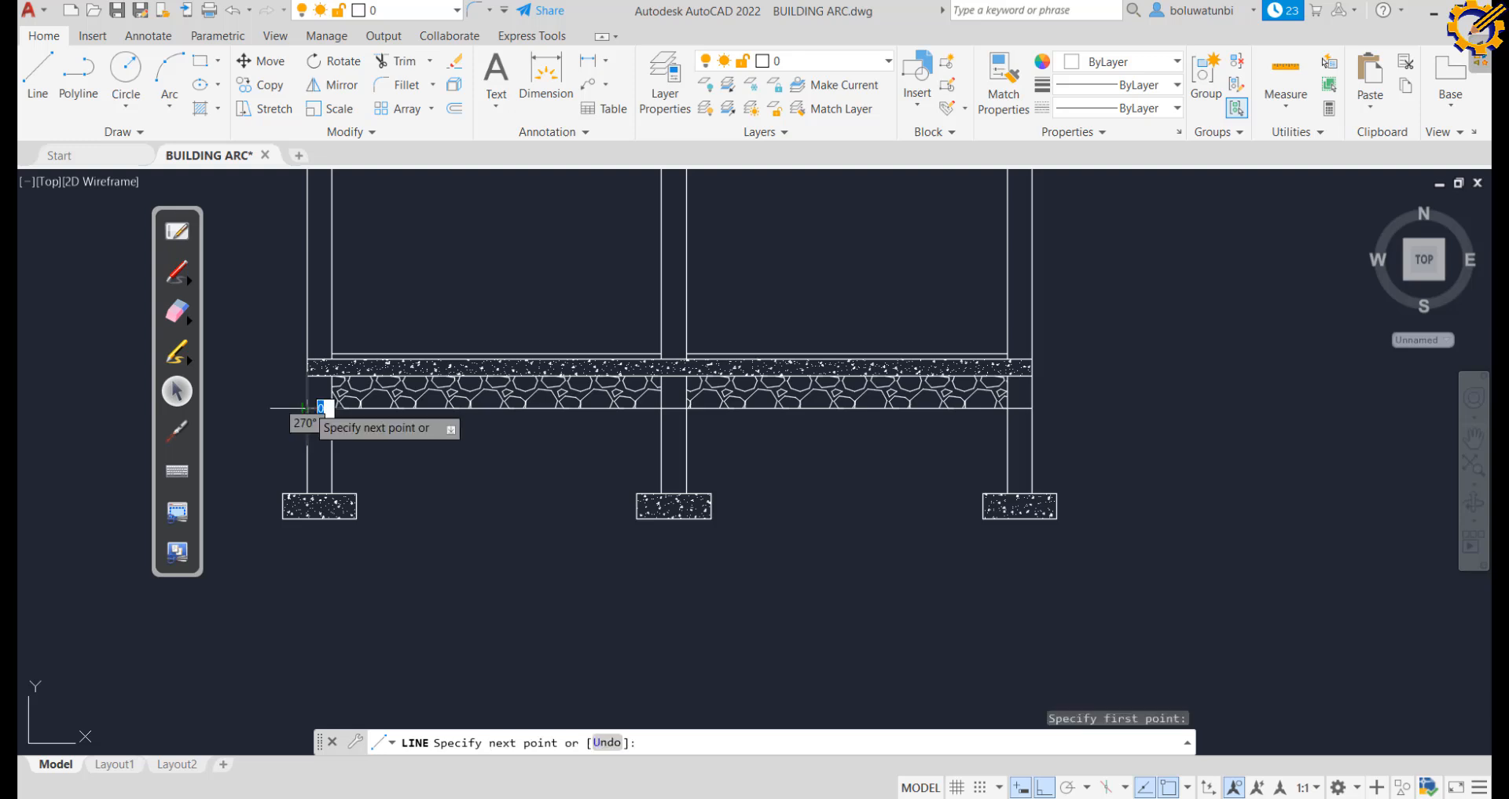
left_click(246, 399)
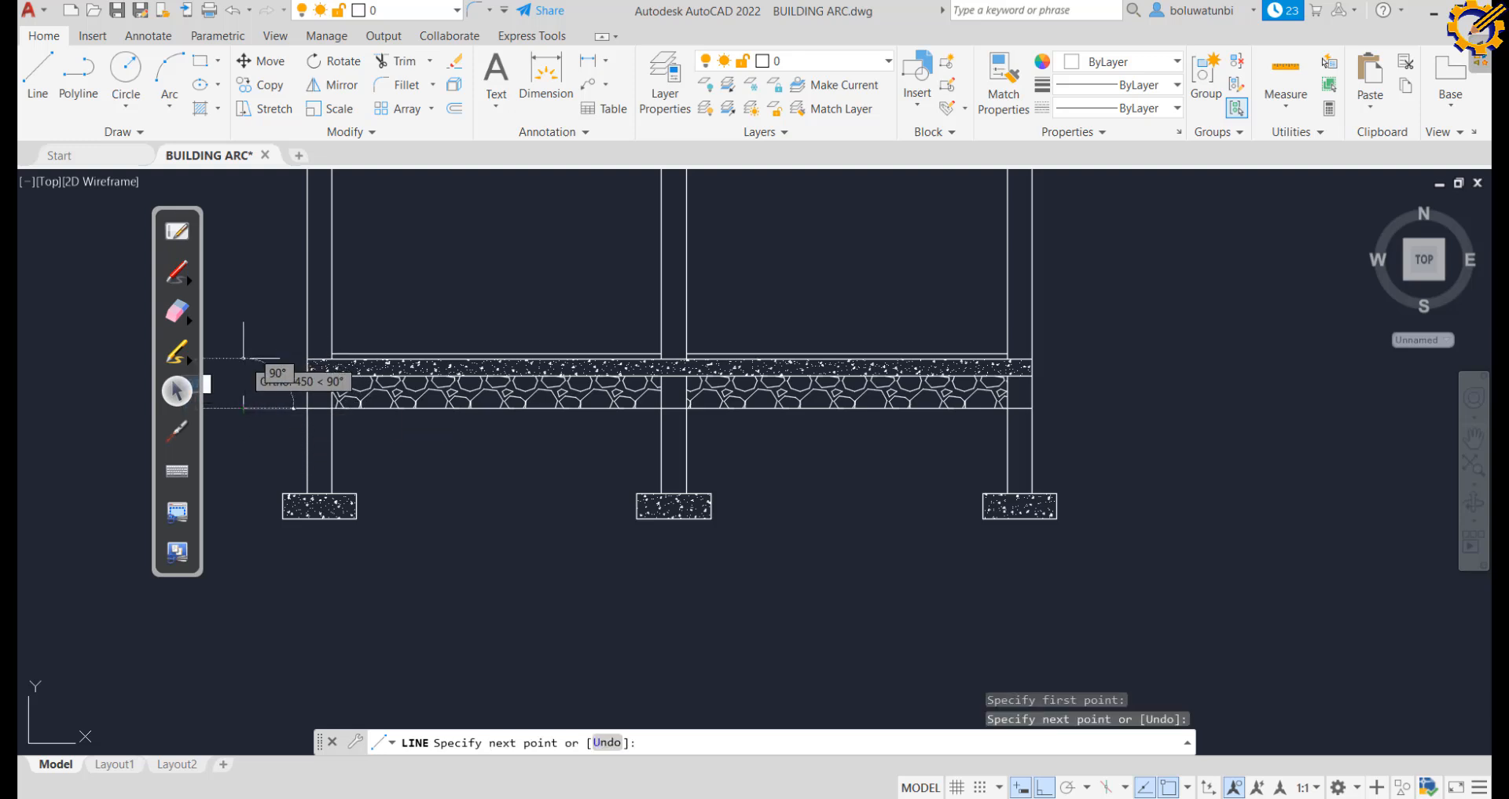
key("Escape")
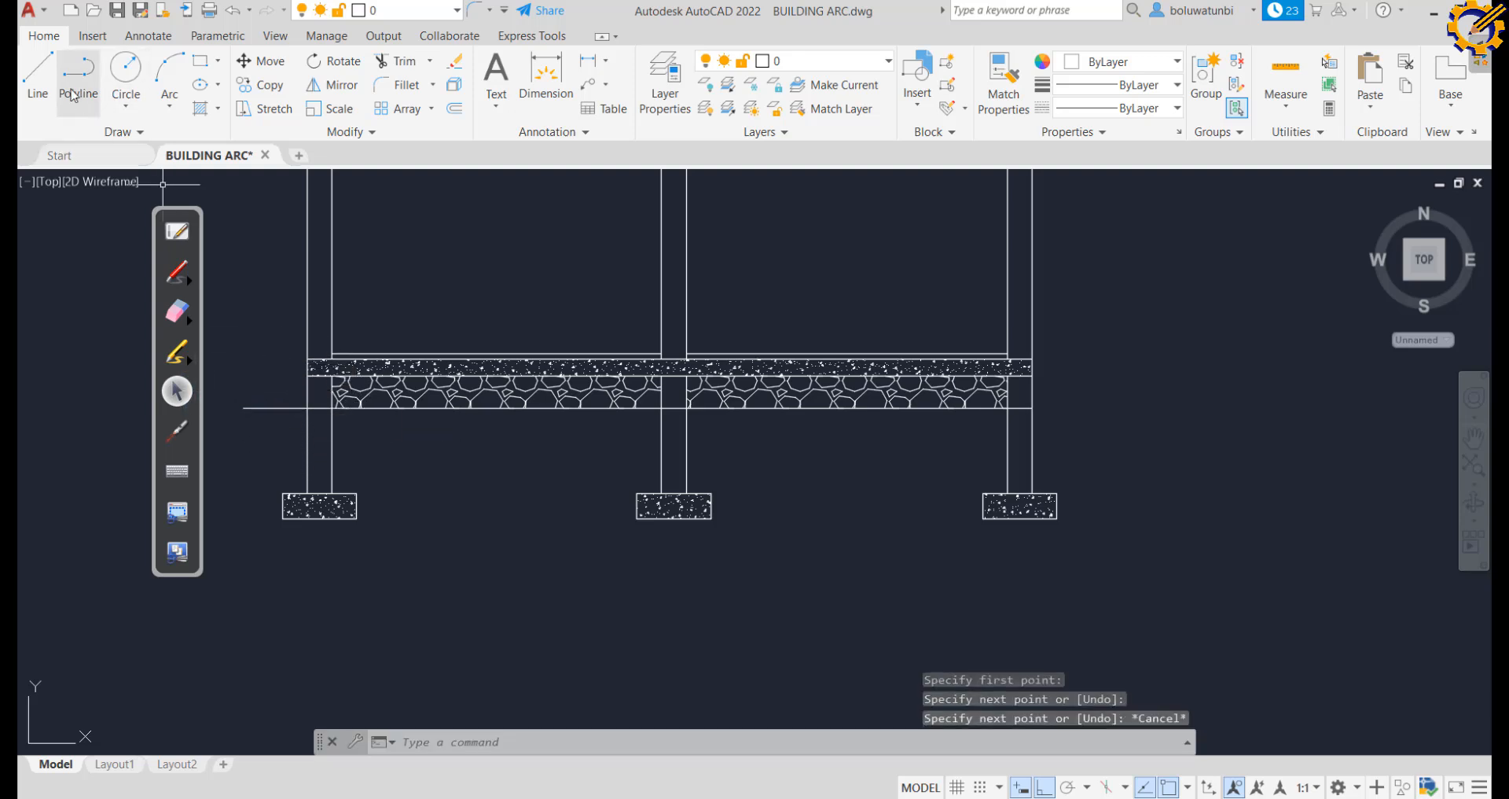
left_click(38, 77)
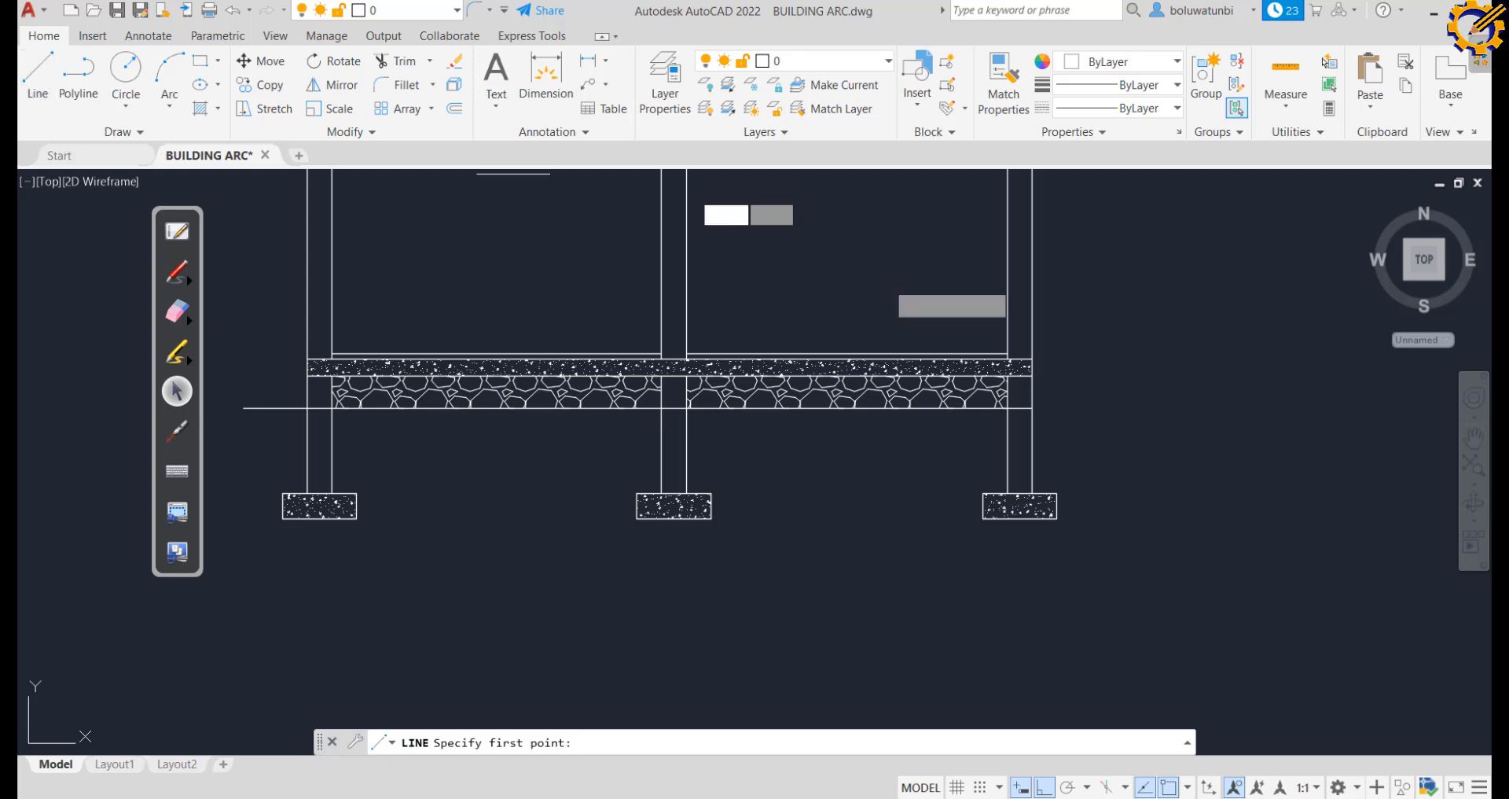
left_click(1030, 408)
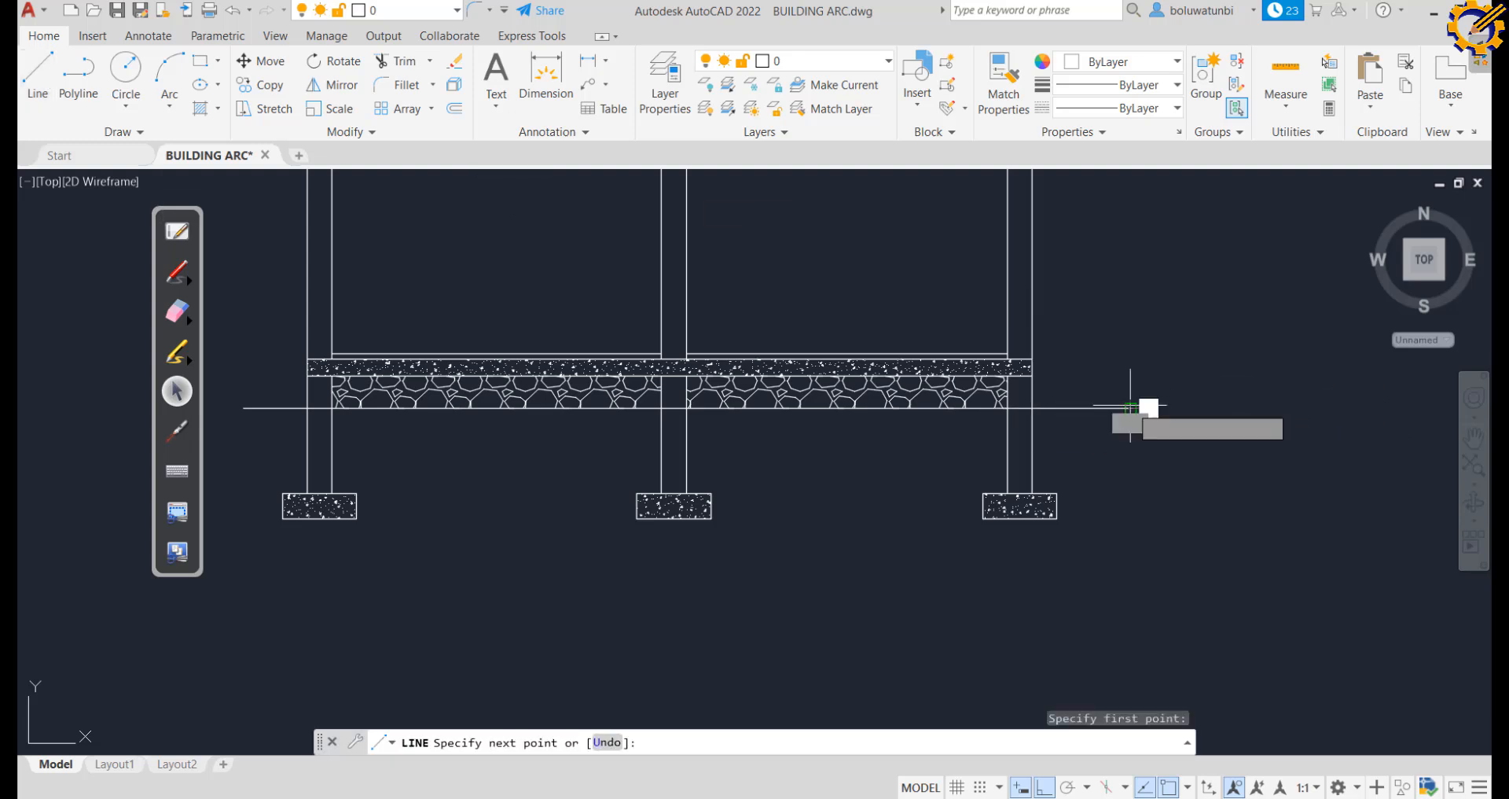
left_click(1131, 408)
key("Escape")
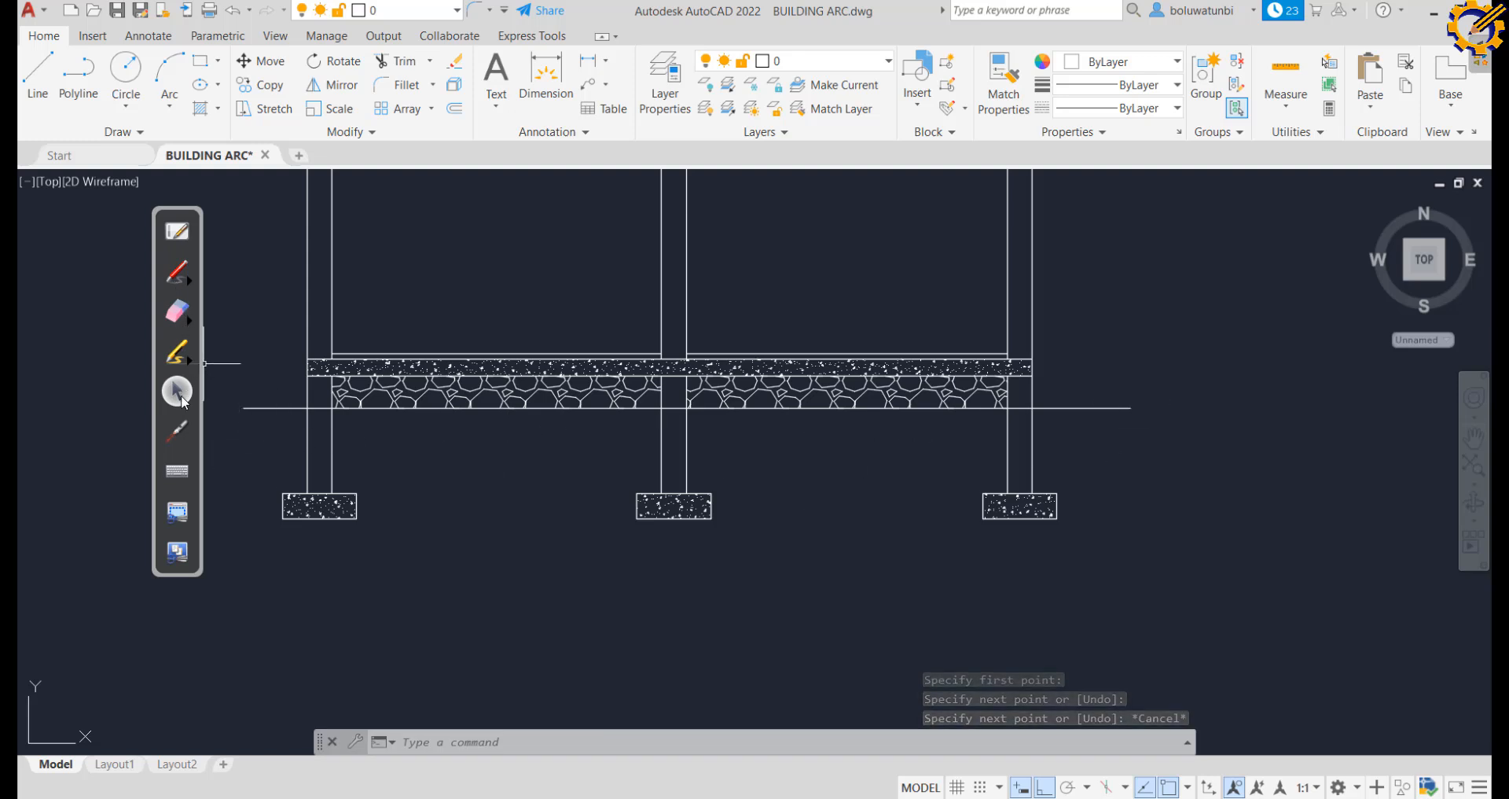
left_click(175, 355)
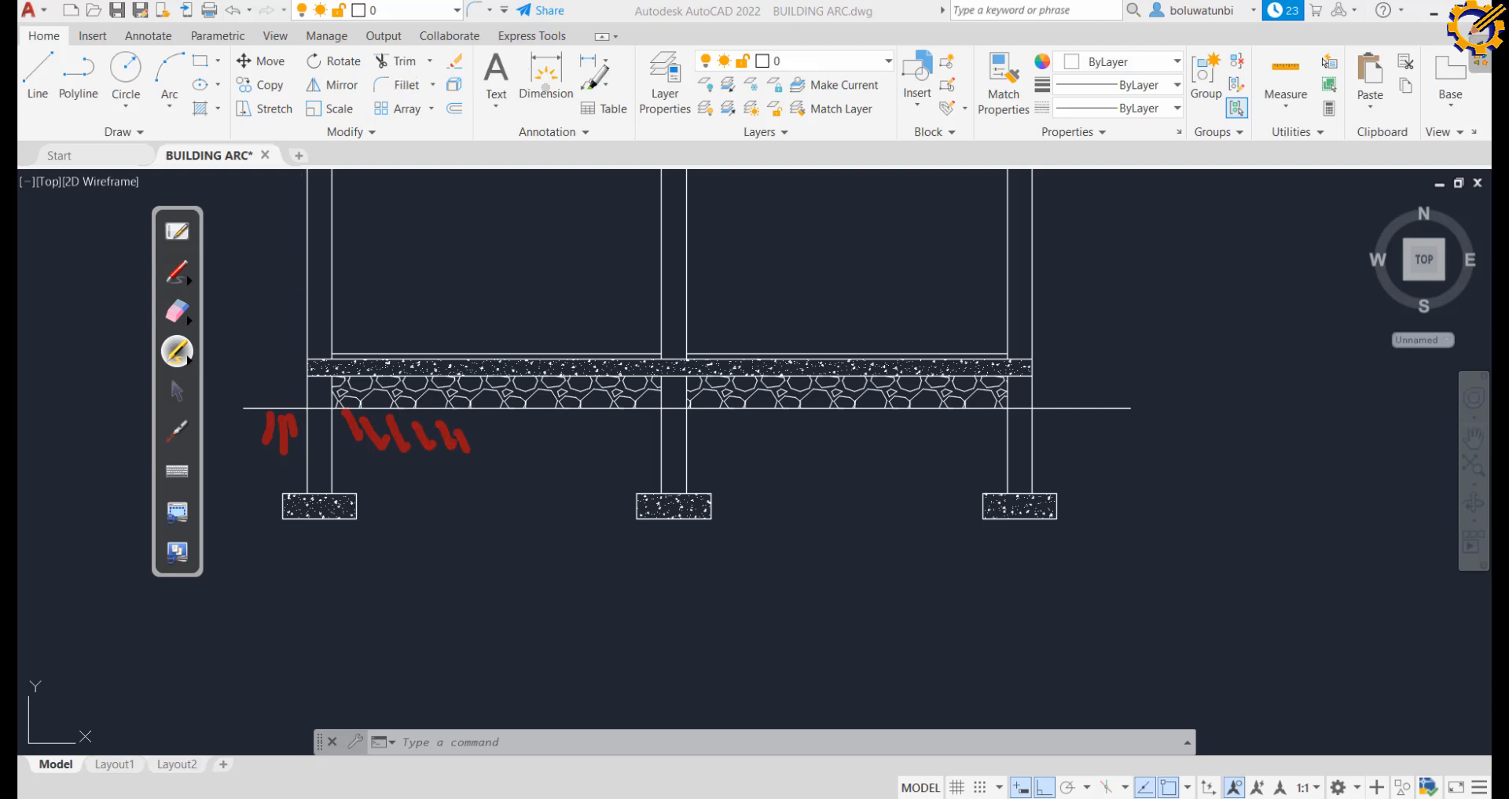
left_click(178, 313)
mouse_move(276, 431)
left_mouse_down()
mouse_move(448, 446)
mouse_move(370, 404)
mouse_move(229, 414)
left_mouse_up()
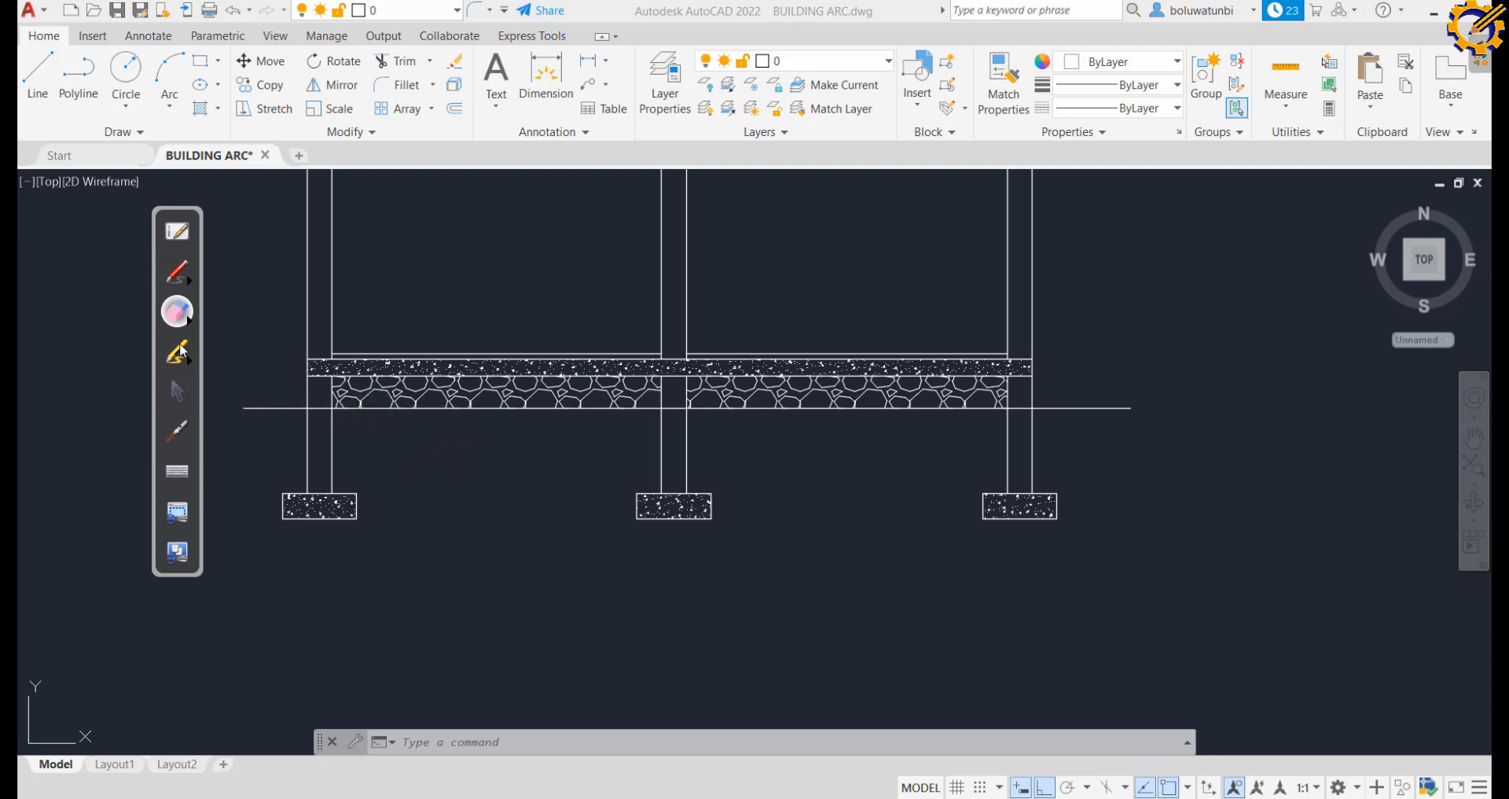
left_click(177, 390)
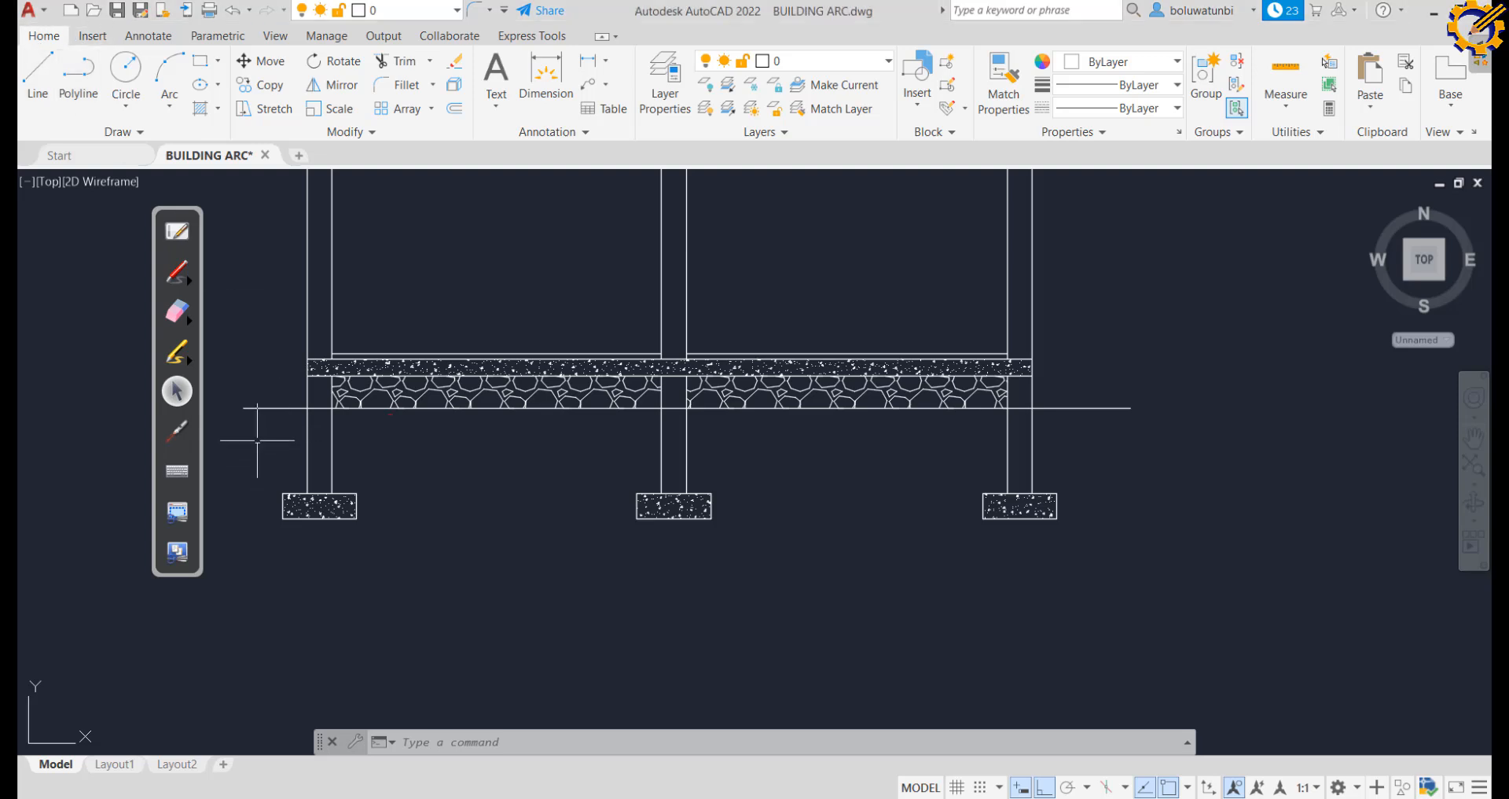
With ortho off, draw a sloped excavation line from the left footing's upper-left corner to the ground line's left end
left_click(37, 72)
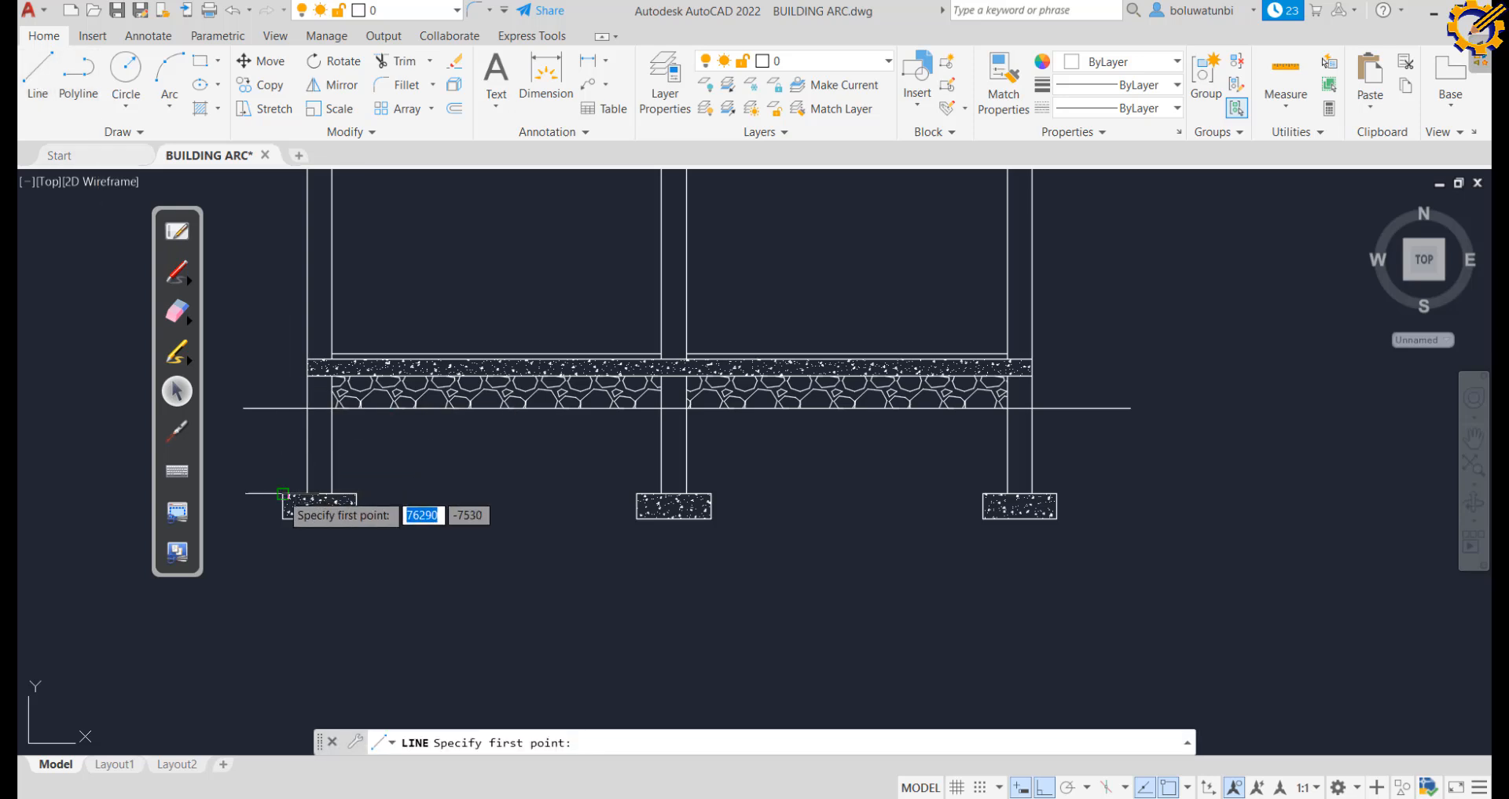
left_click(281, 475)
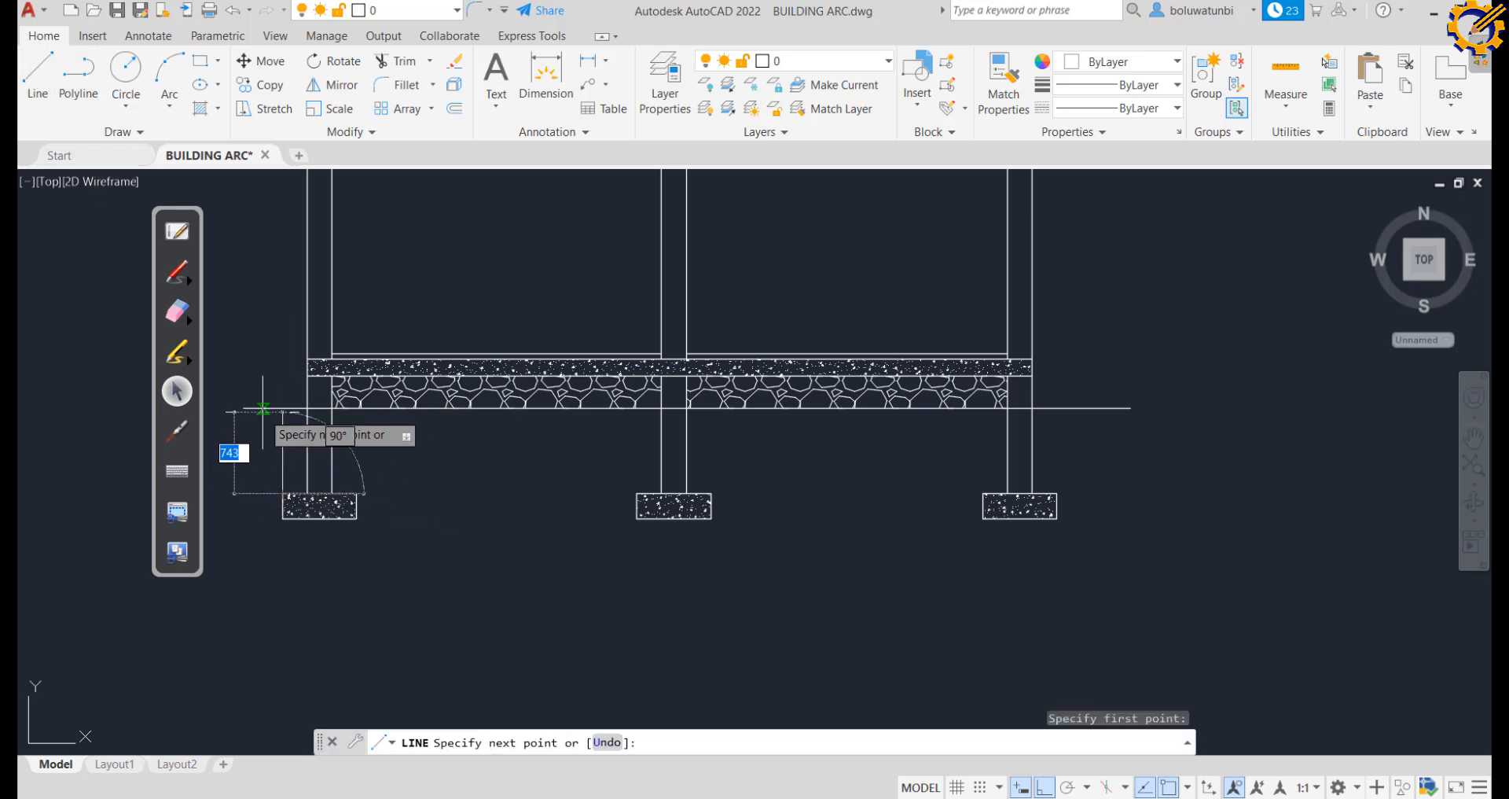
key("F8")
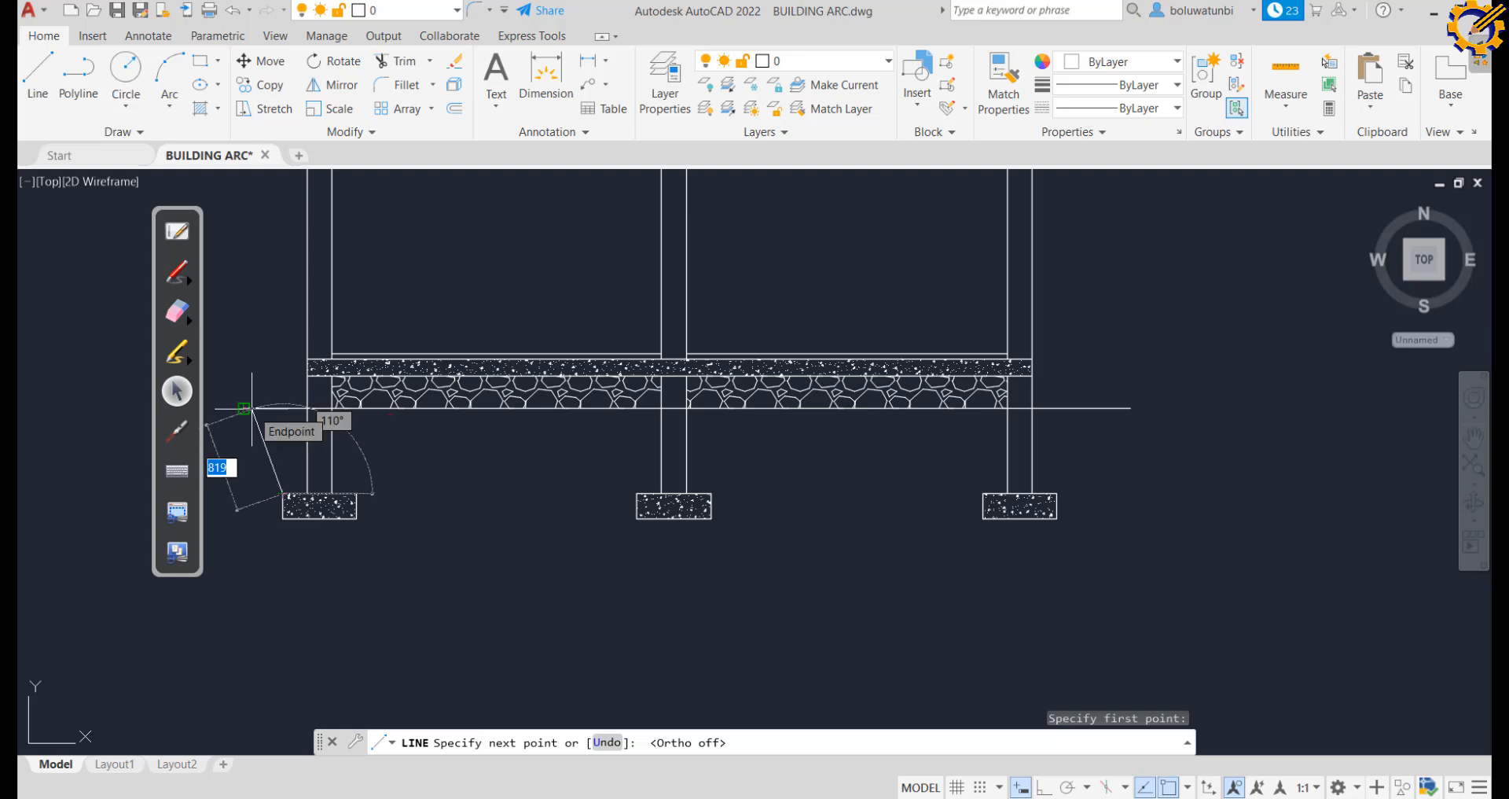
left_click(252, 408)
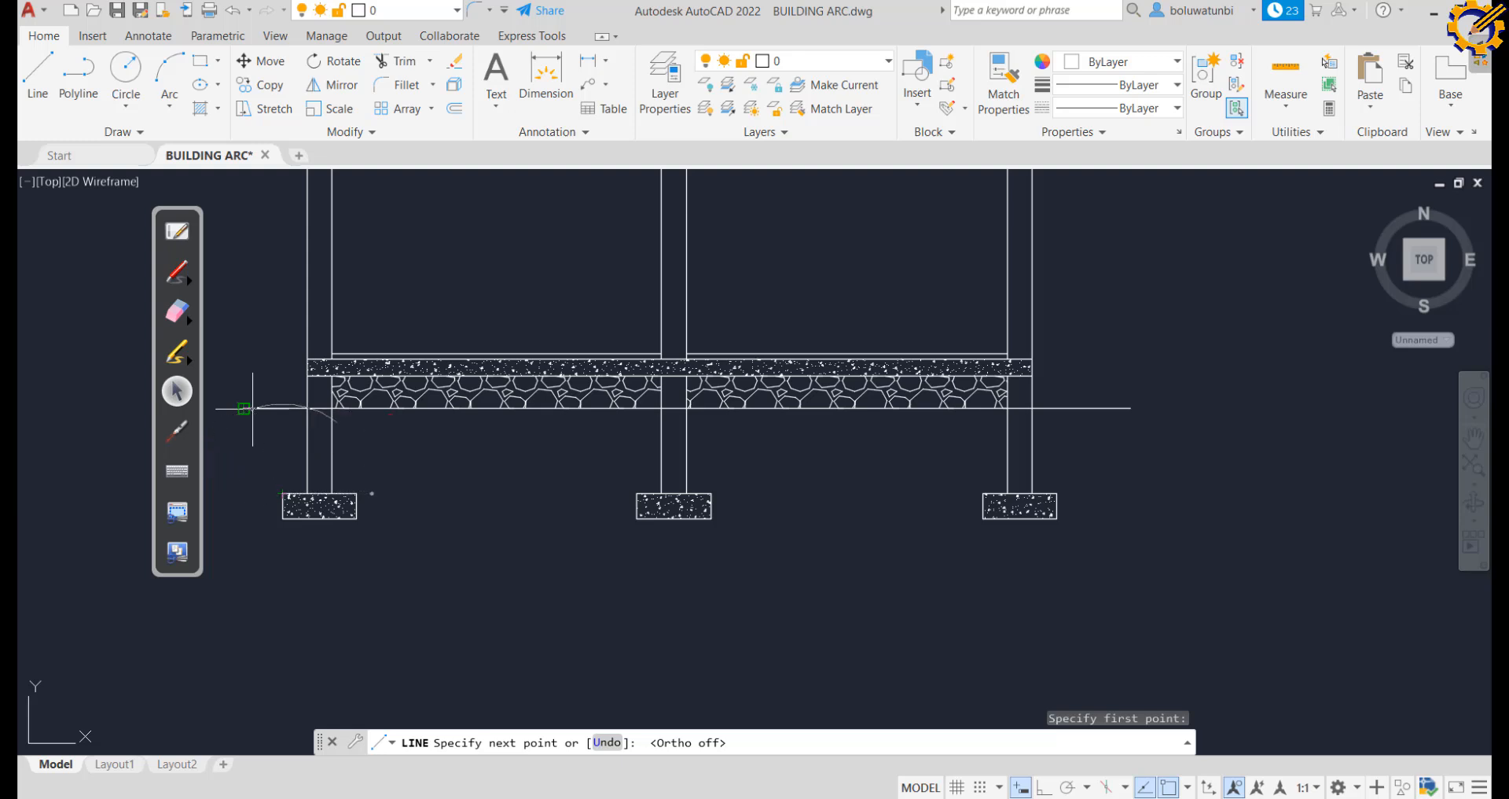
key("Escape")
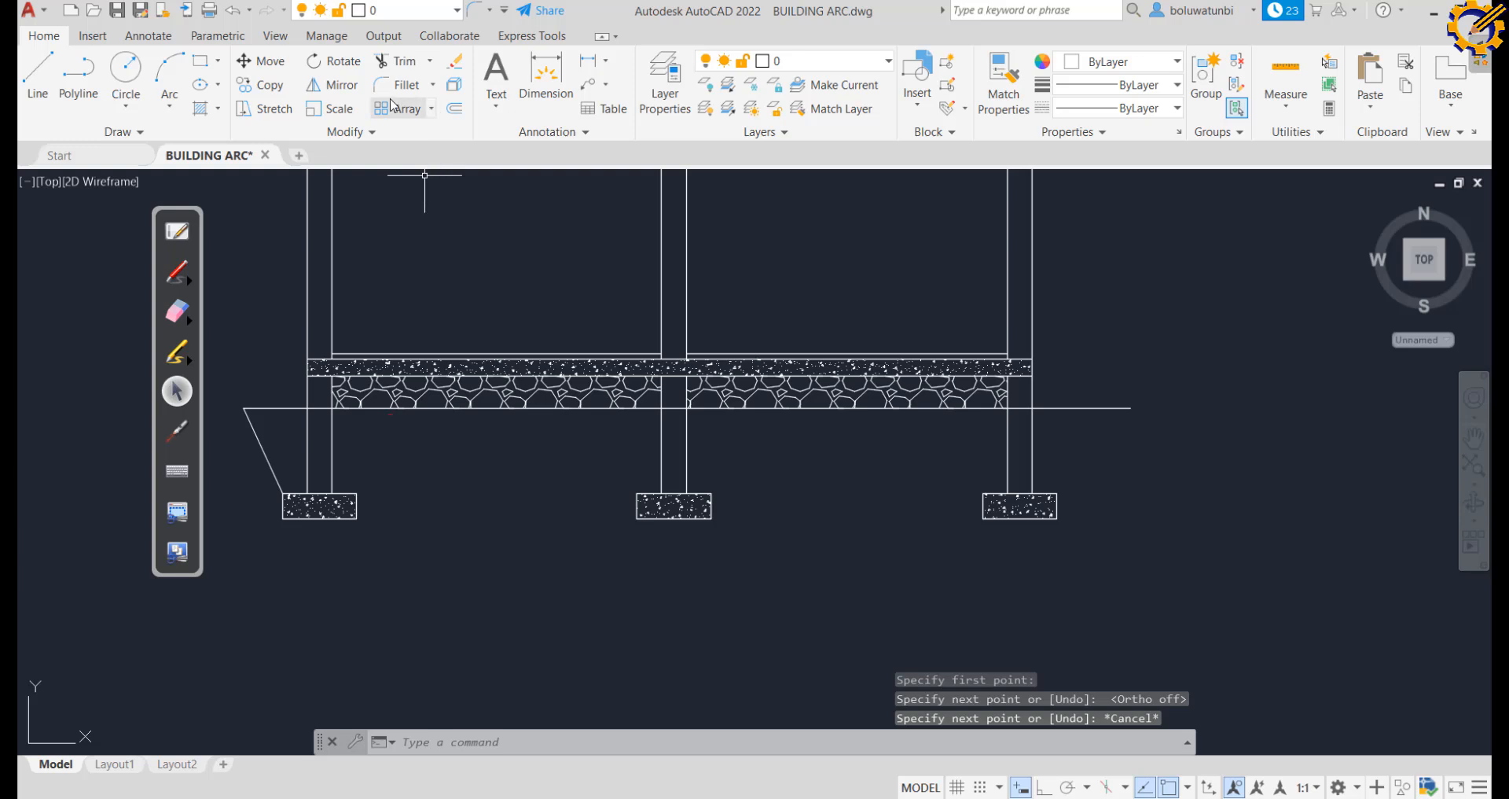
Mirror the sloped line about the left footing's vertical centreline, keeping the original line
left_click(340, 85)
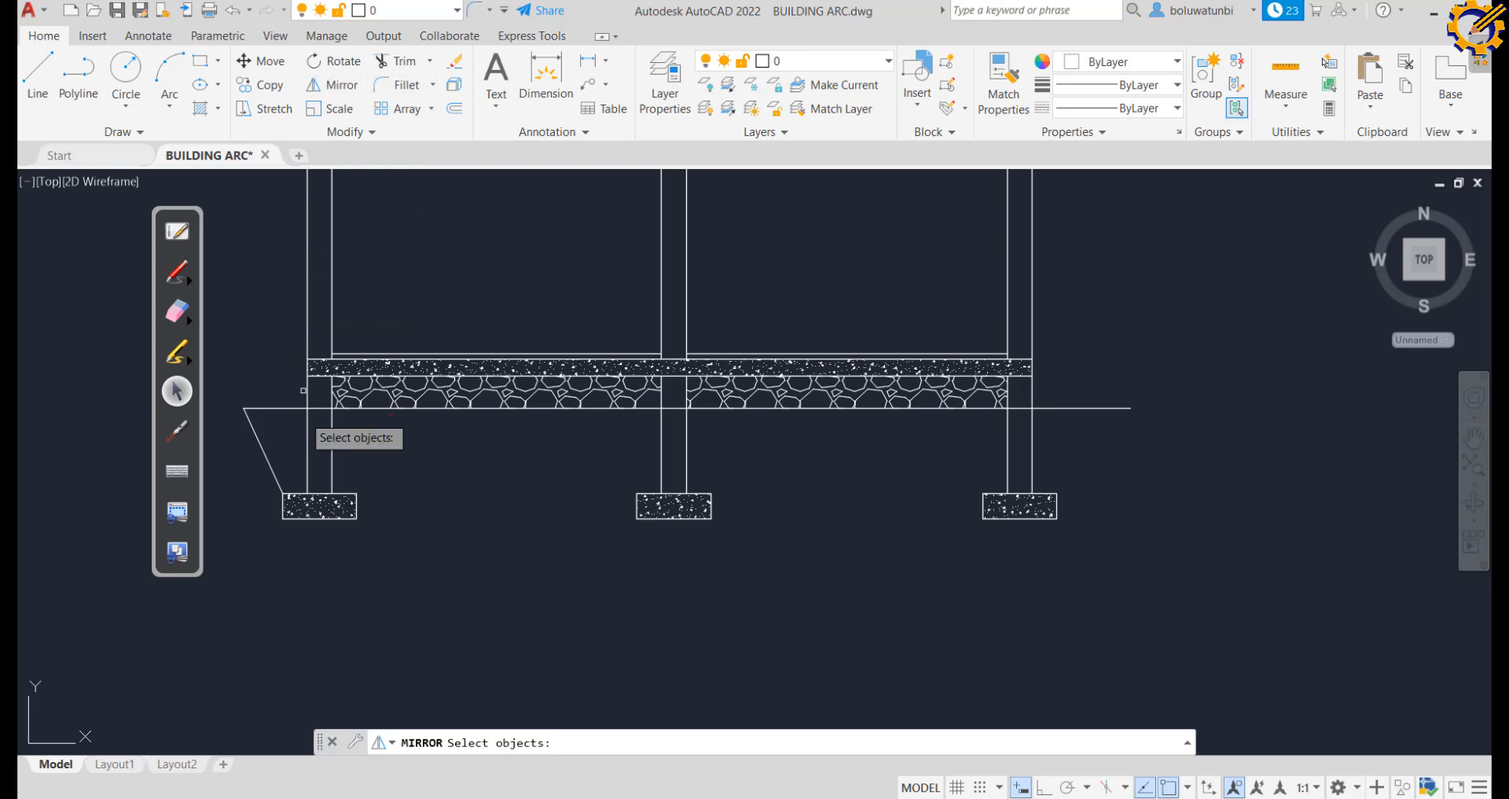
left_click(264, 452)
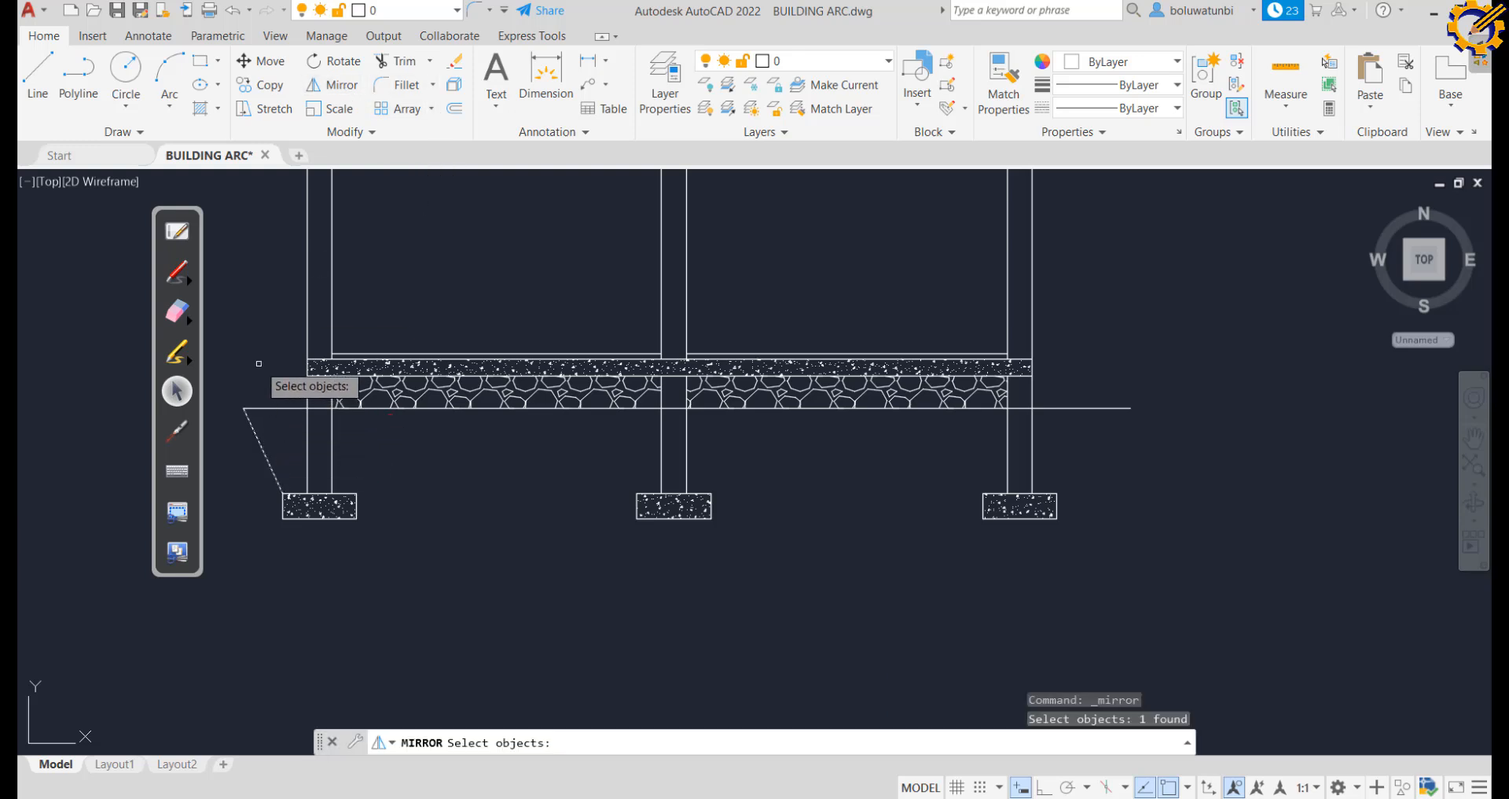
key("Return")
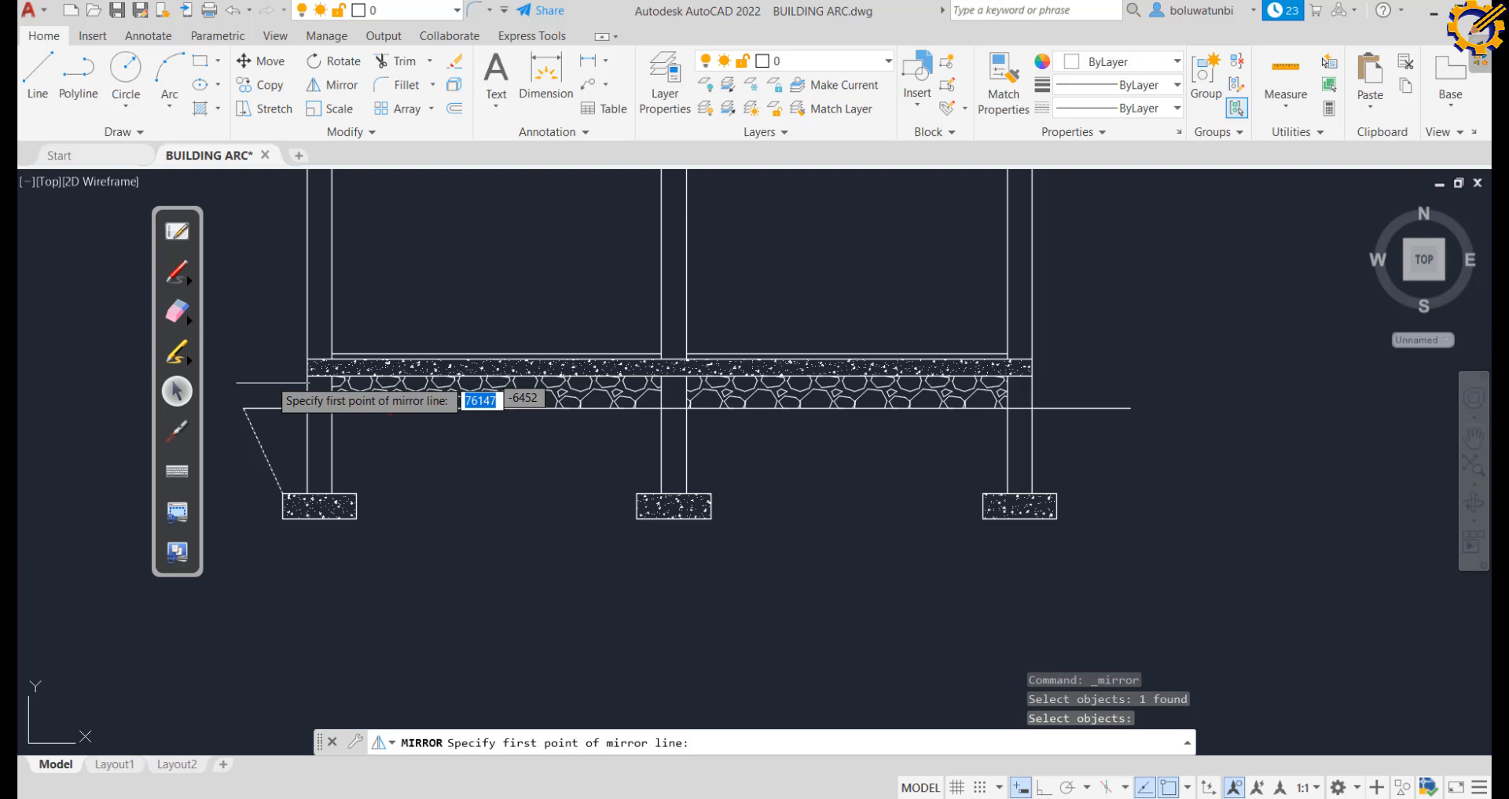
left_click(319, 494)
left_click(313, 516)
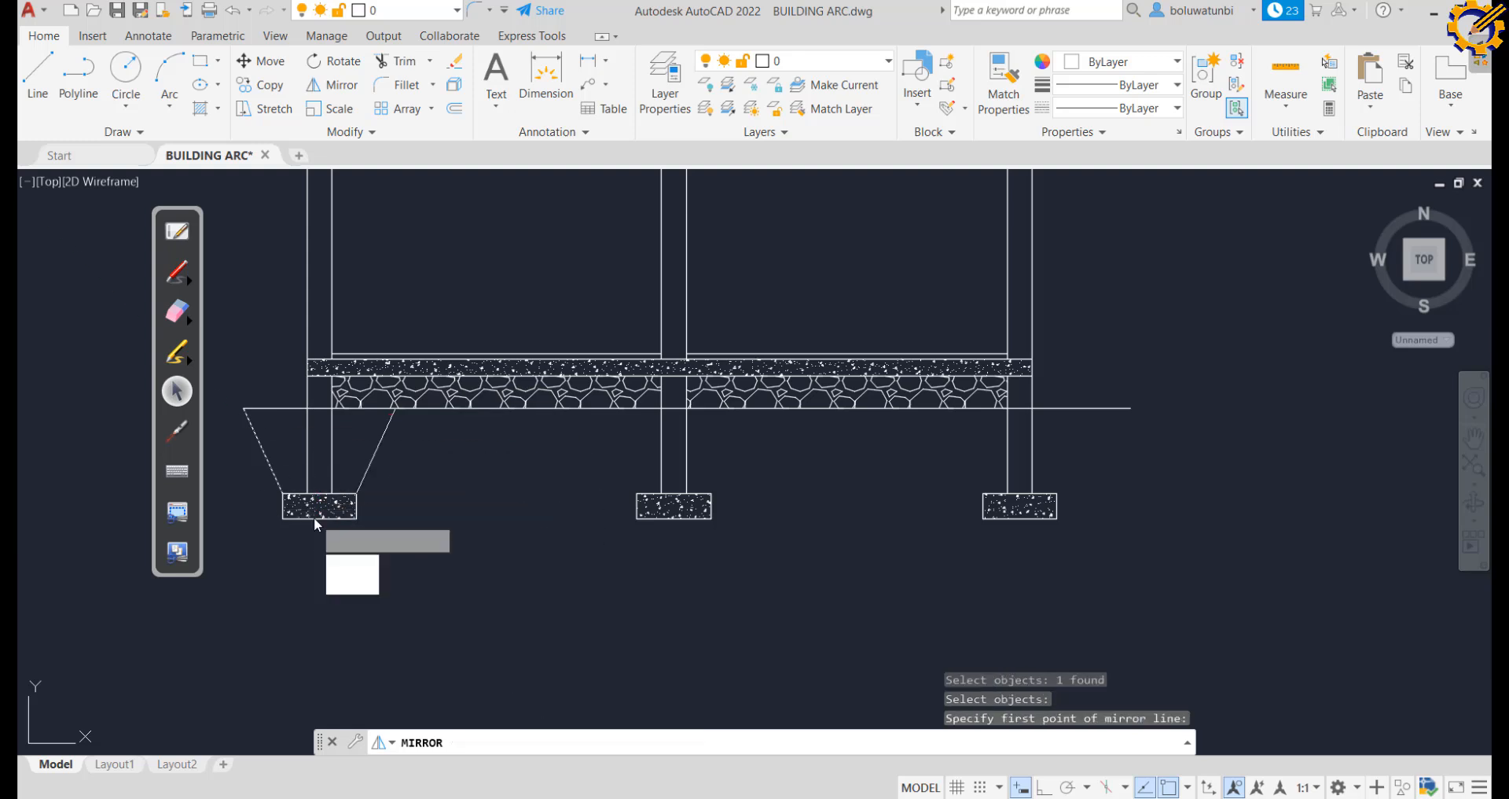
left_click(346, 580)
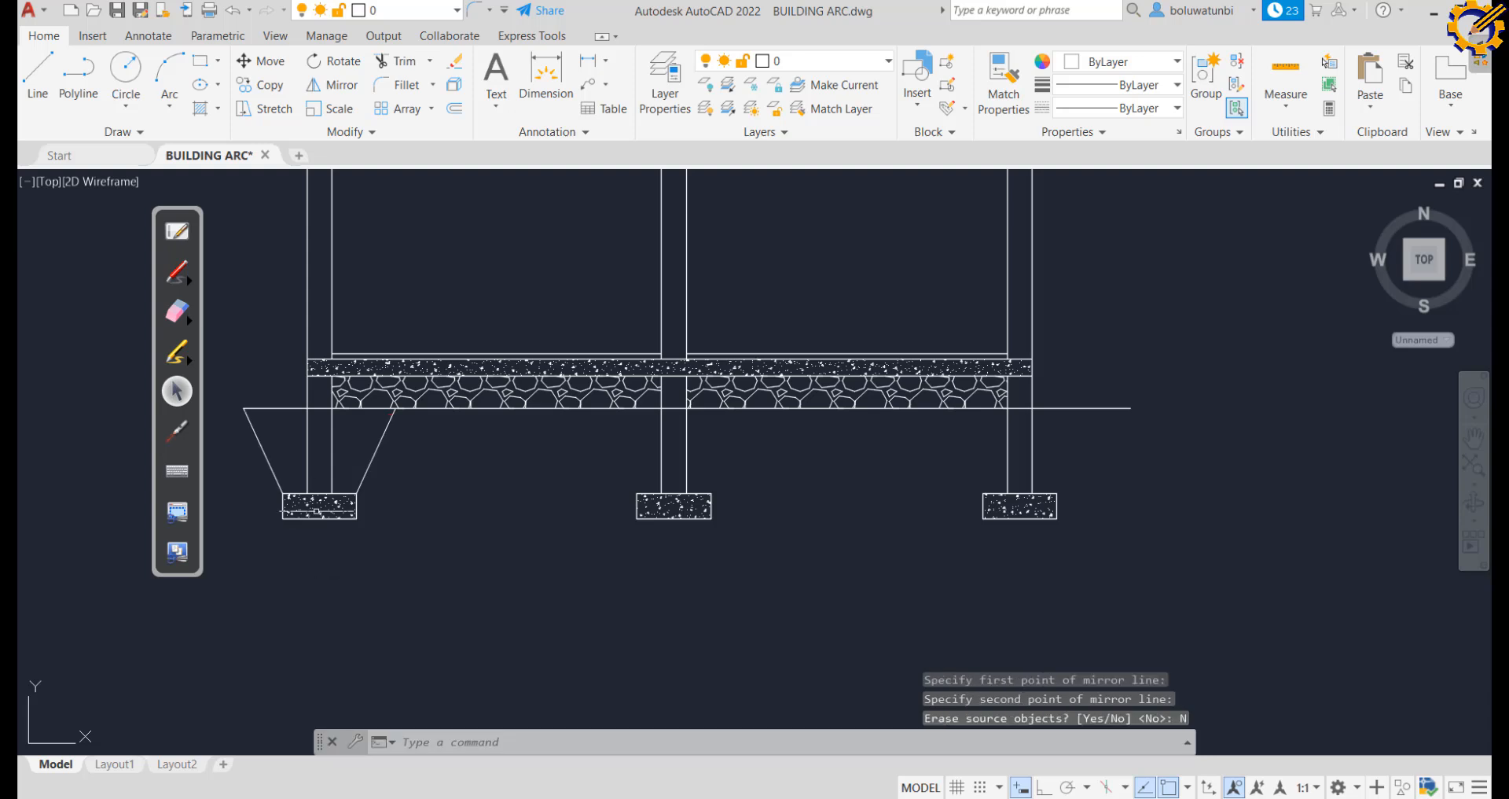
Draw a horizontal line from the midpoint of the mirrored sloped line to just beyond the right footing
left_click(38, 75)
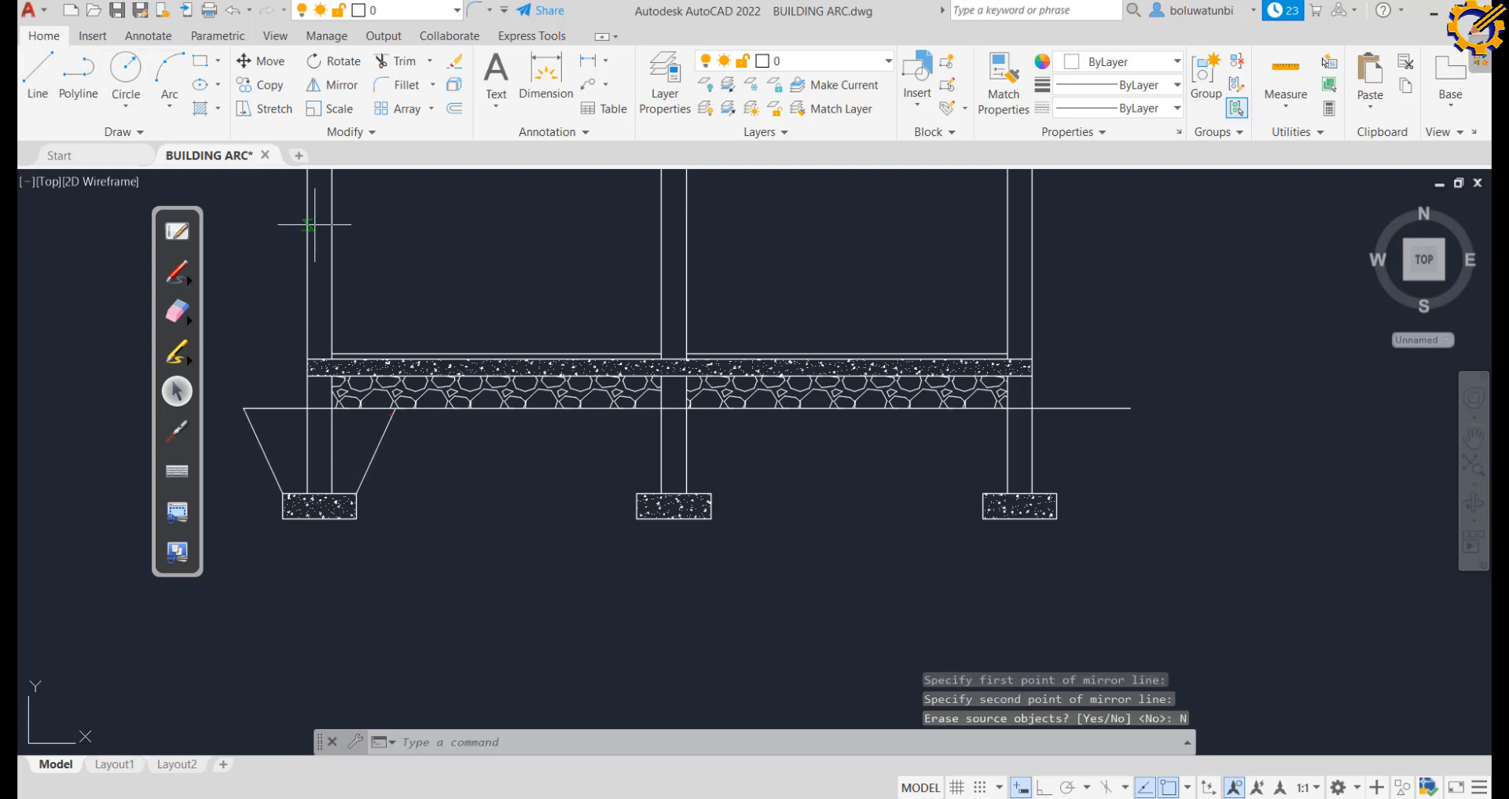
left_click(376, 450)
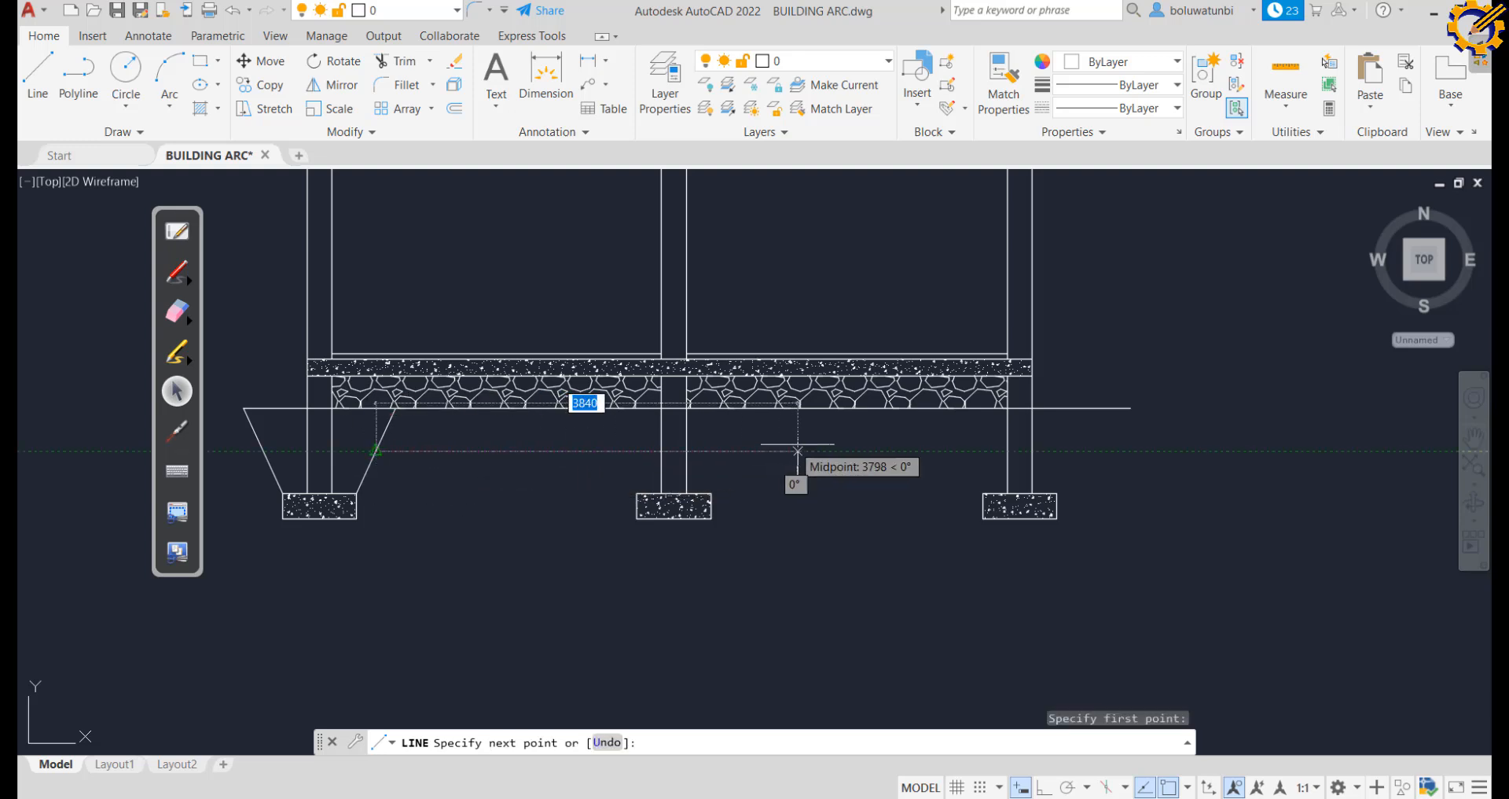
left_click(1136, 451)
key("Escape")
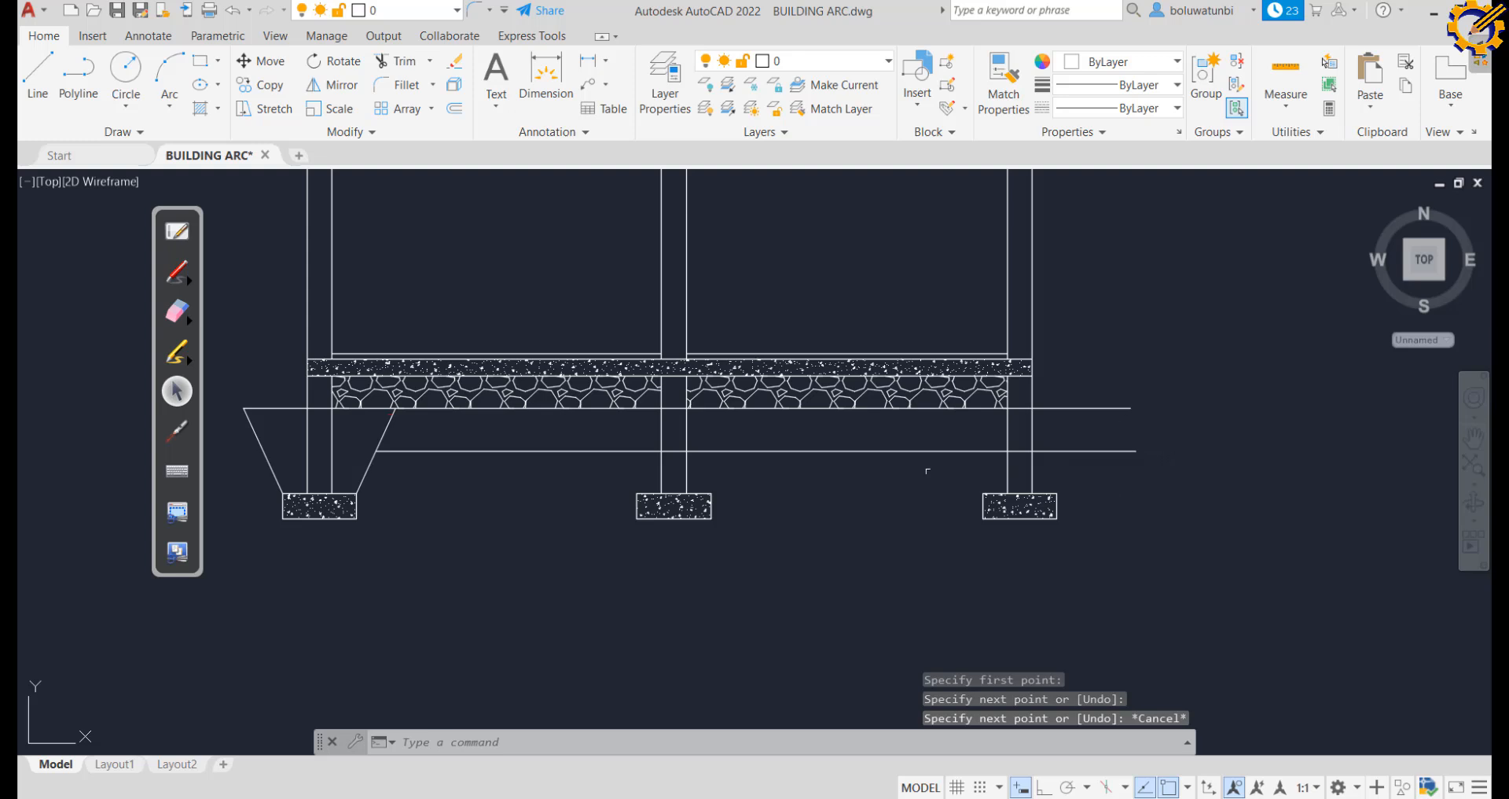
Copy the mirrored sloped line to the upper-right corners of the middle and right footings
left_click(384, 431)
key("ctrl+c")
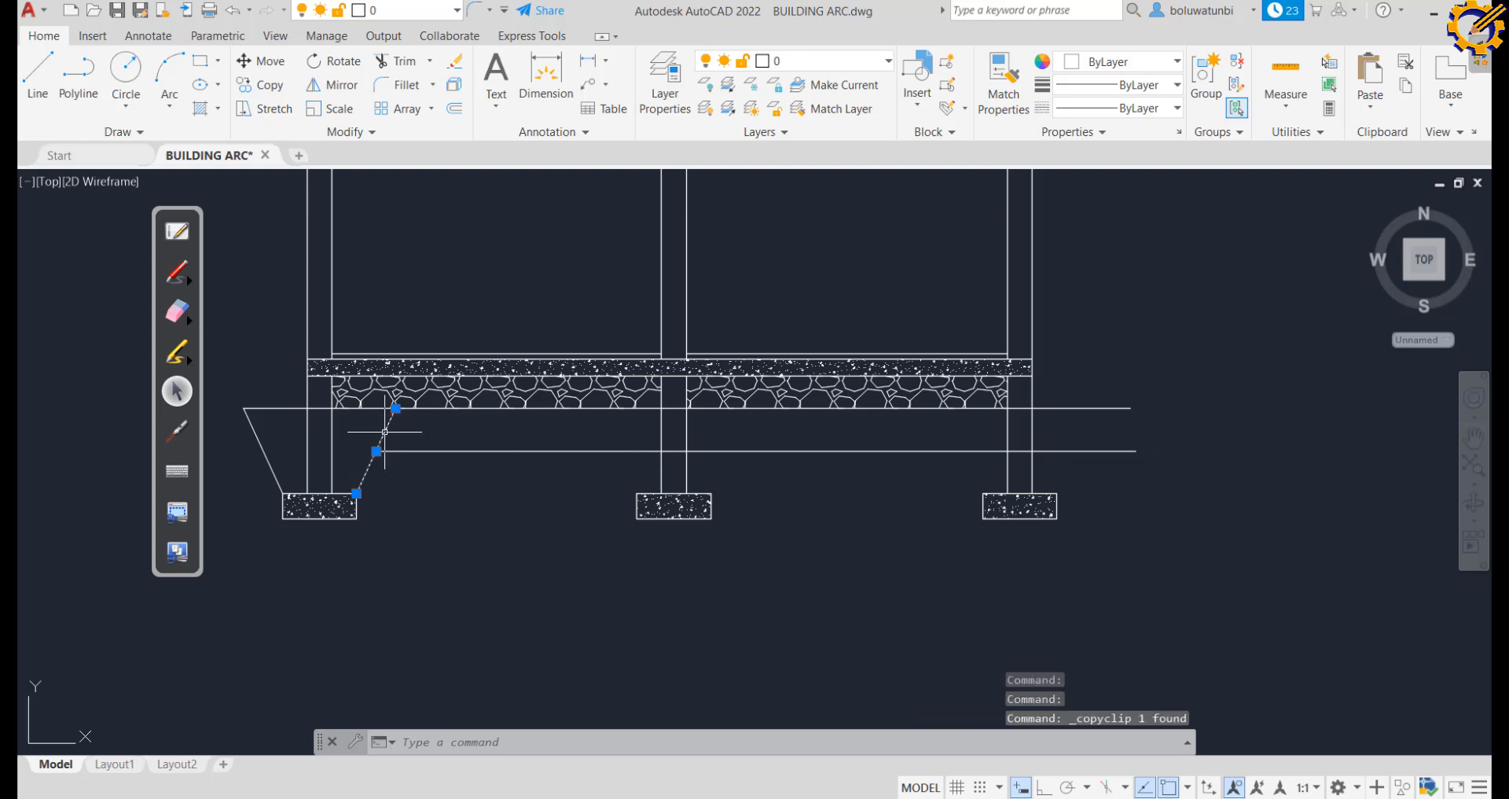
key("ctrl+v")
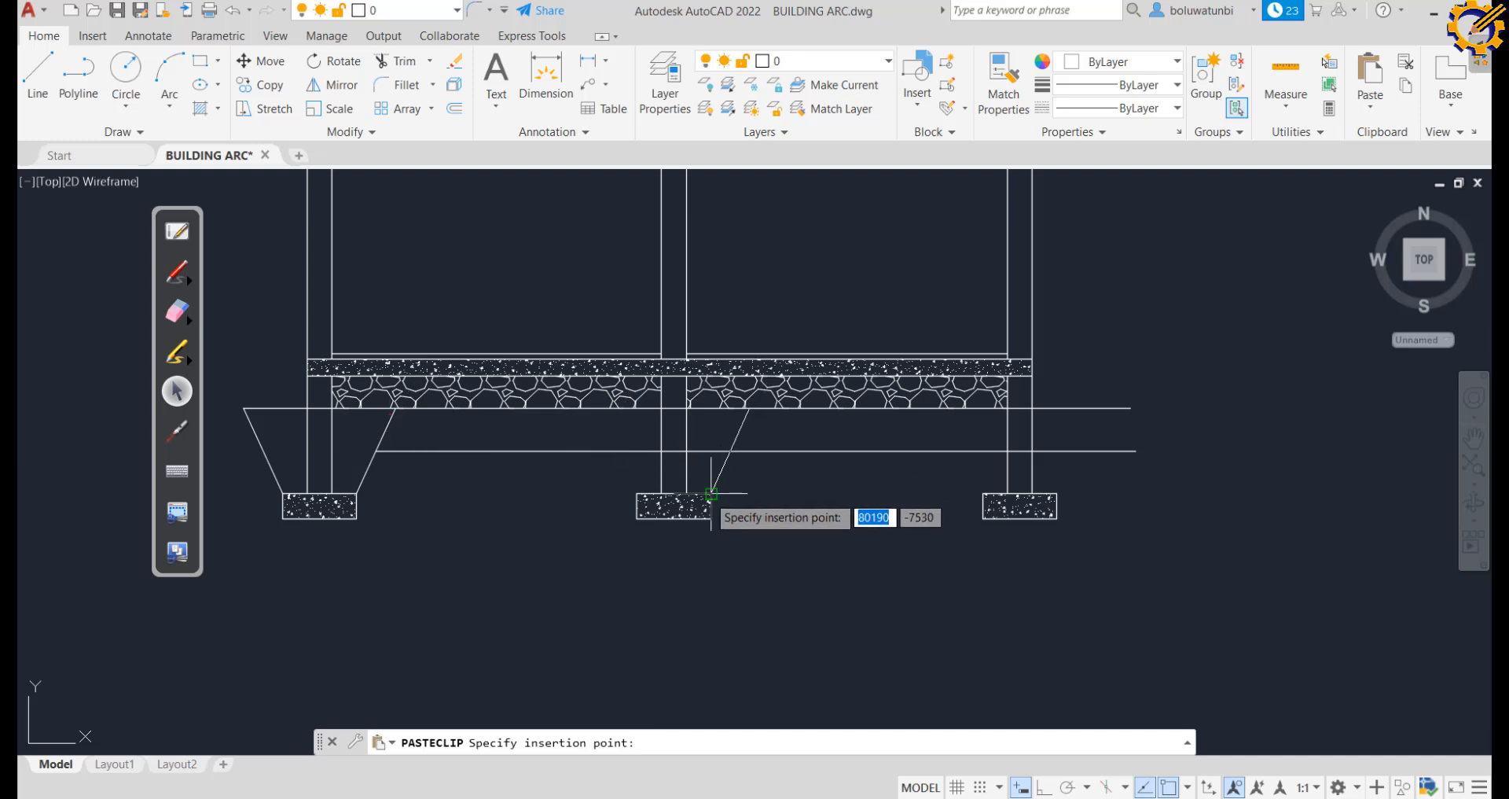
left_click(710, 494)
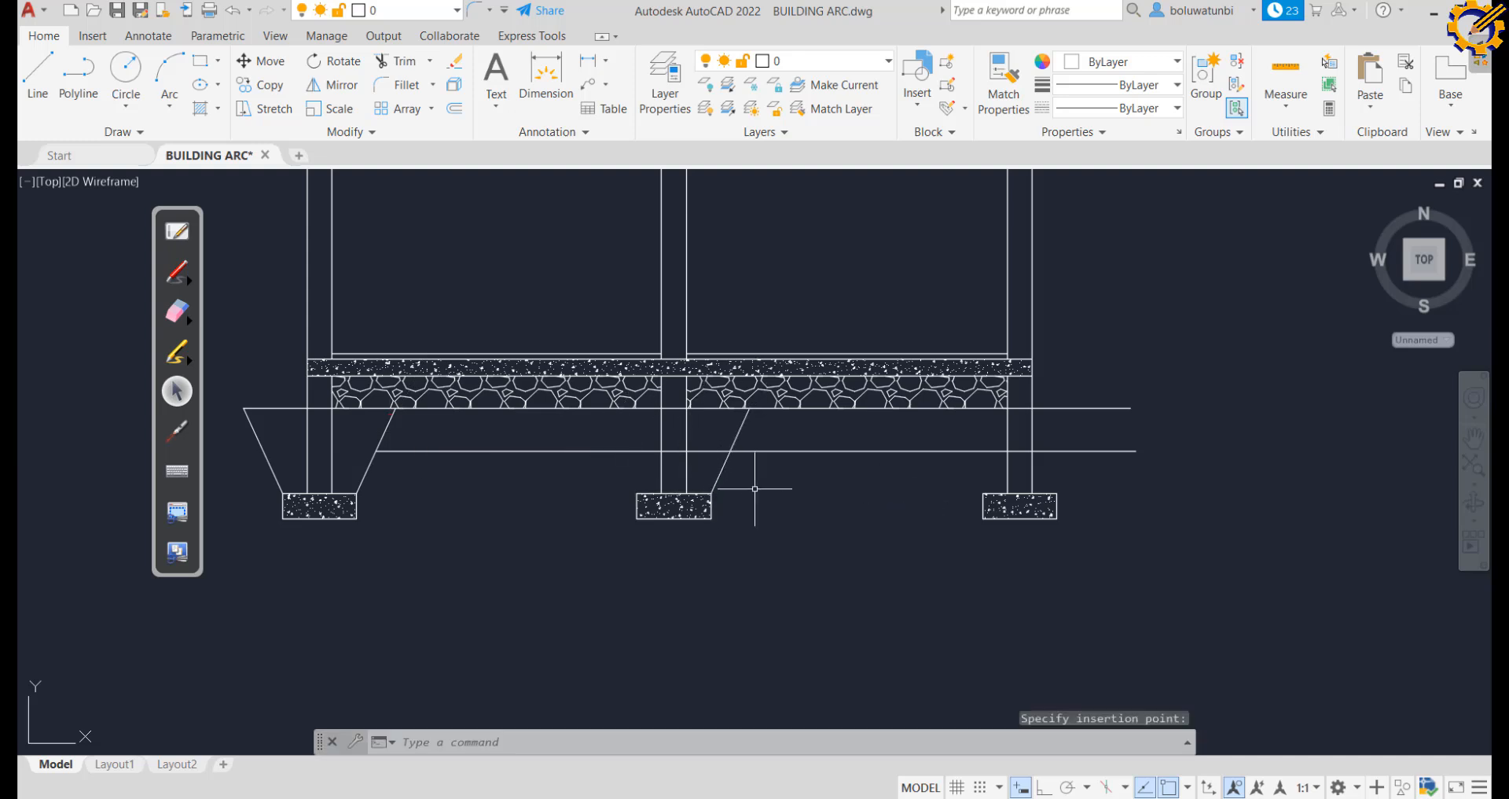
key("ctrl+v")
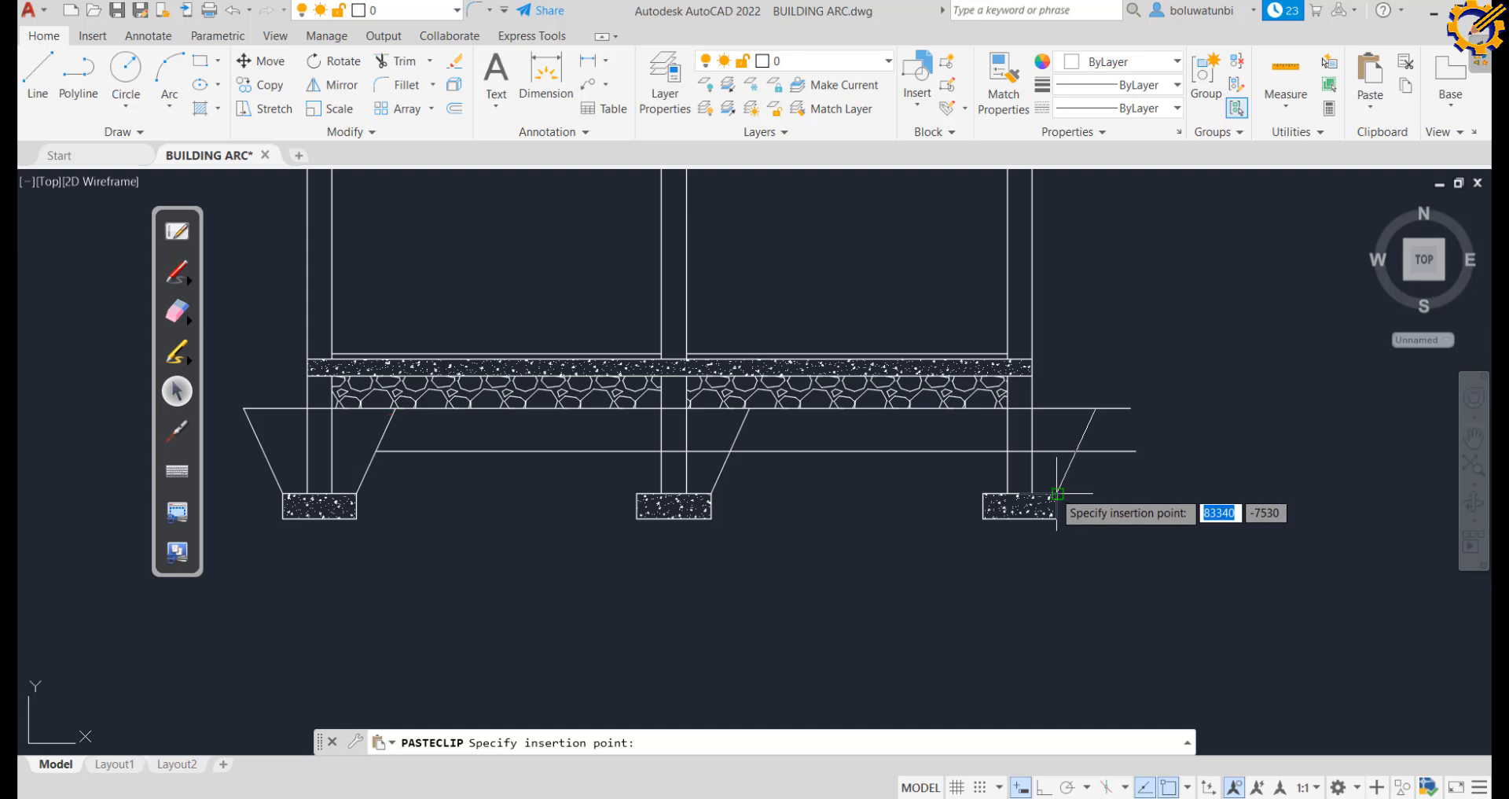
key("Escape")
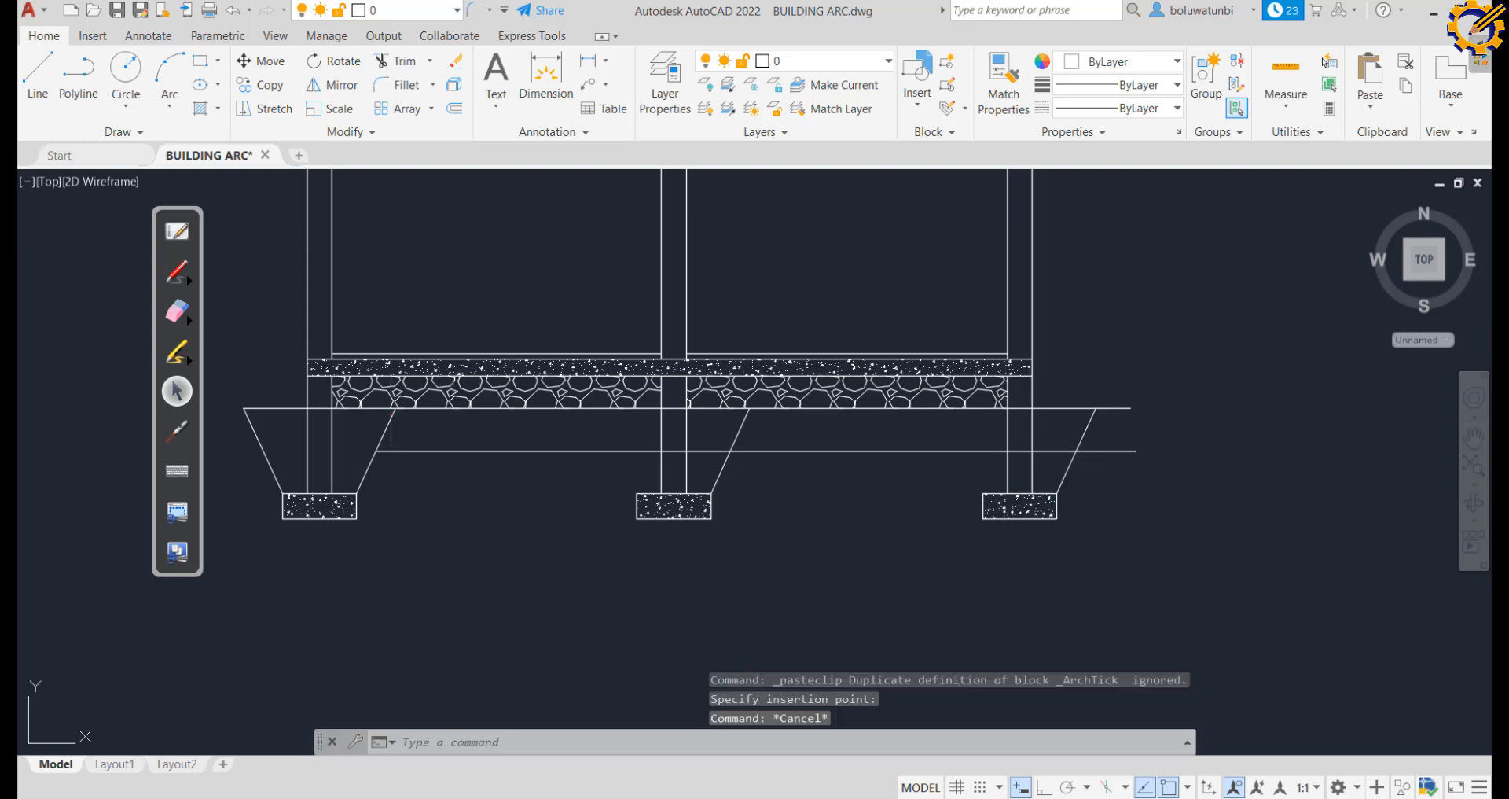
left_click(270, 461)
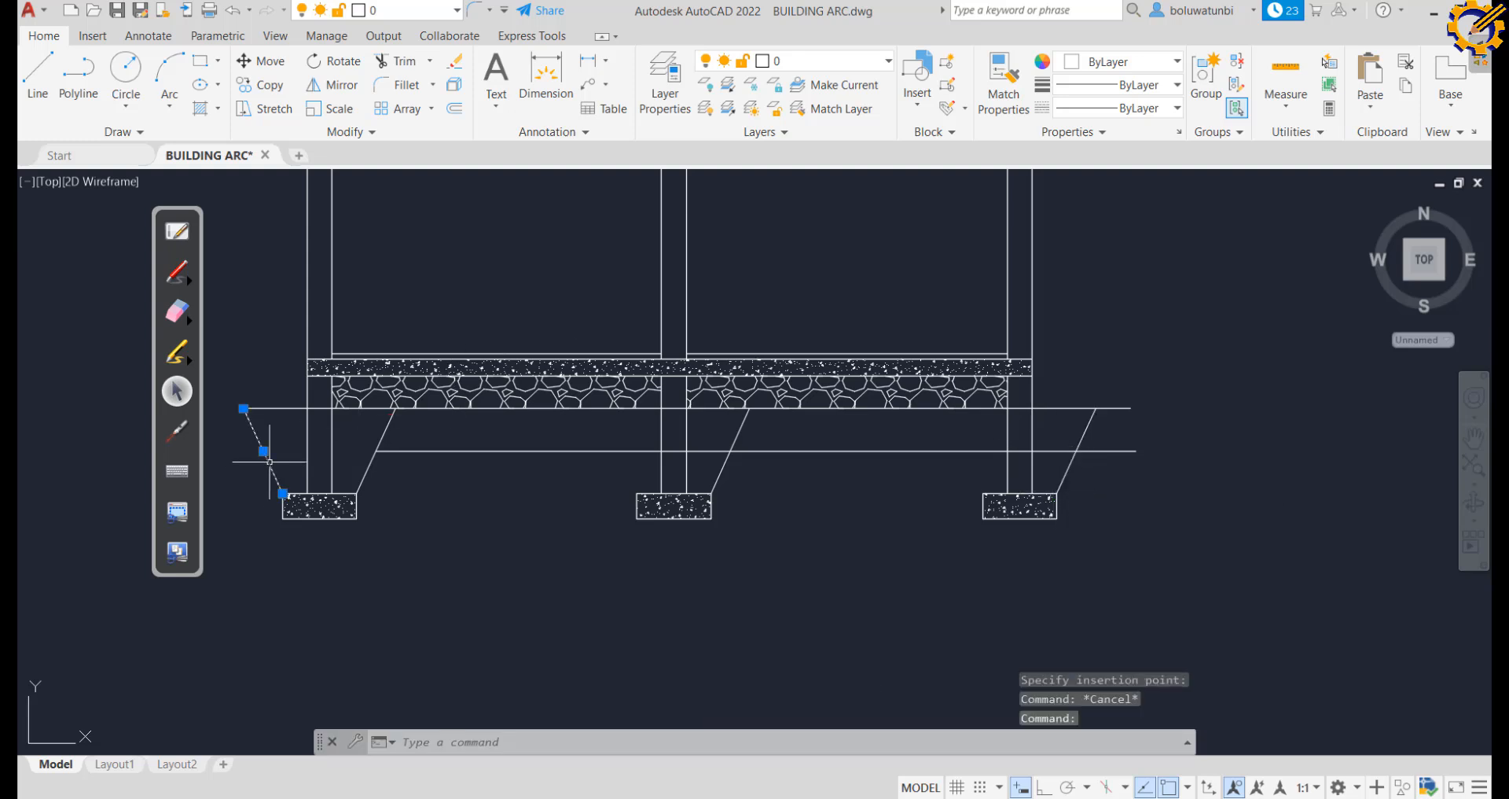
key("ctrl+c")
key("ctrl+v")
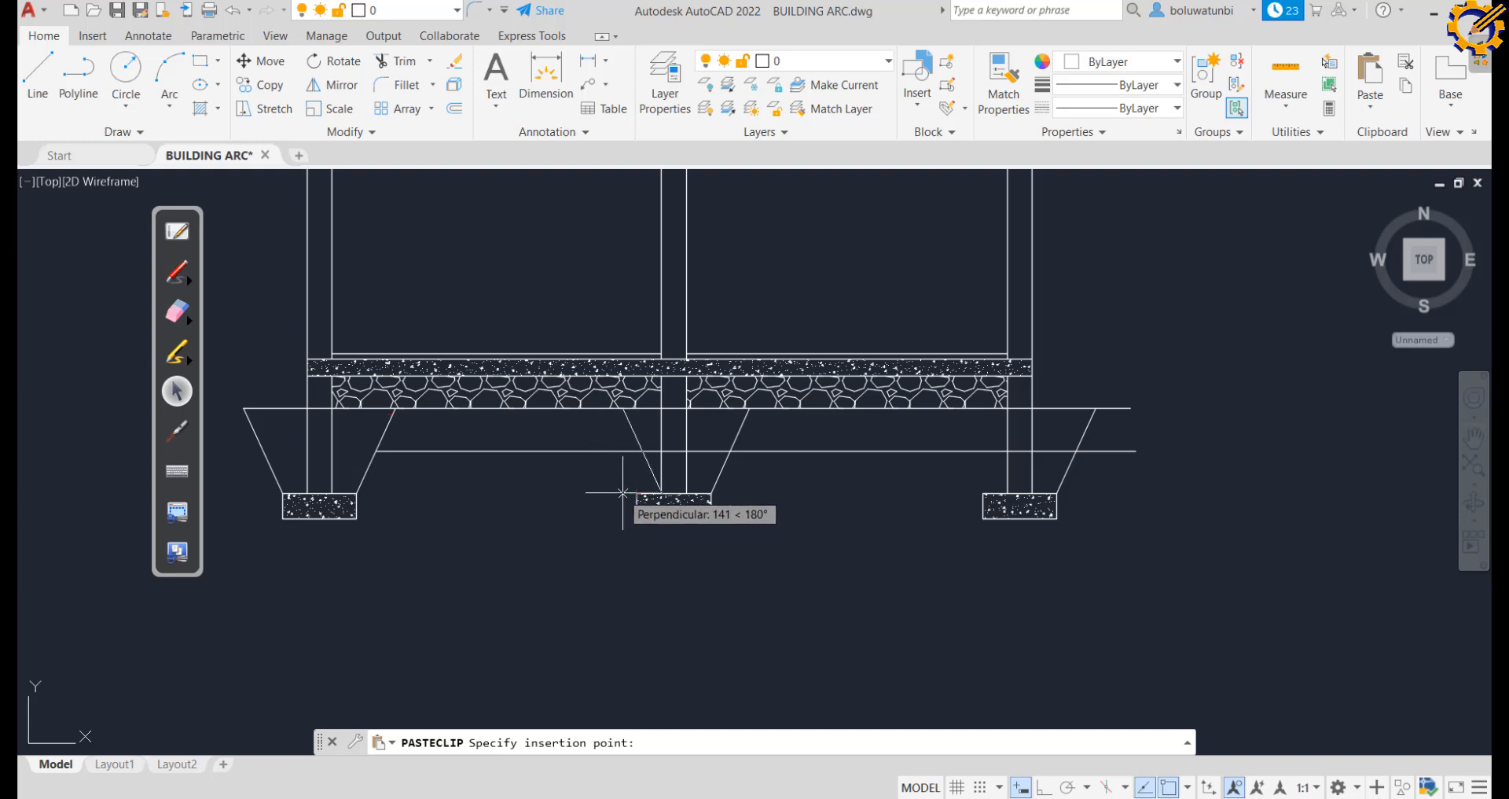
key("Escape")
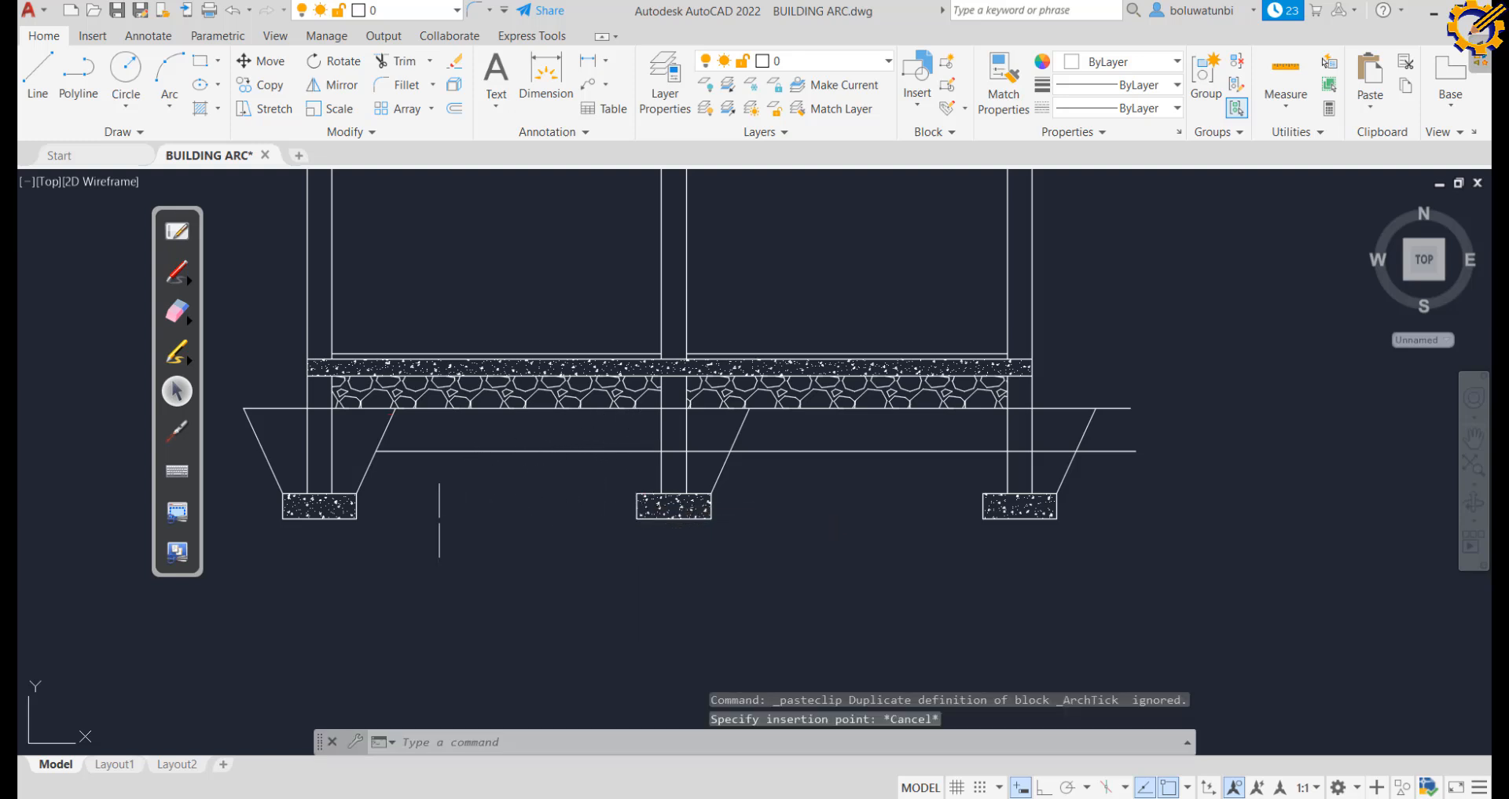
Copy the left footing's outer sloped line and move the copy's lower end onto the middle footing's upper-left corner
left_click(281, 486)
left_click(282, 493)
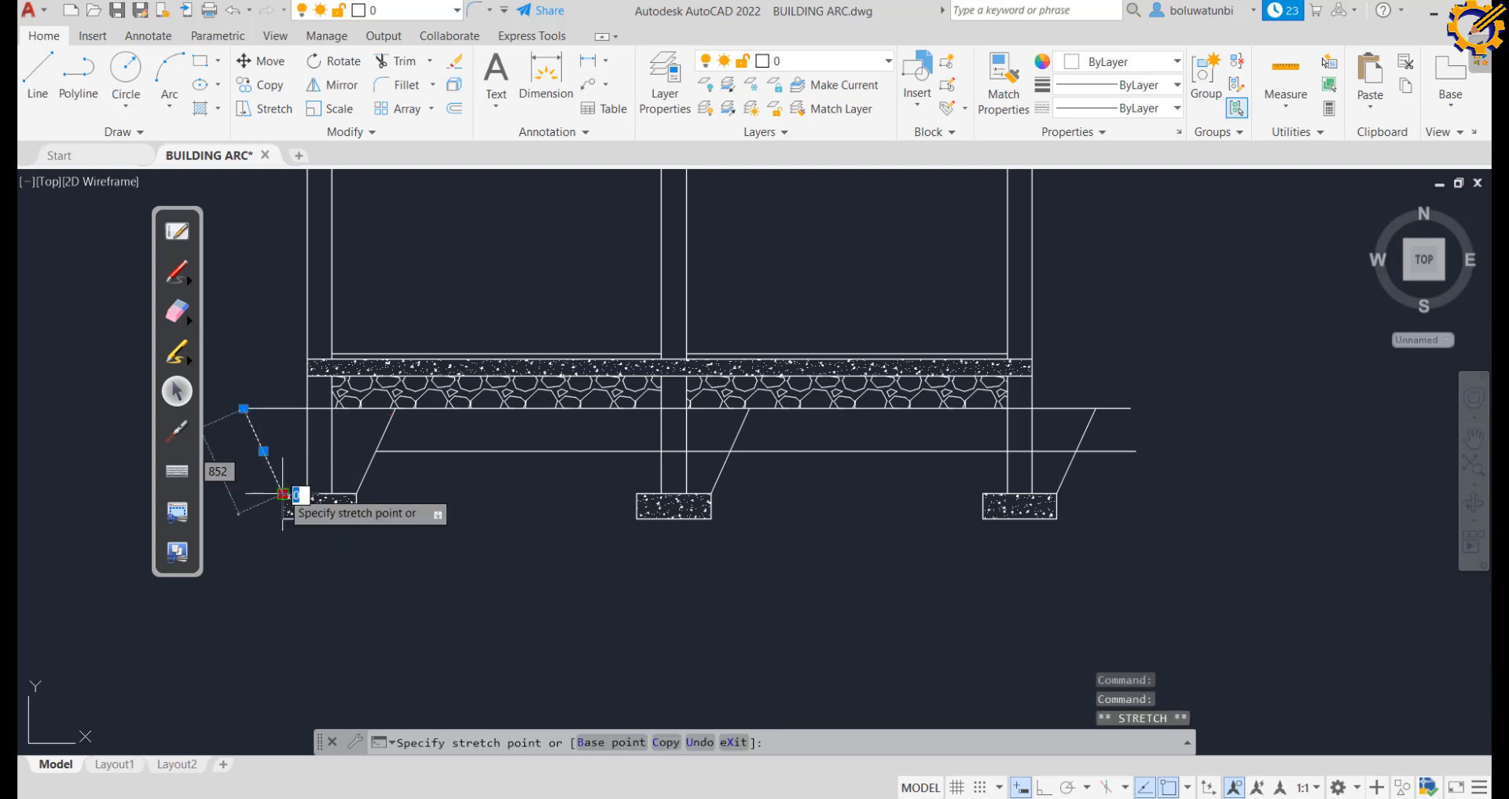
left_click(283, 493)
key("ctrl+c")
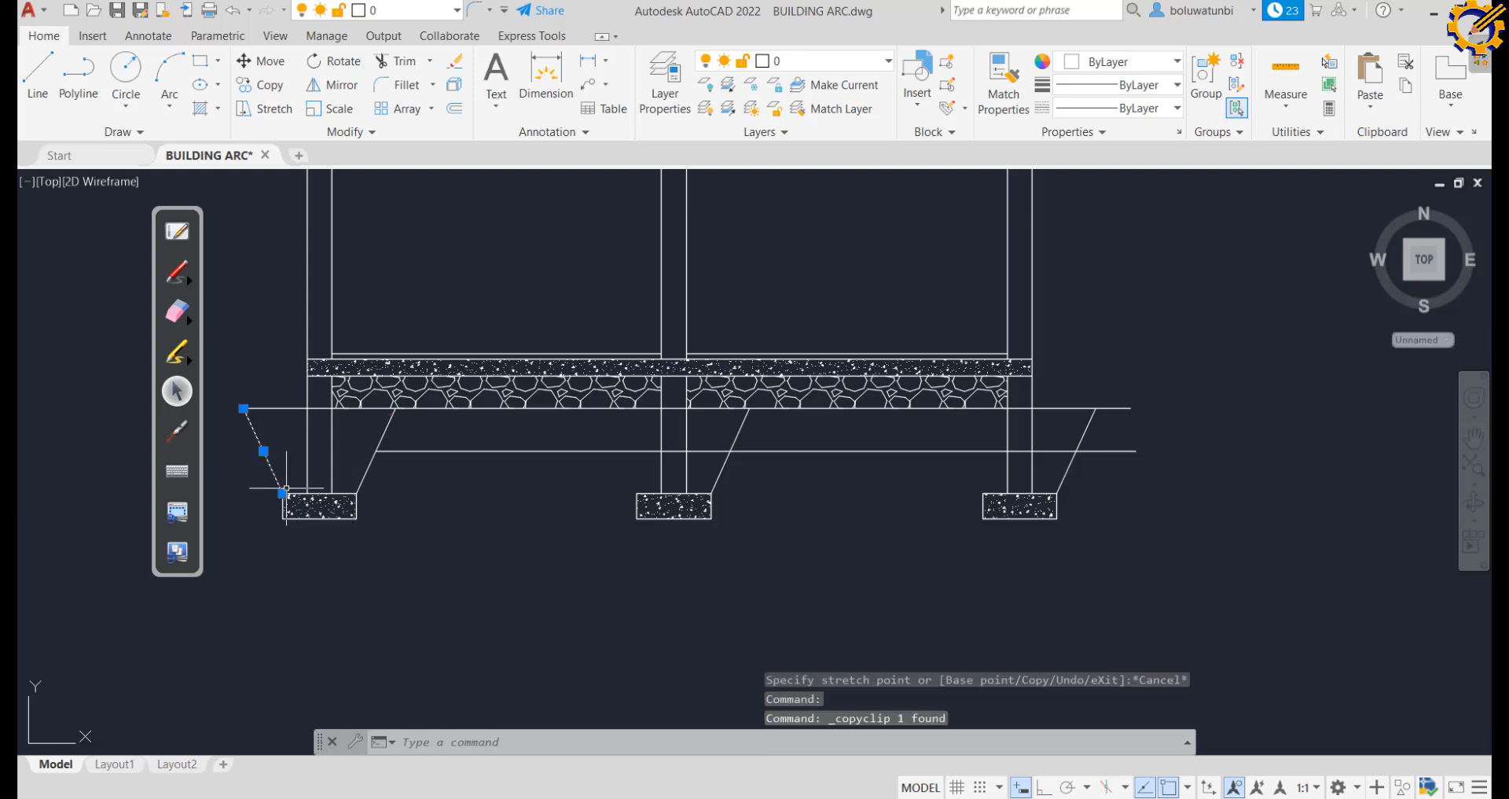
key("ctrl+v")
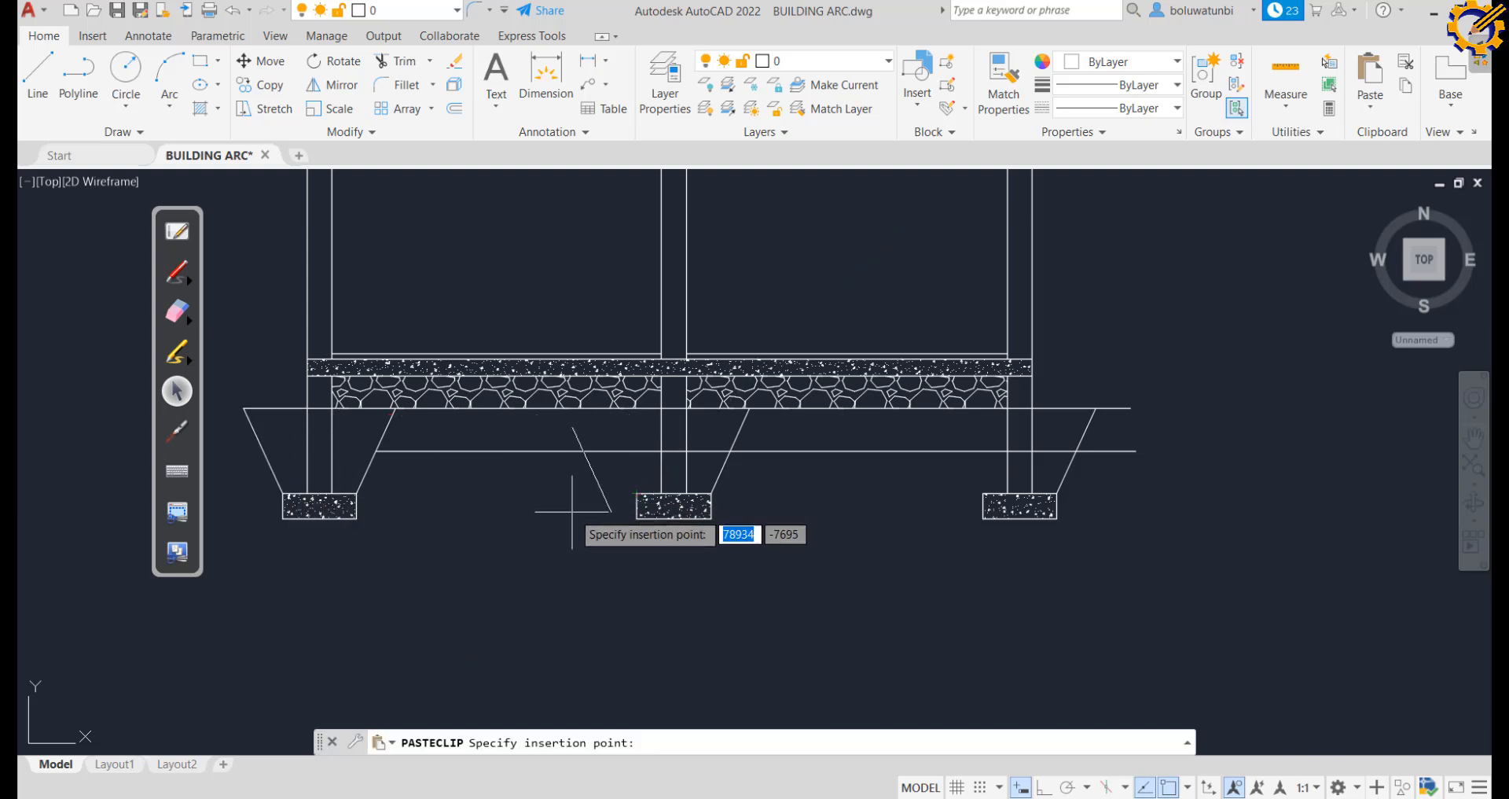
left_click(532, 564)
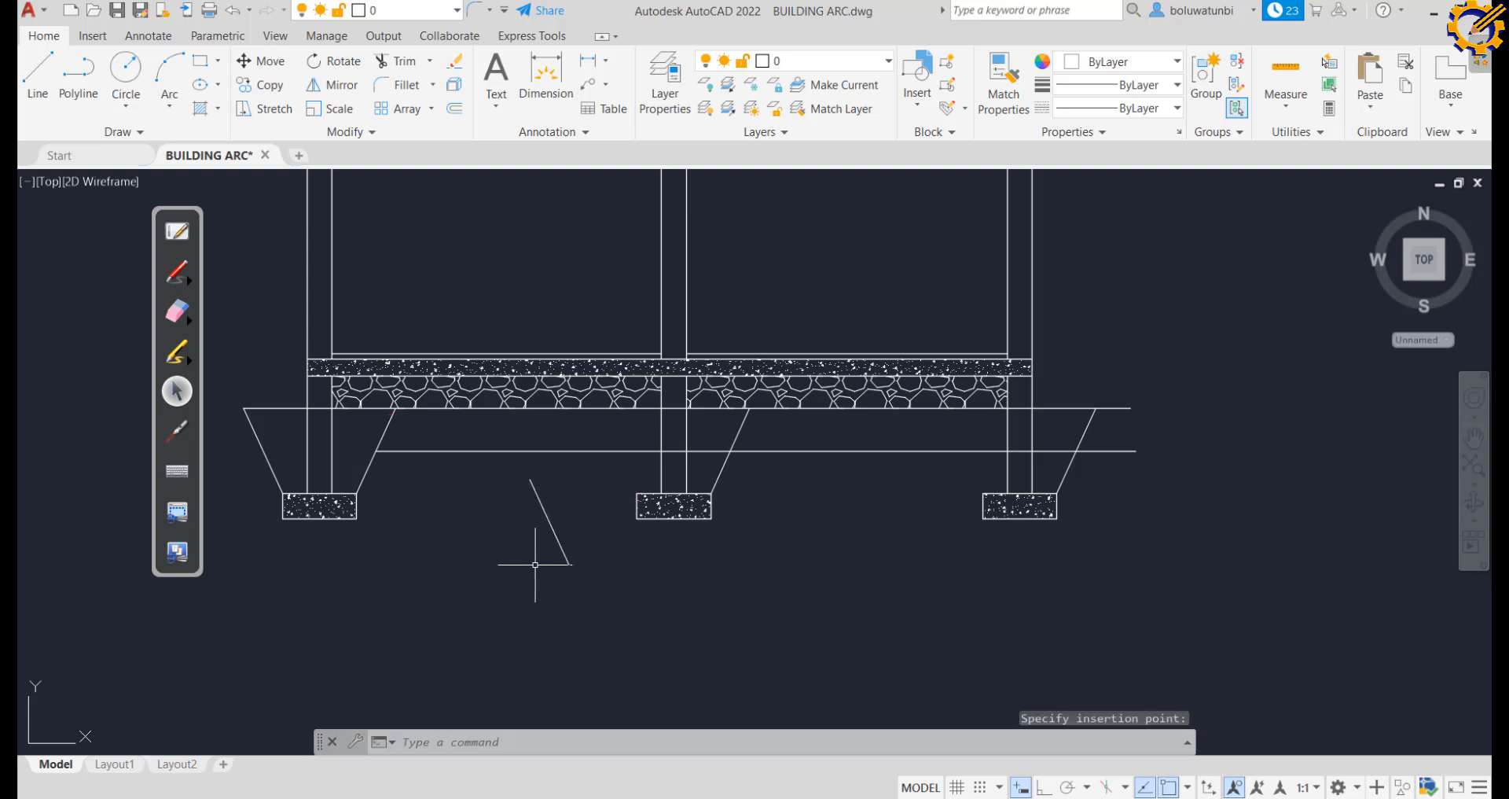
left_click(557, 545)
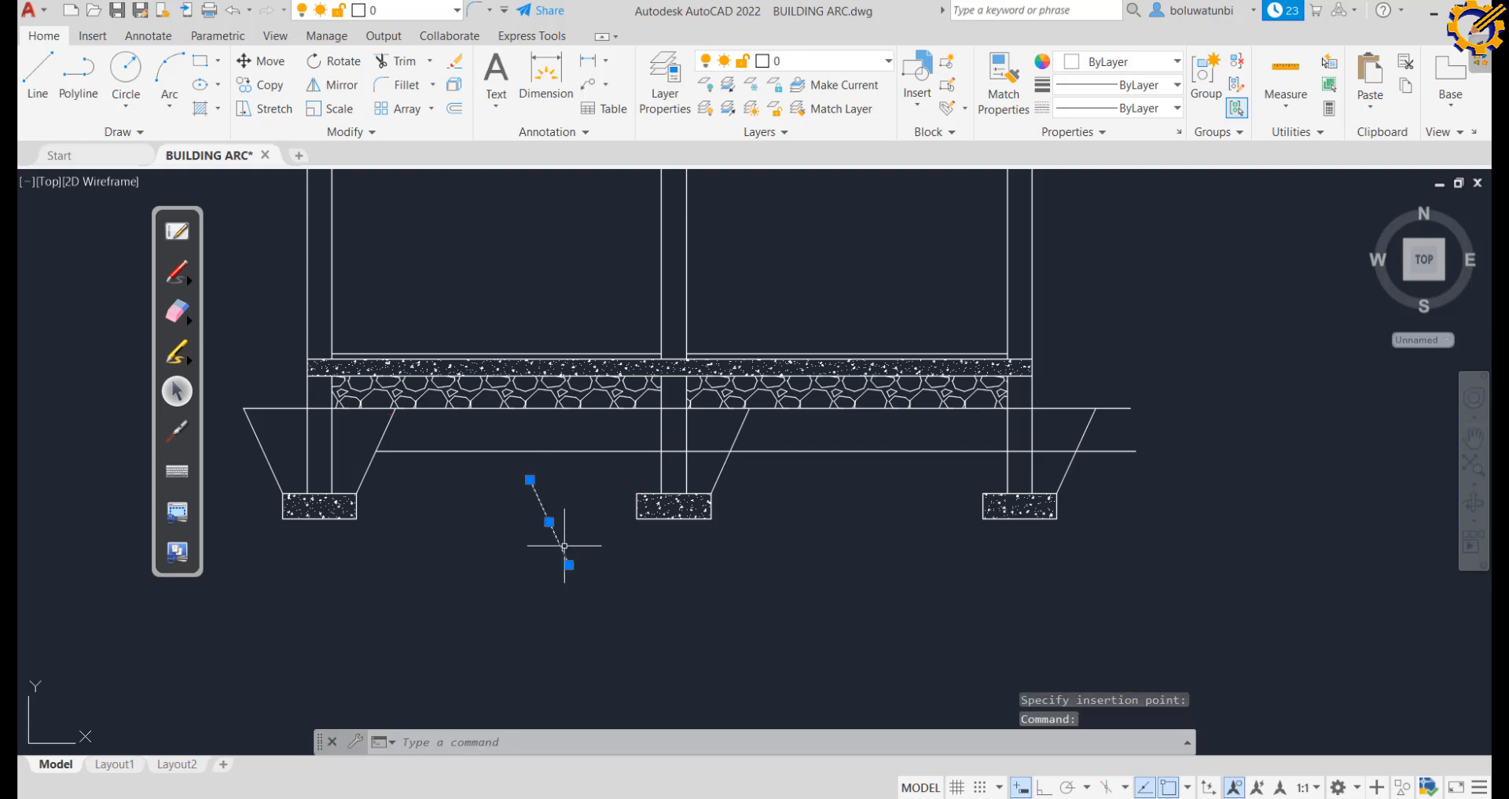
left_click(261, 61)
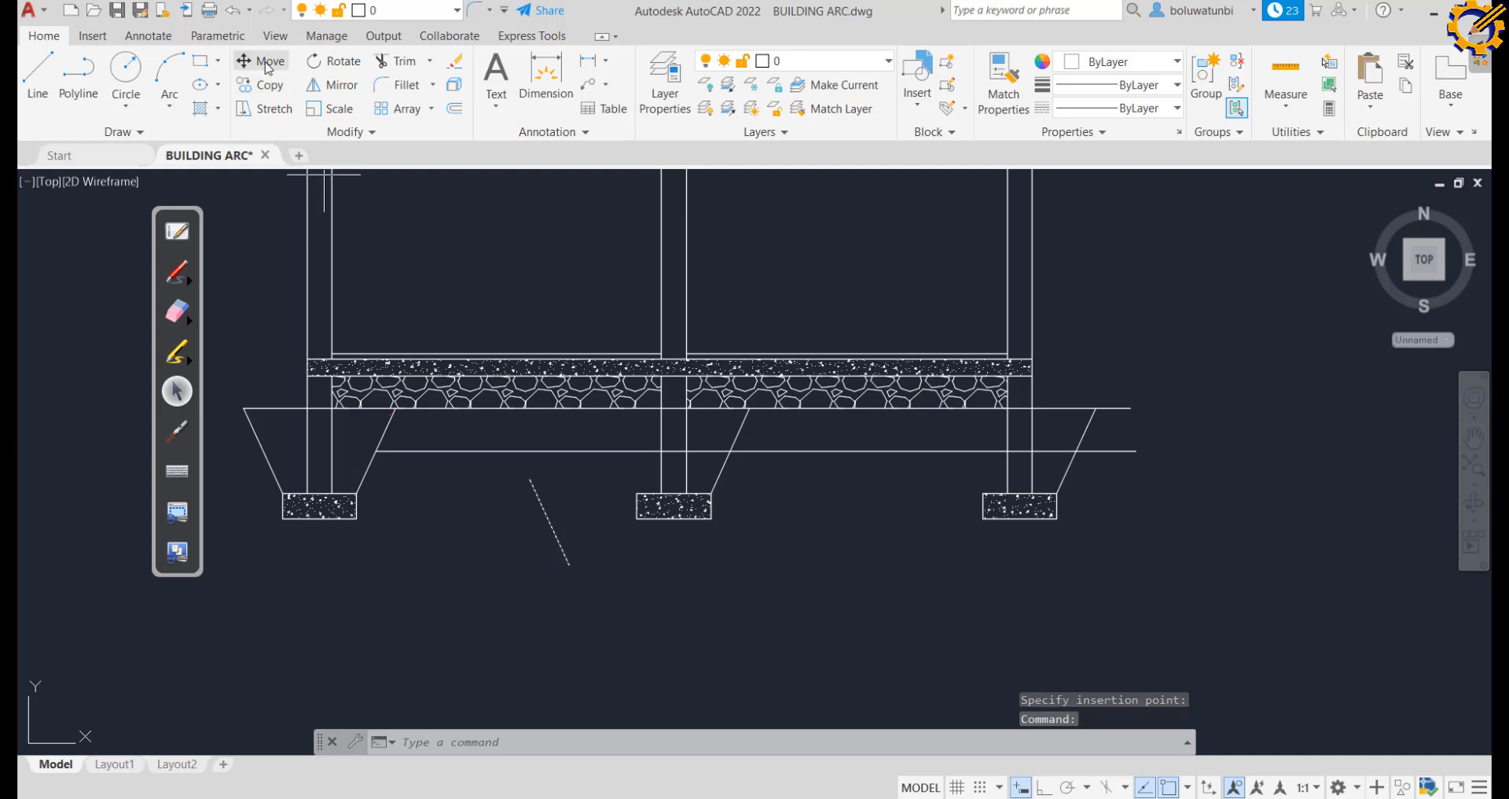
left_click(569, 563)
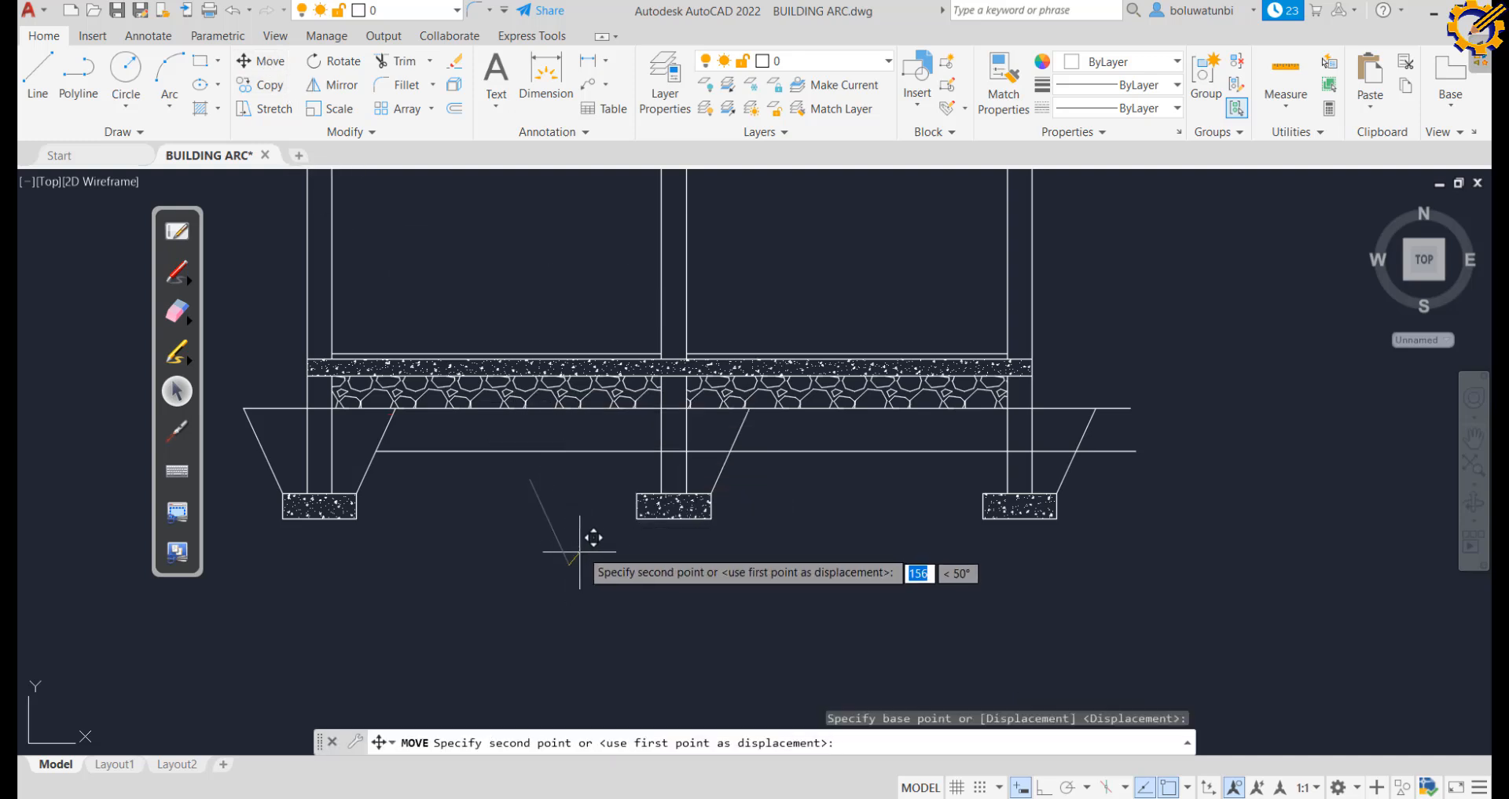
left_click(637, 496)
Paste another copy of the sloped line and move its lower end onto the right footing's upper-left corner
key("ctrl+v")
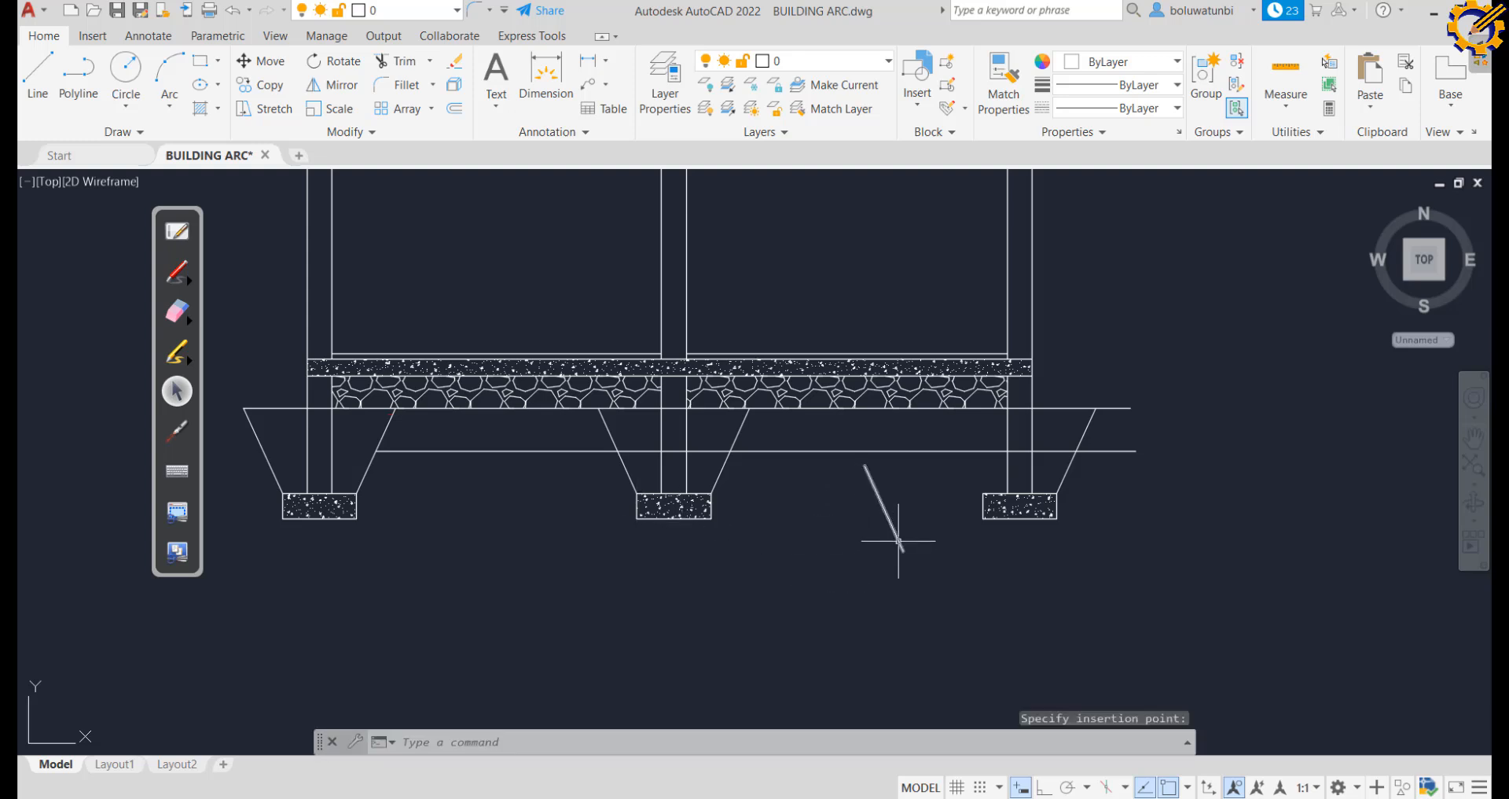
left_click(890, 545)
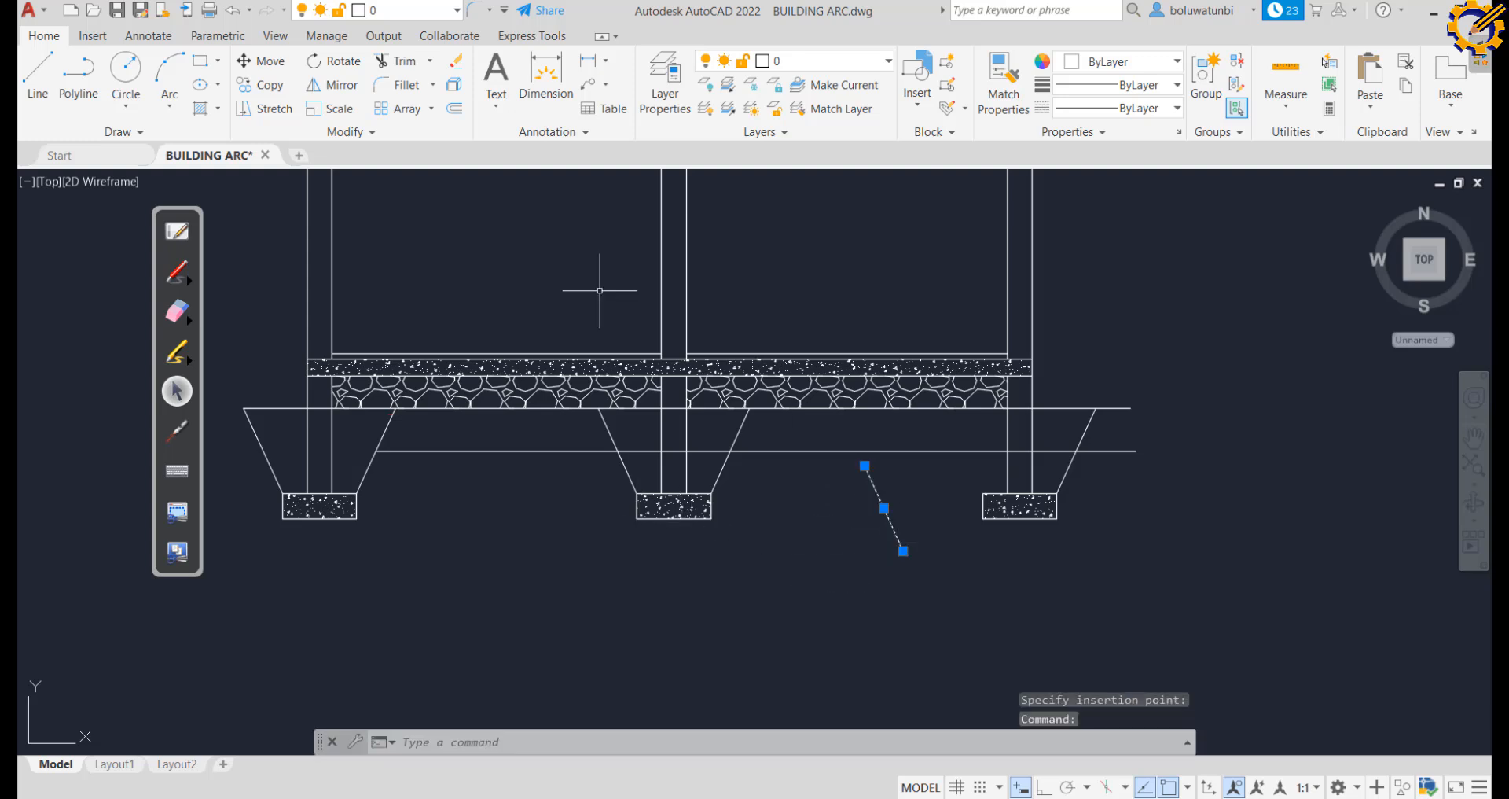
left_click(260, 60)
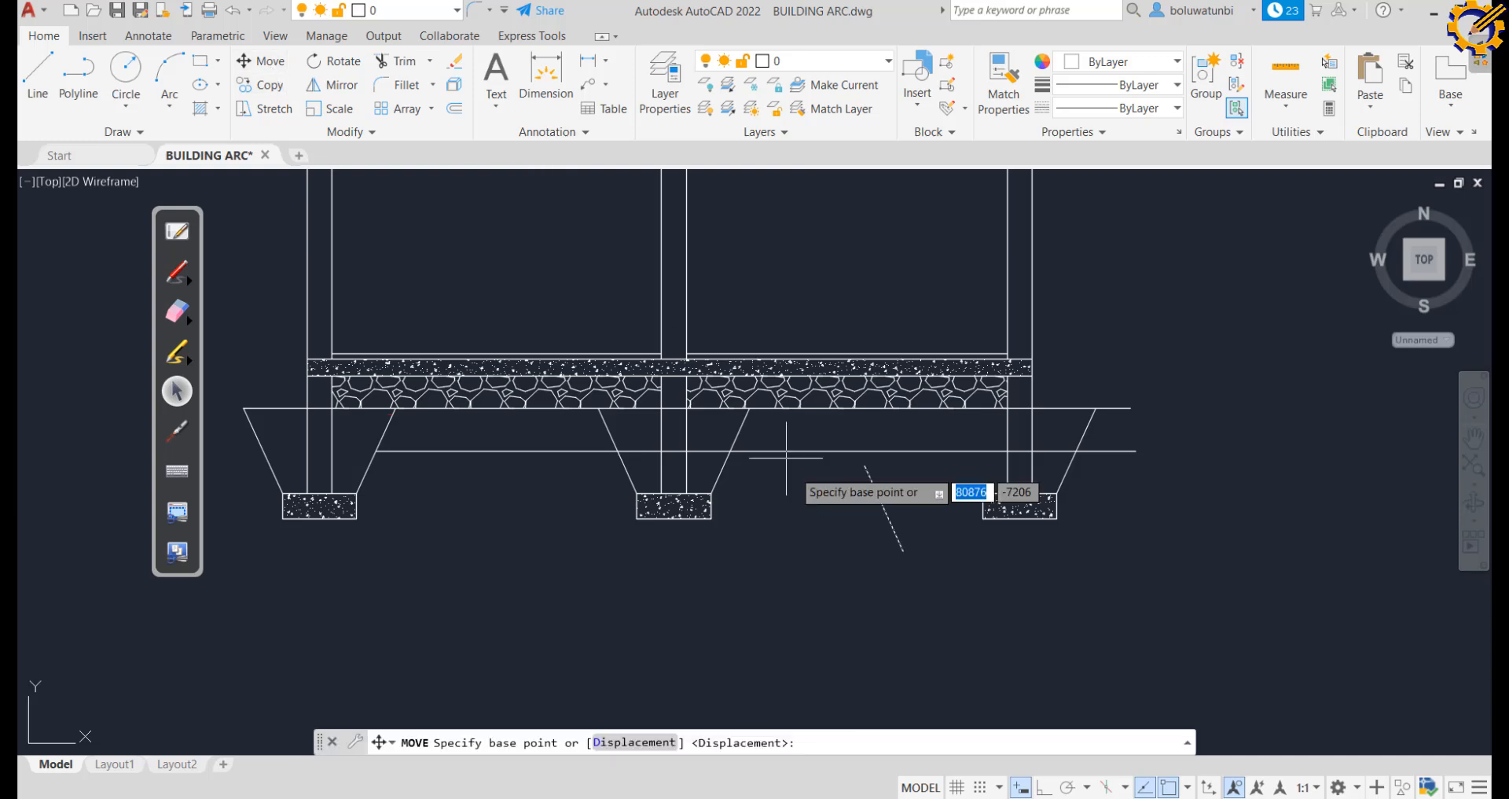
left_click(903, 550)
left_click(983, 493)
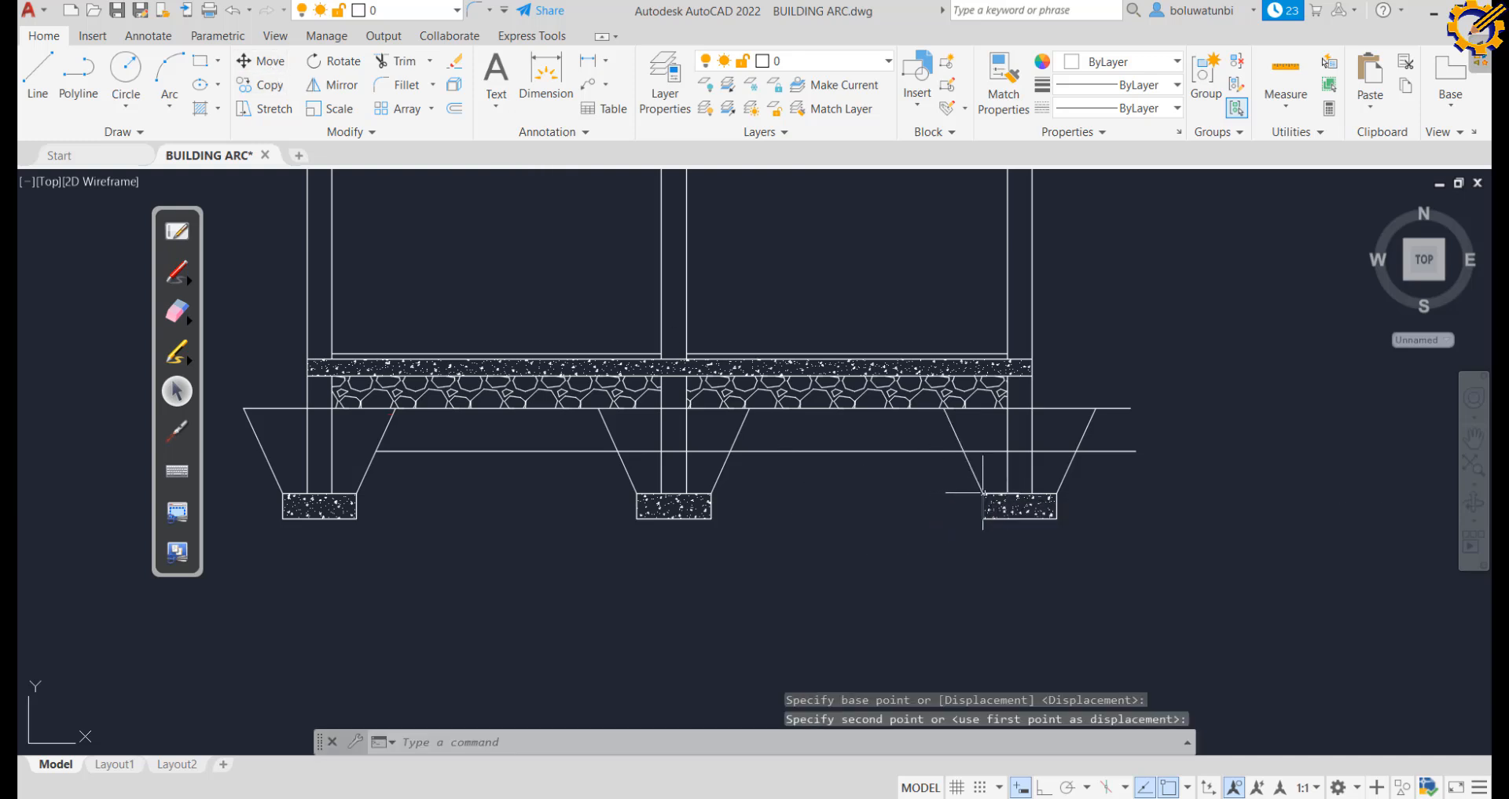
key("Escape")
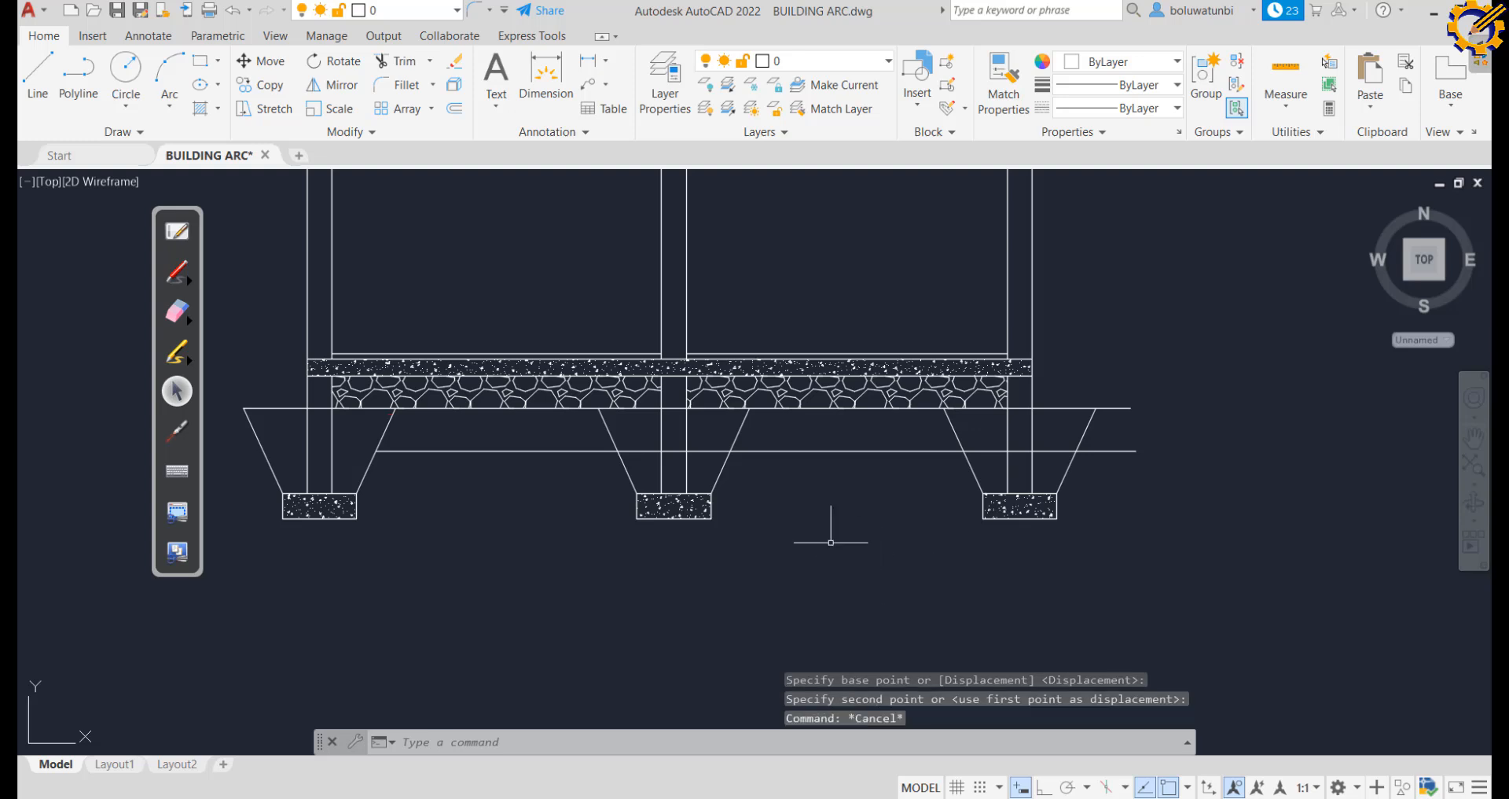
Trim the inner sloped lines above the horizontal excavation line, and that line's segments across the middle and right trenches and beyond
left_click(393, 61)
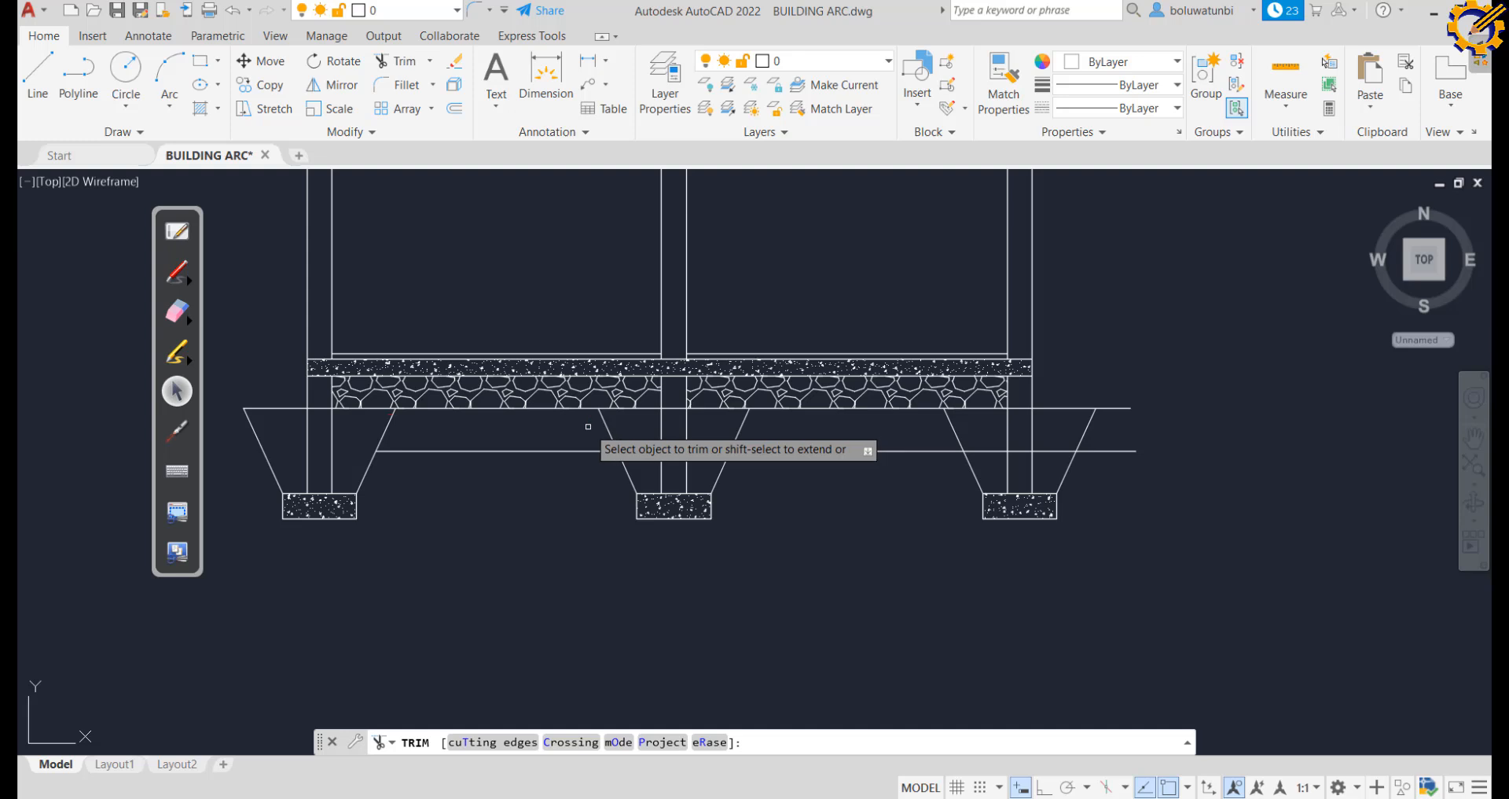
left_click(385, 433)
left_click(605, 427)
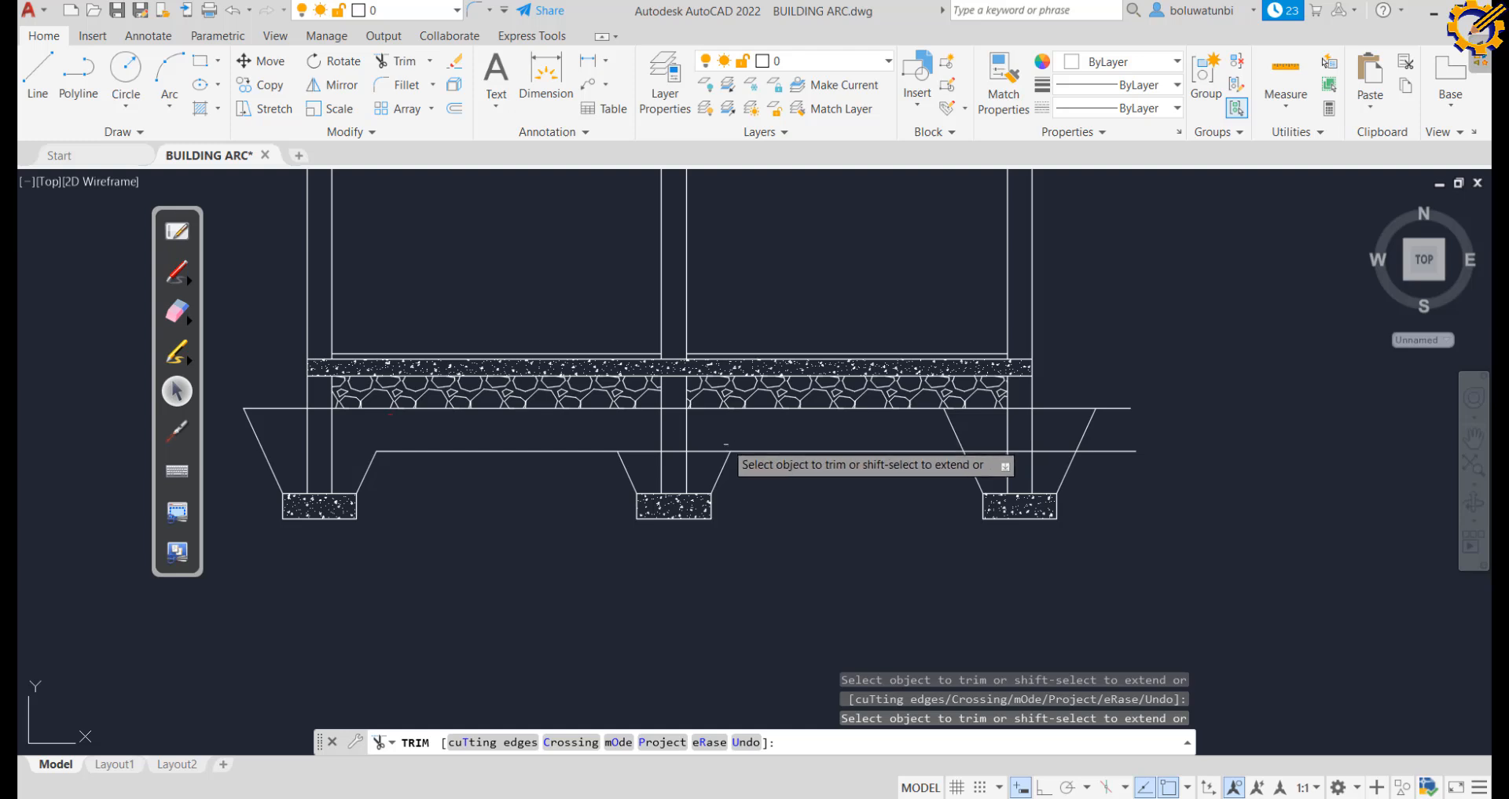
left_click(707, 450)
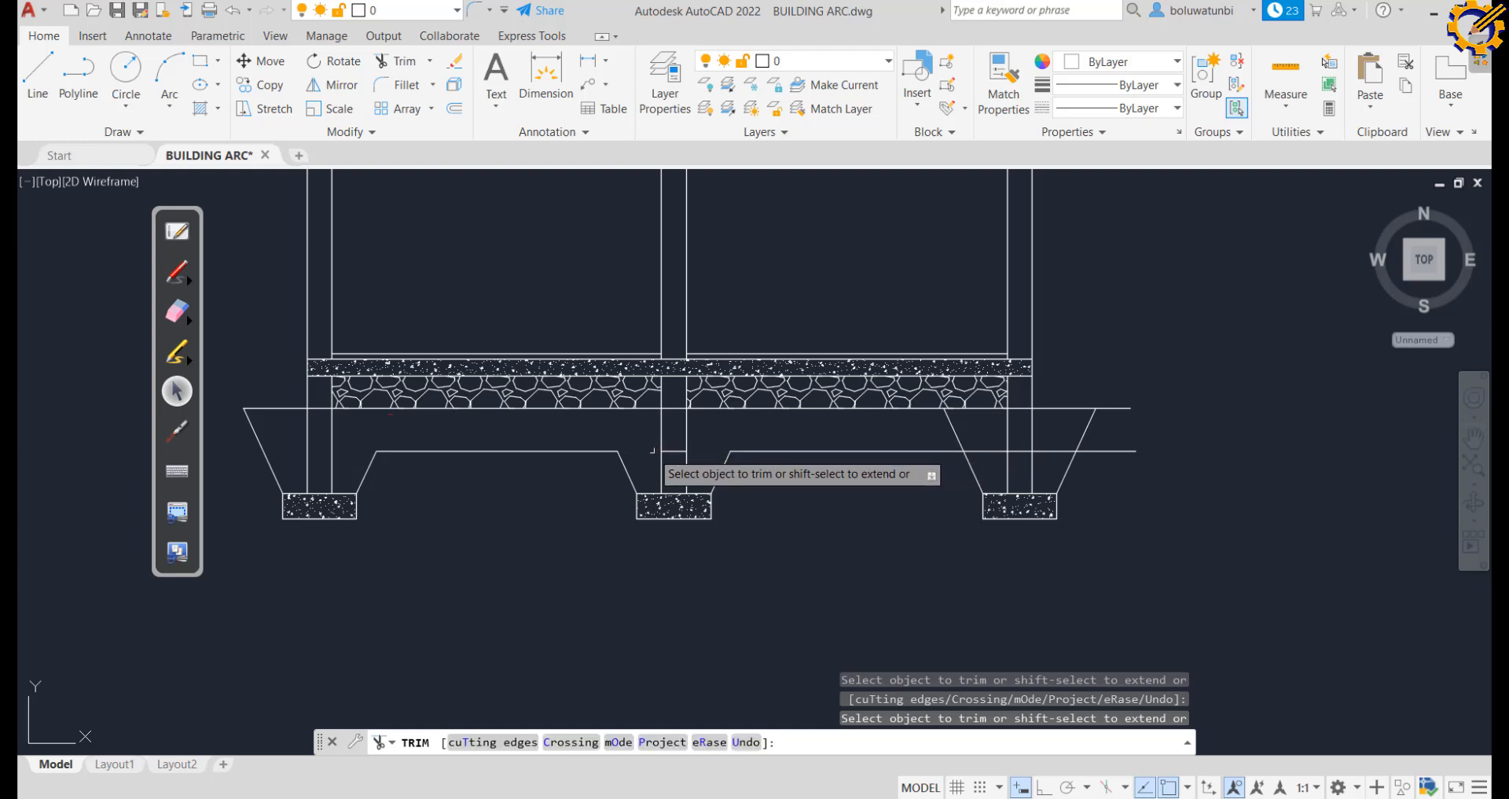
left_click(959, 439)
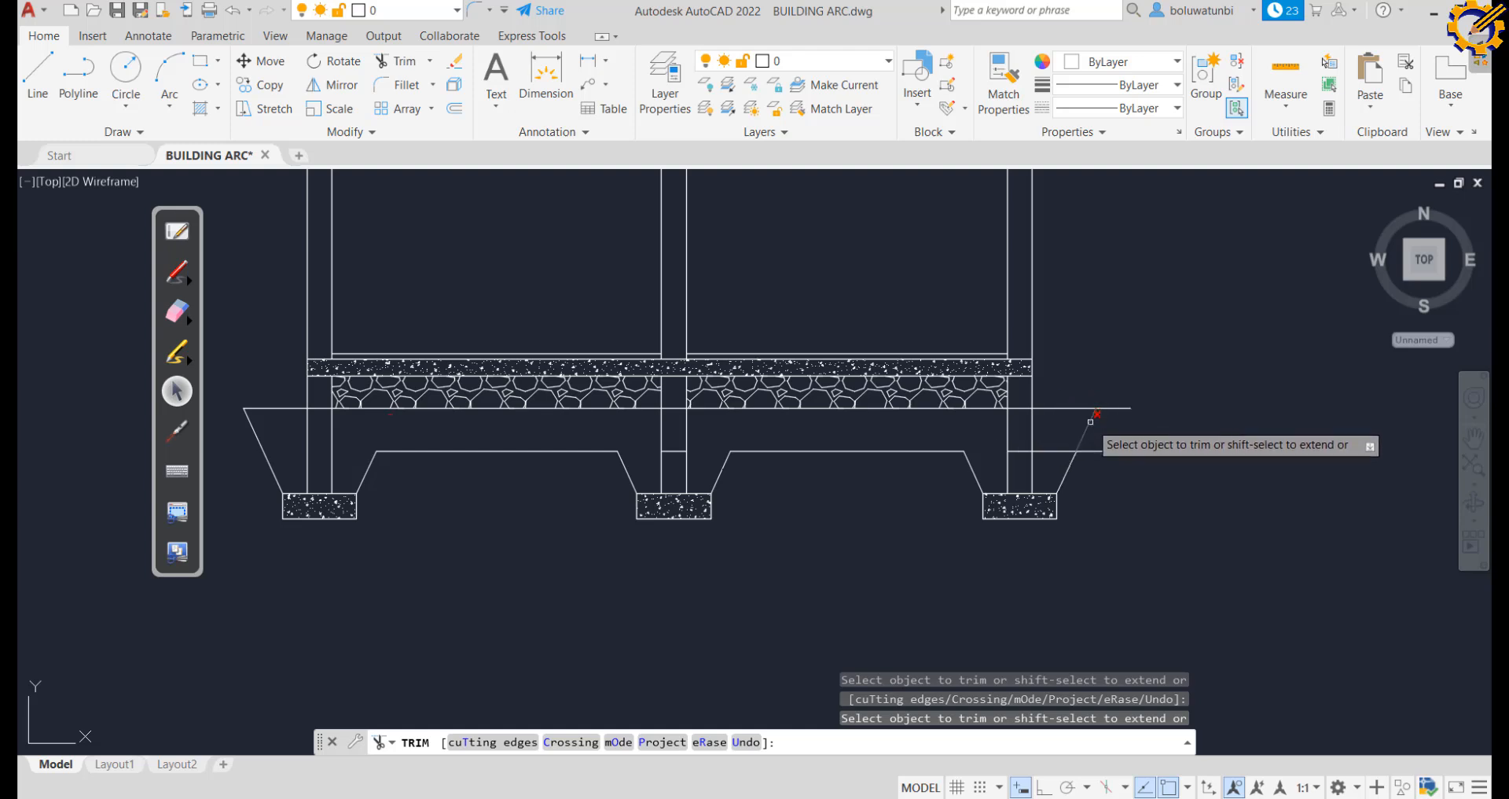
left_click(1059, 450)
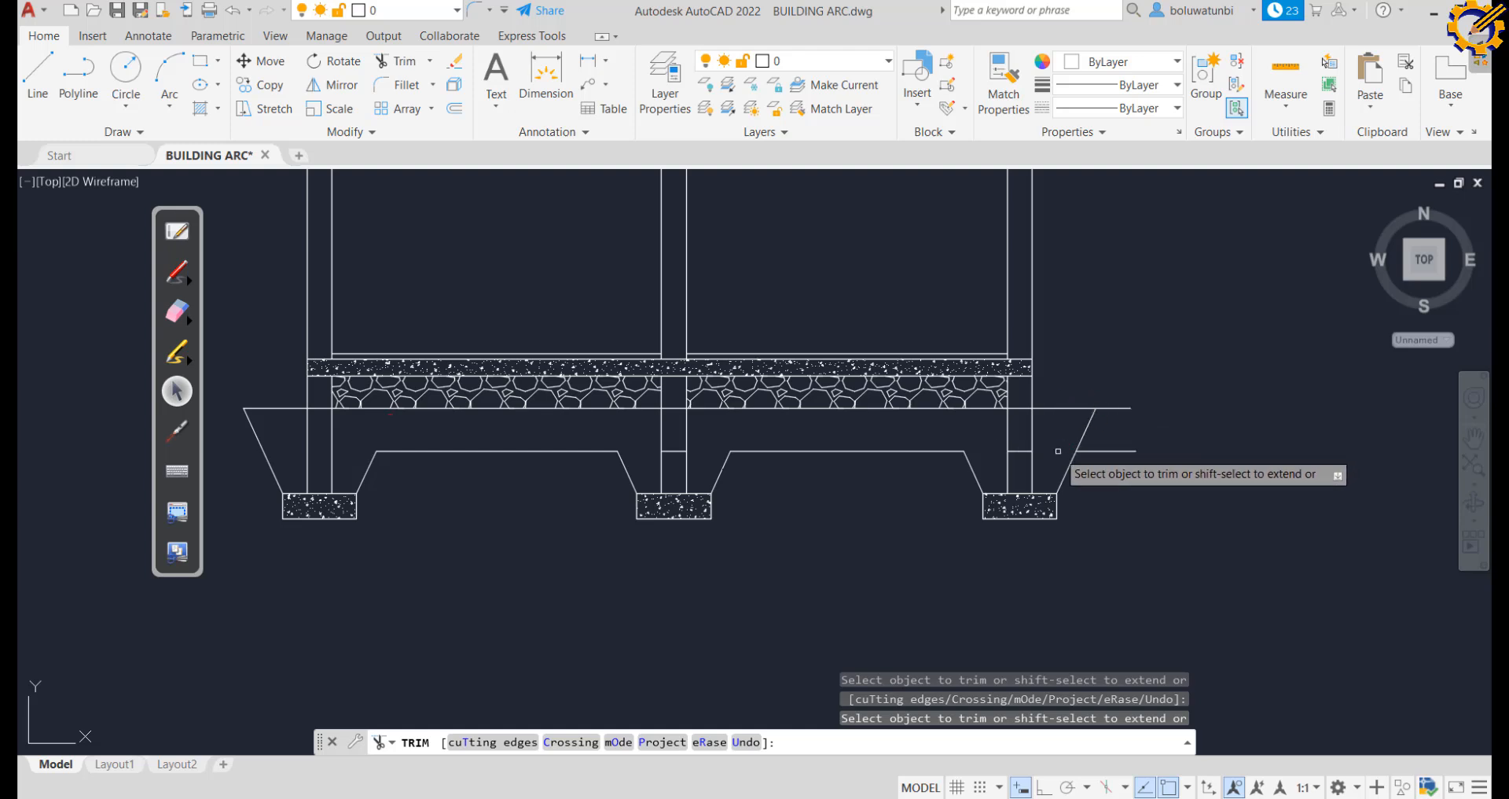
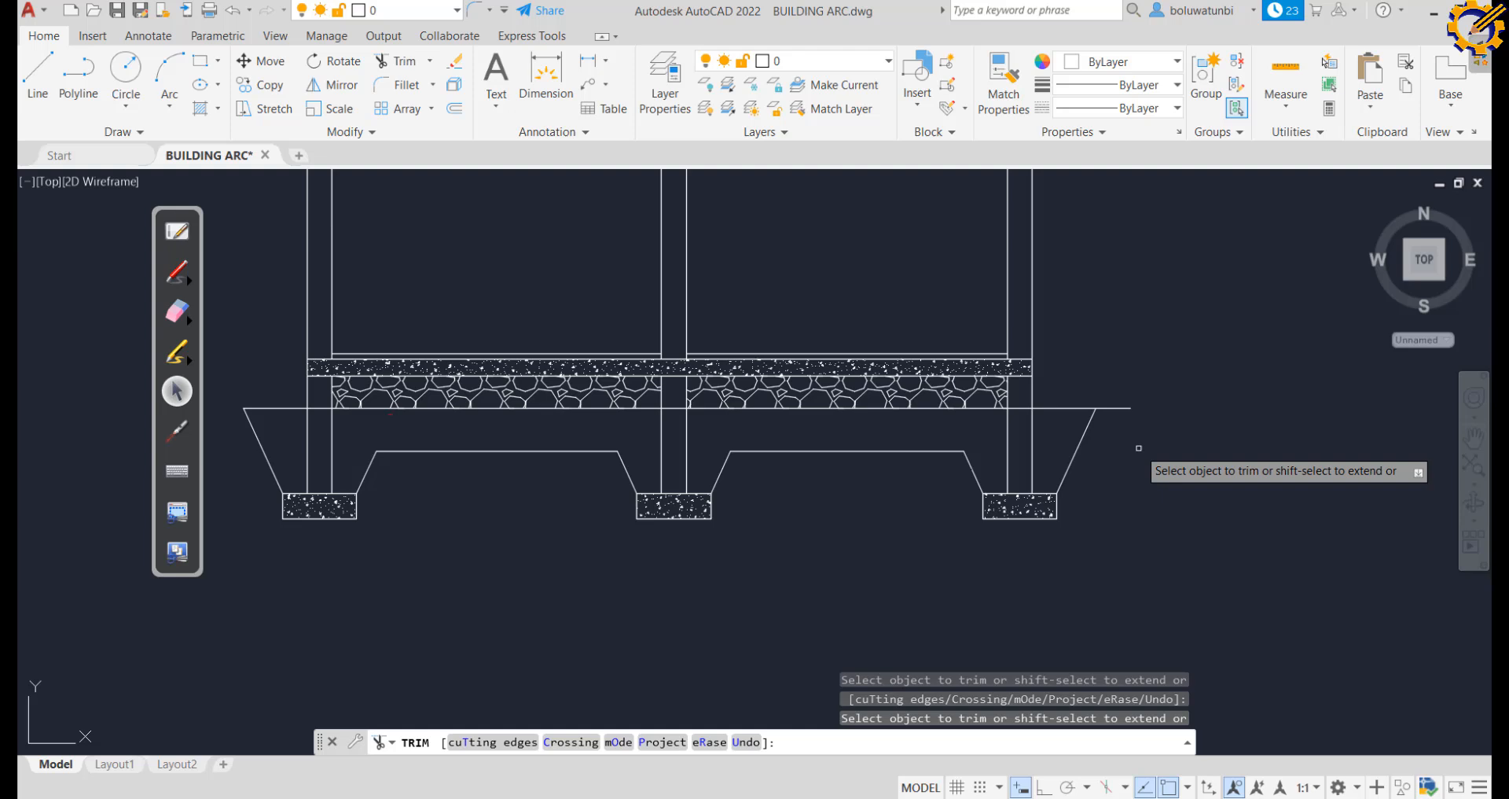
key("Escape")
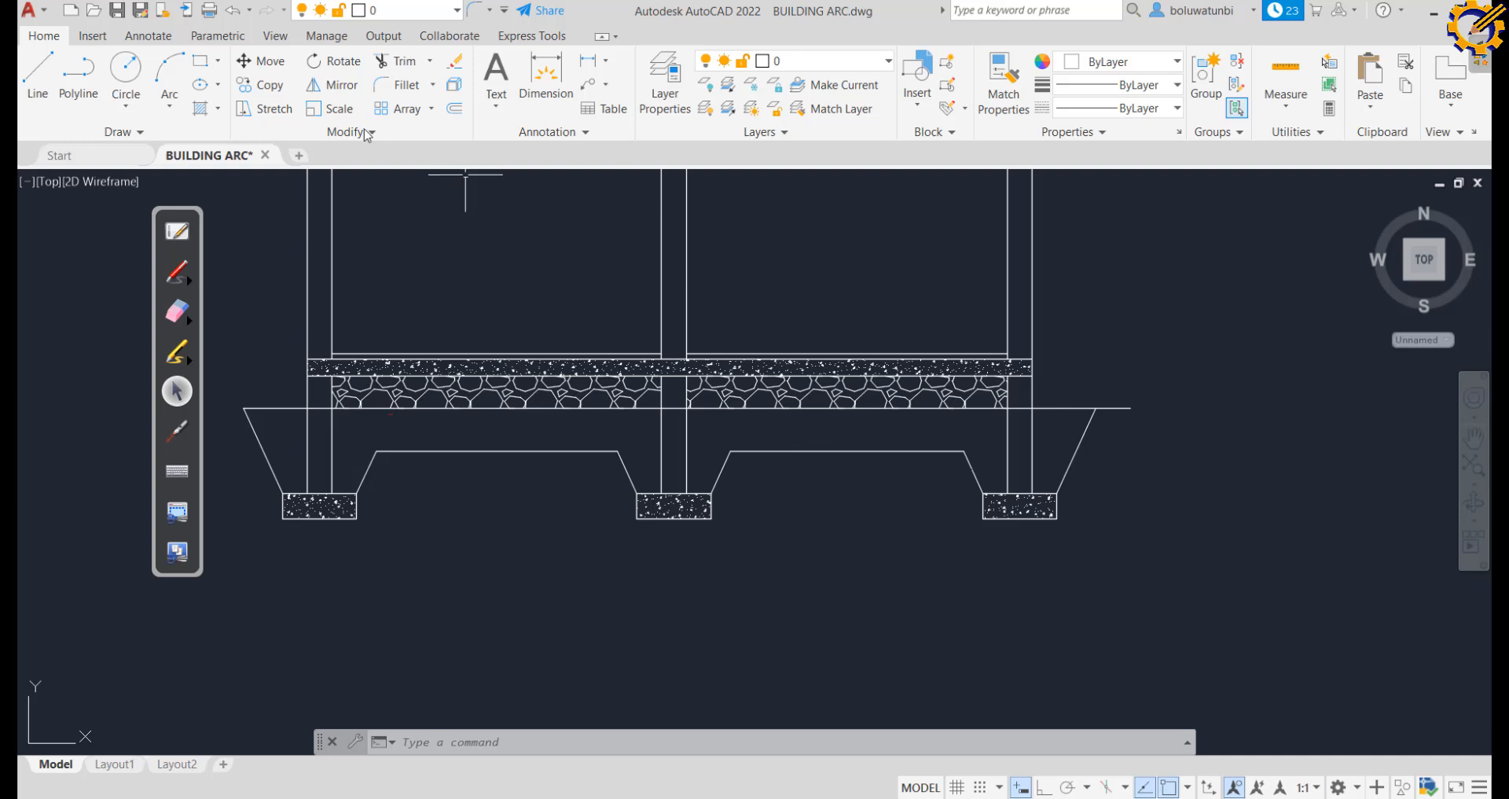
Try hatching the four excavated areas between the ground line and the trench outline with the EARTH pattern
left_click(205, 108)
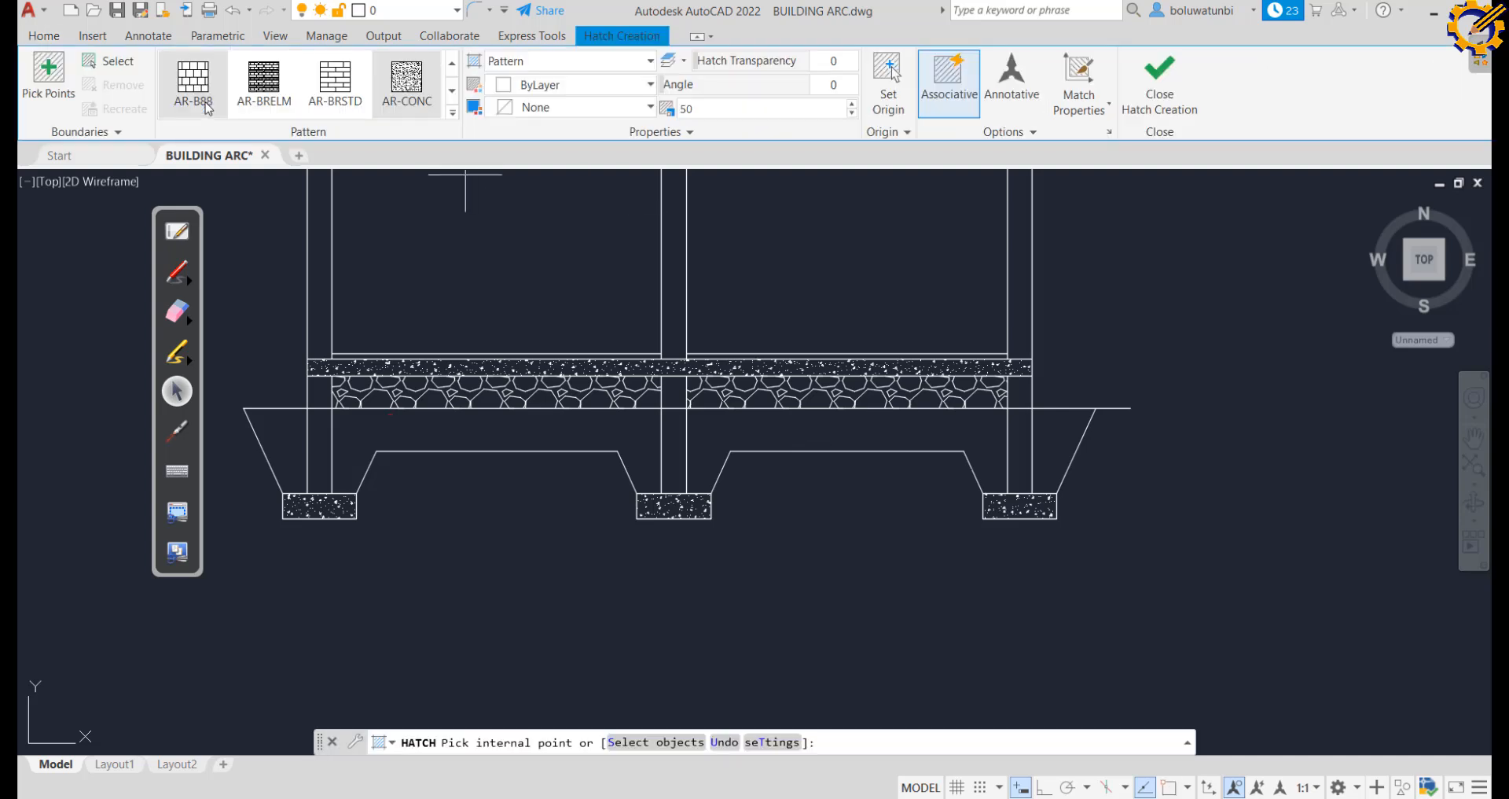
left_click(453, 116)
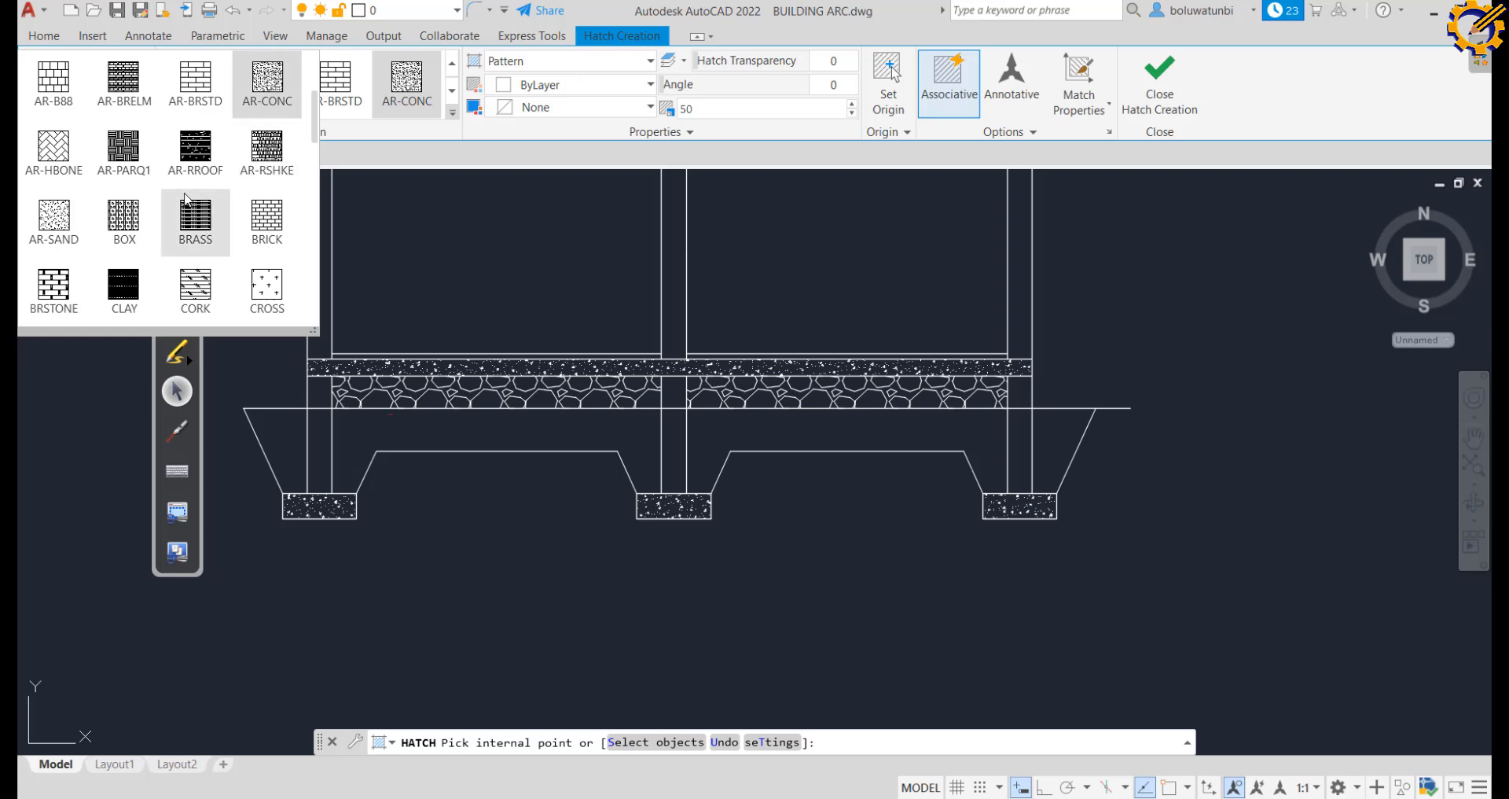
scroll(187, 198, "down", 2)
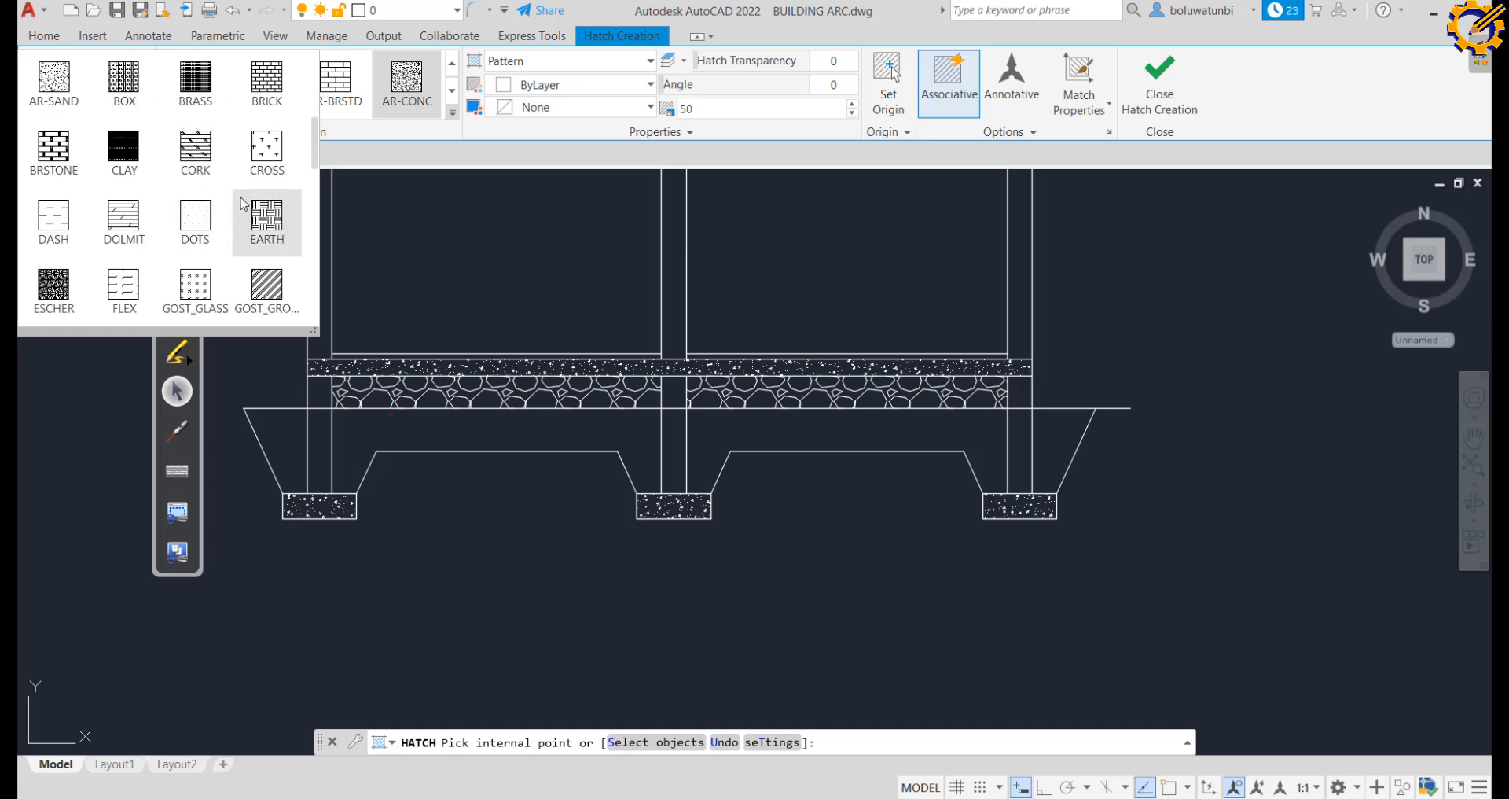
left_click(266, 222)
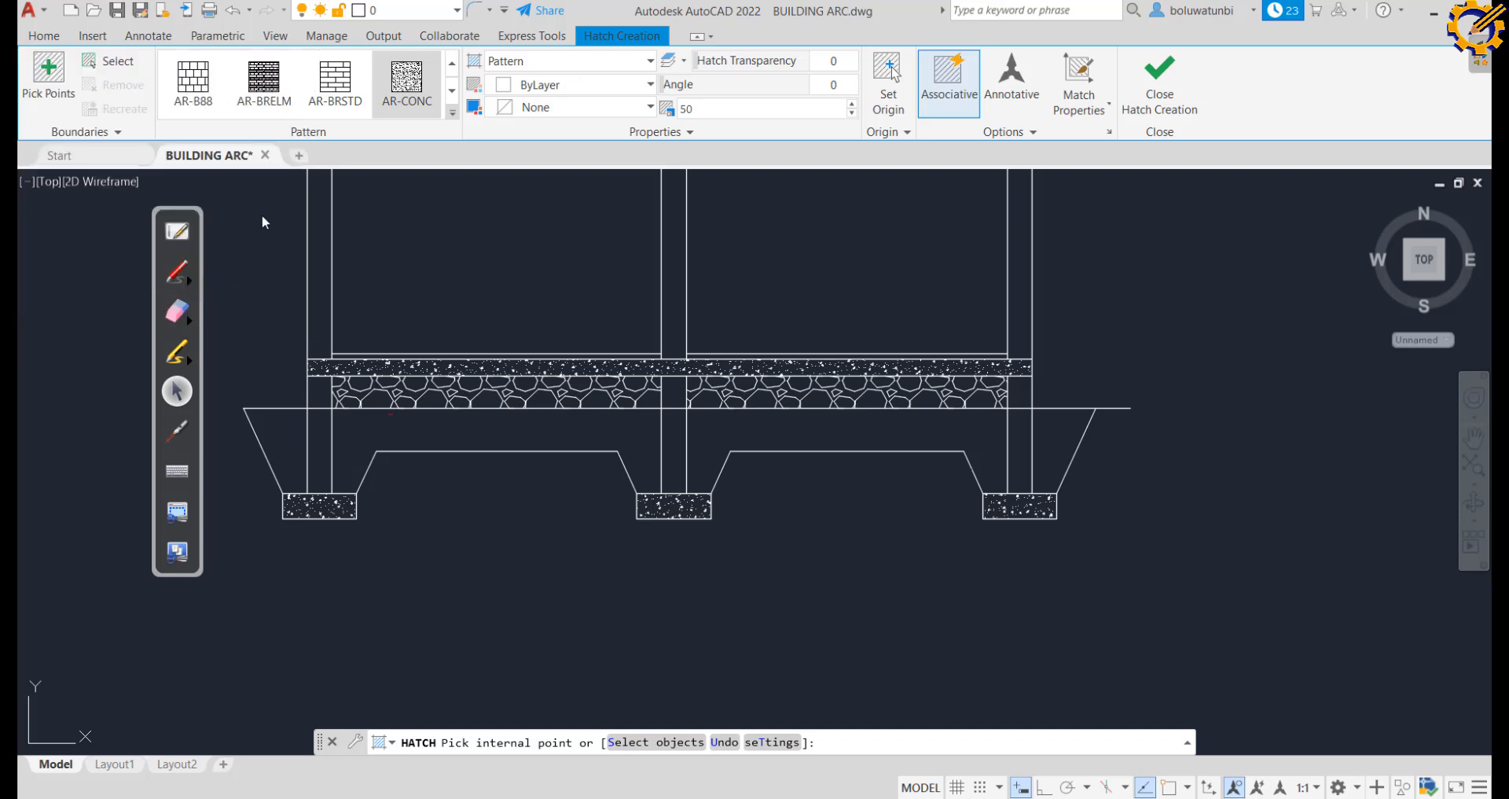
left_click(279, 437)
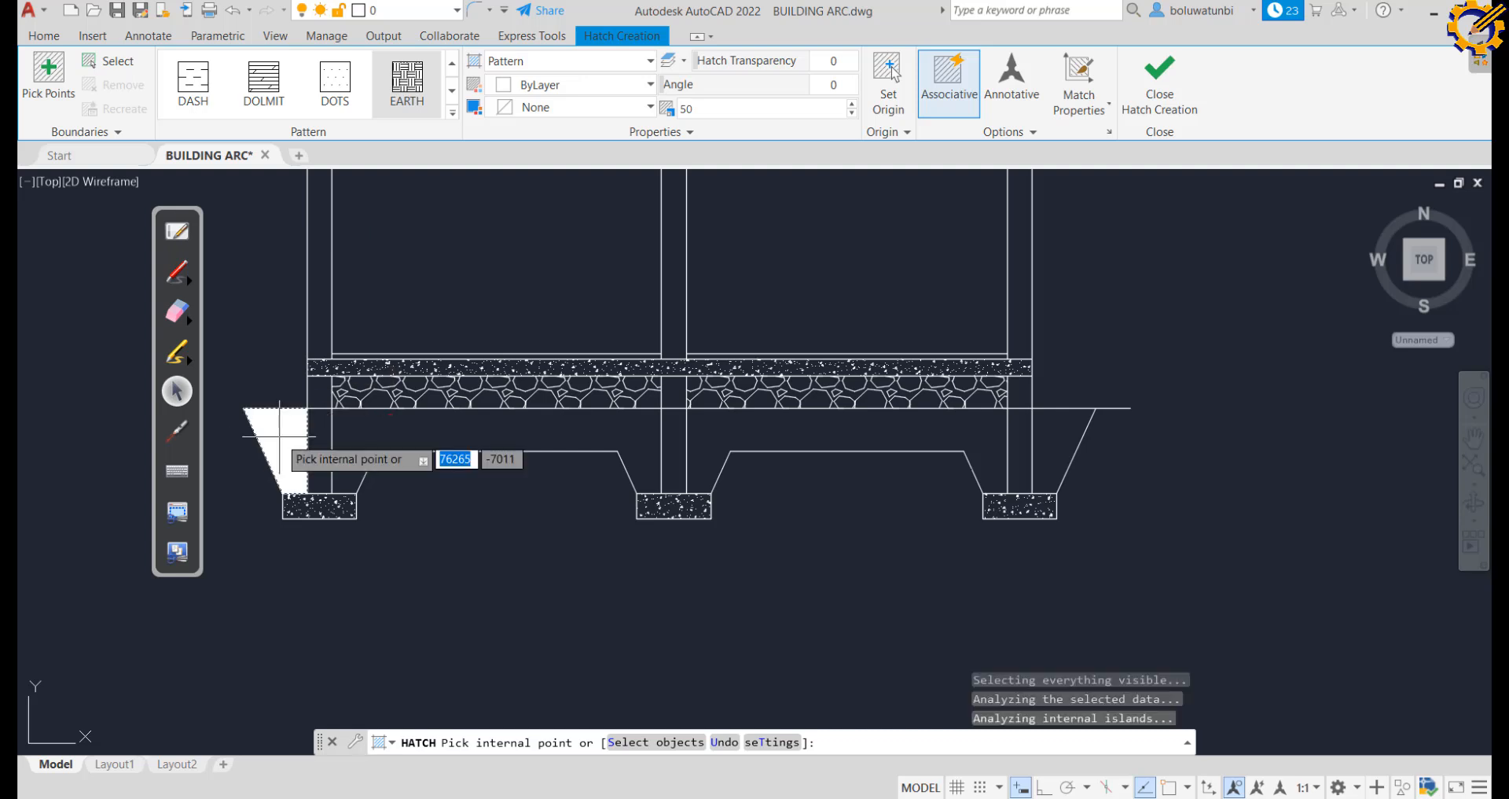
left_click(474, 424)
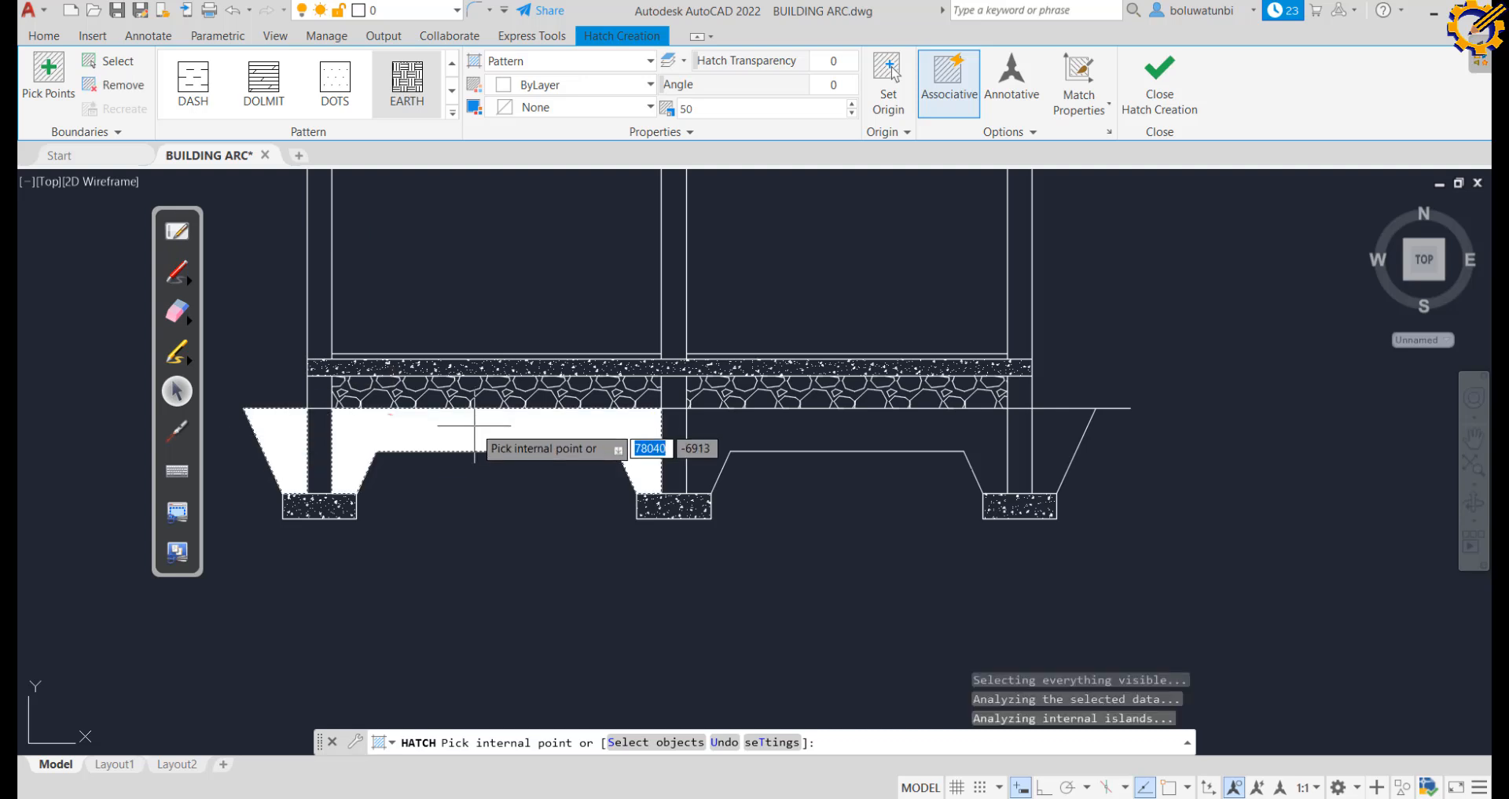
left_click(777, 424)
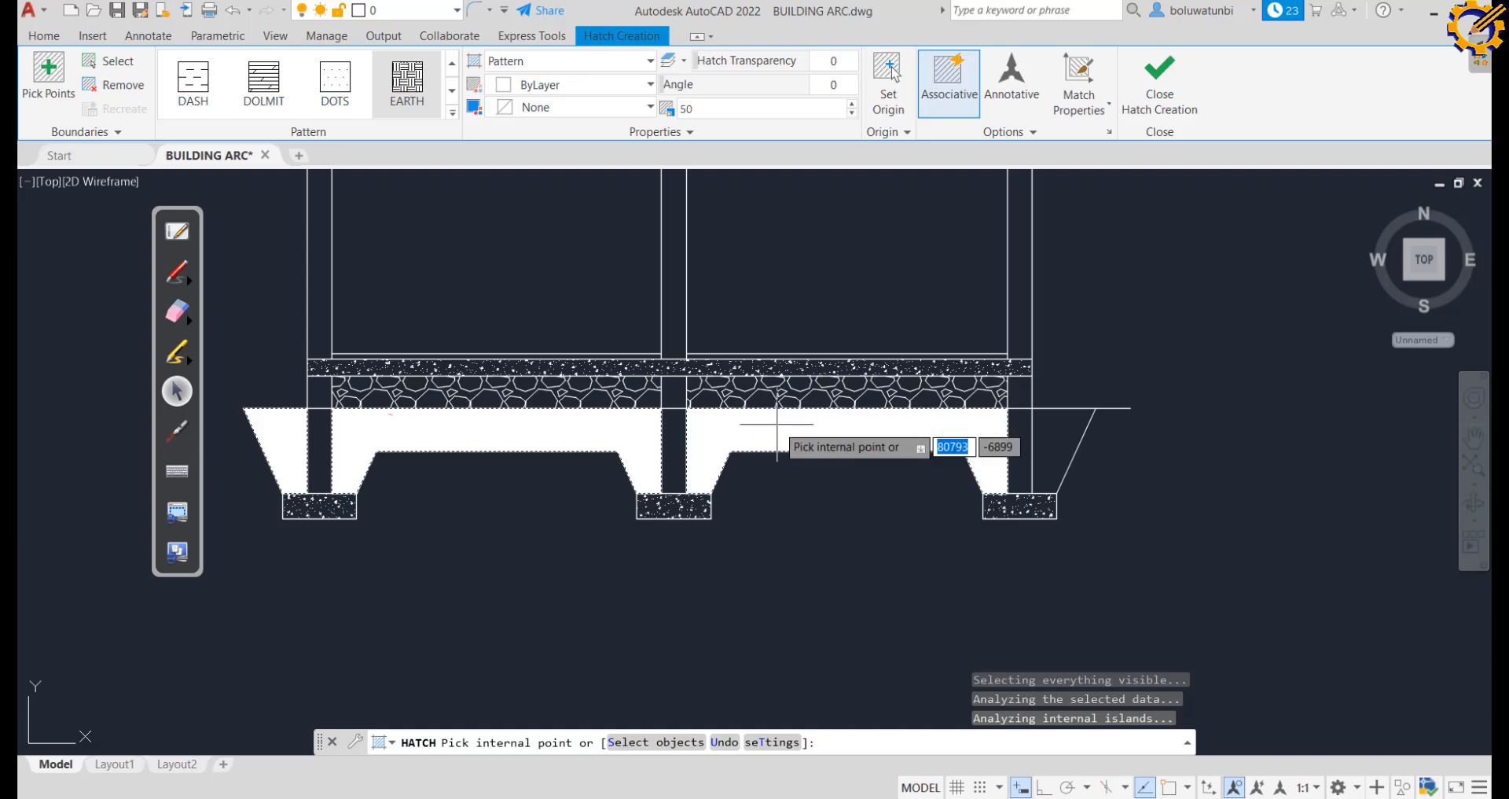
left_click(1063, 432)
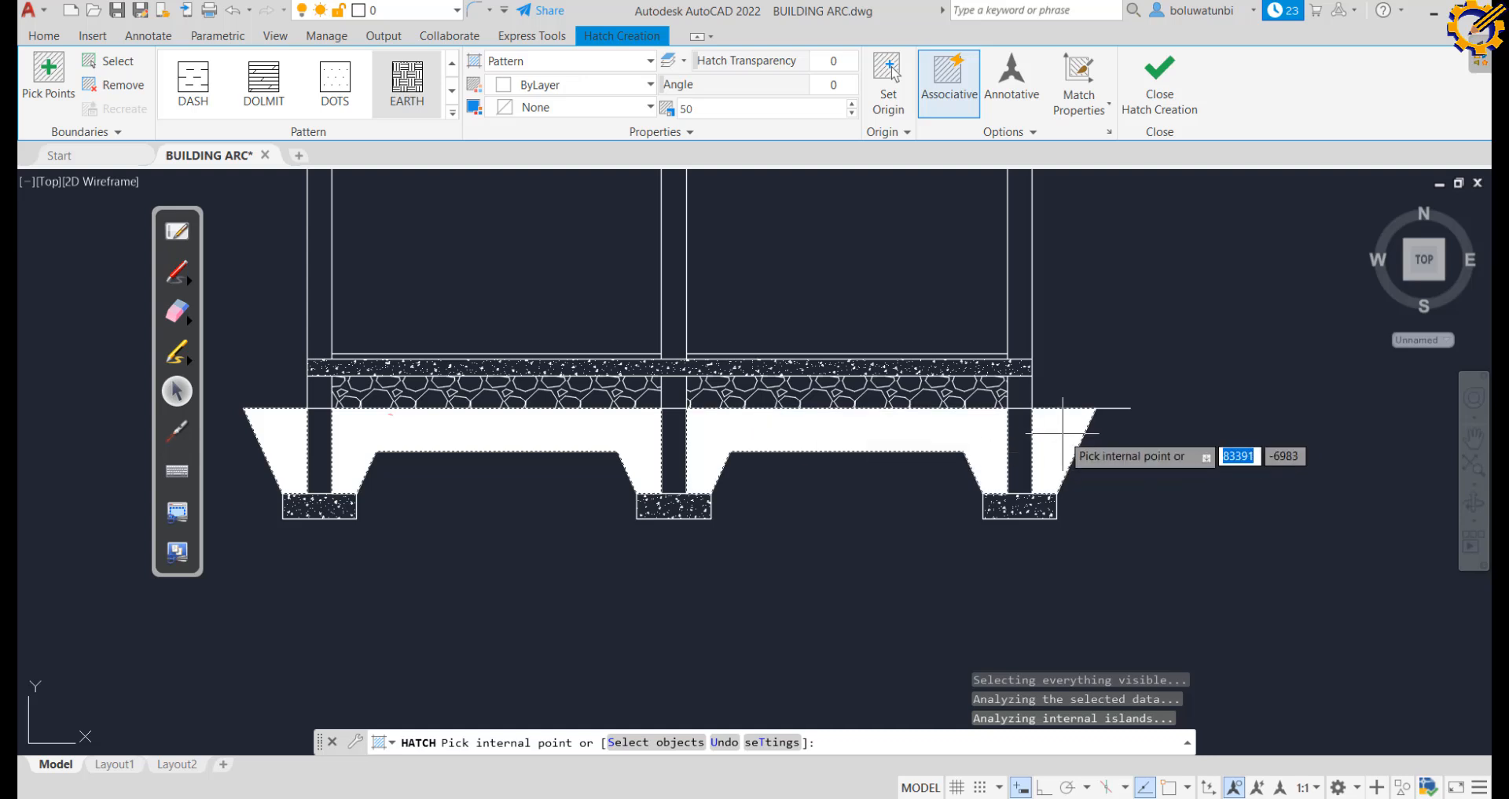
left_click(1160, 87)
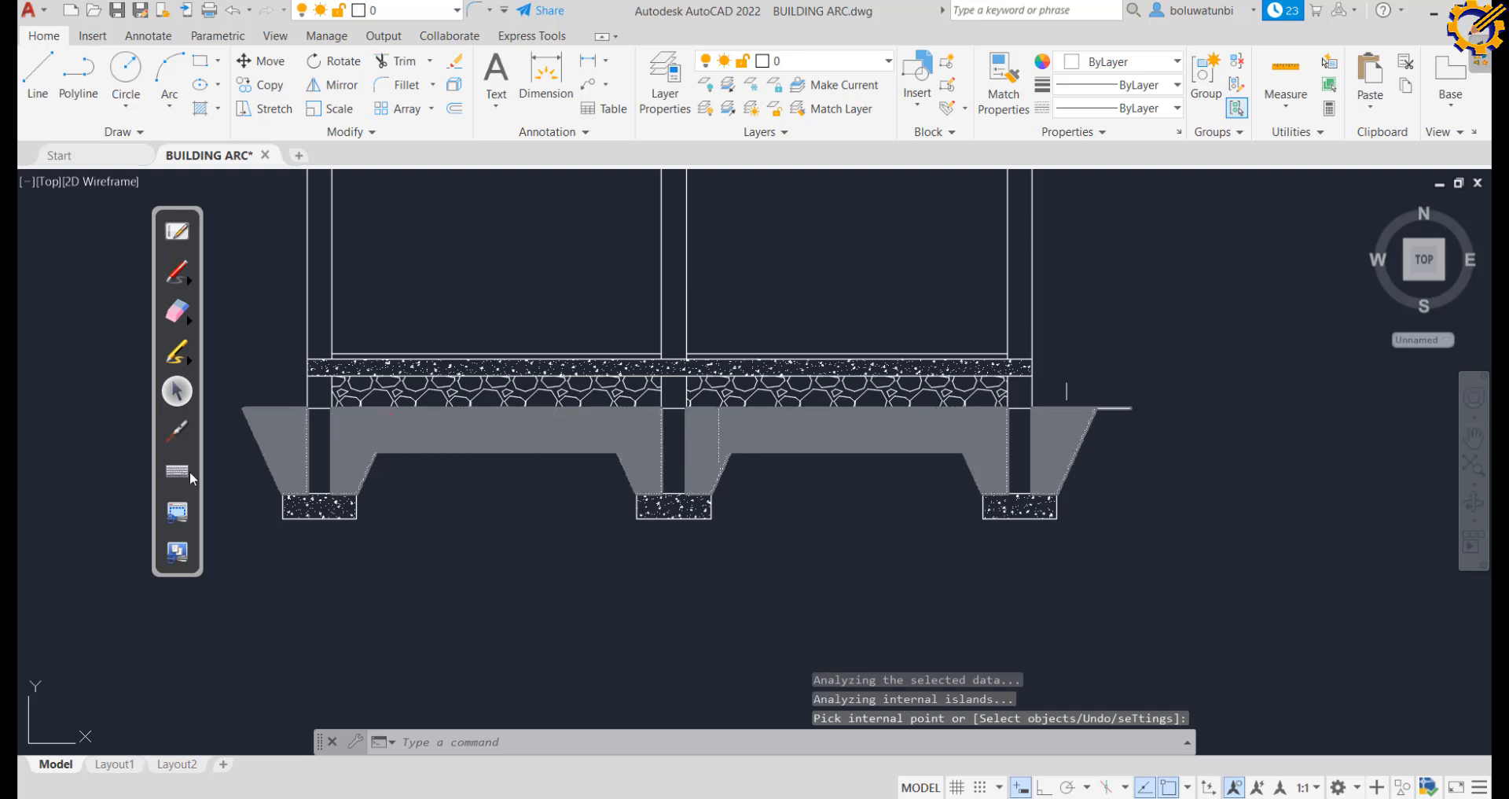
Save the drawing
key("Return")
key("ctrl+s")
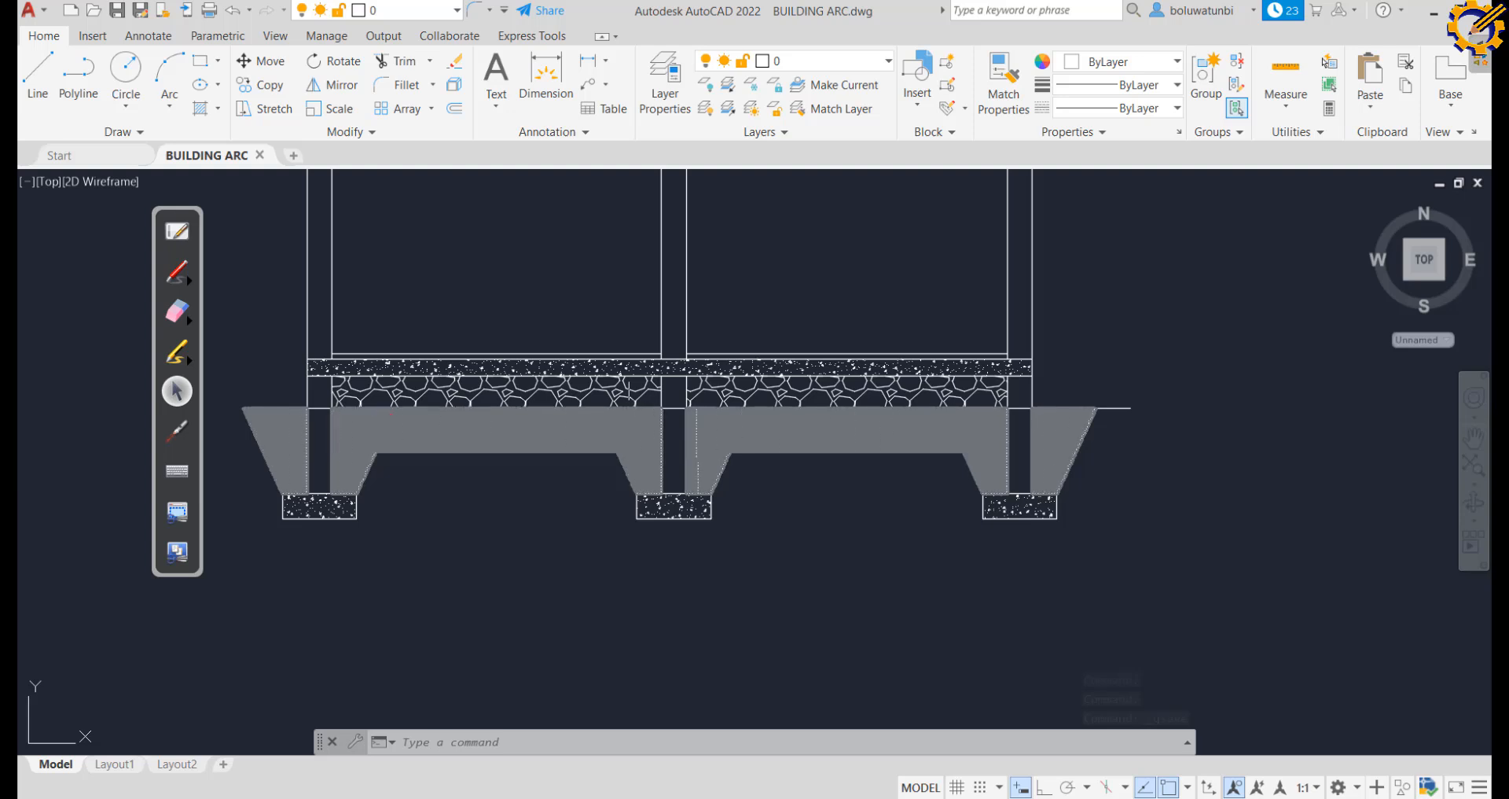
key("Escape")
key("ctrl+s")
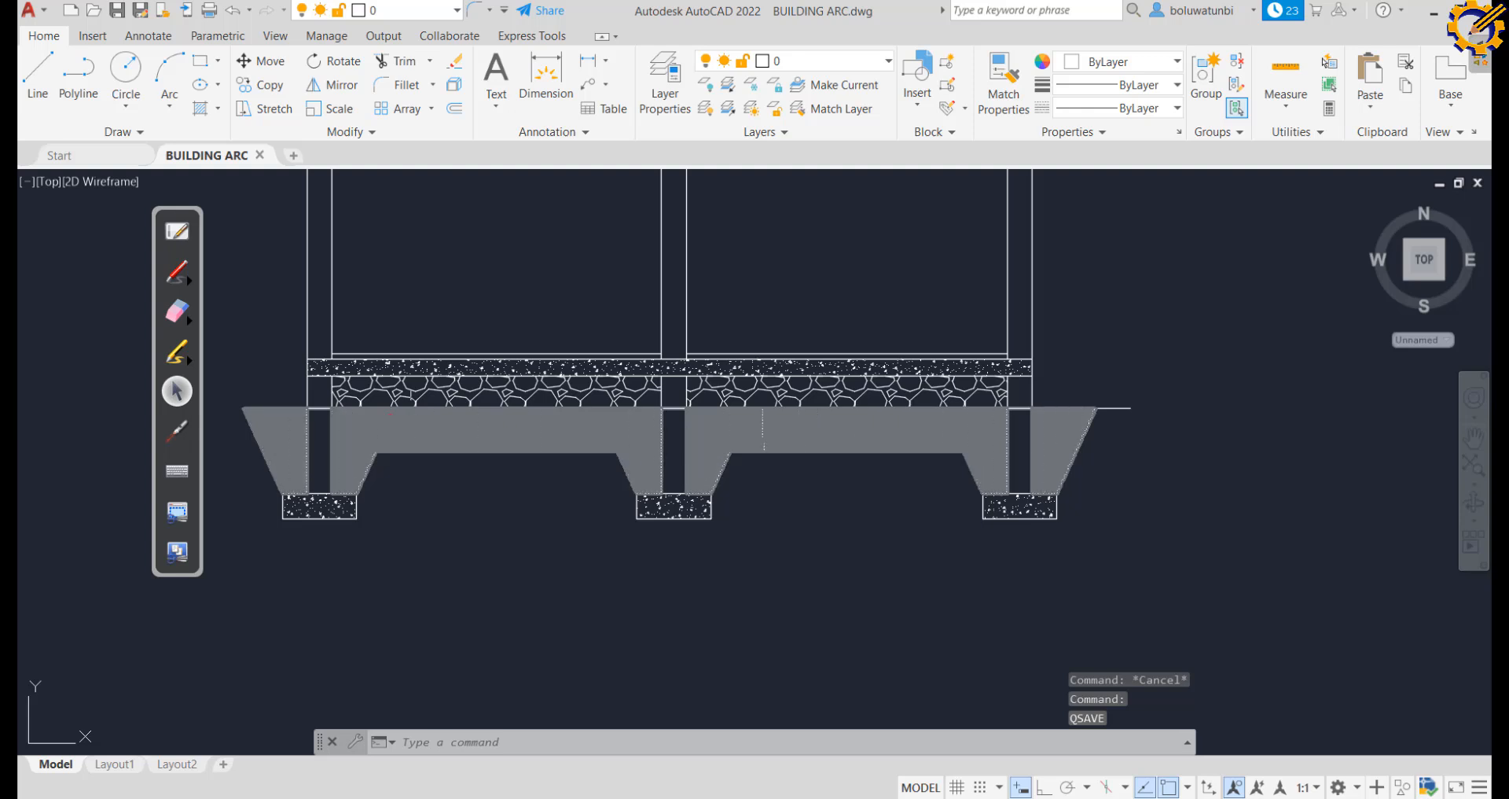
Undo back through the earth hatch of the excavated areas
key("ctrl+z")
key("ctrl+z")
key("ctrl+z")
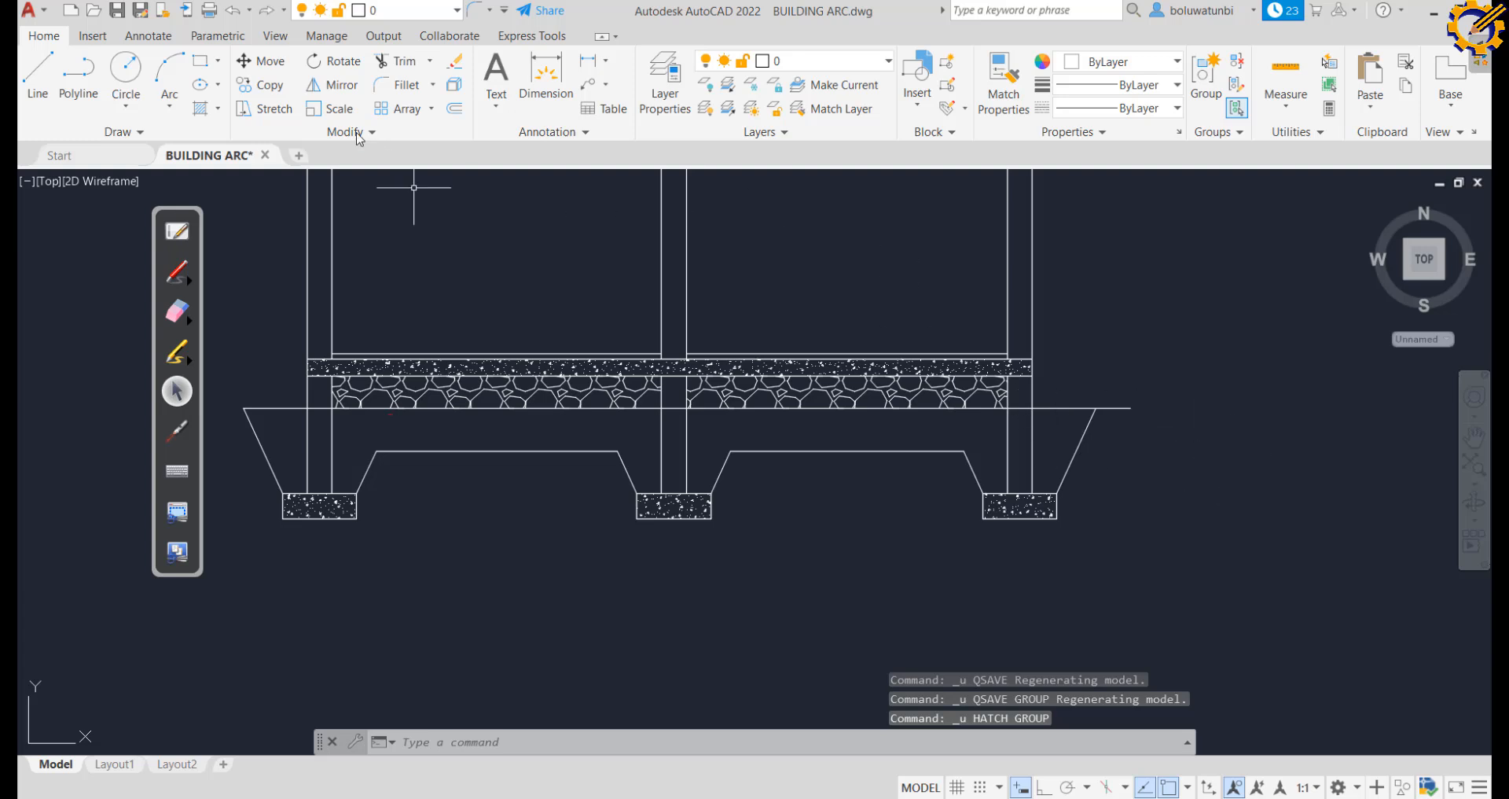
Hatch the four excavated areas between the ground line and the trench outline with the EARTH pattern
left_click(184, 104)
left_click(206, 112)
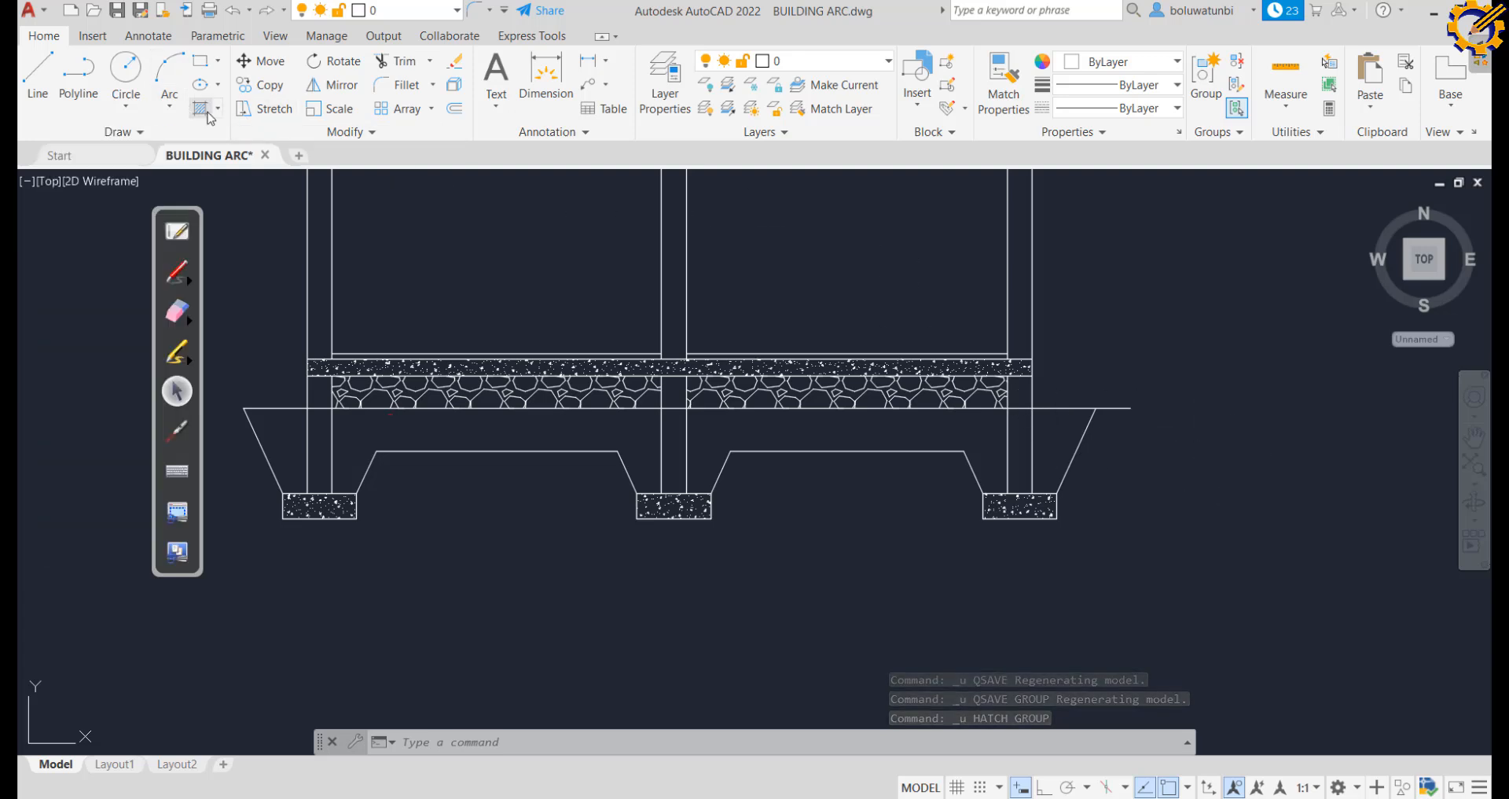
left_click(206, 113)
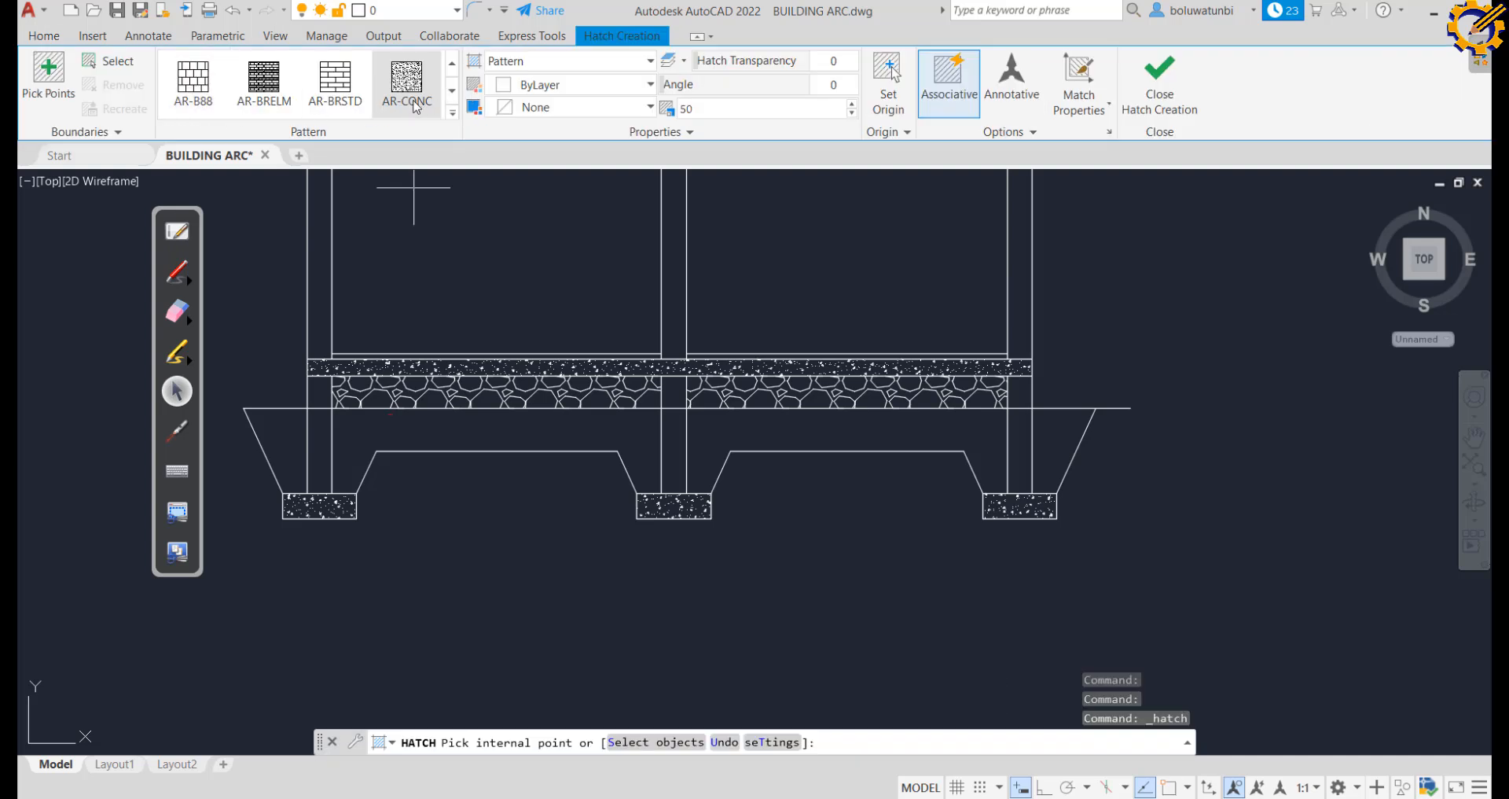
left_click(453, 114)
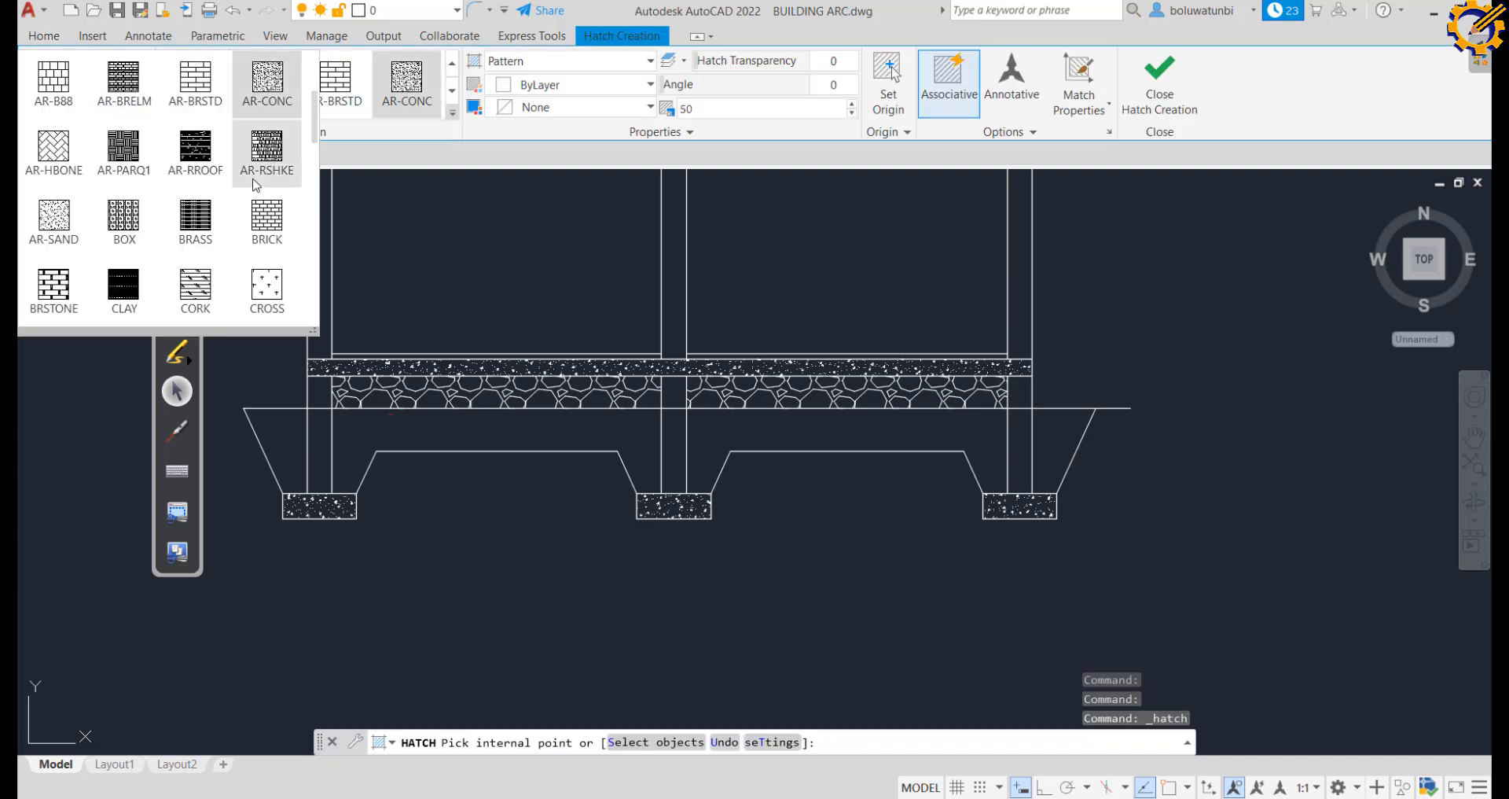
scroll(236, 200, "down", 1)
left_click(266, 291)
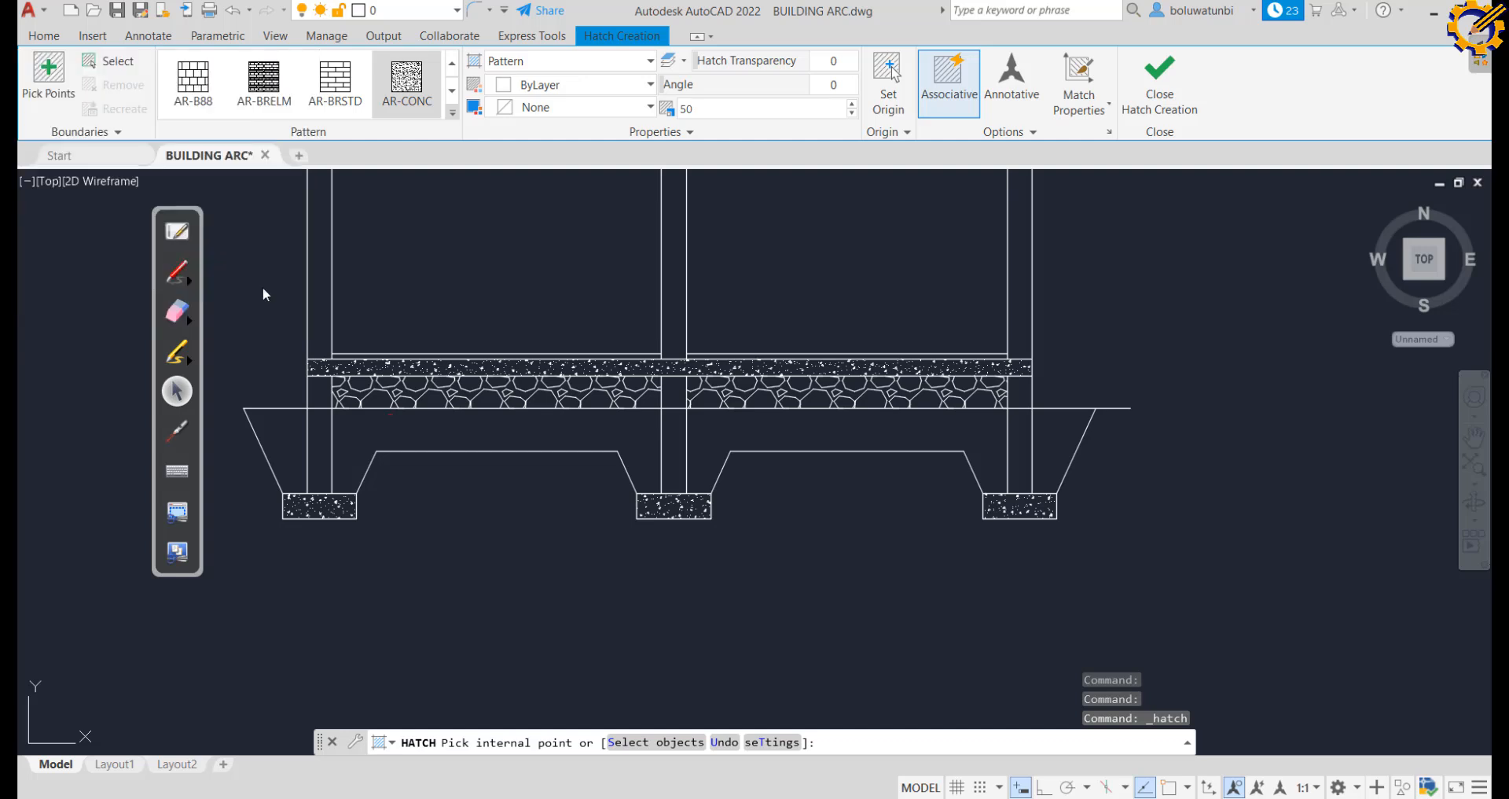
left_click(286, 453)
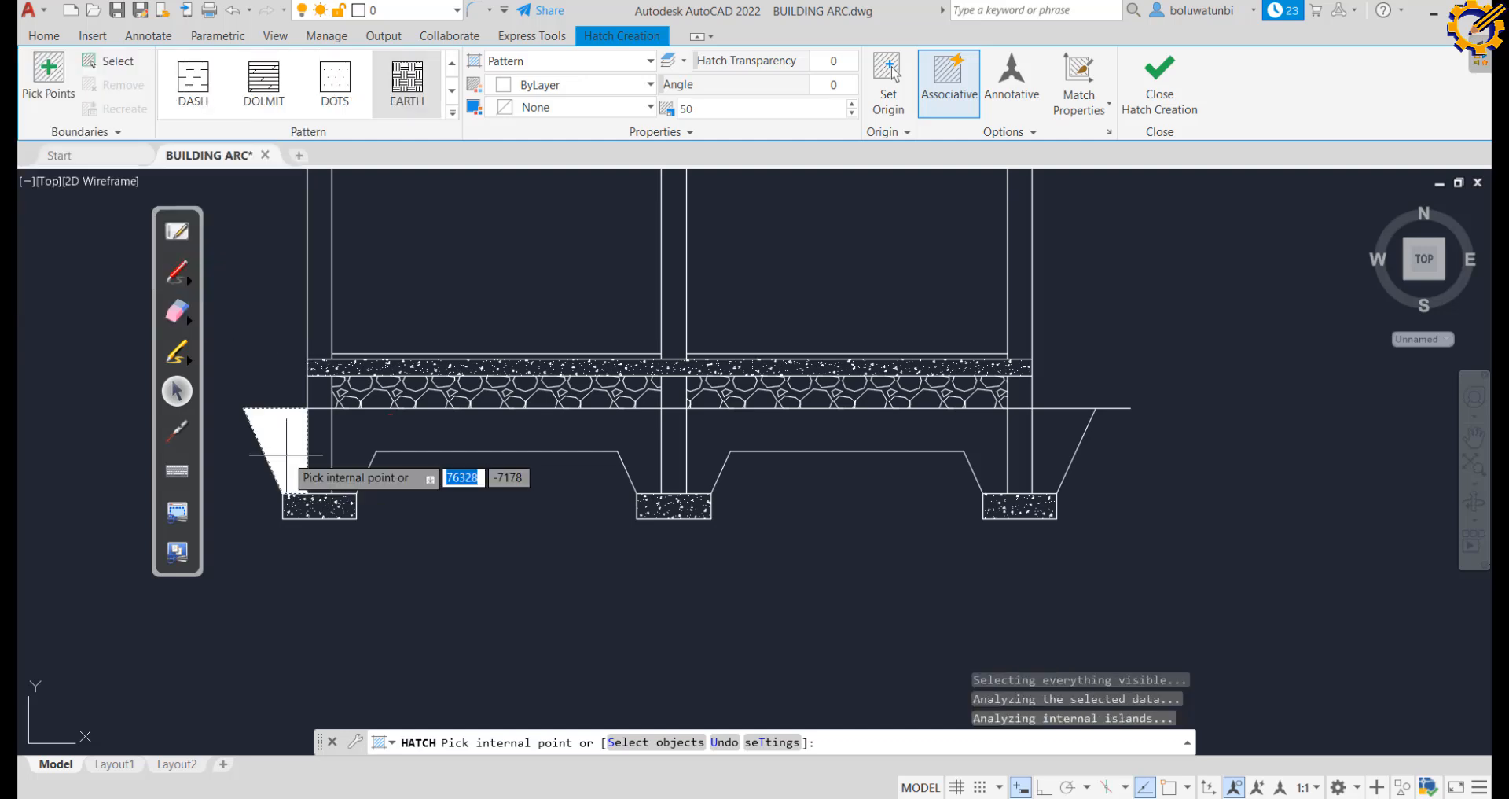
left_click(596, 435)
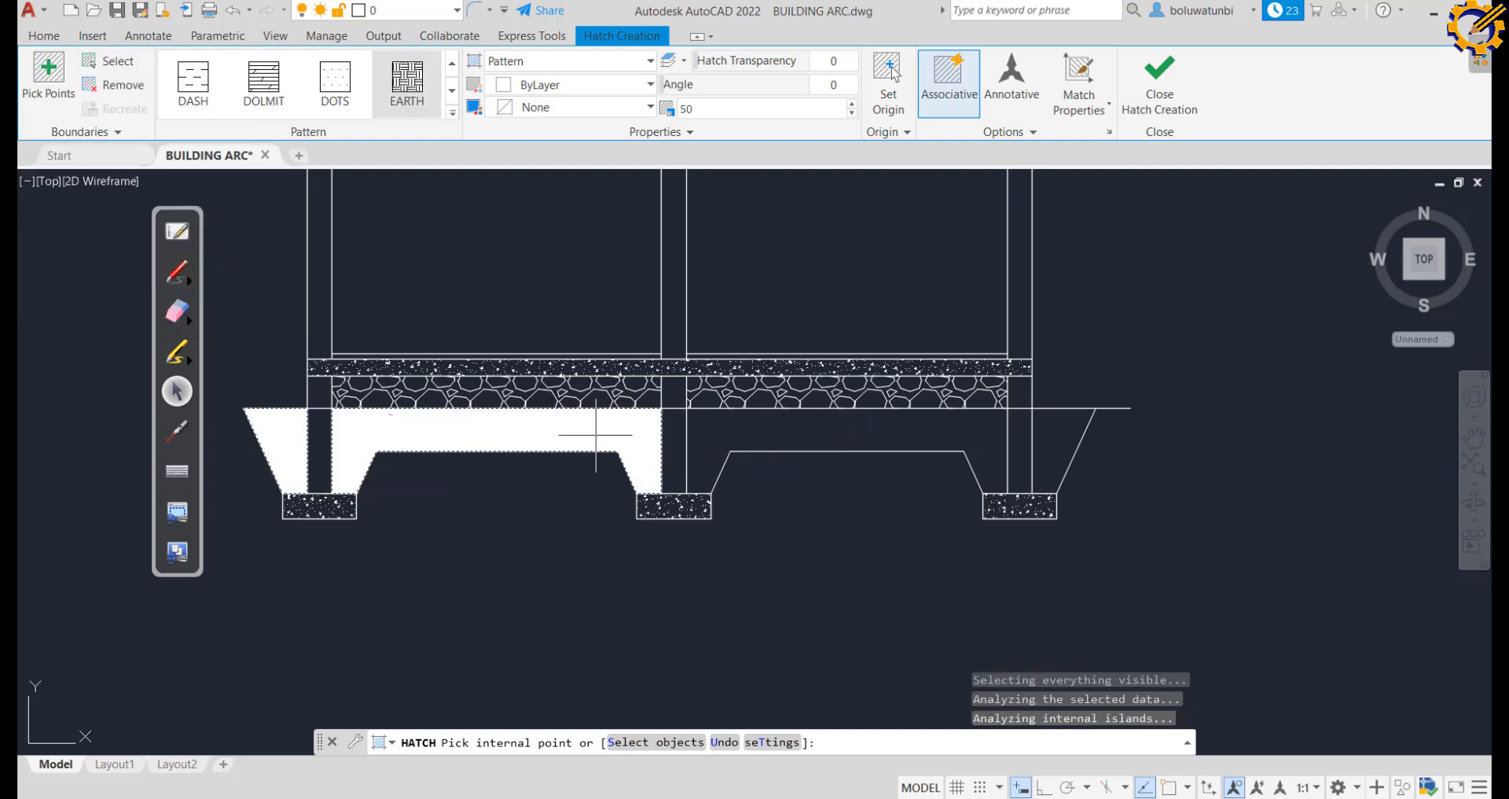
left_click(867, 430)
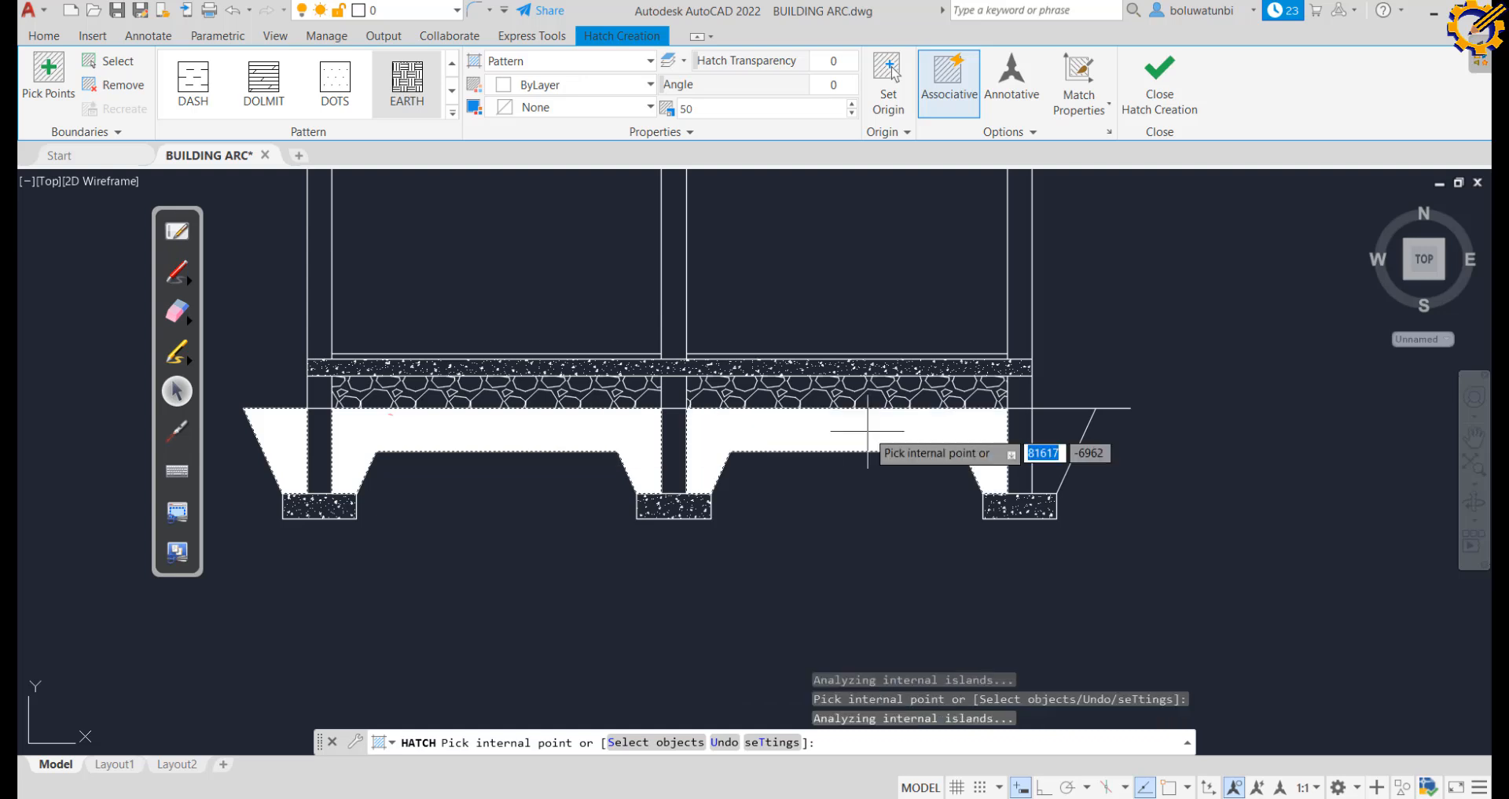
left_click(1066, 425)
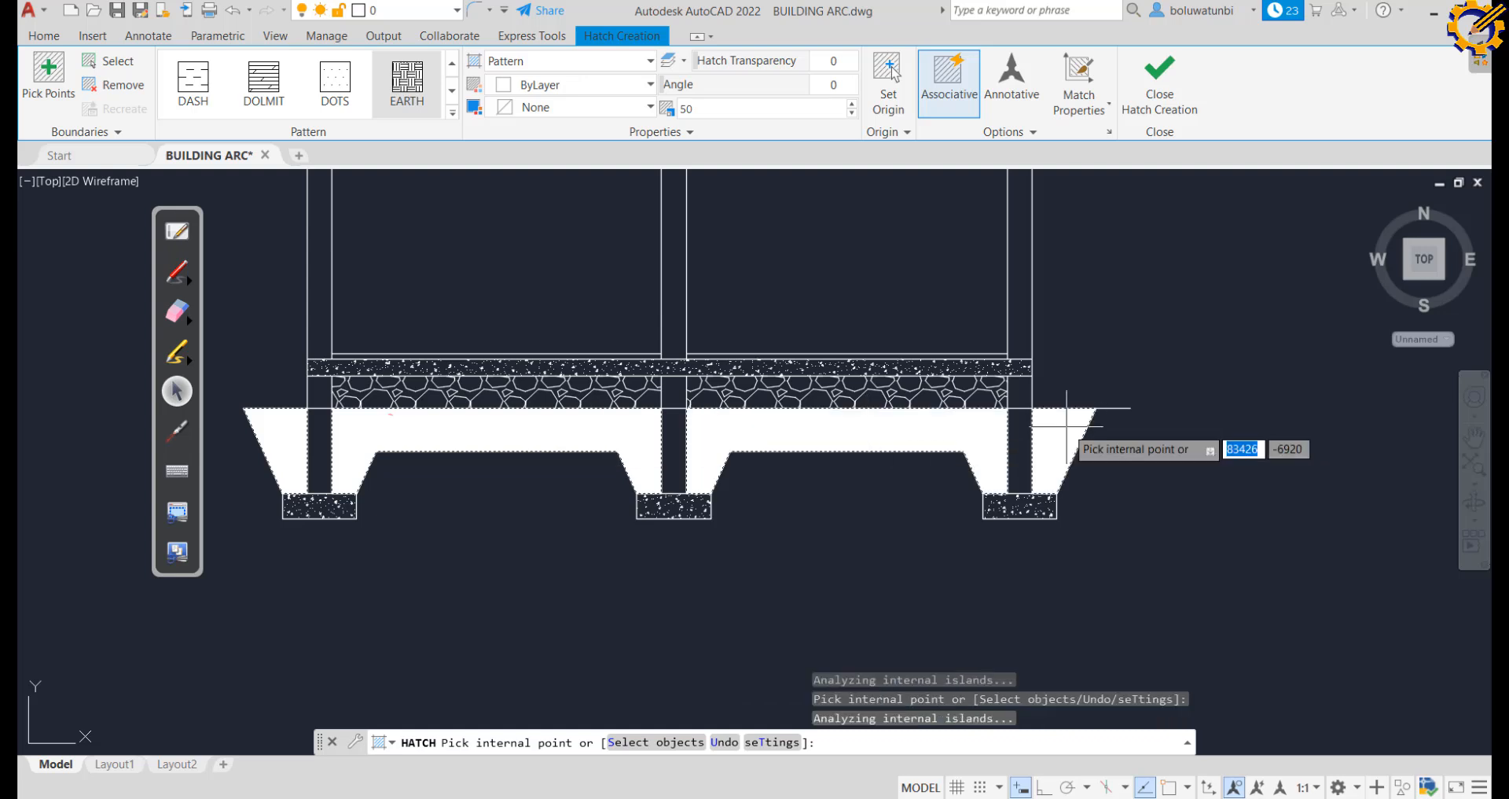
Set the earth hatch scale to 500 and finish the hatch
double_click(684, 110)
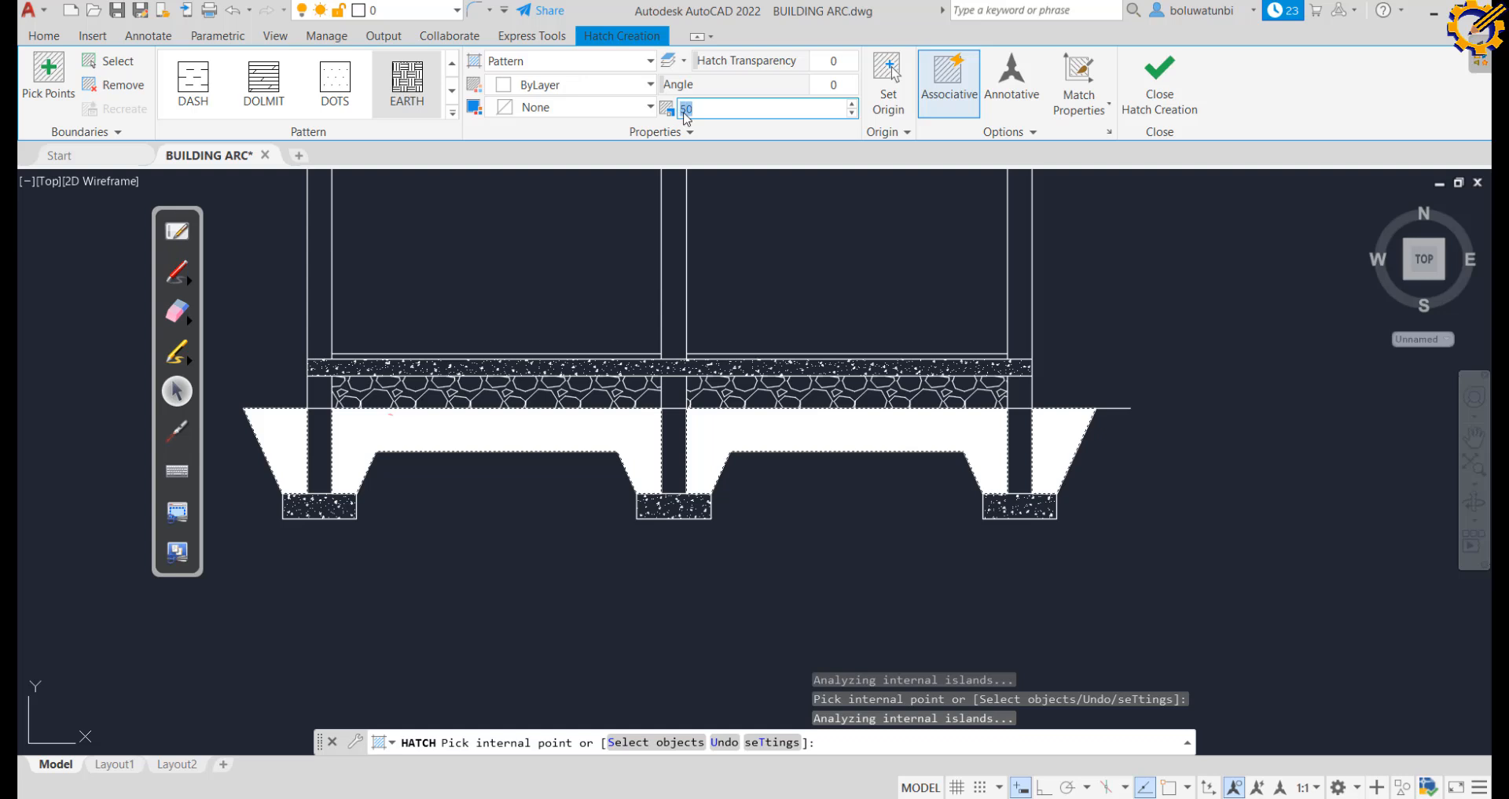
key("Return")
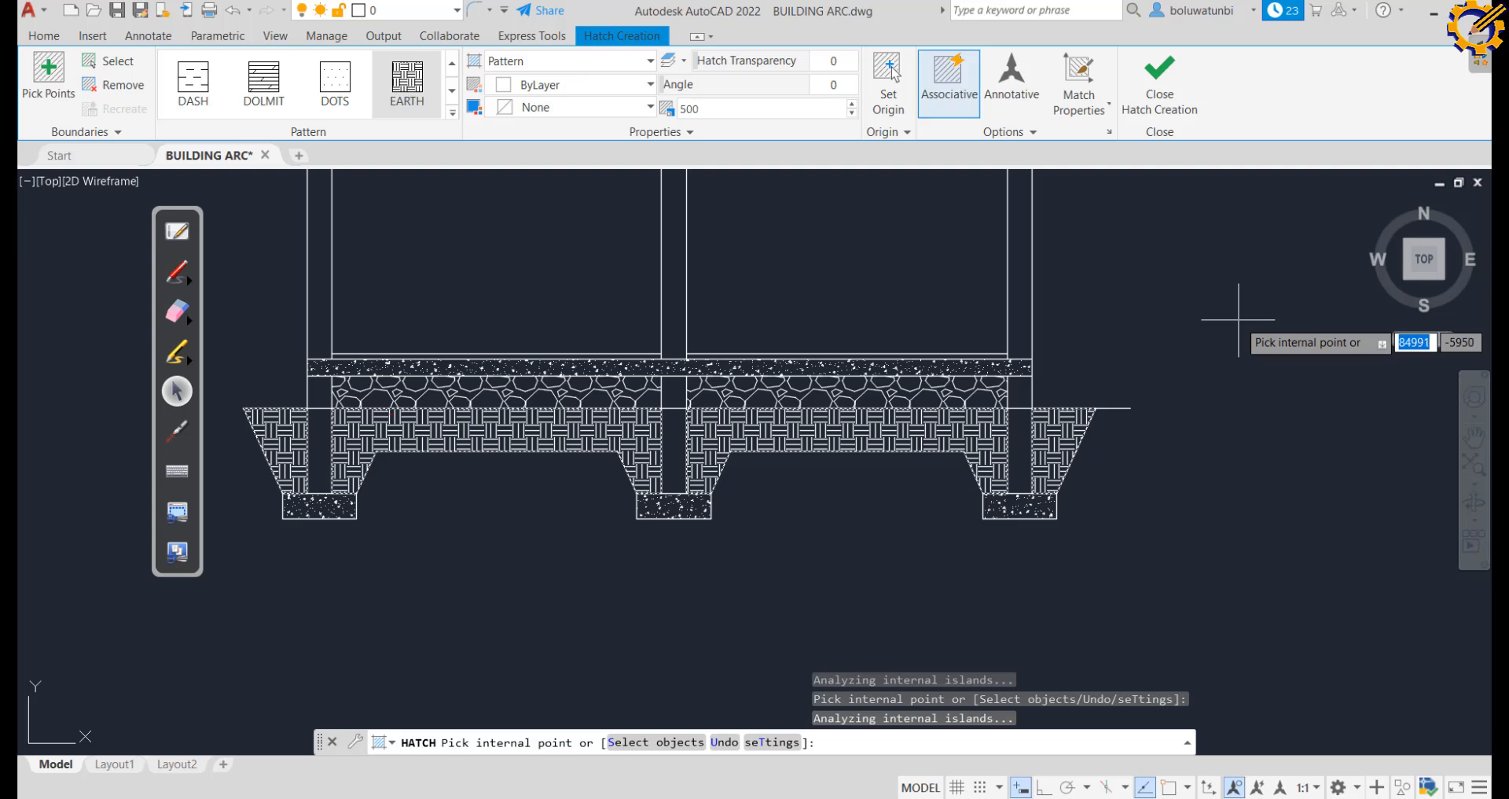
key("Escape")
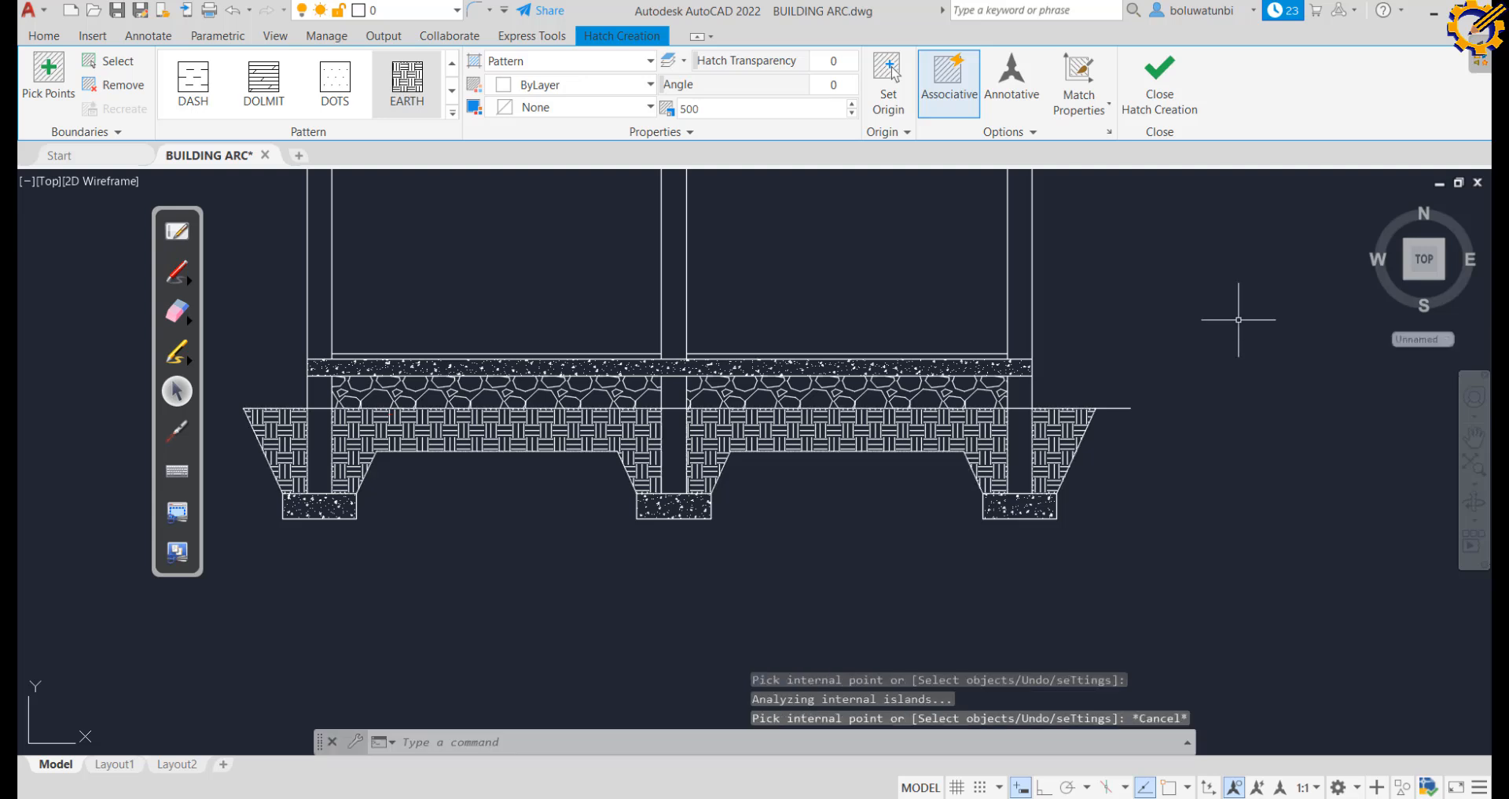
mouse_move(1127, 262)
middle_mouse_down()
mouse_move(1132, 326)
mouse_move(1148, 332)
middle_mouse_up()
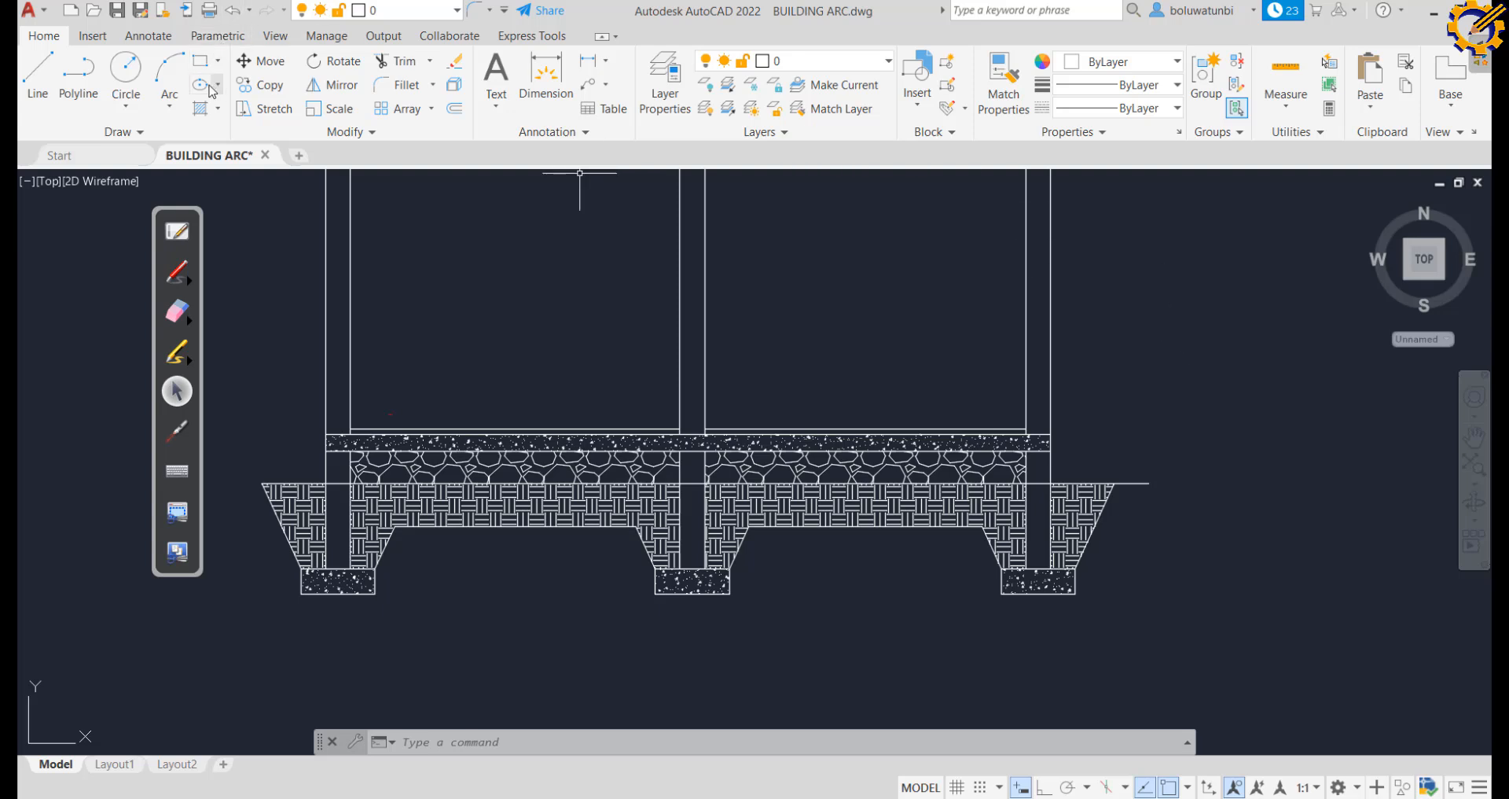
left_click(202, 109)
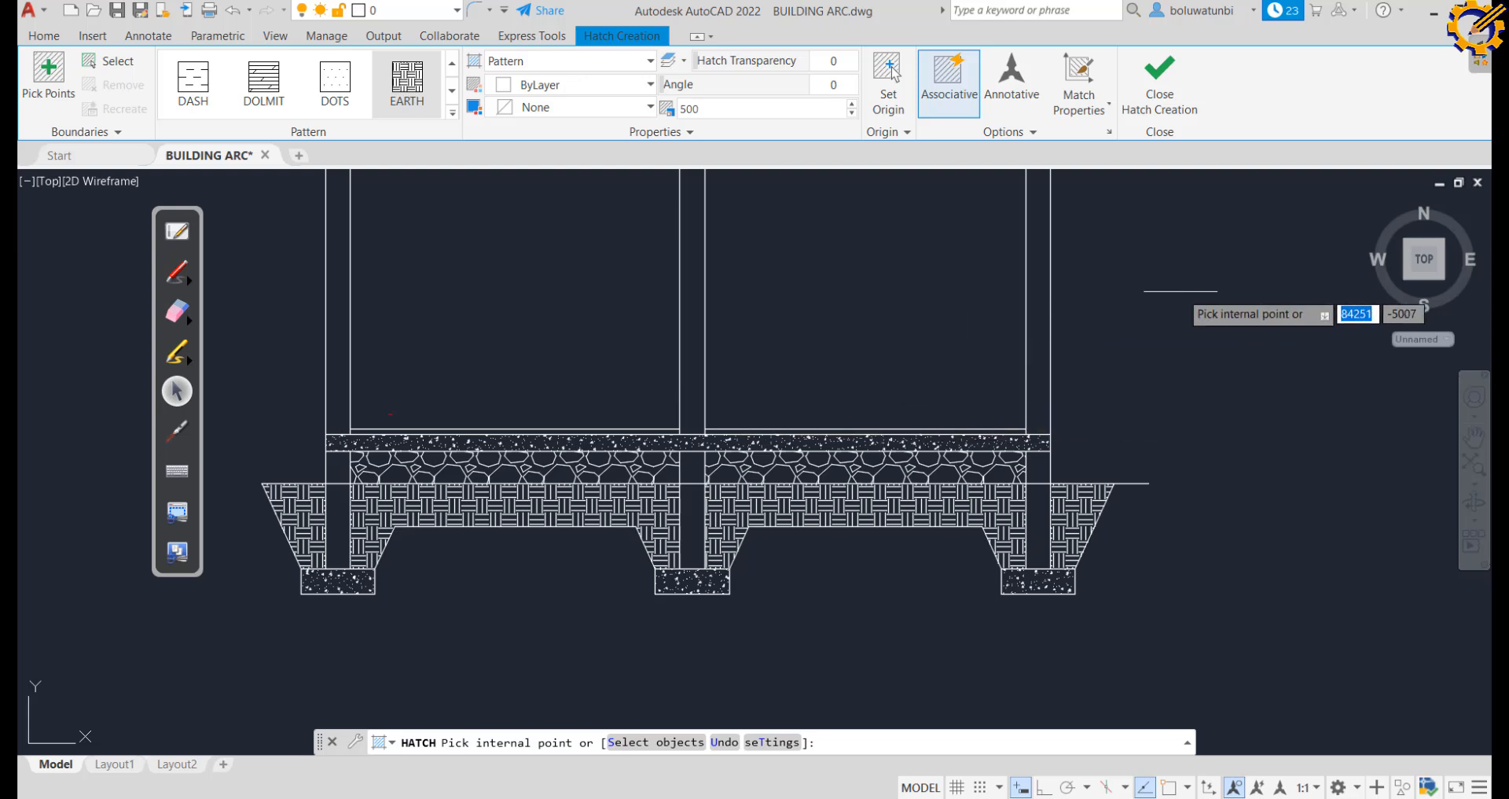
key("Escape")
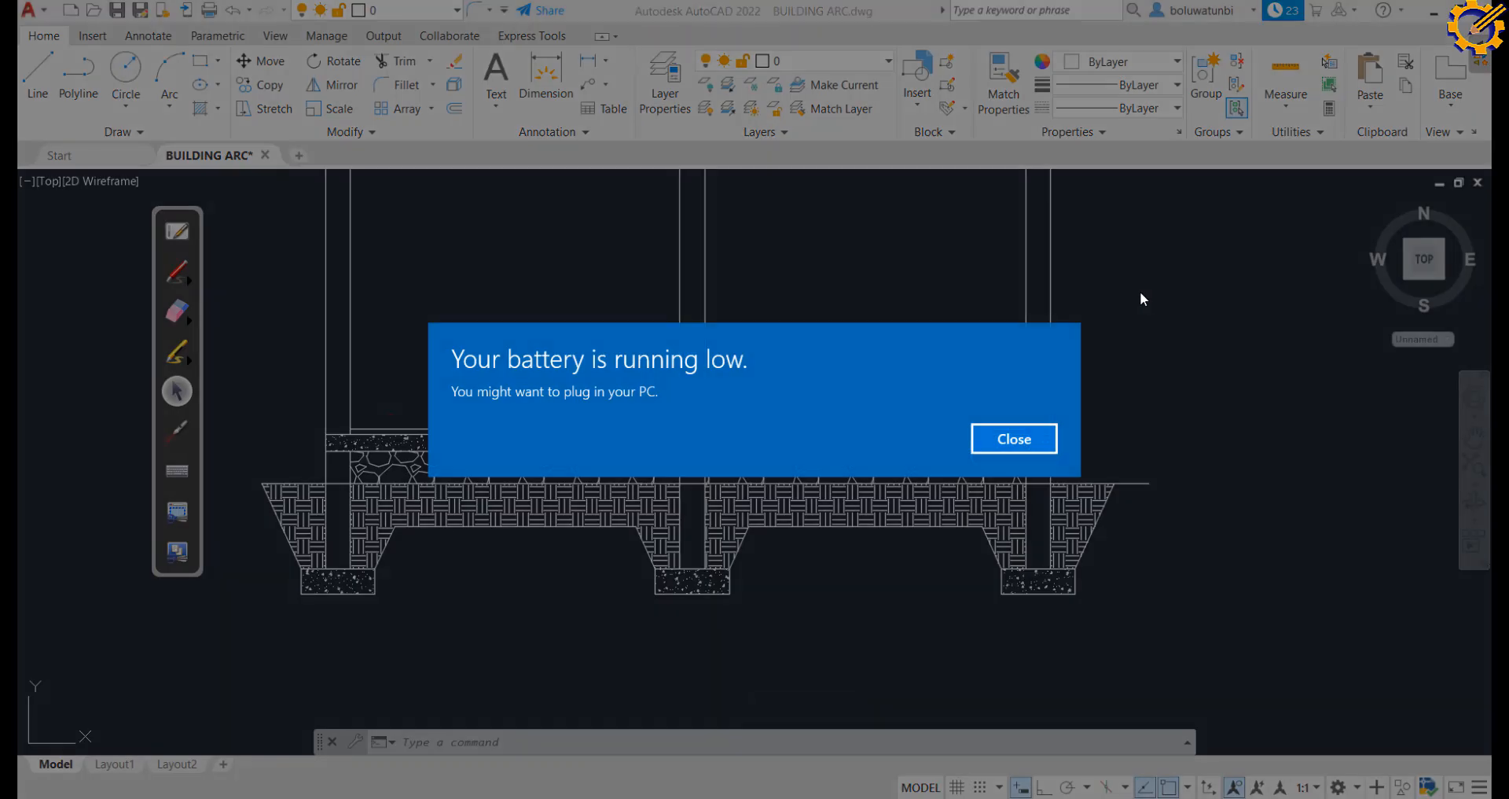
Dismiss the low-battery warning and save the drawing
left_click(1005, 445)
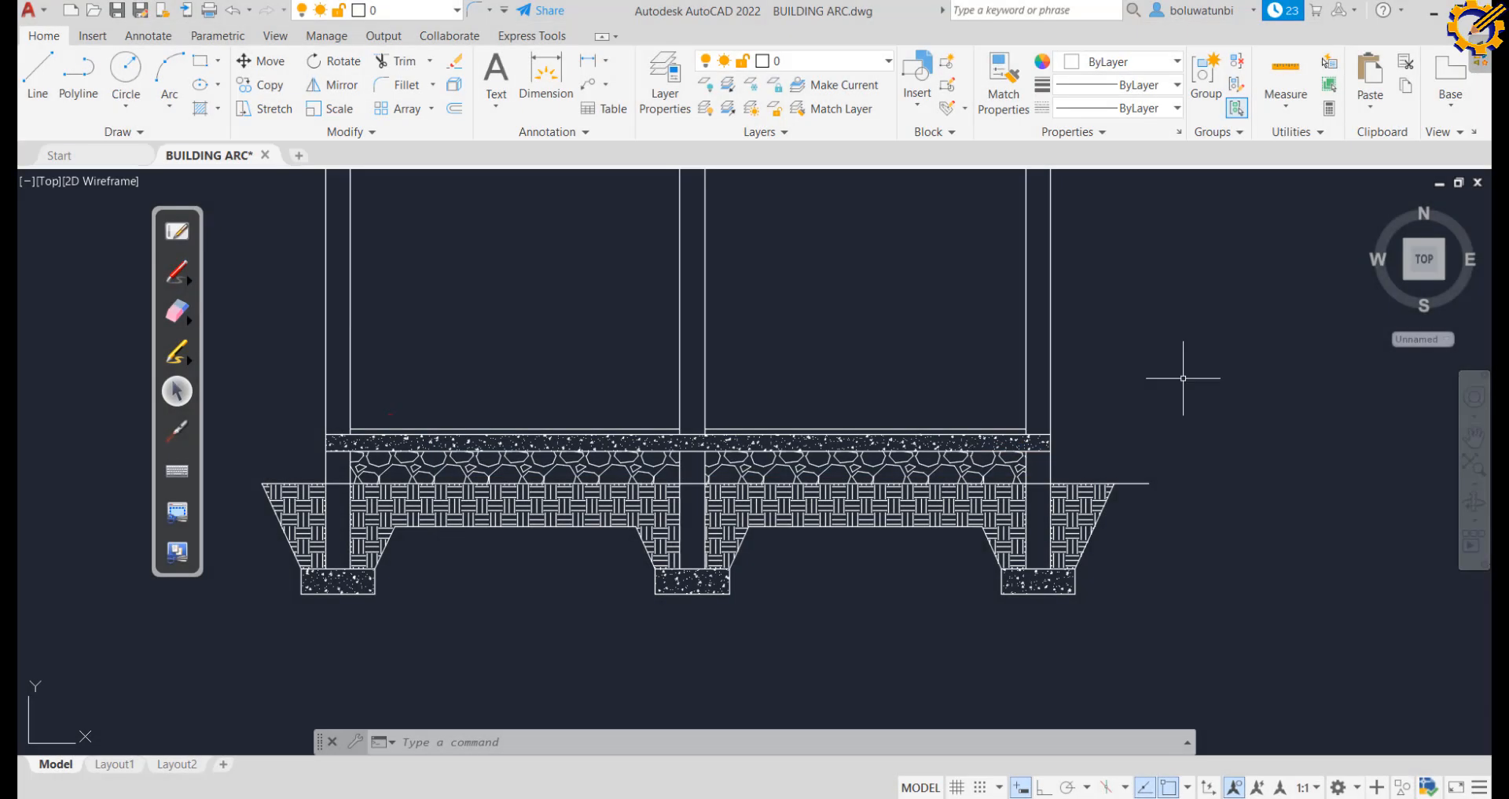
key("ctrl+s")
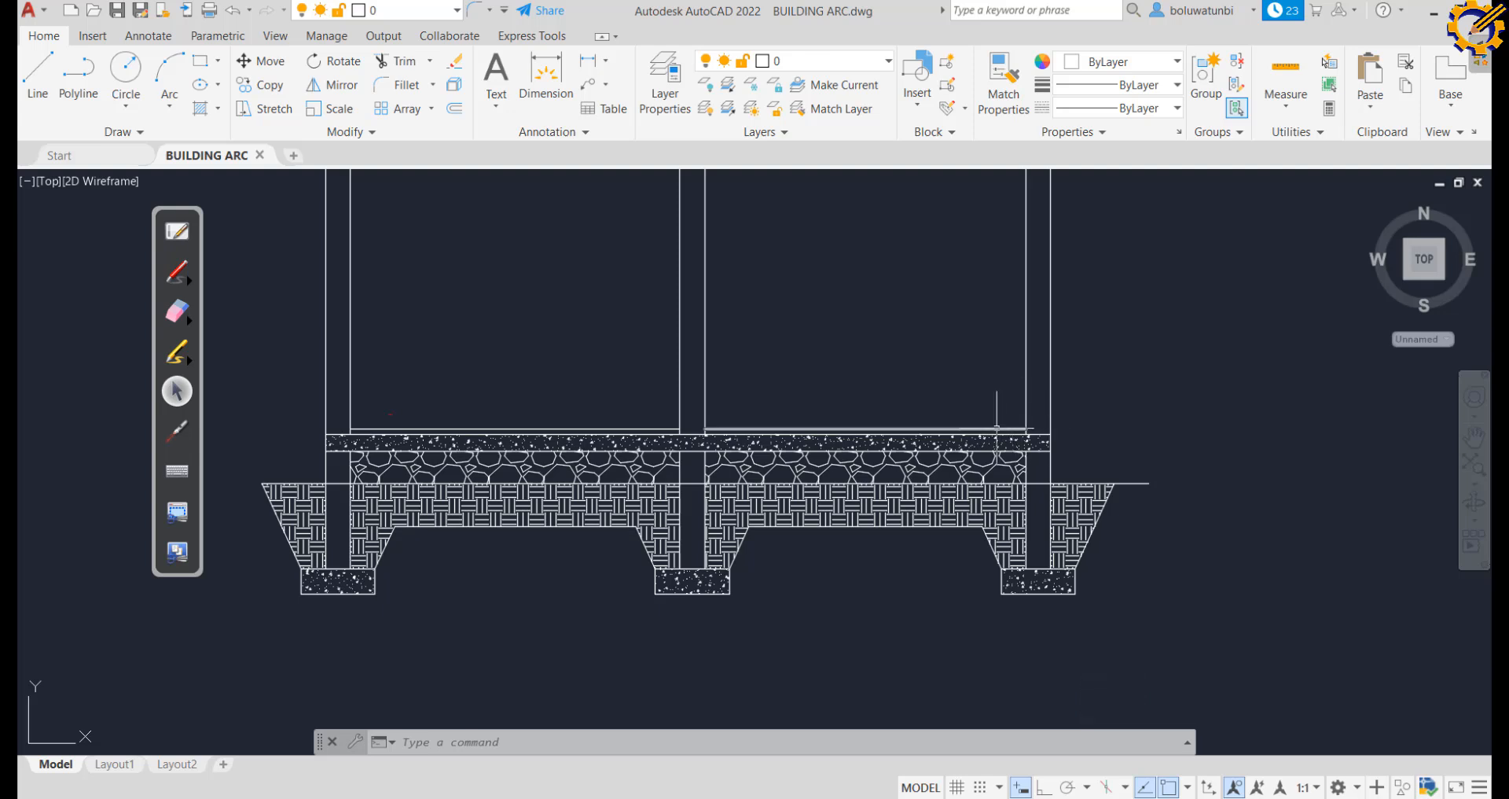
Switch to the Google Meet call and check the participants
mouse_move(997, 428)
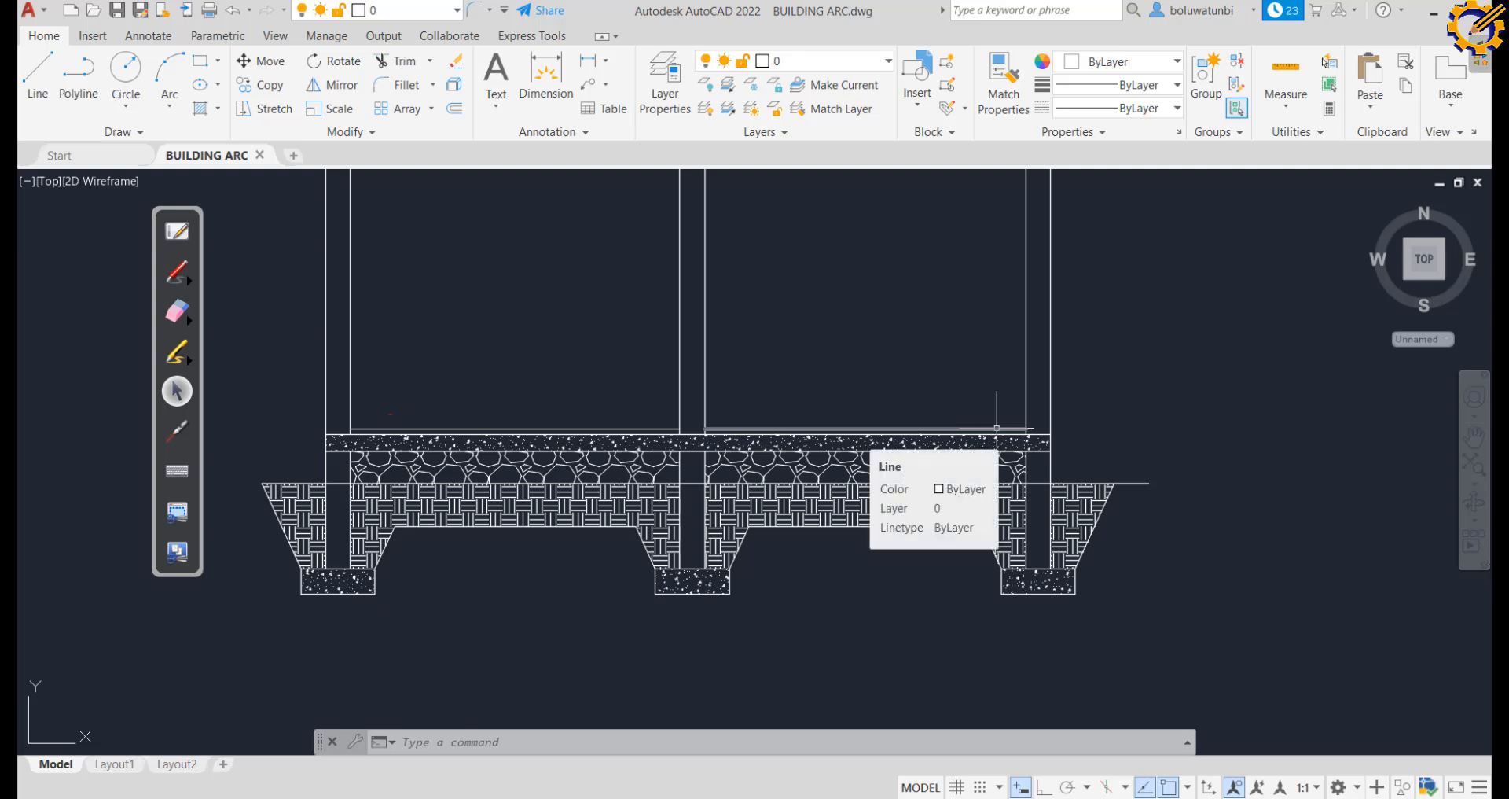
left_click(454, 108)
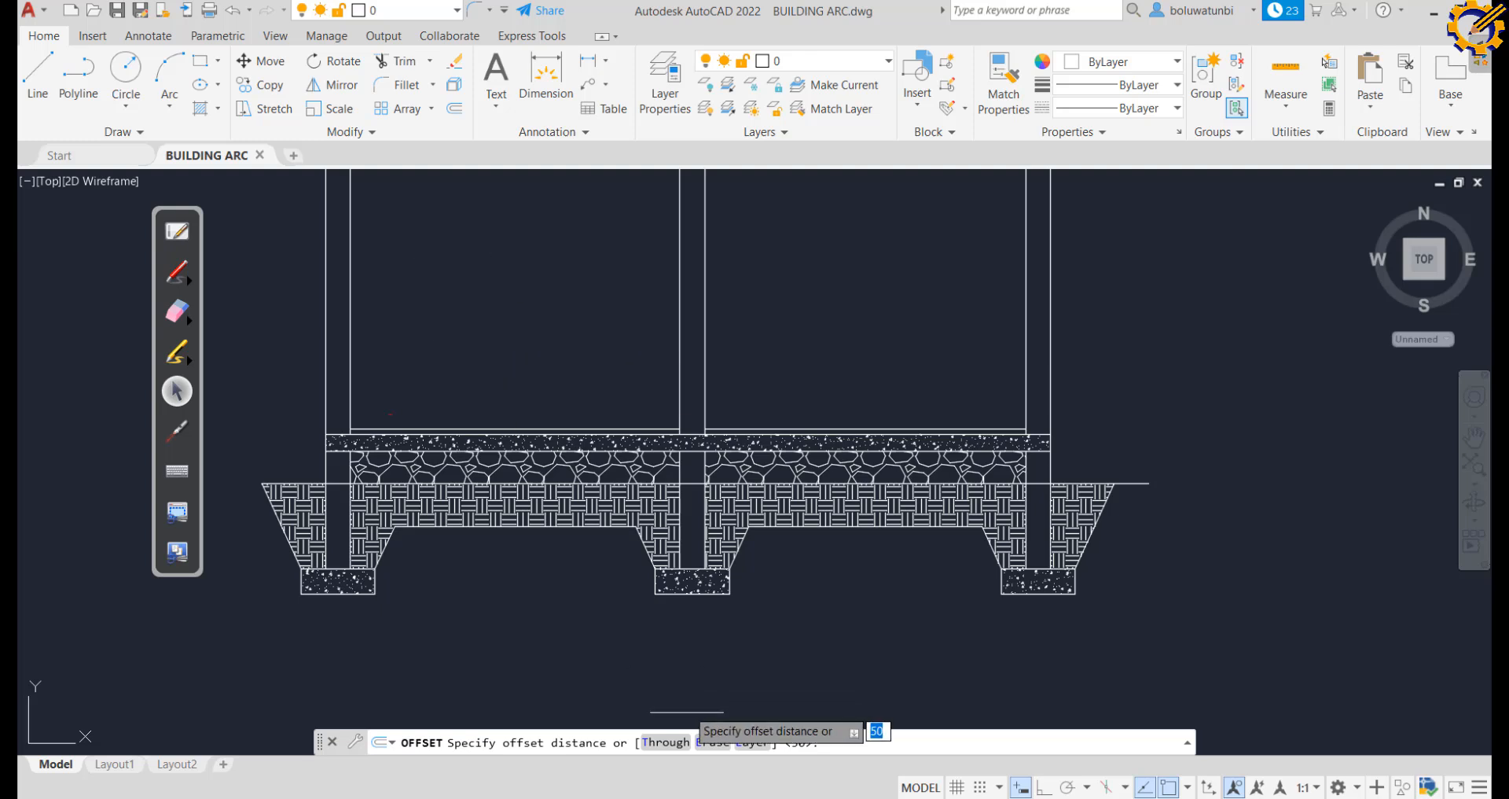
left_click(477, 798)
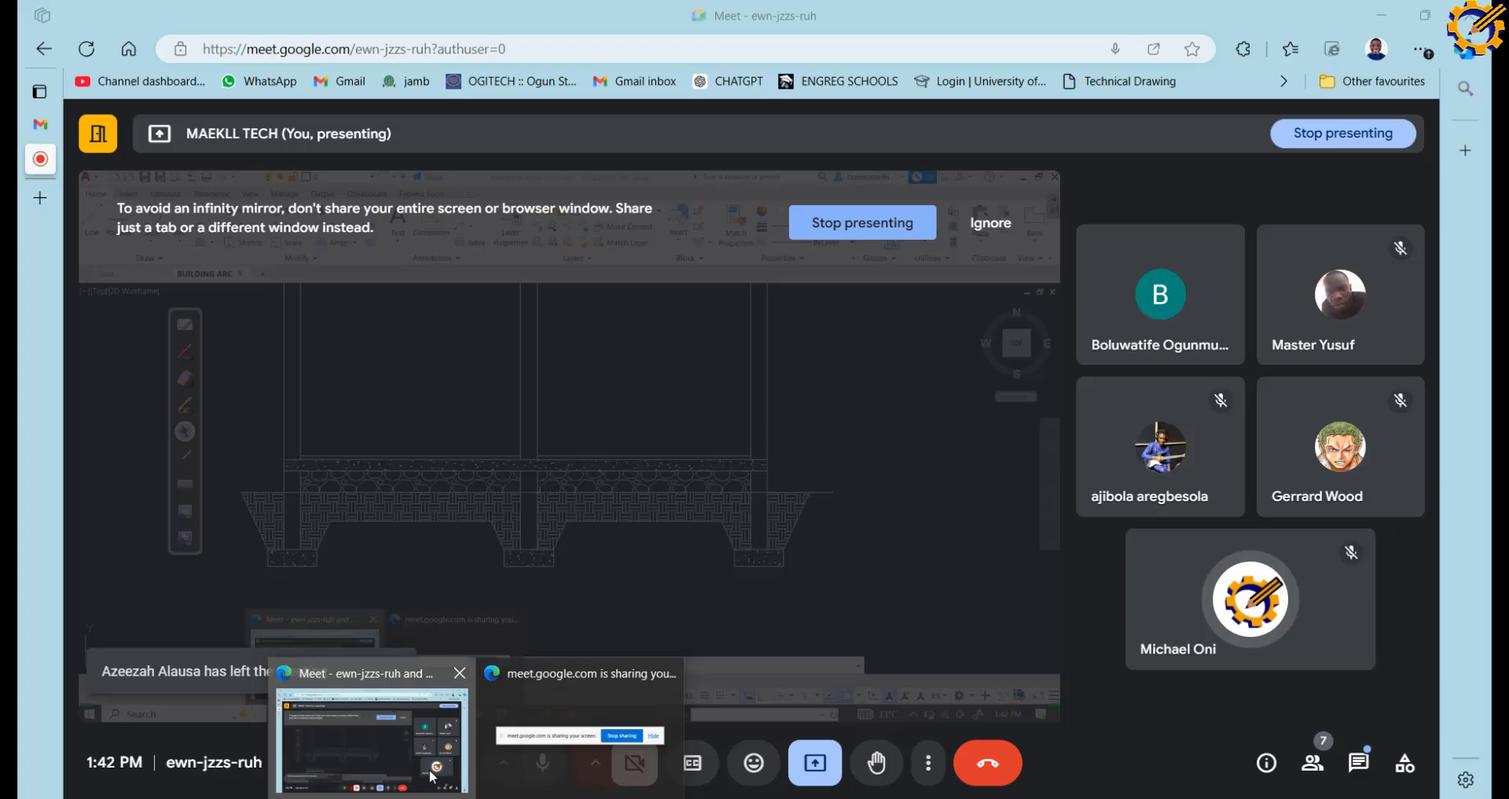
left_click(428, 770)
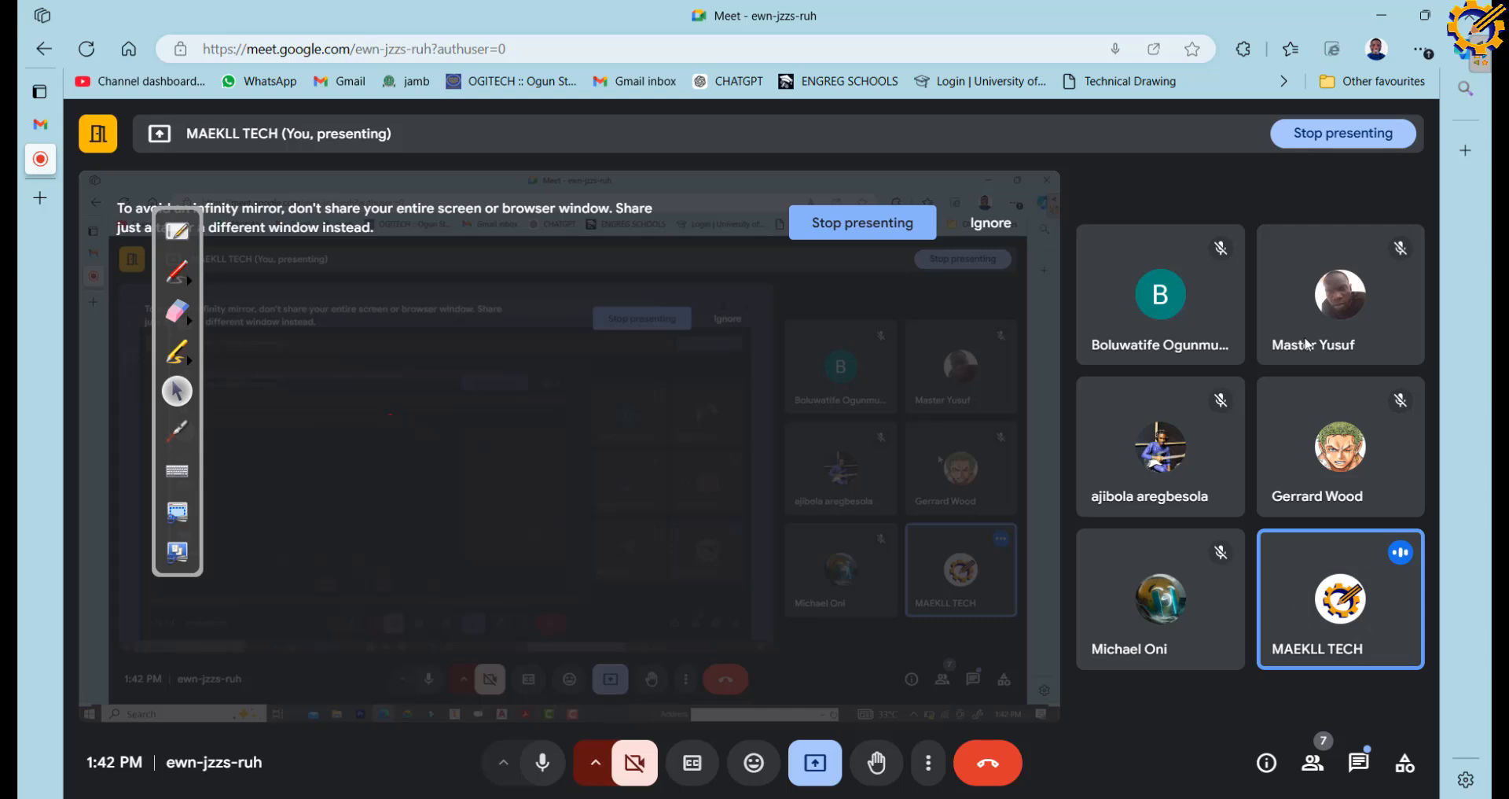
mouse_move(1305, 291)
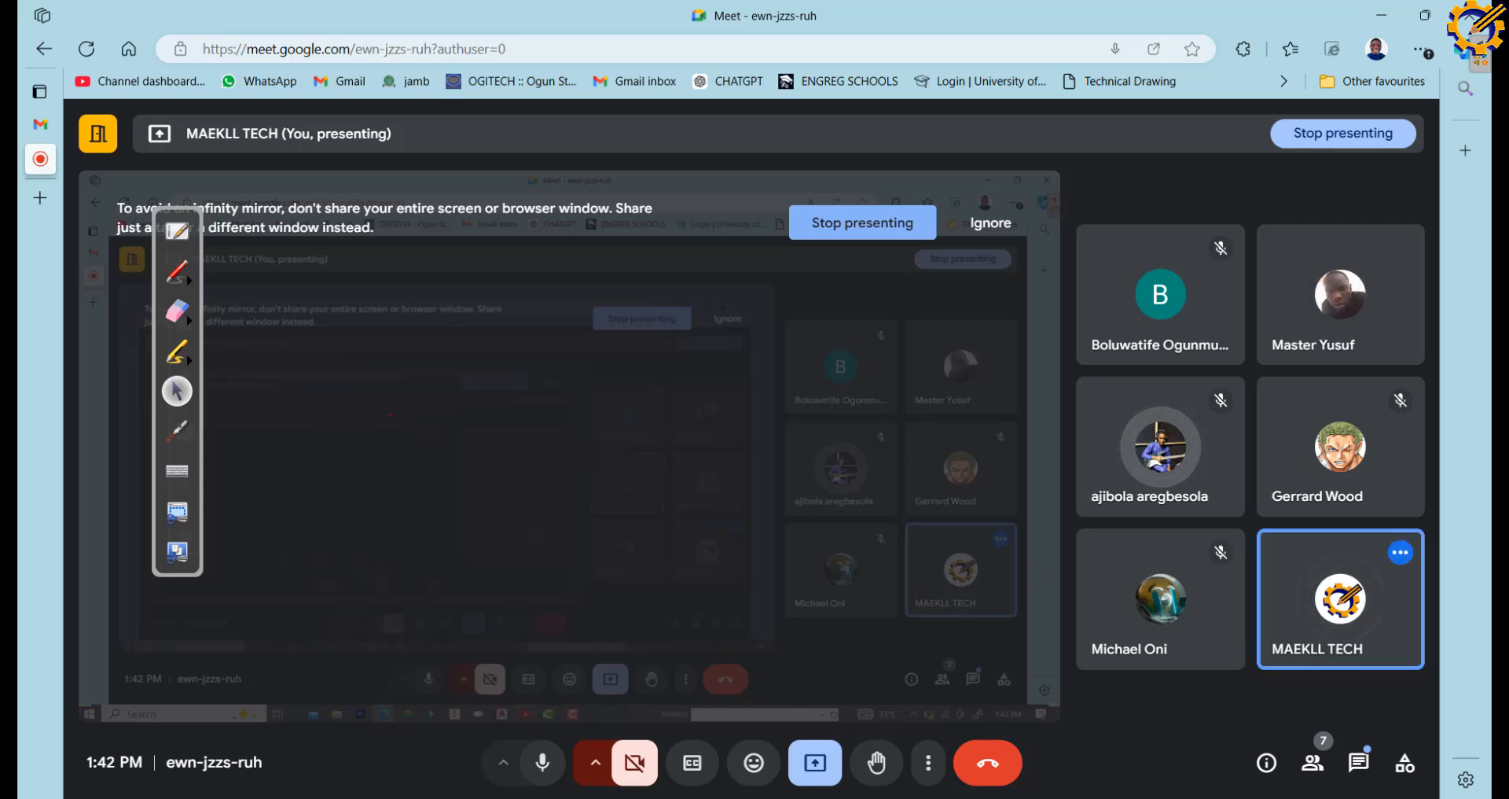
Switch to arc319-2021.pdf in Adobe Acrobat and examine the incomplete front elevation in FIG II
key("alt+Tab")
scroll(753, 598, "down", 3)
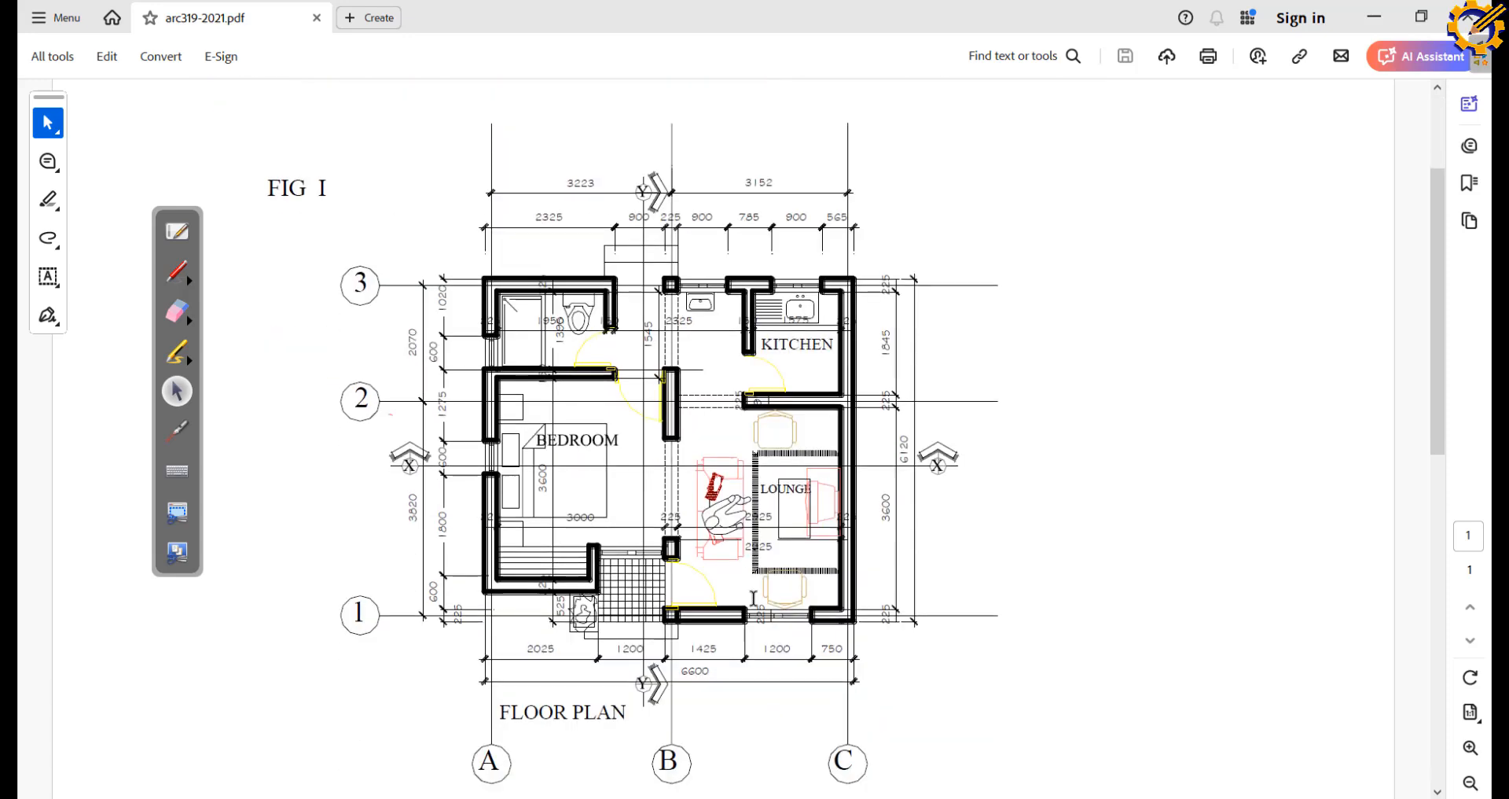
scroll(753, 598, "down", 8)
scroll(753, 604, "up", 2)
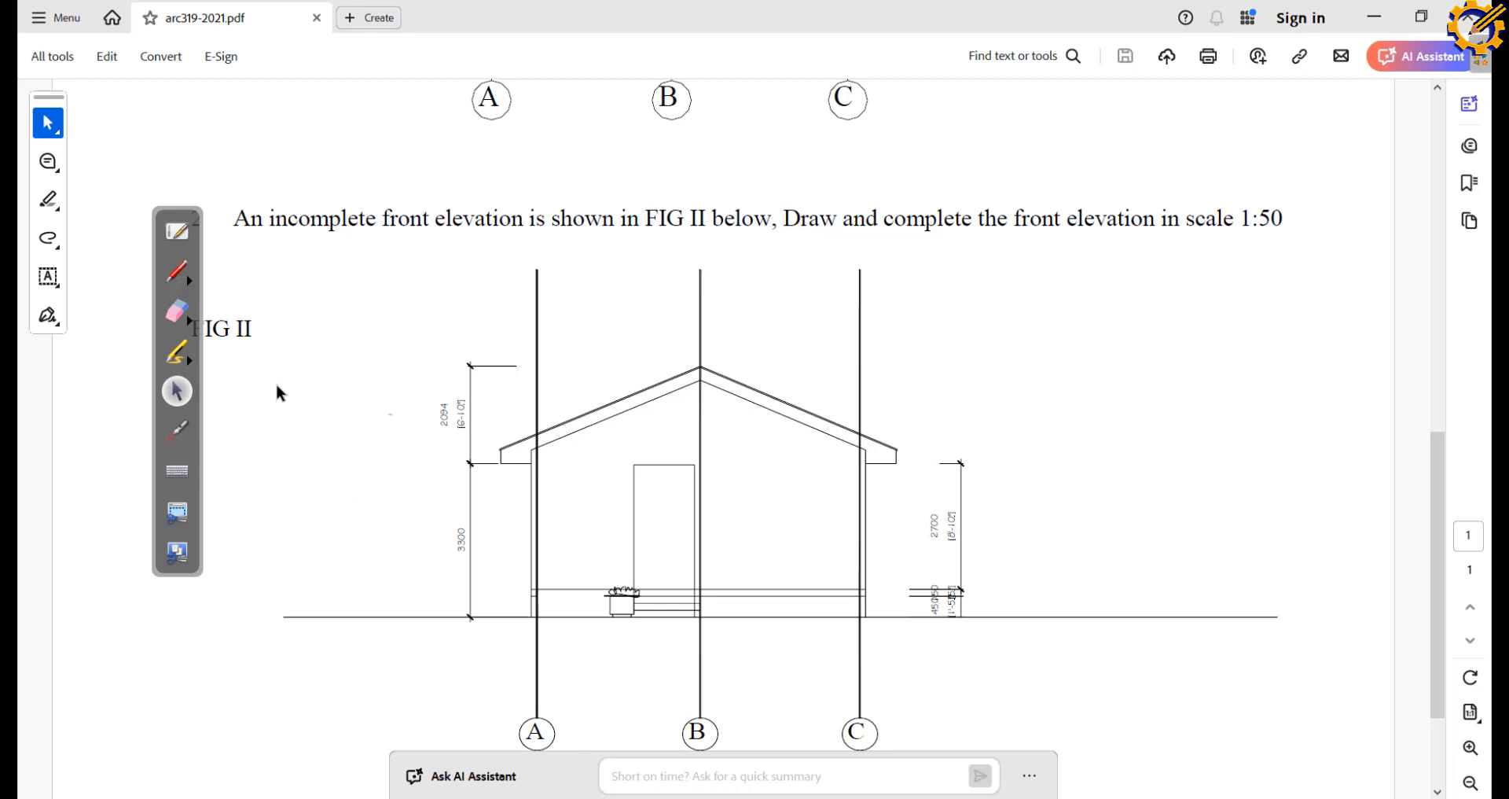
Mark the door's height from floor level to door head on the FIG II elevation with the red highlighter
left_click(185, 363)
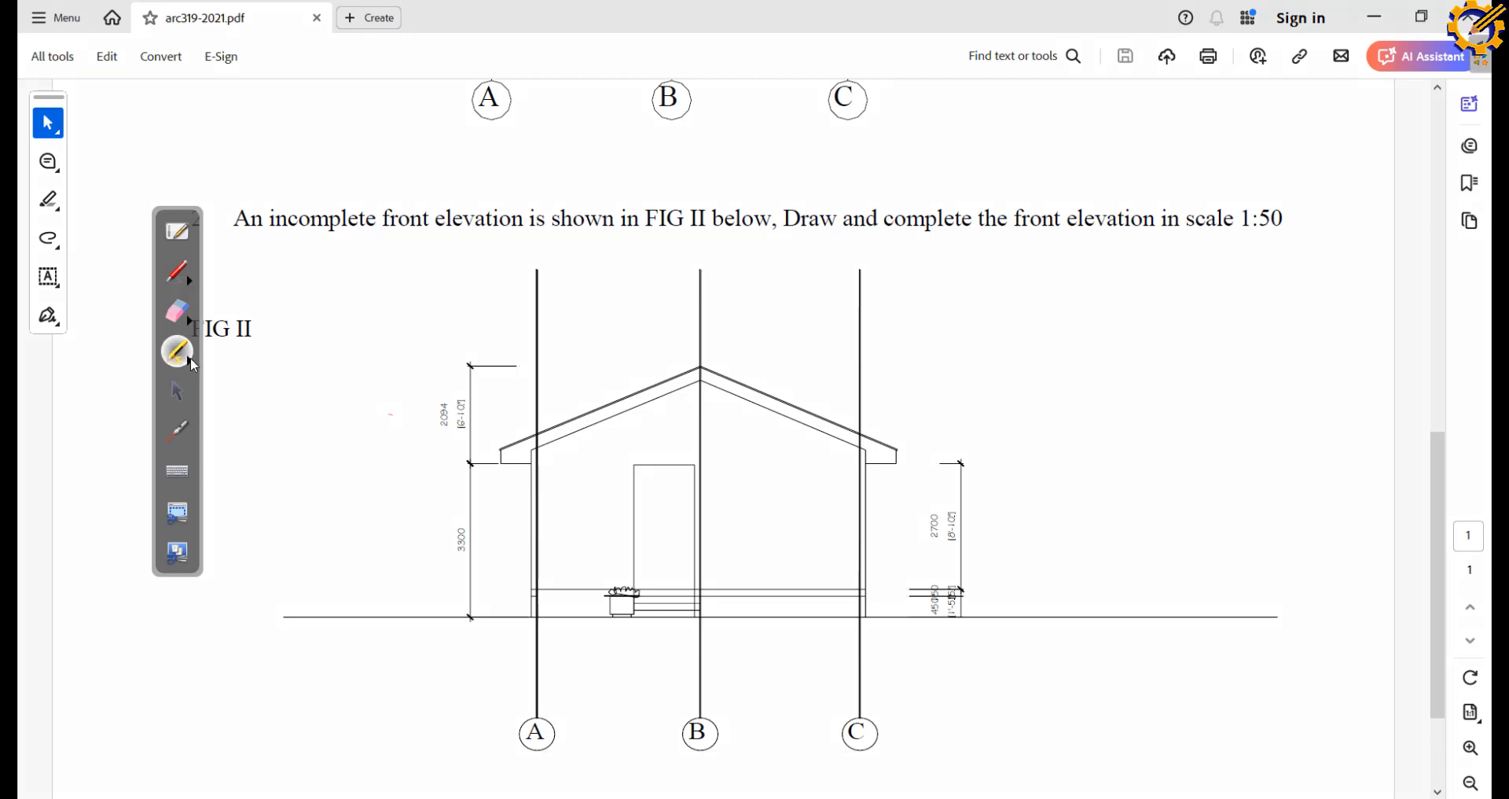
left_click(190, 357)
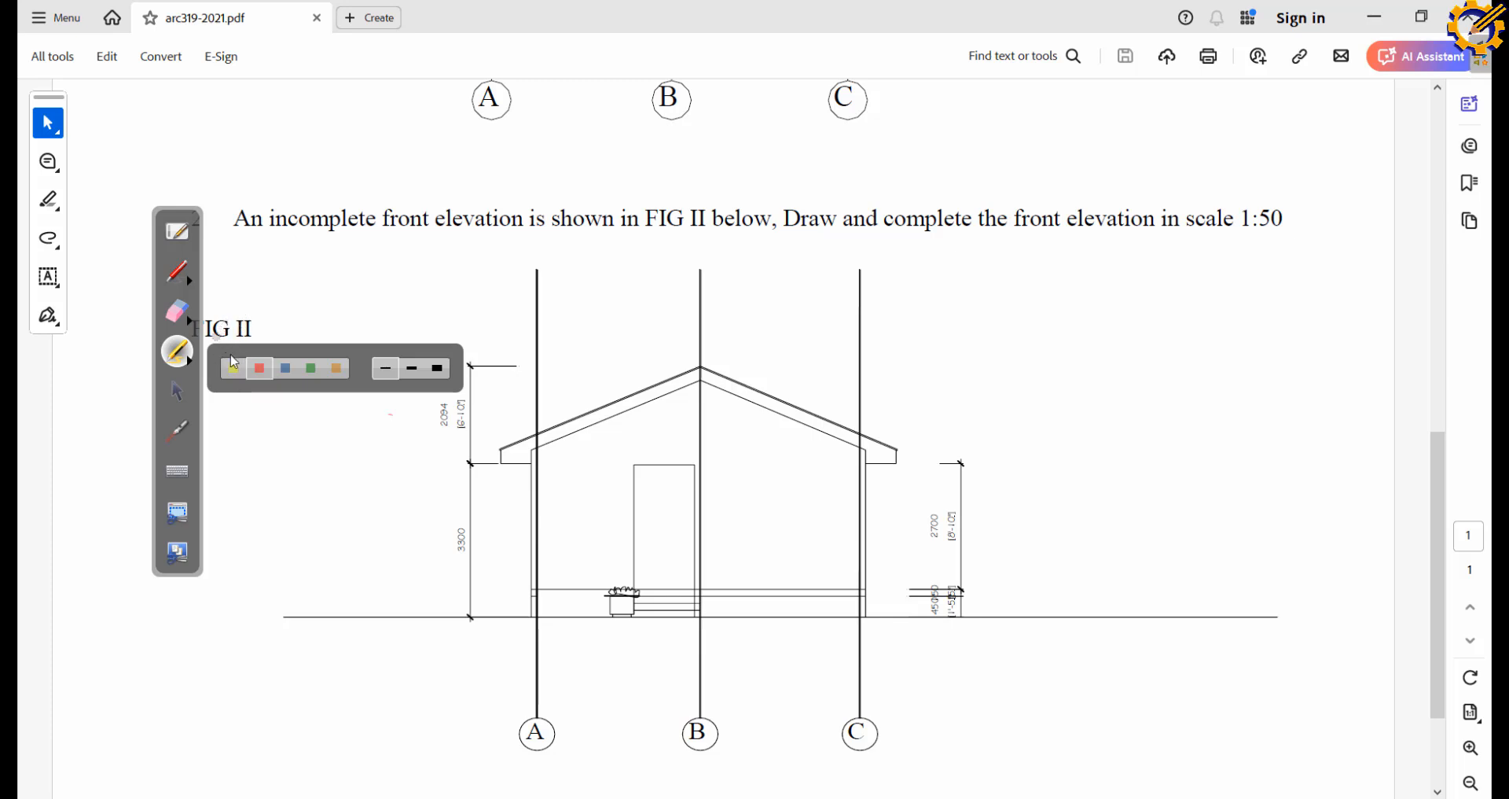
left_click_drag(638, 589, 561, 591)
mouse_move(638, 465)
left_mouse_down()
mouse_move(564, 476)
mouse_move(607, 516)
mouse_move(613, 585)
left_mouse_up()
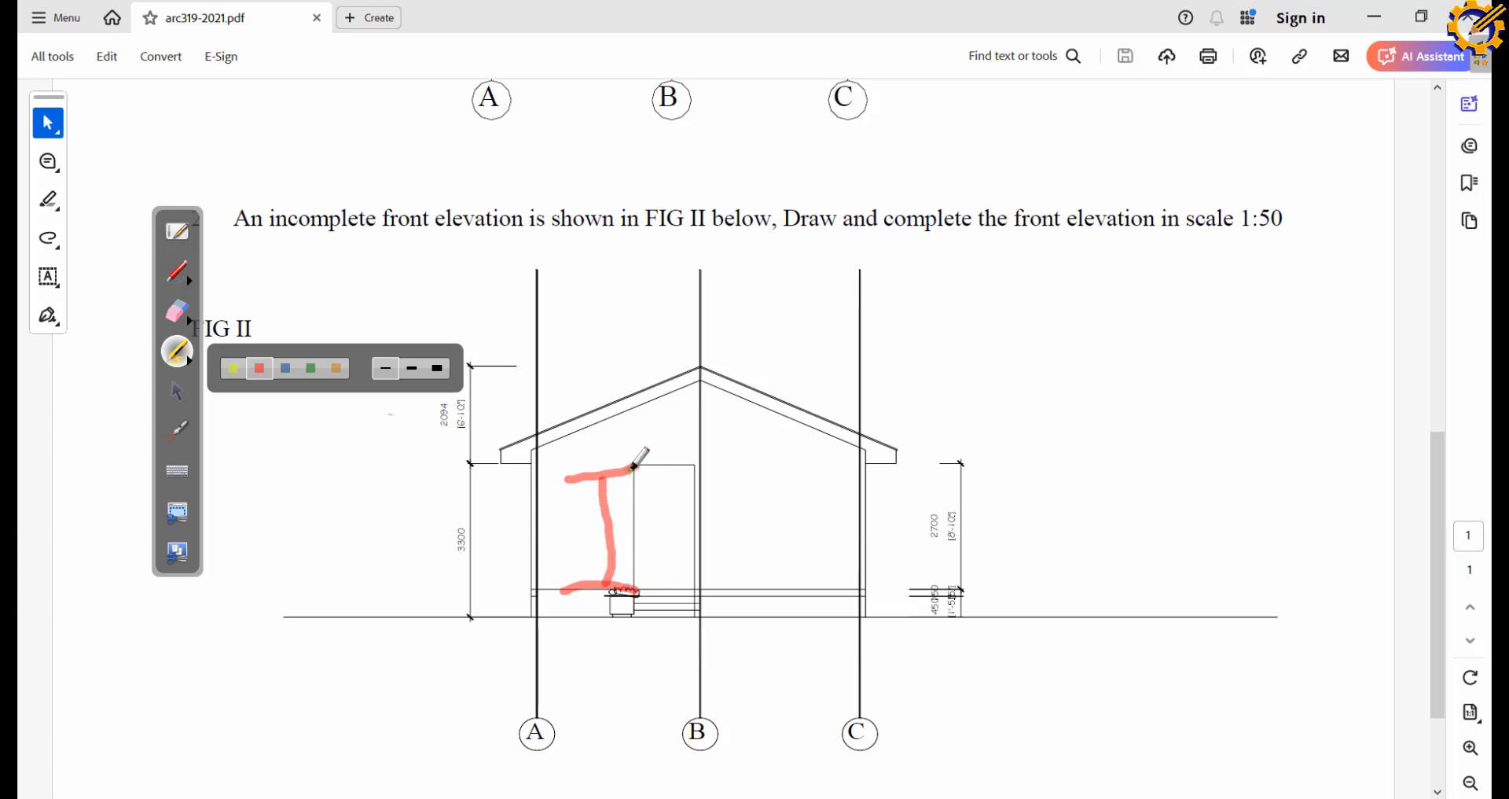
left_click_drag(597, 467, 642, 468)
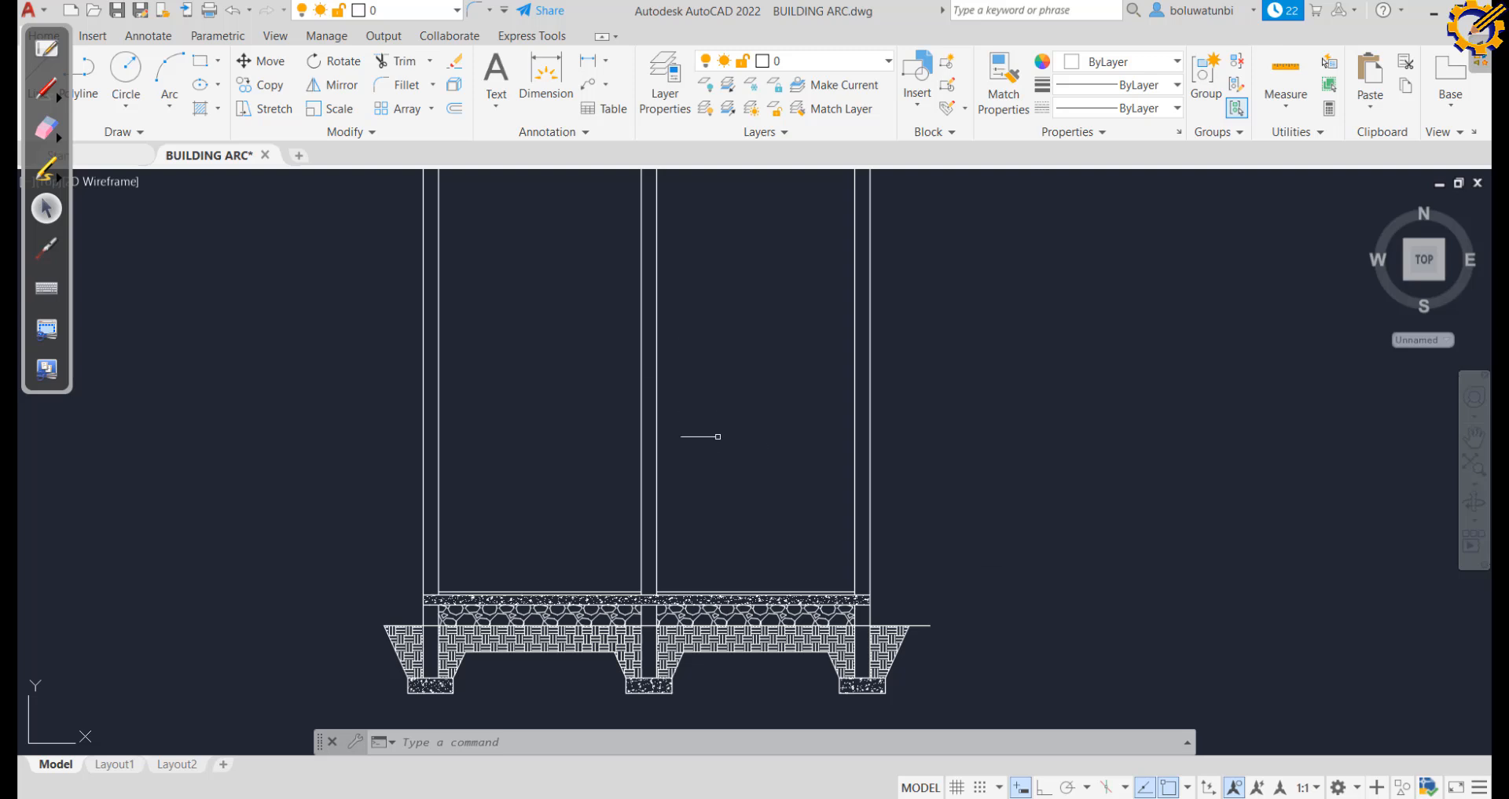
Offset the top floor line between the left and middle walls 2100 upward
left_click(459, 114)
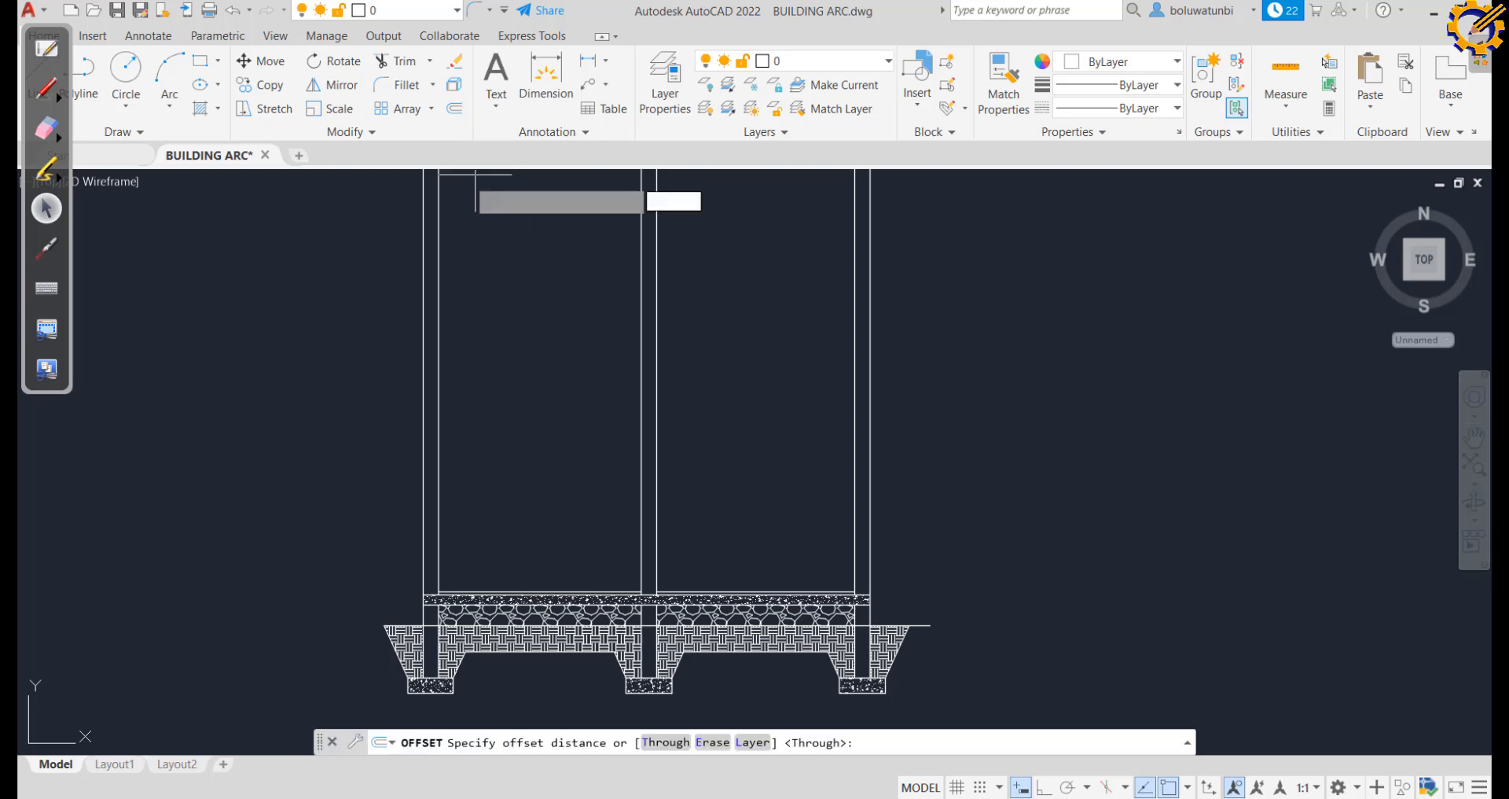
type("2100")
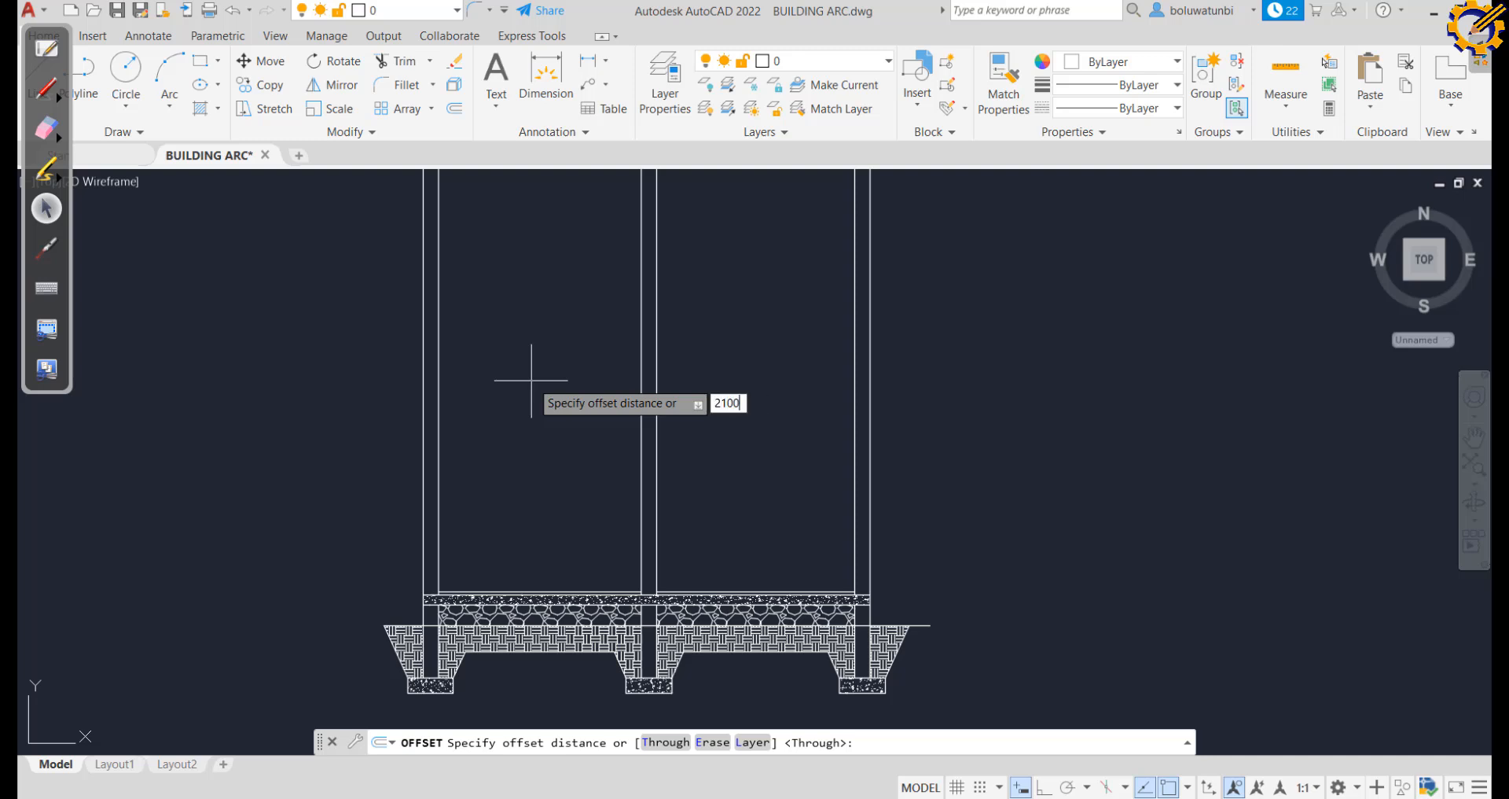
key("Return")
scroll(596, 525, "up", 4)
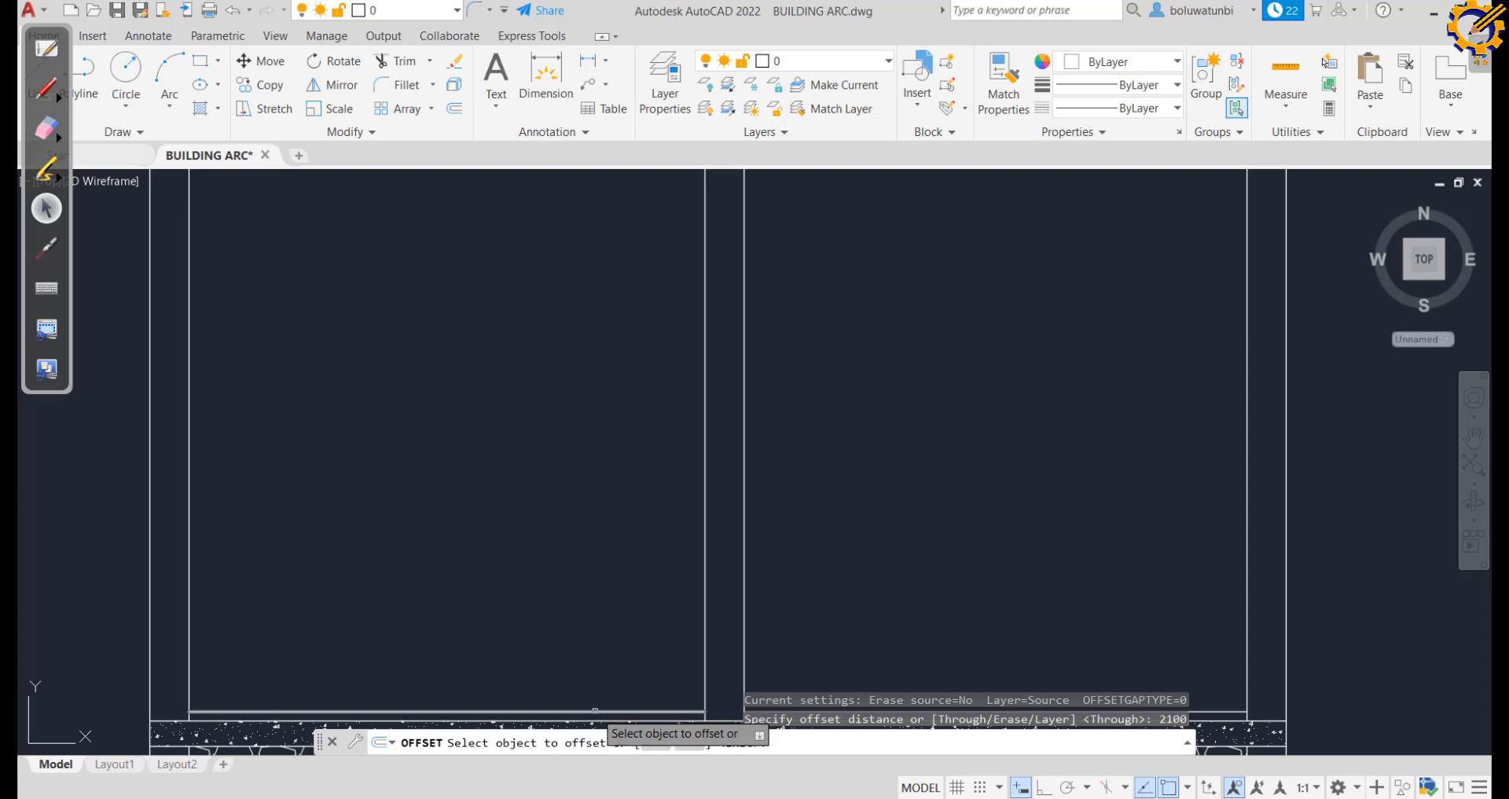
left_click(591, 711)
left_click(588, 525)
scroll(582, 499, "down", 3)
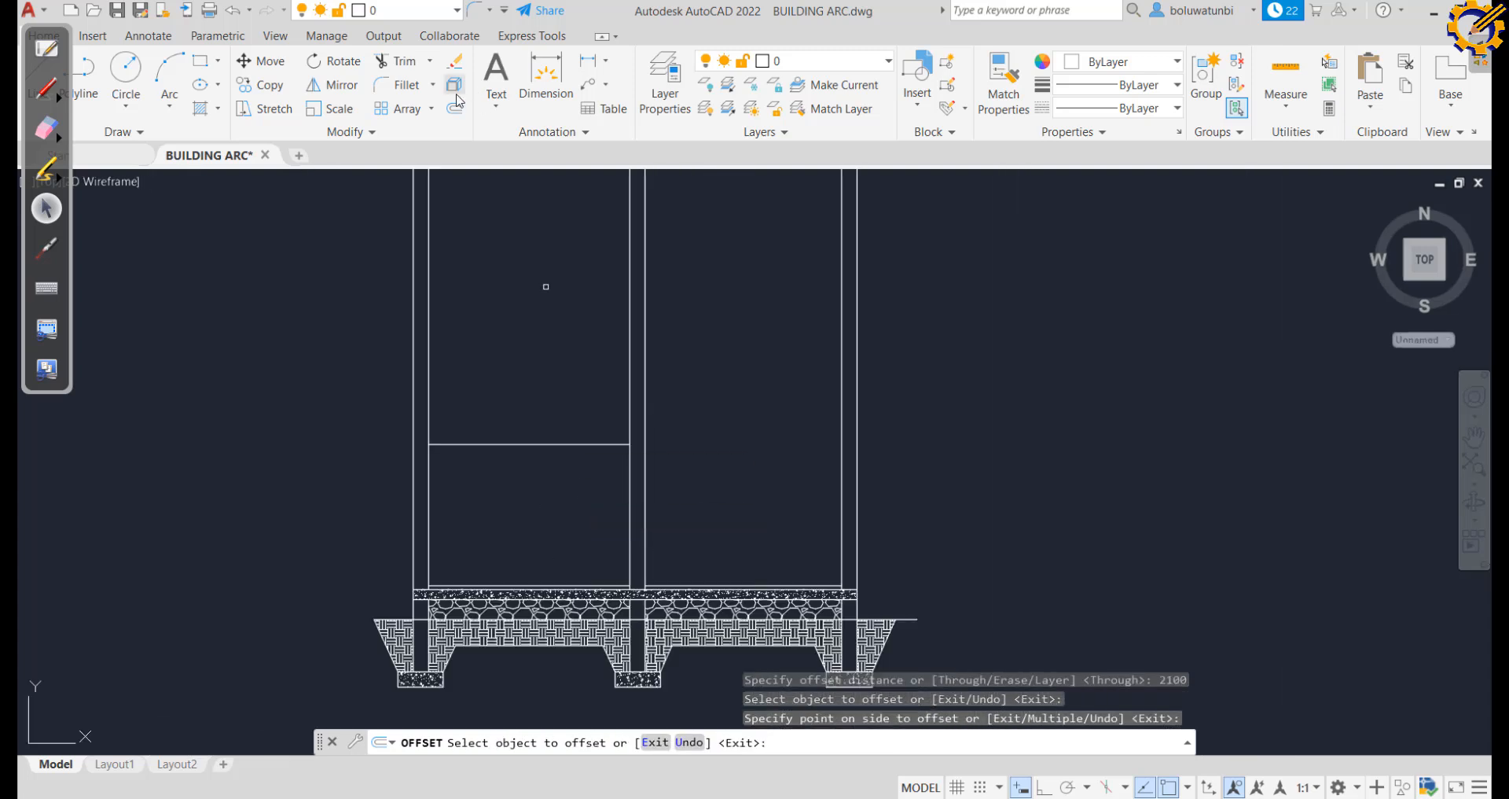
Extend the horizontal line above the floor at both ends to the outer faces of the left and right walls
left_click(430, 62)
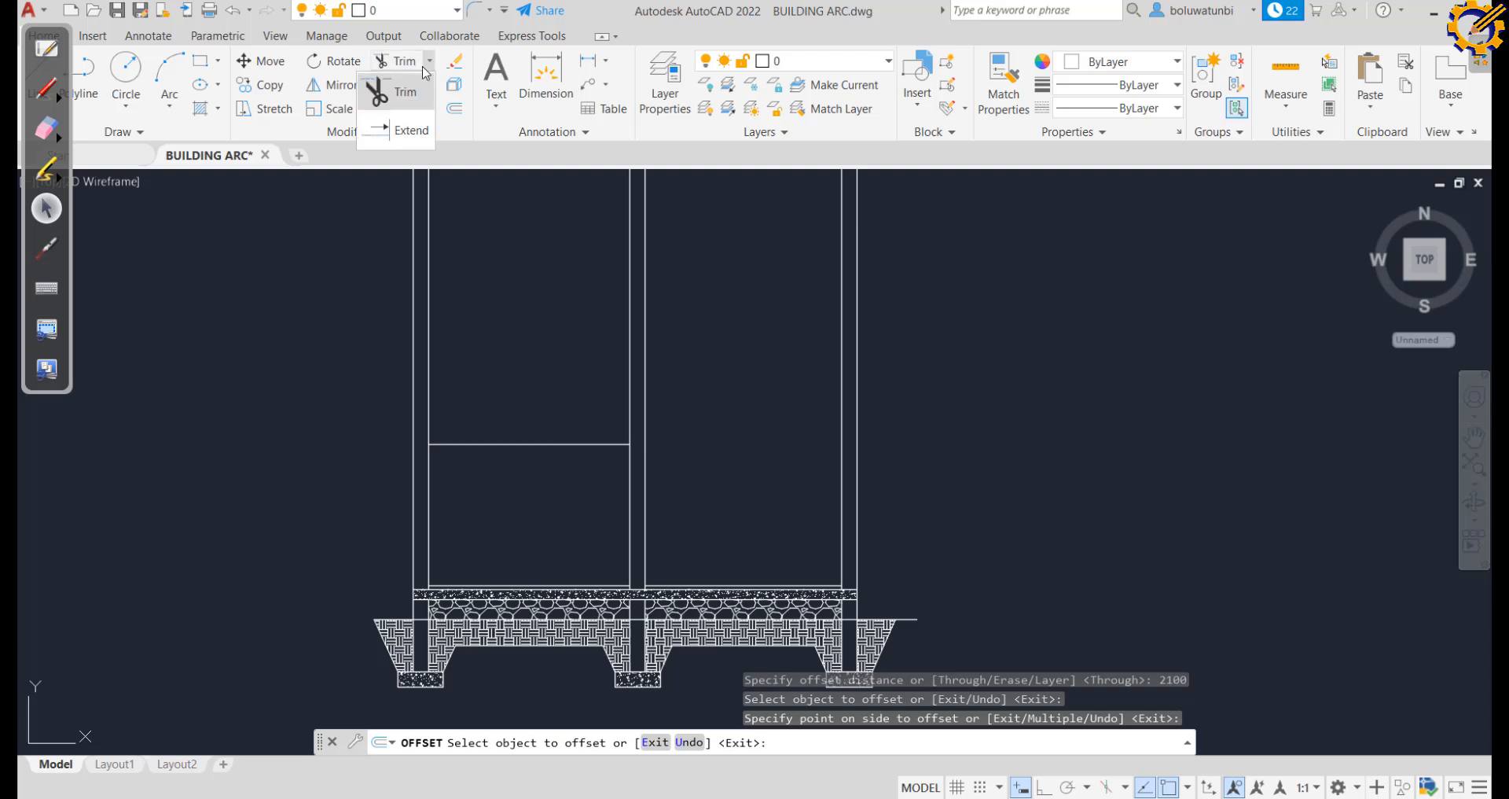
left_click(401, 126)
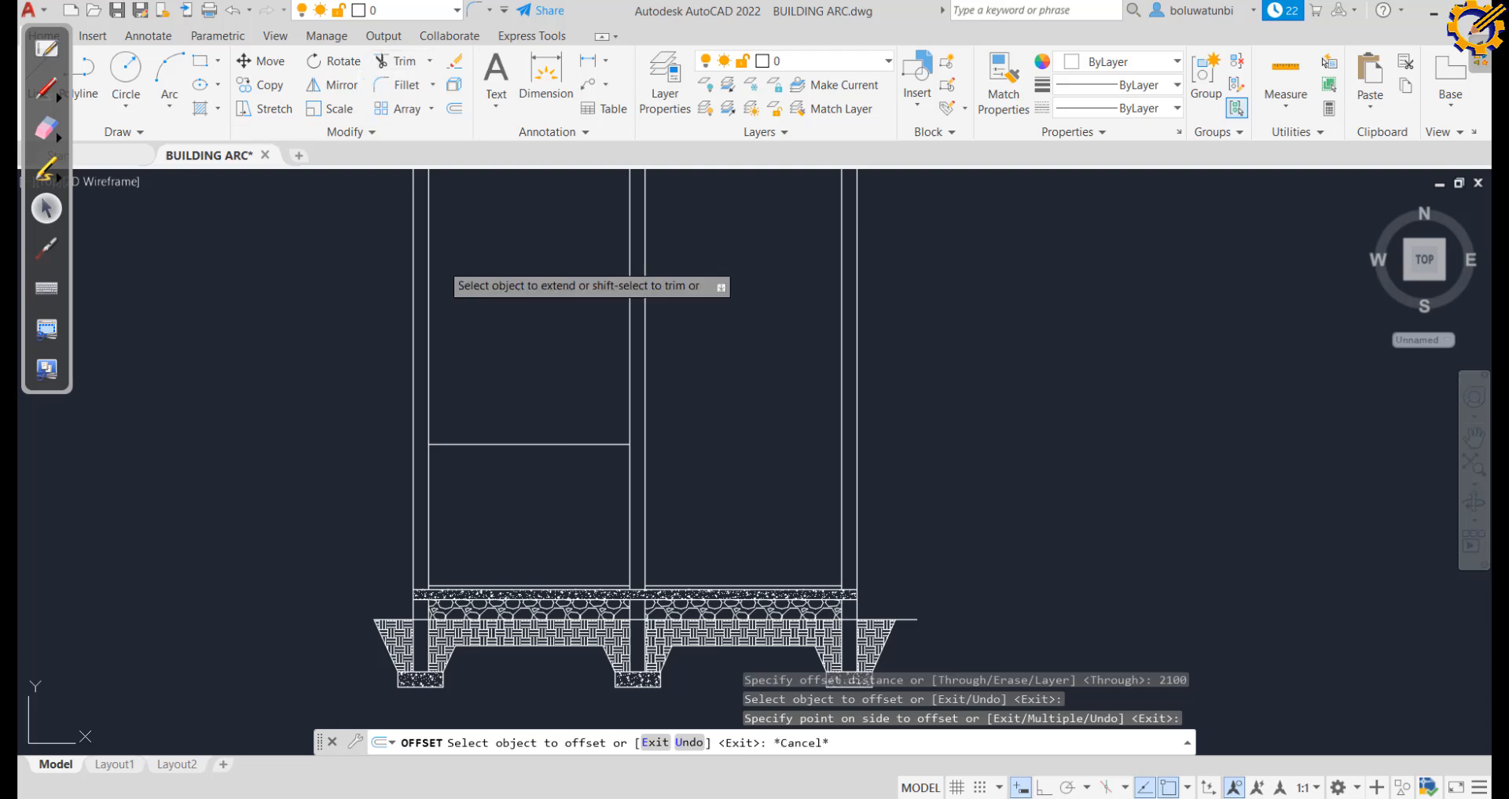
left_click(486, 444)
mouse_move(569, 446)
left_mouse_down()
mouse_move(588, 448)
mouse_move(598, 417)
mouse_move(601, 448)
left_mouse_up()
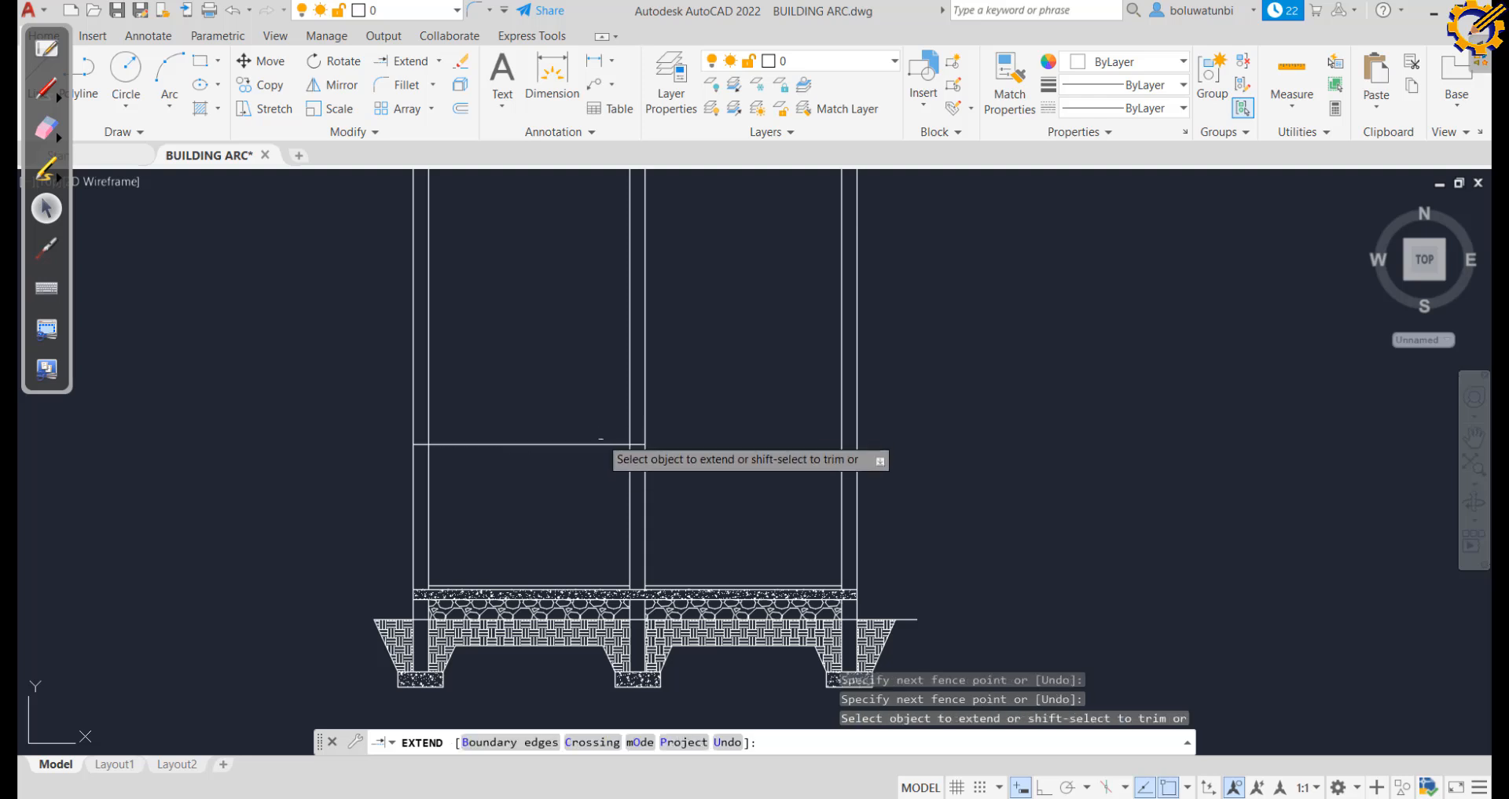
left_click(640, 444)
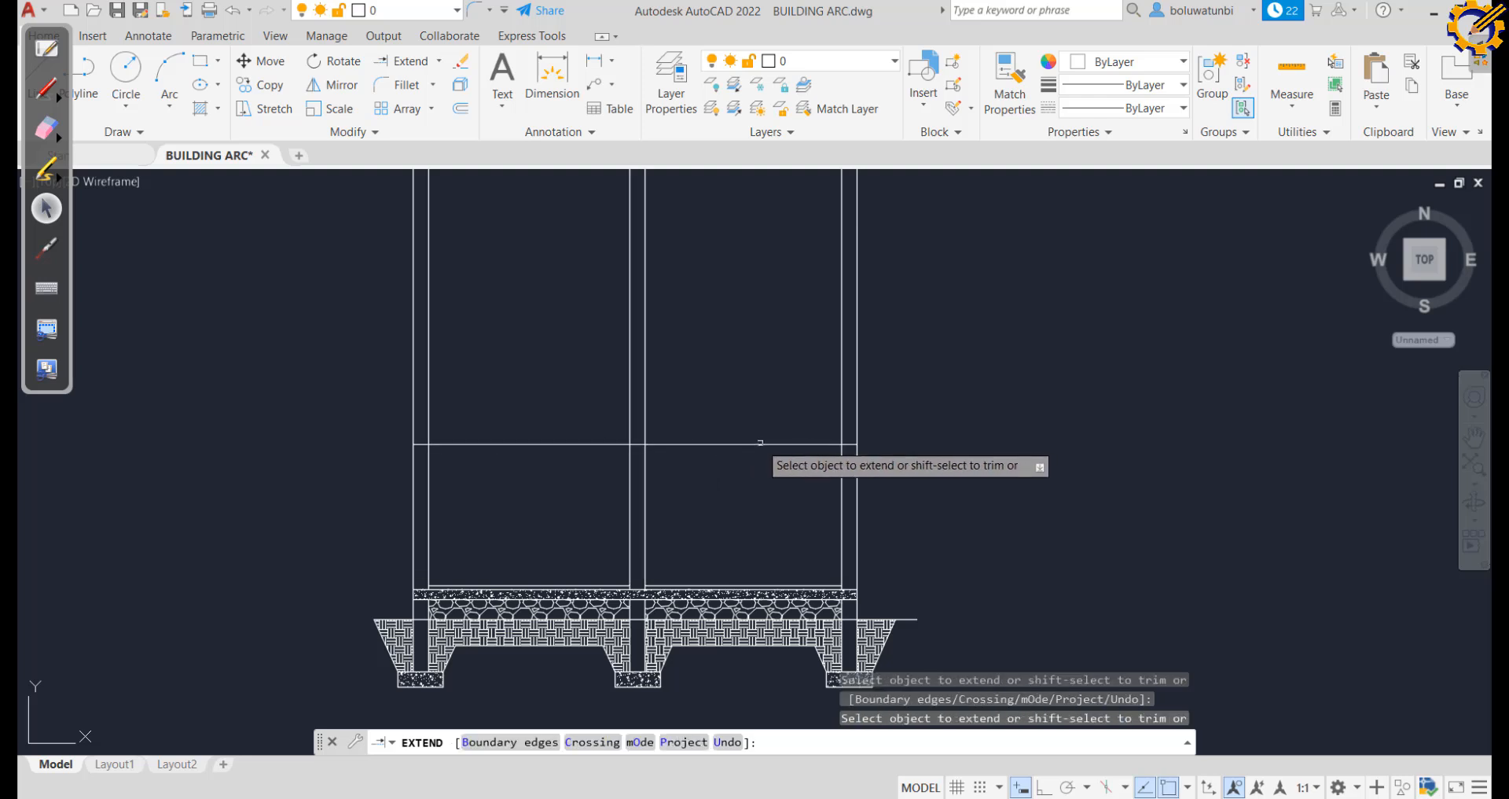
Offset the horizontal door-head line 225 upward to form a second line across the walls
key("Escape")
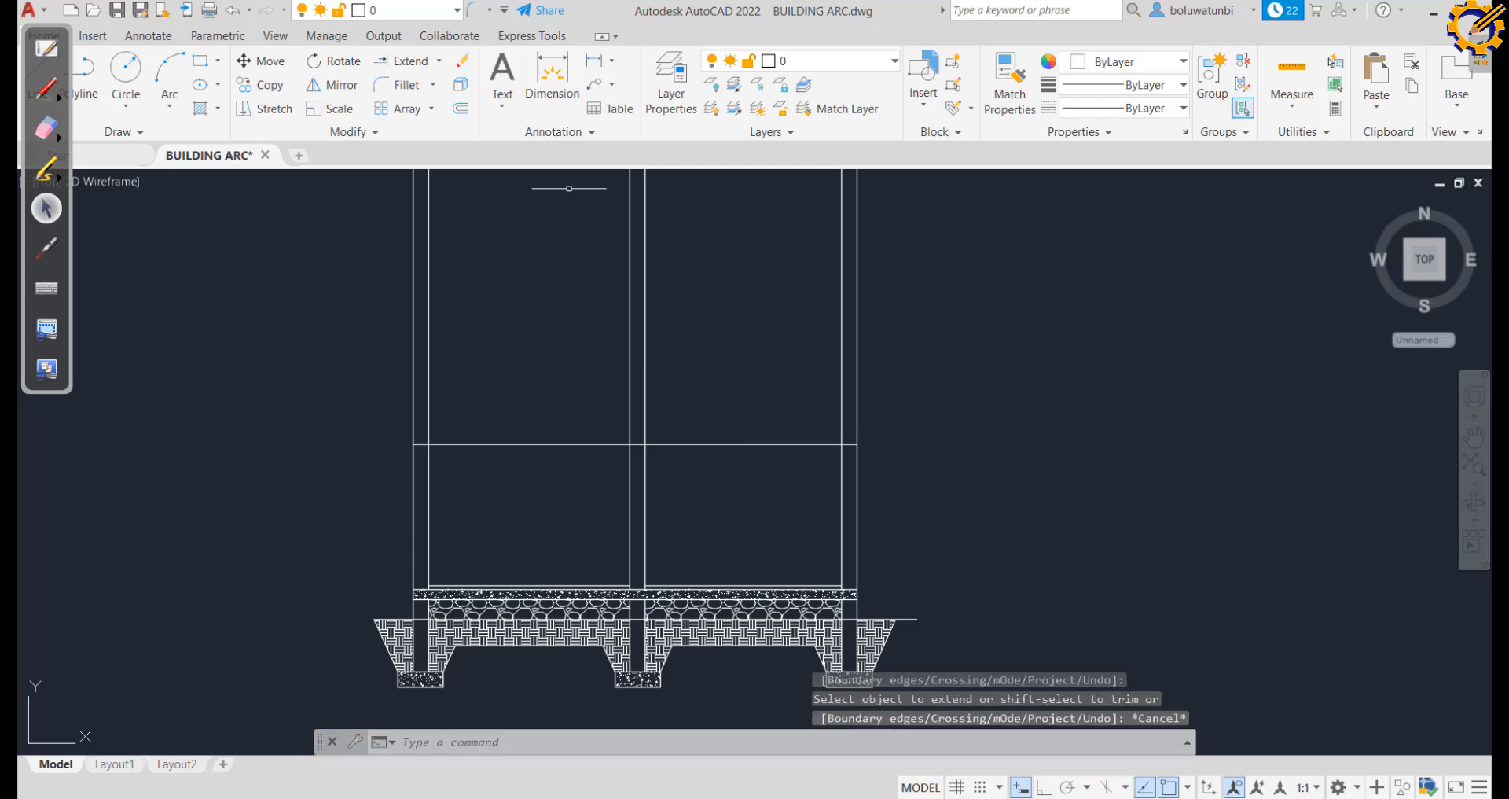
type("o")
key("Return")
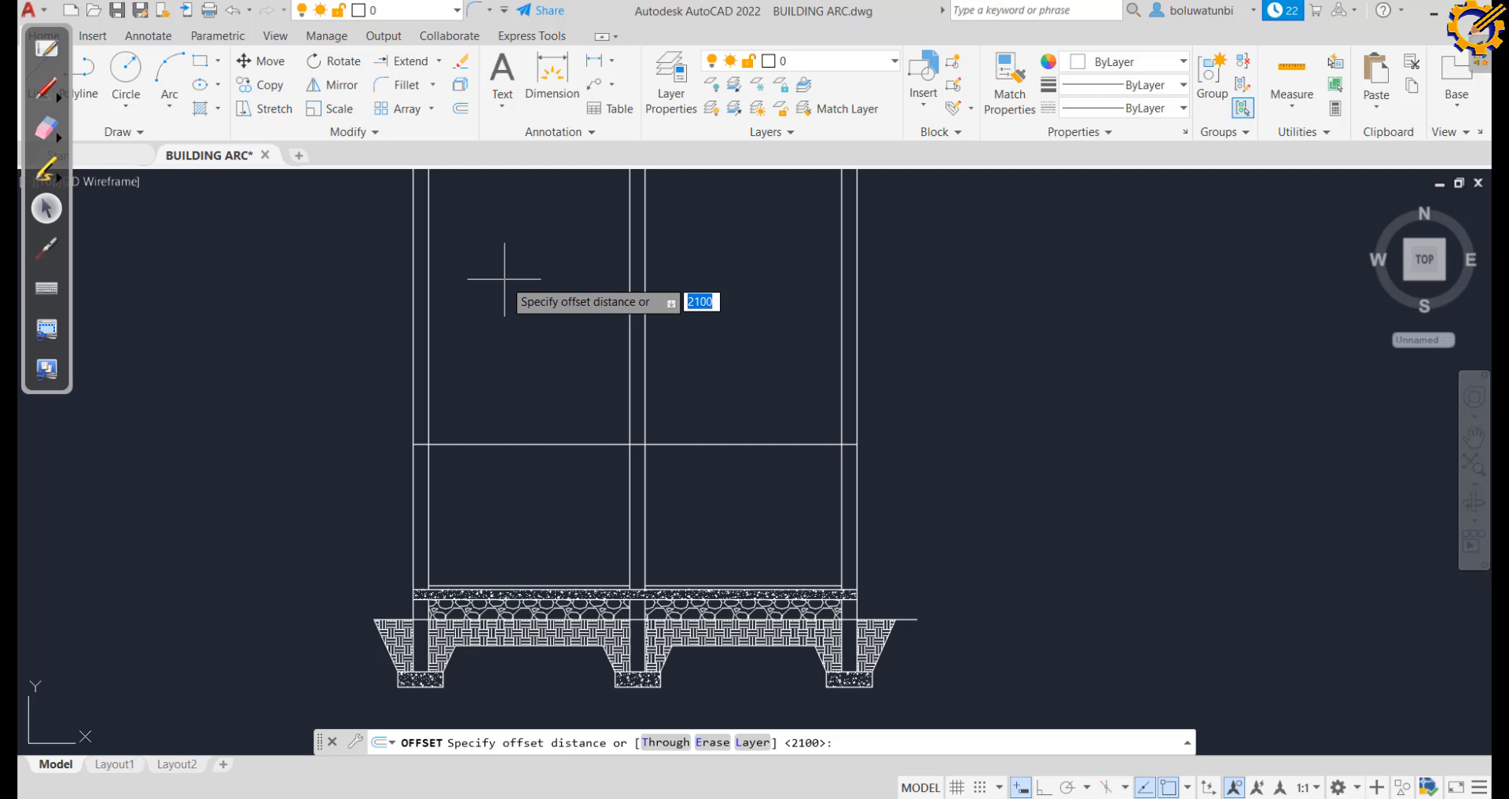
type("225")
key("Return")
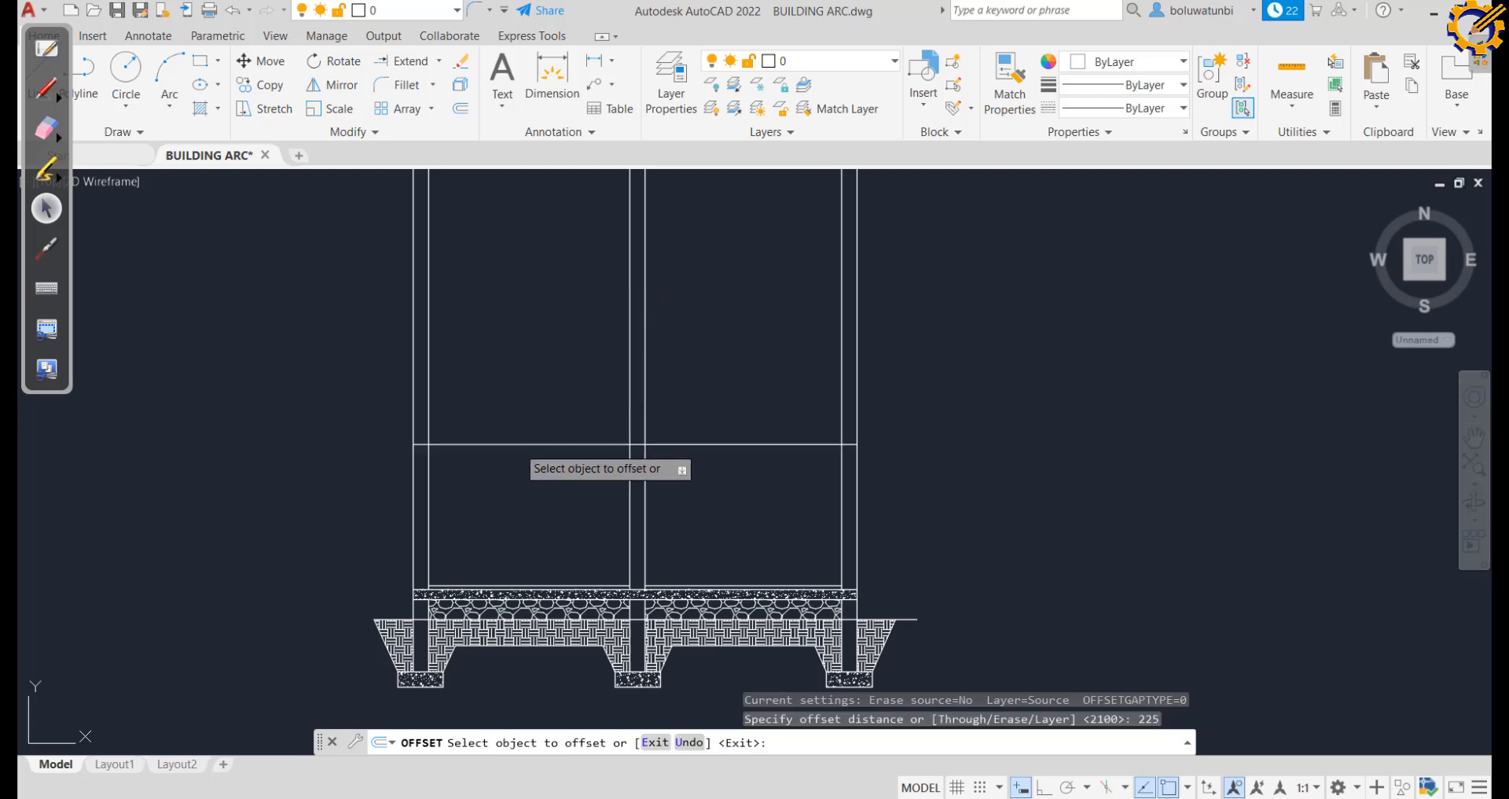
left_click(516, 444)
left_click(521, 394)
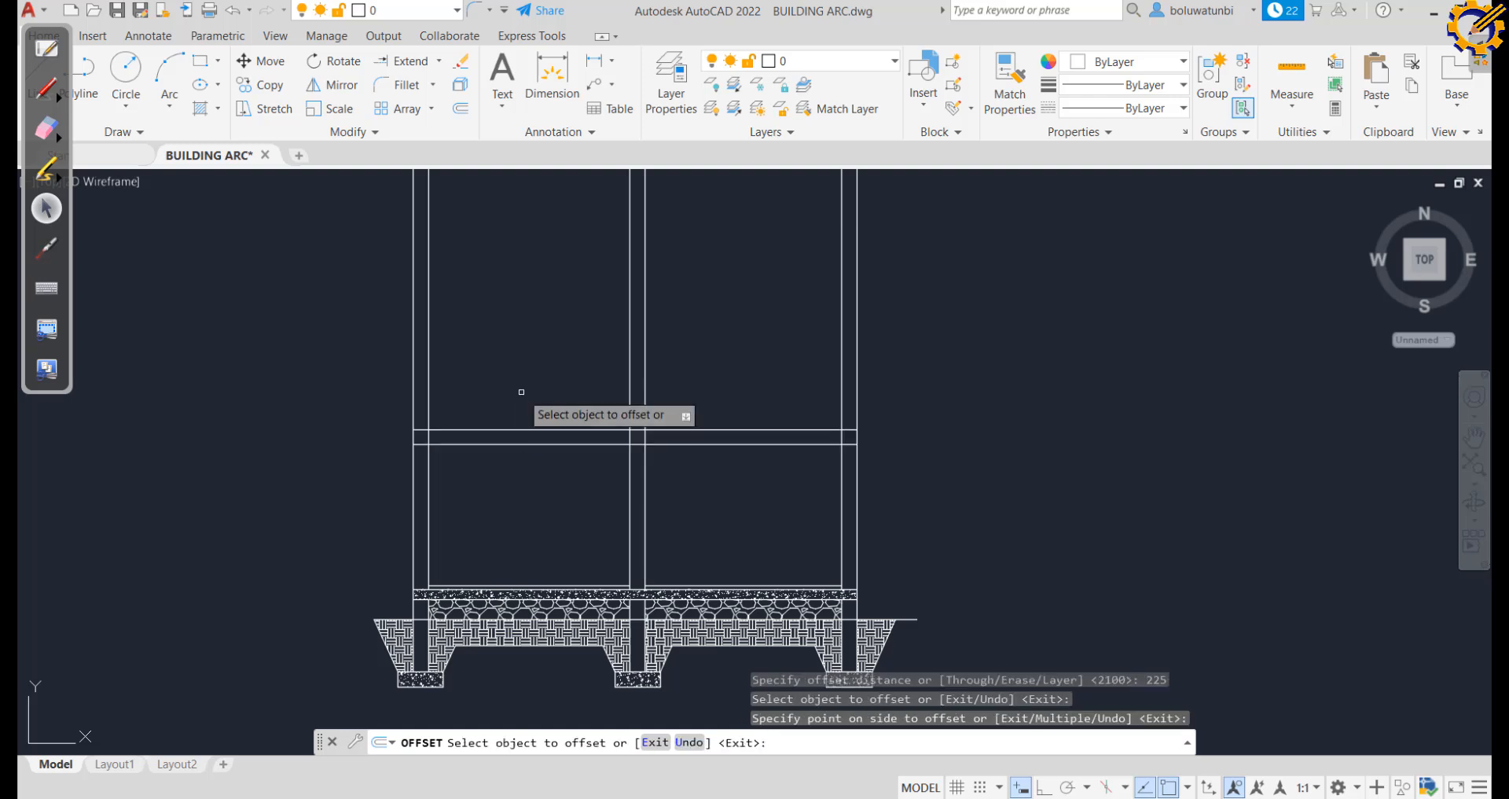
key("Escape")
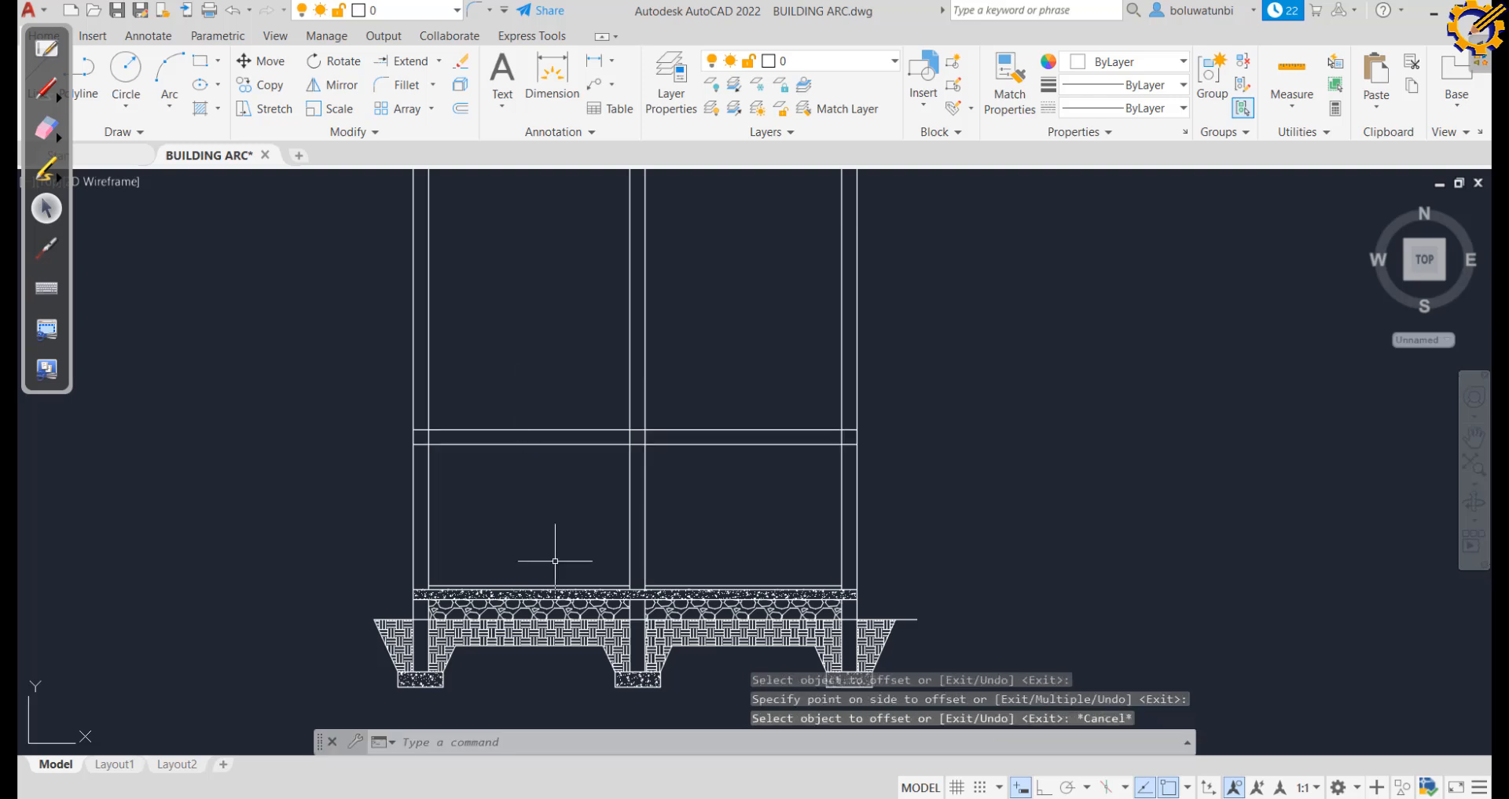
Check the wall height in arc319-2021.pdf, and offset the ground line between the outer walls 3300 upward in BUILDING ARC.dwg
key("alt+Tab")
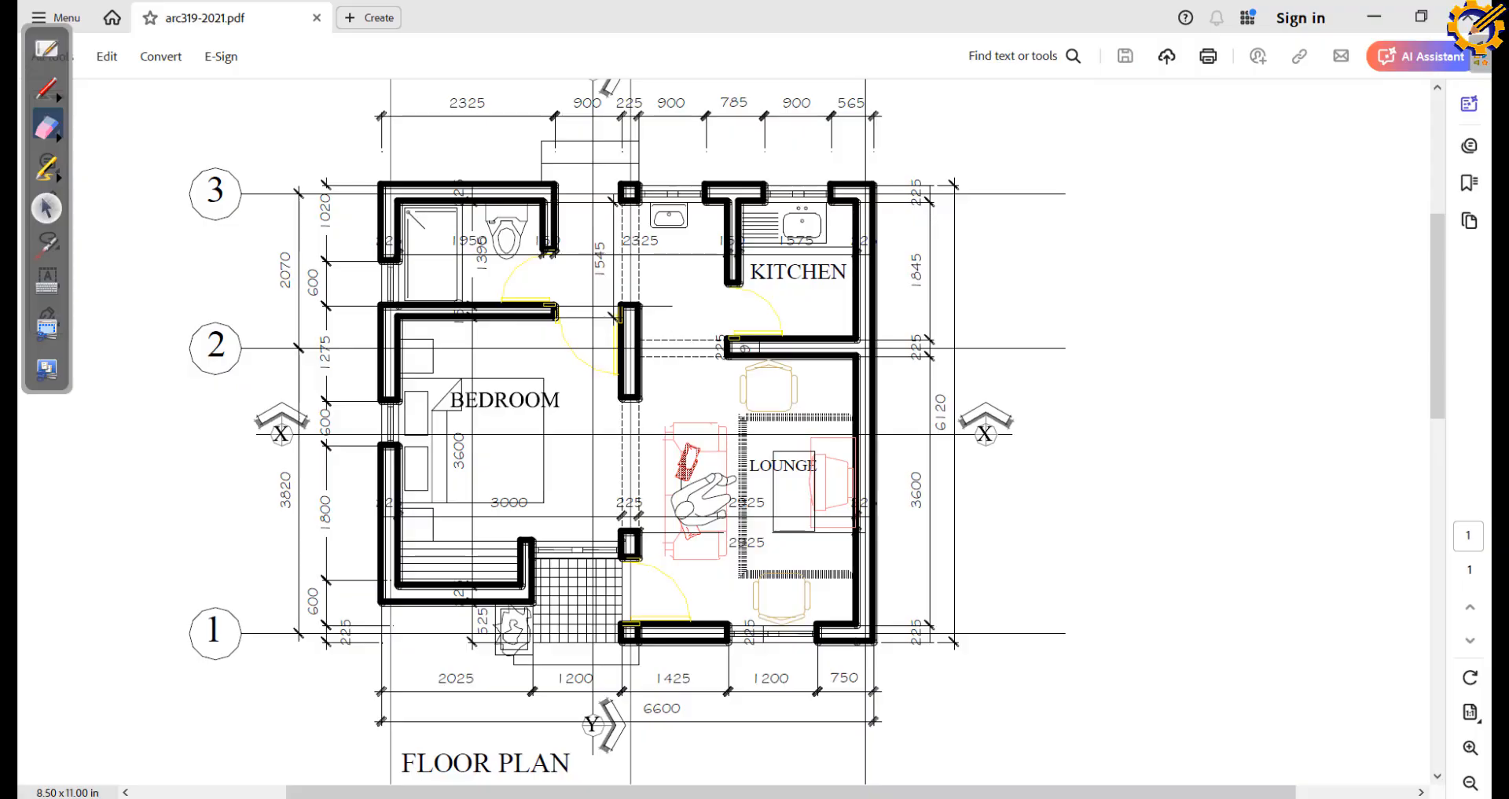
scroll(537, 585, "down", 10)
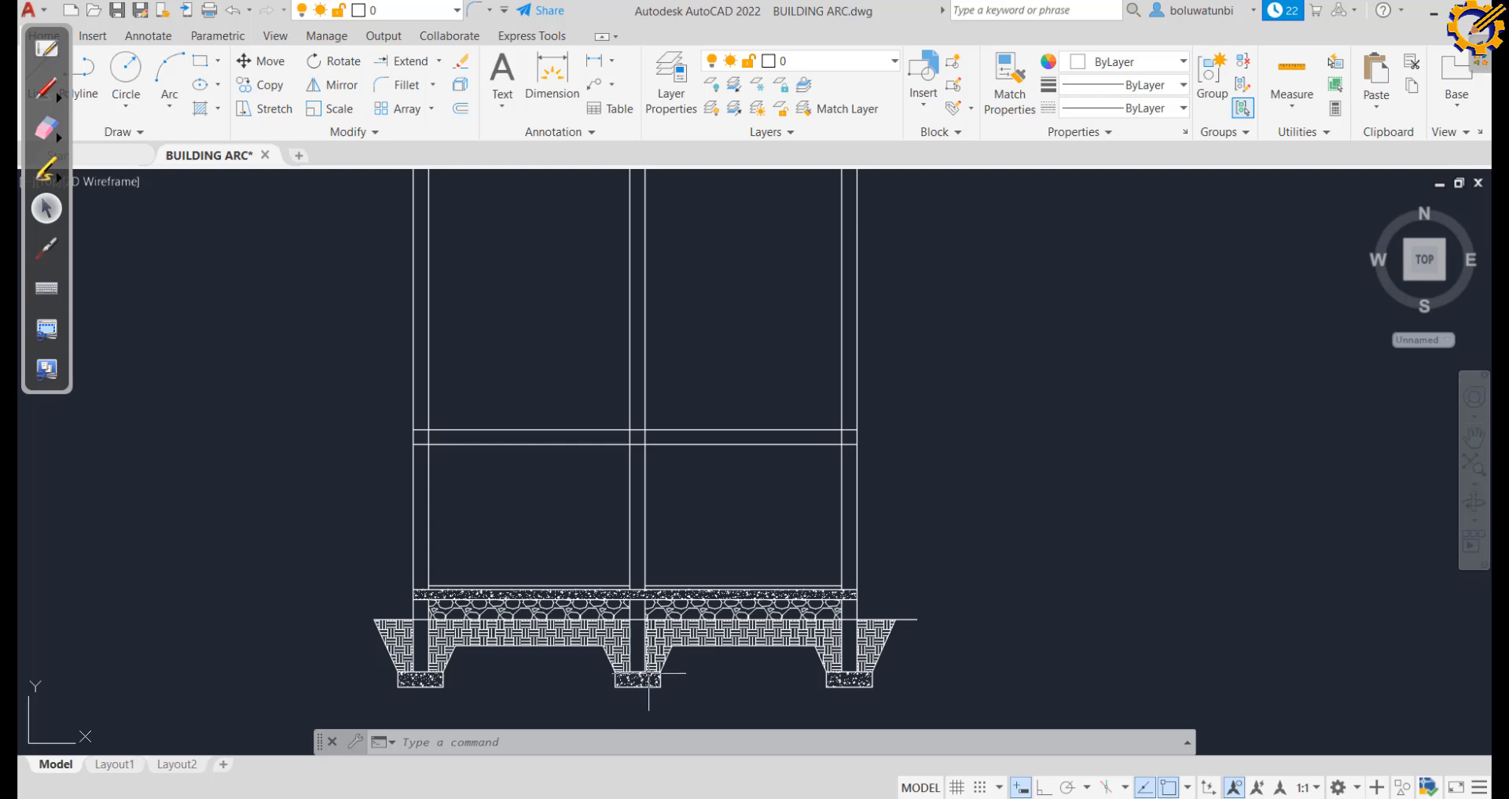
left_click(456, 109)
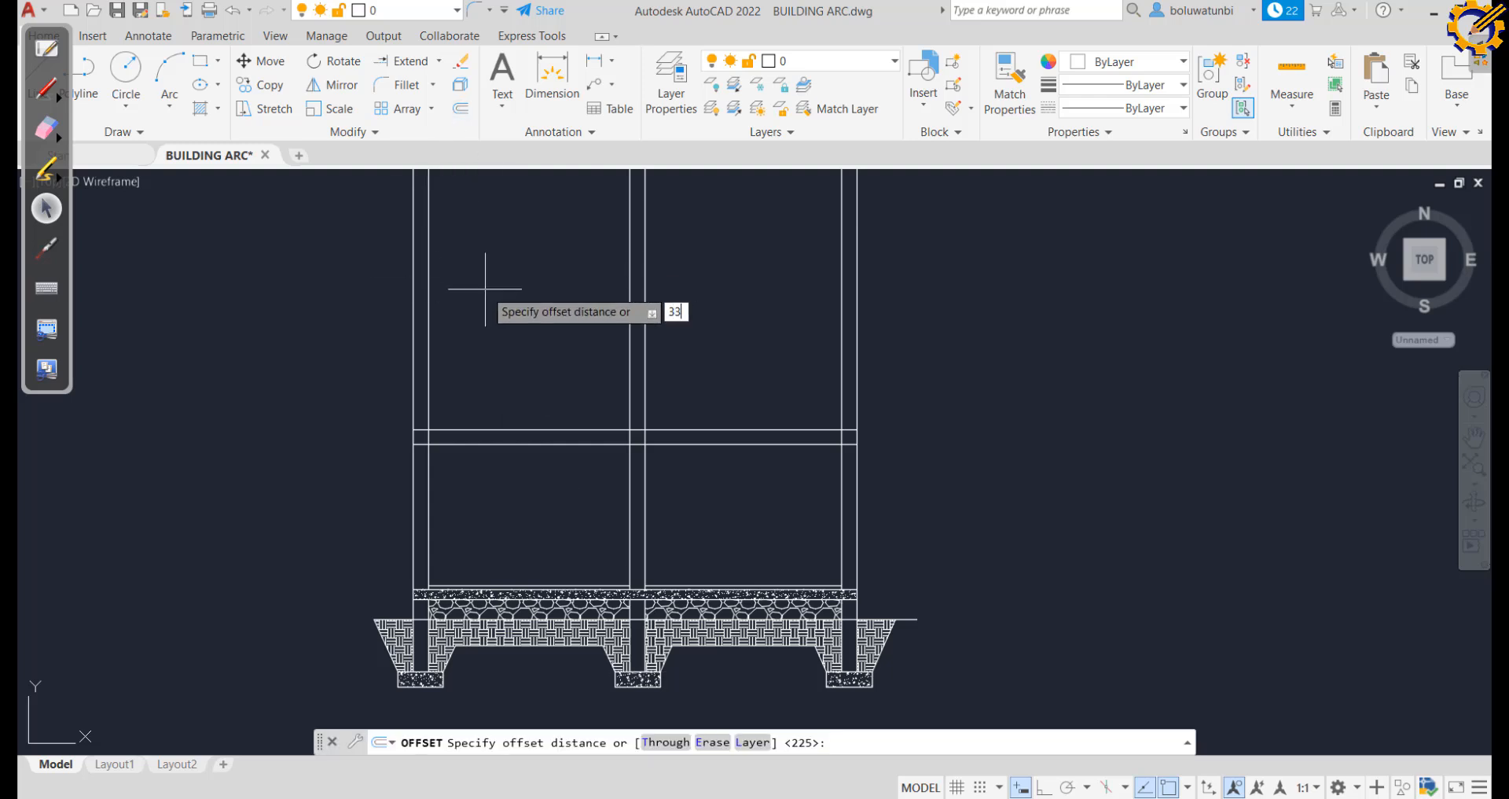
key("Return")
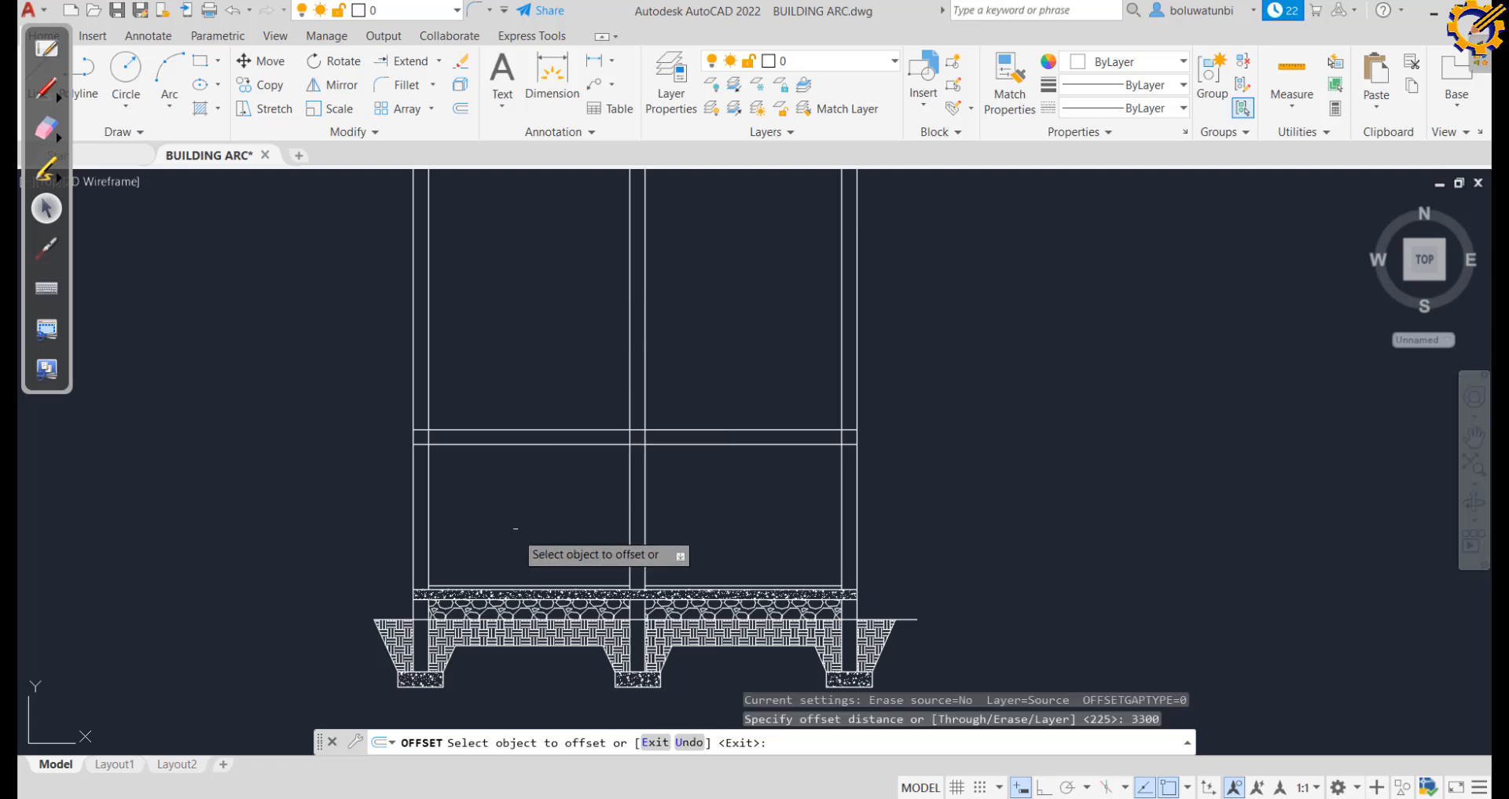
left_click(421, 619)
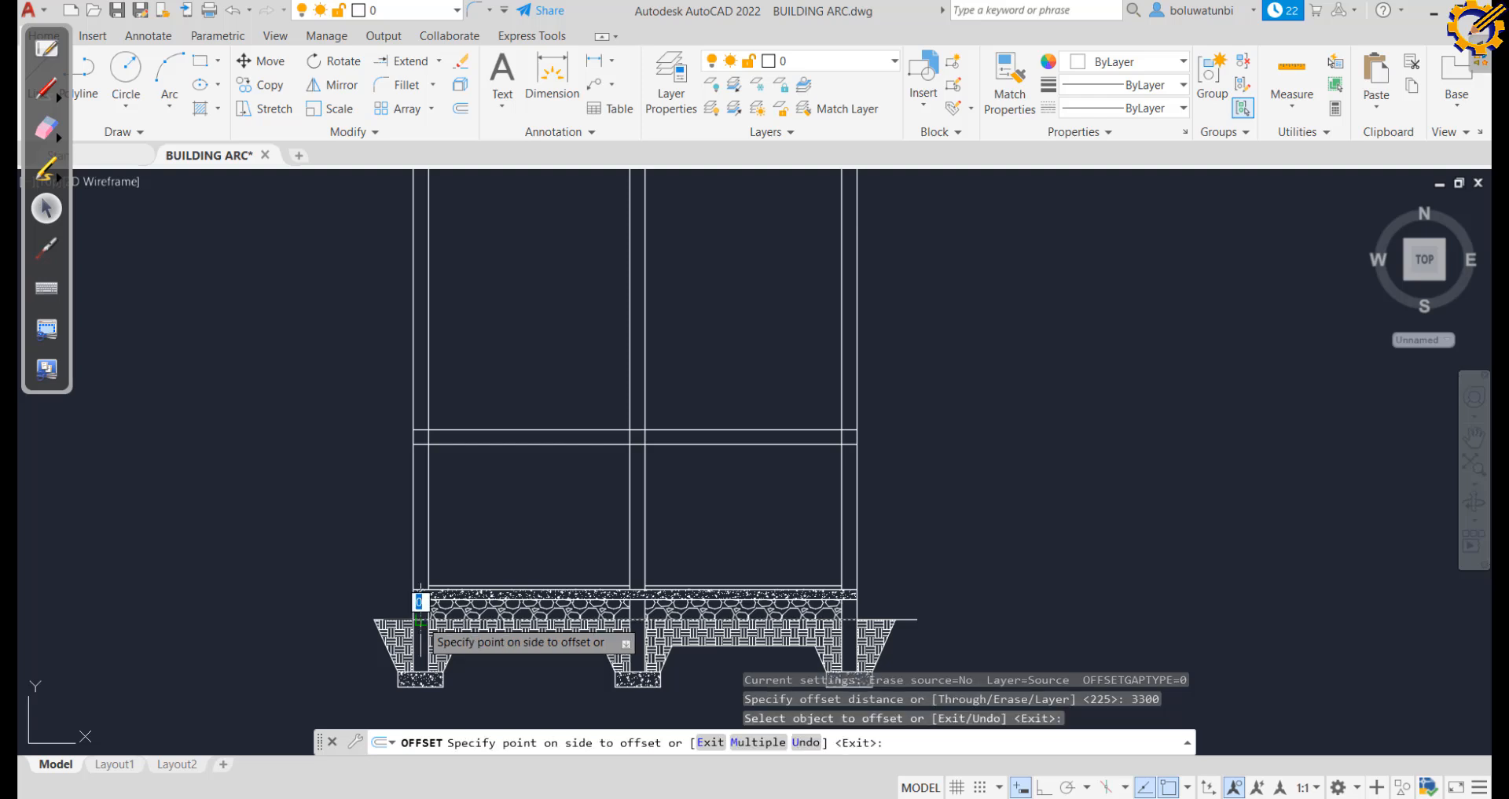
left_click(433, 507)
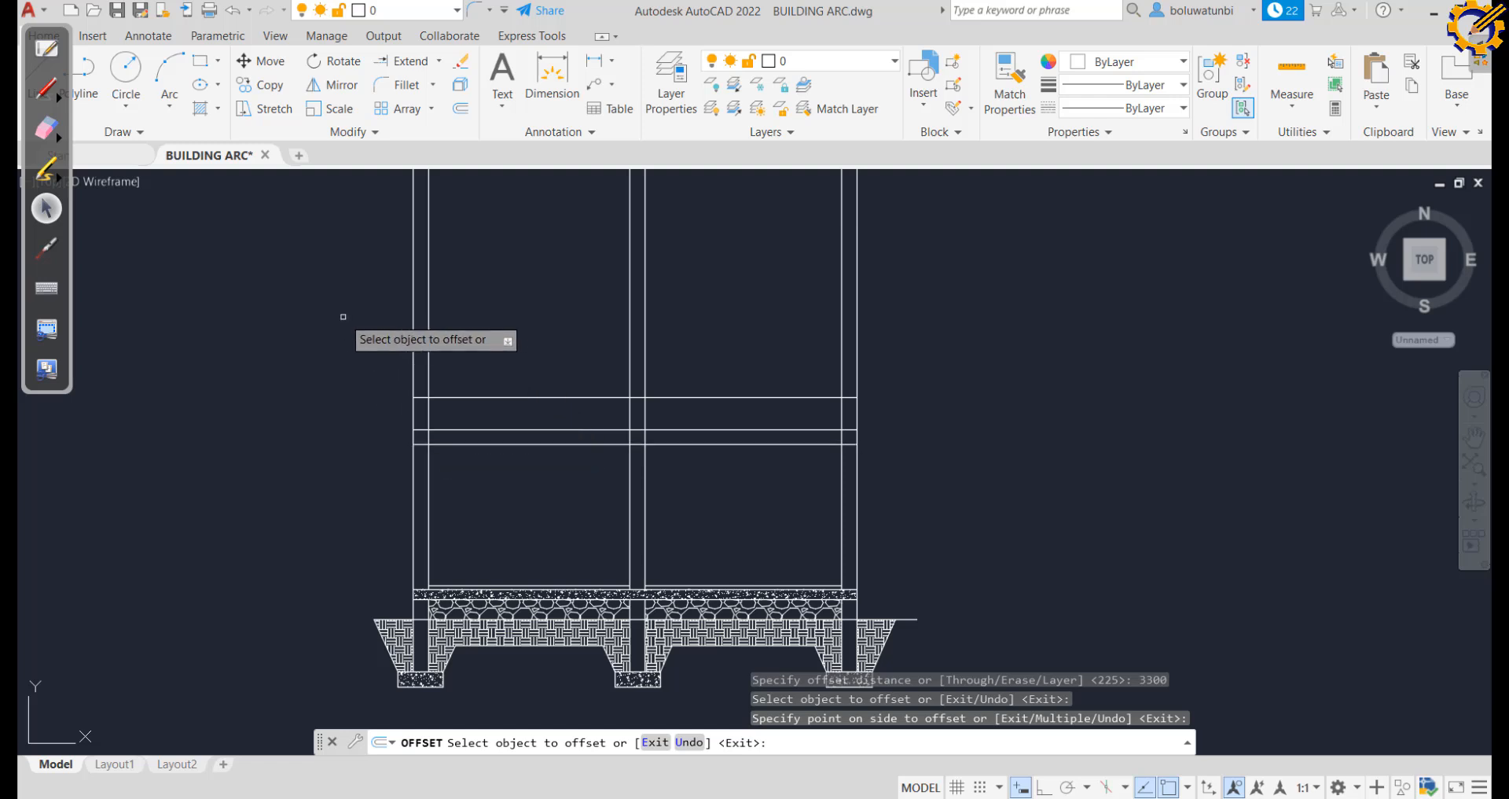
Trim the vertical lines of all three walls above the uppermost horizontal line
left_click(438, 62)
left_click(393, 91)
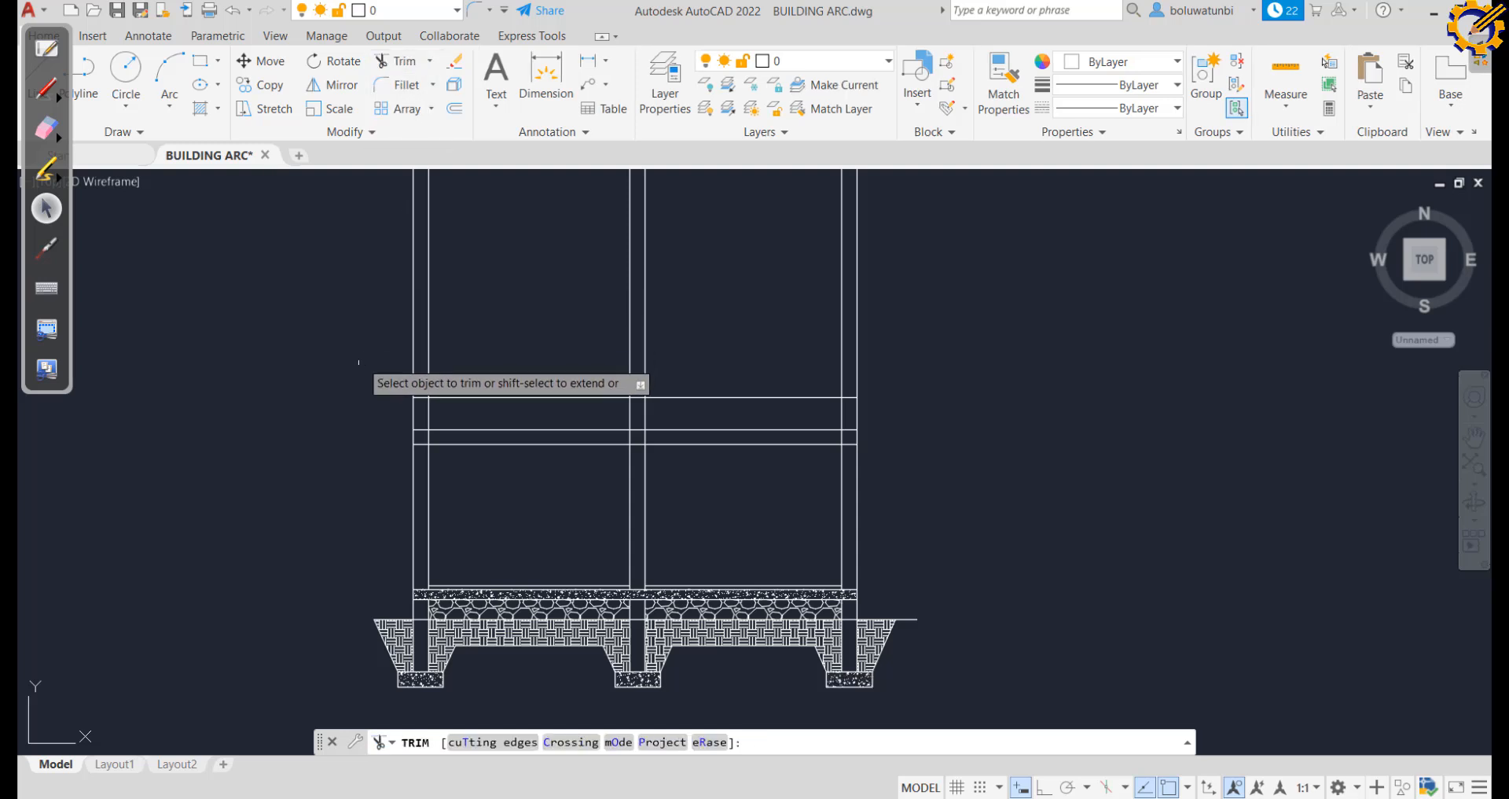
left_click_drag(360, 363, 763, 378)
mouse_move(840, 351)
left_mouse_down()
mouse_move(875, 336)
mouse_move(863, 328)
left_mouse_up()
key("Escape")
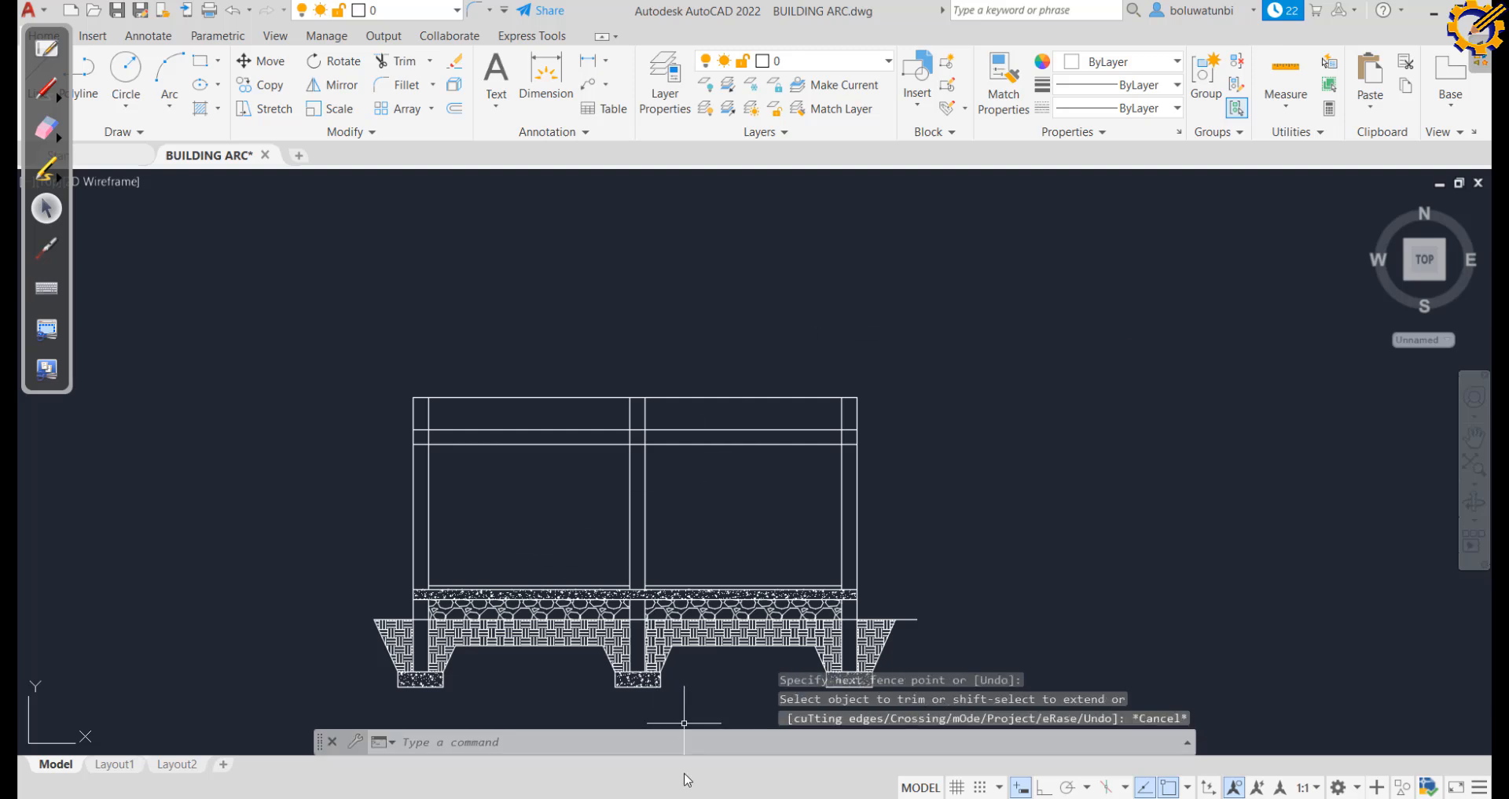
Switch to arc319-2021.pdf and mark section line X–X across the floor plan in red highlighter, with upward viewing arrows at both ends
mouse_move(688, 796)
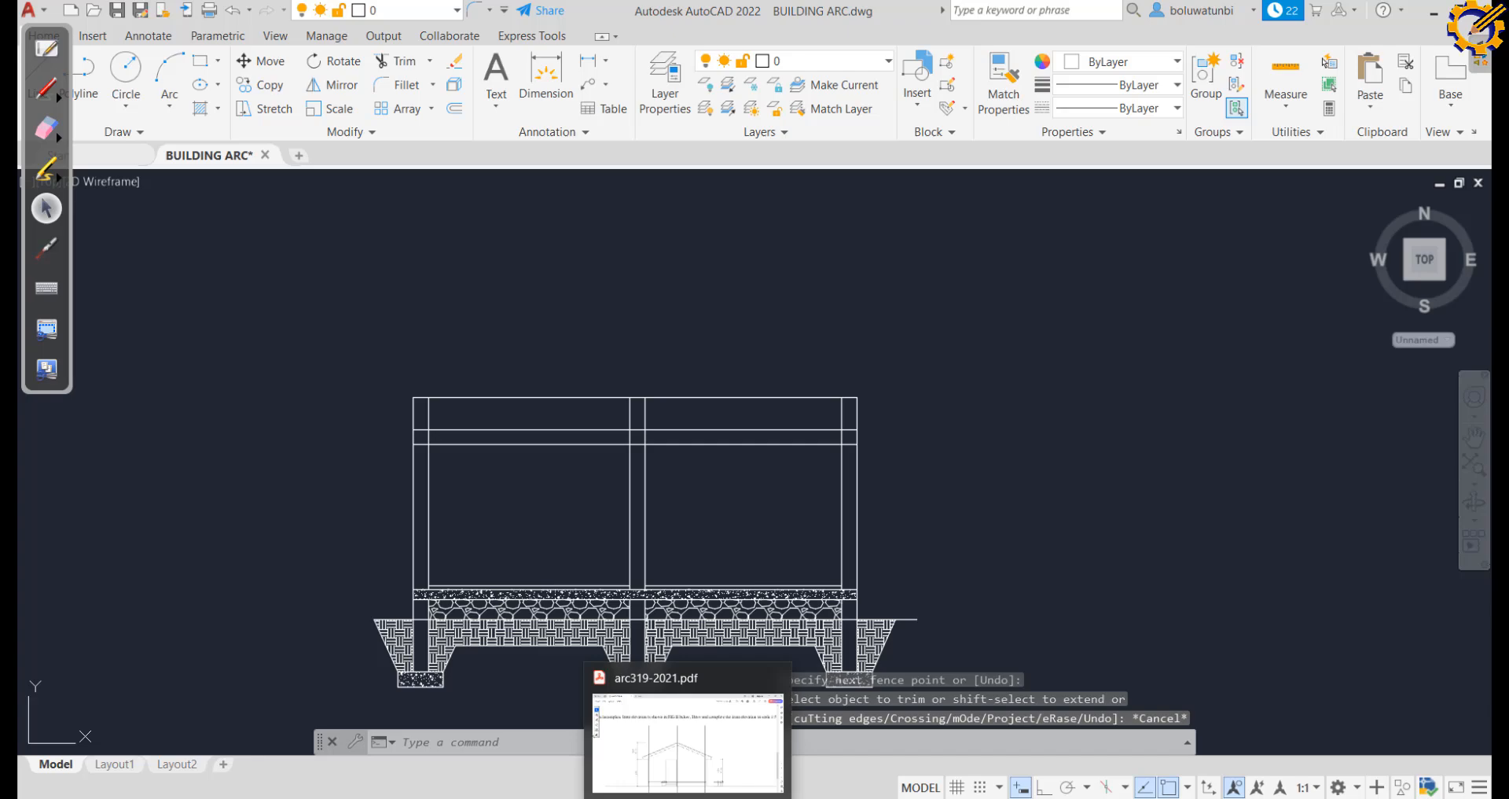
left_click(688, 796)
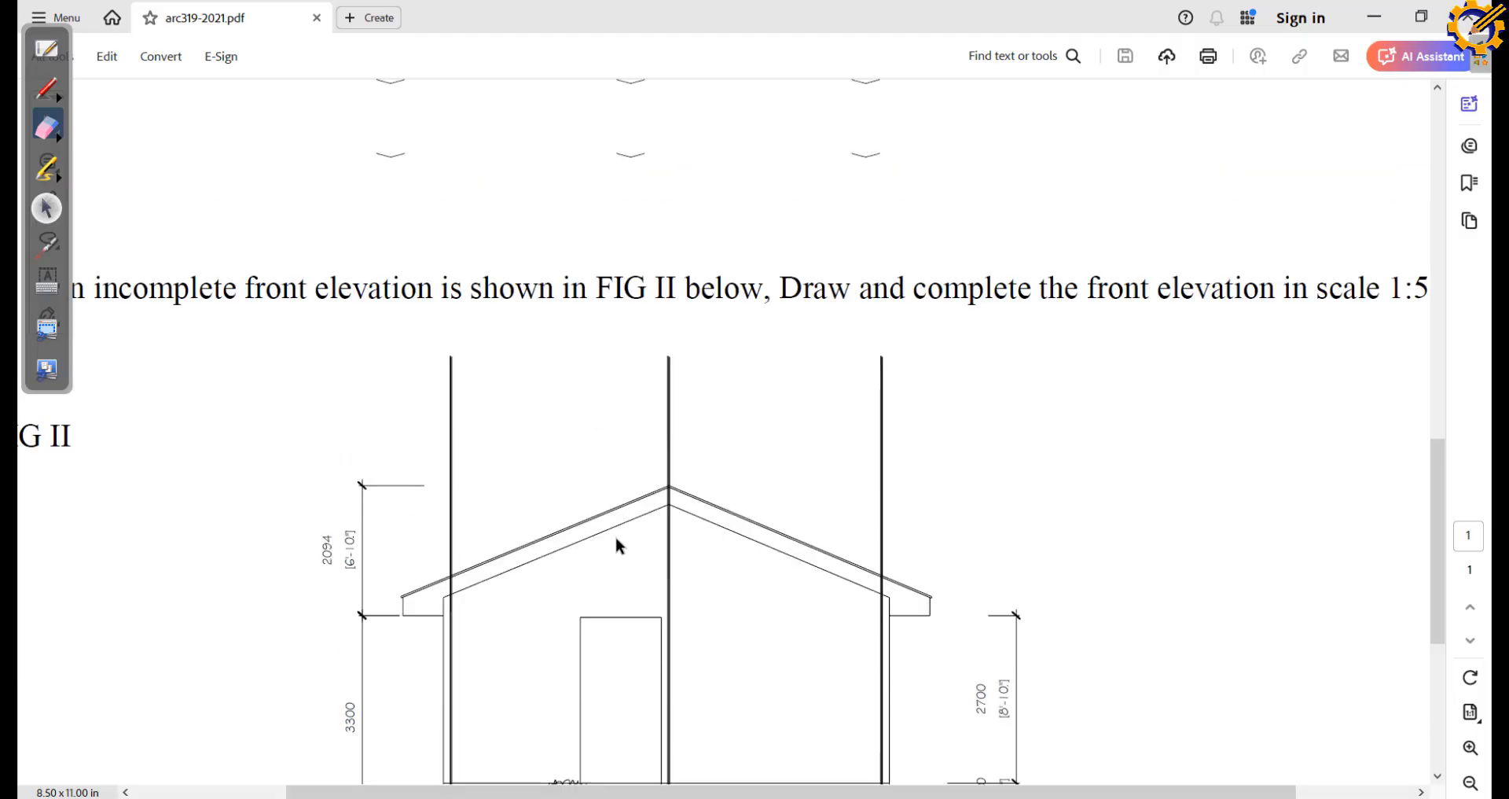
scroll(618, 544, "up", 8)
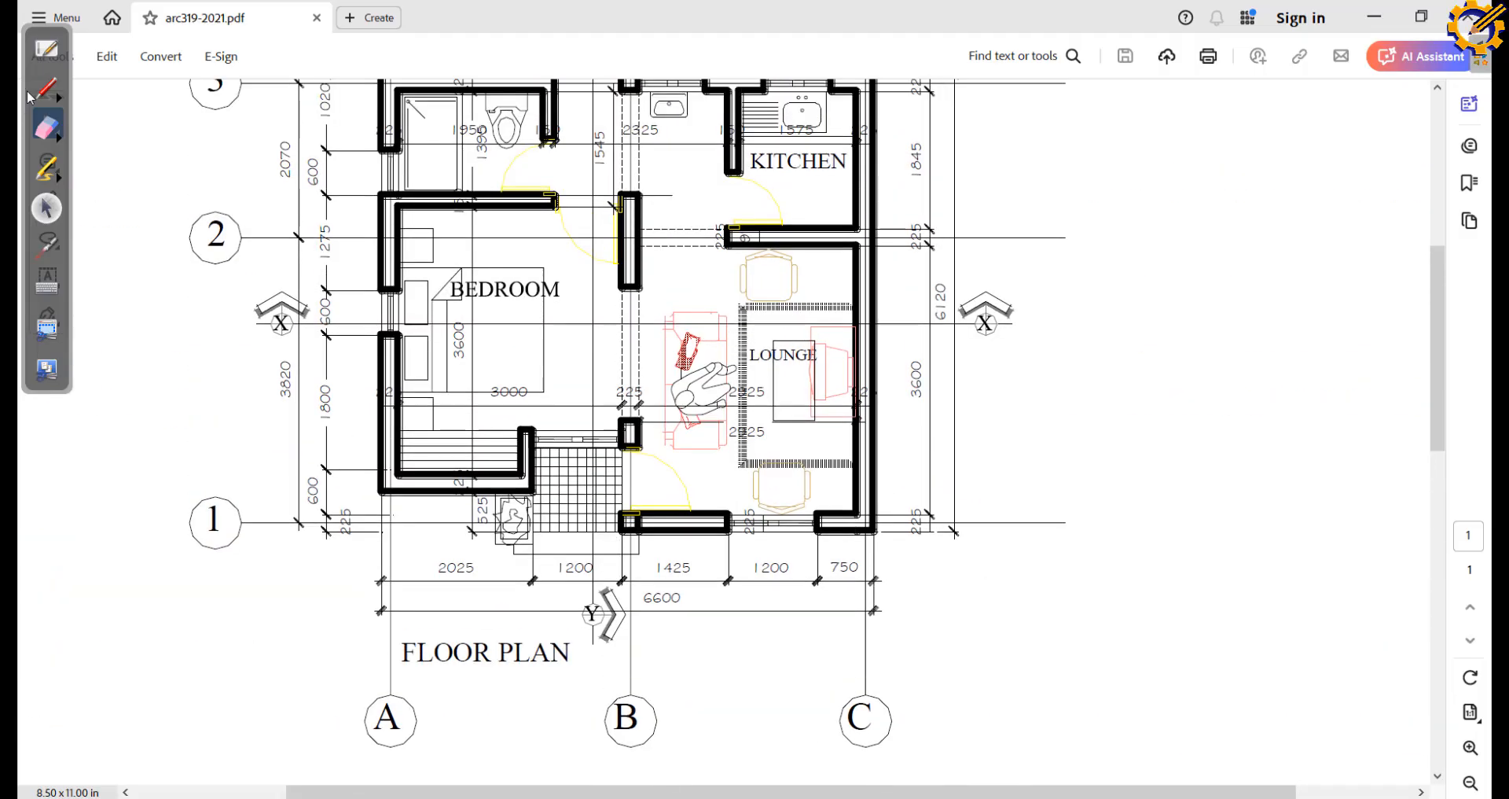
left_click(49, 178)
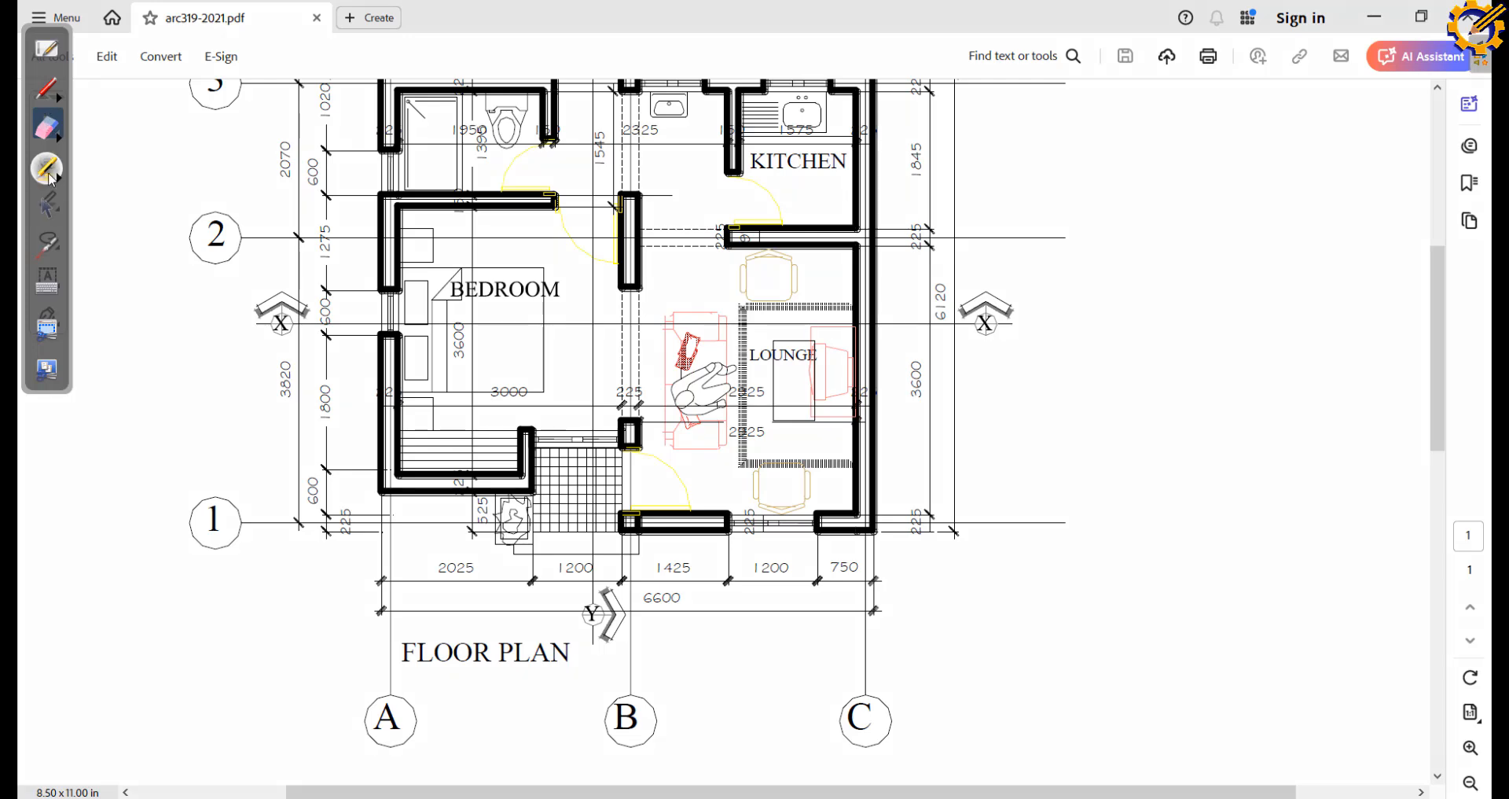
mouse_move(310, 323)
left_mouse_down()
mouse_move(901, 325)
mouse_move(942, 316)
mouse_move(914, 258)
left_mouse_up()
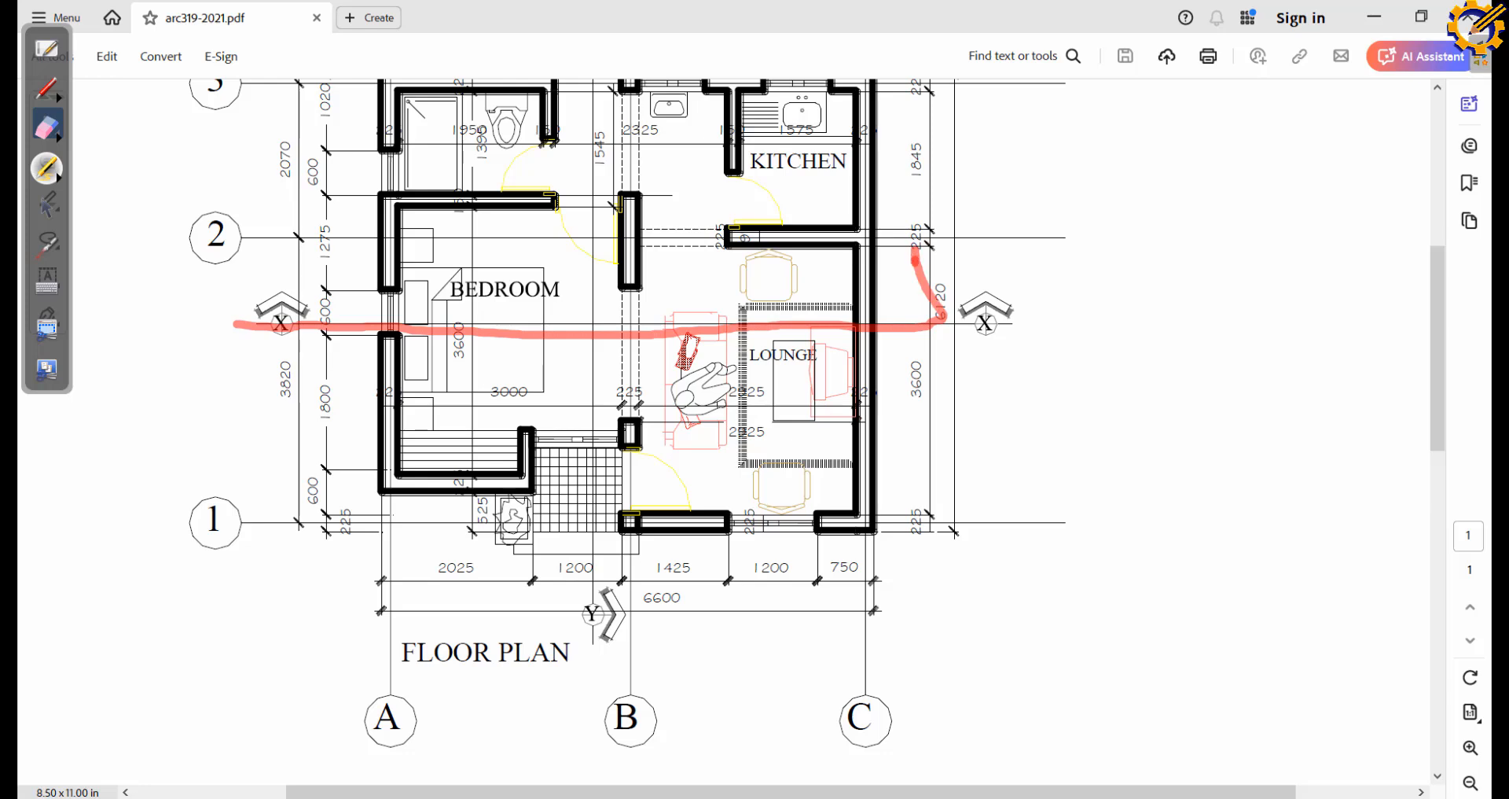
left_click_drag(236, 320, 238, 250)
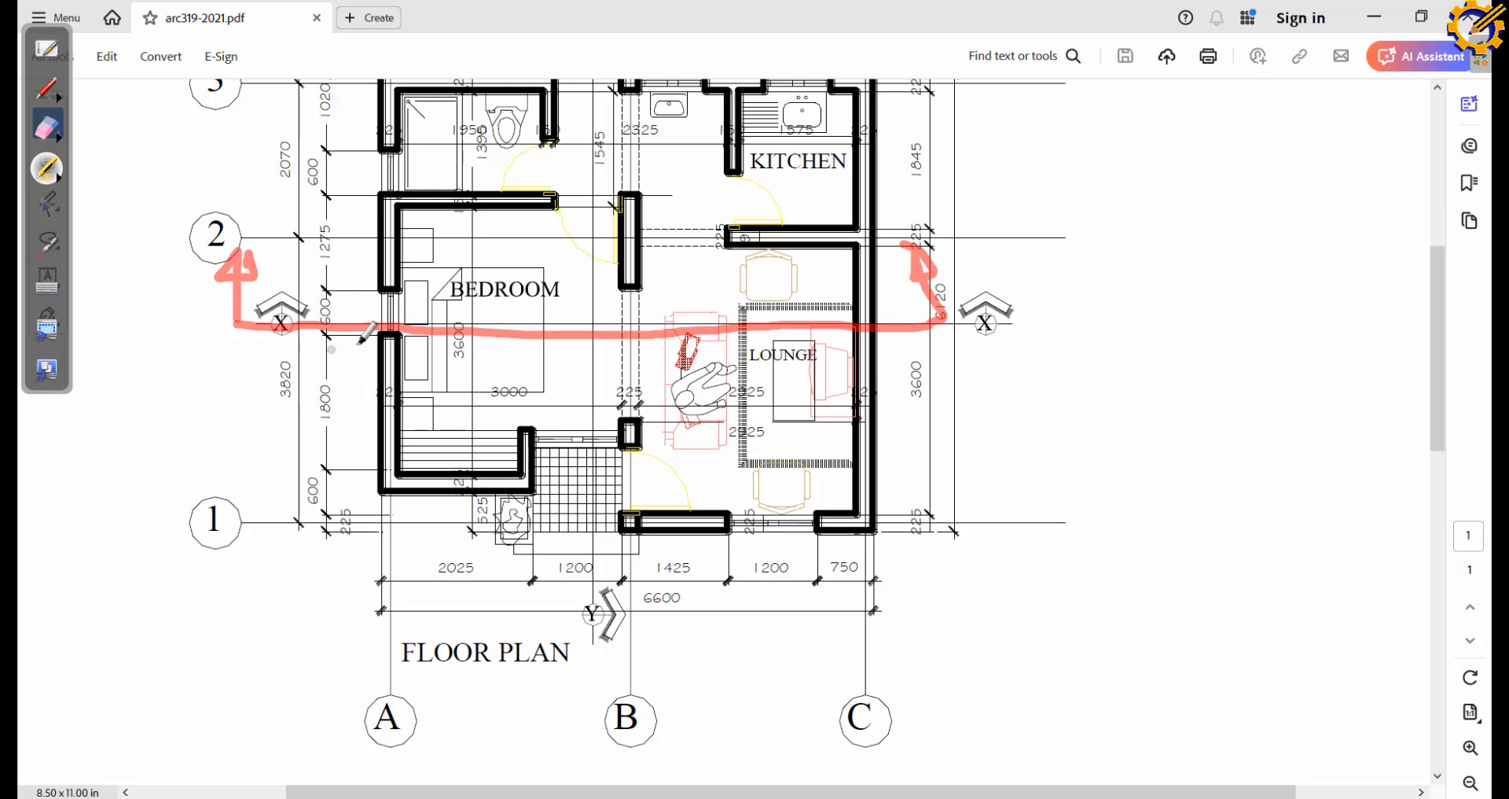
Sketch a freehand rectangle in the blank area beside the floor plan and label its height 1200
mouse_move(1098, 197)
left_mouse_down()
mouse_move(1191, 192)
mouse_move(1201, 323)
left_mouse_up()
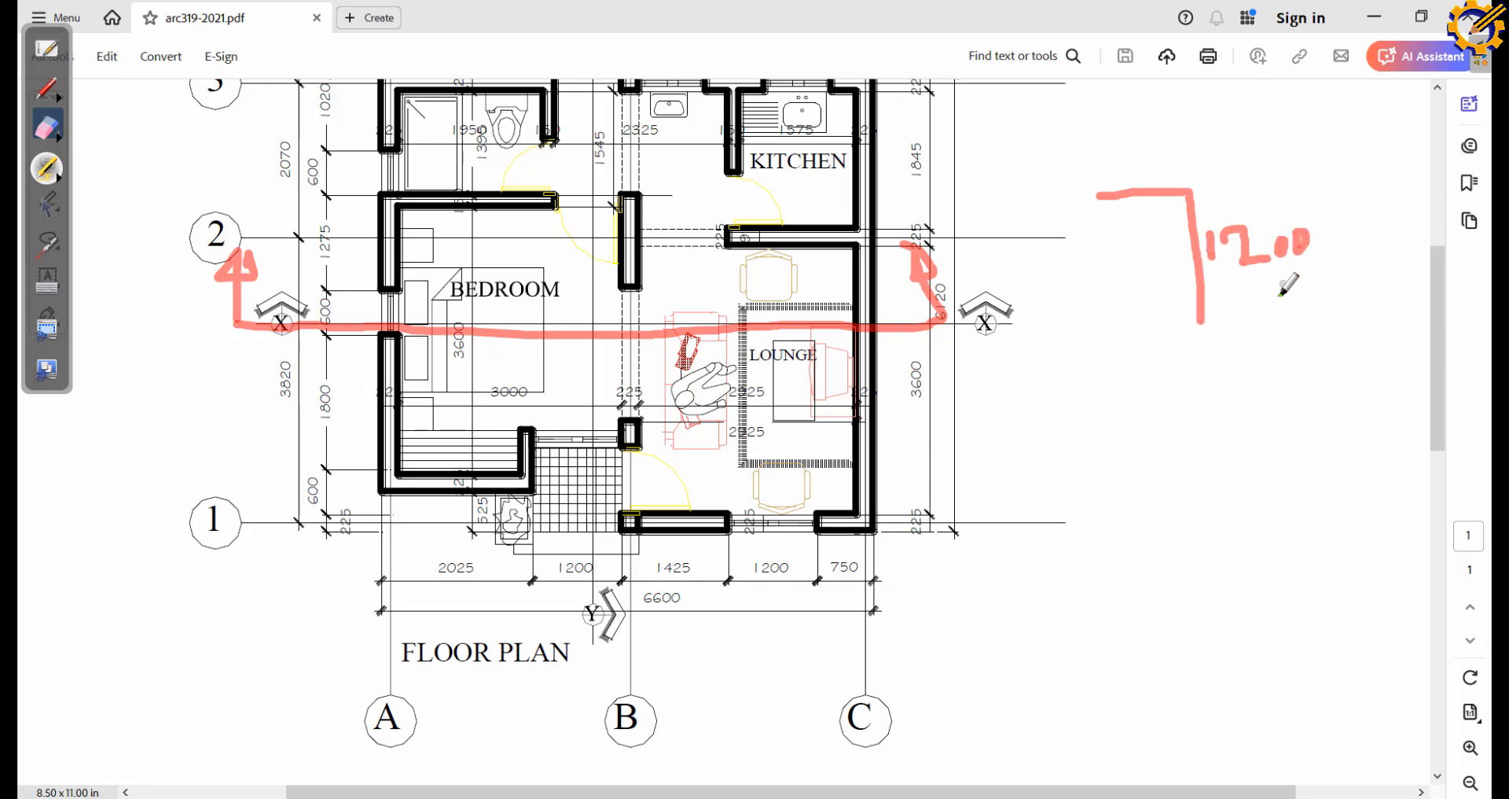
mouse_move(1202, 319)
left_mouse_down()
mouse_move(1113, 330)
mouse_move(1107, 202)
left_mouse_up()
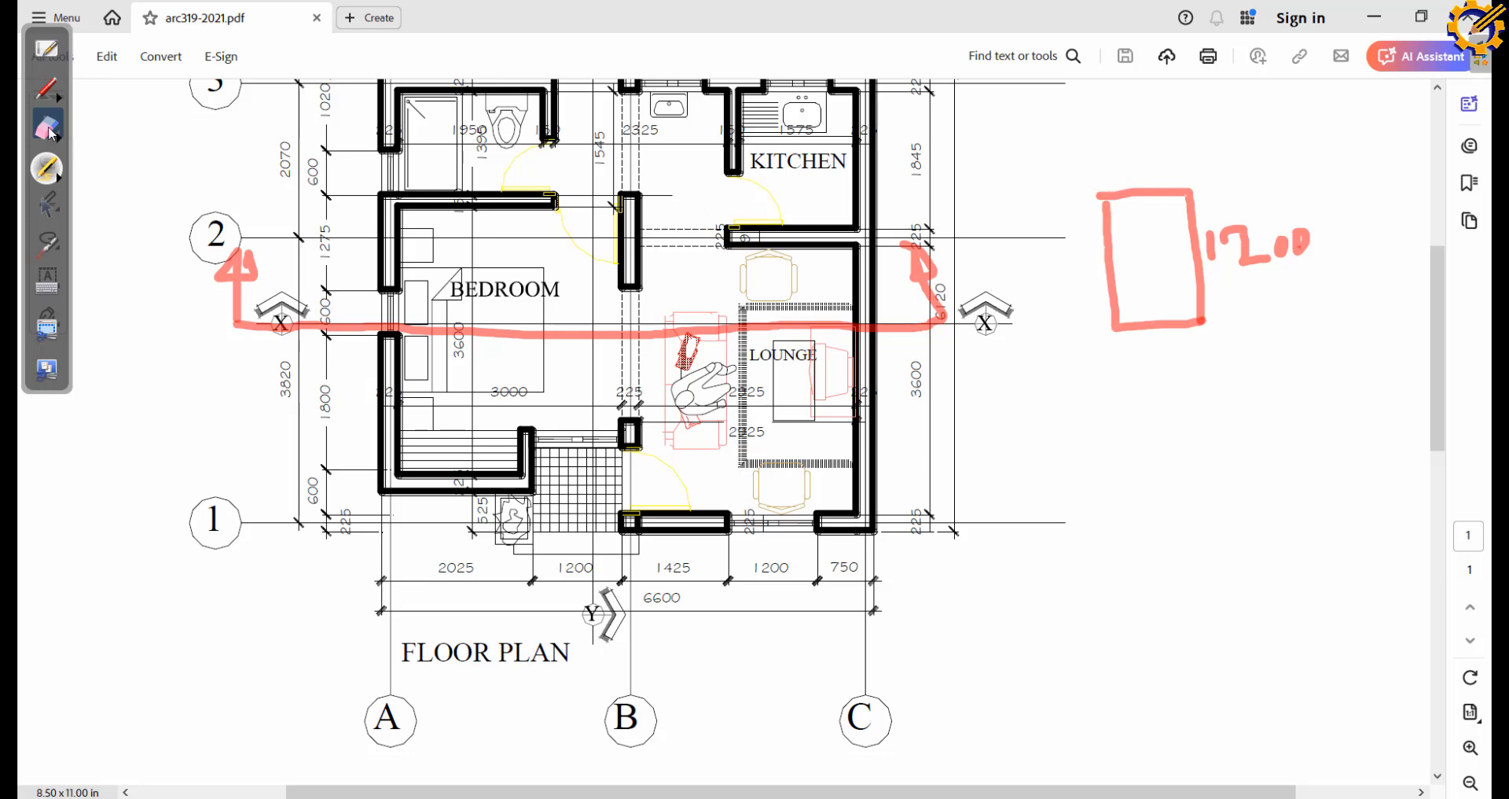
Erase the freehand window sketch and the red section-line markup across the floor plan, then restore the normal pointer
left_click(48, 130)
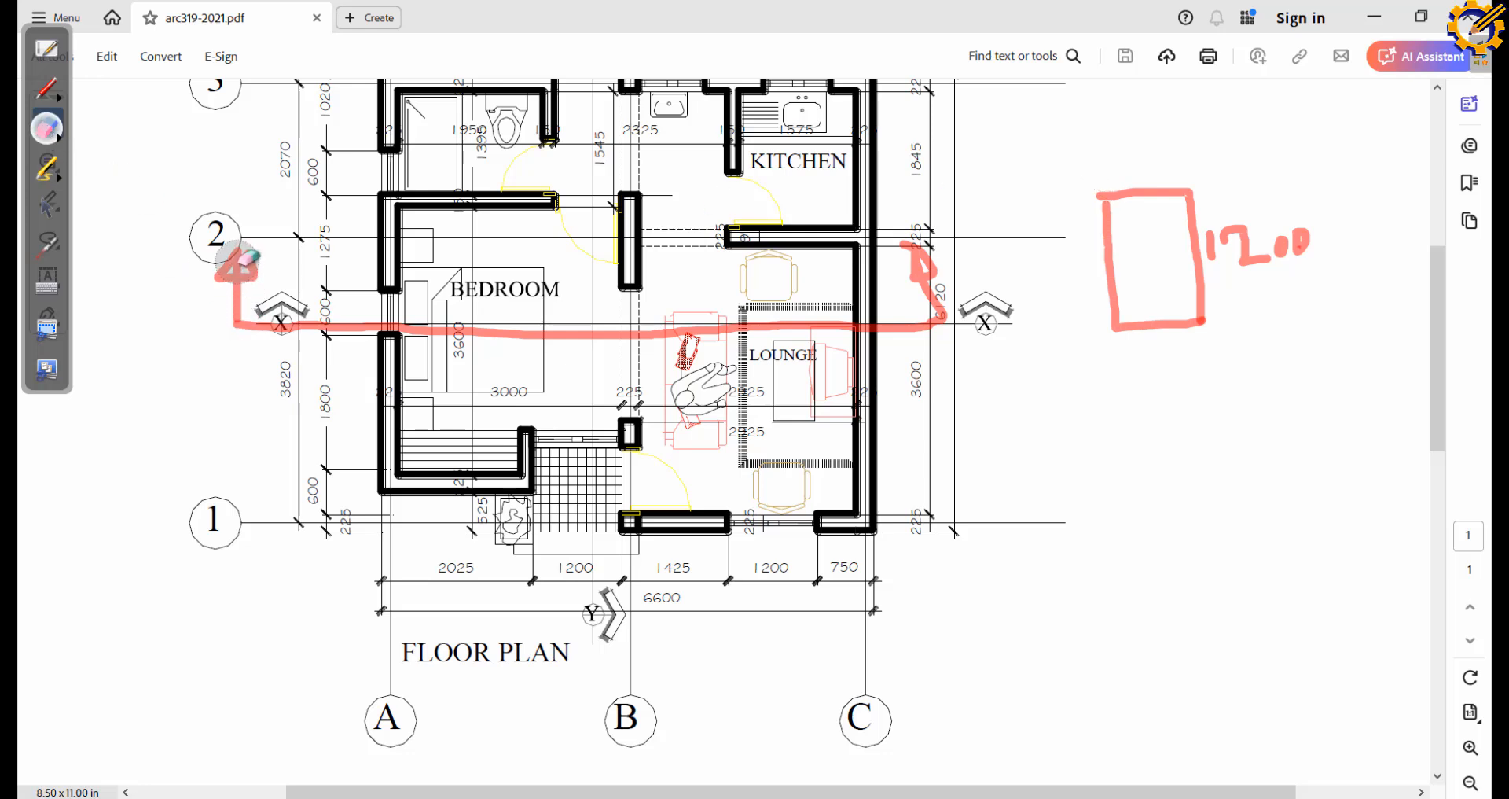
left_click_drag(240, 259, 251, 253)
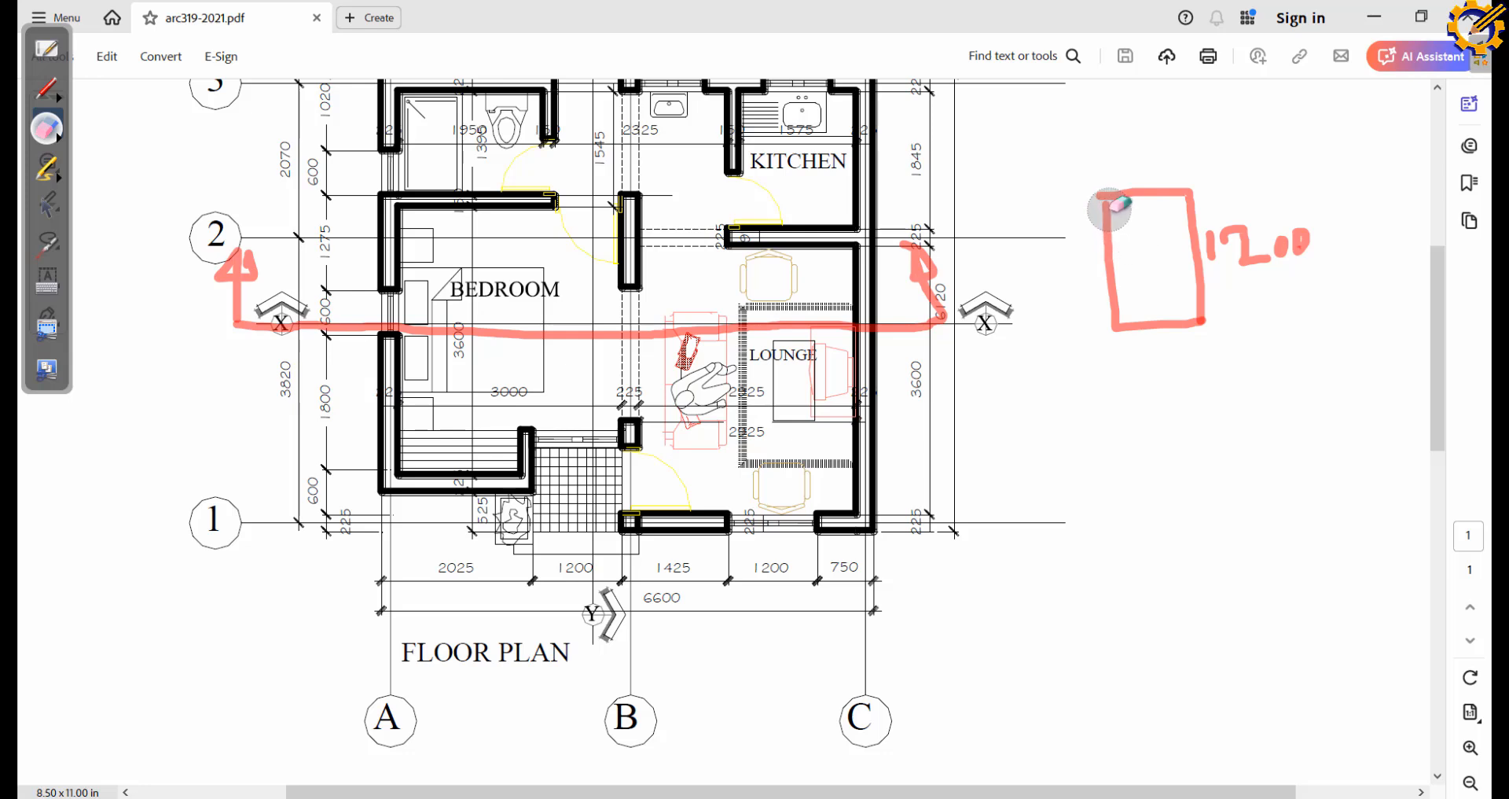
mouse_move(1115, 205)
left_mouse_down()
mouse_move(1297, 239)
mouse_move(1203, 219)
mouse_move(1203, 303)
mouse_move(1105, 320)
mouse_move(1095, 233)
mouse_move(1110, 284)
left_mouse_up()
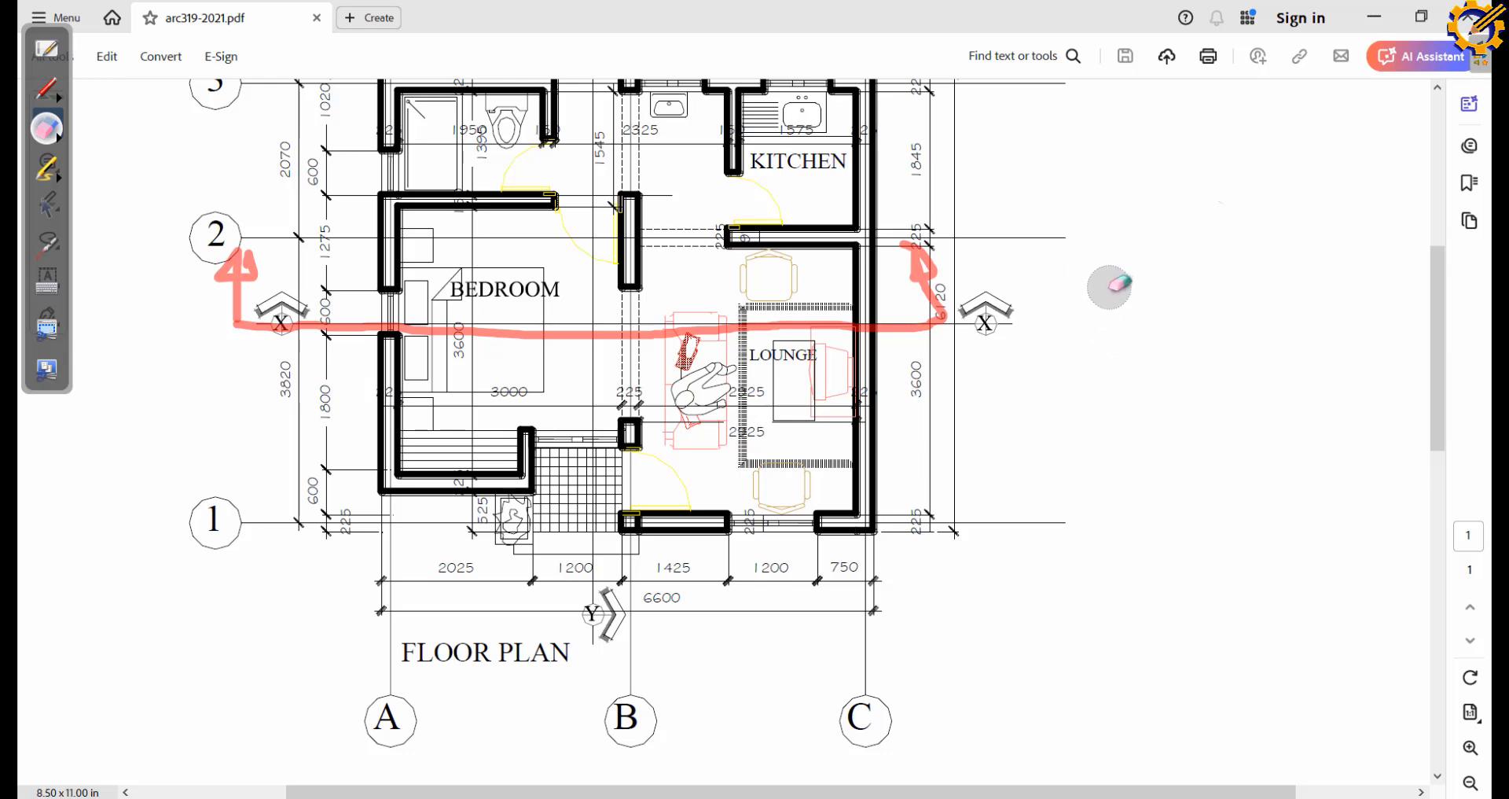
mouse_move(930, 267)
left_mouse_down()
mouse_move(923, 252)
mouse_move(928, 338)
mouse_move(906, 240)
mouse_move(928, 239)
mouse_move(858, 323)
left_mouse_up()
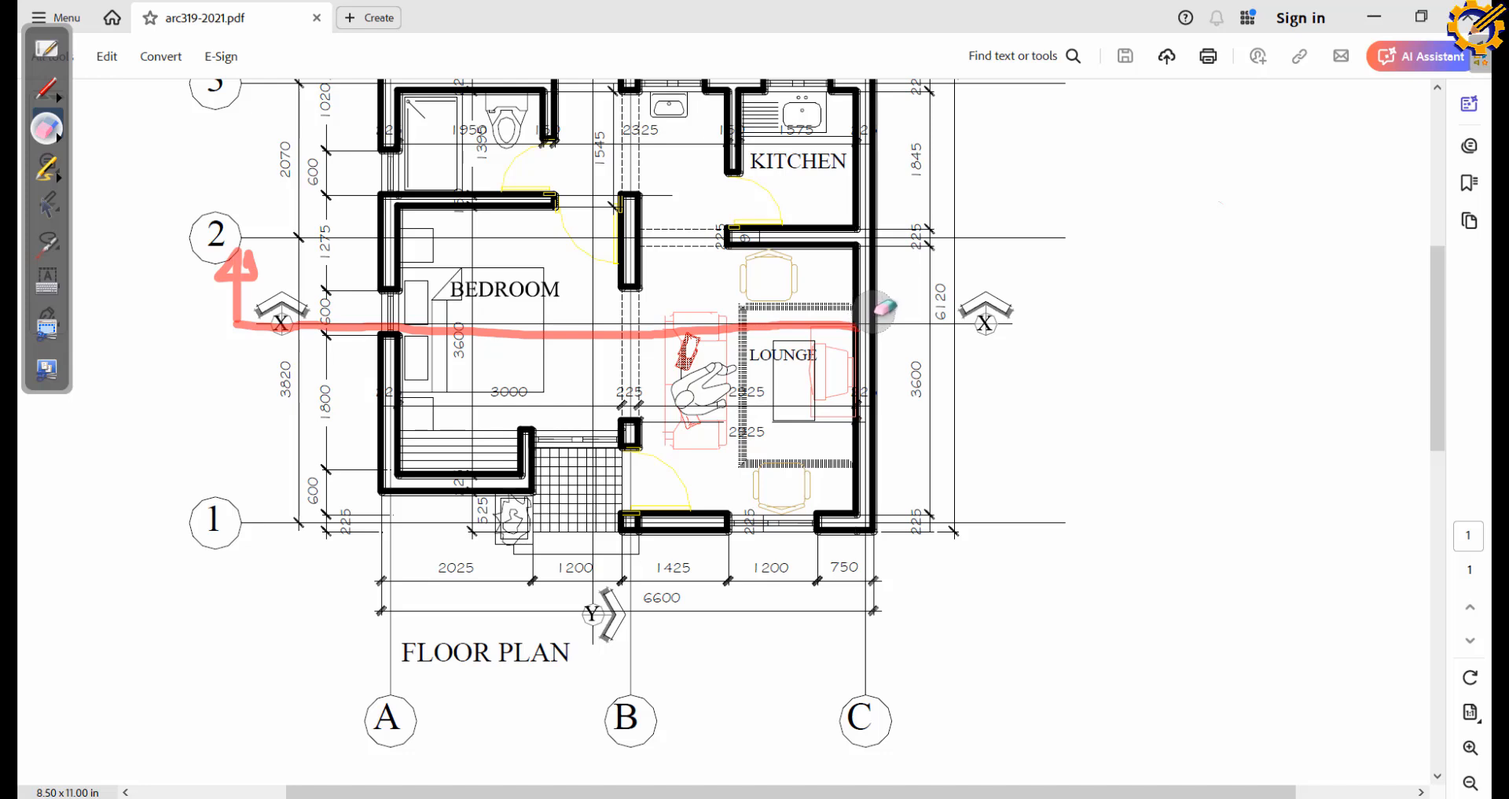
mouse_move(876, 311)
left_mouse_down()
mouse_move(865, 323)
mouse_move(364, 323)
mouse_move(236, 305)
mouse_move(228, 252)
left_mouse_up()
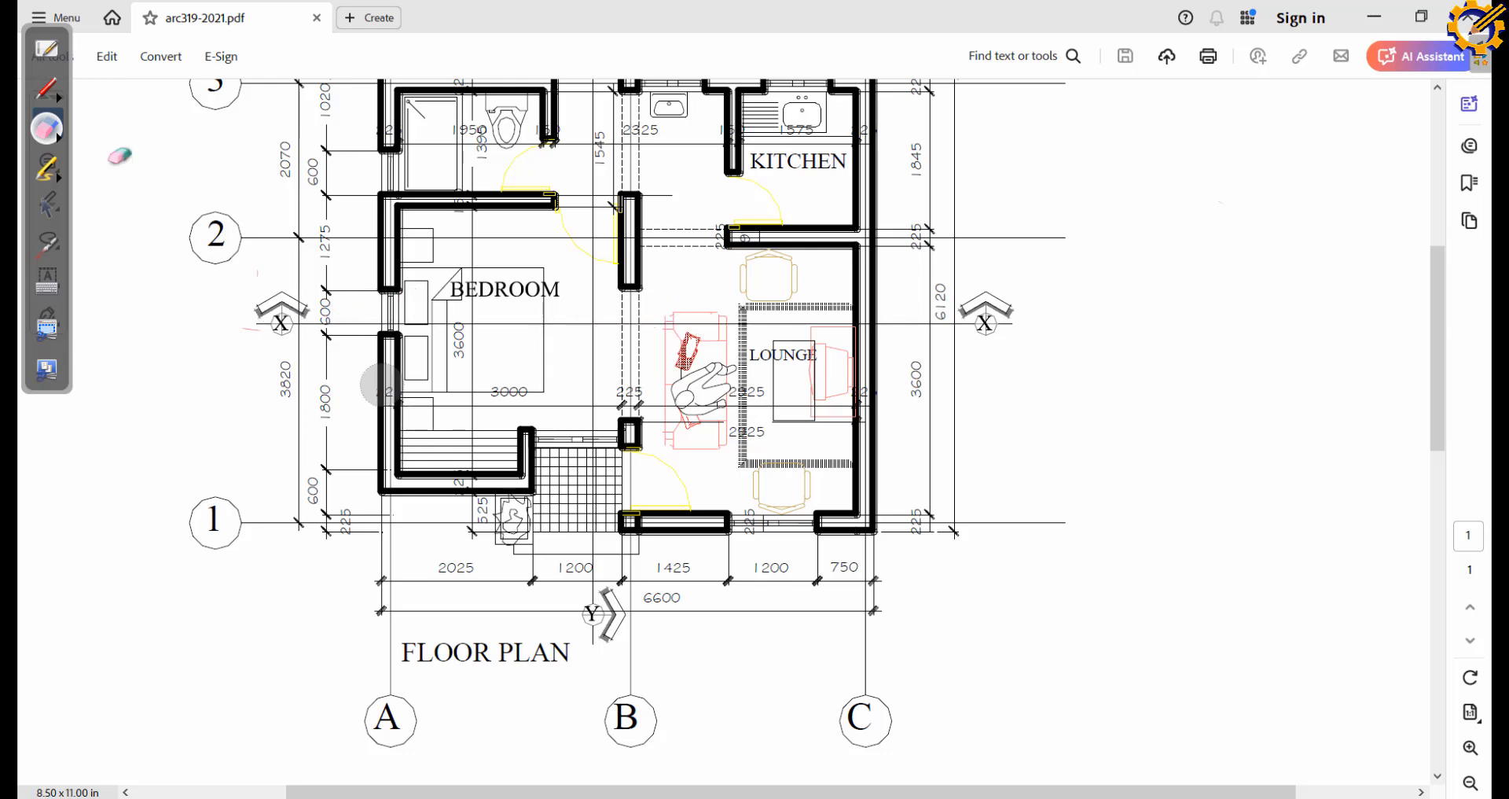
left_click(47, 208)
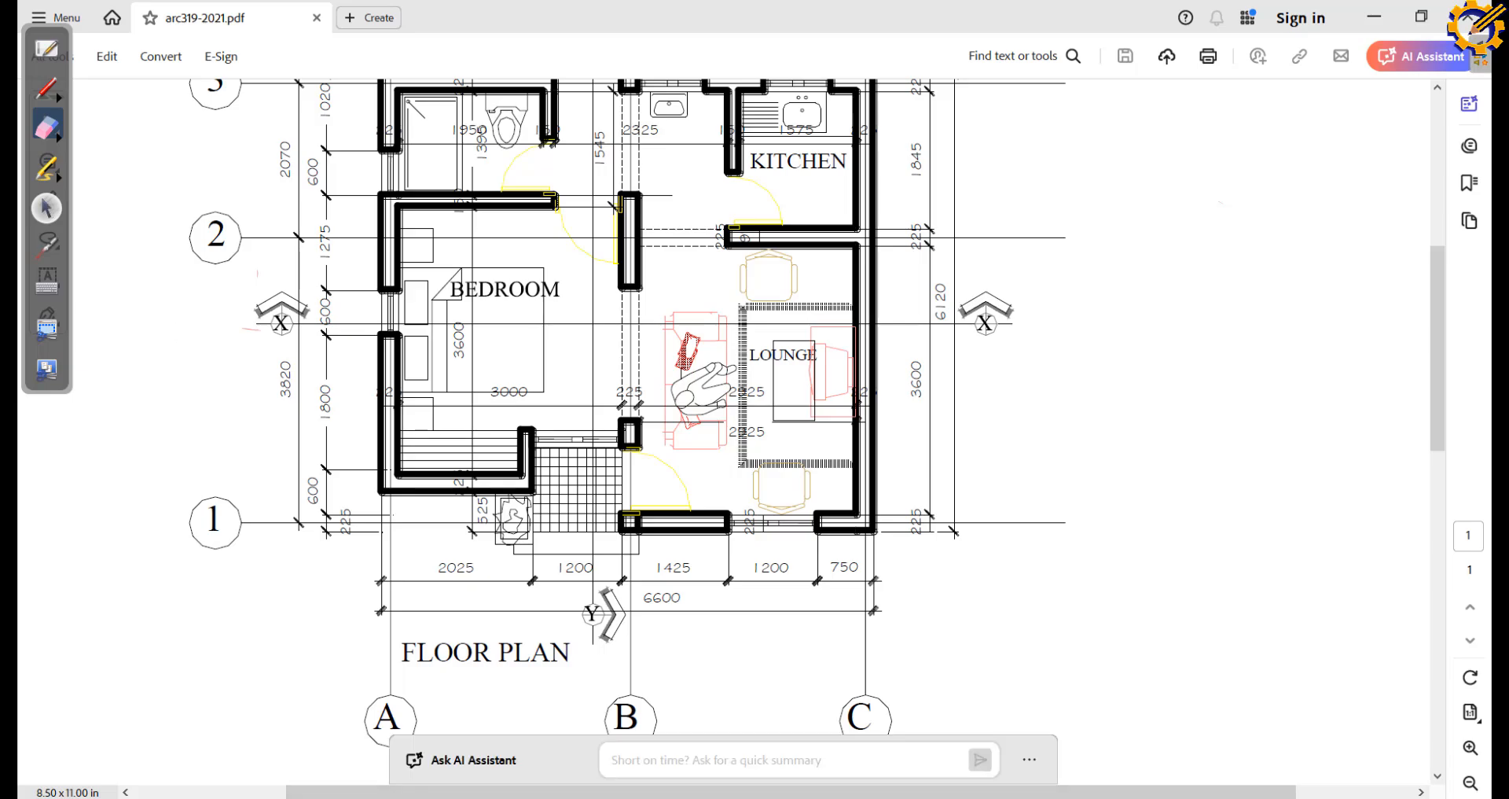
Switch to AutoCAD and trim the horizontal lintel lines out of both room bays, leaving them only inside the walls
key("alt+Tab")
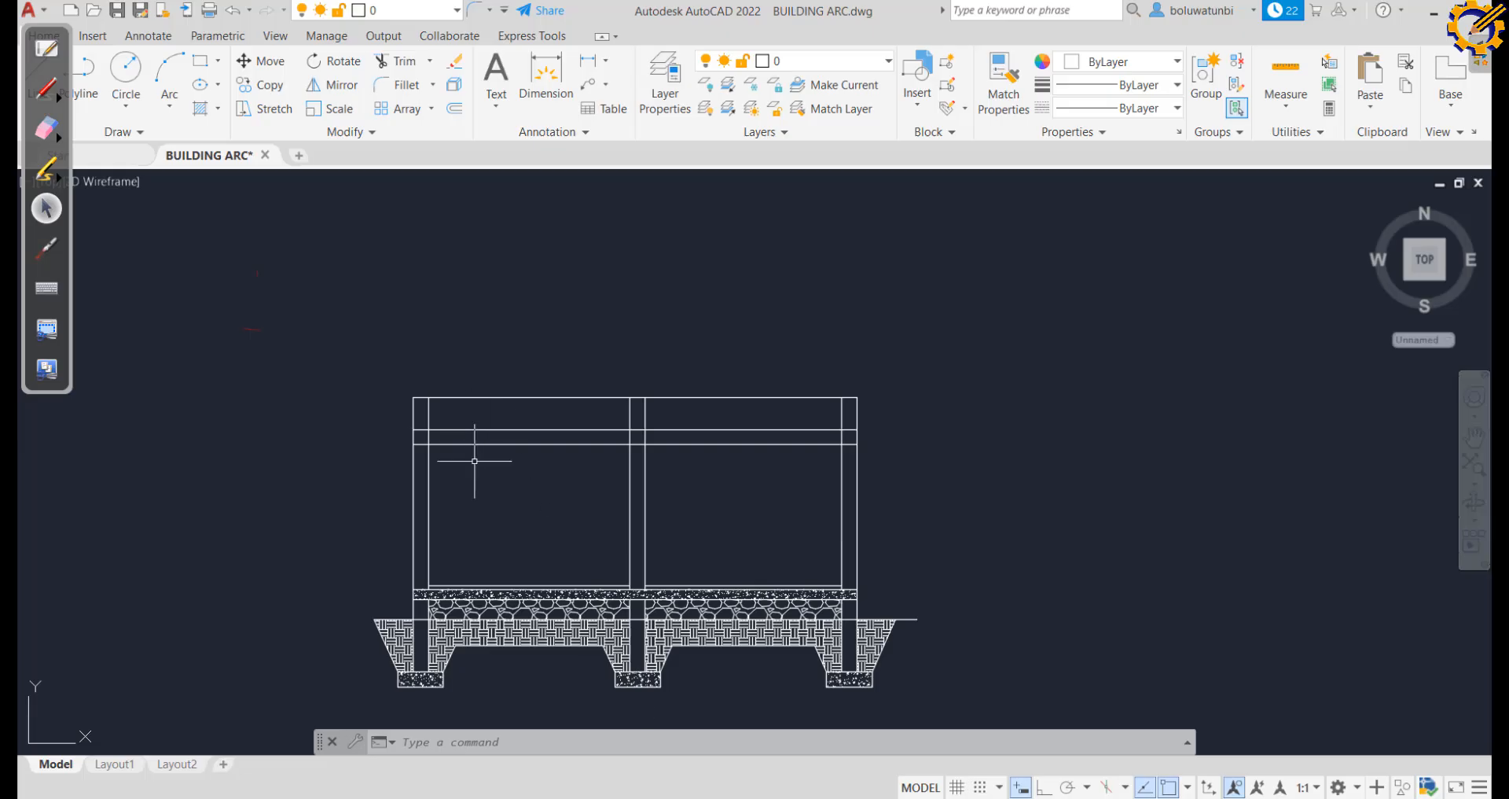
left_click(404, 65)
left_click_drag(556, 485, 556, 418)
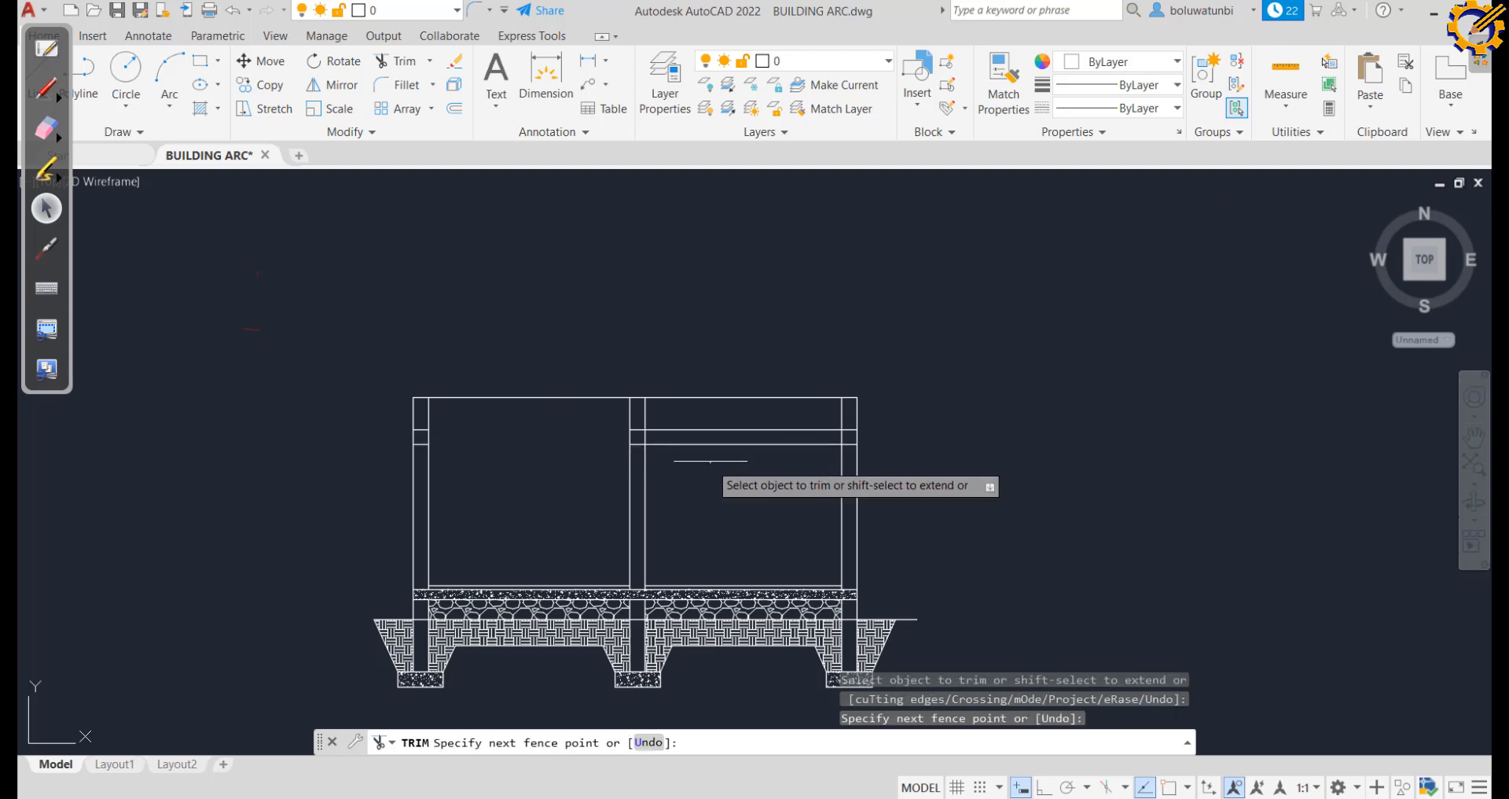
left_click_drag(709, 463, 700, 425)
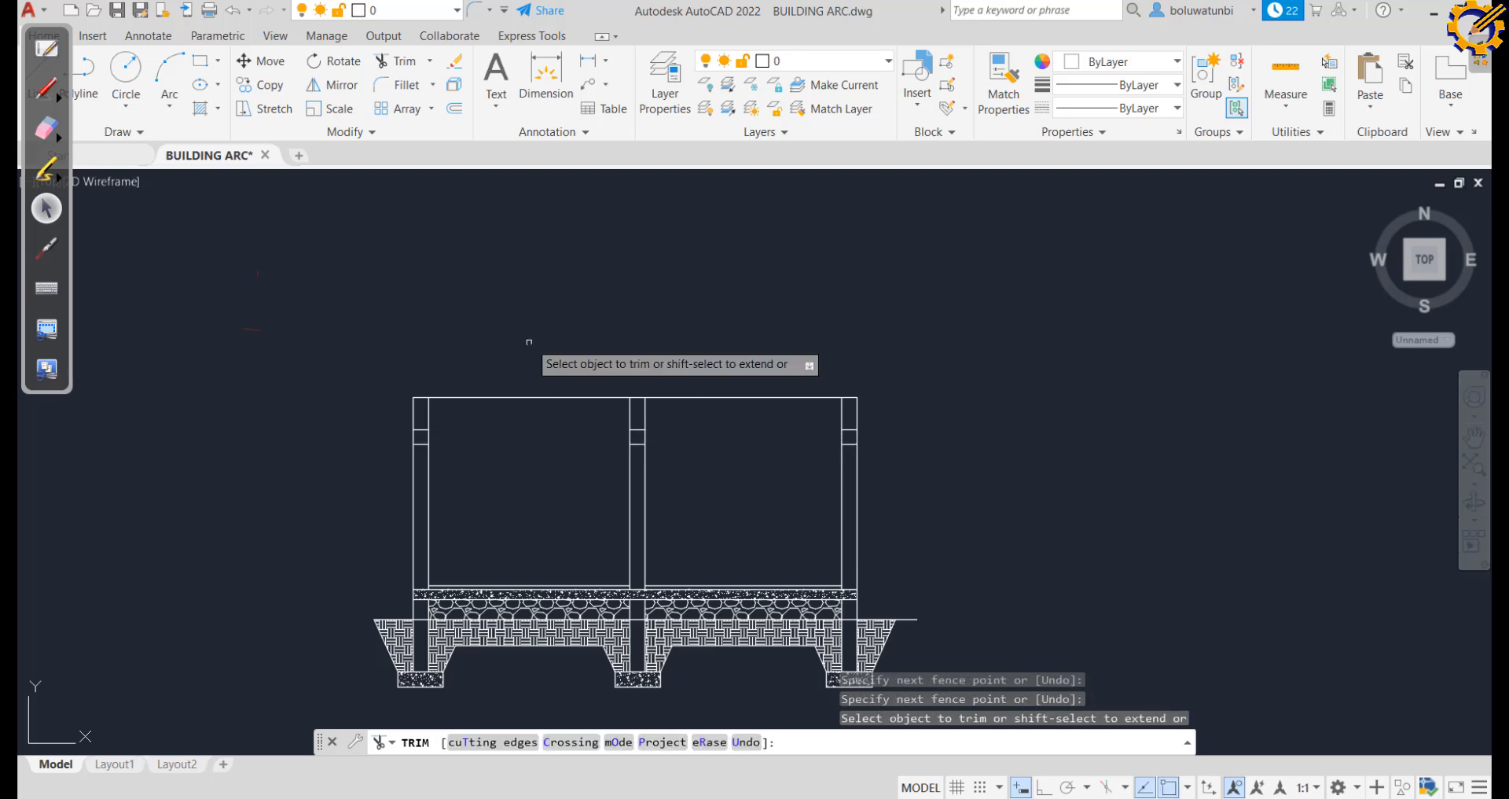
key("Escape")
Offset the lower lintel line in the left-hand wall 1200 downward to mark the window sill
left_click(453, 110)
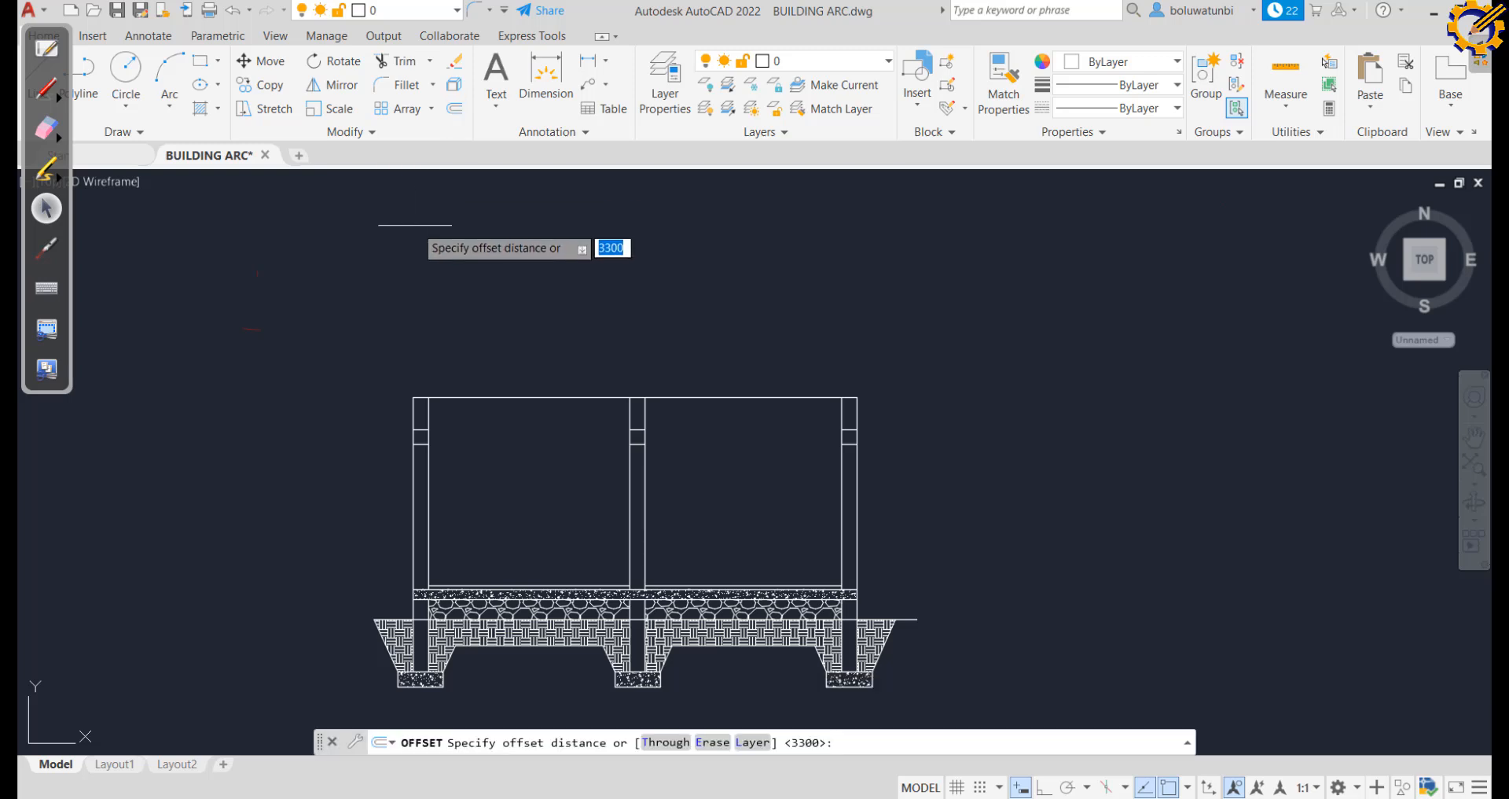
type("1200")
key("Return")
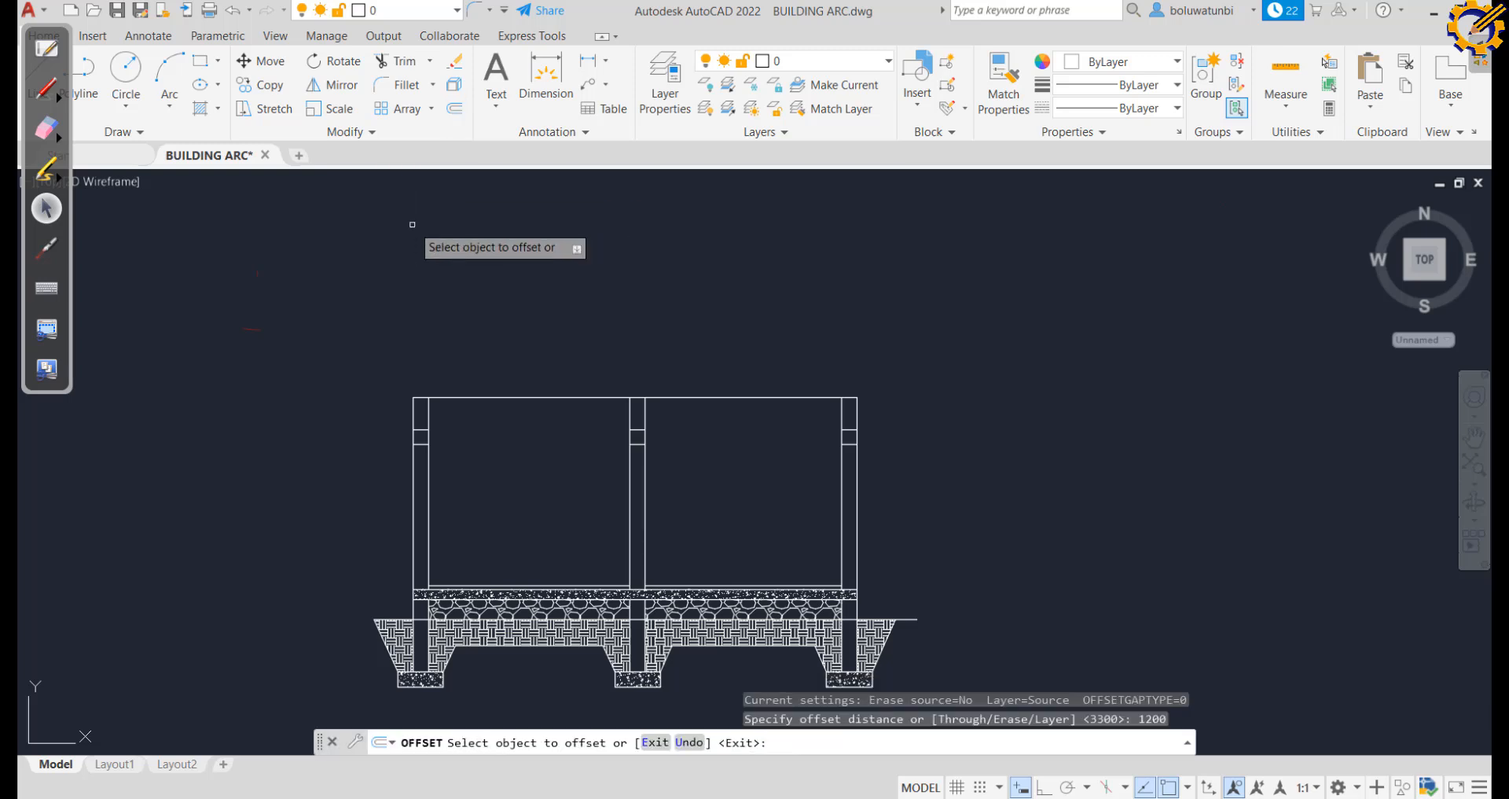
scroll(466, 462, "up", 4)
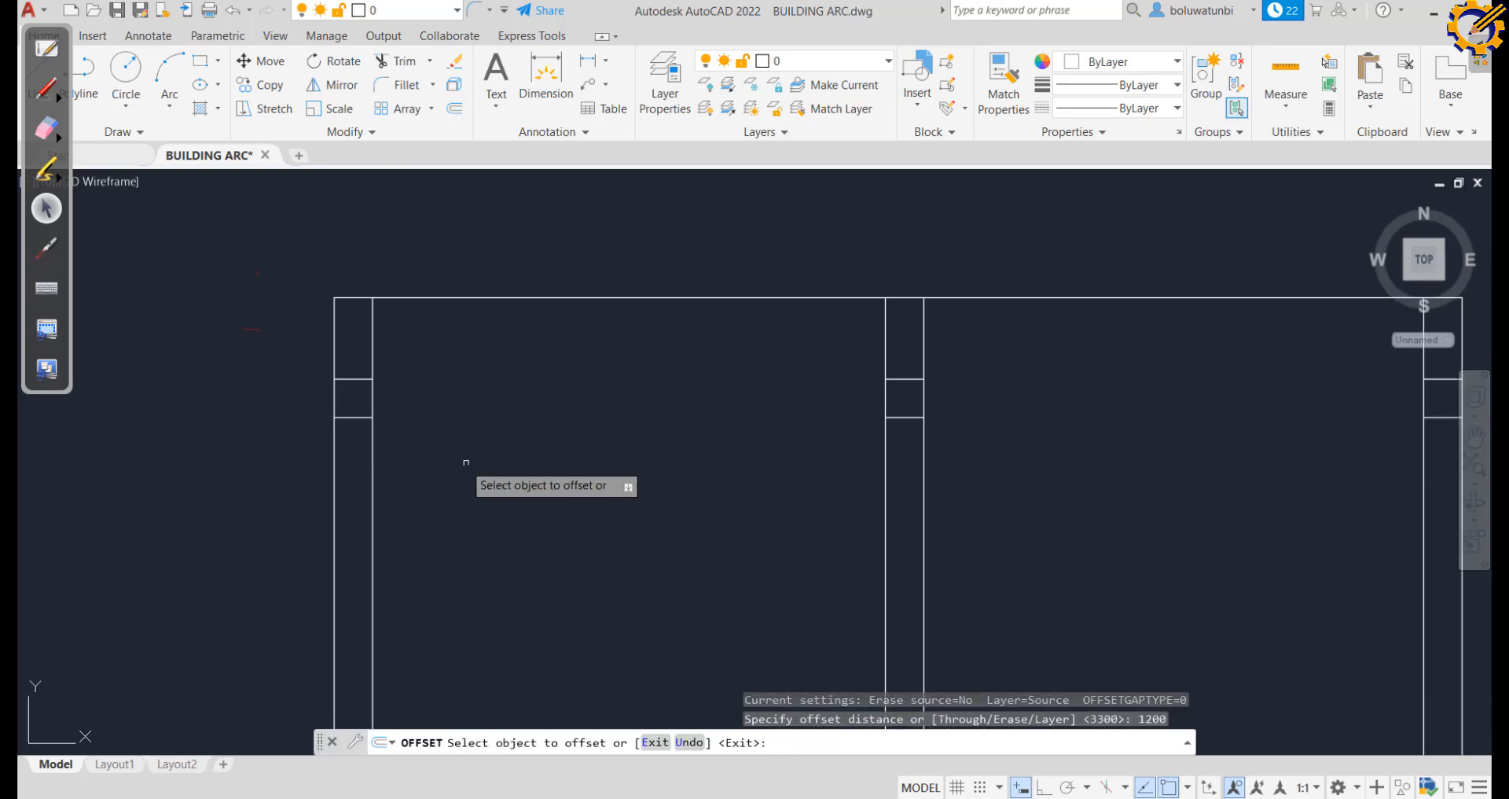
left_click(351, 416)
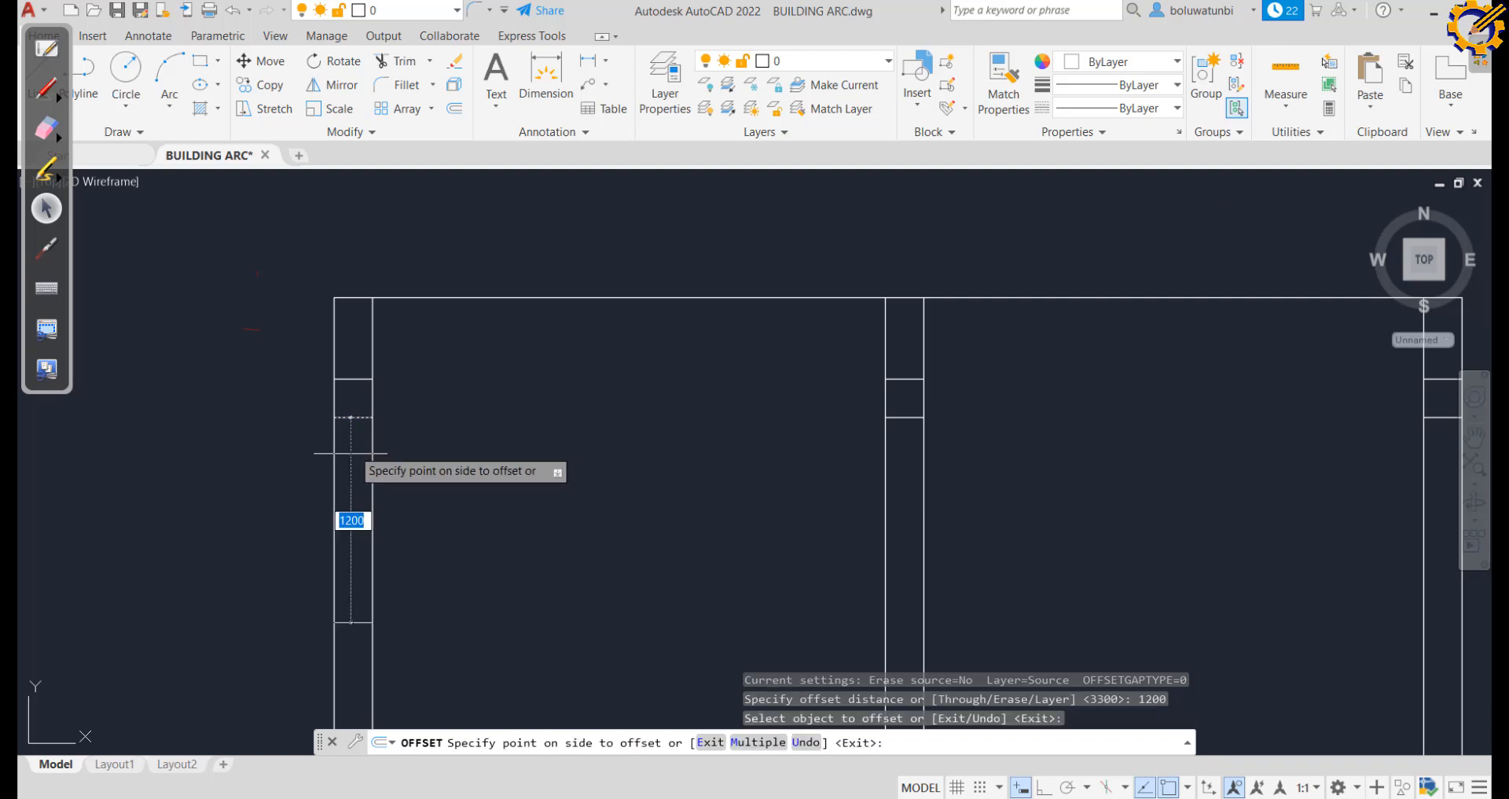
left_click(338, 498)
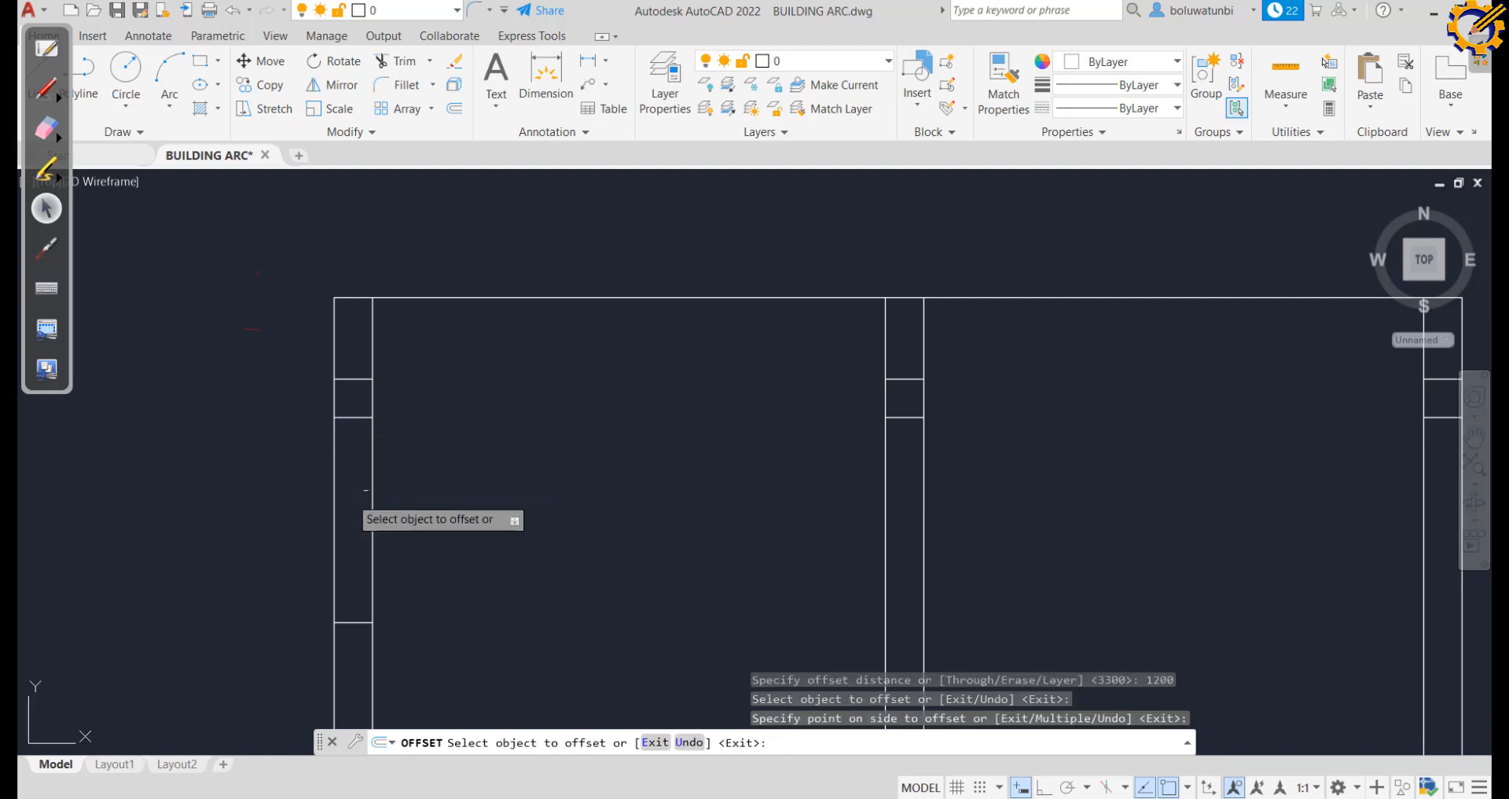
Offset the middle wall's upper lintel line 225 upward and erase that wall's original lower lintel line
left_click(887, 399)
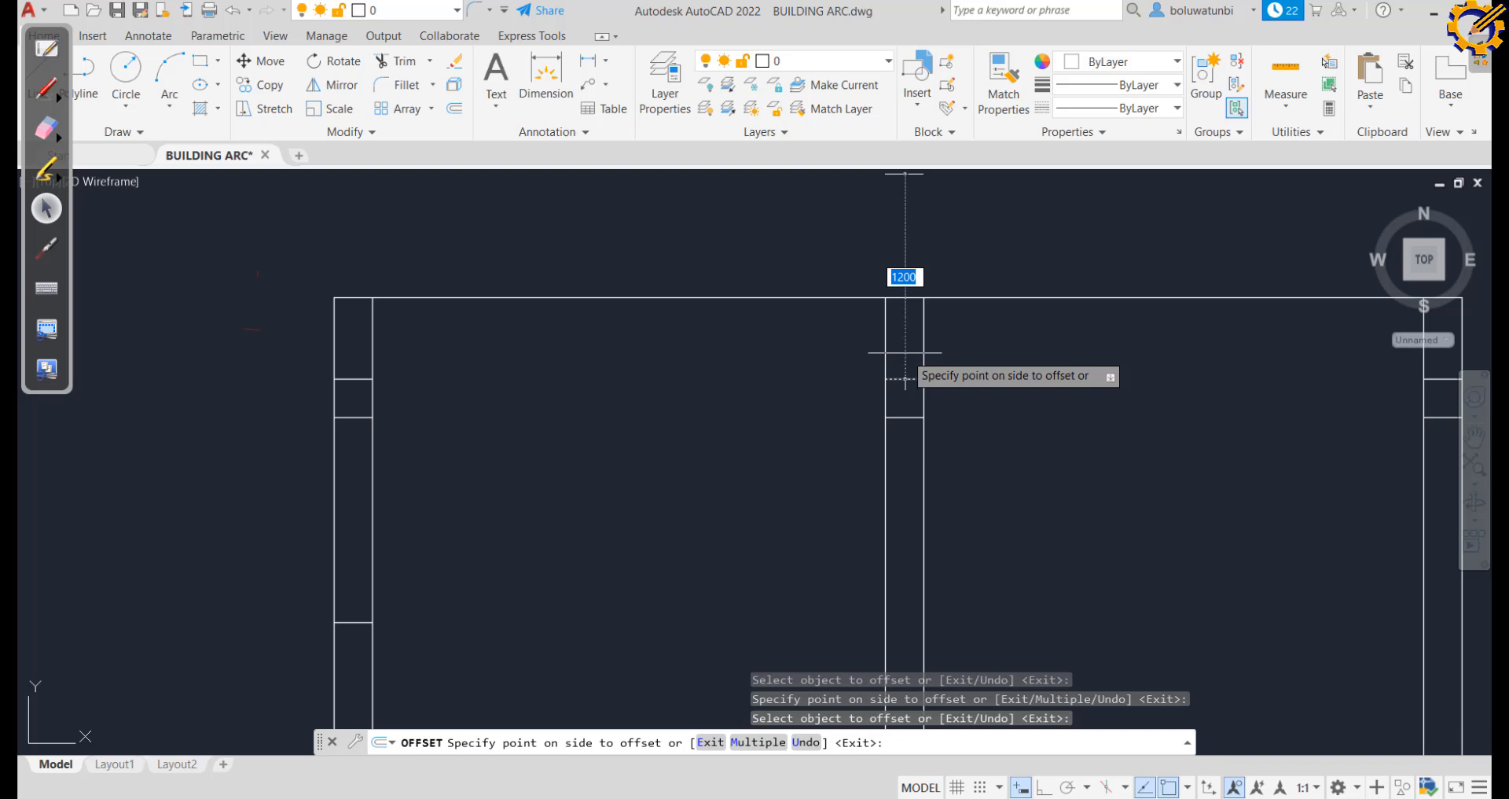
type("225")
key("Return")
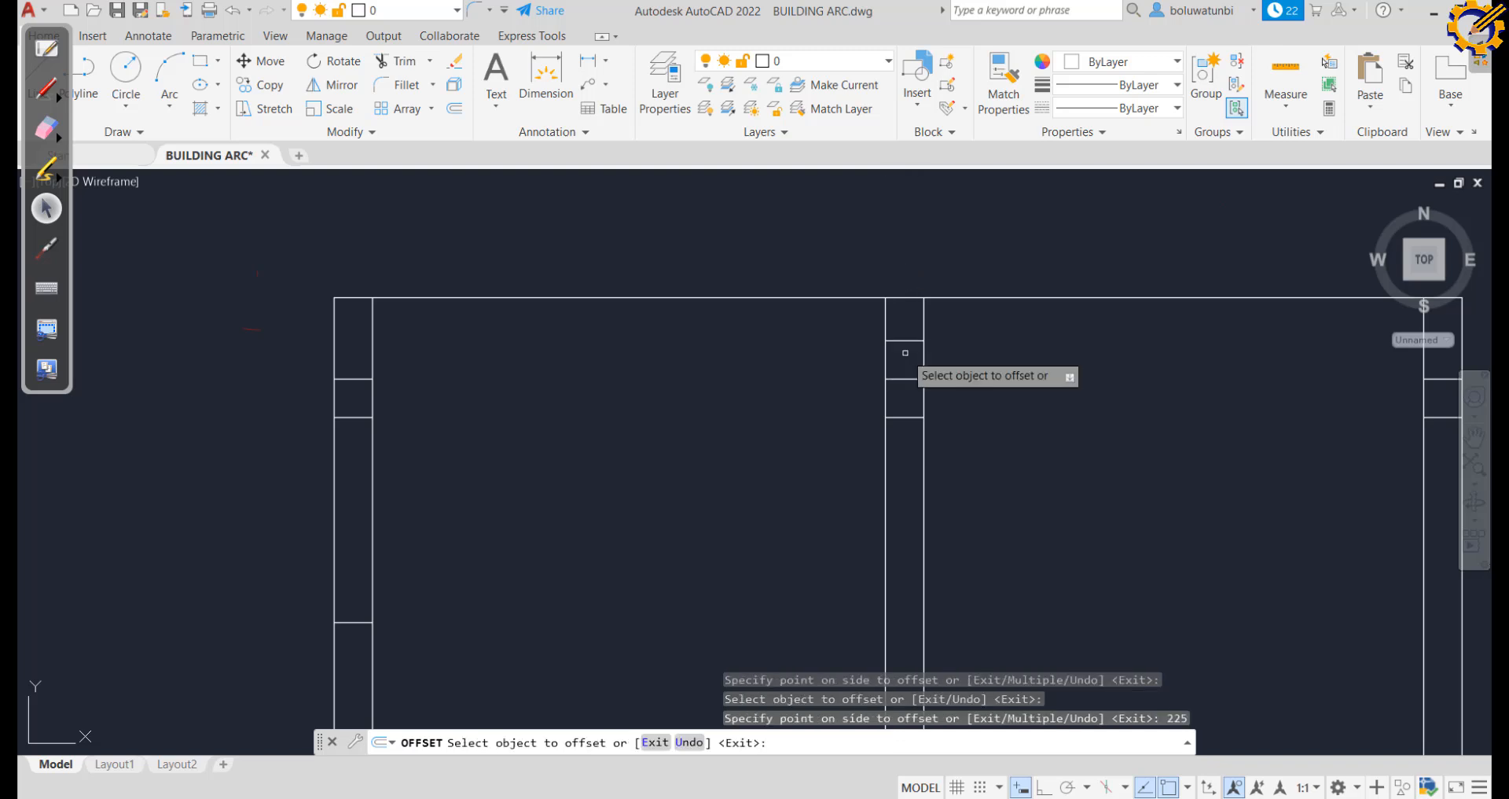
key("Escape")
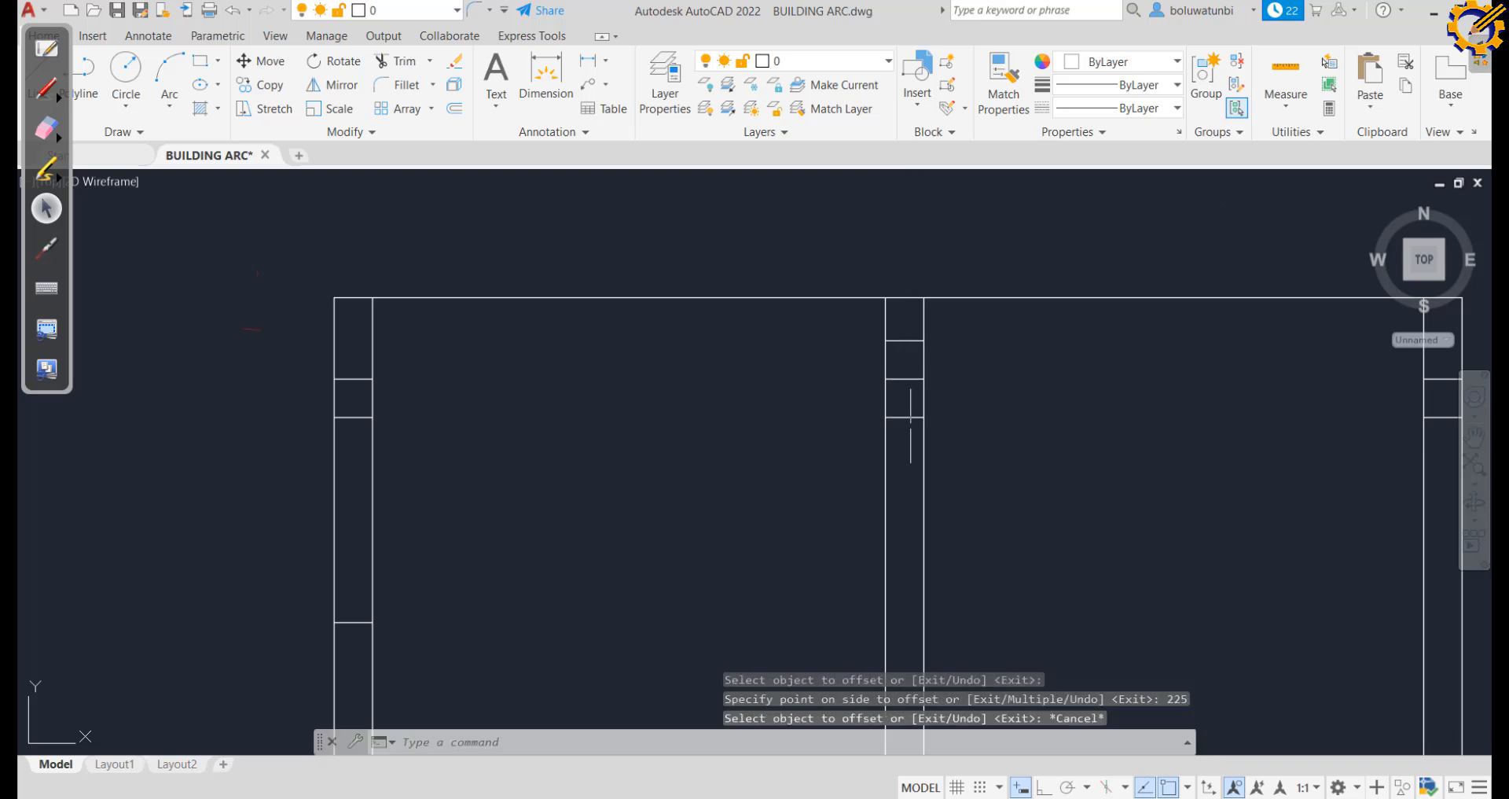
left_click(910, 428)
left_click(904, 404)
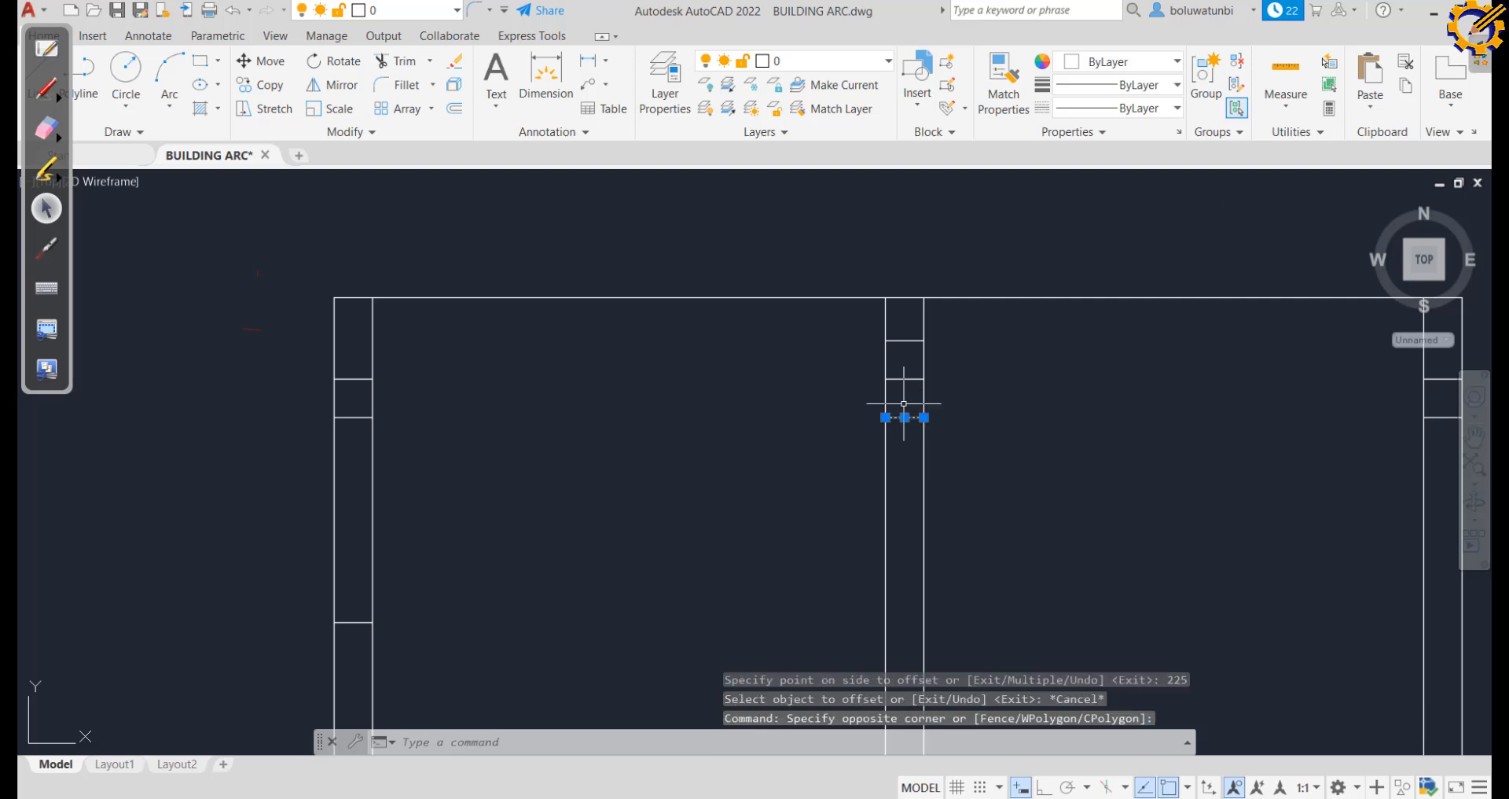
key("Delete")
Trim both vertical faces of the left-hand wall between the lintel and the sill to open the window
scroll(901, 409, "down", 2)
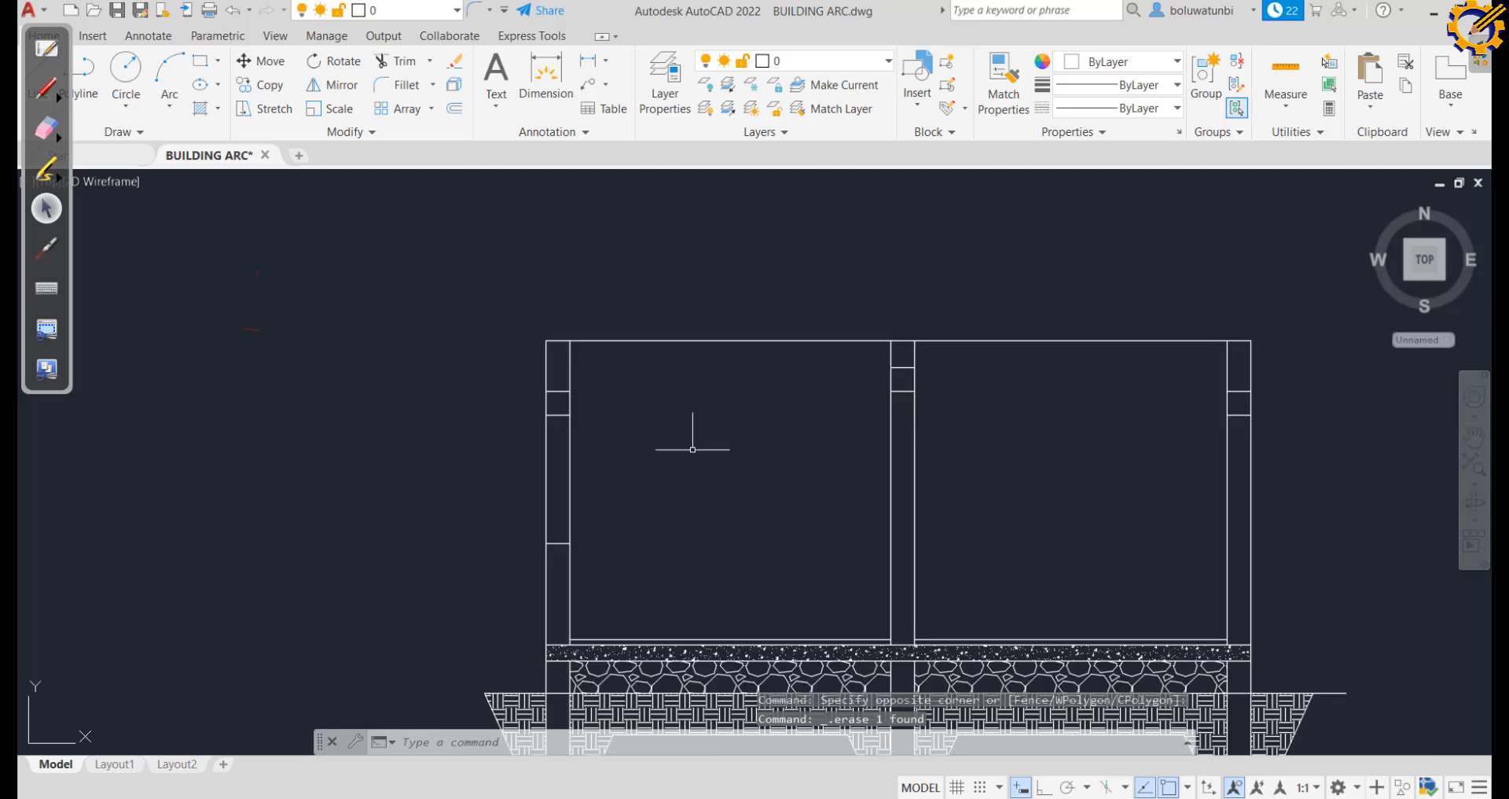
left_click(405, 63)
left_click(532, 463)
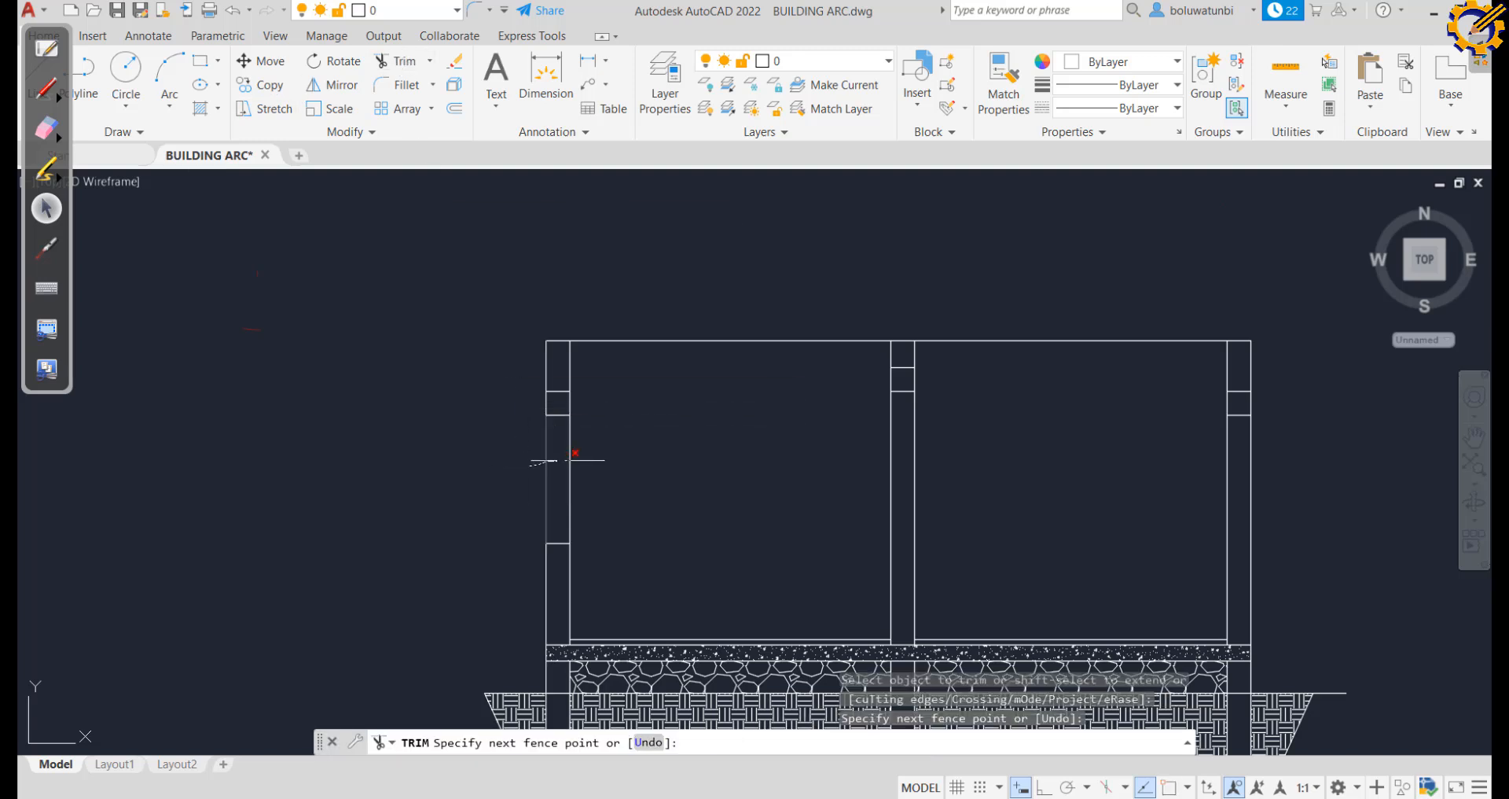
left_click(587, 462)
key("Return")
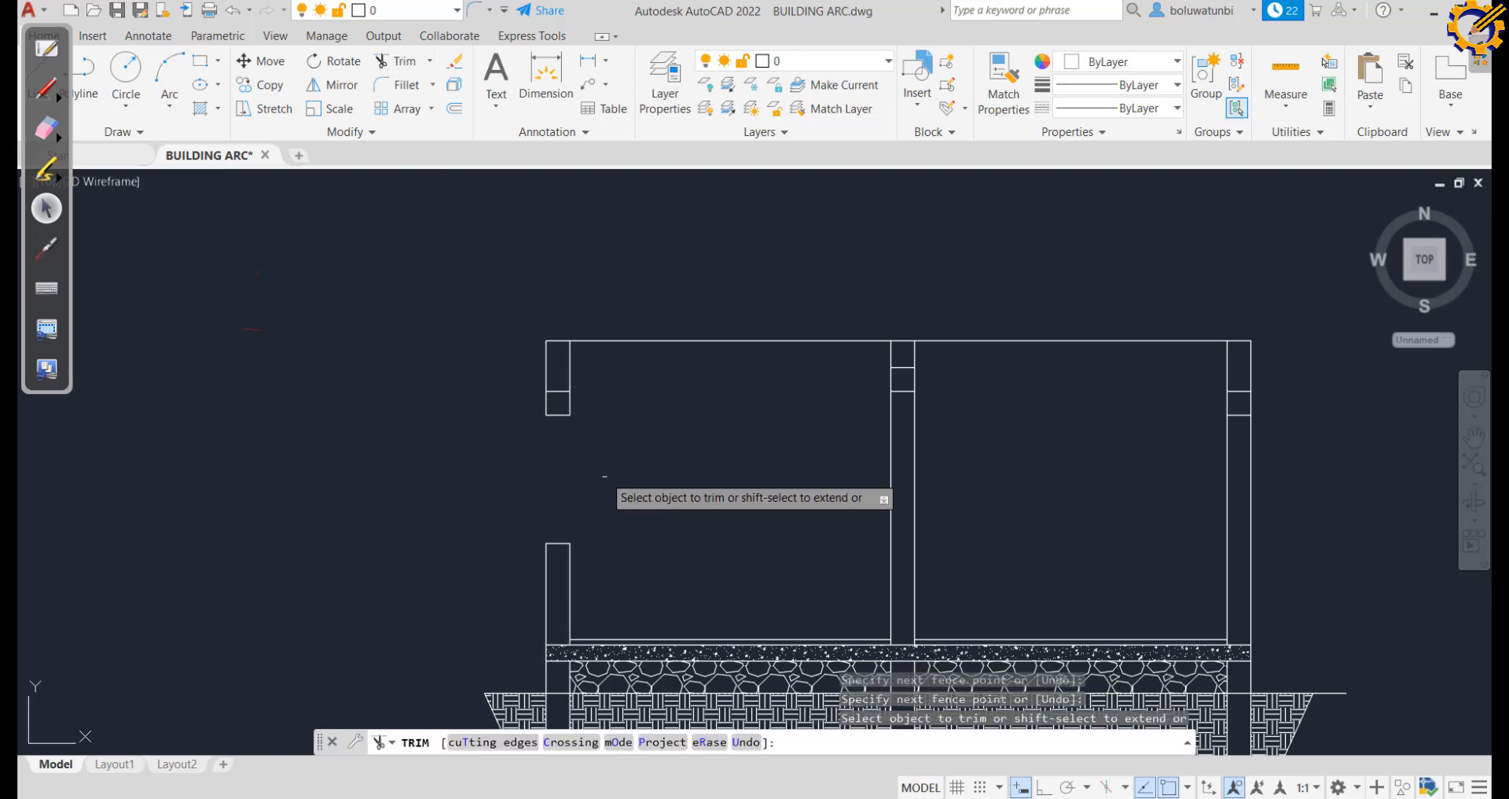
key("Escape")
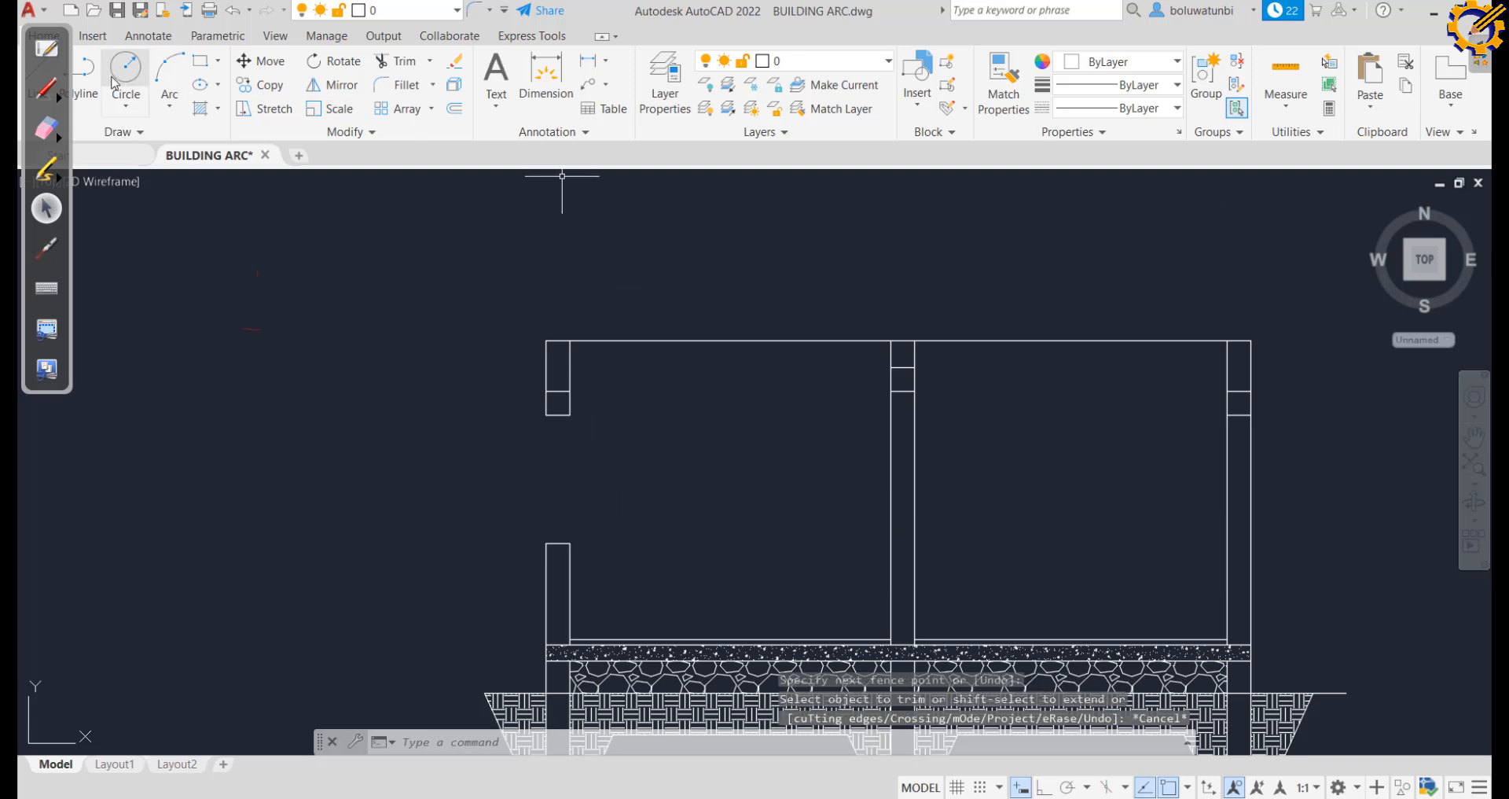
Draw a vertical centre line in the window opening from the lintel's underside midpoint to the sill midpoint
left_click_drag(59, 62, 60, 168)
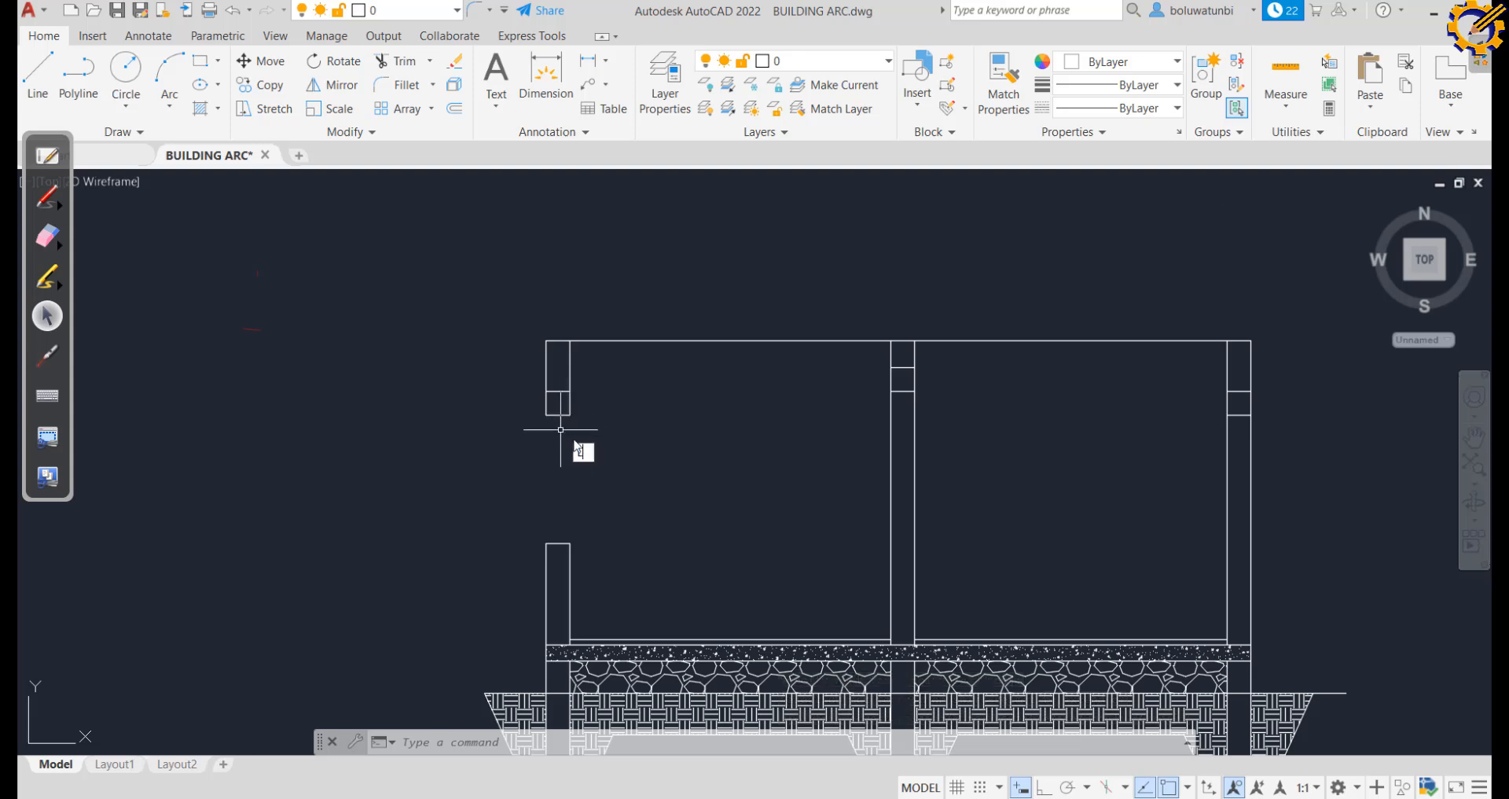
type("l")
key("Return")
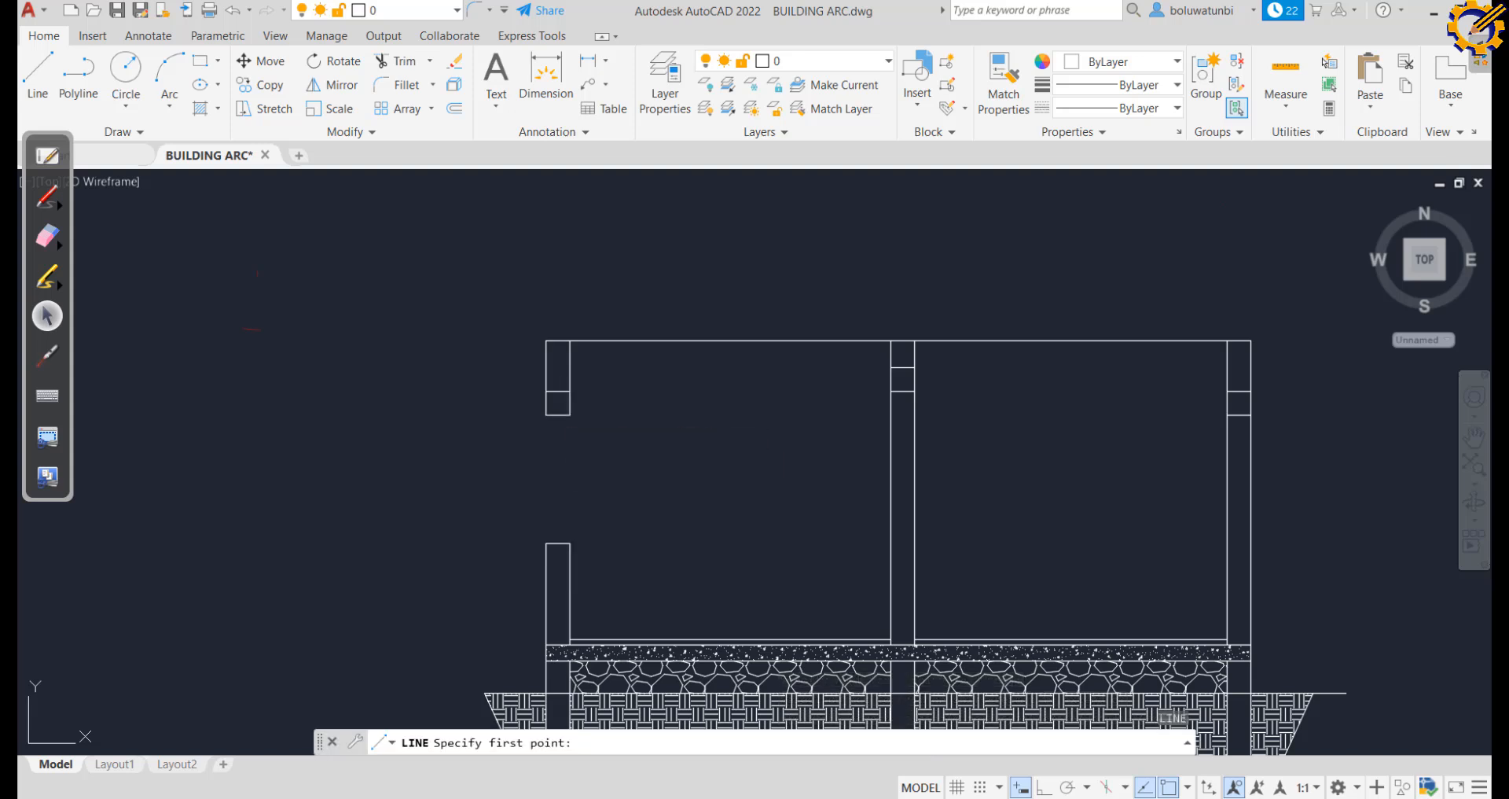
left_click(558, 414)
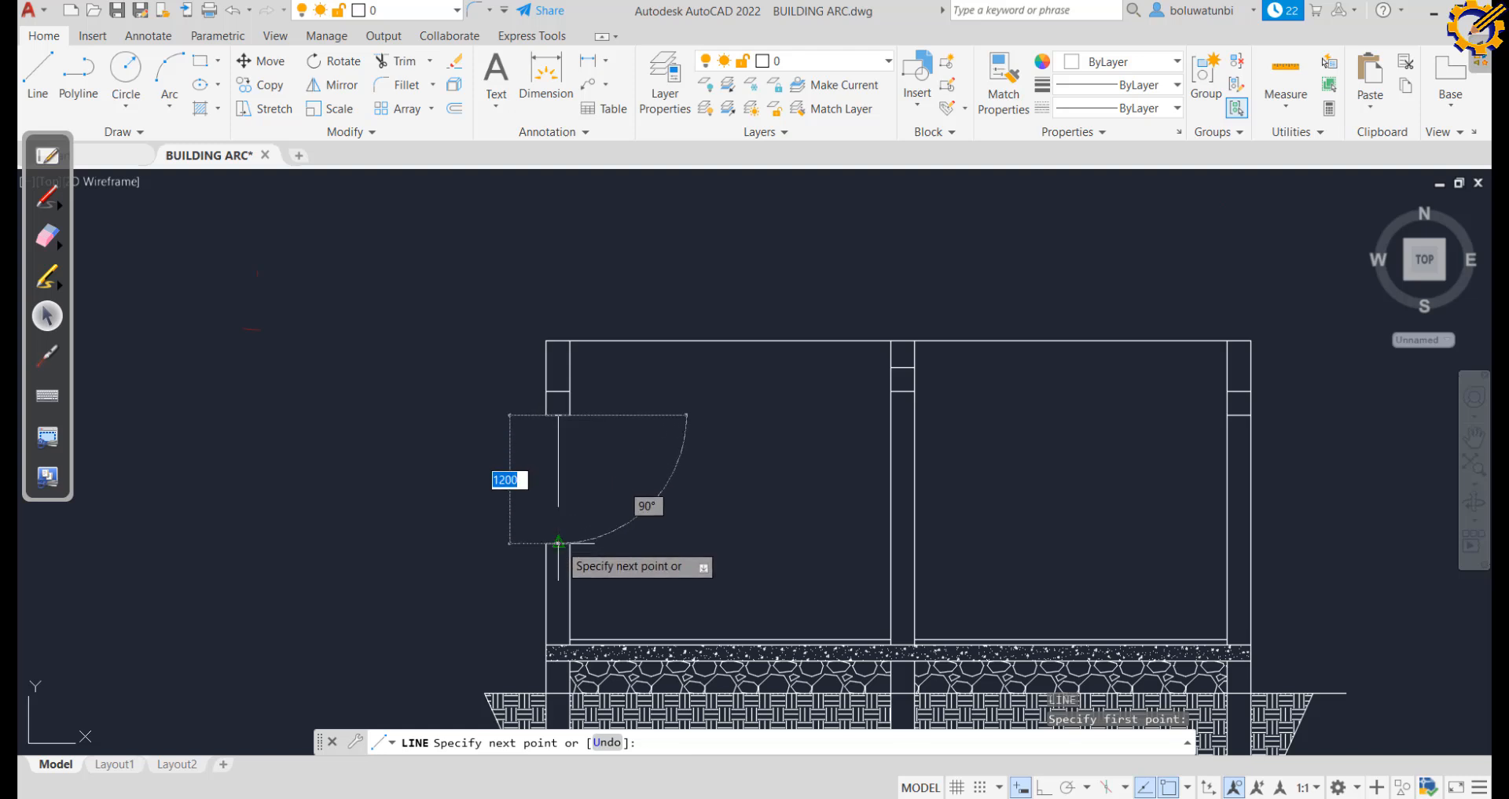
left_click(558, 543)
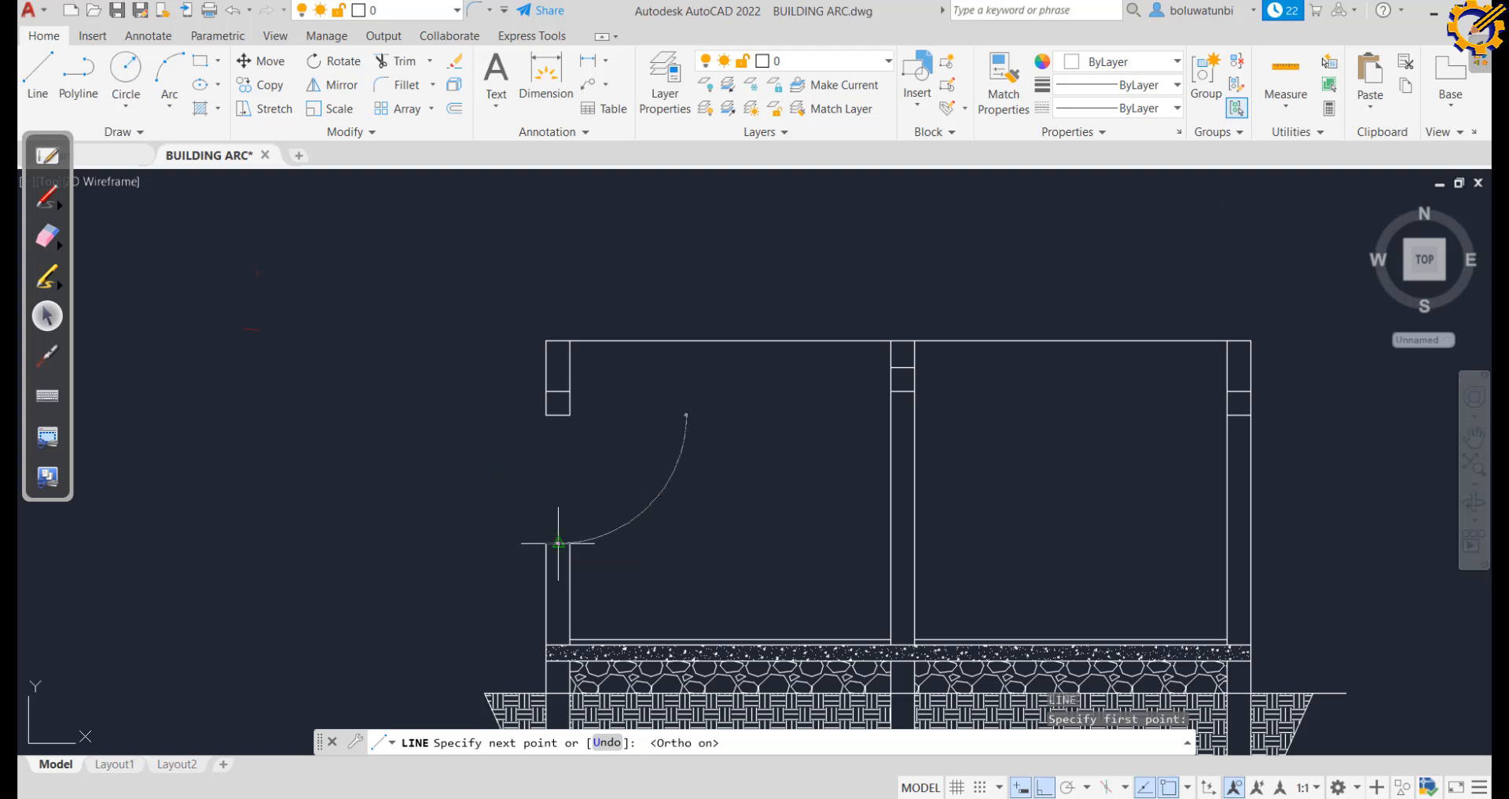
key("Escape")
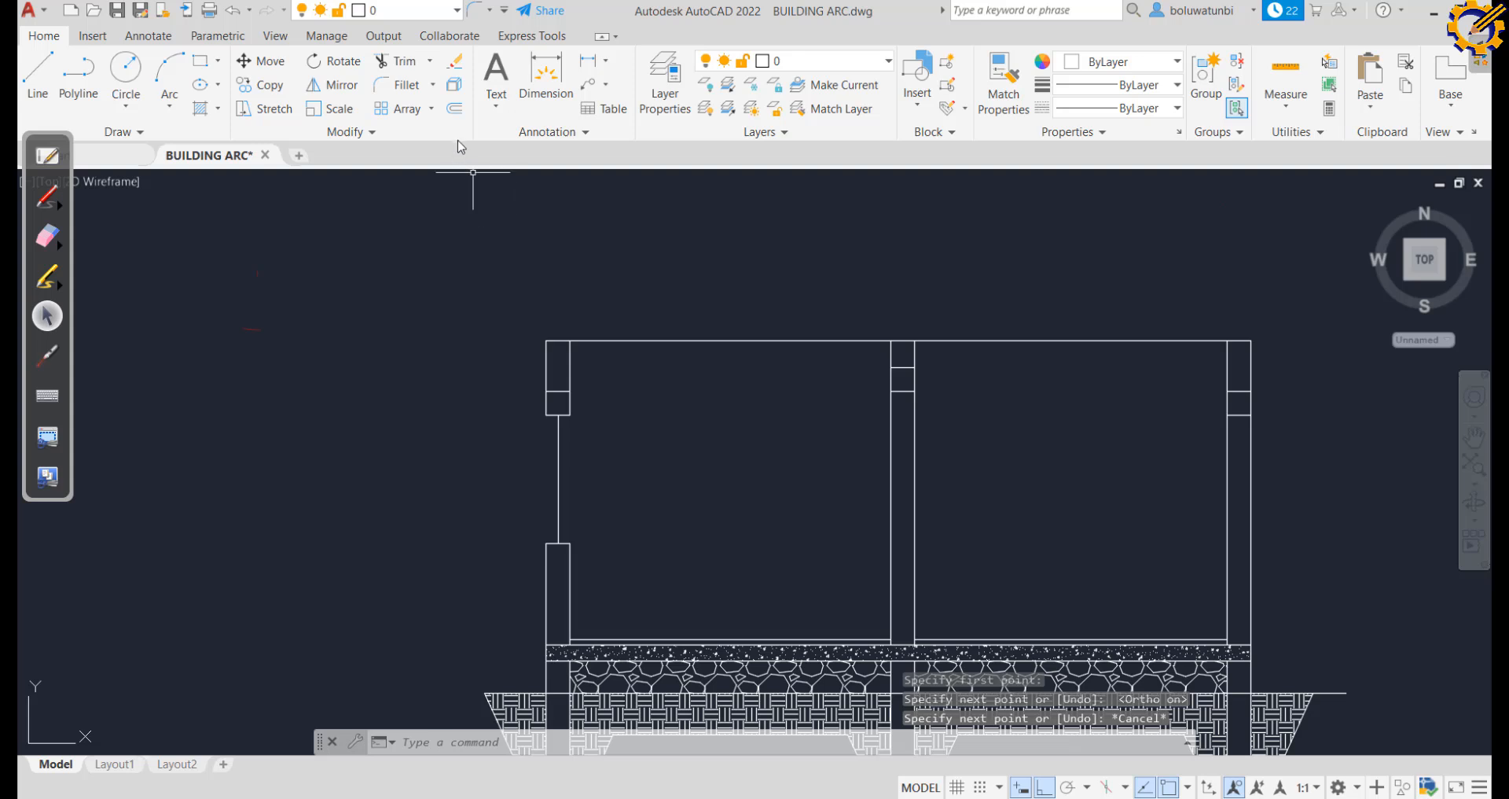
Offset the window's vertical centre line 75 to both sides
left_click(456, 110)
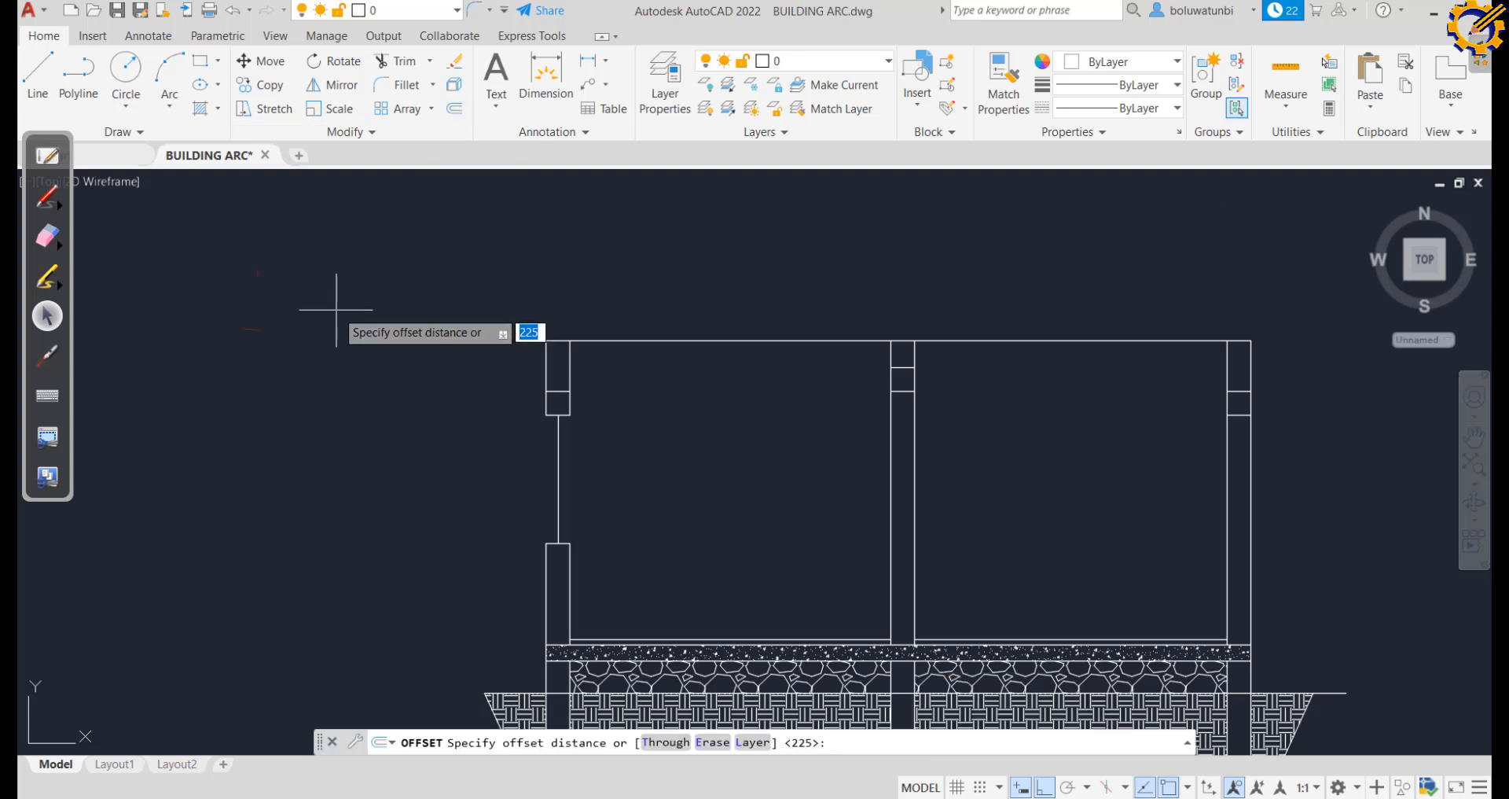
type("75")
key("Return")
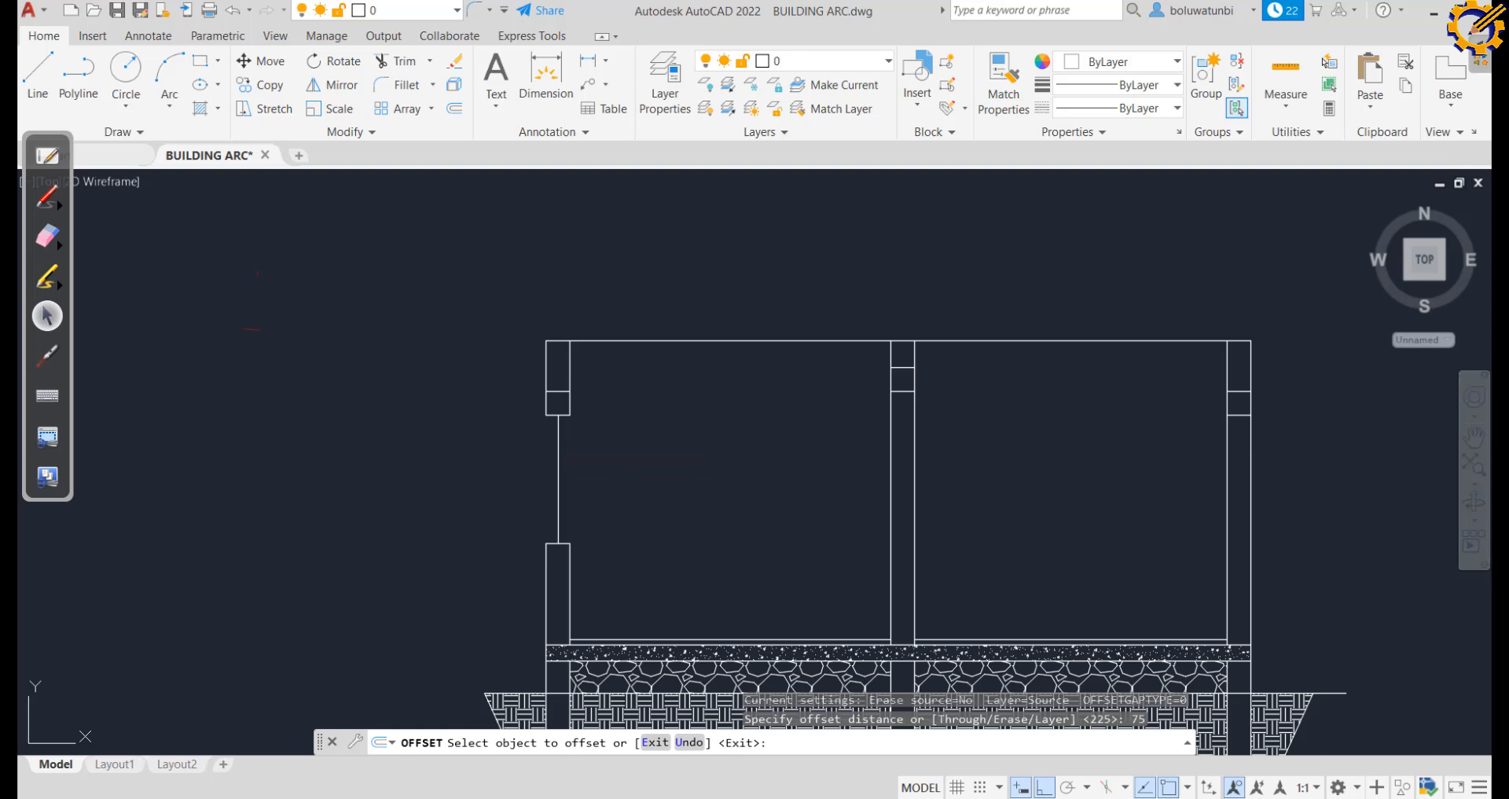
left_click(558, 440)
left_click(542, 440)
left_click(557, 441)
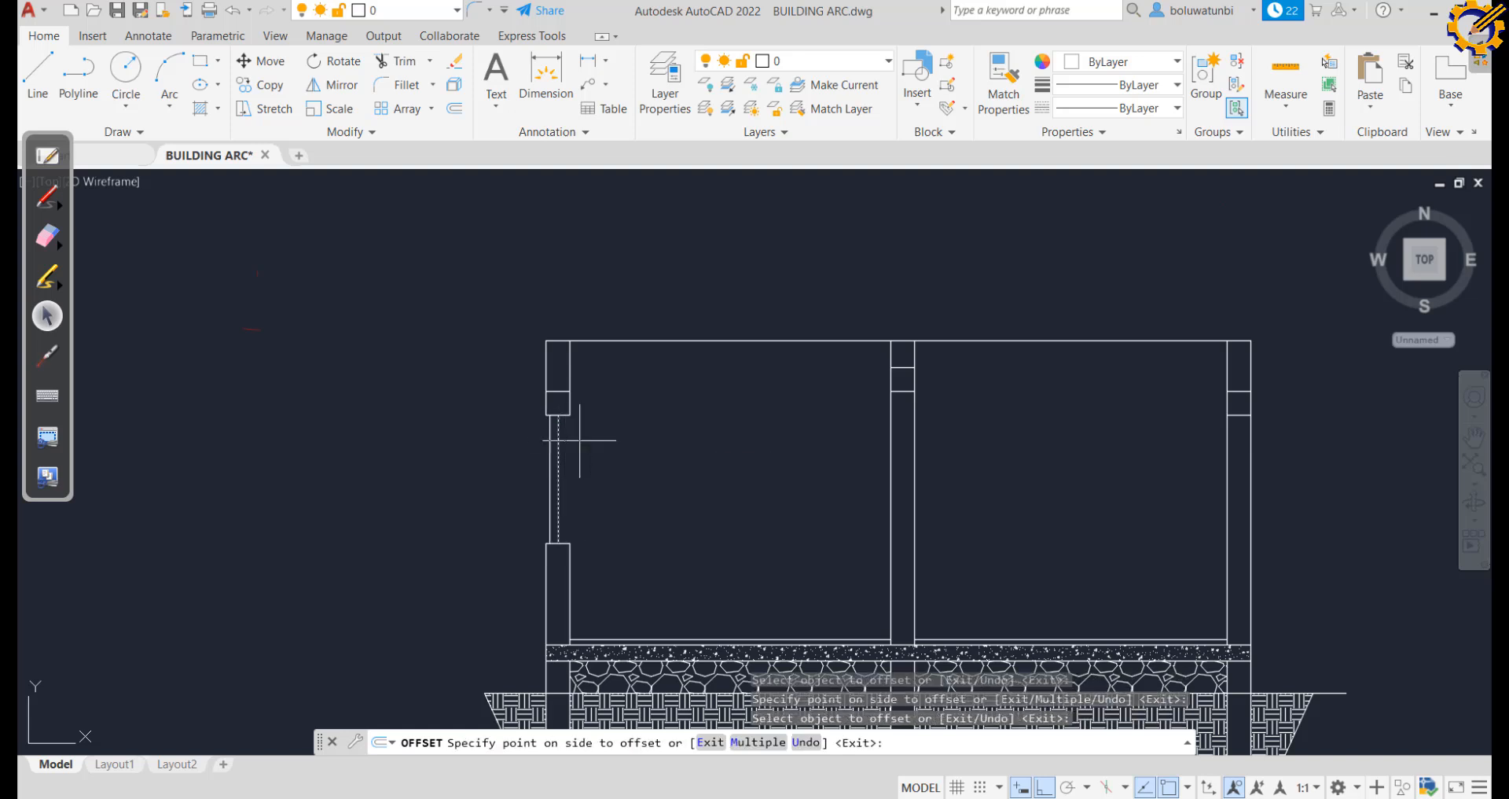
left_click(579, 434)
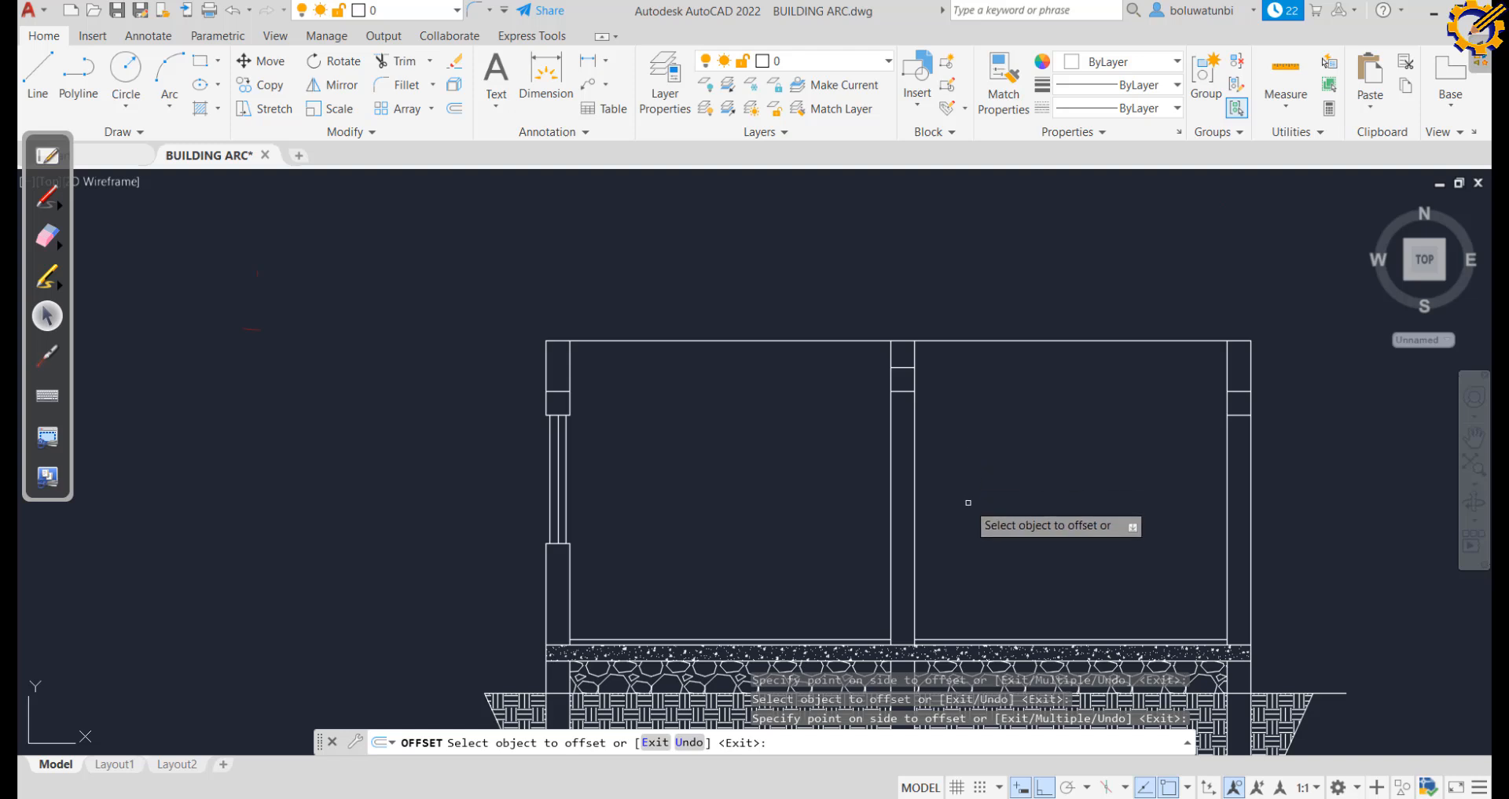
key("Escape")
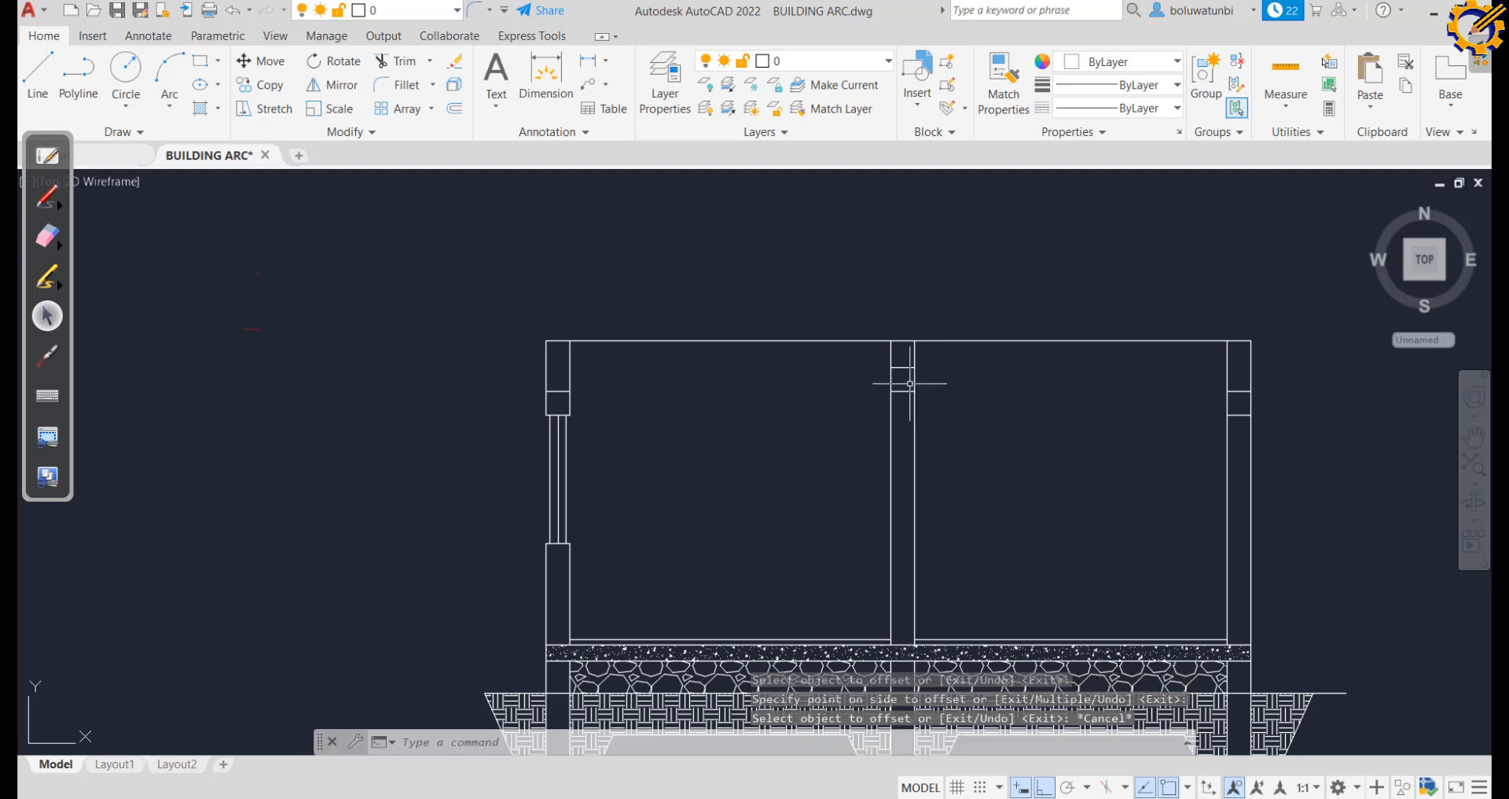
Switch to the PDF floor plan and sketch a wall end in perspective with sloping lintel lines in the blank area beside the plan
key("alt+Tab")
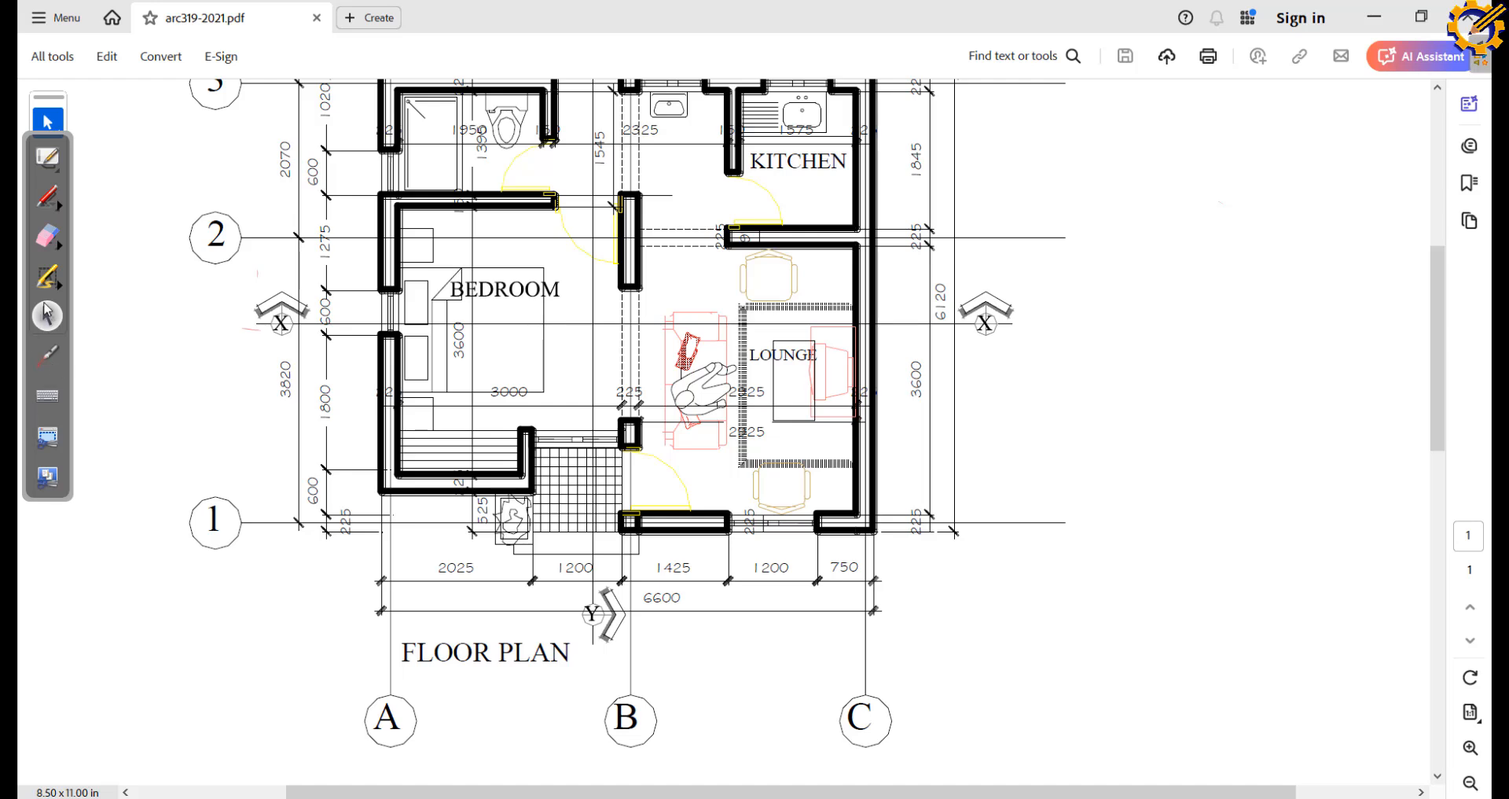
left_click(48, 273)
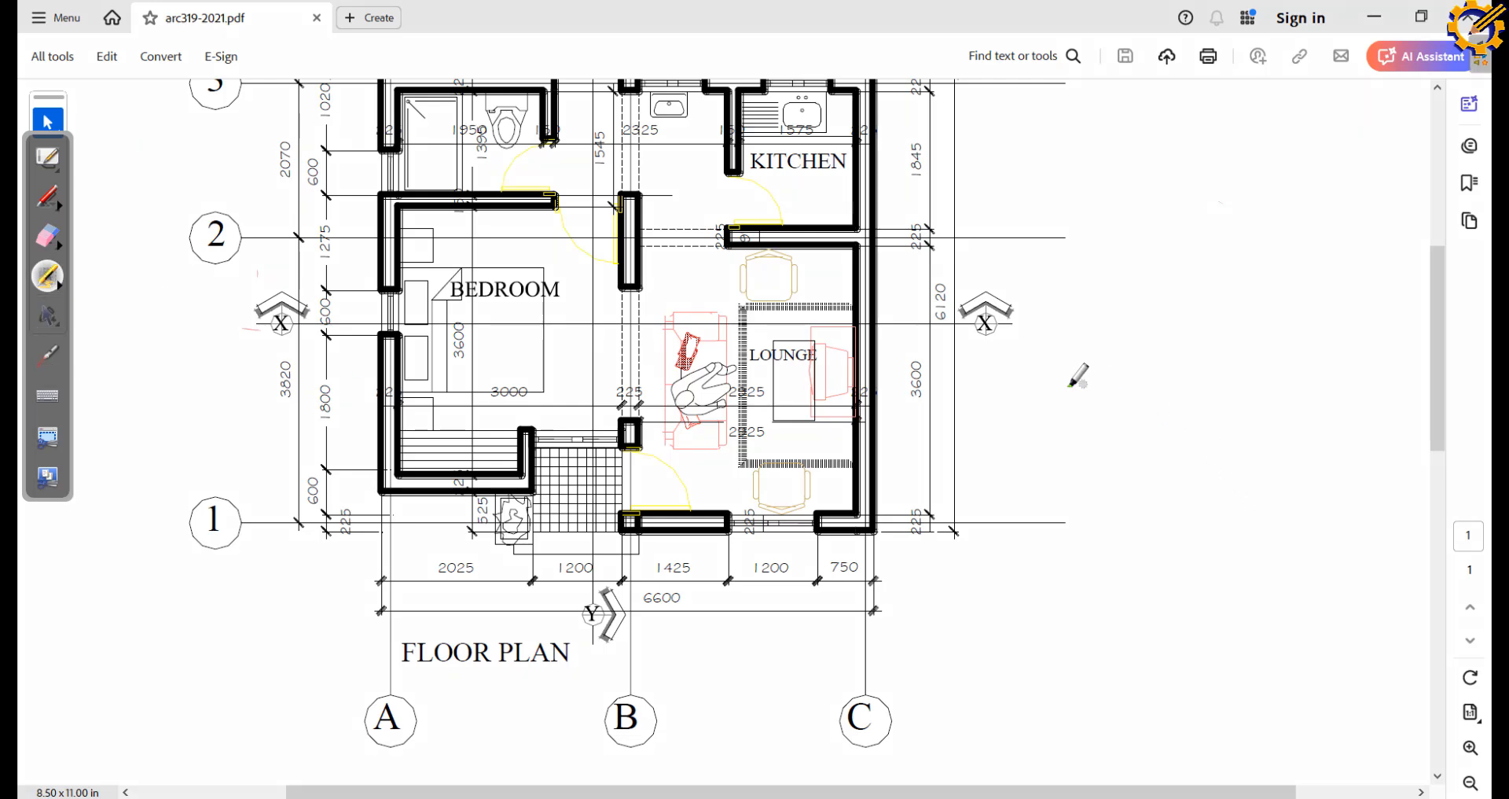
mouse_move(1110, 419)
left_mouse_down()
mouse_move(1123, 432)
mouse_move(1105, 569)
left_mouse_up()
left_click_drag(1086, 697, 1086, 728)
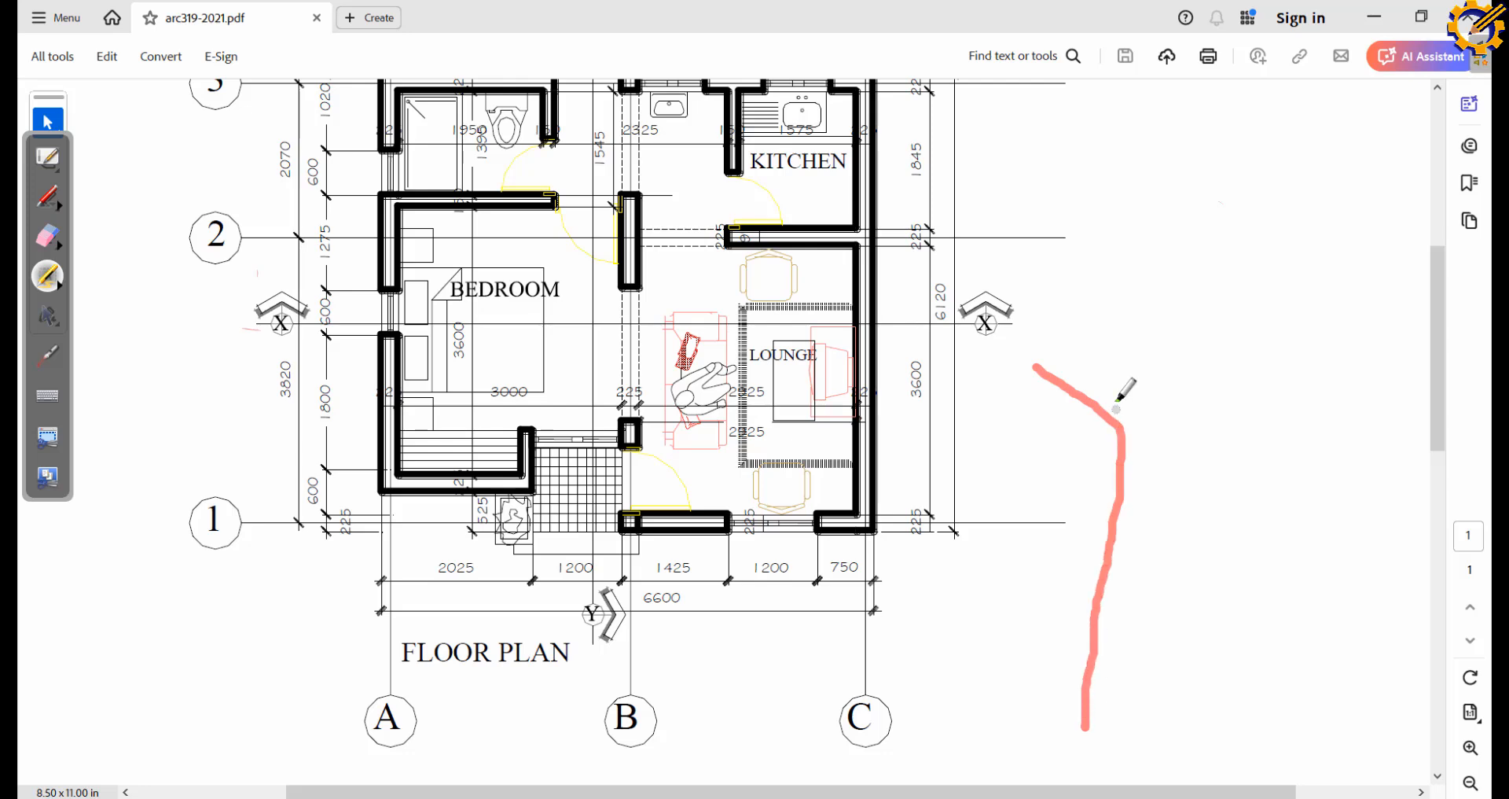
left_click_drag(1160, 425, 1066, 333)
left_click_drag(1159, 428, 1157, 653)
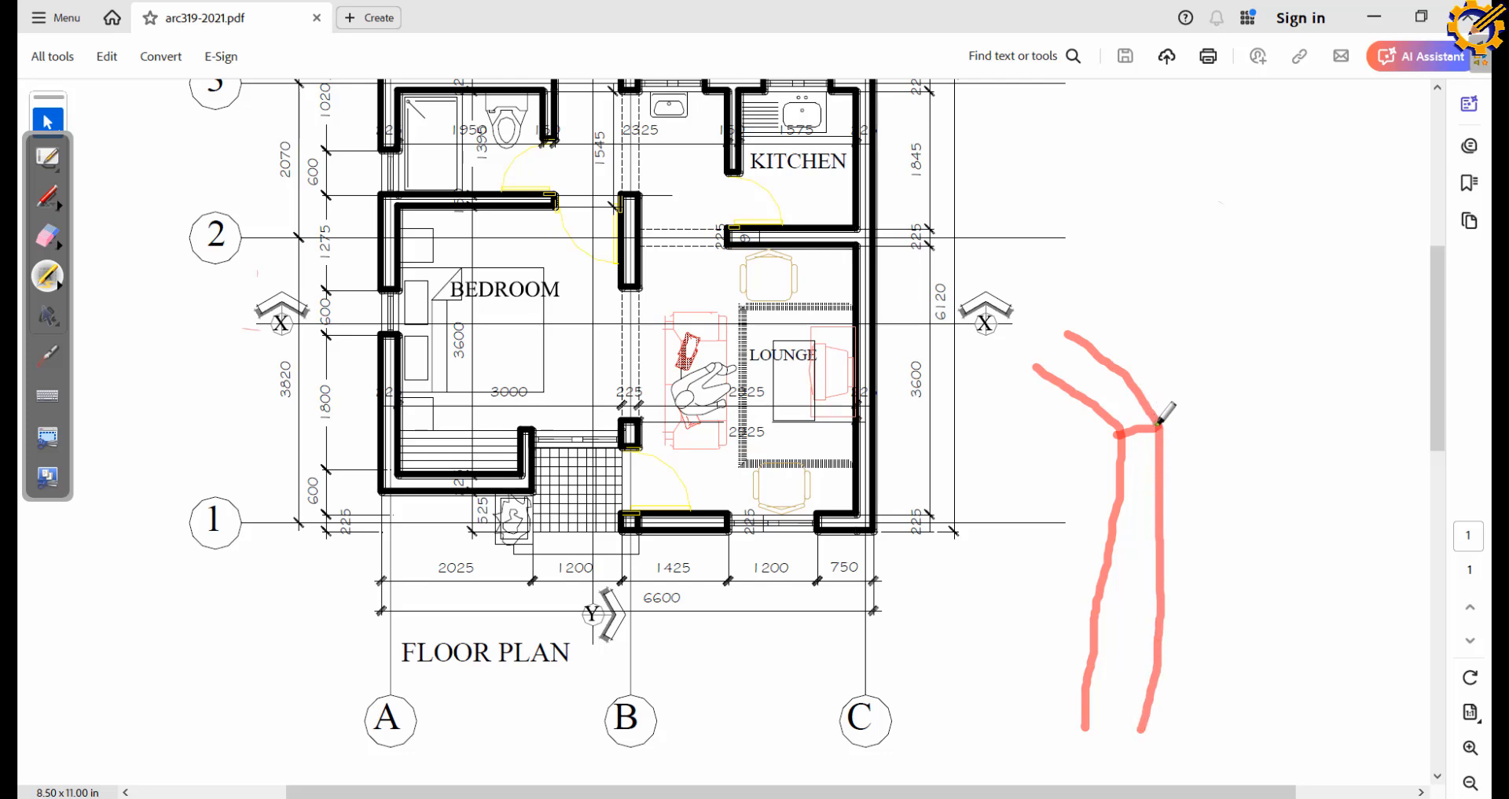
left_click_drag(1159, 428, 1295, 532)
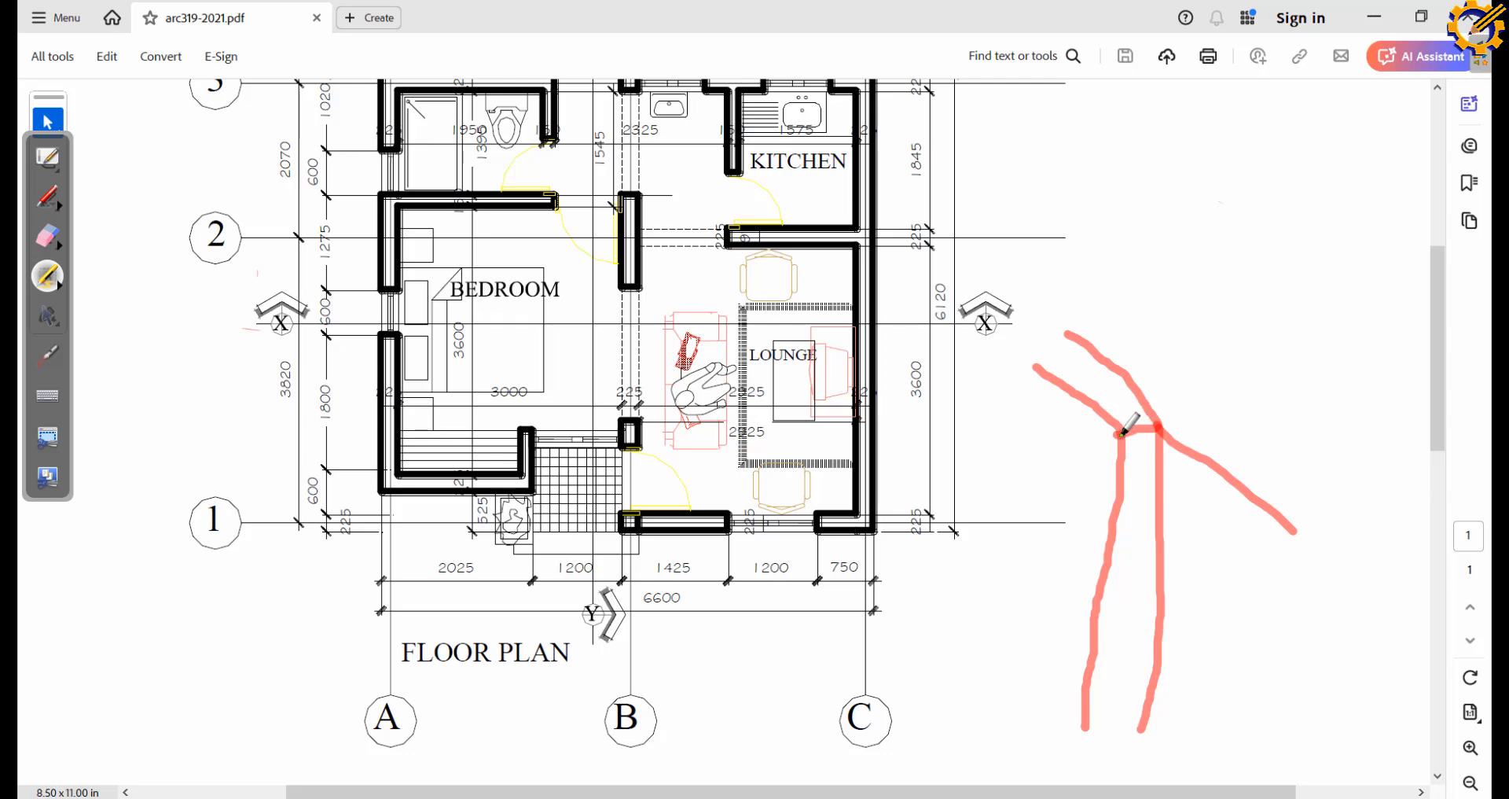
left_click_drag(1120, 434, 1252, 563)
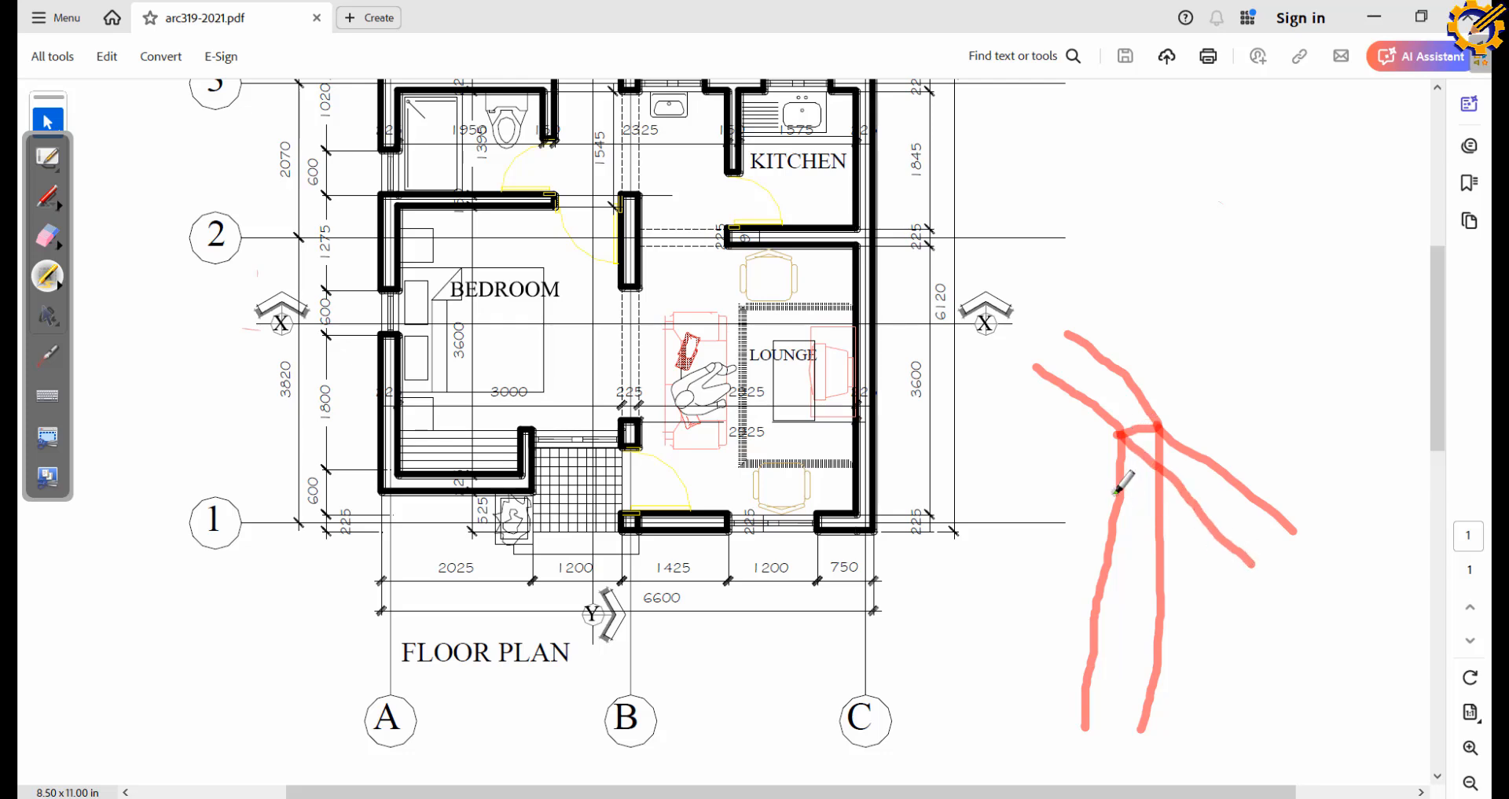
mouse_move(1116, 493)
left_mouse_down()
mouse_move(1200, 554)
mouse_move(1261, 573)
left_mouse_up()
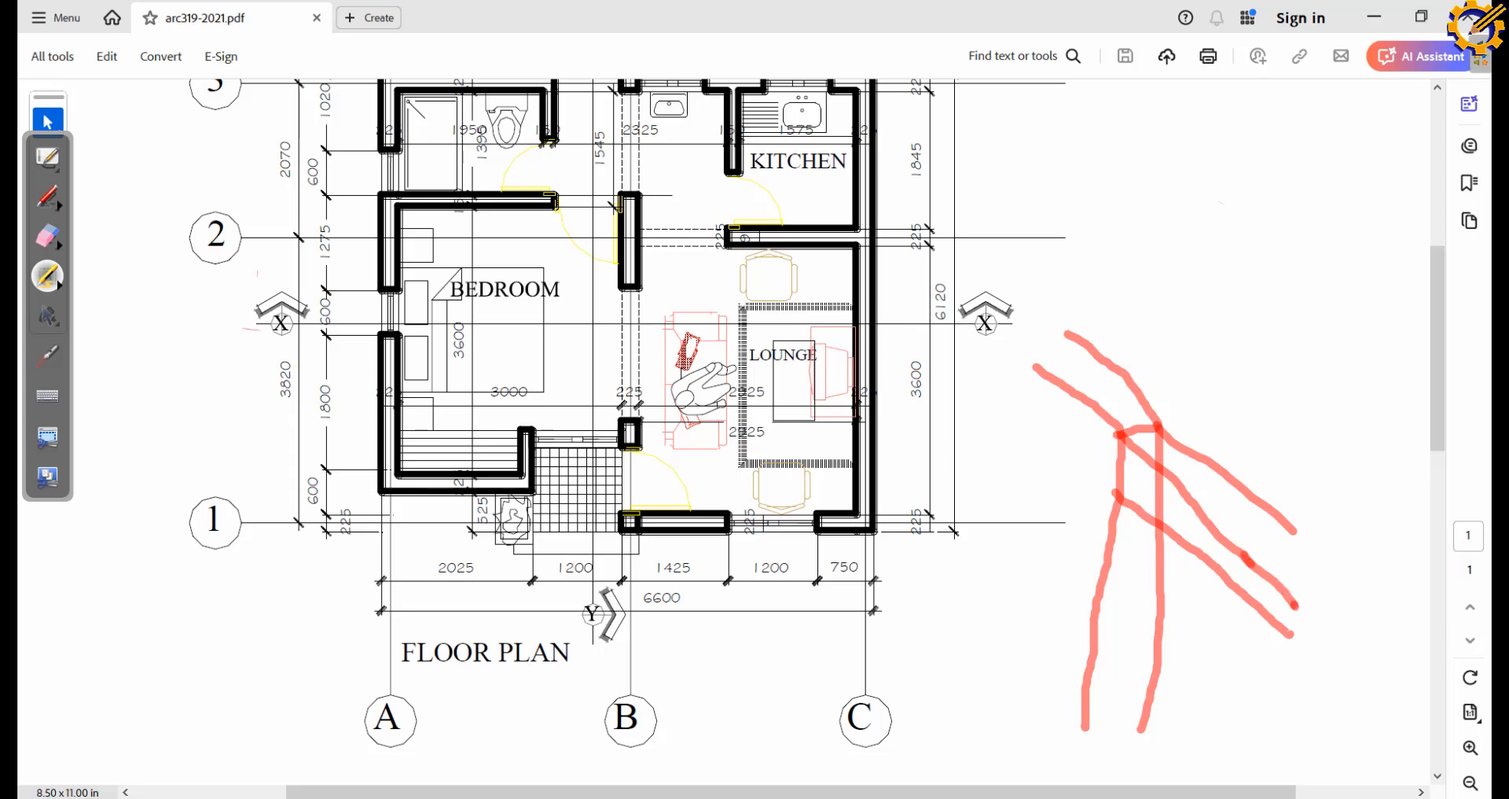
Extend the sketched lintel lines beyond the wall, then add the opening's far vertical edge and the base lines
left_click_drag(1241, 591, 1240, 729)
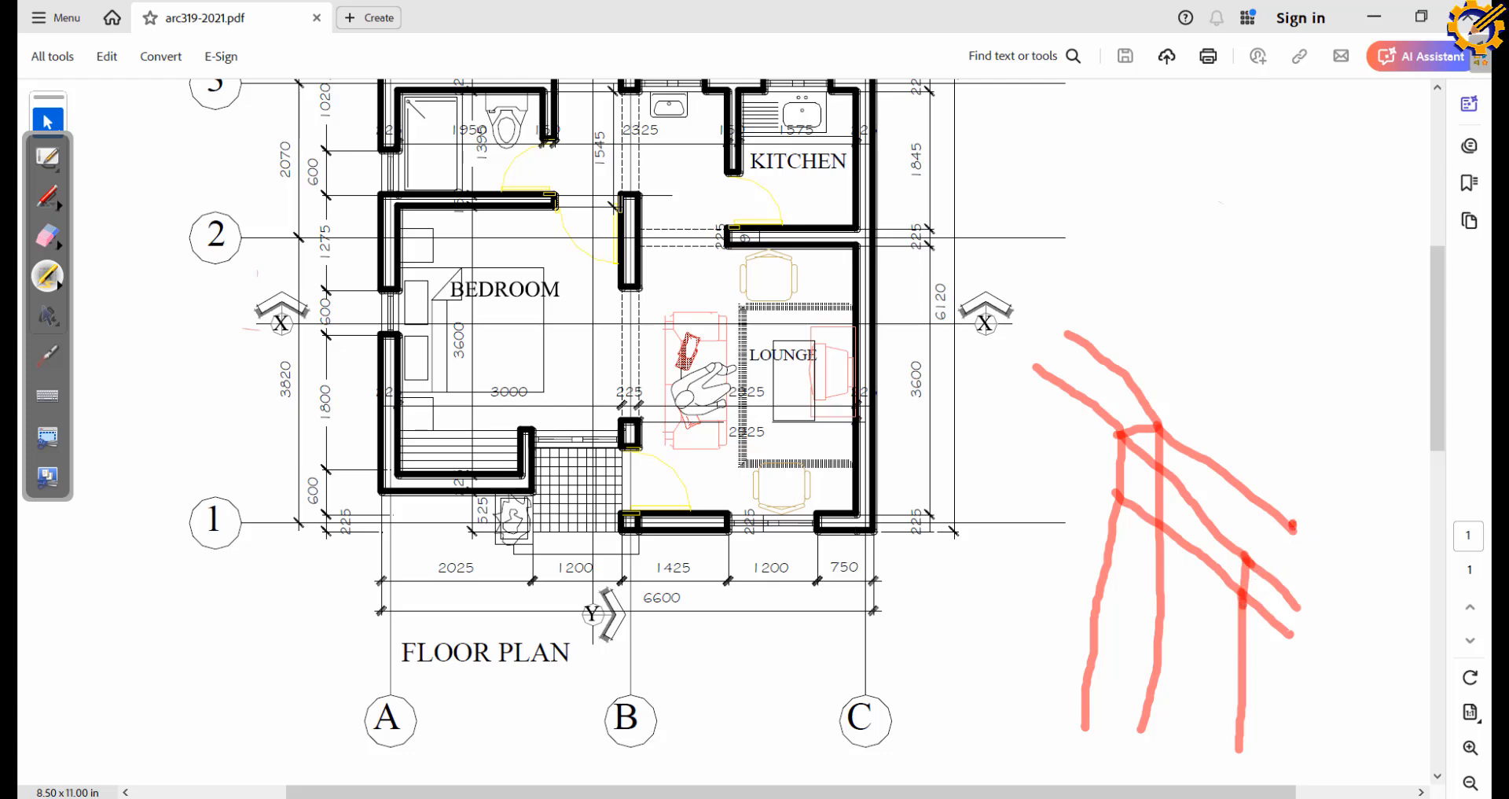
left_click_drag(1294, 525, 1381, 637)
left_click_drag(1277, 589, 1368, 662)
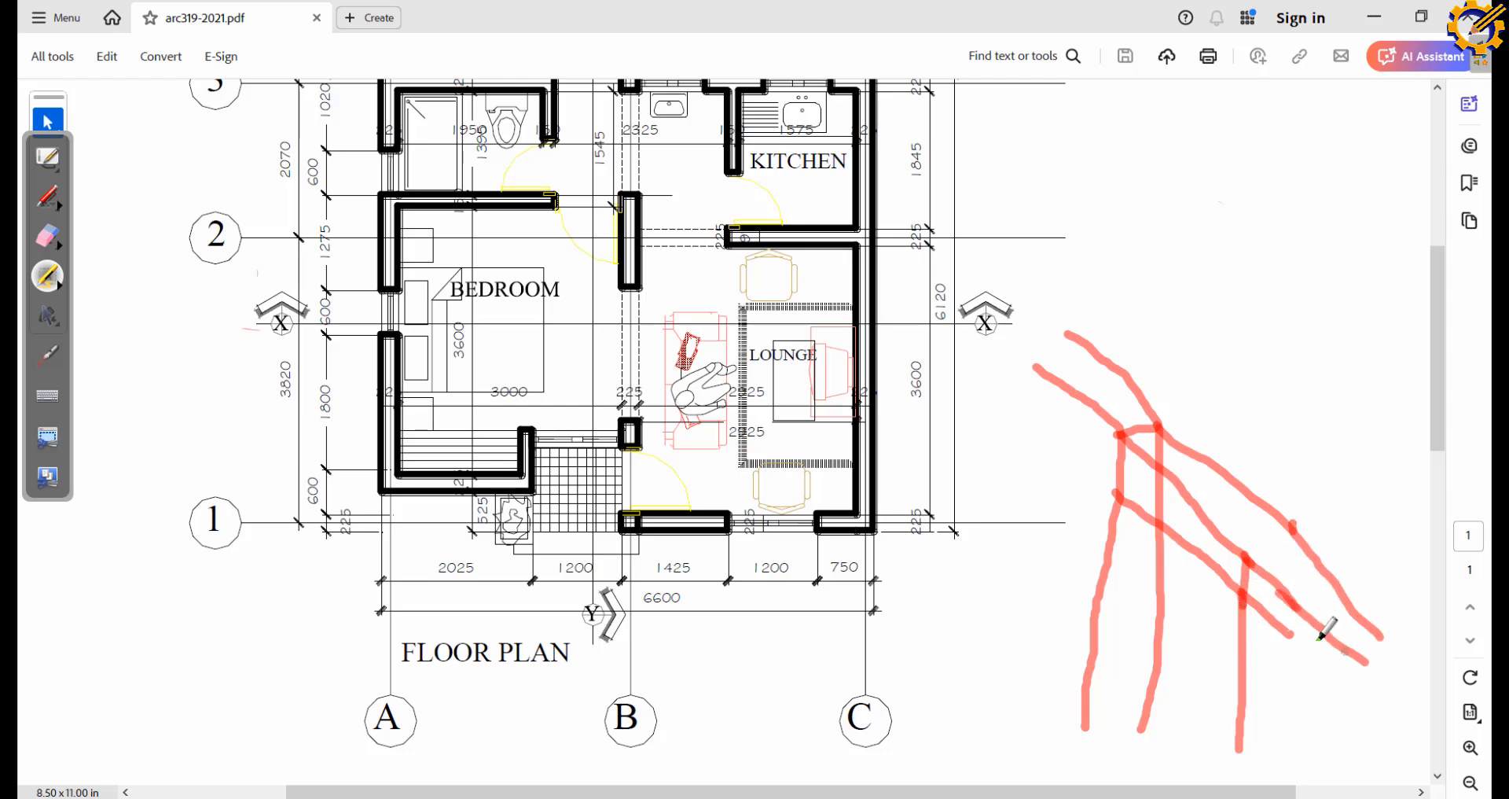
left_click_drag(1265, 621, 1334, 689)
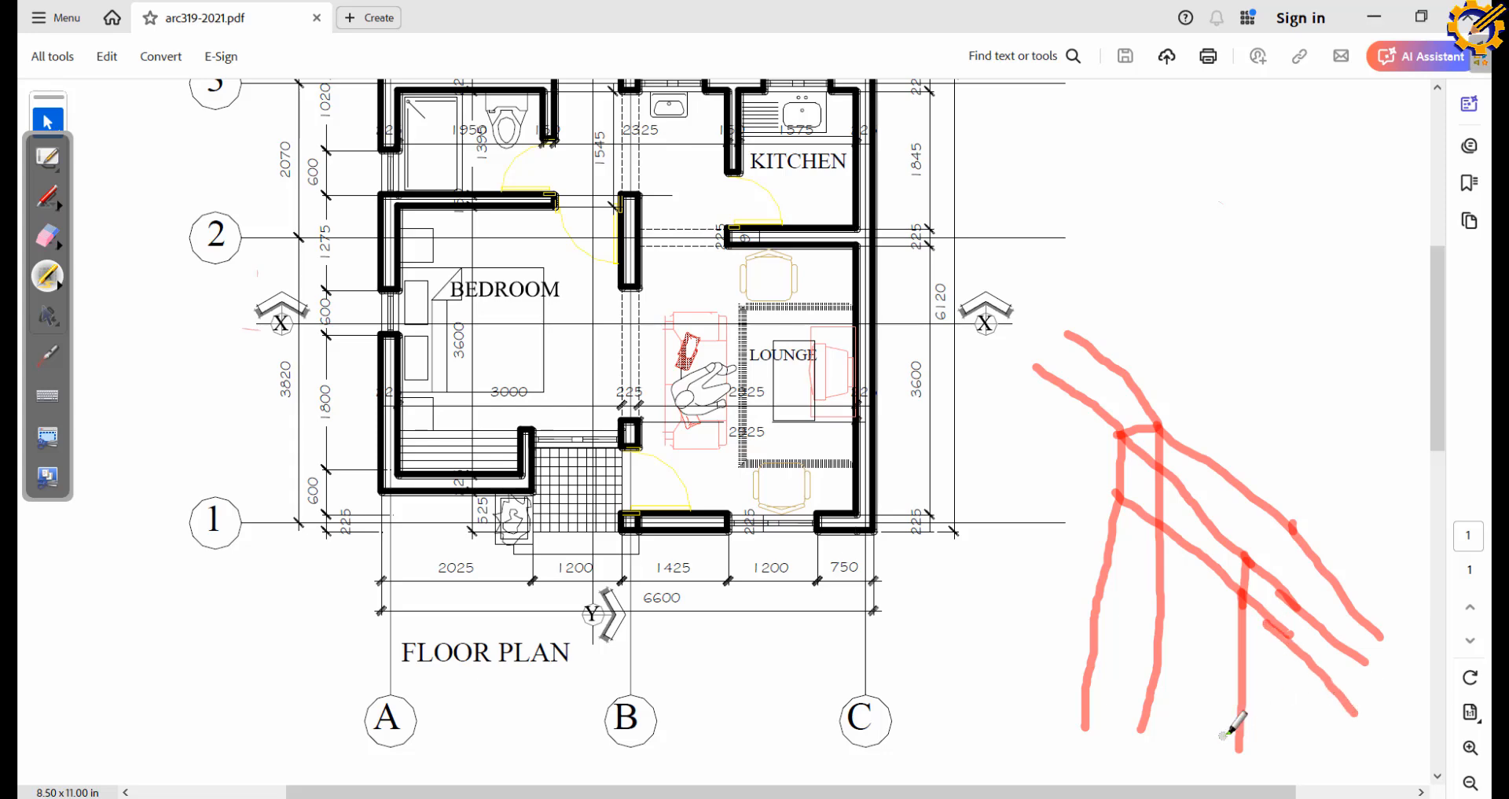
mouse_move(1144, 728)
left_mouse_down()
mouse_move(1113, 730)
mouse_move(1234, 785)
left_mouse_up()
left_click_drag(1238, 732, 1235, 766)
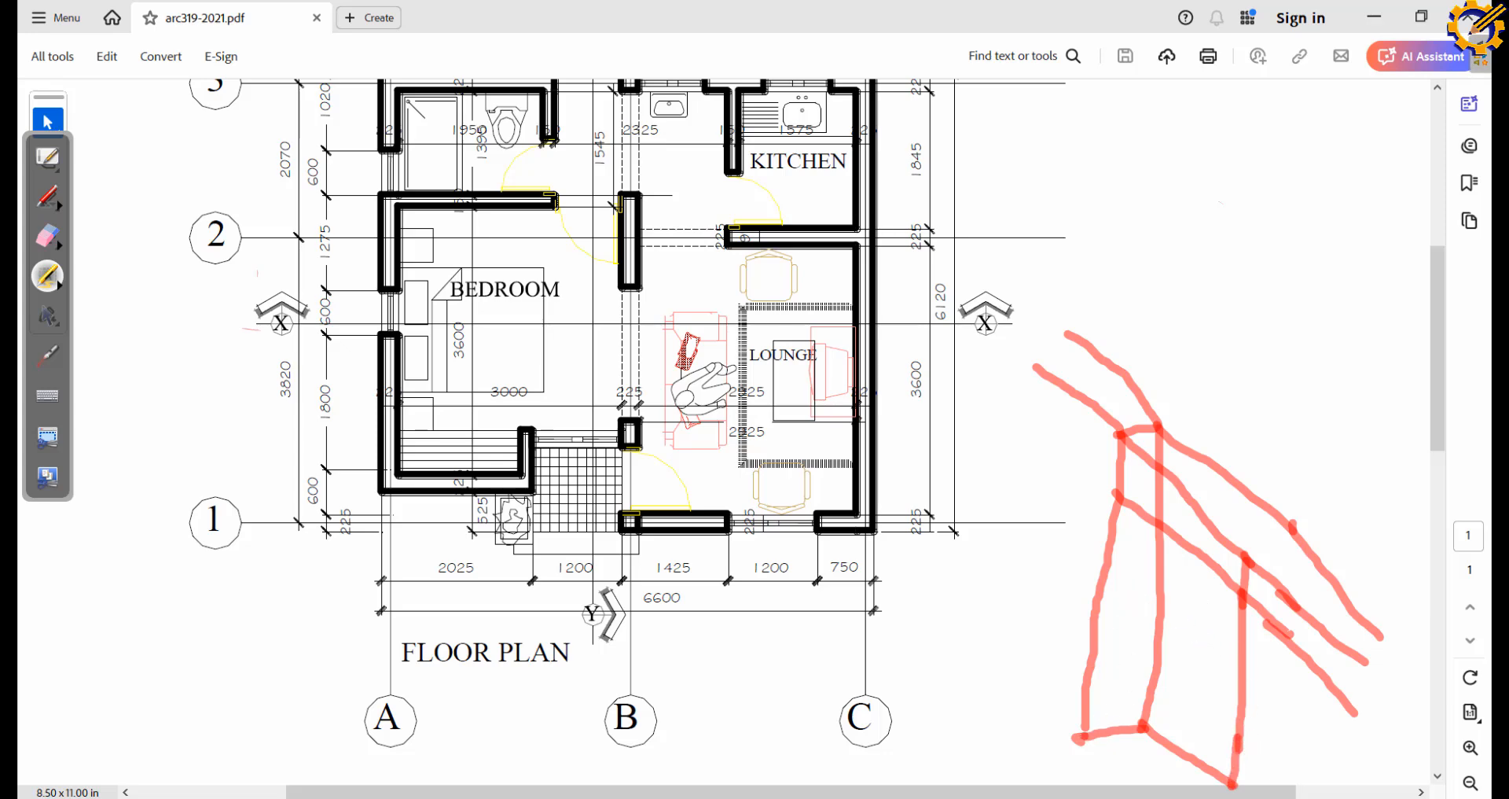
Add the adjoining wall's base and vertical lines to the perspective sketch, and mark the lintel with a scribble and leader strokes
left_click_drag(1081, 735, 955, 593)
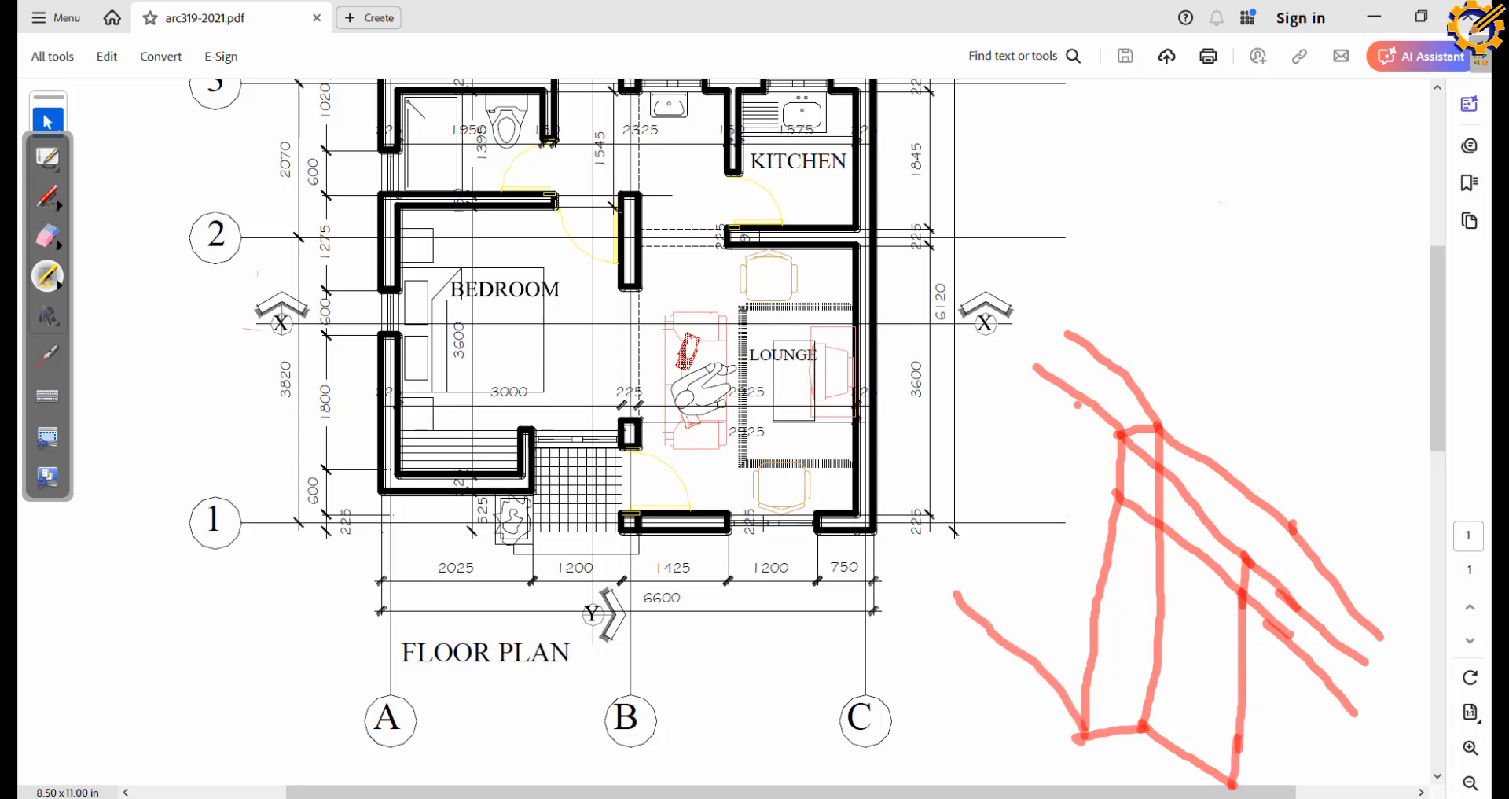
left_click_drag(1077, 405, 1053, 684)
left_click_drag(1054, 385, 1018, 595)
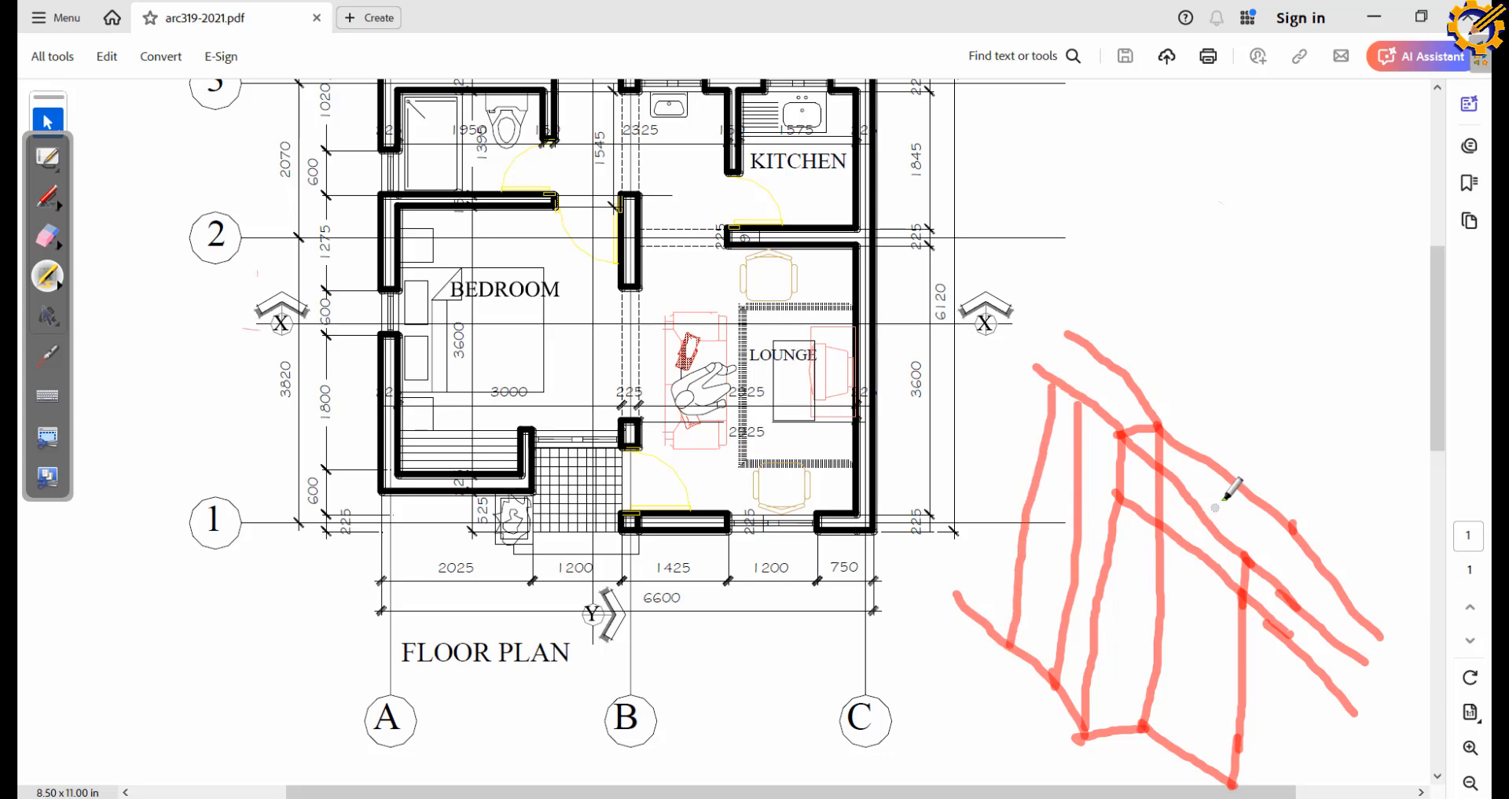
mouse_move(1233, 476)
left_mouse_down()
mouse_move(1175, 509)
mouse_move(1232, 522)
mouse_move(1250, 457)
mouse_move(1321, 428)
left_mouse_up()
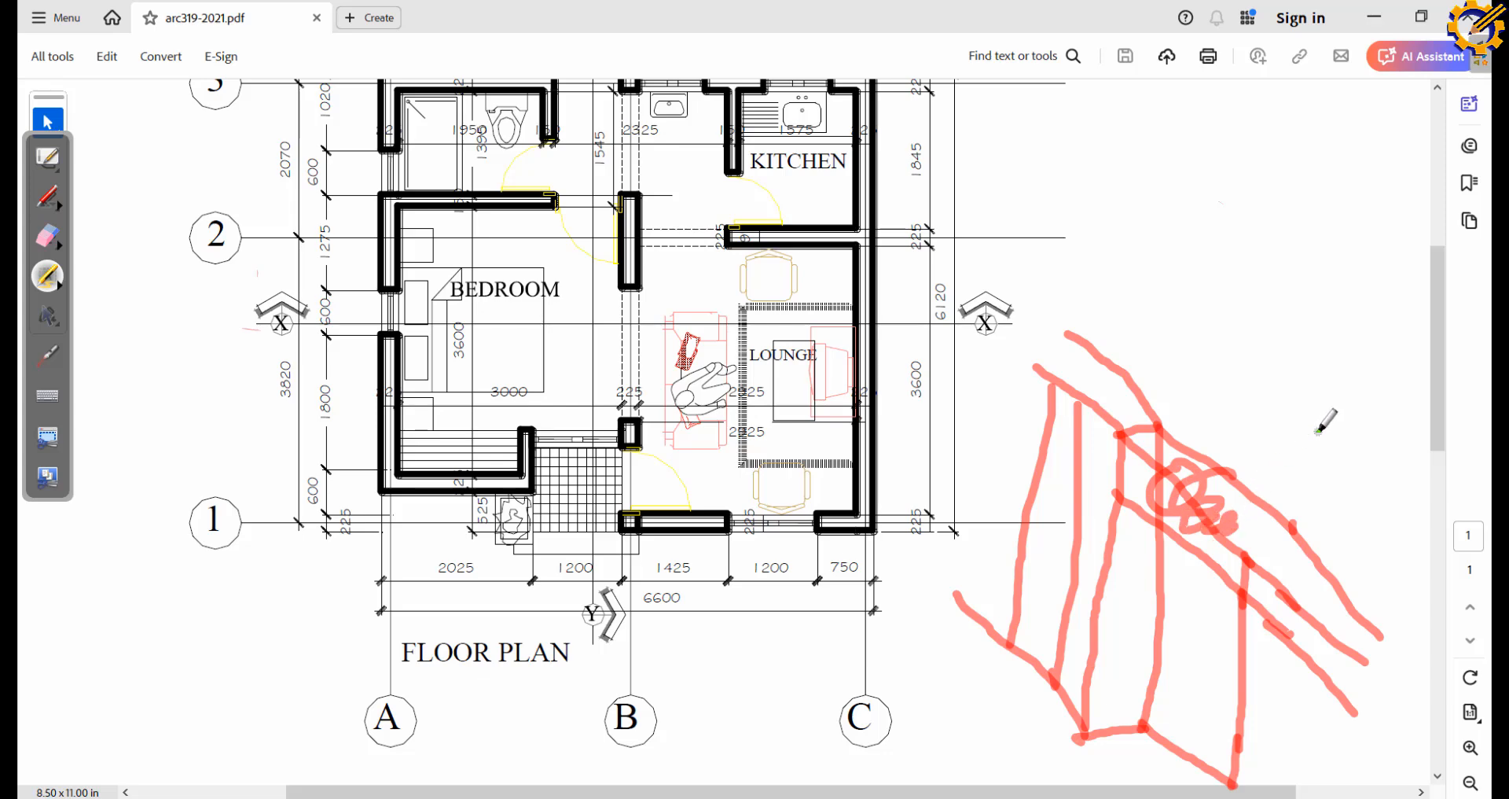
mouse_move(1165, 517)
left_mouse_down()
mouse_move(1191, 762)
mouse_move(1054, 798)
left_mouse_up()
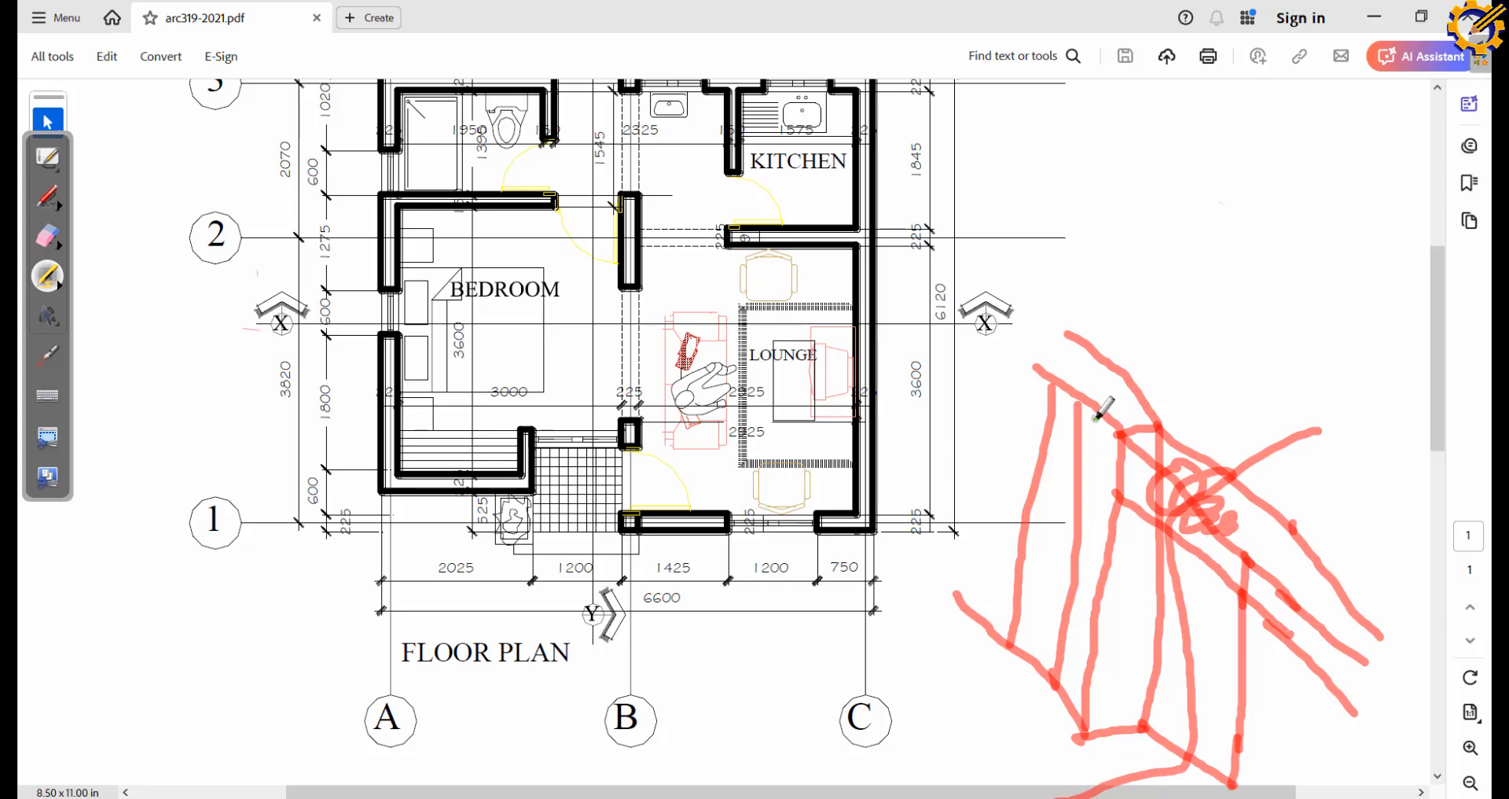
Sketch the lintel's dotted square cross-section above a tall rectangle, and mark the perspective sketch and the opening between bedroom and lounge
left_click_drag(1214, 230, 1269, 265)
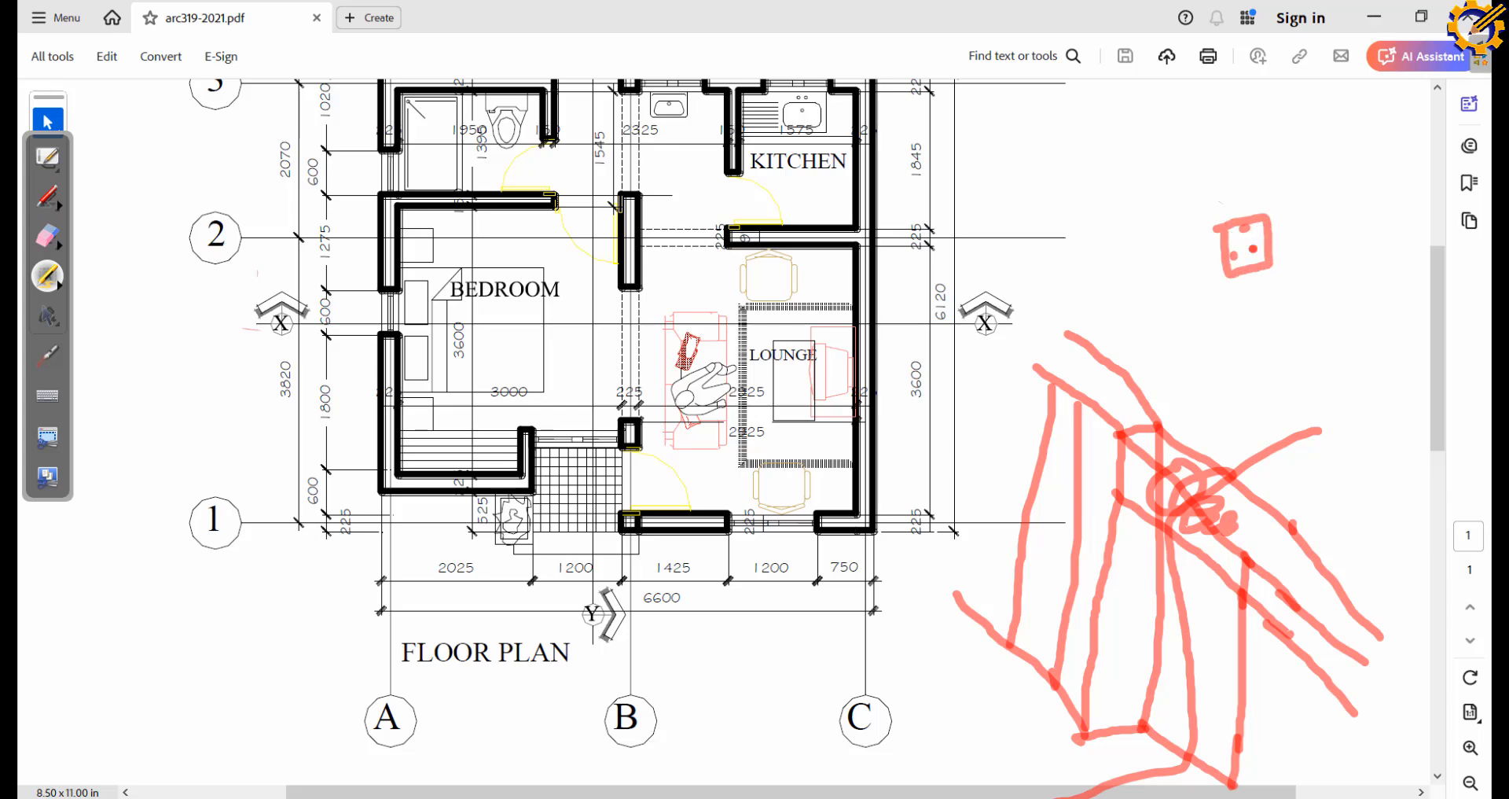
mouse_move(1228, 278)
left_mouse_down()
mouse_move(1231, 397)
mouse_move(1282, 405)
left_mouse_up()
left_click_drag(1271, 271, 1277, 376)
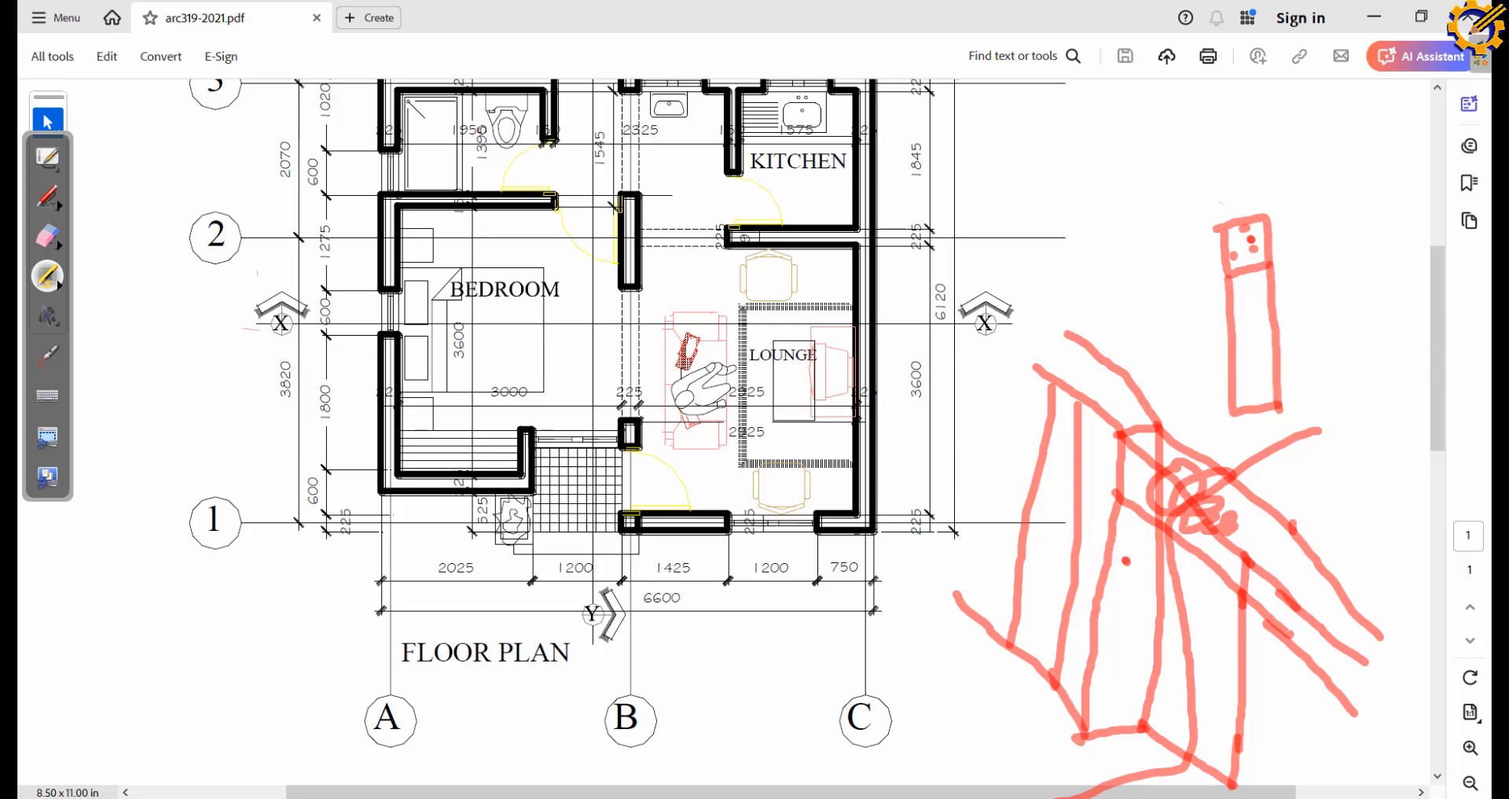
mouse_move(1236, 473)
left_mouse_down()
mouse_move(1193, 512)
mouse_move(1175, 668)
left_mouse_up()
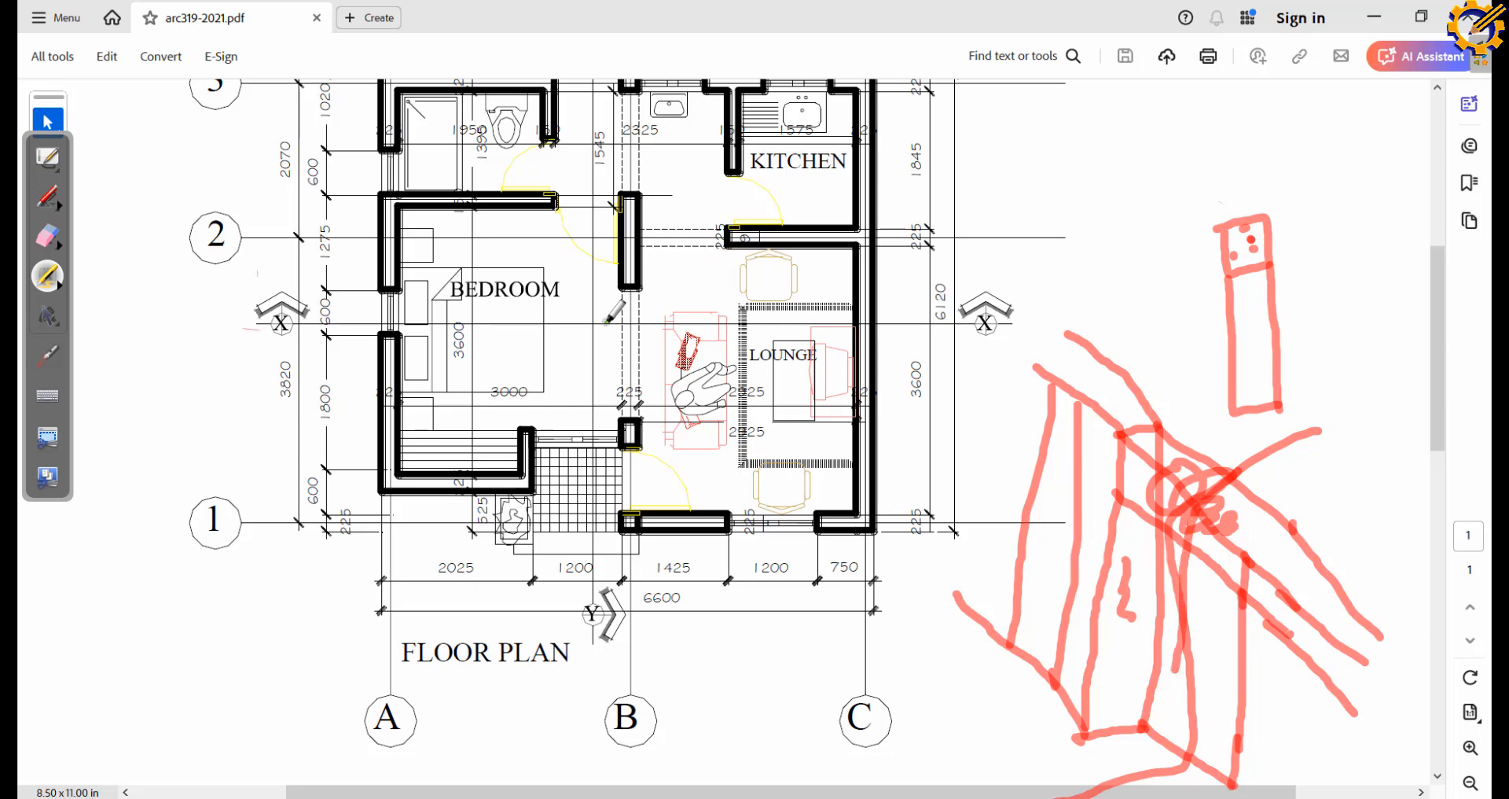
mouse_move(607, 279)
left_mouse_down()
mouse_move(668, 285)
mouse_move(640, 309)
mouse_move(691, 337)
mouse_move(640, 312)
left_mouse_up()
Erase the freehand sketches from the area beside the floor plan and return to the normal pointer
left_click(47, 236)
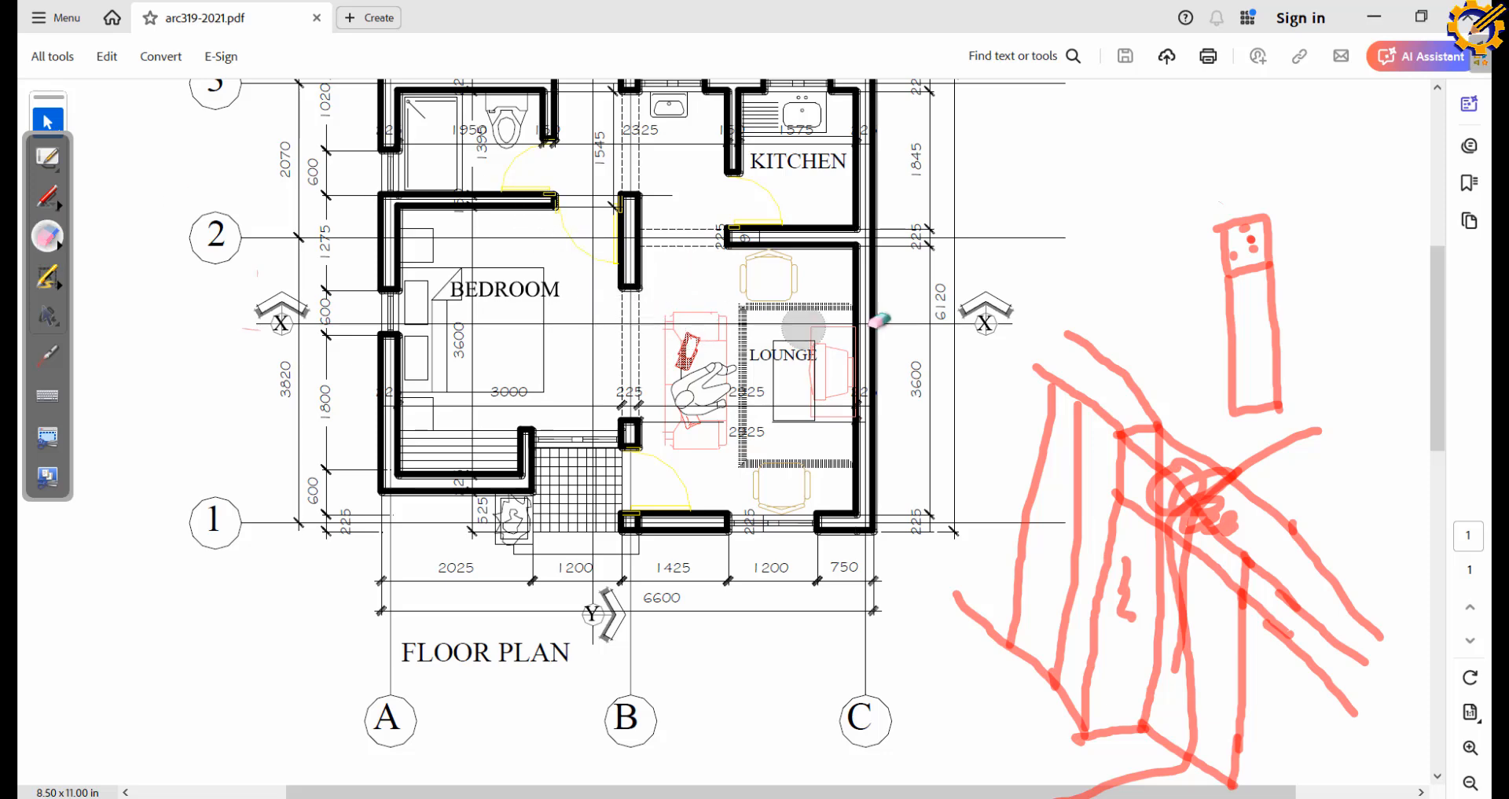
mouse_move(1064, 361)
left_mouse_down()
mouse_move(1018, 327)
mouse_move(1244, 202)
mouse_move(1172, 327)
mouse_move(1195, 428)
mouse_move(1074, 404)
mouse_move(987, 668)
mouse_move(1169, 550)
mouse_move(1145, 769)
mouse_move(1093, 786)
mouse_move(1085, 691)
mouse_move(1148, 772)
mouse_move(1146, 729)
mouse_move(1314, 616)
mouse_move(1166, 498)
mouse_move(1048, 512)
mouse_move(986, 498)
mouse_move(1040, 630)
mouse_move(1146, 482)
mouse_move(1276, 435)
mouse_move(1345, 540)
mouse_move(1250, 553)
mouse_move(1351, 677)
mouse_move(1334, 684)
mouse_move(1356, 631)
left_mouse_up()
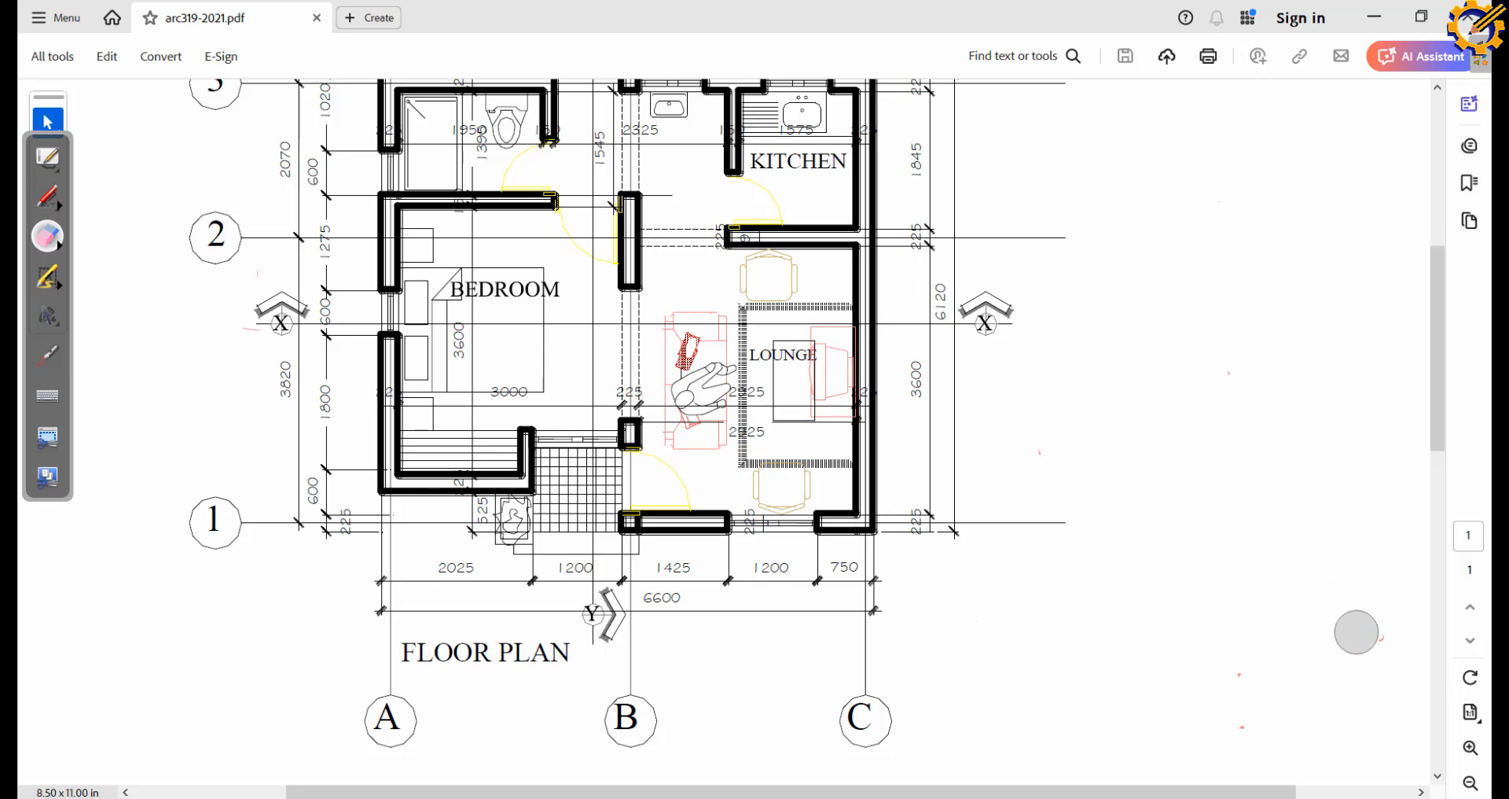
left_click(47, 317)
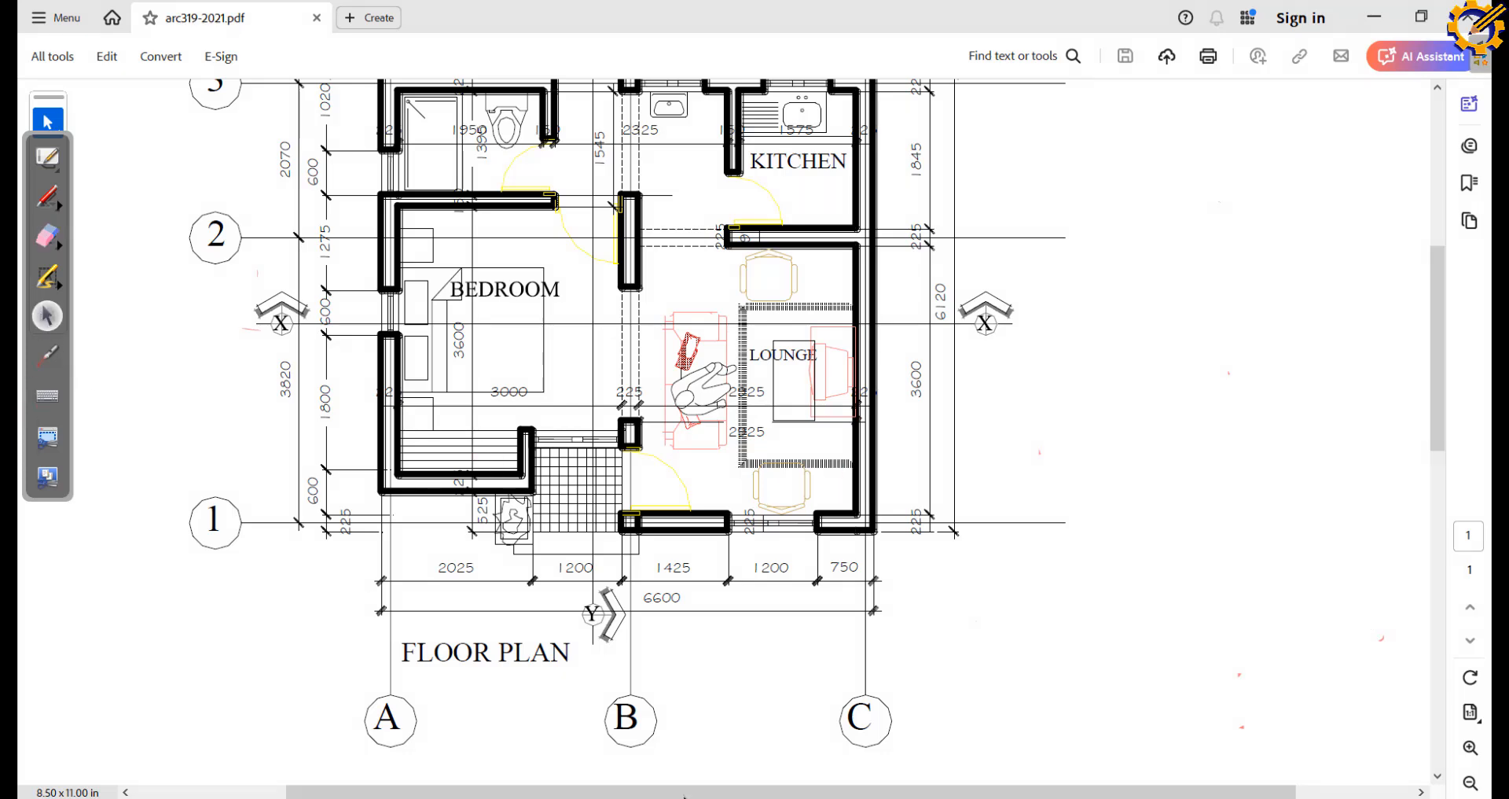
Switch back to AutoCAD and hatch the lintels in the left-hand and middle walls with the AR-CONC pattern
key("alt+Tab")
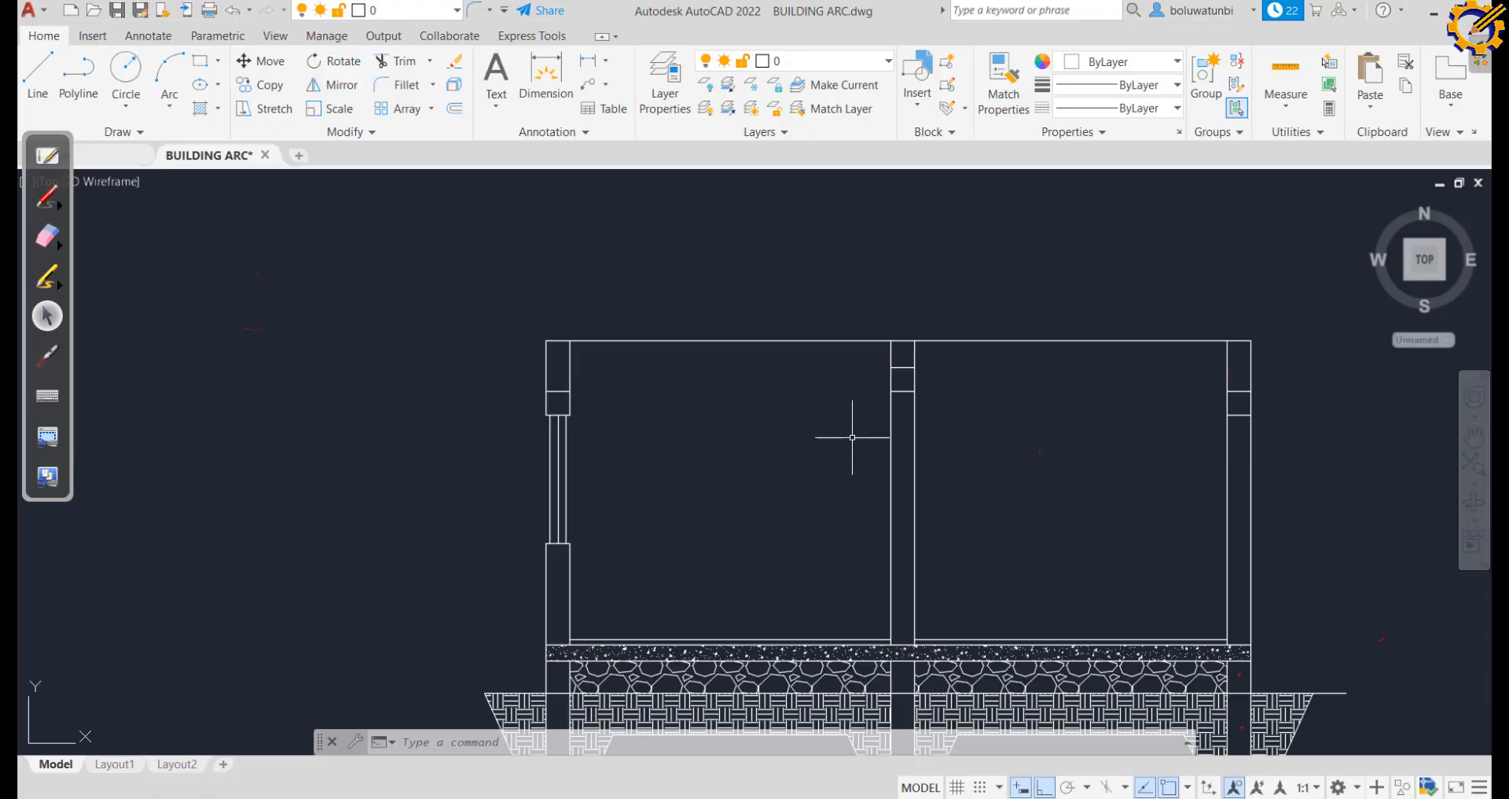
left_click(201, 108)
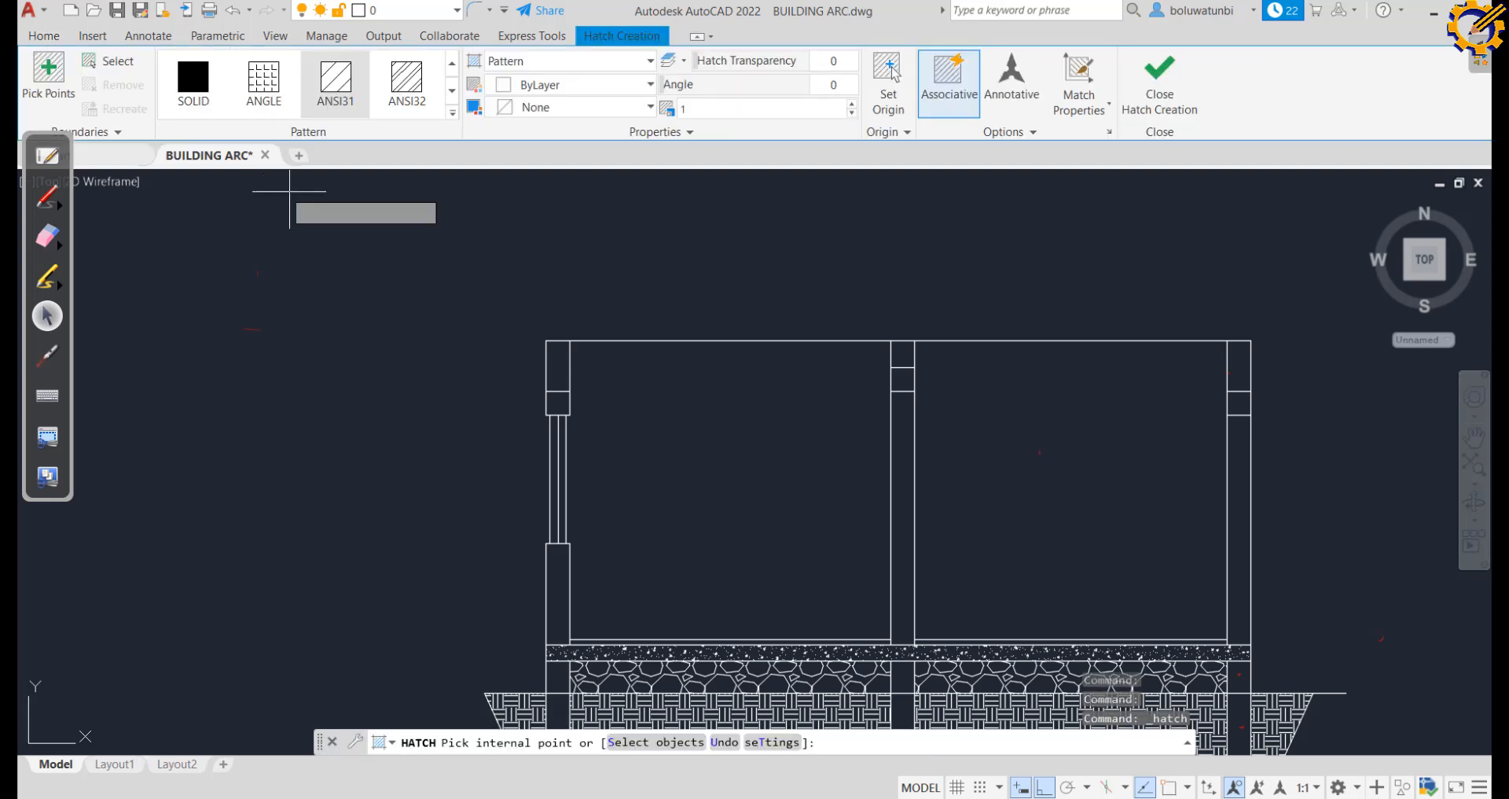
left_click(454, 114)
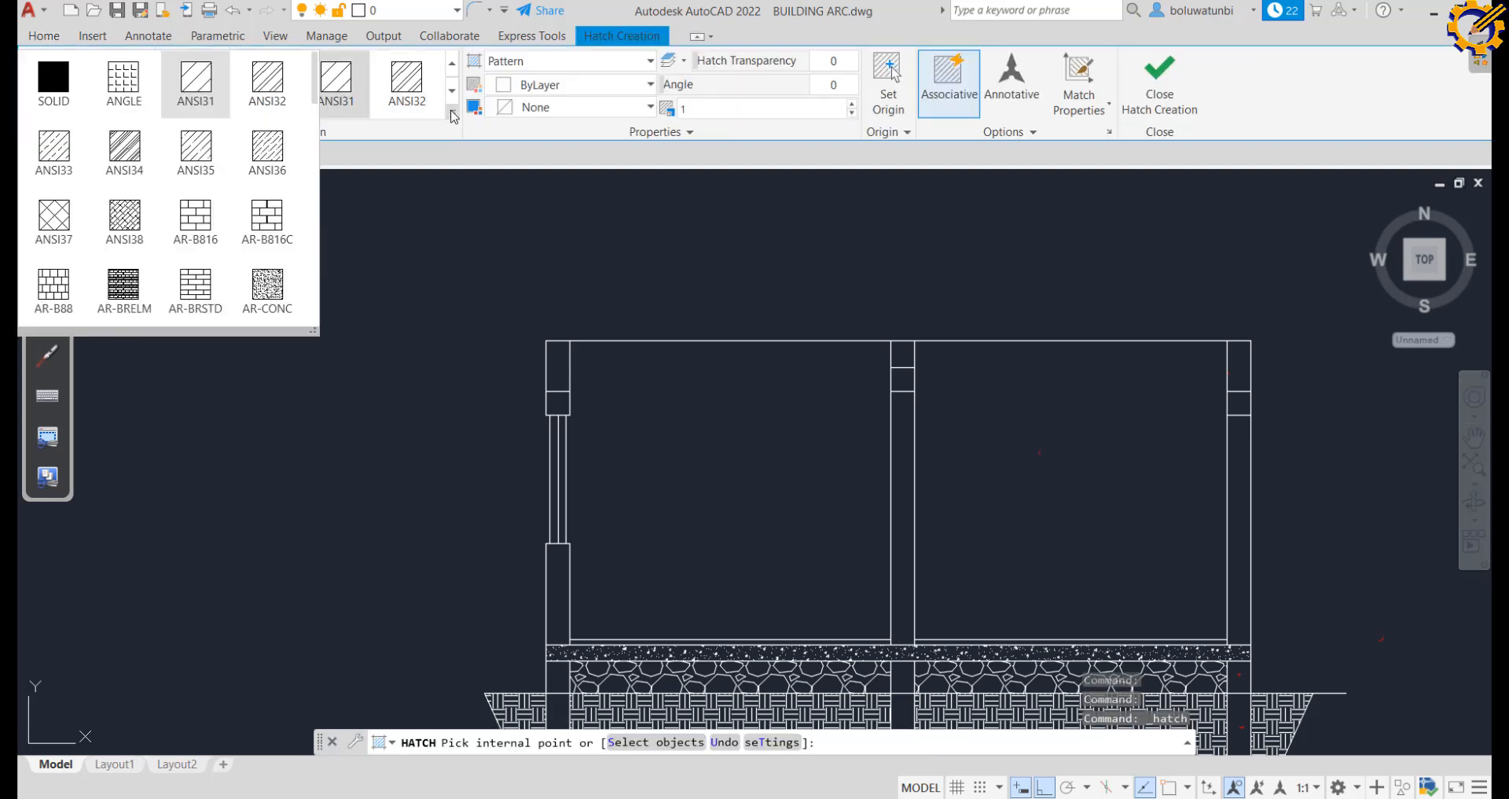
left_click(267, 291)
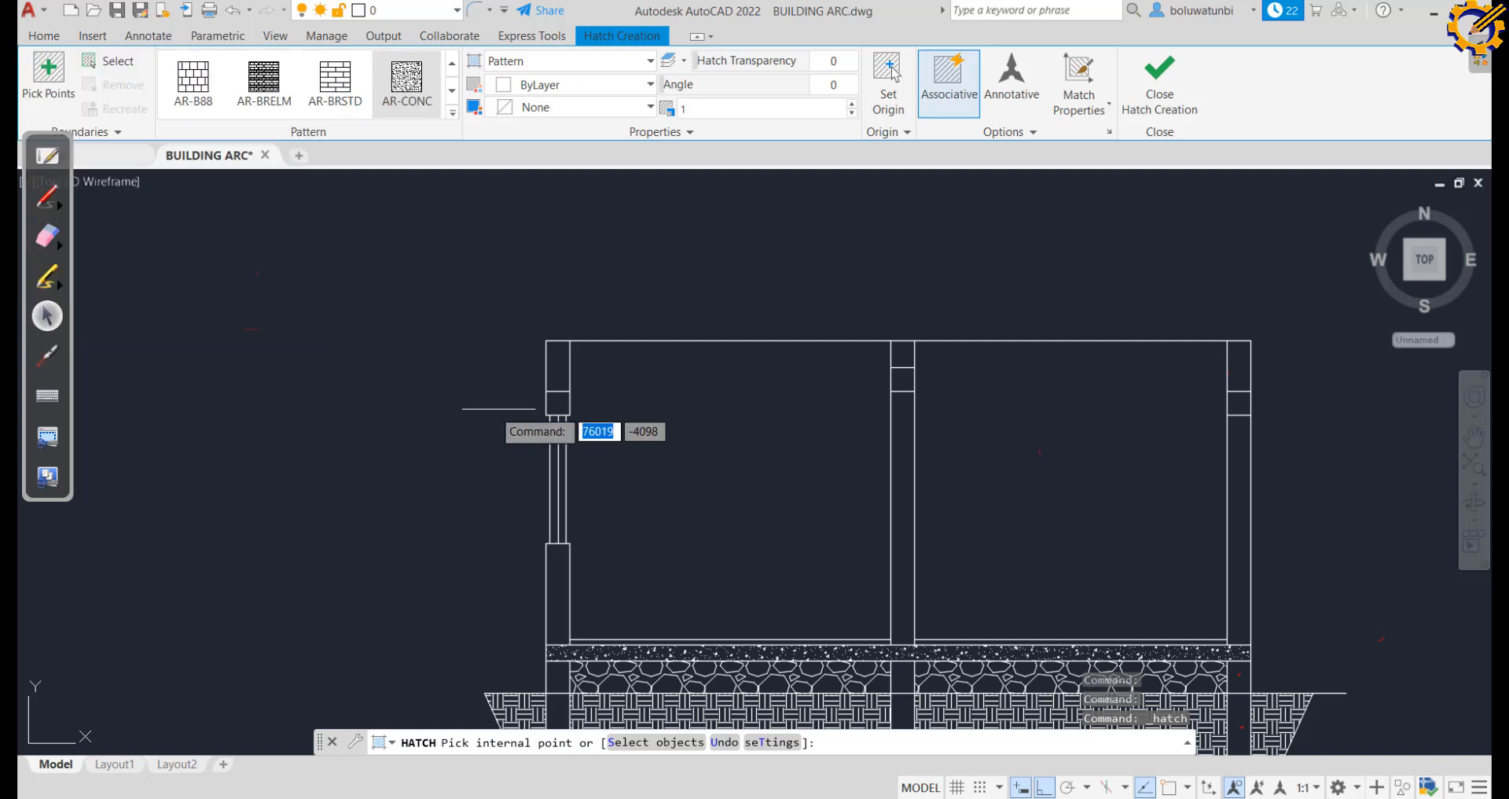
left_click(558, 402)
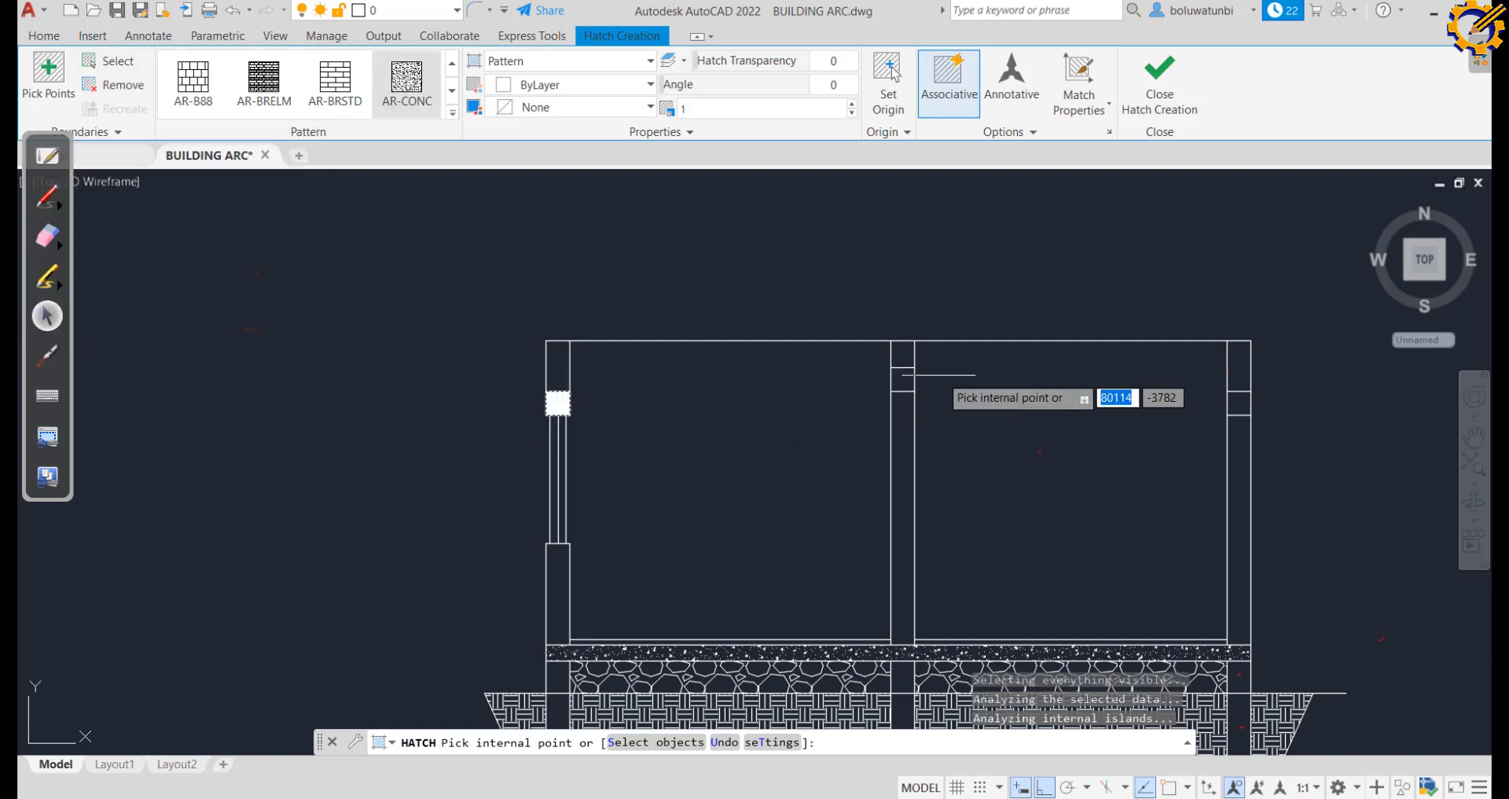
left_click(902, 379)
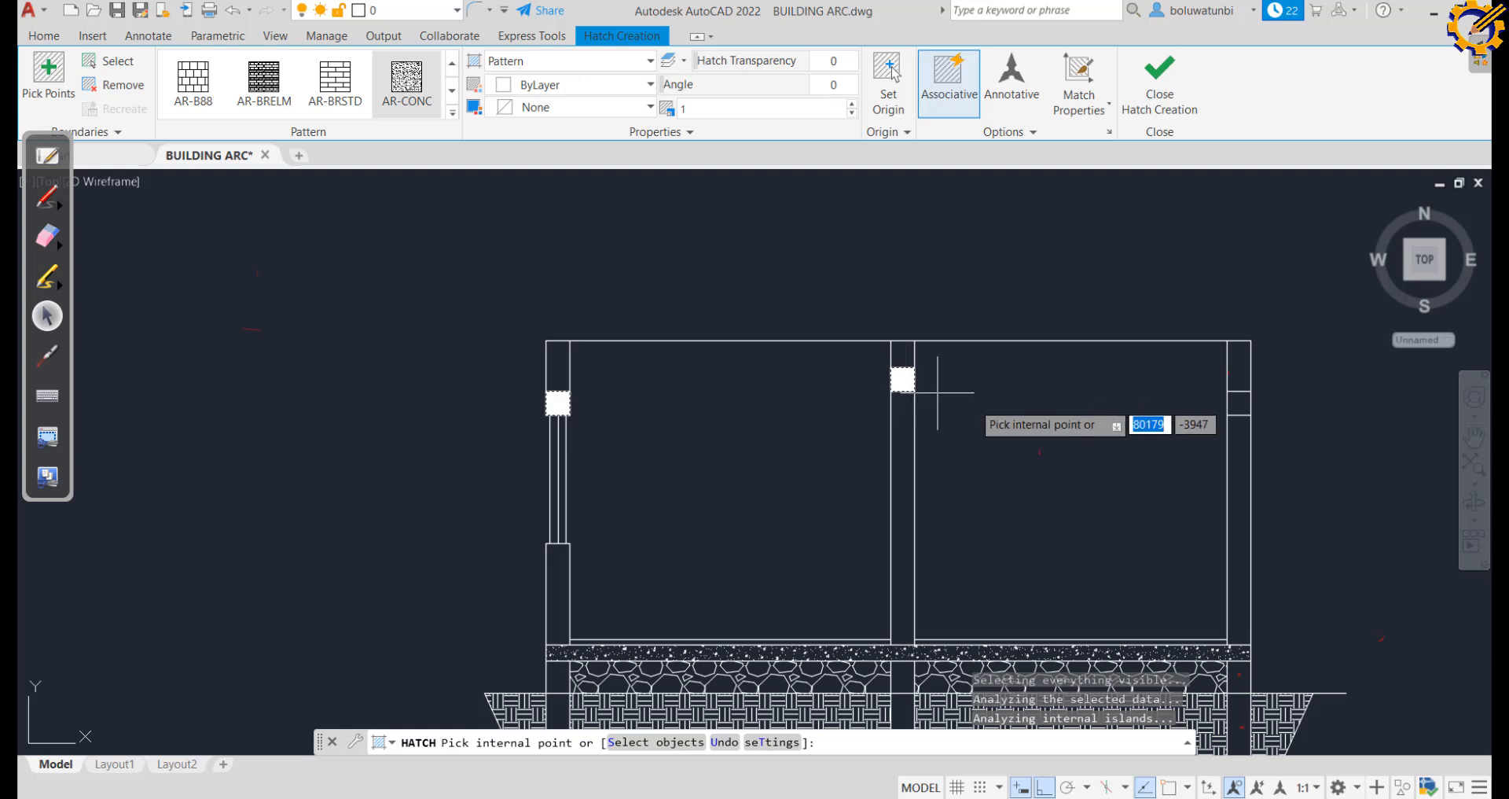
key("Return")
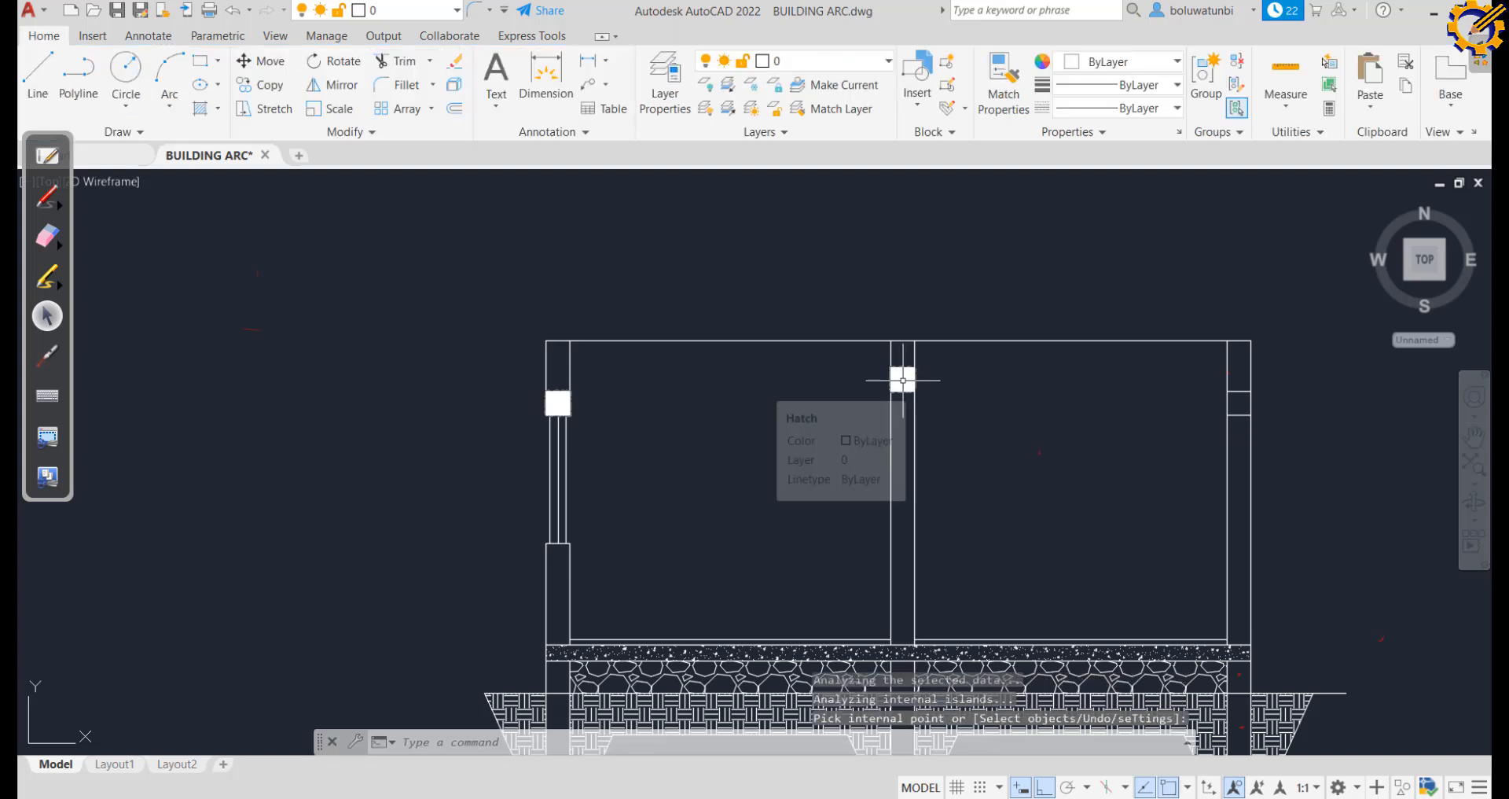
Check the floor slab hatch's scale, then set the lintel hatch's scale to 20
left_click(854, 651)
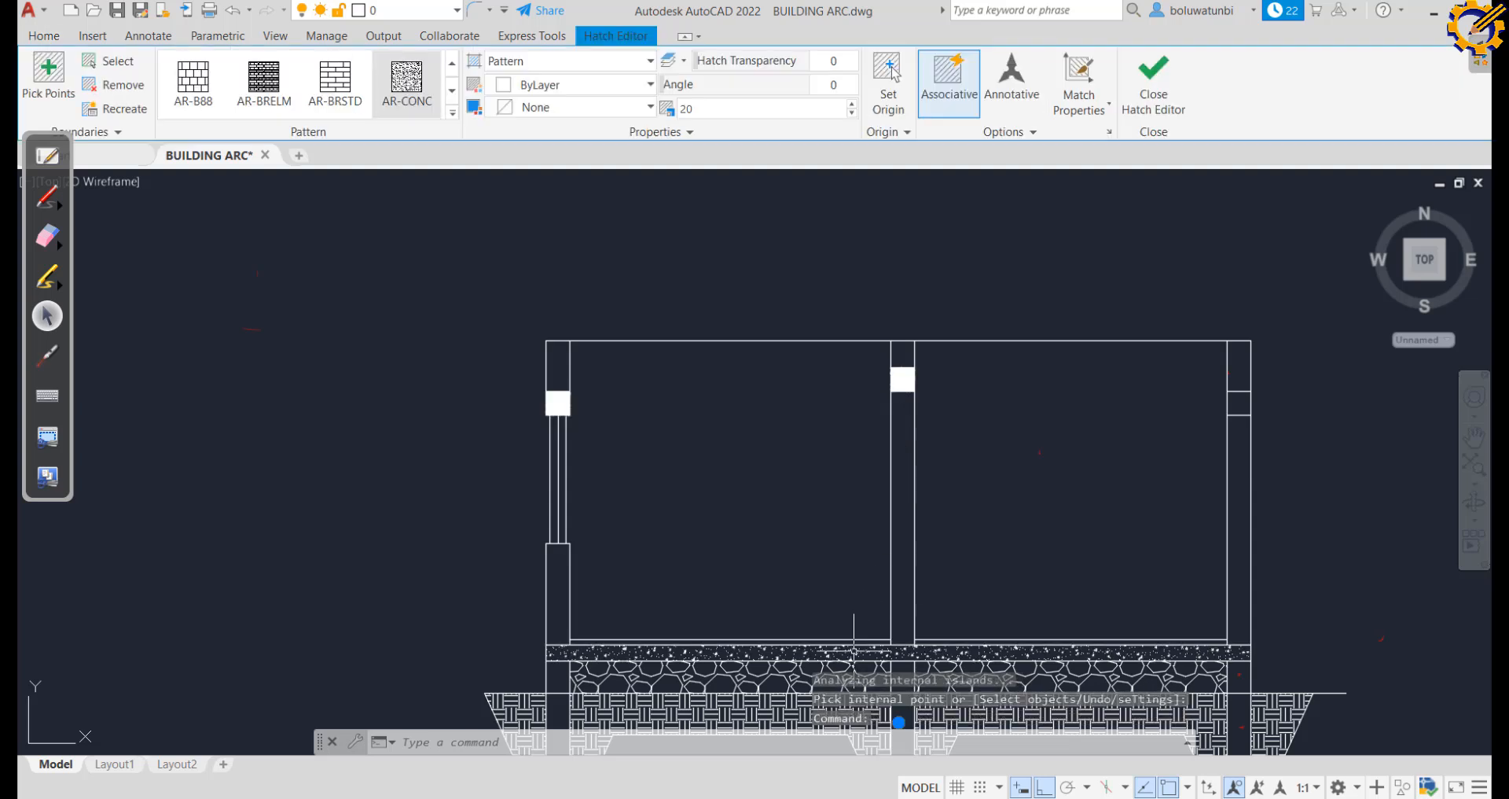
key("Escape")
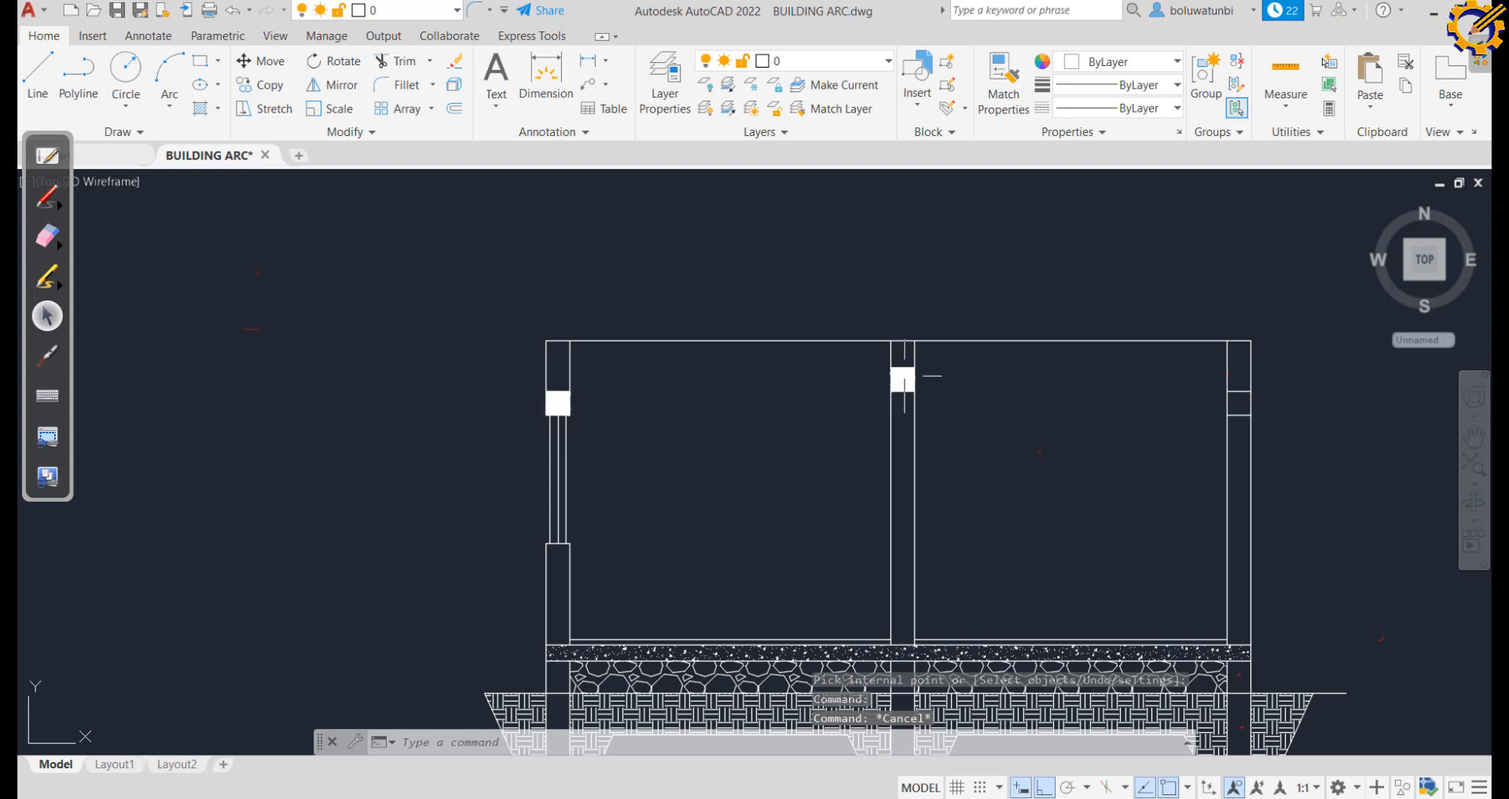
left_click(902, 379)
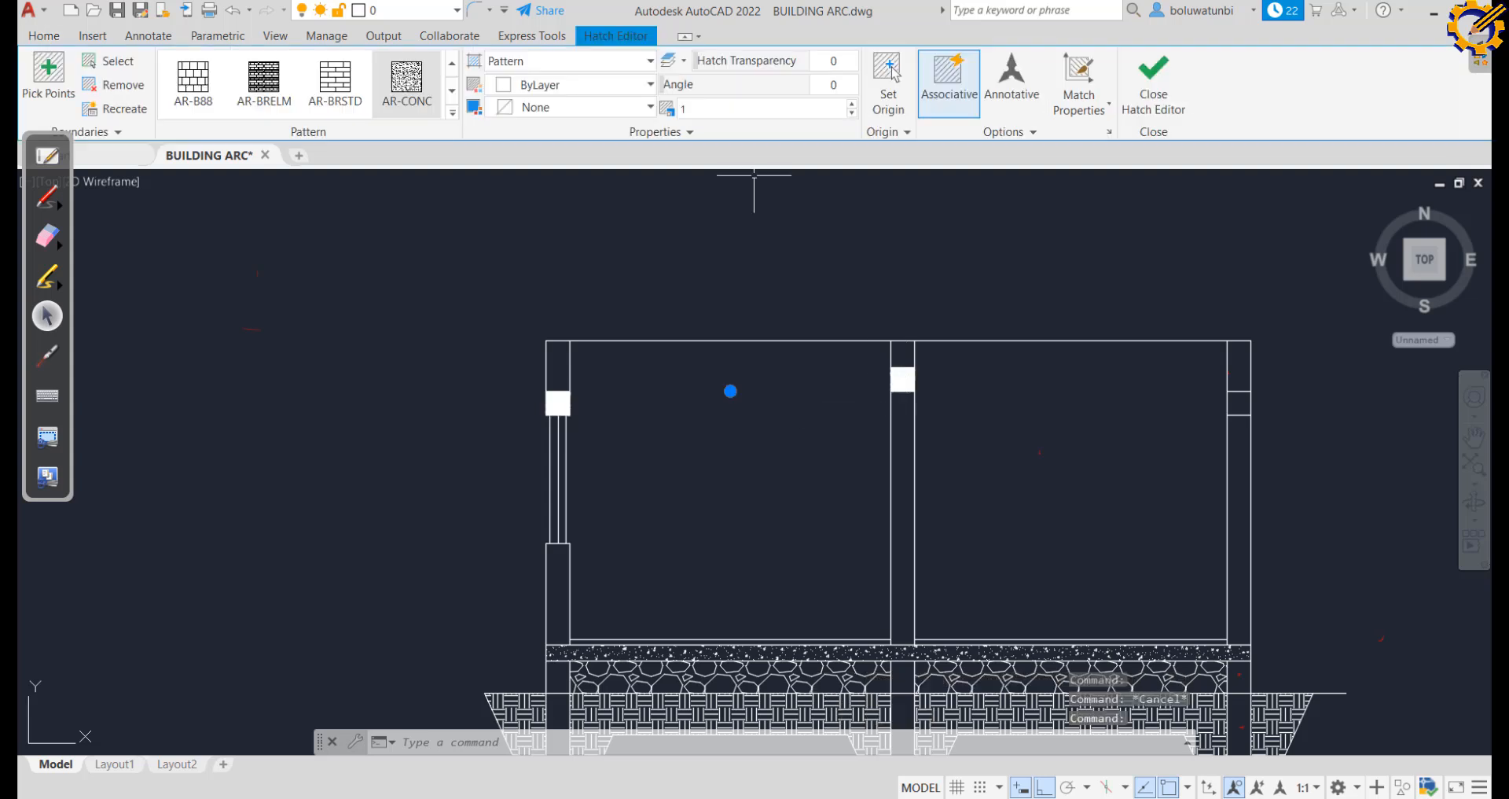
left_click_drag(676, 120, 648, 93)
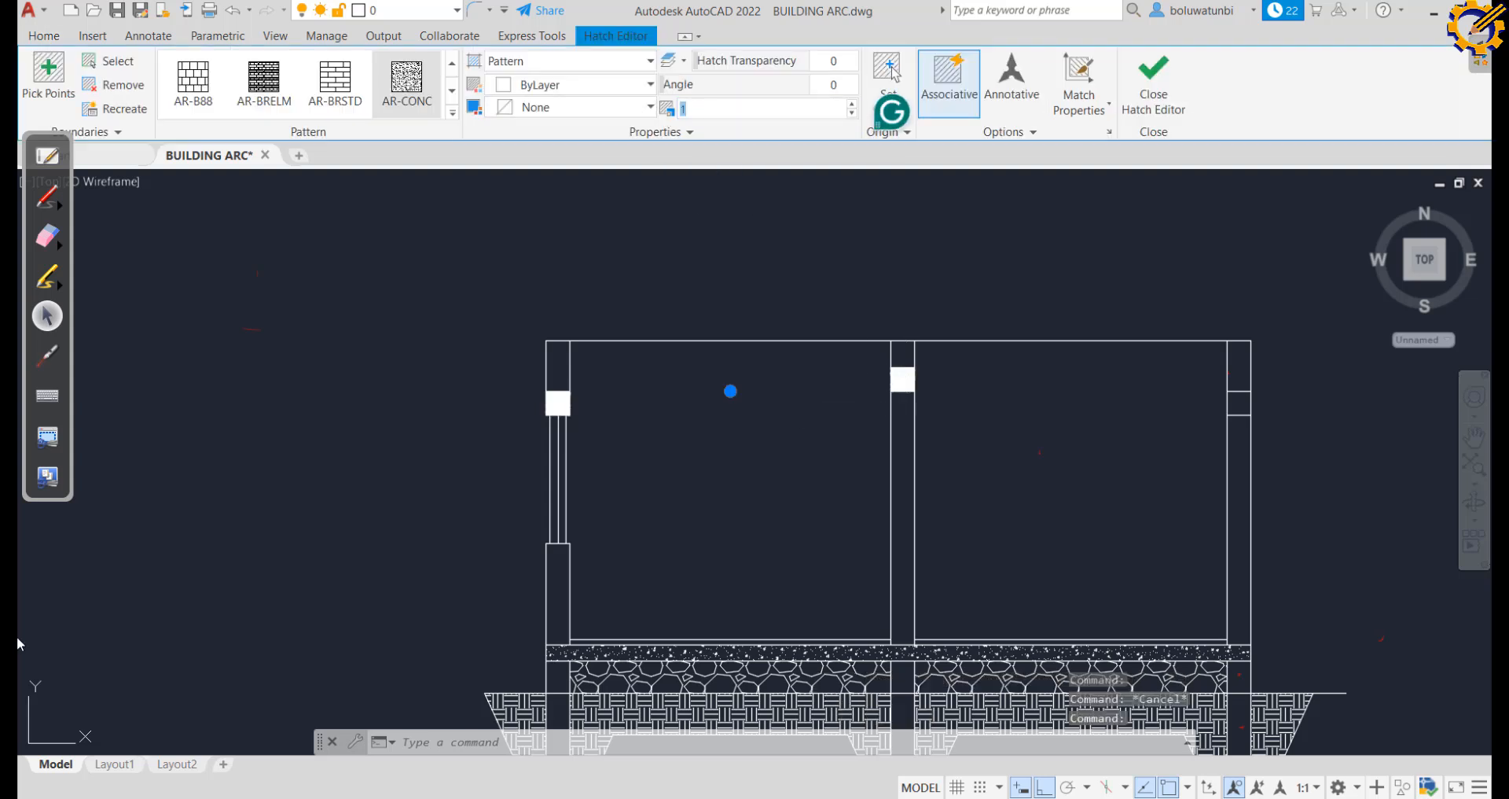
type("20")
key("Return")
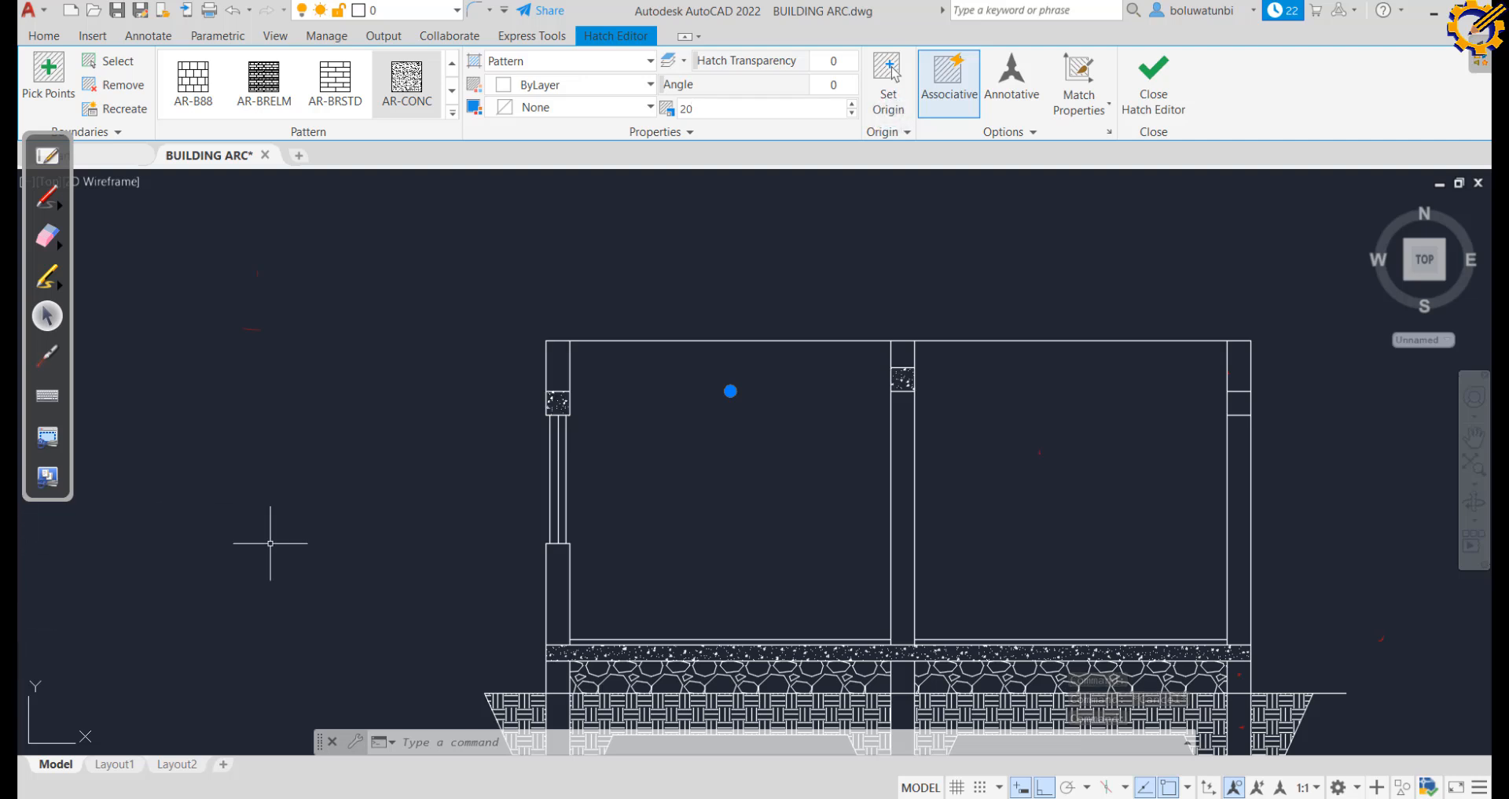
key("Escape")
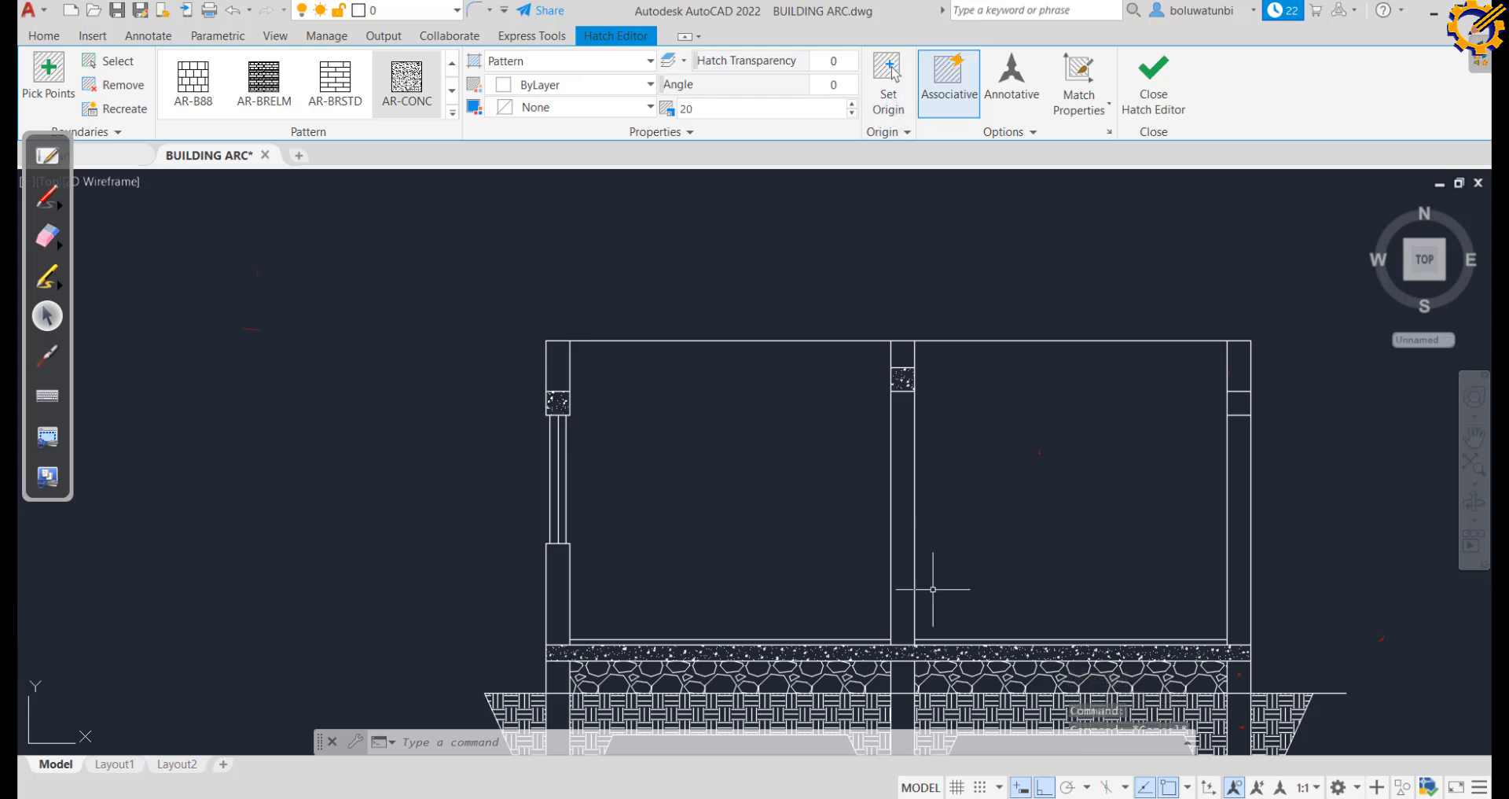
Delete the two lintel lines in the right-hand wall of the section
left_click(1245, 369)
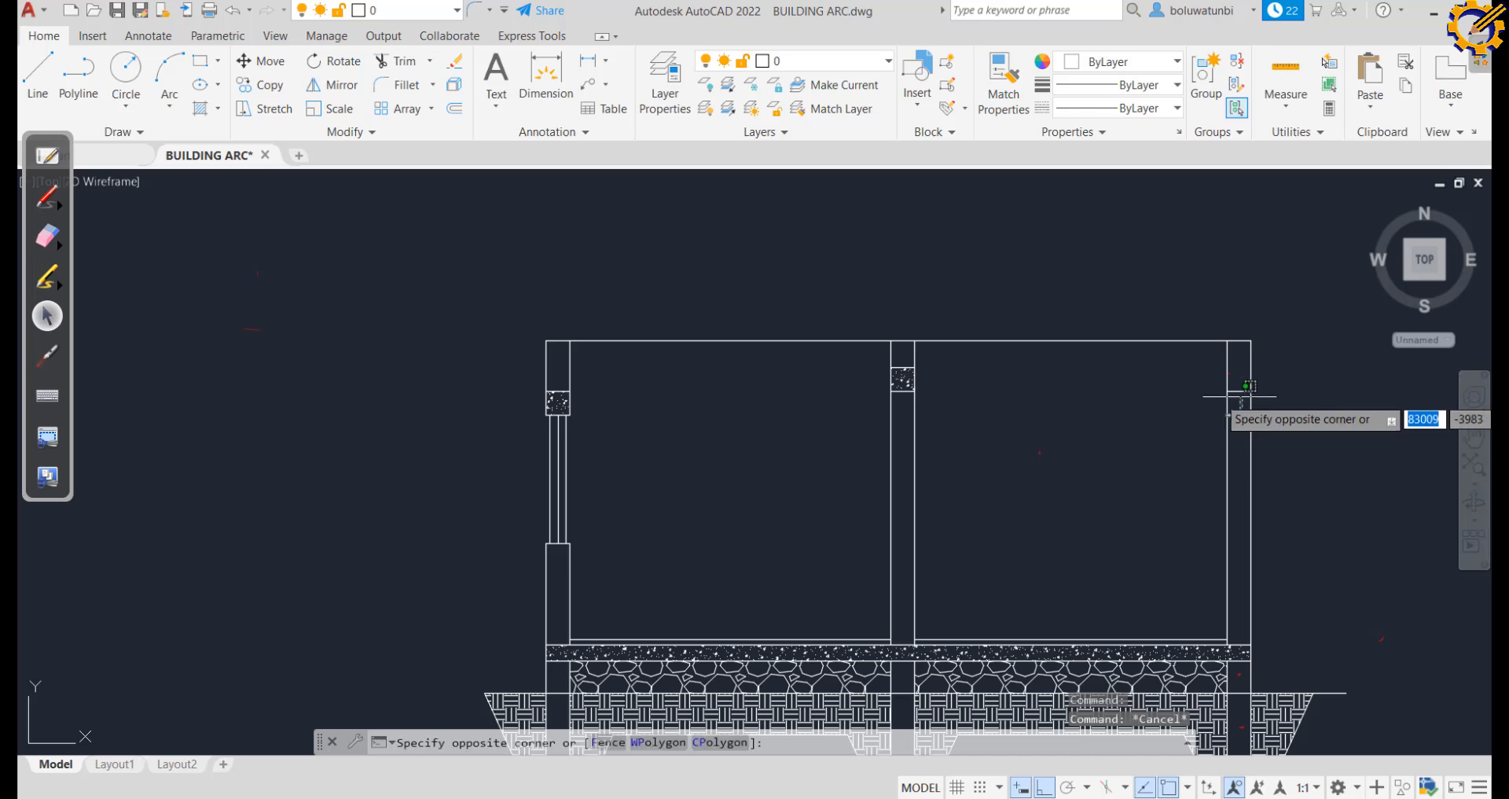
left_click(1233, 385)
key("Delete")
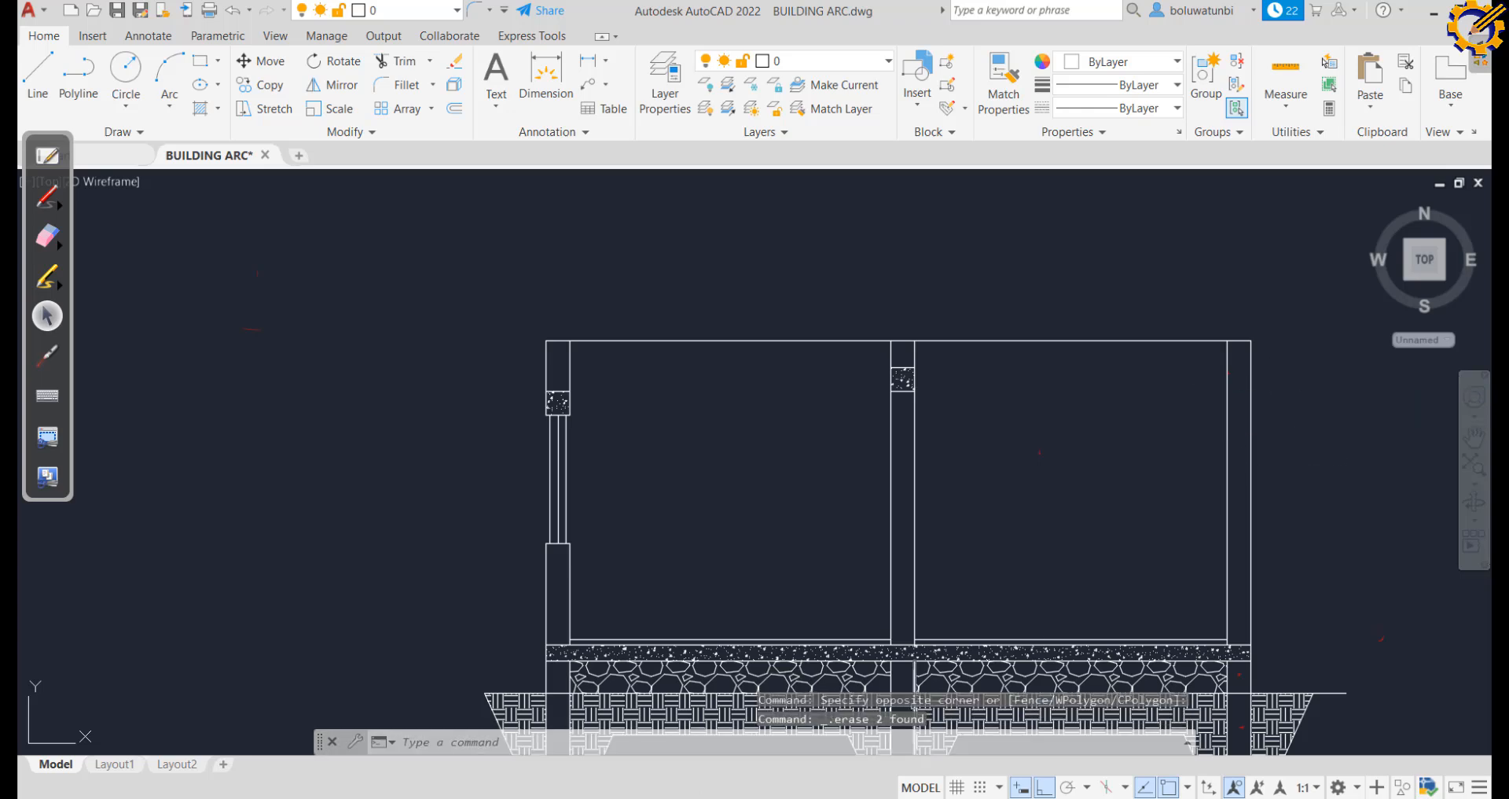
Switch to the PDF floor plan and highlight the bedroom door, the section line through the bedroom and the dashed opening above the lounge
left_click(714, 796)
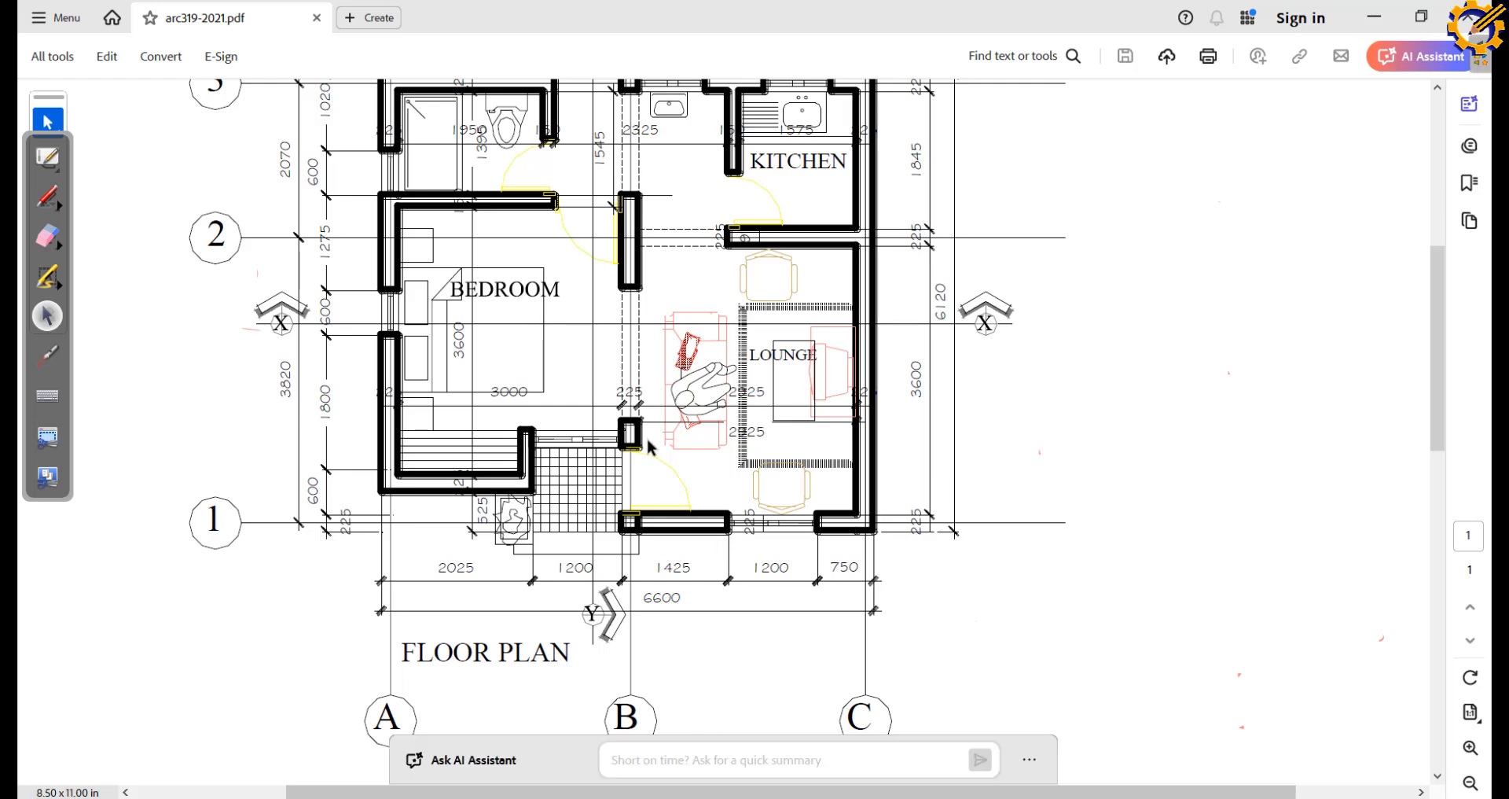
left_click(47, 278)
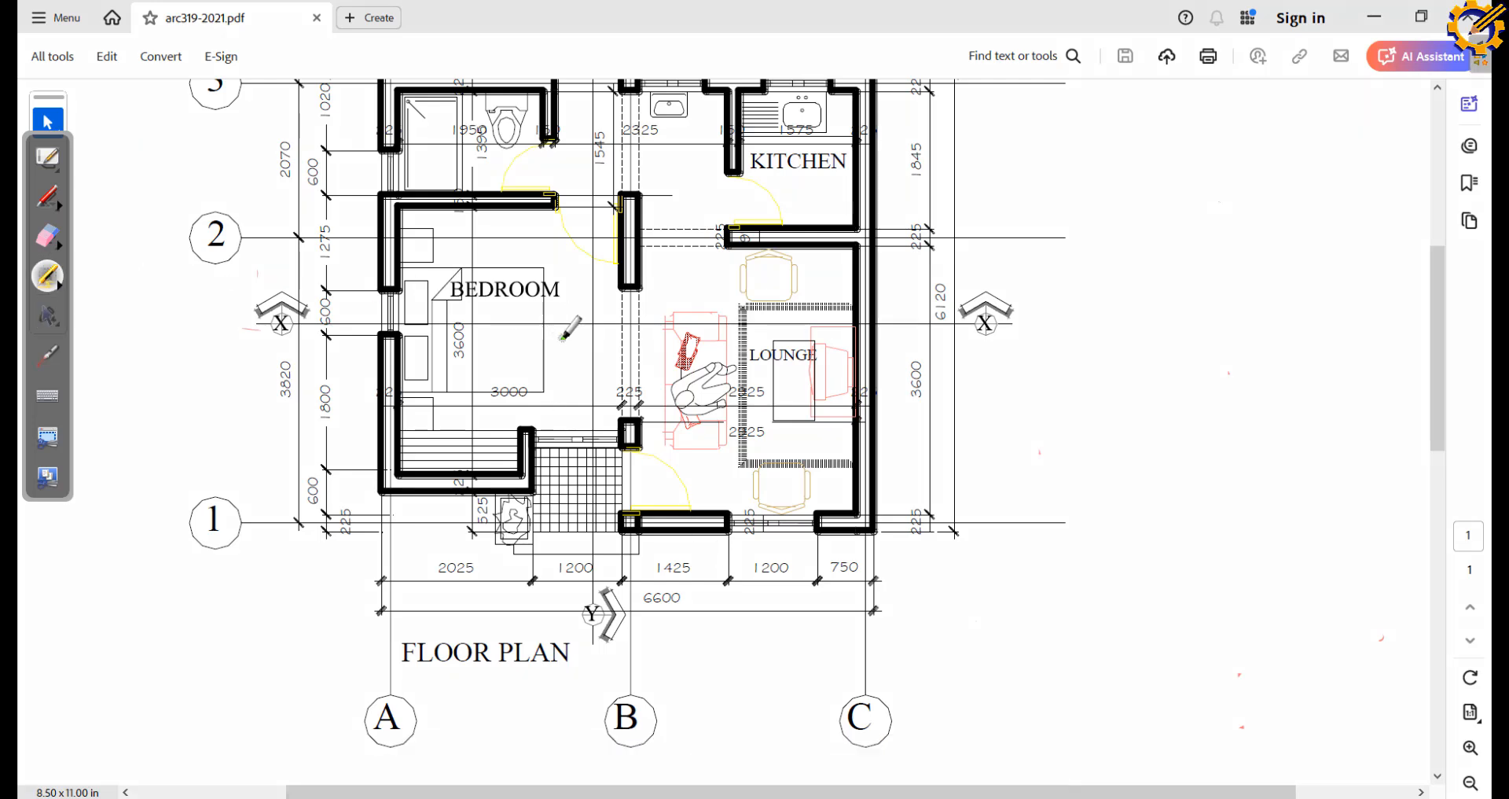
mouse_move(588, 325)
left_mouse_down()
mouse_move(618, 324)
mouse_move(504, 332)
left_mouse_up()
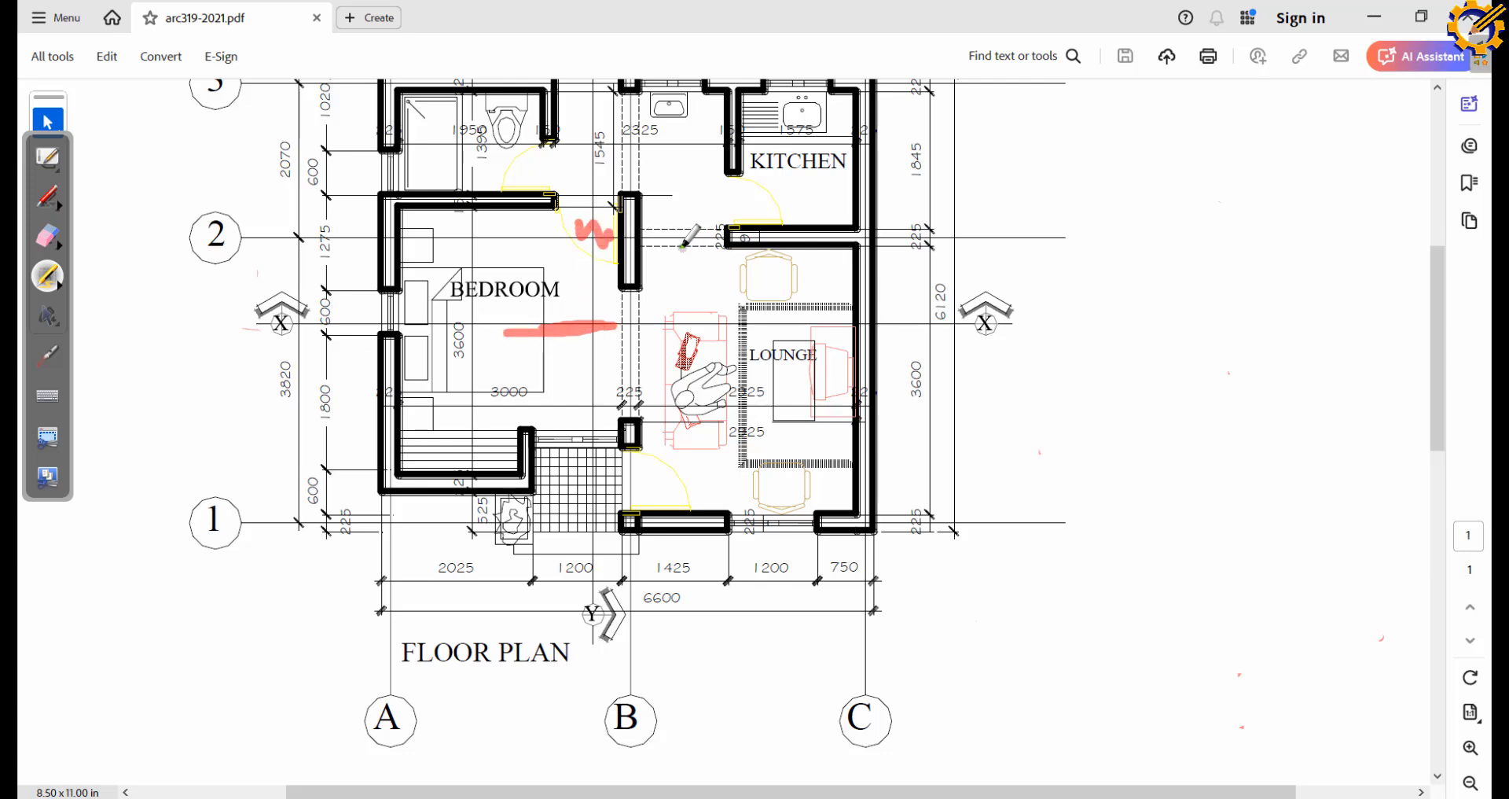
mouse_move(681, 248)
left_mouse_down()
mouse_move(685, 268)
mouse_move(653, 249)
left_mouse_up()
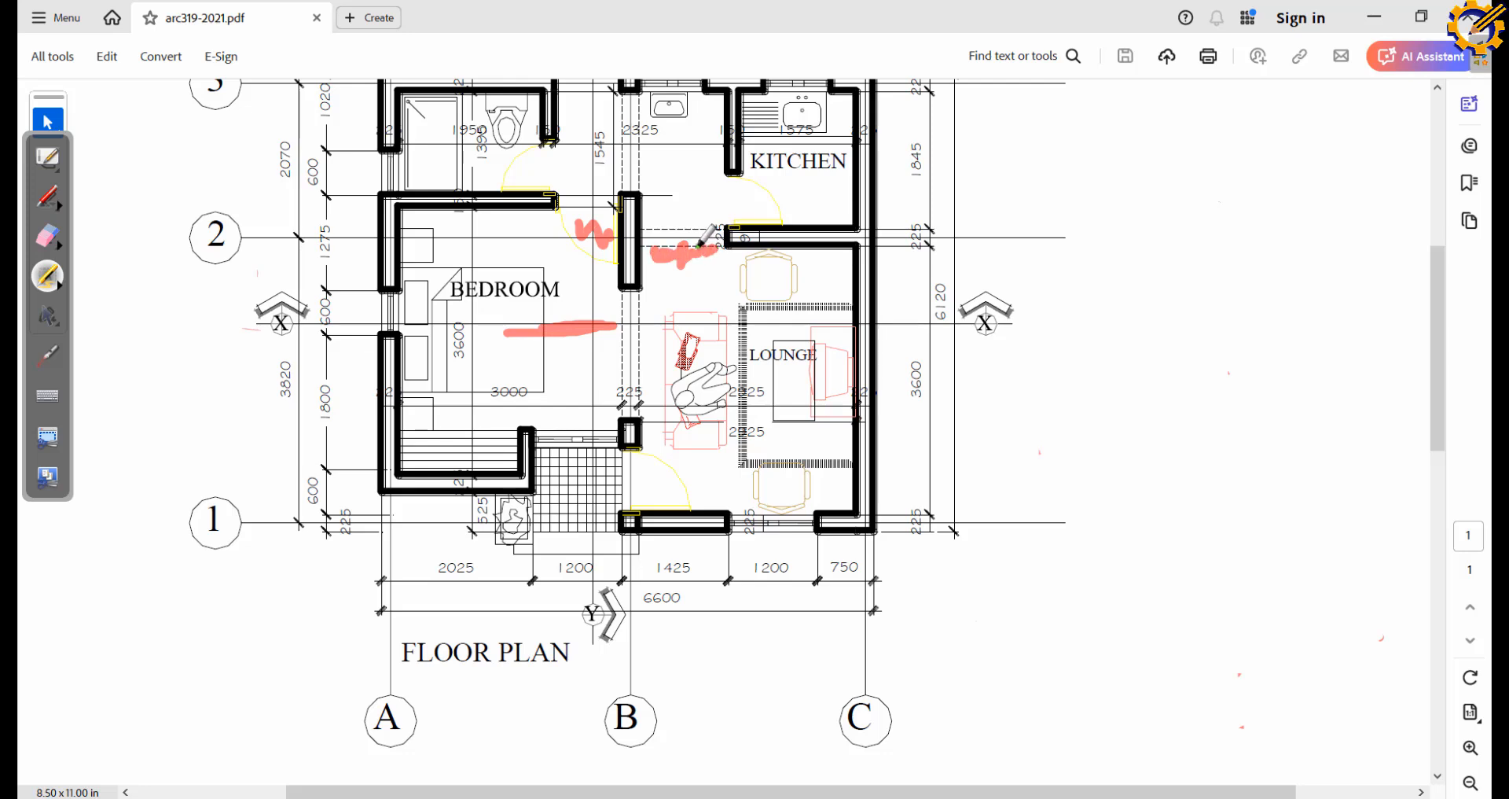
Erase the highlights from the bedroom and lounge opening, return to the normal pointer and compare the floor plan with the AutoCAD section
left_click(46, 239)
mouse_move(536, 331)
left_mouse_down()
mouse_move(579, 327)
mouse_move(727, 255)
mouse_move(589, 236)
left_mouse_up()
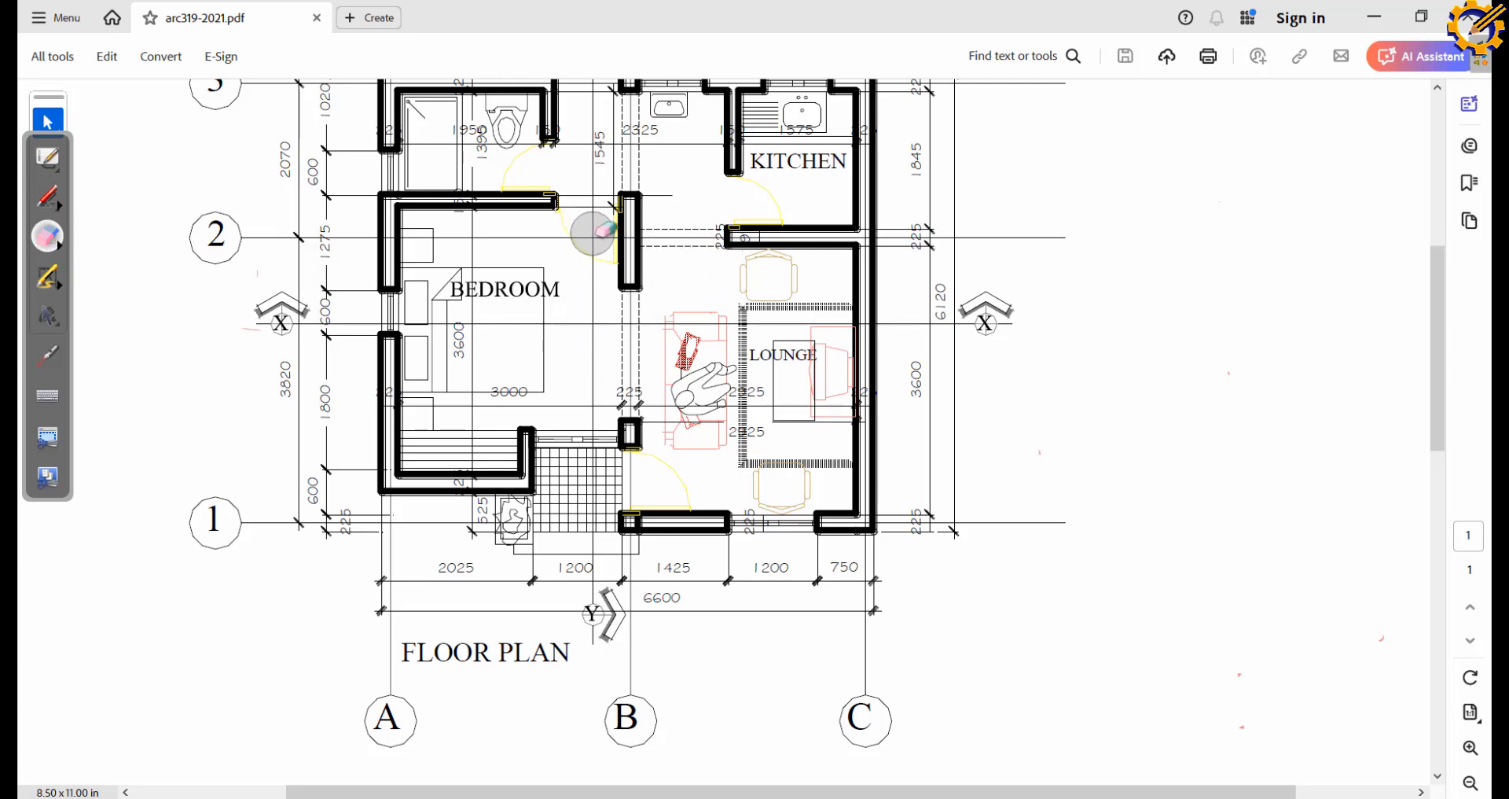
left_click(51, 318)
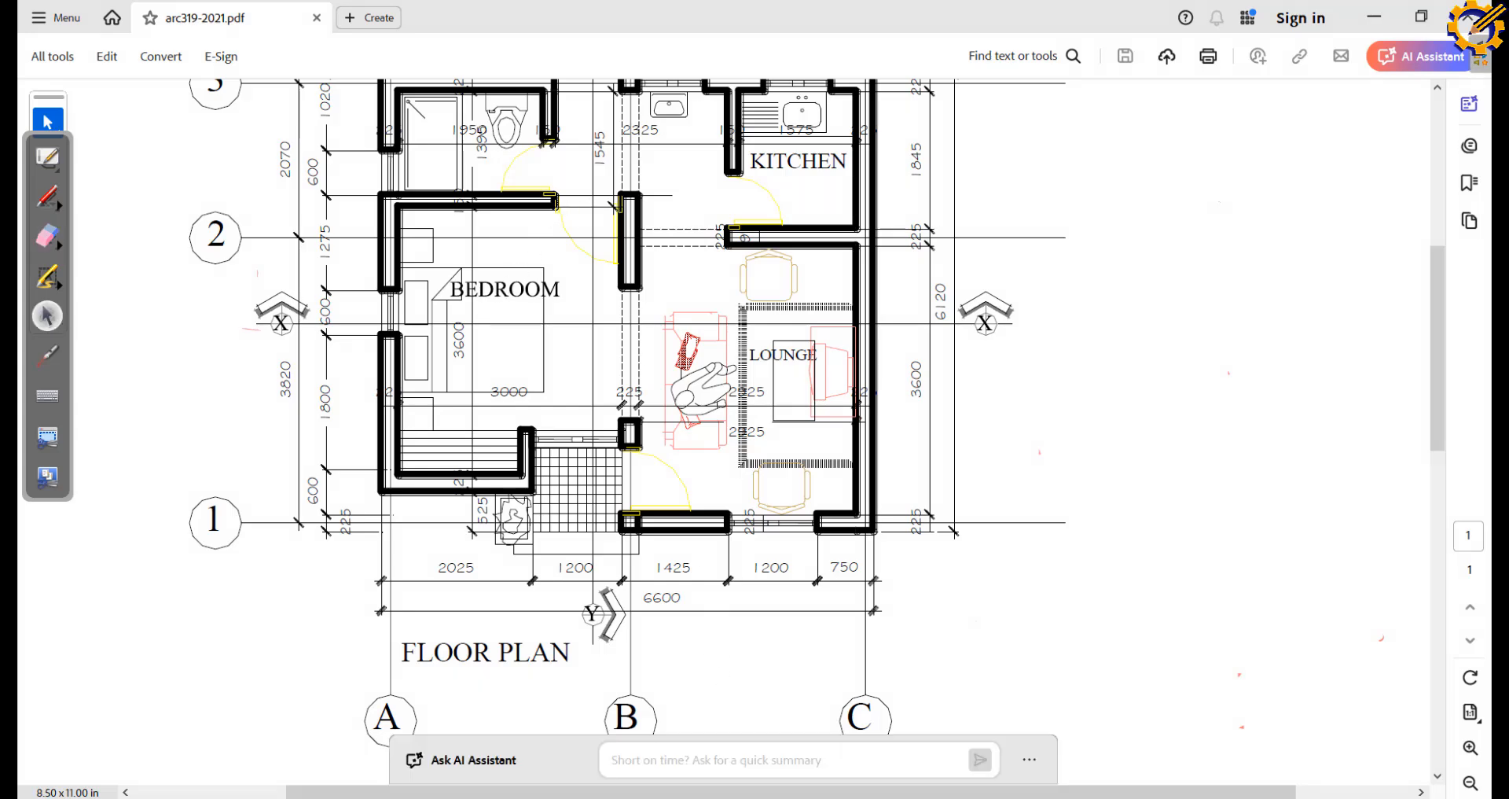
left_click(740, 798)
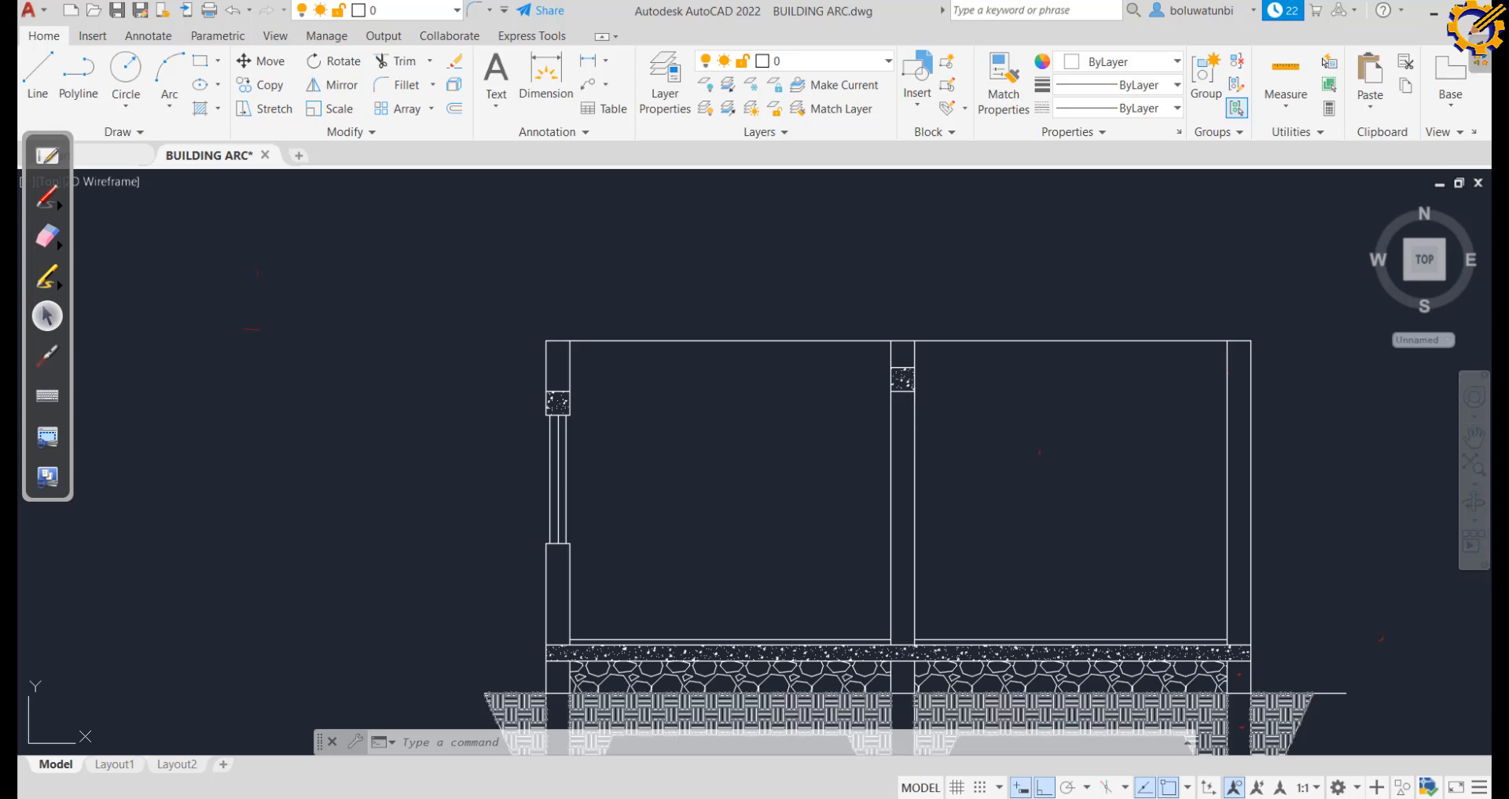
left_click(741, 797)
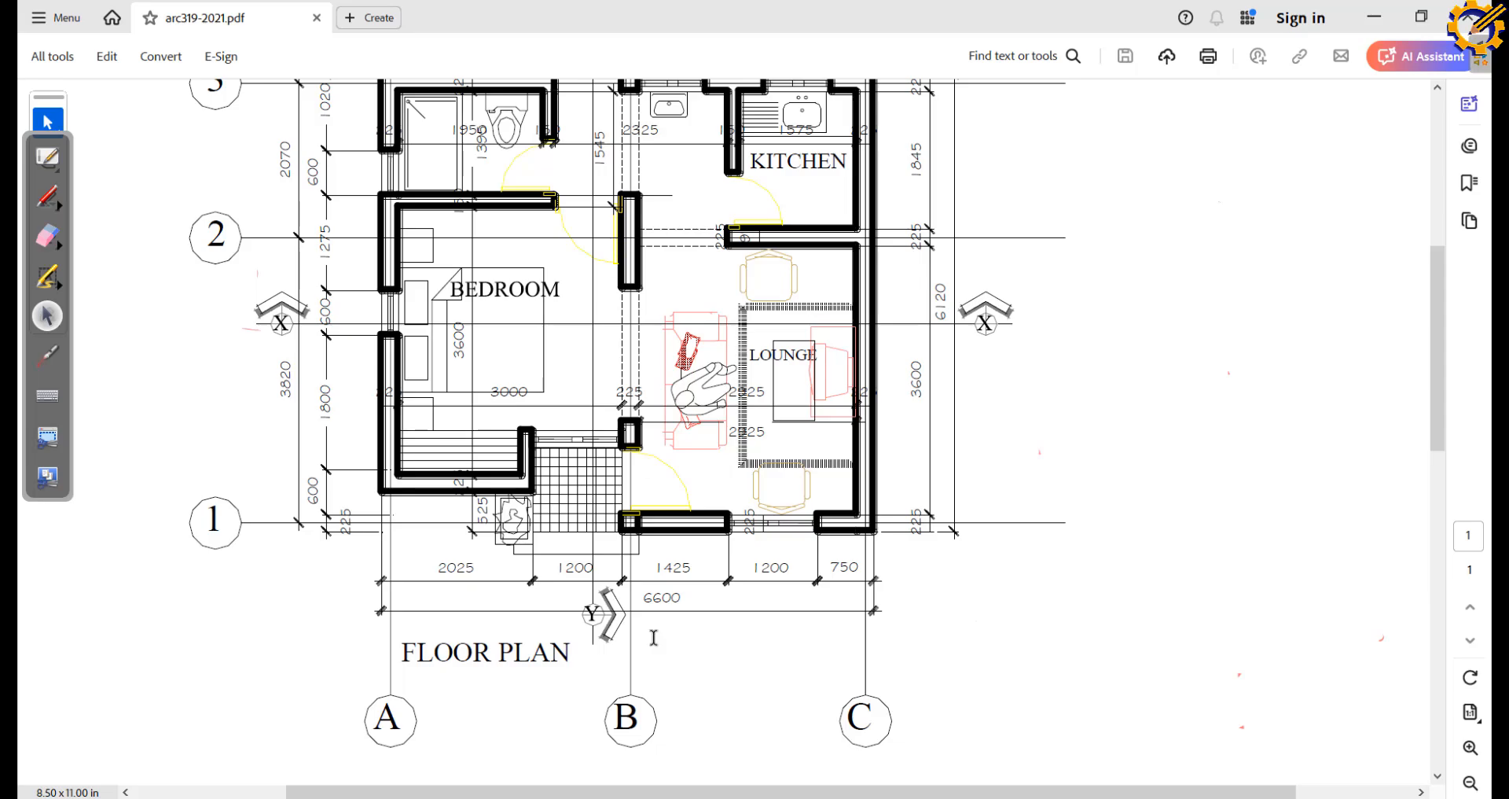
Switch back to AutoCAD and offset the bottom line of the middle wall's lintel 225 downwards
key("alt+Tab")
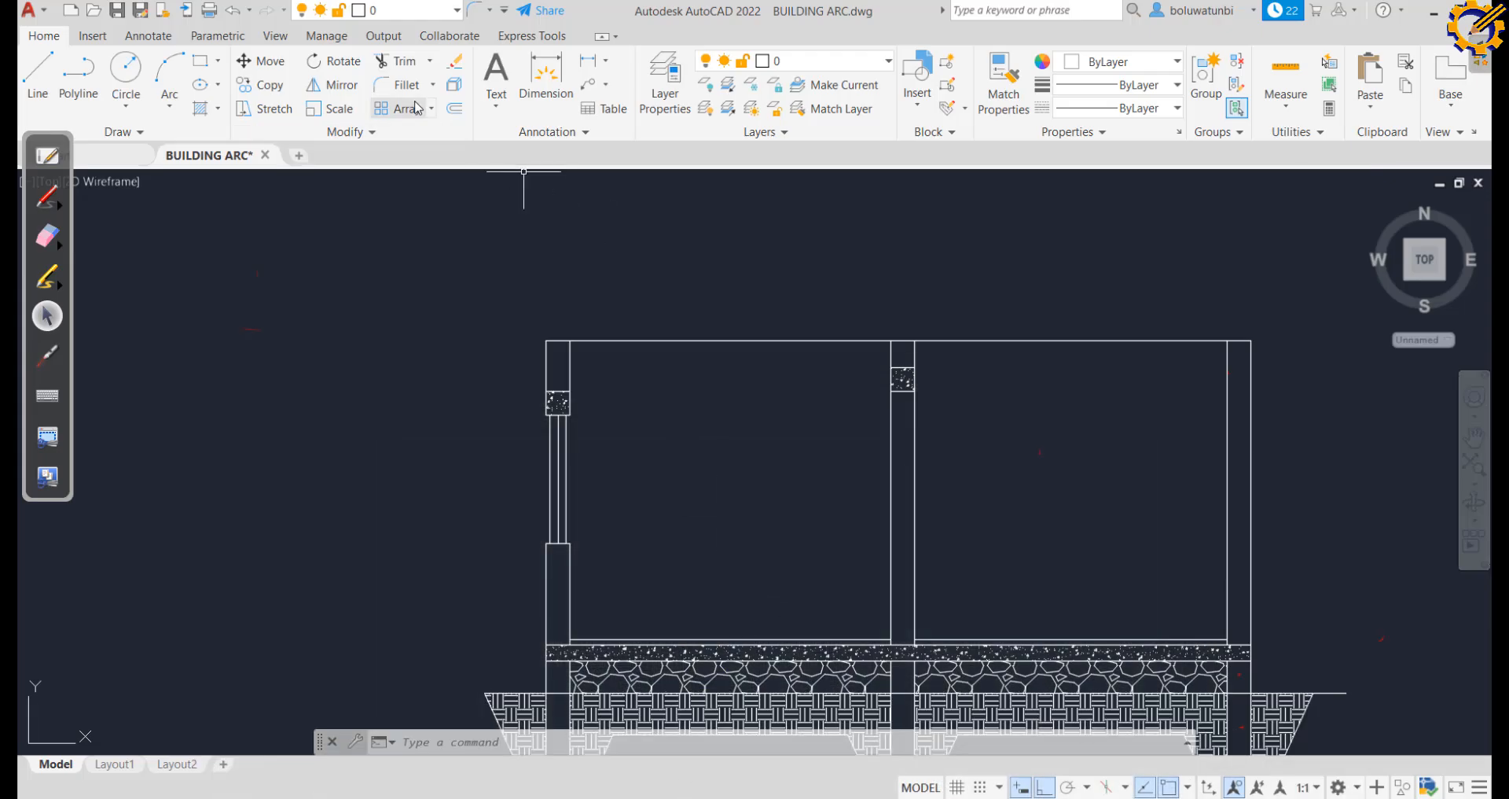
left_click(455, 109)
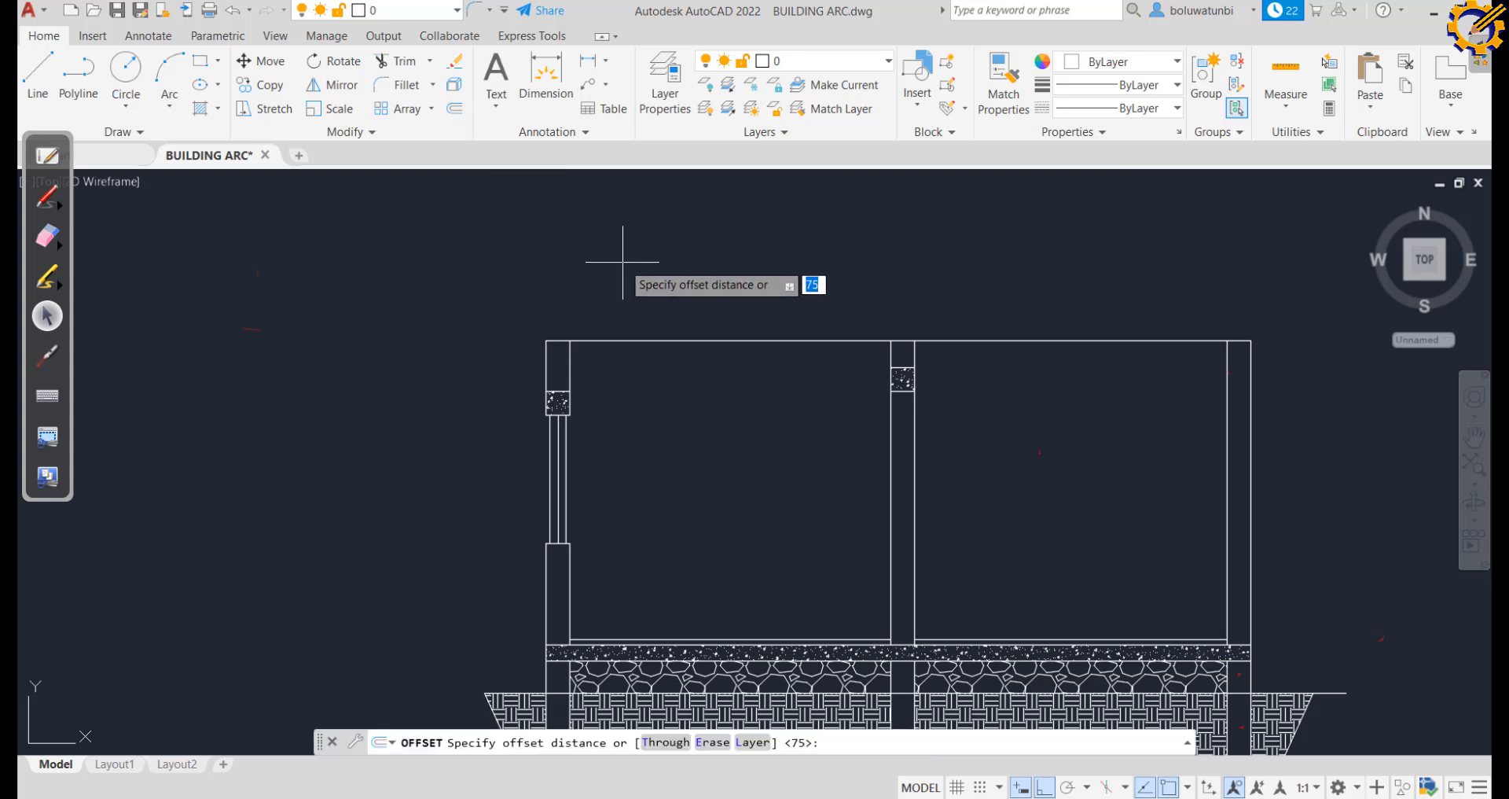
type("225")
key("Return")
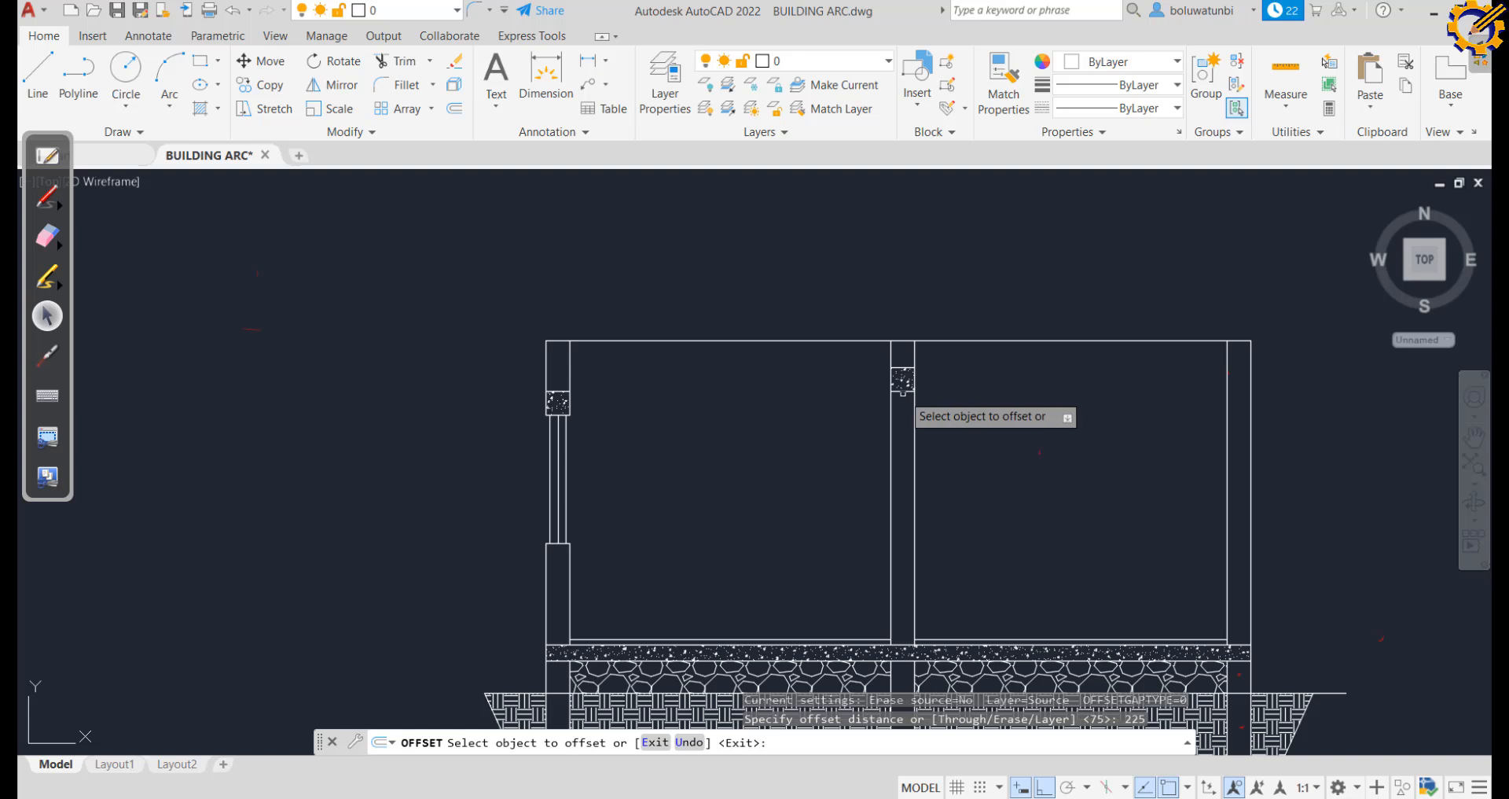
left_click(900, 391)
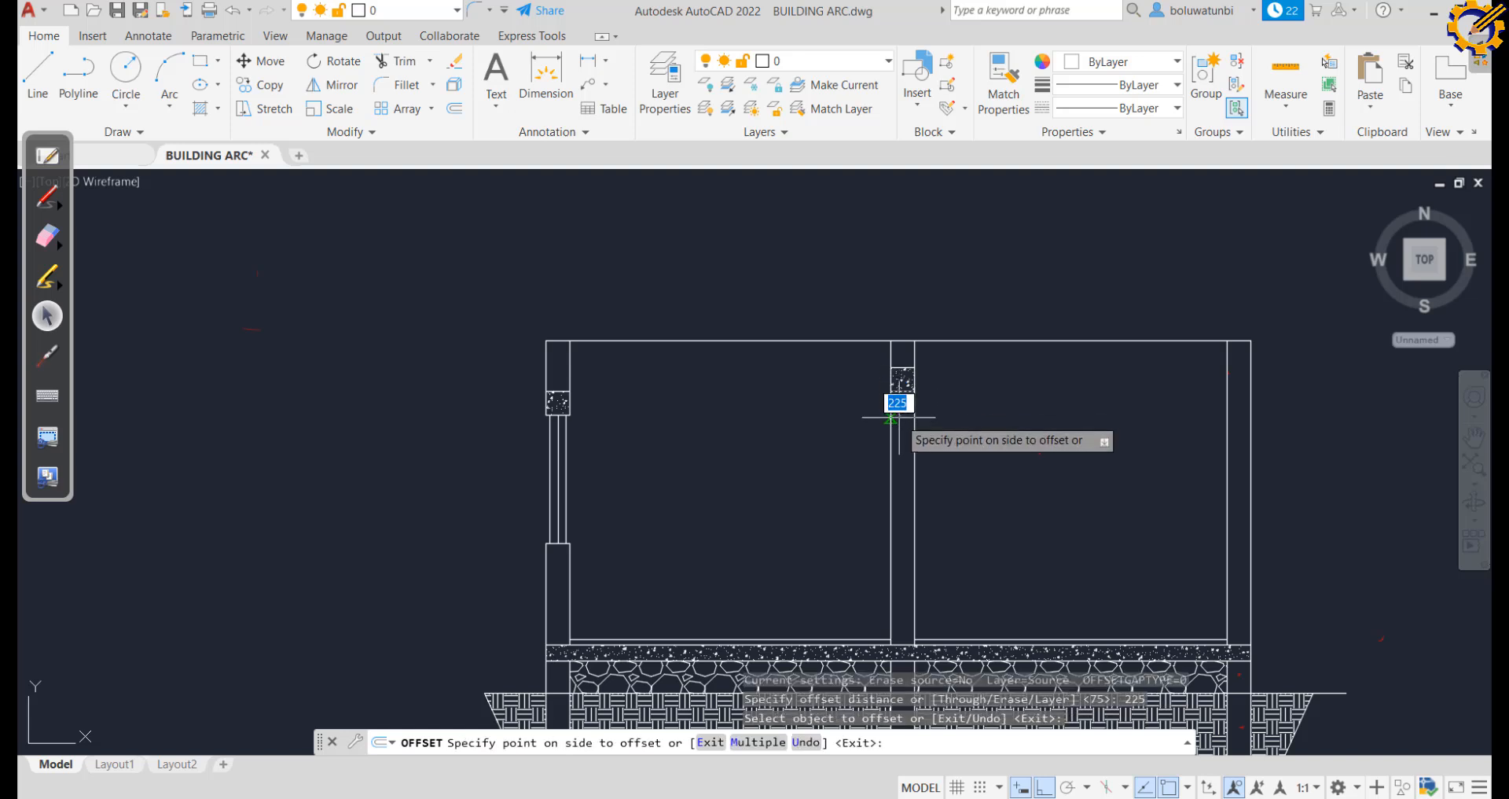
left_click(897, 412)
key("Escape")
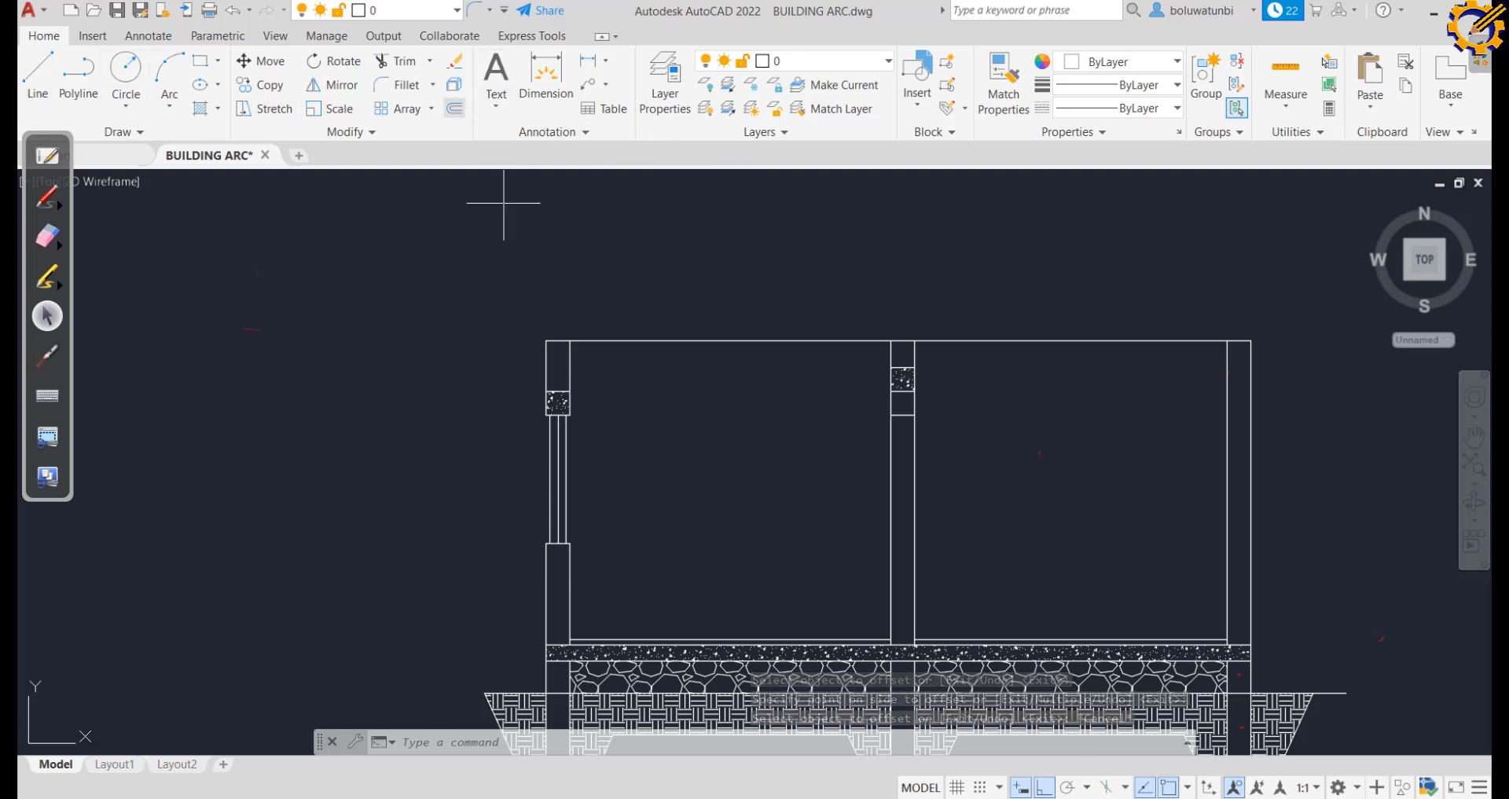
left_click(455, 109)
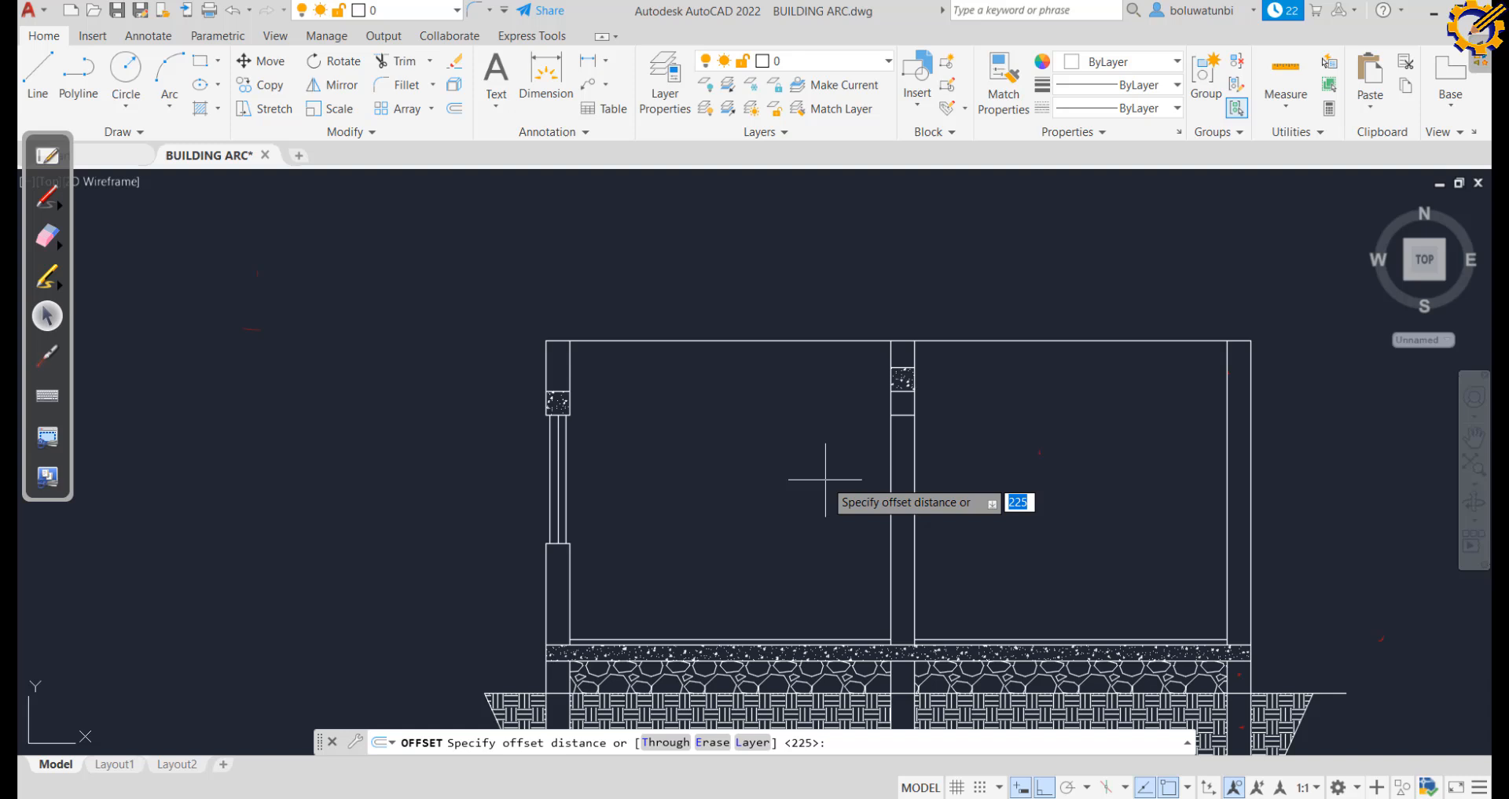
key("Escape")
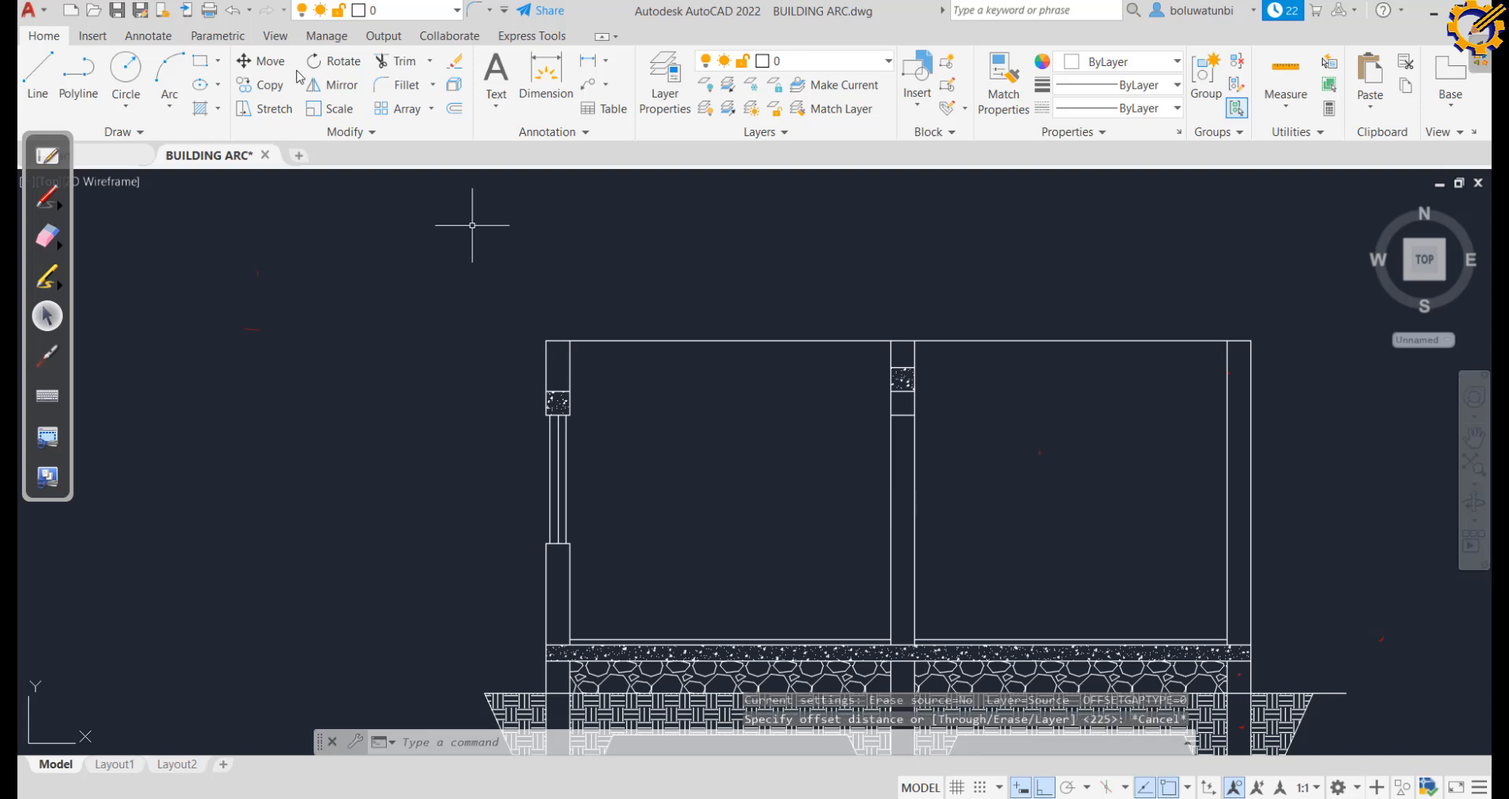
Insert the metric door elevation from the architectural tool palette near the middle wall and size it 2100 high by 900 wide
left_click(275, 37)
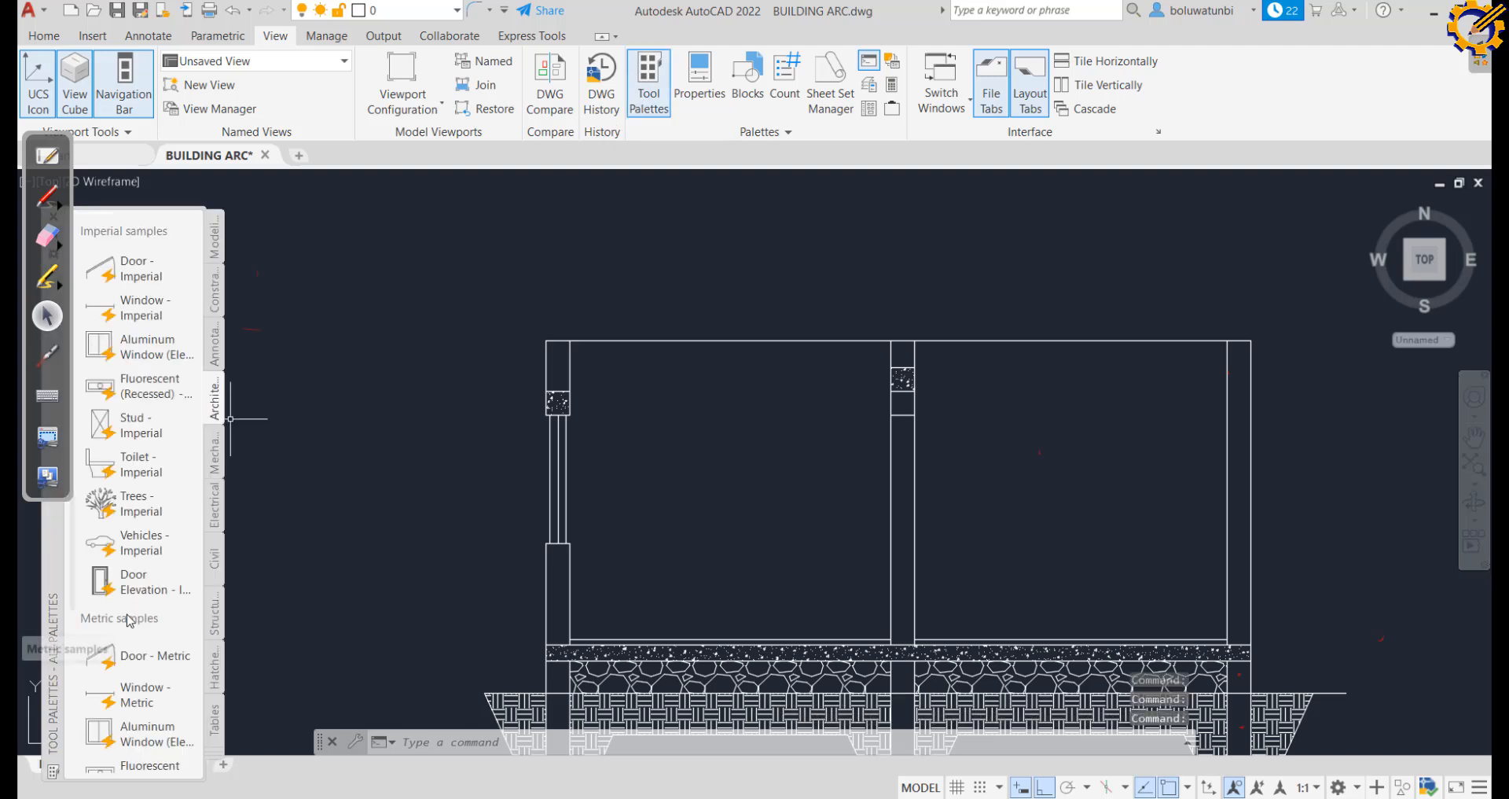
scroll(133, 607, "down", 3)
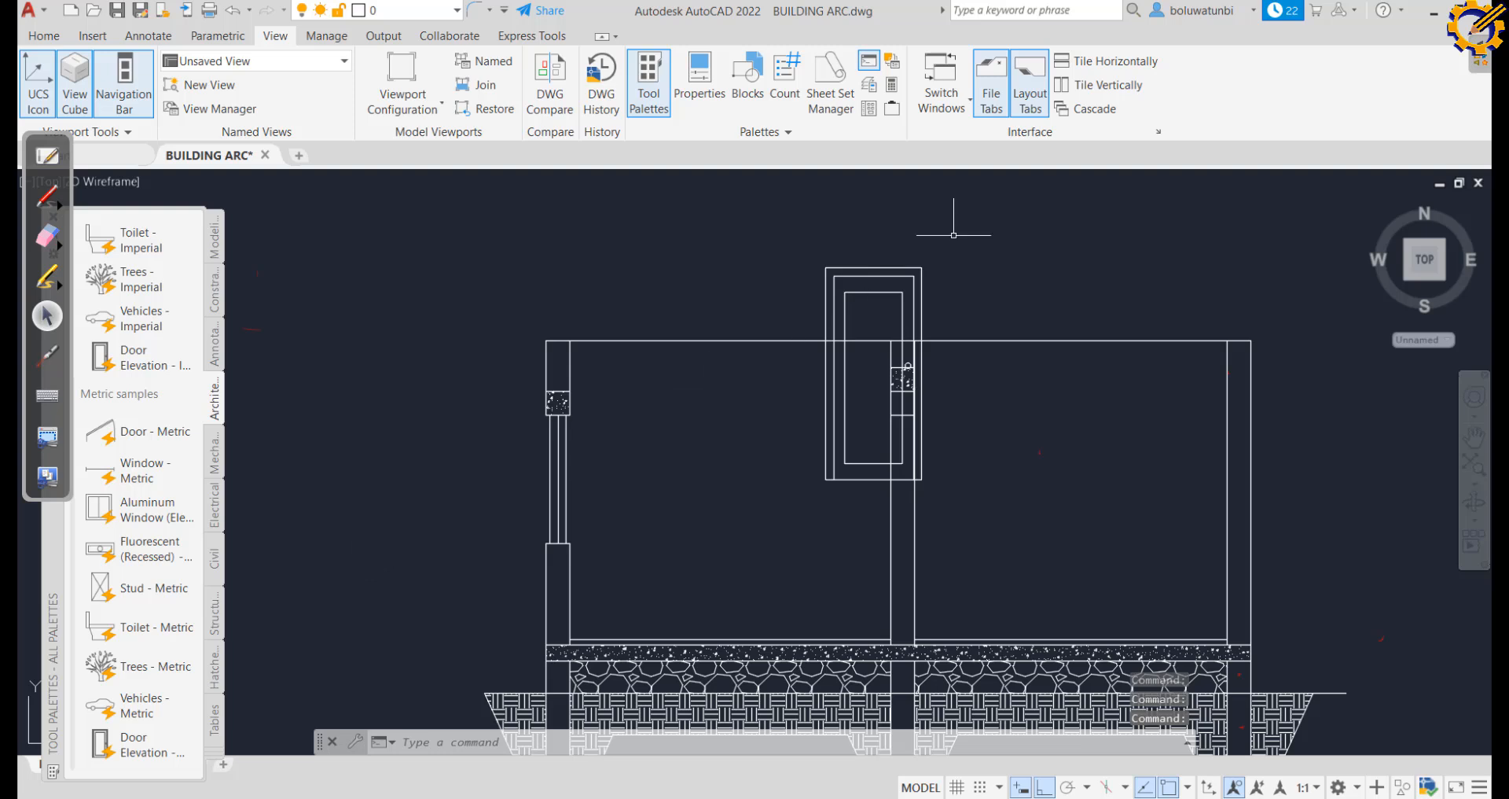
left_click(900, 267)
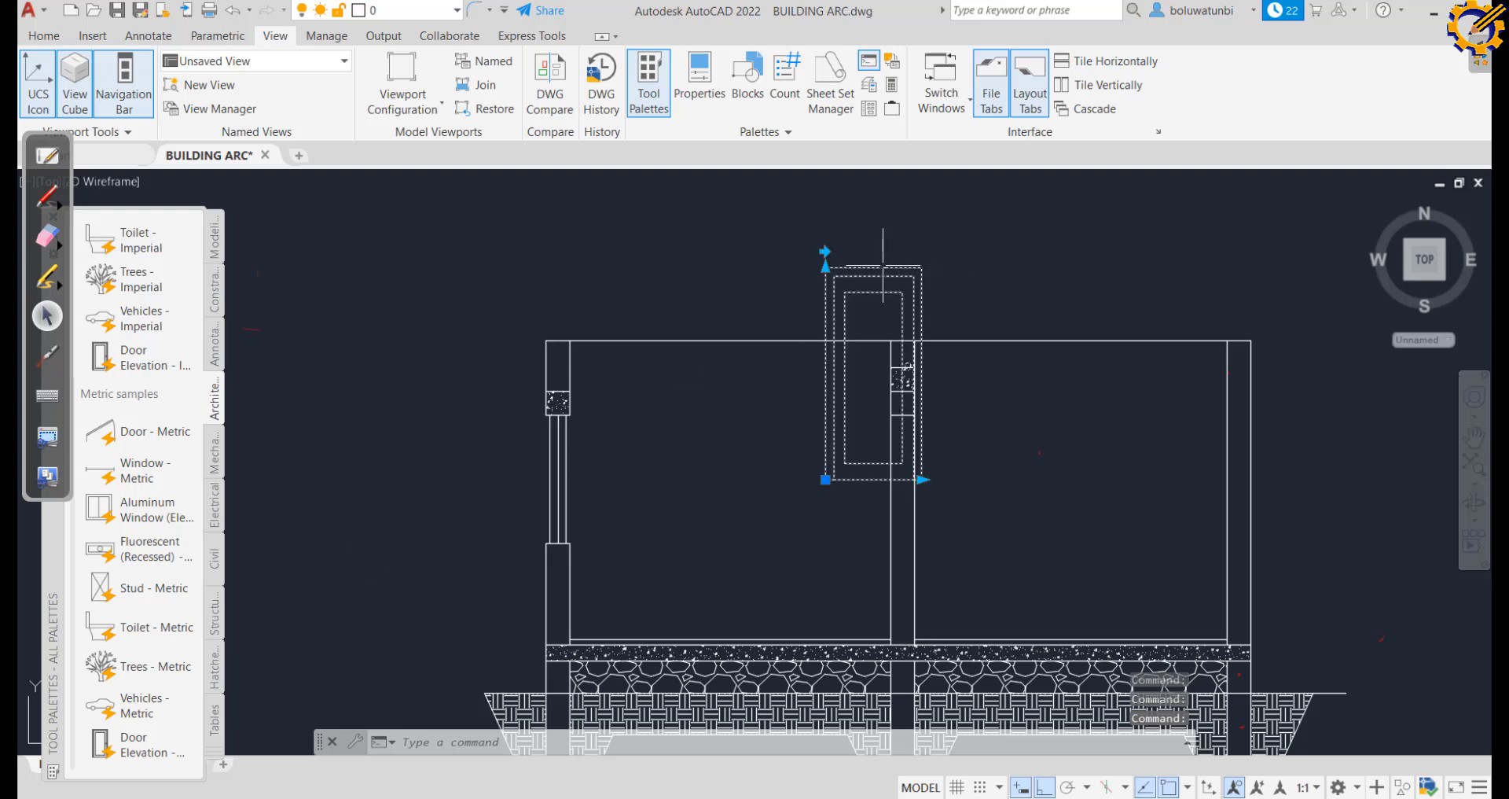
left_click(825, 267)
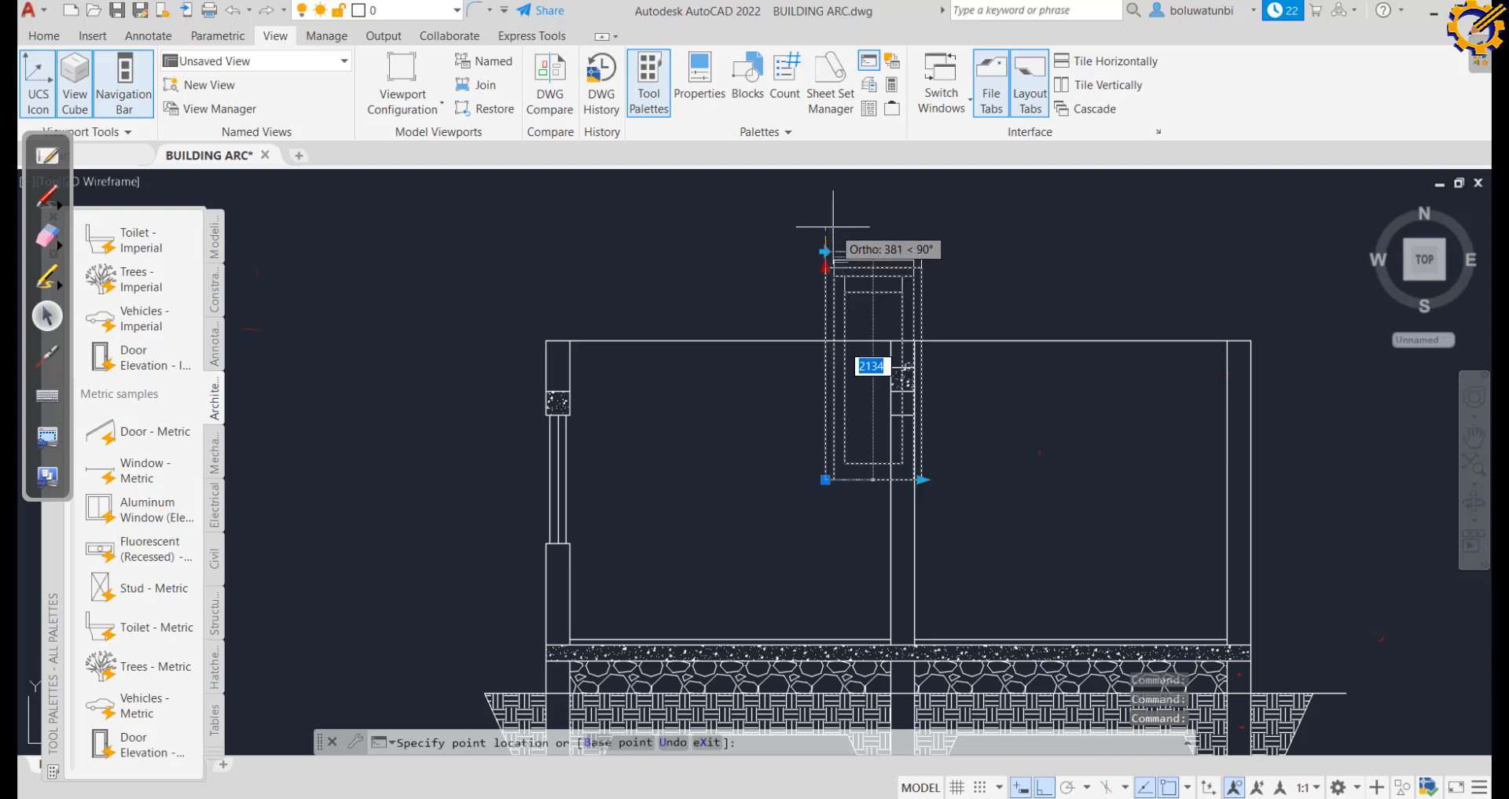
type("2100")
key("Return")
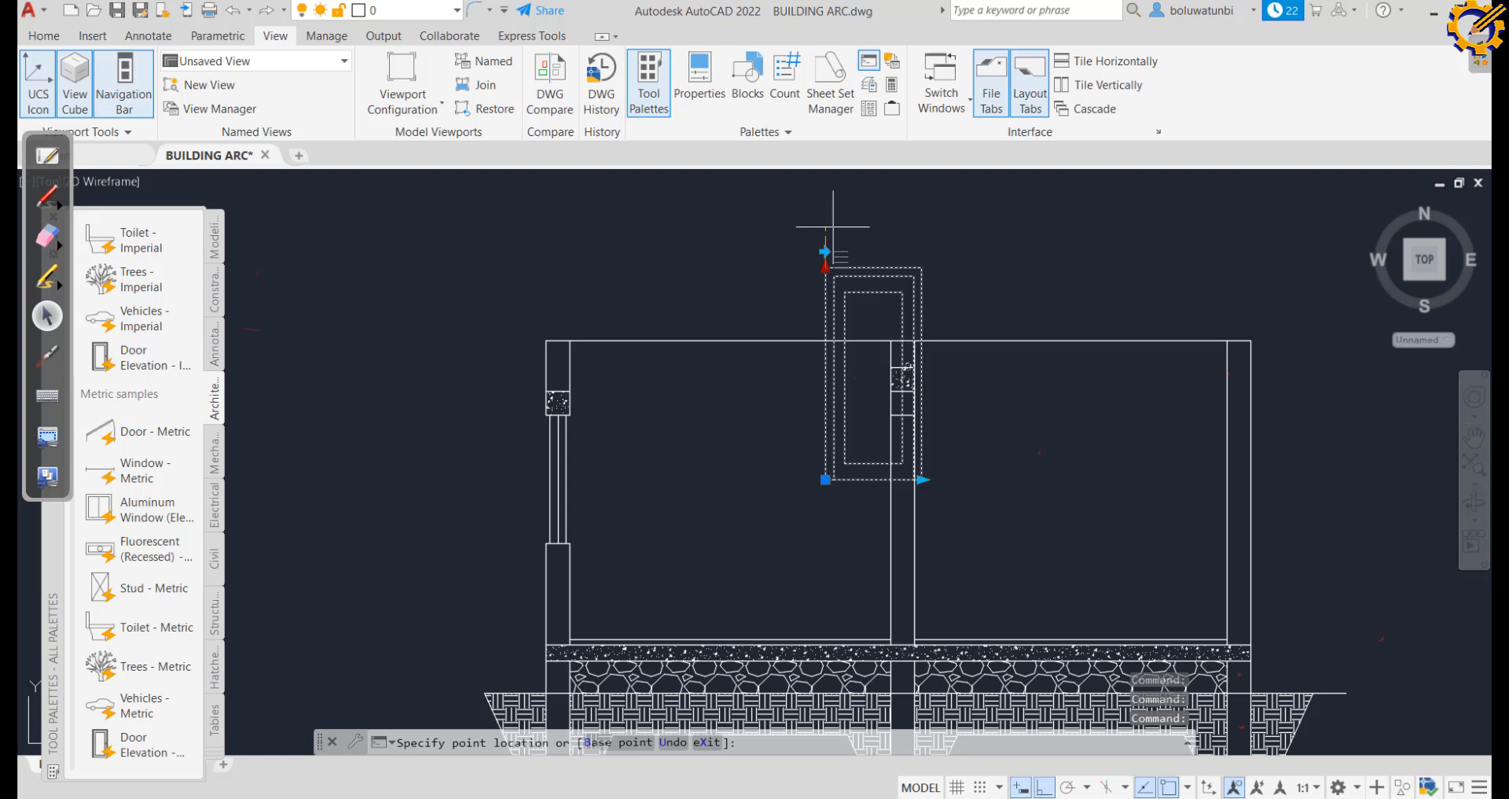
left_click(922, 479)
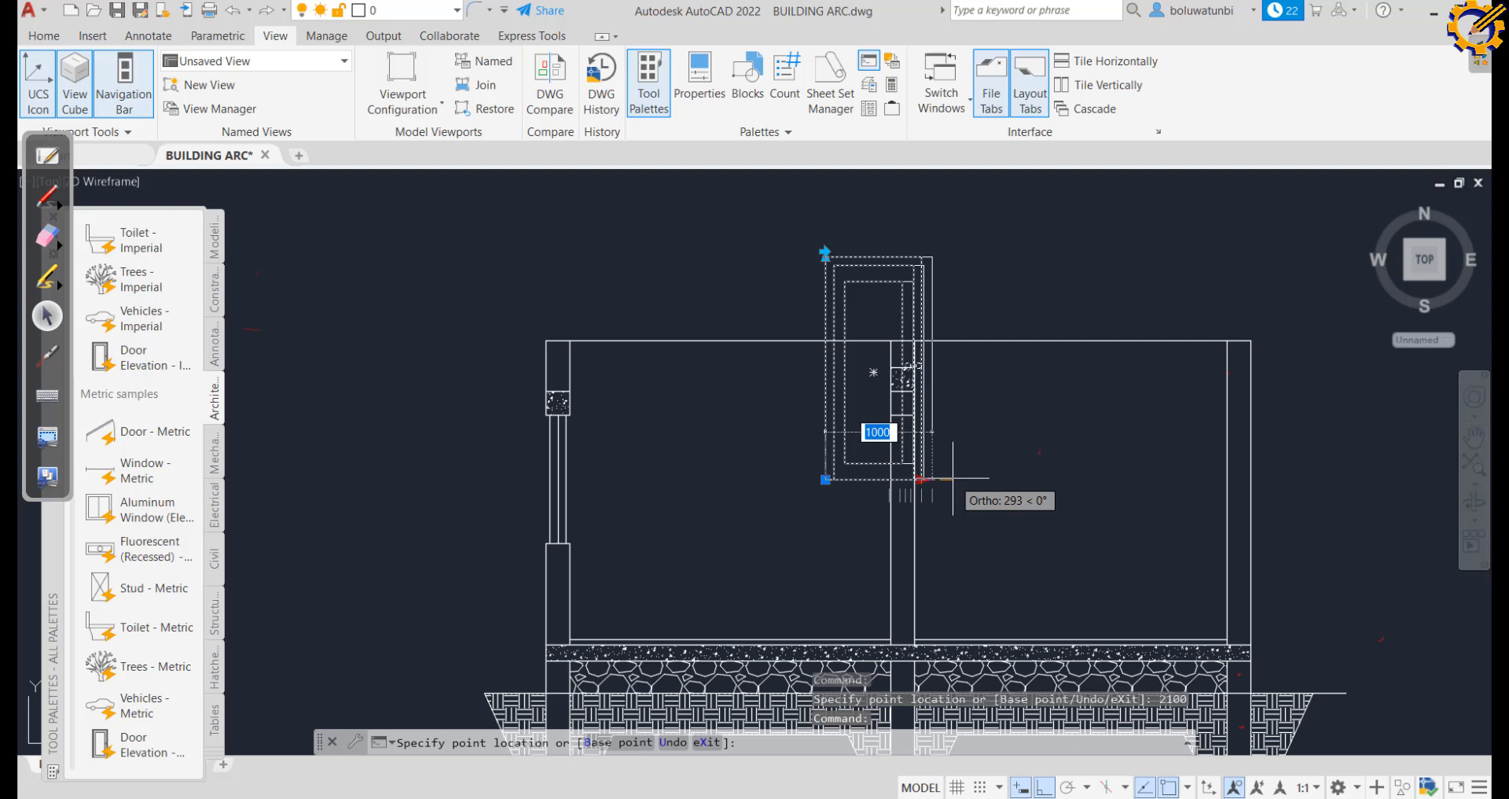
type("900")
key("Return")
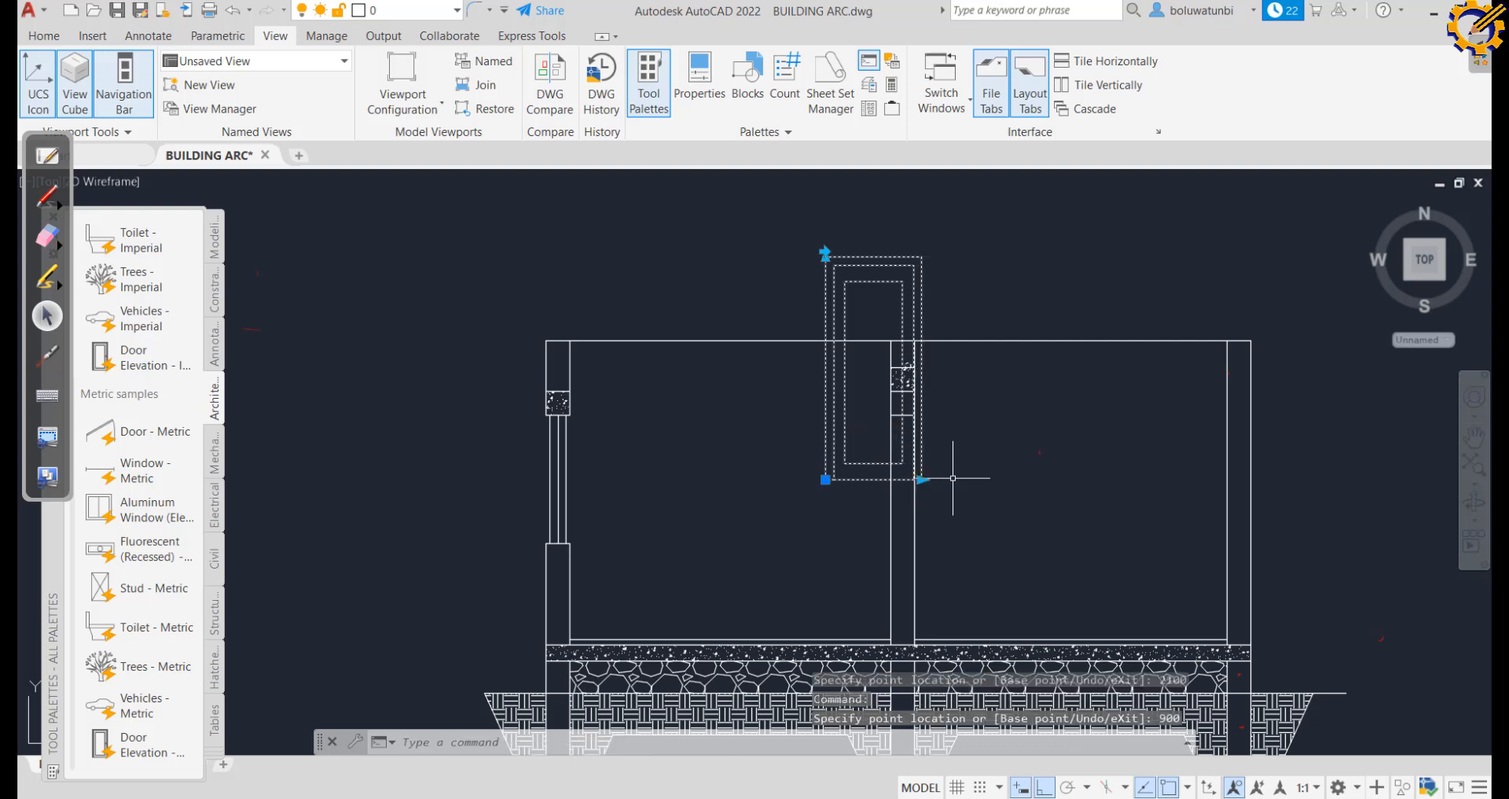
key("Escape")
Move the door by its top right corner to the left end of the offset line below the middle wall's lintel, with Ortho off
left_click(947, 295)
left_click(861, 284)
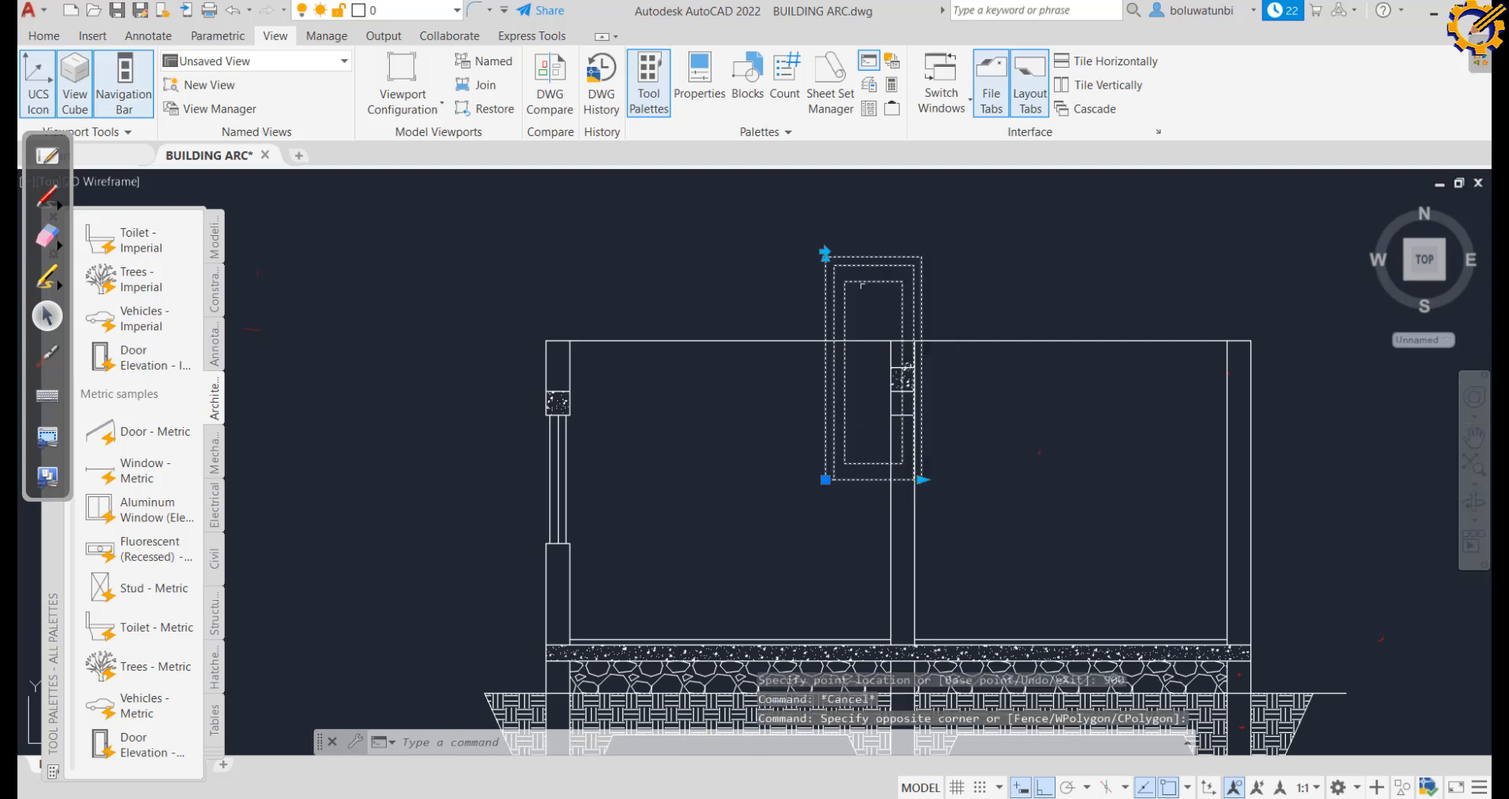
left_click(44, 36)
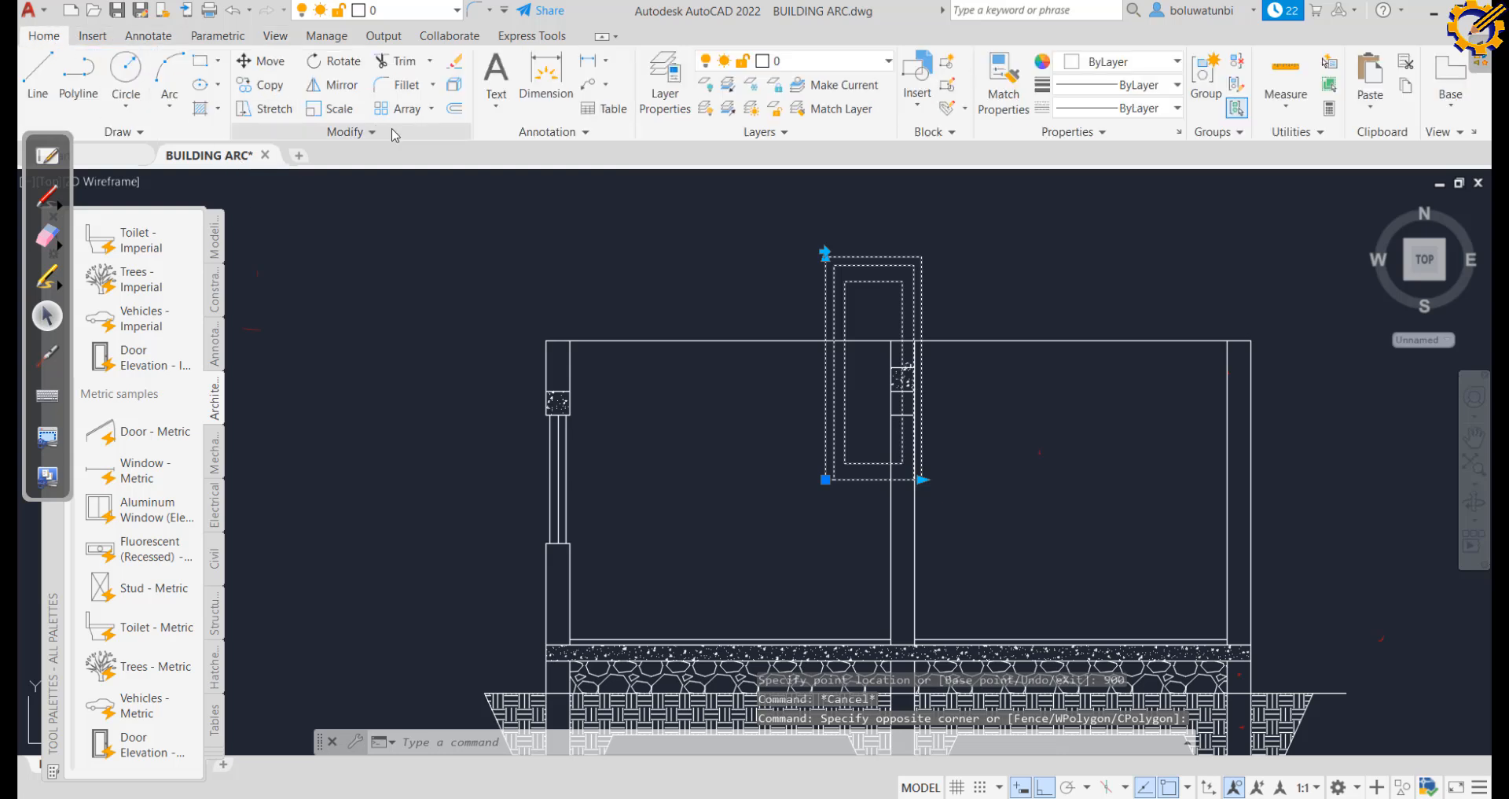
left_click(263, 68)
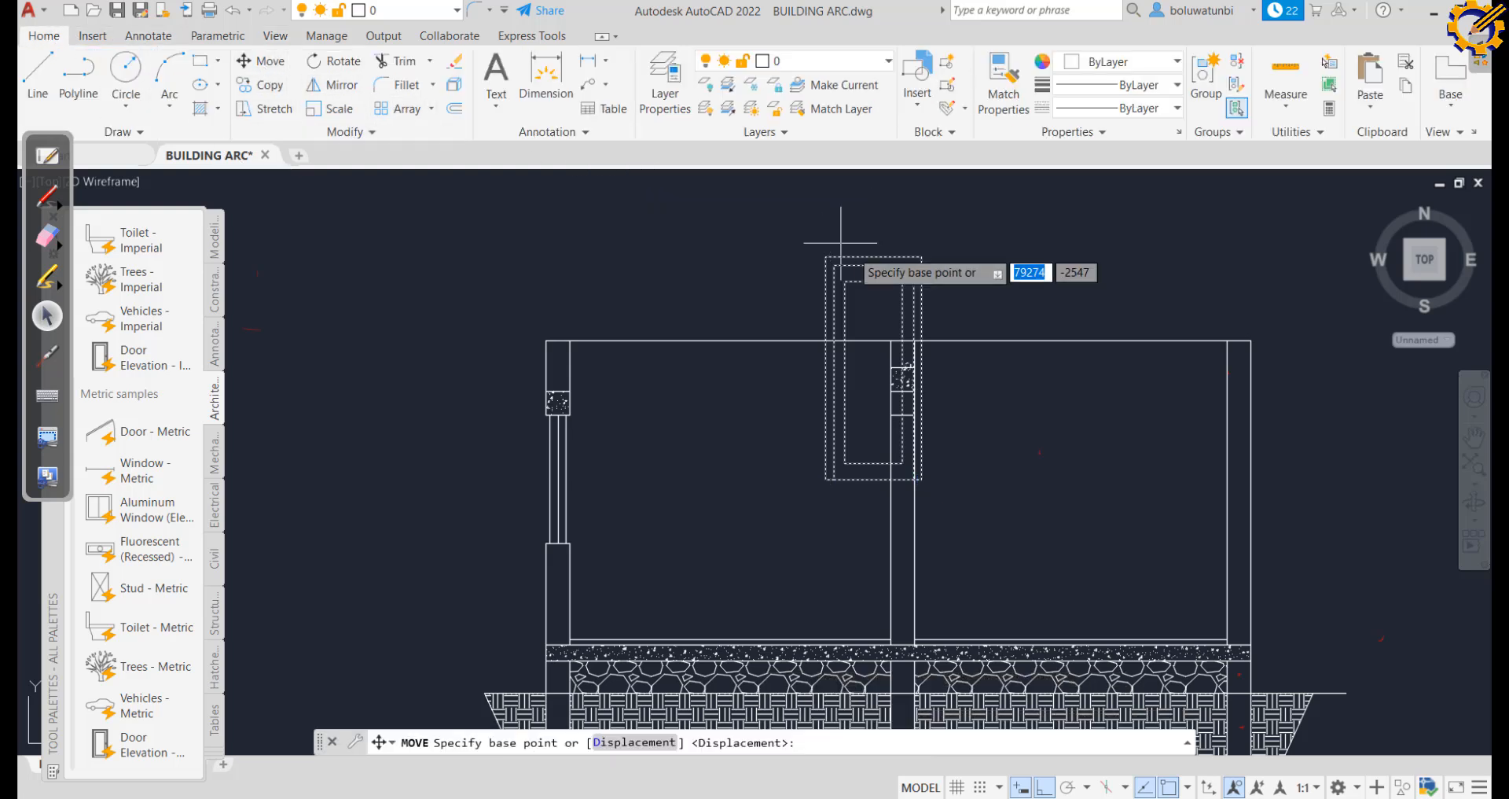
left_click(921, 256)
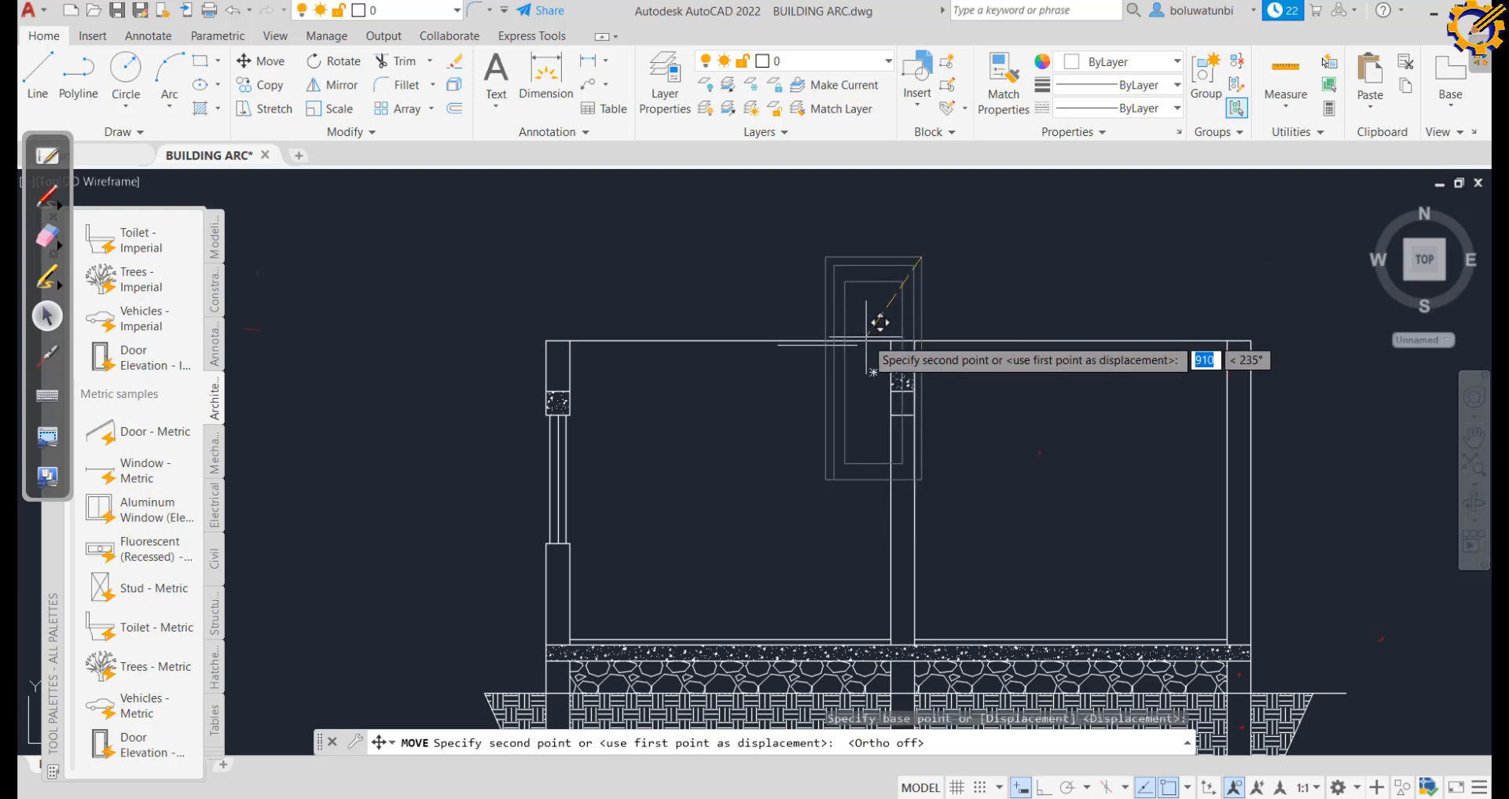
left_click(890, 414)
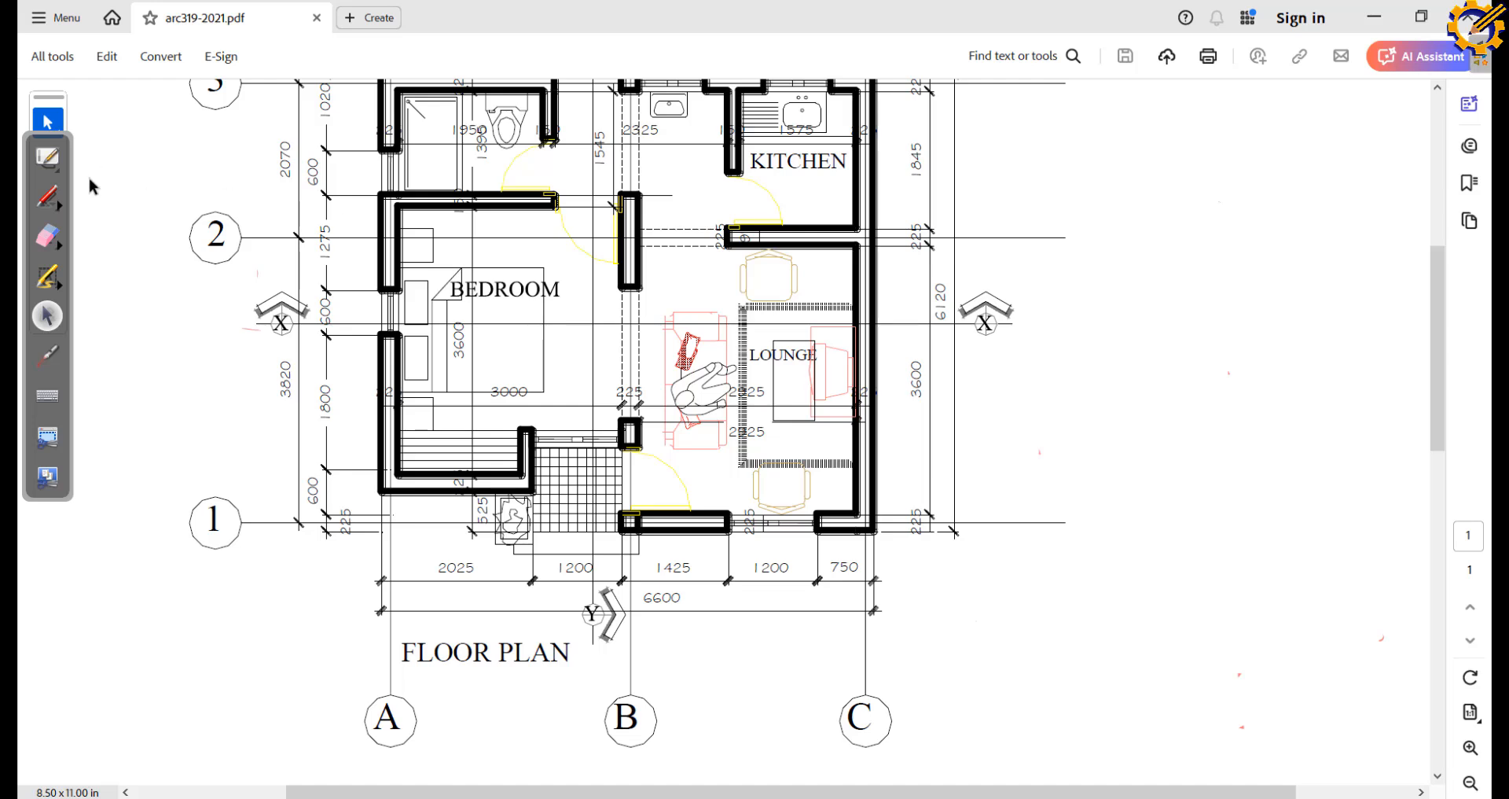
Highlight on the PDF floor plan a line from the kitchen wall's end across the lounge to the front wall, plus the wall edge near axis B
left_click(47, 277)
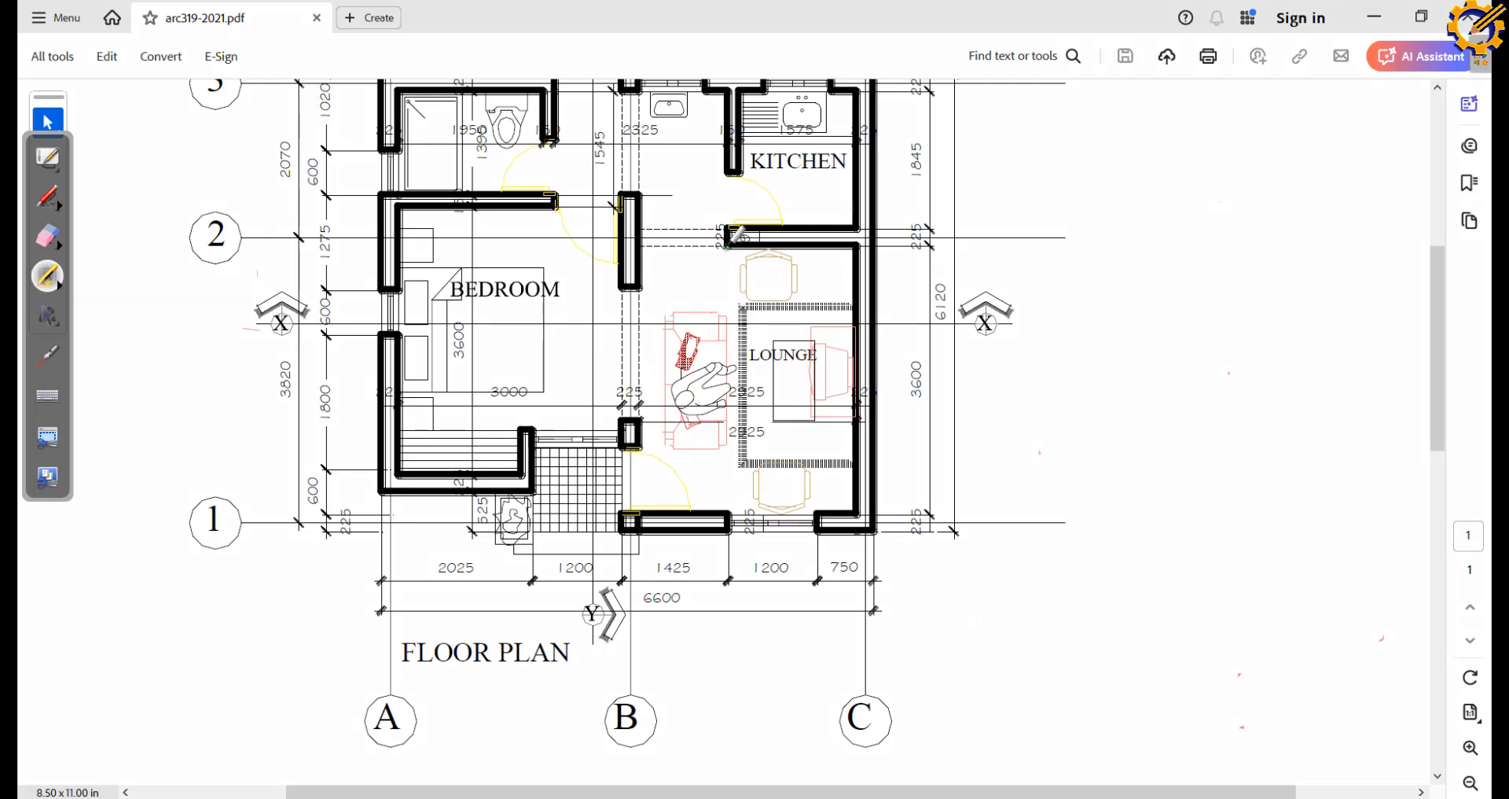
mouse_move(726, 247)
left_mouse_down()
mouse_move(738, 374)
mouse_move(722, 473)
left_mouse_up()
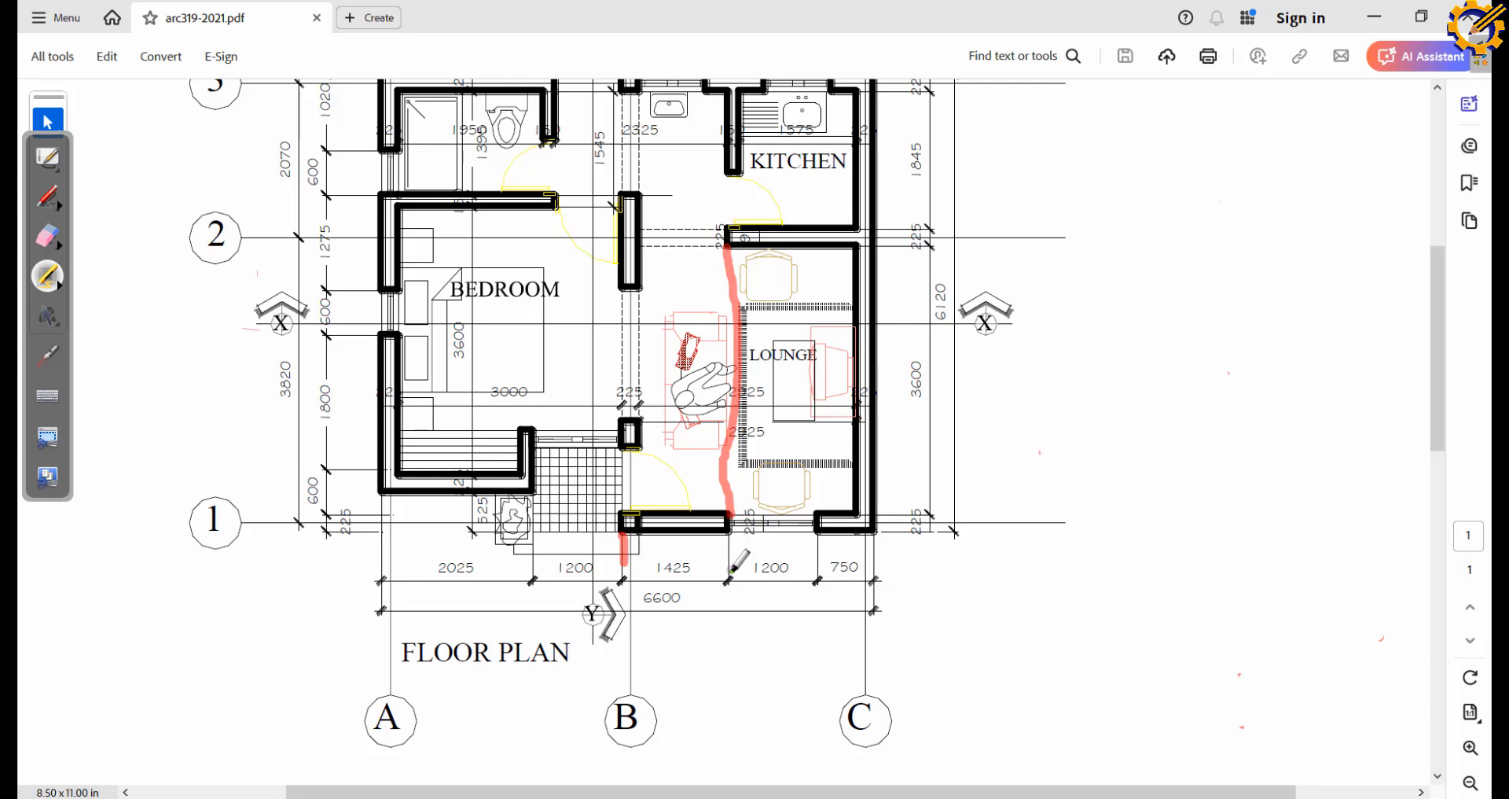
left_click_drag(637, 510, 638, 529)
Erase the highlights across the lounge and below the front wall, and return to the normal pointer
left_click(48, 235)
mouse_move(715, 243)
left_mouse_down()
mouse_move(716, 538)
mouse_move(633, 535)
mouse_move(625, 562)
left_mouse_up()
left_click(49, 315)
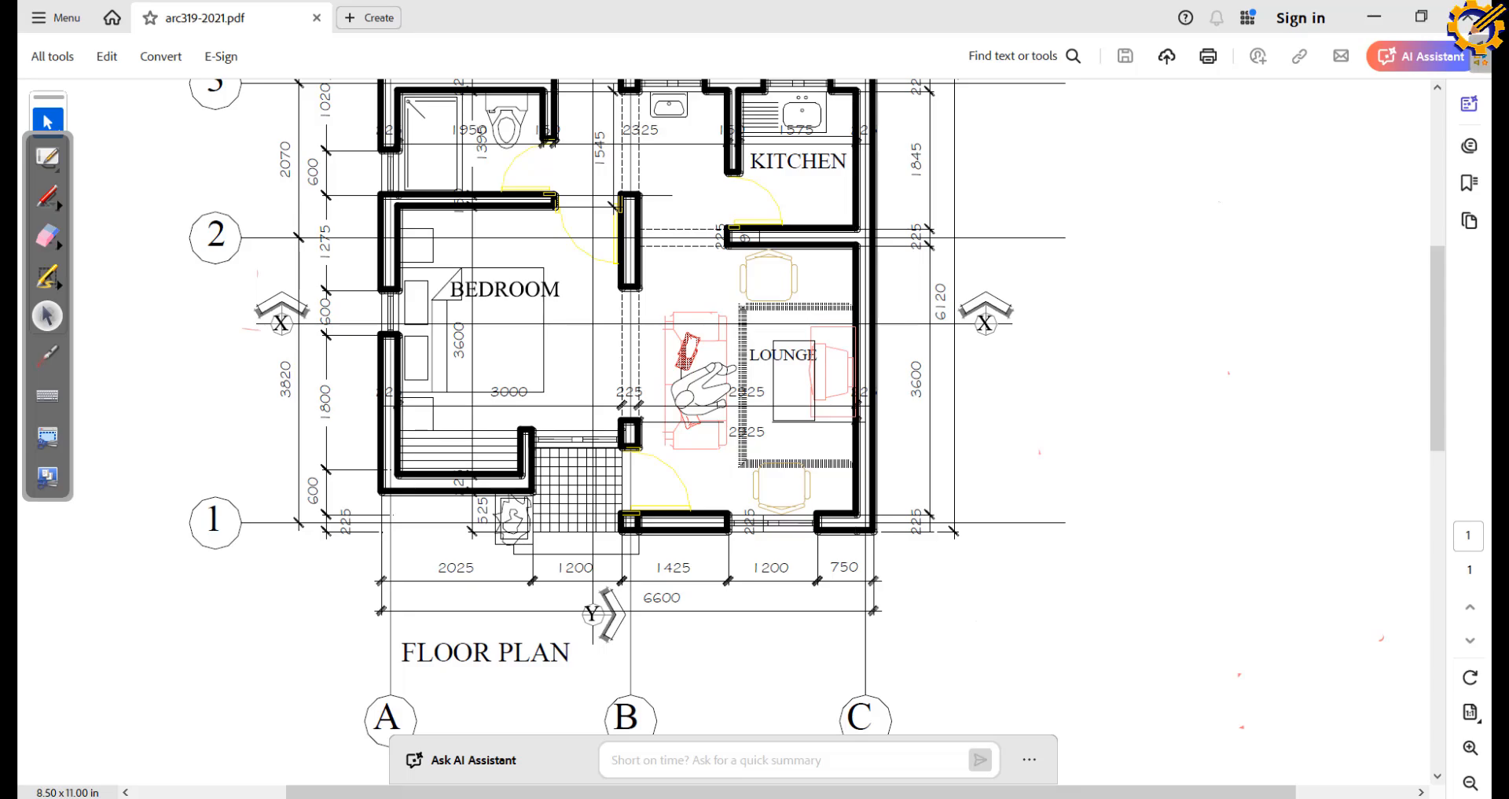
Switch back to the AutoCAD drawing and offset the middle wall's lounge-side face 1200 into the lounge
key("alt+Tab")
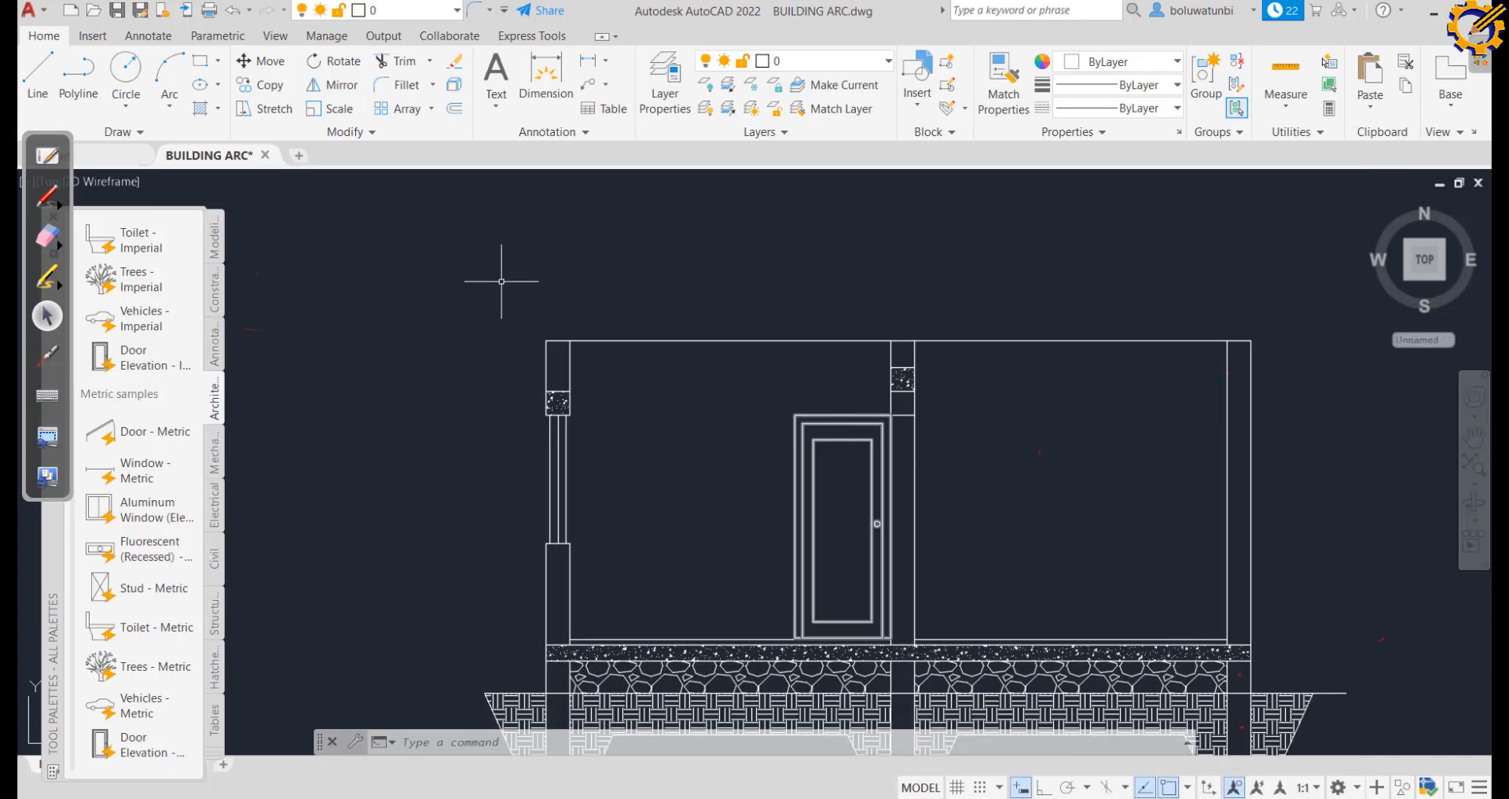
left_click(455, 108)
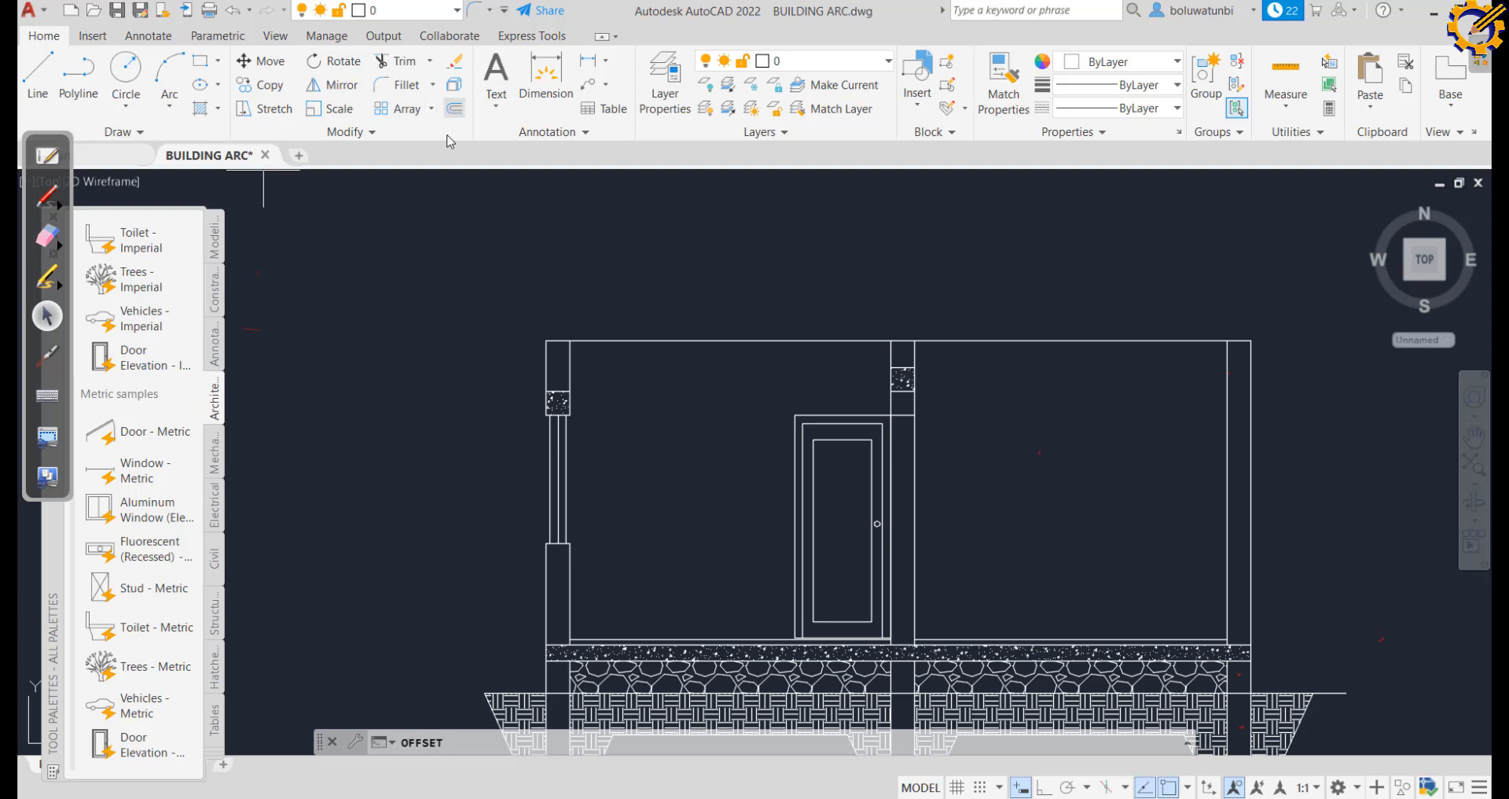
type("12")
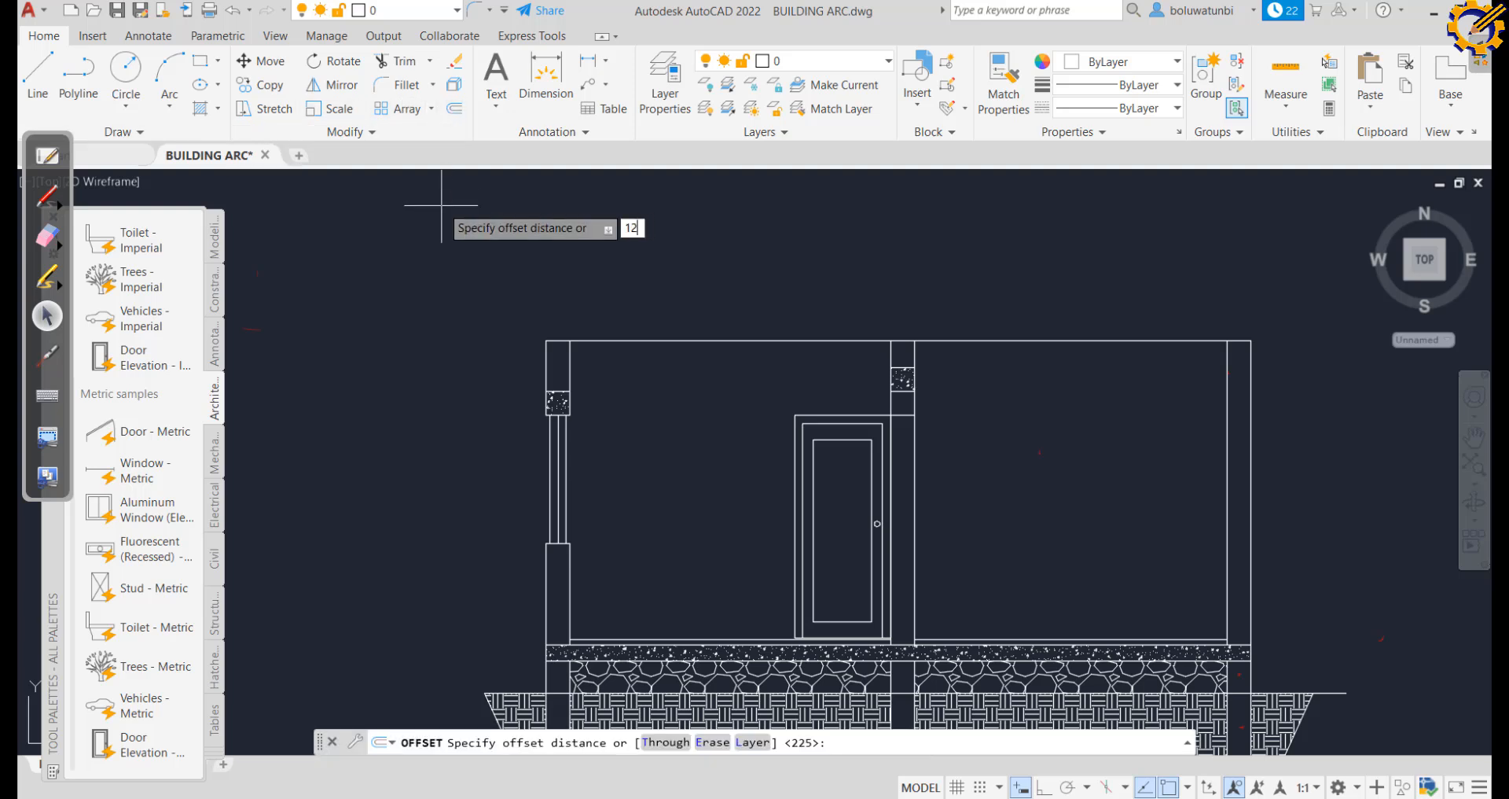
type("00")
key("Return")
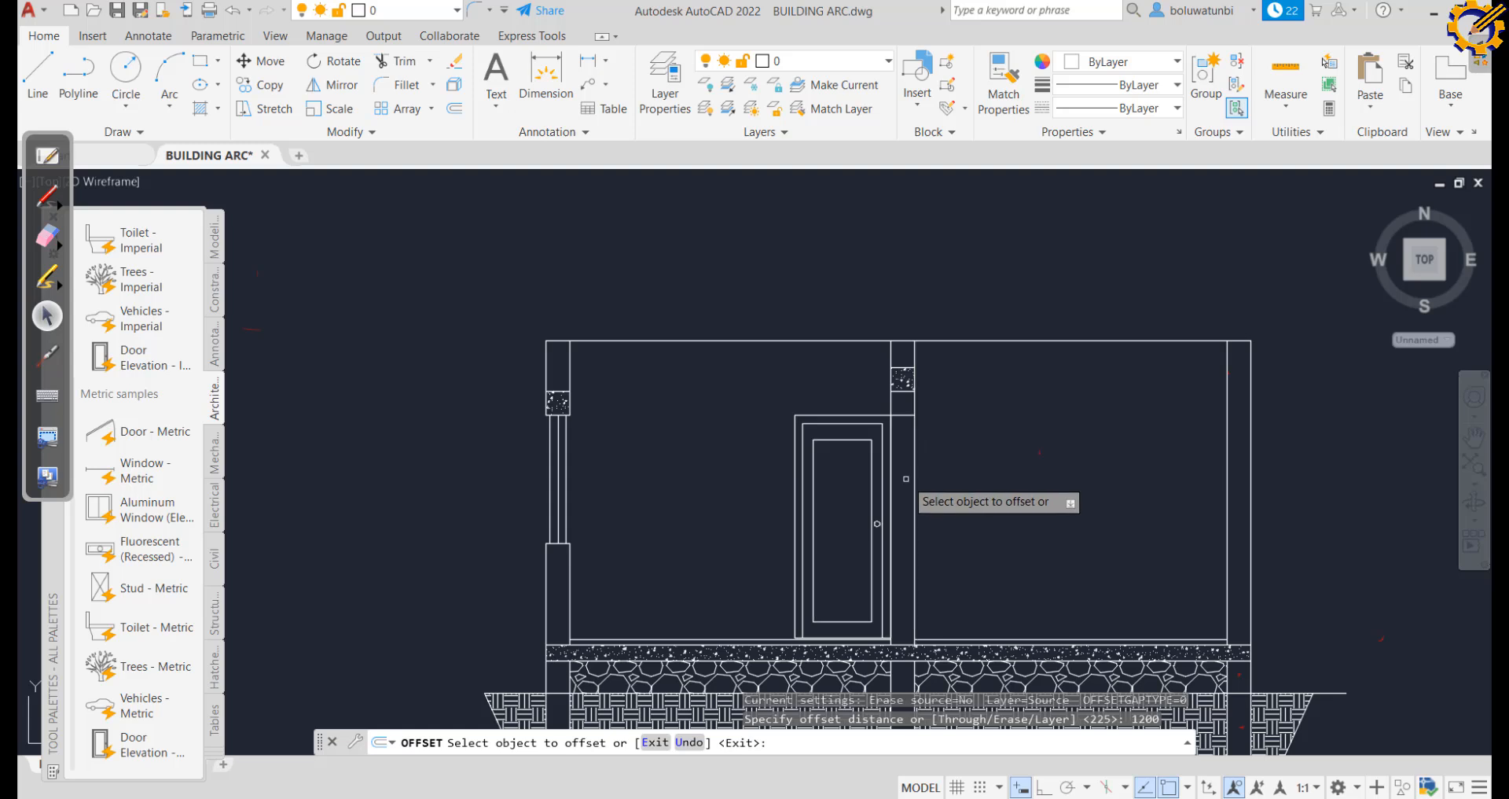
left_click(913, 478)
left_click(980, 484)
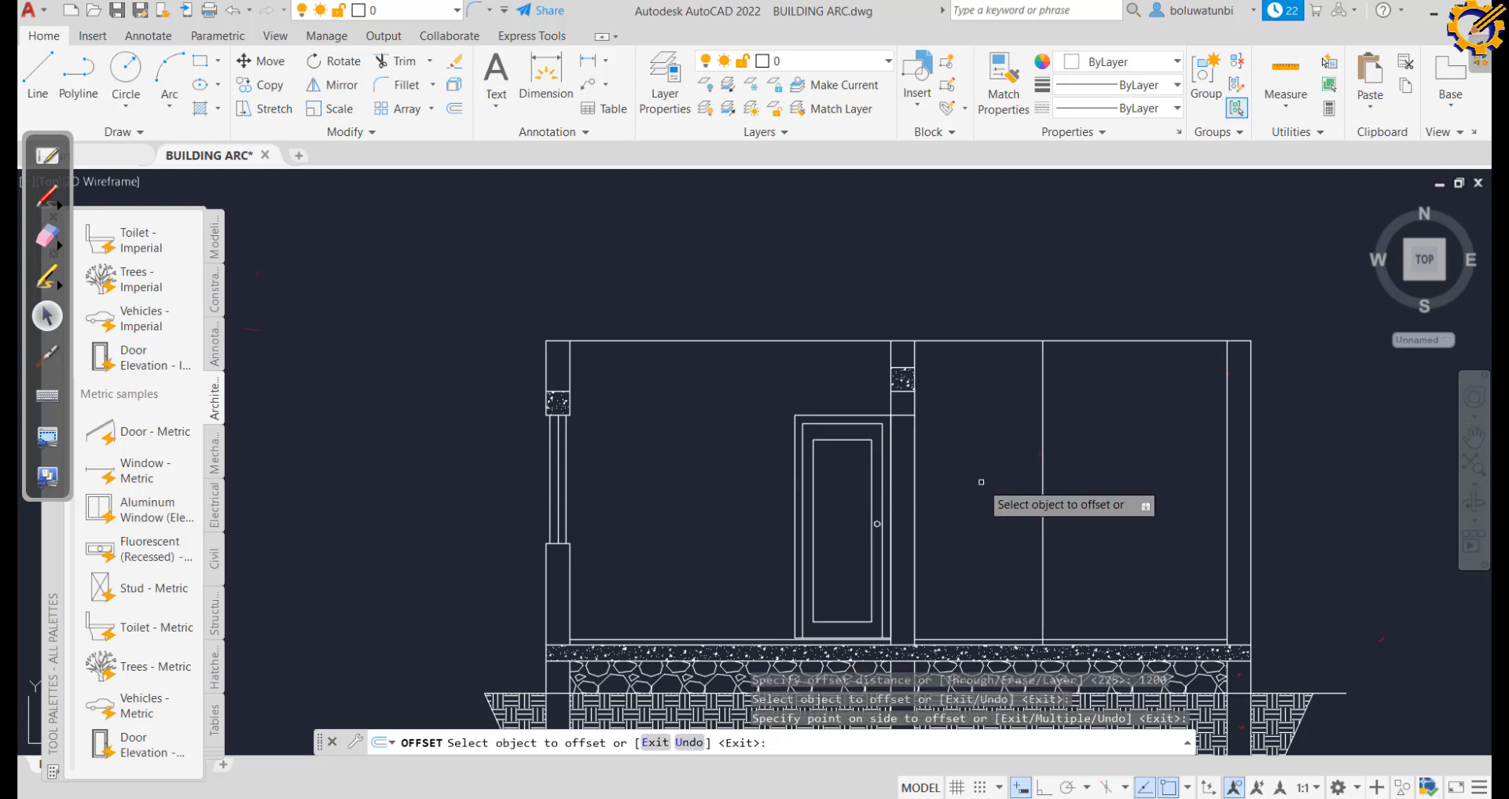
key("Escape")
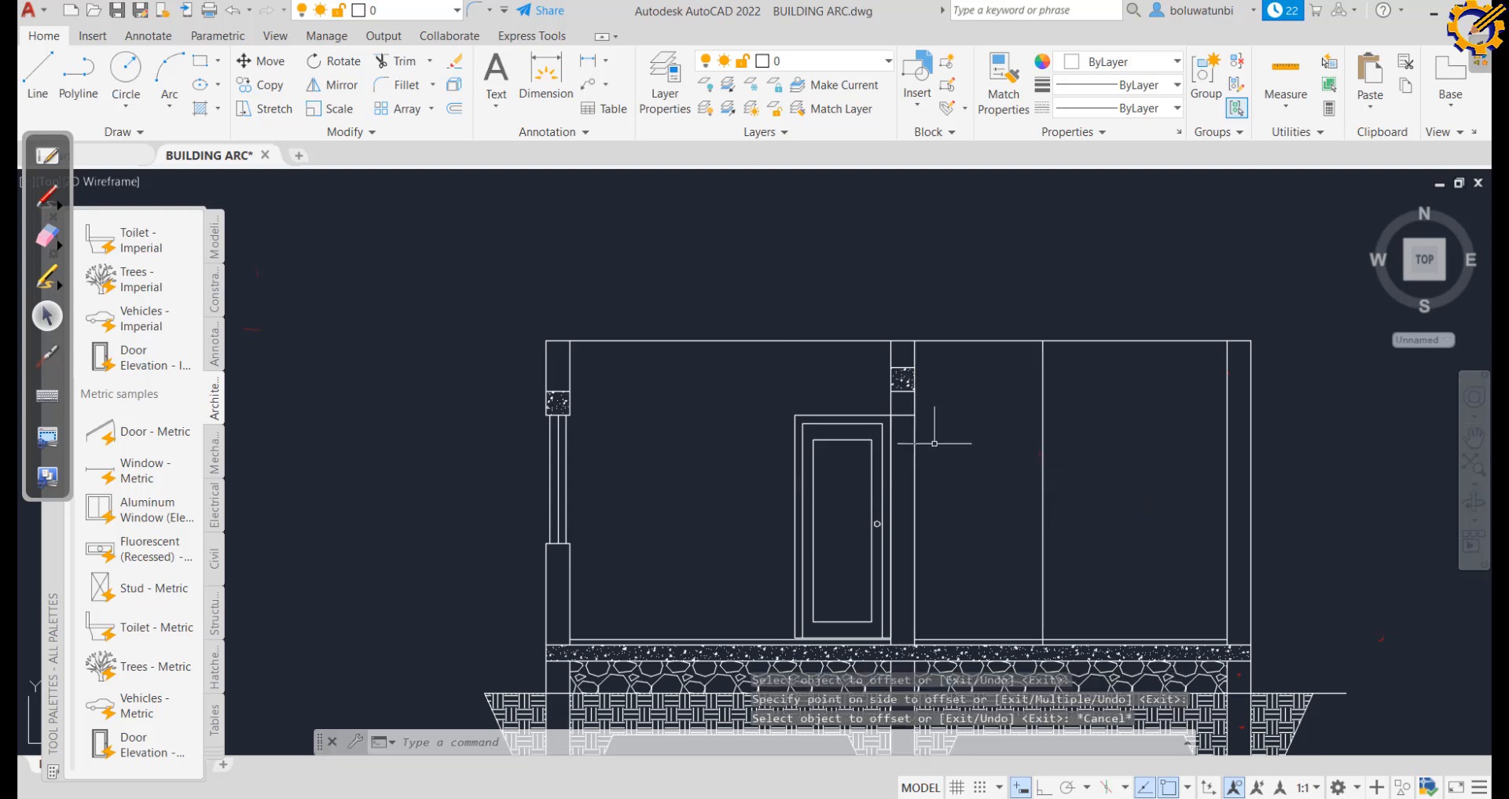
Extend the door-head line beneath the middle wall's lintel to the 1200 offset line
left_click(430, 61)
left_click(403, 126)
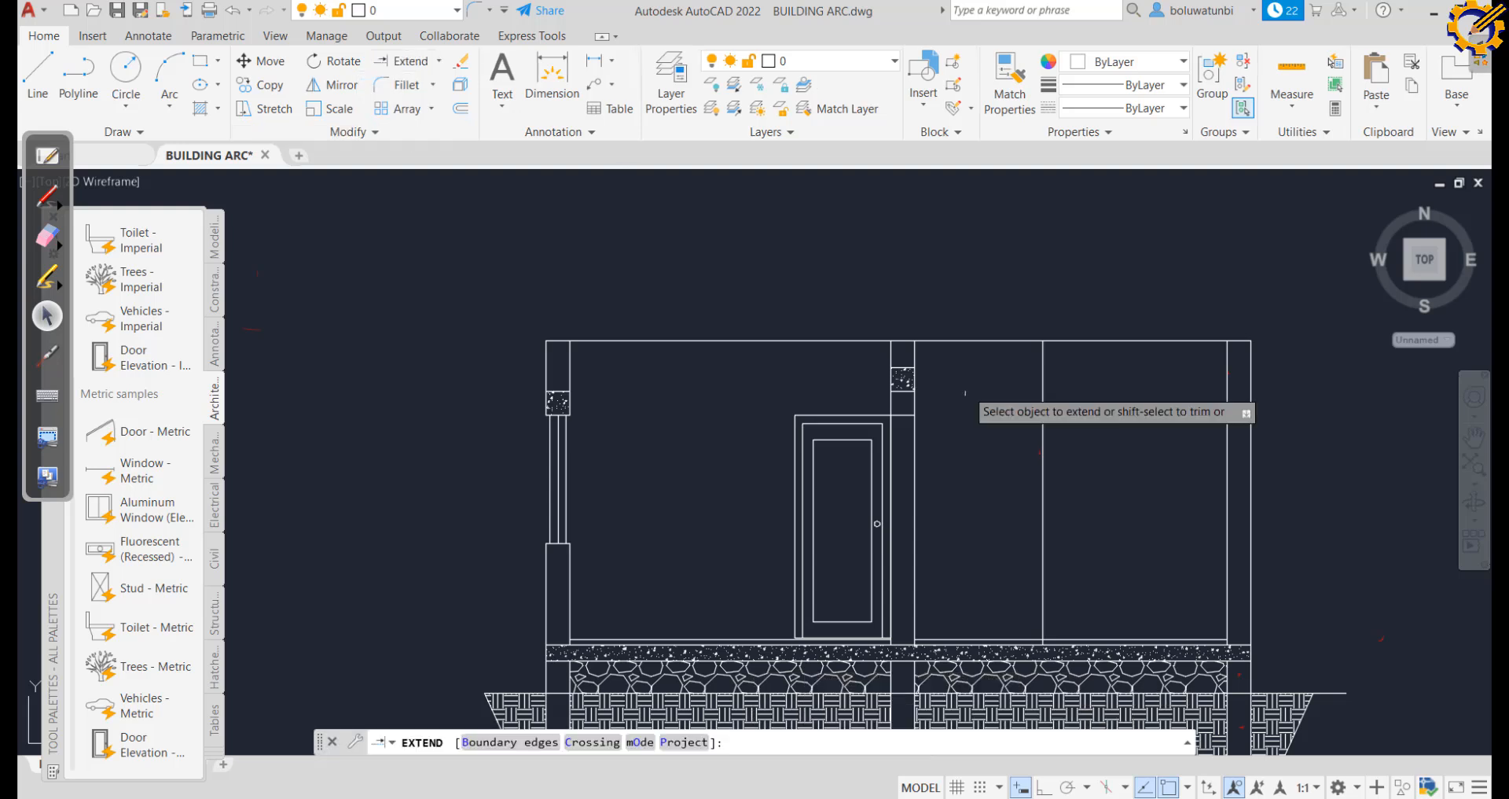
left_click(904, 414)
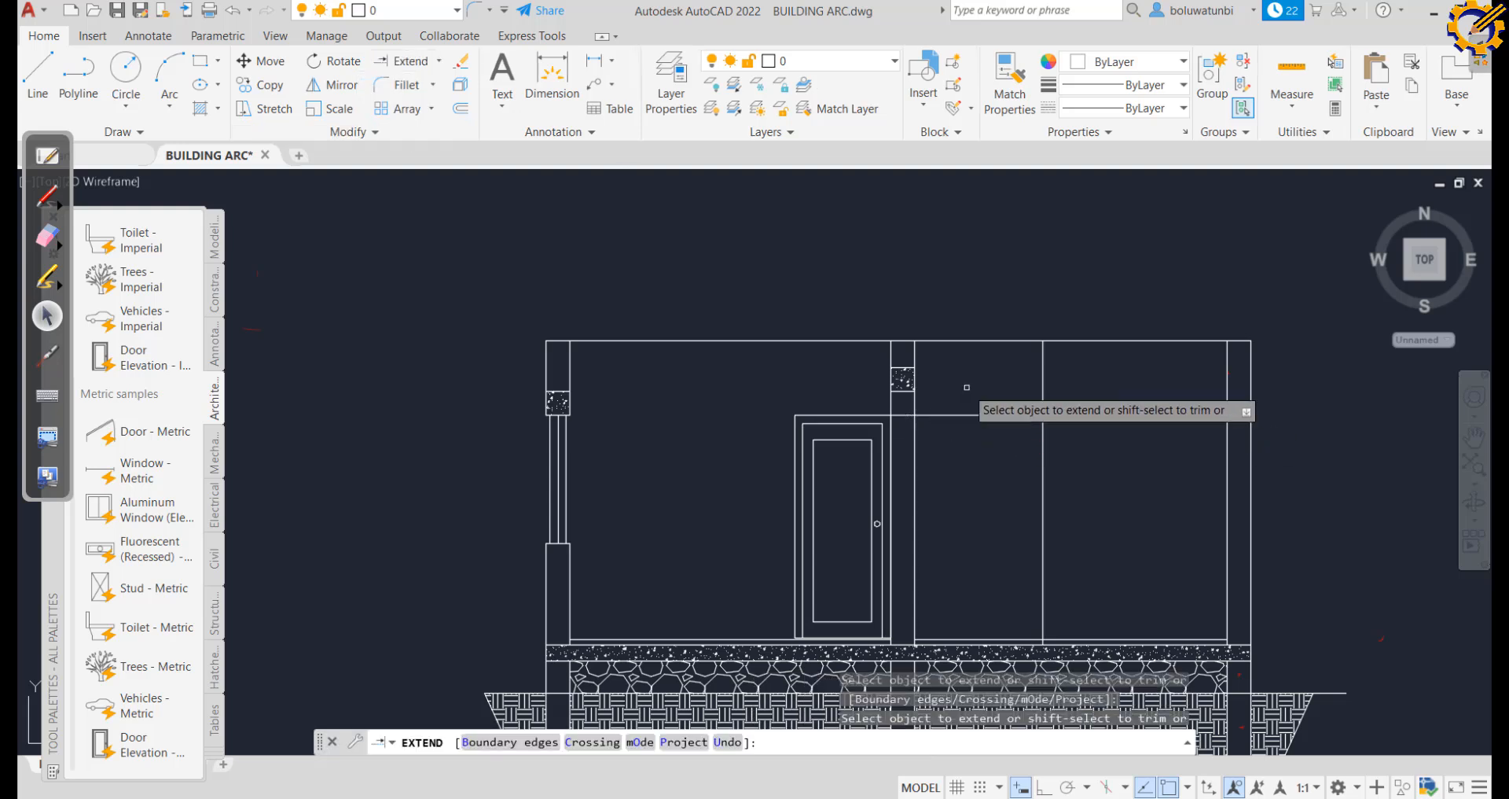
key("Escape")
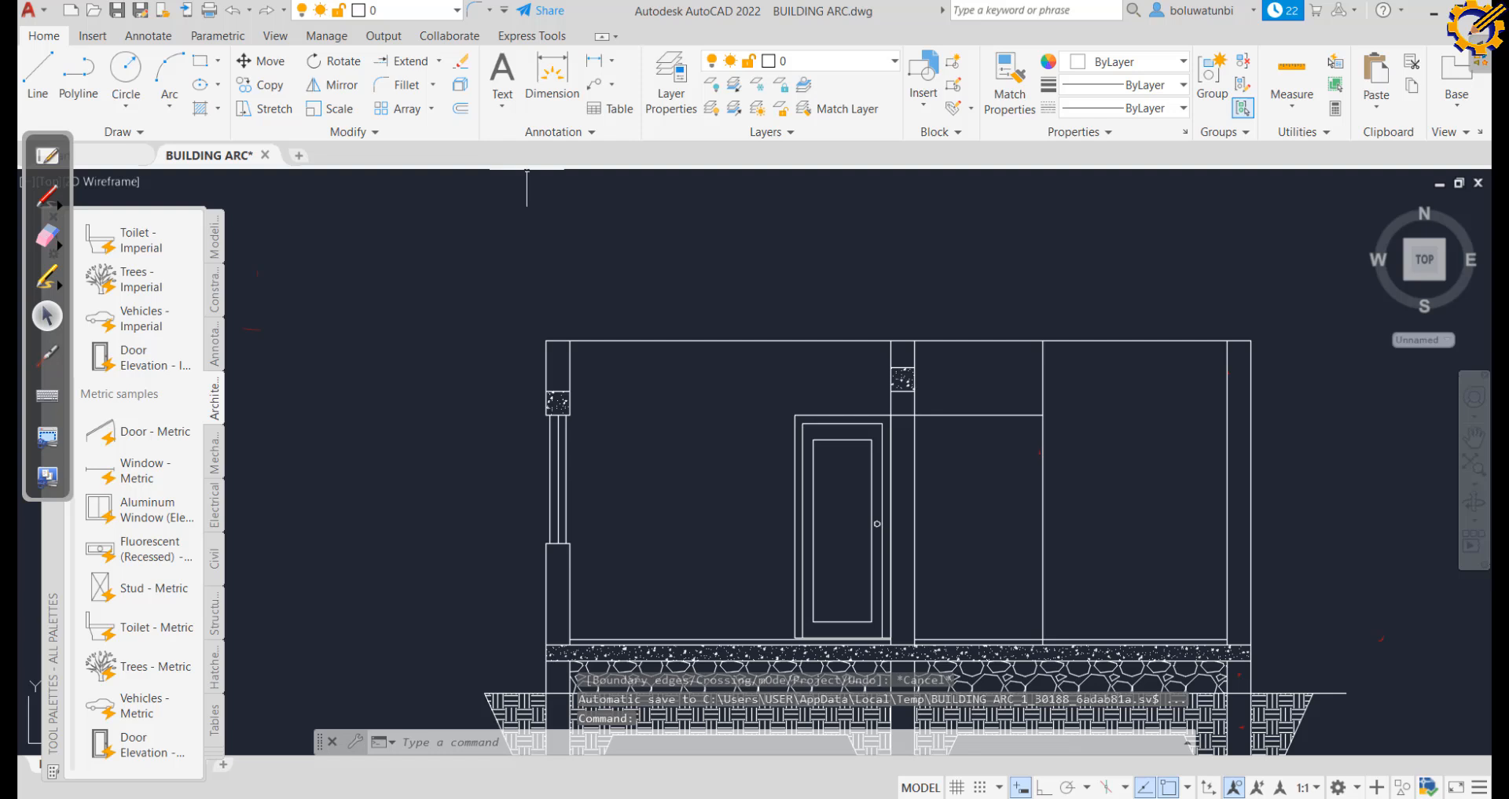
Extend the underside line of the middle wall's lintel to the 1200 offset line
left_click(438, 62)
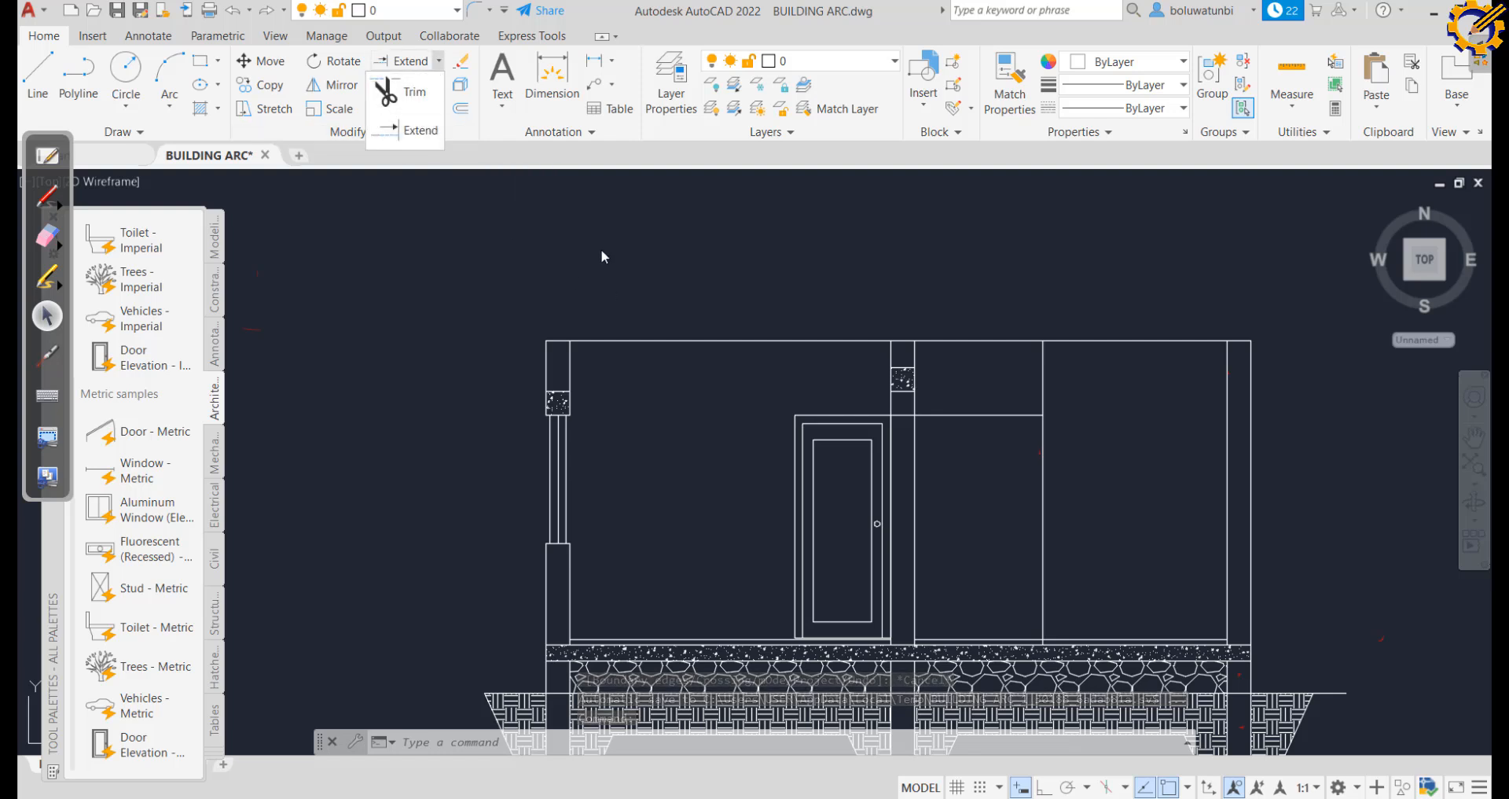
left_click(431, 132)
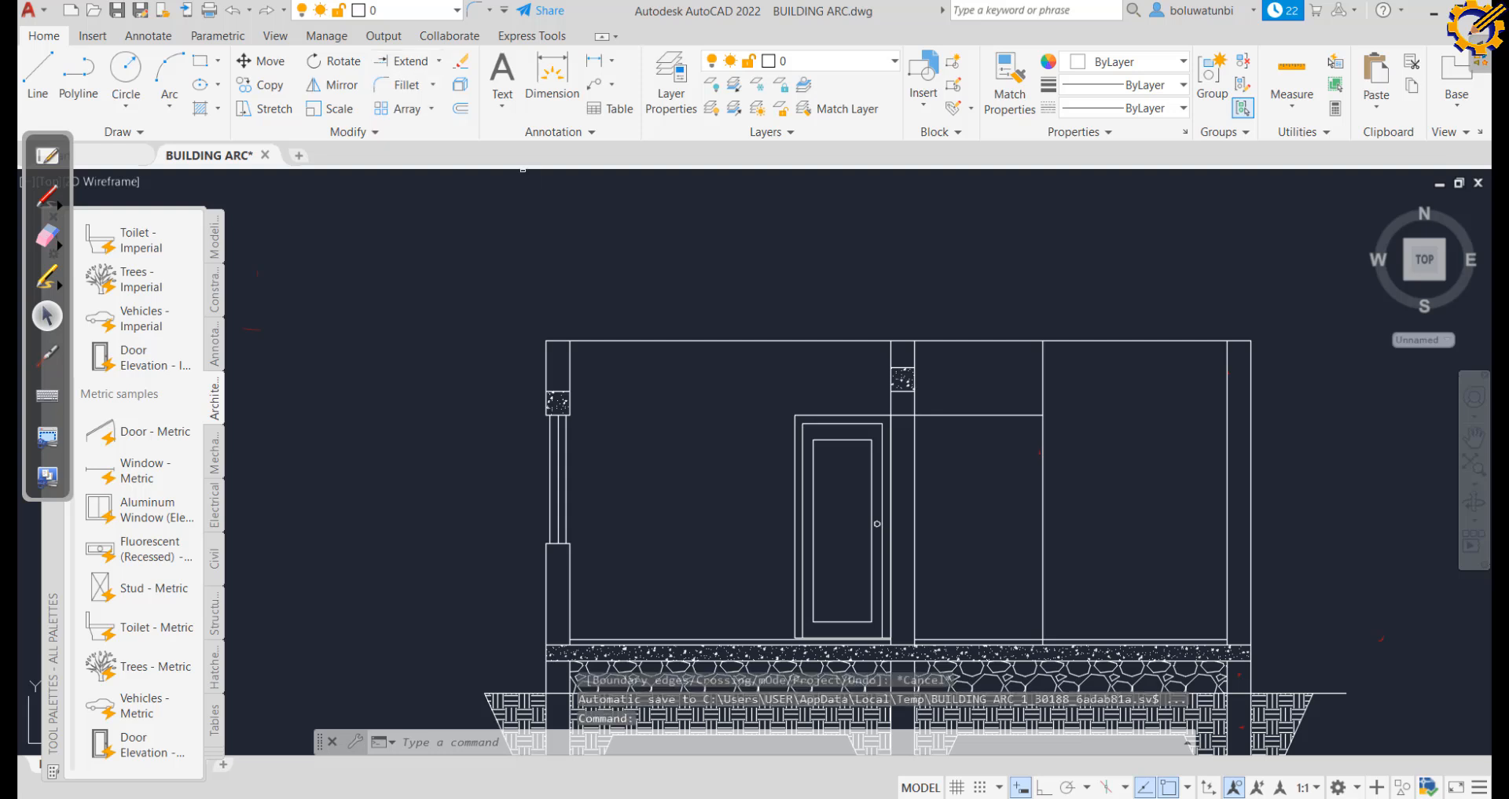
left_click(908, 390)
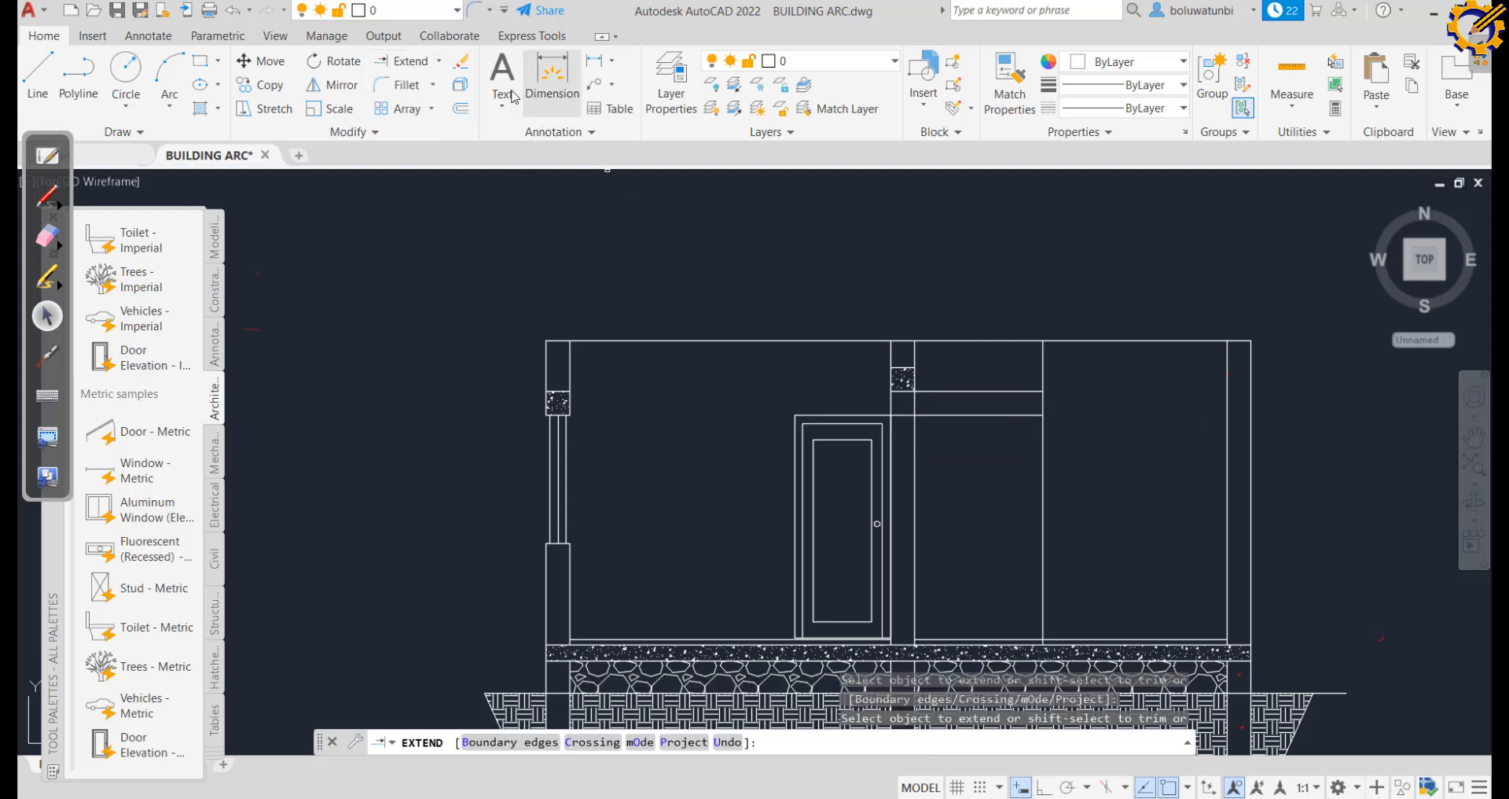
Trim away the door-head line beyond the door and the part of the offset line above the lintel's extended underside
left_click(442, 60)
left_click(419, 107)
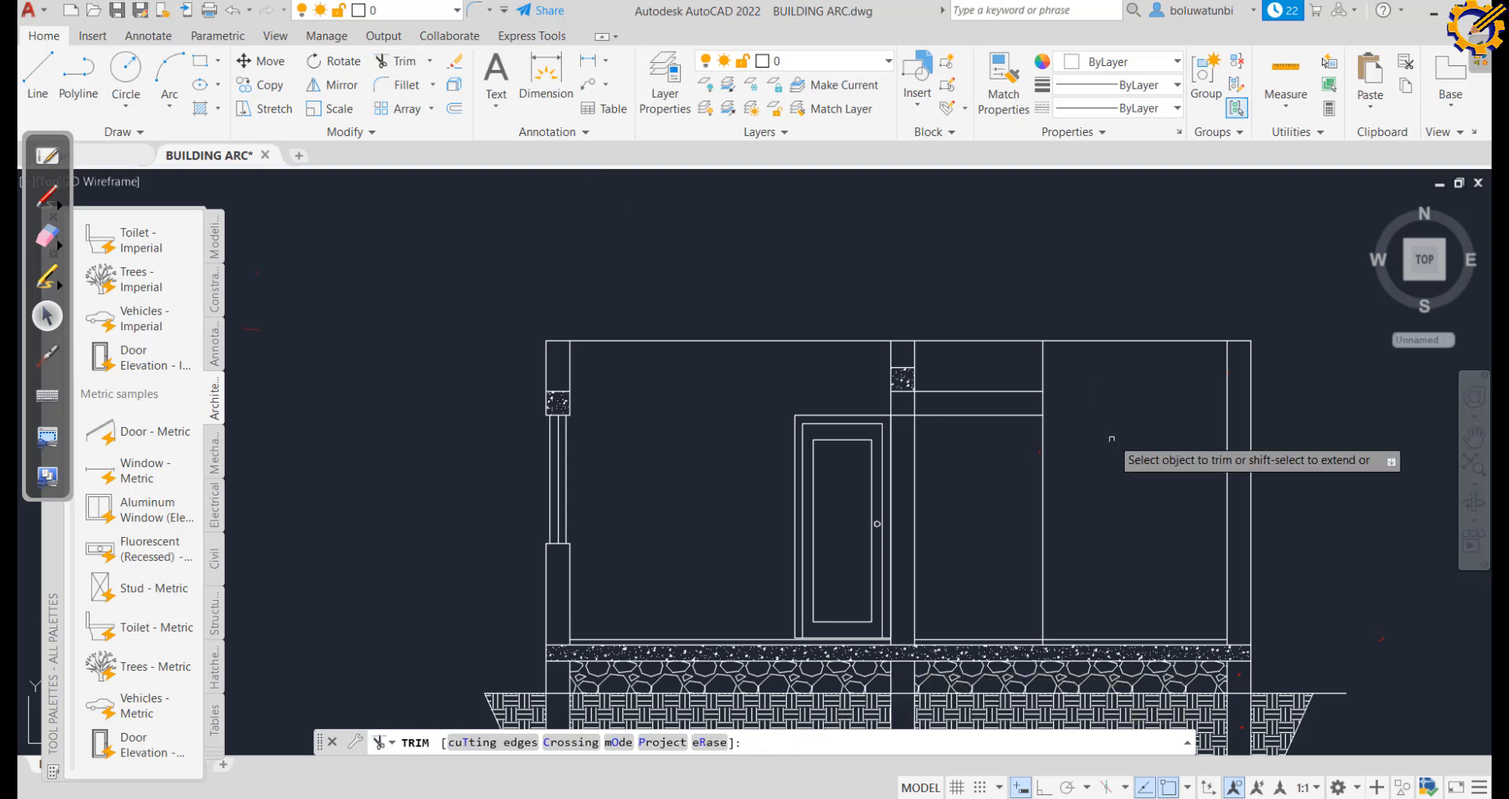
left_click(972, 434)
left_click(960, 395)
key("Return")
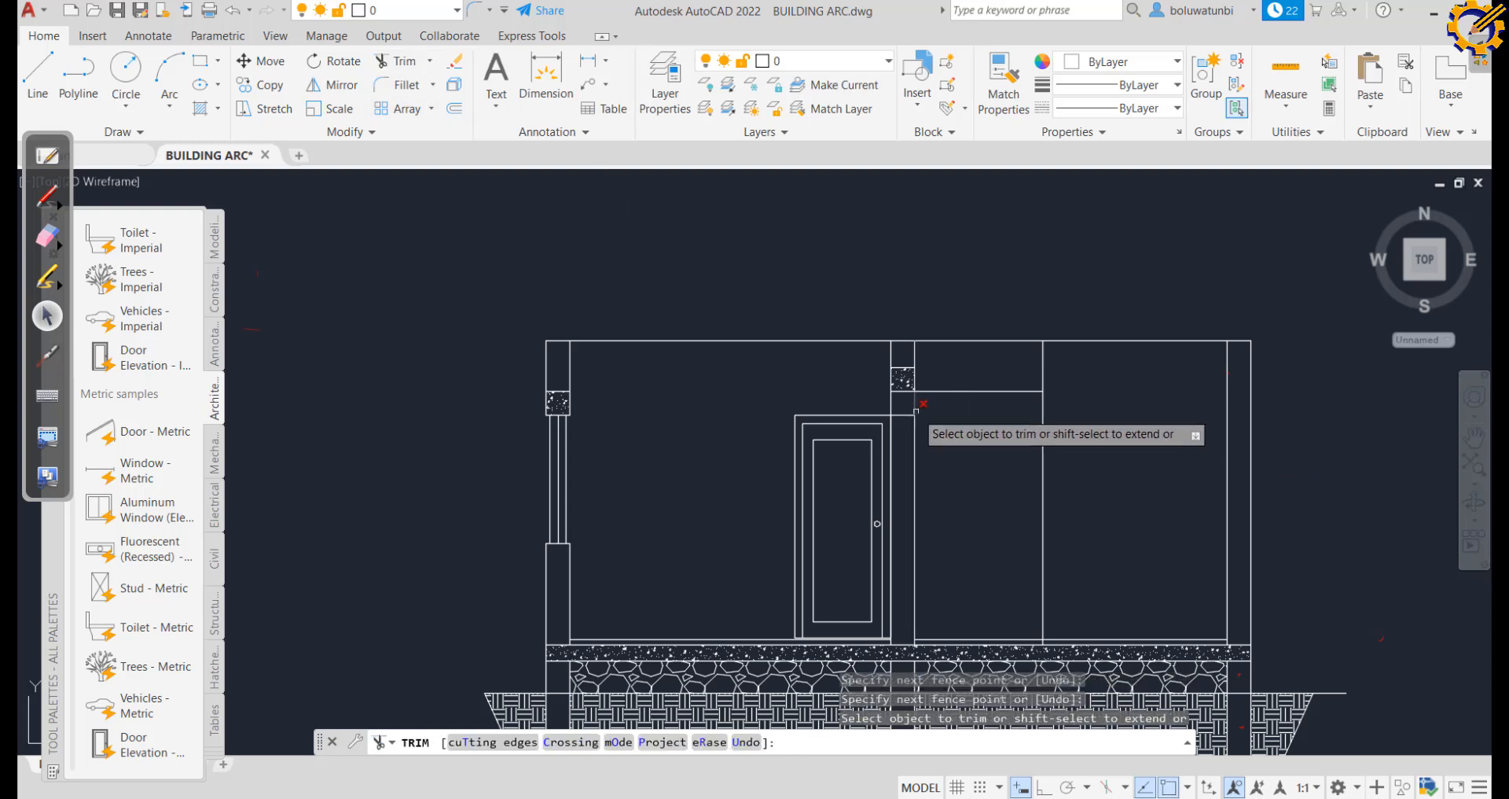
left_click(907, 418)
left_click(906, 409)
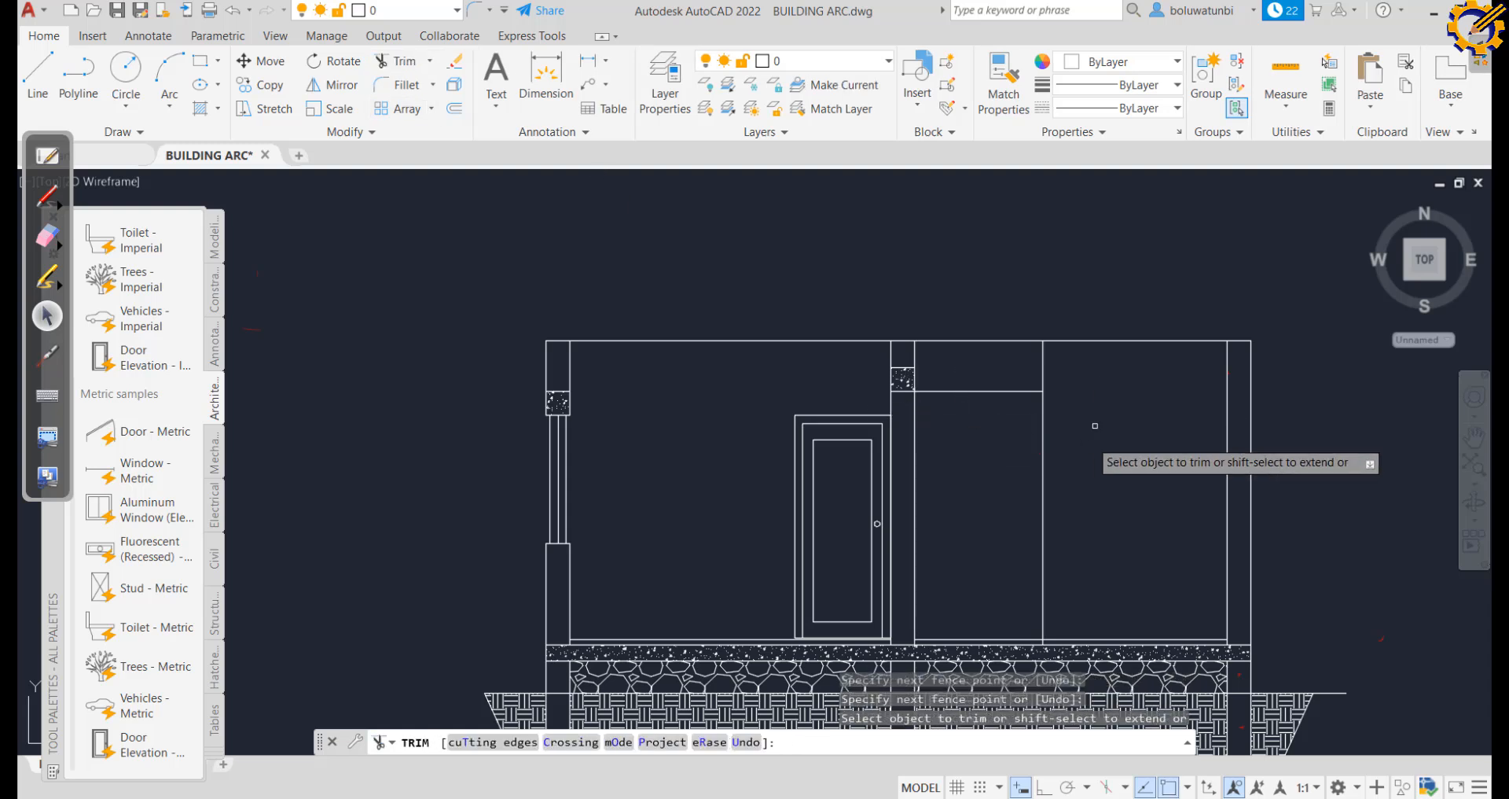
left_click(1025, 362)
left_click(1055, 361)
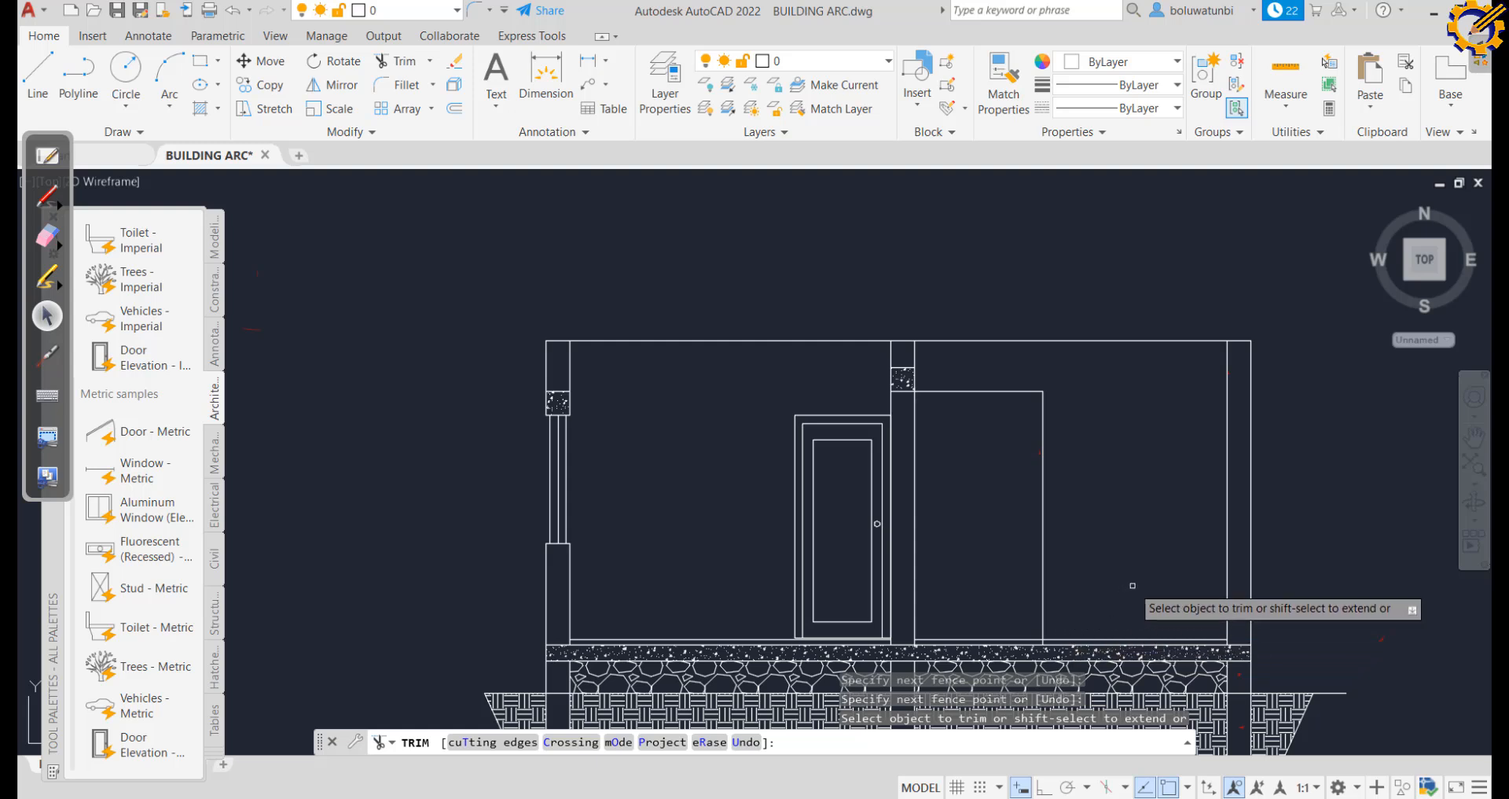
key("Escape")
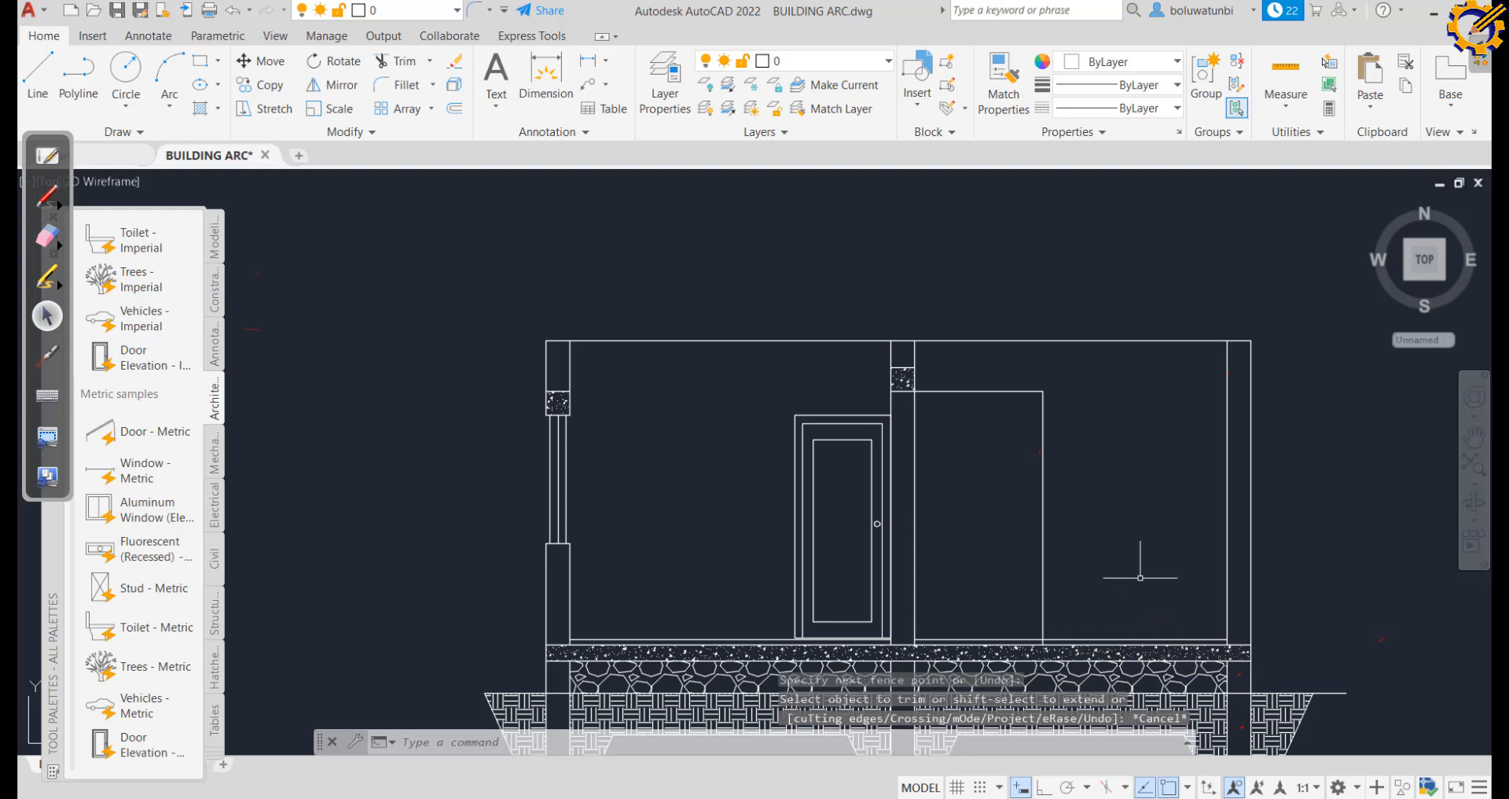
Switch to the PDF floor plan and circle the dashed opening beside the kitchen wall's end, marking the basin window too
left_click(712, 797)
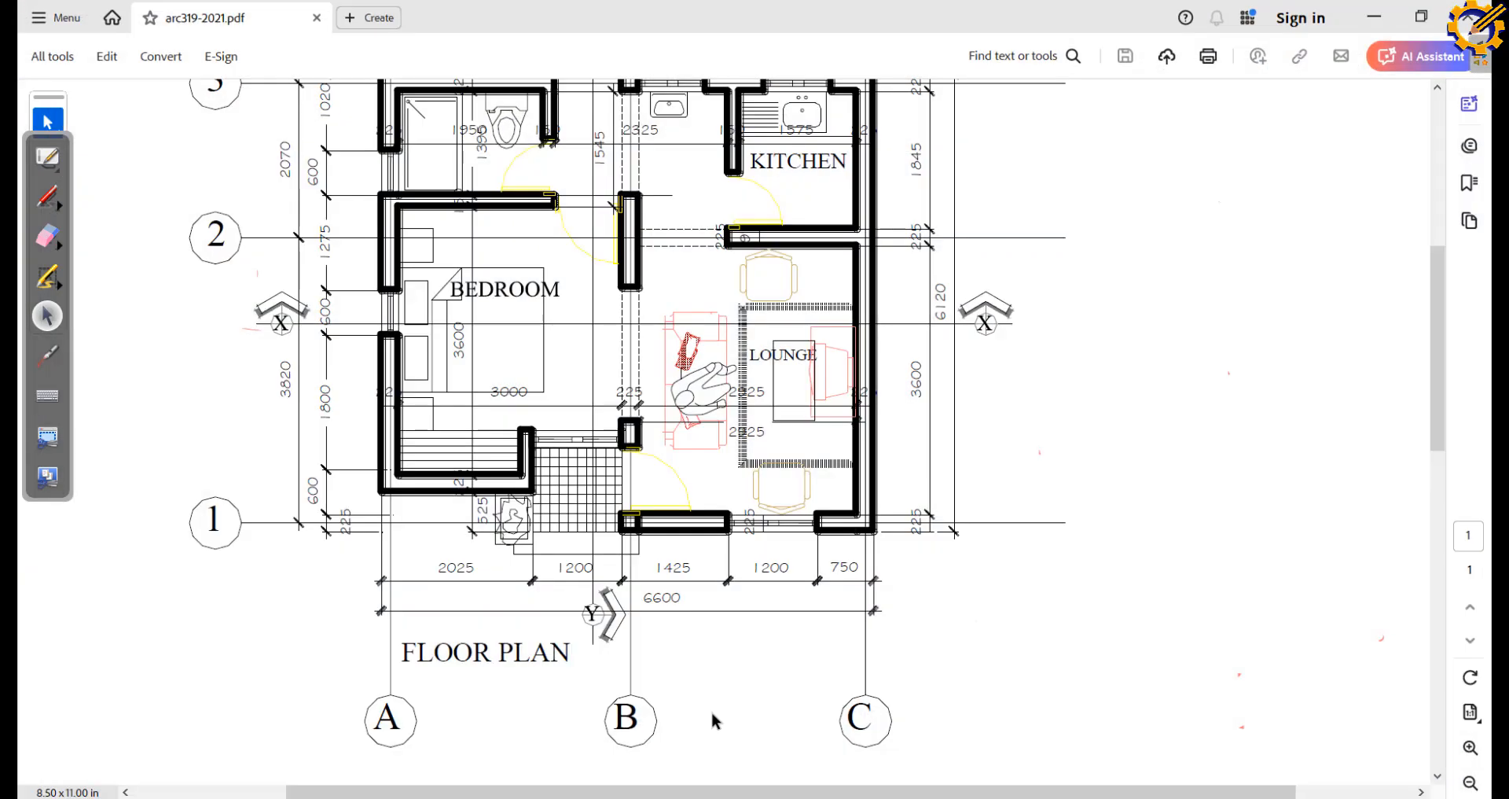
scroll(656, 253, "up", 1)
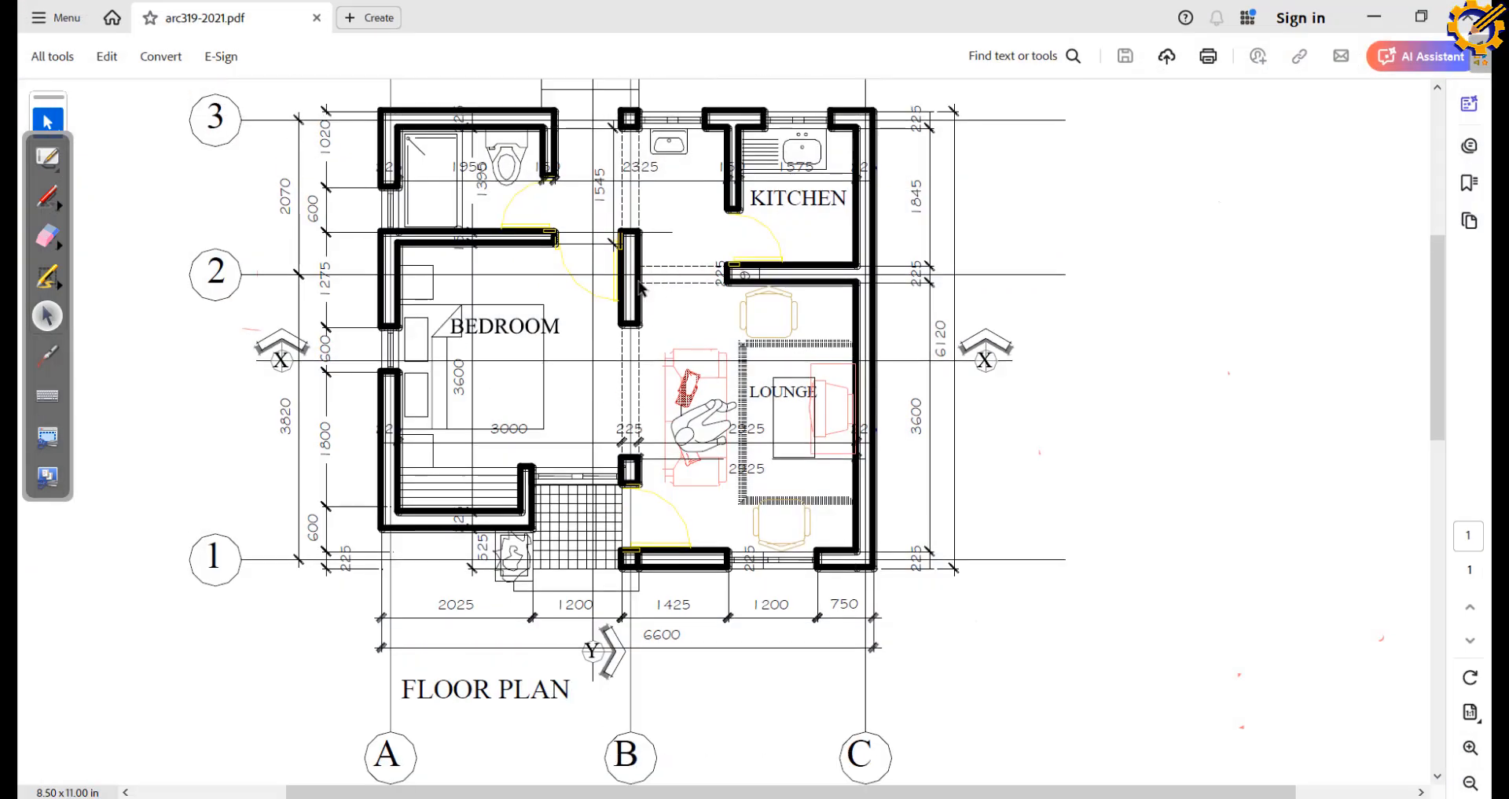
left_click(48, 276)
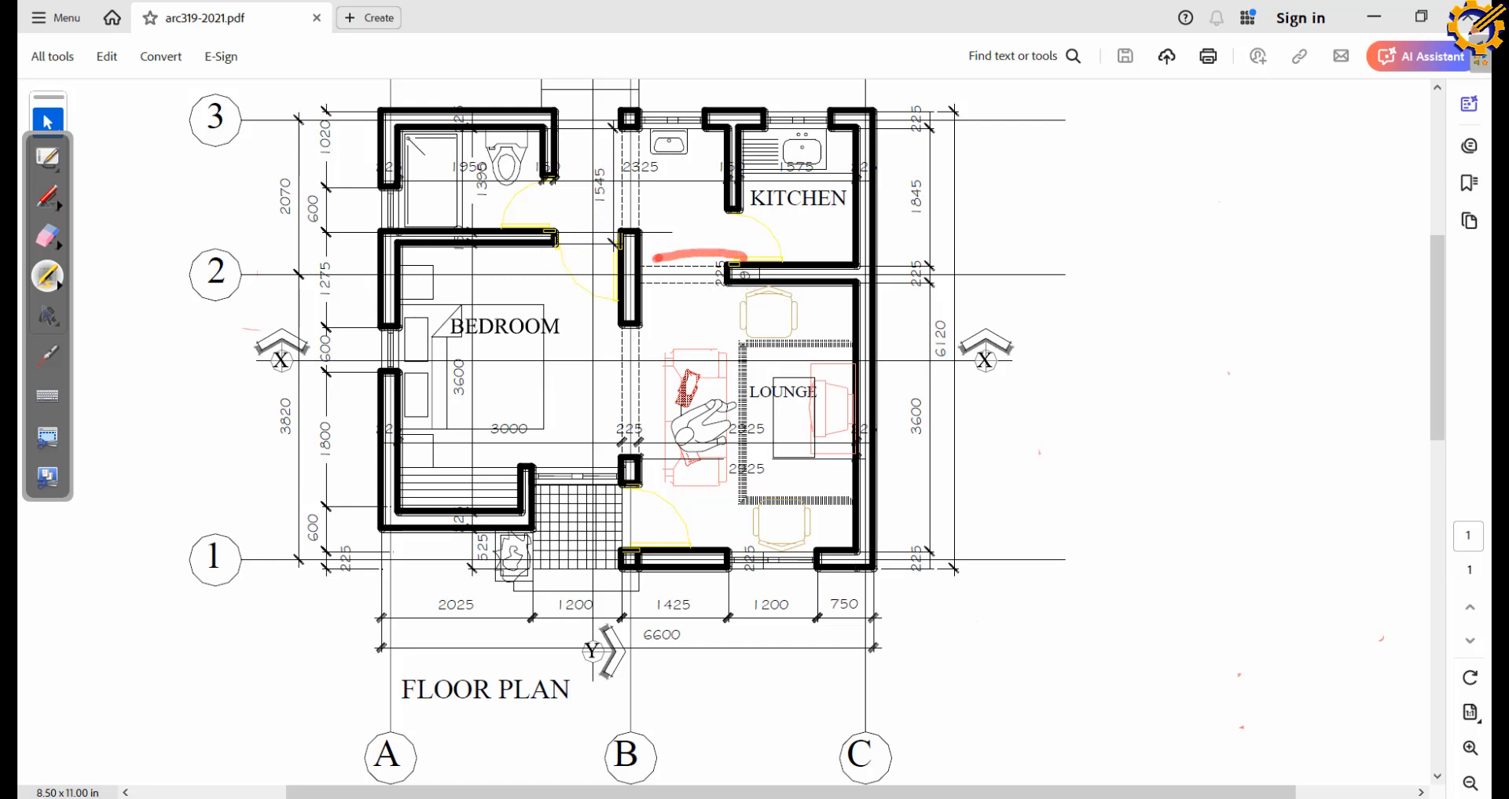
mouse_move(655, 257)
left_mouse_down()
mouse_move(641, 276)
mouse_move(731, 281)
left_mouse_up()
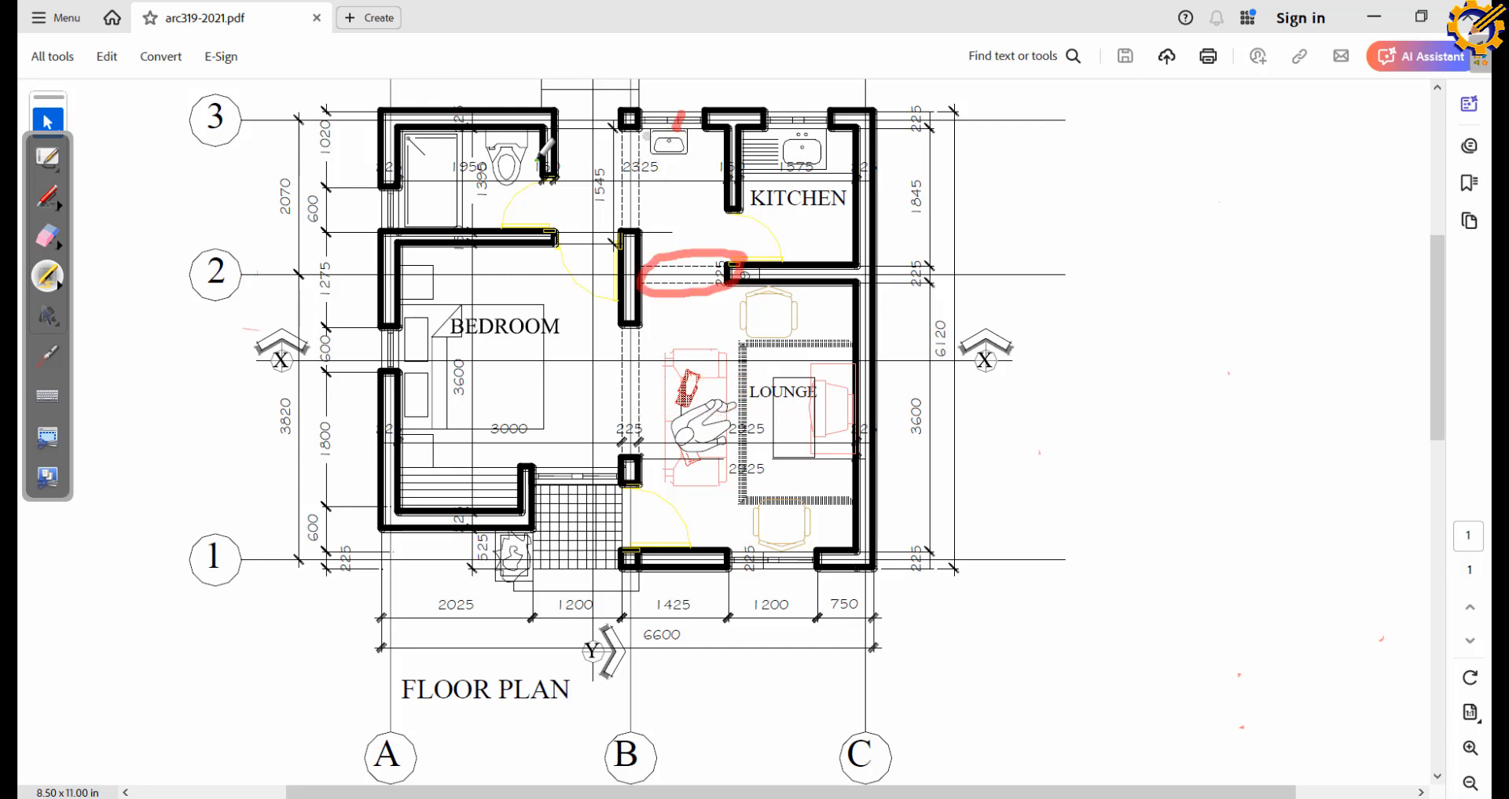
Erase the marks on the opening and basin window, return to the normal pointer, and compare the floor plan with the section
left_click(49, 237)
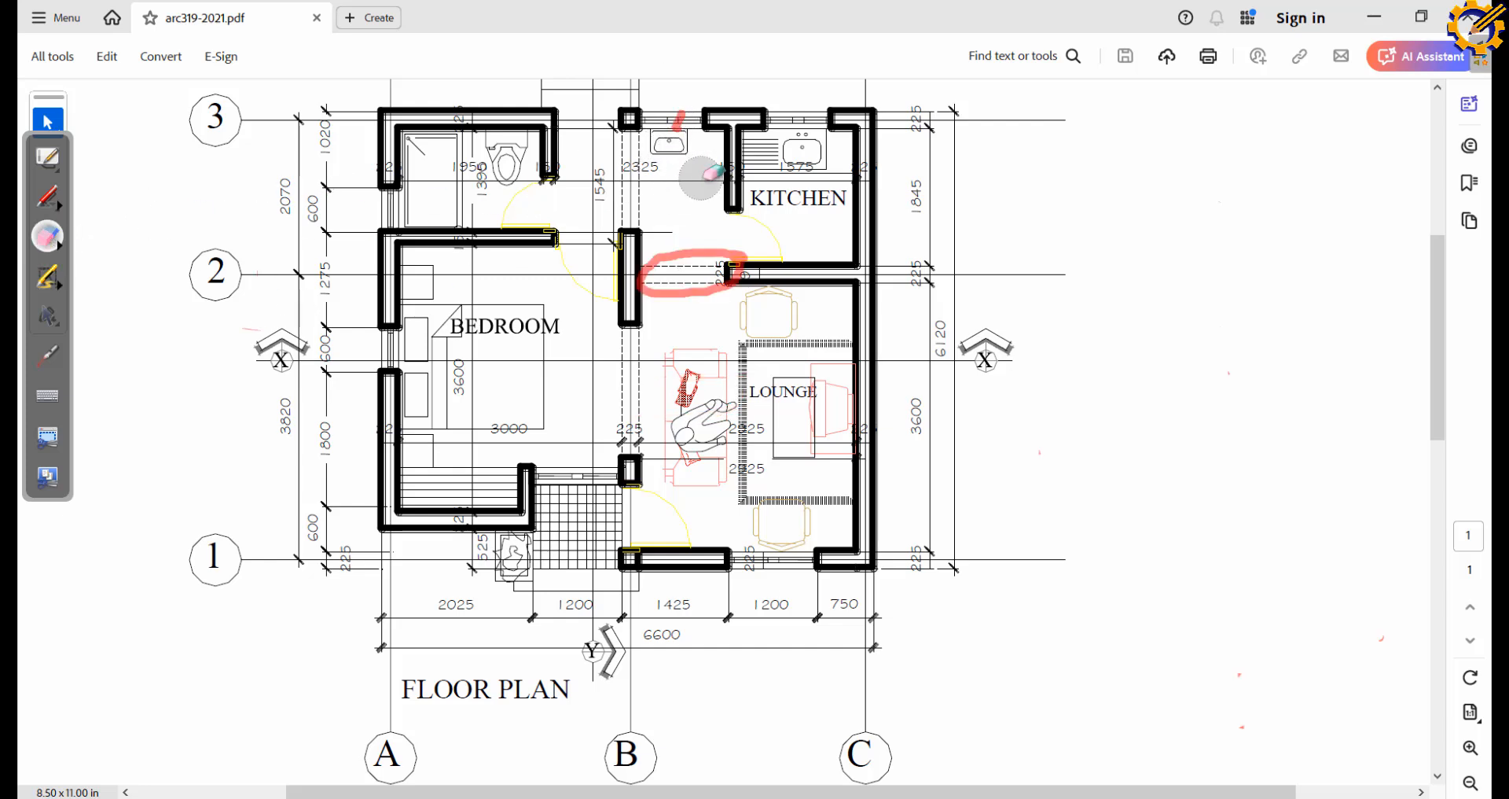
left_click_drag(682, 129, 678, 114)
left_click_drag(641, 279, 738, 268)
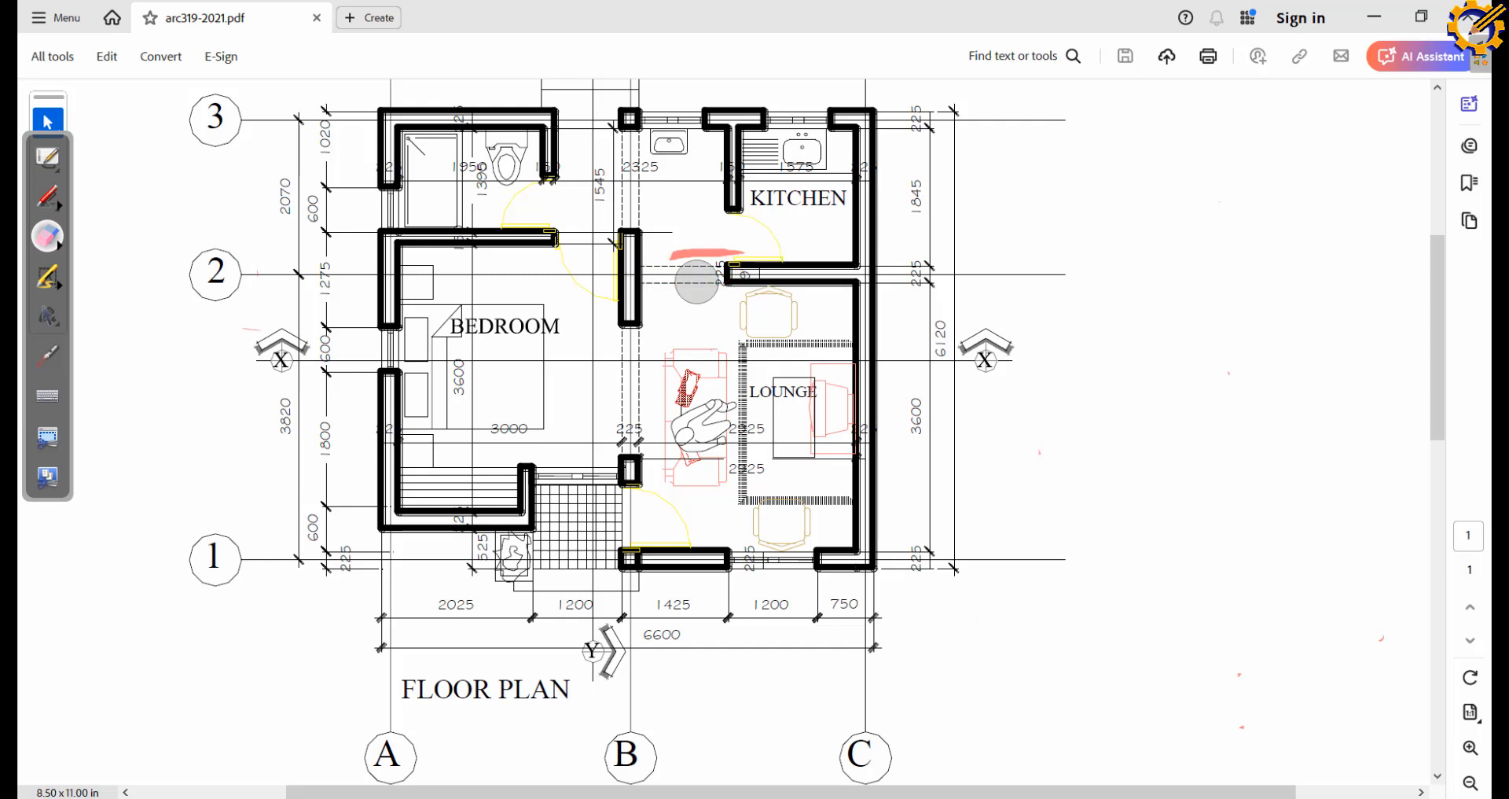
left_click(52, 316)
scroll(663, 200, "up", 3)
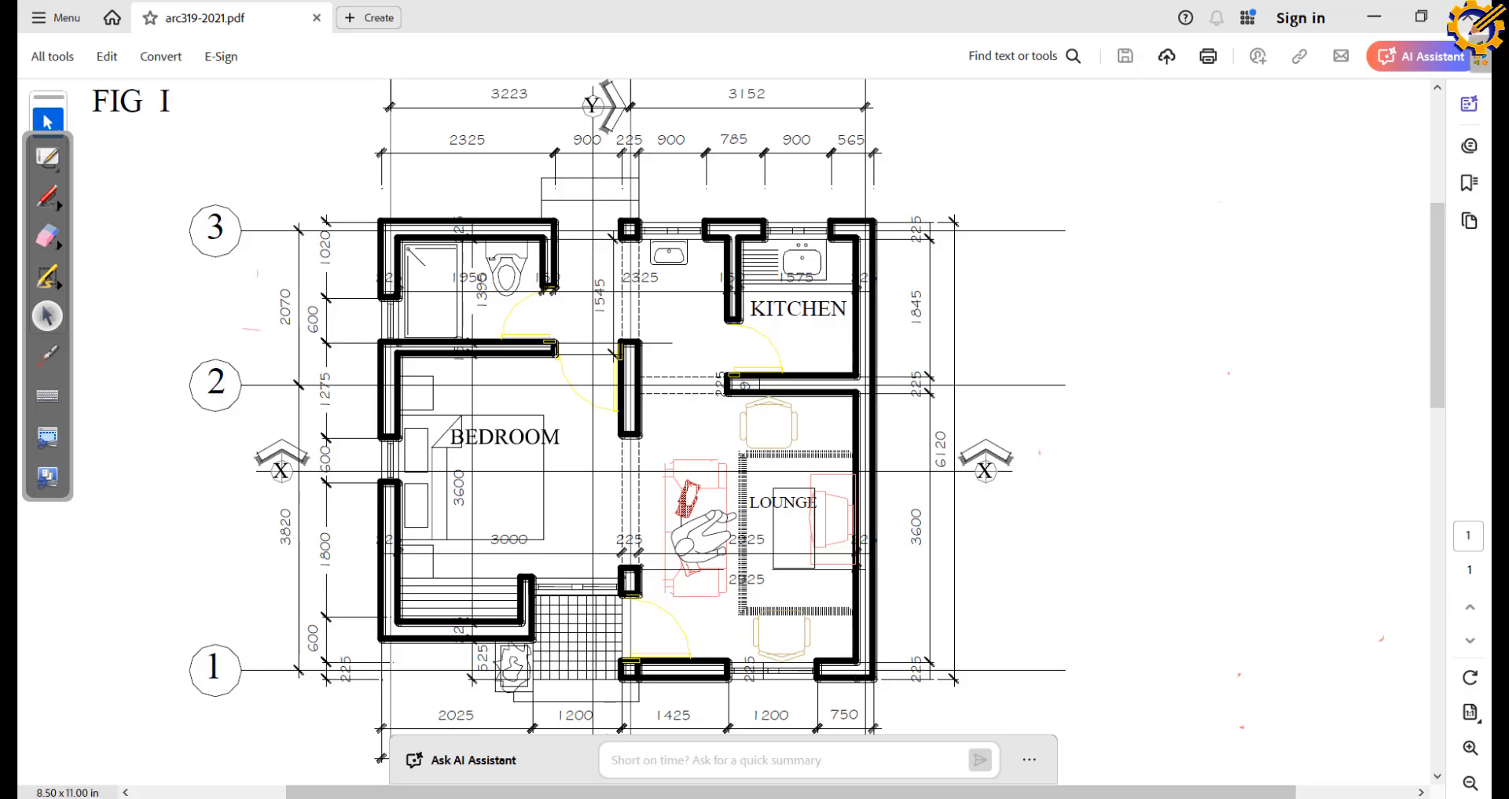
left_click(695, 796)
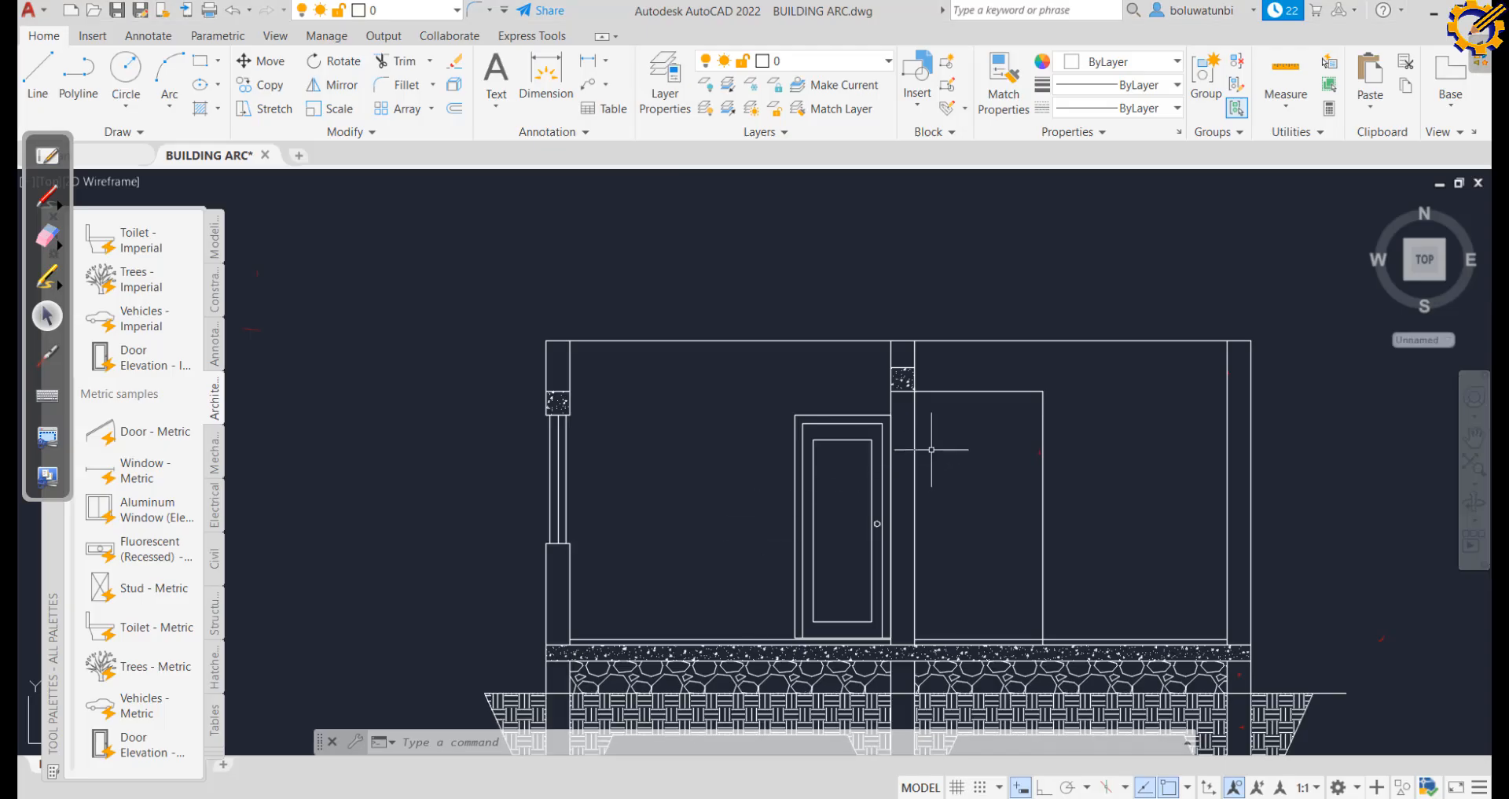
left_click(702, 794)
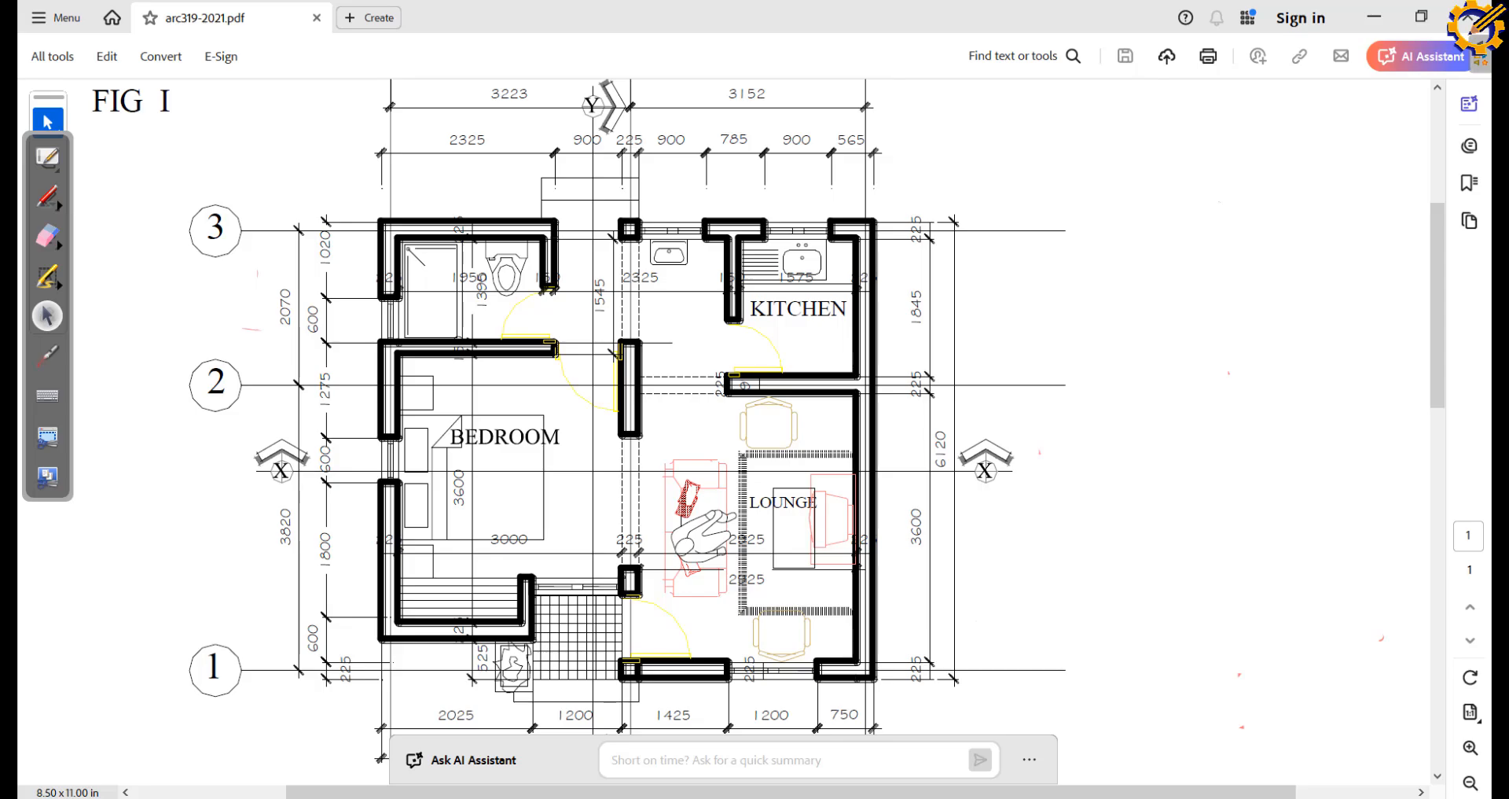
Insert the metric aluminum window elevation beside the section in the AutoCAD drawing and size it 1200 high by 900 wide
left_click(688, 798)
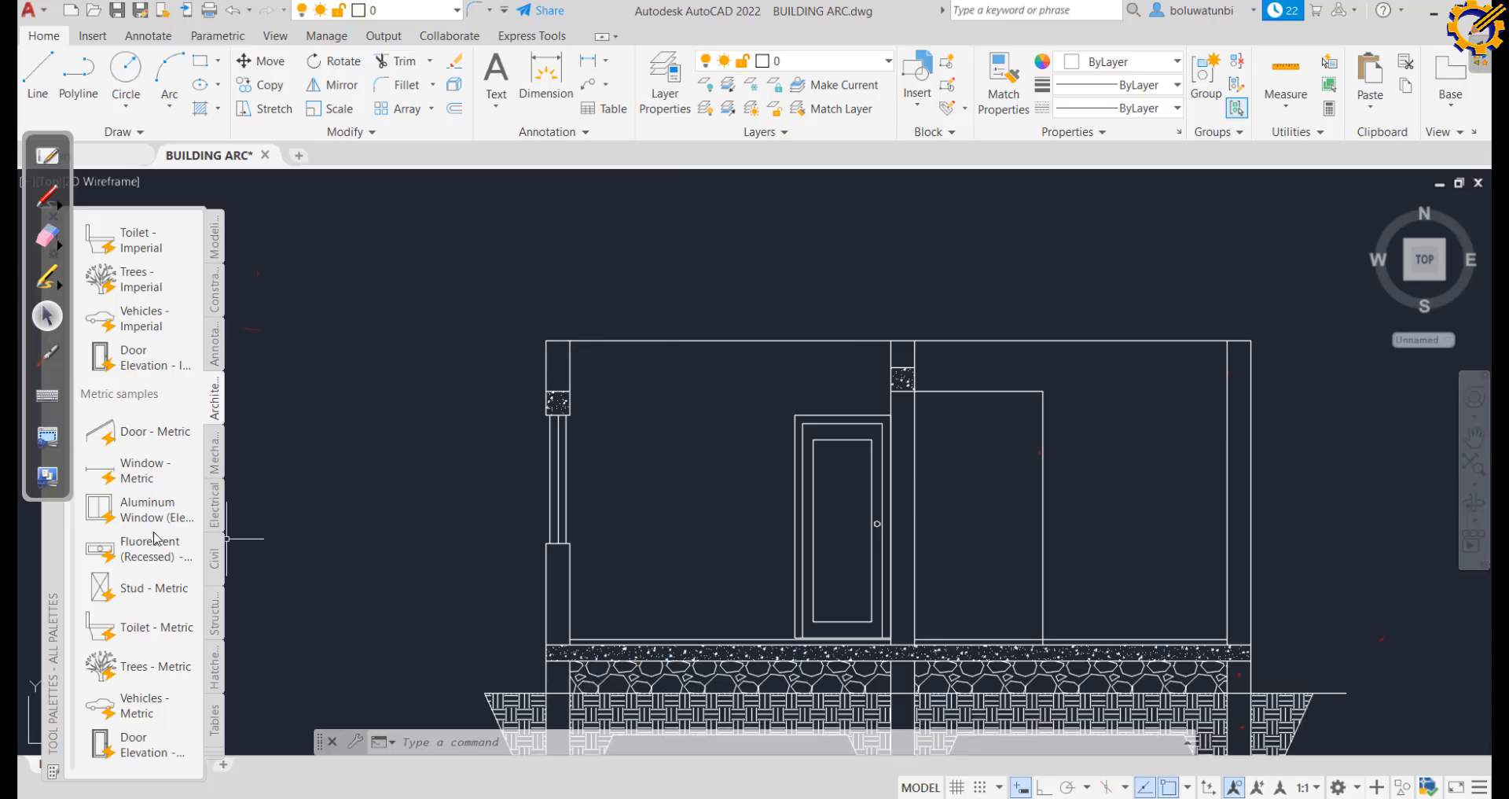
left_click_drag(148, 515, 343, 478)
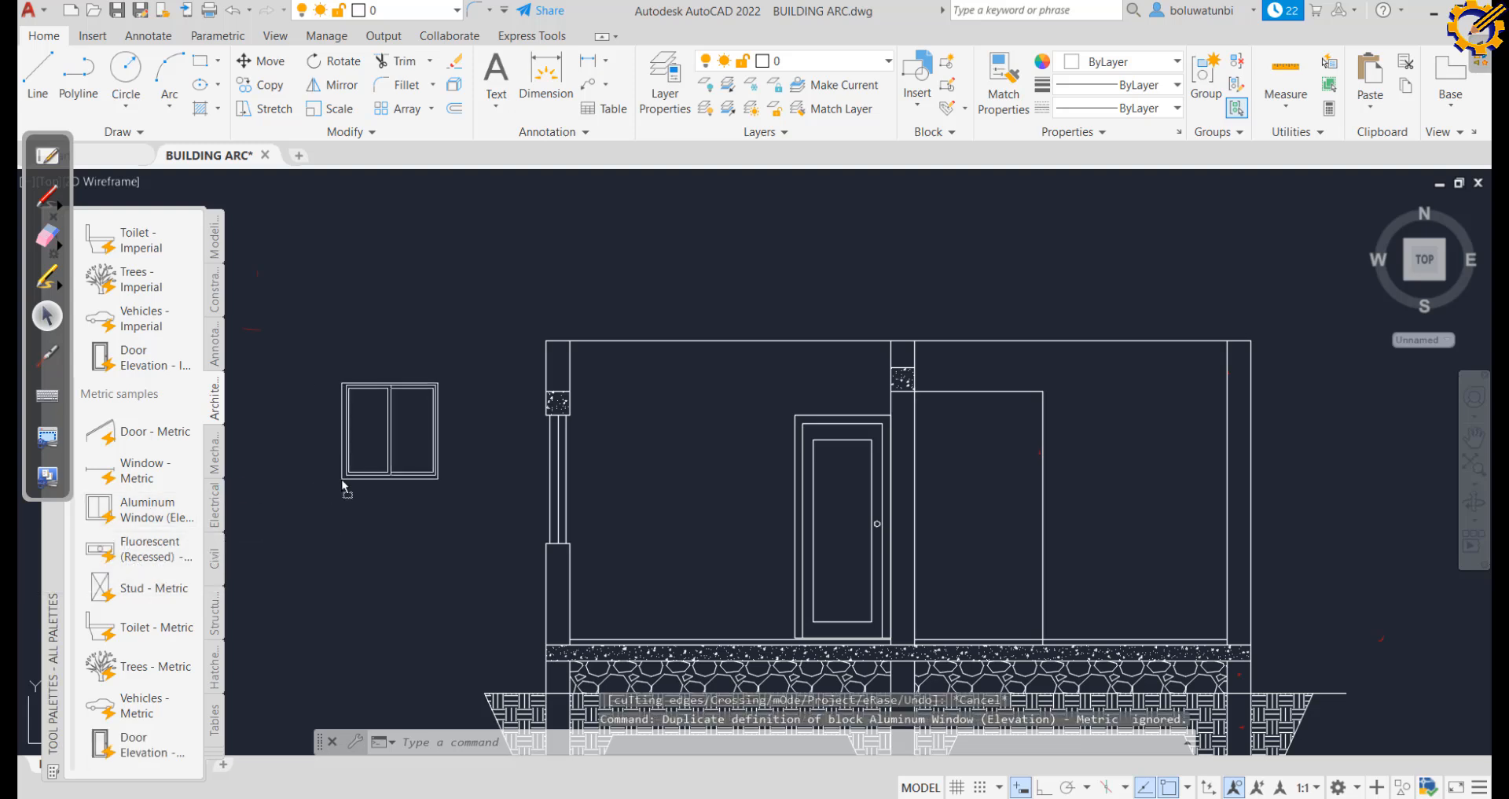
left_click(343, 384)
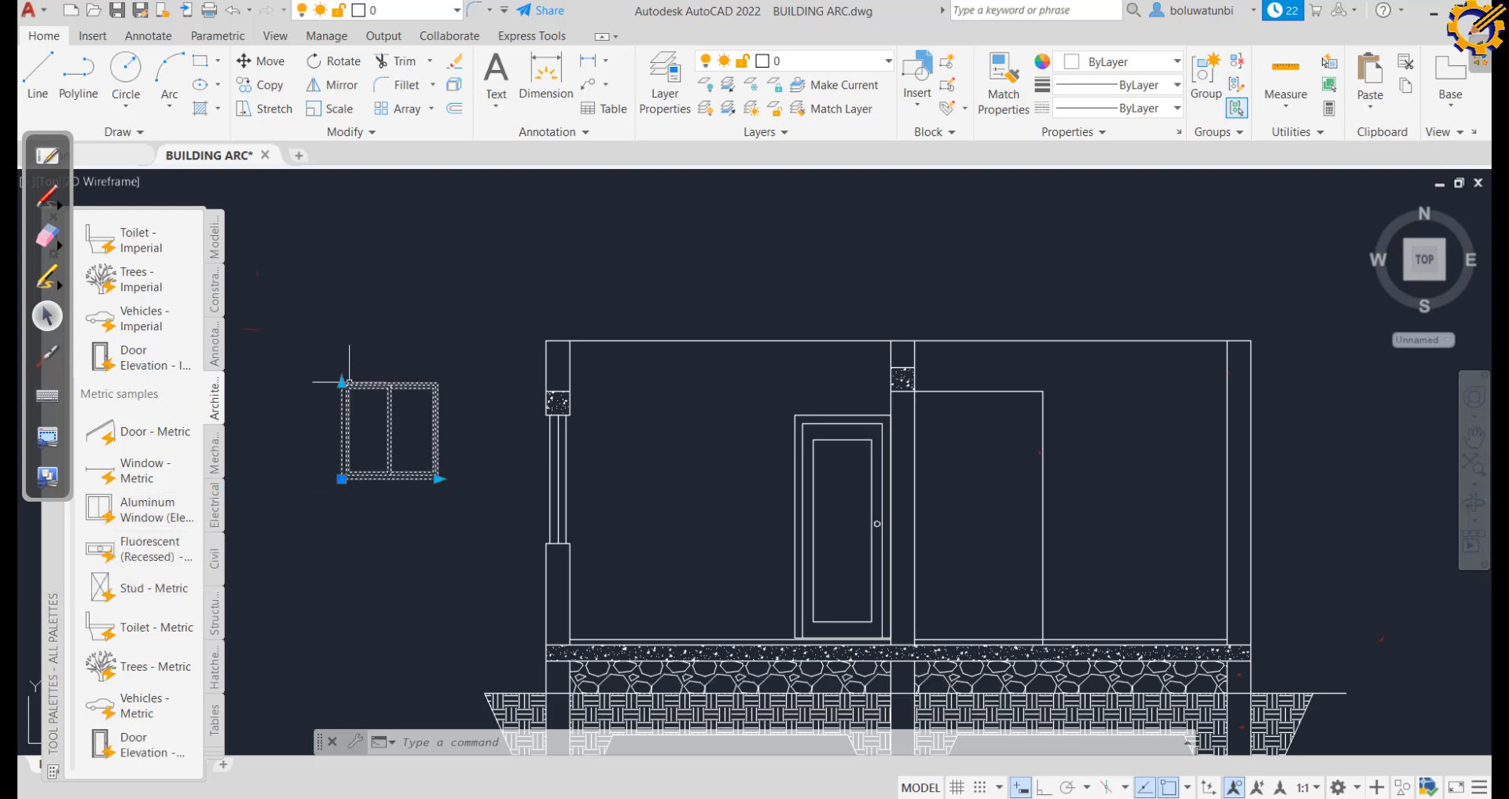
left_click(342, 383)
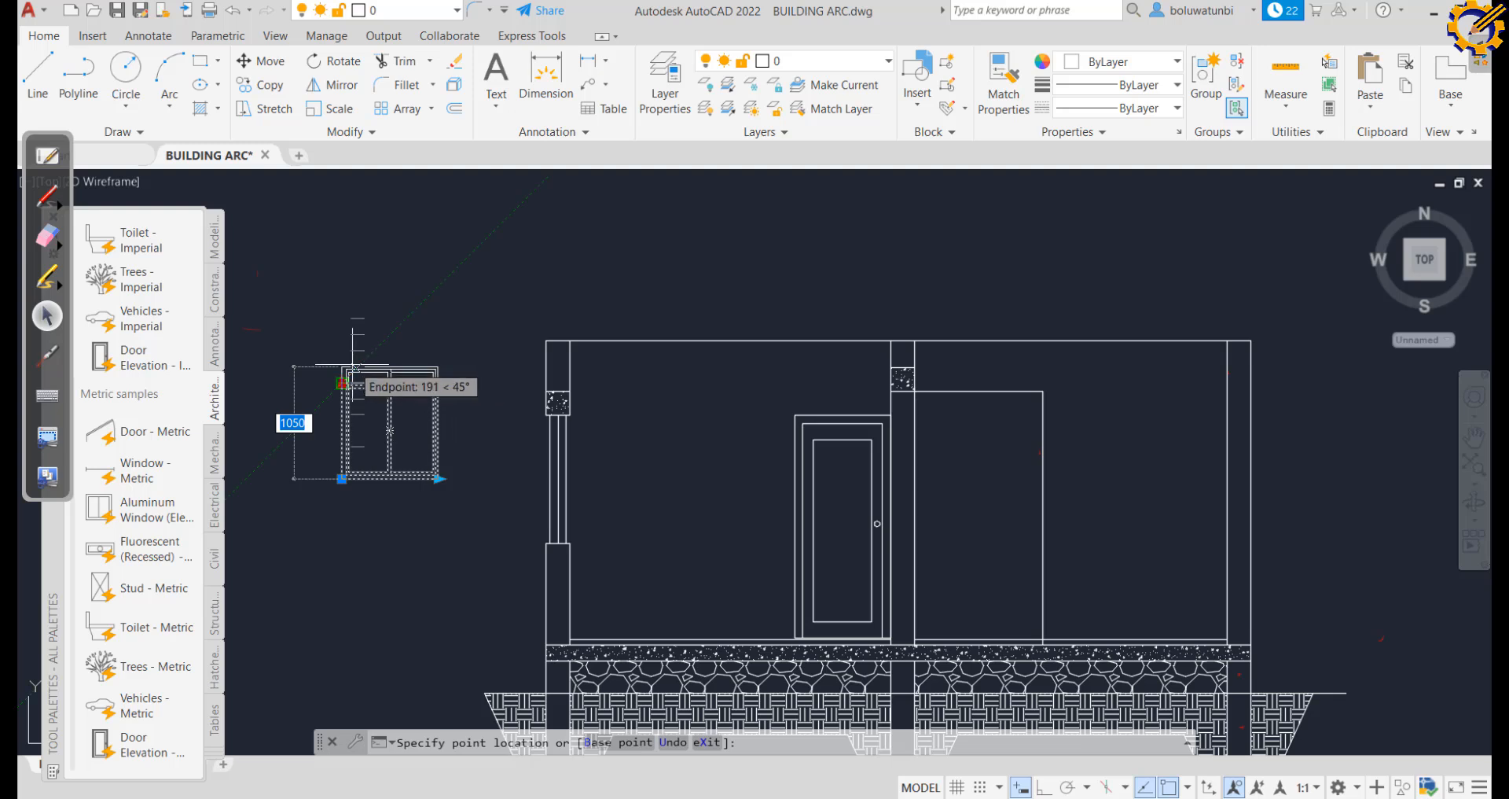
type("1200")
key("Return")
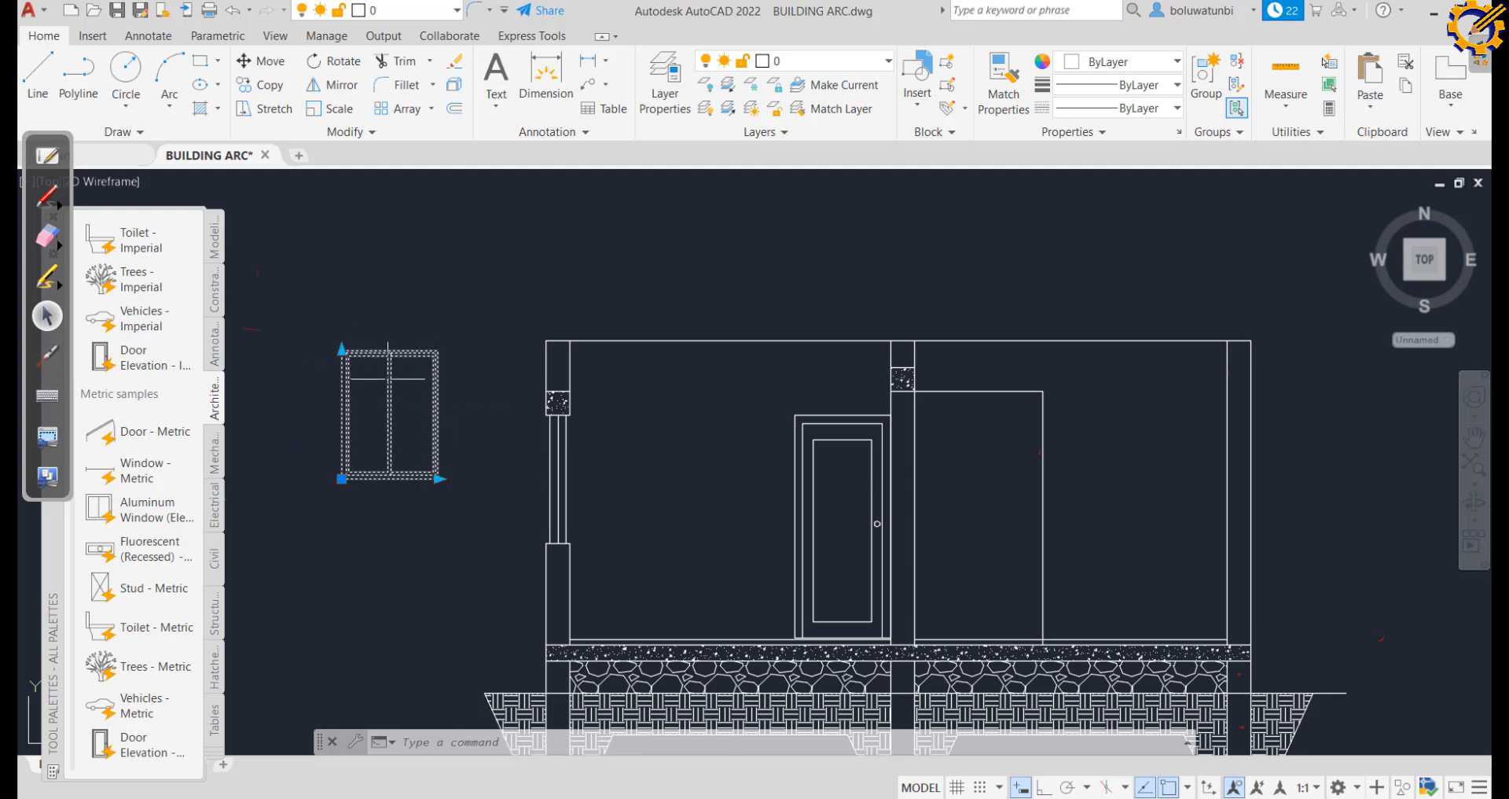
left_click(439, 477)
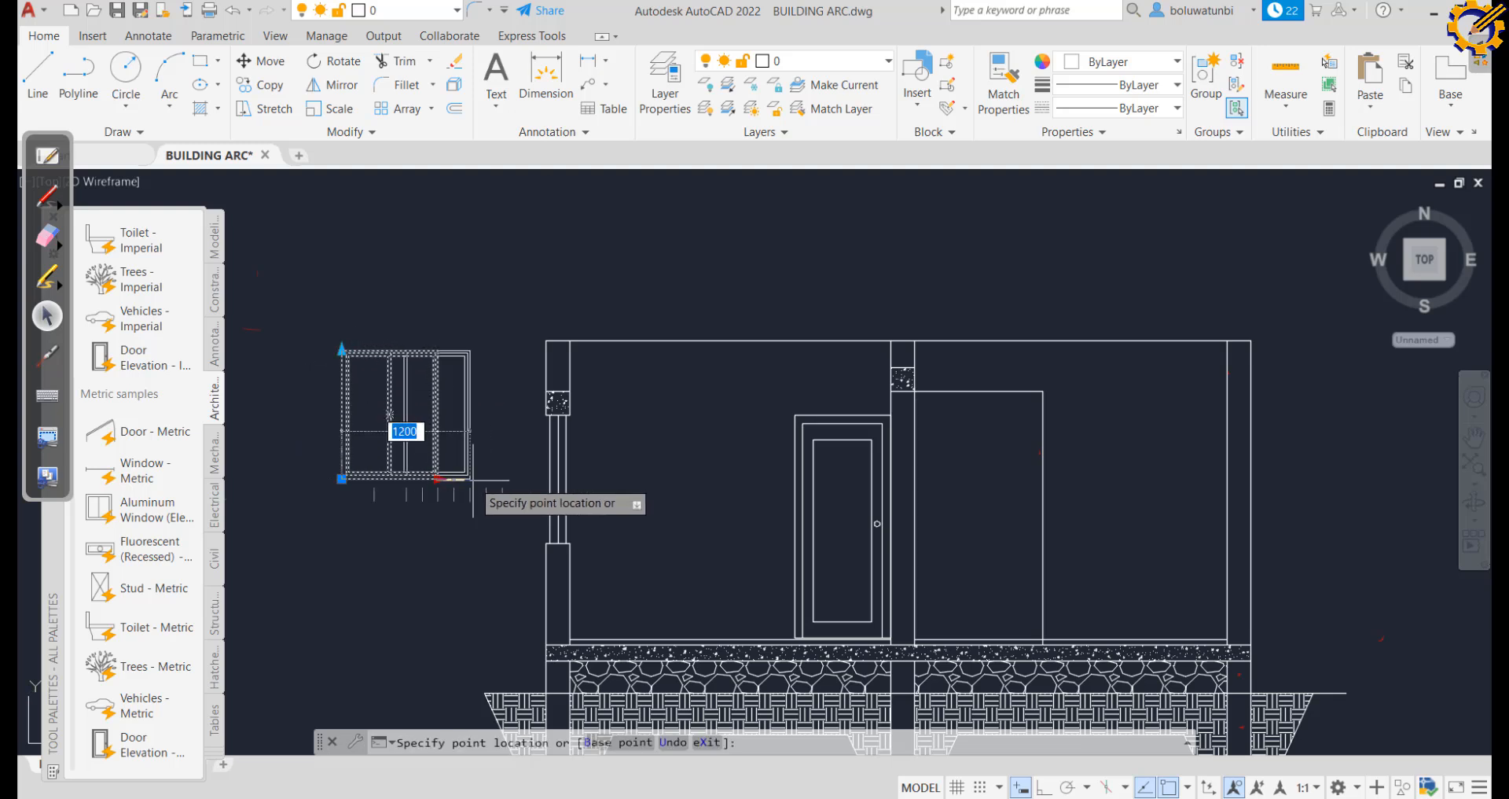
type("9")
key("Return")
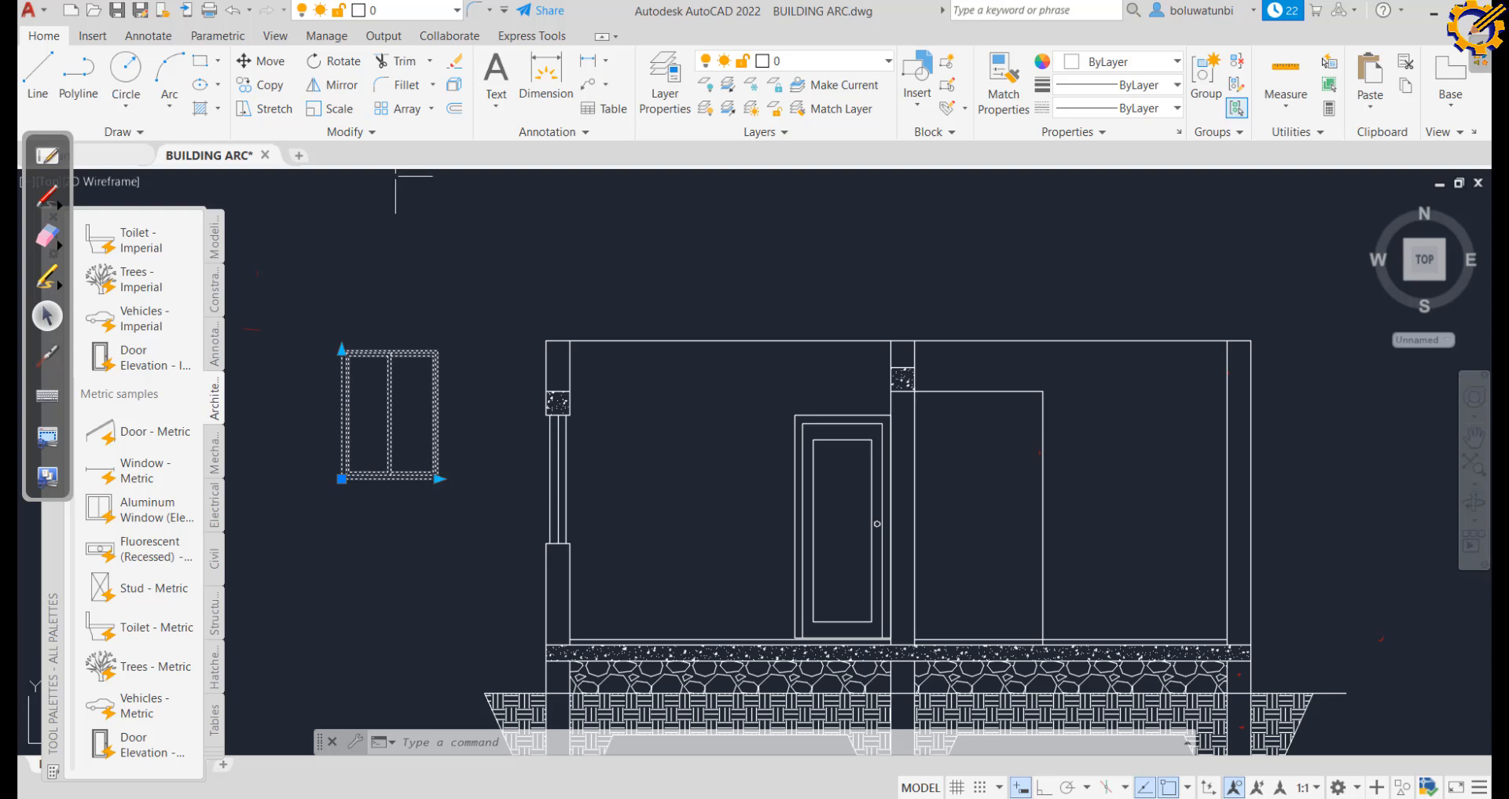
Draw a horizontal helper line across the middle wall at door-head level, from the door side to the wall's other face
left_click(40, 74)
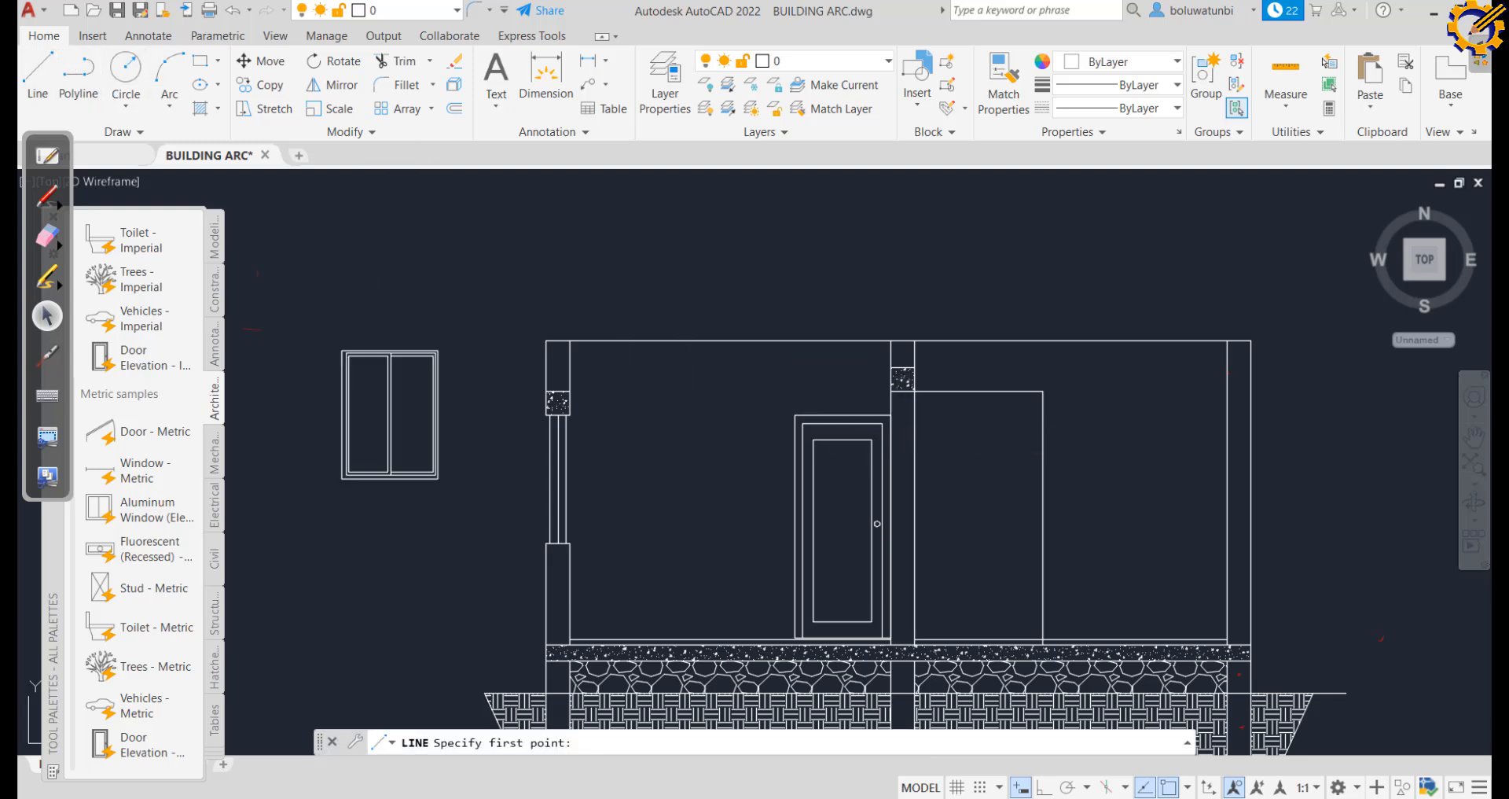
left_click(891, 414)
left_click(916, 414)
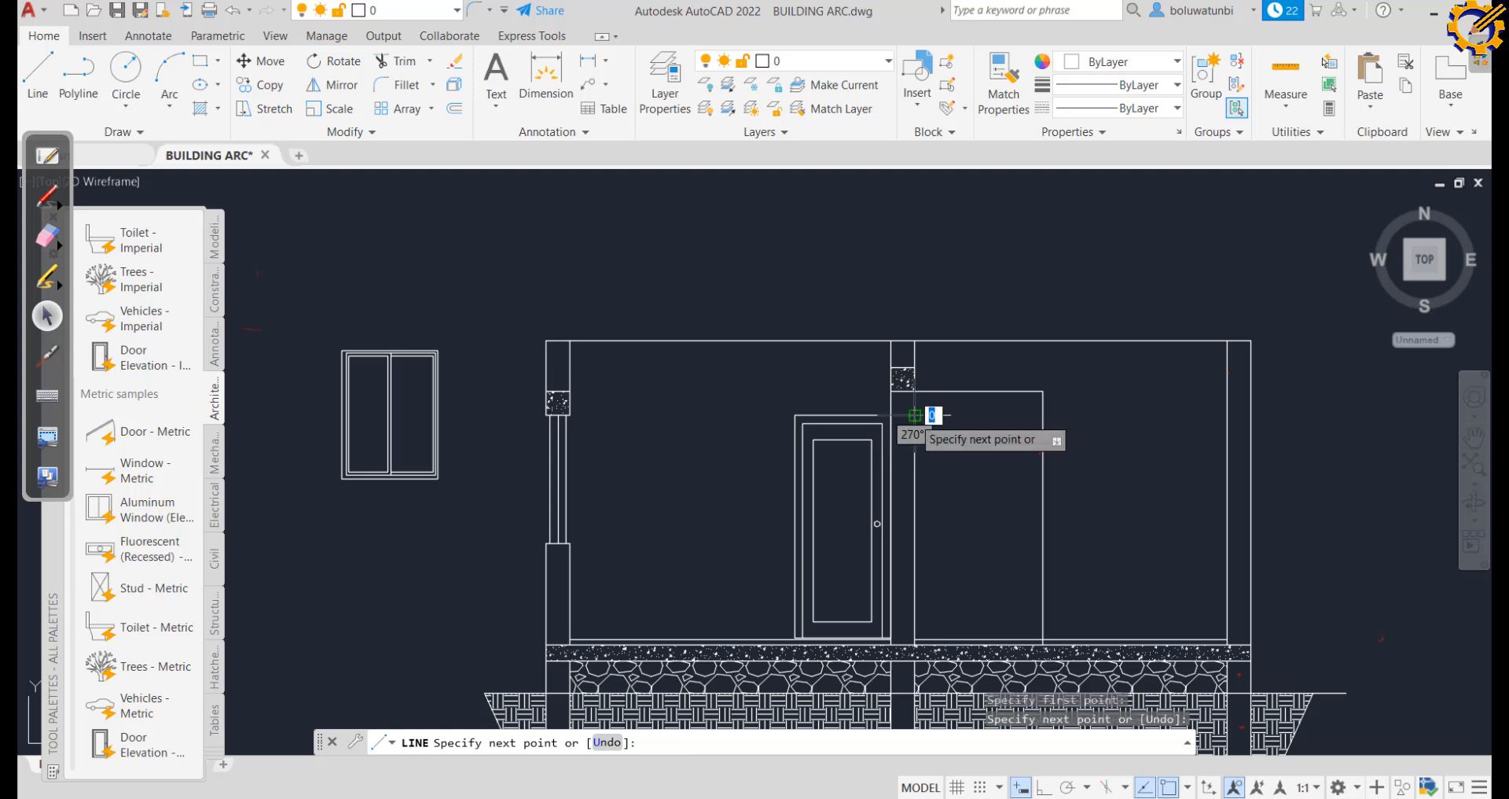
key("Escape")
Move the window elevation by its upper-left corner to the helper line's end on the middle wall, and erase the helper line
left_click(439, 522)
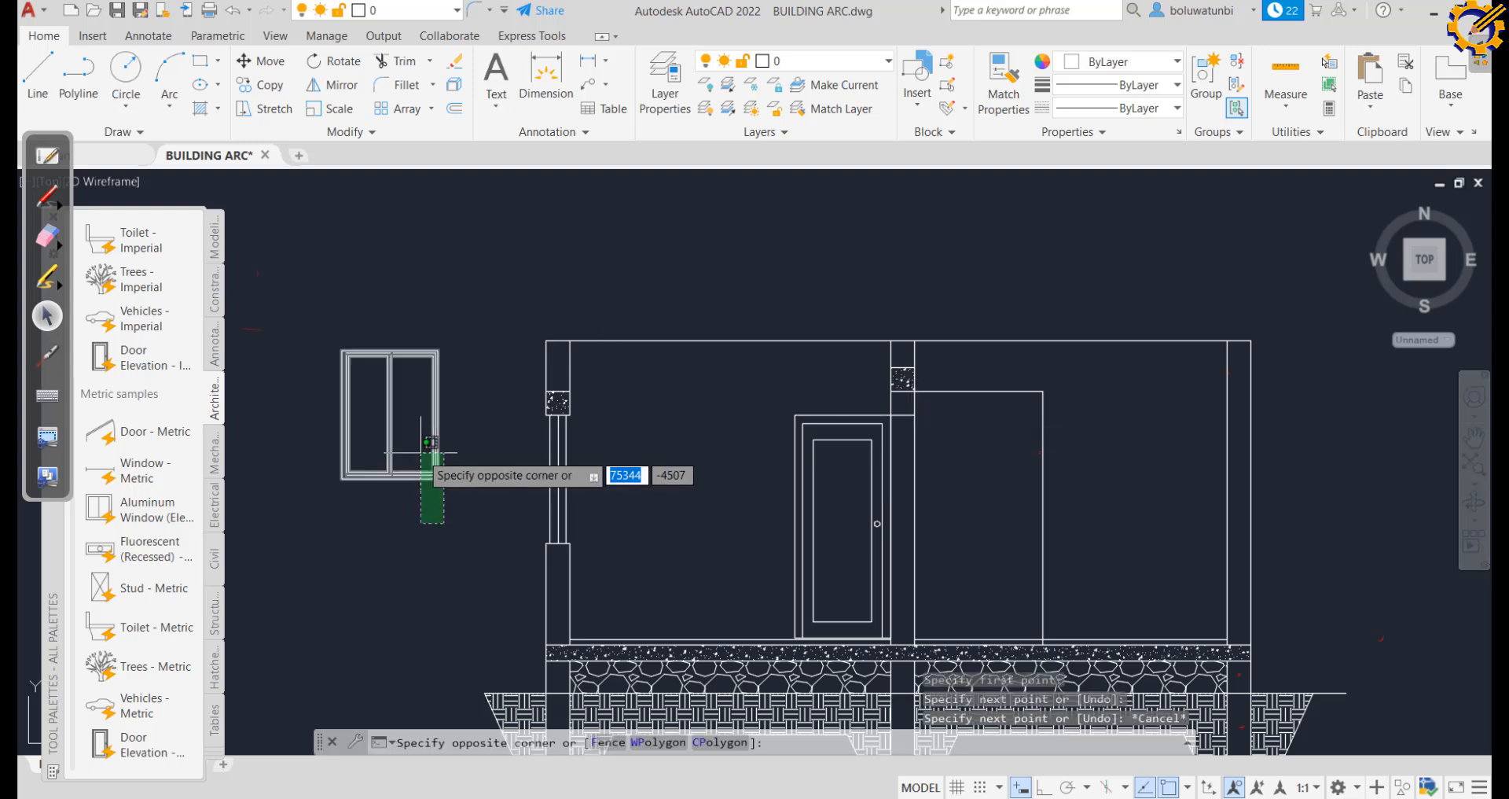
left_click(412, 440)
left_click(268, 60)
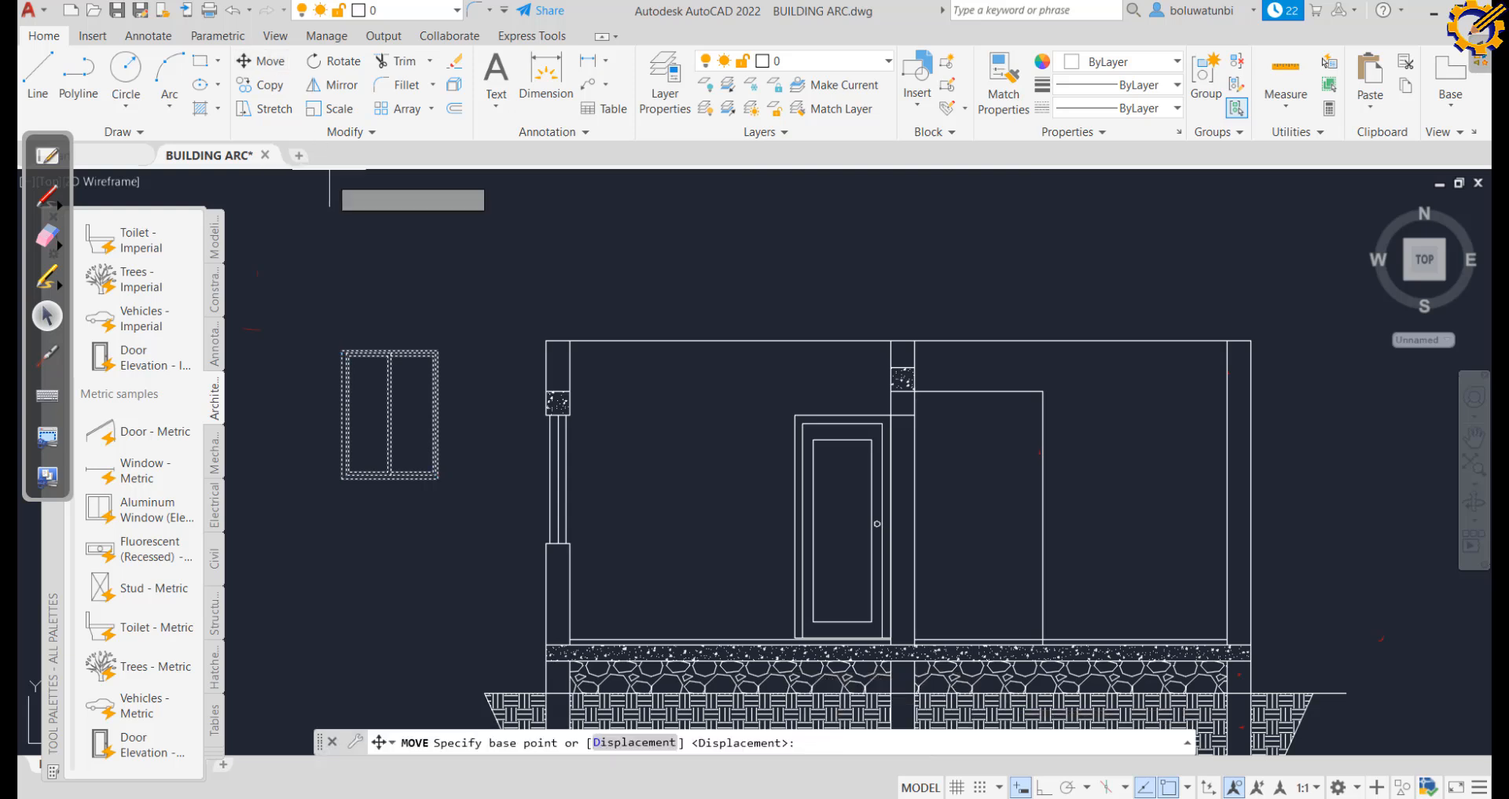
left_click(342, 351)
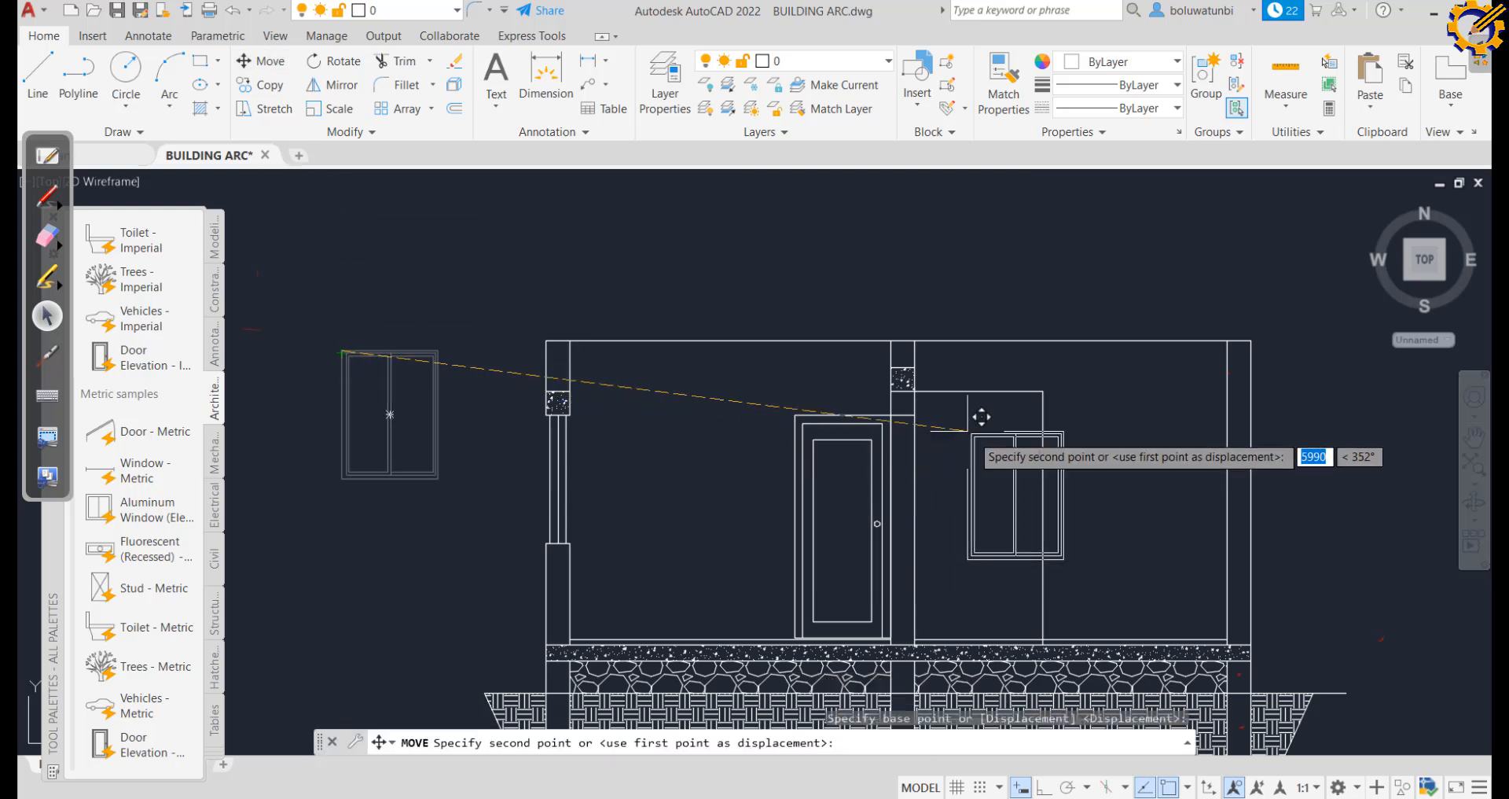
left_click(915, 415)
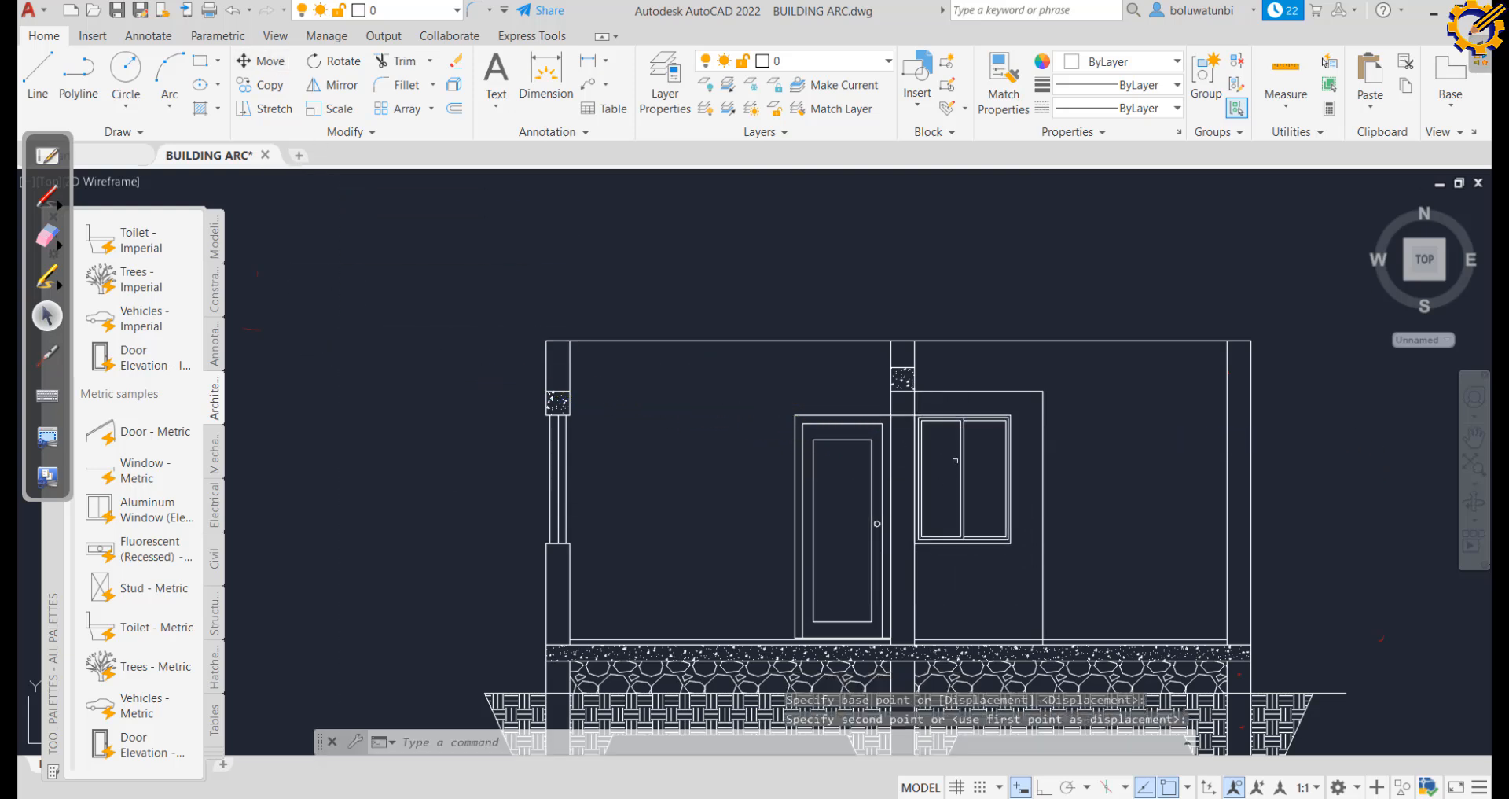
key("Escape")
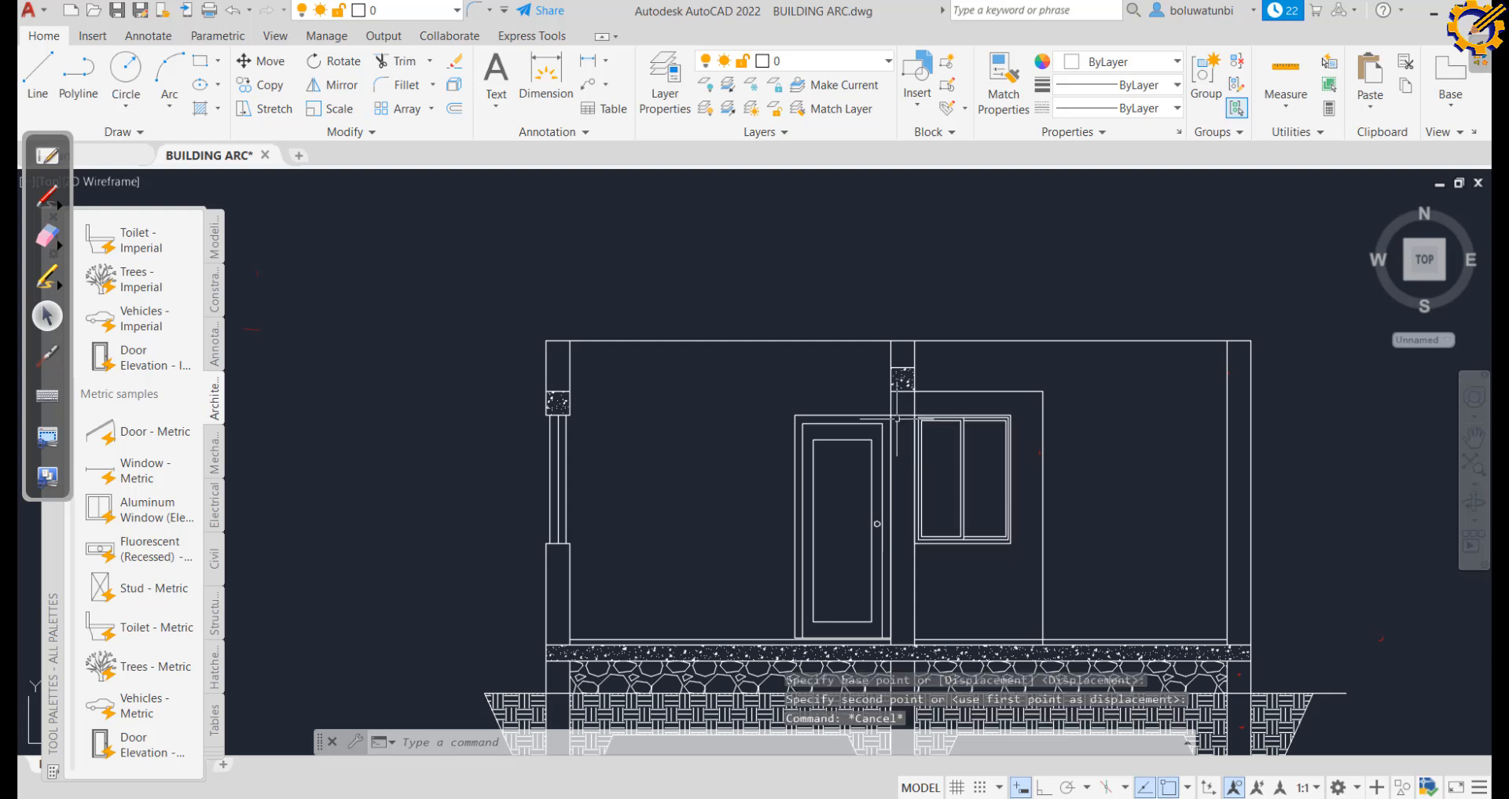
left_click(903, 415)
key("Delete")
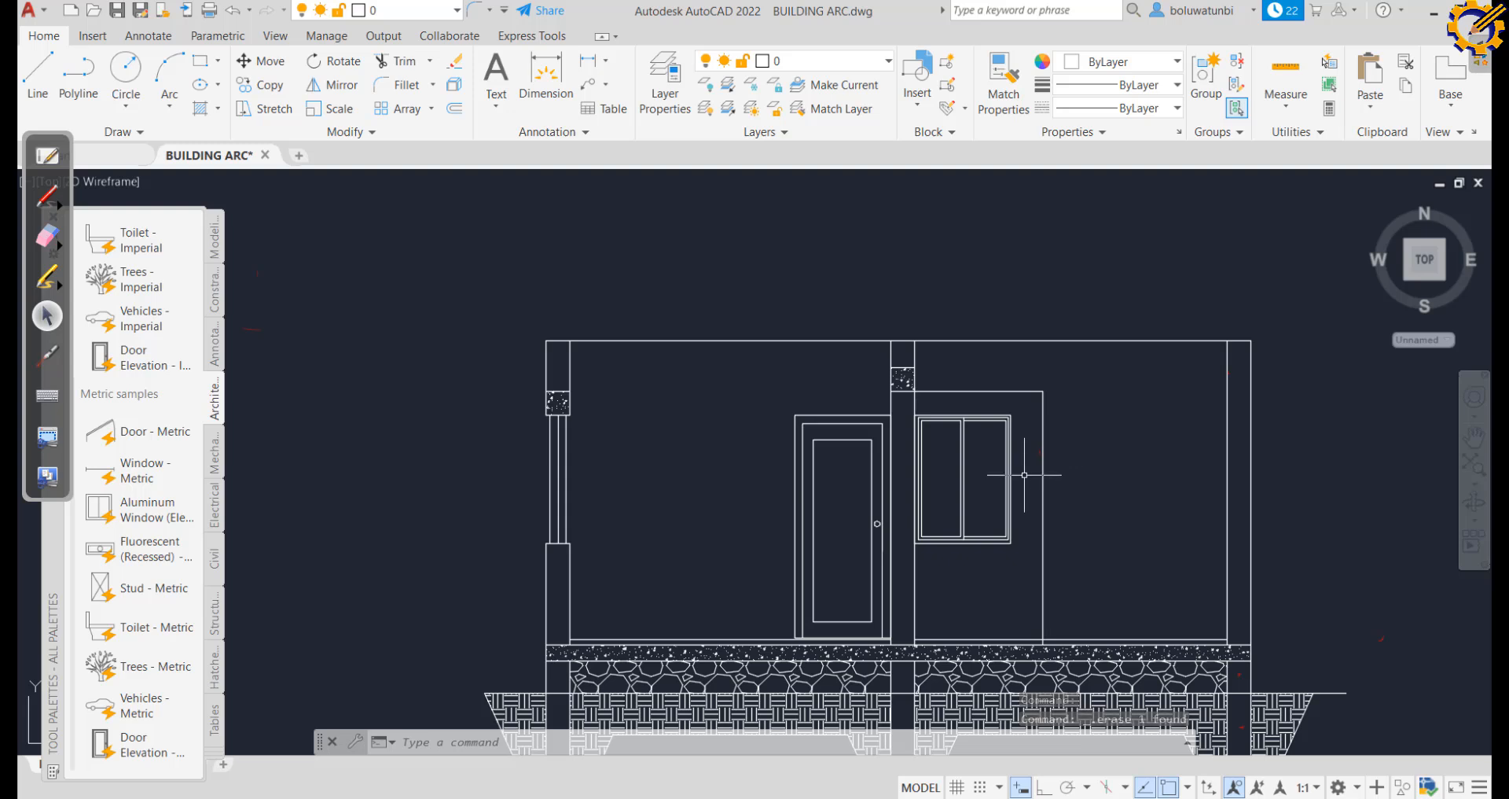
Hatch both panes of the window elevation with the GOST_GLASS pattern at scale 20 and save the drawing
left_click(202, 109)
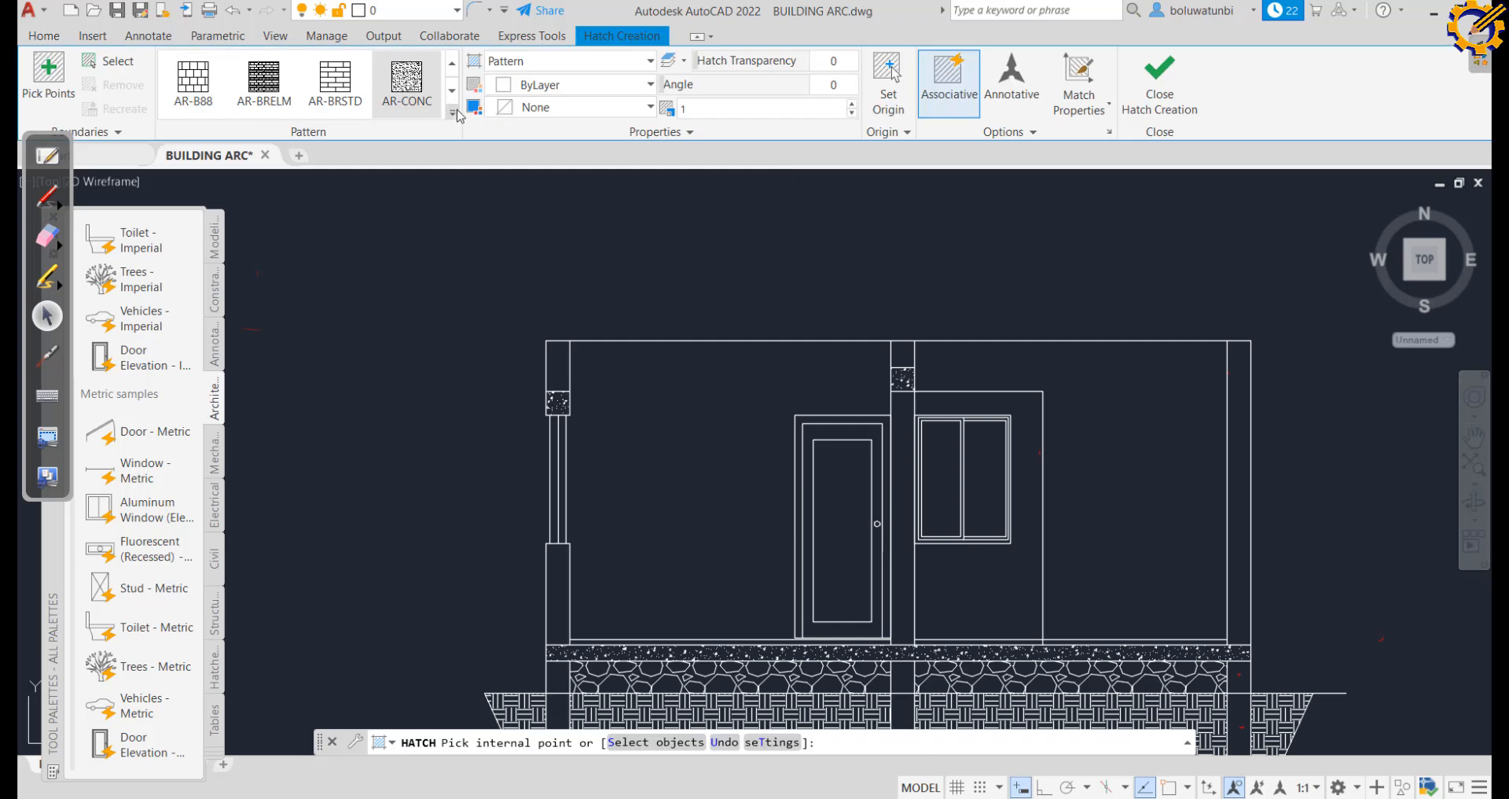
left_click(454, 113)
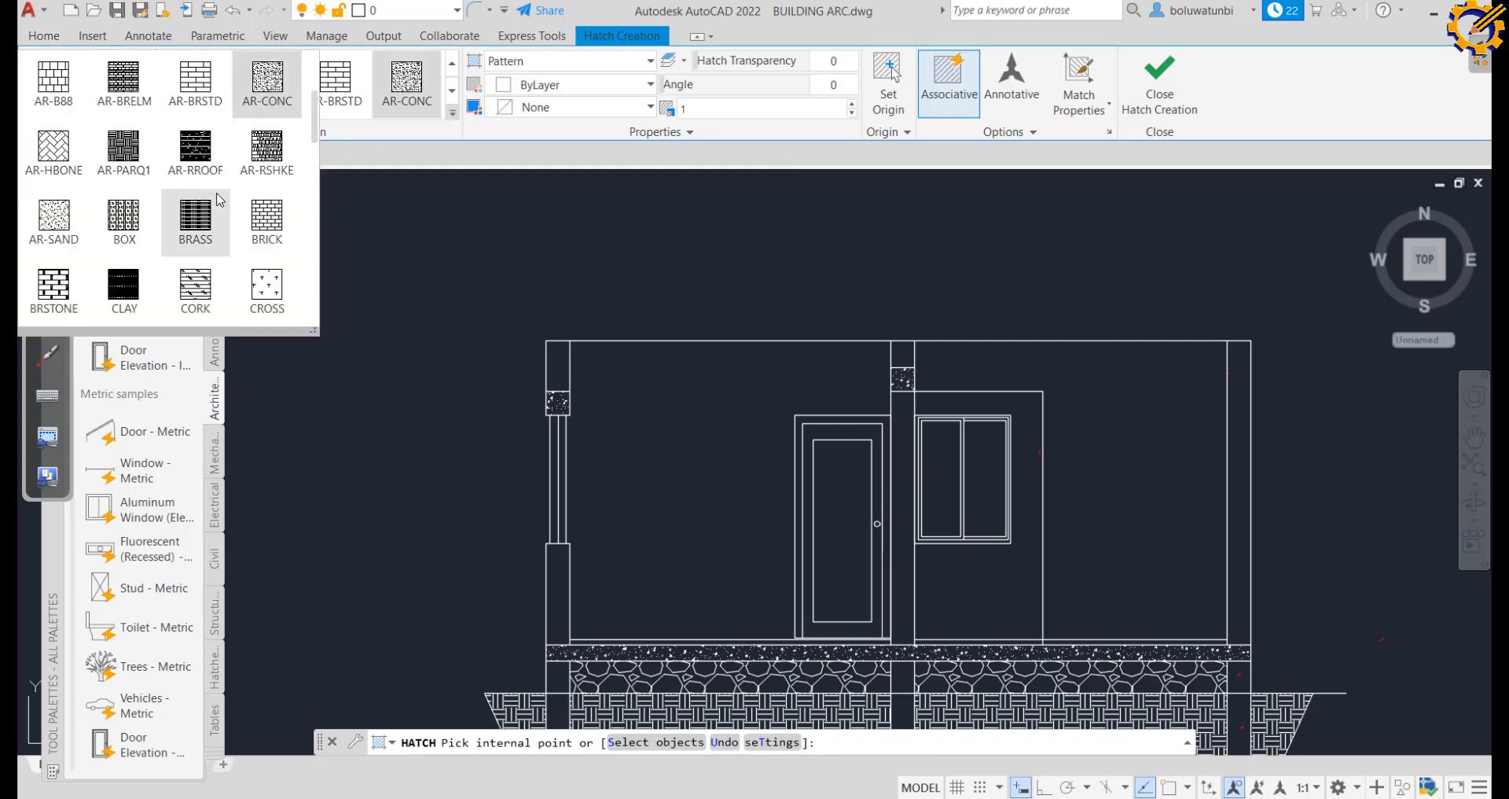
scroll(219, 199, "down", 1)
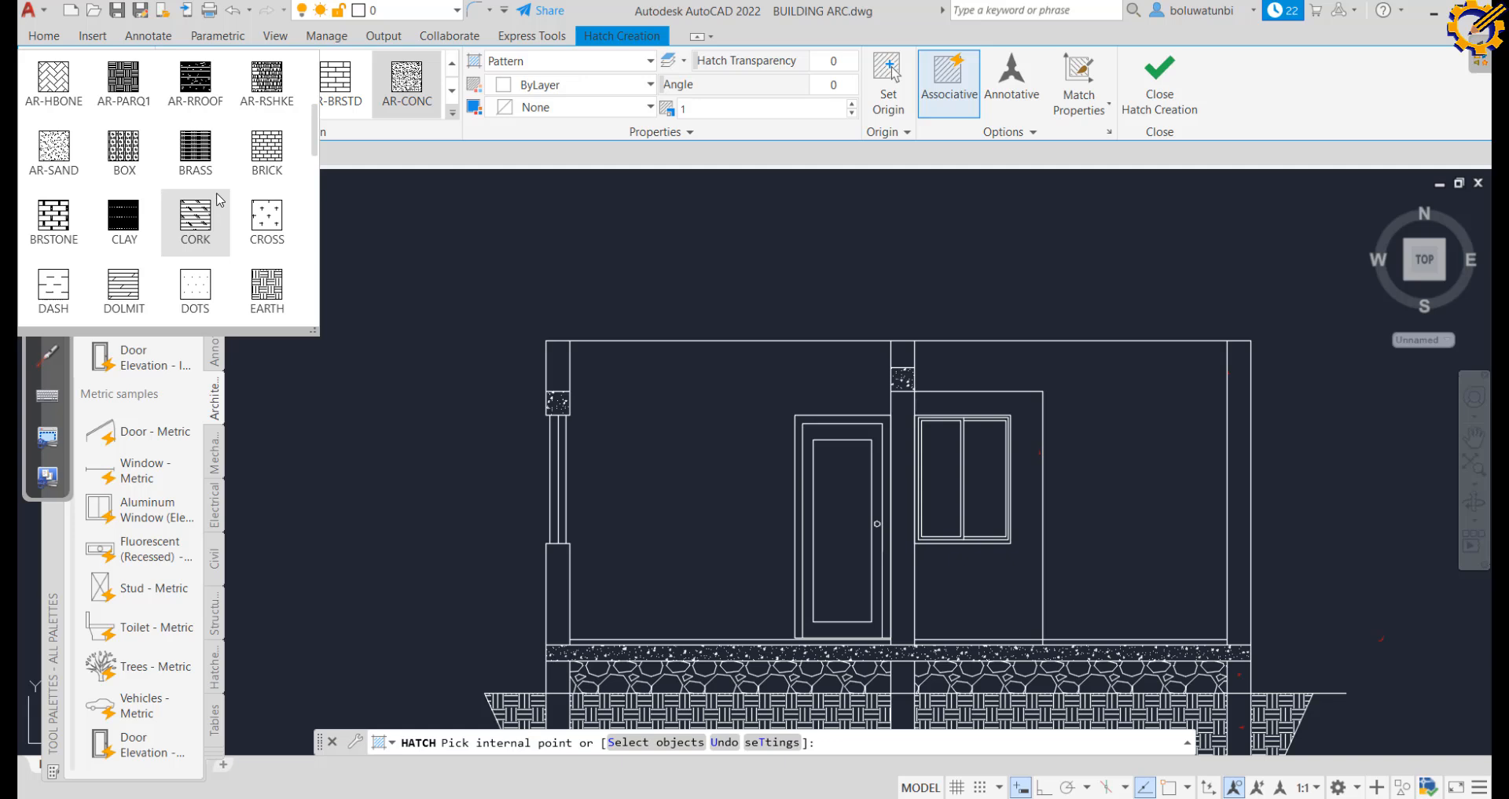
scroll(220, 199, "down", 1)
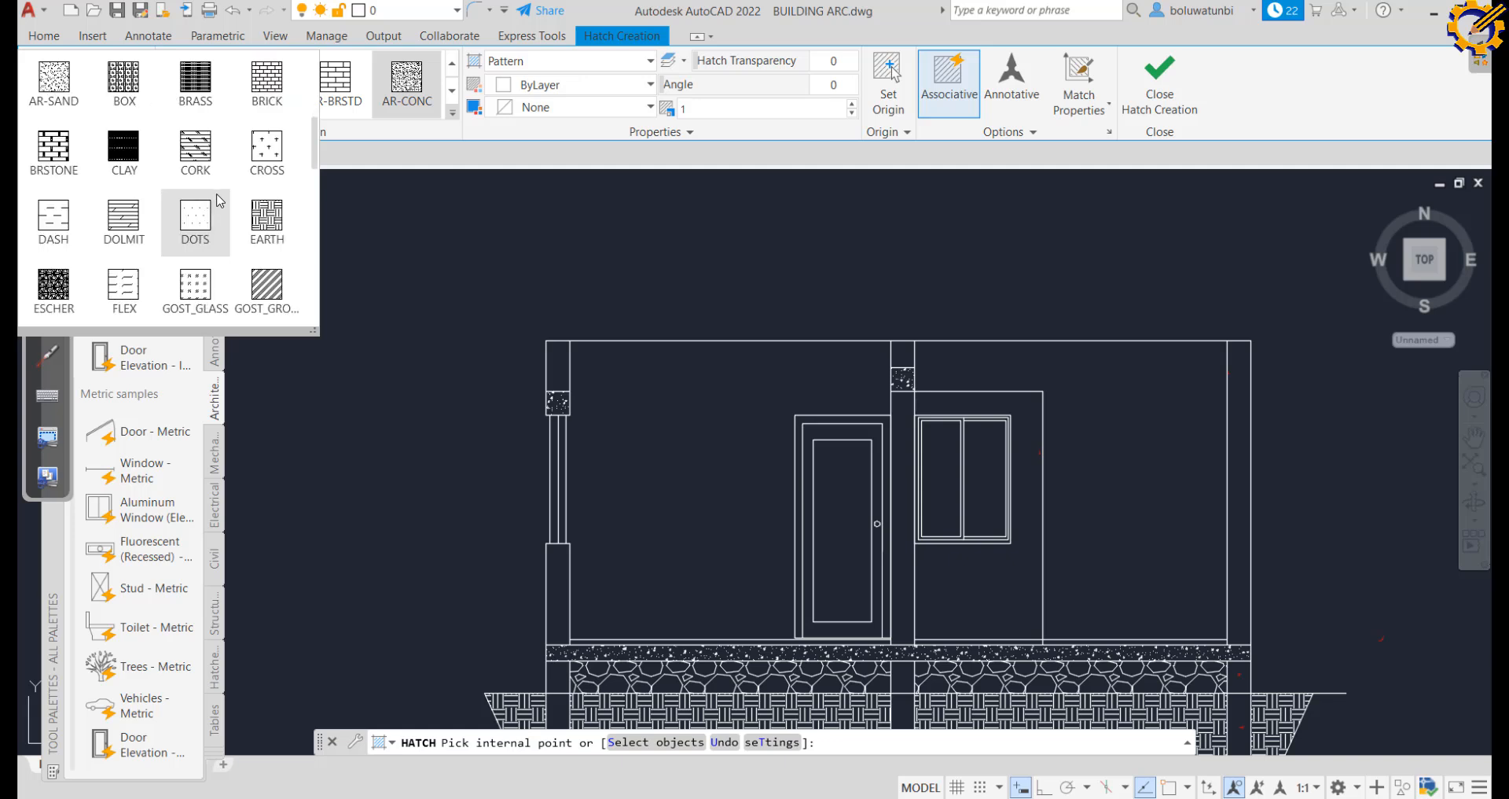
left_click(189, 291)
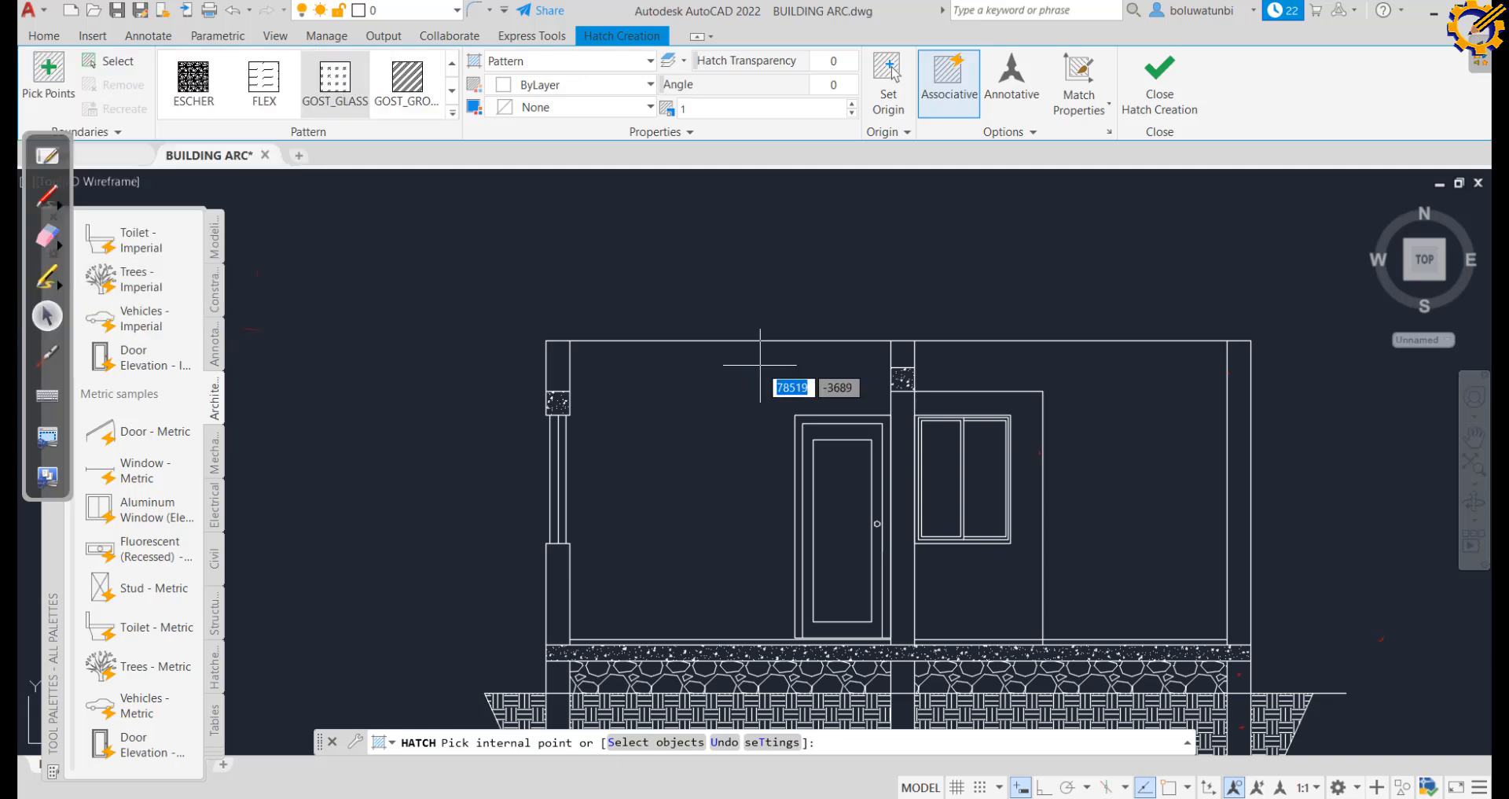
left_click(941, 468)
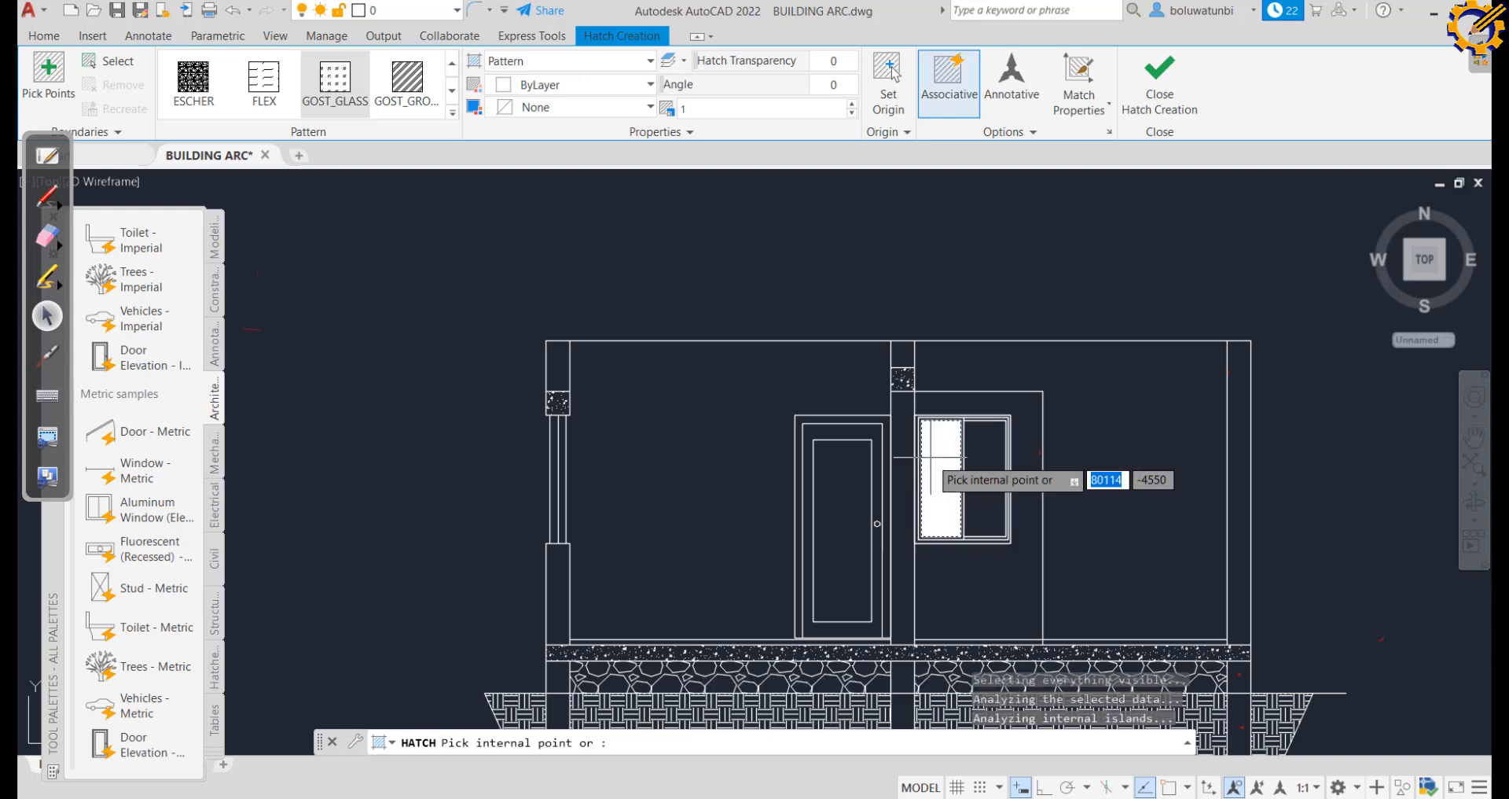
left_click(983, 460)
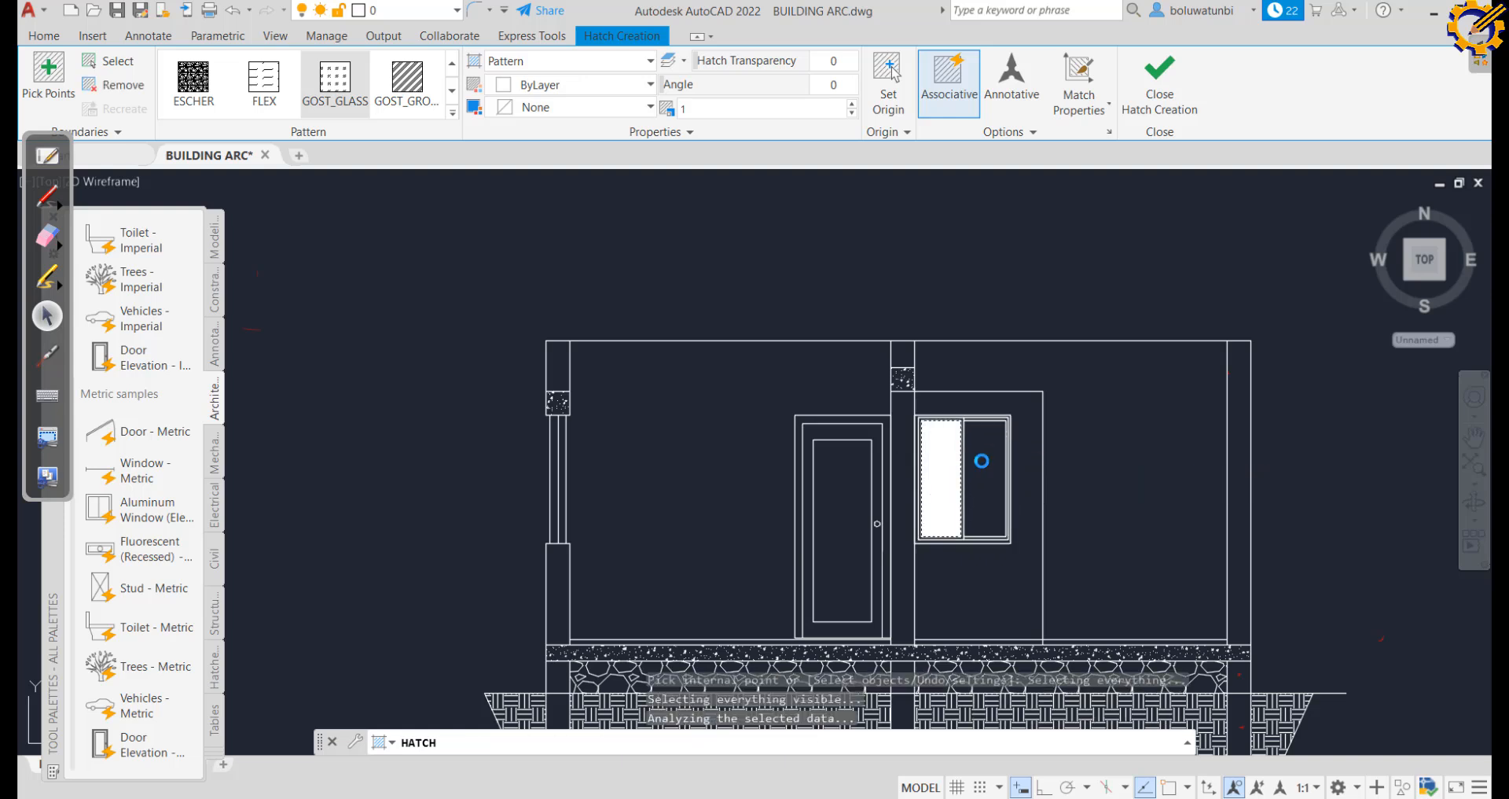
left_click(694, 109)
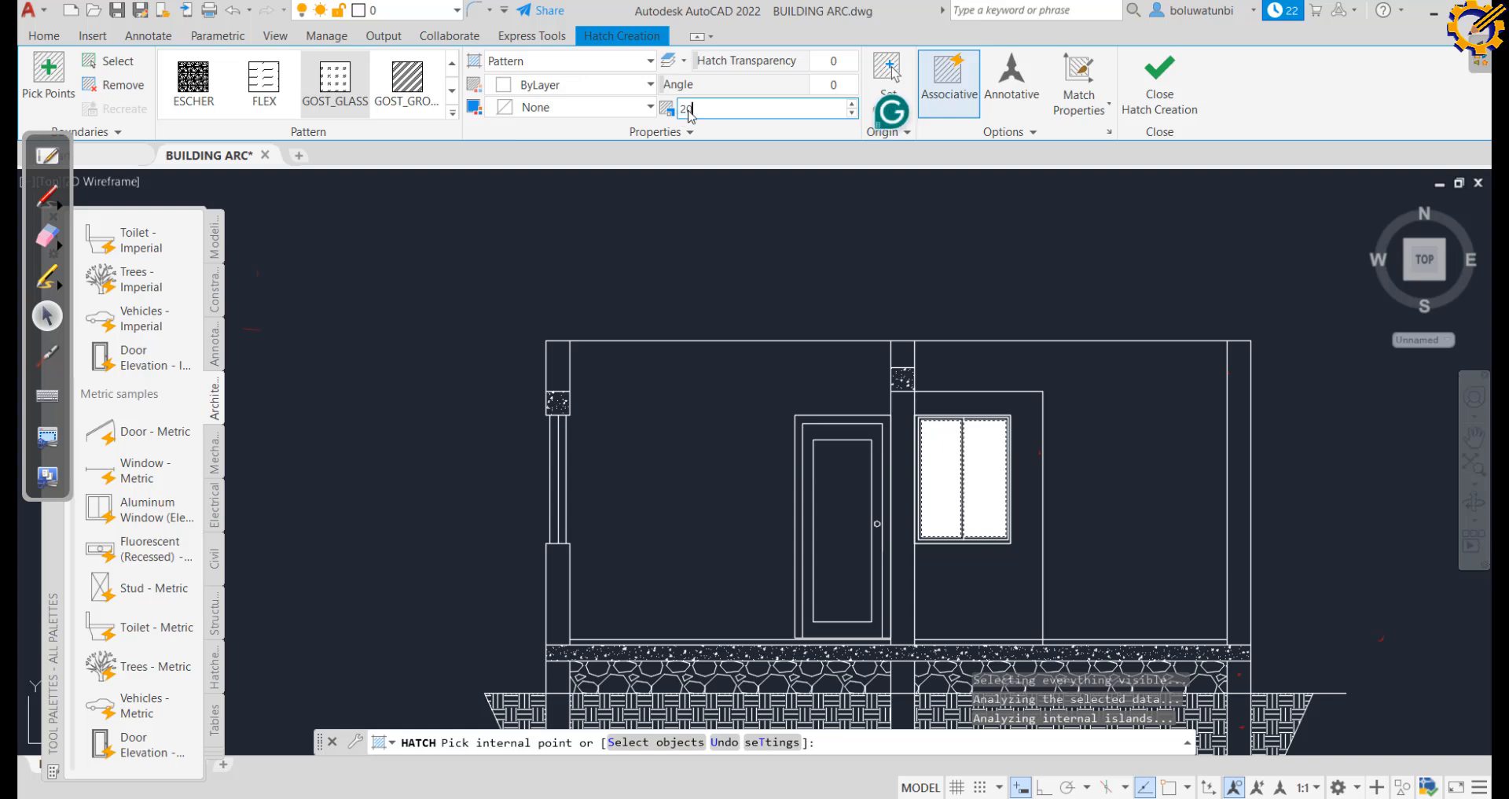
key("Return")
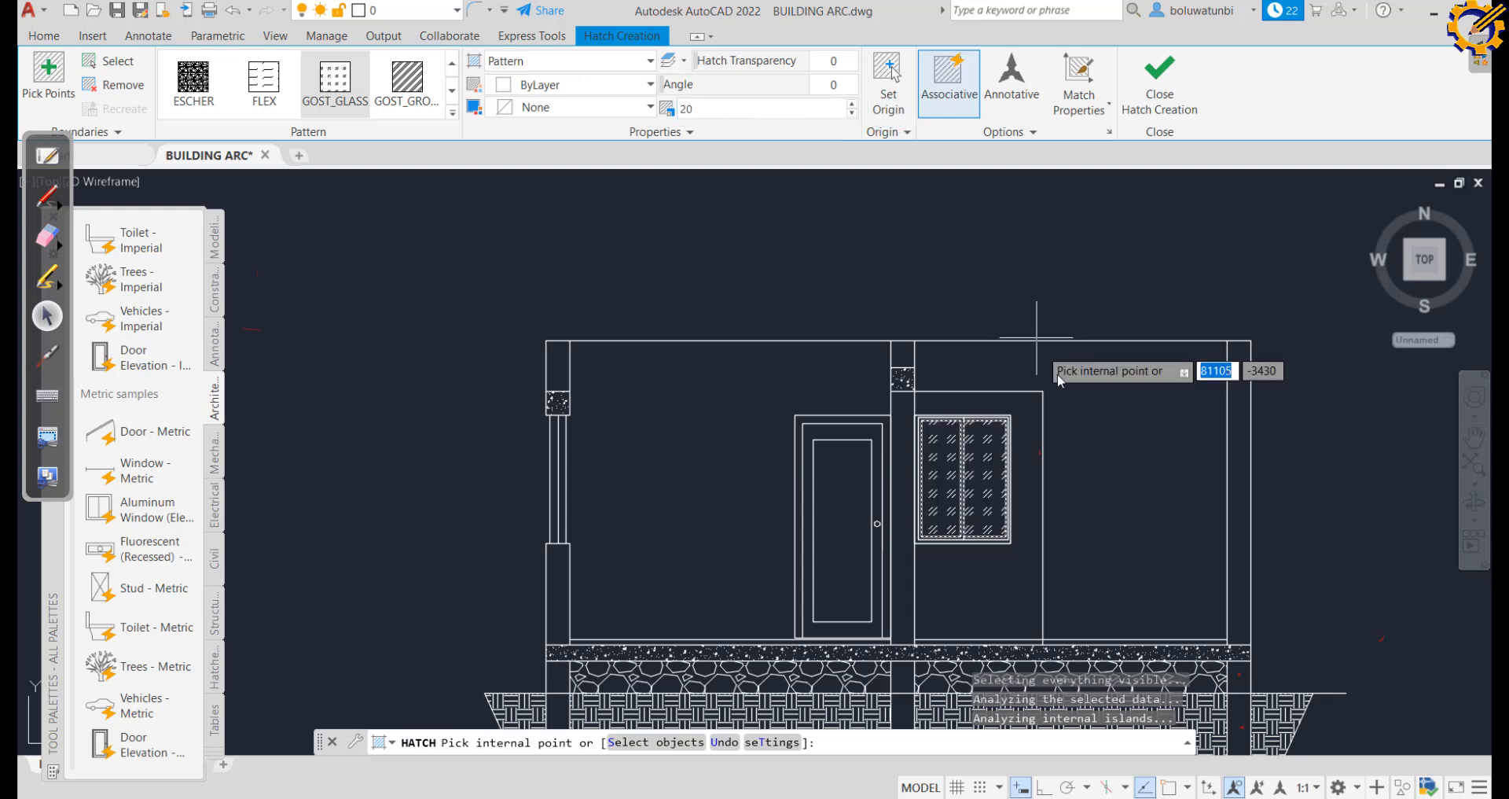
key("Escape")
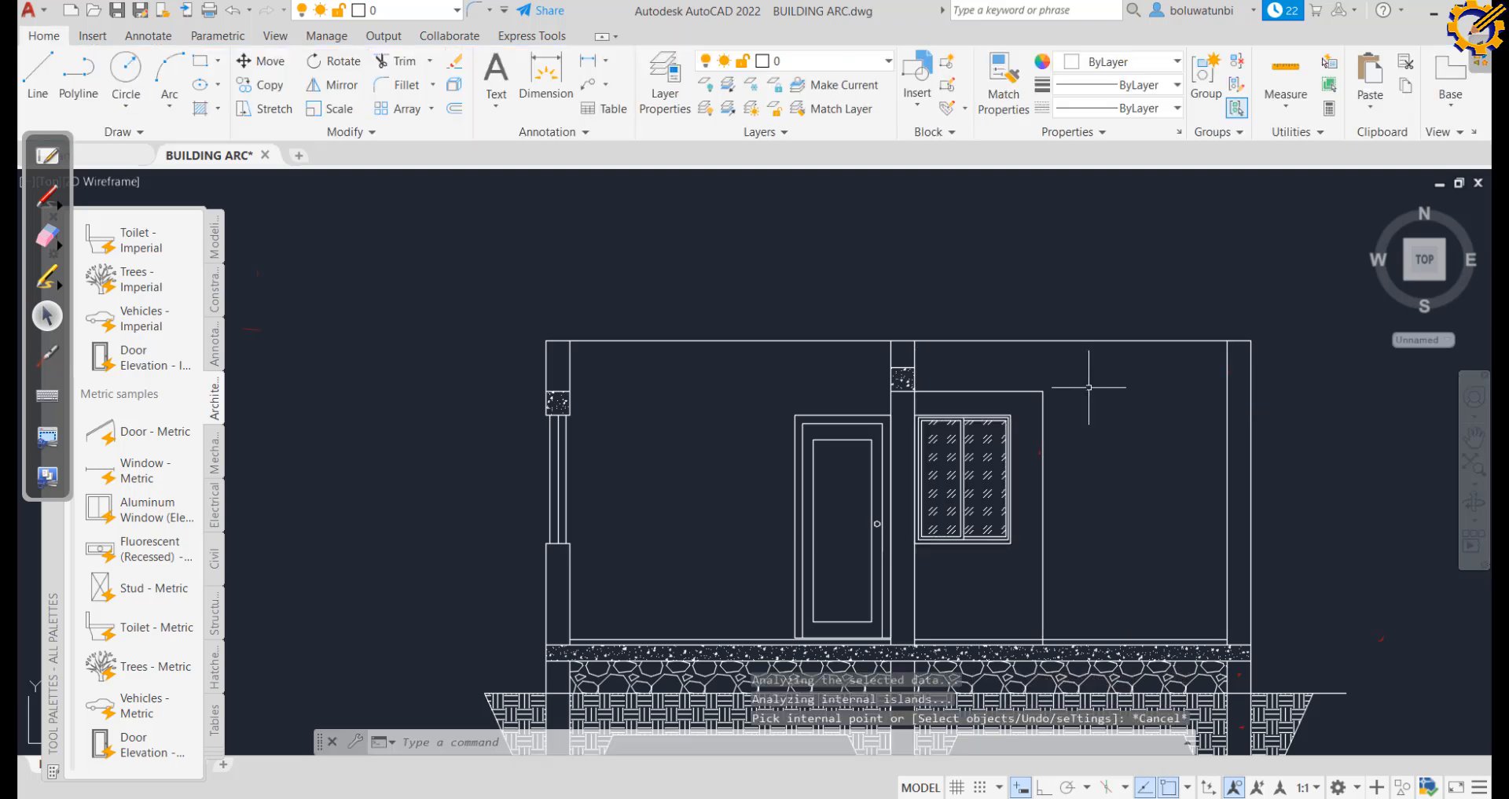
key("ctrl+s")
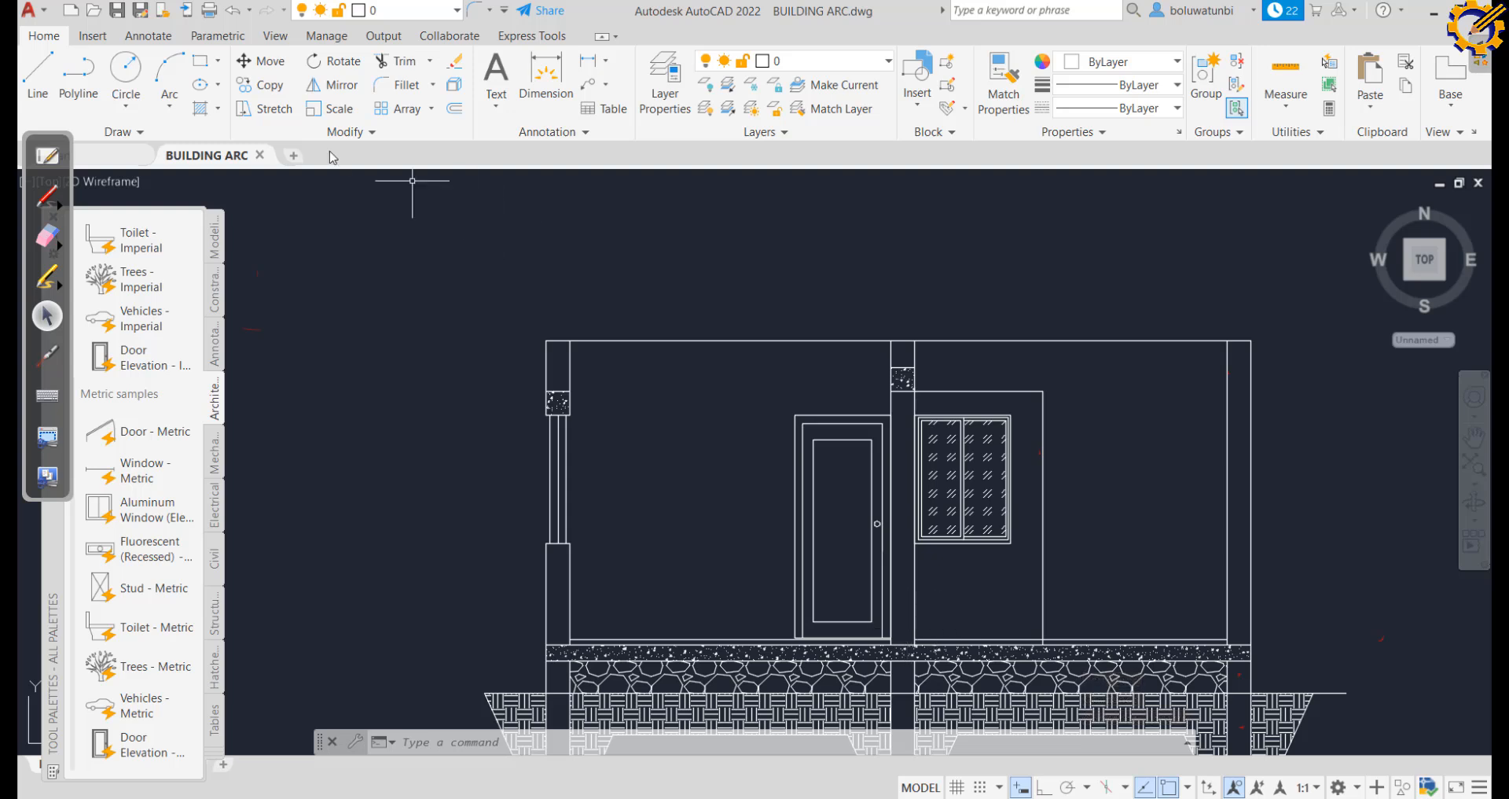
Start a SACNCR hatch and fill the cut wall parts above floor level: the window wall, above the middle lintel, and the far wall
left_click(214, 110)
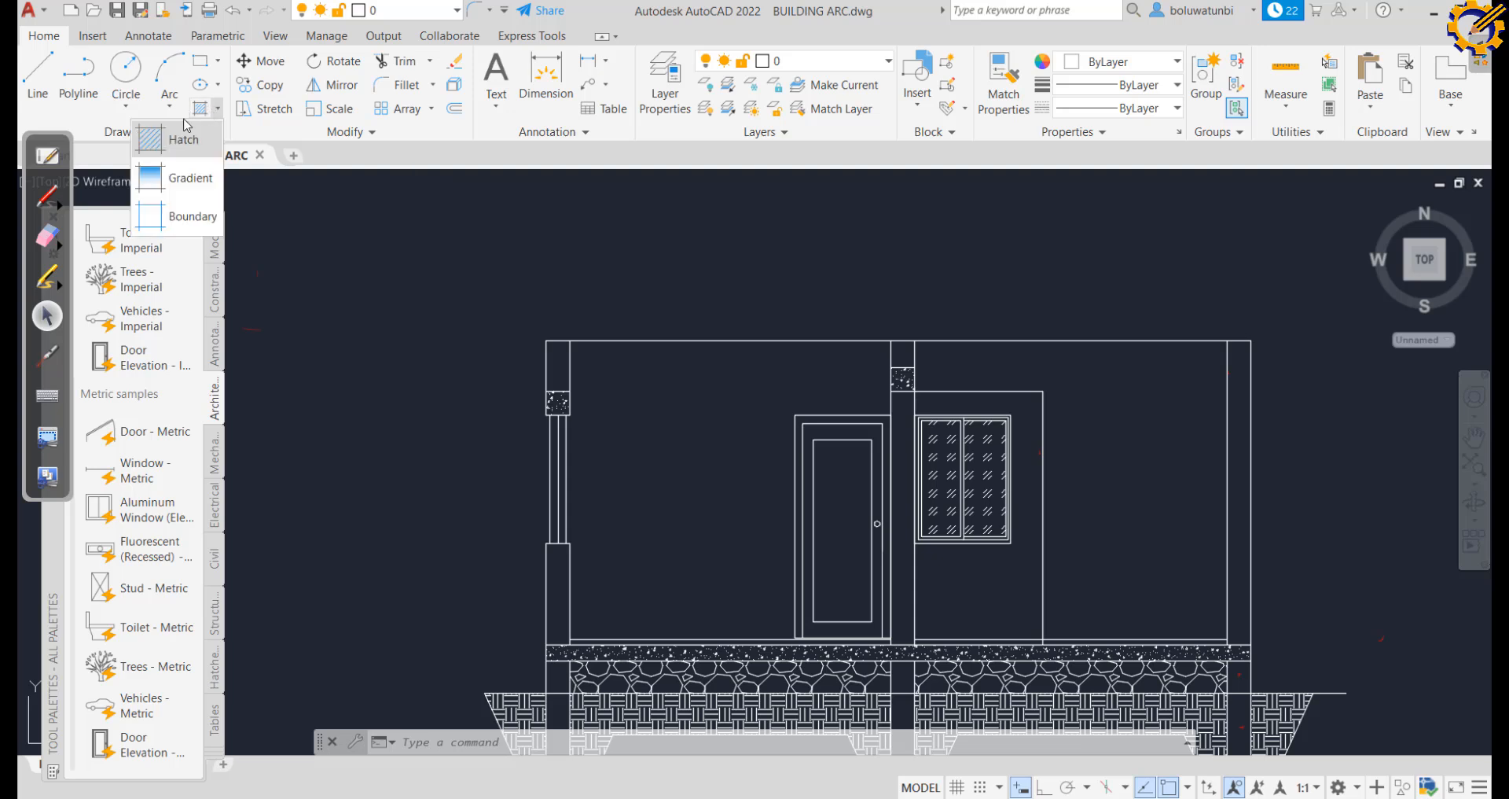
left_click(165, 143)
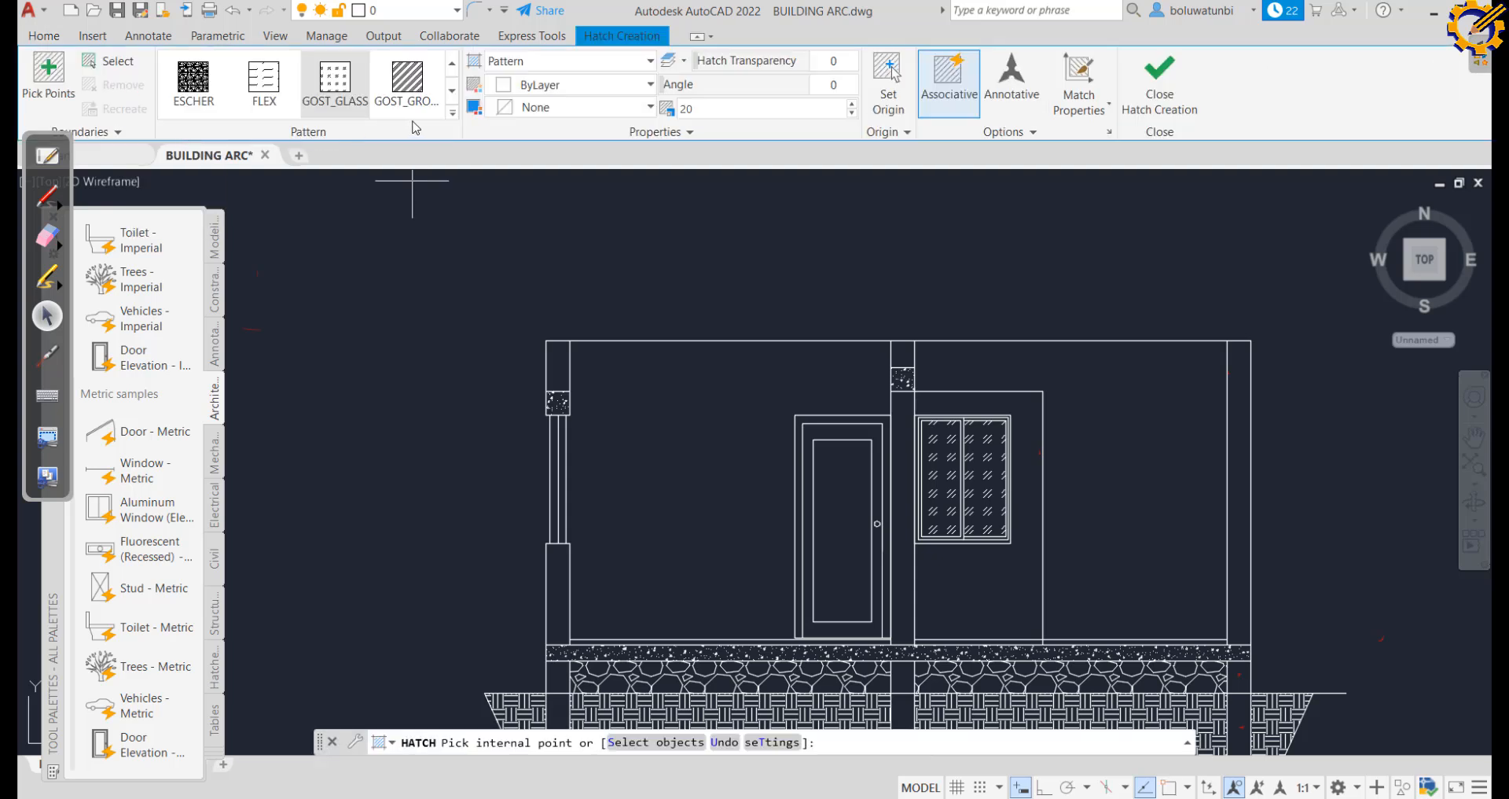
left_click(453, 113)
scroll(210, 173, "up", 2)
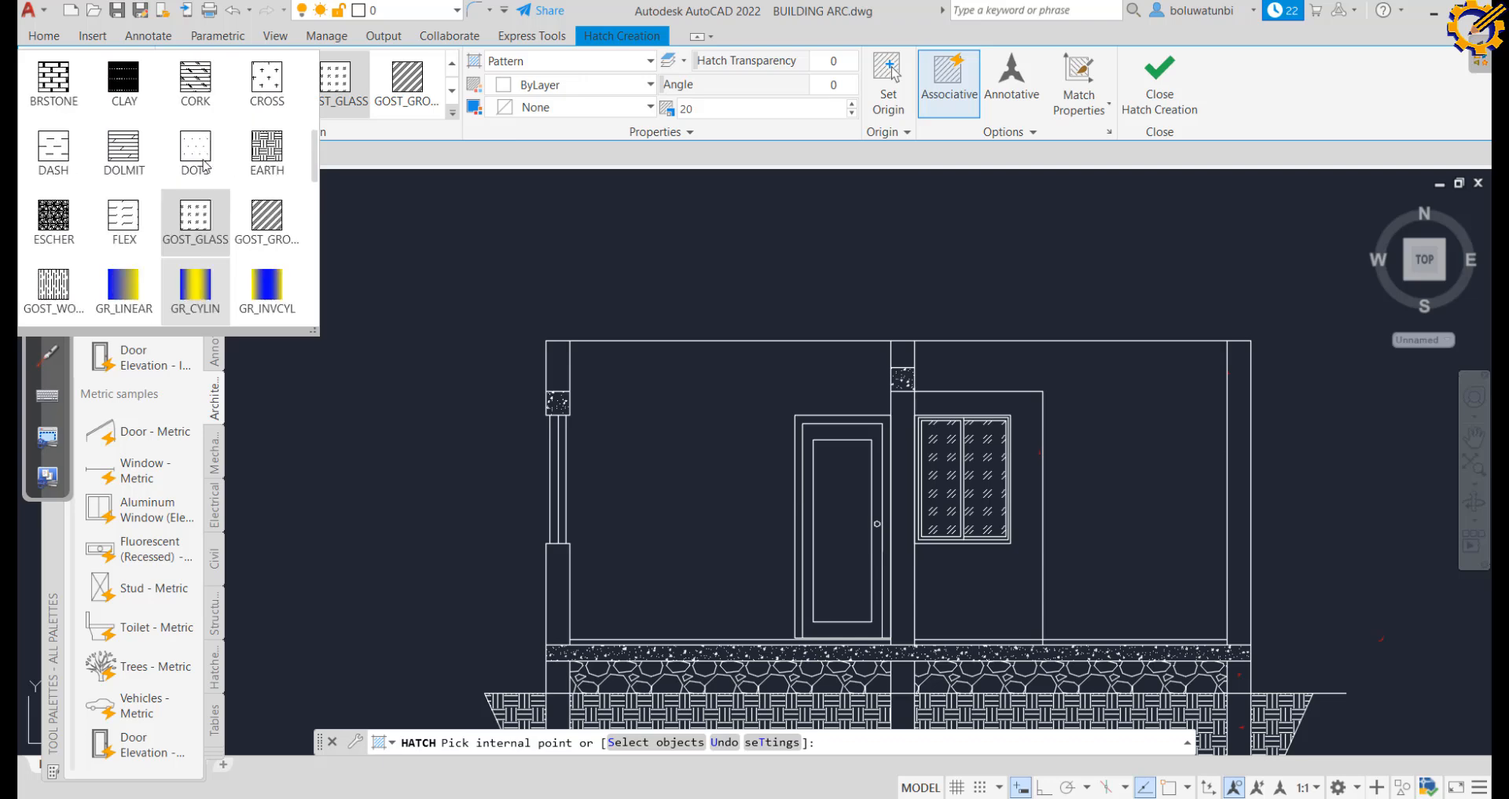
left_click(196, 85)
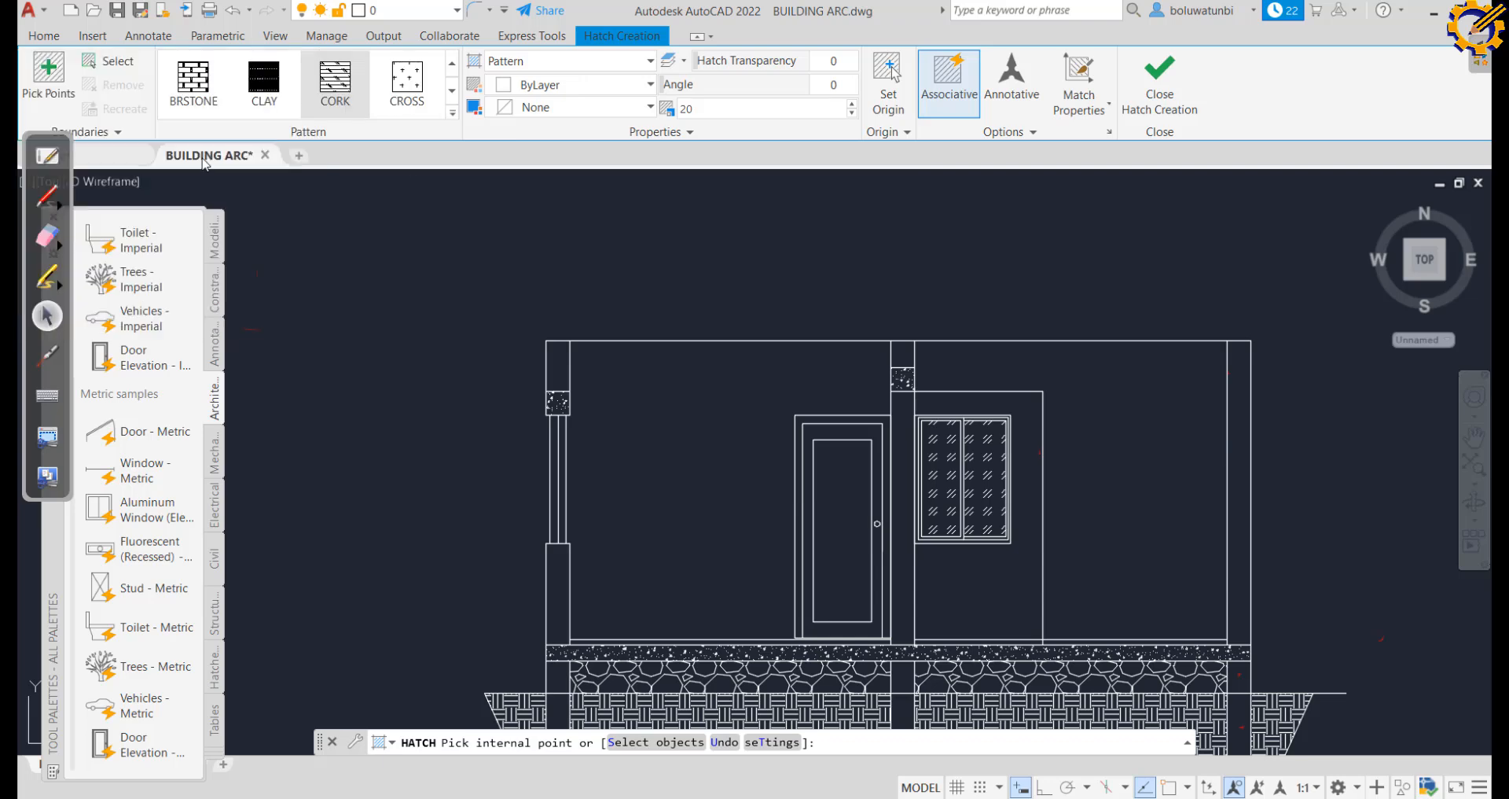
left_click(452, 114)
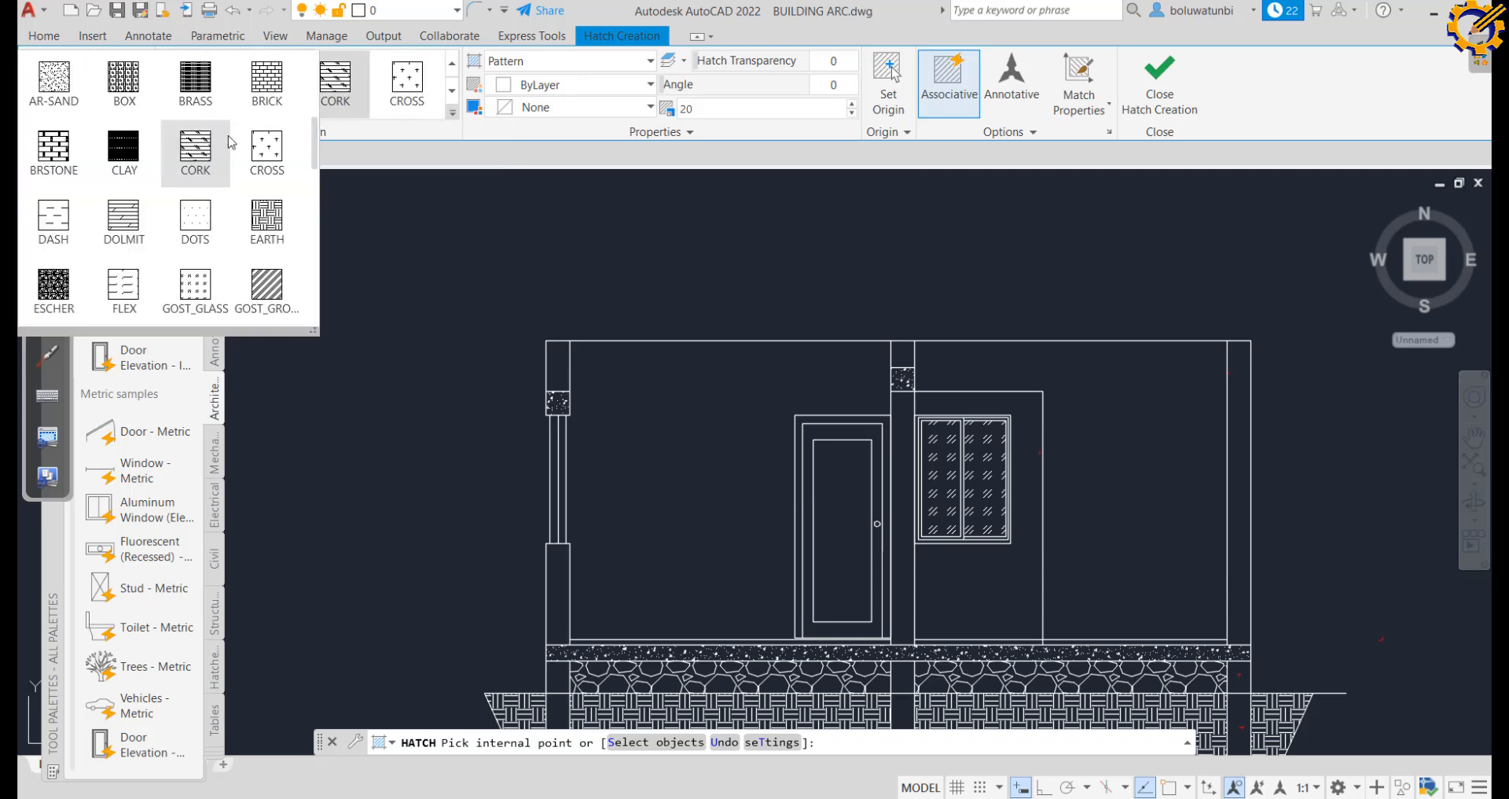
scroll(194, 147, "down", 2)
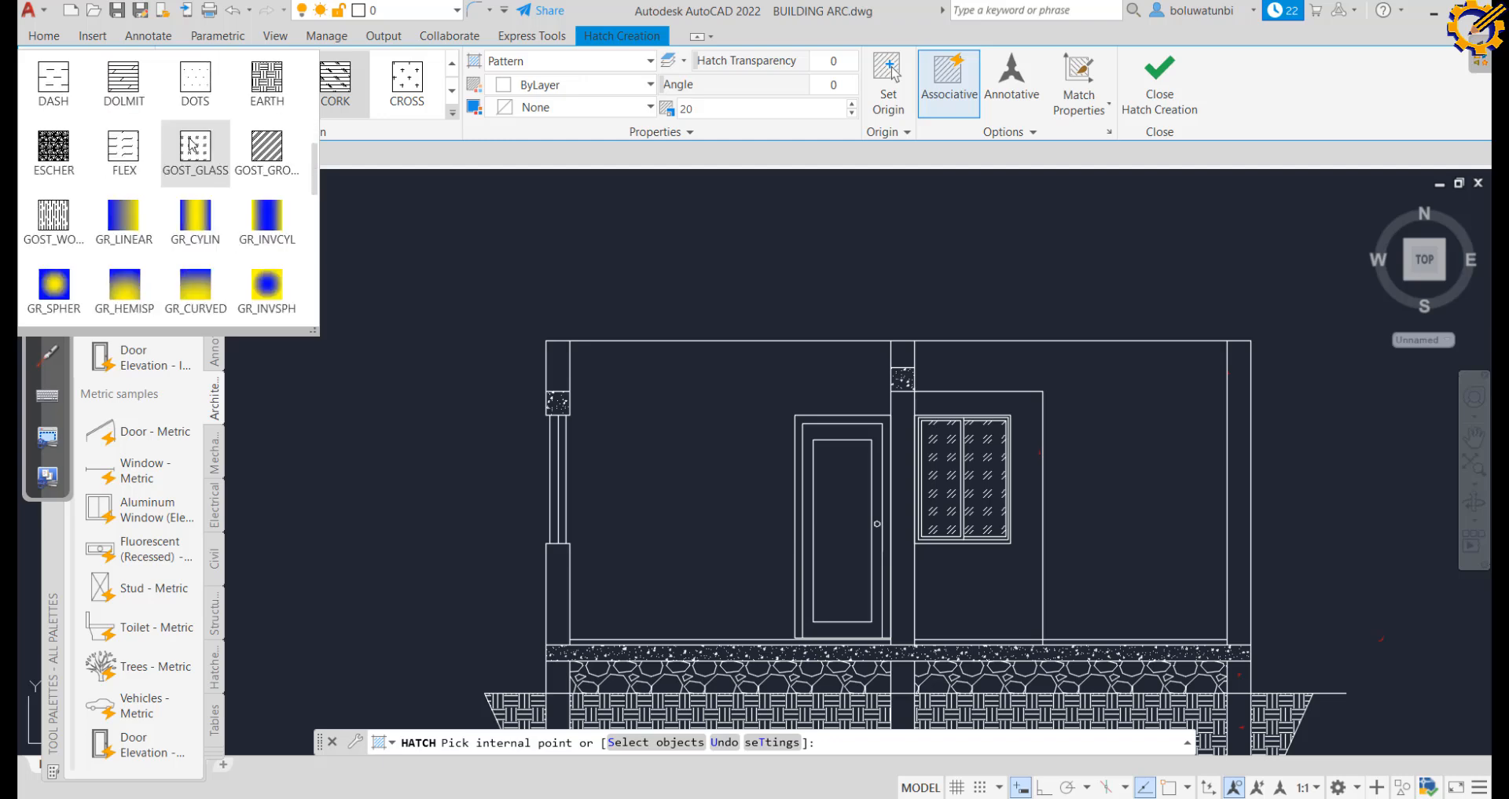
scroll(192, 145, "down", 6)
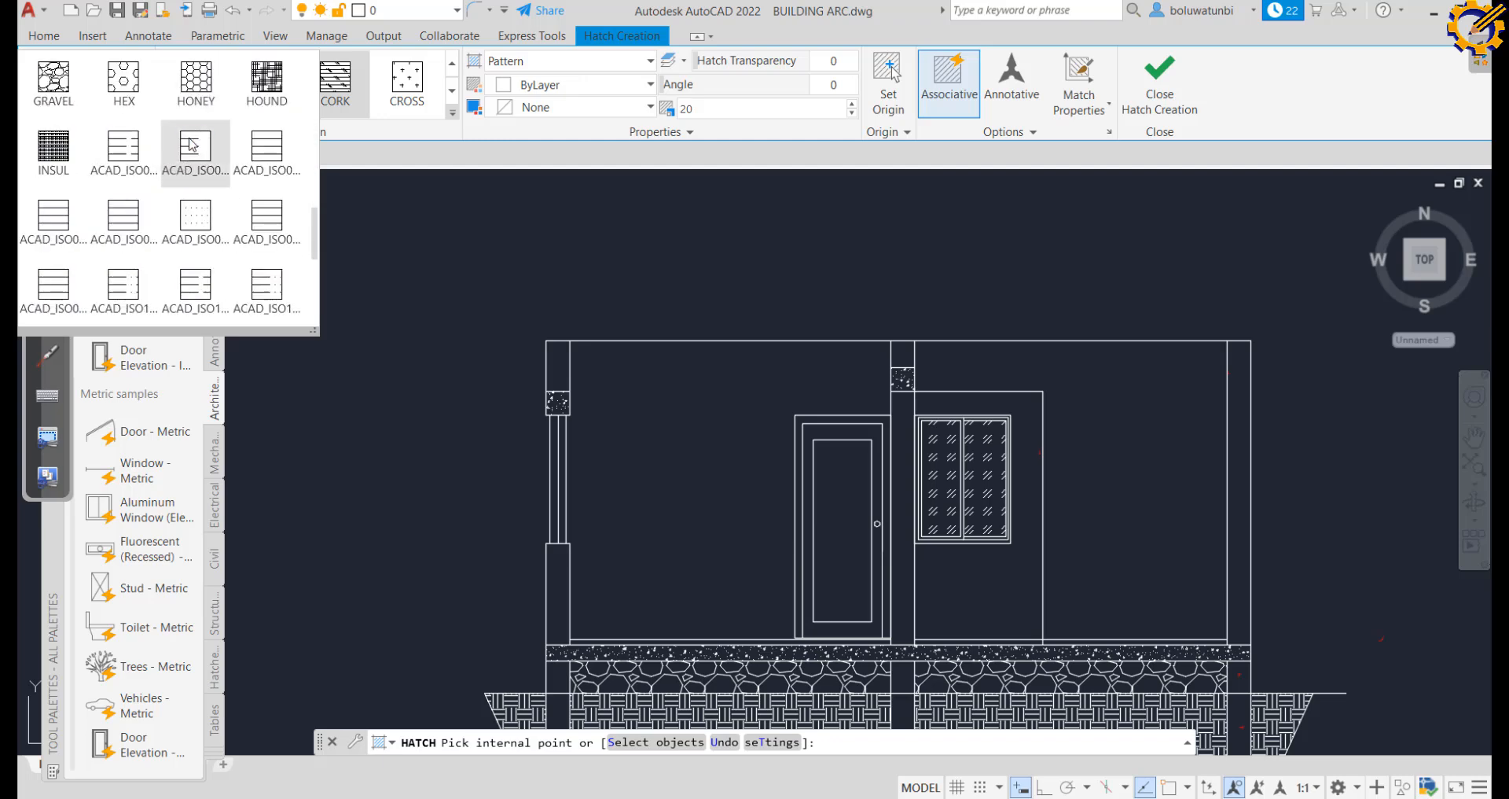
scroll(192, 146, "down", 1)
scroll(192, 146, "down", 2)
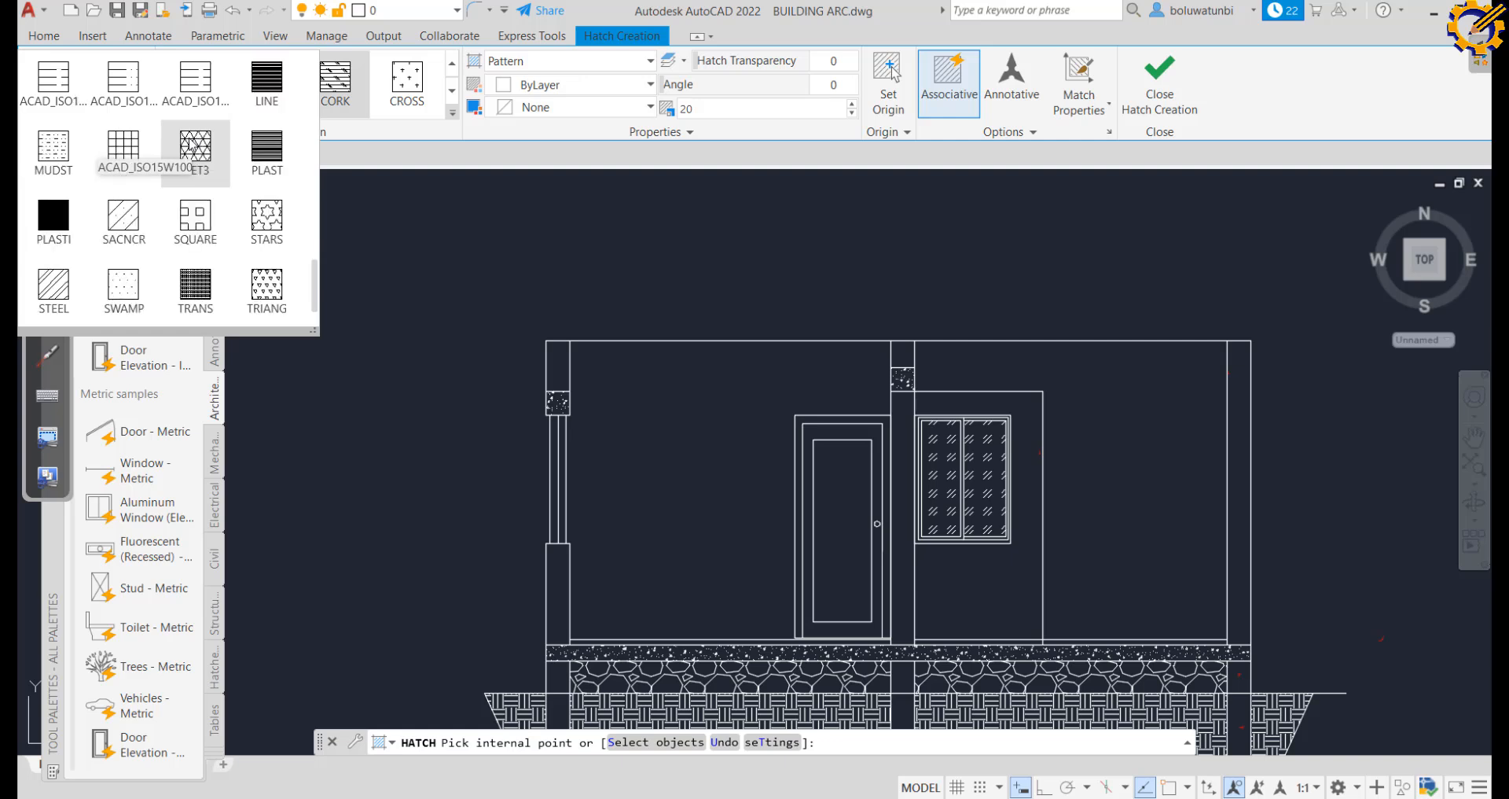
left_click(126, 217)
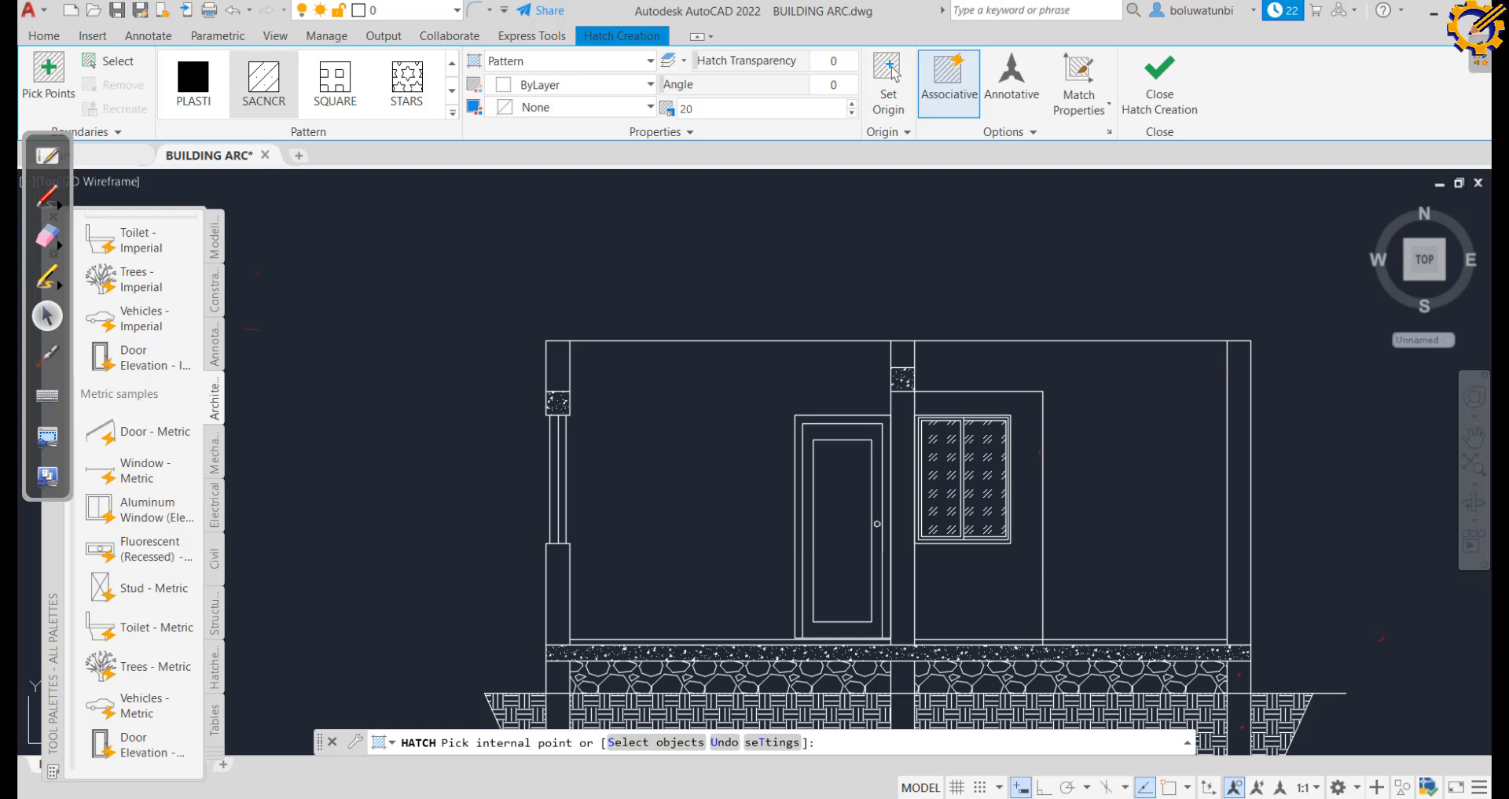
left_click(558, 367)
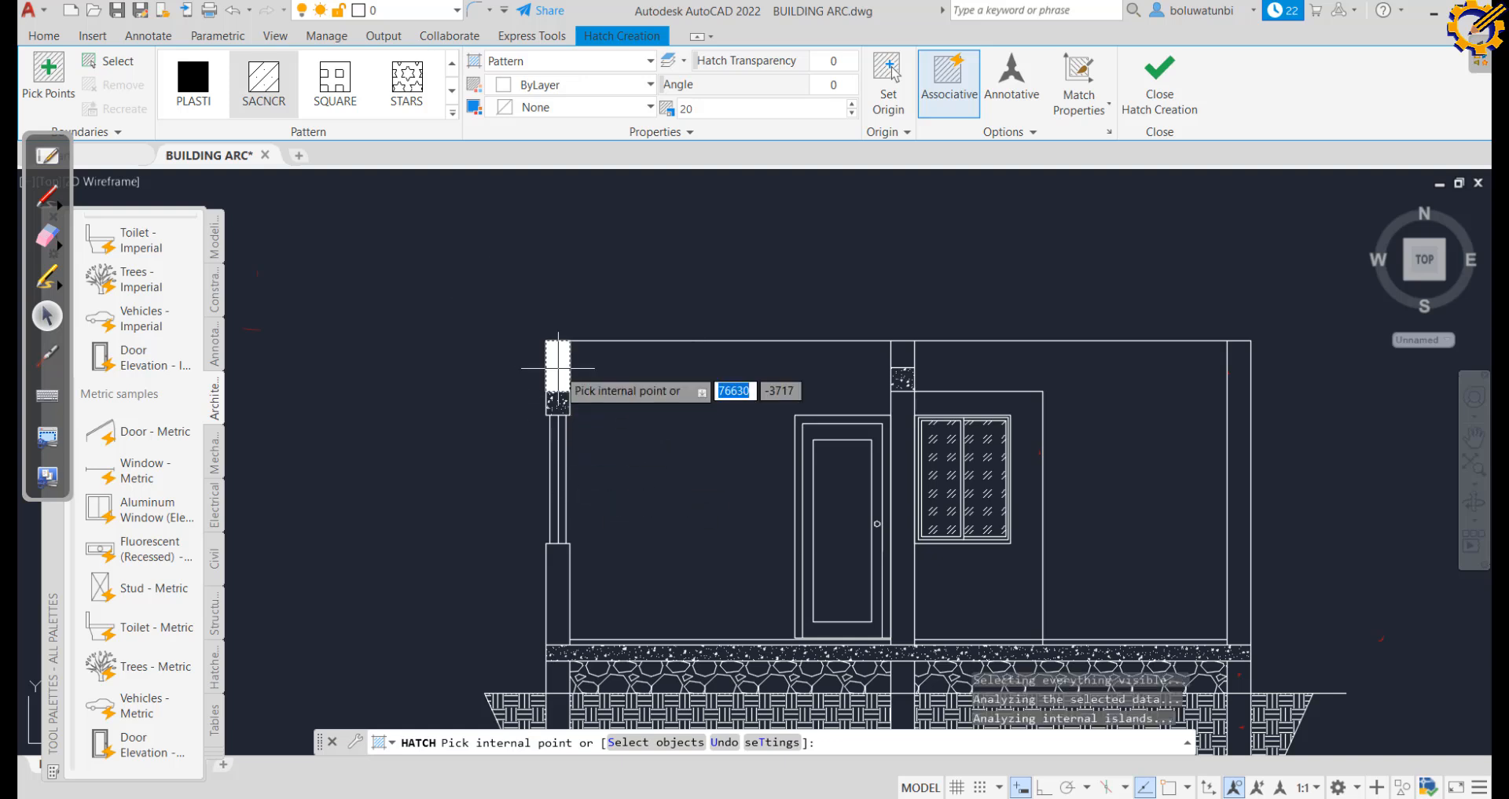
left_click(557, 585)
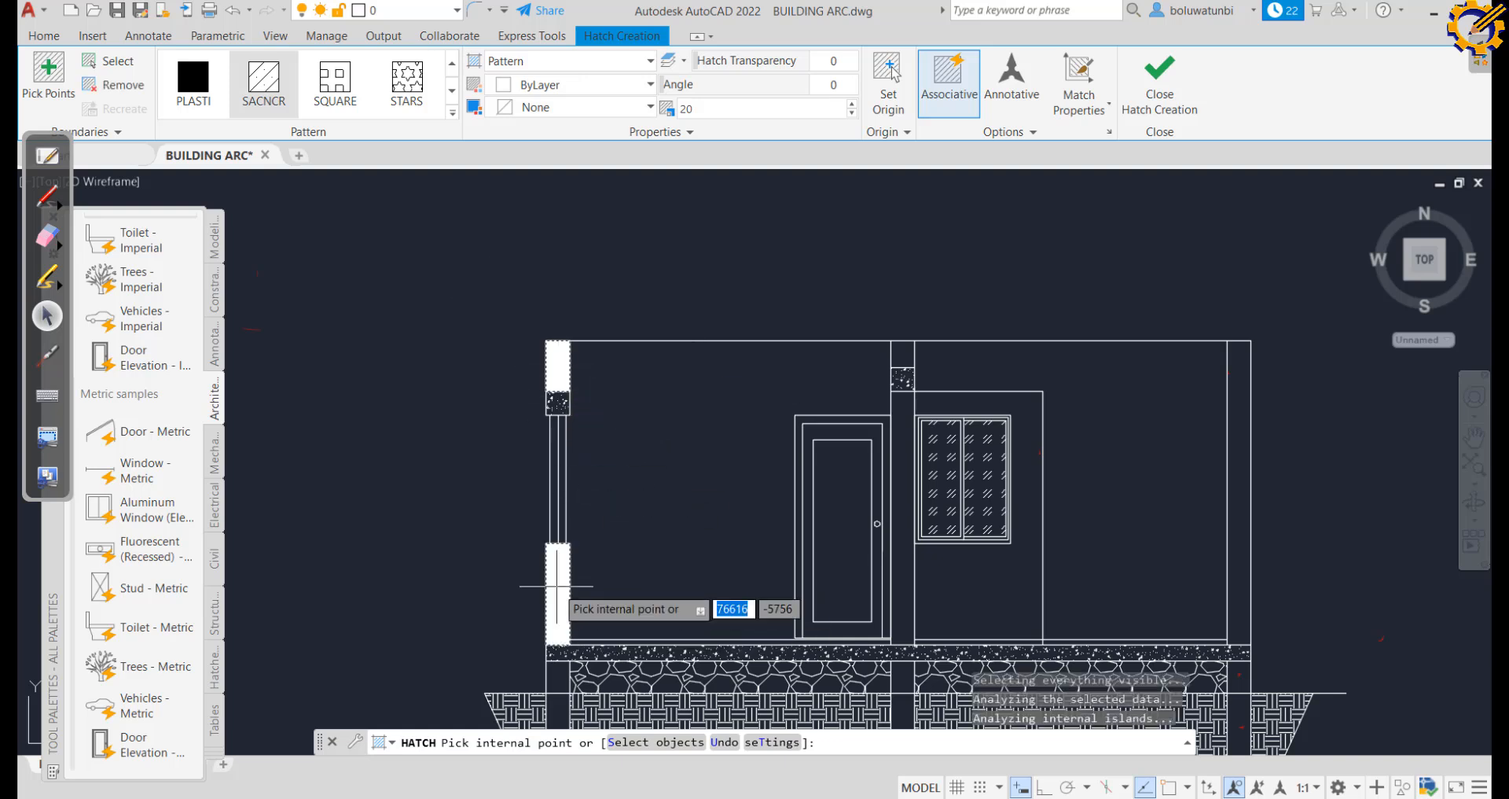
left_click(906, 361)
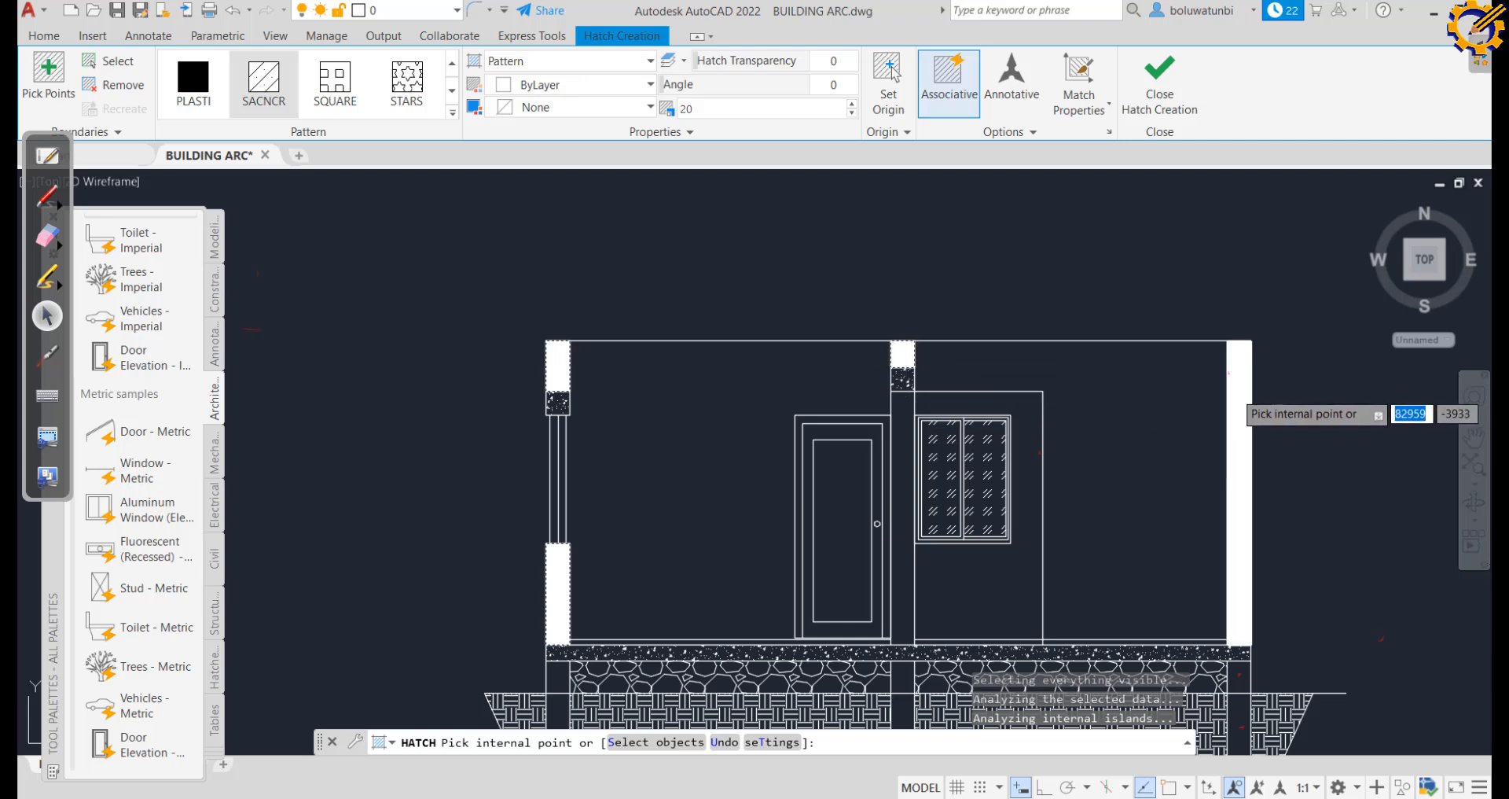
Add the three foundation walls between the floor slab and the footings to the SACNCR hatch
middle_click(1203, 417)
middle_click(1203, 416)
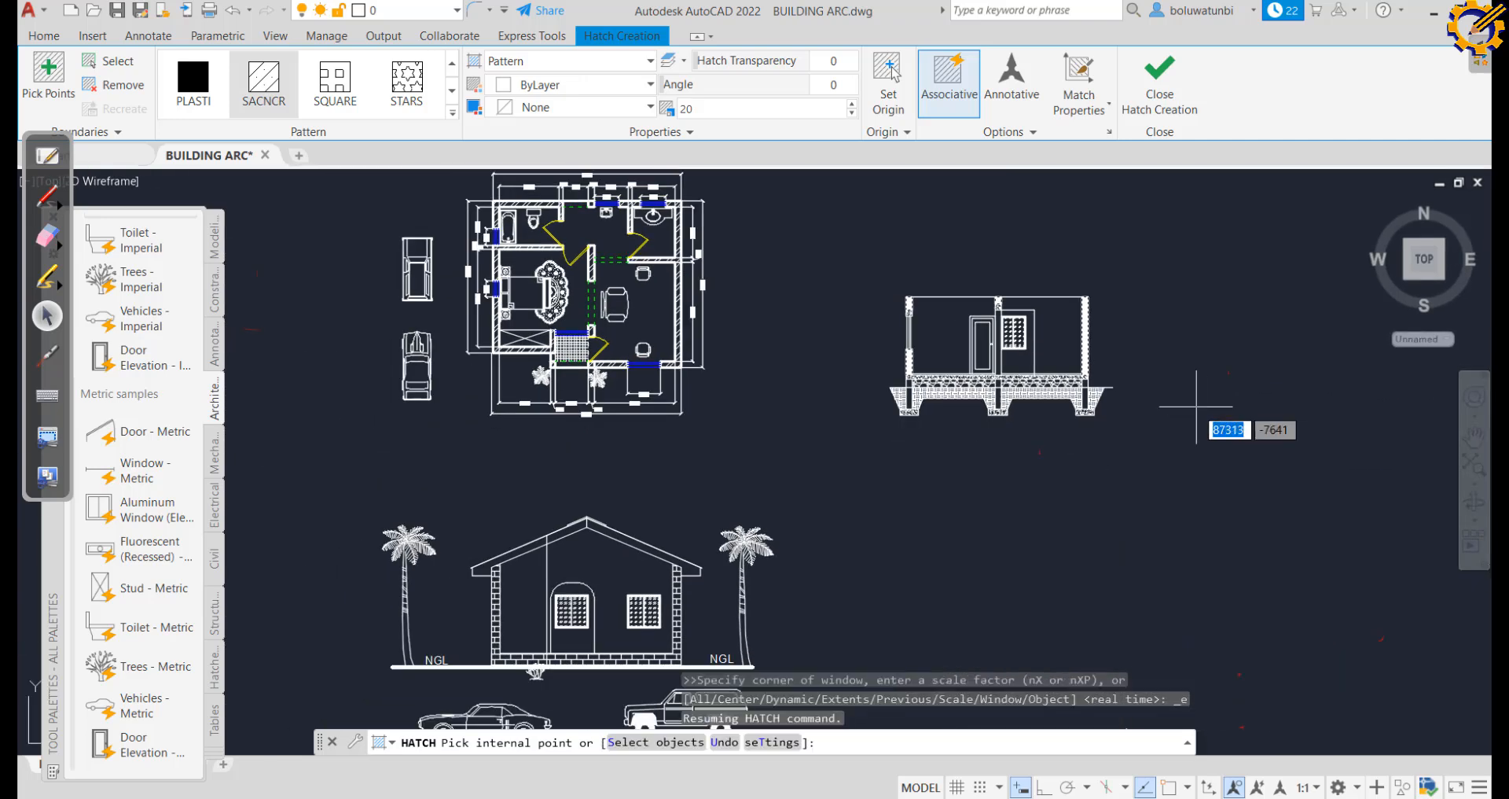
scroll(1197, 406, "up", 4)
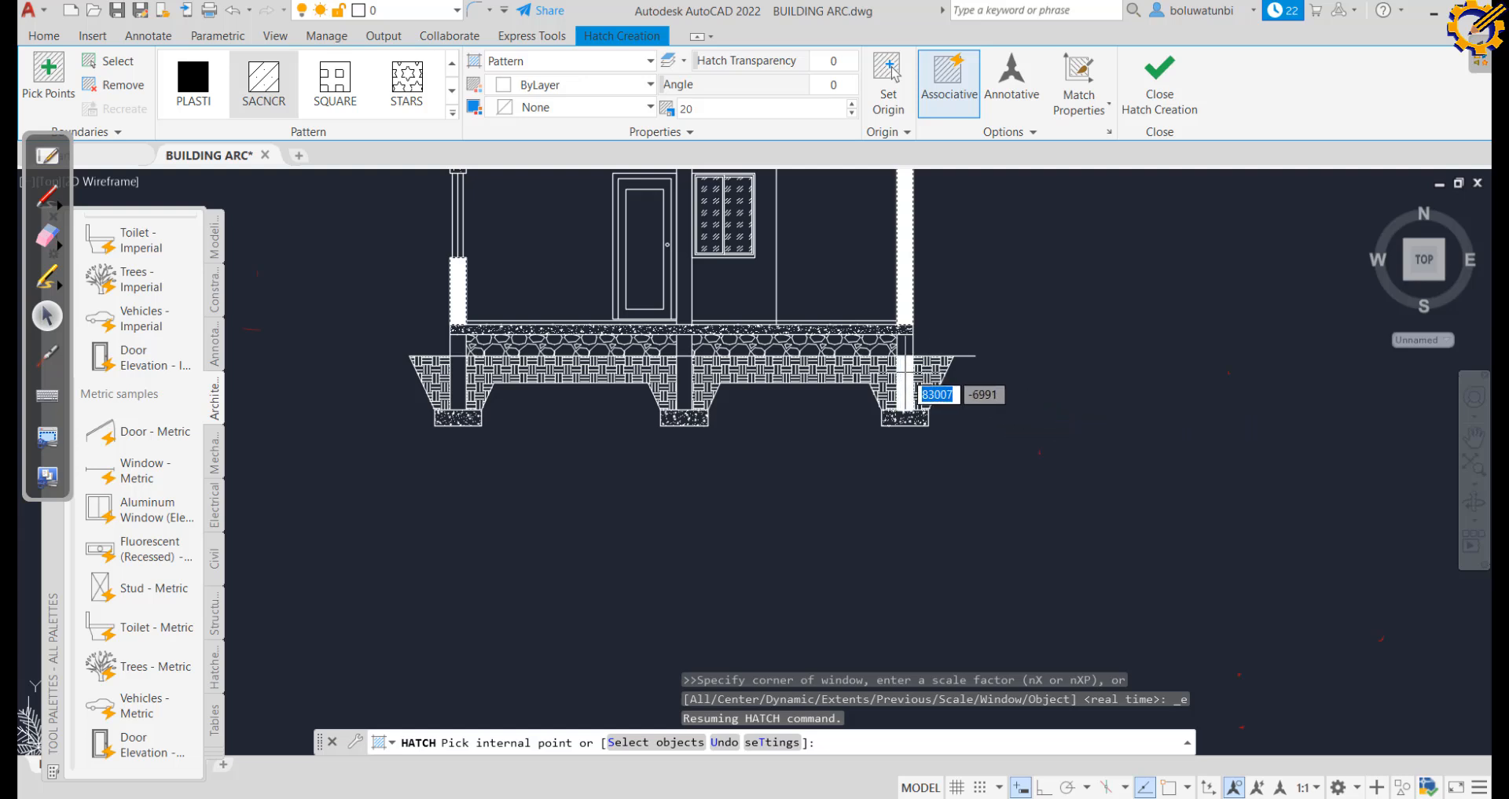
scroll(906, 389, "up", 2)
left_click(906, 371)
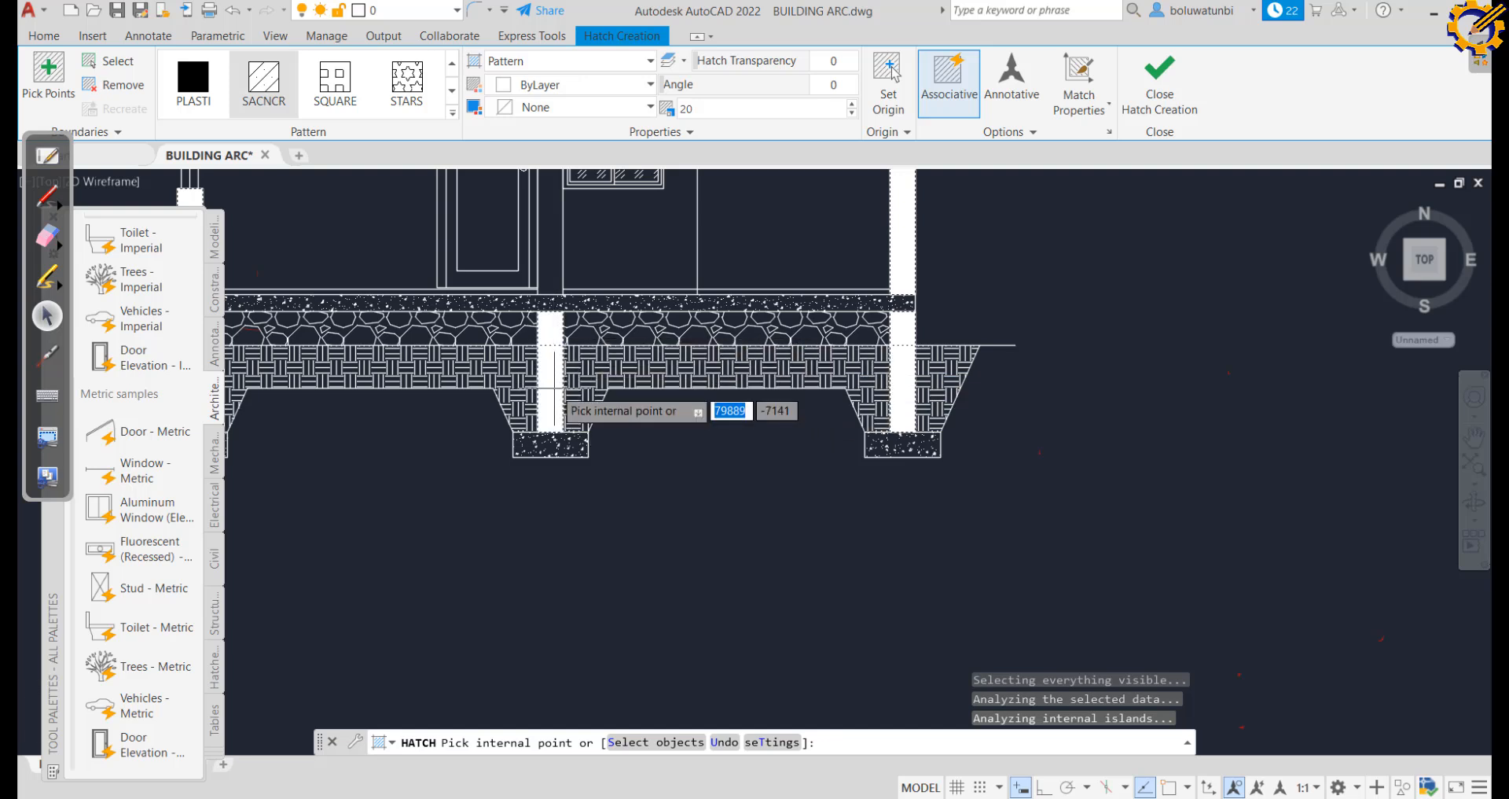
scroll(556, 393, "down", 2)
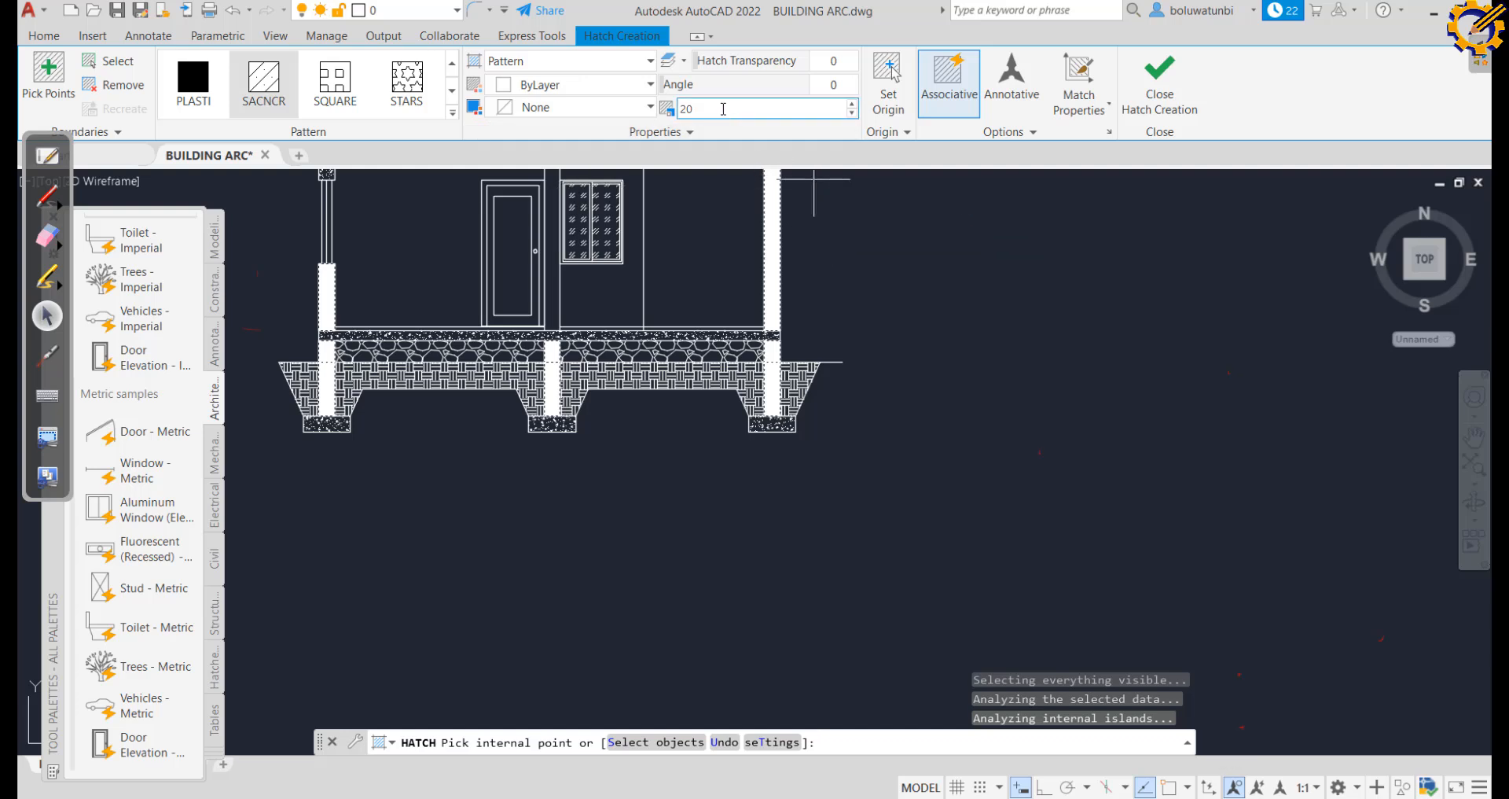
Set the scale of the SACNCR wall hatch to 100 and finish creating the hatch
left_click(664, 116)
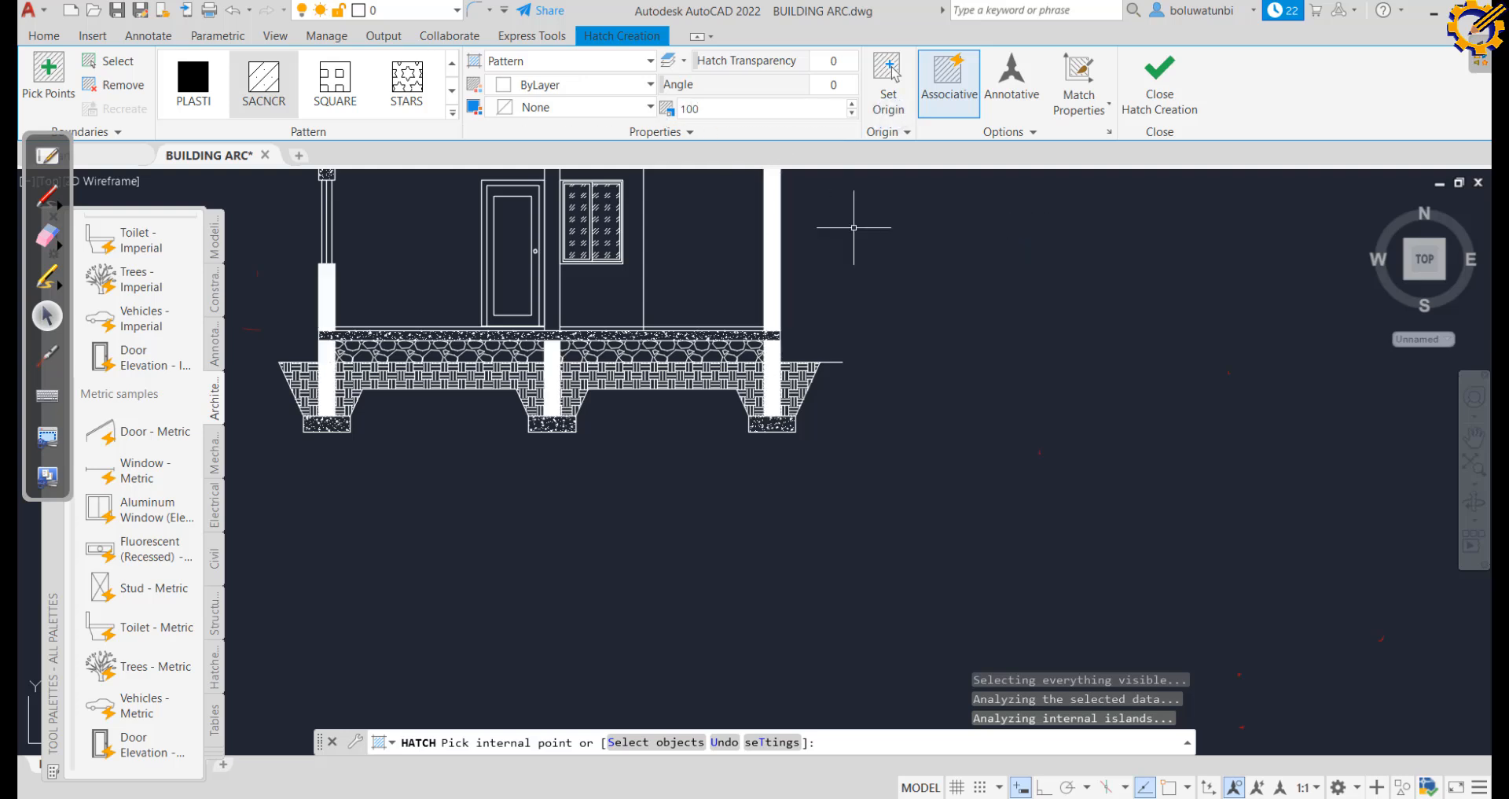
key("Escape")
scroll(768, 260, "up", 2)
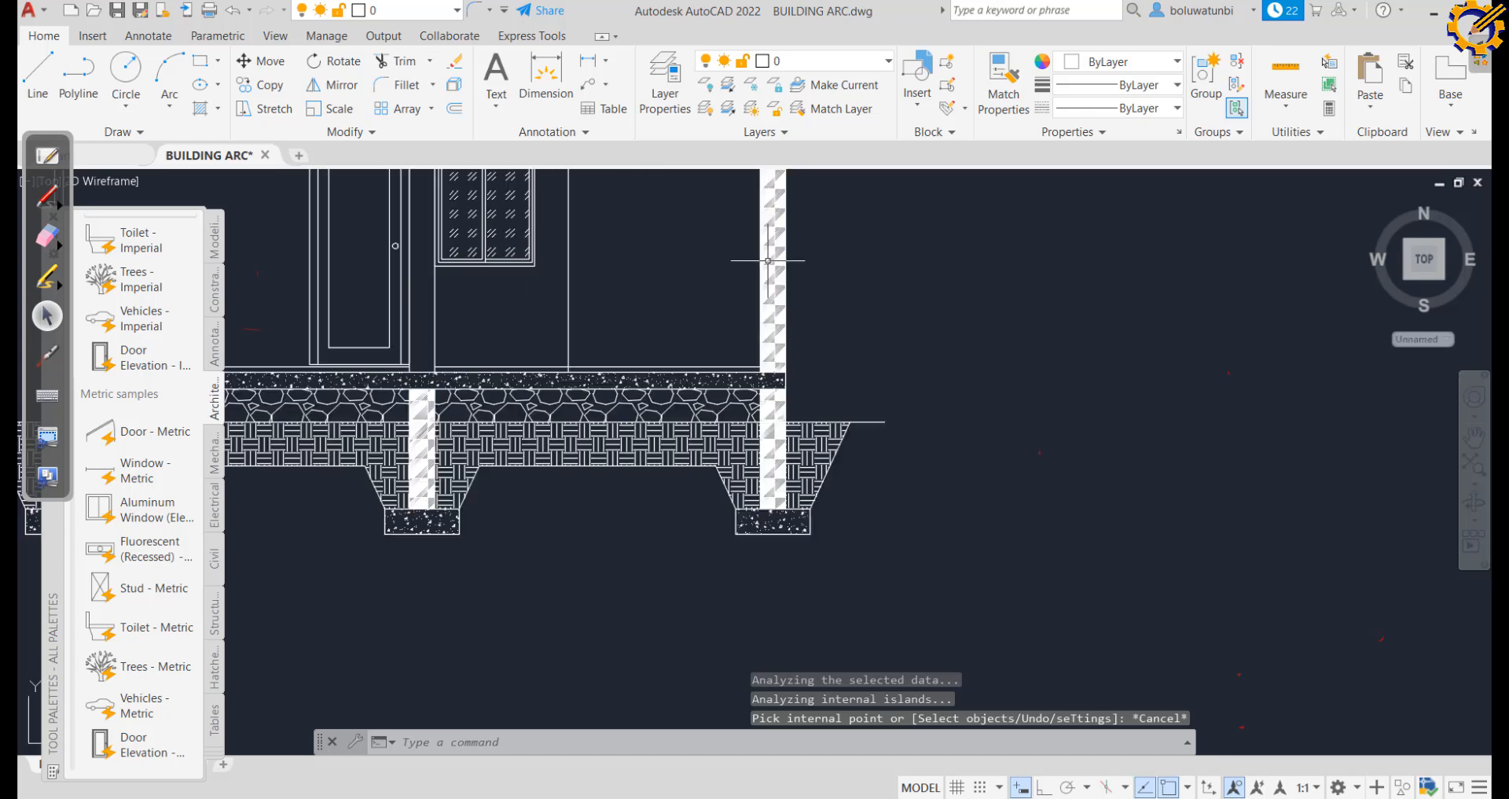
Edit the SACNCR wall hatch and try a scale of 500 and another of 1000
left_click(777, 258)
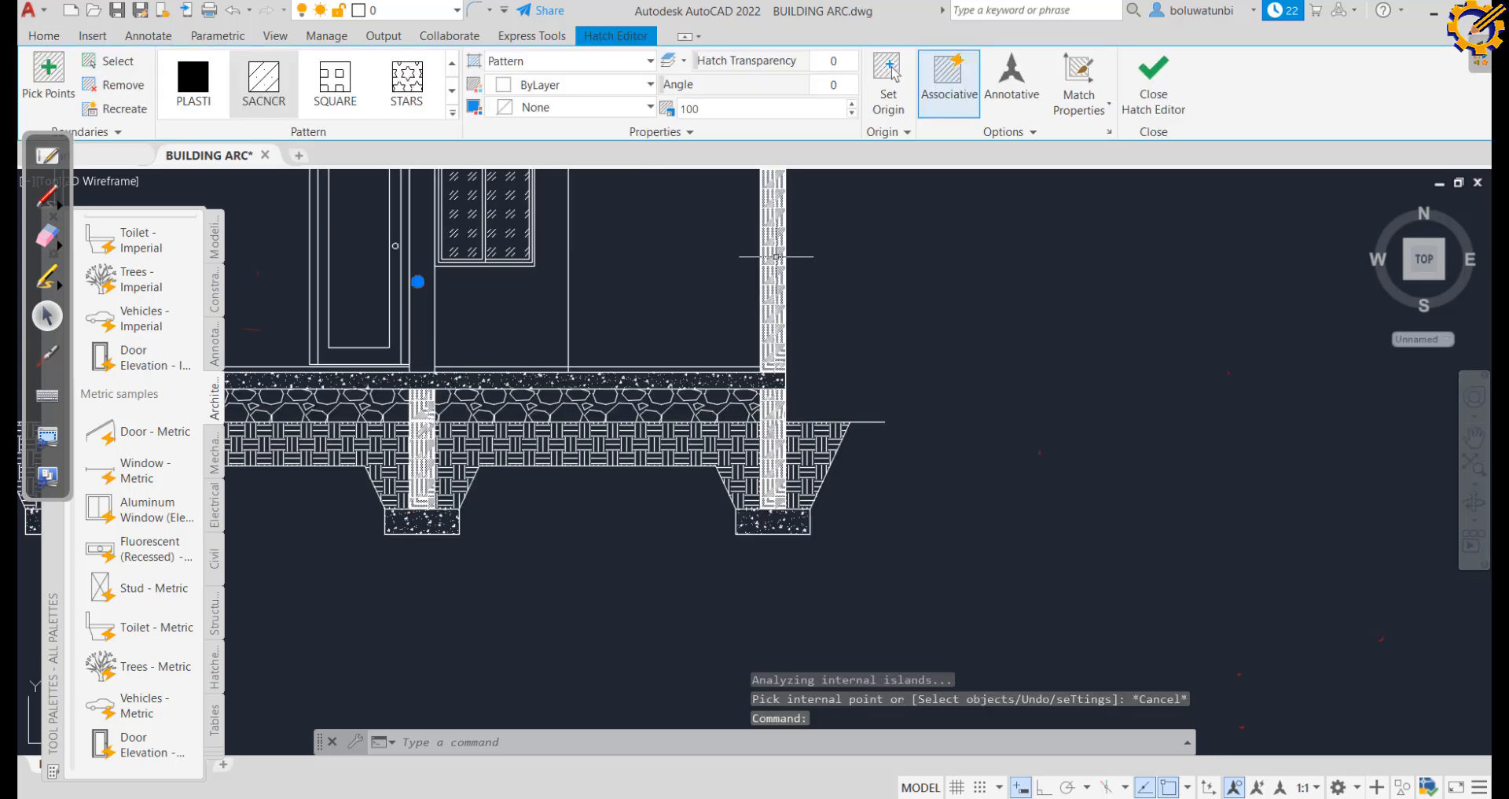
double_click(700, 109)
type("500")
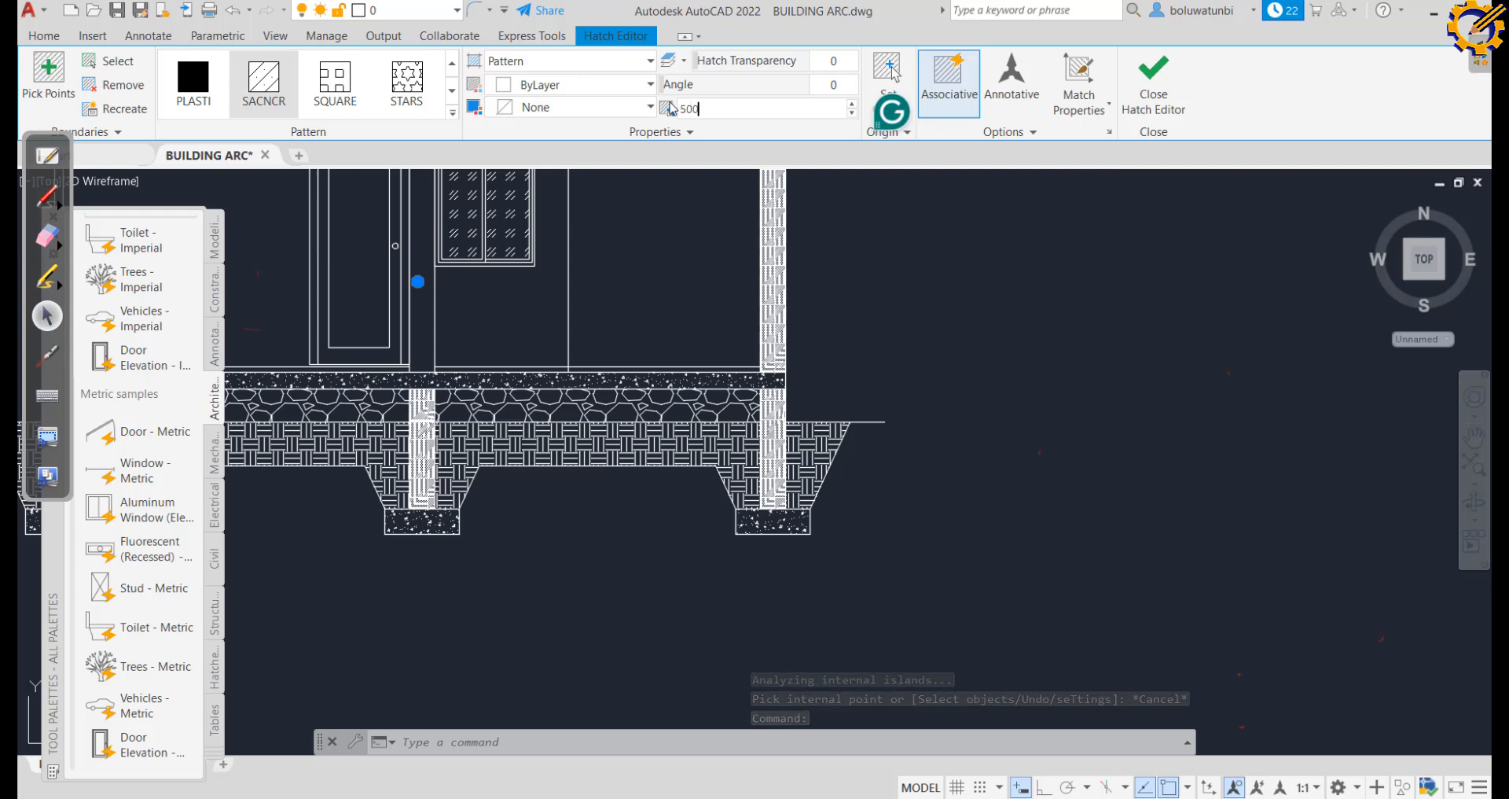
key("Return")
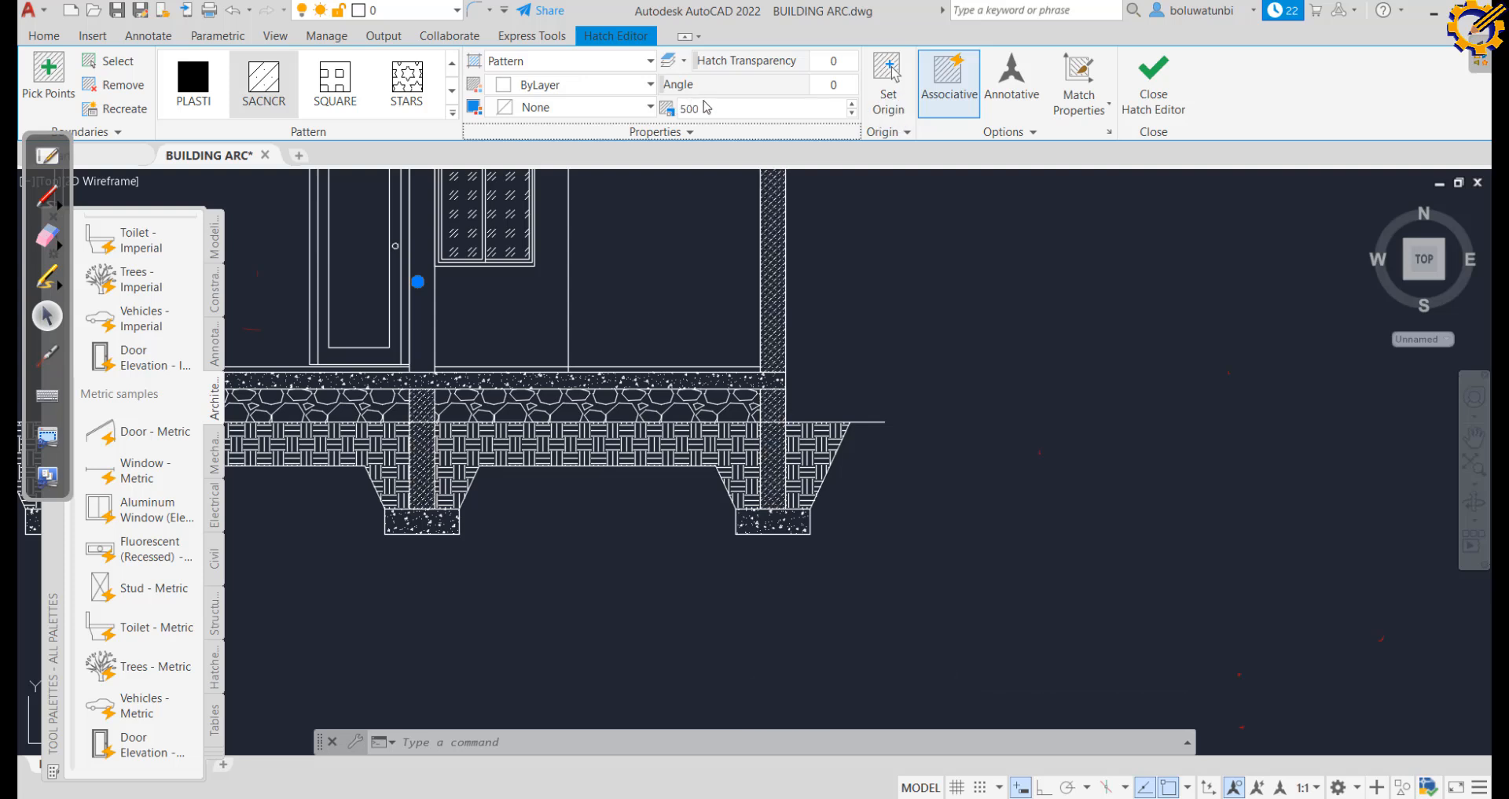
double_click(699, 109)
type("1")
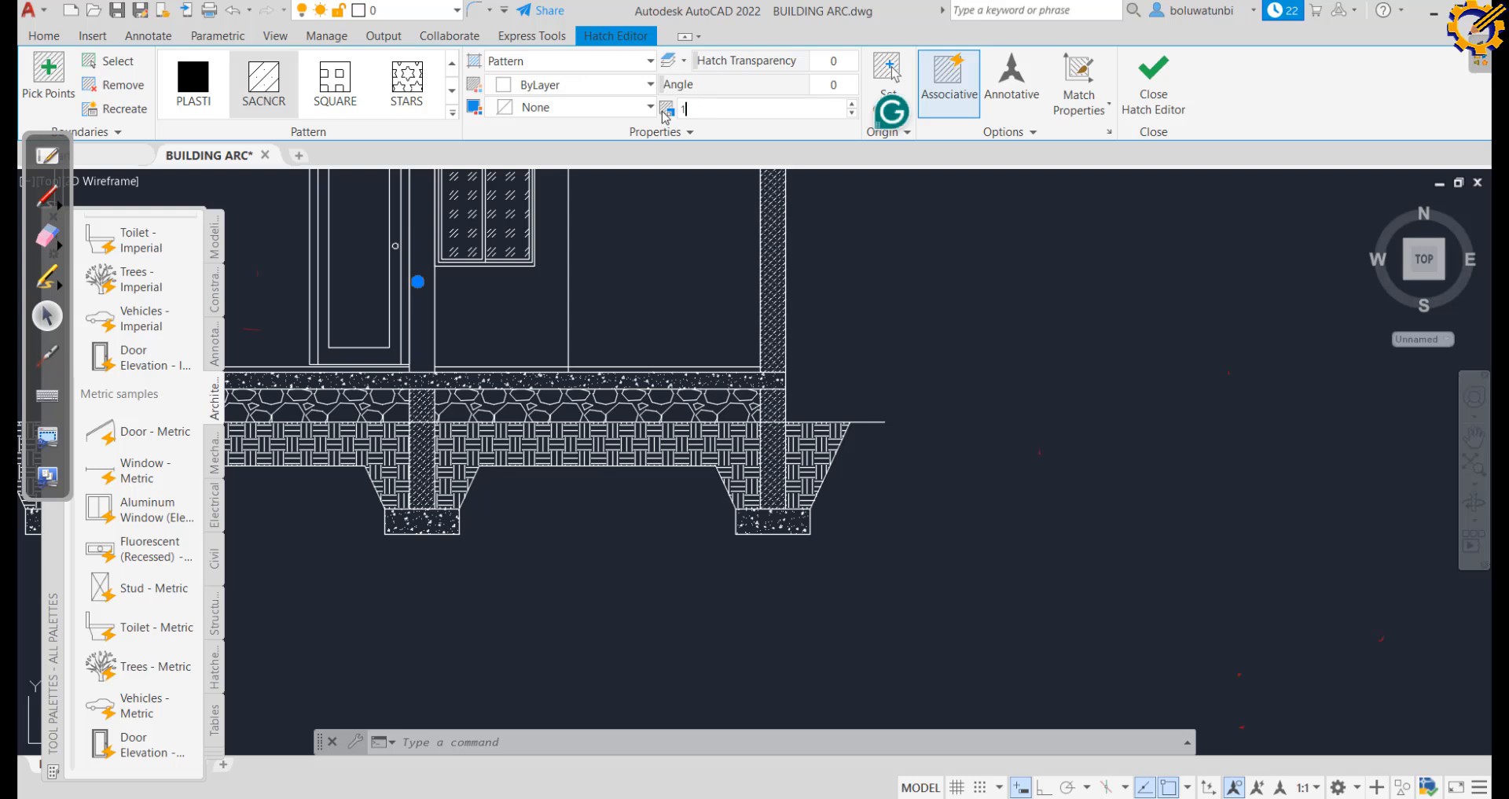
type("000")
key("Return")
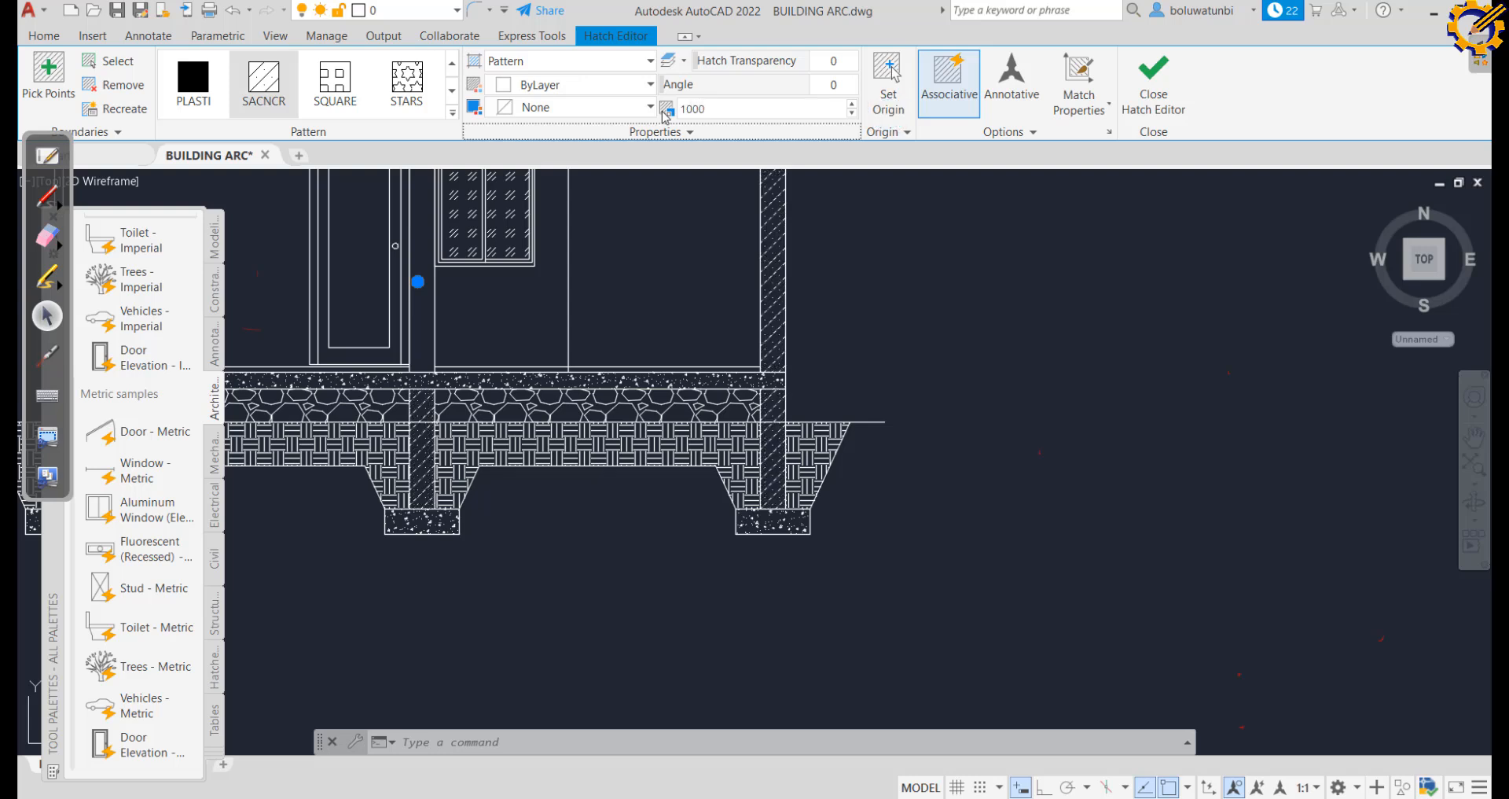
Set the SACNCR wall hatch's scale to 1500 and finish editing the hatch
left_click_drag(716, 108, 671, 117)
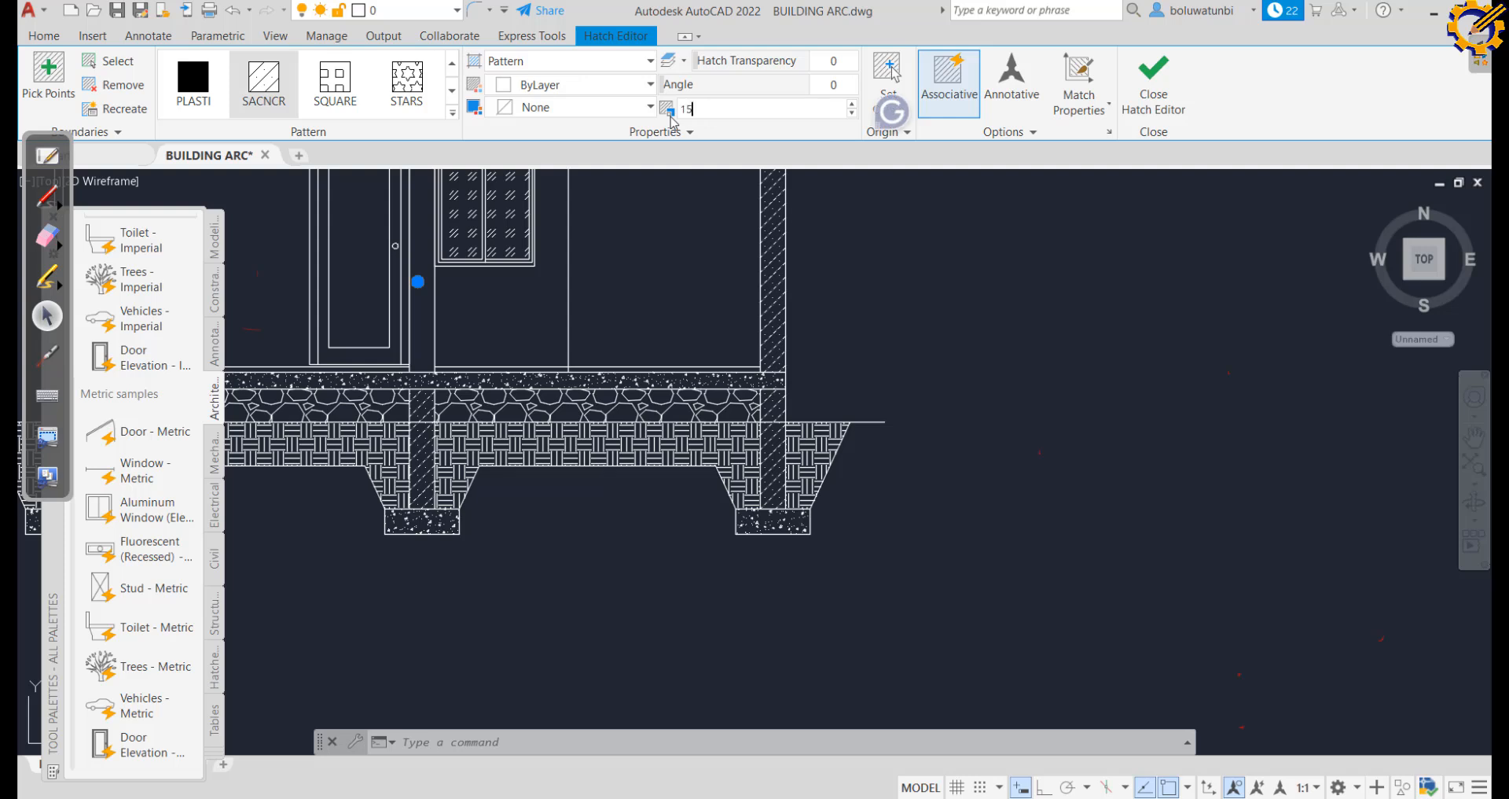
type("1500")
key("Return")
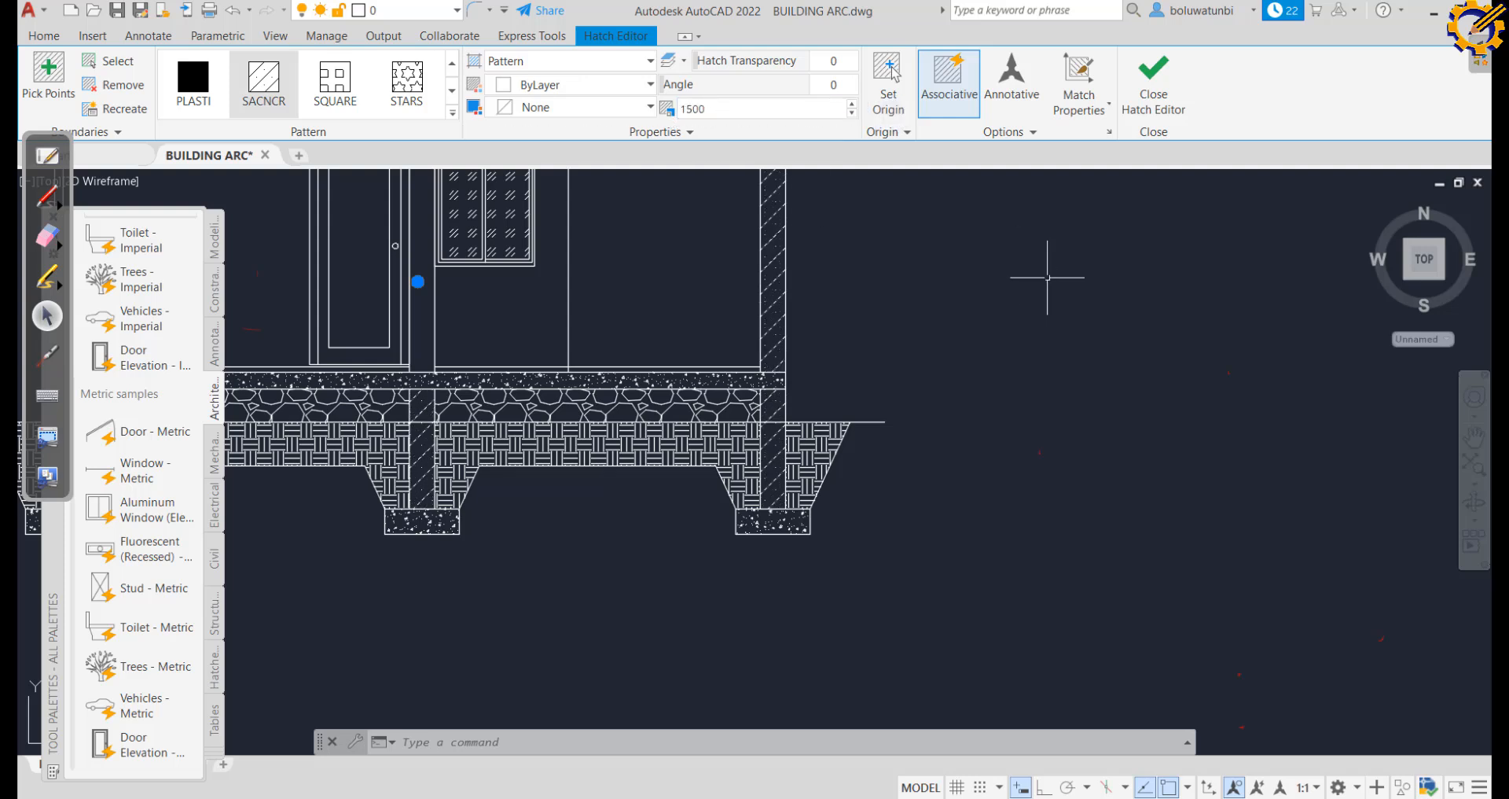
scroll(1053, 291, "down", 2)
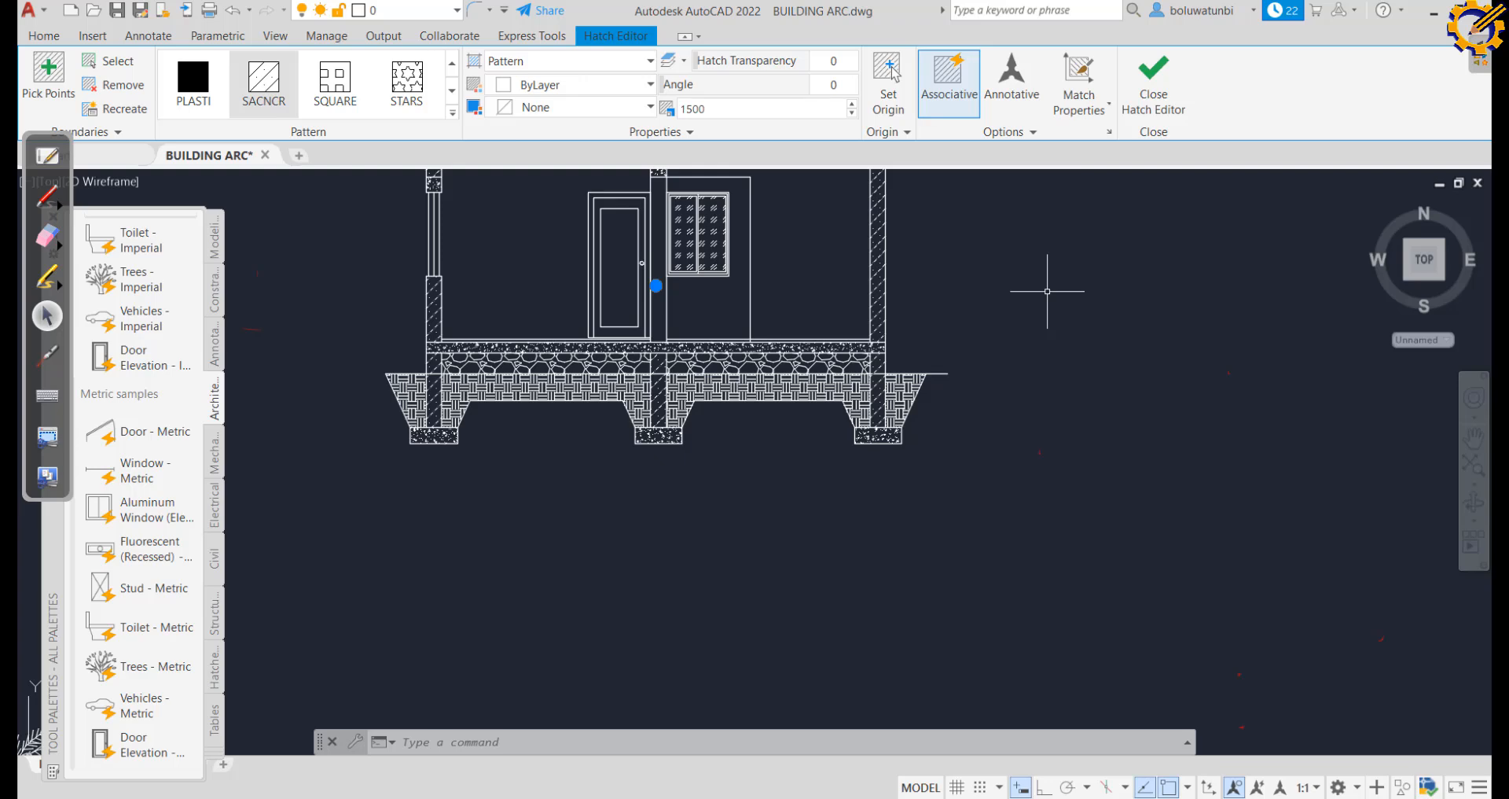
key("Escape")
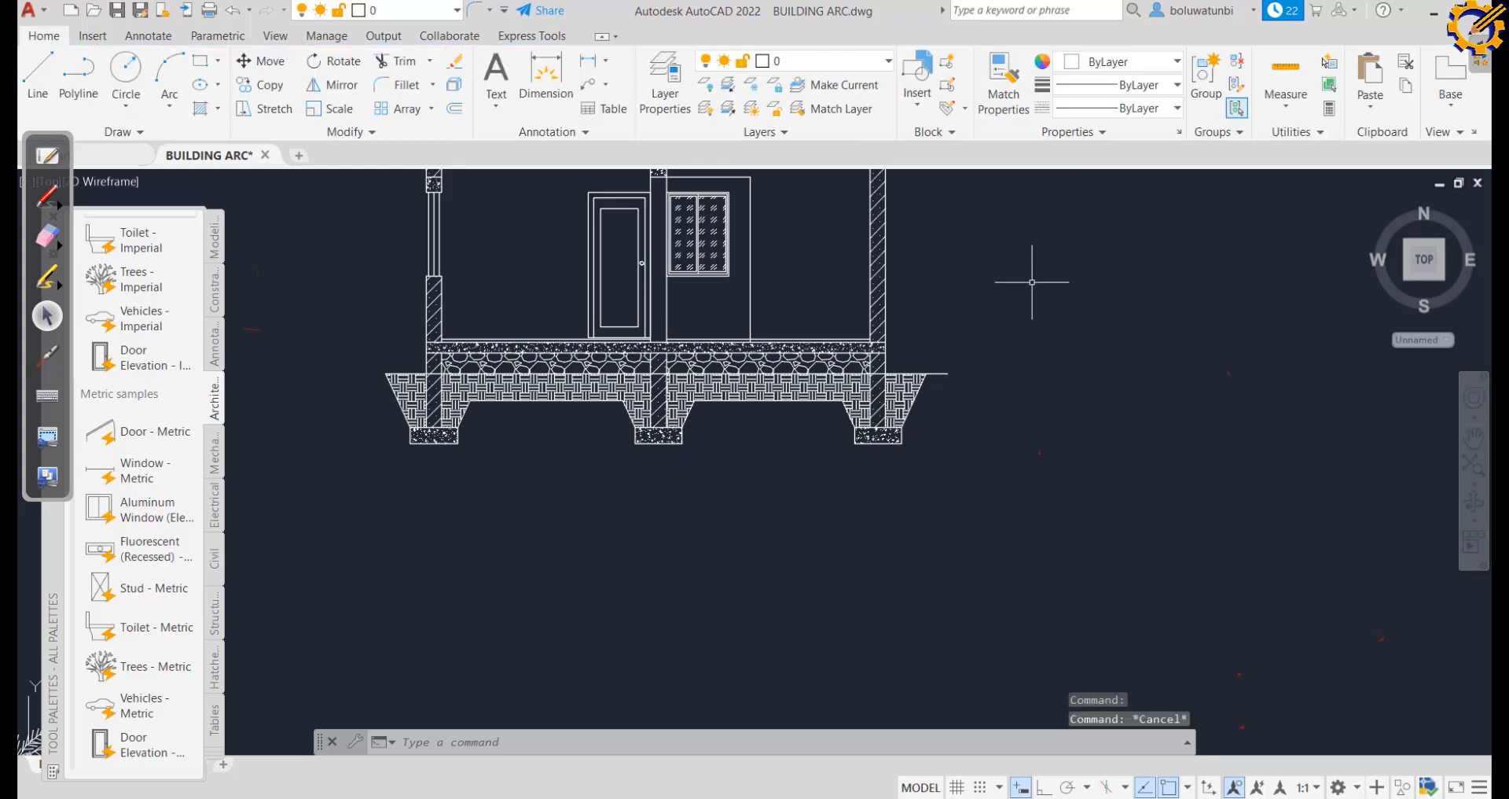
Trim the ground line where it crosses the foundation walls, and save the drawing
scroll(1028, 281, "up", 2)
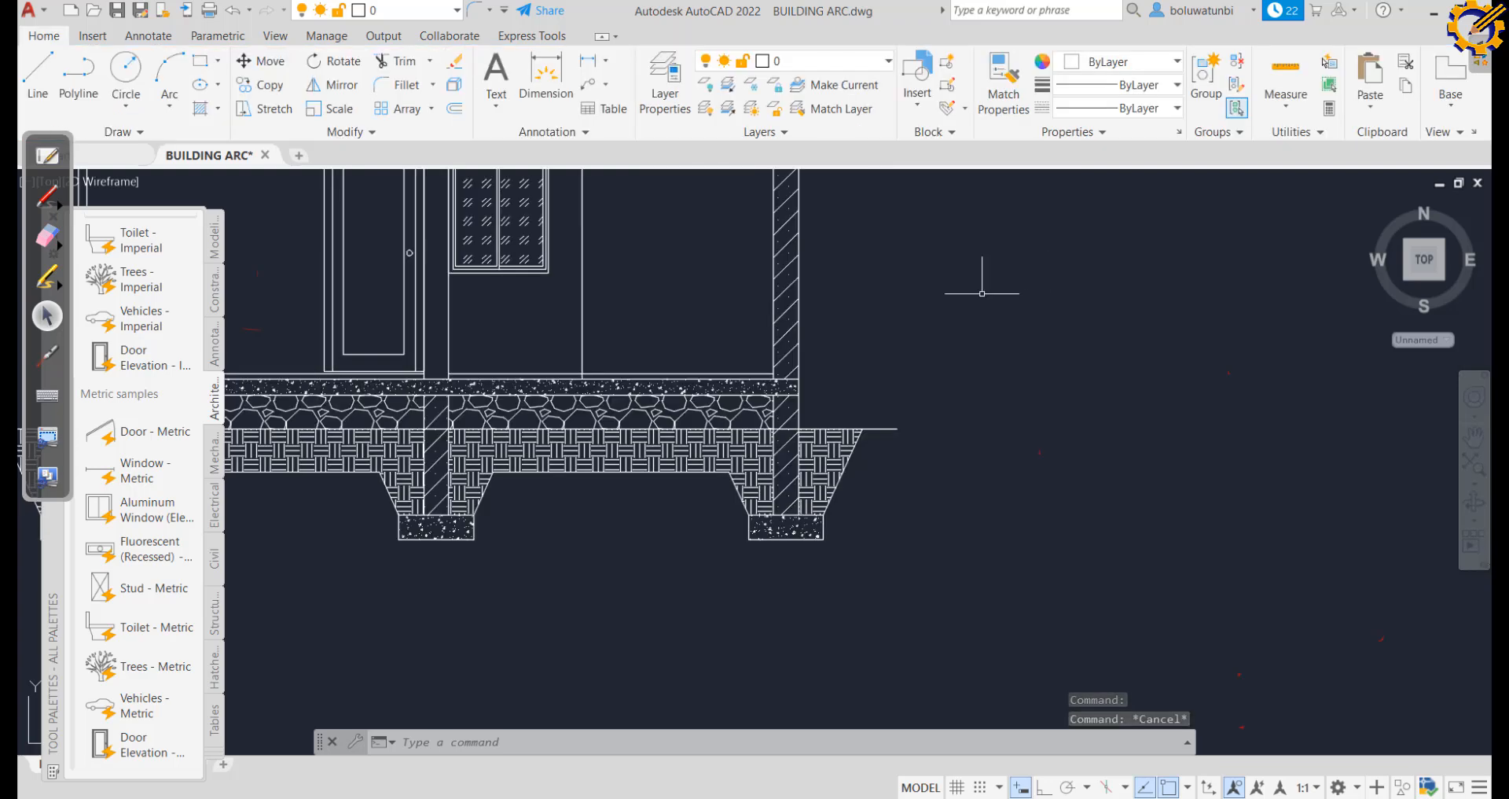
left_click(422, 66)
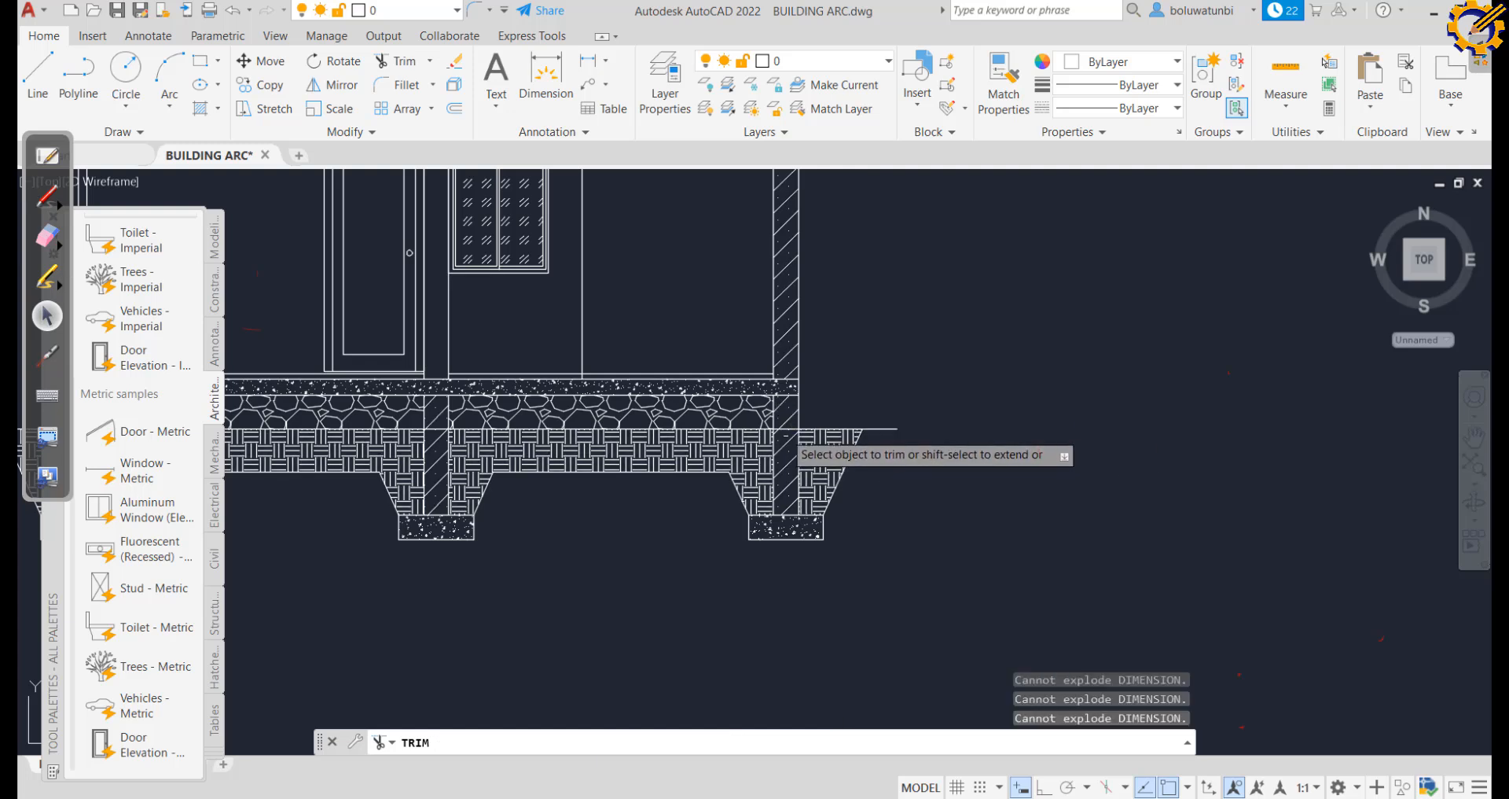
left_click(786, 436)
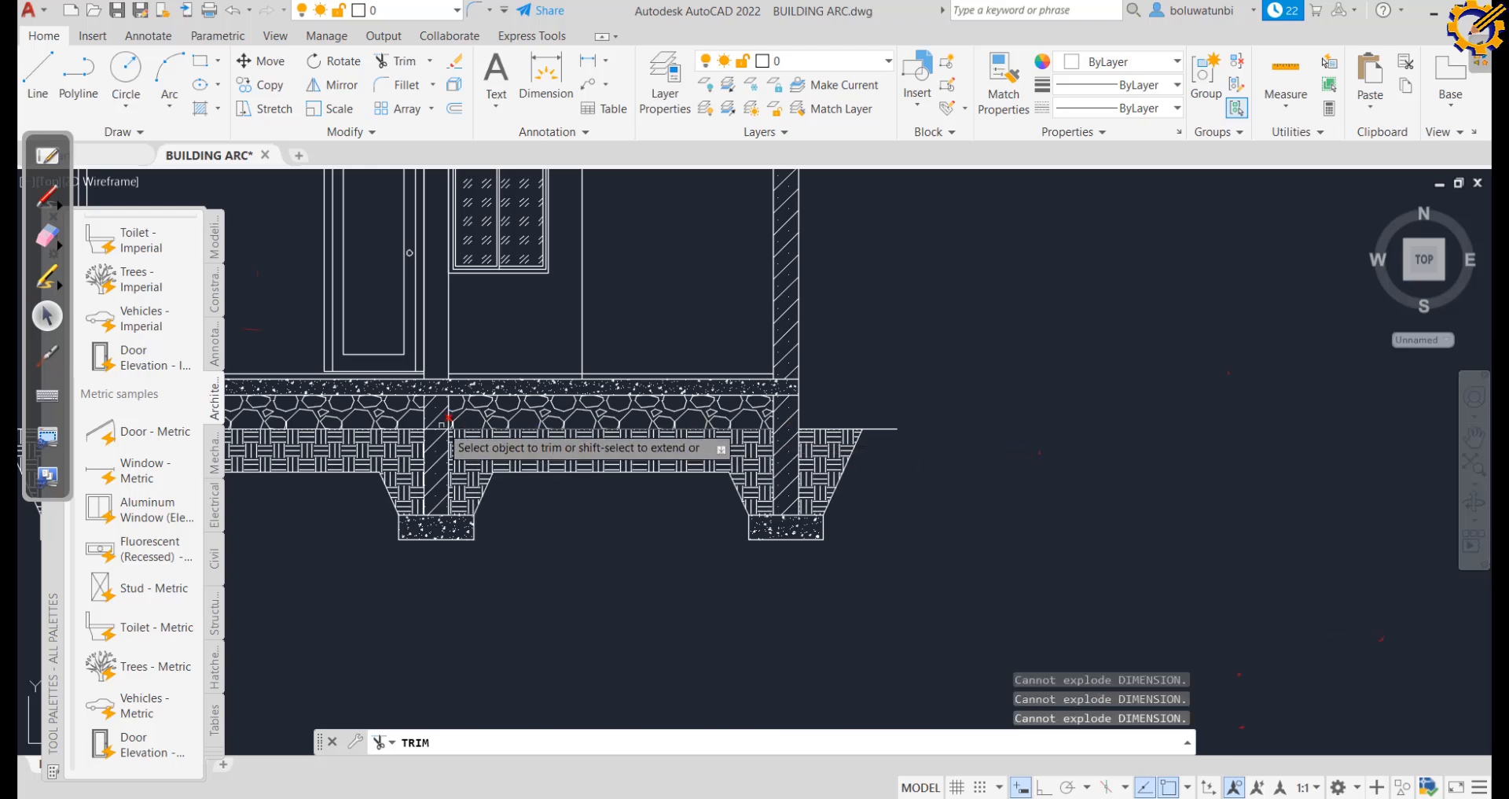
mouse_move(470, 395)
middle_mouse_down()
mouse_move(892, 391)
mouse_move(911, 355)
middle_mouse_up()
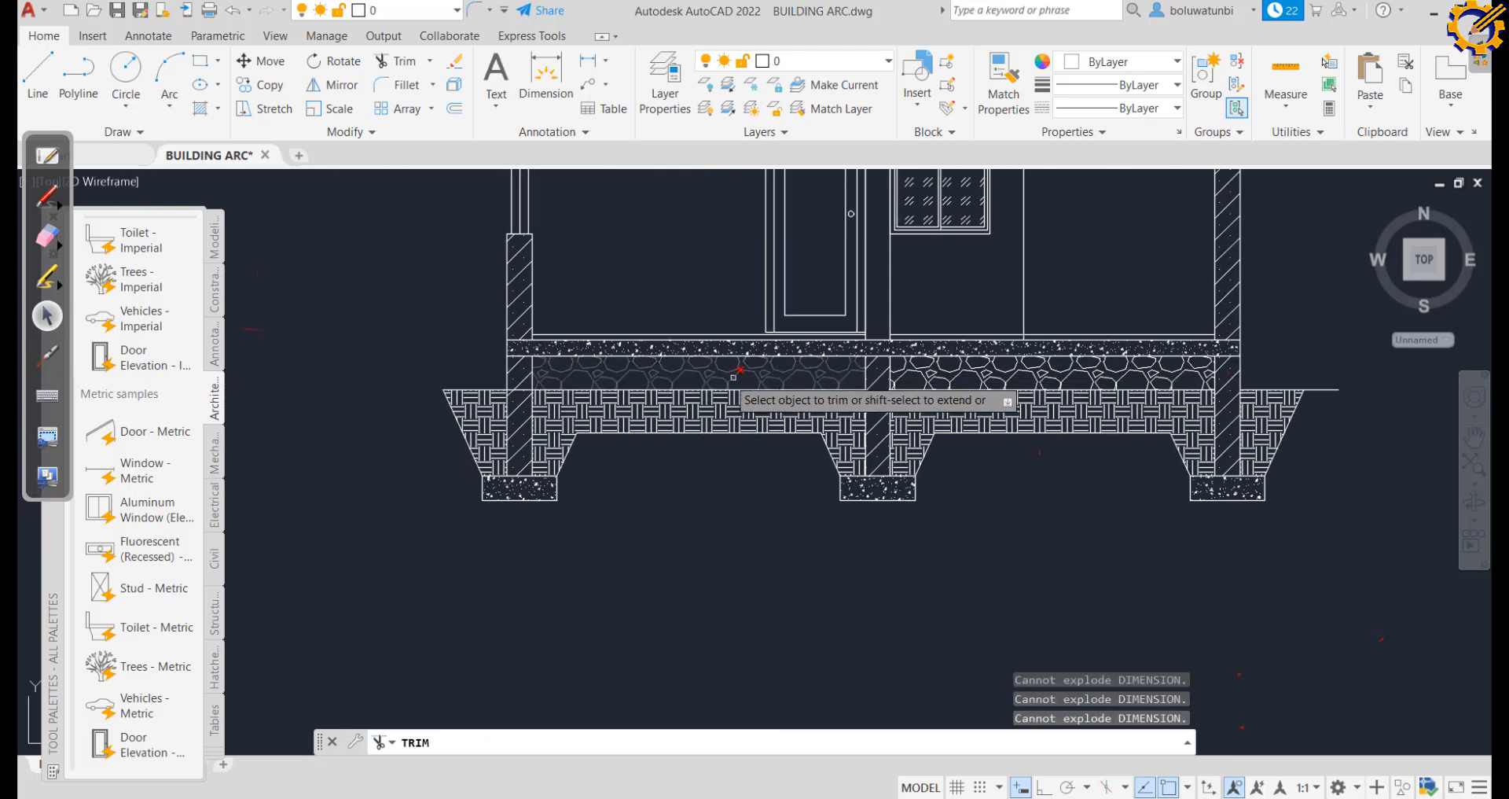
left_click(523, 382)
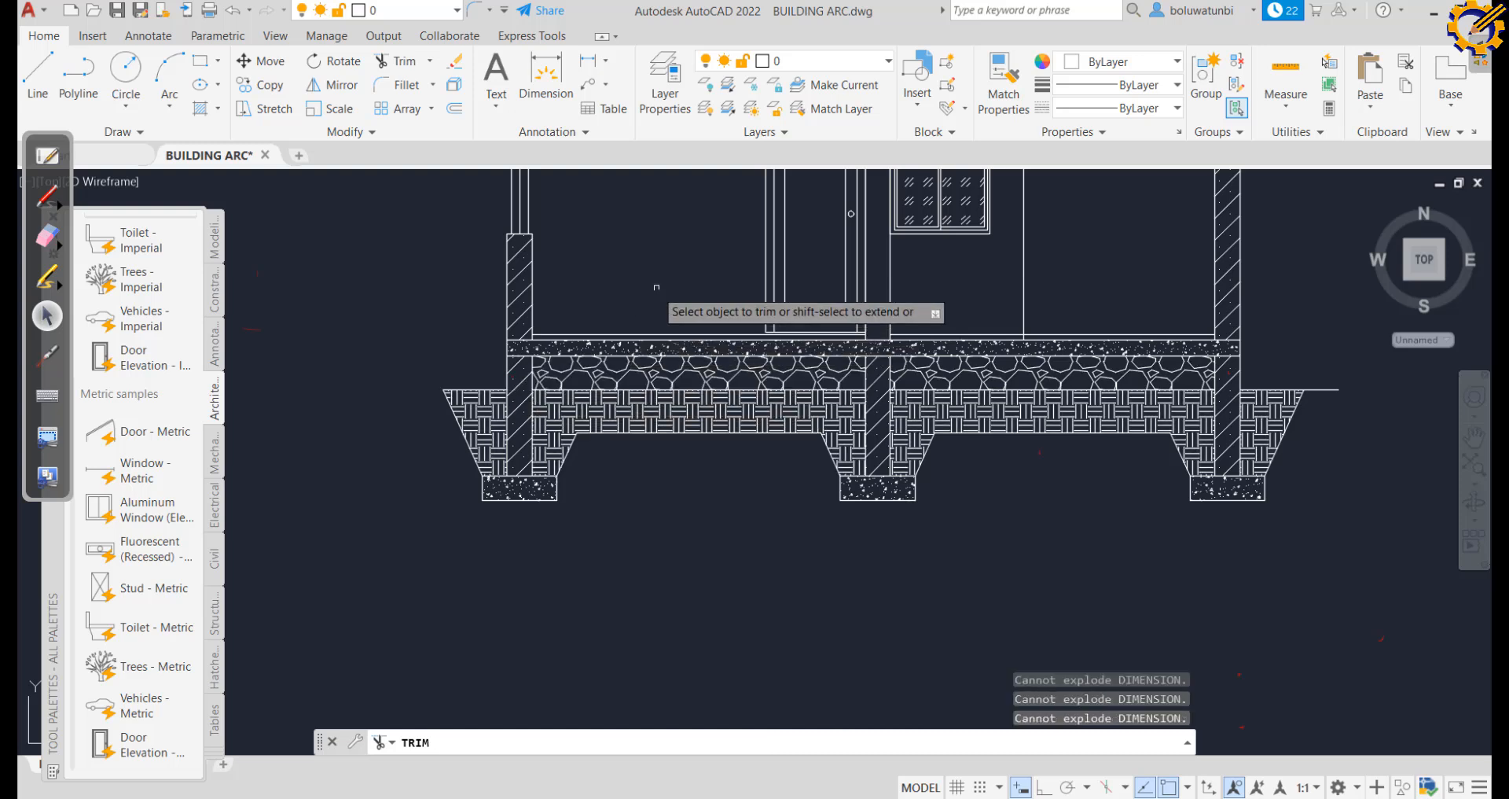
key("Escape")
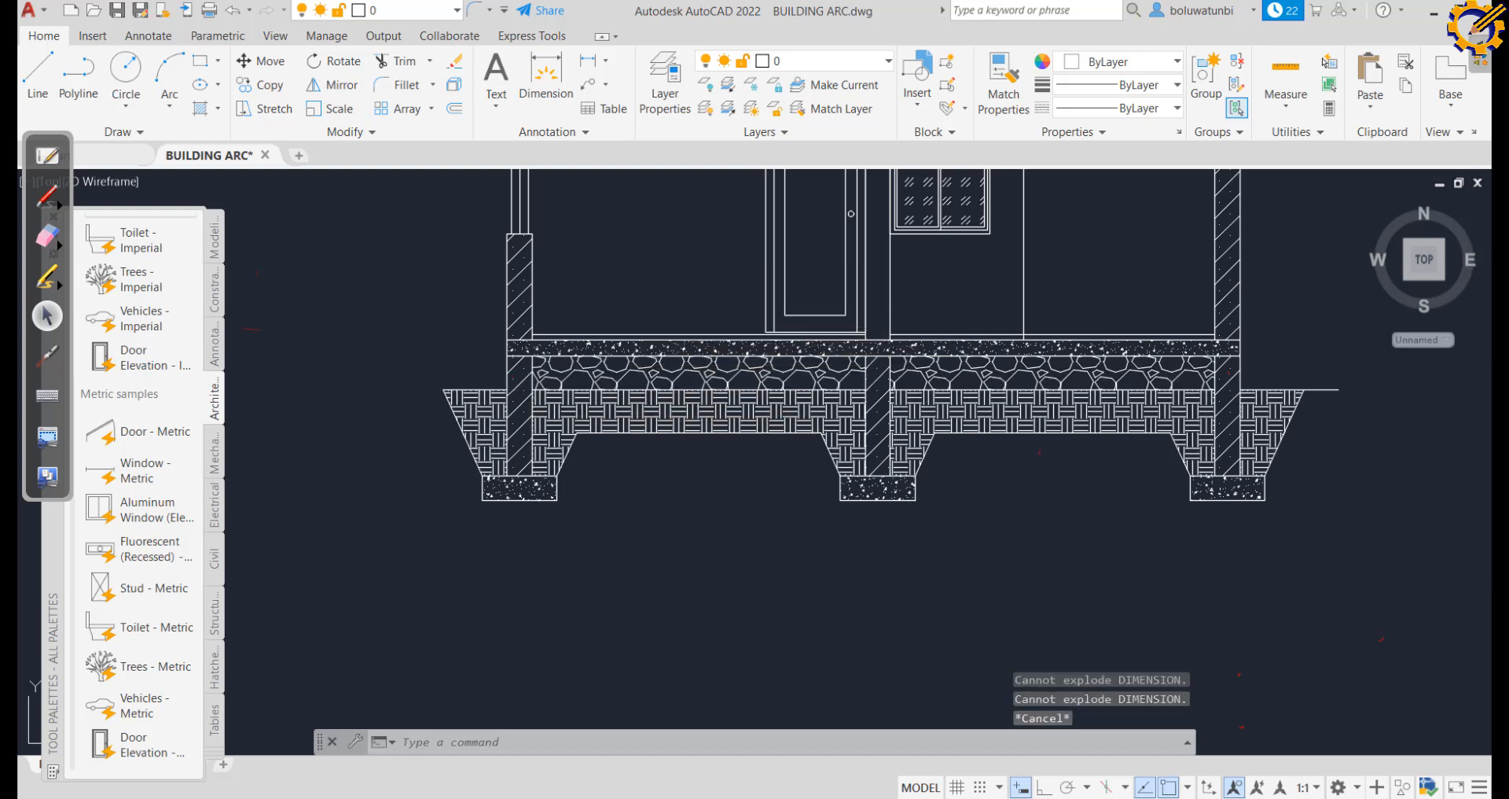
key("ctrl+s")
mouse_move(692, 257)
middle_mouse_down()
mouse_move(684, 337)
mouse_move(590, 520)
mouse_move(555, 500)
middle_mouse_up()
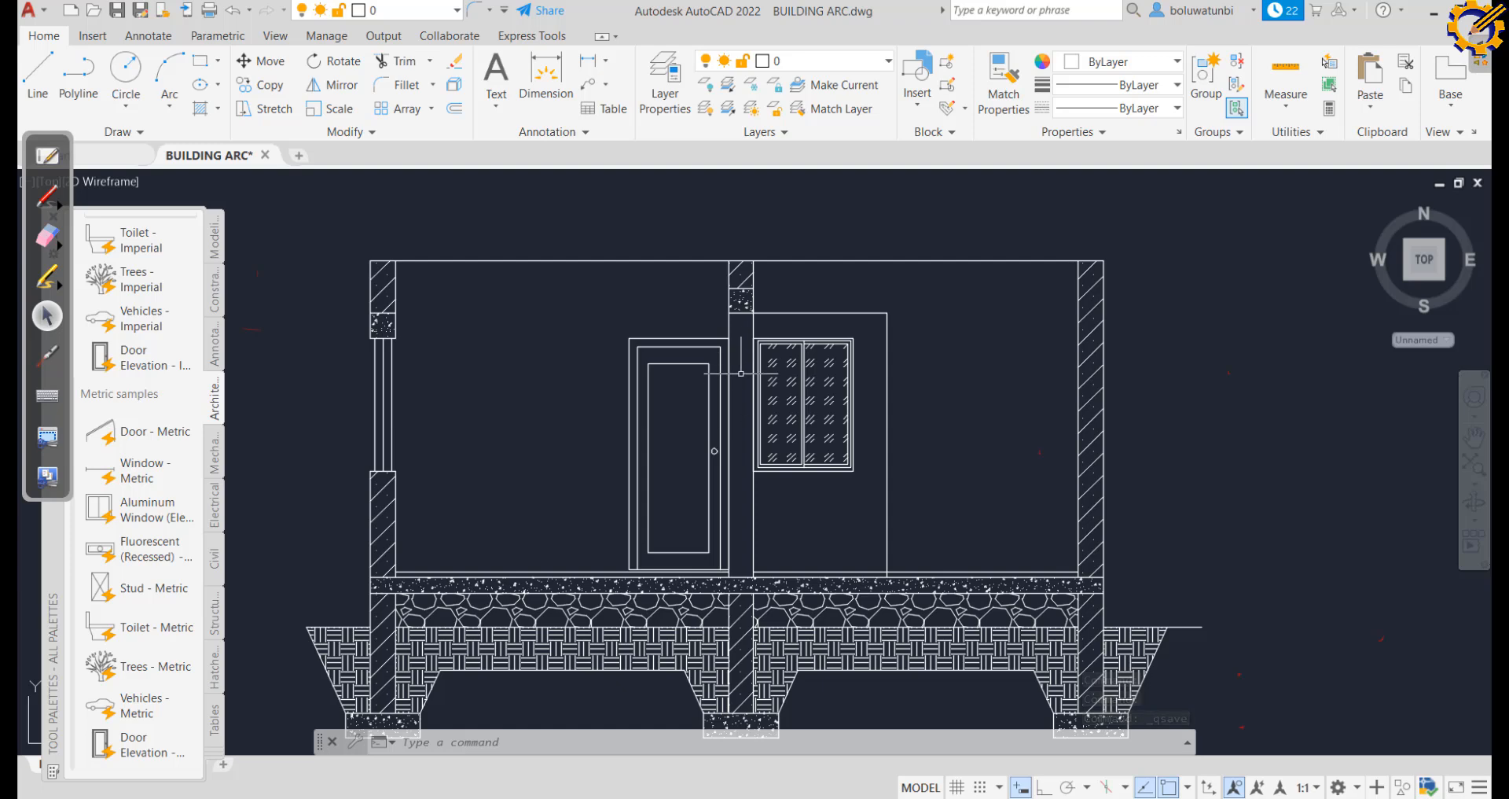
Switch to the PDF floor plan, examine where section X-X crosses between bedroom and lounge, and return to the AutoCAD drawing
left_click(689, 797)
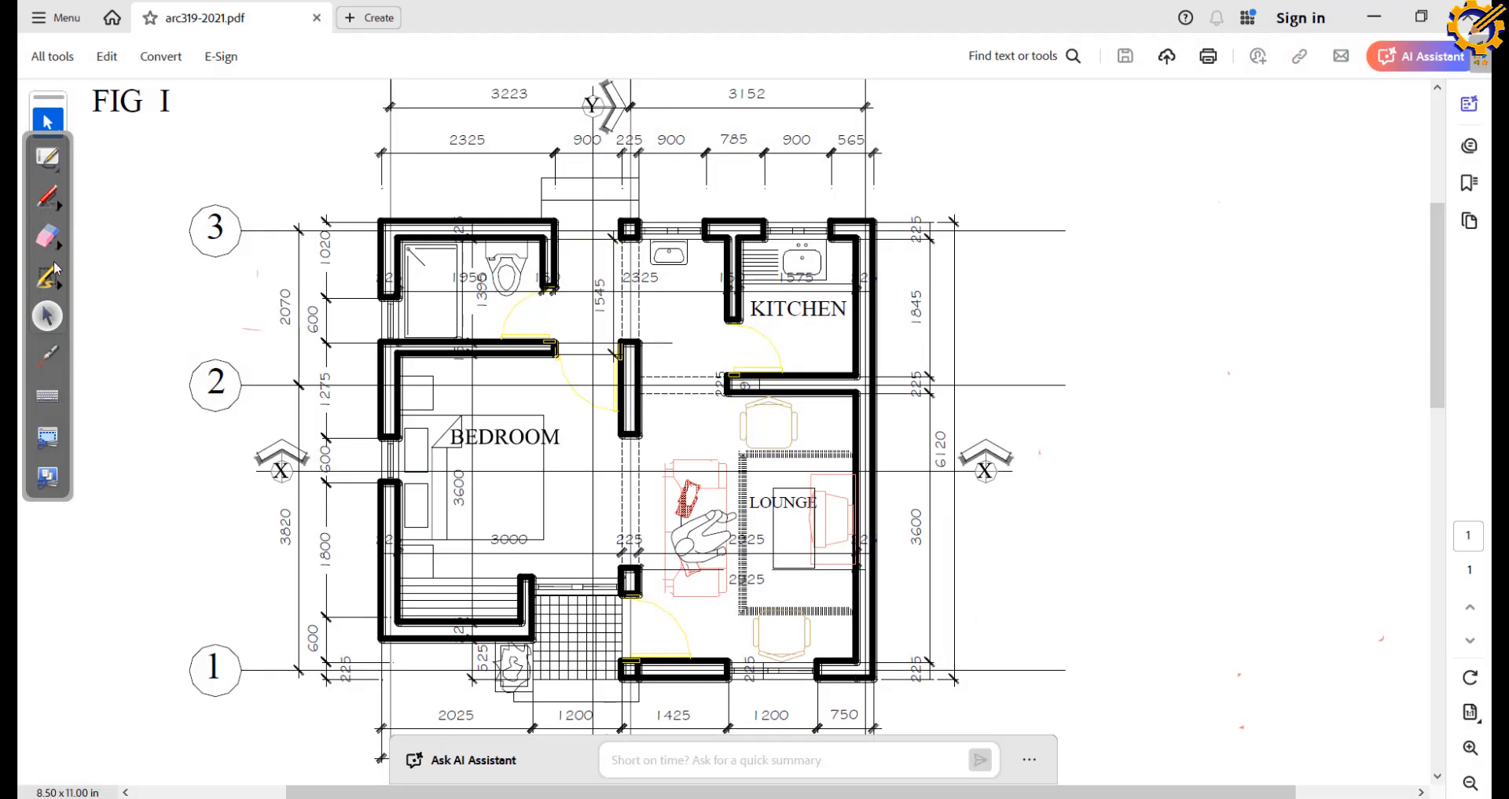
left_click(53, 282)
left_click_drag(606, 487, 674, 484)
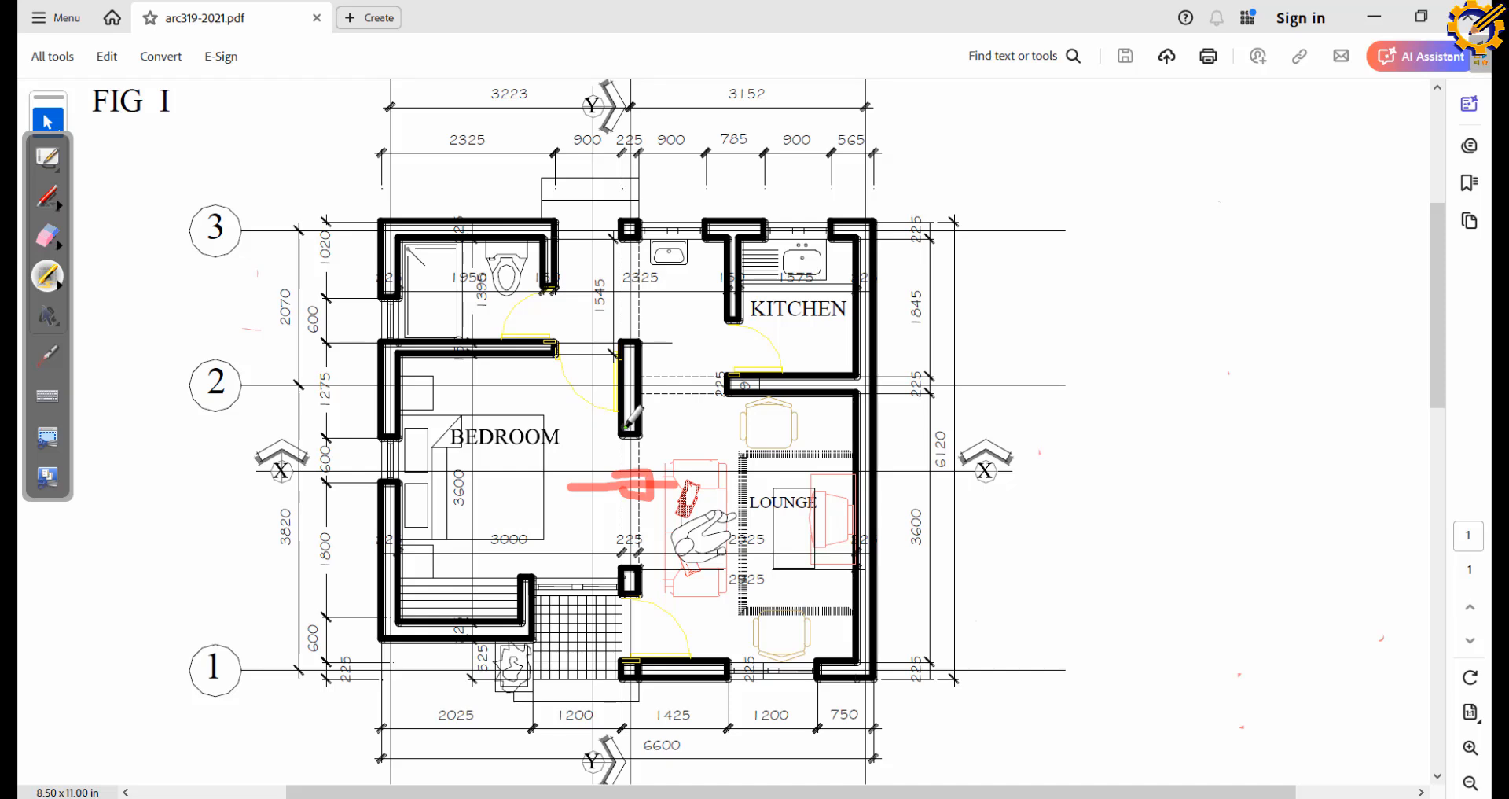
left_click(48, 236)
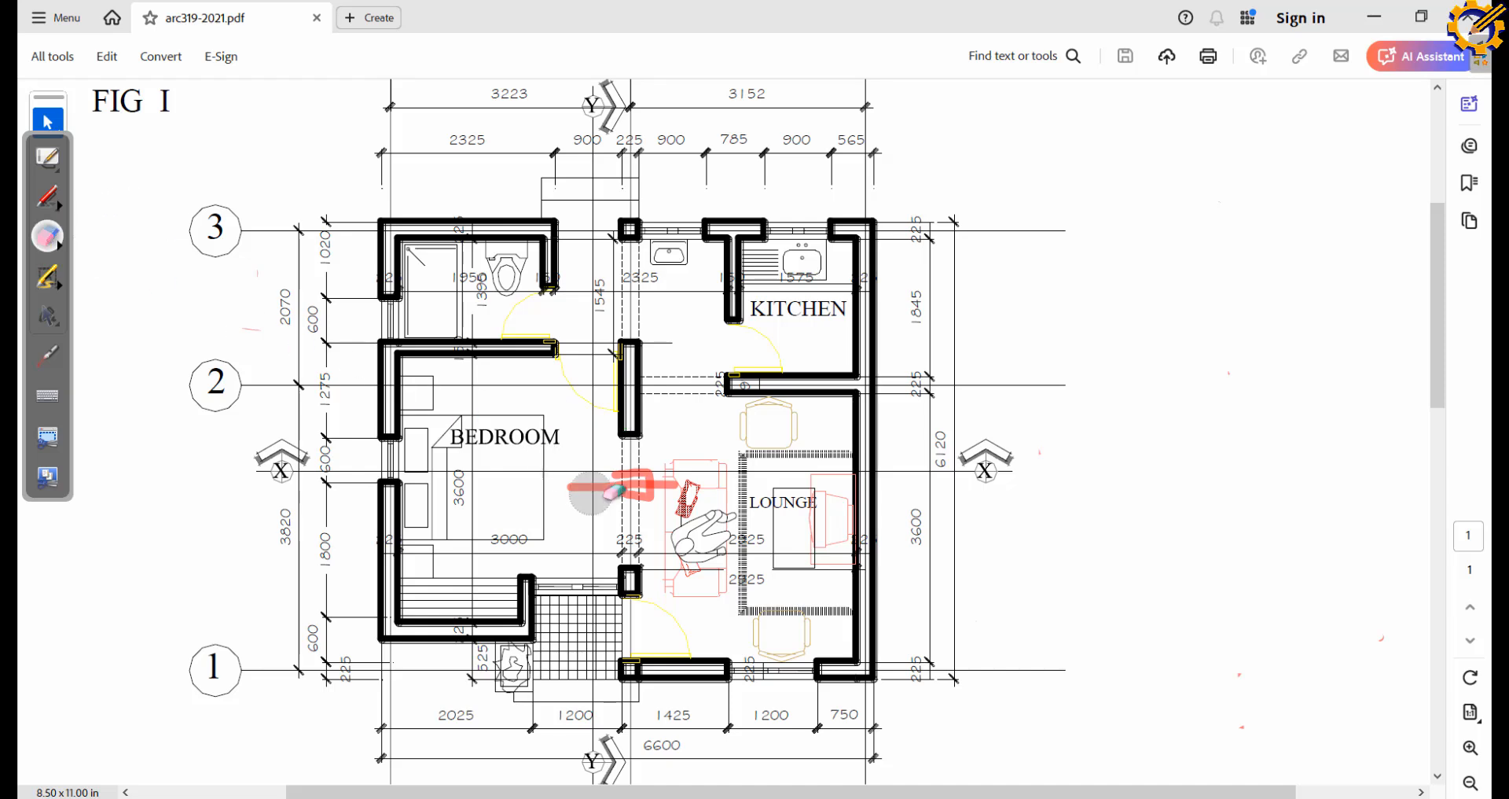
mouse_move(599, 494)
left_mouse_down()
mouse_move(683, 498)
mouse_move(620, 502)
left_mouse_up()
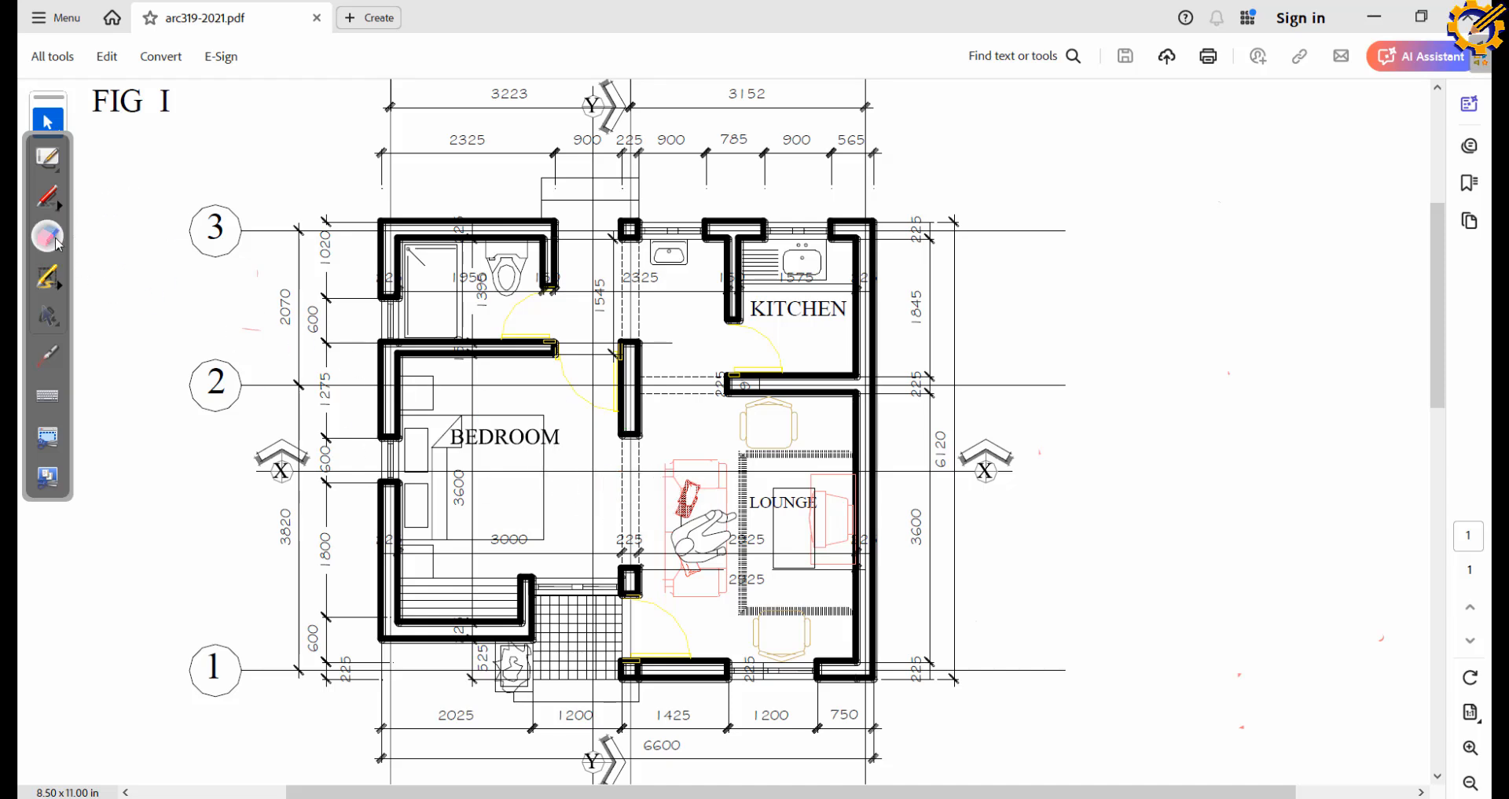
left_click(50, 318)
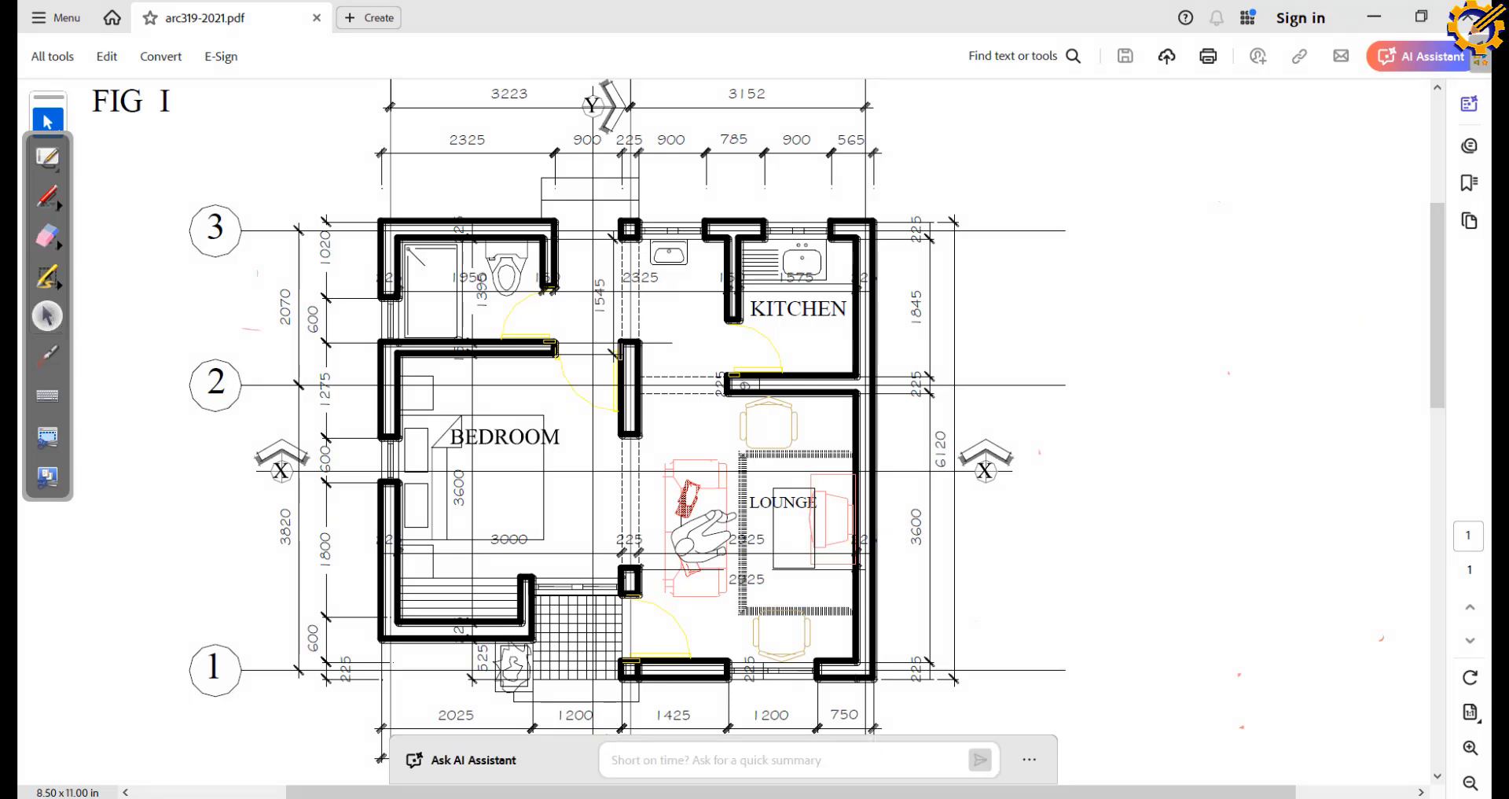
key("alt+Tab")
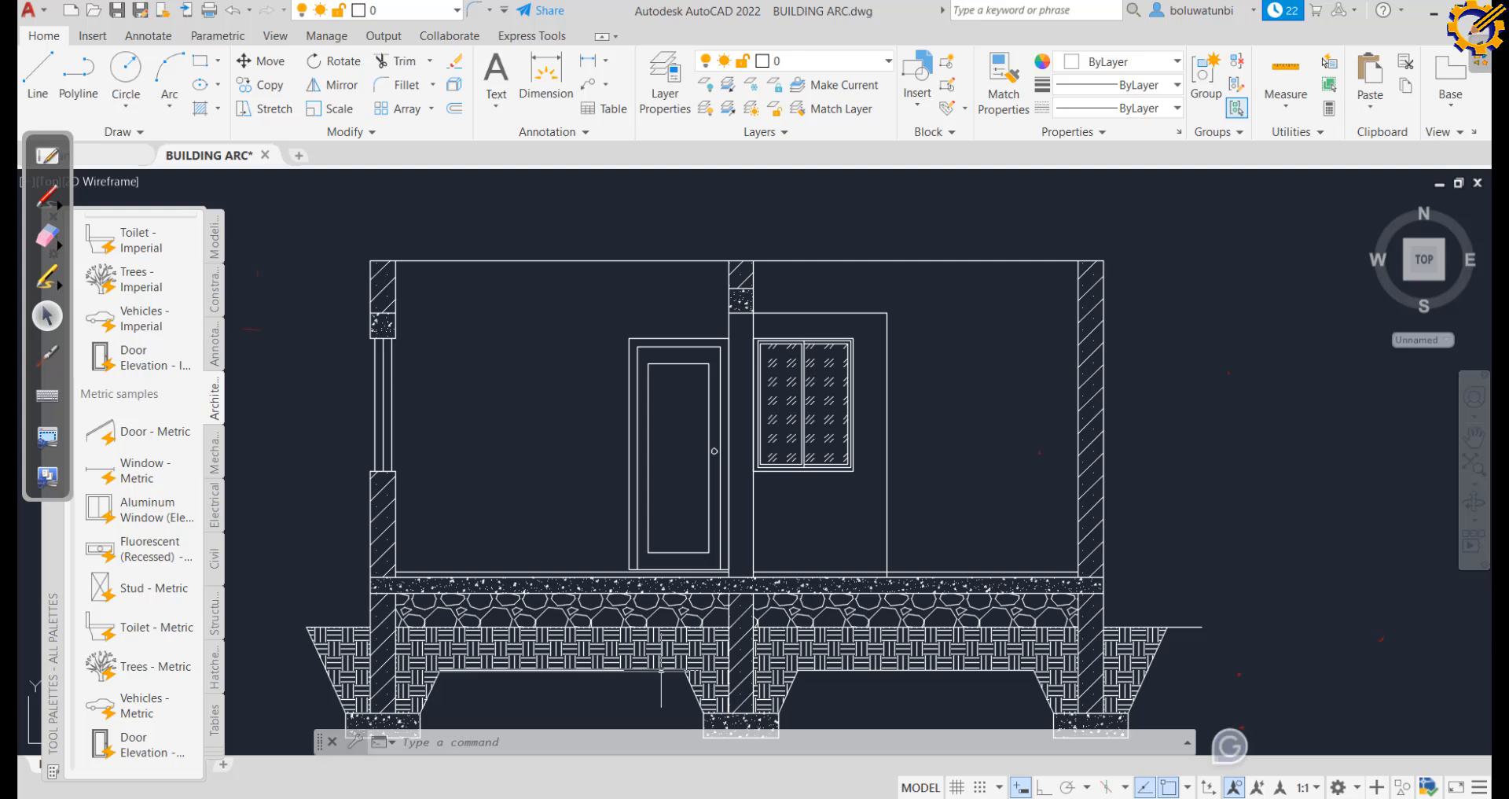
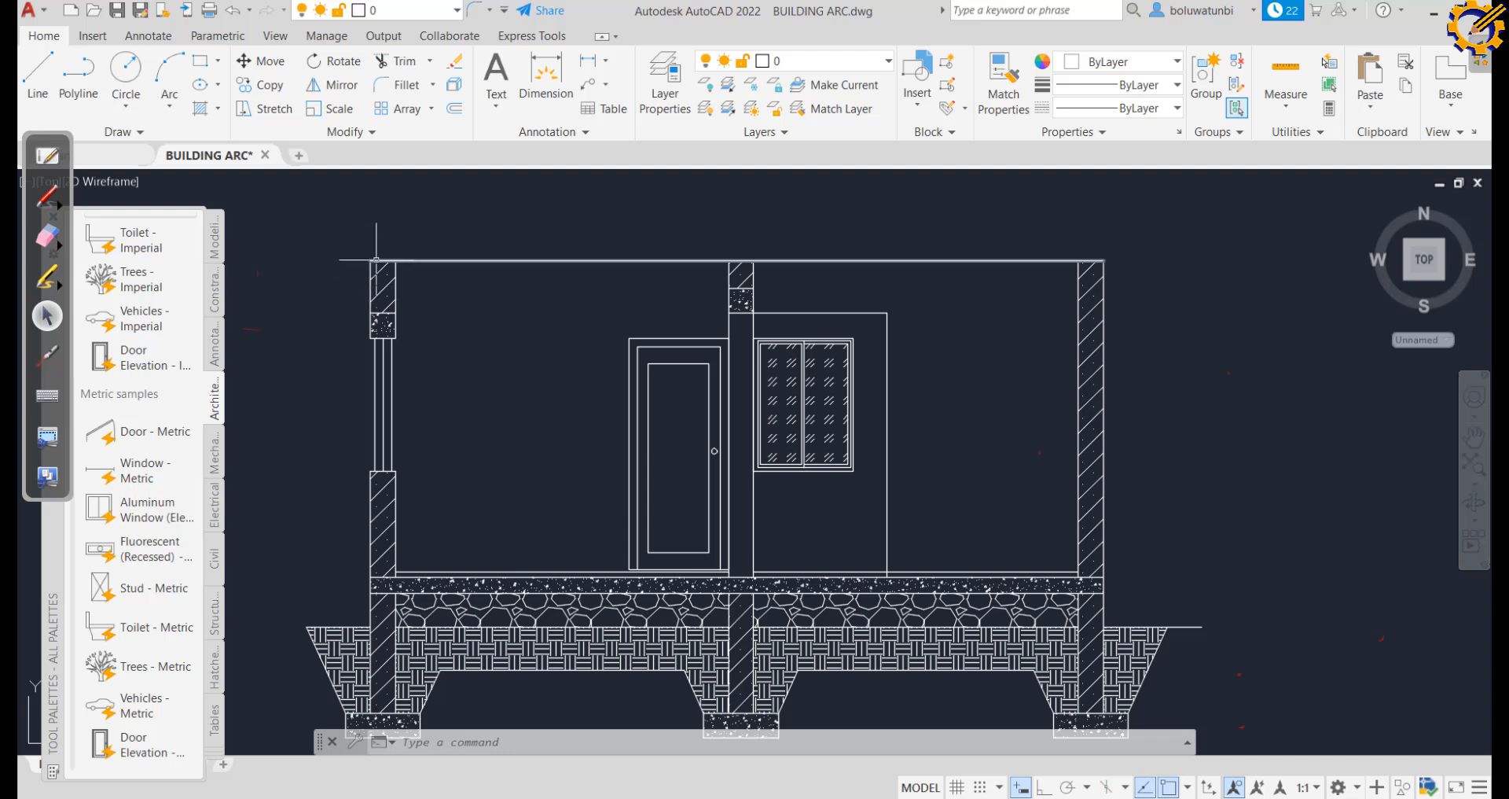
Offset the horizontal line along the tops of the walls 50 upward
scroll(380, 256, "up", 2)
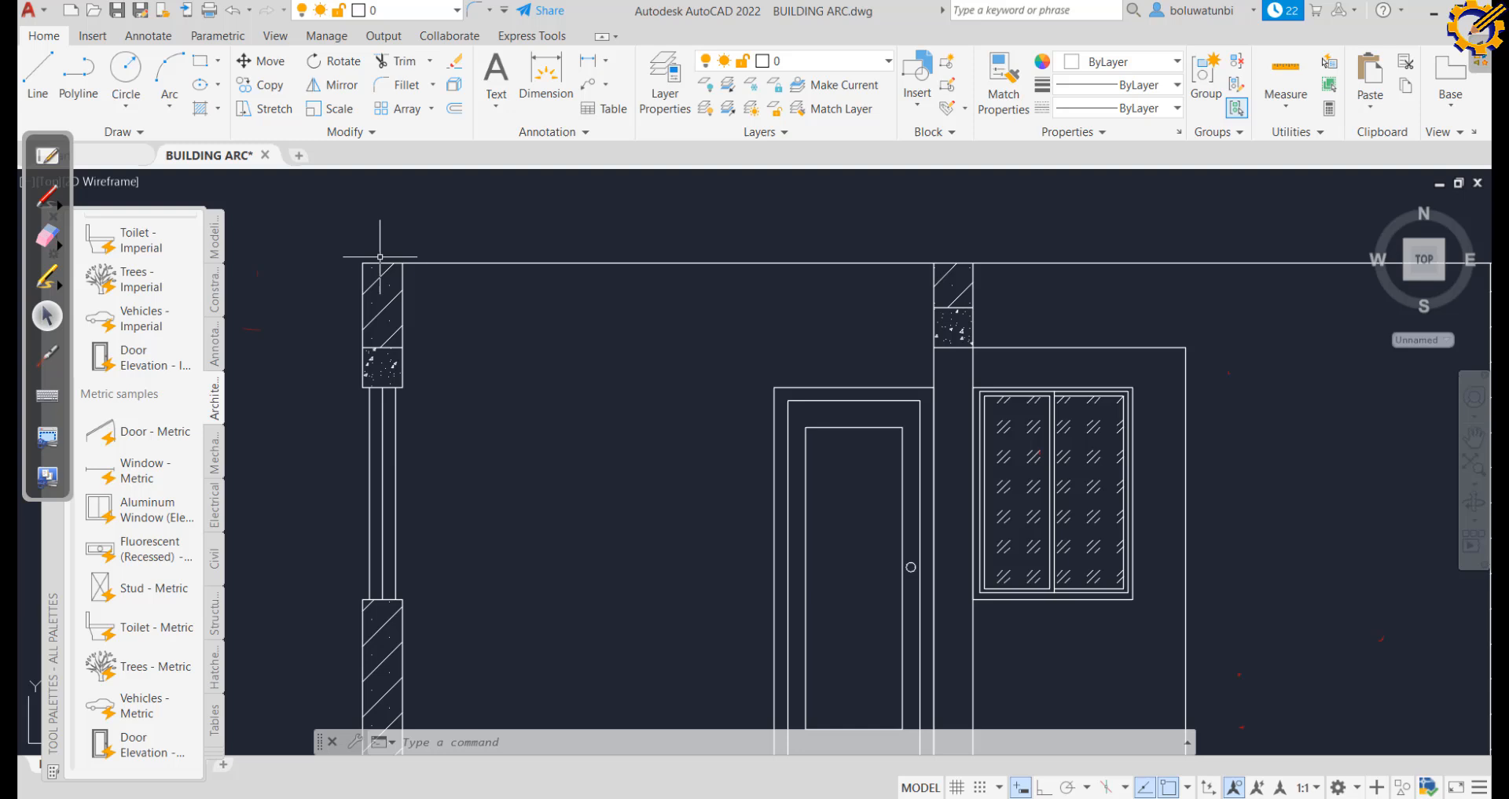
left_click(456, 109)
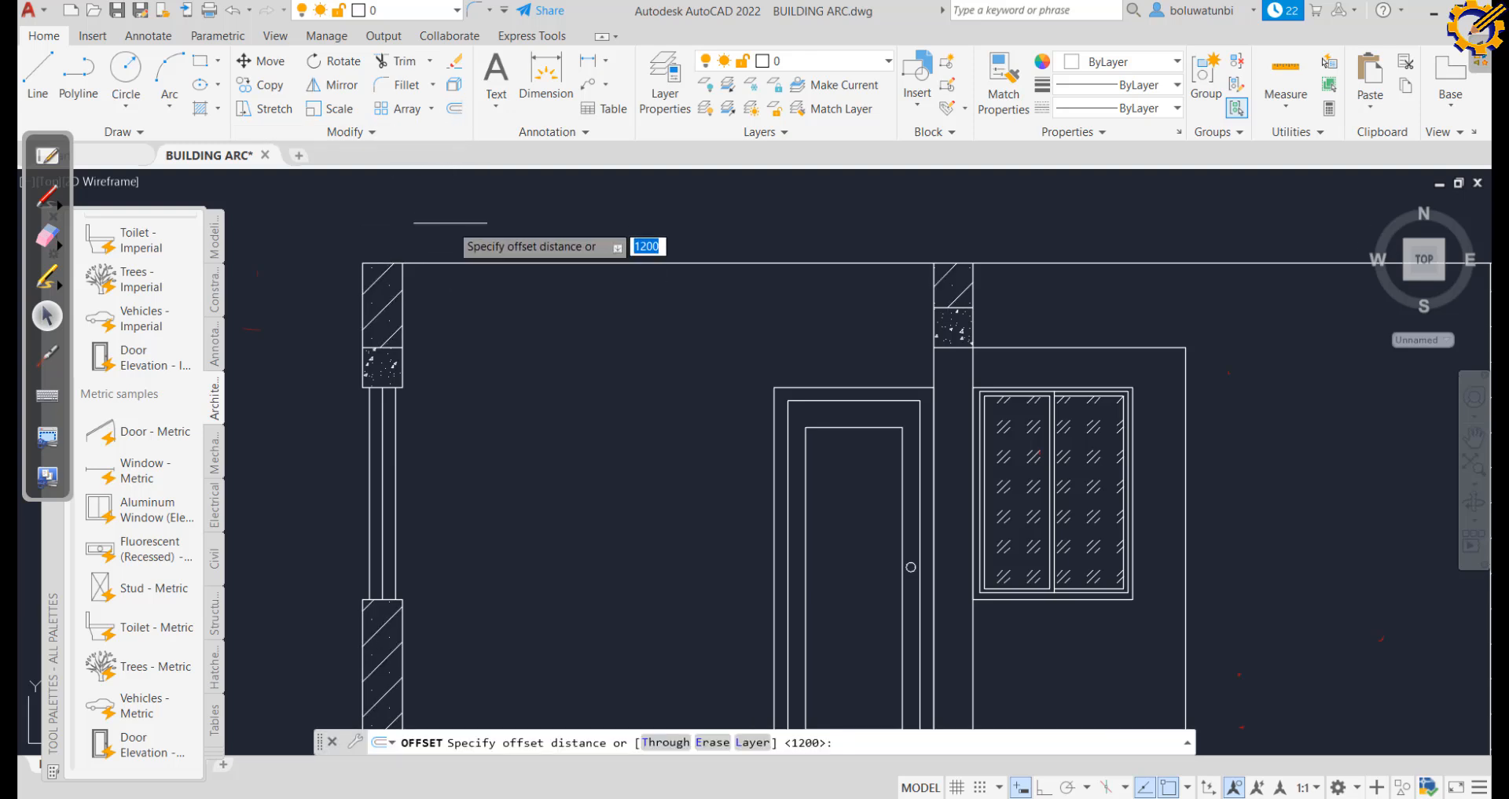
type("5")
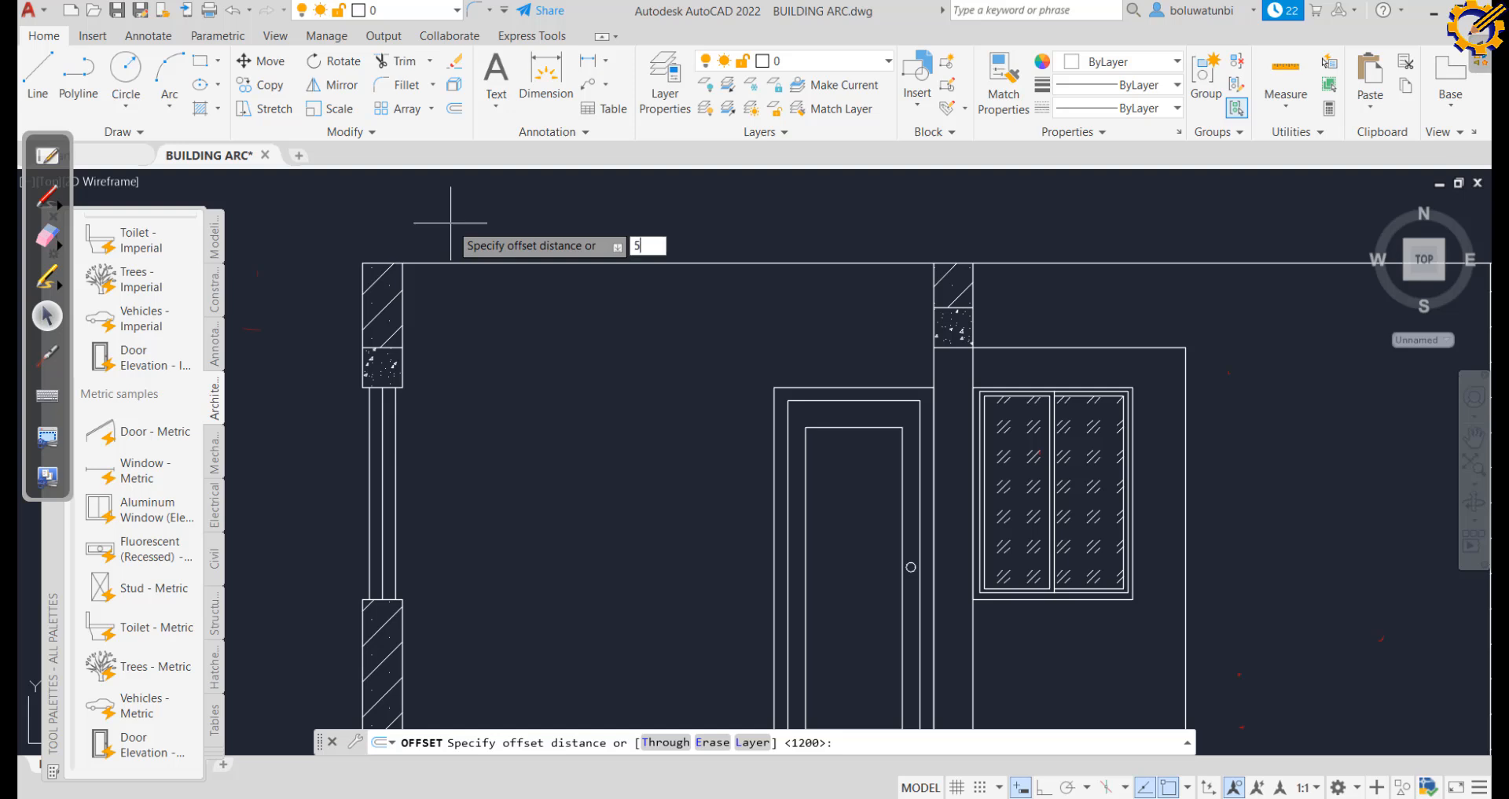
type("0")
key("Return")
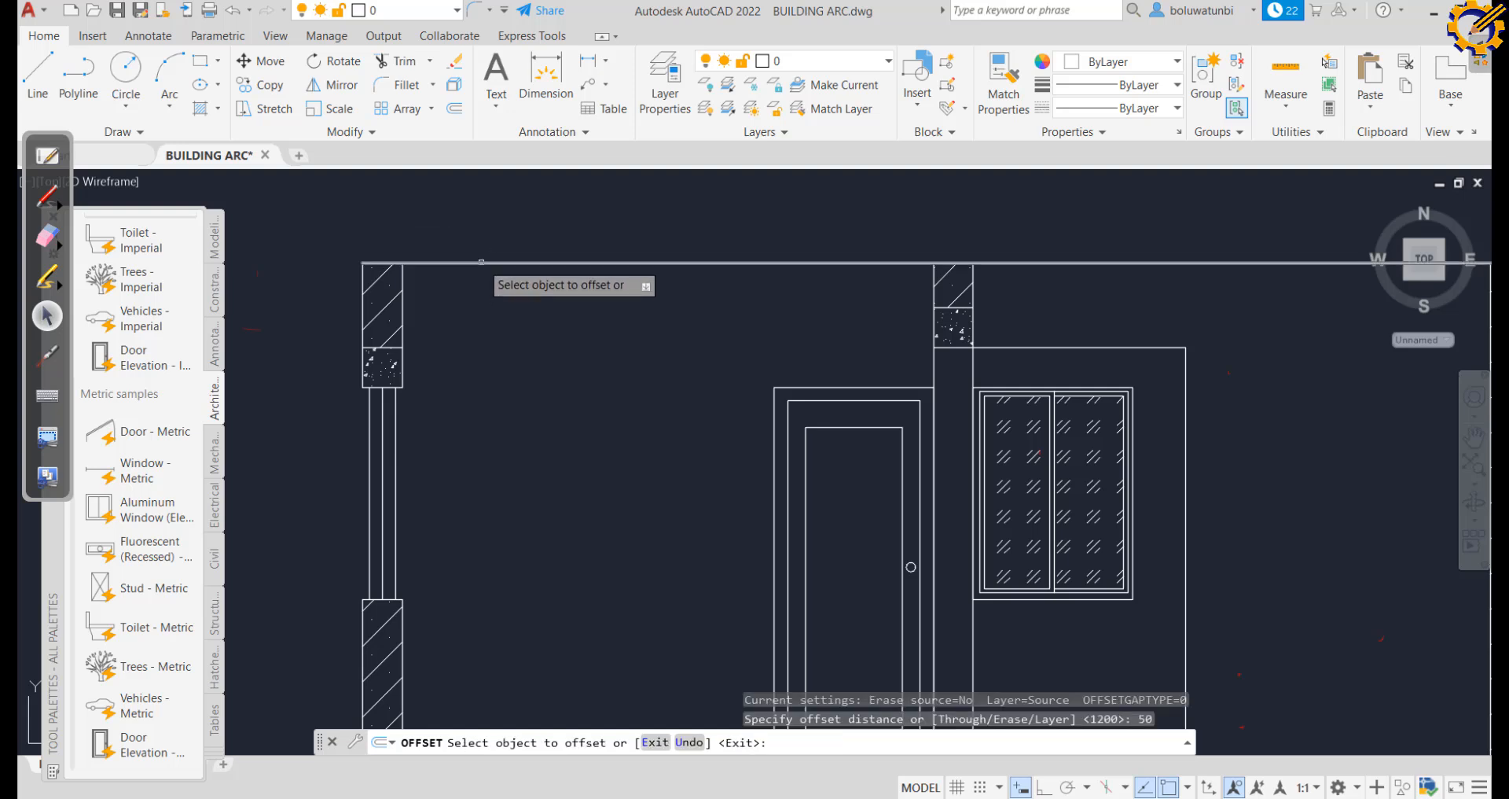
left_click(482, 262)
left_click(483, 224)
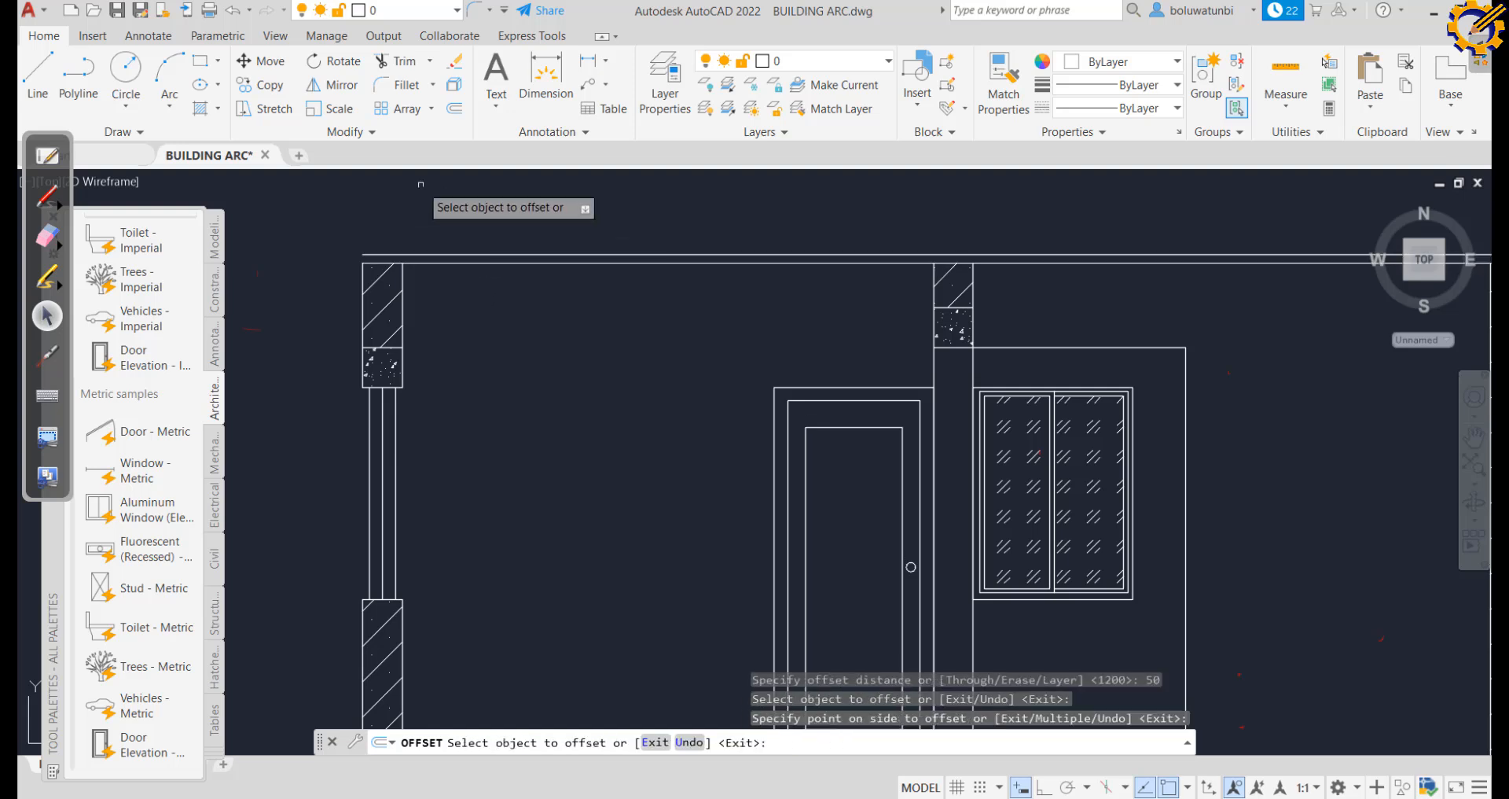
Draw a vertical line 50 long from the window wall's inner top corner up to the offset line
left_click(38, 72)
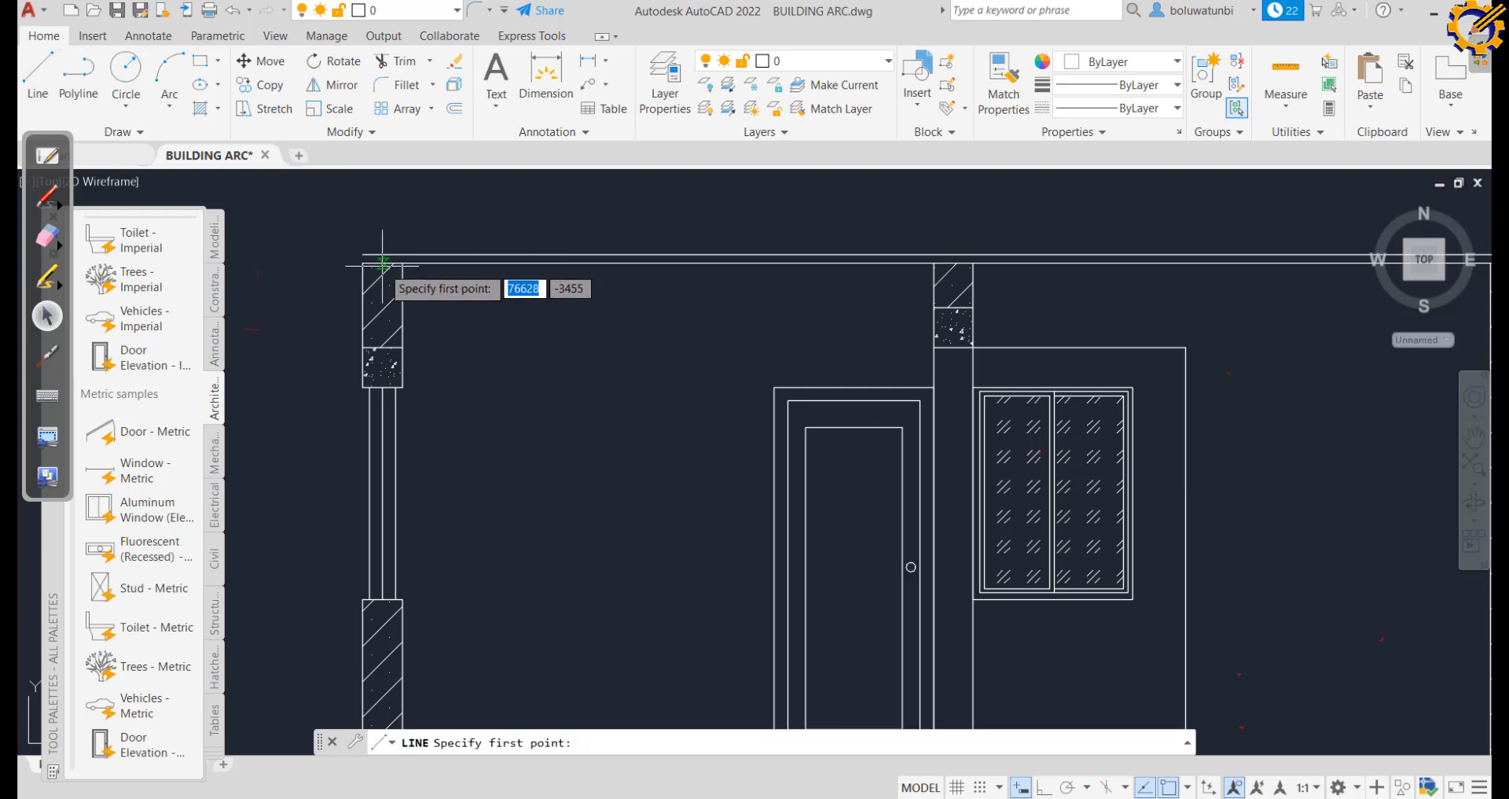
scroll(383, 261, "up", 4)
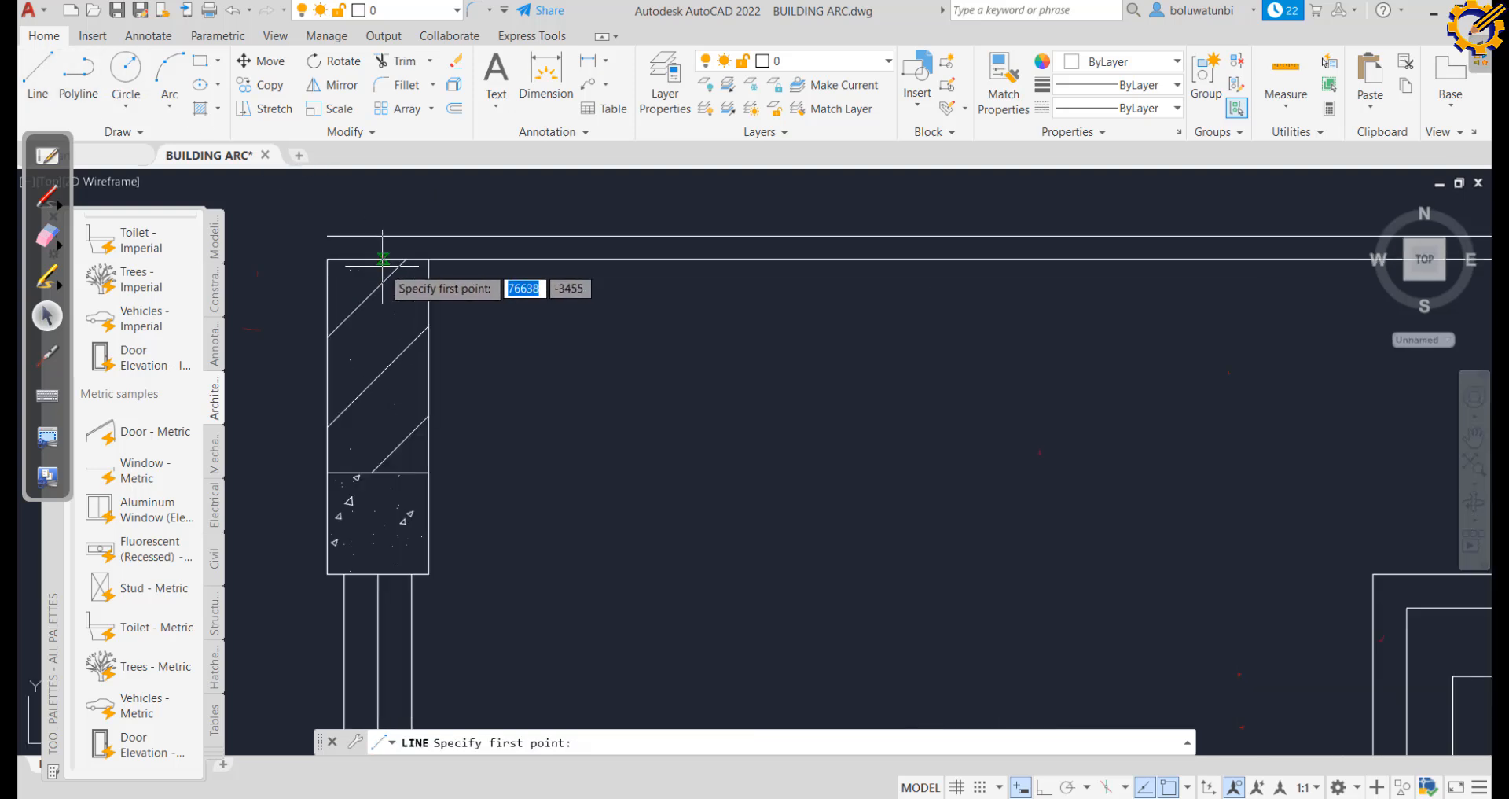
left_click(428, 258)
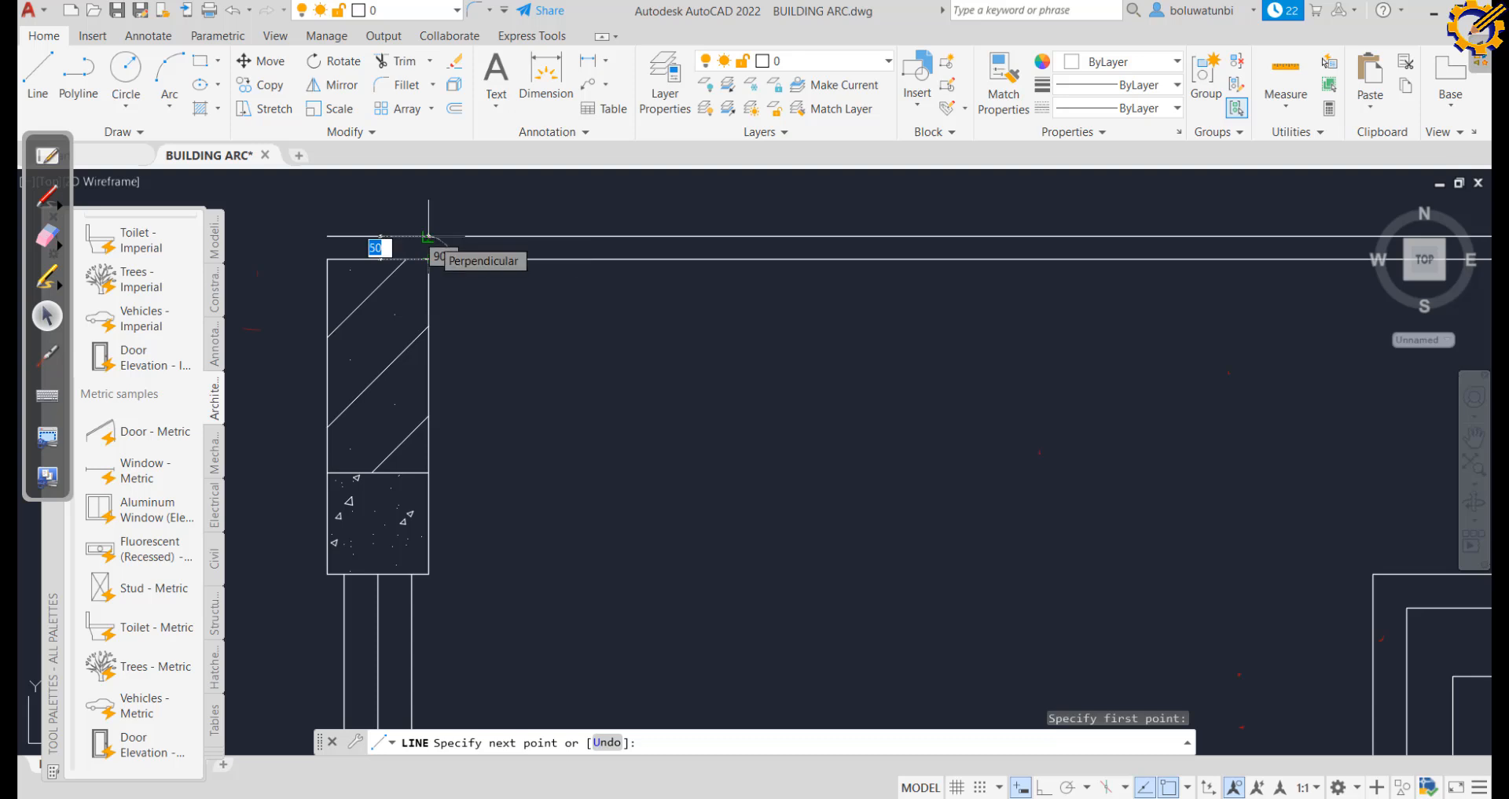
left_click(429, 236)
key("Escape")
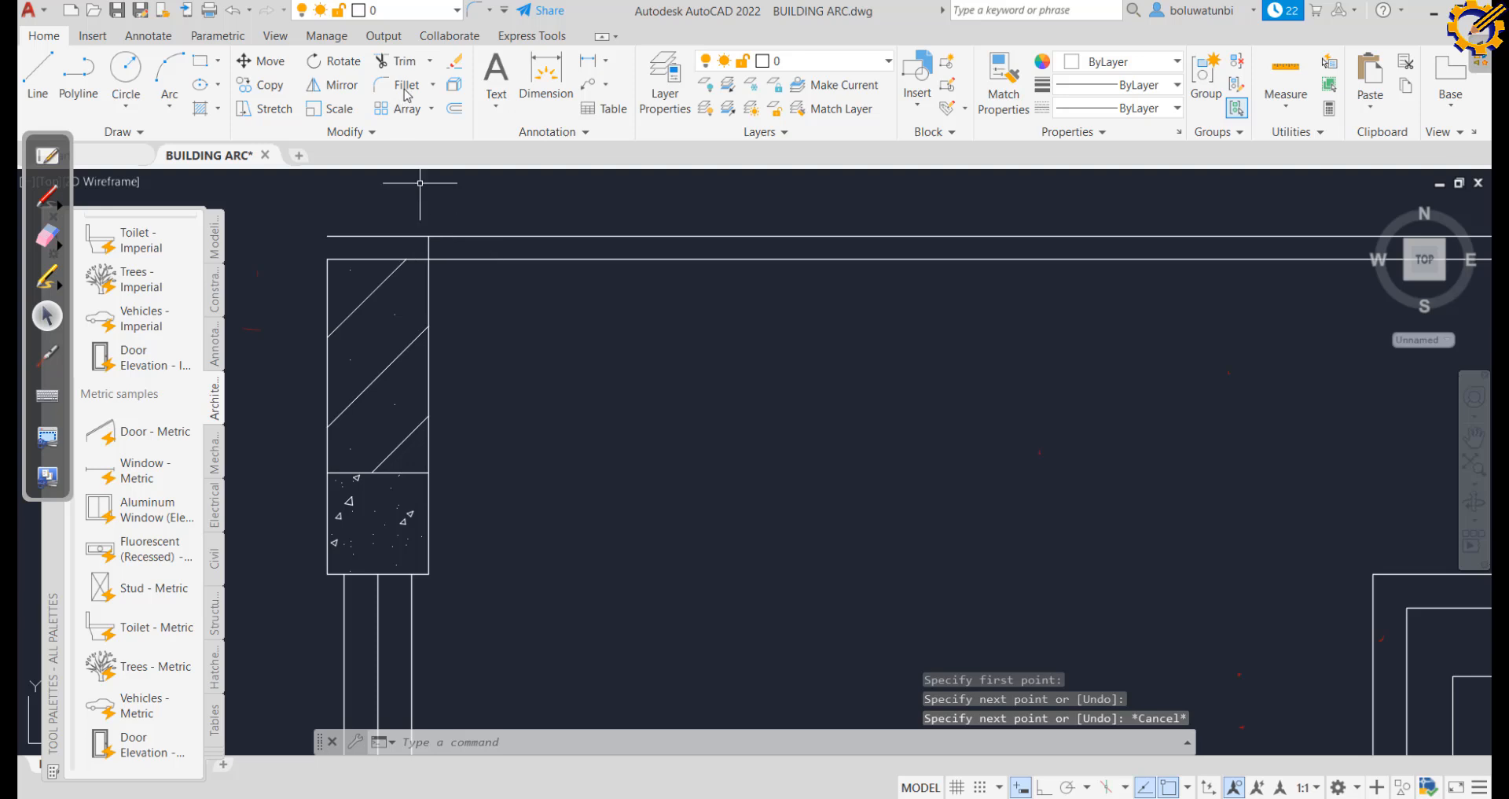
Trim the lower wall-top line in the gap between the window wall and the middle wall
left_click(399, 61)
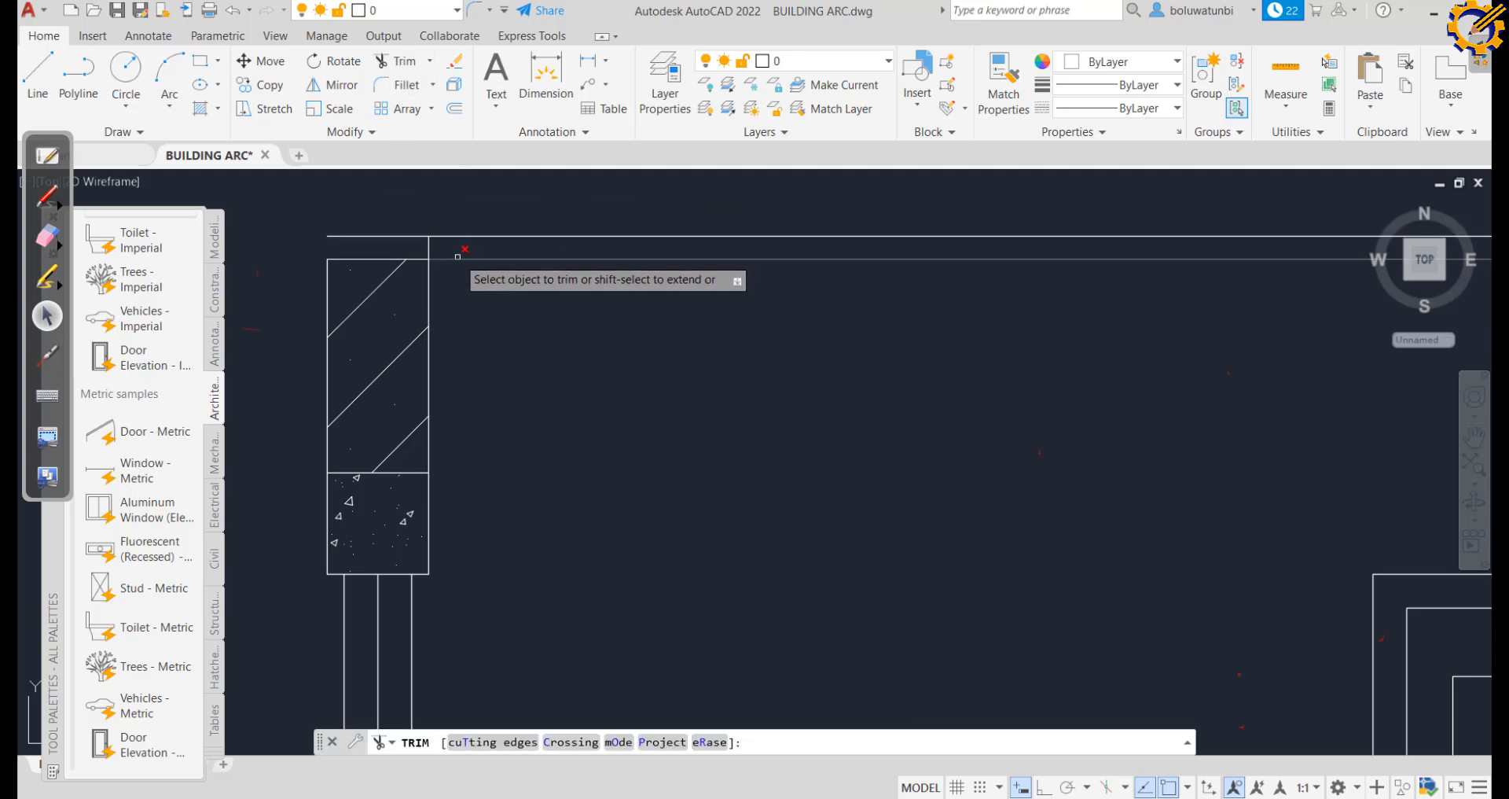
left_click(458, 256)
key("Escape")
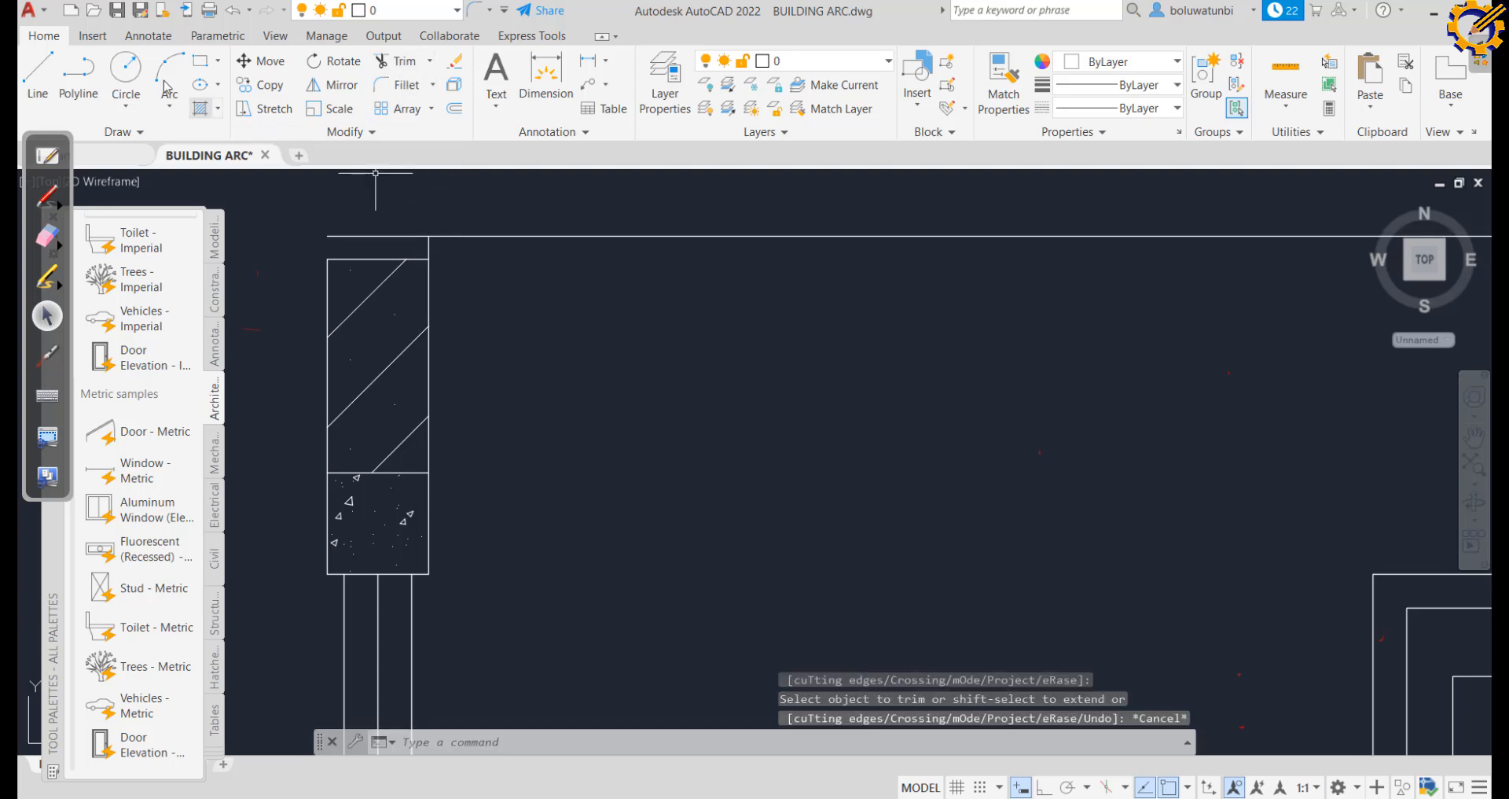
Draw a vertical line 50 long from the midpoint of the window wall's top up to the upper horizontal line
left_click(38, 72)
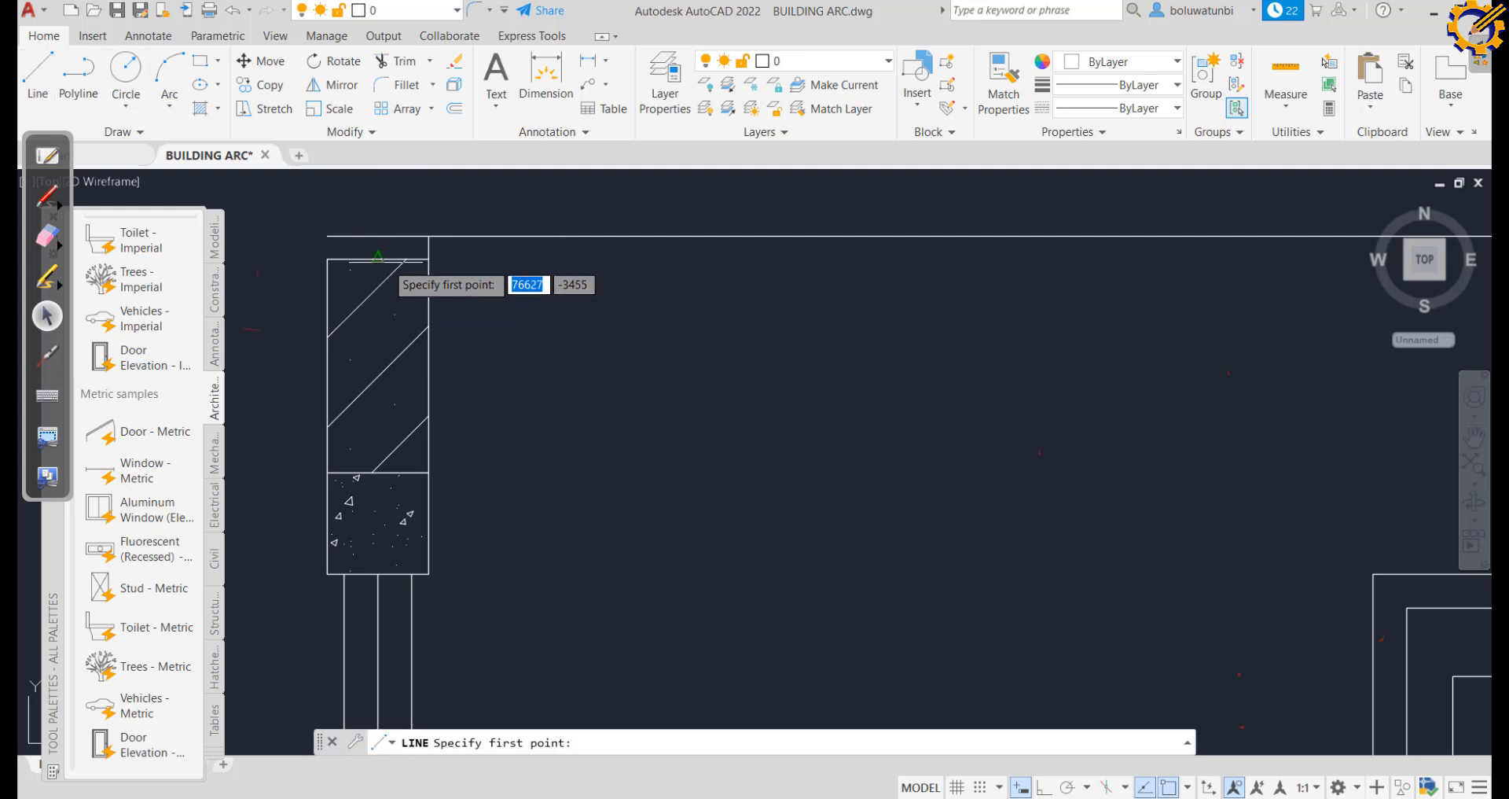
left_click(378, 256)
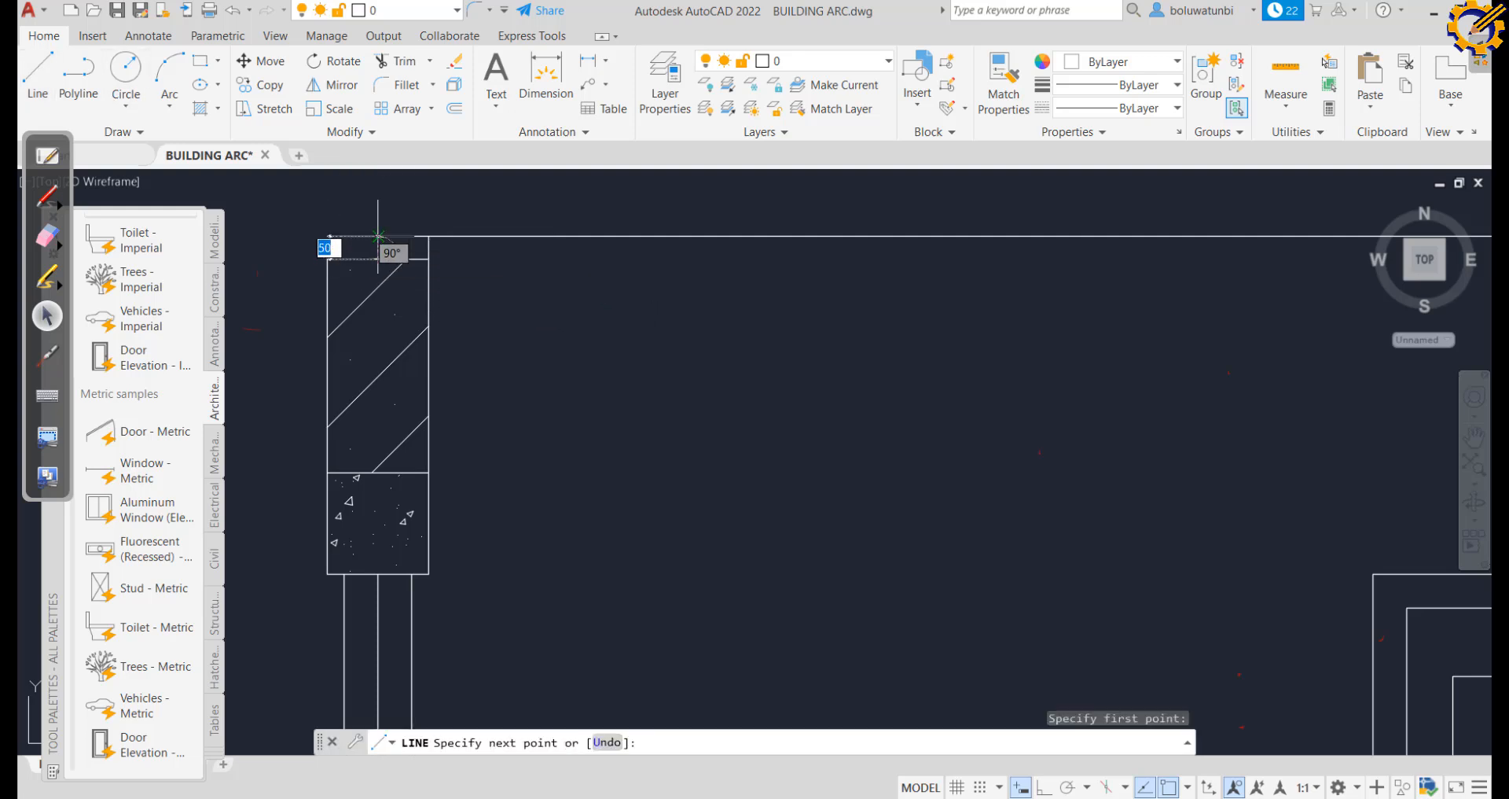
left_click(378, 236)
key("Escape")
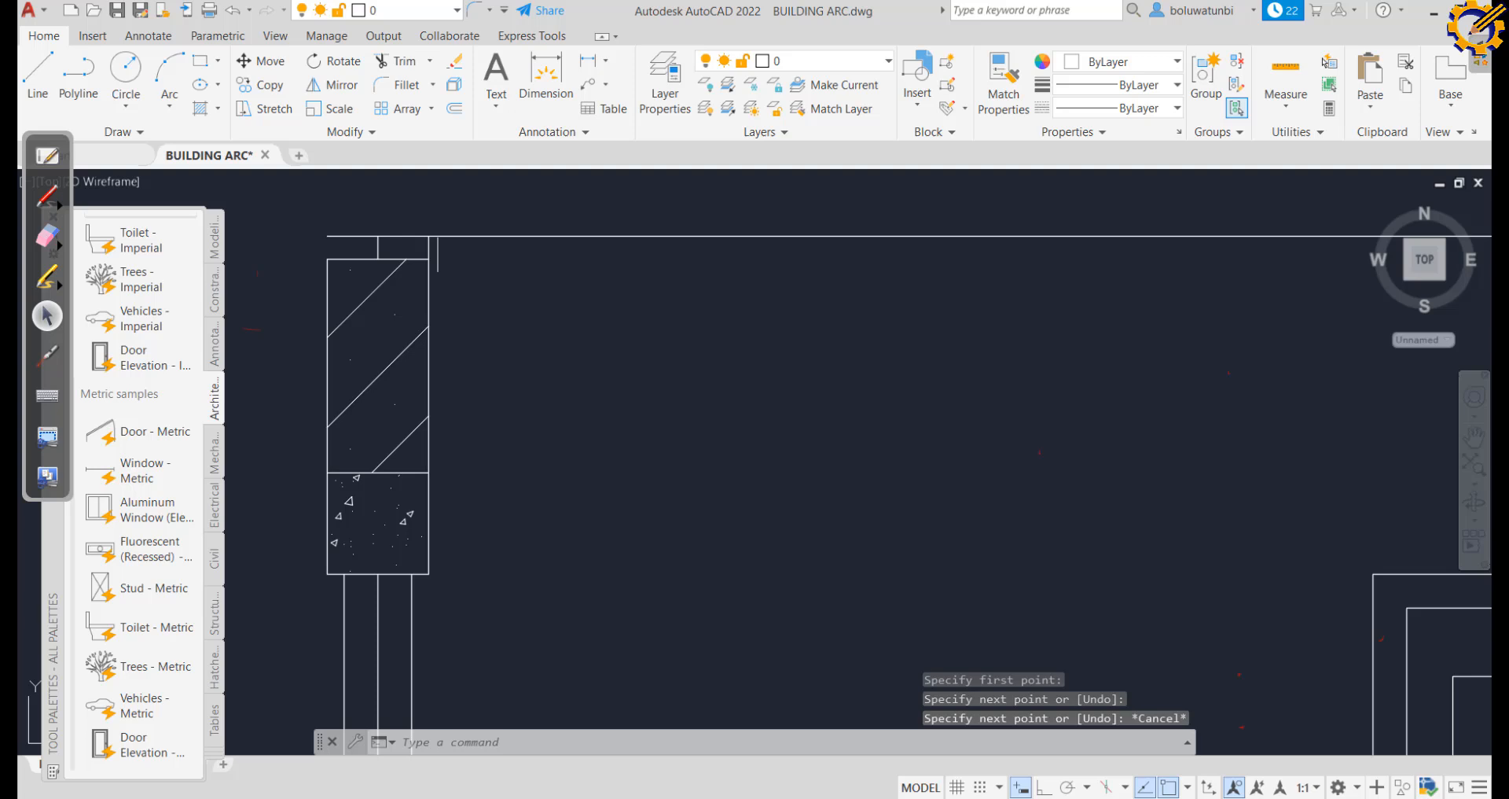
Offset the vertical centre line on top of the window wall 25 to each side
left_click(455, 111)
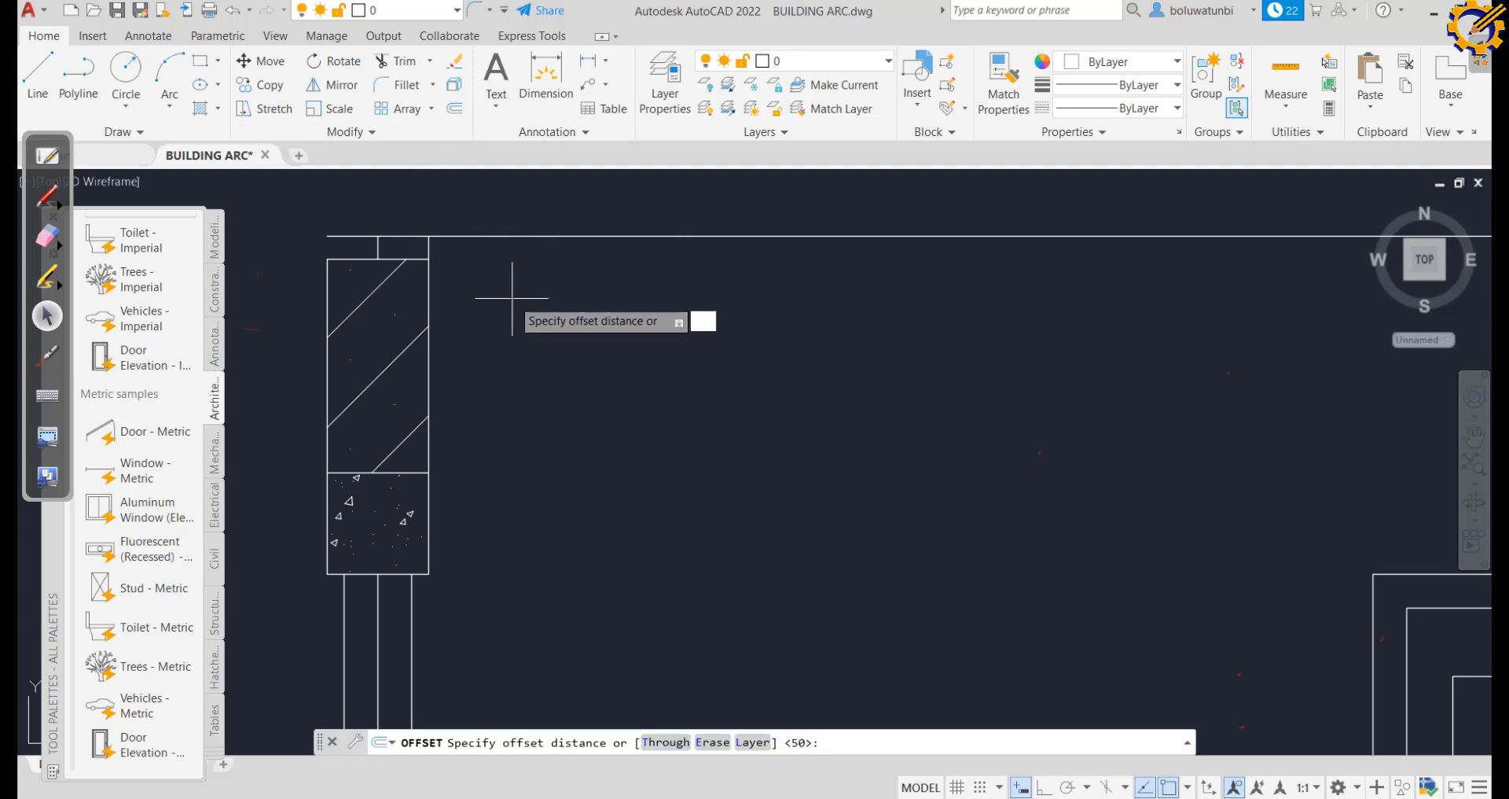
type("25")
key("Return")
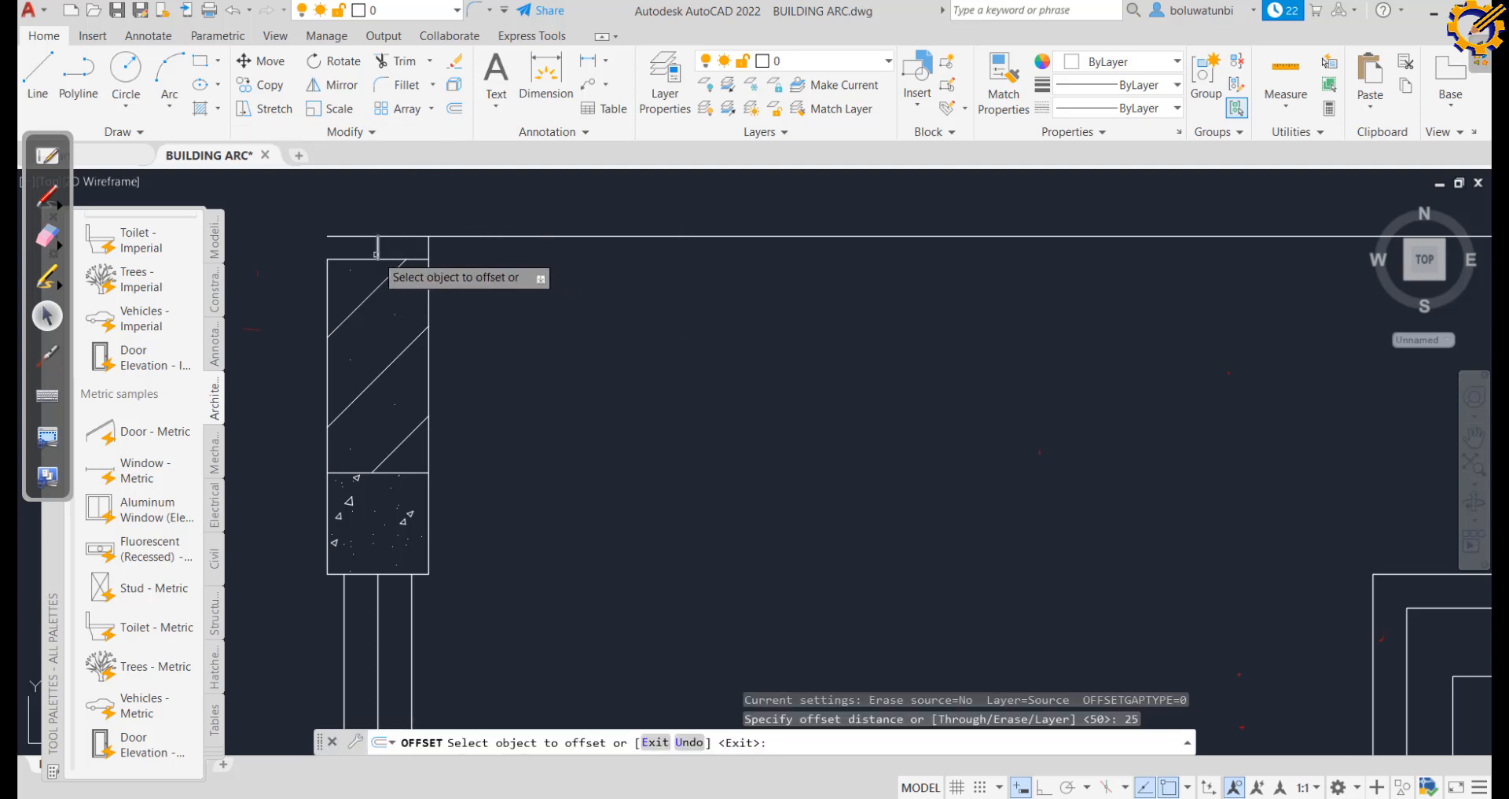
left_click(378, 250)
left_click(366, 246)
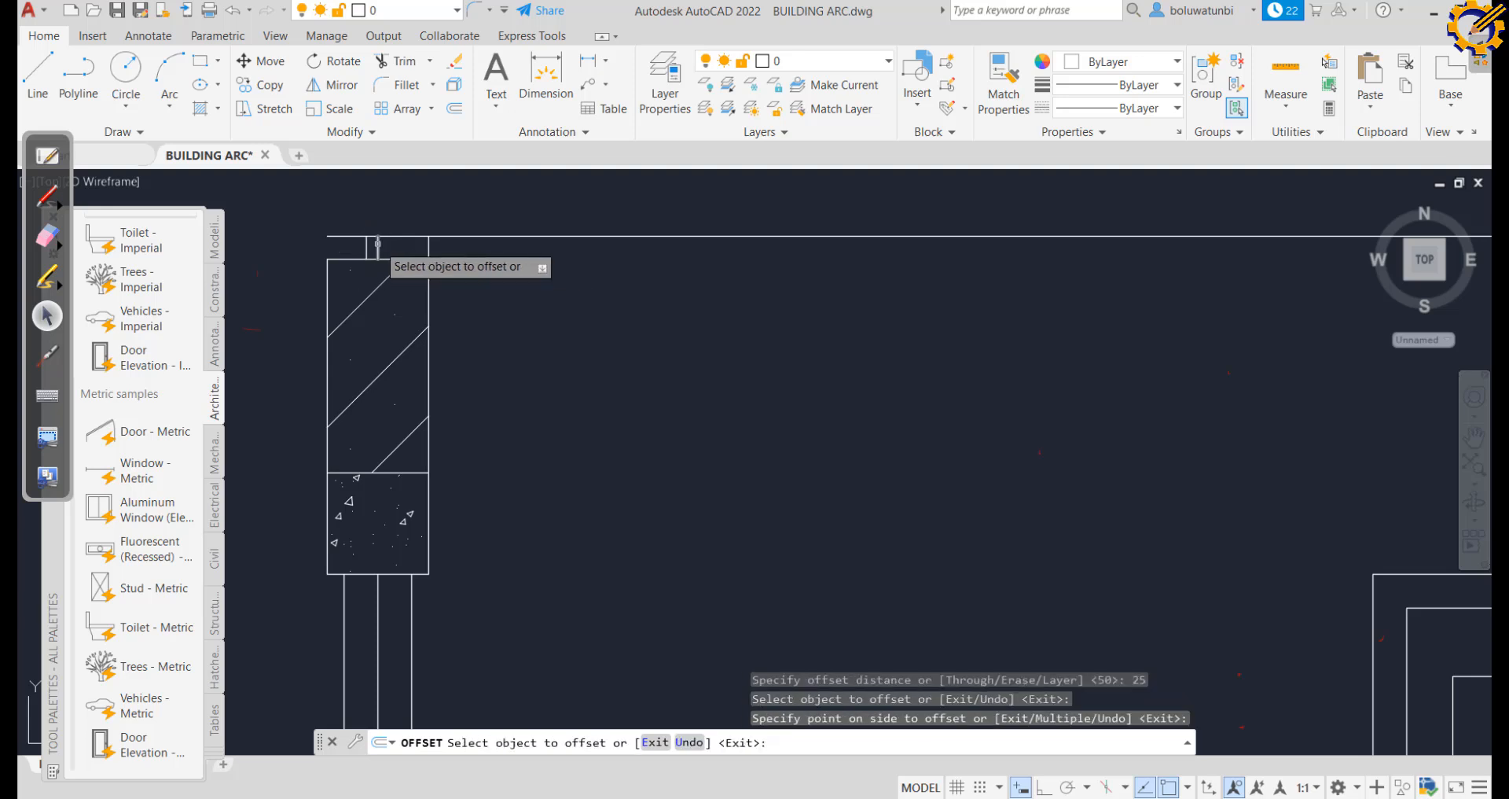
left_click(378, 242)
left_click(404, 252)
key("Escape")
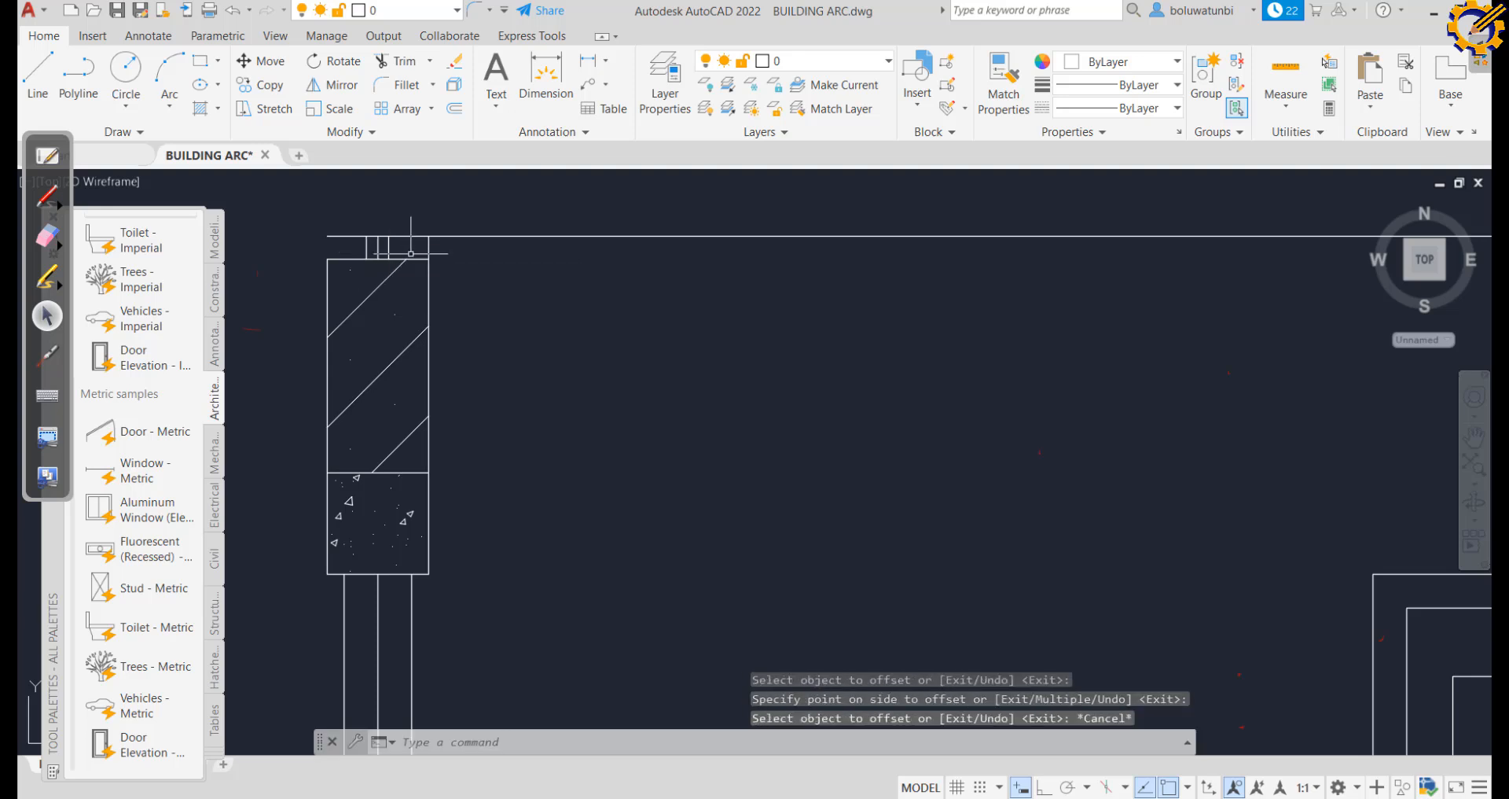
Delete the short vertical line above the window wall's inner top corner
left_click(432, 235)
left_click(421, 247)
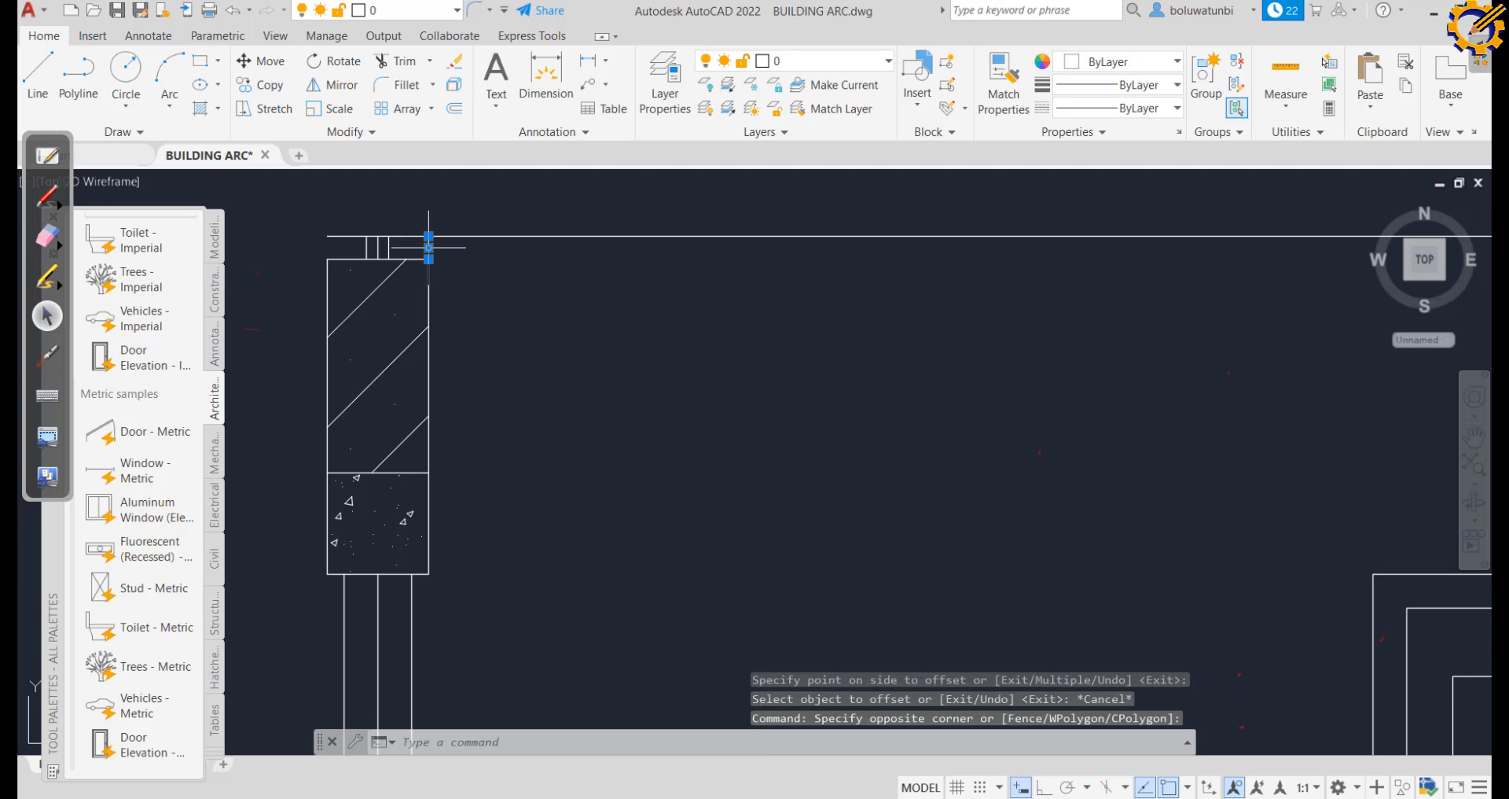
key("Delete")
Extend the wall-top line from the window wall across to the far face of the middle wall
scroll(569, 308, "down", 3)
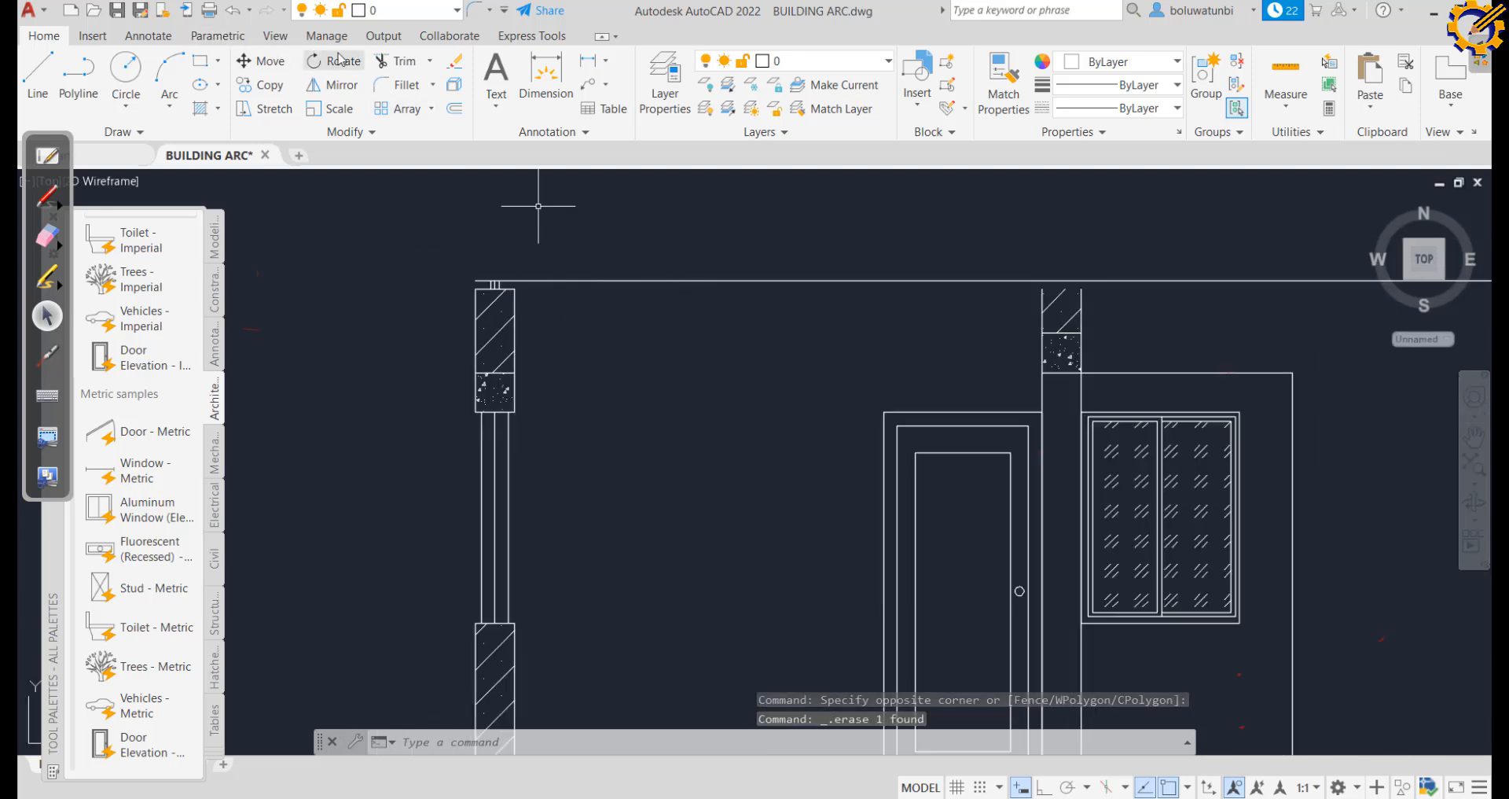
left_click(432, 61)
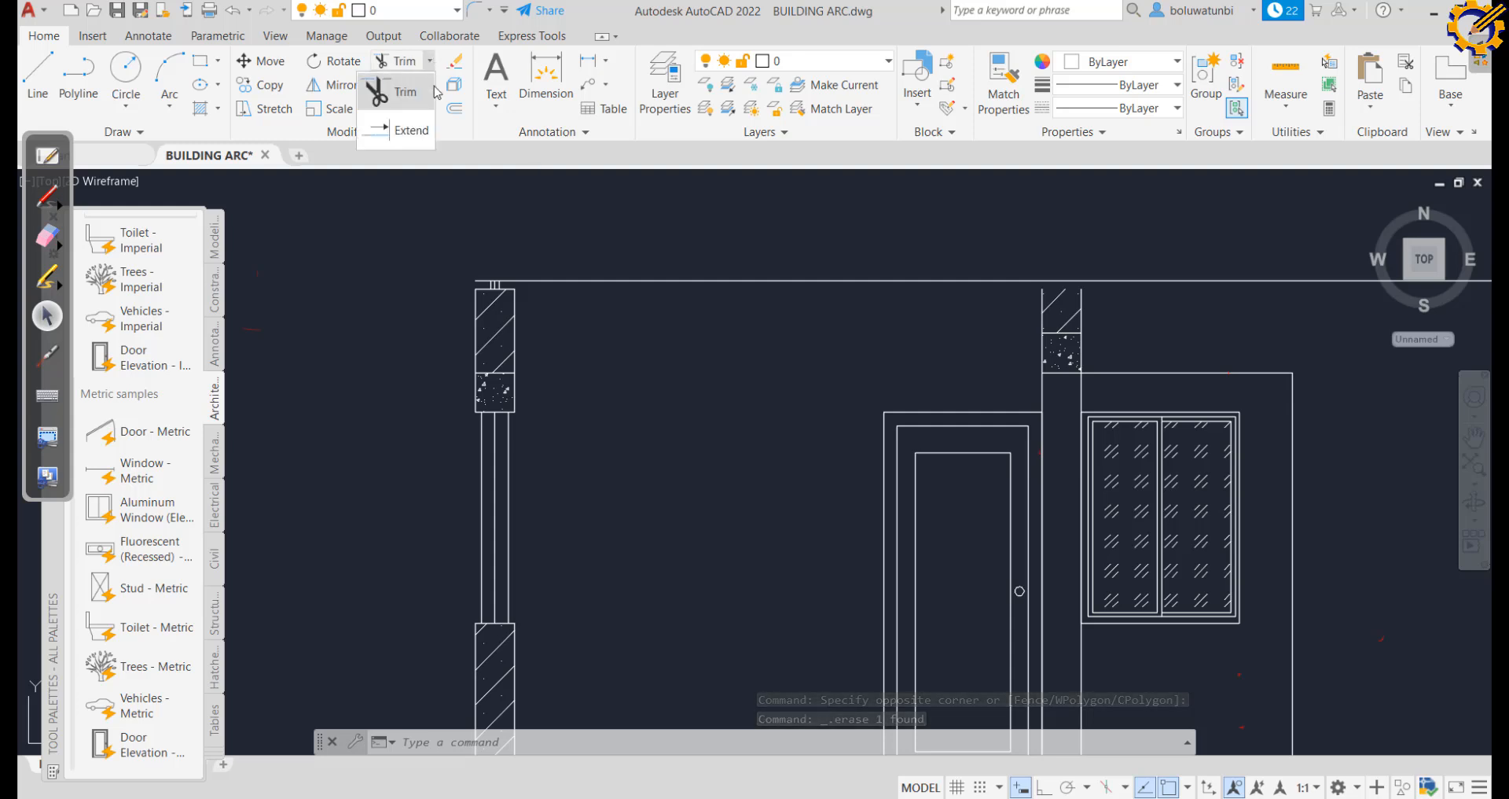
left_click(397, 127)
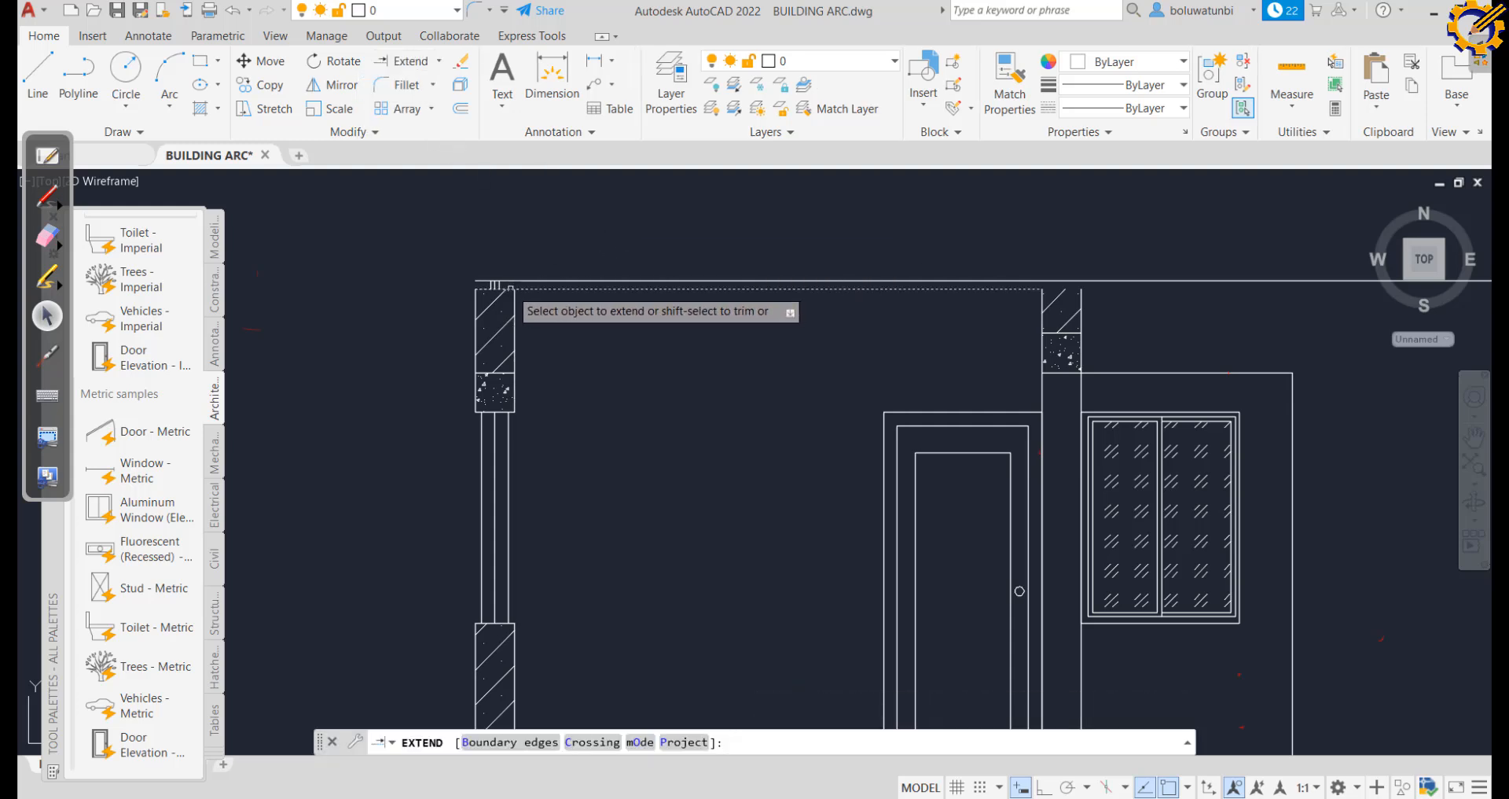
left_click(569, 290)
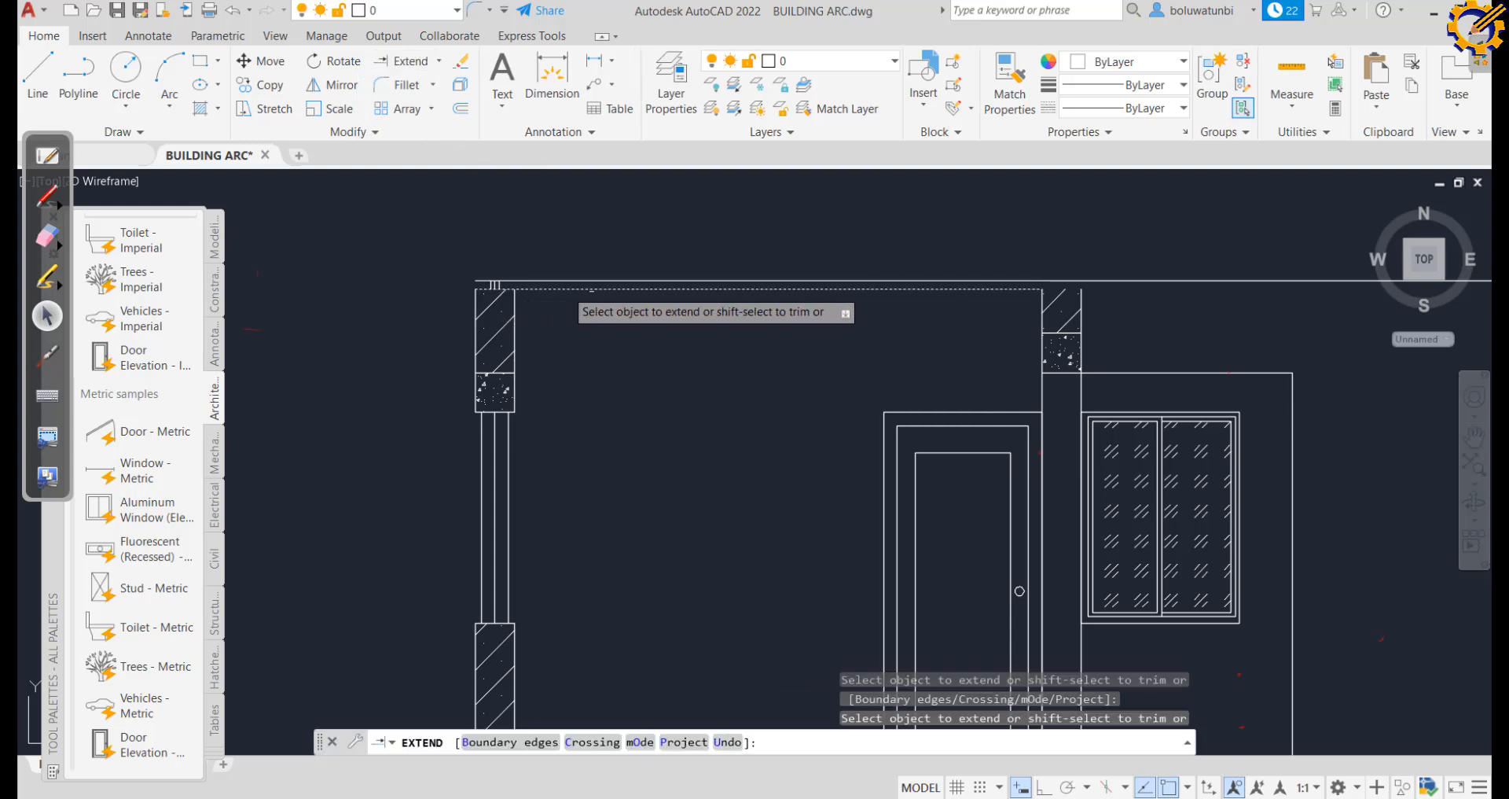
left_click(1003, 292)
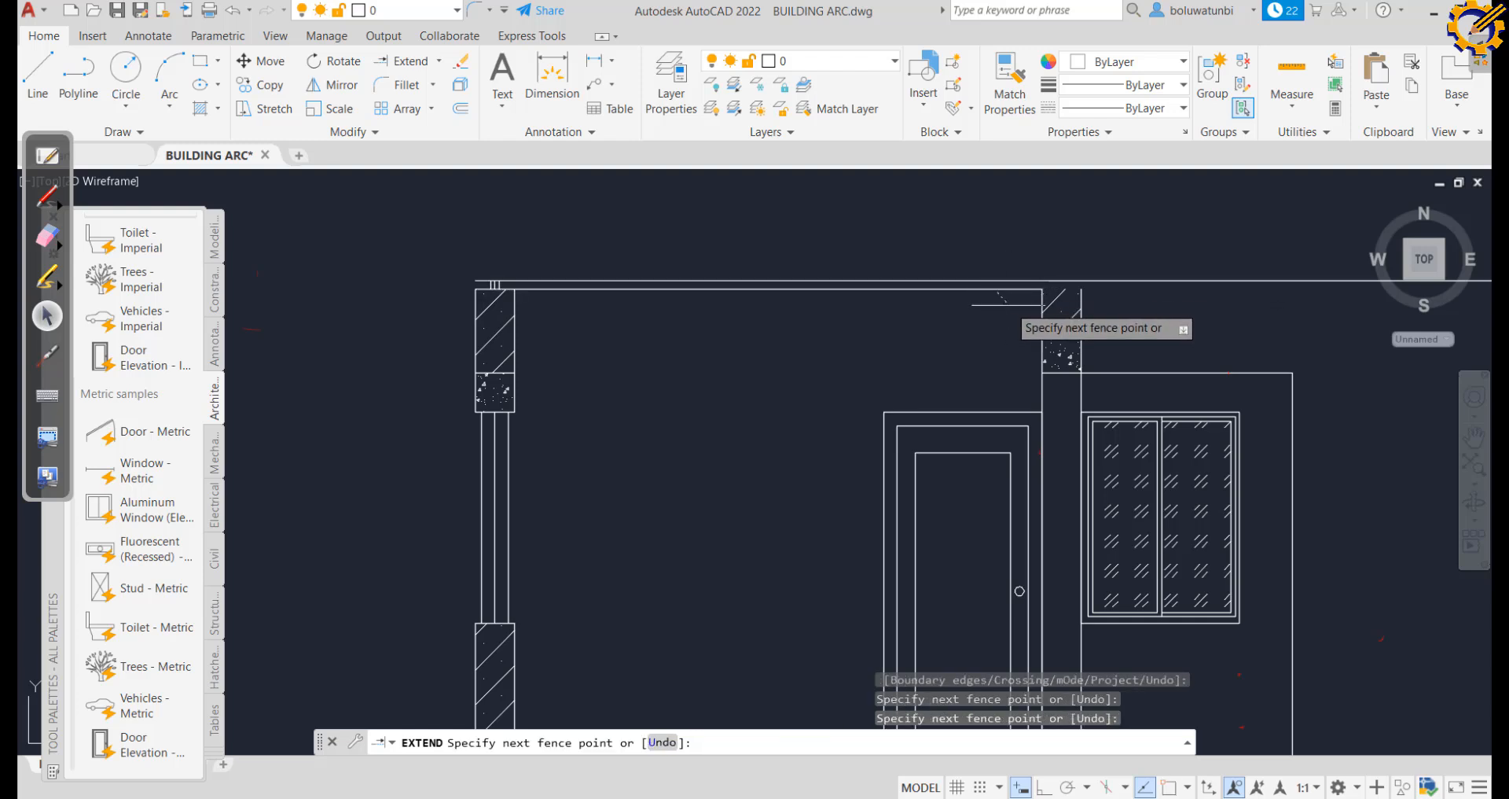
left_click(1009, 286)
key("Return")
left_click(1017, 287)
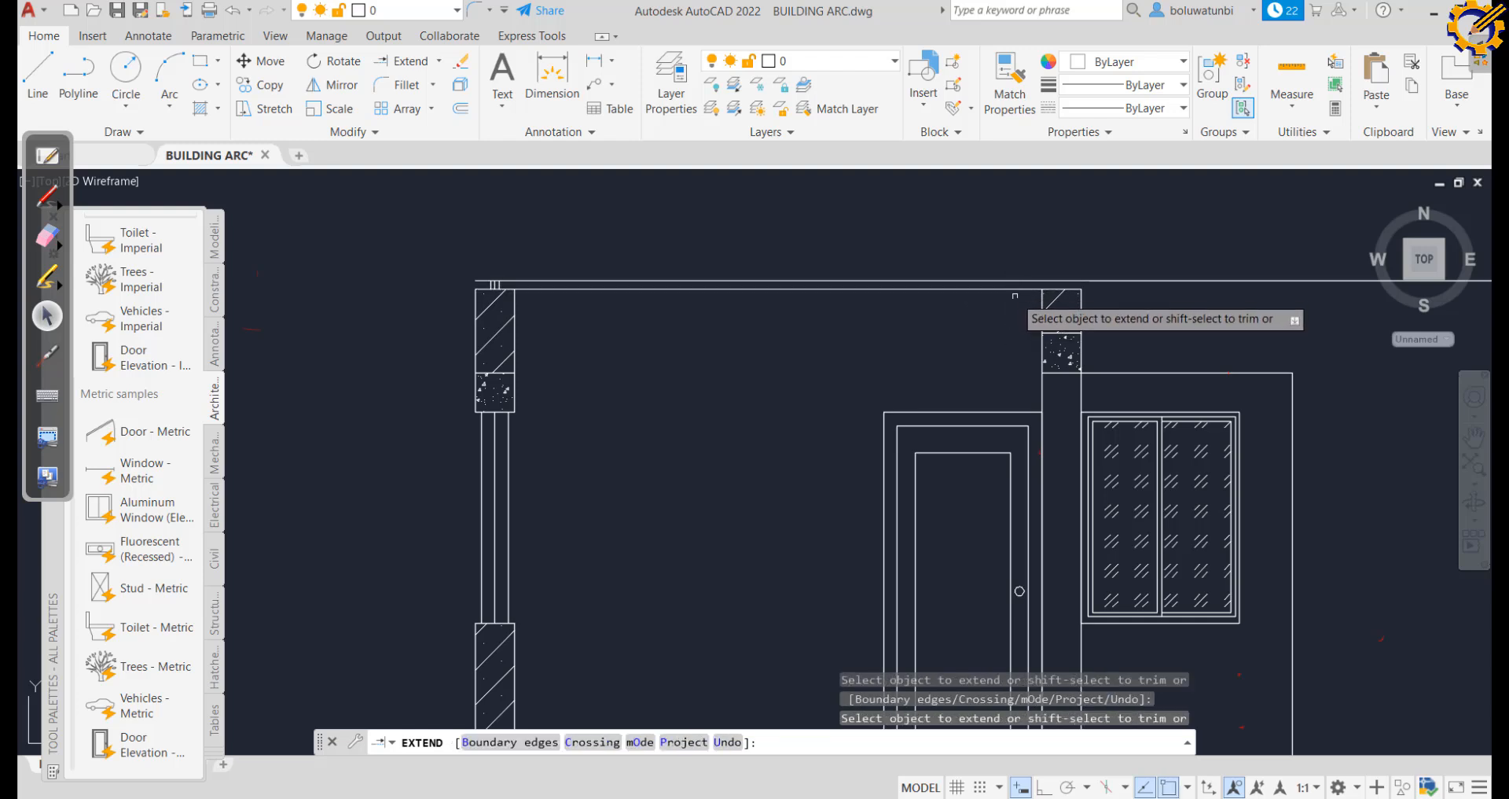
middle_click_drag(1136, 307, 876, 323)
key("Escape")
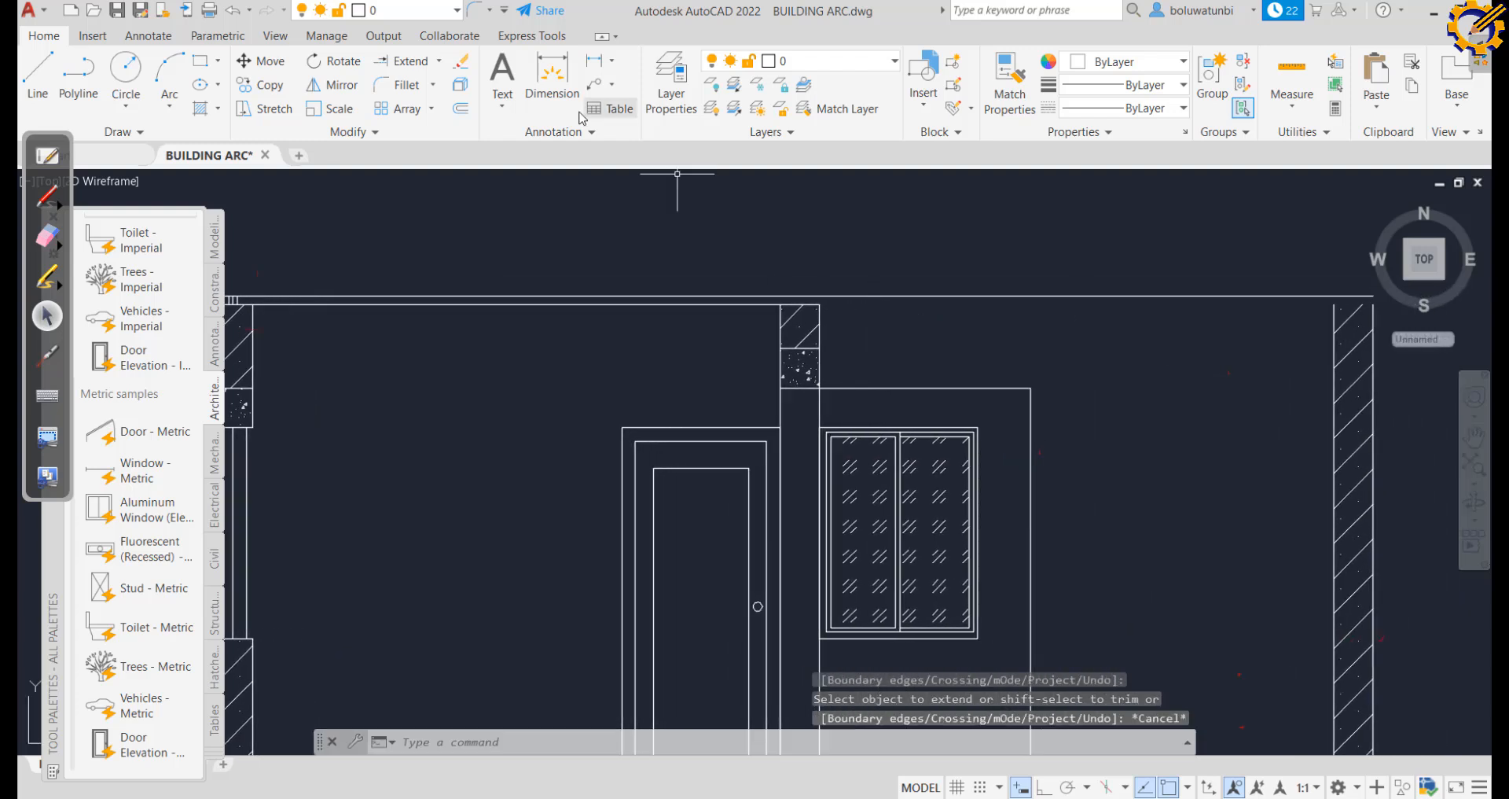
Trim the extended line between the window wall and the middle wall, keeping the piece that caps the middle wall
left_click(440, 62)
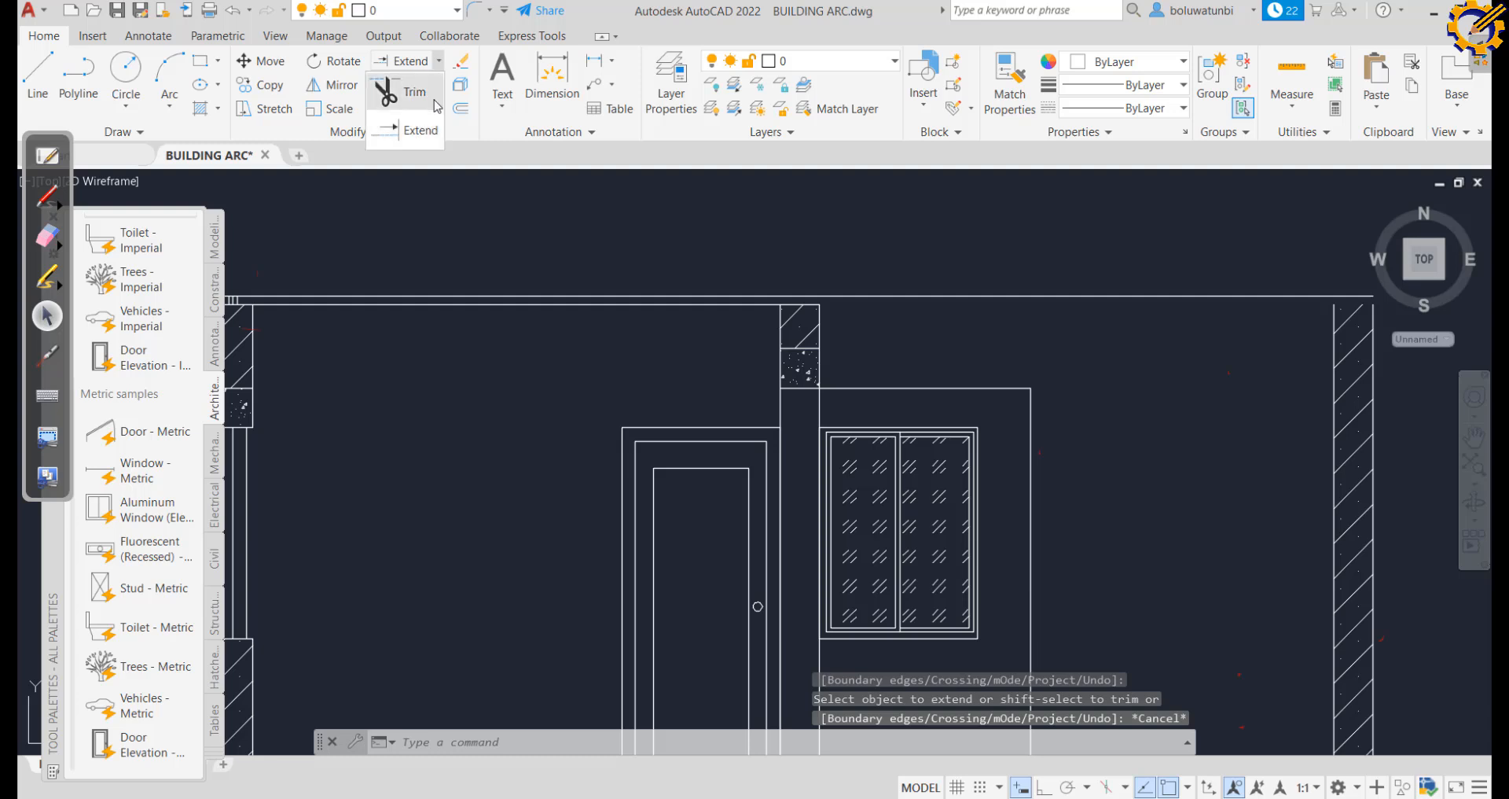
left_click(401, 92)
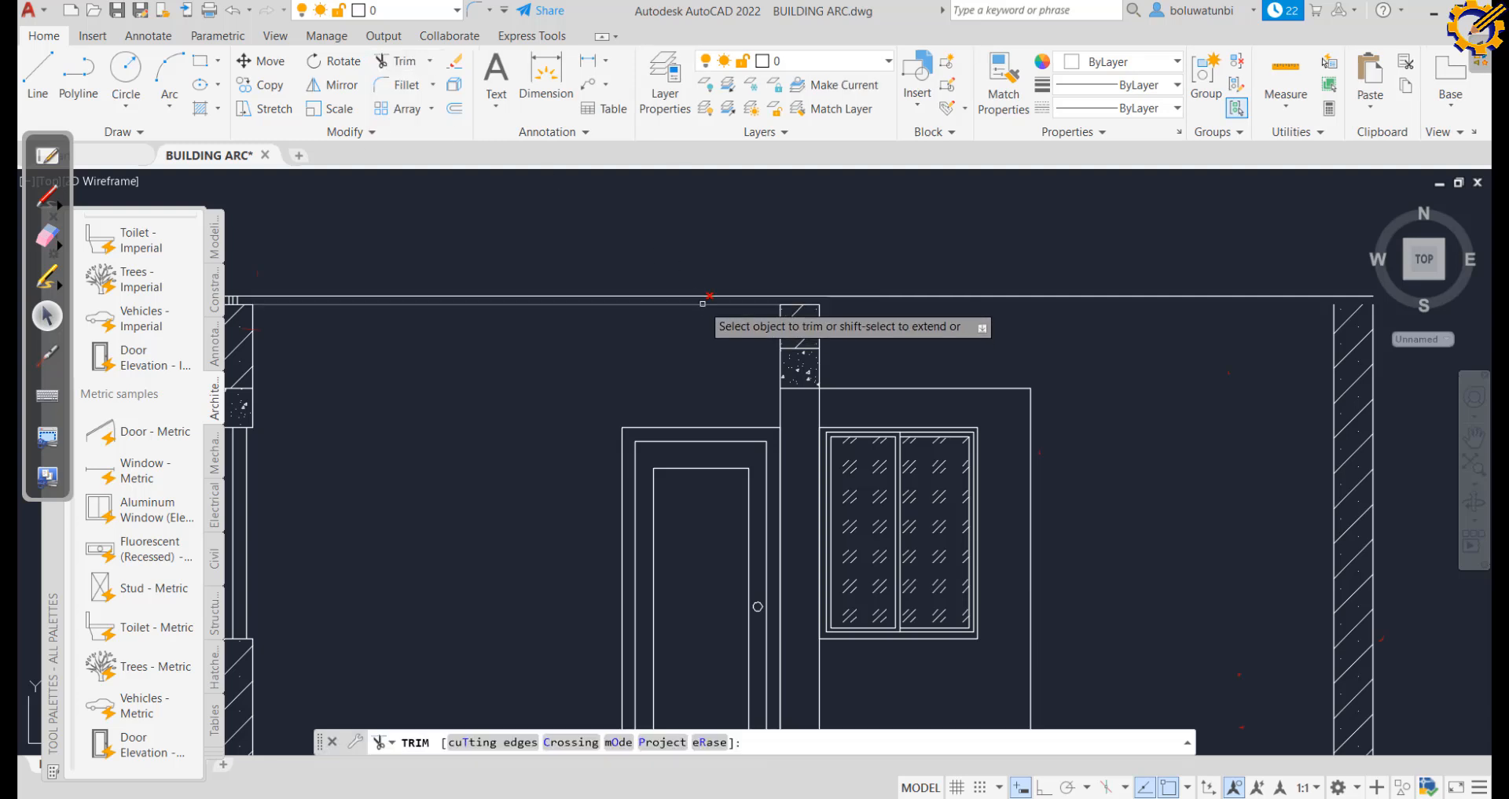
left_click(702, 303)
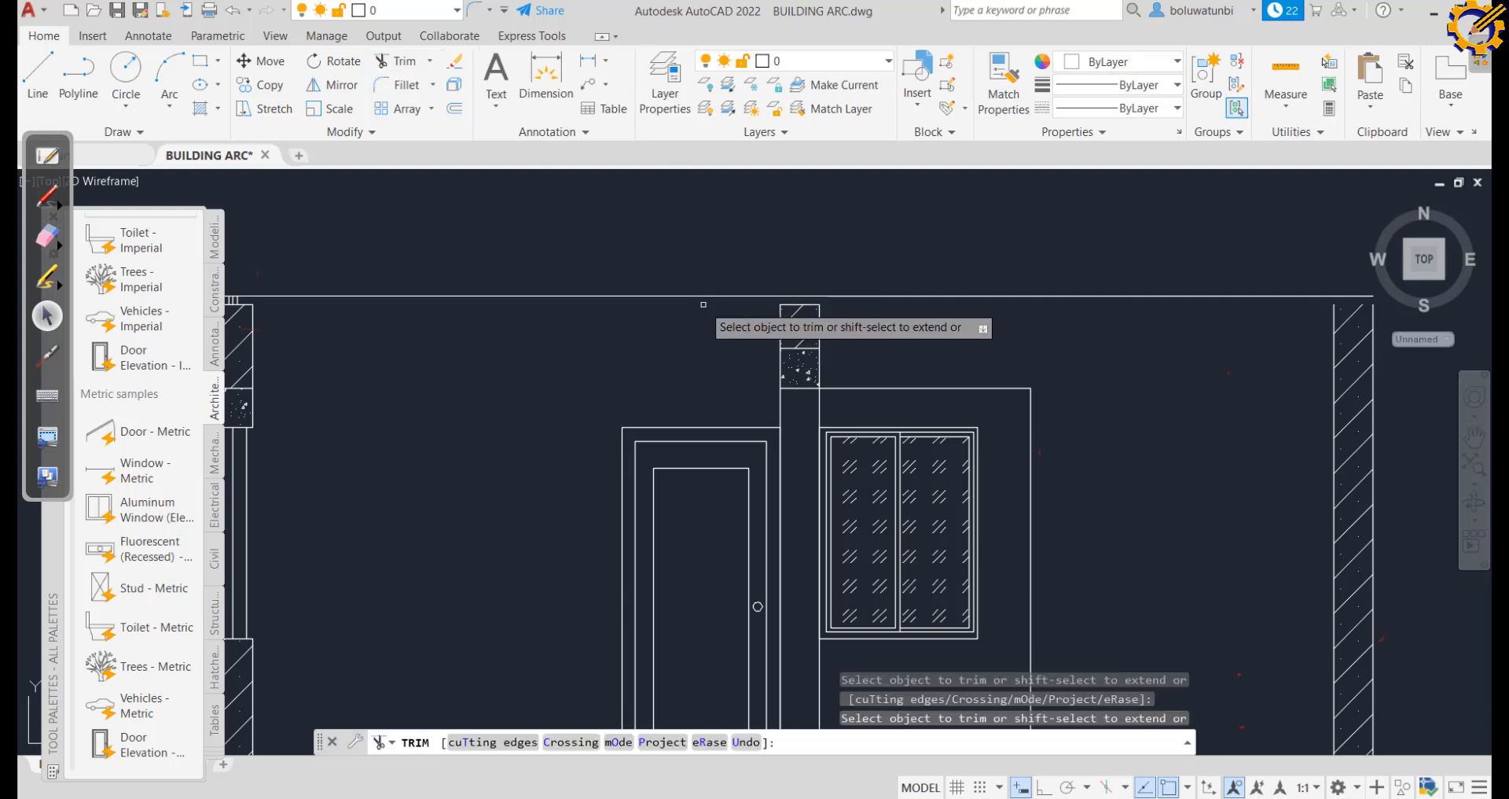
key("Escape")
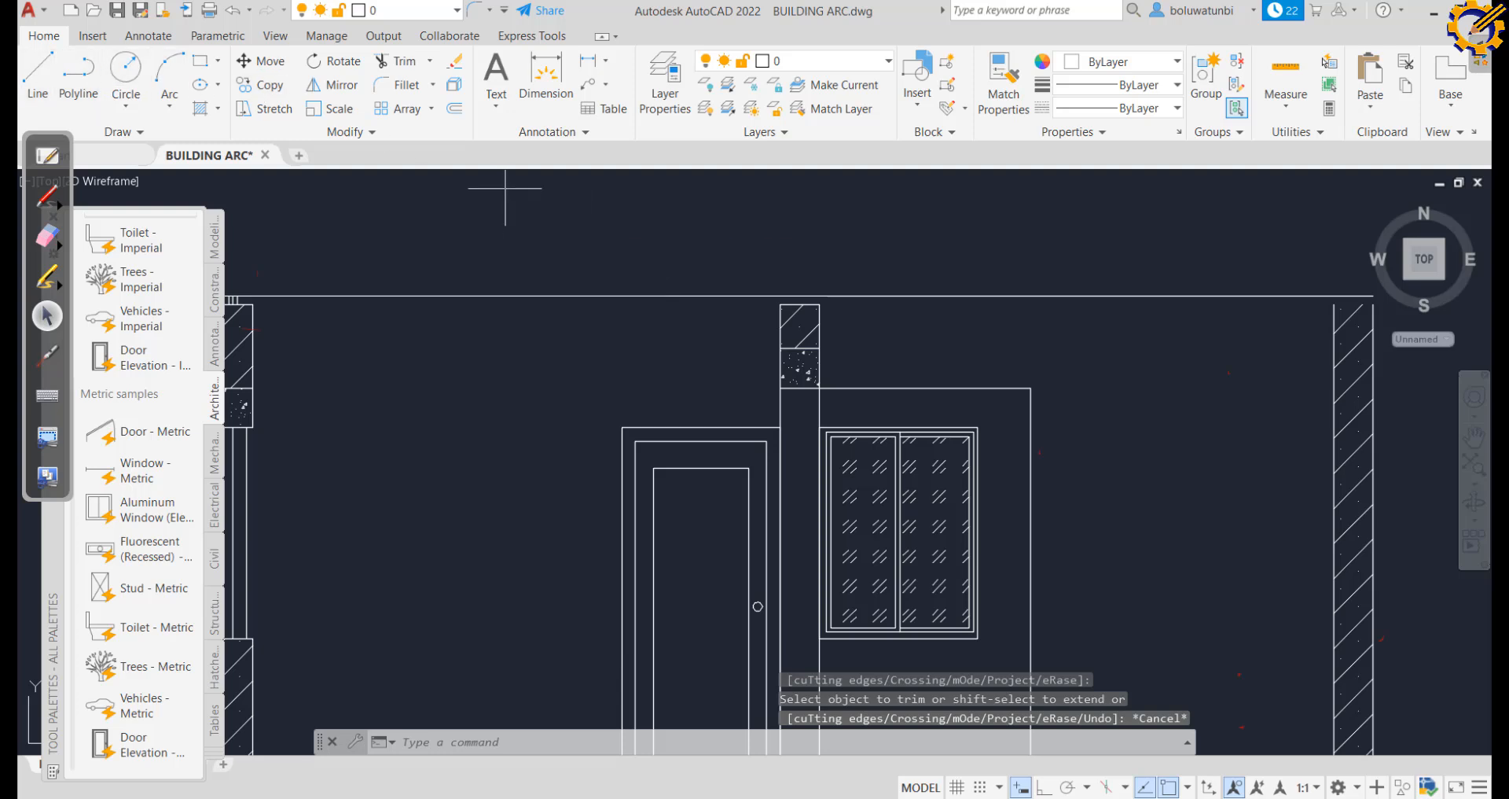
Draw a vertical line from the midpoint of the middle wall's top up to the horizontal line above it
left_click(38, 70)
scroll(798, 308, "up", 3)
left_click(801, 276)
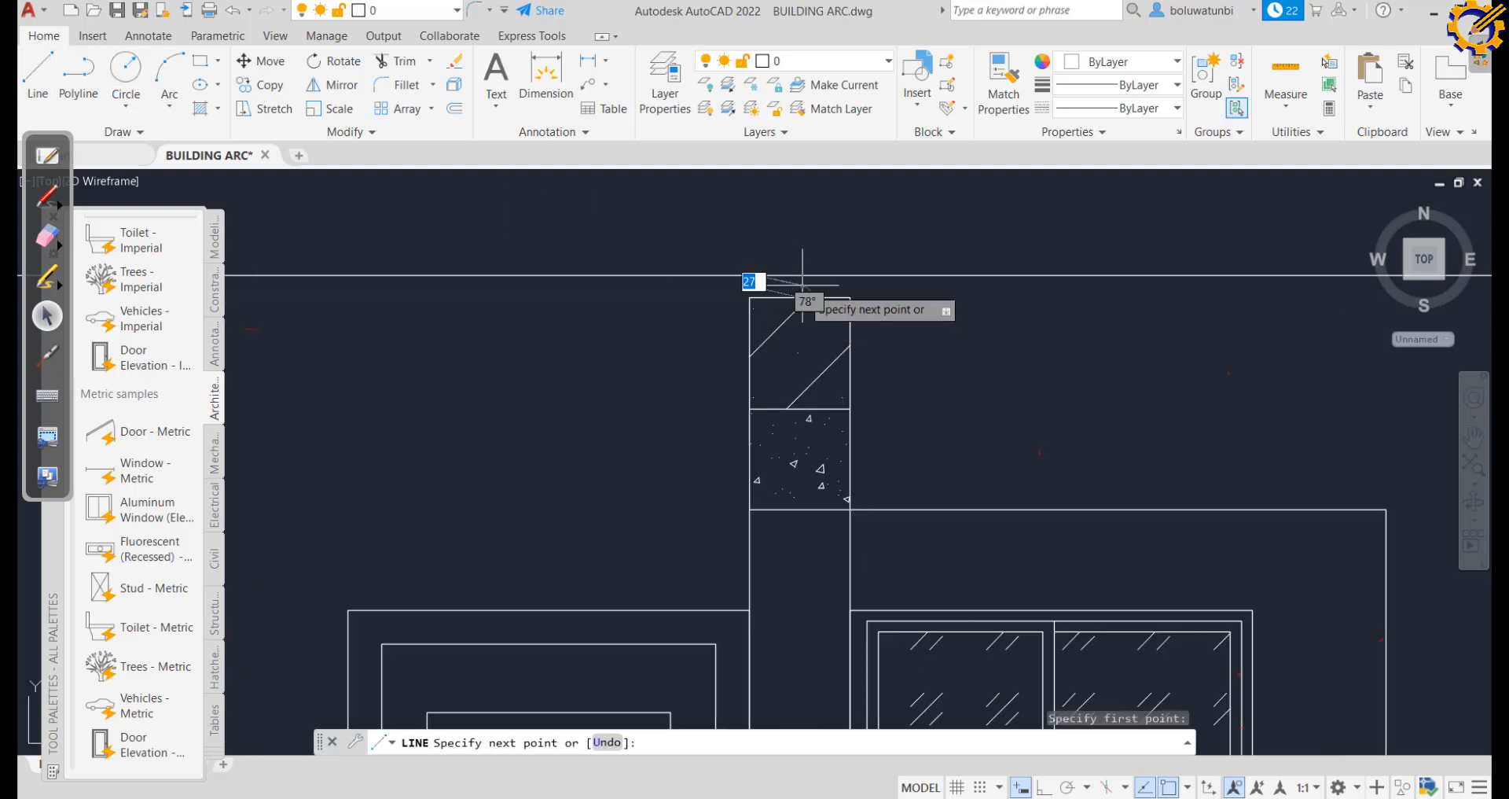
key("Escape")
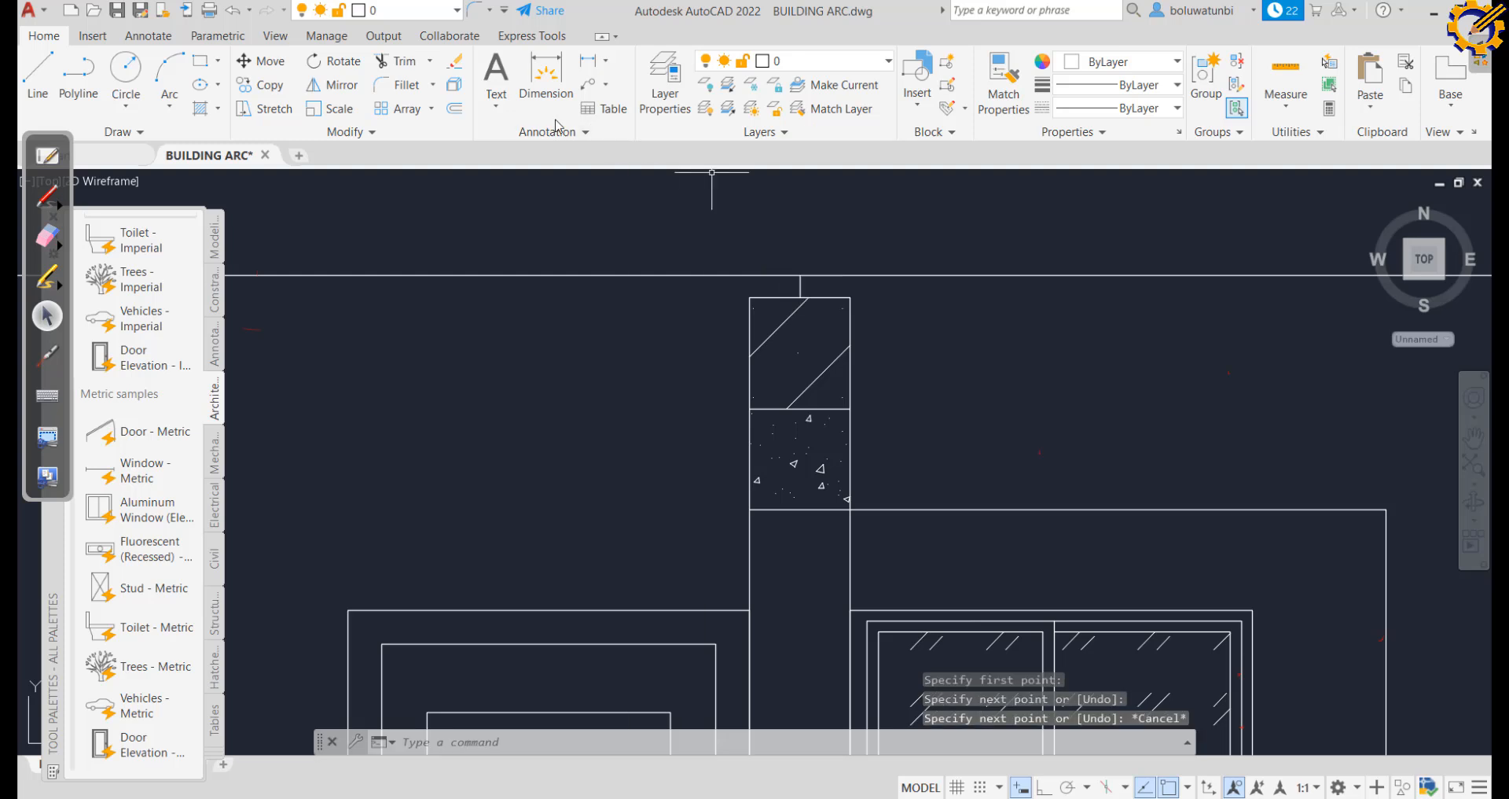
Offset the middle wall's short vertical centre line 25 to each side, and delete the original centre line
left_click(455, 109)
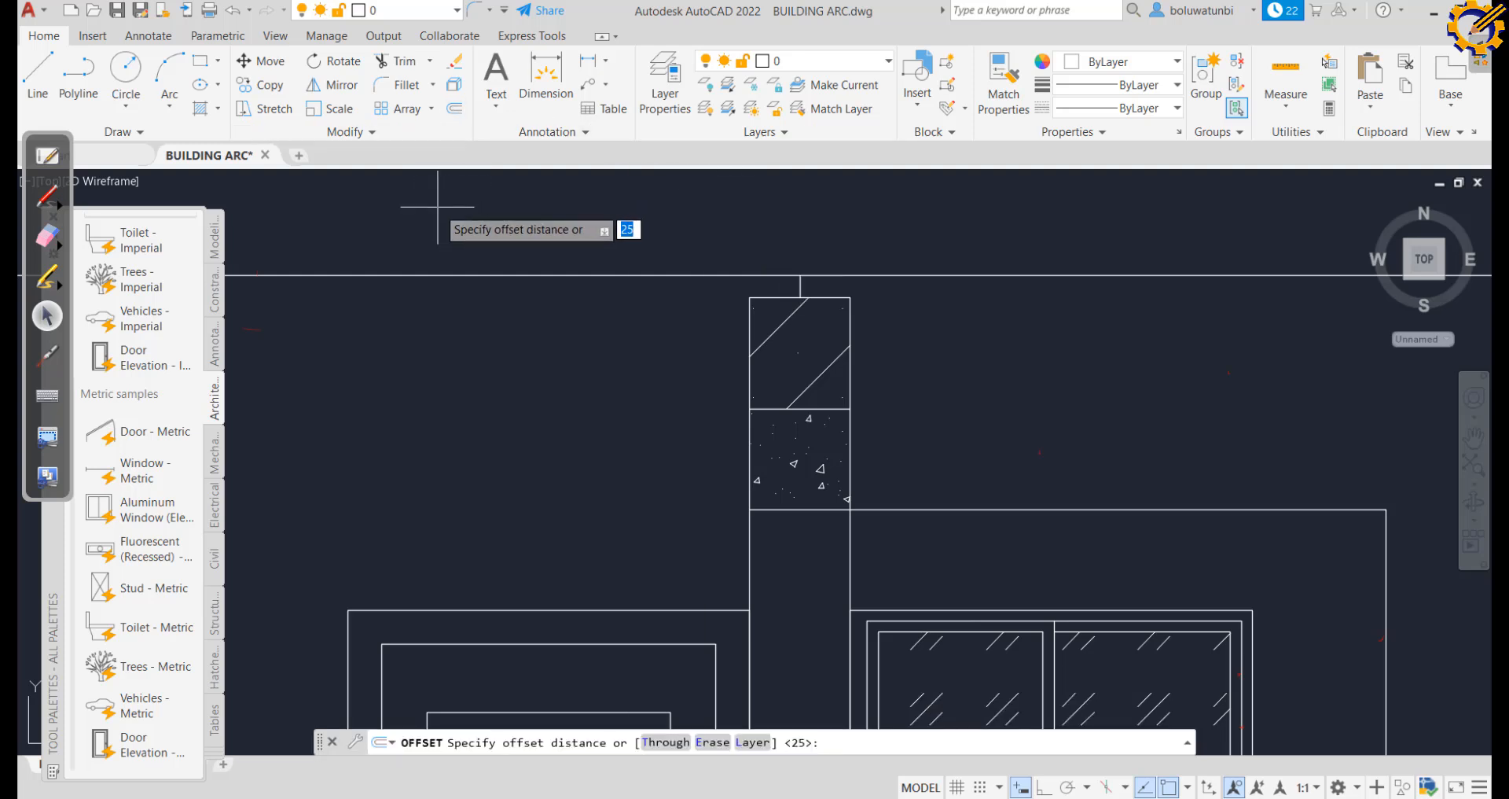
key("Return")
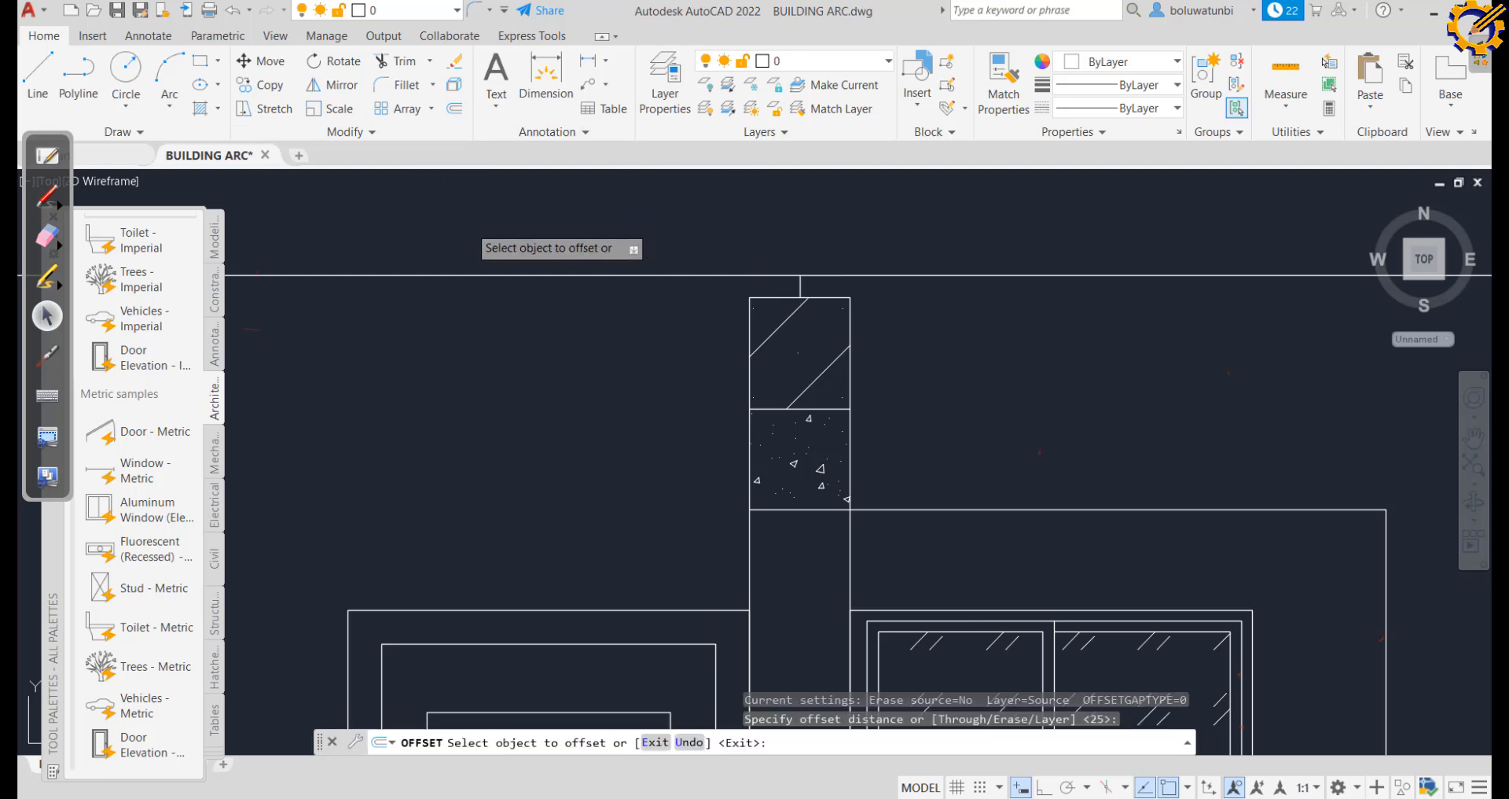
left_click(801, 288)
left_click(806, 285)
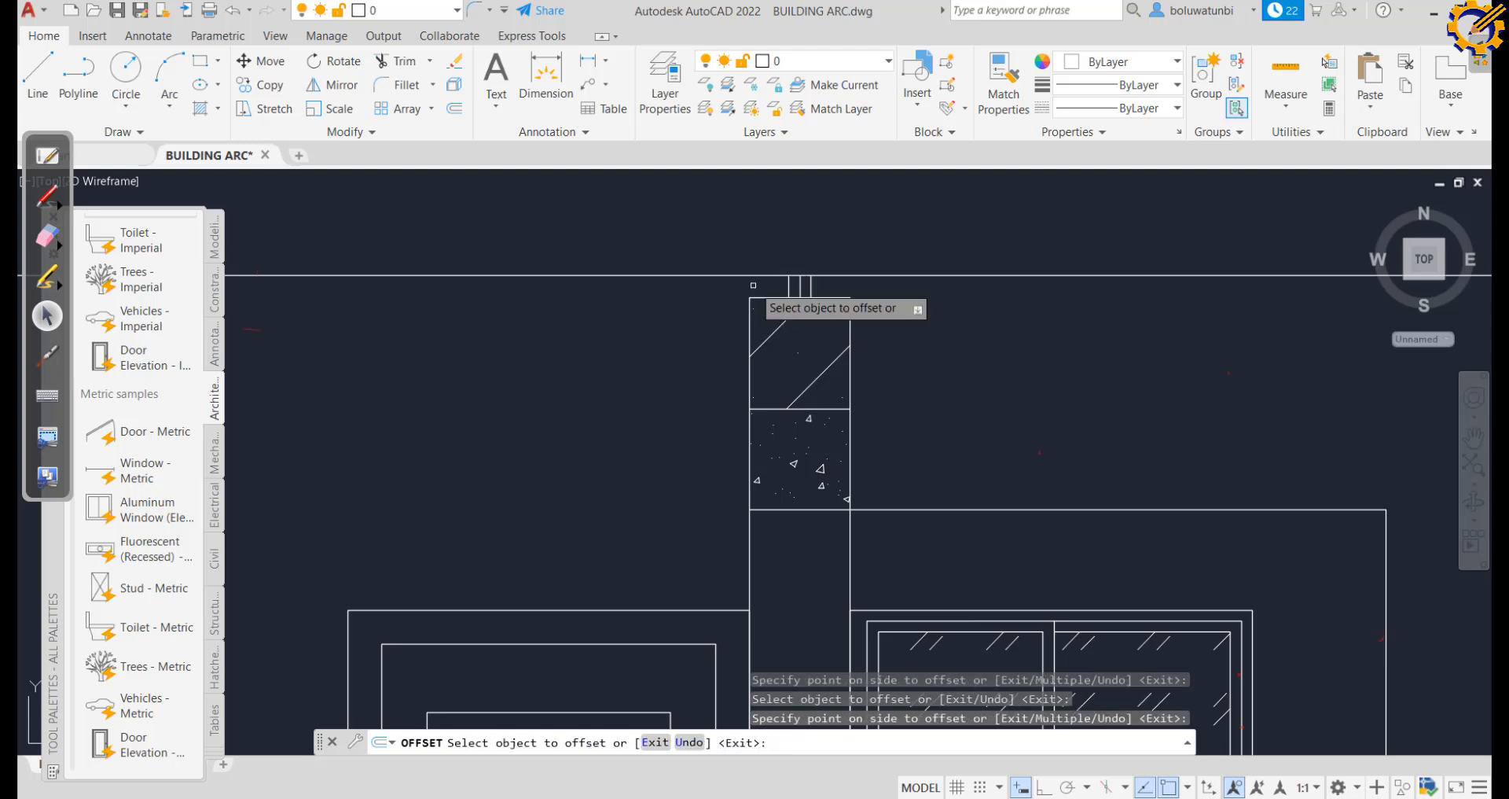
key("Escape")
left_click(799, 286)
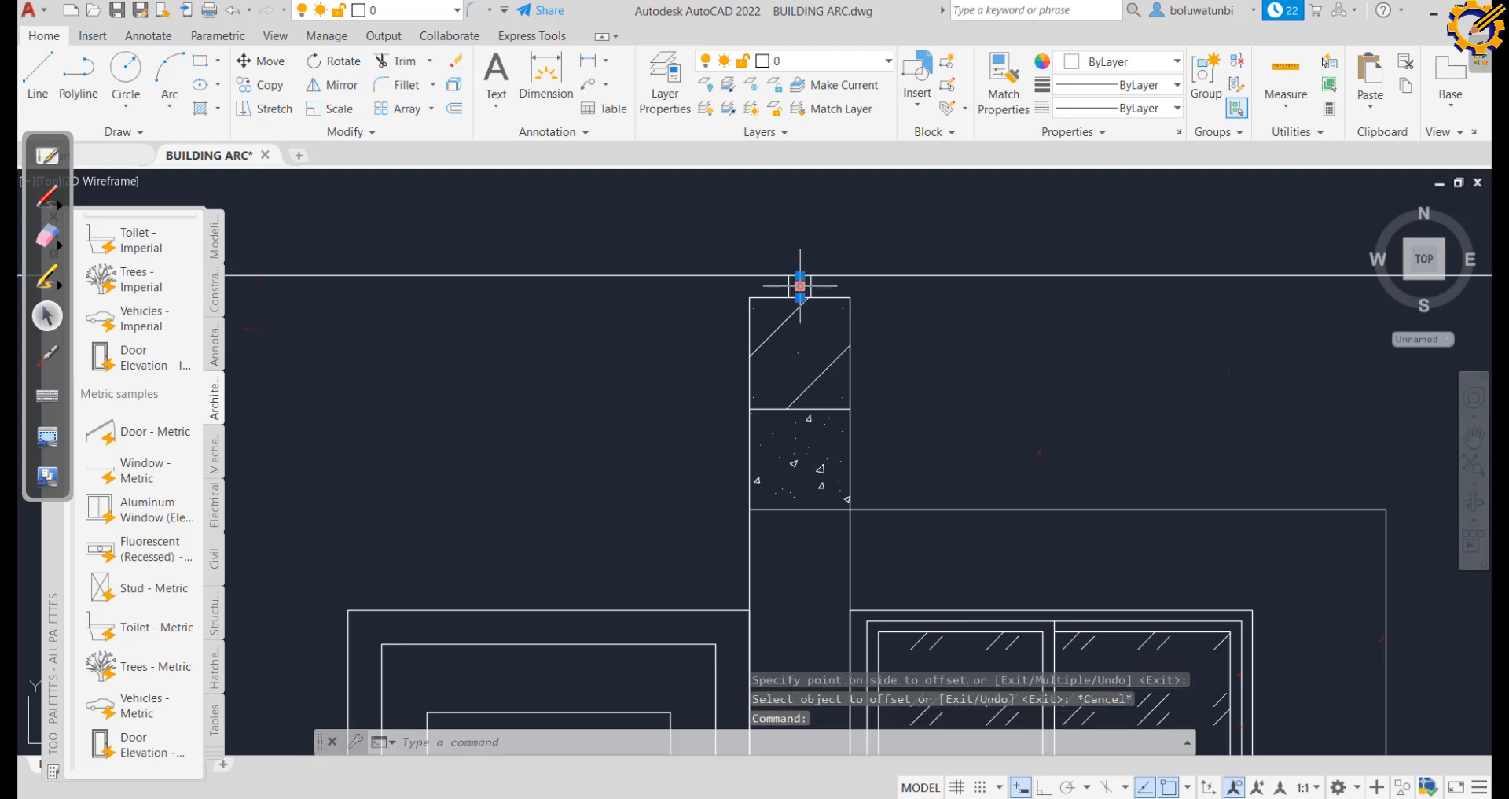
key("Delete")
Draw a horizontal line 225 long across the open top of the far hatched outer wall, from inner to outer face
scroll(810, 290, "down", 4)
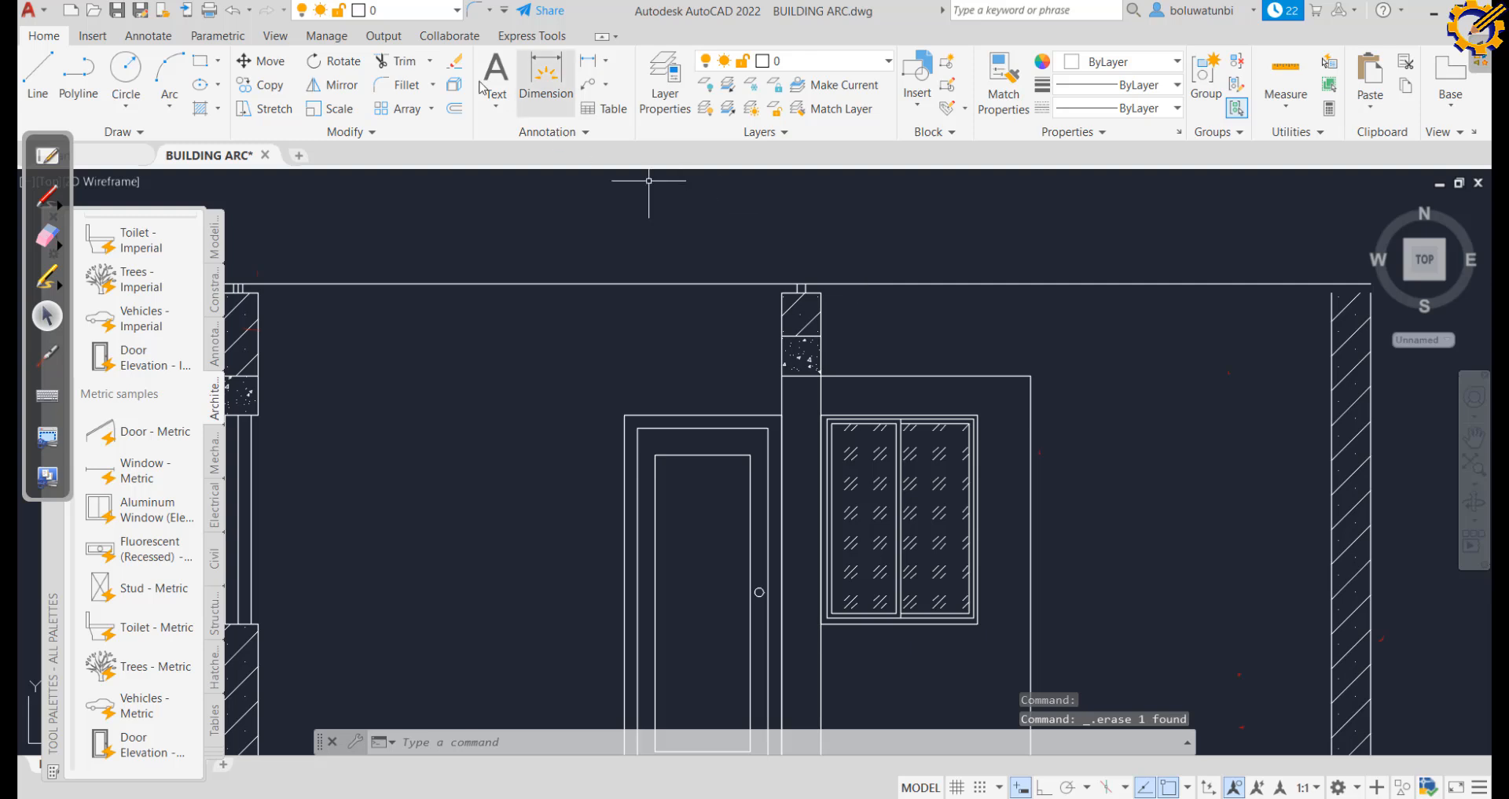
left_click(431, 61)
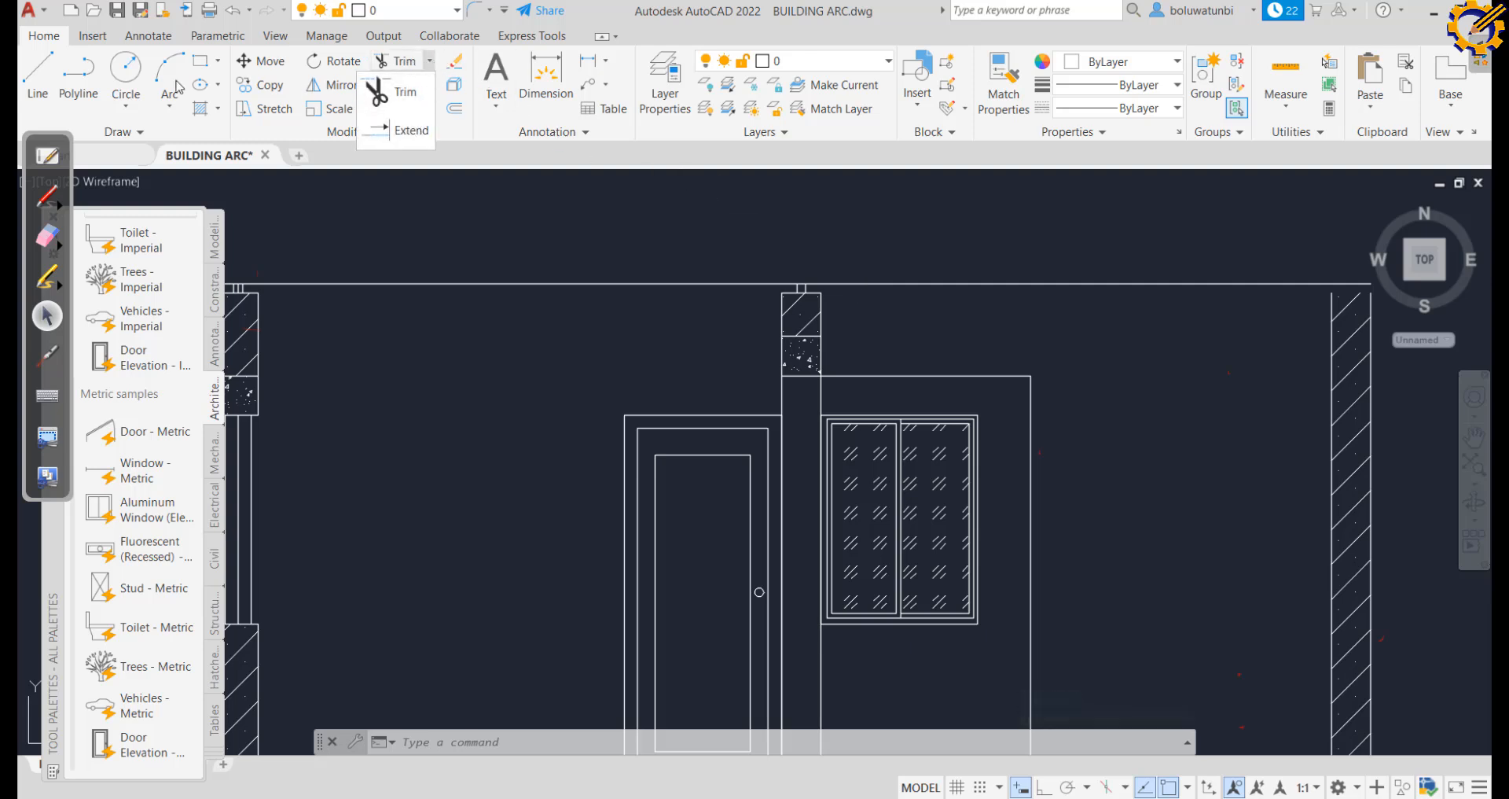
left_click(49, 66)
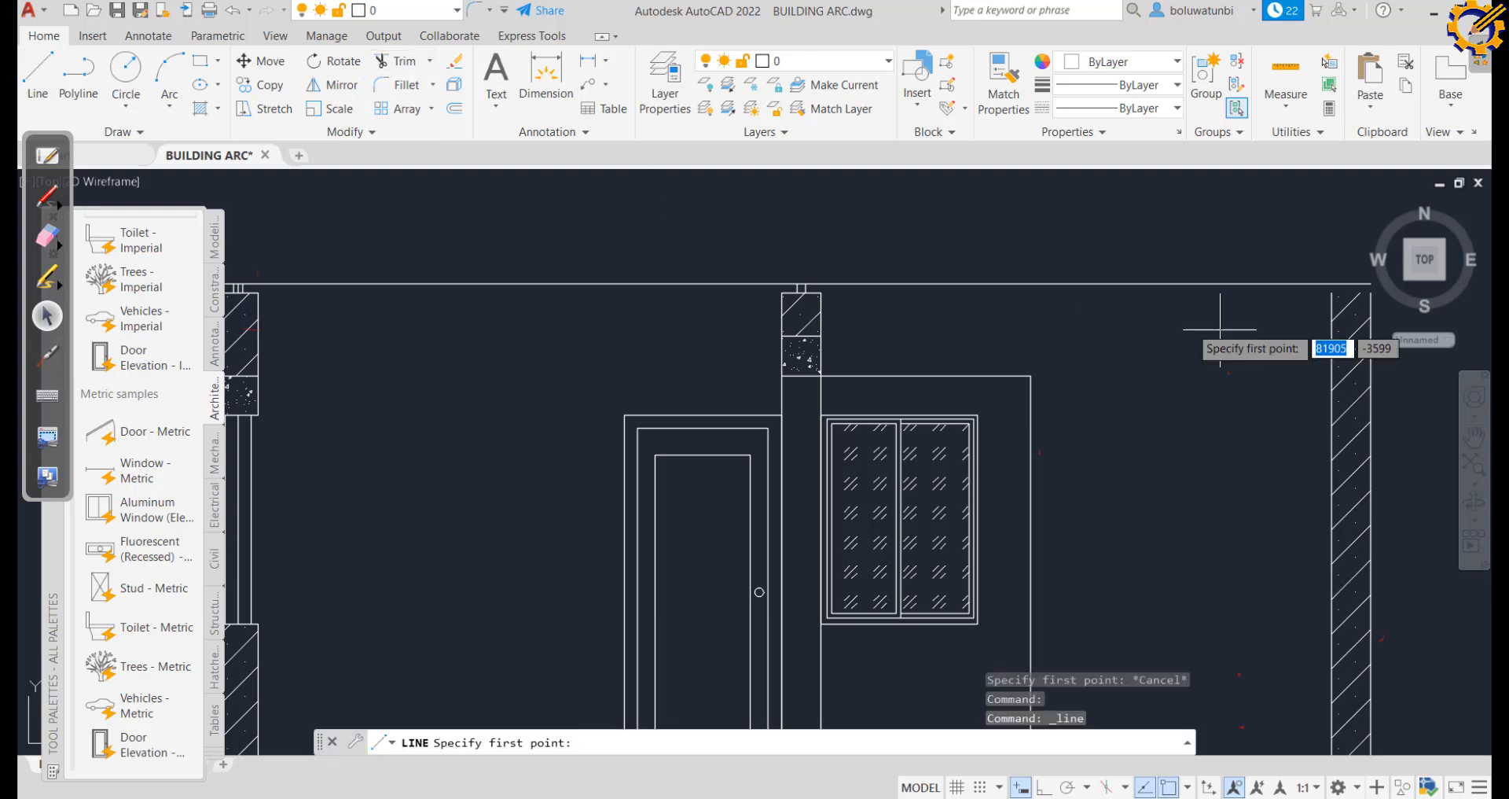
scroll(1370, 333, "up", 2)
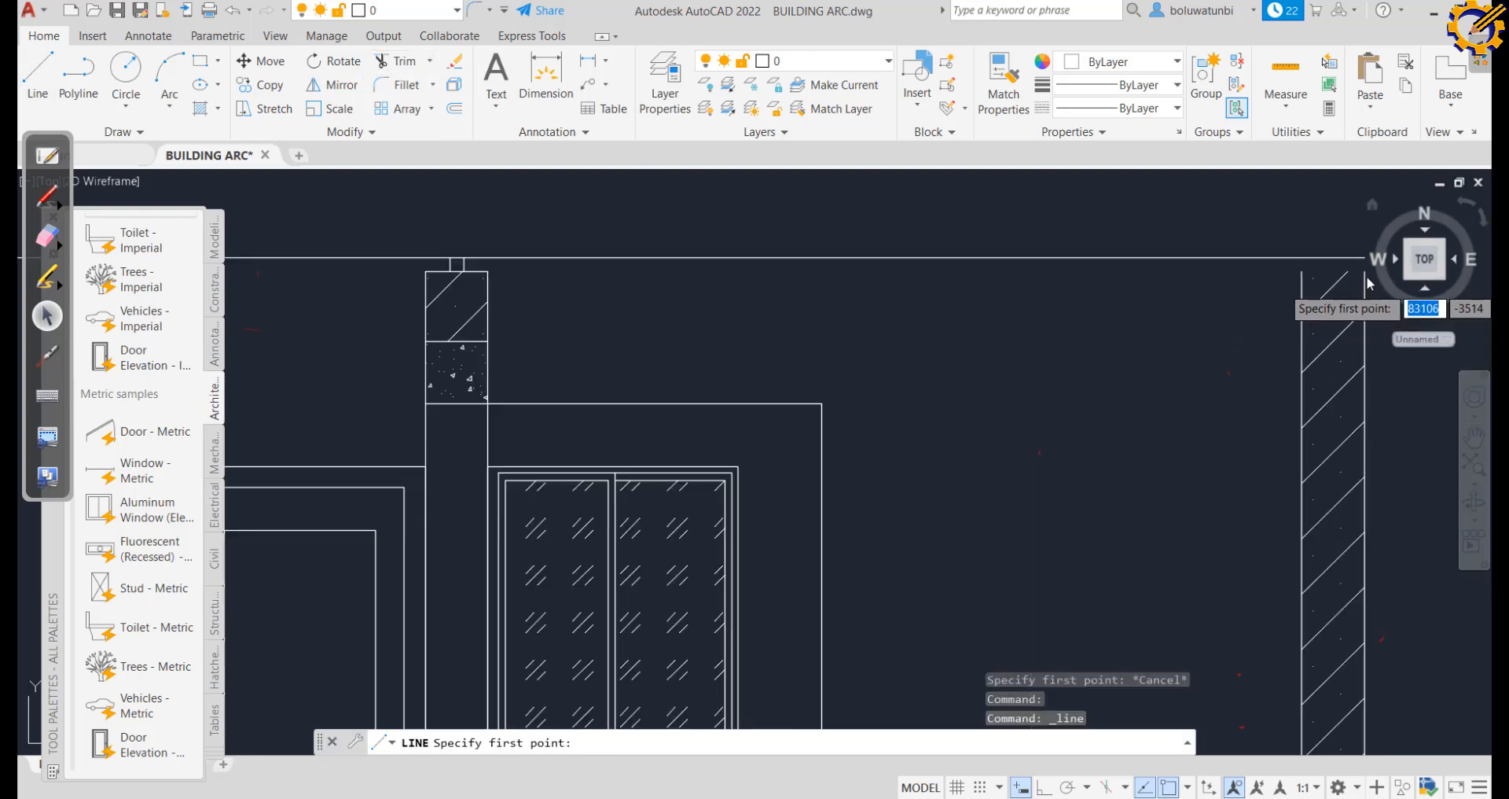
left_click(1302, 272)
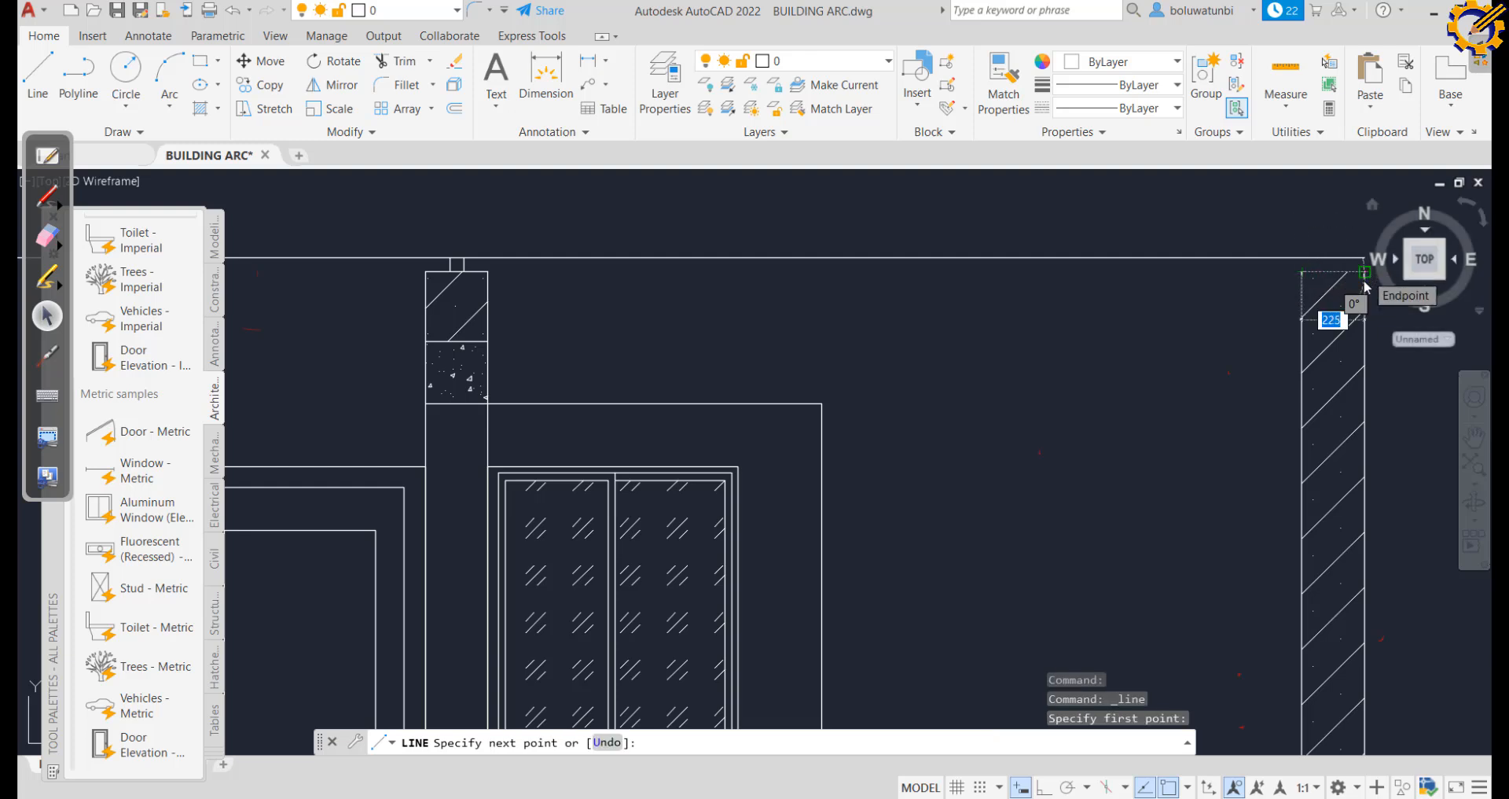
scroll(1367, 295, "up", 2)
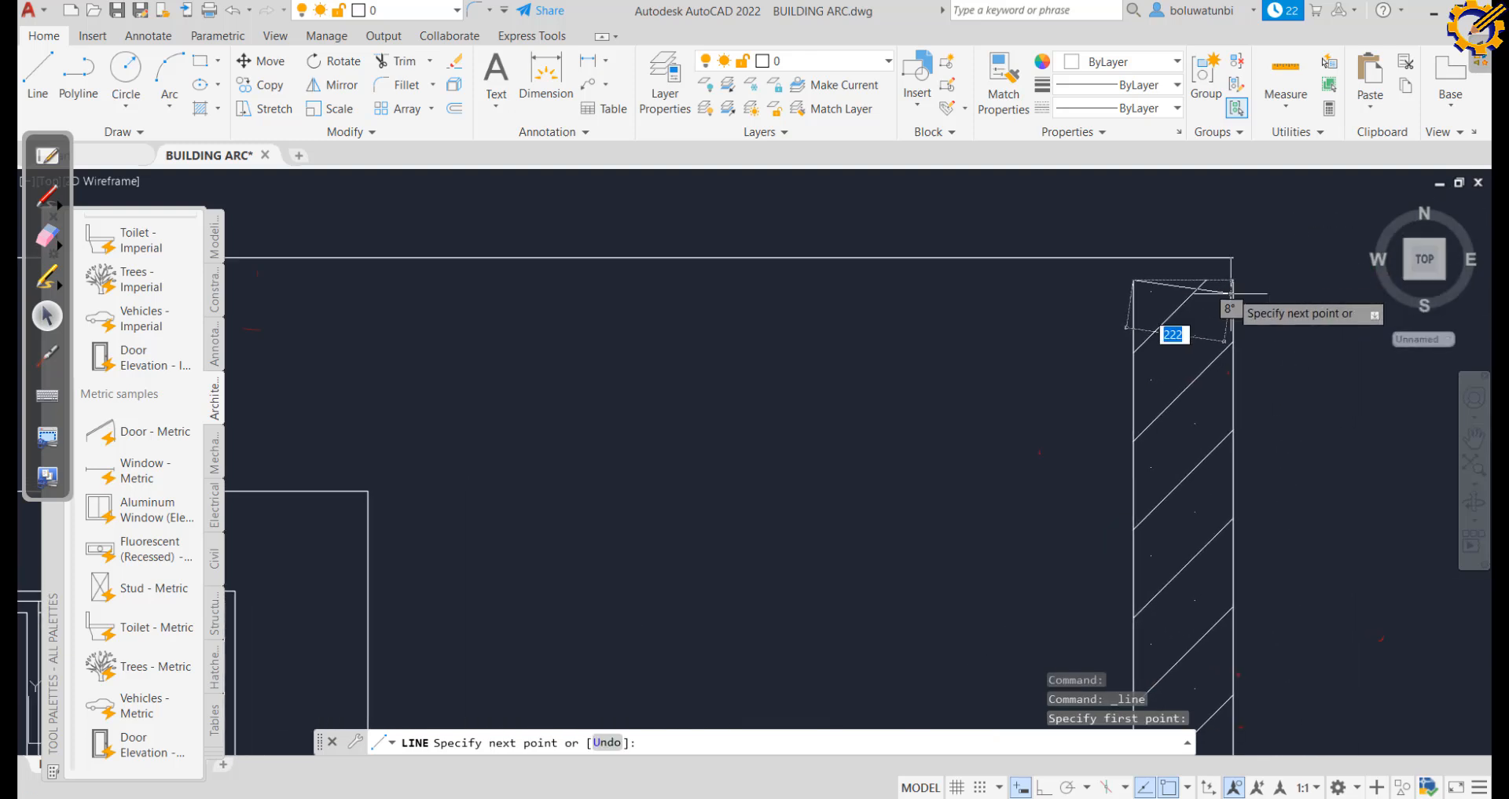
left_click(1232, 279)
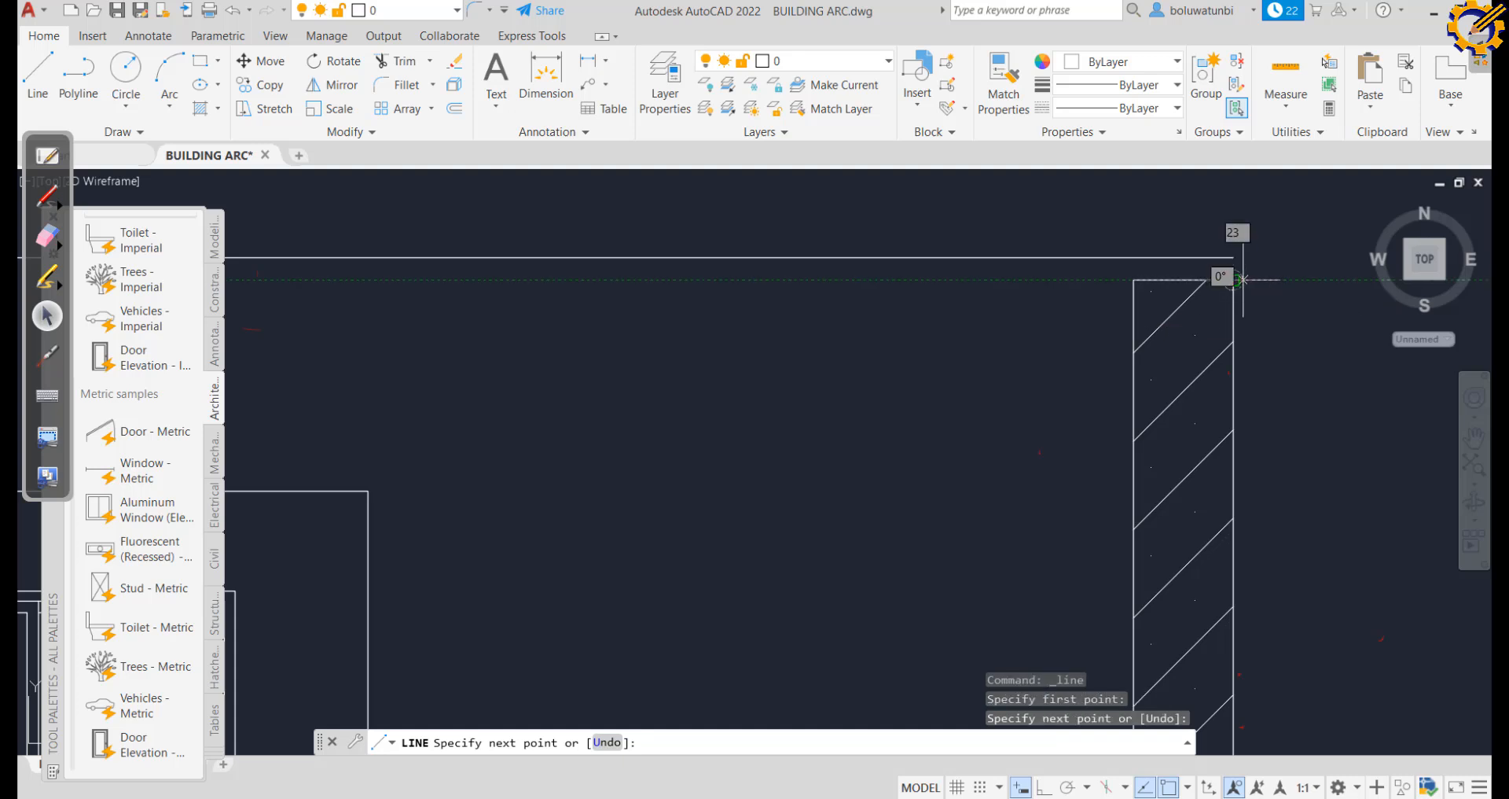
key("Return")
key("Return")
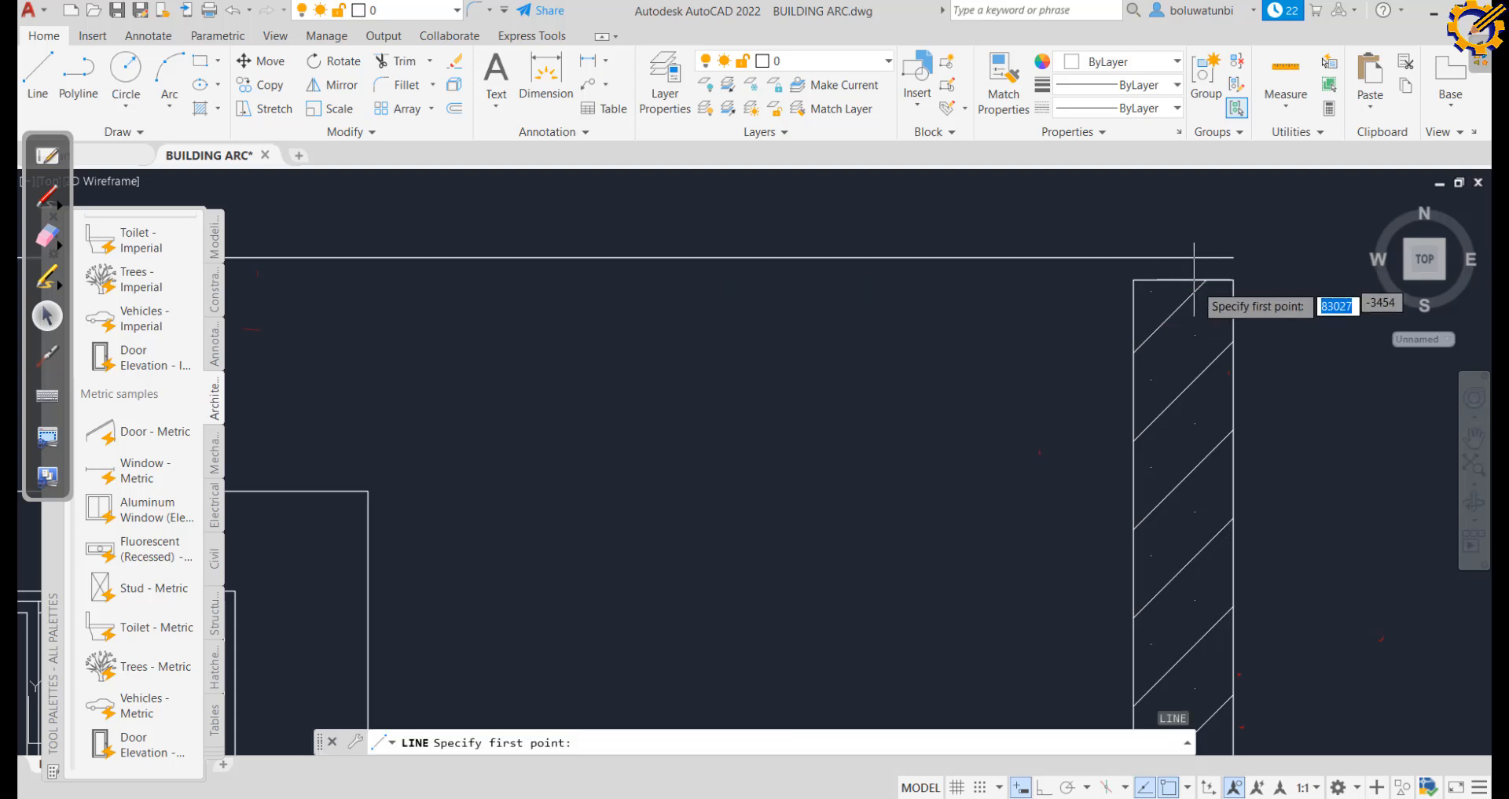
Draw a vertical line from the midpoint of the far outer wall's top up to the horizontal line above it
left_click(1183, 279)
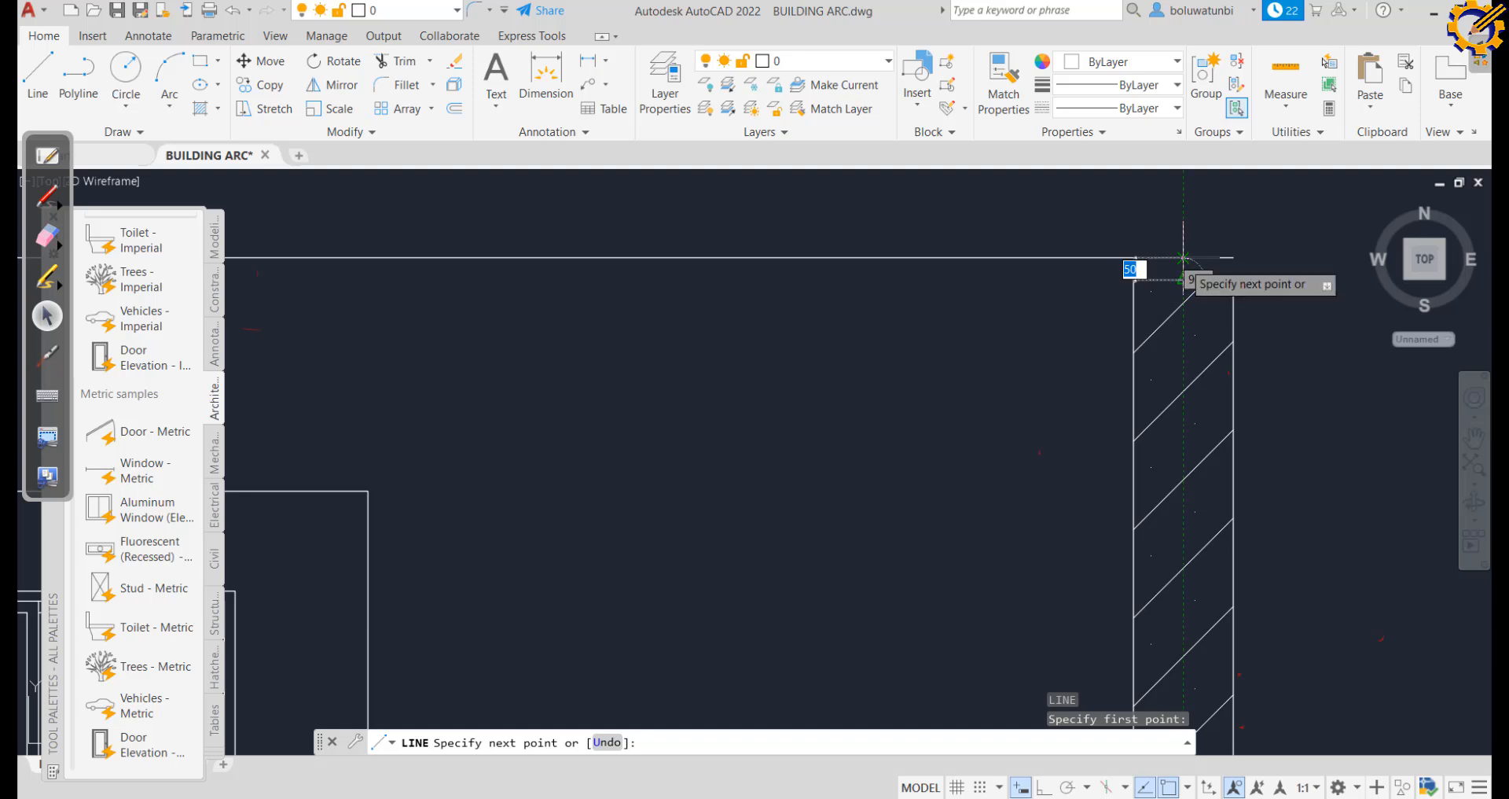
left_click(1183, 258)
key("Escape")
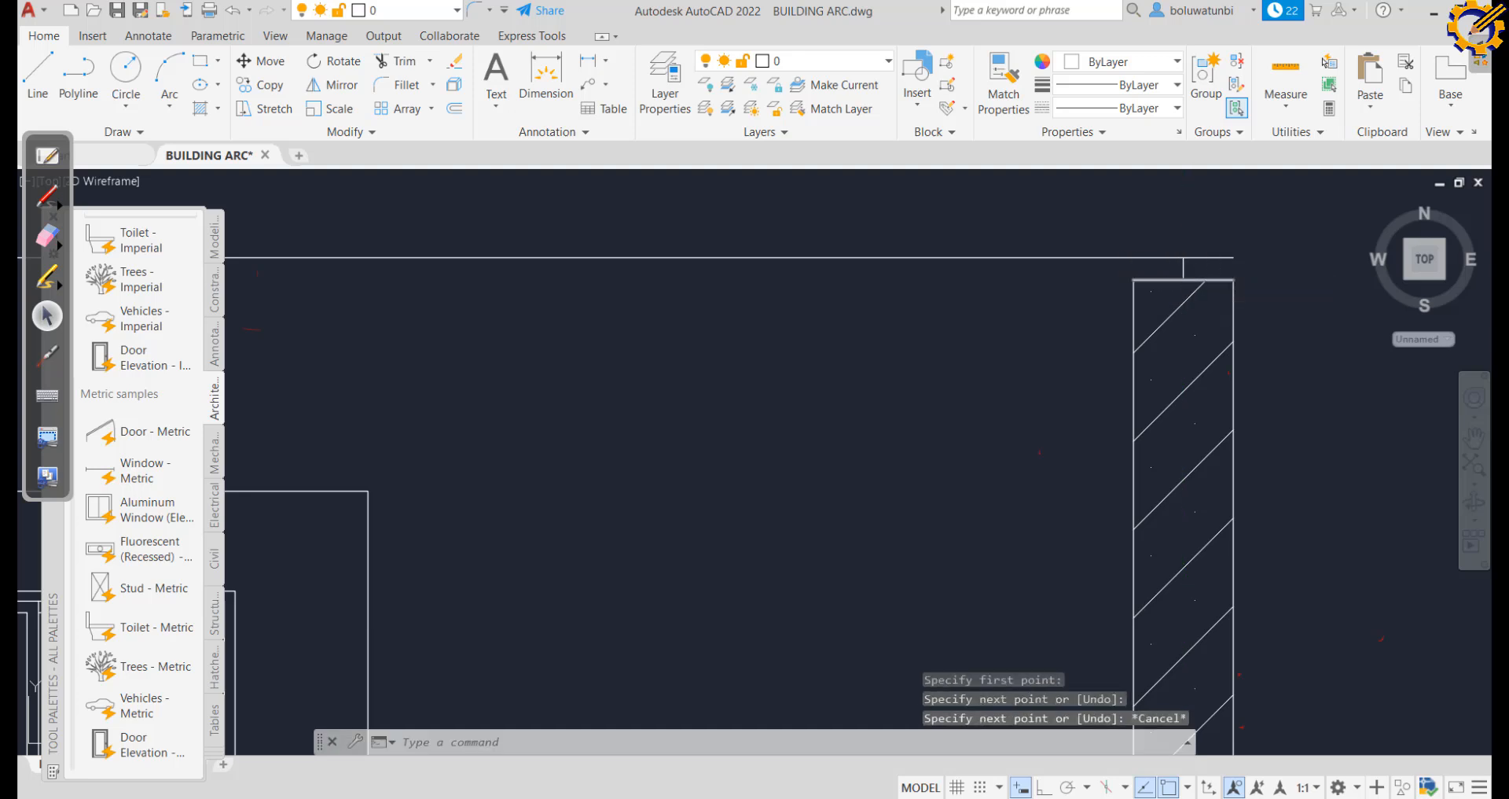
Offset the far outer wall's short vertical centre line 25 to each side, and delete the original centre line
left_click(454, 108)
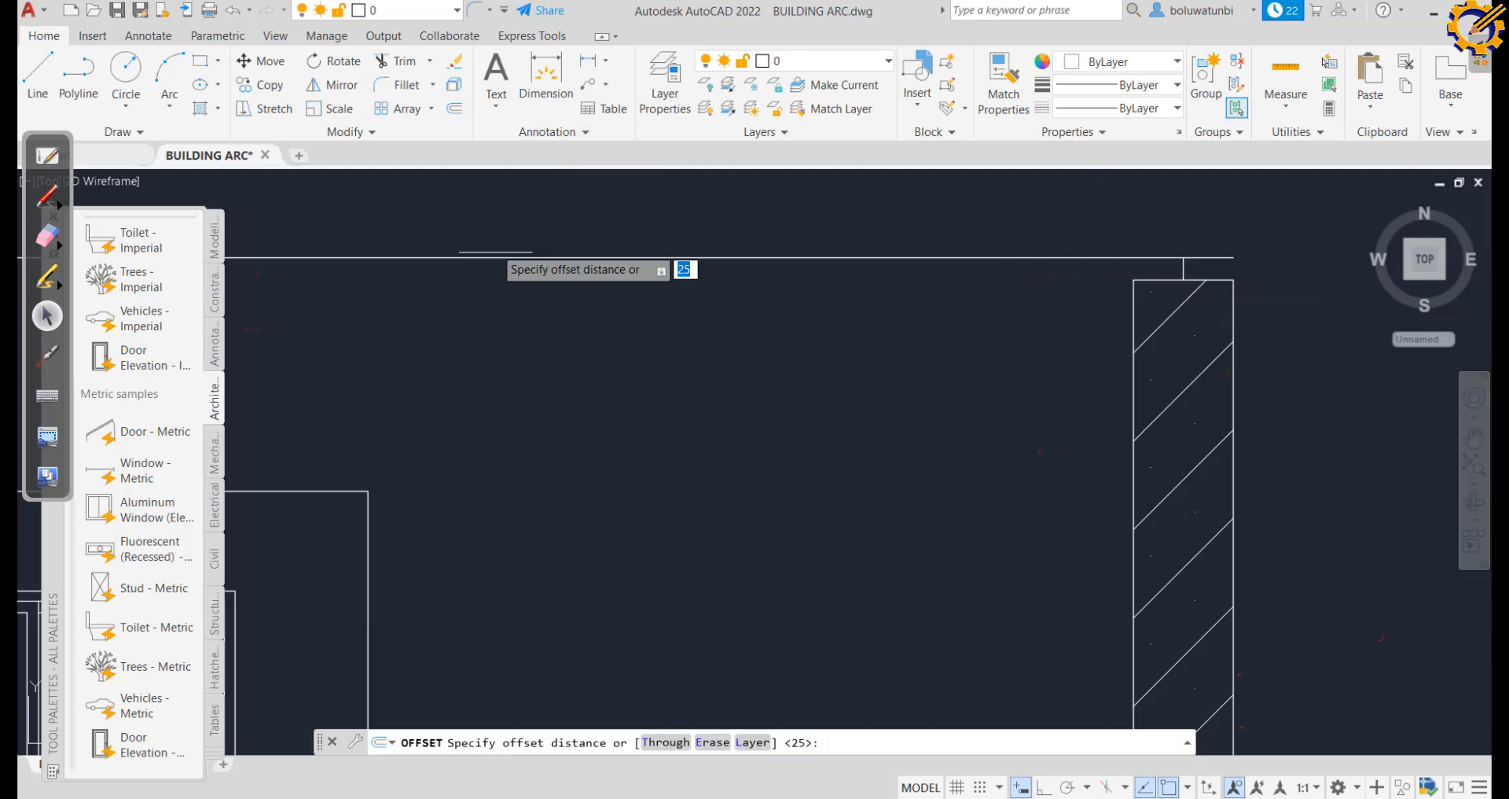
key("Return")
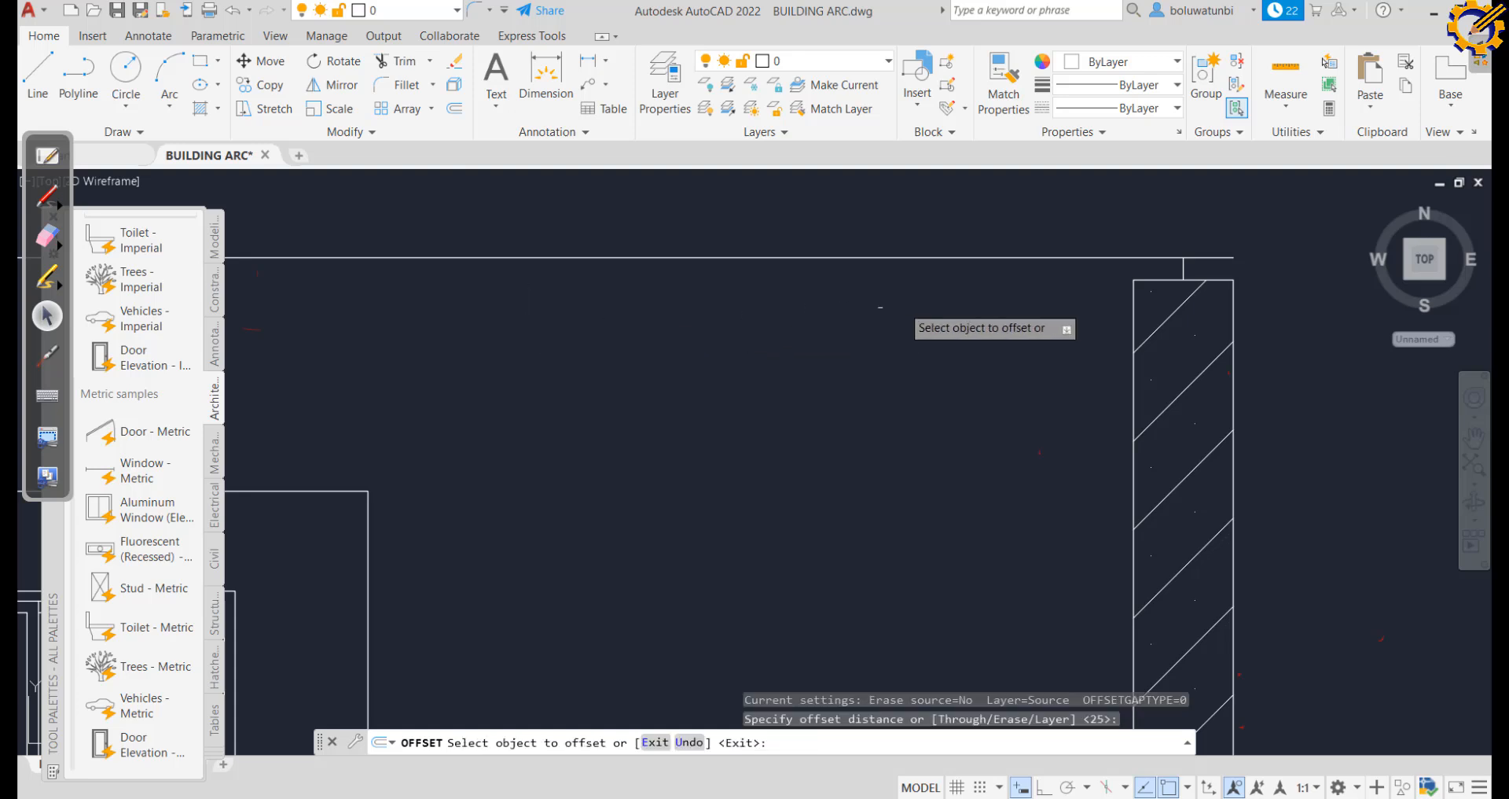
left_click(1182, 273)
left_click(1163, 270)
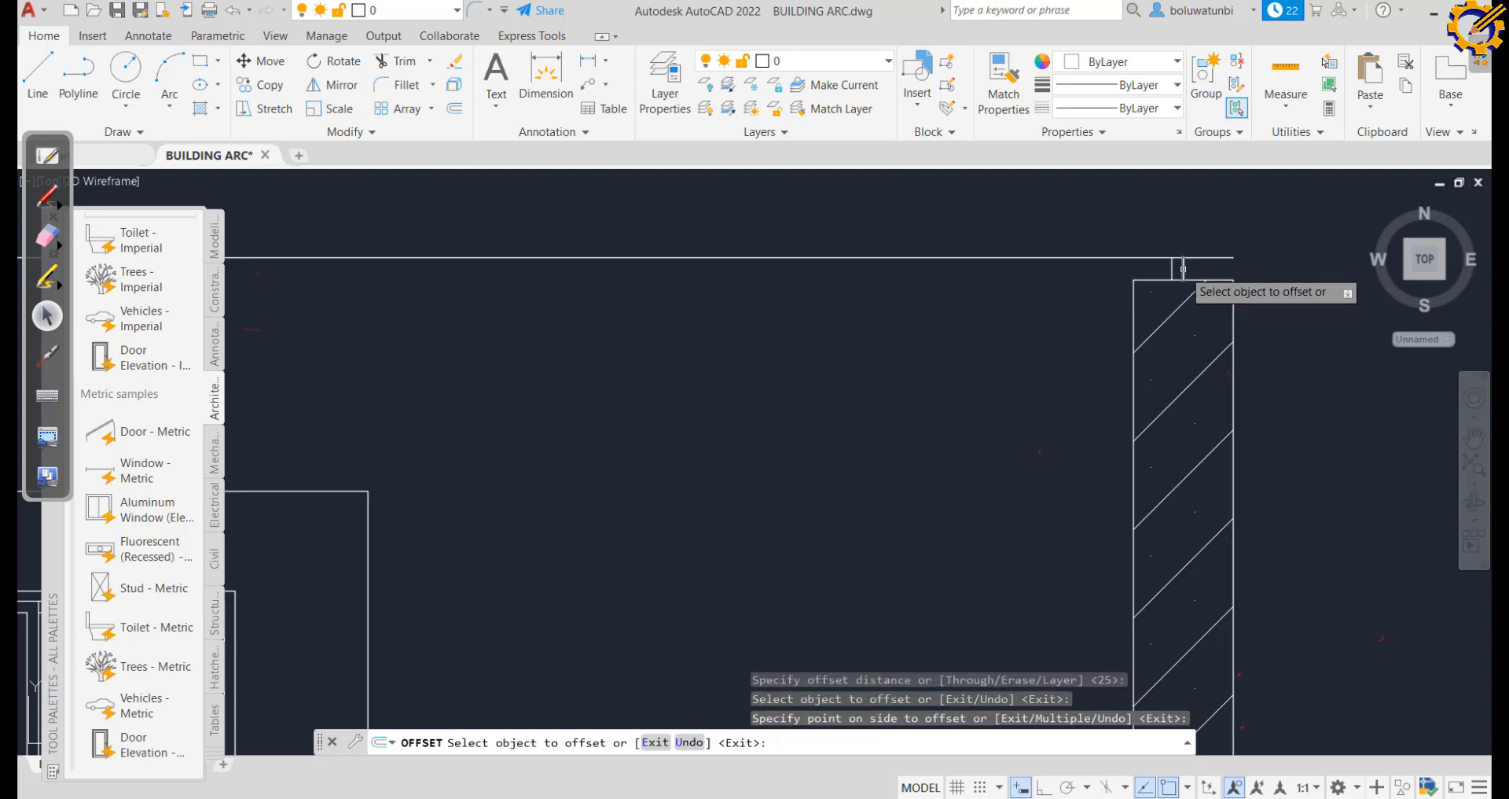
left_click(1183, 267)
left_click(1204, 266)
key("Escape")
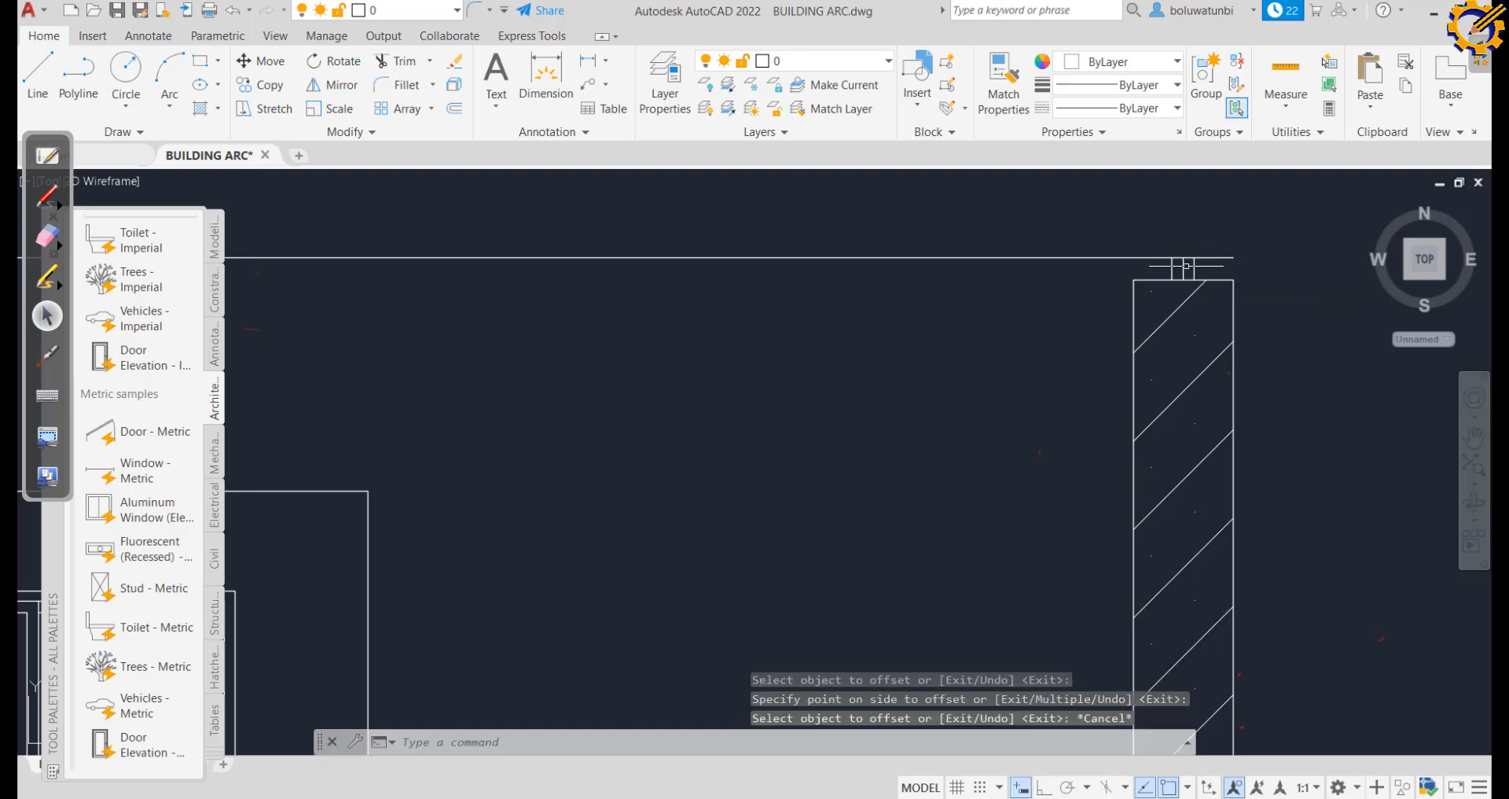
left_click(1183, 268)
key("Delete")
Extend the middle wall's top line in both directions to reach the far outer wall and the window wall
scroll(1182, 272, "down", 3)
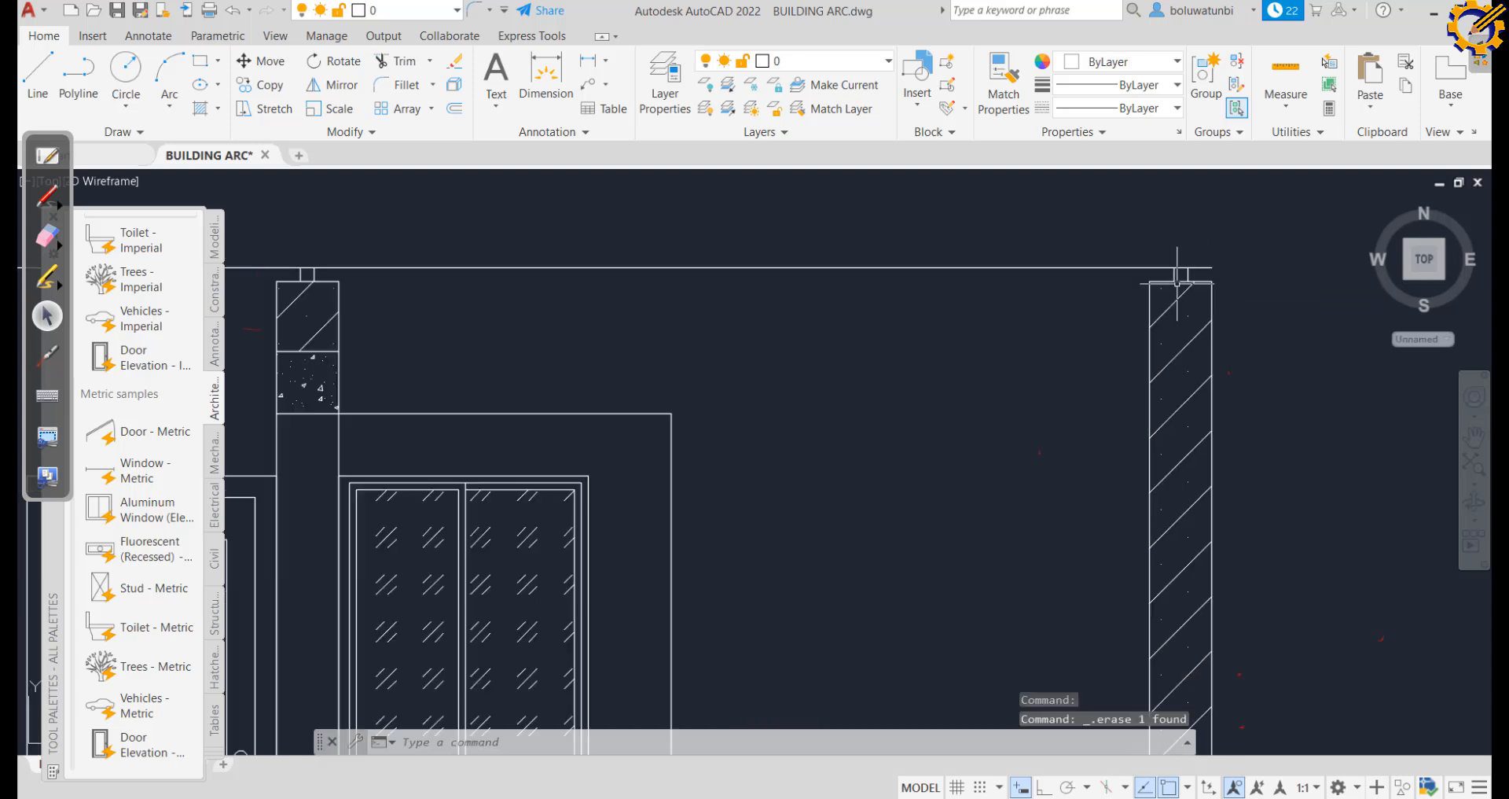
left_click(430, 63)
left_click(405, 132)
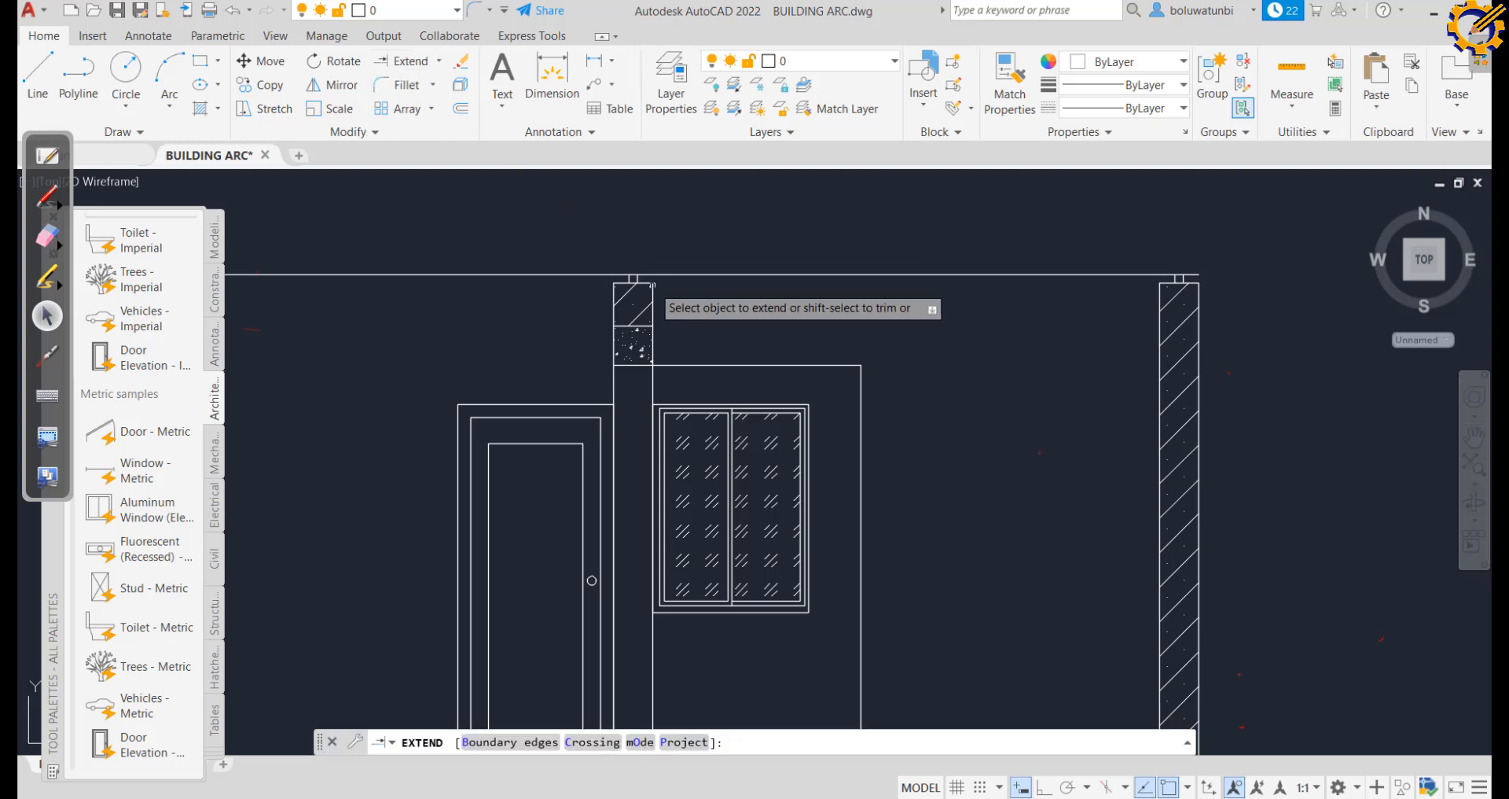
left_click(653, 283)
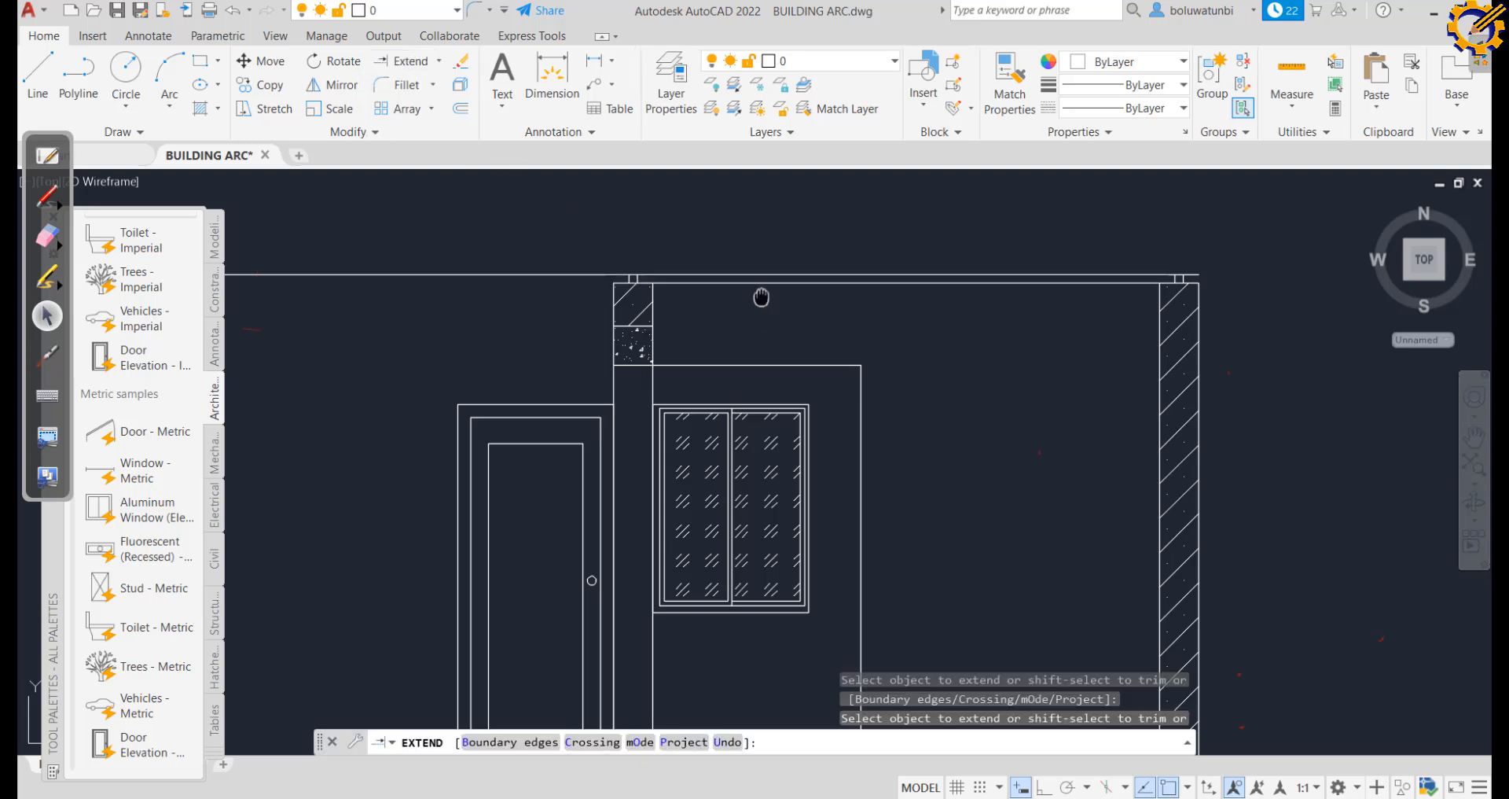
middle_click_drag(761, 297, 945, 319)
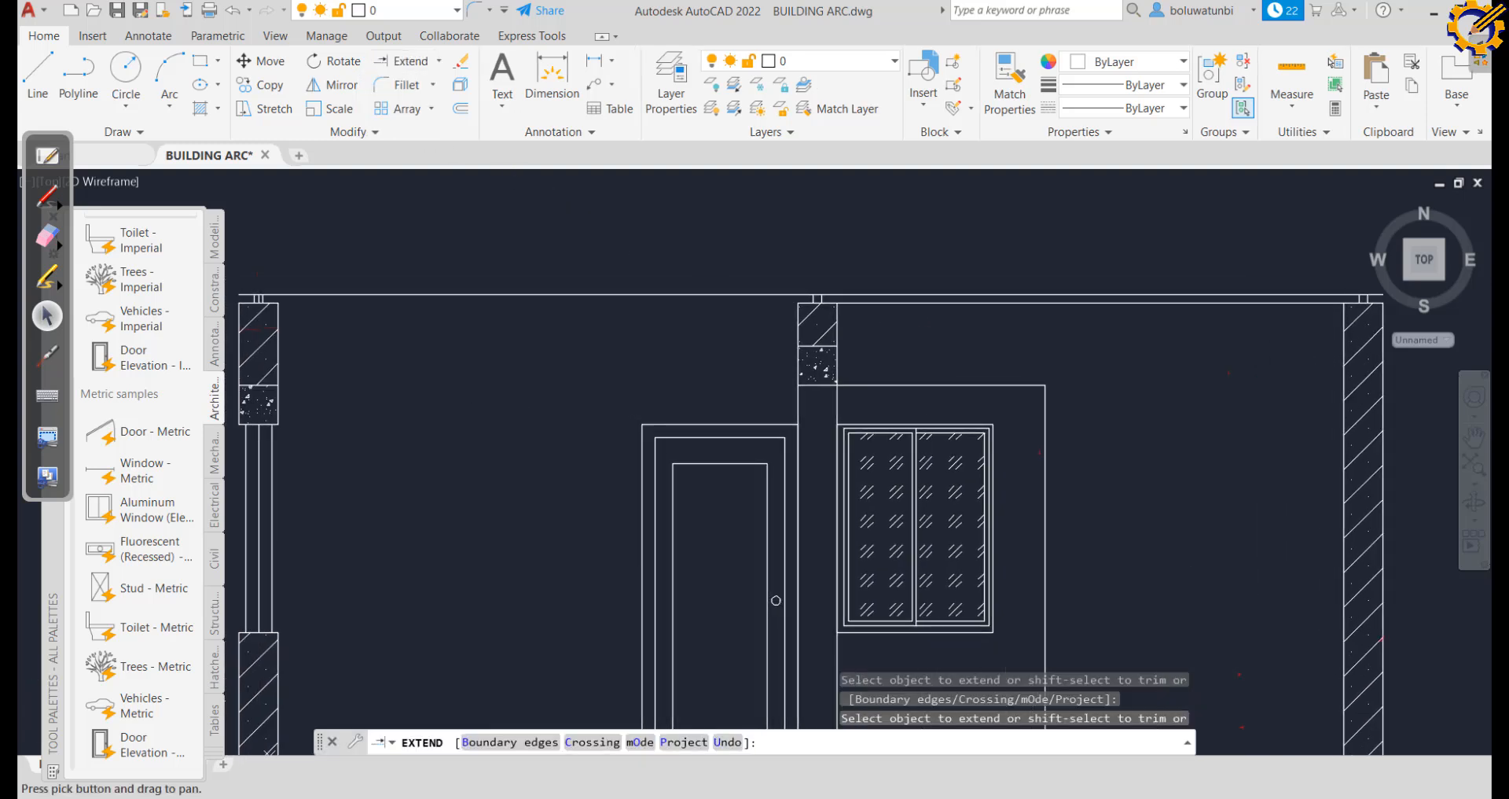
left_click(811, 300)
key("Escape")
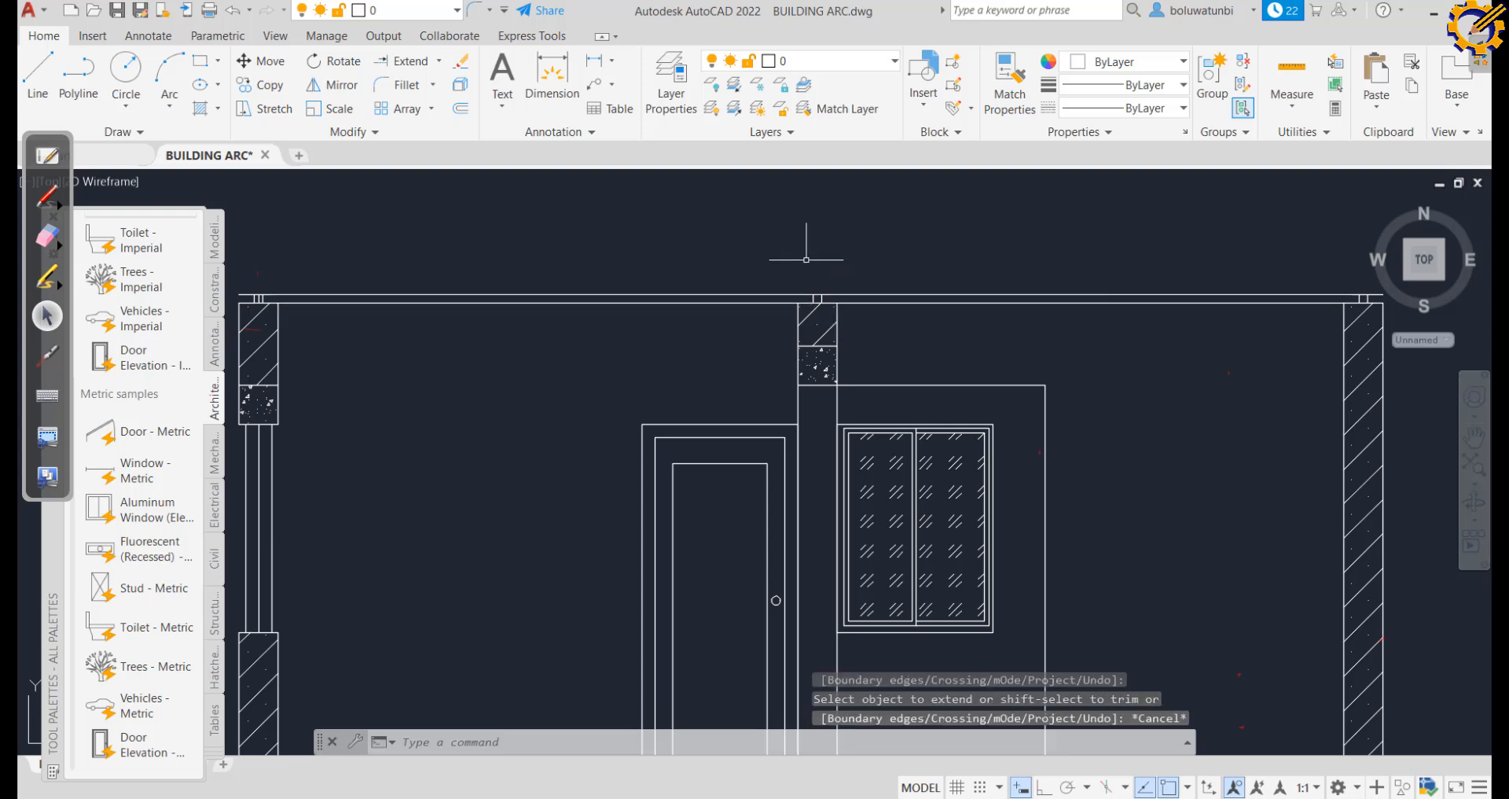
With Ortho on, draw two crossing diagonals between the corners of the small square above the middle wall
scroll(807, 259, "up", 4)
left_click(37, 77)
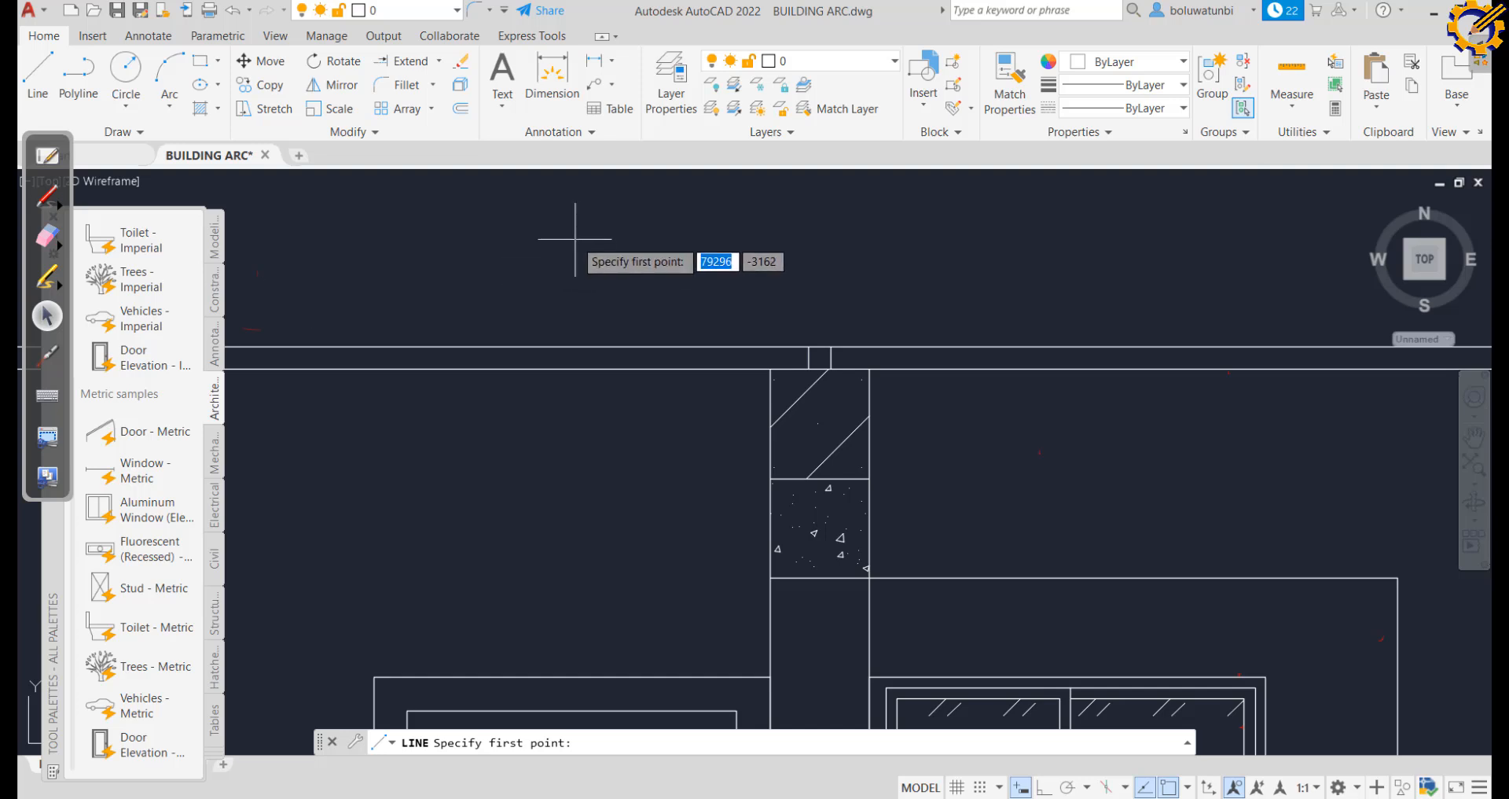
key("F8")
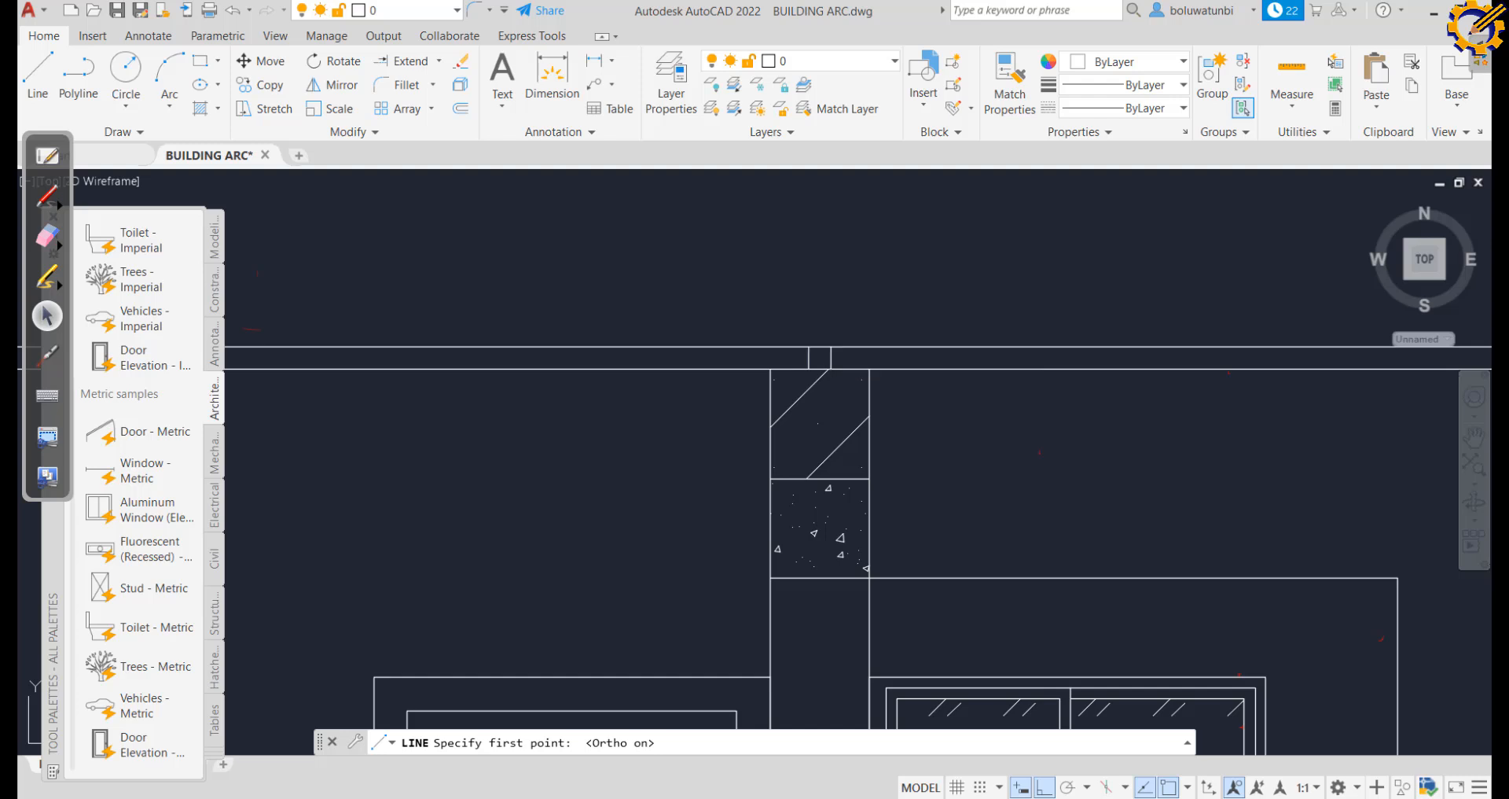
left_click(810, 358)
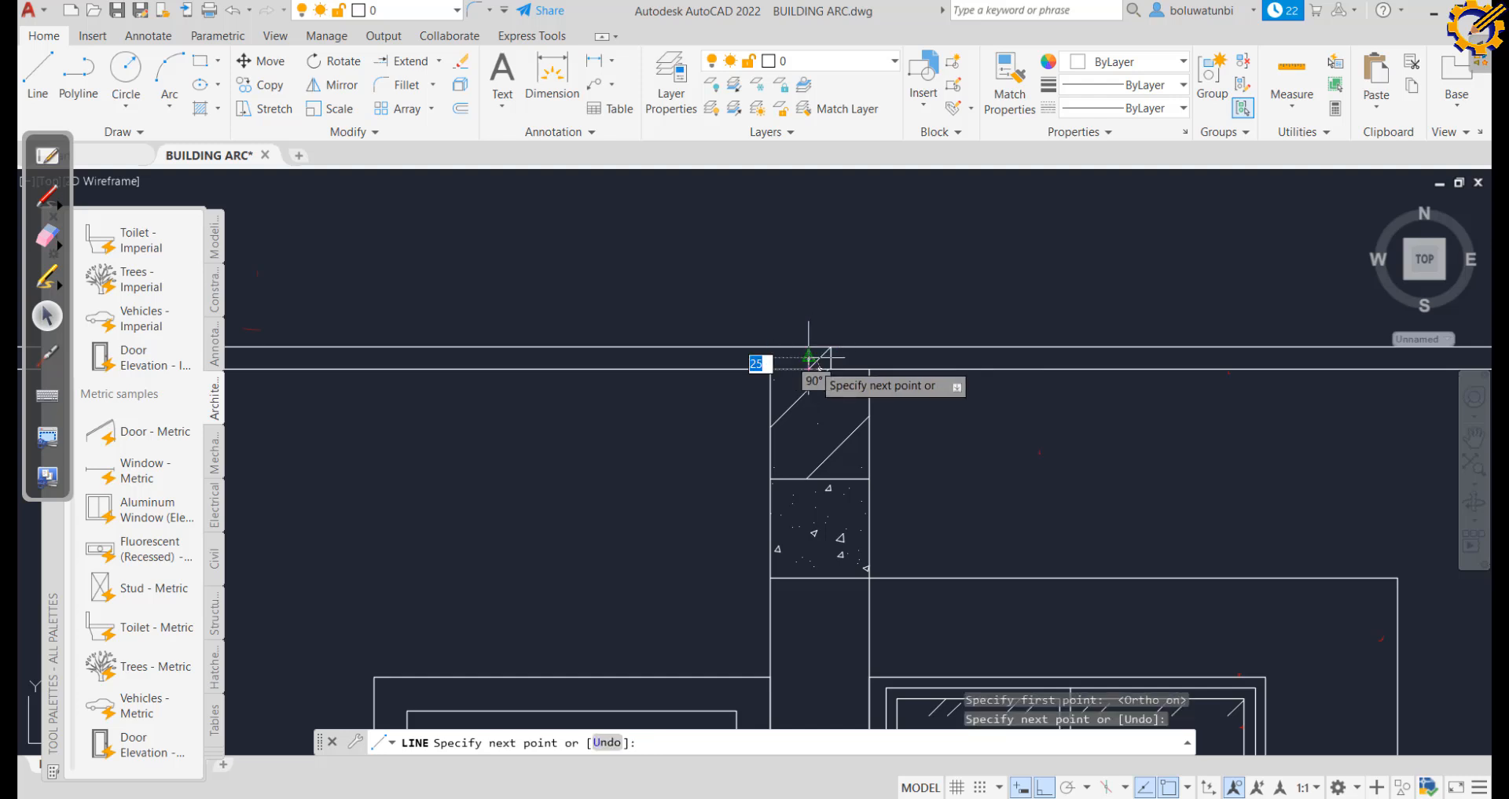
key("Escape")
type("l")
key("Return")
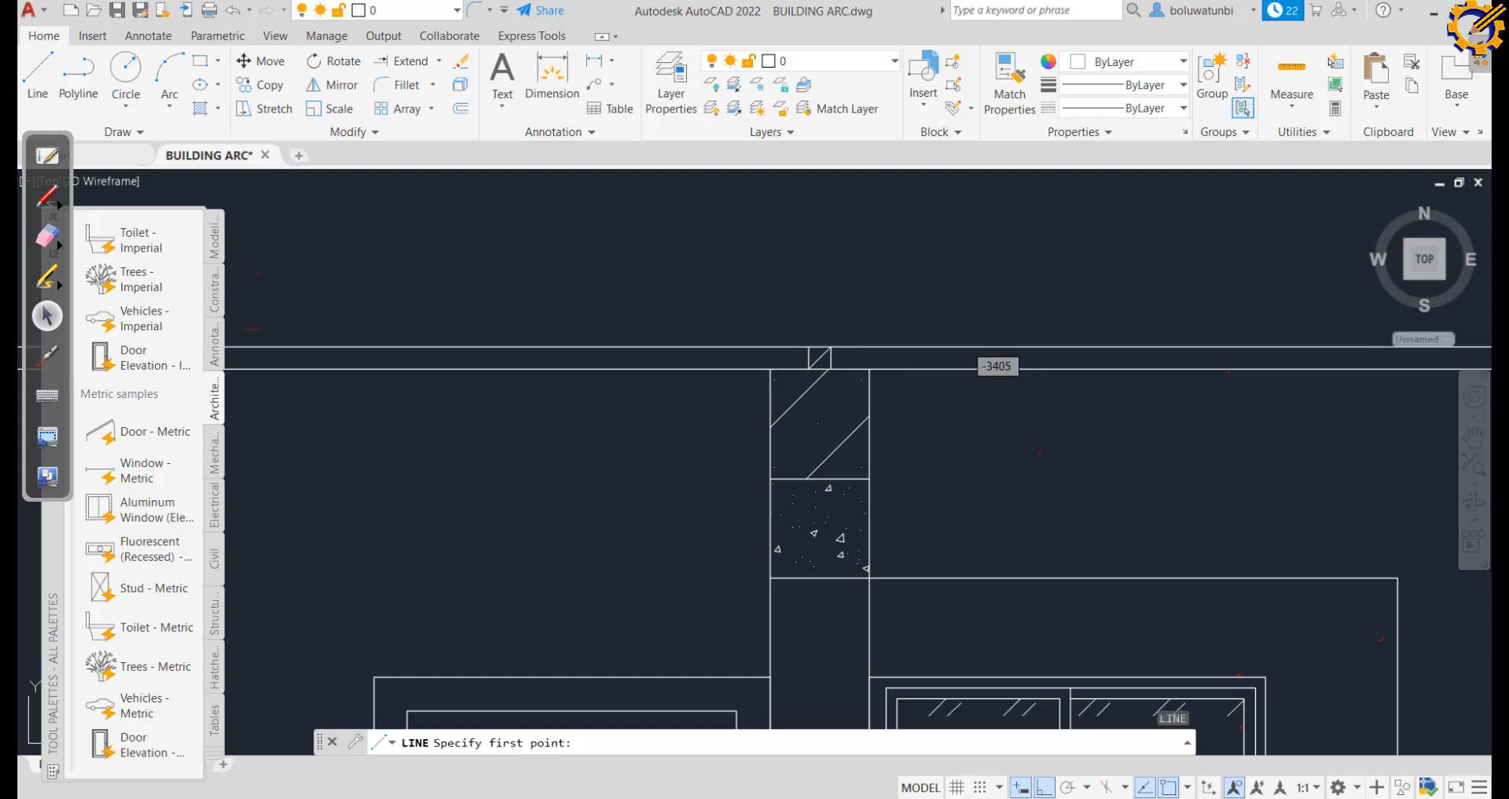
left_click(811, 359)
scroll(835, 368, "up", 4)
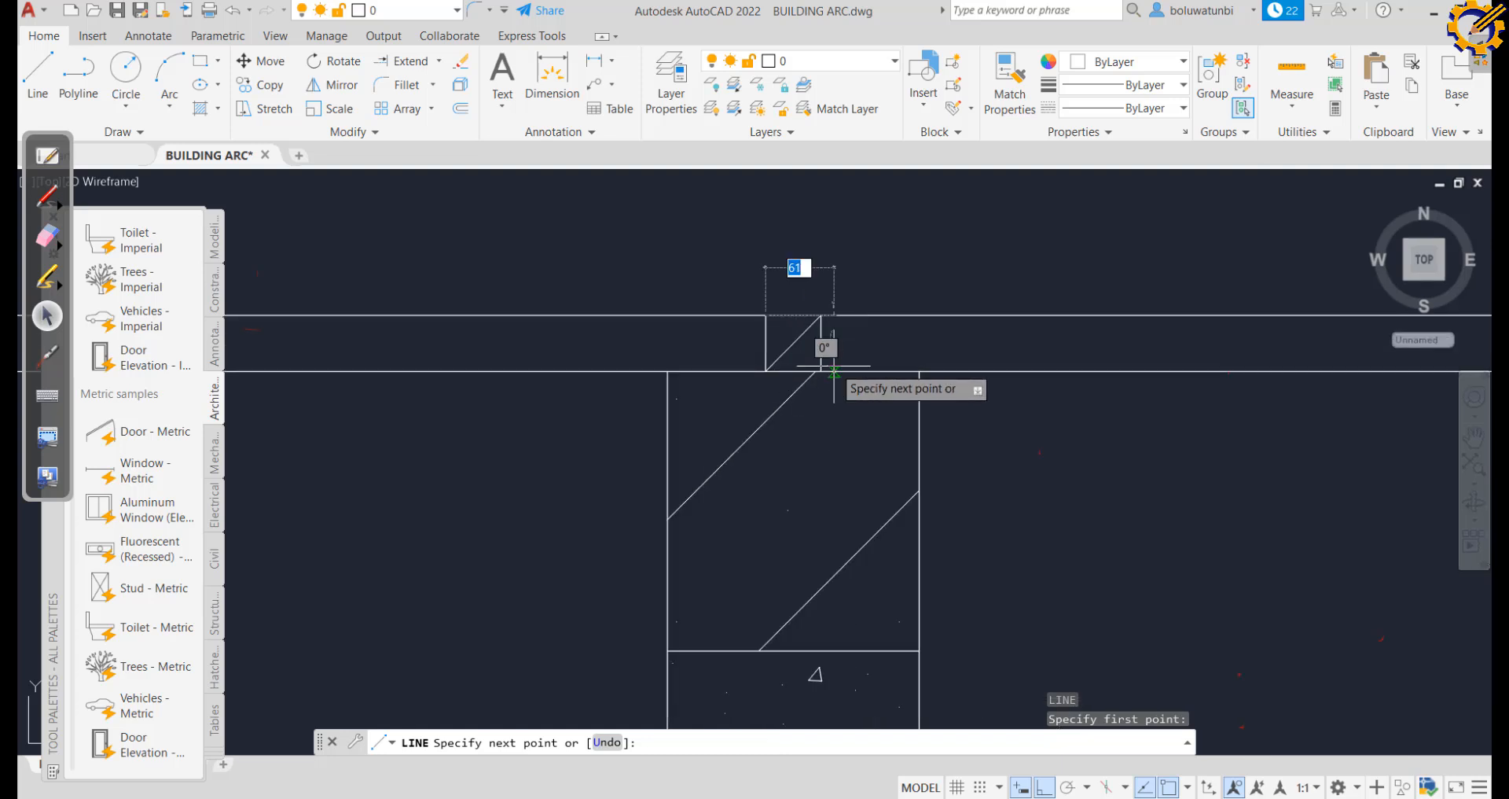
left_click(821, 371)
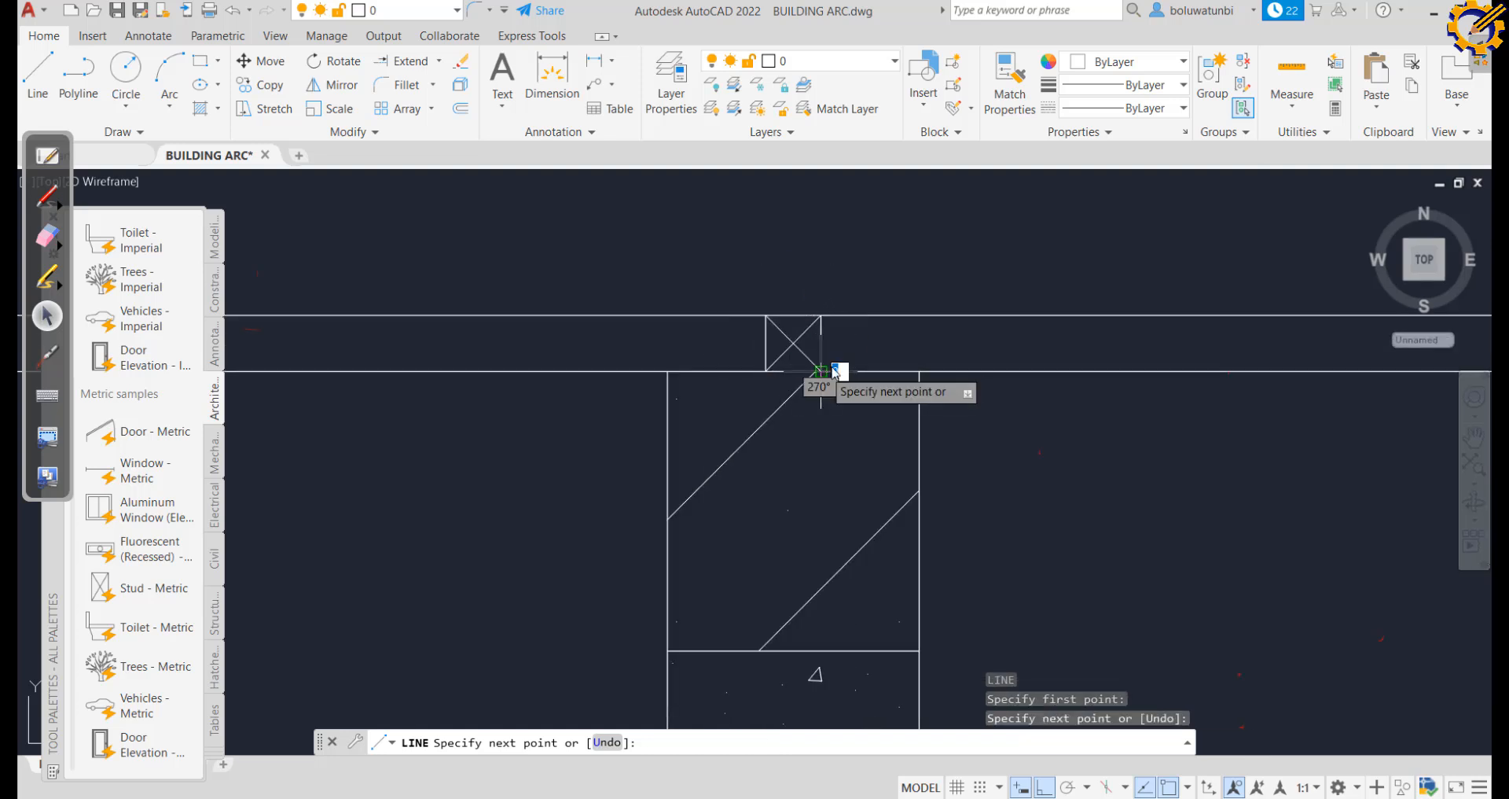
key("Escape")
Draw two crossing diagonals between the corners of the small square above the far outer wall
scroll(869, 334, "down", 7)
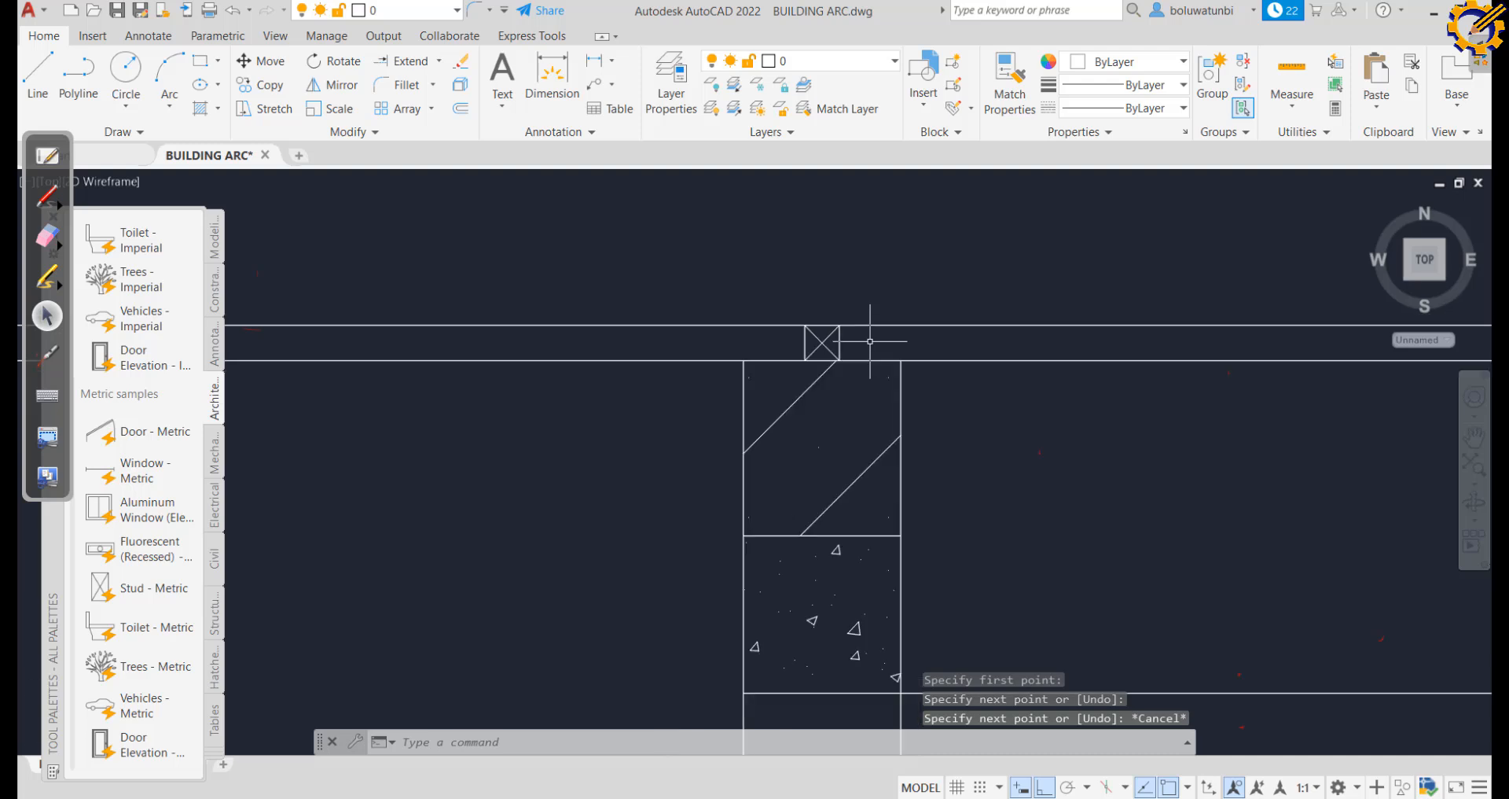
middle_click_drag(895, 343, 550, 319)
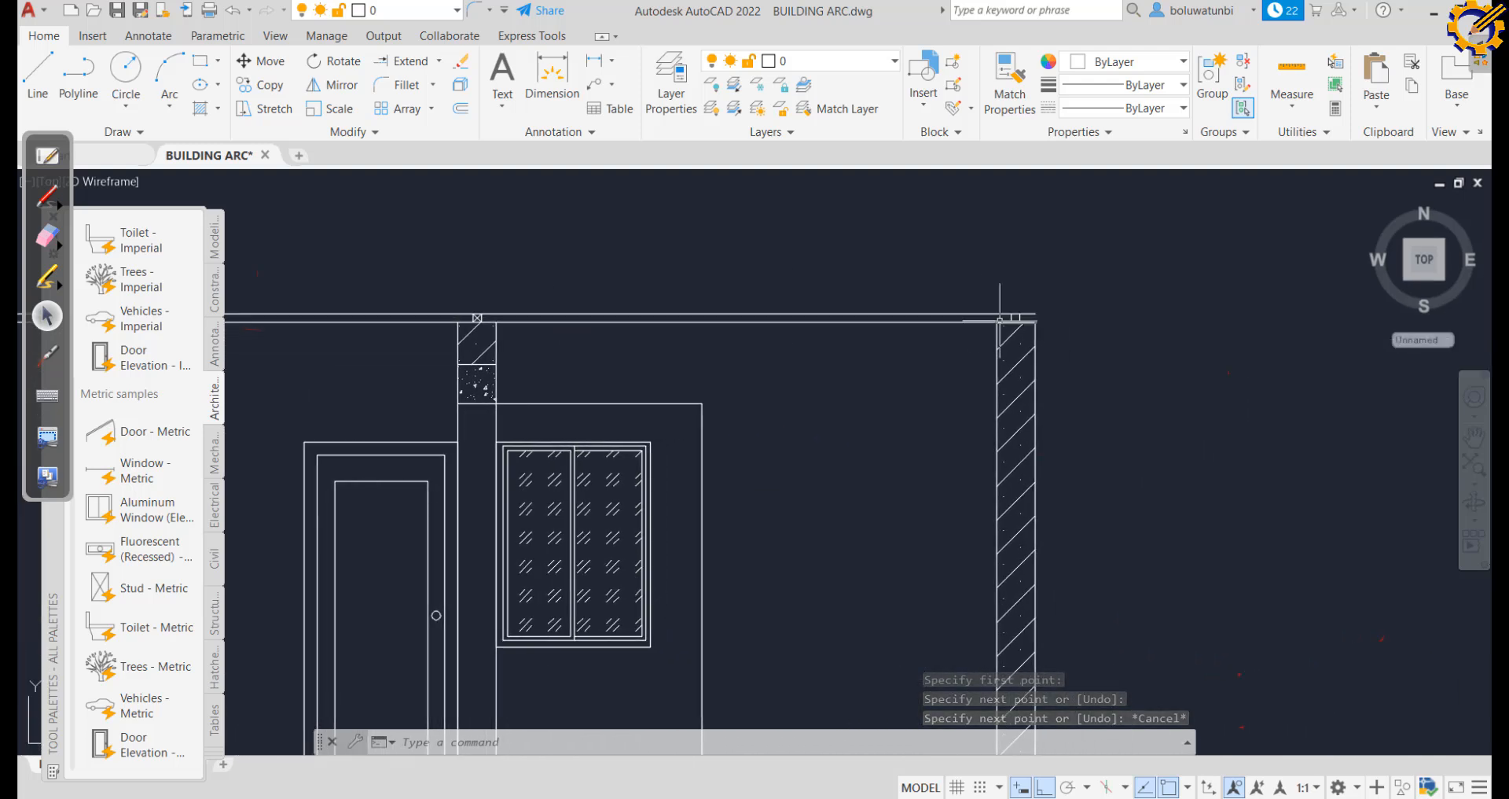
scroll(1006, 317, "up", 8)
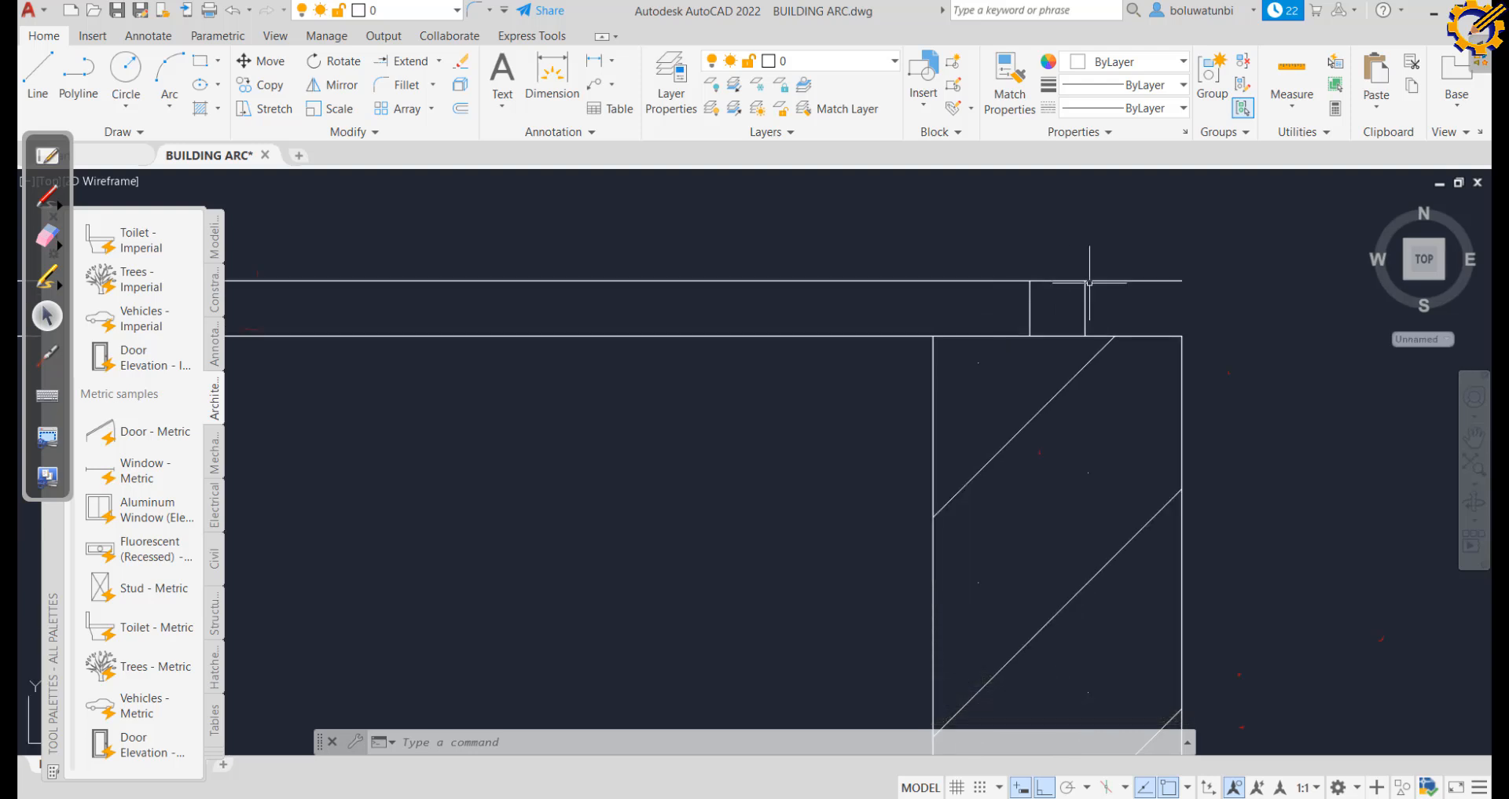
type("l")
key("Return")
left_click(1087, 281)
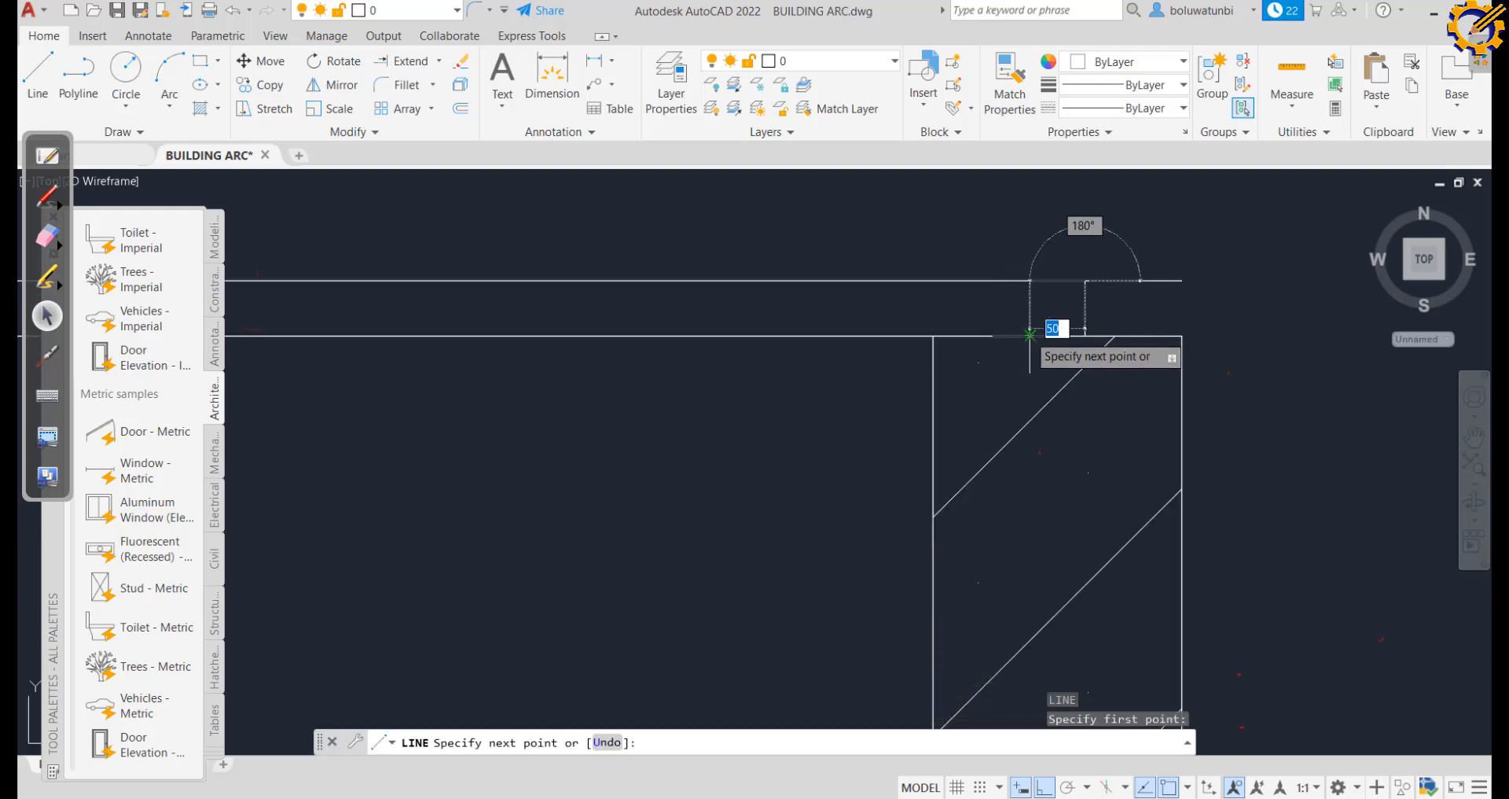
left_click(1029, 334)
key("Return")
key("Return")
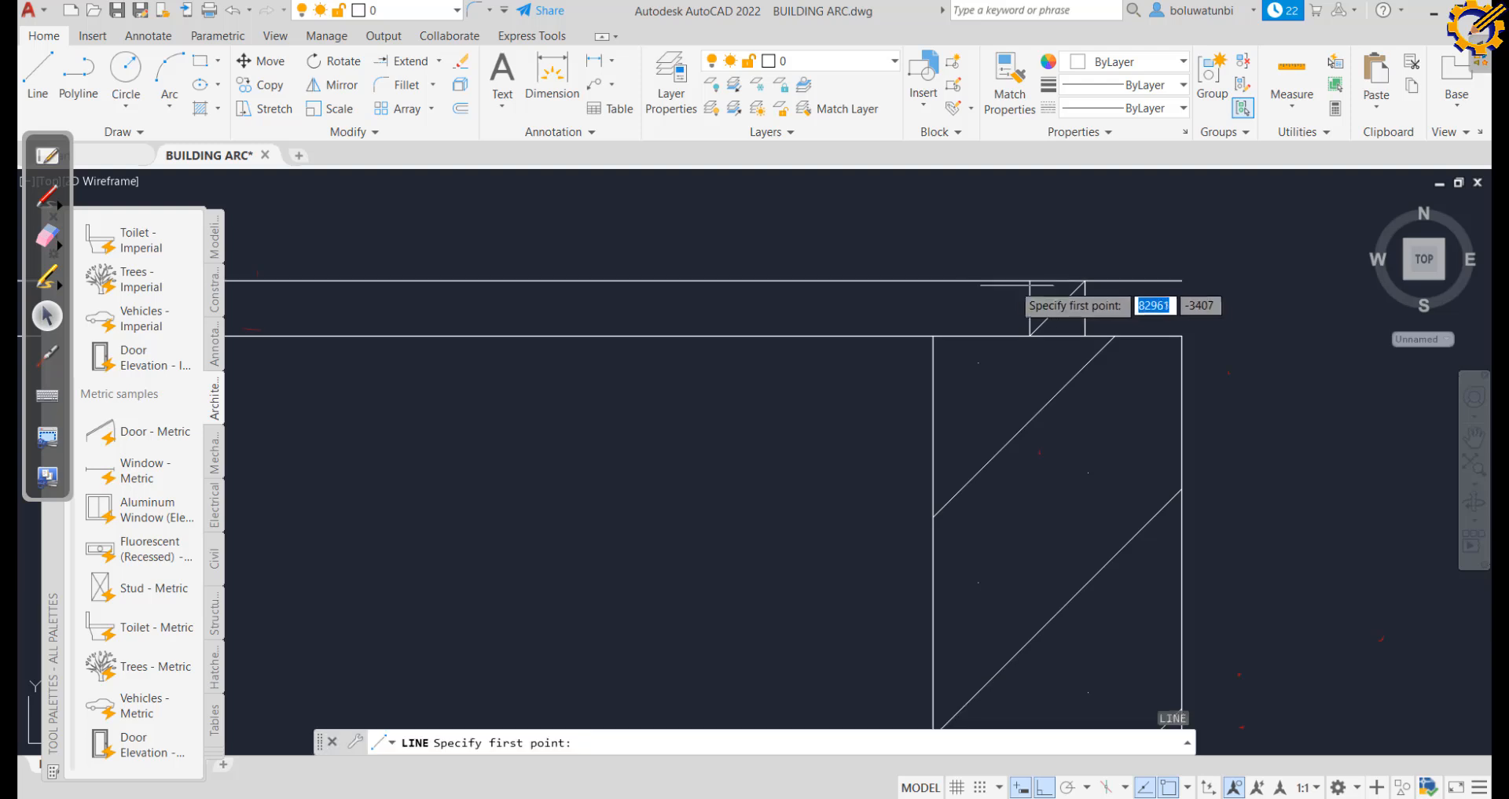
left_click(1030, 281)
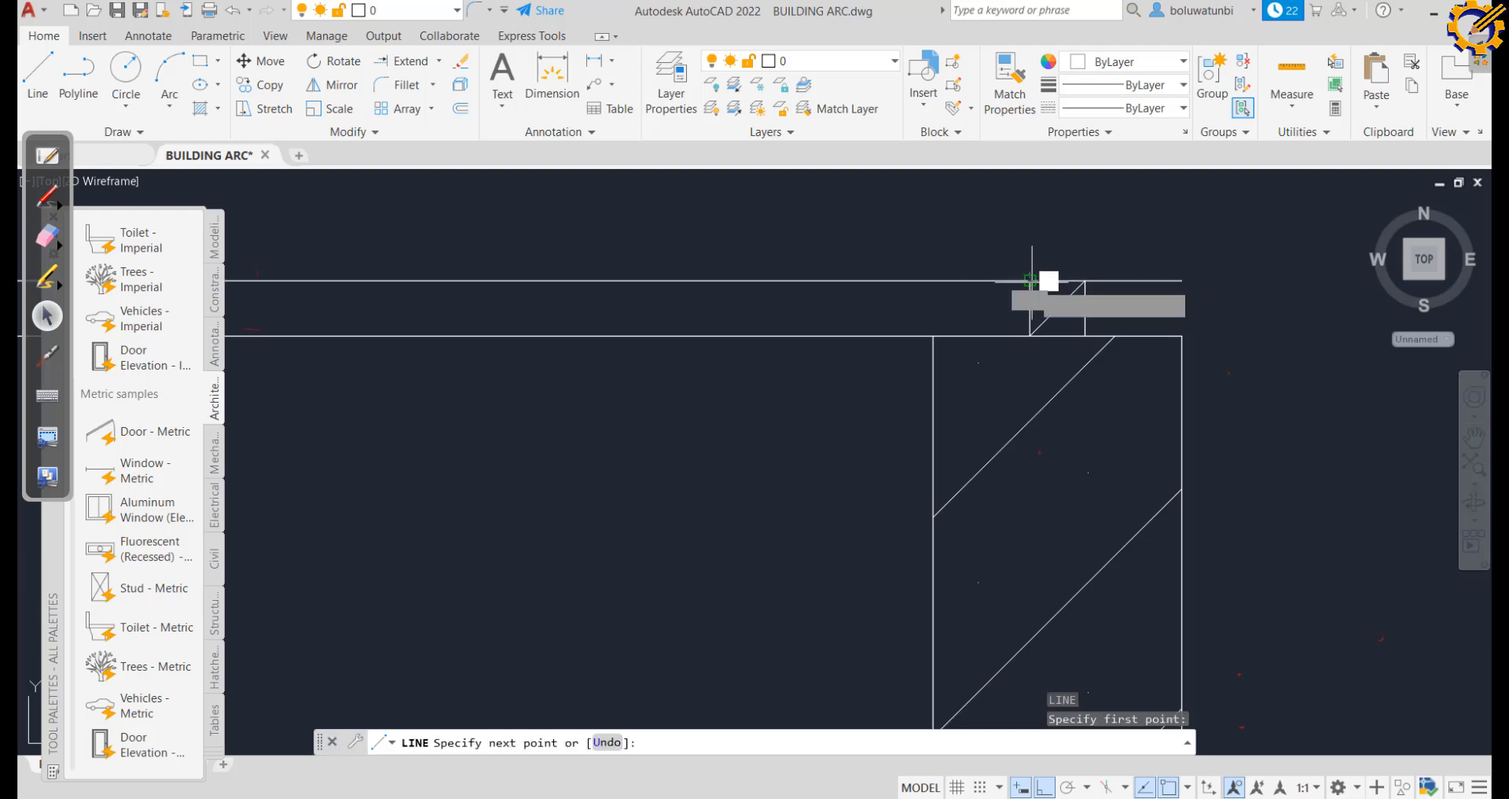
left_click(1085, 335)
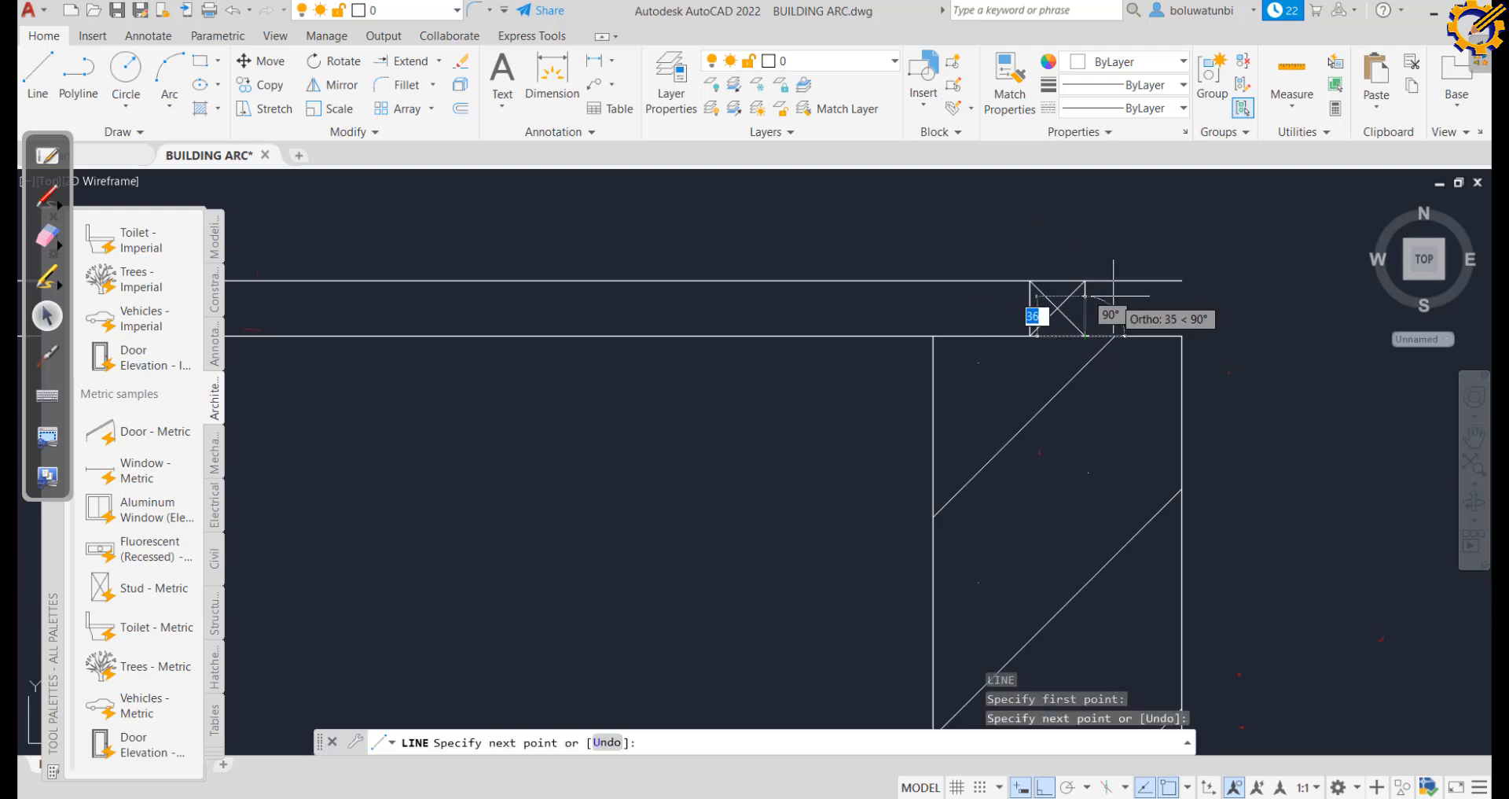
key("Escape")
Delete the short vertical centre line inside the small square above the window wall
scroll(1115, 308, "down", 2)
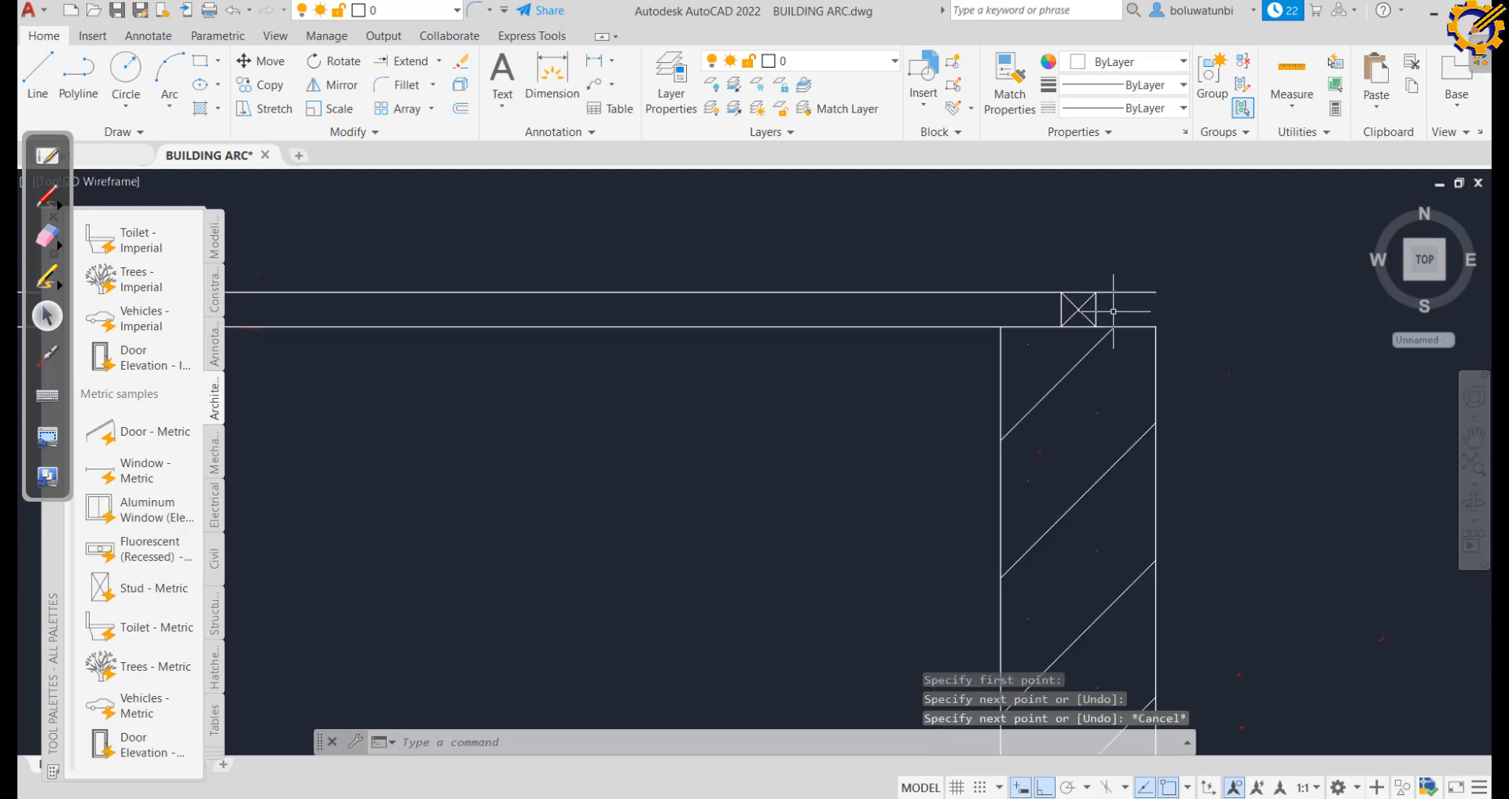
scroll(1029, 327, "down", 3)
middle_click_drag(903, 327, 1309, 316)
scroll(390, 303, "up", 6)
scroll(390, 303, "up", 4)
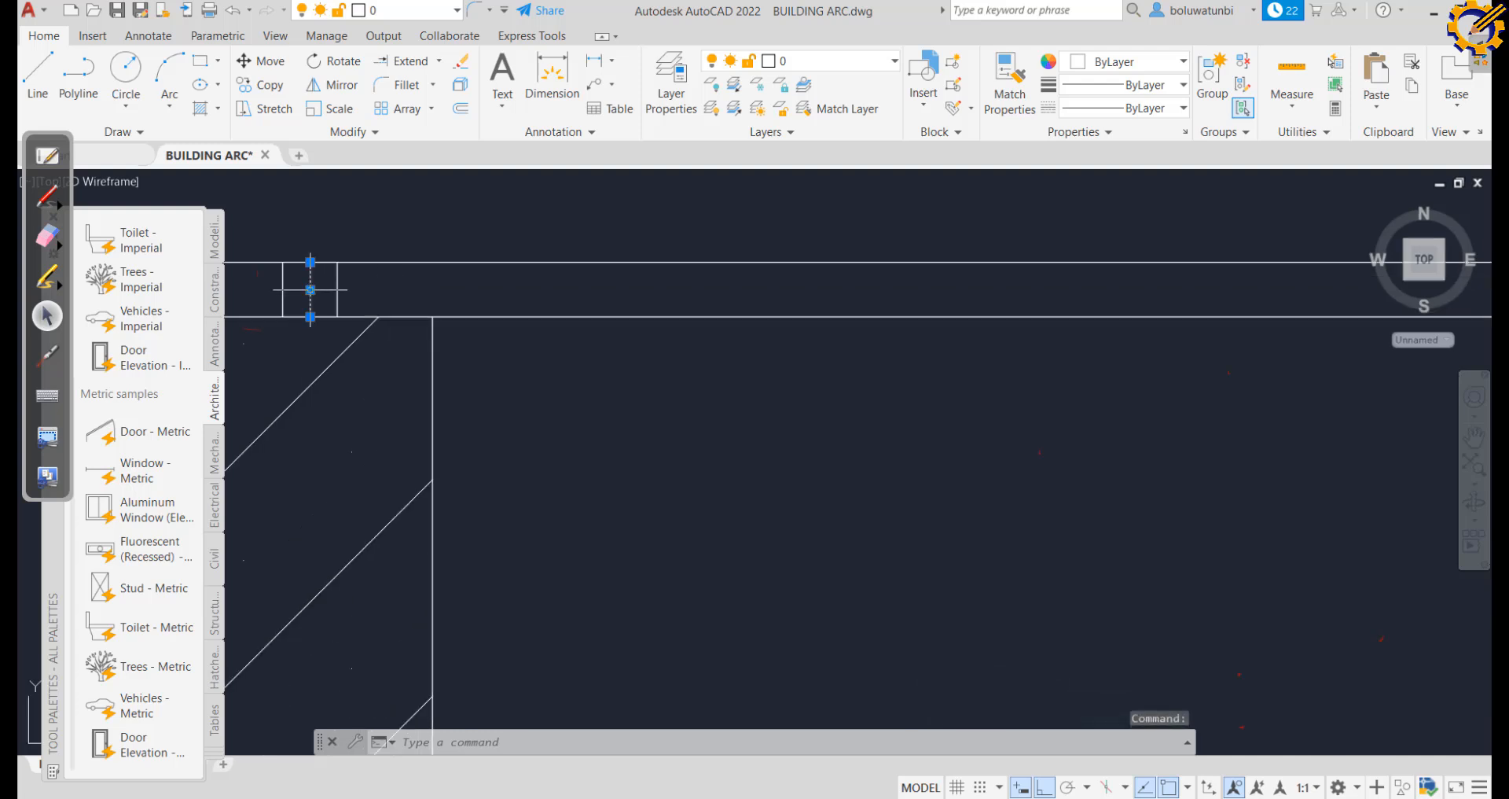
key("Delete")
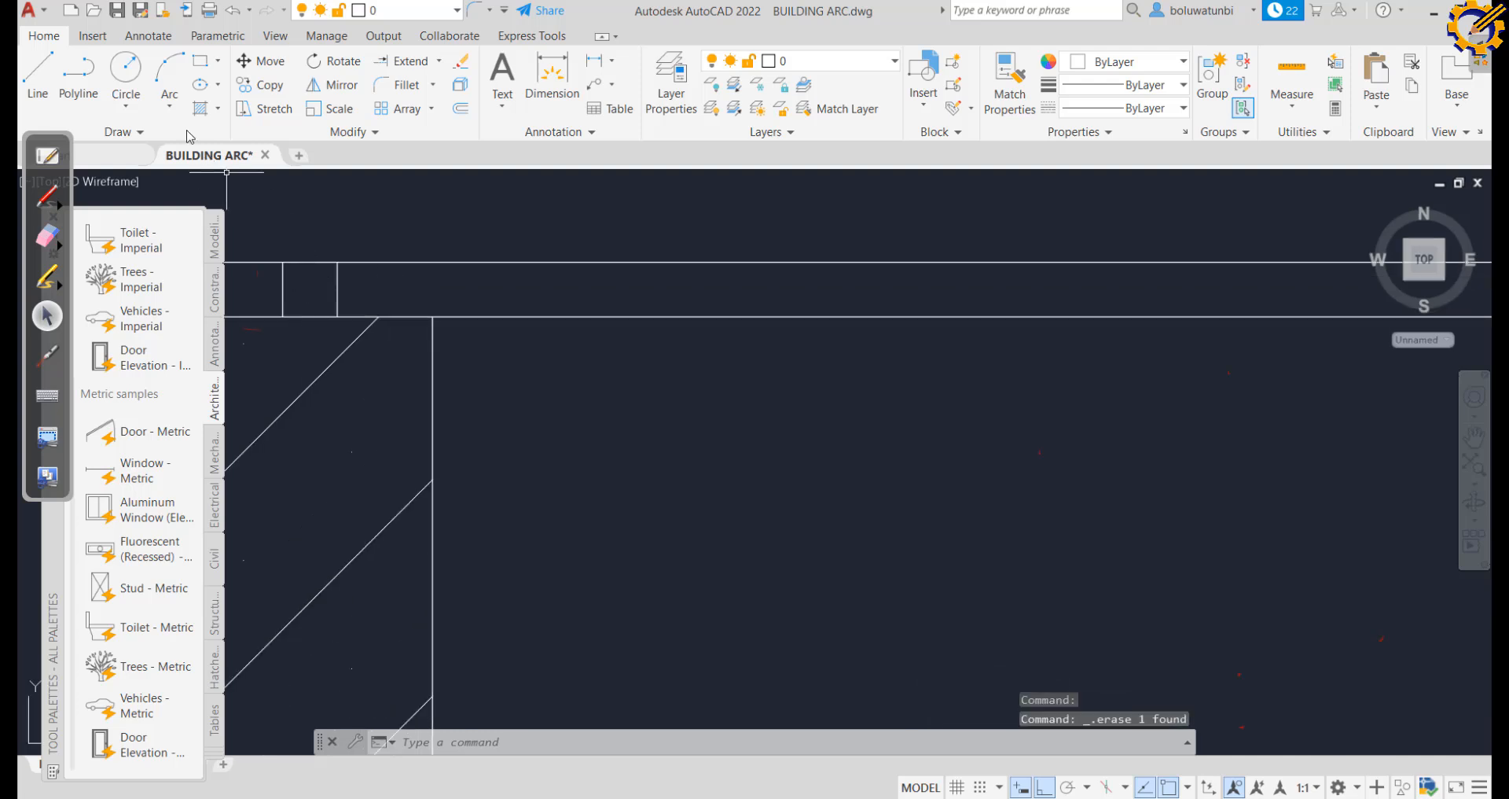
Draw two crossing diagonals between the corners of the small square above the window wall
left_click(38, 72)
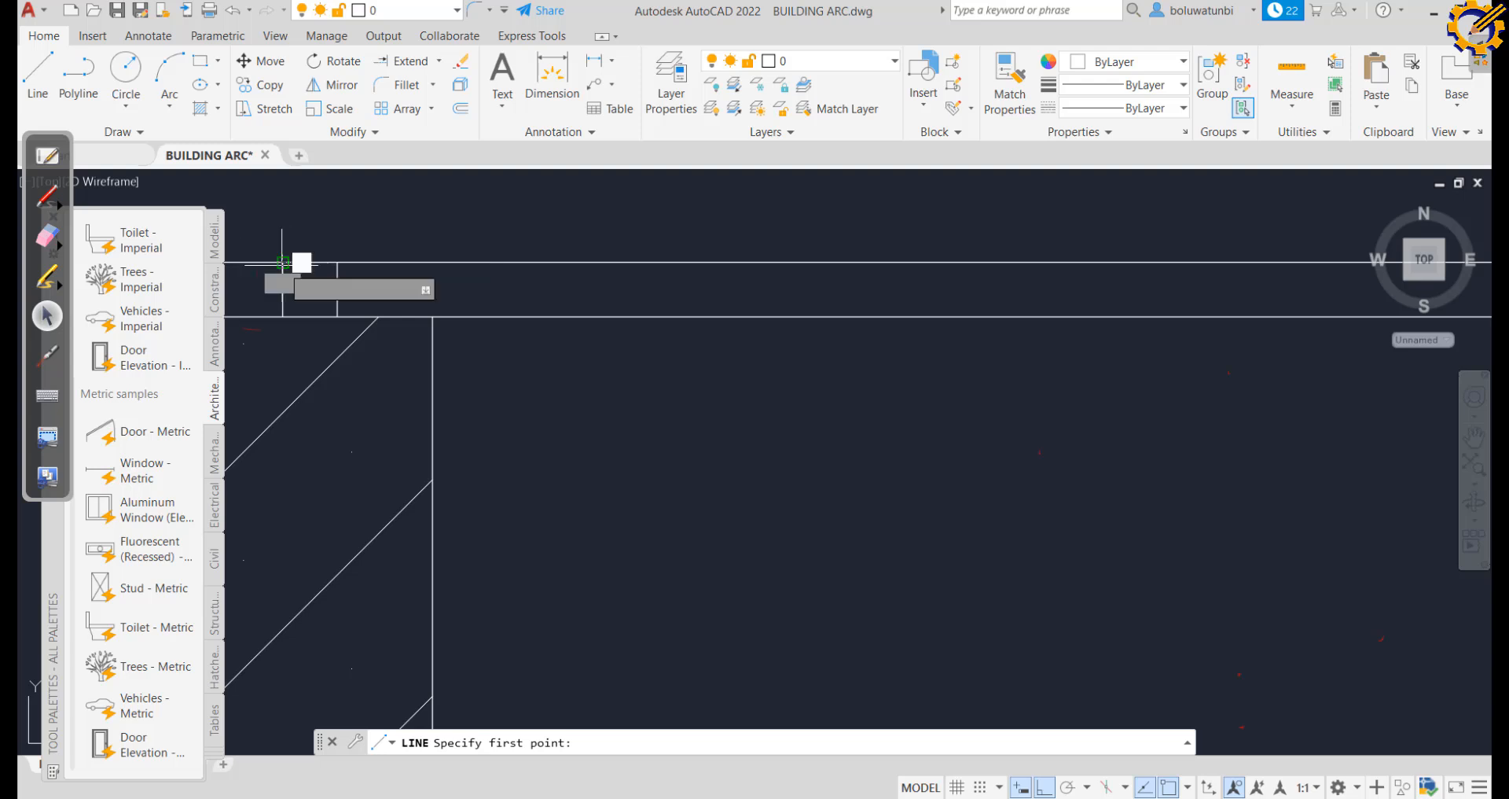
left_click(285, 261)
left_click(338, 316)
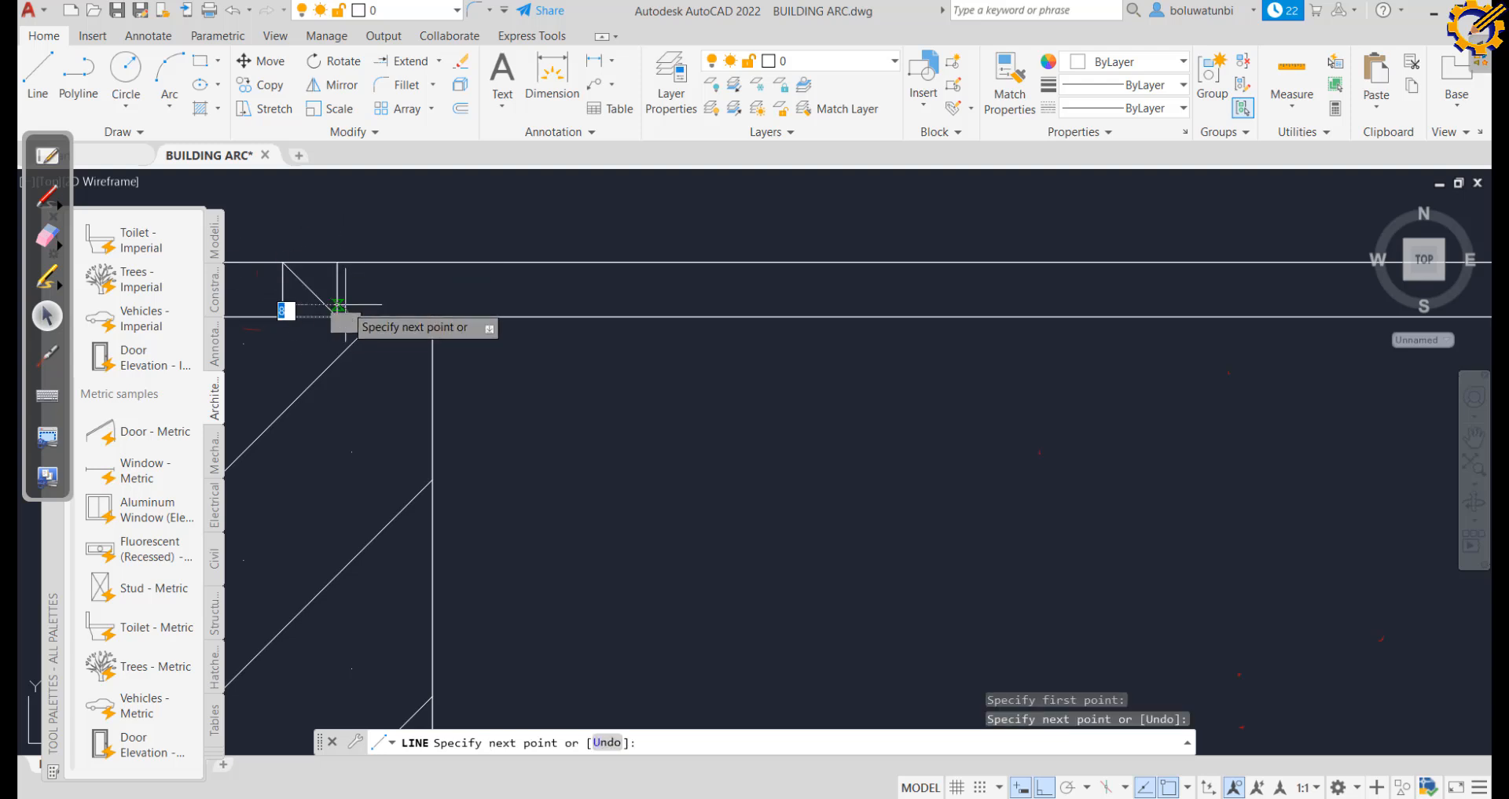
key("Escape")
key("Return")
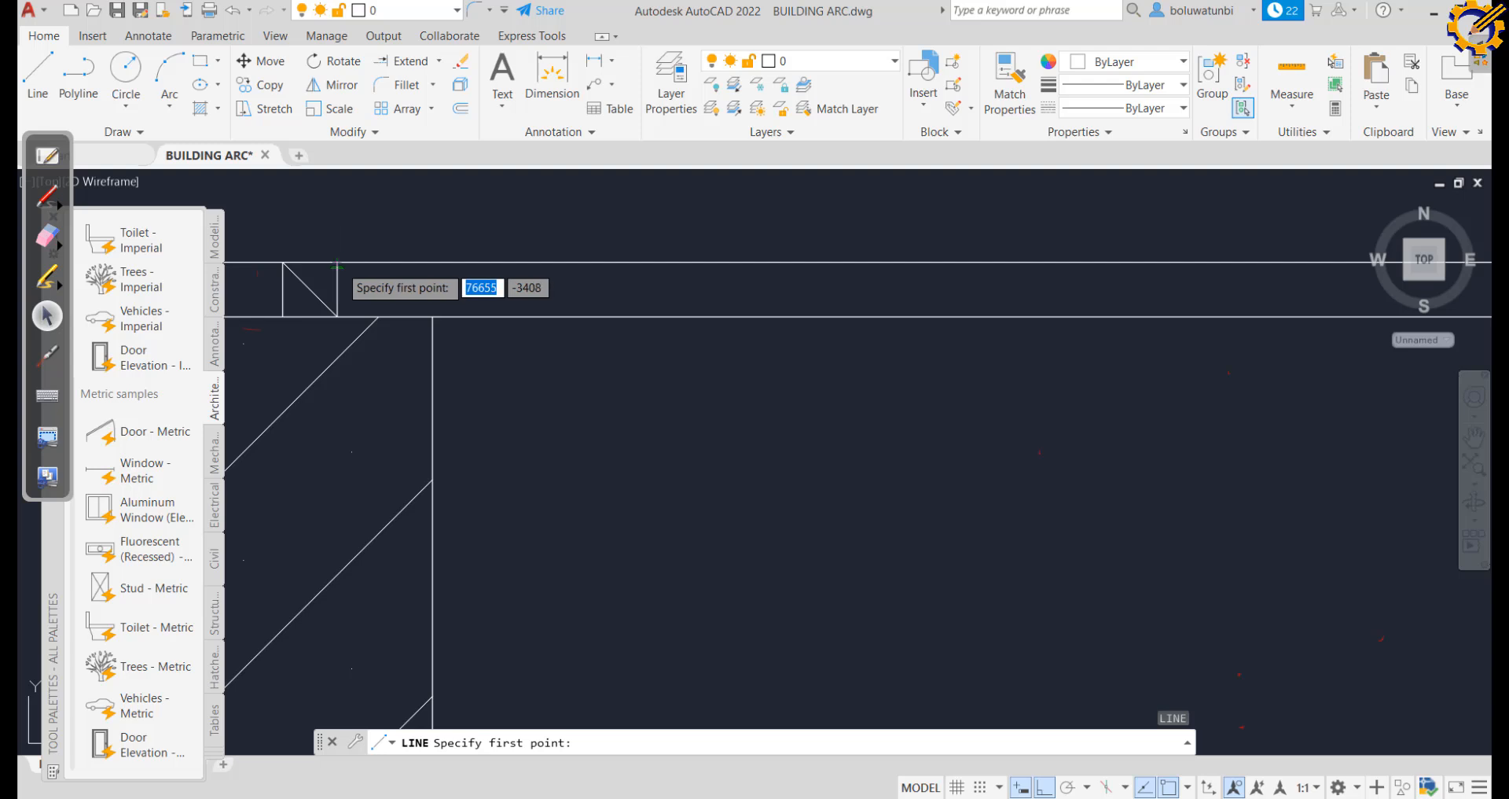
left_click(338, 262)
left_click(283, 316)
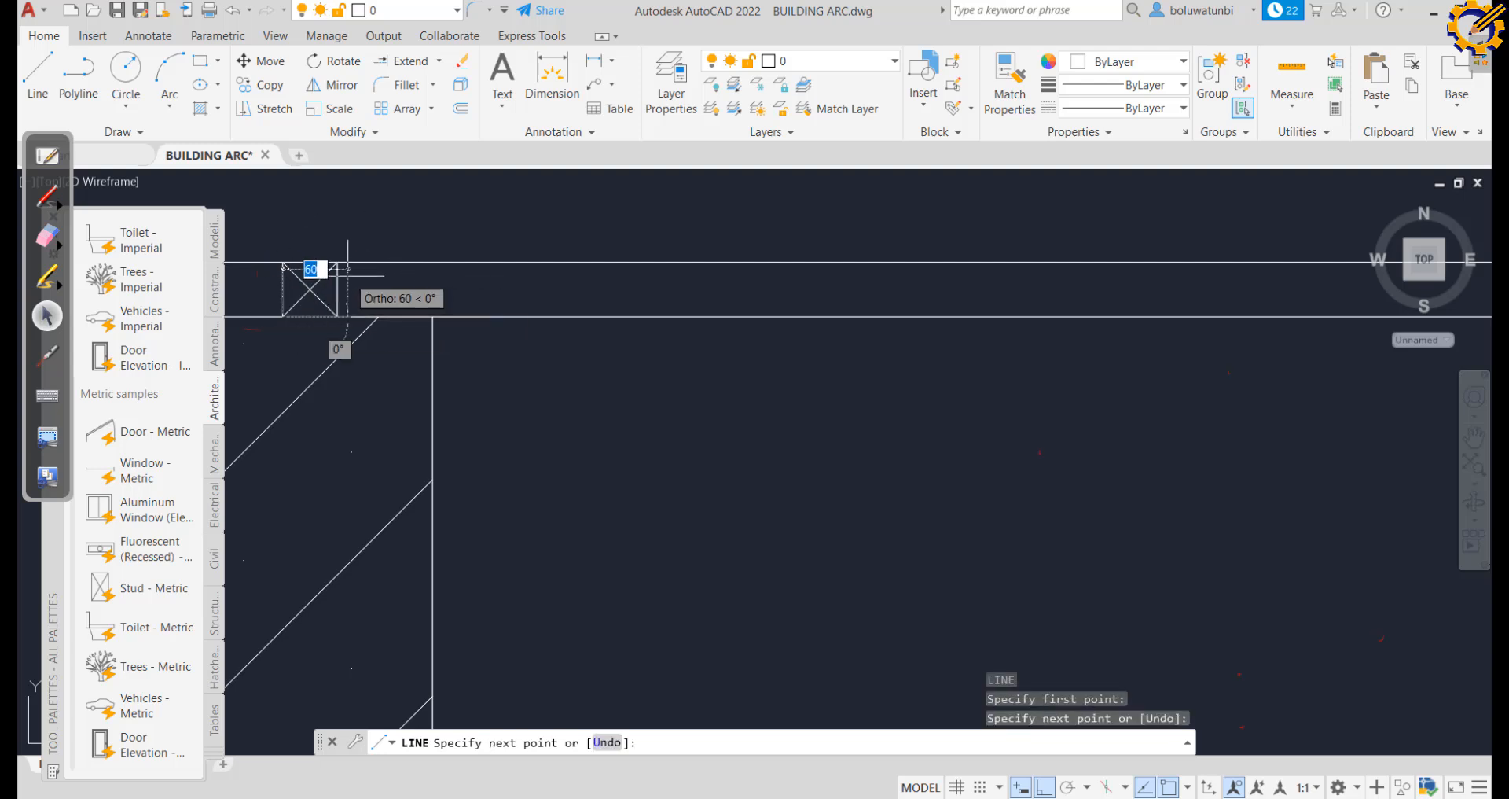
key("Escape")
Offset the horizontal line along the tops of the small crossed squares 150 upward to form a ceiling timber
scroll(444, 298, "down", 3)
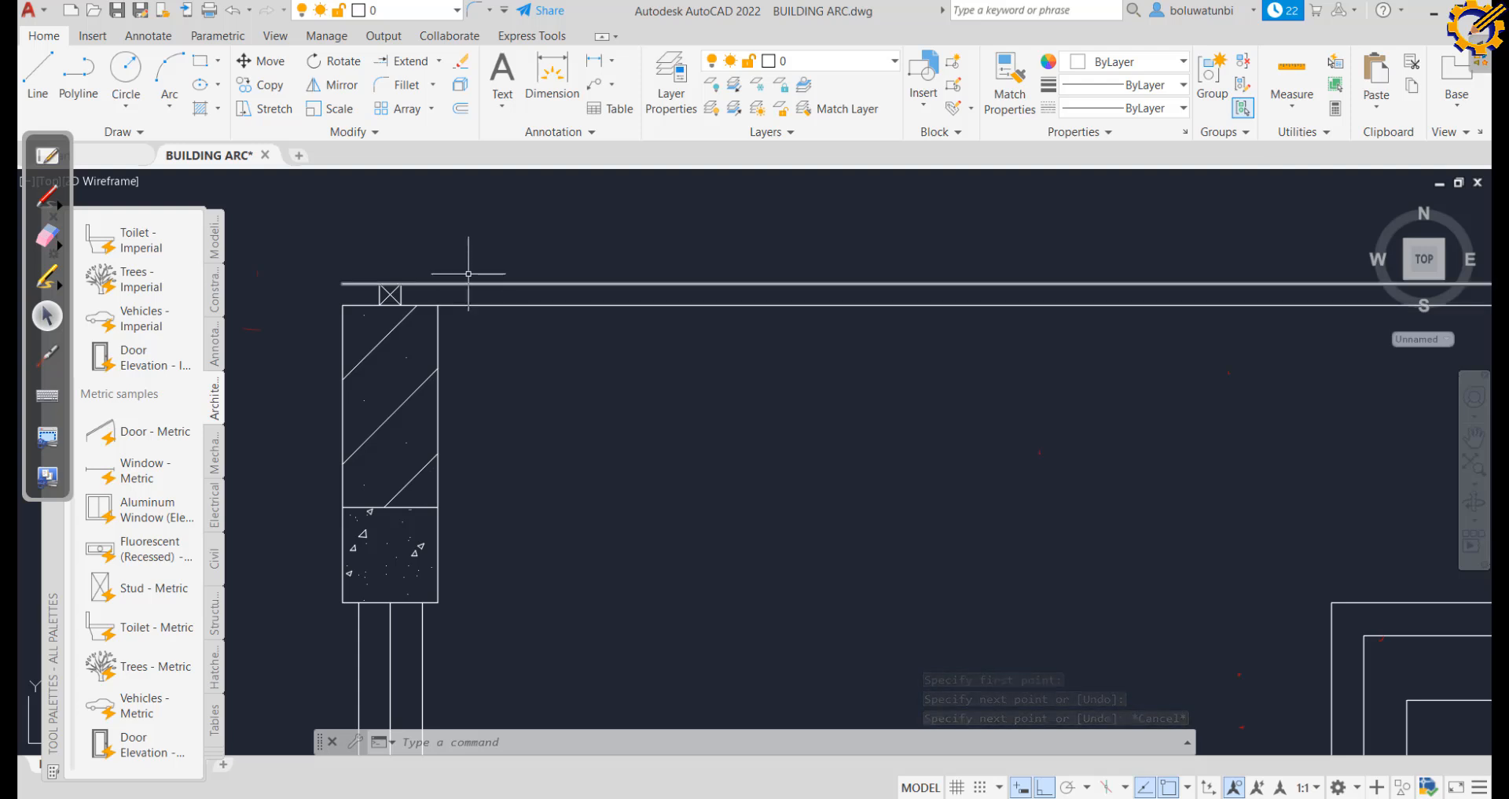
left_click(36, 83)
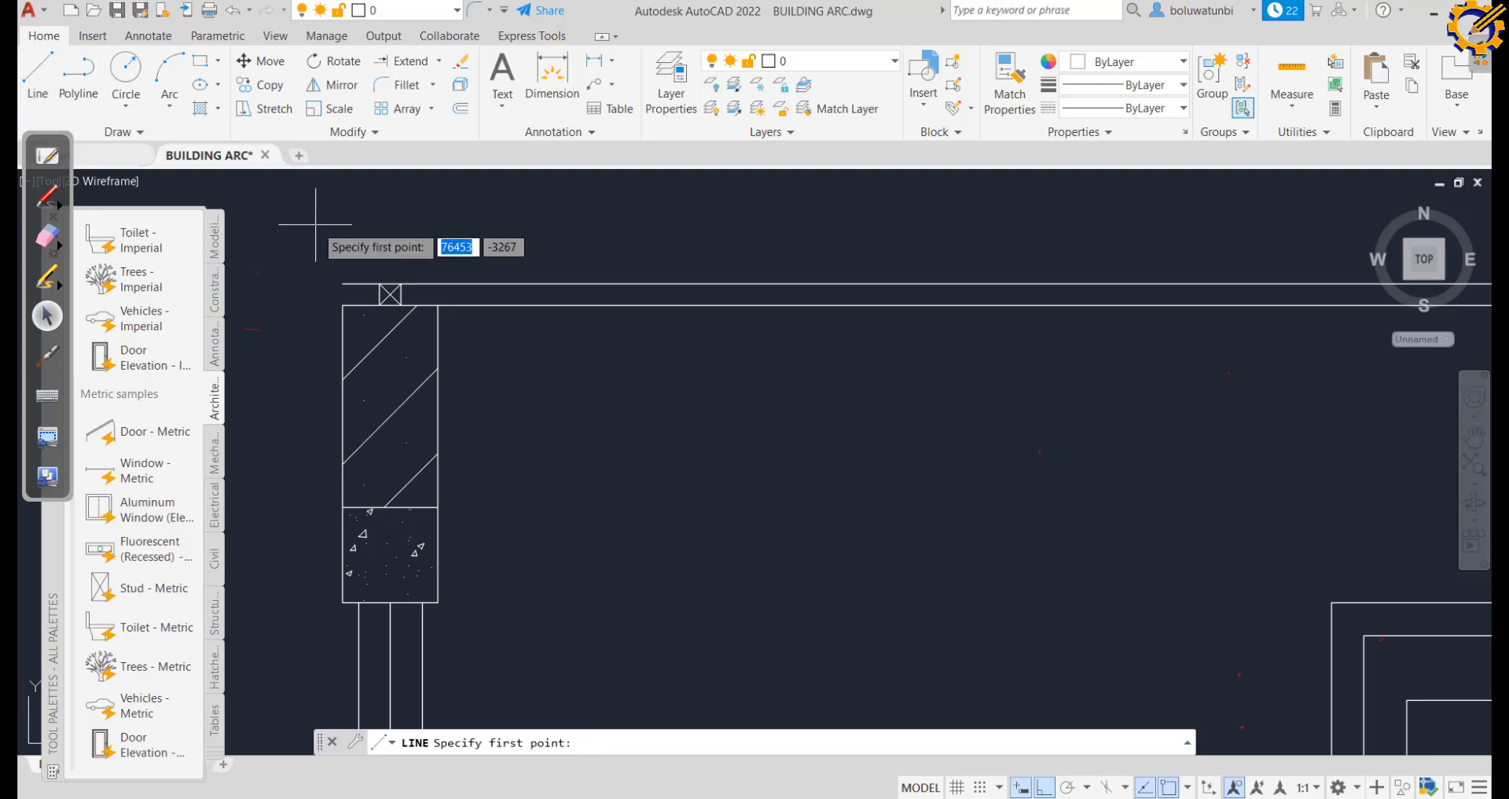
key("Escape")
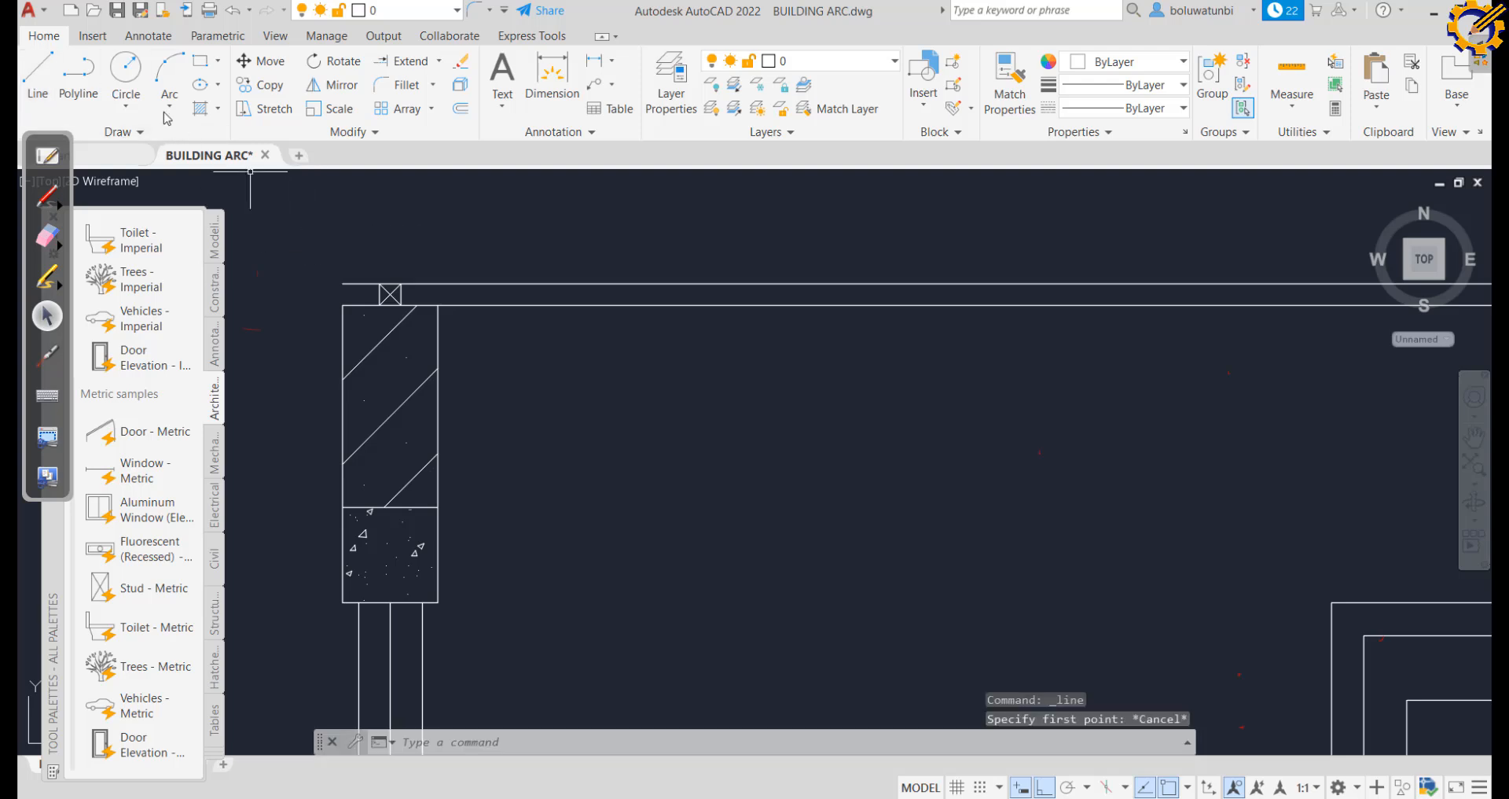
left_click(461, 112)
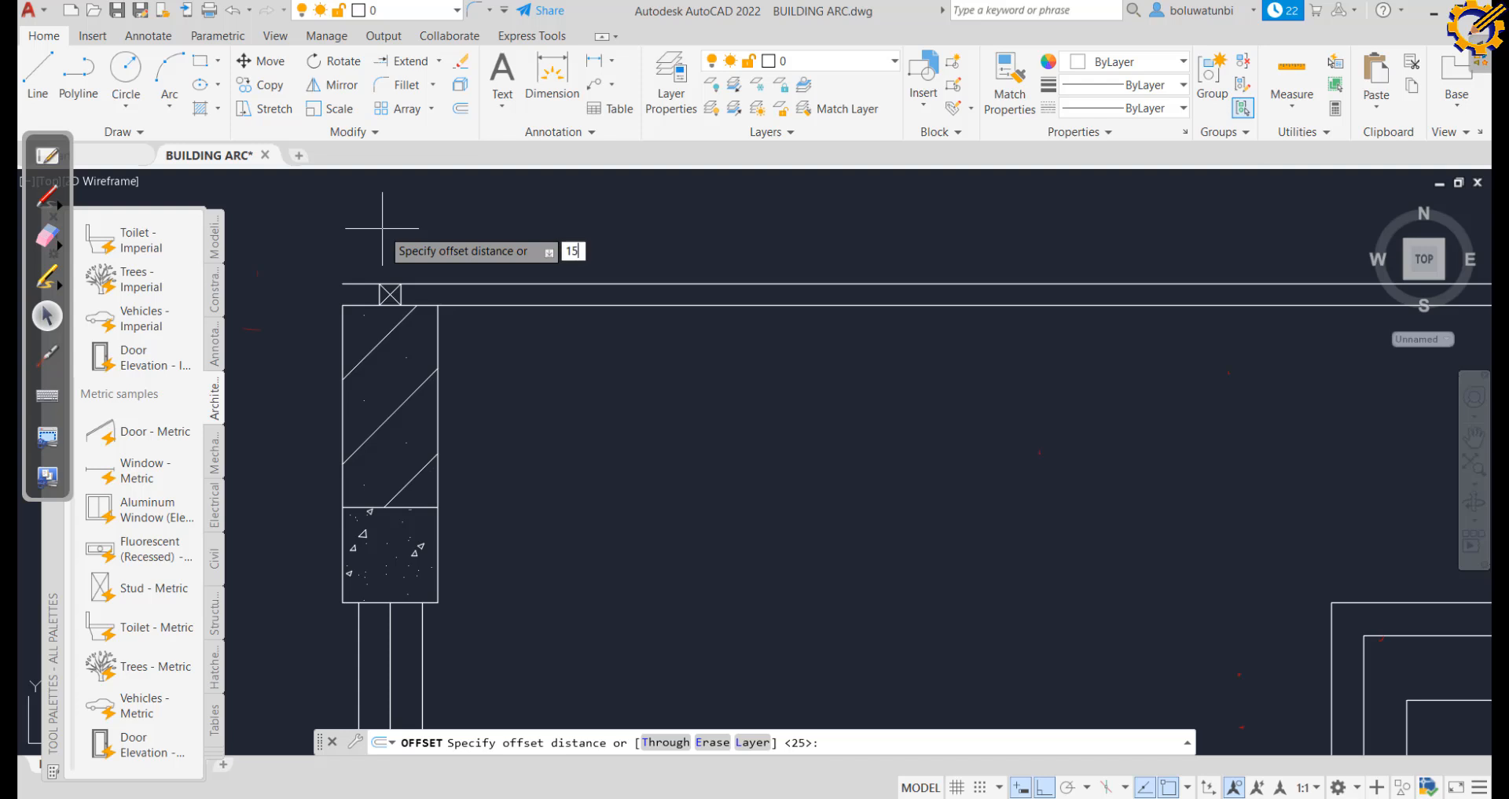
type("150")
key("Return")
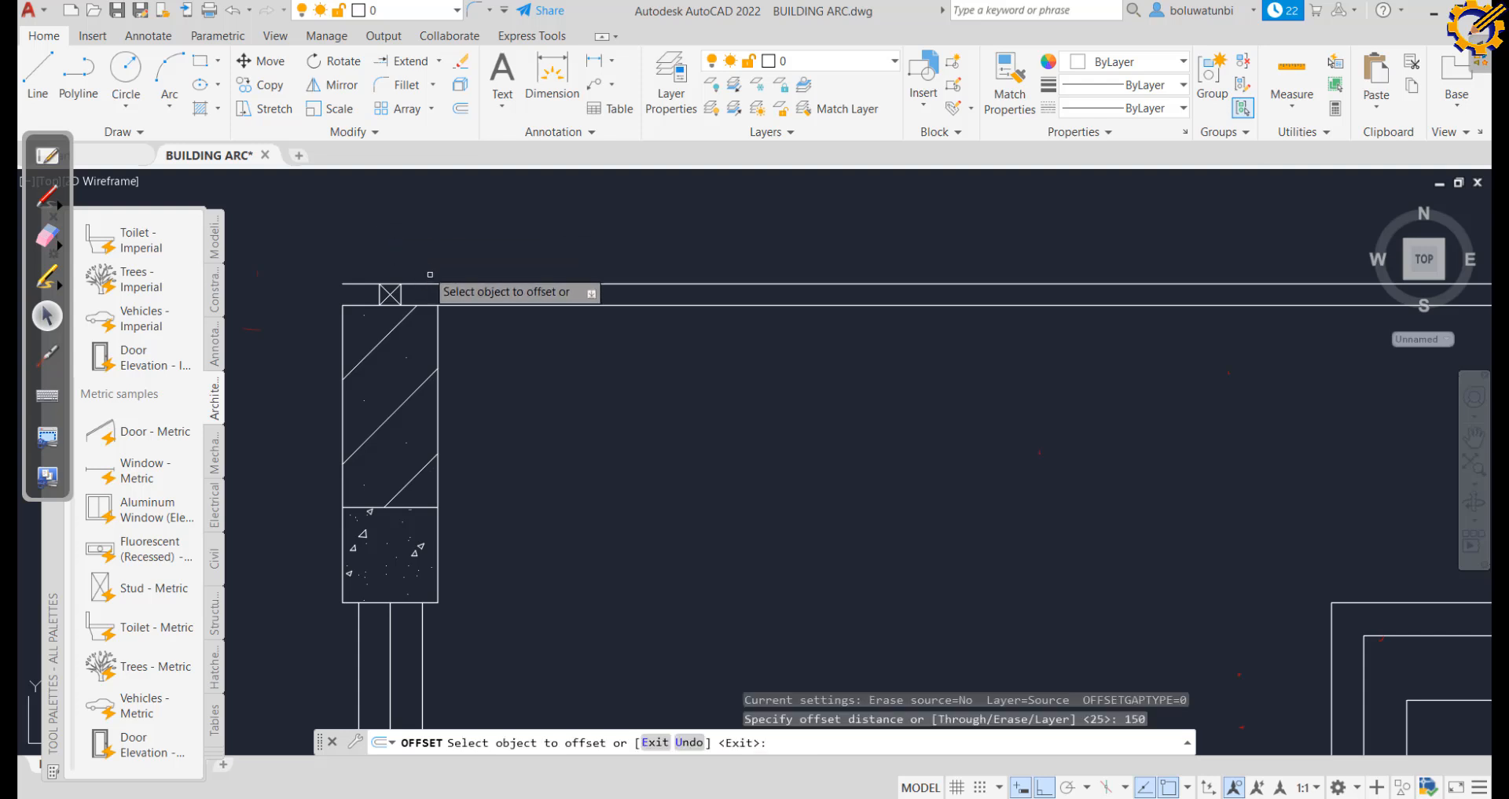
left_click(391, 284)
left_click(432, 247)
scroll(503, 258, "down", 3)
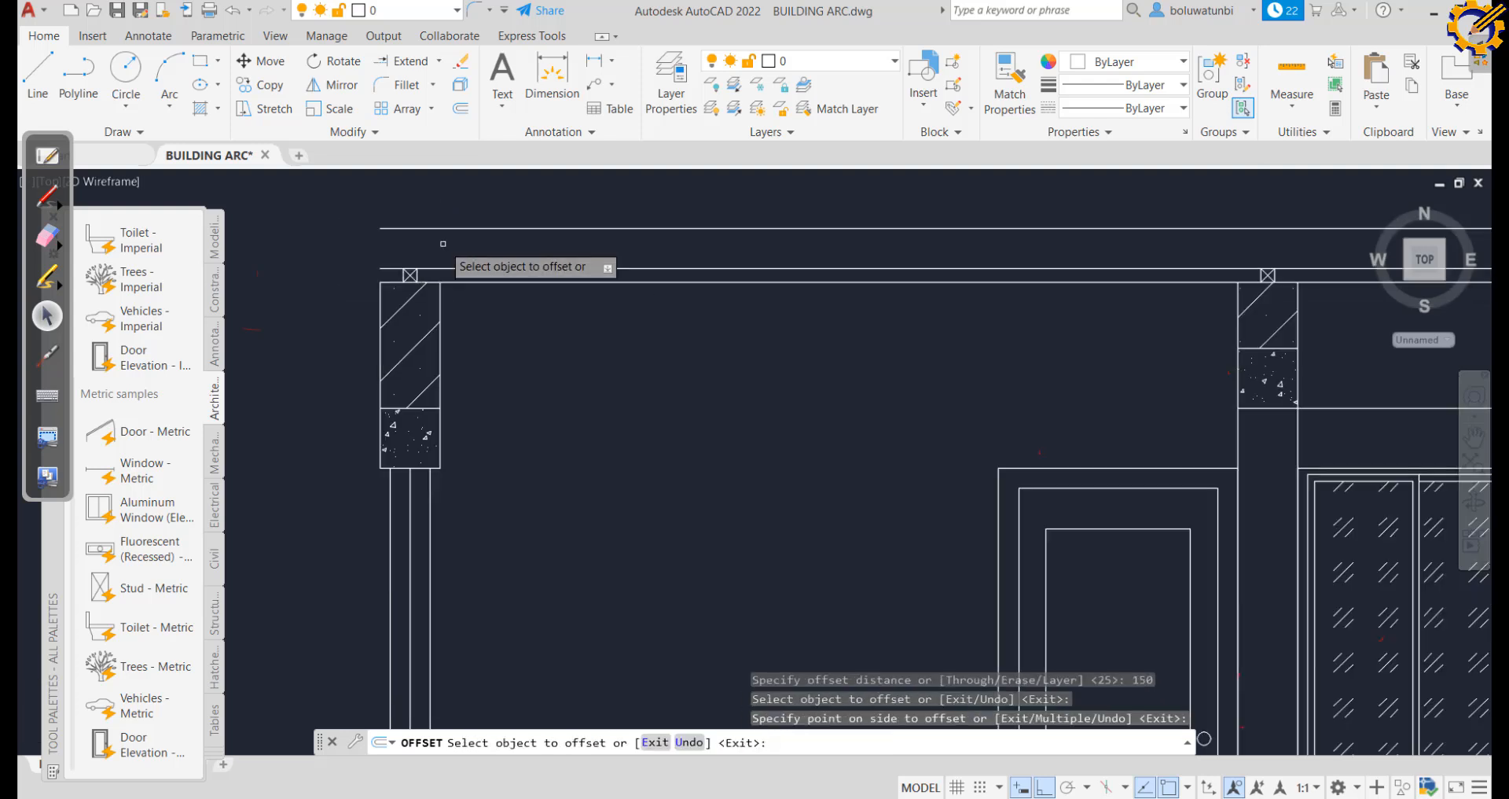
mouse_move(507, 251)
middle_mouse_down()
mouse_move(407, 280)
mouse_move(383, 311)
middle_mouse_up()
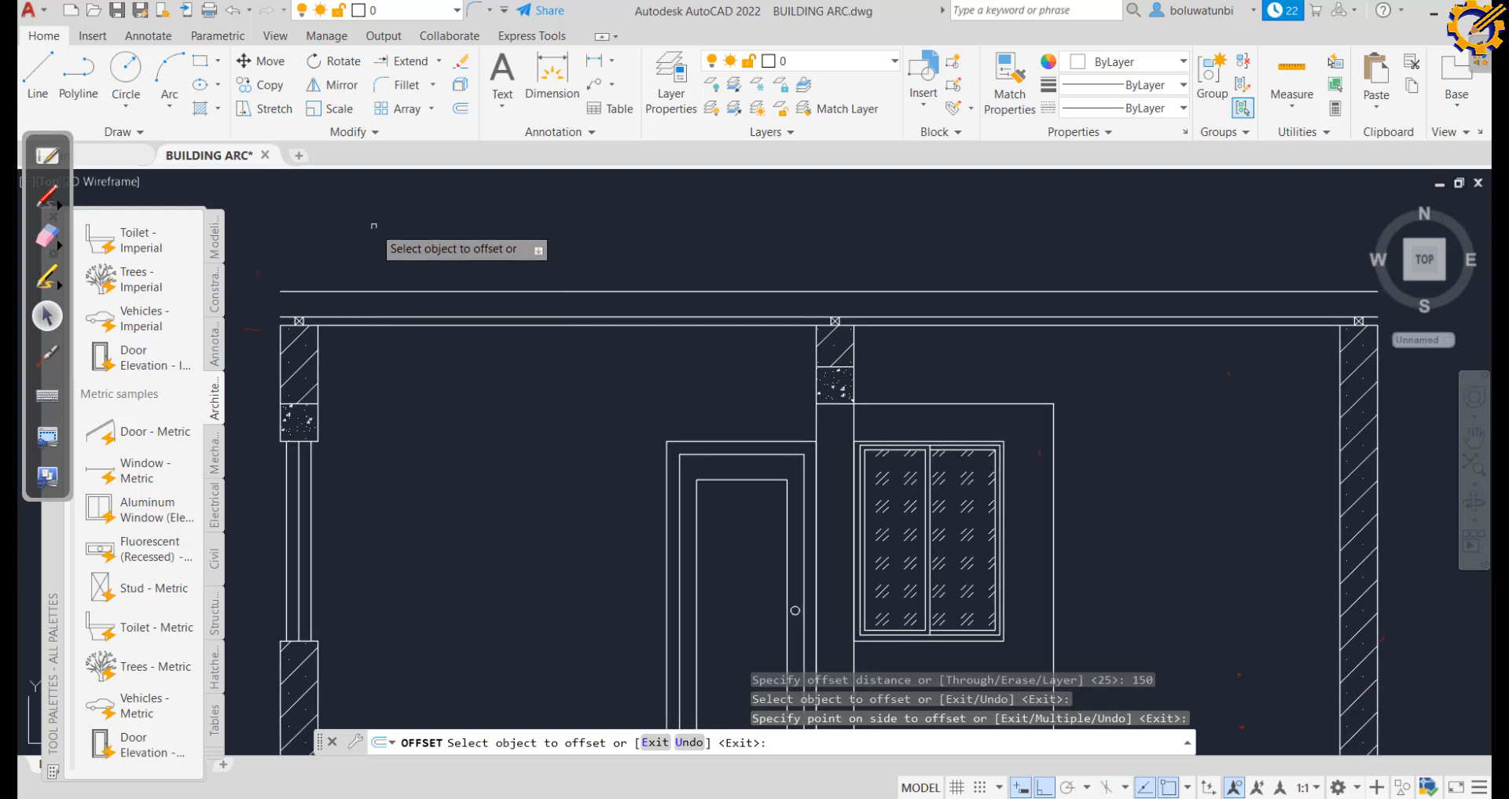
key("Escape")
Draw a vertical line closing the 150-deep timber's end above the window wall
left_click(33, 75)
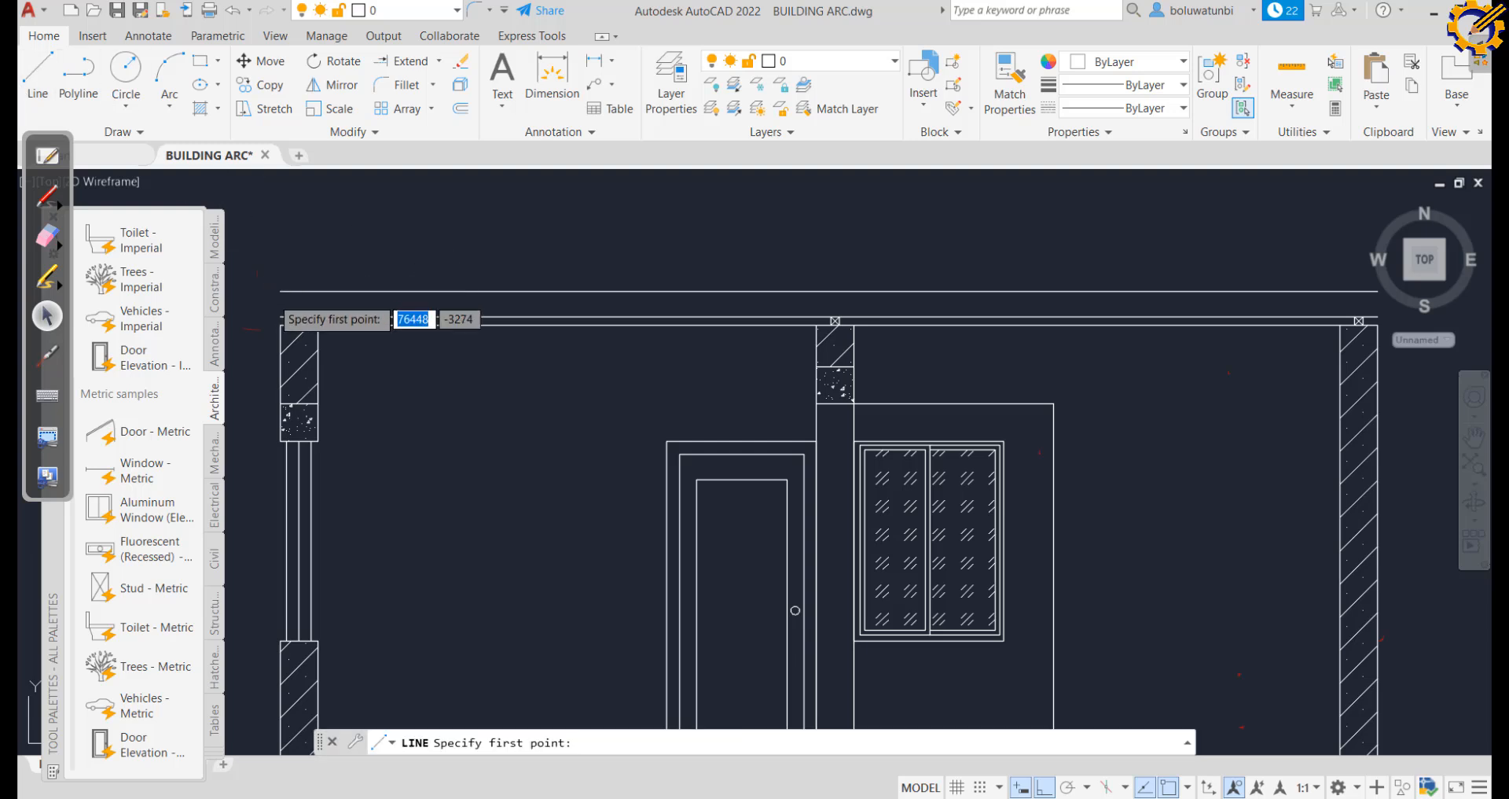
left_click(281, 318)
left_click(281, 291)
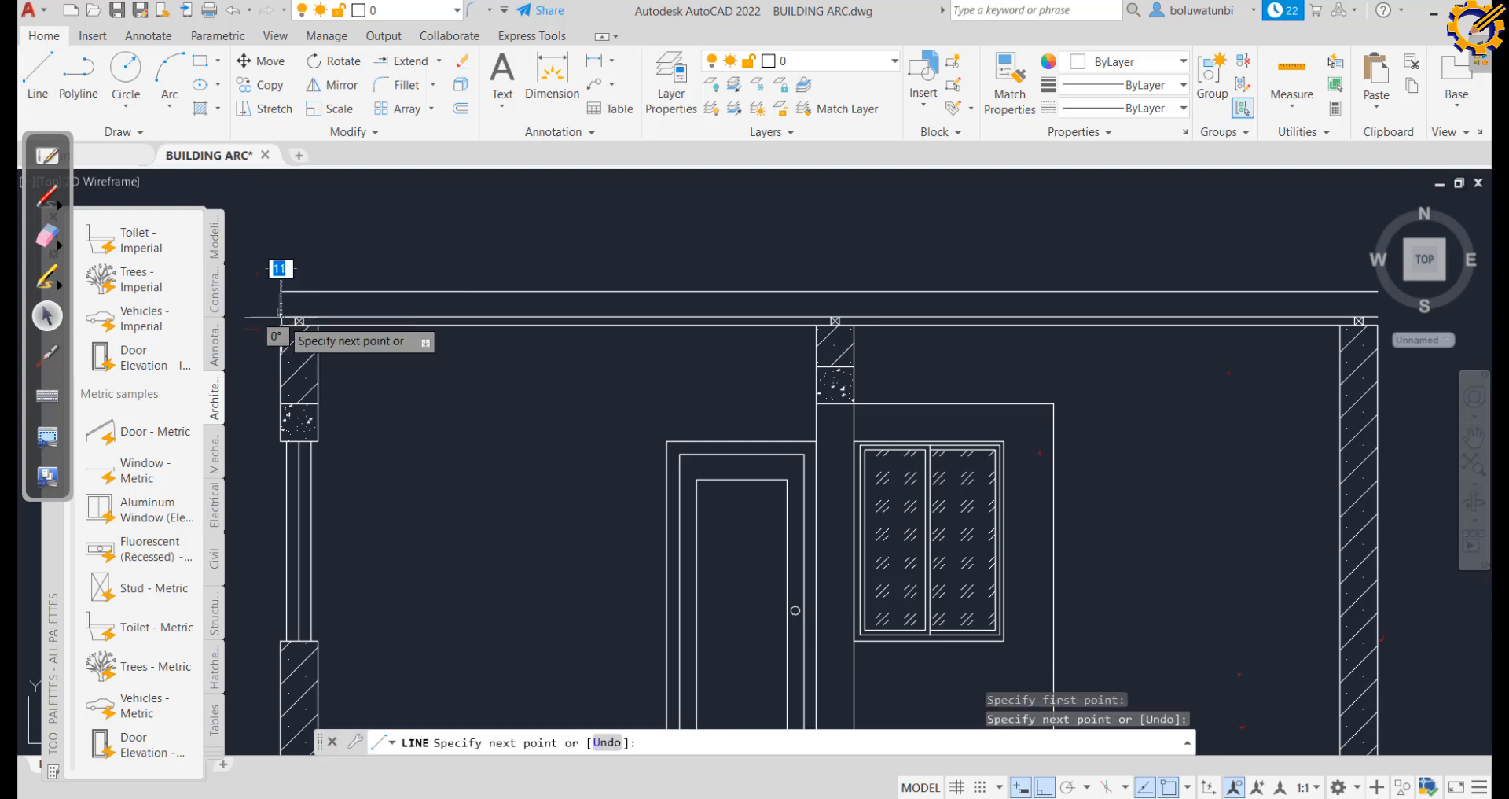
key("Escape")
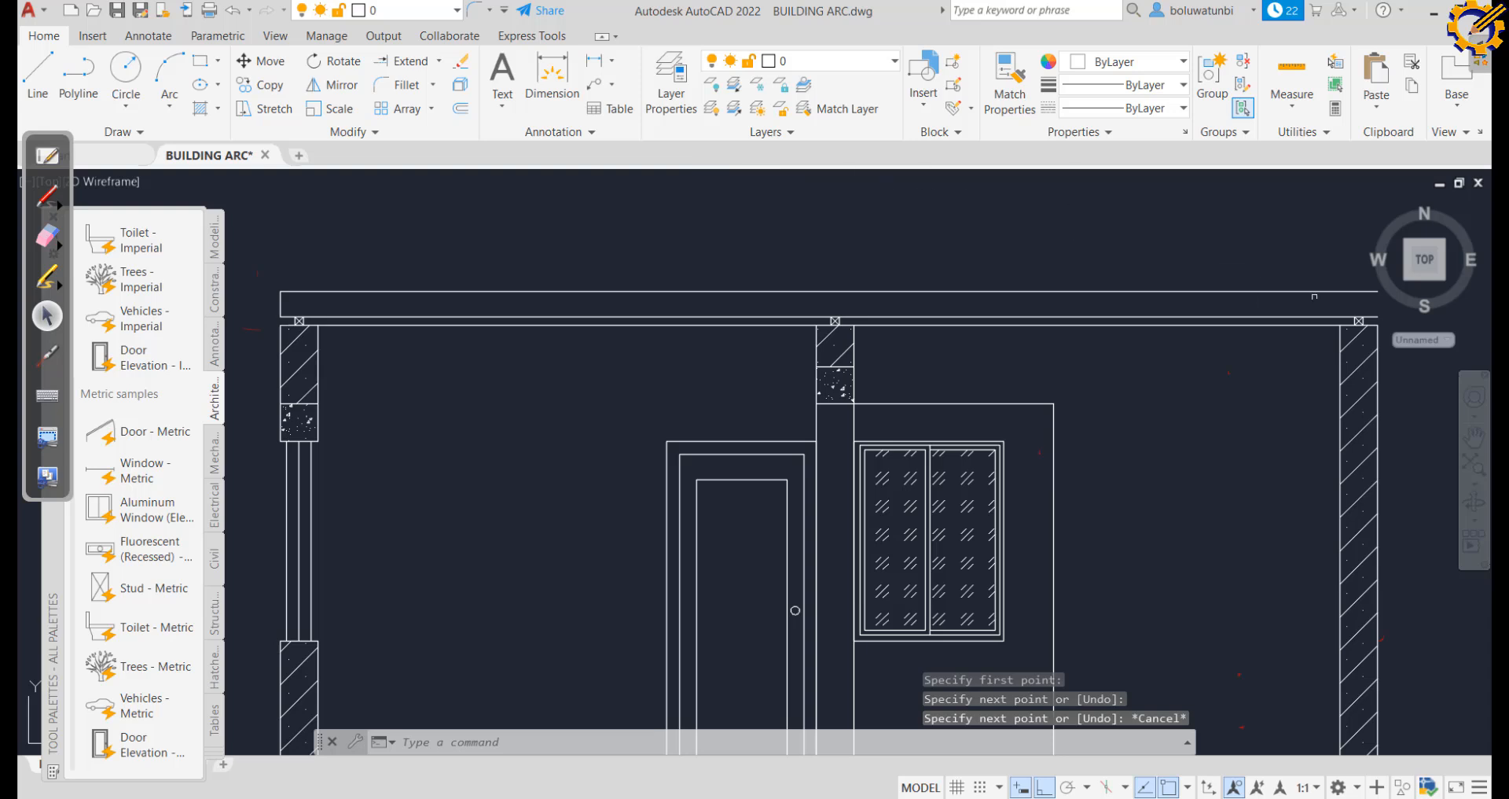
Draw a vertical line closing the 150-deep timber's opposite end, above the far outer wall
type("l")
key("Return")
middle_click_drag(1318, 297, 1219, 297)
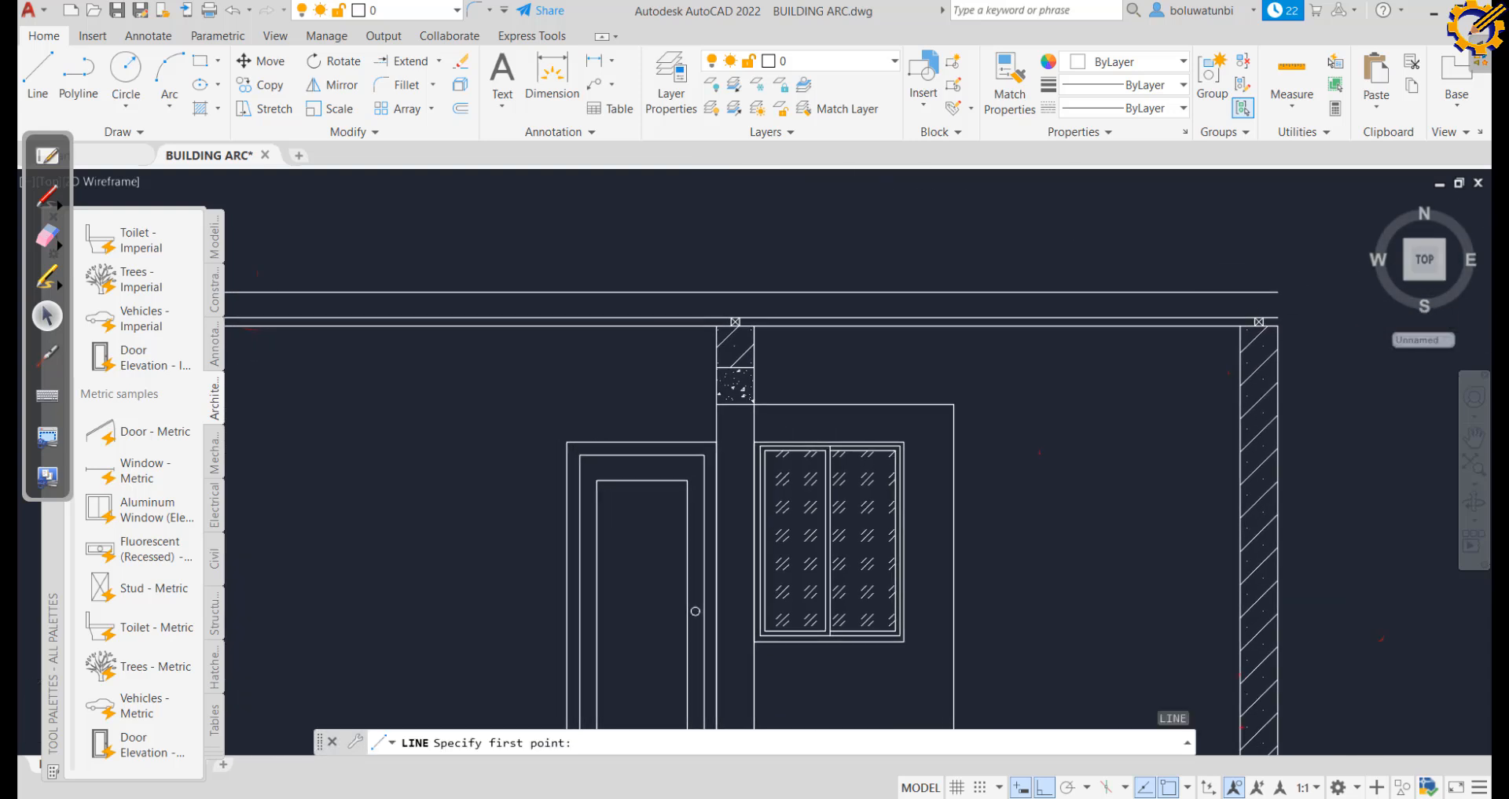
left_click(1278, 317)
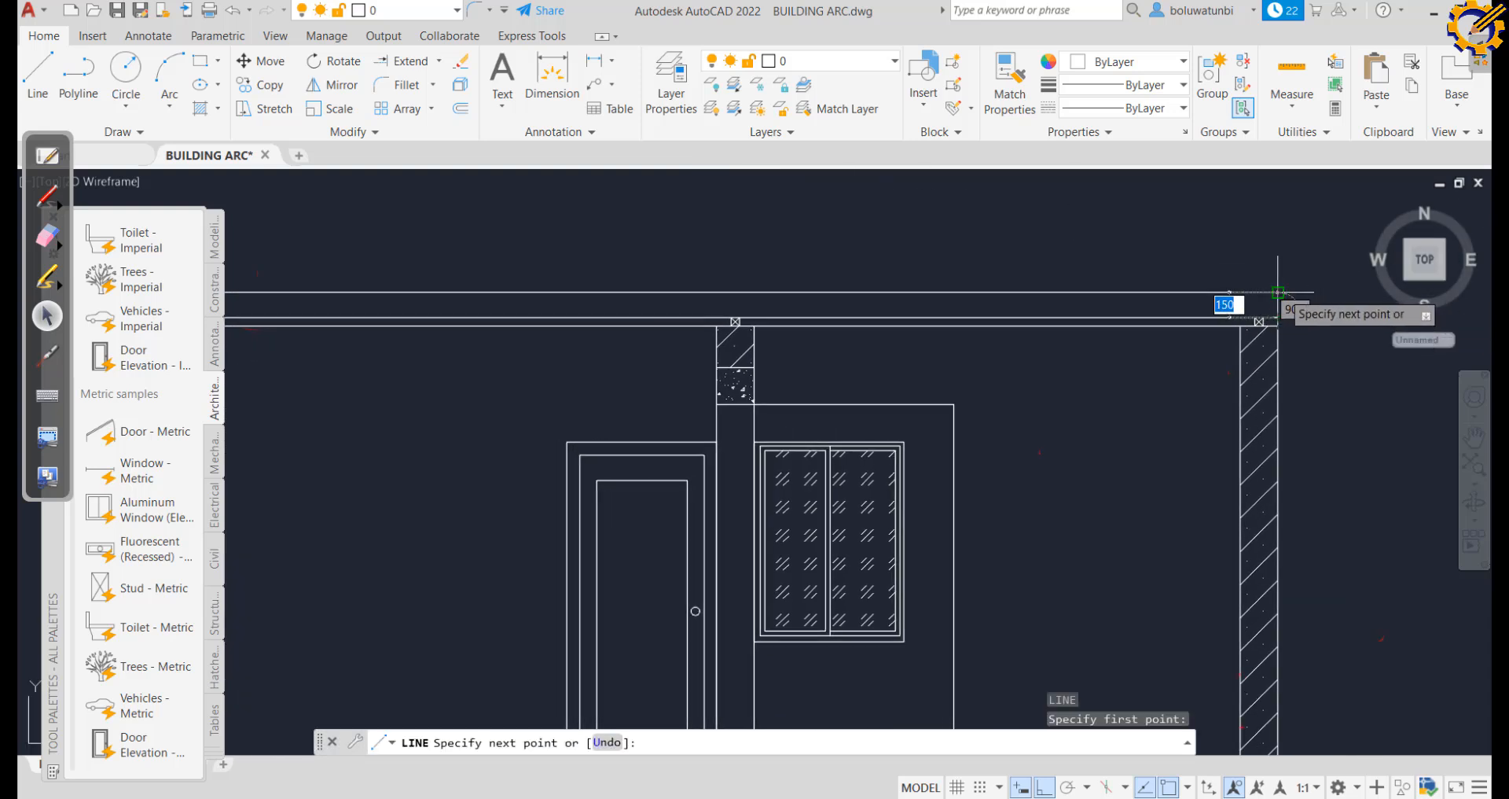
left_click(1278, 291)
key("Escape")
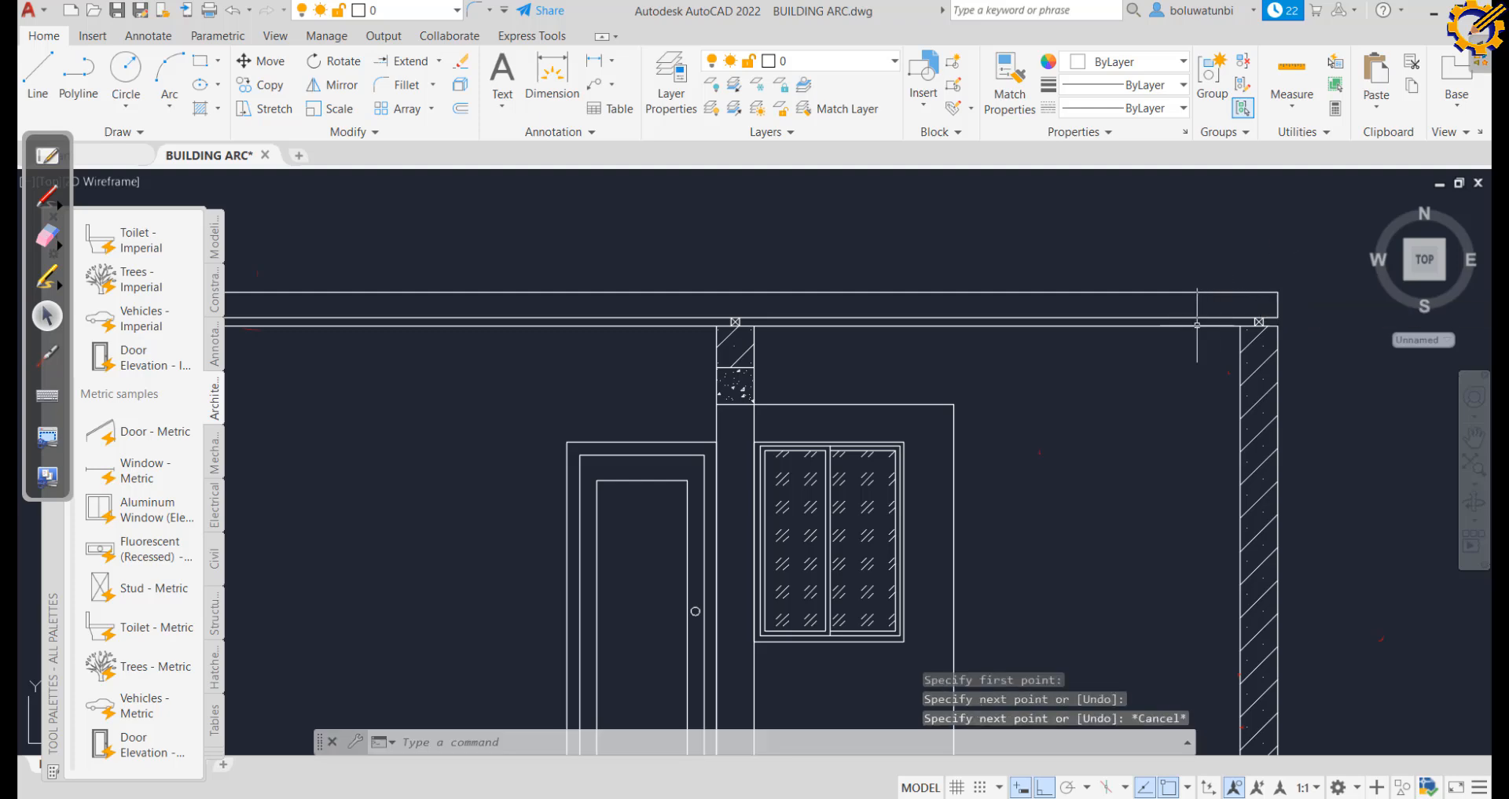
With Ortho off, draw a roof slope line at 23° from the timber's upper corner above the window wall to beyond the middle wall
scroll(1141, 348, "down", 4)
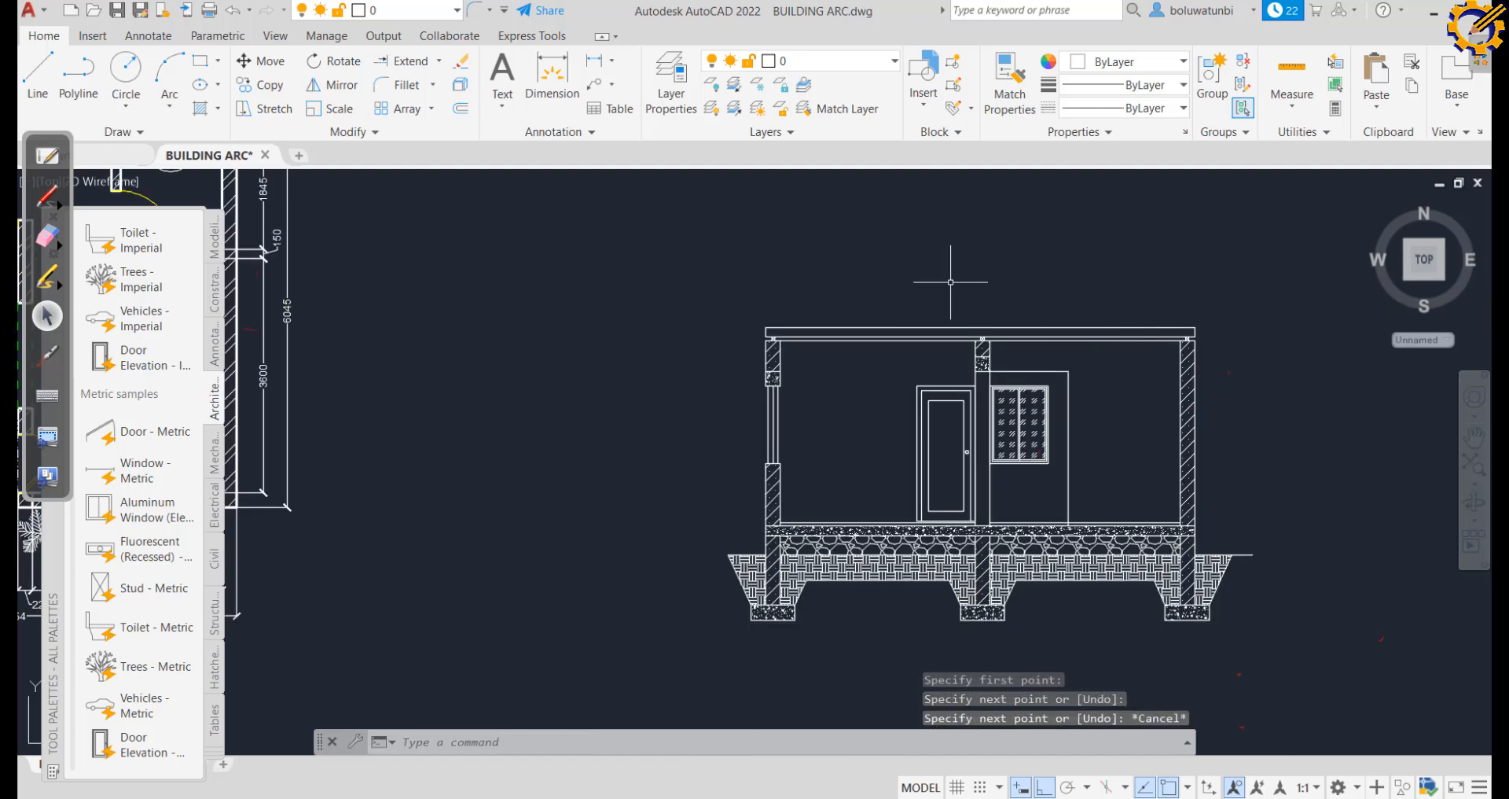
mouse_move(954, 292)
middle_mouse_down()
mouse_move(896, 317)
mouse_move(857, 310)
middle_mouse_up()
scroll(856, 310, "up", 3)
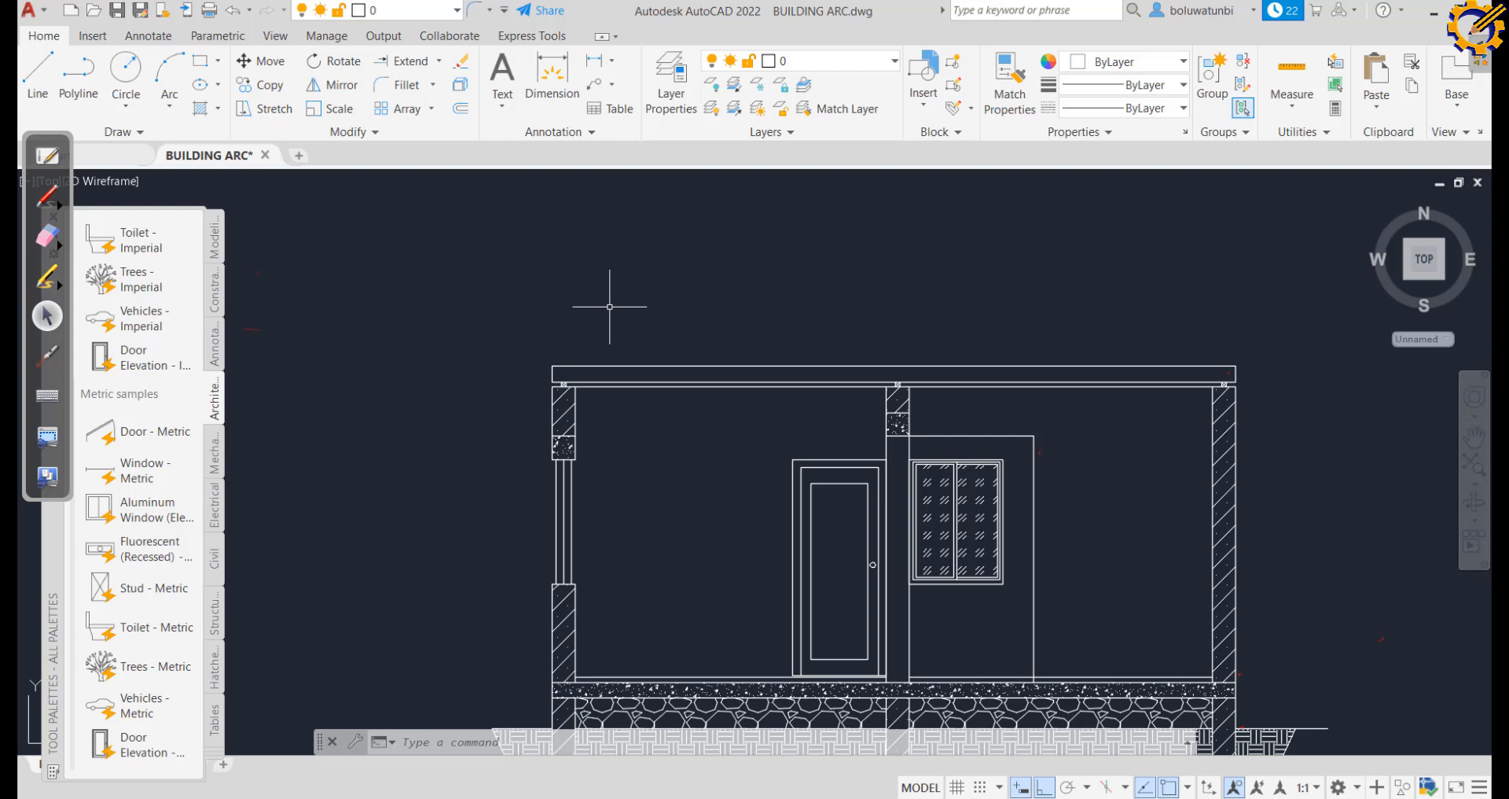
scroll(609, 306, "up", 2)
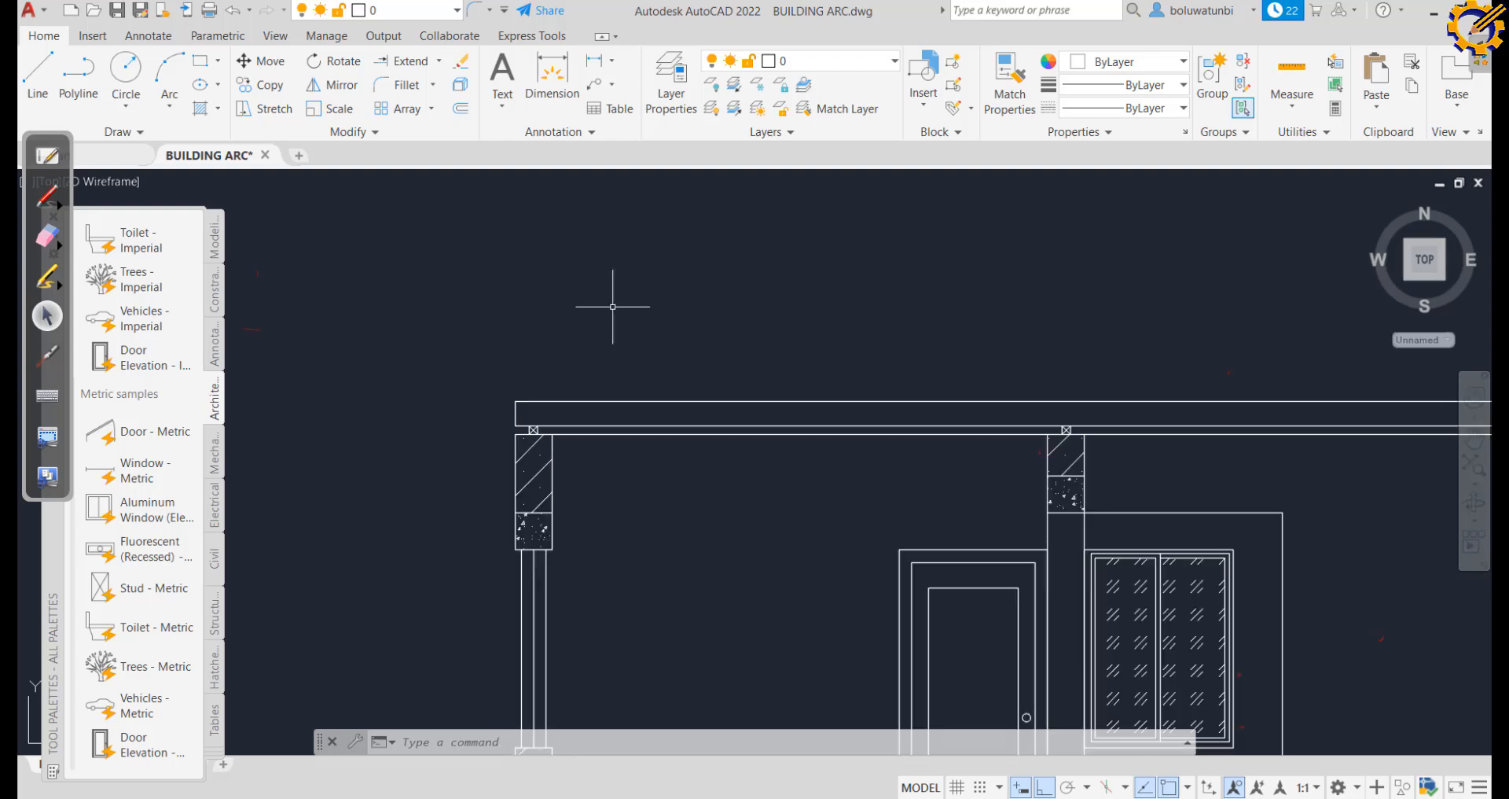
key("F8")
scroll(570, 405, "down", 2)
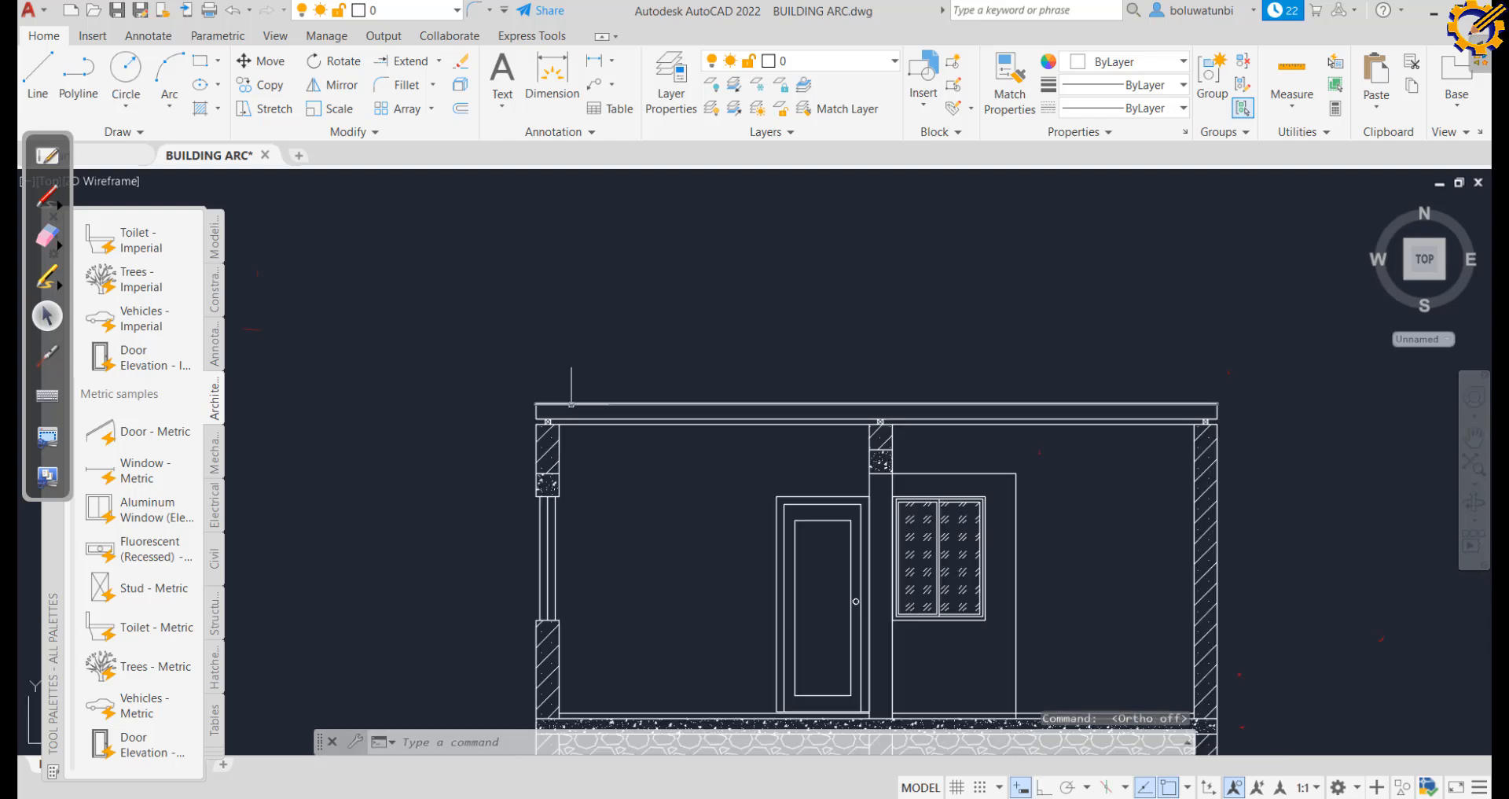
middle_click_drag(573, 383, 495, 410)
scroll(495, 410, "up", 2)
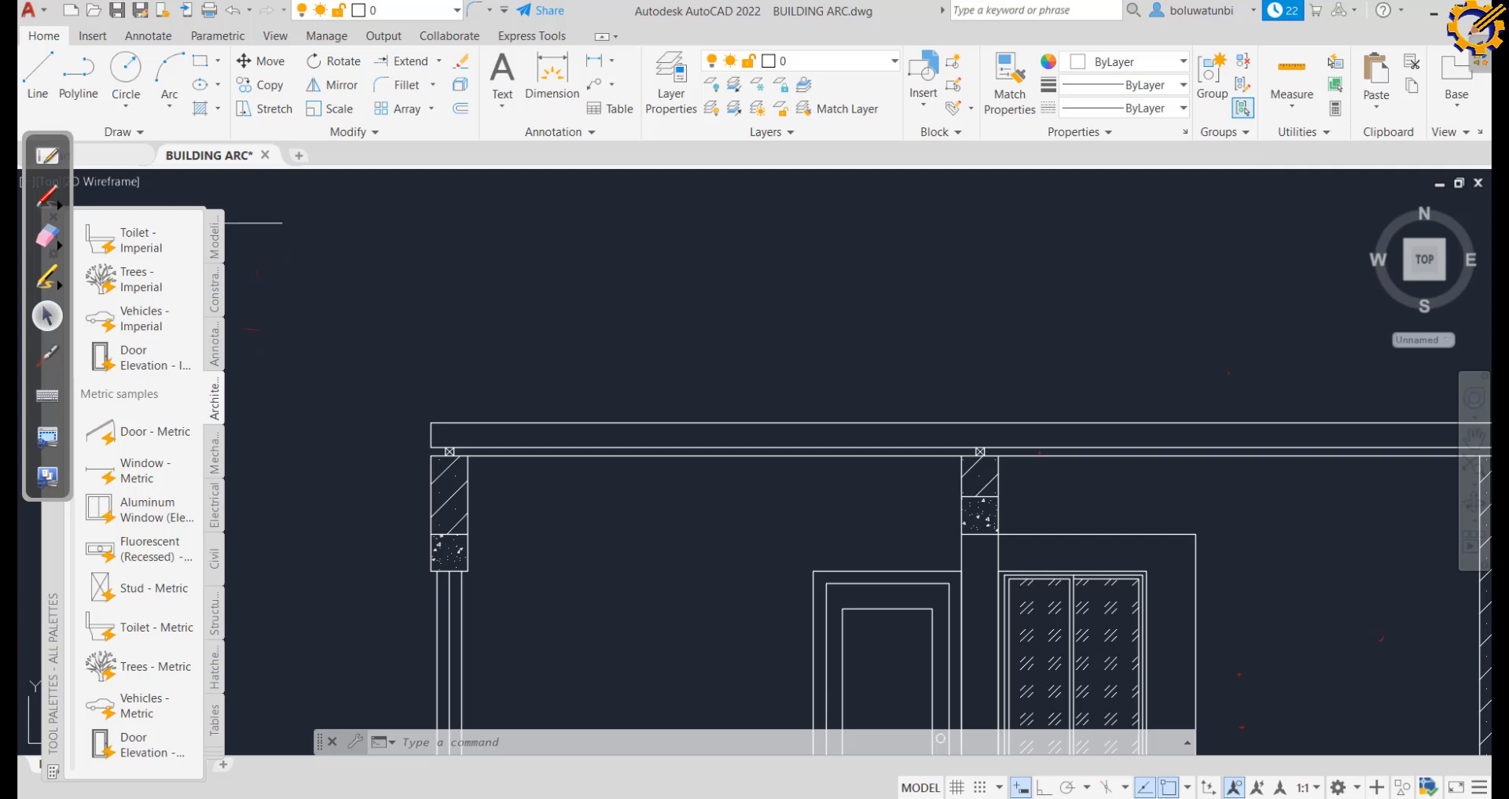
key("Return")
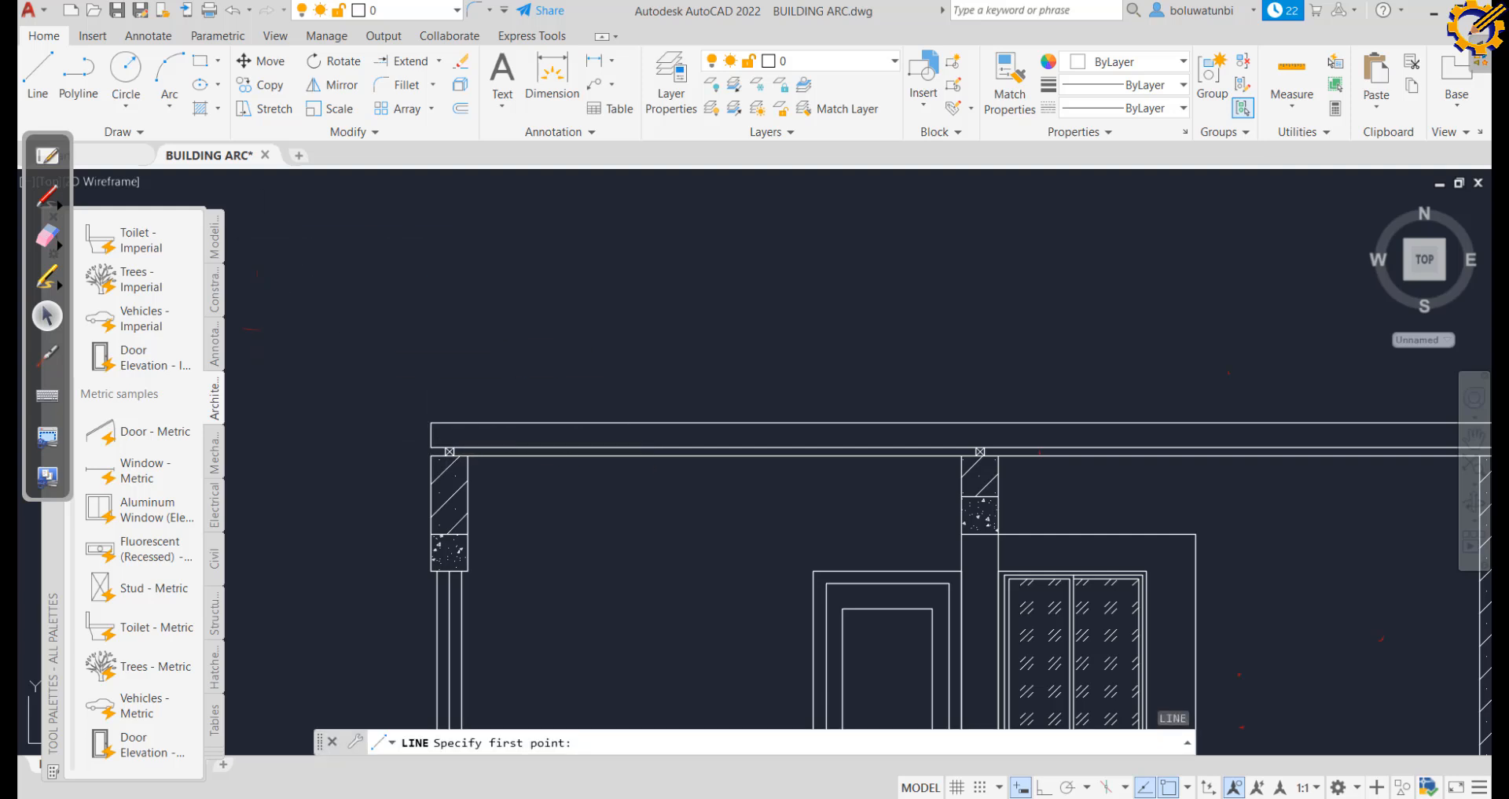
left_click(432, 422)
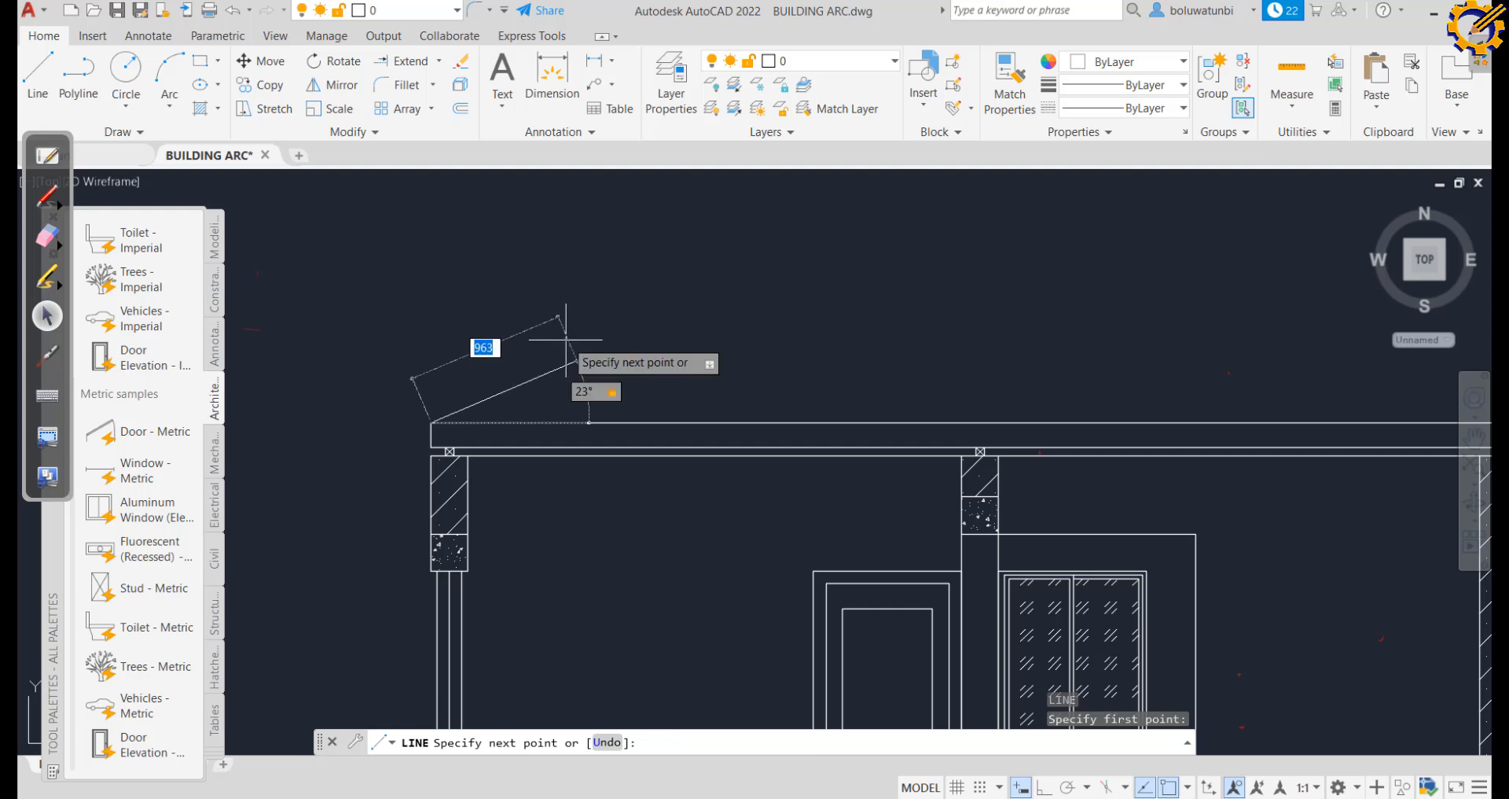
scroll(732, 275, "down", 2)
scroll(735, 275, "down", 2)
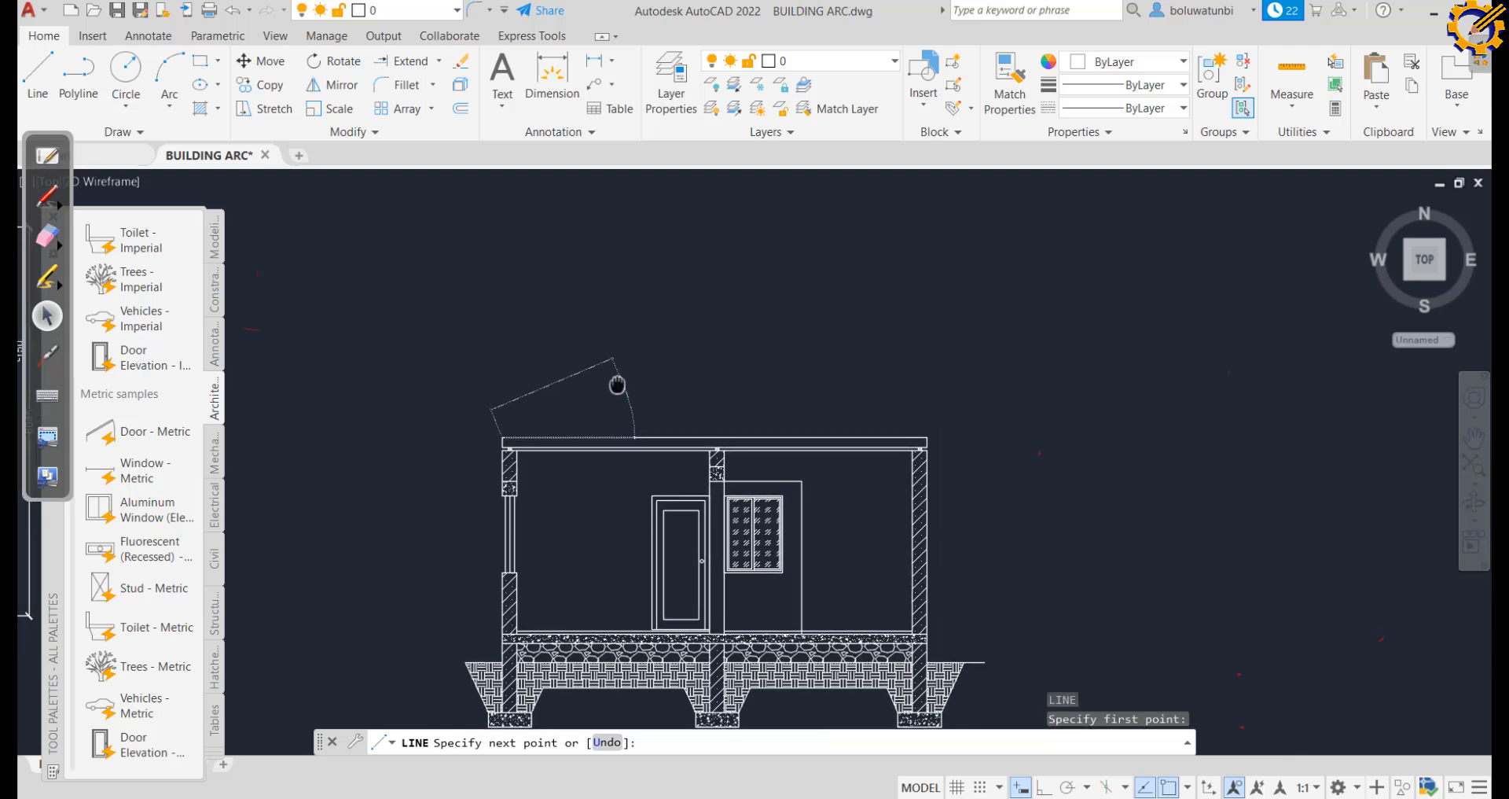
left_click(793, 312)
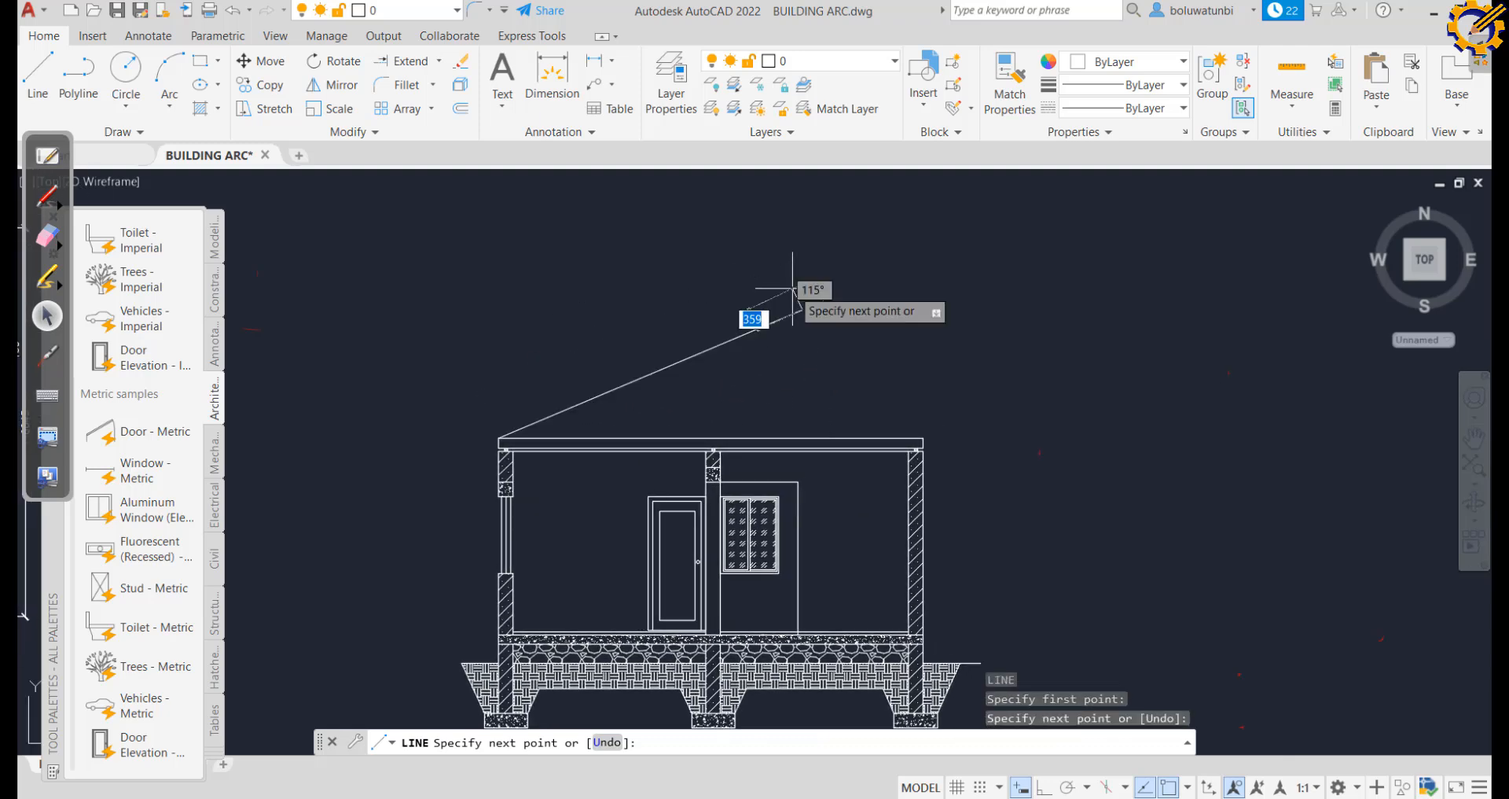
key("Escape")
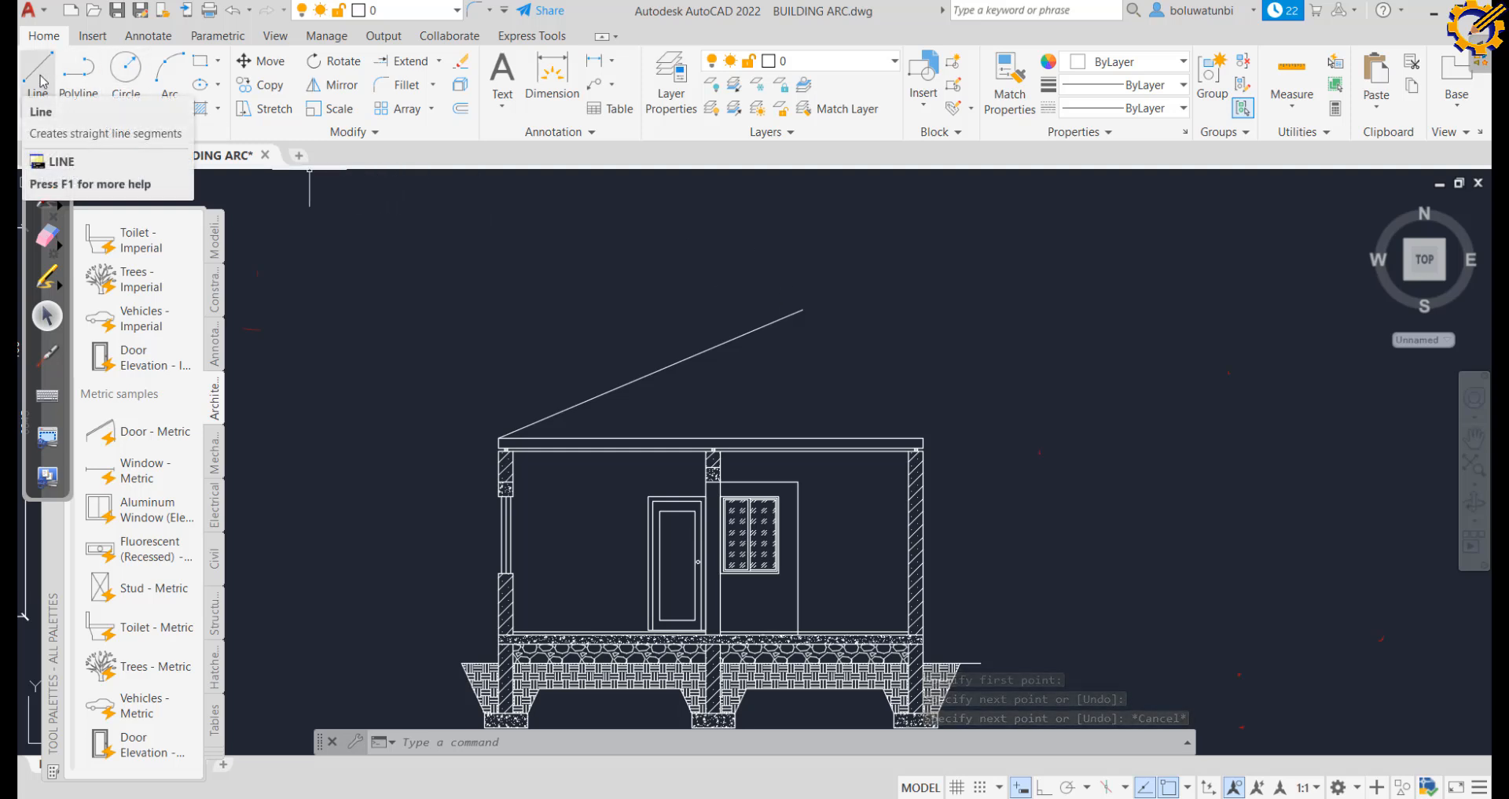
Draw a second 23° roof slope line from the timber's lower corner above the window wall, running parallel below the first
scroll(549, 401, "up", 2)
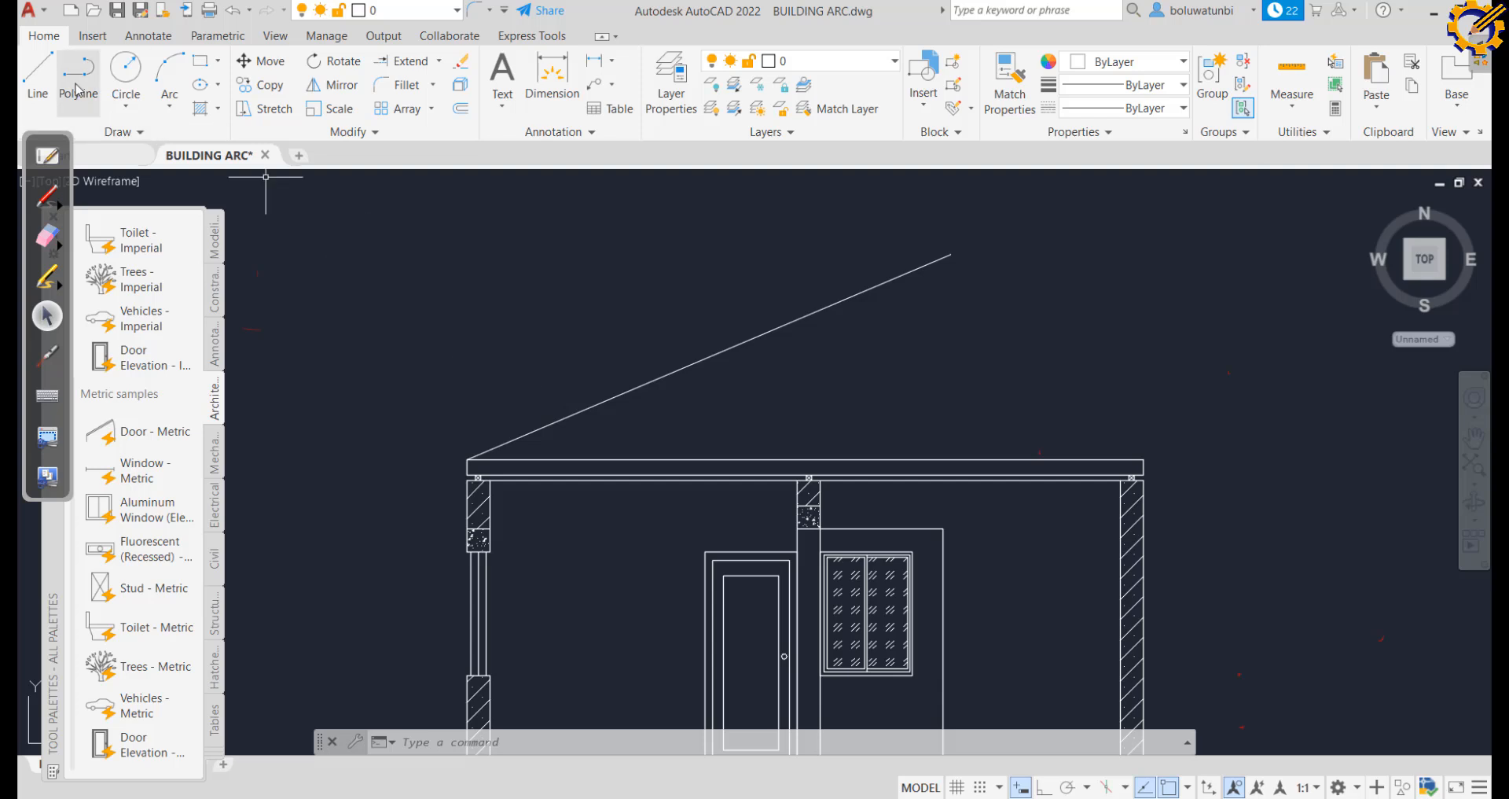
left_click(38, 71)
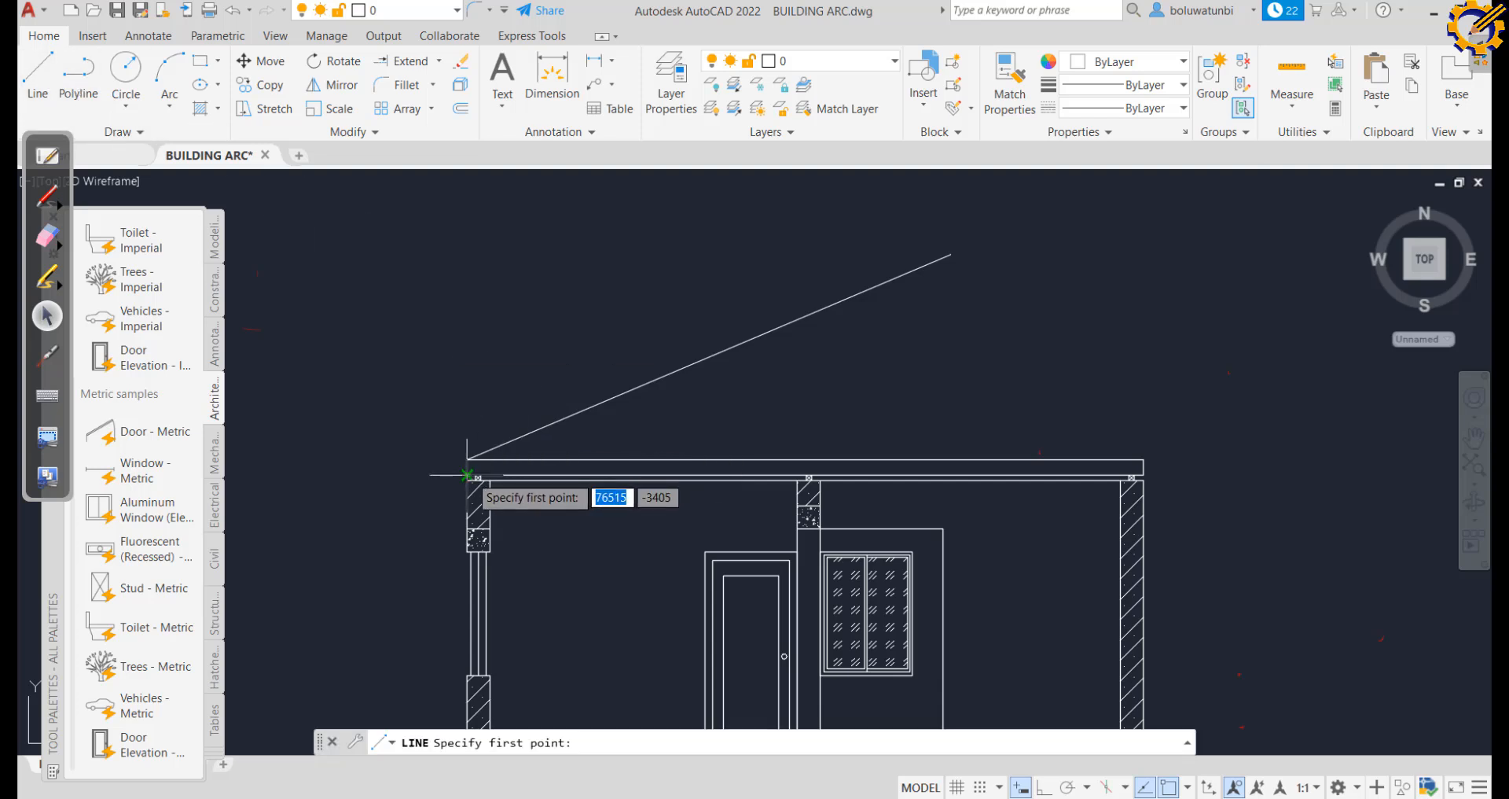
scroll(464, 481, "up", 2)
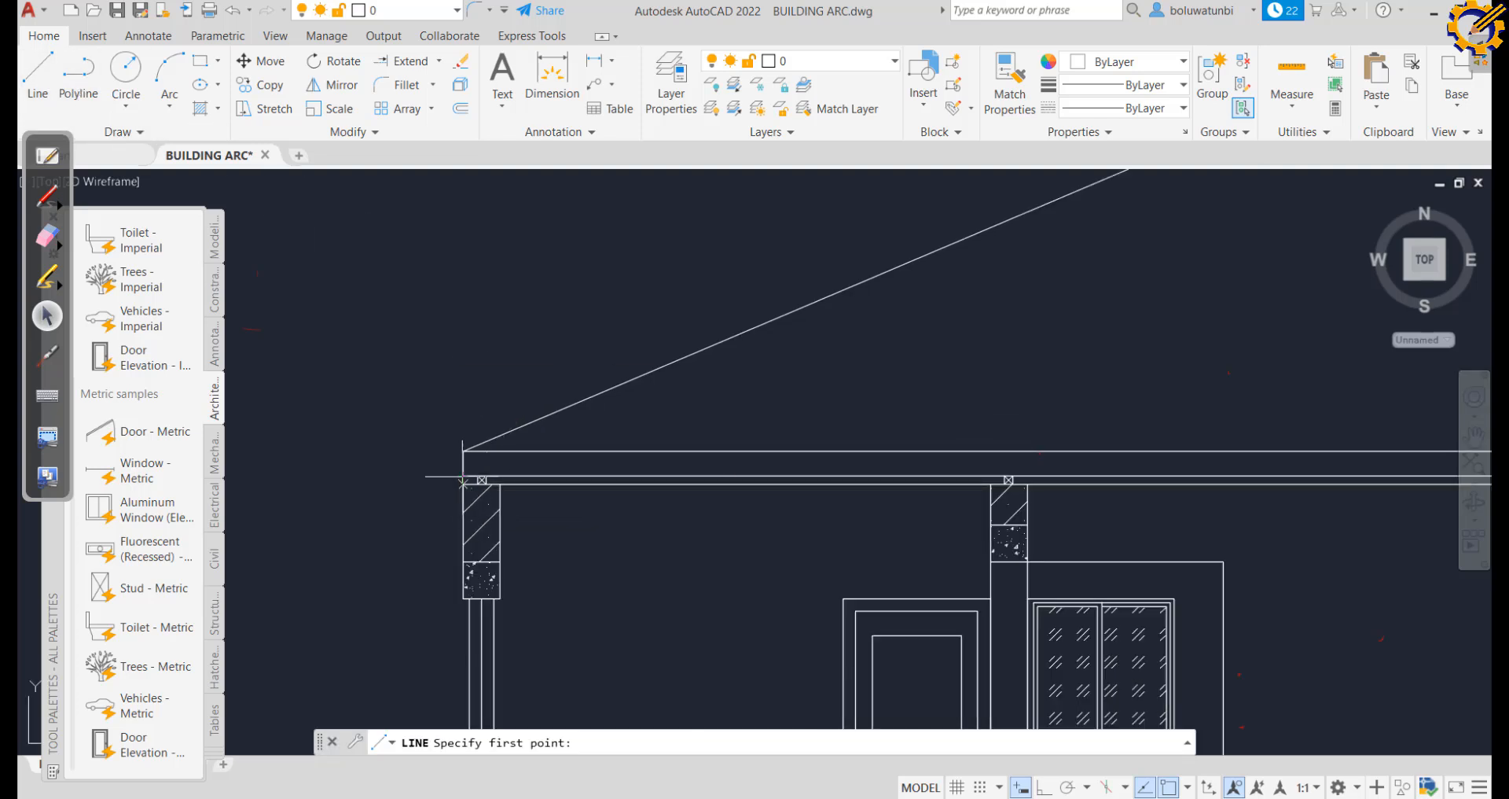
left_click(464, 475)
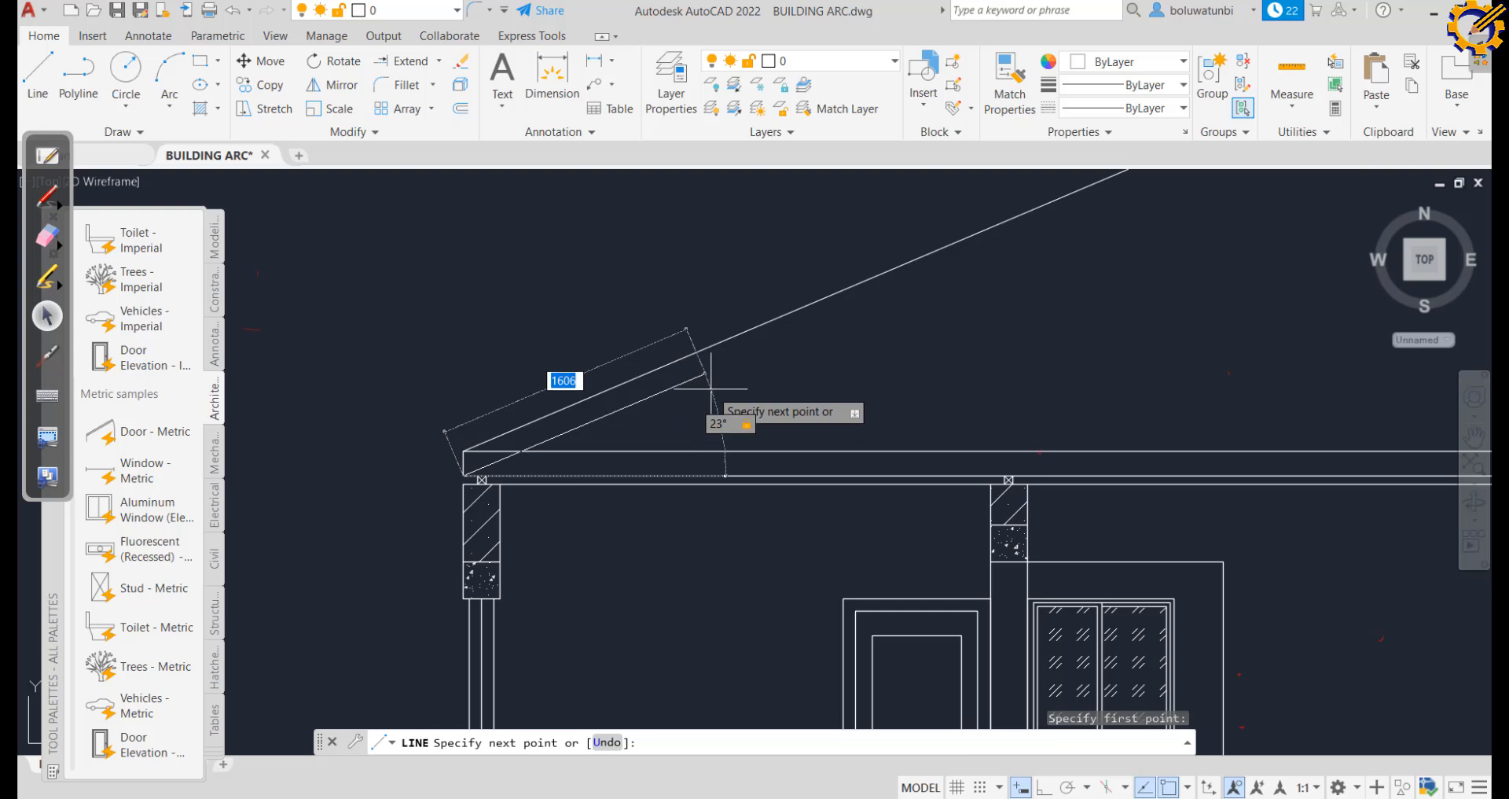
scroll(817, 319, "down", 2)
middle_click_drag(817, 319, 629, 403)
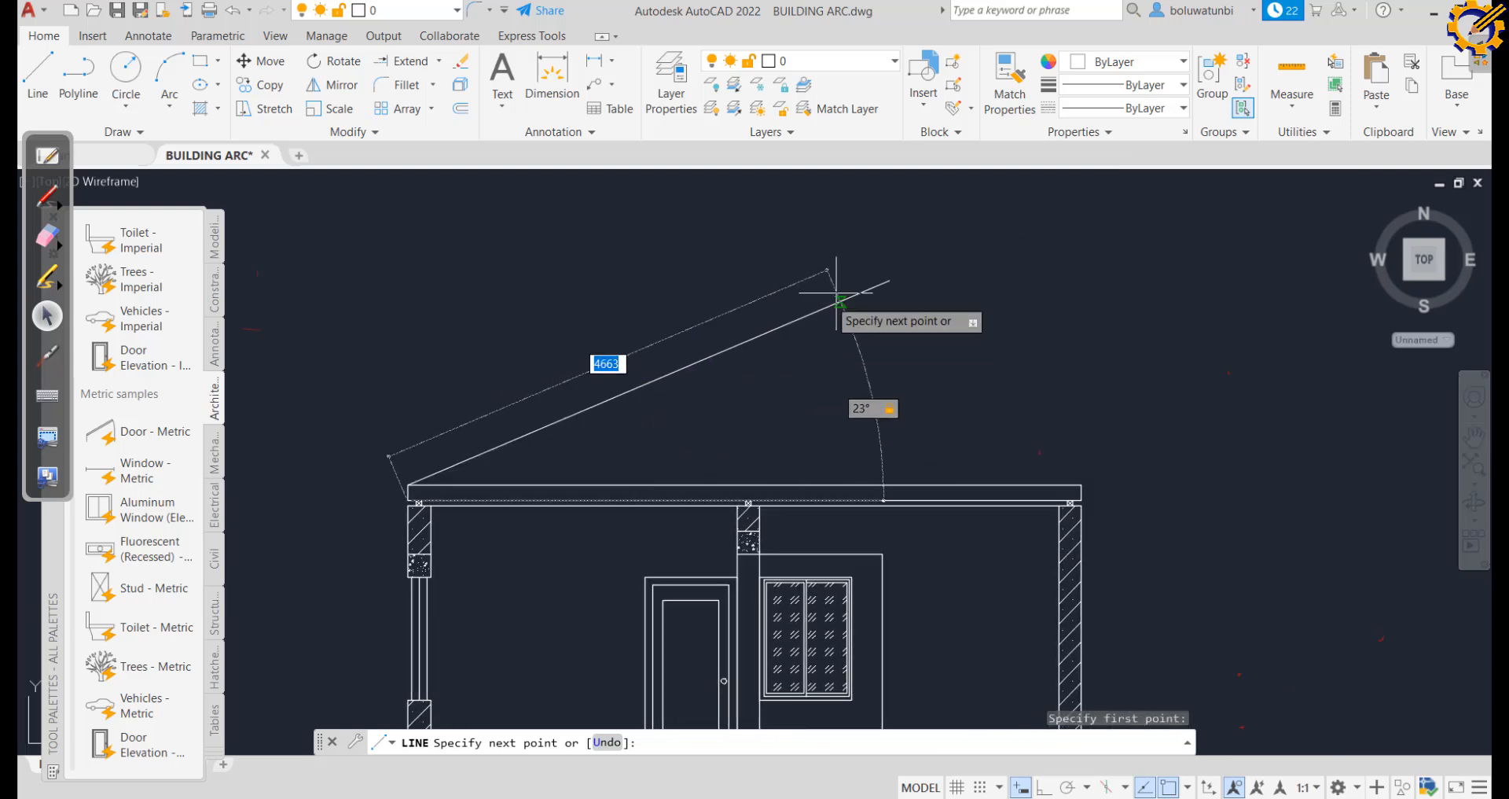
left_click(915, 282)
key("Escape")
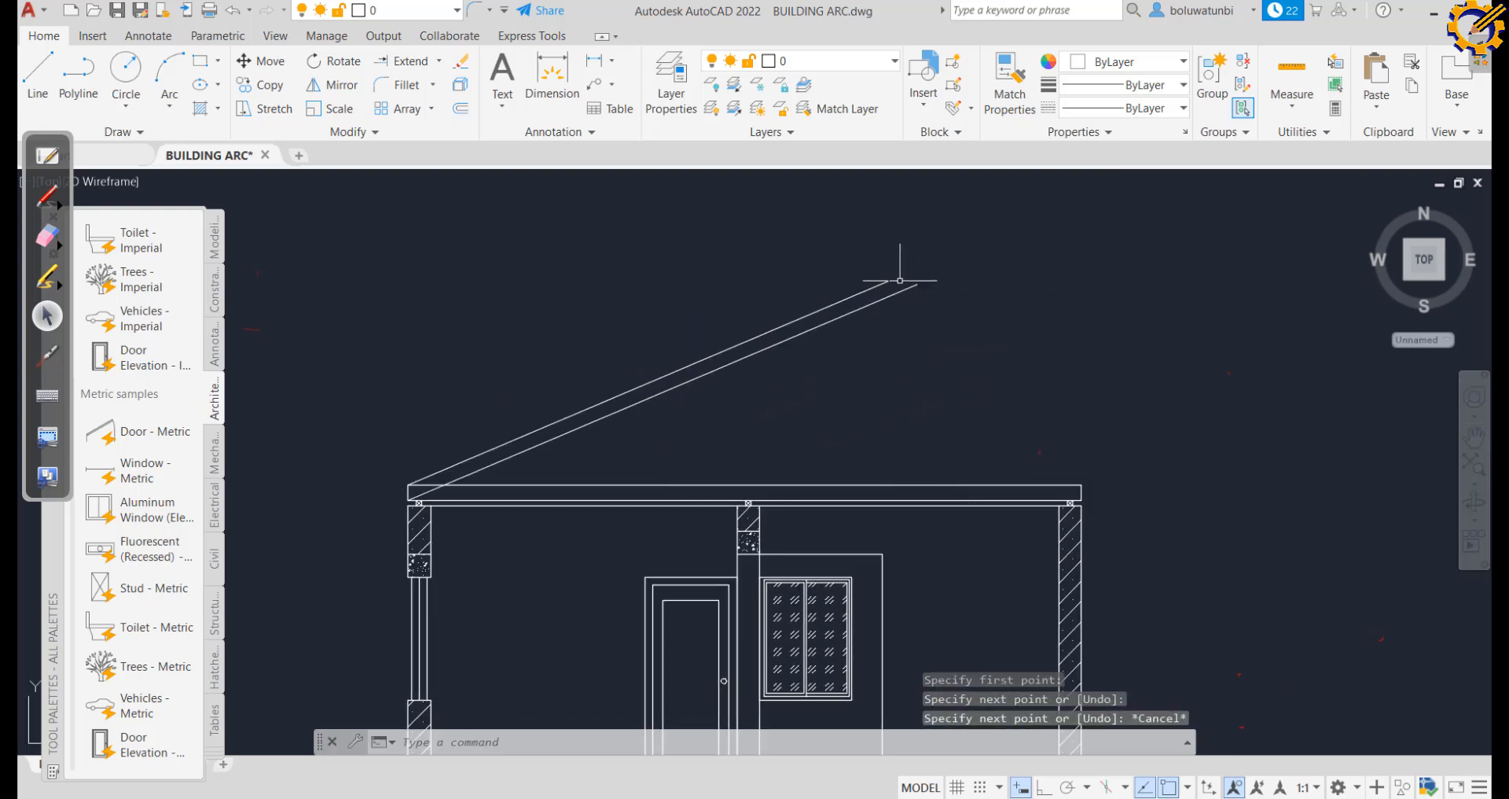
Measure the eaves overhang between the wall face and the fascia on the building elevation, and return to the section's window wall
mouse_move(417, 419)
middle_mouse_down()
mouse_move(507, 300)
mouse_move(738, 291)
mouse_move(743, 150)
mouse_move(802, 95)
middle_mouse_up()
scroll(508, 300, "down", 5)
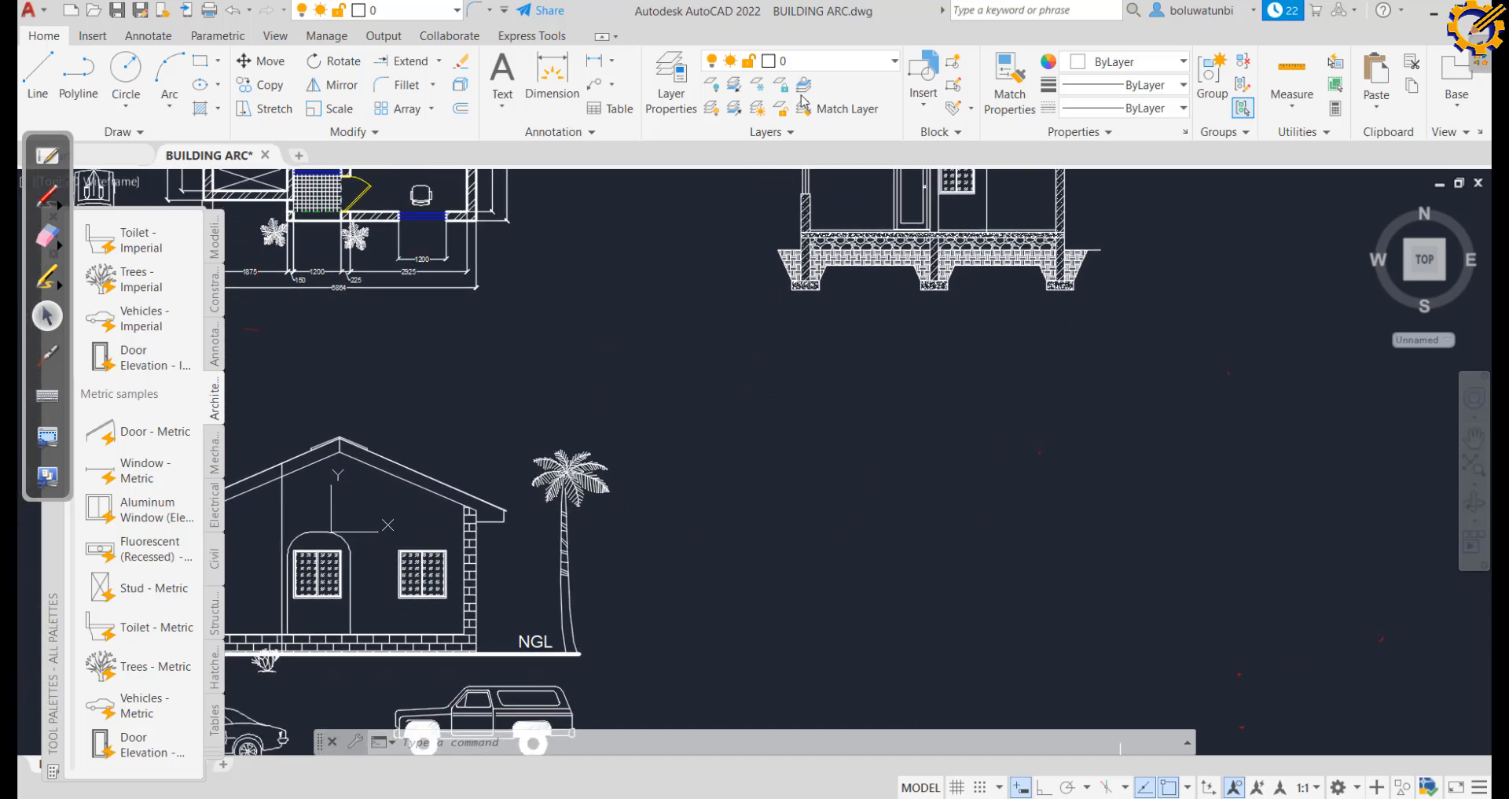
left_click(40, 75)
scroll(511, 551, "up", 5)
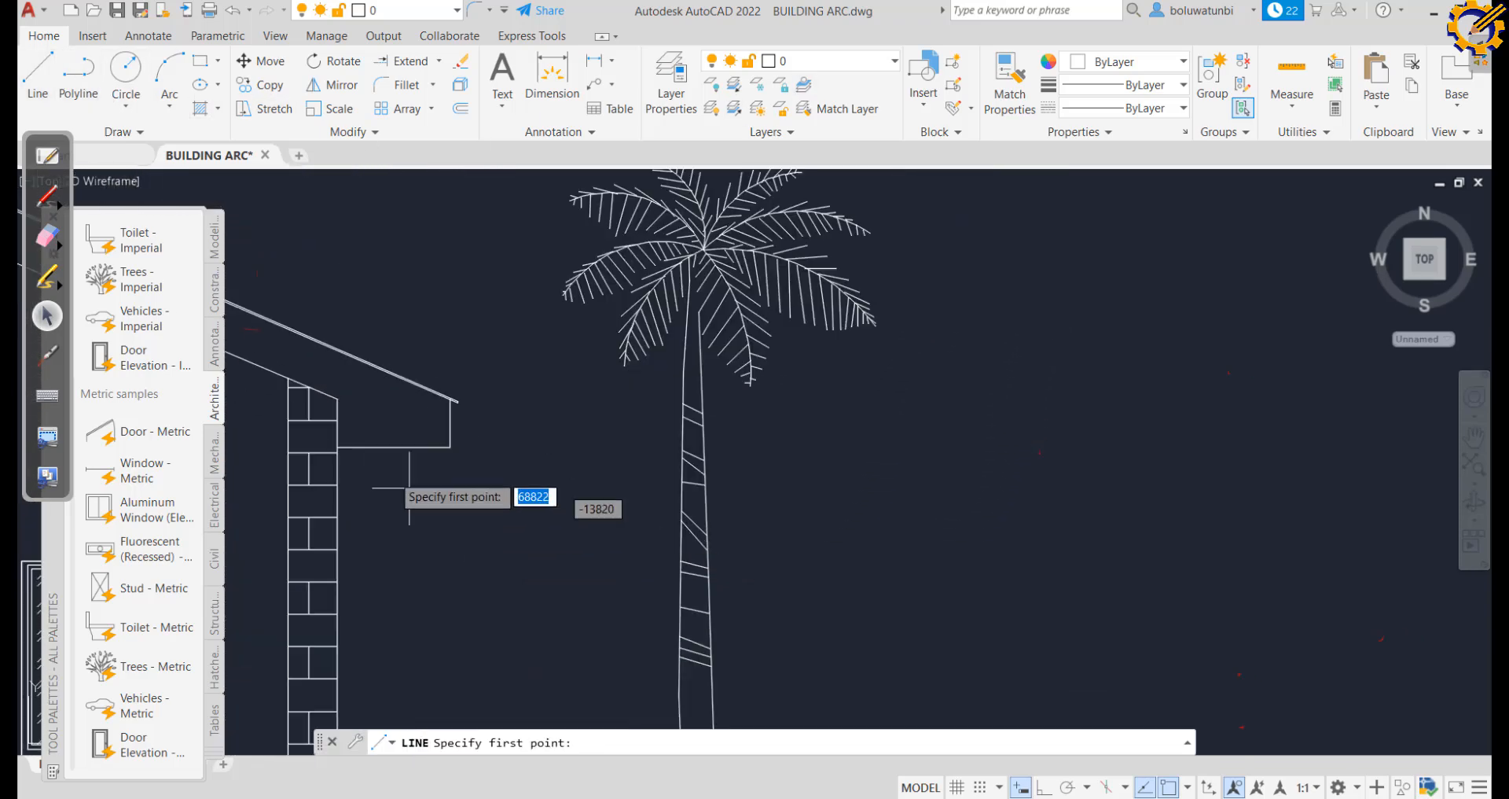
left_click(337, 446)
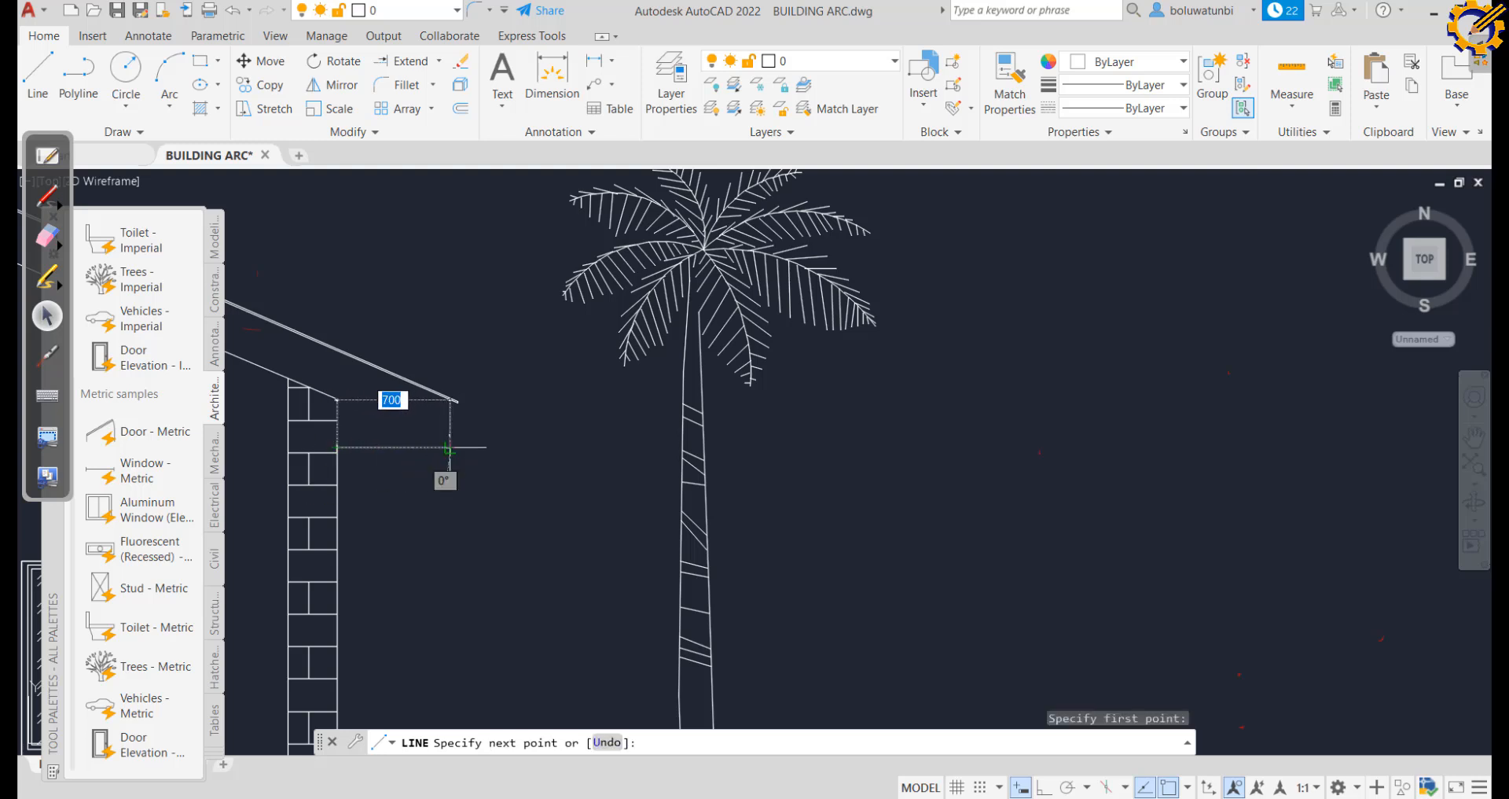
key("Escape")
scroll(589, 481, "down", 5)
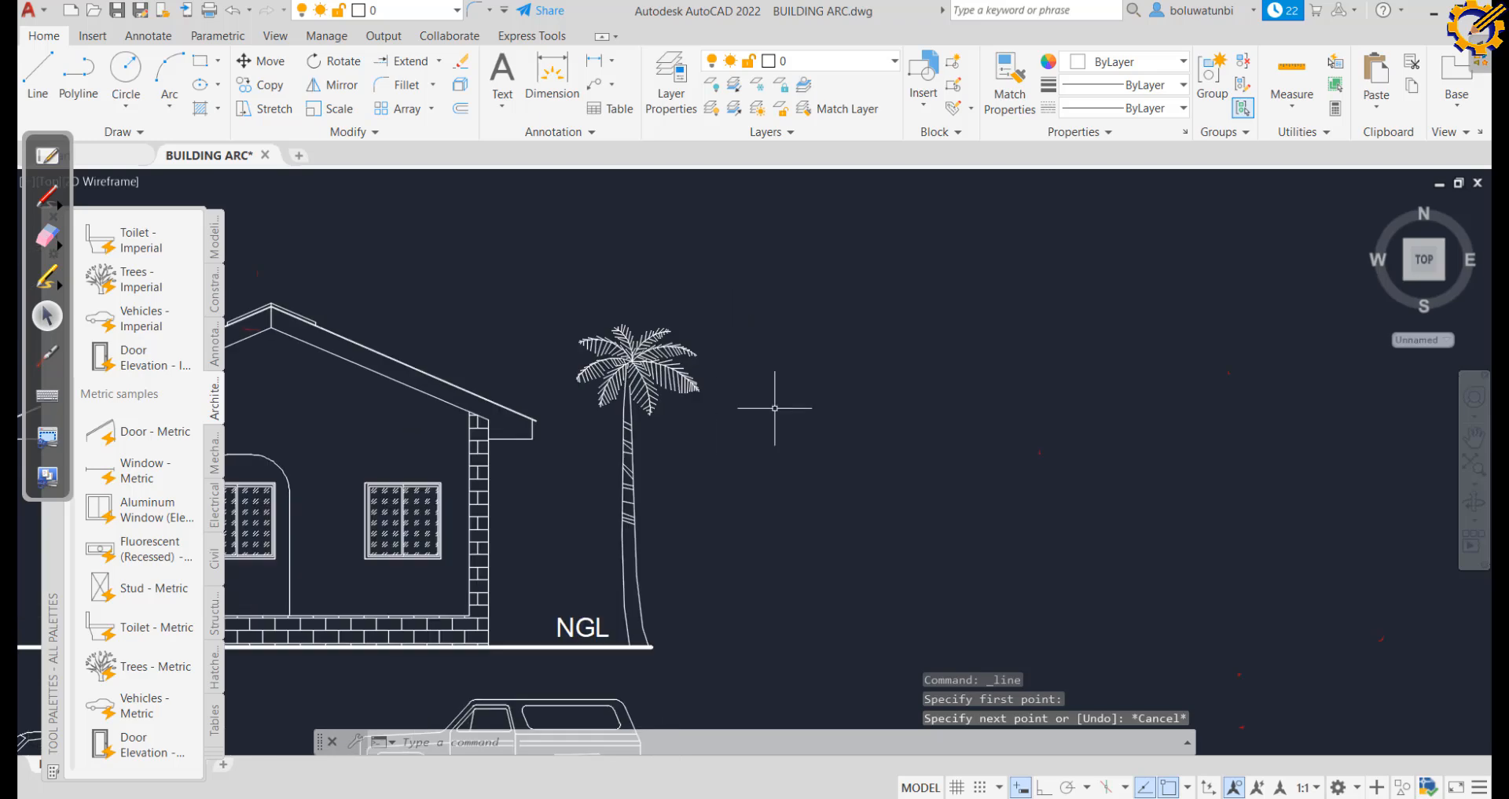
middle_click_drag(779, 408, 82, 450)
middle_click_drag(236, 369, 338, 626)
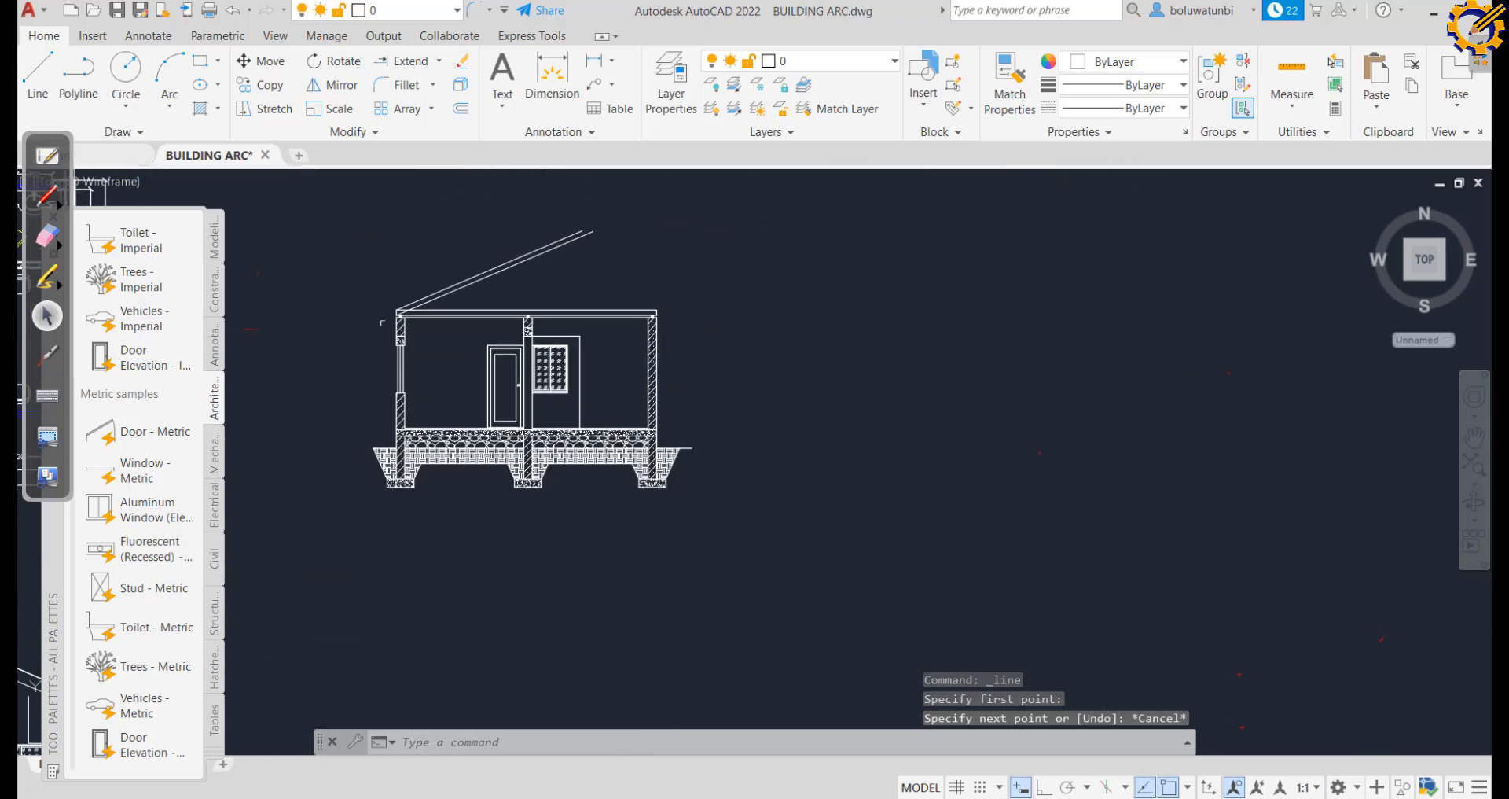
scroll(382, 322, "up", 5)
middle_click_drag(464, 334, 539, 368)
scroll(534, 349, "up", 2)
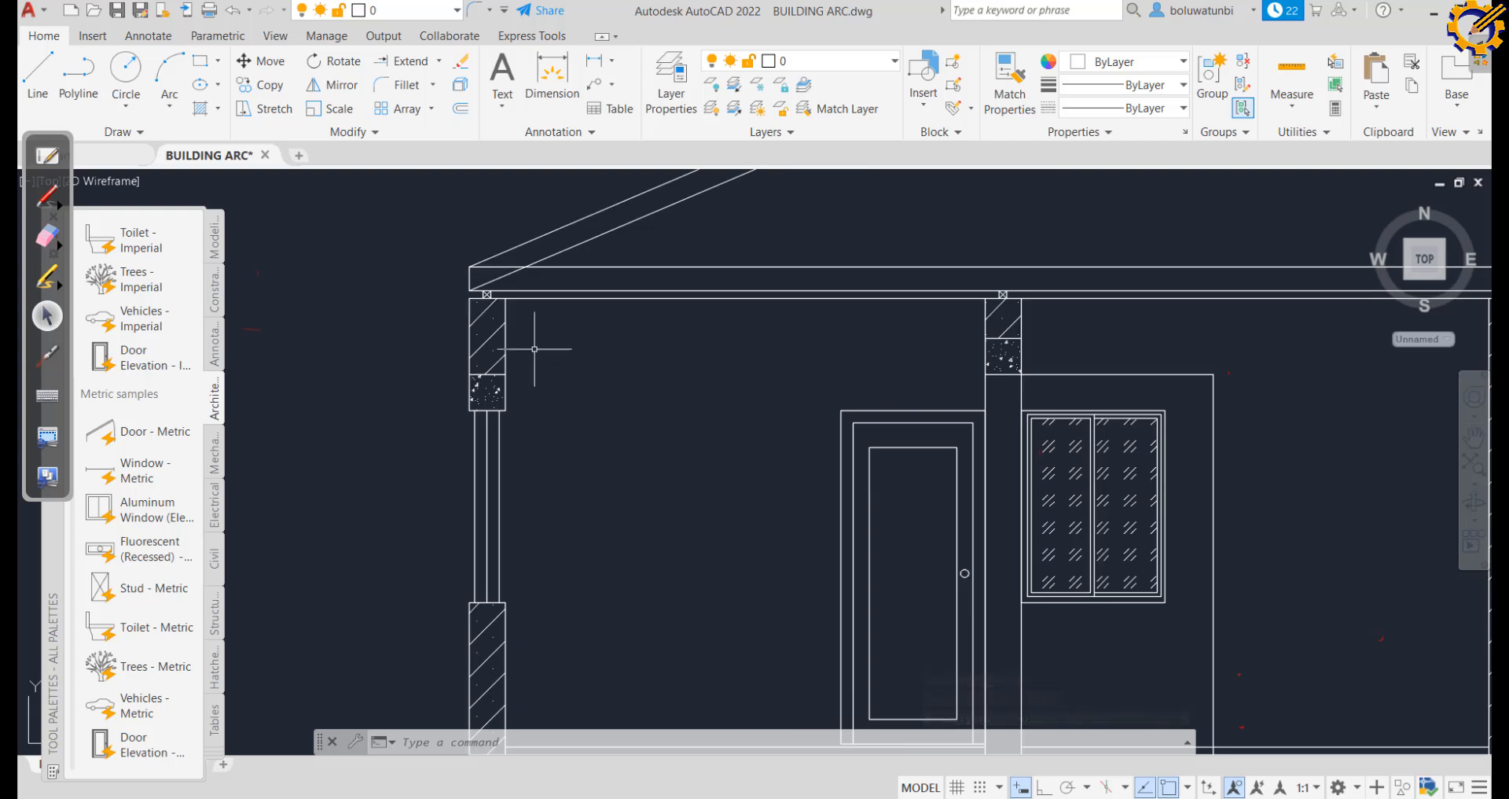
Offset the window wall's outer face line 700 outward to mark the eaves overhang
left_click(462, 108)
type("70")
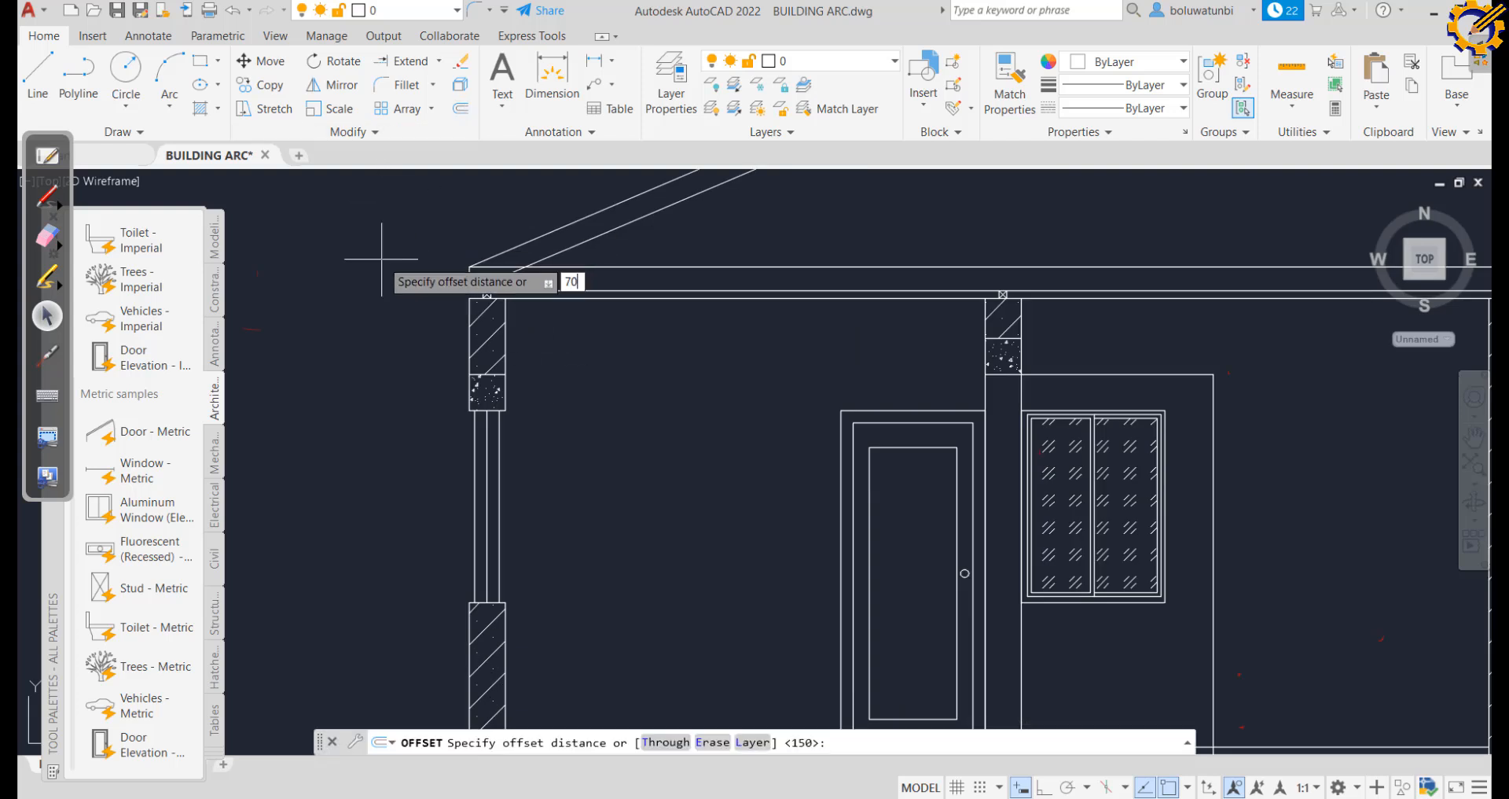
type("0")
key("Return")
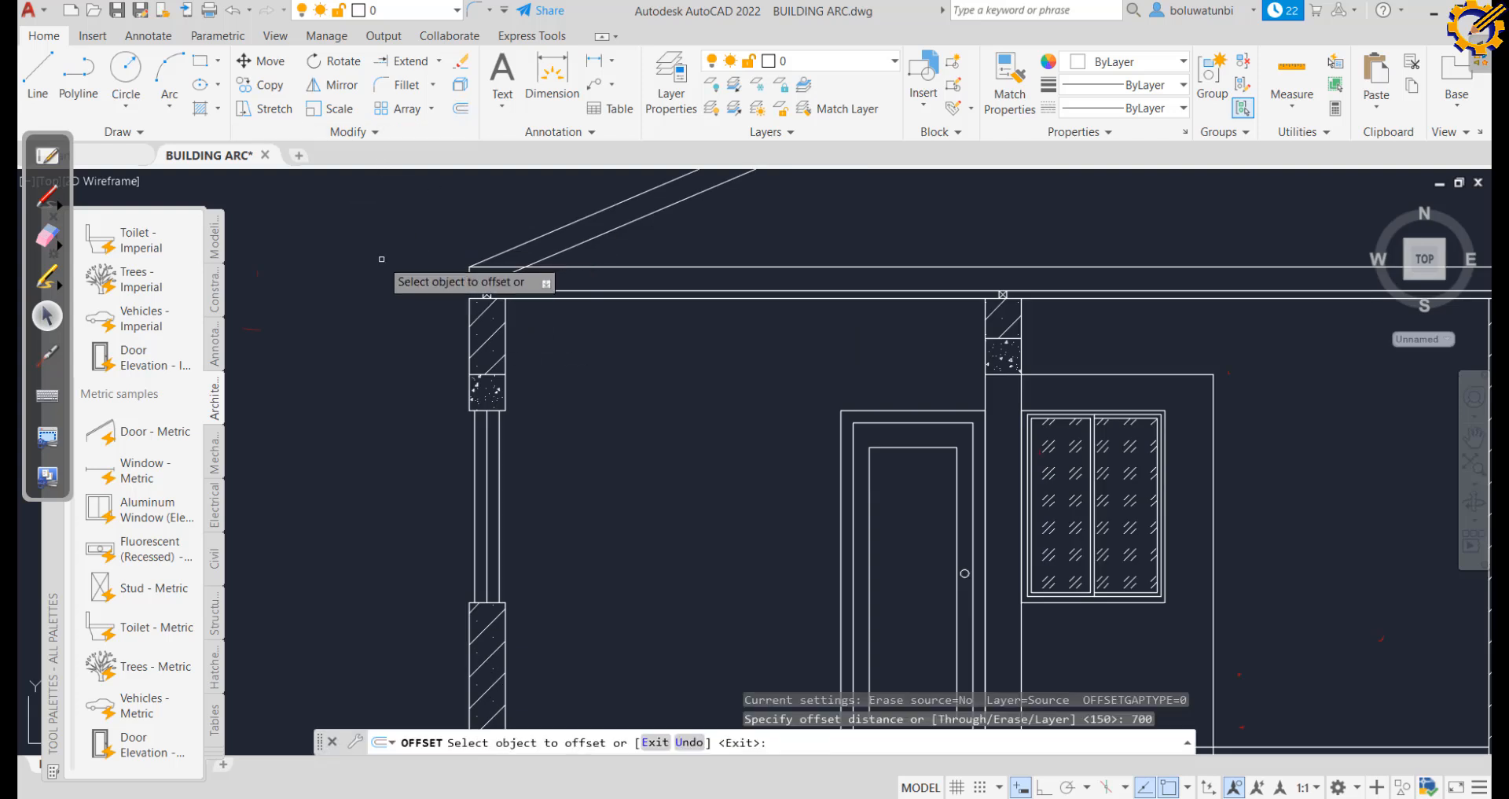
left_click(470, 313)
left_click(397, 325)
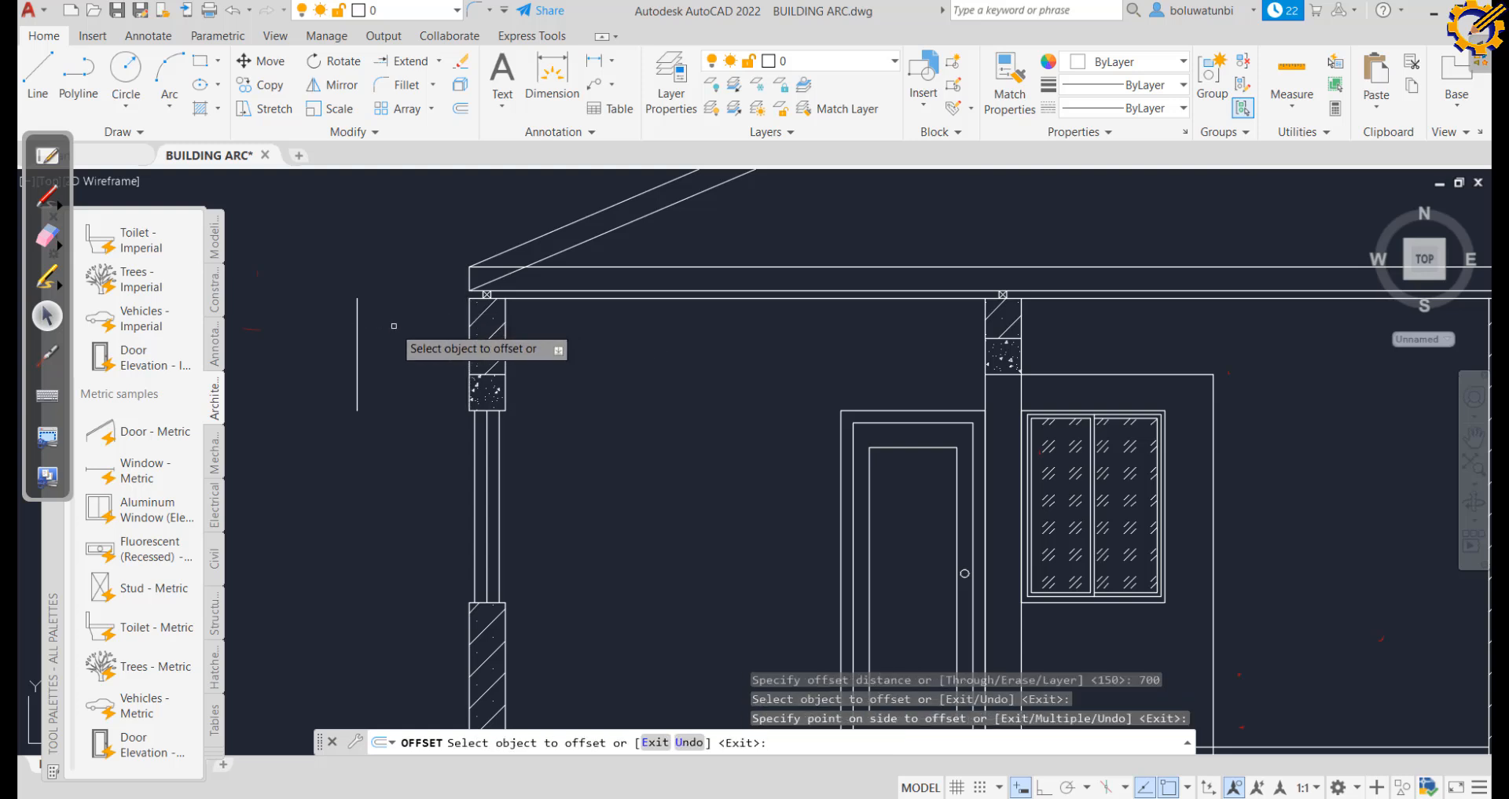
key("Escape")
Extend both roof slope lines down to the overhang line outside the window wall
left_click(399, 62)
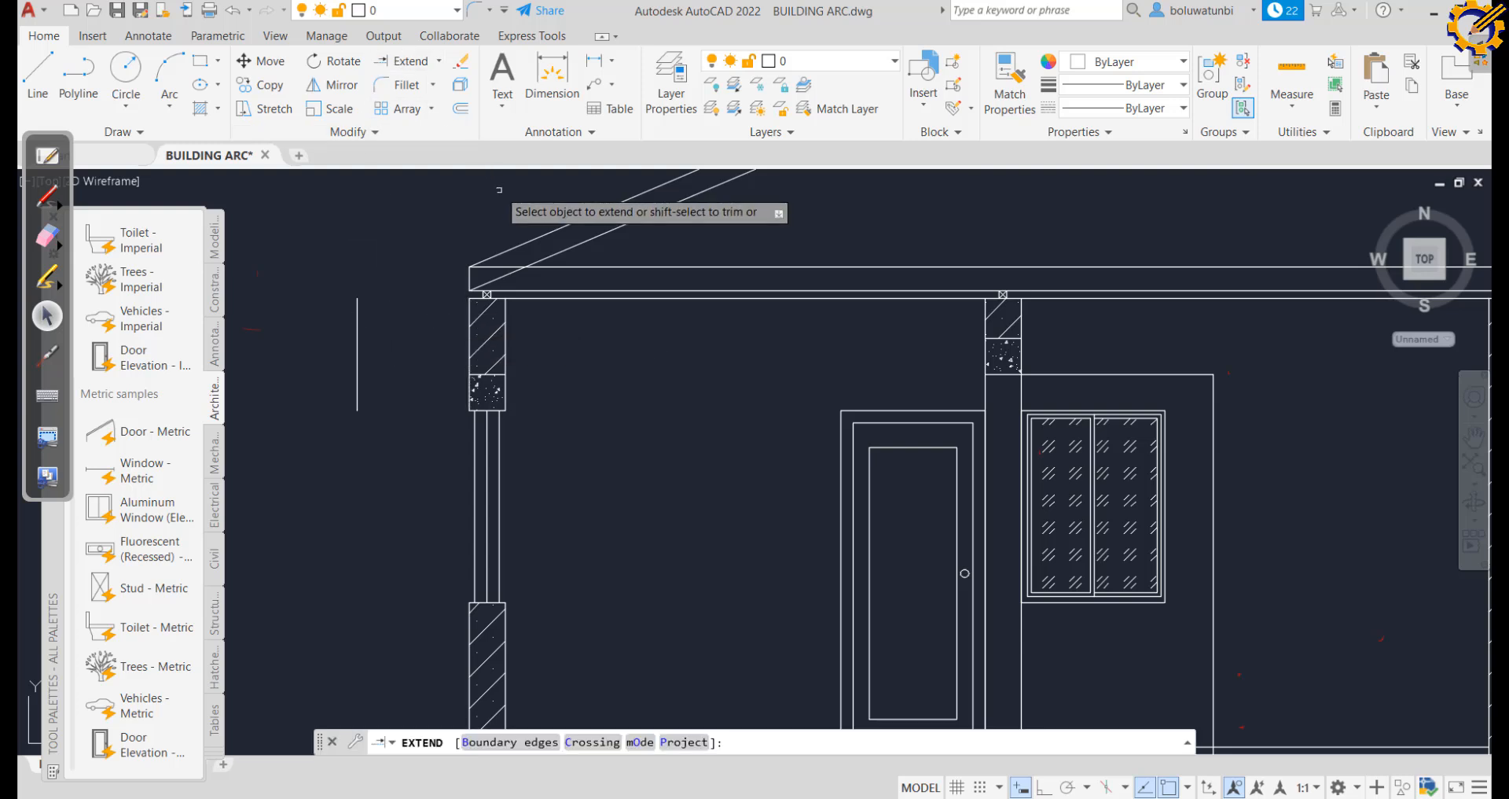
left_click(505, 253)
key("Return")
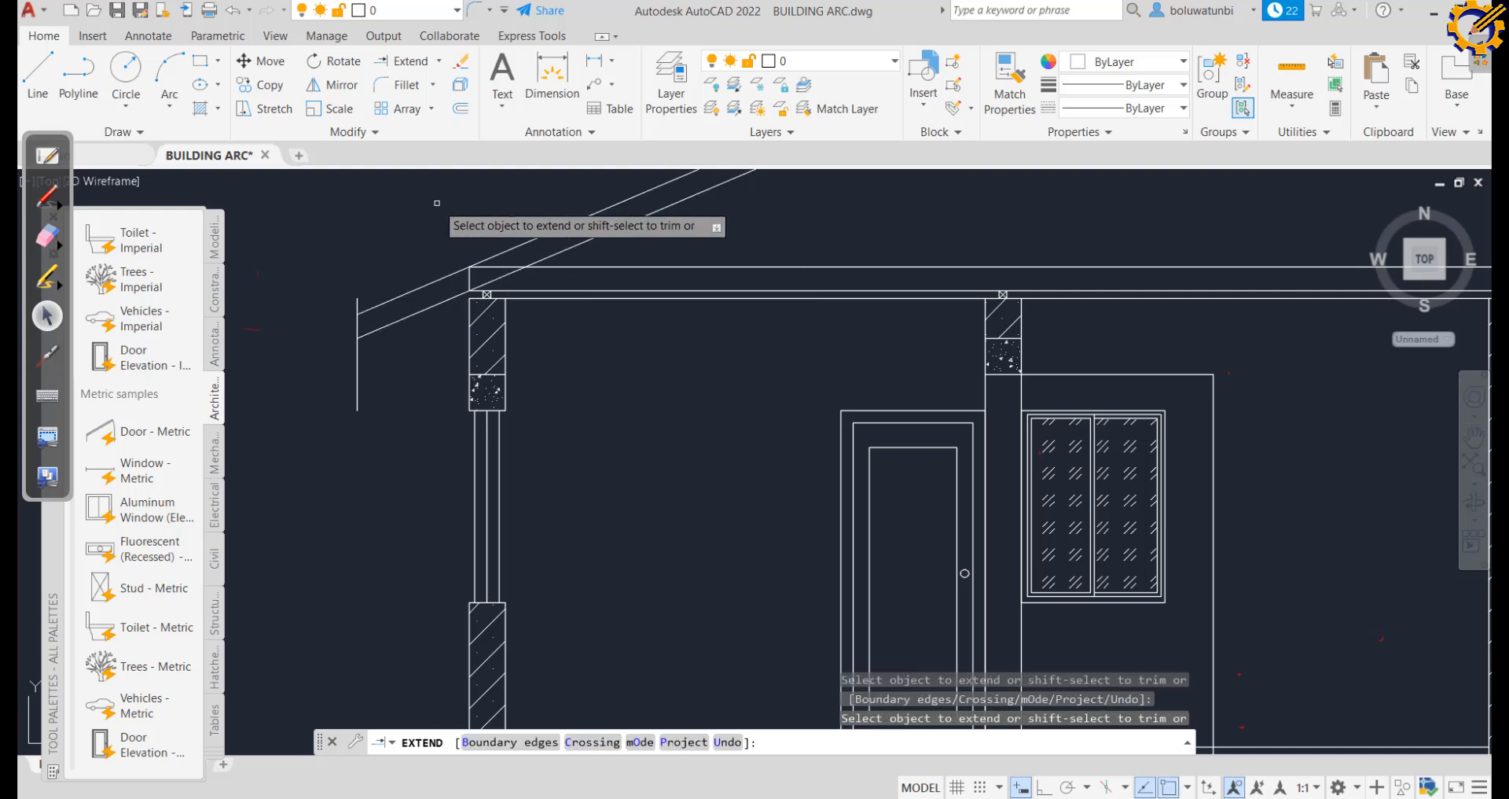
key("Escape")
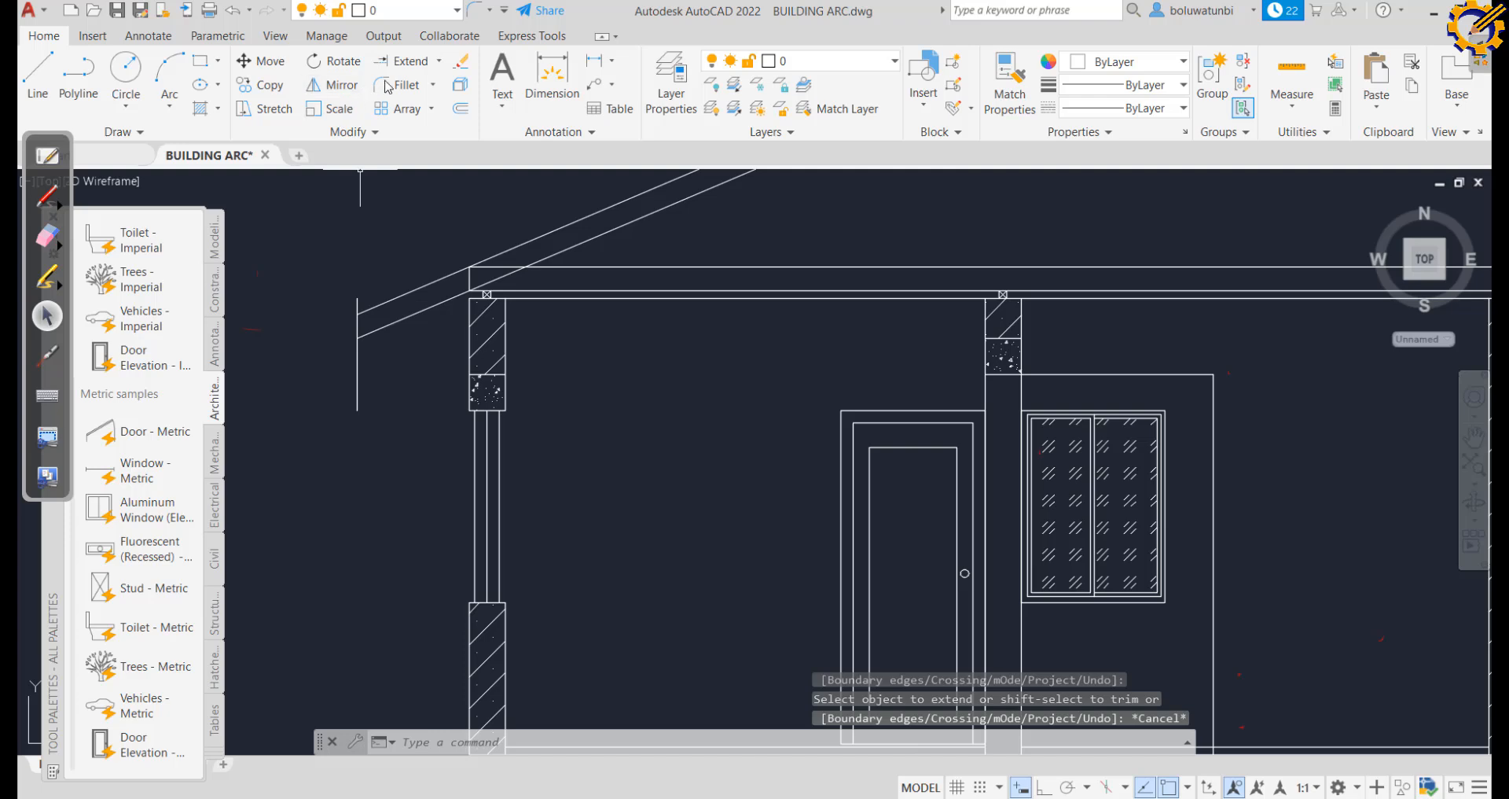
With Ortho on, draw a vertical line about 660 long upward from the midpoint of the ceiling timber's top edge
scroll(340, 326, "down", 3)
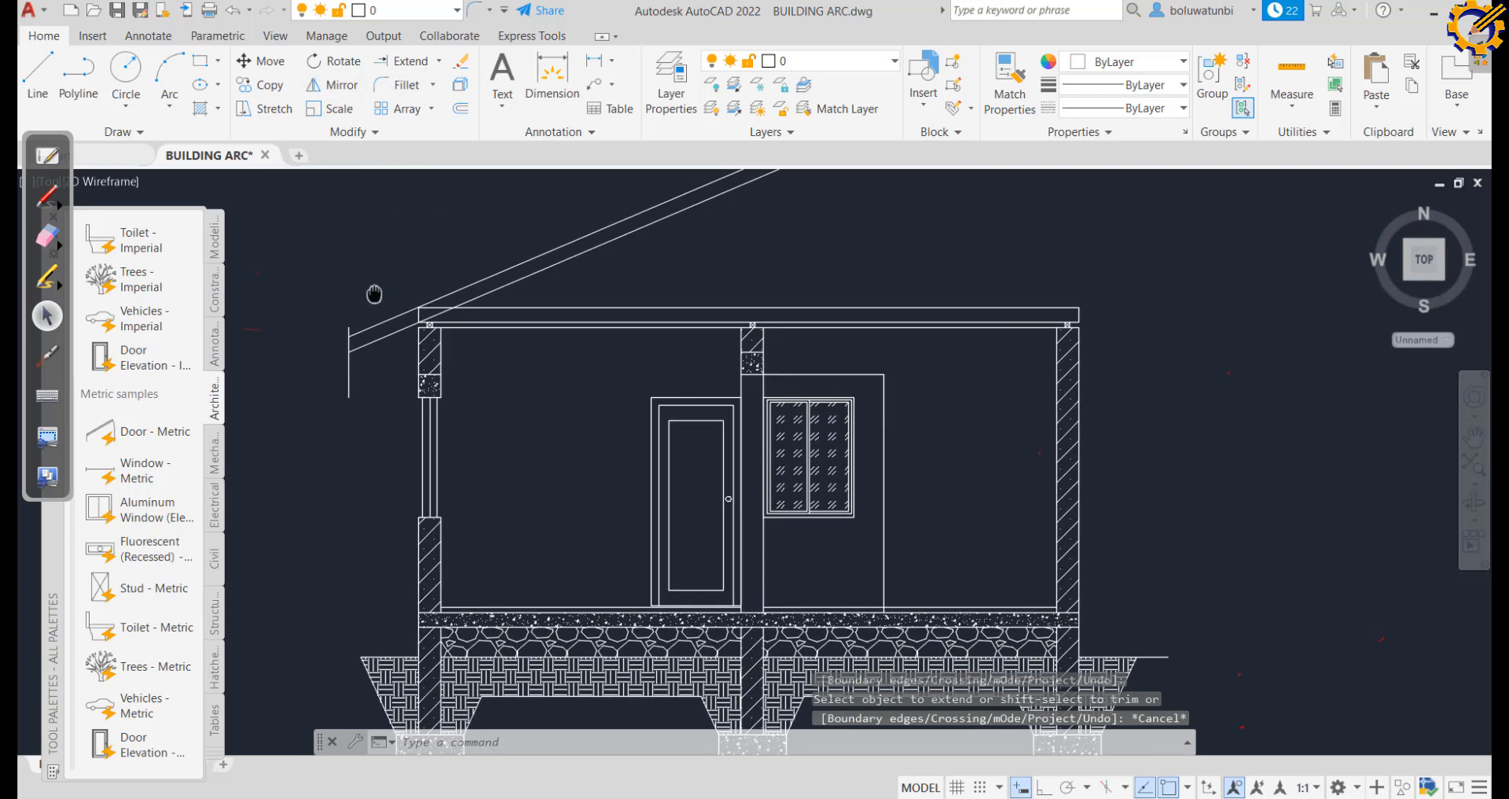
left_click(38, 75)
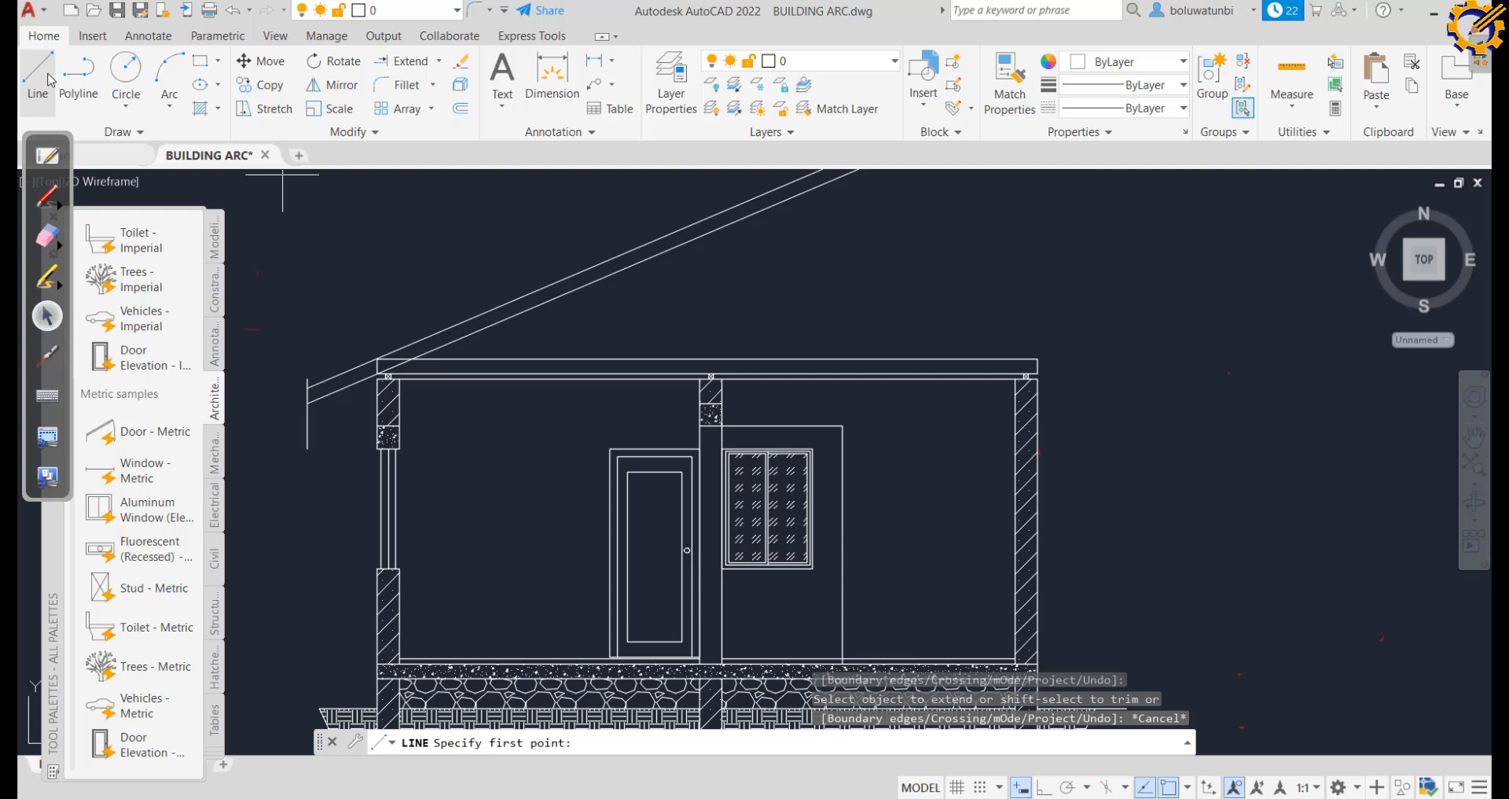
left_click(709, 359)
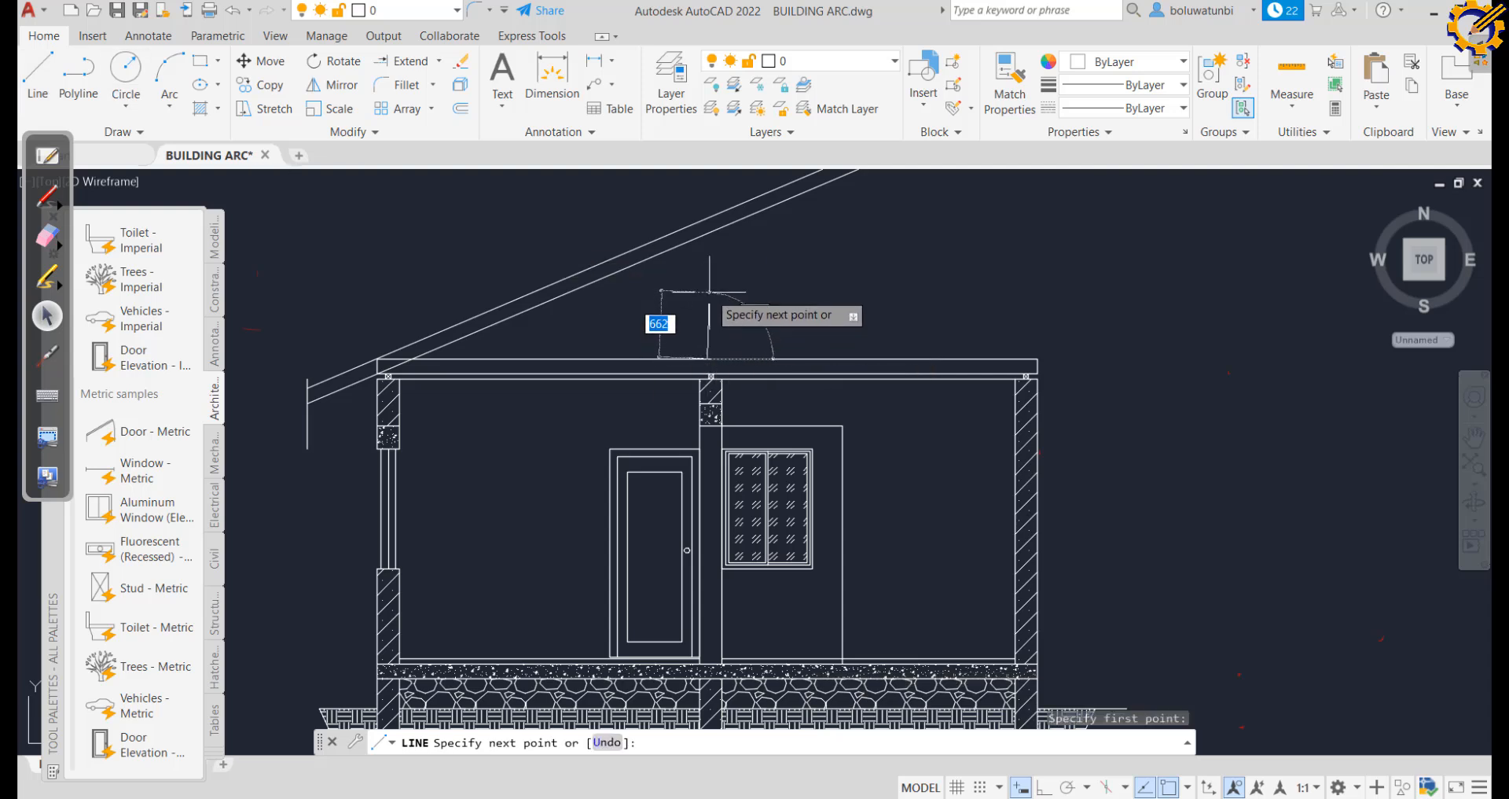
key("F8")
left_click(708, 291)
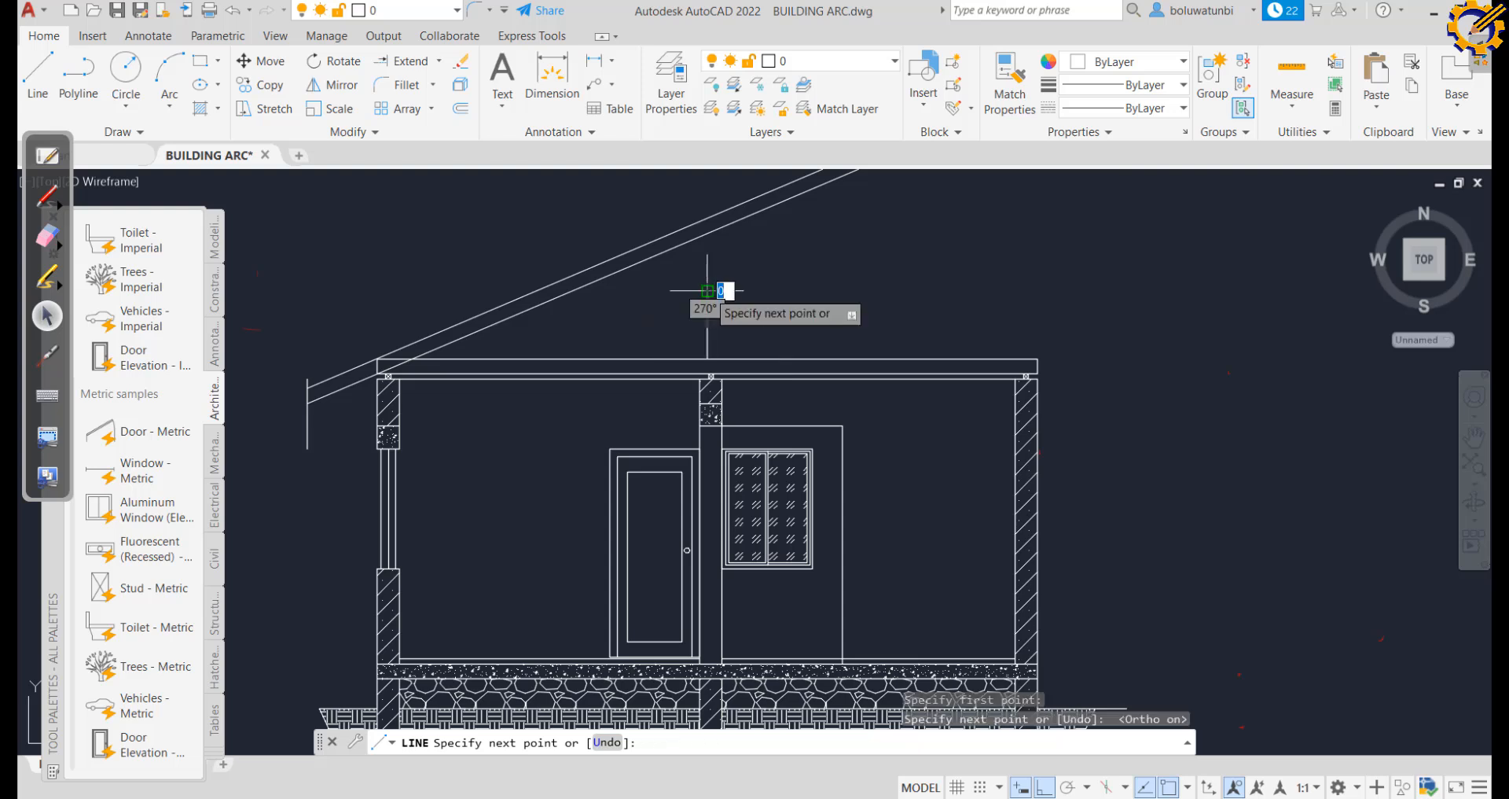
key("Escape")
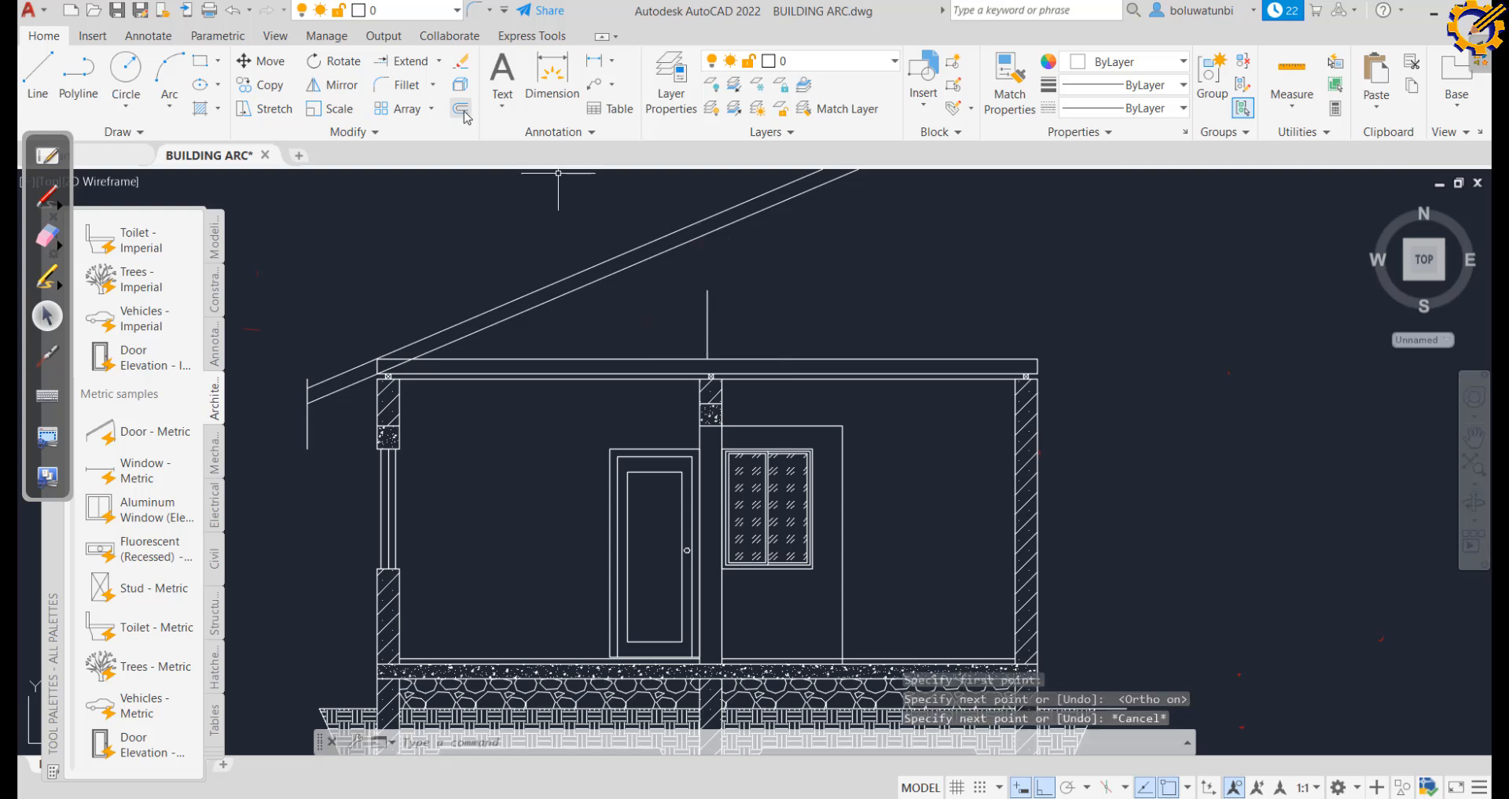
Mirror the two roof slope lines and the overhang line about the central vertical line, keeping the source objects
left_click(549, 333)
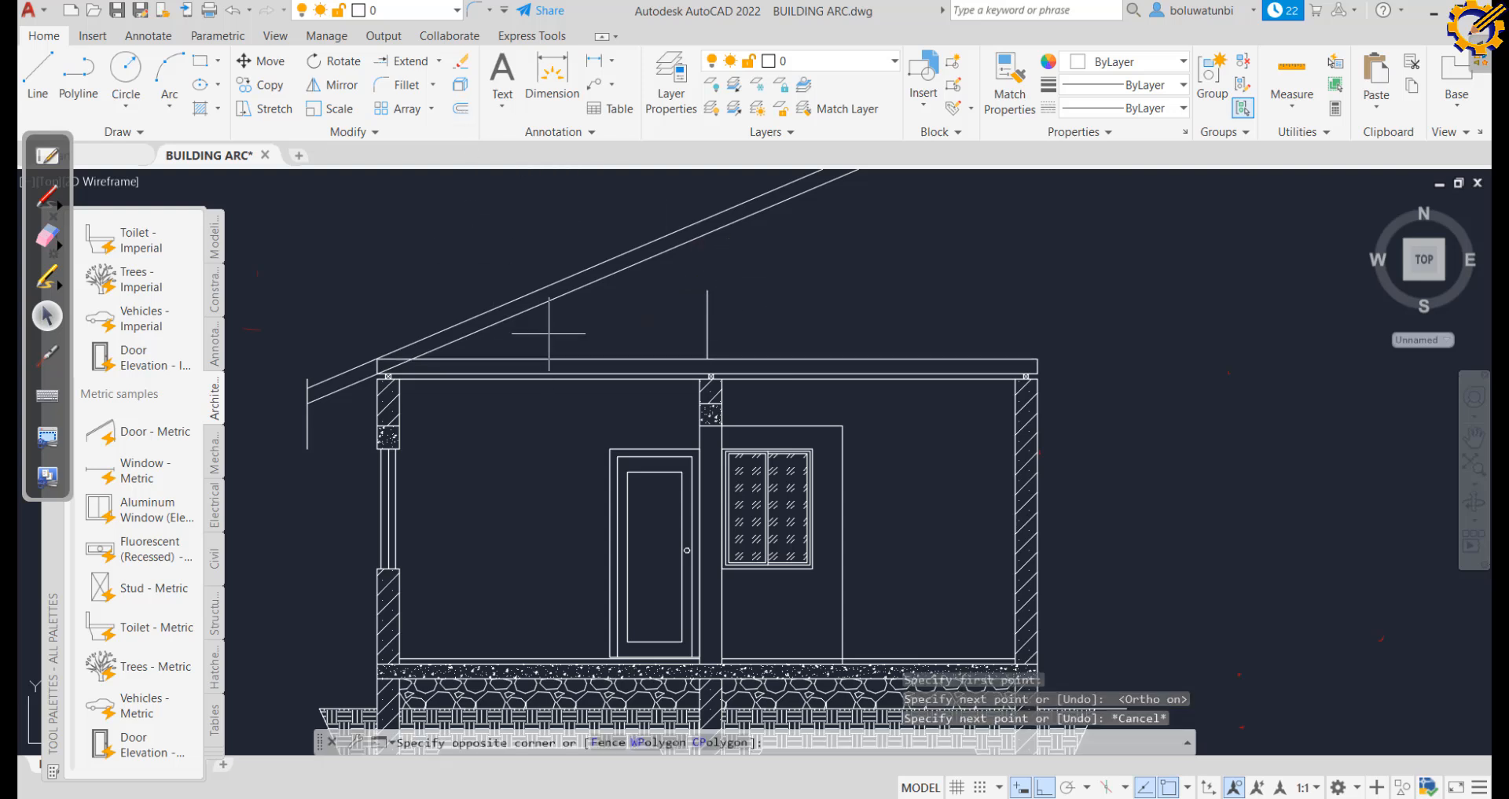
left_click(497, 276)
left_click(472, 460)
left_click(276, 409)
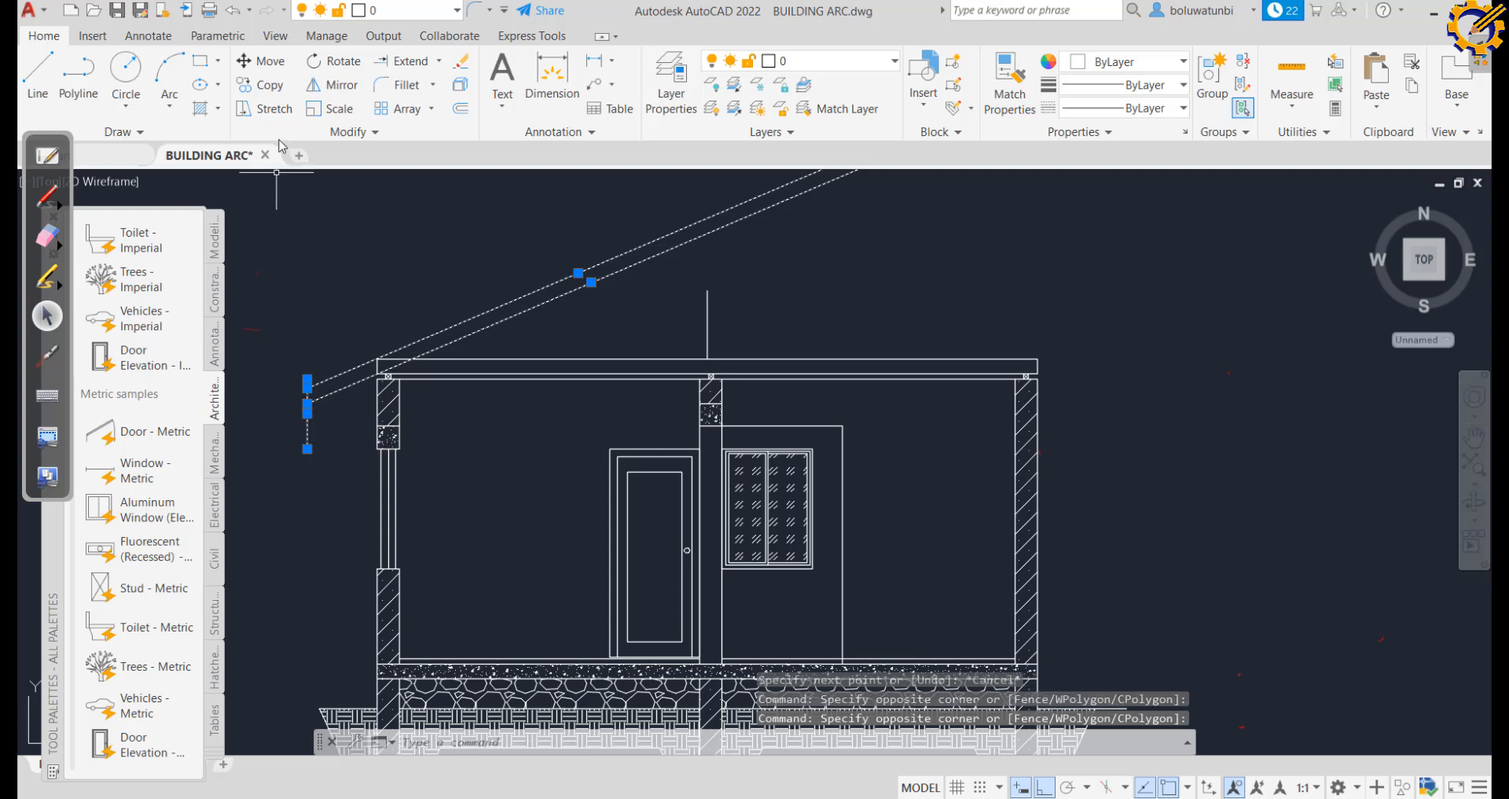
left_click(330, 85)
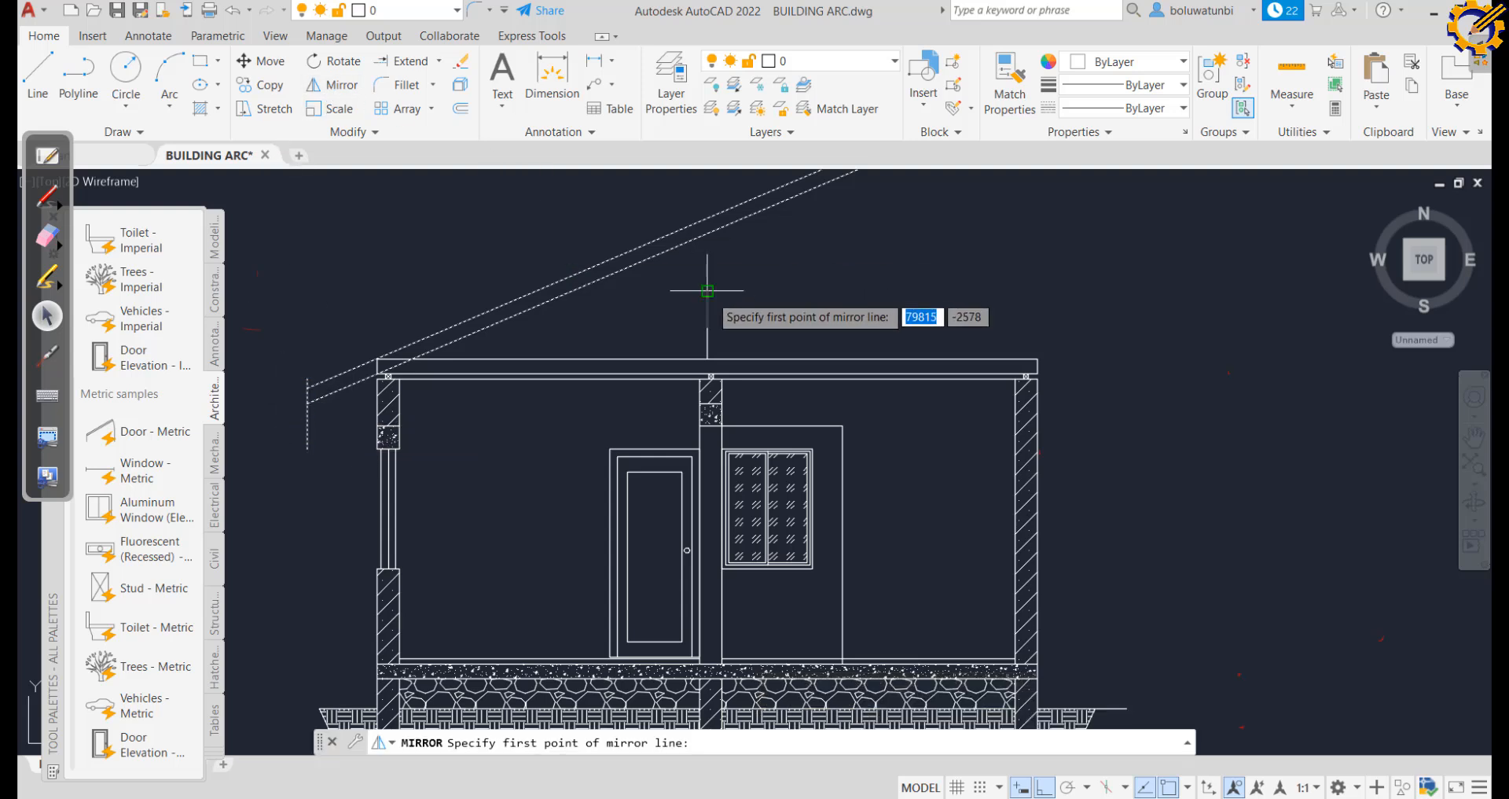
left_click(707, 291)
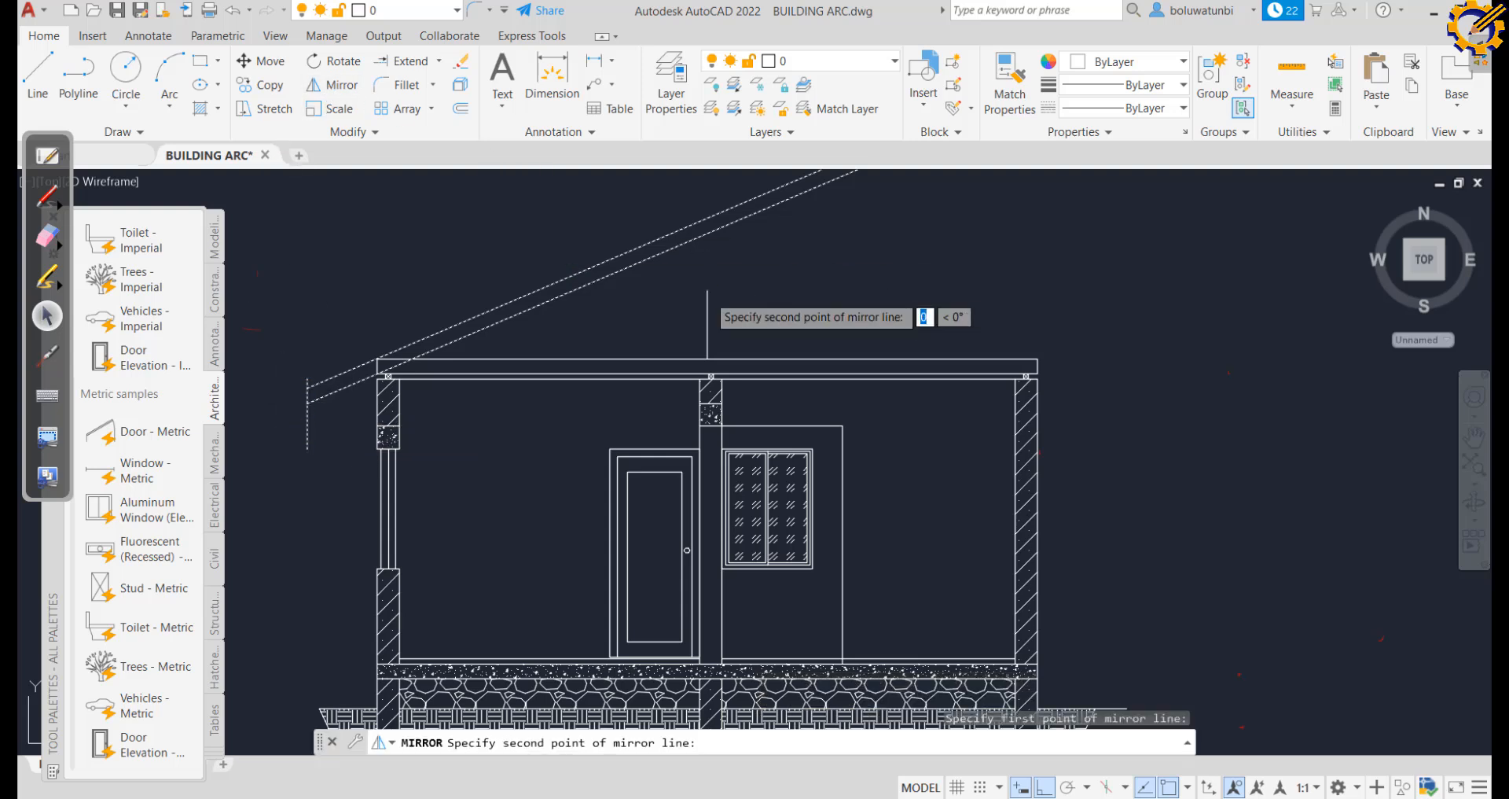
left_click(707, 358)
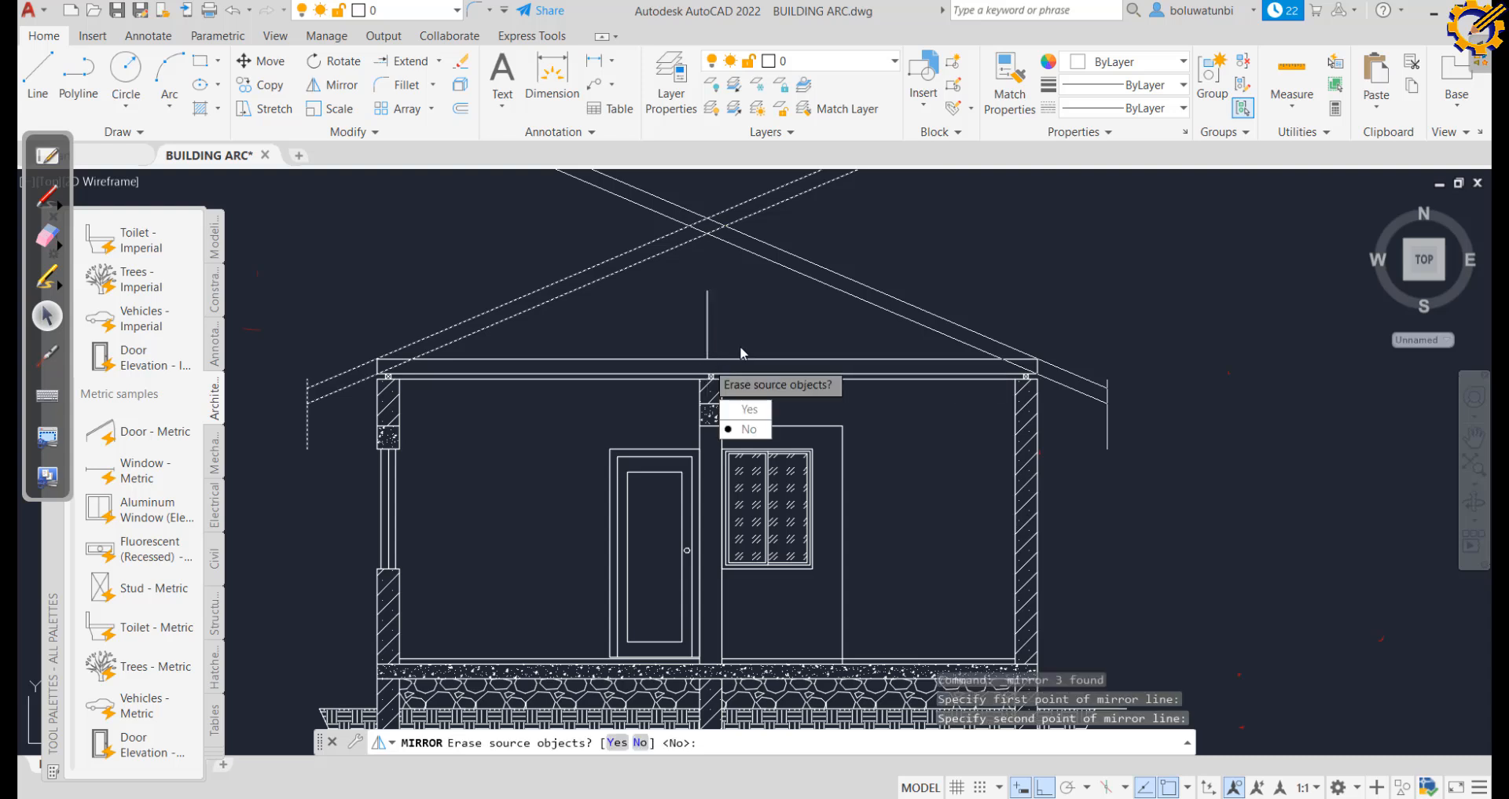
left_click(744, 430)
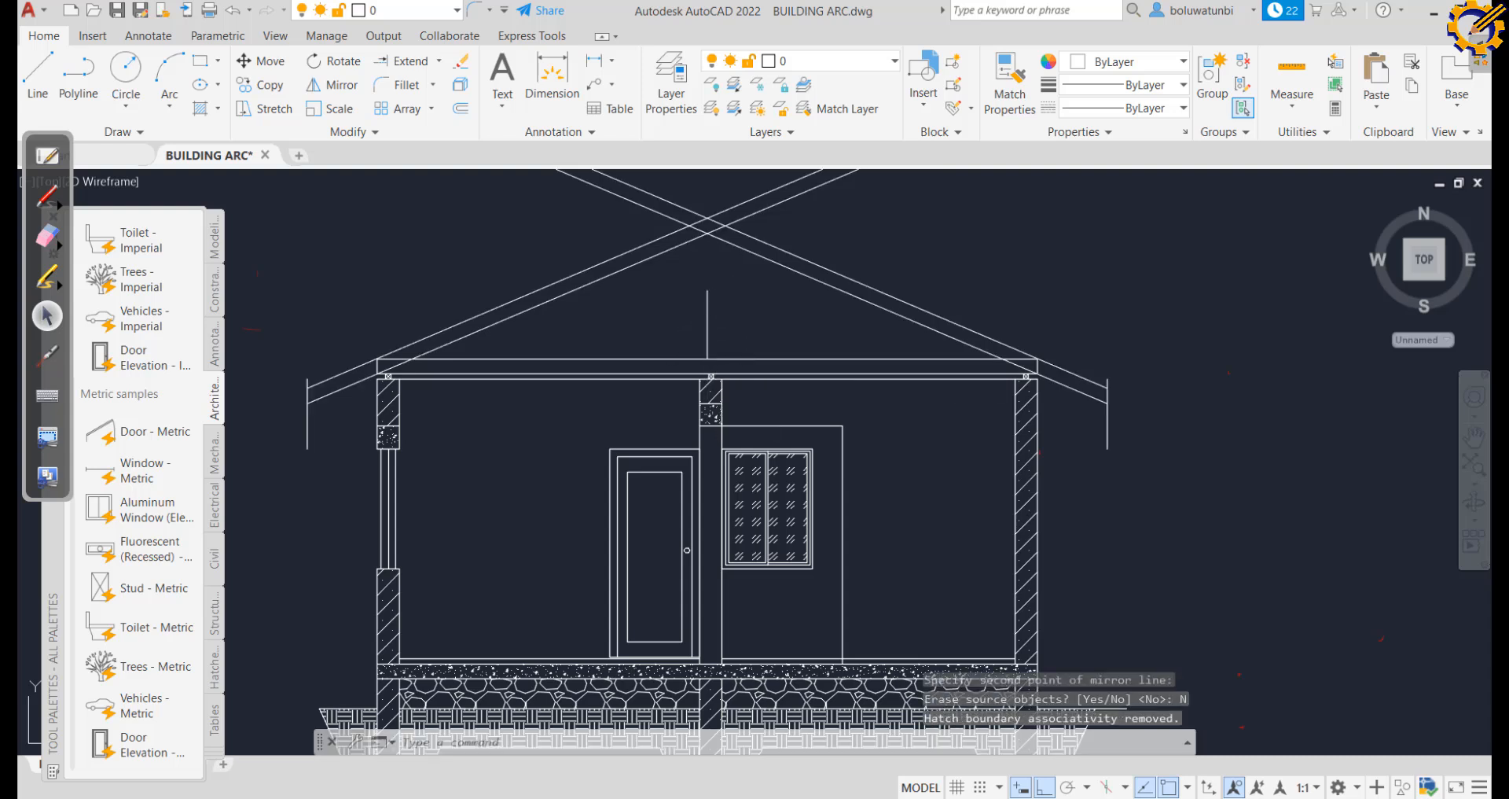
Delete the short vertical line used as the mirror axis above the middle wall
left_click(723, 326)
left_click(690, 323)
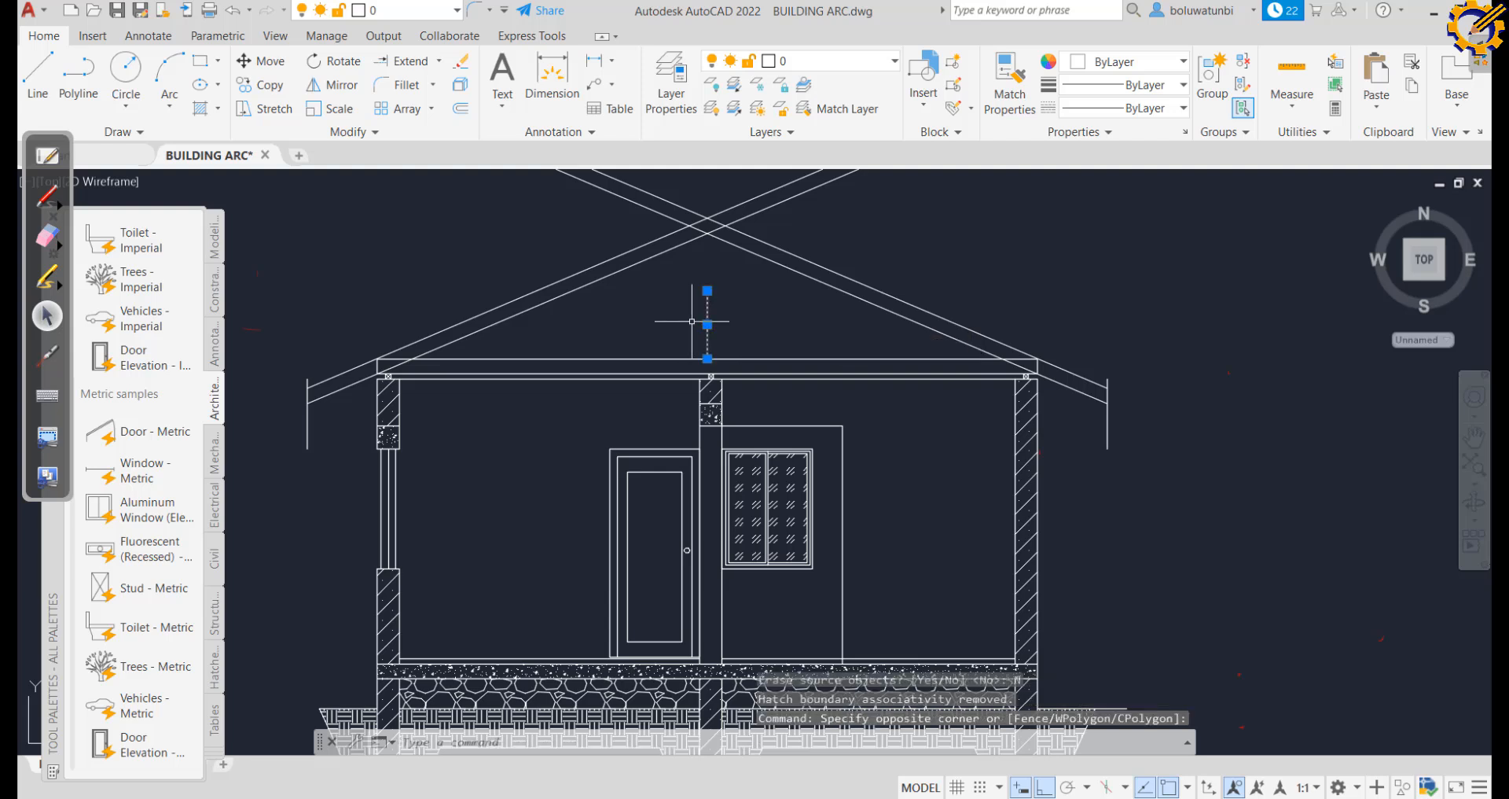
key("Delete")
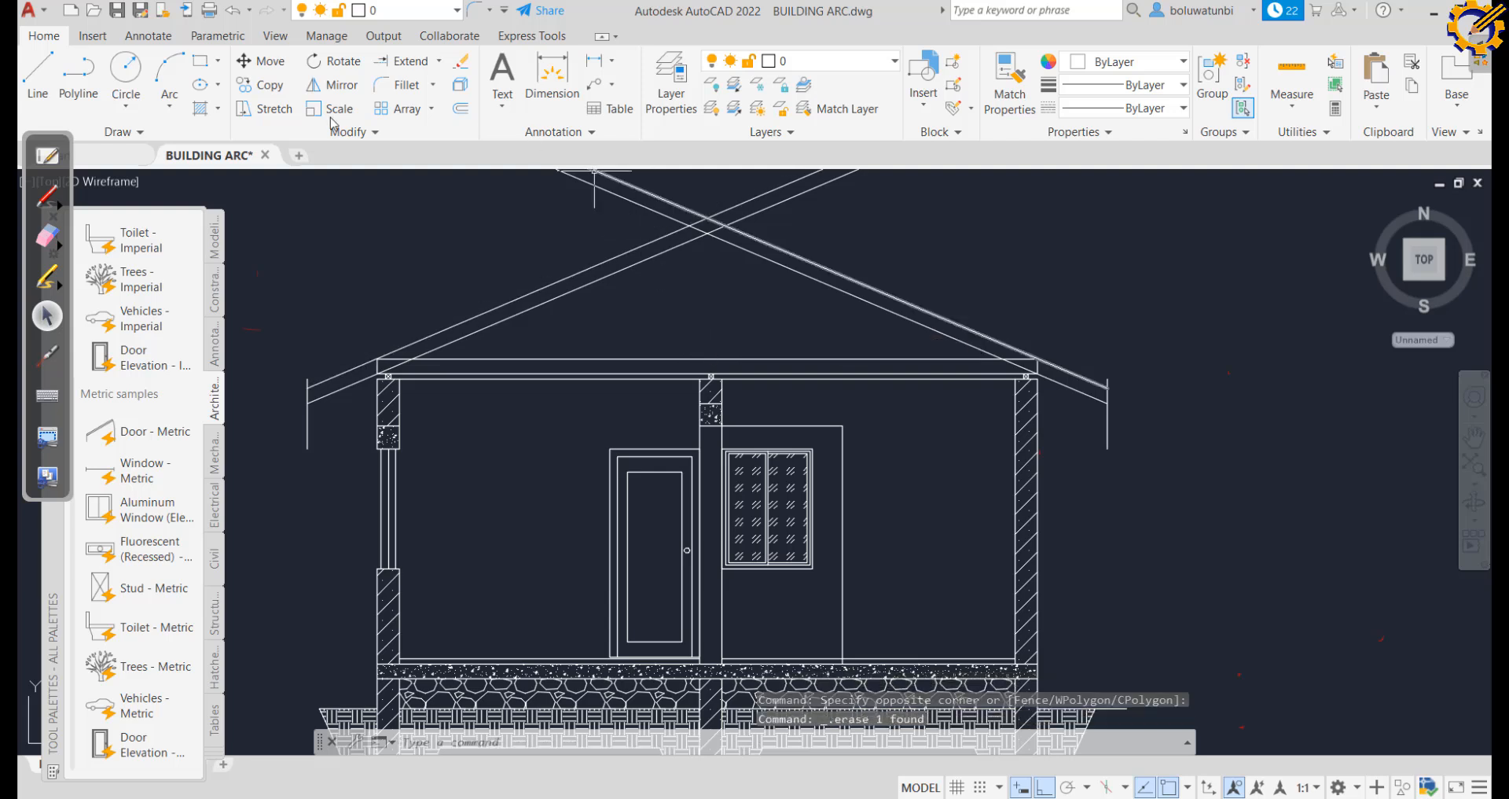
Draw a vertical line from the upper roof slopes' ridge intersection down to the midpoint of the ceiling timber's top edge
left_click(39, 82)
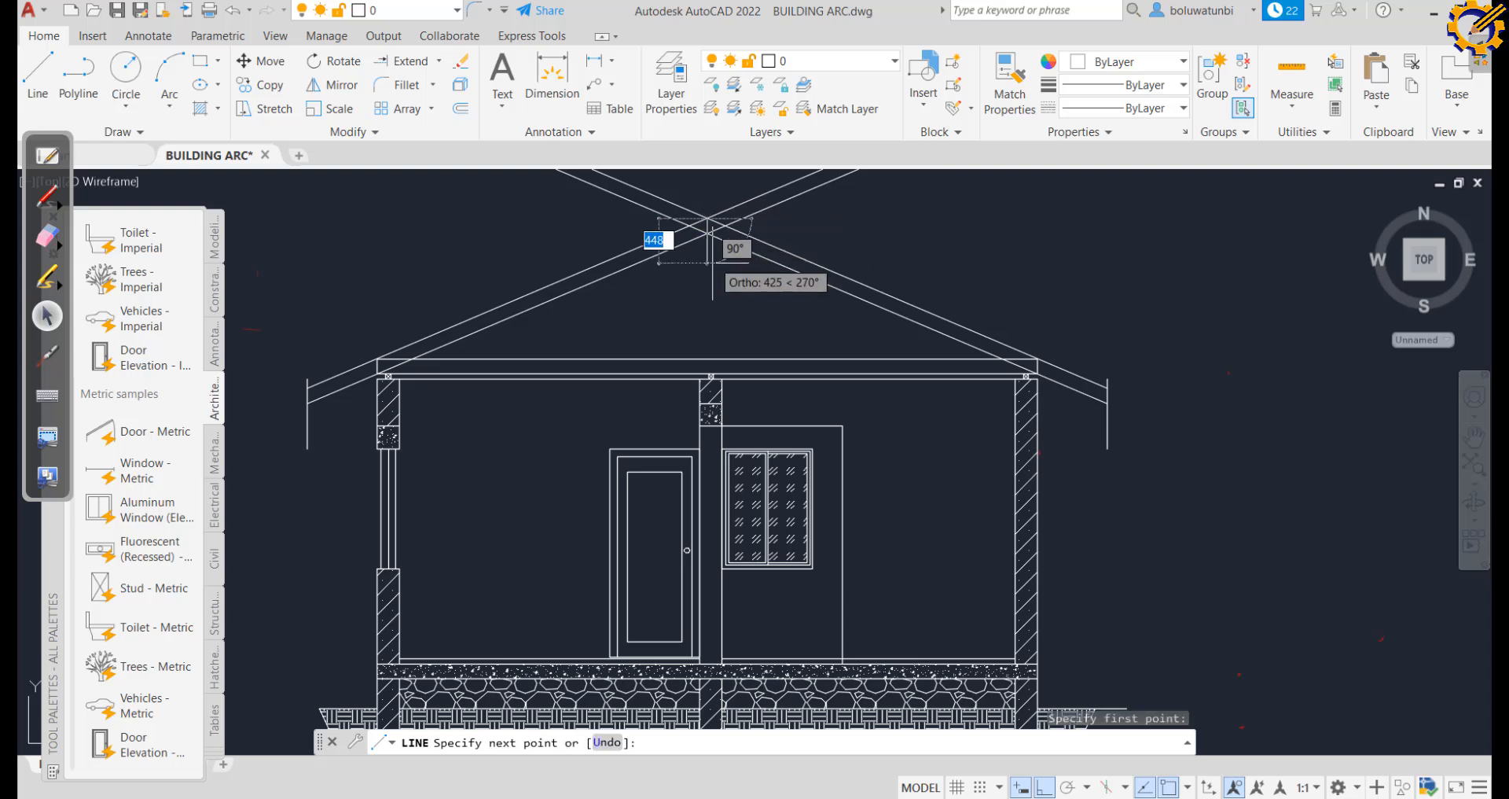
left_click(708, 359)
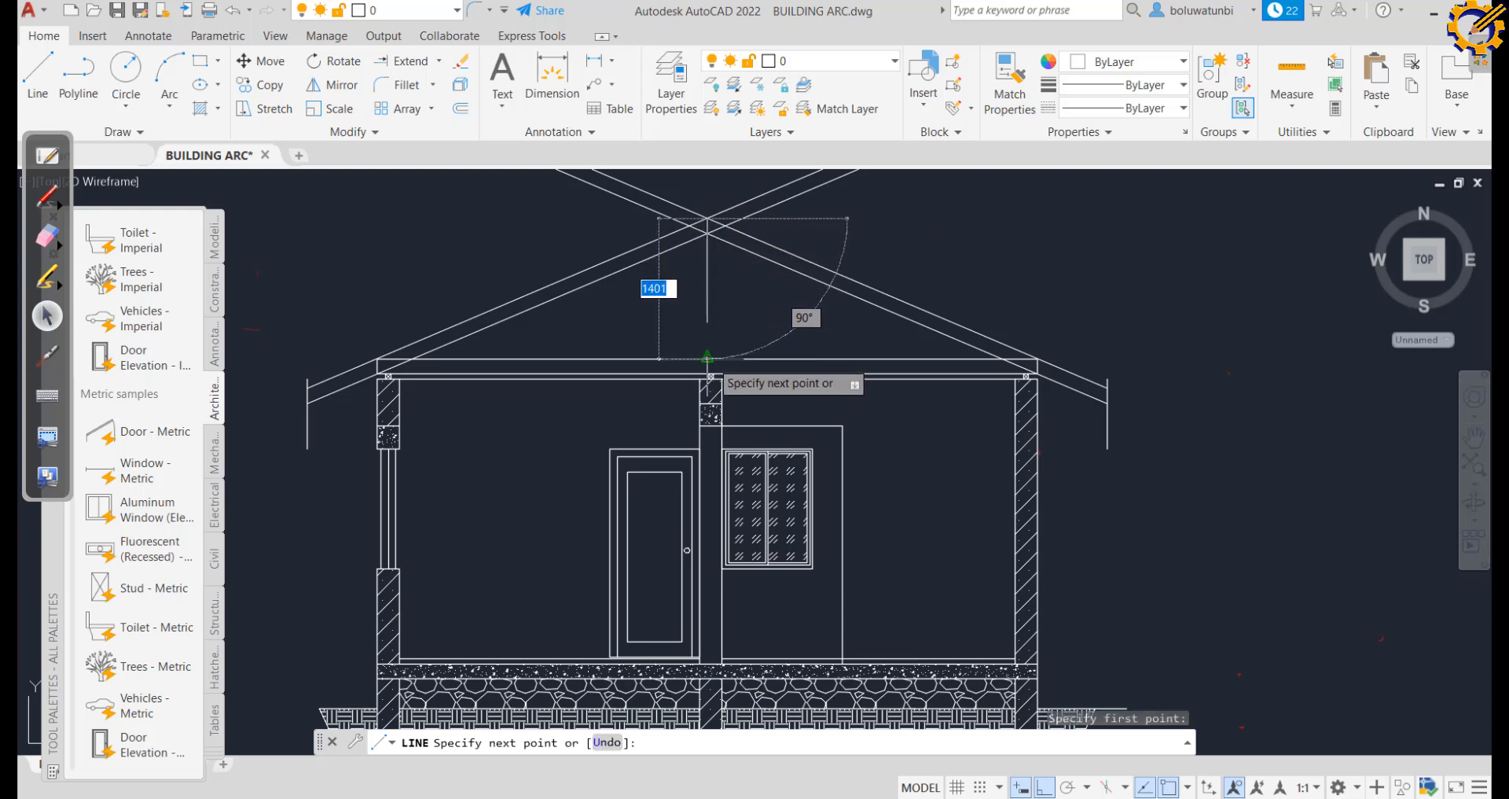
left_click(711, 359)
key("Escape")
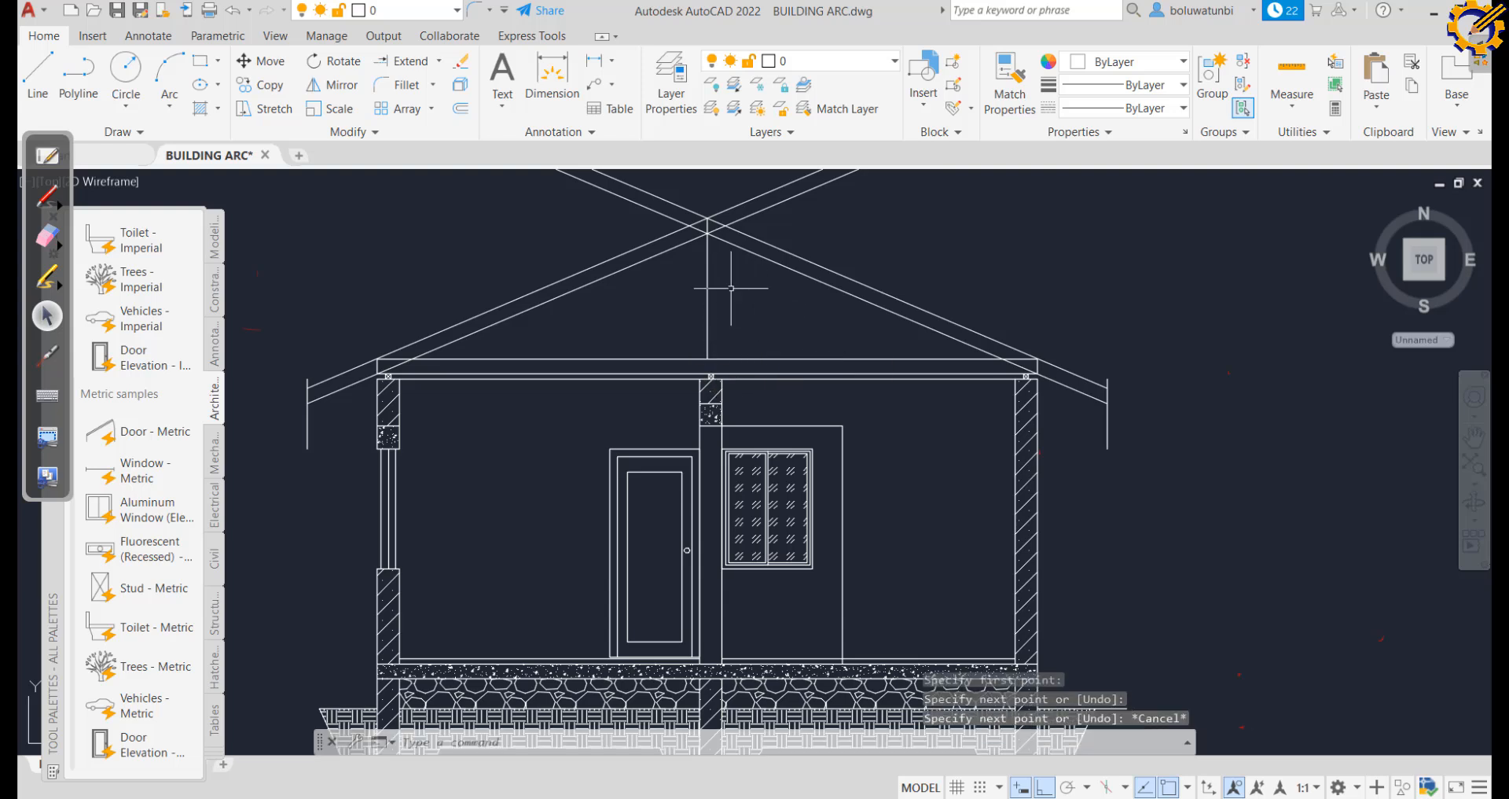
Offset the upper roof slope line on each side of the ridge 75 outward
middle_click_drag(820, 243, 784, 312)
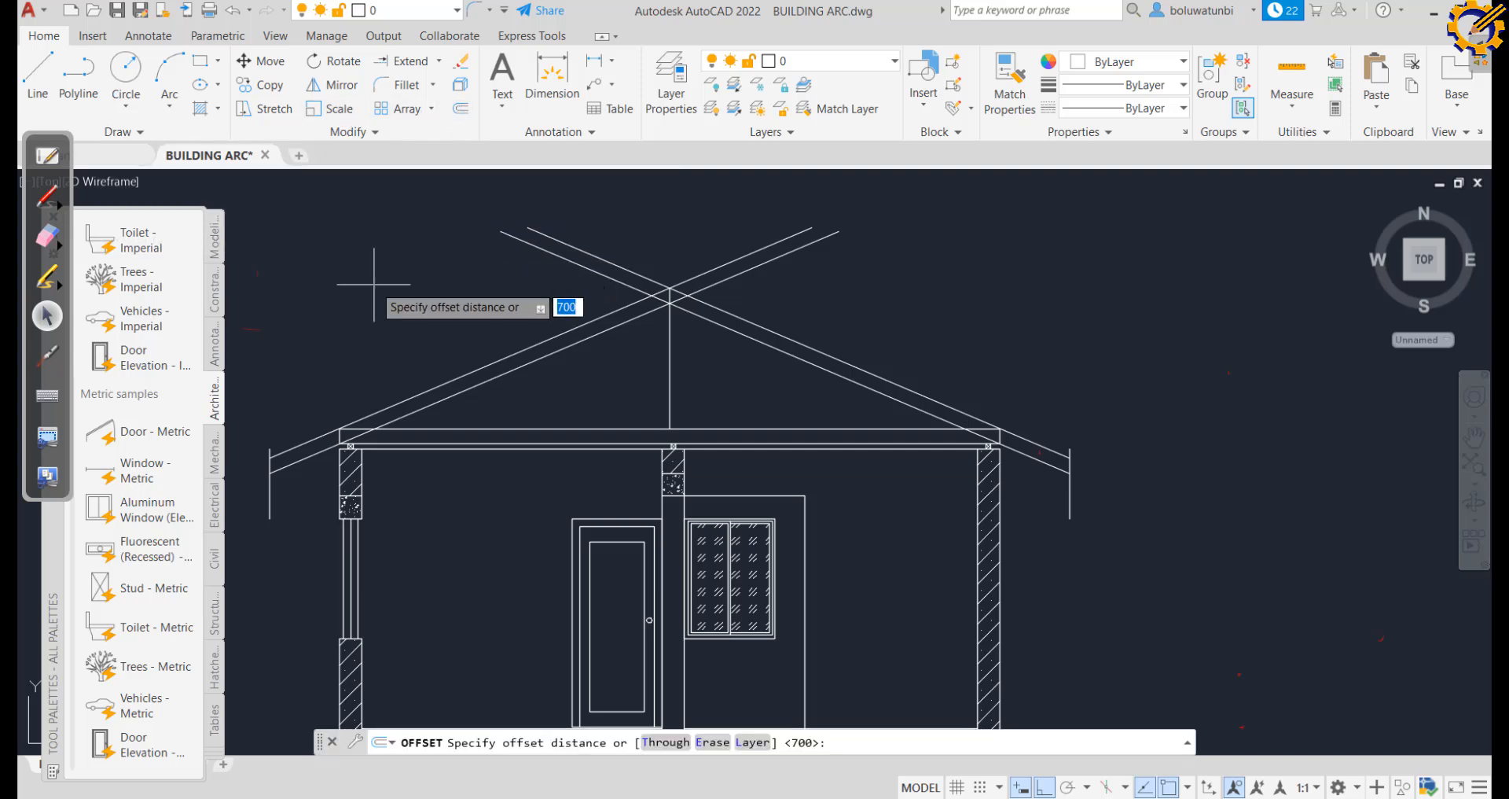
key("Return")
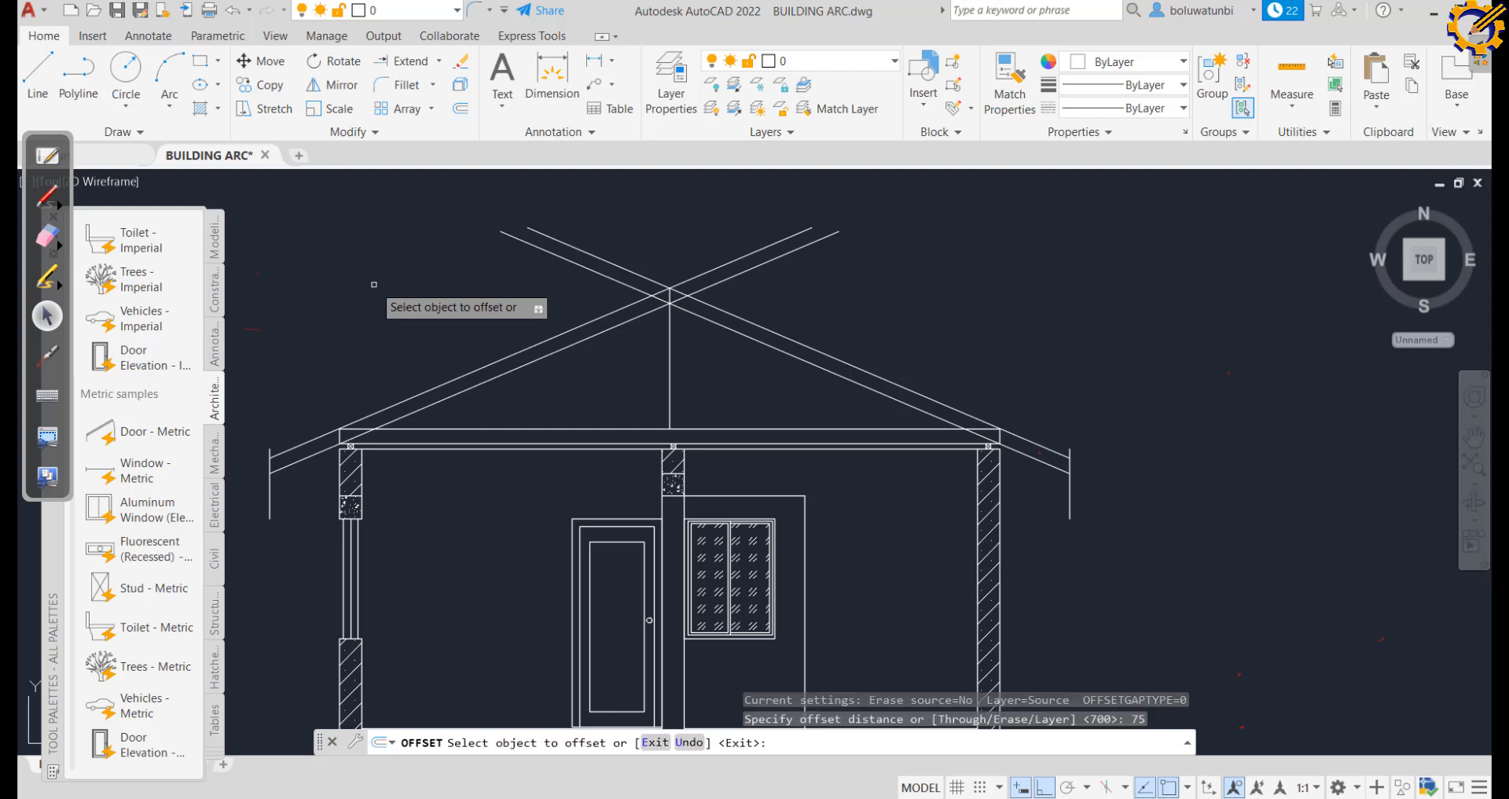
left_click(437, 388)
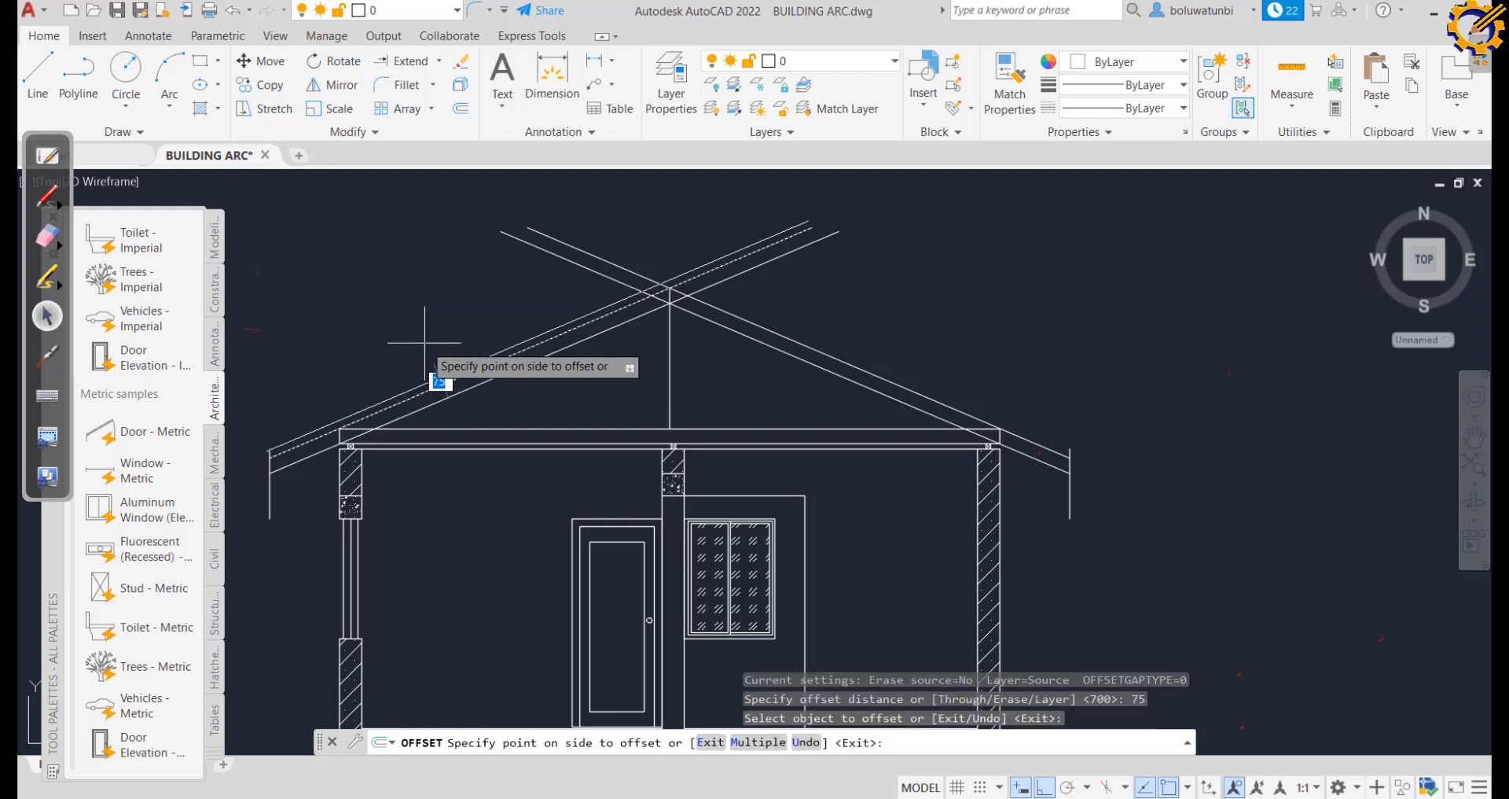
left_click(431, 346)
left_click(726, 312)
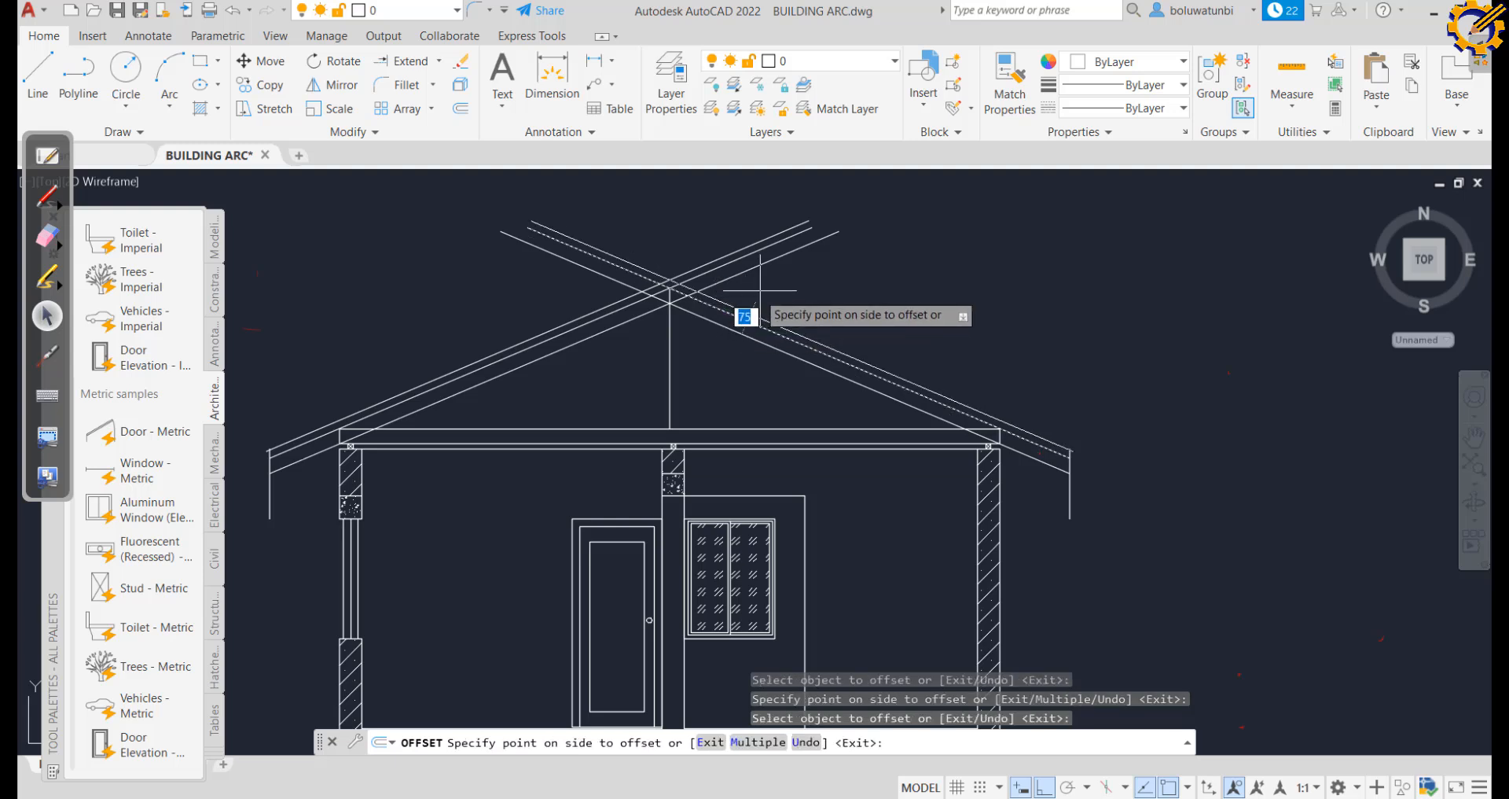
left_click(775, 284)
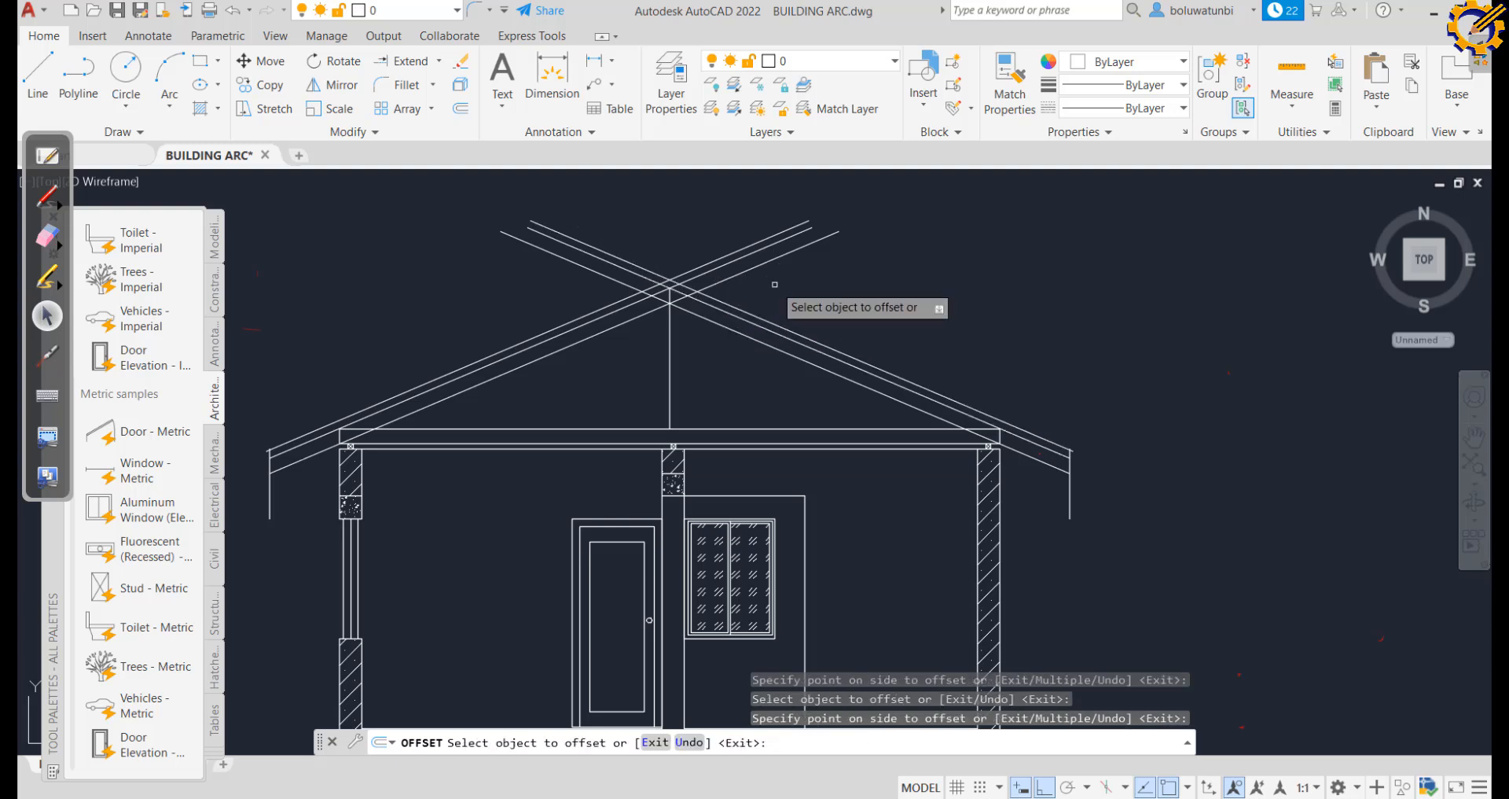
Offset the outermost roof line on each slope a further 10 outward
left_click(778, 325)
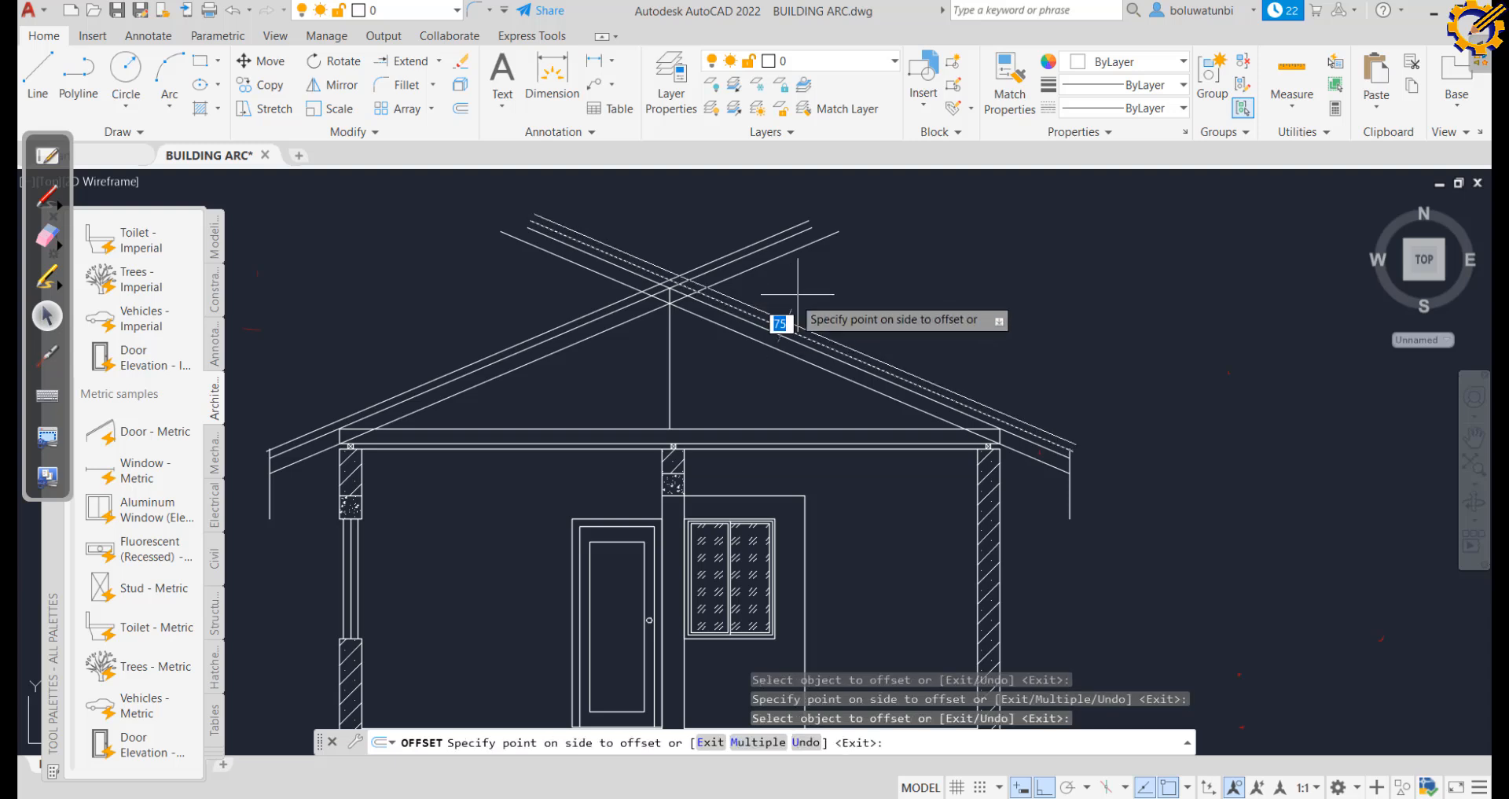
key("Return")
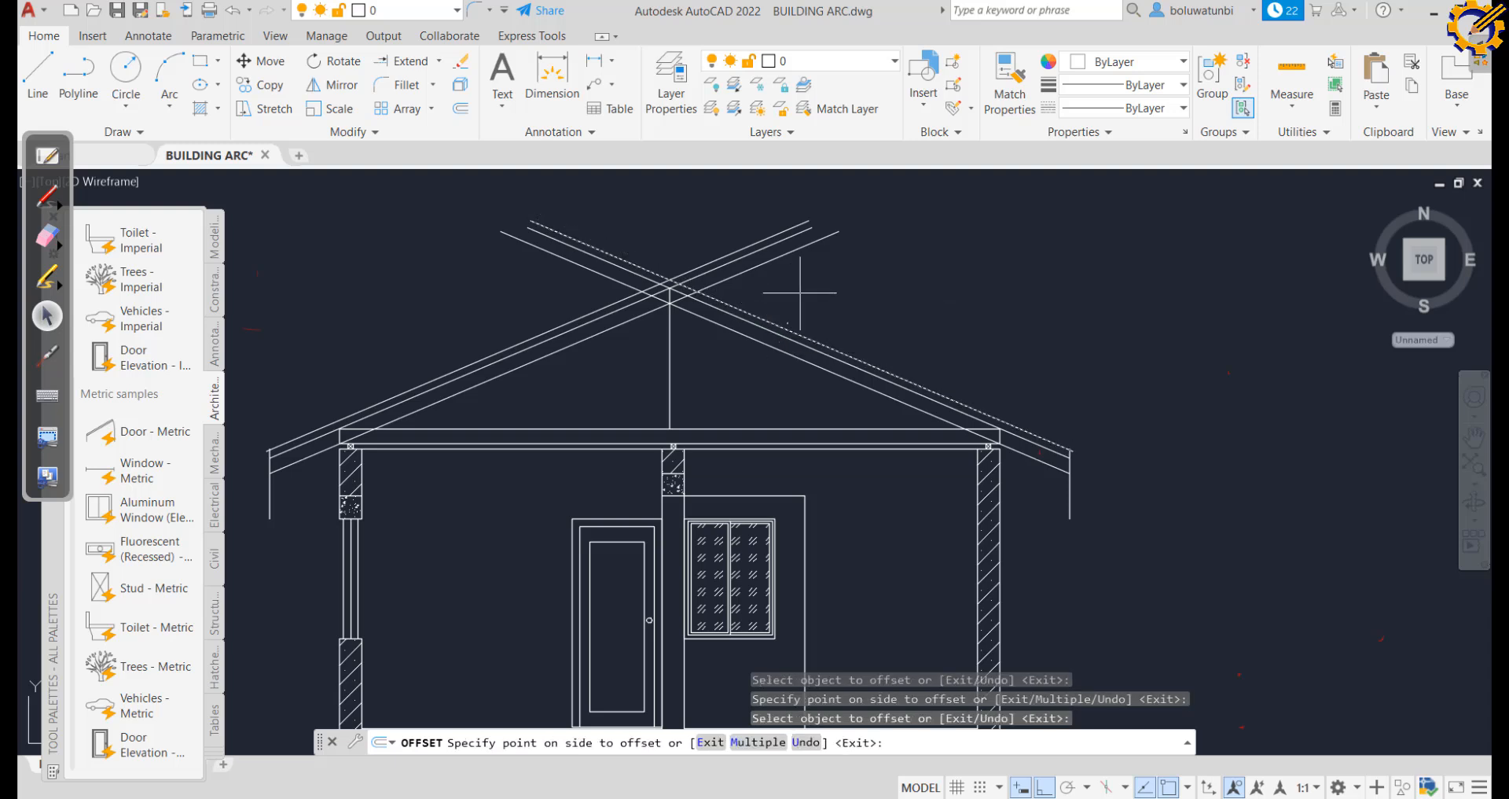
left_click(535, 342)
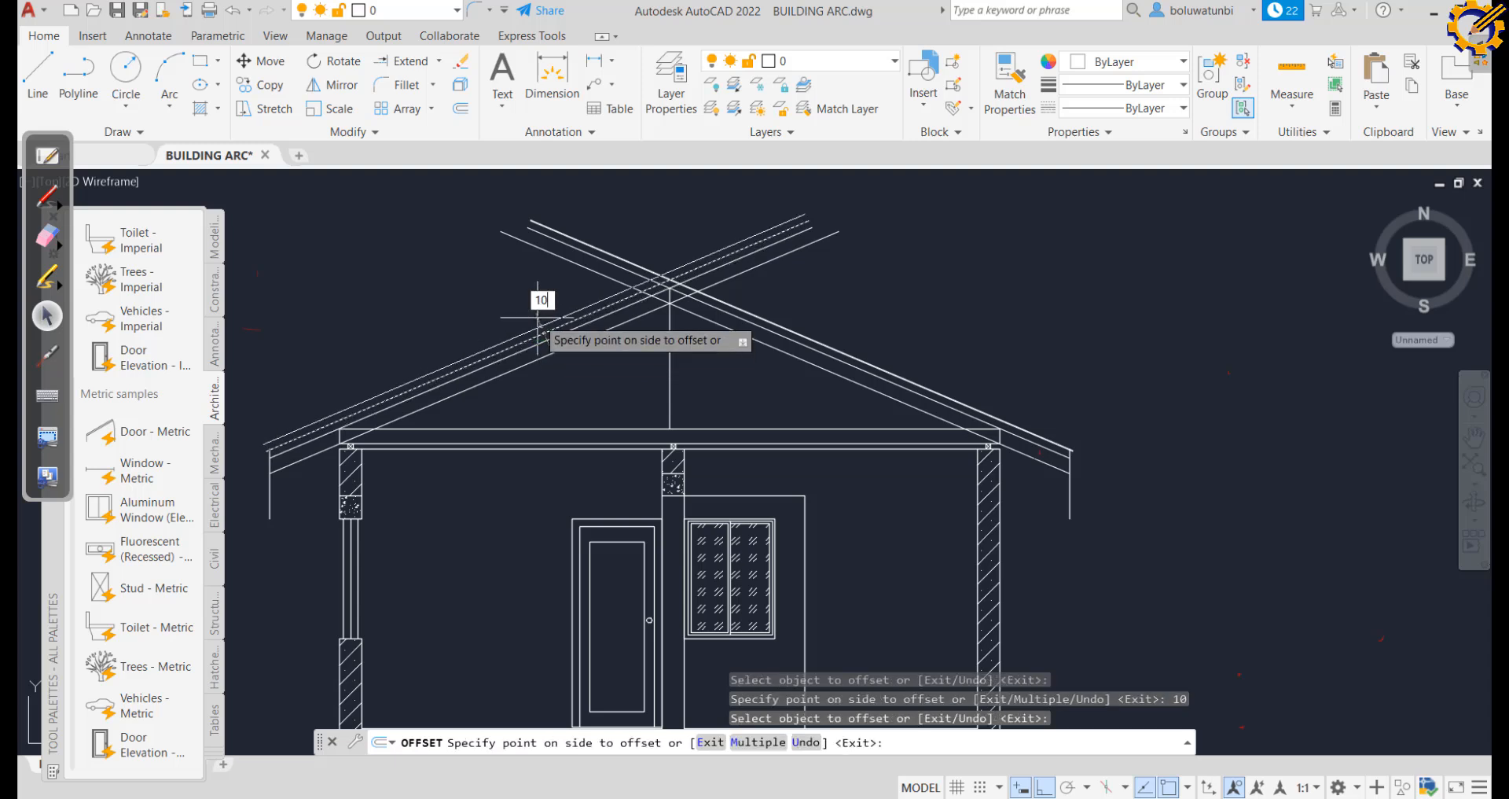
type("10")
key("Return")
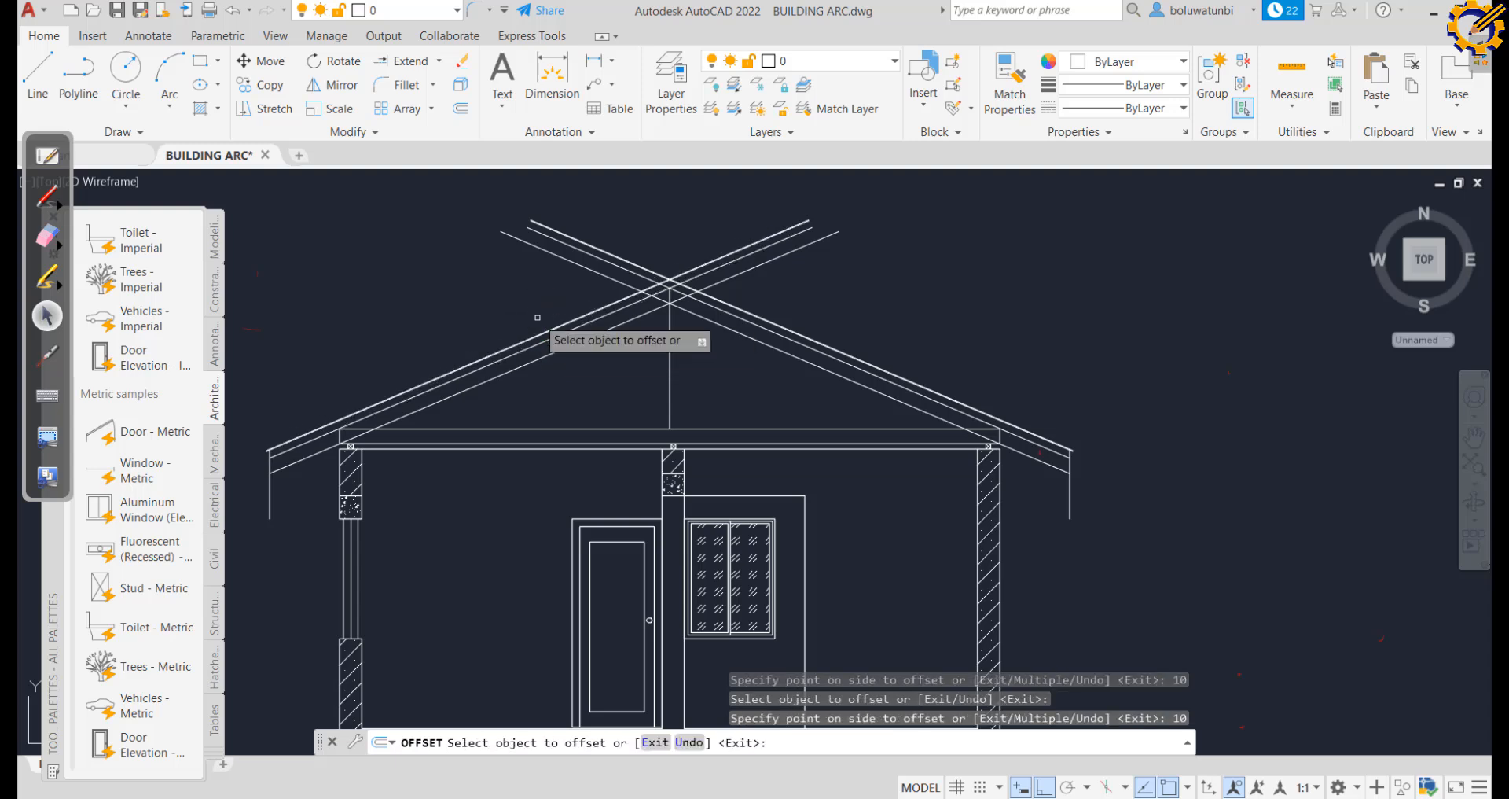
Offset the outermost roof covering line on each slope a further 25 outward
left_click(439, 63)
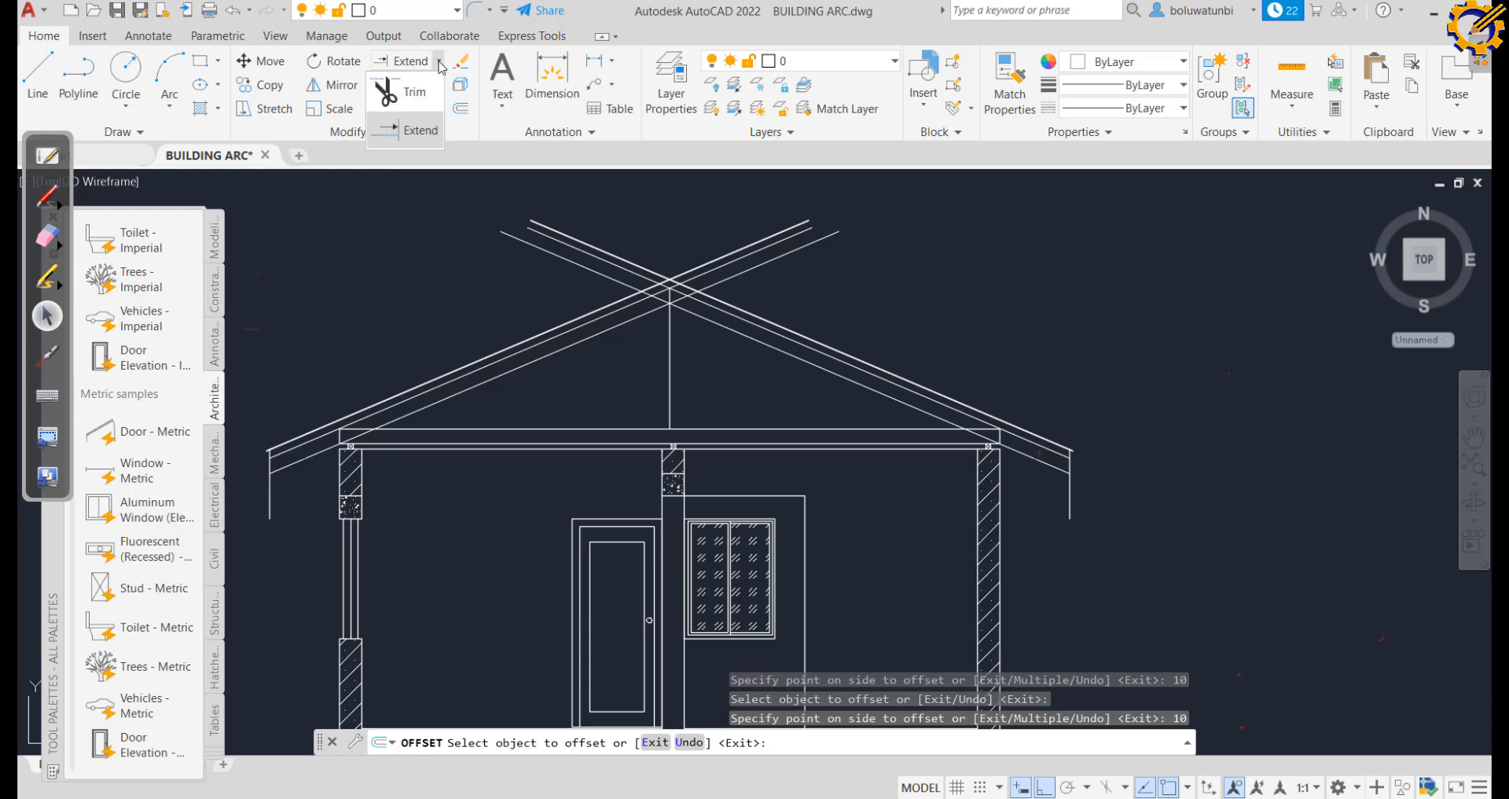
left_click(462, 112)
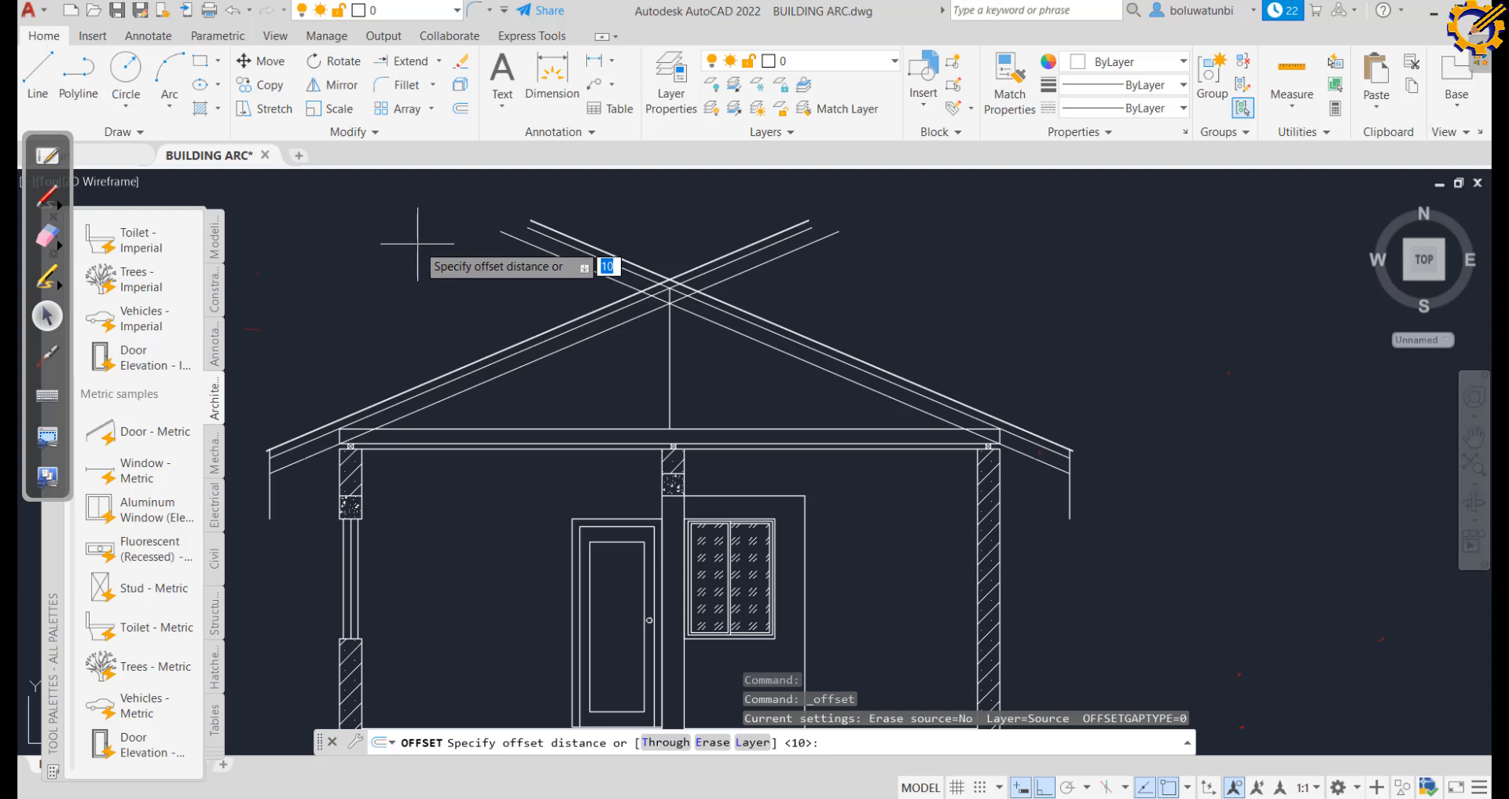
key("Return")
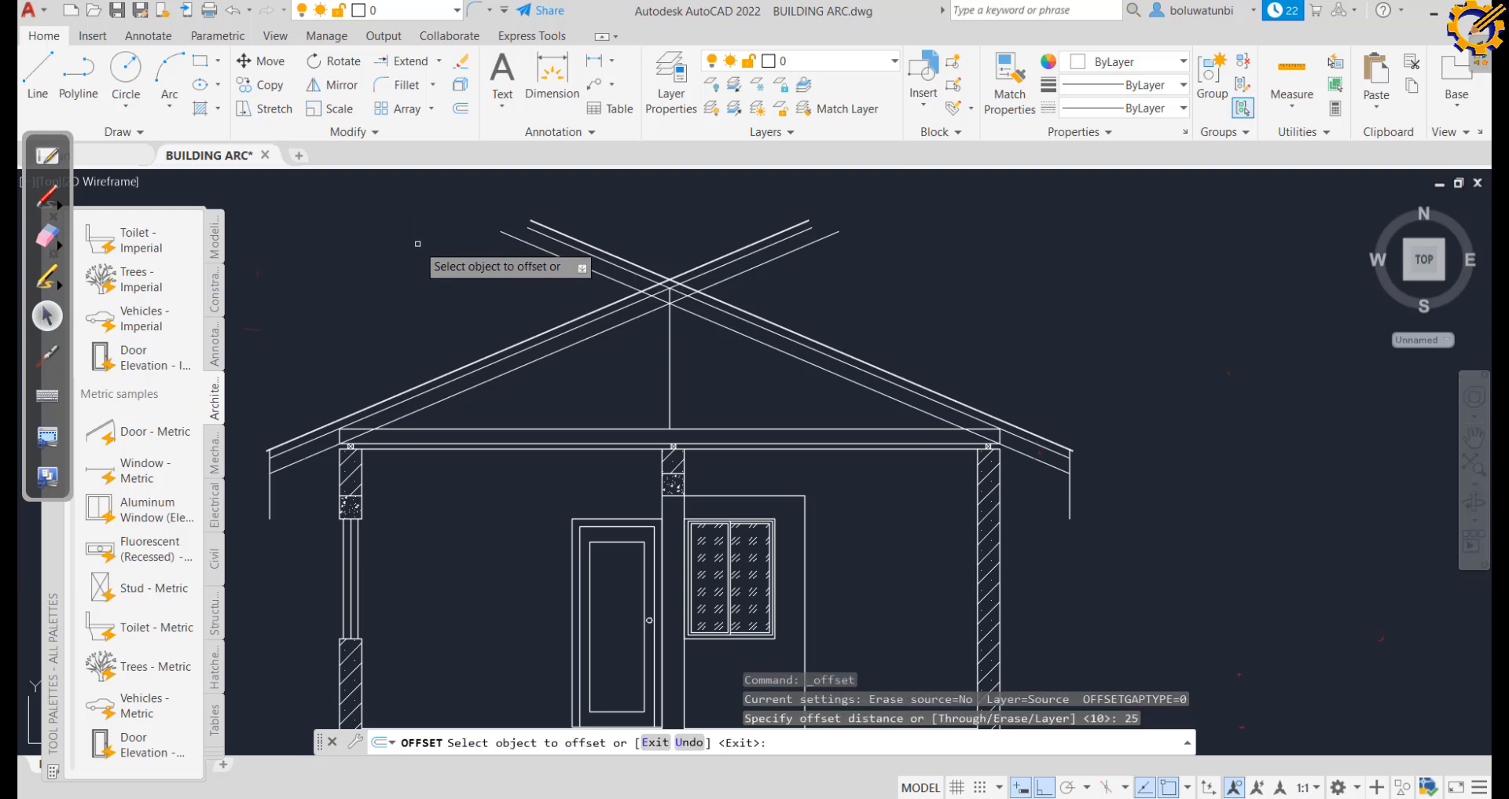
scroll(472, 251, "up", 4)
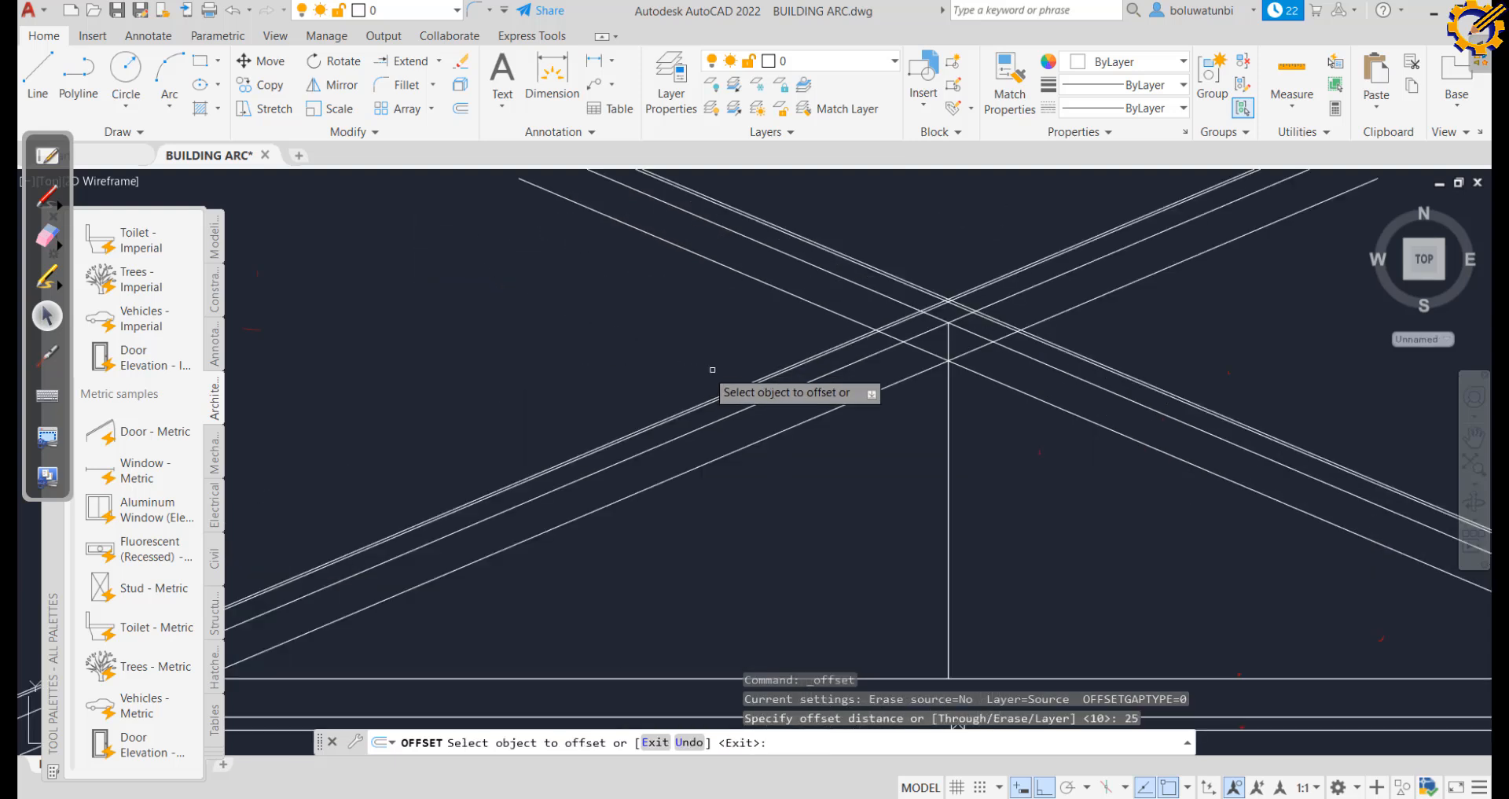
left_click(757, 378)
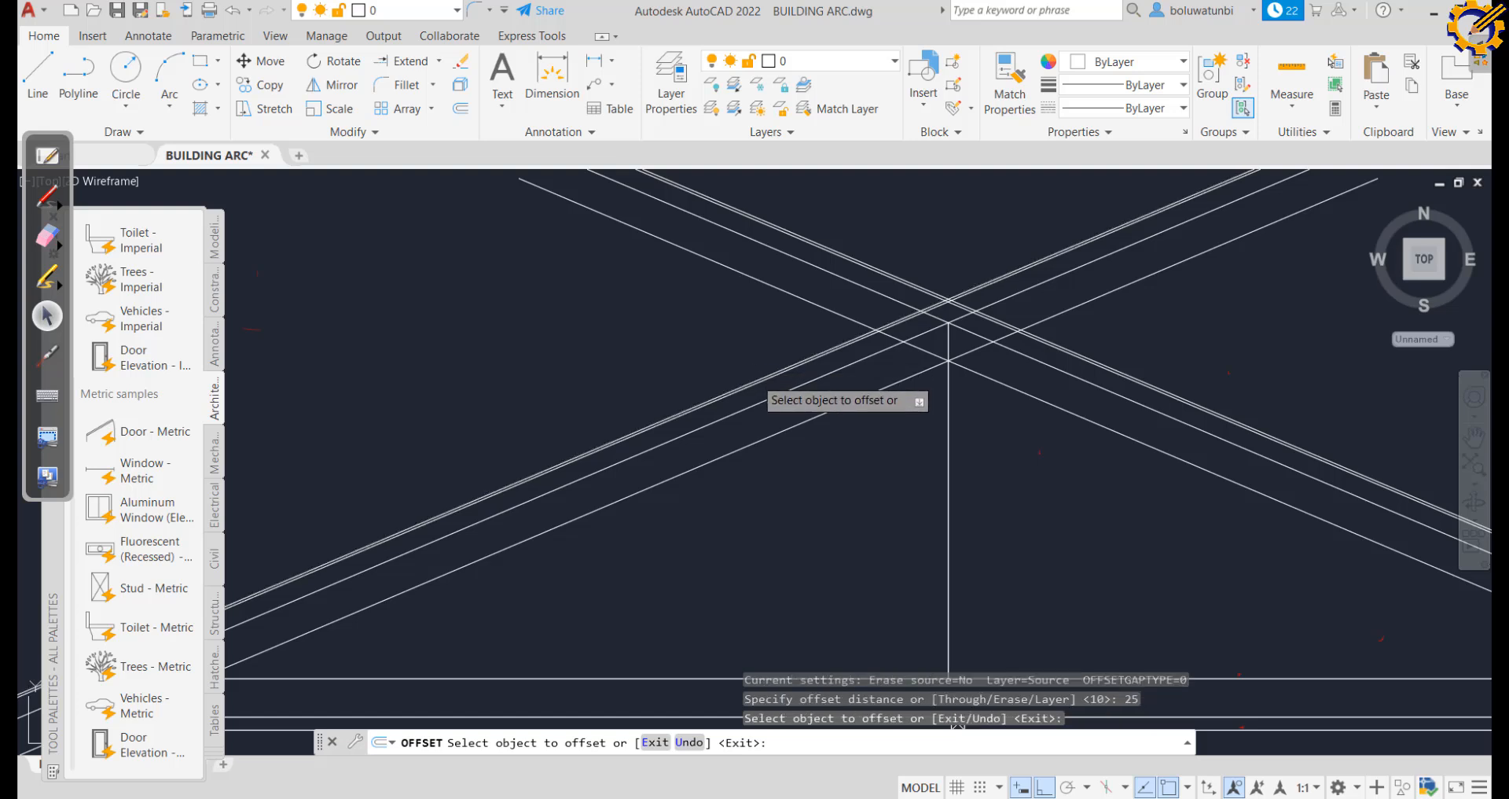
left_click(756, 379)
left_click(733, 329)
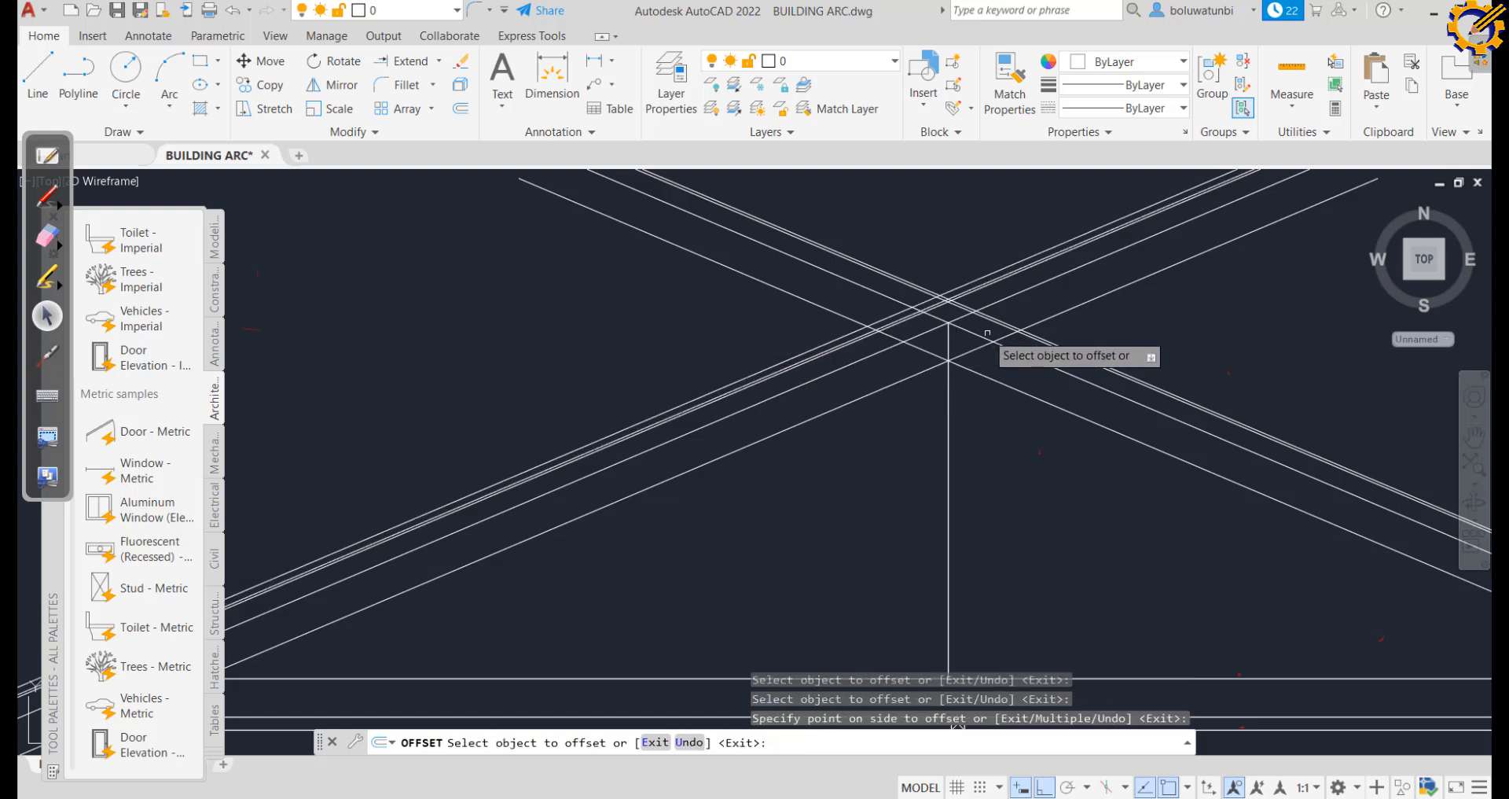
left_click(1049, 340)
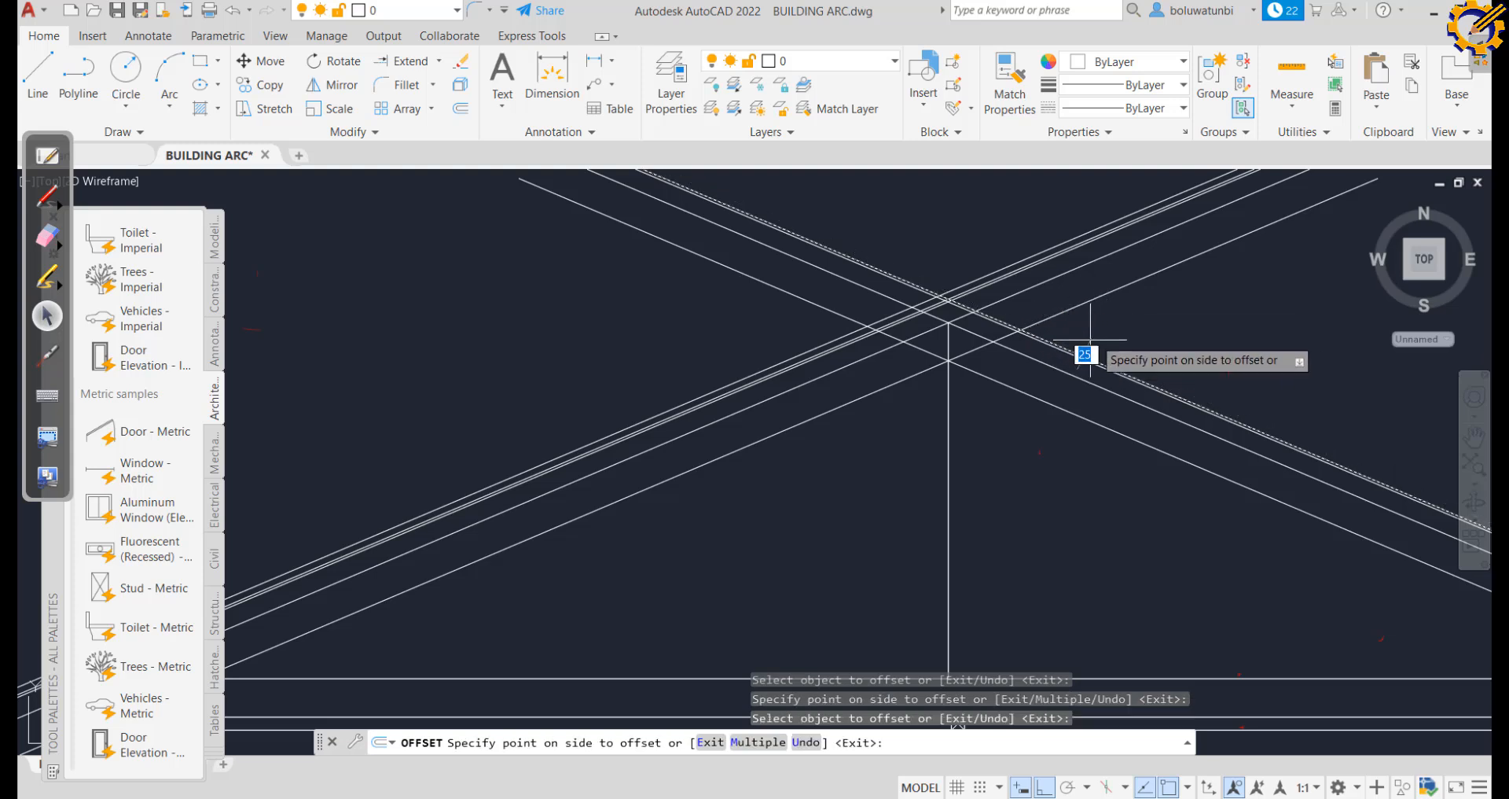
left_click(1019, 220)
Trim the ends of all roof slope lines that overshoot above the ridge on both sides
scroll(1010, 227, "down", 2)
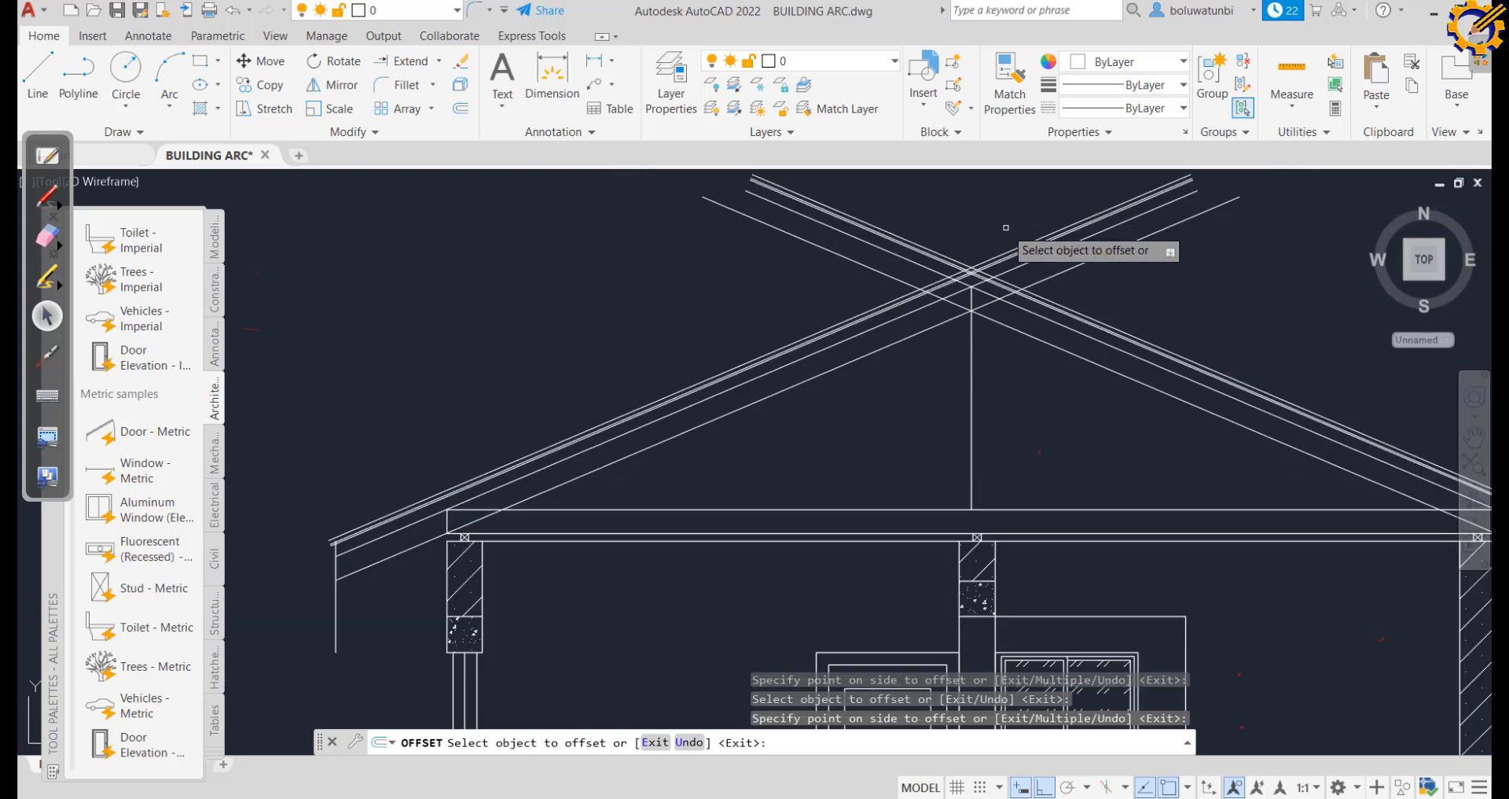
left_click(440, 62)
left_click(405, 88)
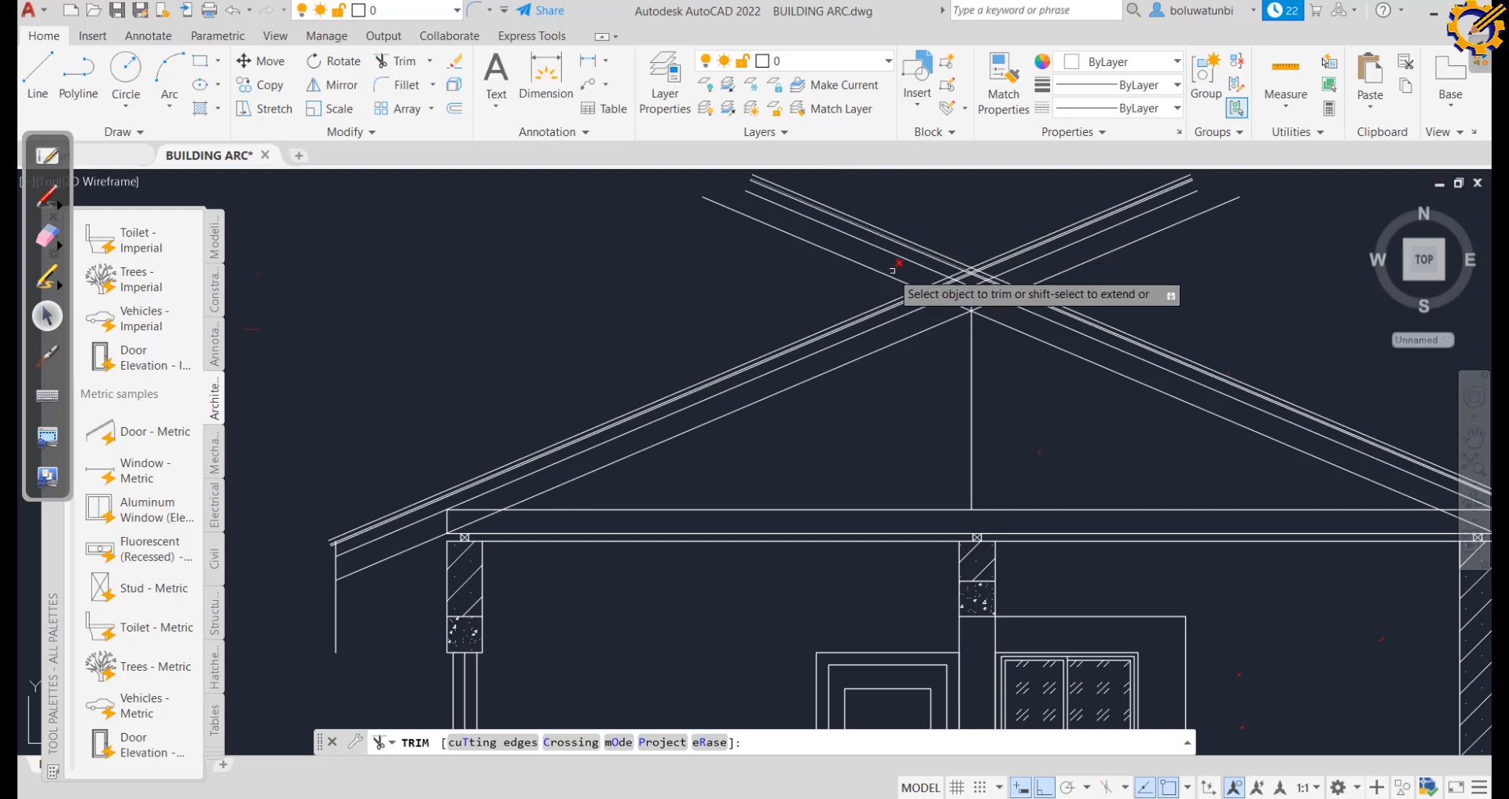
mouse_move(860, 299)
left_mouse_down()
mouse_move(904, 234)
mouse_move(1003, 240)
mouse_move(1071, 282)
mouse_move(1033, 274)
left_mouse_up()
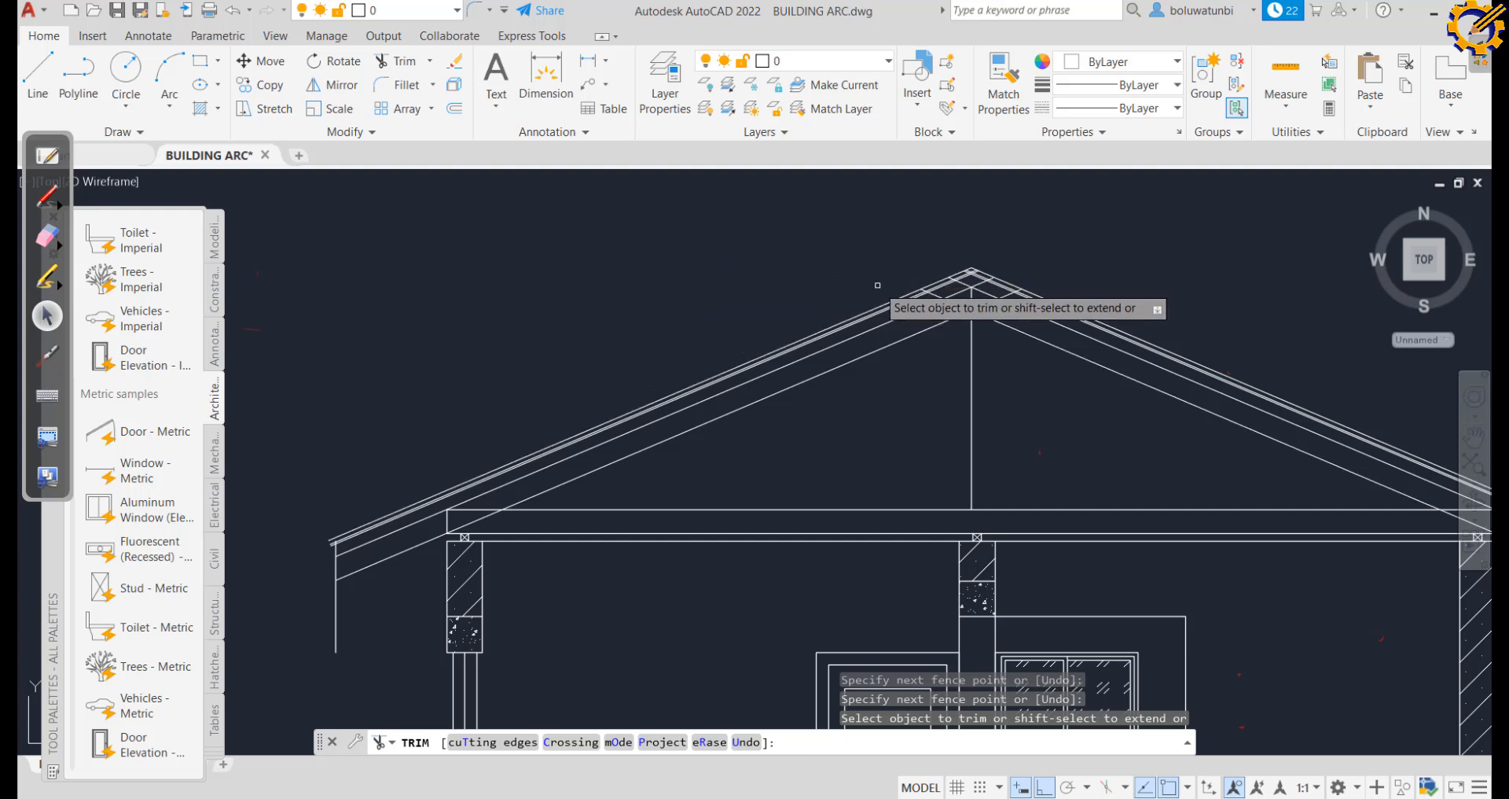
key("Escape")
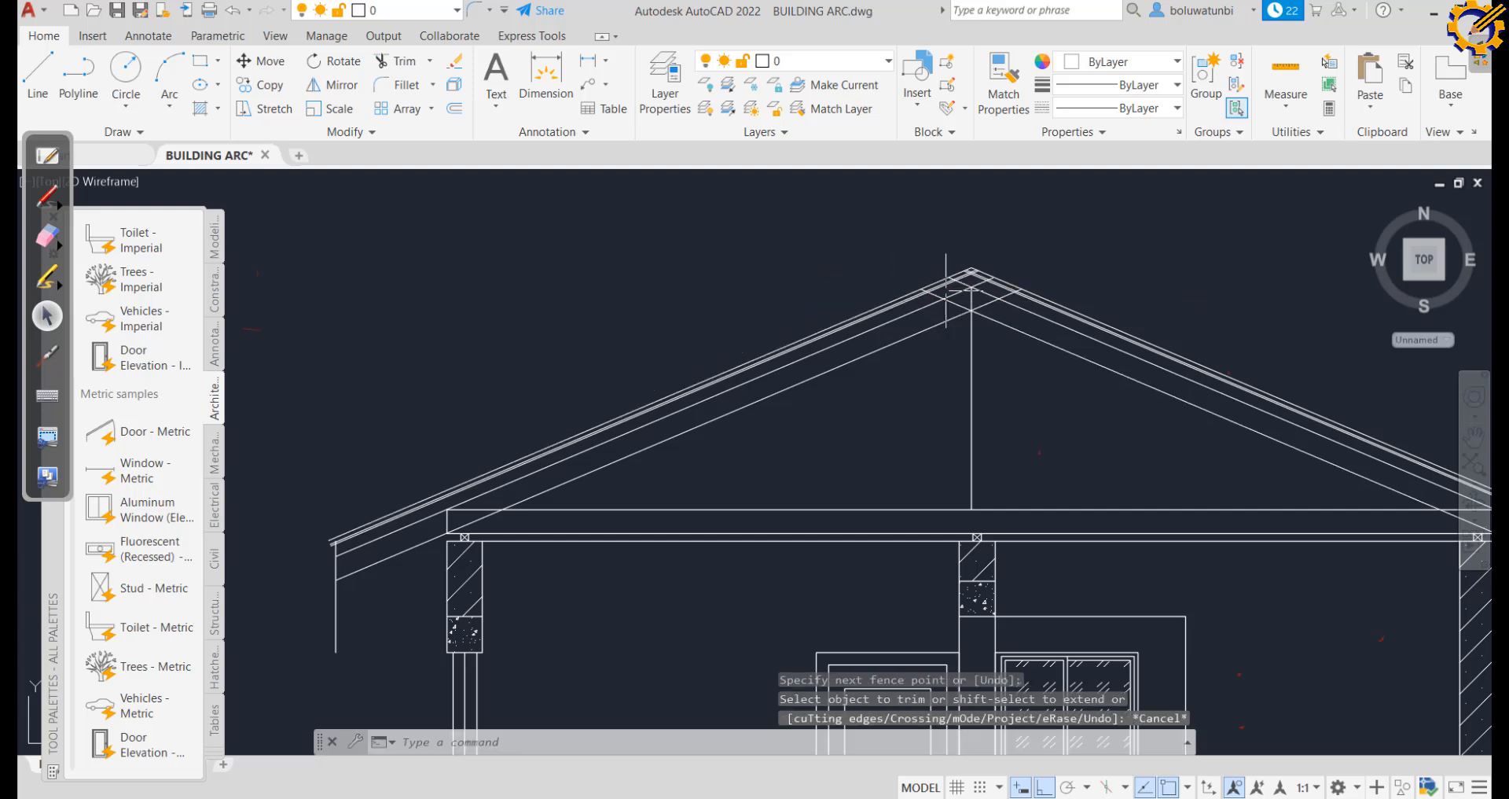
Extend the central vertical line upward to the roof's peak
left_click(429, 62)
left_click(408, 119)
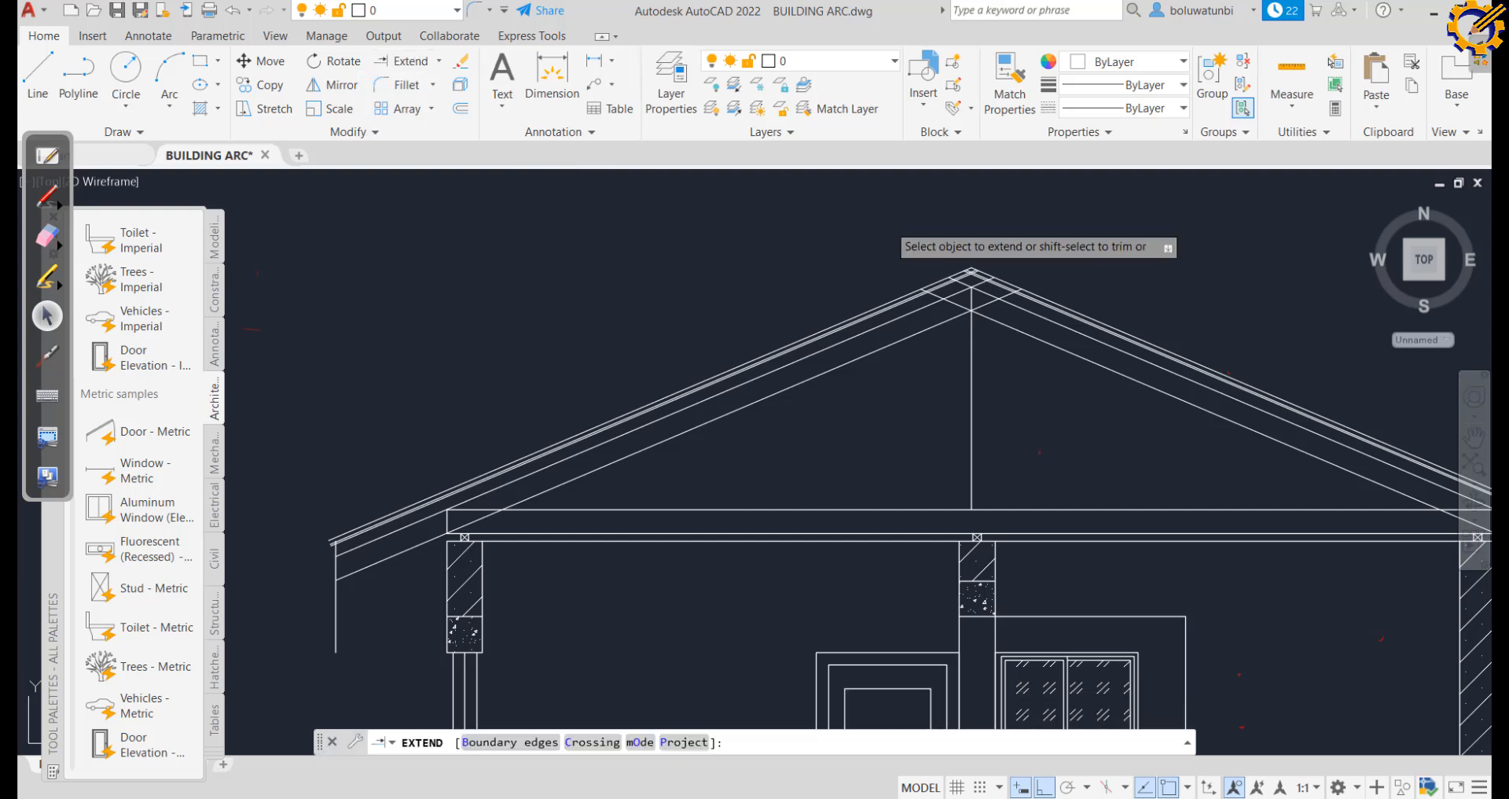
scroll(972, 266, "up", 2)
left_click(982, 308)
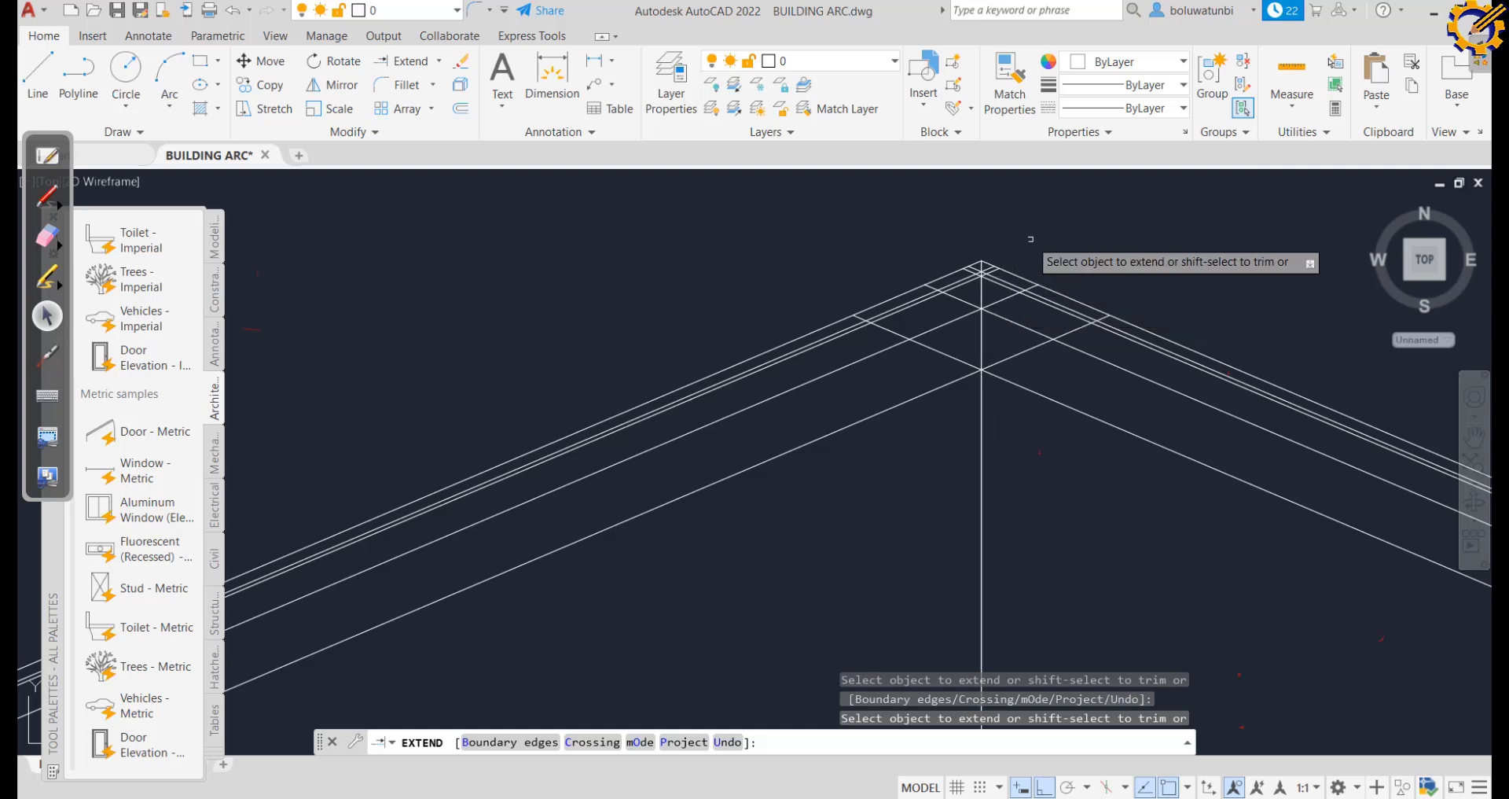
key("Escape")
scroll(1027, 239, "down", 2)
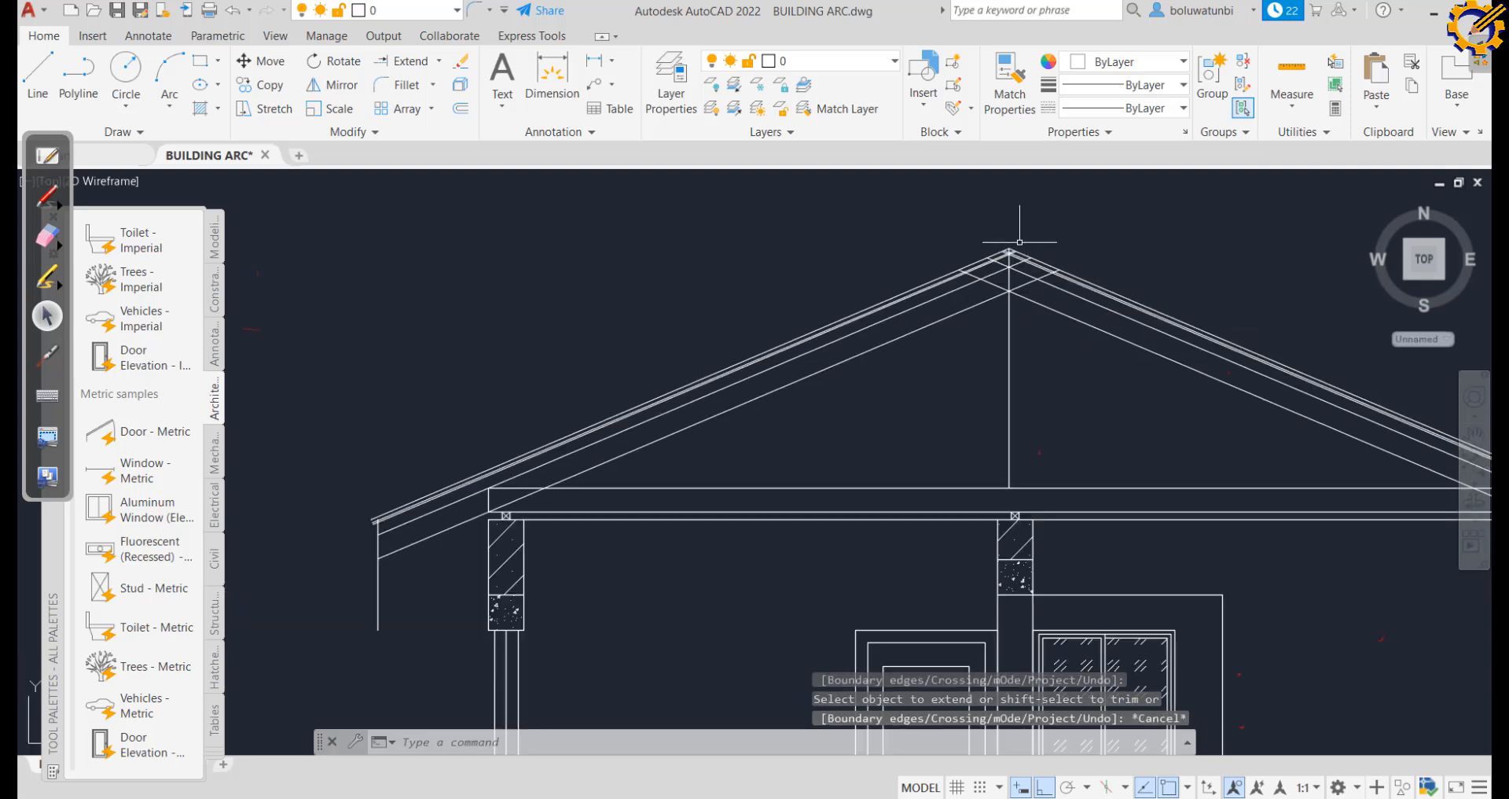
Offset the central vertical line 37.5 to each side to form the king post
left_click(465, 114)
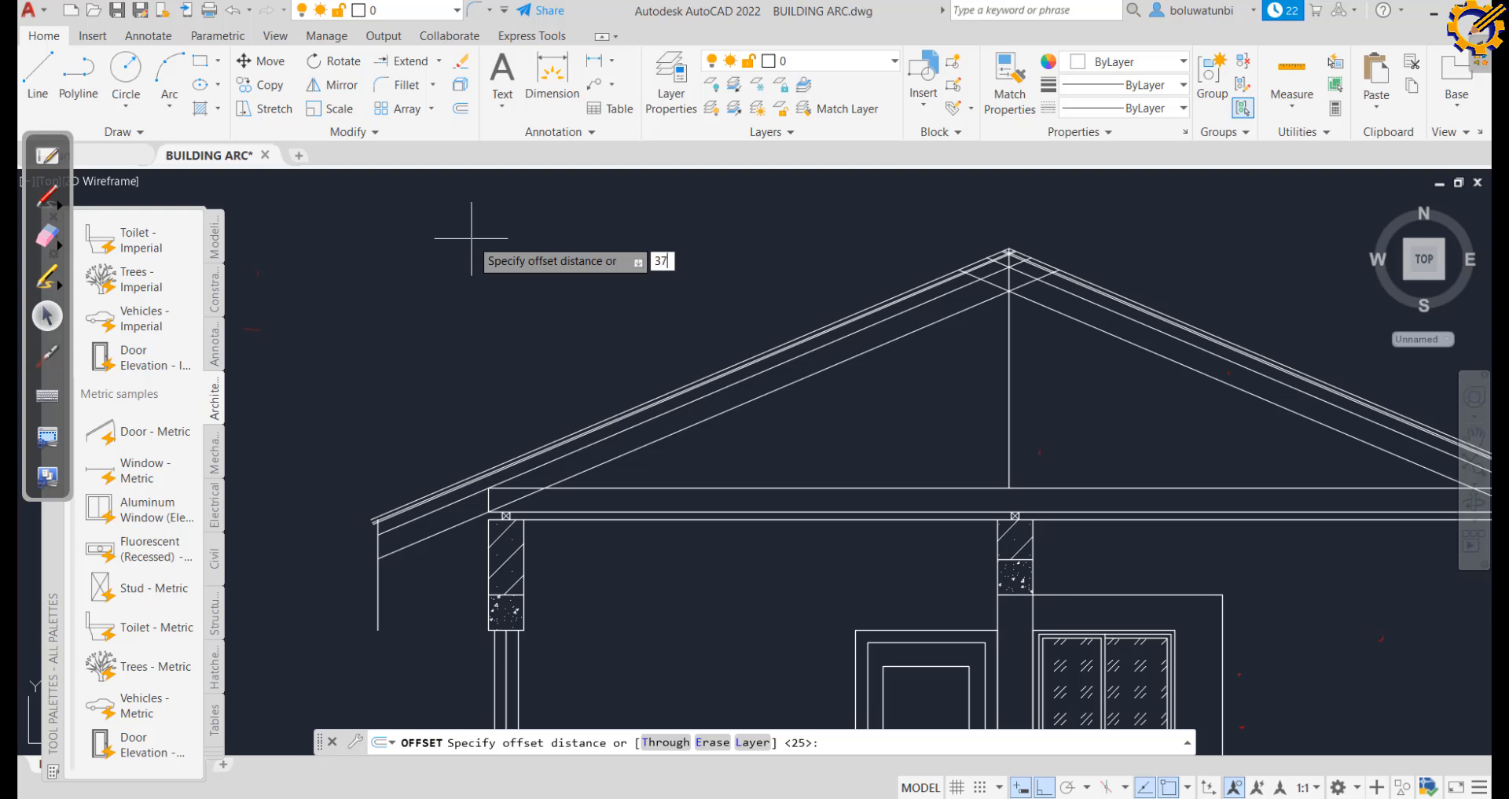
type("5")
key("Return")
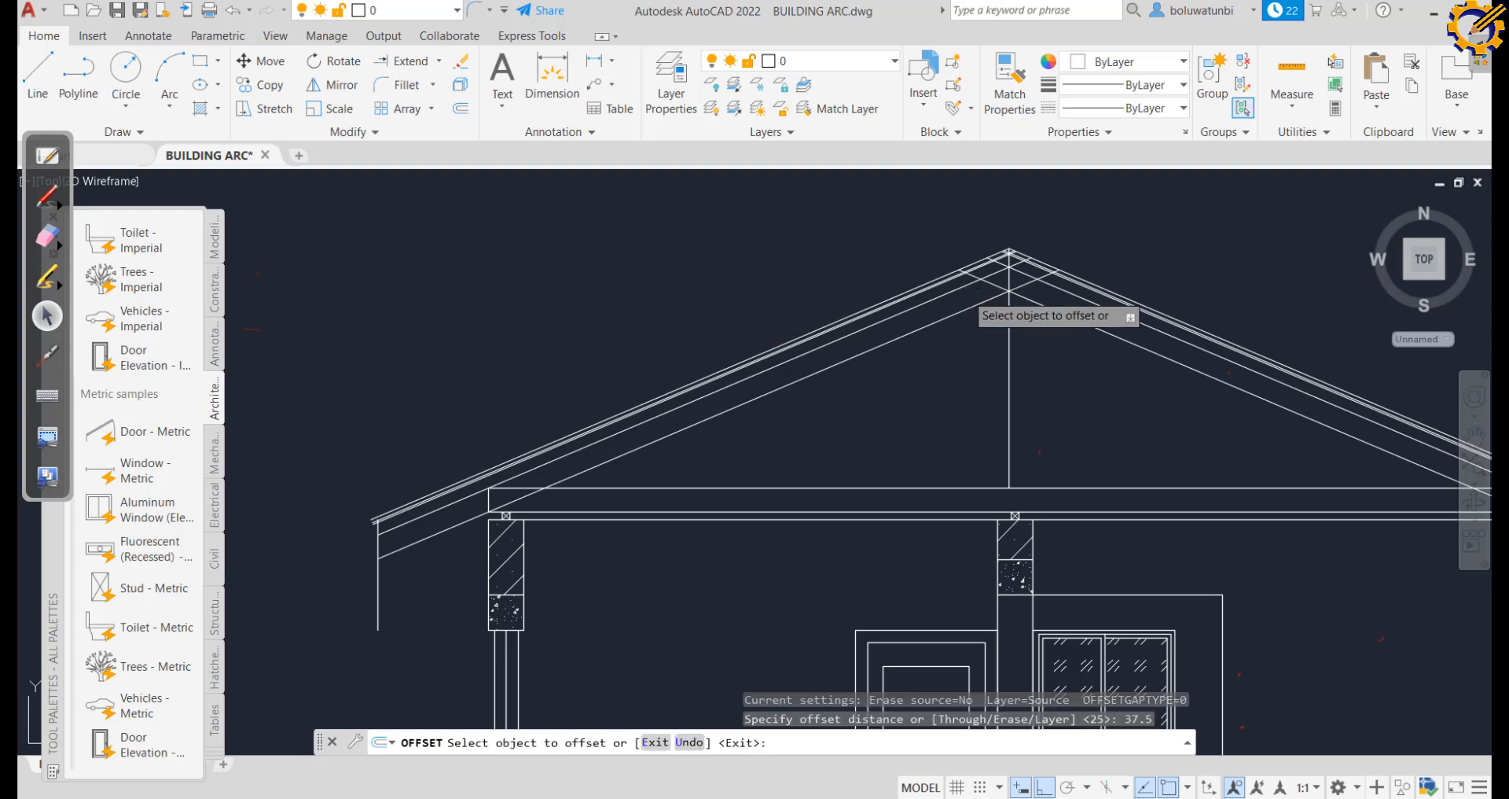
left_click(1009, 350)
left_click(1003, 342)
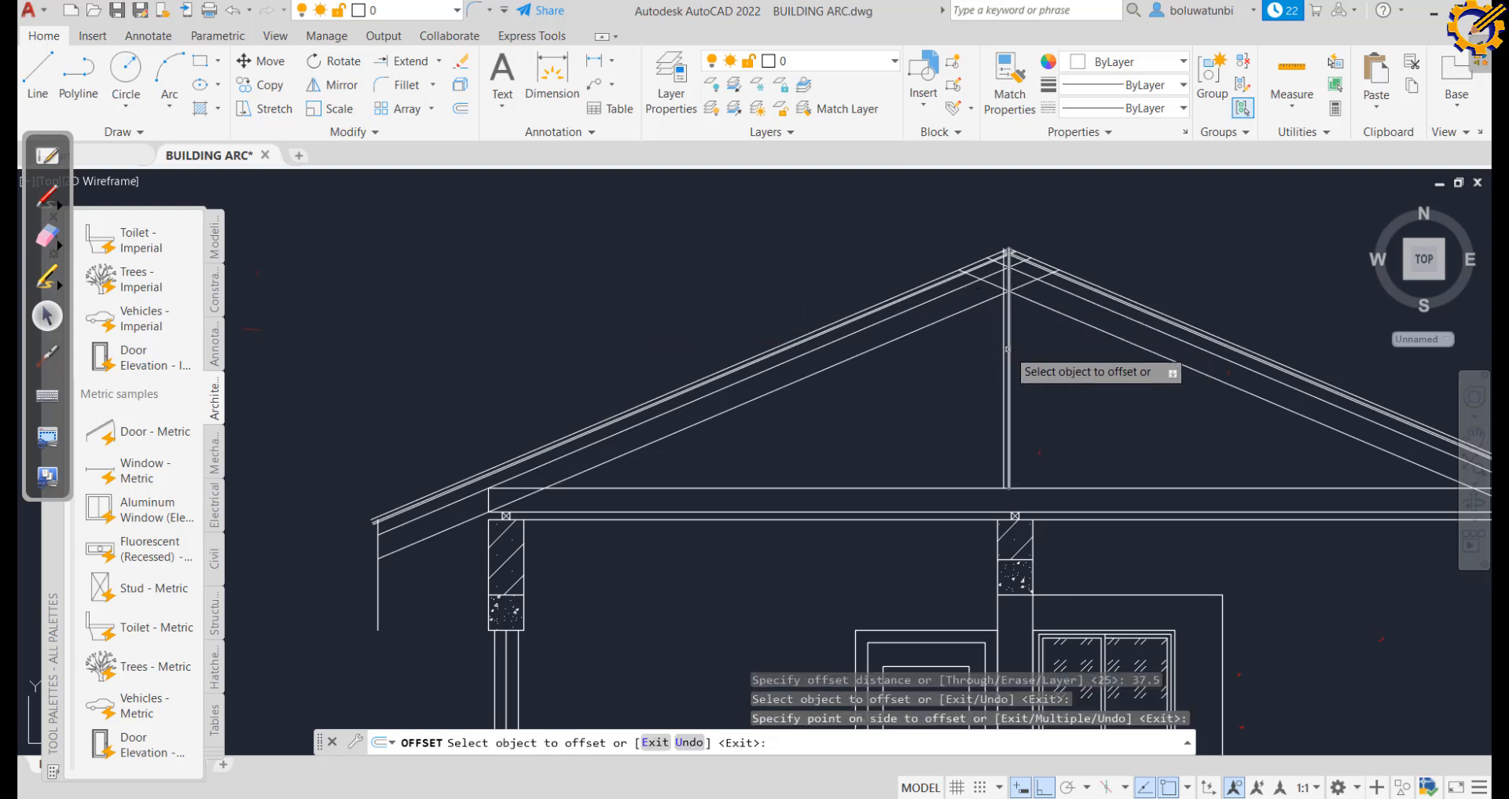
left_click(1011, 346)
left_click(1036, 340)
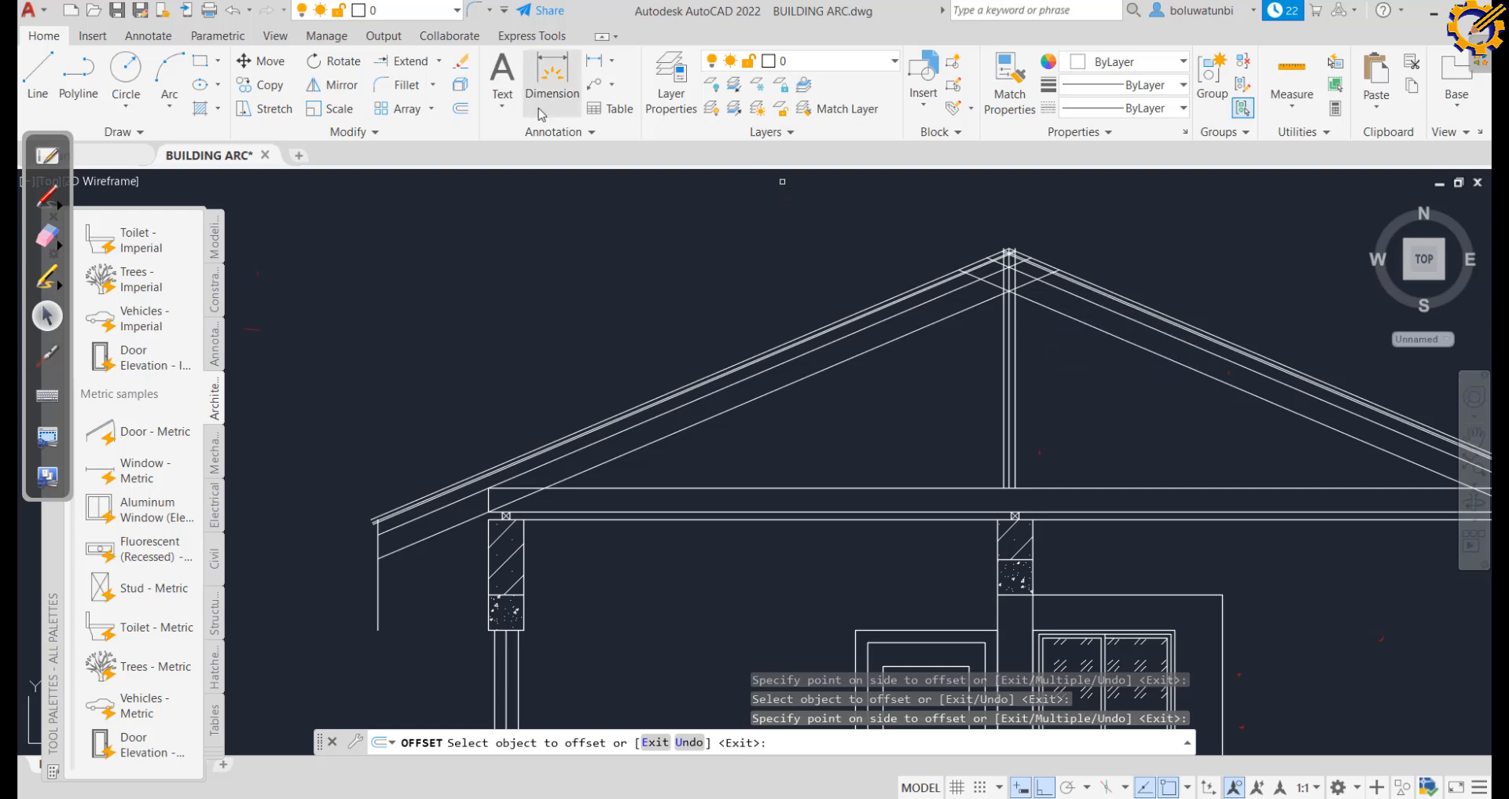
Trim the left slope's lowest rafter line where it overruns the king post into the right slope
left_click(442, 61)
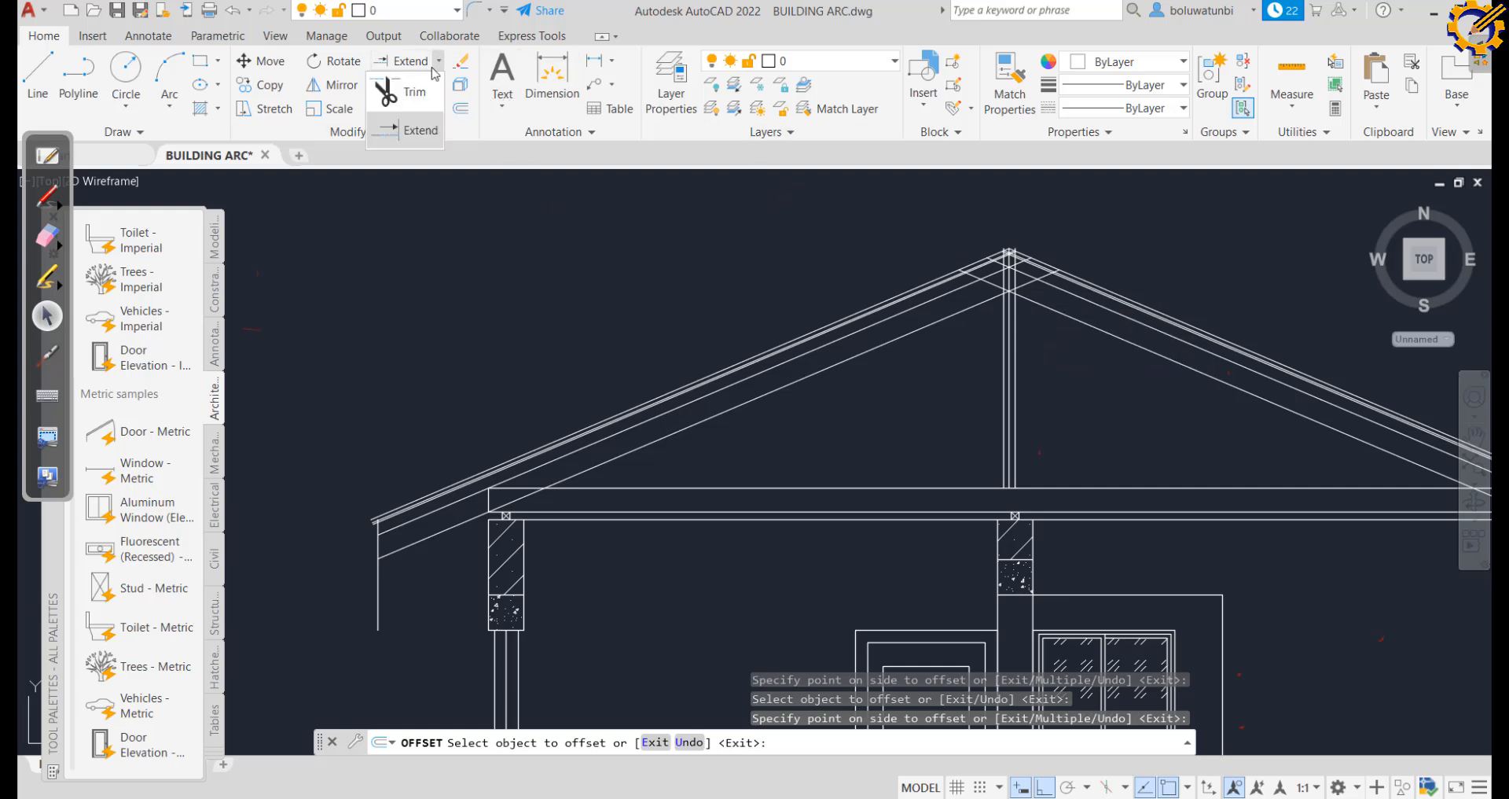
left_click(408, 93)
scroll(1036, 279, "up", 2)
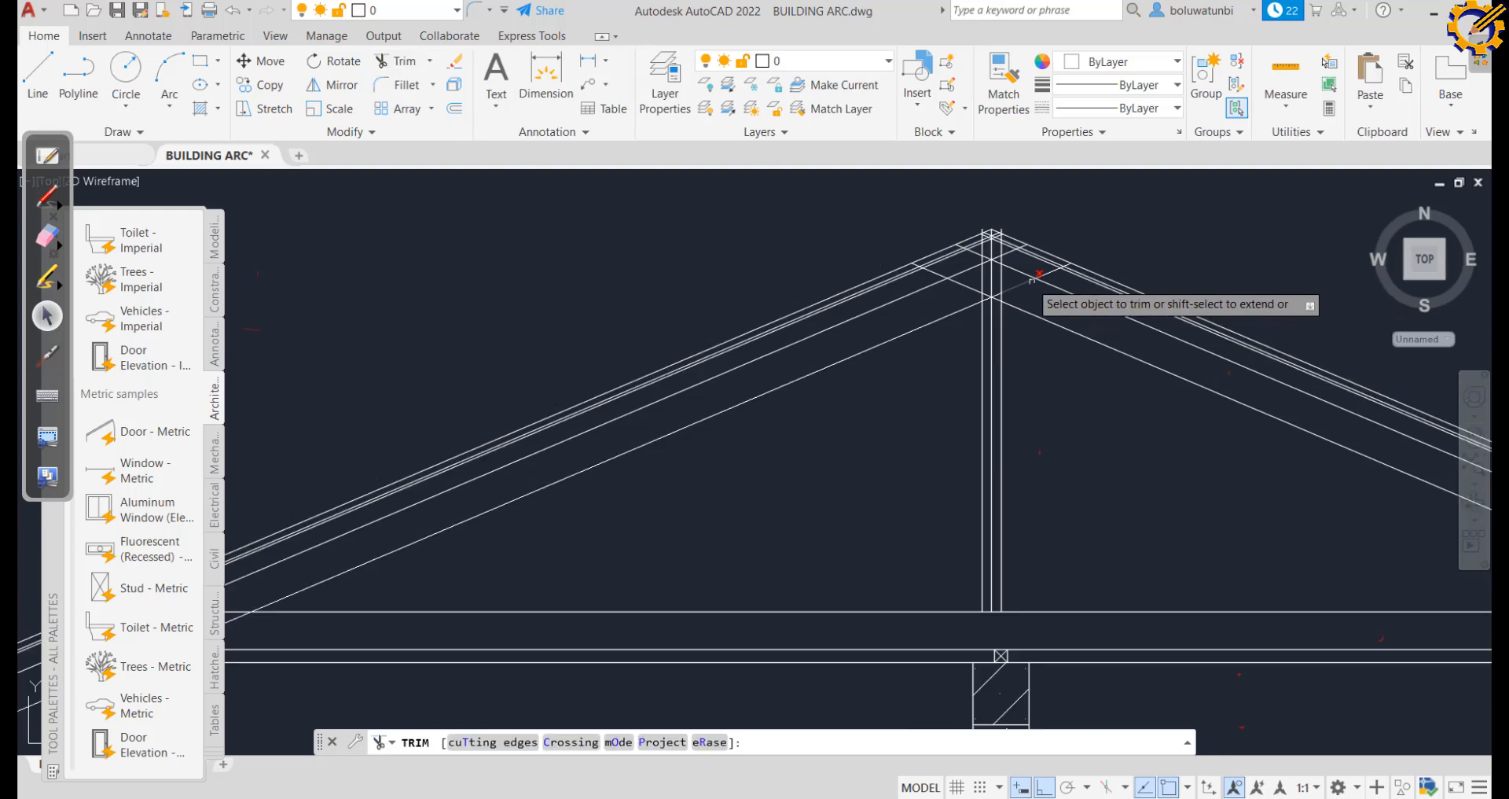
scroll(1026, 283, "up", 2)
left_click(1014, 287)
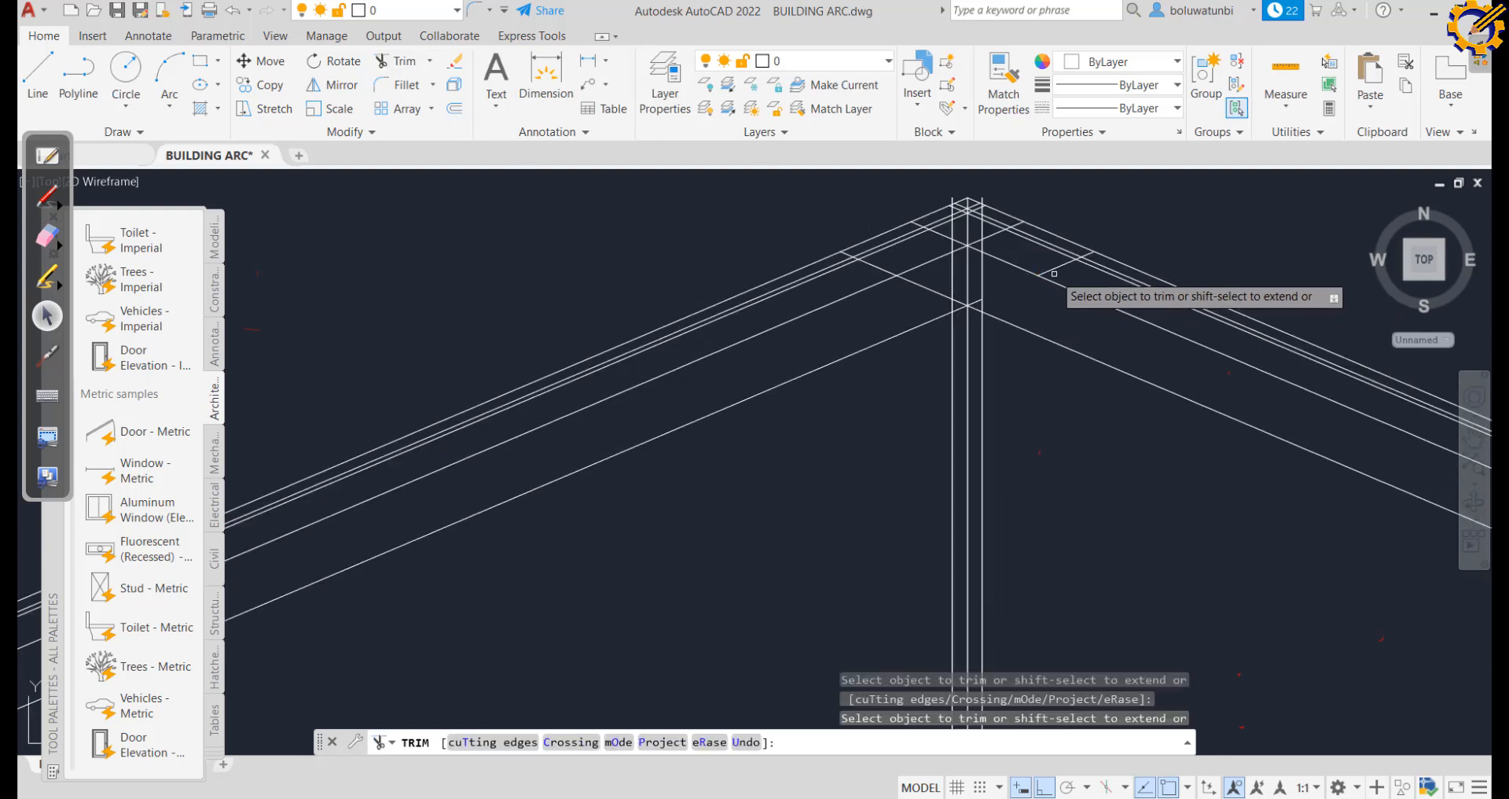
scroll(1085, 259, "up", 2)
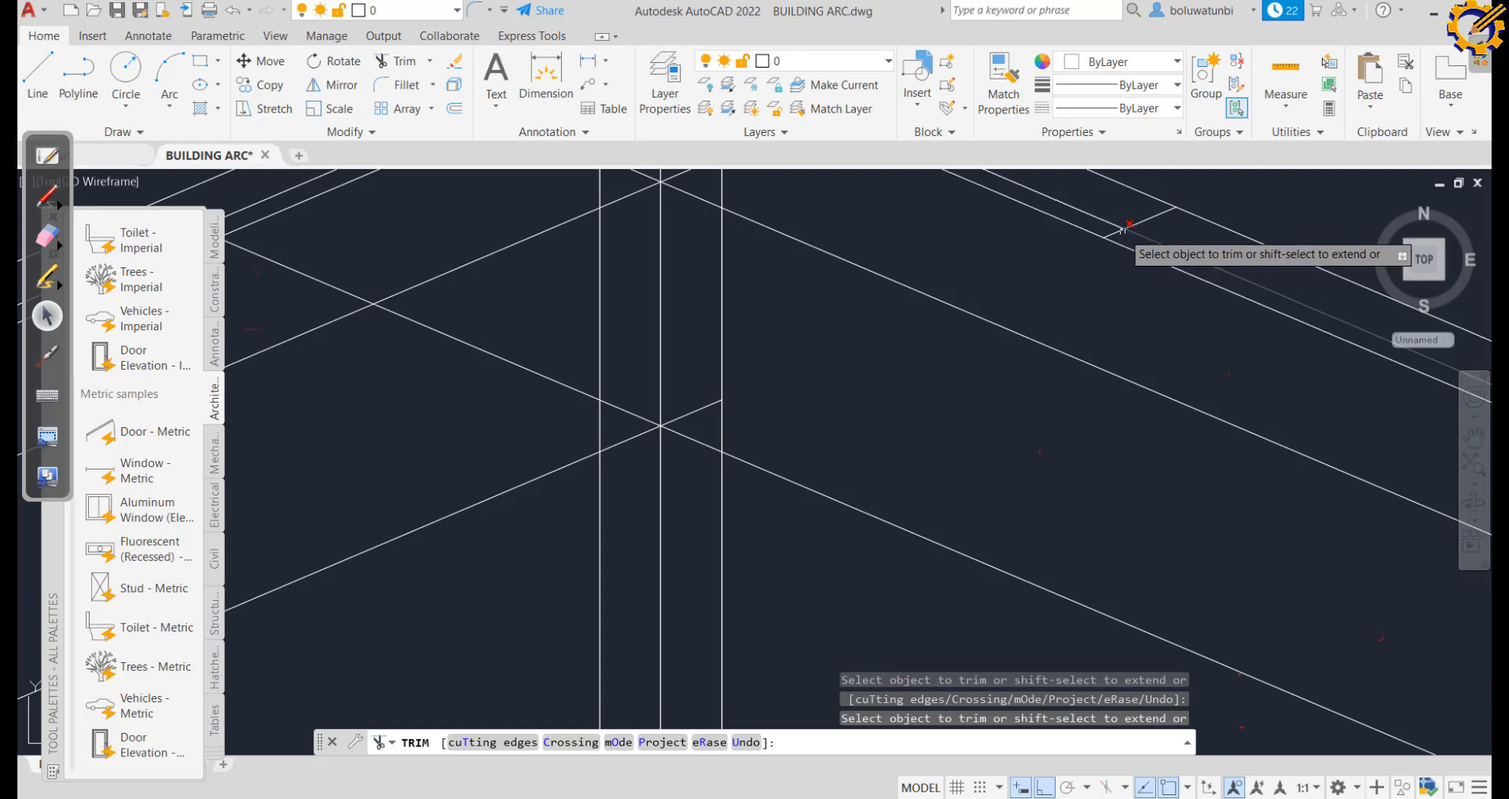
left_click(1140, 221)
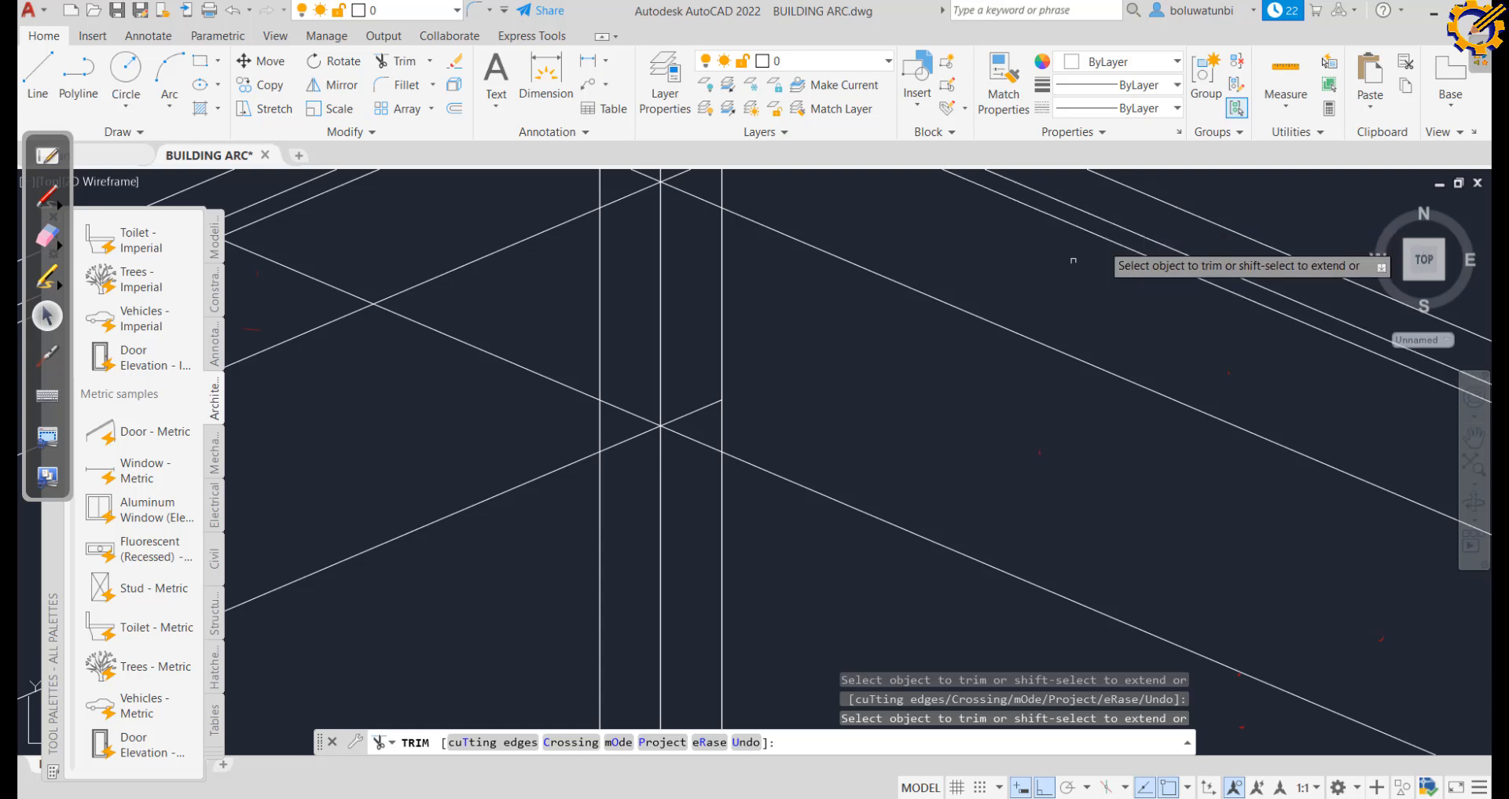
Trim the overruns of the rafters' lower edge lines beyond the ridge centreline
scroll(749, 379, "down", 2)
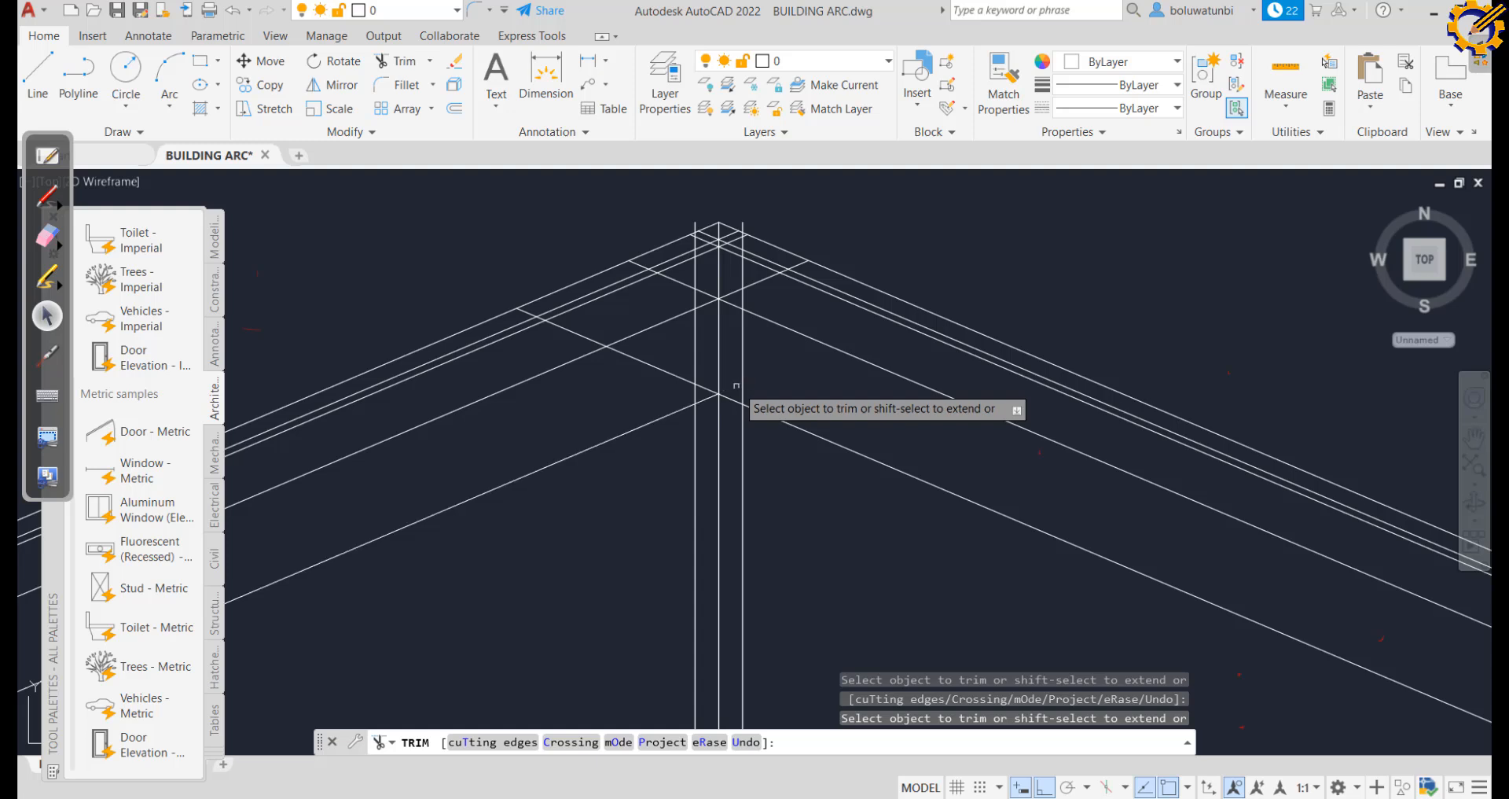
scroll(728, 385, "down", 2)
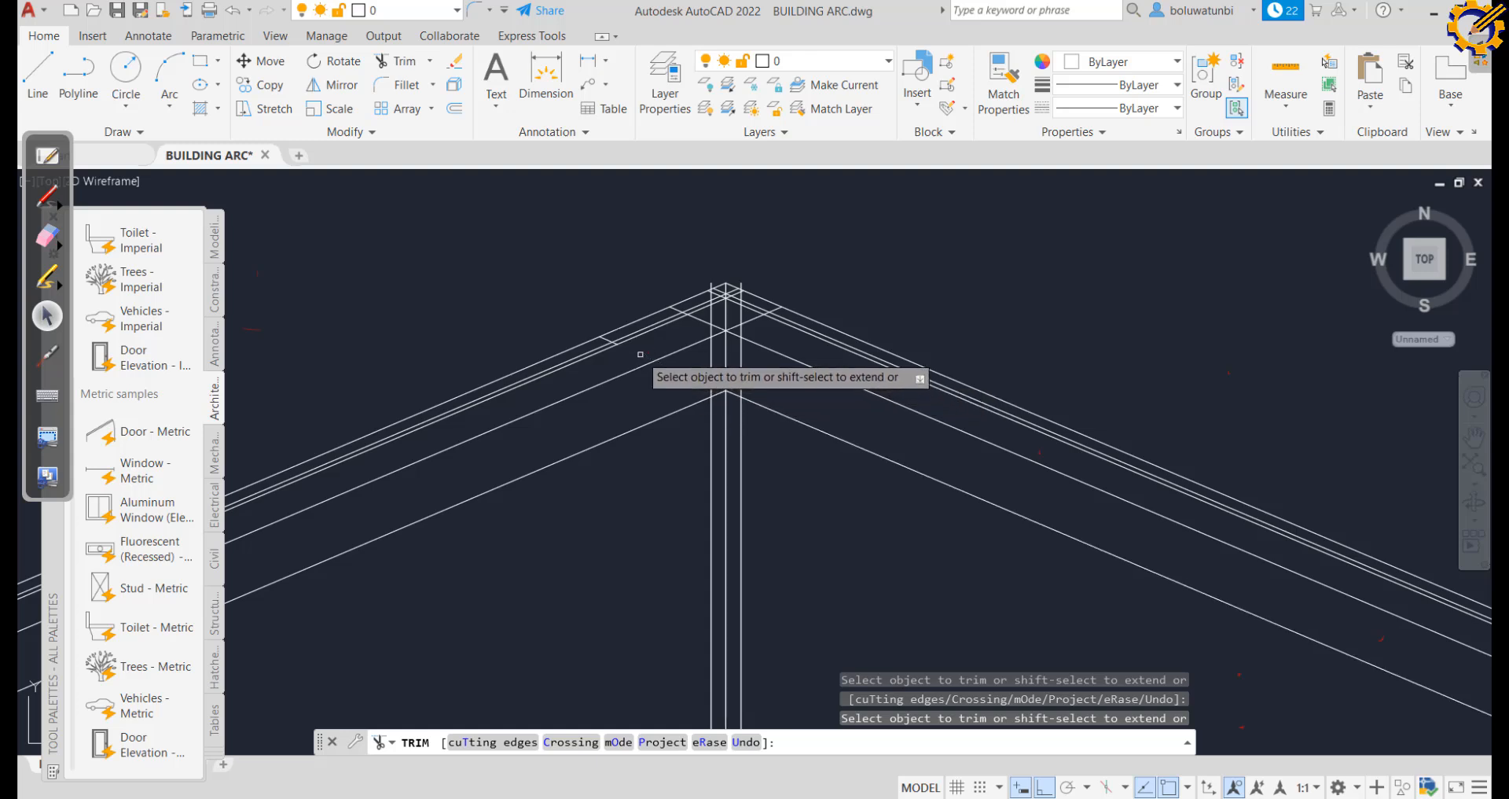
scroll(639, 354, "up", 5)
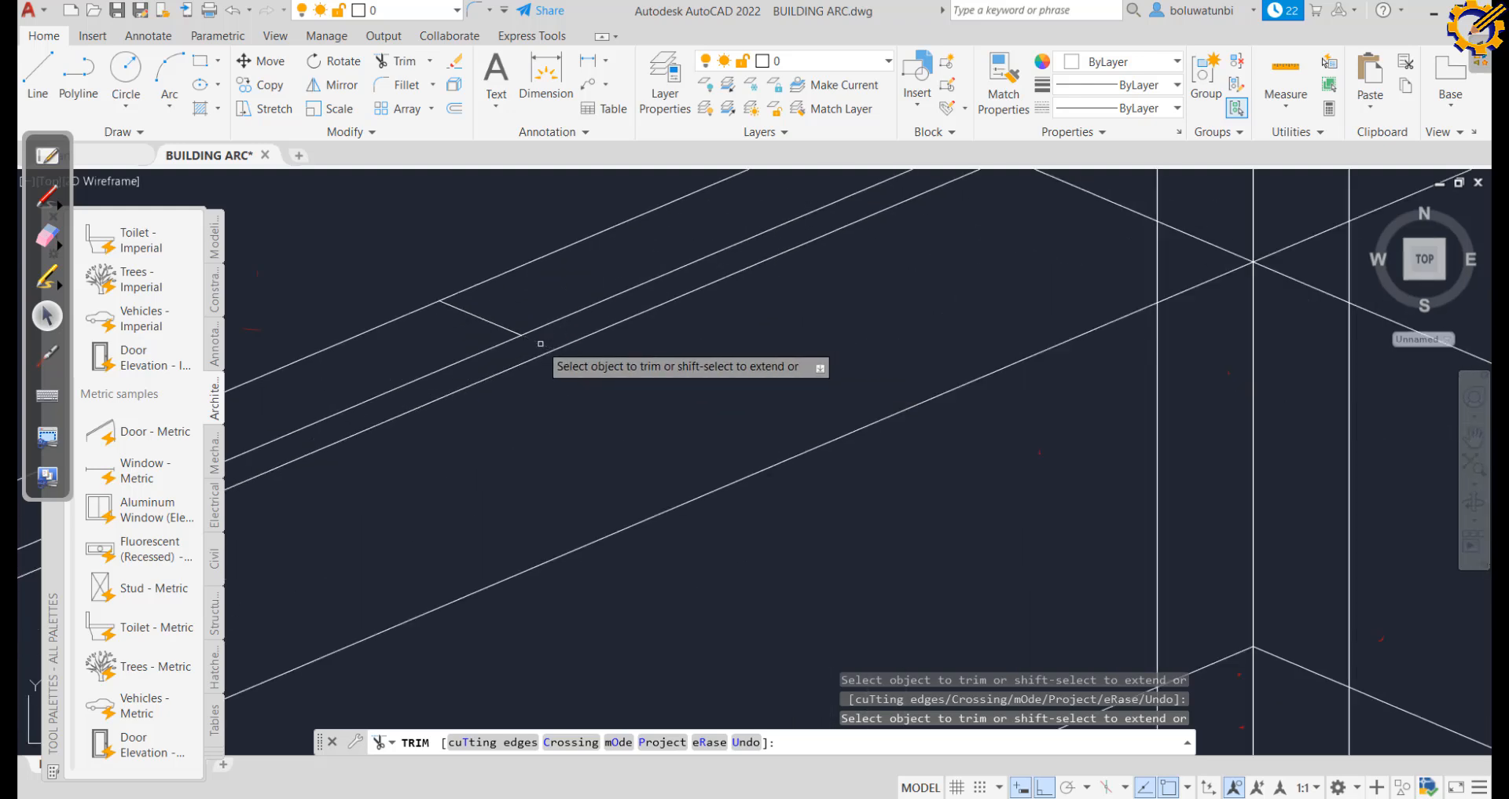
scroll(776, 355, "down", 4)
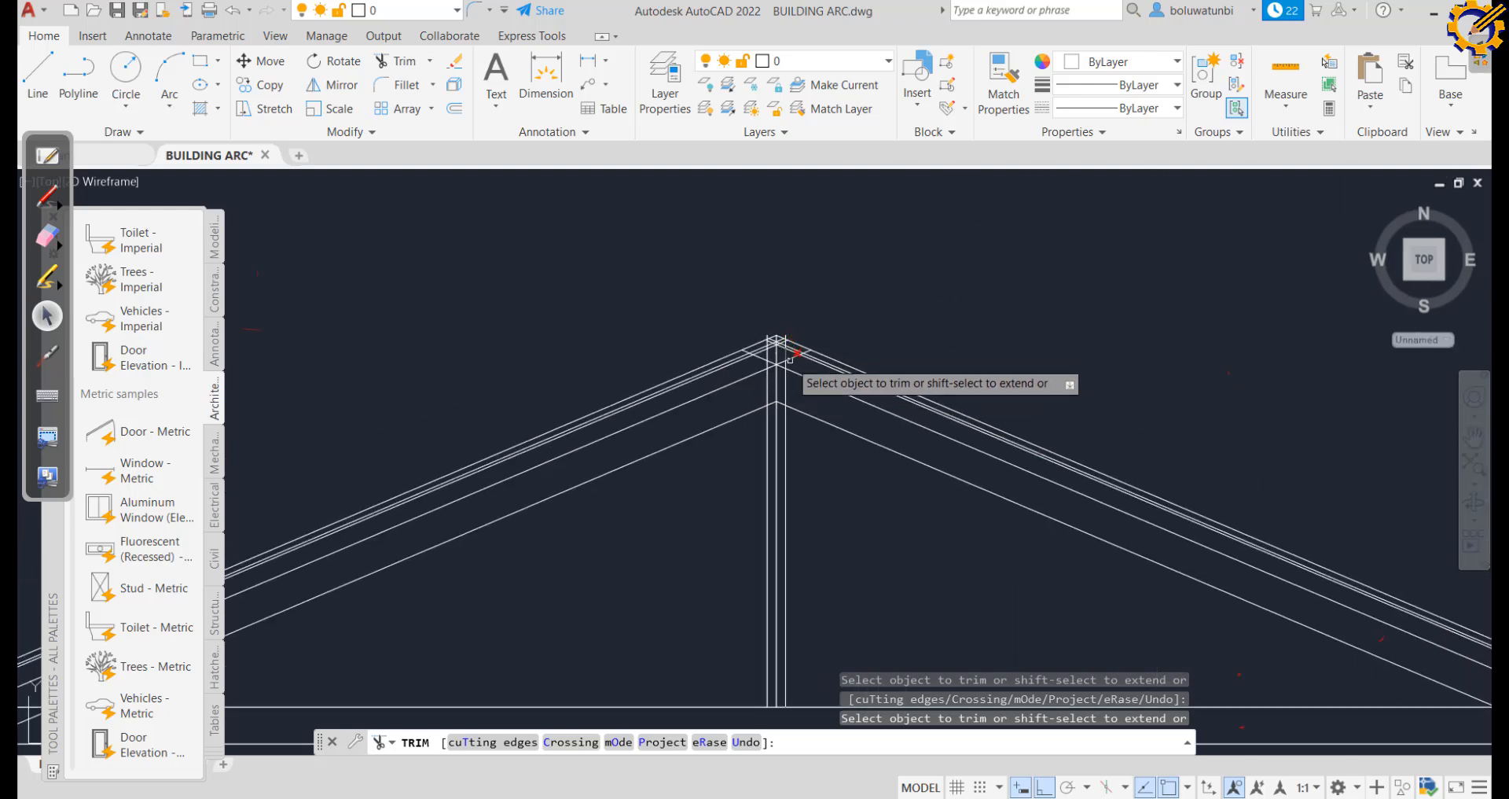
scroll(795, 362, "down", 2)
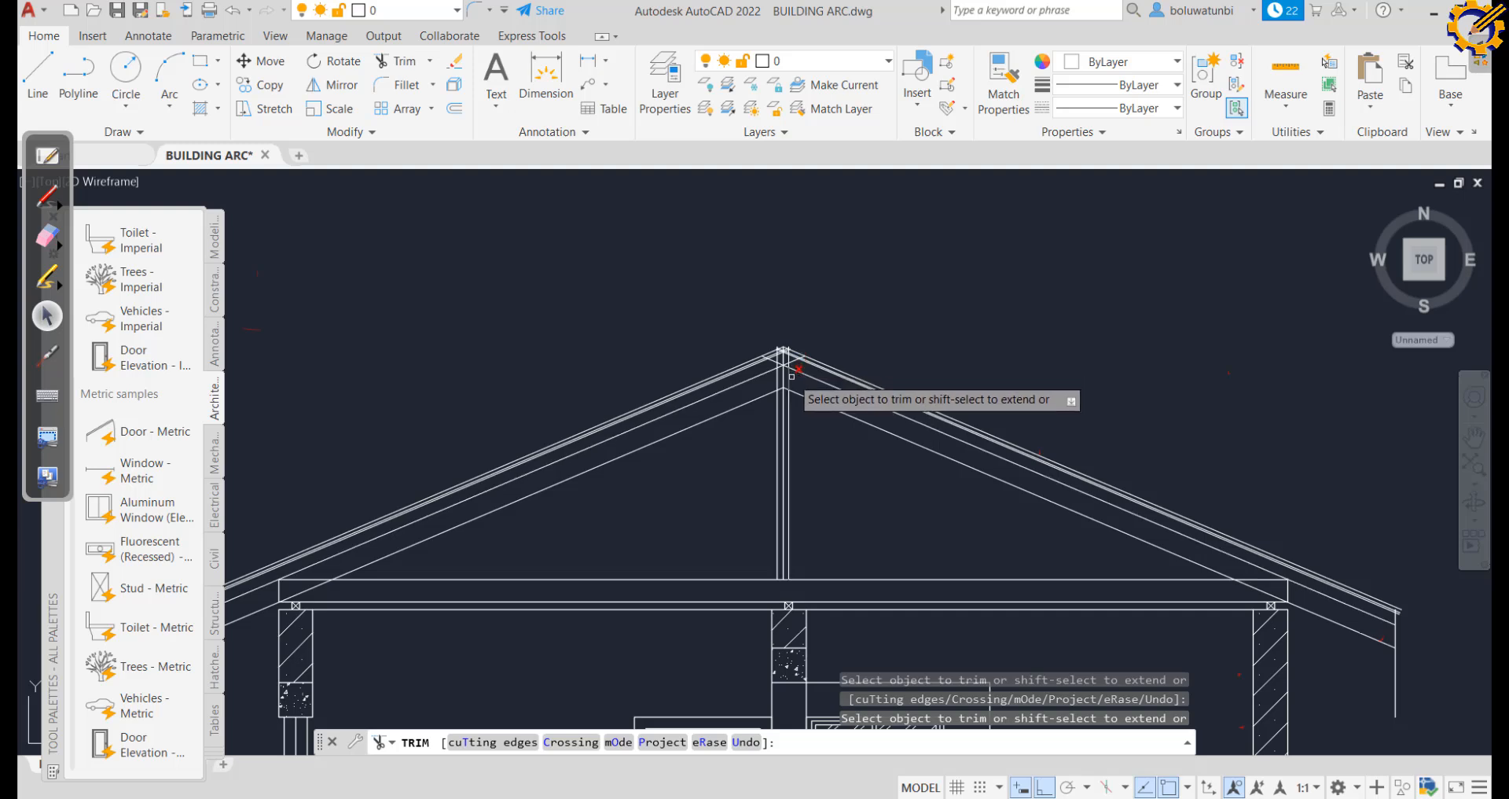
Trim both outer lines of the king post where they run up through the rafters and roof covering at the ridge
scroll(790, 376, "up", 2)
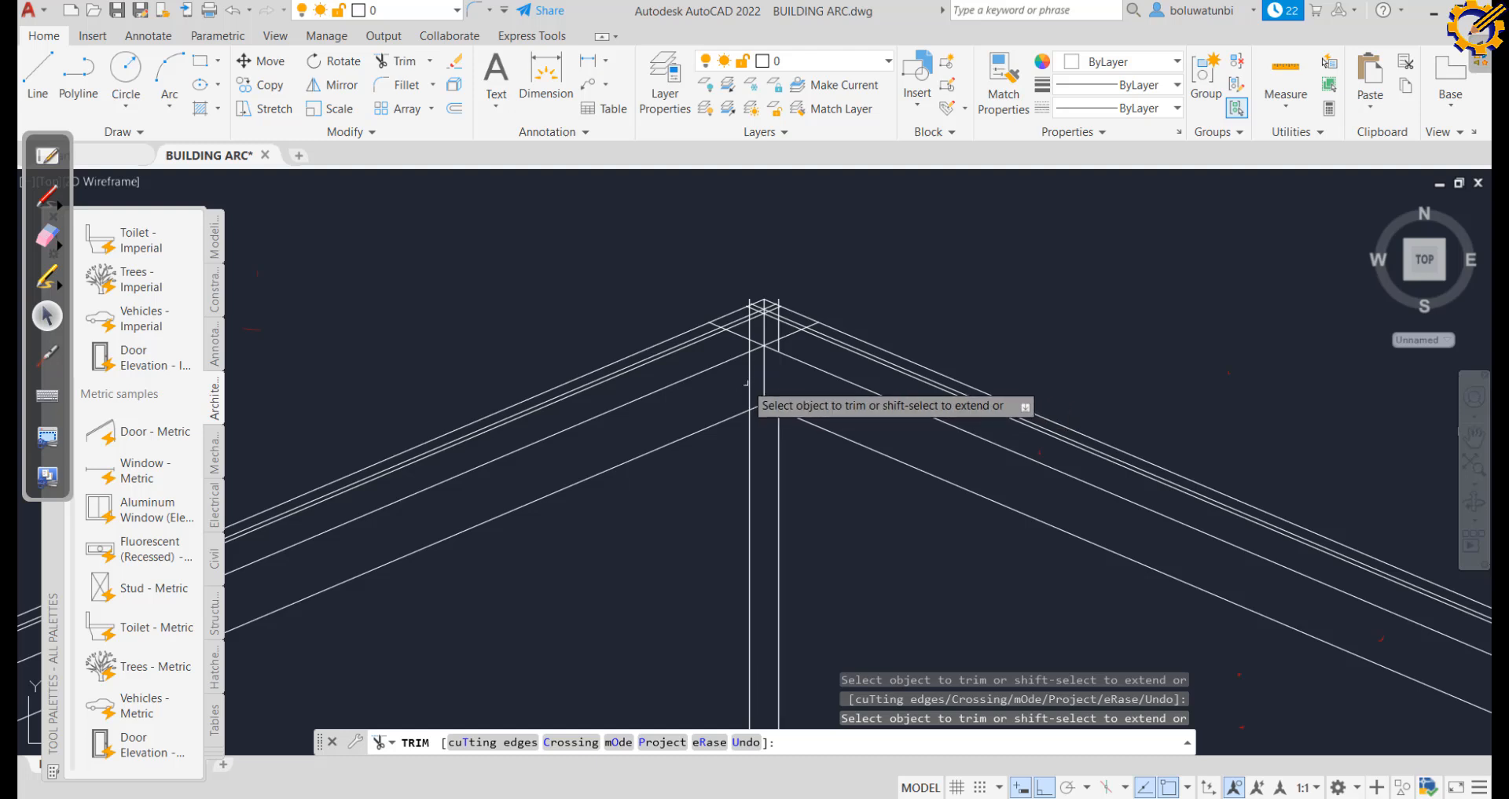
scroll(753, 375, "up", 2)
scroll(757, 376, "up", 2)
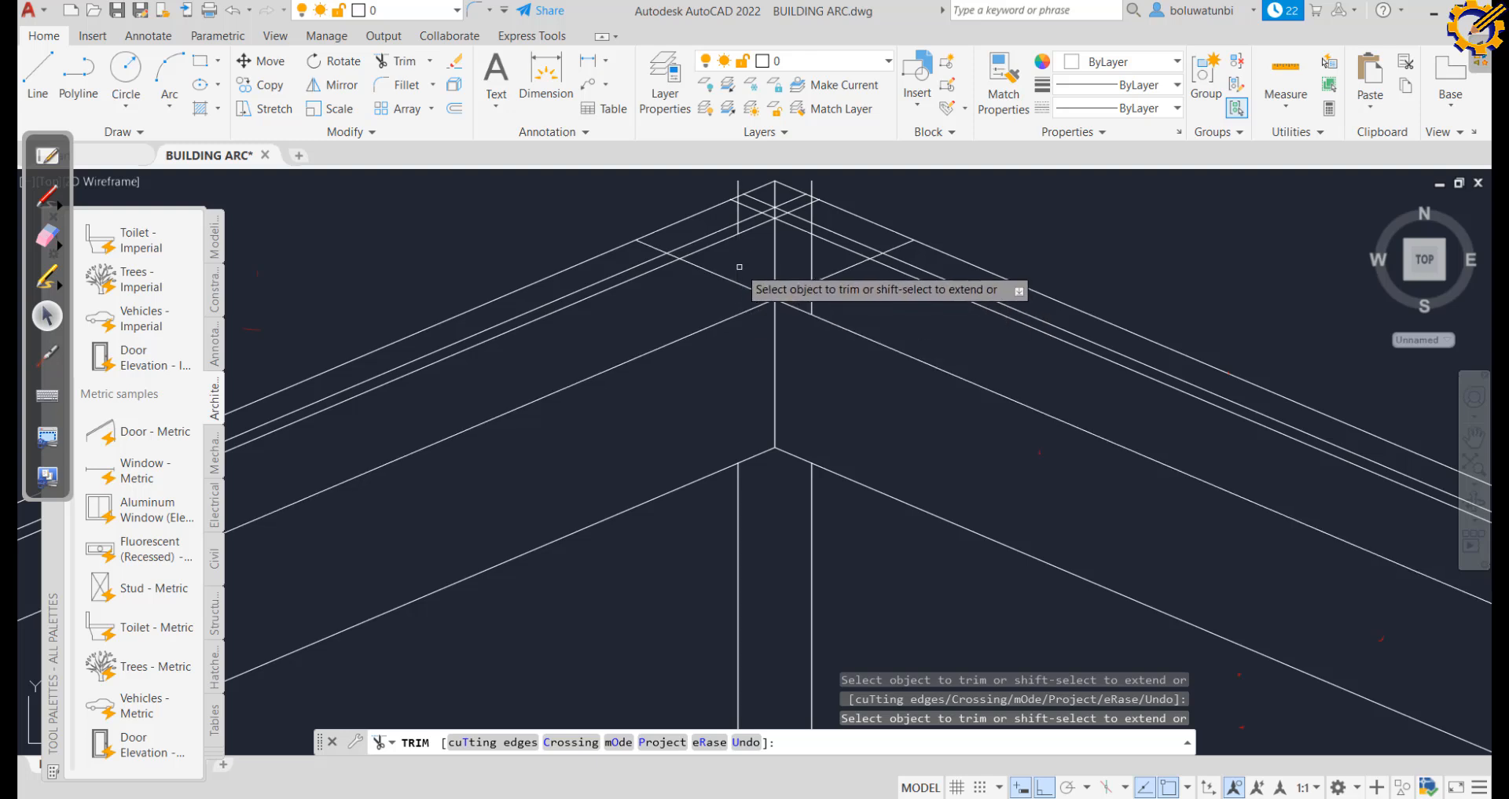
left_click(811, 257)
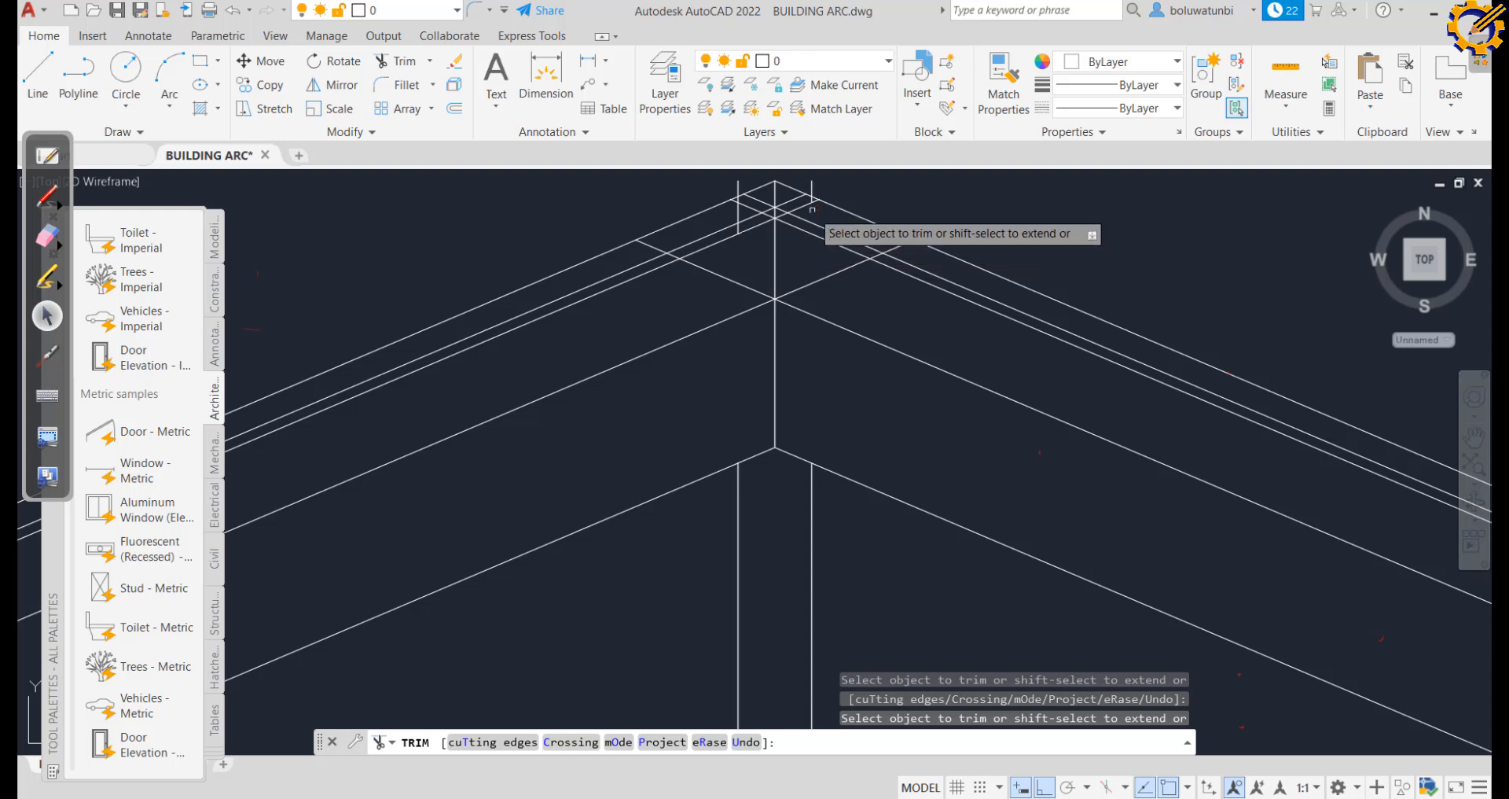
scroll(815, 193, "up", 3)
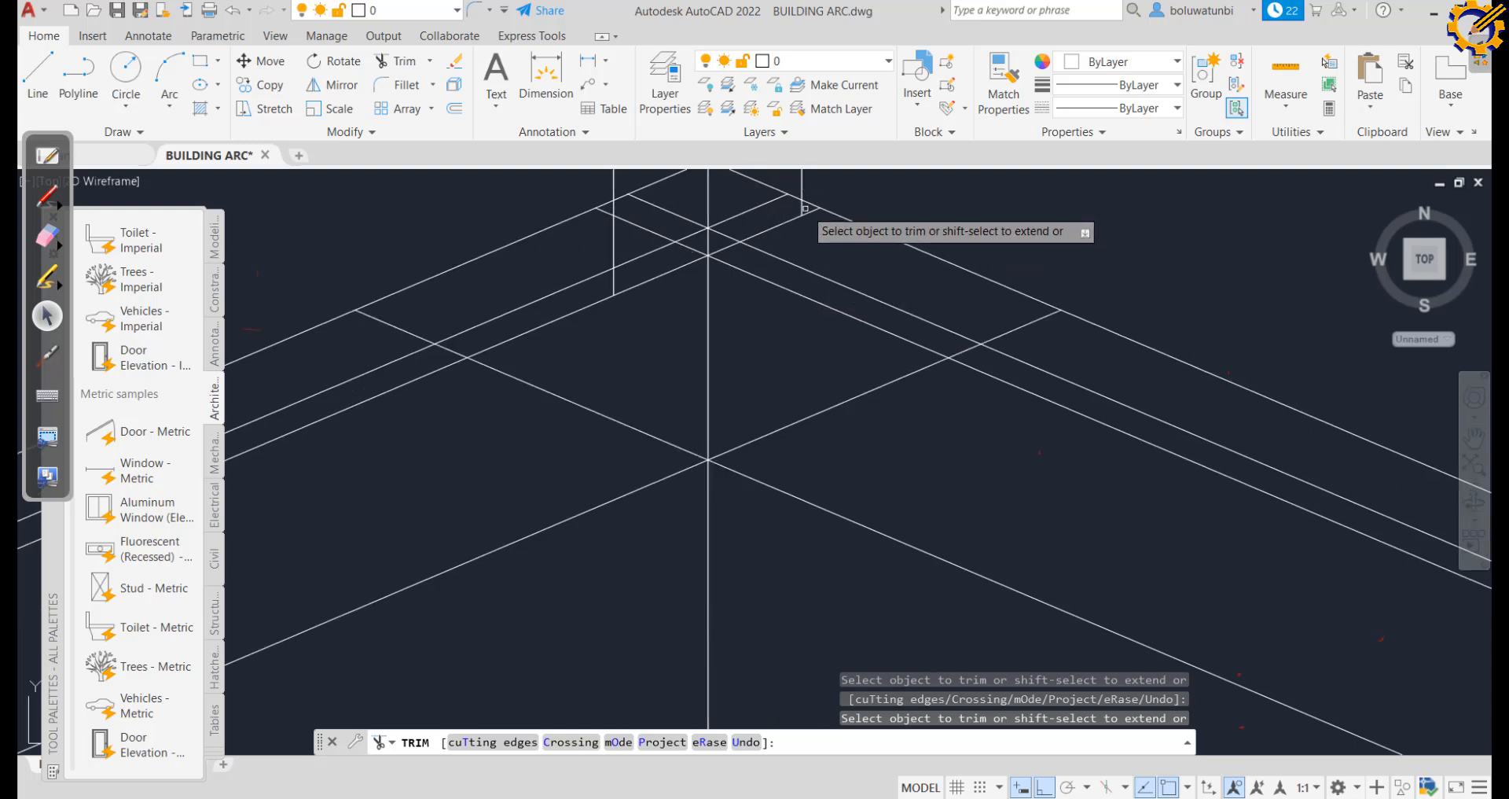
left_click(802, 189)
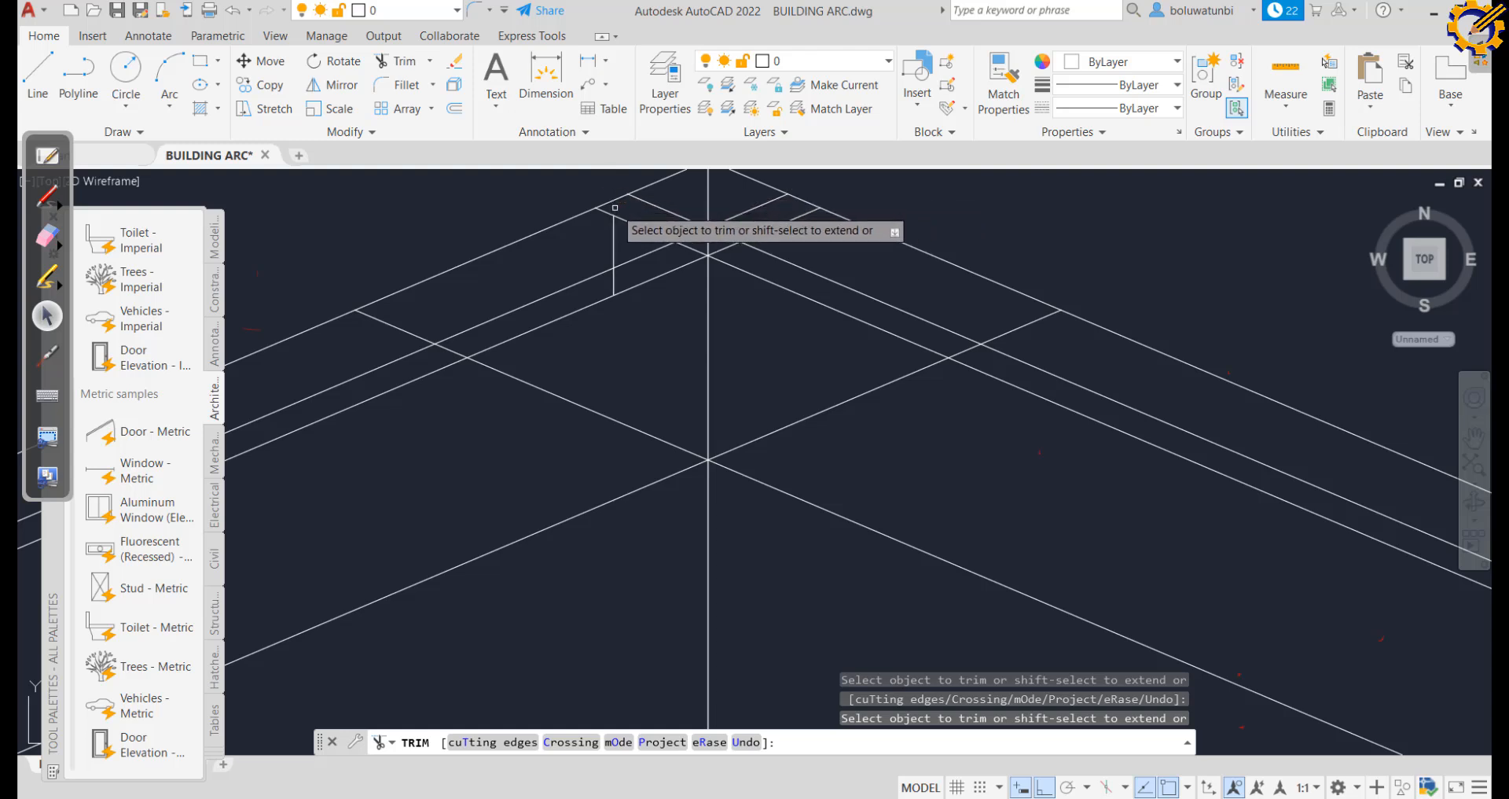
left_click(614, 250)
left_click(614, 281)
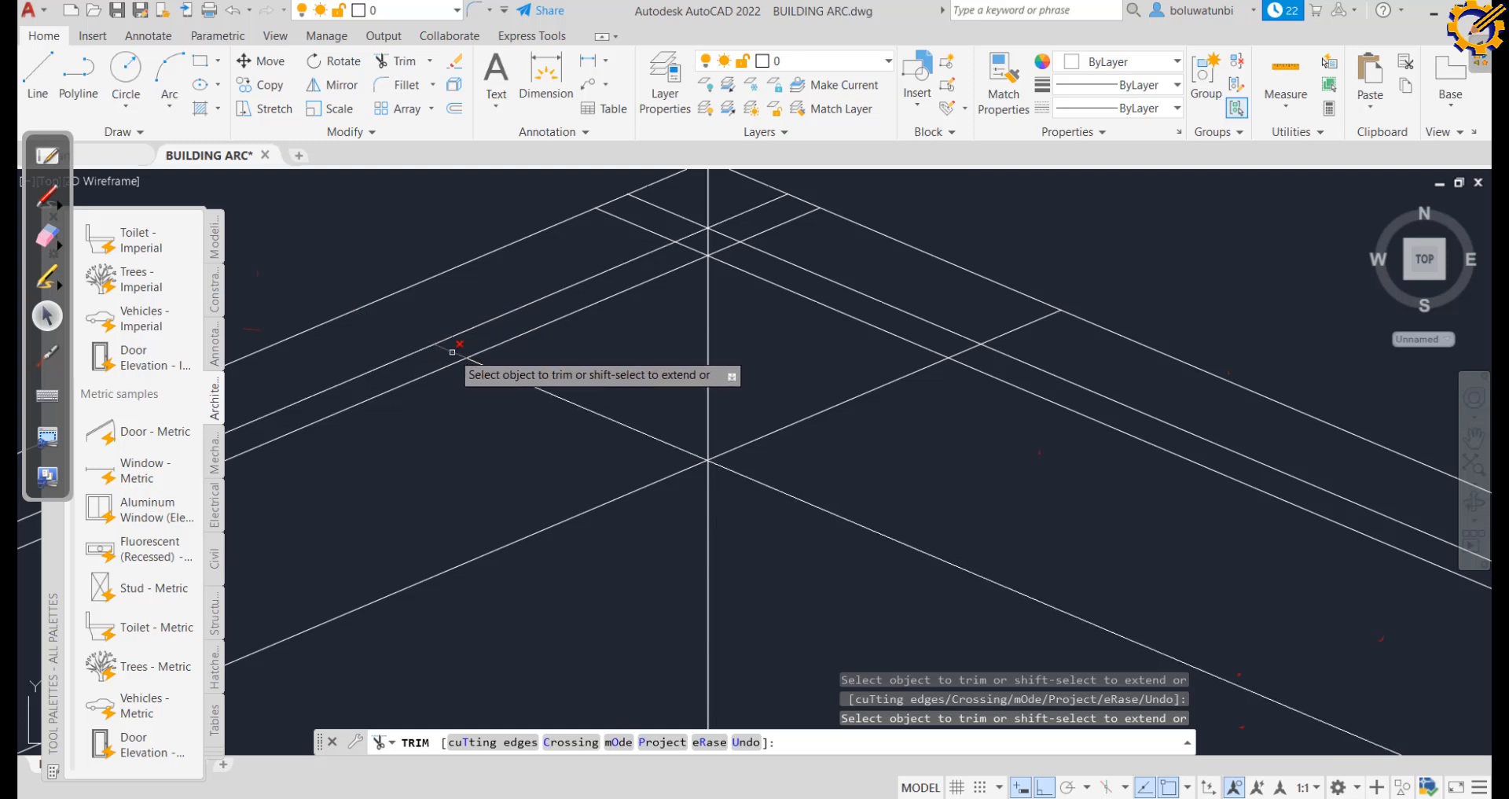
Trim the overruns of the rafters' upper edge lines on both sides of the ridge centreline
left_click(526, 380)
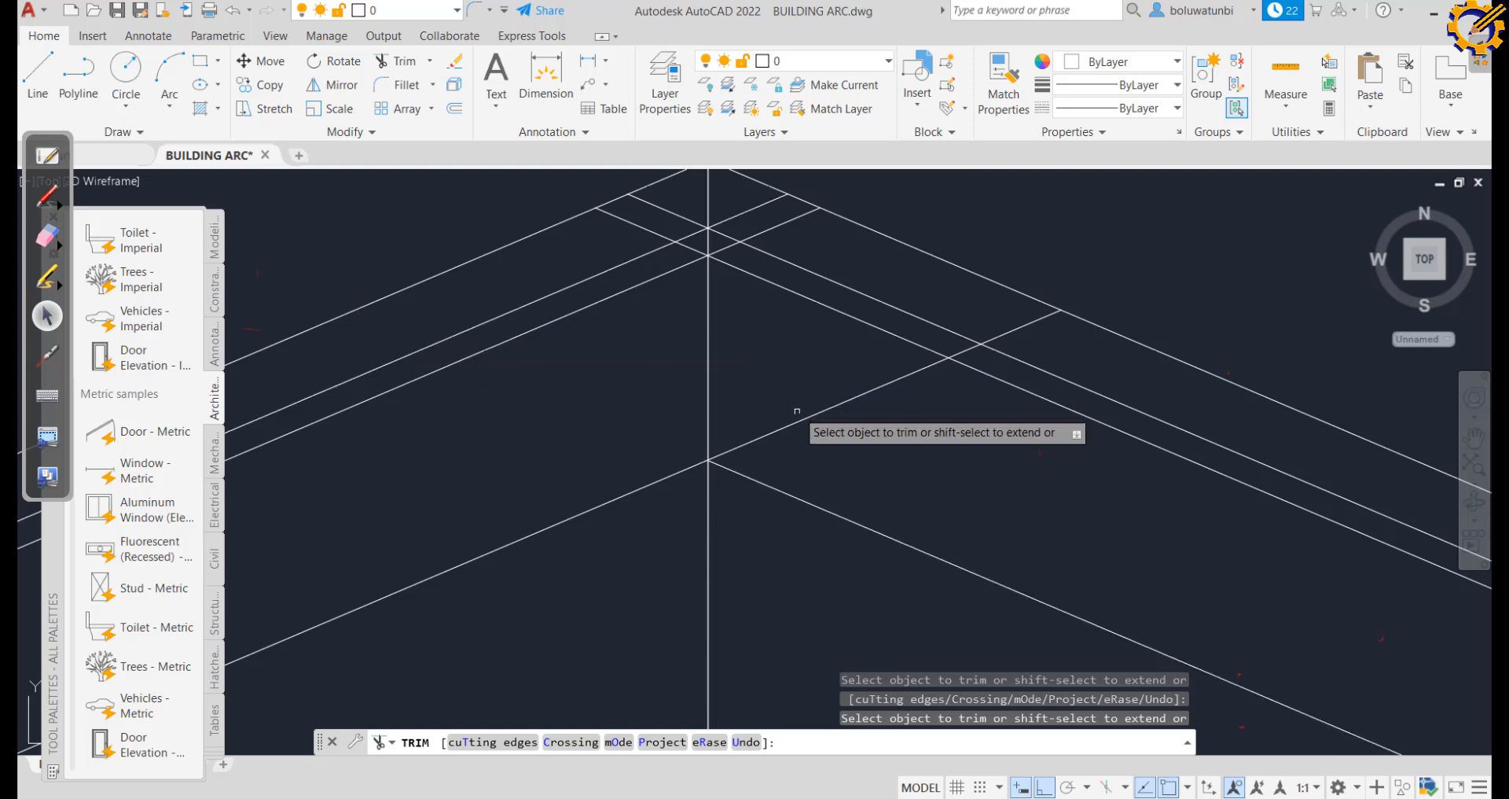
left_click(819, 413)
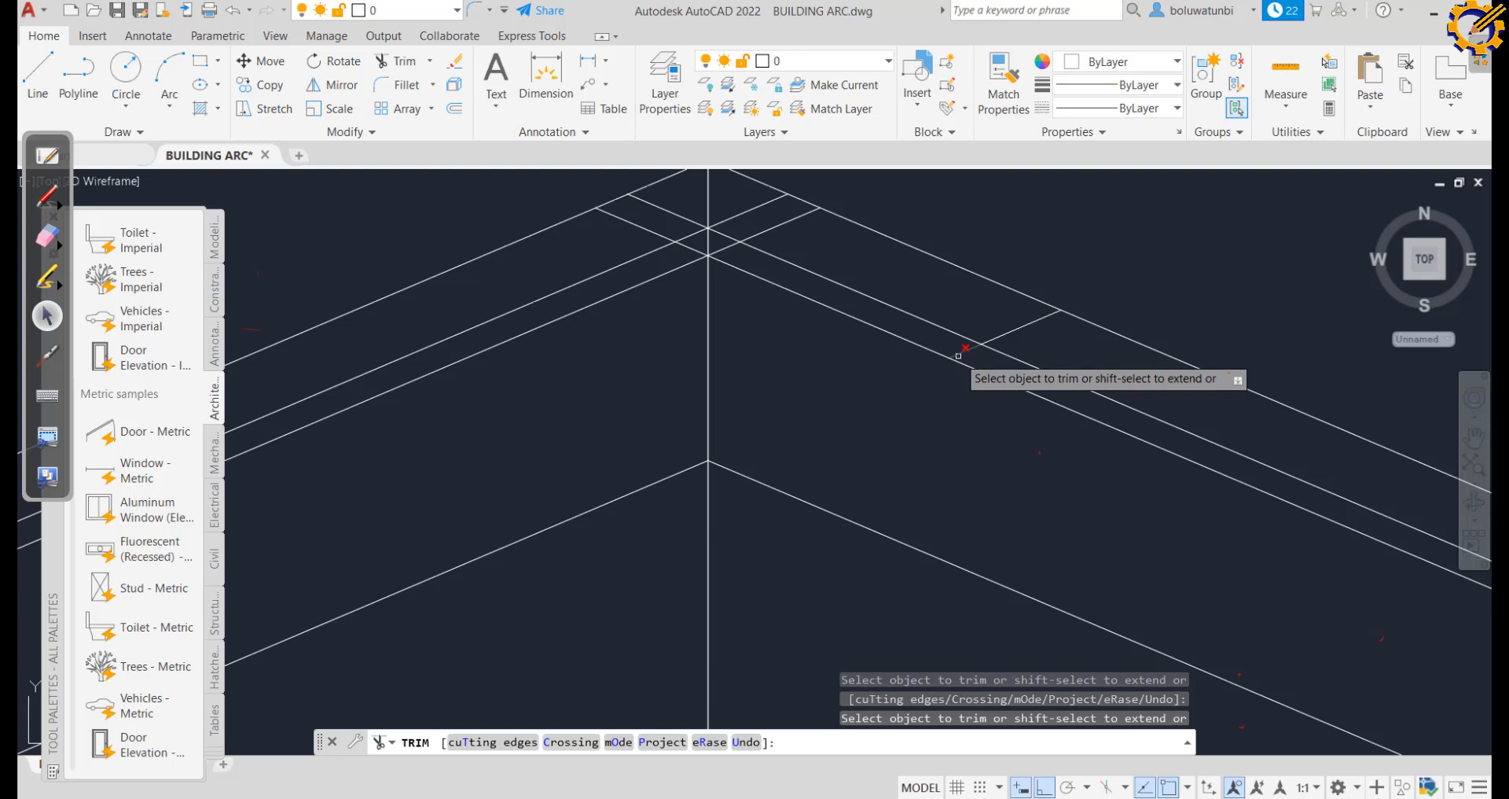
left_click(1016, 331)
Trim the remaining crossing ends of the roof covering lines at the ridge and finish trimming
left_click(849, 260)
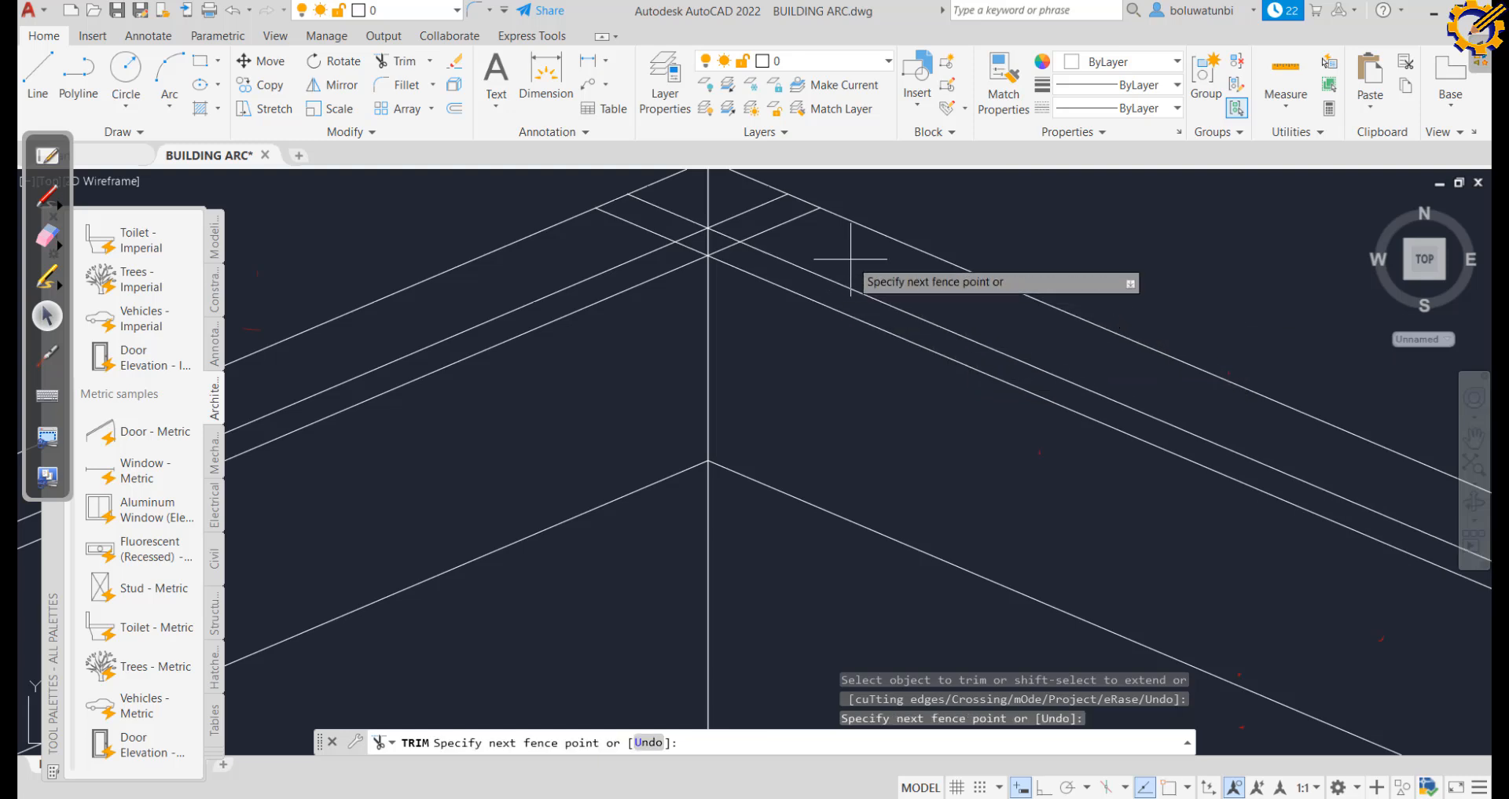
left_click(849, 259)
left_click(736, 201)
left_click(820, 244)
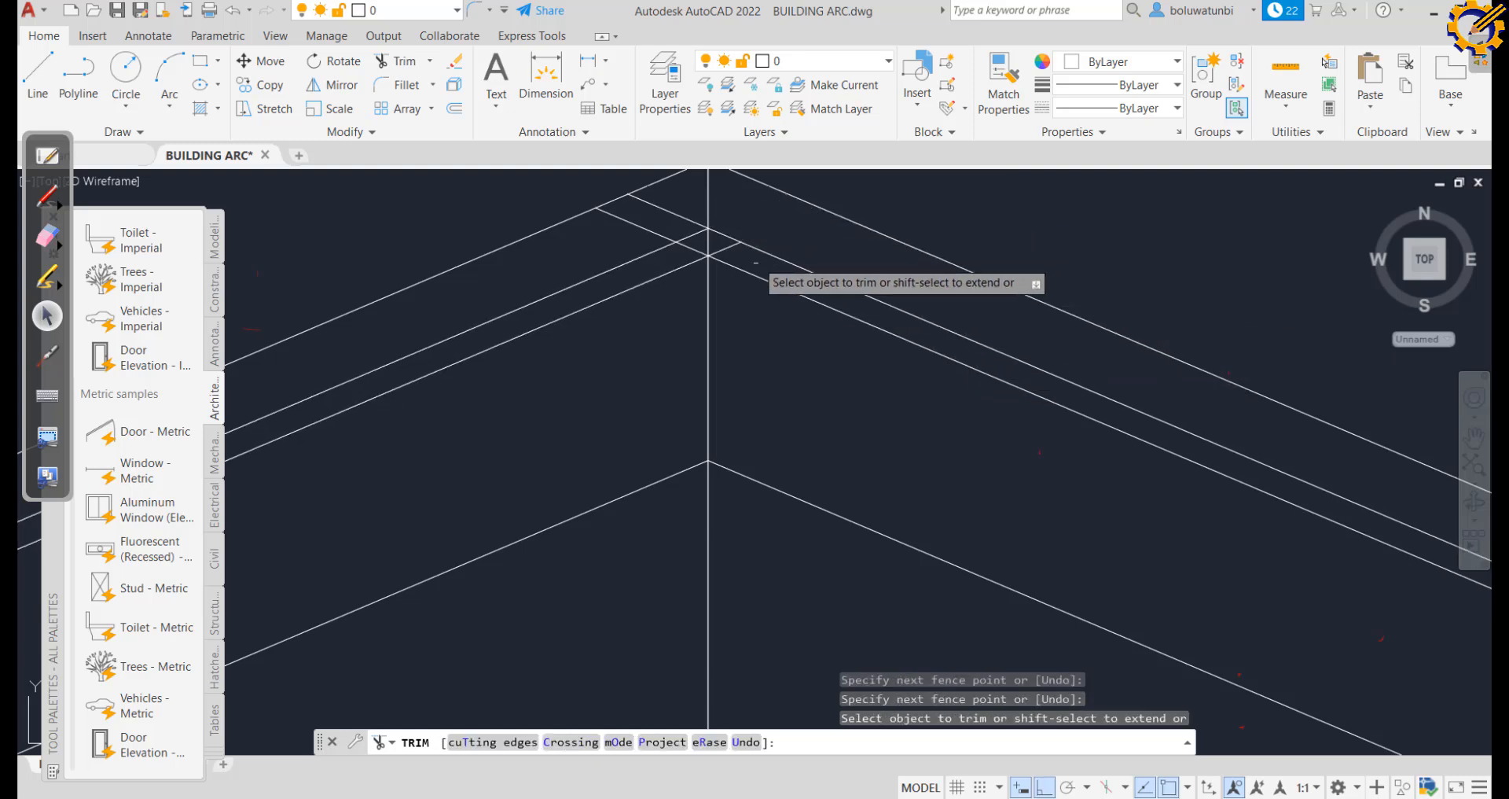
left_click(722, 251)
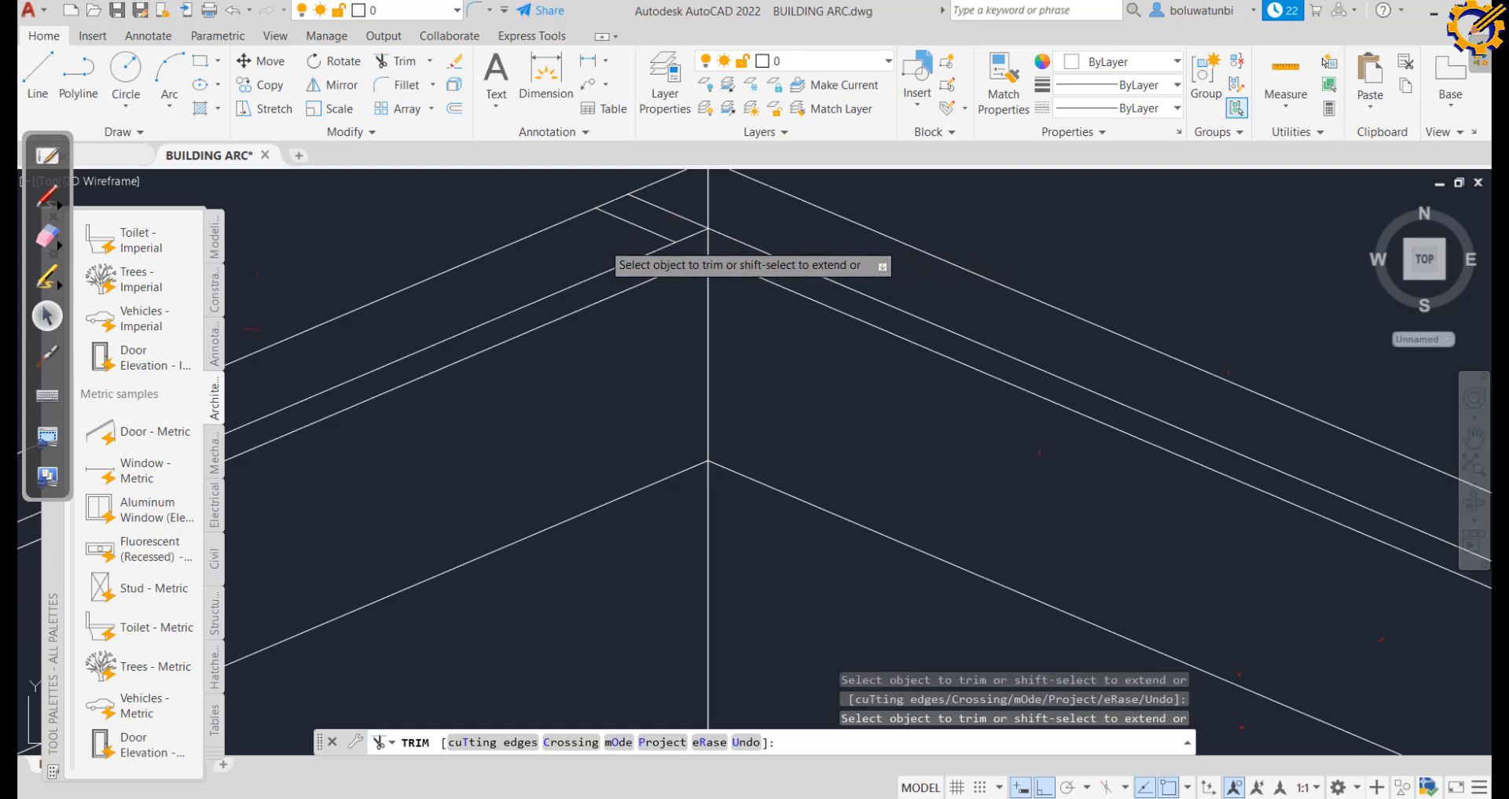
left_click(600, 241)
left_click(672, 207)
key("Return")
scroll(696, 240, "down", 5)
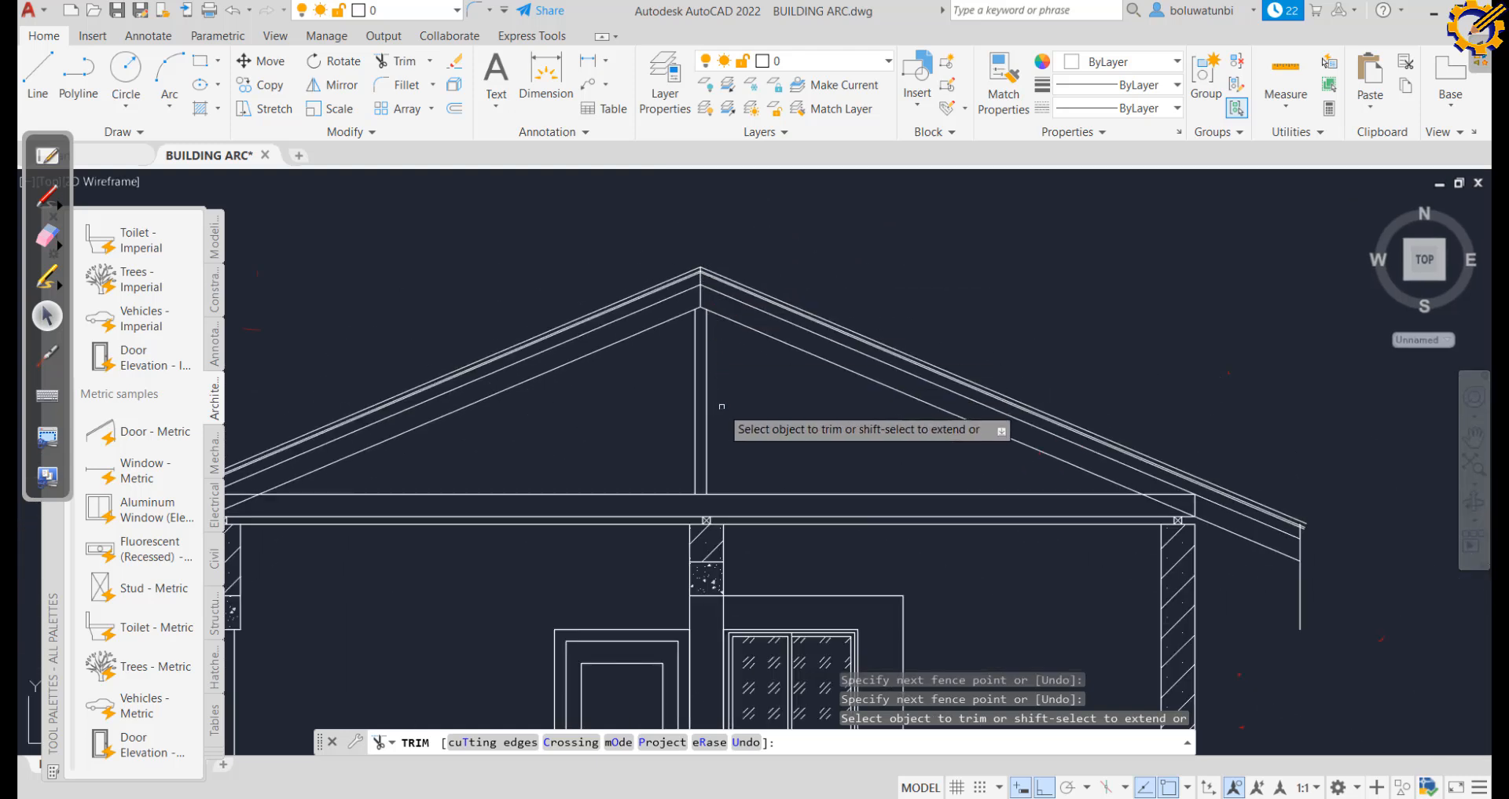
key("Escape")
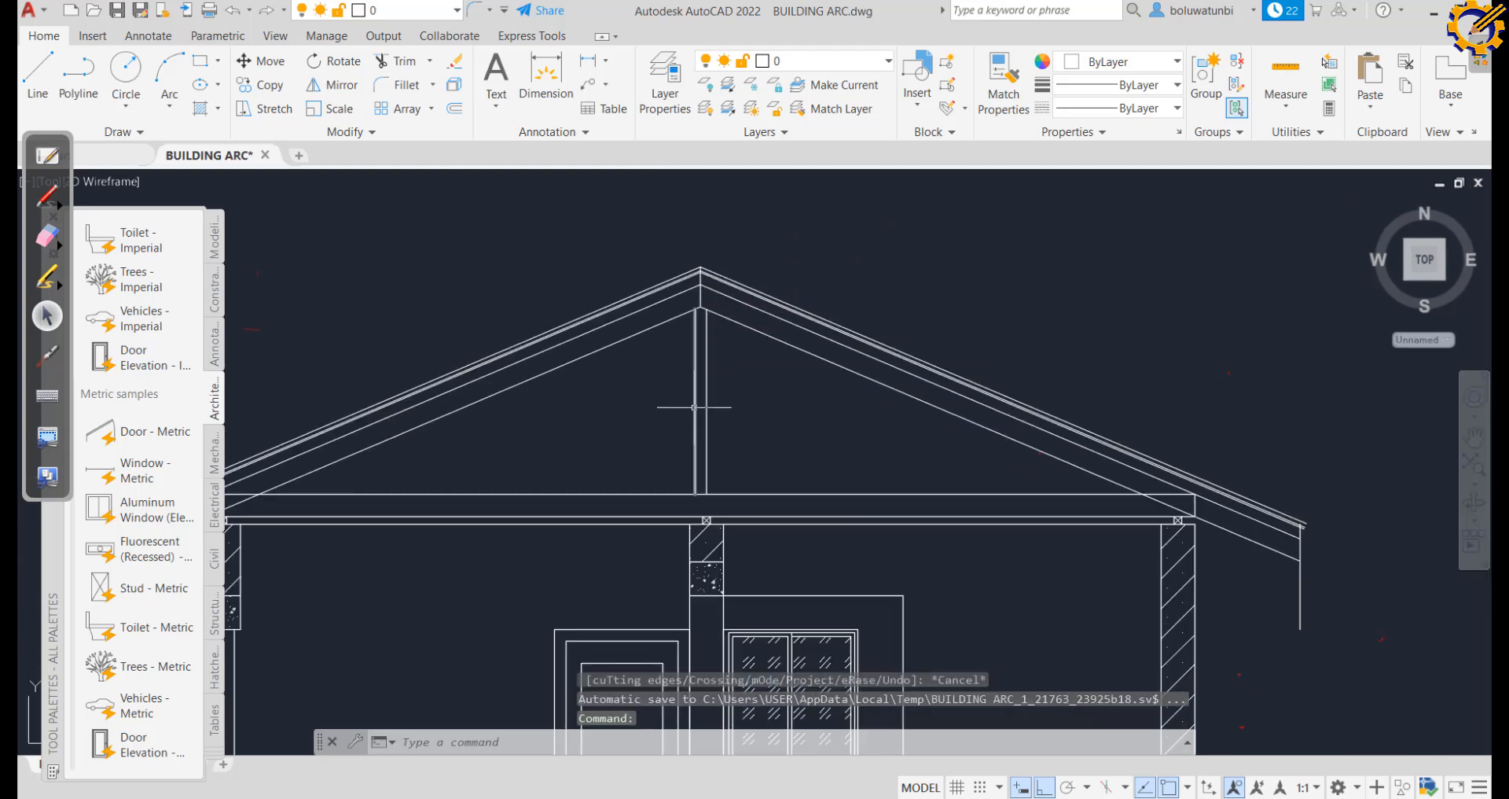
Offset the king post's left line twice to the left at 1000 spacing to lay out two more truss posts
scroll(715, 402, "down", 2)
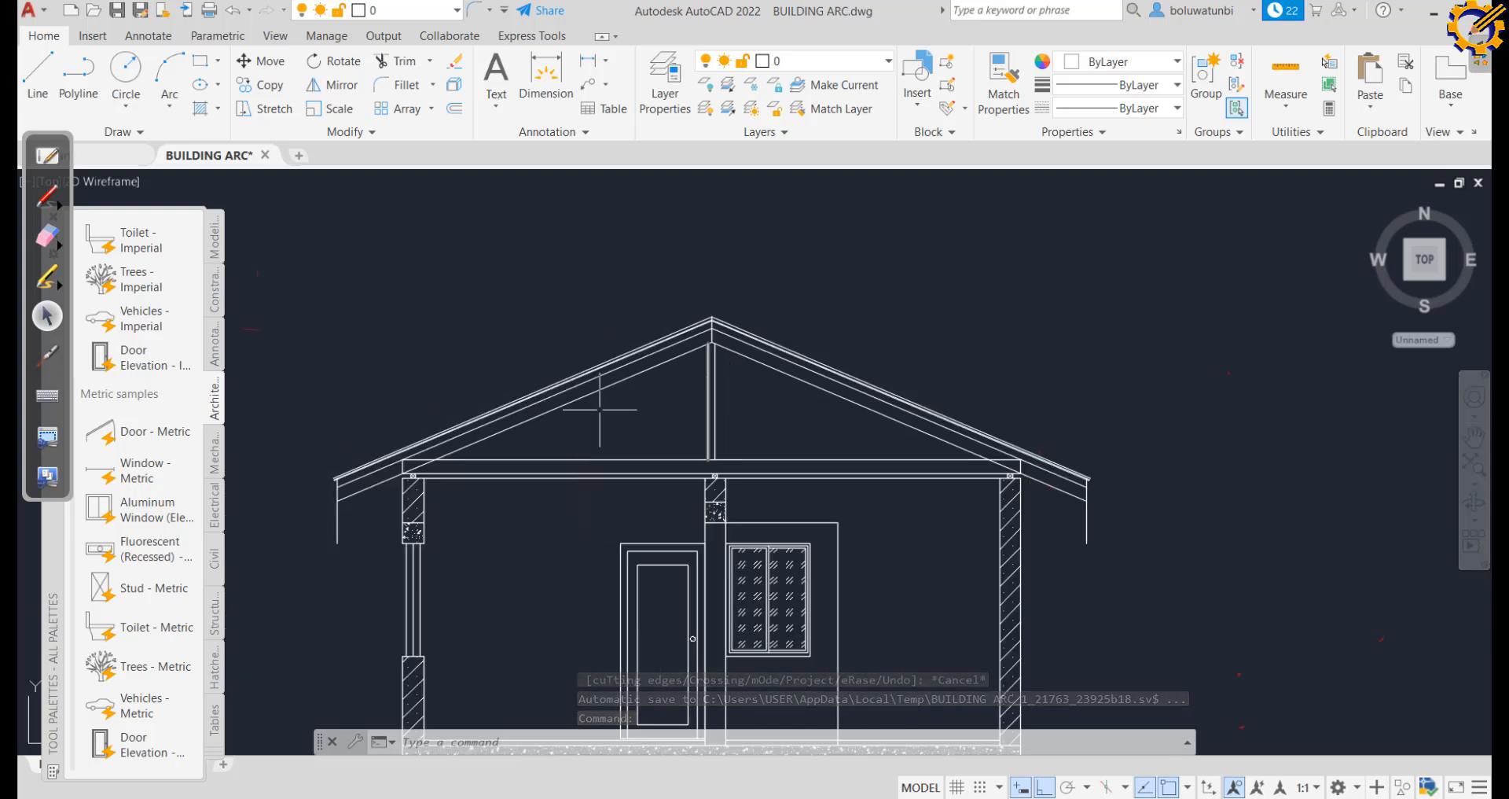
left_click(455, 110)
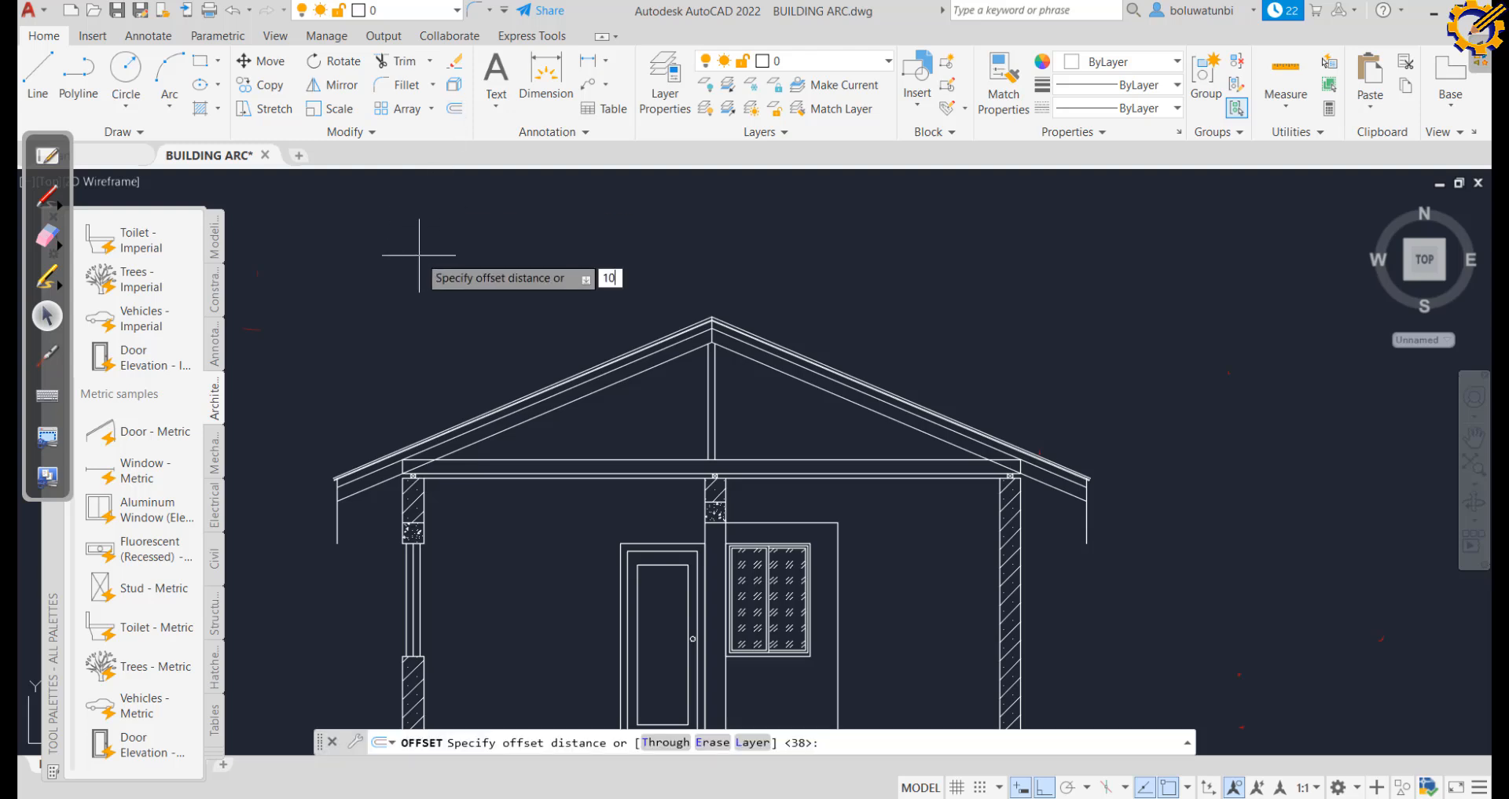
type("1000")
key("Return")
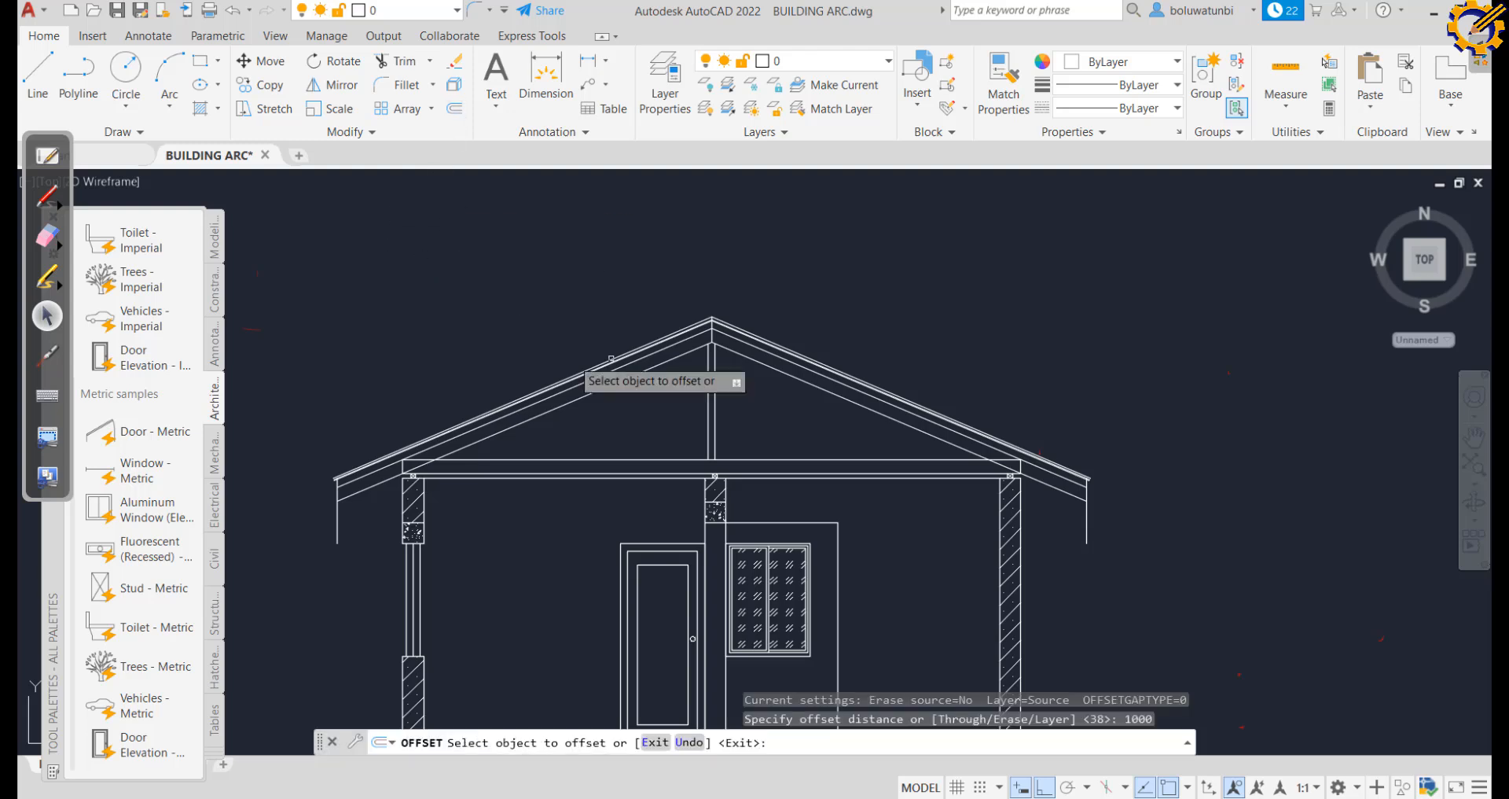
left_click(707, 395)
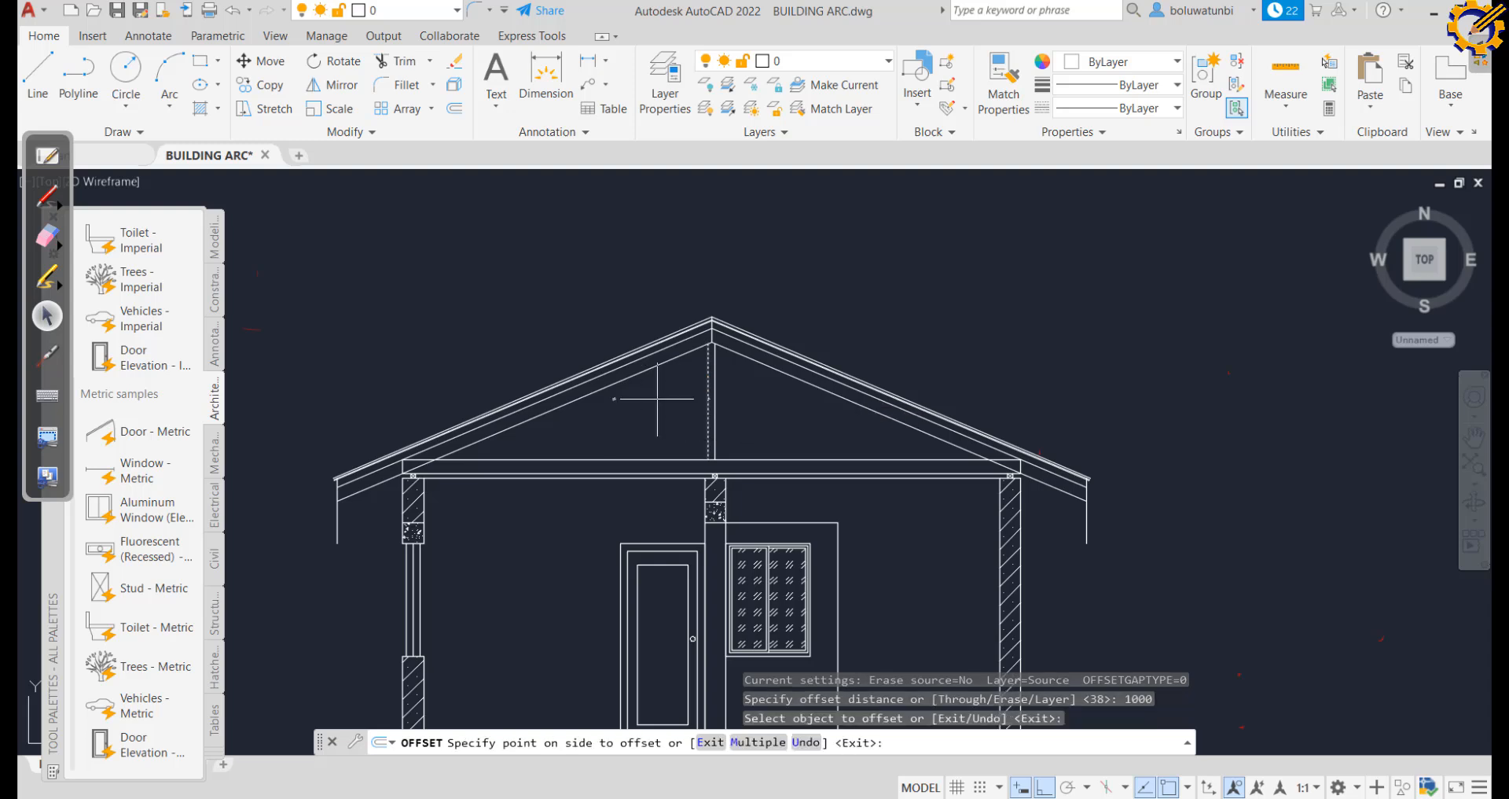
left_click(645, 401)
left_click(614, 411)
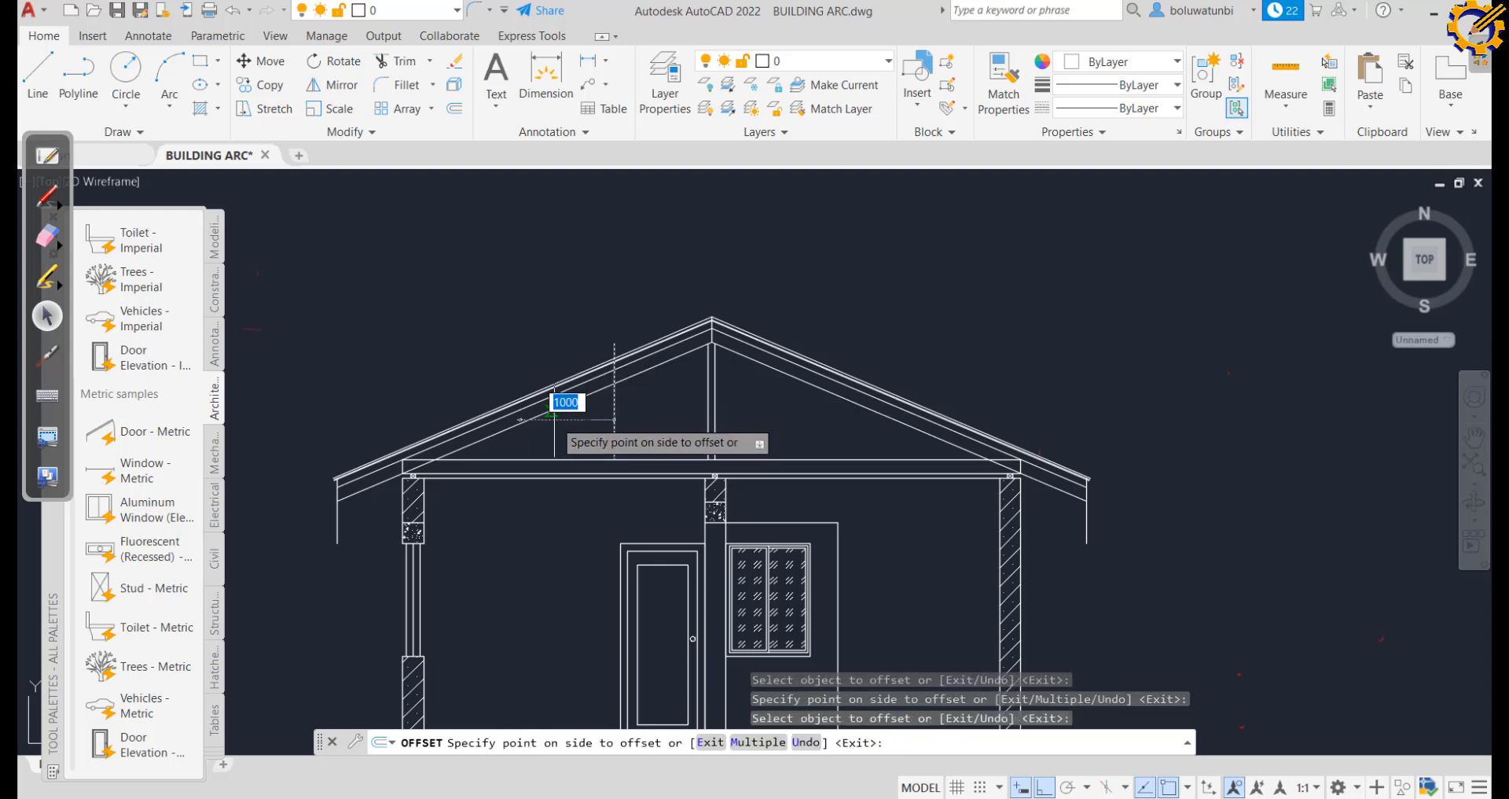
left_click(570, 411)
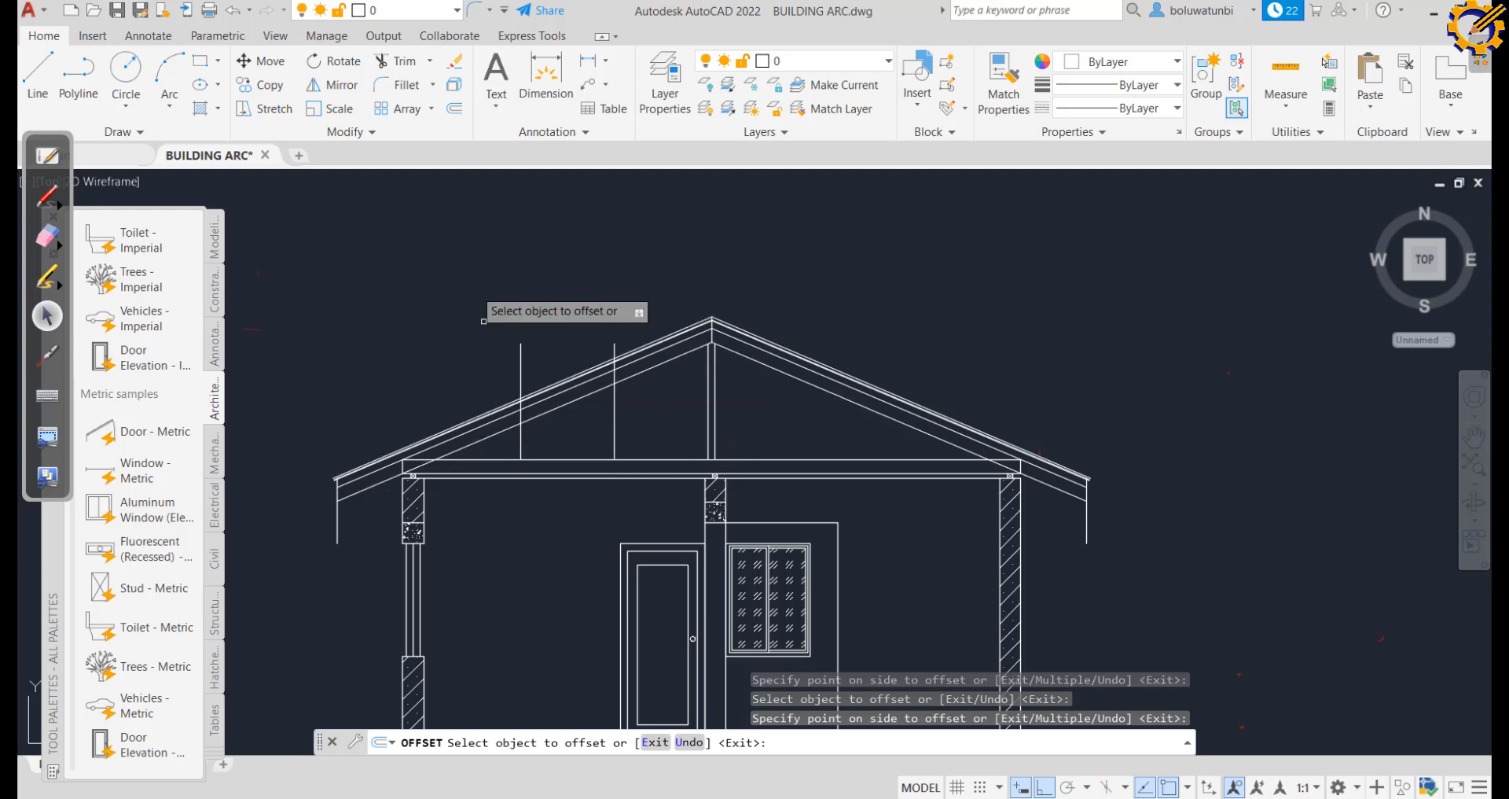
Offset the two new post lines by 75, the outer one to the left and the inner one to the right
left_click(454, 110)
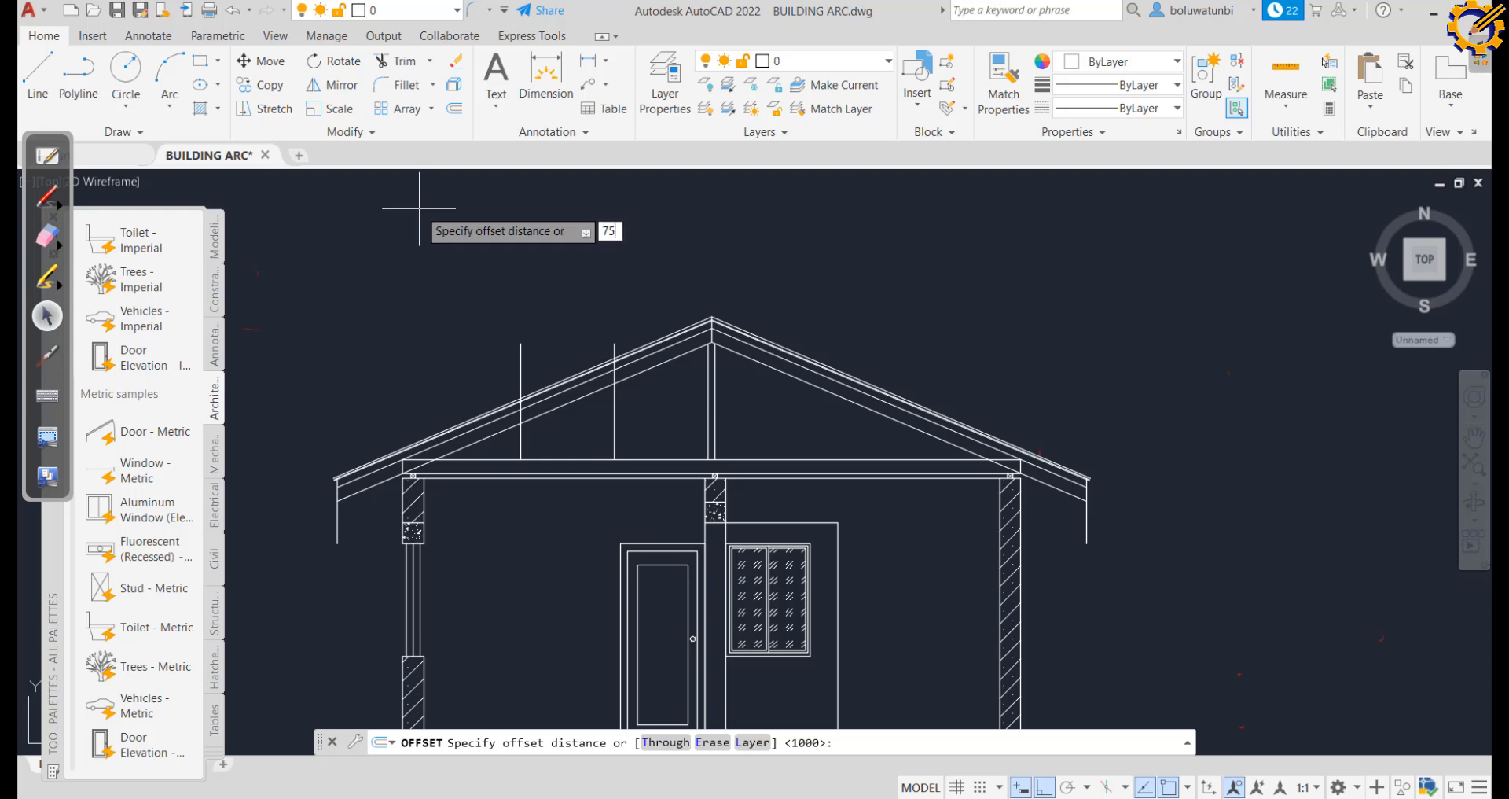
type("75")
key("Return")
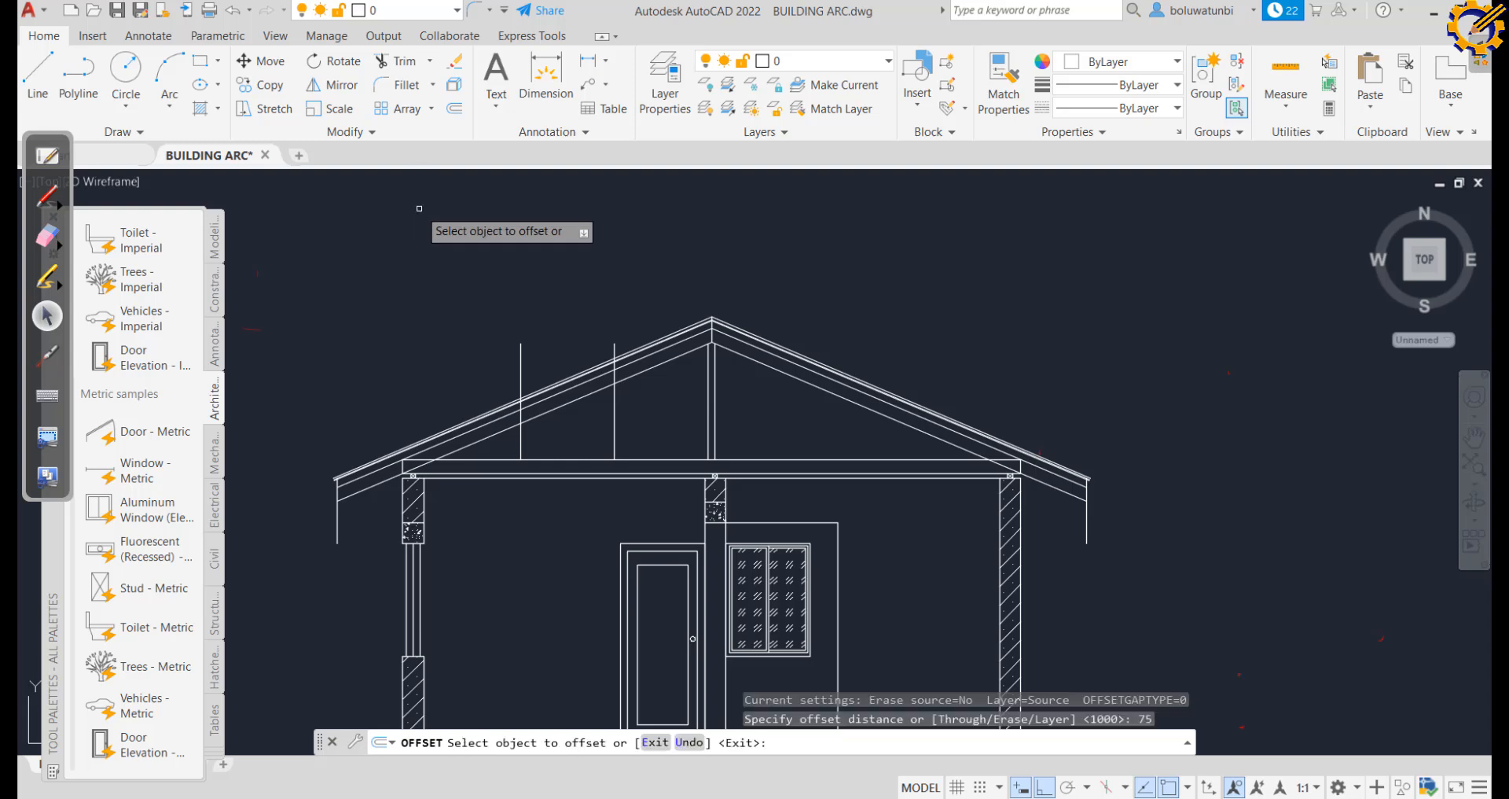
left_click(520, 442)
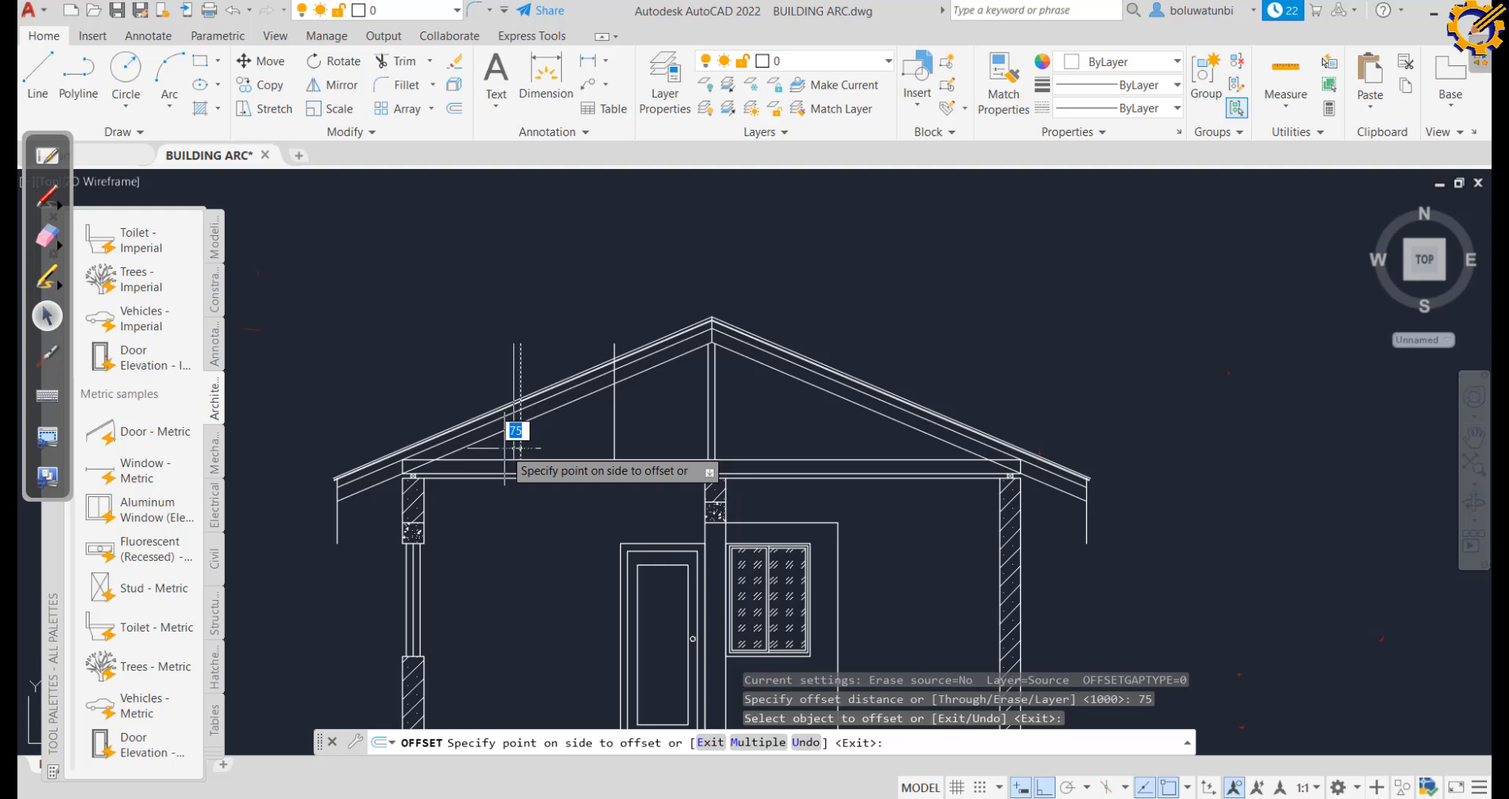
left_click(517, 447)
left_click(614, 437)
left_click(637, 431)
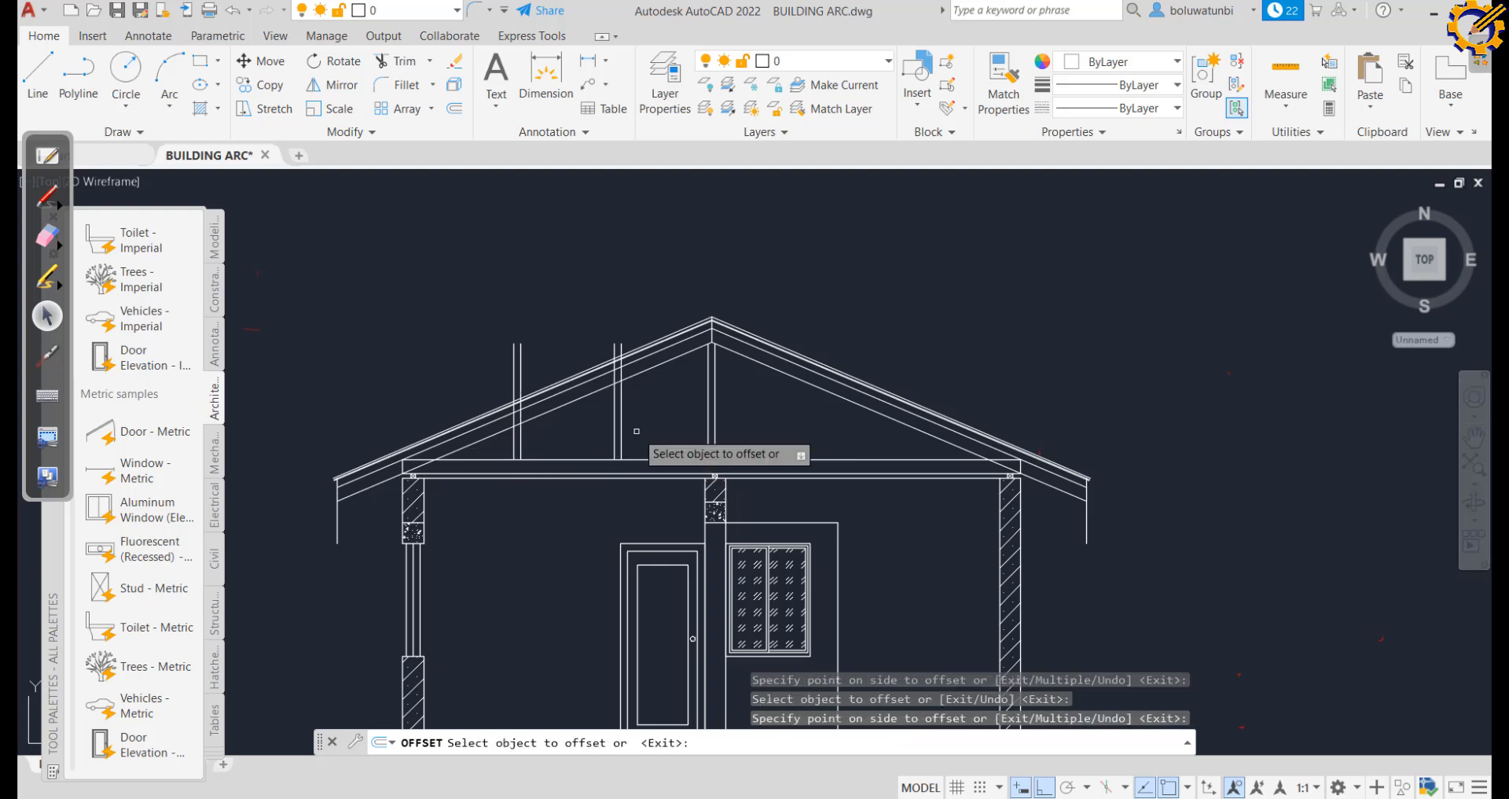
Trim the four post lines between the lower and upper edges of the left rafter with a fence
left_click(405, 62)
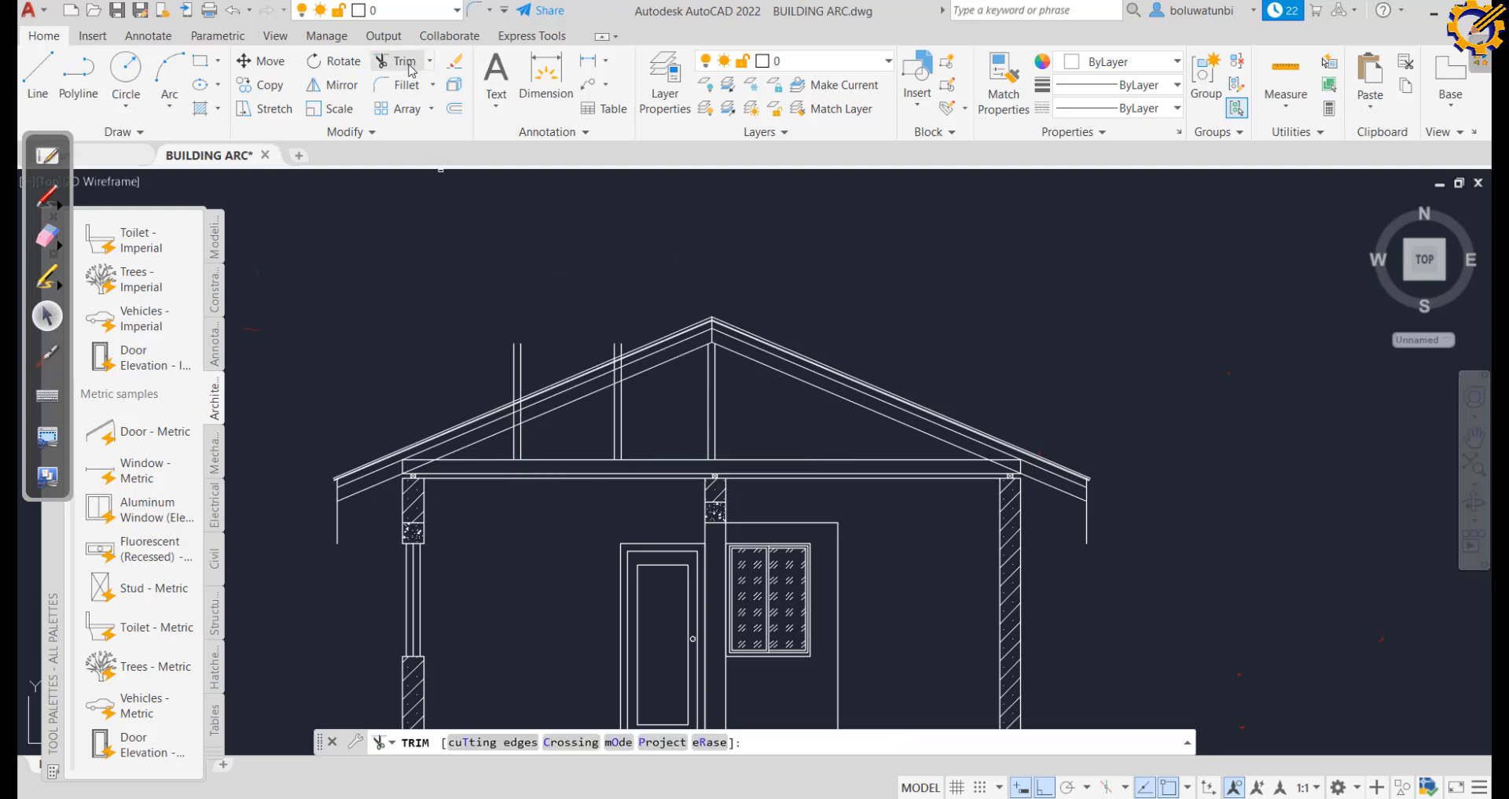
scroll(527, 330, "up", 4)
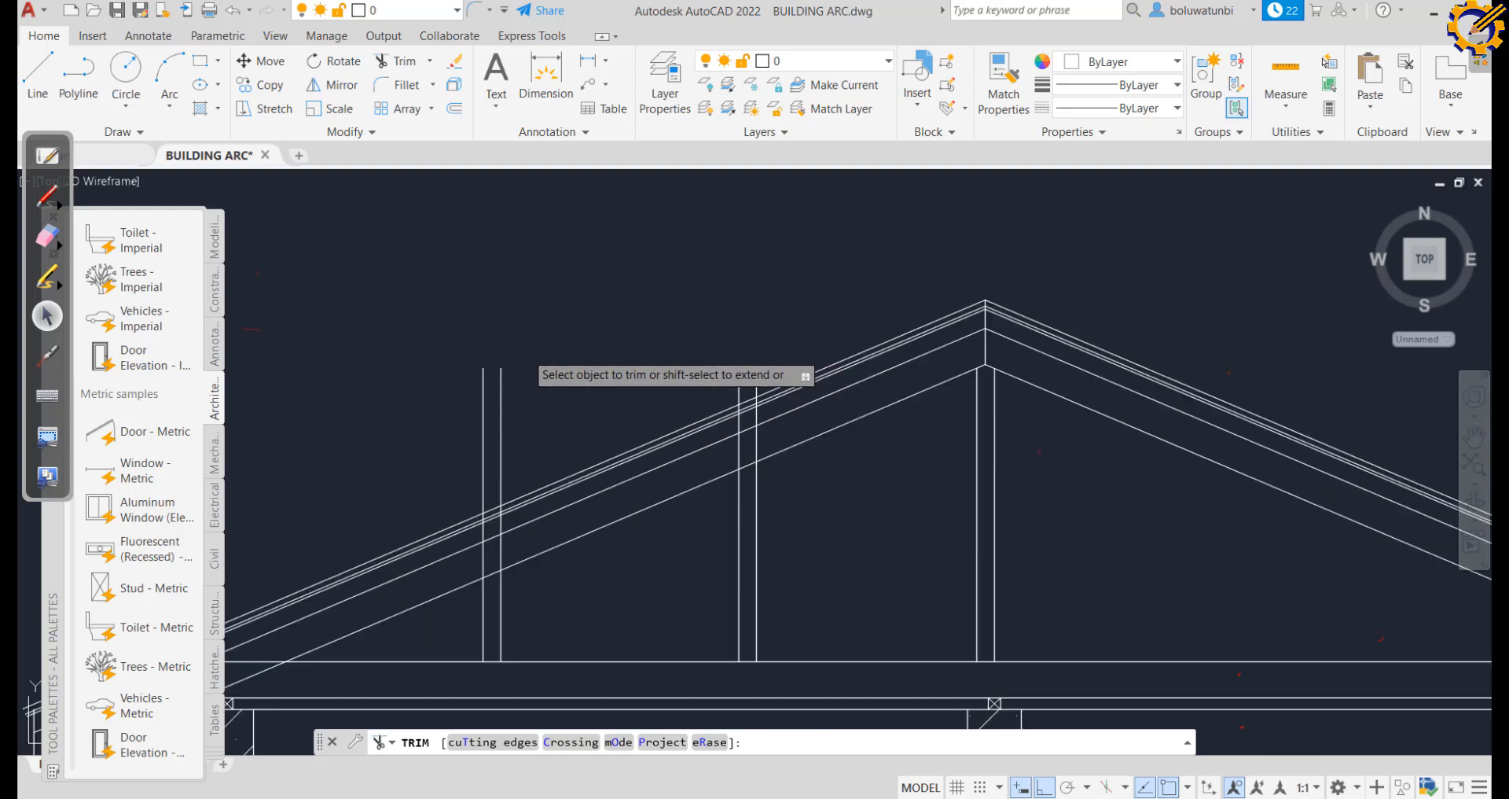
left_click(469, 564)
left_click(574, 525)
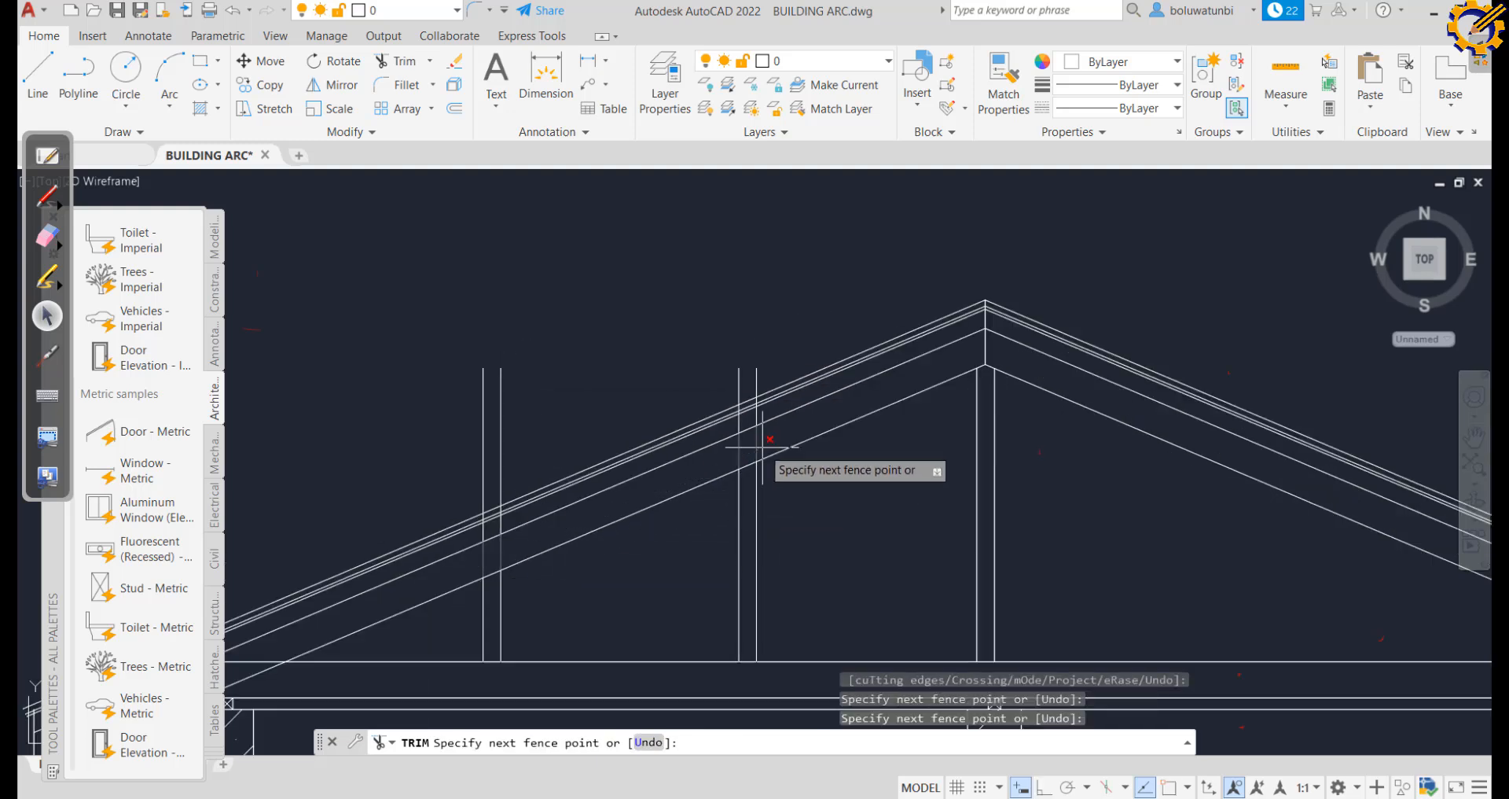
key("Return")
key("Escape")
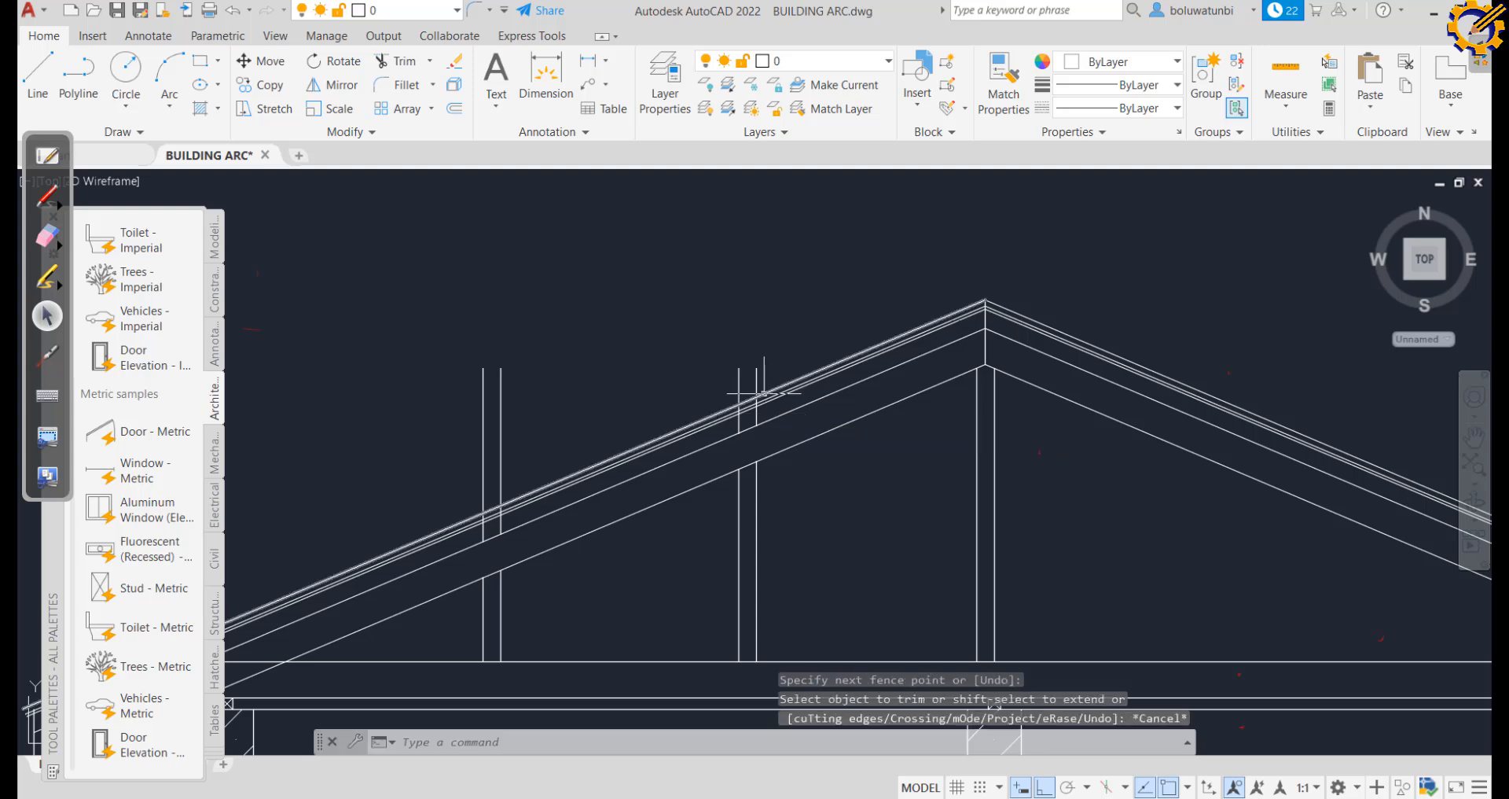
Delete the four leftover post line pieces projecting above the left rafter
left_click(770, 375)
left_click(457, 382)
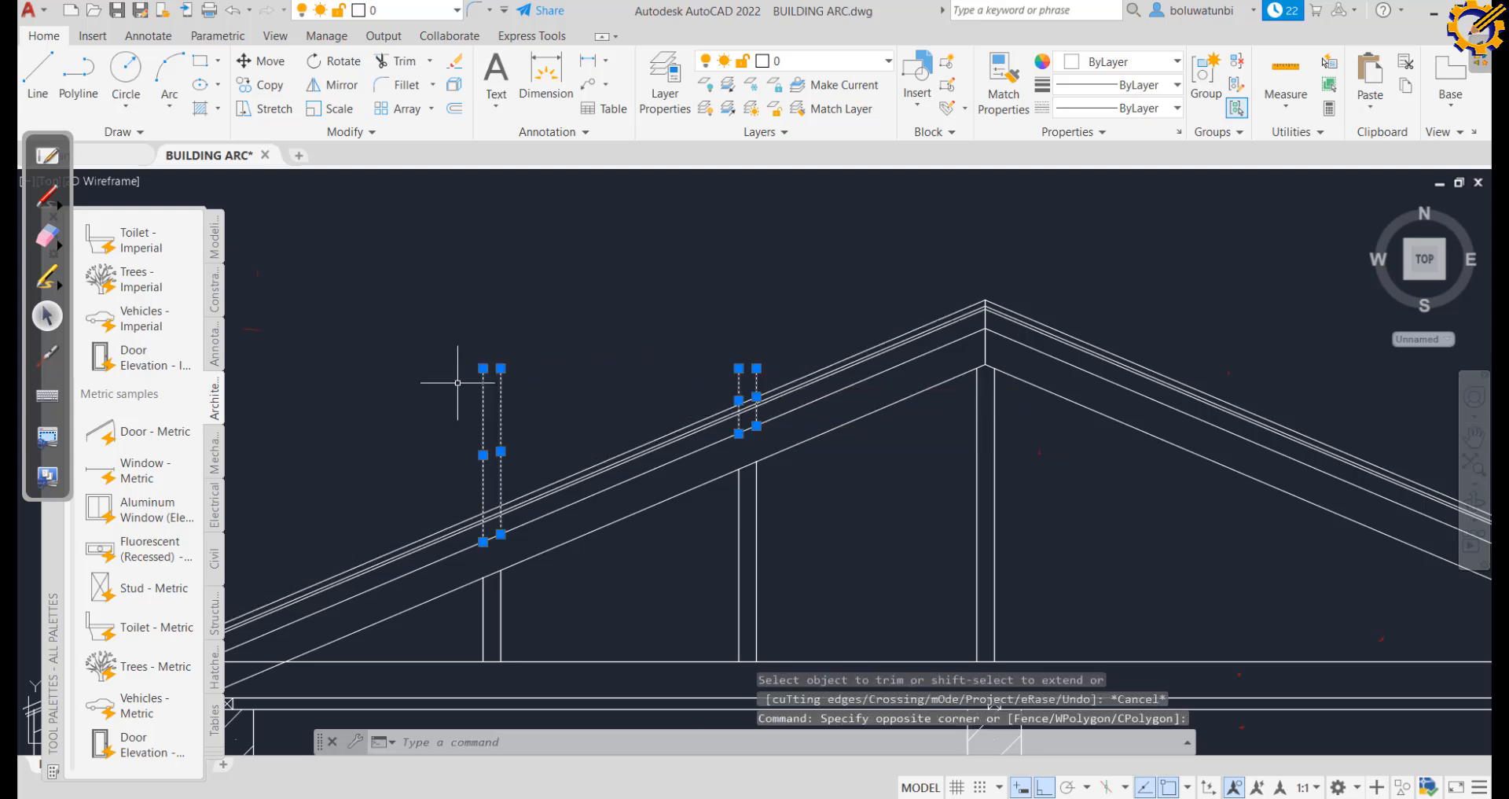
key("Delete")
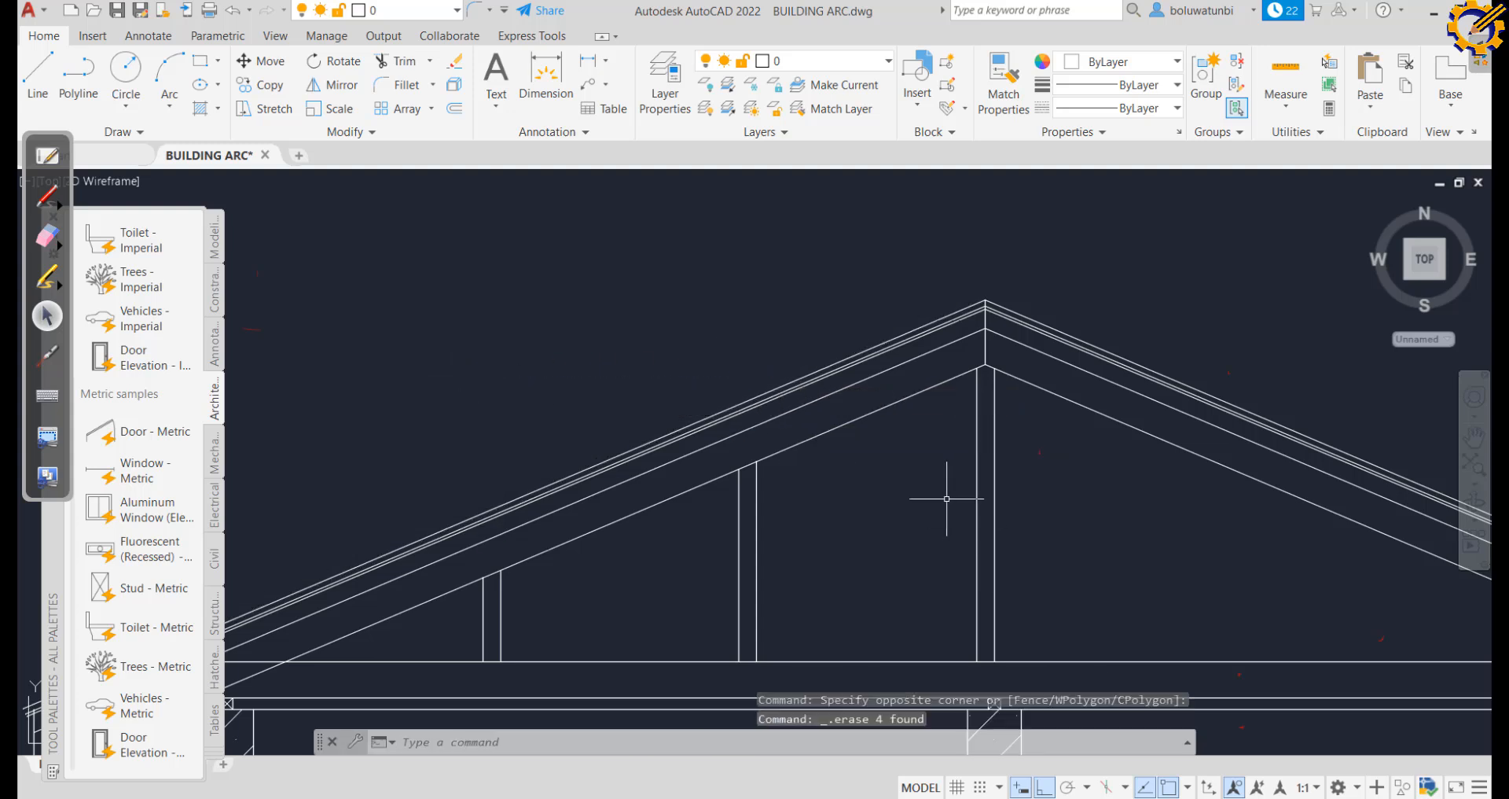
scroll(935, 487, "down", 4)
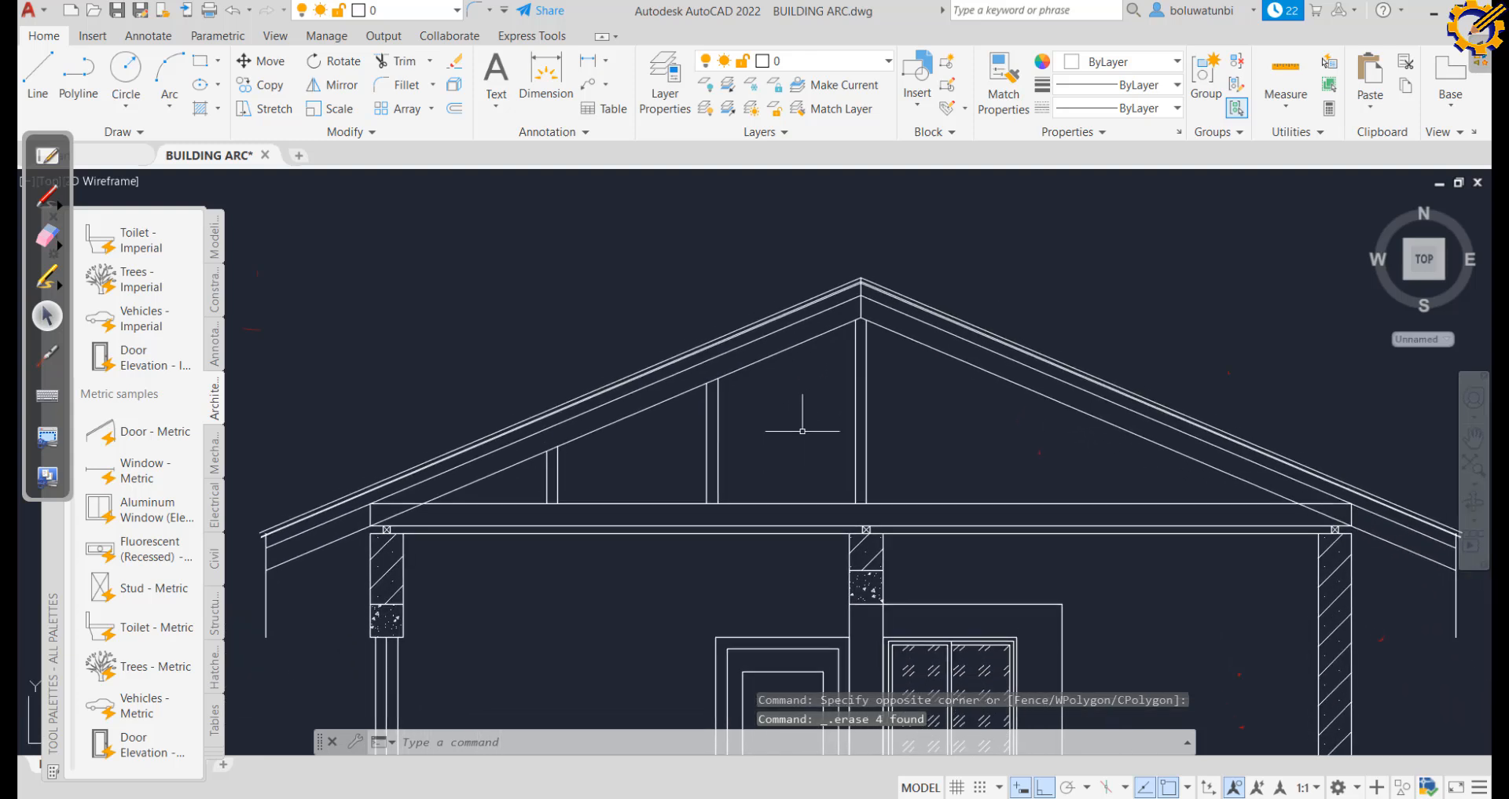
Mirror the four left truss post lines about the vertical axis through the ridge, keeping the originals
left_click(801, 445)
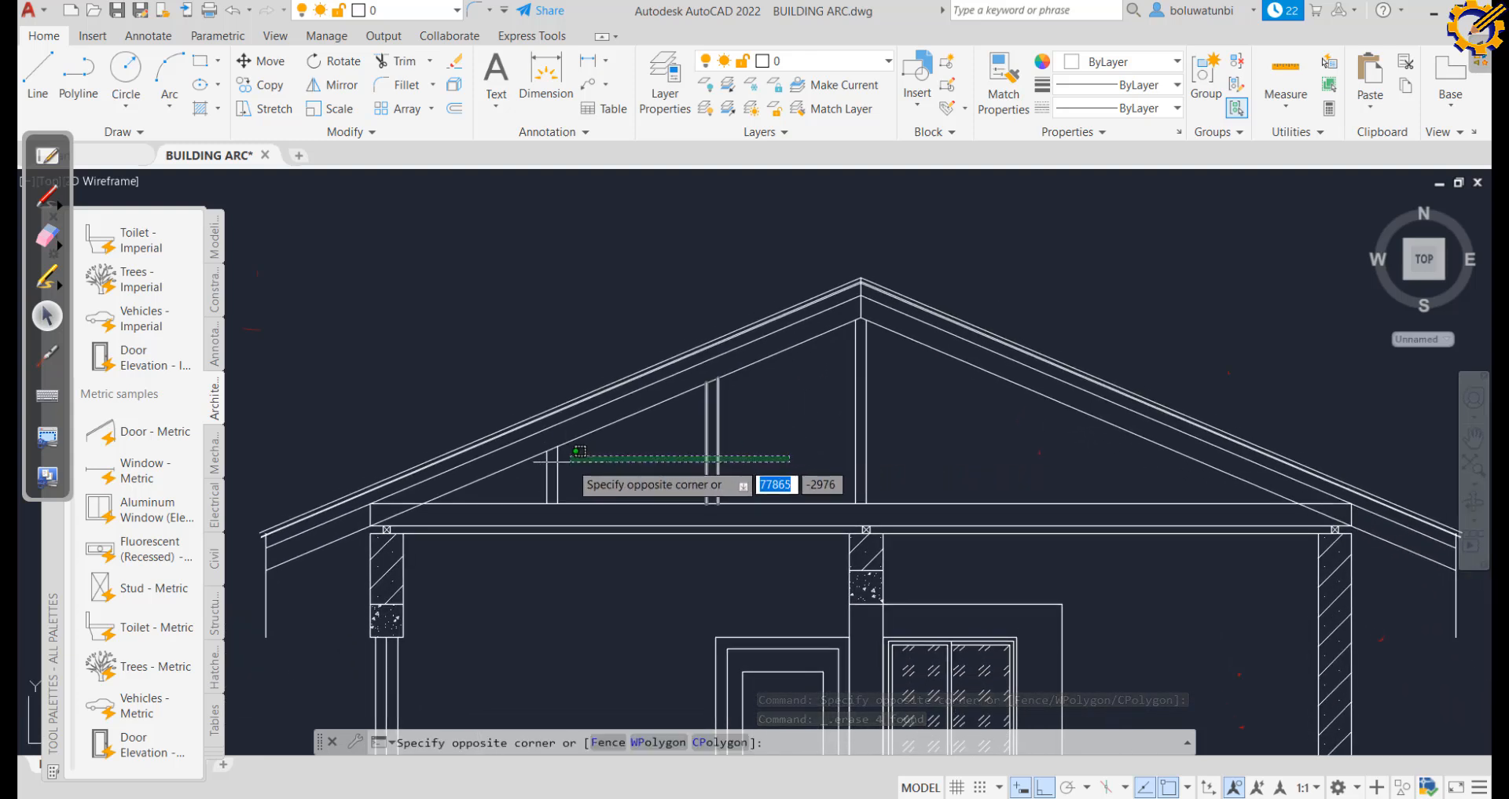
left_click(541, 470)
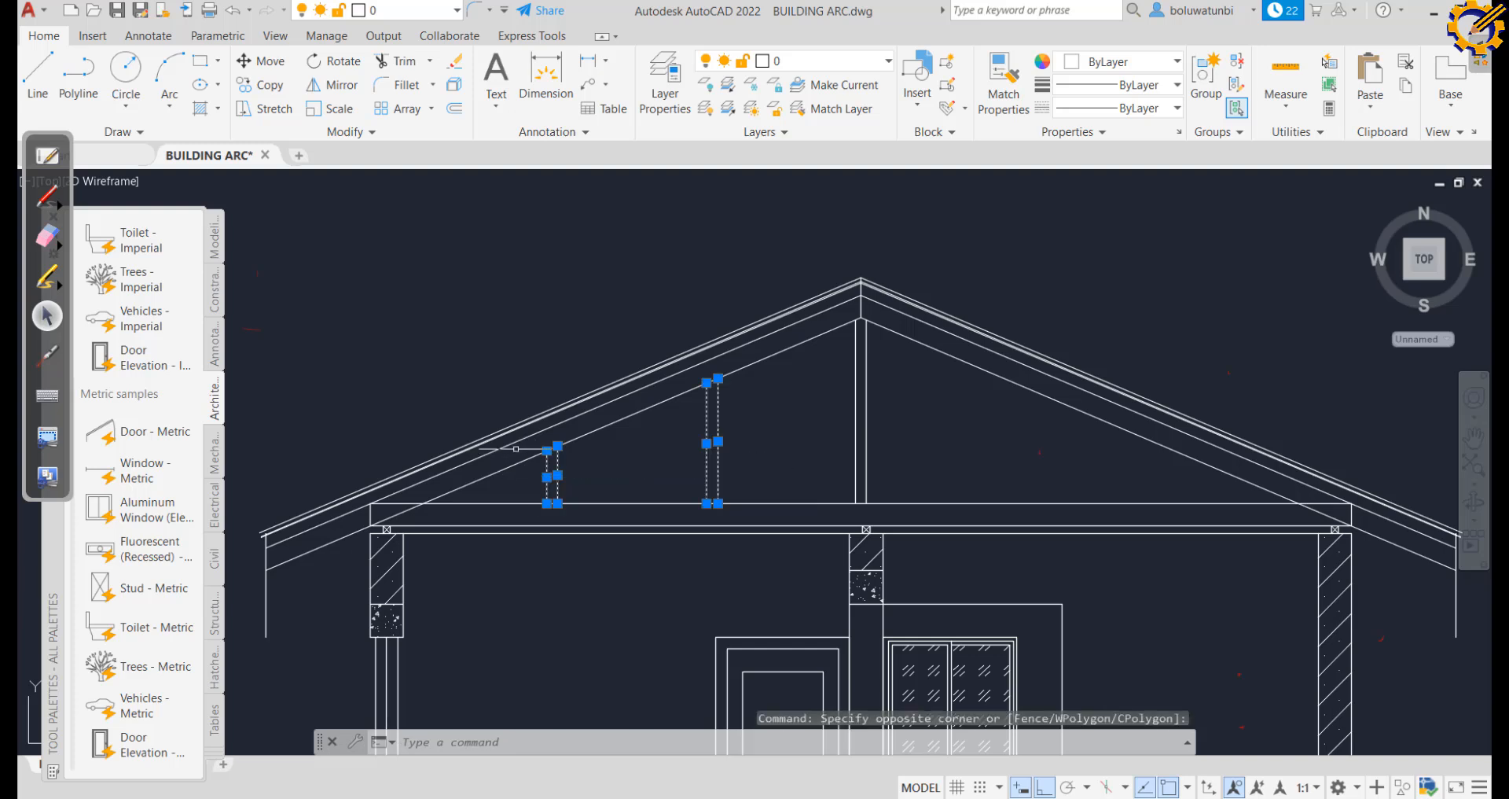
left_click(336, 87)
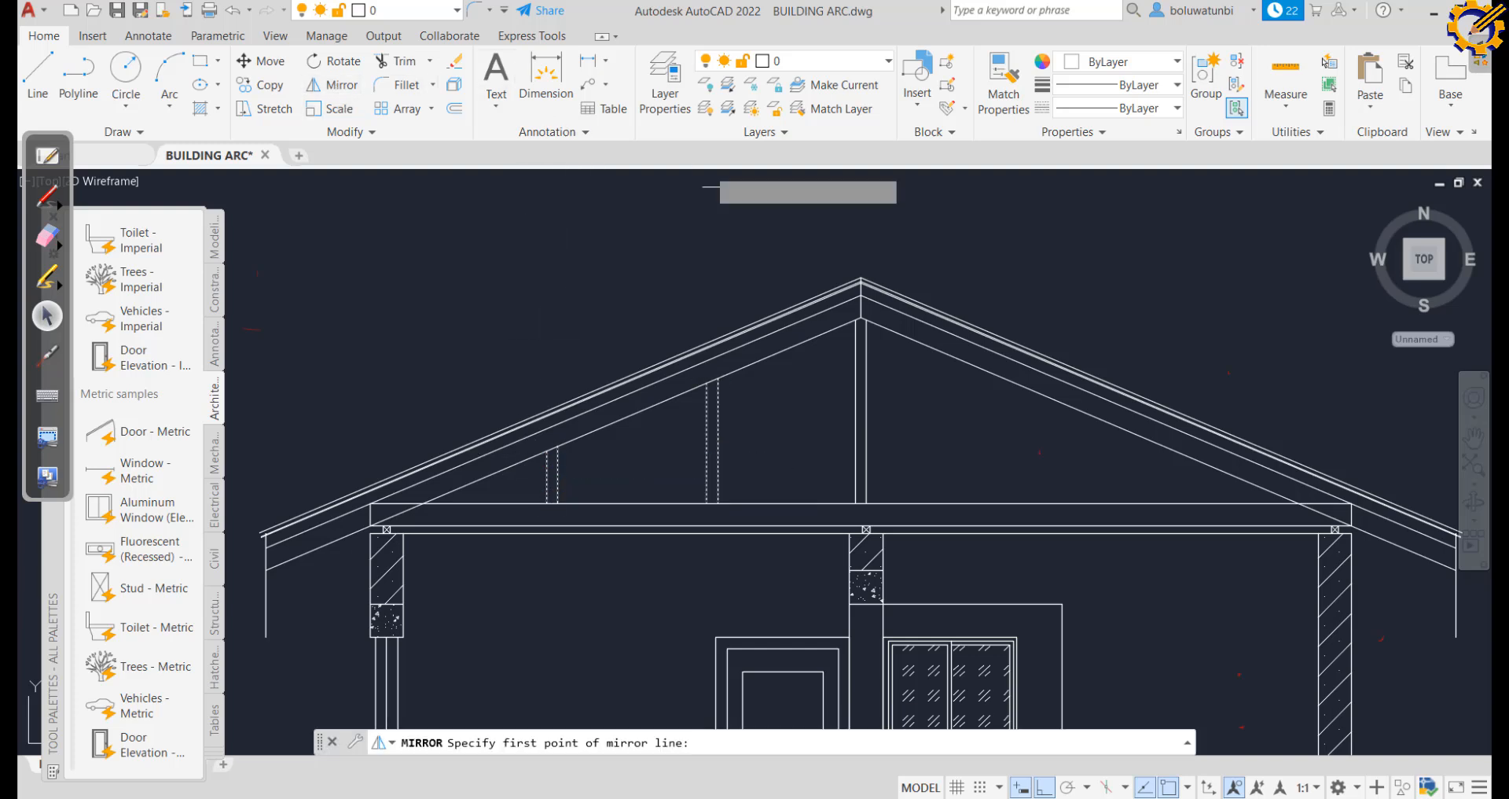
left_click(860, 279)
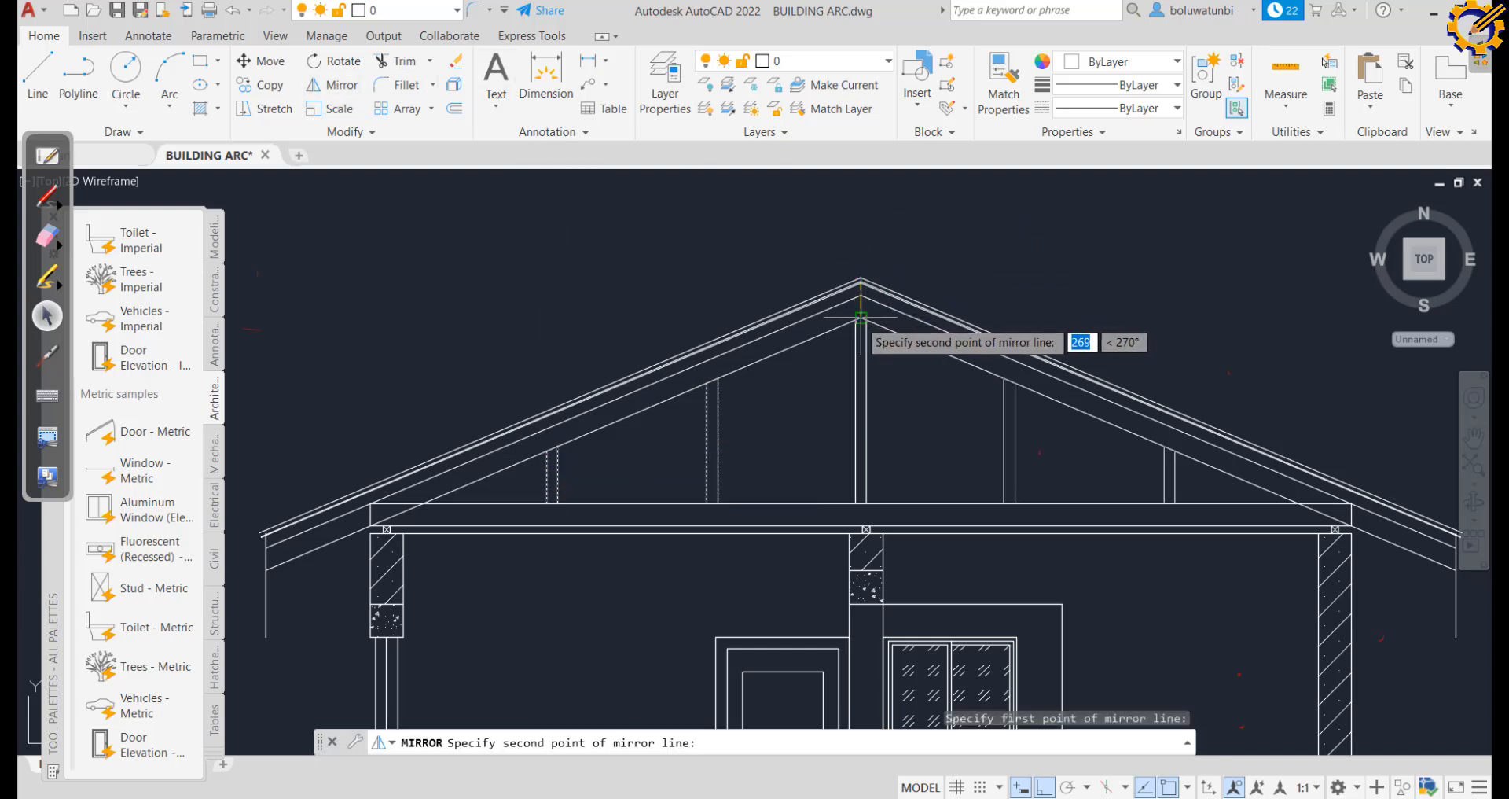
left_click(862, 344)
left_click(897, 387)
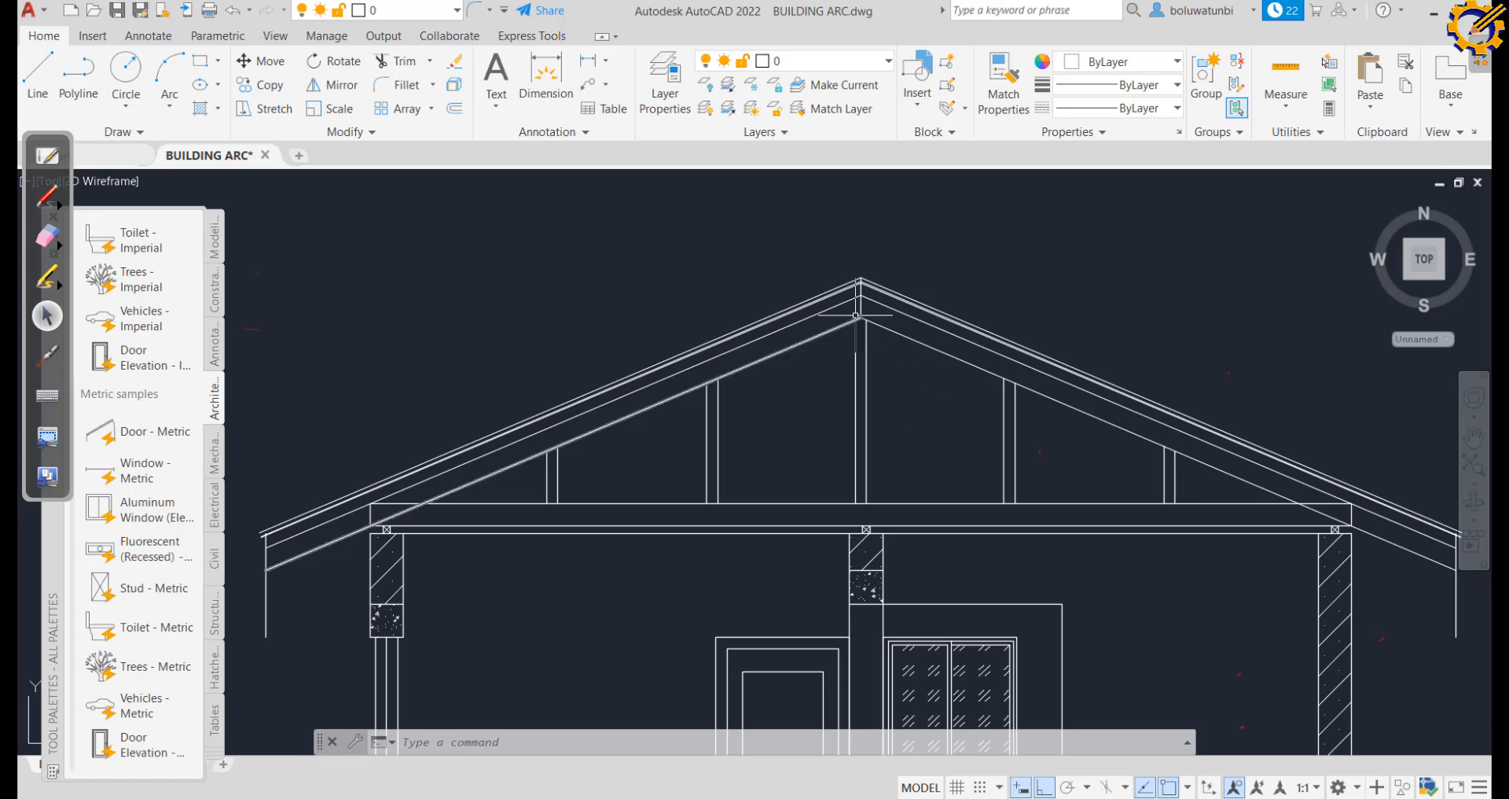
Measure the horizontal distance from the ridge to the ridge cap's right end in the front elevation
scroll(785, 371, "down", 6)
scroll(785, 371, "down", 3)
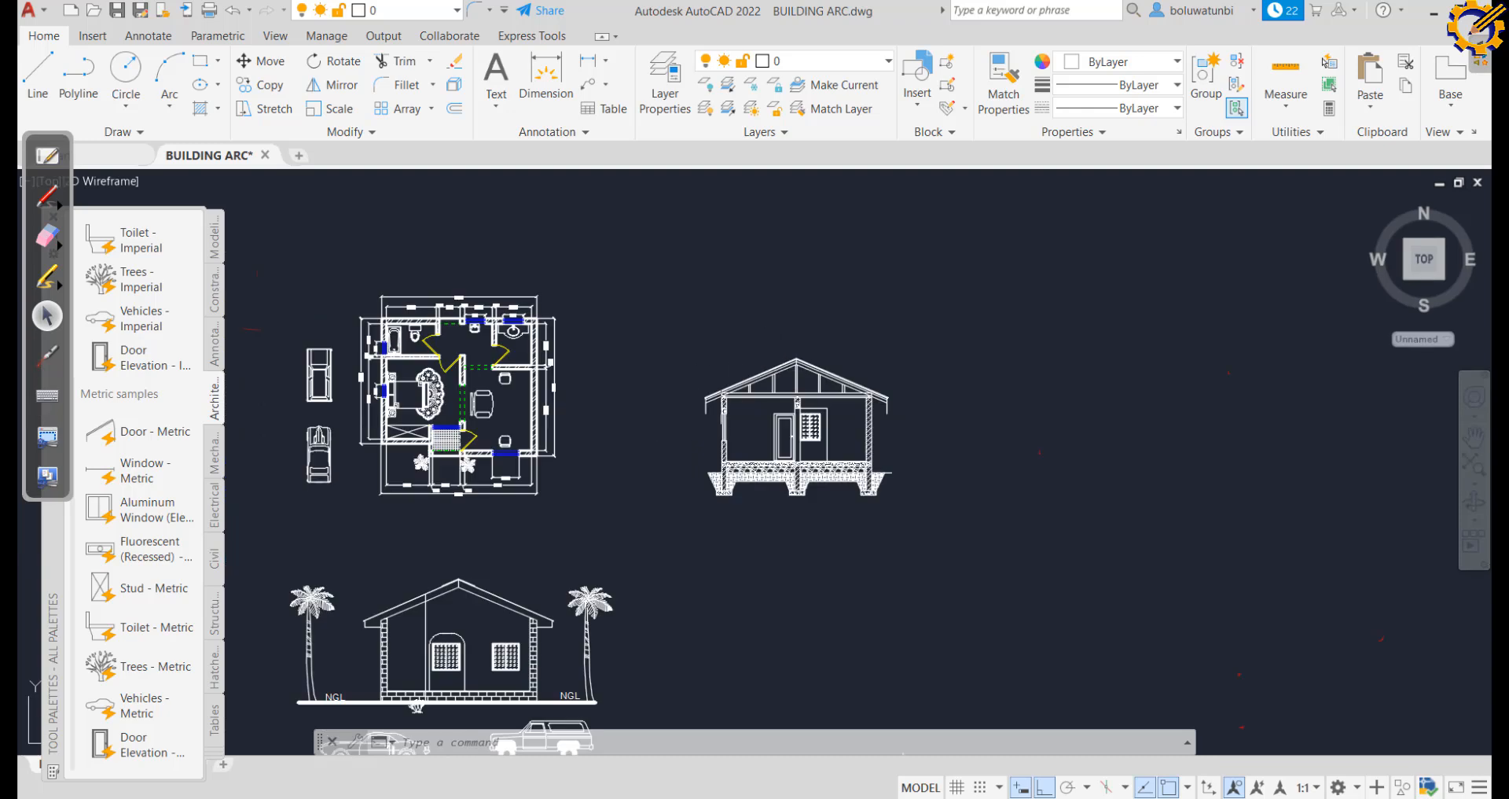
scroll(456, 579, "up", 5)
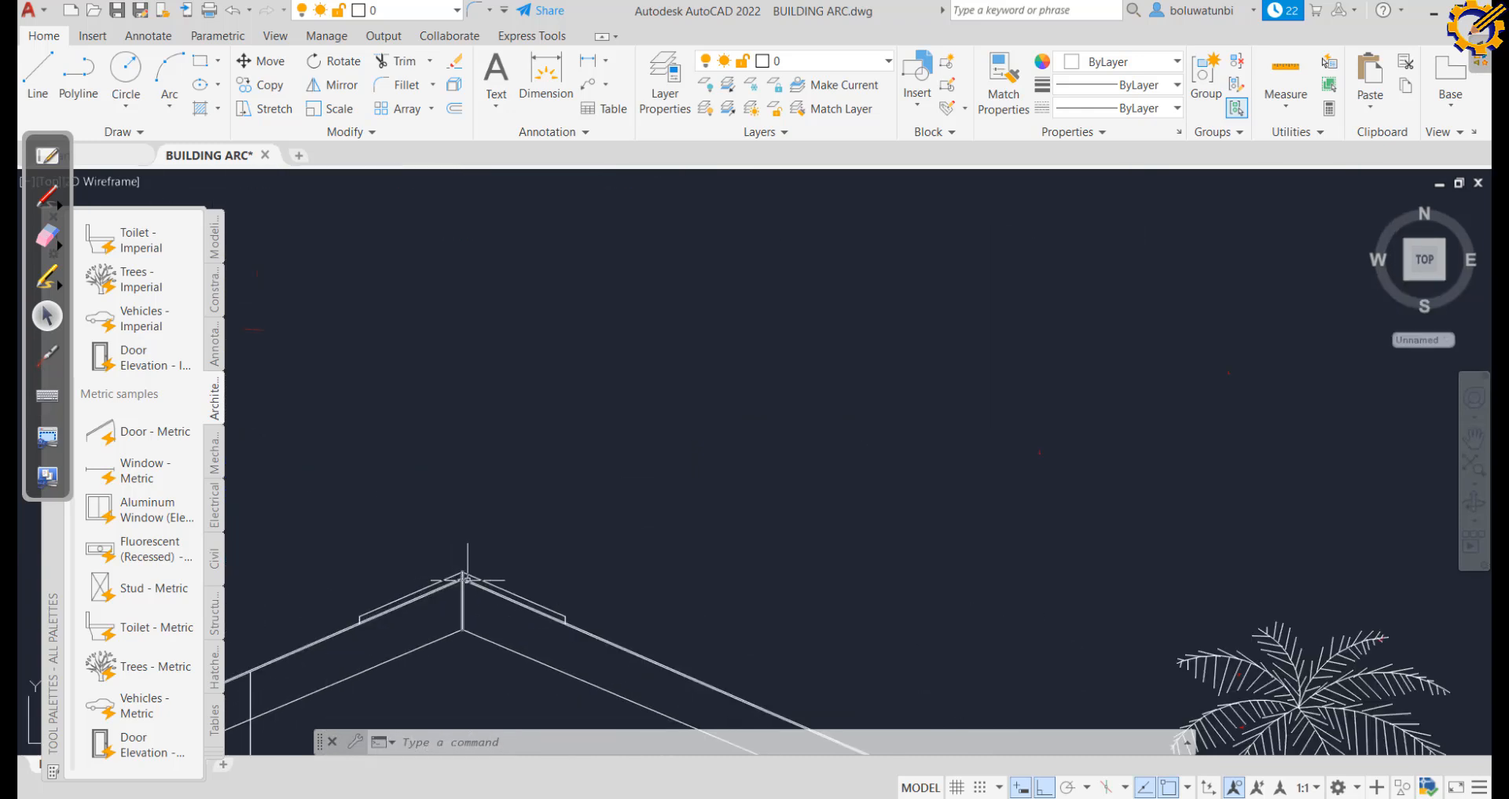
left_click(38, 74)
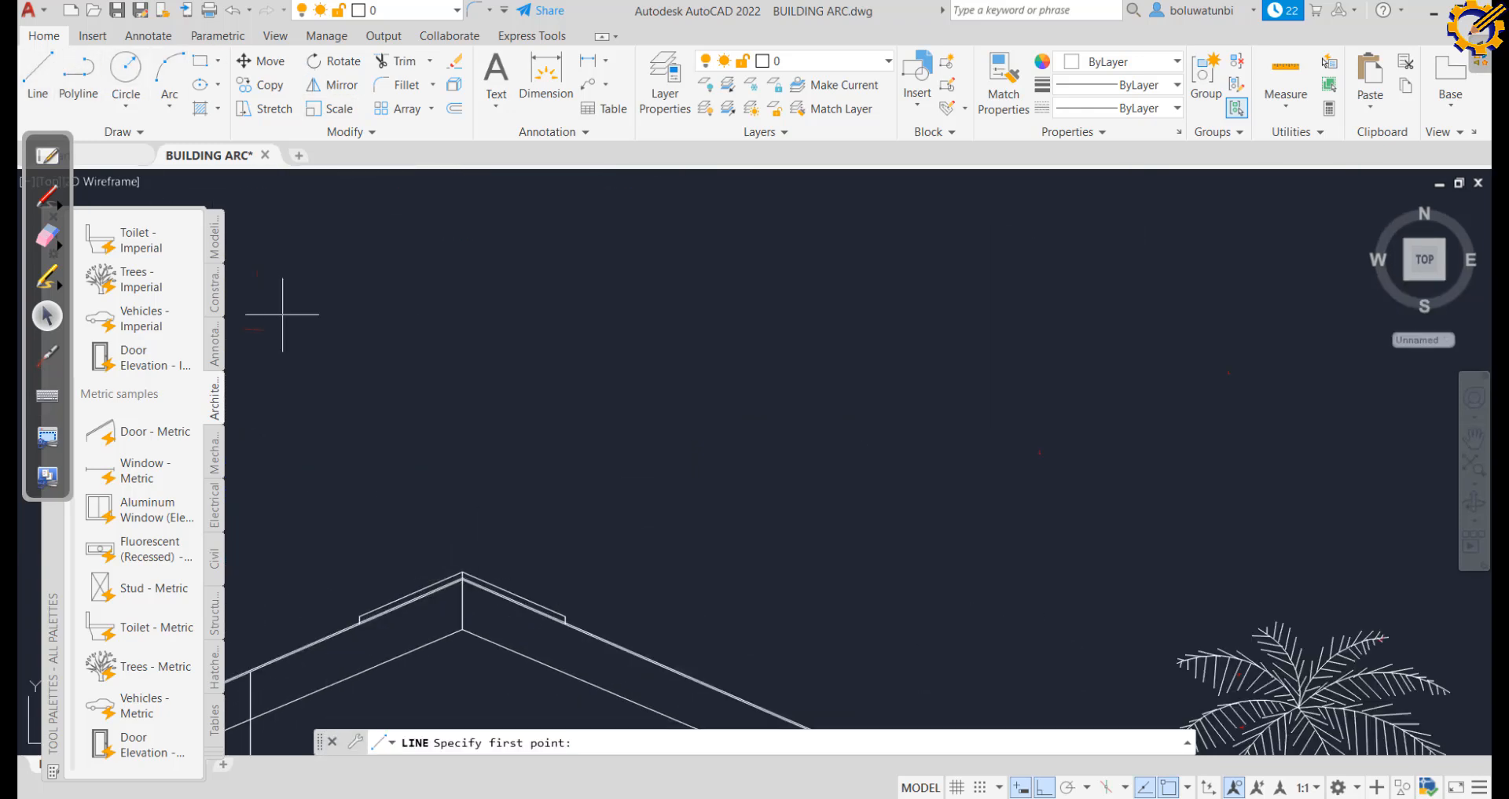
left_click(463, 628)
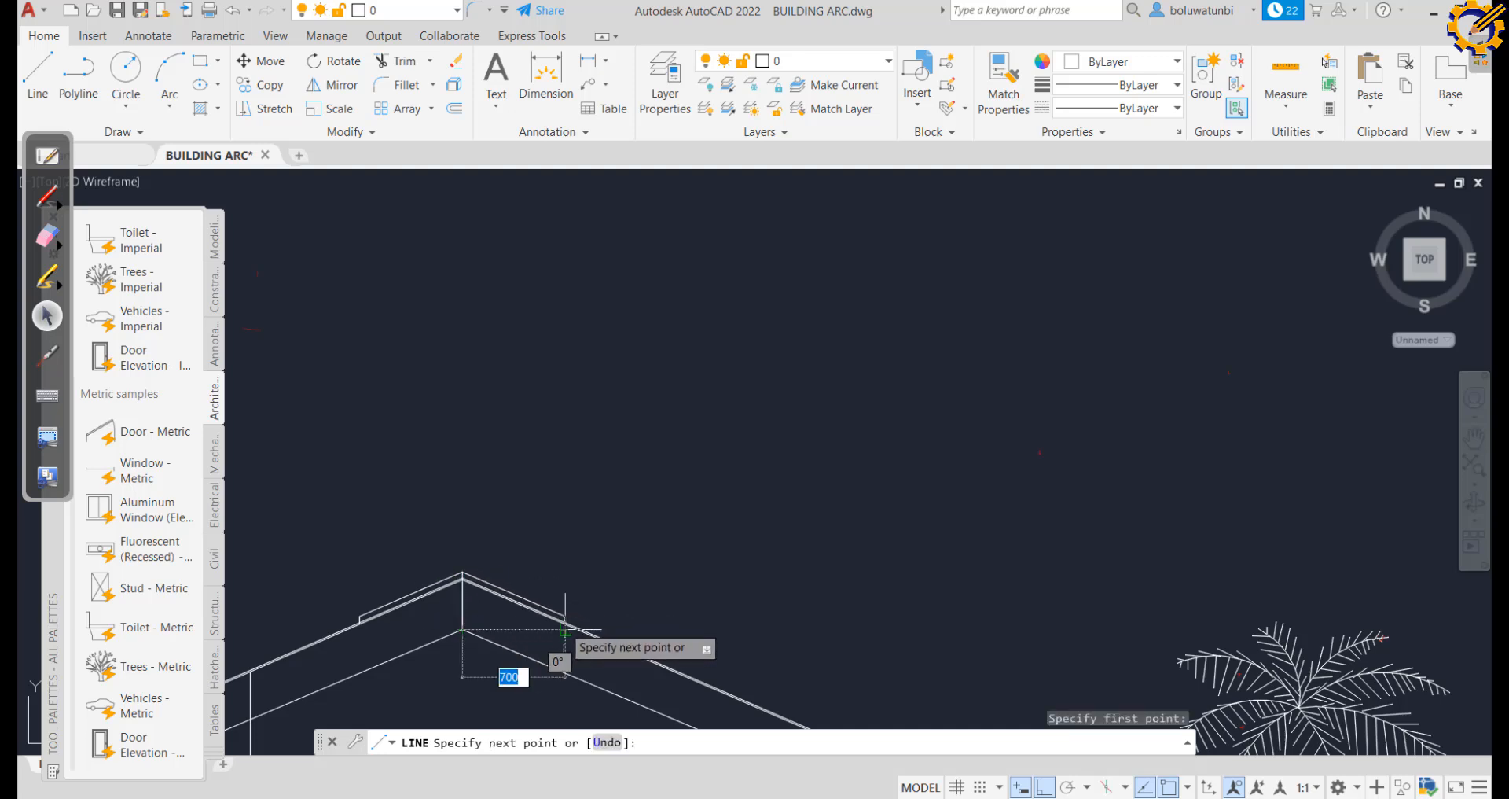
key("Escape")
Offset the section's vertical ridge line by 700 to both sides to mark the ends of the ridge cap
scroll(720, 532, "down", 3)
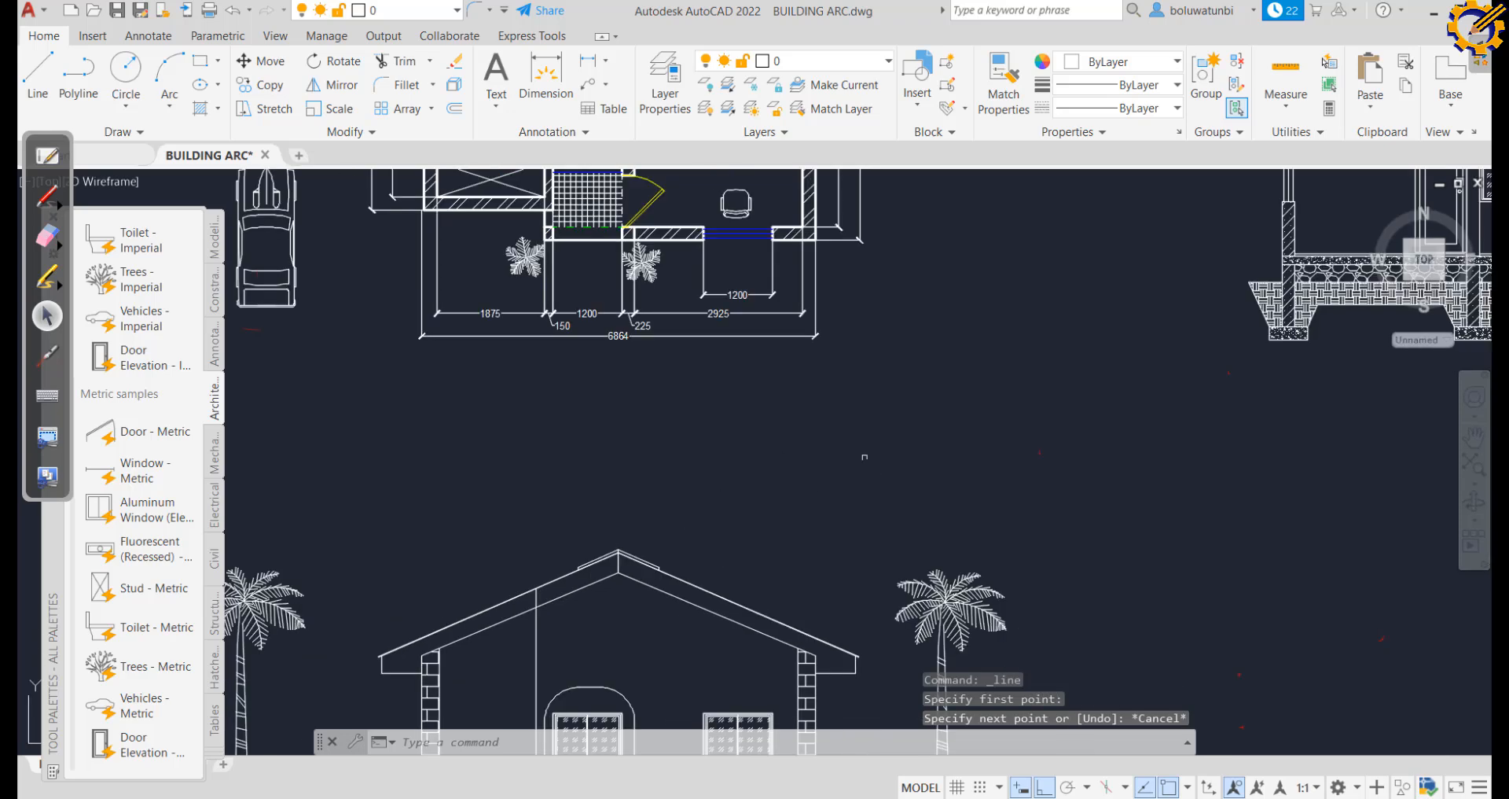
mouse_move(922, 427)
middle_mouse_down()
mouse_move(814, 452)
mouse_move(394, 656)
middle_mouse_up()
middle_click_drag(881, 313, 698, 417)
scroll(783, 334, "up", 2)
scroll(783, 334, "up", 4)
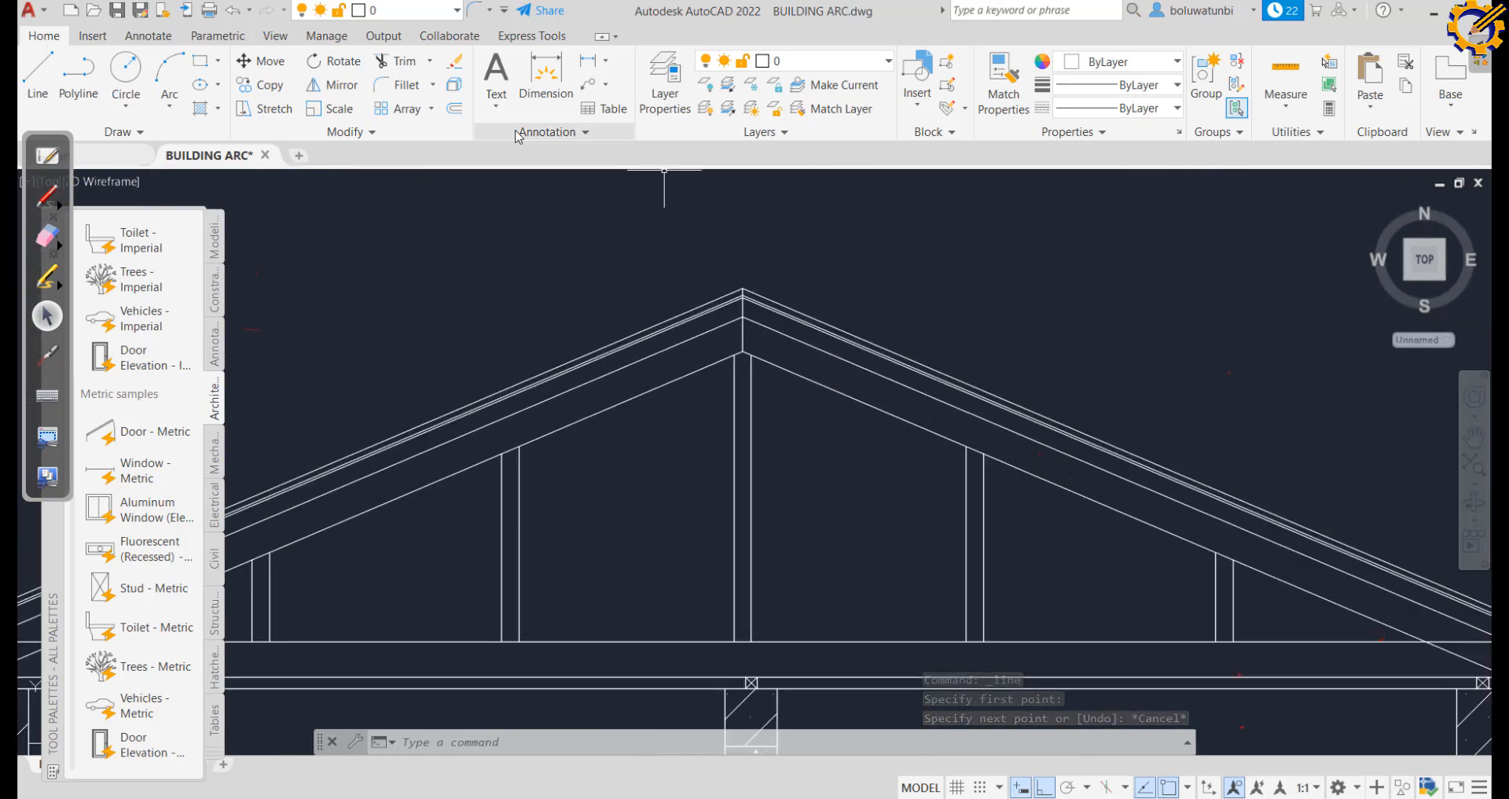
left_click(454, 107)
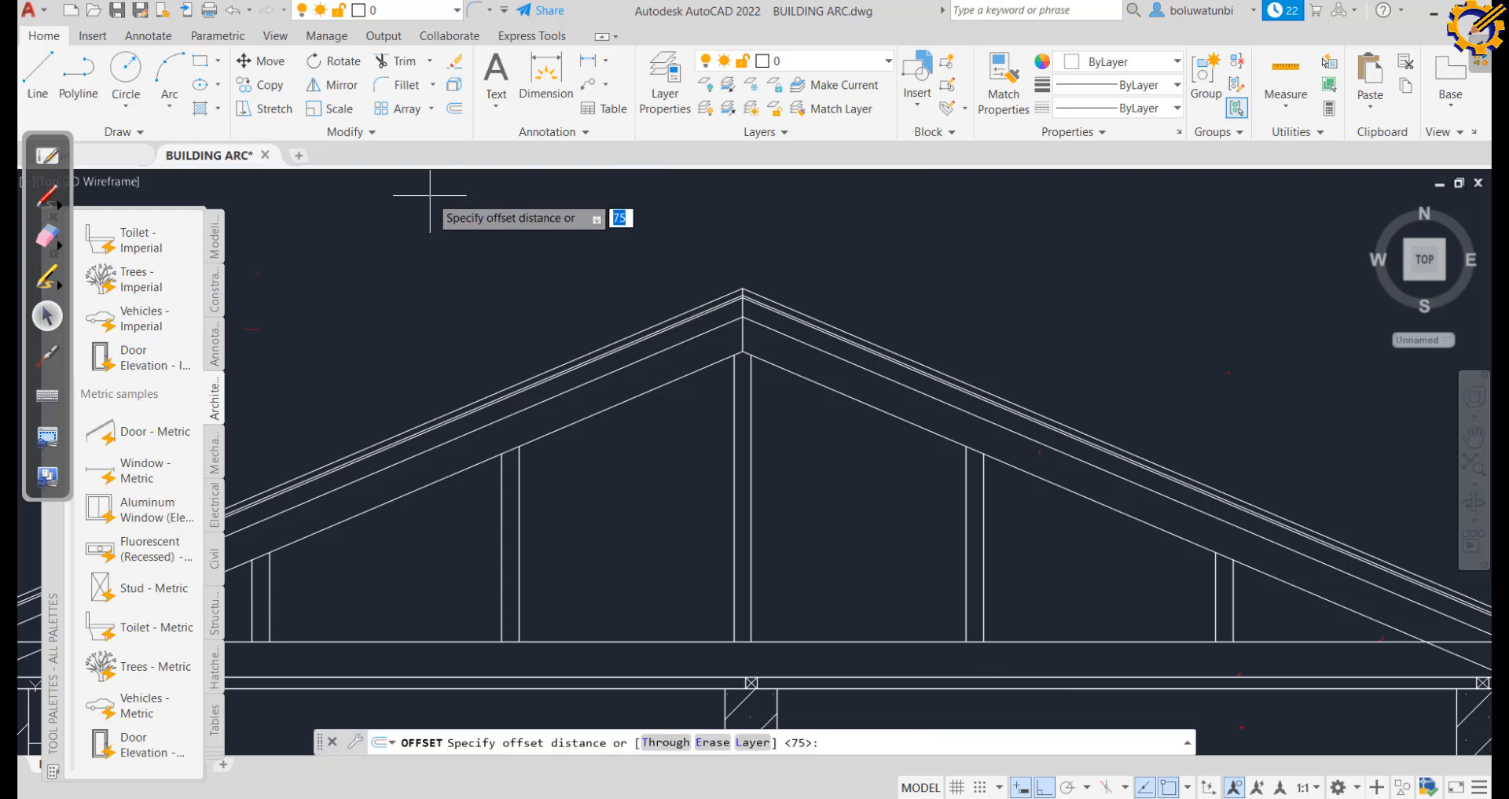
type("700")
key("Return")
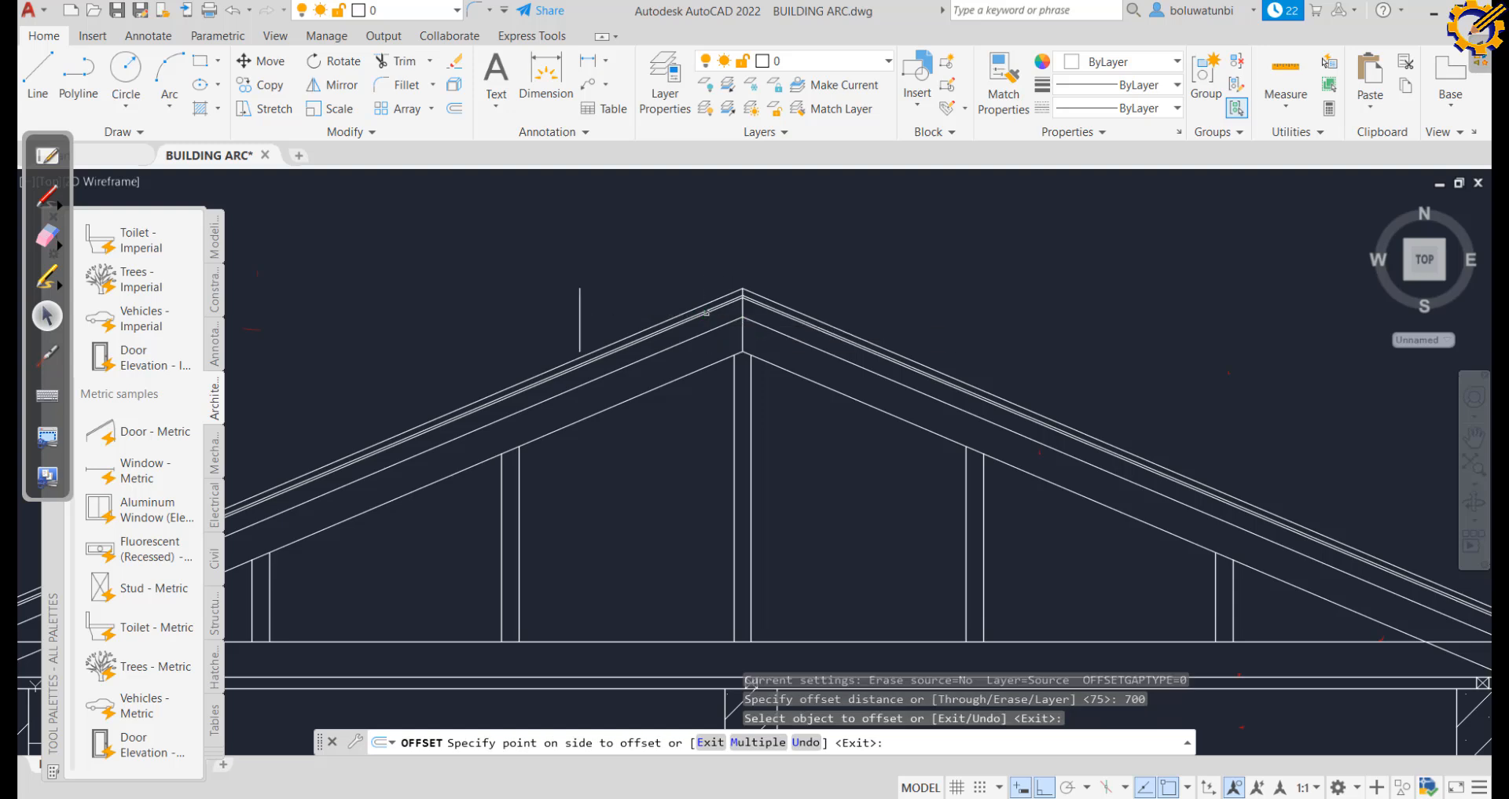
left_click(740, 314)
left_click(739, 311)
left_click(744, 308)
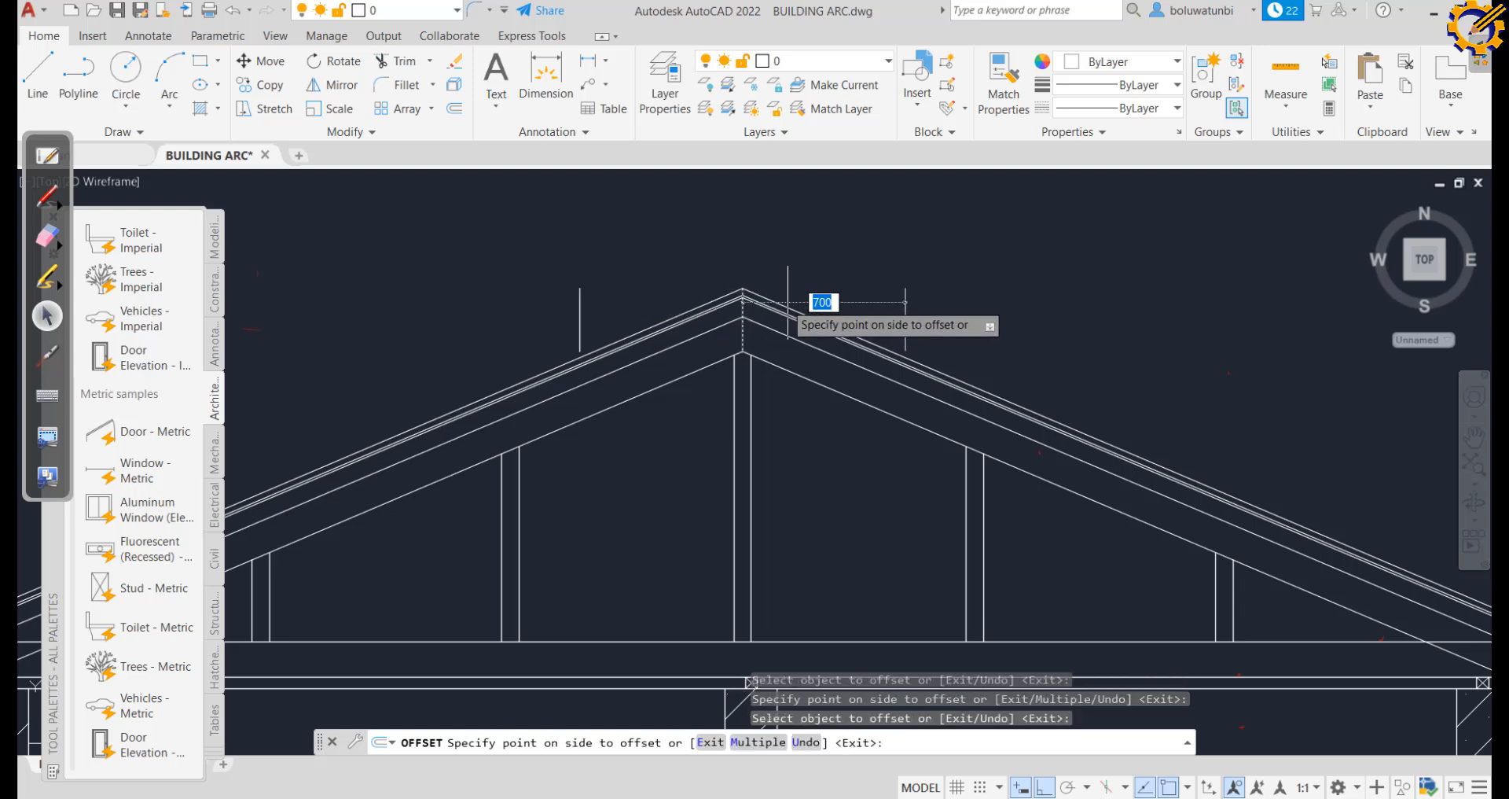
left_click(821, 299)
Extend both ridge cap end lines down to the roof covering lines
left_click(433, 63)
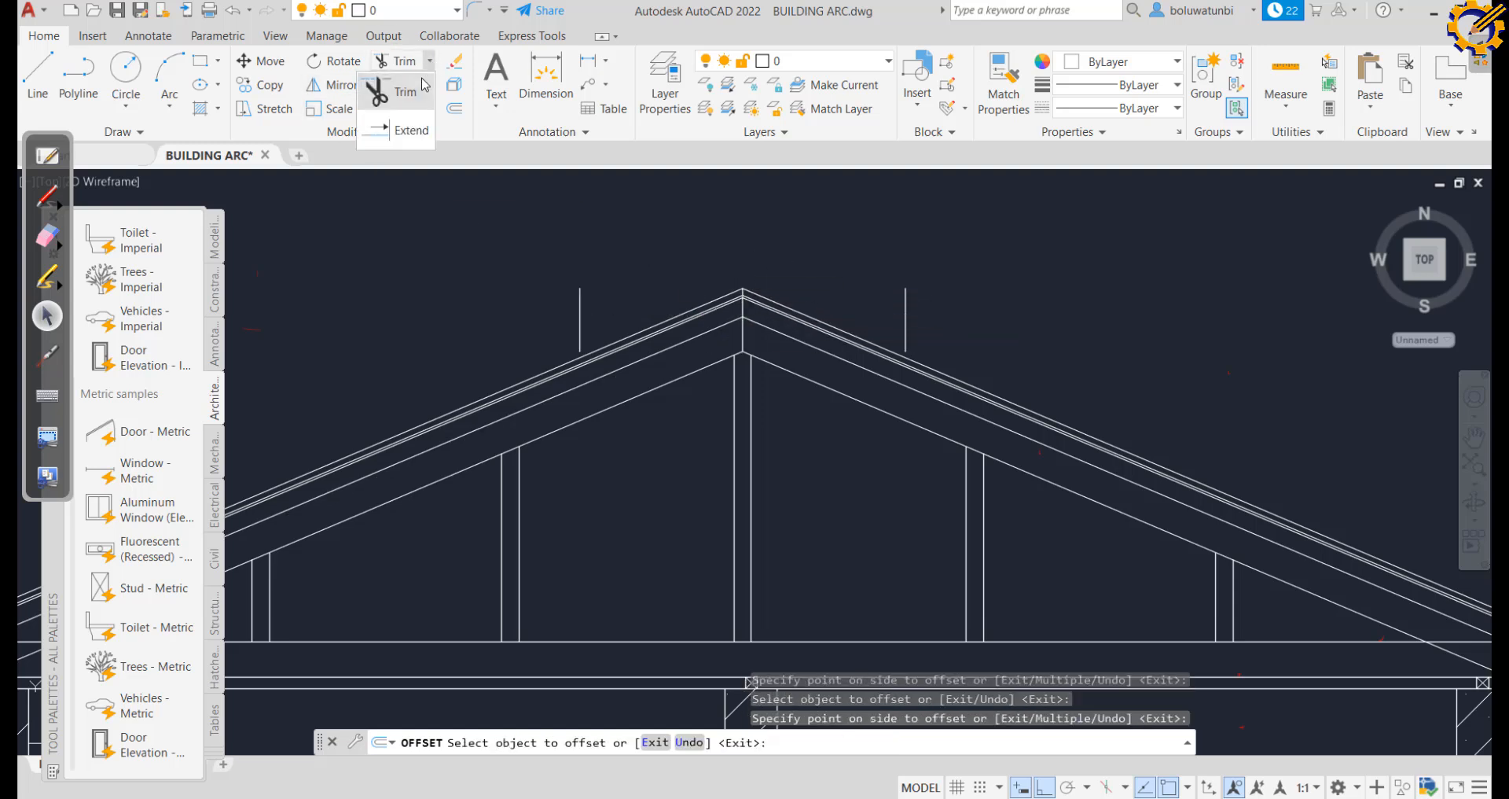
left_click(414, 130)
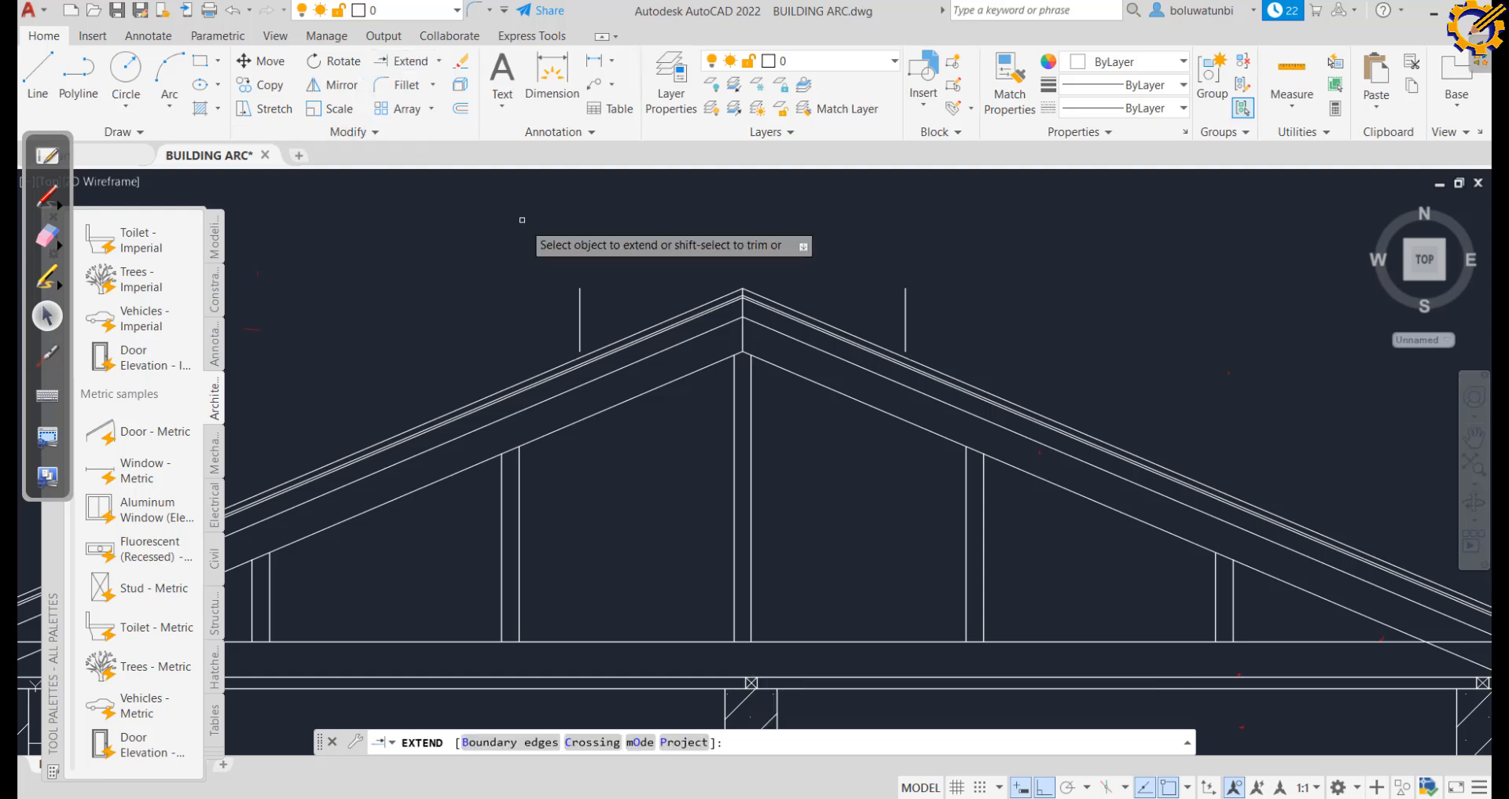
left_click(574, 324)
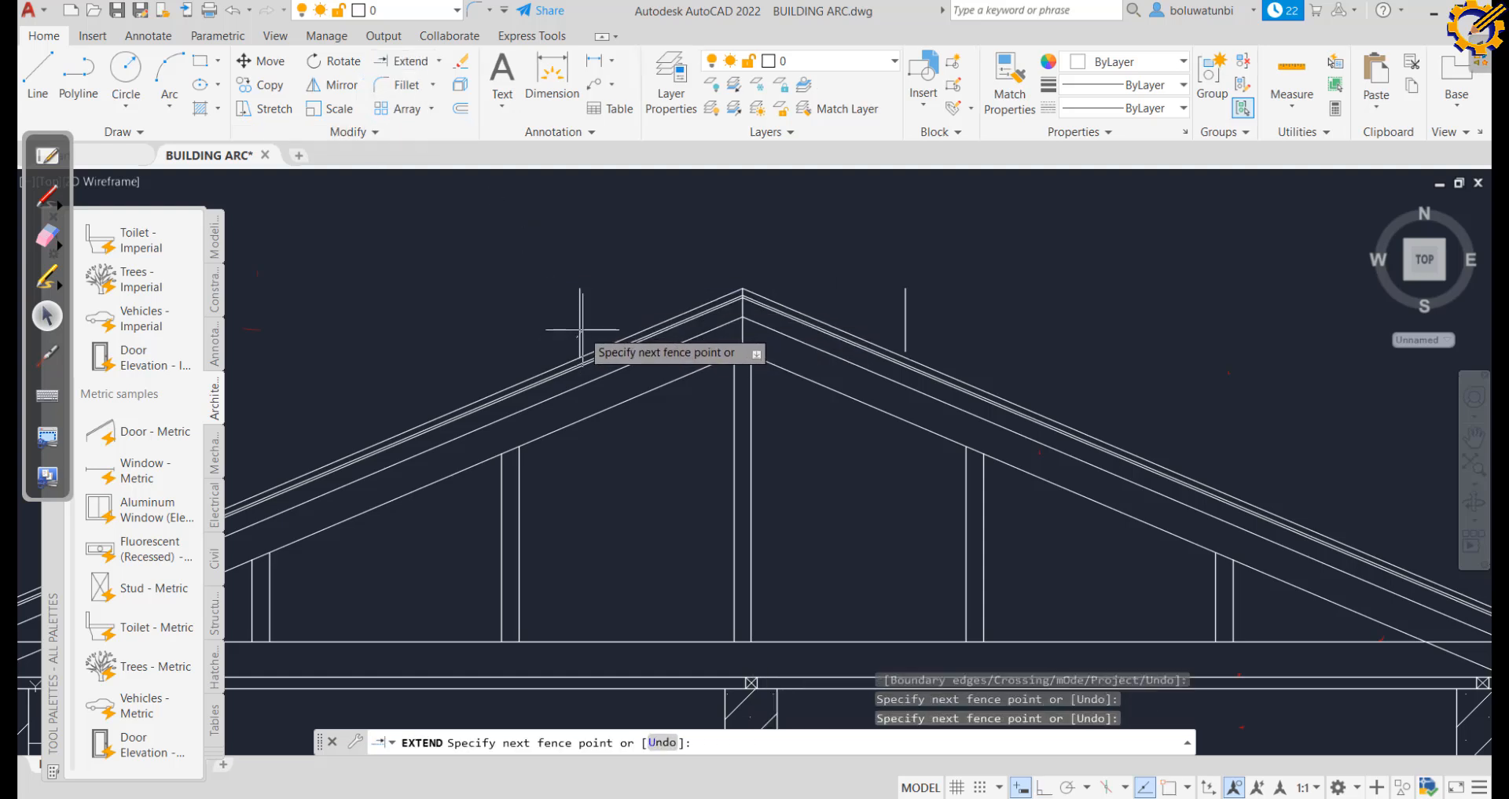
key("Return")
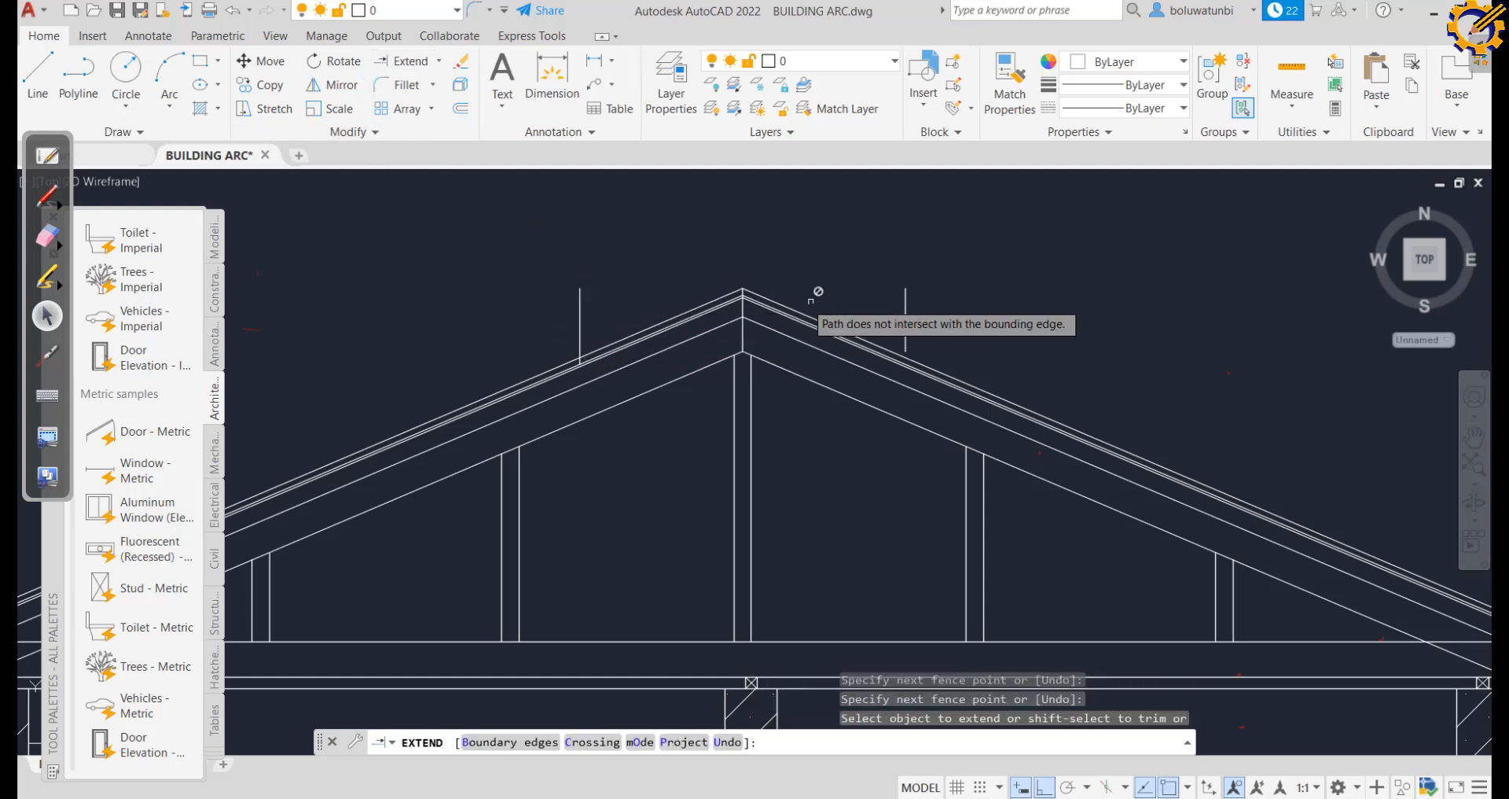
left_click(905, 342)
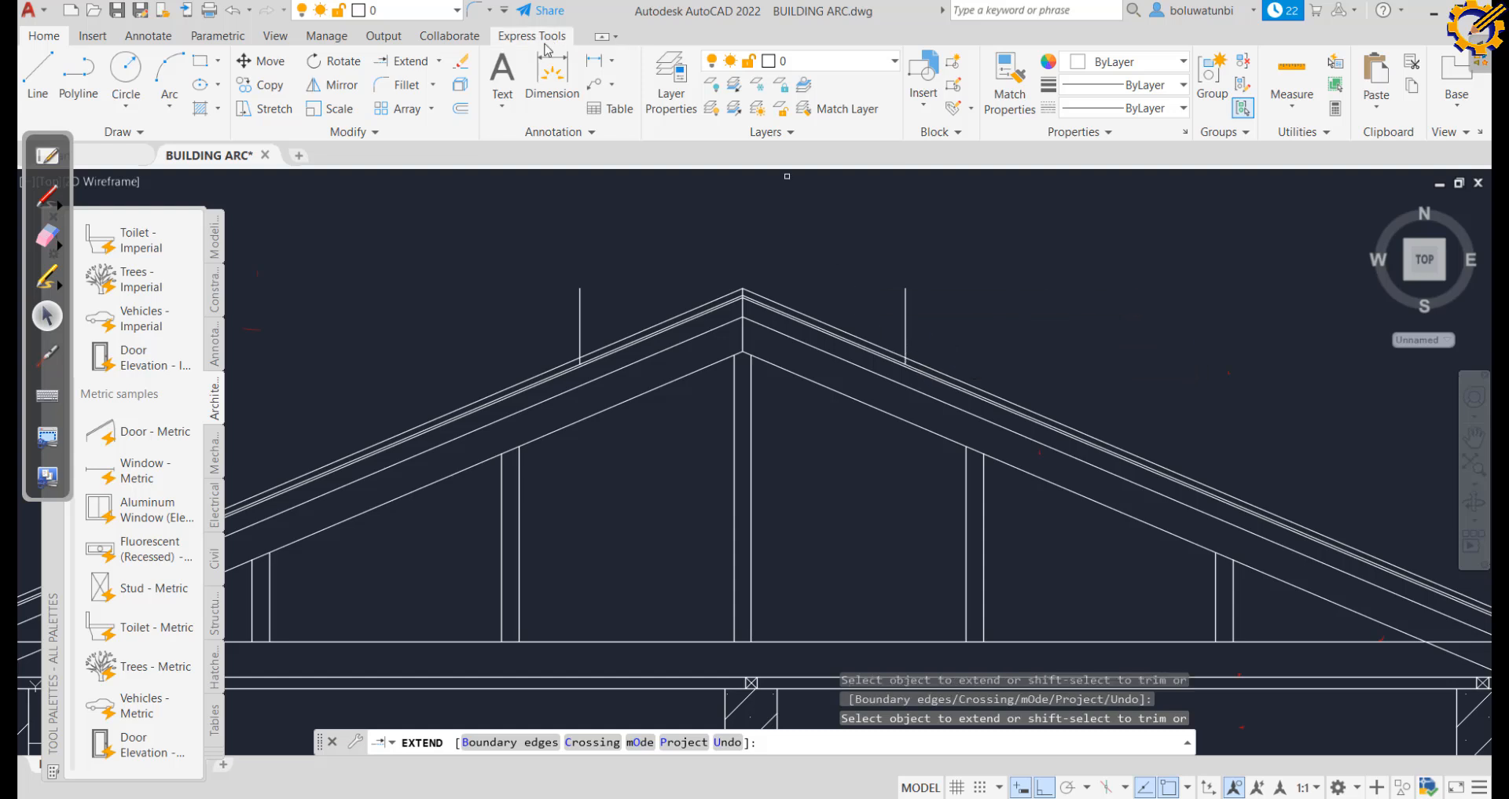
Trim the end lines above the roof and the outermost roof line beyond them on both slopes to shape the ridge cap
left_click(441, 62)
left_click(405, 95)
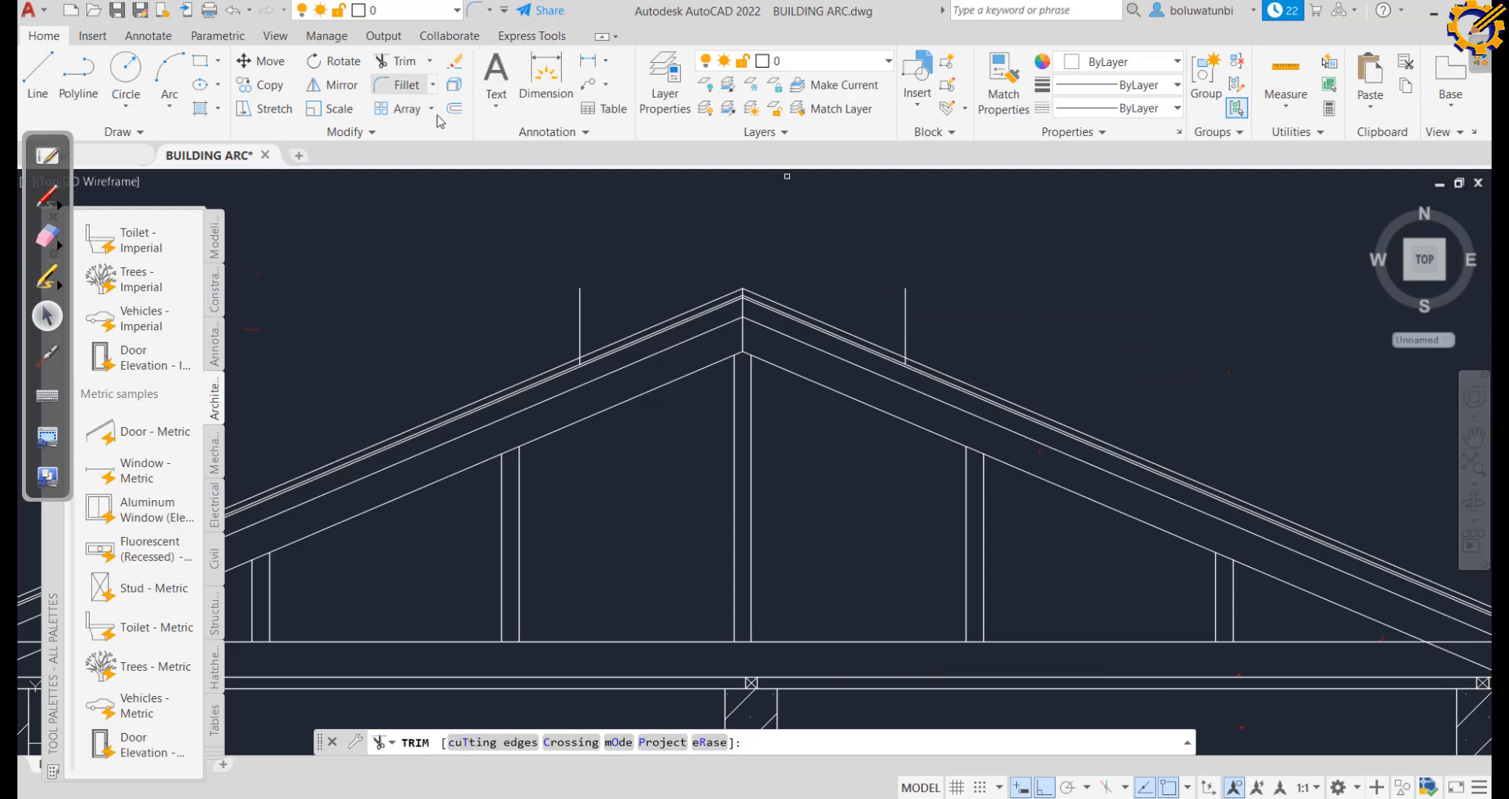
scroll(572, 281, "up", 4)
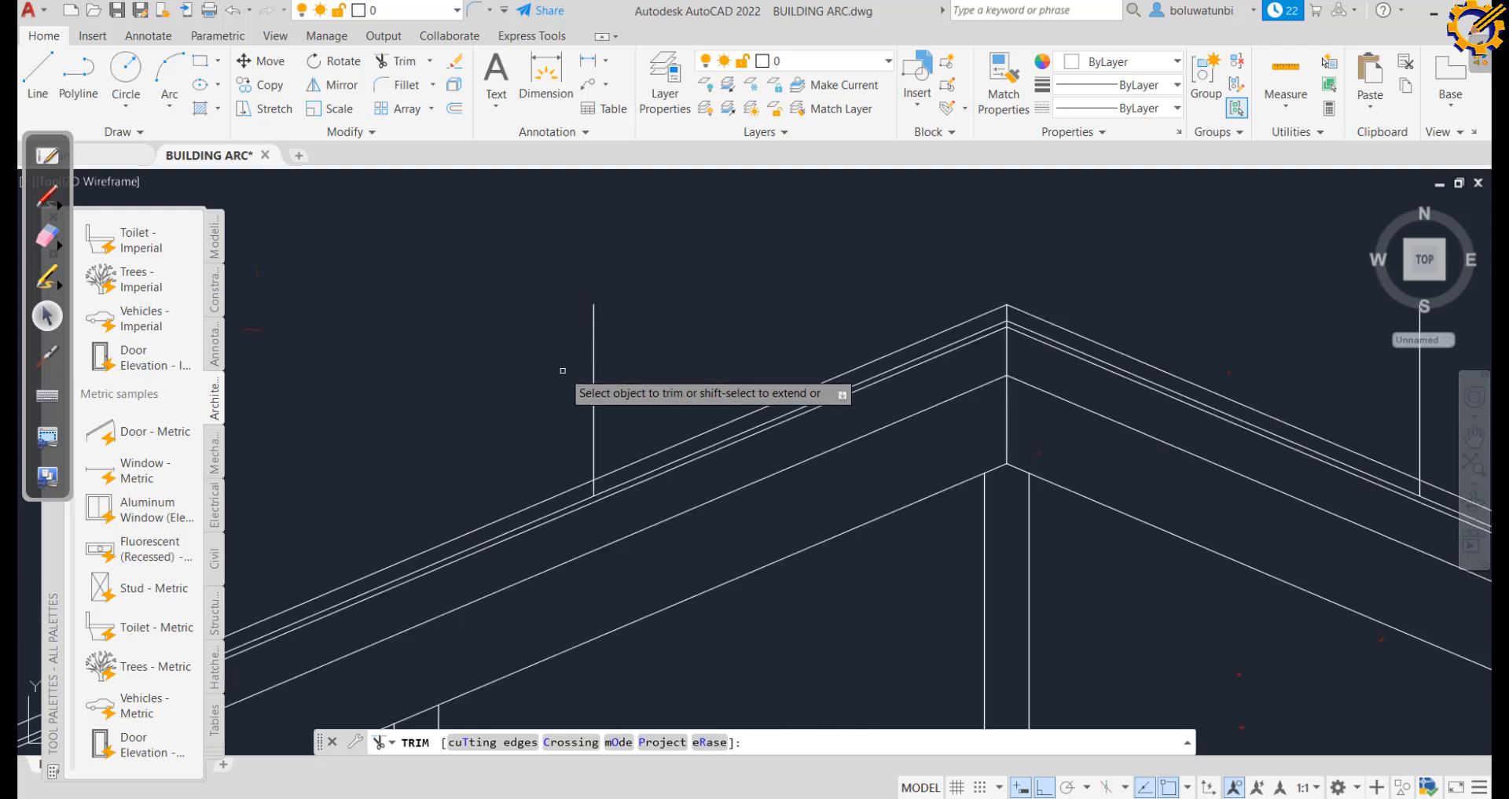
left_click(564, 484)
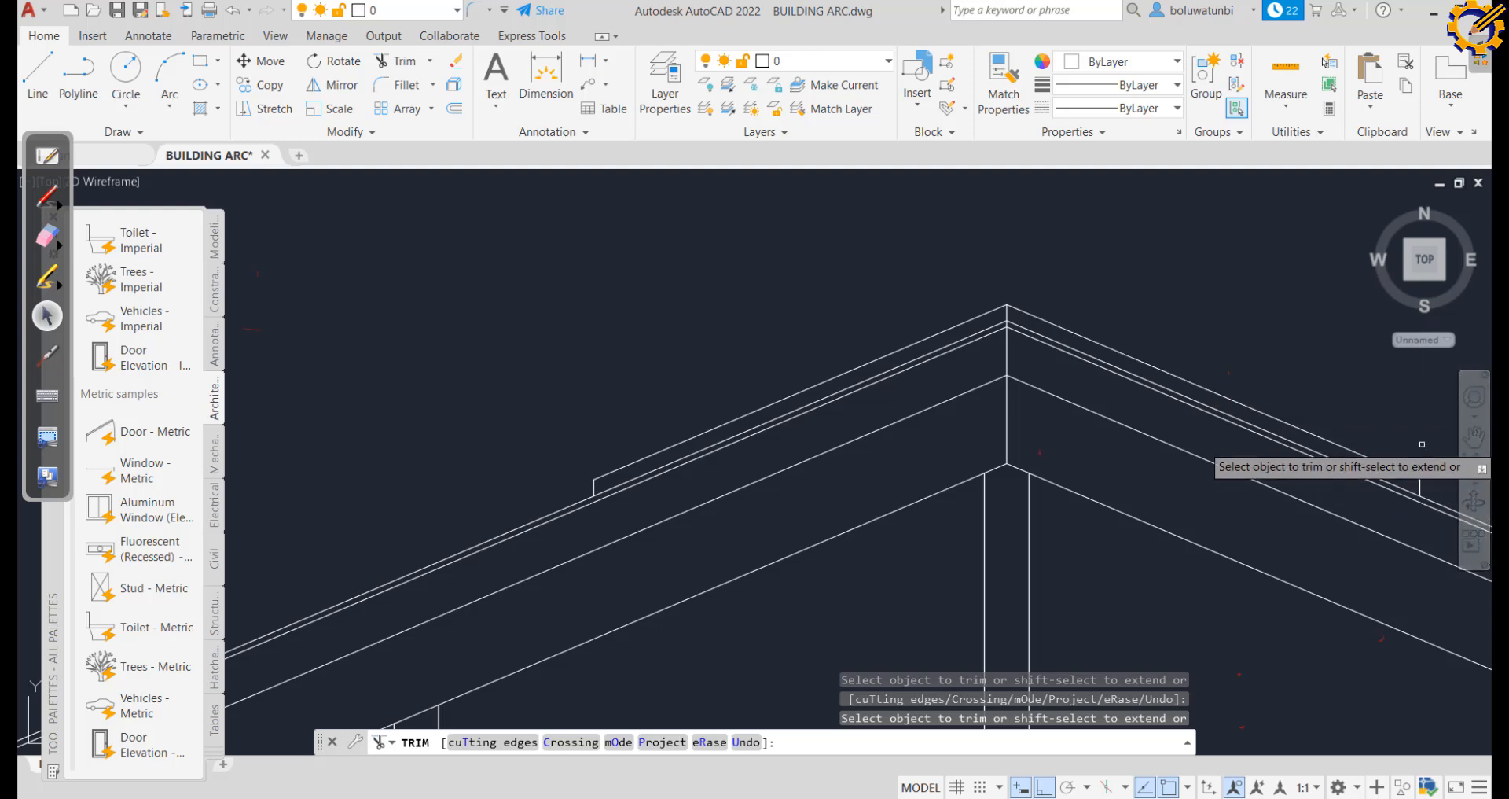
scroll(1385, 435, "down", 2)
mouse_move(1384, 435)
middle_mouse_down()
mouse_move(1172, 367)
mouse_move(1077, 307)
middle_mouse_up()
scroll(1145, 351, "down", 2)
scroll(1054, 296, "down", 2)
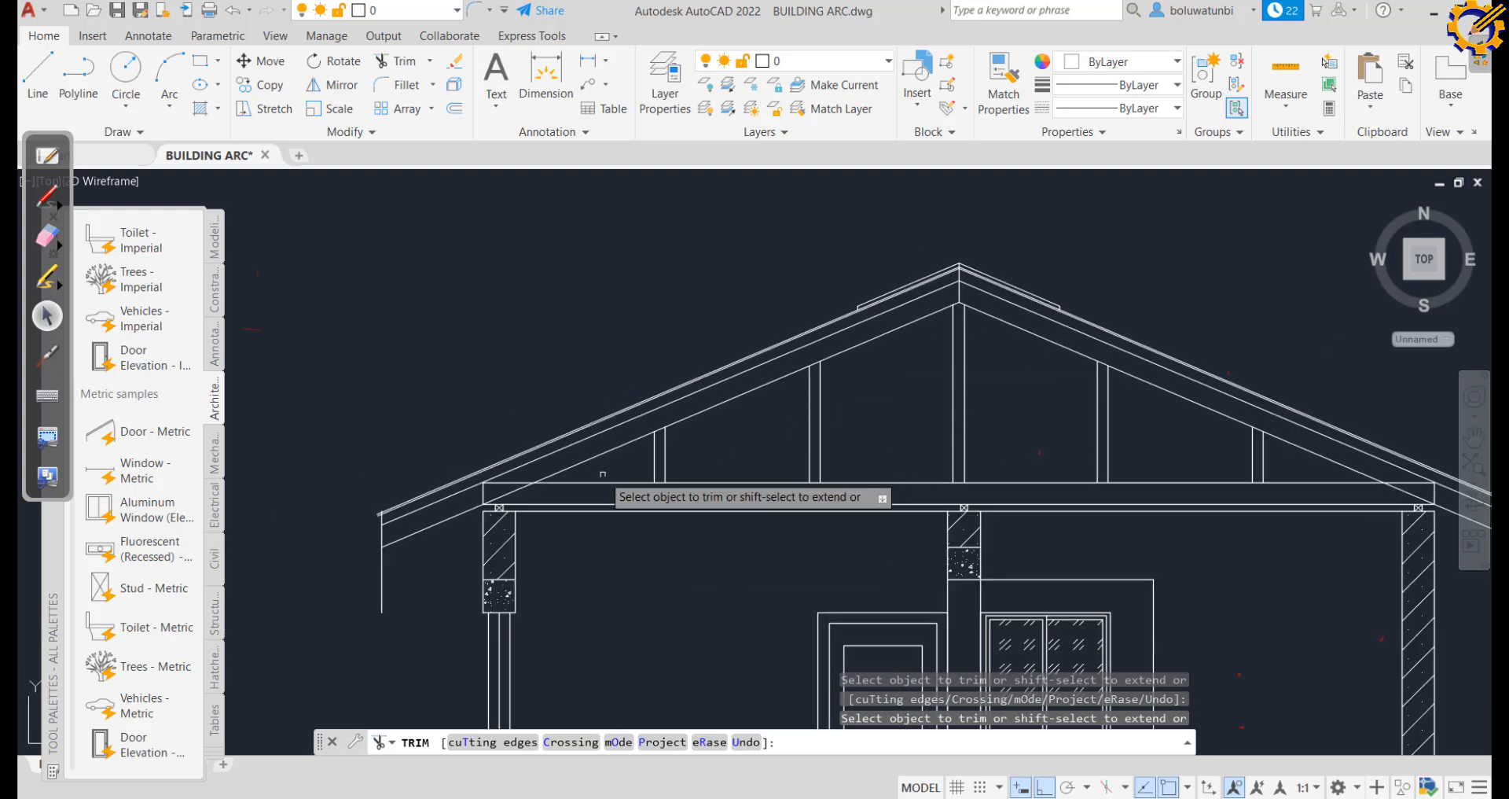
scroll(438, 482, "up", 2)
scroll(399, 483, "up", 2)
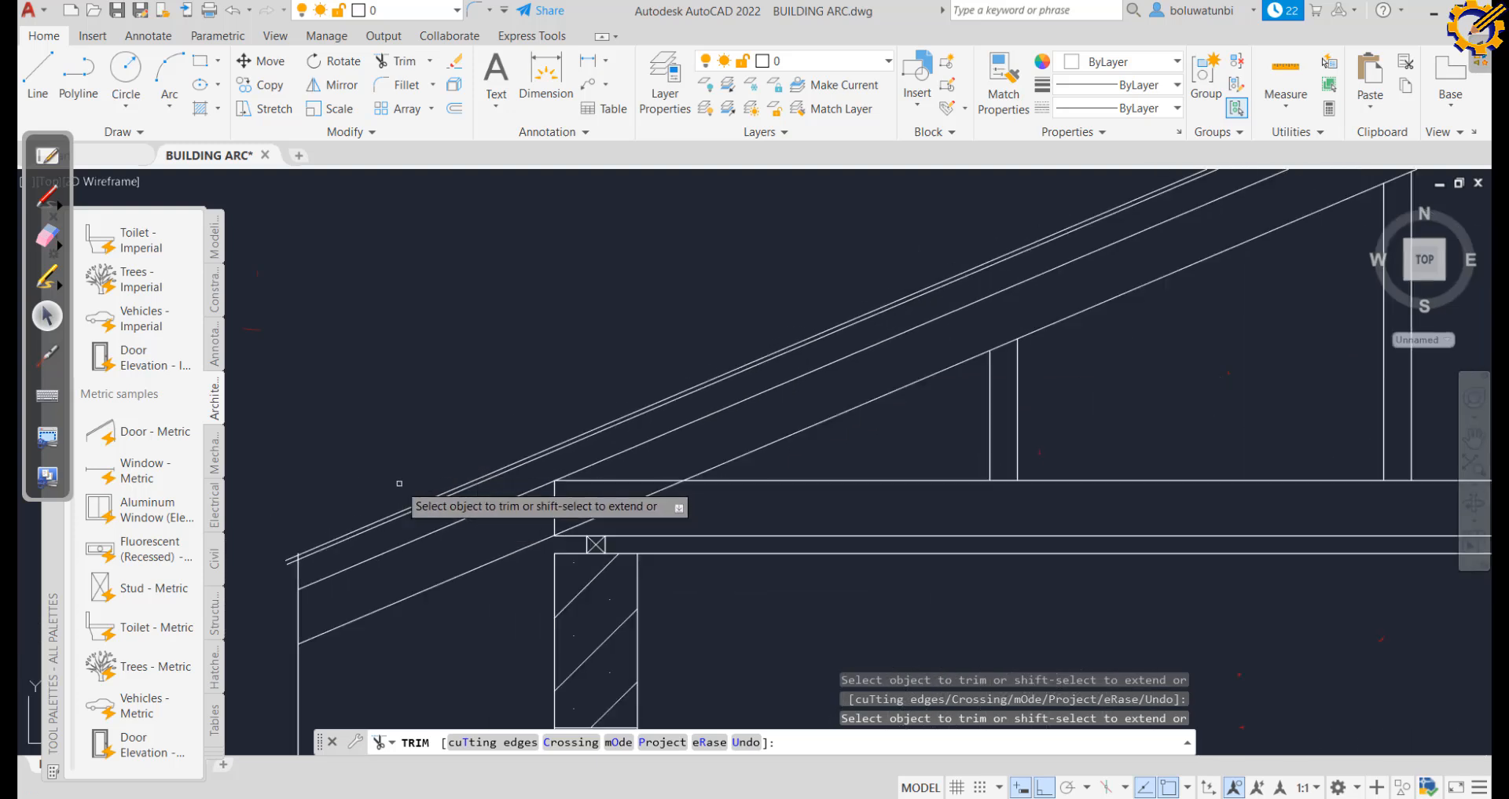
key("Escape")
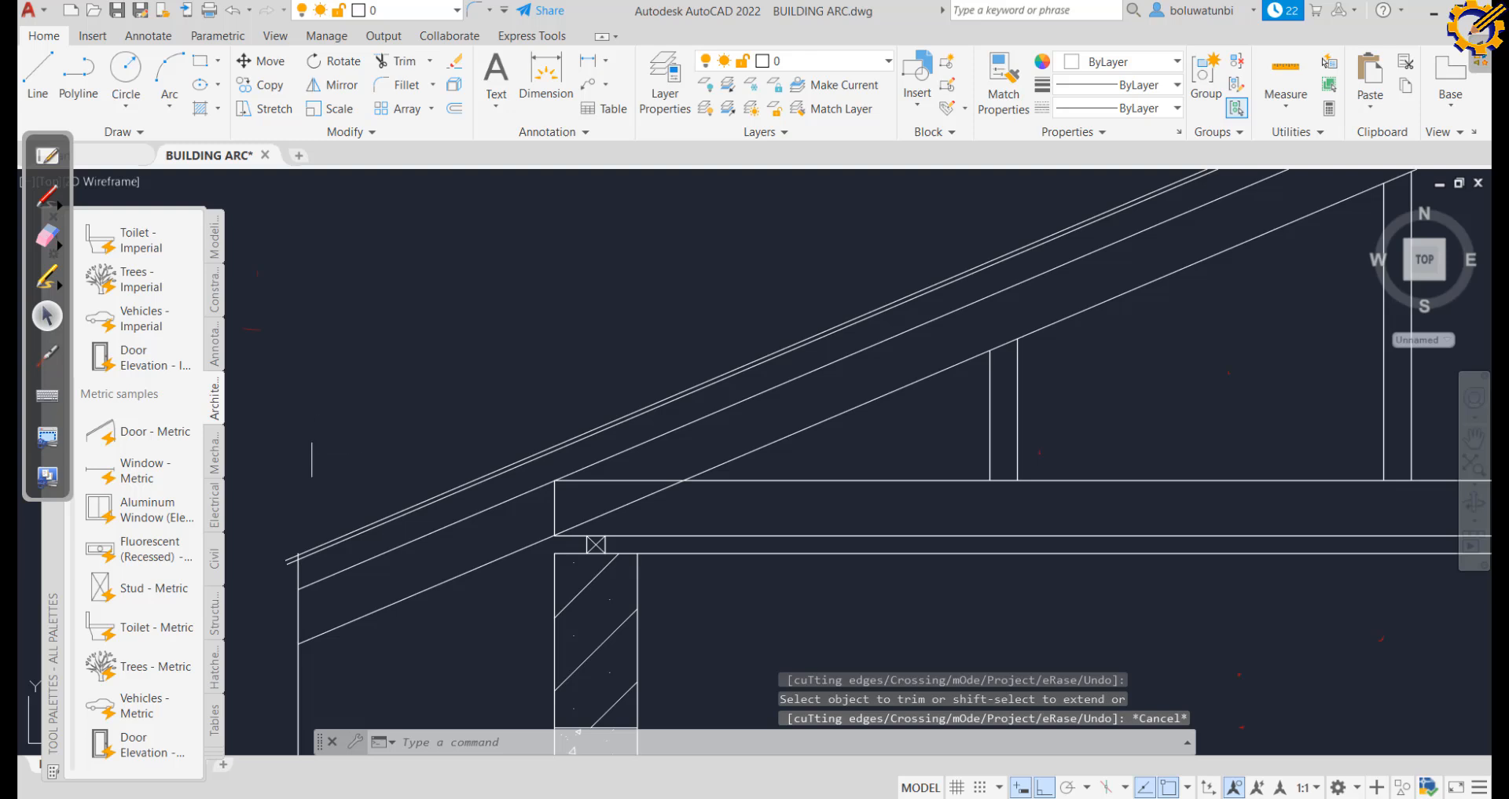
left_click(37, 75)
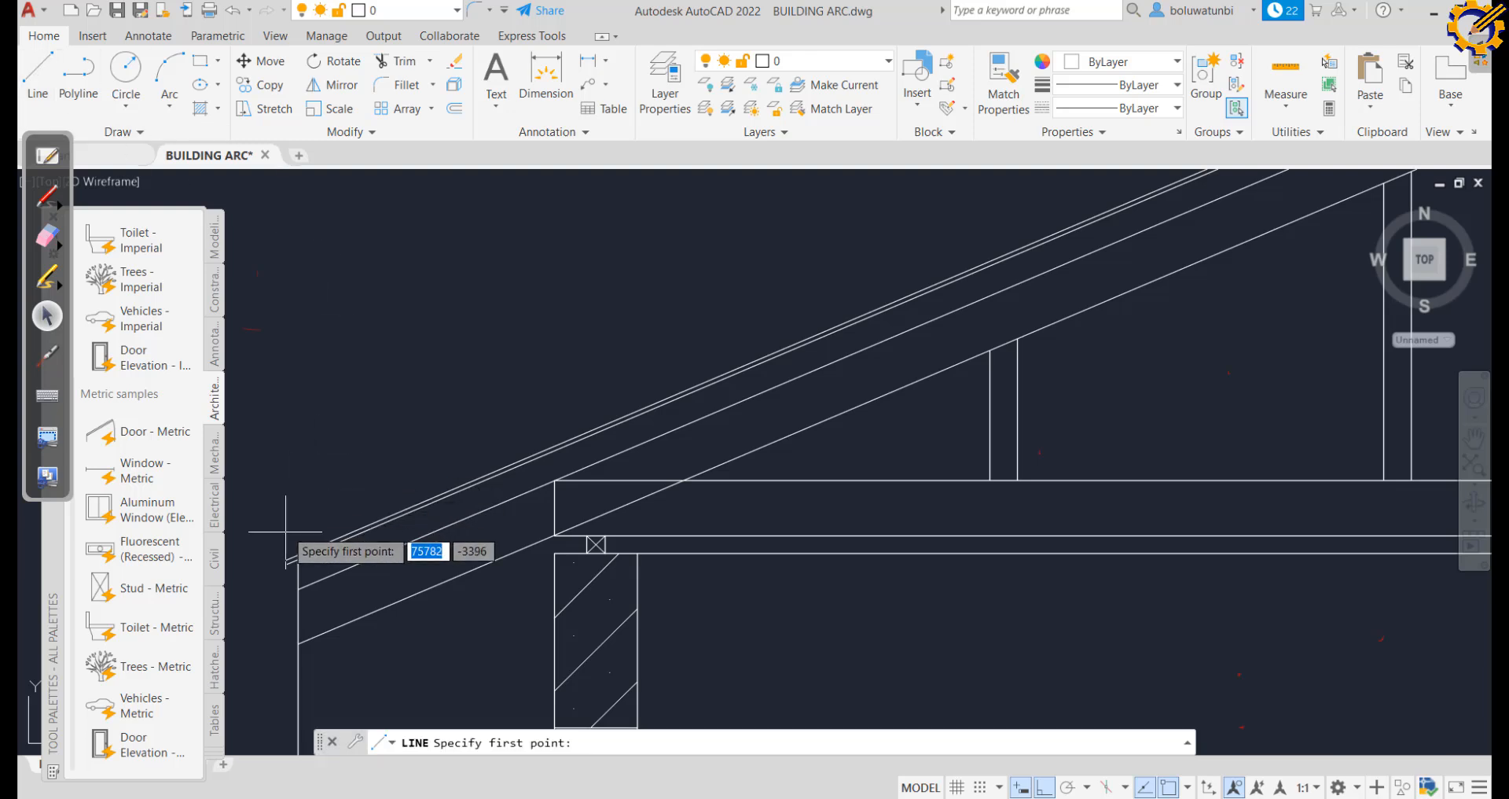
scroll(289, 568, "up", 2)
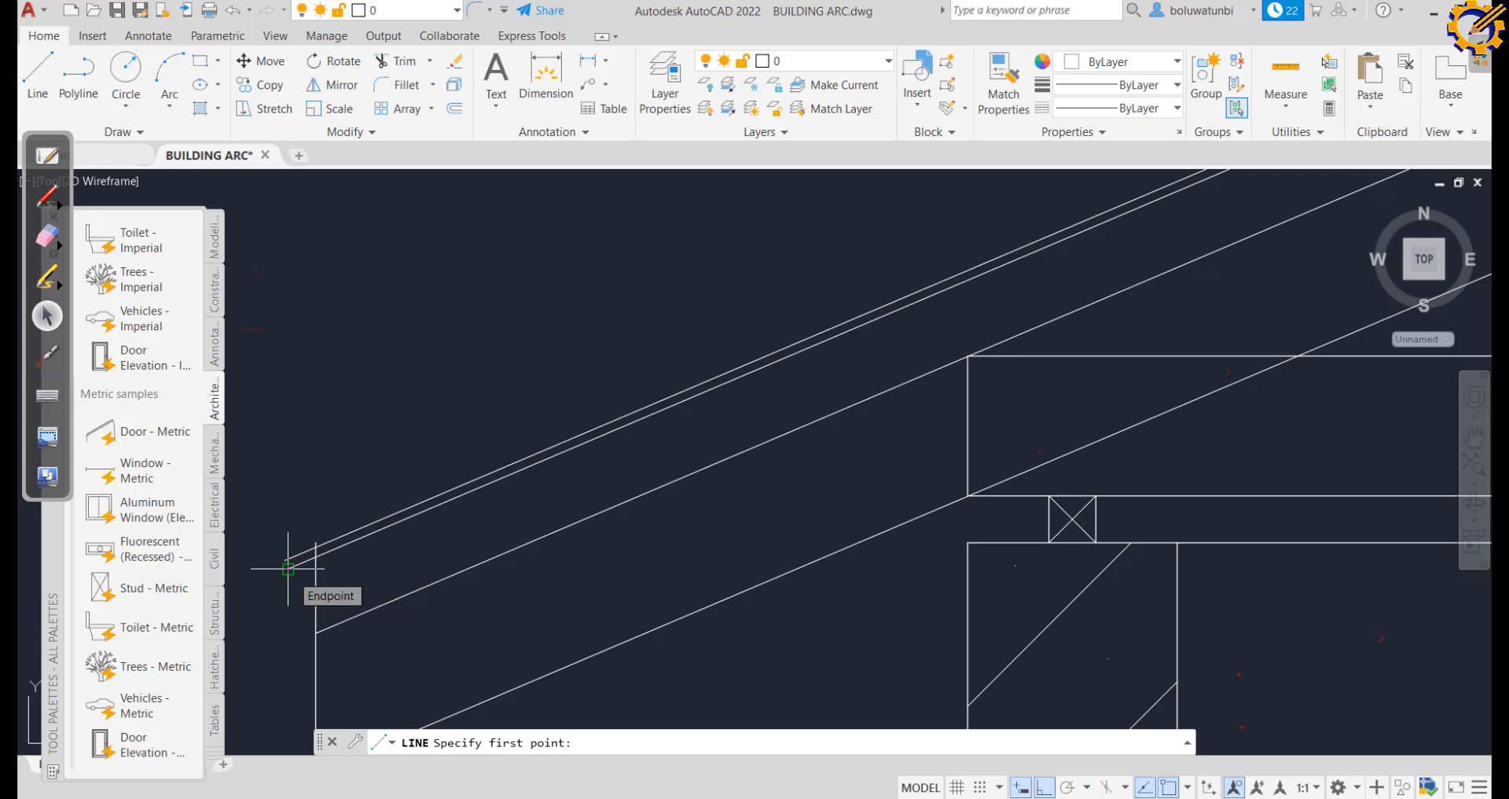
key("Escape")
scroll(412, 541, "down", 4)
mouse_move(412, 540)
middle_mouse_down()
mouse_move(398, 420)
mouse_move(364, 437)
mouse_move(354, 495)
mouse_move(310, 536)
middle_mouse_up()
scroll(403, 450, "down", 2)
scroll(380, 509, "down", 3)
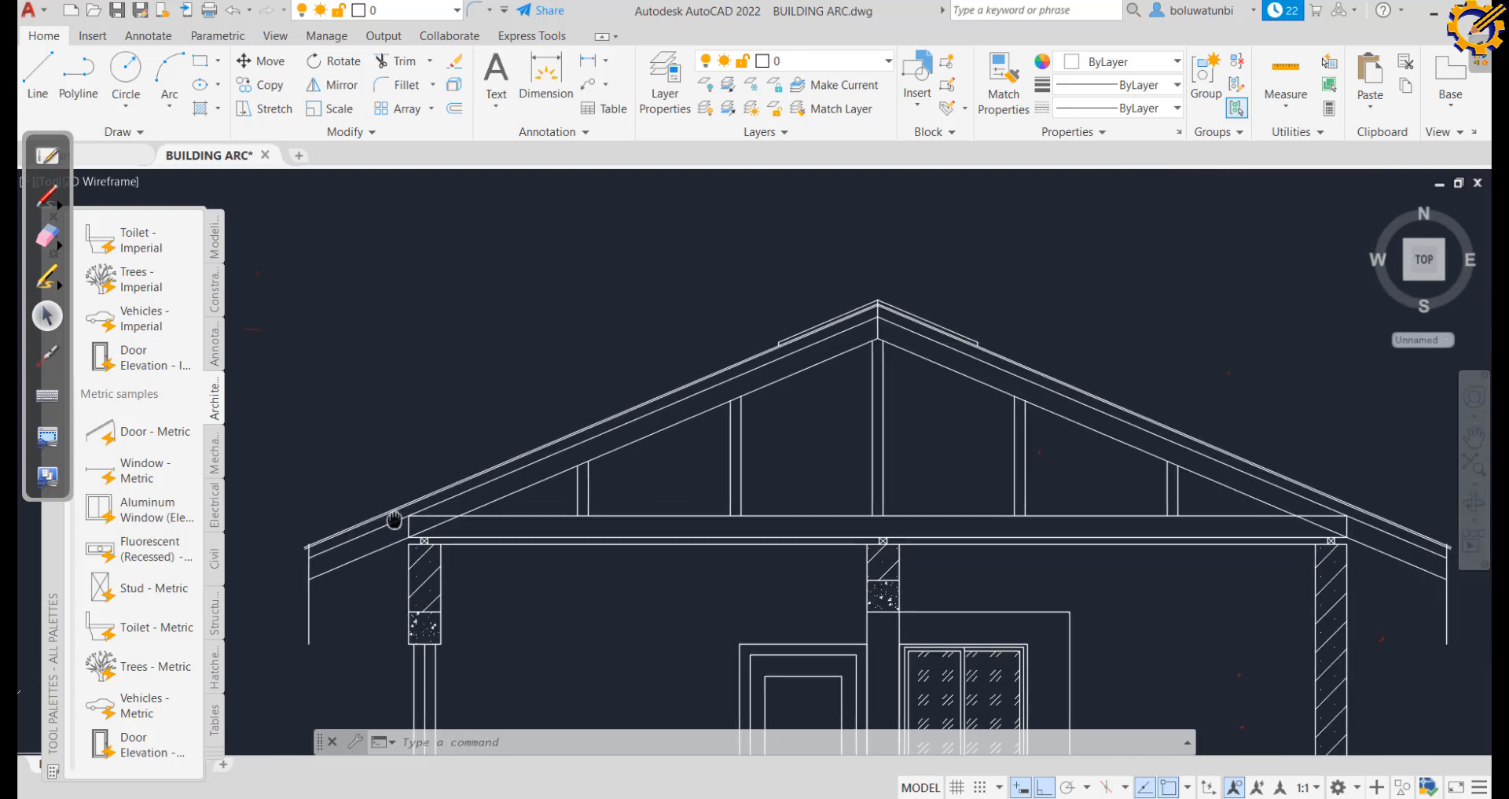
Draw a vertical line from the left rafter's upper edge near the ridge up through the roof covering and ridge cap
scroll(669, 385, "up", 2)
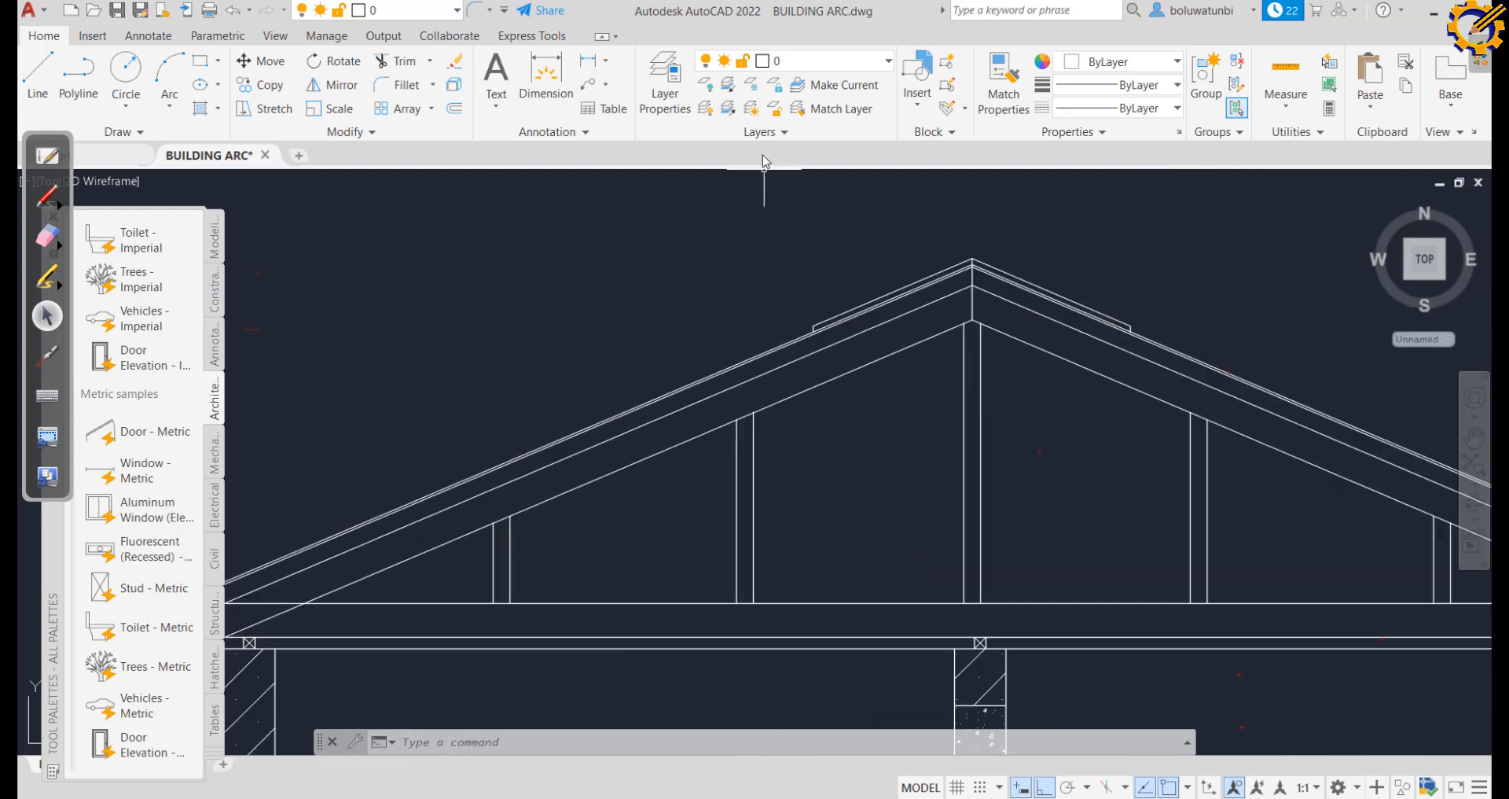
left_click(38, 75)
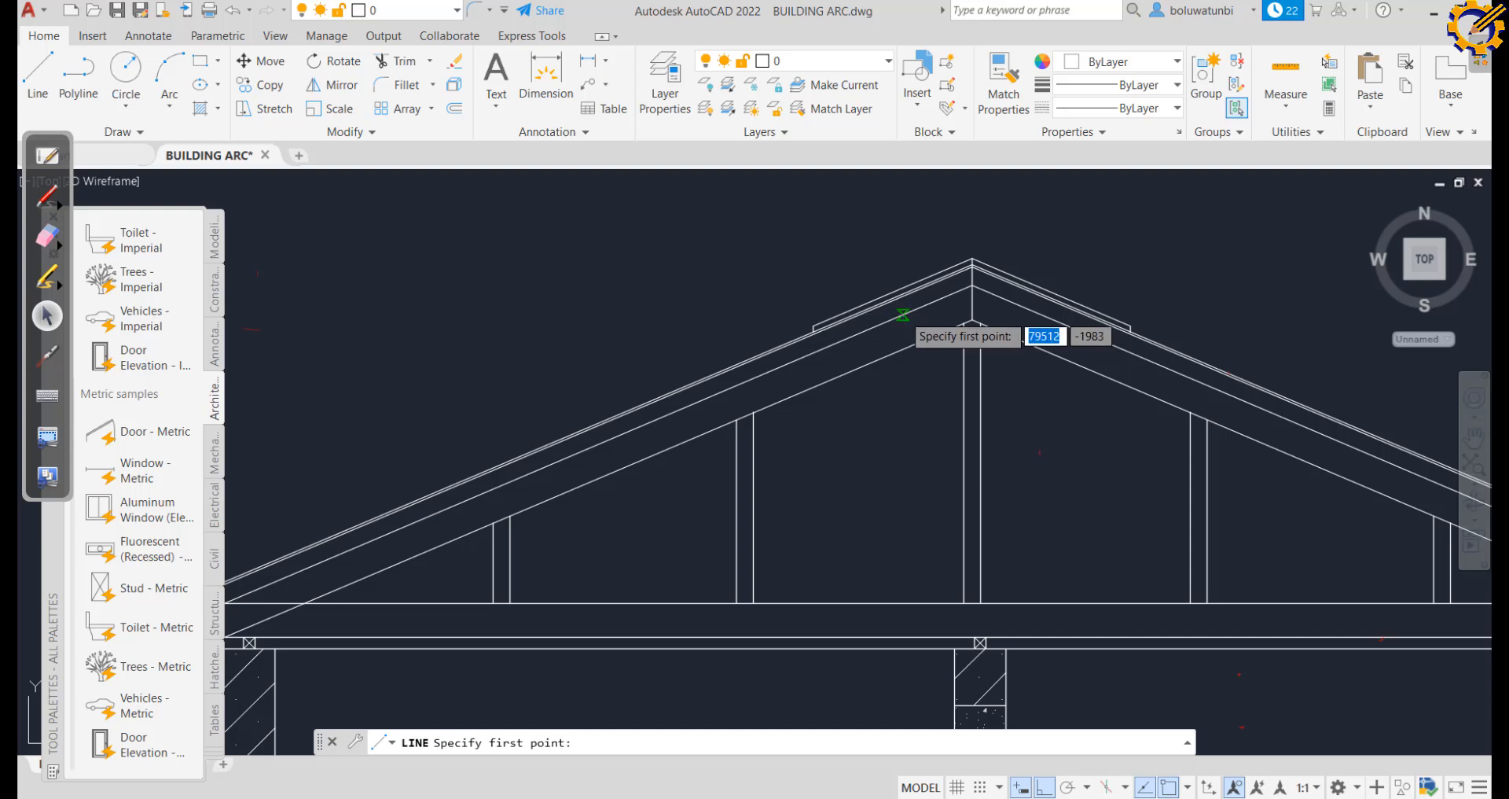
left_click(903, 313)
scroll(916, 309, "up", 4)
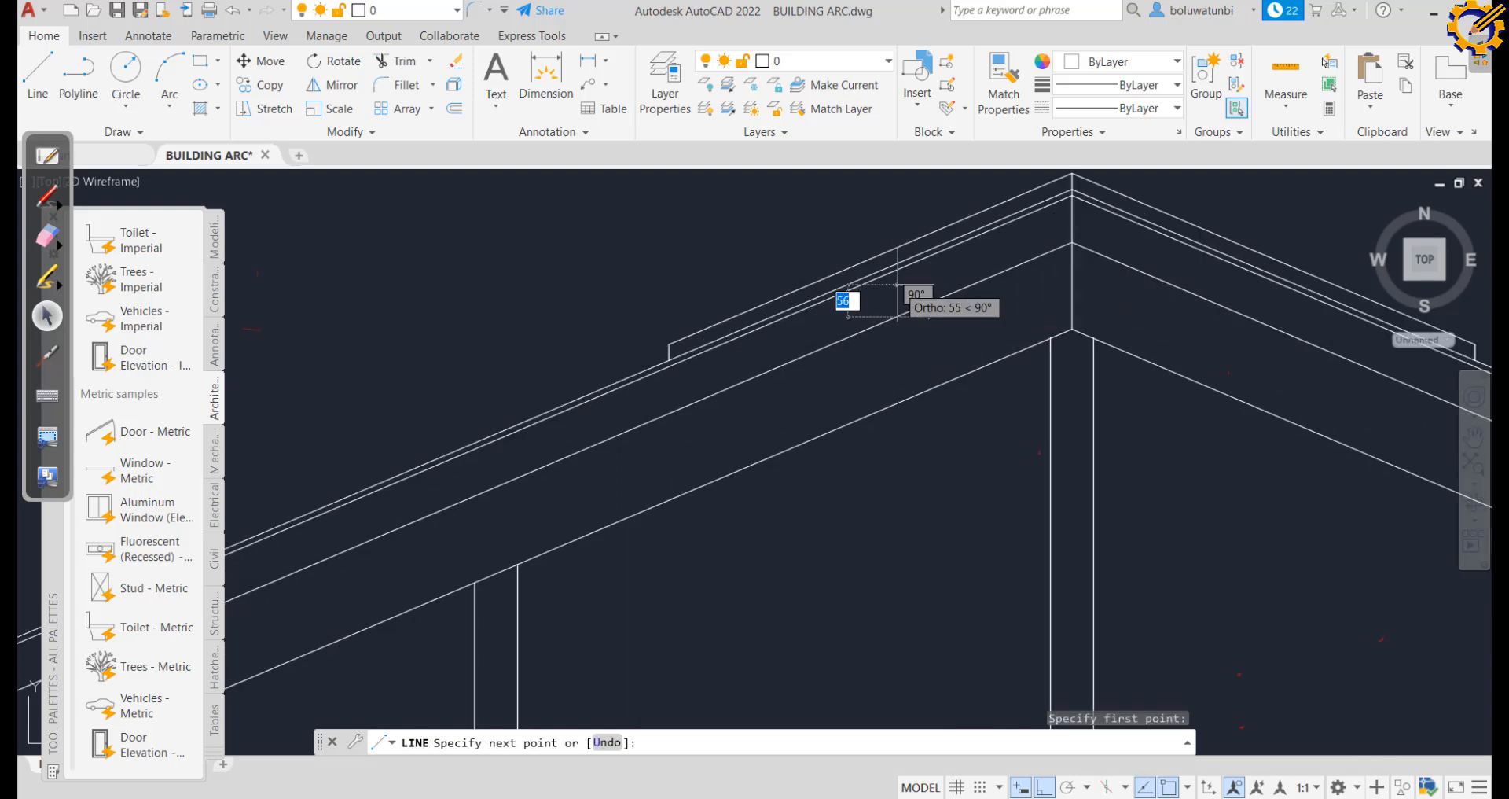
left_click(896, 201)
key("Escape")
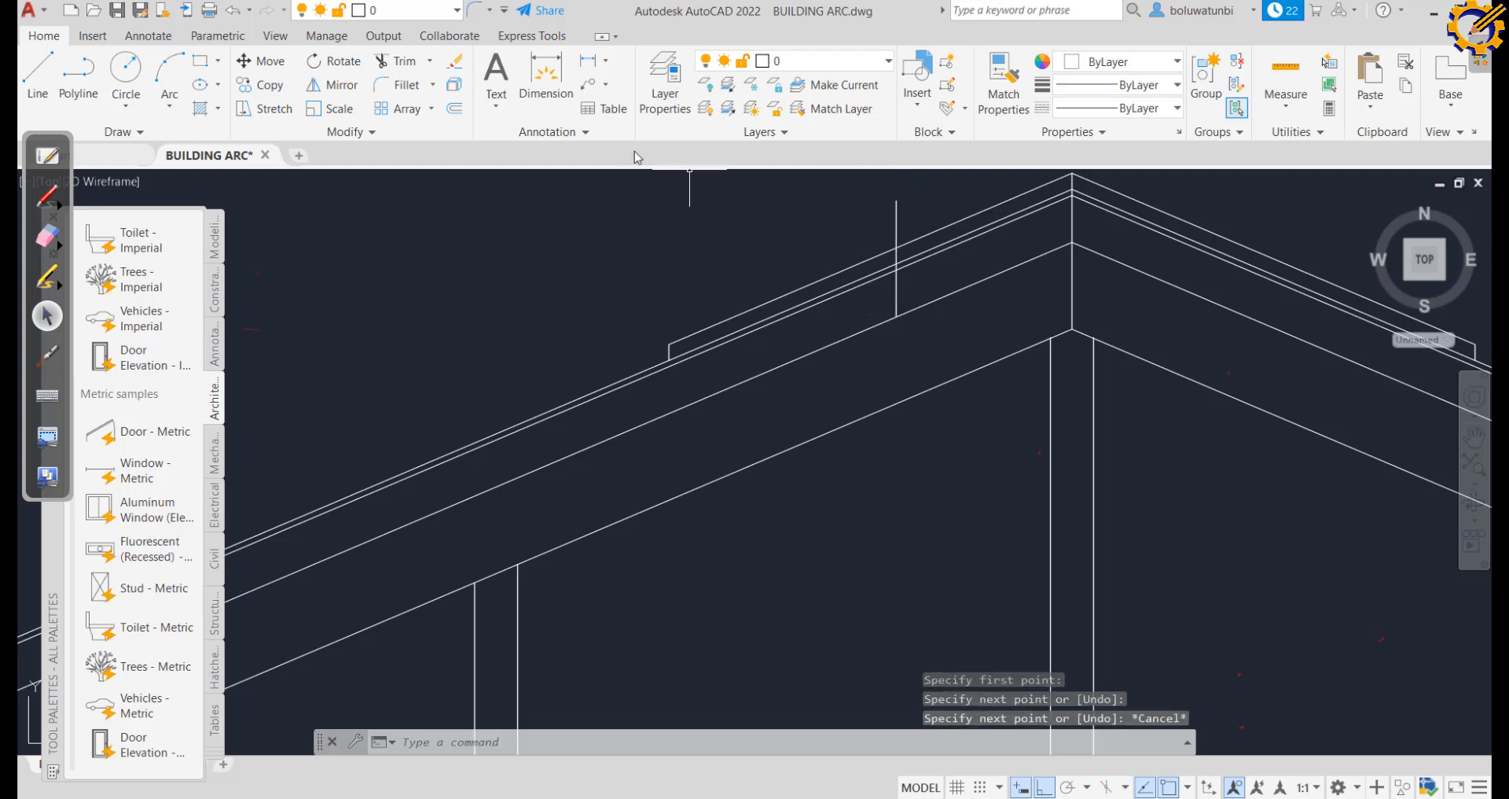
Try offsetting the vertical line near the ridge by 50 towards the left eave
left_click(453, 110)
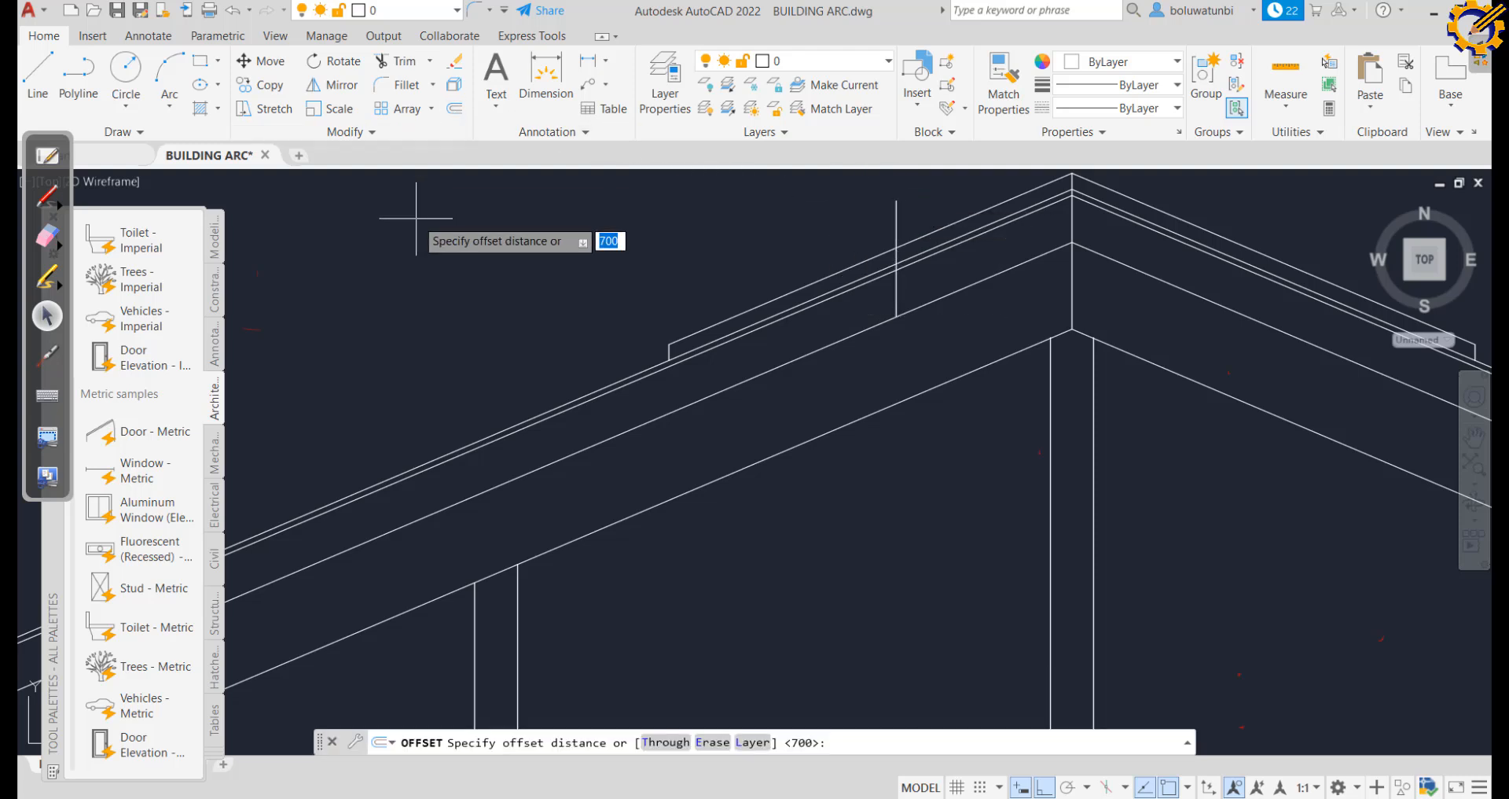
key("Return")
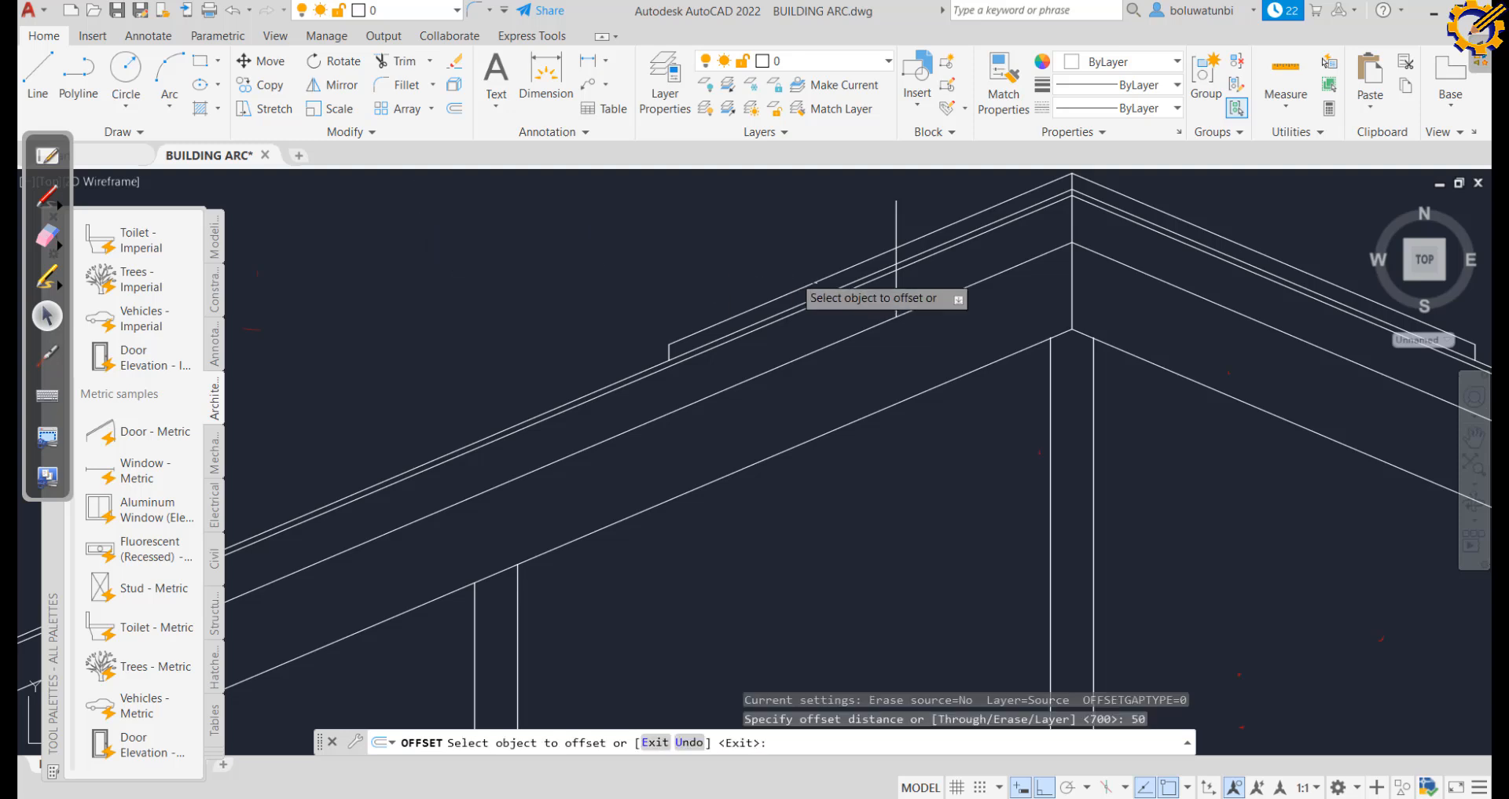
left_click(896, 281)
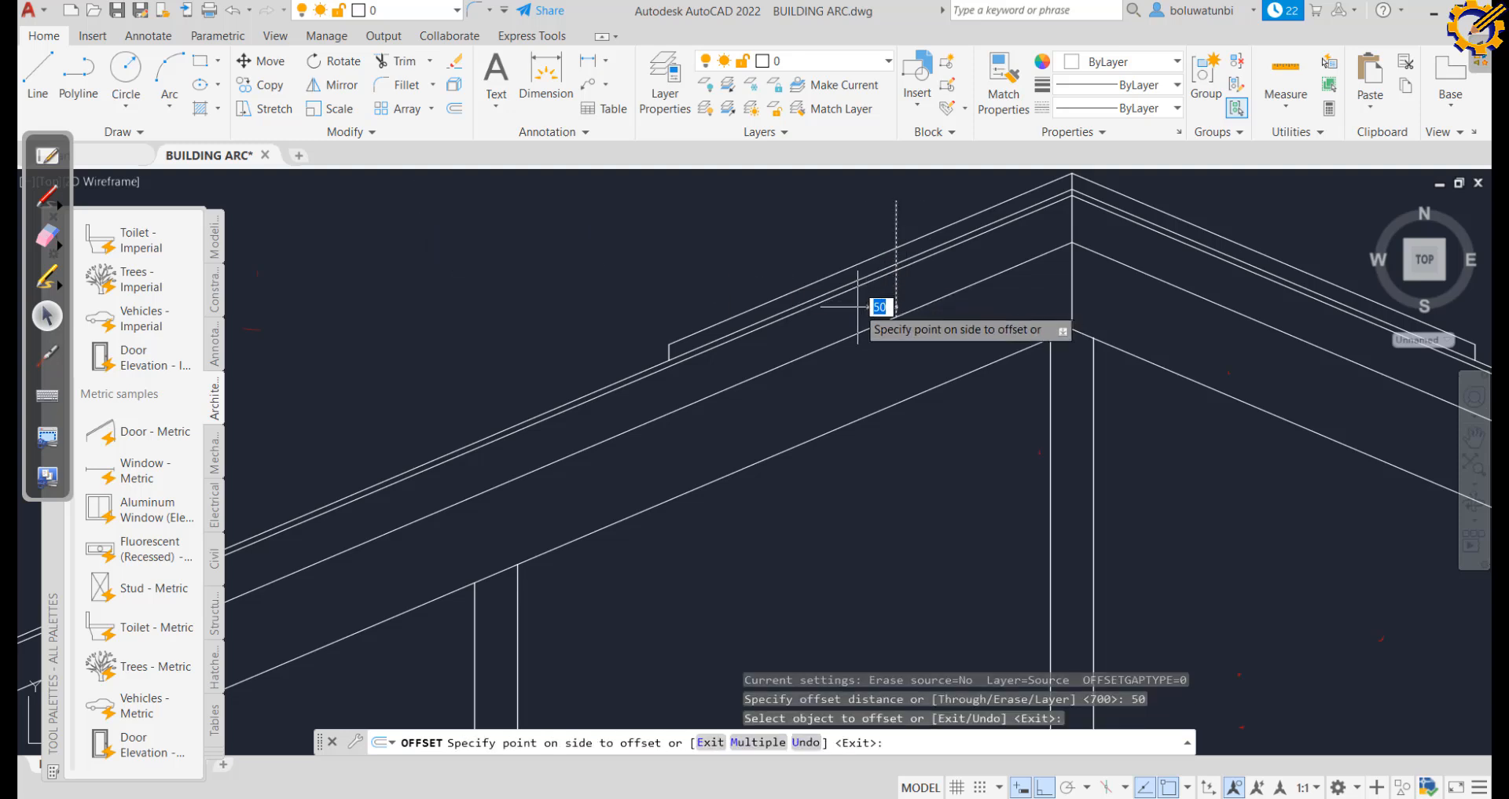
left_click(858, 305)
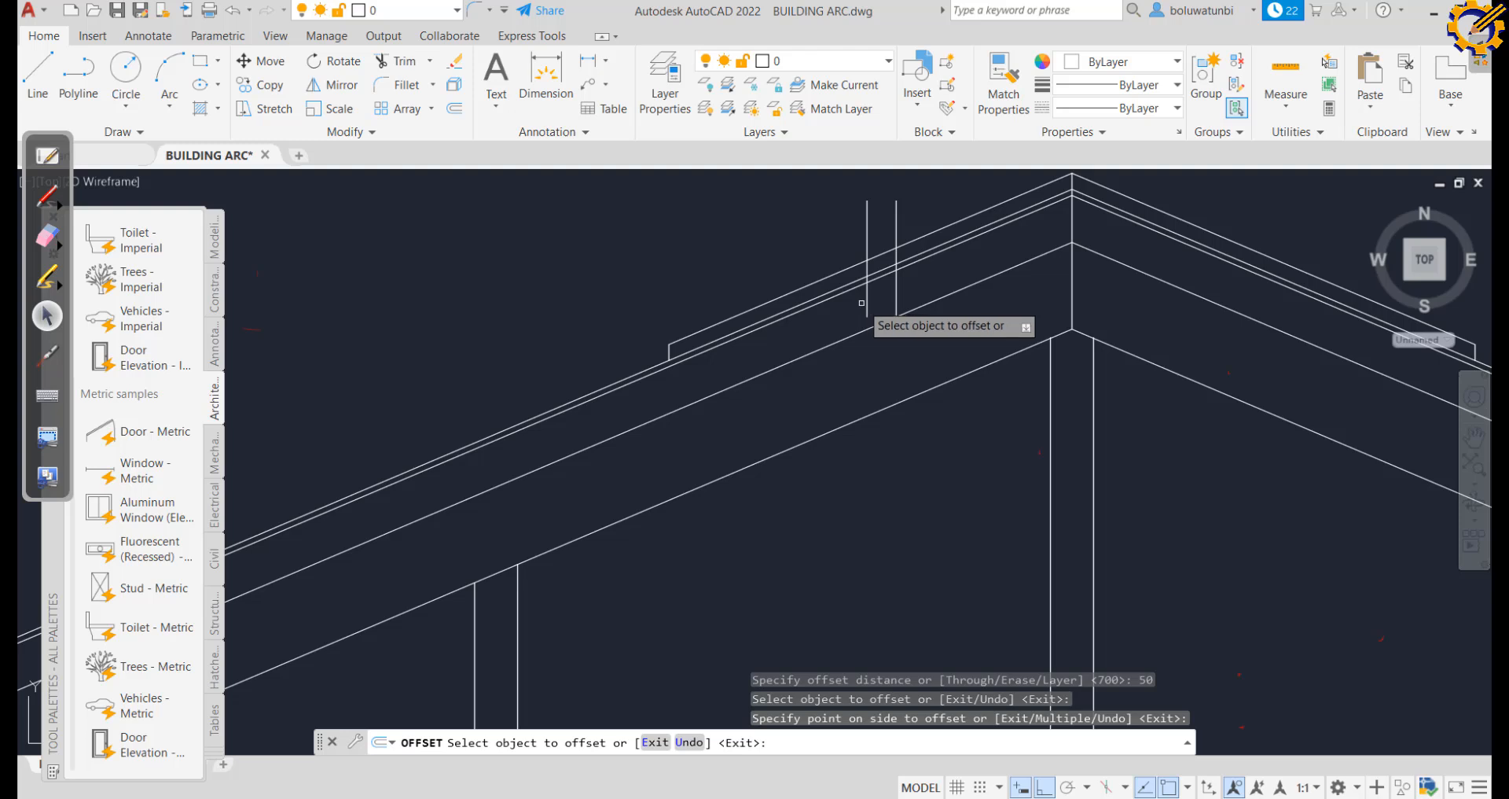
key("Escape")
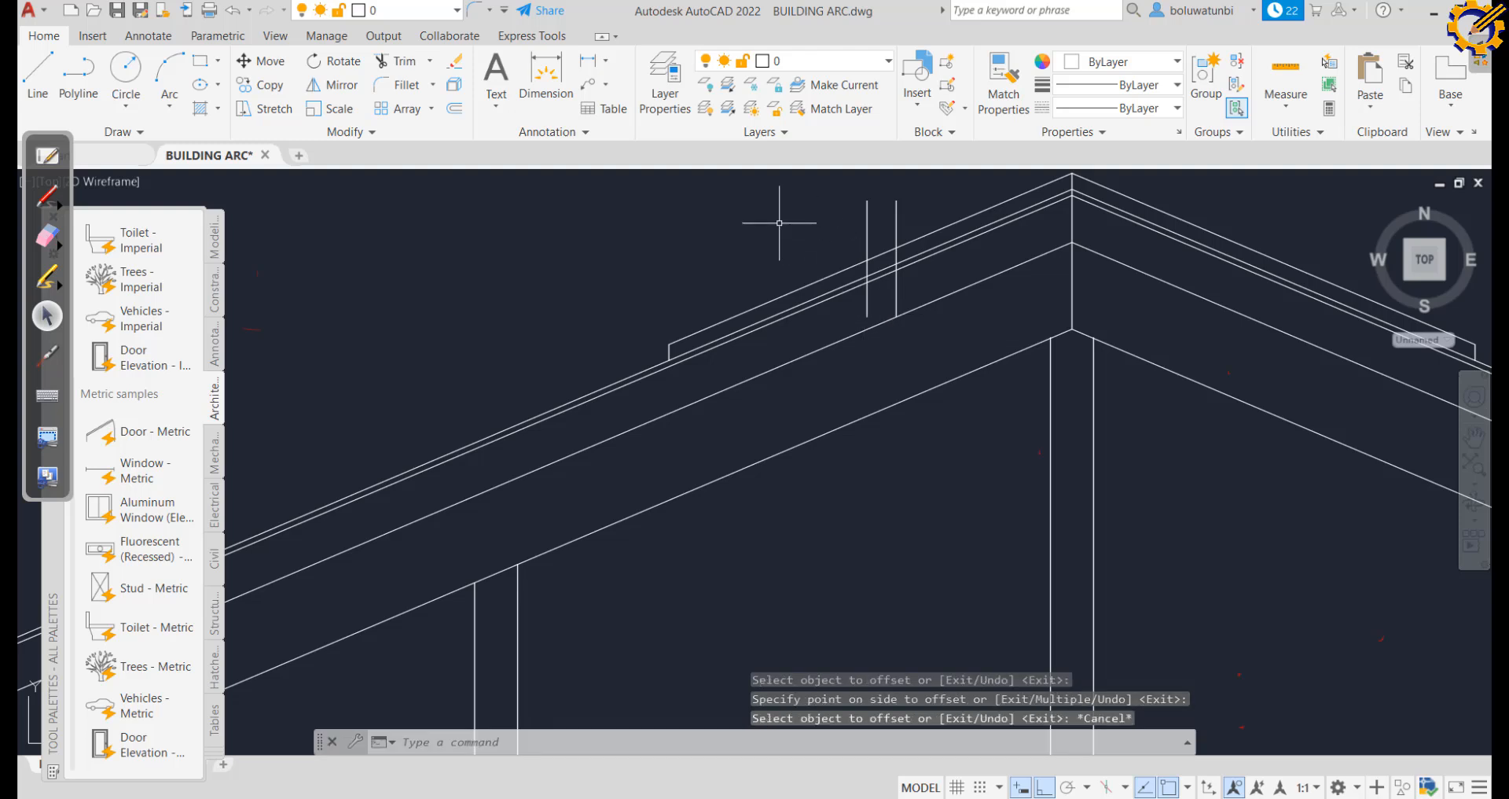
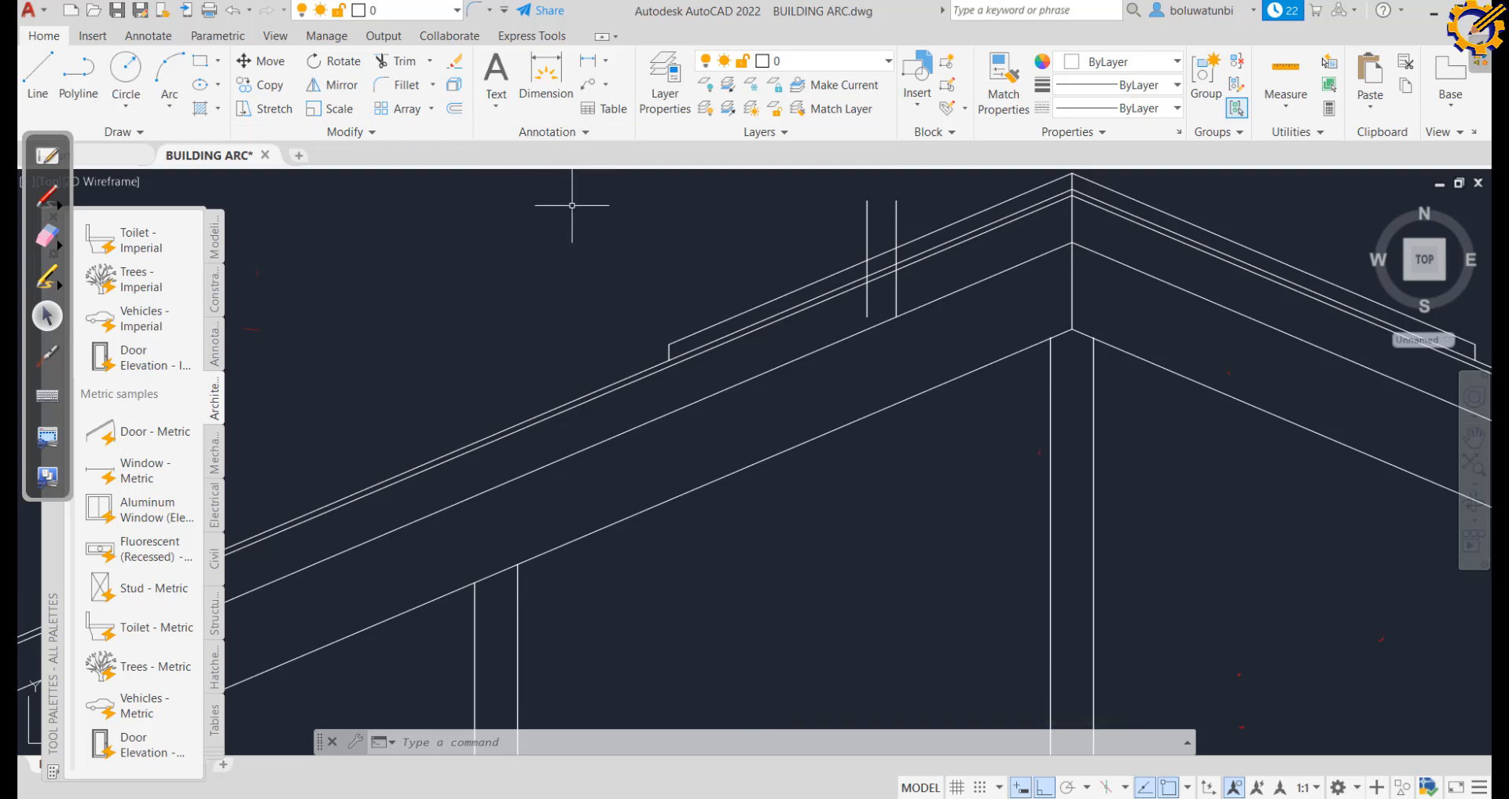
Offset the vertical line near the ridge by 75 towards the left eave
left_click(456, 112)
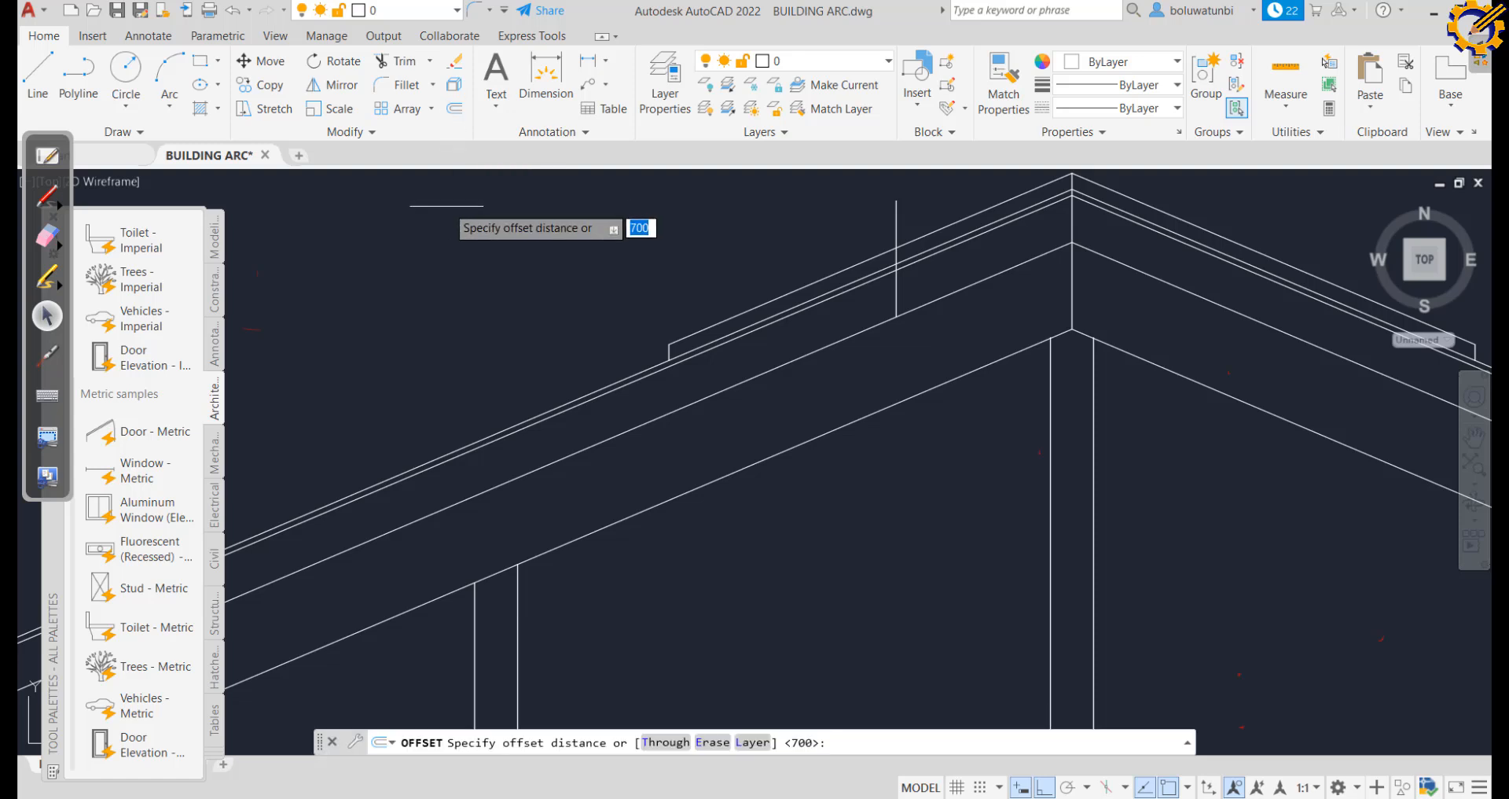
key("Return")
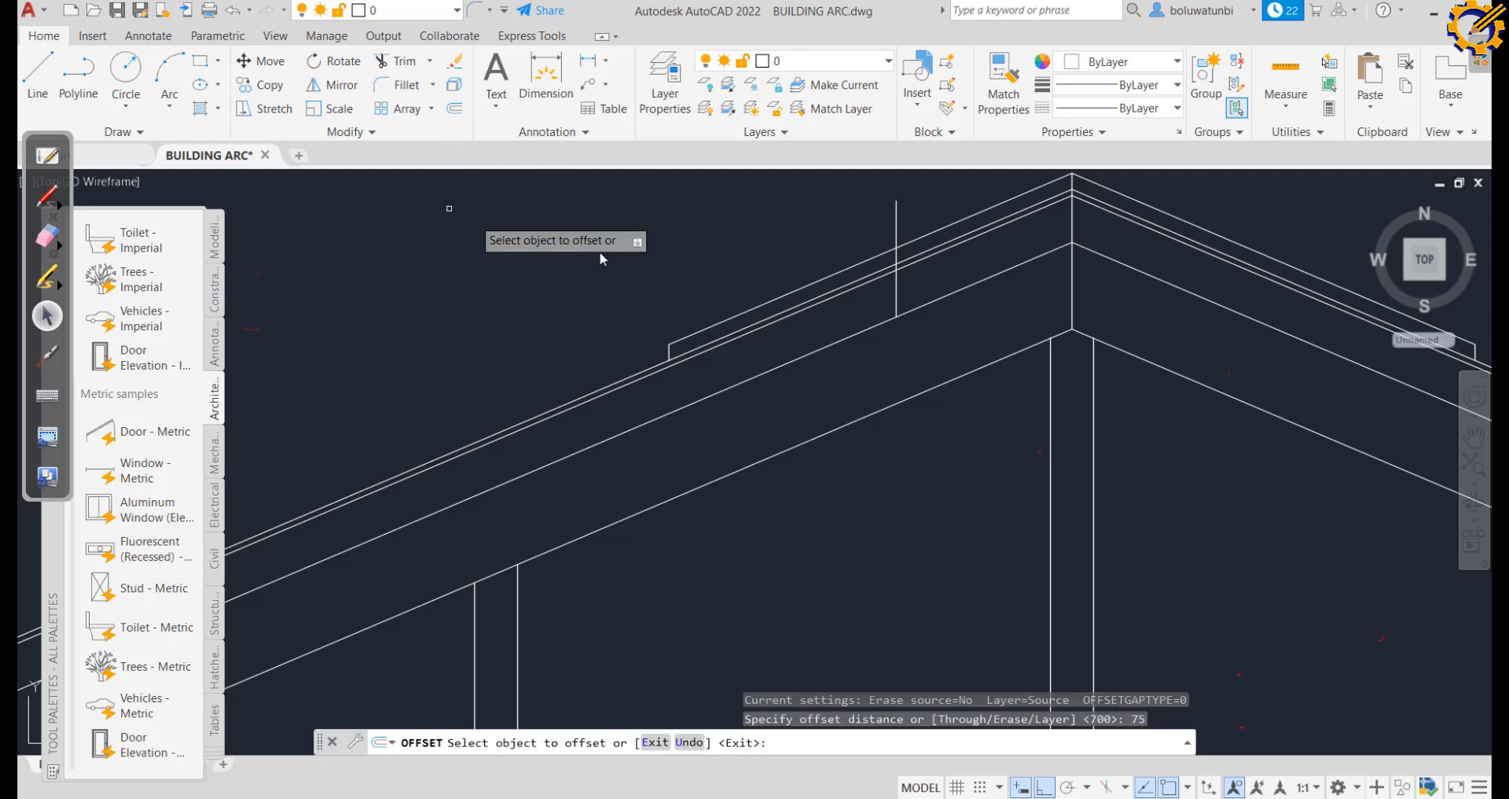
left_click(896, 291)
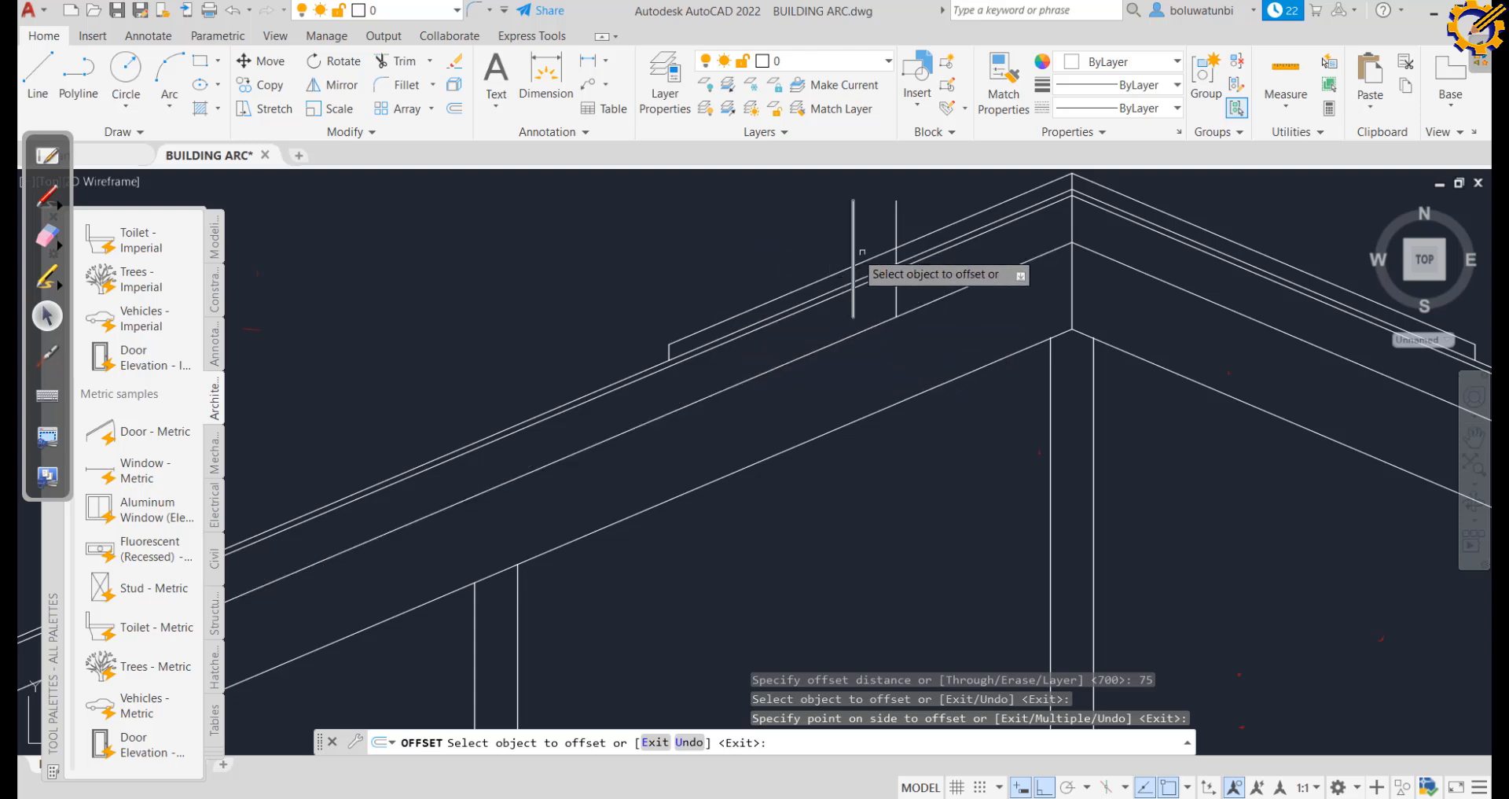
Trim both vertical lines where they cross the roof covering and erase their leftover pieces above it
left_click(405, 62)
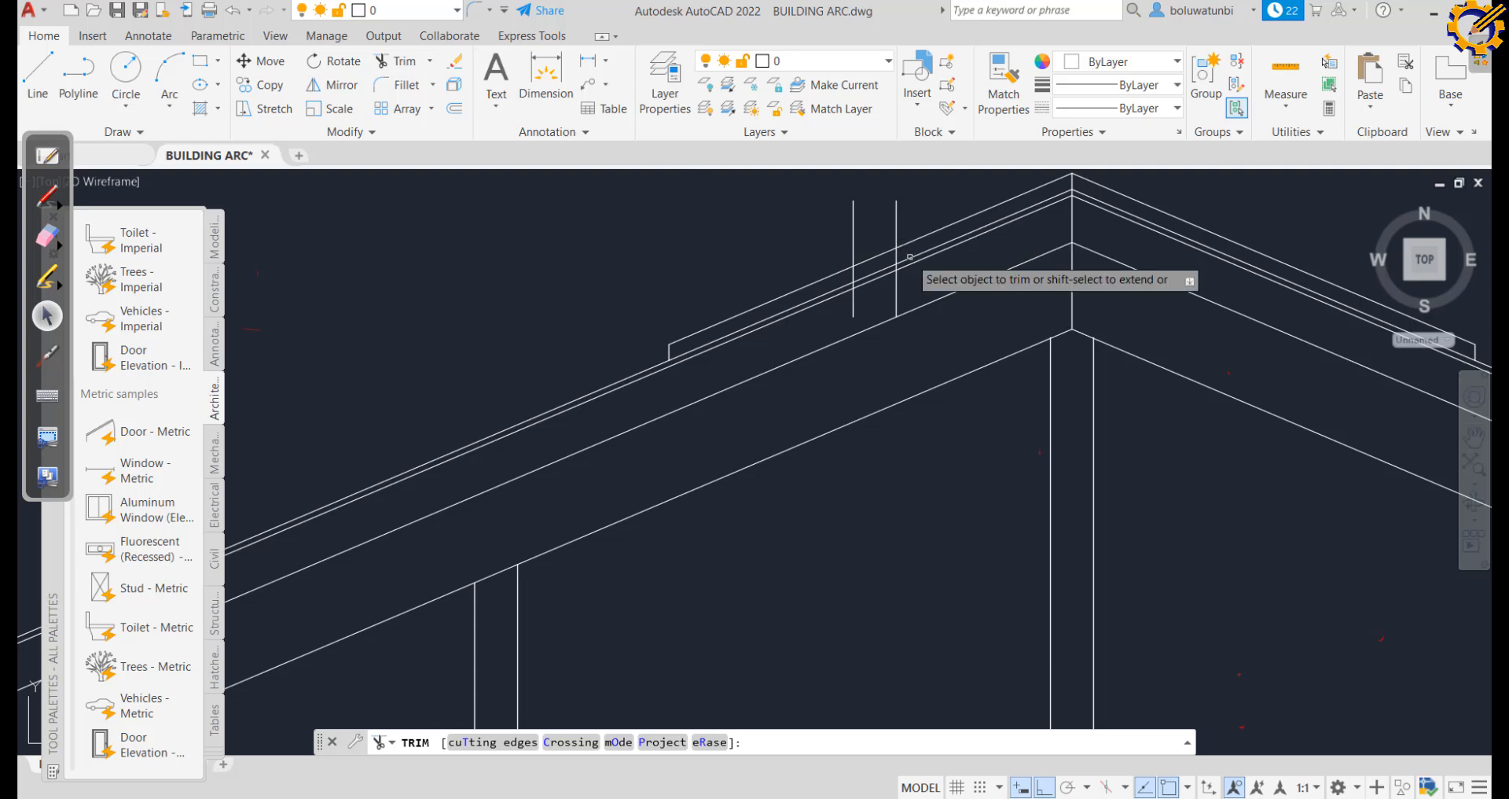
scroll(905, 259, "up", 3)
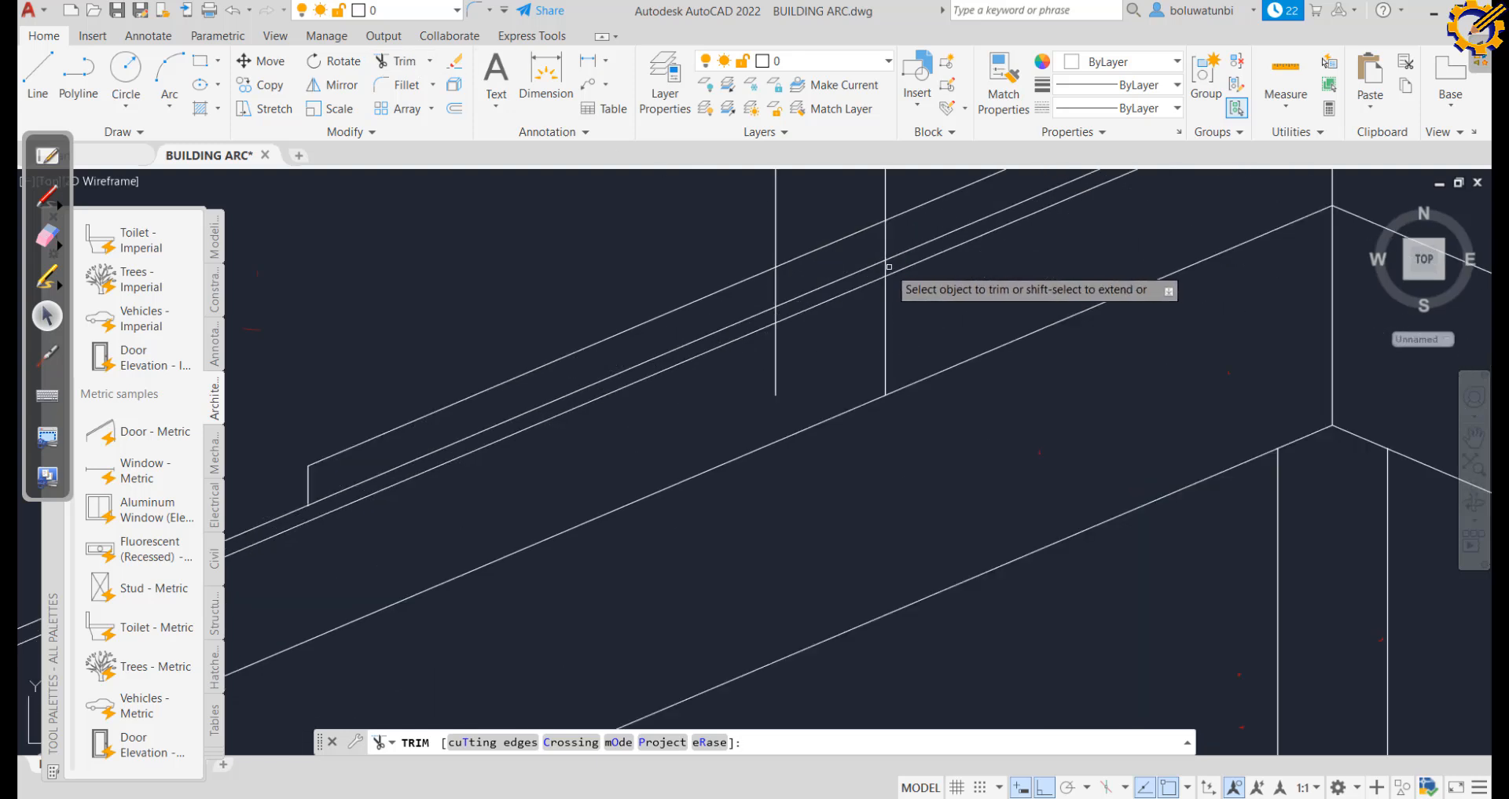
left_click(889, 267)
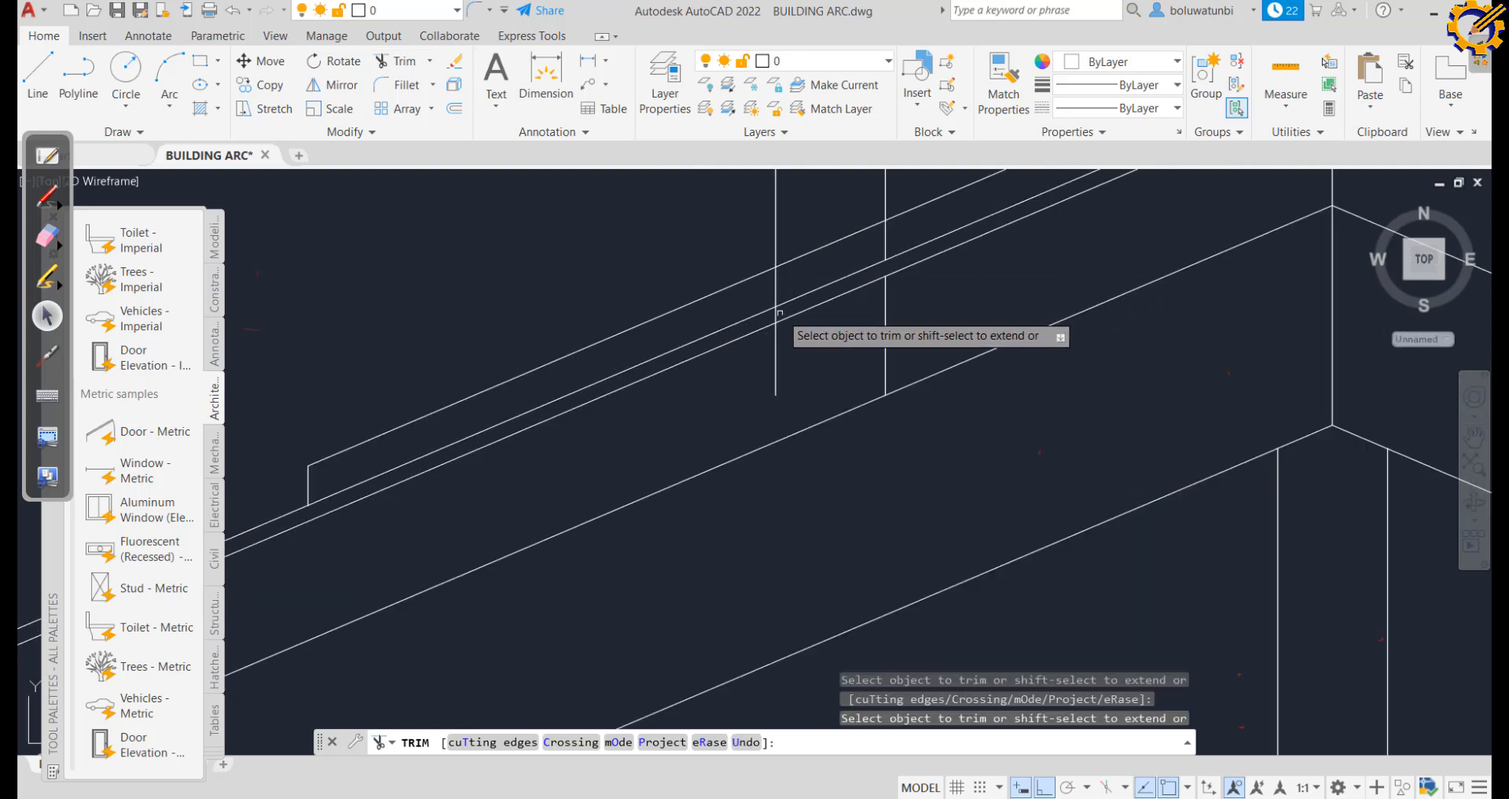
left_click(779, 312)
key("Escape")
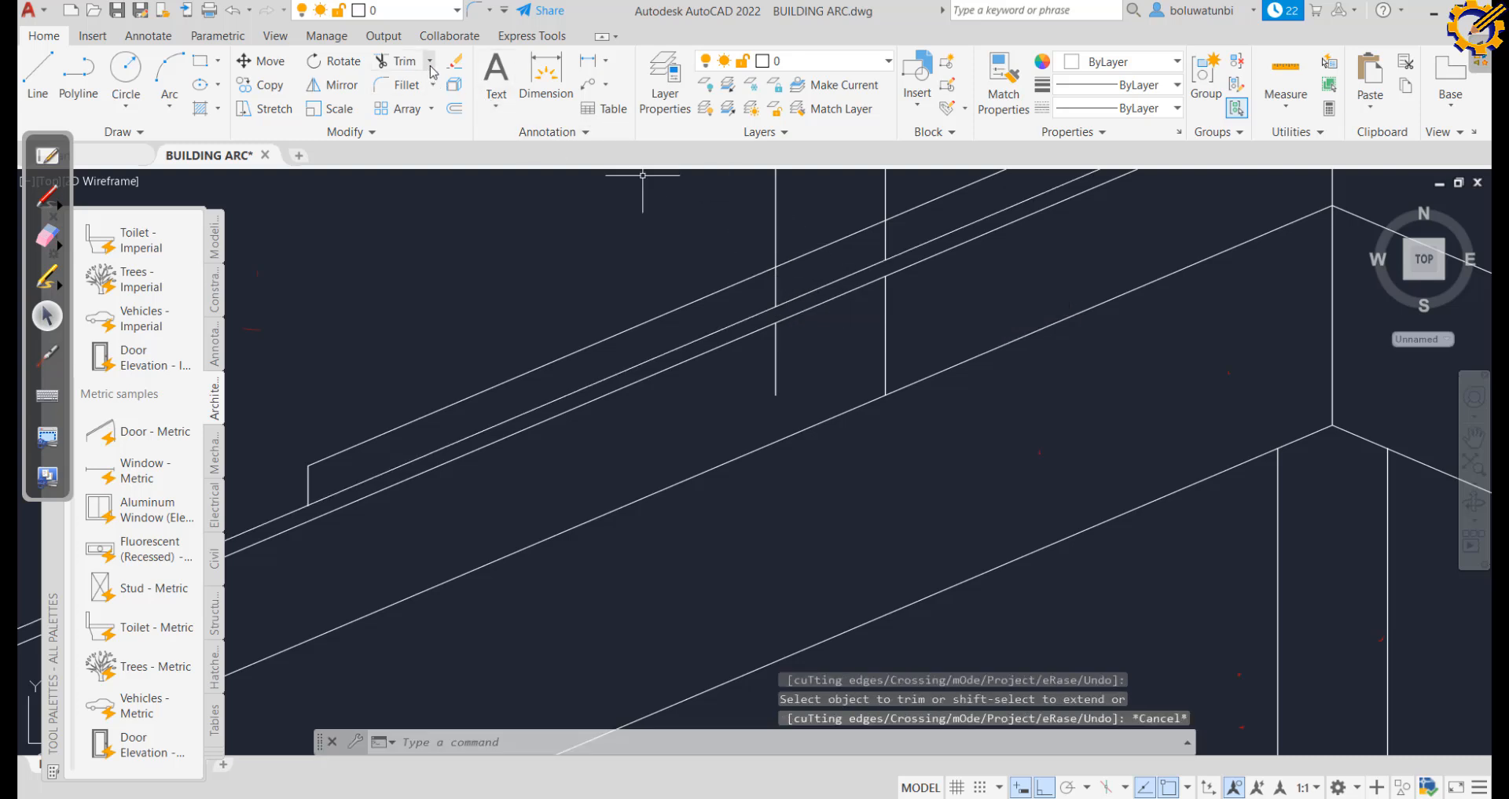
left_click(940, 177)
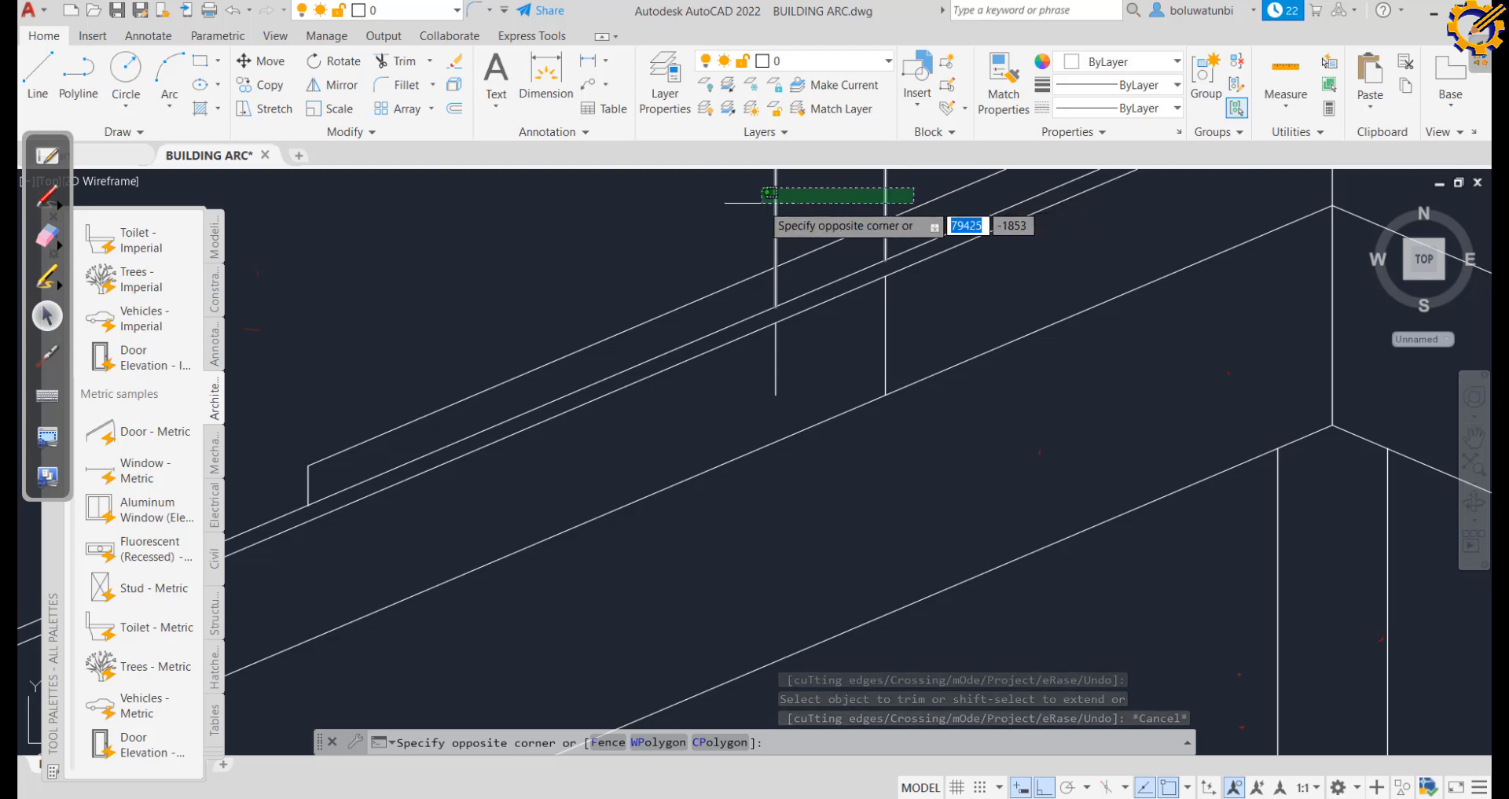
left_click(760, 201)
key("Delete")
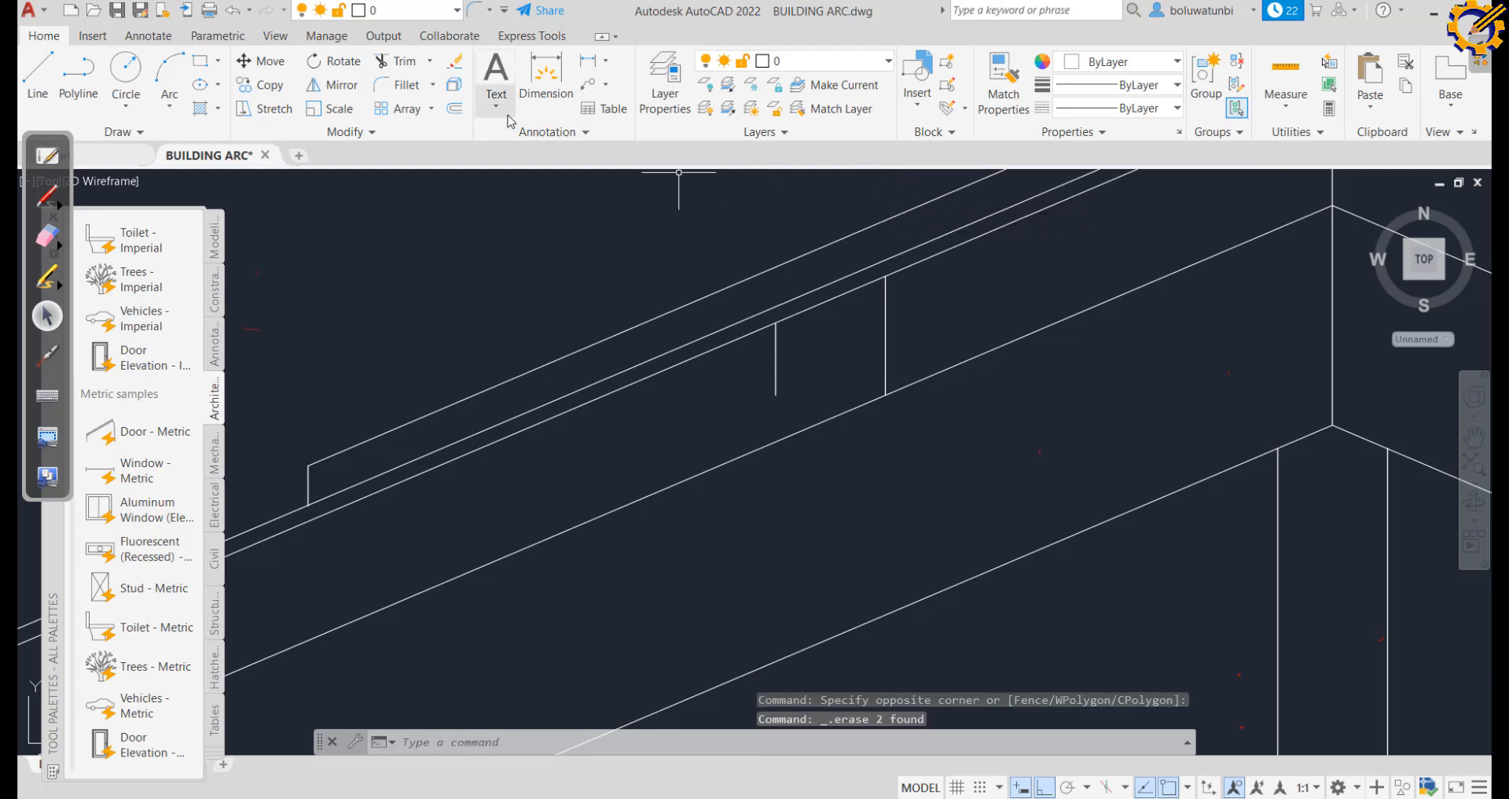
Extend the shorter vertical line down to the left rafter's upper edge to complete the first purlin
left_click(433, 63)
left_click(397, 126)
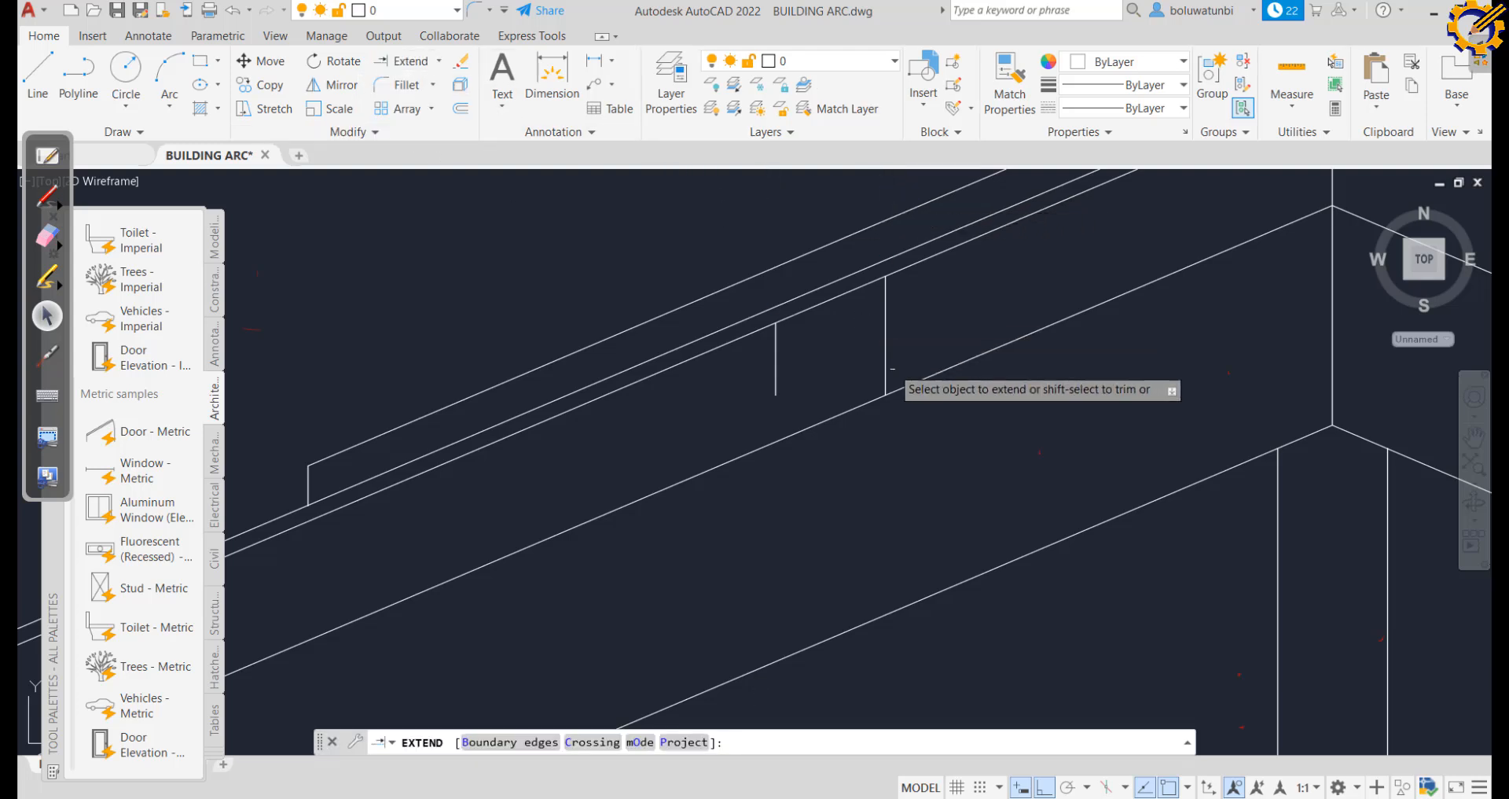
left_click(779, 373)
scroll(835, 359, "down", 3)
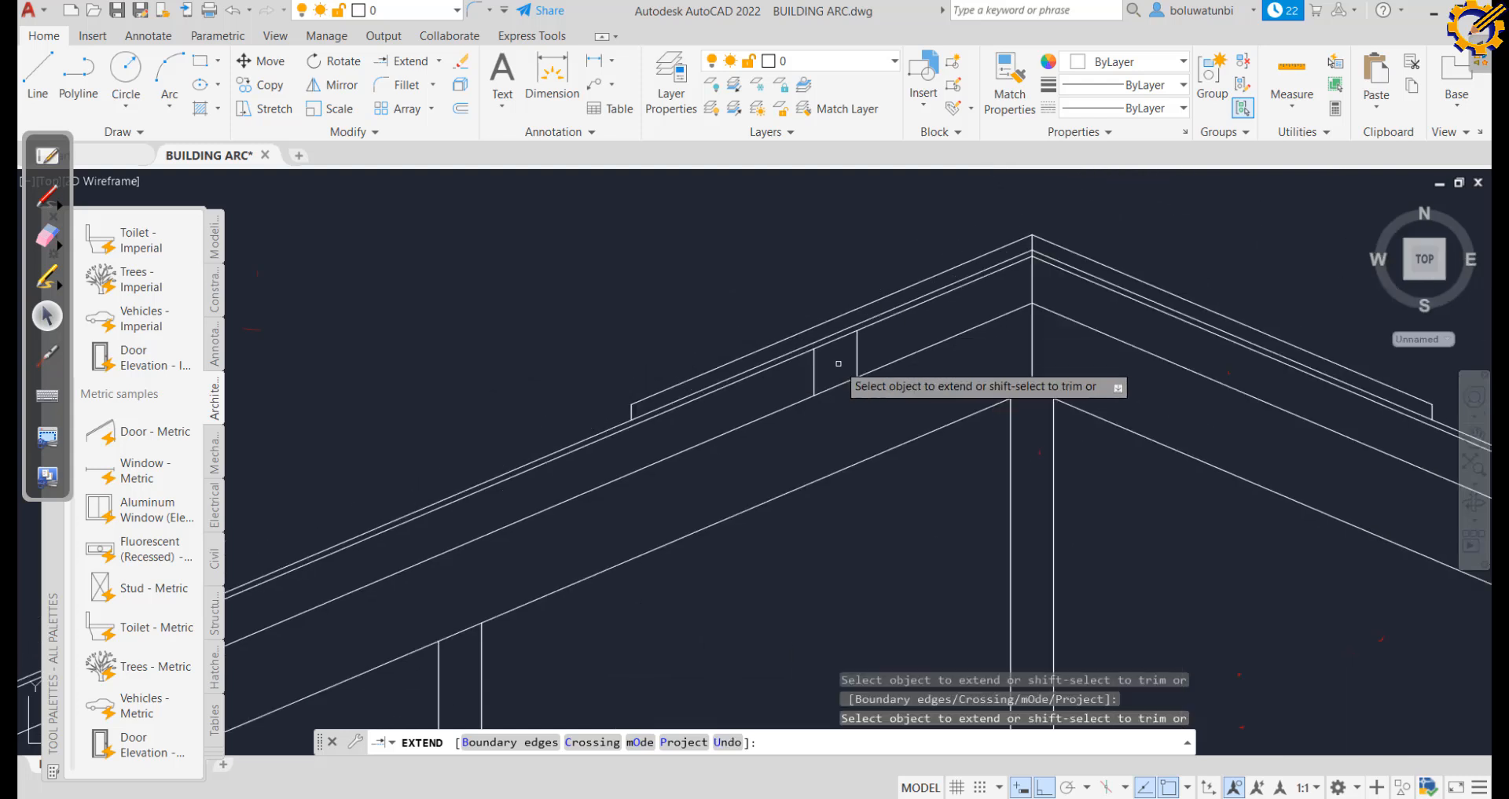
key("Escape")
Offset the first purlin's left side by 1000 three times in succession towards the left eave
scroll(838, 354, "down", 2)
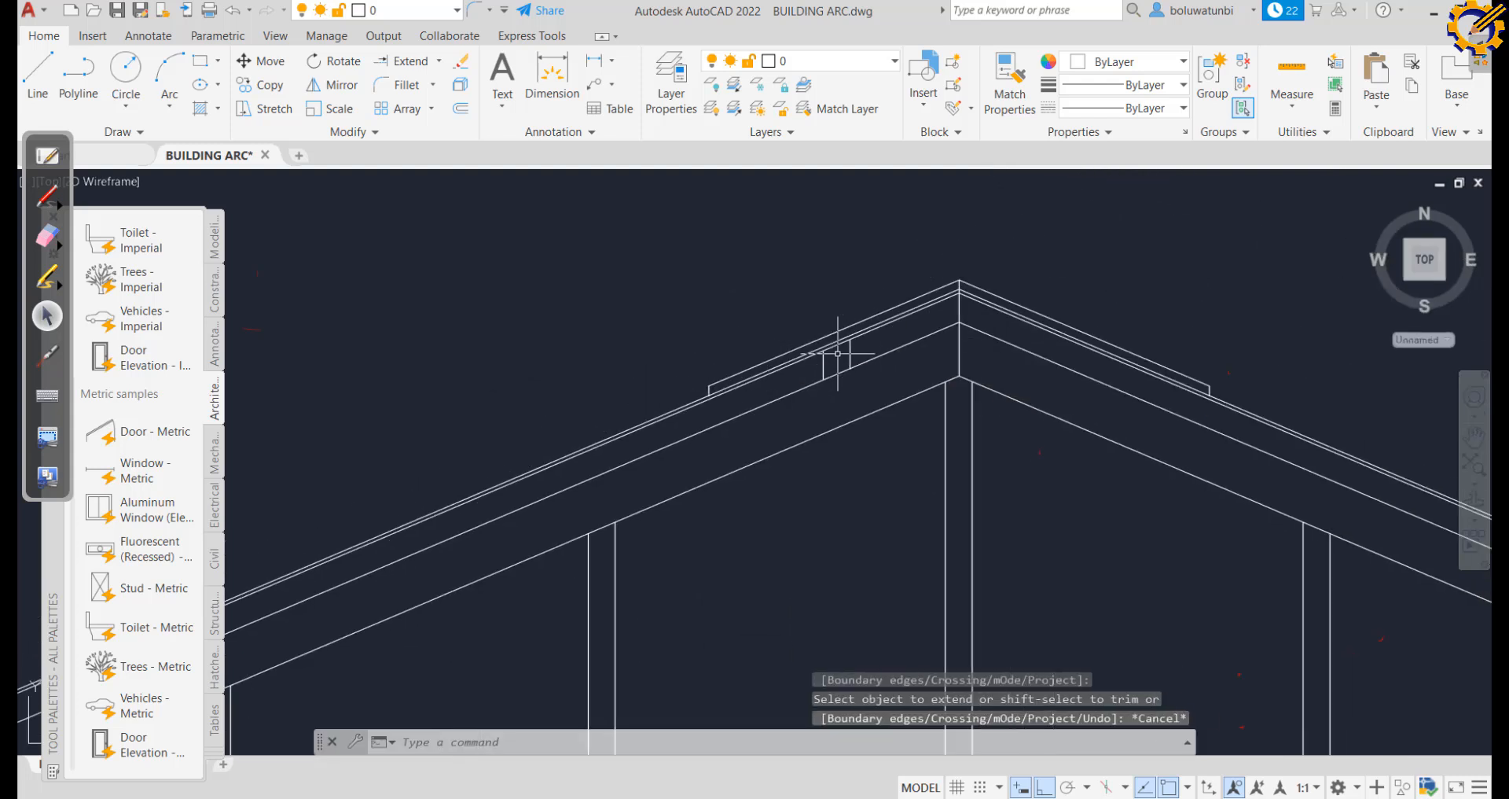
middle_click_drag(820, 328, 818, 283)
scroll(824, 279, "down", 2)
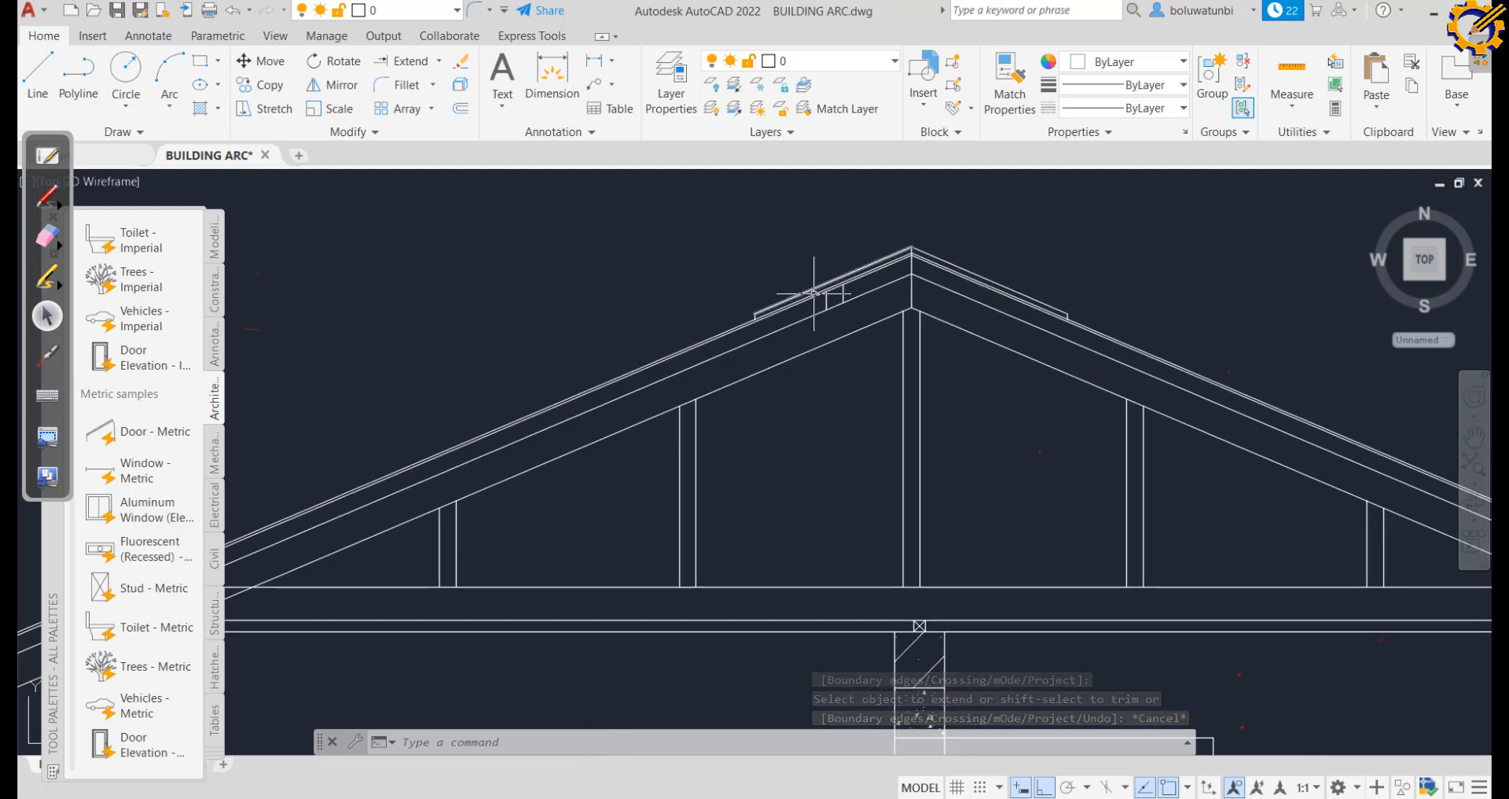
left_click(461, 109)
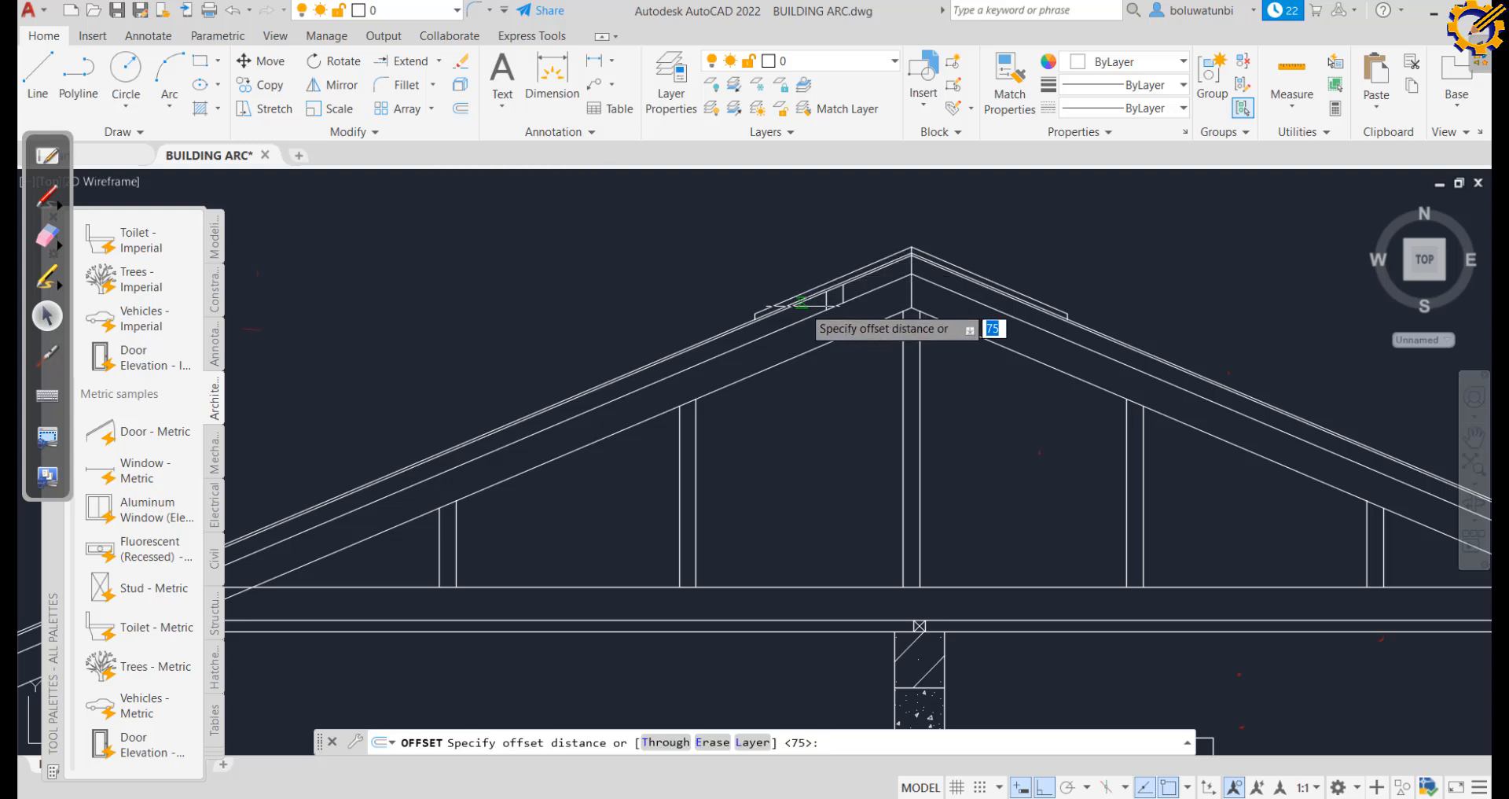
scroll(804, 305, "up", 2)
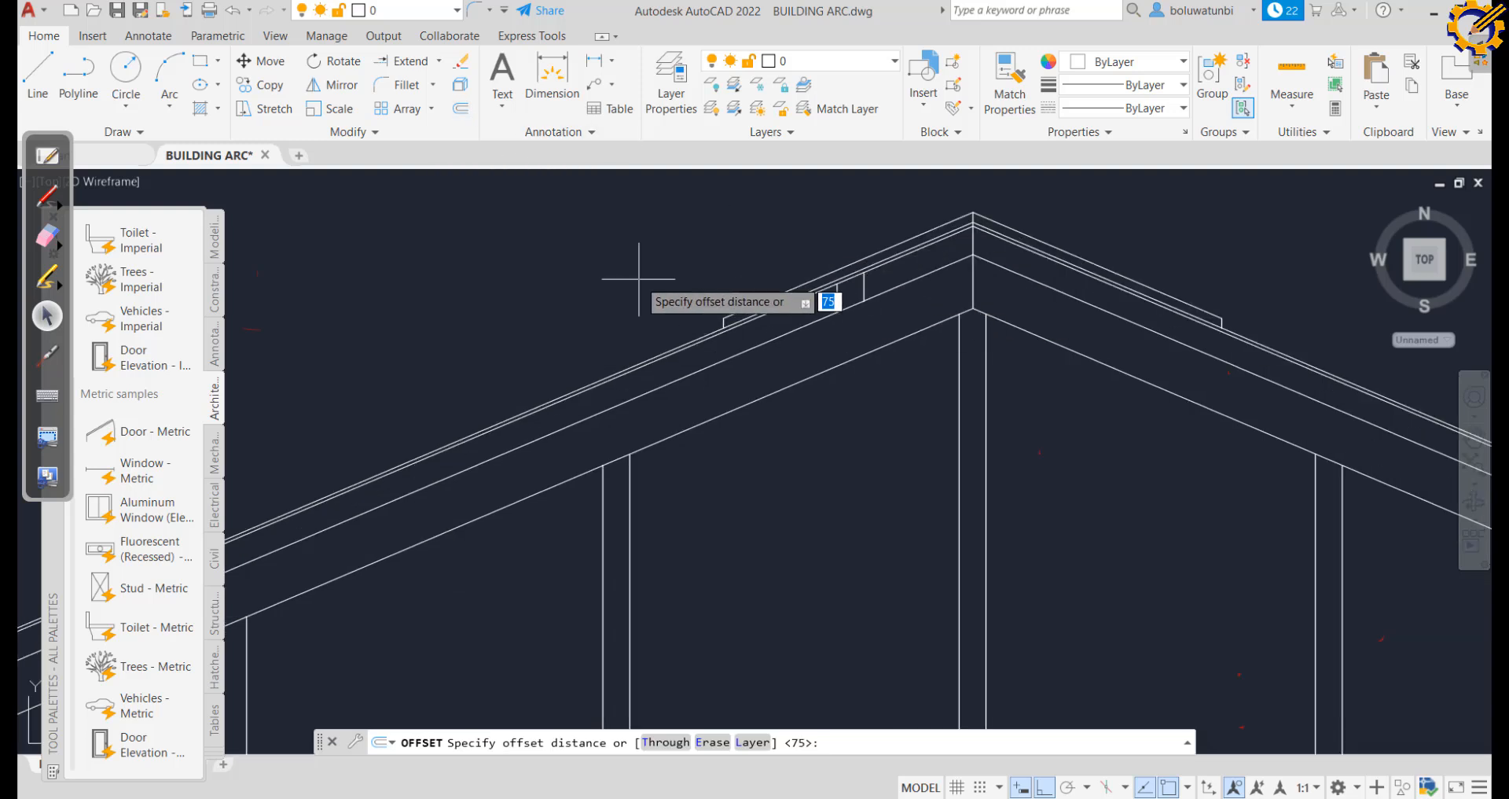
type("1000")
key("Return")
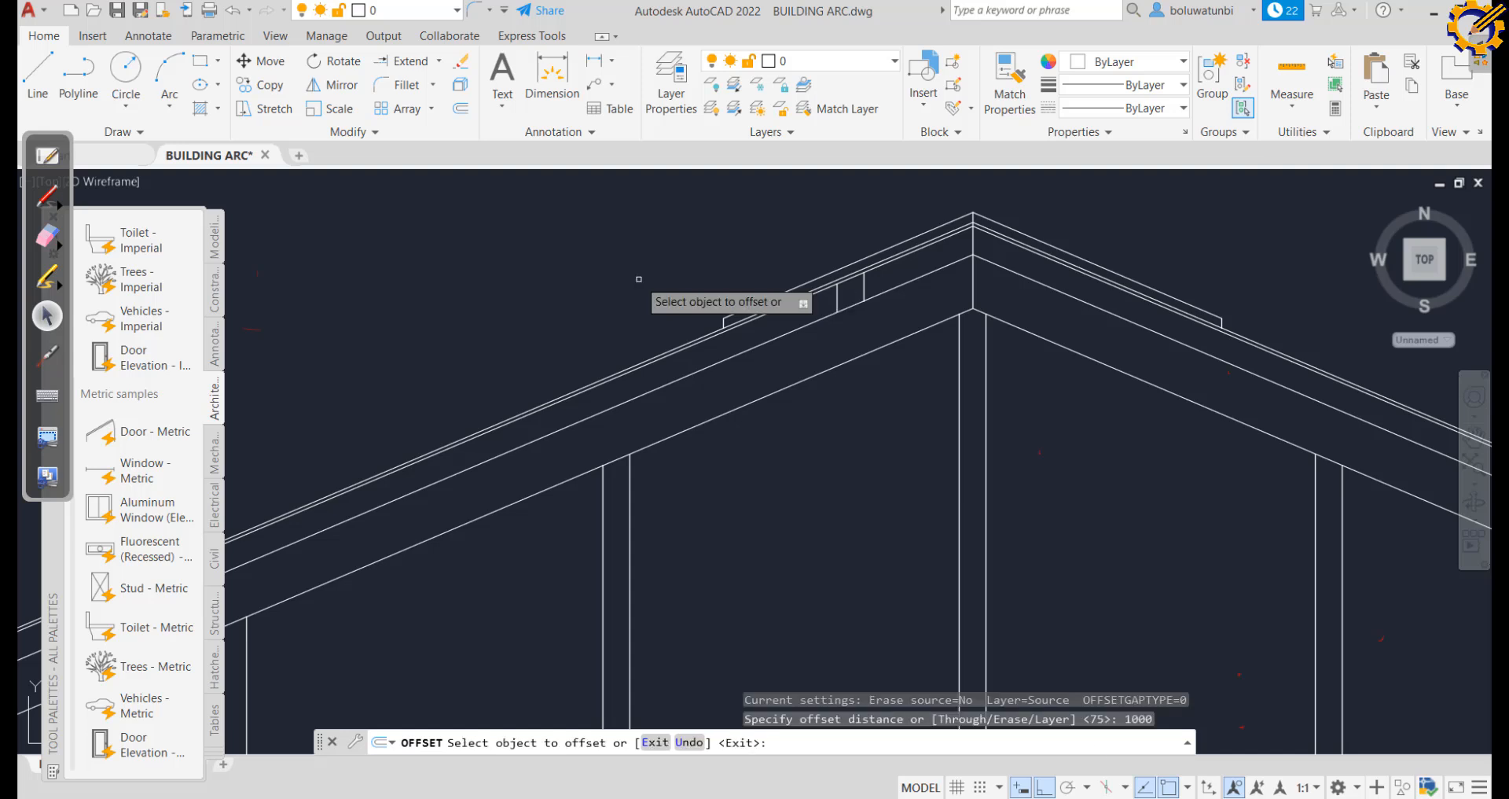
left_click(838, 295)
left_click(481, 300)
scroll(707, 328, "down", 2)
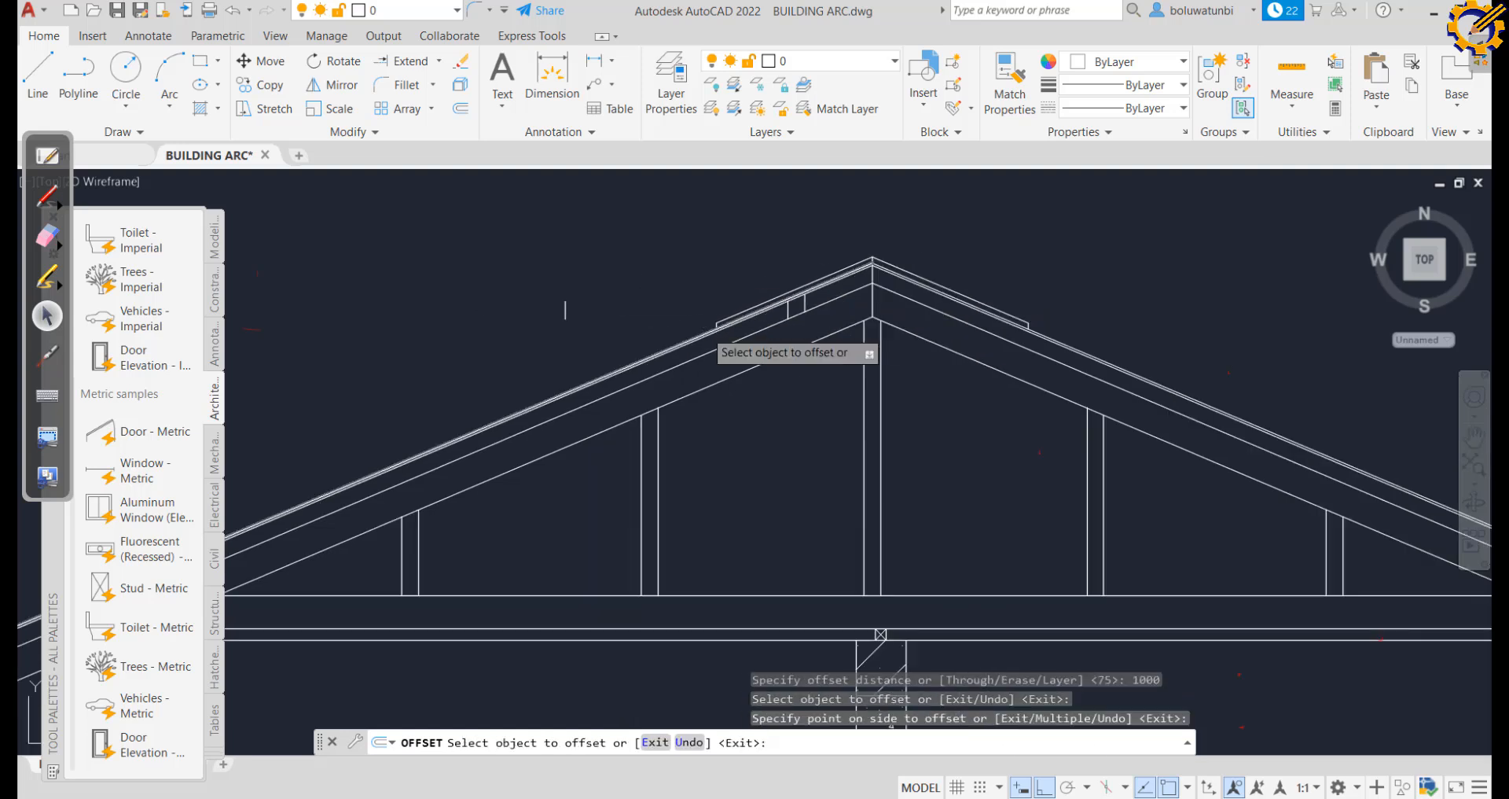
scroll(705, 330, "down", 4)
scroll(683, 331, "up", 3)
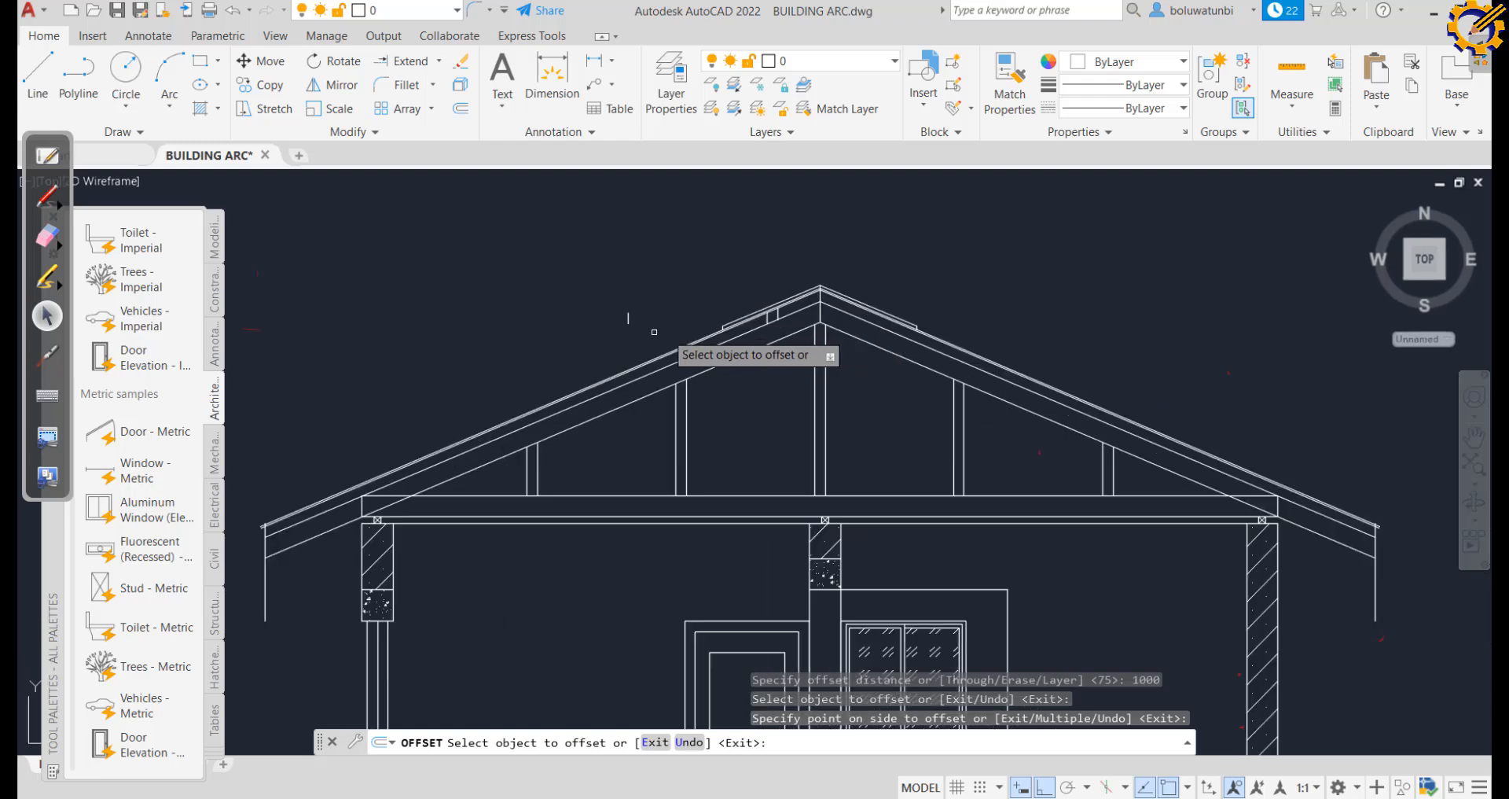
left_click(627, 318)
left_click(554, 319)
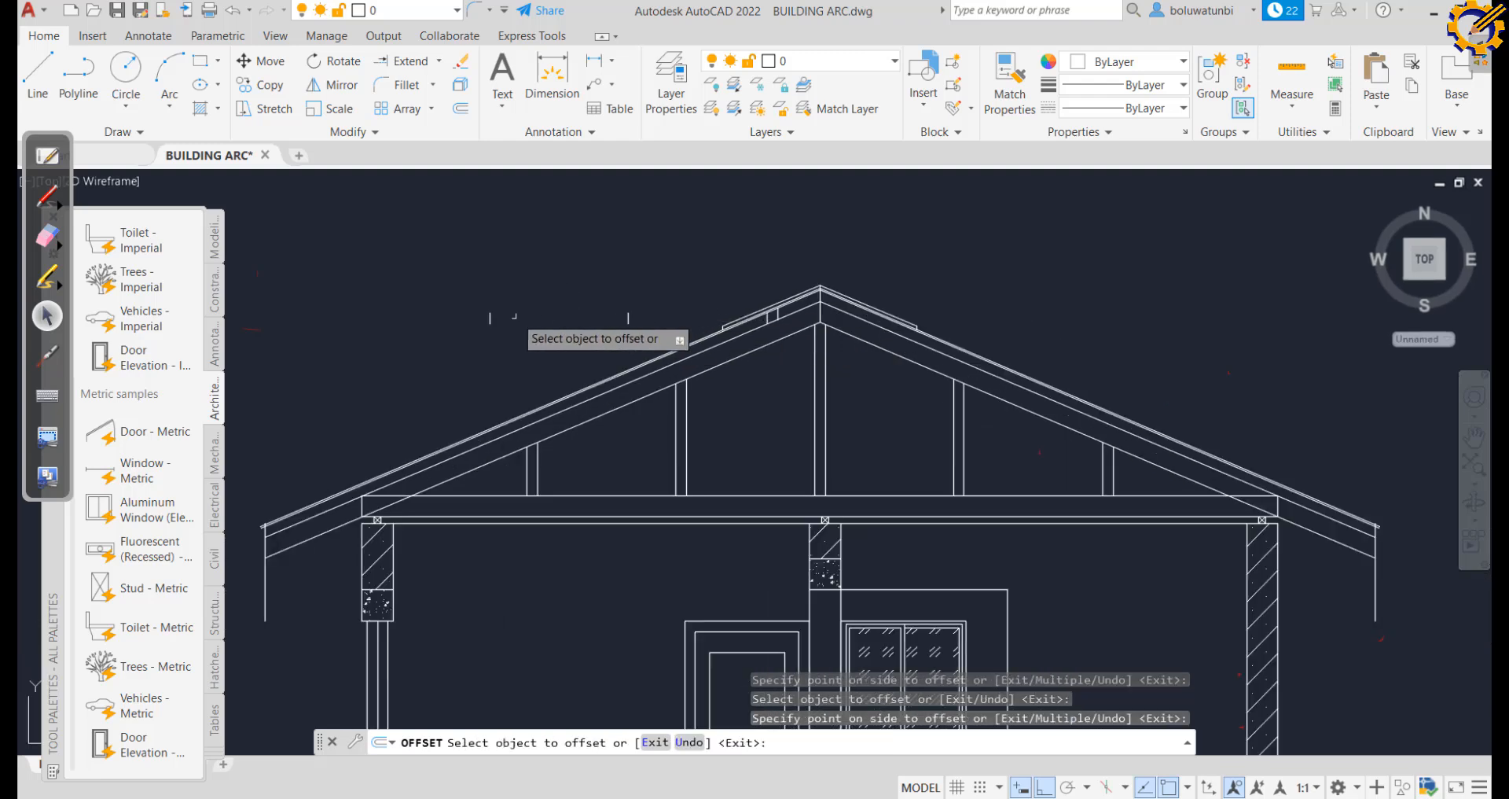
left_click(490, 319)
left_click(424, 319)
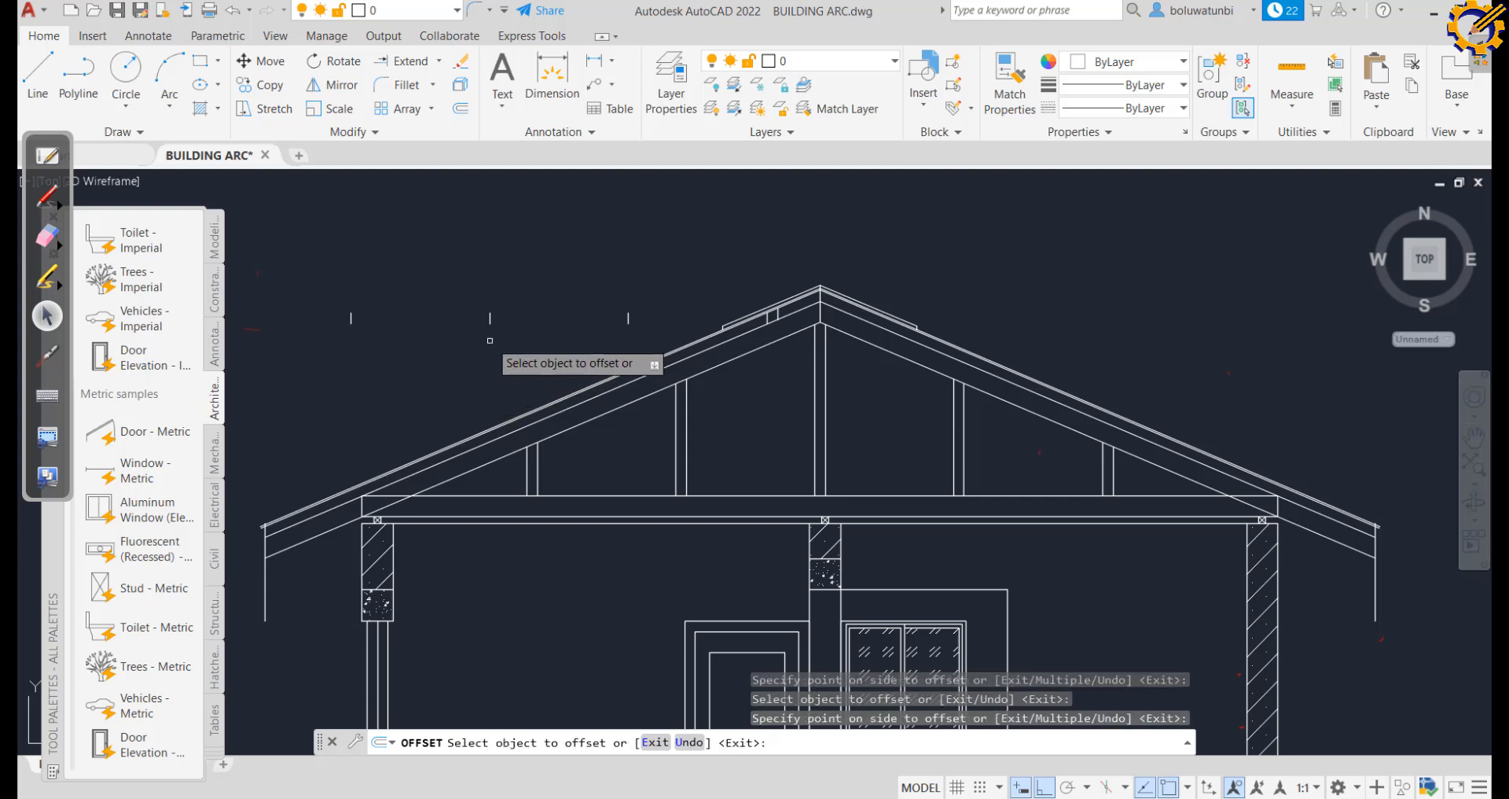
Offset the first purlin's right side by 1000 three times in succession towards the left eave
left_click(777, 311)
left_click(711, 316)
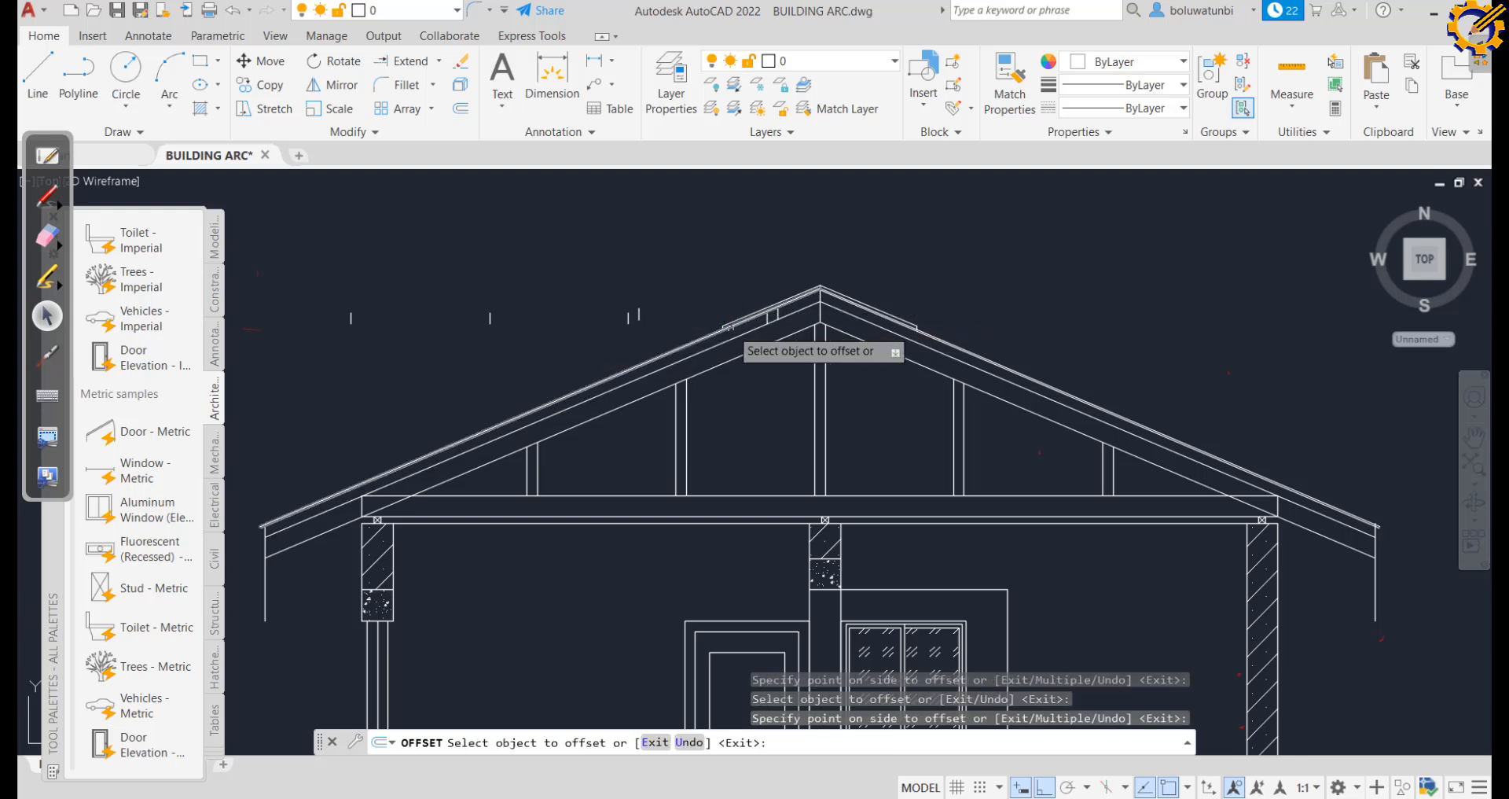
left_click(638, 318)
left_click(549, 326)
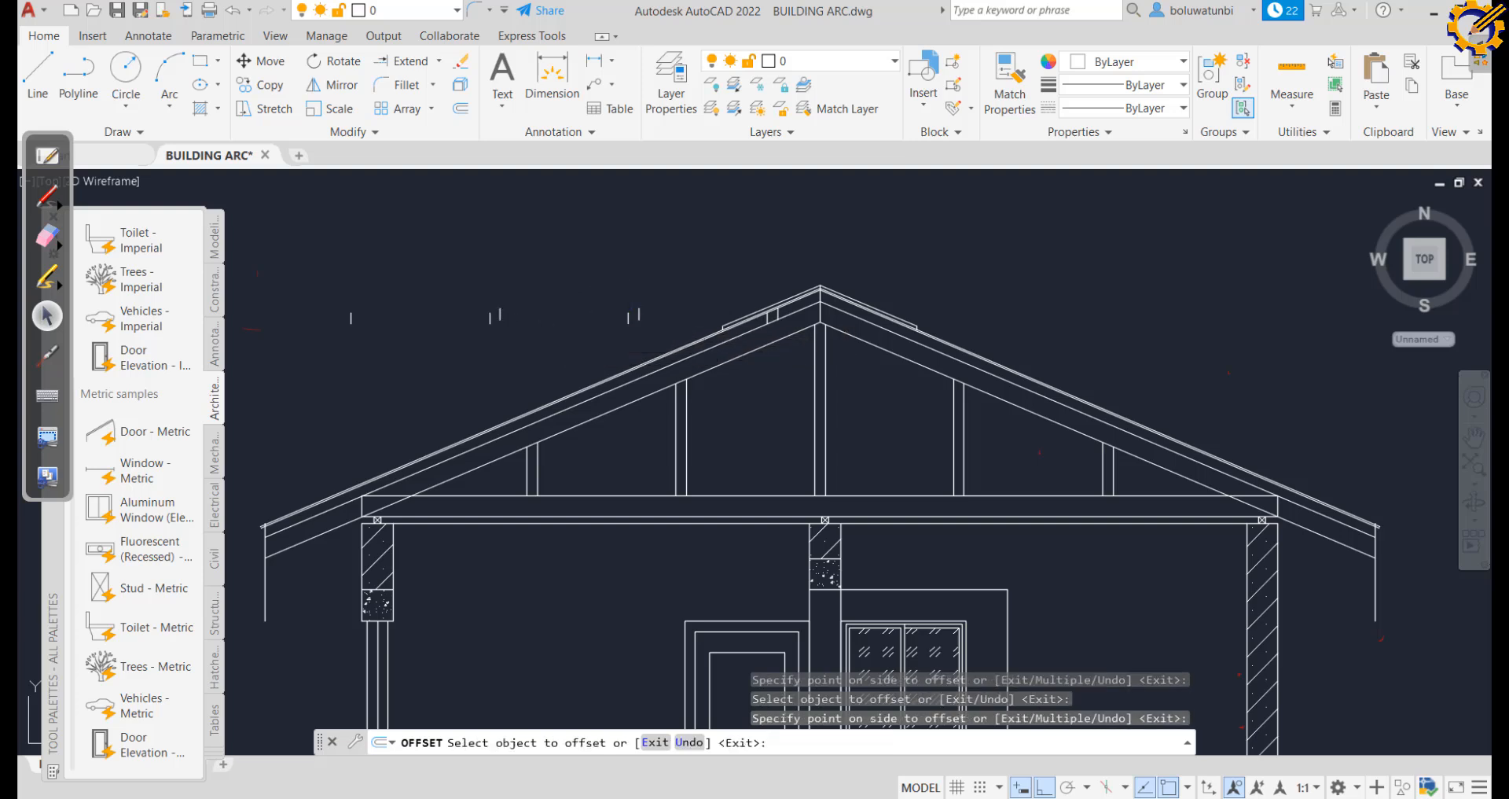
left_click(500, 318)
left_click(409, 322)
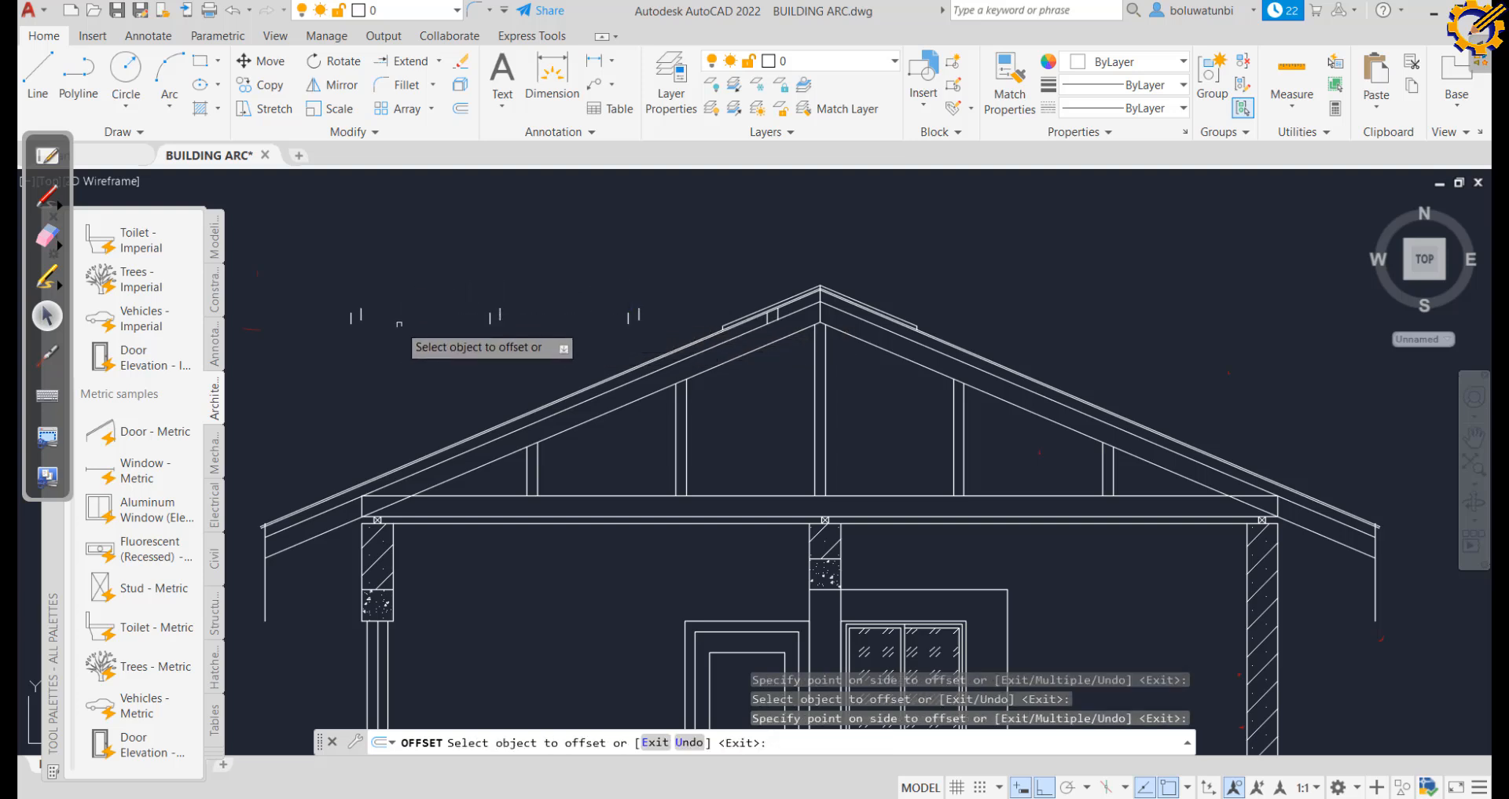
Extend the three offset line pairs down to the left slope's roof covering
left_click(407, 64)
left_click(336, 320)
left_click(399, 316)
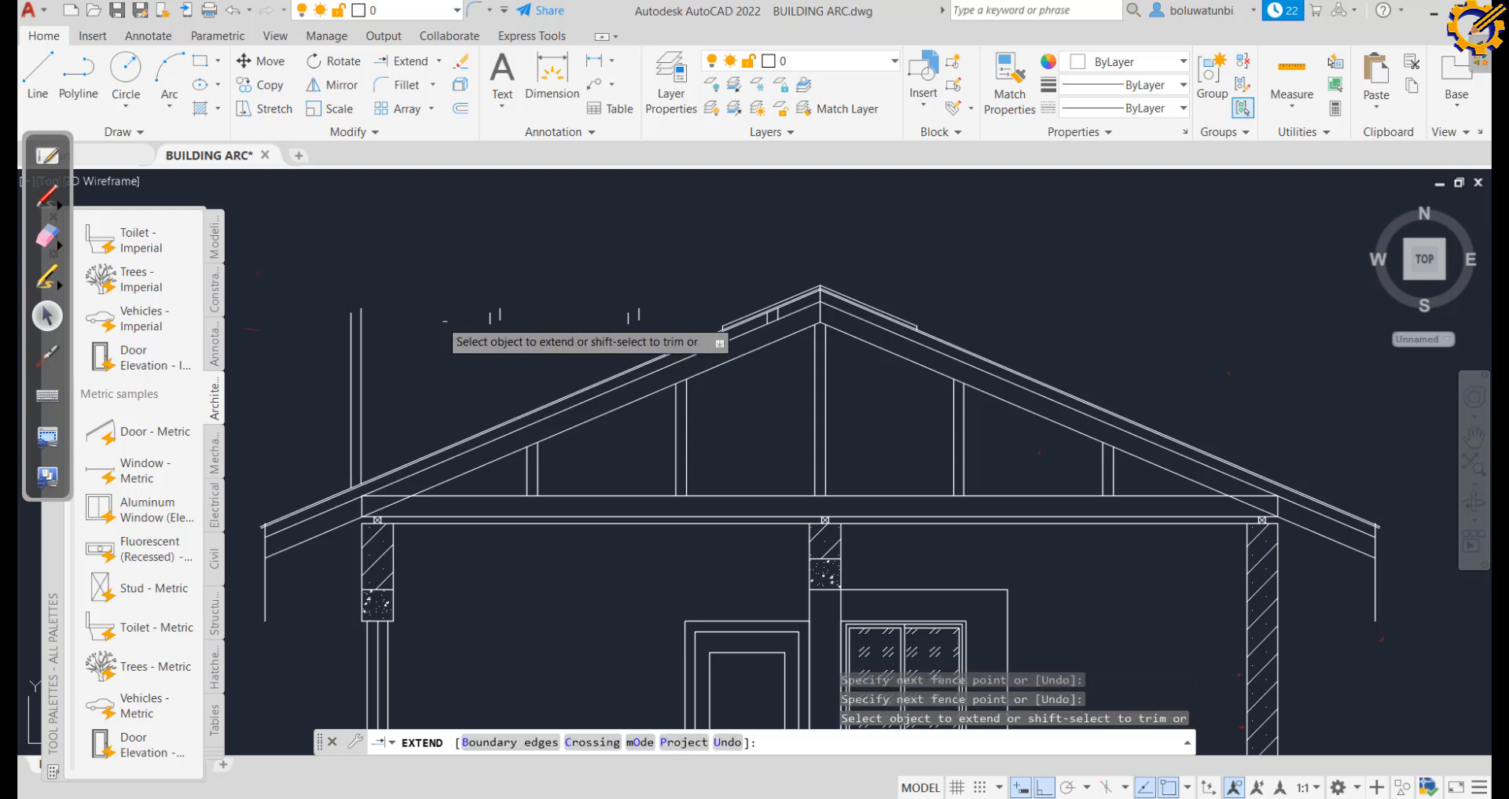
left_click(440, 319)
left_click(531, 318)
left_click(611, 319)
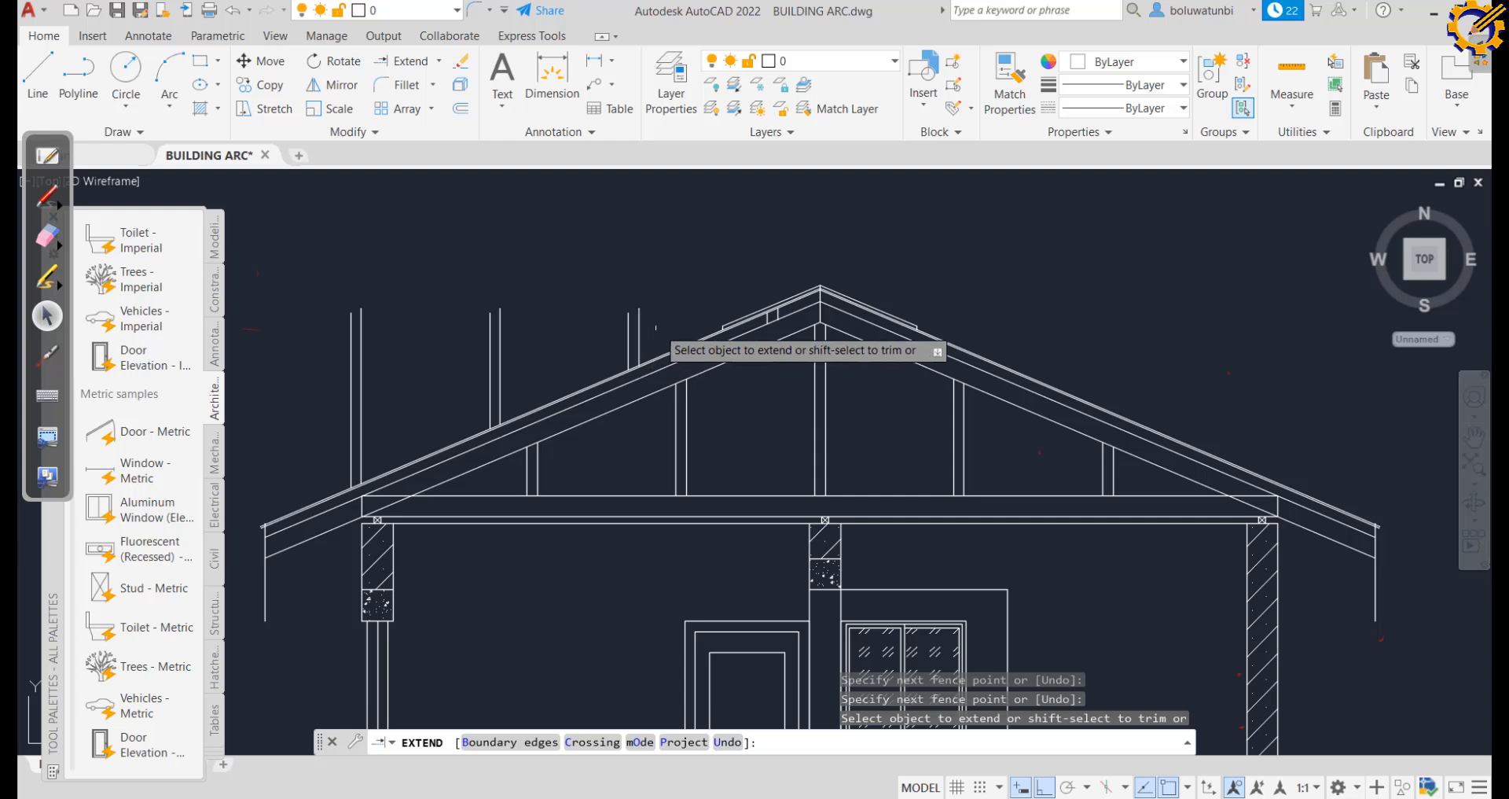
Extend the offset line pair nearest the ridge through the roof covering to the left rafter's upper edge
left_click(659, 328)
left_click(309, 351)
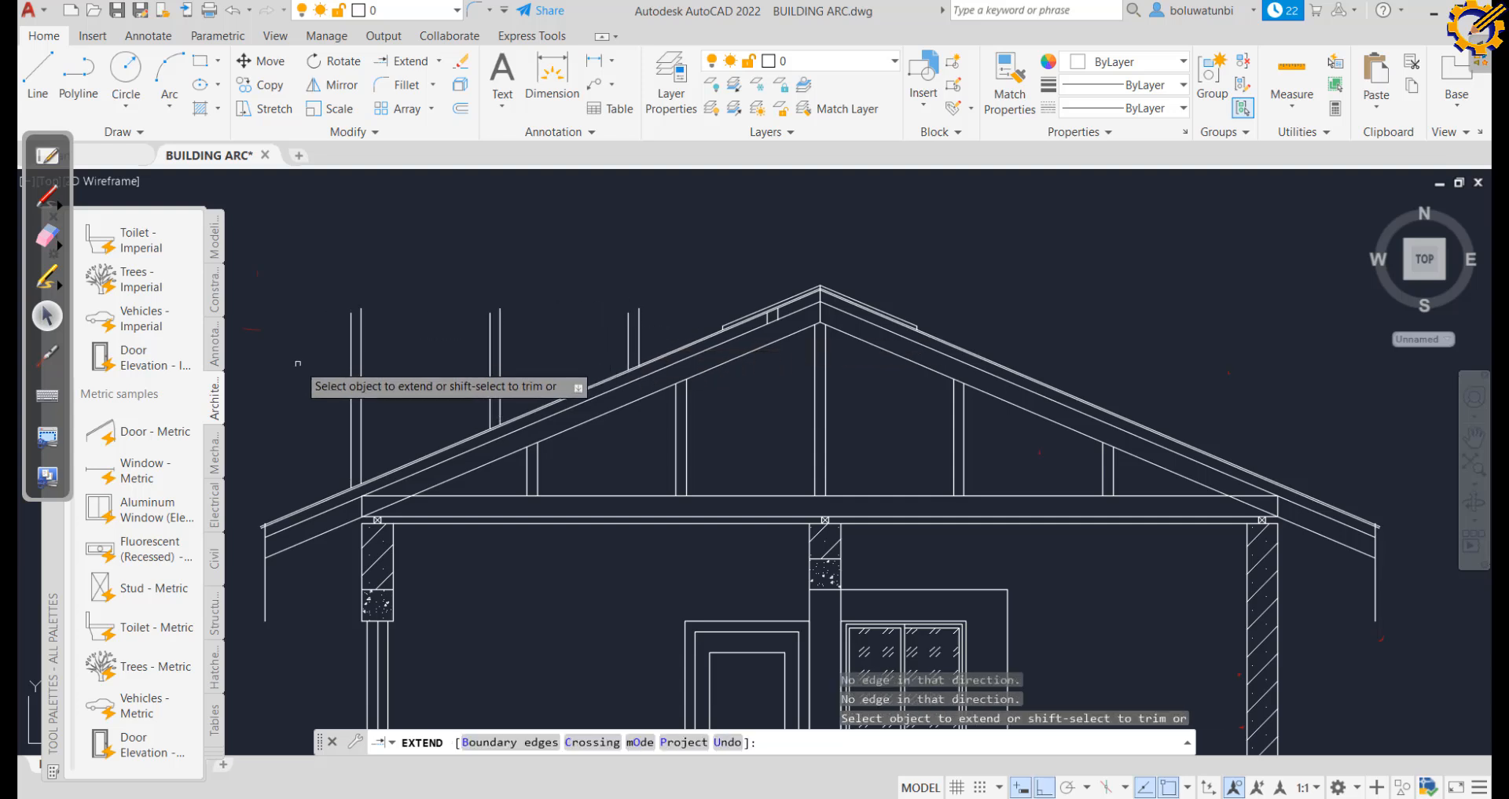
left_click(297, 363)
left_click(661, 334)
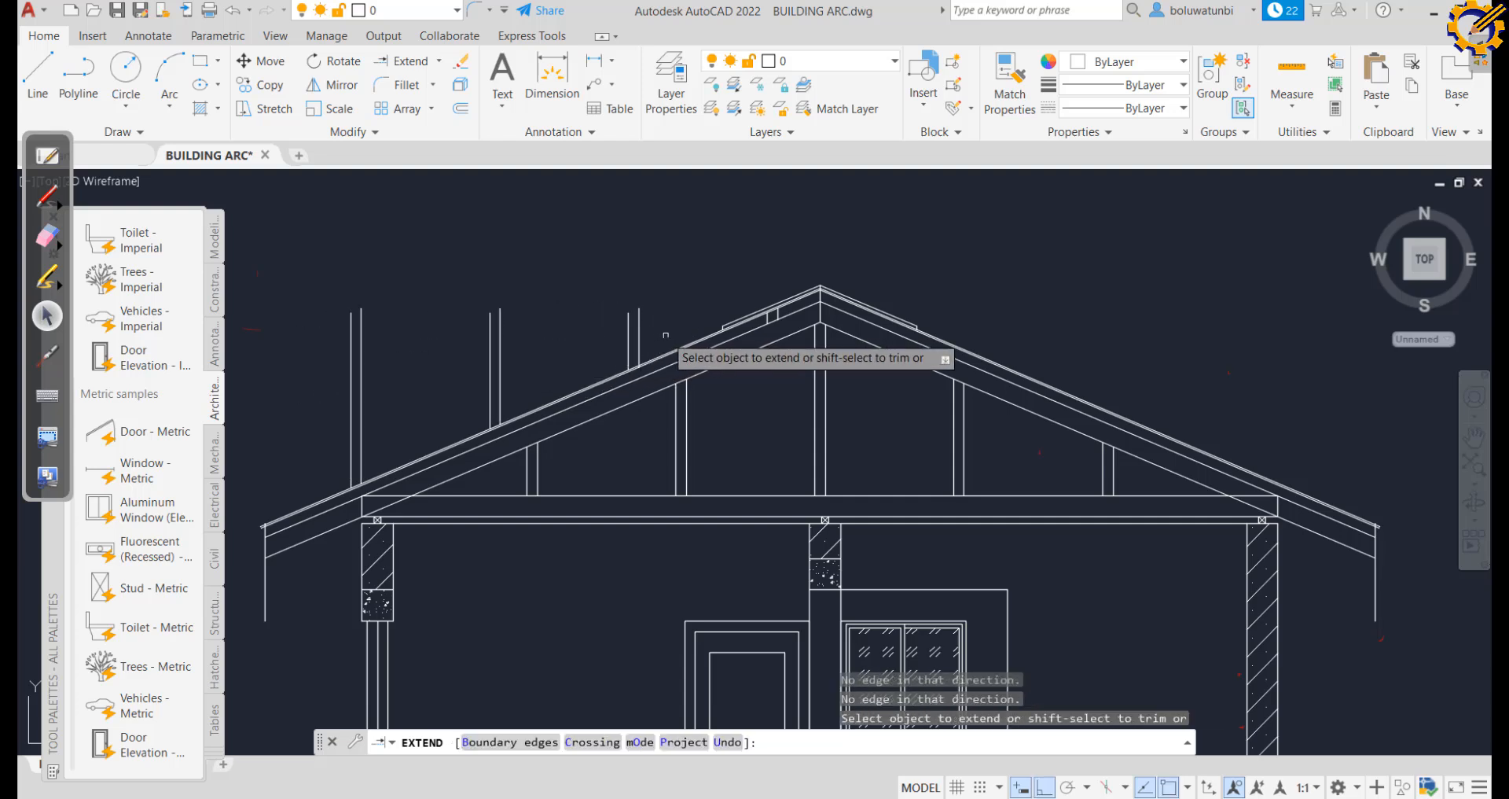
left_click(670, 335)
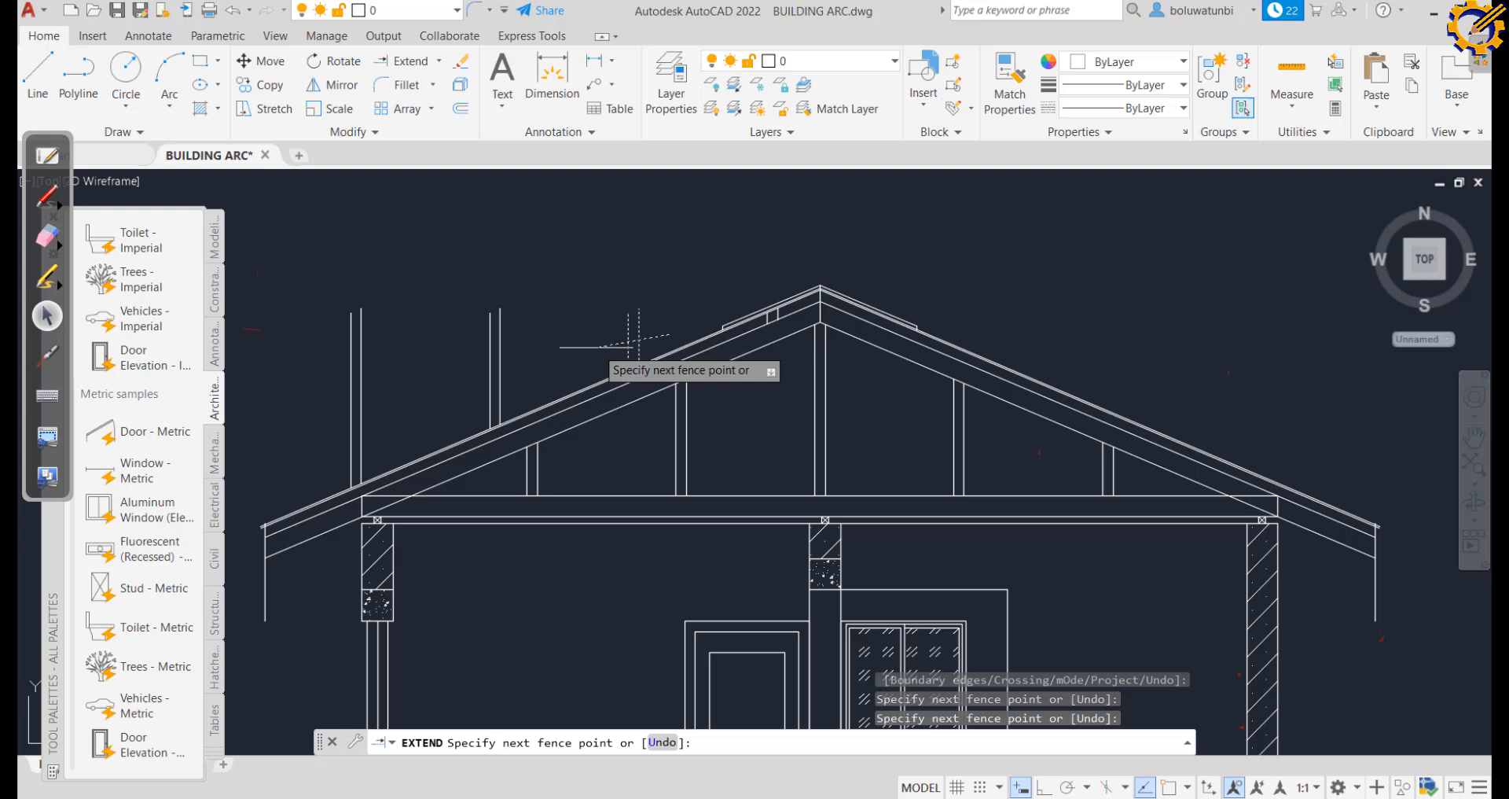
left_click(327, 384)
left_click(318, 390)
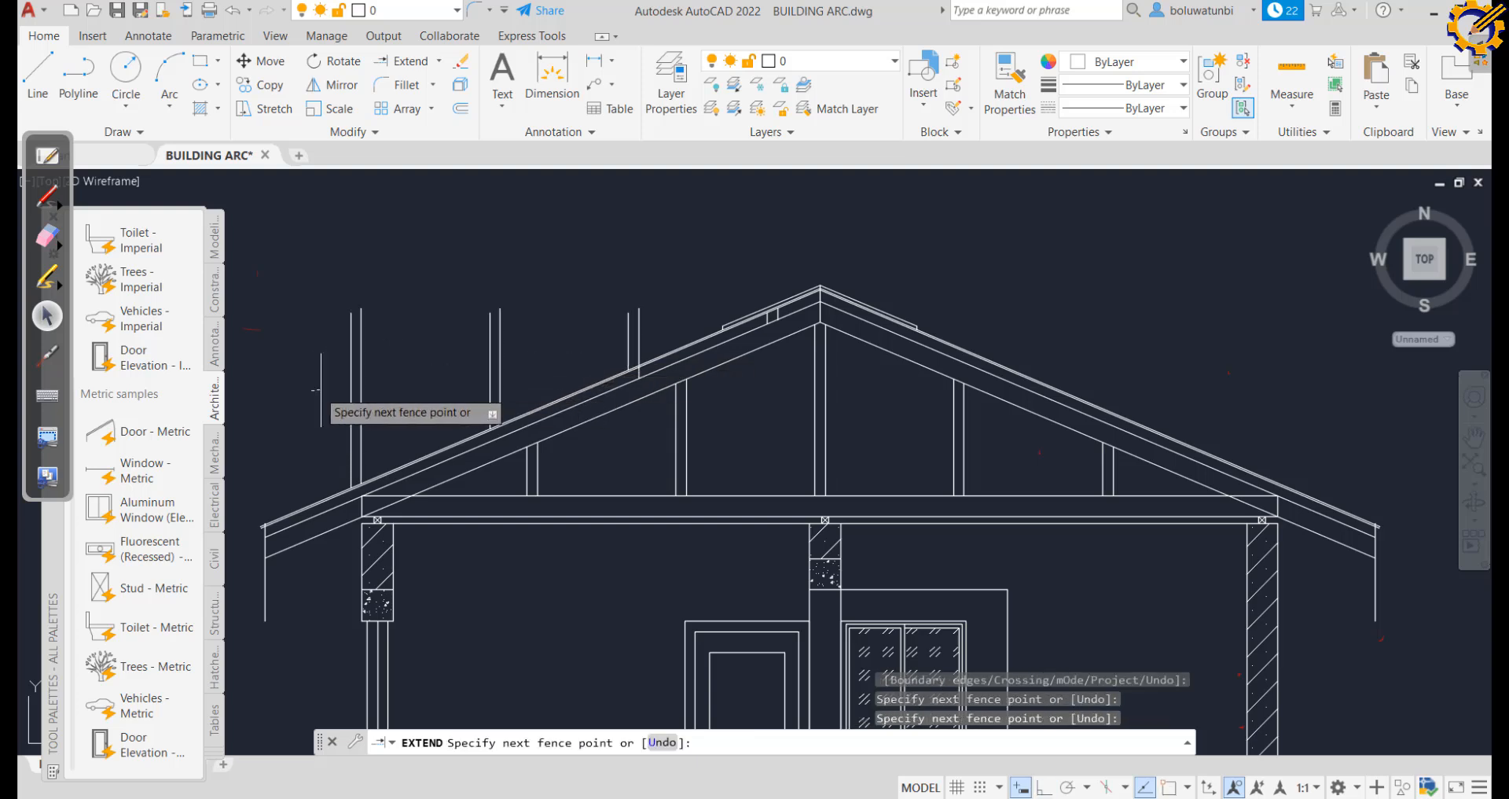
Extend the remaining two offset line pairs nearer the eave down to the left rafter's upper edge
left_click(544, 357)
left_click(540, 357)
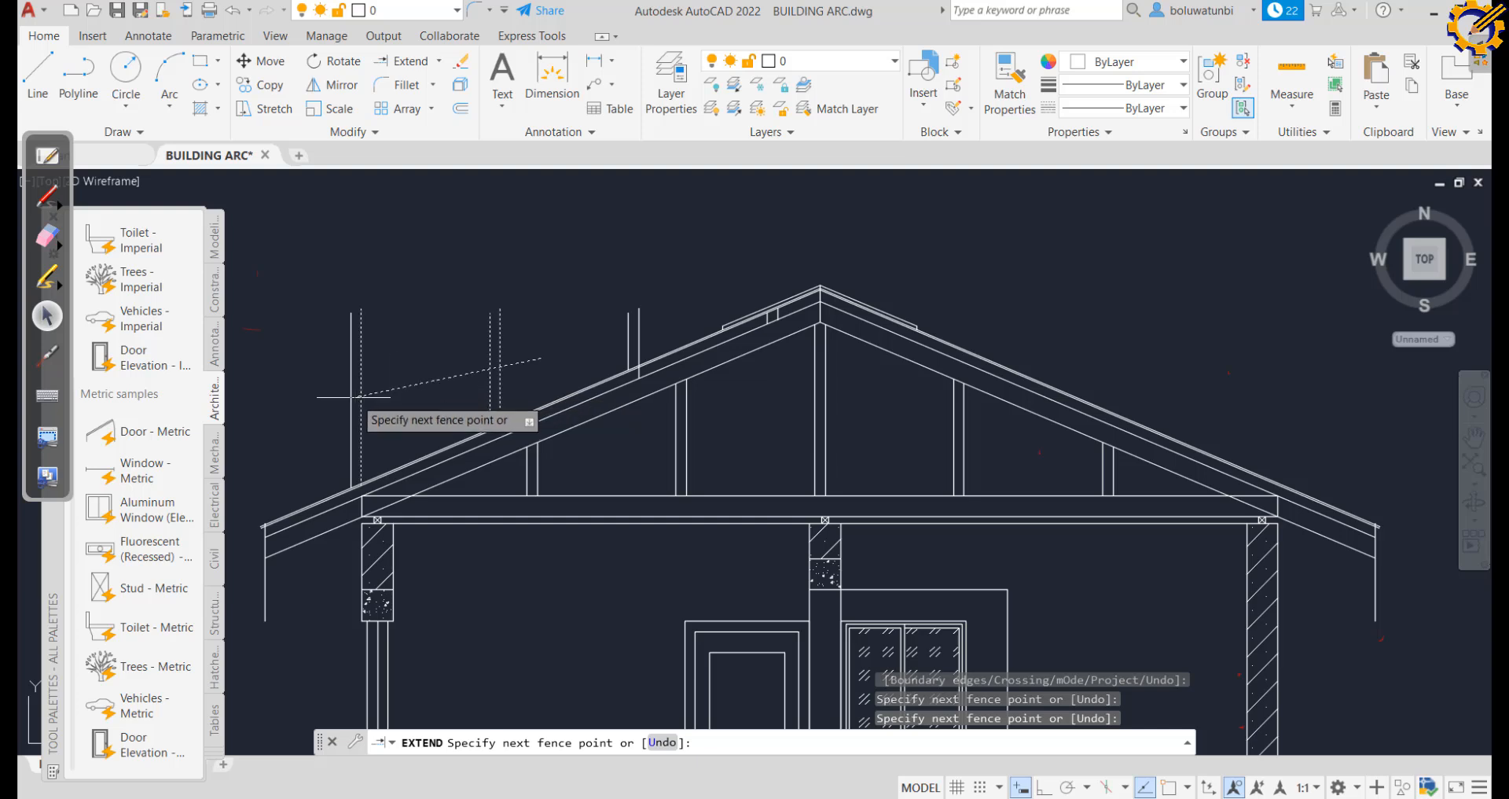
left_click(319, 401)
left_click(314, 400)
left_click(431, 382)
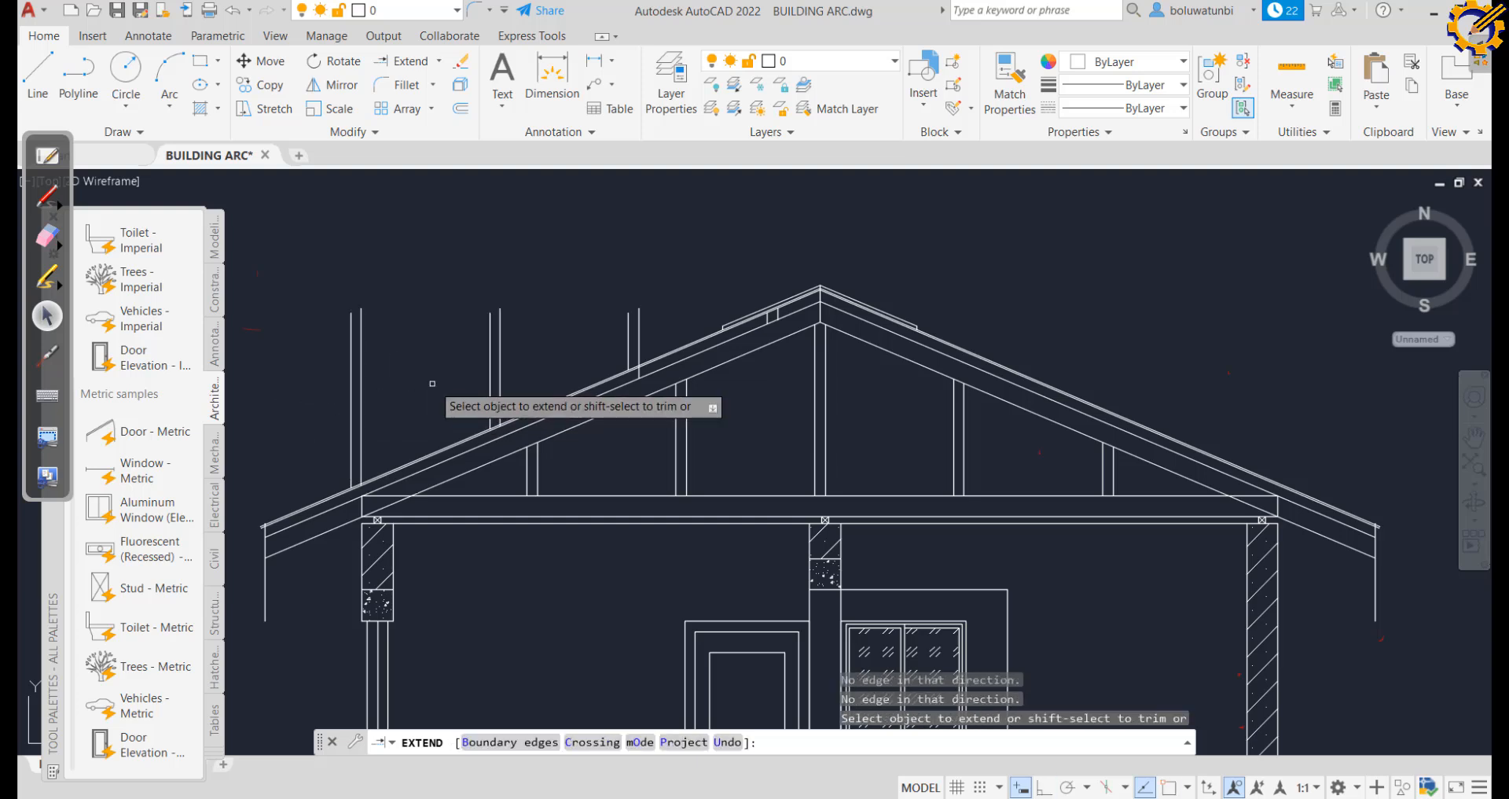
scroll(407, 409, "up", 2)
middle_click_drag(407, 408, 463, 320)
left_click(339, 390)
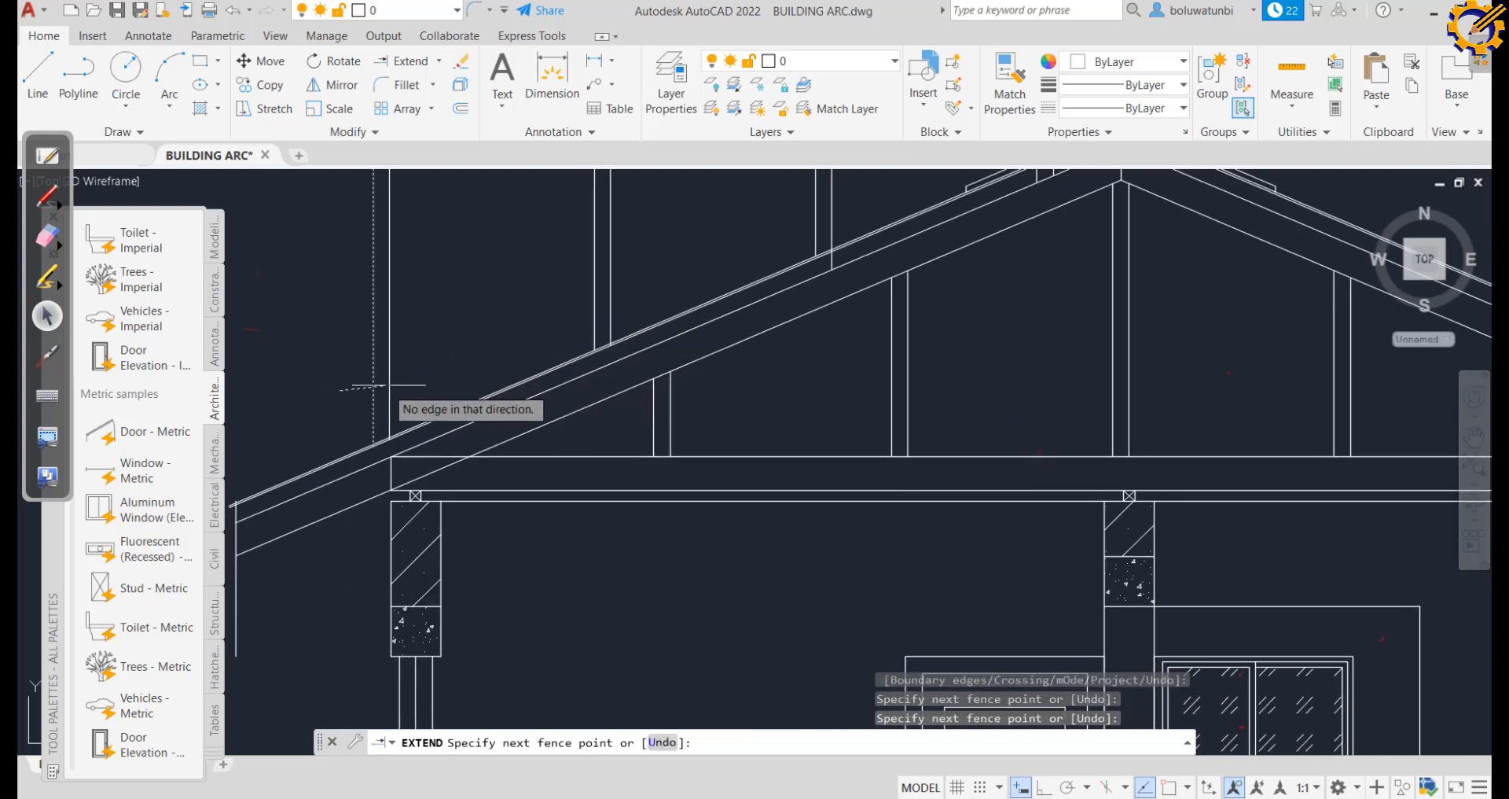
left_click(410, 378)
key("Return")
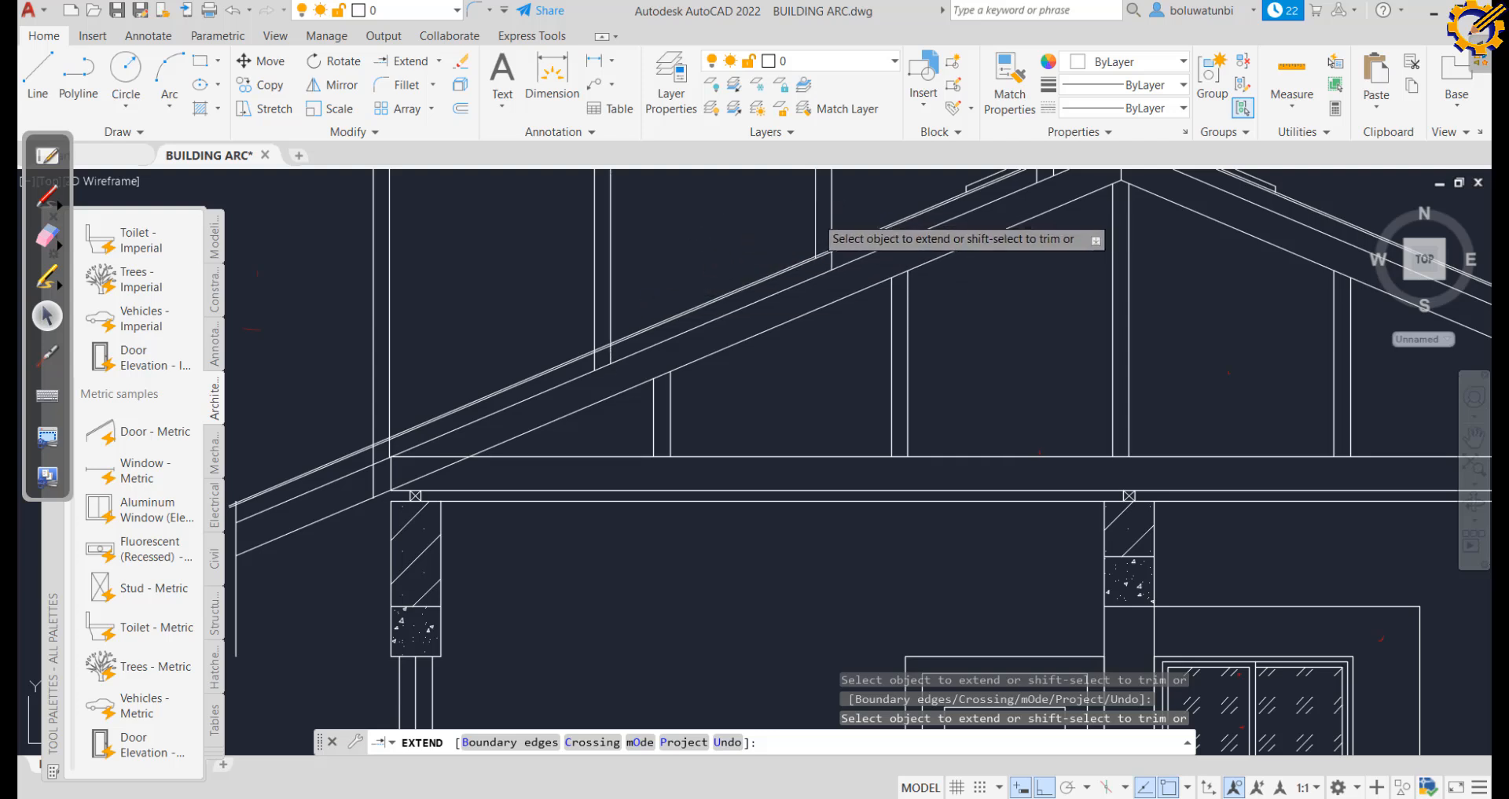
Trim the portions of the three purlin line pairs that project above the left roof covering
middle_click_drag(856, 206, 822, 251)
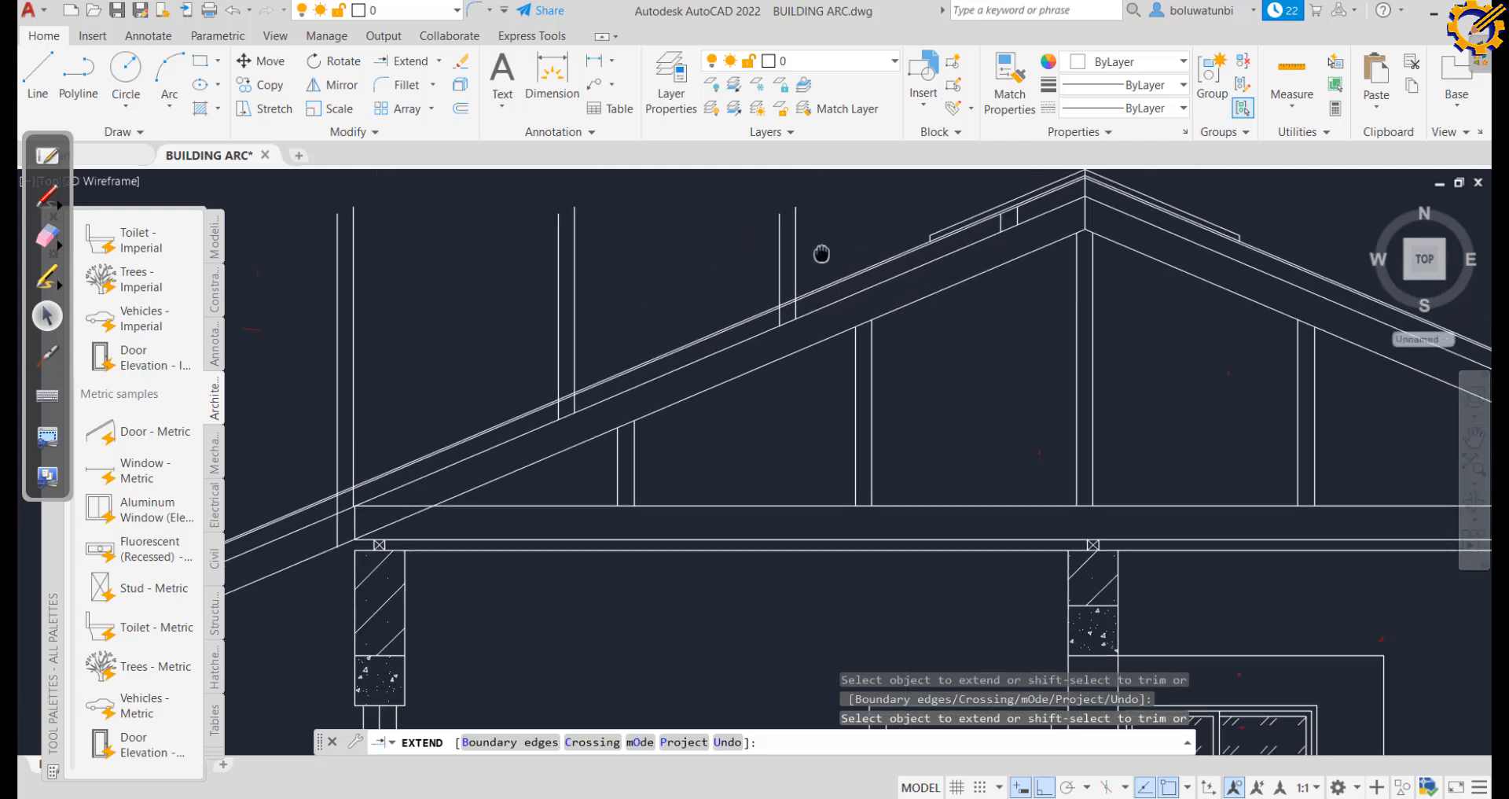
left_click(438, 63)
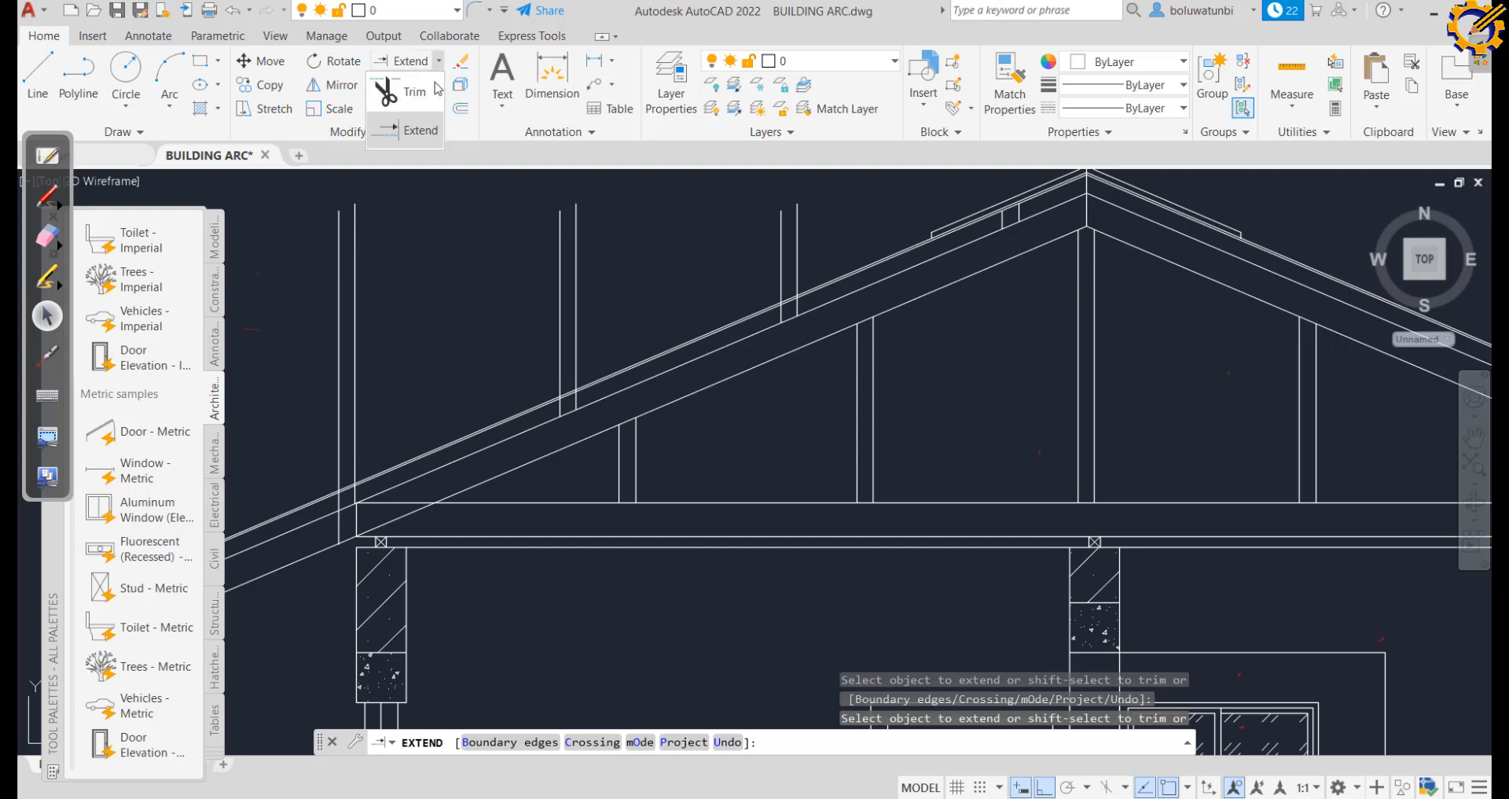
left_click(405, 85)
left_click_drag(316, 463, 683, 302)
left_click_drag(800, 240, 810, 240)
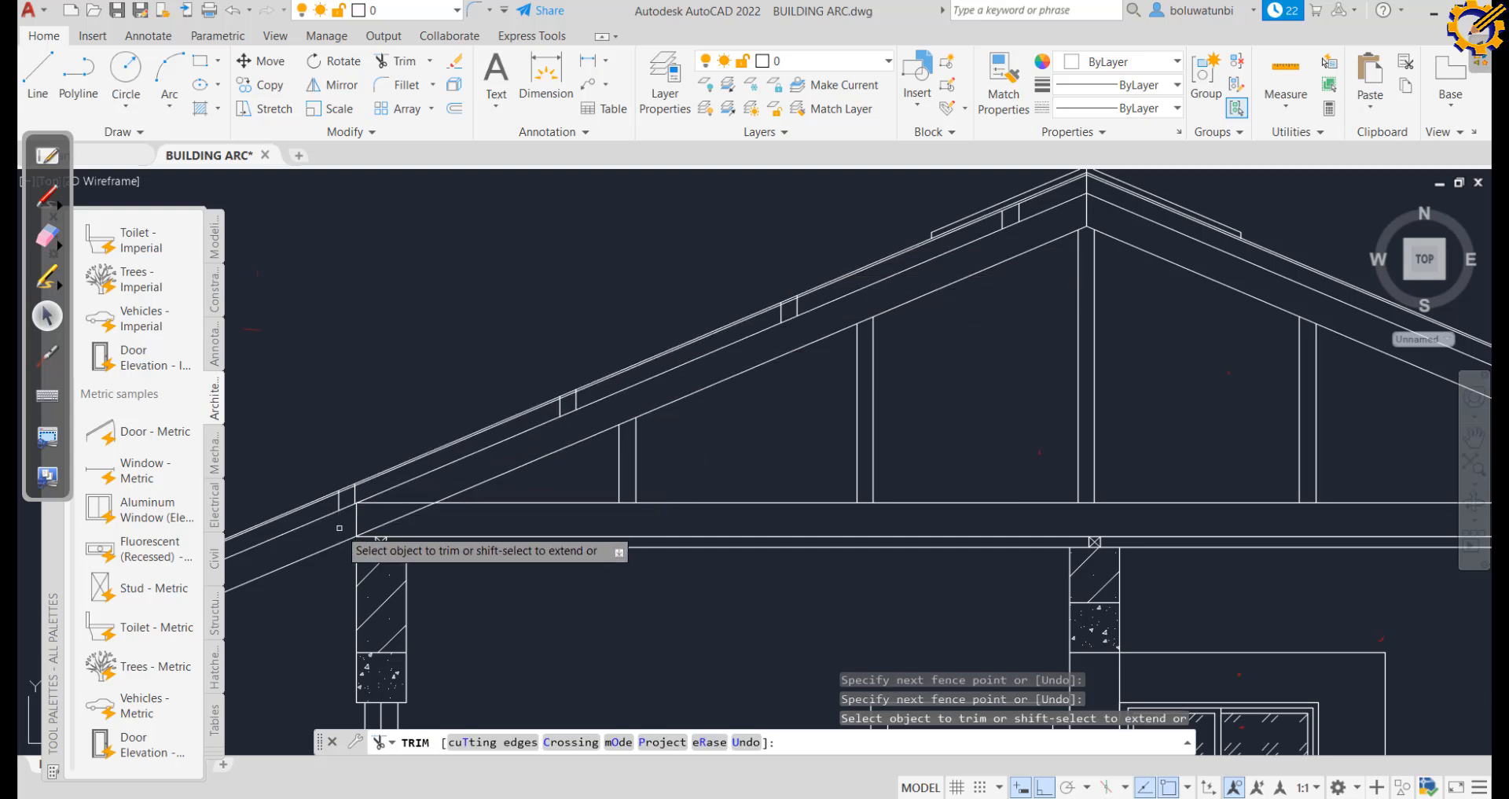
Trim the purlin ends inside the roof covering's thickness at the purlin above the outer wall, and save the drawing
scroll(314, 507, "up", 5)
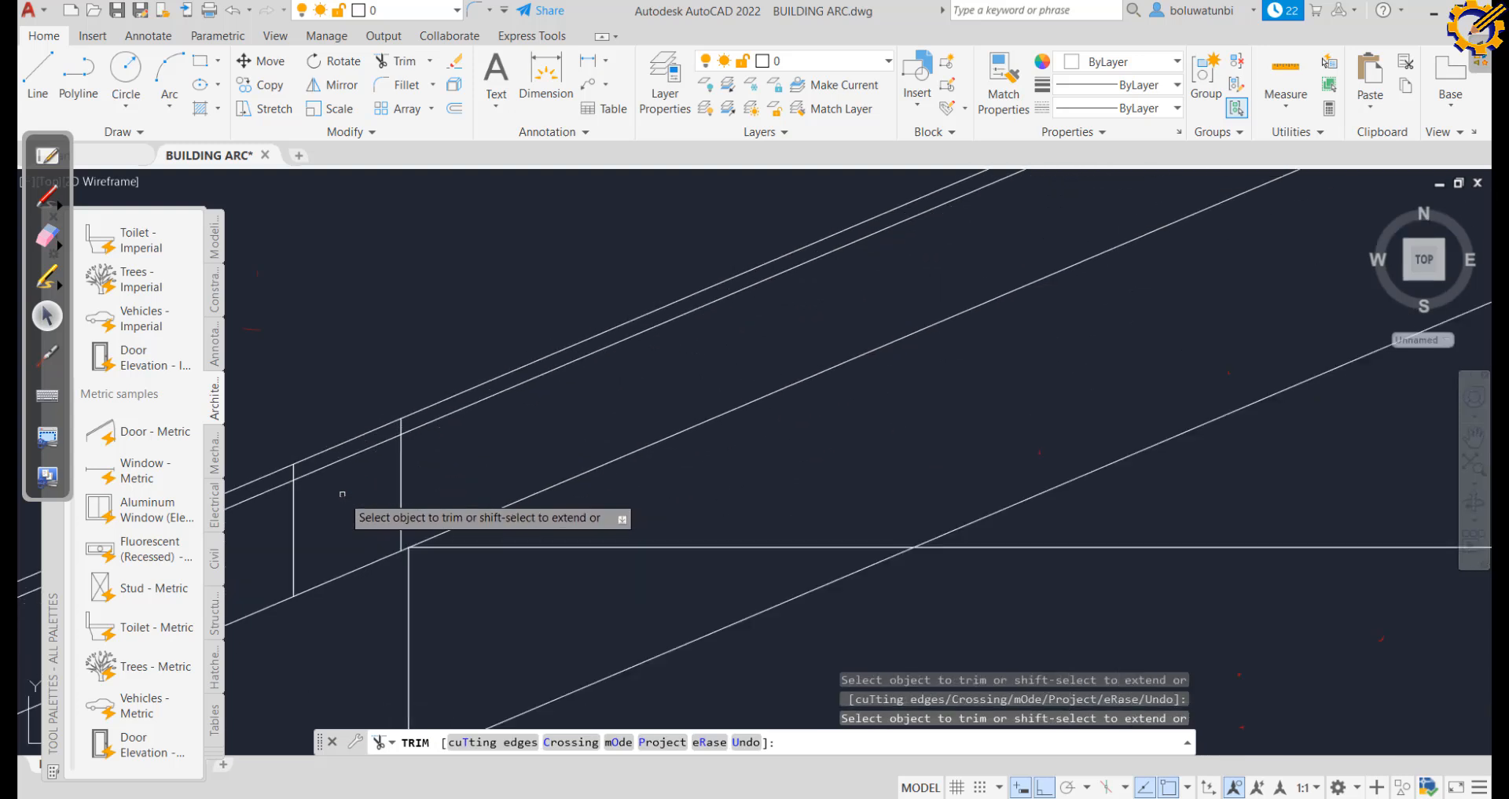
left_click(241, 471)
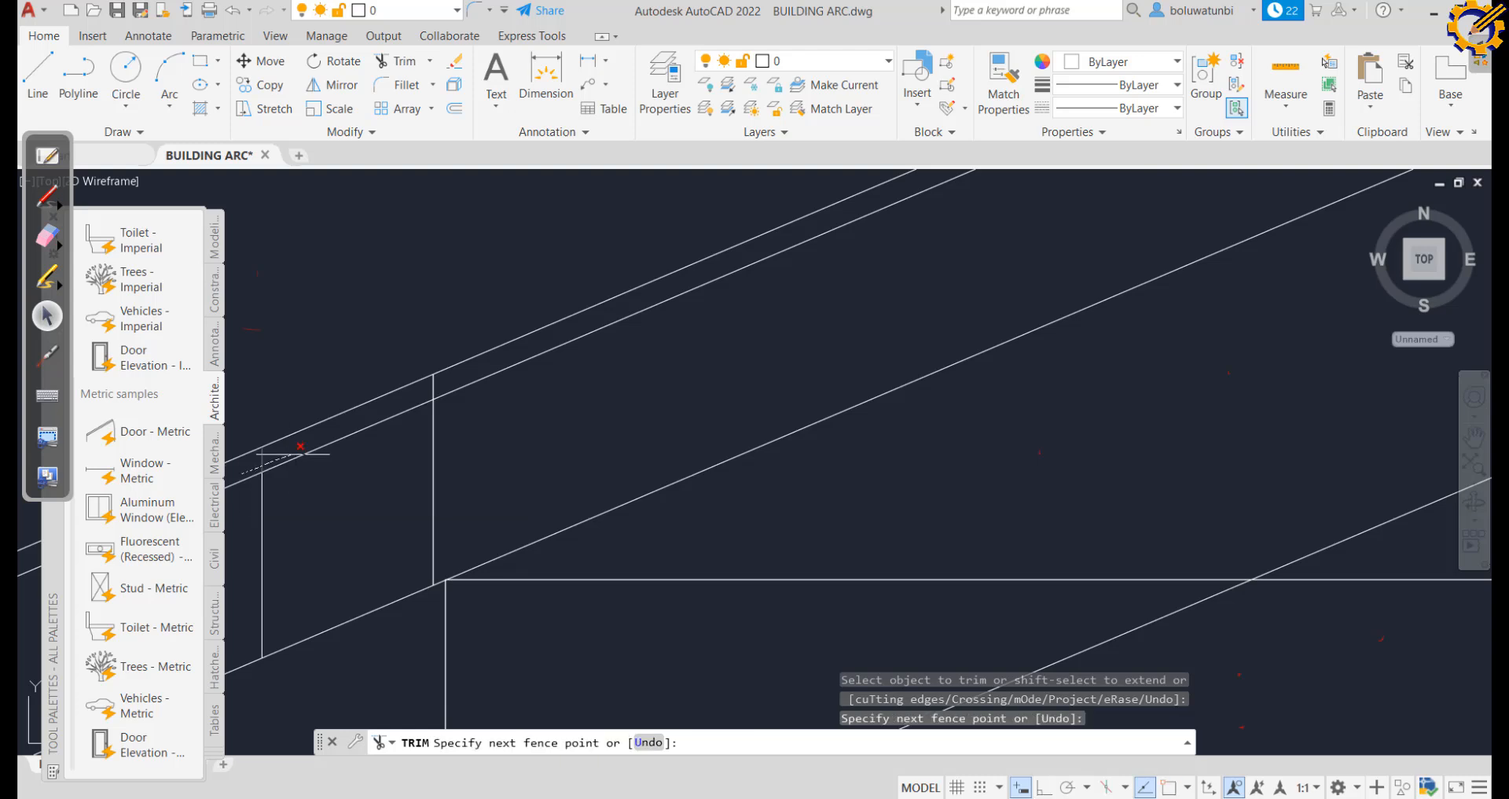
left_click(438, 386)
key("Return")
scroll(519, 377, "down", 2)
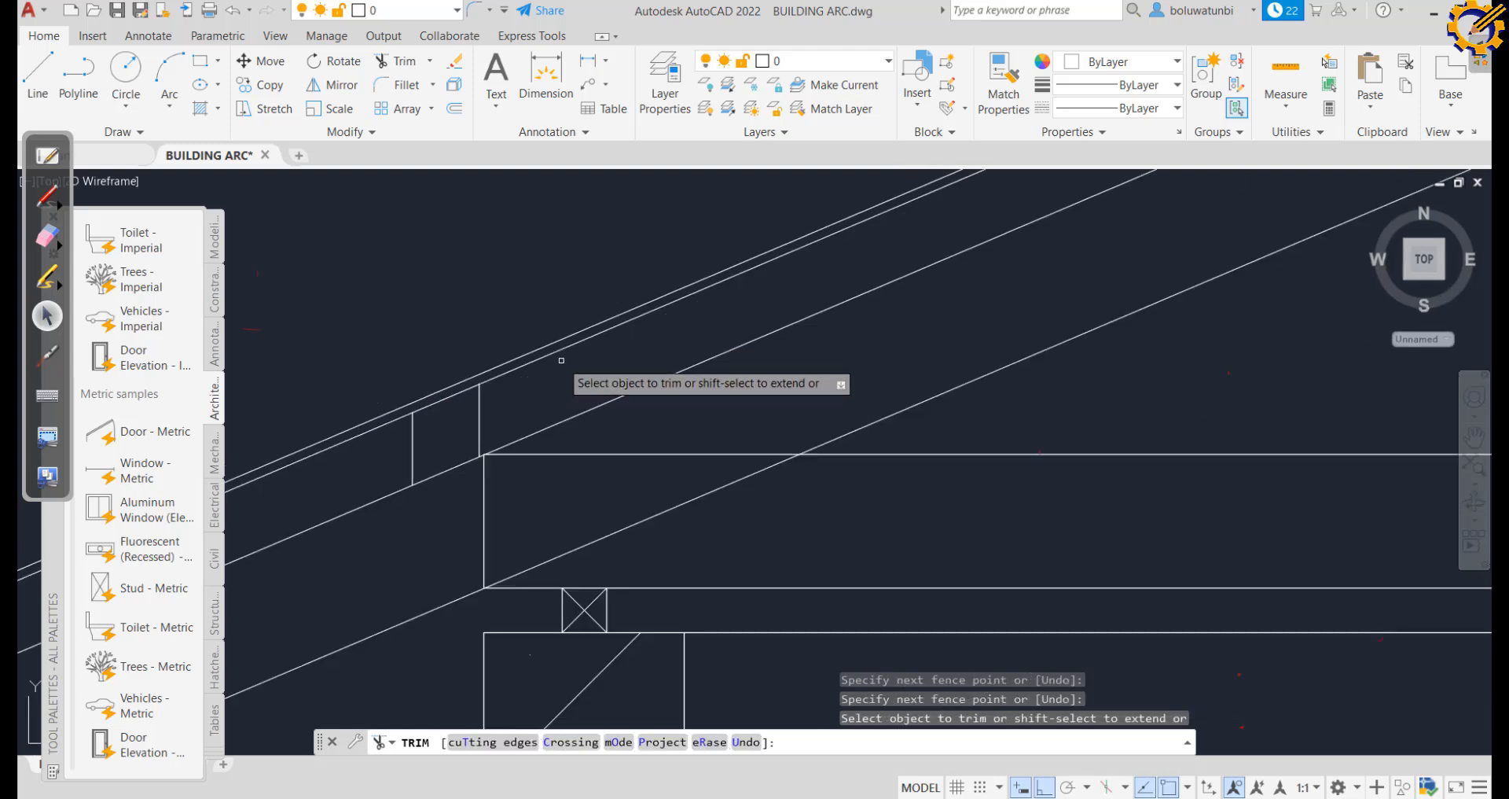
key("ctrl+s")
Trim the middle purlin's line ends where they cross the roof covering's thickness
middle_click_drag(595, 359, 329, 487)
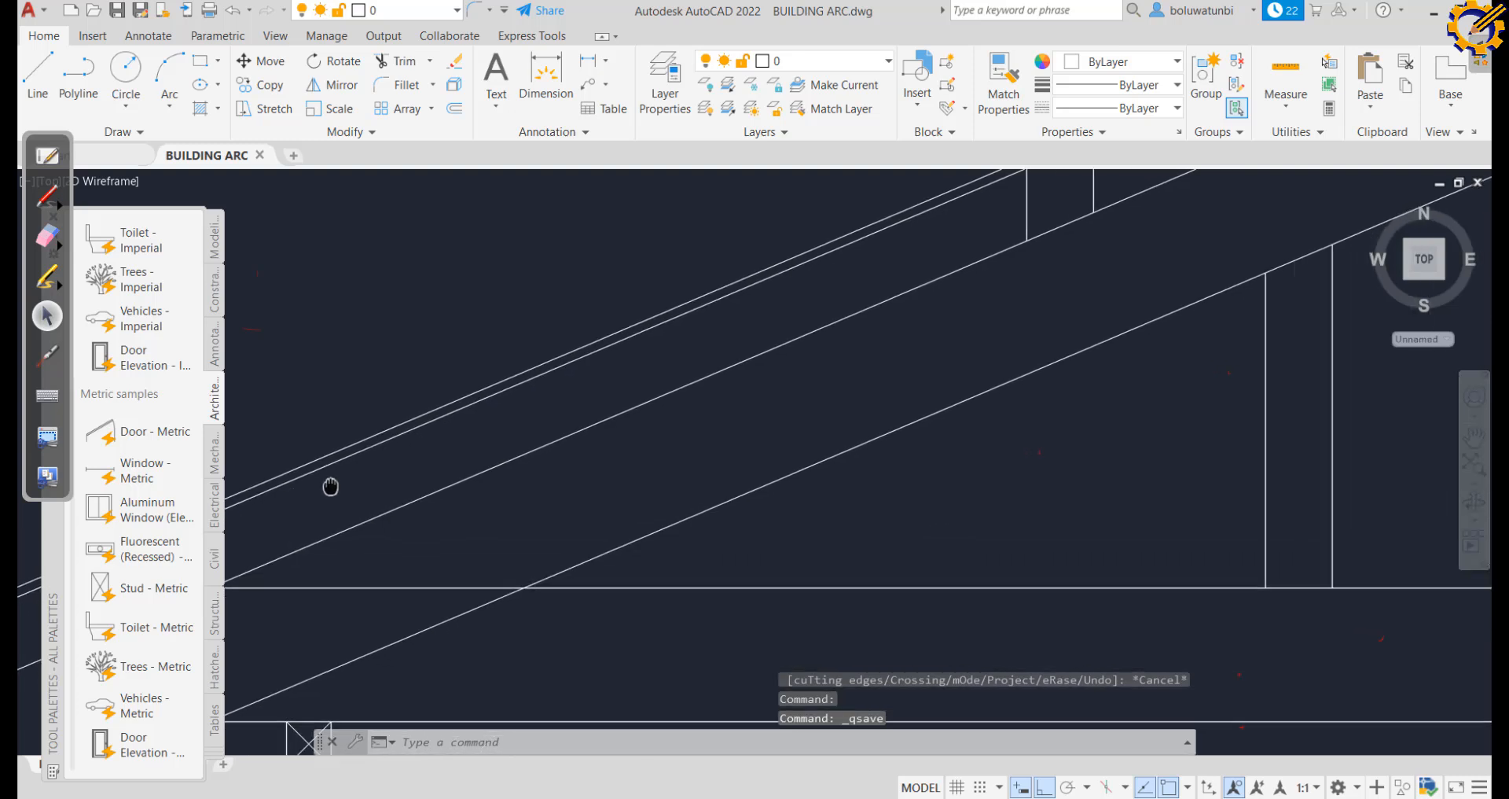
scroll(326, 490, "down", 2)
scroll(771, 293, "up", 5)
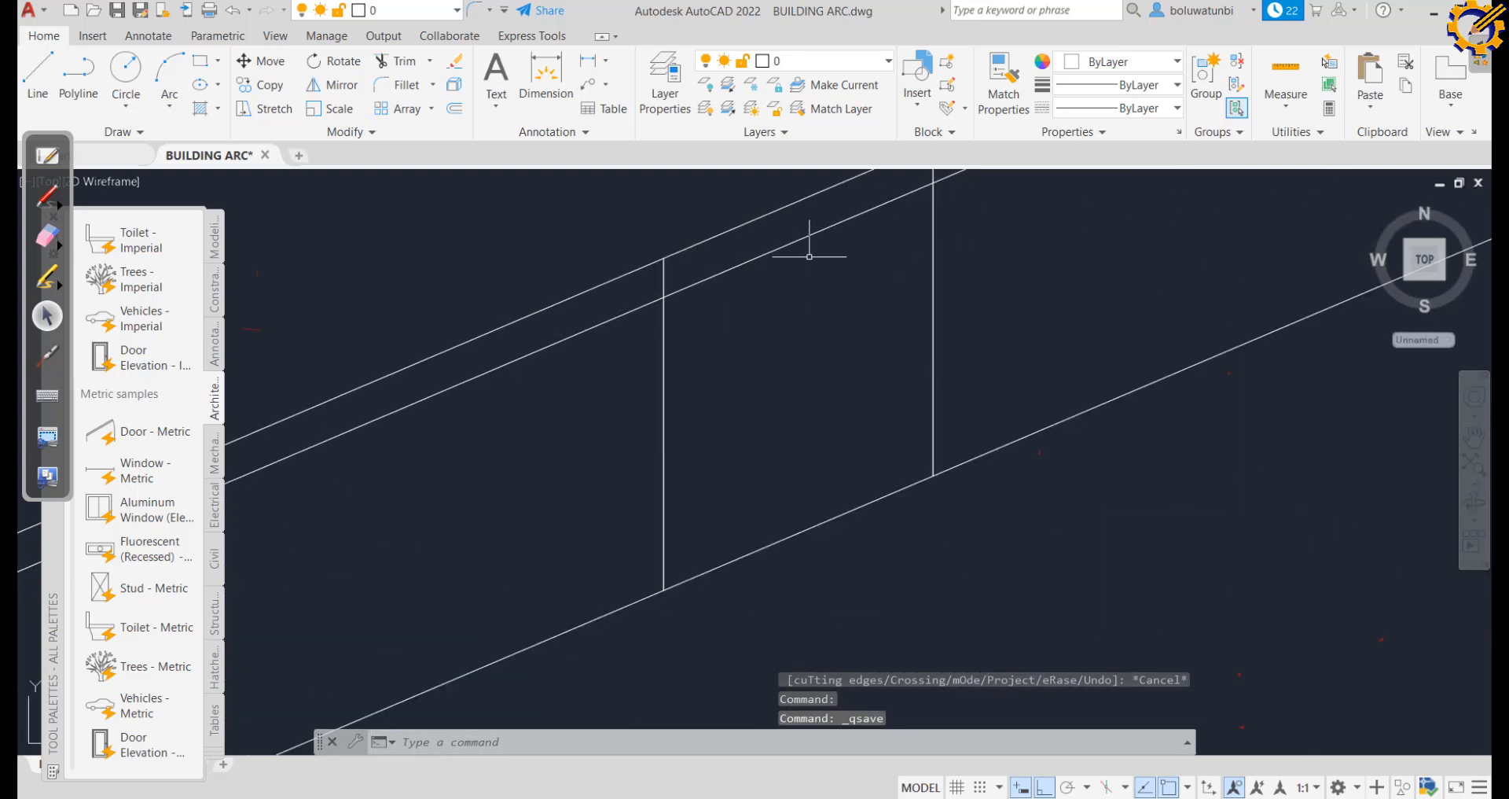
middle_click_drag(809, 236, 703, 360)
left_click(865, 244)
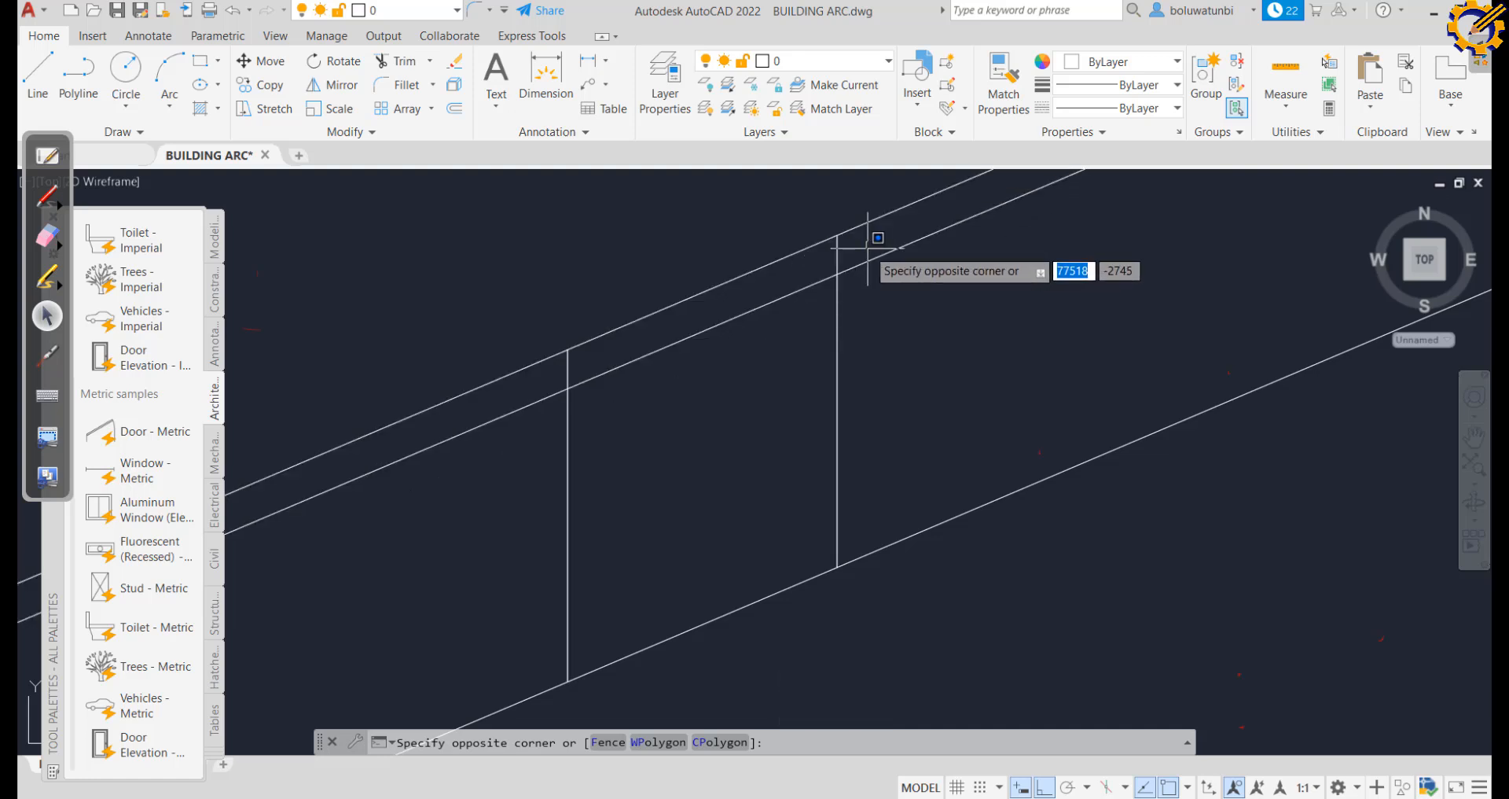
key("Escape")
left_click(401, 63)
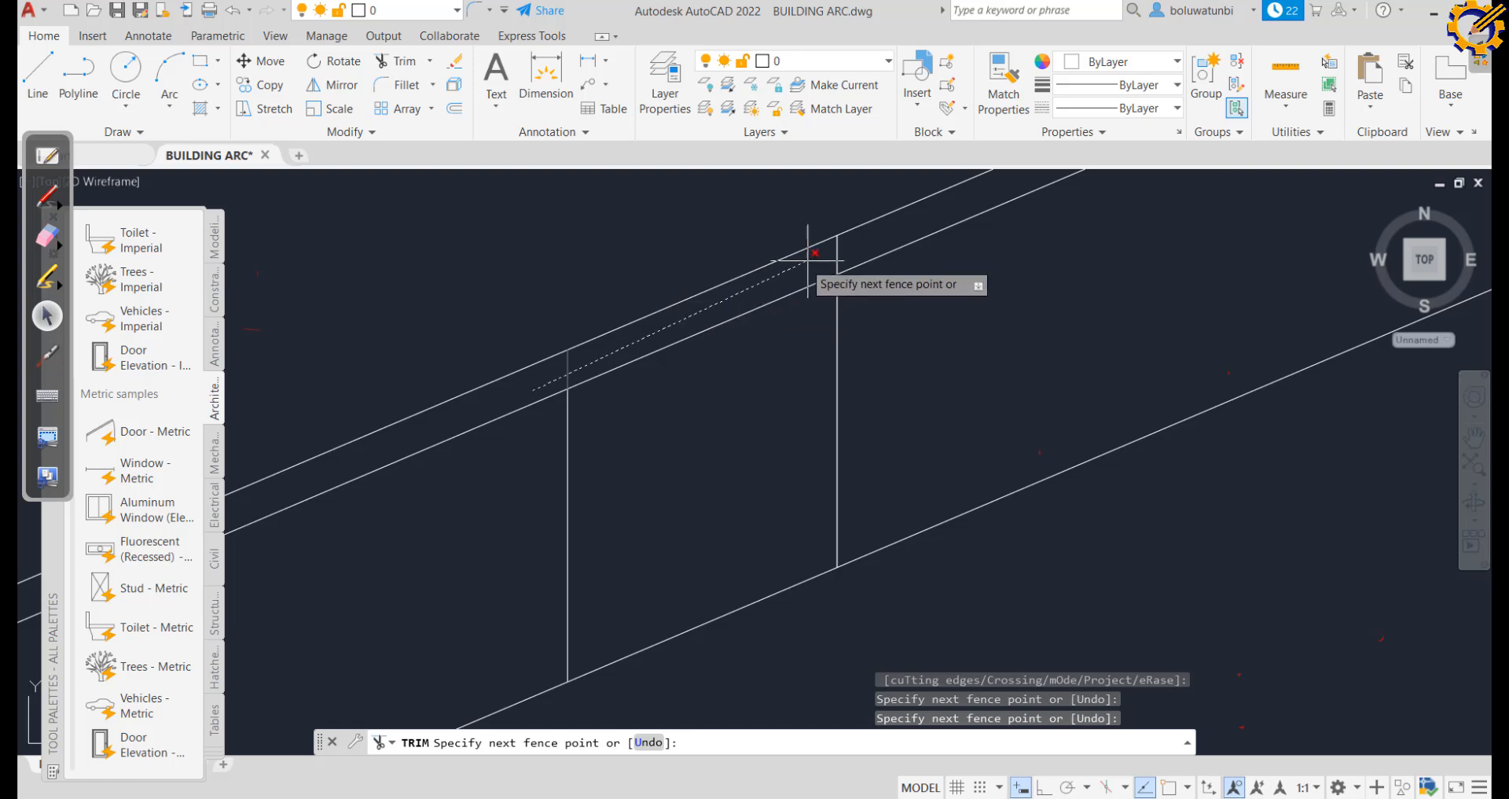
key("Return")
Trim the line ends inside the roof covering's thickness at the offset purlin nearest the ridge
mouse_move(857, 252)
middle_mouse_down()
mouse_move(783, 320)
mouse_move(613, 377)
middle_mouse_up()
scroll(783, 321, "down", 3)
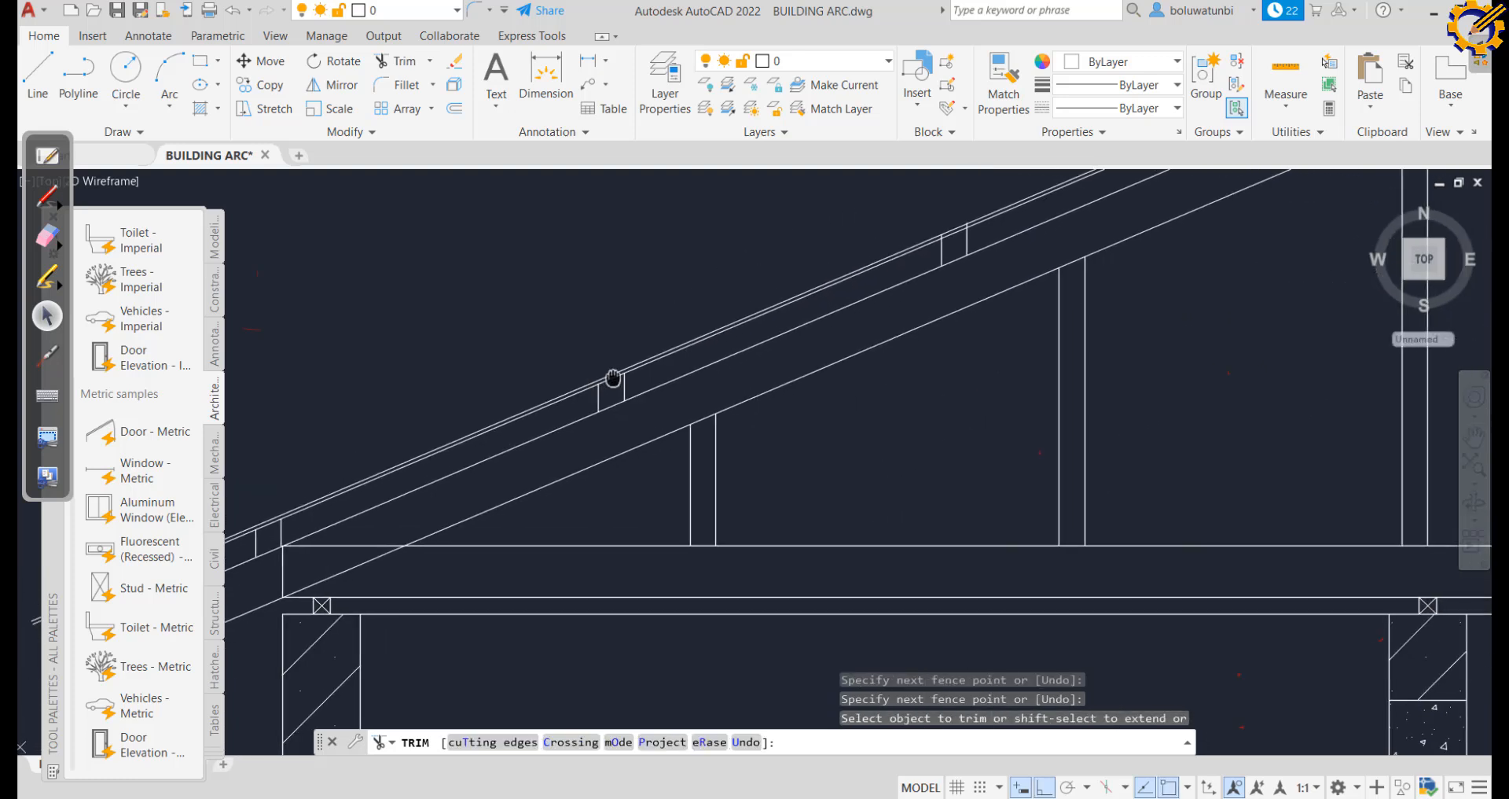
middle_click_drag(821, 315, 583, 419)
scroll(706, 334, "up", 2)
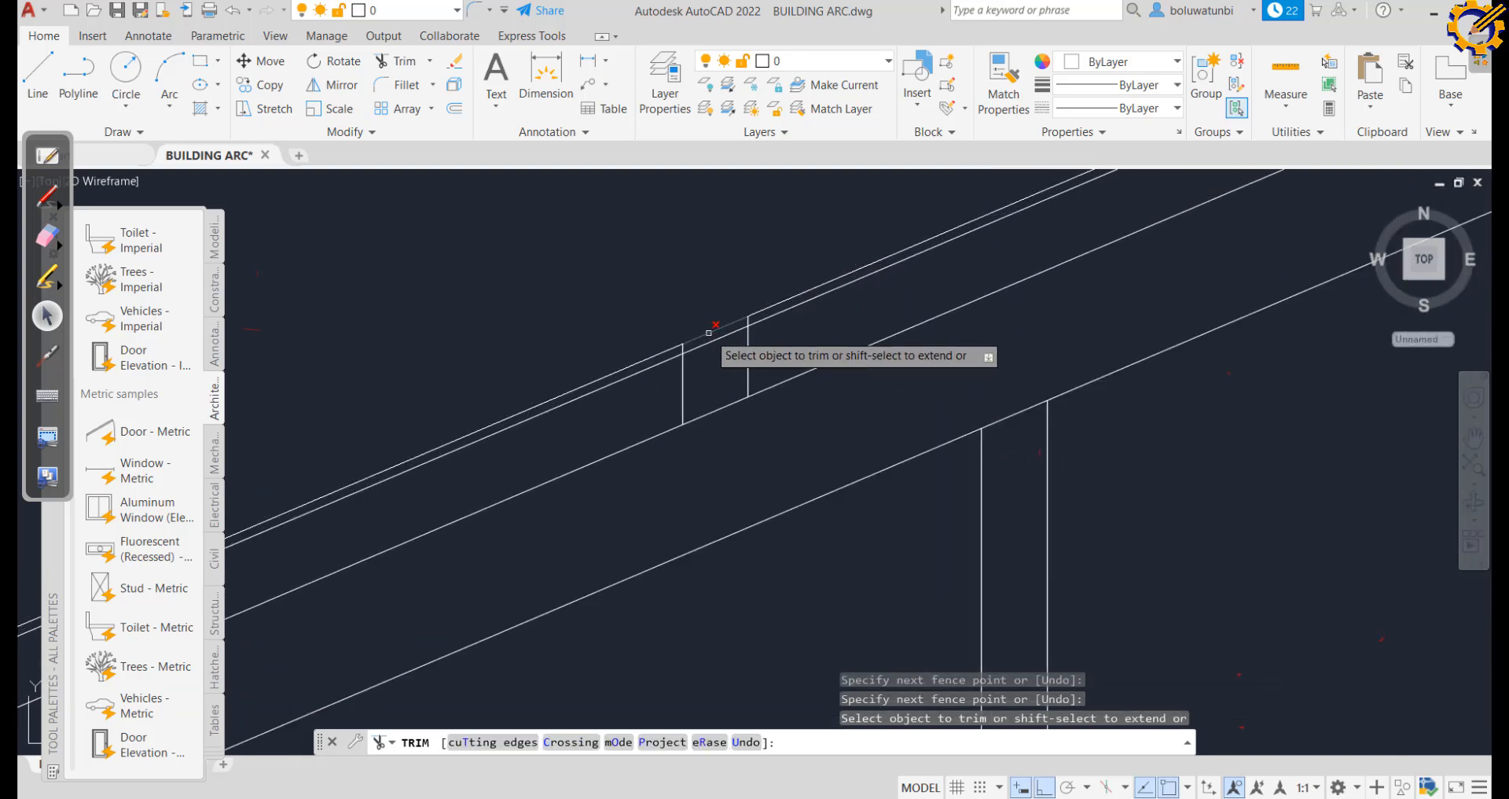
scroll(702, 346, "up", 2)
left_click(568, 358)
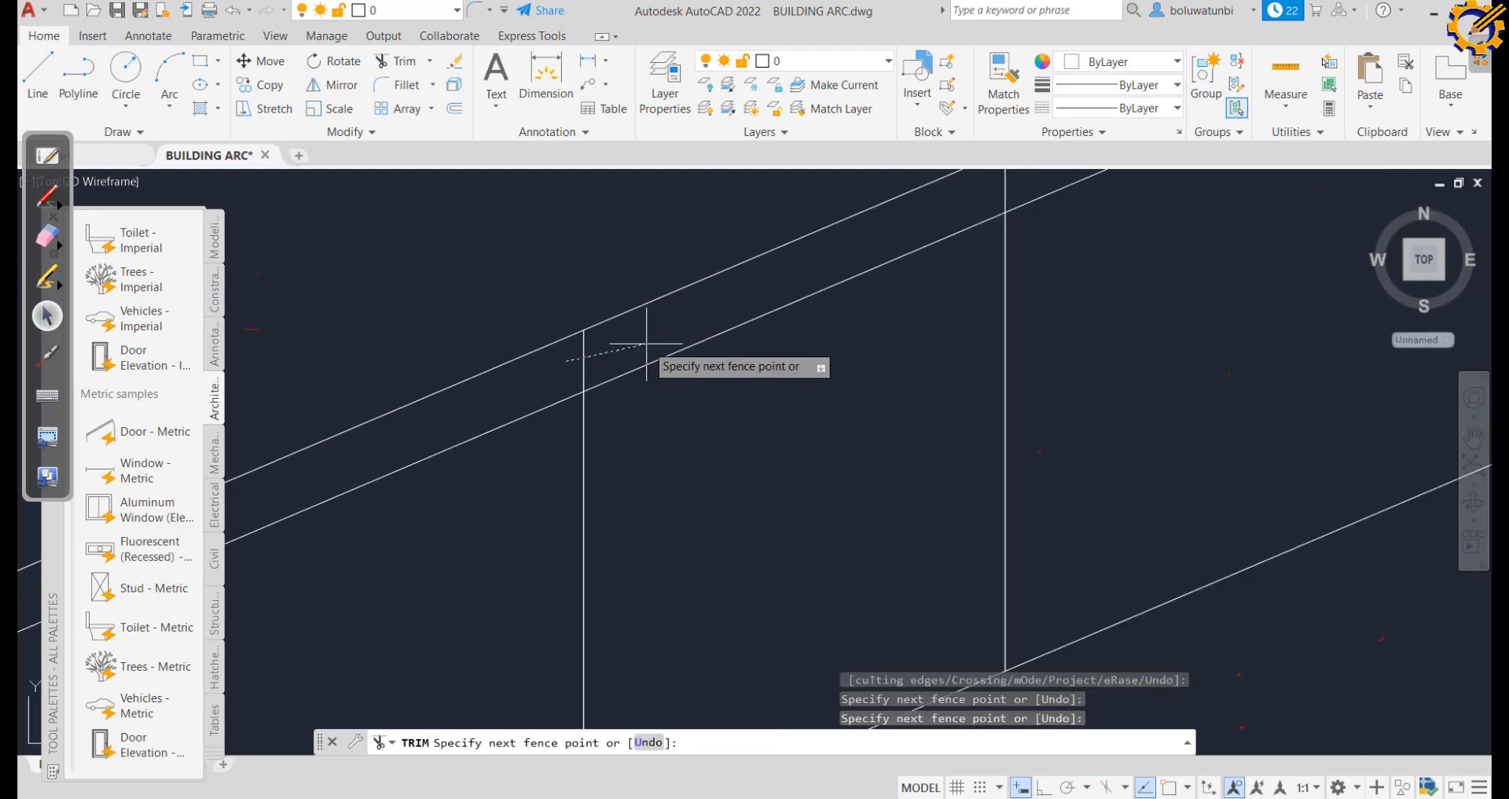
left_click(1012, 184)
key("Return")
scroll(1013, 185, "down", 5)
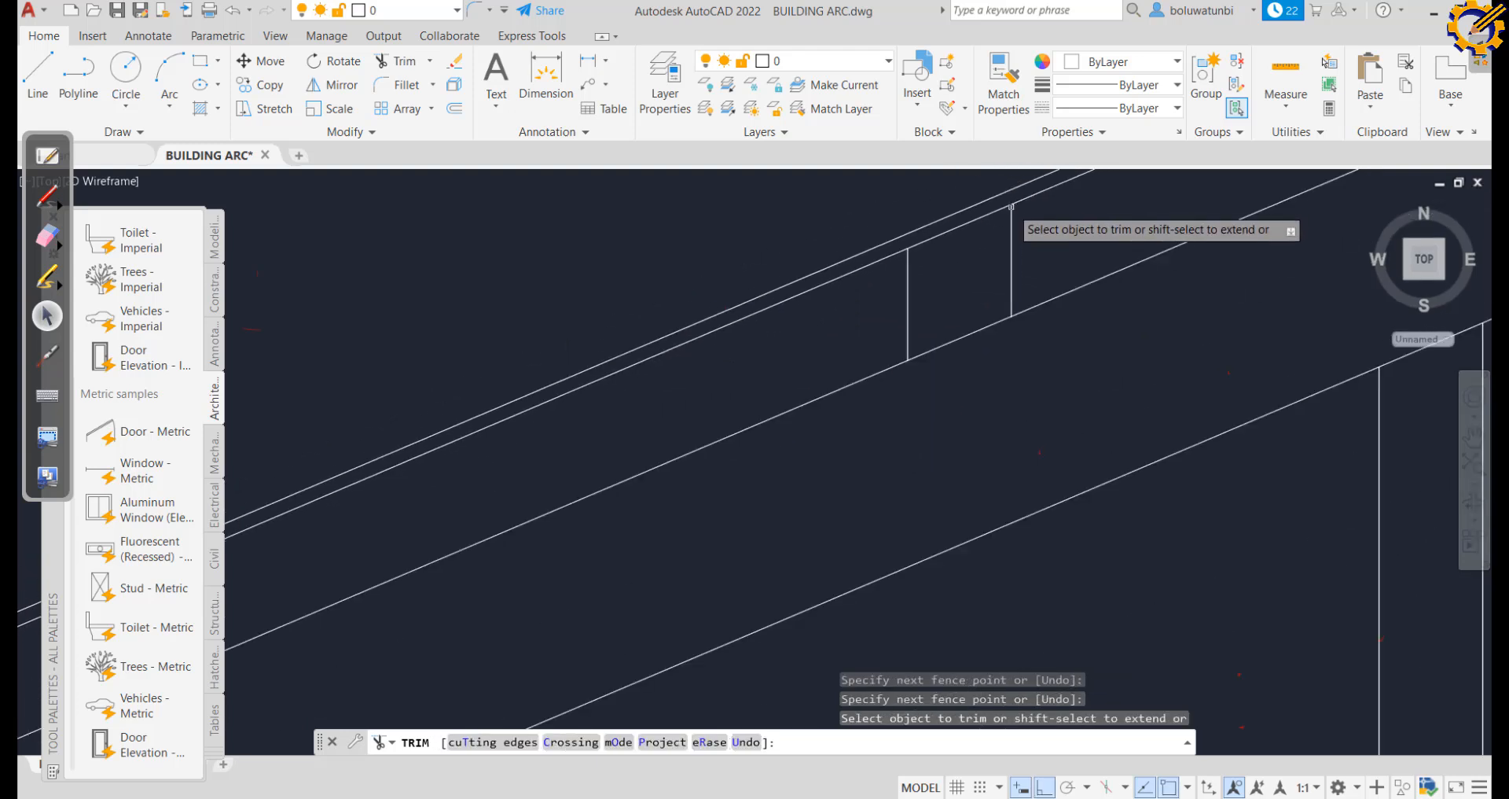
mouse_move(738, 397)
middle_mouse_down()
mouse_move(825, 314)
mouse_move(917, 263)
middle_mouse_up()
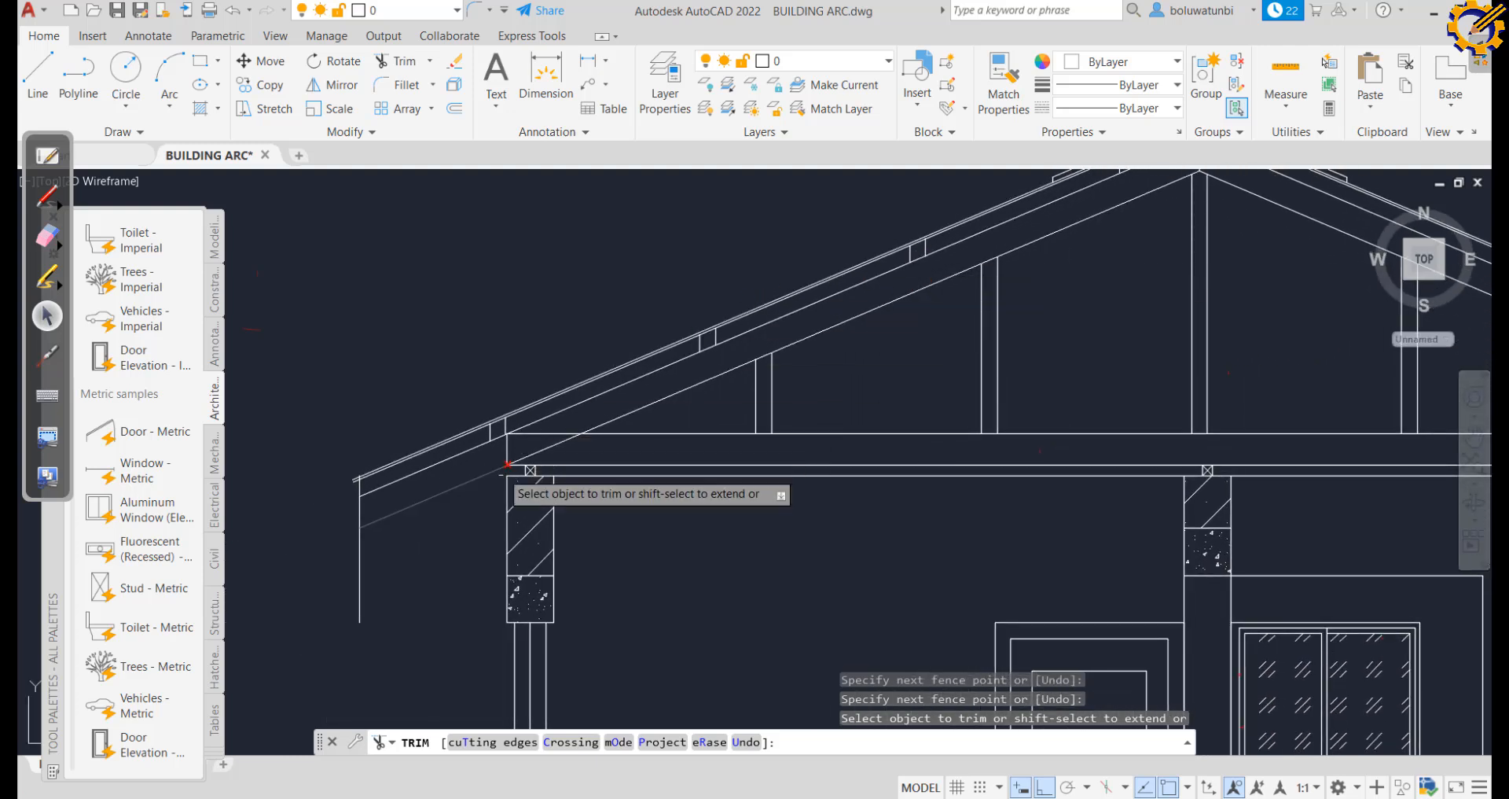
key("Escape")
Offset the vertical line at the left eave inward by 75
scroll(395, 498, "up", 2)
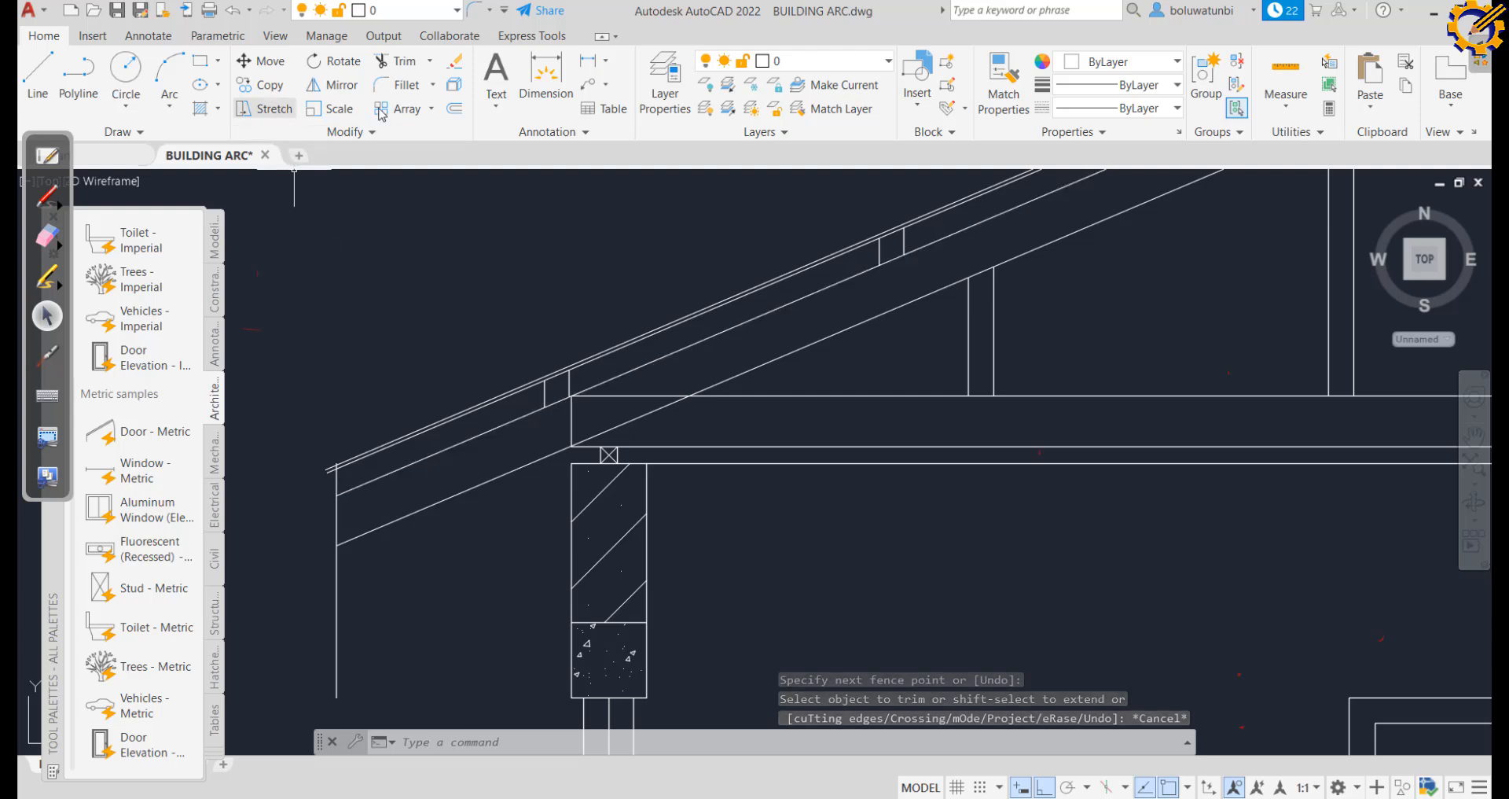
left_click(453, 111)
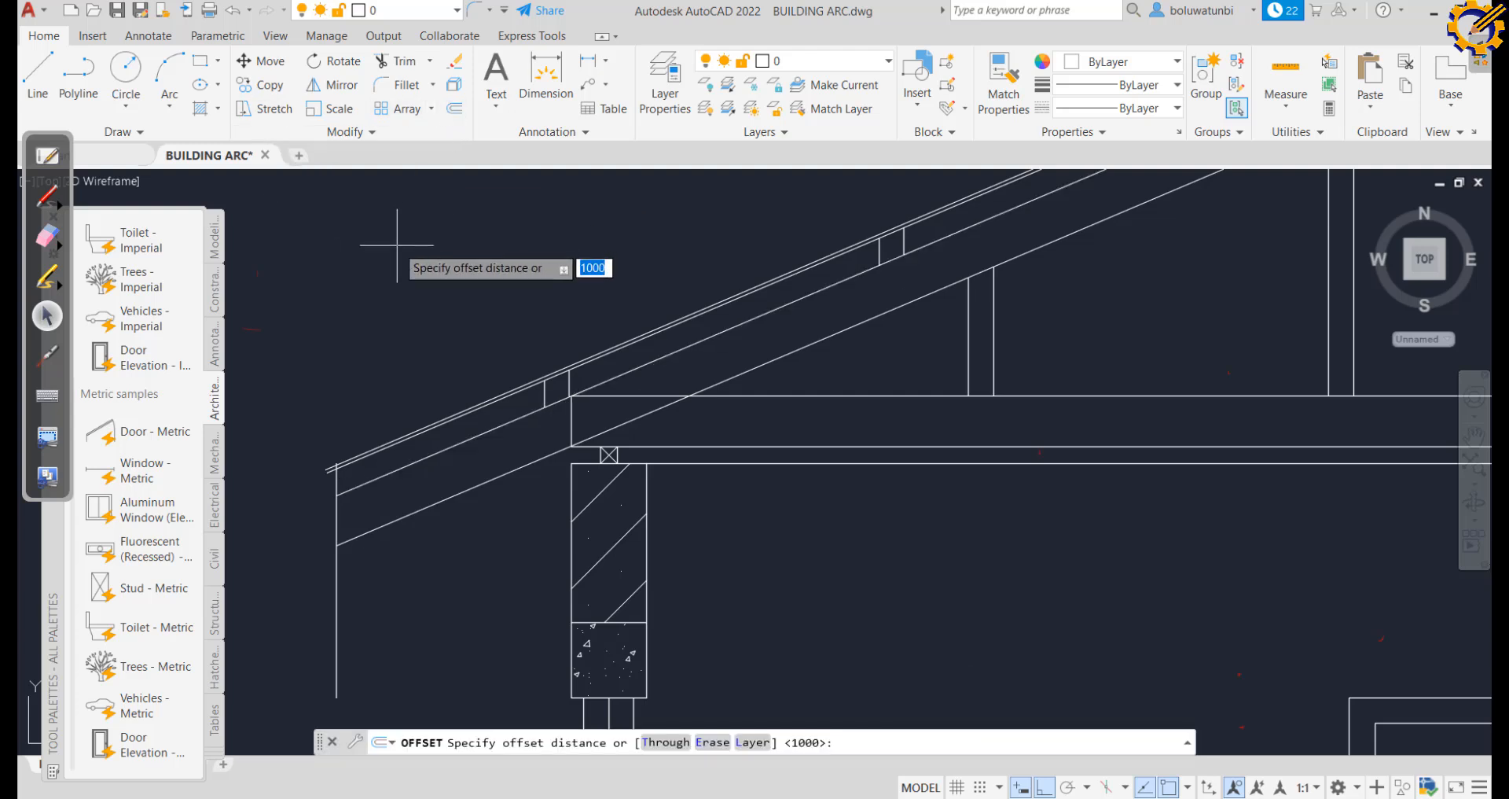
key("Return")
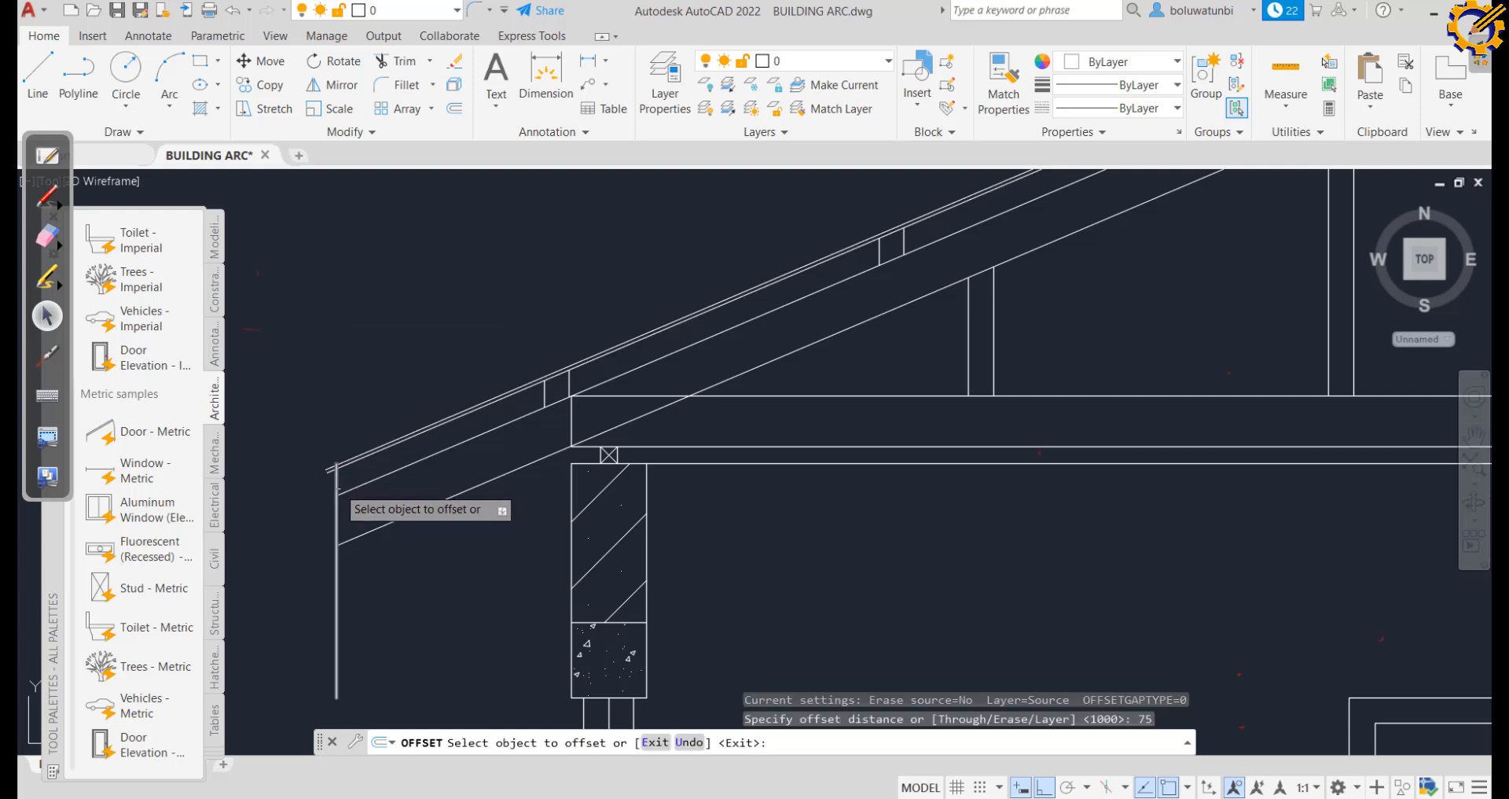
left_click(337, 489)
left_click(348, 464)
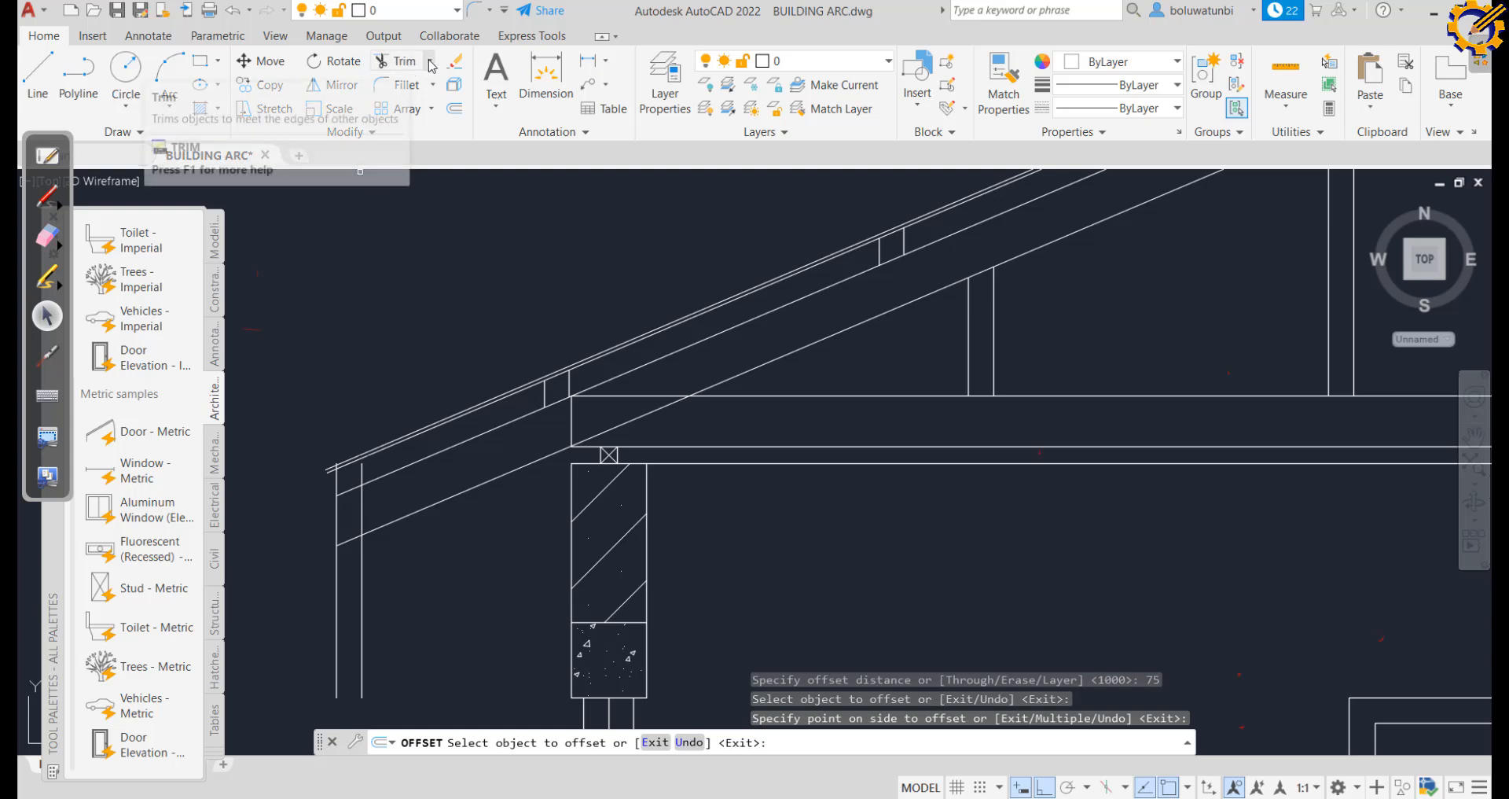
Extend the offset eave line up to the underside of the roof covering
left_click(402, 62)
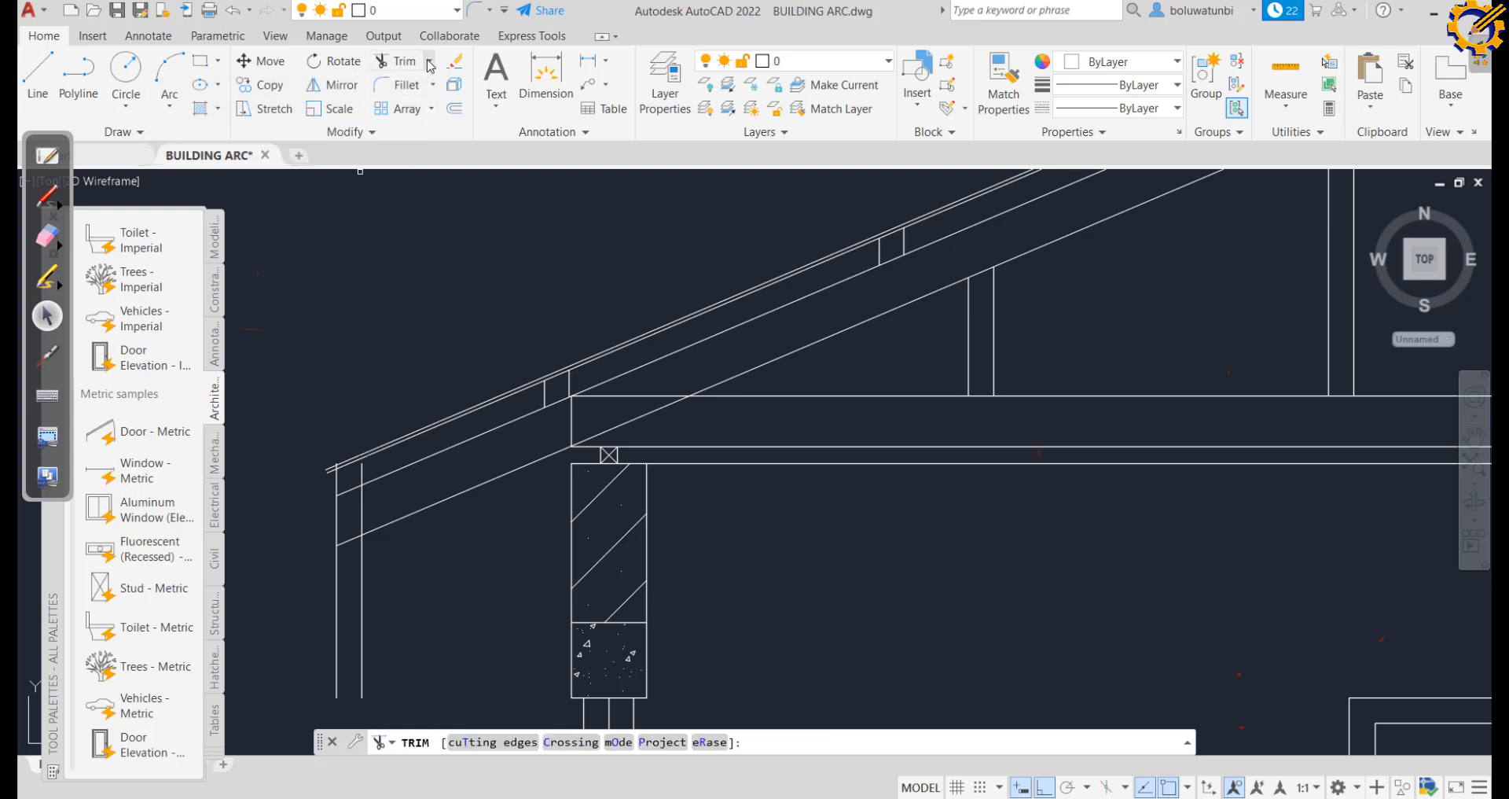
left_click(430, 65)
left_click(410, 133)
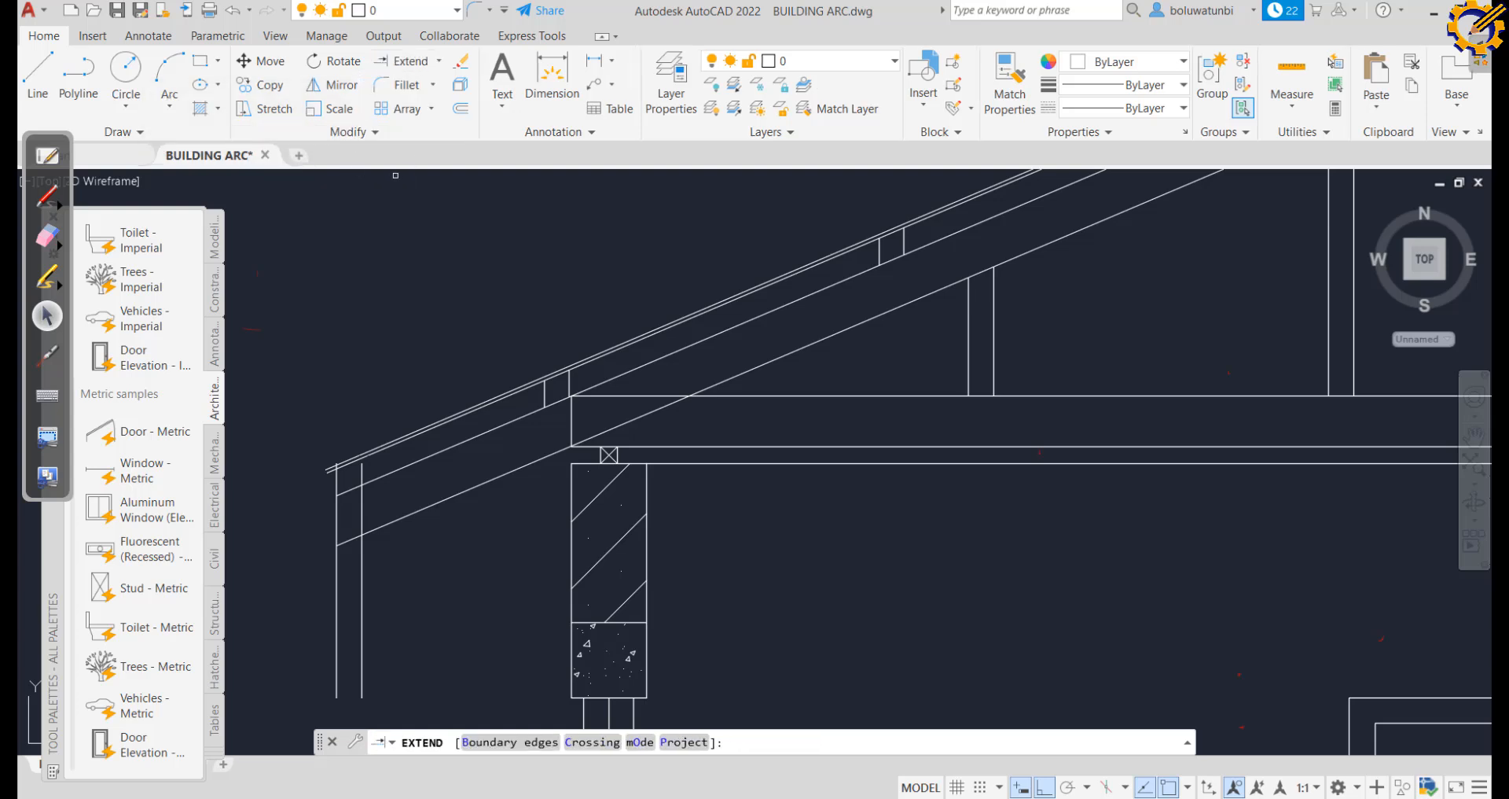
left_click(361, 476)
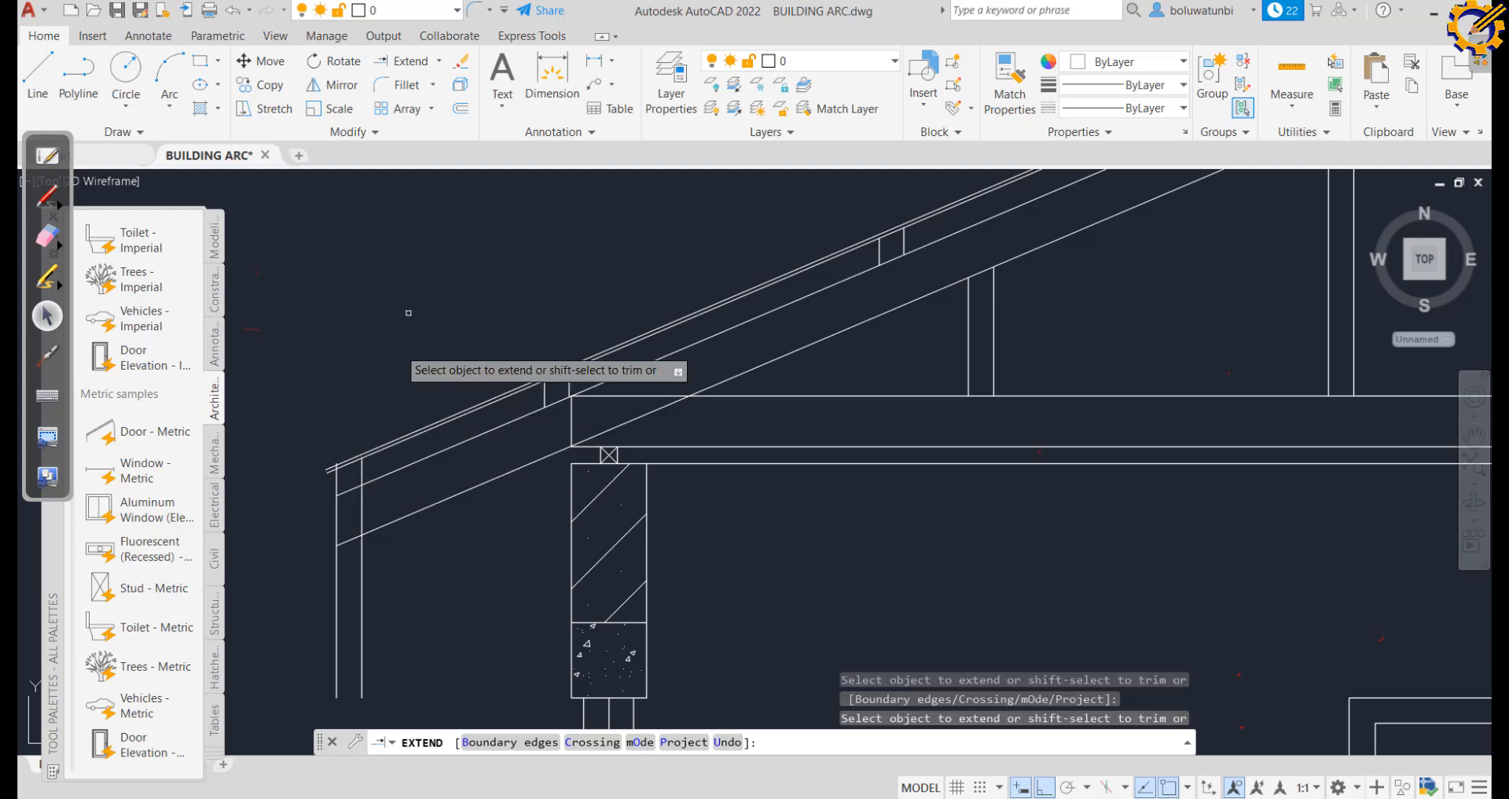
Trim the offset eave line below the rafter's upper edge to complete the eave purlin
left_click(438, 62)
left_click(410, 102)
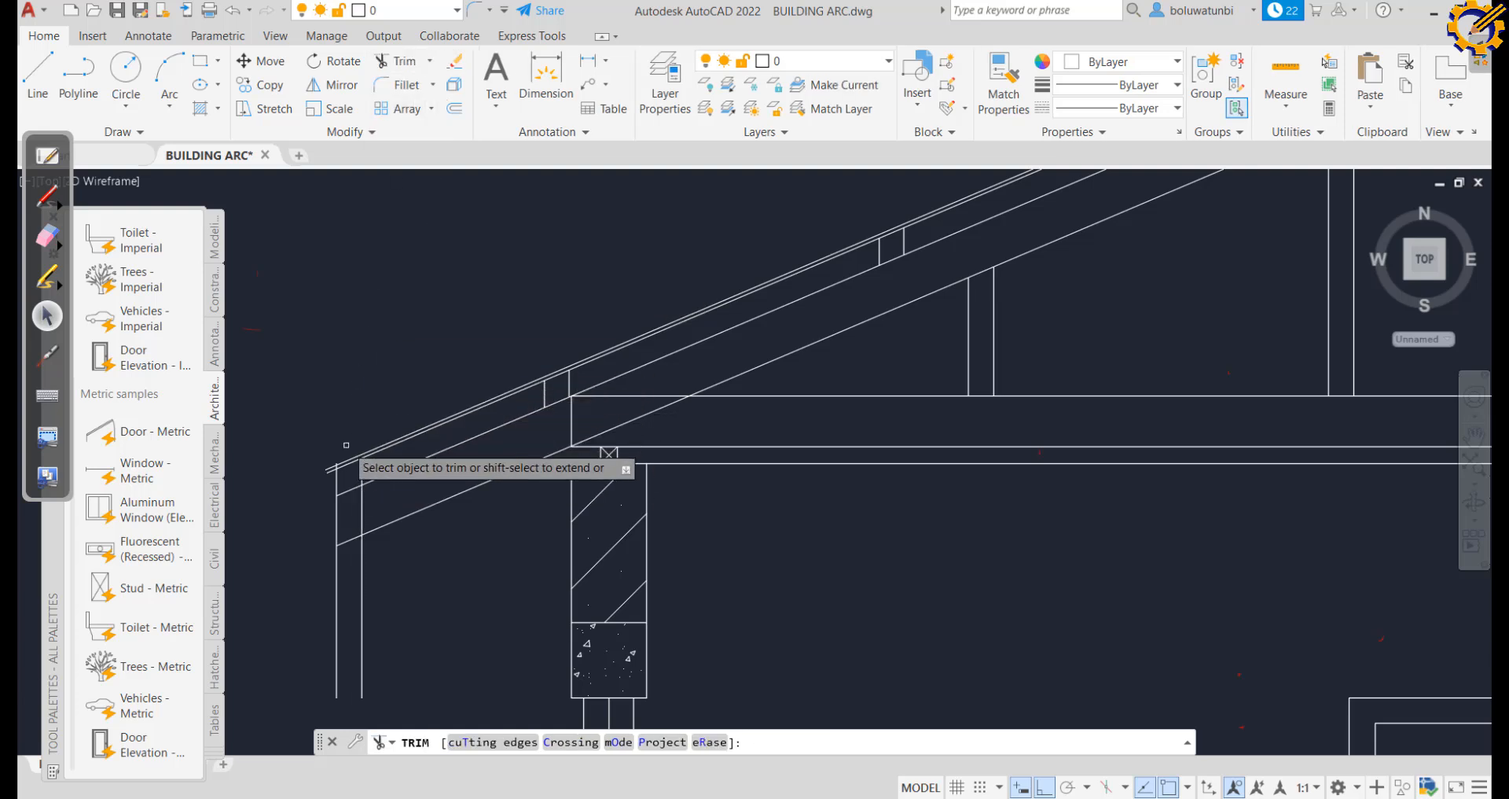
scroll(346, 445, "up", 2)
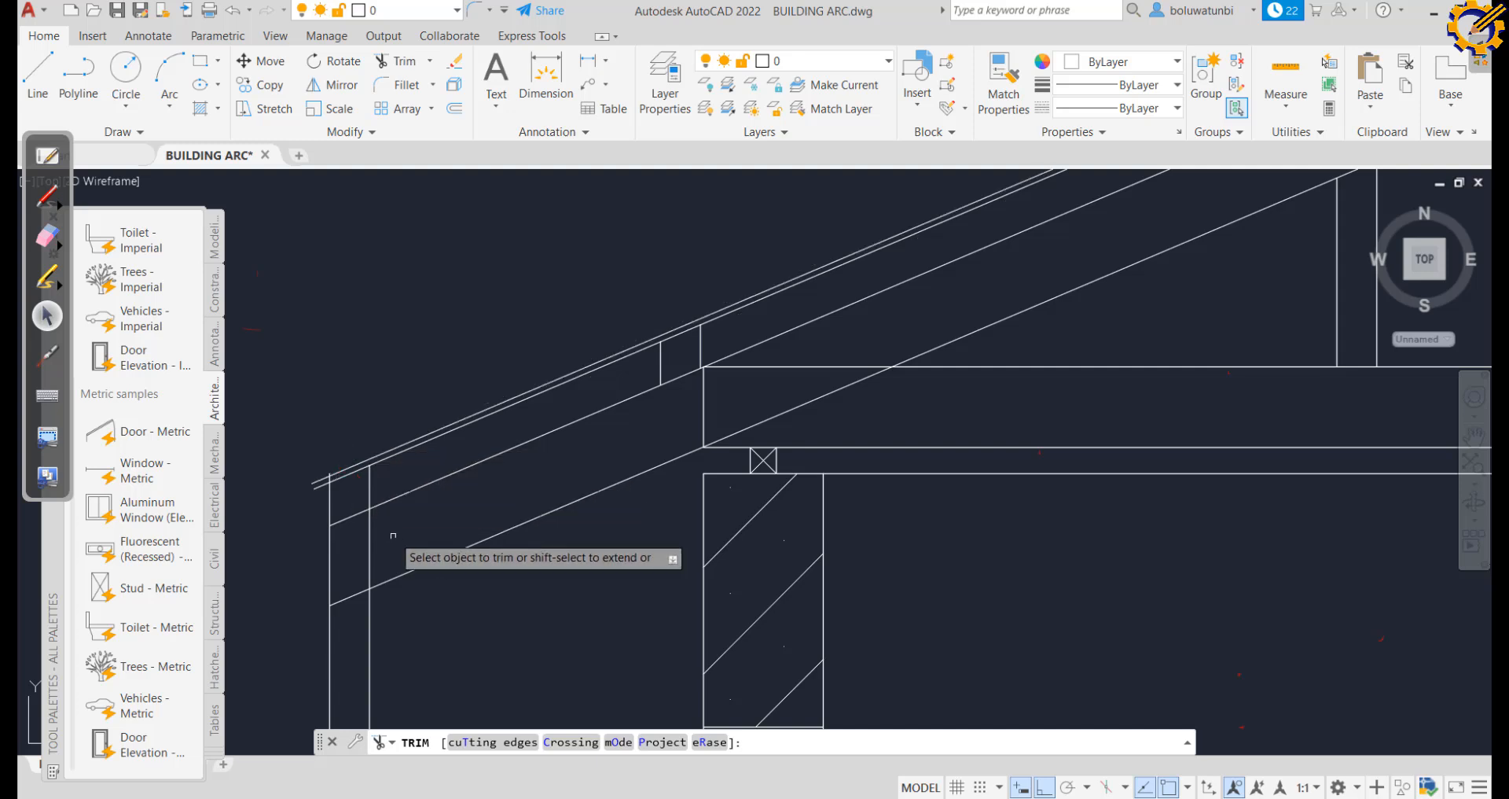
left_click(369, 542)
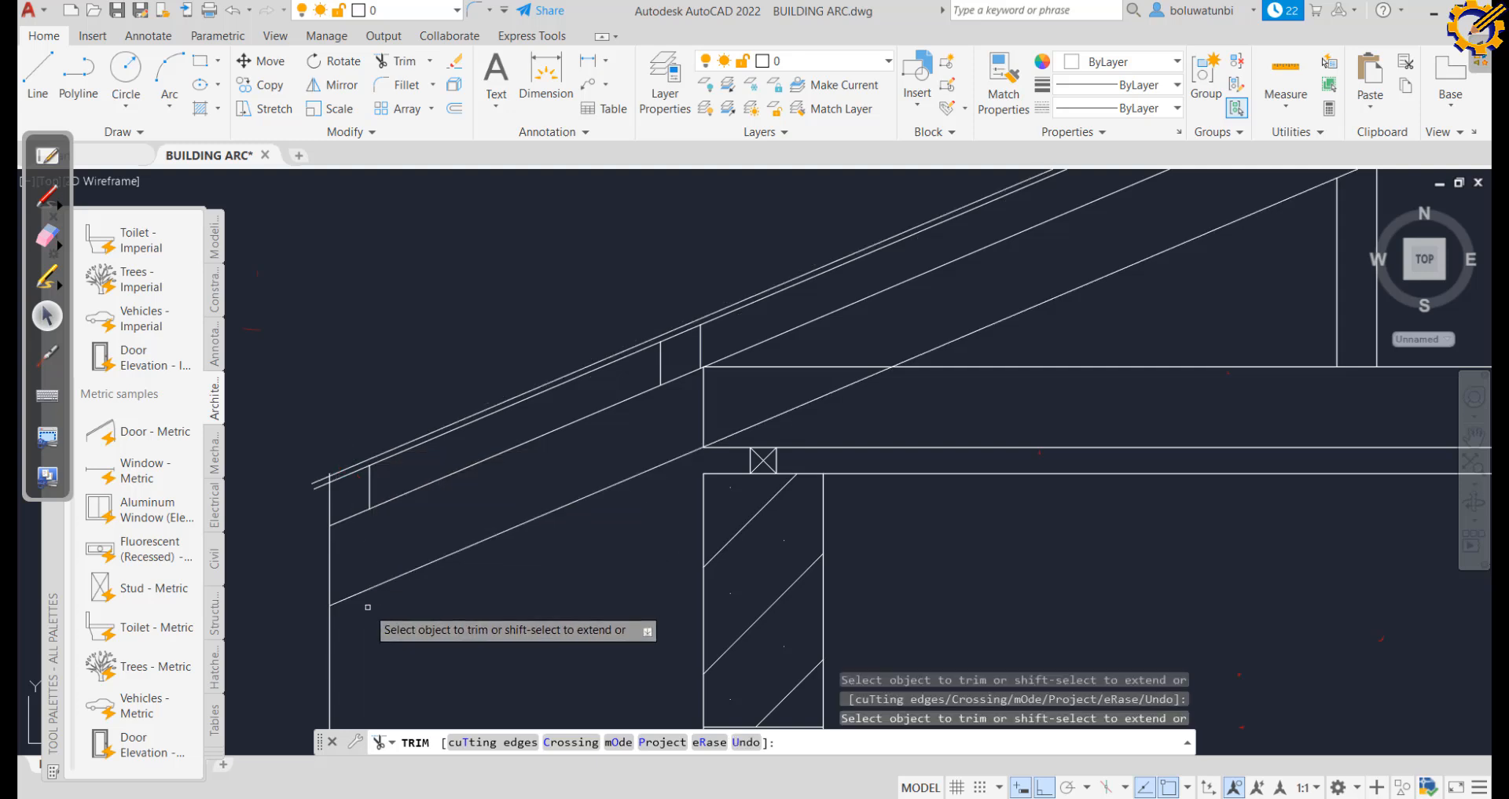
scroll(367, 607, "down", 5)
scroll(408, 527, "up", 2)
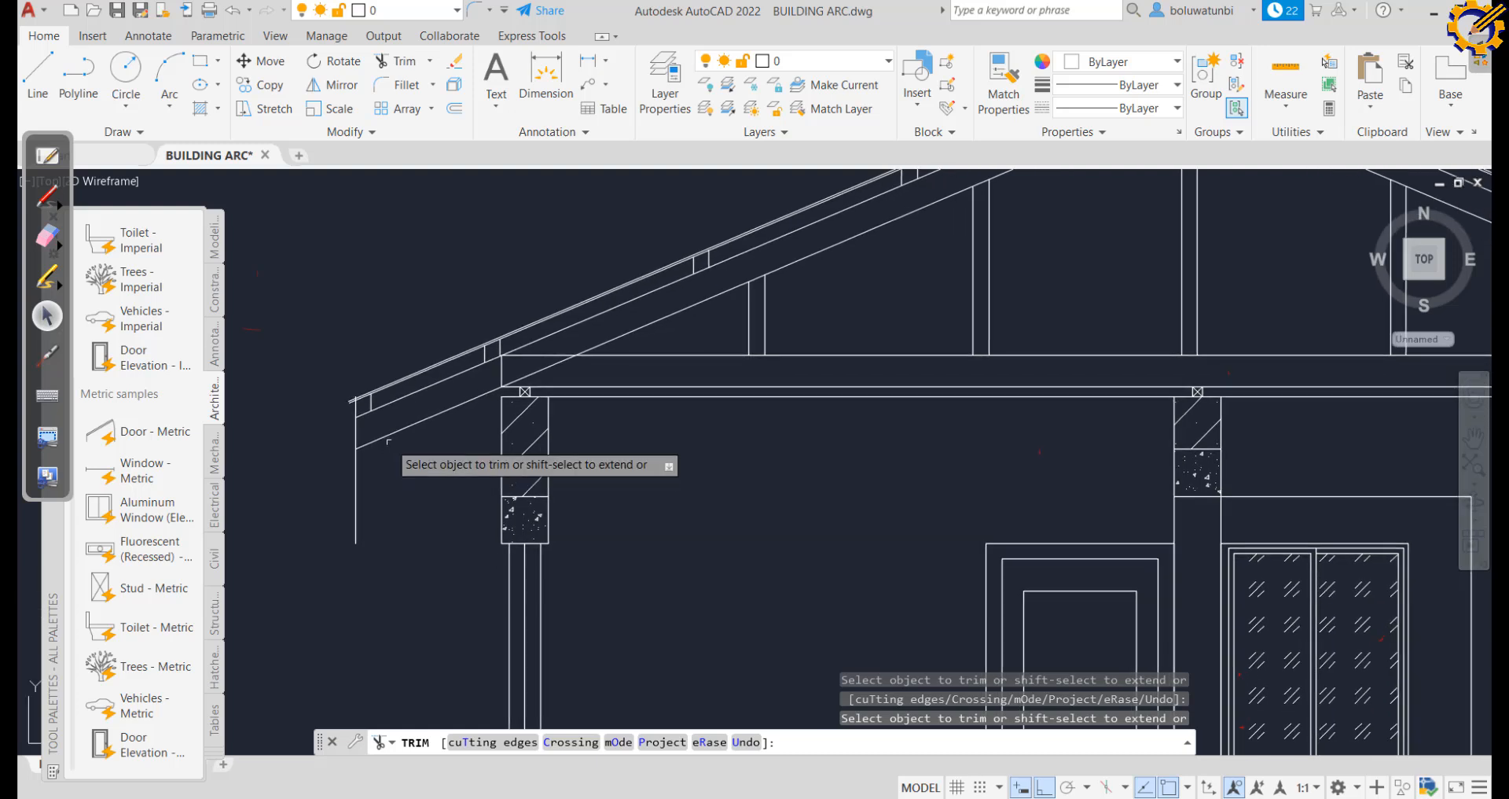
key("Escape")
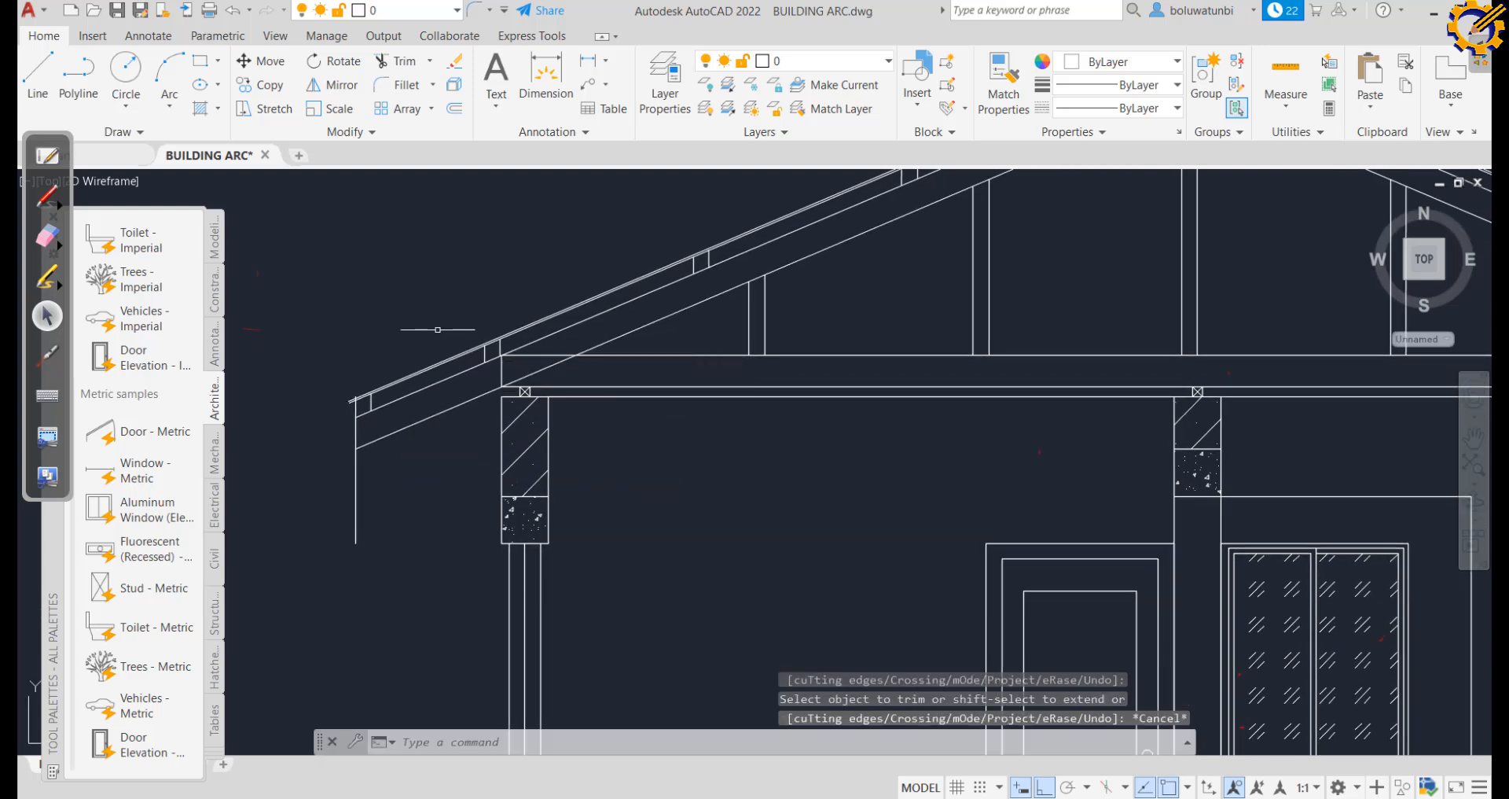
With ortho off, draw a diagonal line from the lower-left to the upper-right corner of the purlin above the left wall
left_click(38, 75)
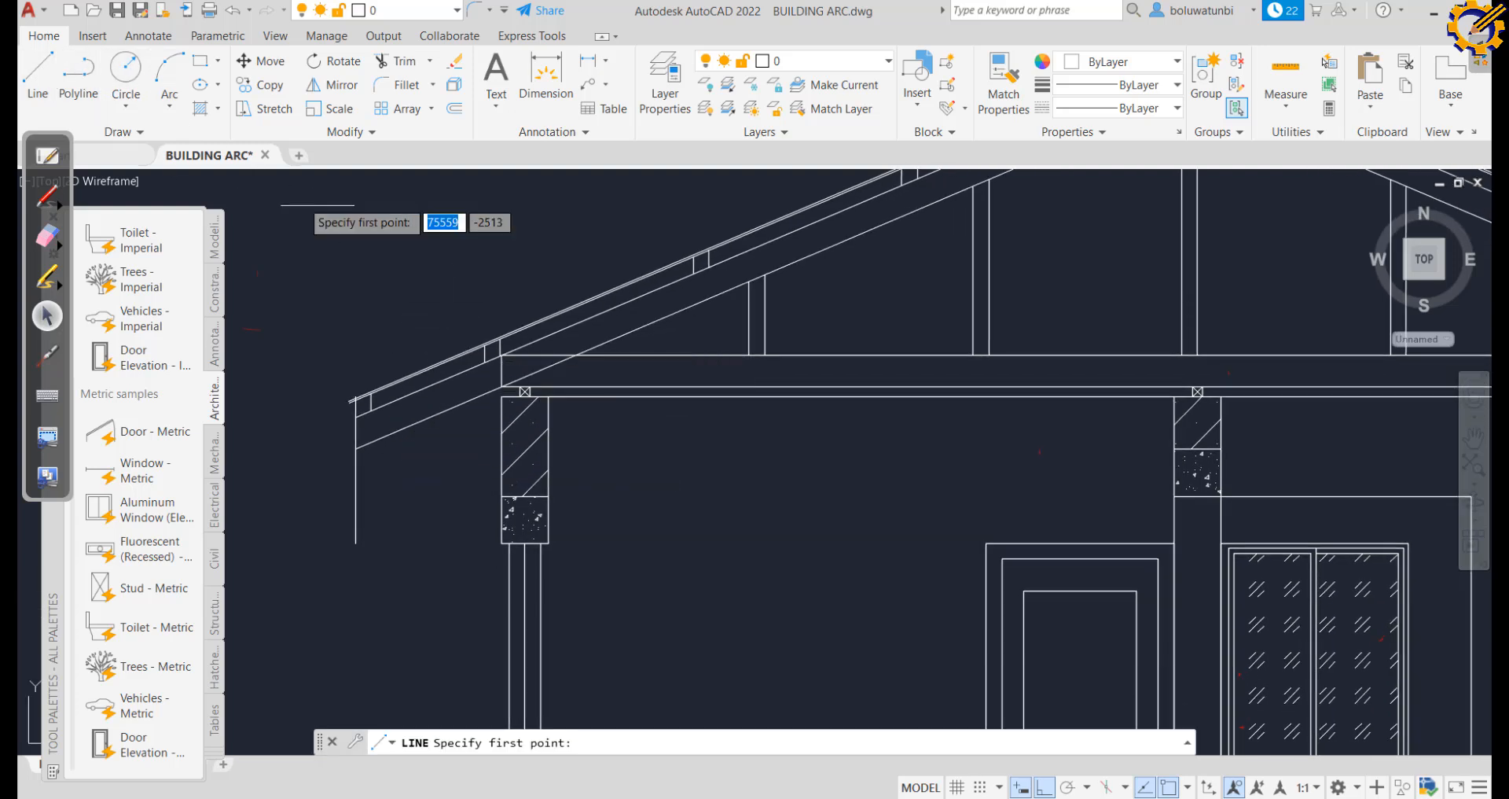
key("F8")
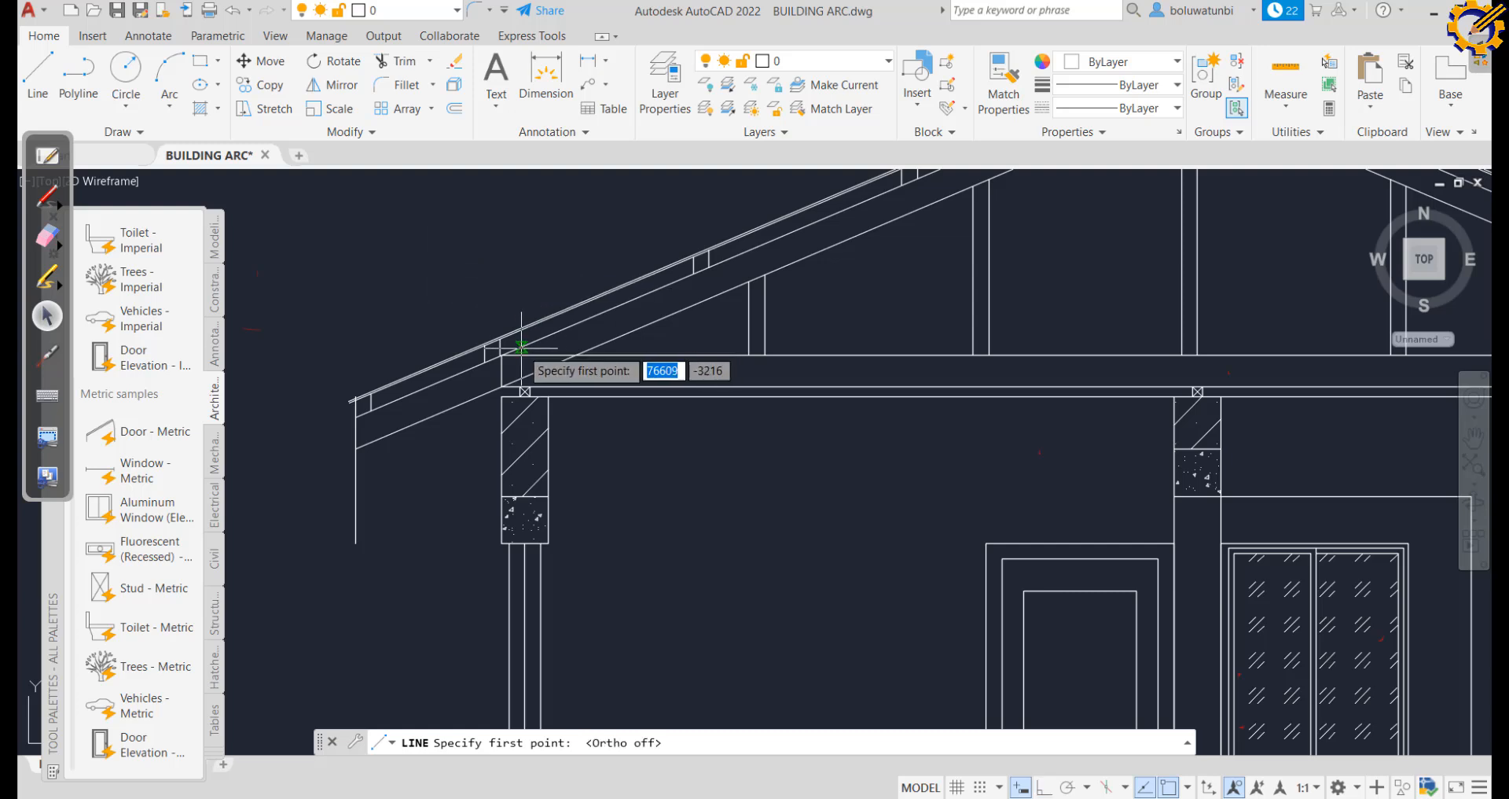
scroll(522, 346, "up", 4)
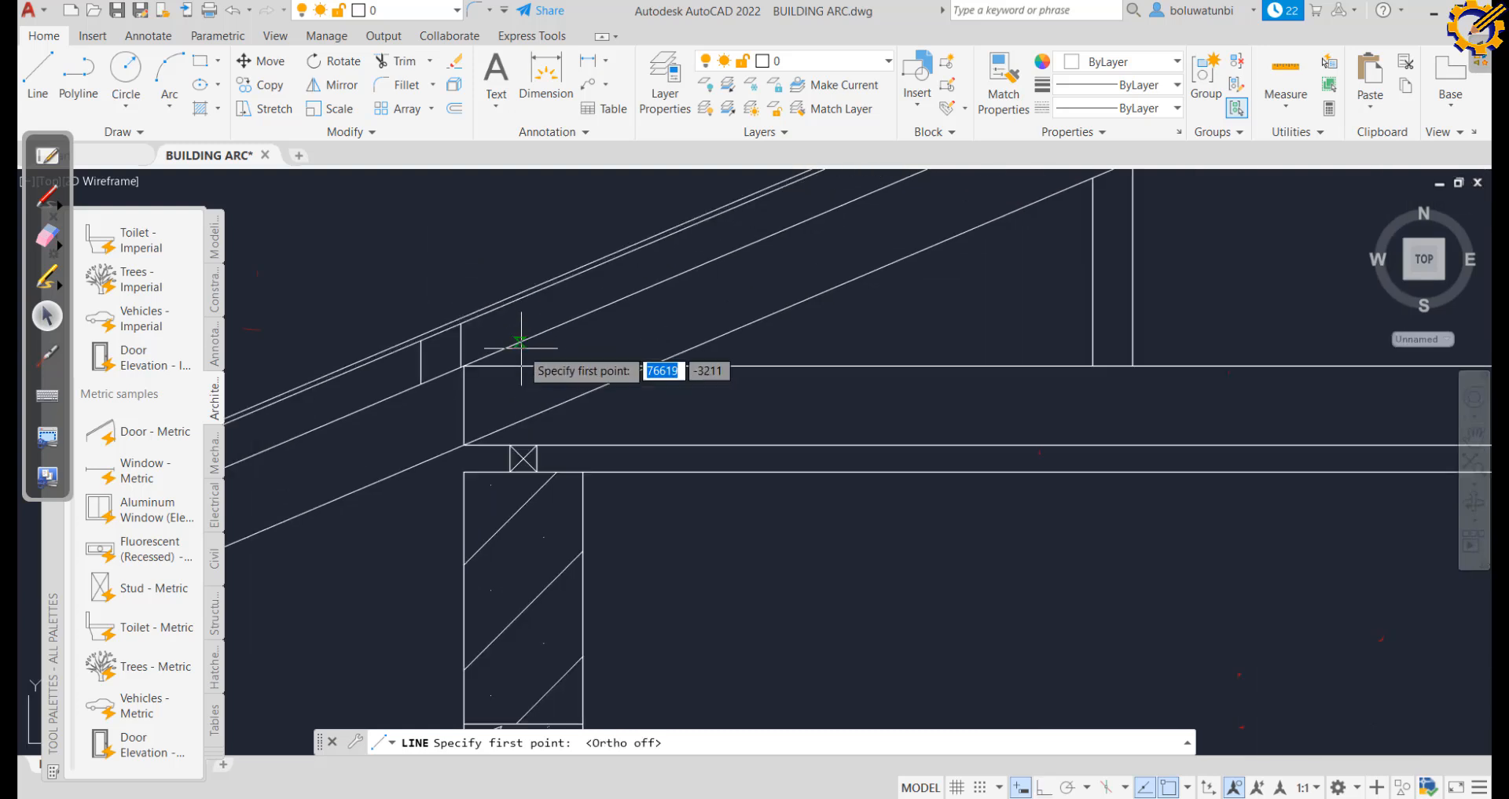
left_click(422, 384)
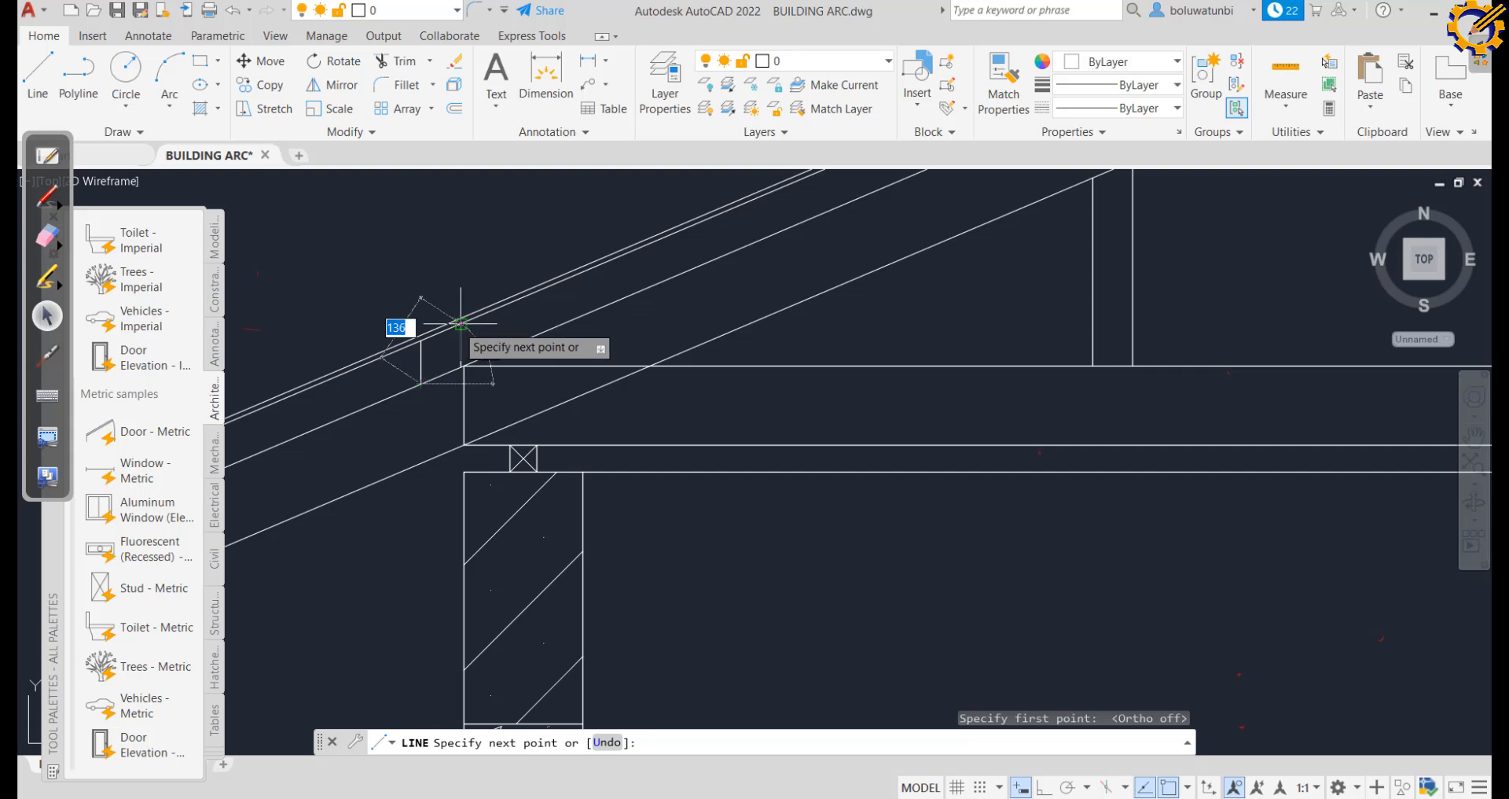
left_click(460, 323)
key("Escape")
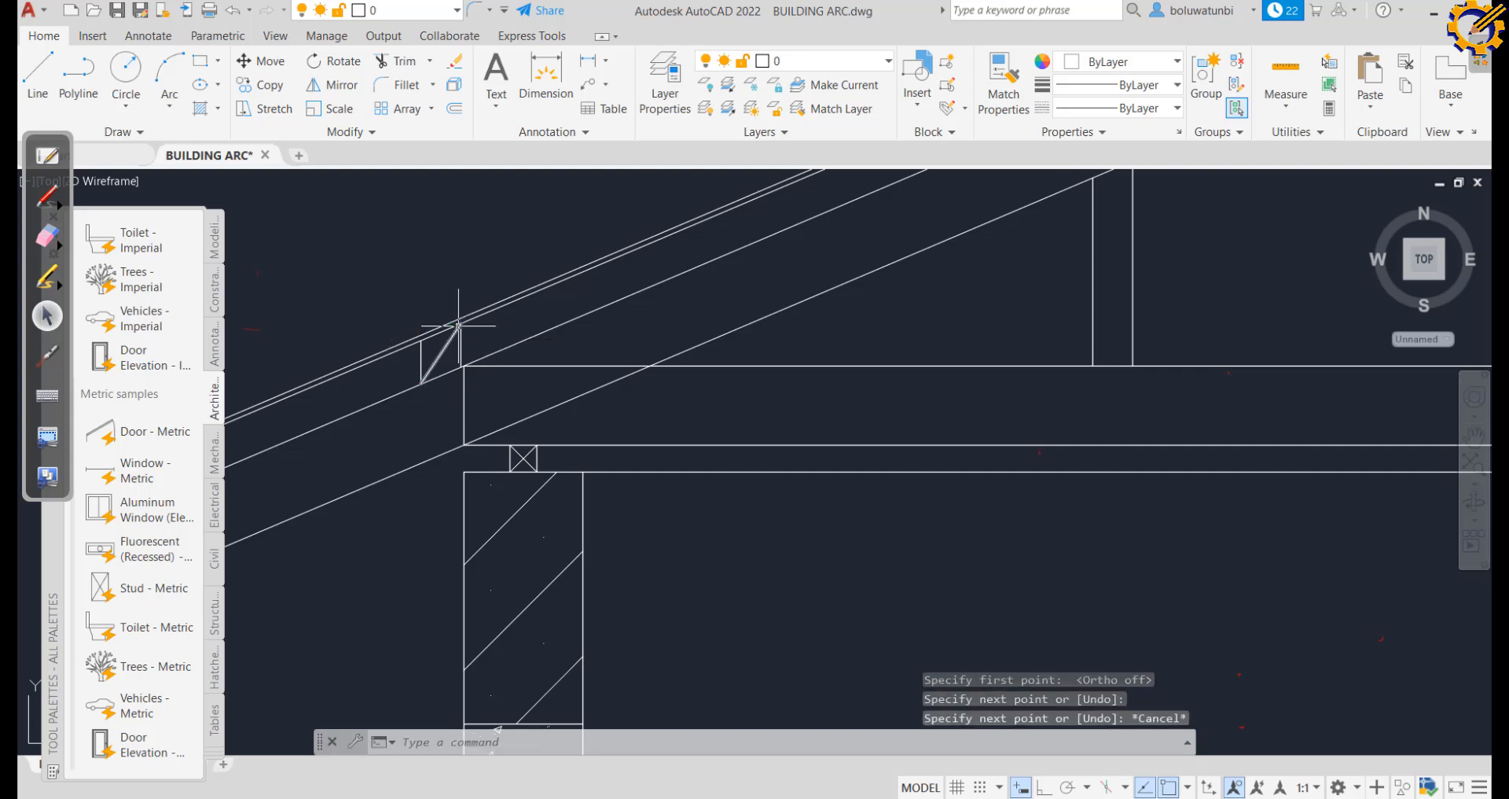
Draw the opposite diagonal in the purlin above the left wall to complete its cross mark
type("l")
key("Return")
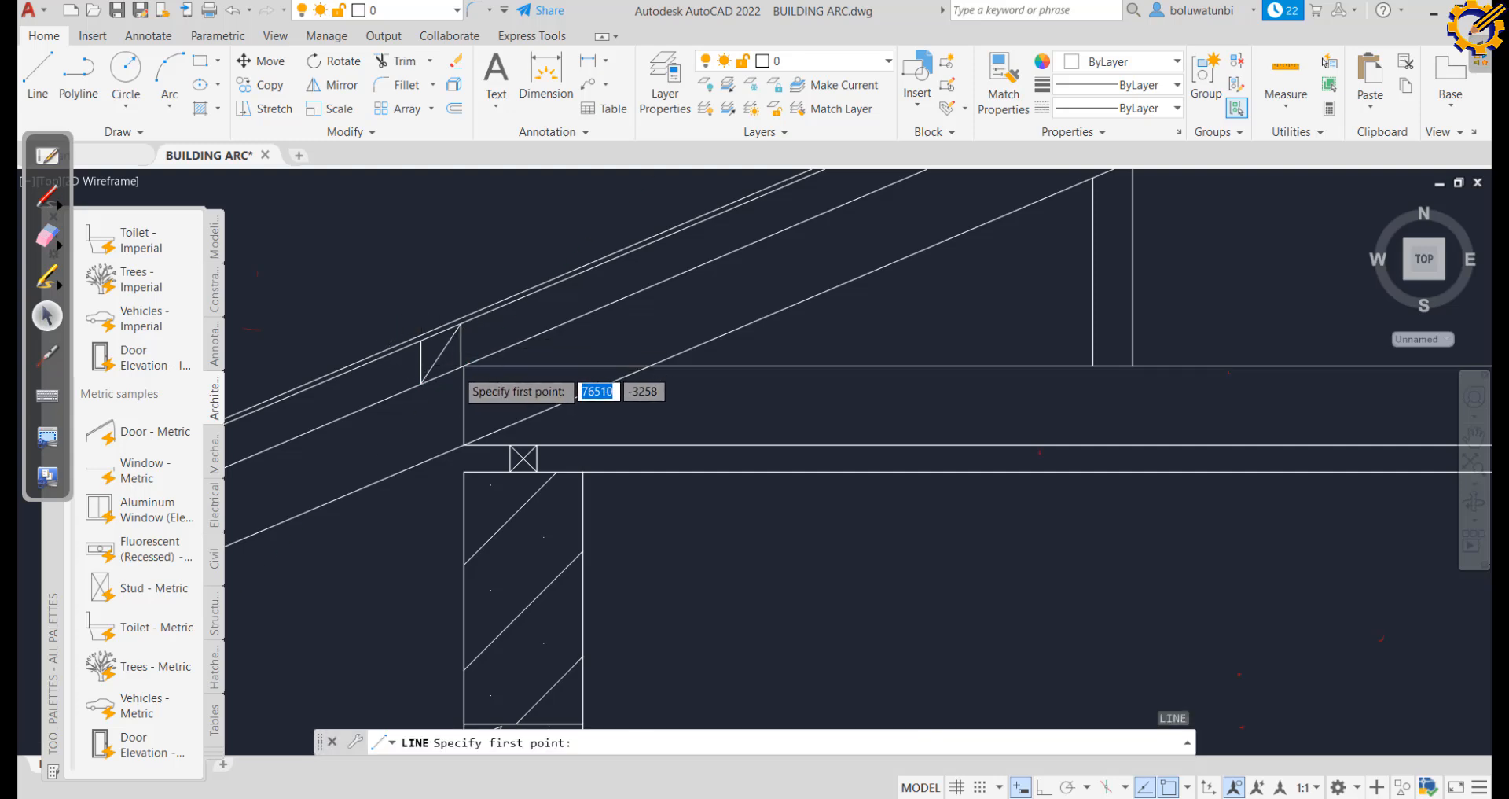
scroll(457, 368, "up", 4)
left_click(462, 363)
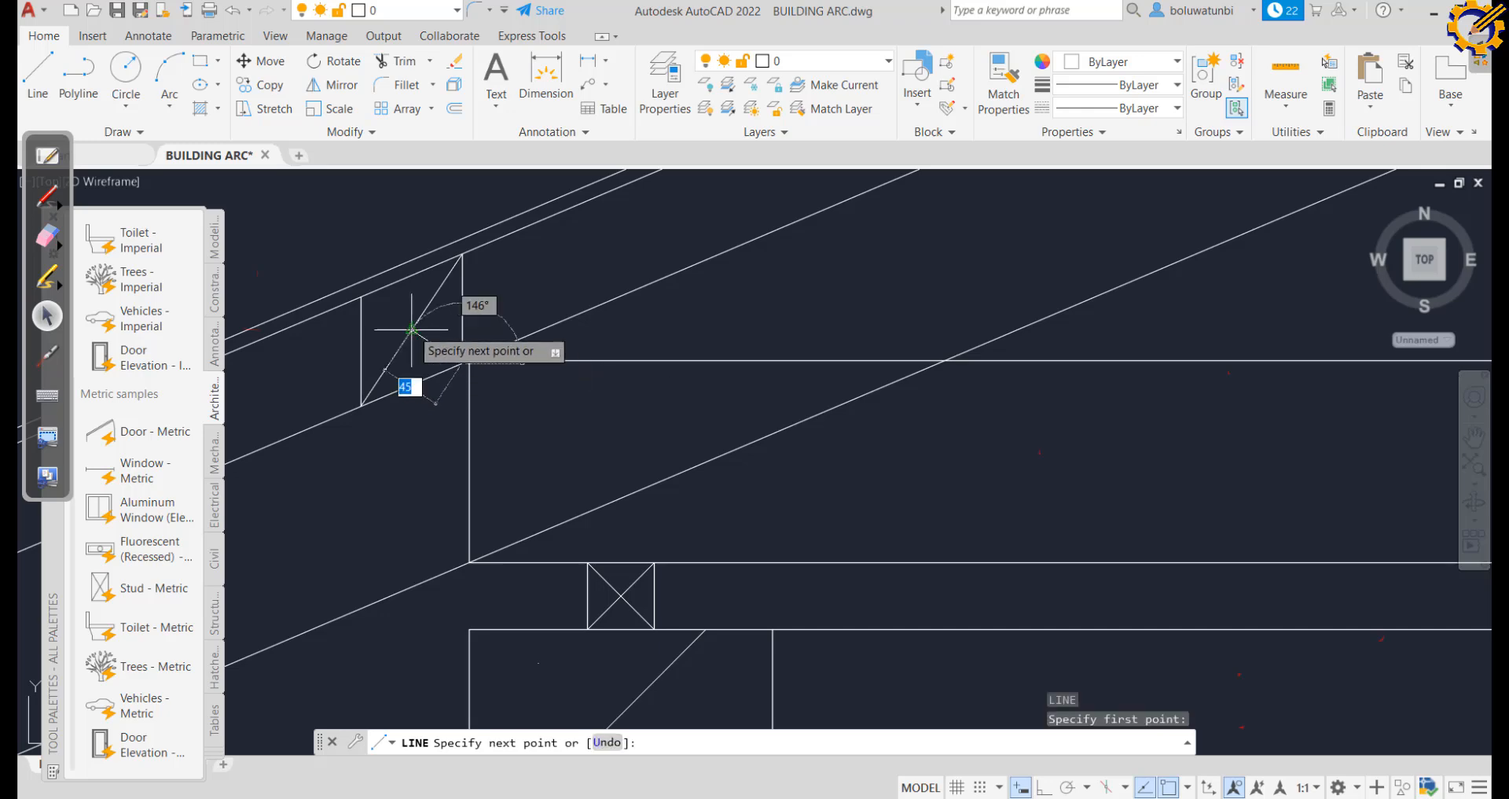
left_click(361, 296)
key("Escape")
scroll(501, 290, "down", 4)
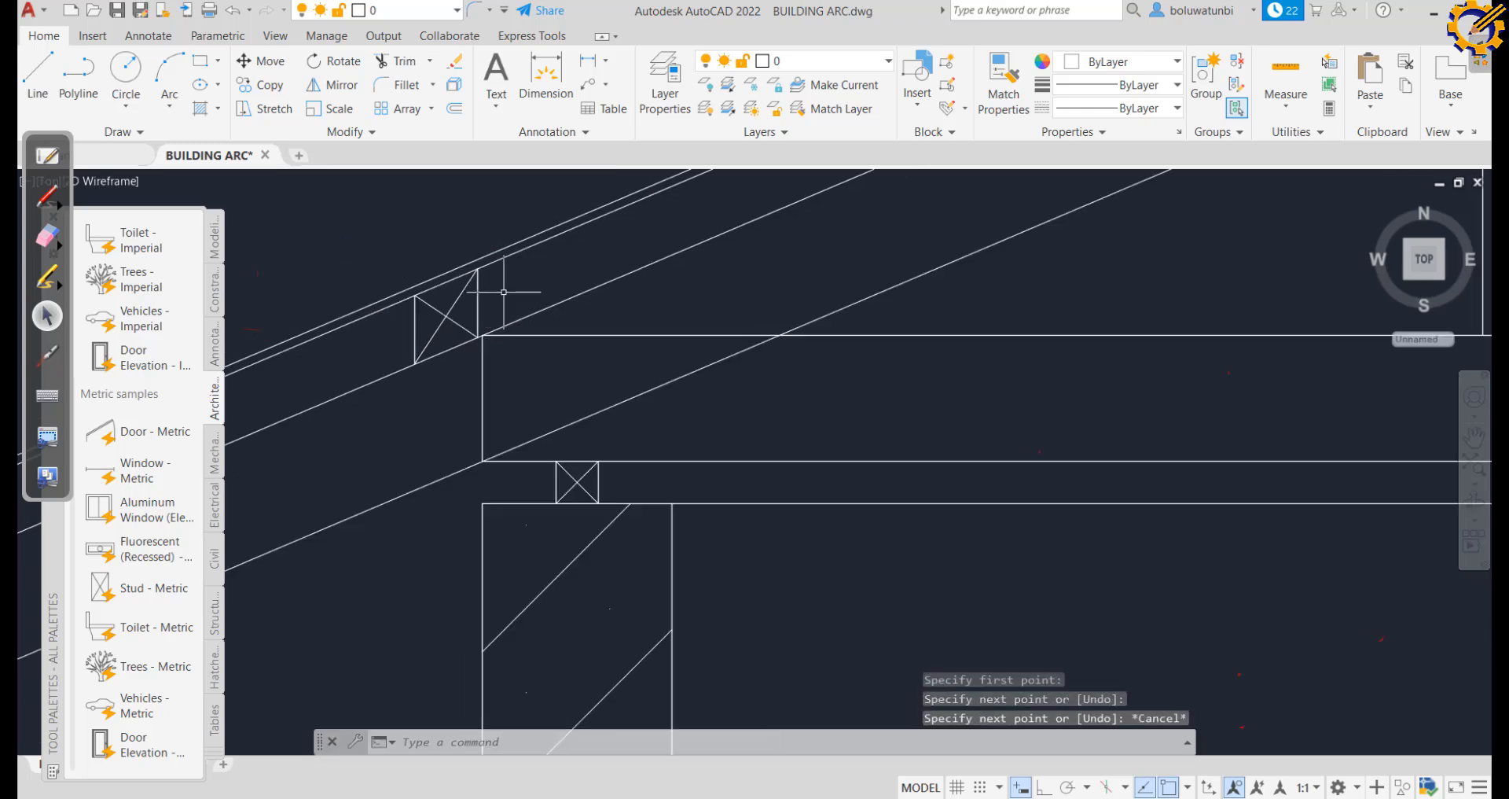
Draw two crossing diagonals between the corners of the purlin at the left eave
middle_click_drag(527, 285, 555, 273)
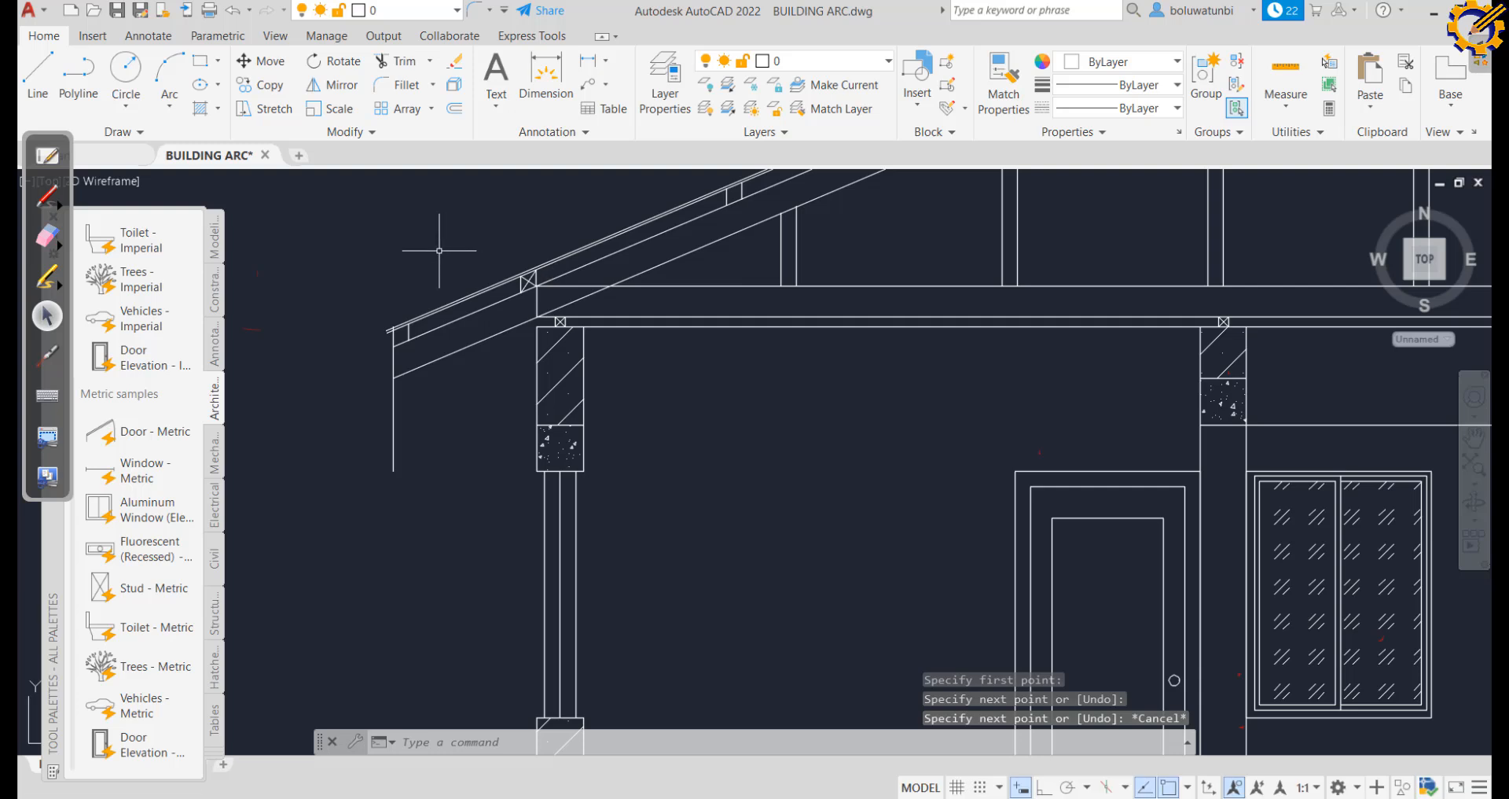
key("Return")
scroll(413, 362, "up", 5)
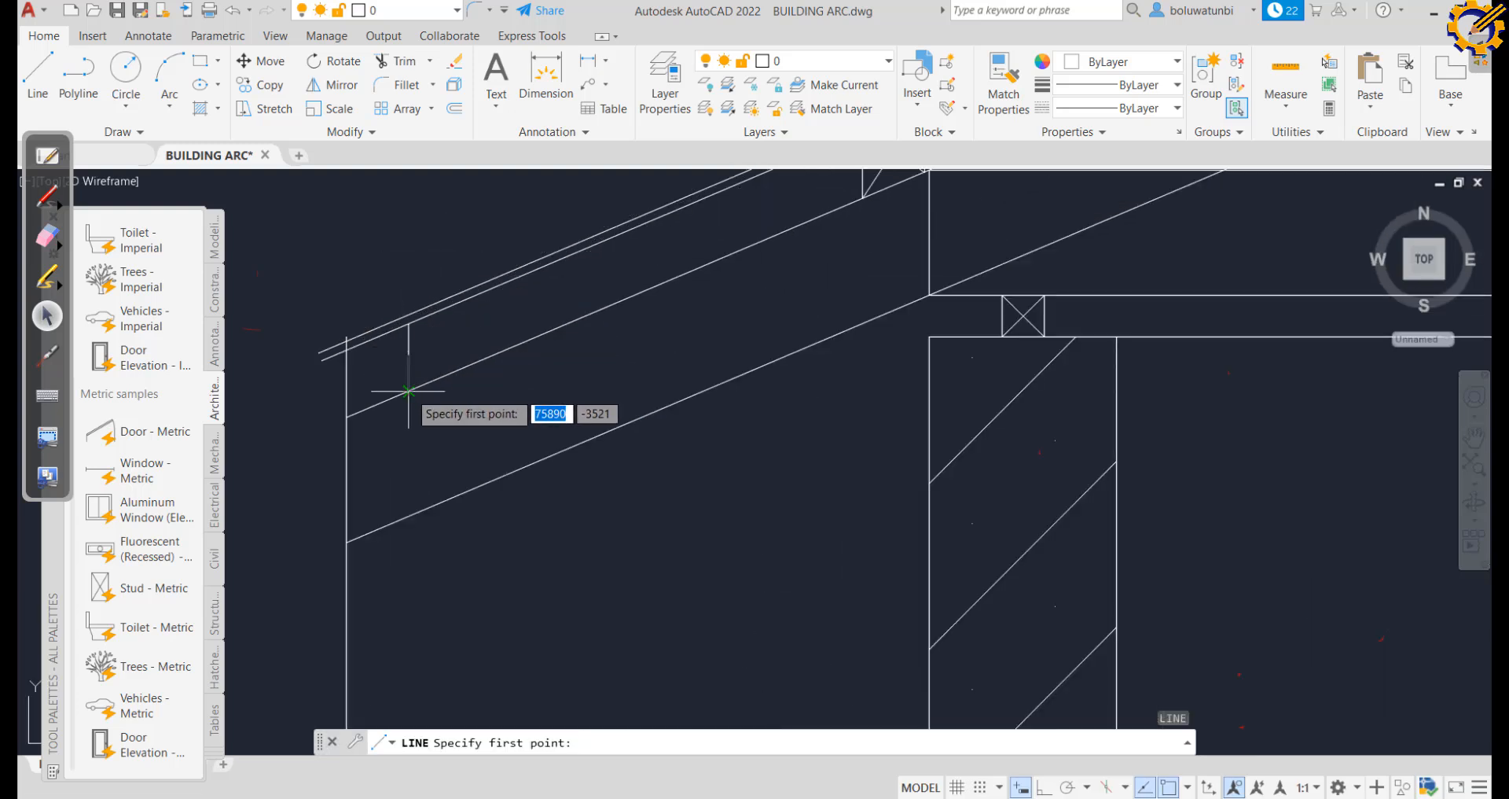
left_click(408, 390)
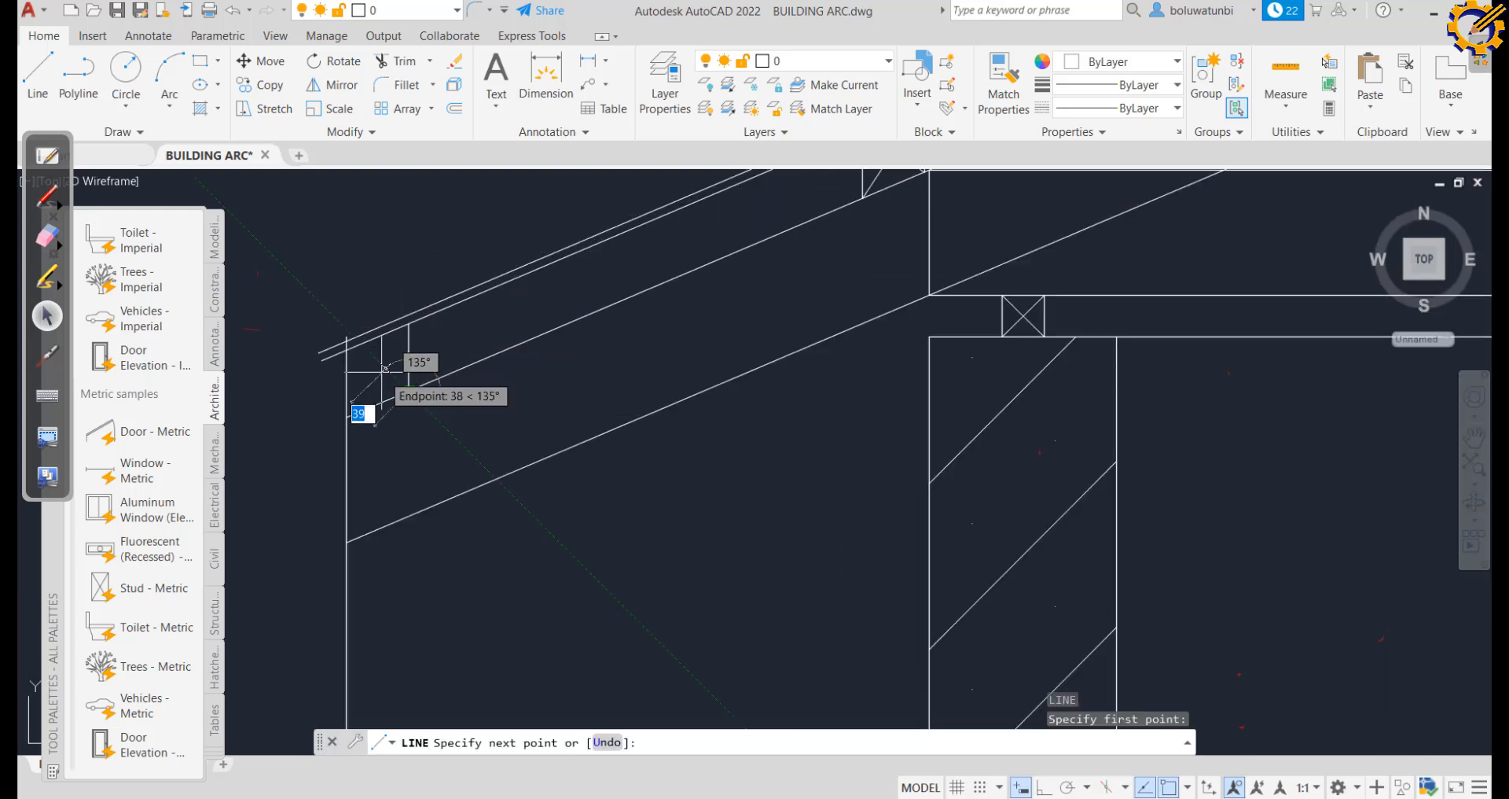
left_click(346, 349)
left_click(408, 391)
key("Return")
key("Return")
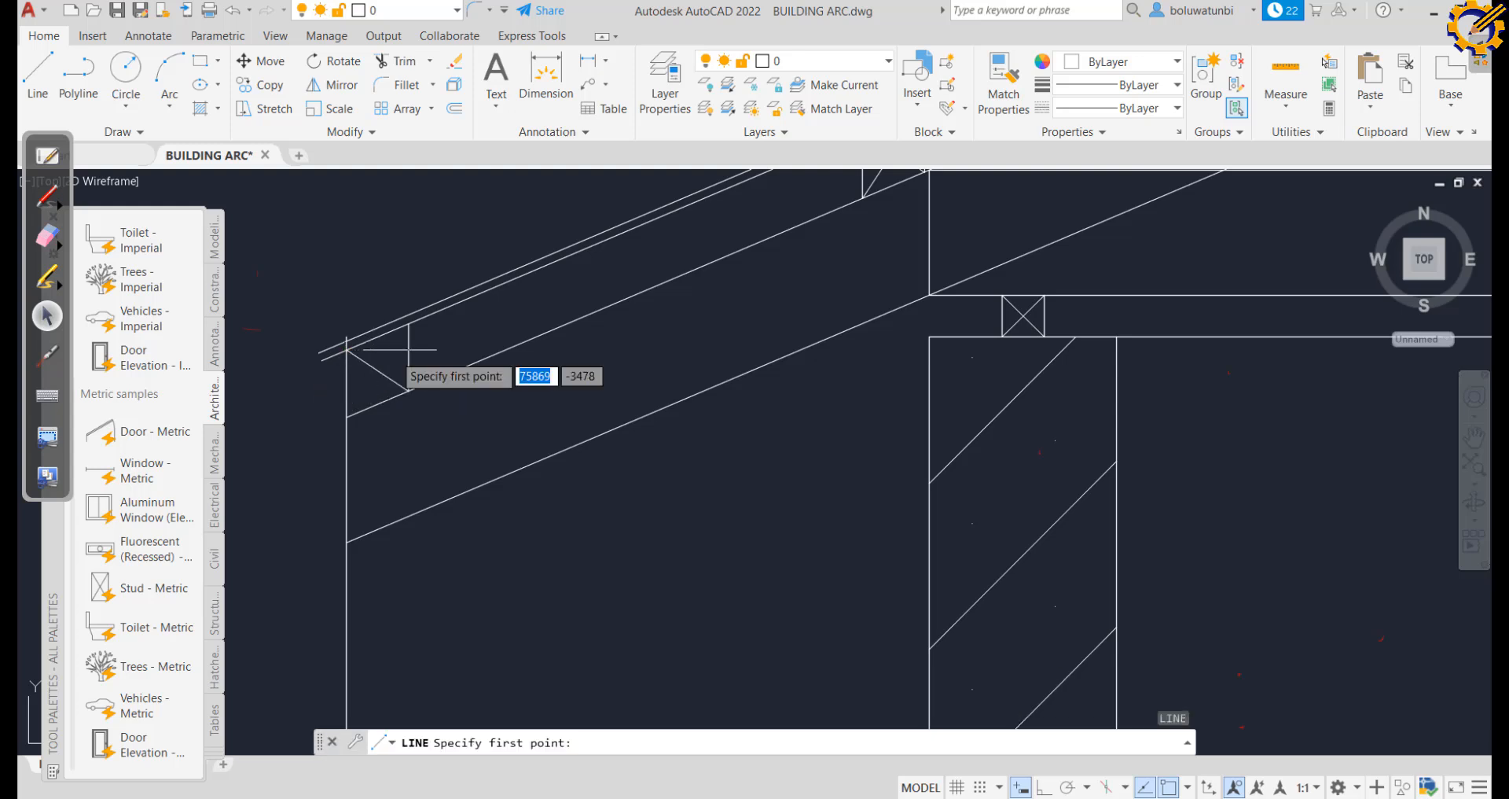
left_click(408, 322)
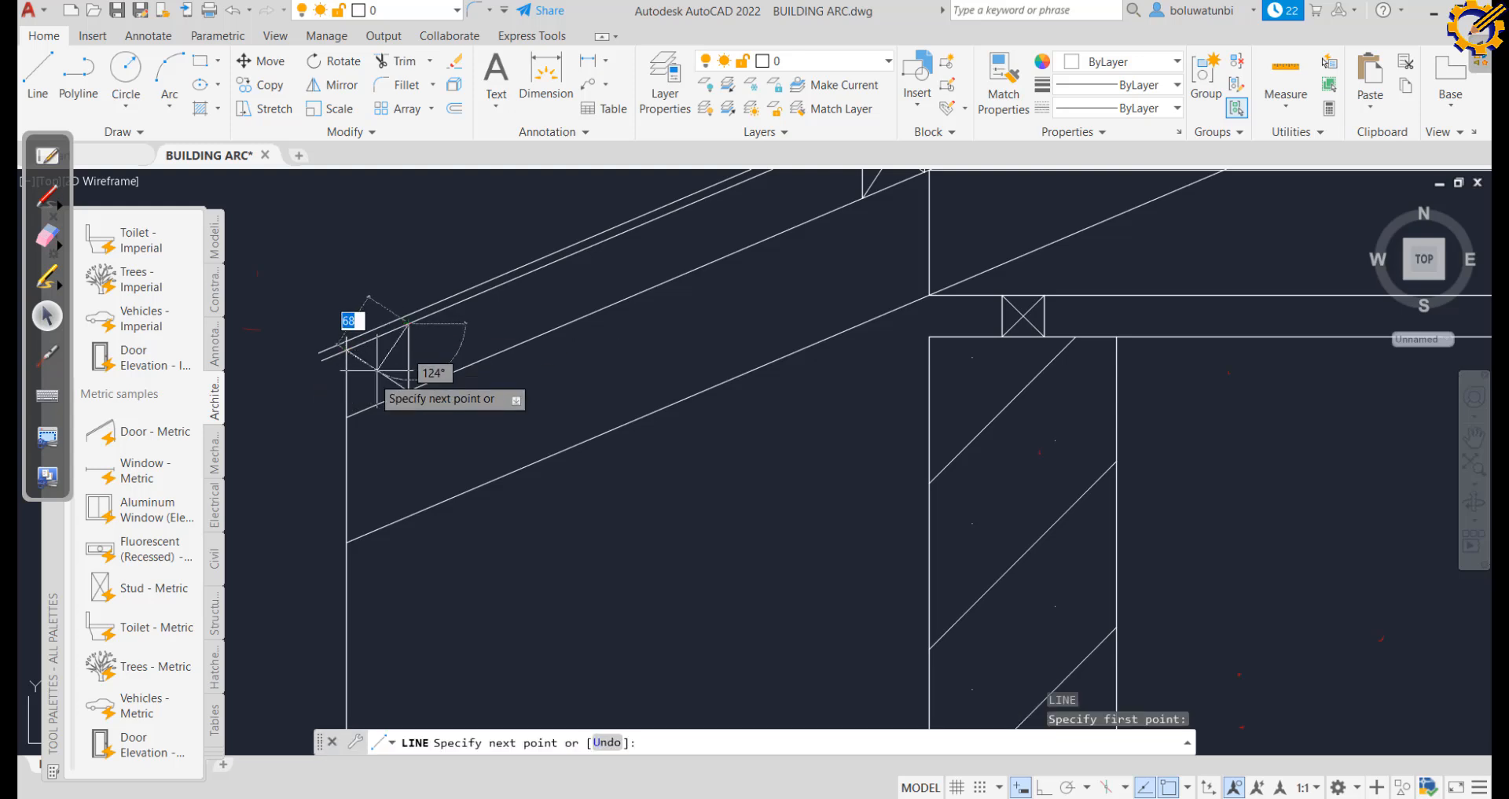
left_click(346, 417)
key("Escape")
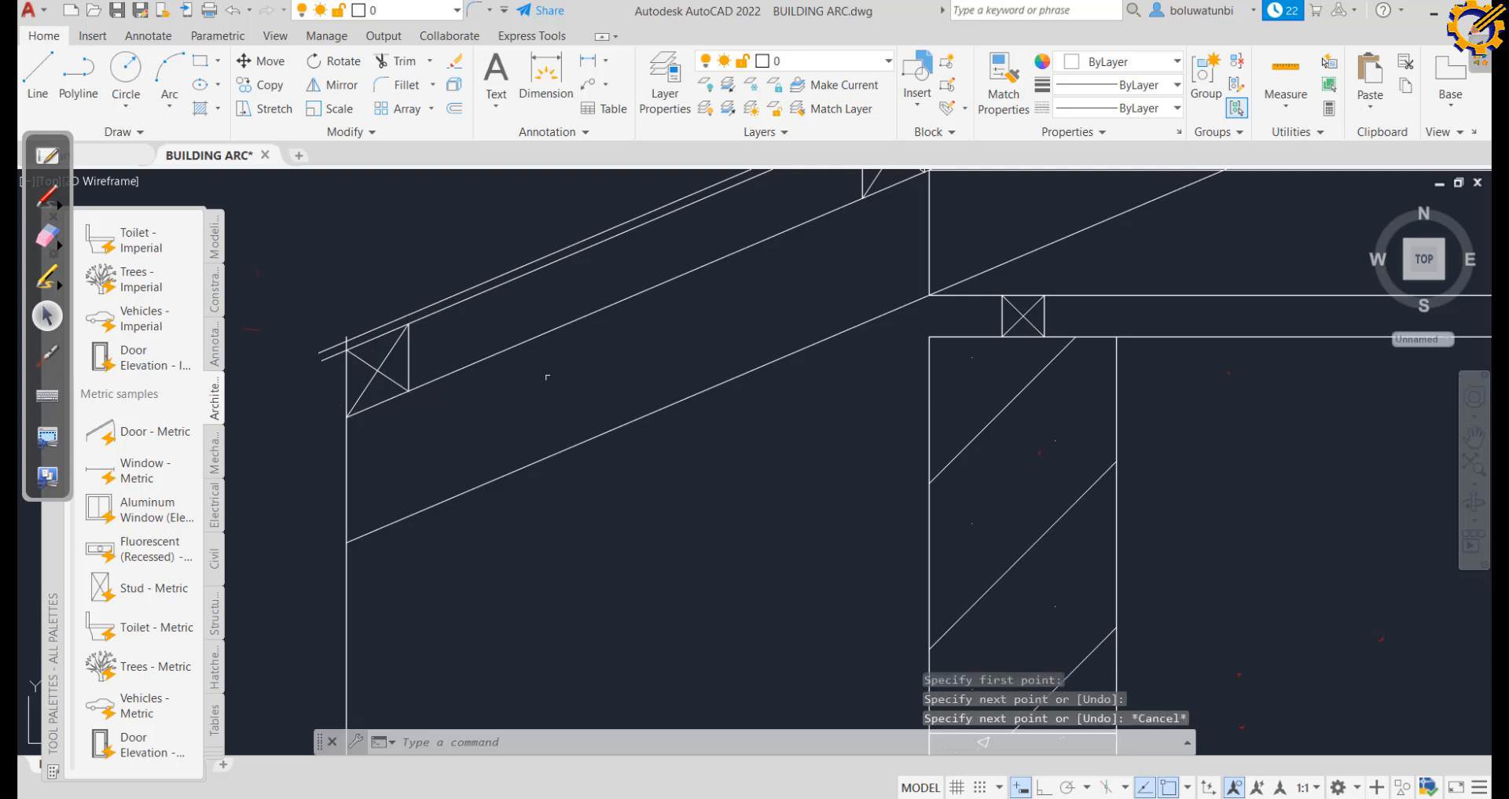
Draw two crossing diagonals in the next purlin upslope from the left wall on the left roof slope
key("Return")
scroll(613, 370, "down", 3)
scroll(263, 529, "up", 2)
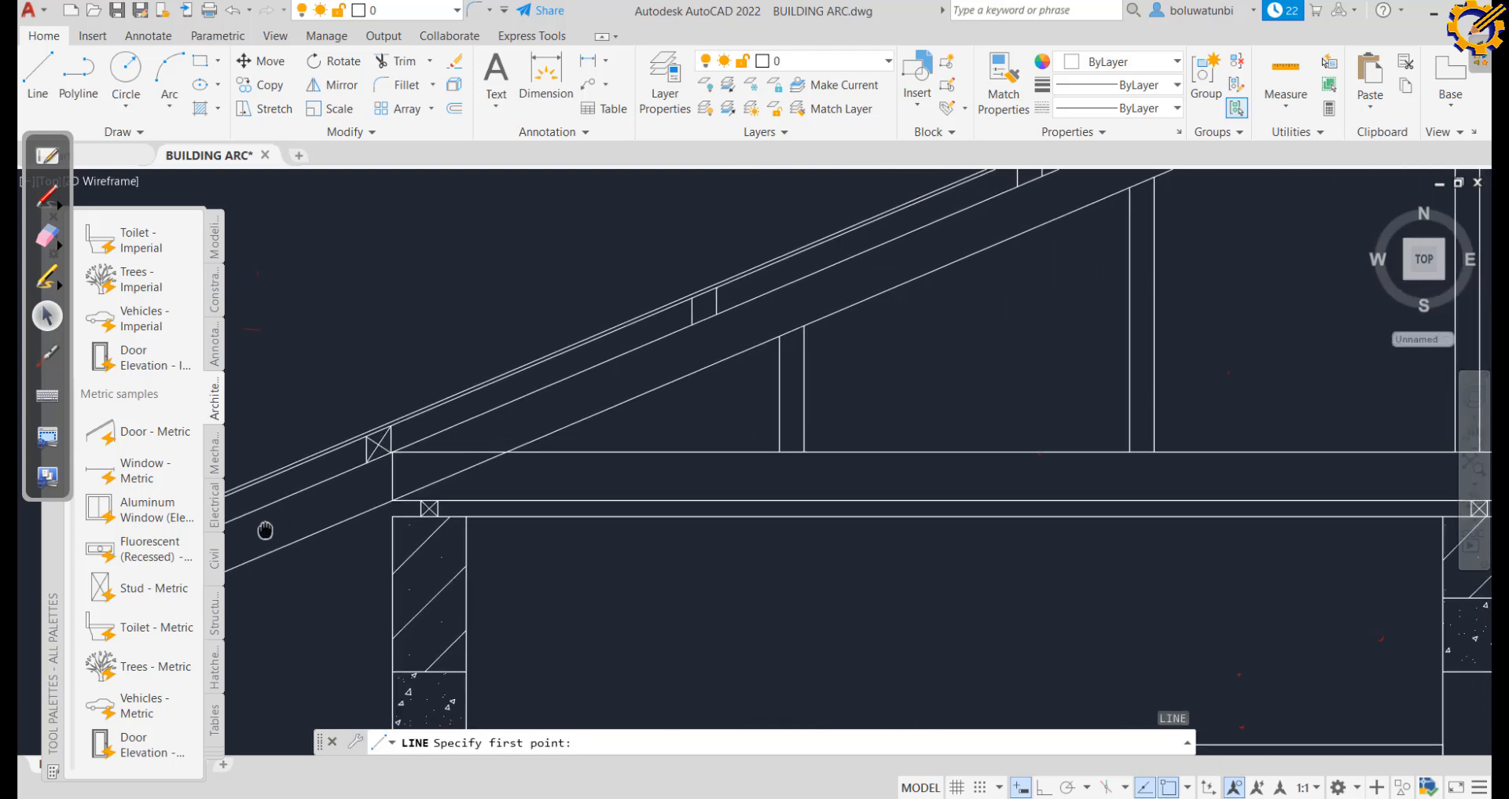
scroll(565, 373, "up", 4)
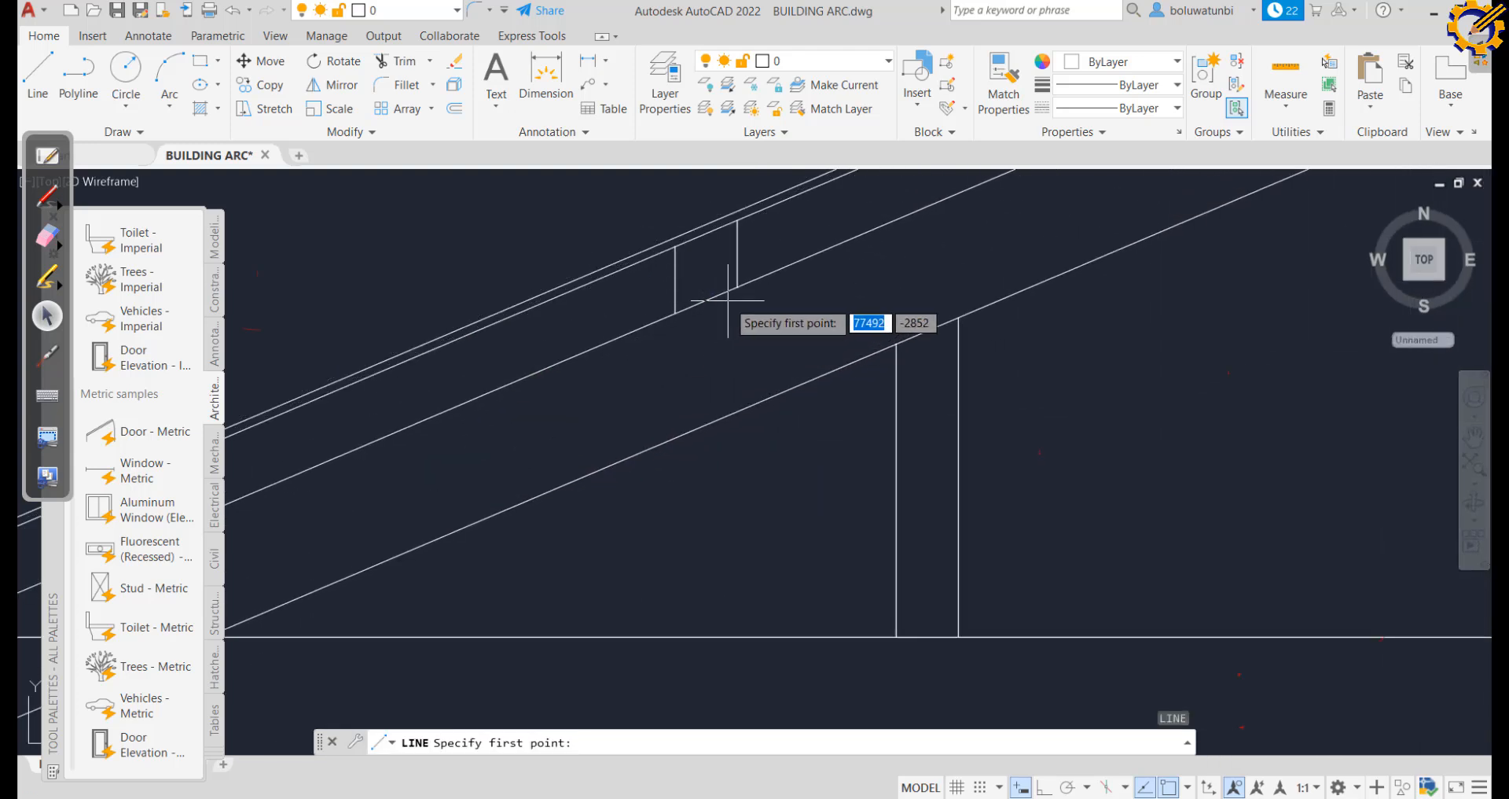
left_click(738, 287)
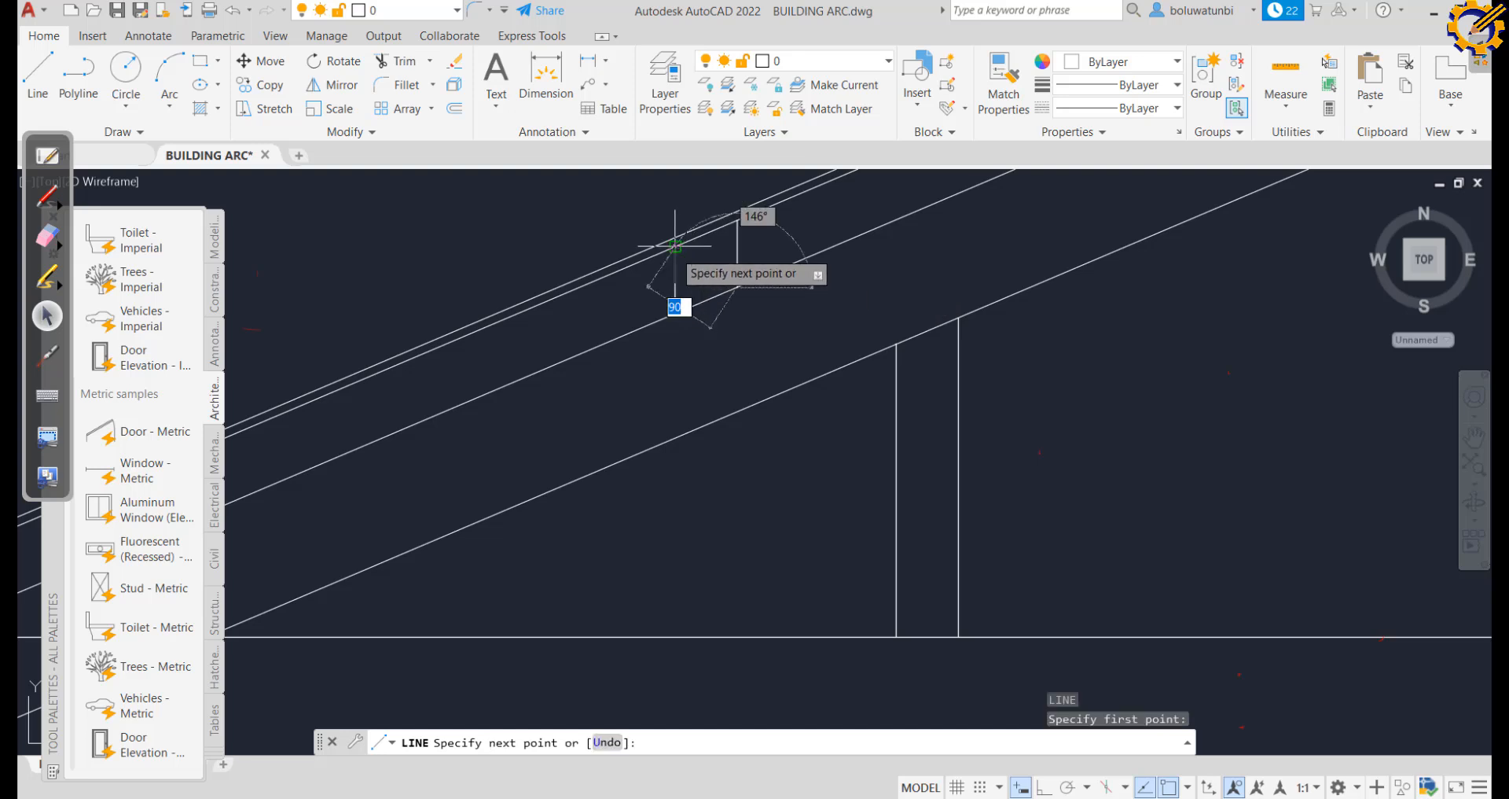
key("Escape")
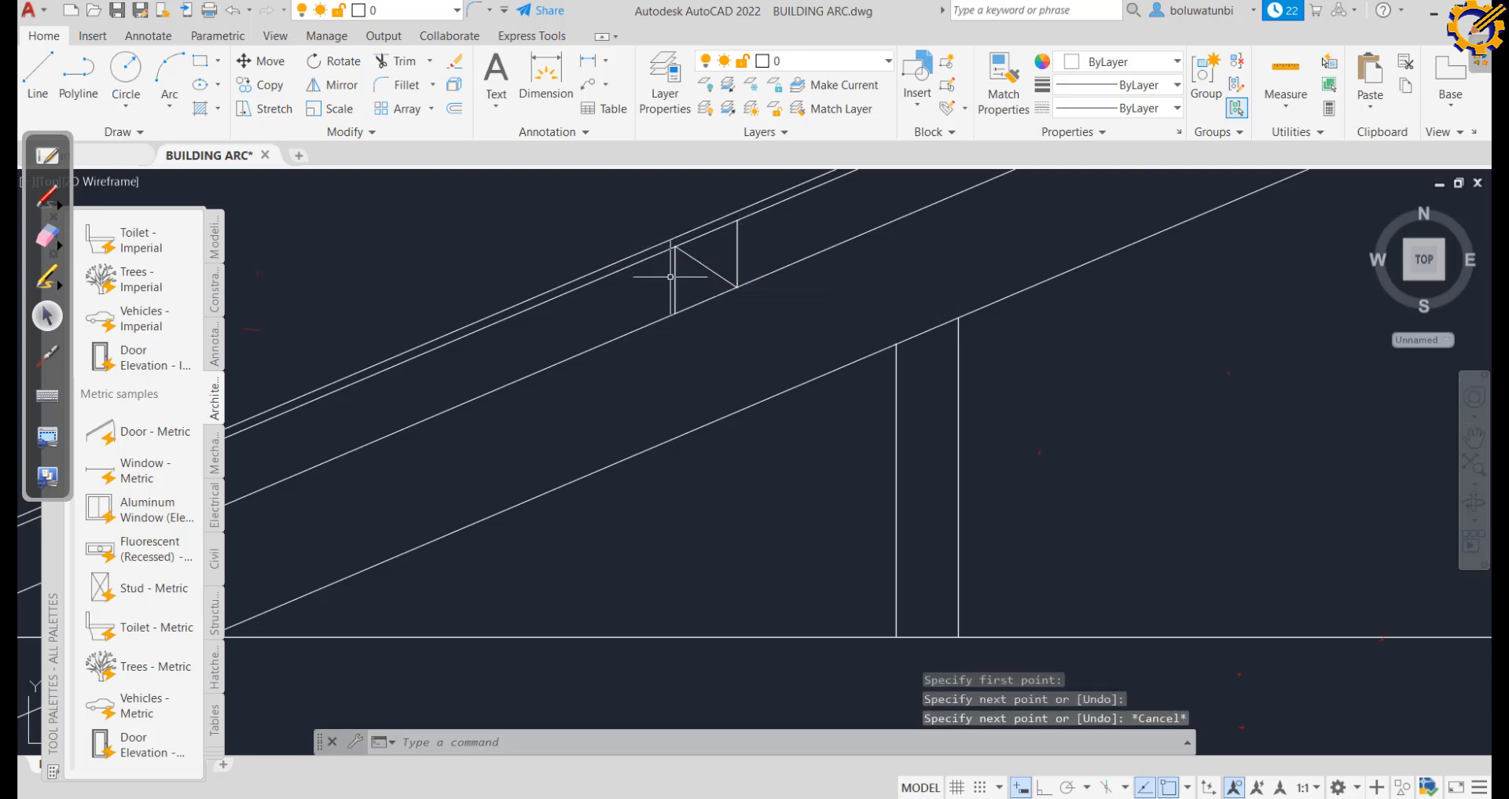
key("Return")
left_click(674, 313)
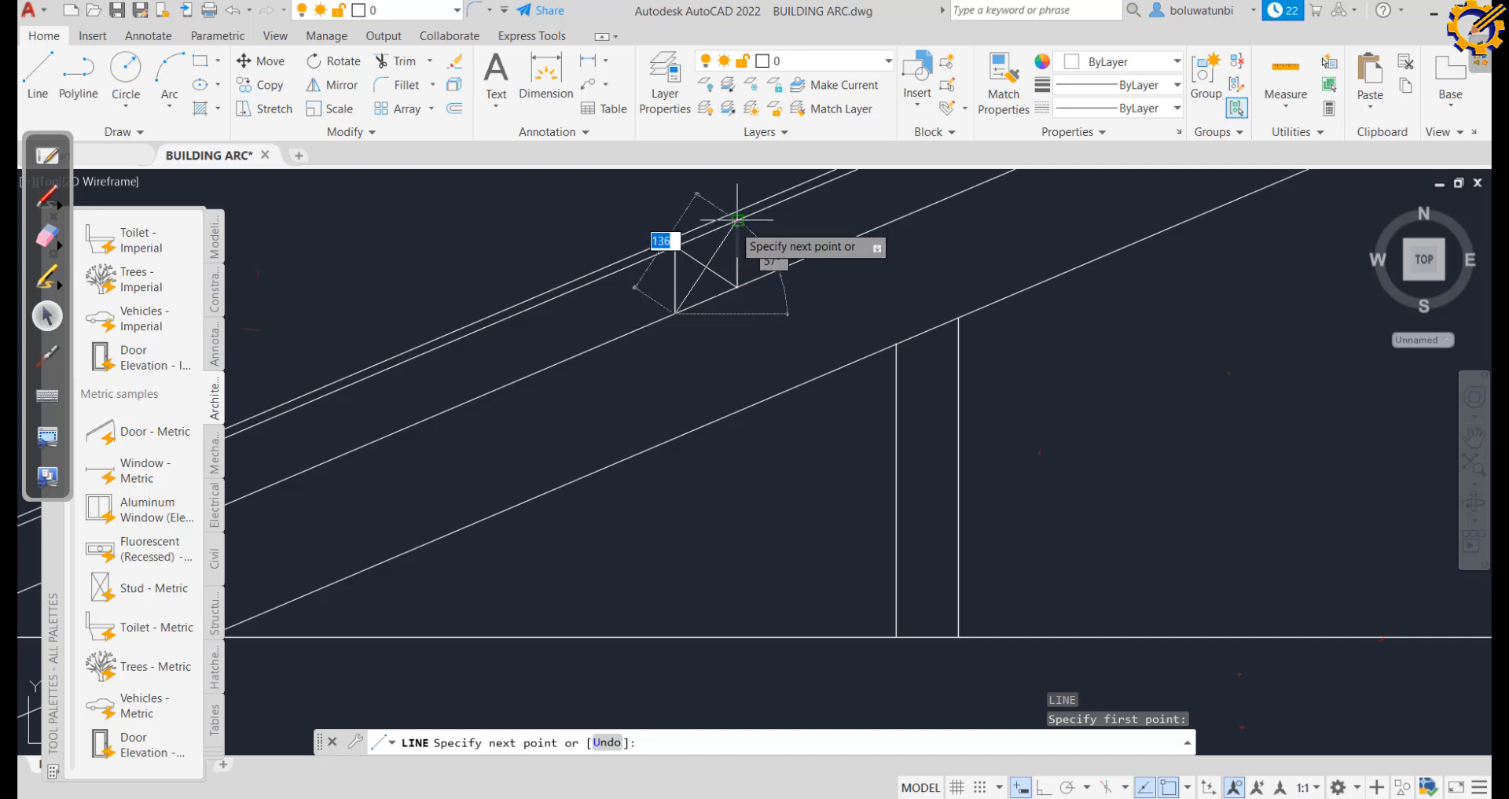
key("Escape")
Draw two crossing diagonals in the second purlin below the ridge on the left roof slope
mouse_move(742, 262)
middle_mouse_down()
mouse_move(590, 397)
mouse_move(445, 451)
middle_mouse_up()
middle_click_drag(674, 363, 256, 493)
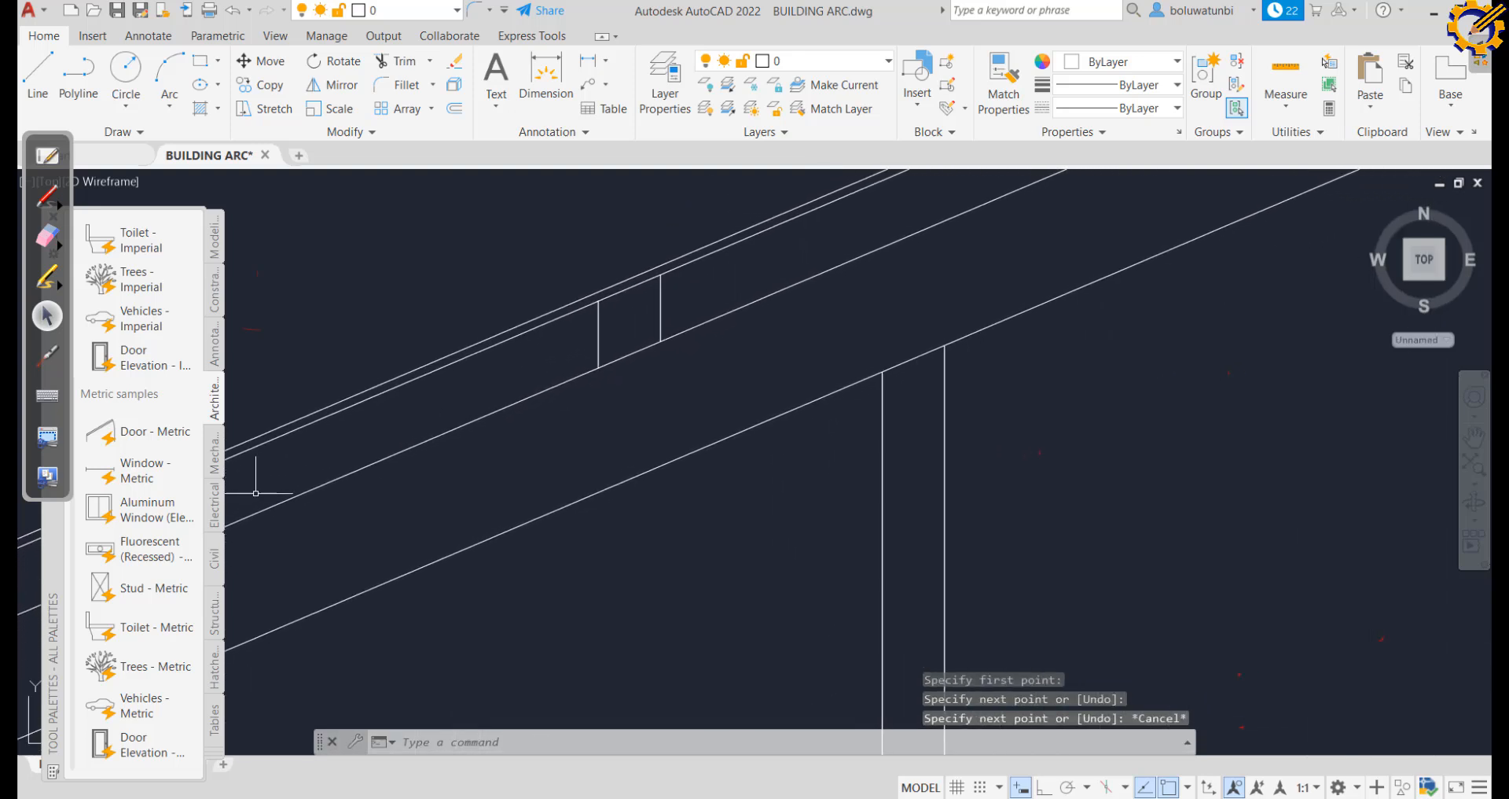
key("space")
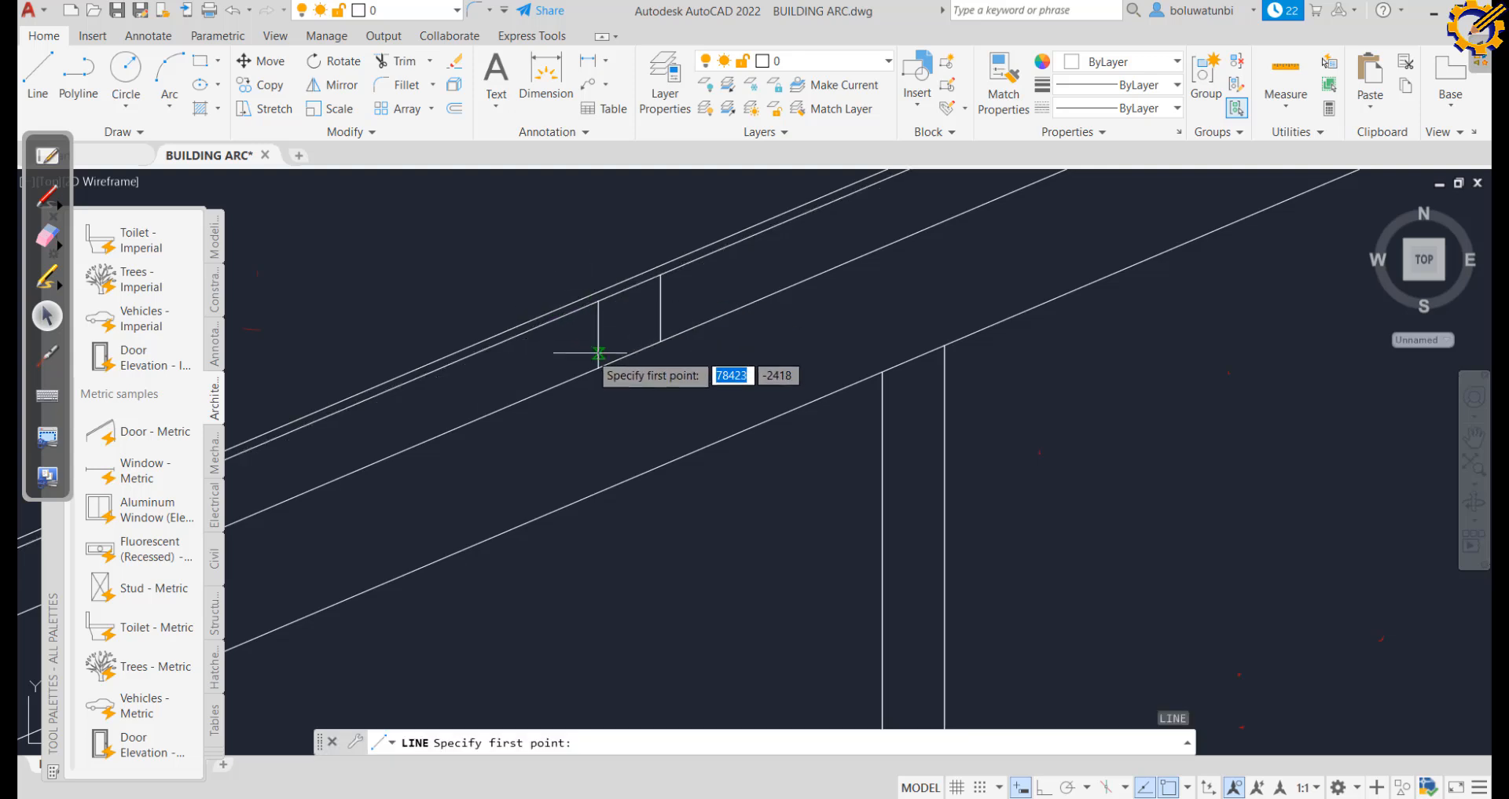
left_click(599, 367)
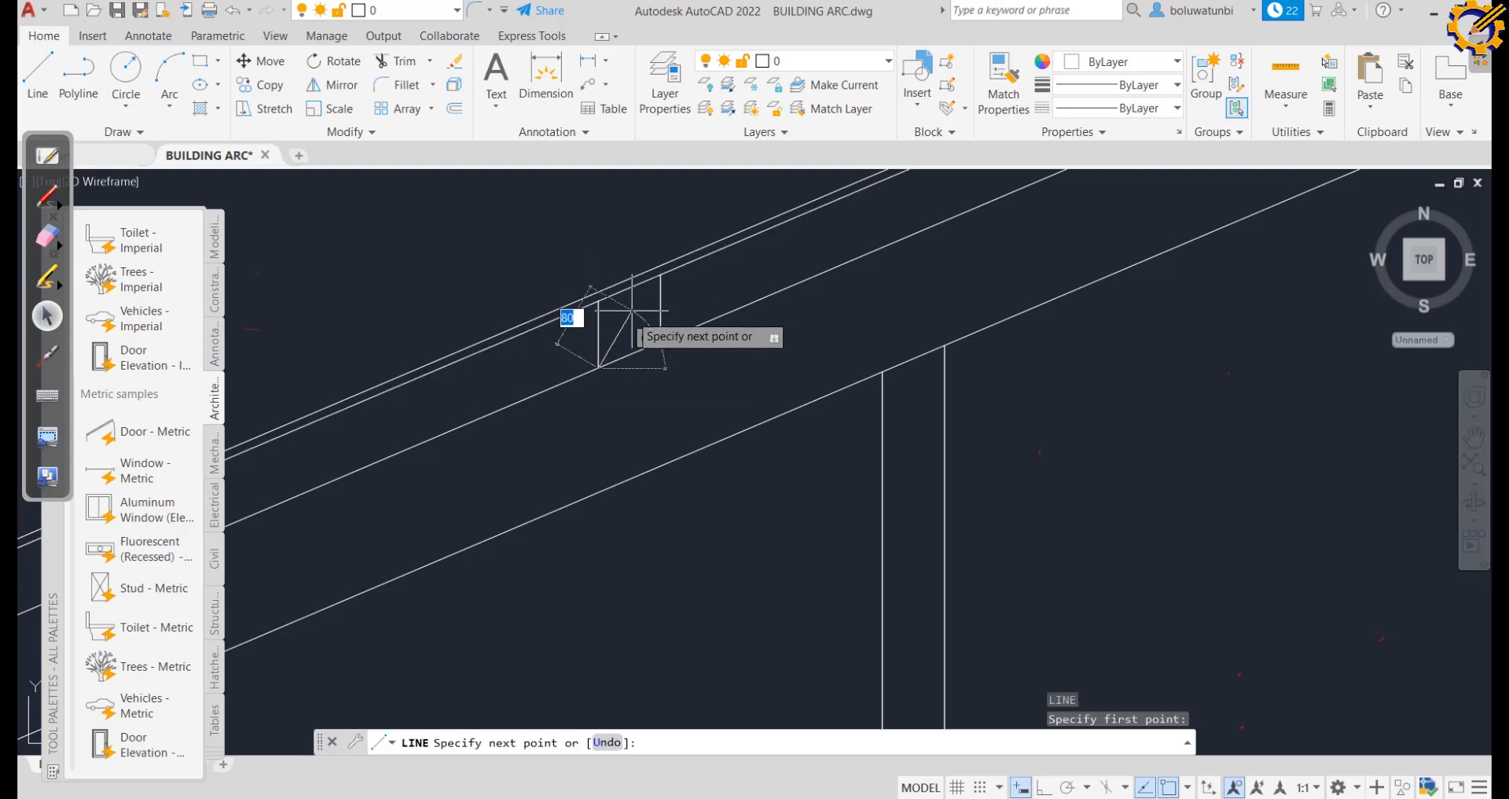
left_click(660, 274)
key("Escape")
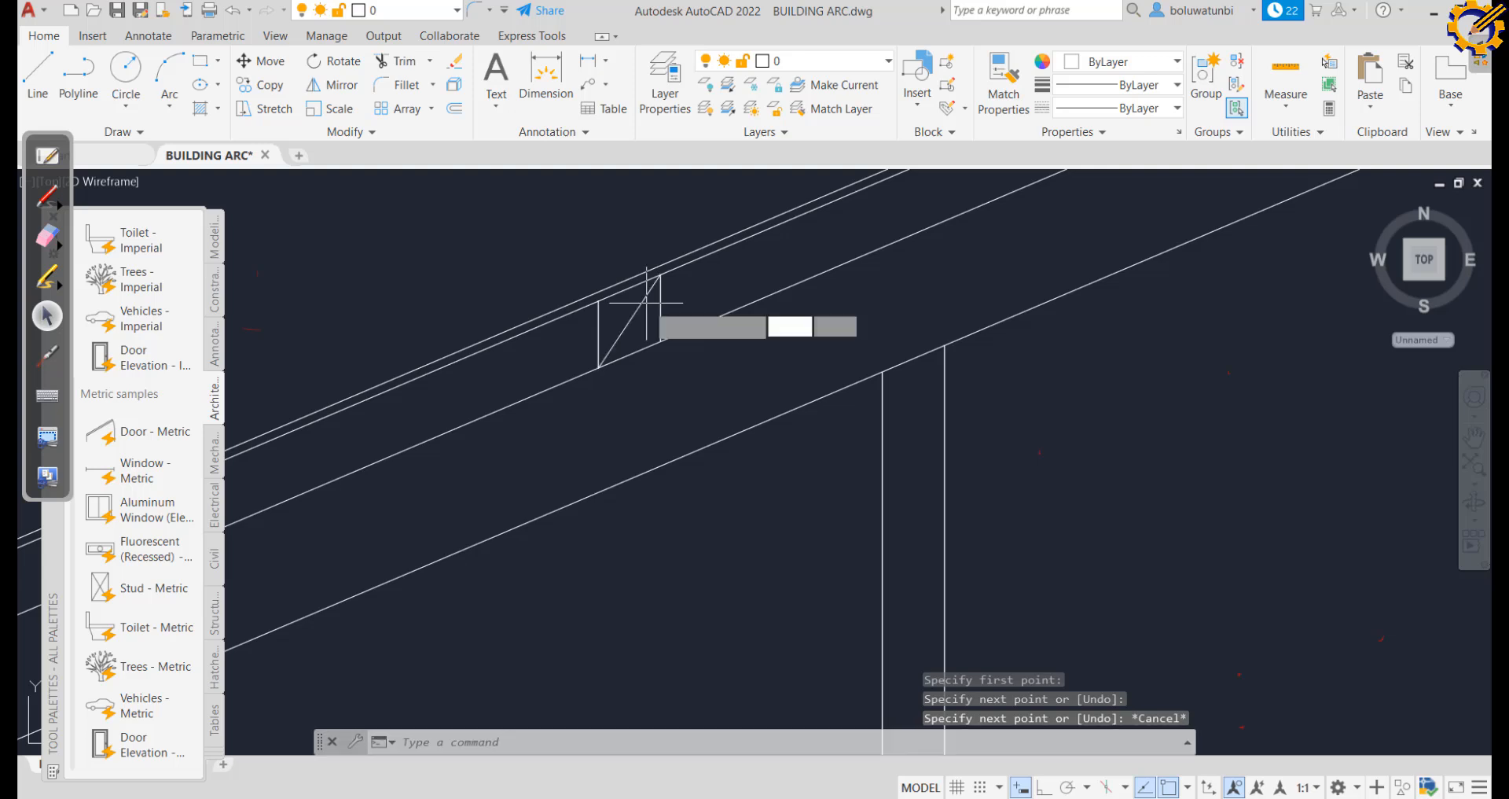
key("Return")
left_click(599, 301)
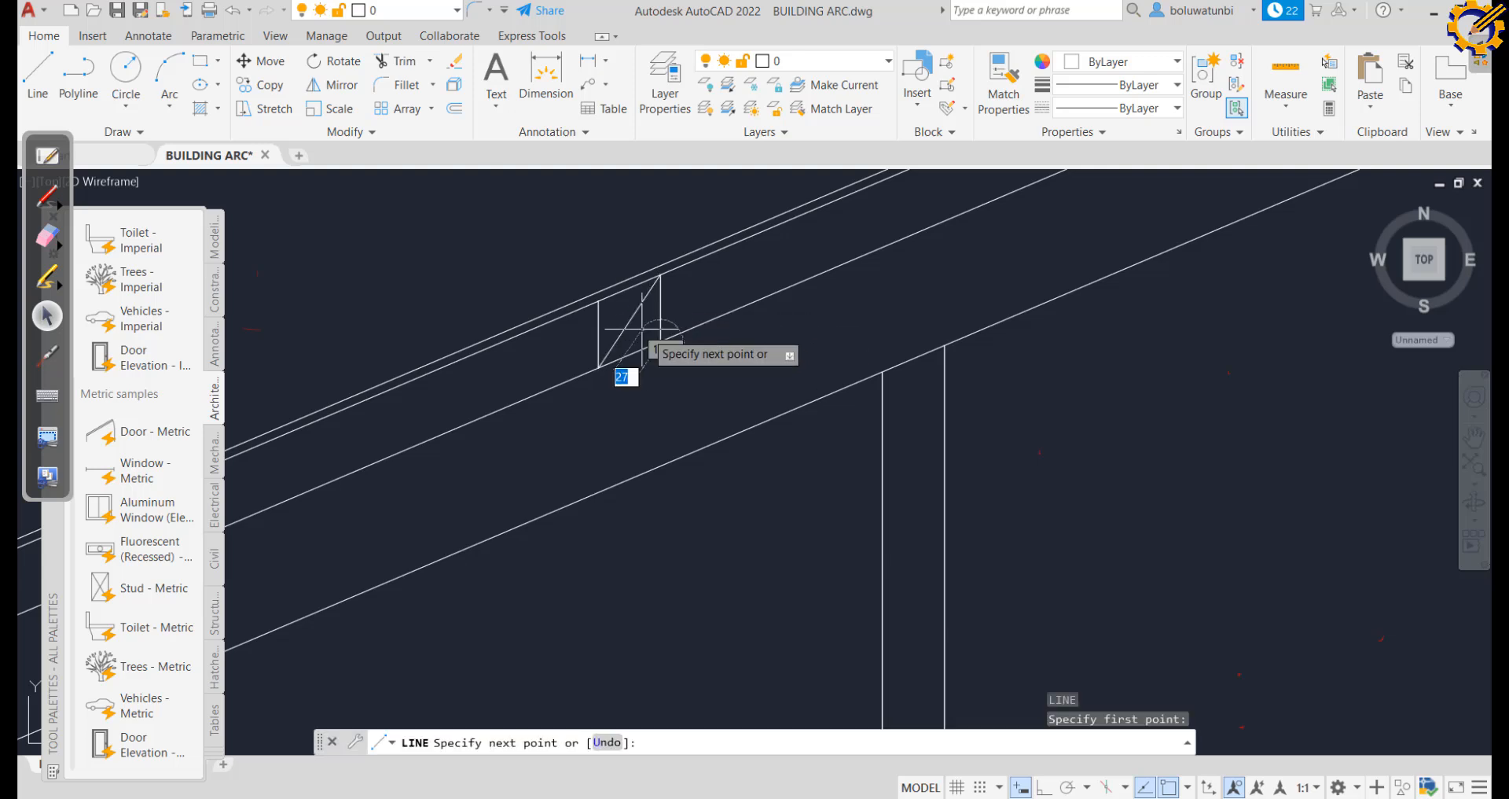
scroll(659, 317, "down", 3)
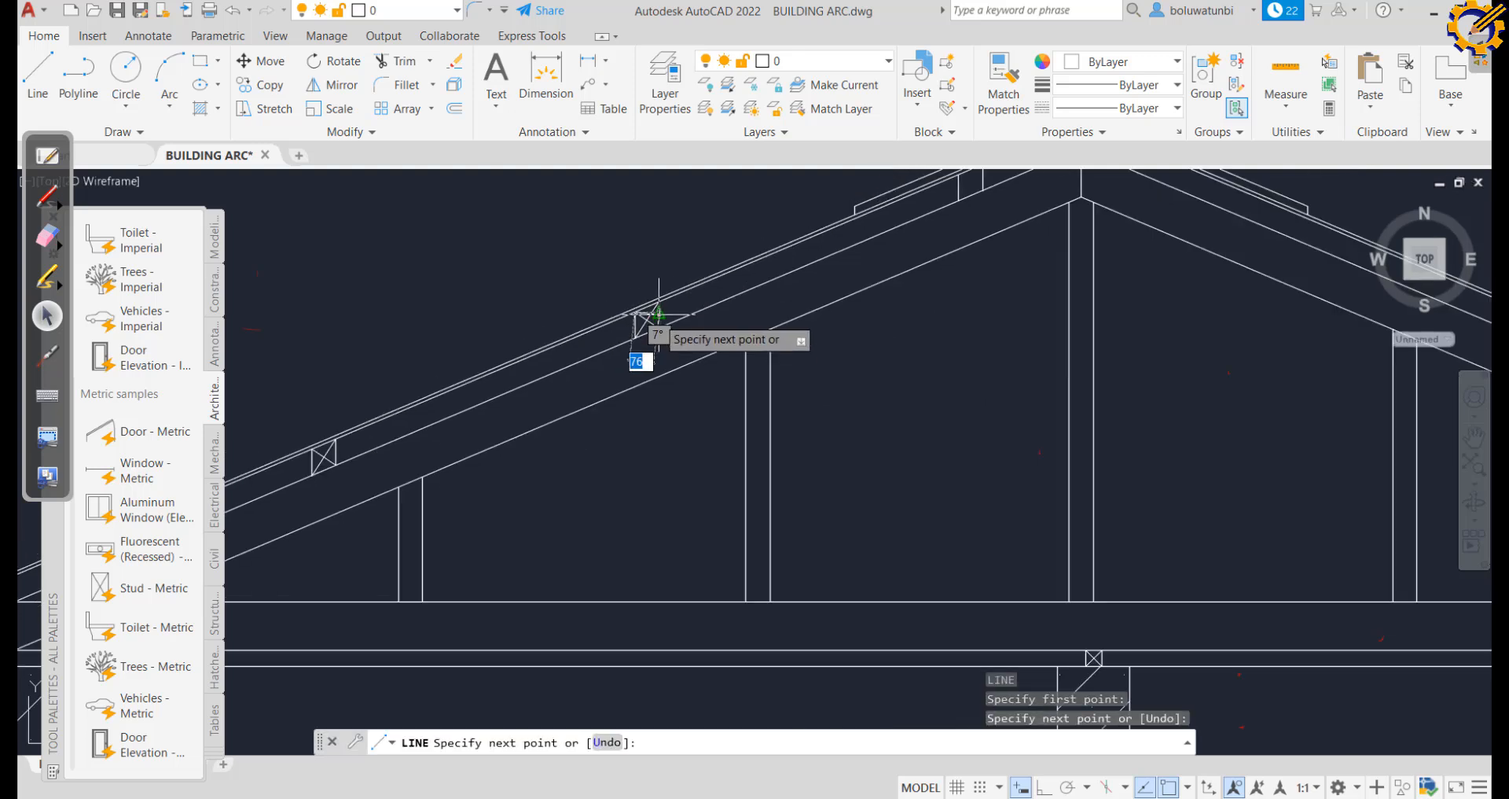
middle_click_drag(863, 224, 672, 288)
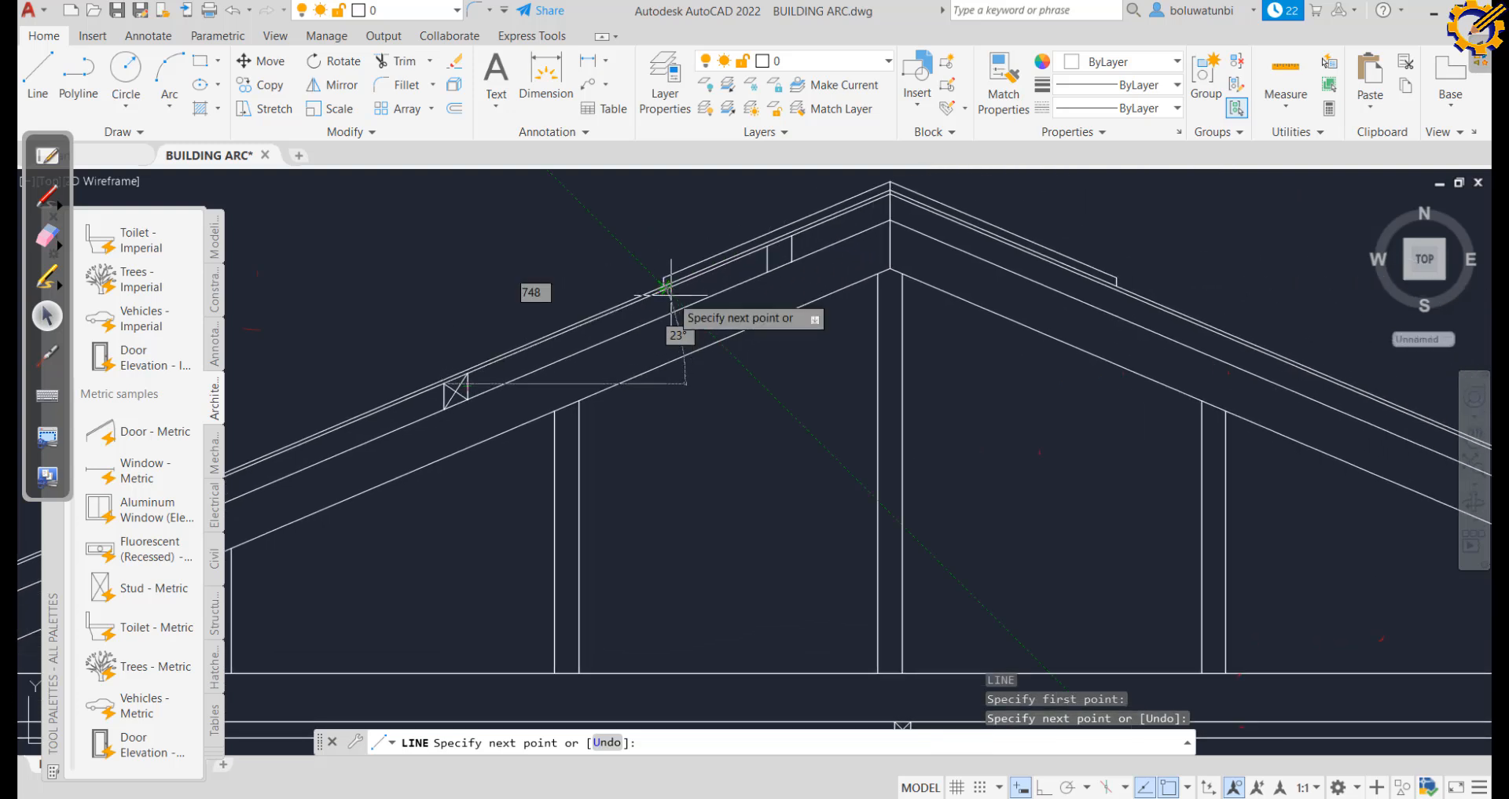
key("Escape")
Cross the purlin nearest the ridge on the left slope with two corner-to-corner diagonals
key("Return")
scroll(794, 283, "up", 4)
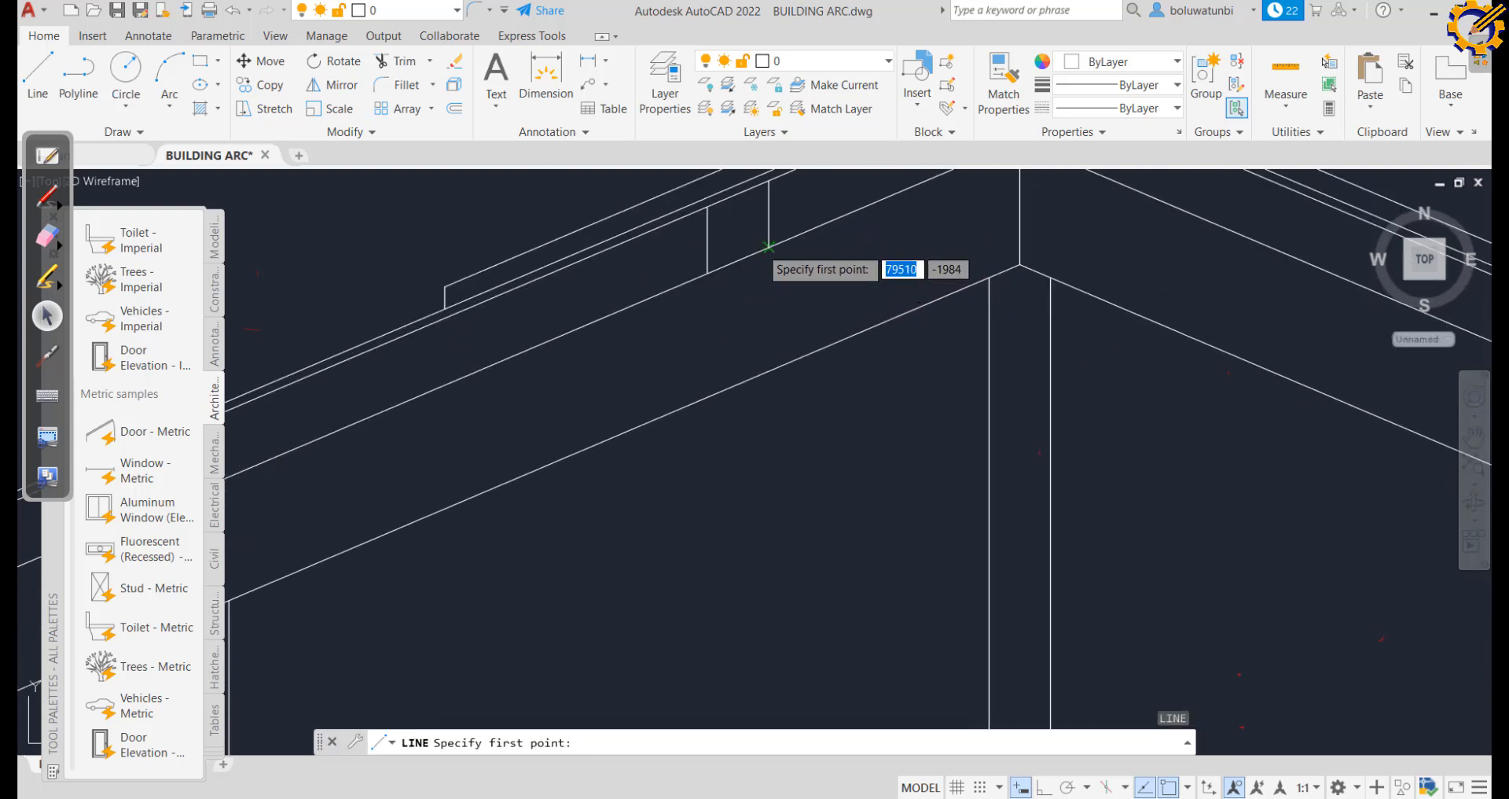
left_click(769, 246)
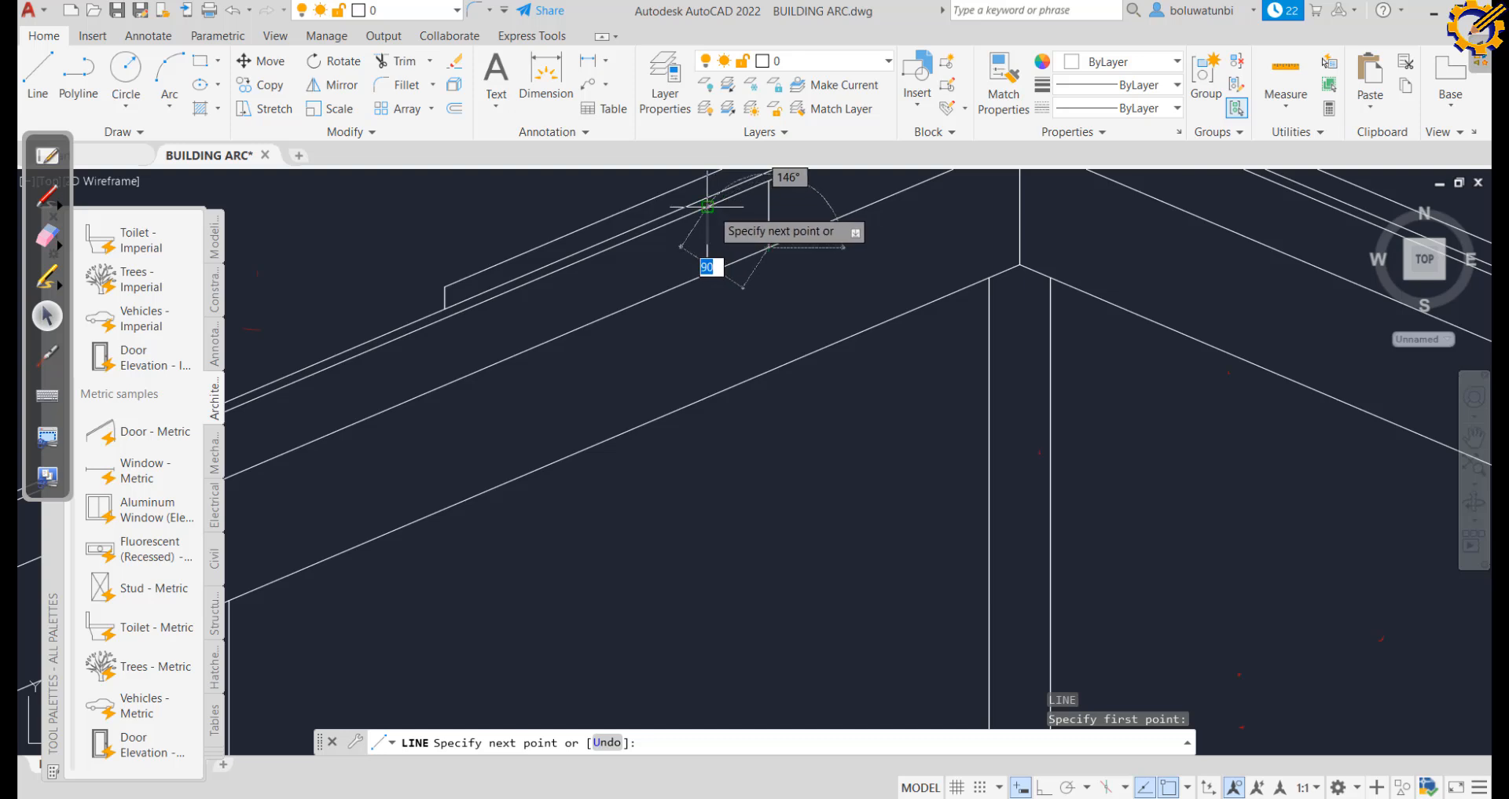
left_click(708, 207)
key("Escape")
key("Return")
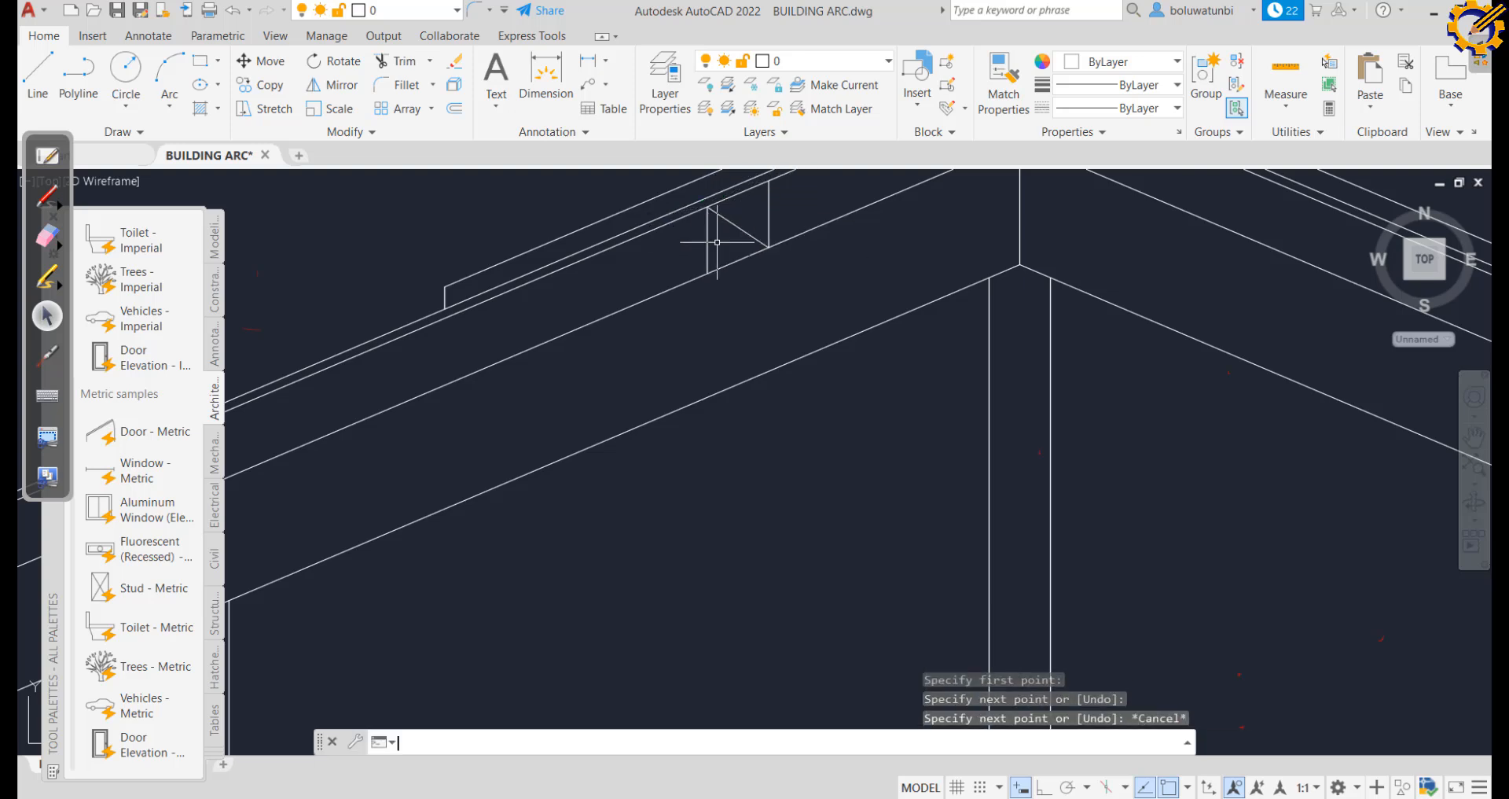
left_click(769, 180)
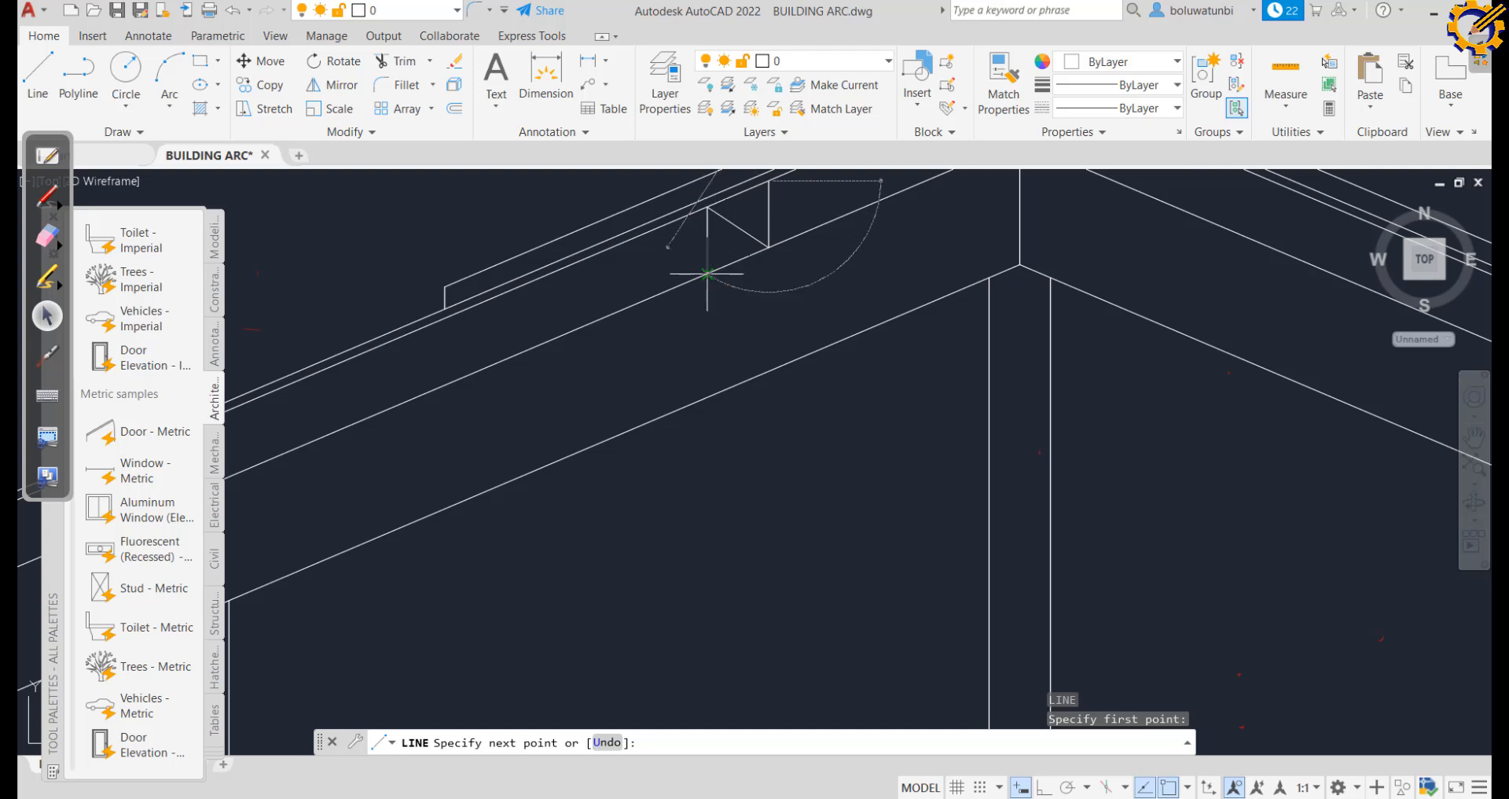
left_click(710, 272)
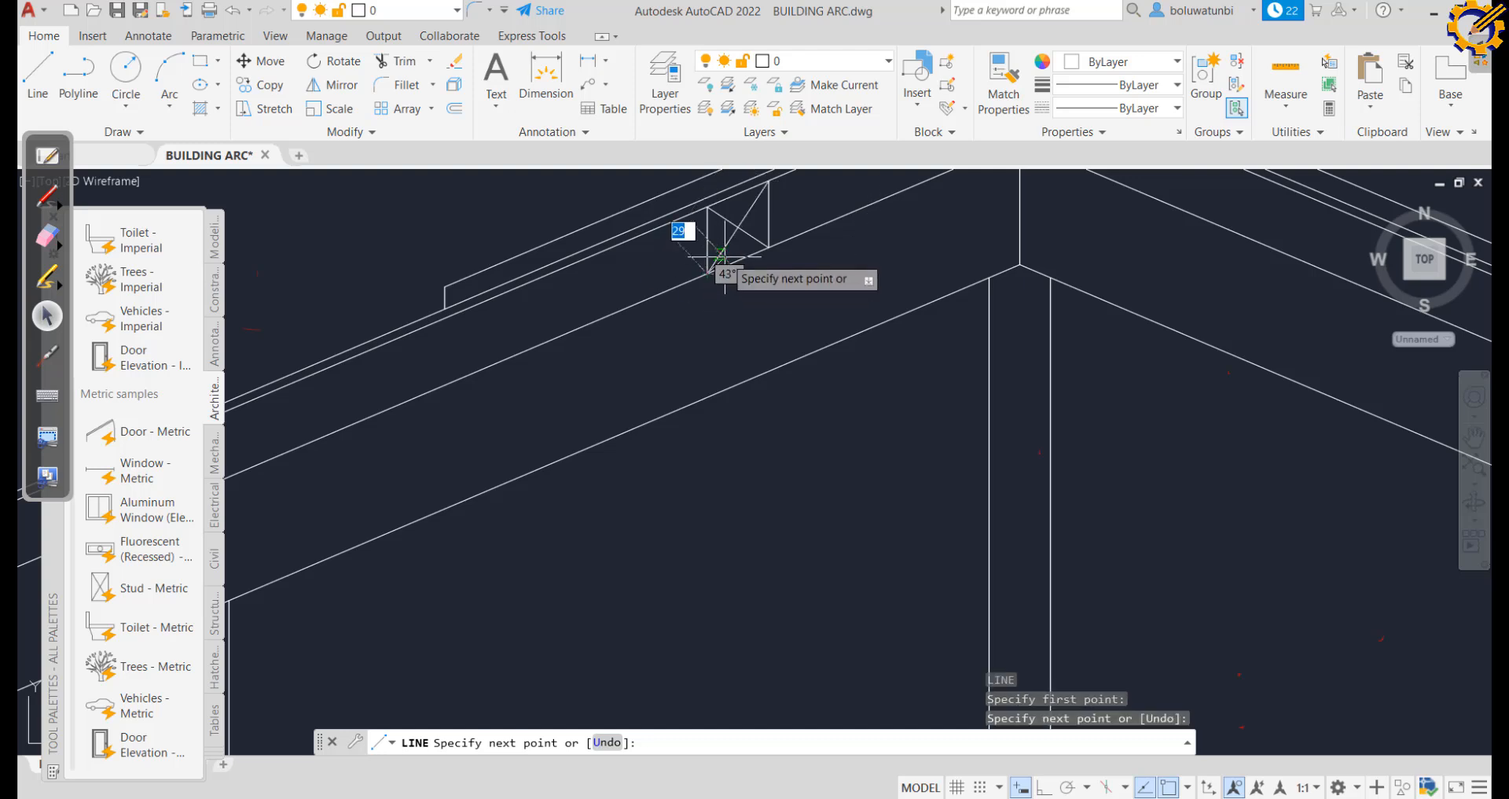
key("Escape")
Mirror all five crossed purlins of the left roof slope about the vertical ridge line, keeping the originals
scroll(724, 263, "down", 5)
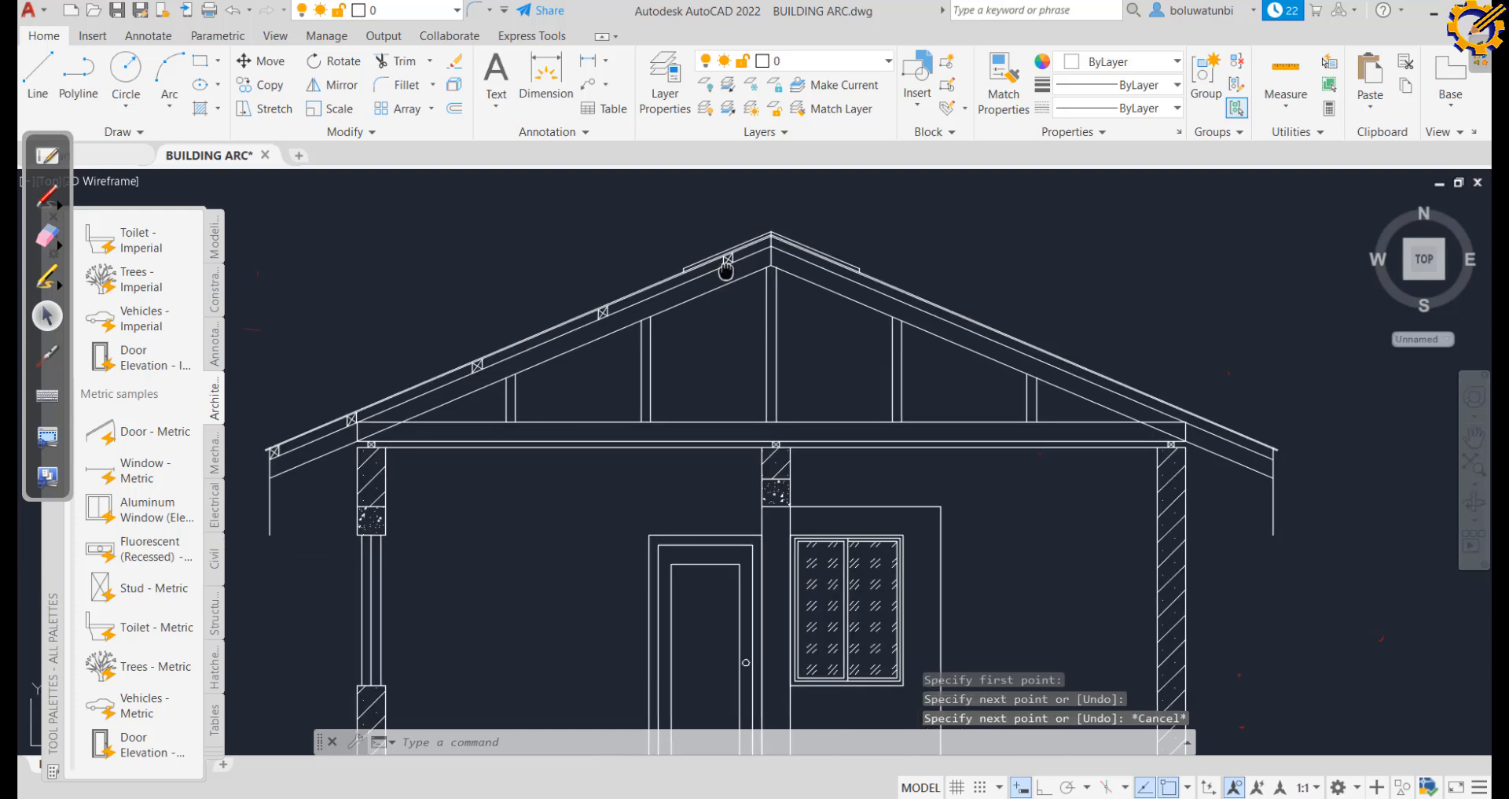
middle_click_drag(726, 271, 772, 240)
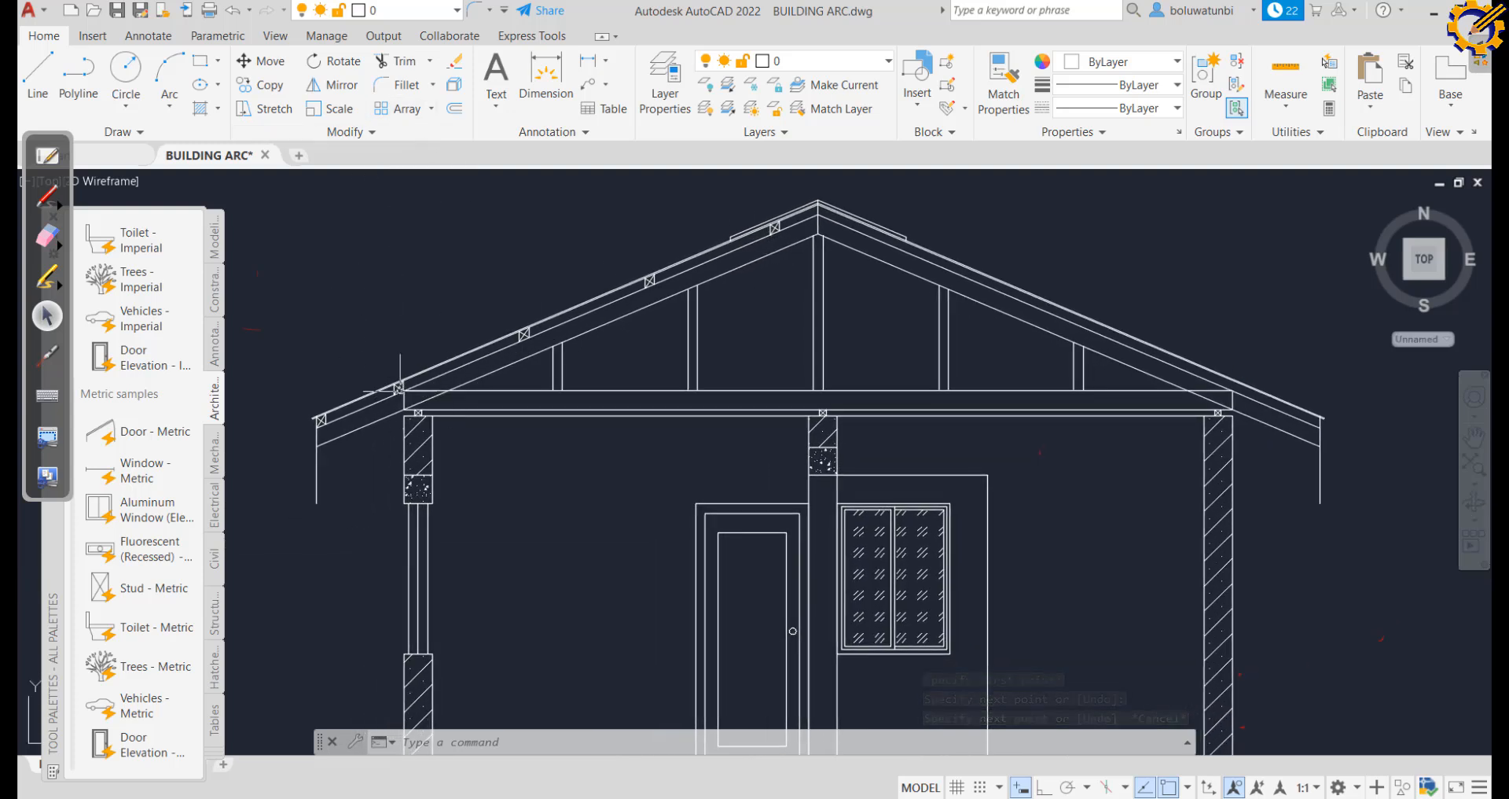
scroll(398, 388, "up", 6)
left_click(447, 339)
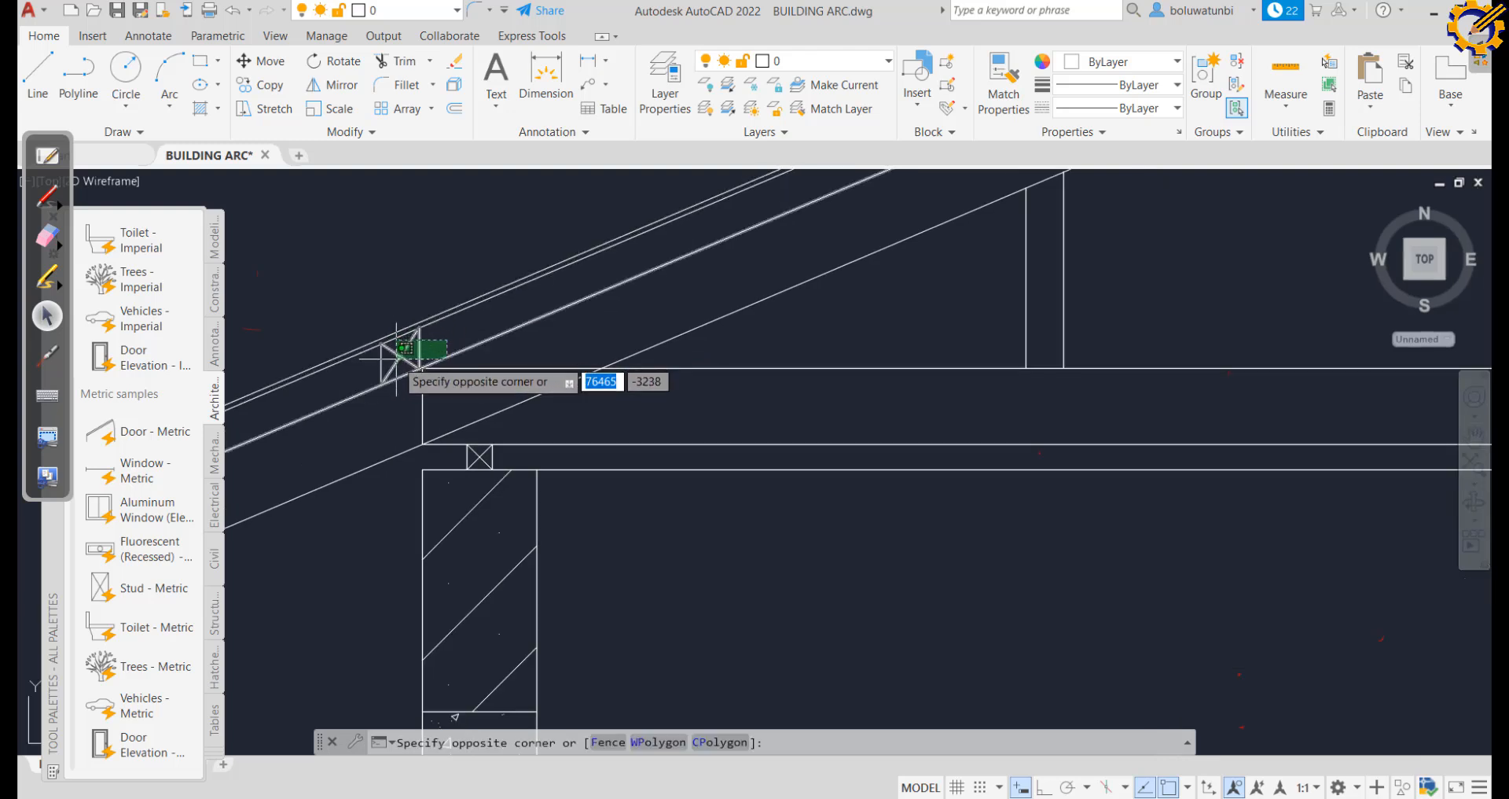
left_click(399, 351)
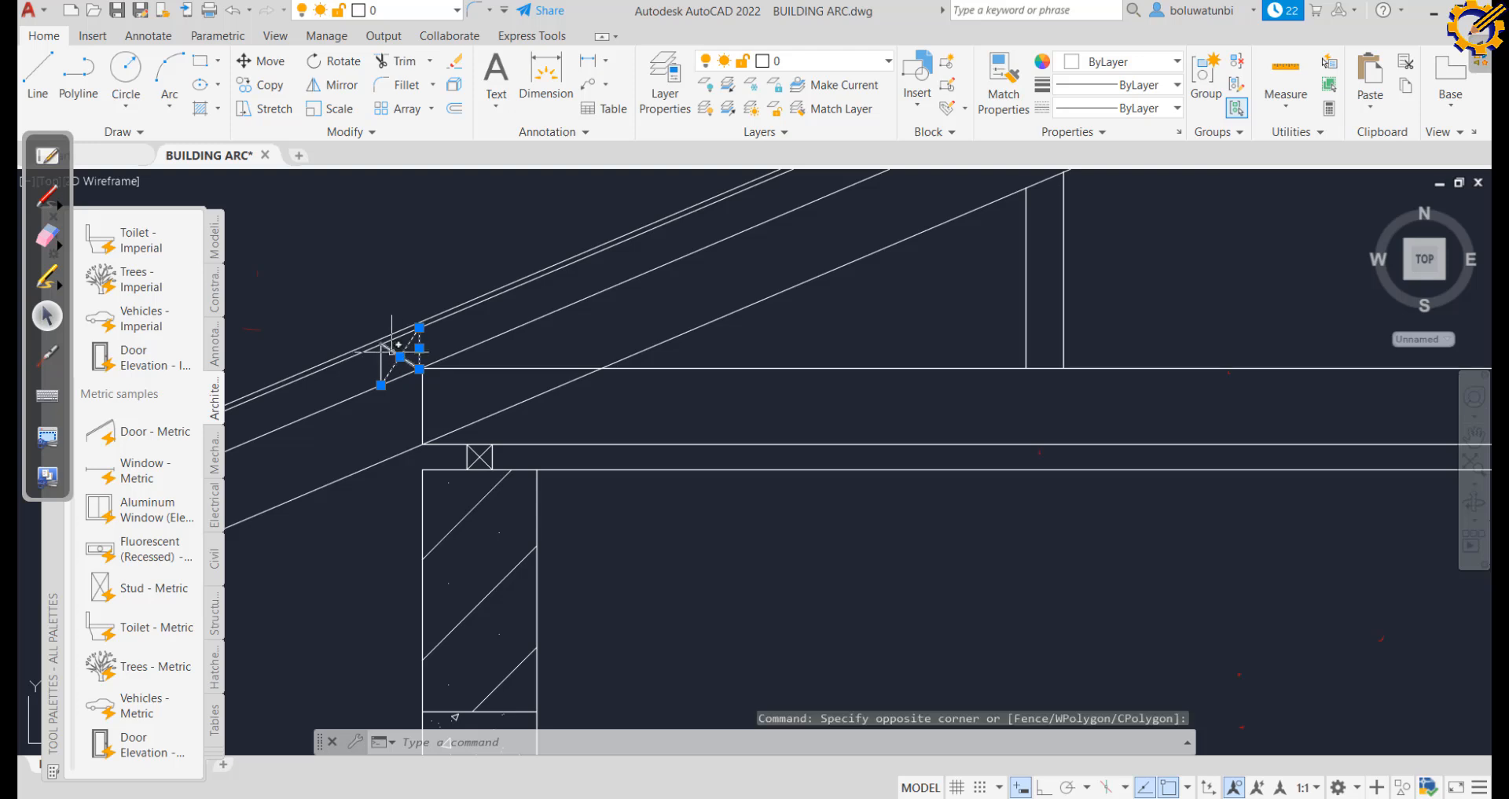
scroll(385, 358, "up", 5)
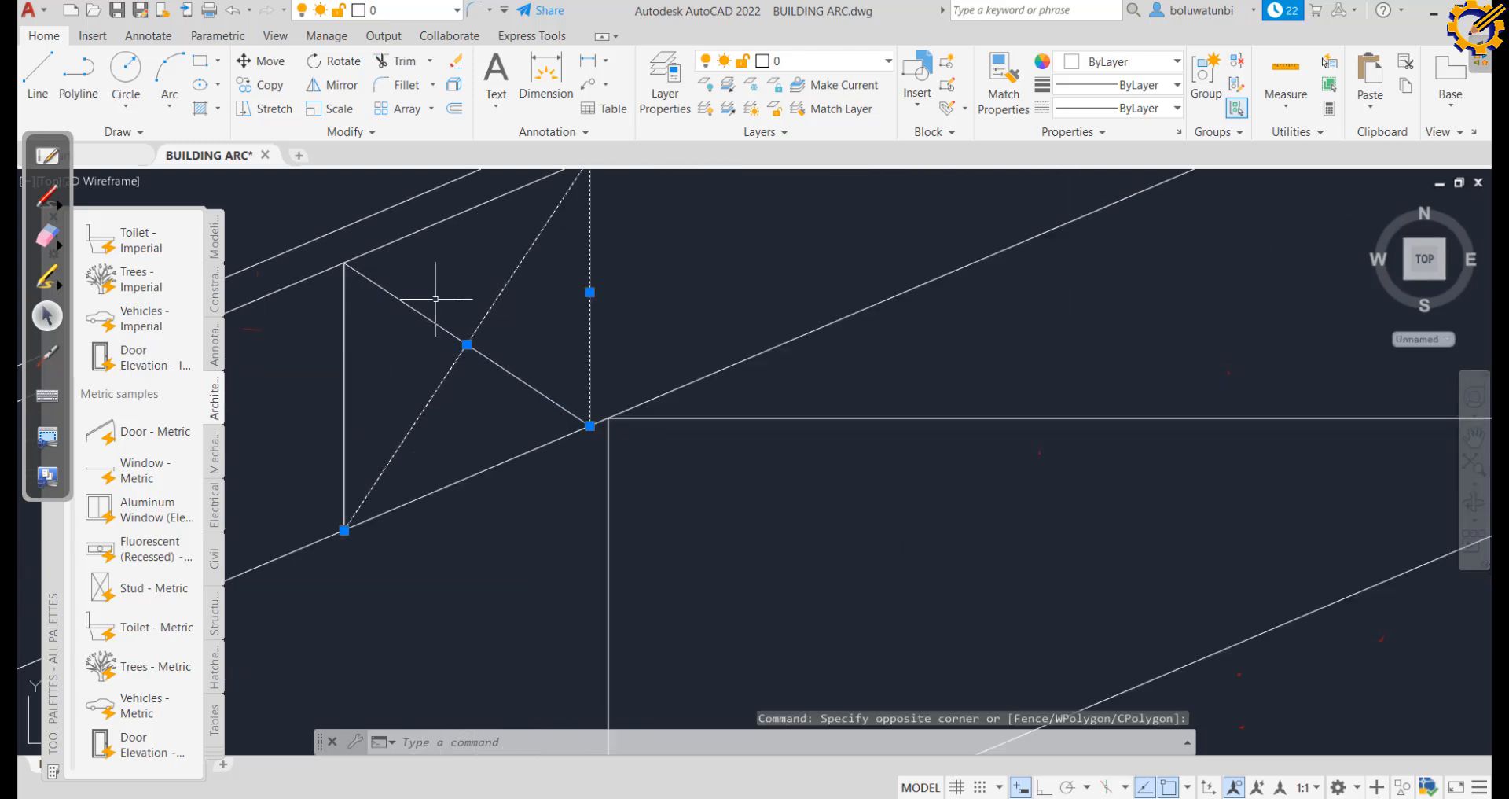
left_click(440, 297)
left_click(331, 377)
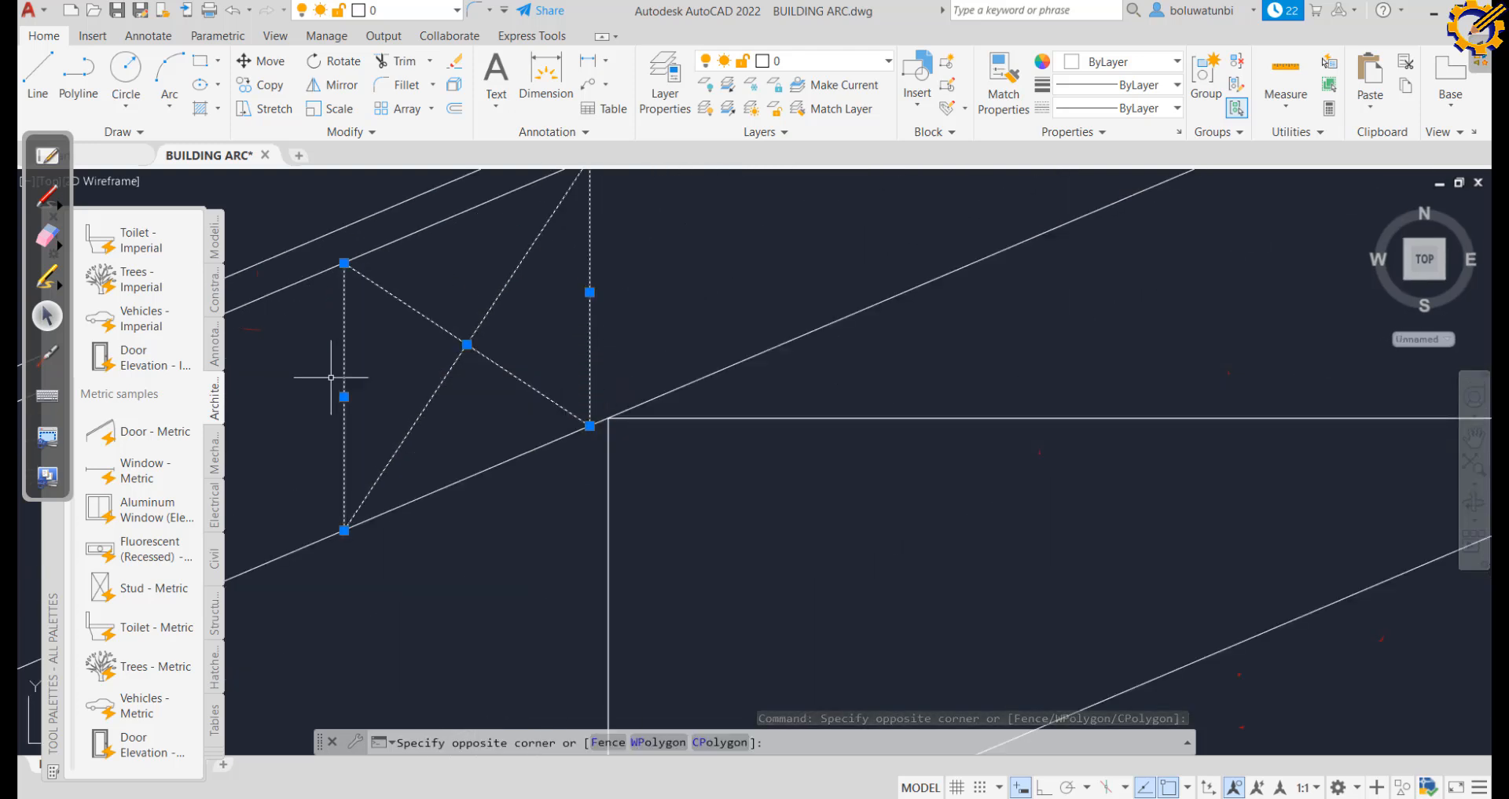
scroll(335, 379, "down", 6)
mouse_move(382, 366)
middle_mouse_down()
mouse_move(833, 178)
mouse_move(949, 154)
middle_mouse_up()
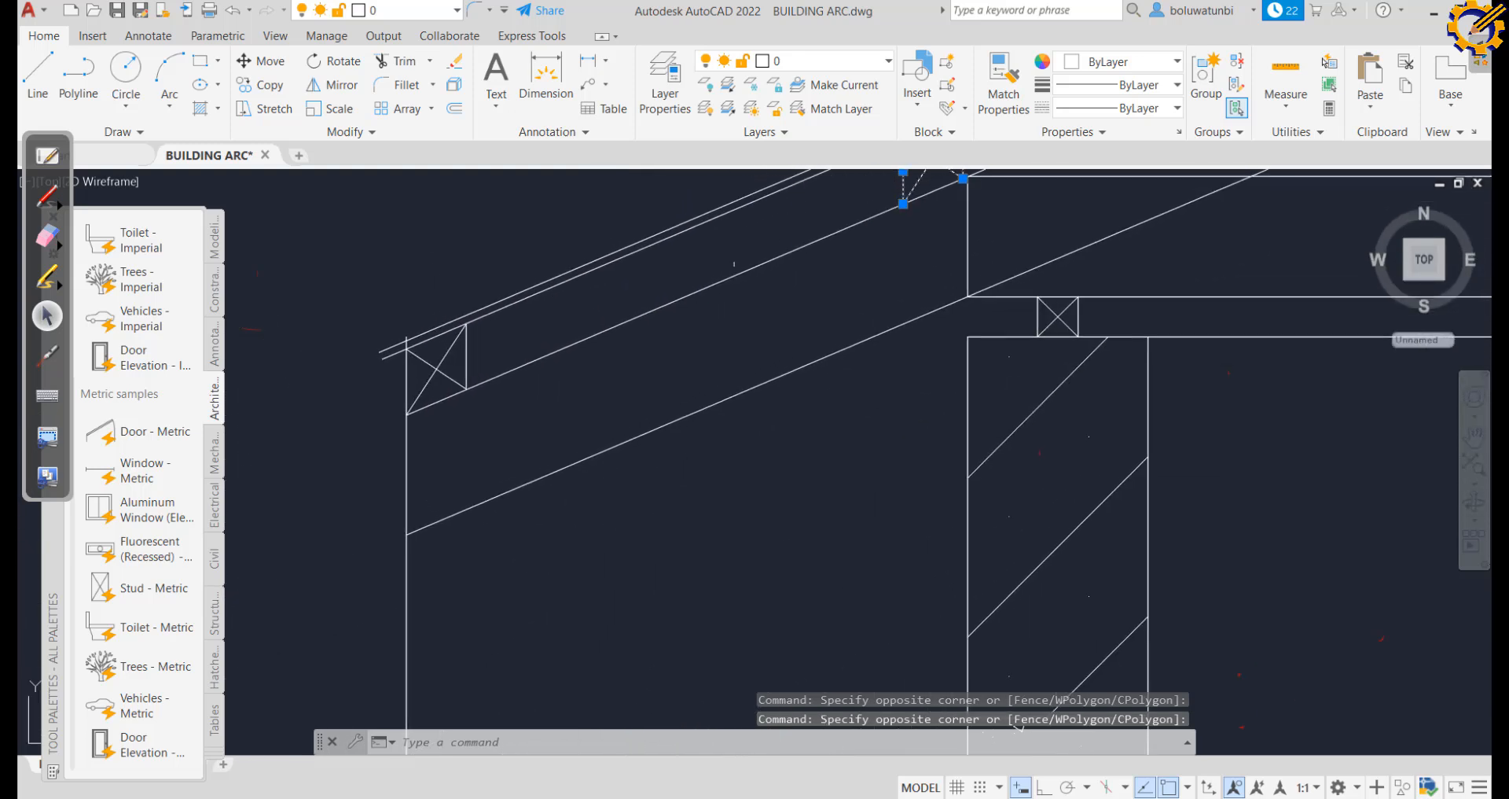
left_click(490, 355)
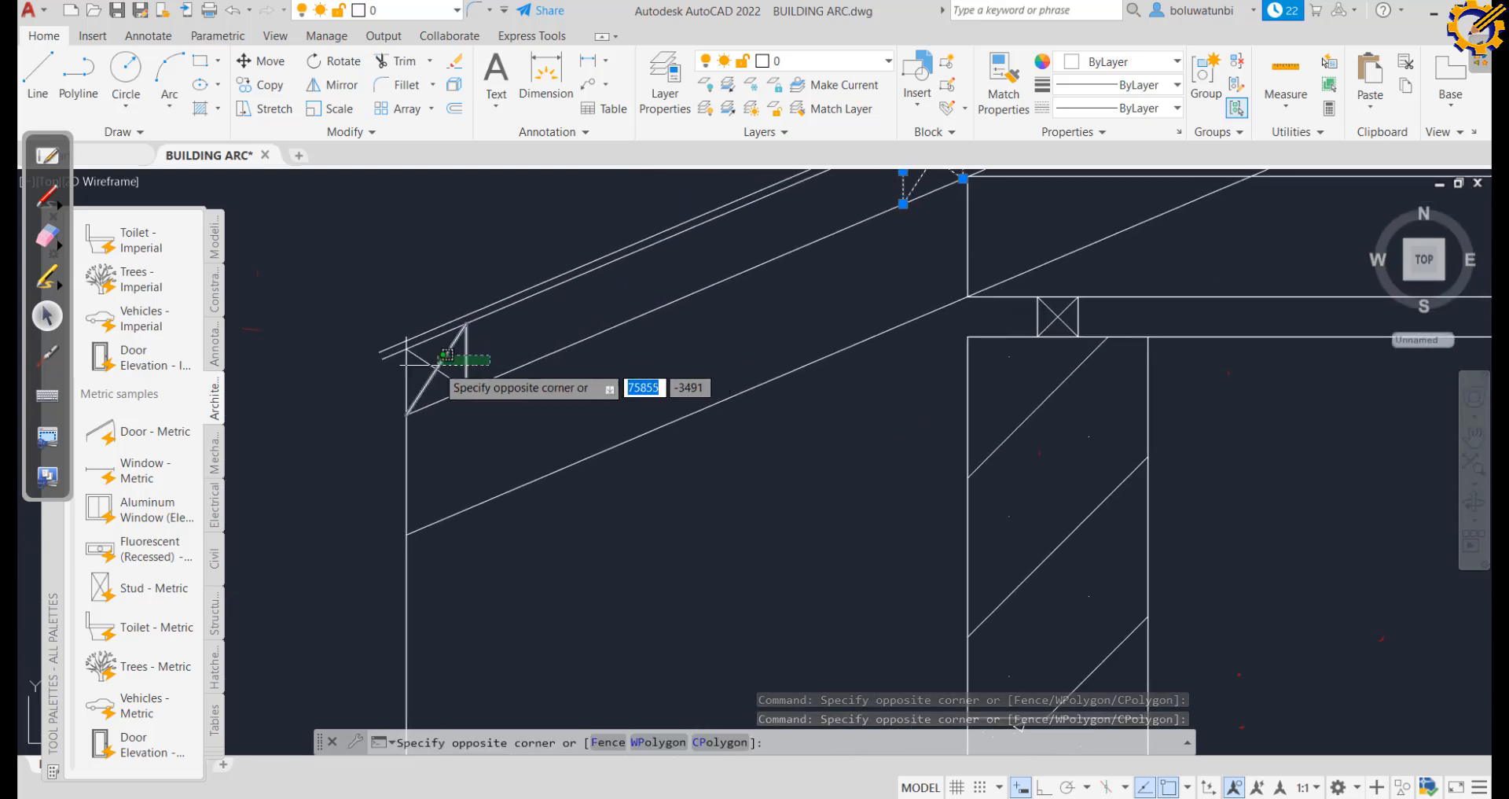
left_click(428, 368)
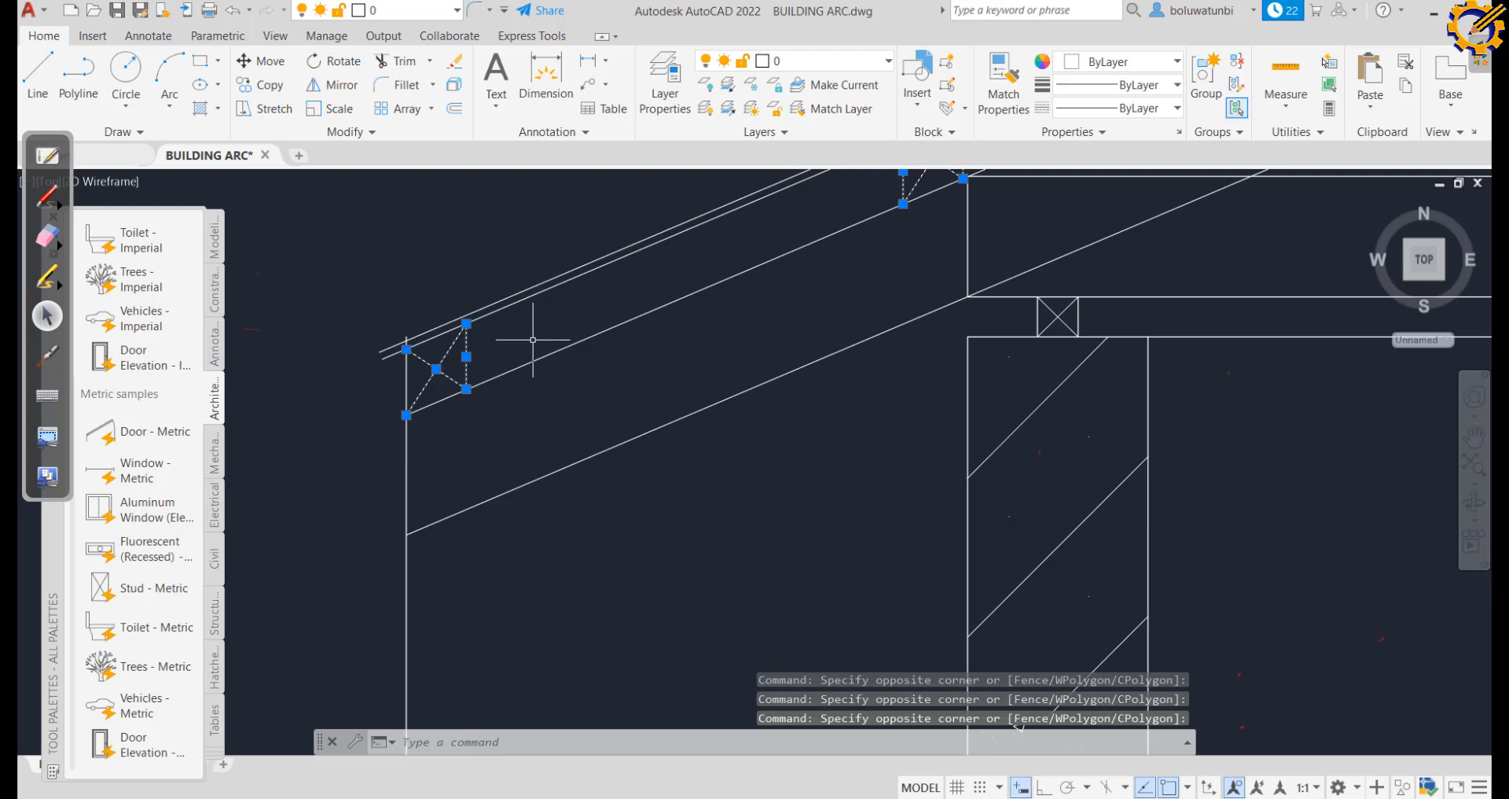
scroll(533, 339, "down", 4)
middle_click_drag(532, 339, 257, 499)
middle_click_drag(620, 357, 373, 483)
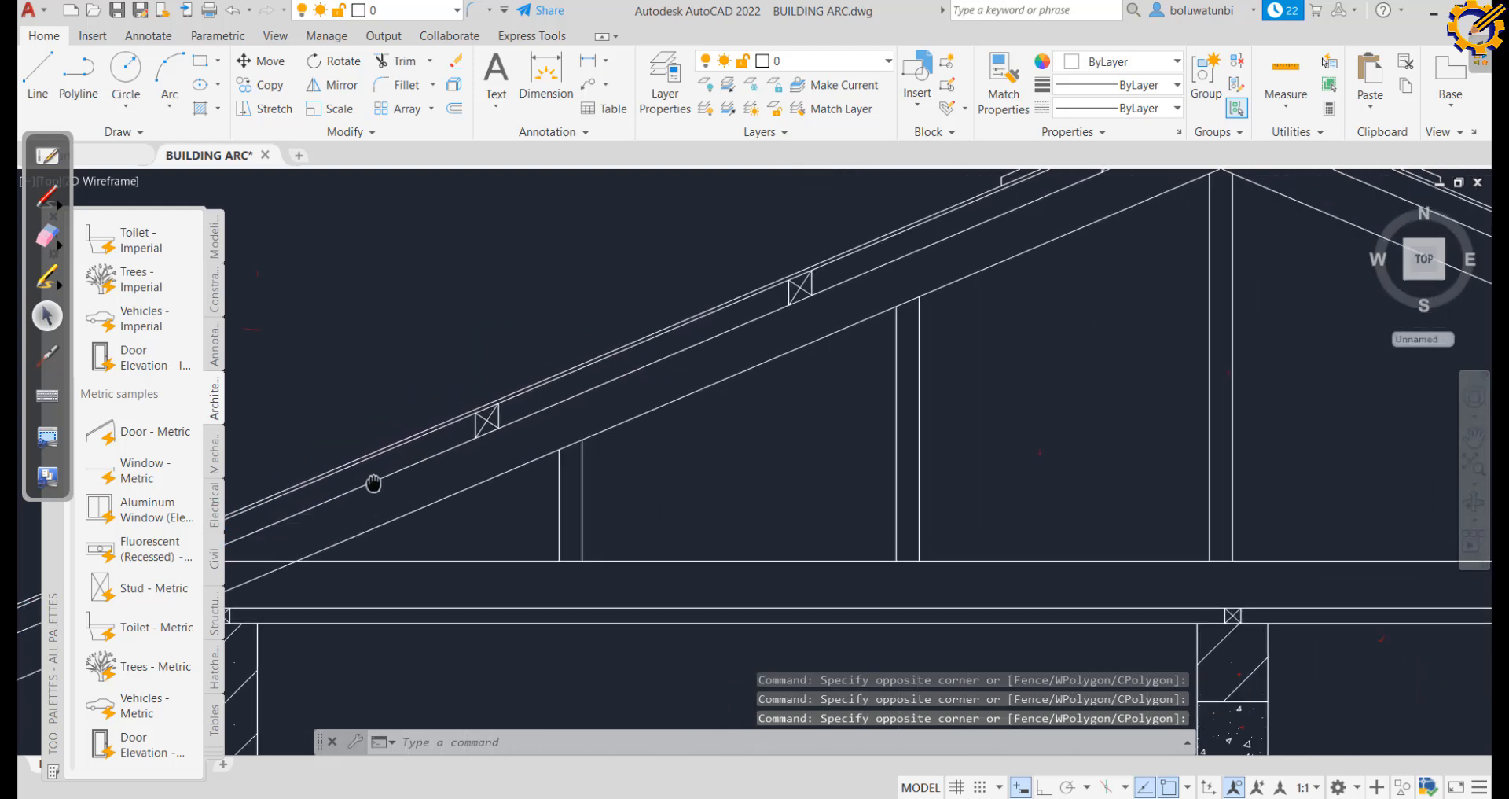
scroll(526, 411, "up", 3)
left_click(555, 412)
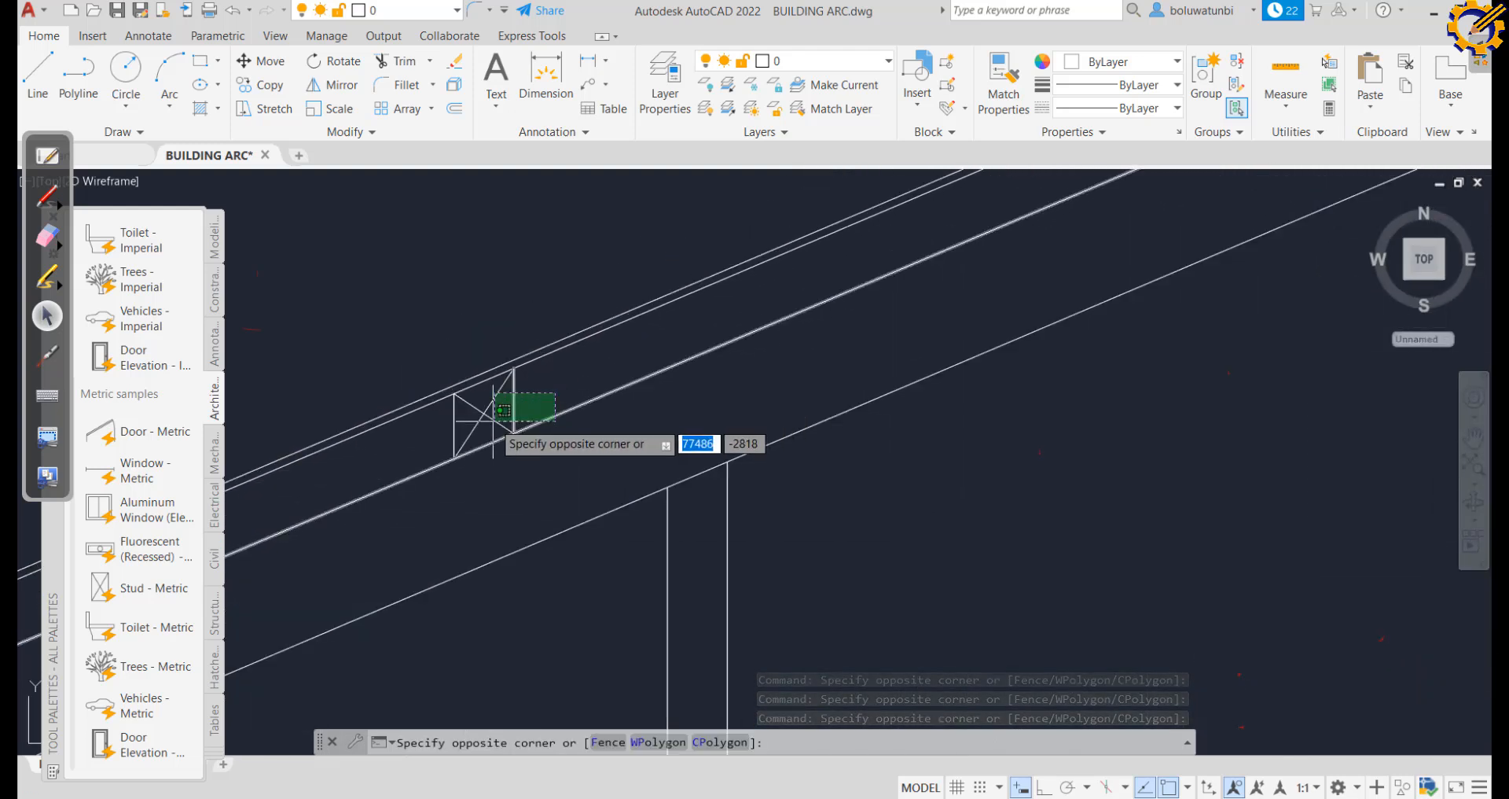
scroll(452, 416, "up", 2)
scroll(452, 417, "up", 2)
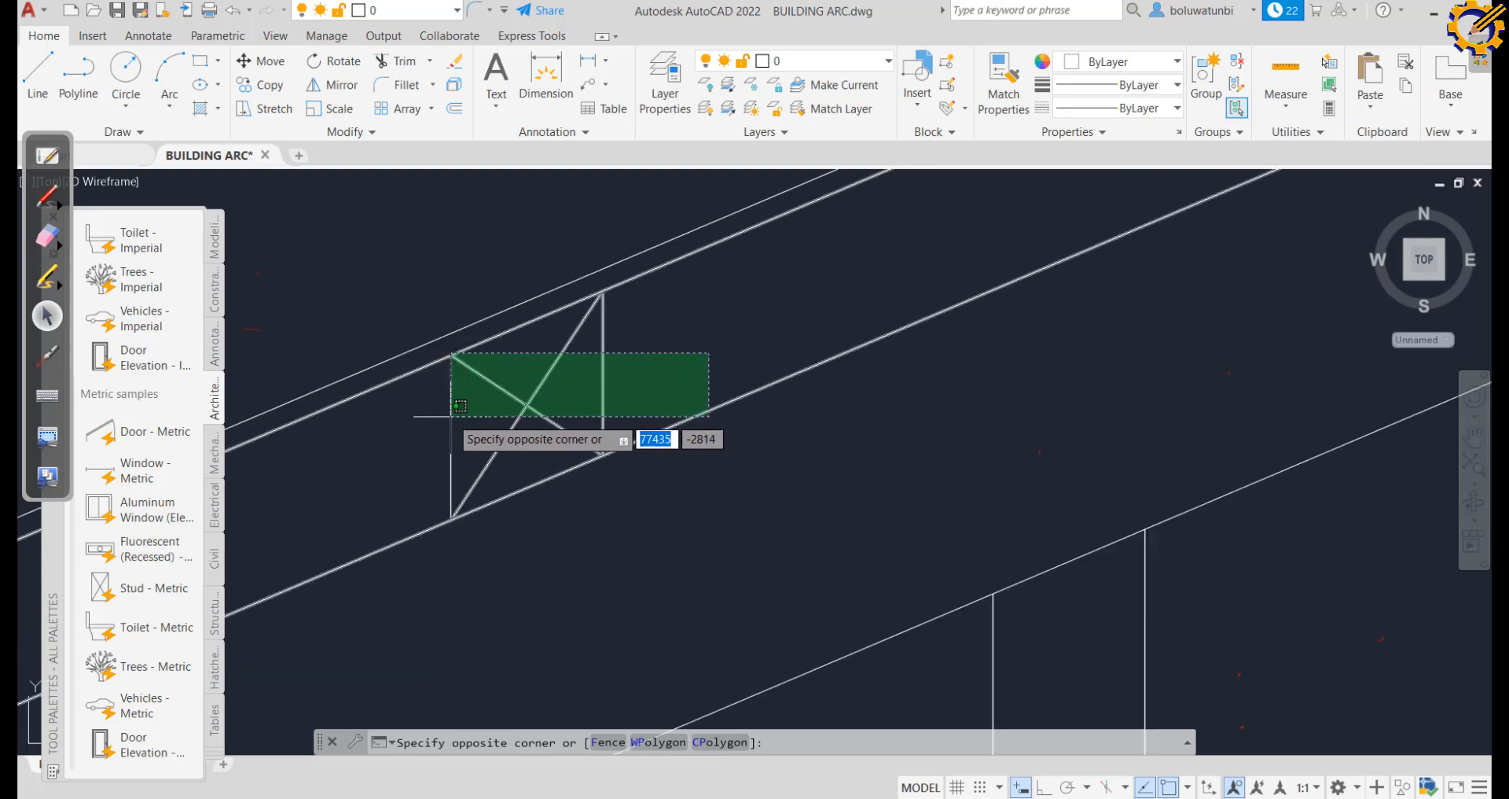
left_click(460, 398)
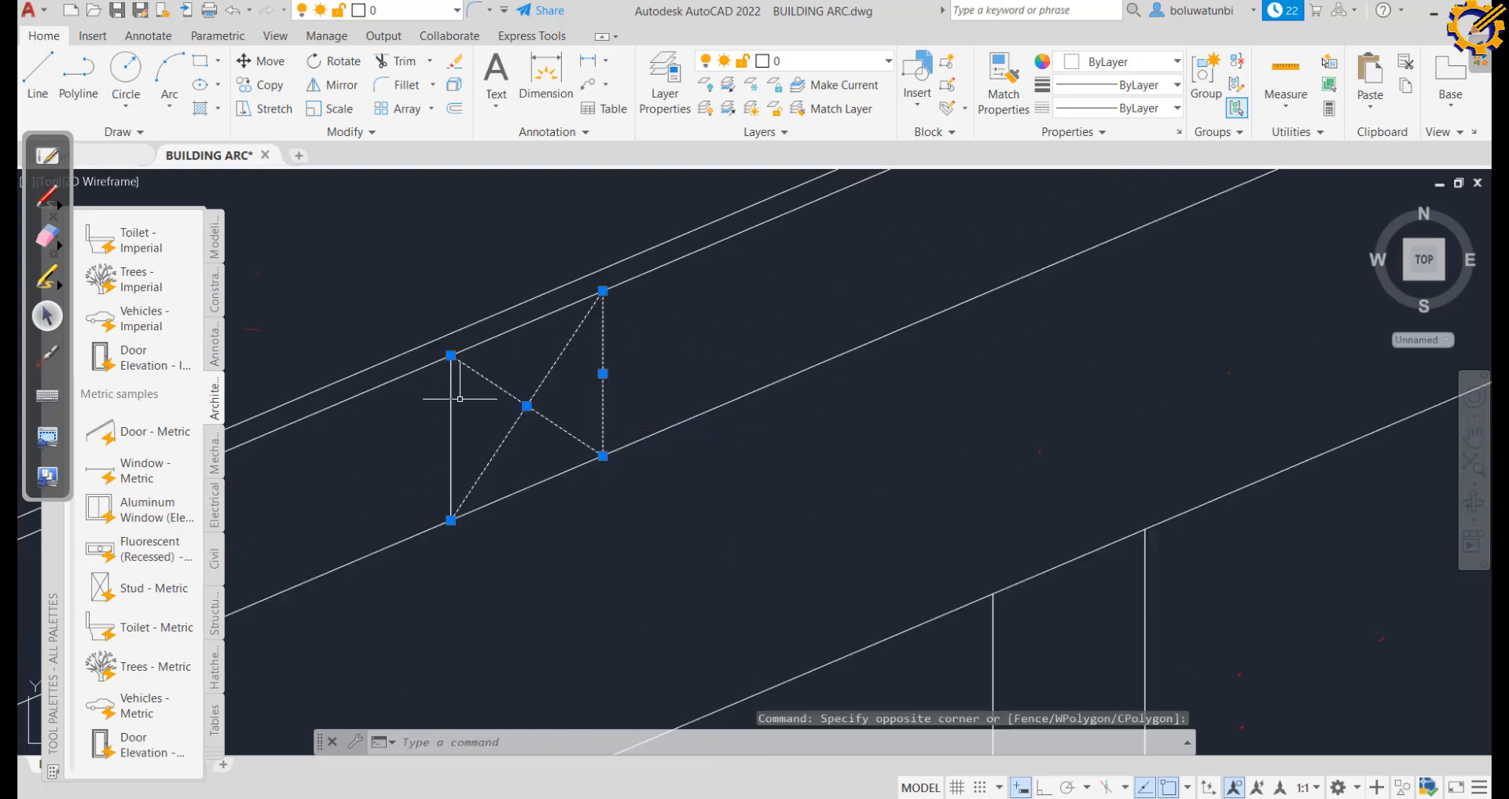
left_click(483, 407)
left_click(437, 425)
scroll(534, 407, "down", 3)
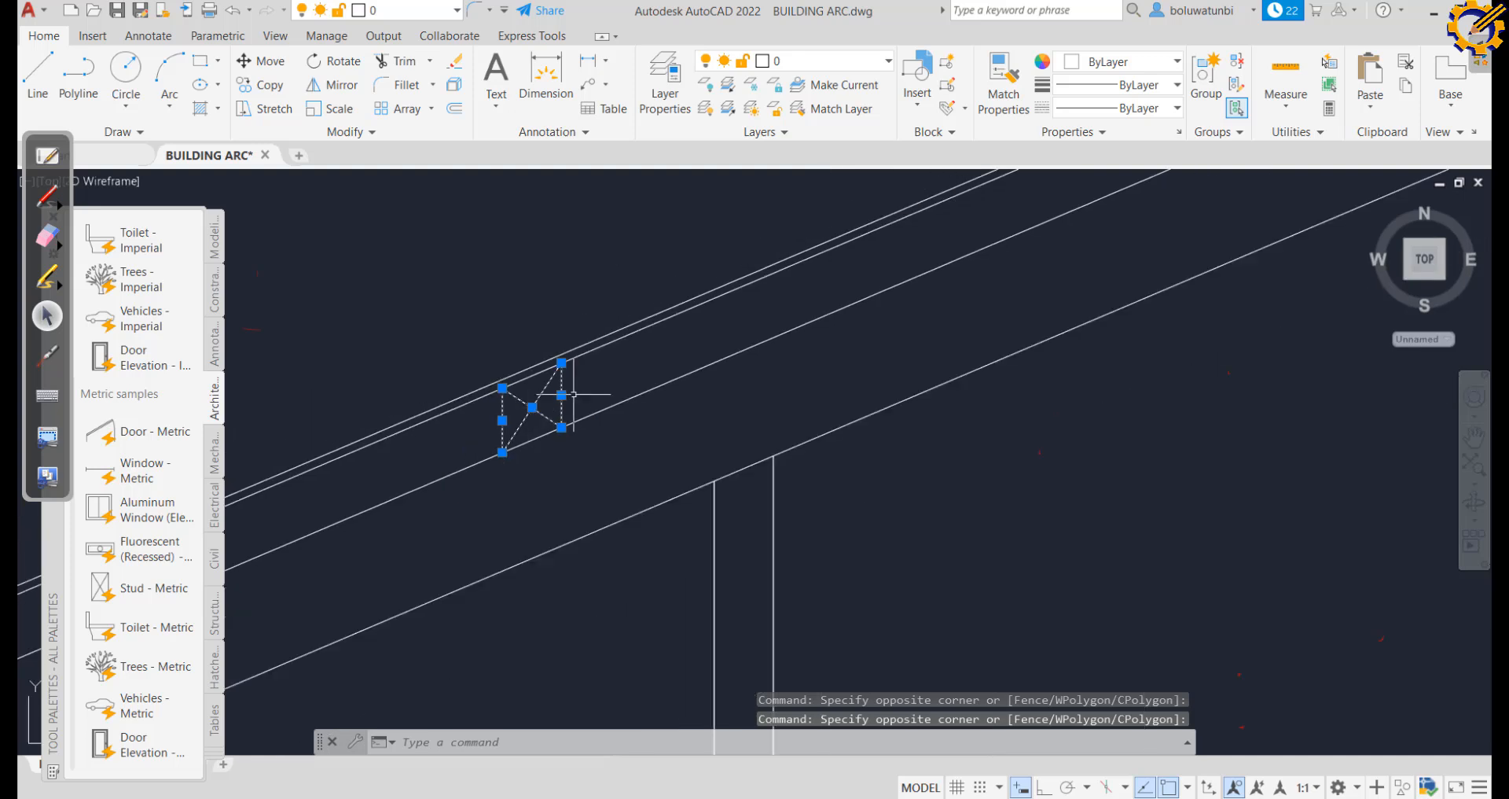
mouse_move(685, 364)
middle_mouse_down()
mouse_move(573, 436)
mouse_move(233, 533)
middle_mouse_up()
middle_click_drag(825, 318, 577, 422)
left_click(664, 328)
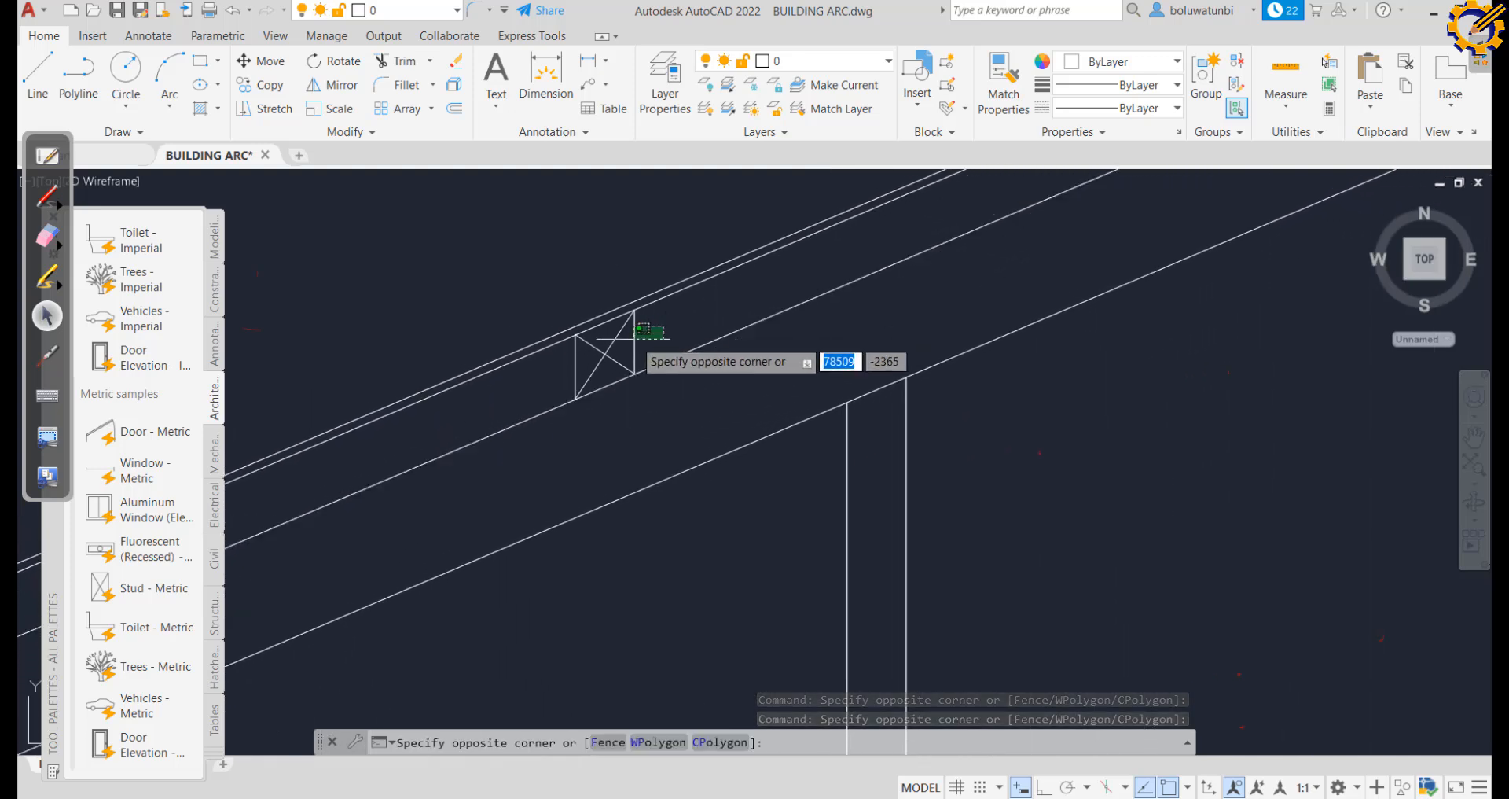
left_click(614, 338)
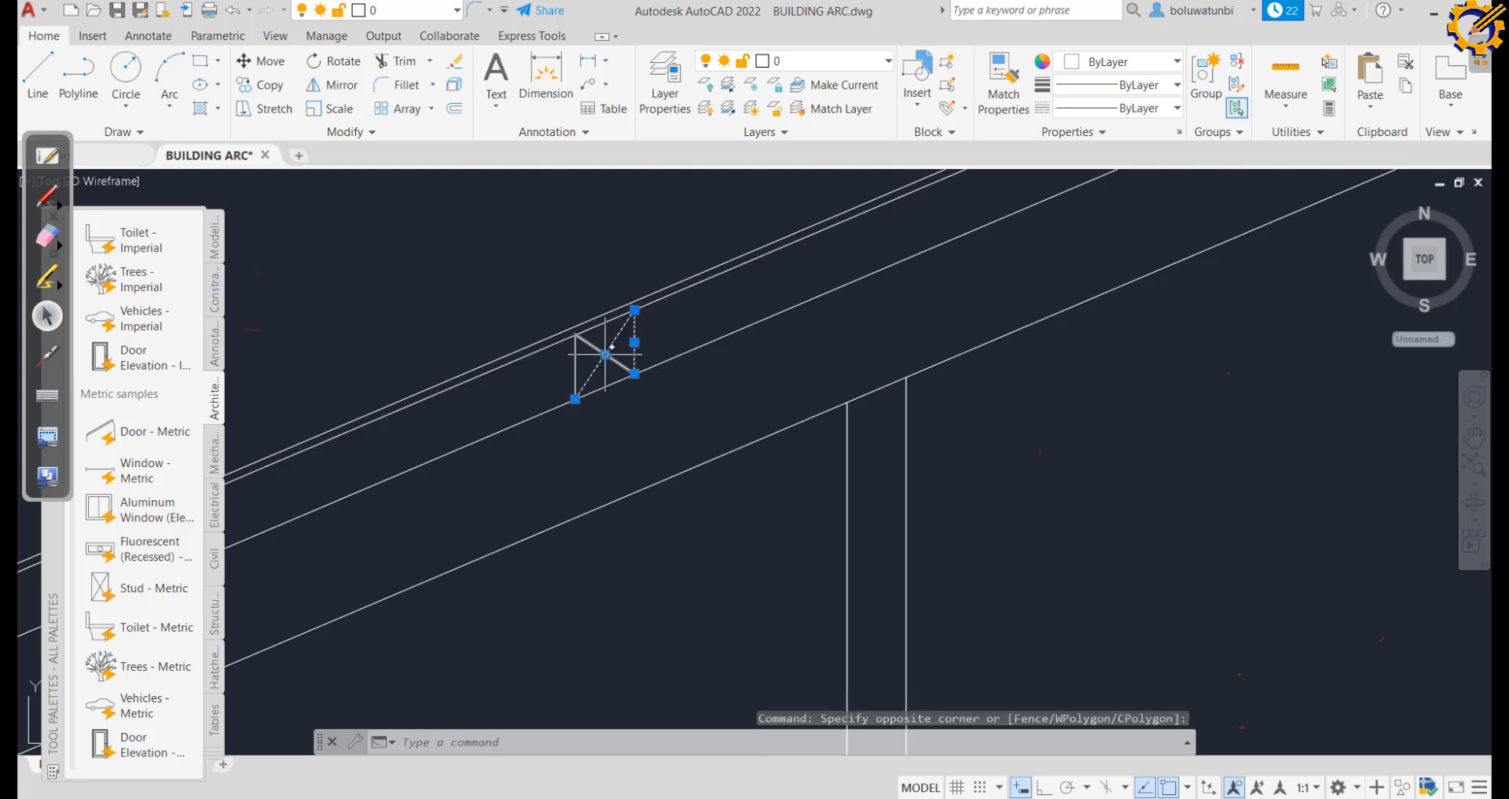
left_click(582, 358)
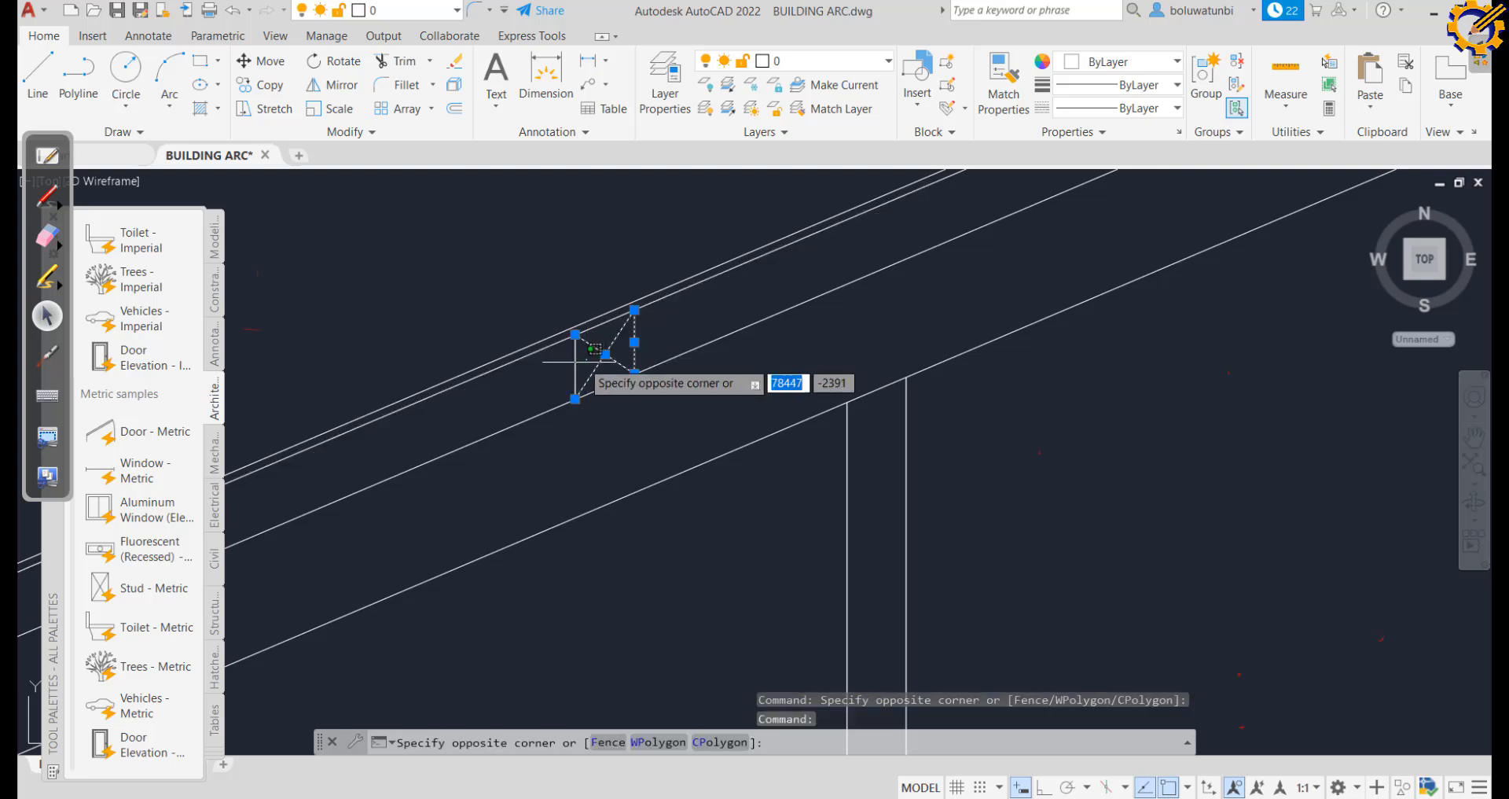
left_click(580, 359)
scroll(717, 345, "down", 2)
middle_click_drag(717, 346, 330, 544)
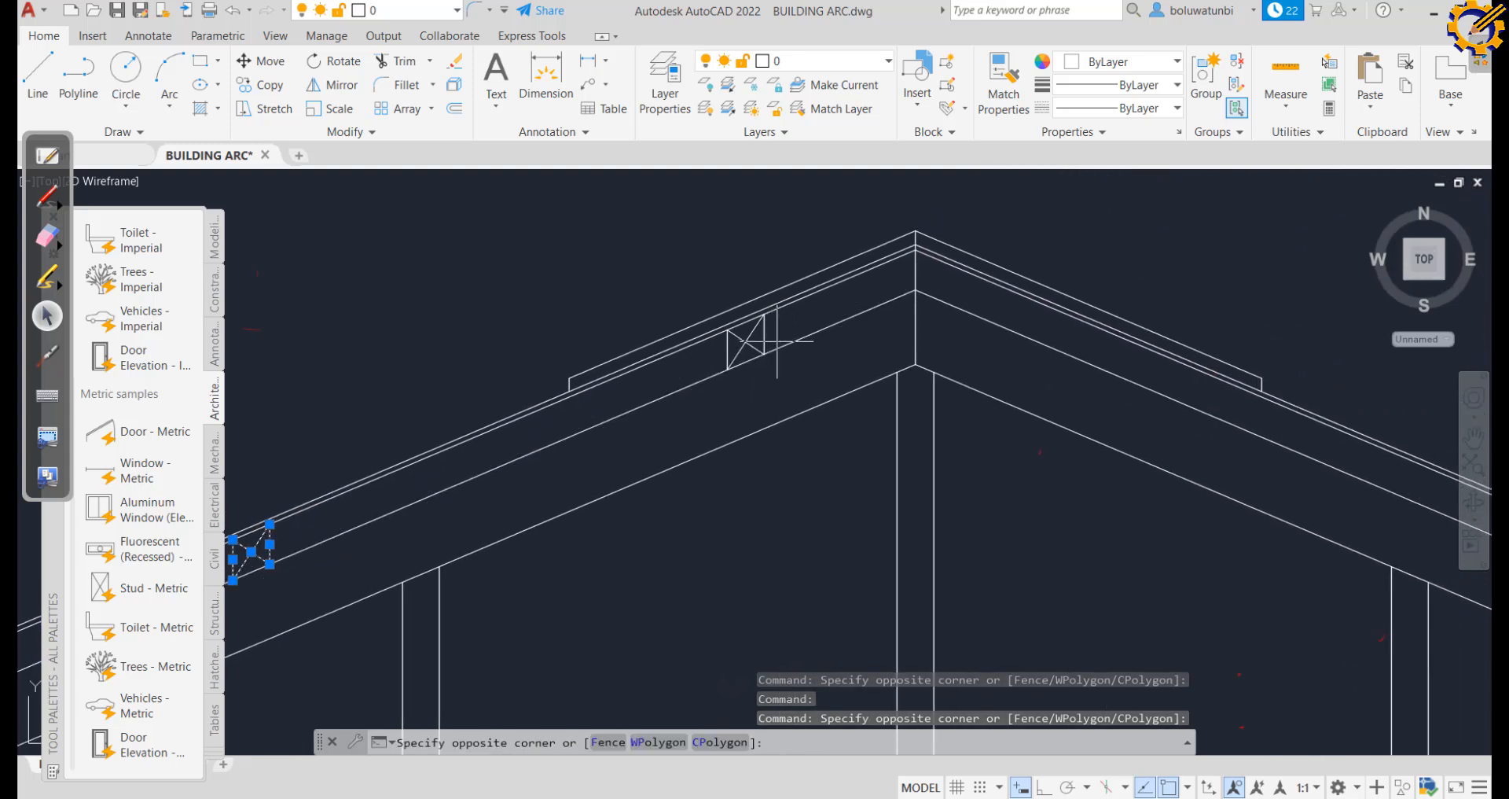
left_click(722, 346)
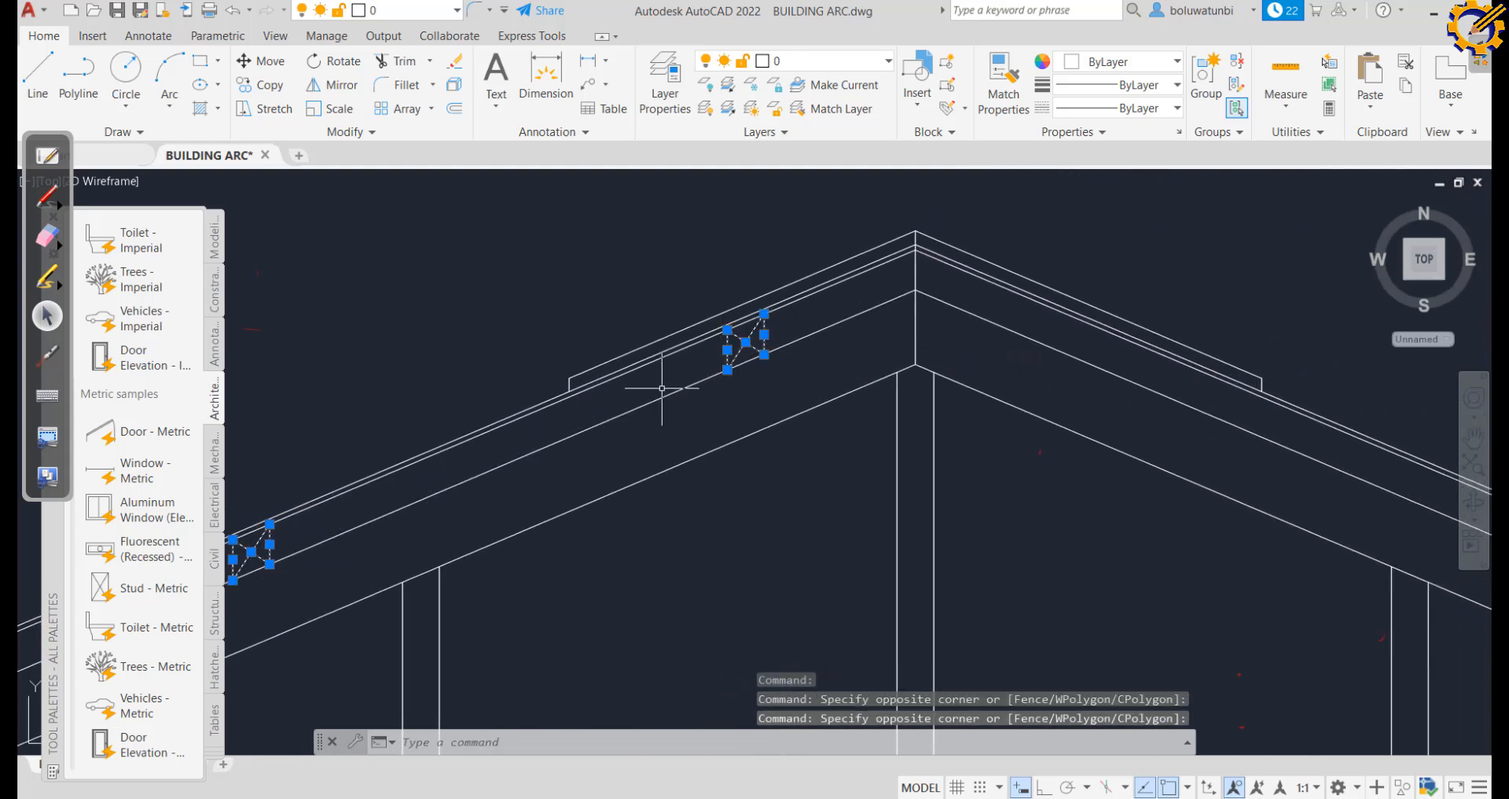
left_click(338, 85)
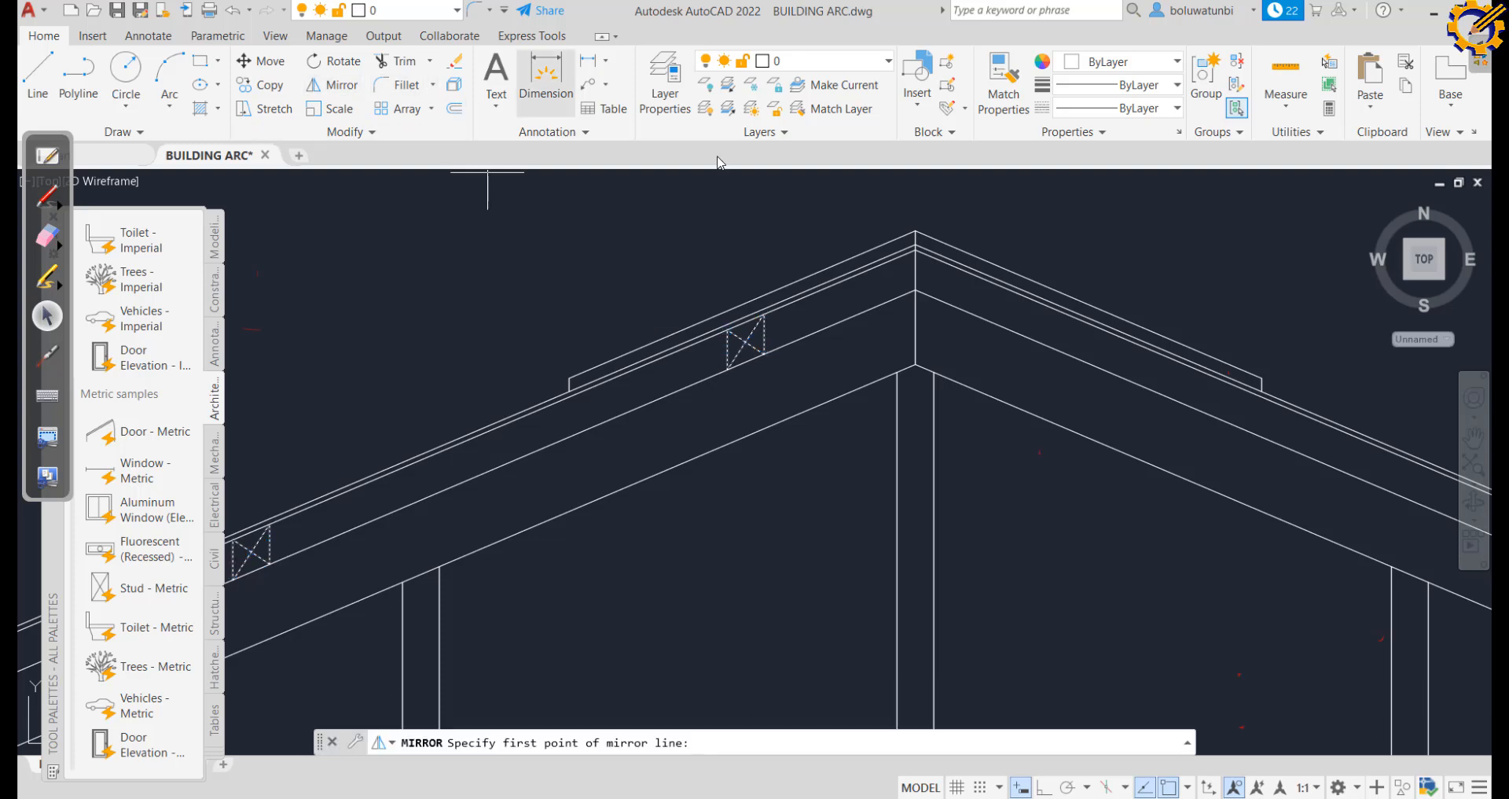
left_click(915, 294)
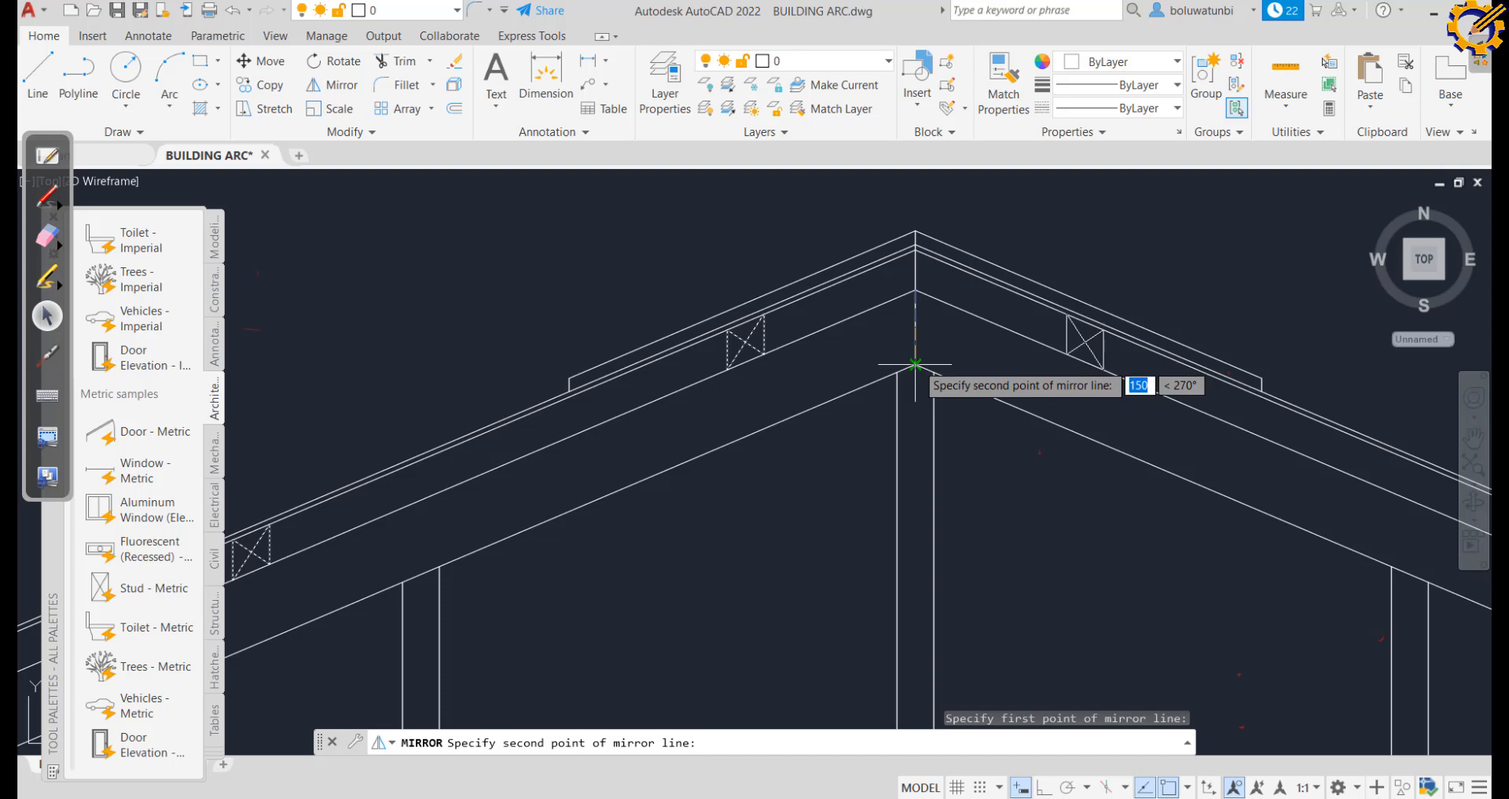
left_click(916, 364)
left_click(948, 434)
Offset the vertical fascia line at the left eave 25 outward, away from the wall
scroll(934, 348, "down", 6)
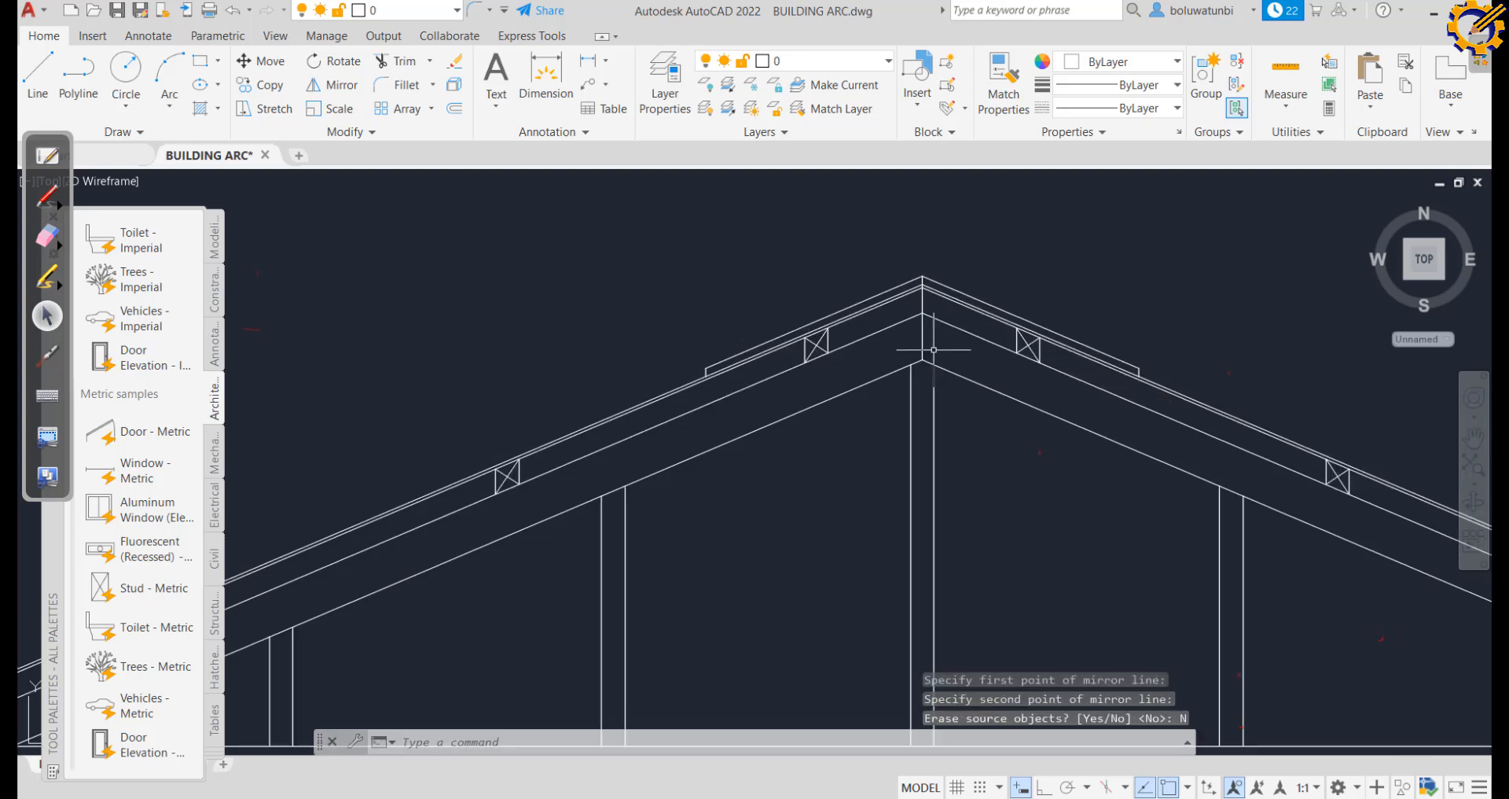
mouse_move(932, 345)
middle_mouse_down()
mouse_move(891, 304)
mouse_move(896, 245)
mouse_move(938, 236)
mouse_move(963, 192)
mouse_move(1089, 166)
middle_mouse_up()
scroll(964, 193, "up", 2)
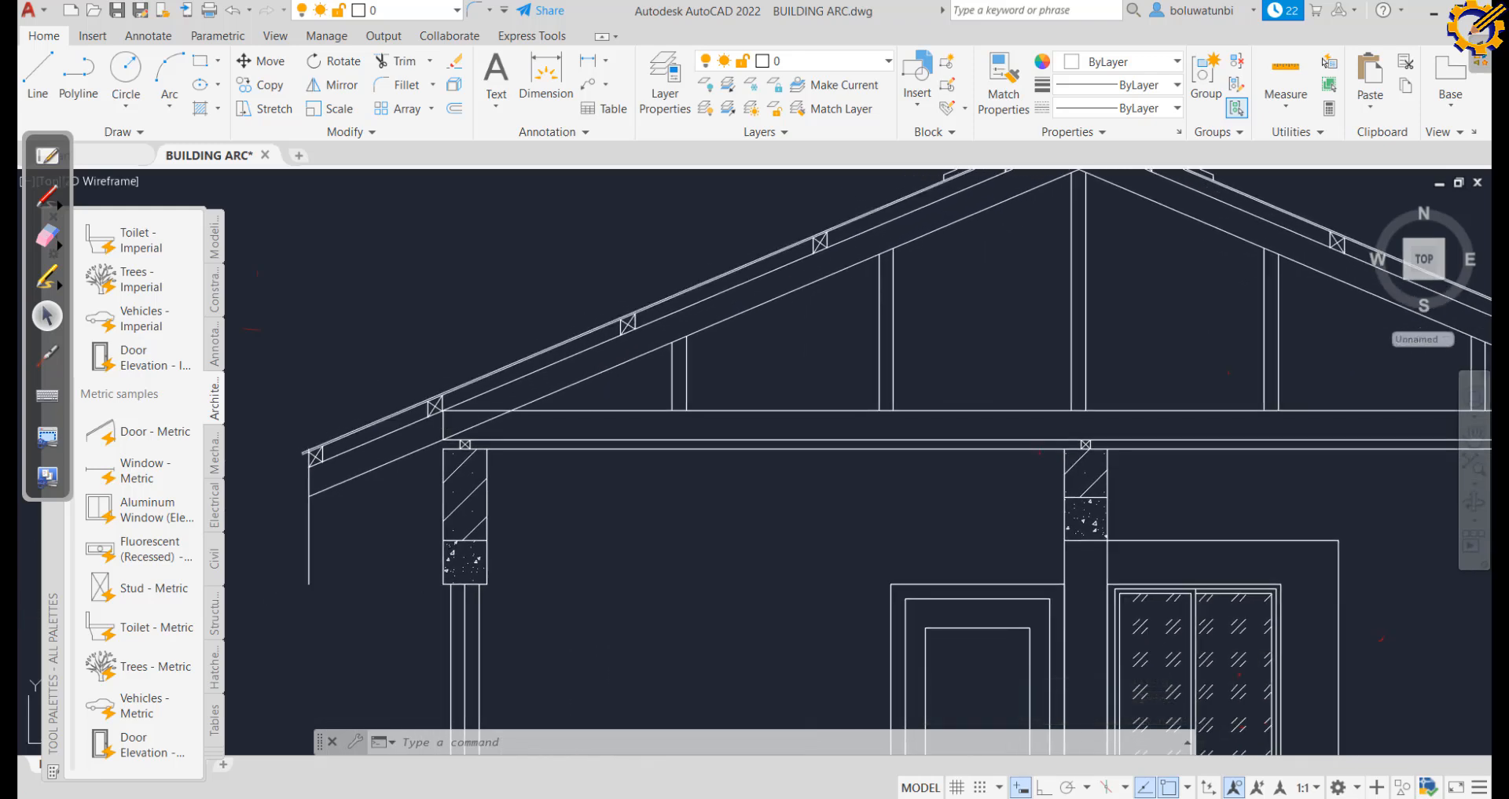
middle_click_drag(375, 434, 424, 380)
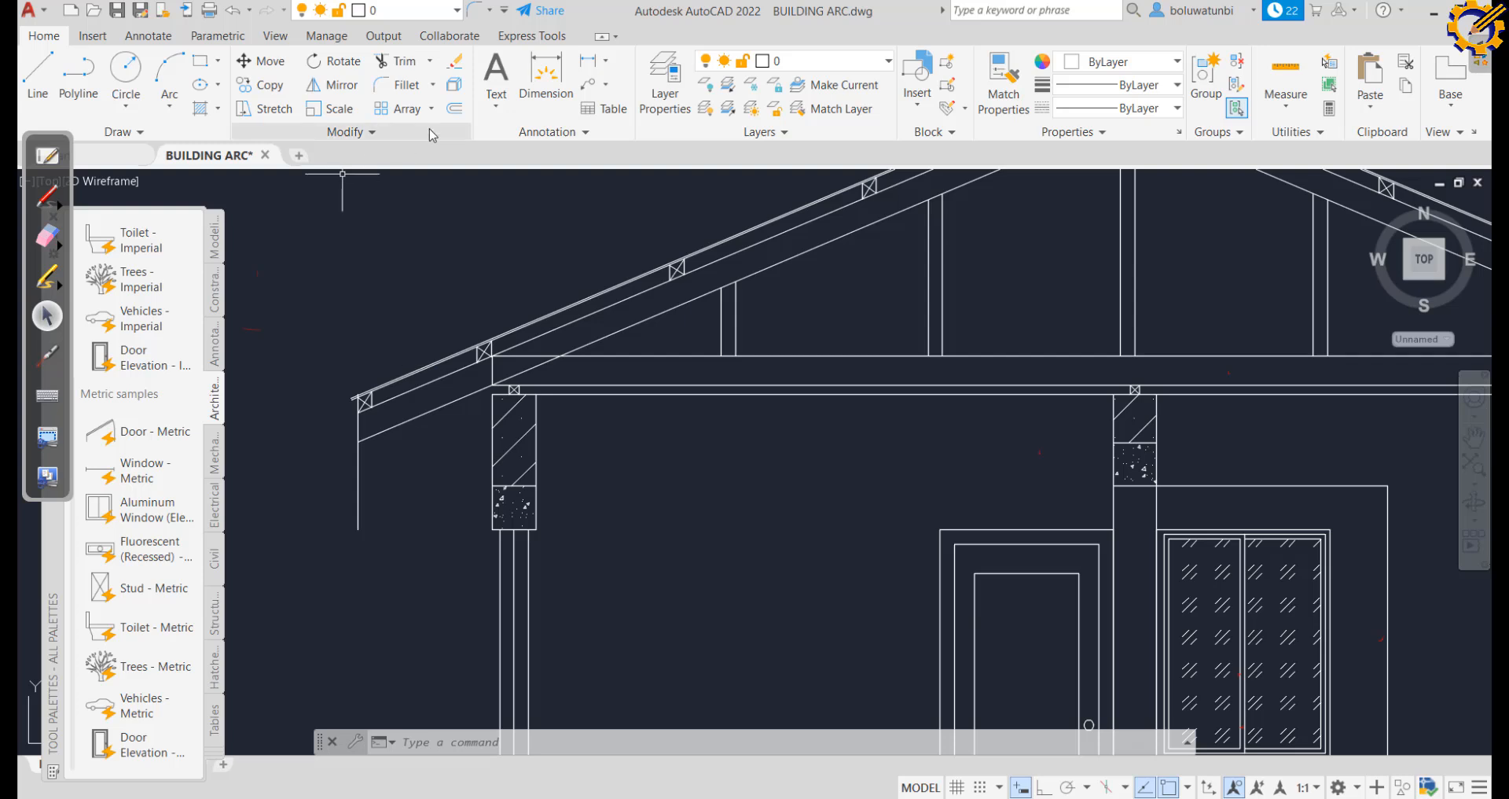
left_click(454, 112)
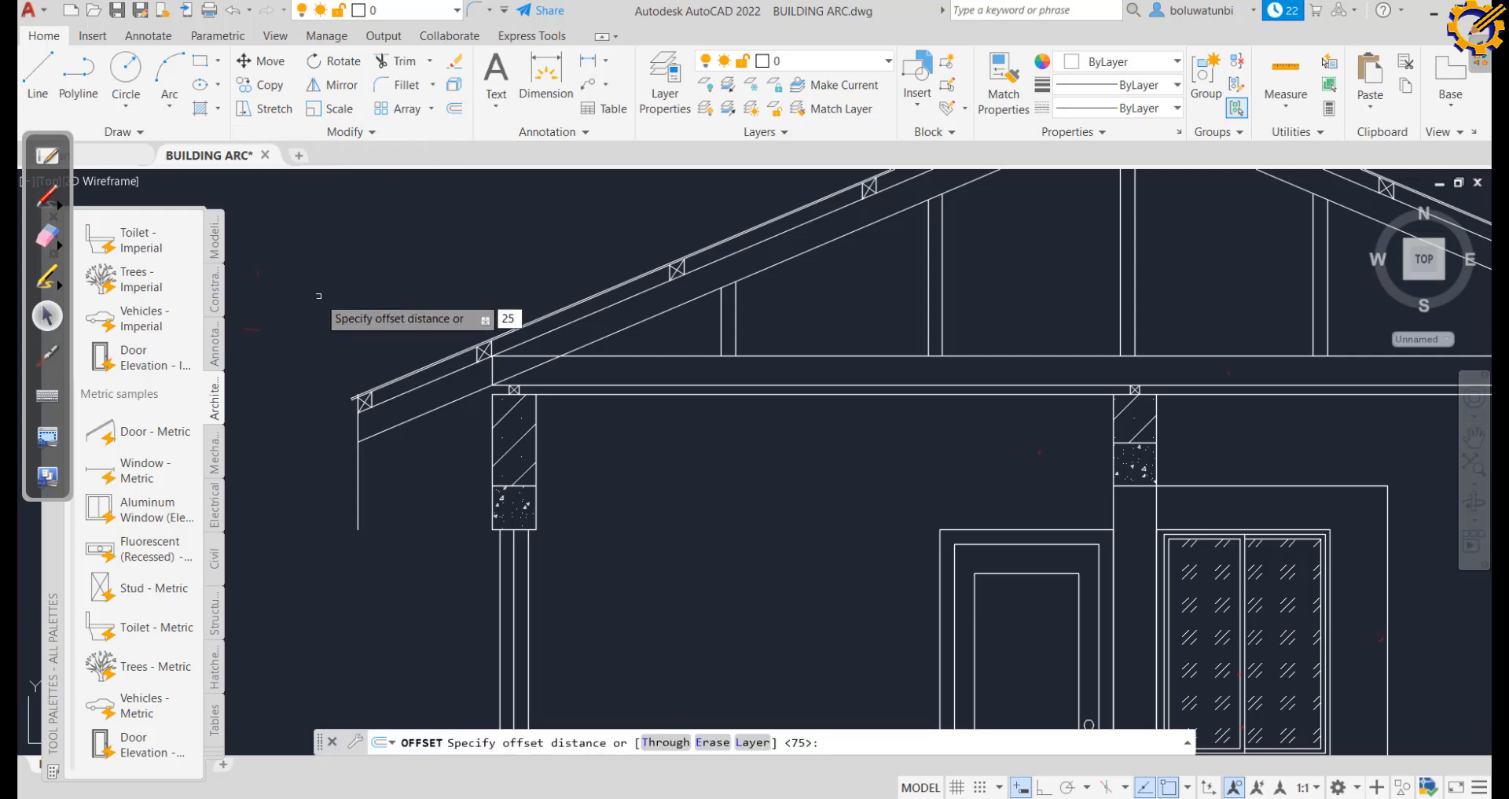
type("25")
key("Return")
scroll(354, 500, "up", 2)
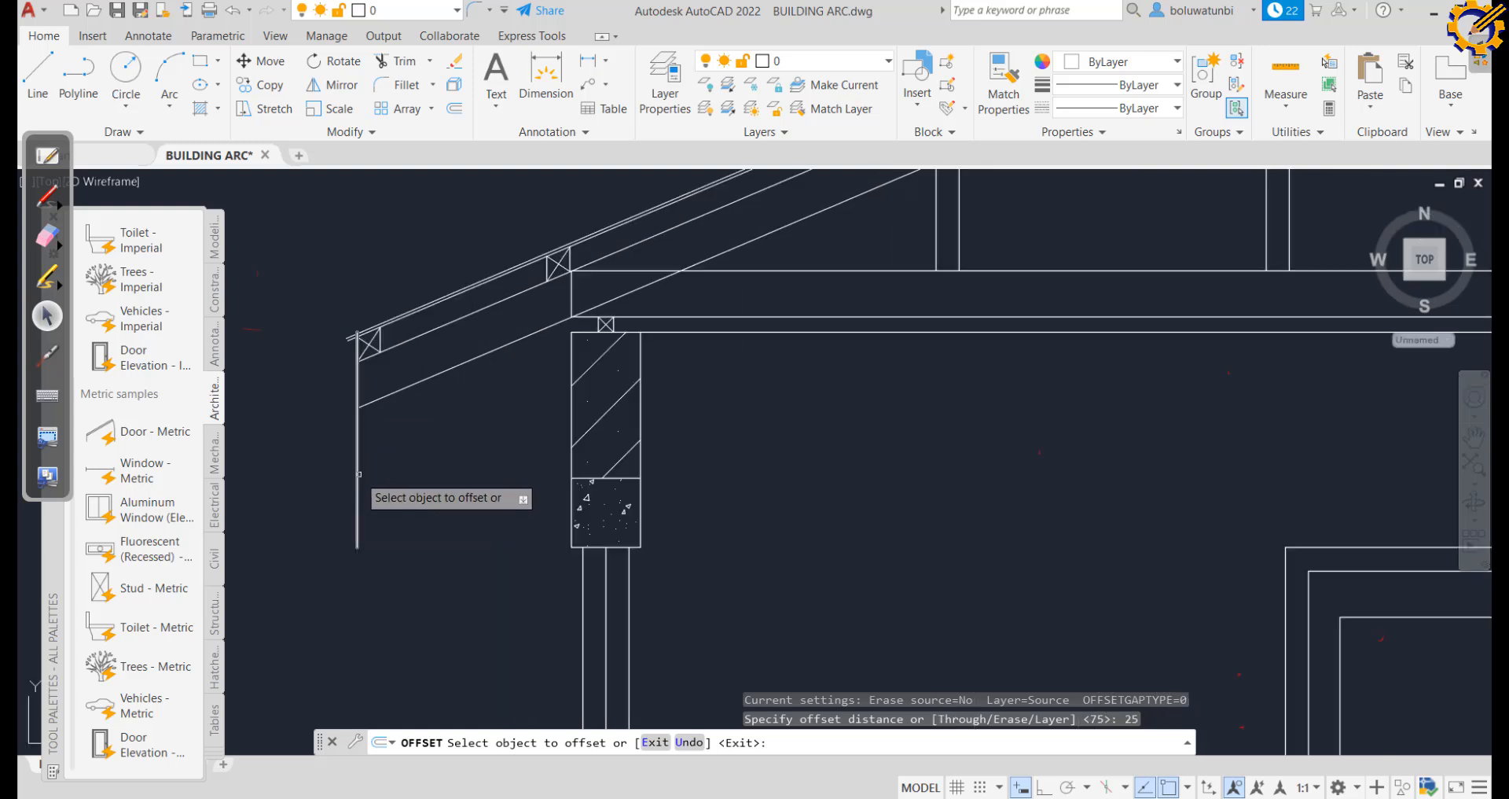
left_click(359, 472)
left_click(343, 470)
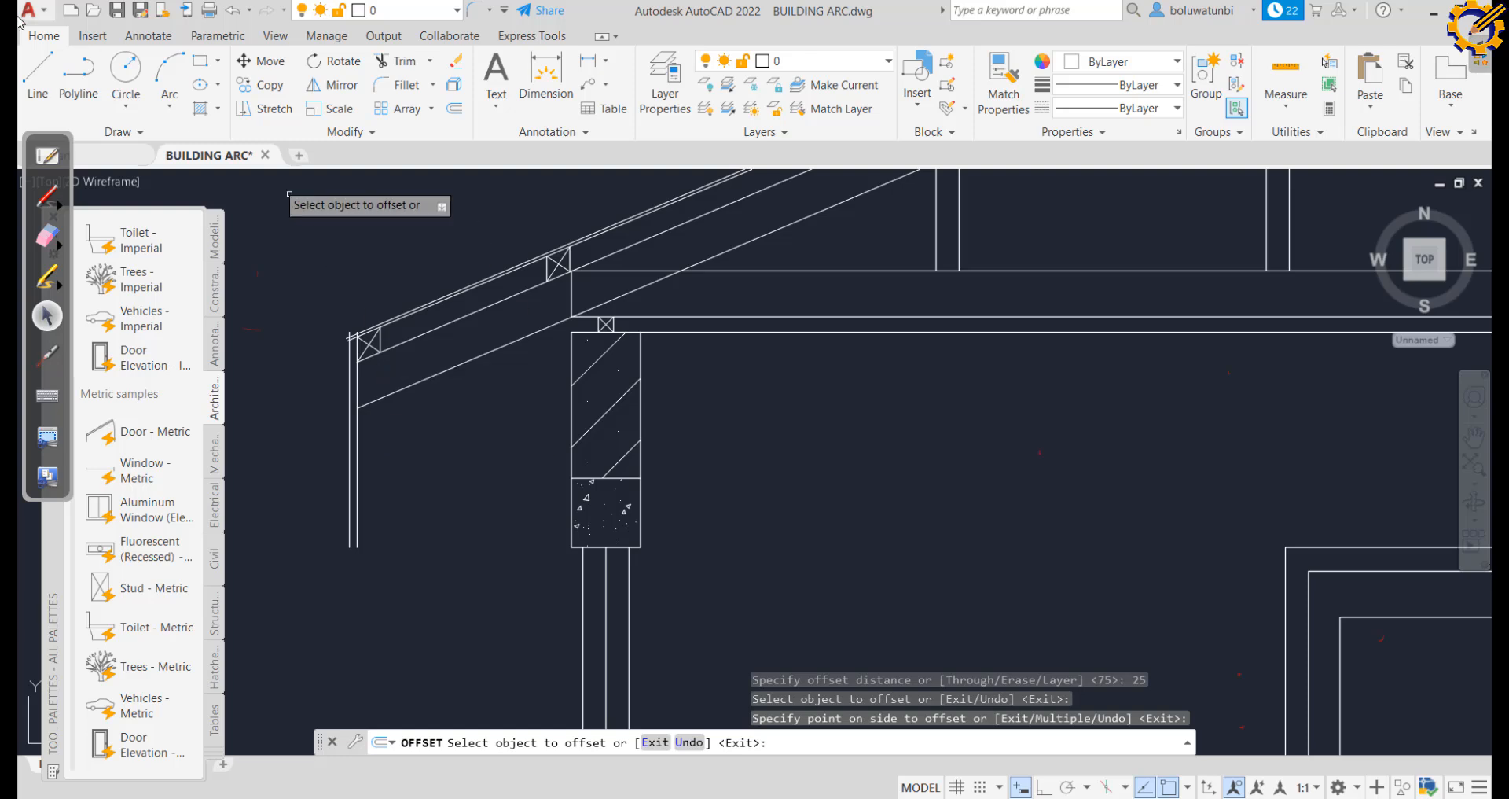
With Ortho on, draw a horizontal soffit line from the rafter's lower end at the left eave to the outer wall face
left_click(42, 77)
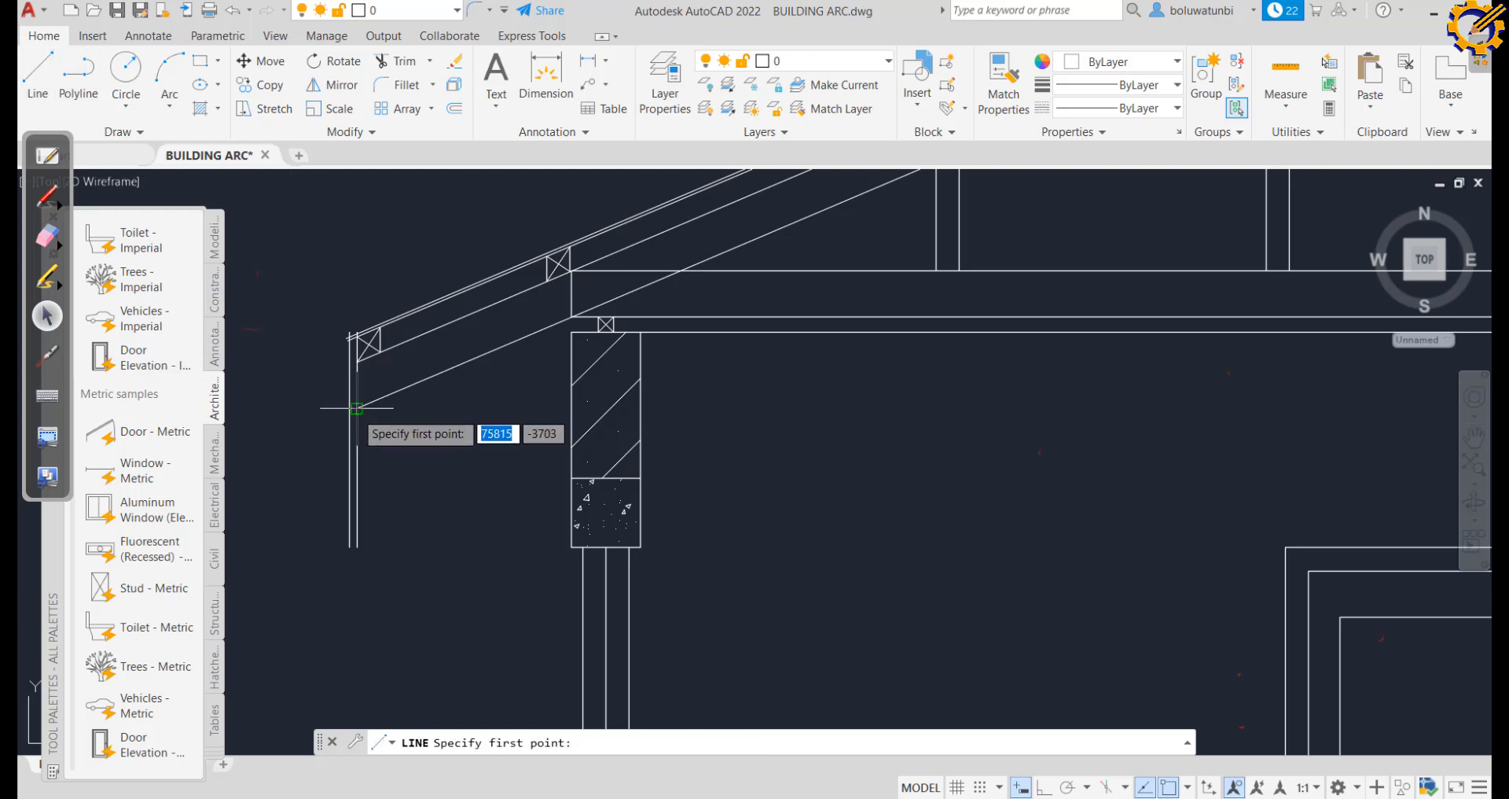
scroll(356, 408, "up", 4)
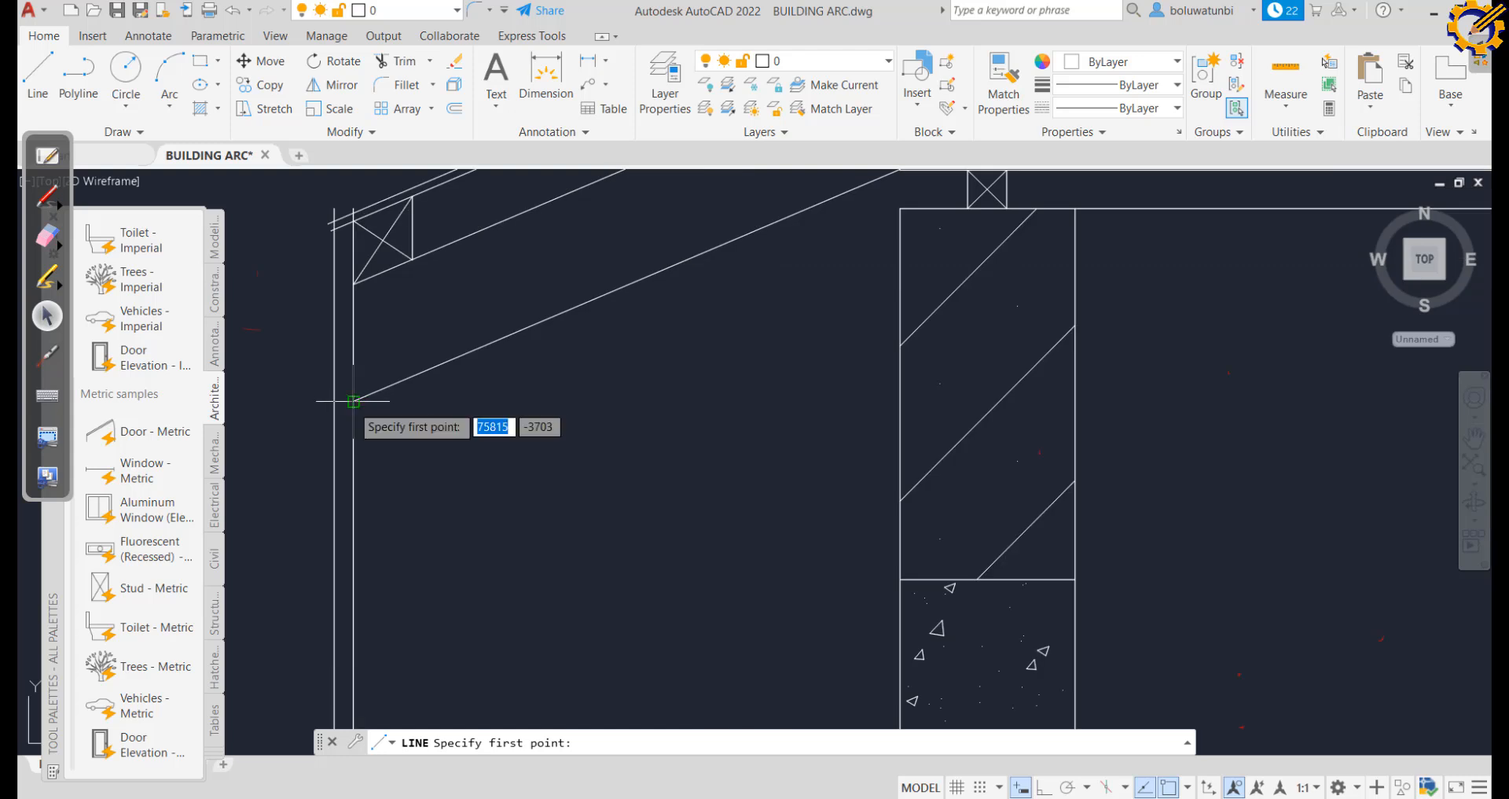
left_click(354, 400)
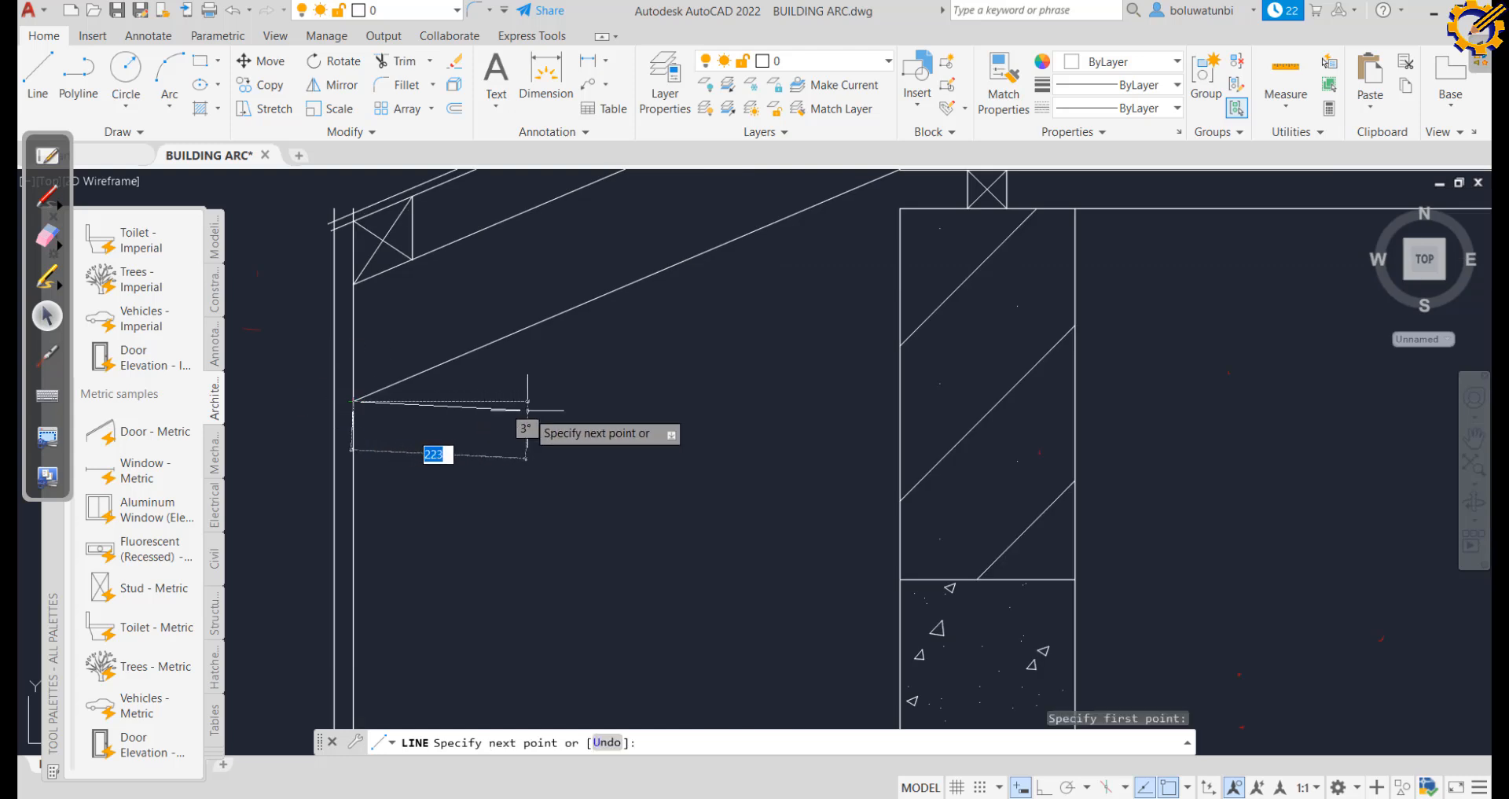
key("F8")
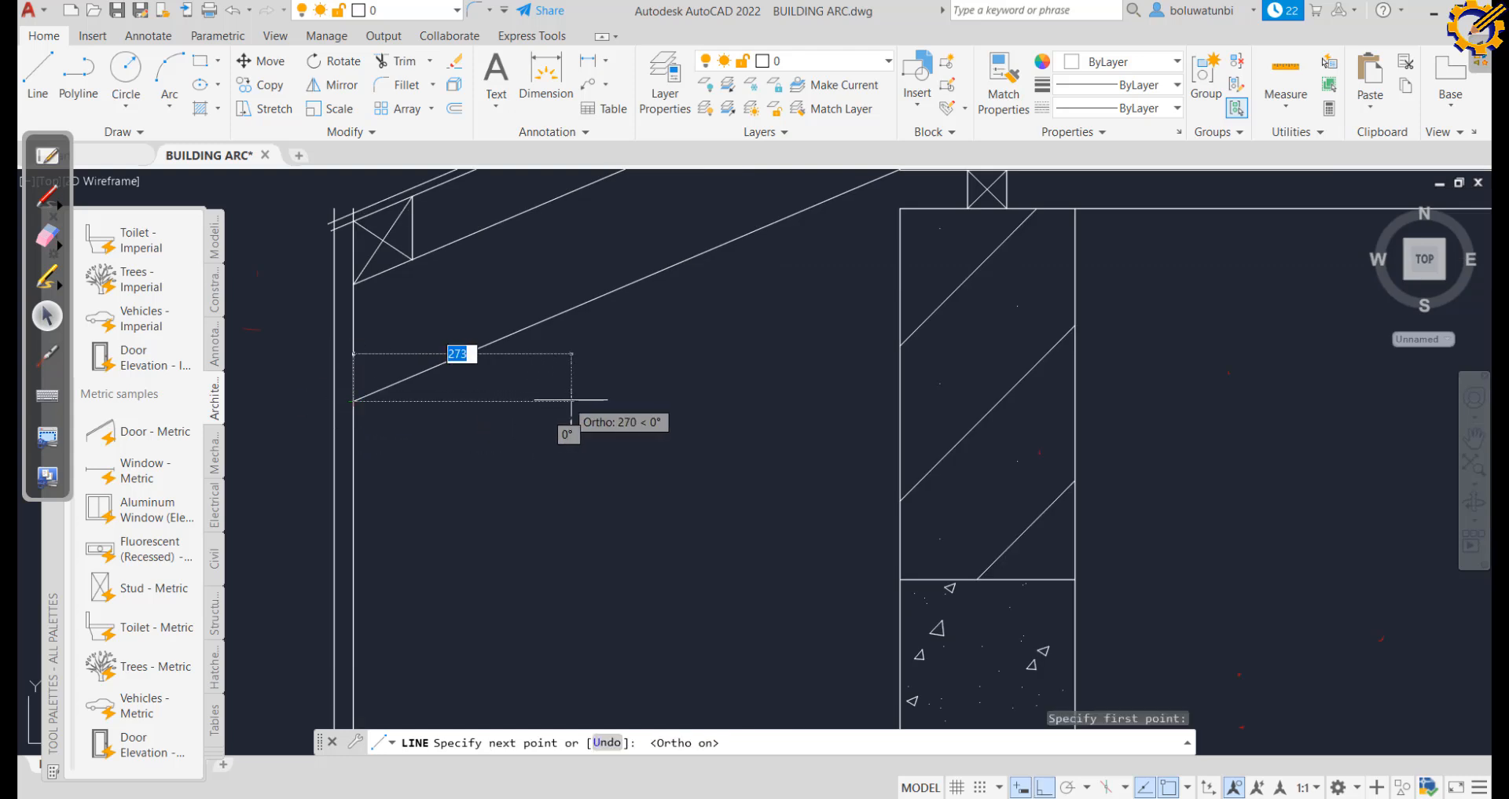
left_click(900, 401)
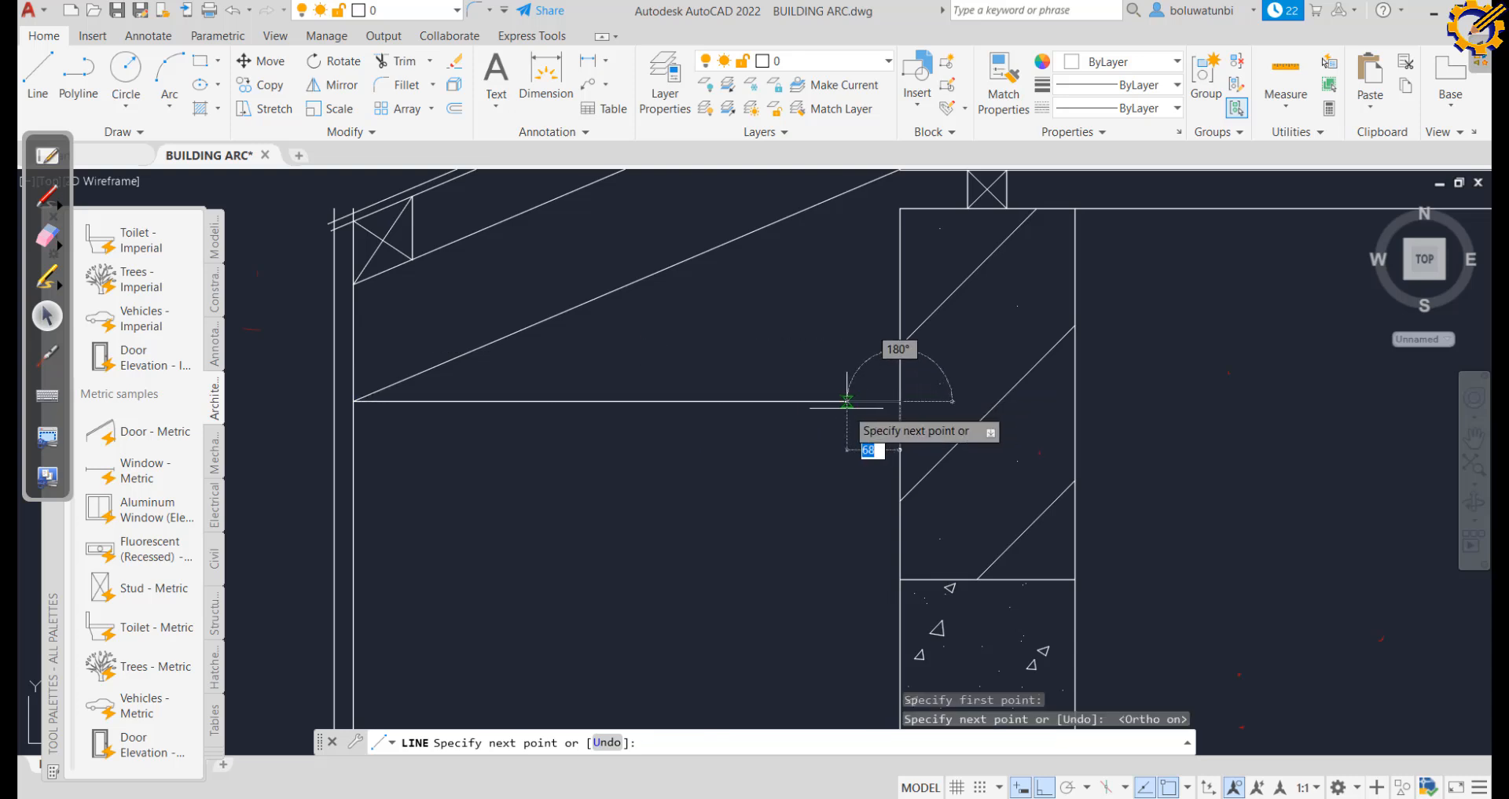
key("Escape")
Extend the soffit line outward to the outer fascia line at the left eave
left_click(431, 61)
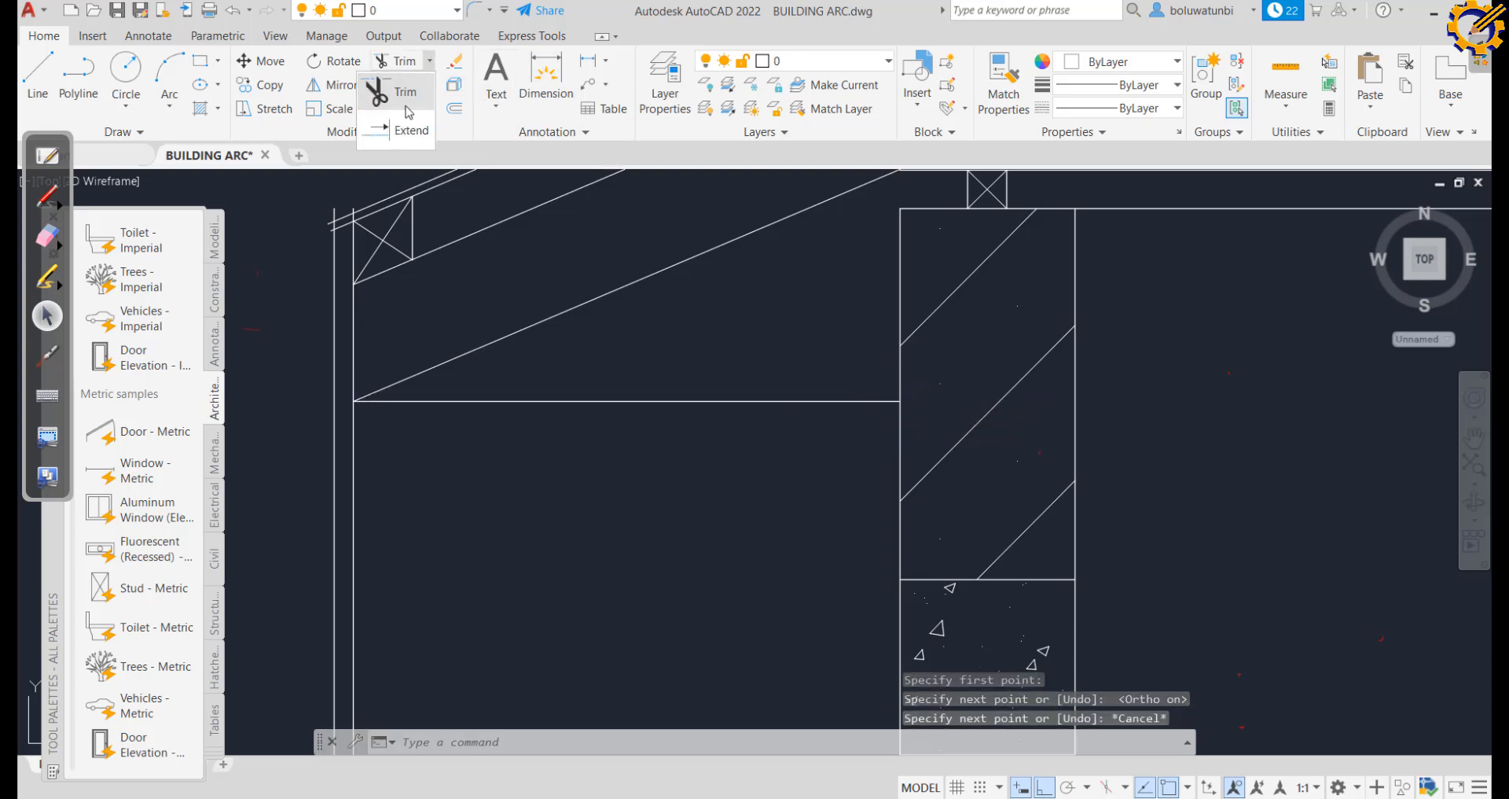
left_click(402, 132)
left_click(409, 402)
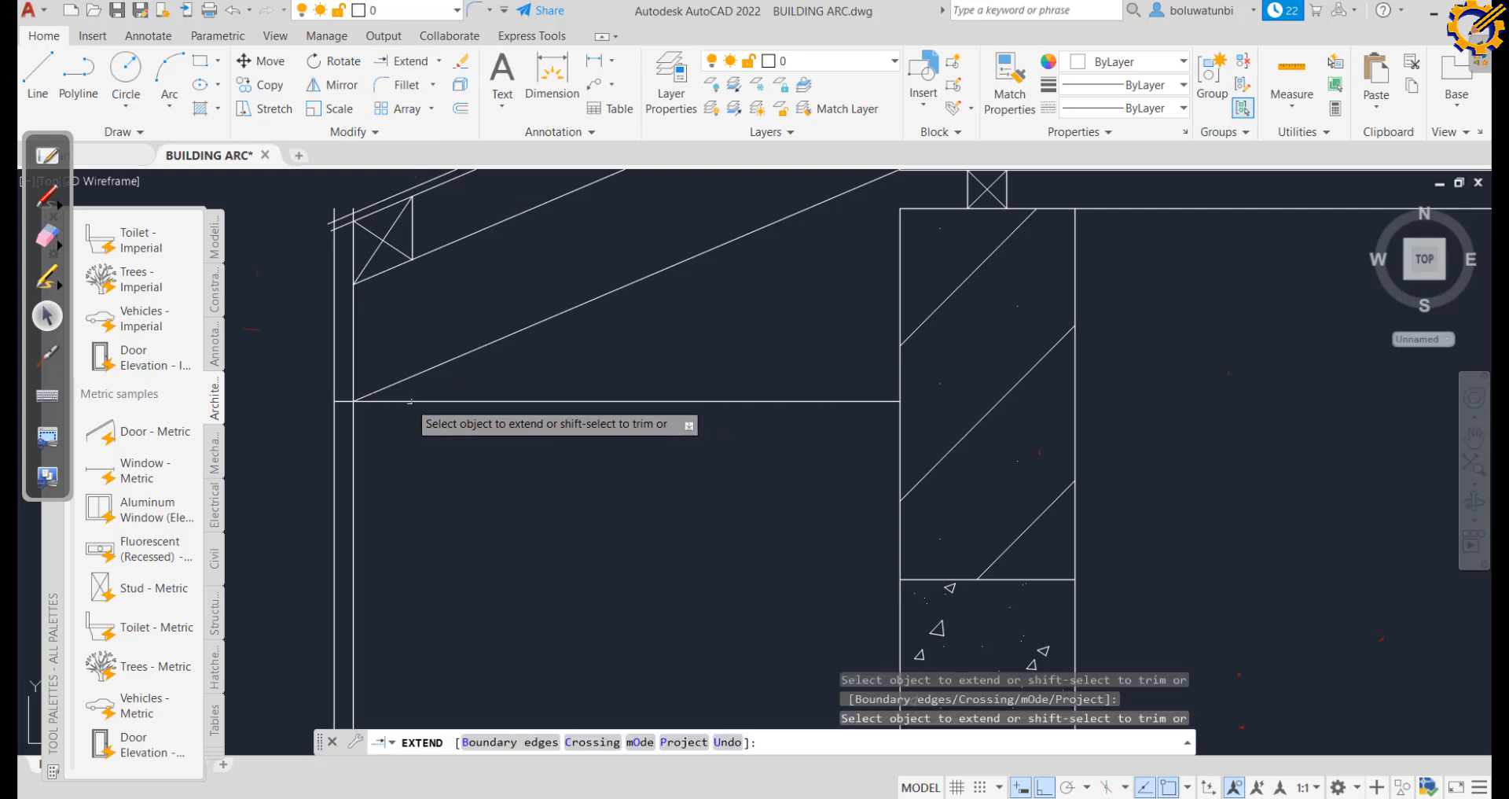
key("Escape")
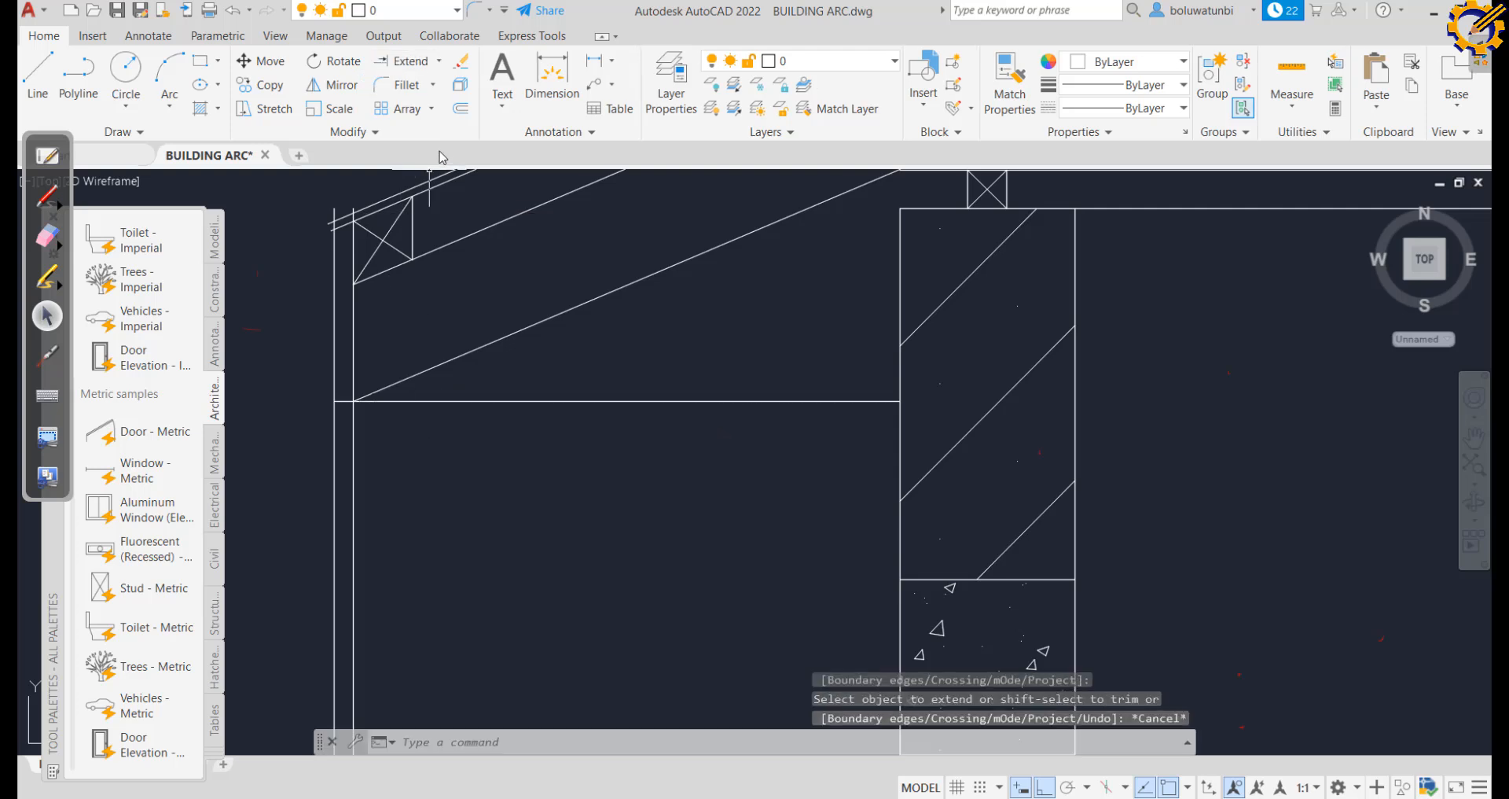
Offset the horizontal soffit line at the left eave 20 downward
left_click(460, 109)
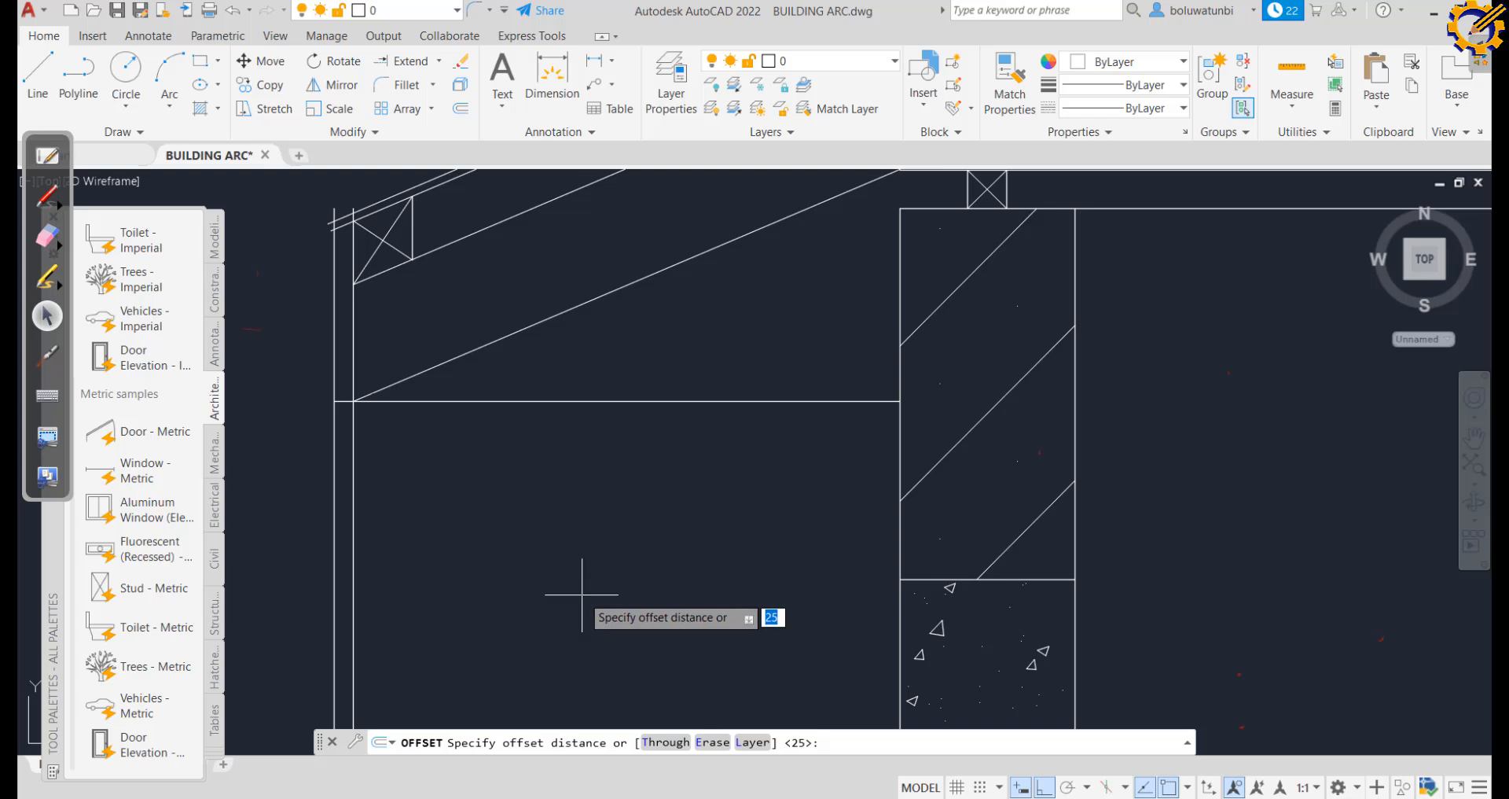
key("Return")
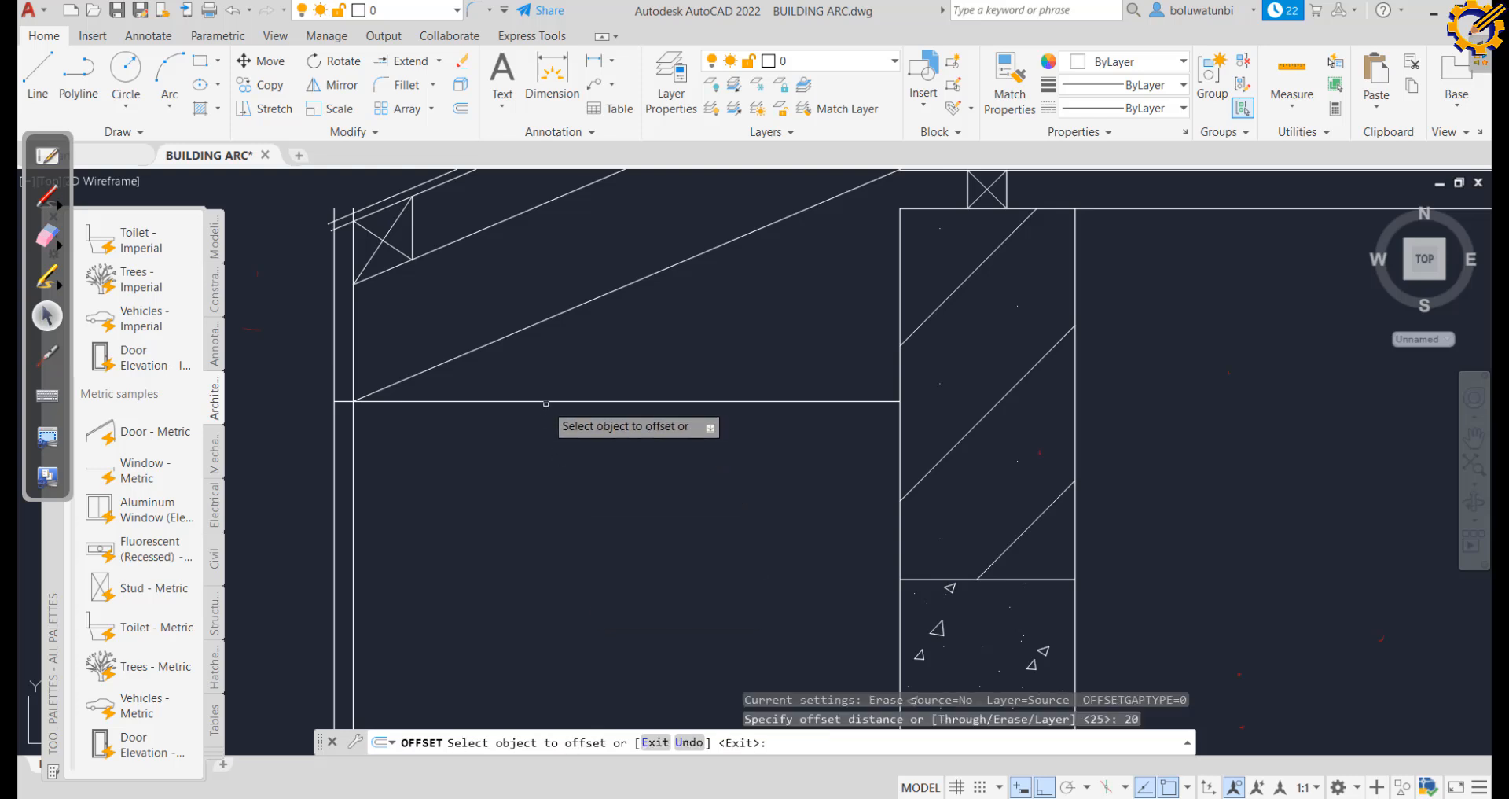
left_click(546, 385)
left_click(544, 425)
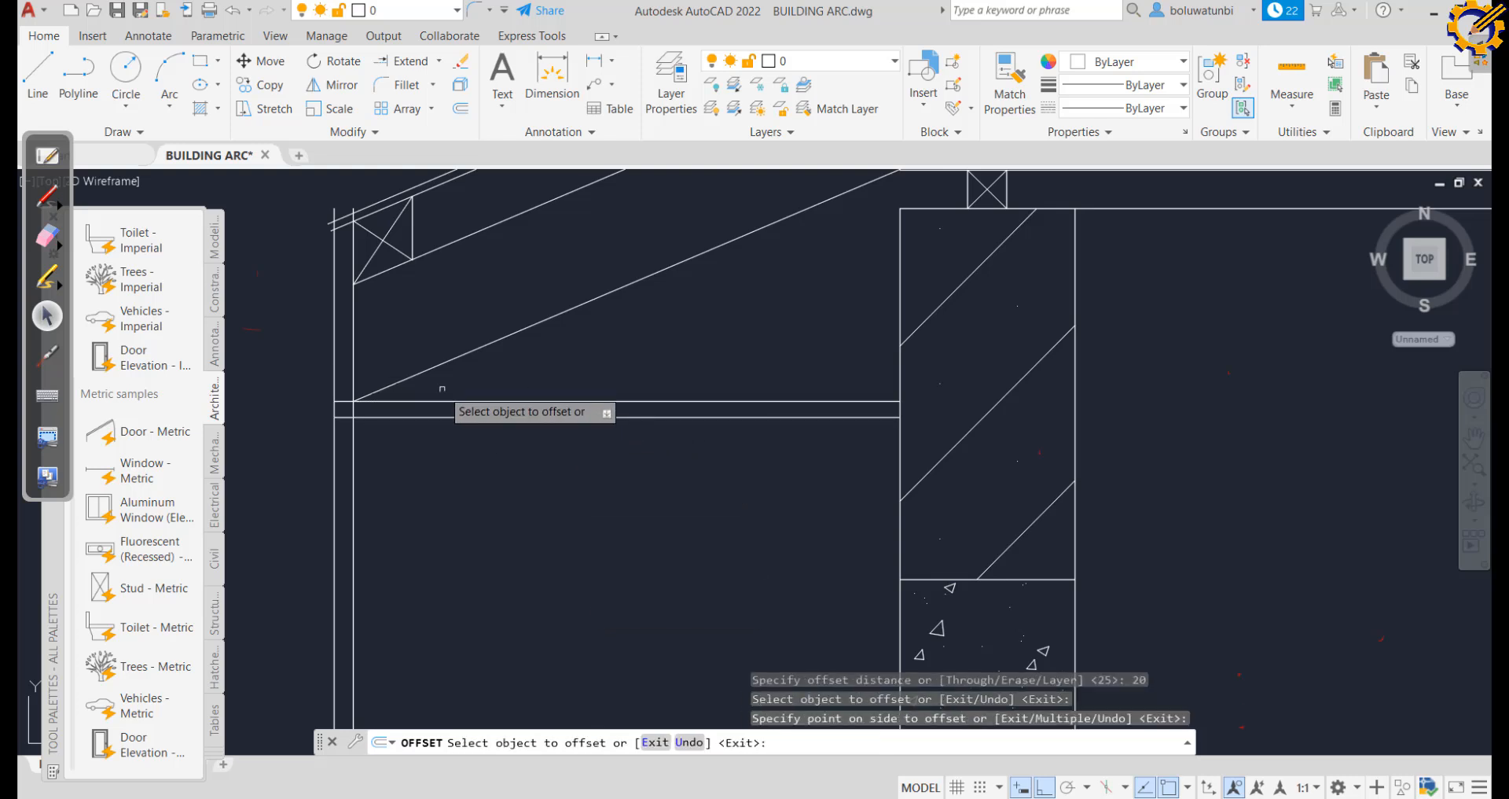
Trim both vertical fascia lines at the left eave where they run below the lower soffit line
left_click(443, 62)
left_click(419, 95)
left_click(429, 488)
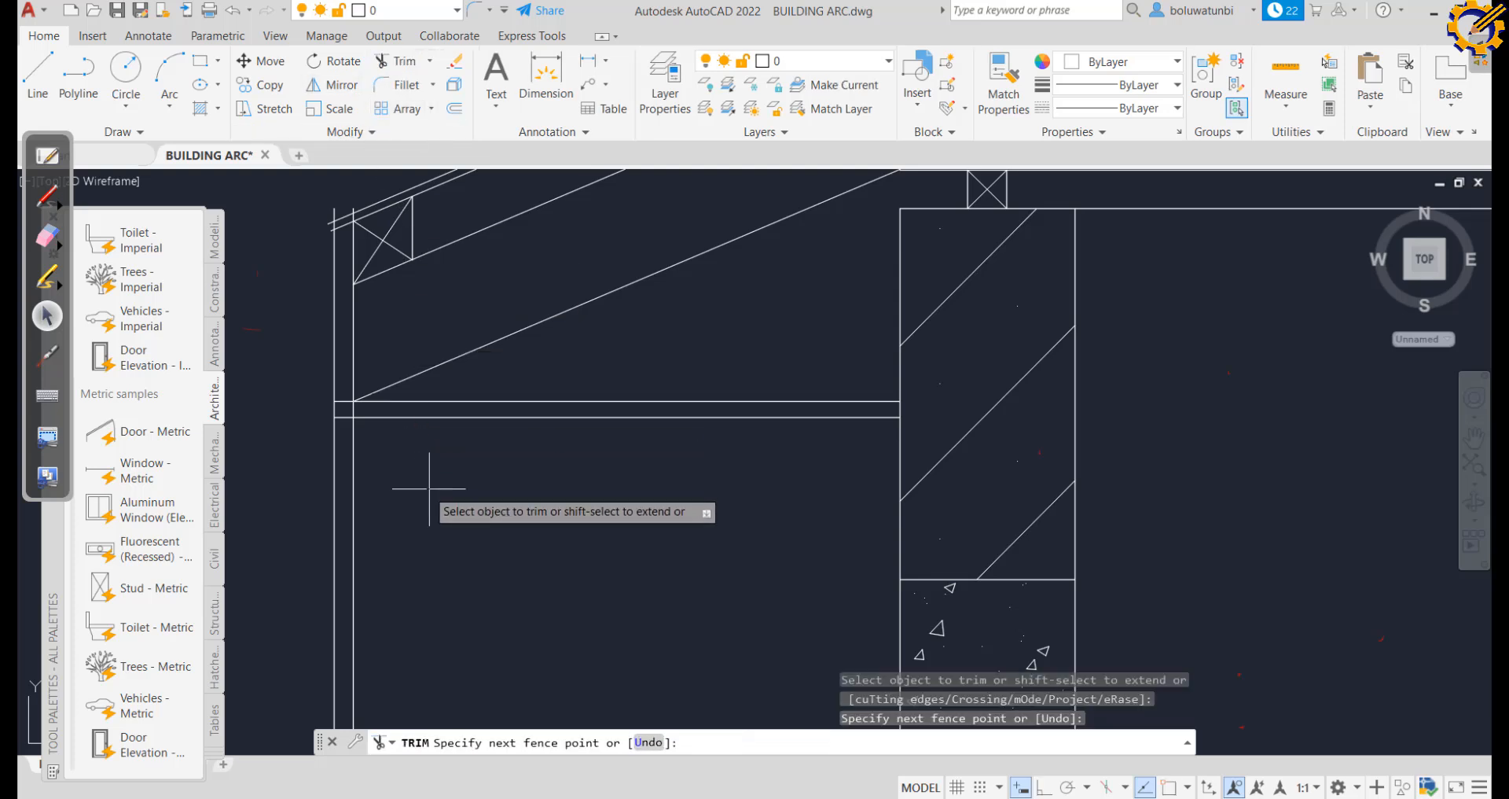
left_click(313, 489)
key("Return")
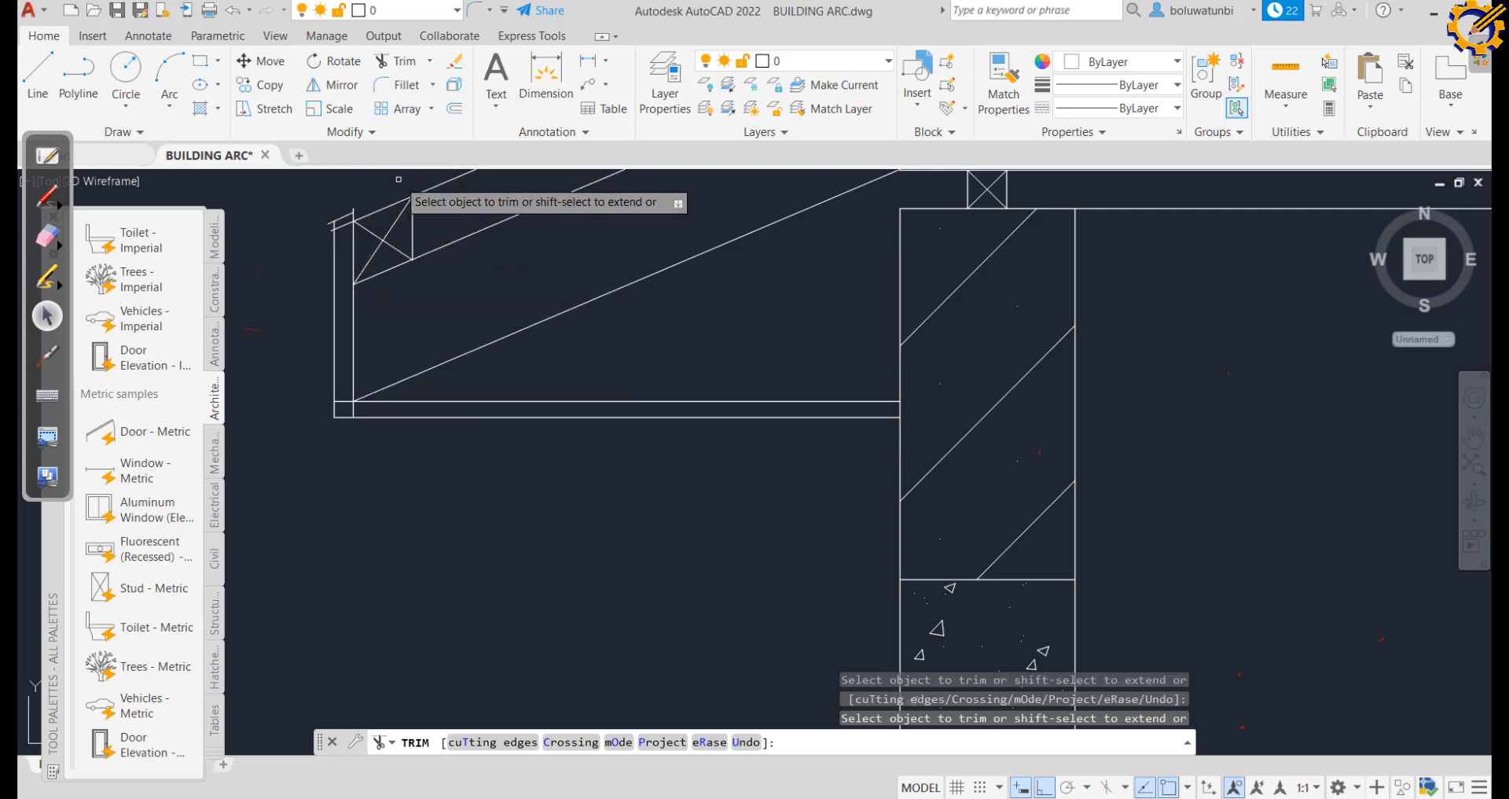
Undo the last trim at the left eave and leave the Trim command
key("ctrl+z")
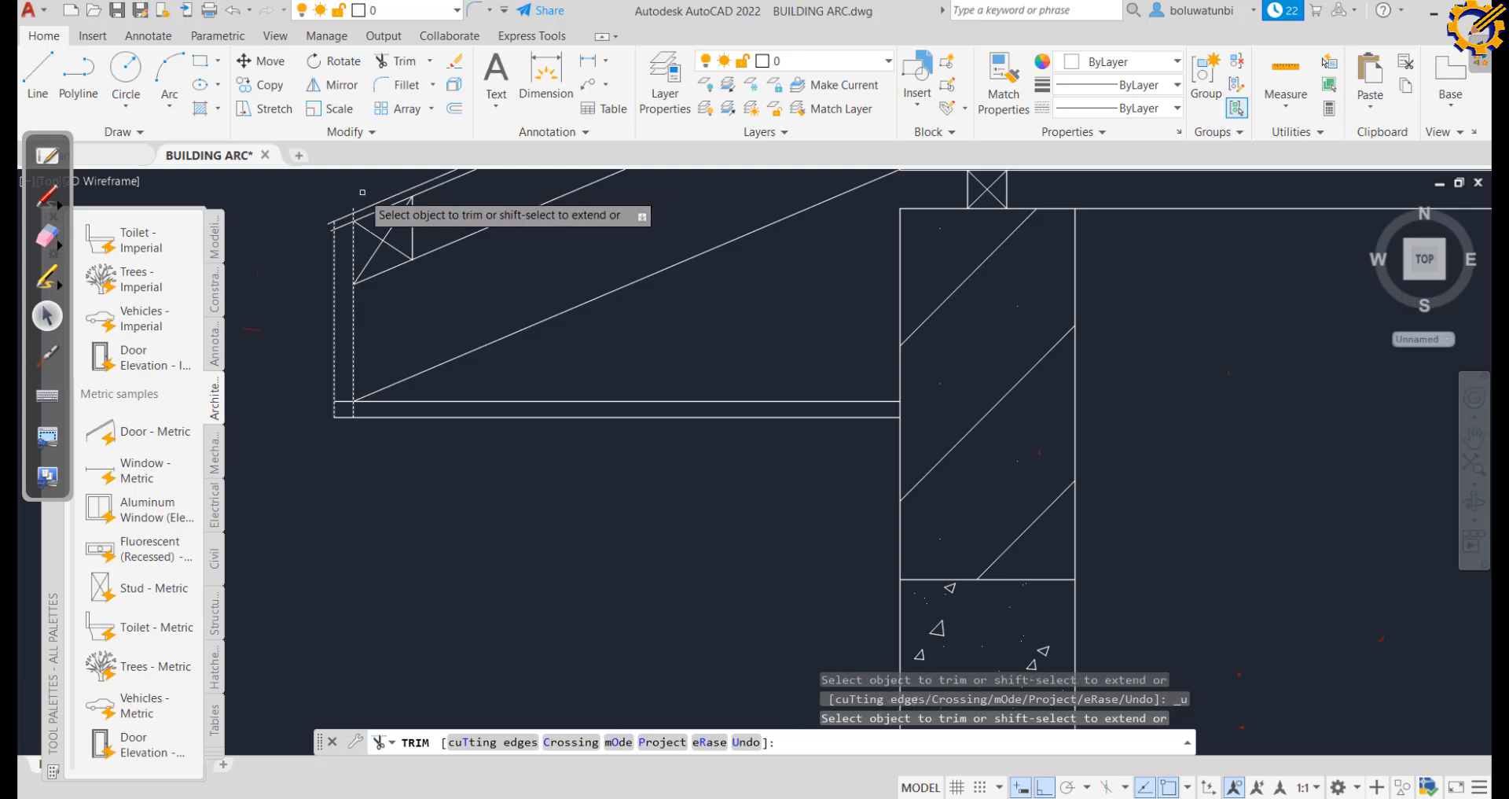
scroll(366, 201, "up", 2)
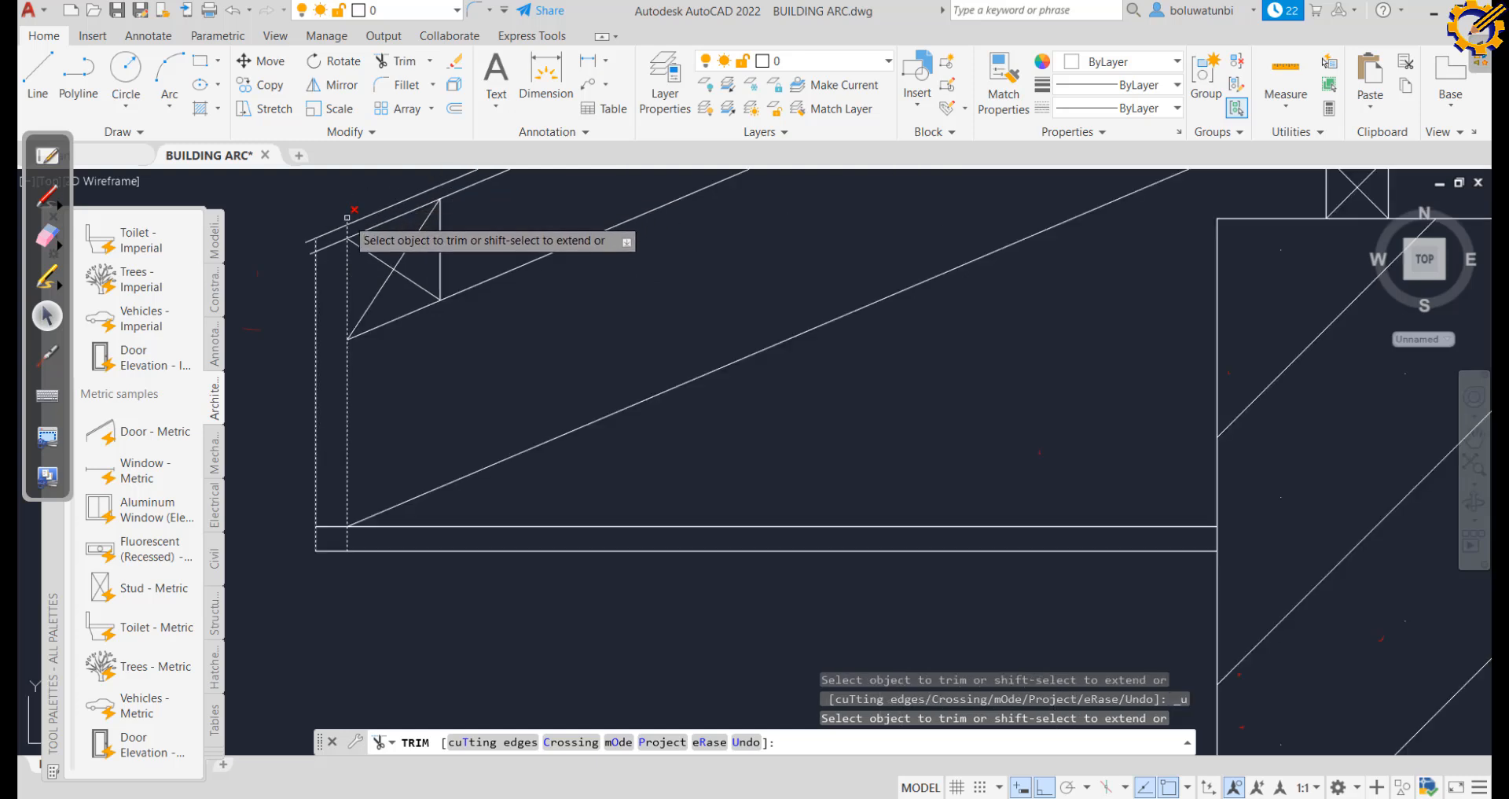
key("Escape")
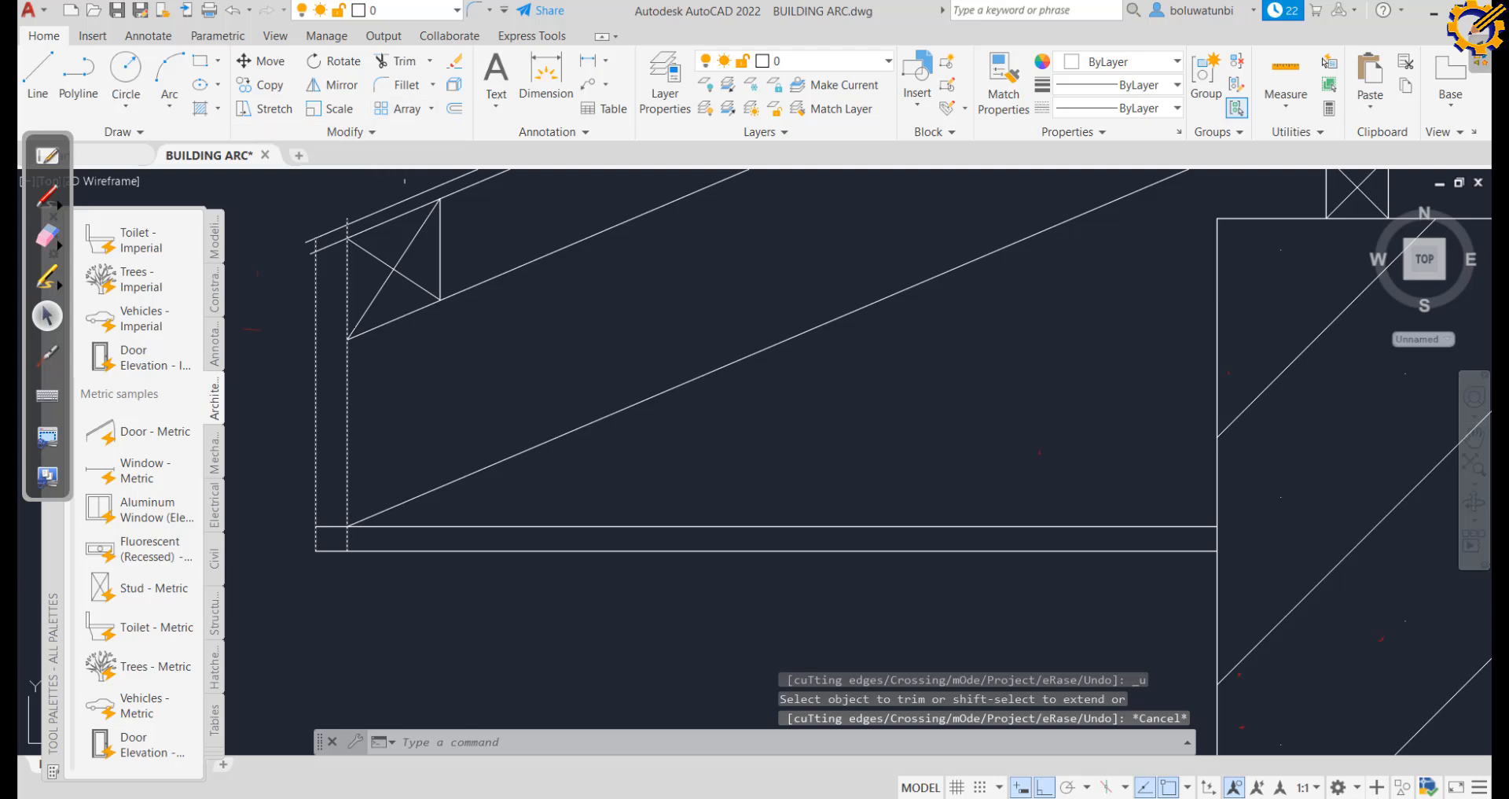
key("Escape")
key("Escape")
key("Escape")
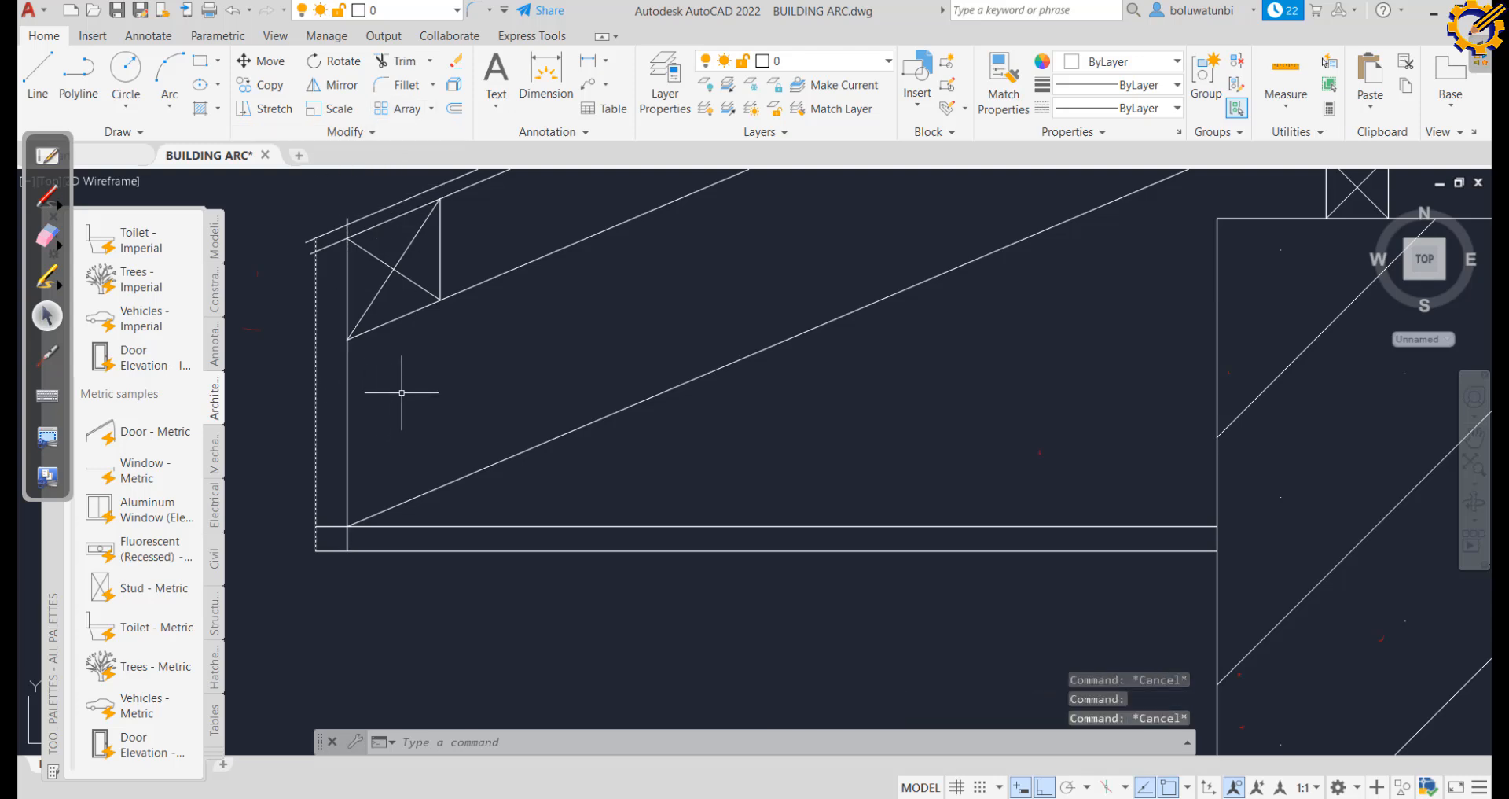
key("Escape")
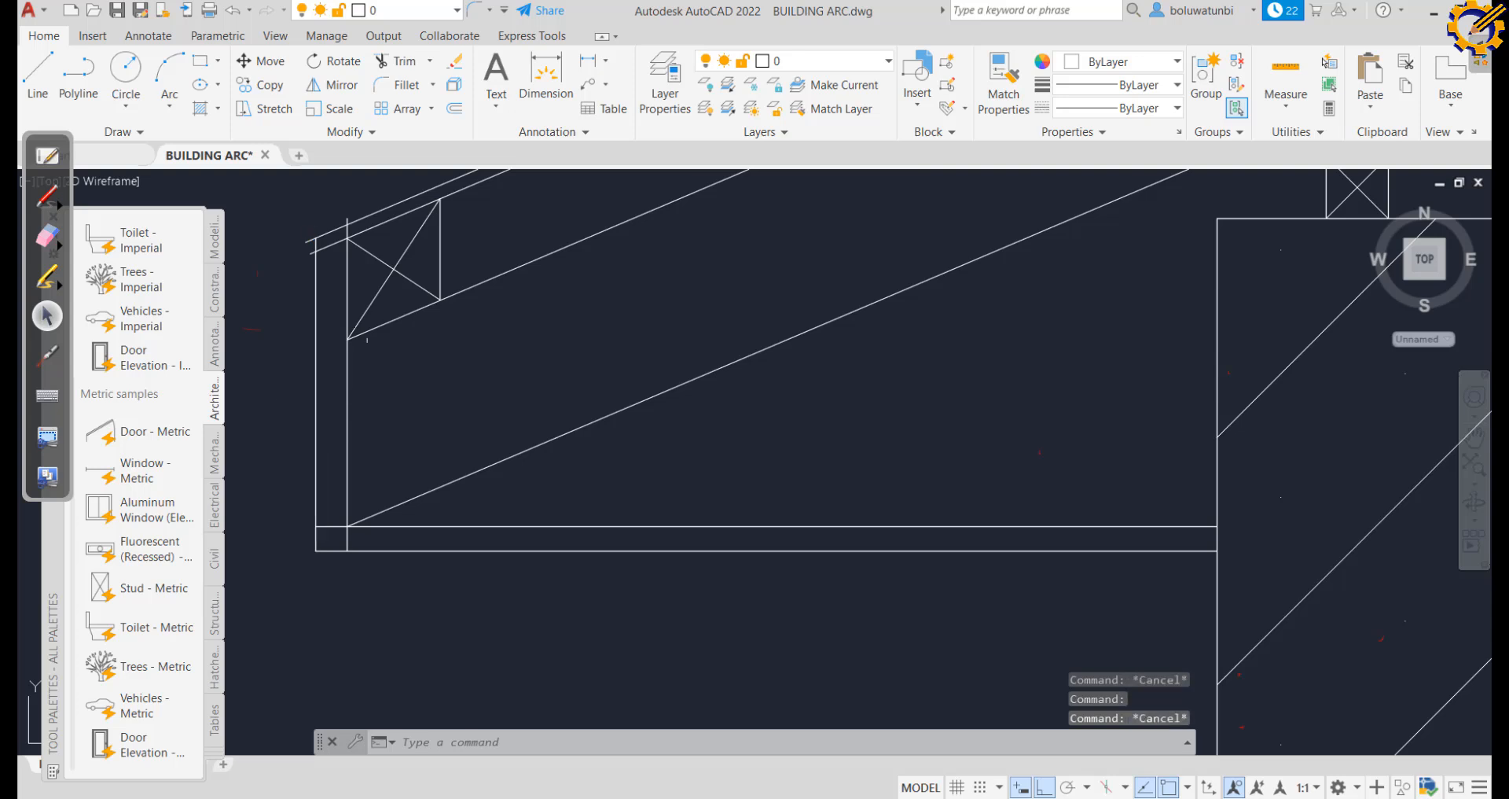
Trim the upper ends of both left fascia lines back to the underside of the roof covering
left_click(401, 63)
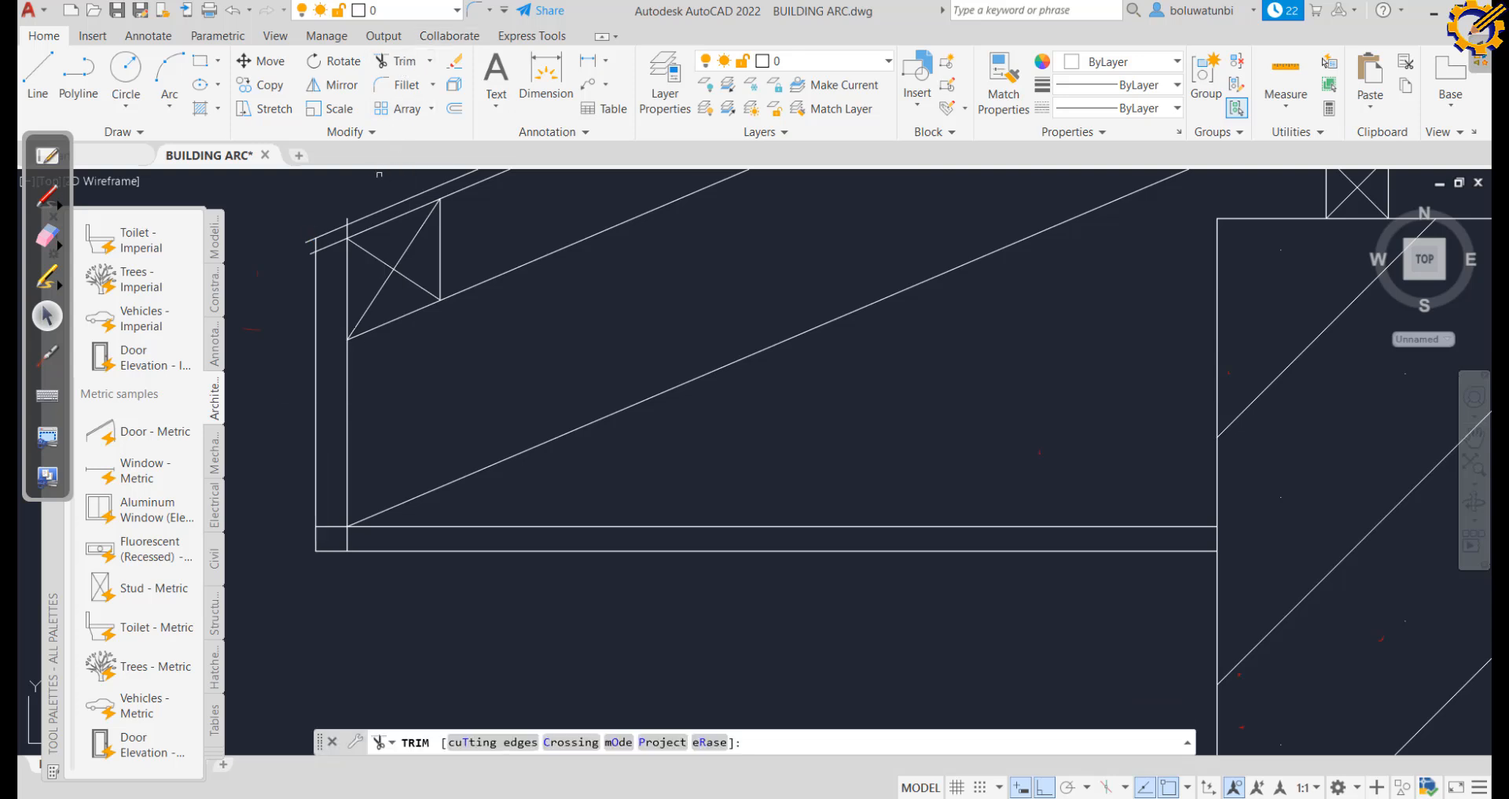
left_click(359, 228)
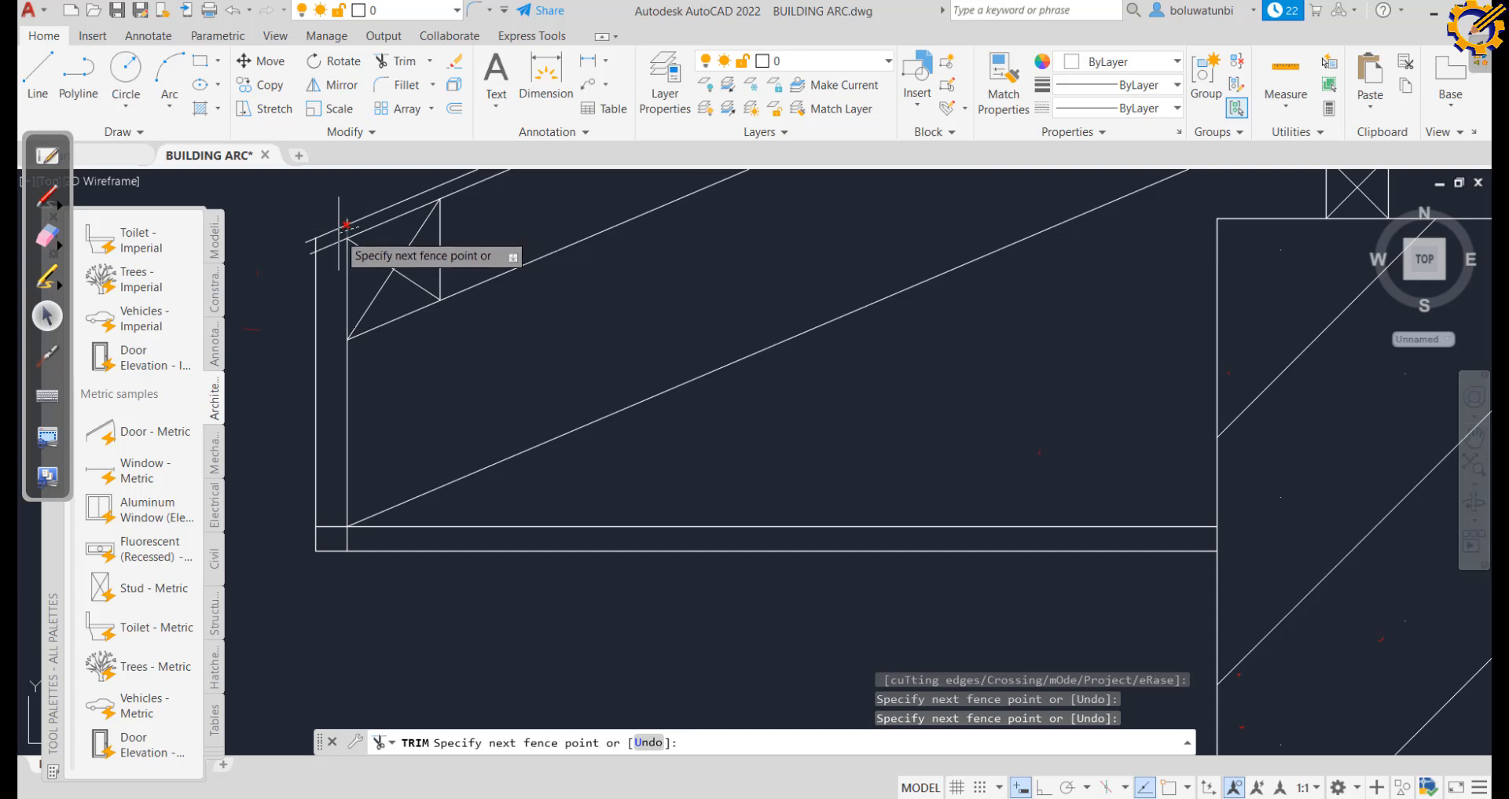
key("Return")
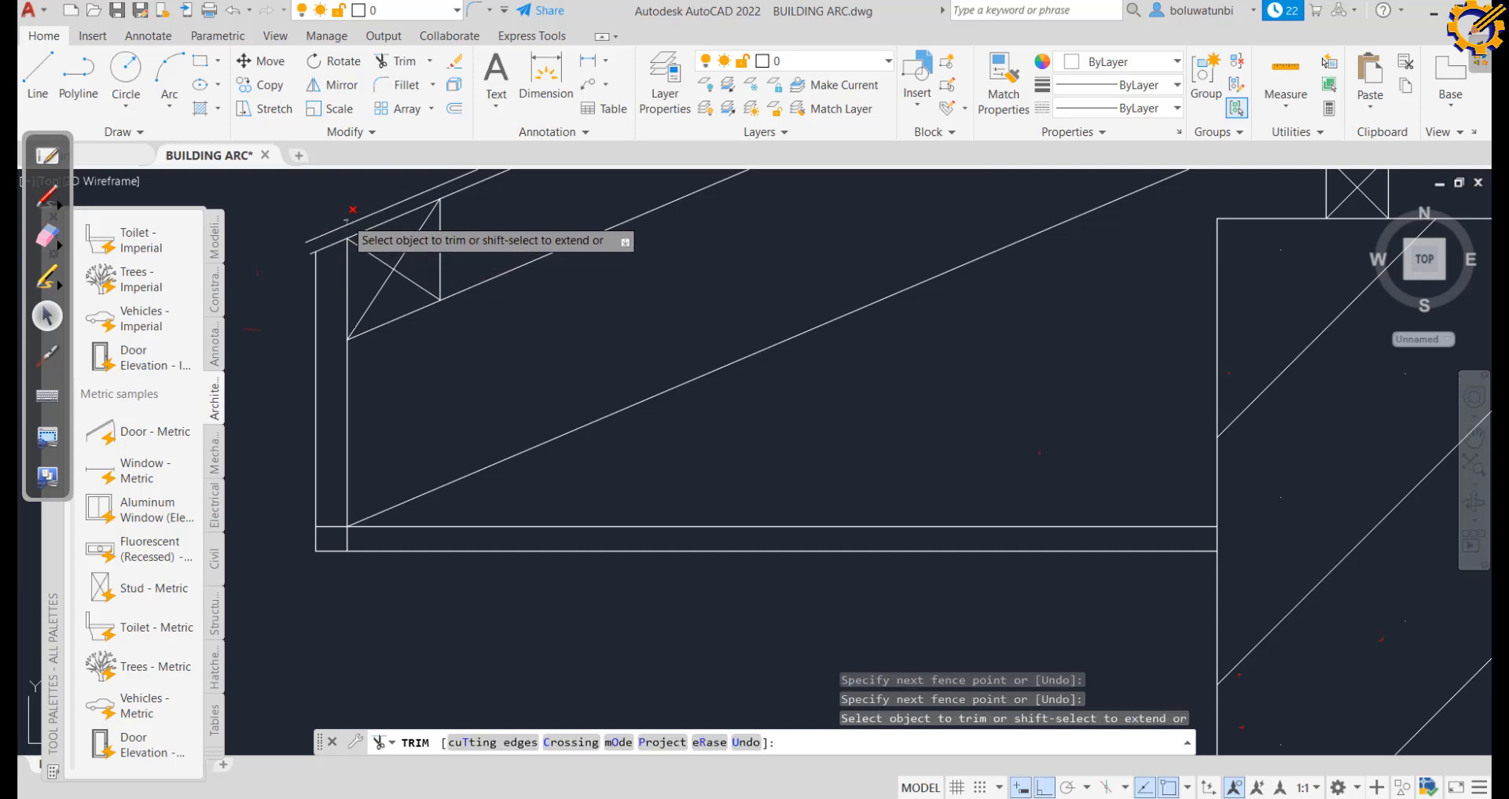
Draw a short vertical line closing the lower end of the roof covering at the left eave
left_click(38, 75)
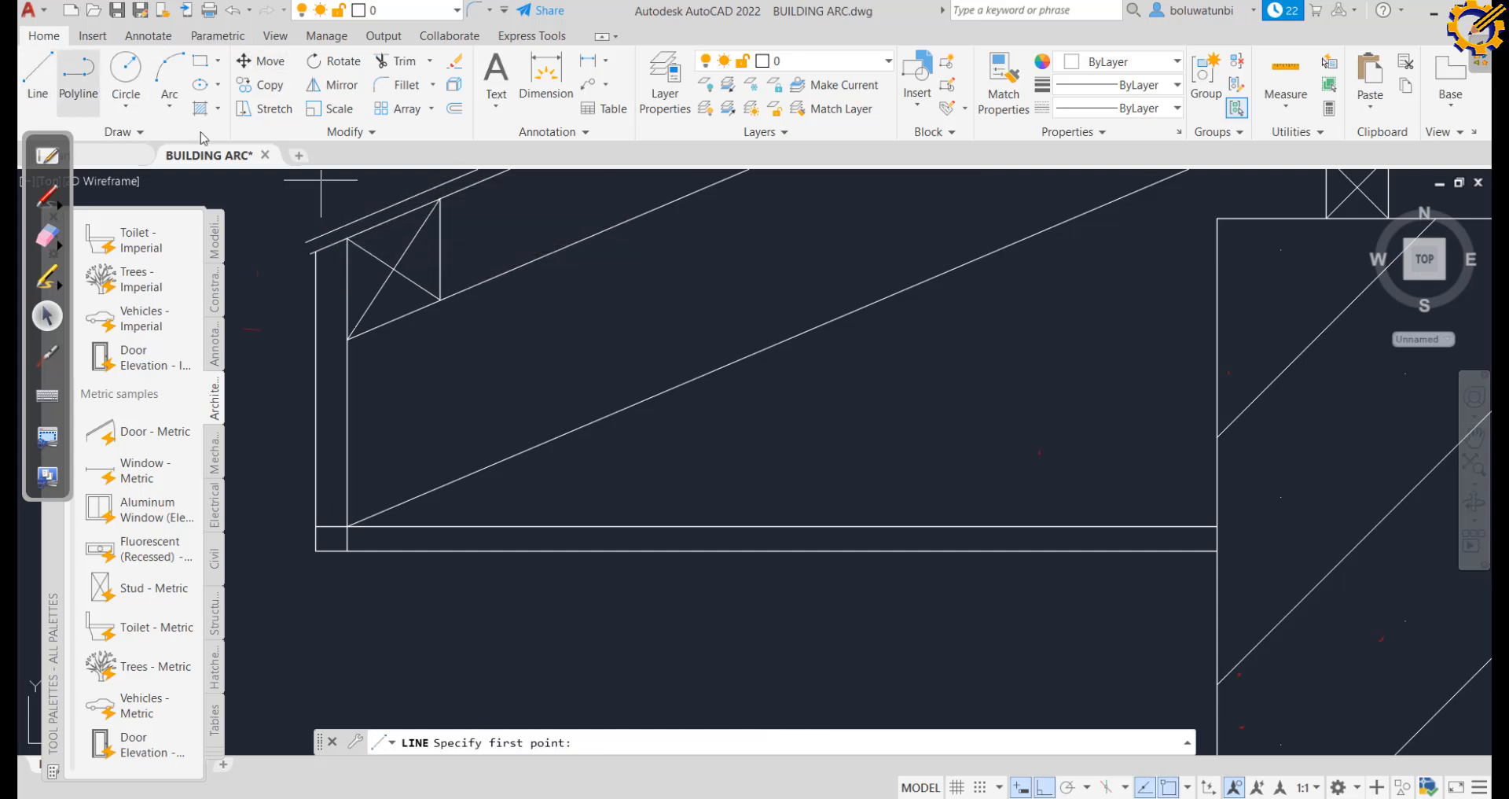
left_click(314, 250)
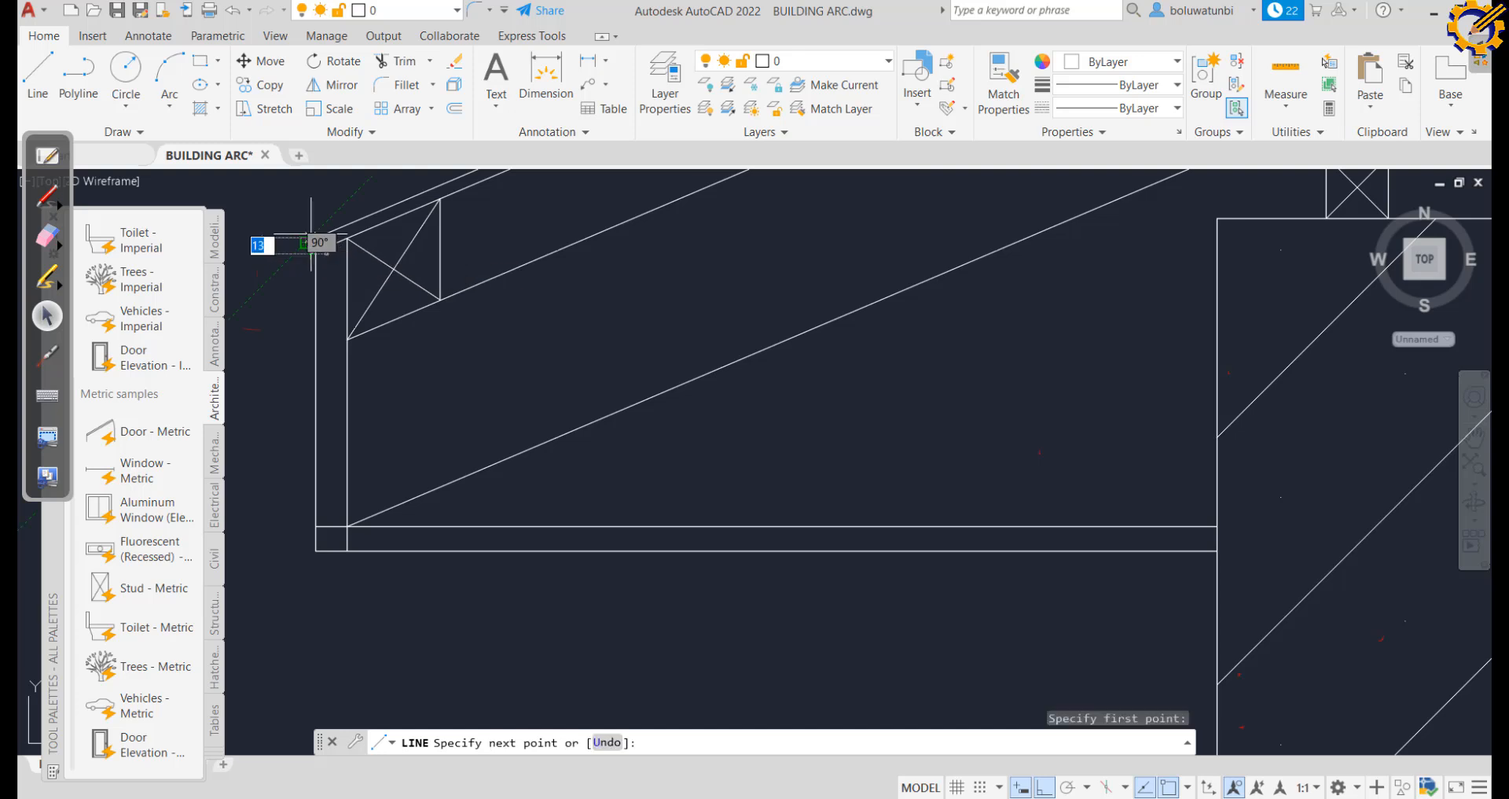
key("Escape")
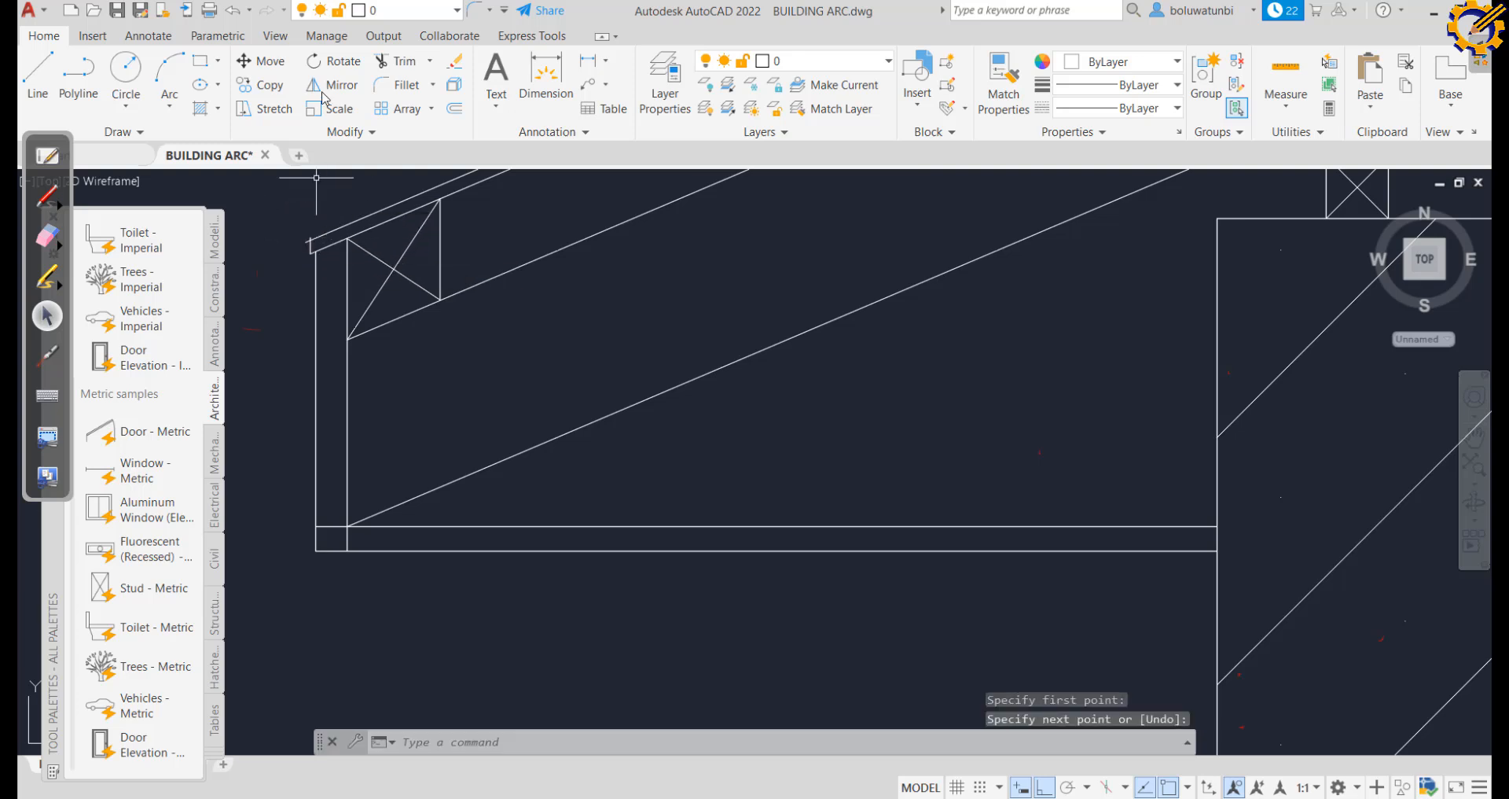
Trim the roof covering lines that project past the short vertical closing line at the left eave
left_click(401, 61)
scroll(299, 259, "up", 2)
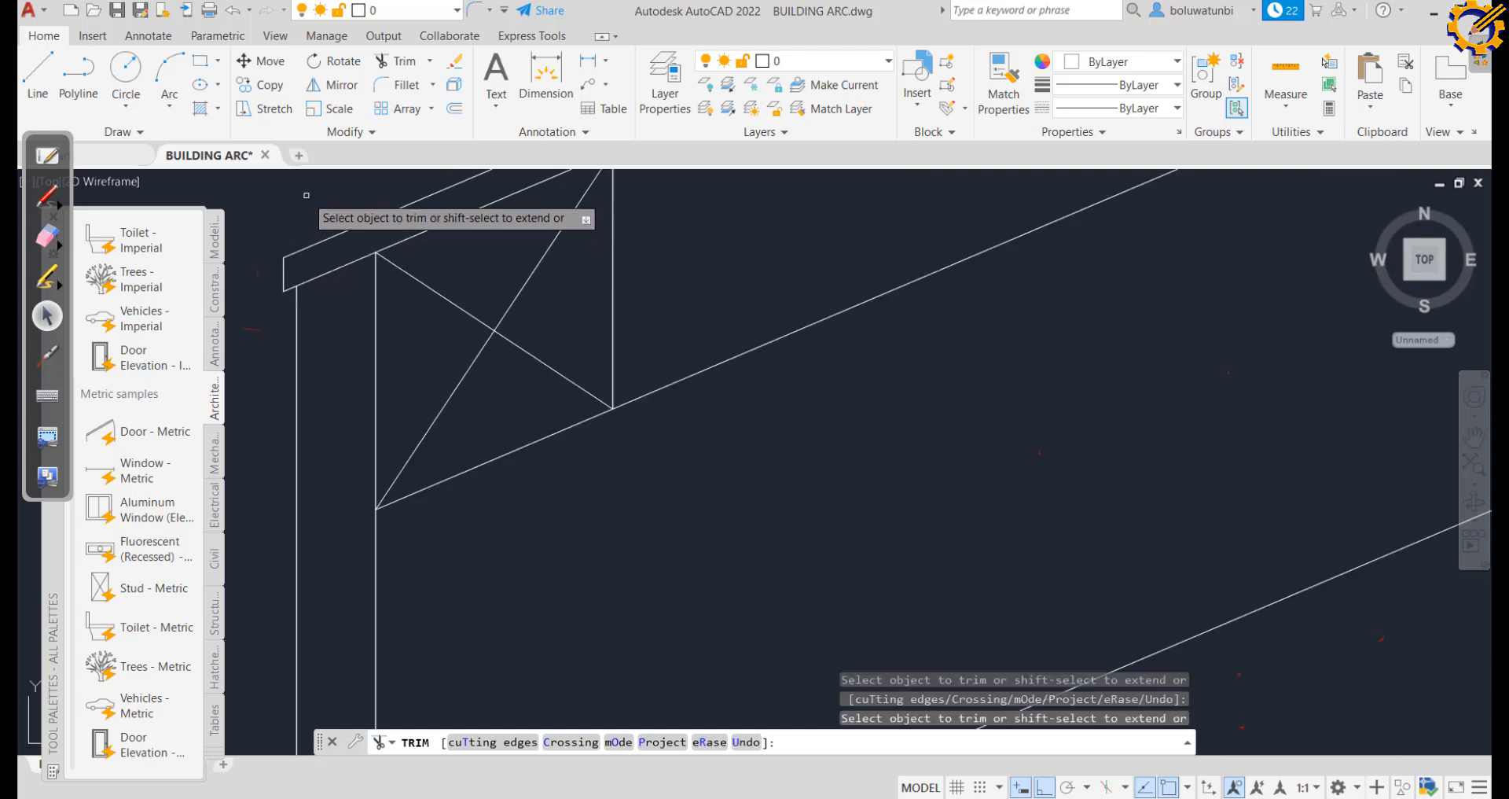
scroll(301, 190, "down", 5)
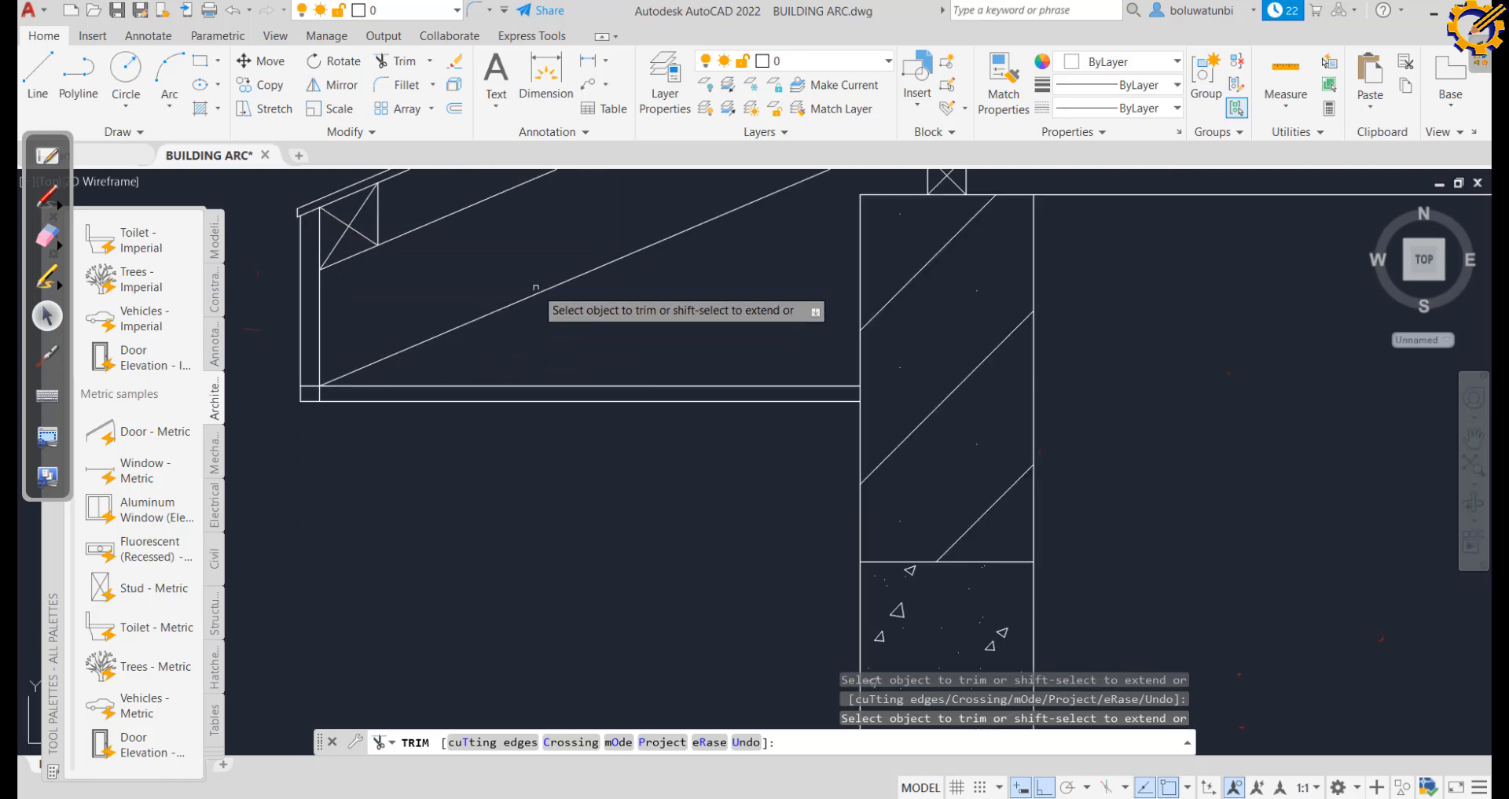
key("Escape")
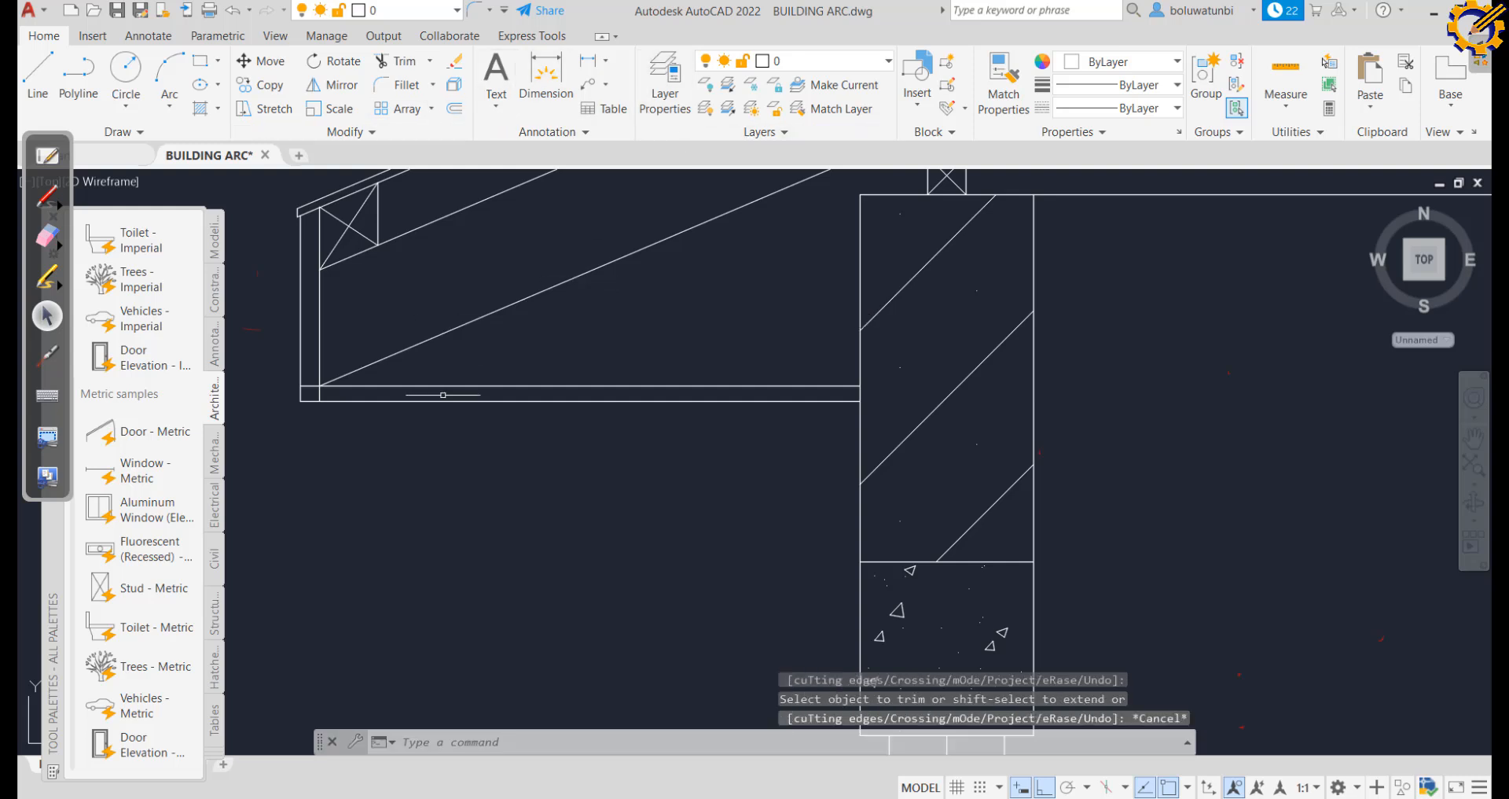
Mirror the left eave's two soffit lines, outer fascia line and roof-end closing line about the vertical ridge line, keeping the originals
left_click(495, 438)
left_click(482, 375)
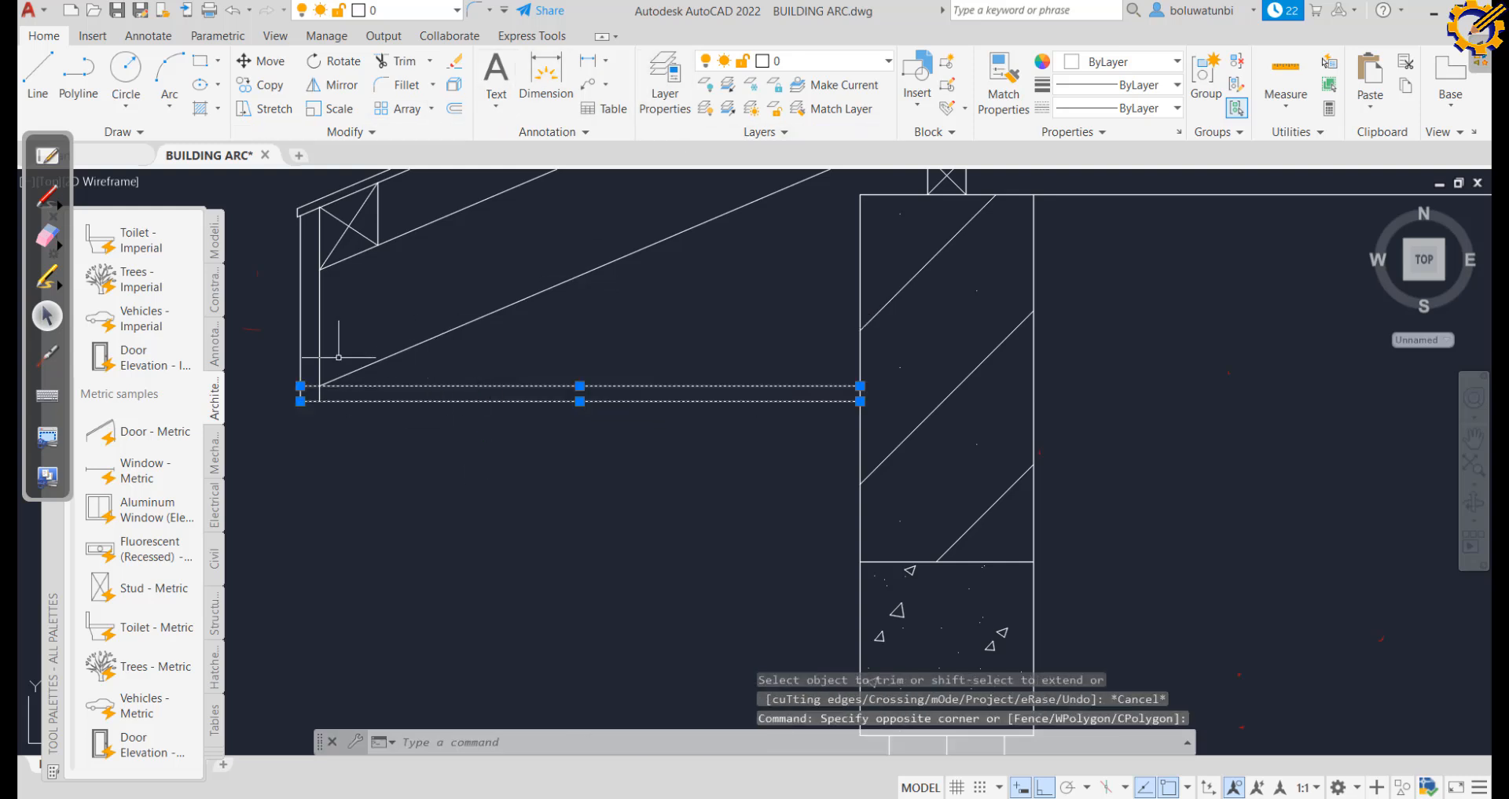
left_click(308, 306)
left_click(285, 275)
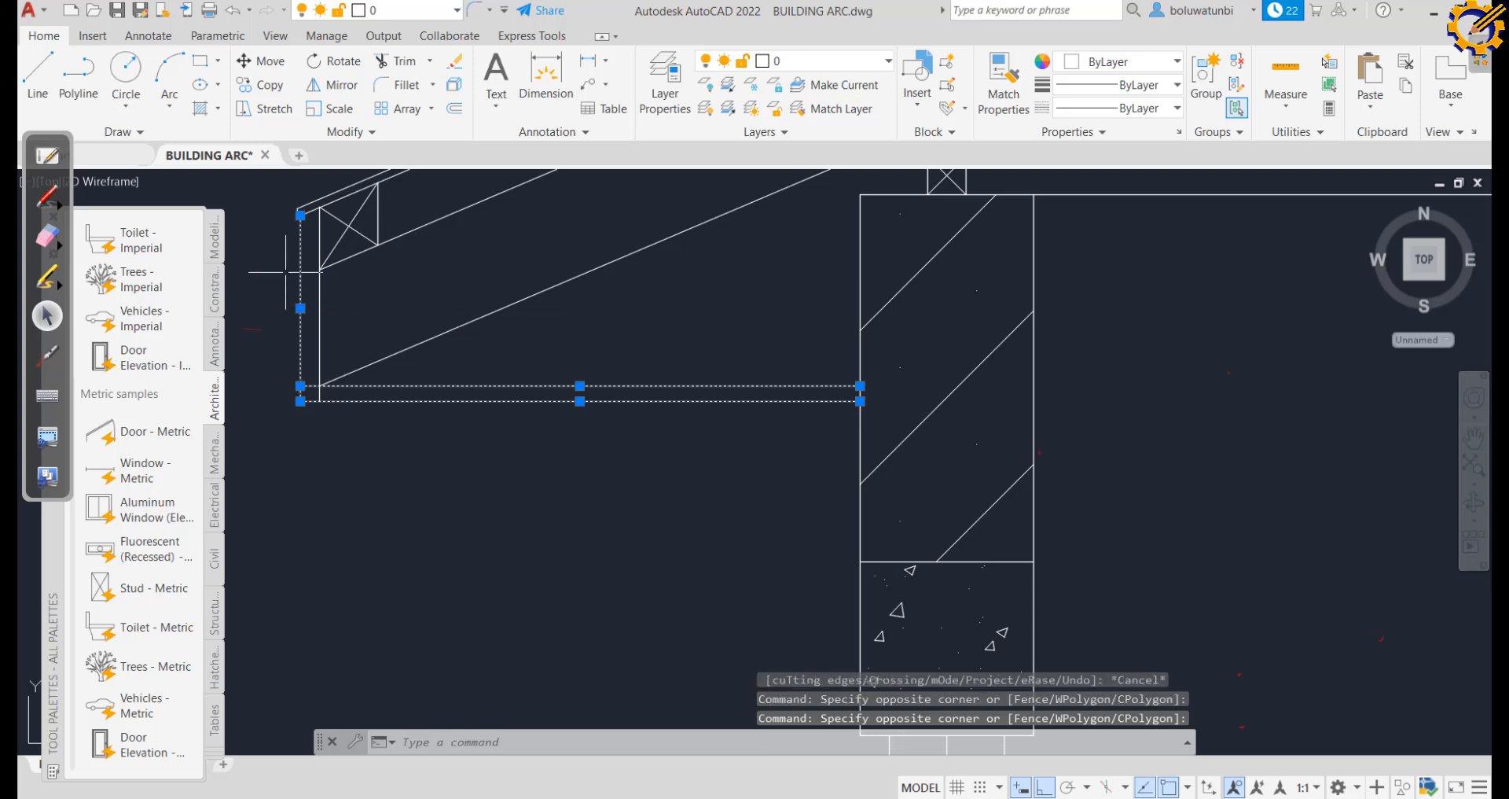
scroll(290, 242, "up", 3)
middle_click_drag(291, 253, 304, 412)
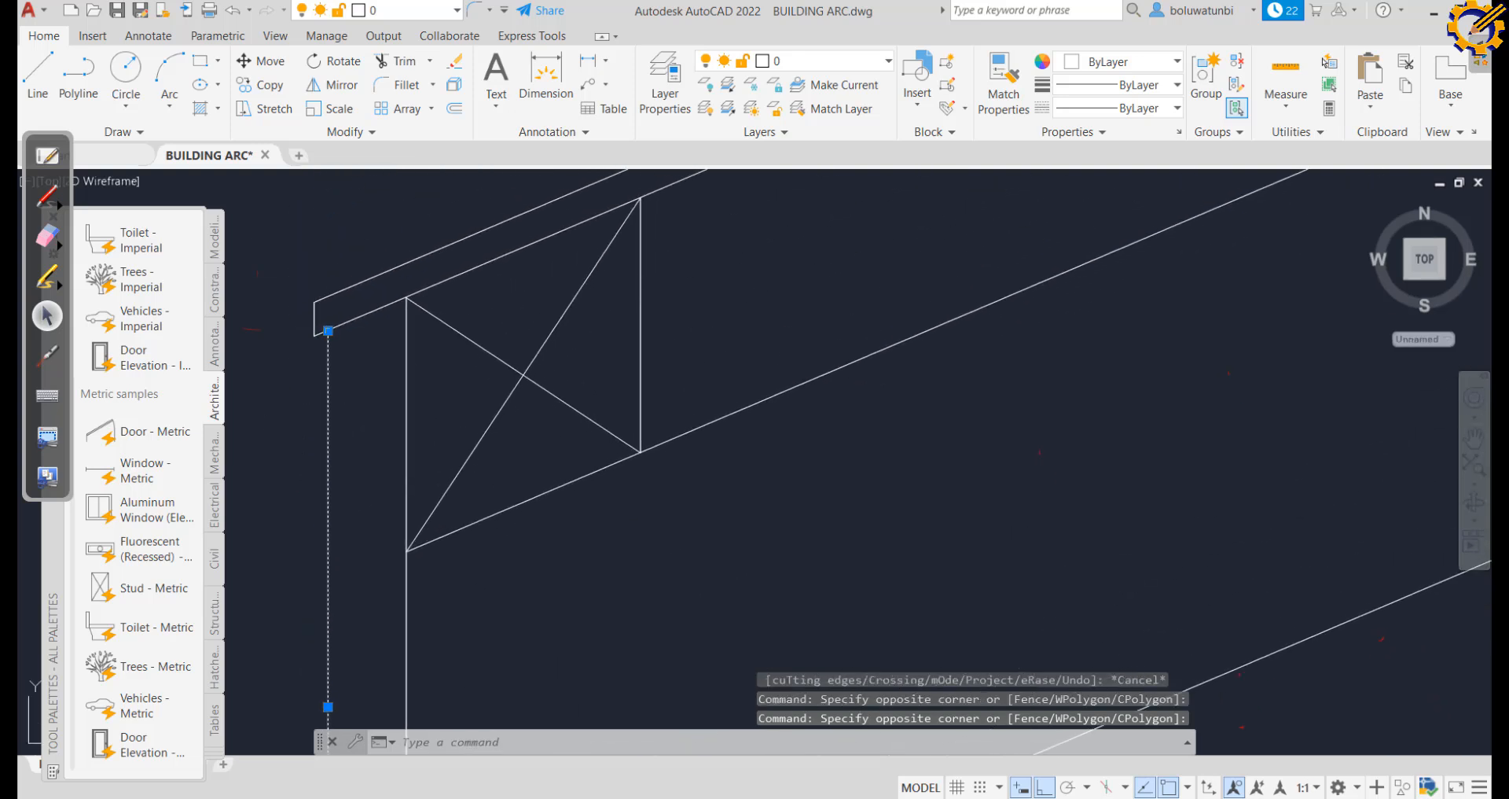
left_click(331, 315)
left_click(299, 319)
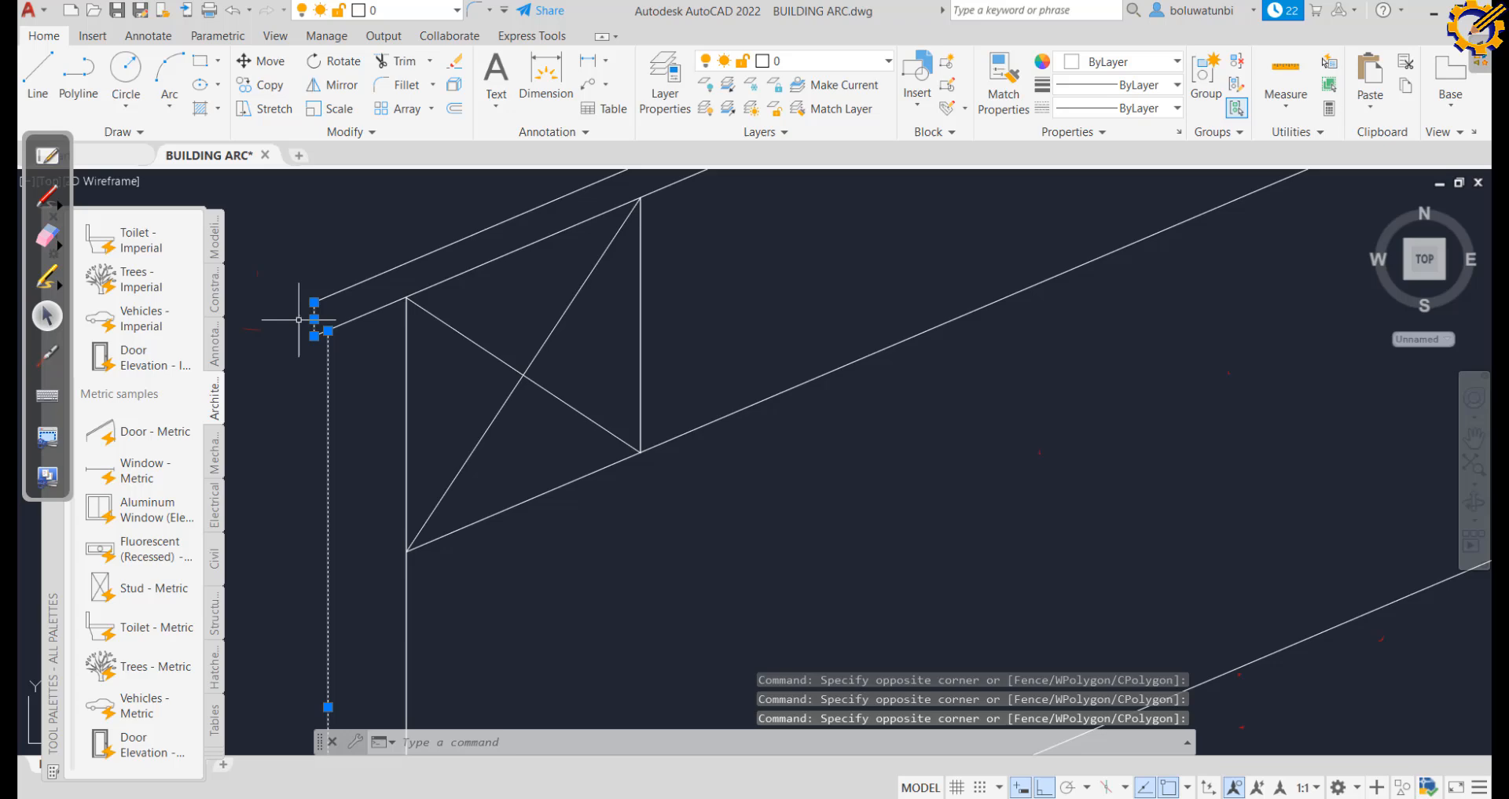
left_click(320, 85)
scroll(621, 377, "up", 5)
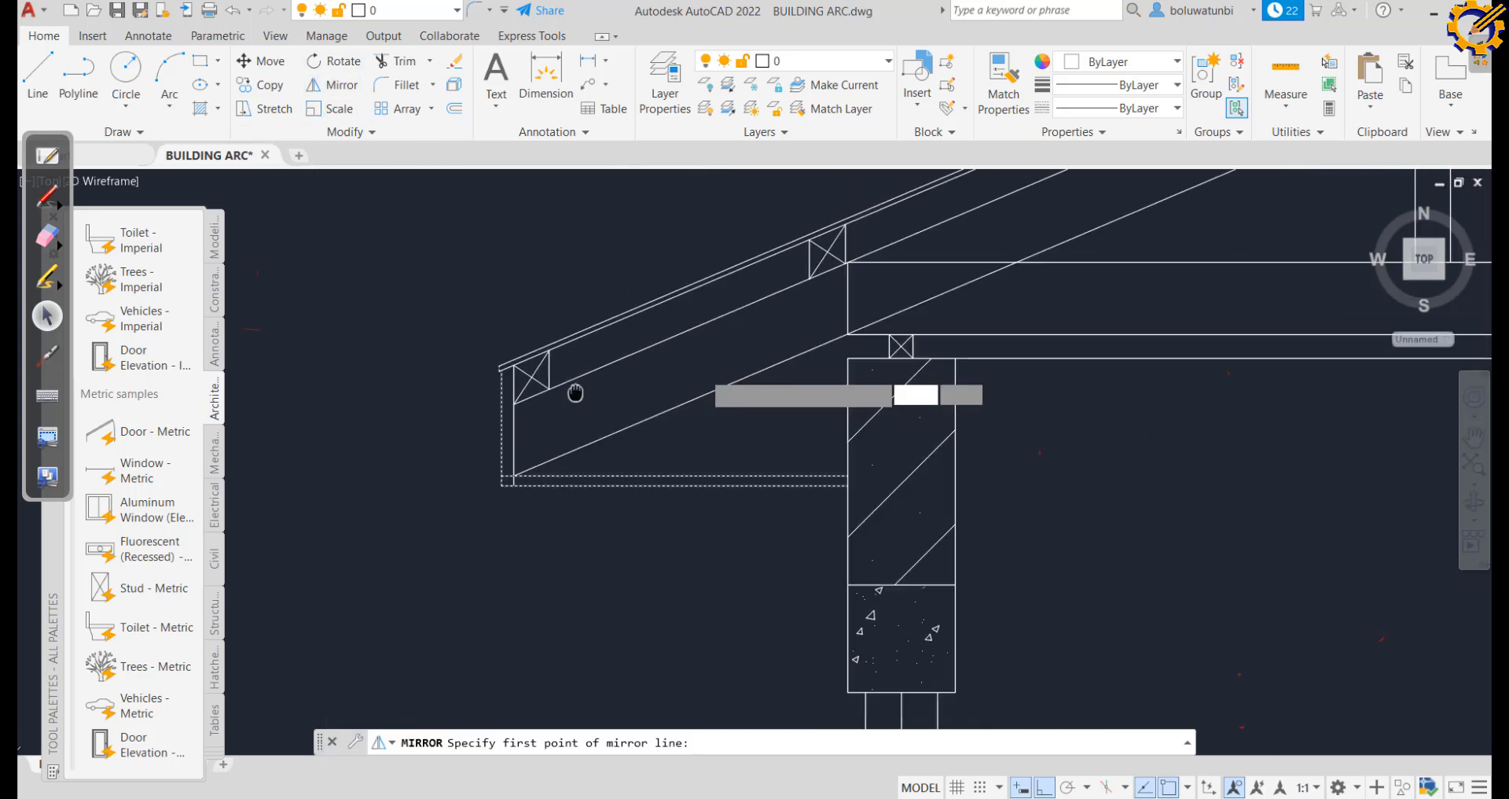
scroll(676, 377, "down", 8)
scroll(537, 394, "up", 2)
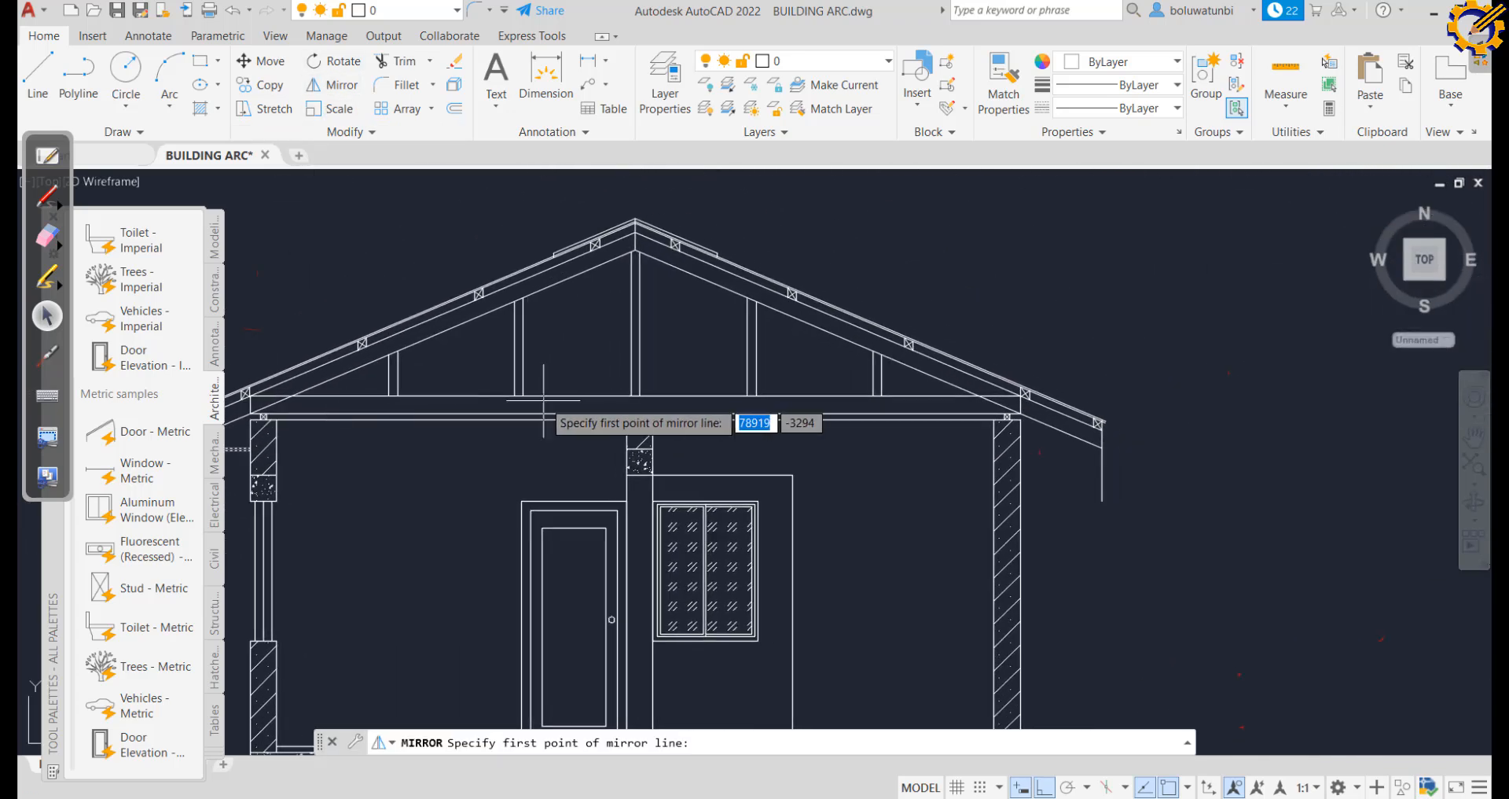
scroll(606, 282, "up", 4)
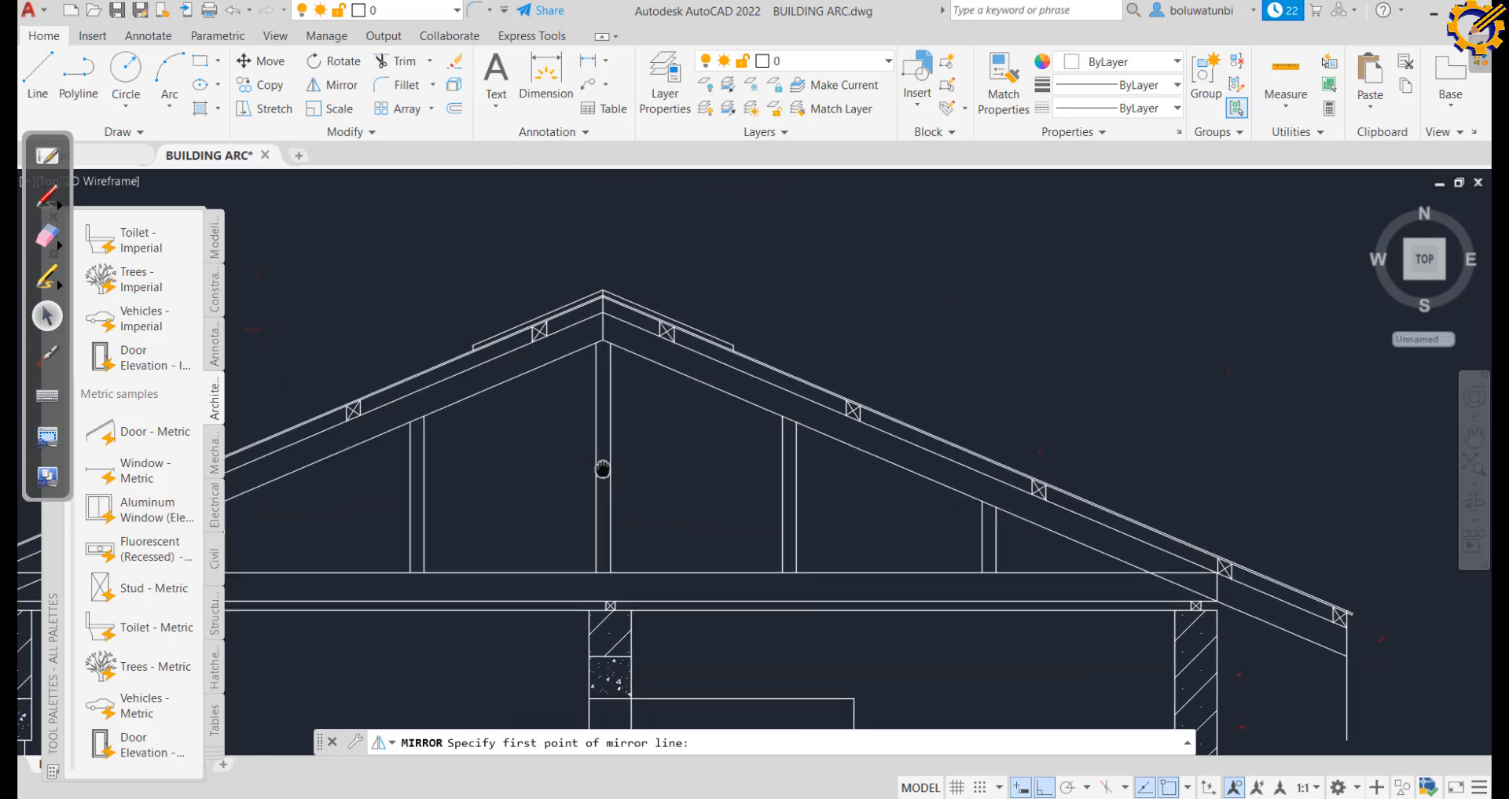
scroll(606, 382, "up", 4)
scroll(607, 354, "down", 1)
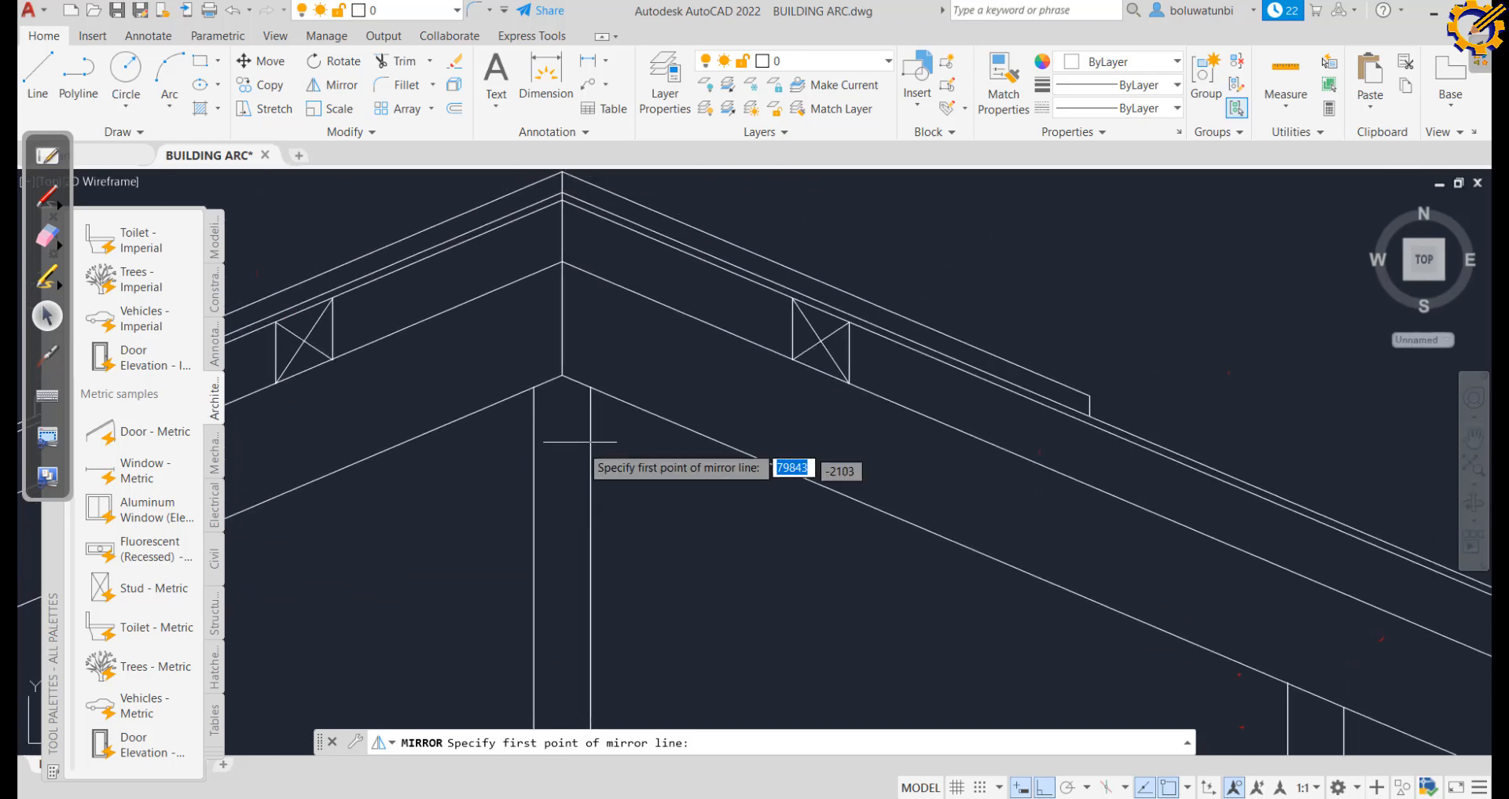
left_click(562, 376)
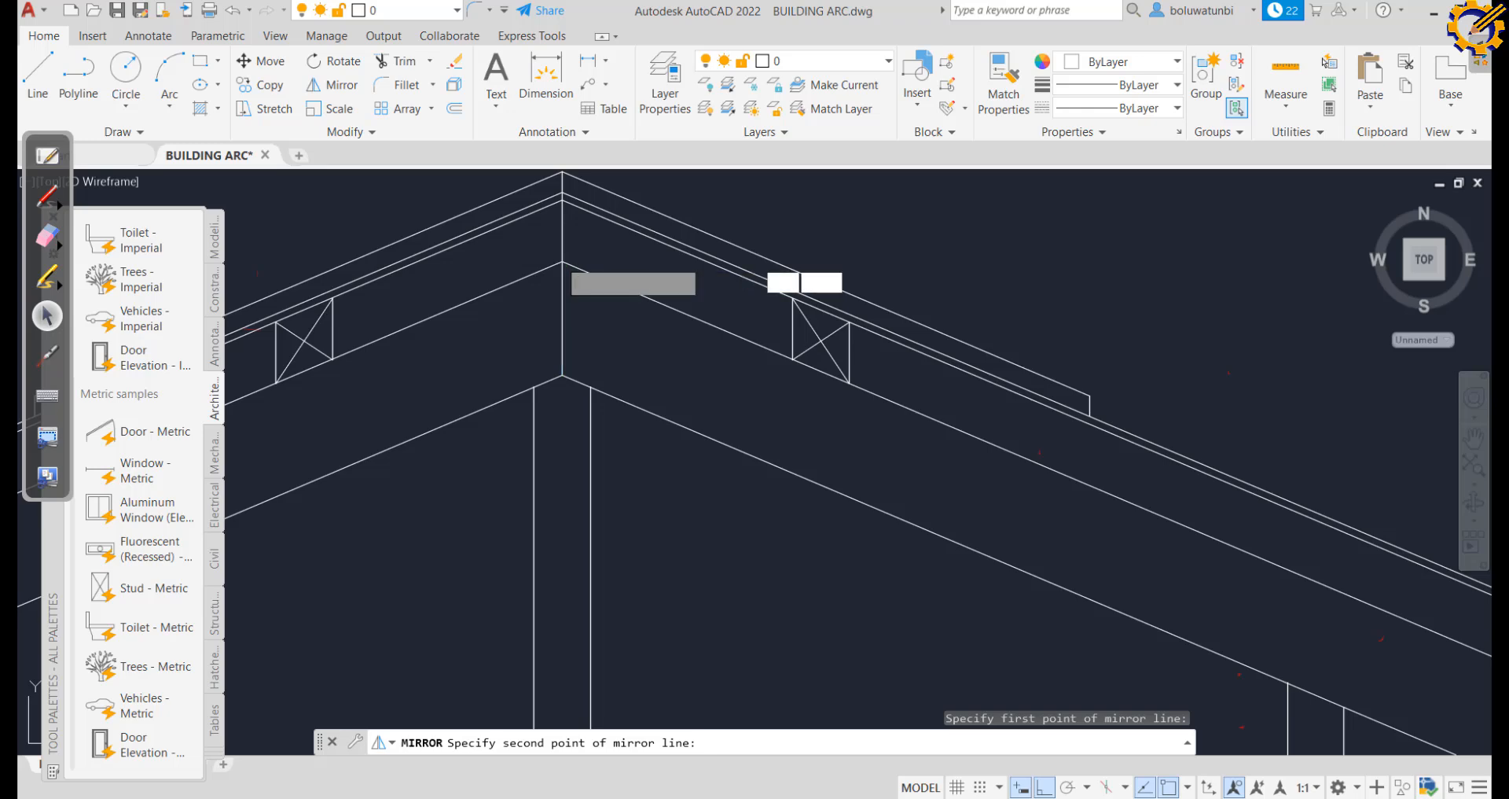
left_click(562, 266)
type("n")
key("Return")
scroll(580, 309, "down", 3)
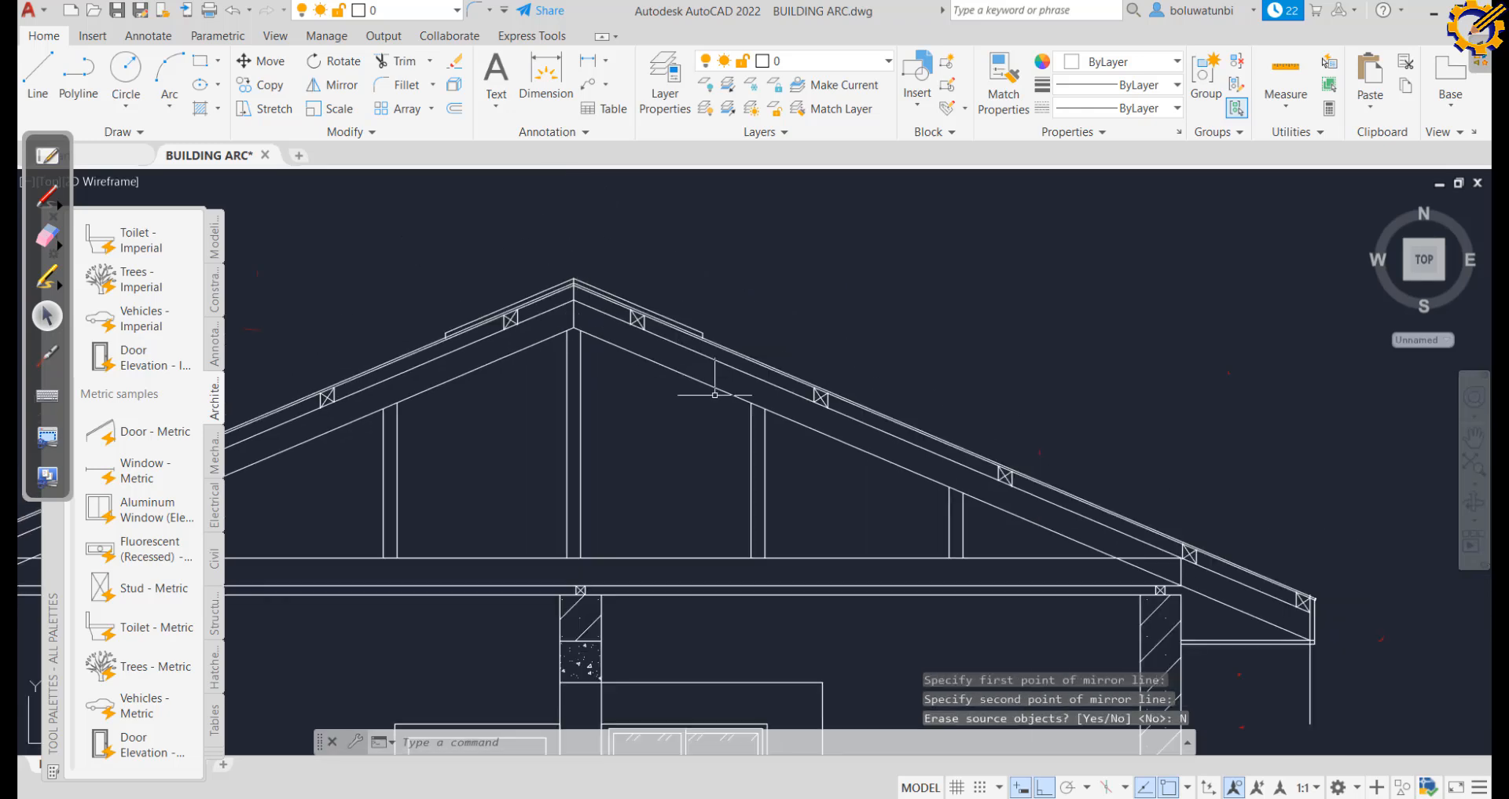
Trim the projecting roof covering ends at the right eave, and the inner fascia line above the roof and below the soffit
scroll(826, 320, "up", 4)
middle_click_drag(825, 320, 590, 300)
left_click(406, 69)
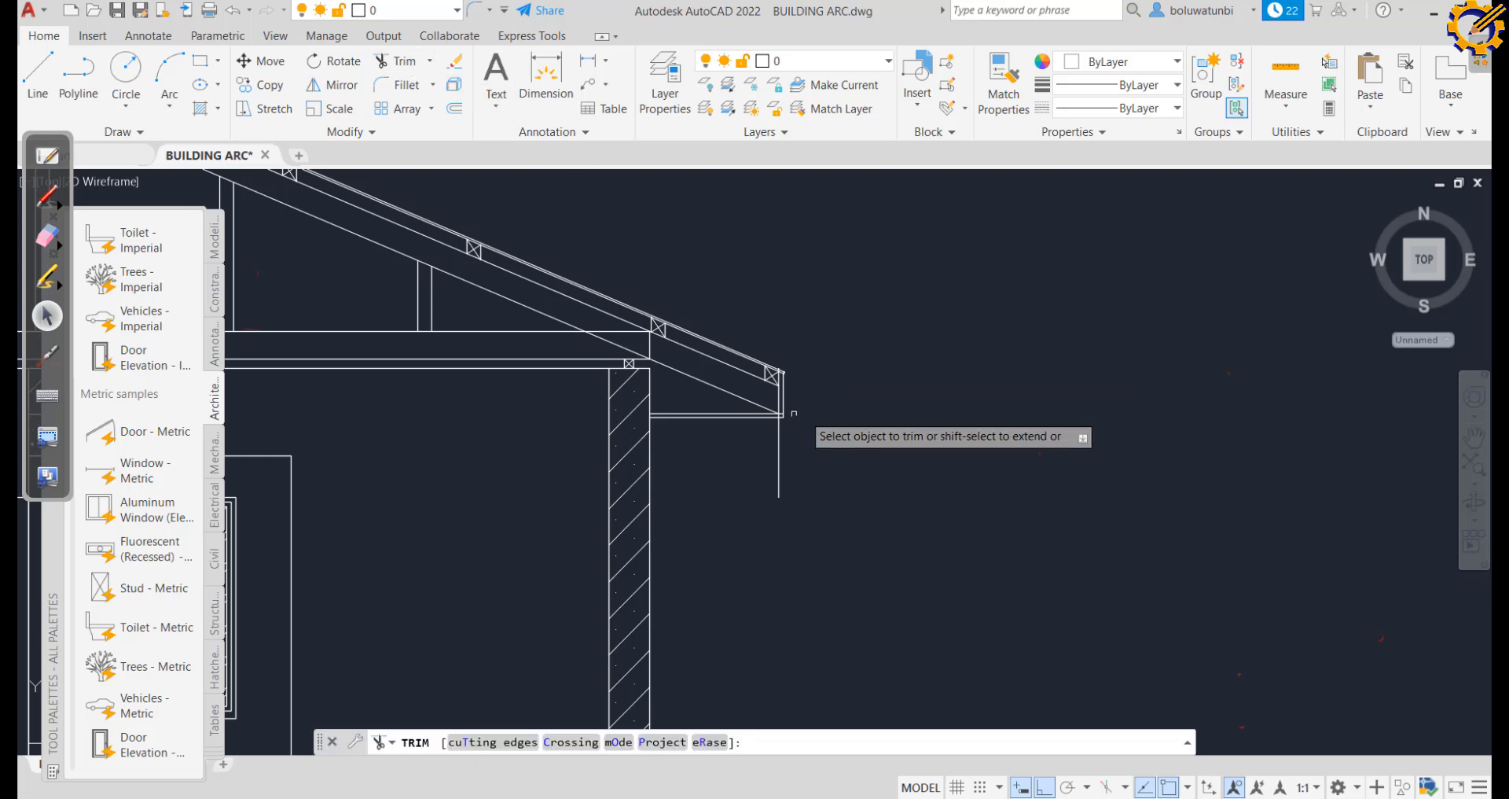
scroll(782, 409, "up", 4)
scroll(776, 329, "up", 4)
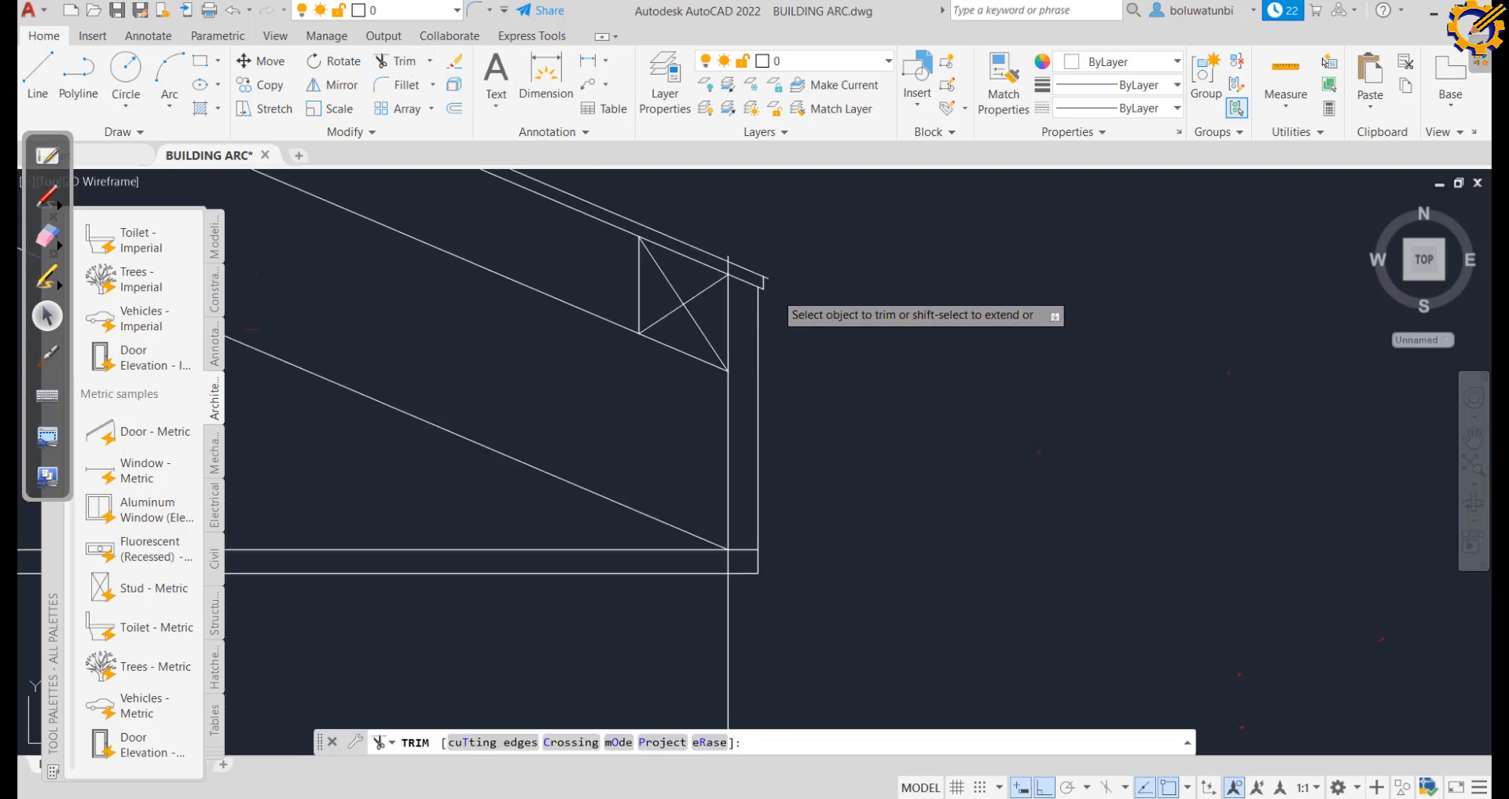
left_click(772, 279)
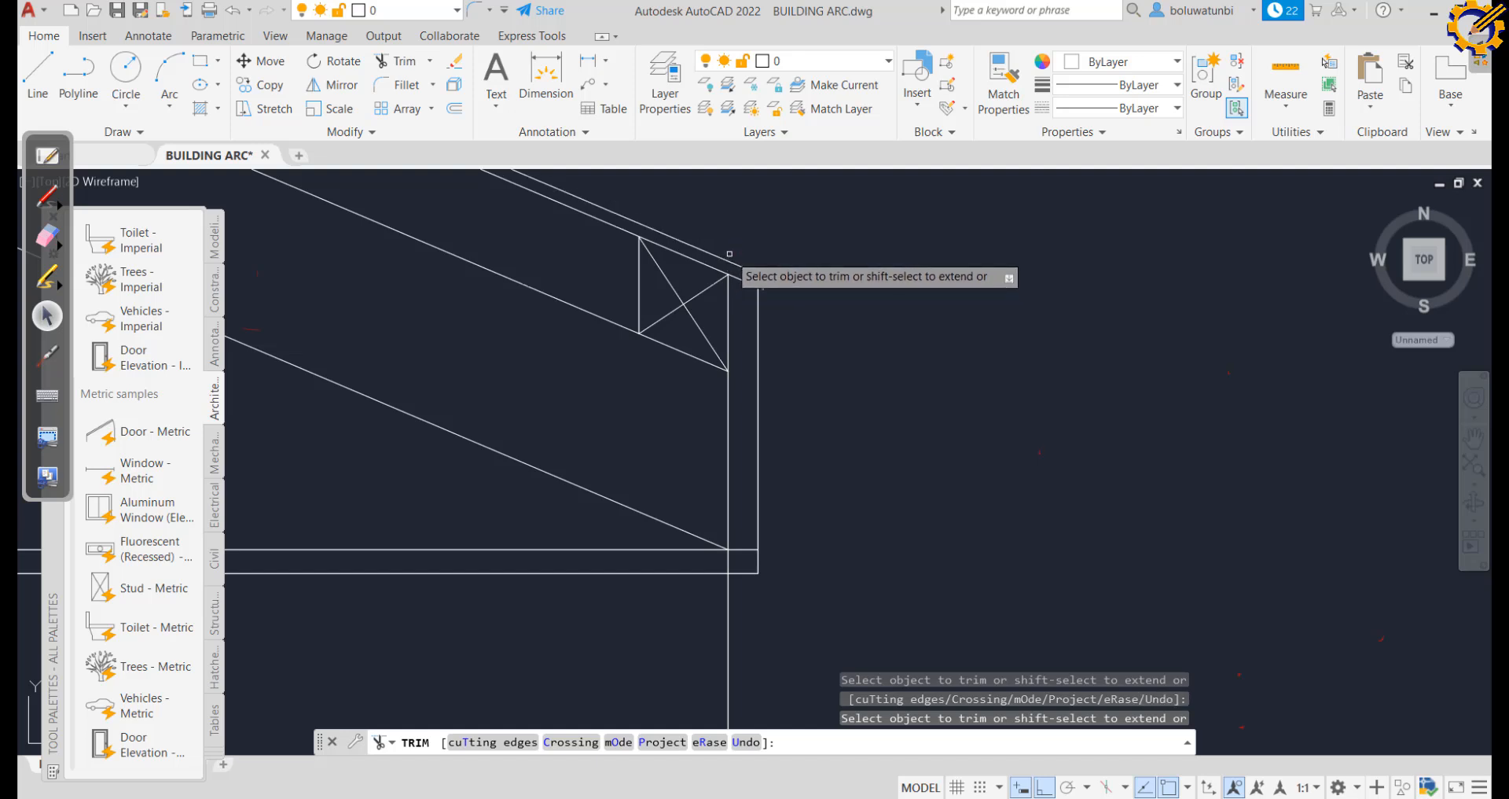
left_click(729, 254)
scroll(727, 594, "down", 4)
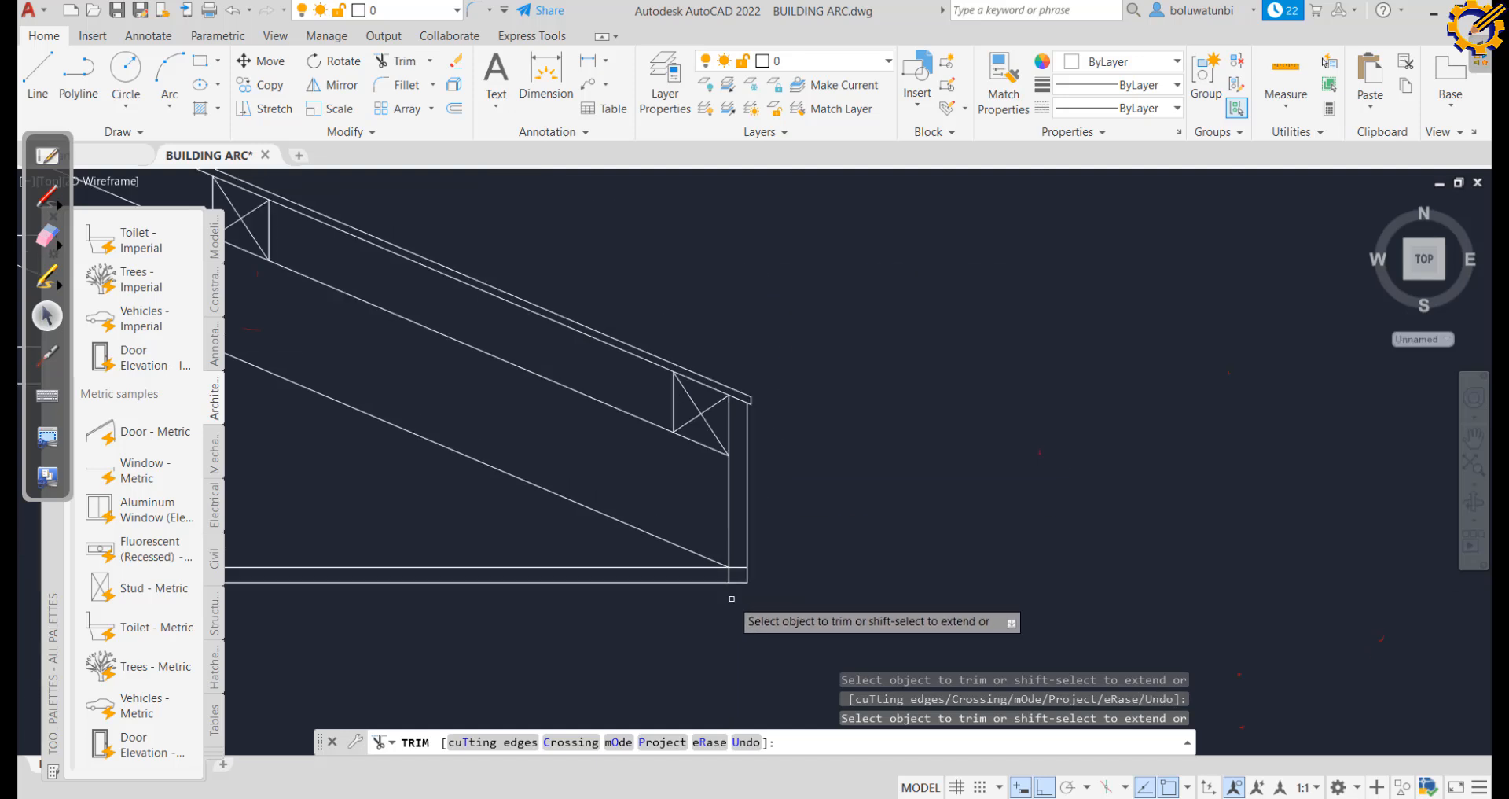
scroll(786, 519, "down", 5)
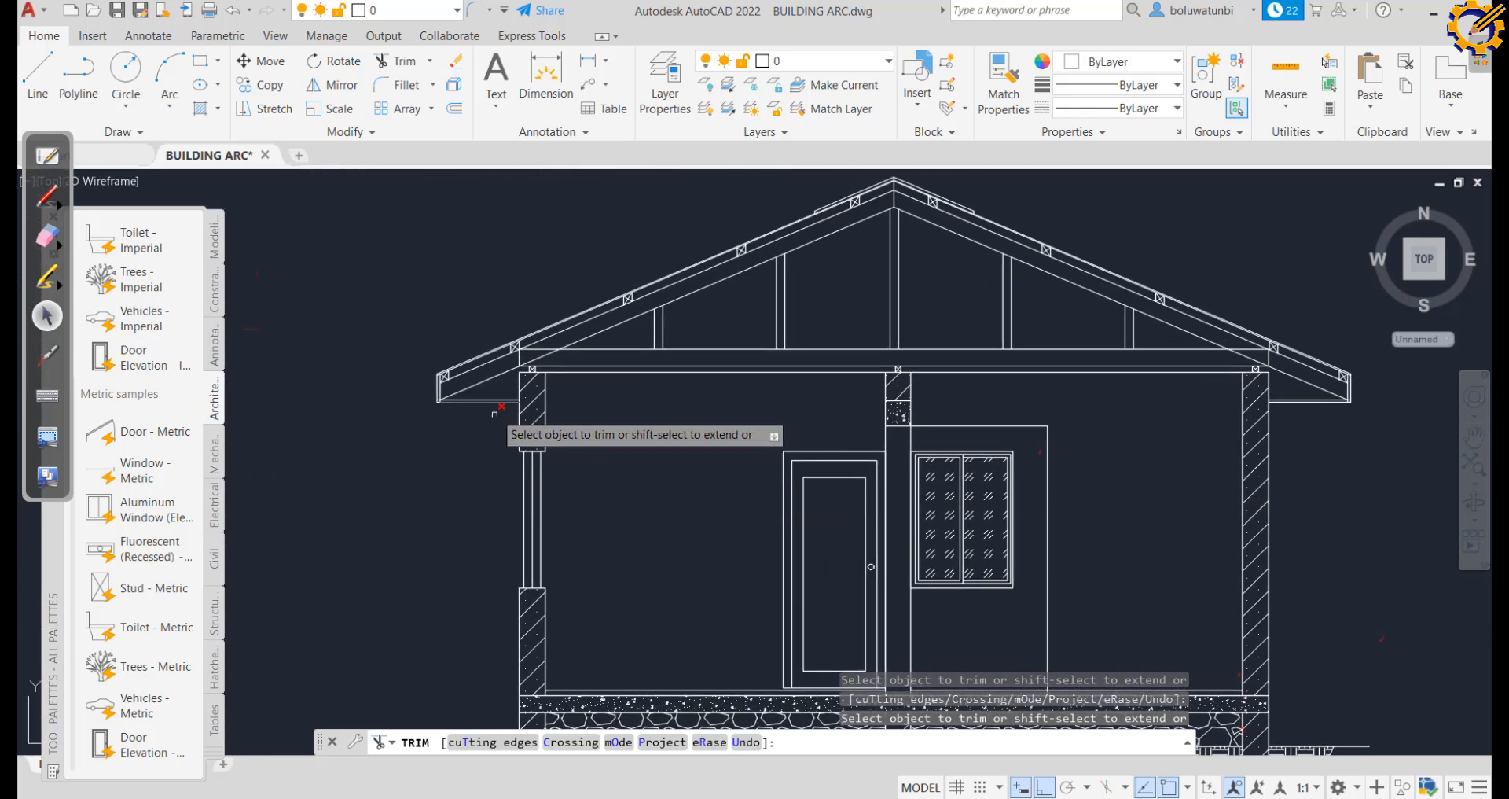
scroll(492, 428, "up", 6)
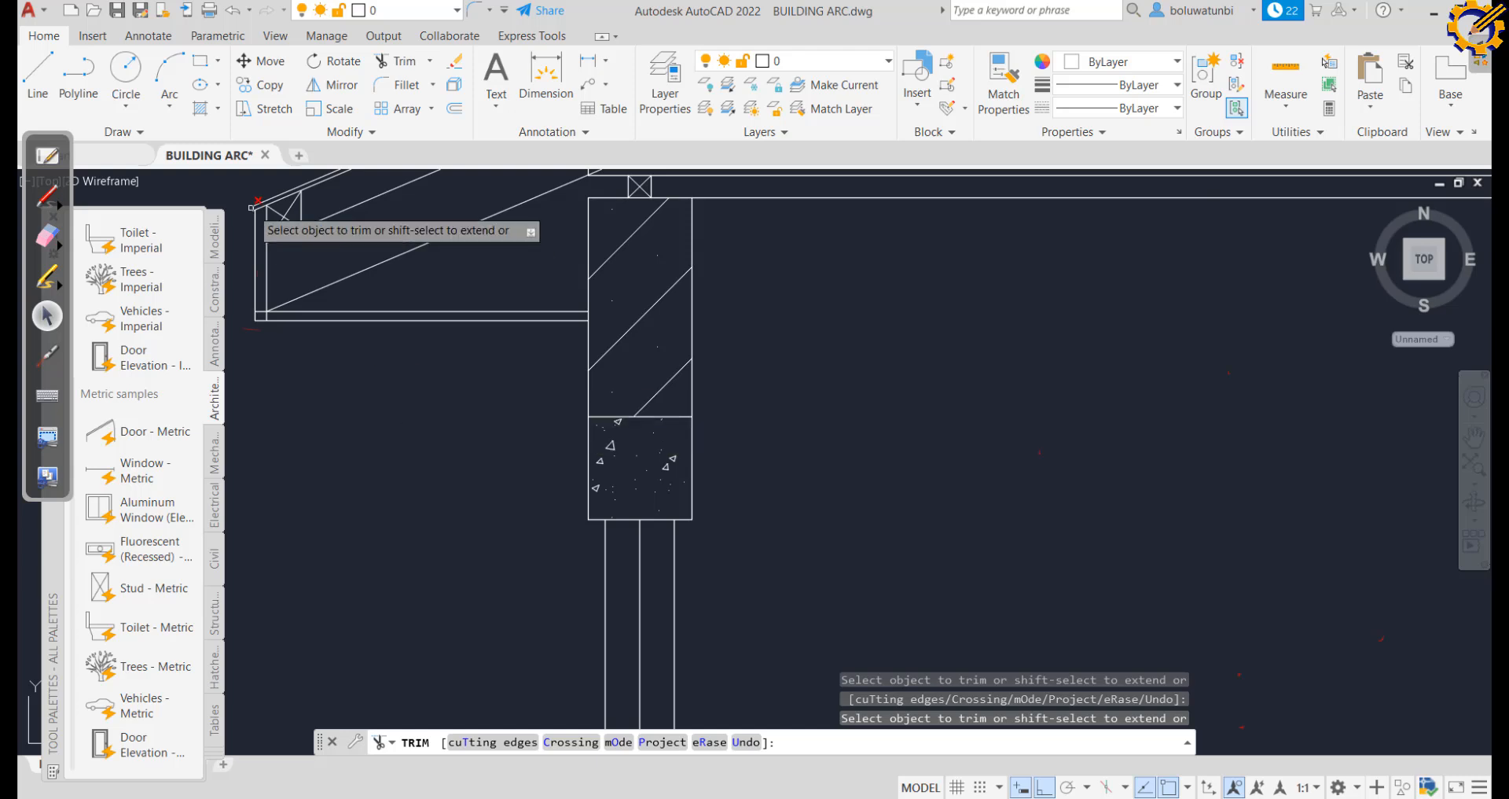
Draw a short vertical line about 20 long across the left eave's soffit, just outside the wall face
left_click(37, 77)
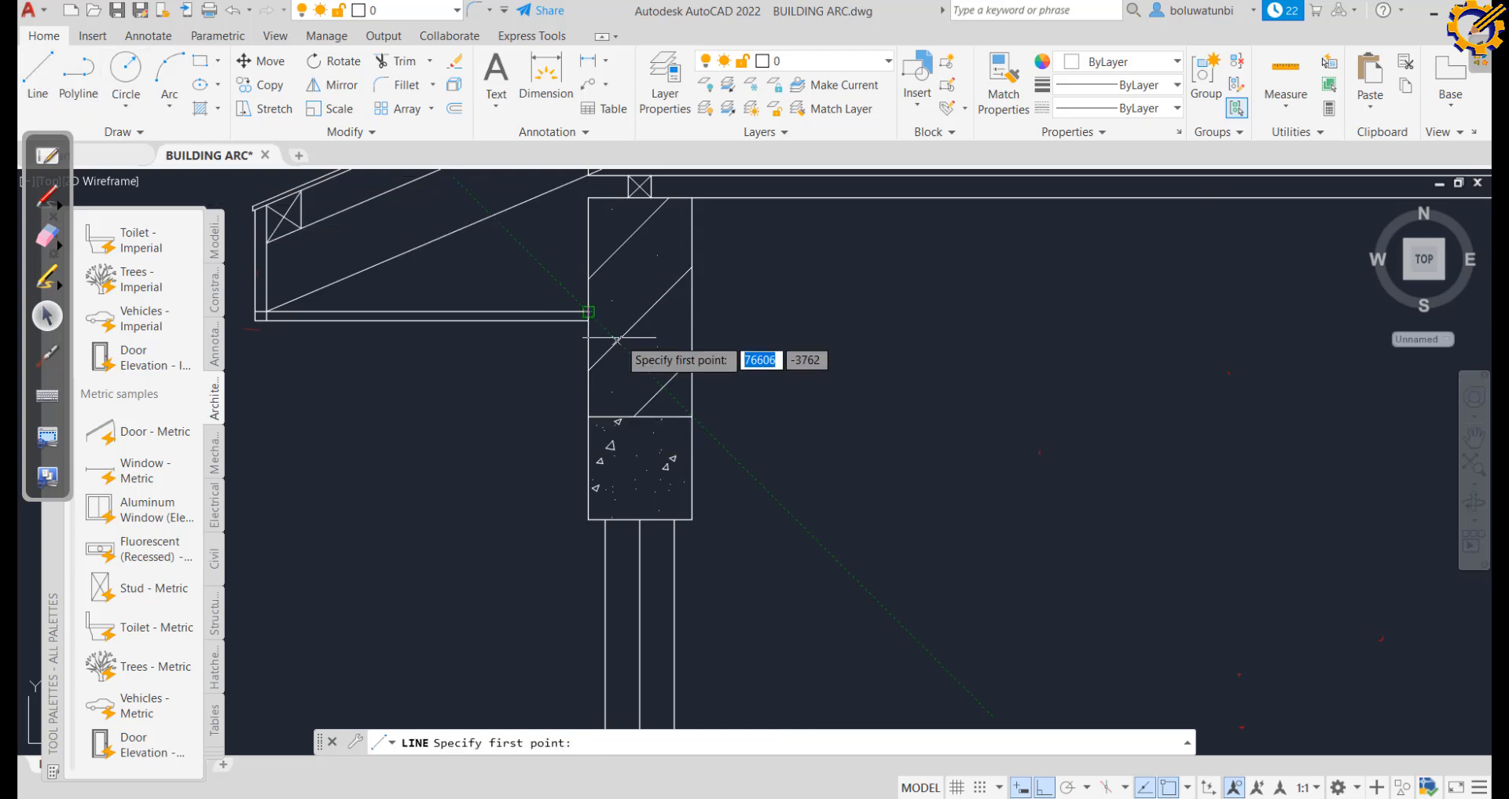
scroll(580, 320, "up", 4)
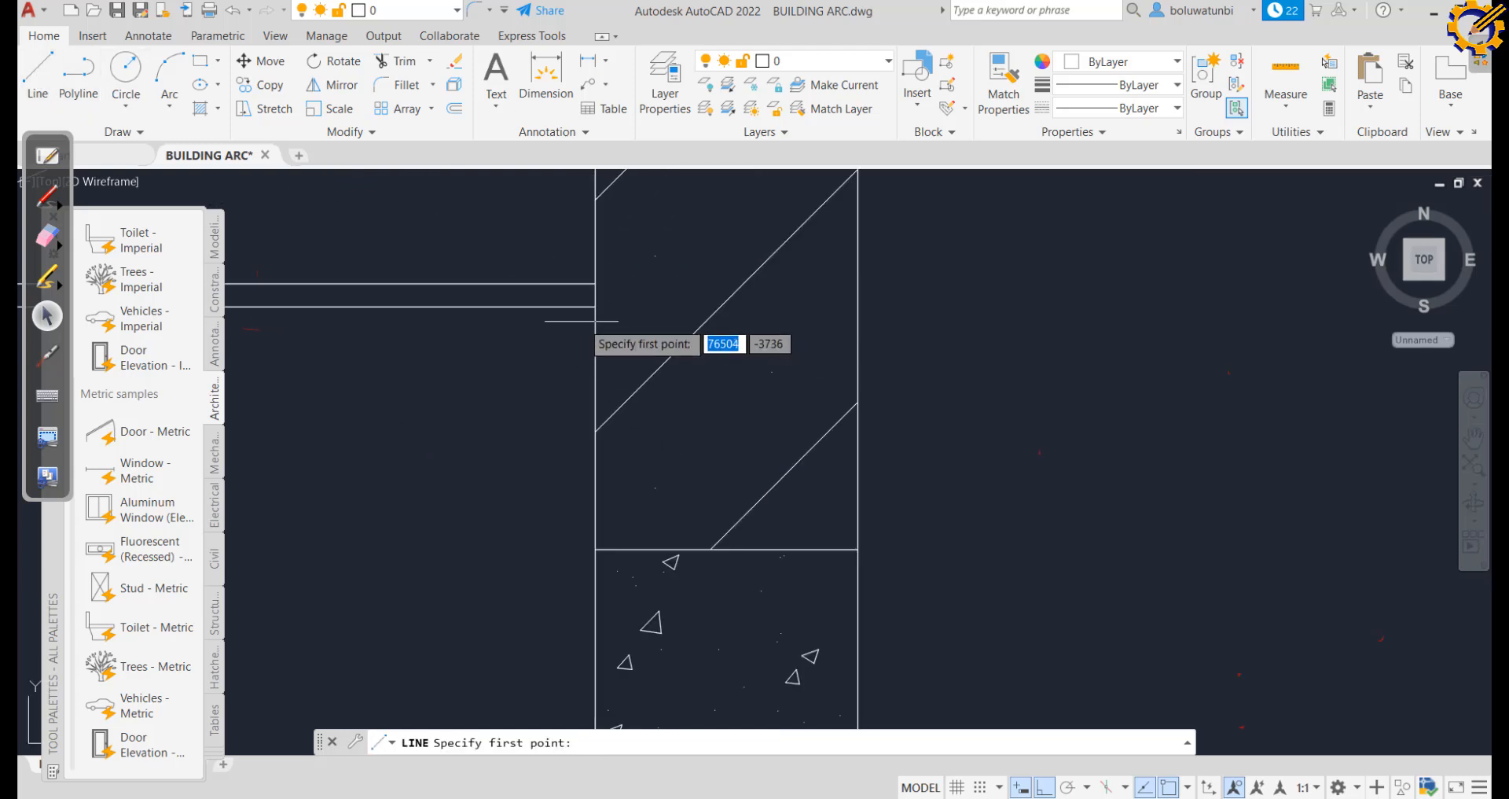
left_click(575, 307)
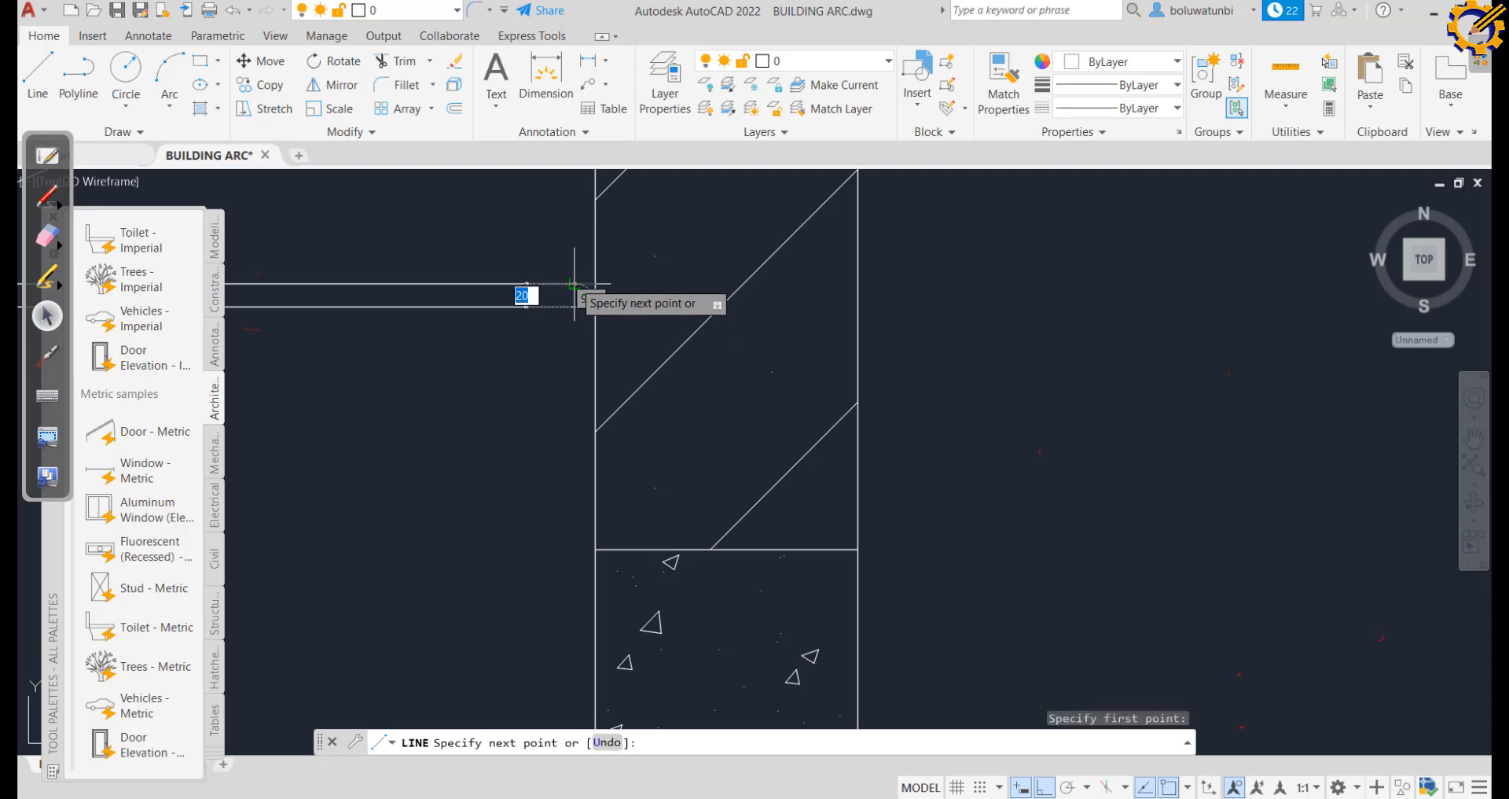
key("Escape")
scroll(550, 315, "down", 5)
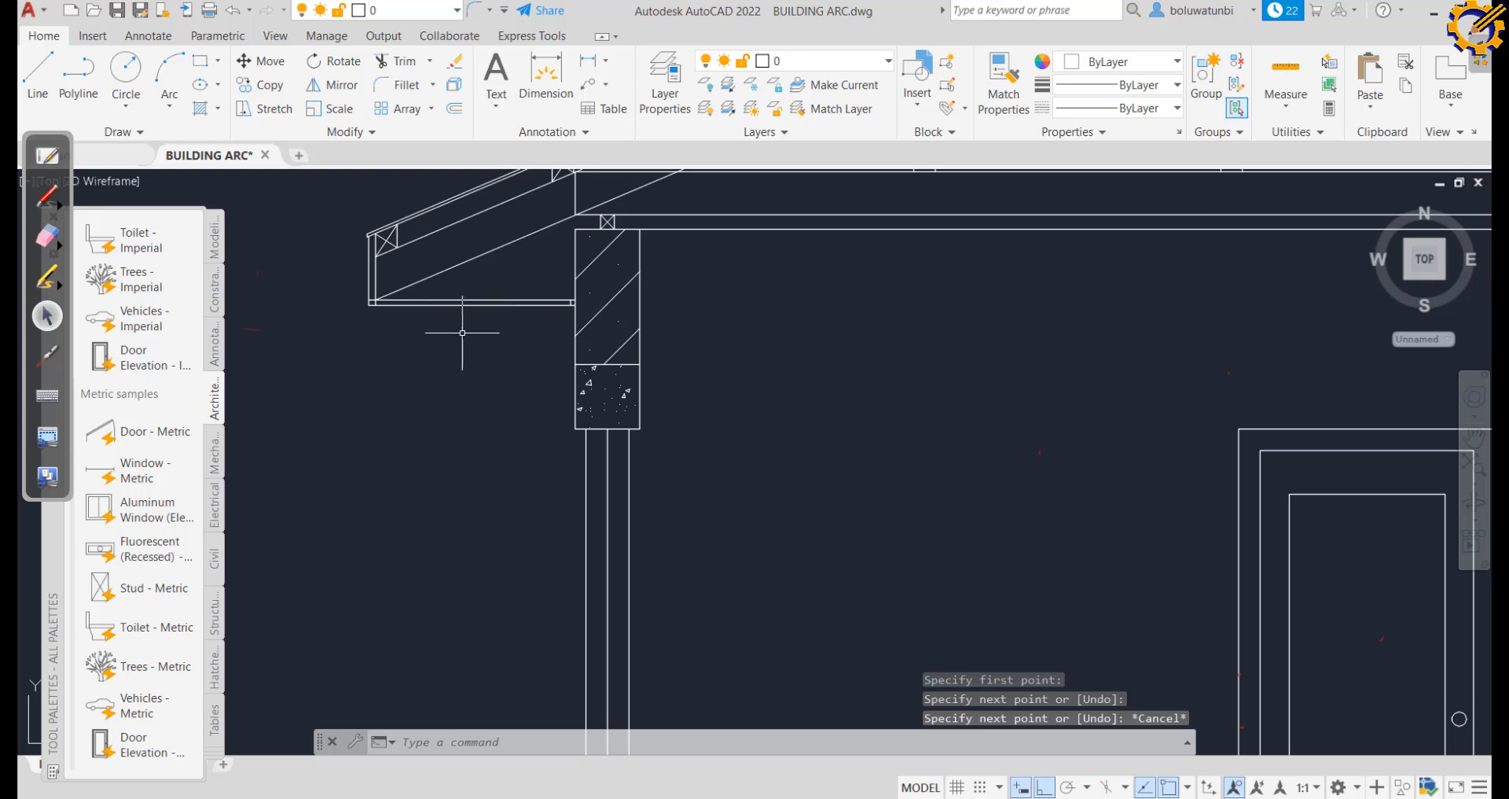
Draw a short vertical line between the left eave's two soffit lines, just inside the inner fascia line
scroll(430, 323, "up", 2)
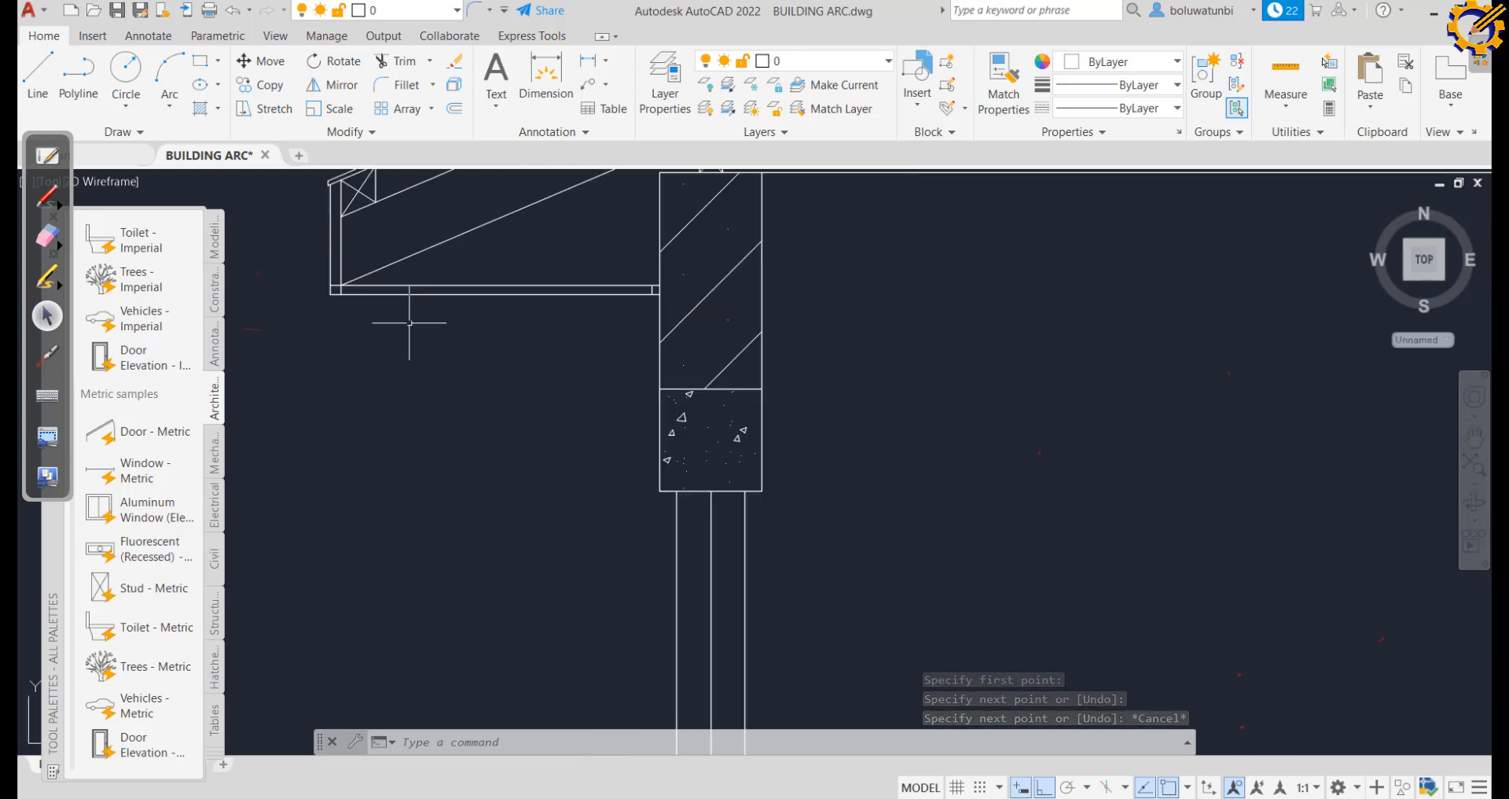
left_click(52, 82)
scroll(353, 298, "up", 4)
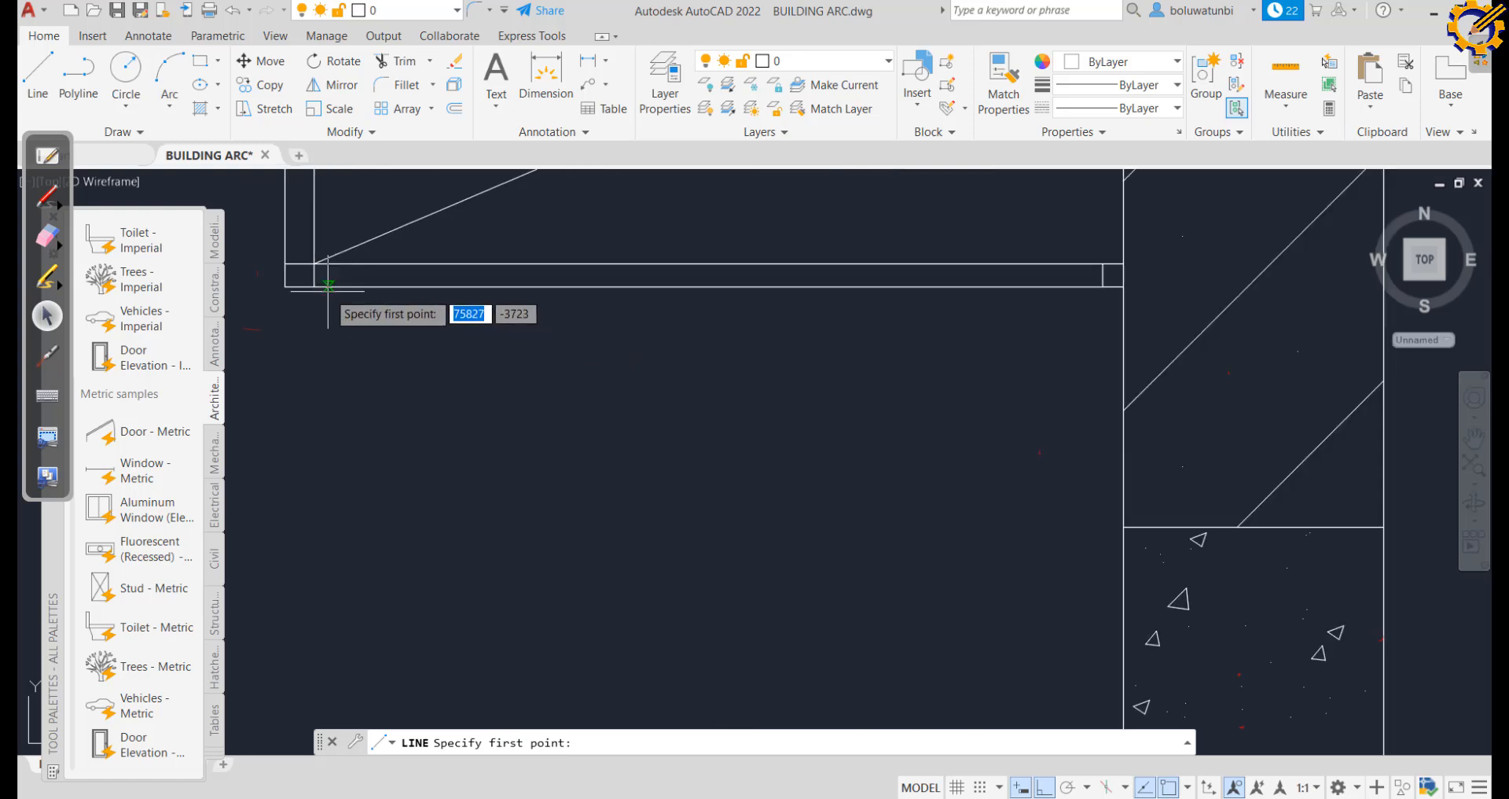
left_click(336, 286)
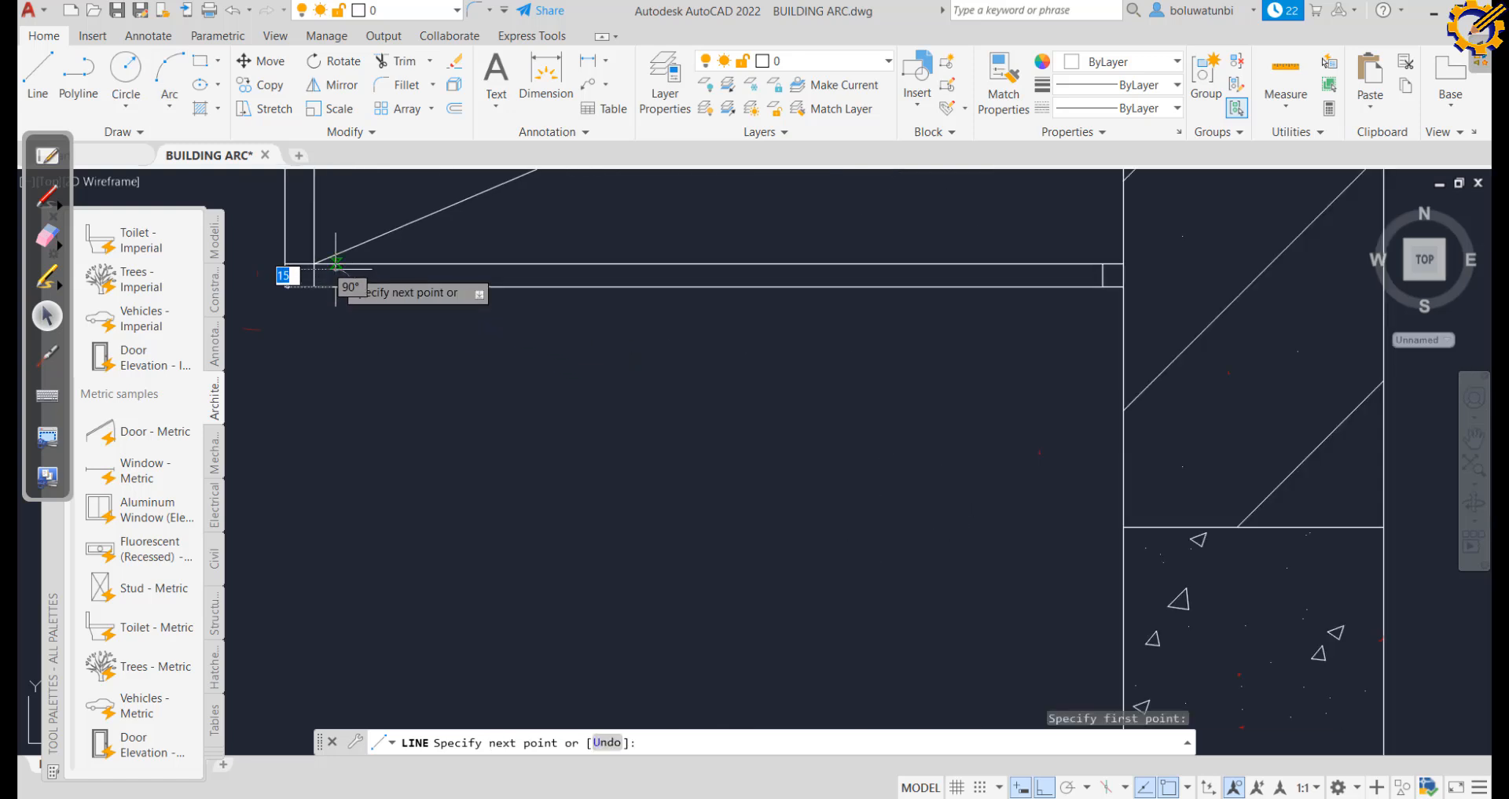
left_click(336, 262)
key("Escape")
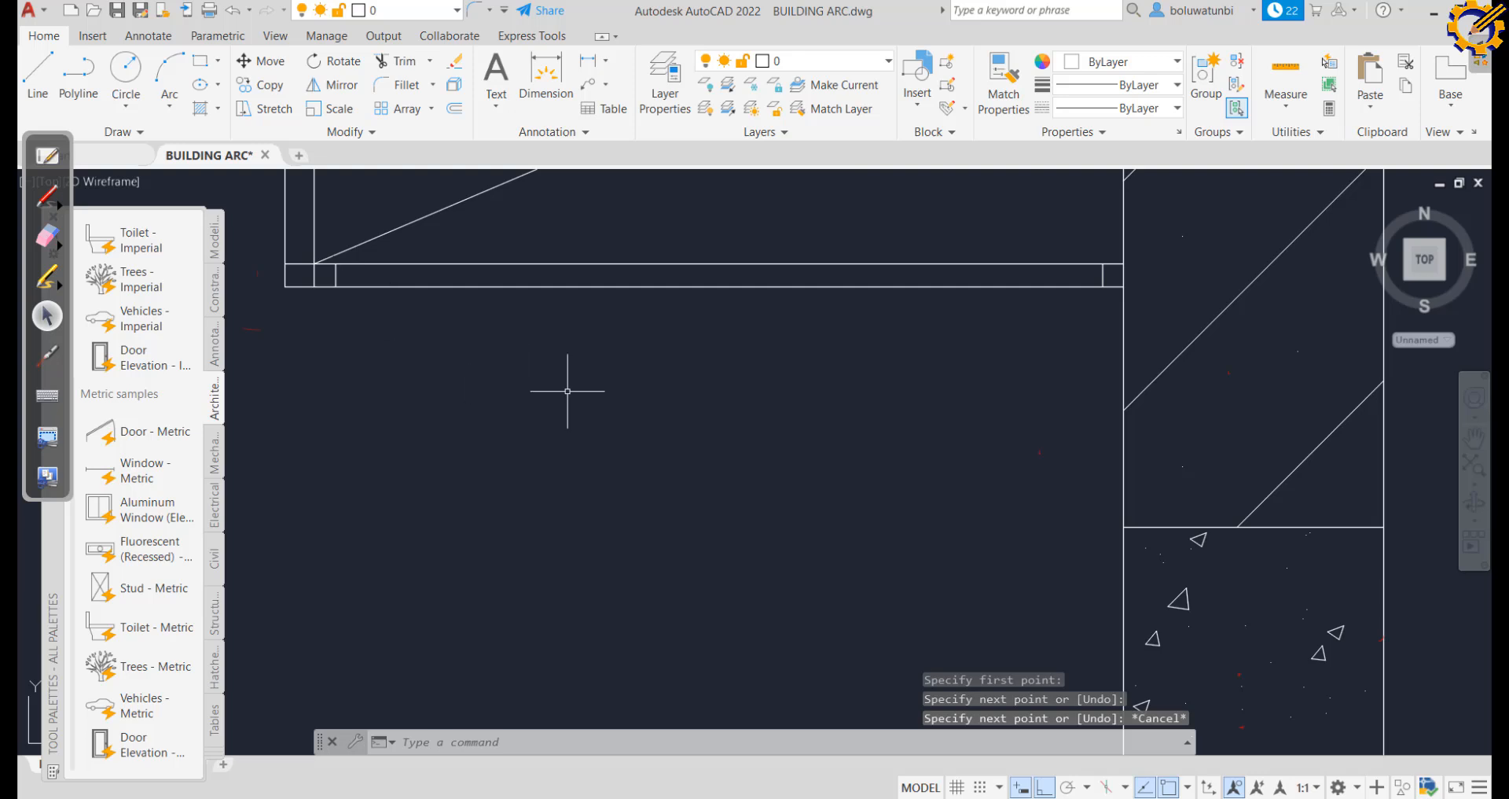
Draw a vertical line about 20 long between the two soffit lines near the middle of the left eave's soffit
key("Return")
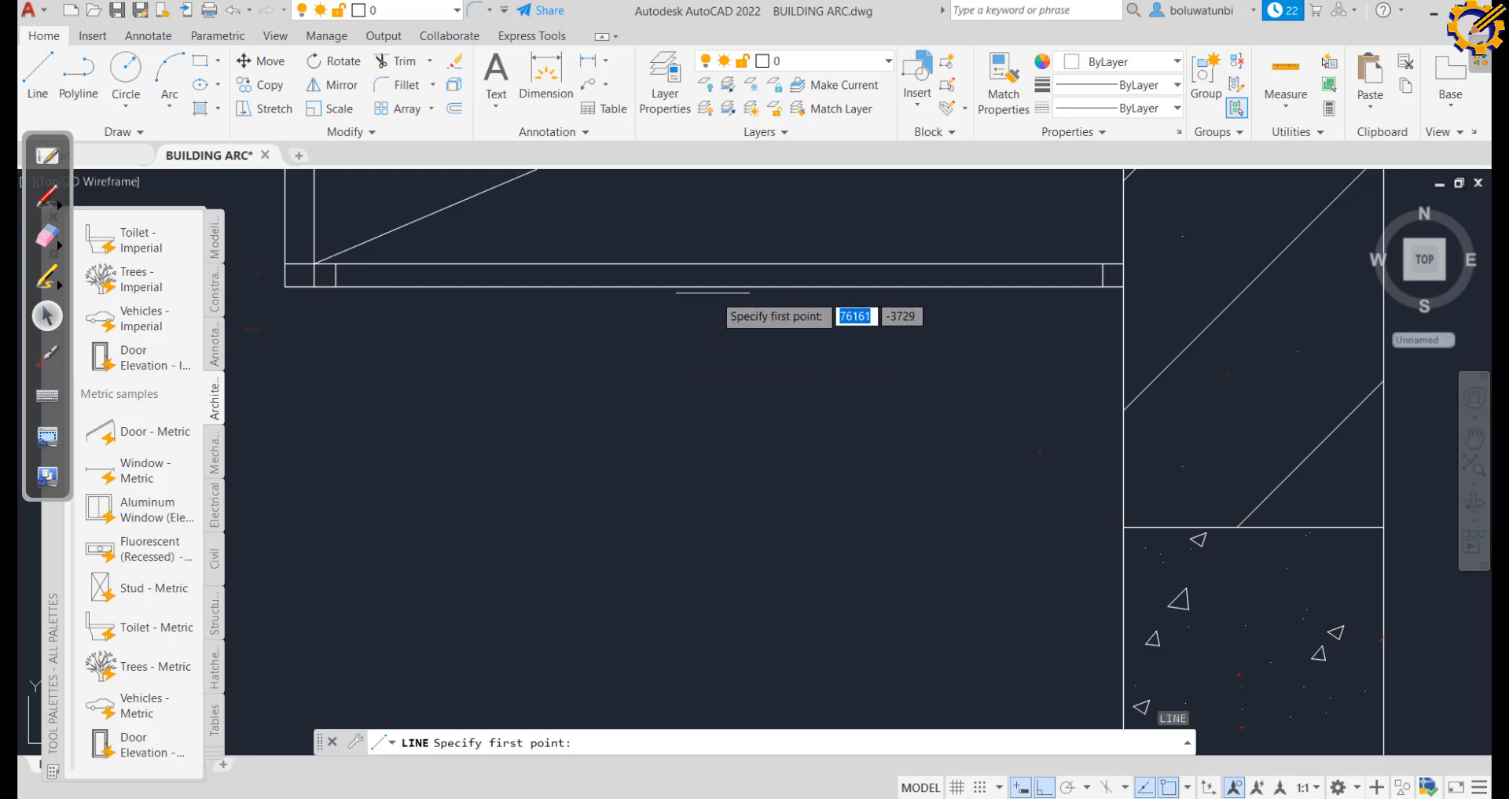
left_click(704, 287)
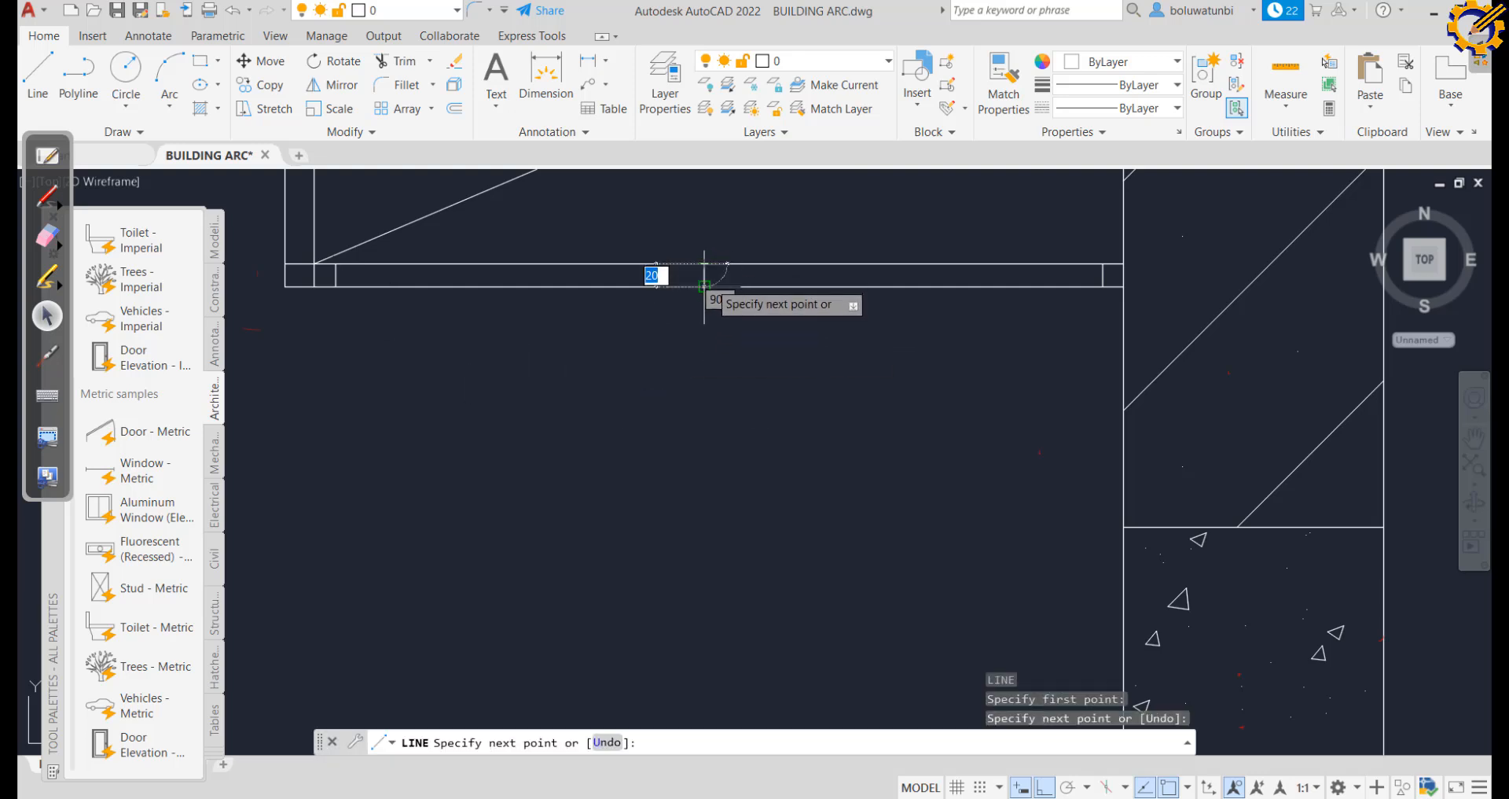
left_click(704, 262)
key("Escape")
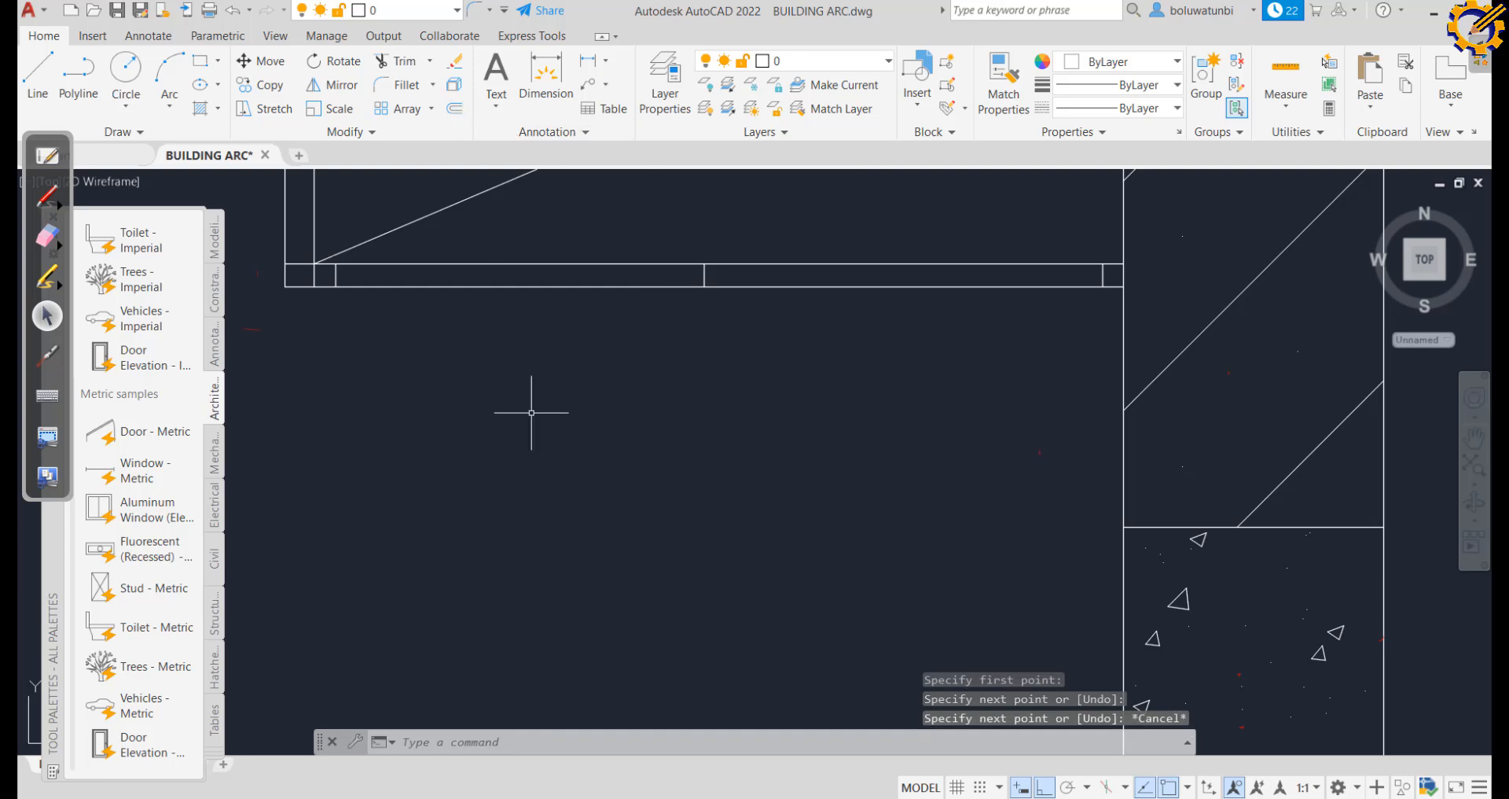
Offset the middle vertical soffit line by 15 toward the wall to form the middle batten
key("Return")
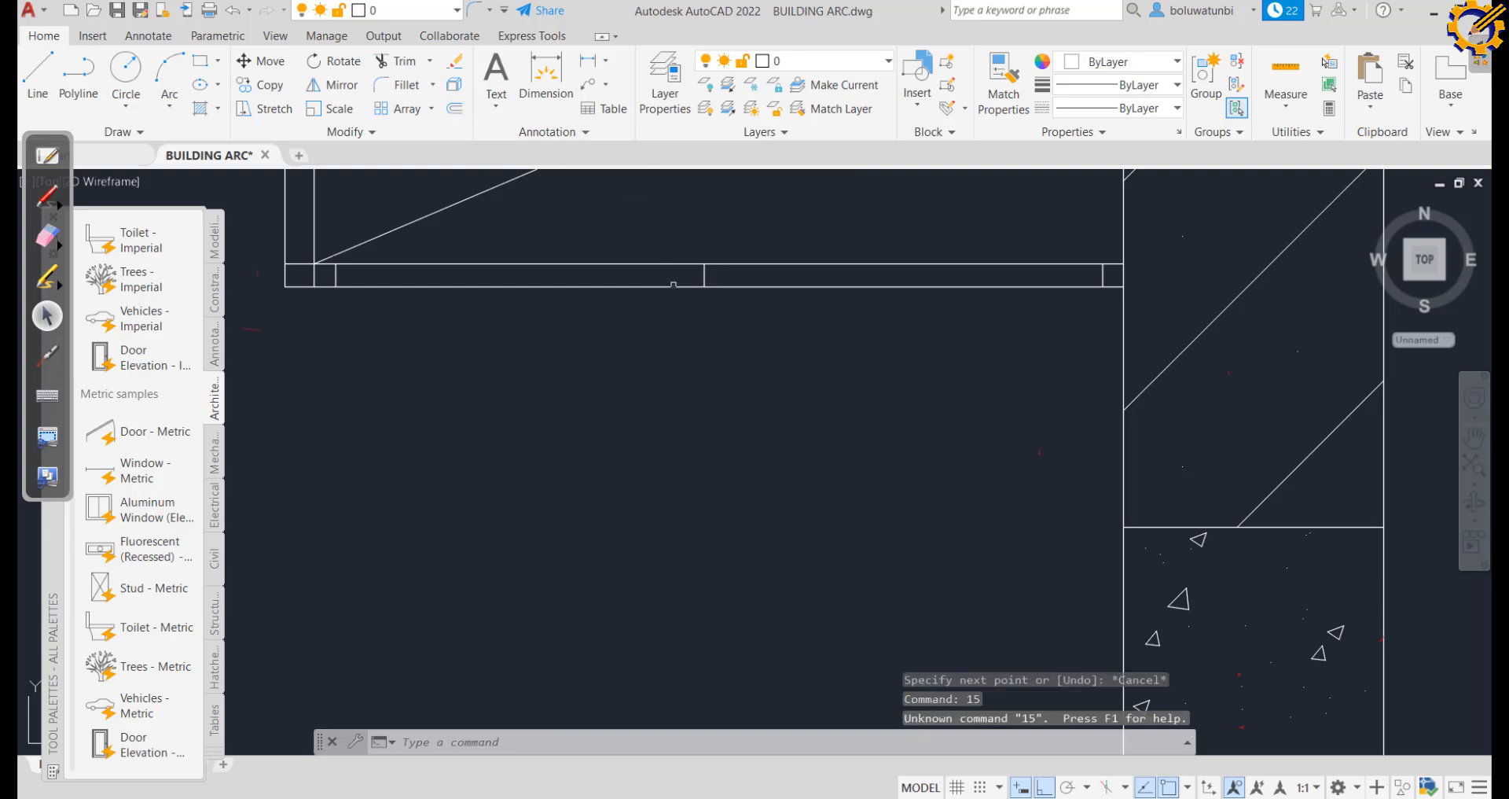
left_click(453, 109)
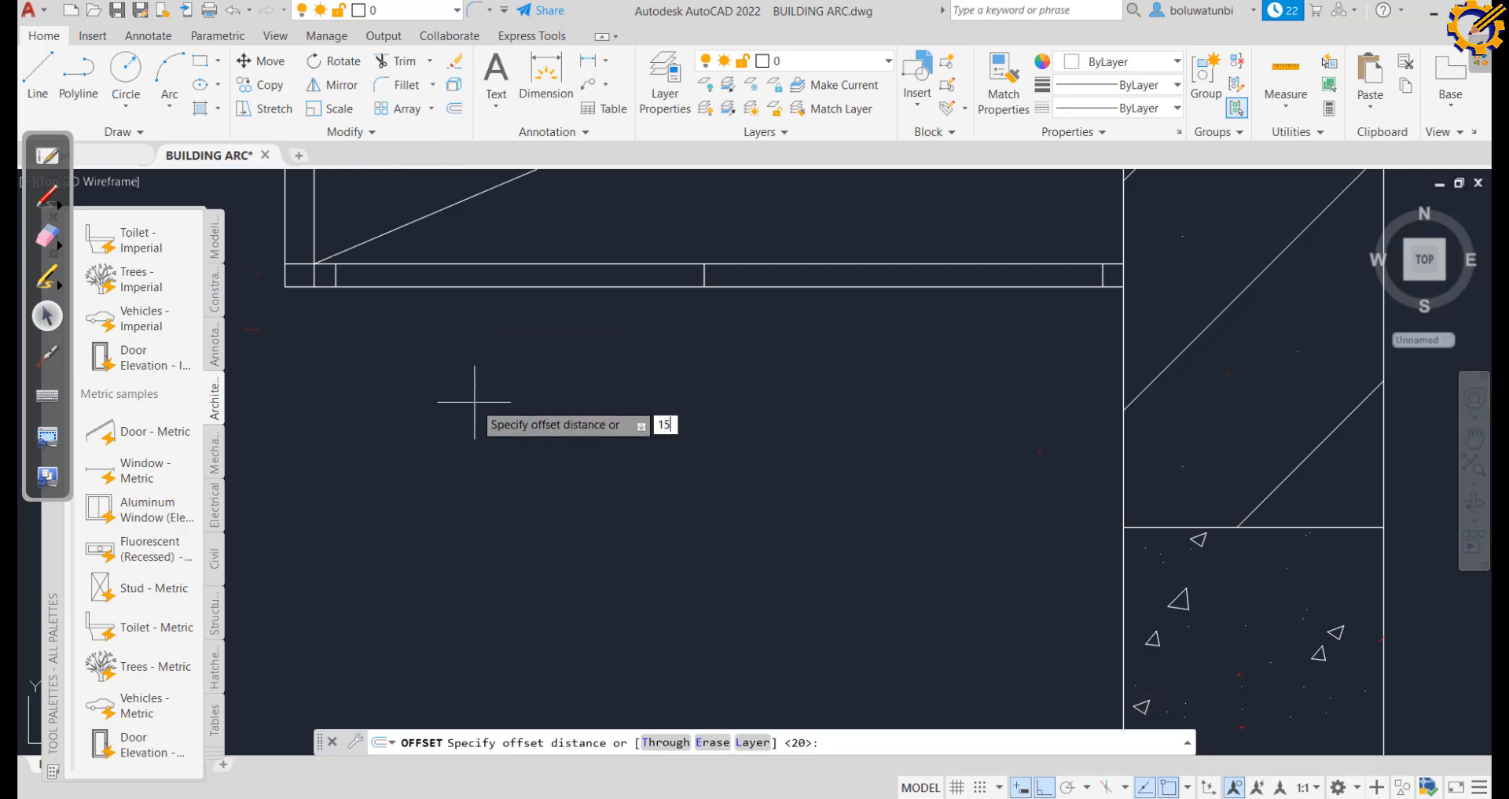
type("15")
key("Return")
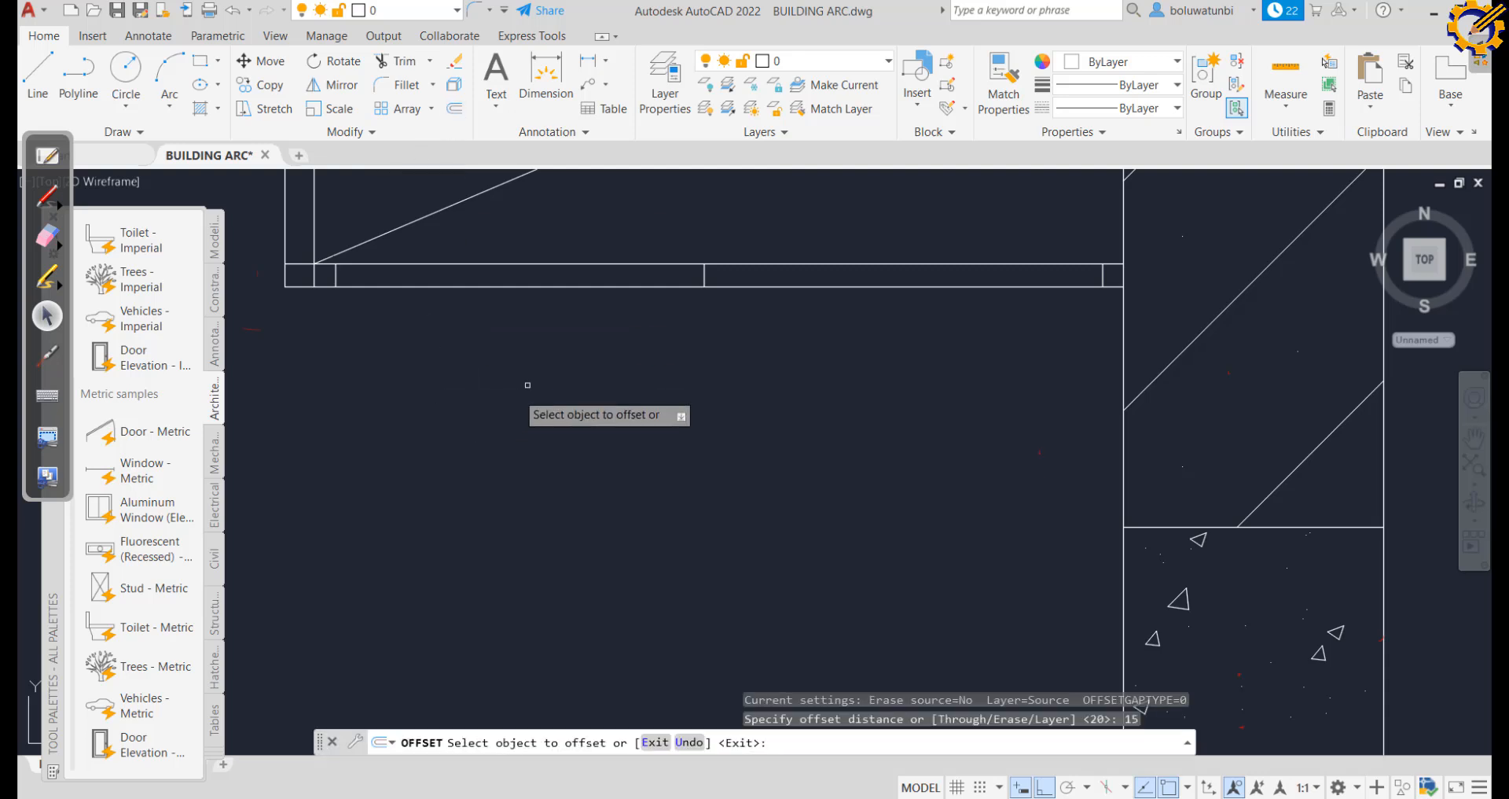
left_click(706, 274)
left_click(717, 276)
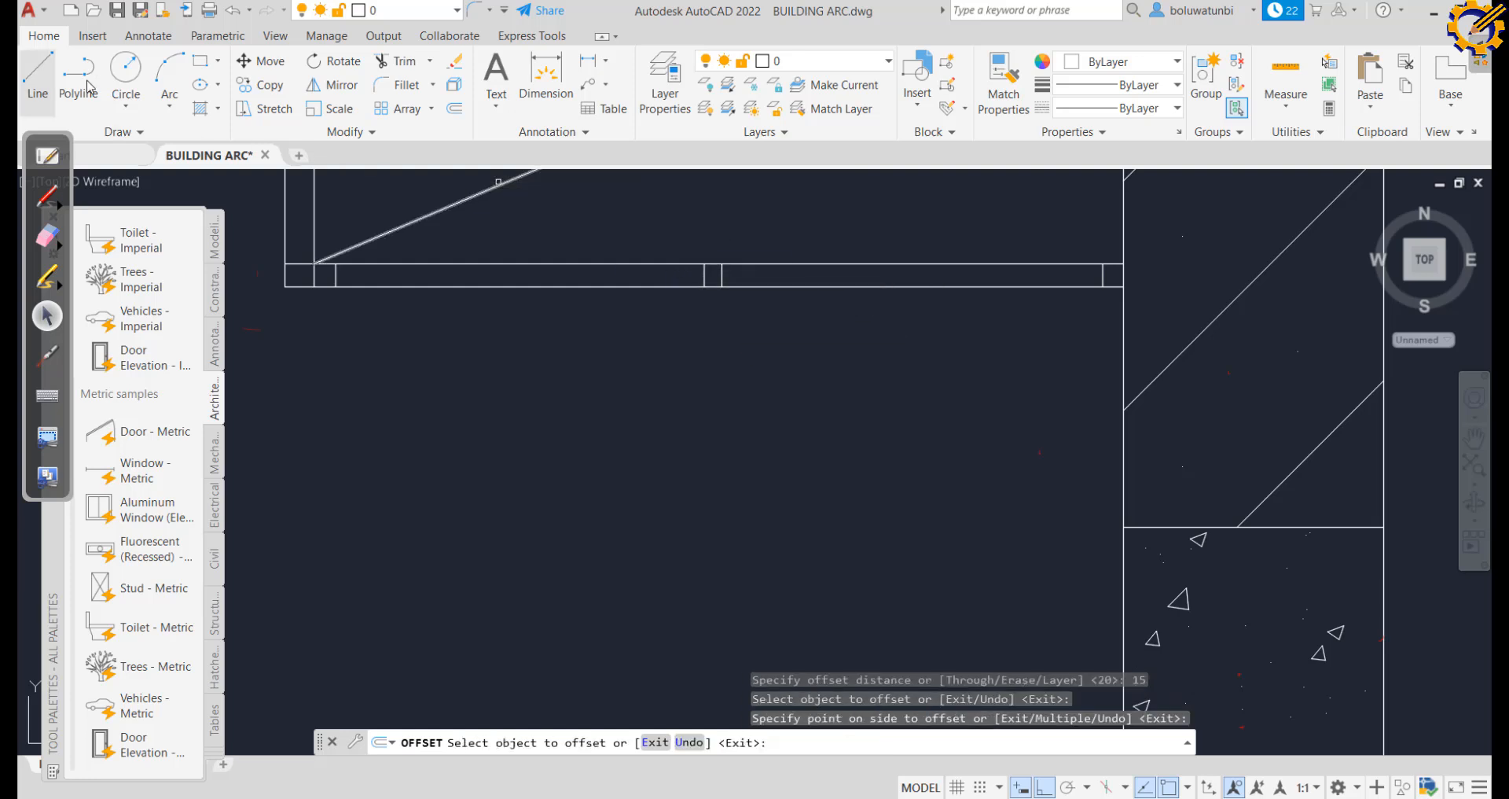
Turn Ortho off and draw two crossing diagonals in the soffit batten beside the fascia
left_click(45, 78)
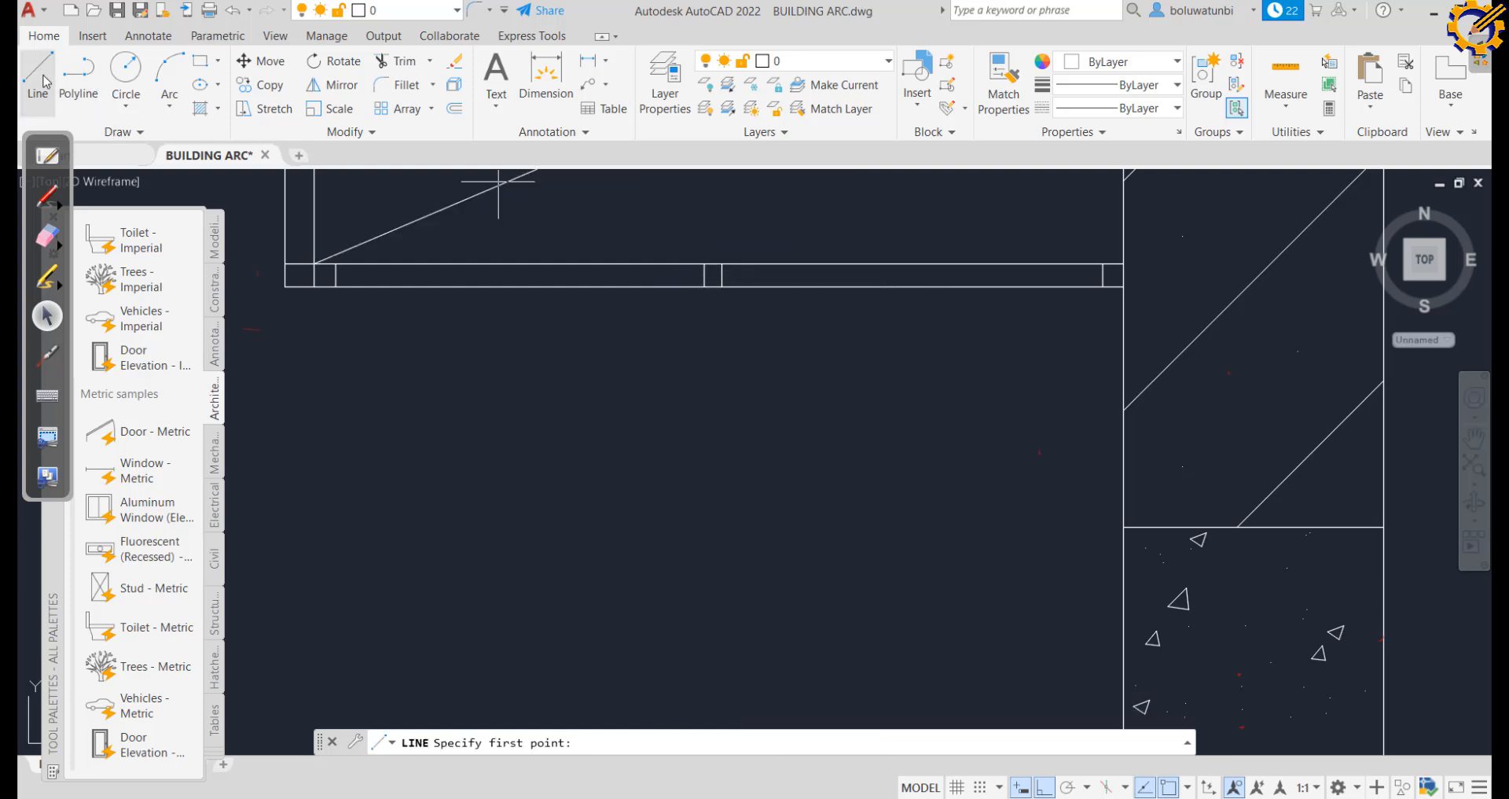
left_click(330, 280)
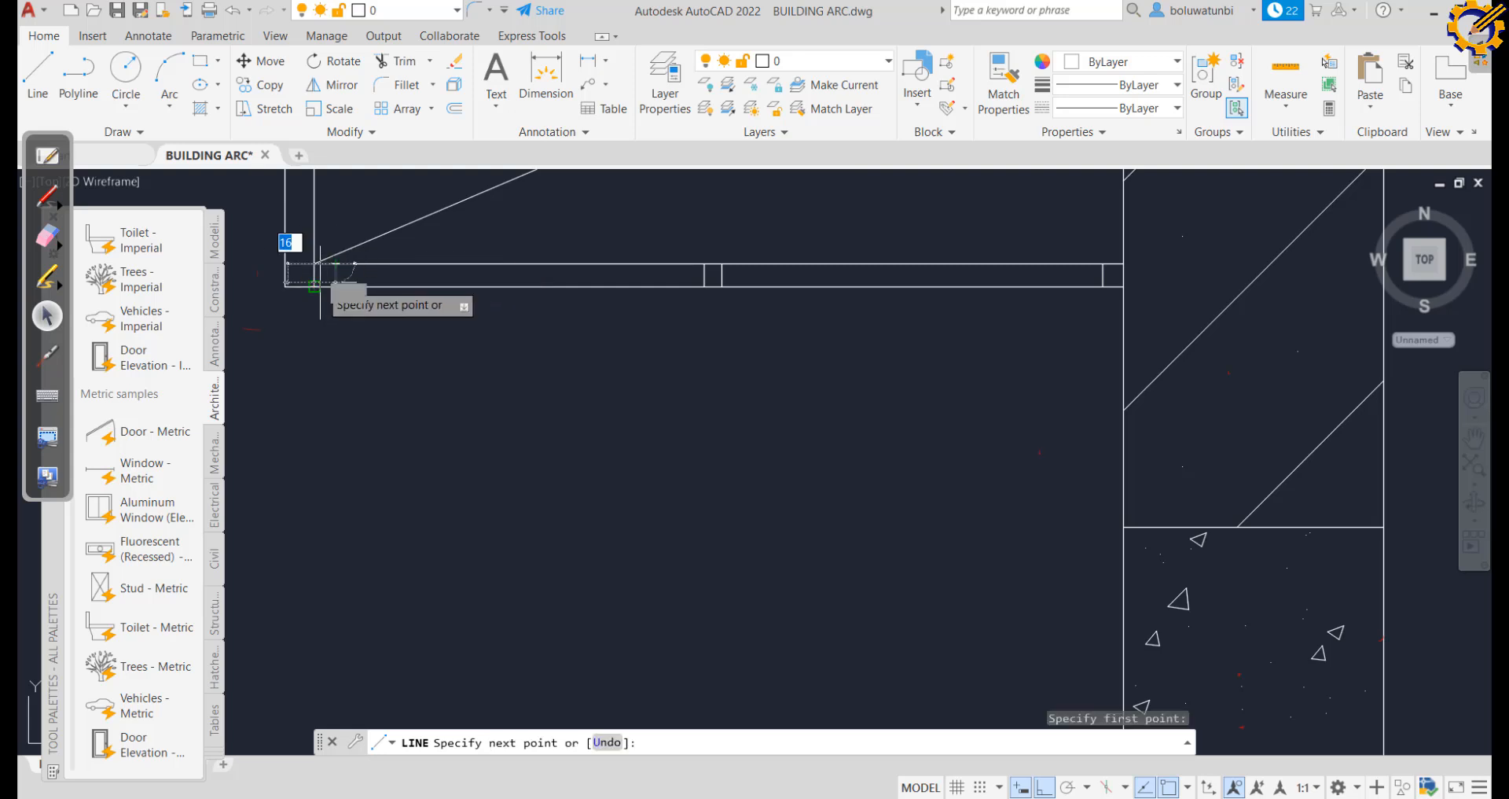
key("F8")
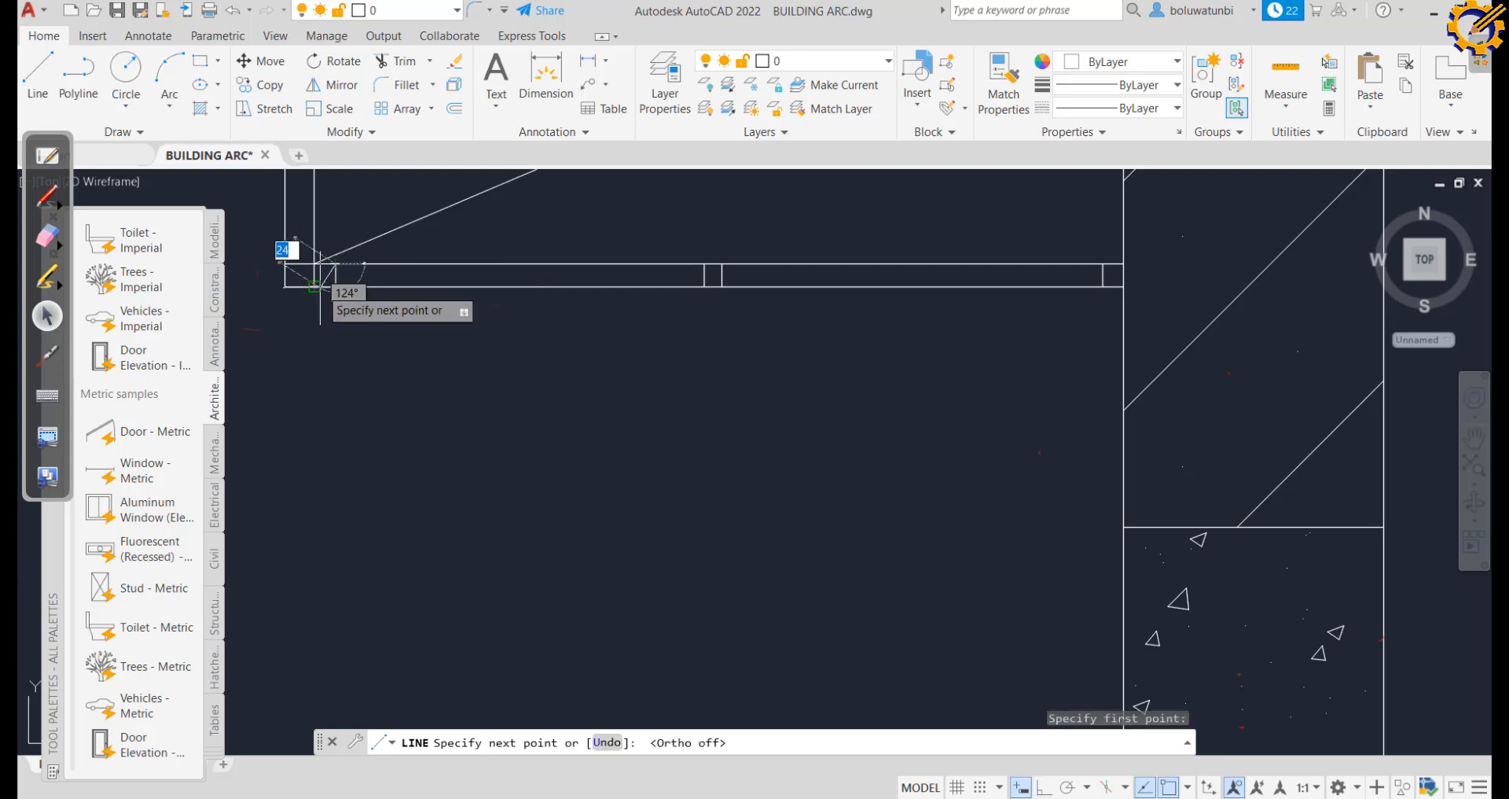
left_click(314, 286)
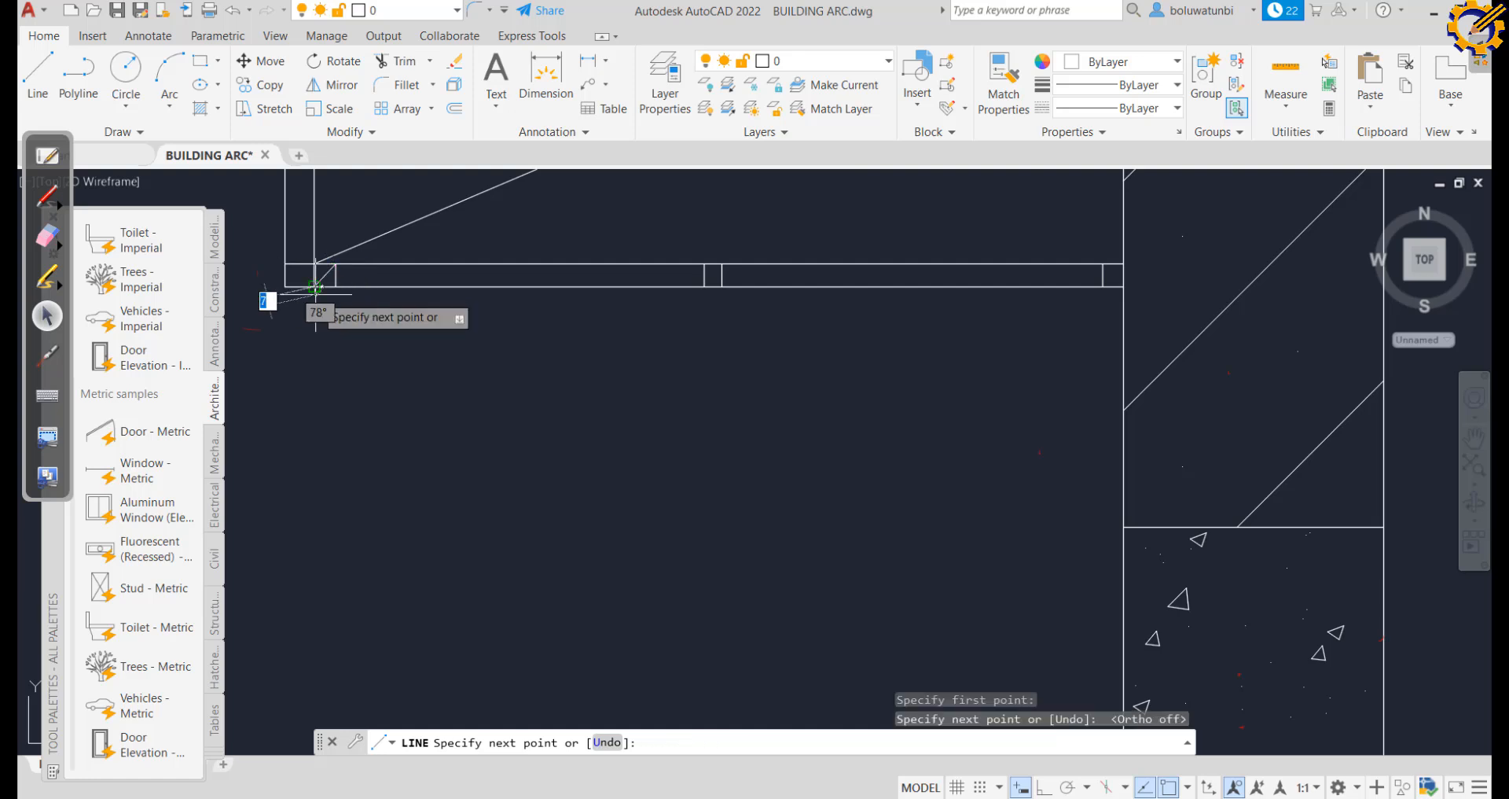
key("Escape")
key("Return")
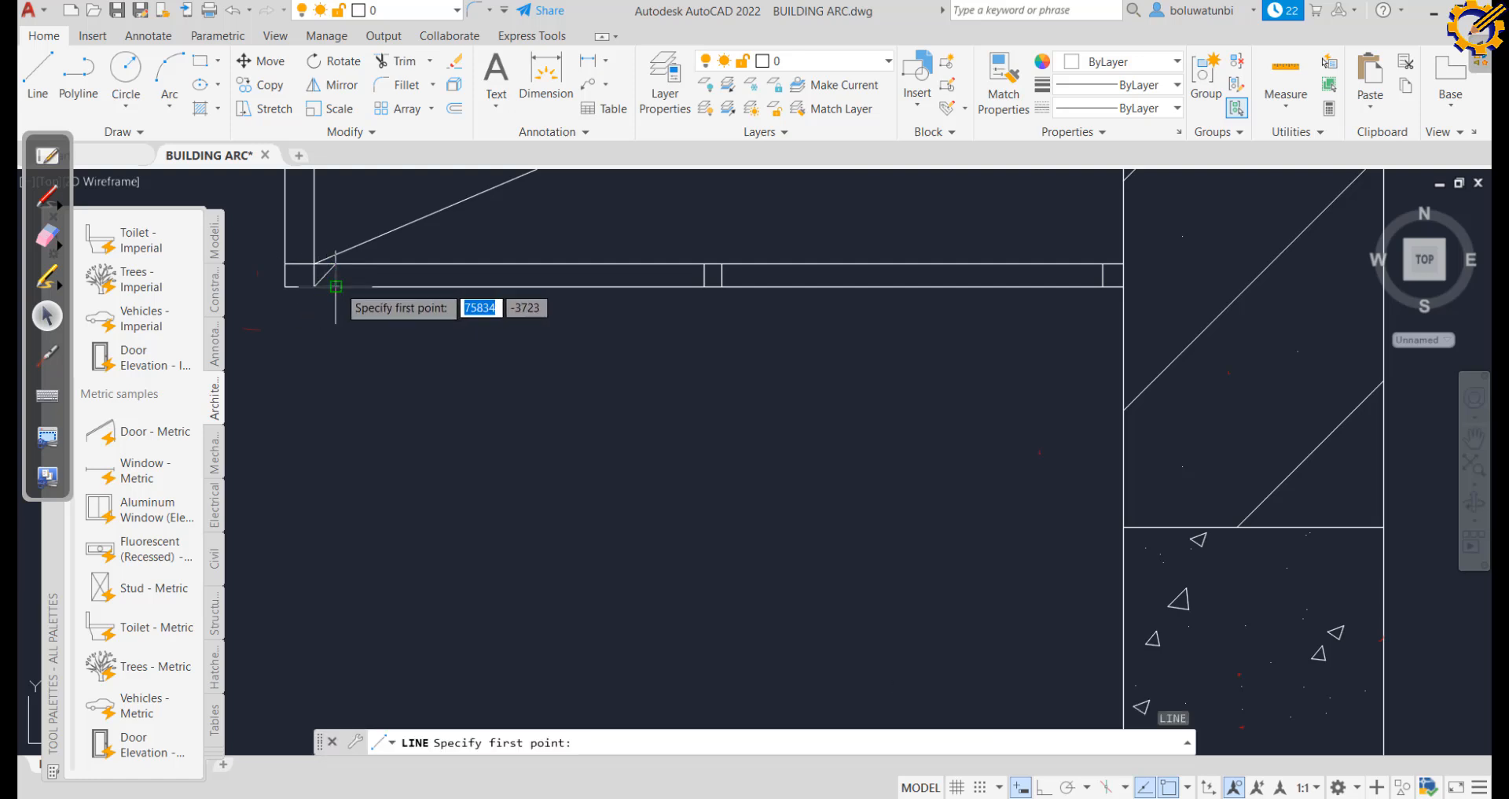
left_click(335, 286)
left_click(314, 262)
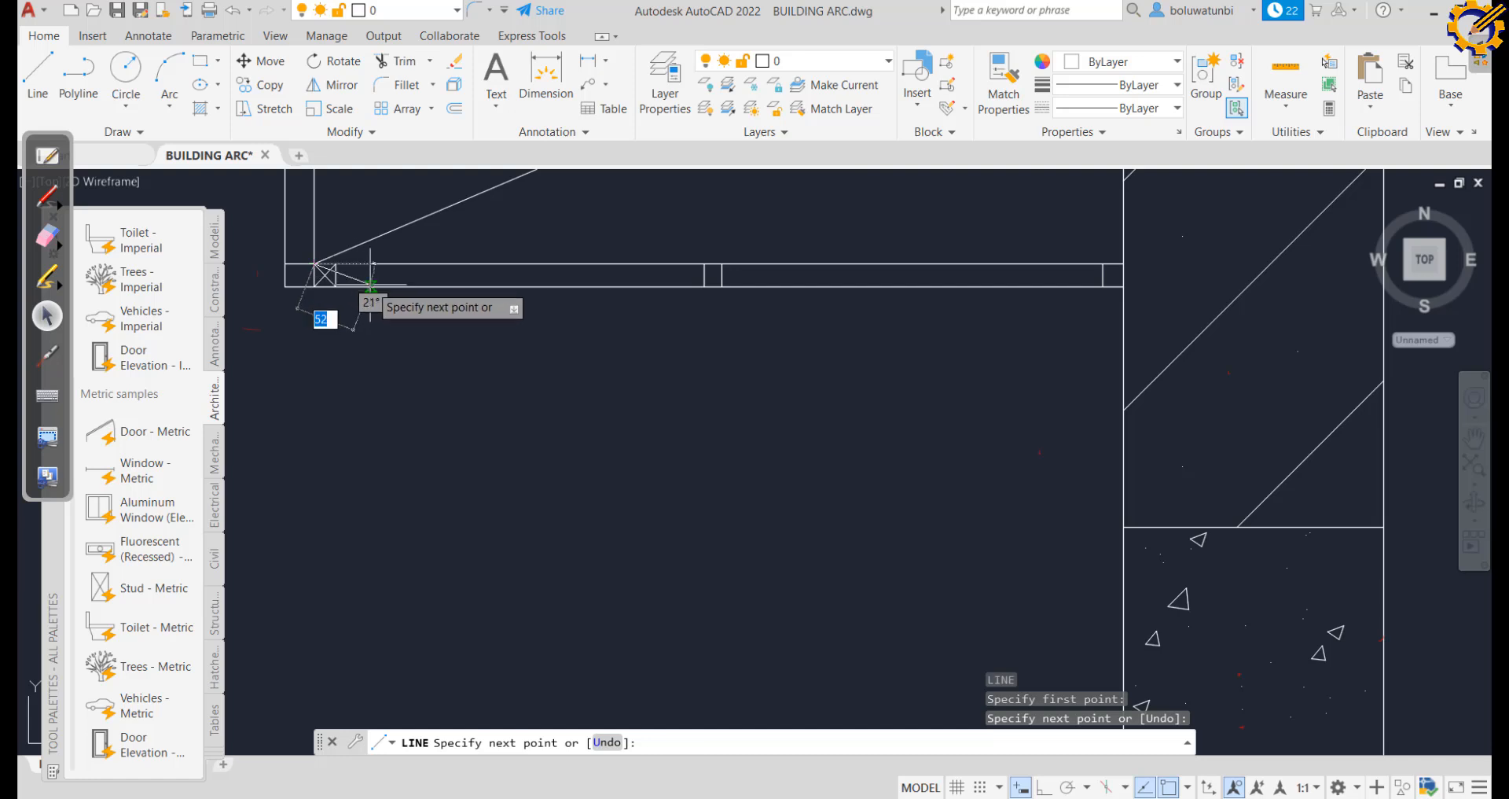
key("Escape")
Draw two crossing diagonals between the opposite corners of the middle soffit batten
key("Return")
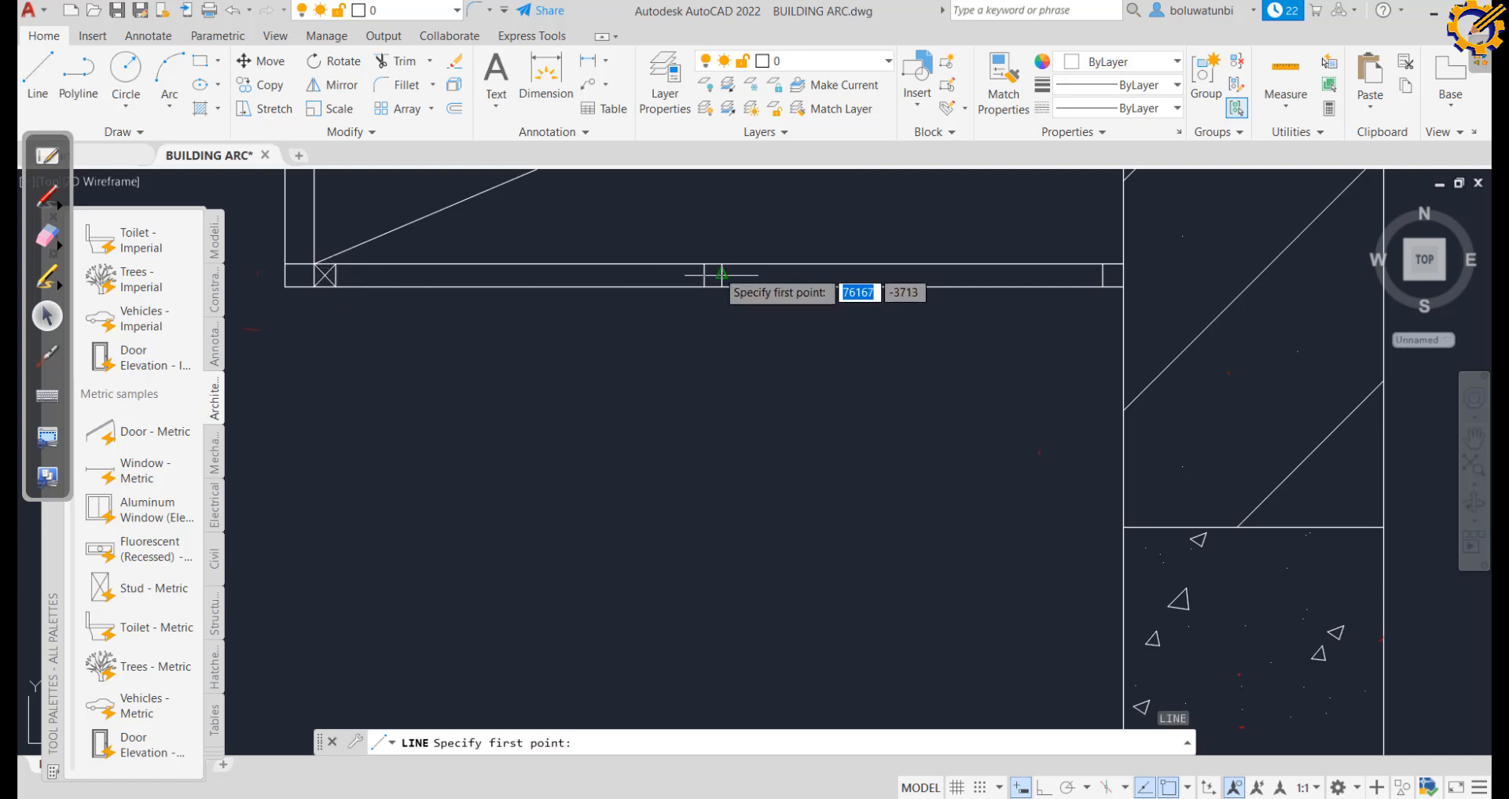
left_click(705, 286)
left_click(721, 264)
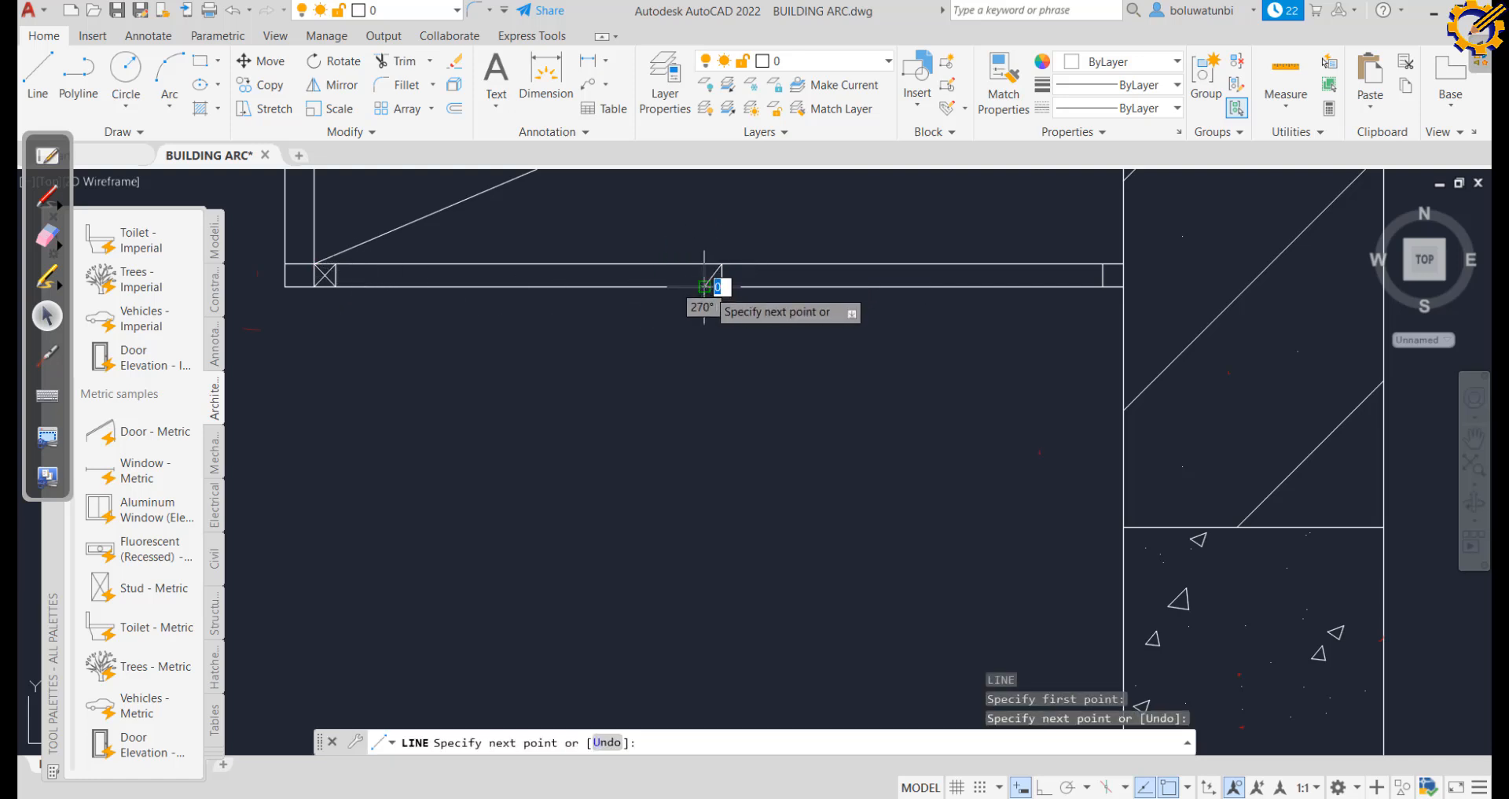
key("Escape")
key("Return")
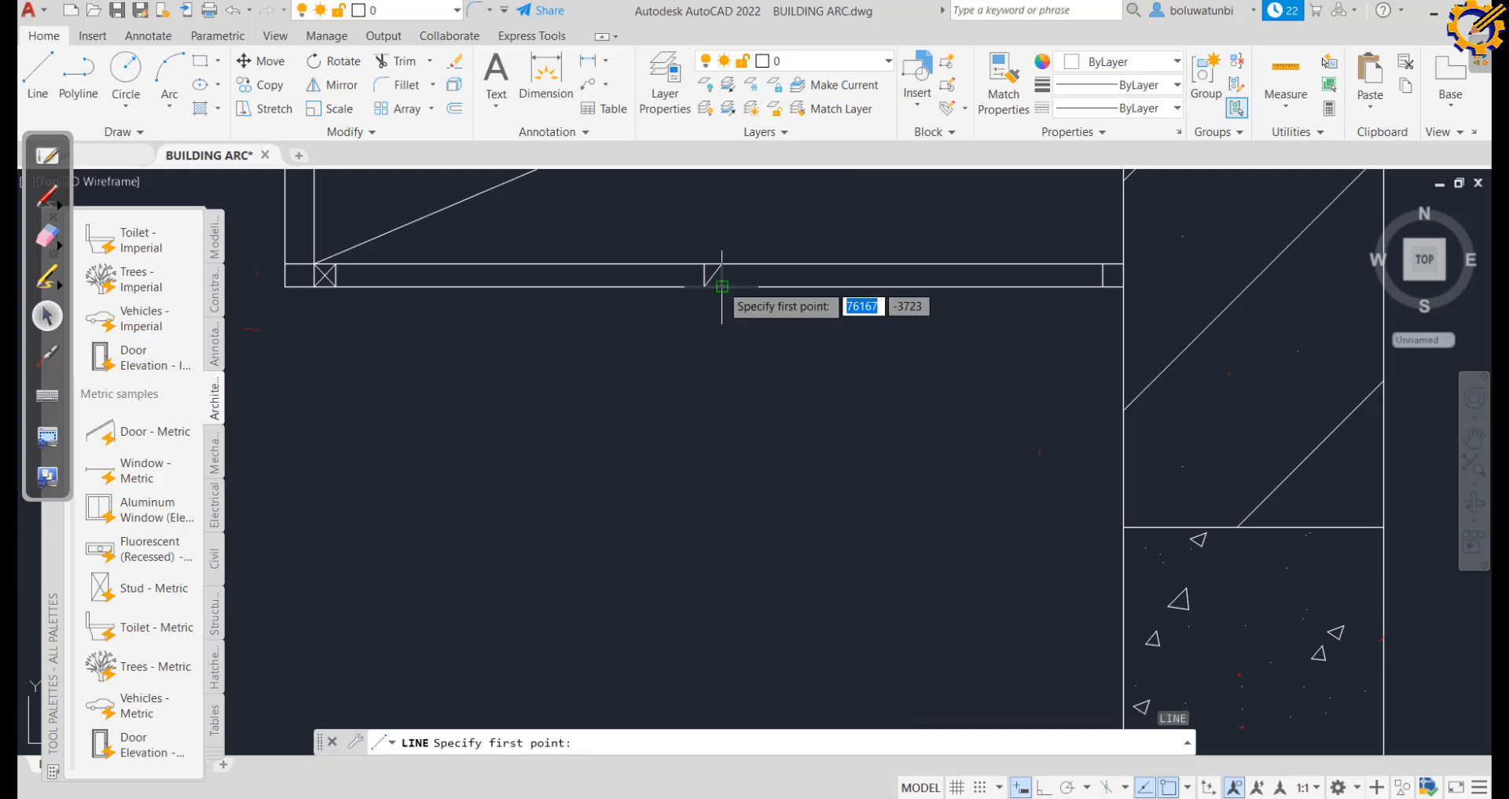
left_click(721, 286)
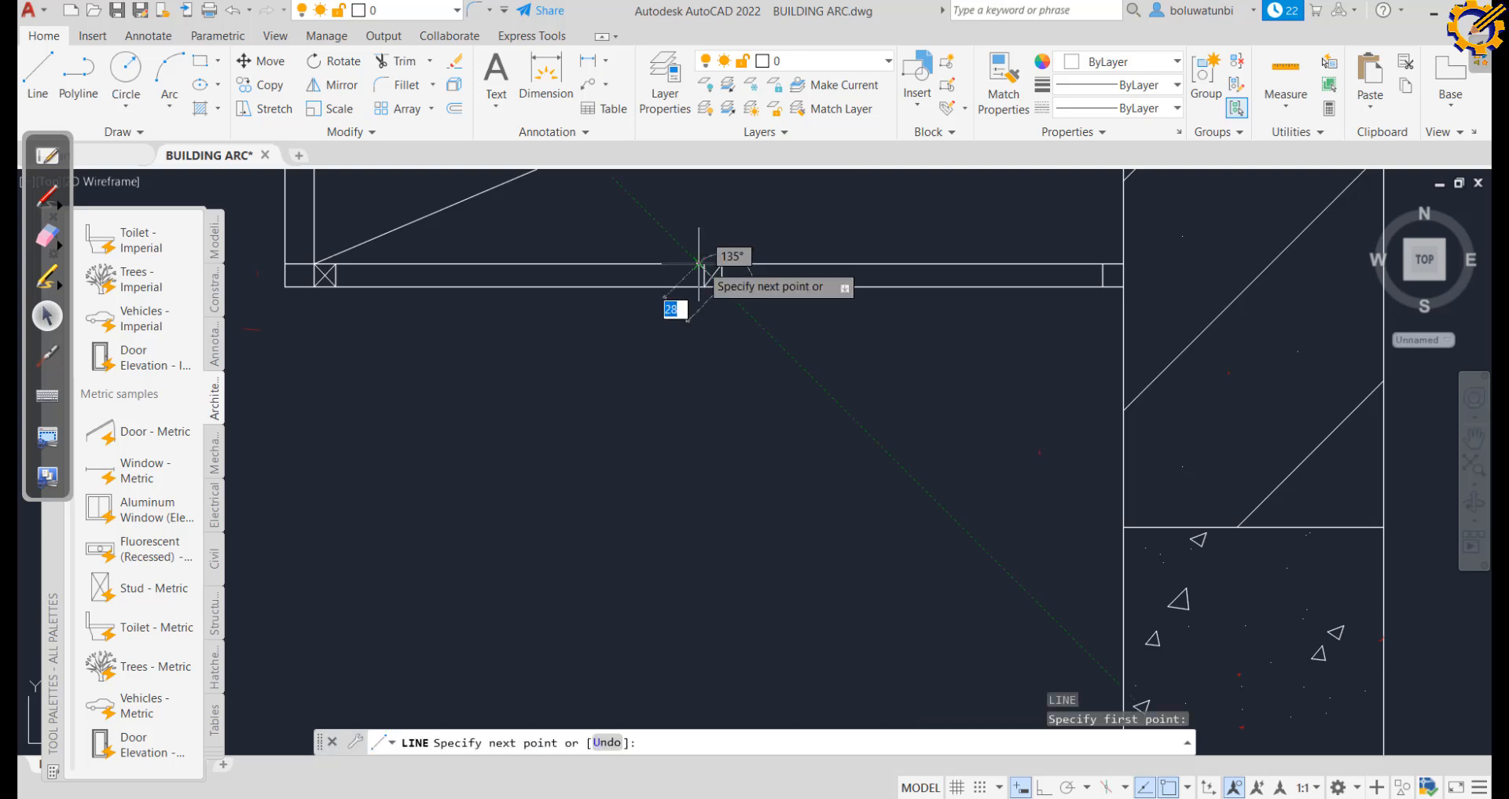
left_click(699, 264)
key("Escape")
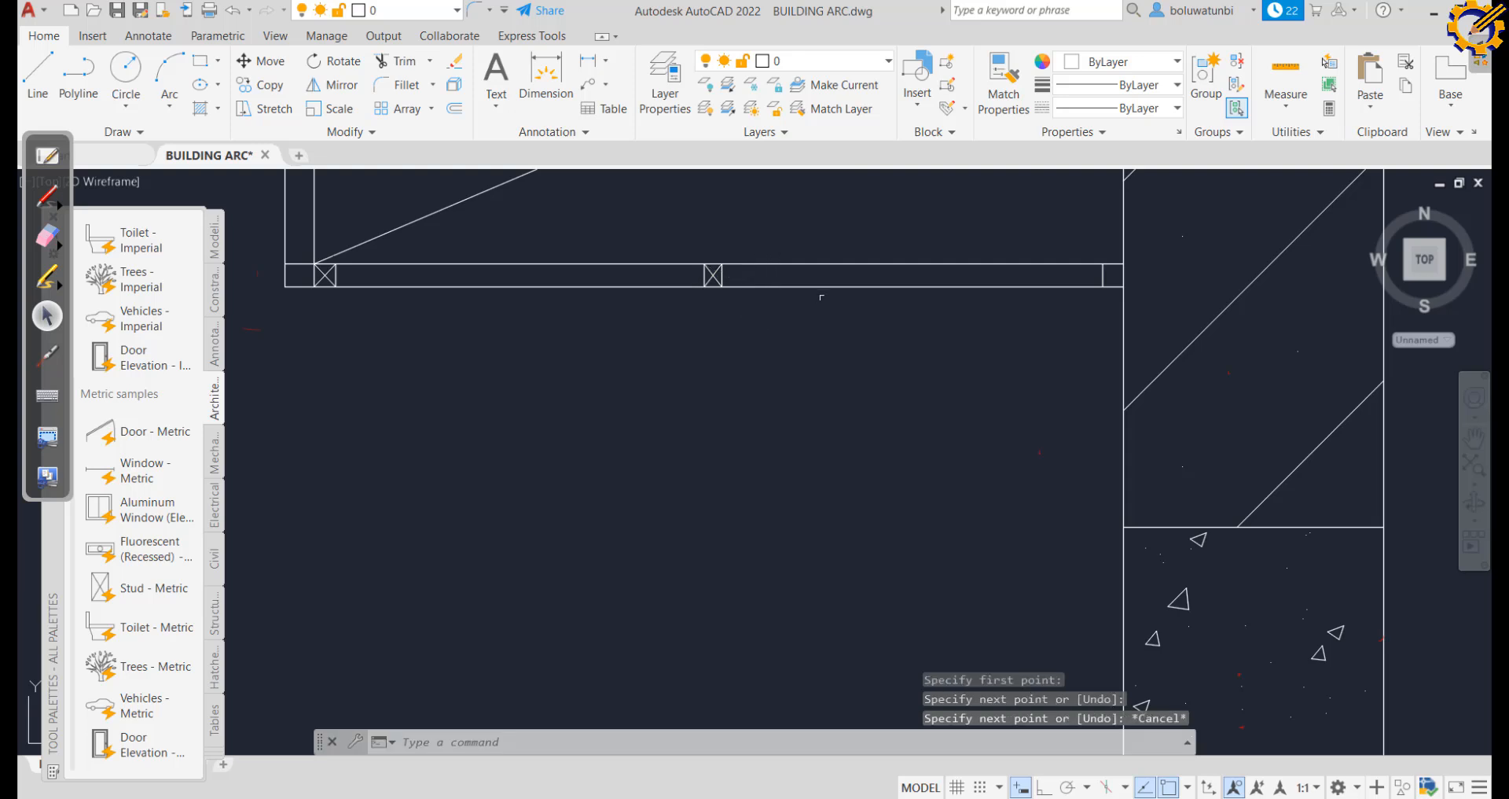
Draw two crossing diagonals between the opposite corners of the soffit batten against the wall
key("Return")
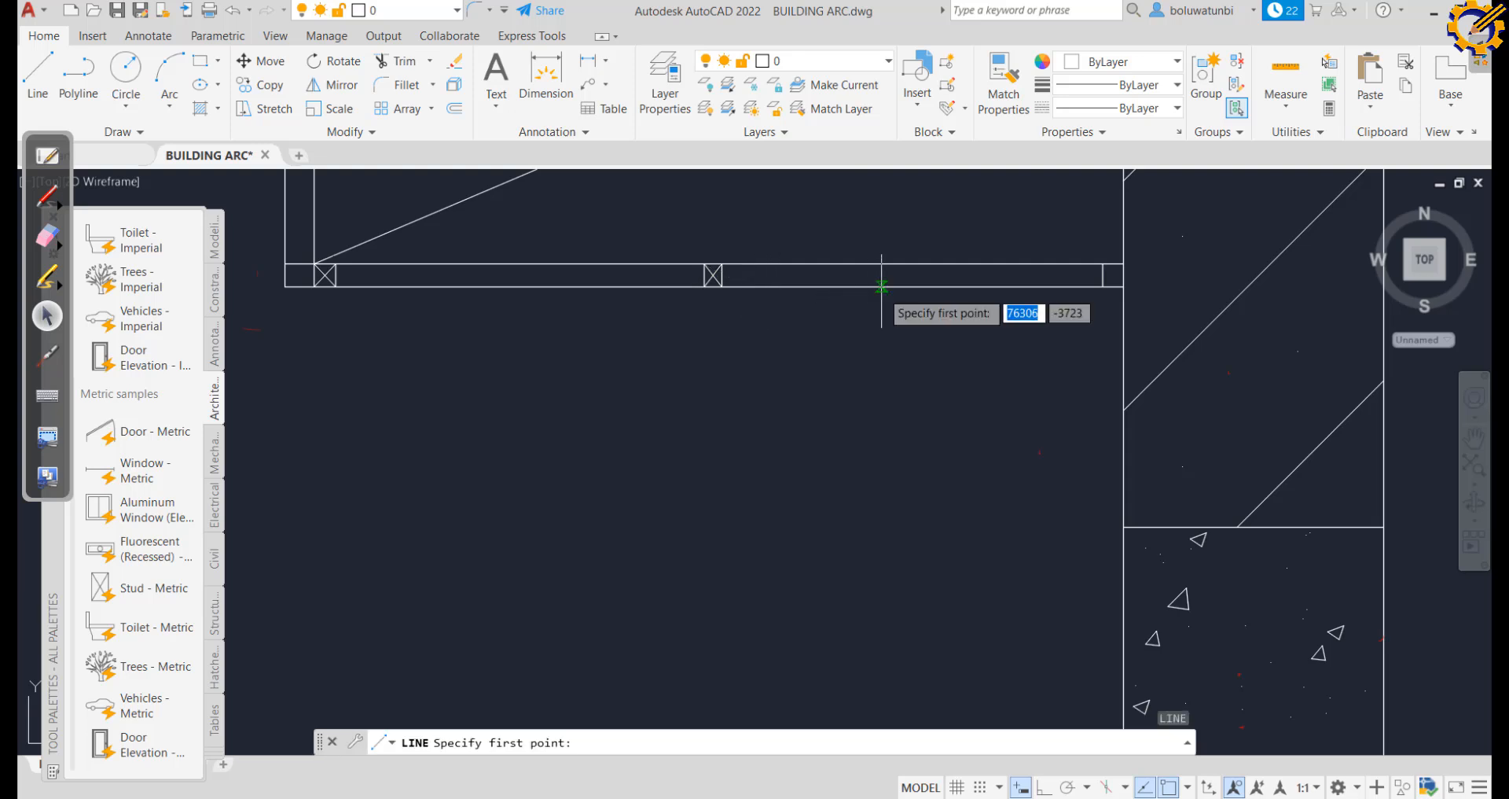
left_click(1124, 264)
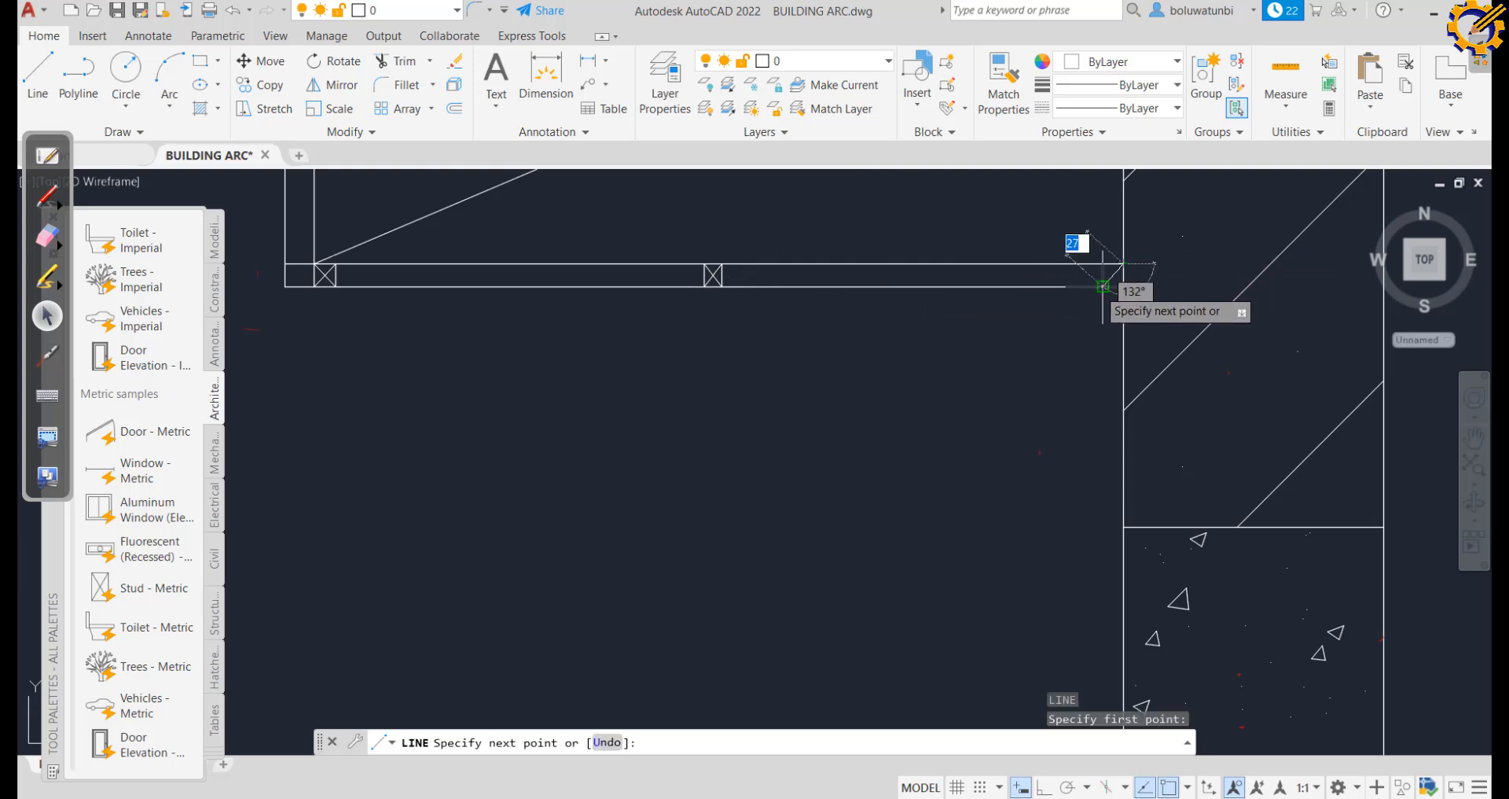
left_click(1103, 286)
key("Escape")
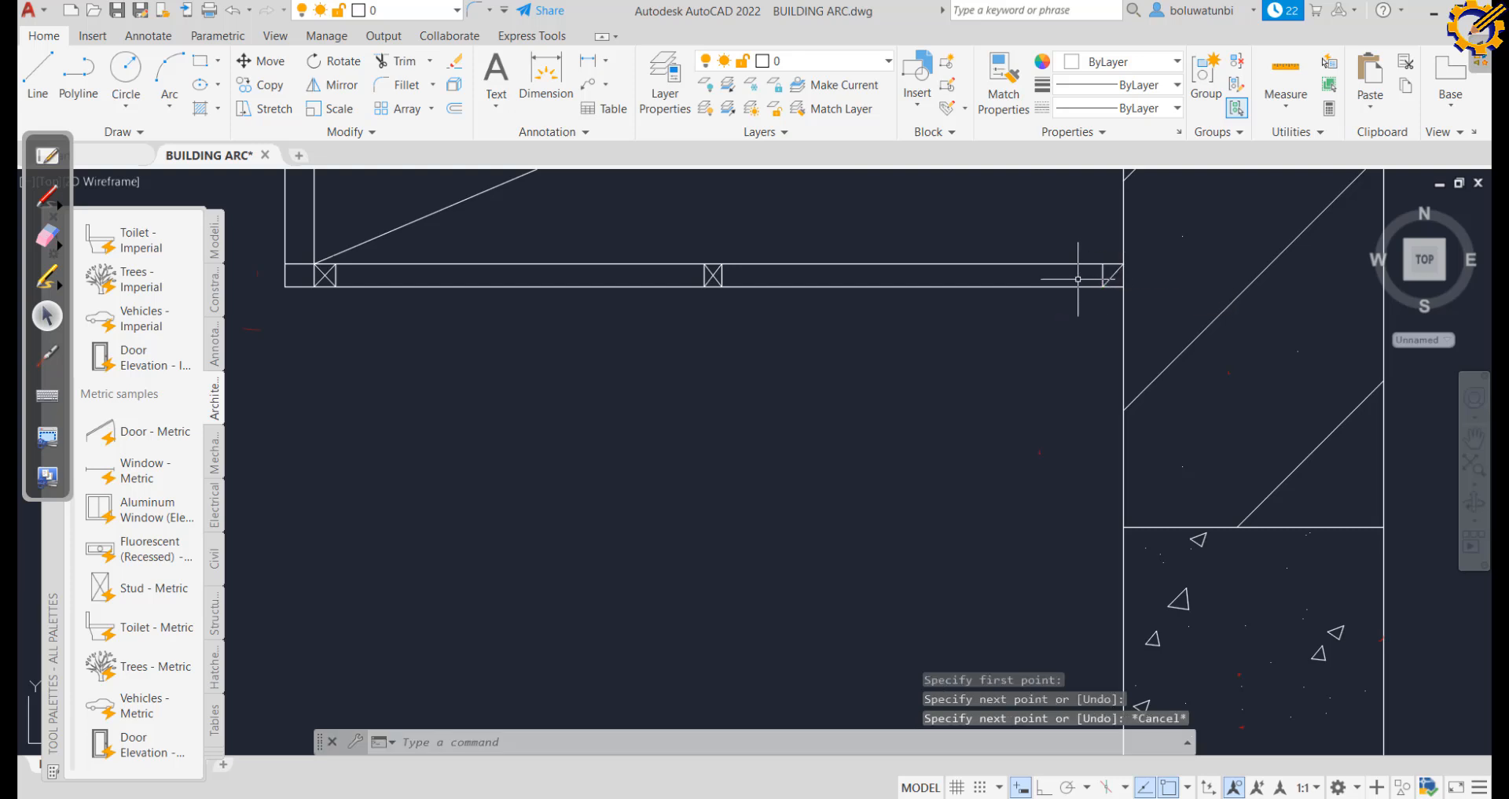
key("Return")
left_click(1102, 264)
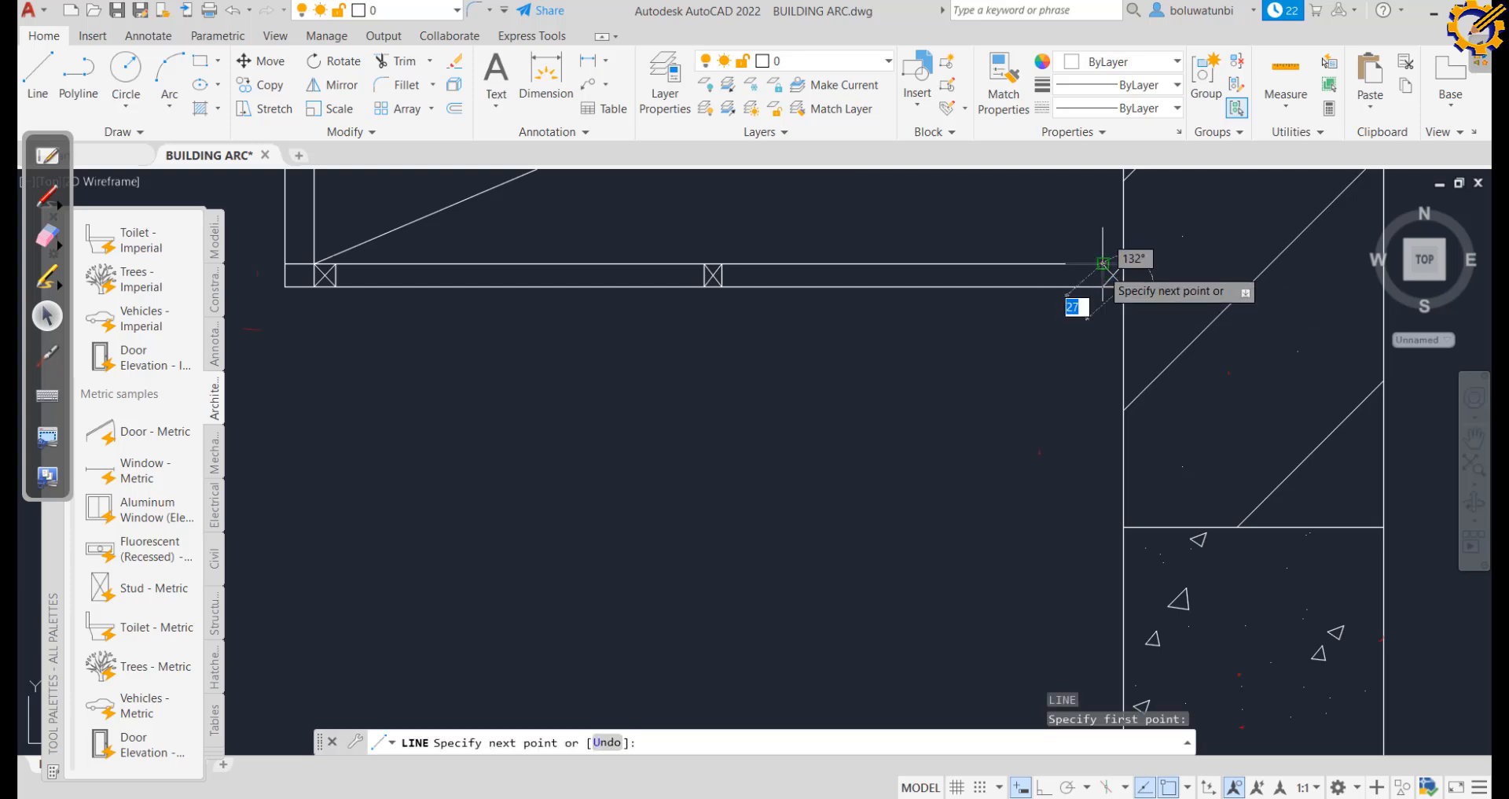
key("Escape")
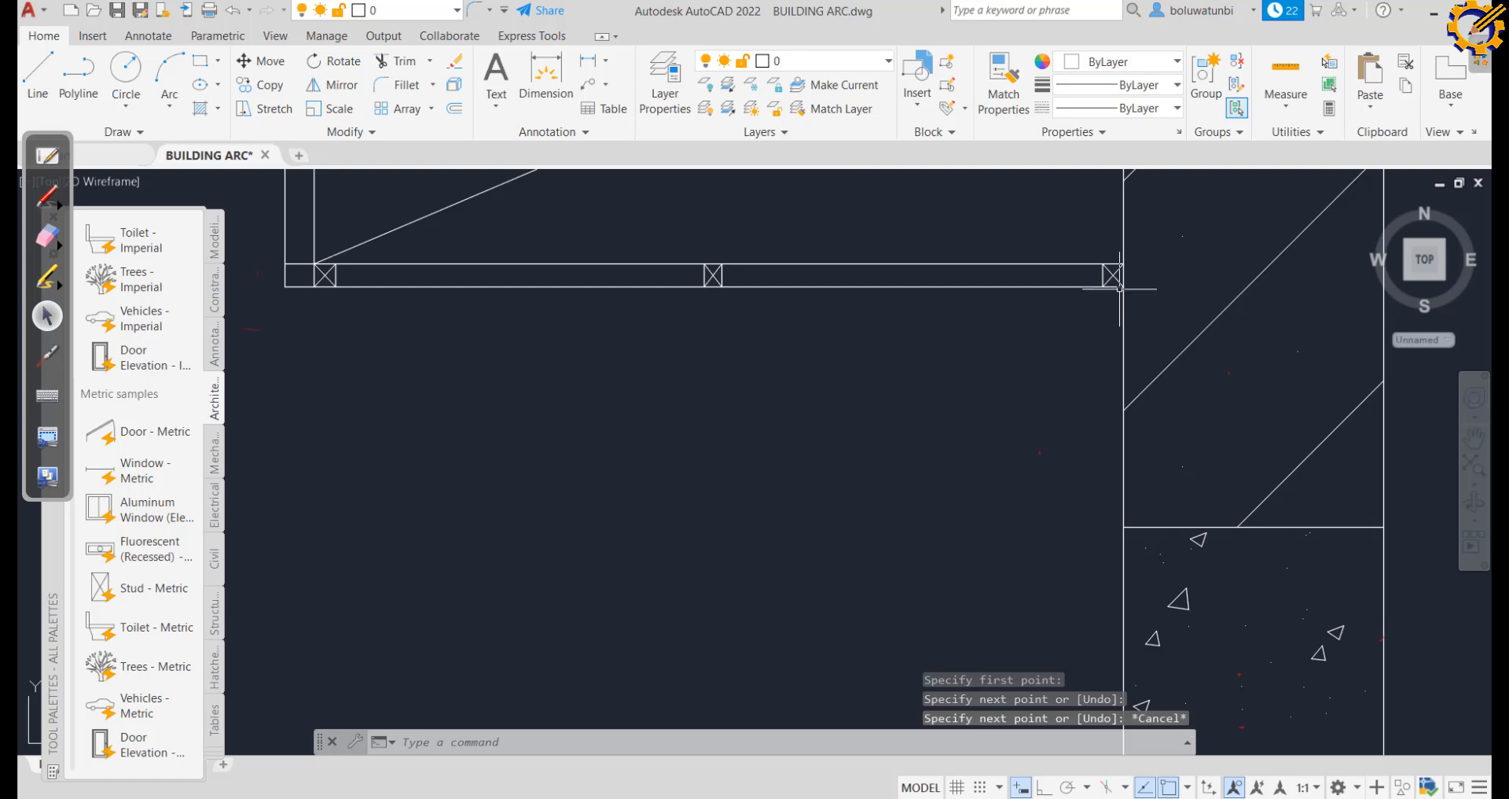
Mirror the three crossed soffit battens to the opposite eave about the vertical centreline through the roof apex, keeping the originals
scroll(1120, 277, "up", 4)
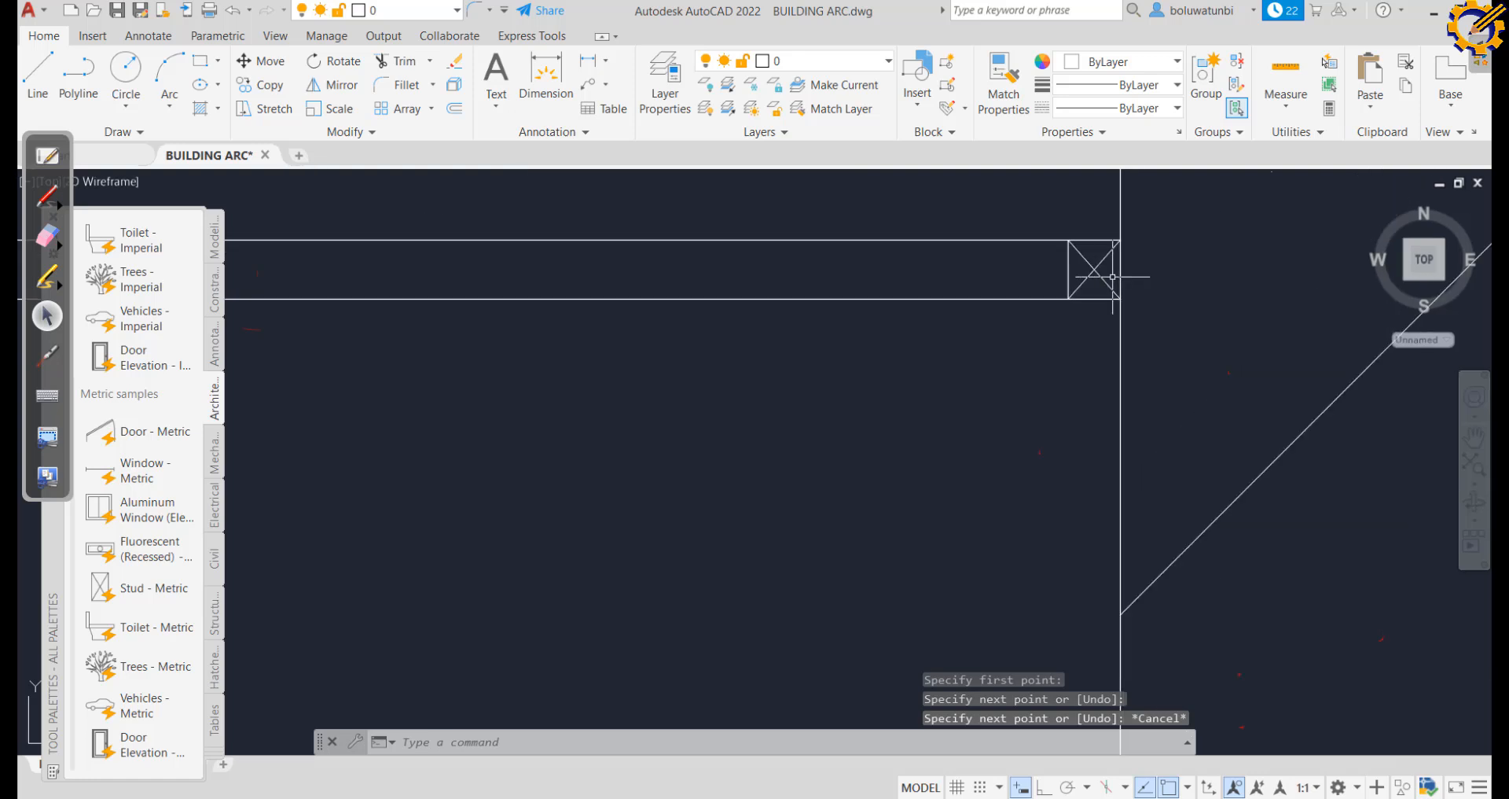
left_click(1113, 277)
left_click(1043, 282)
scroll(1044, 277, "down", 4)
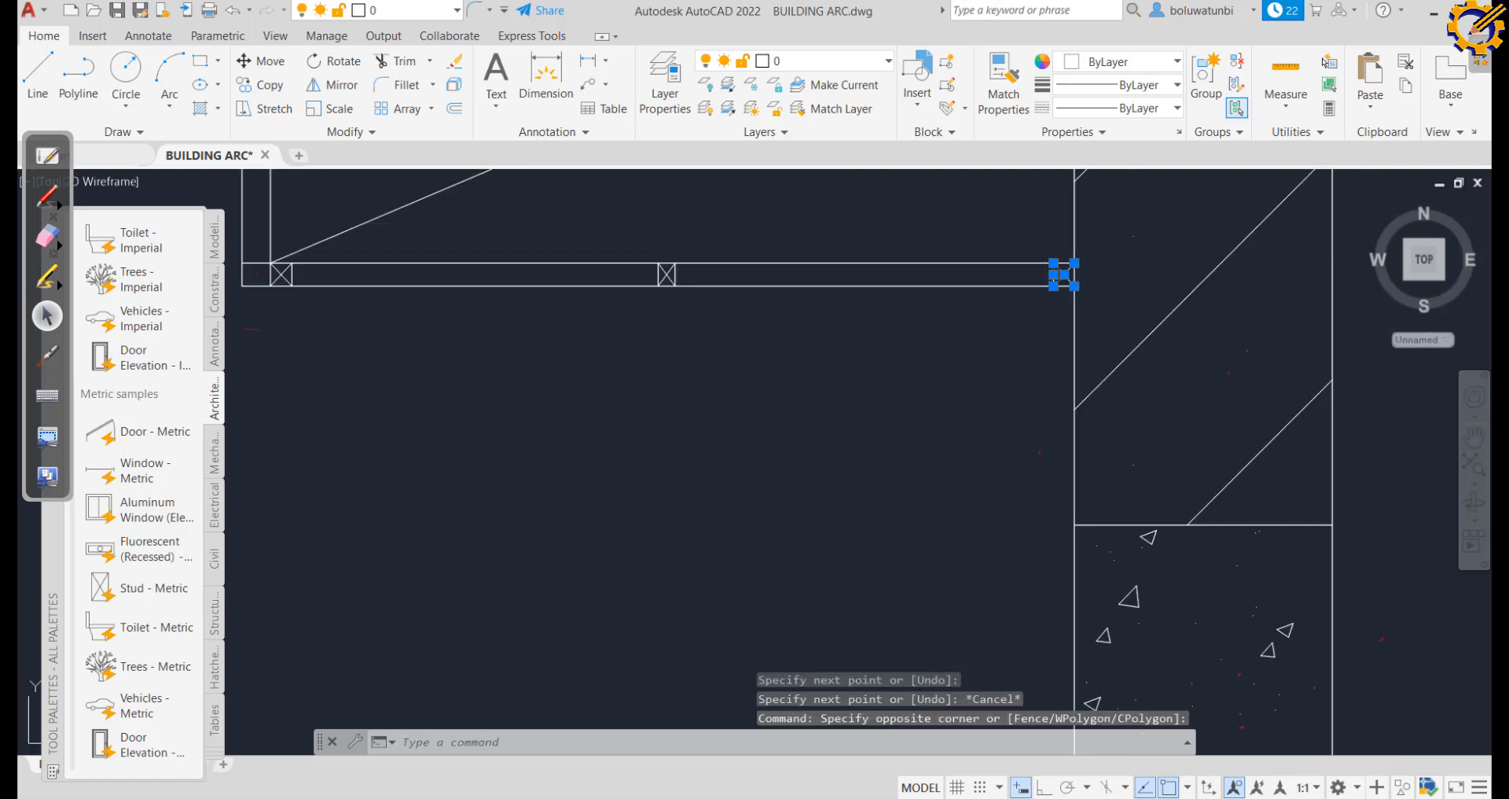
left_click(667, 276)
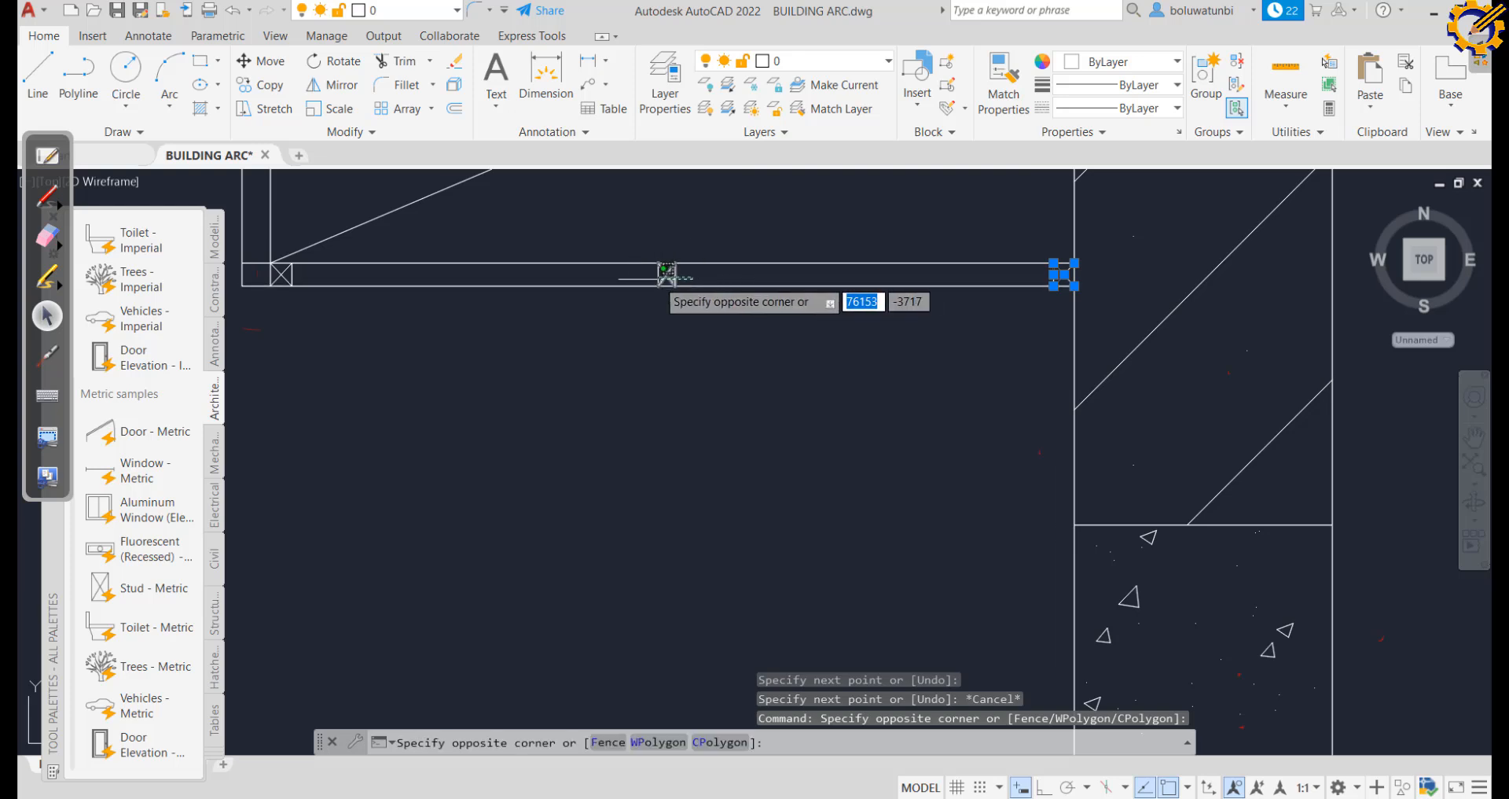
left_click(652, 276)
left_click(301, 265)
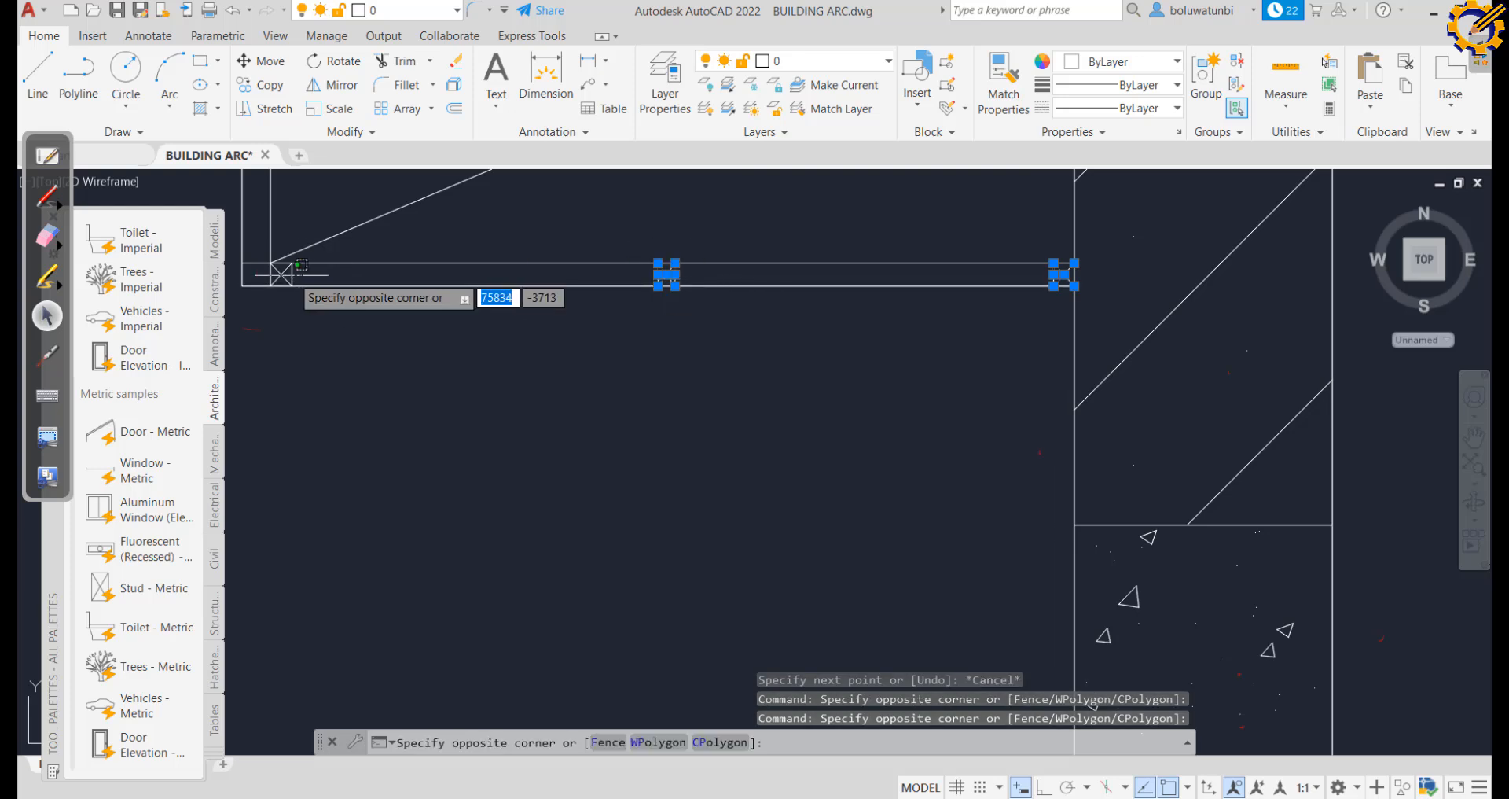
left_click(281, 274)
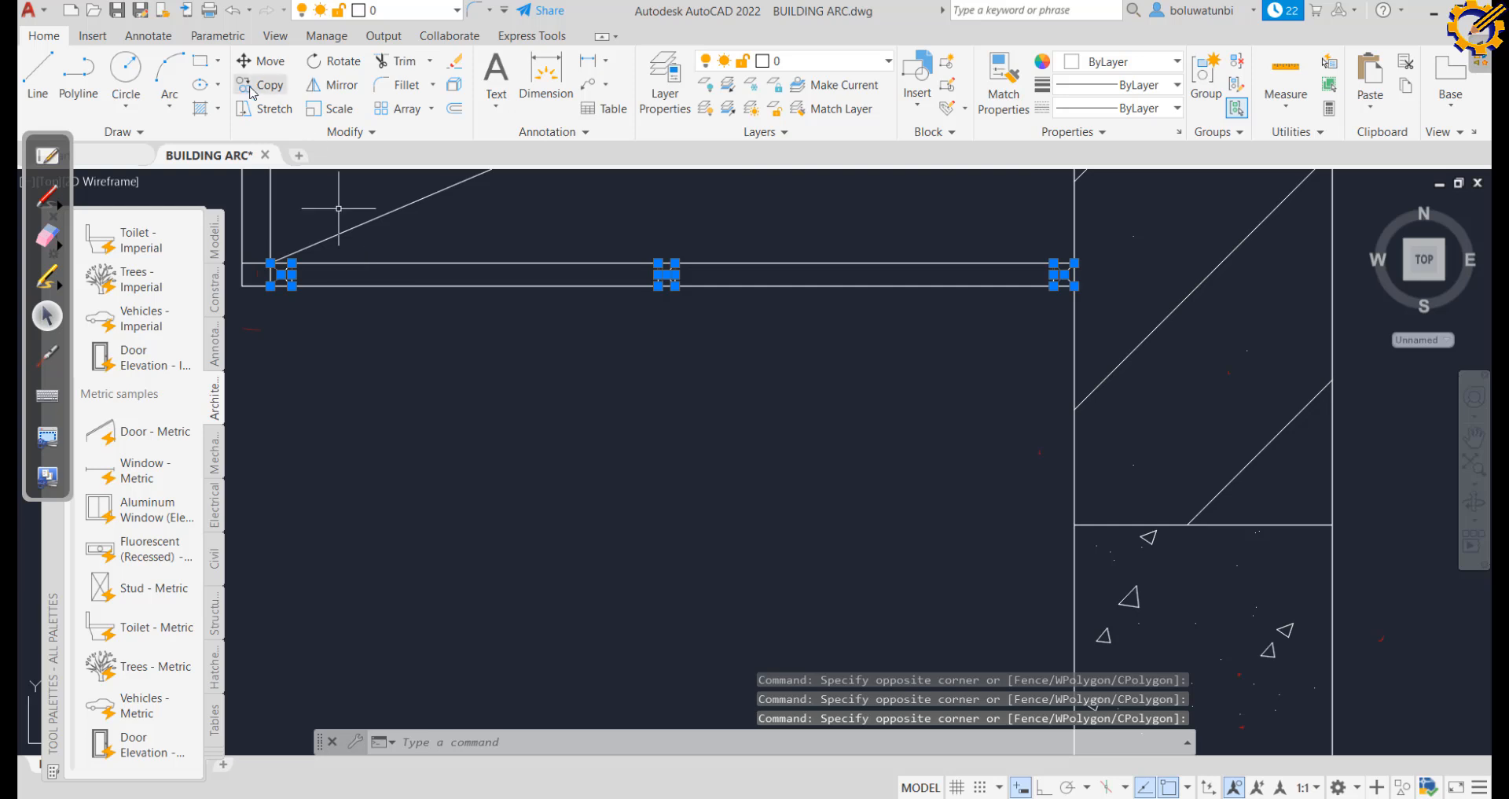
left_click(338, 86)
scroll(764, 356, "down", 5)
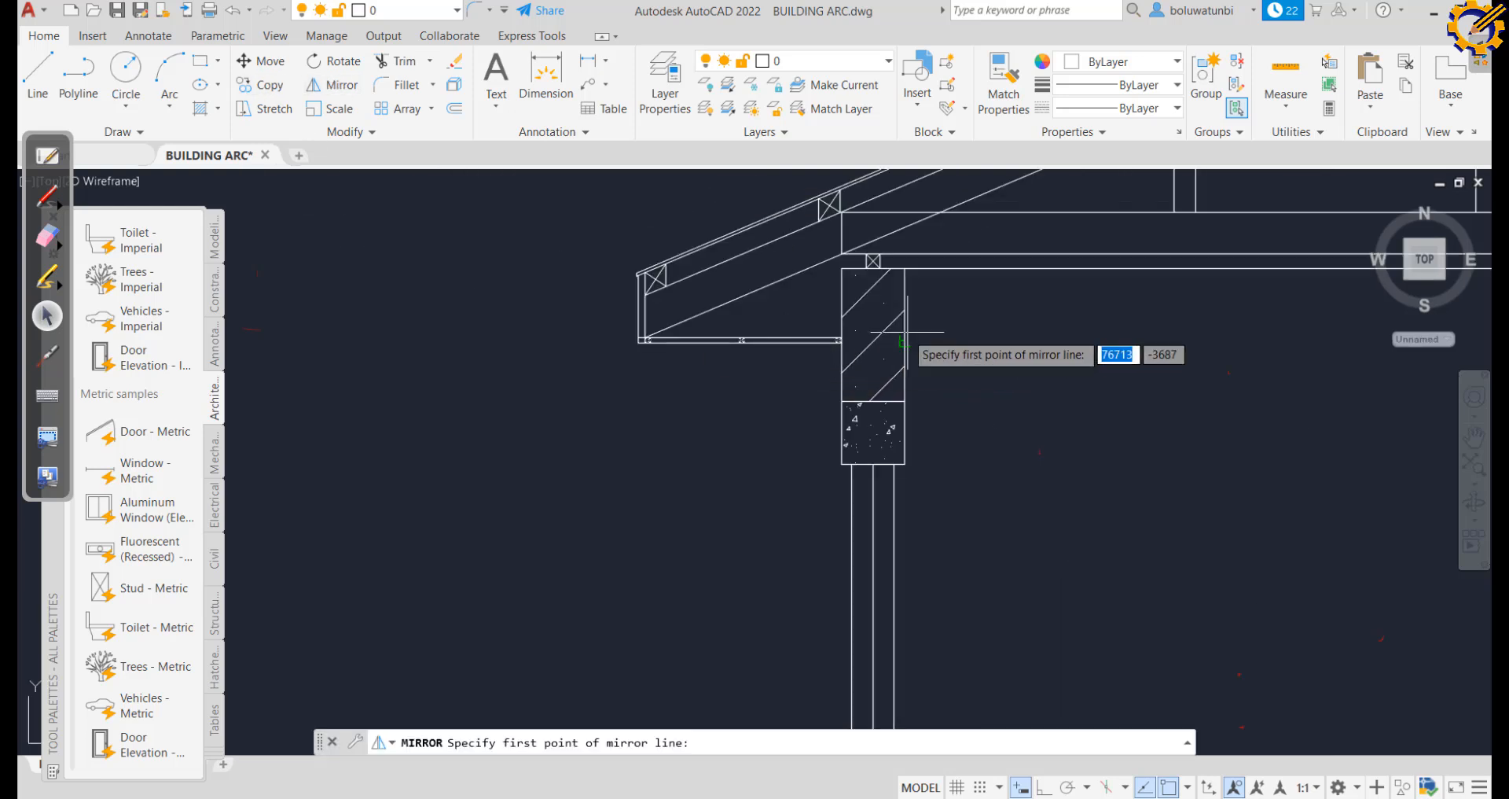
scroll(906, 332, "down", 2)
mouse_move(905, 331)
middle_mouse_down()
mouse_move(637, 403)
mouse_move(94, 421)
middle_mouse_up()
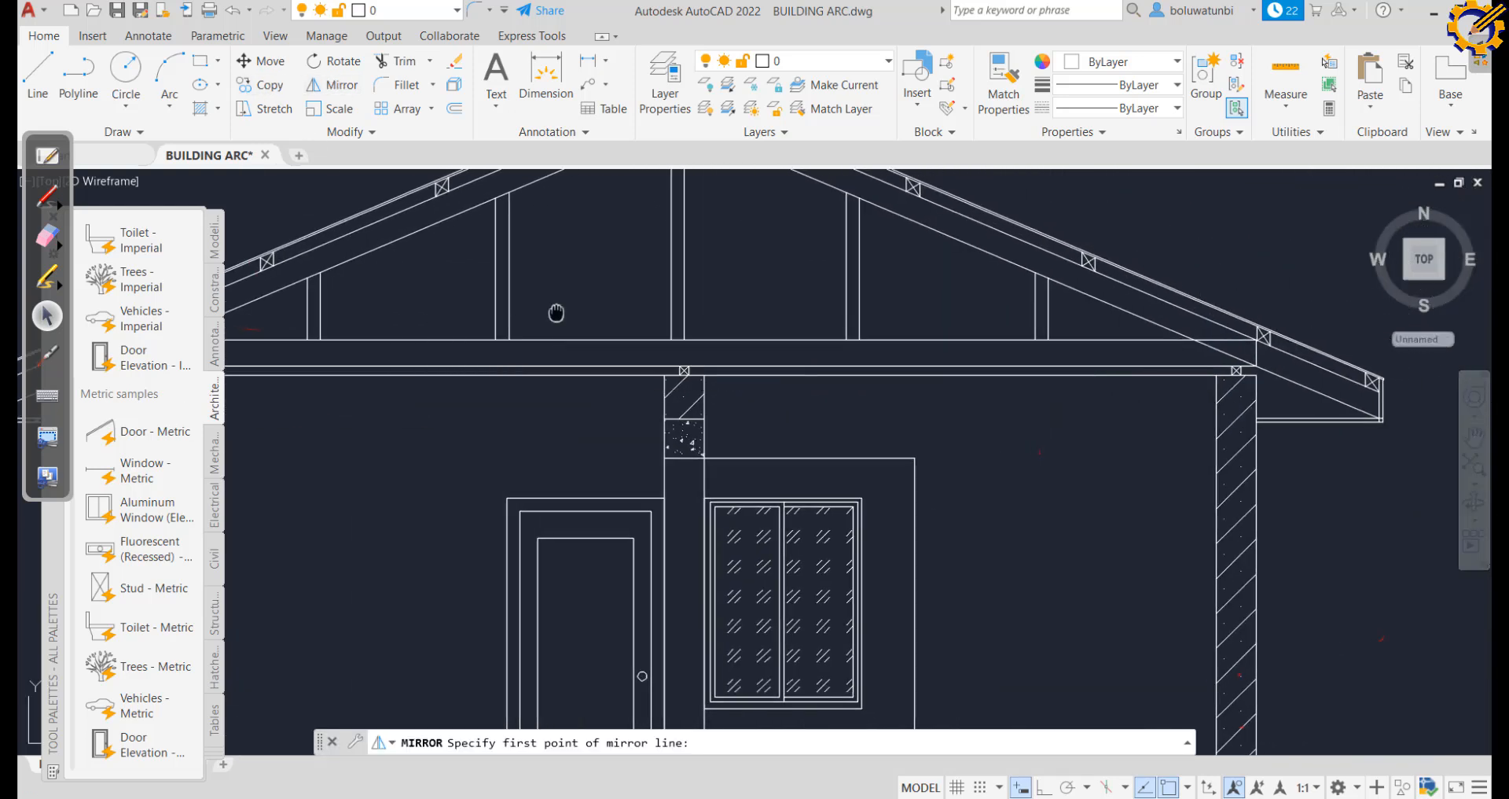
middle_click_drag(556, 314, 549, 518)
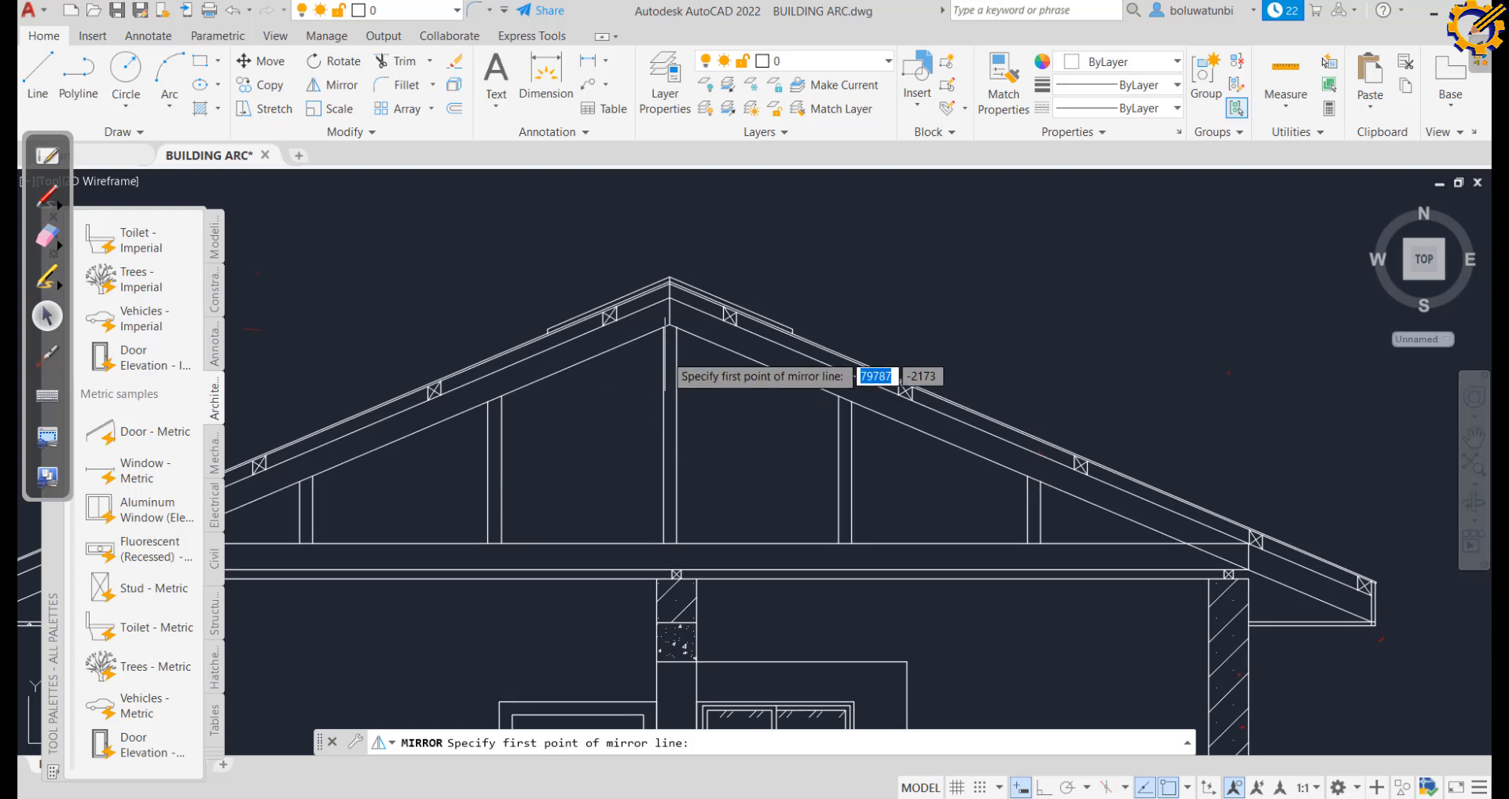
left_click(668, 324)
left_click(691, 323)
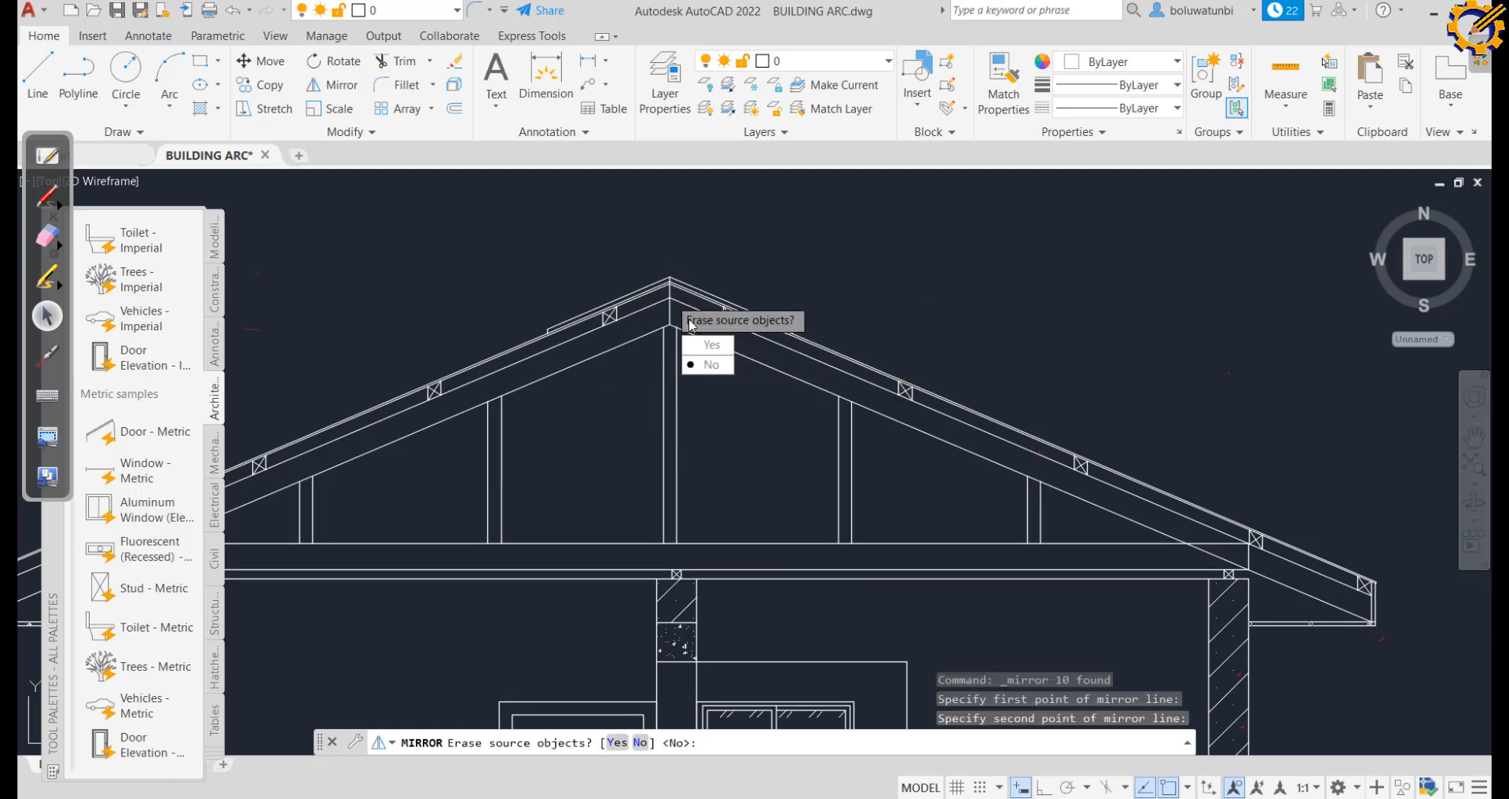
left_click(710, 365)
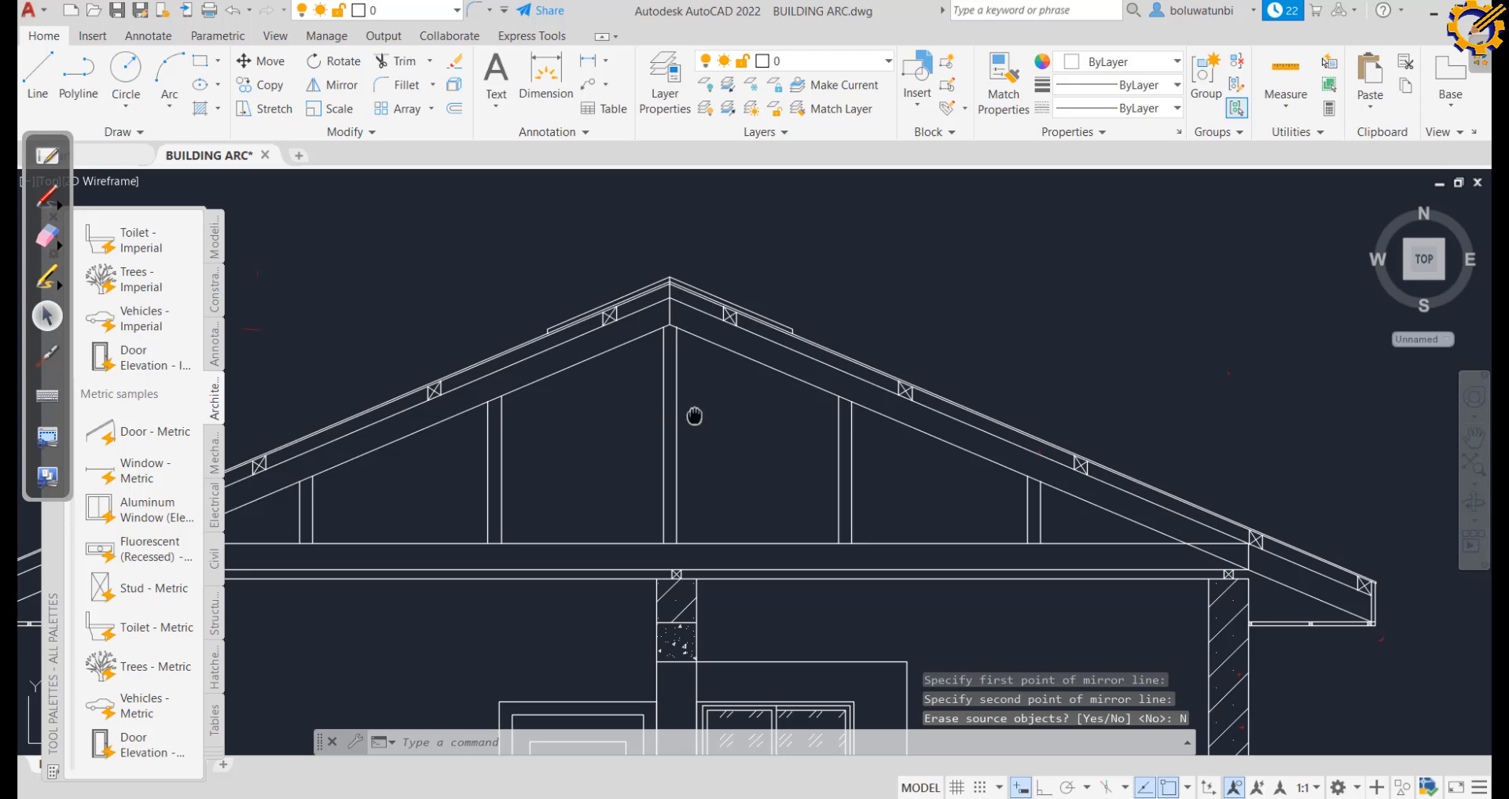
Offset the lower ceiling line downward by 20 to form the ceiling board under the battens
scroll(695, 416, "down", 2)
mouse_move(694, 413)
middle_mouse_down()
mouse_move(721, 390)
mouse_move(745, 285)
middle_mouse_up()
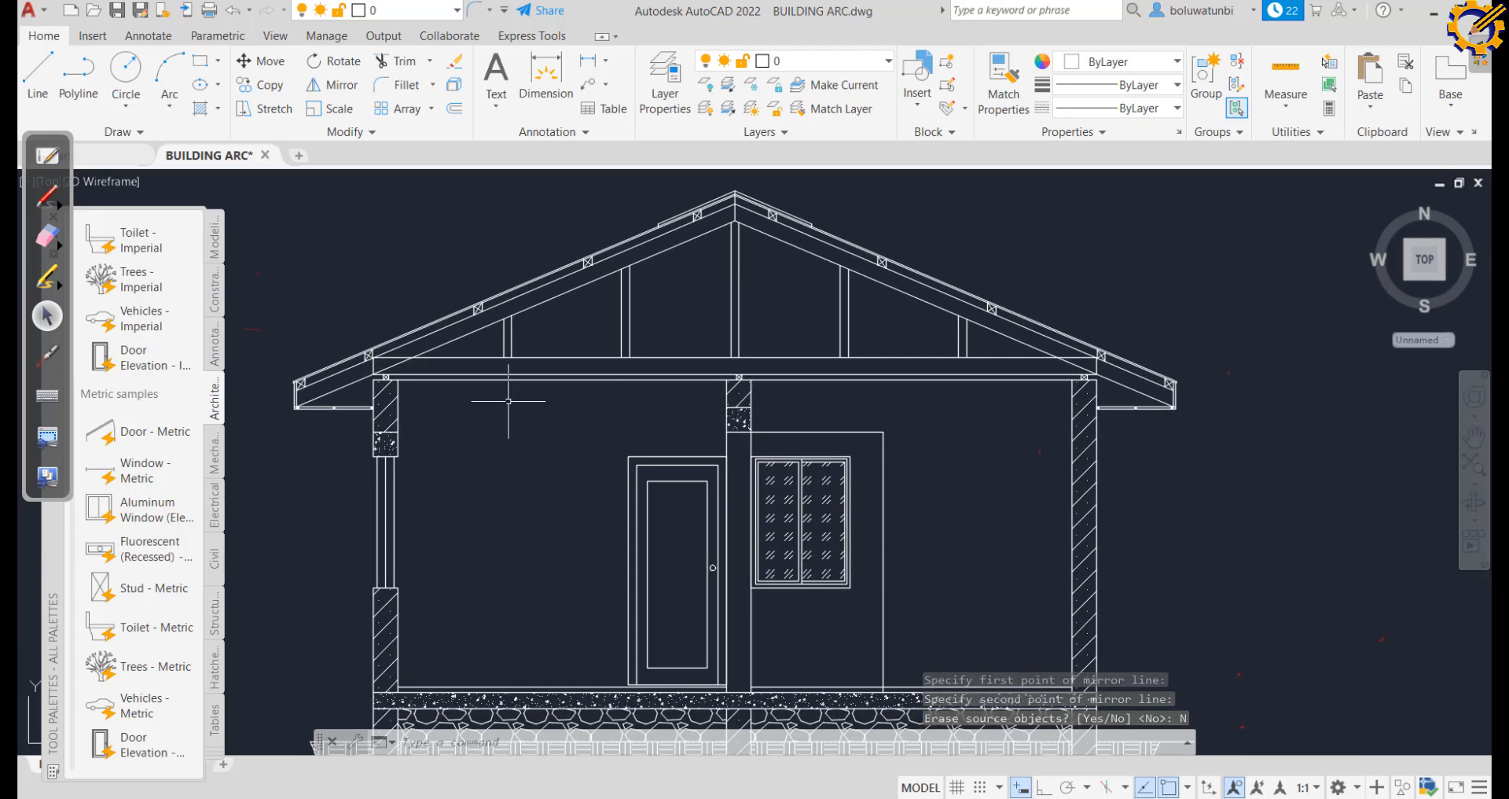
scroll(504, 393, "up", 2)
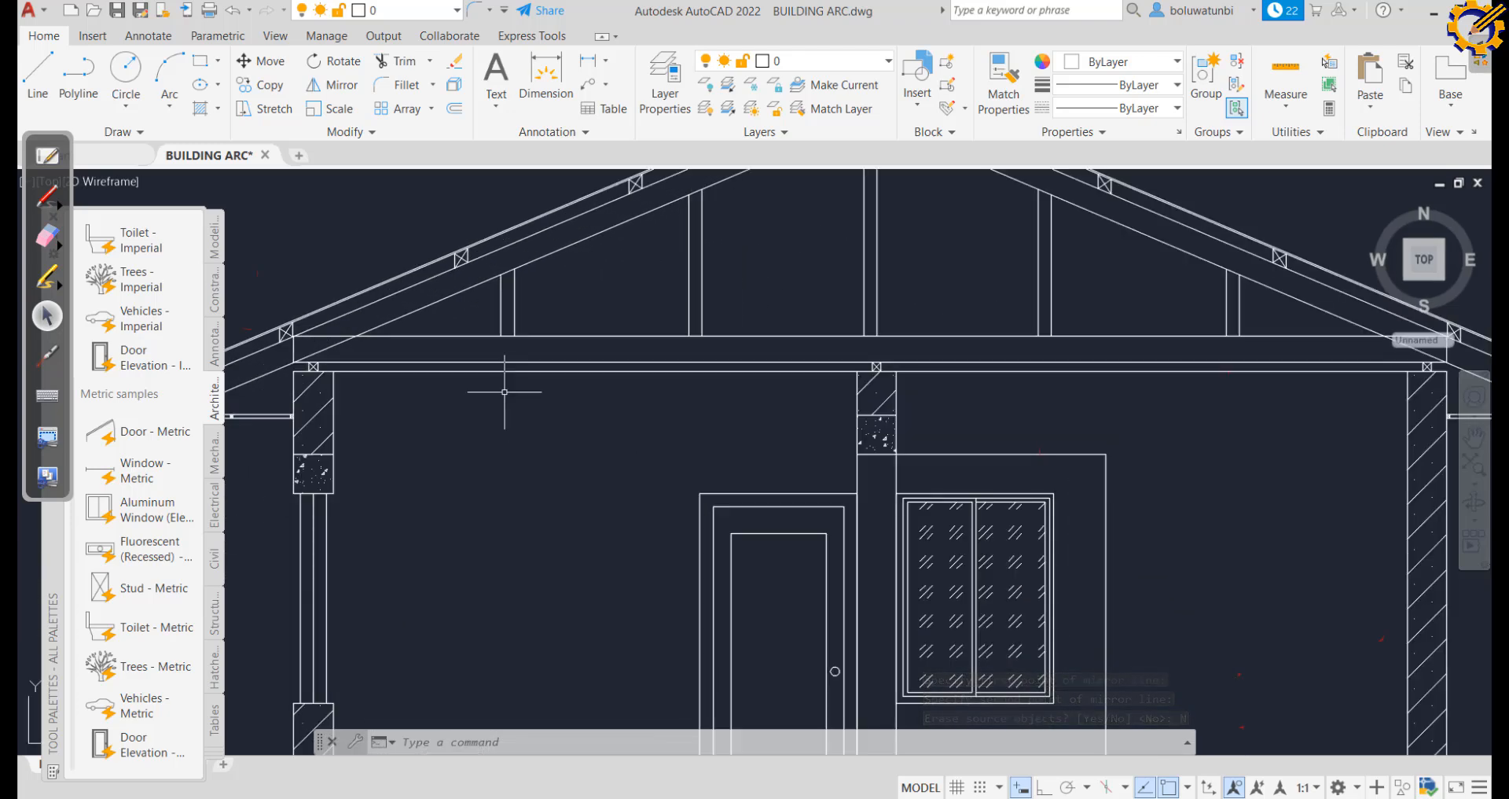
left_click(454, 111)
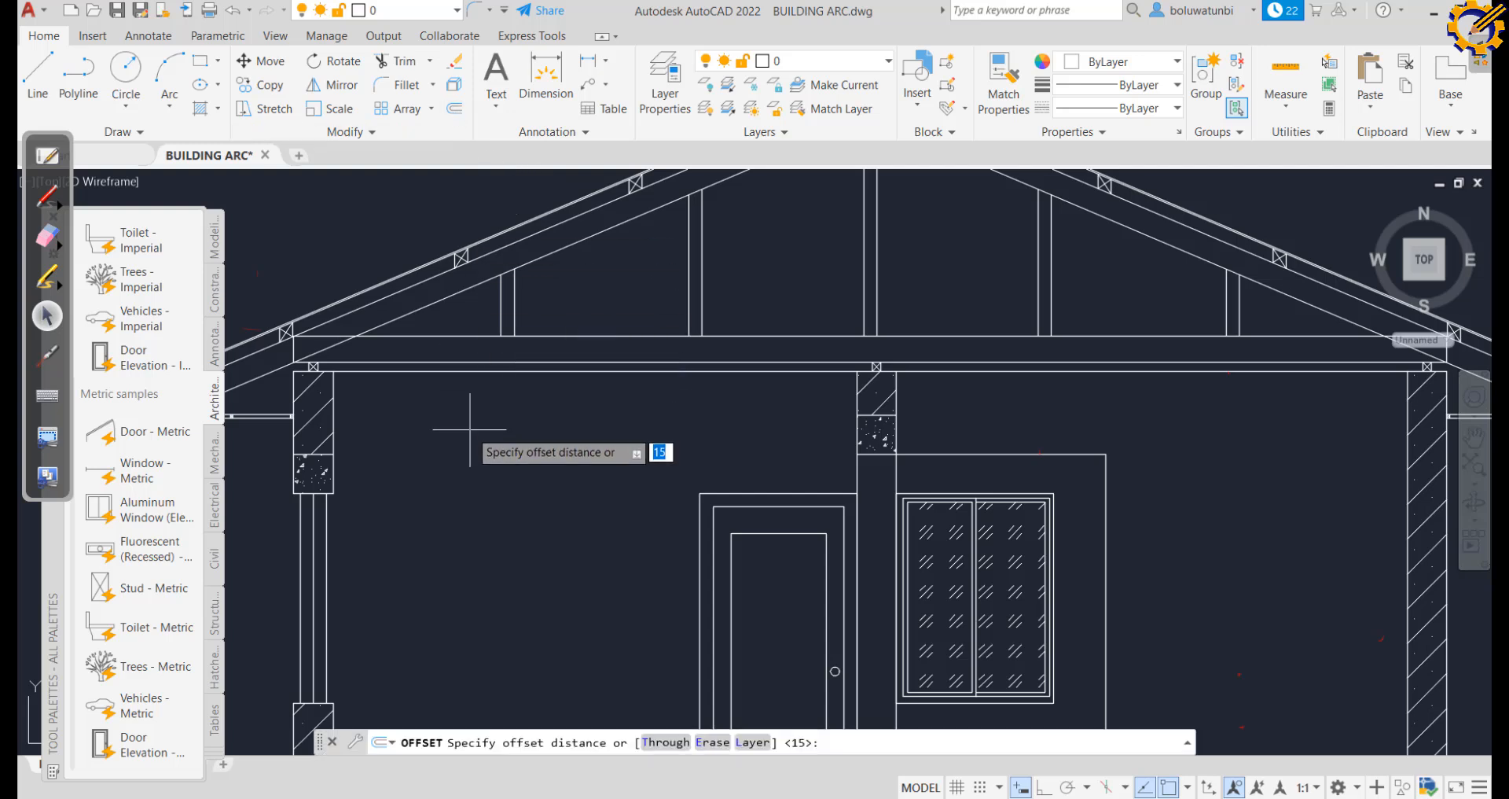
key("Return")
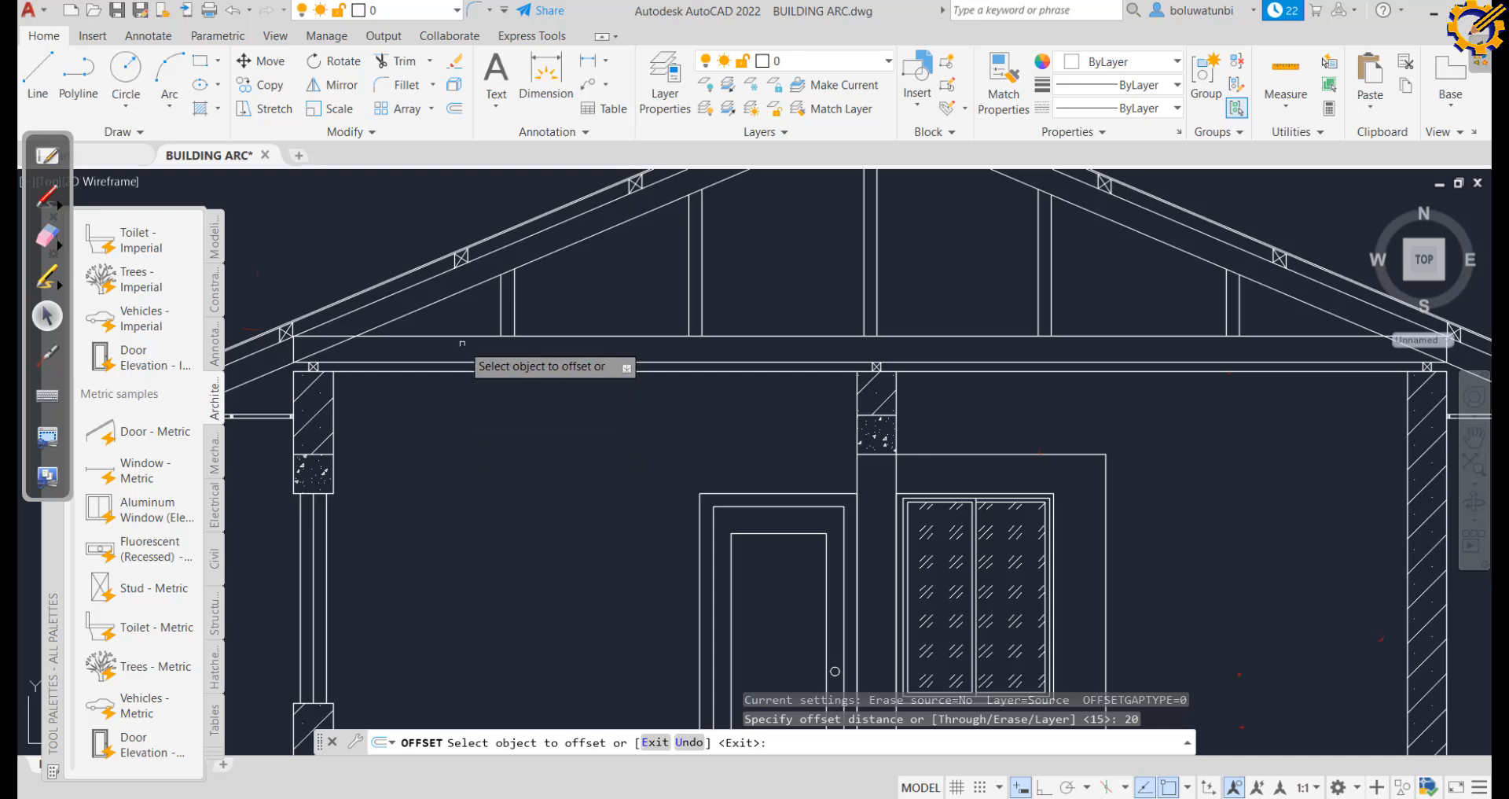
left_click(453, 367)
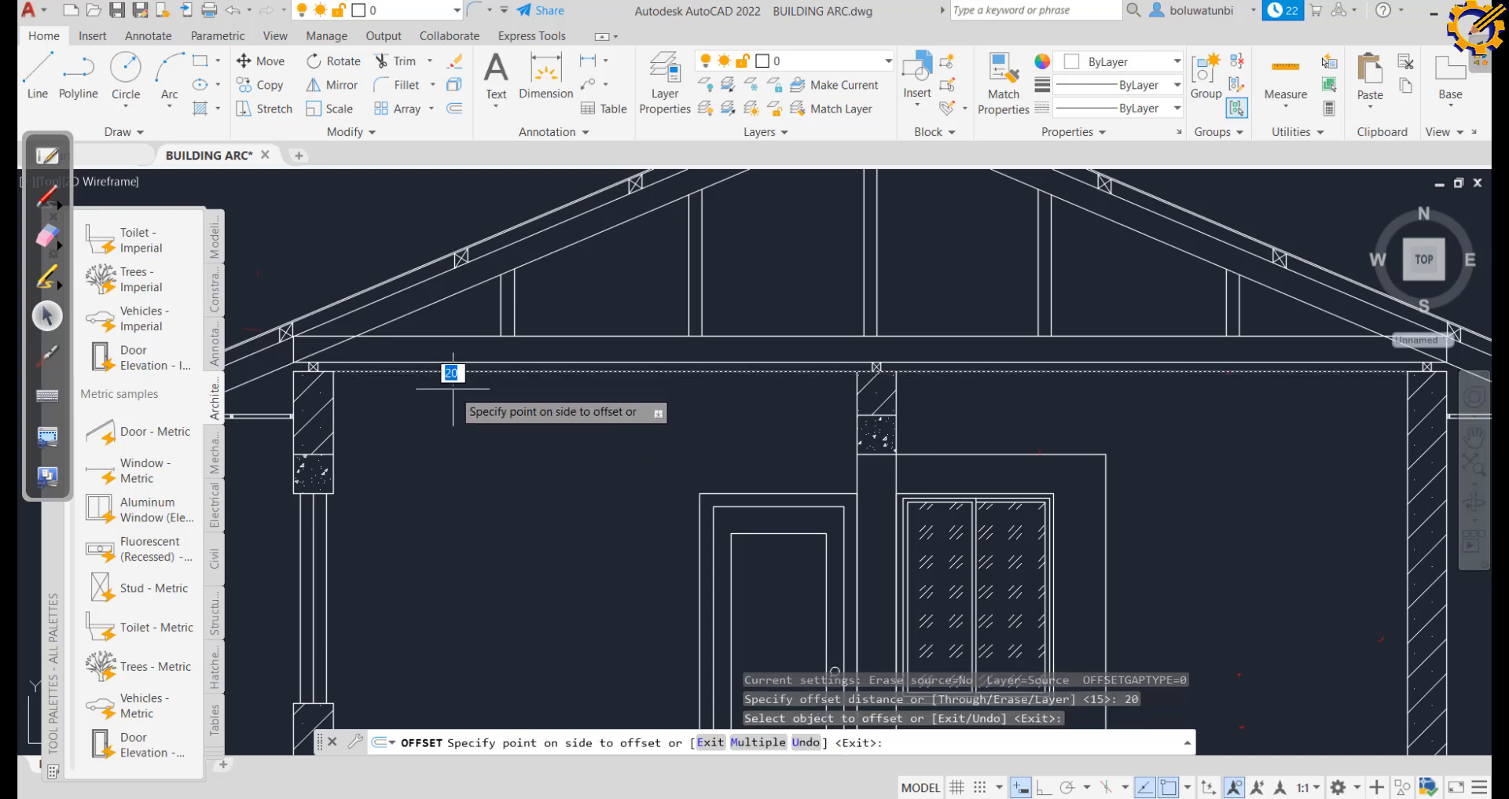
left_click(454, 386)
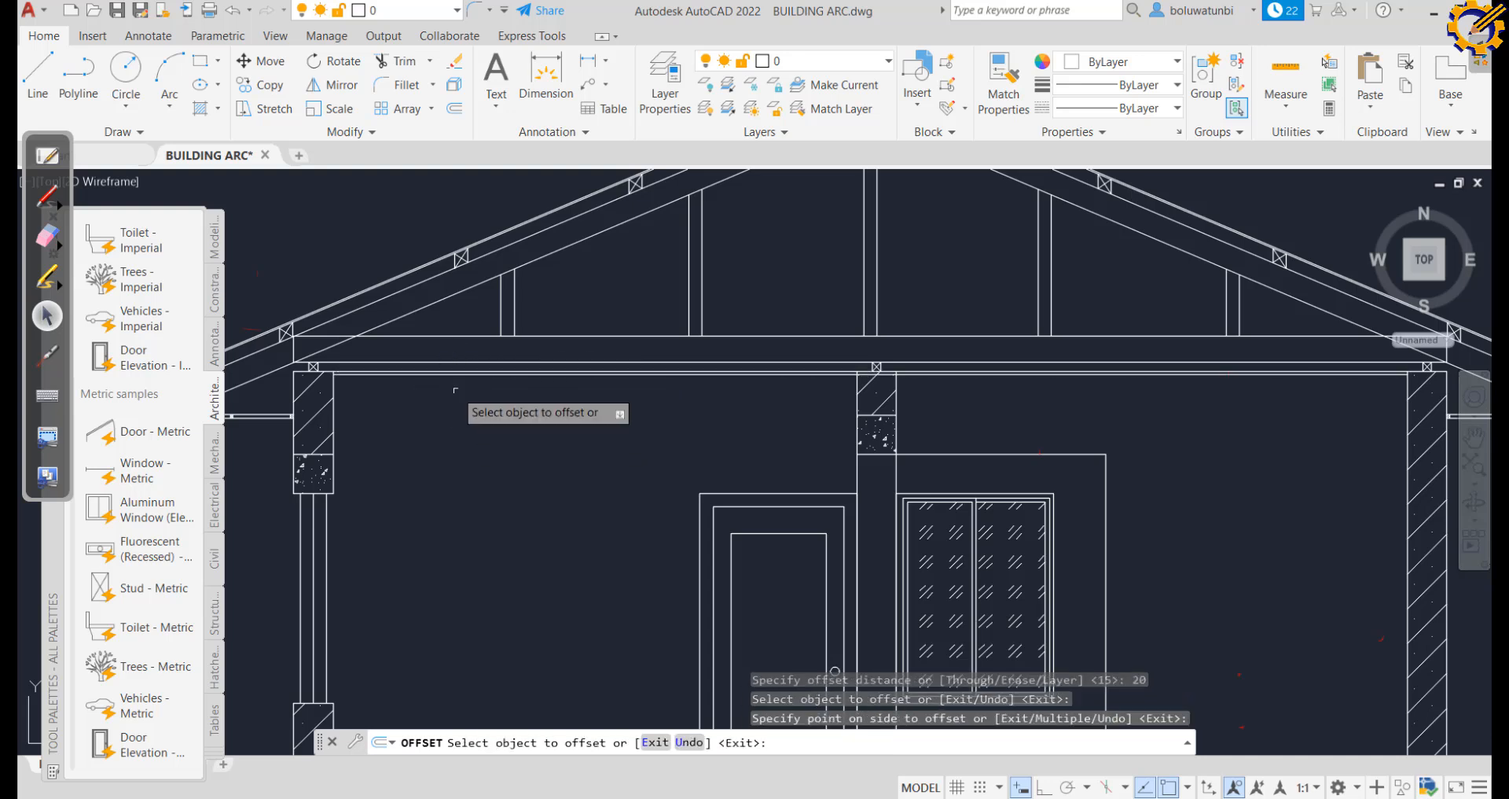
Trim away the part of the new ceiling board line that crosses the middle wall
left_click(400, 63)
scroll(874, 363, "up", 4)
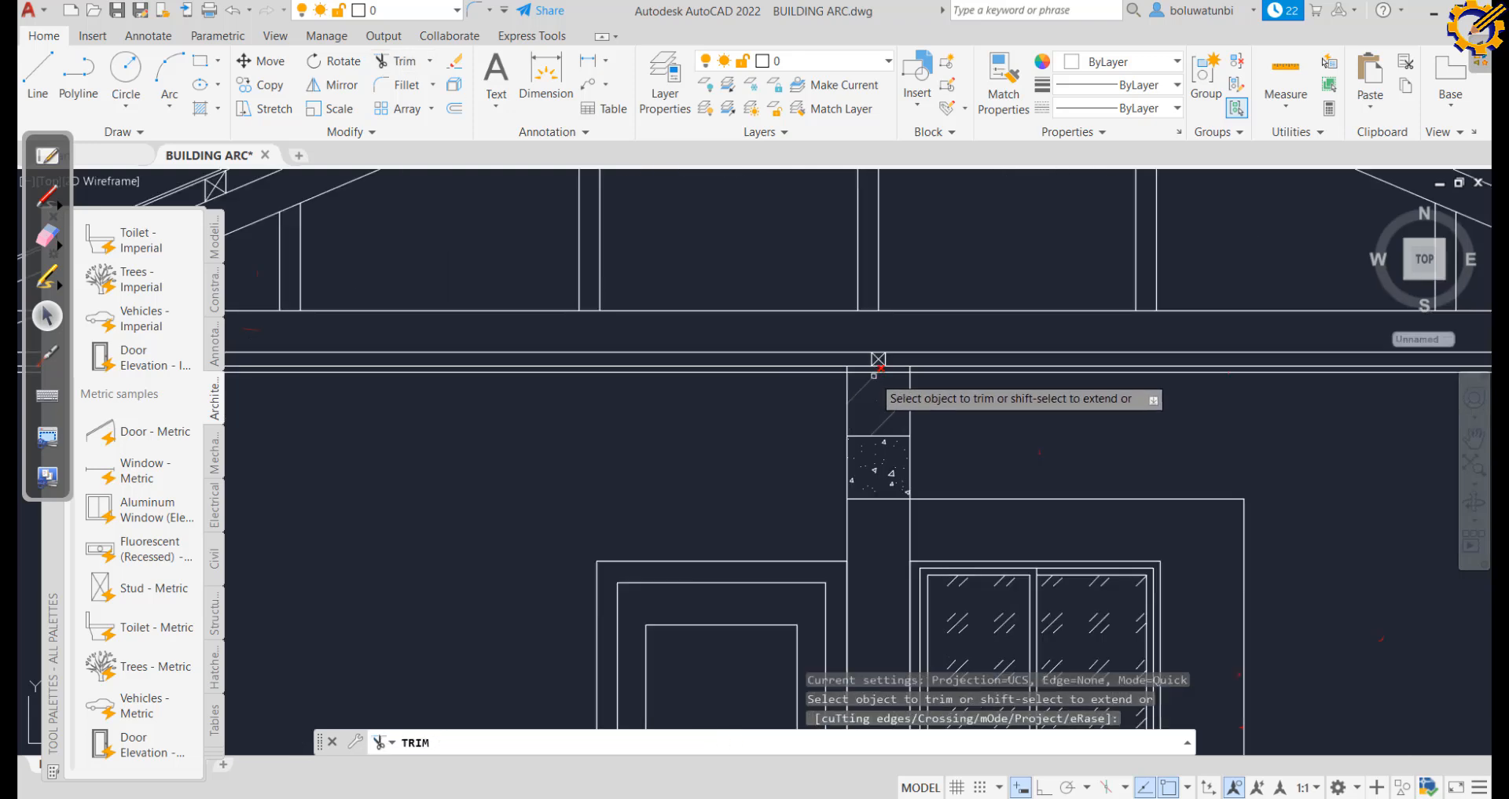
scroll(928, 378, "down", 4)
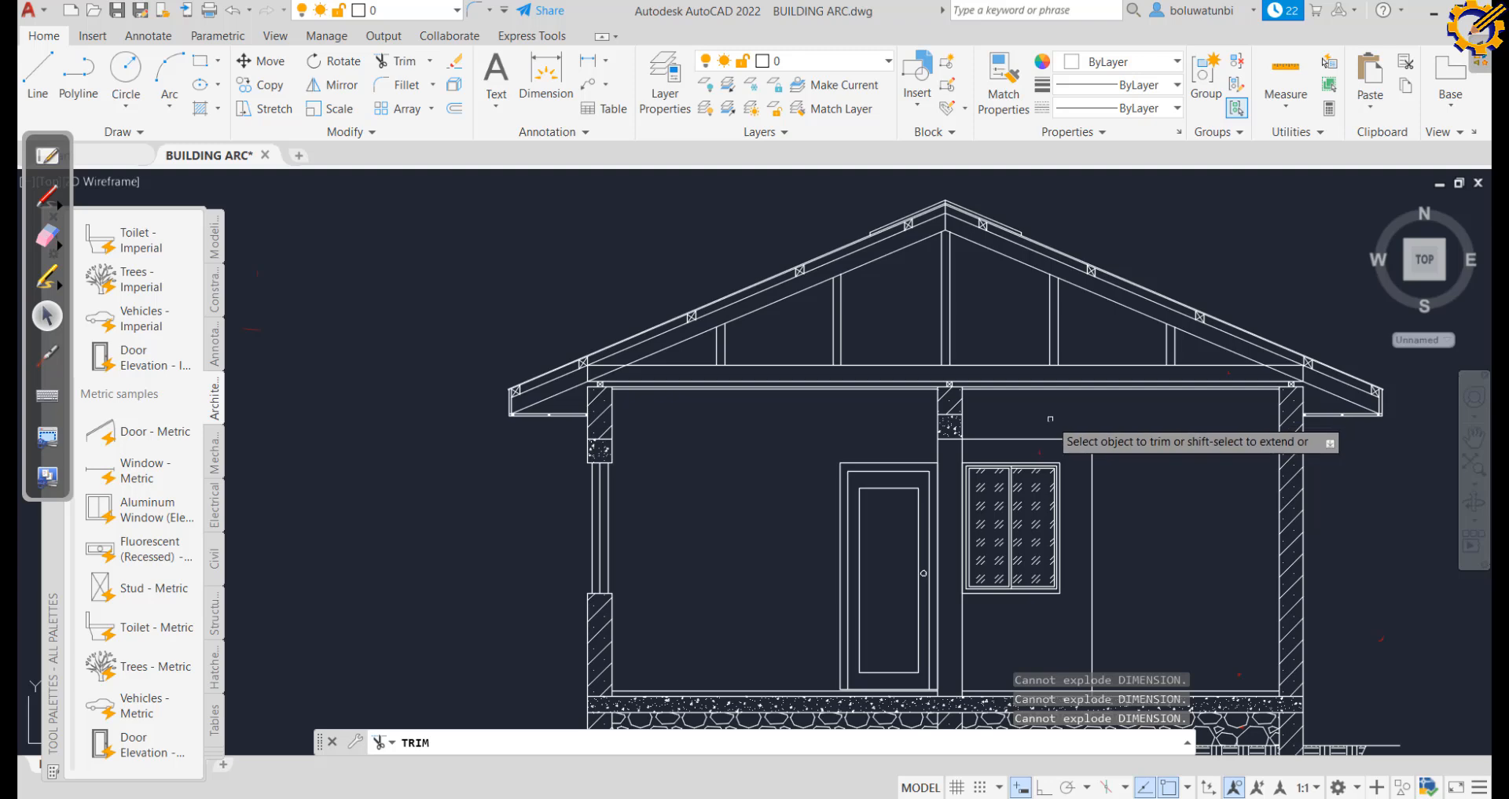
key("Escape")
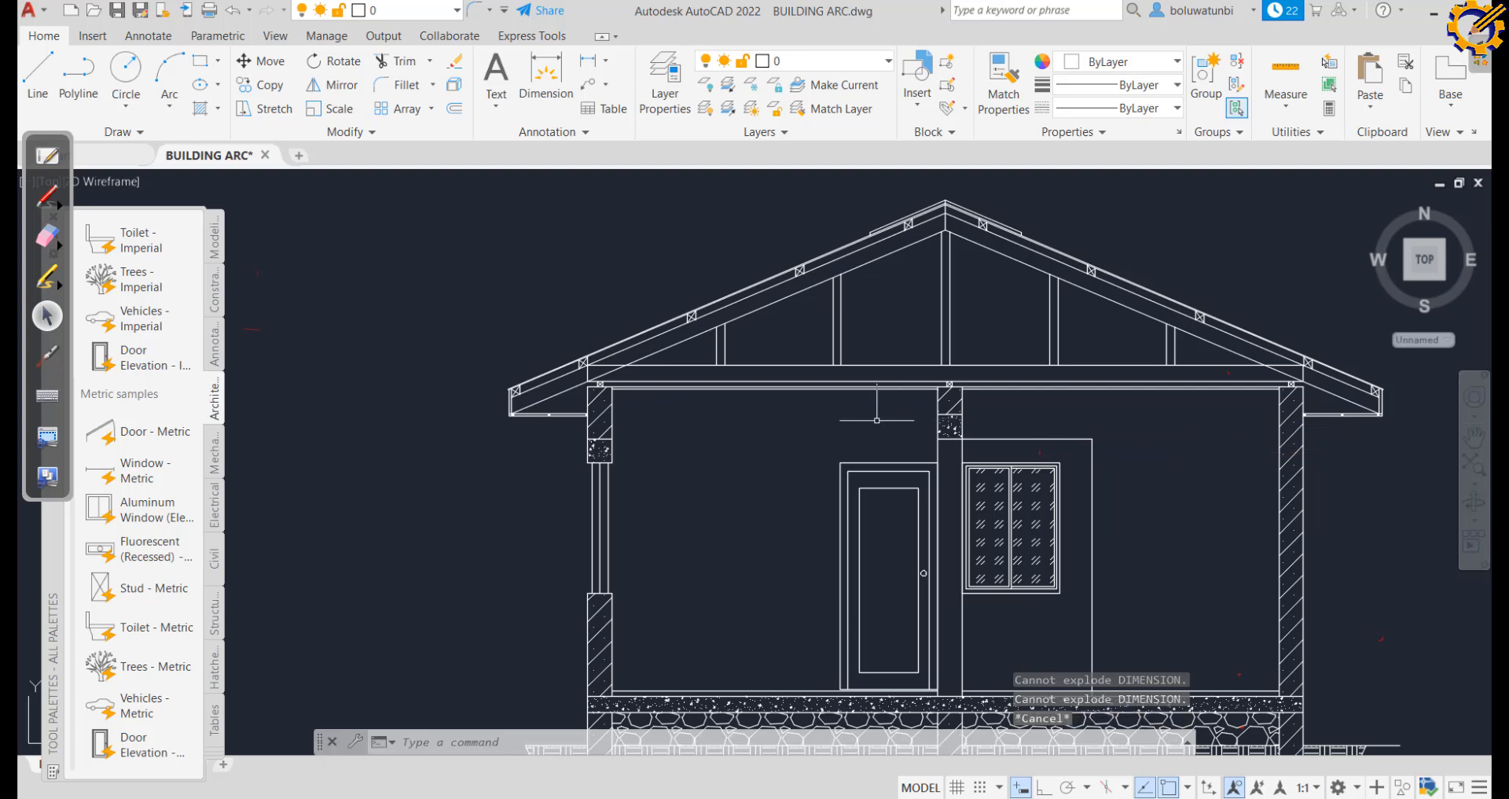
scroll(761, 422, "up", 2)
scroll(617, 382, "up", 4)
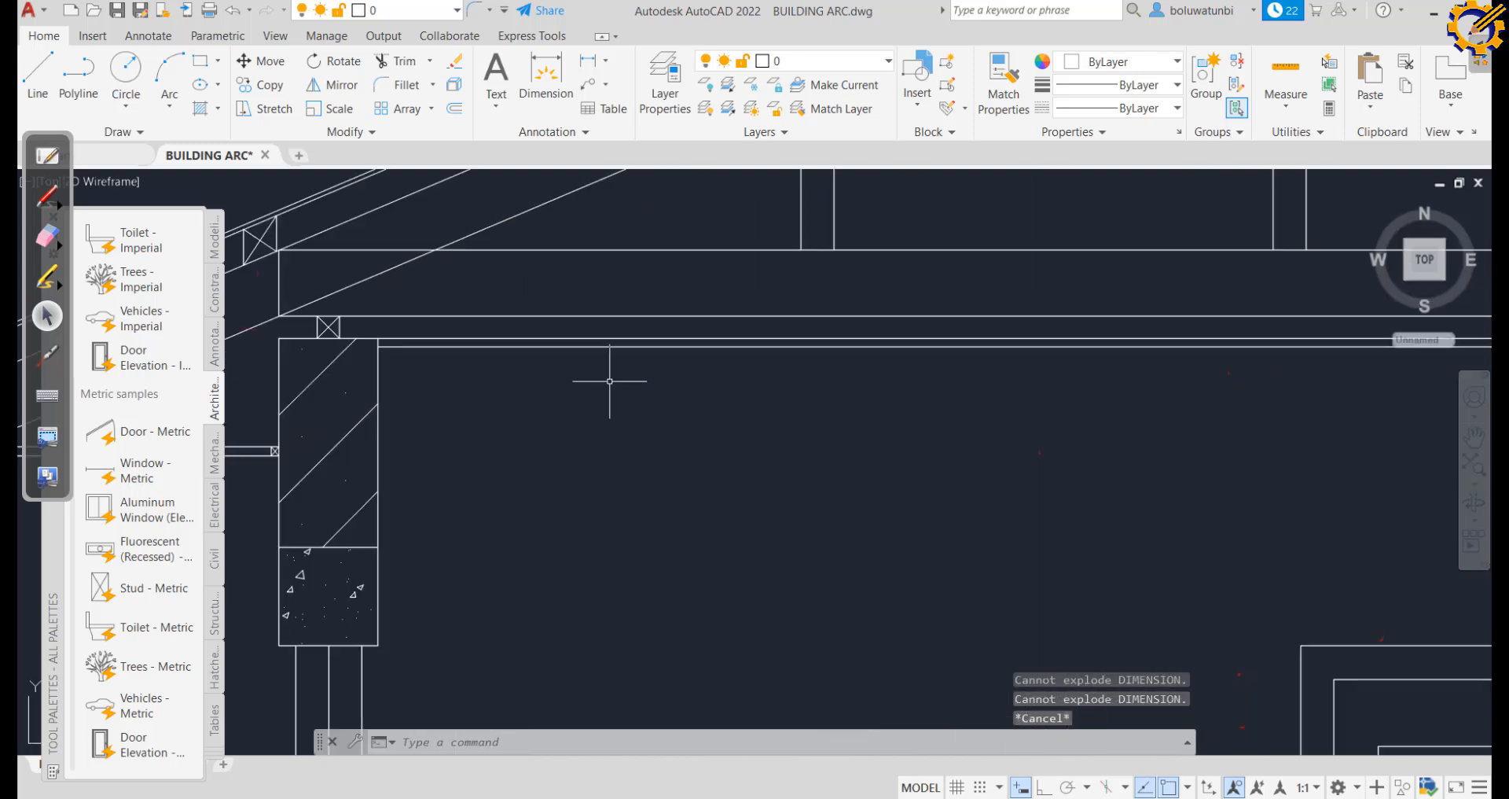
left_click(37, 75)
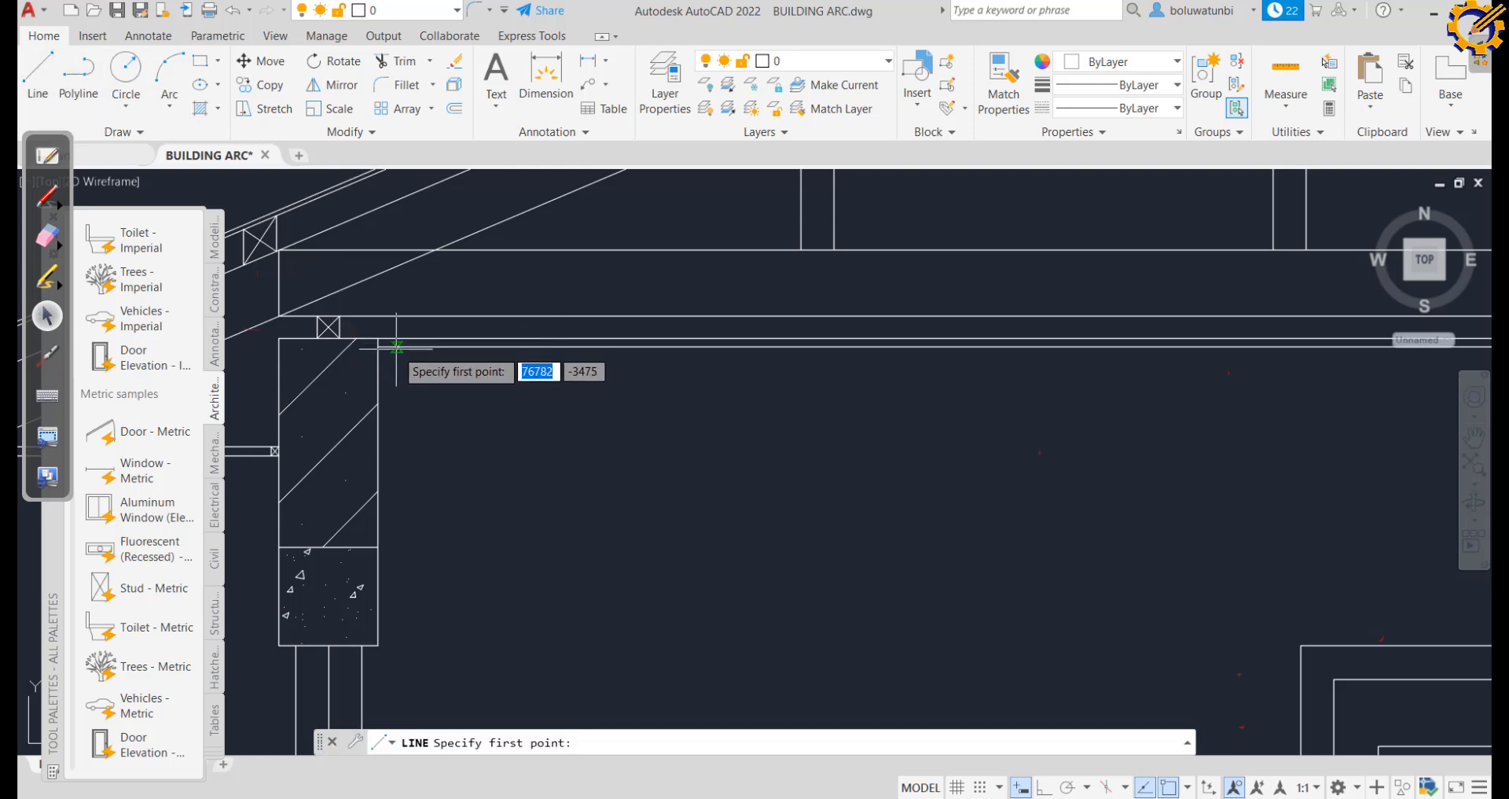
key("Escape")
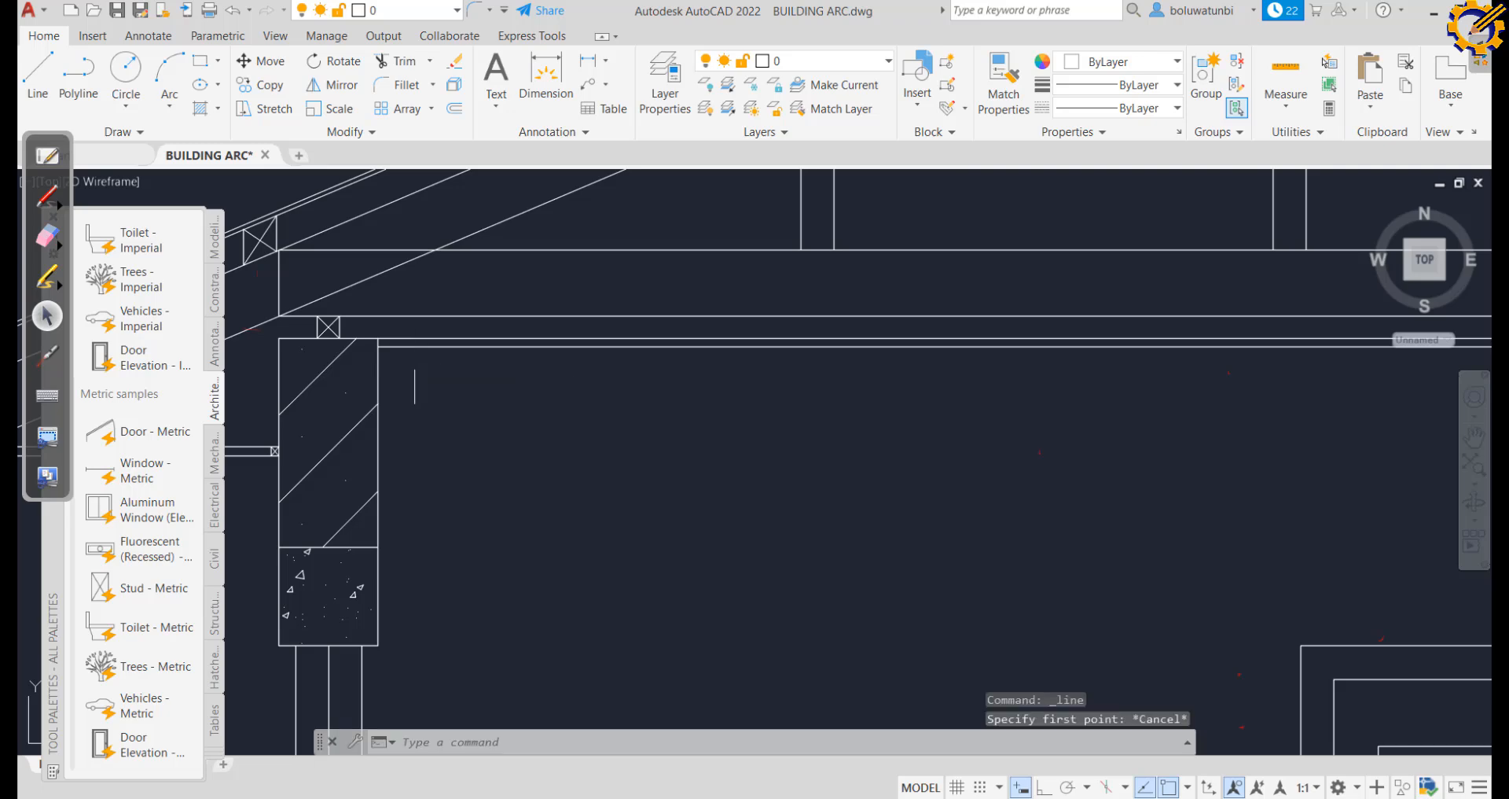
Save the building section drawing
scroll(525, 389, "down", 4)
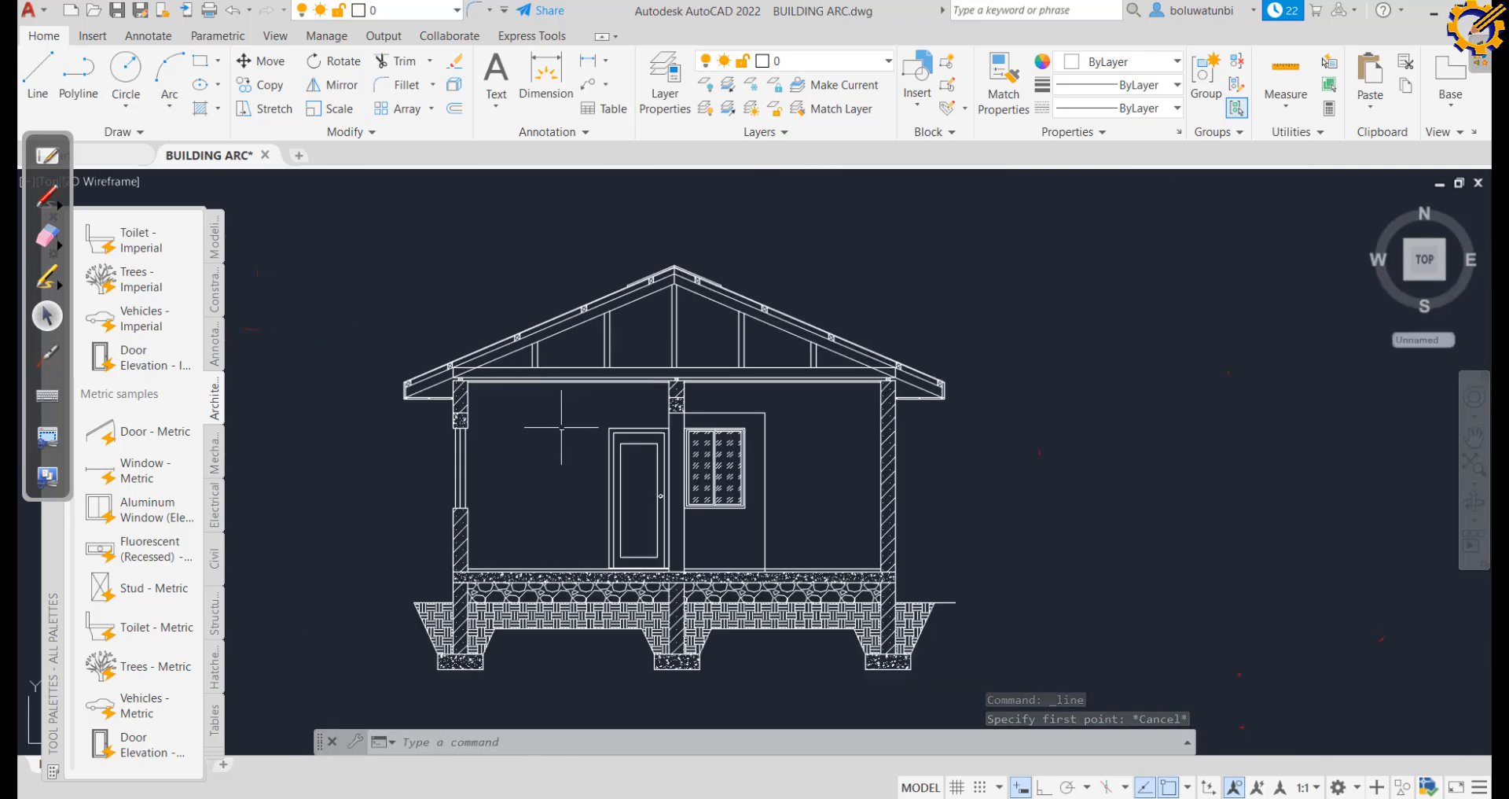
key("ctrl+s")
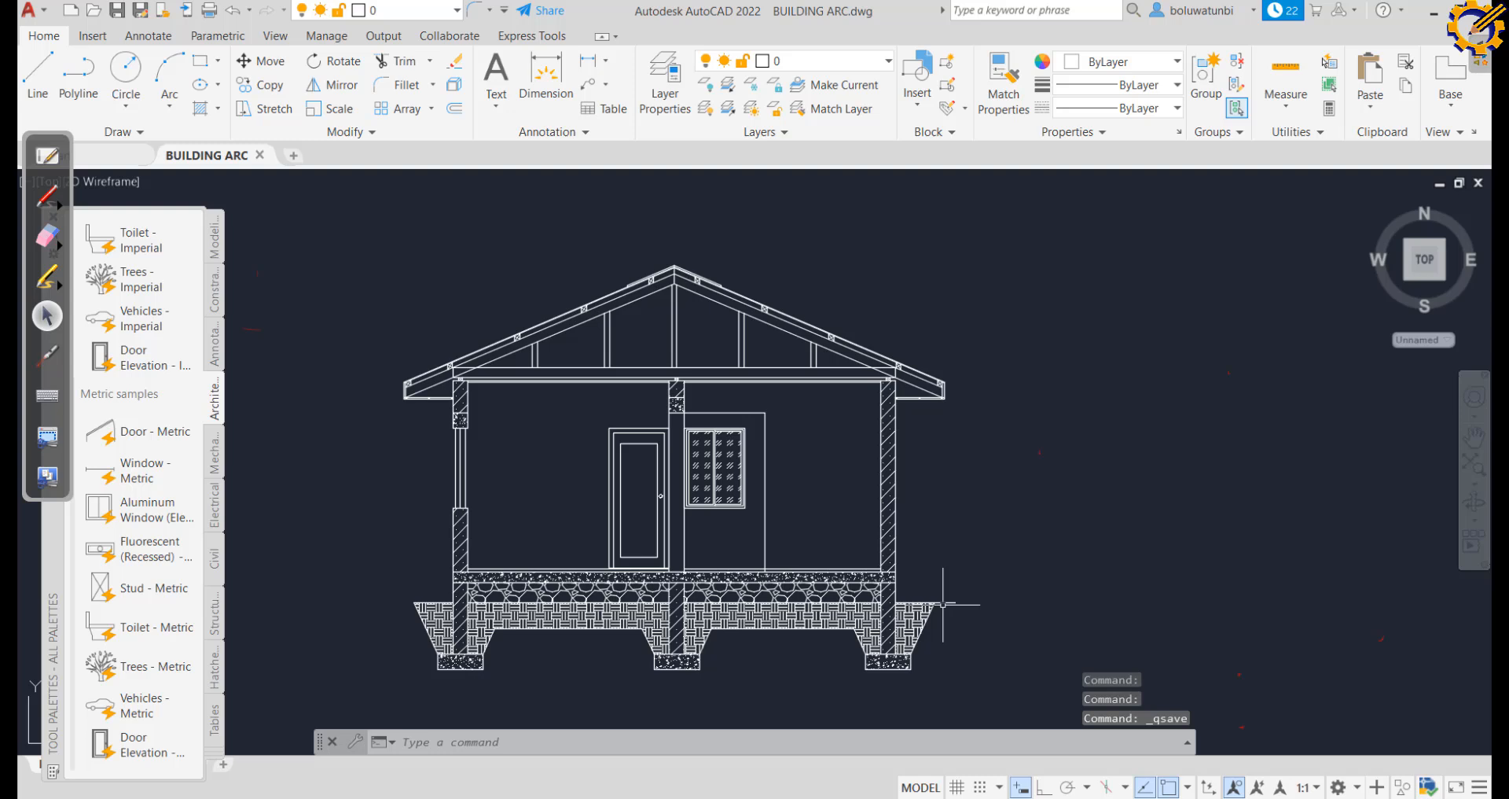
Add a vertical linear dimension for the height of the concrete lintel in the middle wall, placed out in the adjoining room
left_click(586, 62)
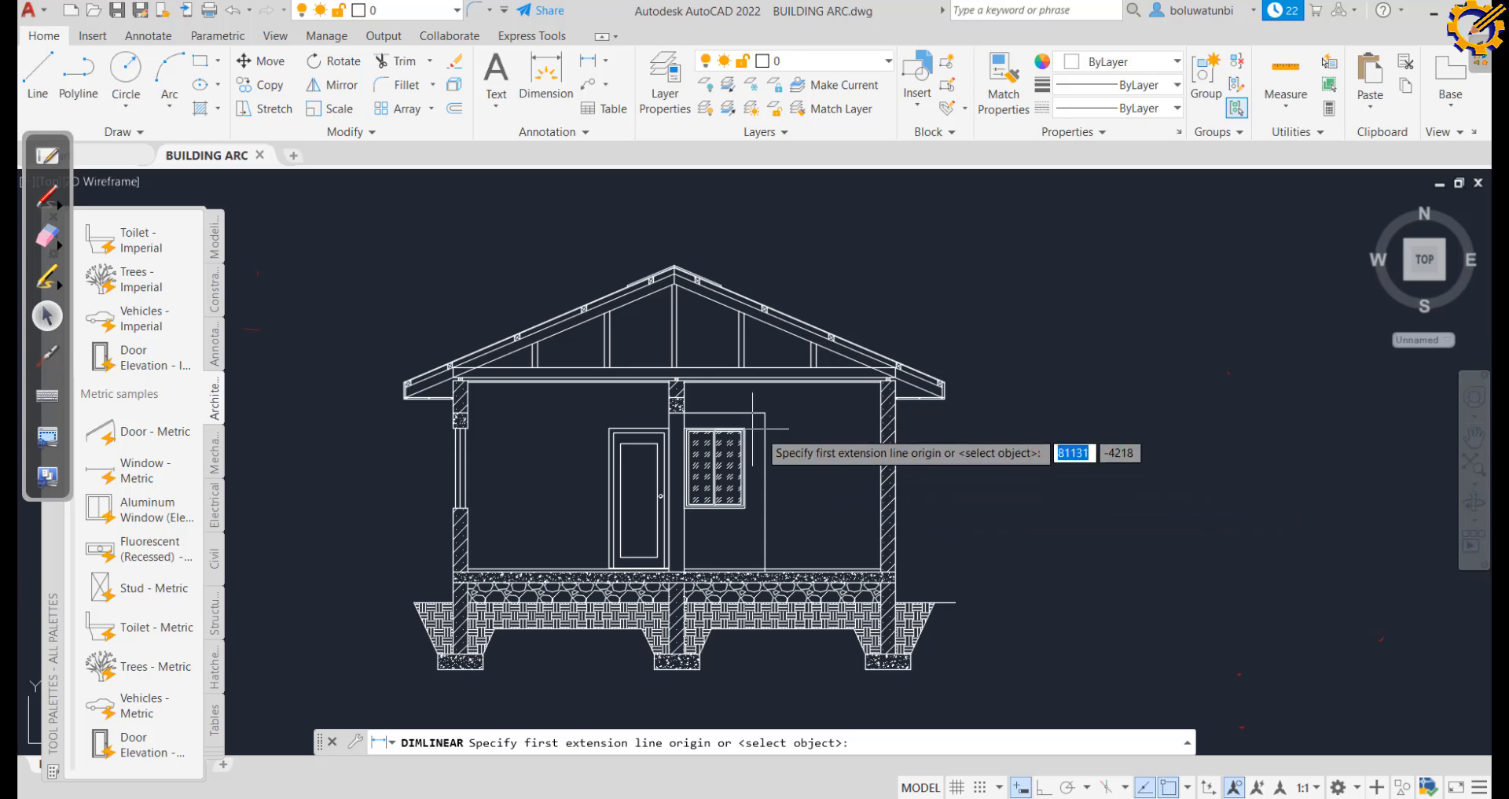
scroll(696, 416, "up", 5)
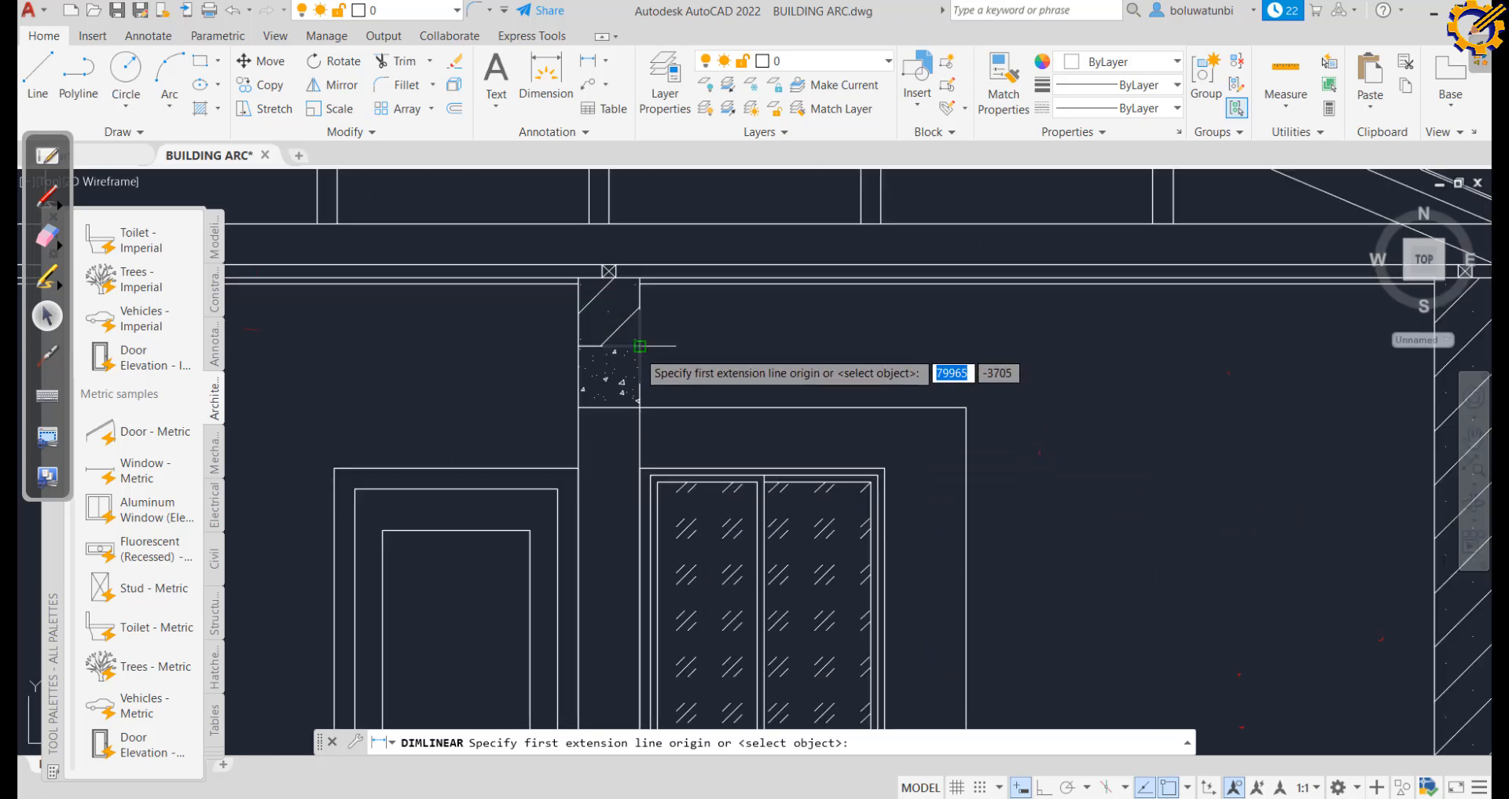
left_click(640, 345)
left_click(640, 407)
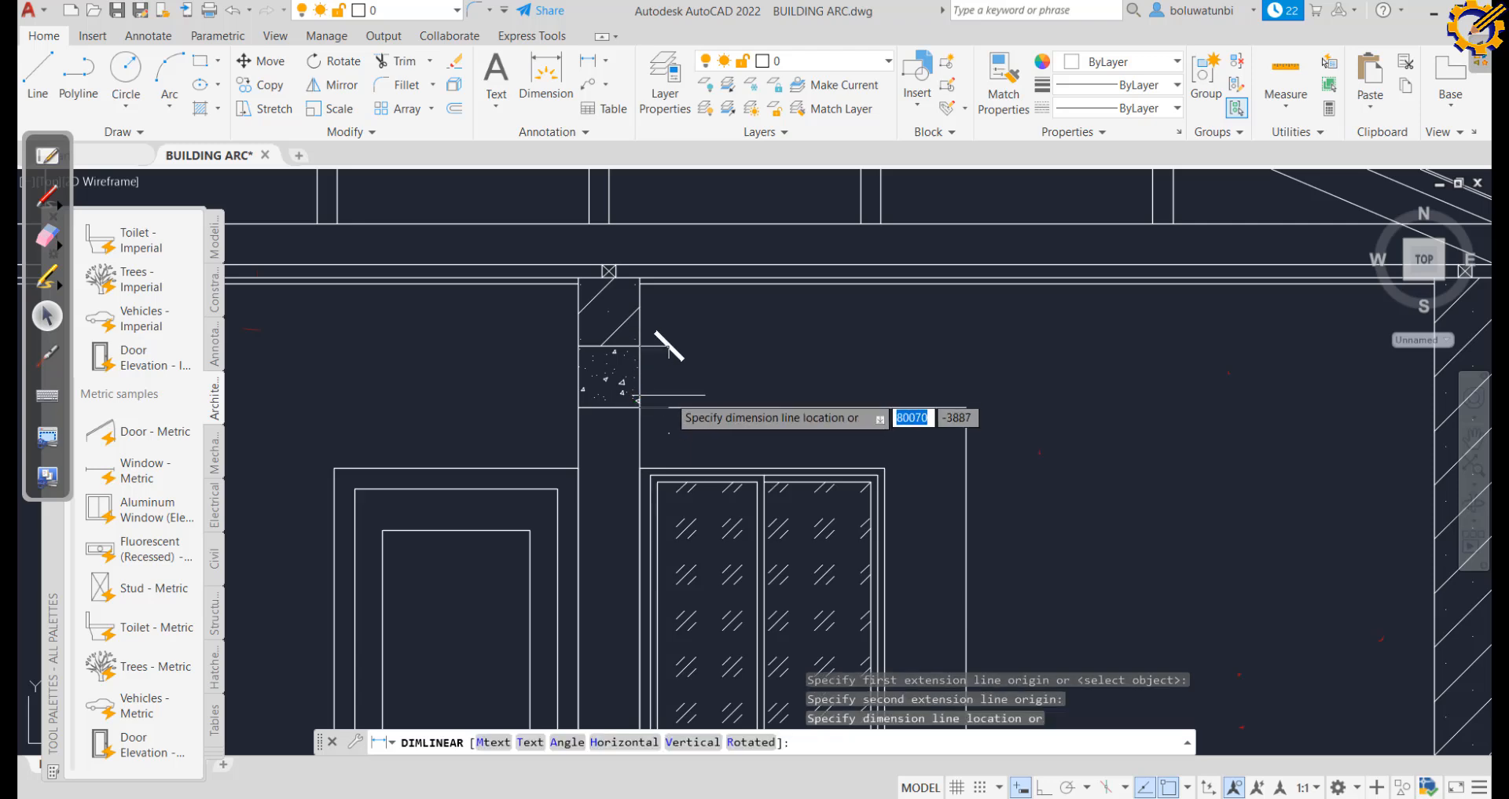
left_click(1073, 406)
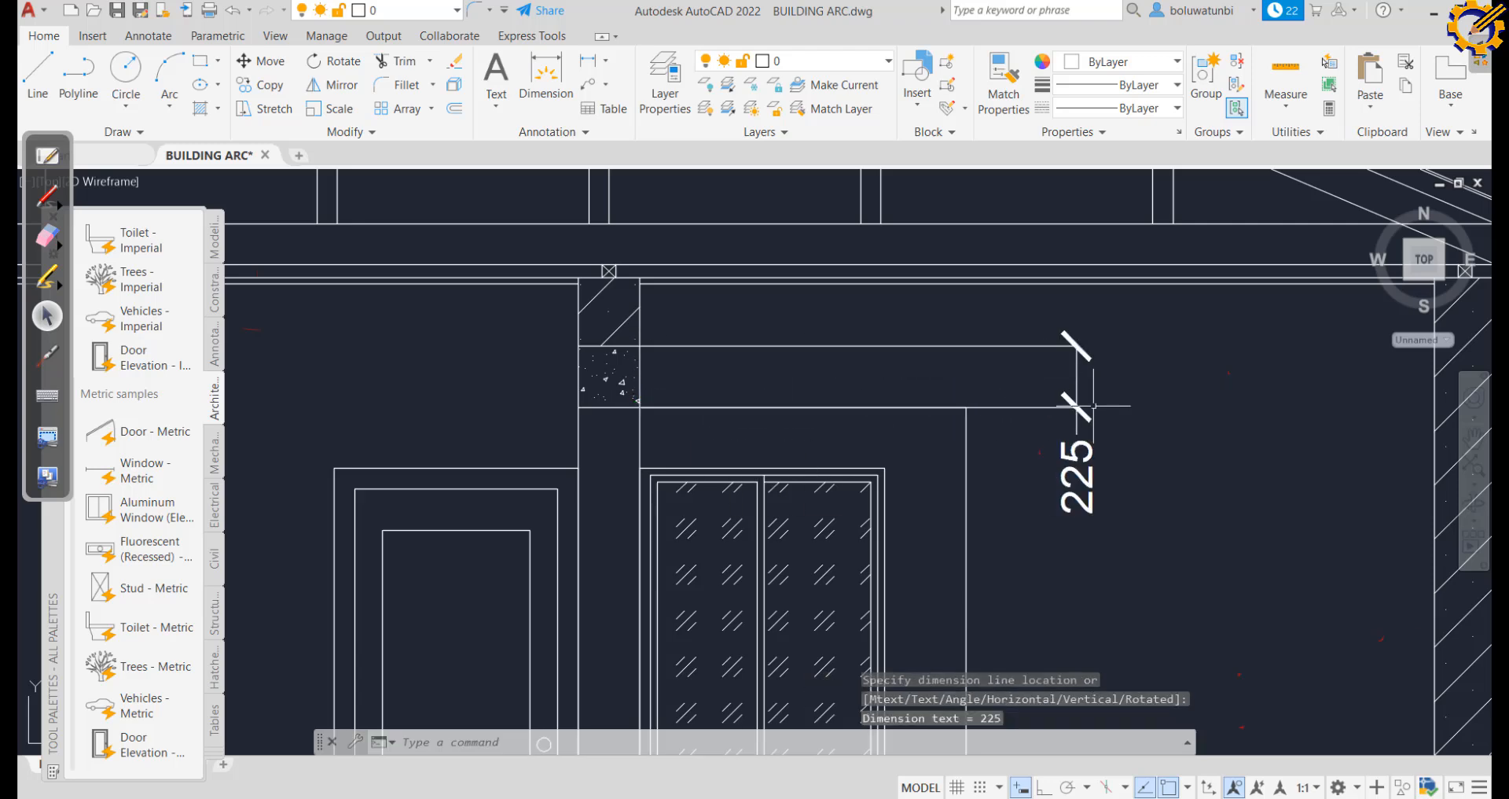
Select the whole building section, including the lintel dimension, and explode it
scroll(1100, 417, "down", 5)
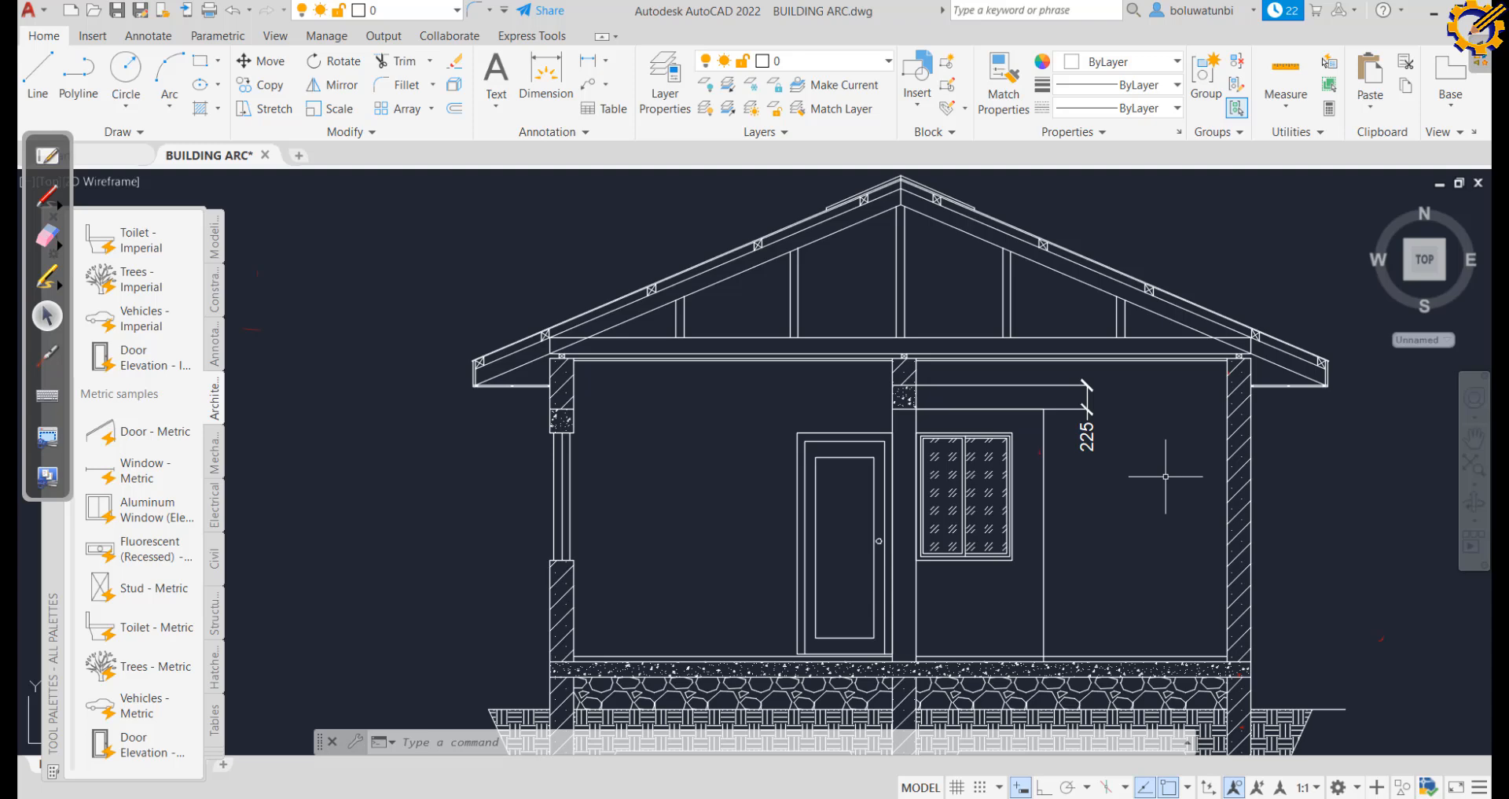
middle_click_drag(1132, 469, 1063, 458)
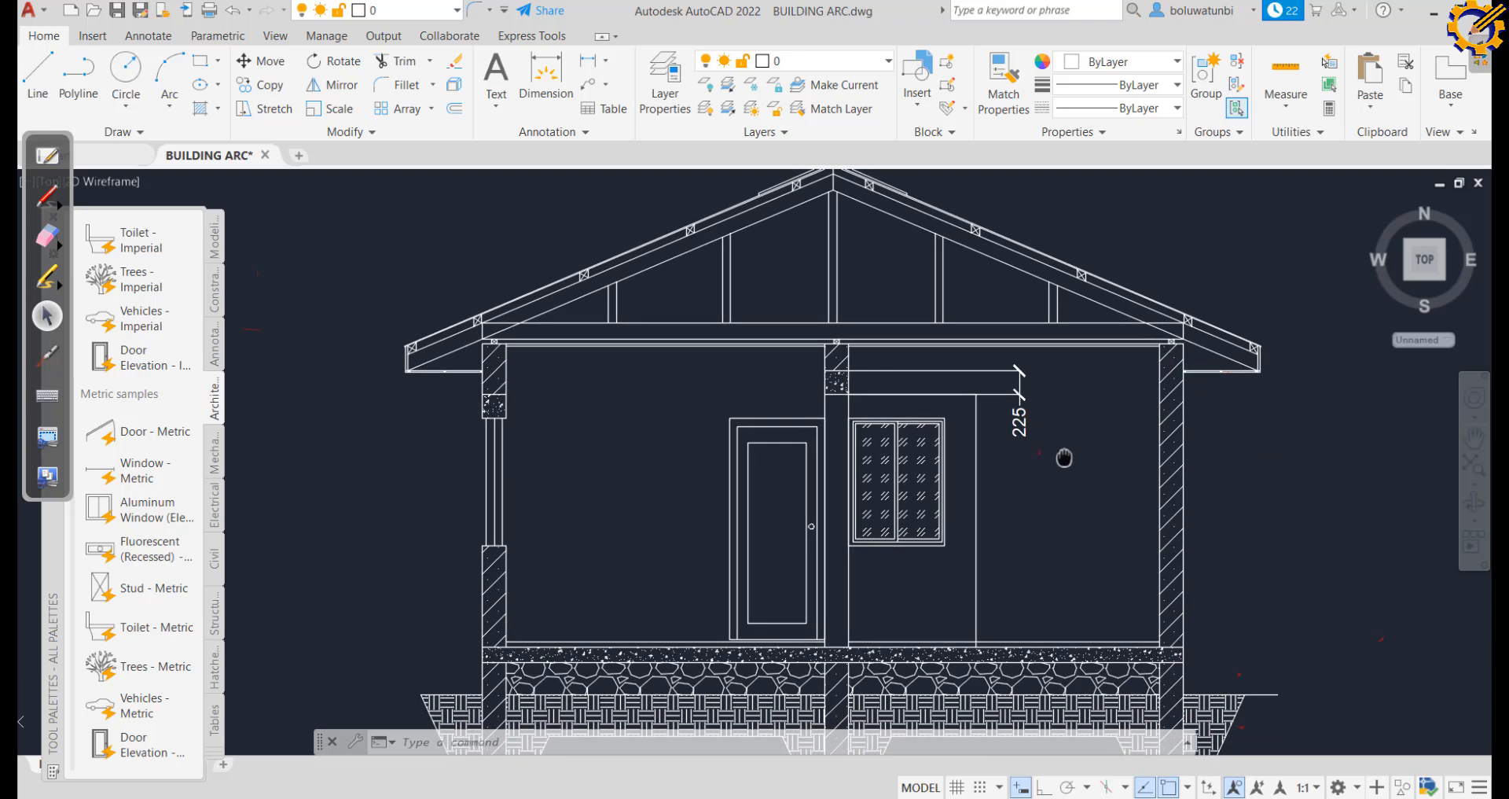
scroll(1046, 441, "down", 3)
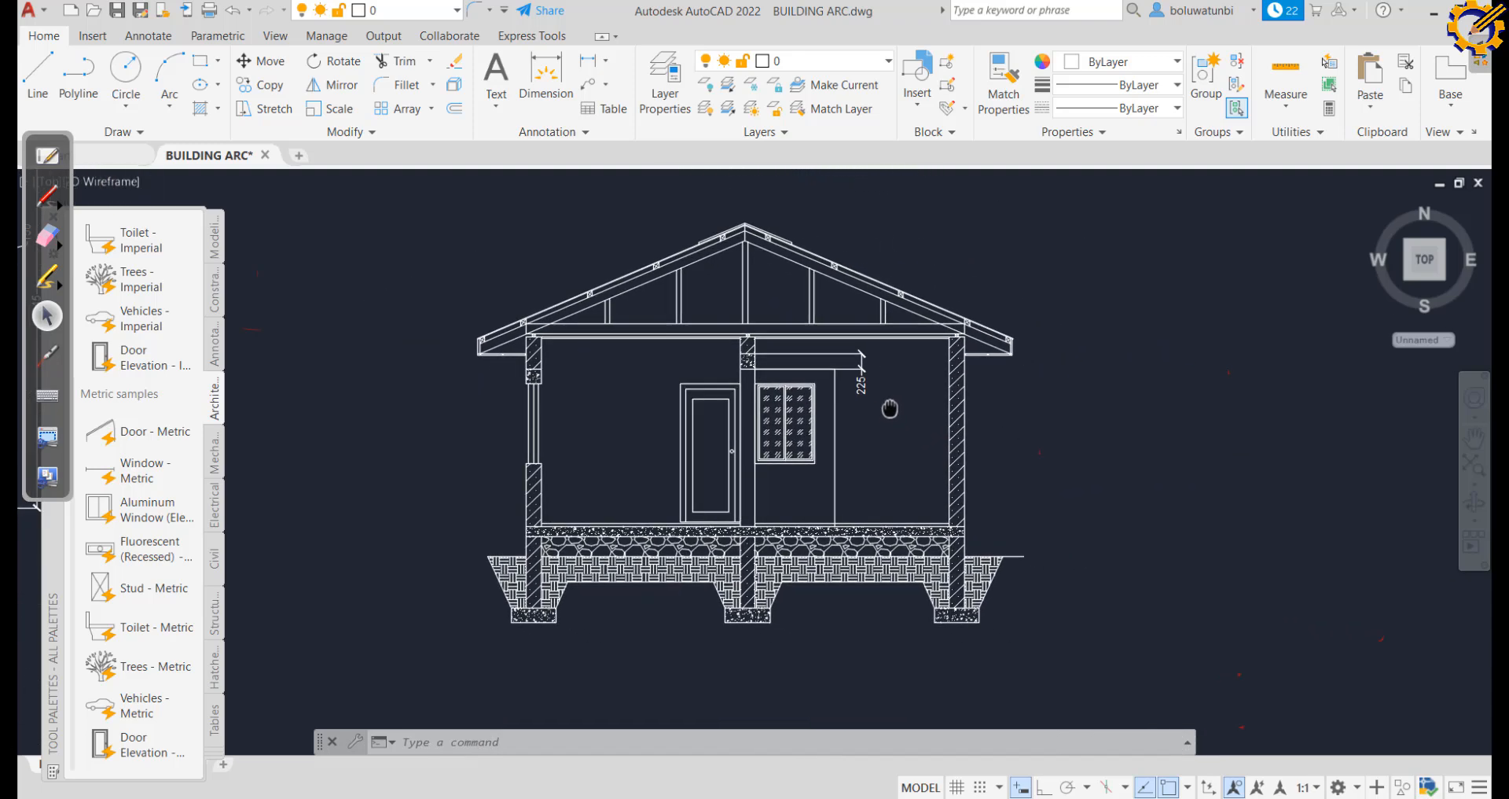
middle_click_drag(889, 408, 884, 414)
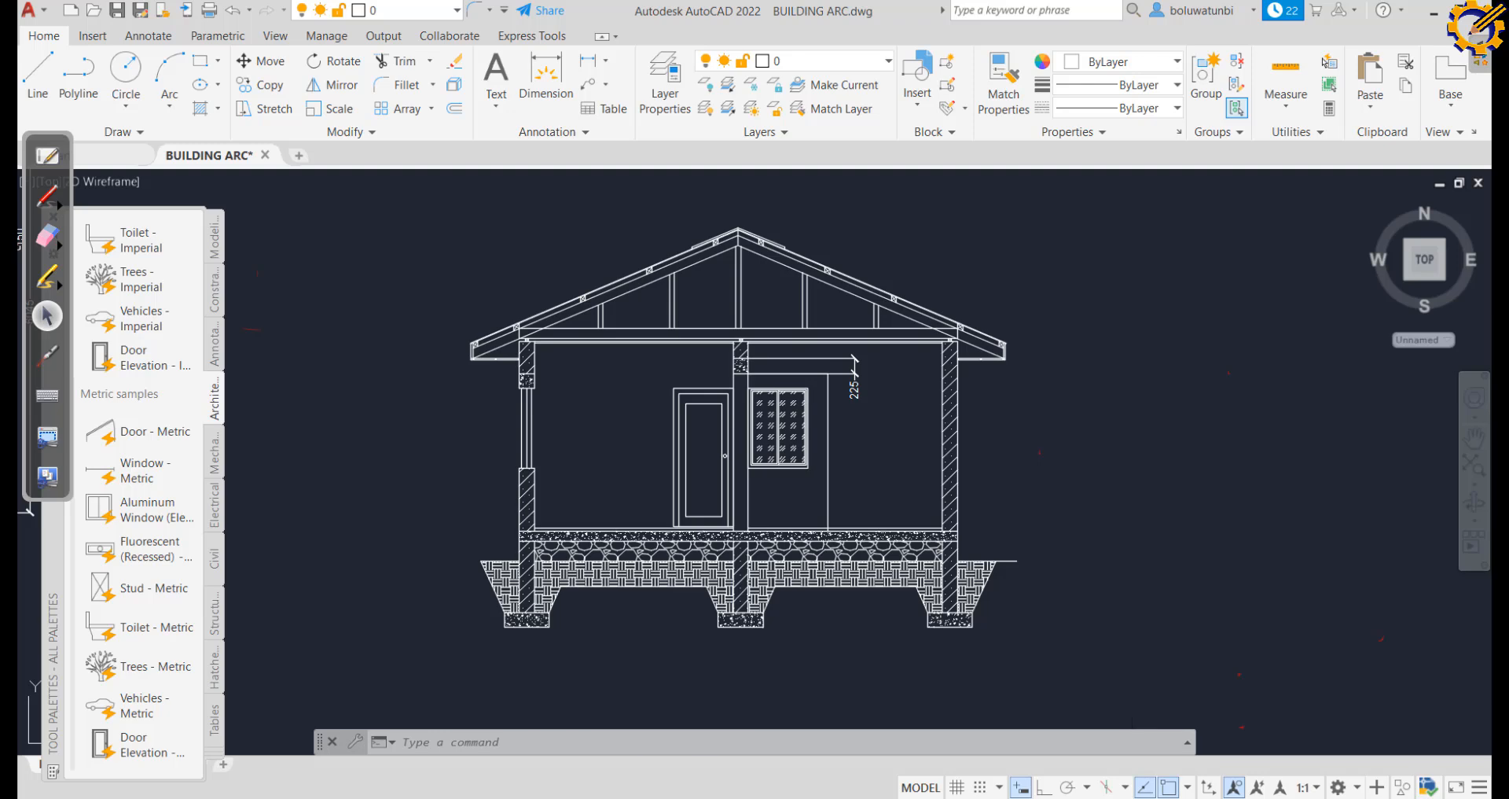
left_click(1136, 696)
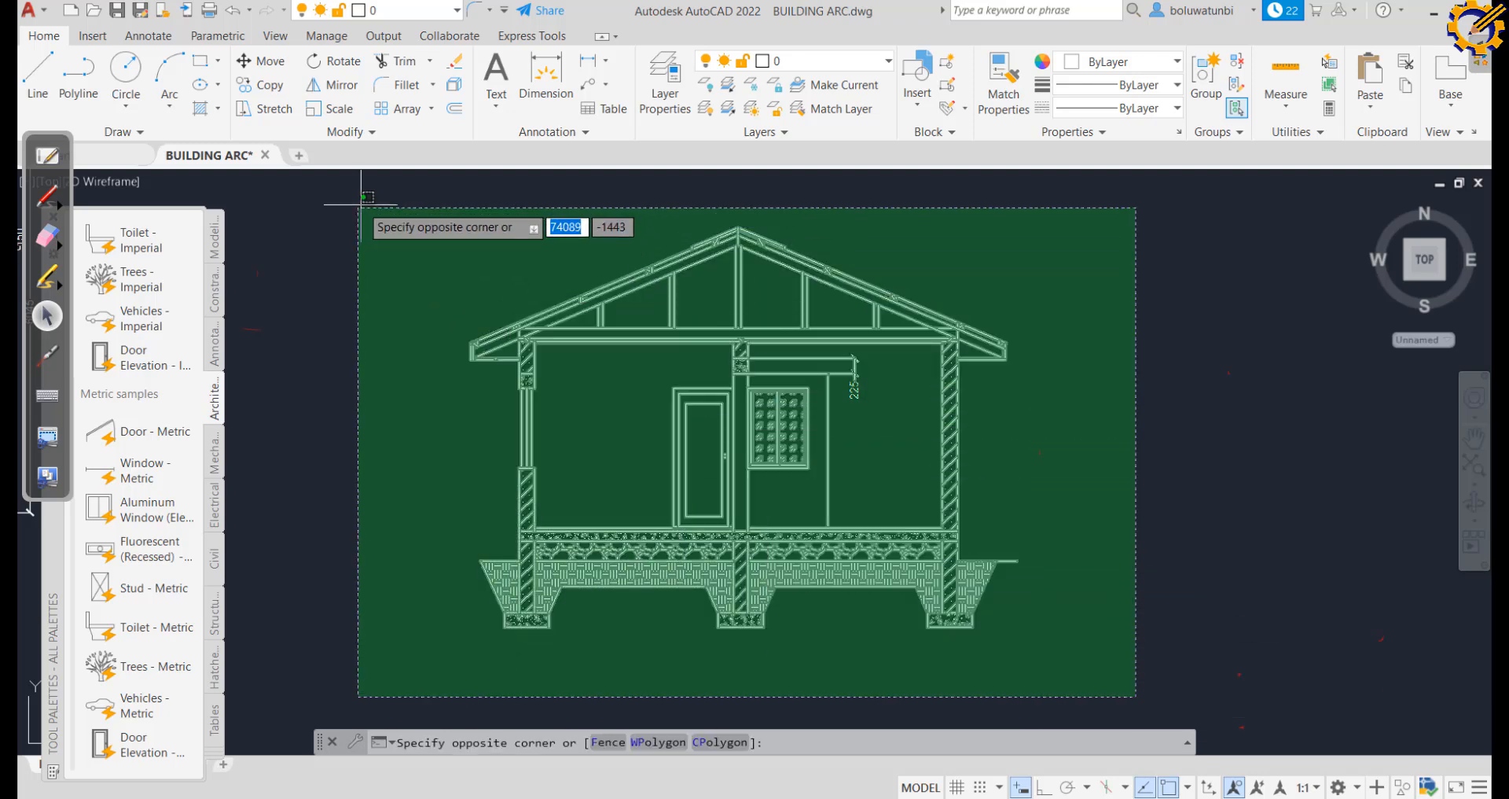
left_click(362, 203)
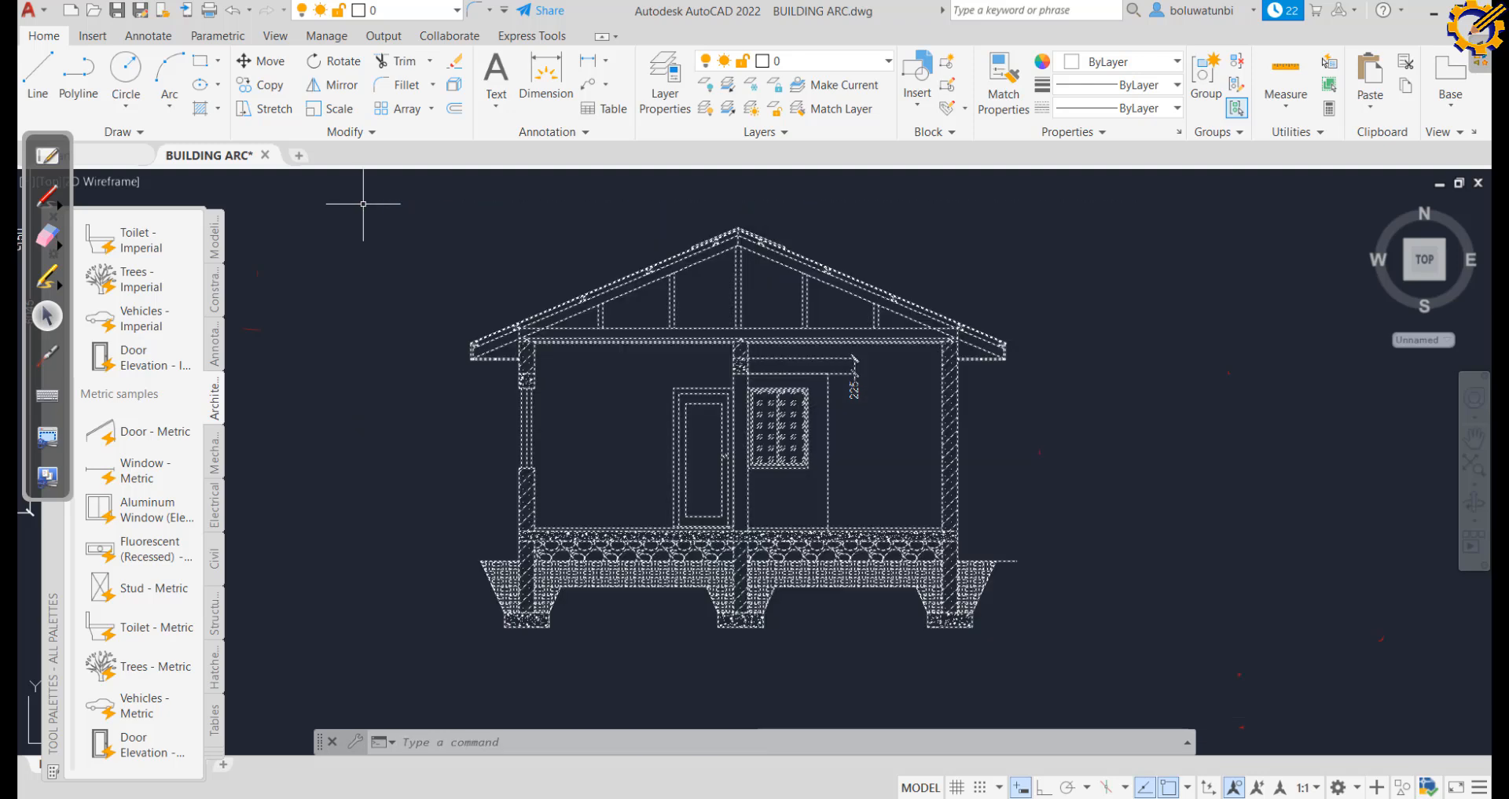
left_click(454, 85)
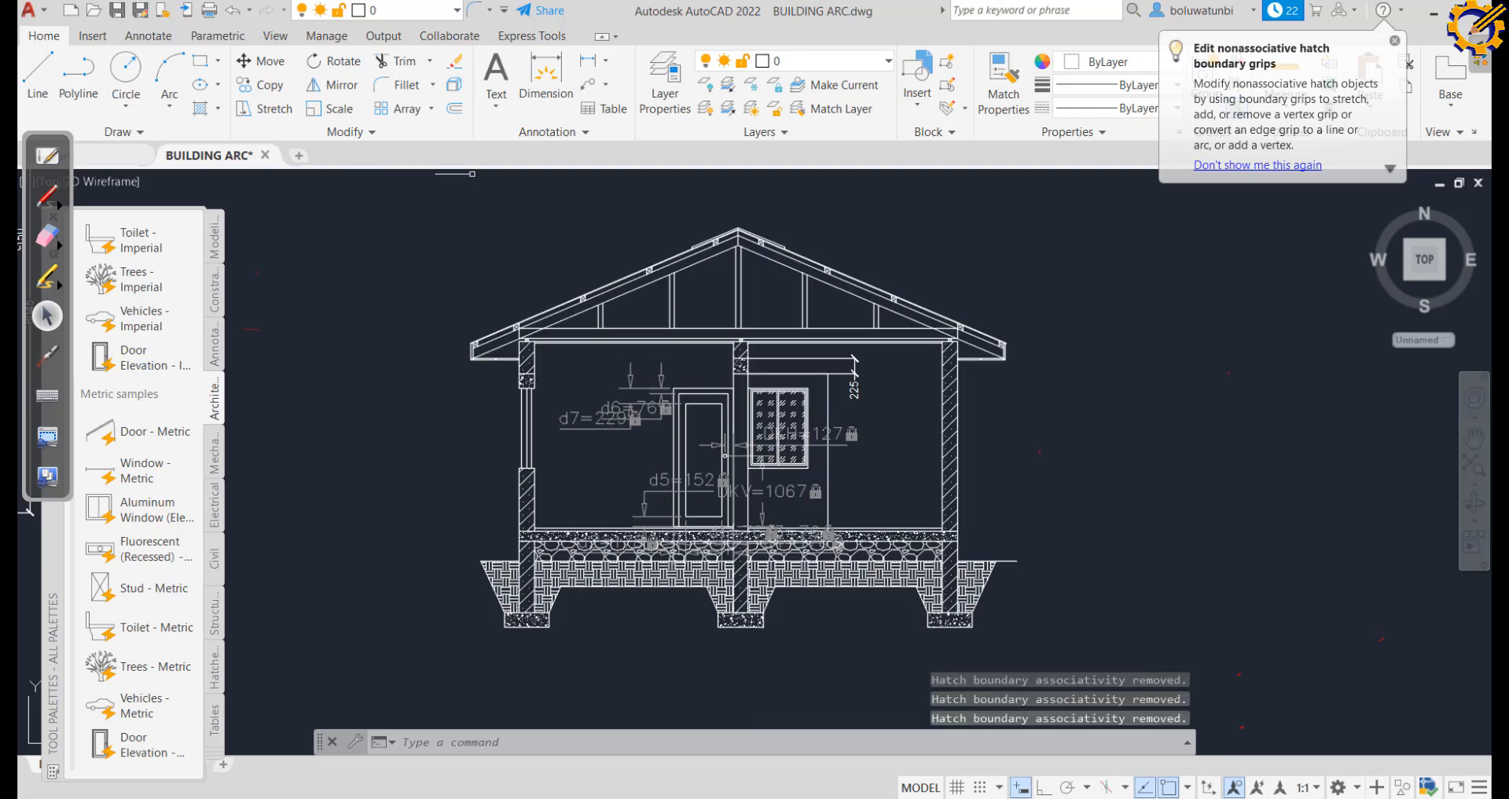
left_click(474, 269)
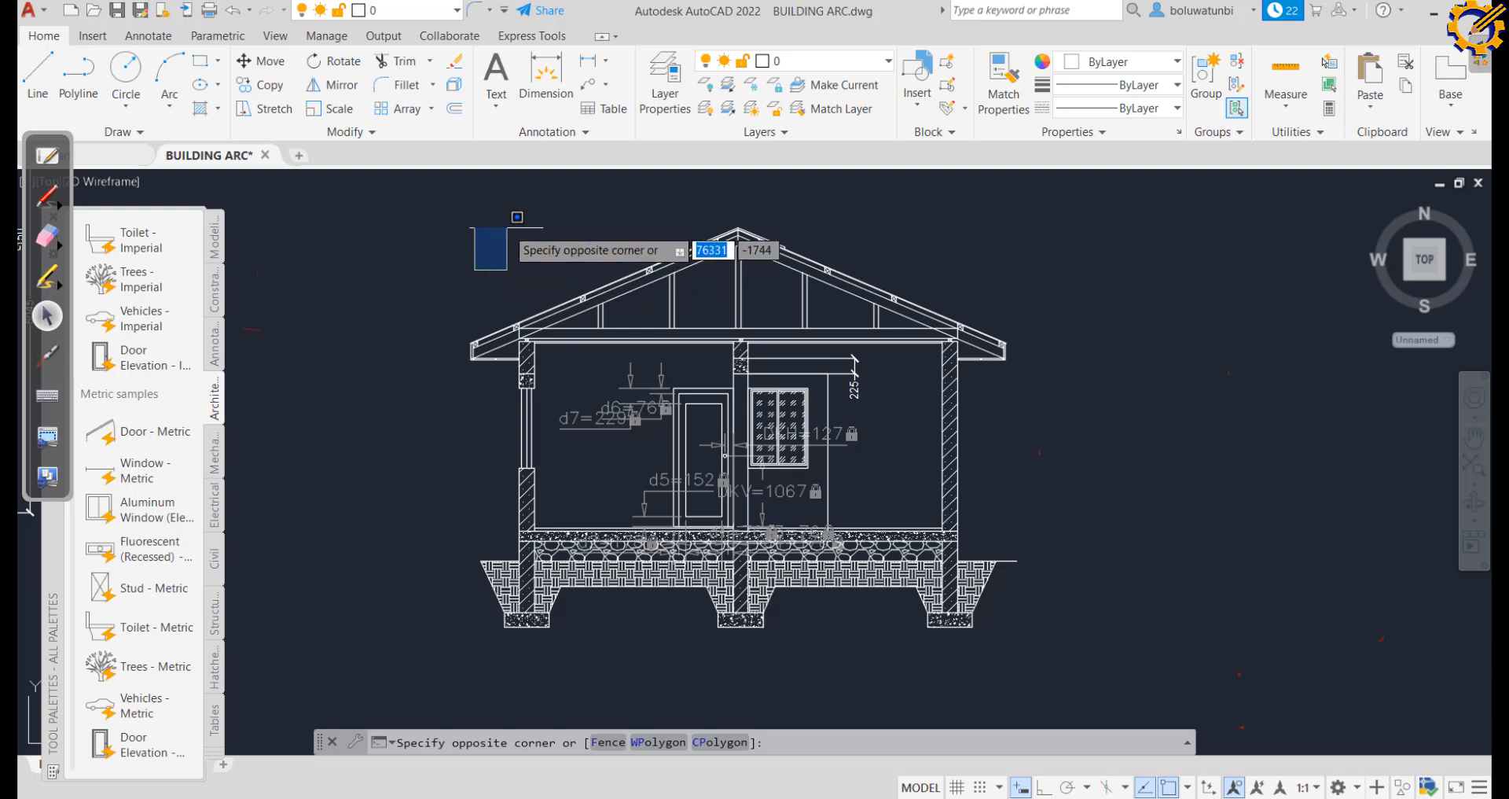
left_click(503, 239)
left_click(504, 246)
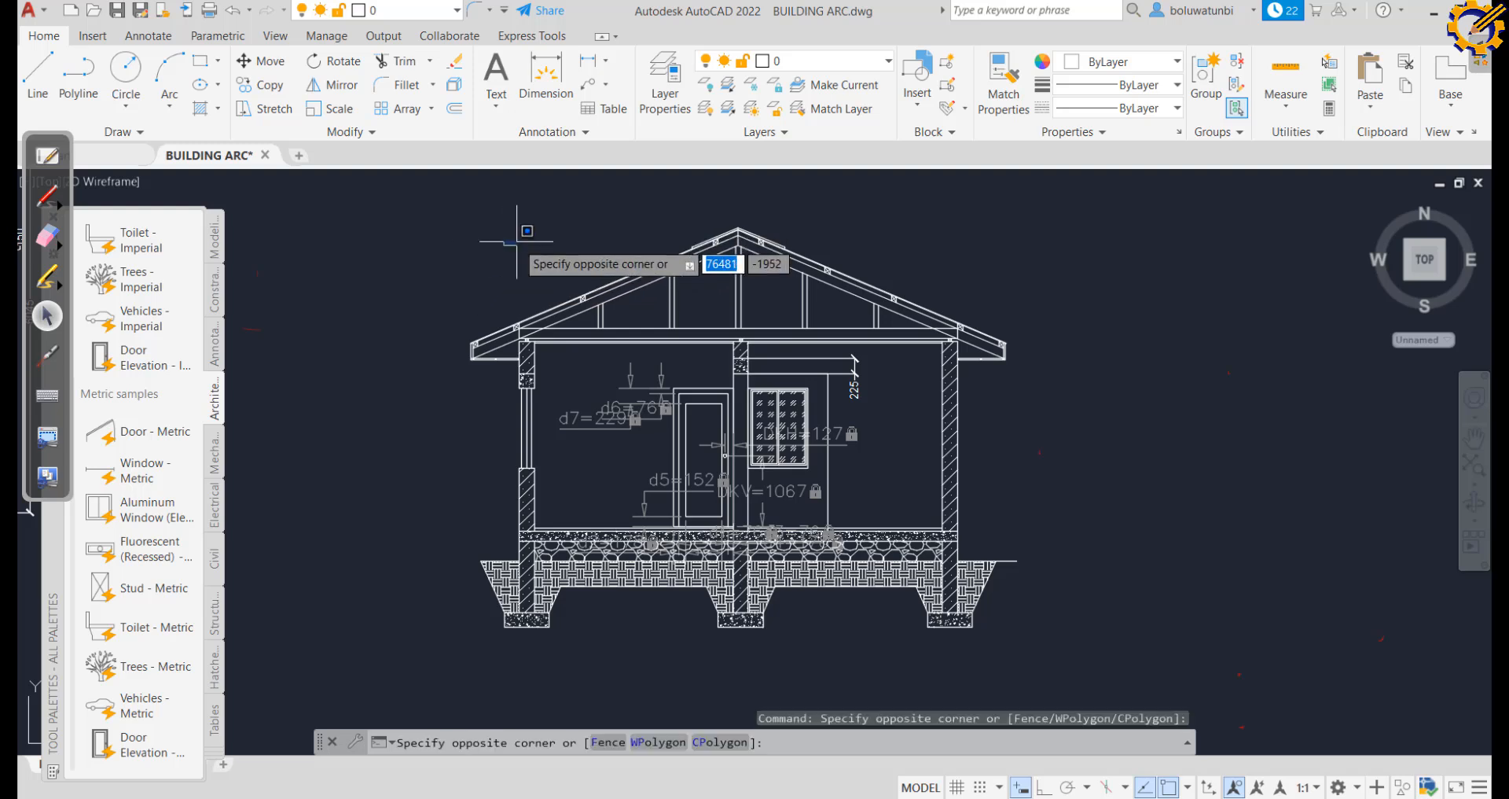
left_click(516, 242)
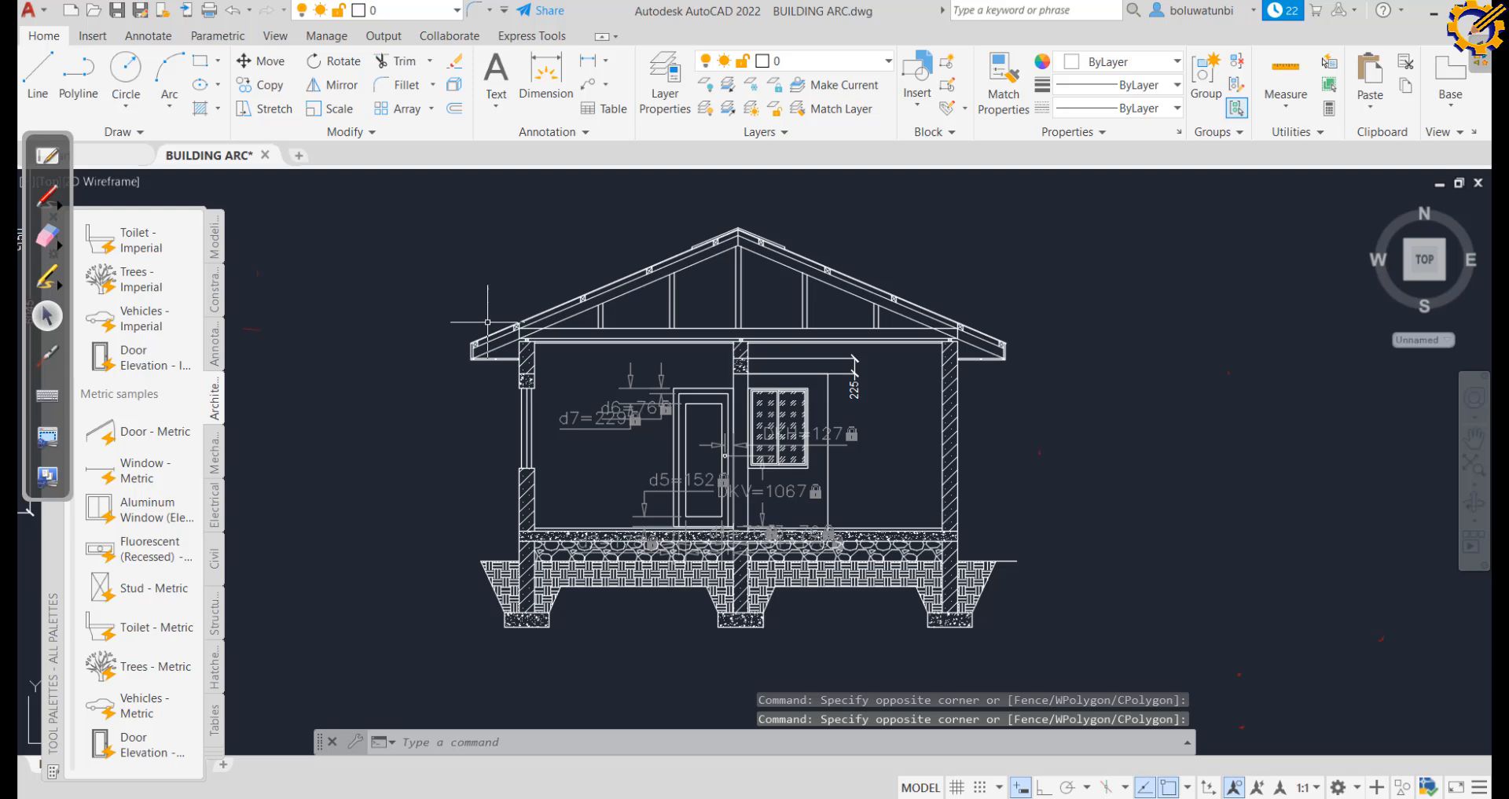
key("Escape")
key("Escape")
key("Escape")
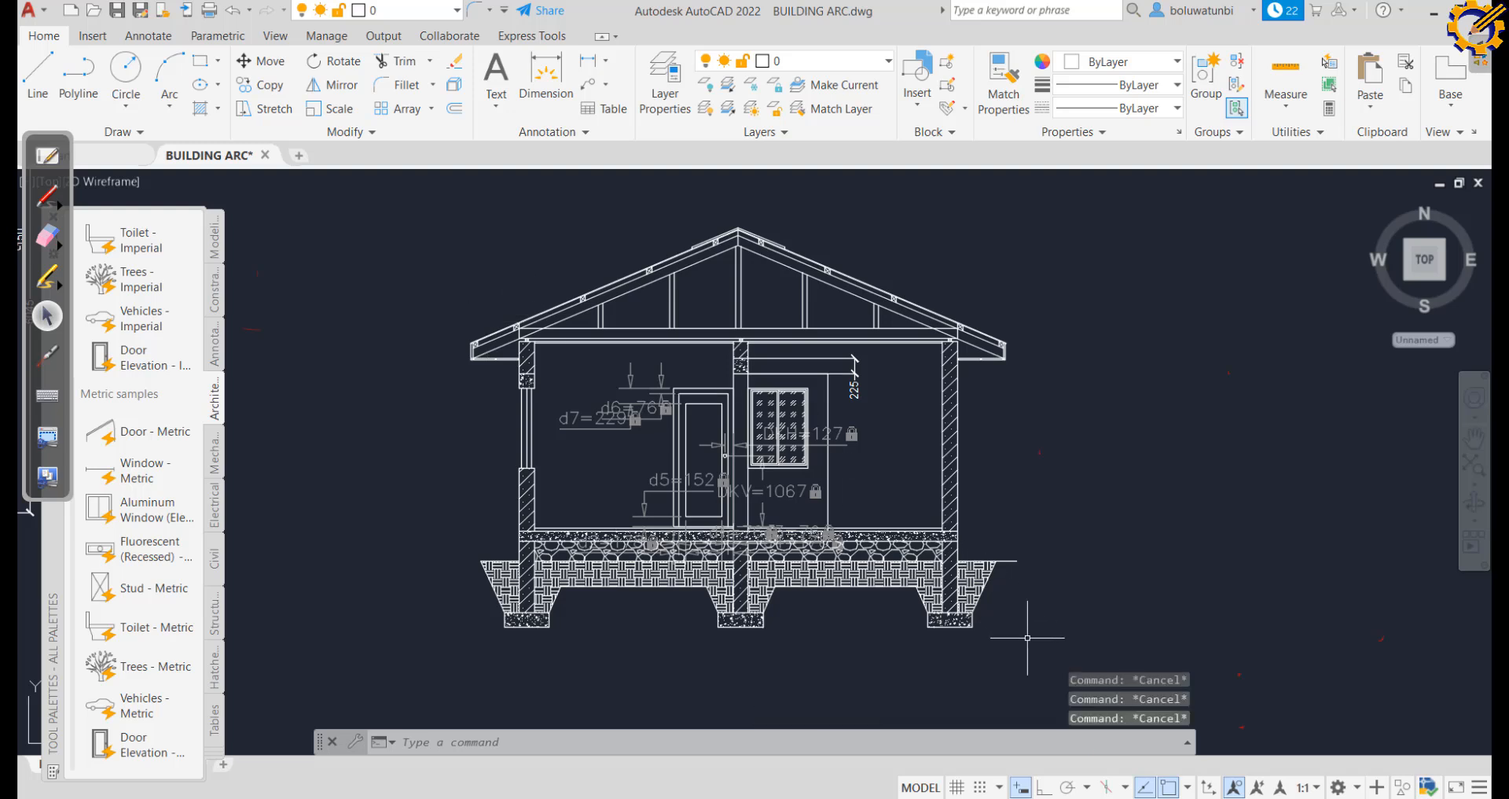
Scale the whole building section, including its lintel dimension, by a factor of 0.5 from a base point beside it
left_click(1052, 661)
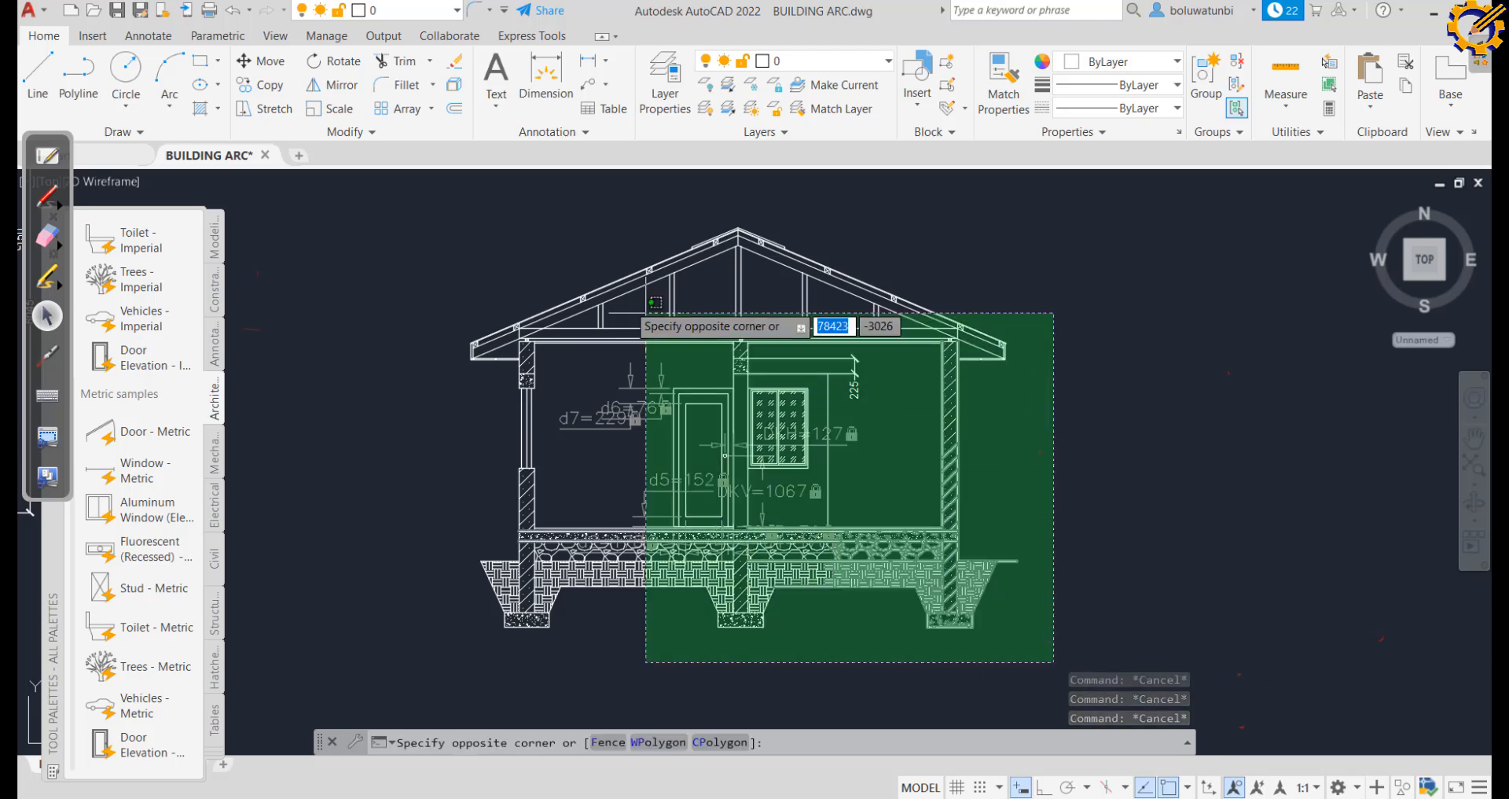
left_click(361, 190)
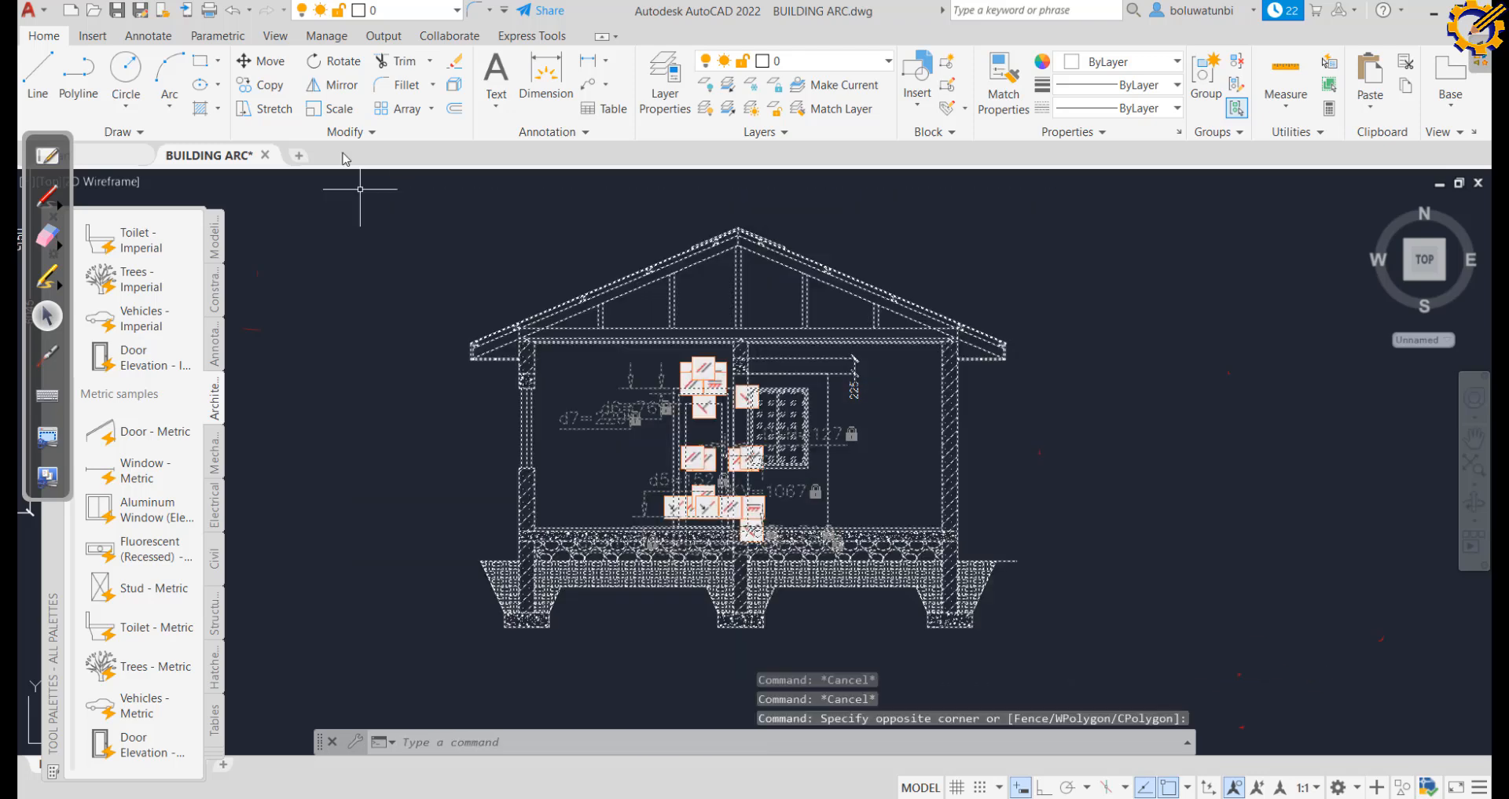
left_click(336, 110)
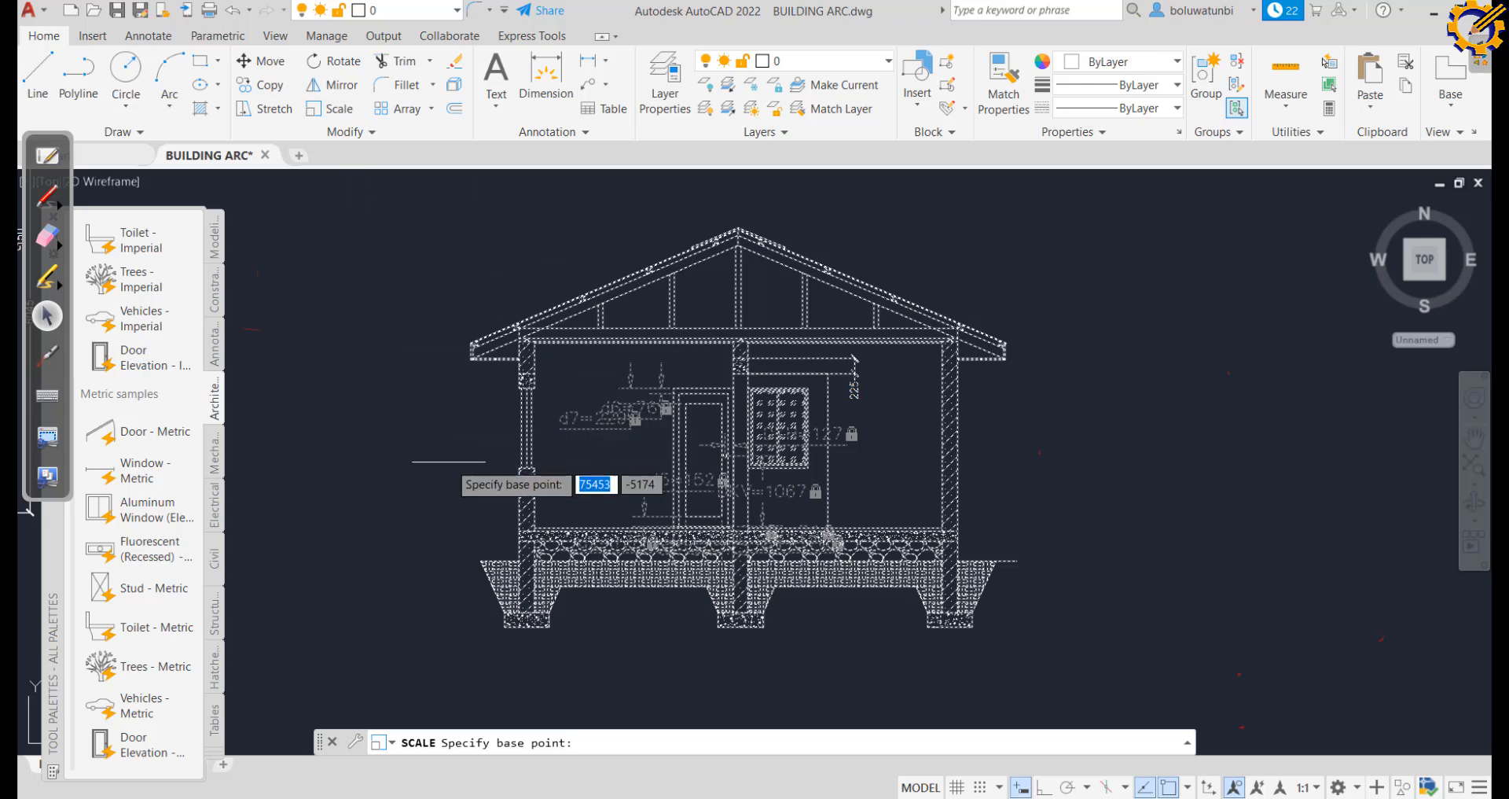
left_click(449, 535)
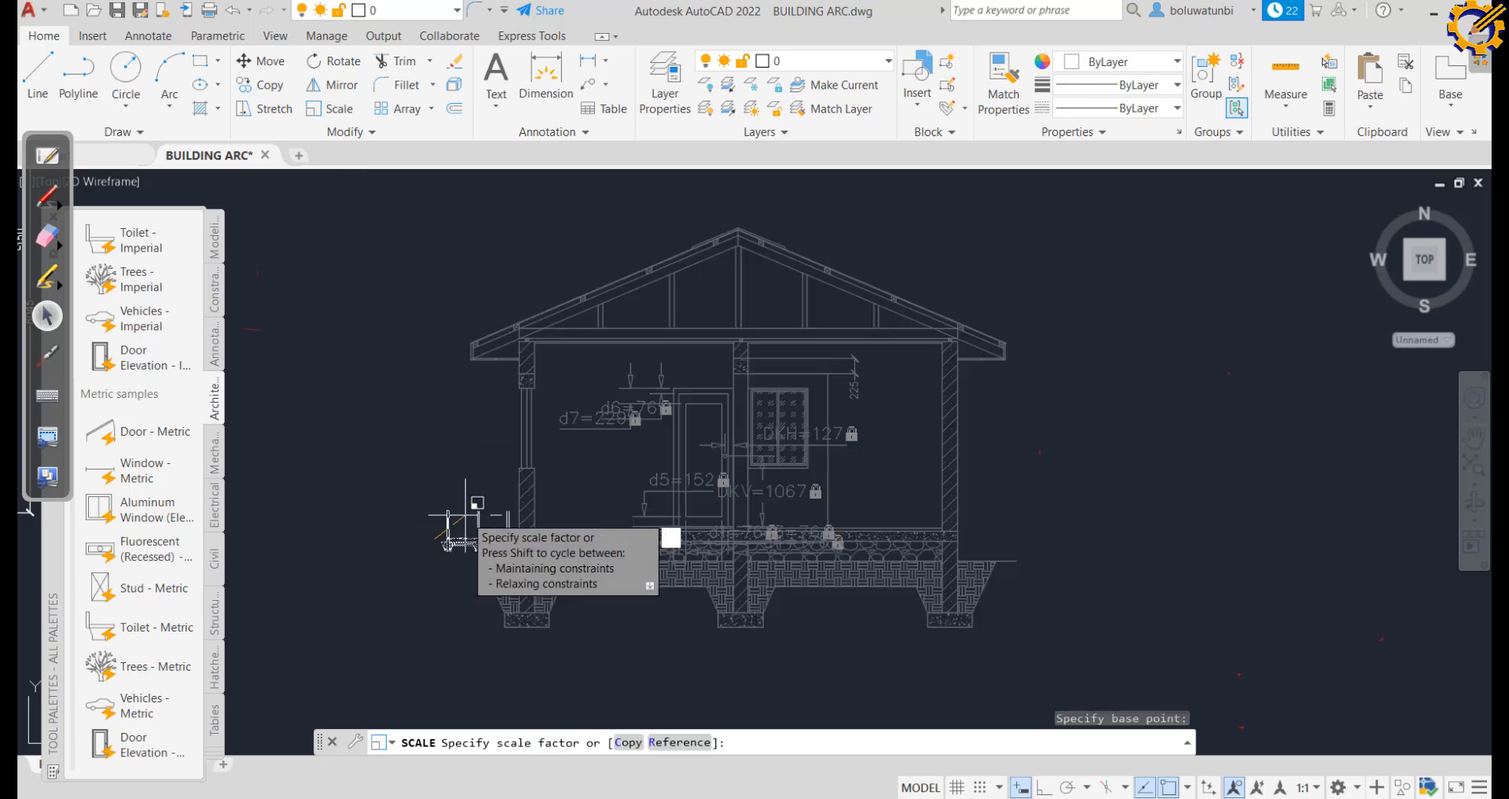
type("0.5")
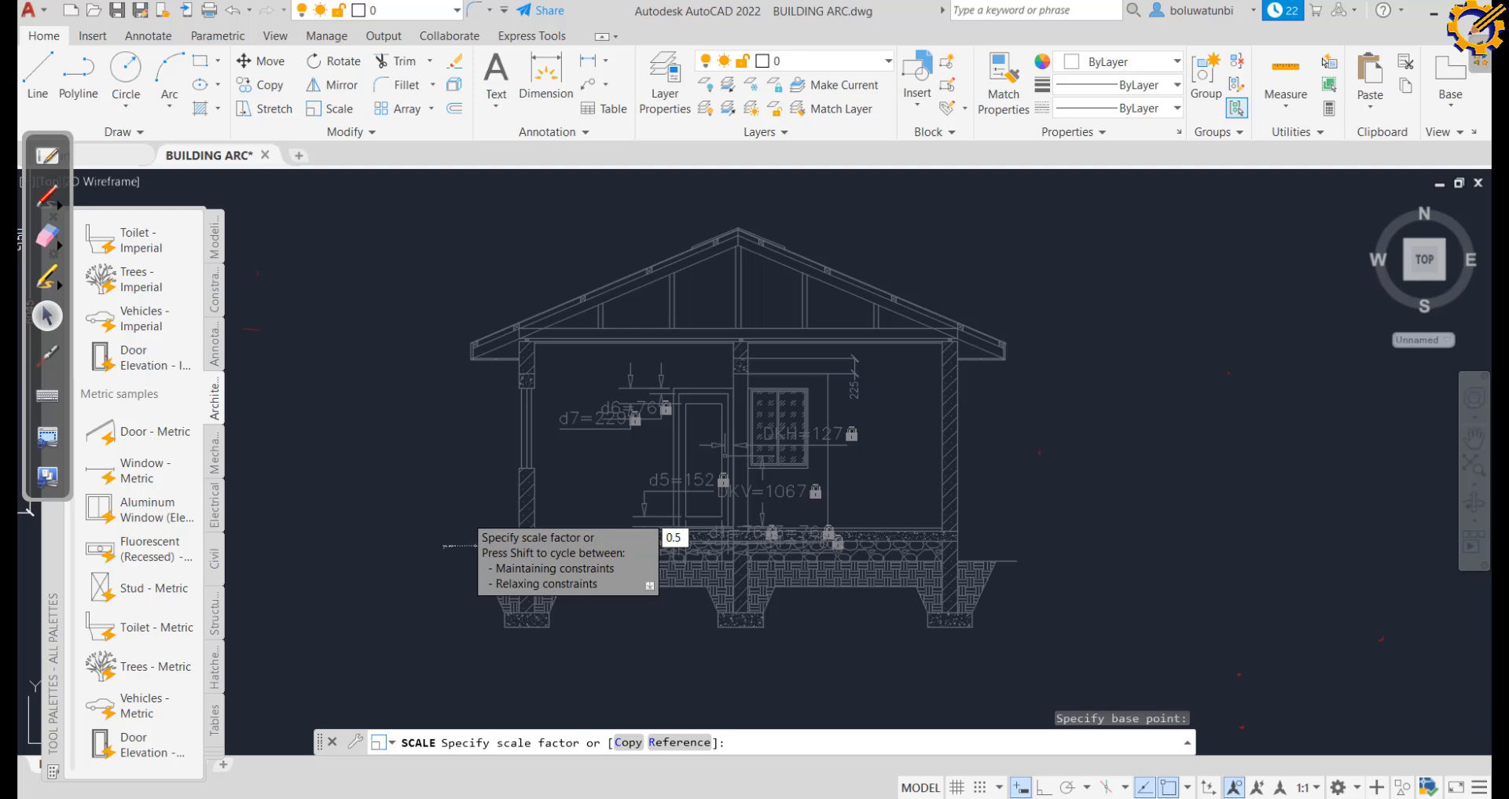
key("Return")
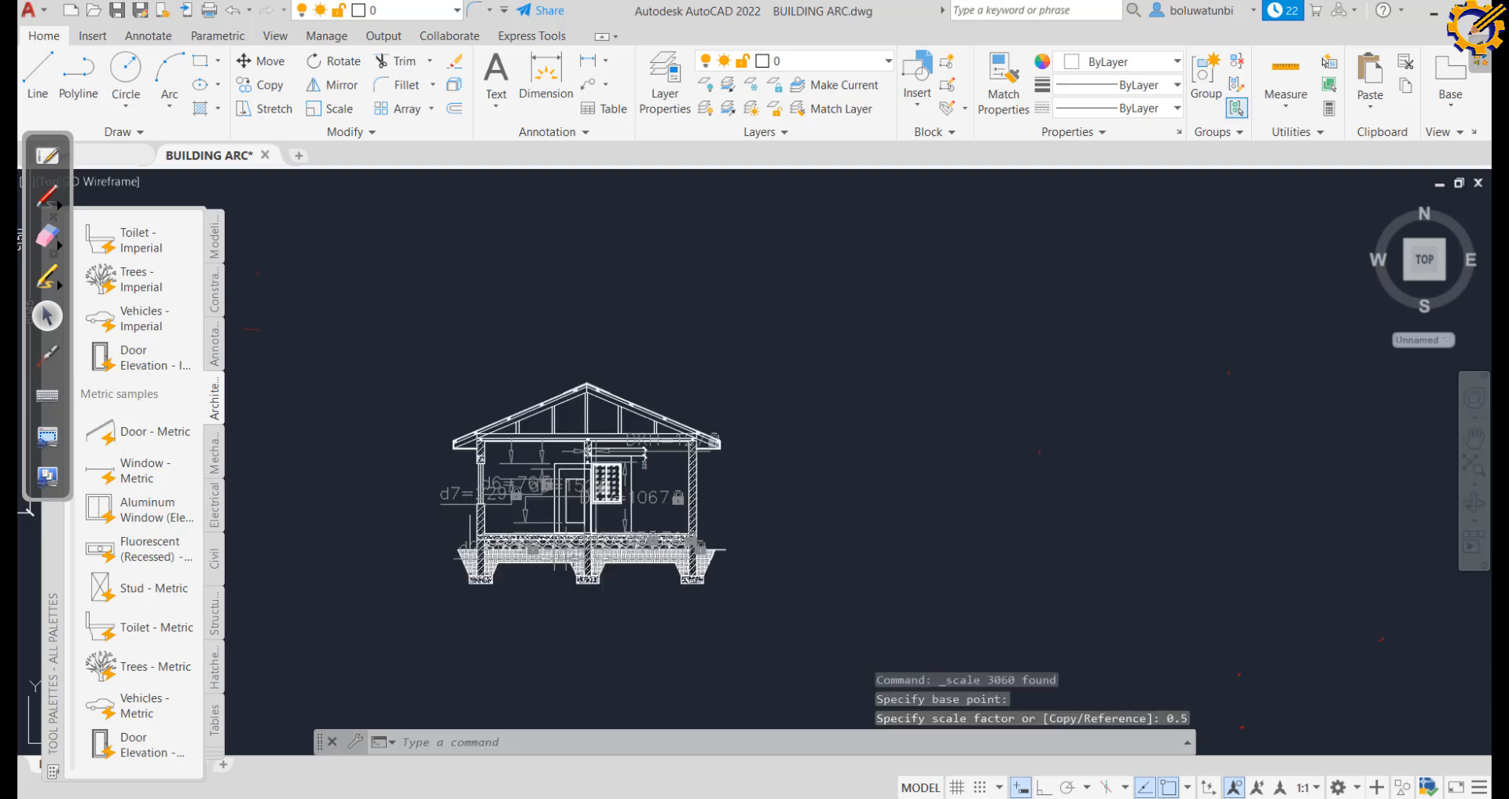
scroll(488, 505, "up", 2)
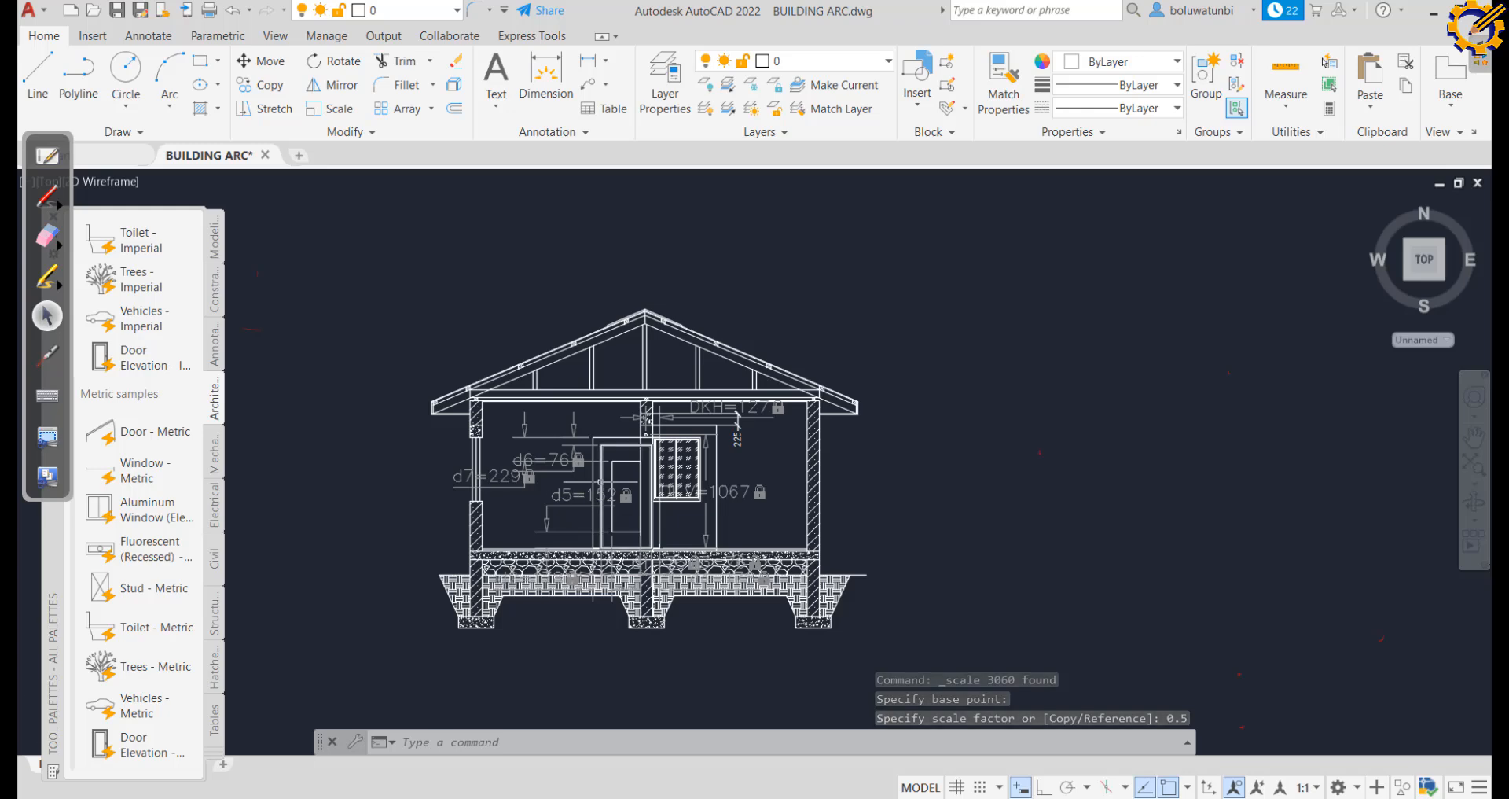
scroll(606, 479, "up", 2)
key("Escape")
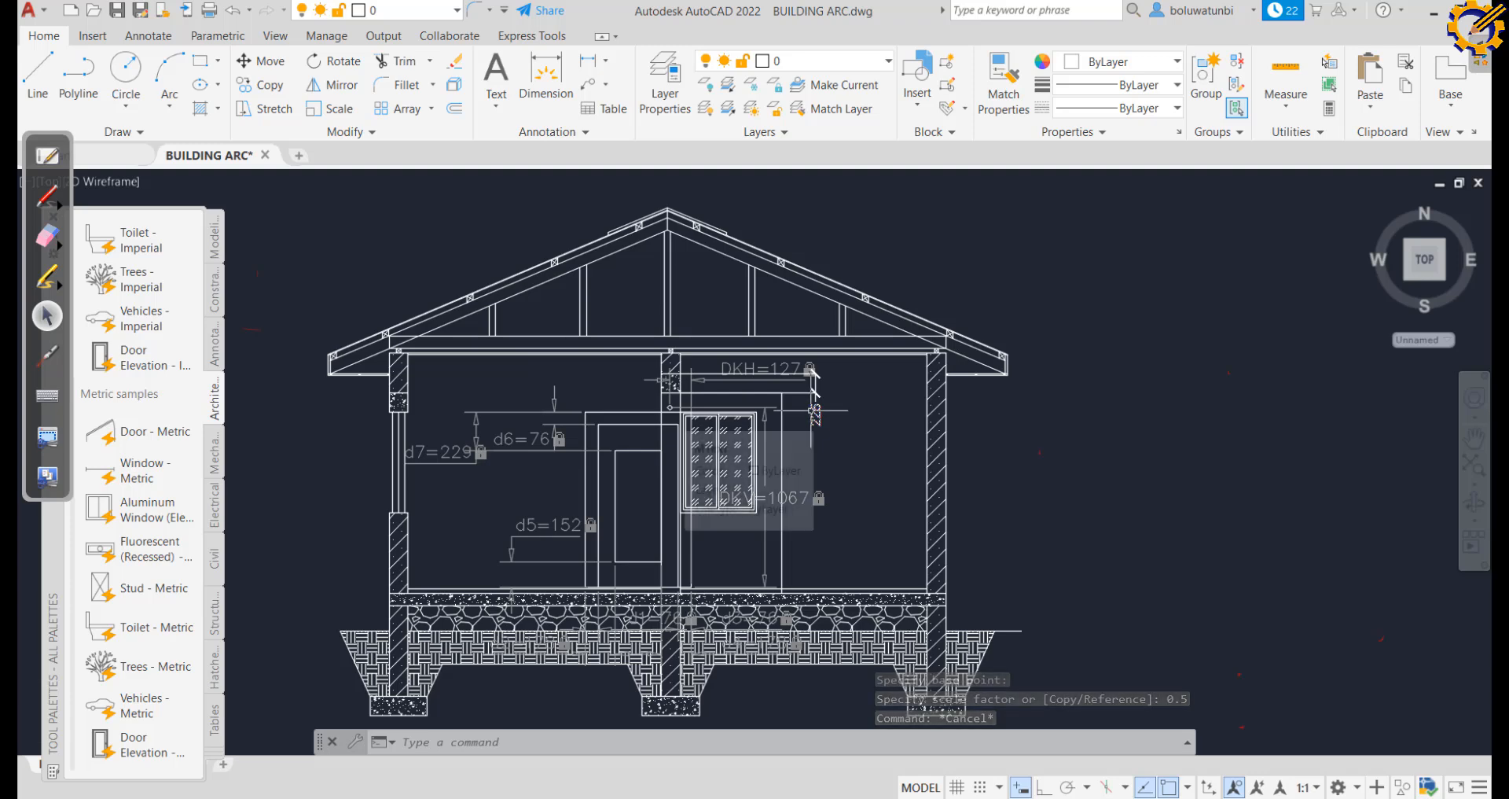
Undo the scaling, the explode and the lintel height dimension of the building section
scroll(814, 409, "up", 4)
scroll(814, 409, "down", 2)
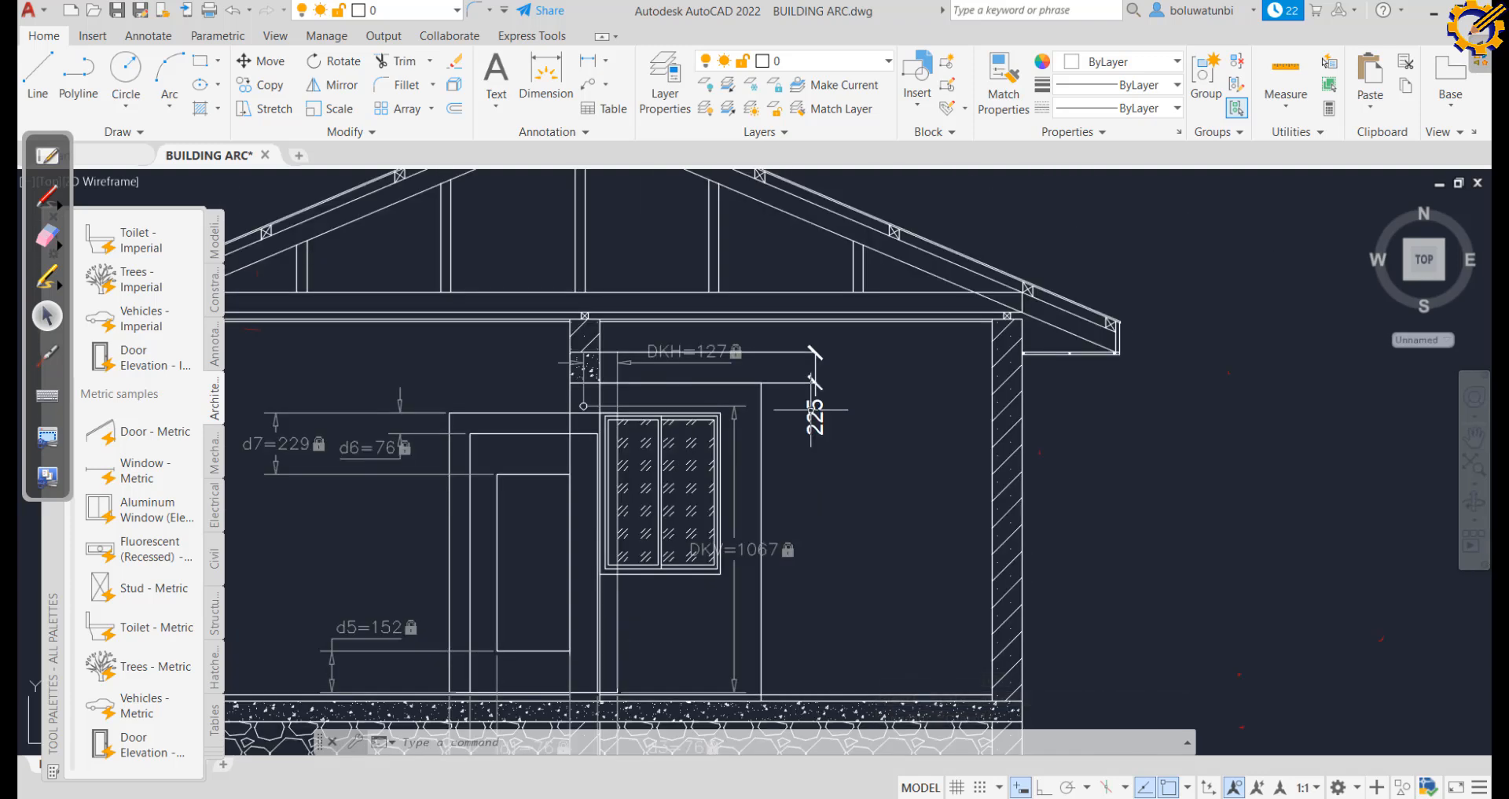
scroll(812, 409, "down", 6)
scroll(809, 405, "up", 3)
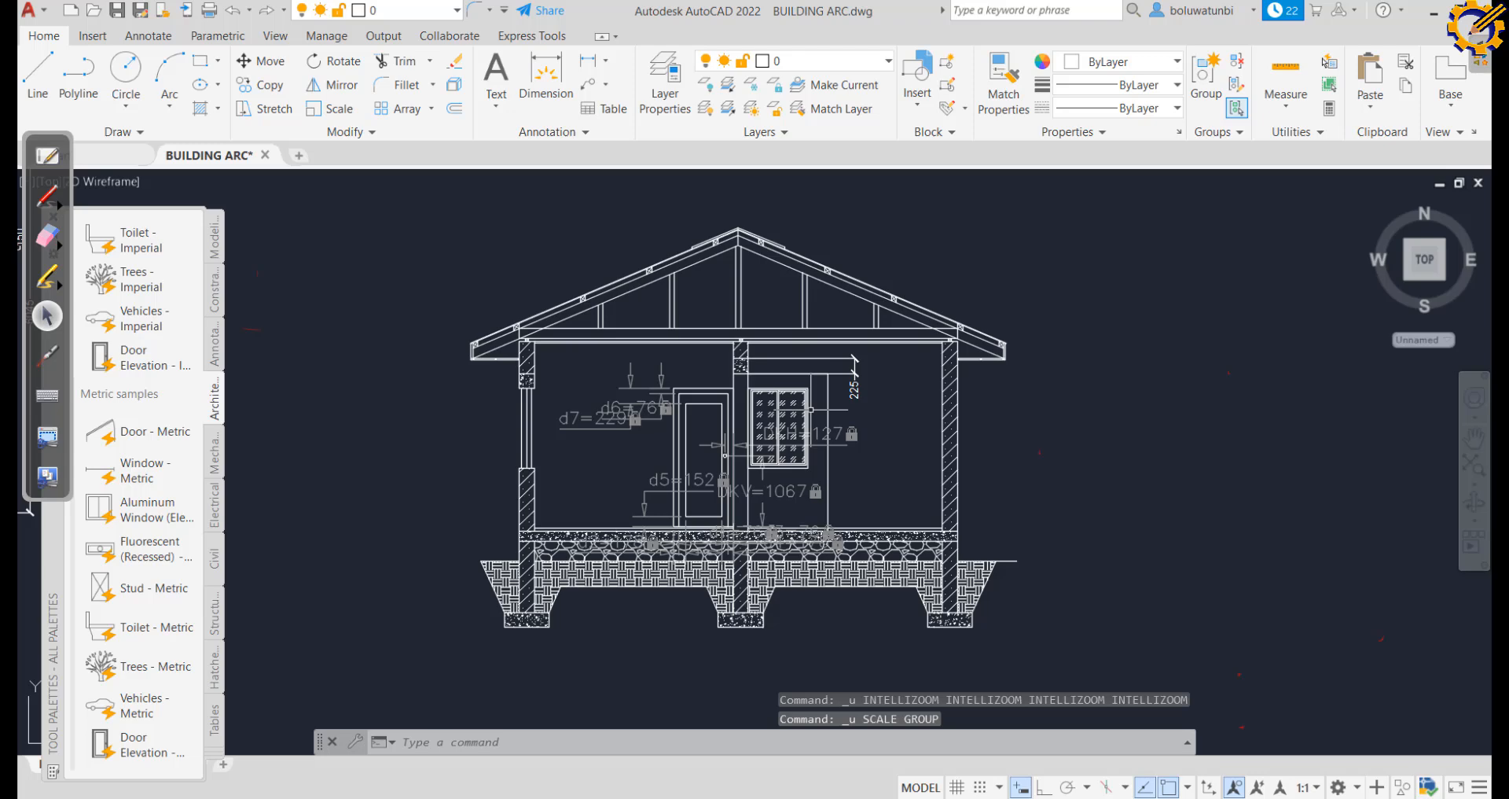
key("ctrl+z")
scroll(811, 409, "up", 6)
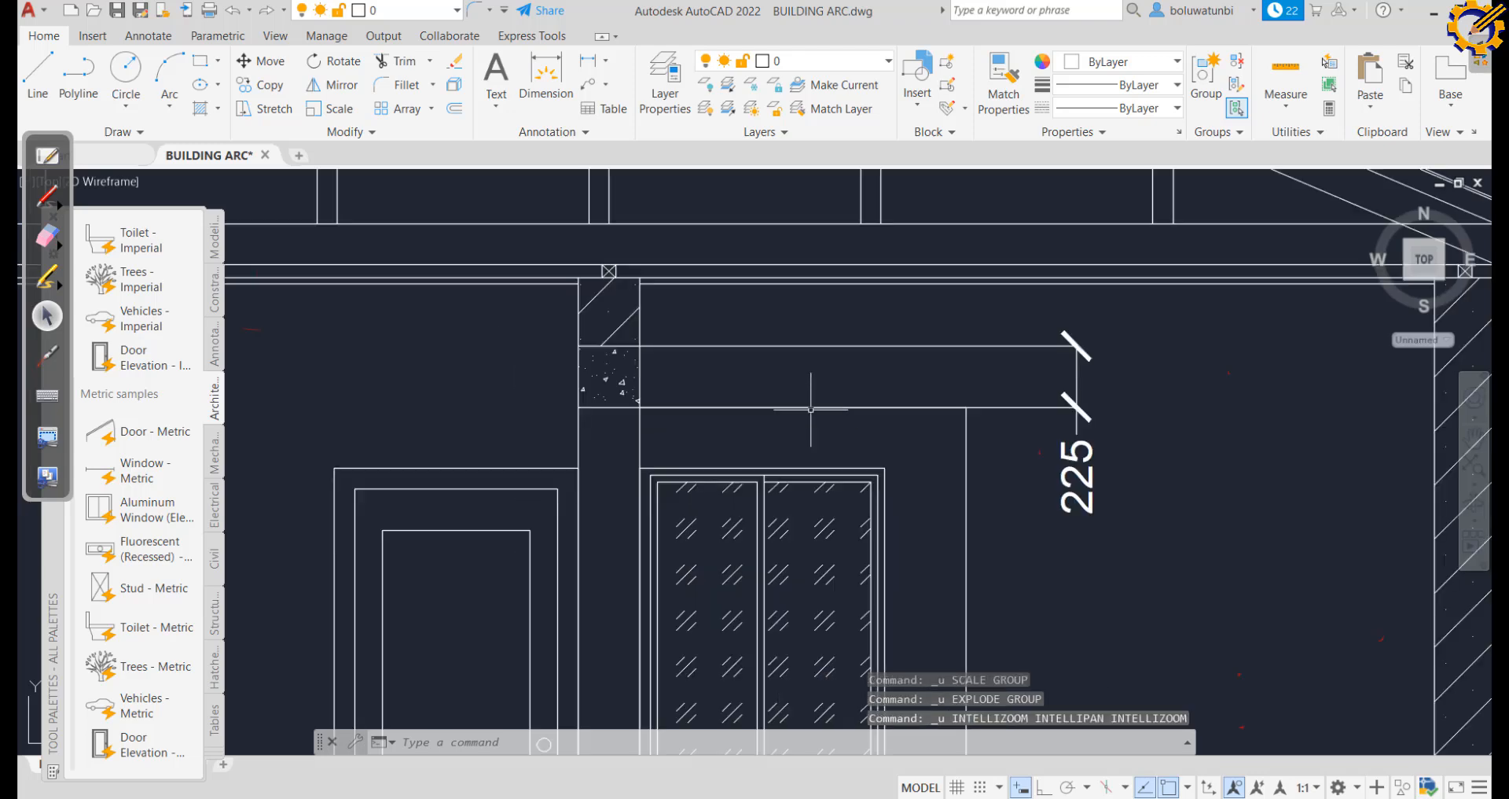
key("ctrl+z")
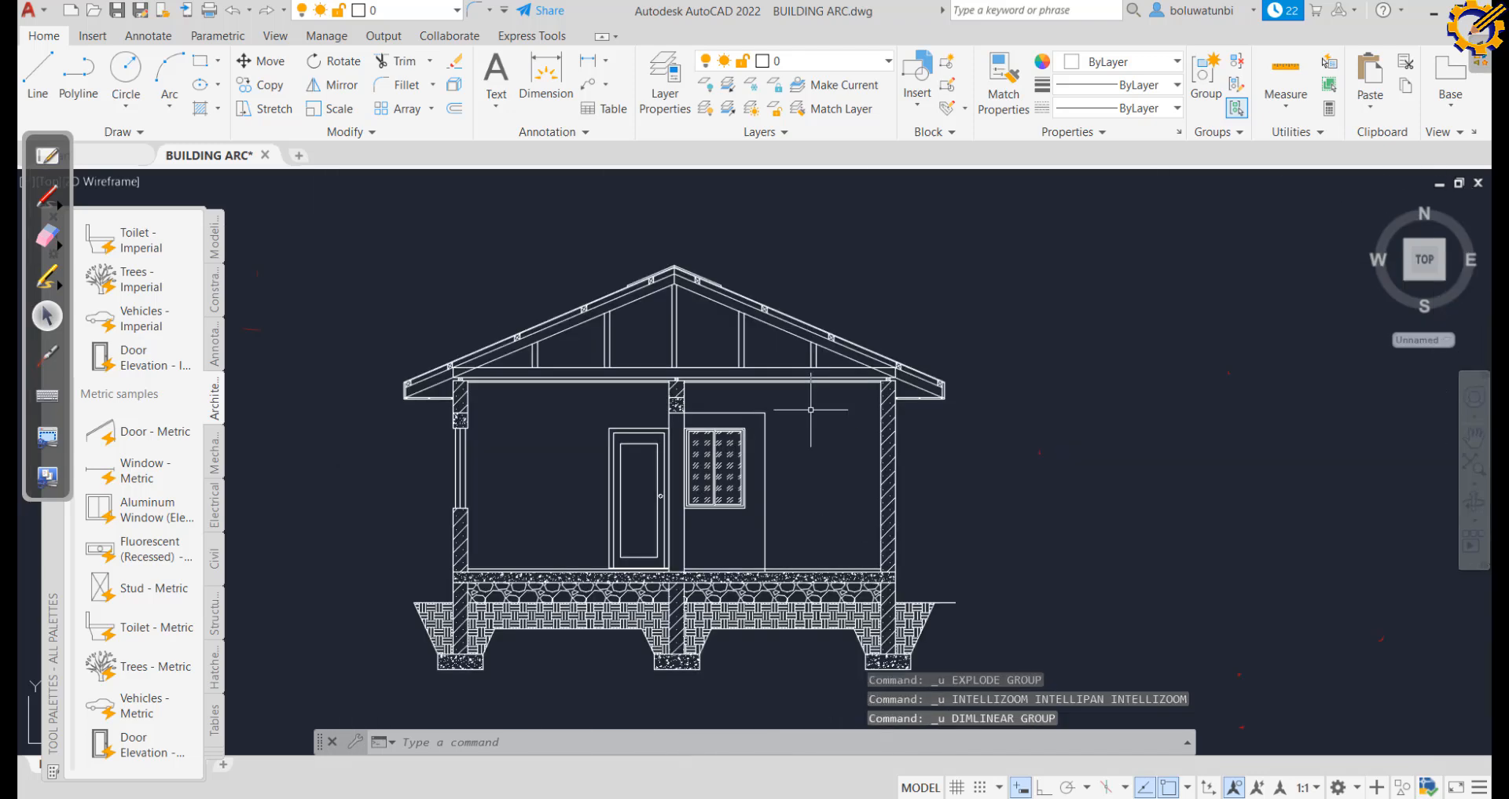
Add a vertical linear dimension for the height of the middle wall's concrete lintel, placed in the room beyond the window
left_click(588, 60)
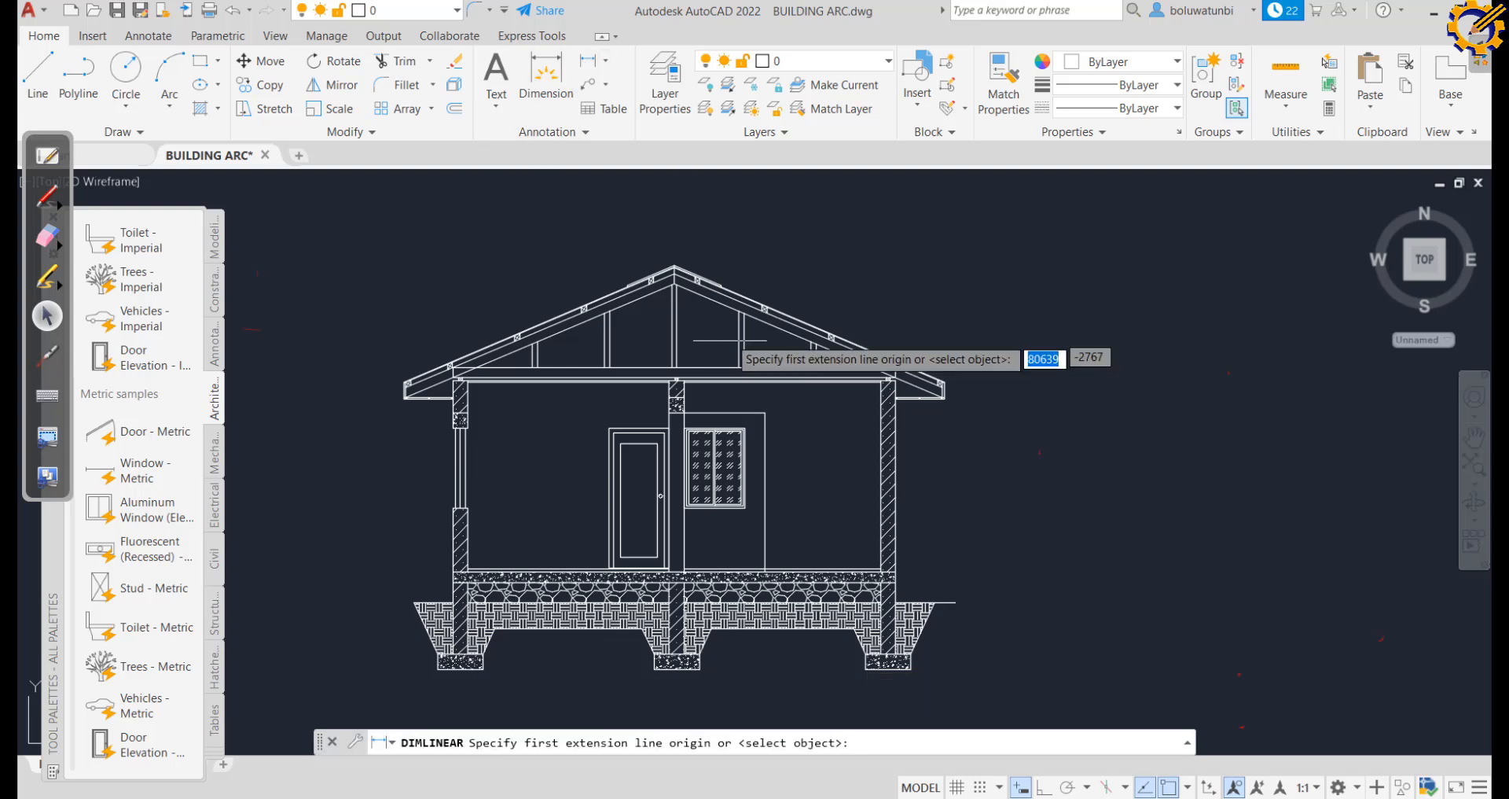
left_click(677, 407)
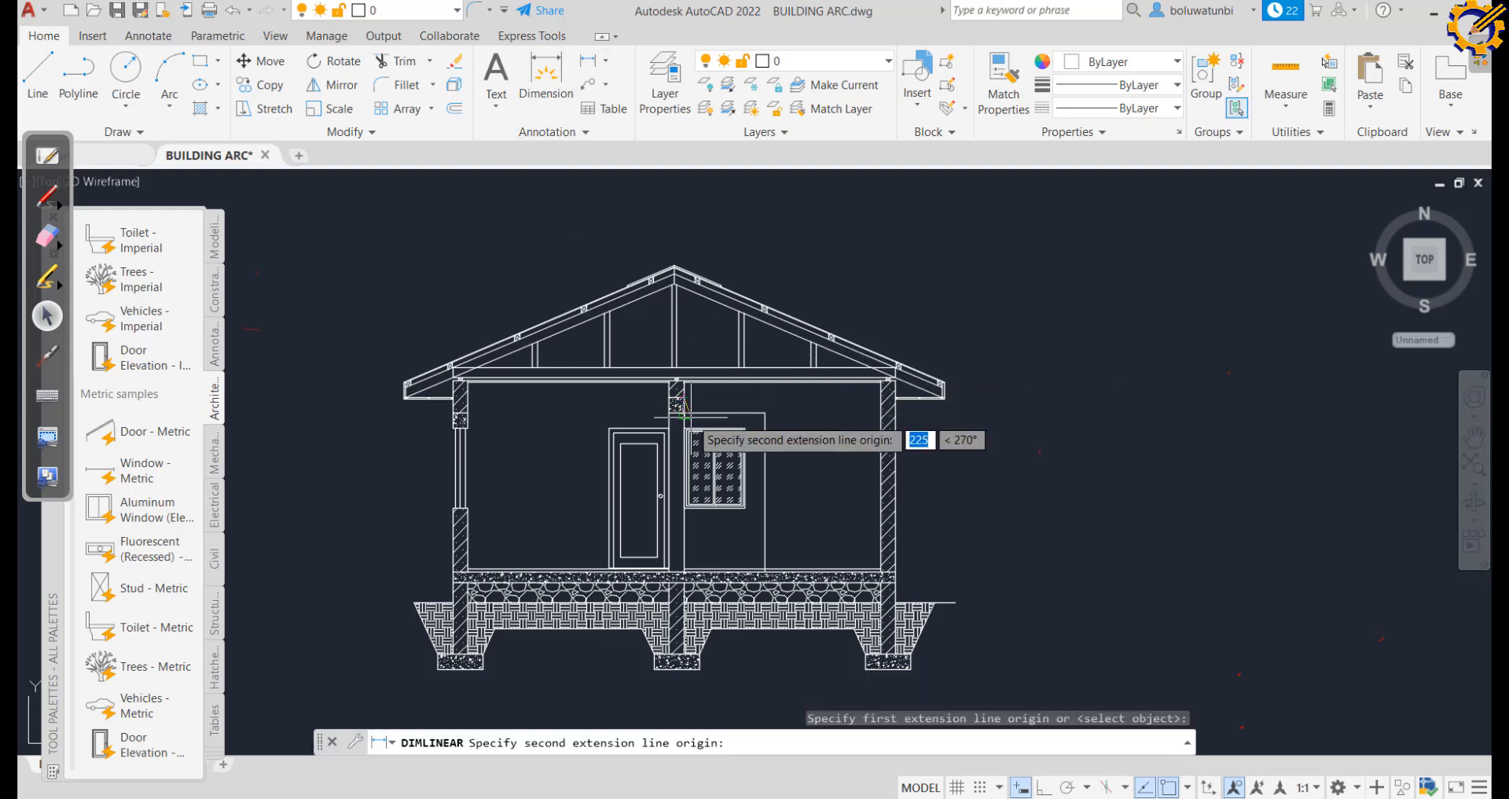
left_click(680, 415)
left_click(824, 409)
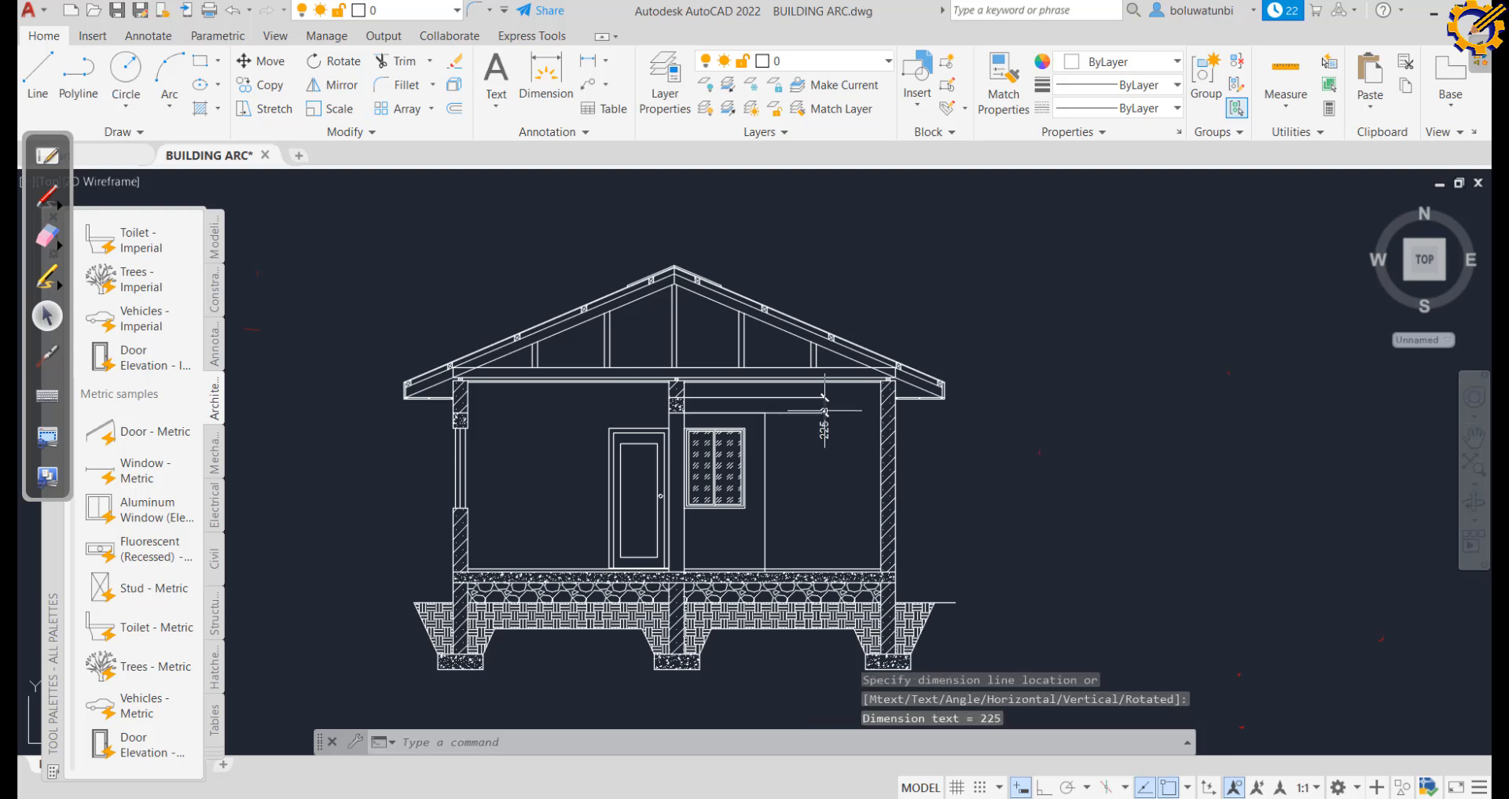
Scale the whole building section, including the lintel dimension, by a factor of 2 from a base point beside the outer wall
middle_click_drag(964, 588, 970, 497)
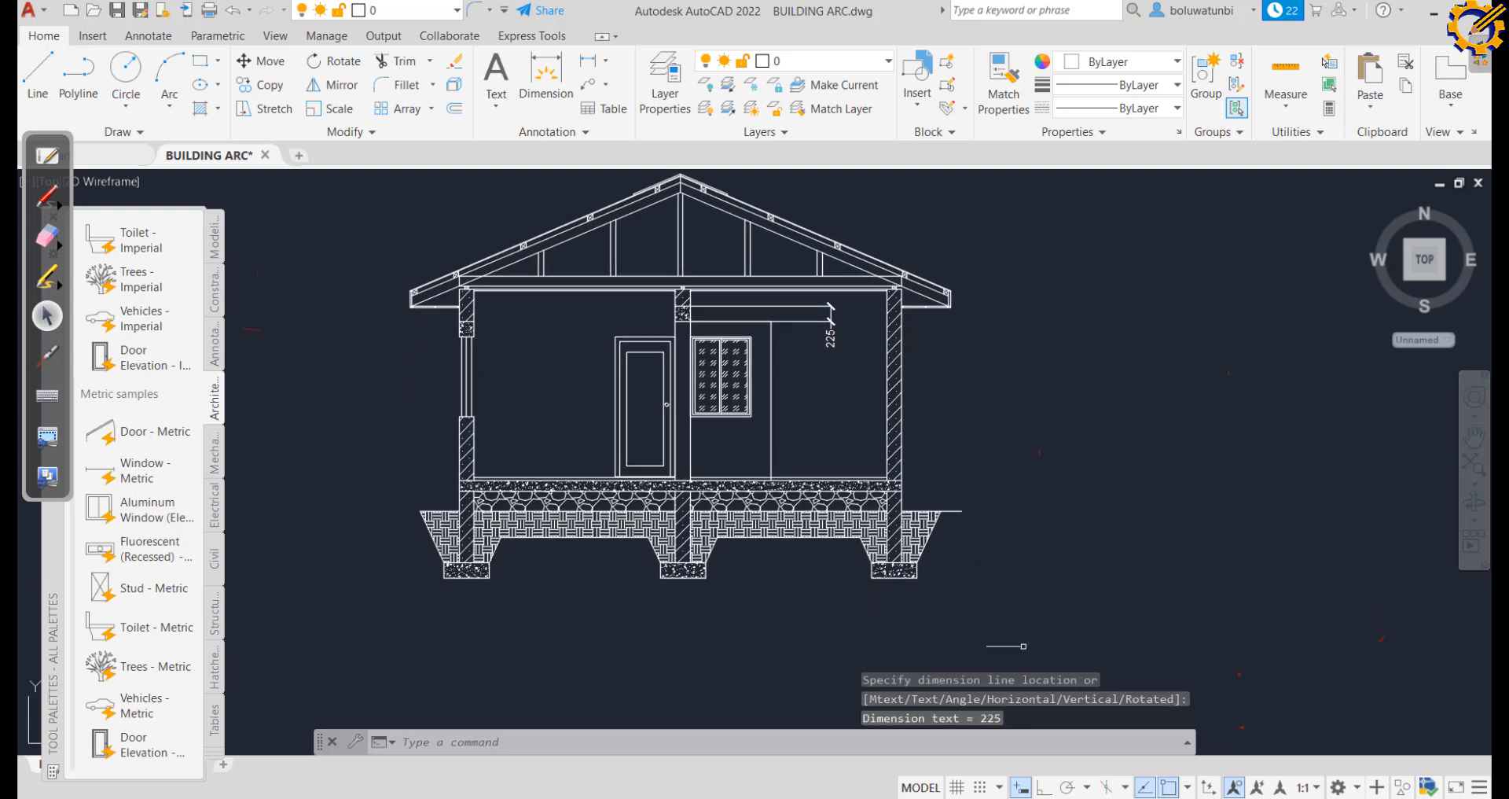
left_click(1032, 652)
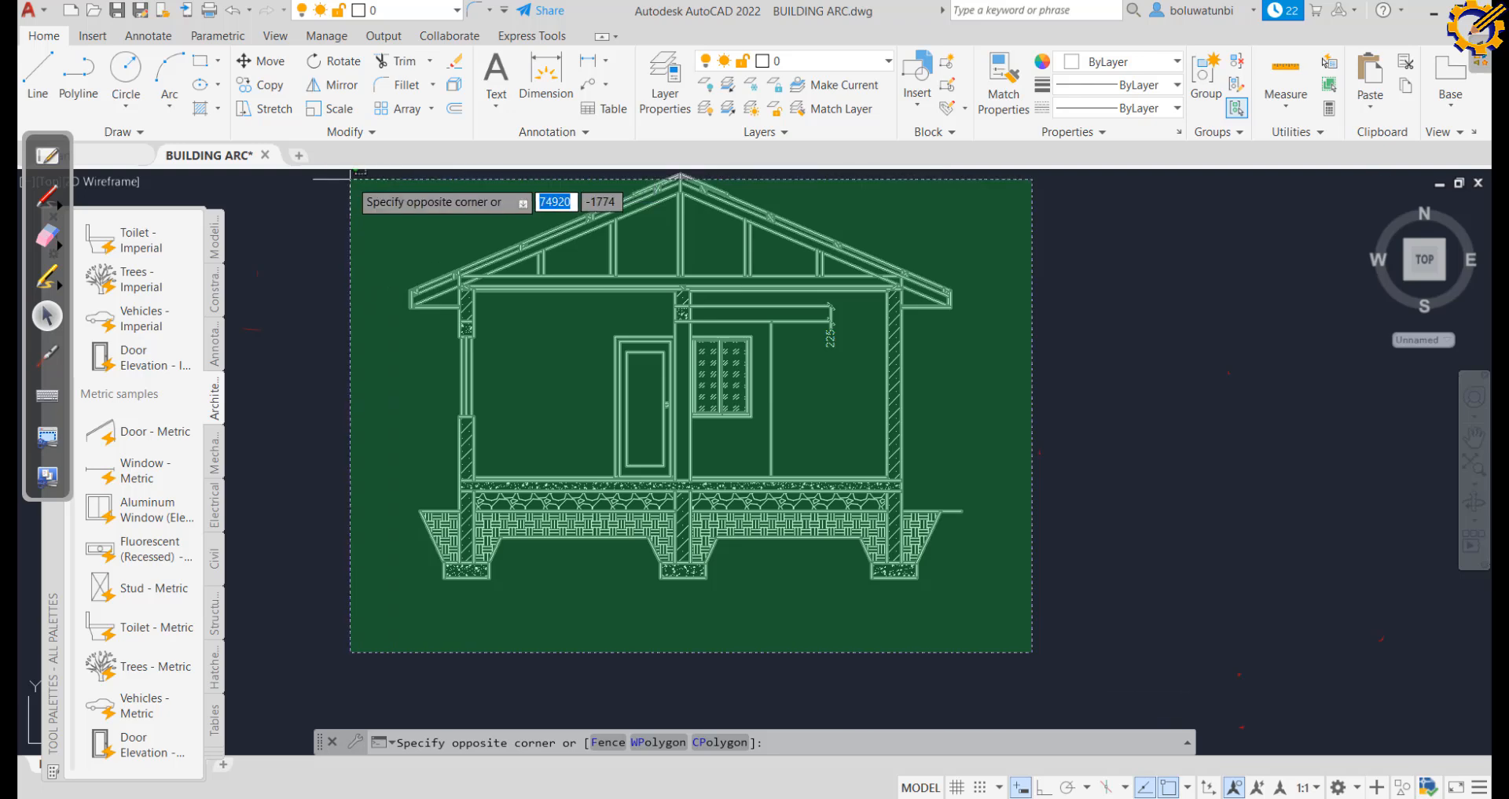
left_click(338, 170)
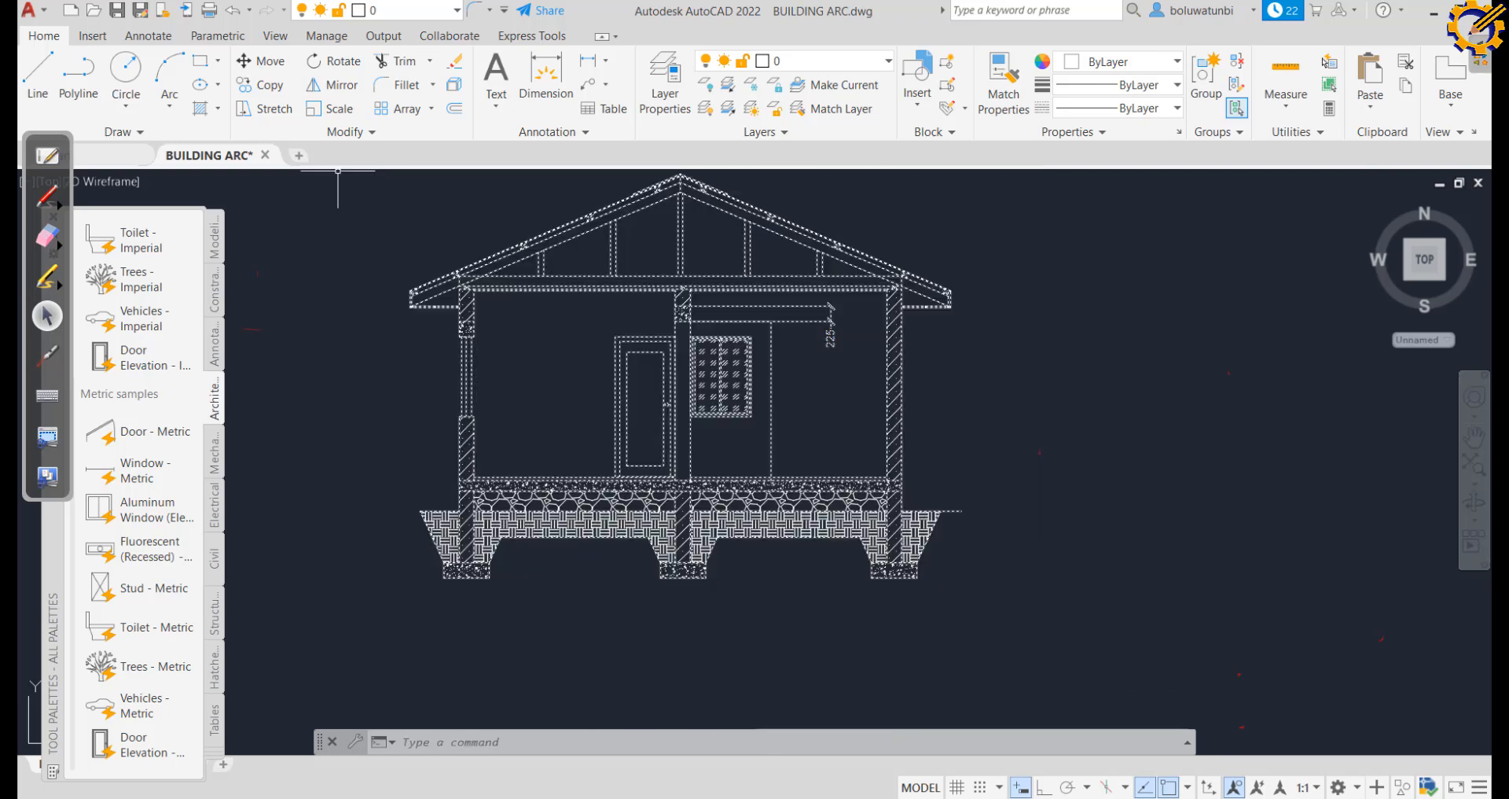
left_click(333, 109)
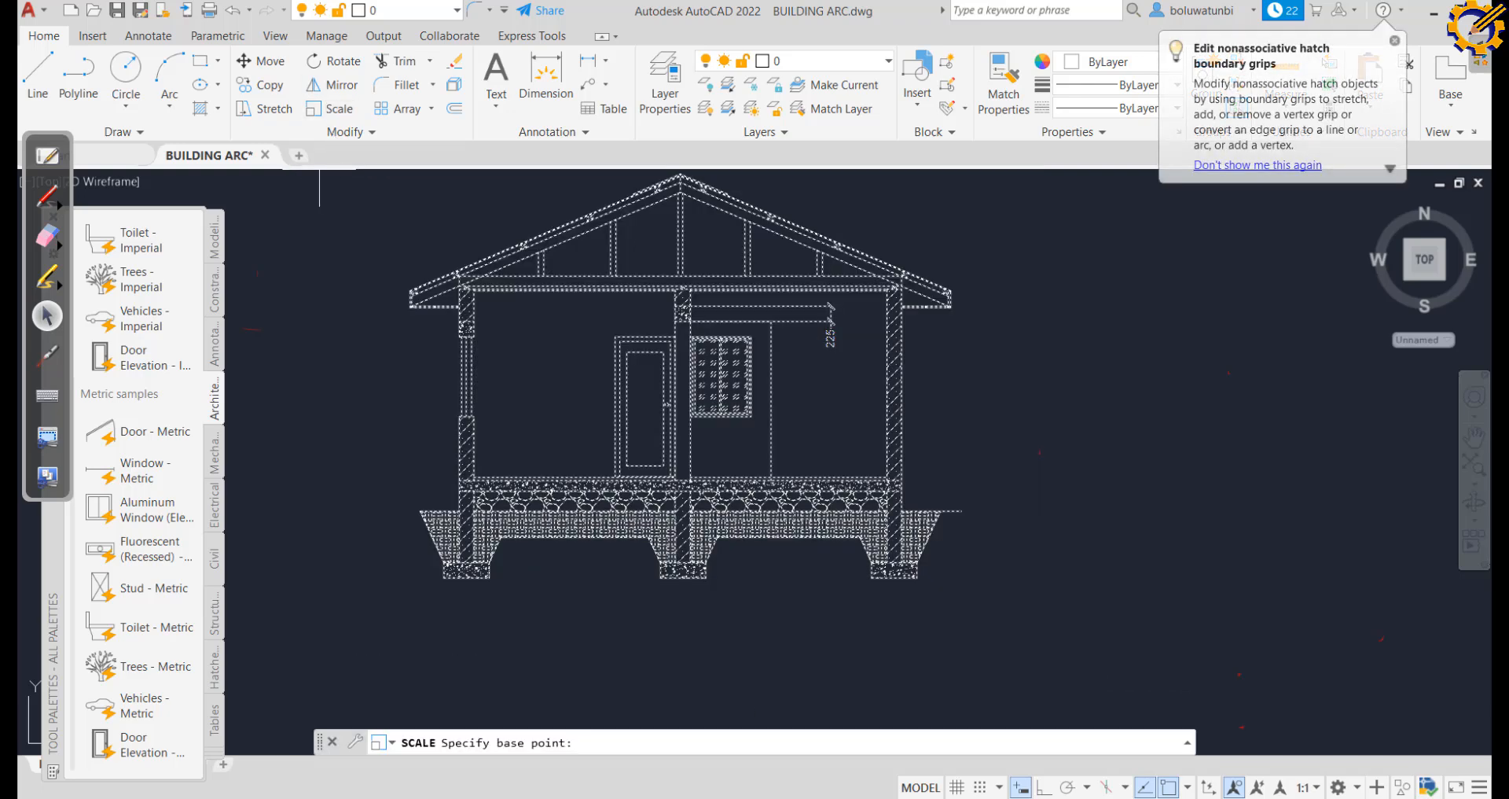
left_click(322, 442)
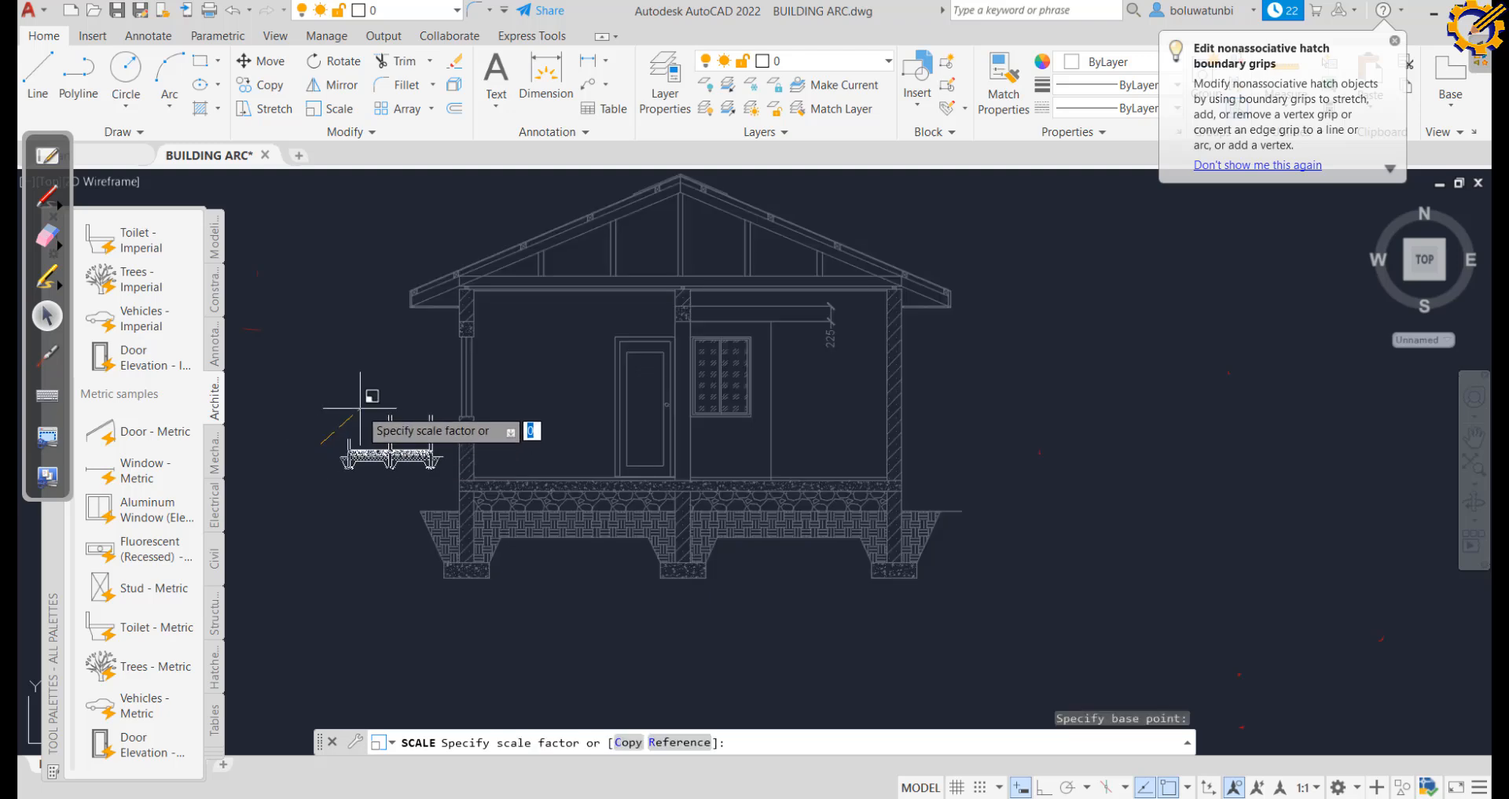
type("2")
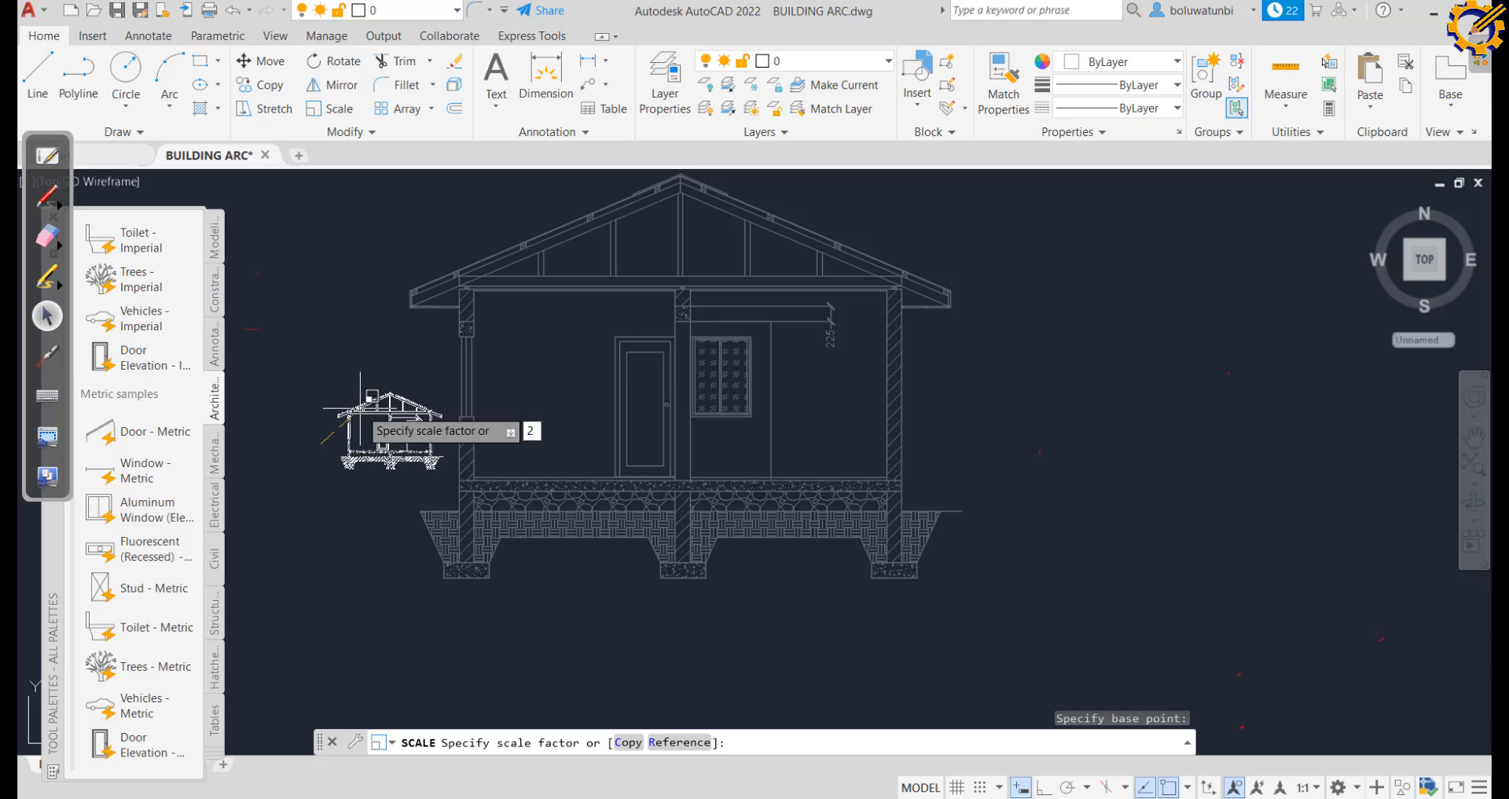
key("Return")
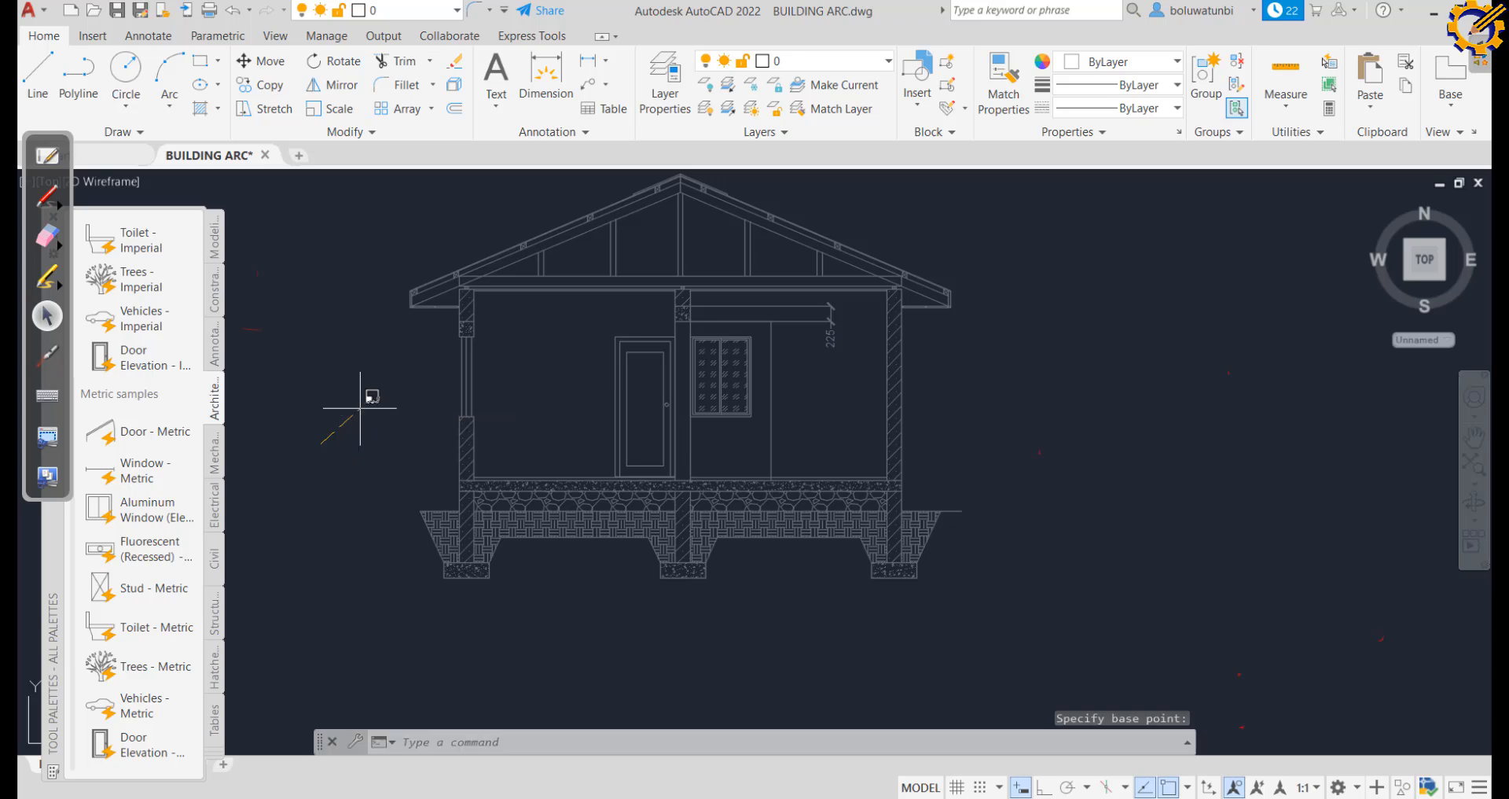
Examine the lintel height dimension and the overall size of the scaled building section
scroll(916, 412, "down", 4)
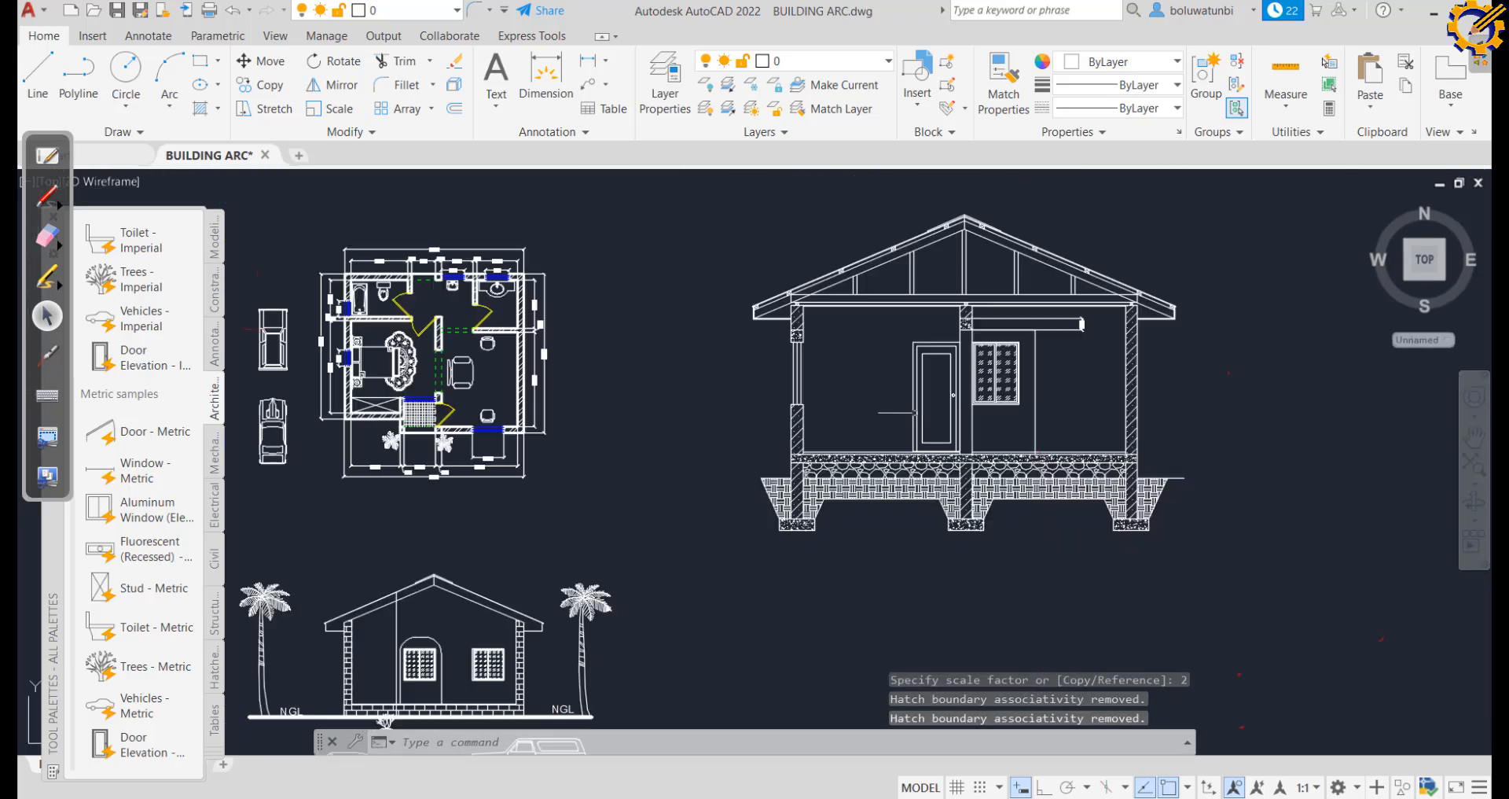
scroll(1053, 346, "up", 3)
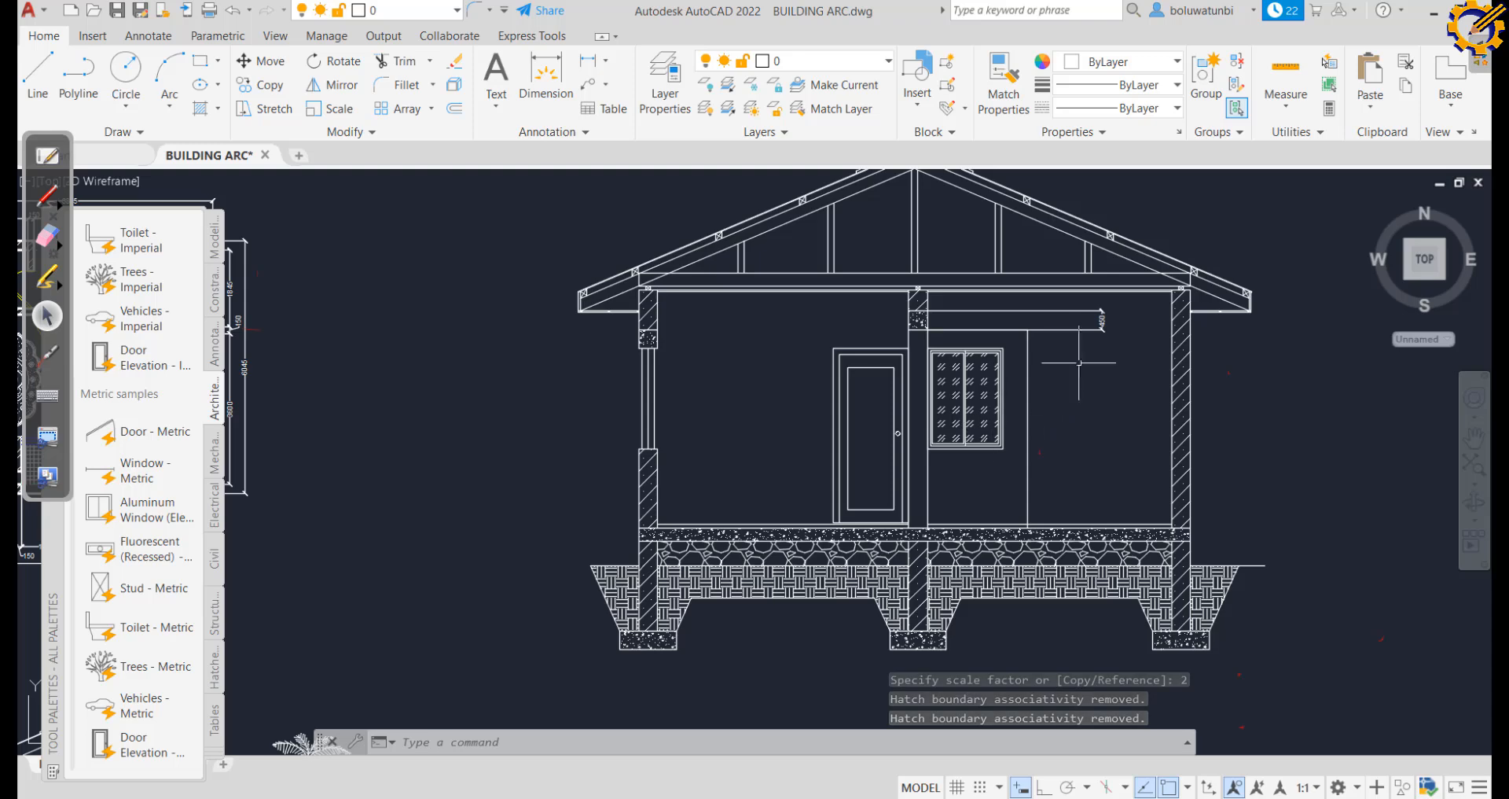
scroll(1077, 349, "up", 2)
mouse_move(1082, 350)
middle_mouse_down()
mouse_move(1025, 408)
mouse_move(1035, 380)
mouse_move(970, 418)
middle_mouse_up()
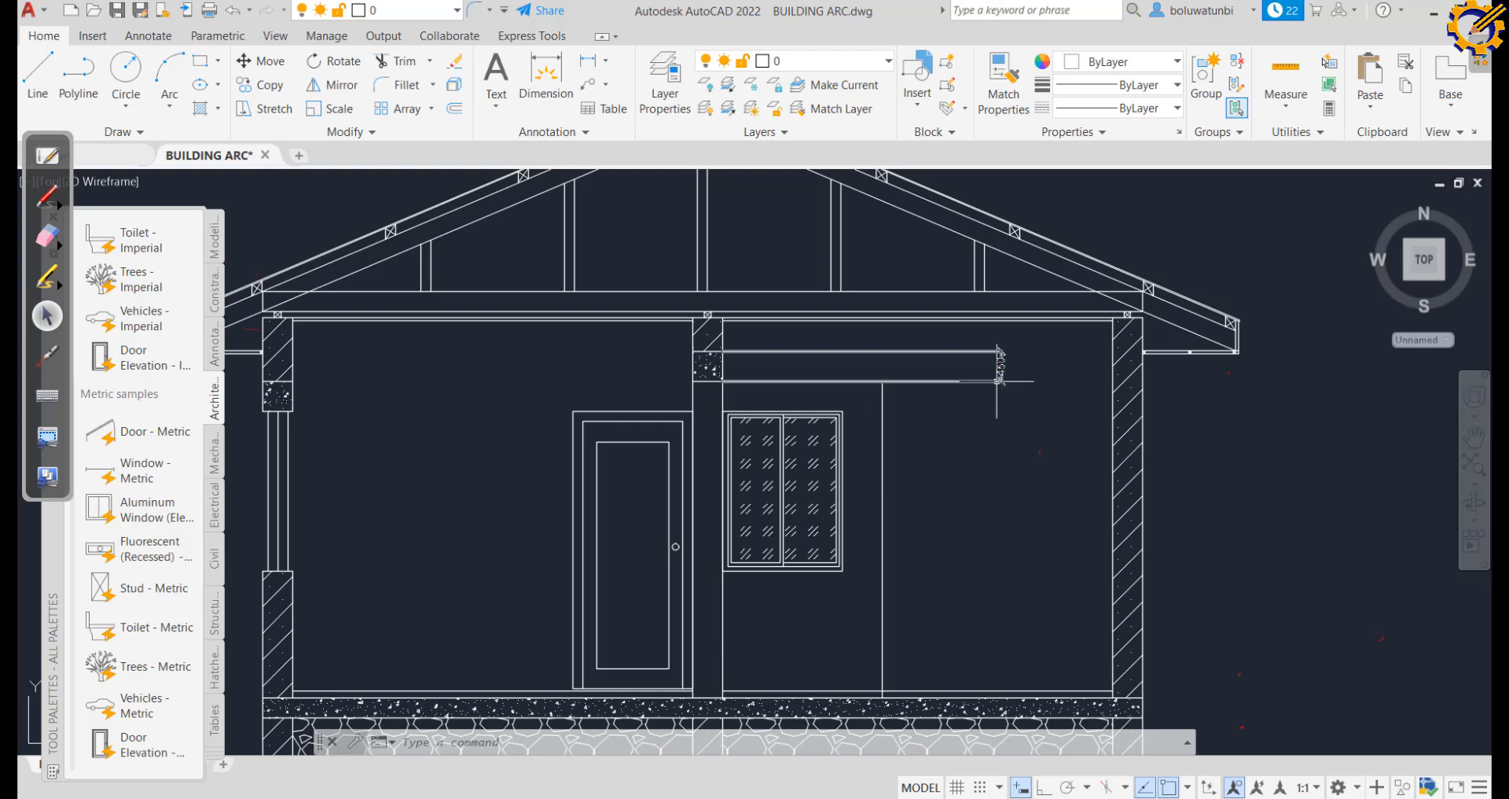
scroll(997, 381, "up", 4)
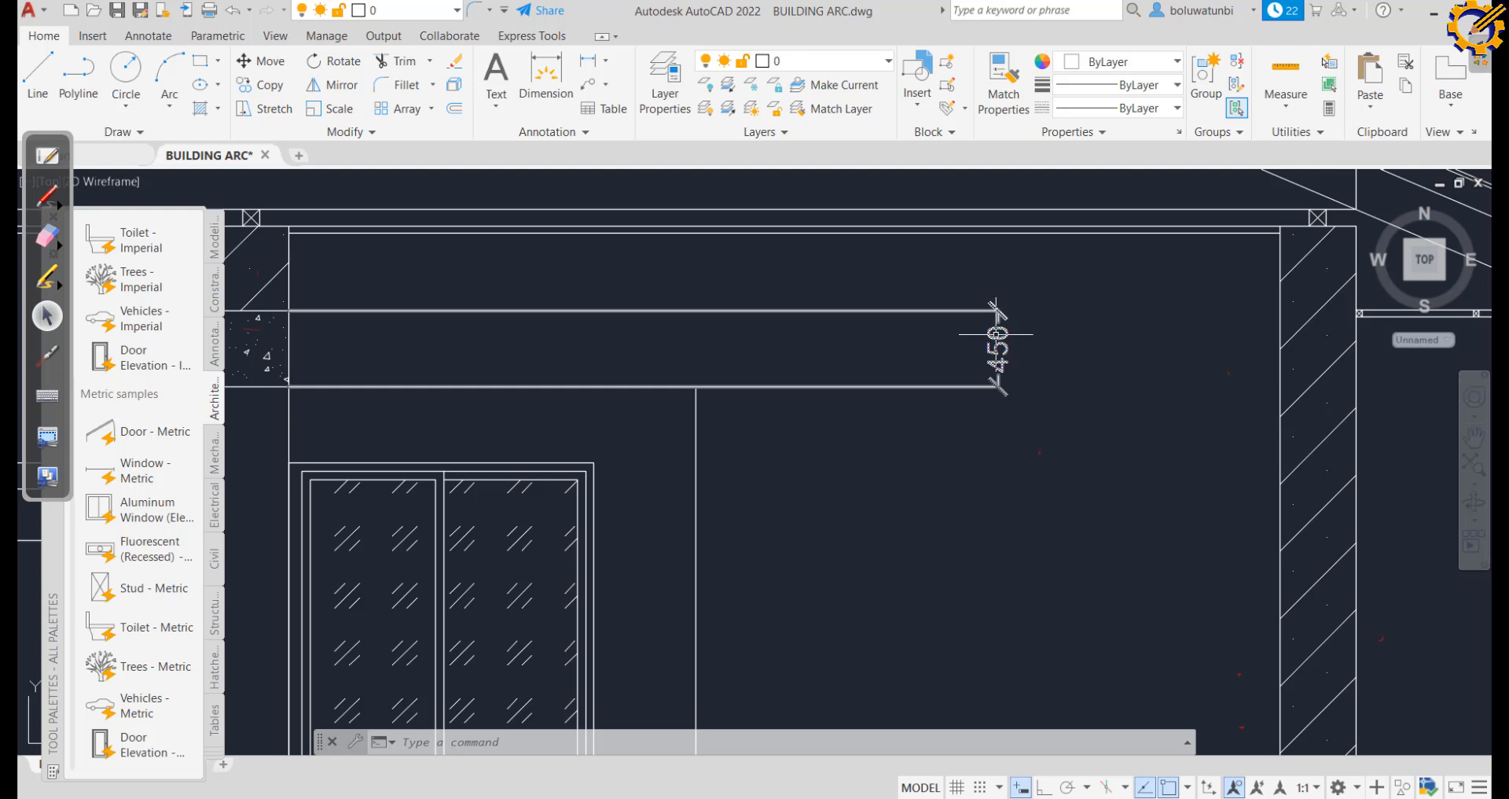
scroll(996, 334, "up", 2)
scroll(997, 335, "down", 6)
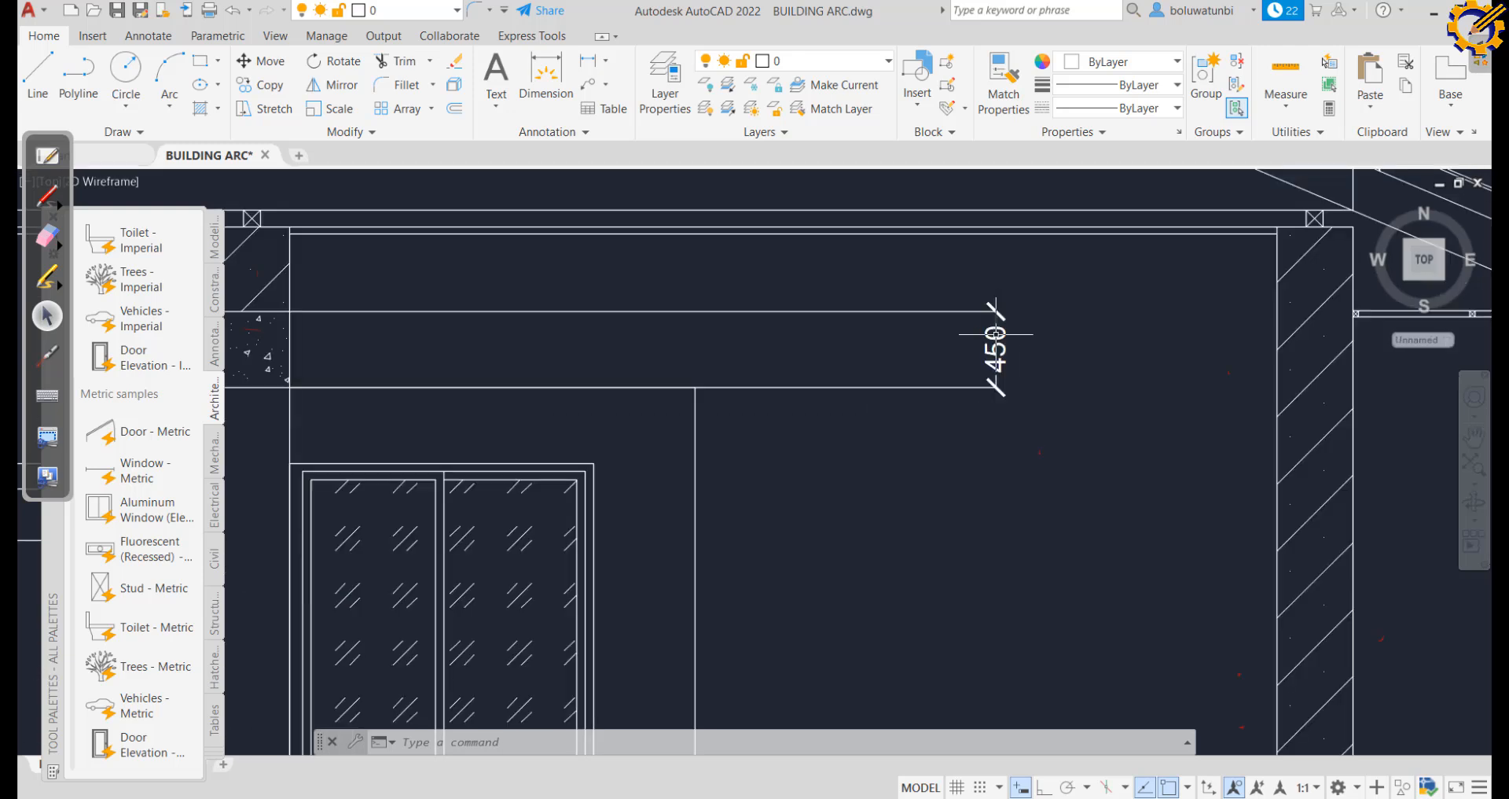
scroll(1006, 338, "up", 2)
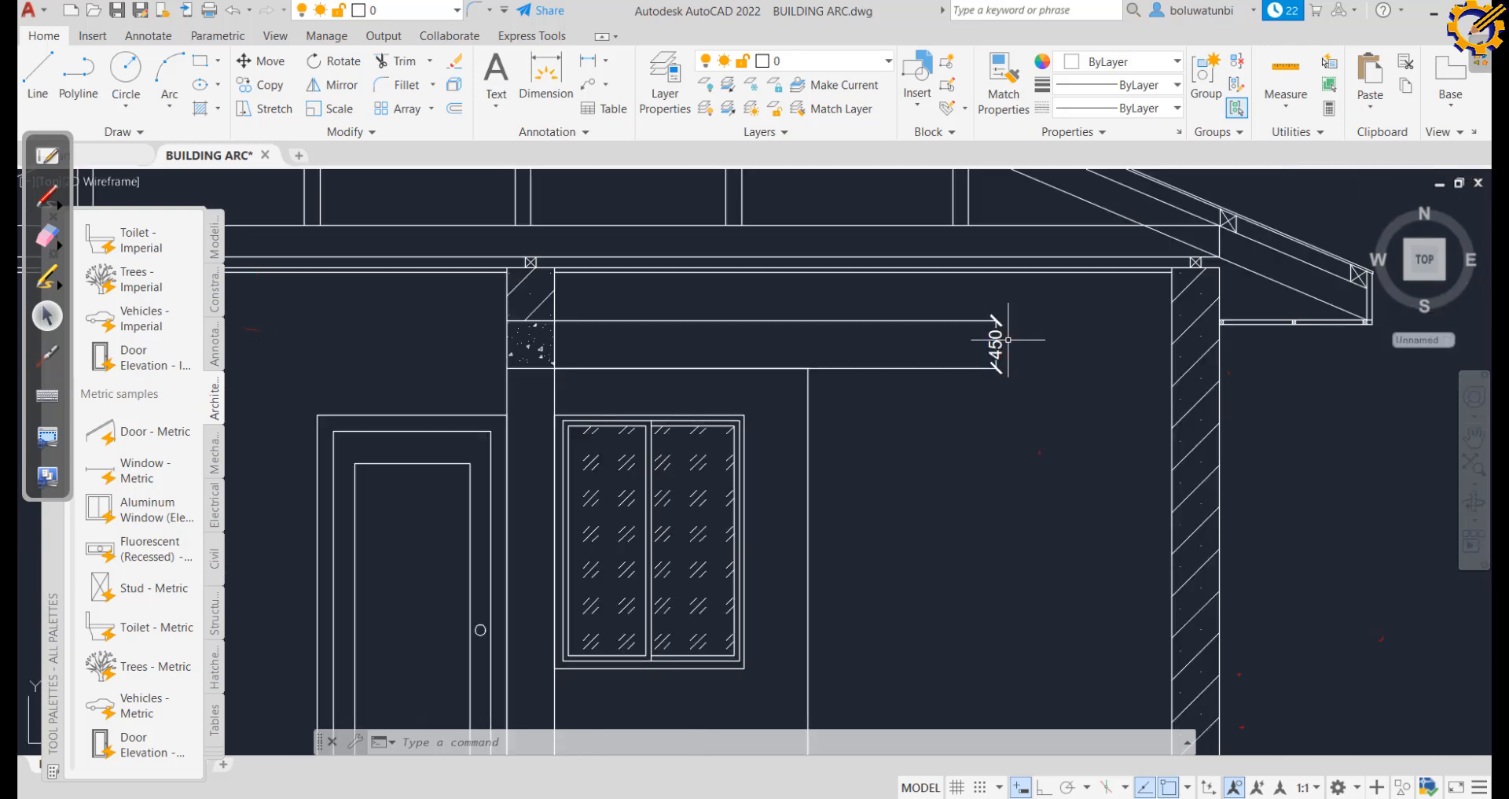
scroll(1006, 340, "down", 4)
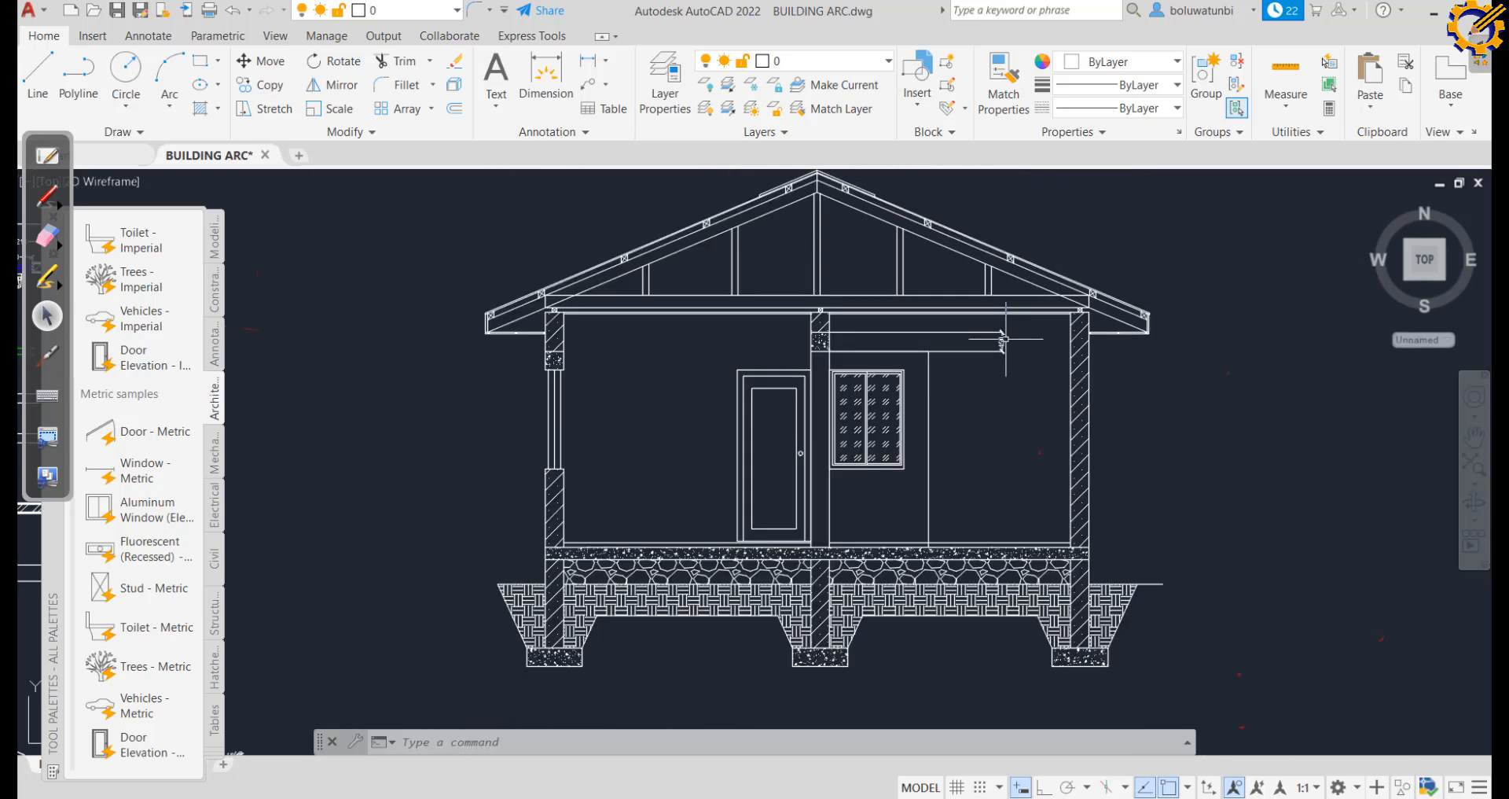
mouse_move(1012, 337)
middle_mouse_down()
mouse_move(956, 380)
mouse_move(917, 363)
middle_mouse_up()
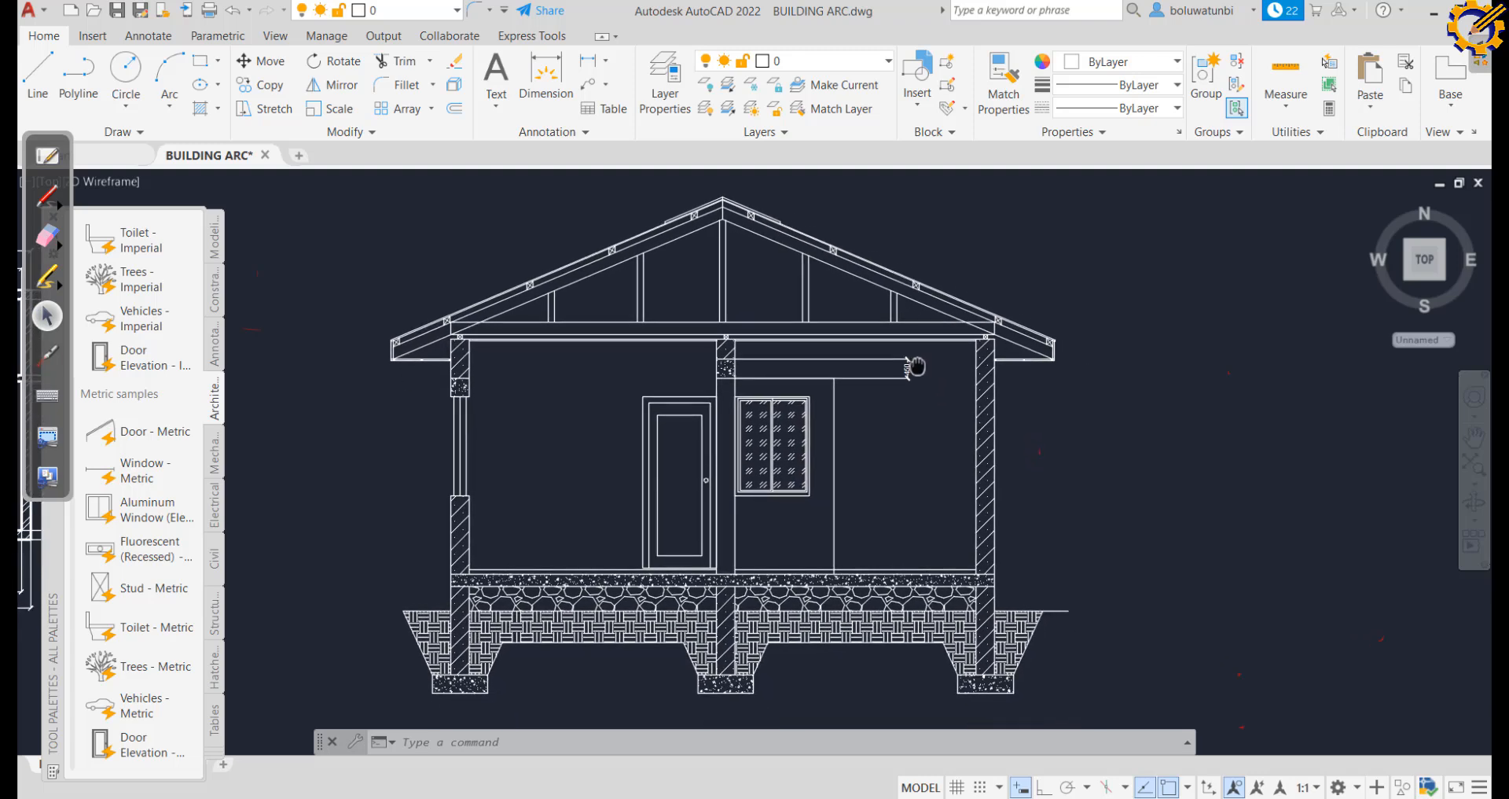
scroll(916, 363, "up", 2)
scroll(917, 363, "down", 2)
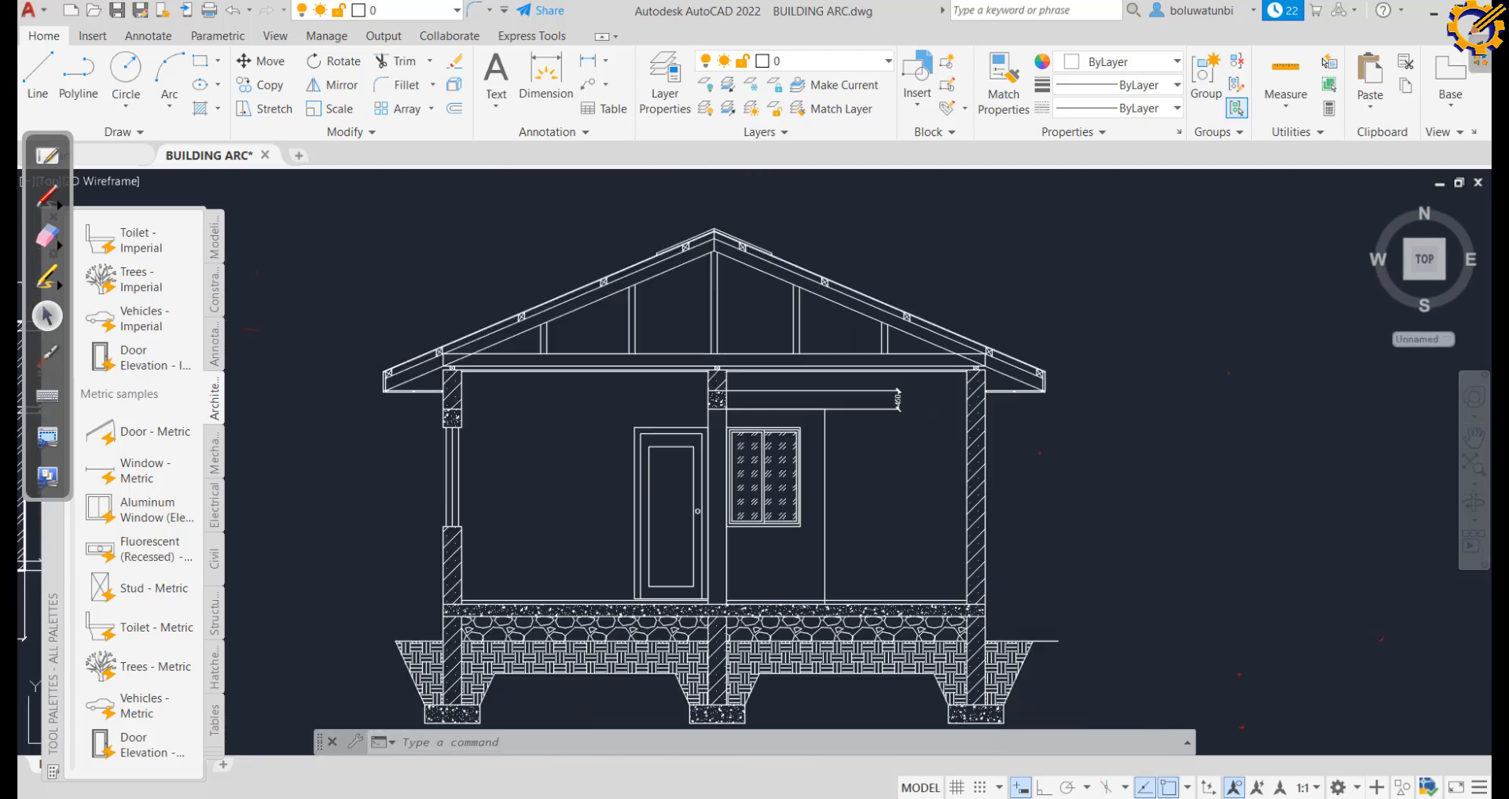
Compare the enlarged section's overall size with the floor plan and inspect the lintel height dimension up close
middle_click_drag(909, 394, 908, 389)
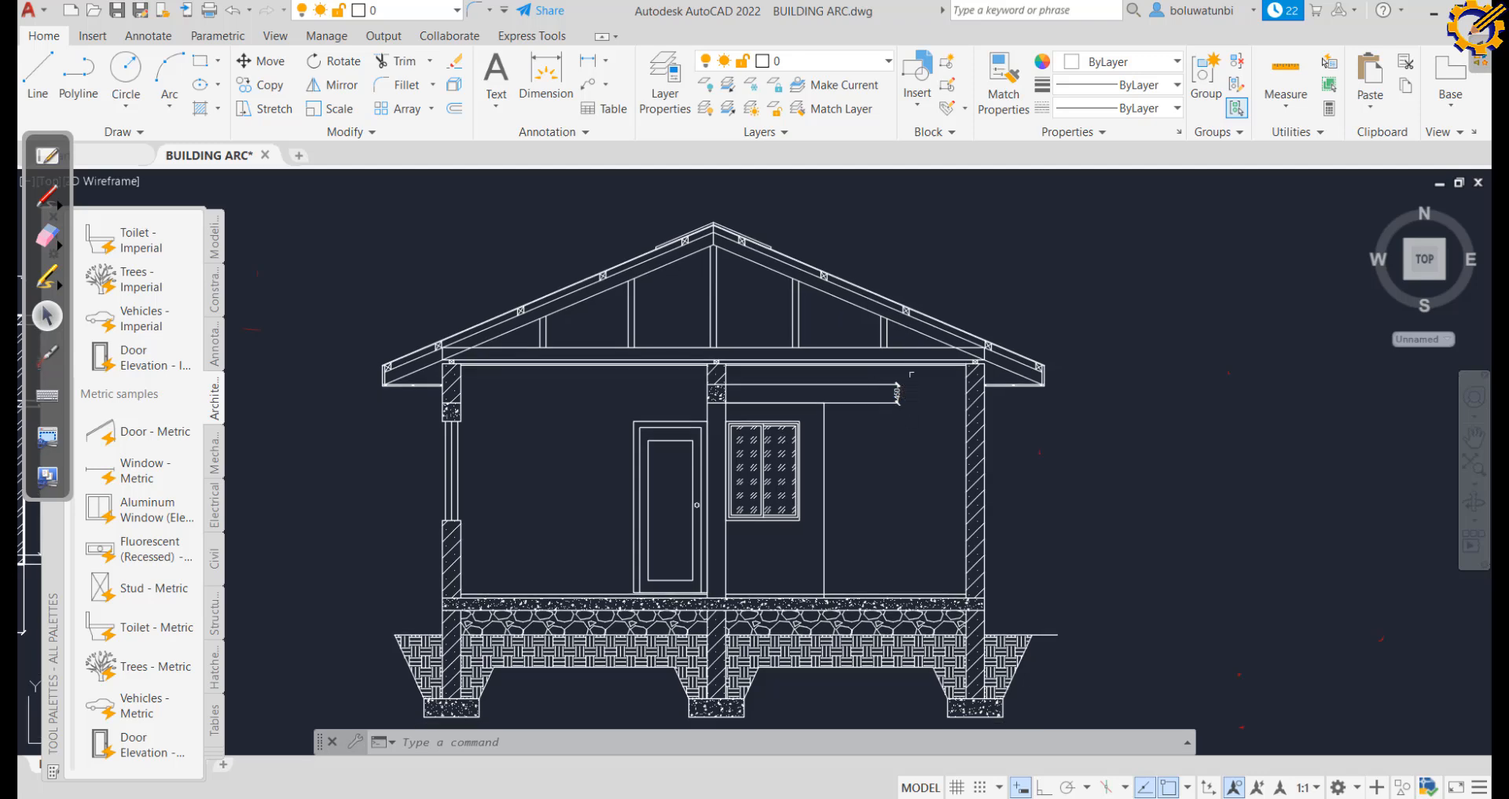
scroll(915, 380, "down", 2)
middle_click_drag(906, 381, 958, 330)
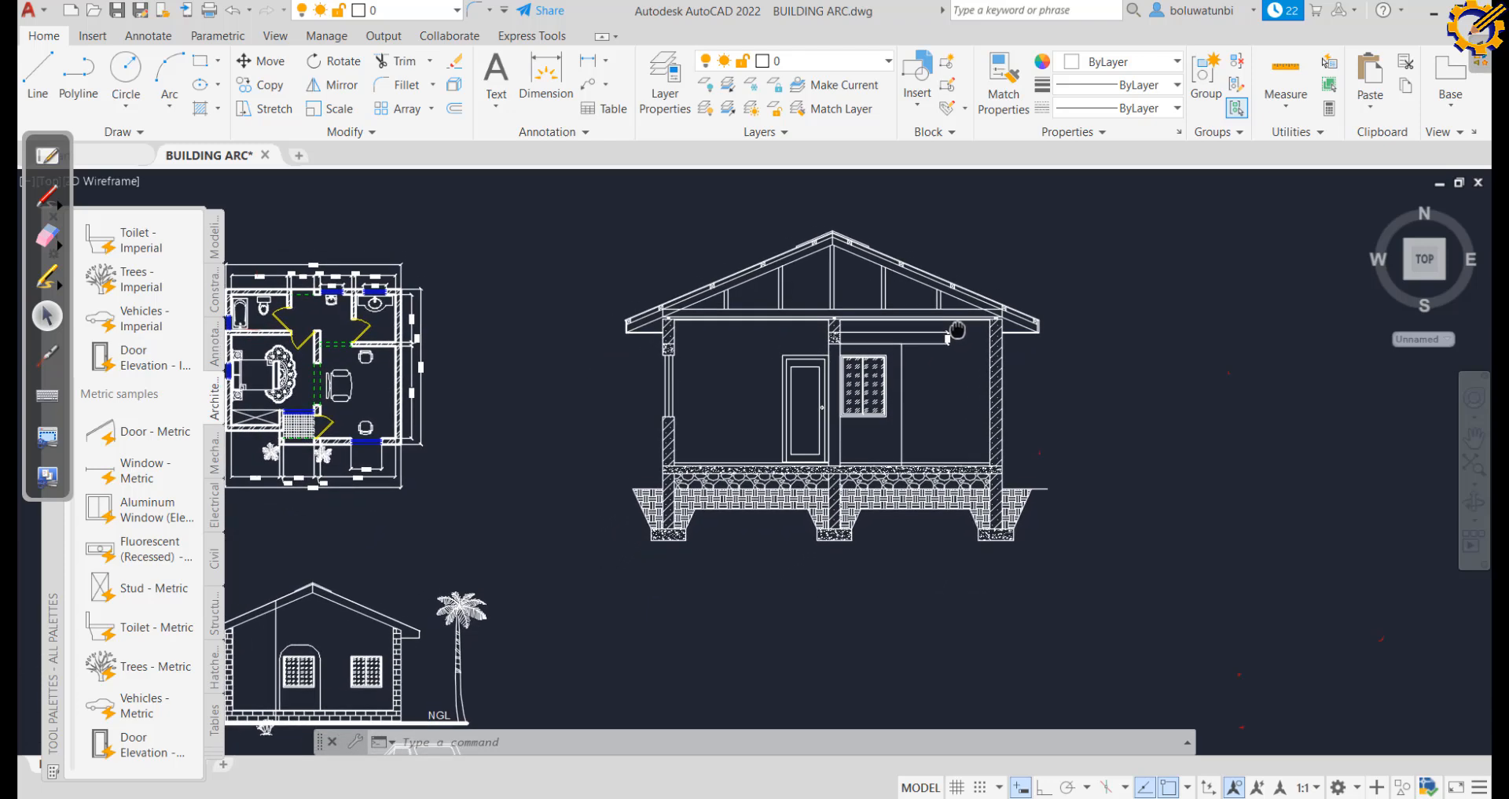
middle_click_drag(958, 329, 958, 332)
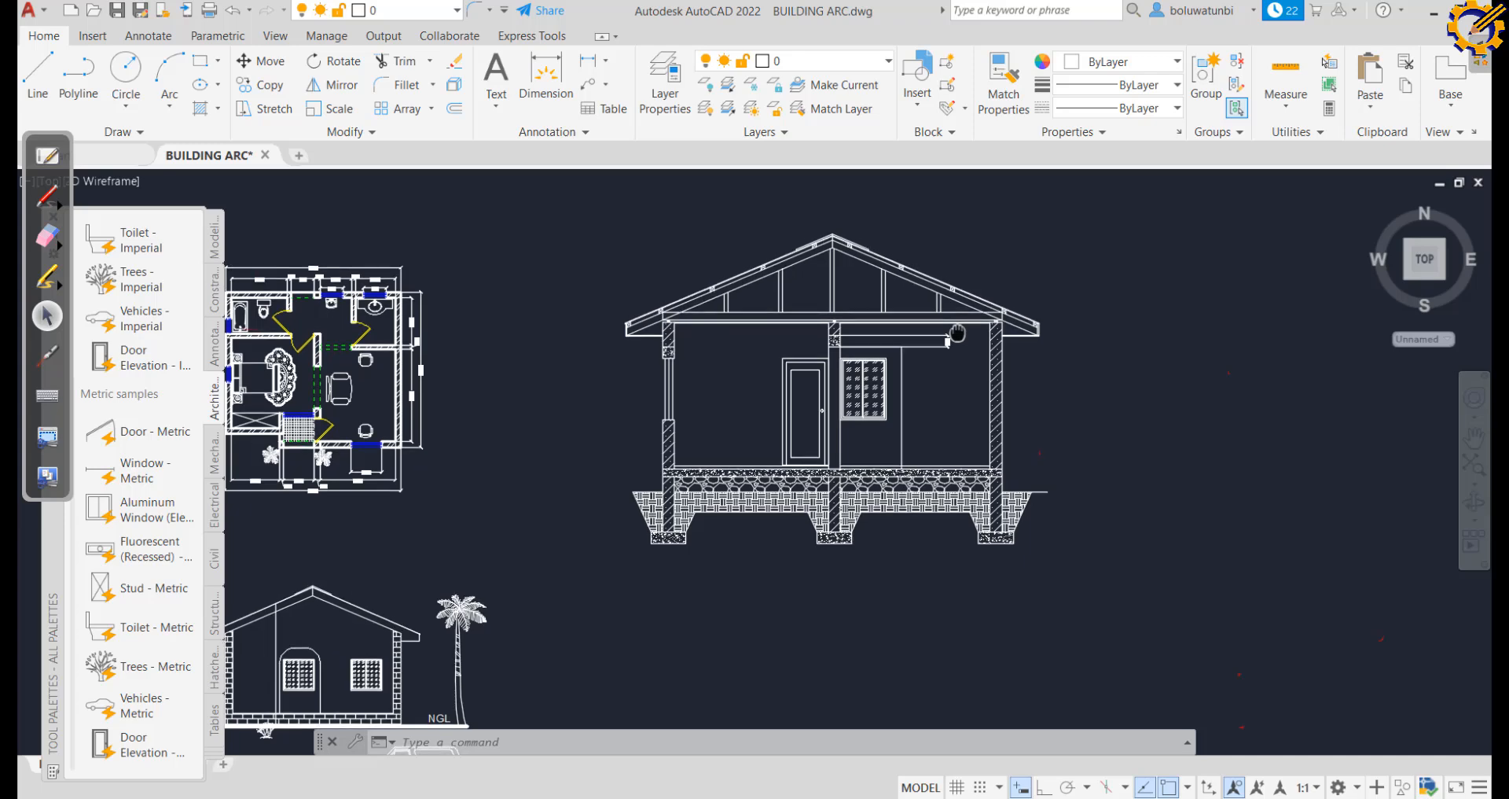
scroll(960, 344, "up", 2)
scroll(960, 344, "up", 2)
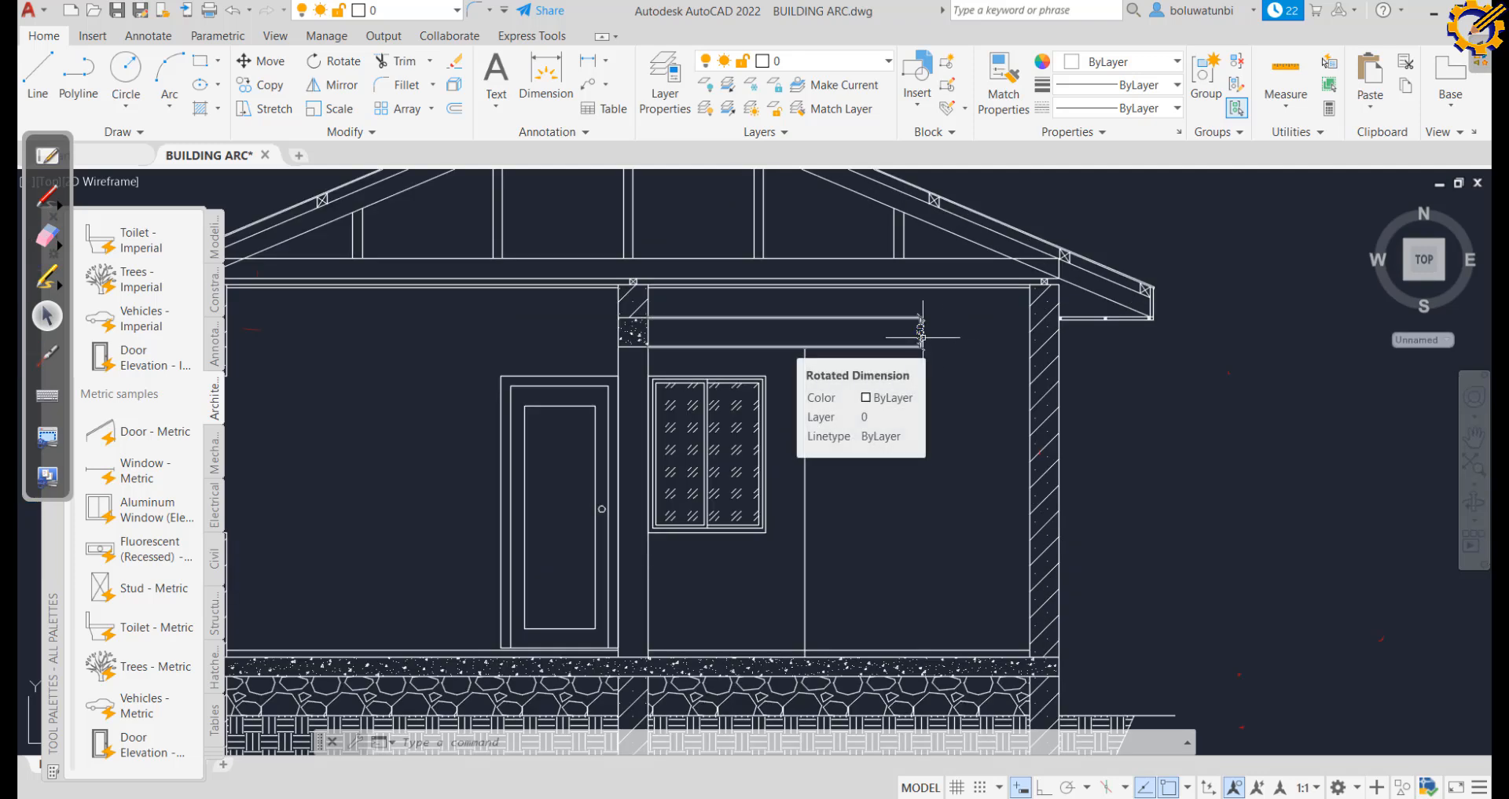
mouse_move(922, 336)
middle_mouse_down()
mouse_move(927, 353)
mouse_move(1073, 385)
middle_mouse_up()
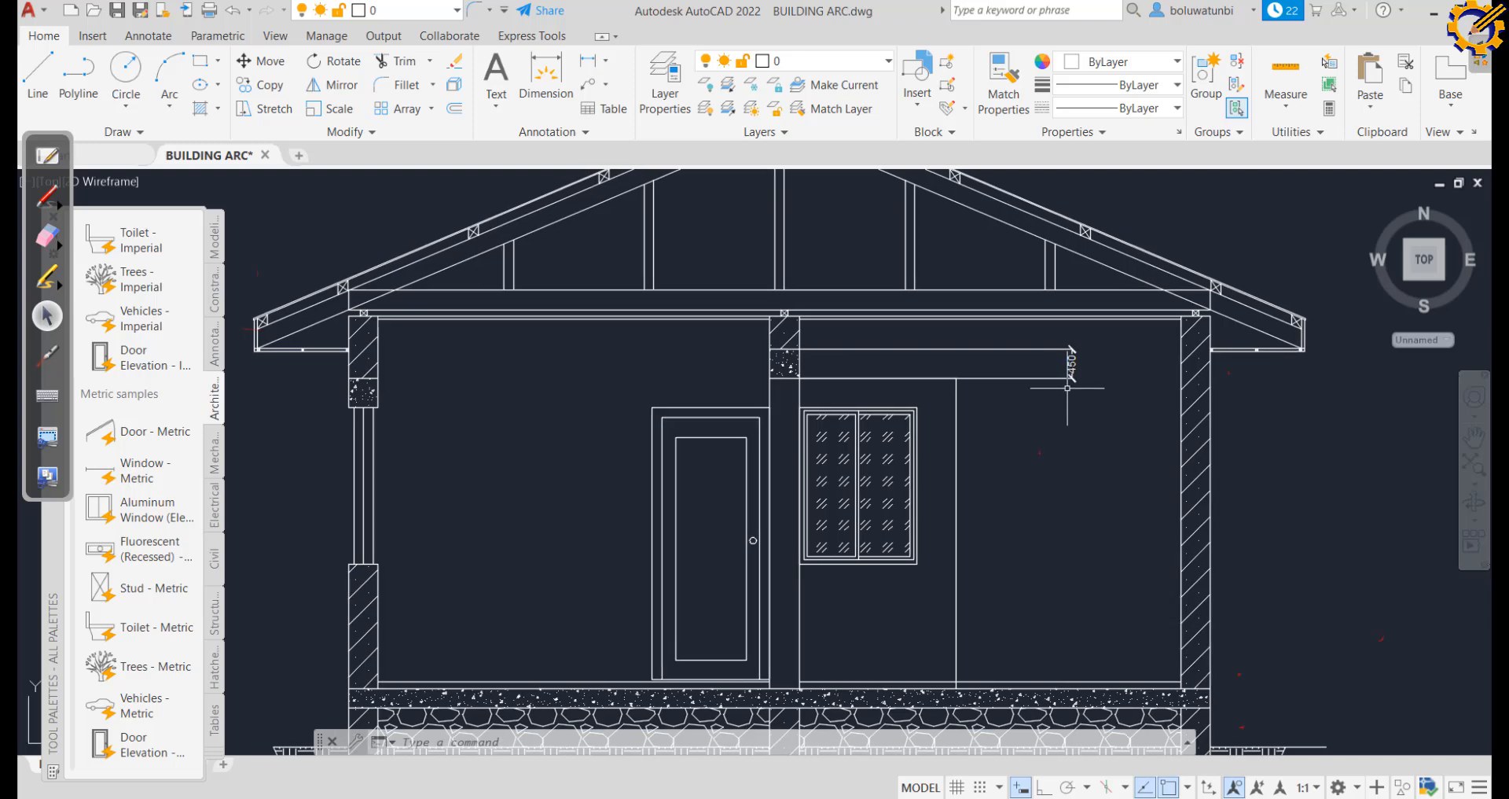
scroll(1067, 388, "down", 2)
middle_click_drag(1068, 388, 966, 315)
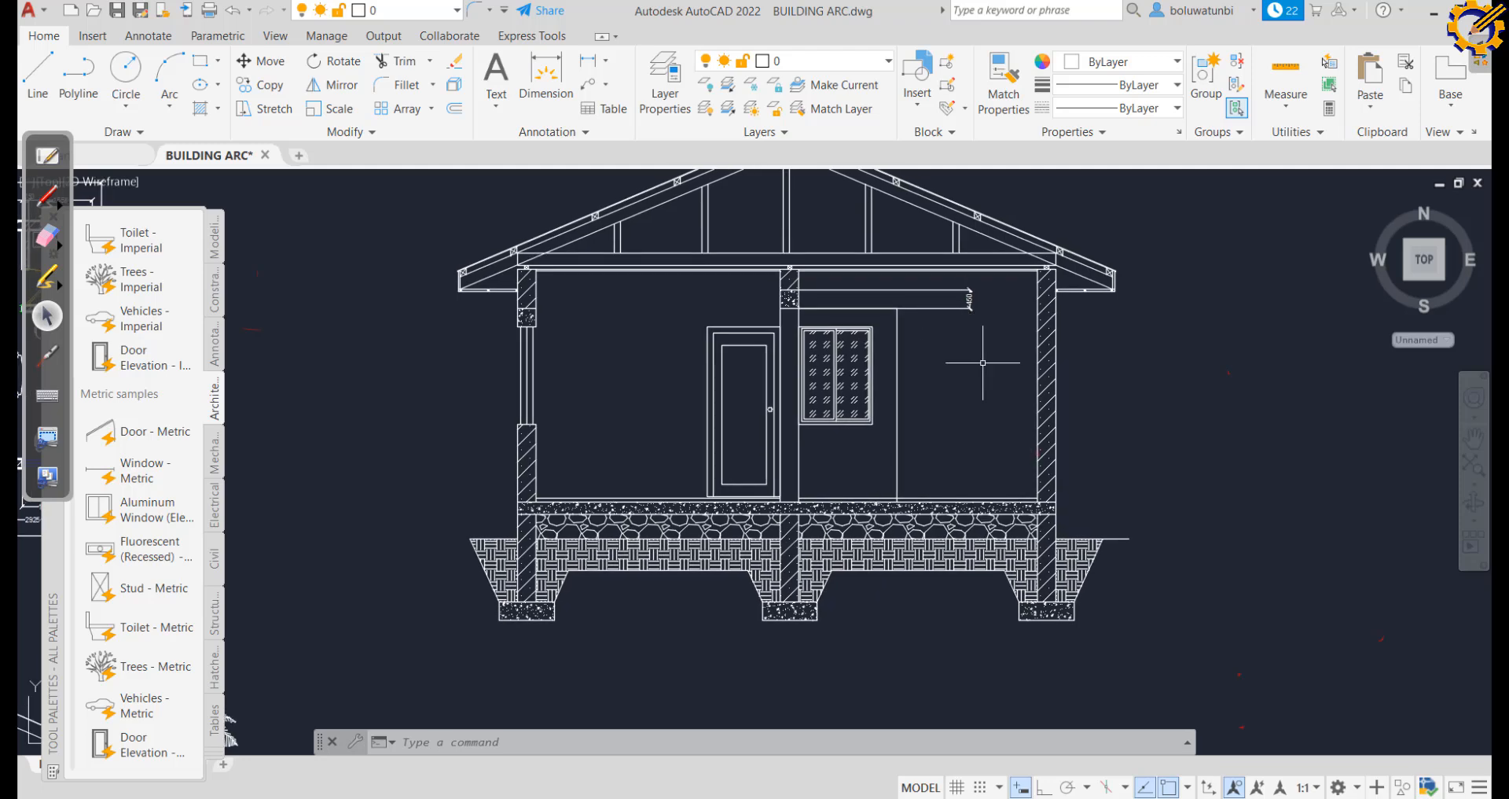
Copy the NGL label from the front elevation and paste it just above the section's ground line, outside the left outer wall
mouse_move(983, 362)
middle_mouse_down()
mouse_move(973, 322)
mouse_move(1290, 224)
mouse_move(1340, 156)
middle_mouse_up()
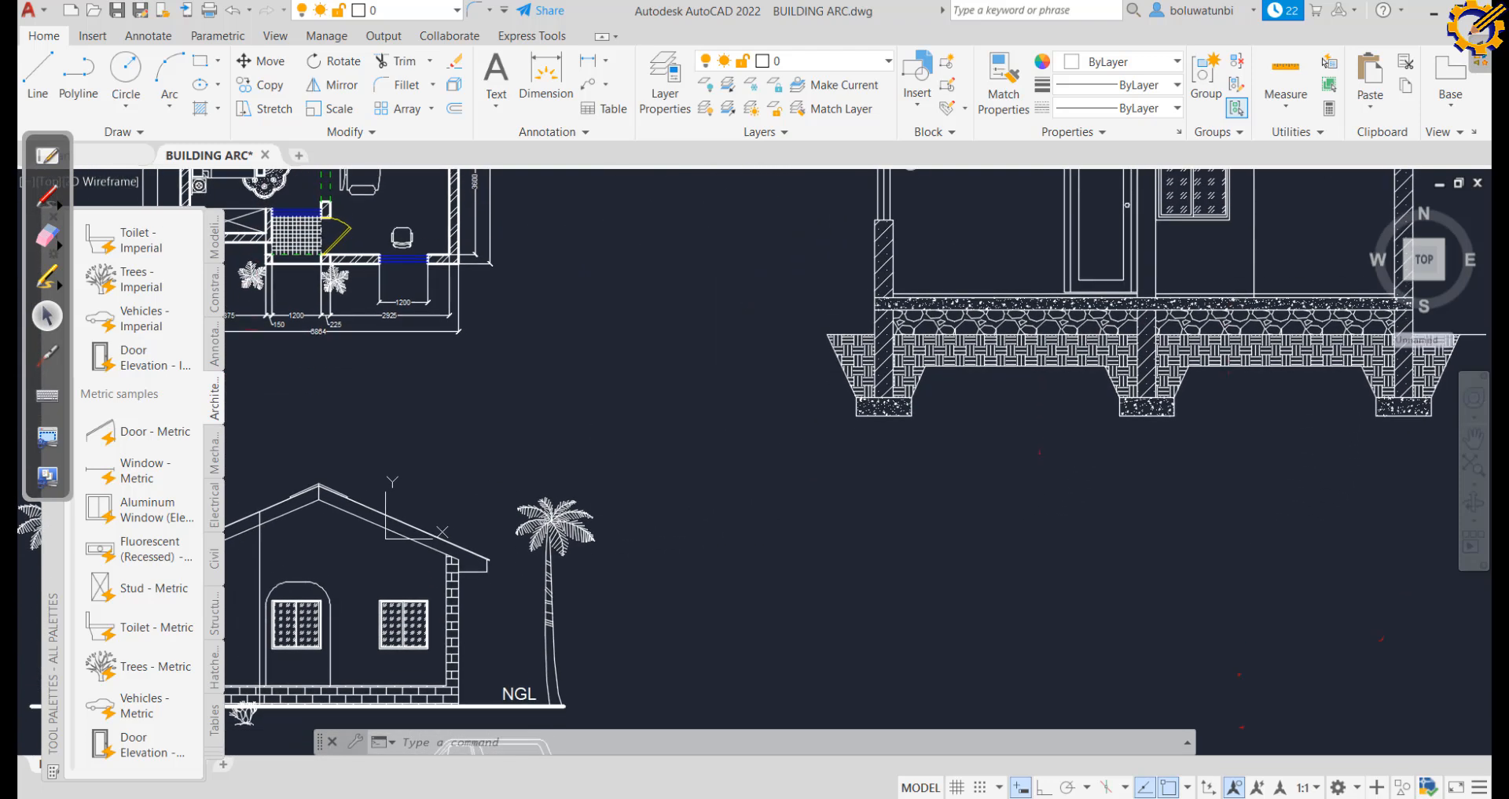
middle_click_drag(34, 705, 34, 682)
left_click(513, 664)
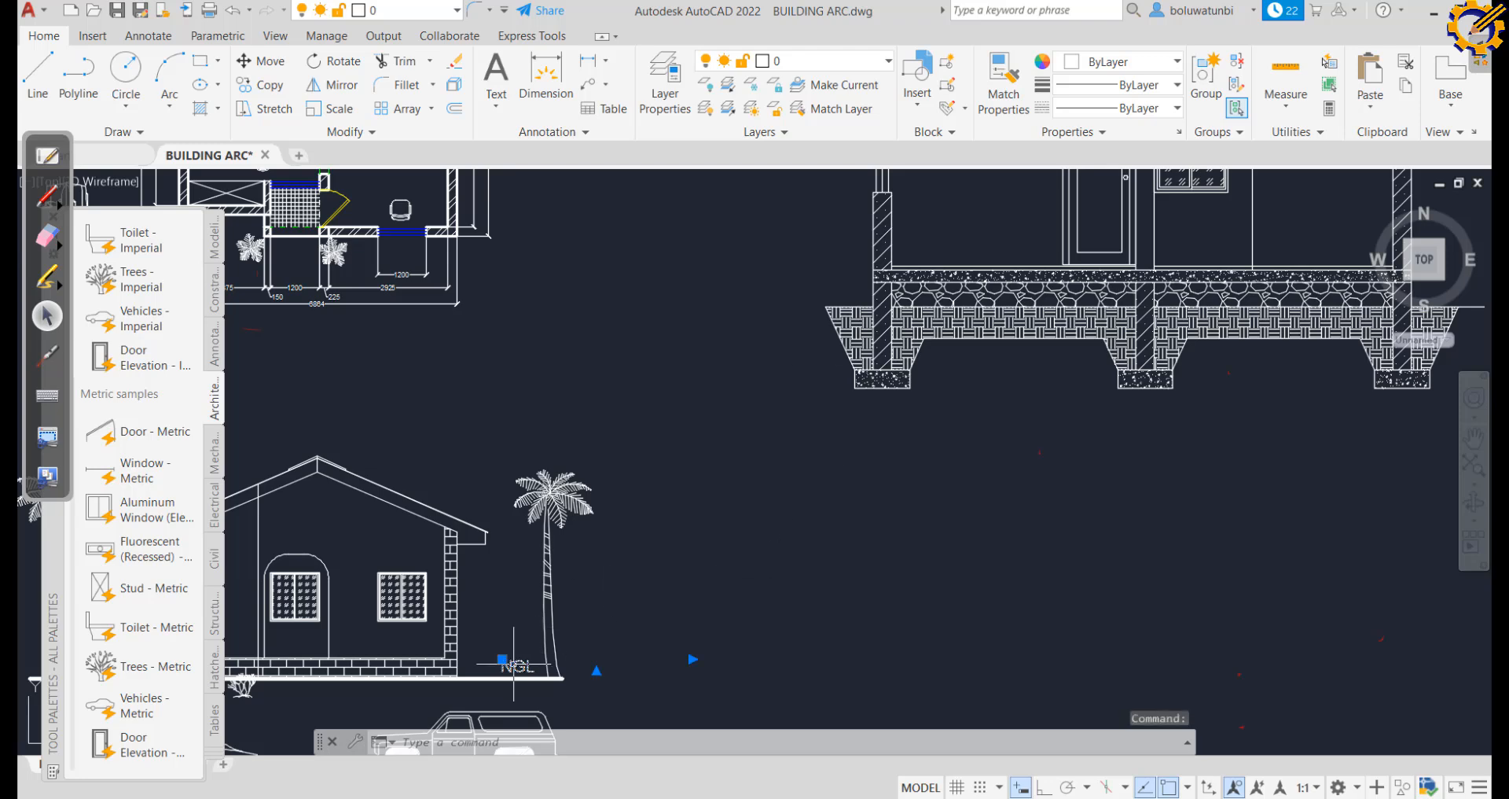
key("ctrl+c")
key("ctrl+v")
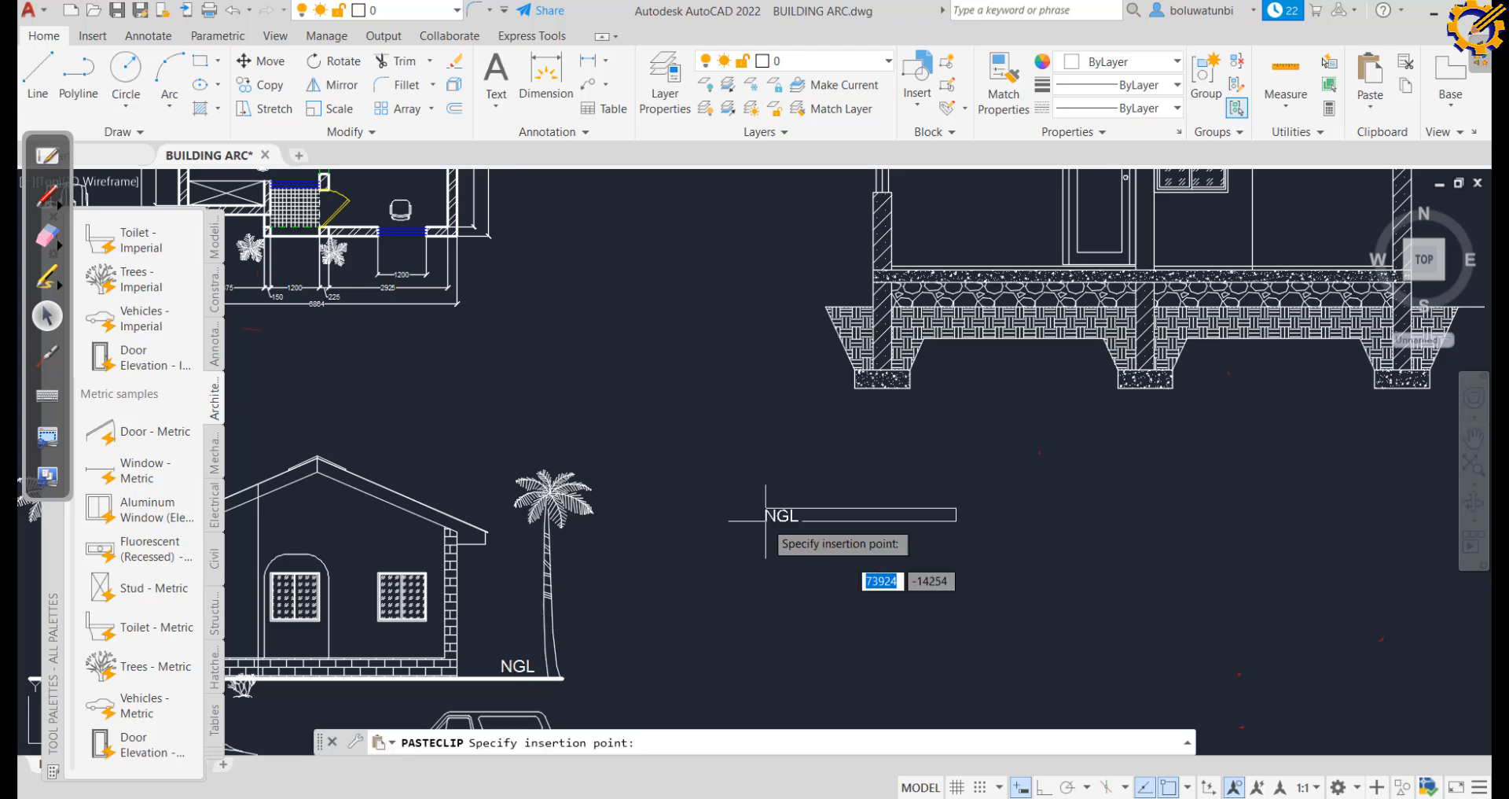
scroll(847, 299, "up", 4)
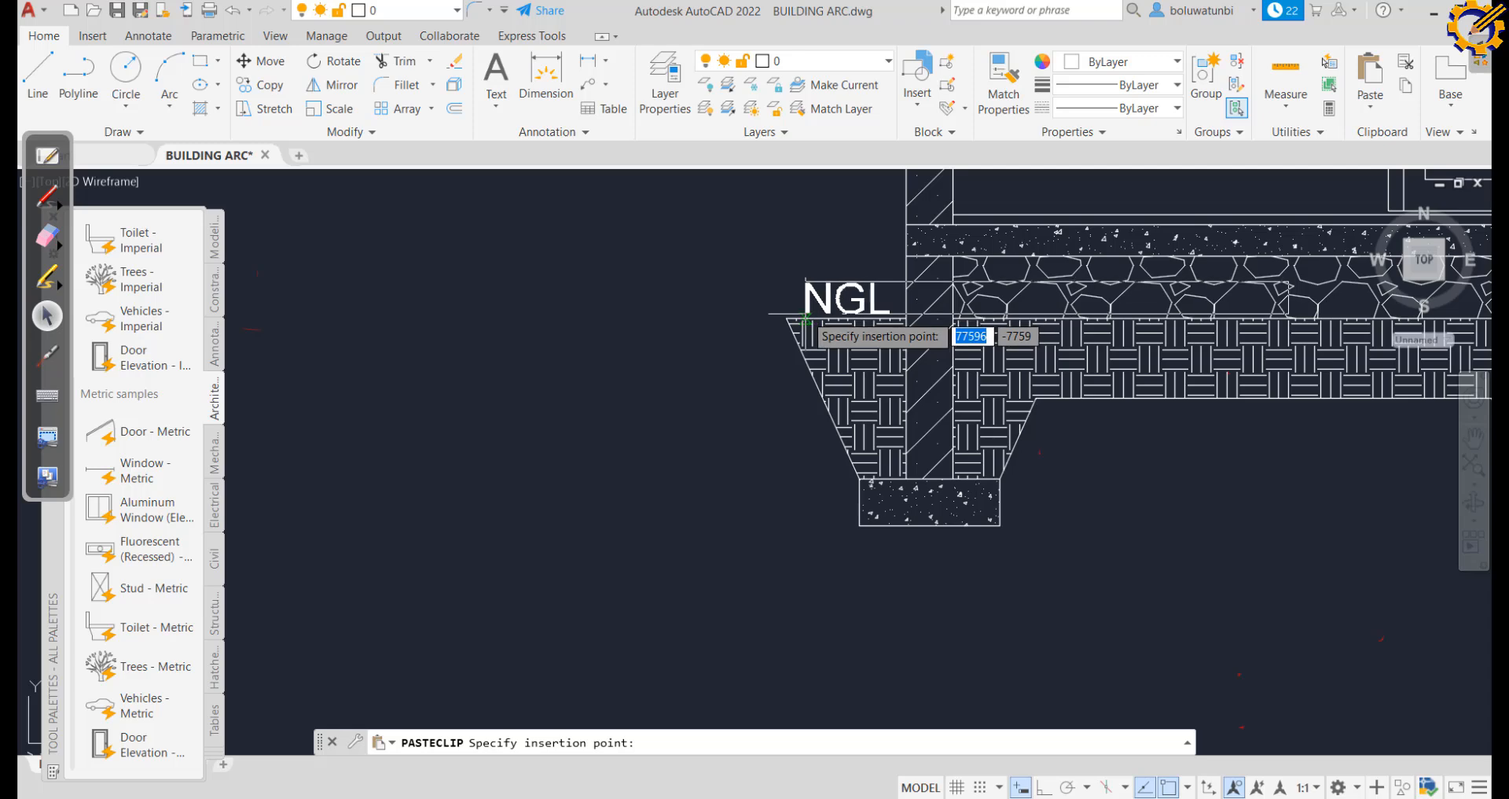
scroll(811, 314, "up", 4)
scroll(806, 314, "up", 3)
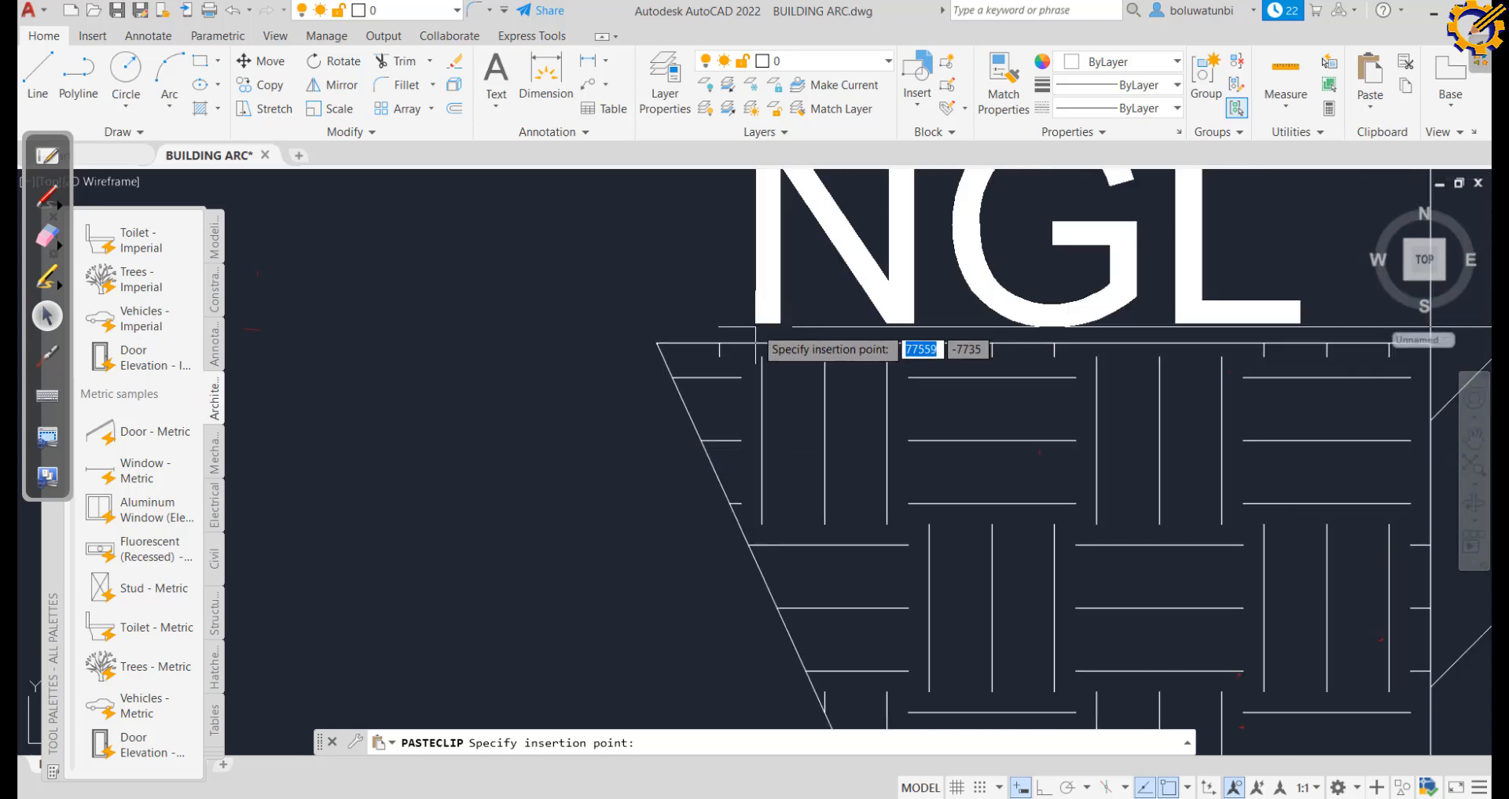
left_click(751, 330)
Paste a second NGL label just above the ground line outside the section's right outer wall
scroll(751, 330, "down", 8)
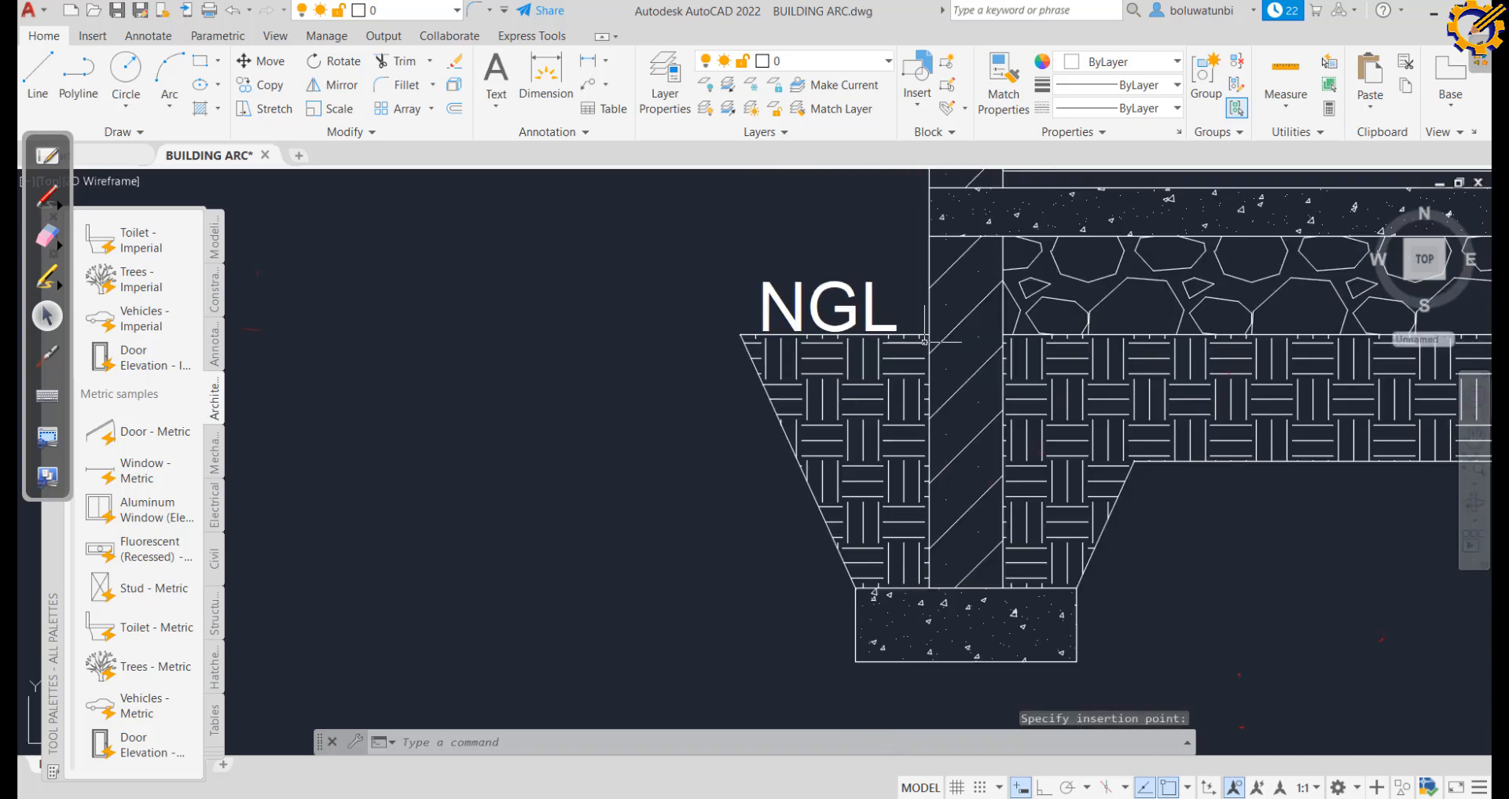
scroll(1023, 310, "down", 4)
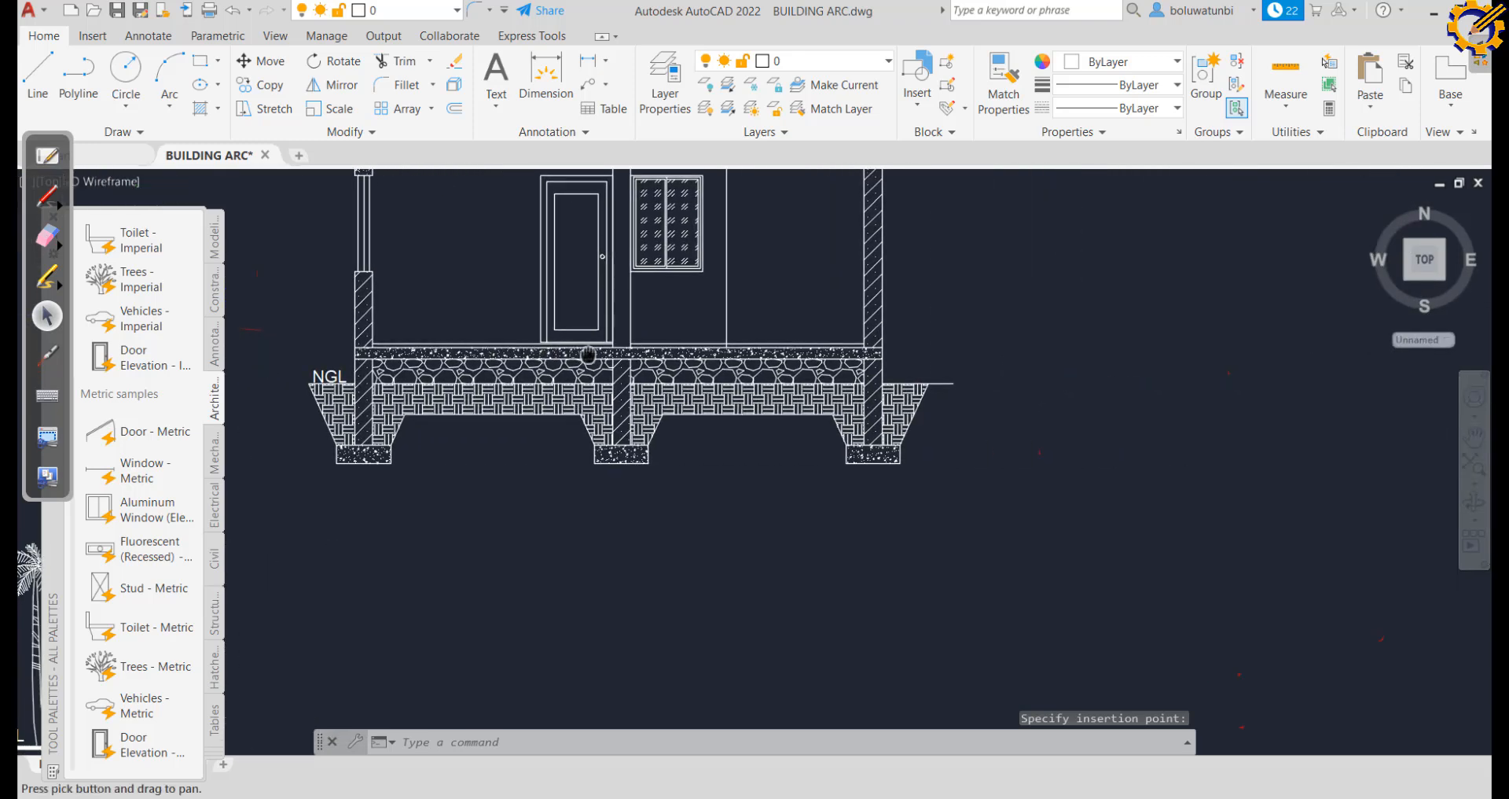
scroll(909, 344, "up", 4)
key("ctrl+v")
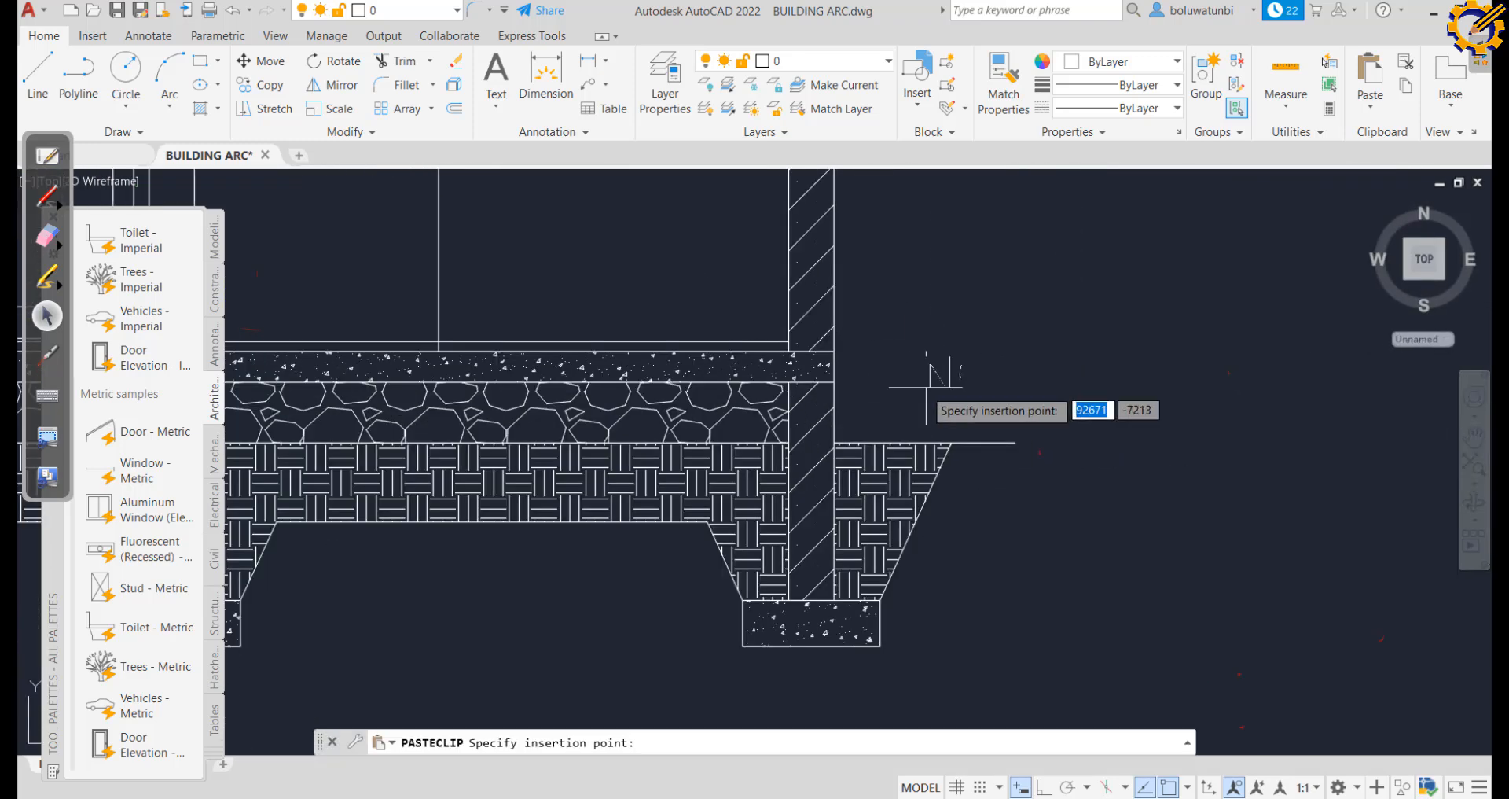
scroll(910, 408, "up", 5)
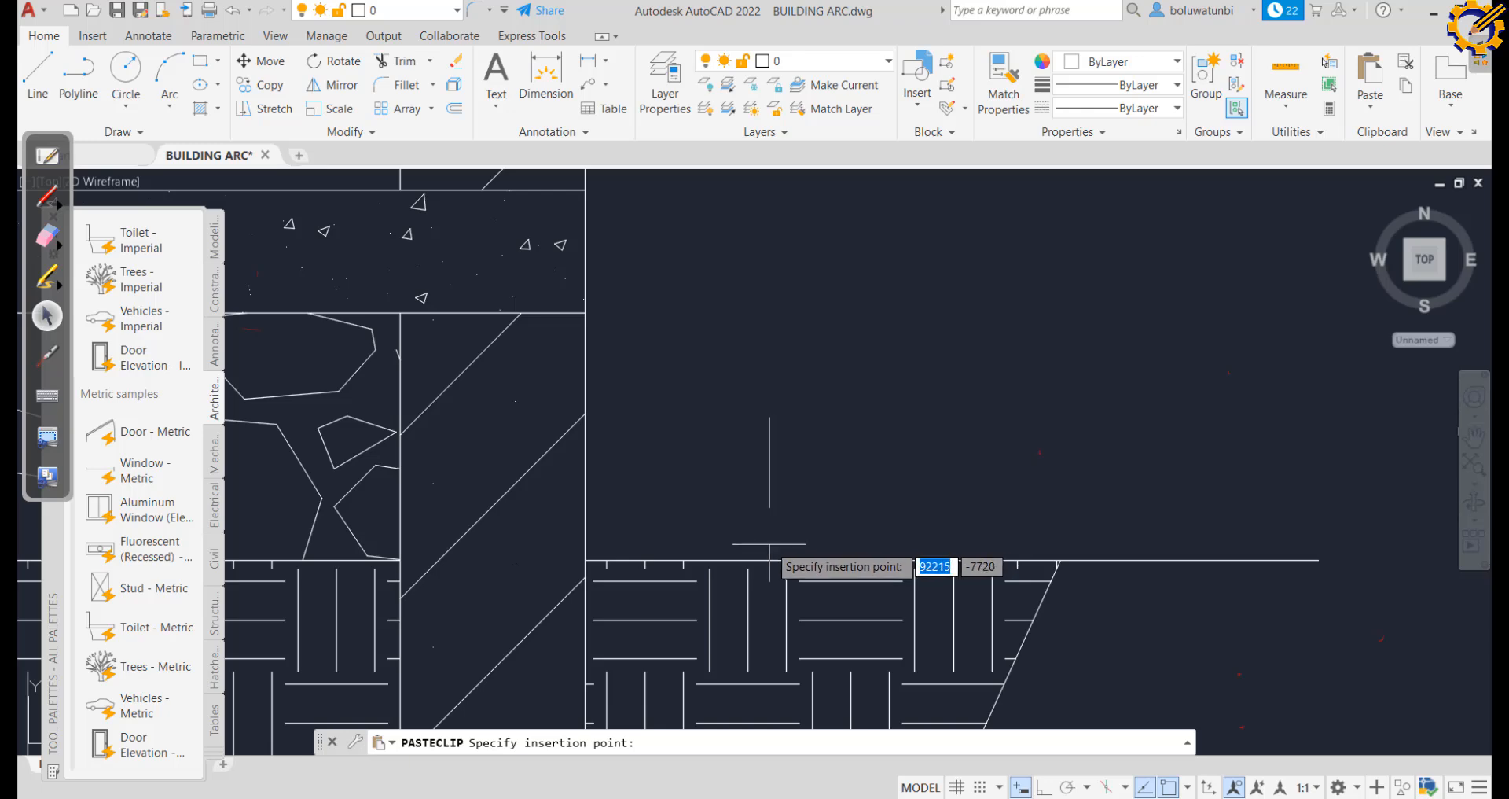
left_click(781, 539)
scroll(794, 503, "down", 5)
scroll(830, 468, "down", 2)
middle_click_drag(830, 468, 962, 571)
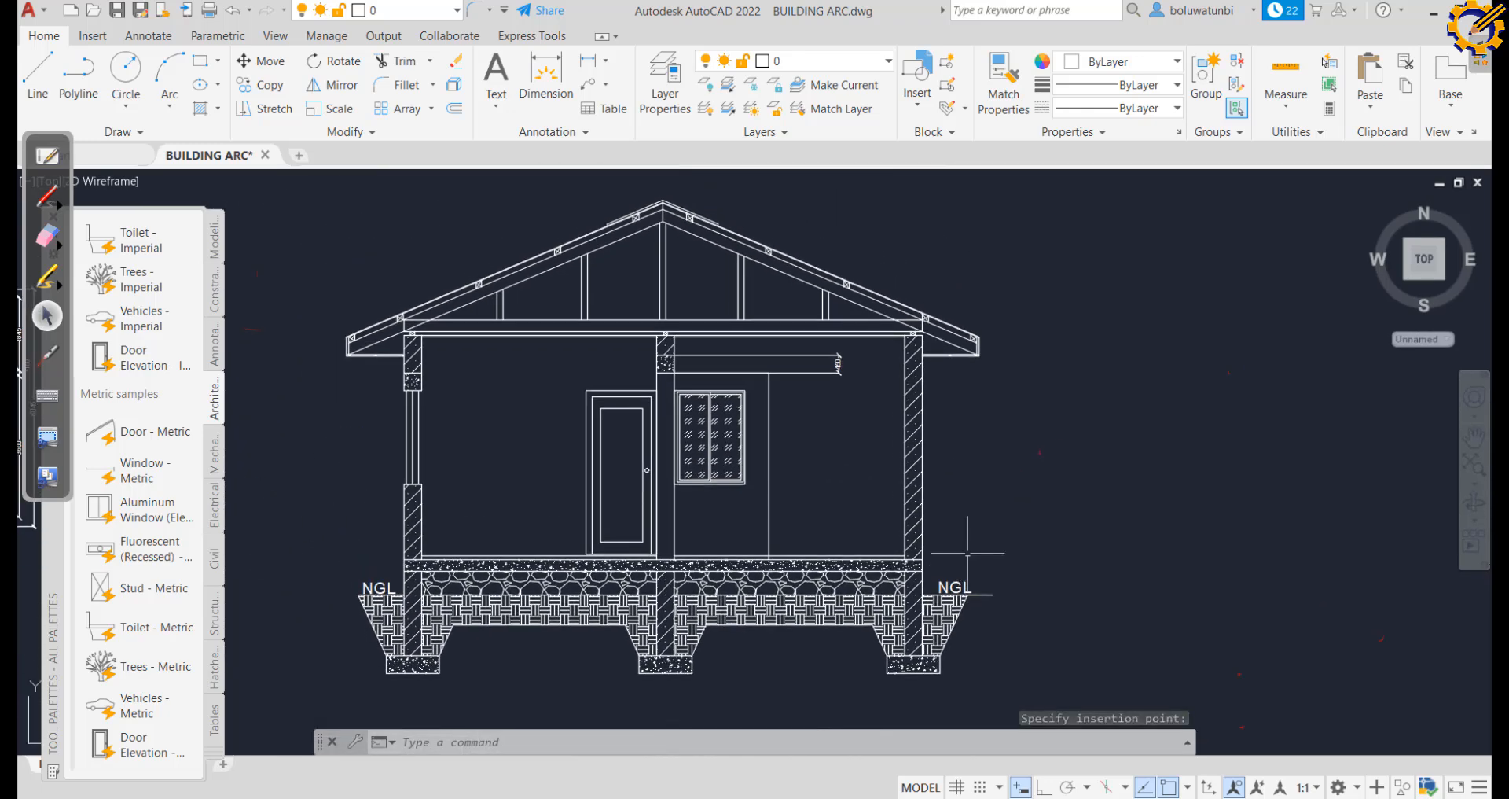
Save the drawing with the whole section and the neighbouring floor plan in view
scroll(975, 542, "down", 3)
mouse_move(998, 512)
middle_mouse_down()
mouse_move(1065, 416)
mouse_move(1051, 443)
middle_mouse_up()
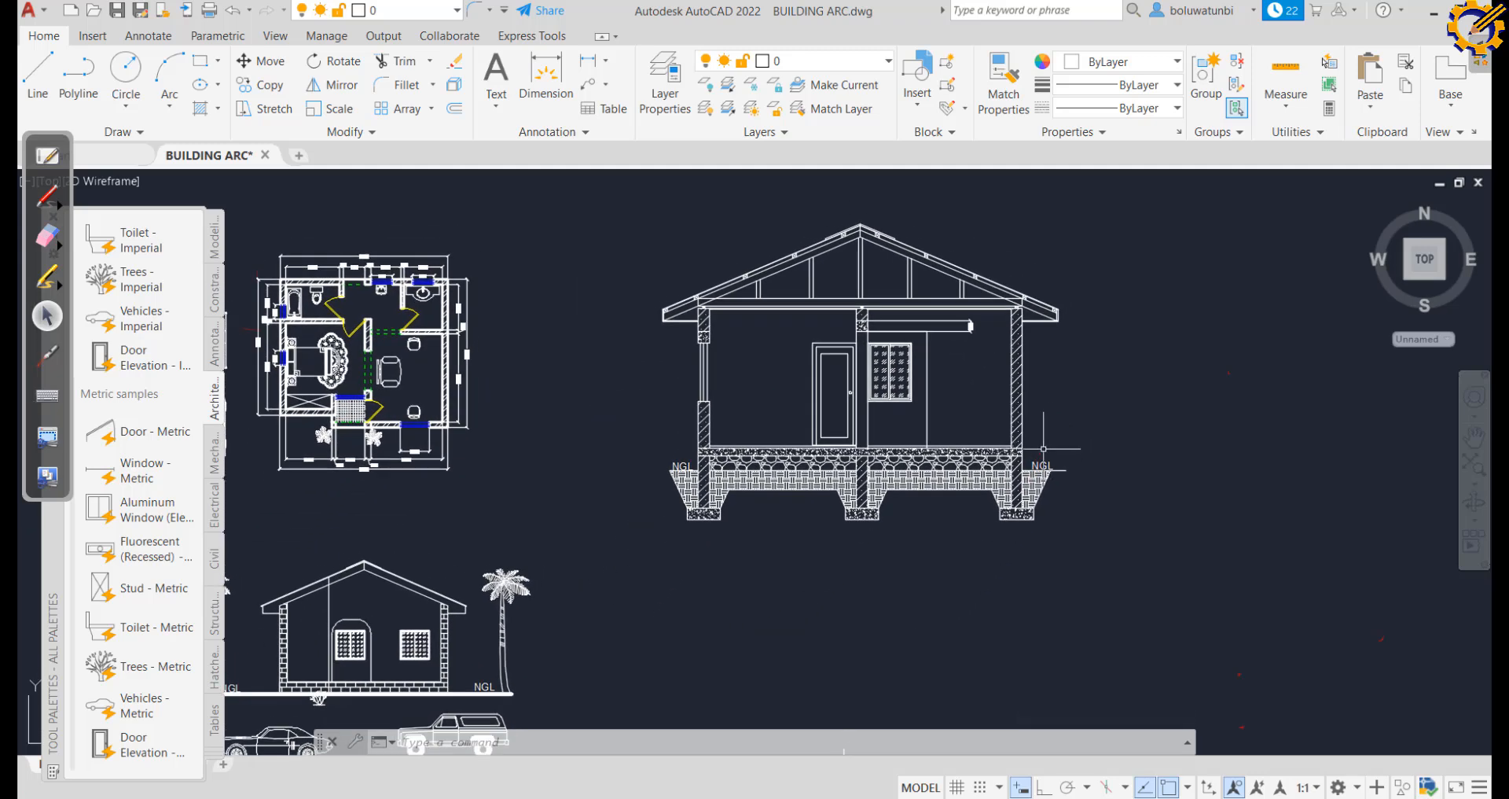
key("ctrl+s")
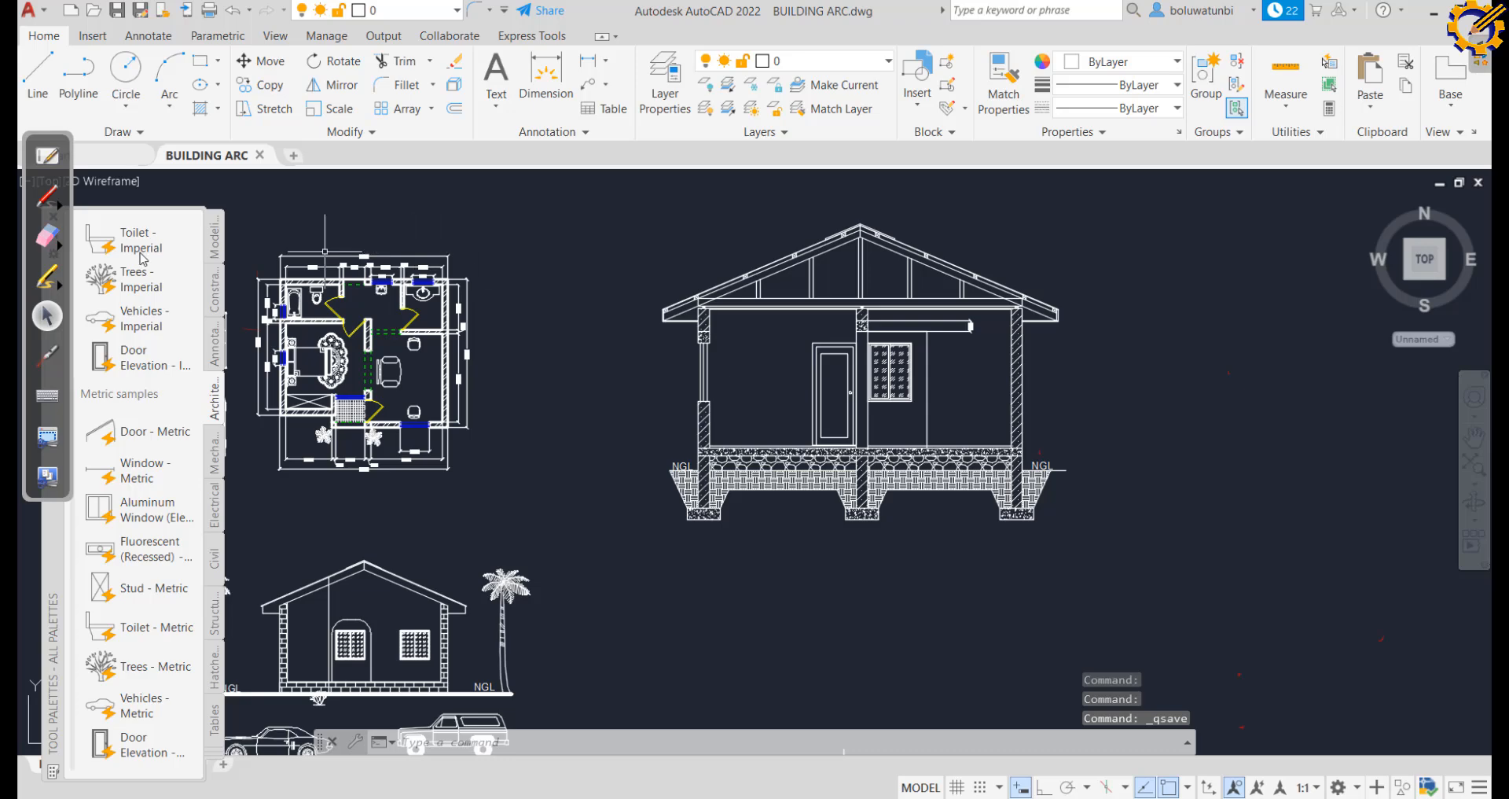
Move the floating annotation toolbar off the tool palettes and close the tool palettes
left_click(55, 151)
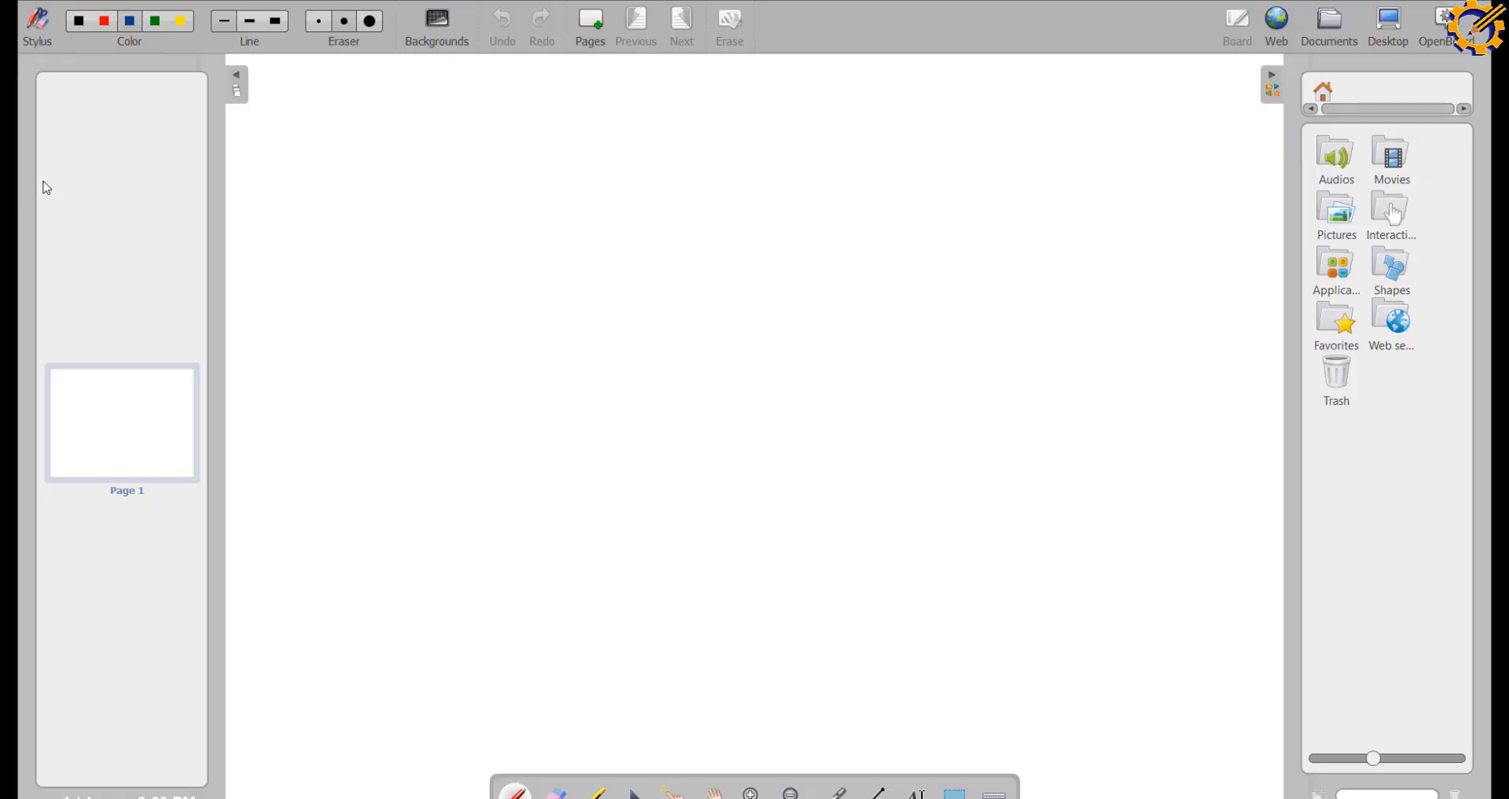
left_click(1391, 28)
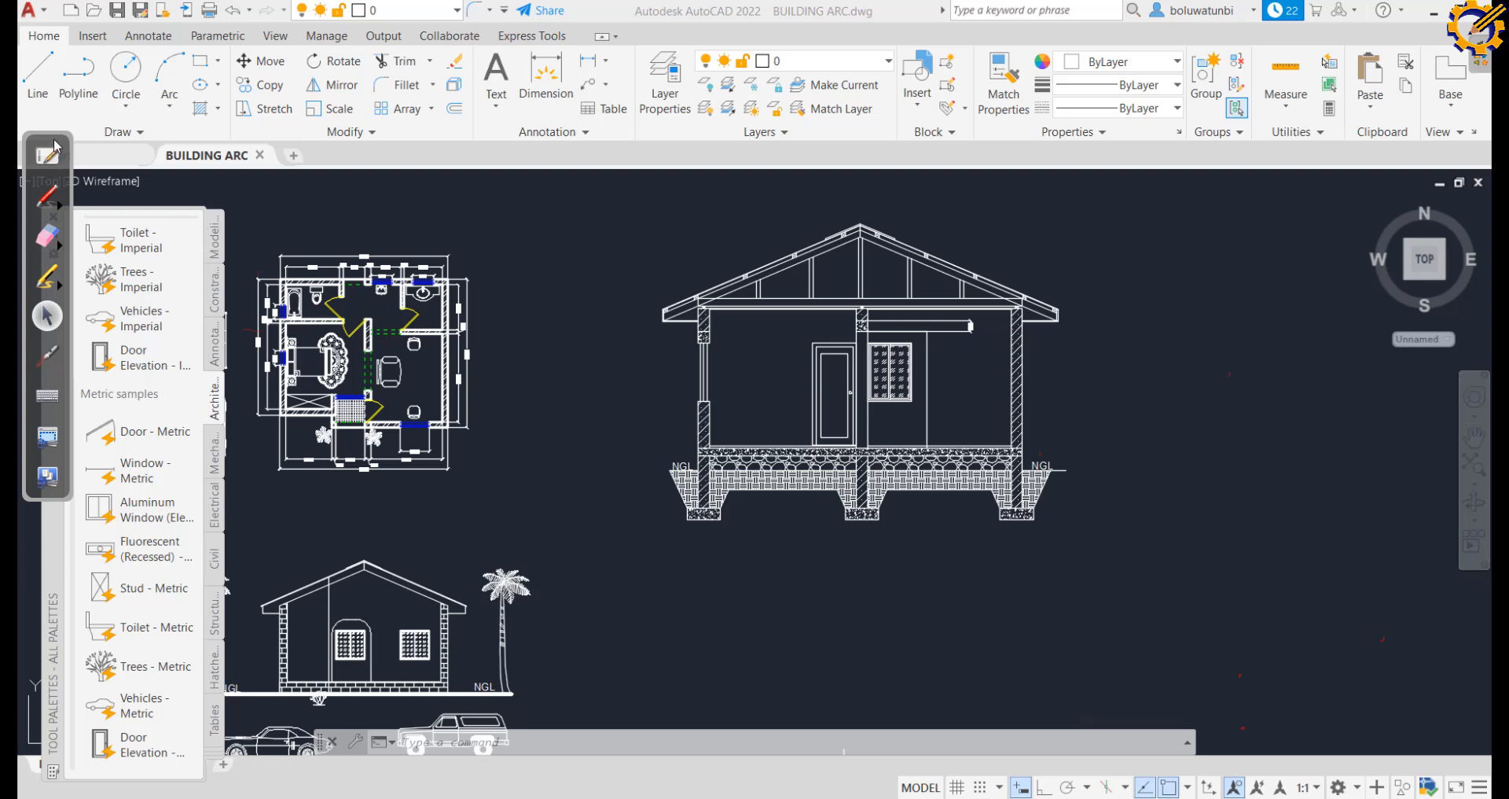
left_click_drag(53, 139, 146, 220)
left_click(53, 216)
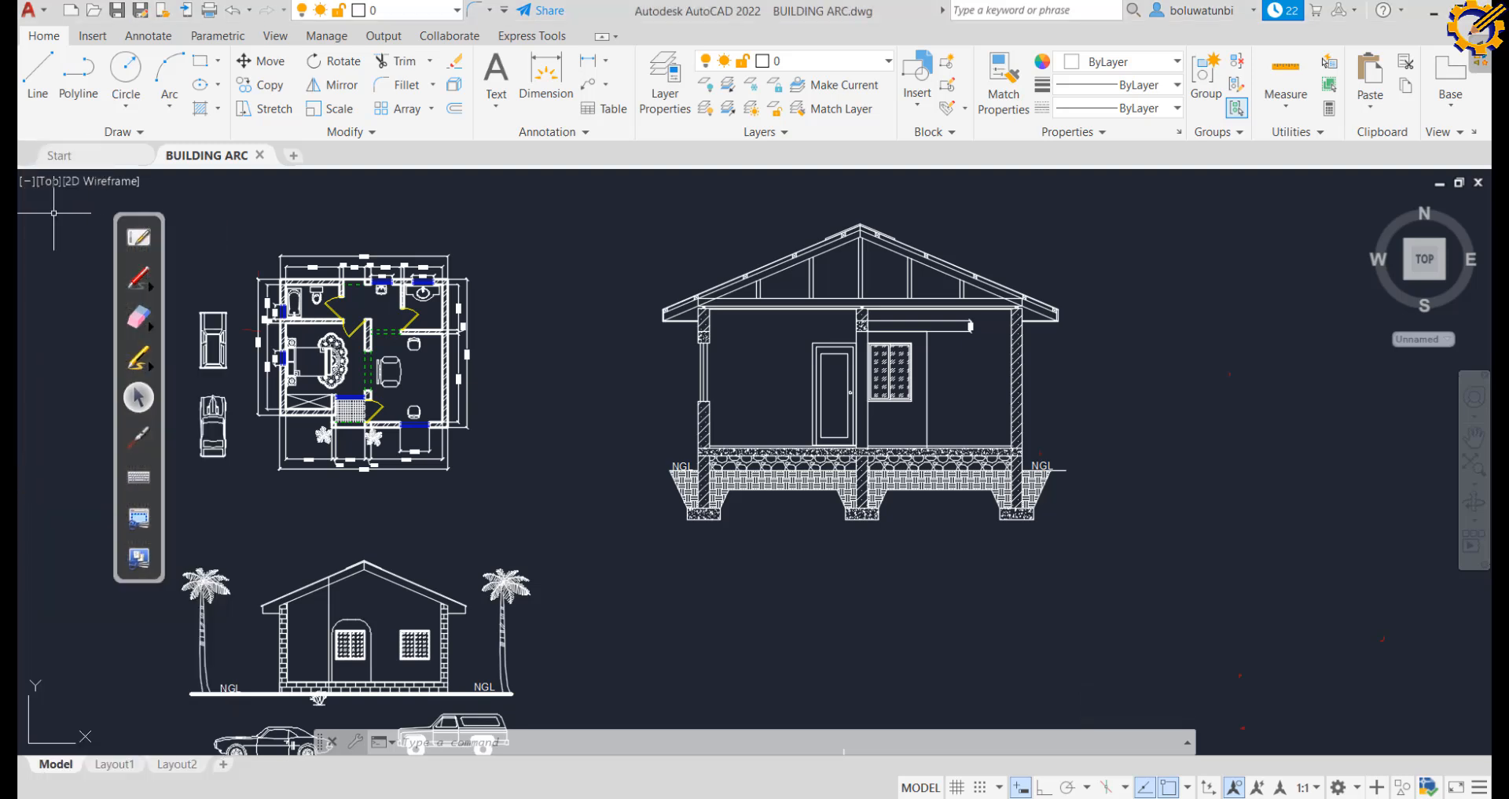